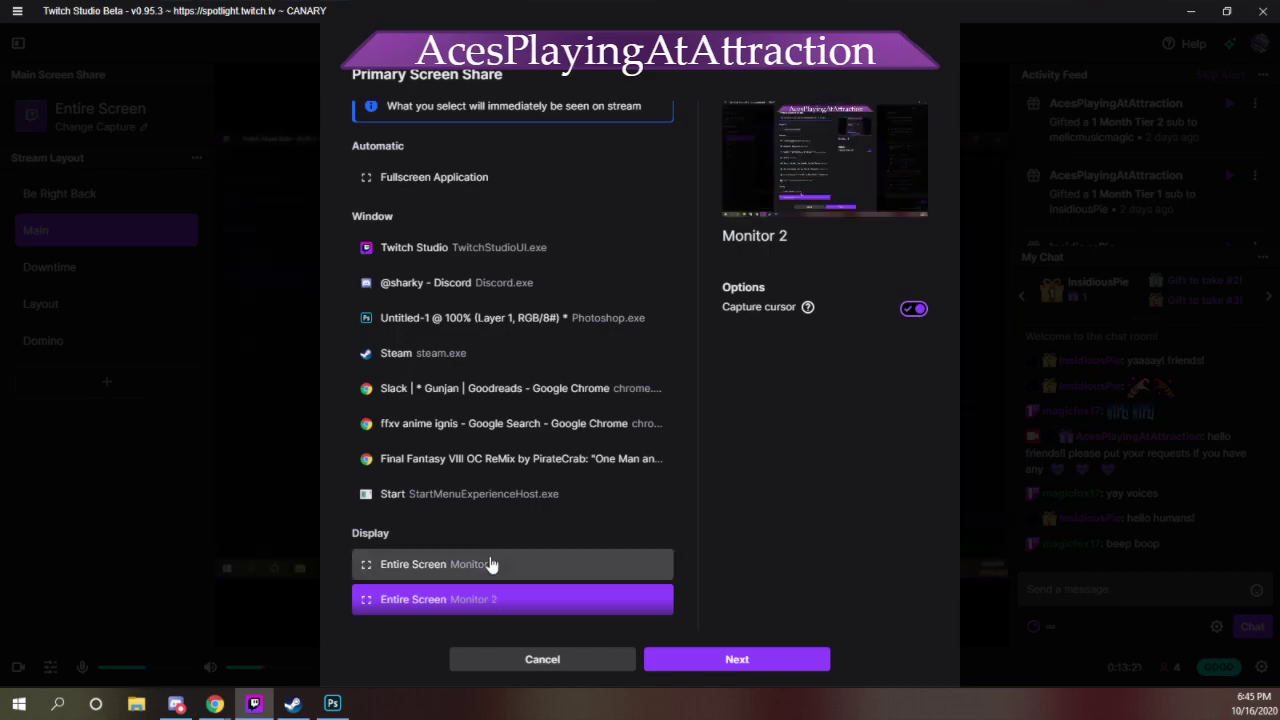
Set the stream's primary screen share to the entire screen of the first monitor
{"action": "left_click", "coordinate": [490, 564]}
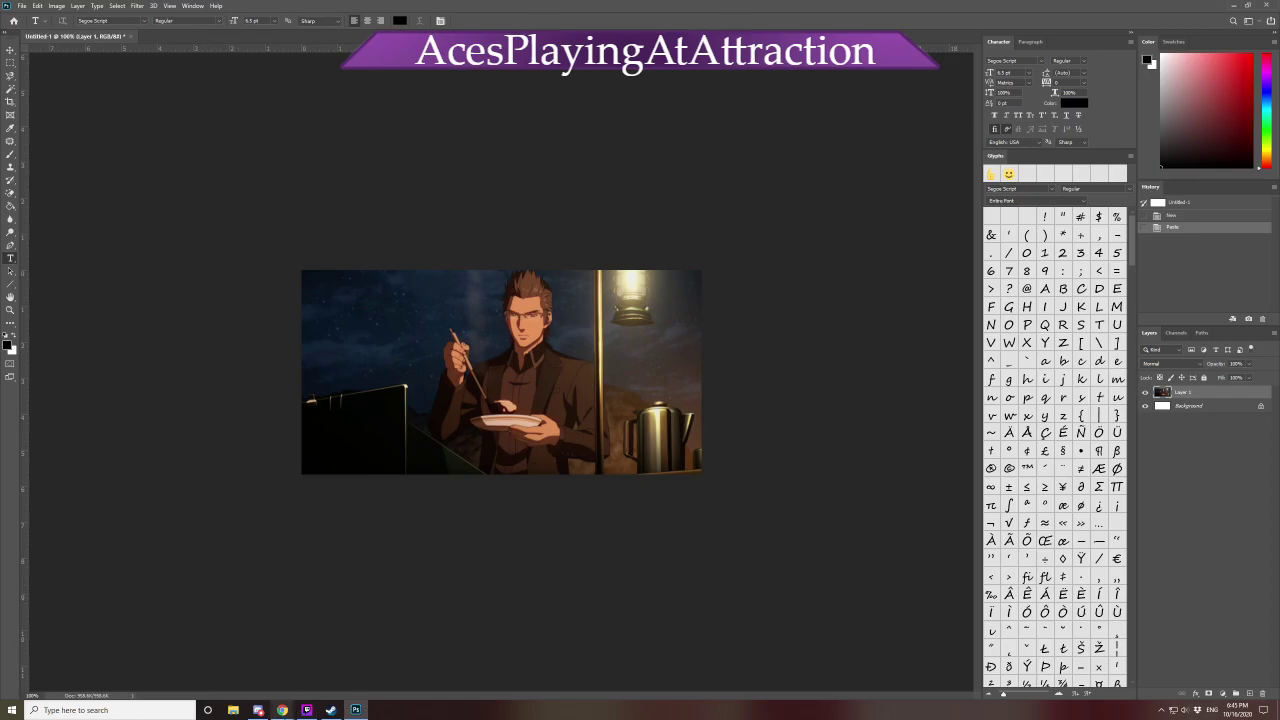
View the source image in the ffxv anime ignis search results in Chrome, and return to the Photoshop document
{"action": "mouse_move", "coordinate": [282, 710]}
{"action": "left_click", "coordinate": [385, 672]}
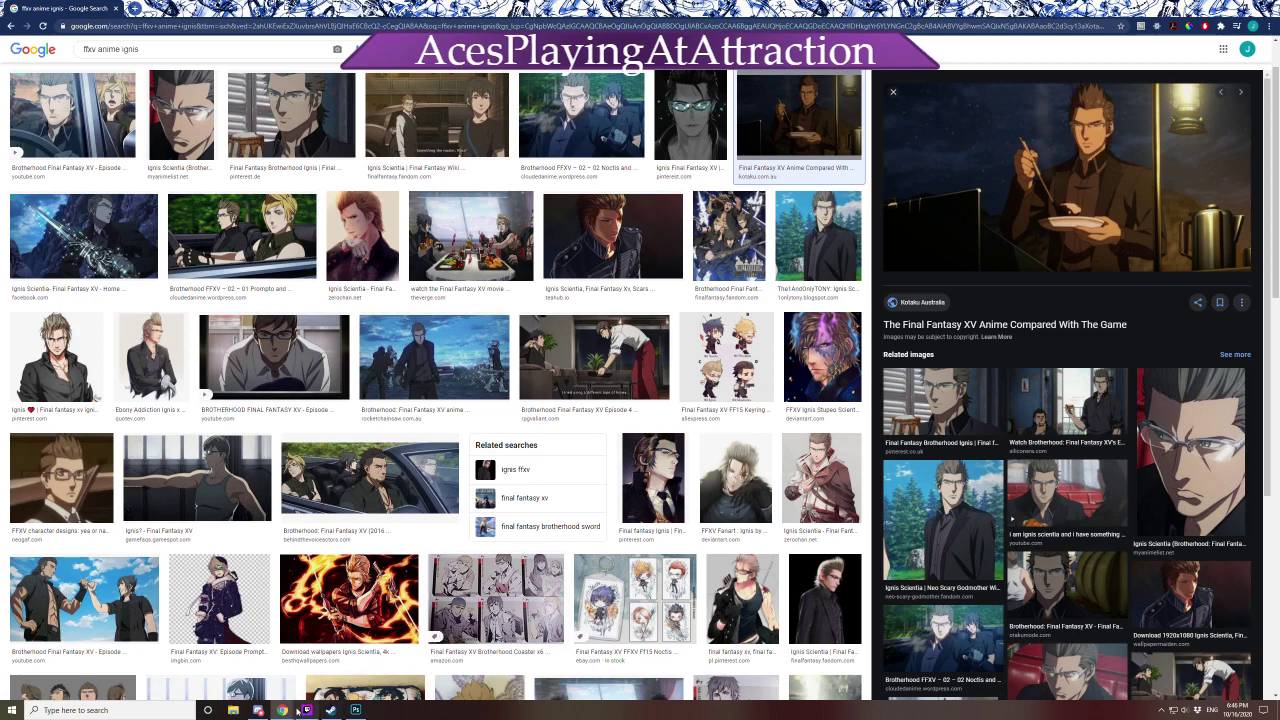
{"action": "mouse_move", "coordinate": [356, 711]}
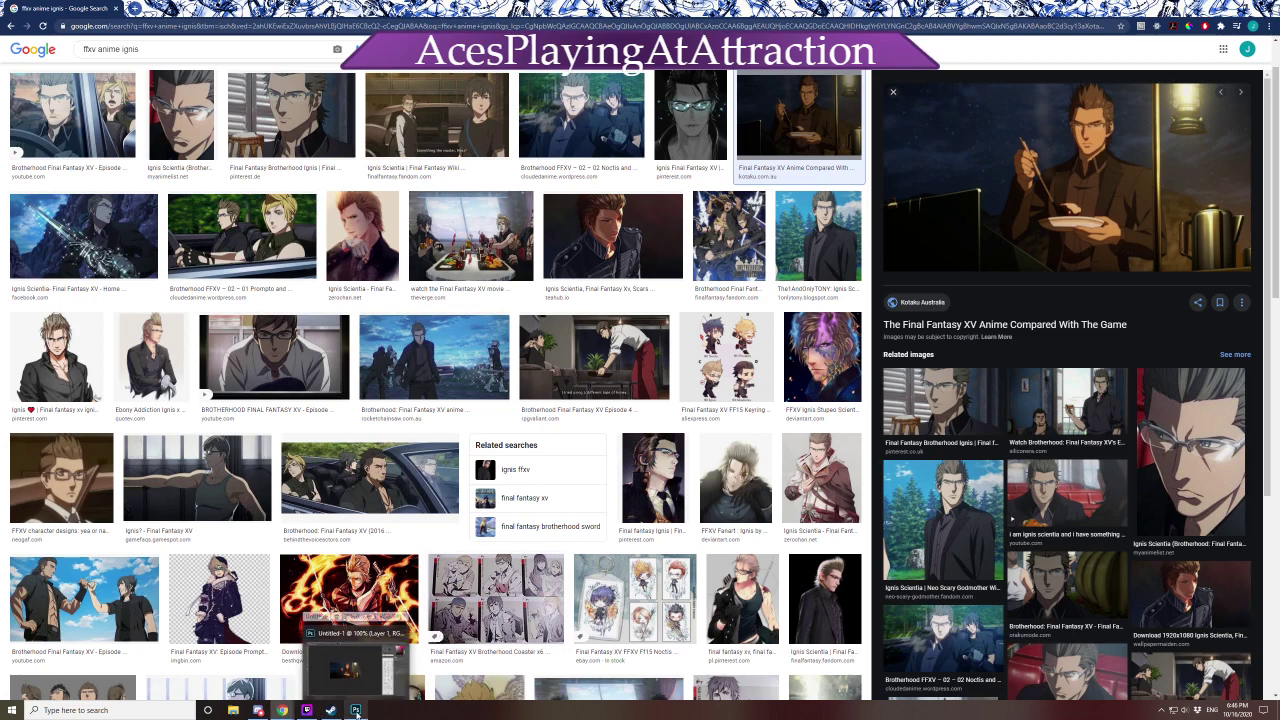
{"action": "left_click", "coordinate": [356, 711]}
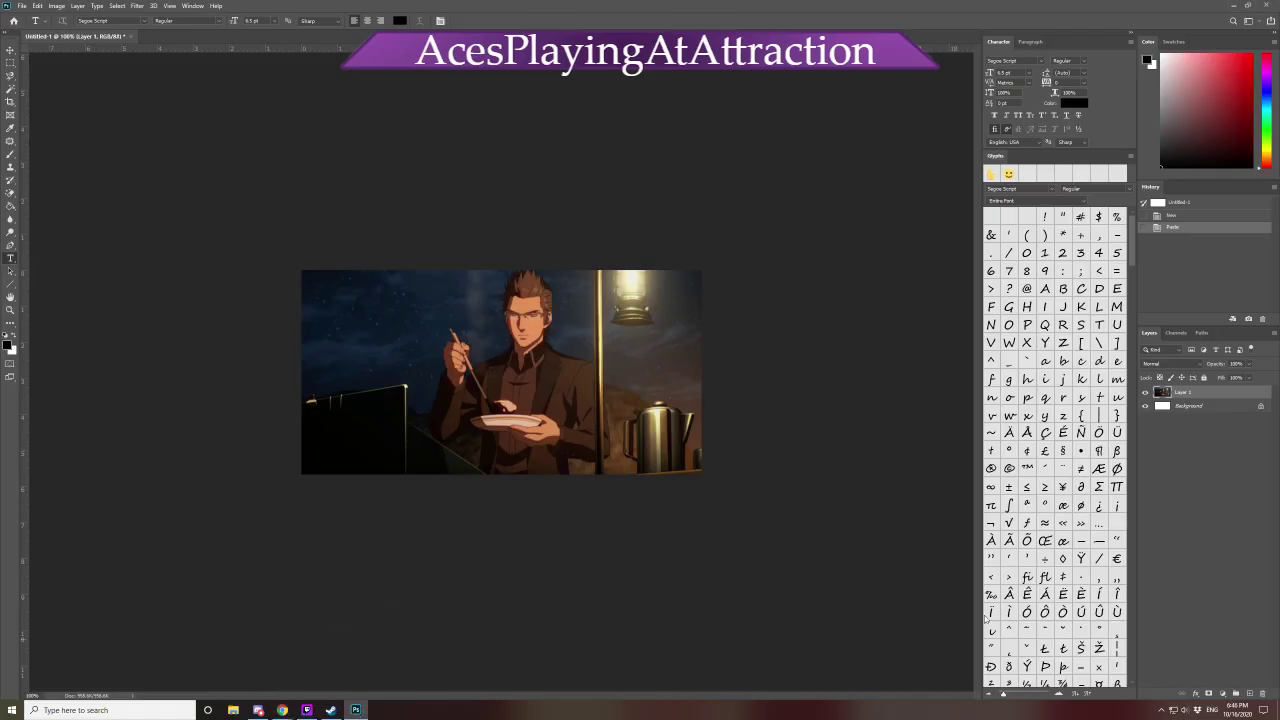
Add the text "Ignis Scientia" in white over the night sky near the image's upper-left corner
{"action": "left_click", "coordinate": [1238, 599]}
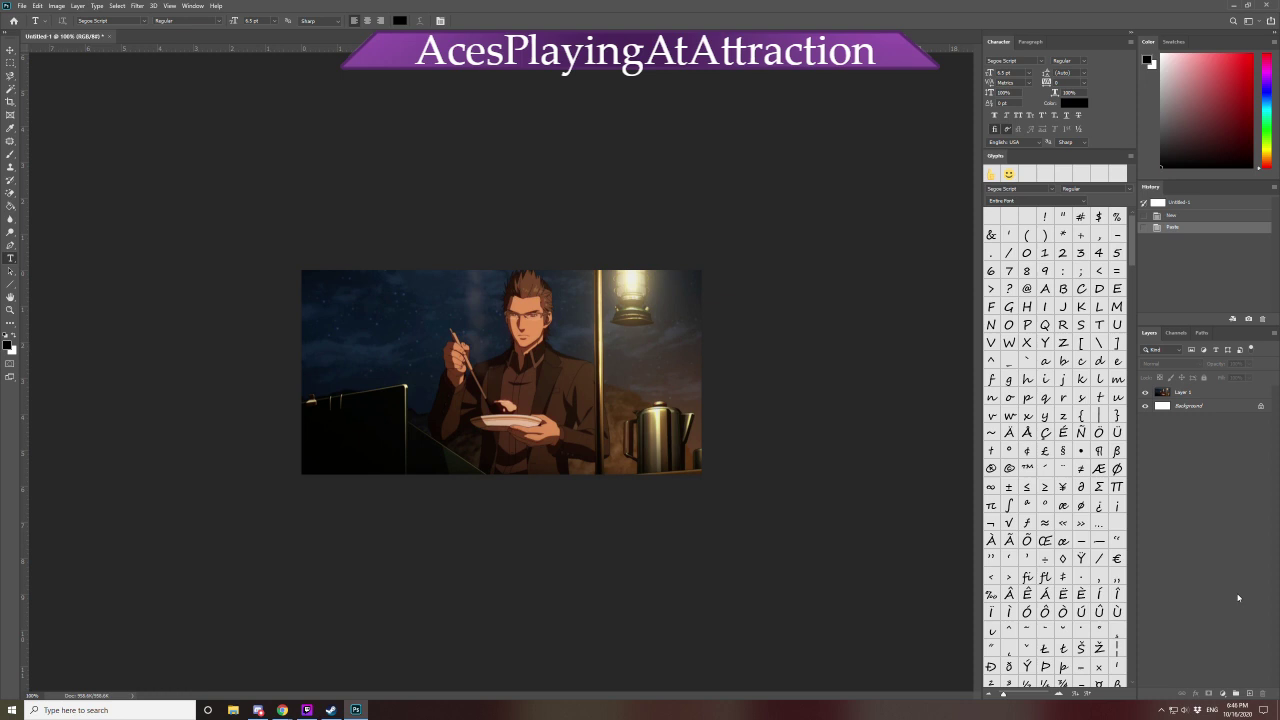
{"action": "key", "text": "ctrl+0"}
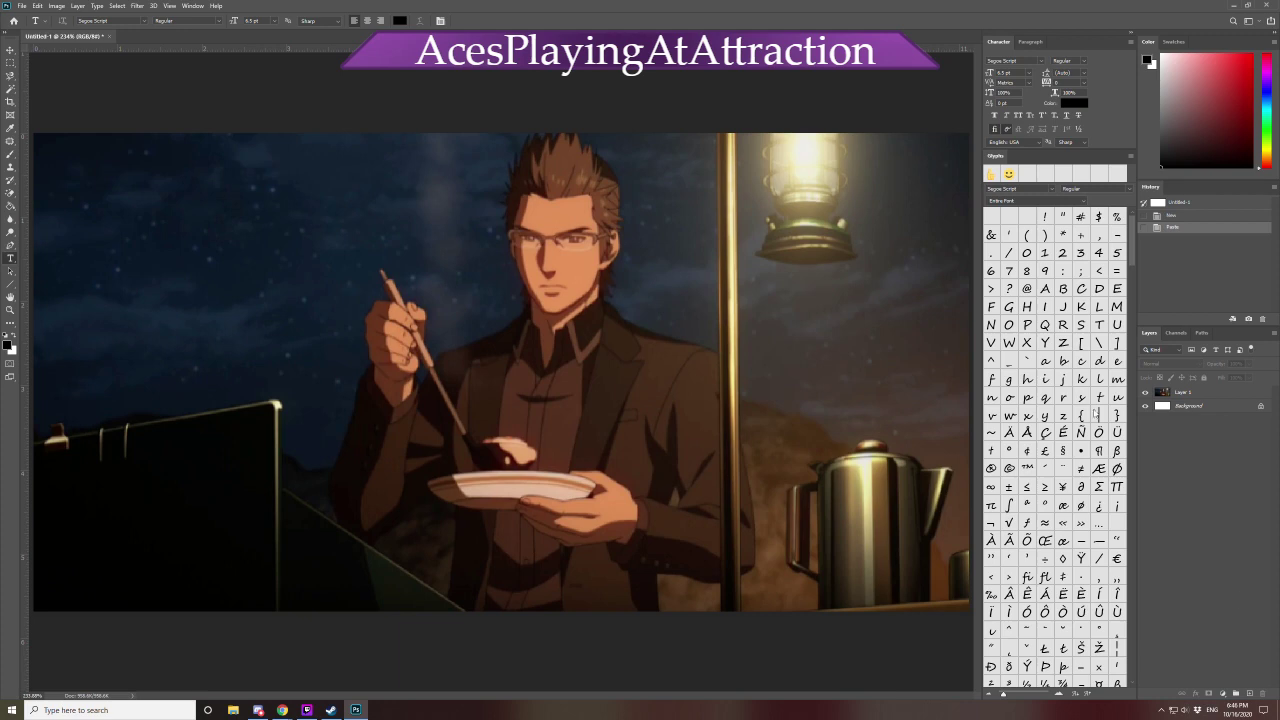
{"action": "left_click", "coordinate": [76, 185]}
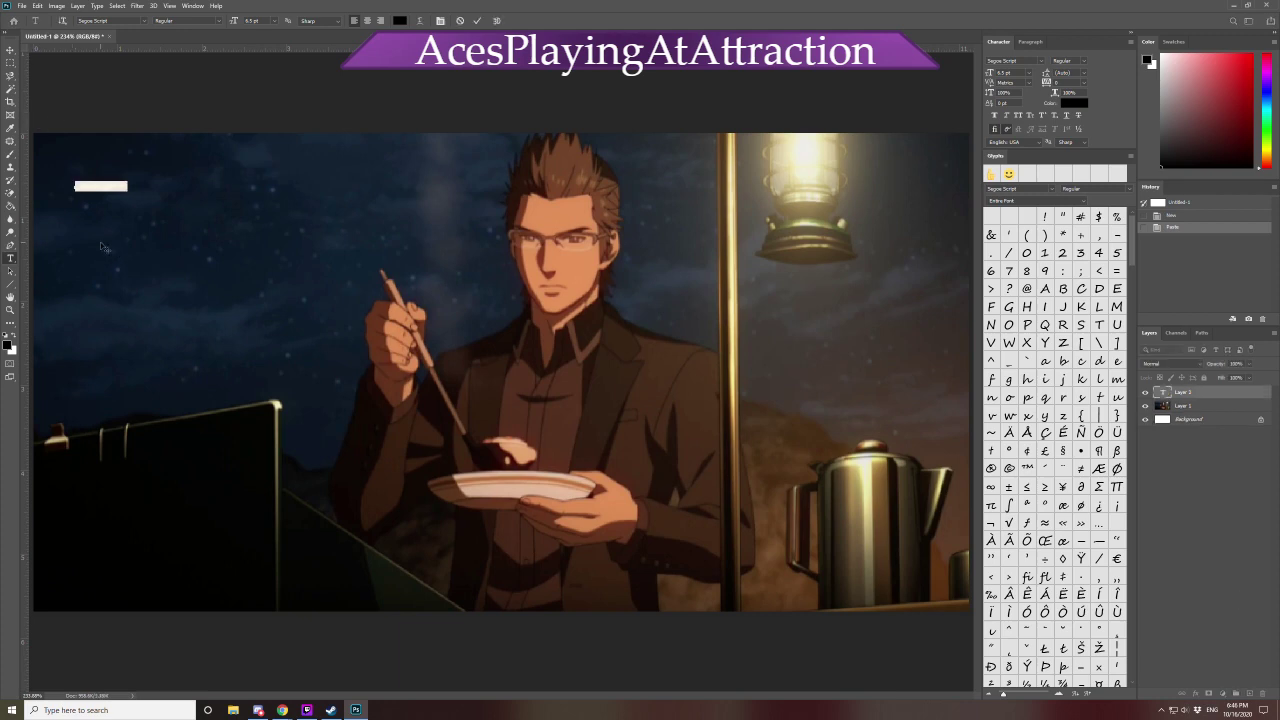
{"action": "key", "text": "BackSpace"}
{"action": "type", "text": "Ignis"}
{"action": "key", "text": "ctrl+a"}
{"action": "left_click", "coordinate": [14, 338]}
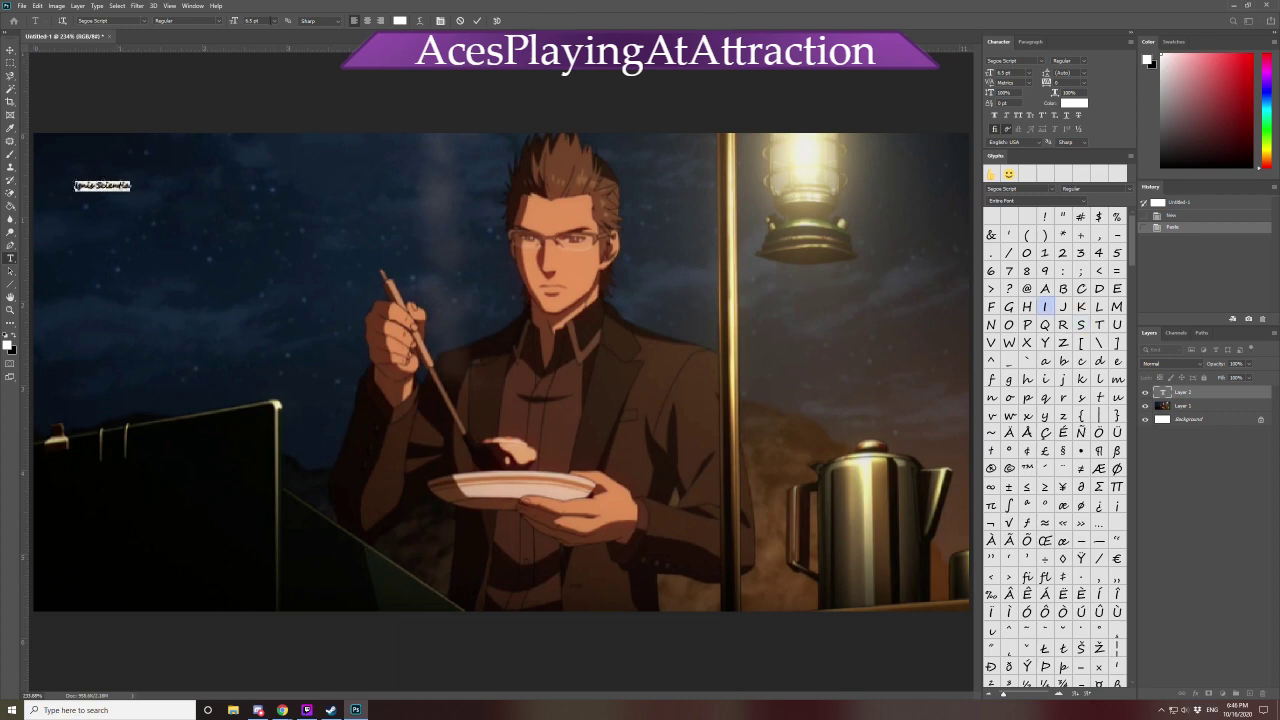
Enlarge the "Ignis Scientia" text to 24 pt, commit it and make Layer 1 active
{"action": "left_click", "coordinate": [272, 20]}
{"action": "left_click", "coordinate": [262, 110]}
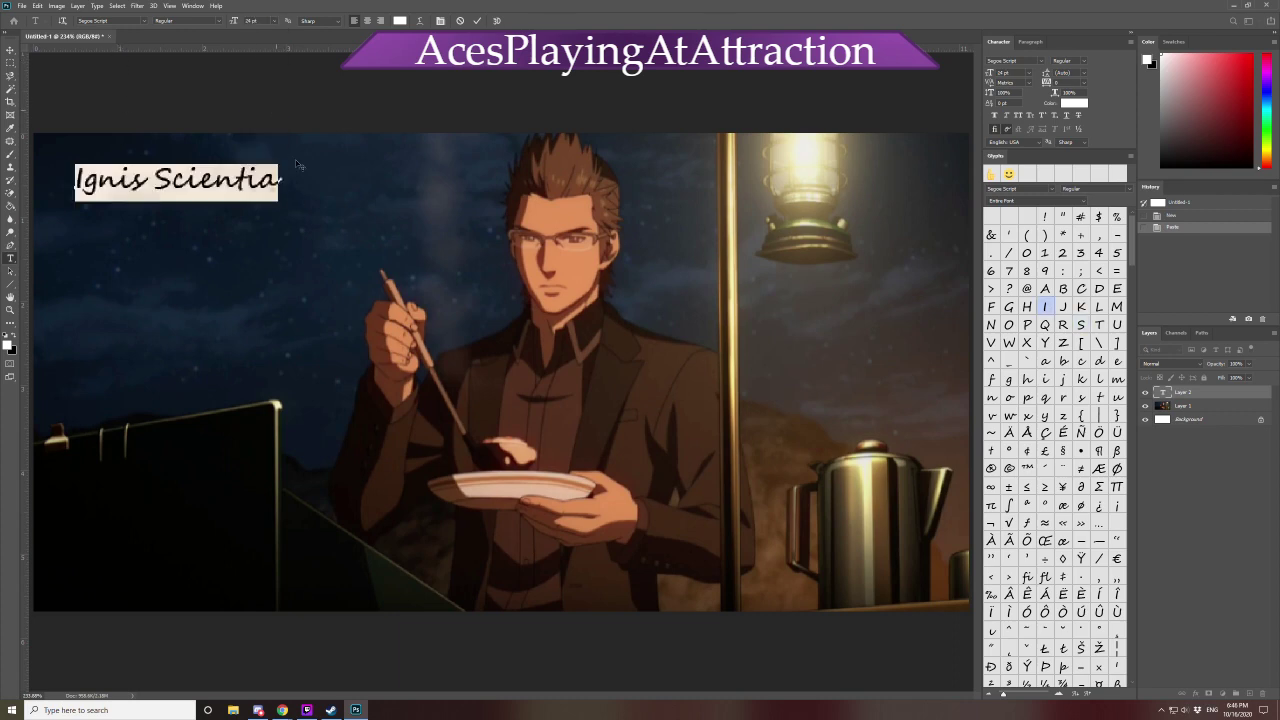
{"action": "left_click", "coordinate": [245, 183]}
{"action": "left_click", "coordinate": [1226, 408]}
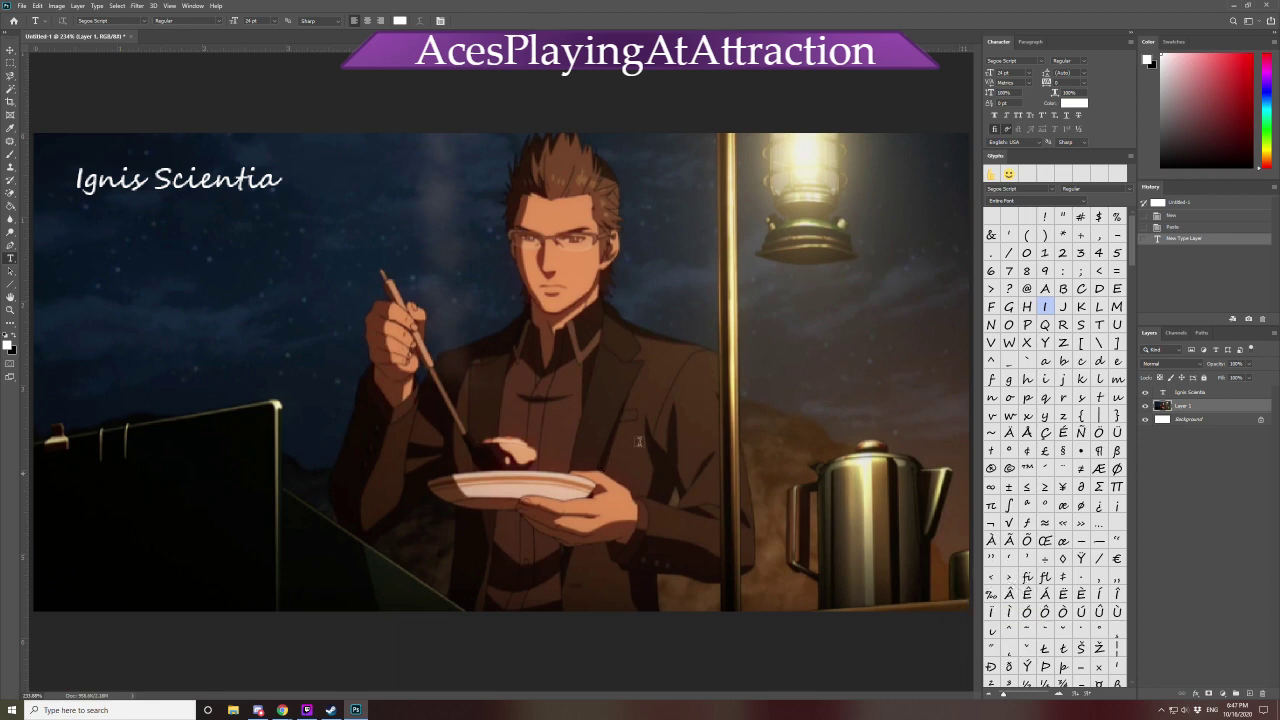
Choose the Object Selection tool for isolating the man on Layer 1
{"action": "left_click", "coordinate": [1159, 437]}
{"action": "left_click", "coordinate": [11, 90]}
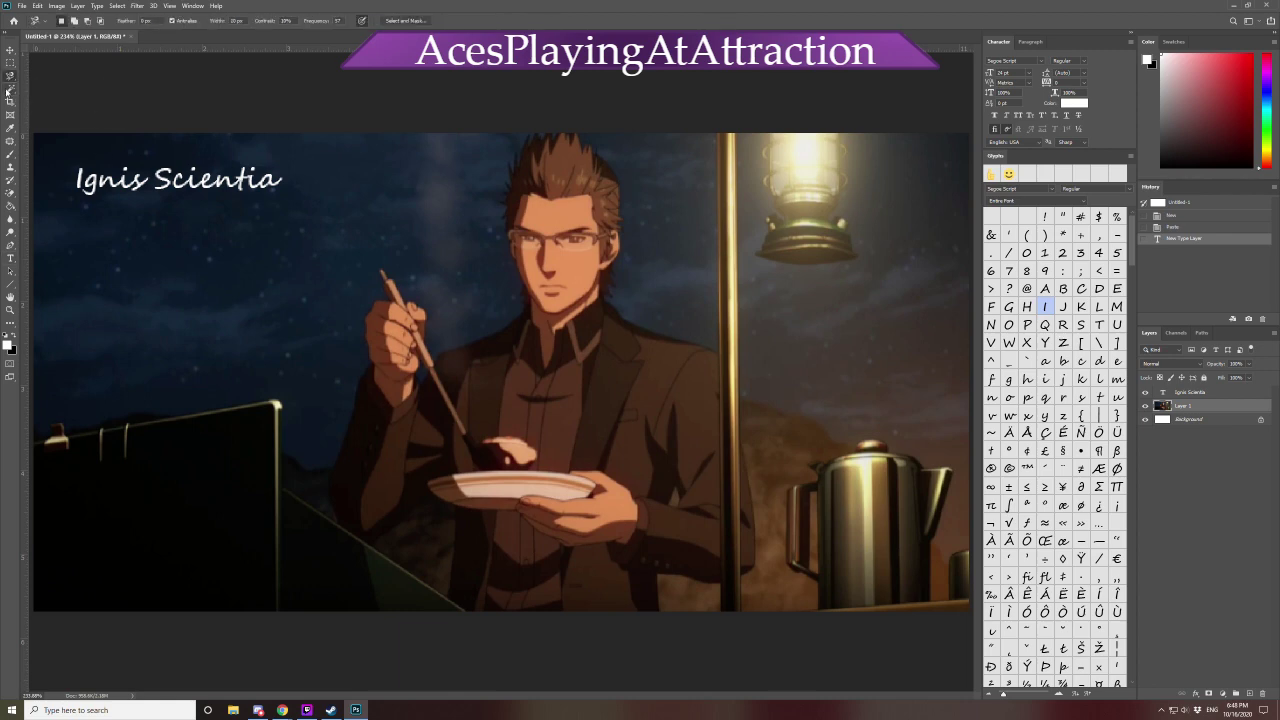
{"action": "left_click", "coordinate": [8, 90]}
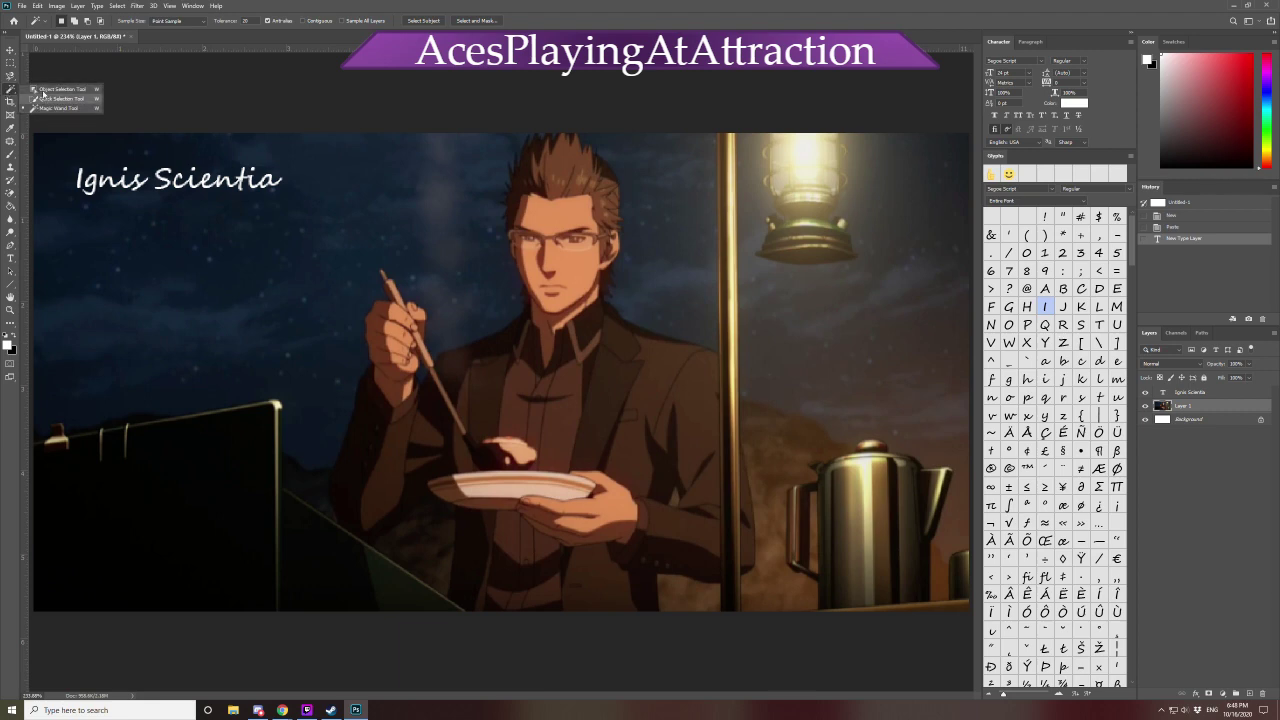
{"action": "left_click", "coordinate": [43, 91]}
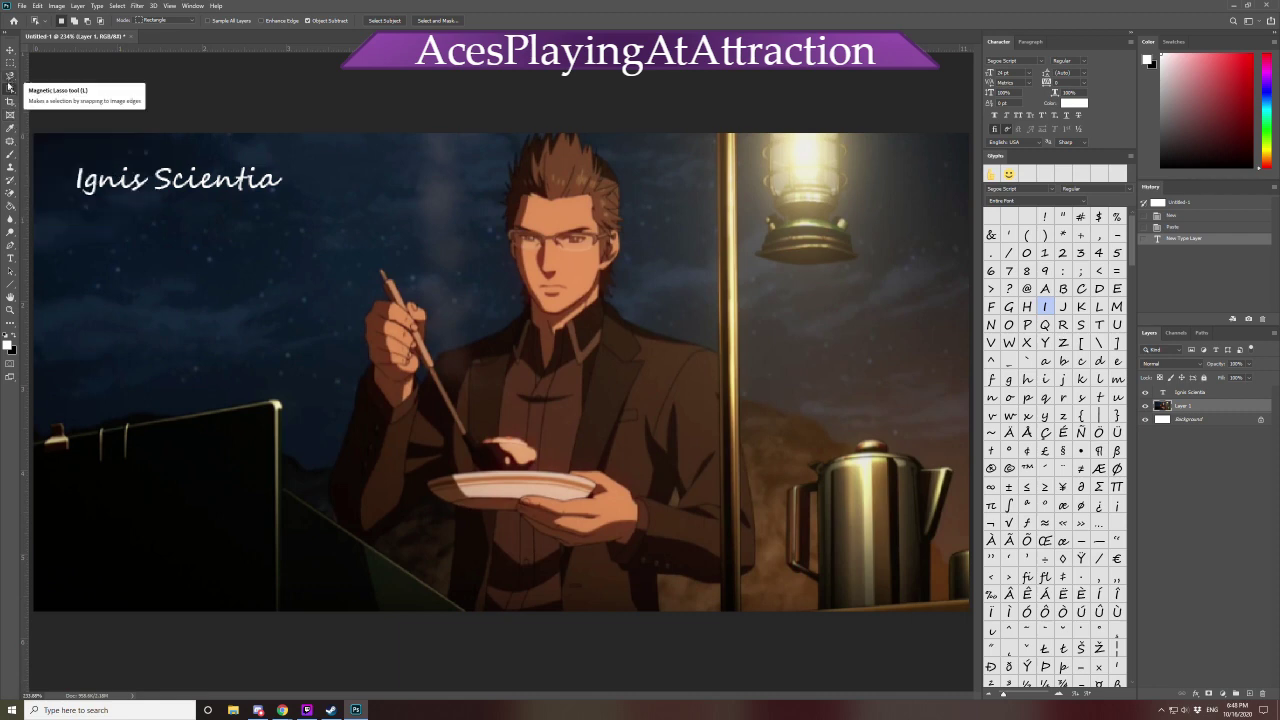
{"action": "right_click", "coordinate": [10, 91]}
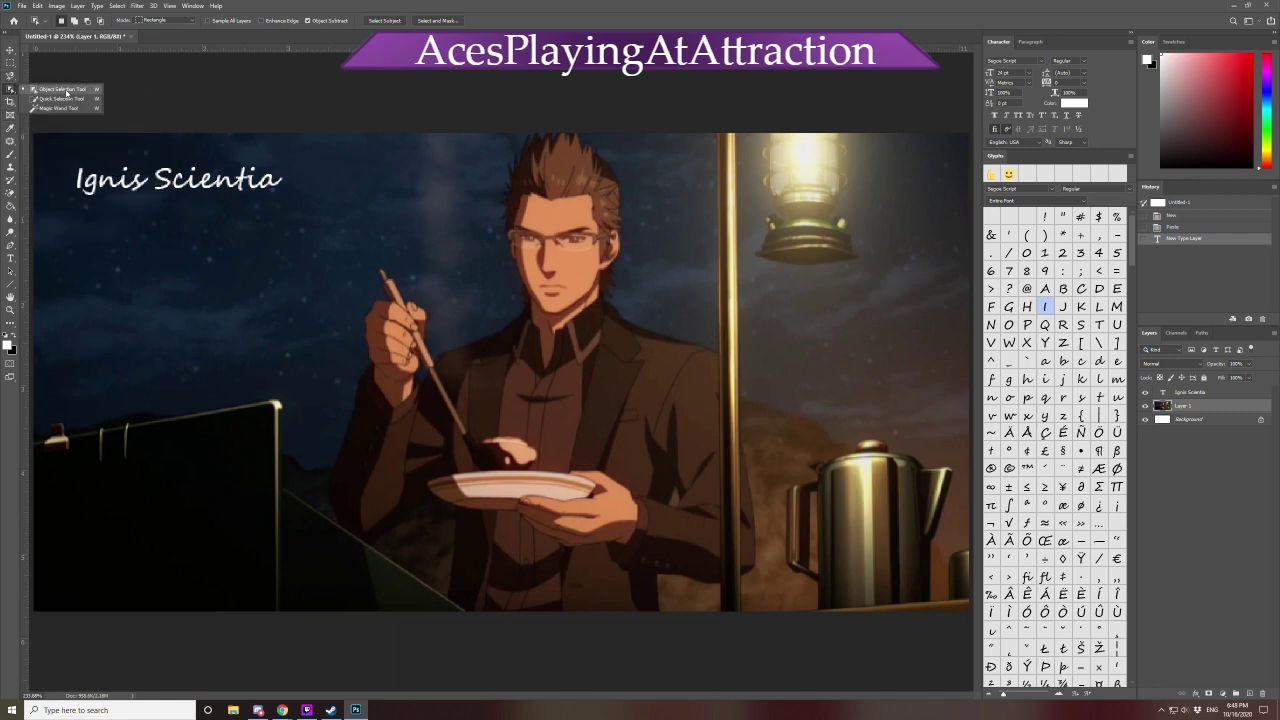
{"action": "left_click", "coordinate": [66, 91]}
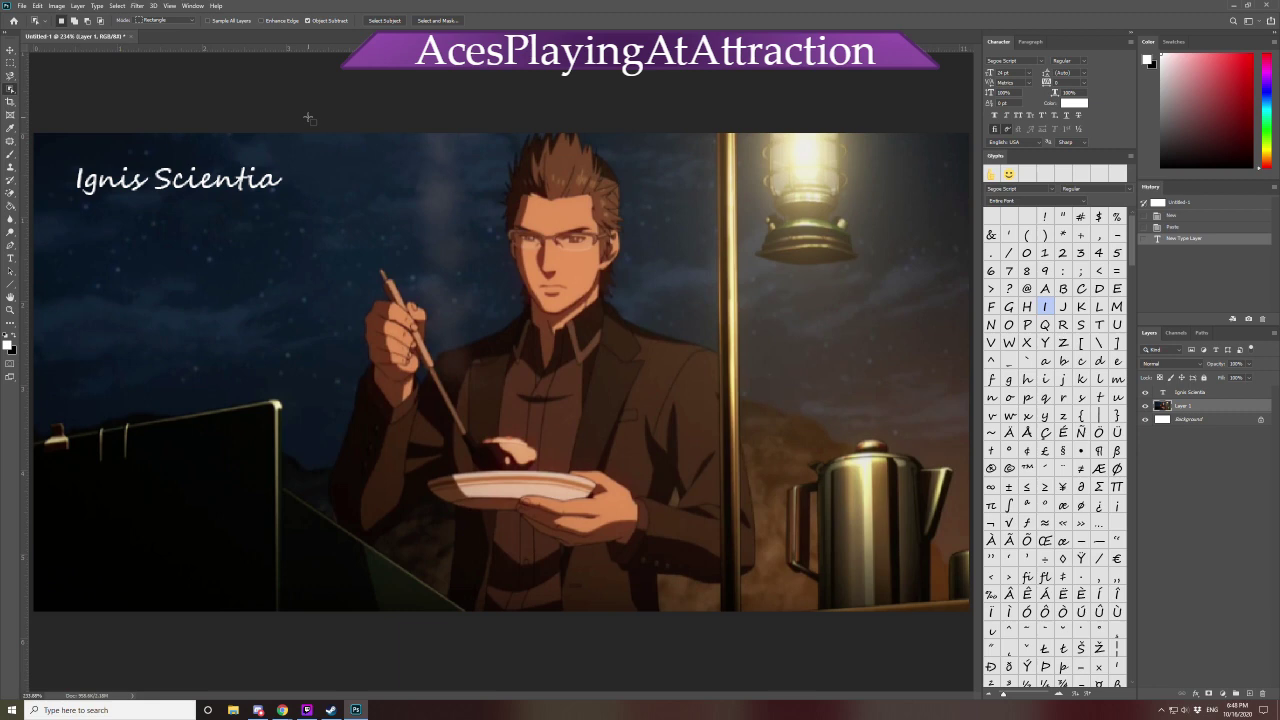
Try to select the man with a rectangle of the Object Selection tool, and undo the selection
{"action": "left_click_drag", "start_coordinate": [309, 118], "coordinate": [799, 567]}
{"action": "left_click_drag", "start_coordinate": [775, 621], "coordinate": [756, 626]}
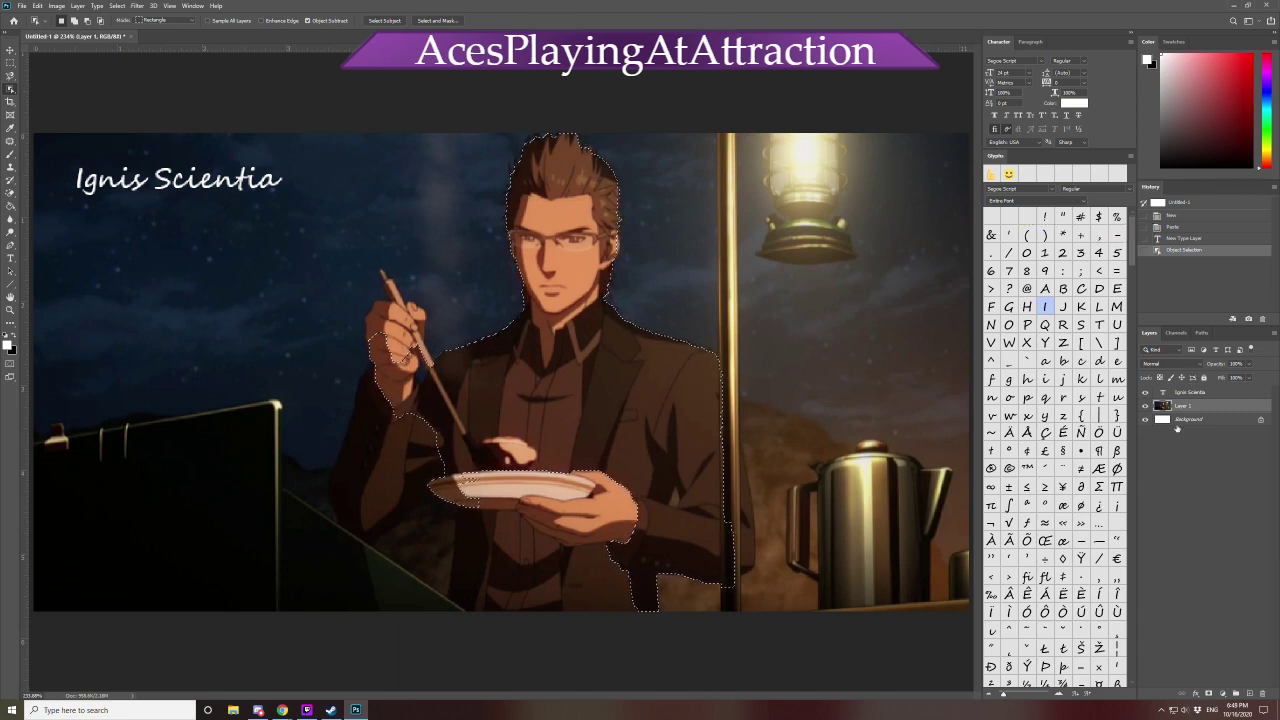
{"action": "left_click", "coordinate": [1183, 240]}
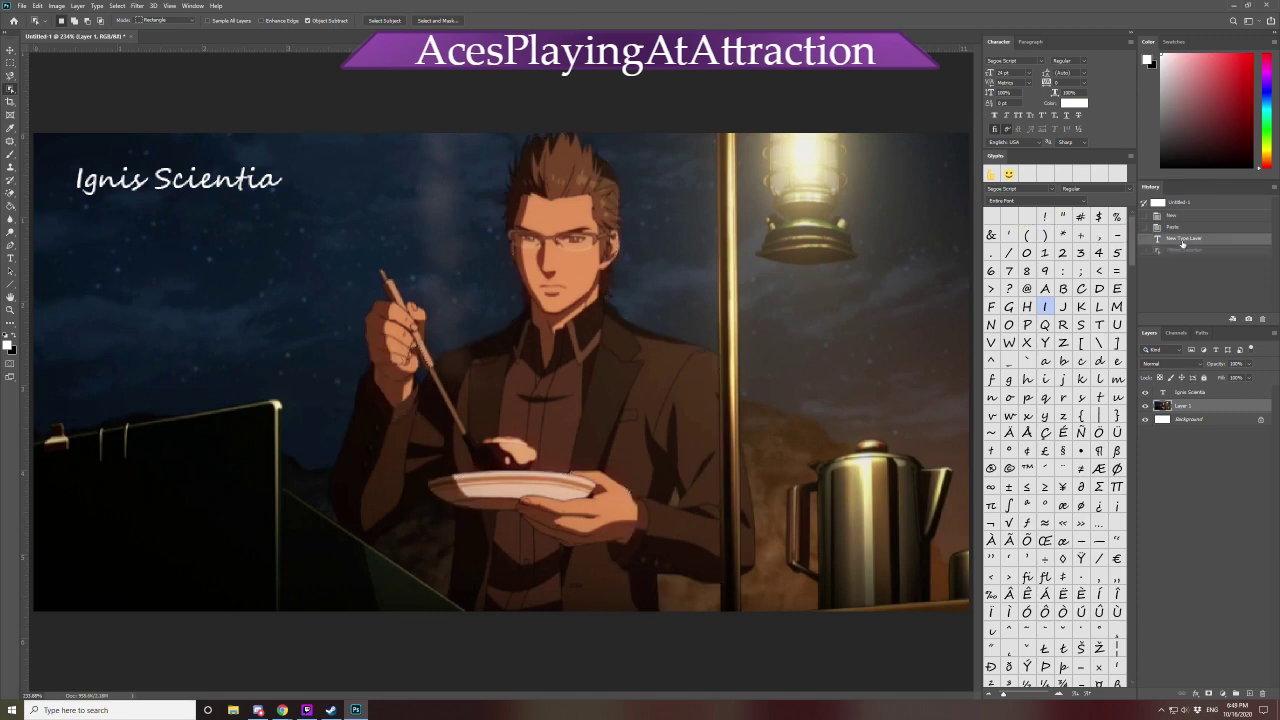
Close the Character and Paragraph panel group and the Glyphs panel to widen the canvas area
{"action": "left_click", "coordinate": [1132, 37]}
{"action": "left_click", "coordinate": [1132, 33]}
{"action": "right_click", "coordinate": [990, 45]}
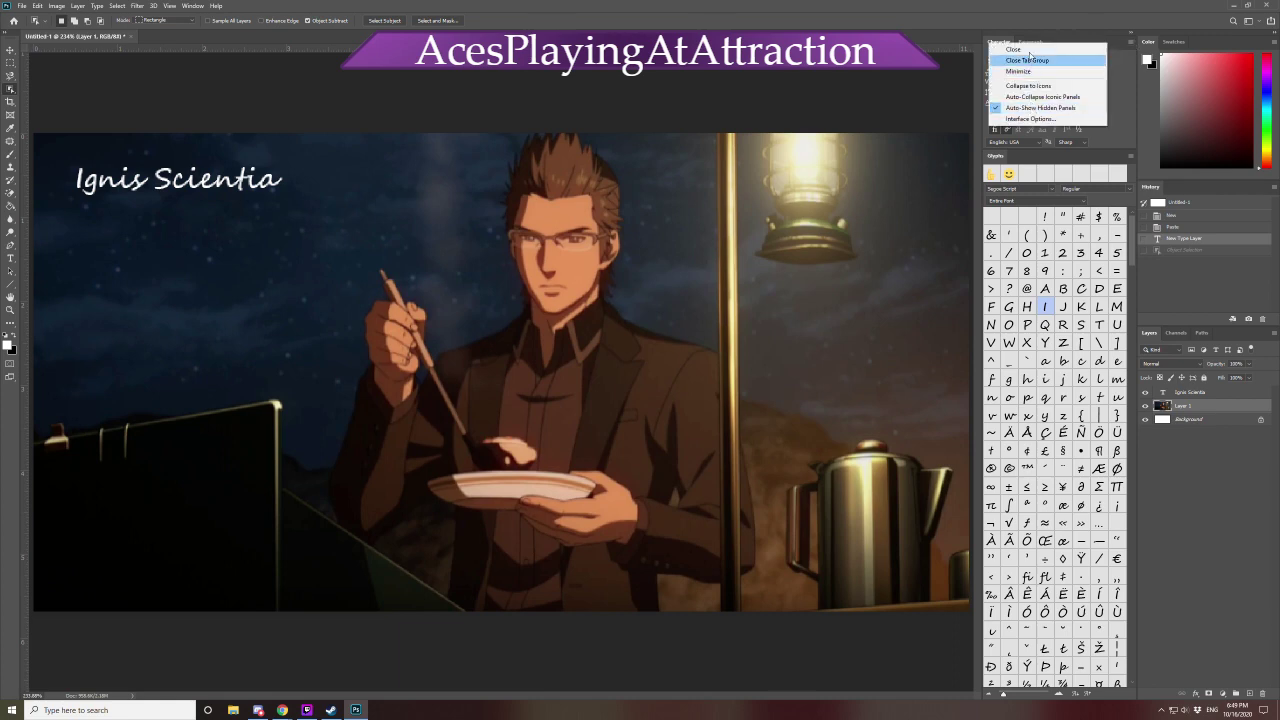
{"action": "left_click", "coordinate": [1029, 59]}
{"action": "right_click", "coordinate": [1017, 48]}
{"action": "key", "text": "Escape"}
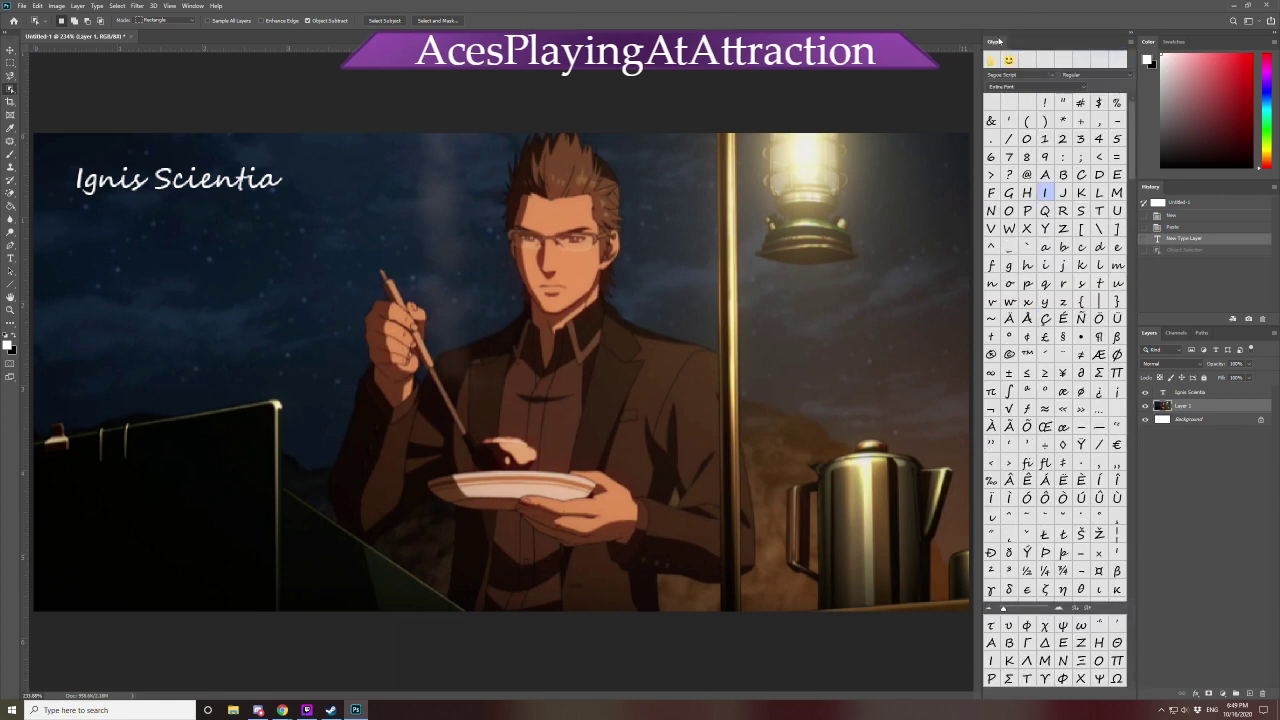
{"action": "right_click", "coordinate": [998, 41]}
{"action": "left_click", "coordinate": [1010, 51]}
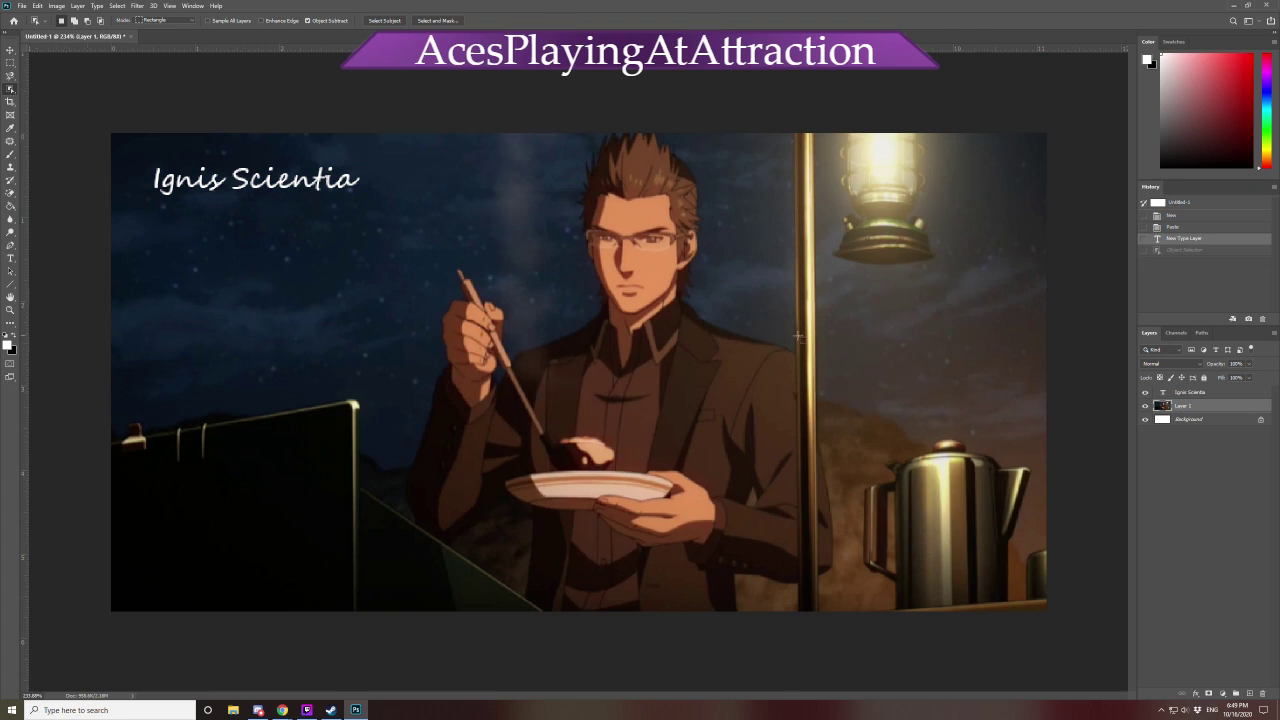
Try to select only the man's torso and arms with Object Selection, undoing each attempt
{"action": "left_click_drag", "start_coordinate": [830, 292], "coordinate": [398, 648]}
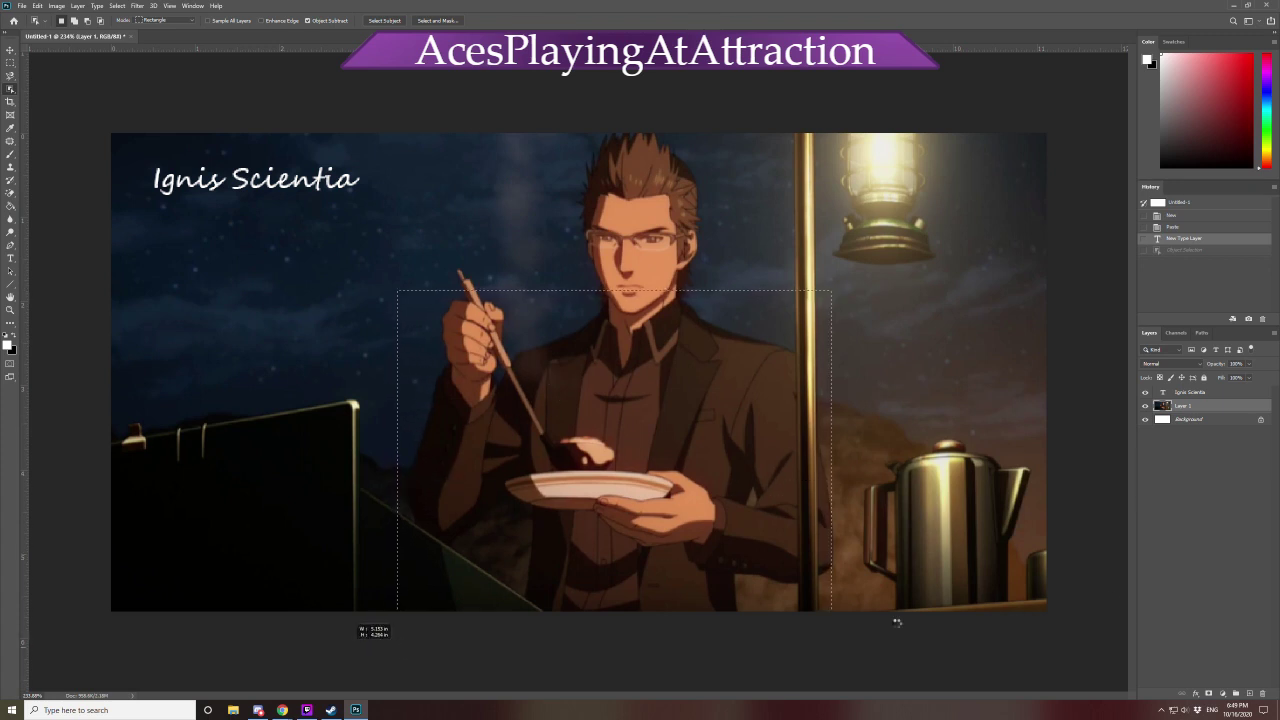
{"action": "left_click", "coordinate": [1196, 240]}
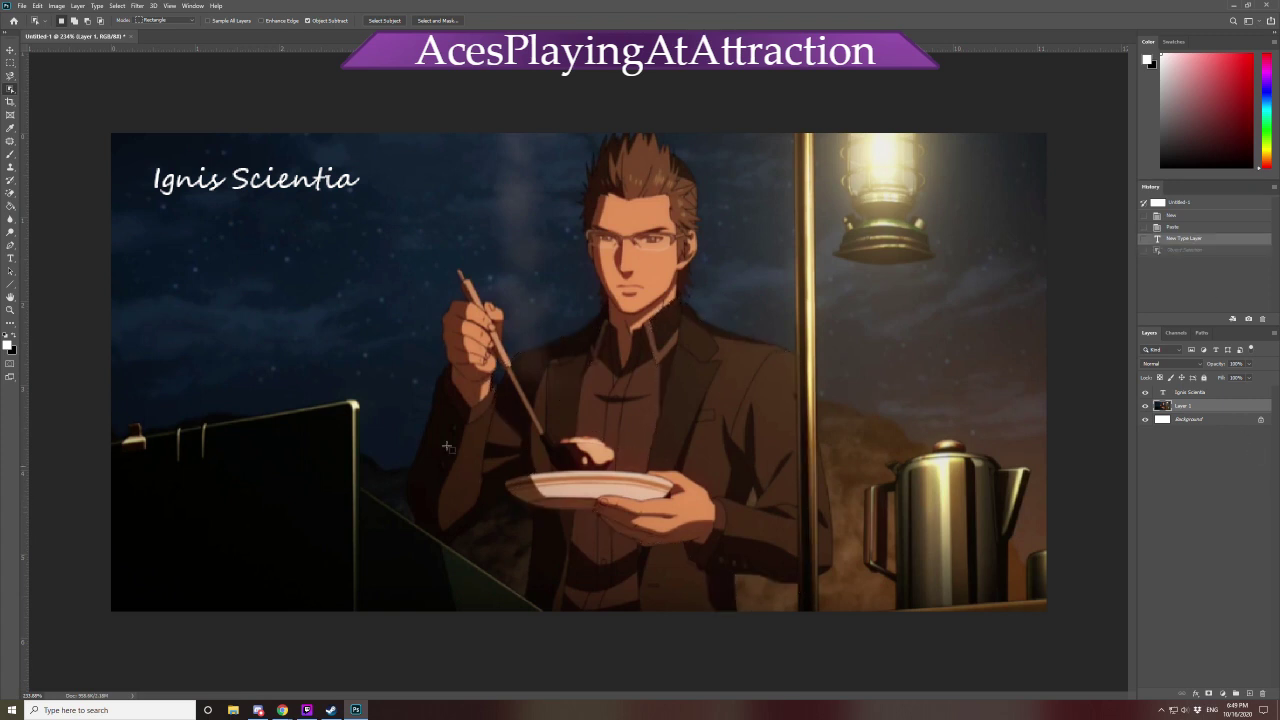
{"action": "left_click_drag", "start_coordinate": [404, 283], "coordinate": [844, 672]}
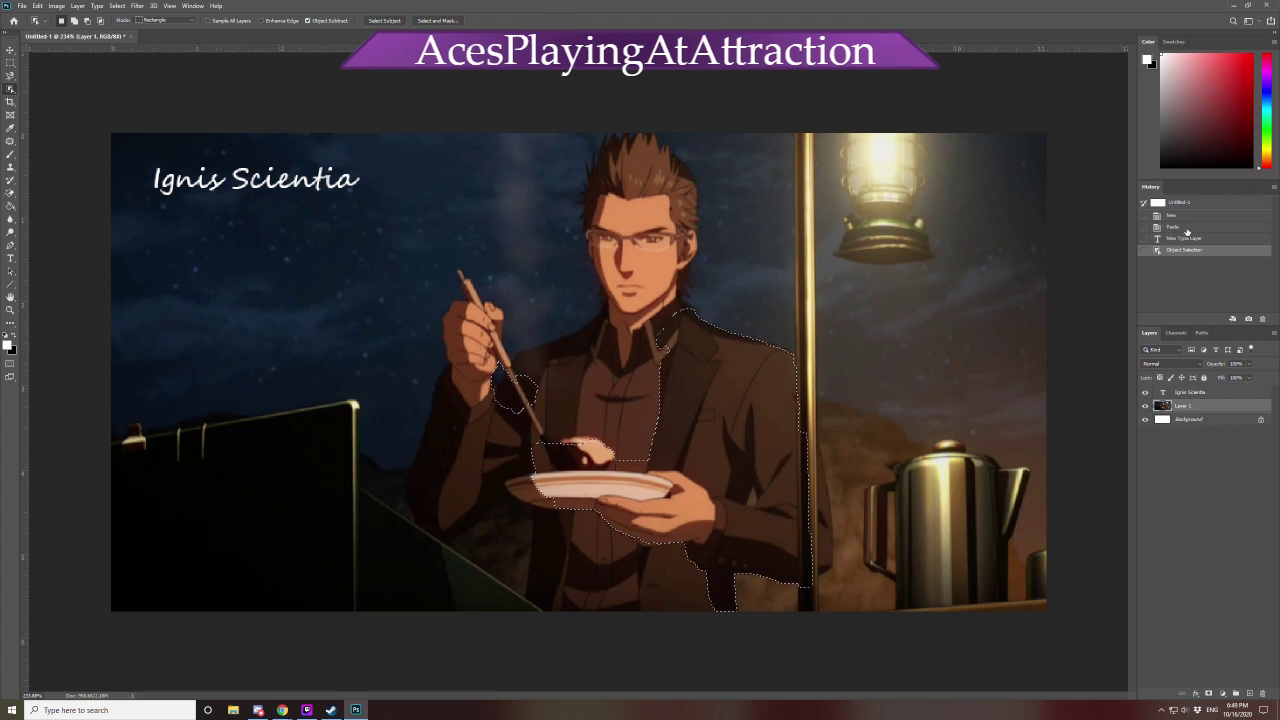
{"action": "left_click", "coordinate": [1184, 239]}
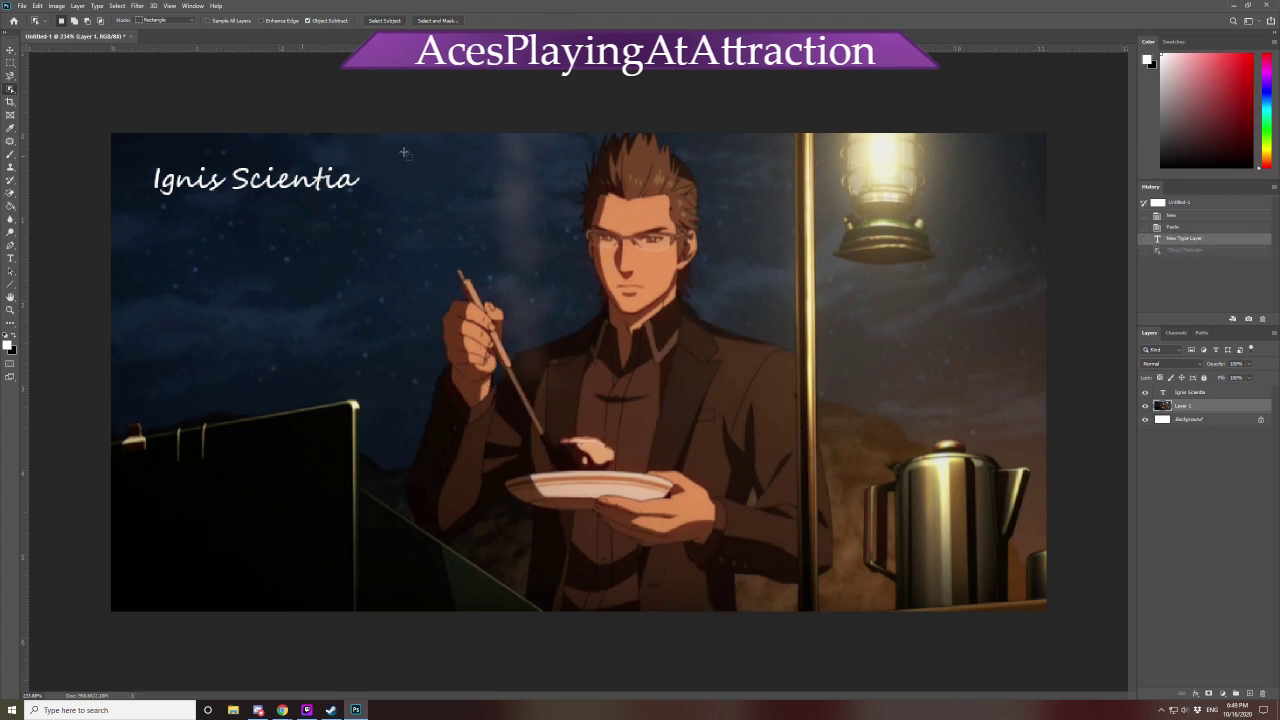
Select the man from his hair down to the jacket hem with an Object Selection rectangle around his figure
{"action": "left_click_drag", "start_coordinate": [373, 144], "coordinate": [841, 671]}
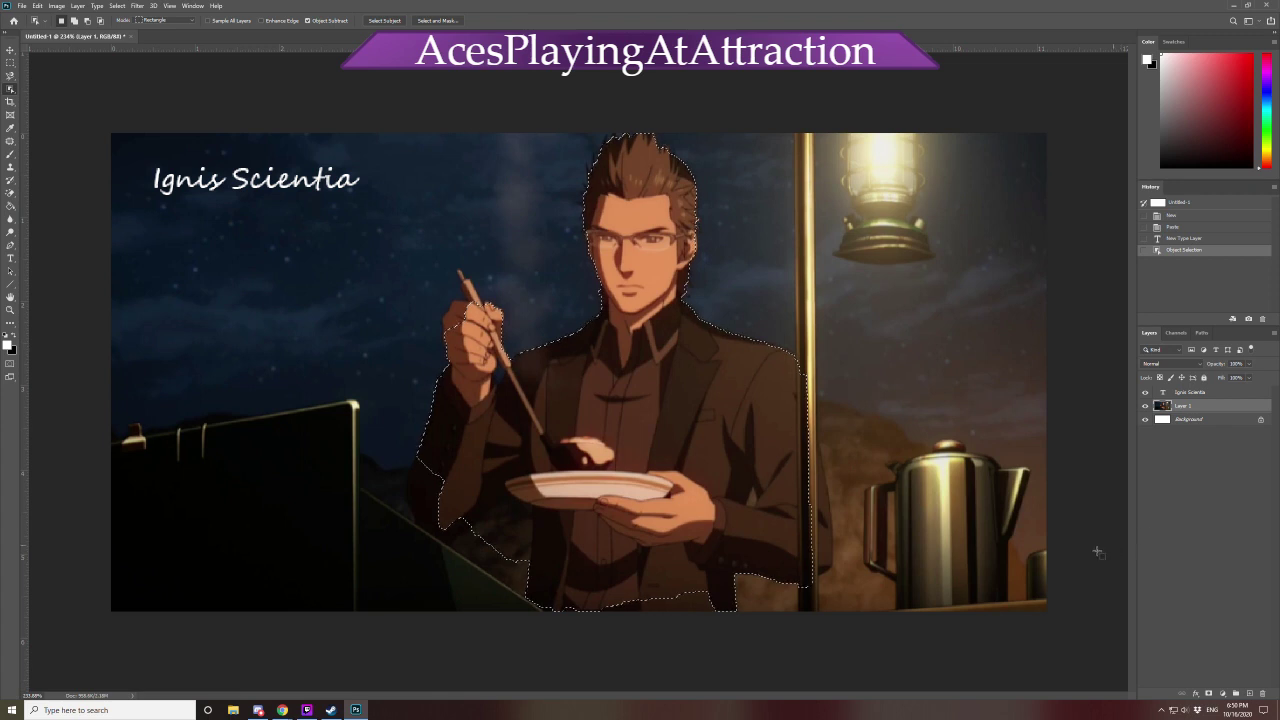
Add the hair spikes around the man's head and neck to the selection with the Magnetic Lasso
{"action": "left_click", "coordinate": [10, 78]}
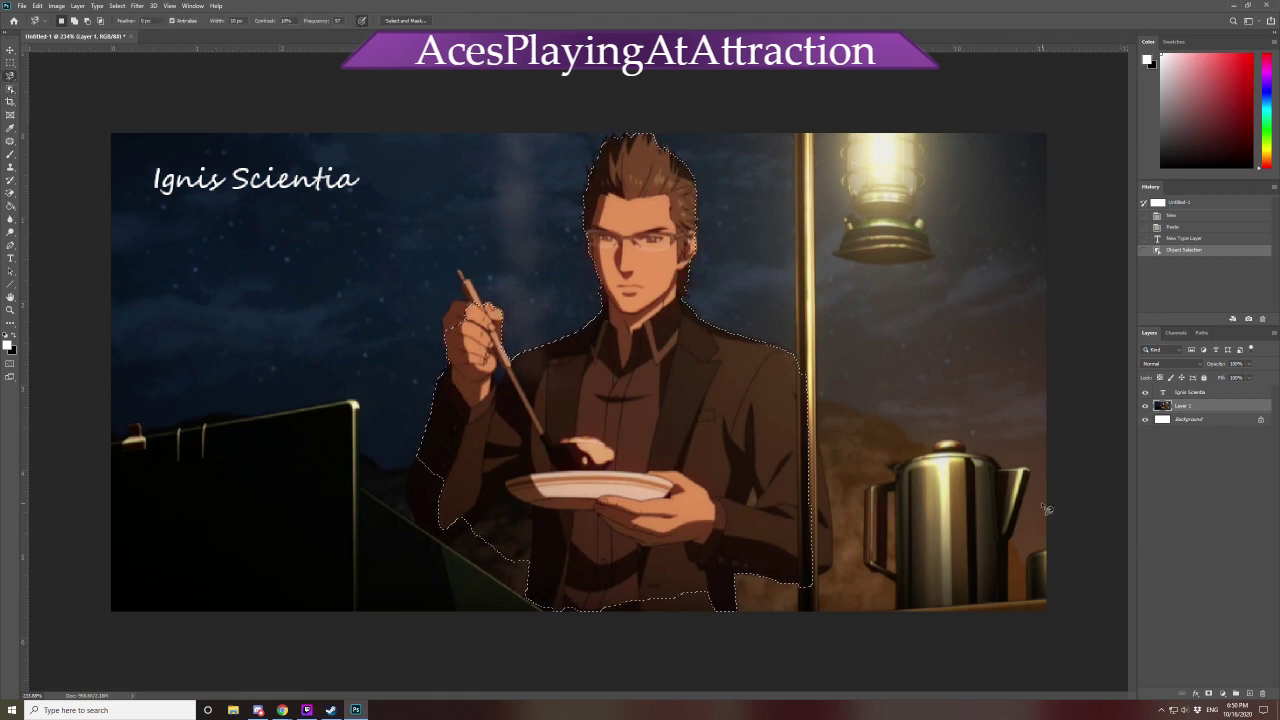
{"action": "key", "text": "ctrl+plus"}
{"action": "key", "text": "ctrl+plus"}
{"action": "key", "text": "ctrl+plus"}
{"action": "key", "text": "ctrl+plus"}
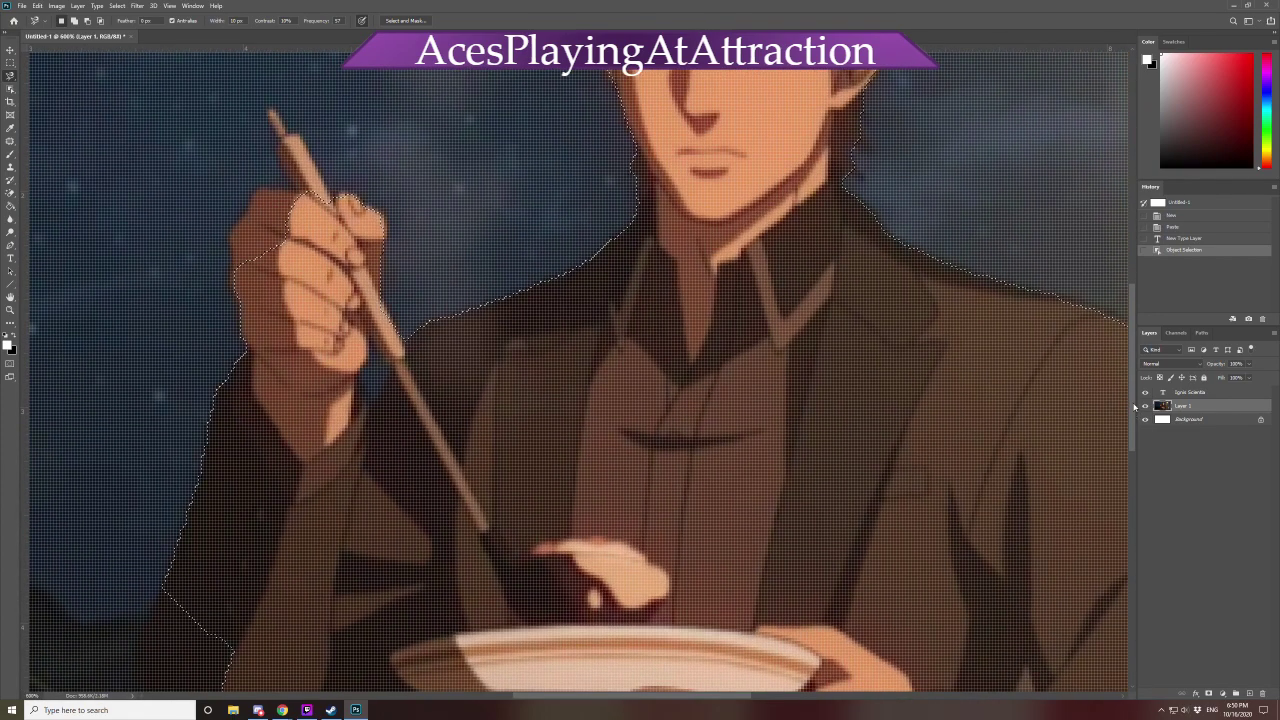
{"action": "scroll", "coordinate": [748, 248], "scroll_direction": "up", "scroll_amount": 5}
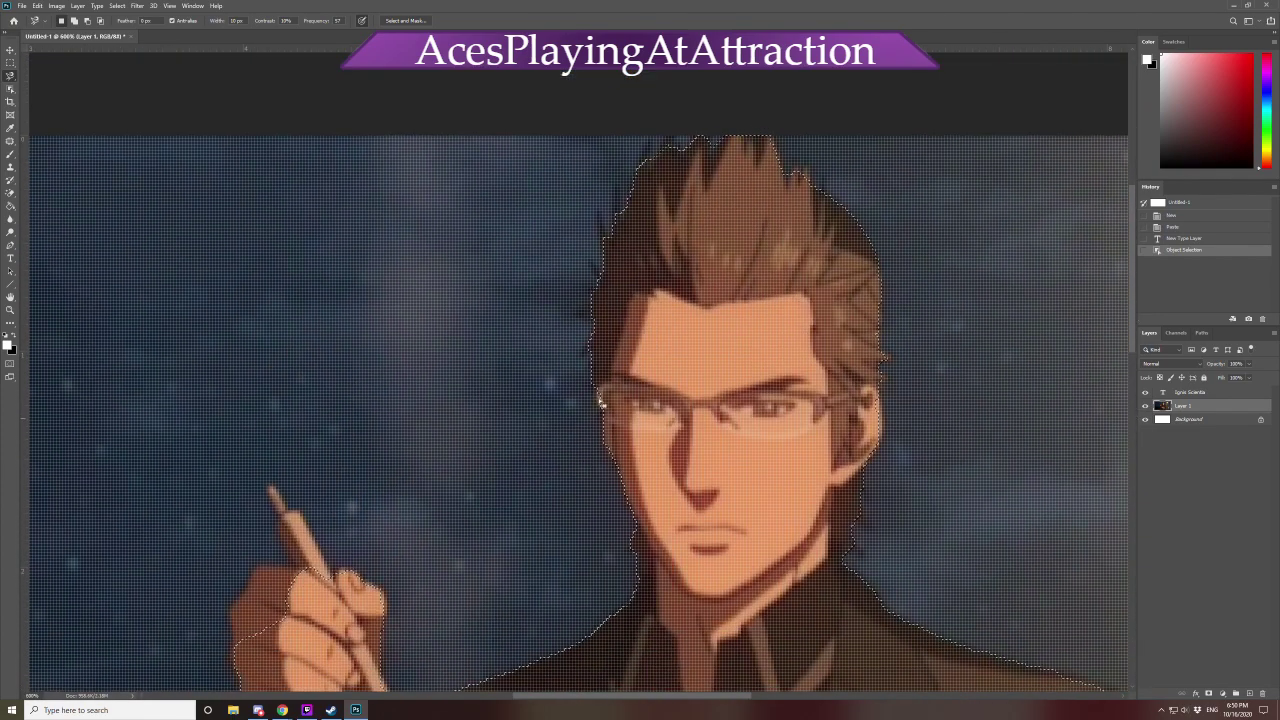
{"action": "key", "text": "ctrl+minus"}
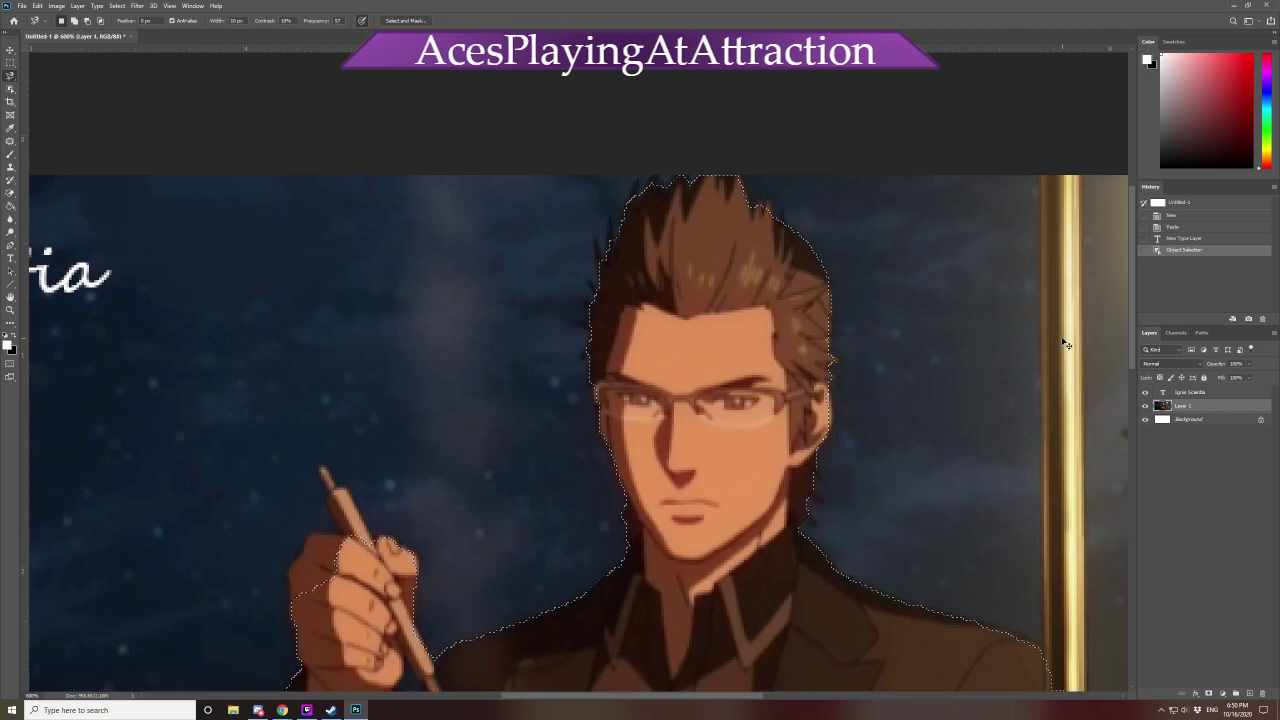
{"action": "key", "text": "ctrl+minus"}
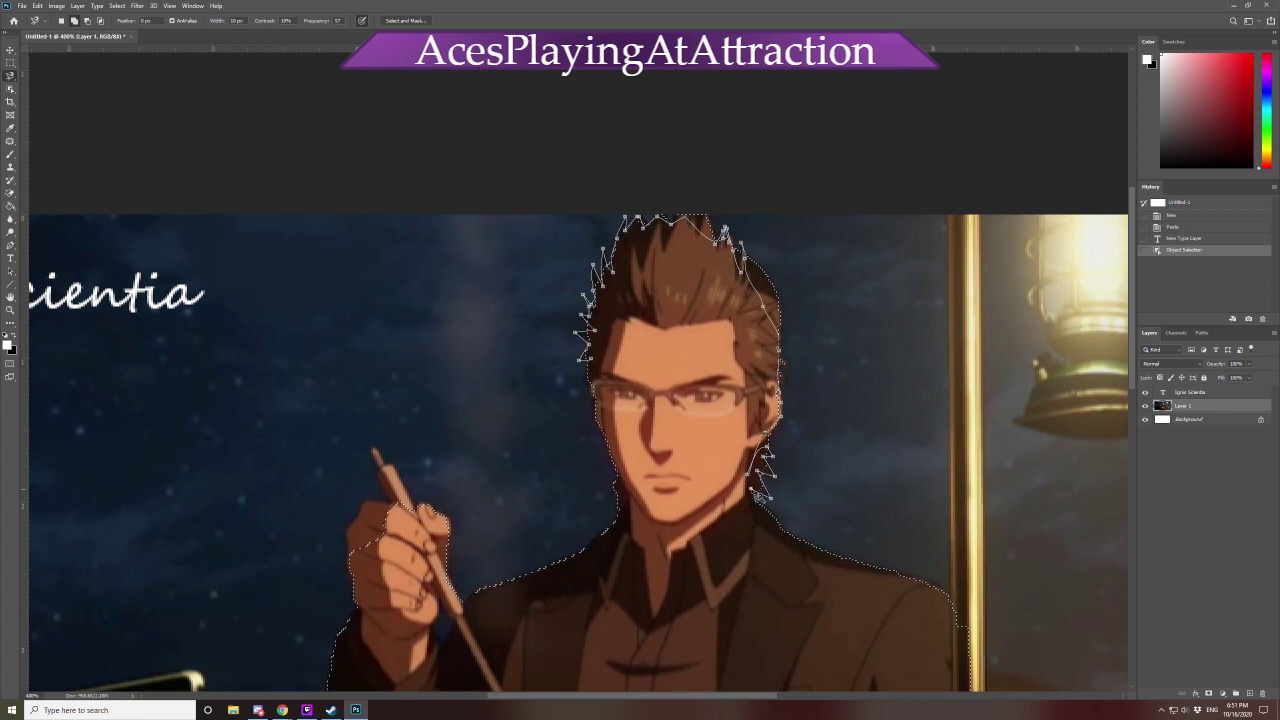
{"action": "double_click", "coordinate": [647, 440]}
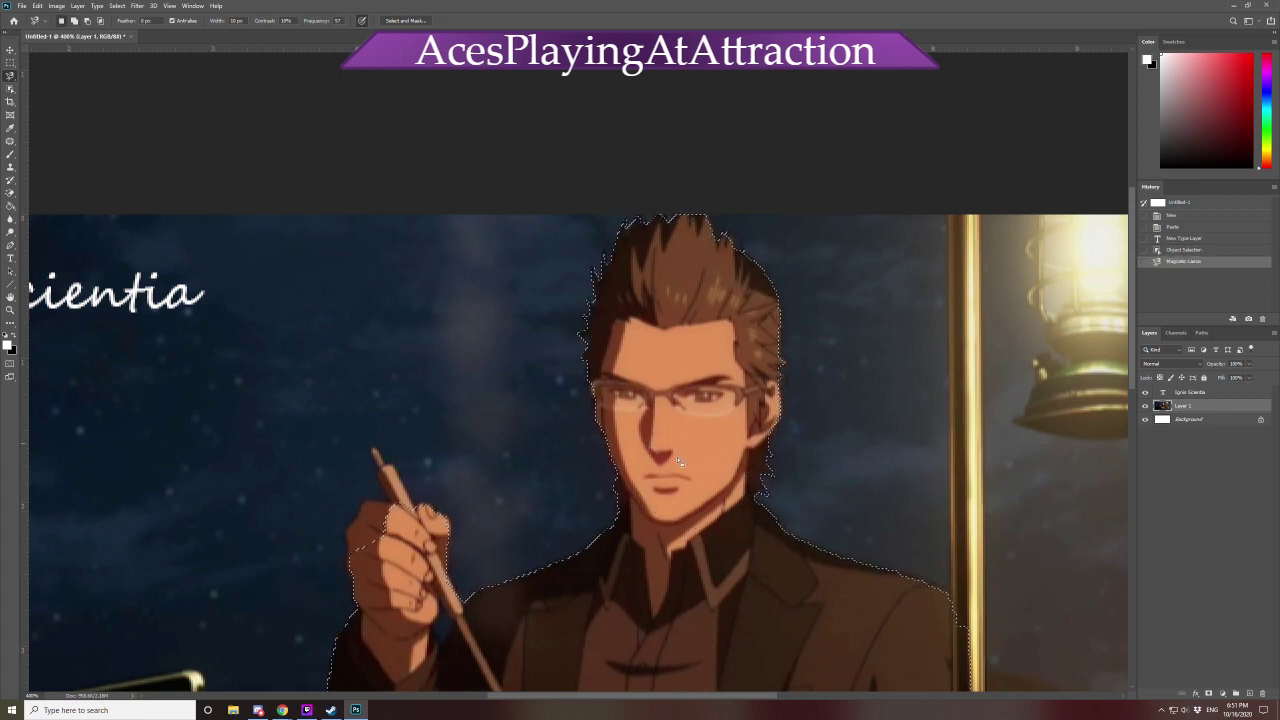
Add the man's shadowed elbow and the lower hem of his jacket to the selection with the Magnetic Lasso
{"action": "scroll", "coordinate": [701, 541], "scroll_direction": "down", "scroll_amount": 5}
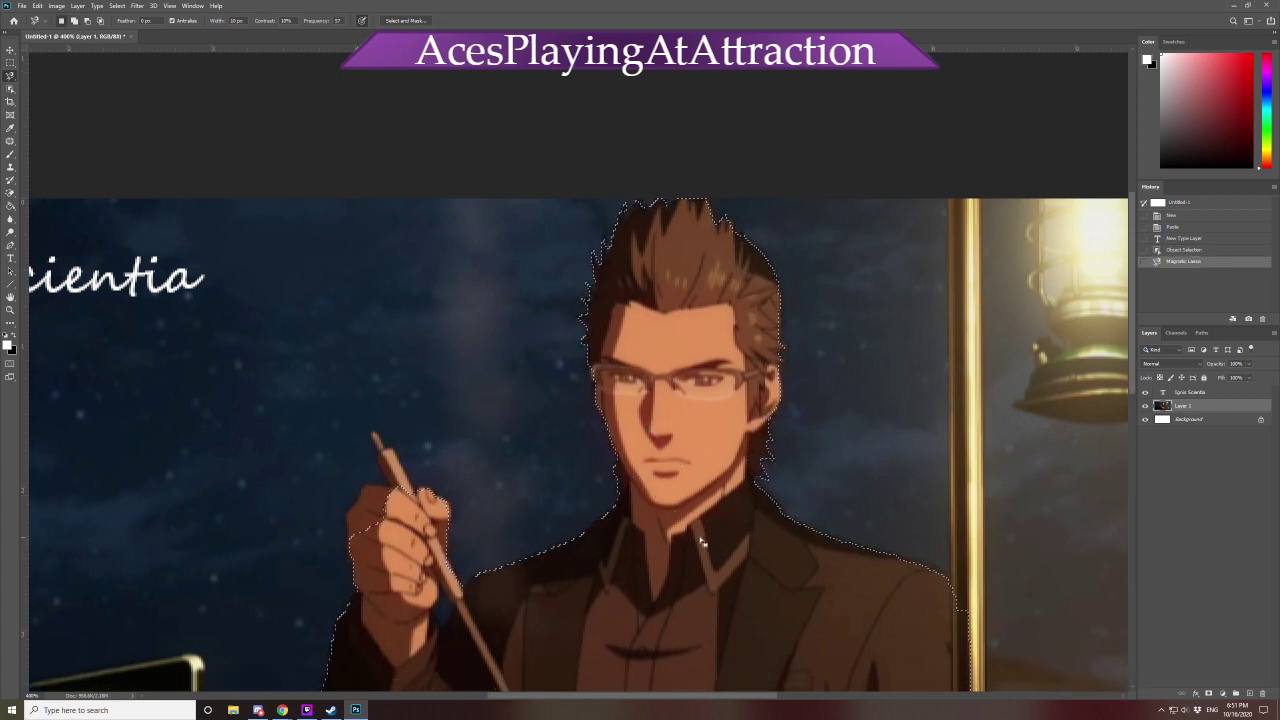
{"action": "scroll", "coordinate": [701, 554], "scroll_direction": "down", "scroll_amount": 6}
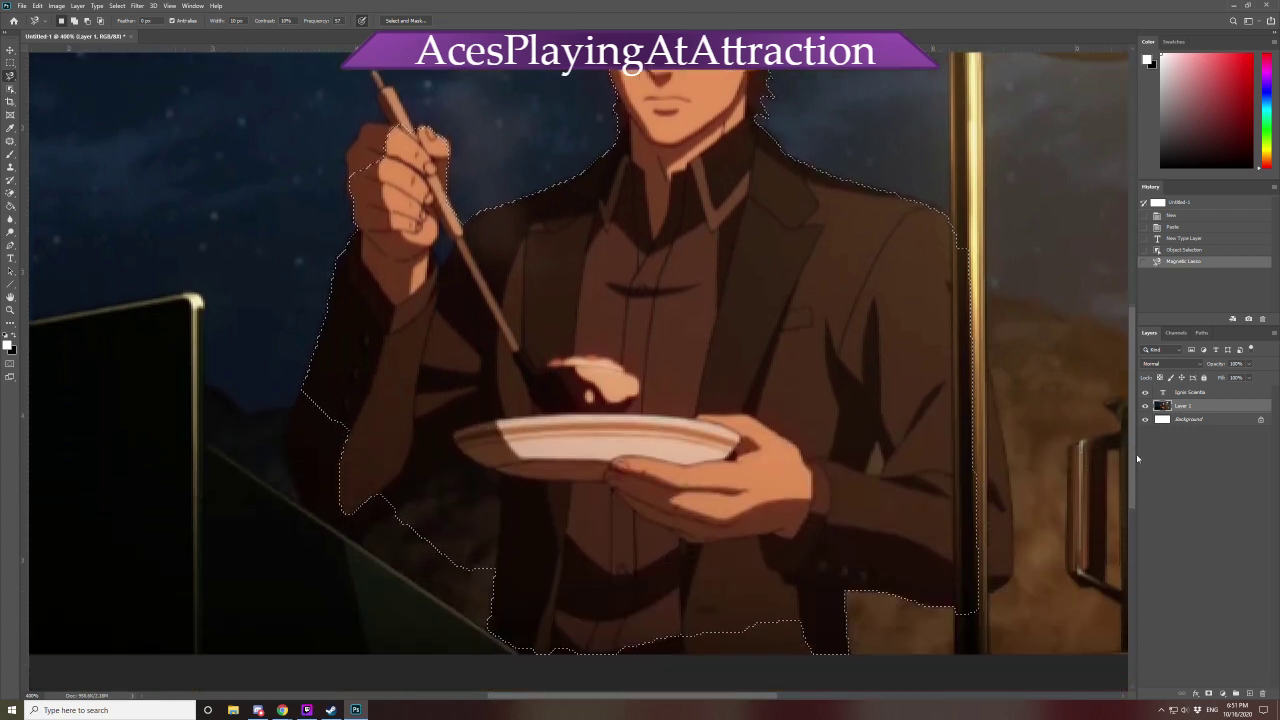
{"action": "scroll", "coordinate": [1136, 453], "scroll_direction": "up", "scroll_amount": 1}
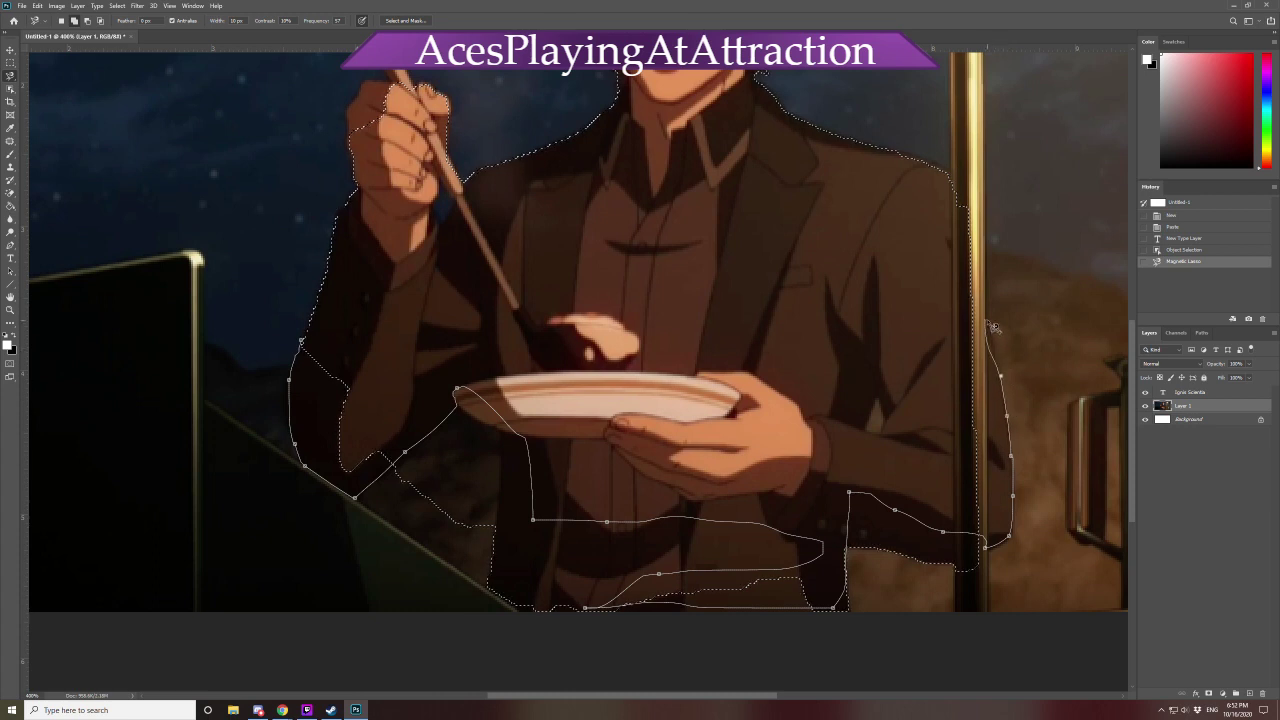
{"action": "double_click", "coordinate": [900, 238]}
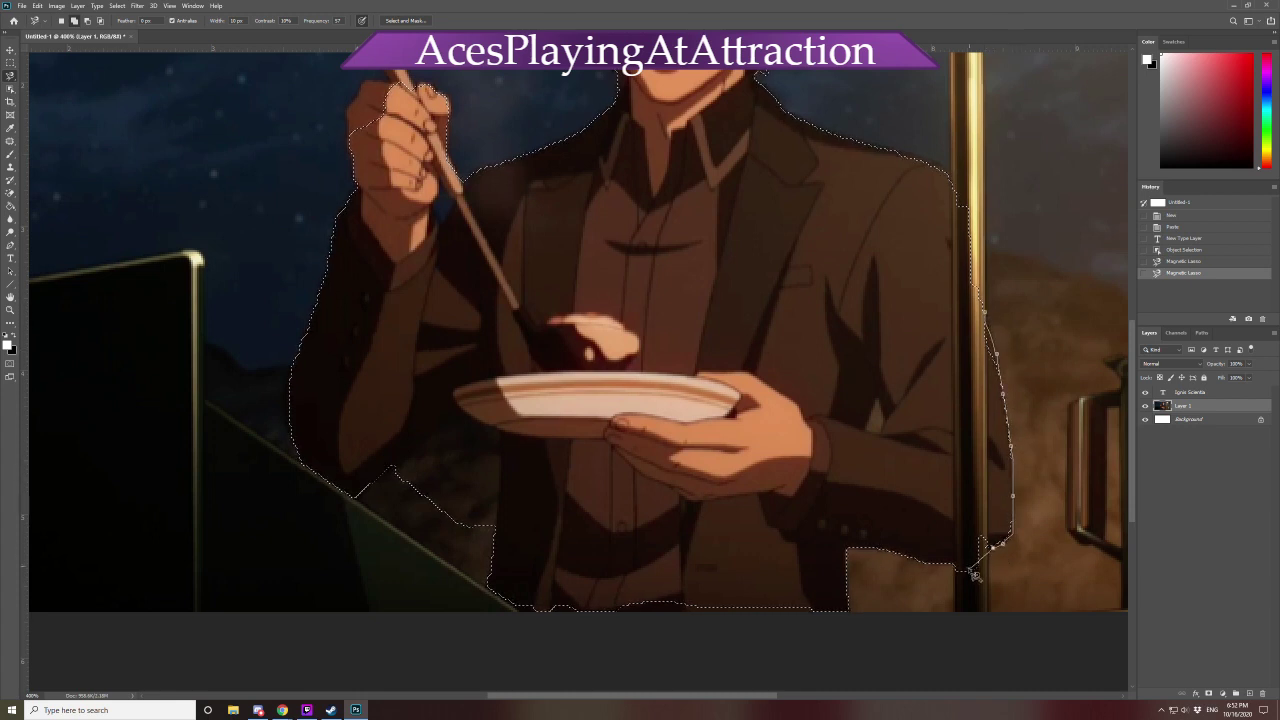
With the Magnetic Lasso, add the sleeve edge beyond the pole to the selection and subtract the background gap beneath the plate
{"action": "left_click", "coordinate": [782, 580]}
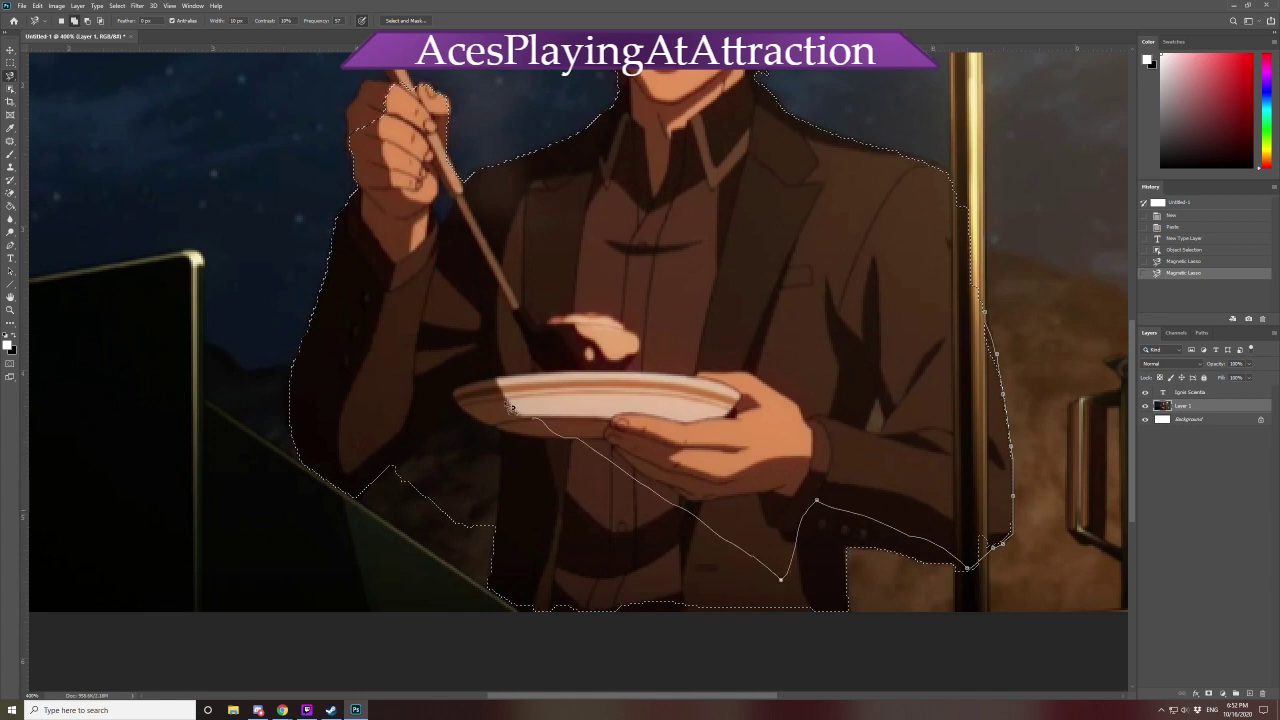
{"action": "double_click", "coordinate": [465, 357]}
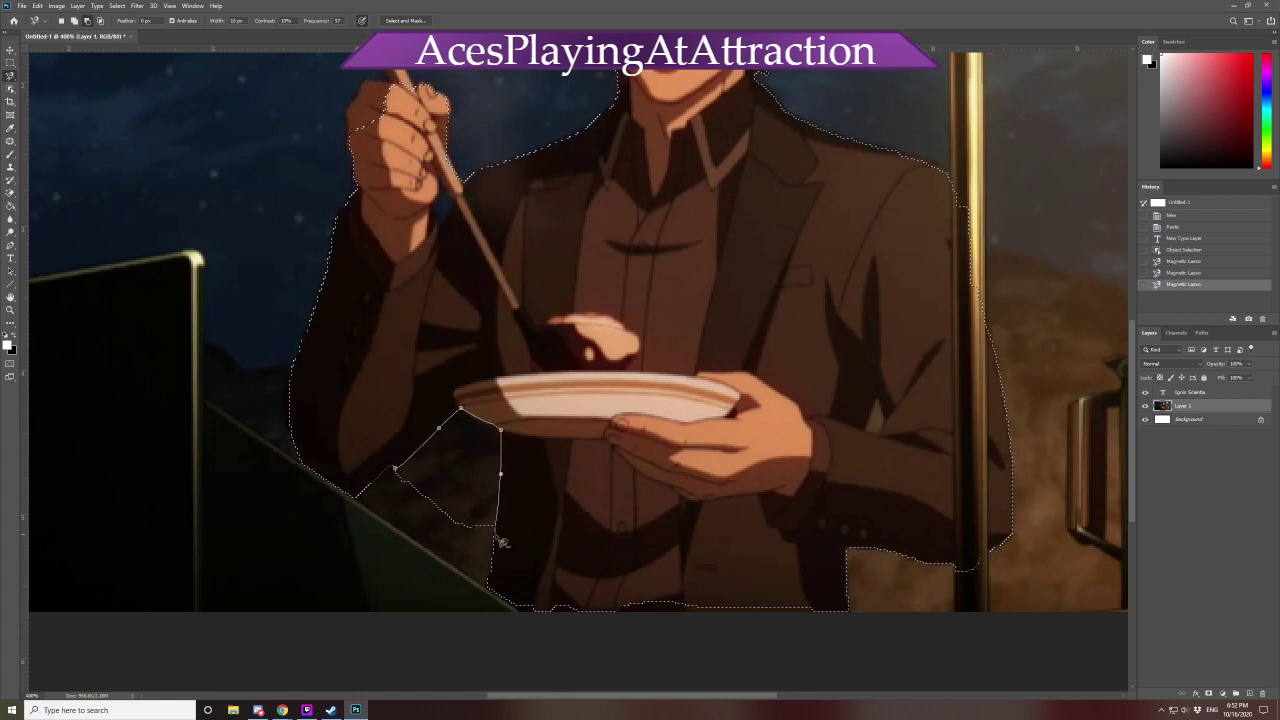
{"action": "left_click", "coordinate": [396, 504]}
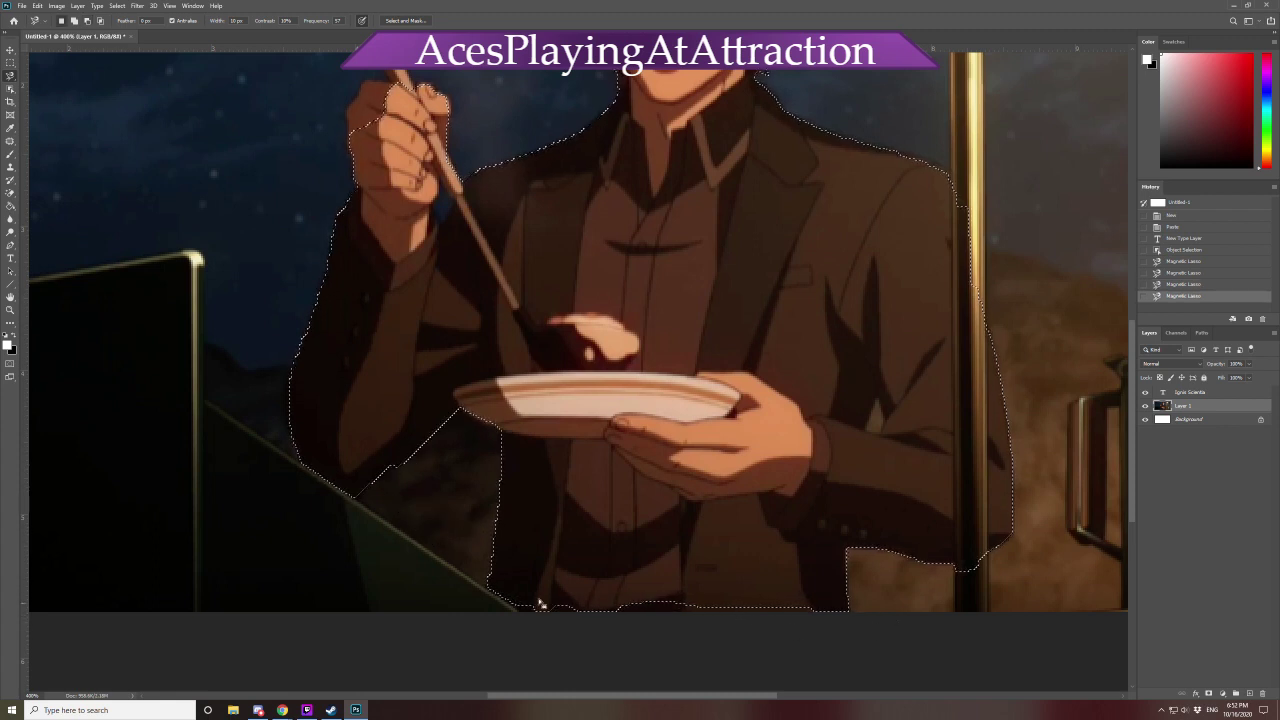
Add the uneven strip along the image's bottom edge below the jacket to the selection with the Polygonal Lasso
{"action": "left_click", "coordinate": [10, 76]}
{"action": "left_click", "coordinate": [50, 86]}
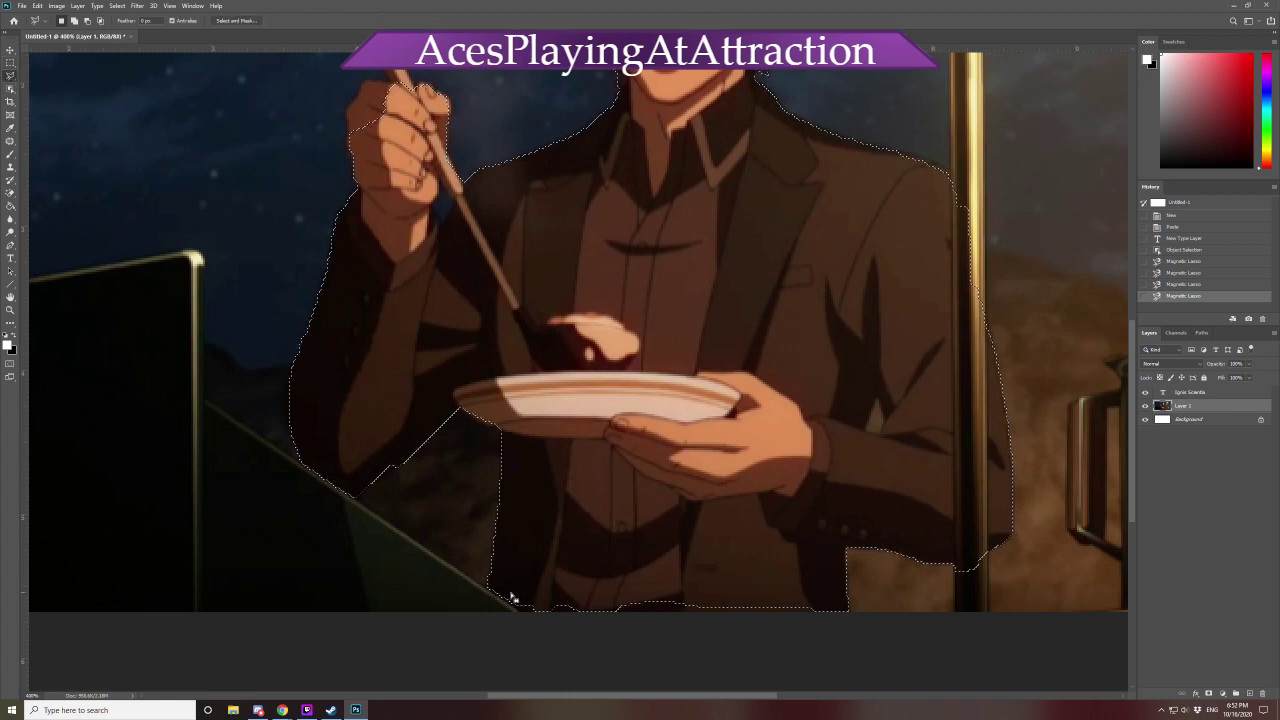
{"action": "key", "text": "ctrl+d"}
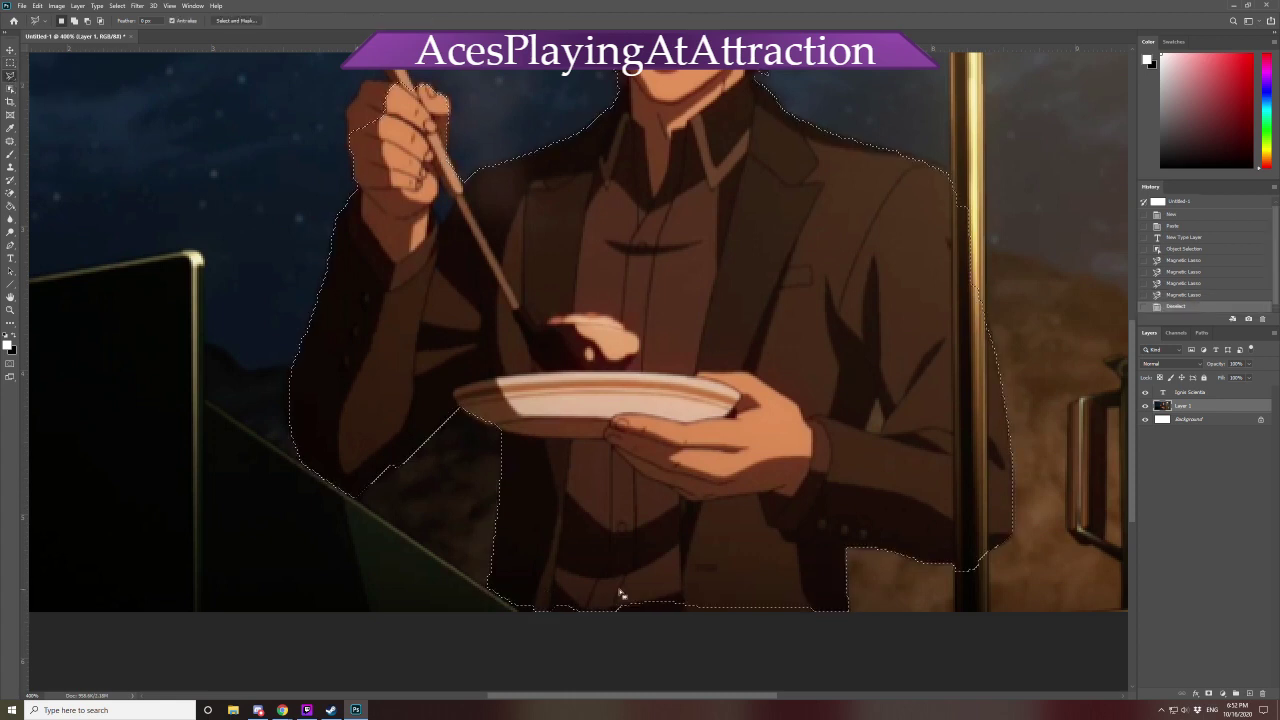
{"action": "key", "text": "ctrl+z"}
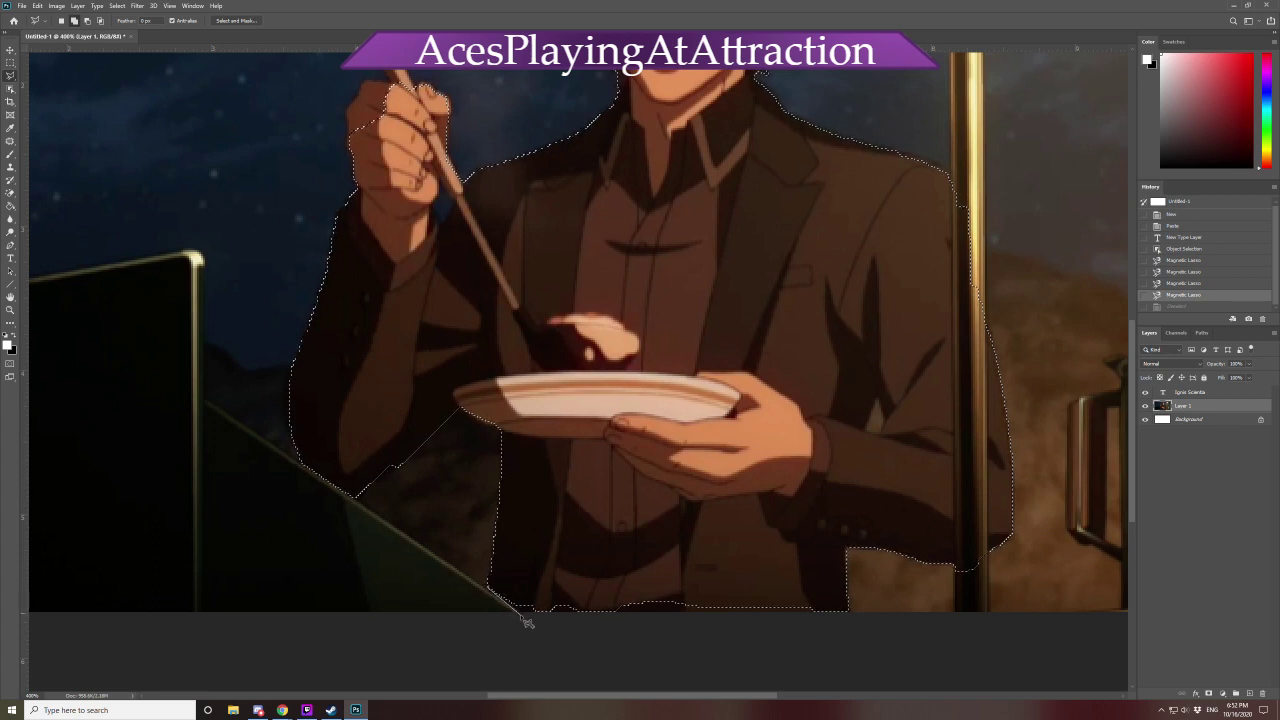
{"action": "left_click", "coordinate": [522, 614]}
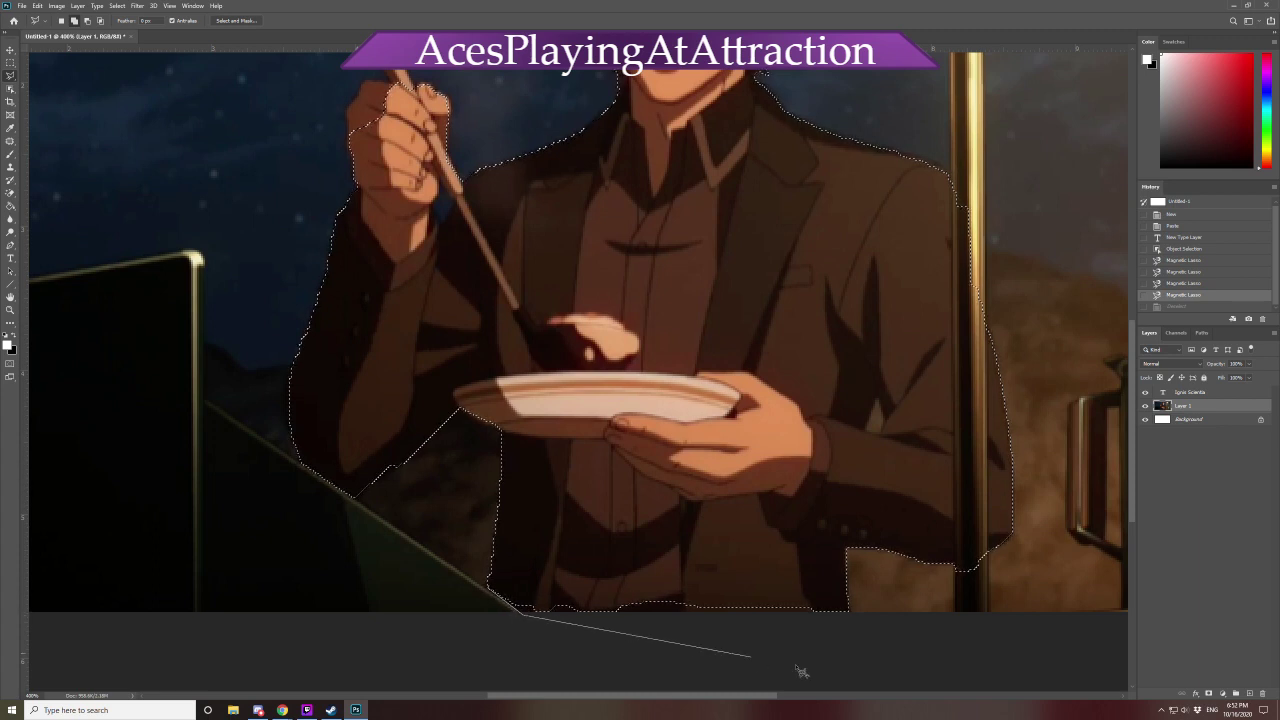
{"action": "left_click", "coordinate": [853, 611]}
{"action": "key", "text": "Return"}
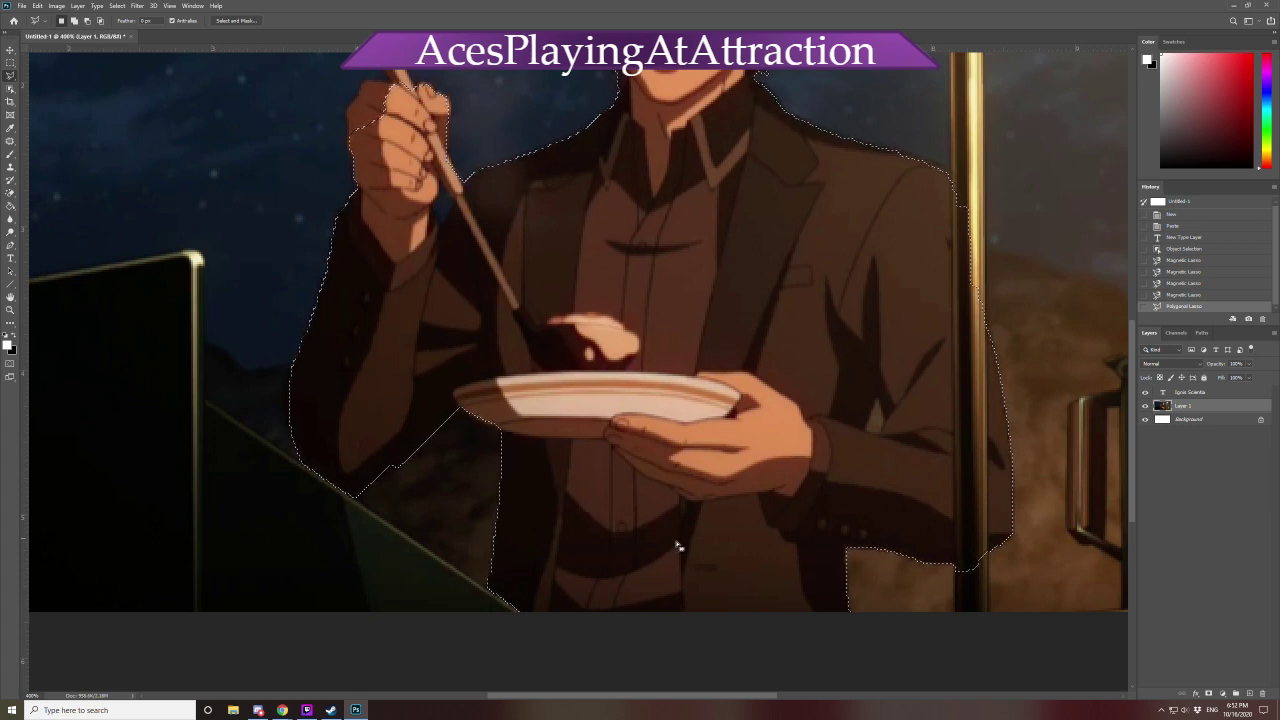
Subtract the raised hand, the ladle and its food from the selection with the Magnetic Lasso
{"action": "scroll", "coordinate": [606, 491], "scroll_direction": "up", "scroll_amount": 3}
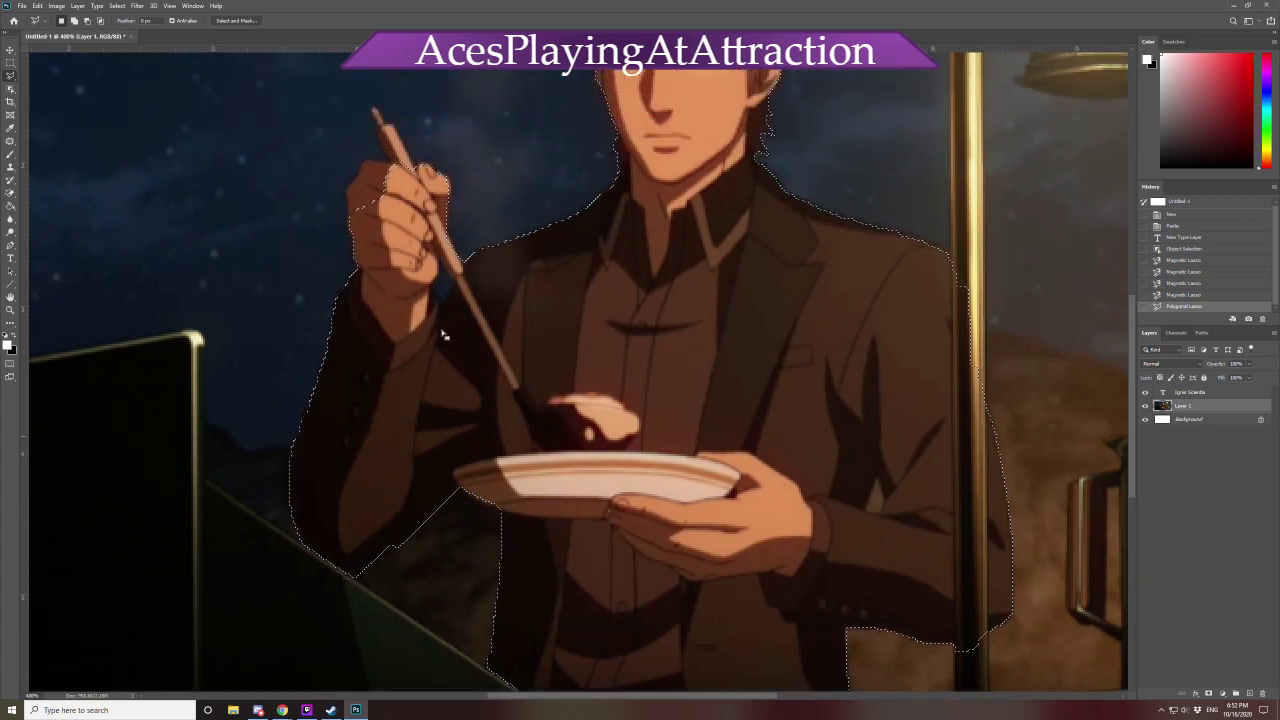
{"action": "scroll", "coordinate": [443, 335], "scroll_direction": "up", "scroll_amount": 1}
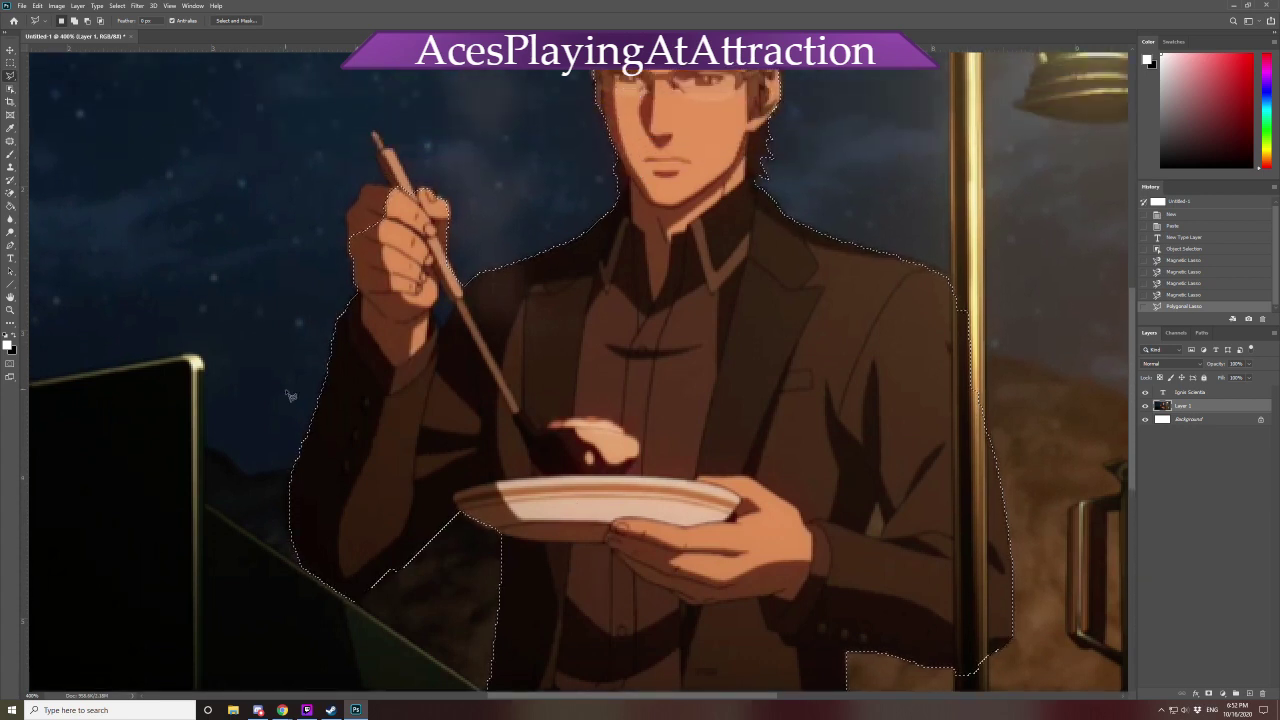
{"action": "right_click", "coordinate": [12, 74]}
{"action": "left_click", "coordinate": [50, 95]}
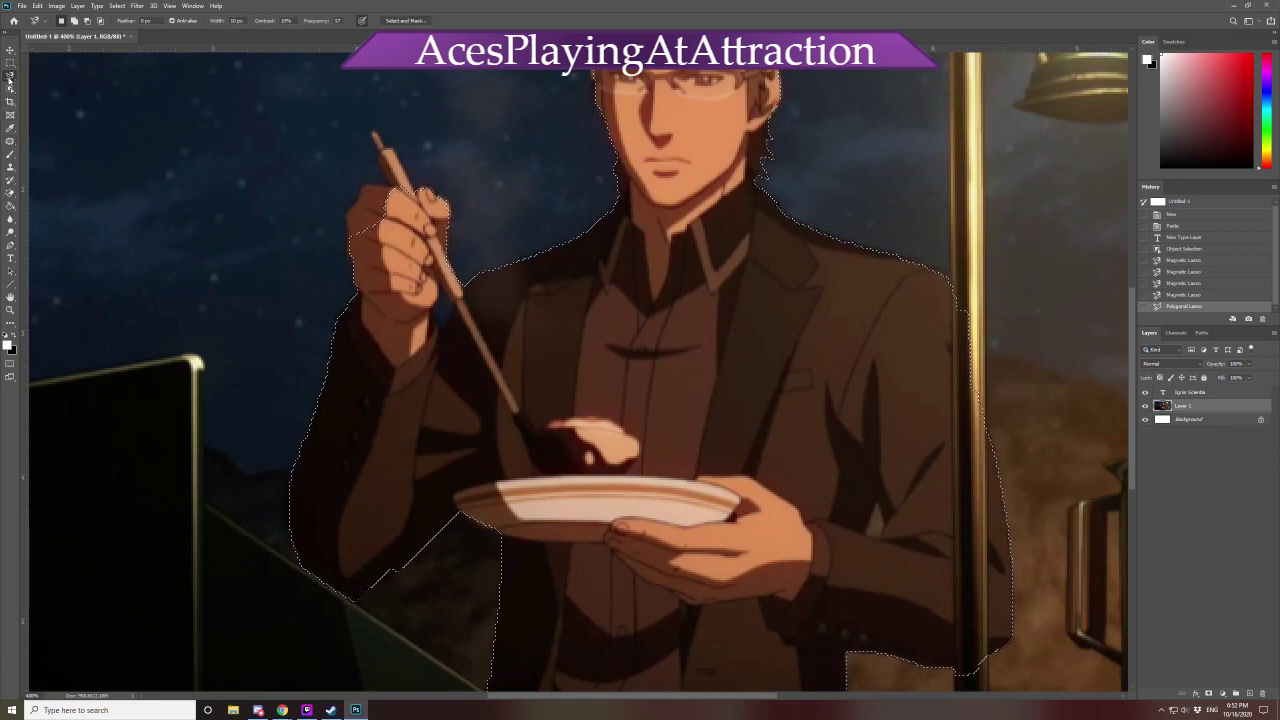
{"action": "right_click", "coordinate": [11, 77]}
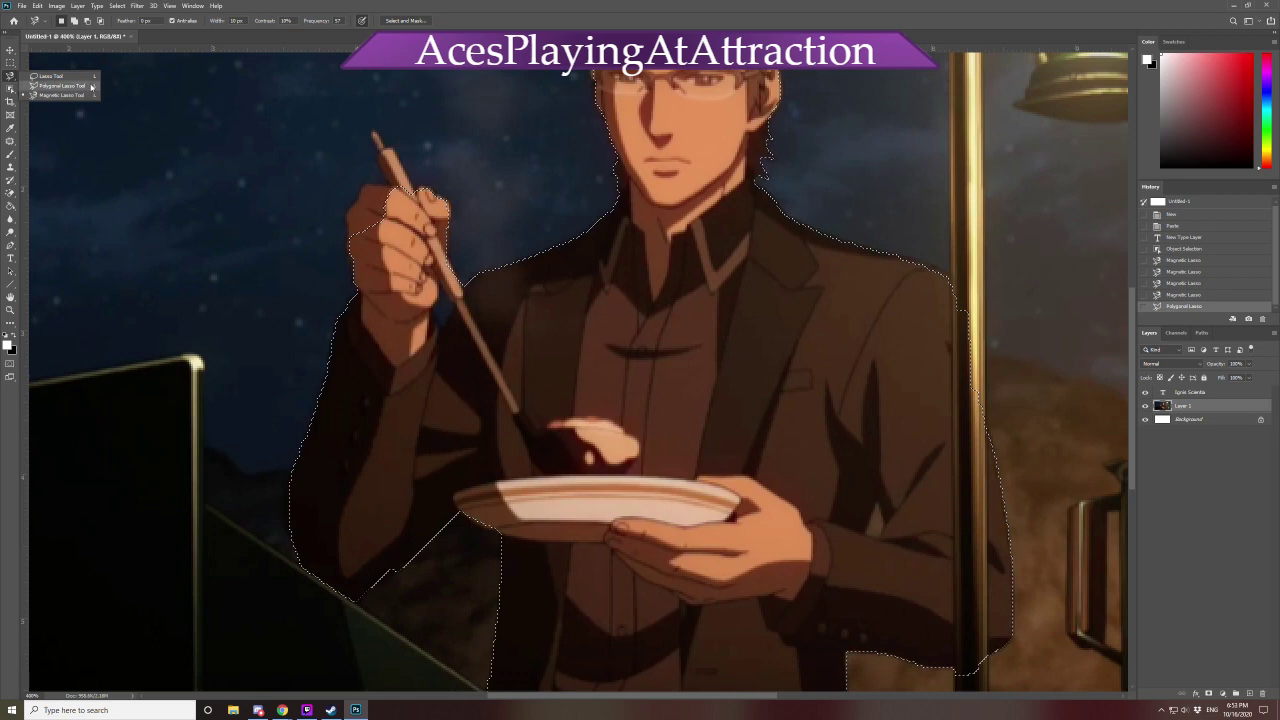
{"action": "left_click", "coordinate": [92, 97]}
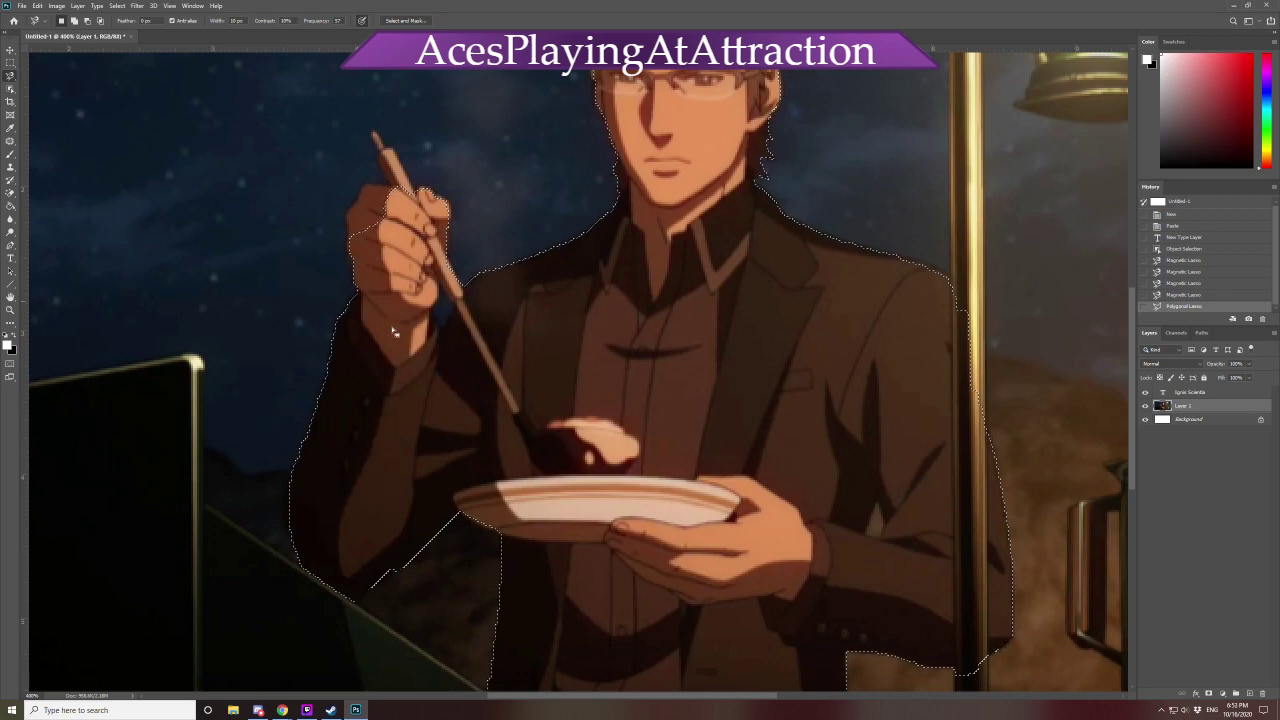
{"action": "left_click", "coordinate": [362, 293]}
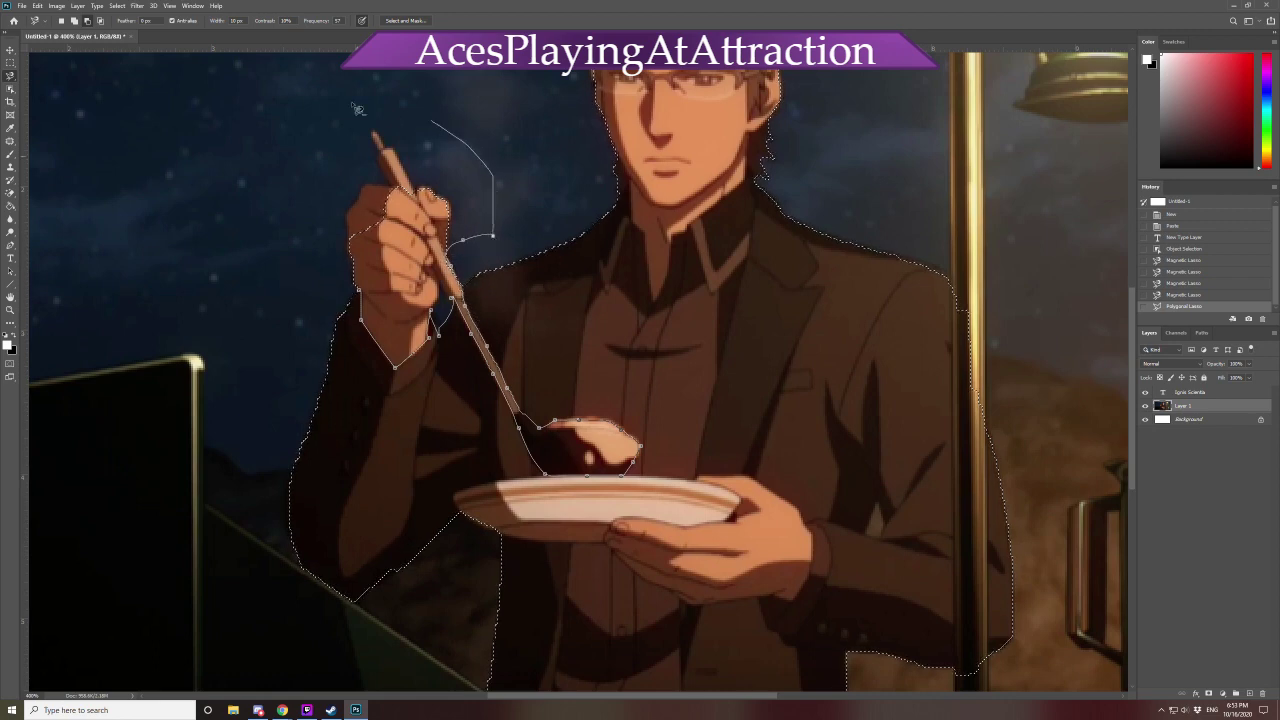
{"action": "double_click", "coordinate": [326, 278]}
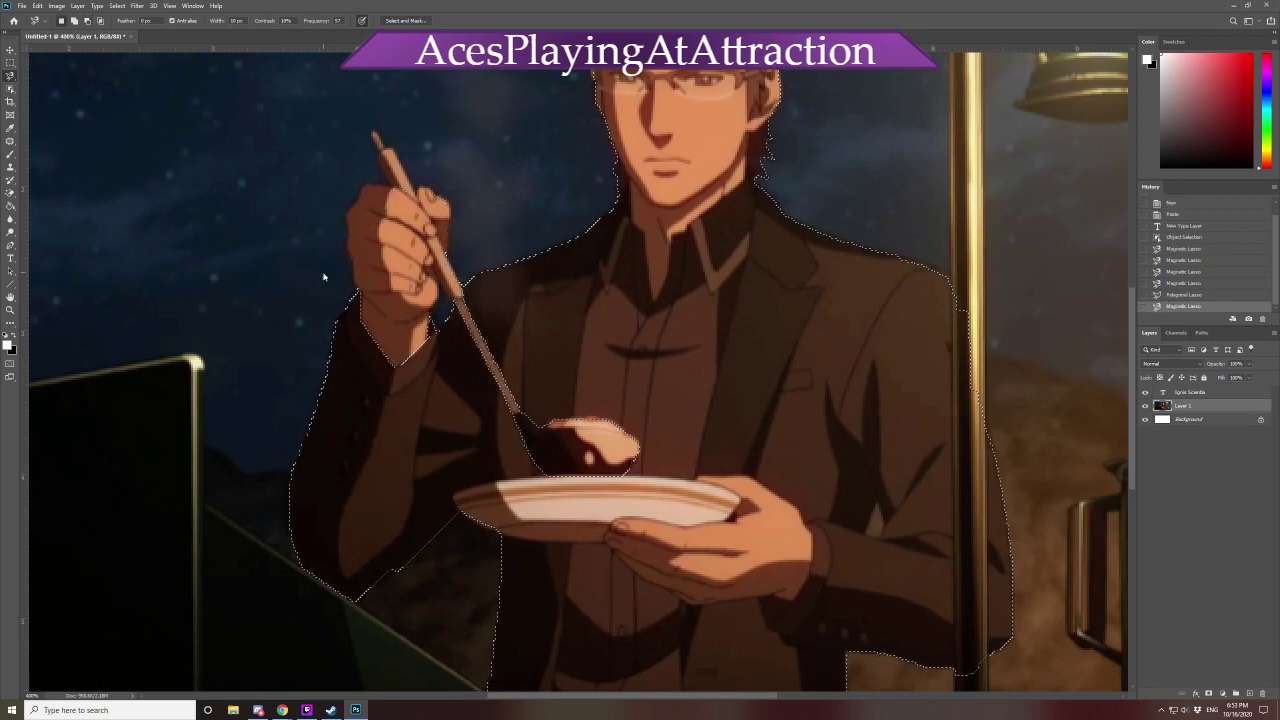
Subtract the leftover selected slivers around the ladle handle beside the raised hand with the Magnetic Lasso
{"action": "left_click", "coordinate": [463, 252]}
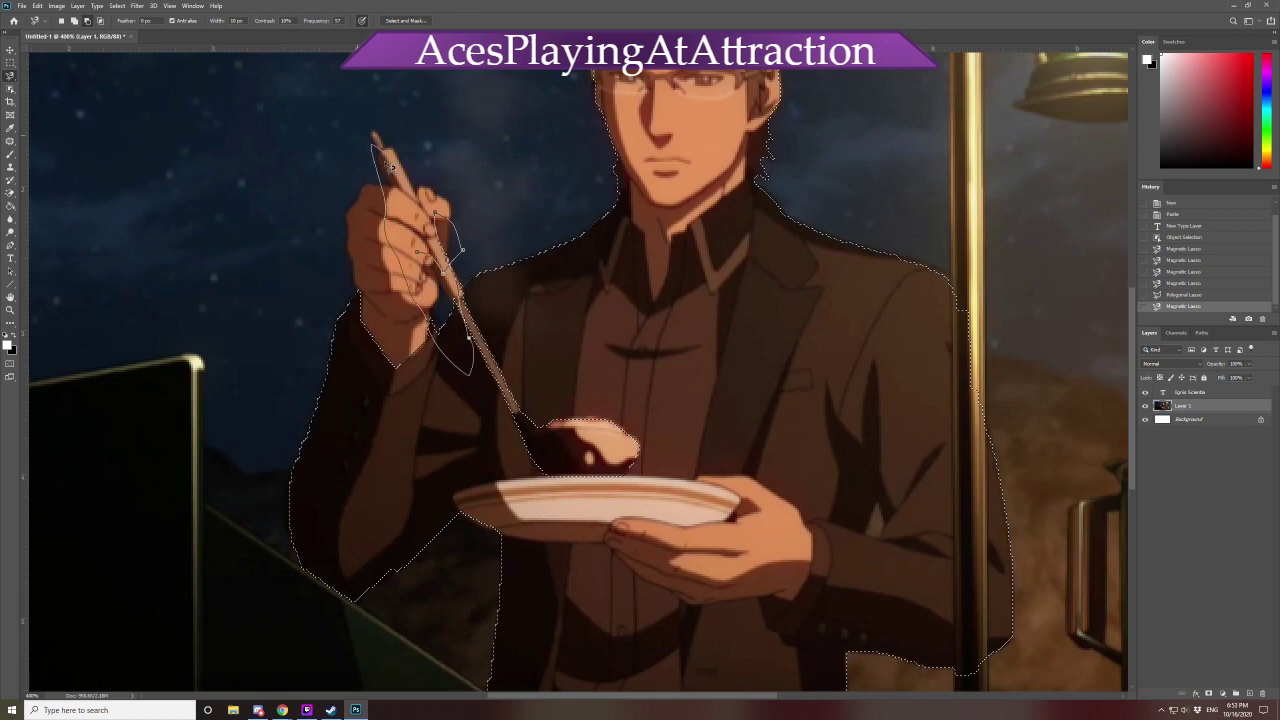
{"action": "double_click", "coordinate": [428, 222]}
{"action": "key", "text": "ctrl+z"}
{"action": "left_click", "coordinate": [426, 244]}
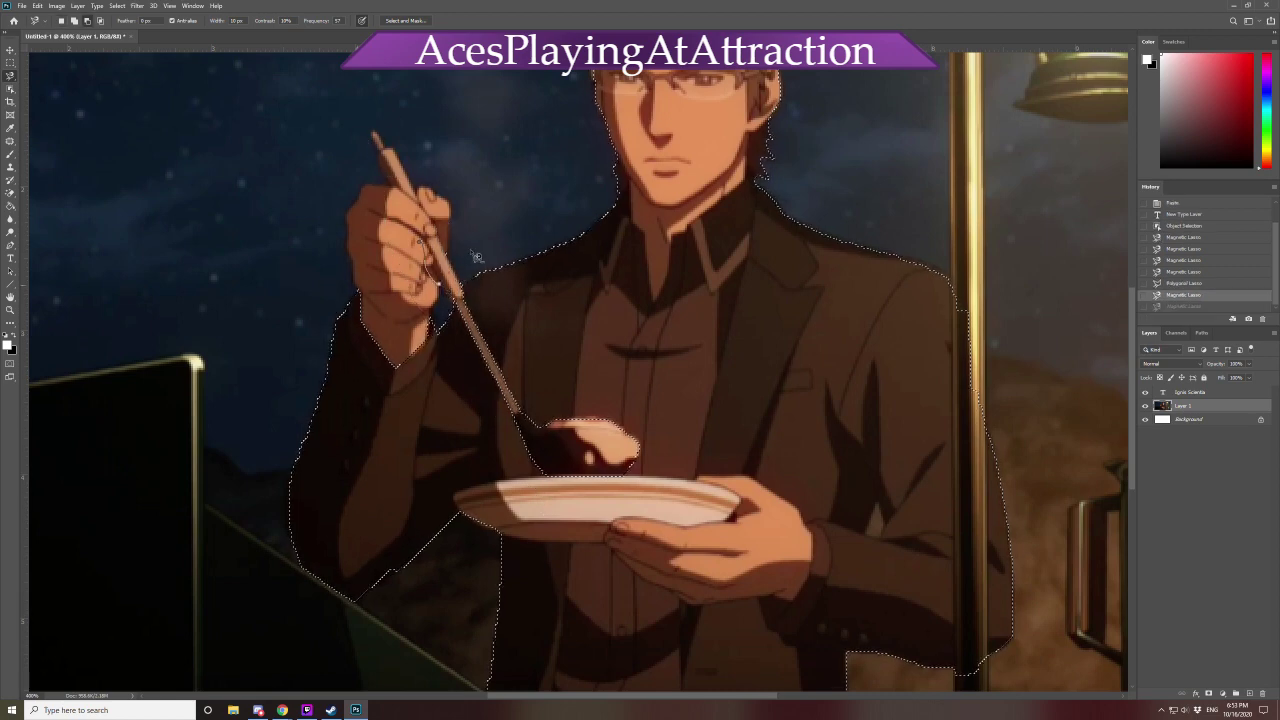
{"action": "double_click", "coordinate": [450, 174]}
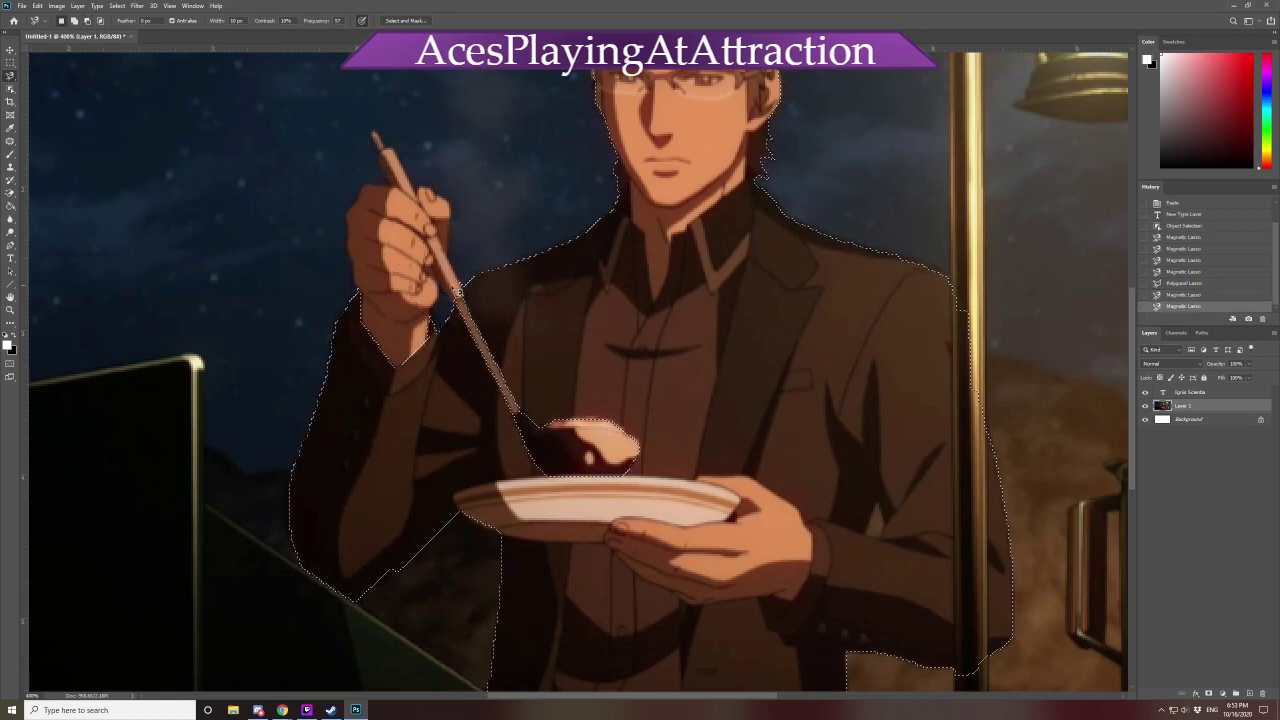
Subtract the gold pole crossing the man's sleeve from the selection with a tall, narrow Rectangular Marquee
{"action": "scroll", "coordinate": [620, 552], "scroll_direction": "down", "scroll_amount": 5}
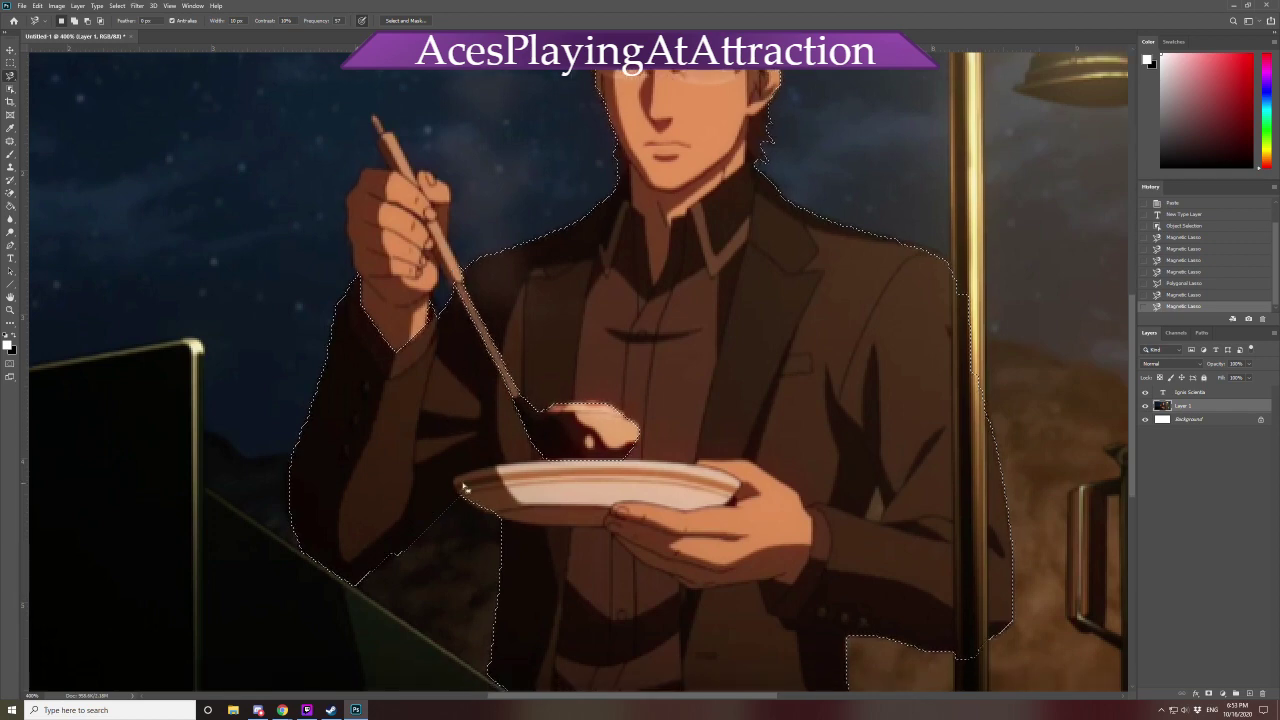
{"action": "scroll", "coordinate": [620, 552], "scroll_direction": "up", "scroll_amount": 5}
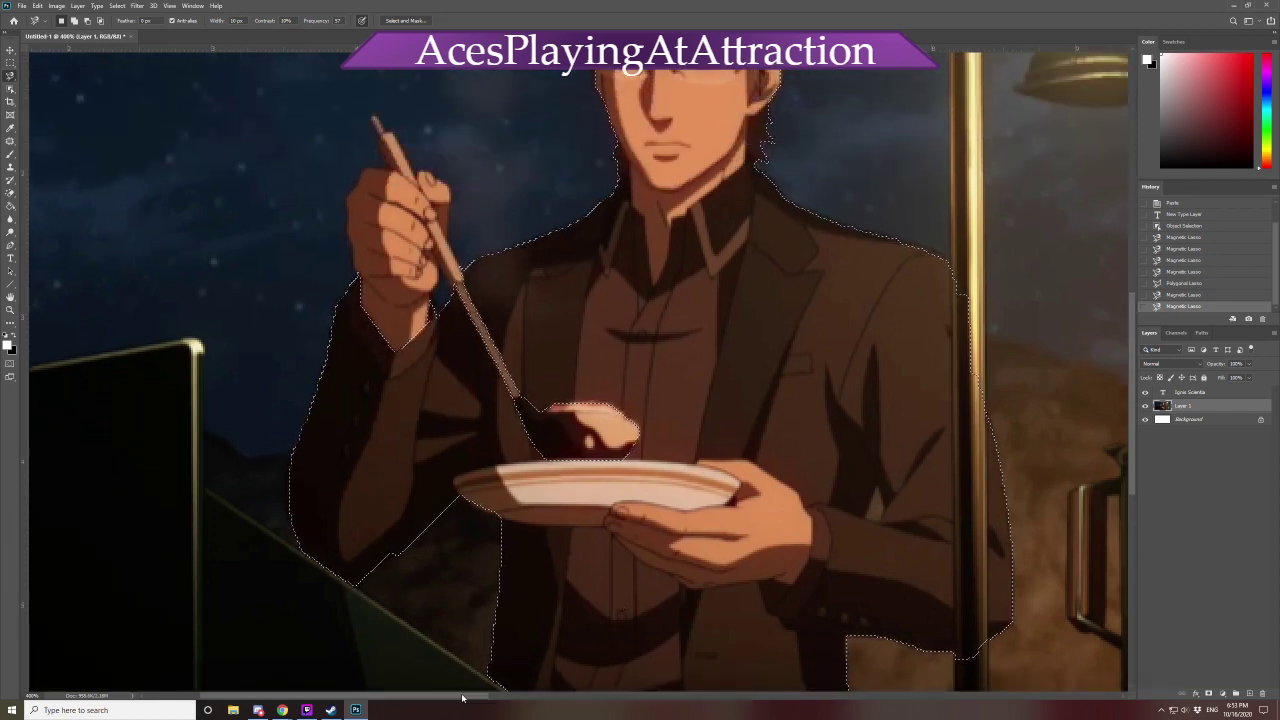
{"action": "left_click_drag", "start_coordinate": [471, 695], "coordinate": [860, 698]}
{"action": "scroll", "coordinate": [658, 463], "scroll_direction": "down", "scroll_amount": 1}
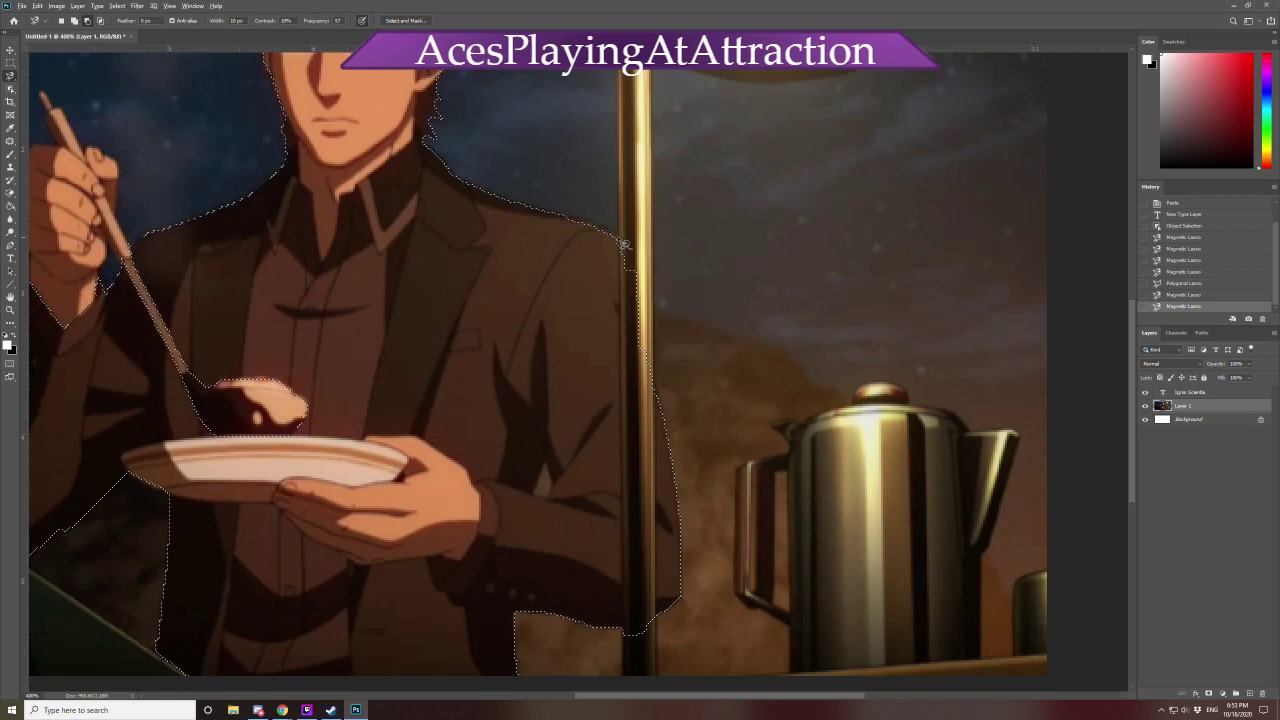
{"action": "right_click", "coordinate": [9, 75]}
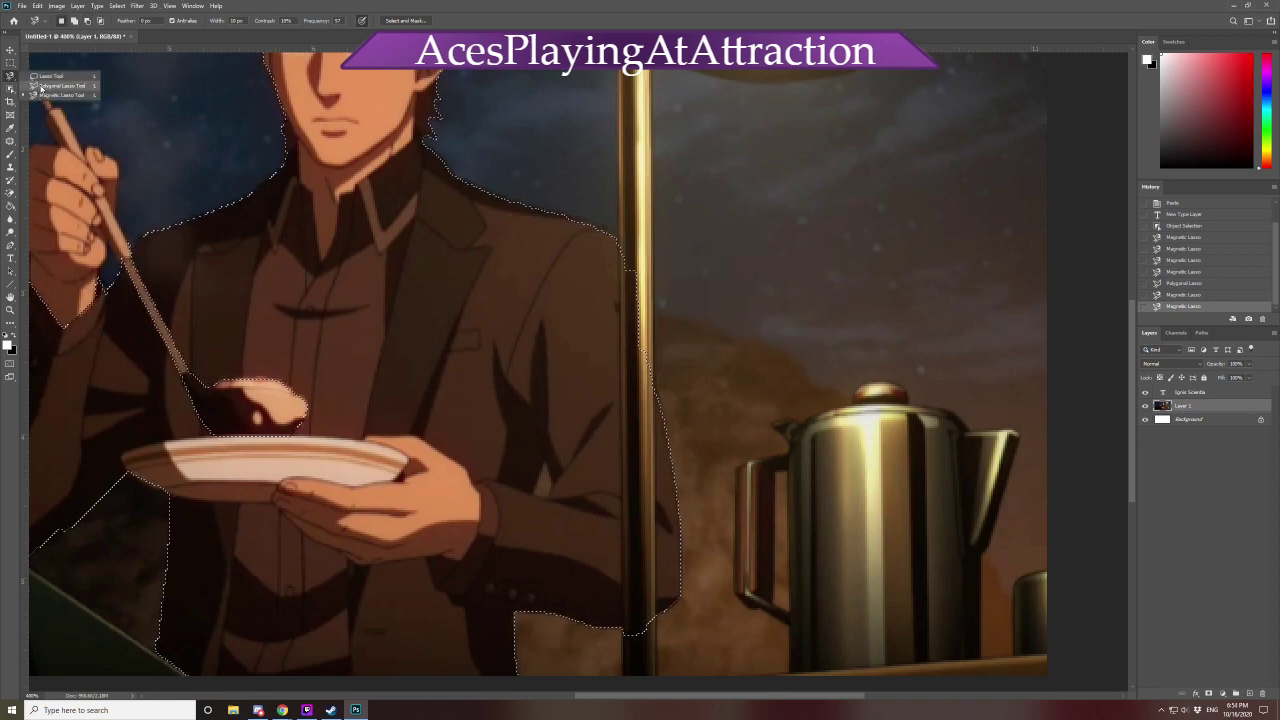
{"action": "left_click", "coordinate": [45, 86]}
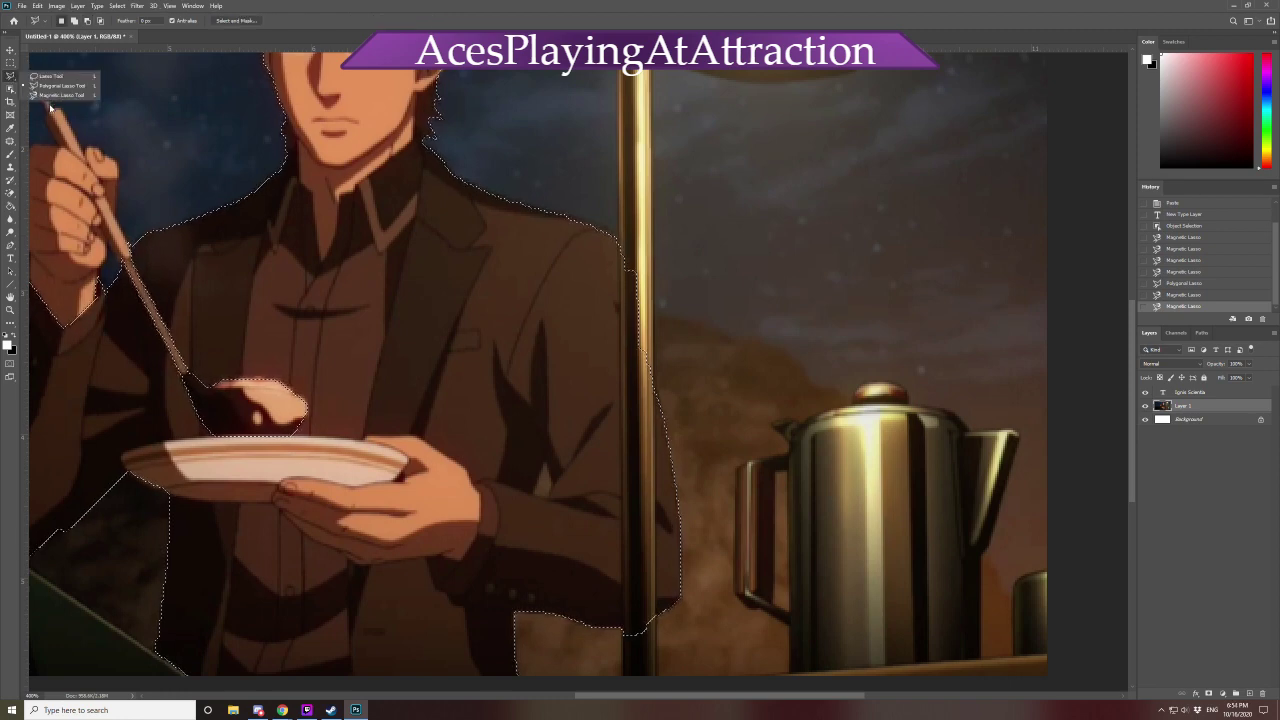
{"action": "left_click", "coordinate": [10, 62]}
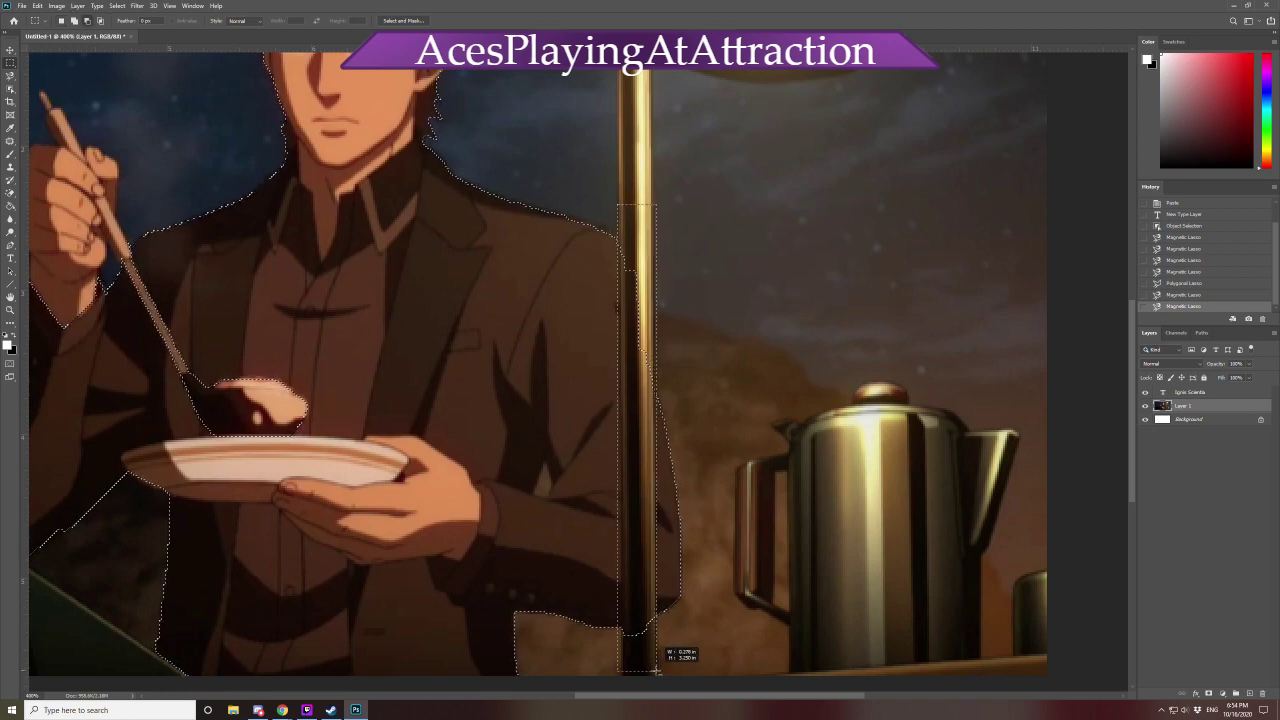
{"action": "left_click_drag", "start_coordinate": [657, 672], "coordinate": [657, 675]}
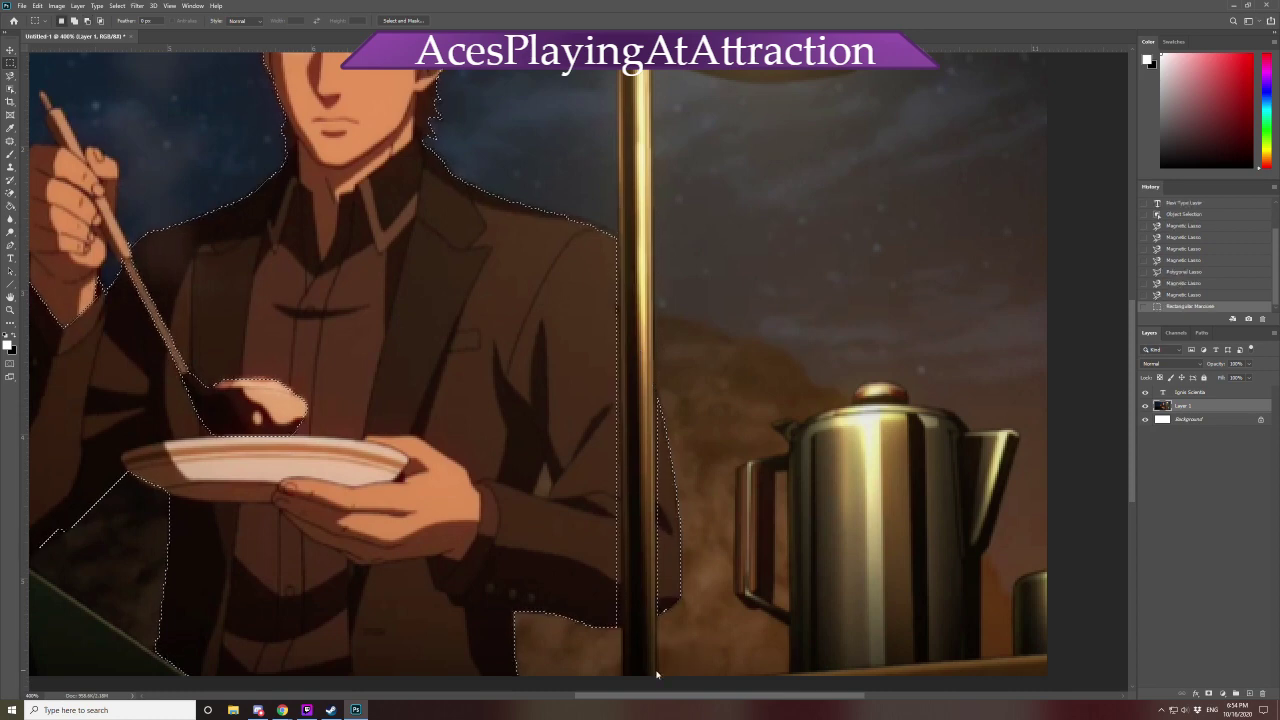
{"action": "key", "text": "ctrl+z"}
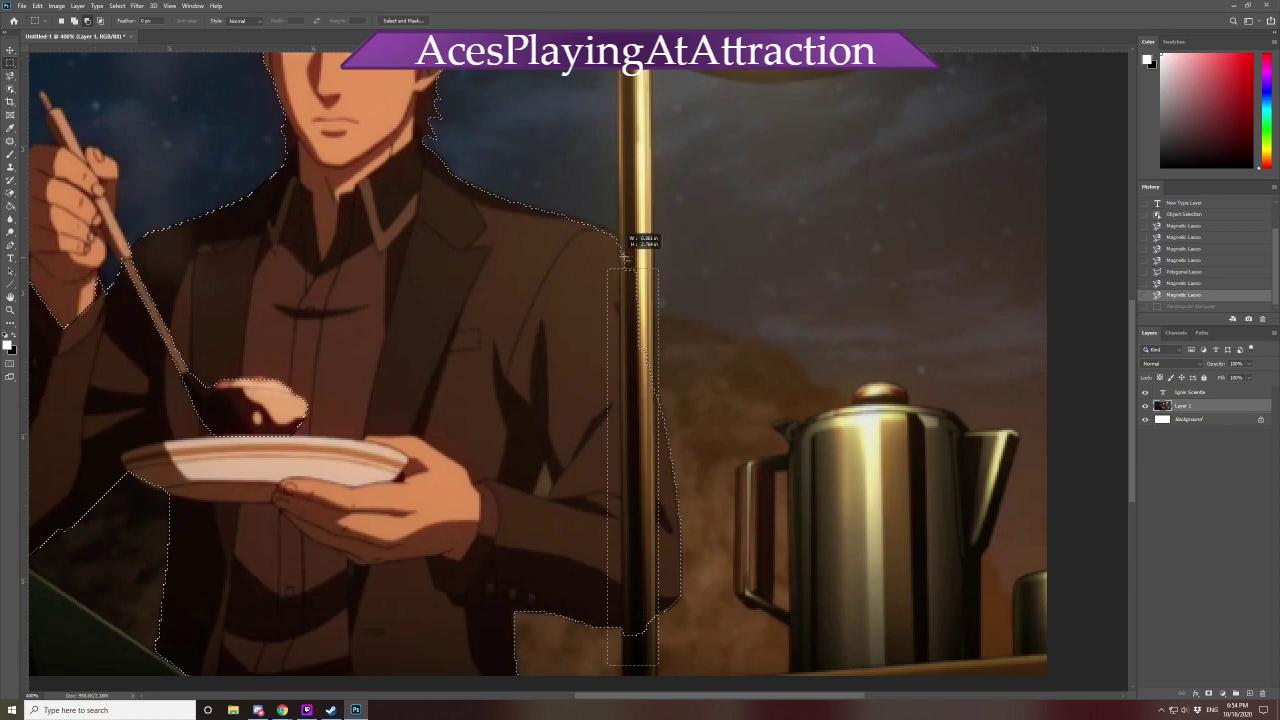
{"action": "left_click_drag", "start_coordinate": [630, 245], "coordinate": [620, 228]}
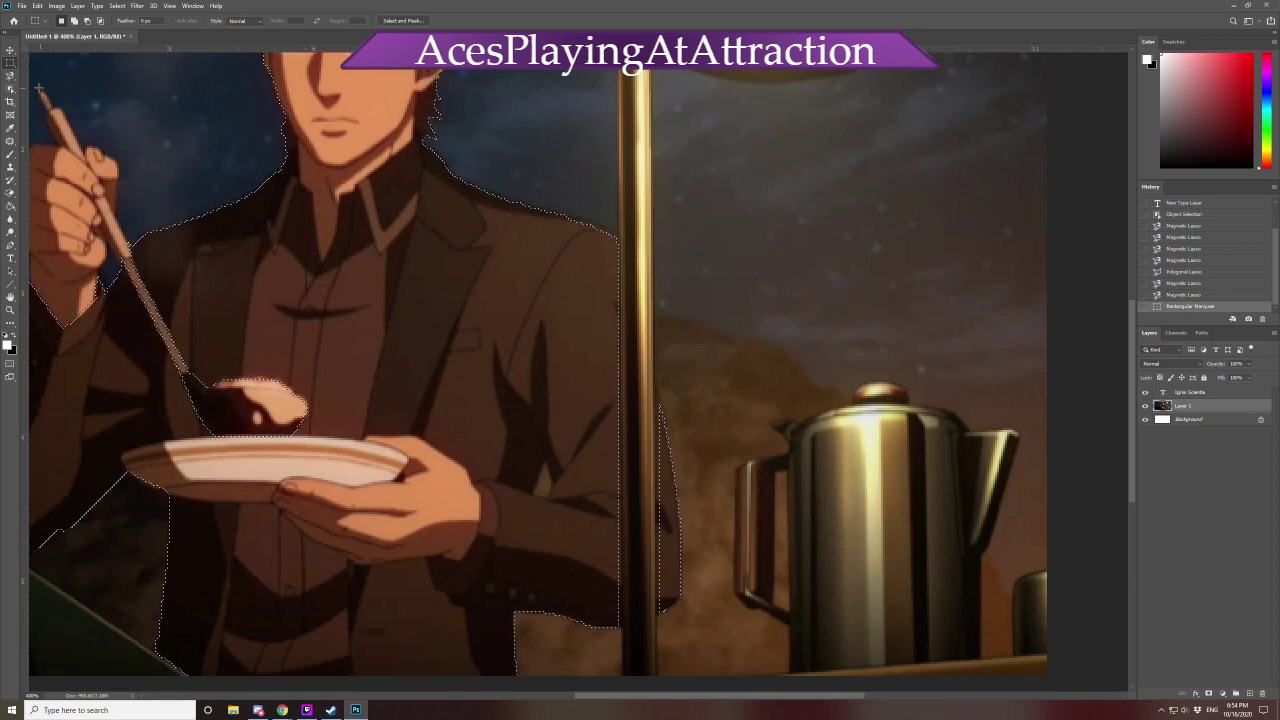
Try to add the small upper tip of the sleeve beyond the pole with the Magnetic Lasso, then revert it
{"action": "left_click", "coordinate": [9, 77]}
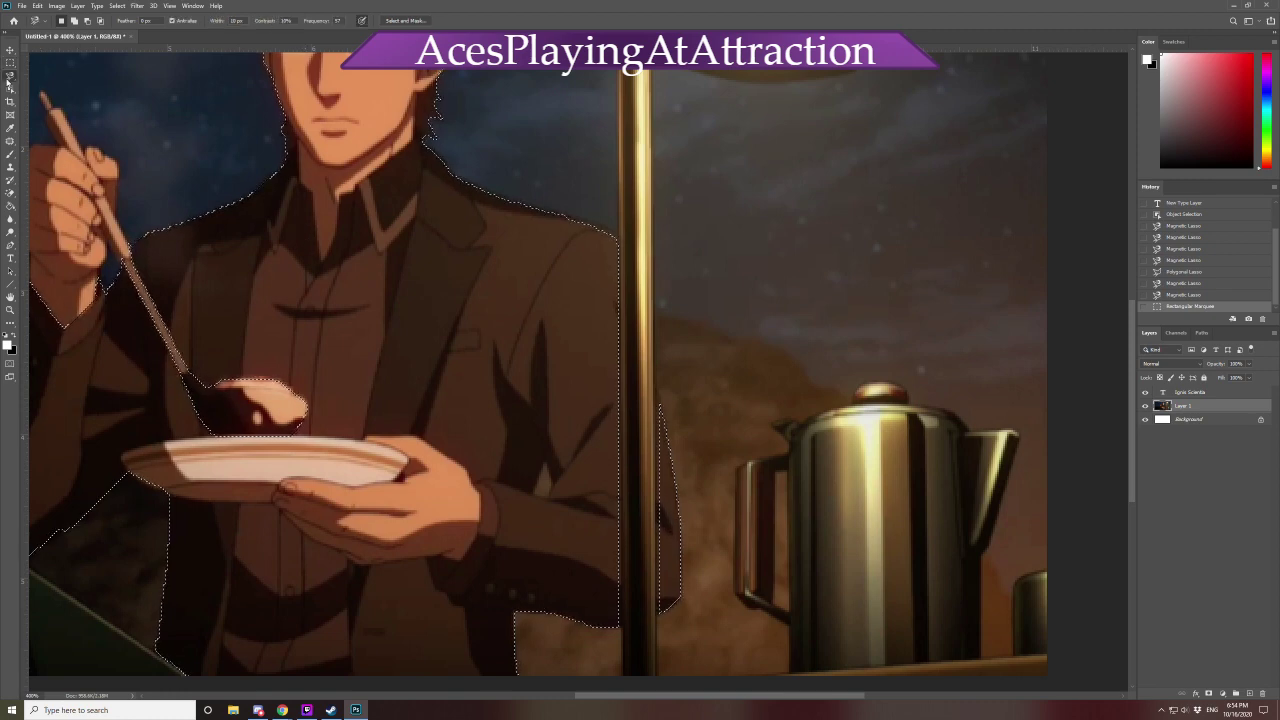
{"action": "left_click", "coordinate": [657, 389]}
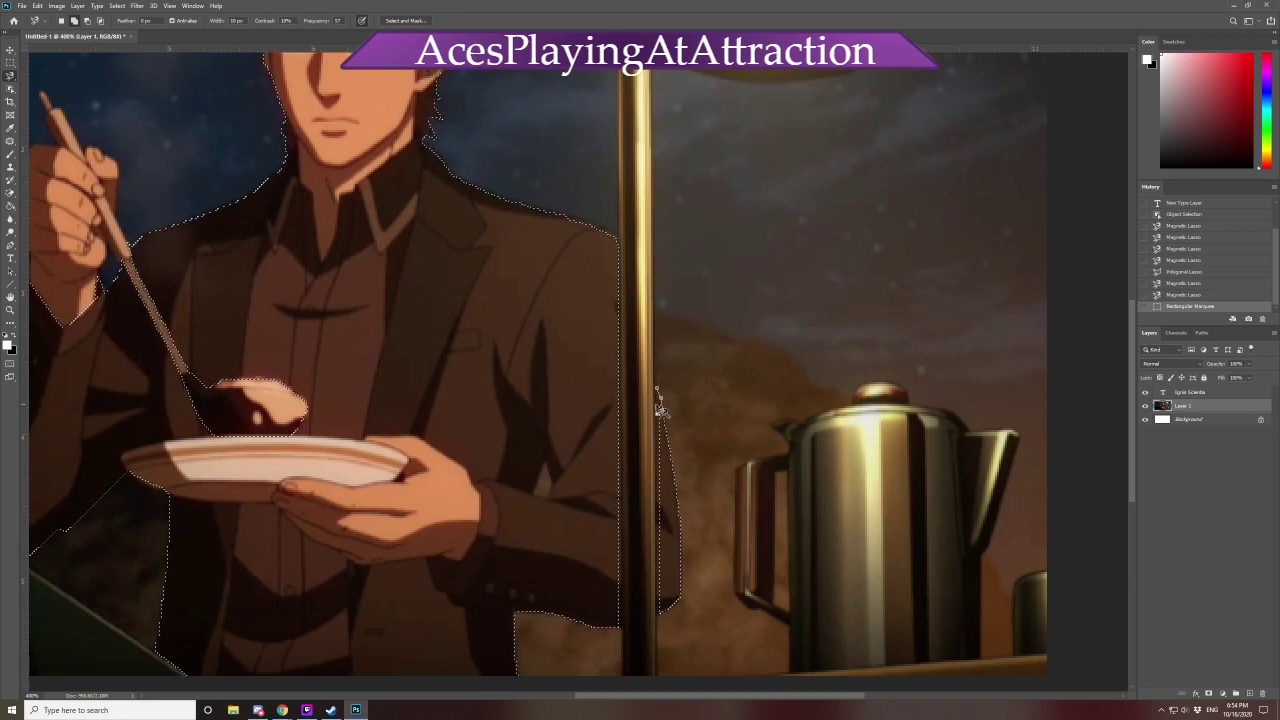
{"action": "double_click", "coordinate": [657, 400]}
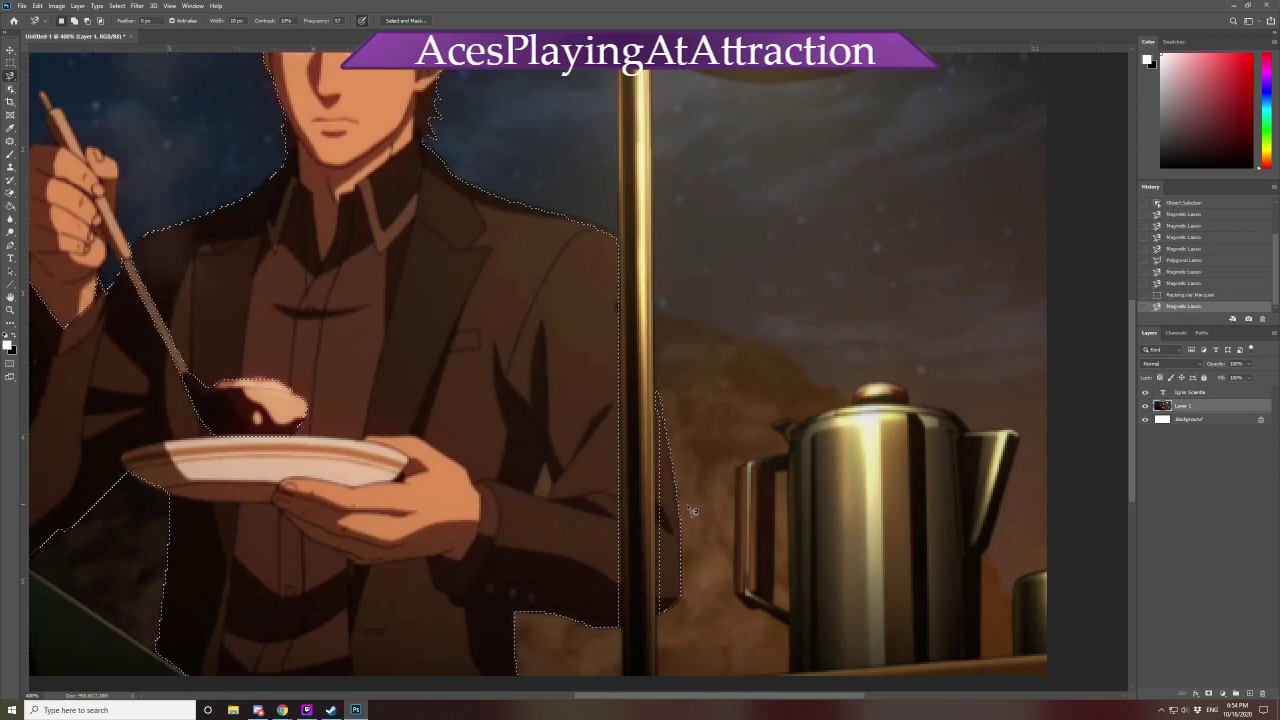
{"action": "left_click", "coordinate": [1189, 297]}
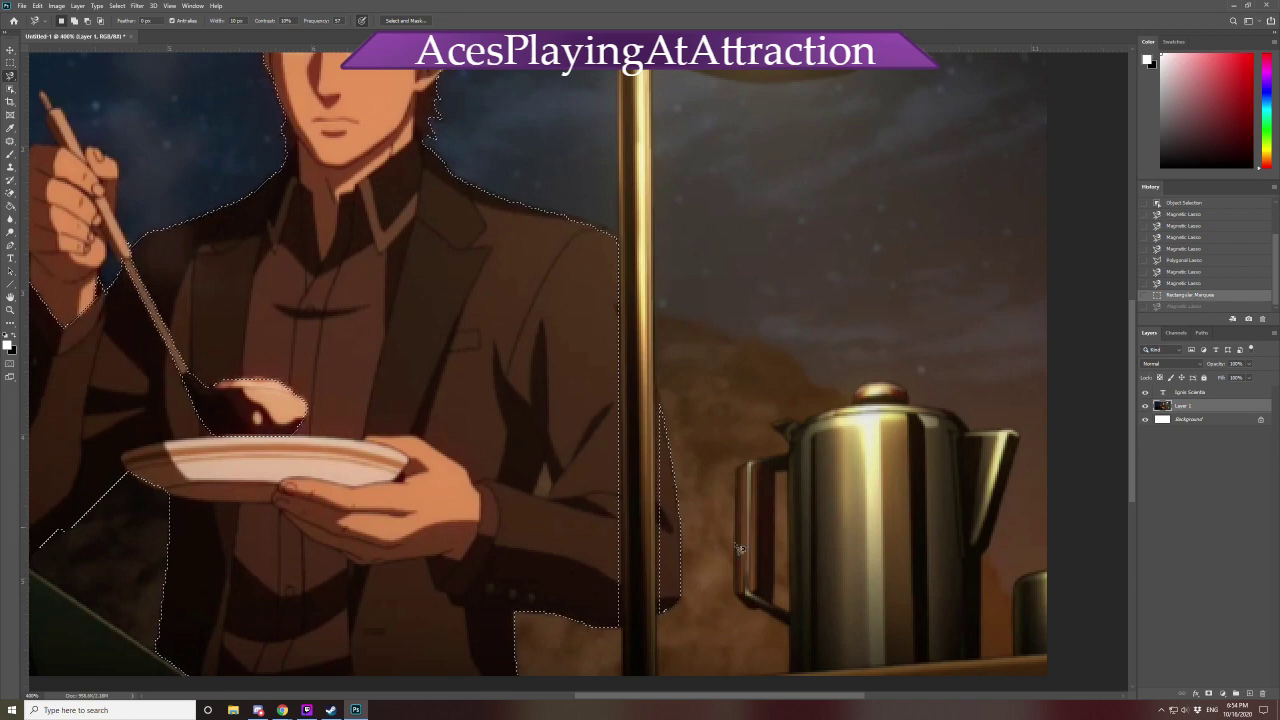
Subtract the man's head, hair and neck from the selection with the Magnetic Lasso, following the shirt collar
{"action": "scroll", "coordinate": [615, 645], "scroll_direction": "up", "scroll_amount": 4}
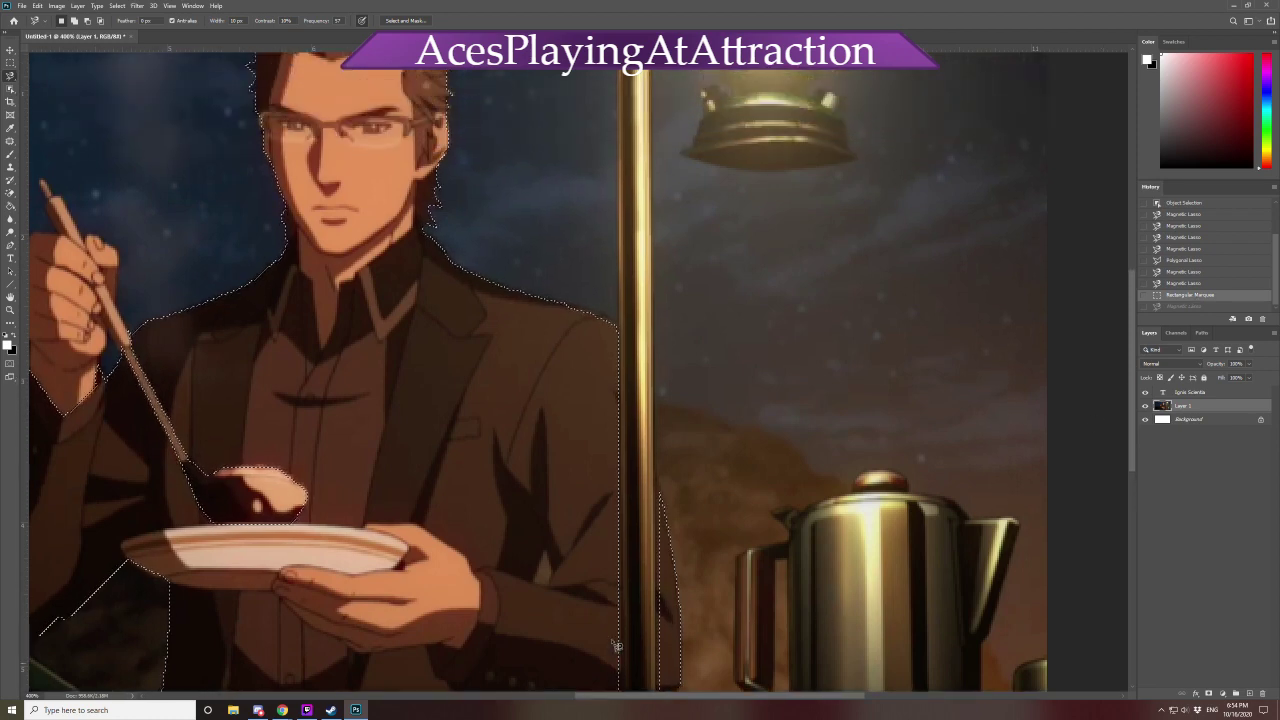
{"action": "scroll", "coordinate": [553, 694], "scroll_direction": "left", "scroll_amount": 5}
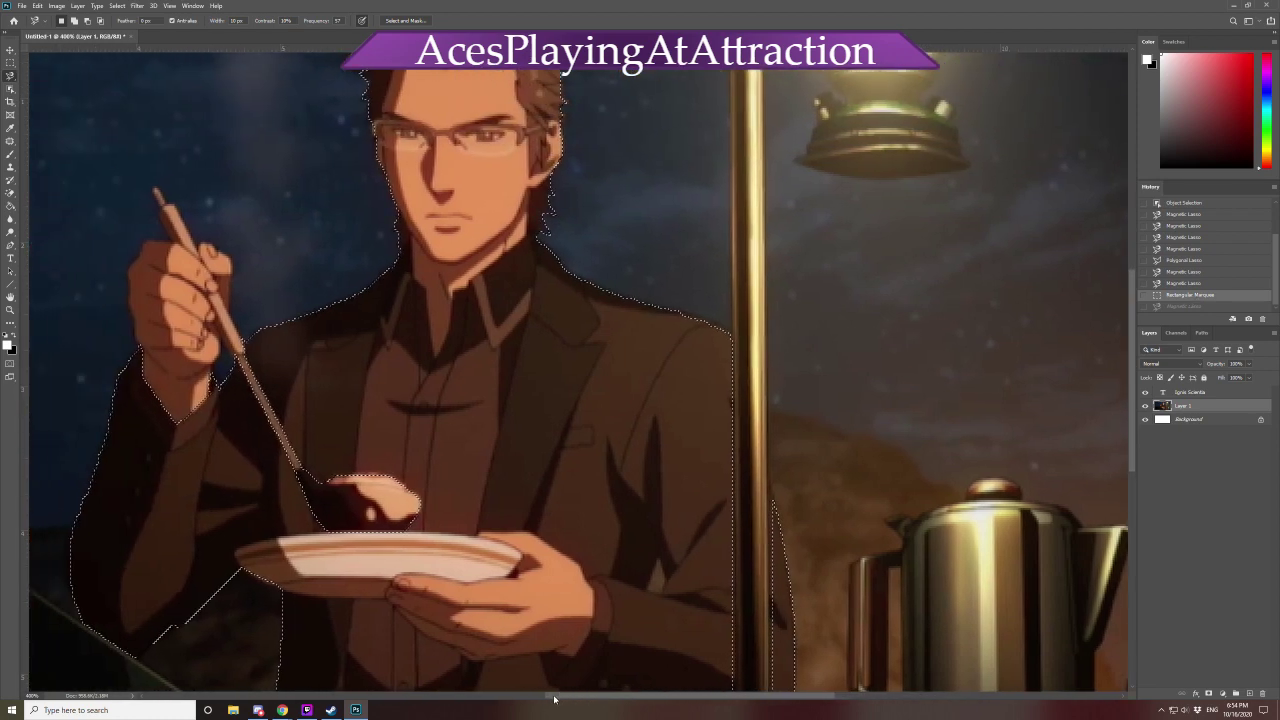
{"action": "scroll", "coordinate": [603, 598], "scroll_direction": "down", "scroll_amount": 1}
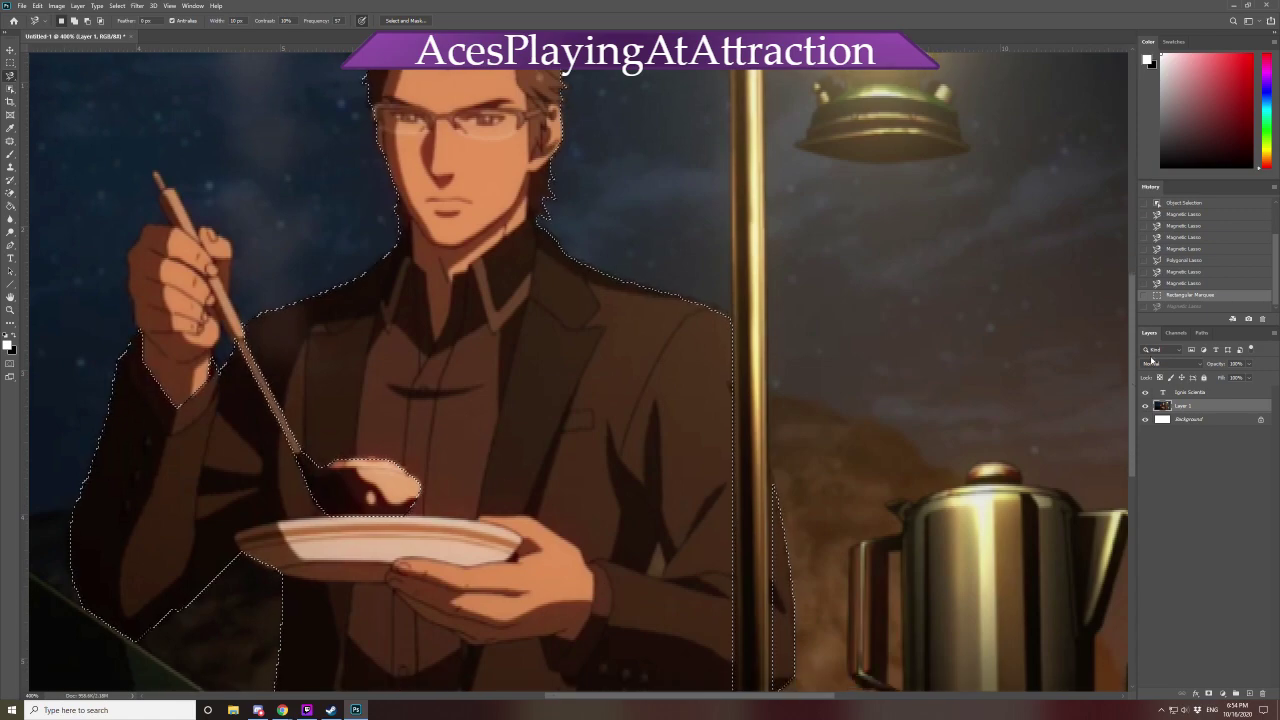
{"action": "scroll", "coordinate": [600, 400], "scroll_direction": "up", "scroll_amount": 1}
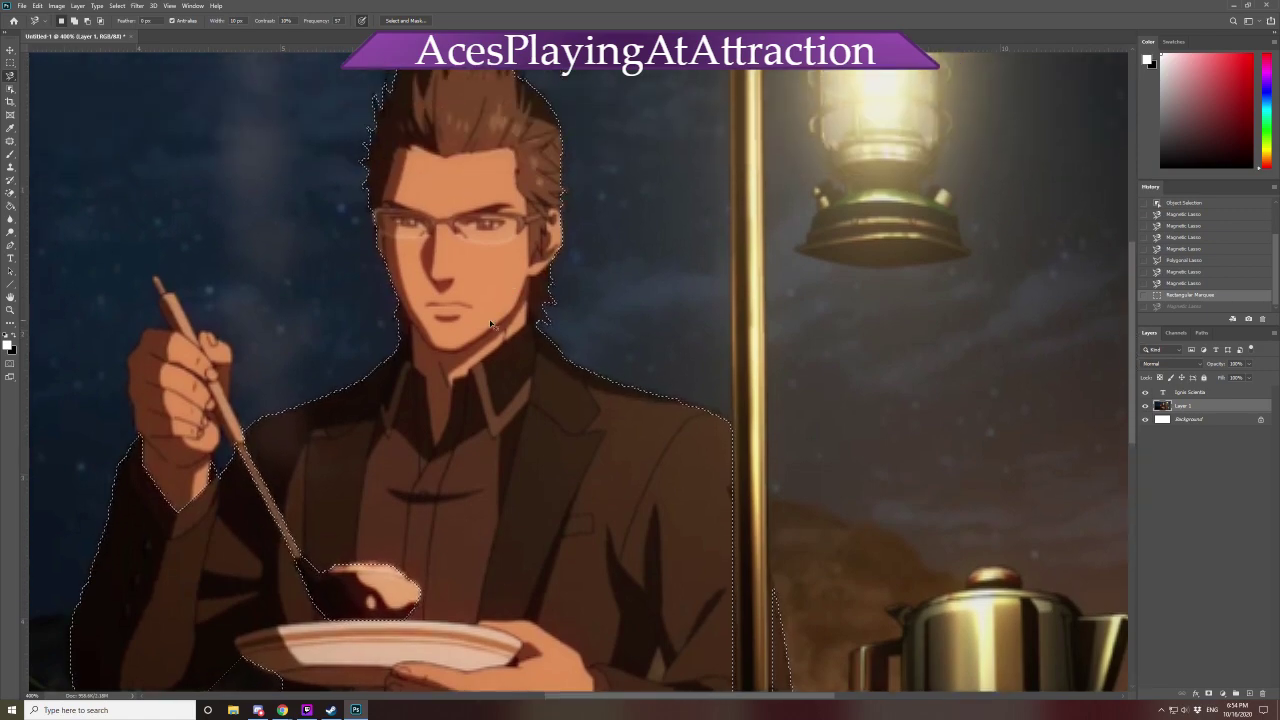
{"action": "scroll", "coordinate": [490, 322], "scroll_direction": "up", "scroll_amount": 2}
{"action": "scroll", "coordinate": [490, 322], "scroll_direction": "up", "scroll_amount": 2}
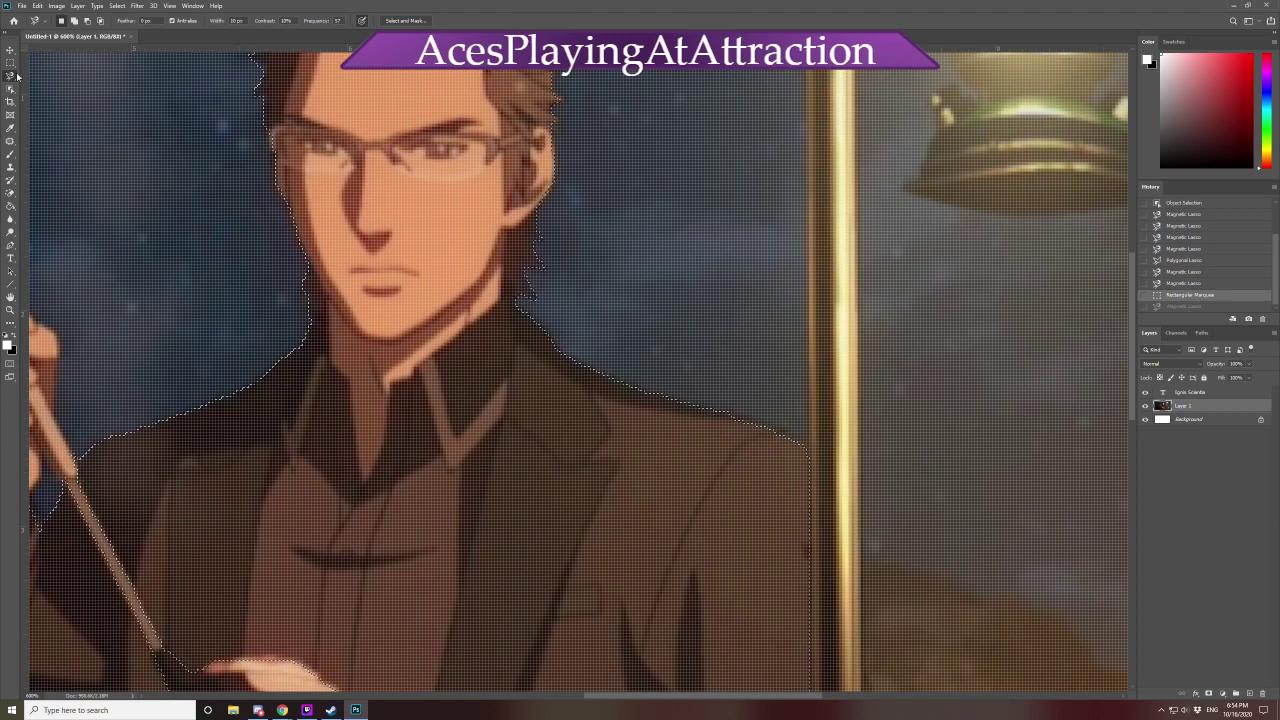
{"action": "scroll", "coordinate": [590, 400], "scroll_direction": "down", "scroll_amount": 1}
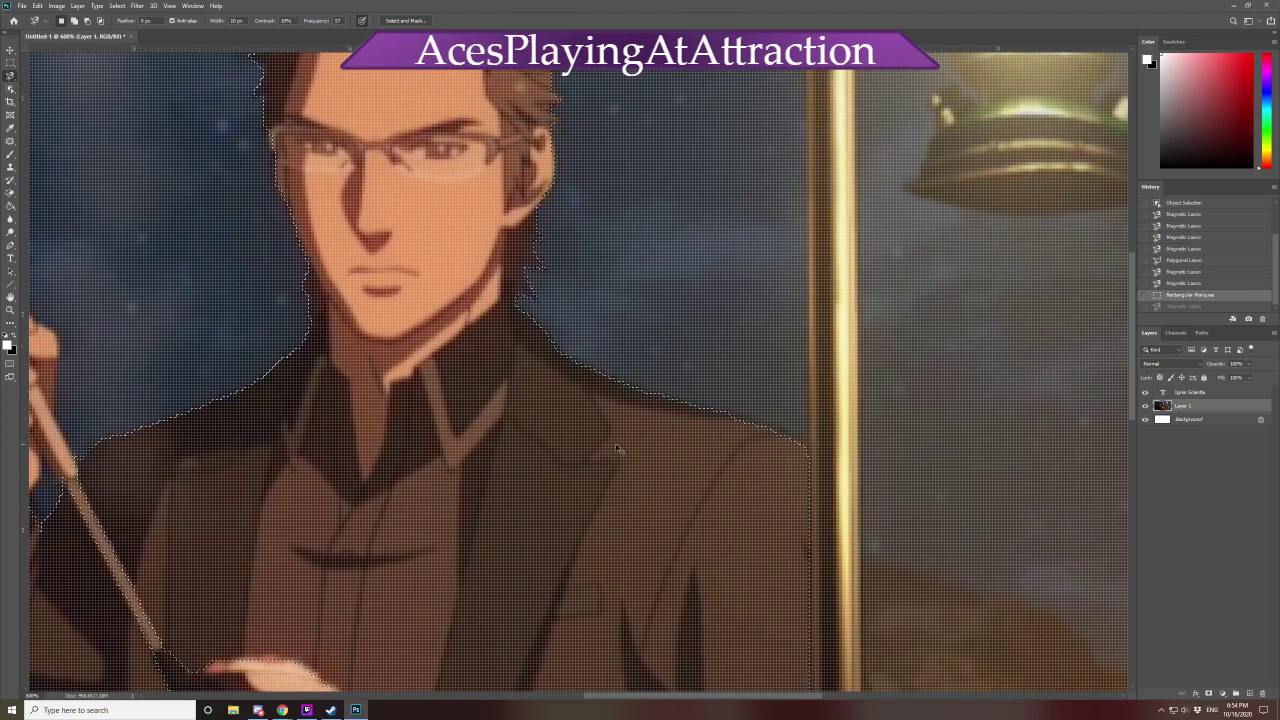
{"action": "scroll", "coordinate": [618, 449], "scroll_direction": "down", "scroll_amount": 2}
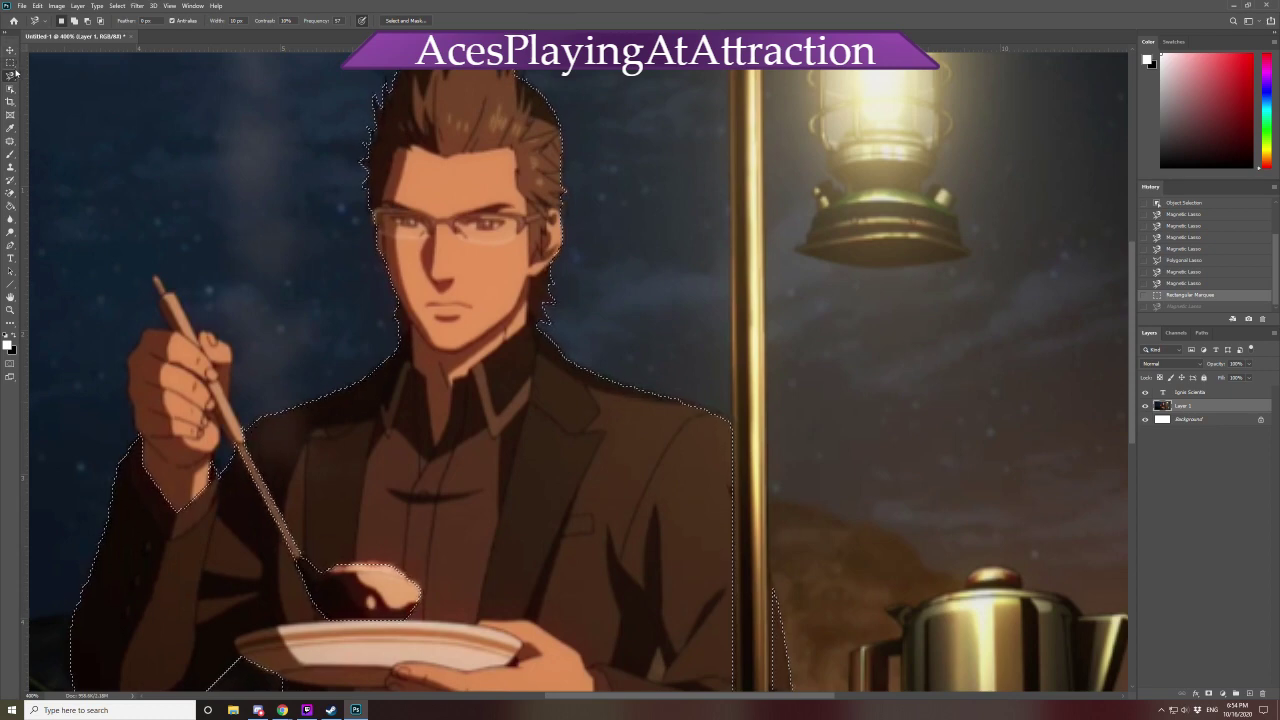
{"action": "left_click", "coordinate": [385, 347]}
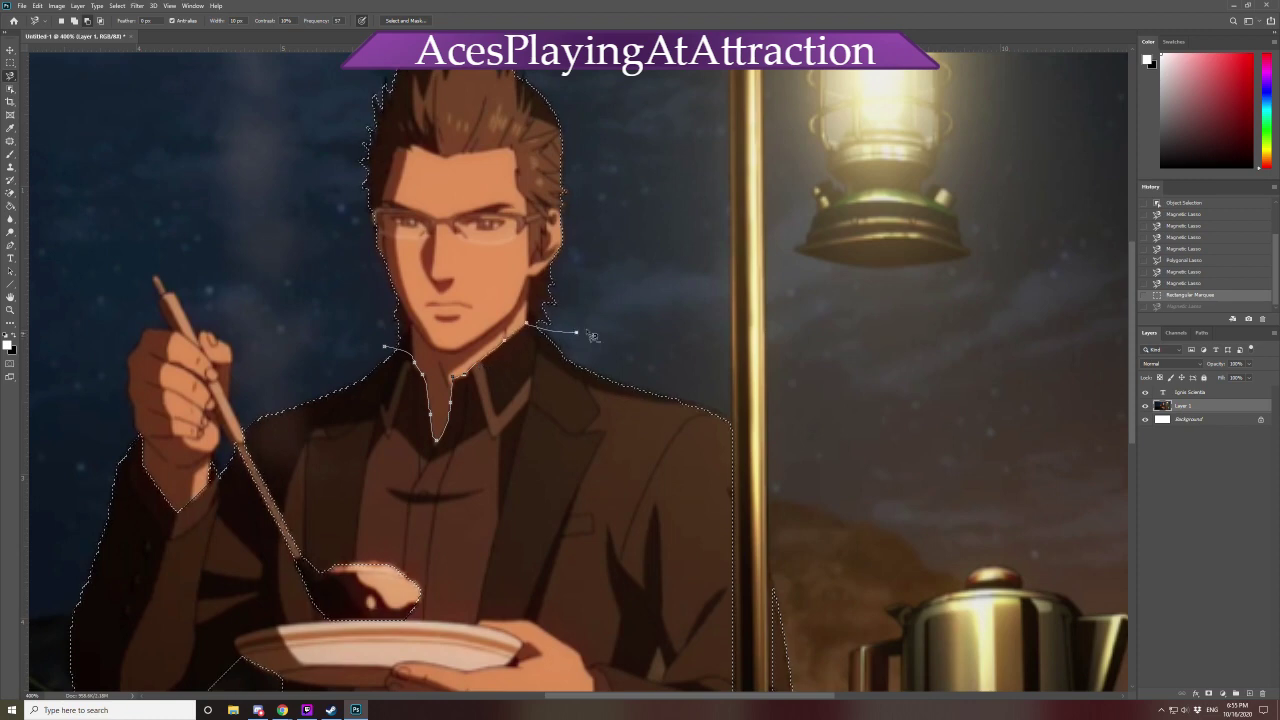
{"action": "scroll", "coordinate": [610, 86], "scroll_direction": "up", "scroll_amount": 3}
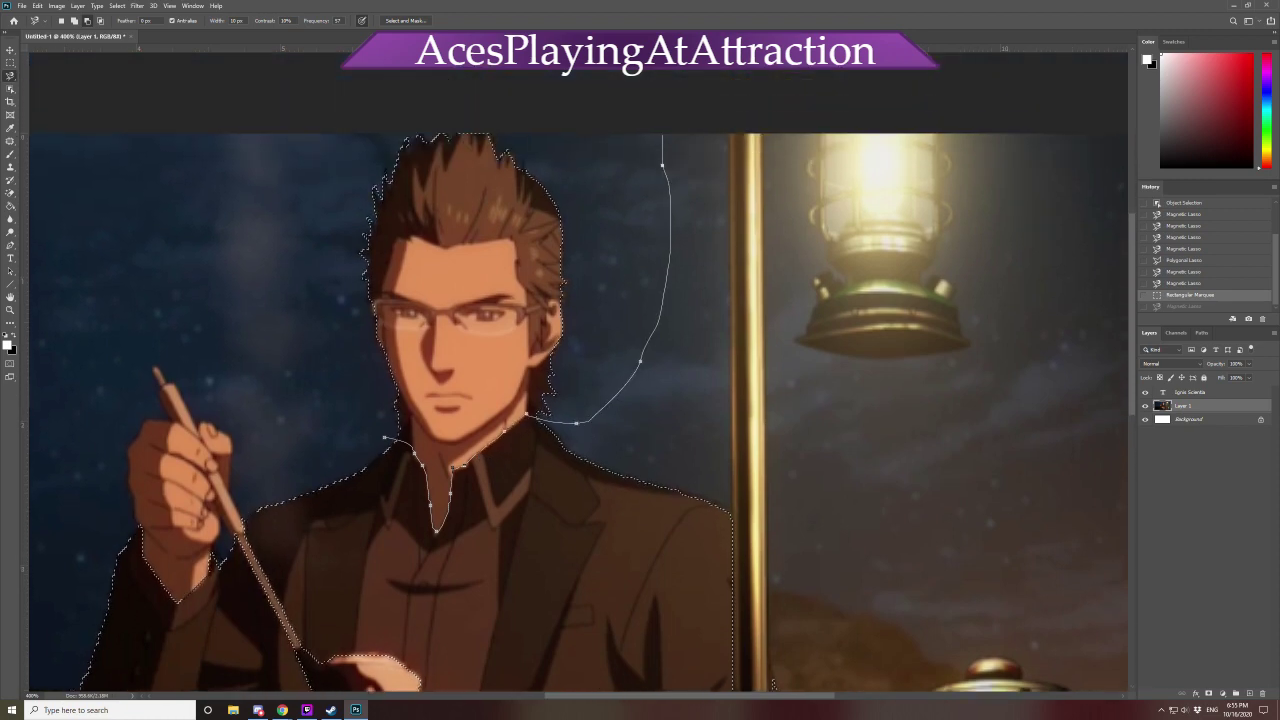
{"action": "double_click", "coordinate": [334, 80]}
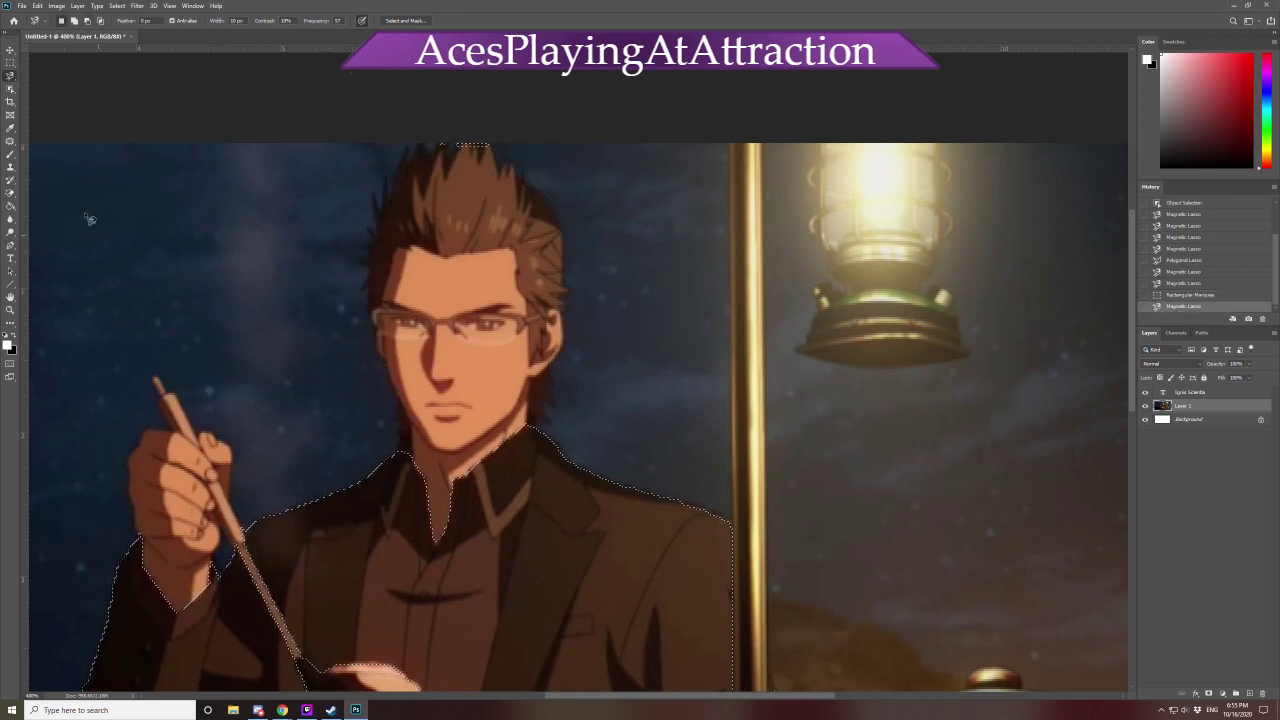
Subtract the leftover selected hair tips at the image's upper edge with the Rectangular Marquee
{"action": "left_click", "coordinate": [10, 62]}
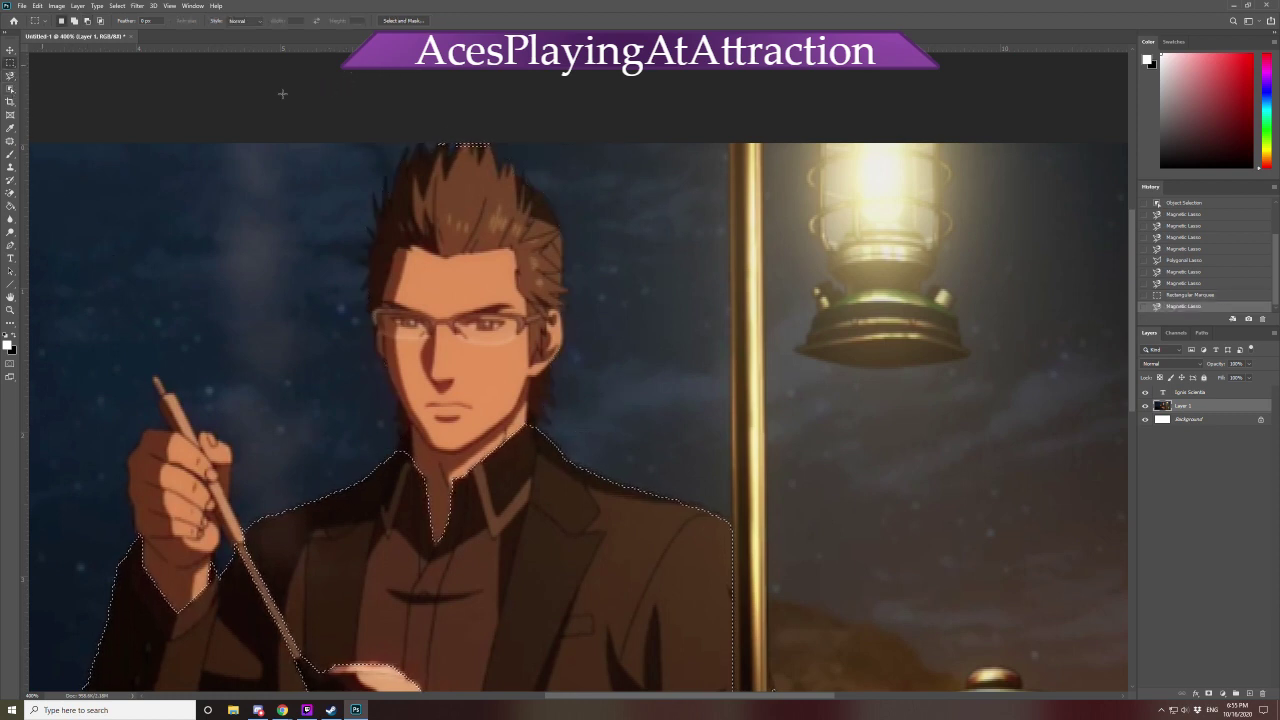
{"action": "left_click_drag", "start_coordinate": [358, 214], "coordinate": [551, 99]}
{"action": "key", "text": "ctrl+1"}
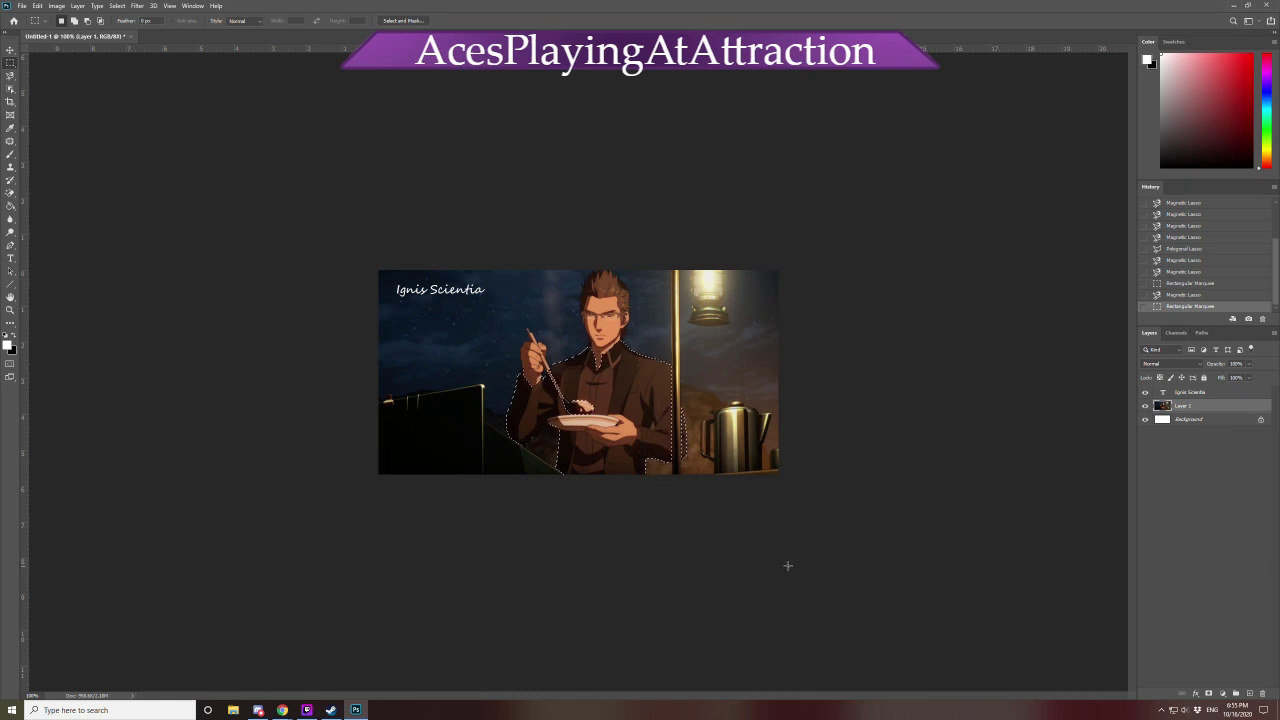
Subtract the hand holding the plate from the selection with the Magnetic Lasso
{"action": "key", "text": "ctrl+plus"}
{"action": "key", "text": "ctrl+plus"}
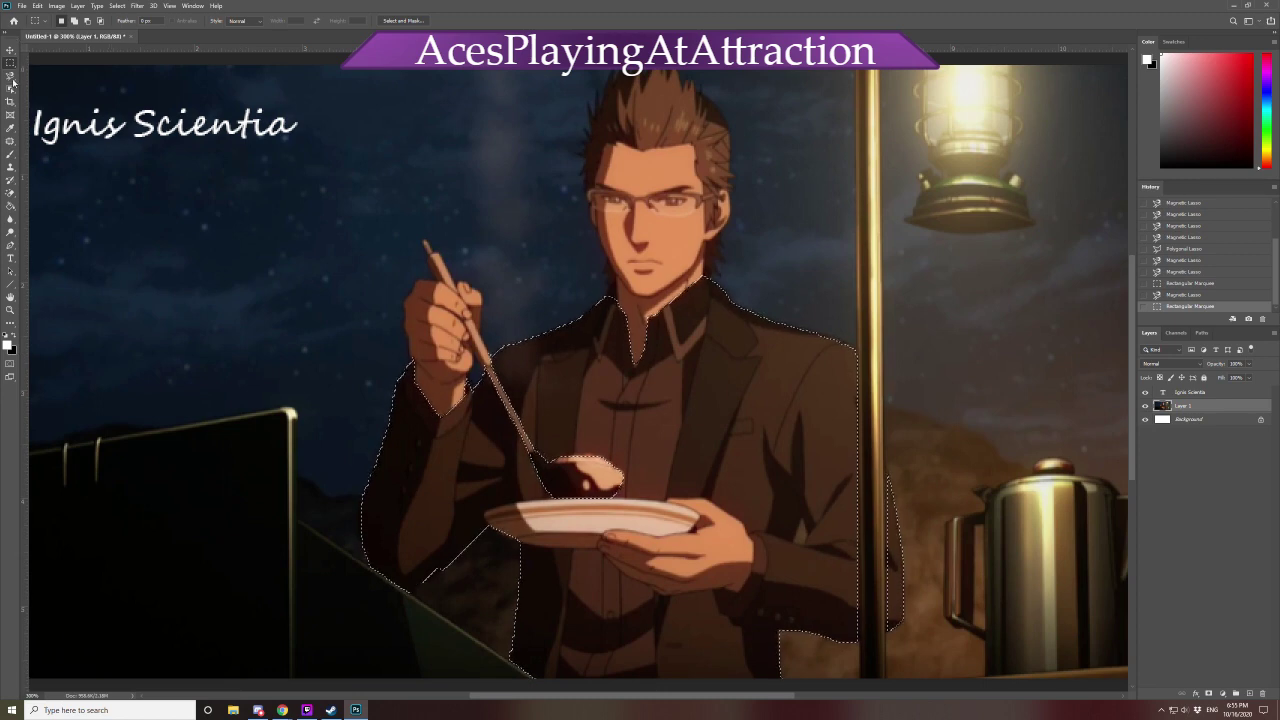
{"action": "key", "text": "l"}
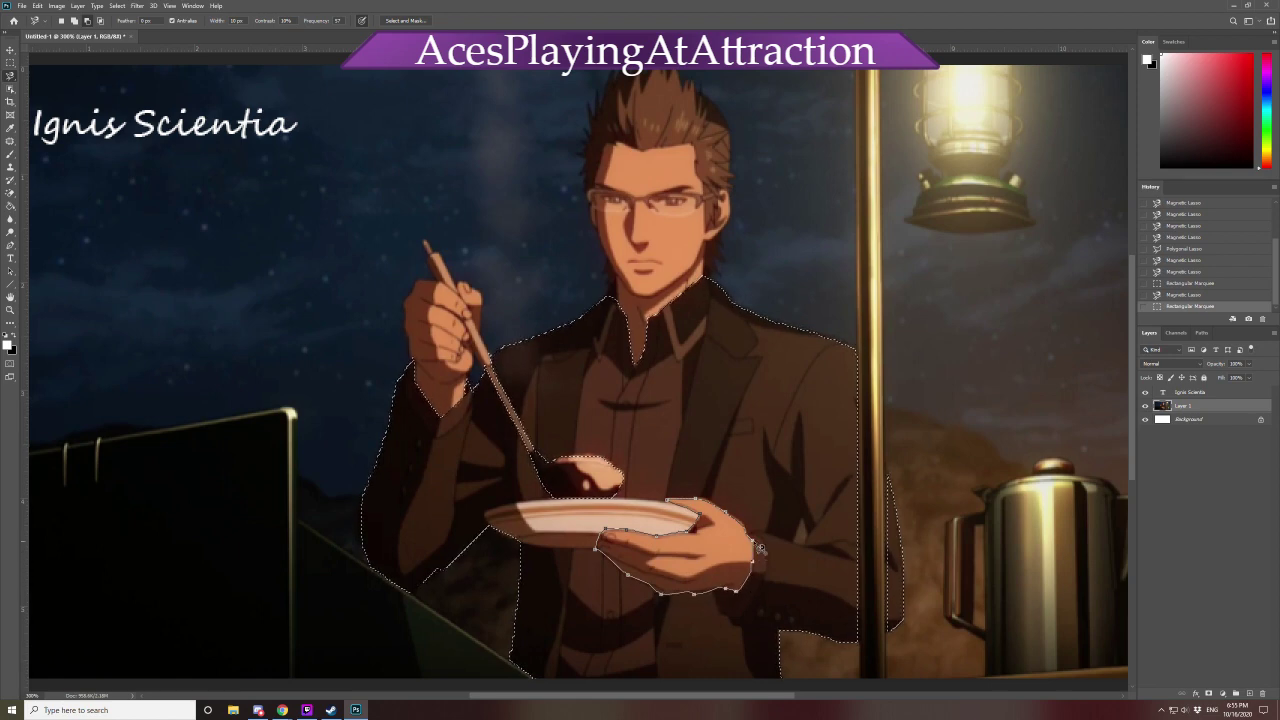
{"action": "double_click", "coordinate": [760, 548]}
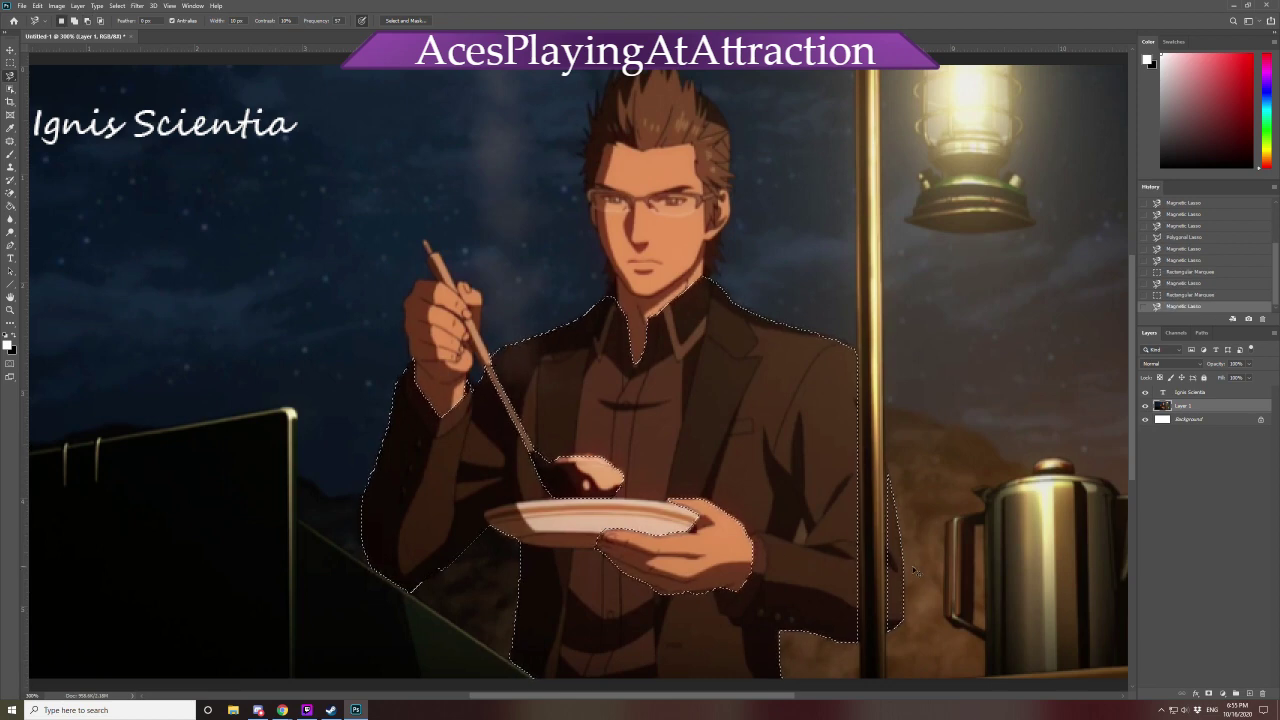
Copy the selected clothing to a new layer and check the cutout by toggling the original image layer's visibility
{"action": "key", "text": "ctrl+j"}
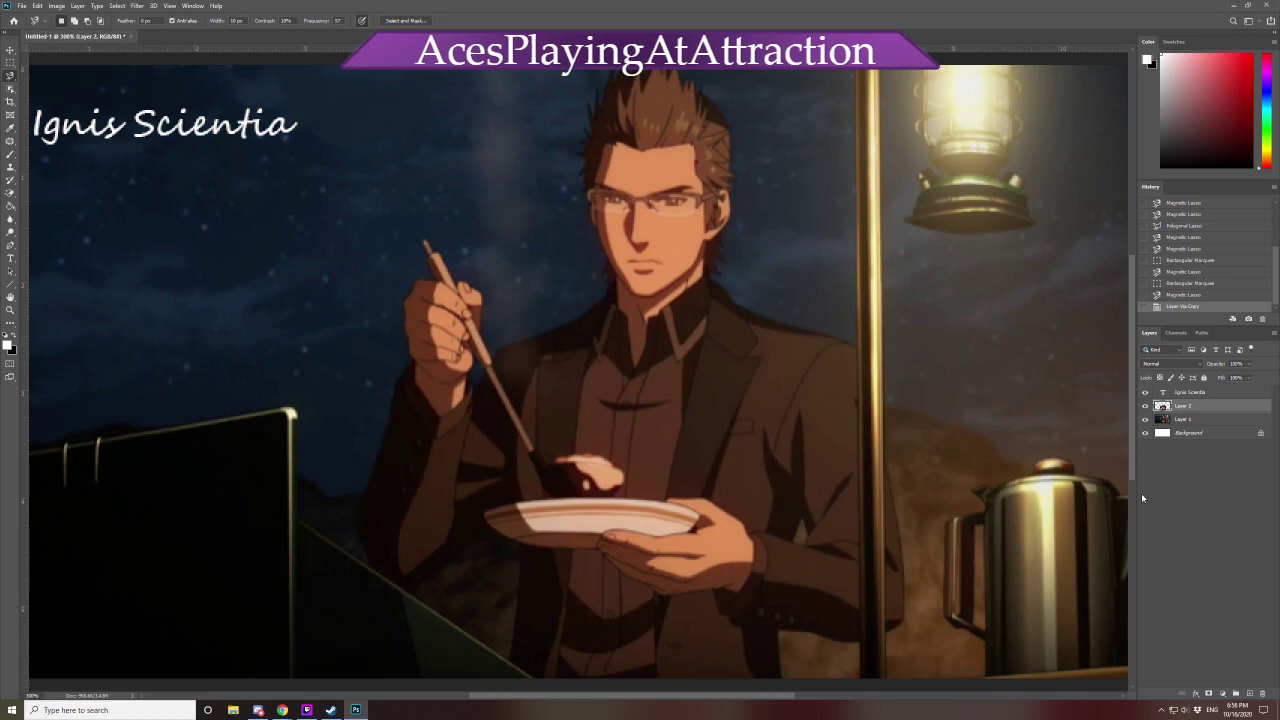
{"action": "left_click", "coordinate": [1145, 420]}
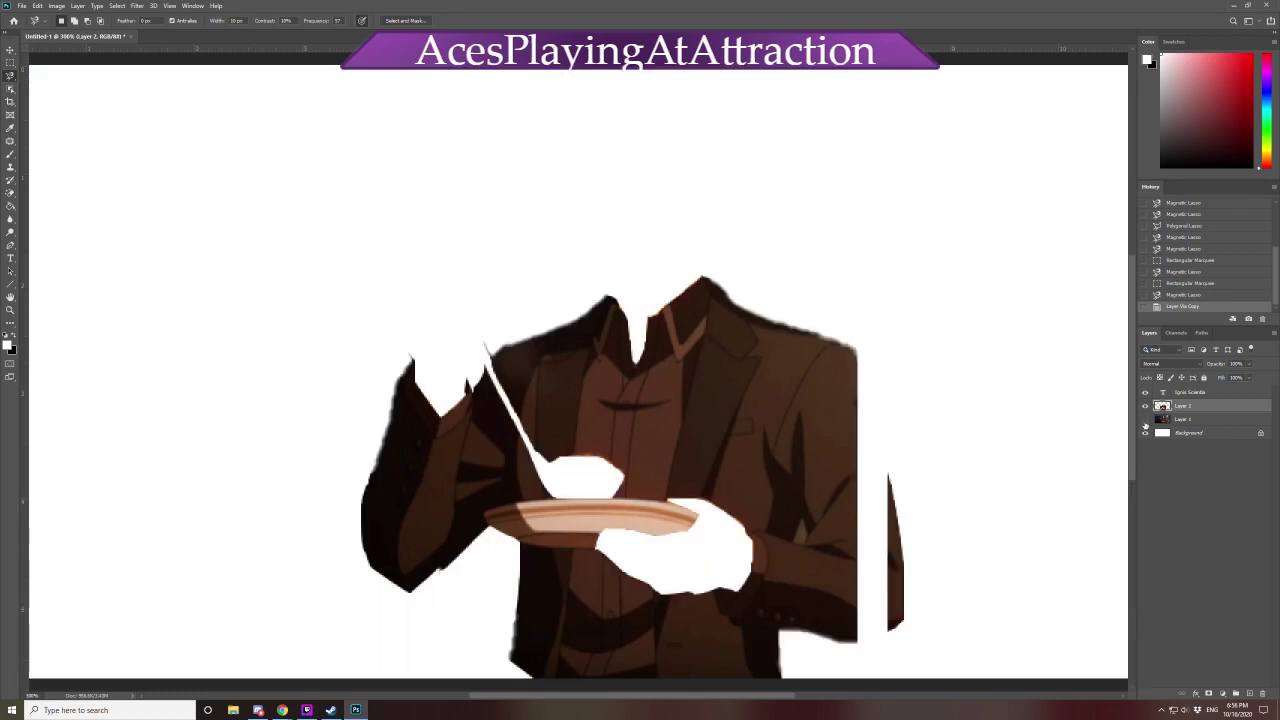
{"action": "left_click", "coordinate": [1145, 421]}
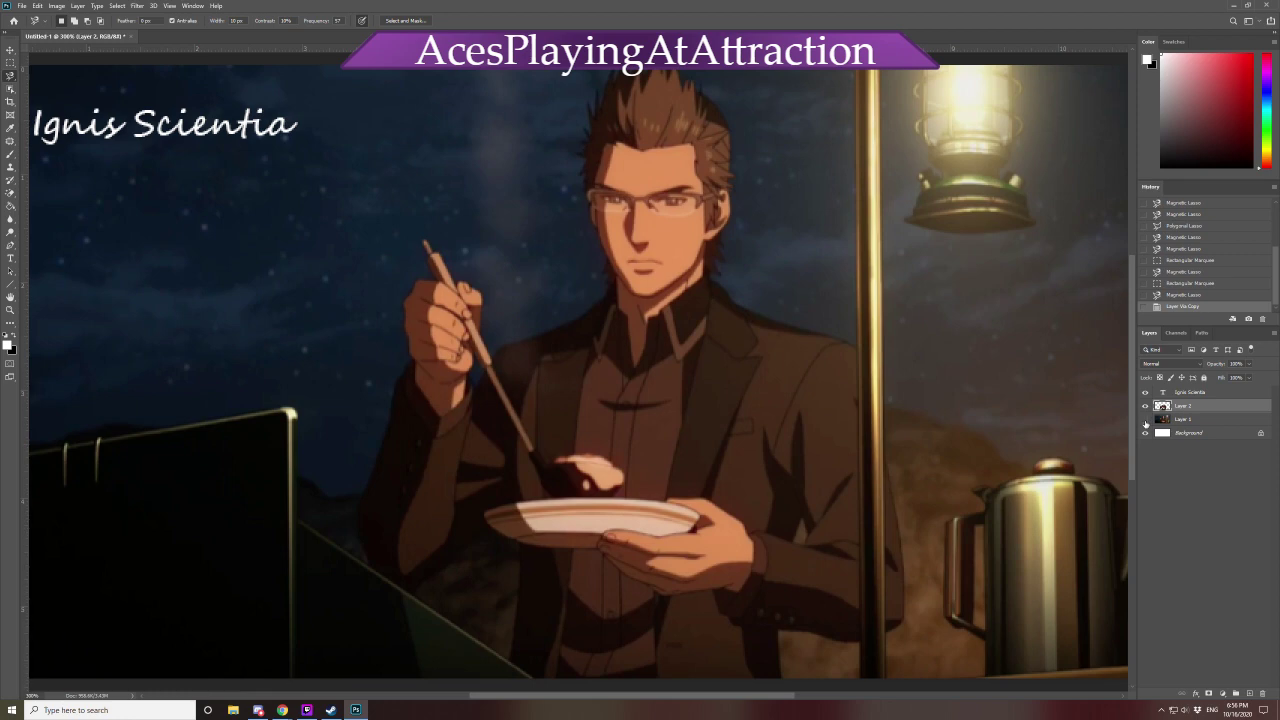
{"action": "left_click", "coordinate": [1145, 420]}
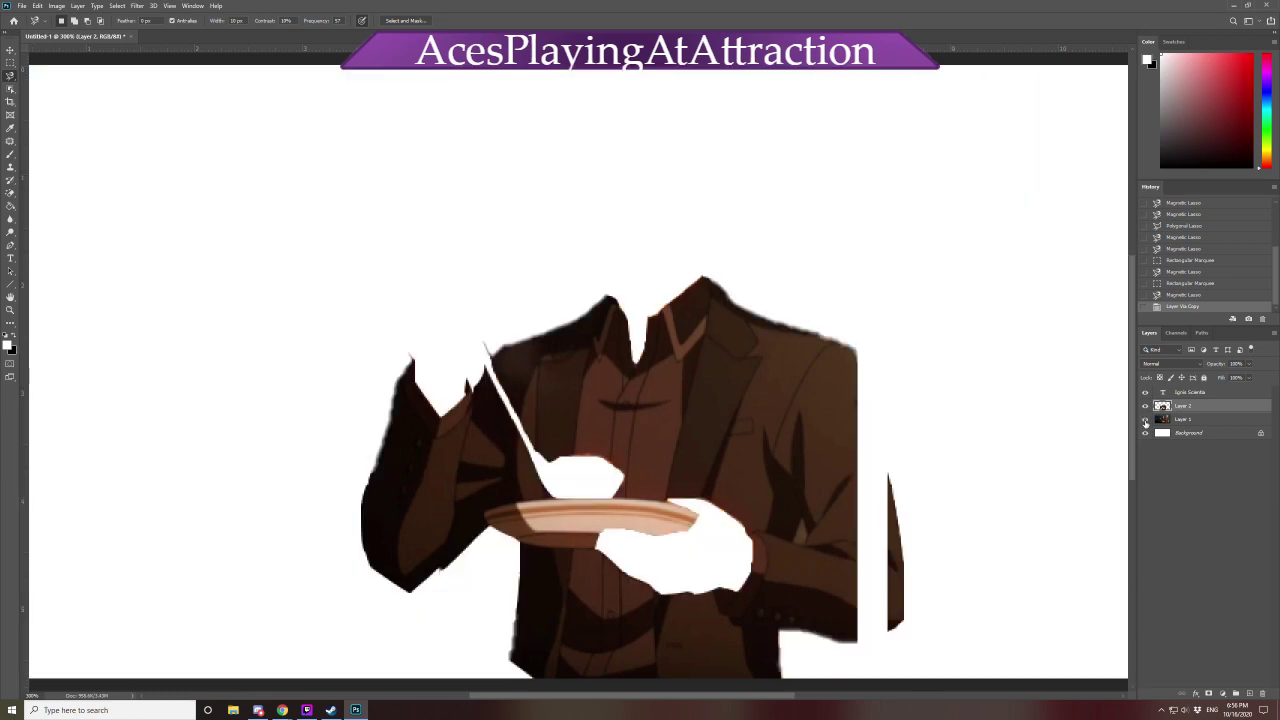
{"action": "left_click", "coordinate": [1145, 421]}
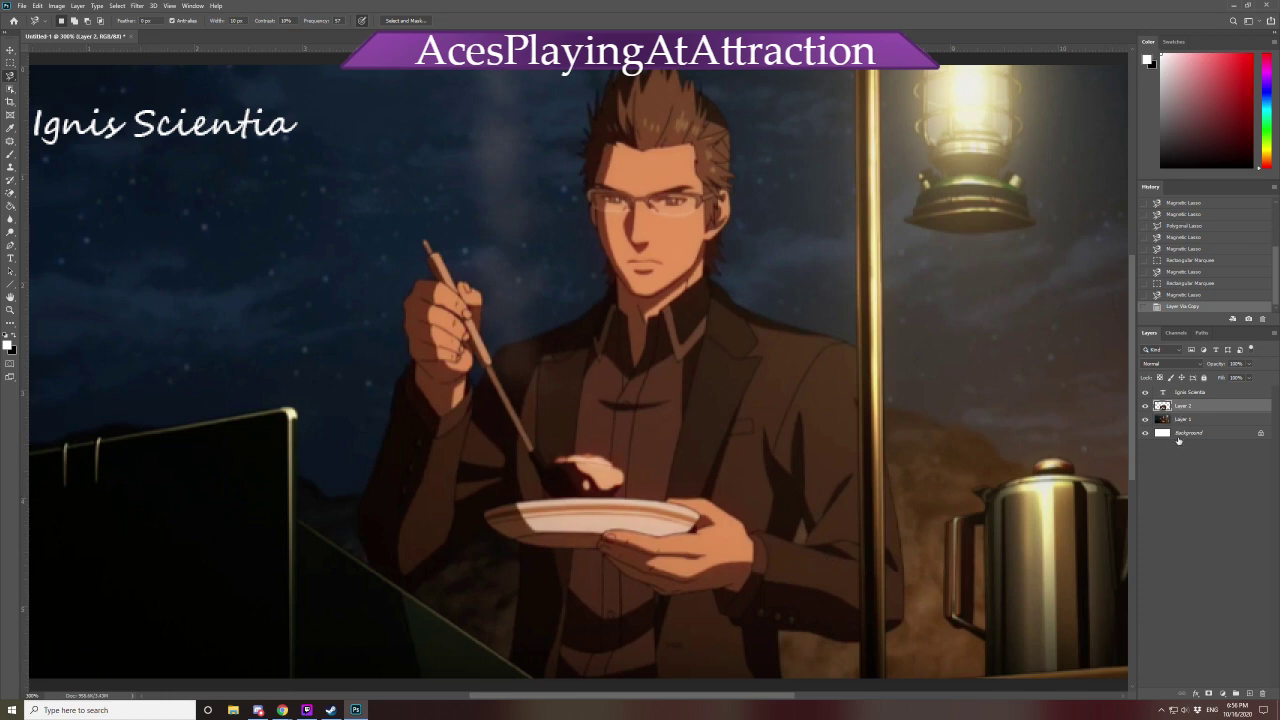
Try recoloring the copied clothing layer purple with a Hue/Saturation adjustment, then revert it
{"action": "key", "text": "ctrl+u"}
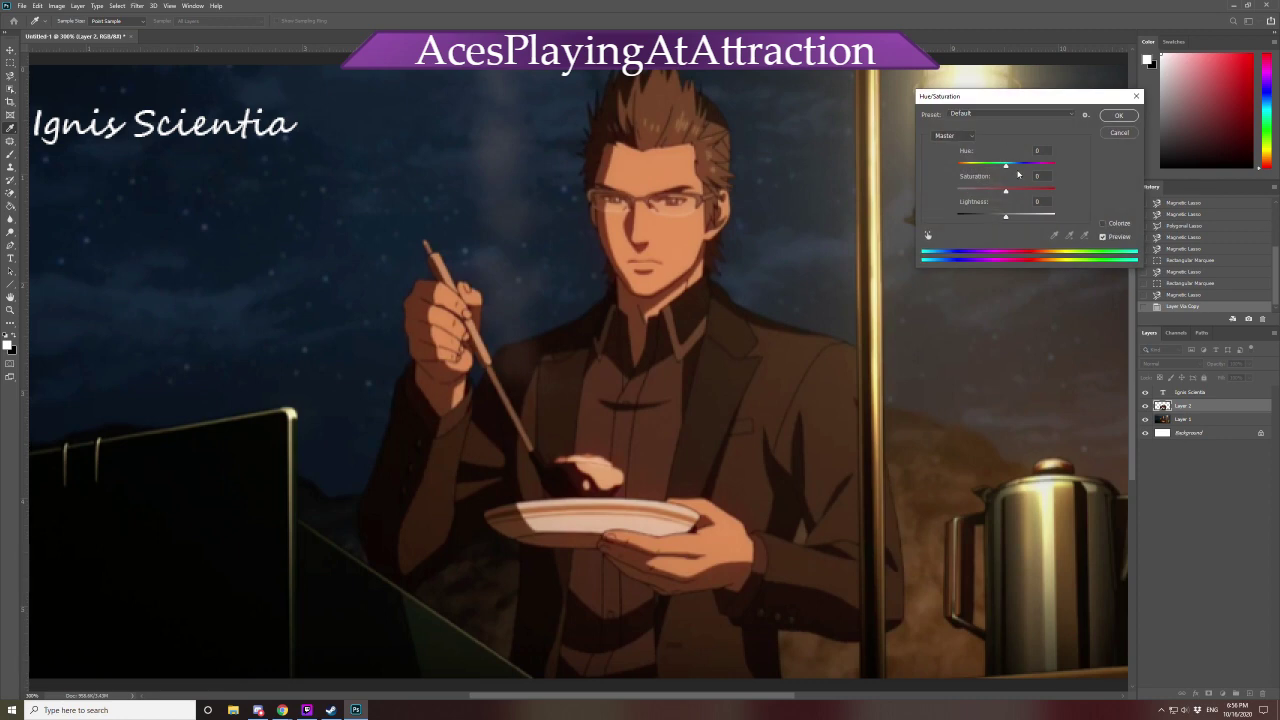
{"action": "left_click_drag", "start_coordinate": [1006, 165], "coordinate": [977, 176]}
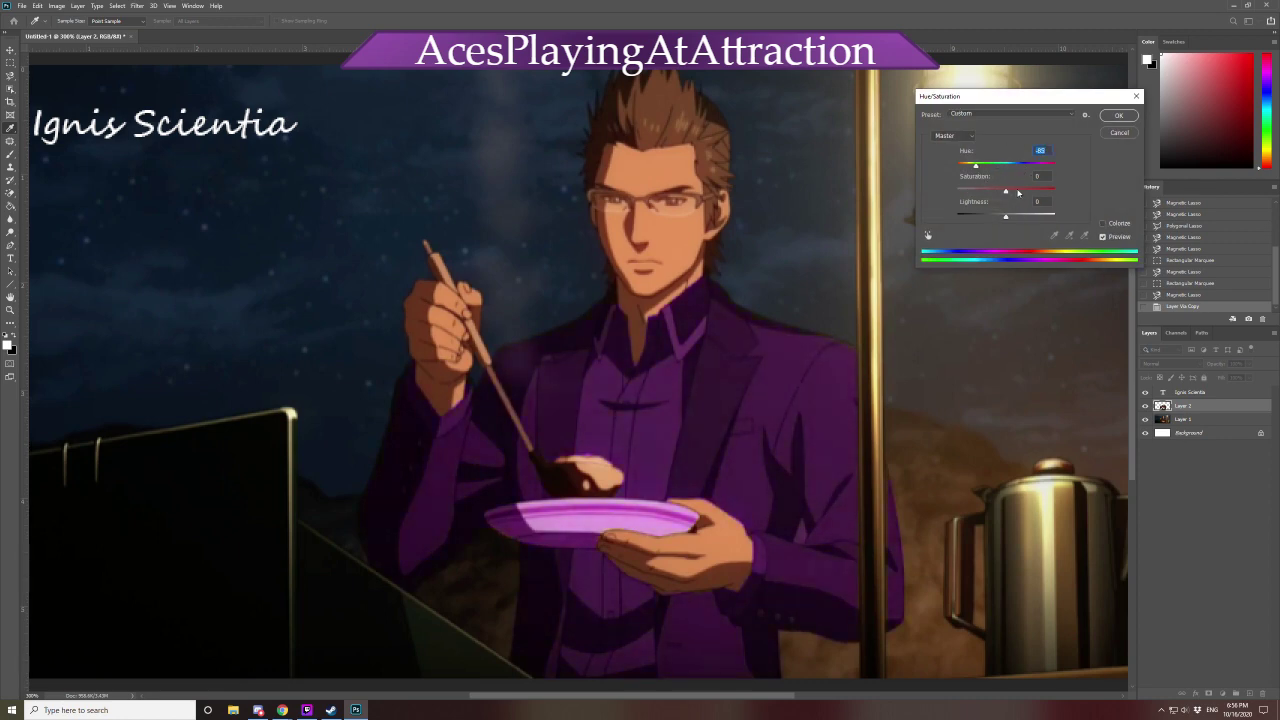
{"action": "left_click", "coordinate": [1017, 192]}
{"action": "left_click", "coordinate": [1123, 118]}
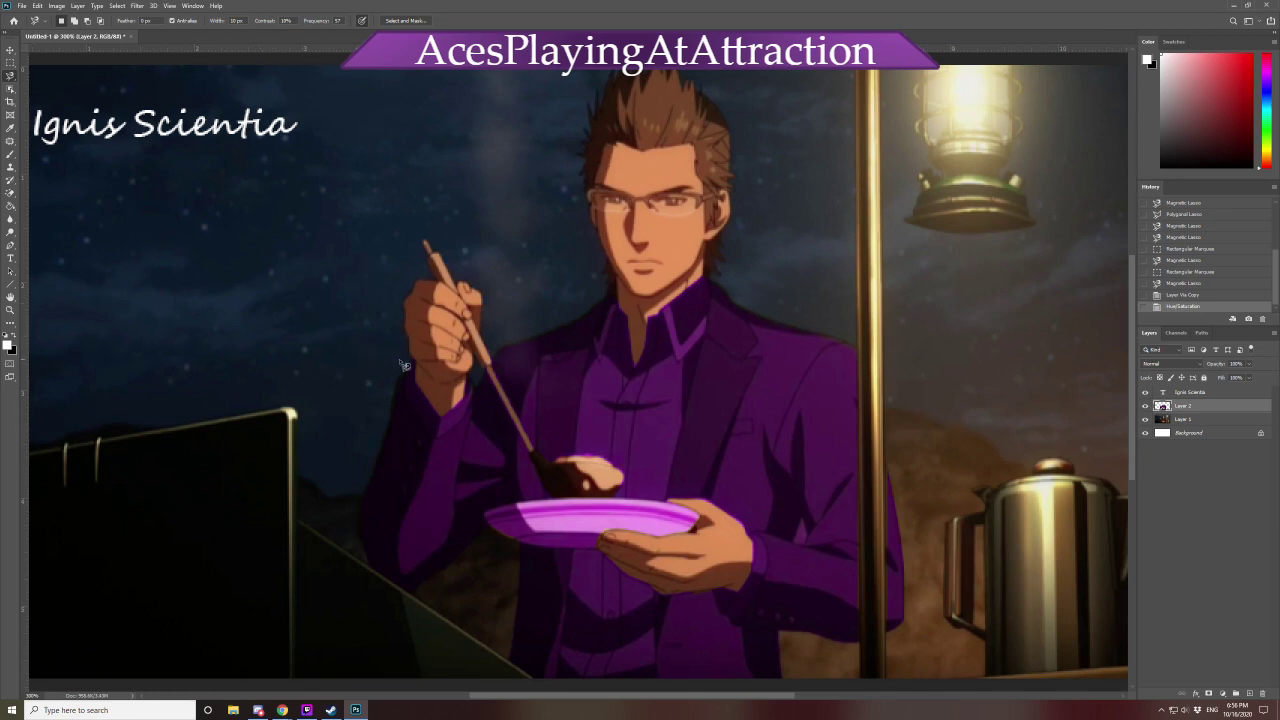
{"action": "left_click", "coordinate": [1195, 299]}
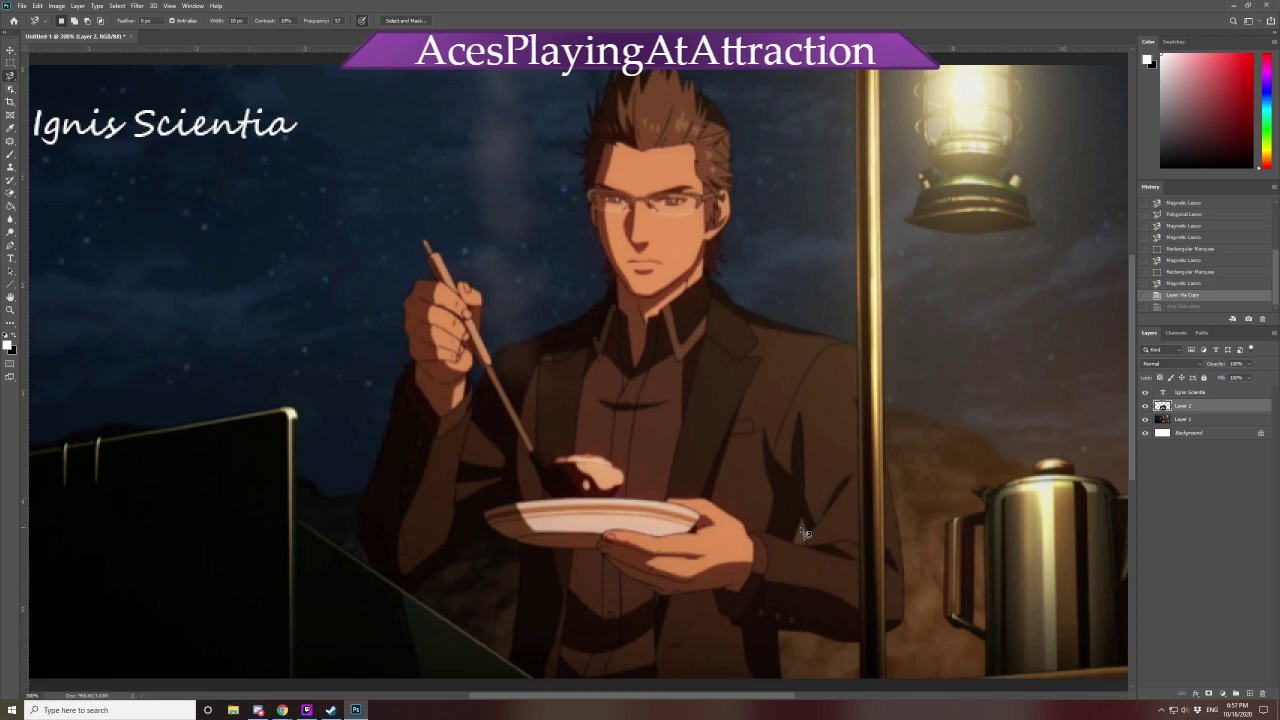
Select the lower part of the shirt beneath the plate and hand with the Magnetic Lasso
{"action": "key", "text": "ctrl+plus"}
{"action": "key", "text": "ctrl+plus"}
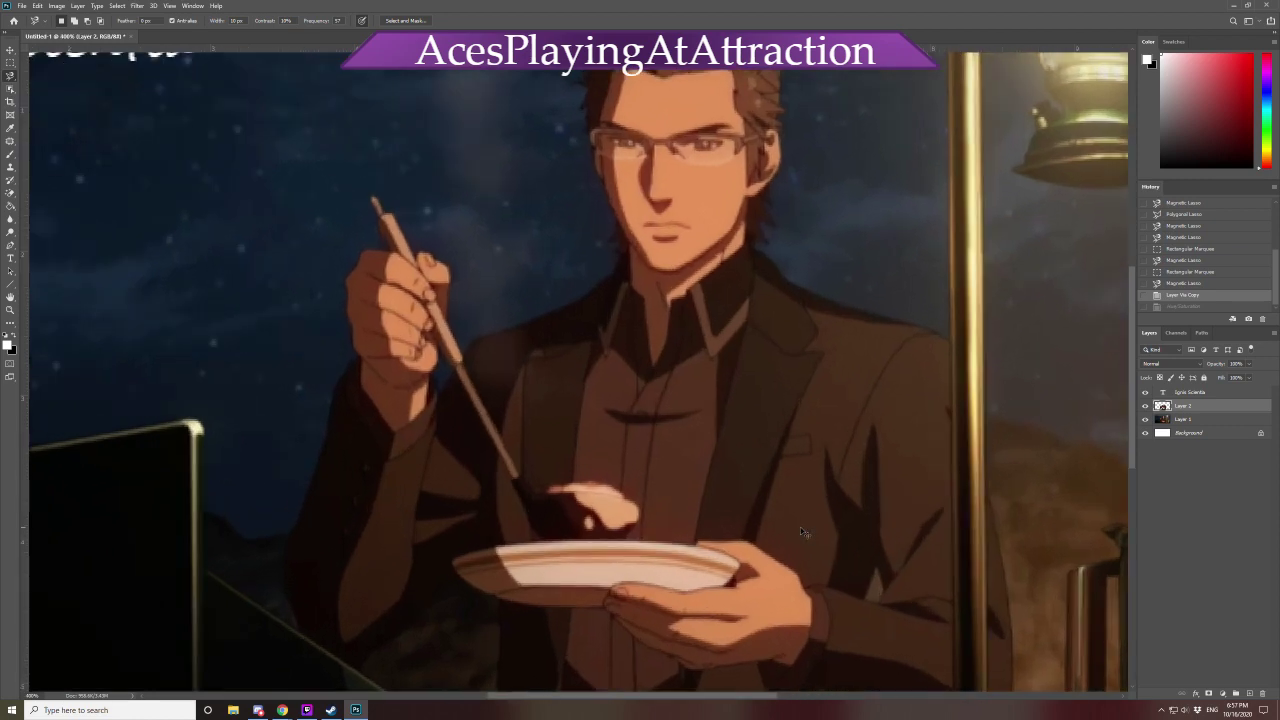
{"action": "scroll", "coordinate": [885, 571], "scroll_direction": "down", "scroll_amount": 5}
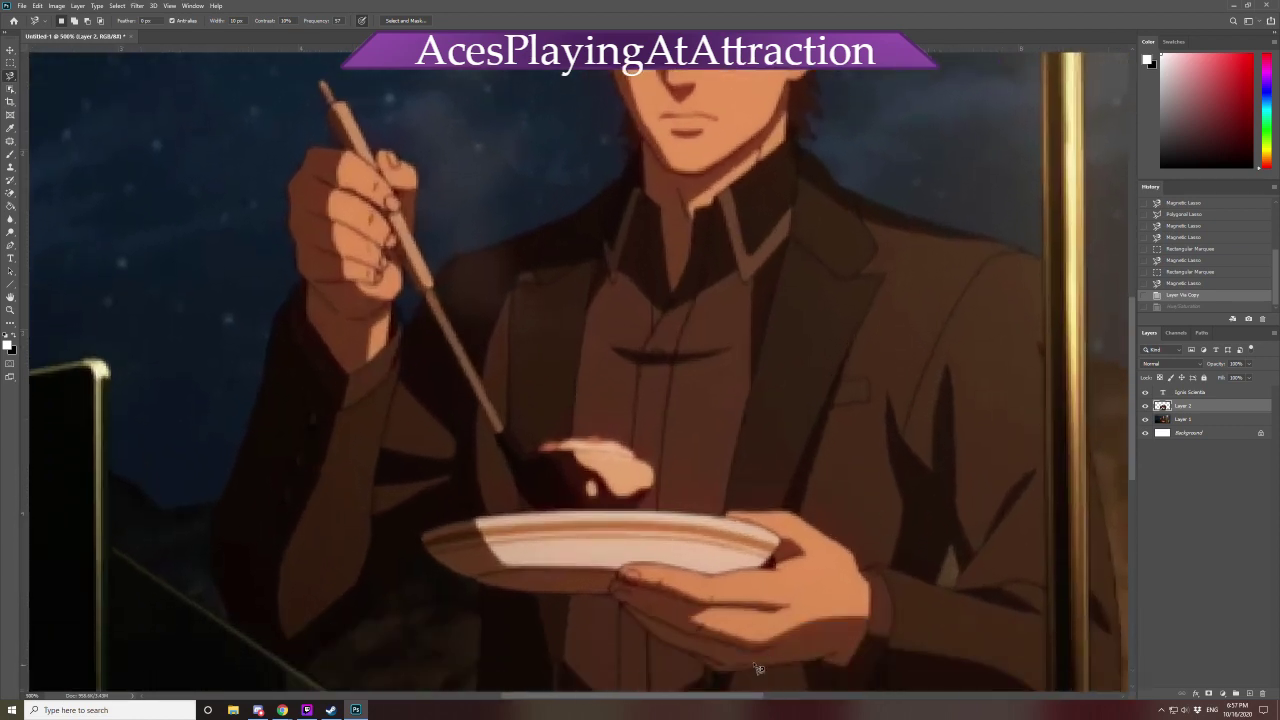
{"action": "scroll", "coordinate": [592, 656], "scroll_direction": "down", "scroll_amount": 1}
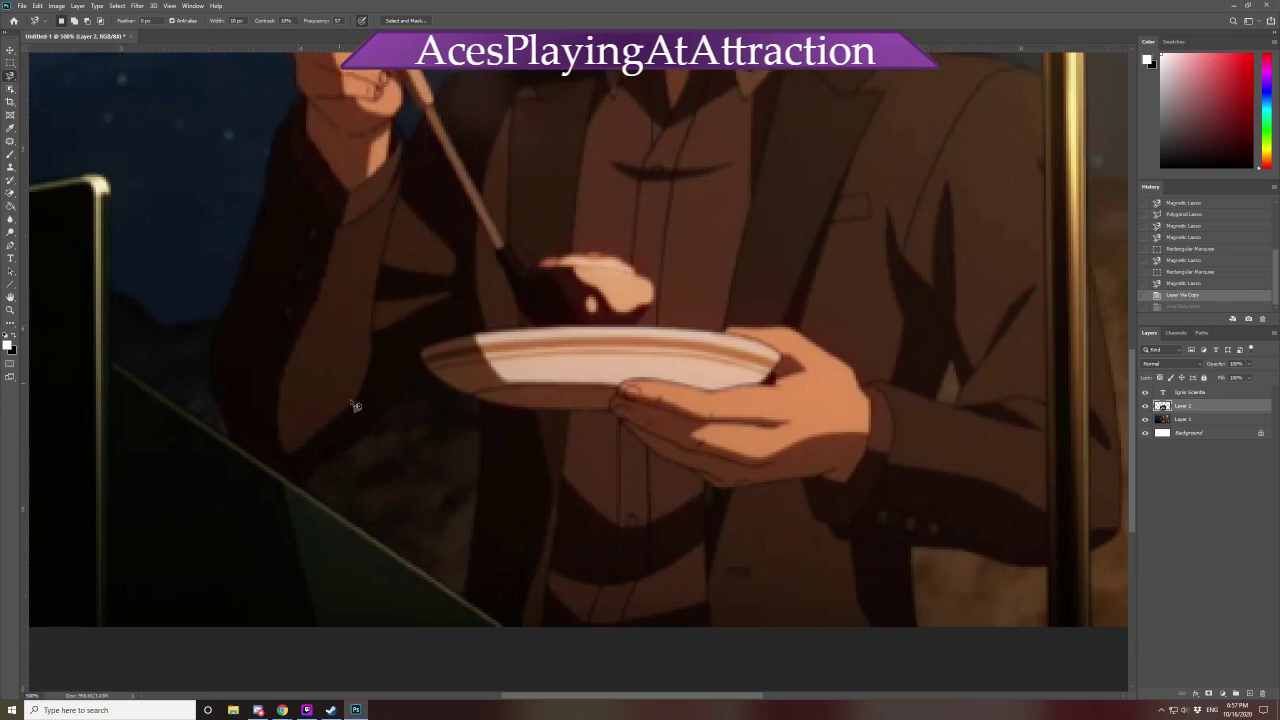
{"action": "left_click", "coordinate": [10, 78]}
{"action": "left_click", "coordinate": [64, 87]}
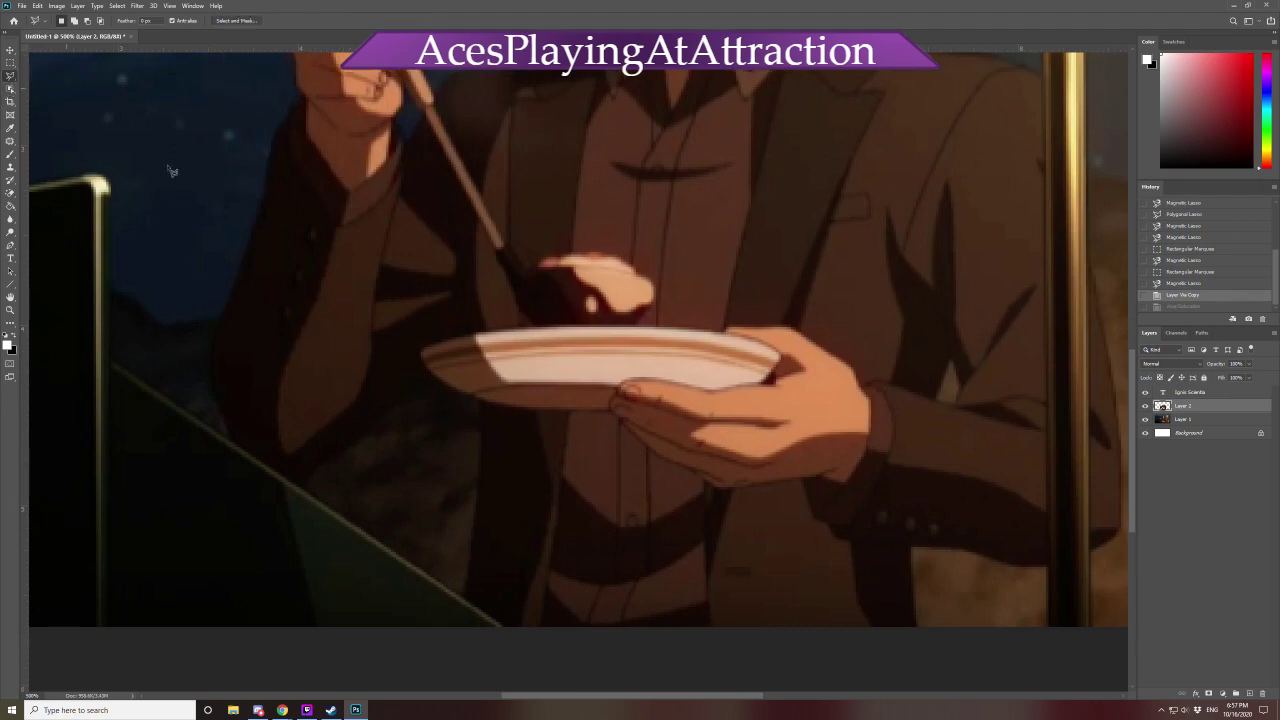
{"action": "left_click", "coordinate": [9, 78]}
{"action": "left_click", "coordinate": [57, 96]}
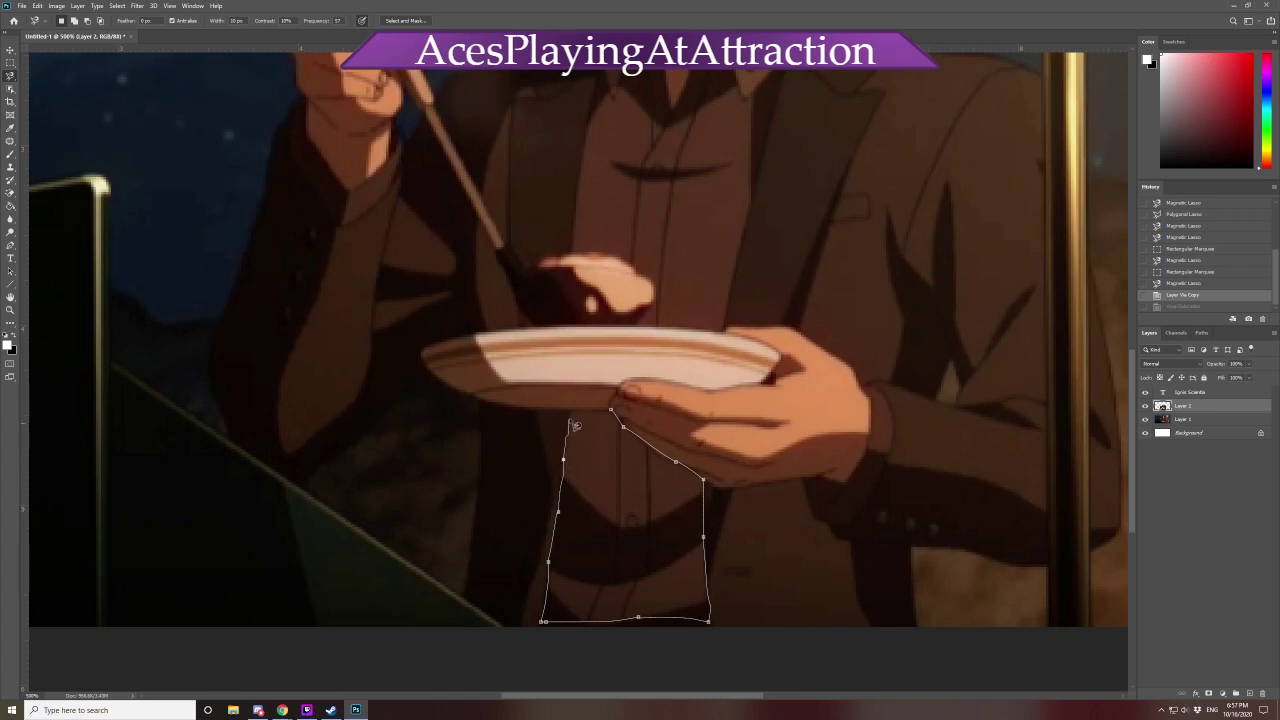
{"action": "left_click", "coordinate": [614, 416]}
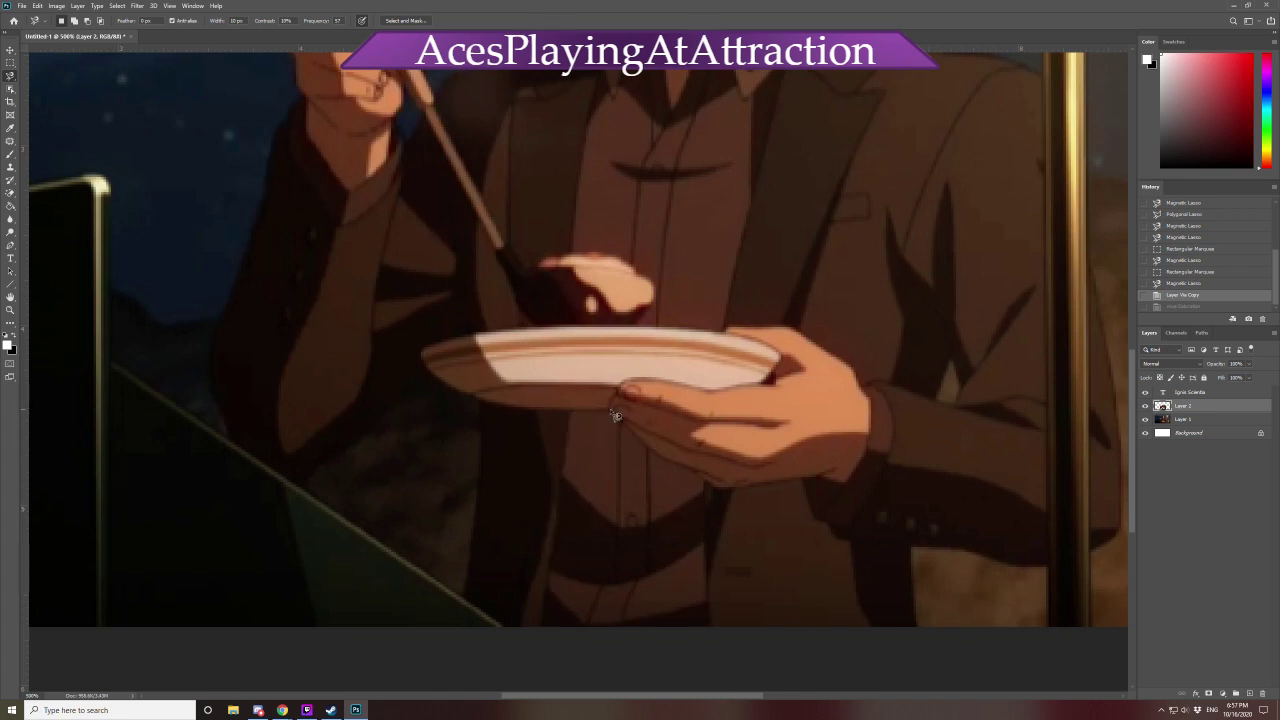
Extend the lower shirt selection down to the image's bottom edge by adding a Polygonal Lasso area
{"action": "right_click", "coordinate": [10, 78]}
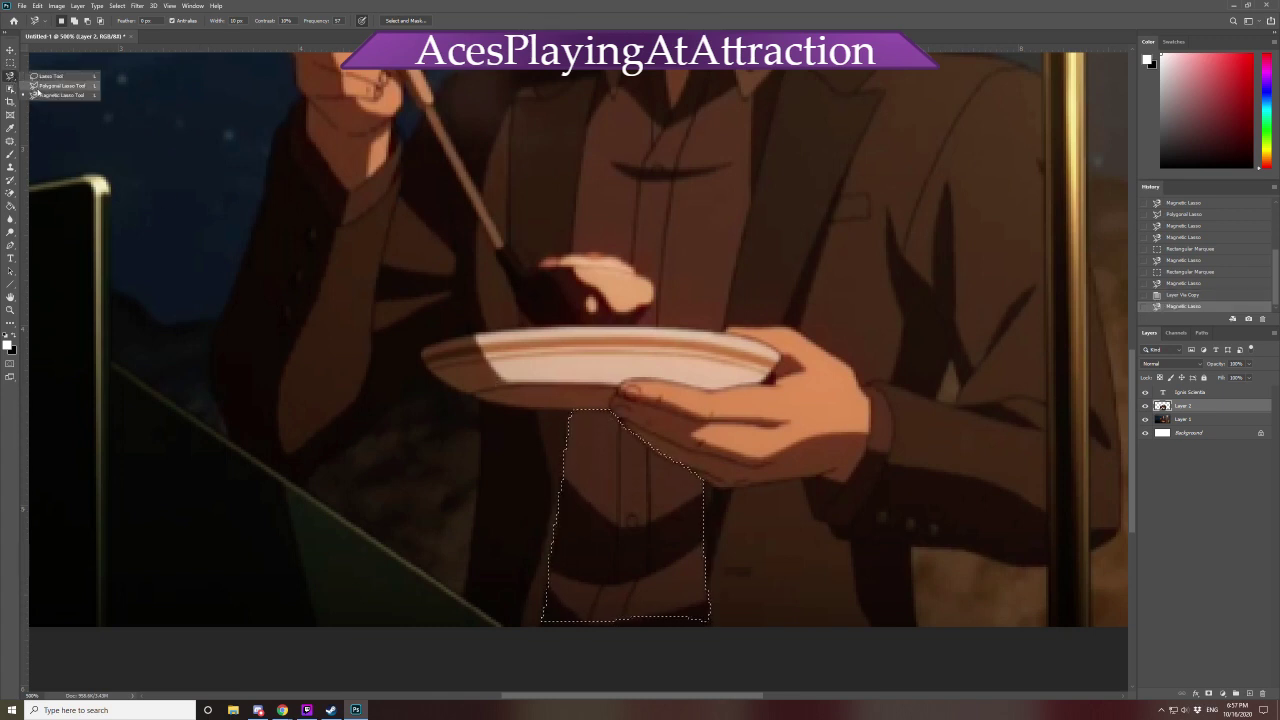
{"action": "left_click", "coordinate": [50, 86]}
{"action": "left_click", "coordinate": [540, 621]}
{"action": "left_click", "coordinate": [540, 637]}
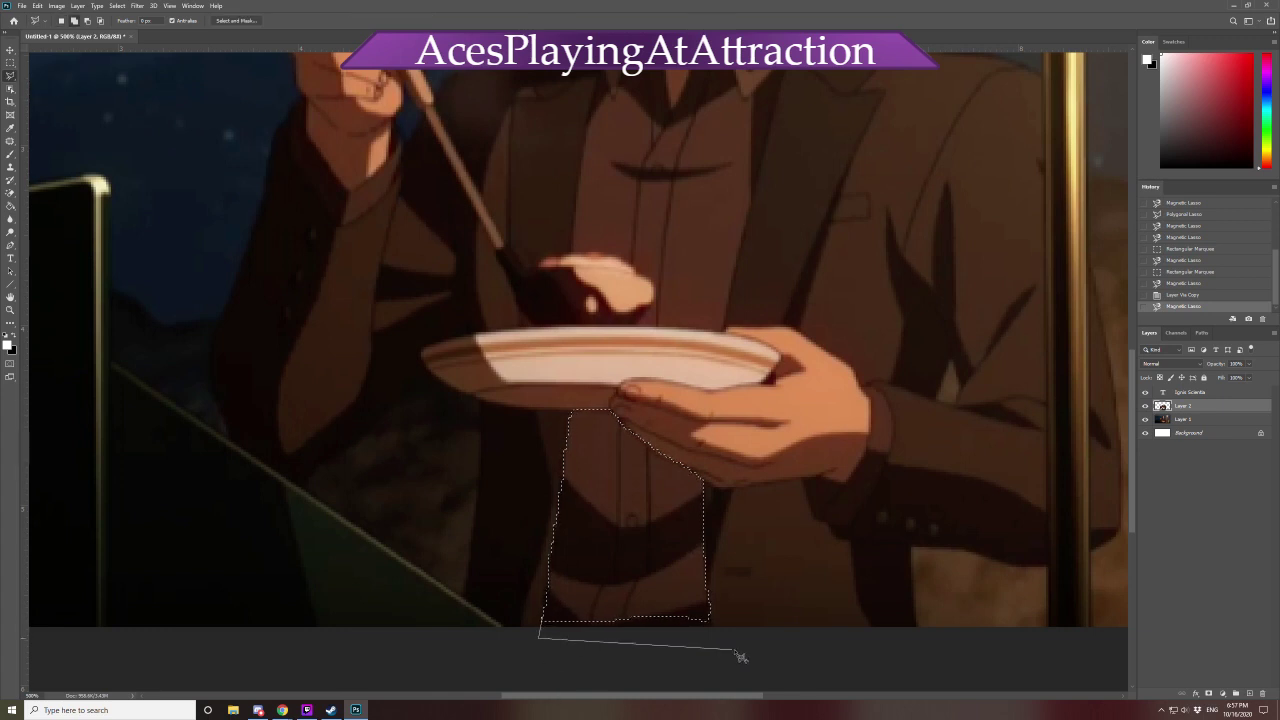
{"action": "left_click", "coordinate": [720, 648]}
{"action": "left_click", "coordinate": [712, 620]}
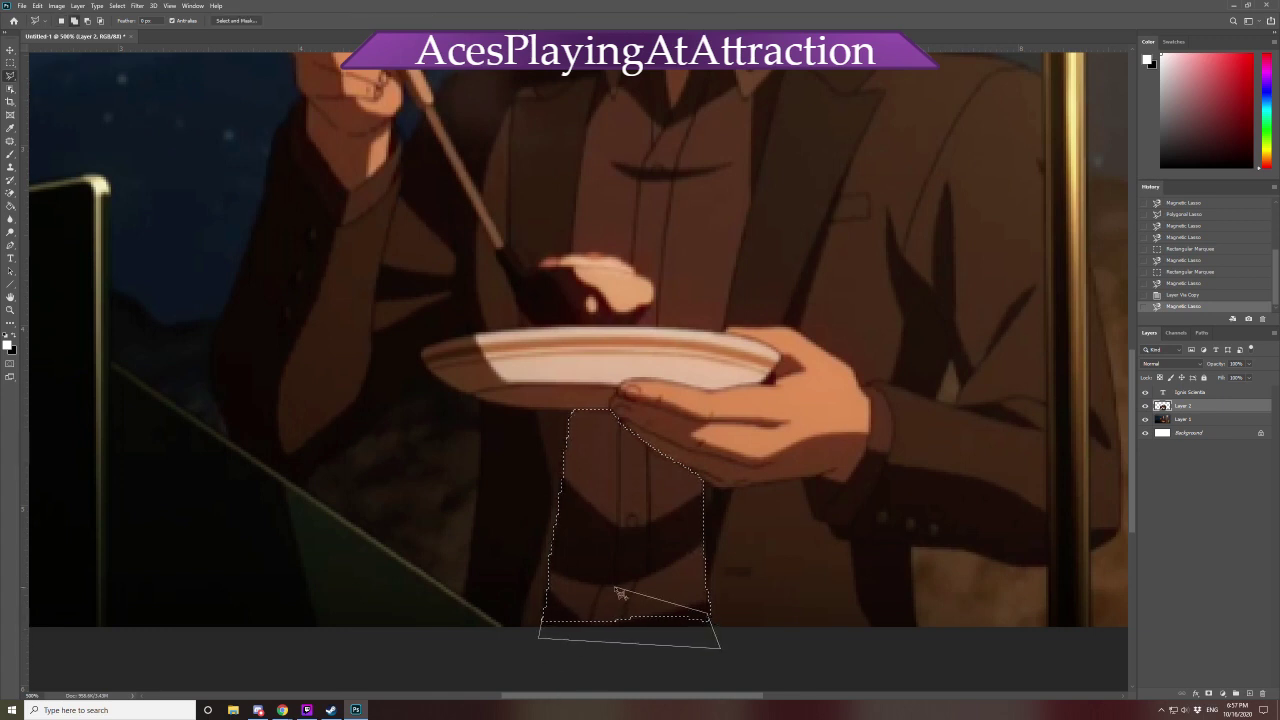
{"action": "double_click", "coordinate": [614, 588]}
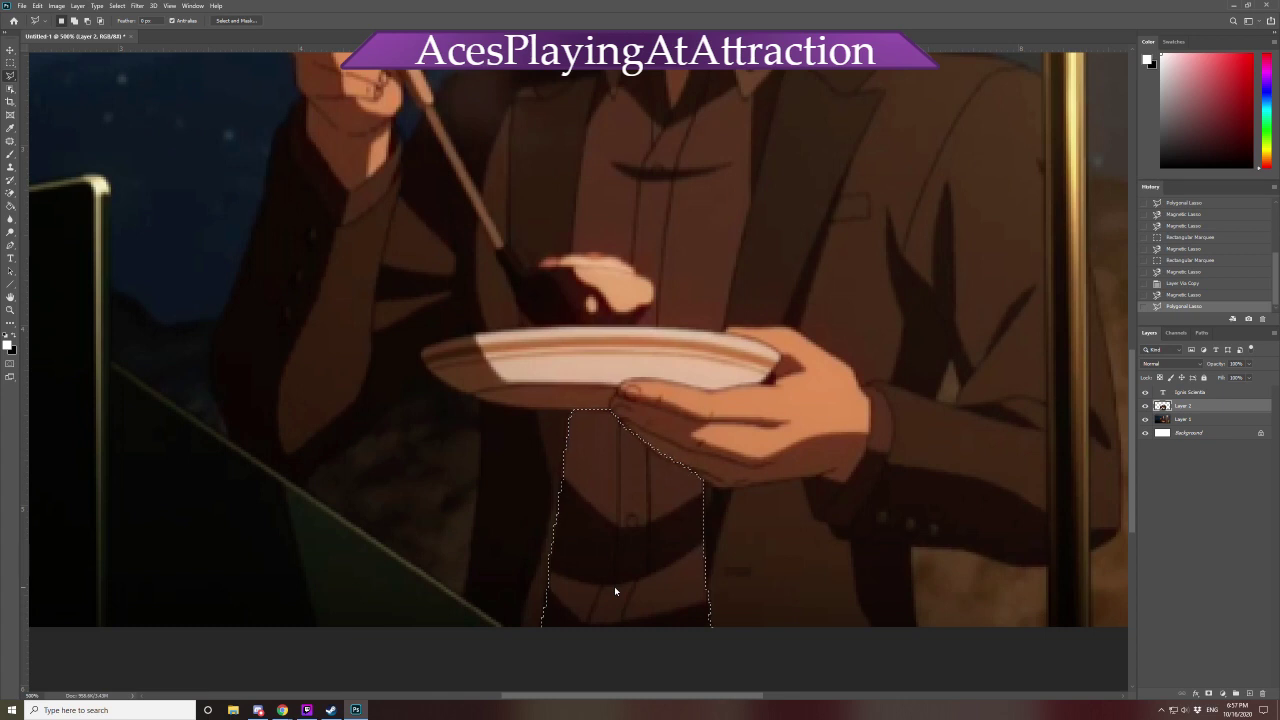
{"action": "scroll", "coordinate": [614, 588], "scroll_direction": "up", "scroll_amount": 5}
{"action": "scroll", "coordinate": [614, 580], "scroll_direction": "up", "scroll_amount": 2}
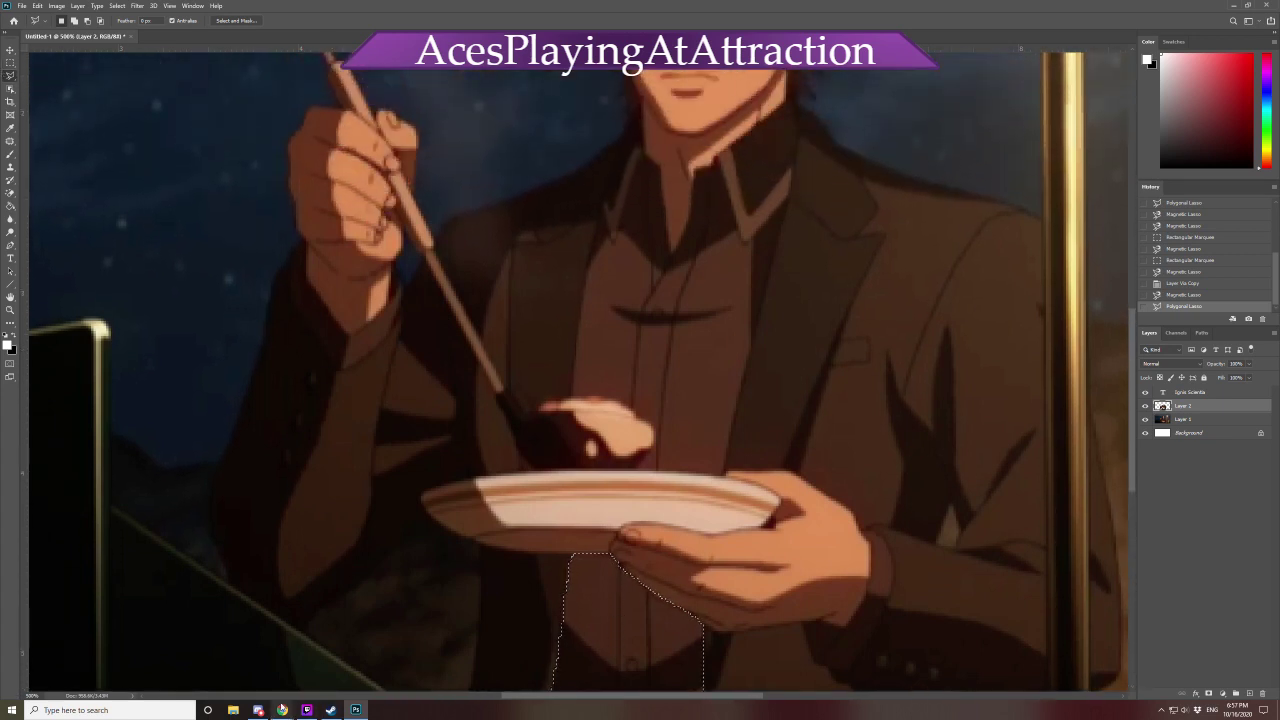
Switch to the Chrome browser, search Google for "kh pete" in a new tab and look at the first picture of the character
{"action": "mouse_move", "coordinate": [282, 710]}
{"action": "left_click", "coordinate": [390, 662]}
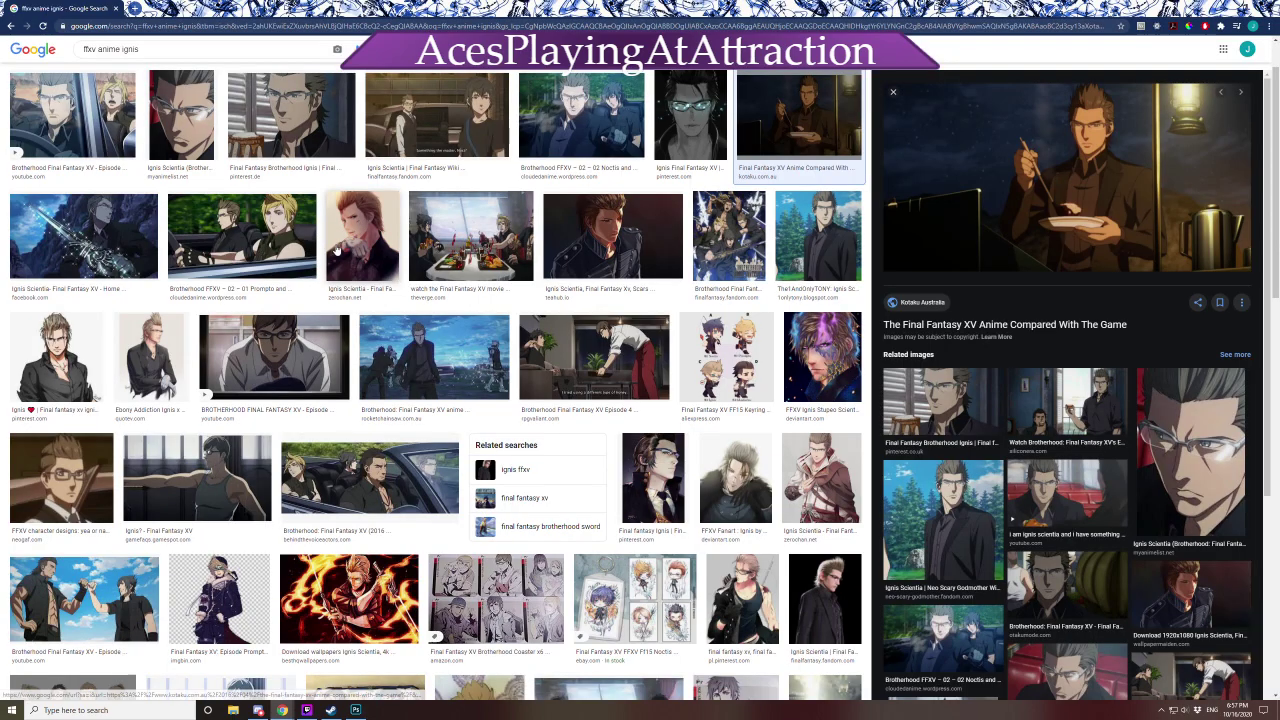
{"action": "key", "text": "ctrl+t"}
{"action": "type", "text": "kh pete"}
{"action": "key", "text": "Return"}
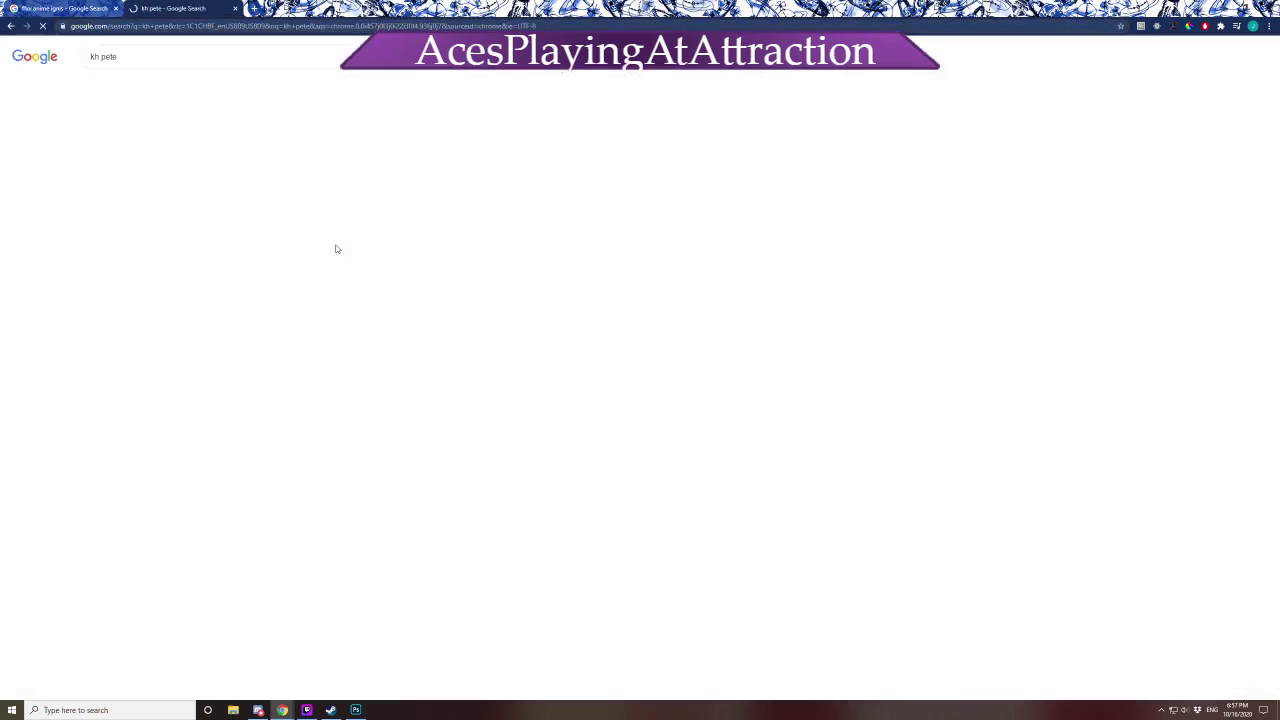
{"action": "left_click", "coordinate": [145, 172]}
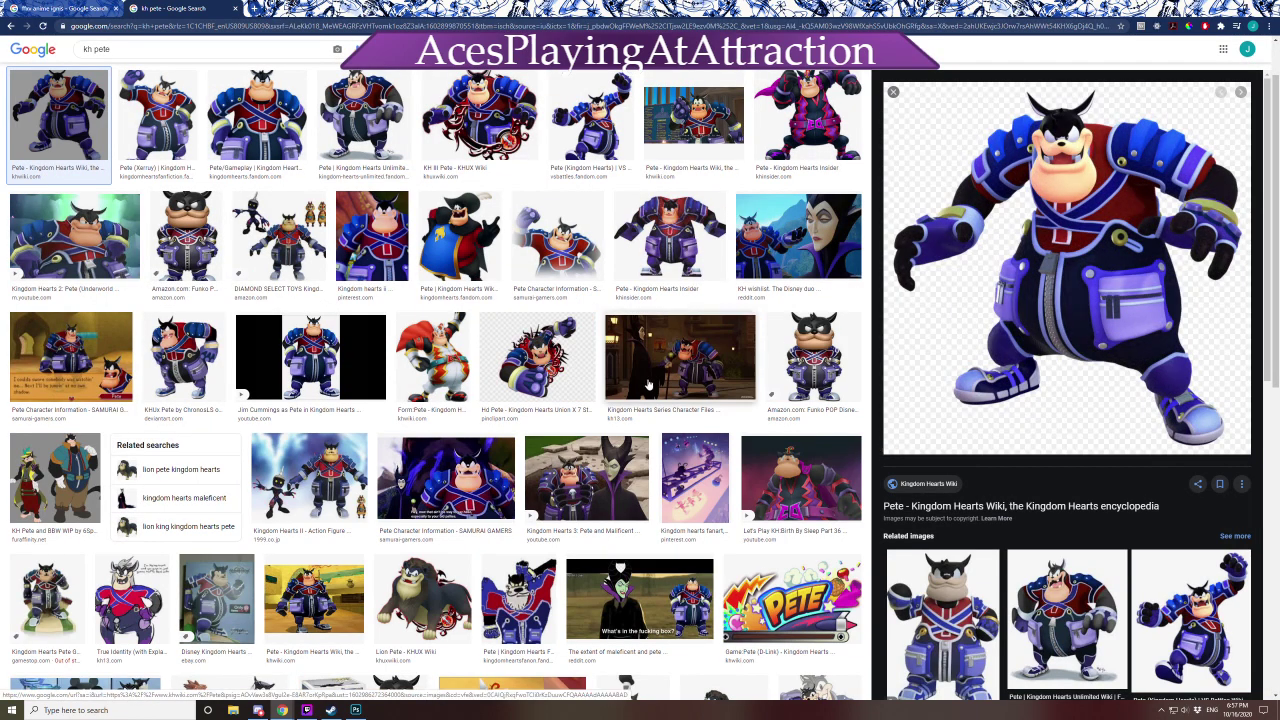
{"action": "scroll", "coordinate": [260, 470], "scroll_direction": "up", "scroll_amount": 1}
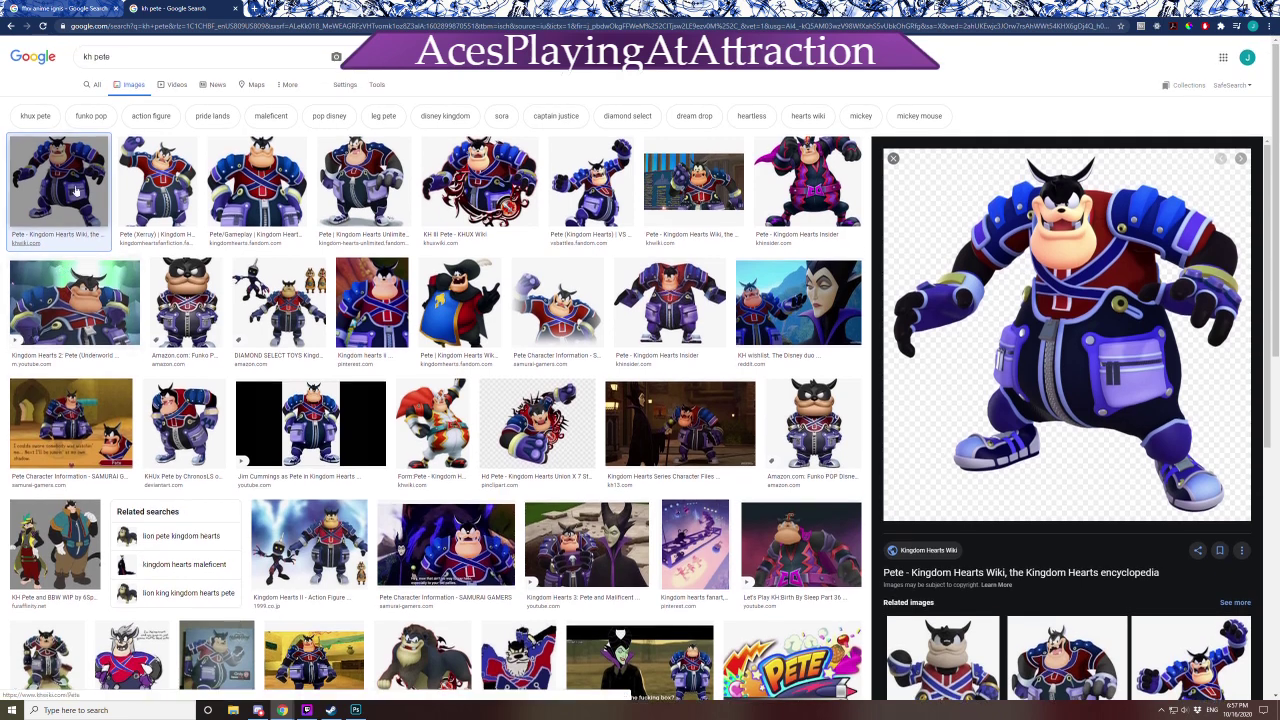
Read the Kingdom Hearts Pete description in the web results and look at the image results again
{"action": "left_click", "coordinate": [10, 25]}
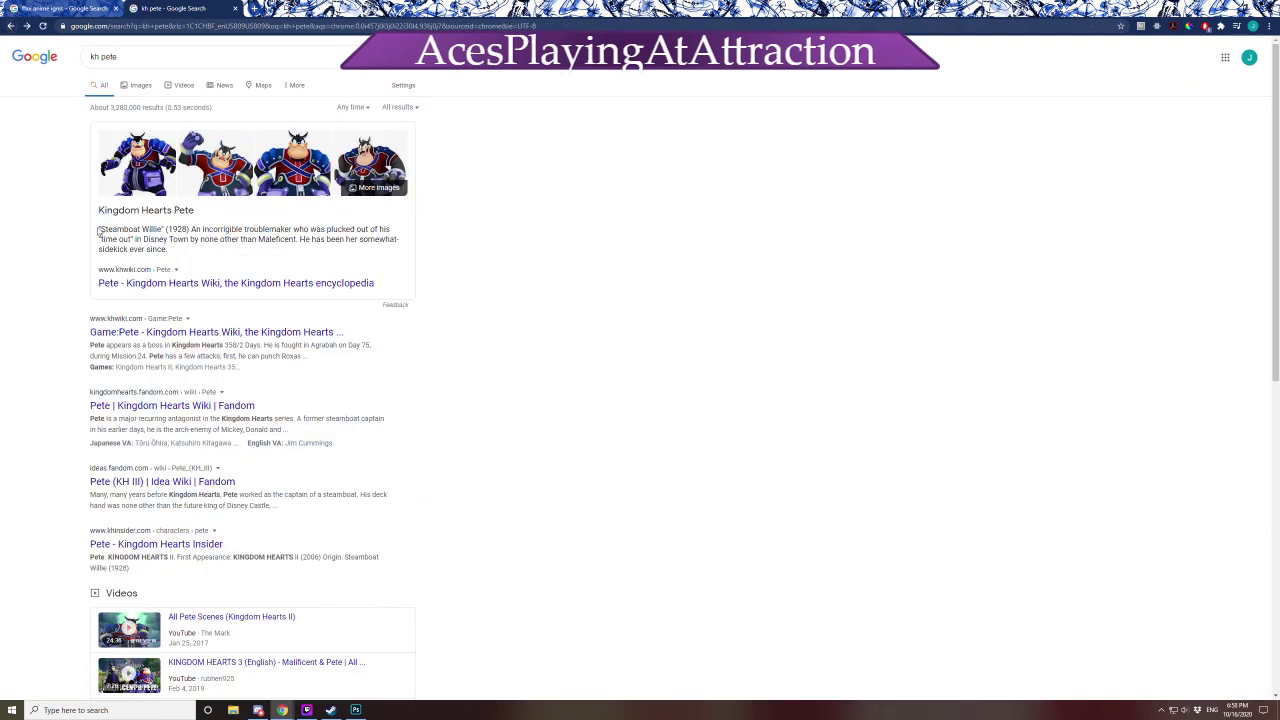
{"action": "left_click_drag", "start_coordinate": [98, 232], "coordinate": [191, 254]}
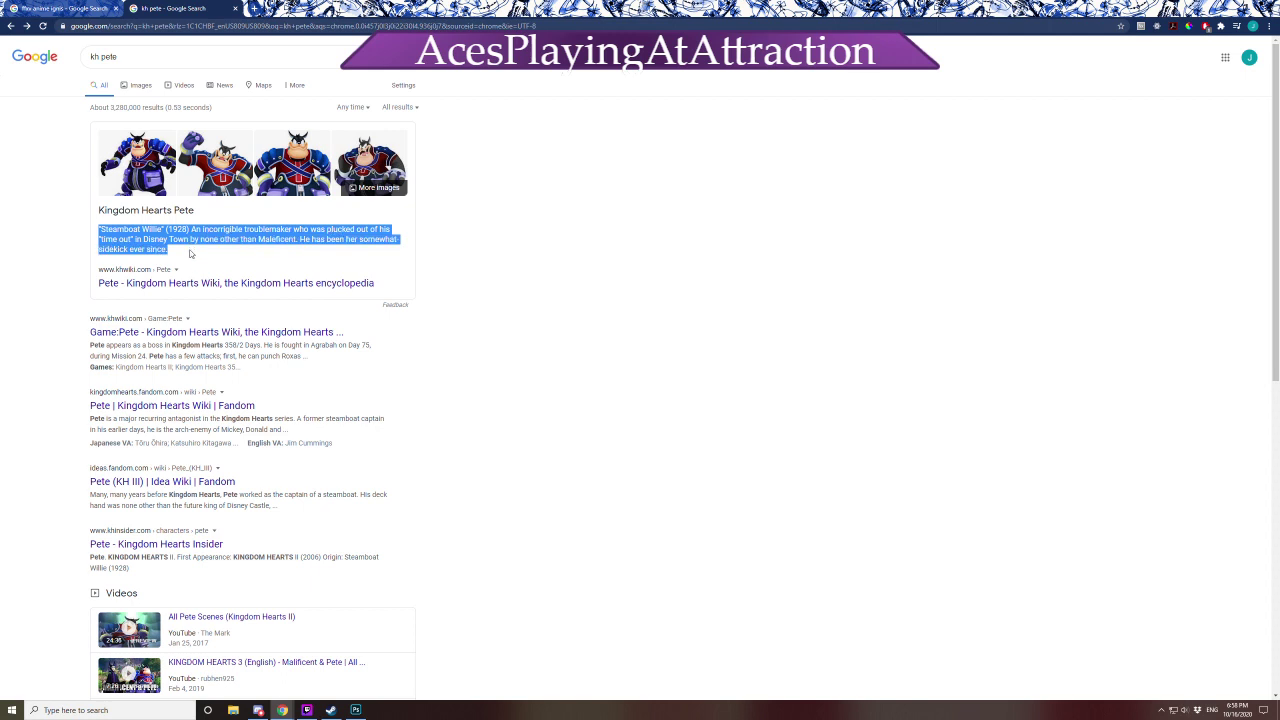
{"action": "left_click", "coordinate": [193, 255]}
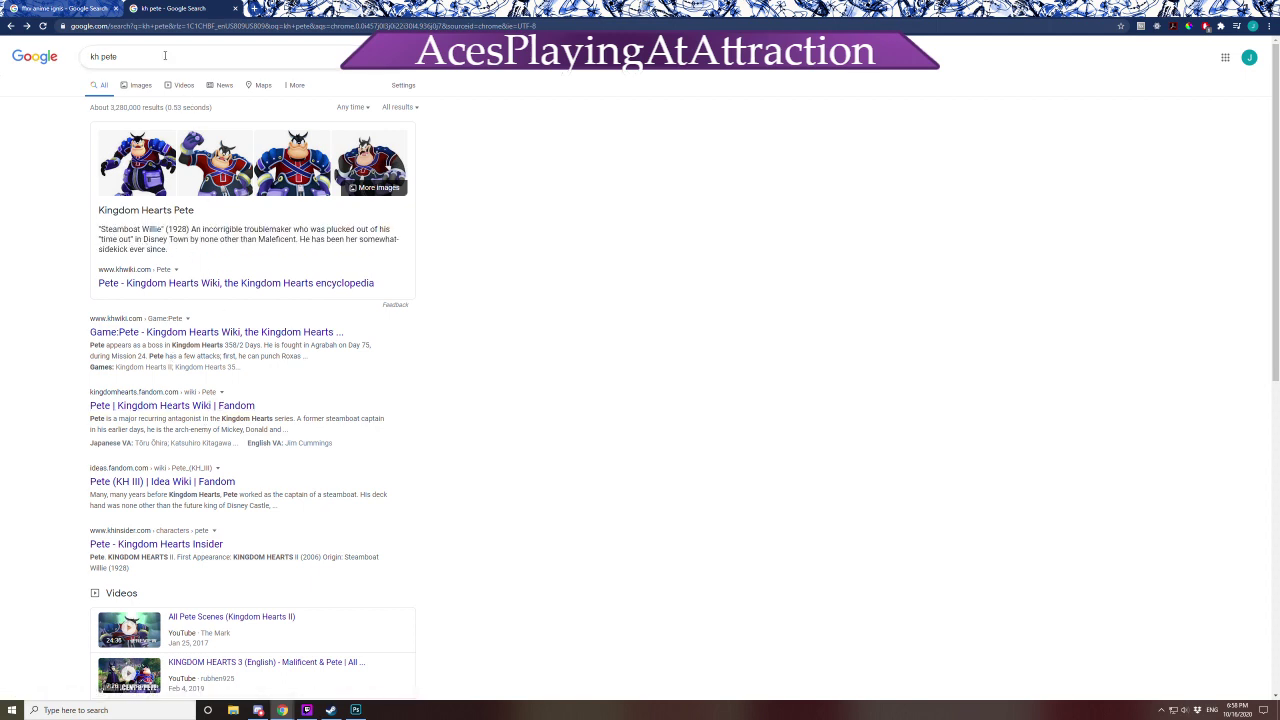
{"action": "left_click", "coordinate": [28, 26]}
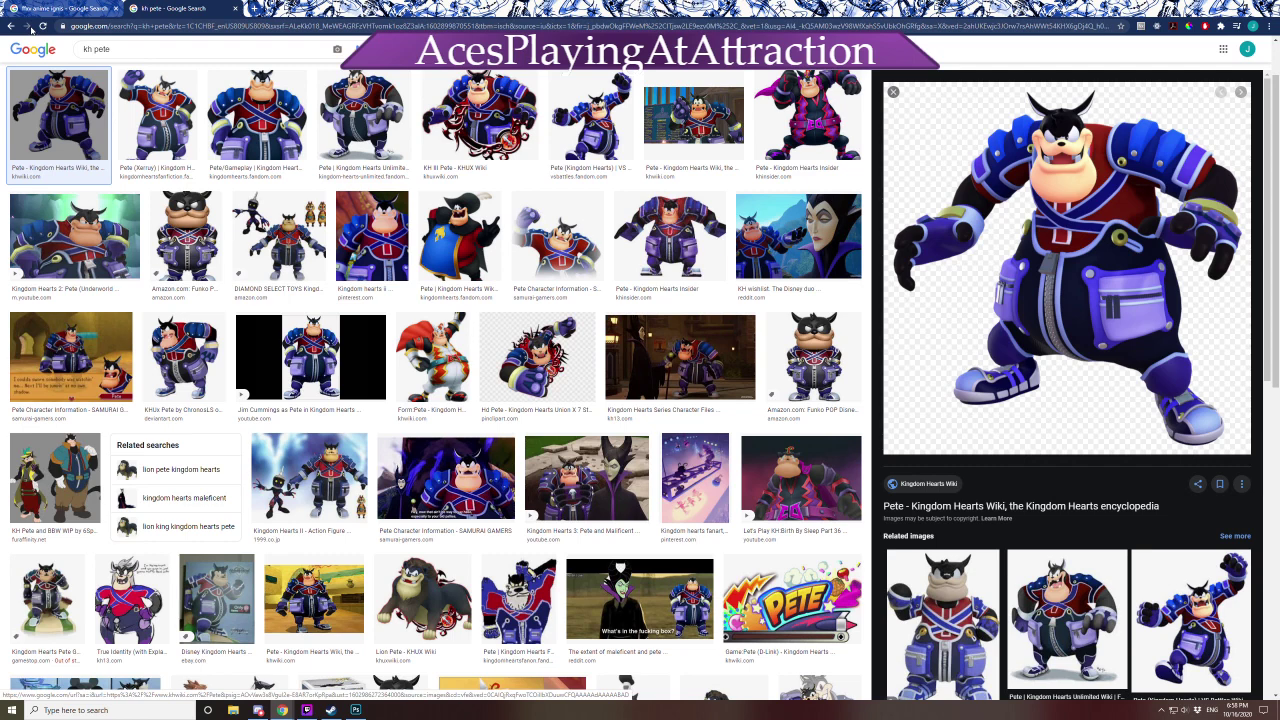
{"action": "left_click", "coordinate": [10, 26]}
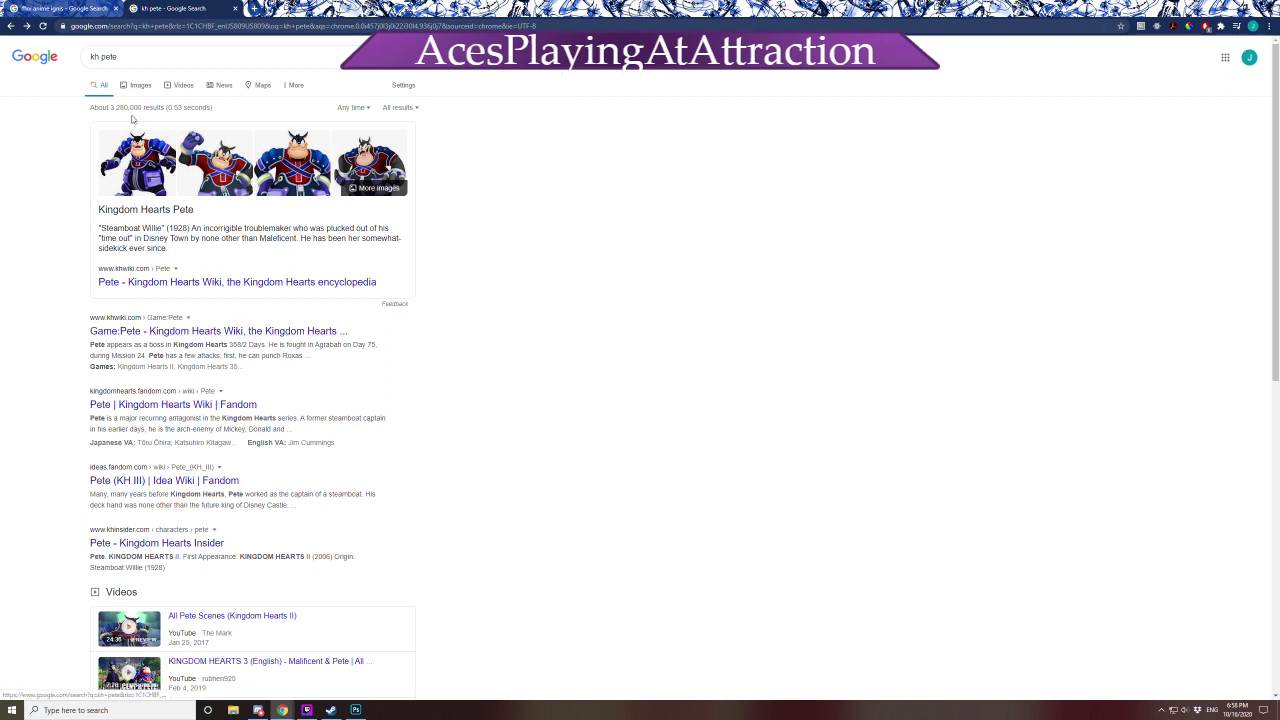
Search Google for "disney pete the cat" and look over the character's information
{"action": "left_click_drag", "start_coordinate": [122, 54], "coordinate": [82, 60]}
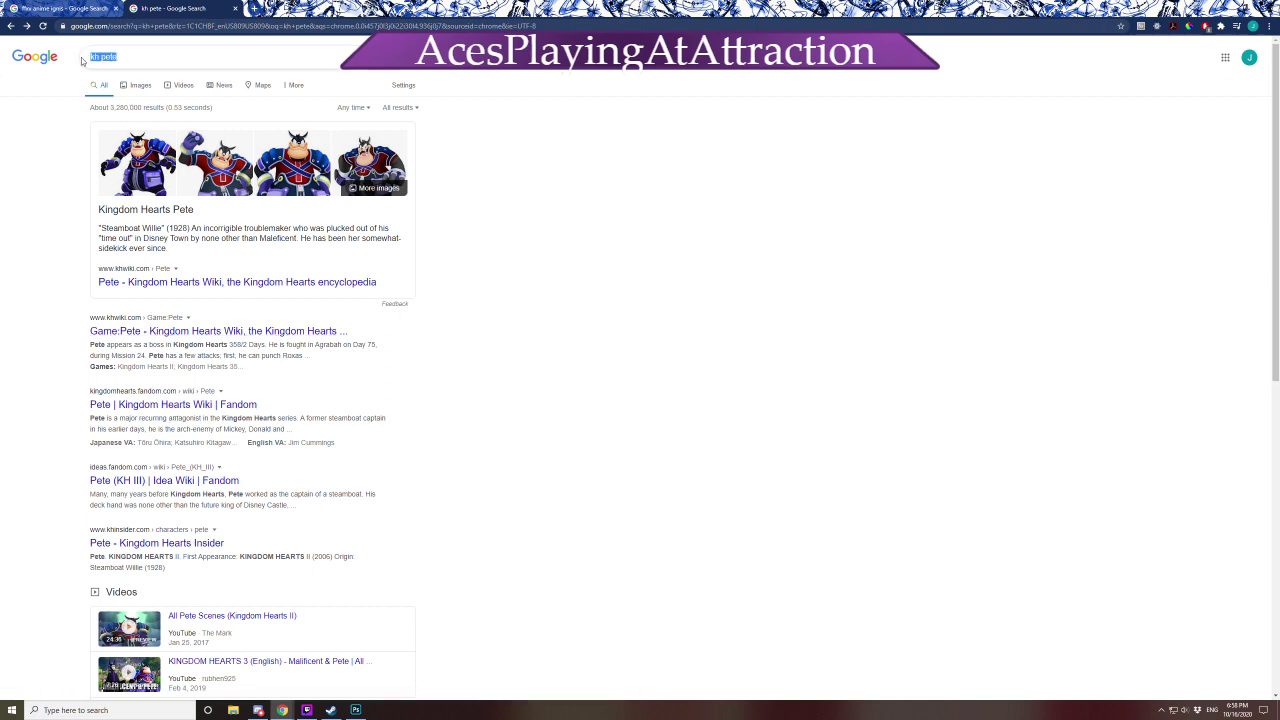
{"action": "type", "text": "disney pete"}
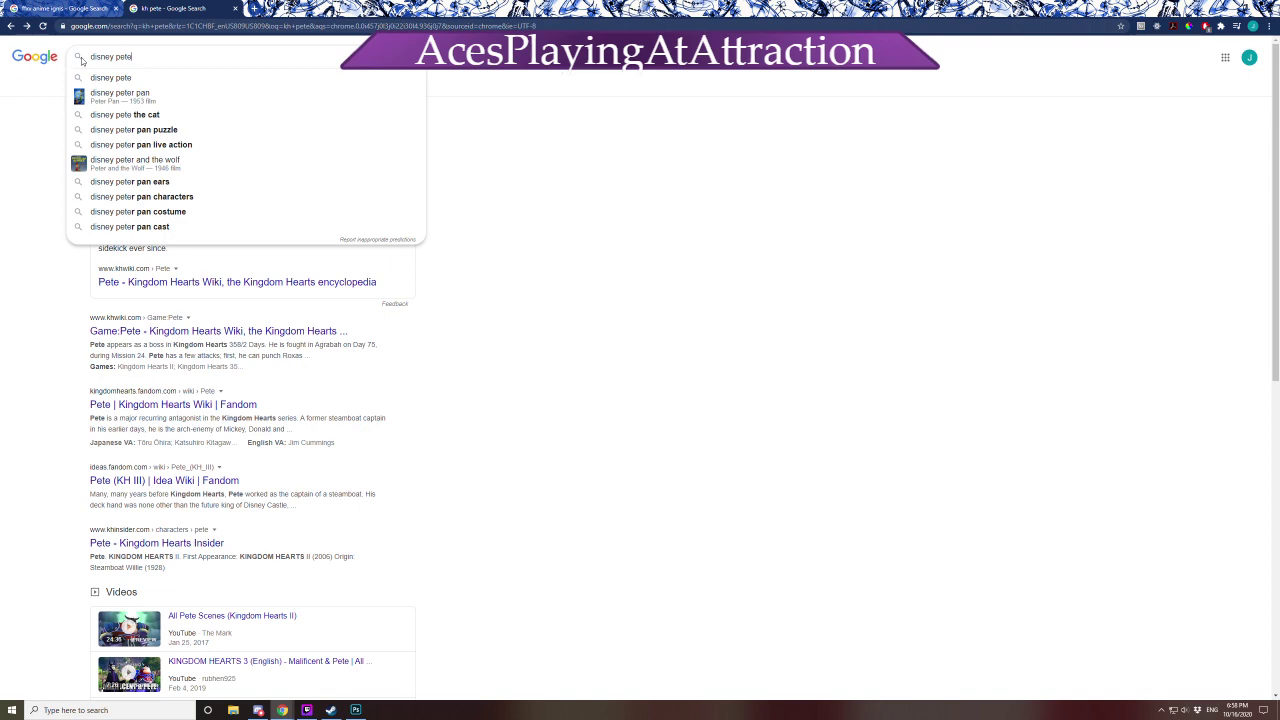
{"action": "type", "text": " the cat"}
{"action": "key", "text": "Return"}
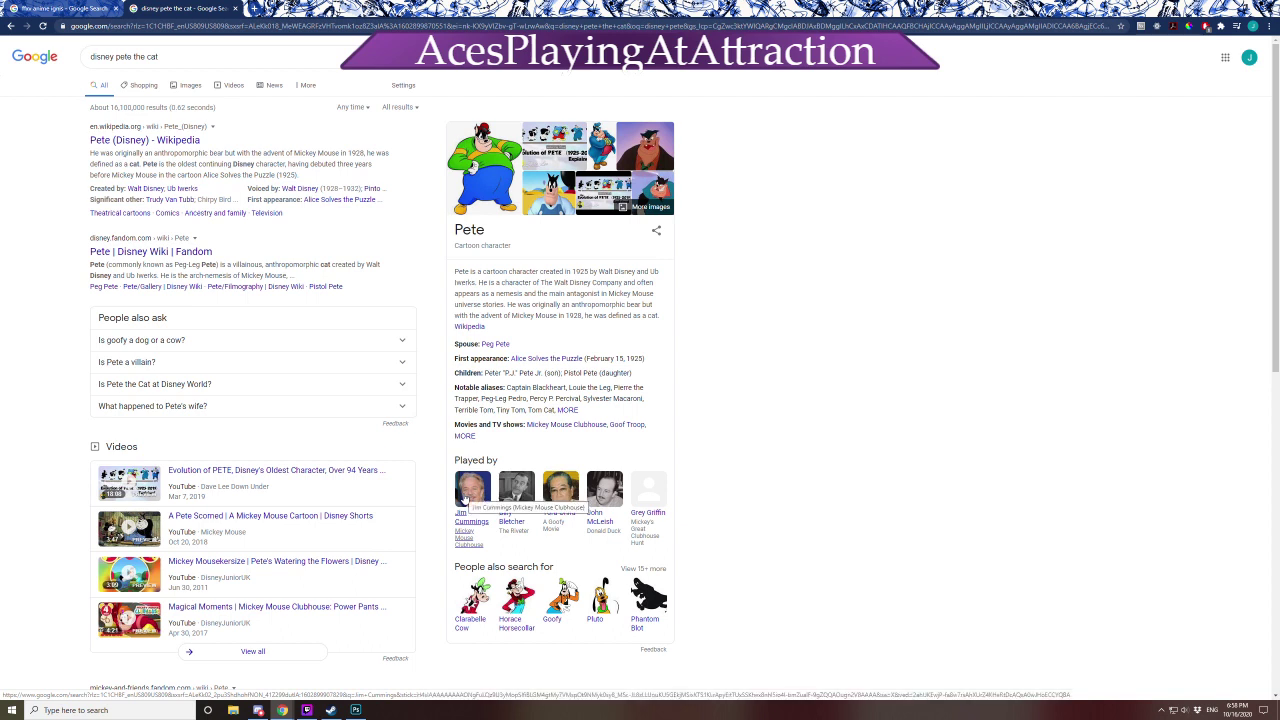
Return to Photoshop and add the upper shirt and collar above the plate to the selection with the Magnetic Lasso
{"action": "left_click", "coordinate": [357, 710]}
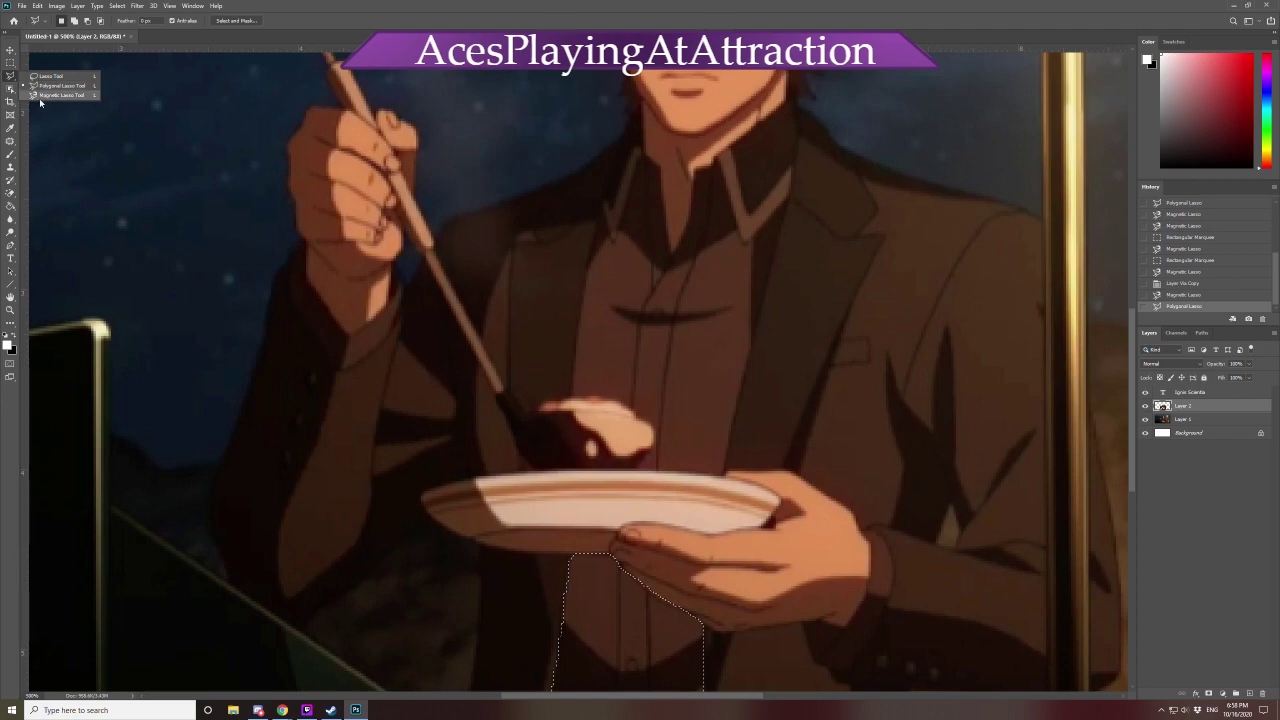
{"action": "left_click", "coordinate": [40, 95]}
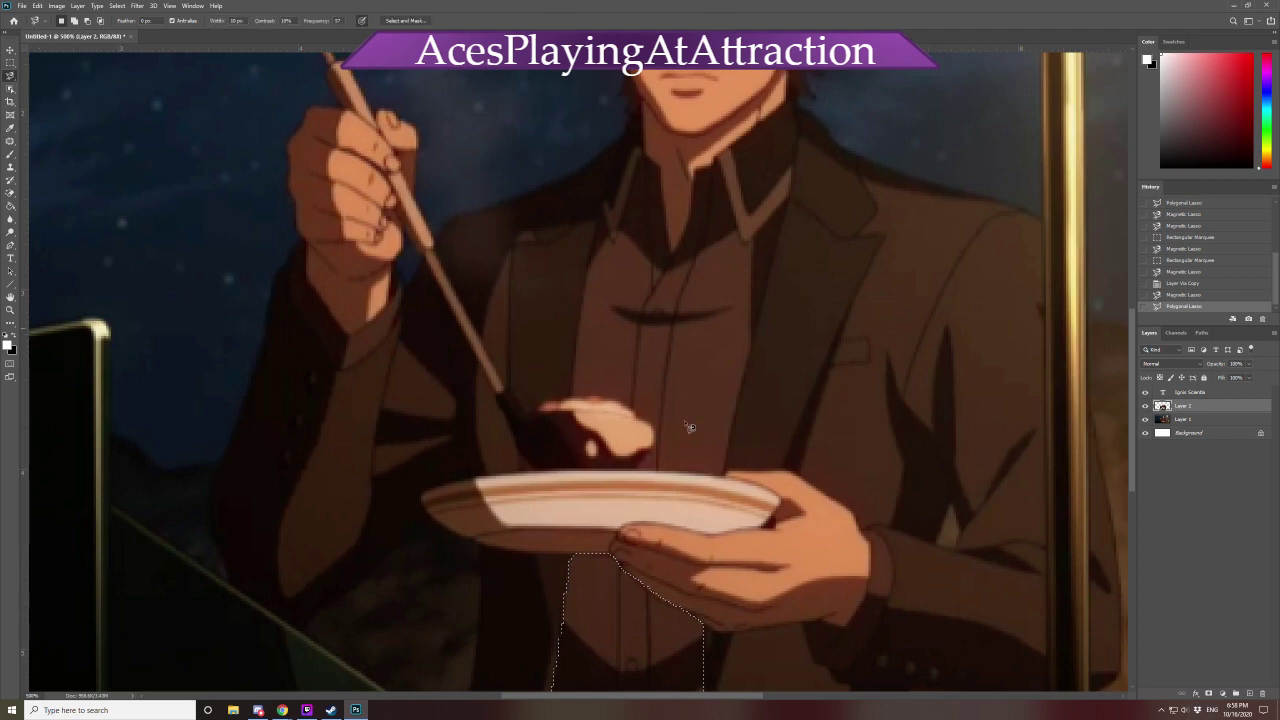
{"action": "left_click", "coordinate": [644, 474]}
{"action": "left_click", "coordinate": [644, 474]}
{"action": "key", "text": "ctrl+z"}
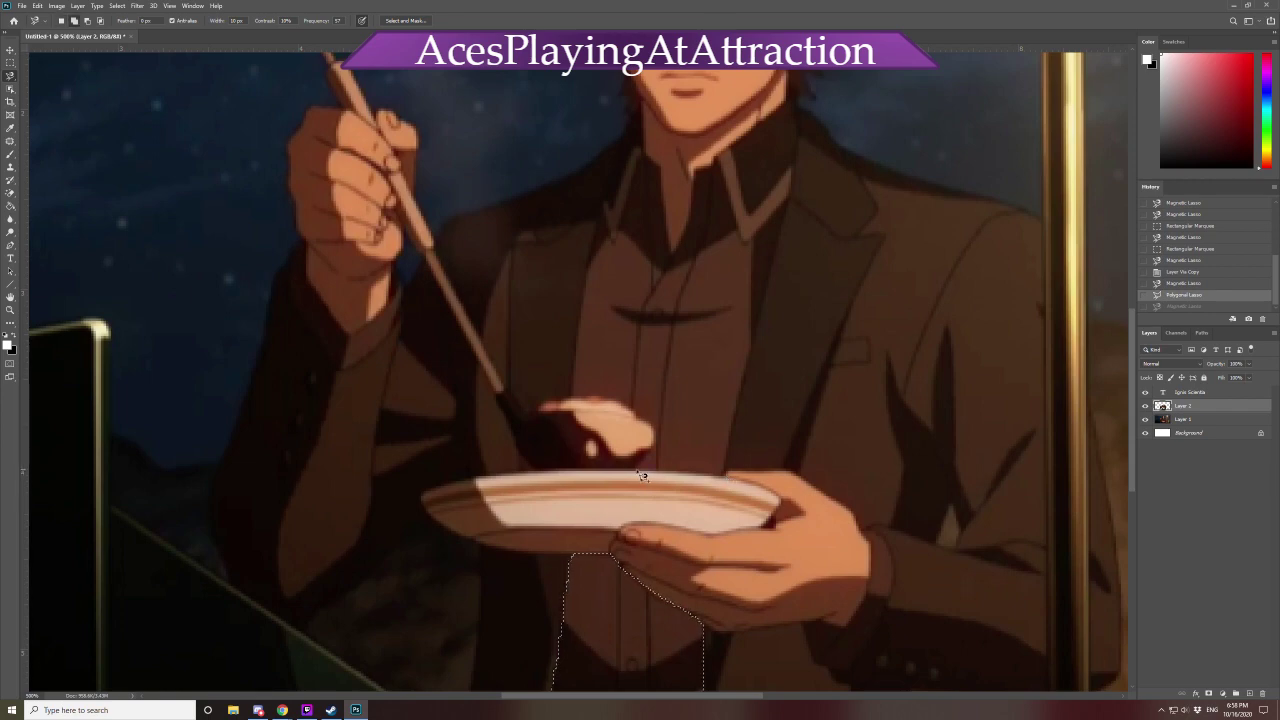
{"action": "left_click", "coordinate": [636, 467]}
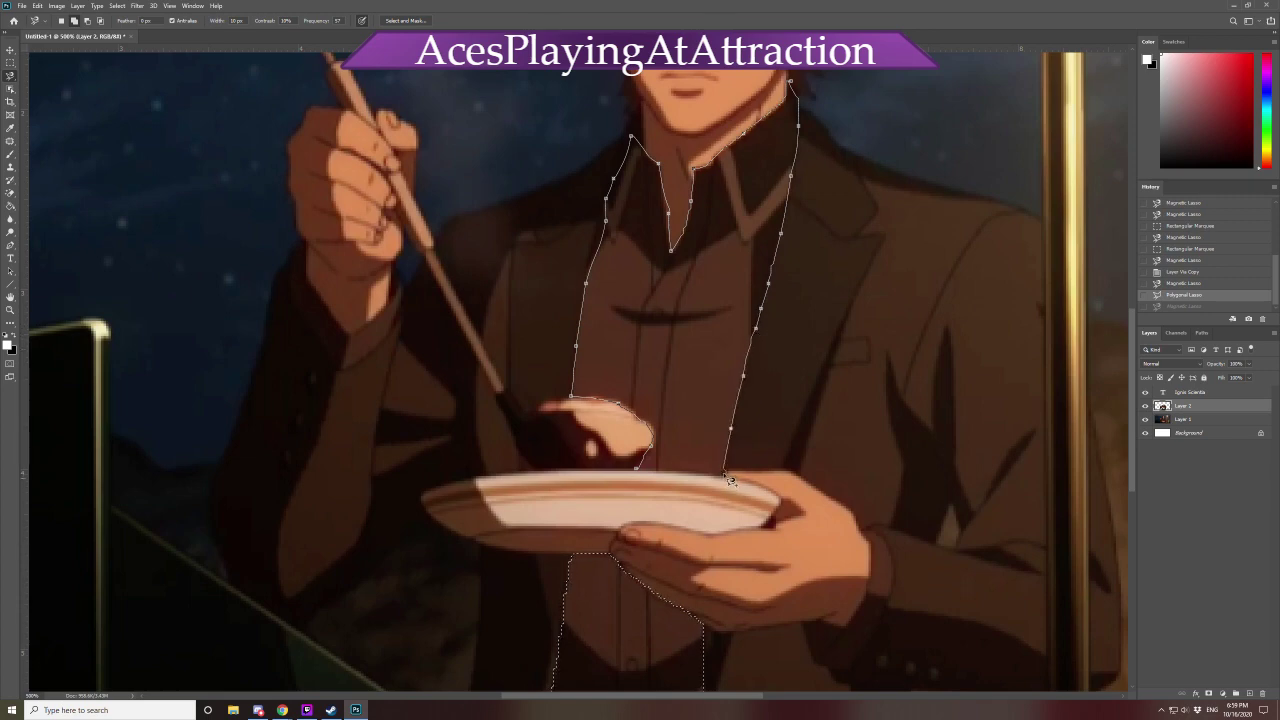
{"action": "left_click", "coordinate": [643, 474]}
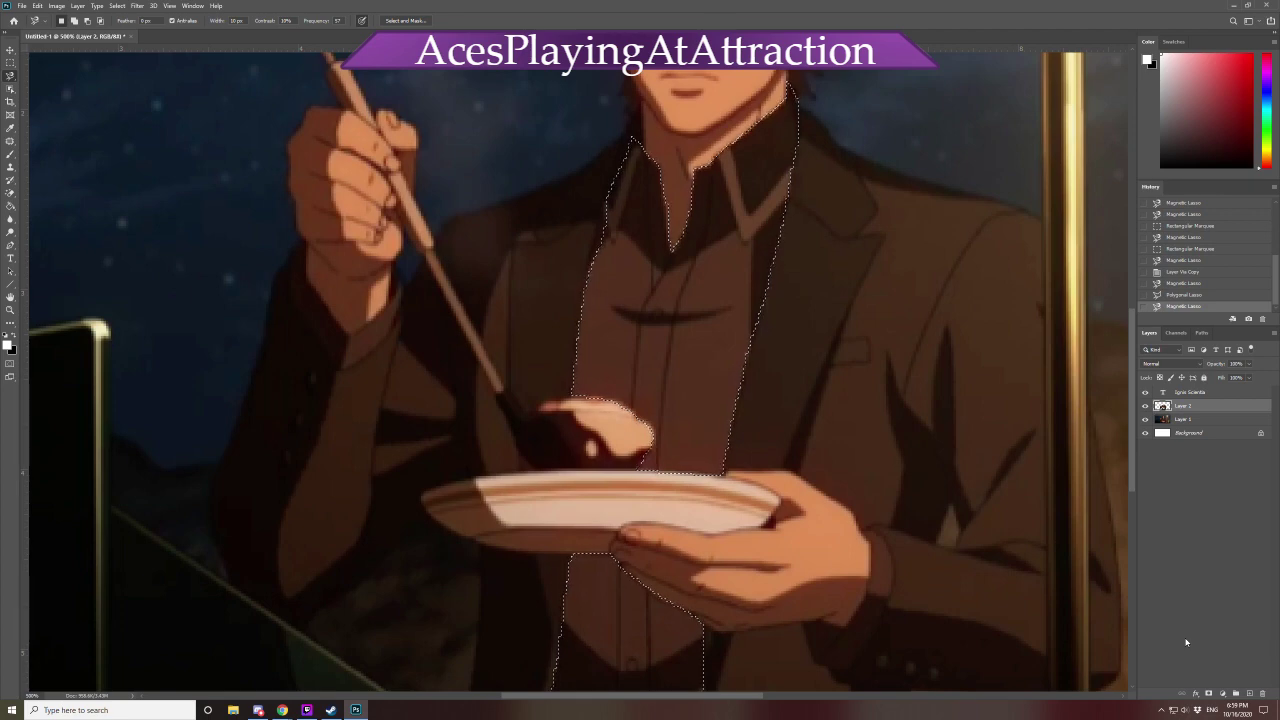
Copy the selected shirt areas to a new layer and desaturate that layer
{"action": "key", "text": "ctrl+j"}
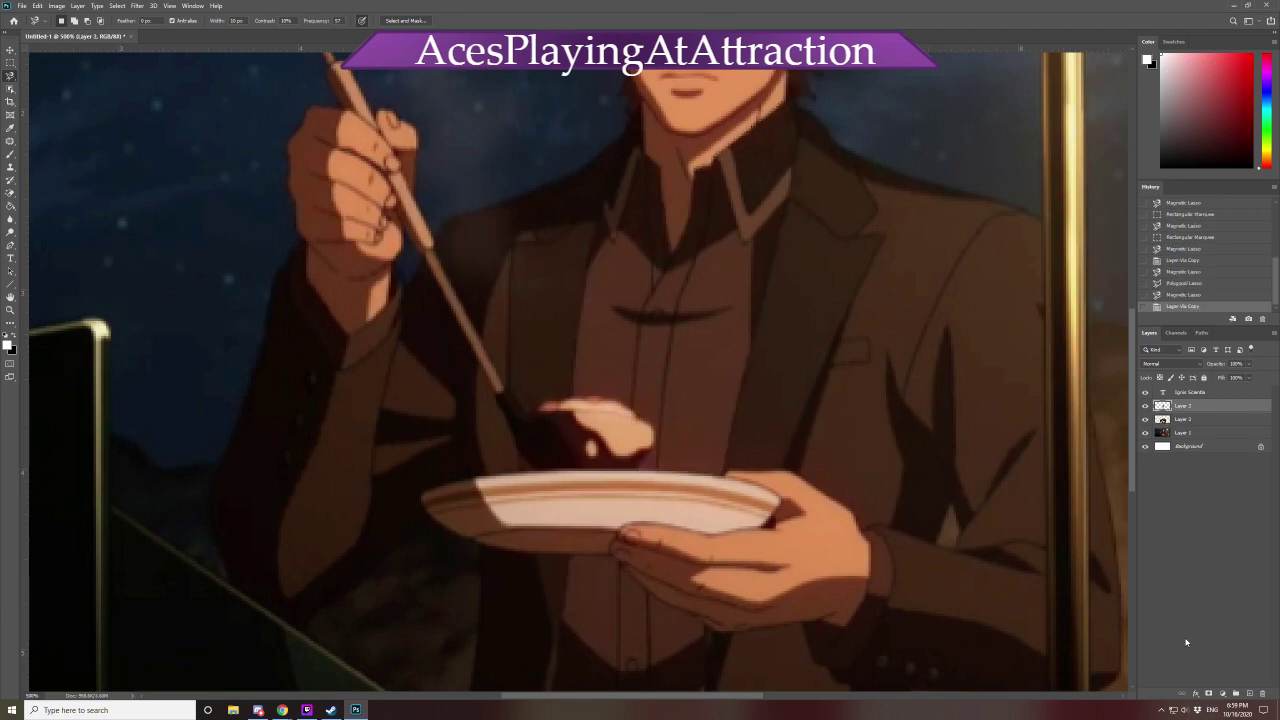
{"action": "key", "text": "ctrl+shift+u"}
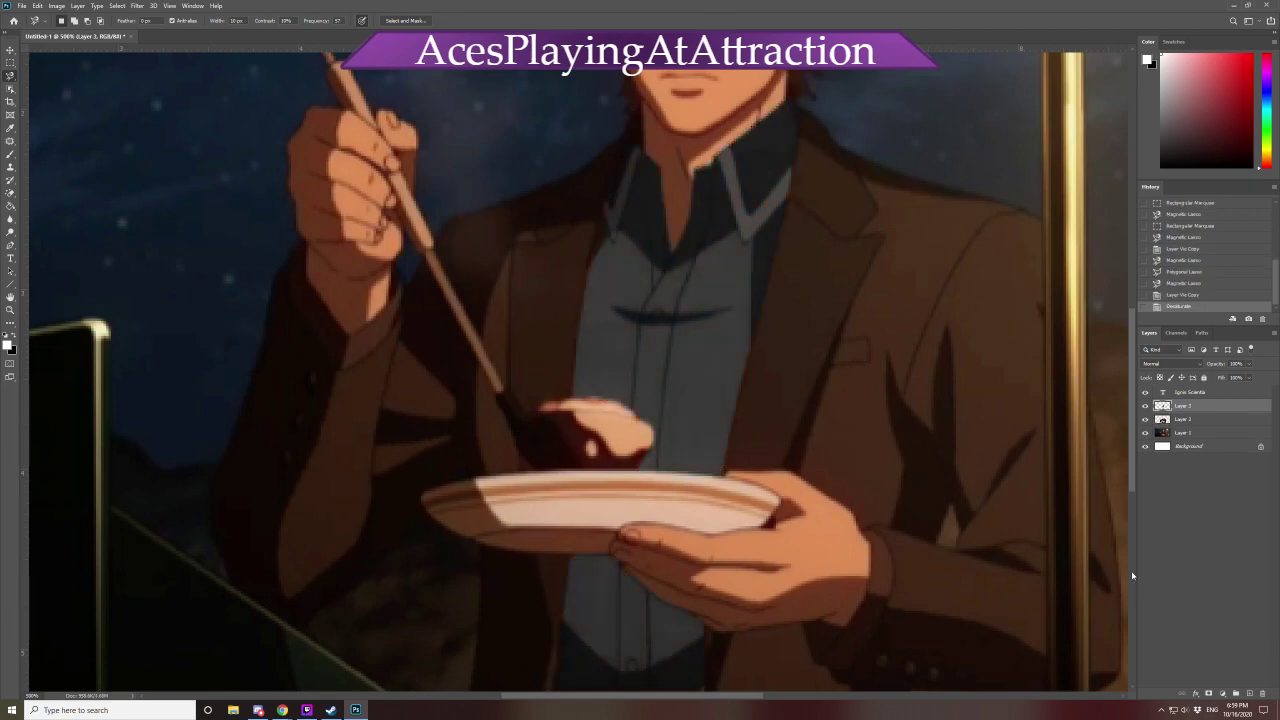
Increase the shirt layer's contrast with an S-shaped Curves adjustment, lowering the shadows and raising the highlights, and compare the preview before applying
{"action": "key", "text": "ctrl+m"}
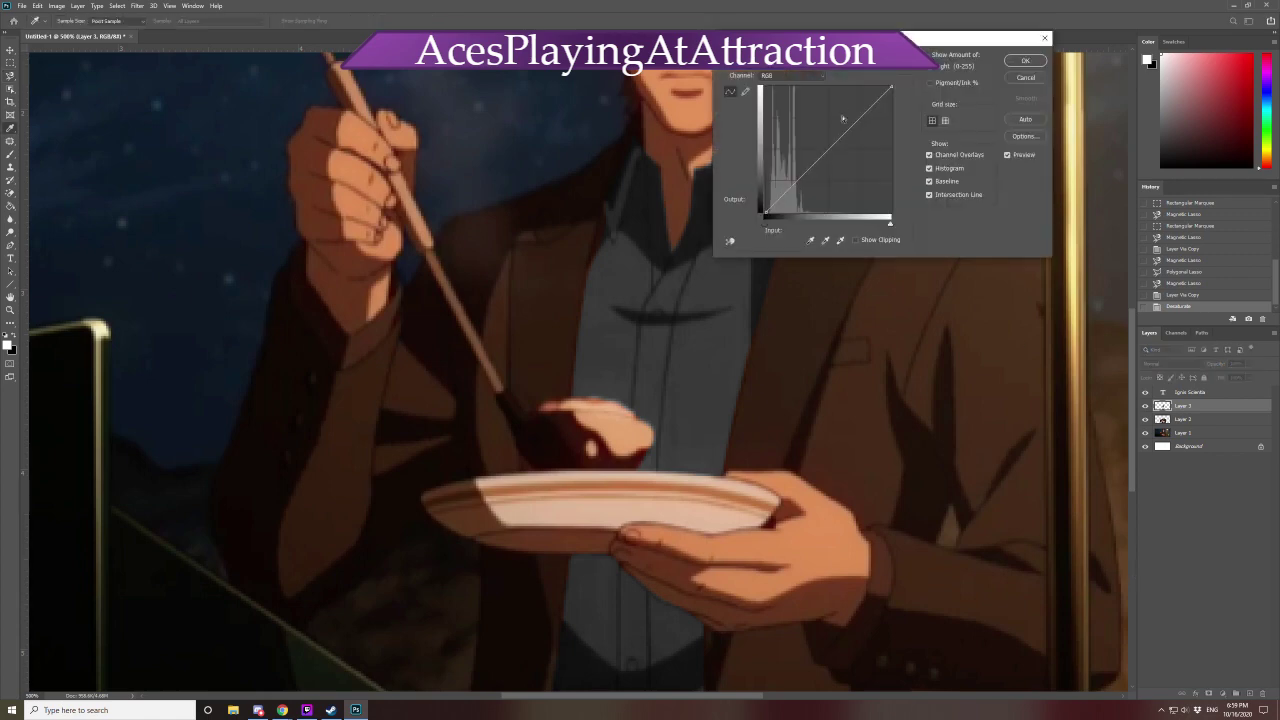
{"action": "left_click_drag", "start_coordinate": [775, 200], "coordinate": [776, 207]}
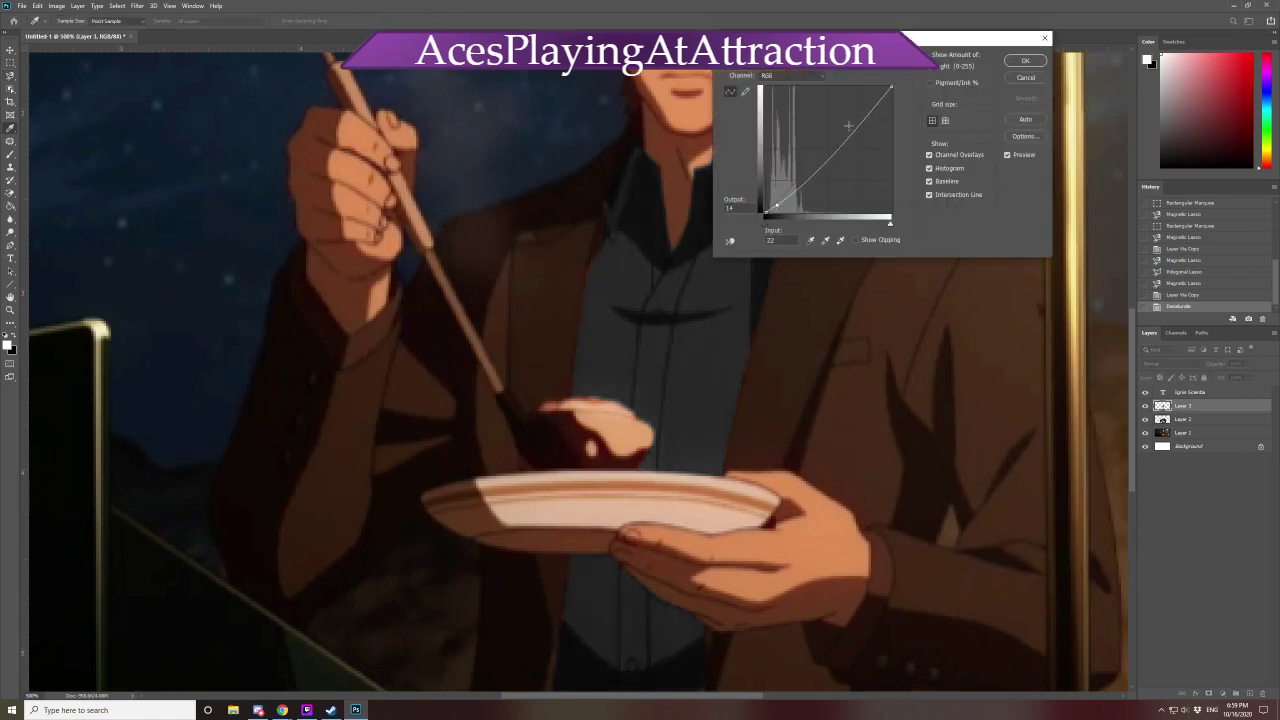
{"action": "left_click_drag", "start_coordinate": [848, 125], "coordinate": [839, 119]}
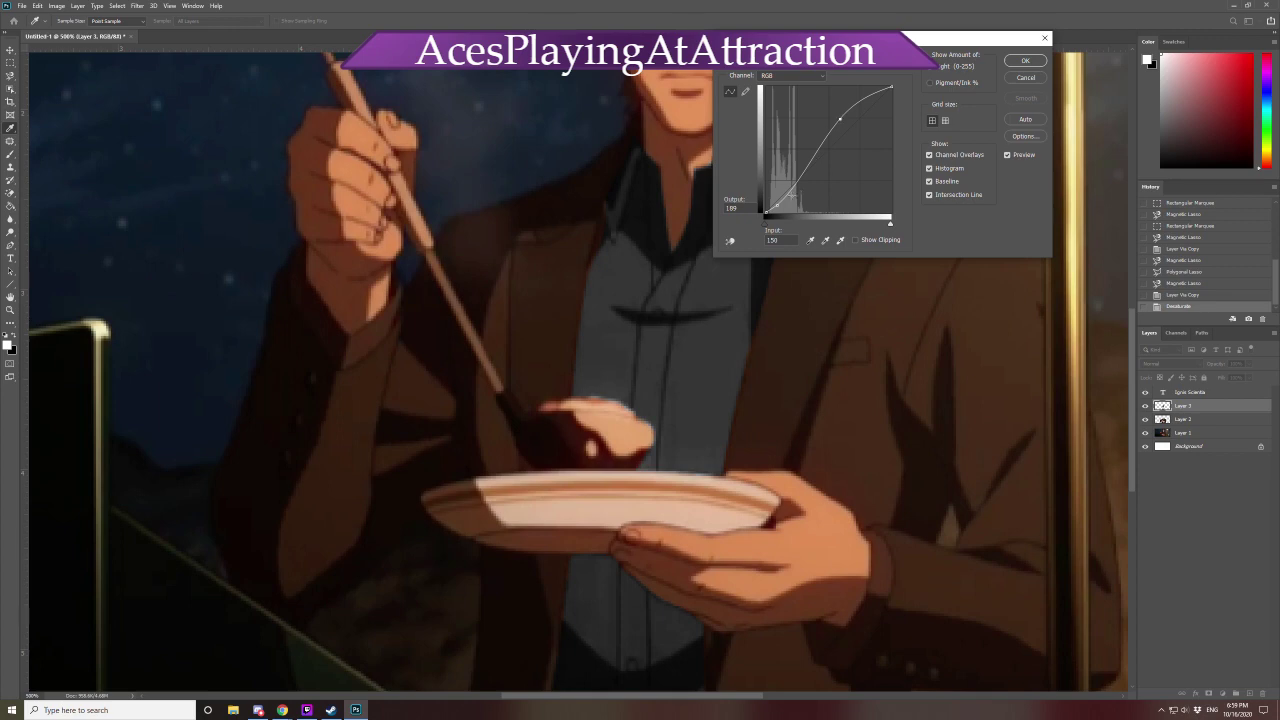
{"action": "left_click_drag", "start_coordinate": [777, 205], "coordinate": [780, 207]}
{"action": "left_click_drag", "start_coordinate": [840, 118], "coordinate": [831, 120]}
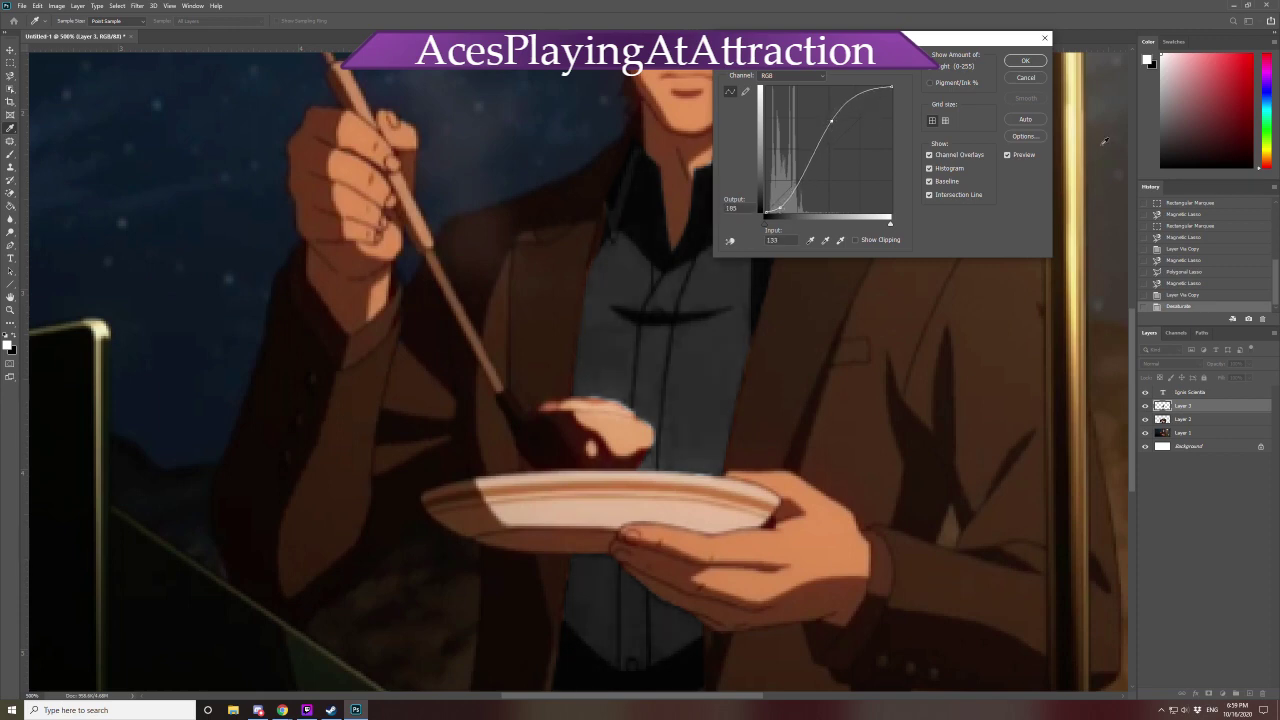
{"action": "left_click", "coordinate": [1008, 155]}
{"action": "left_click", "coordinate": [1008, 155]}
{"action": "left_click", "coordinate": [1025, 63]}
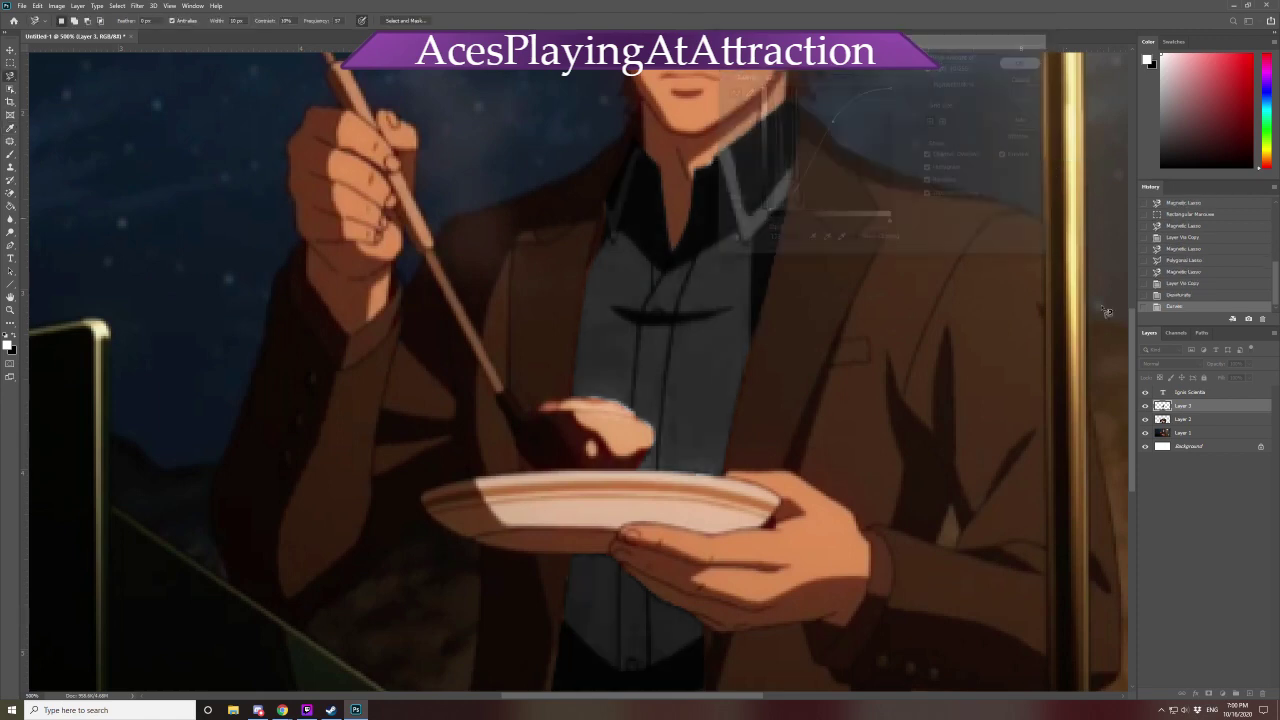
Preview a purple Hue/Saturation shift on the clothing layer, then cancel it
{"action": "left_click", "coordinate": [1180, 420]}
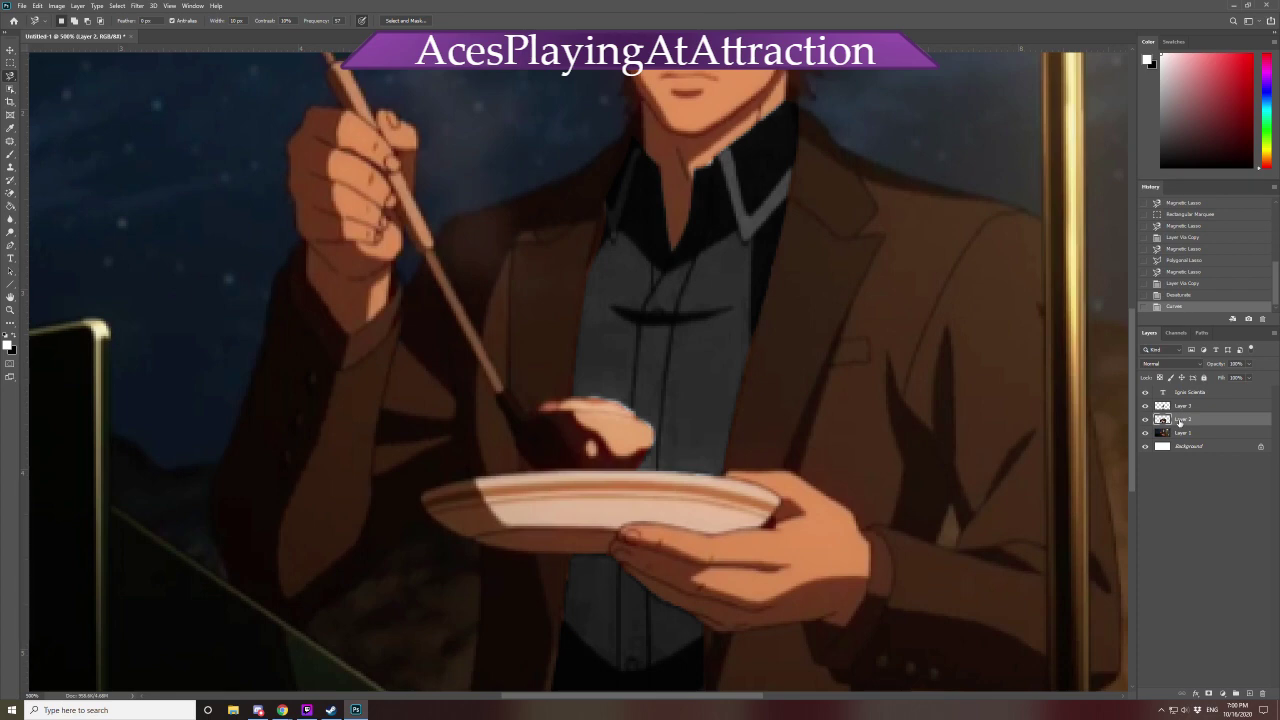
{"action": "key", "text": "ctrl+u"}
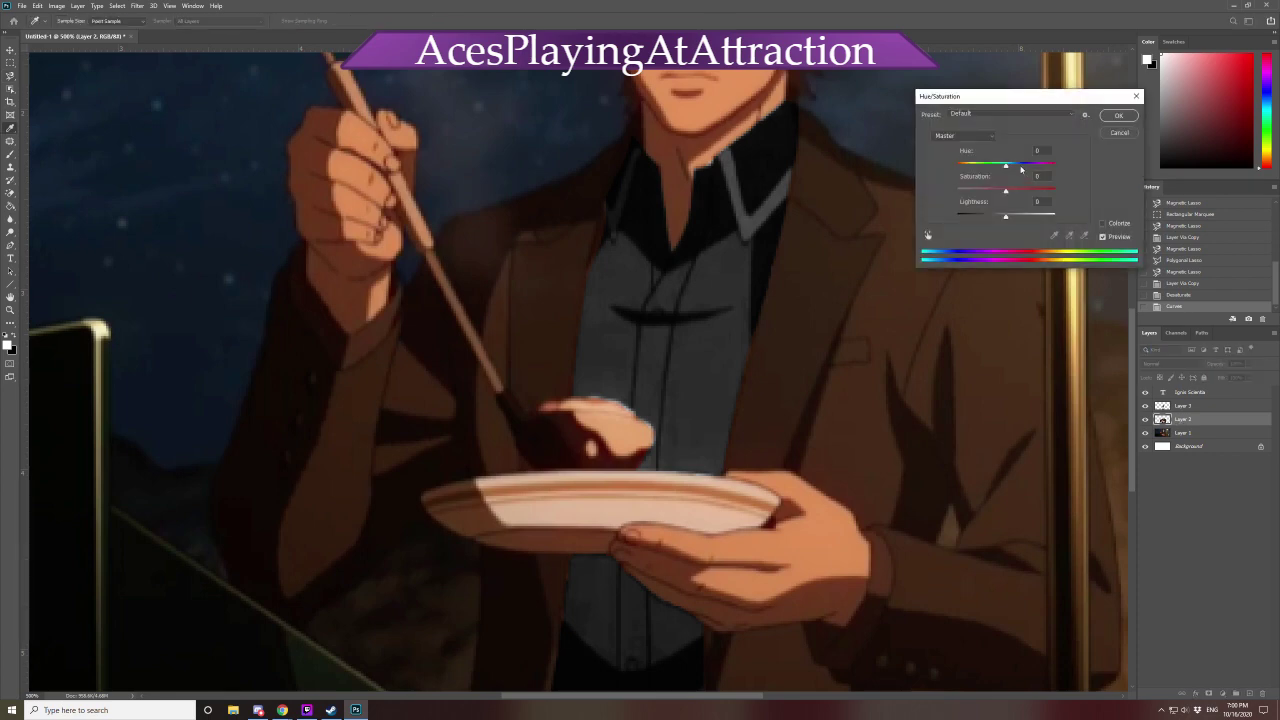
{"action": "left_click_drag", "start_coordinate": [1021, 169], "coordinate": [977, 168]}
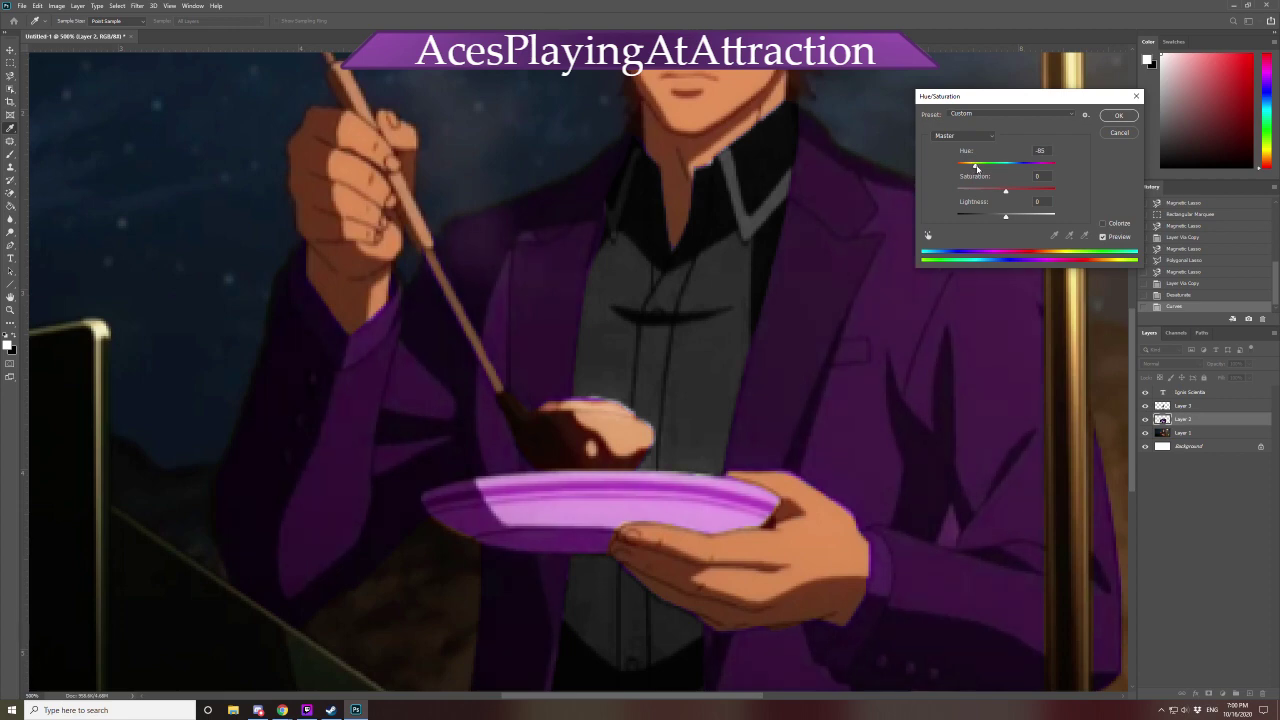
{"action": "left_click_drag", "start_coordinate": [977, 168], "coordinate": [975, 167]}
{"action": "left_click", "coordinate": [1118, 133]}
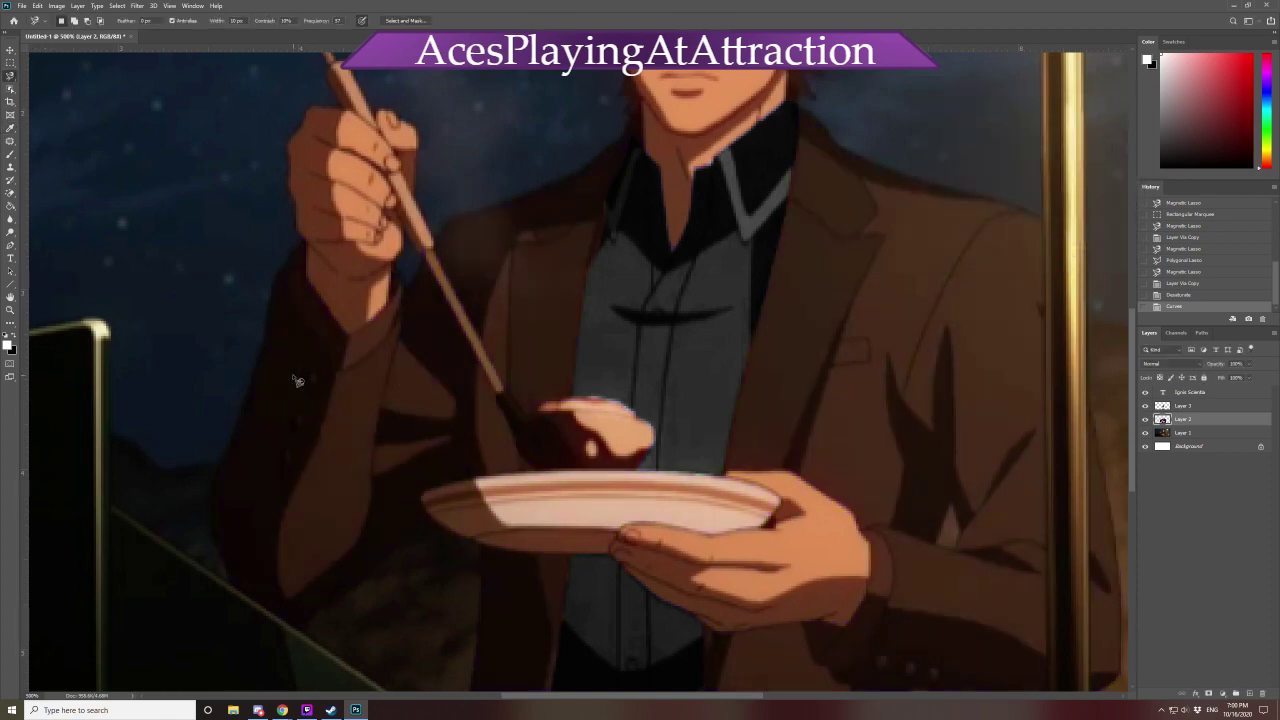
Select the shirt cuffs at both wrists on the clothing layer with the Magnetic Lasso, combining them into one selection
{"action": "mouse_move", "coordinate": [313, 247]}
{"action": "left_mouse_down"}
{"action": "mouse_move", "coordinate": [320, 300]}
{"action": "mouse_move", "coordinate": [353, 341]}
{"action": "mouse_move", "coordinate": [395, 326]}
{"action": "mouse_move", "coordinate": [401, 275]}
{"action": "mouse_move", "coordinate": [410, 292]}
{"action": "mouse_move", "coordinate": [394, 338]}
{"action": "mouse_move", "coordinate": [345, 374]}
{"action": "mouse_move", "coordinate": [298, 306]}
{"action": "mouse_move", "coordinate": [312, 246]}
{"action": "left_mouse_up"}
{"action": "left_click", "coordinate": [305, 240]}
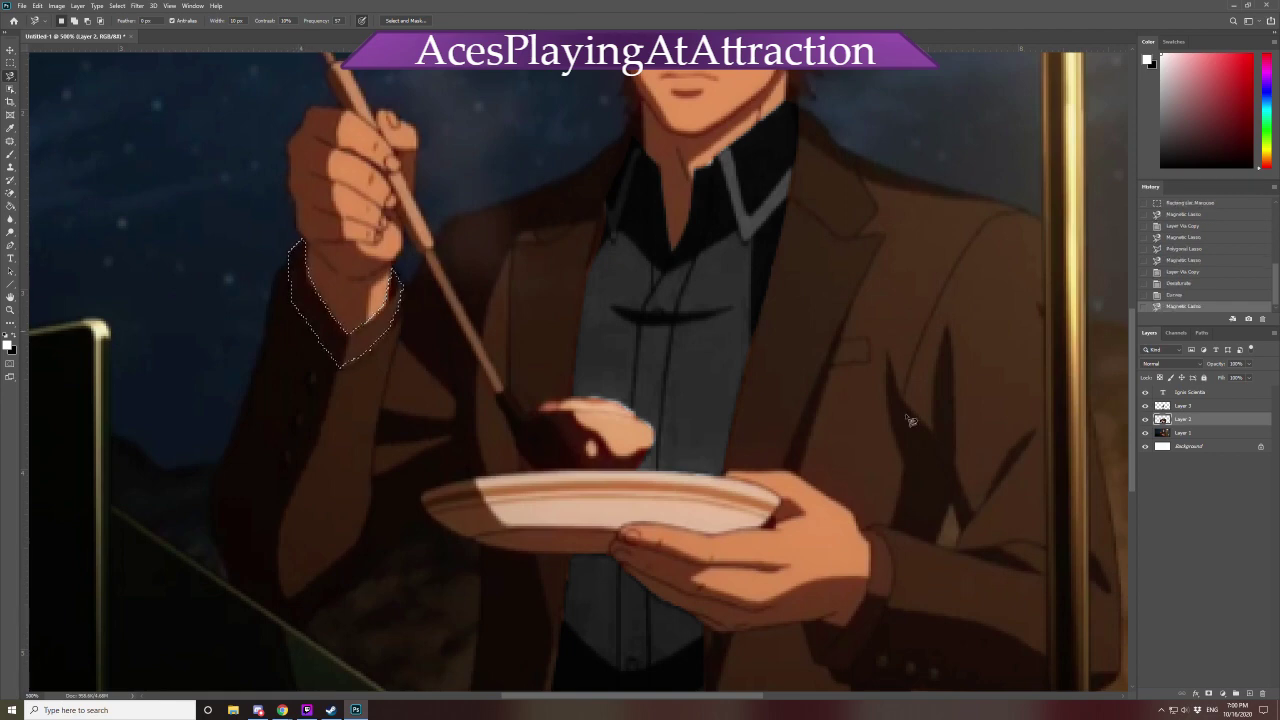
{"action": "left_click", "coordinate": [865, 527]}
{"action": "mouse_move", "coordinate": [889, 550]}
{"action": "left_mouse_down"}
{"action": "mouse_move", "coordinate": [888, 628]}
{"action": "mouse_move", "coordinate": [874, 663]}
{"action": "mouse_move", "coordinate": [838, 684]}
{"action": "mouse_move", "coordinate": [850, 678]}
{"action": "mouse_move", "coordinate": [818, 668]}
{"action": "mouse_move", "coordinate": [806, 636]}
{"action": "mouse_move", "coordinate": [852, 634]}
{"action": "mouse_move", "coordinate": [874, 592]}
{"action": "mouse_move", "coordinate": [870, 540]}
{"action": "left_mouse_up"}
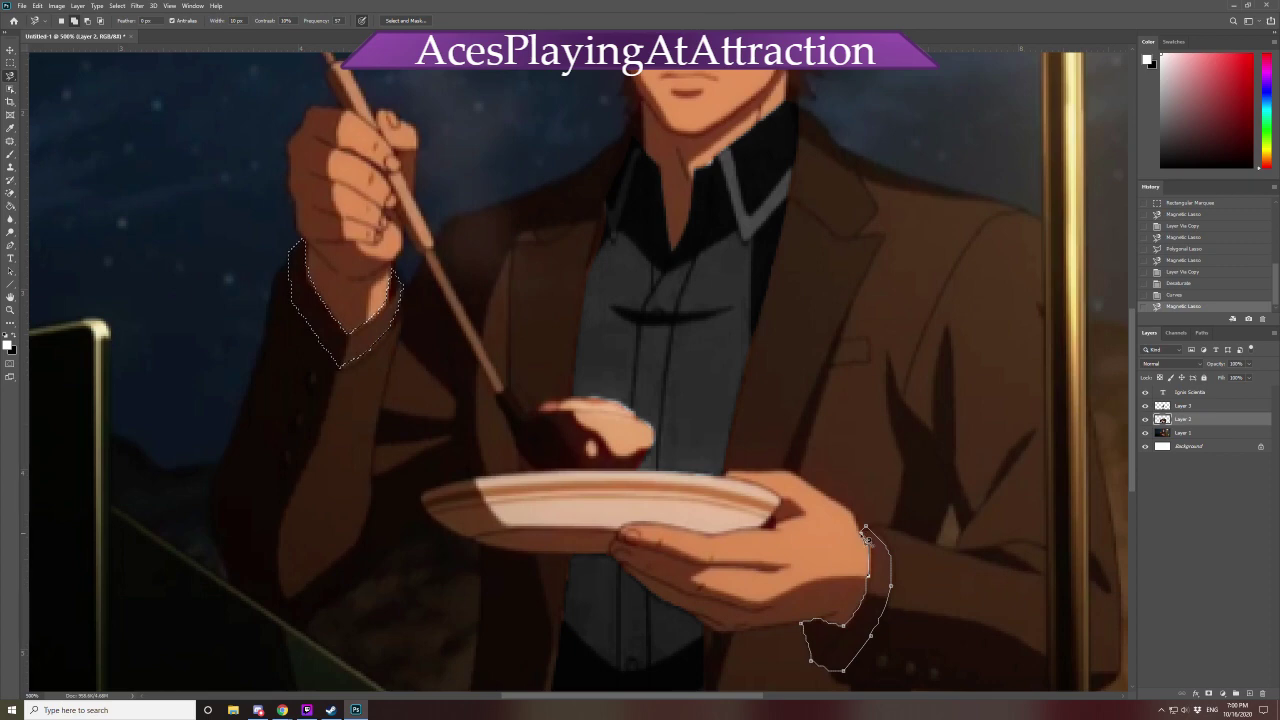
{"action": "left_click", "coordinate": [866, 537]}
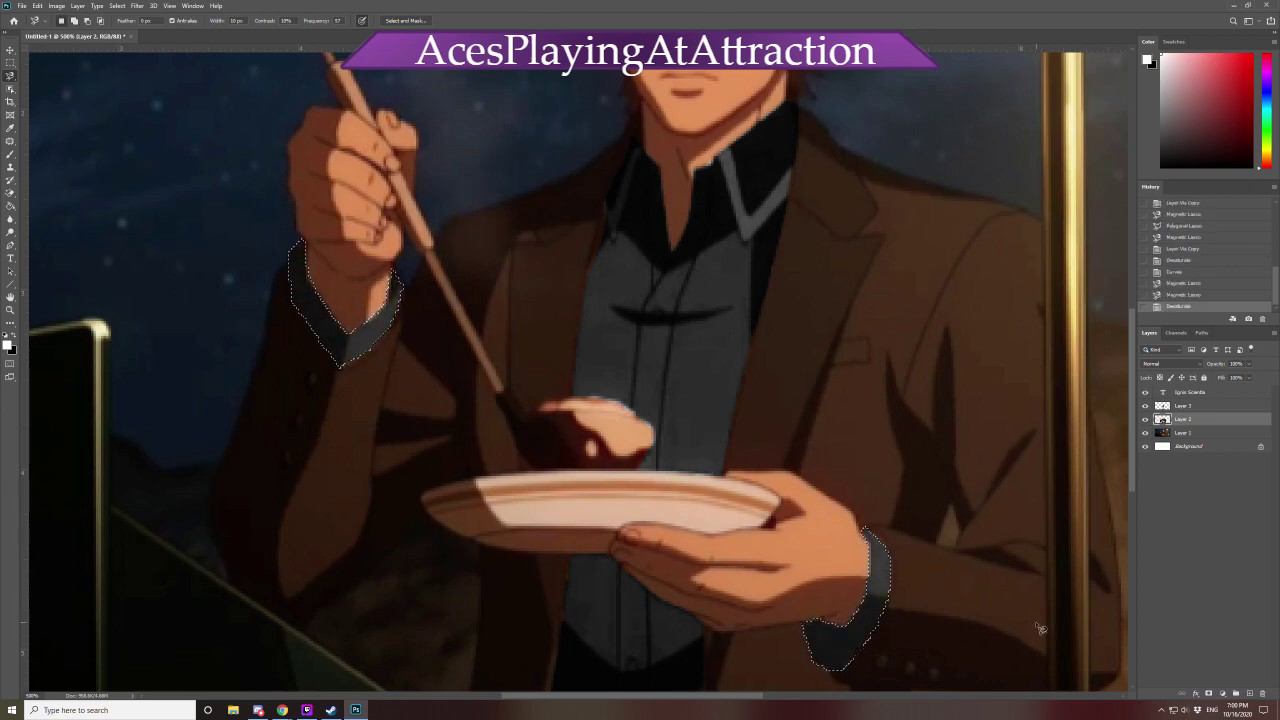
Cut the selected cuffs out of the clothing layer onto a new layer and desaturate them there
{"action": "key", "text": "ctrl+d"}
{"action": "key", "text": "ctrl+z"}
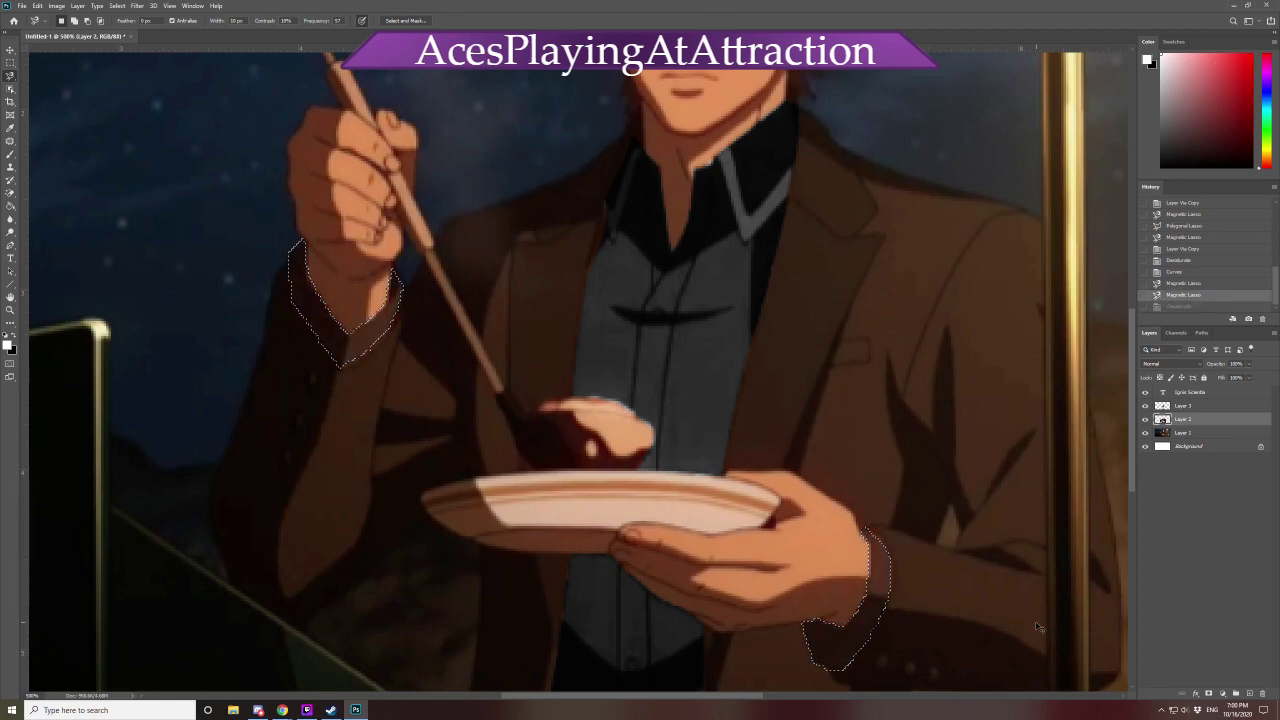
{"action": "key", "text": "ctrl+shift+j"}
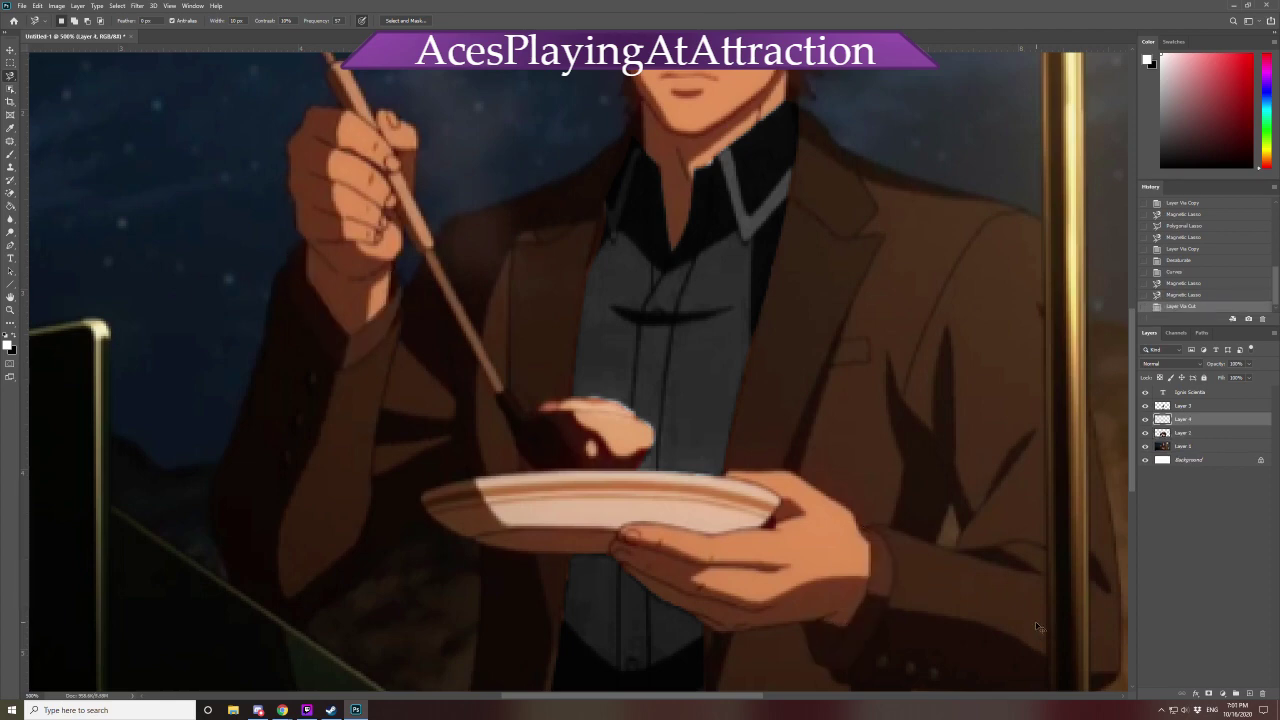
{"action": "key", "text": "ctrl+shift+u"}
Recolor the clothing layer purple with Hue/Saturation at hue -72, saturation -11 and lightness 0, comparing the preview before applying
{"action": "left_click", "coordinate": [1190, 433]}
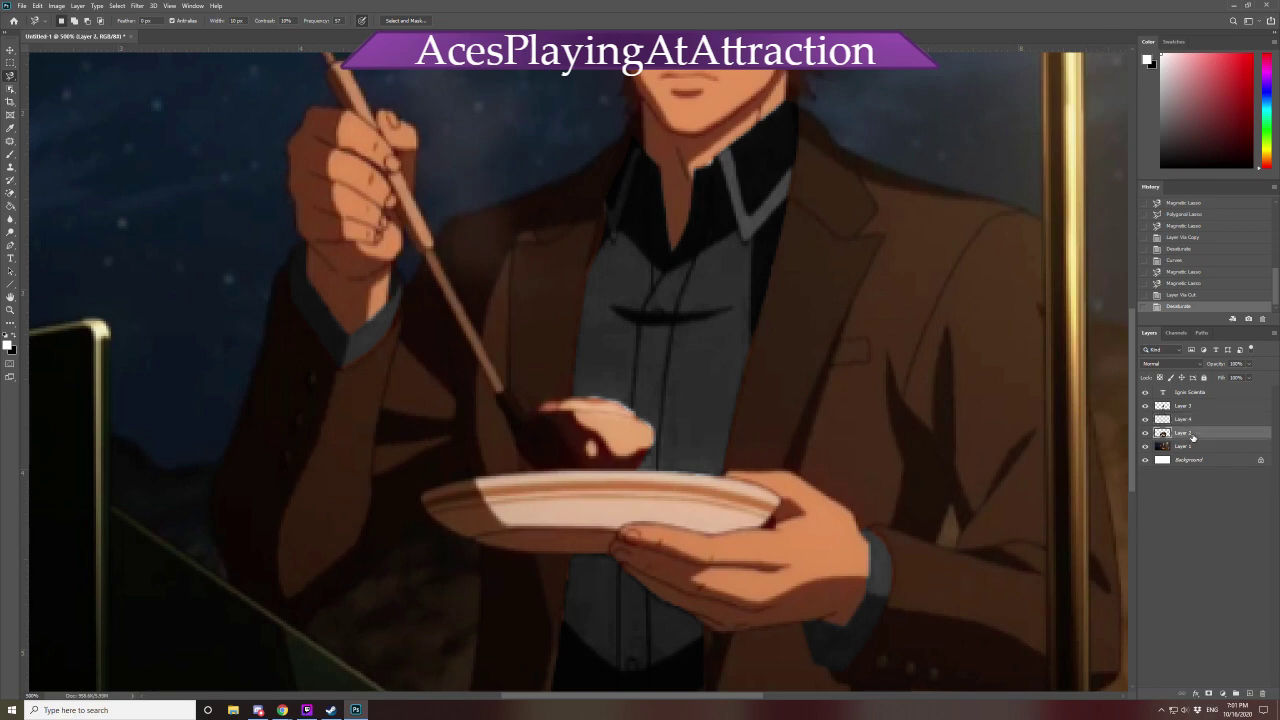
{"action": "key", "text": "ctrl+u"}
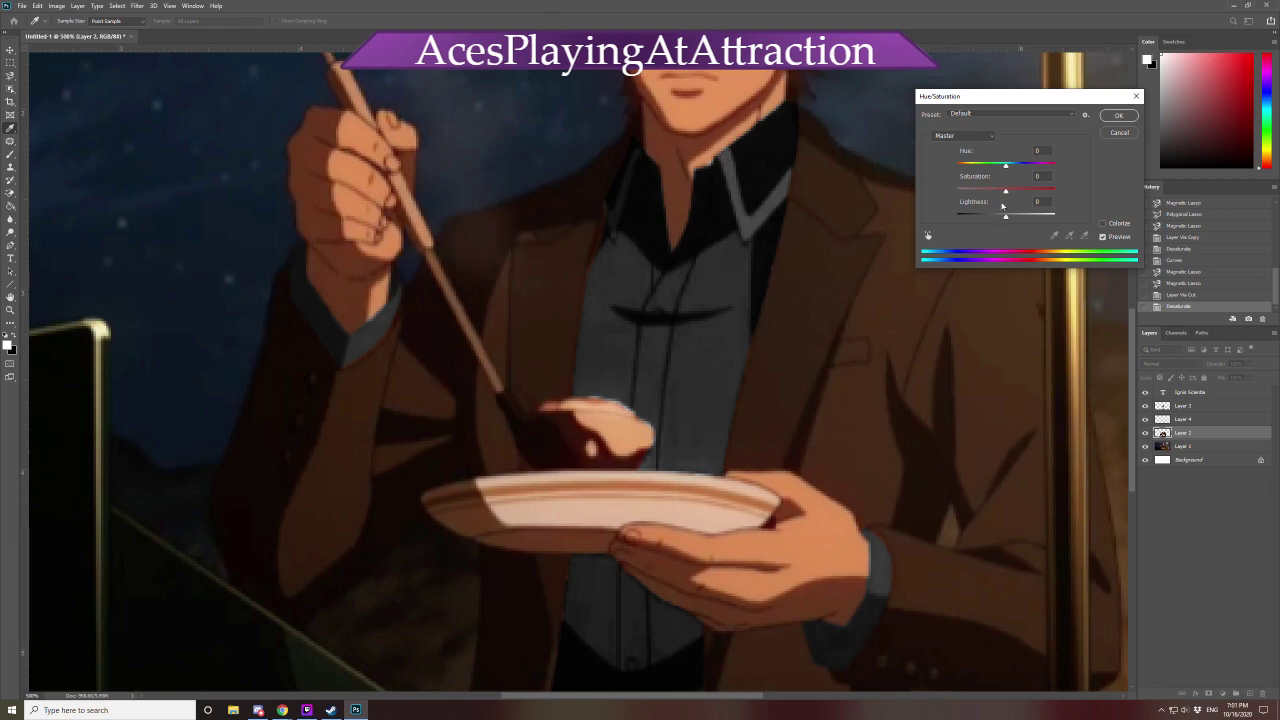
{"action": "left_click_drag", "start_coordinate": [1005, 190], "coordinate": [995, 196]}
{"action": "left_click_drag", "start_coordinate": [997, 171], "coordinate": [981, 175]}
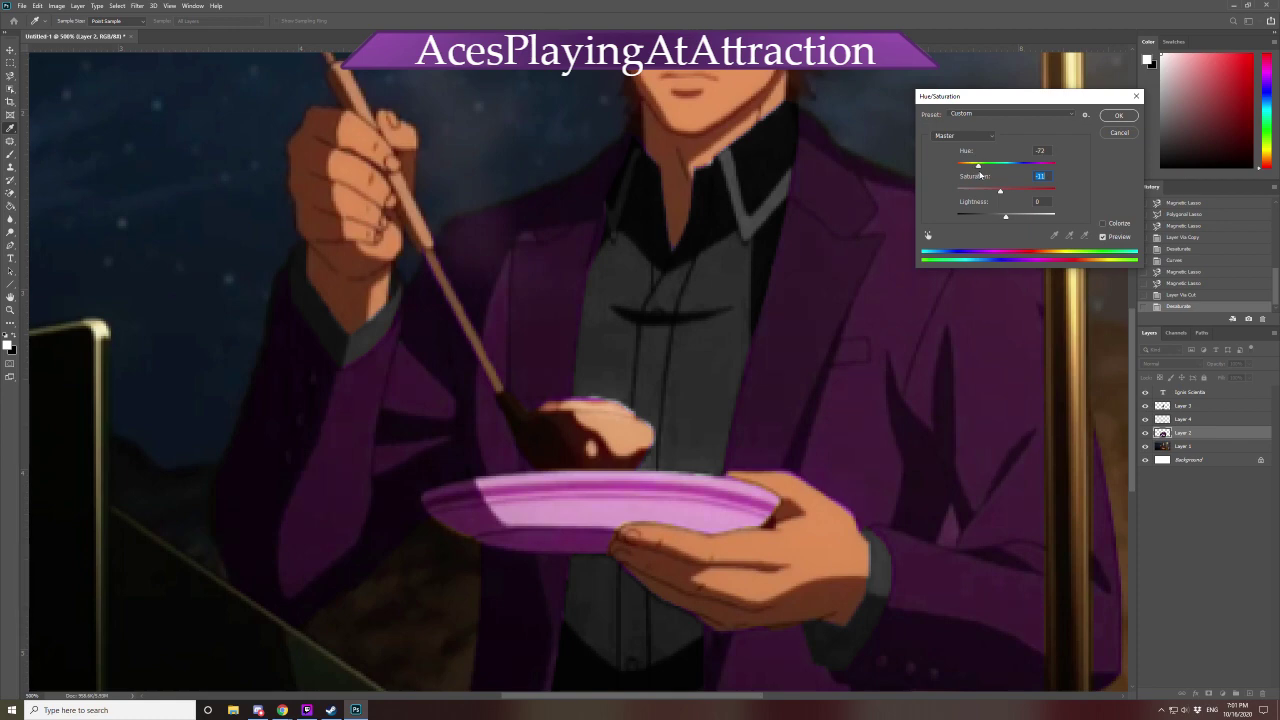
{"action": "left_click_drag", "start_coordinate": [1006, 216], "coordinate": [1004, 218]}
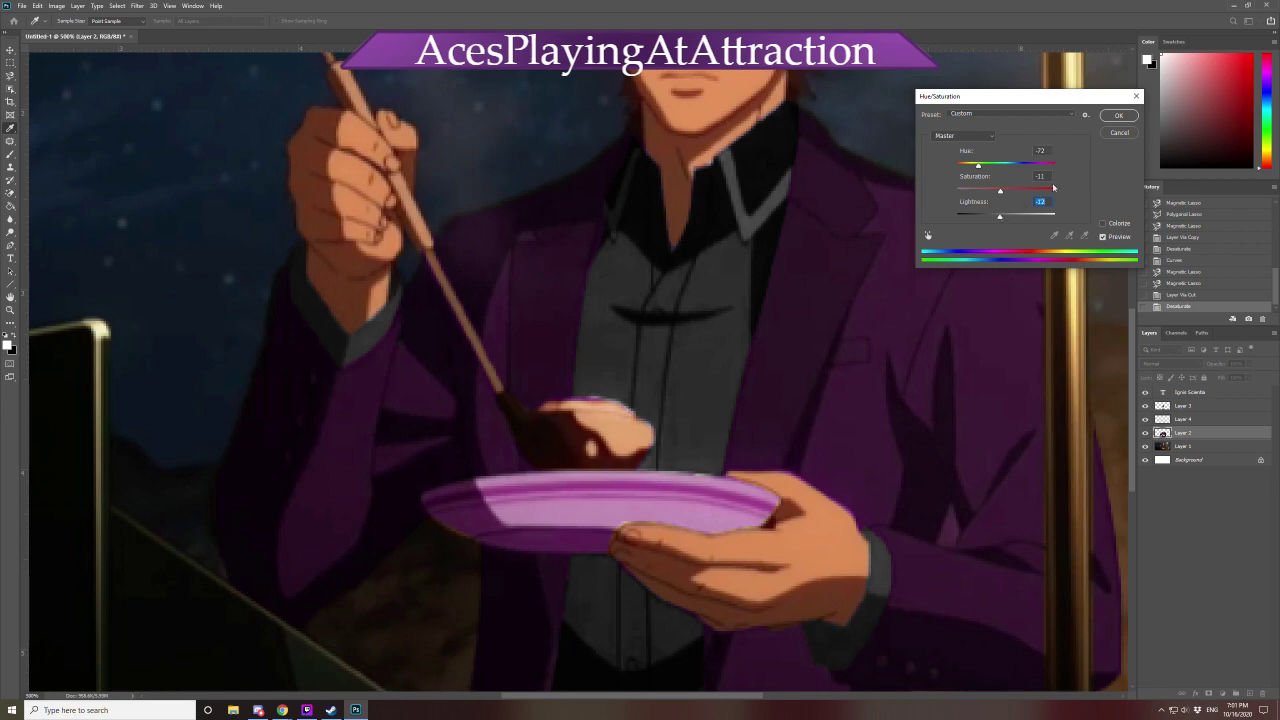
{"action": "type", "text": "0"}
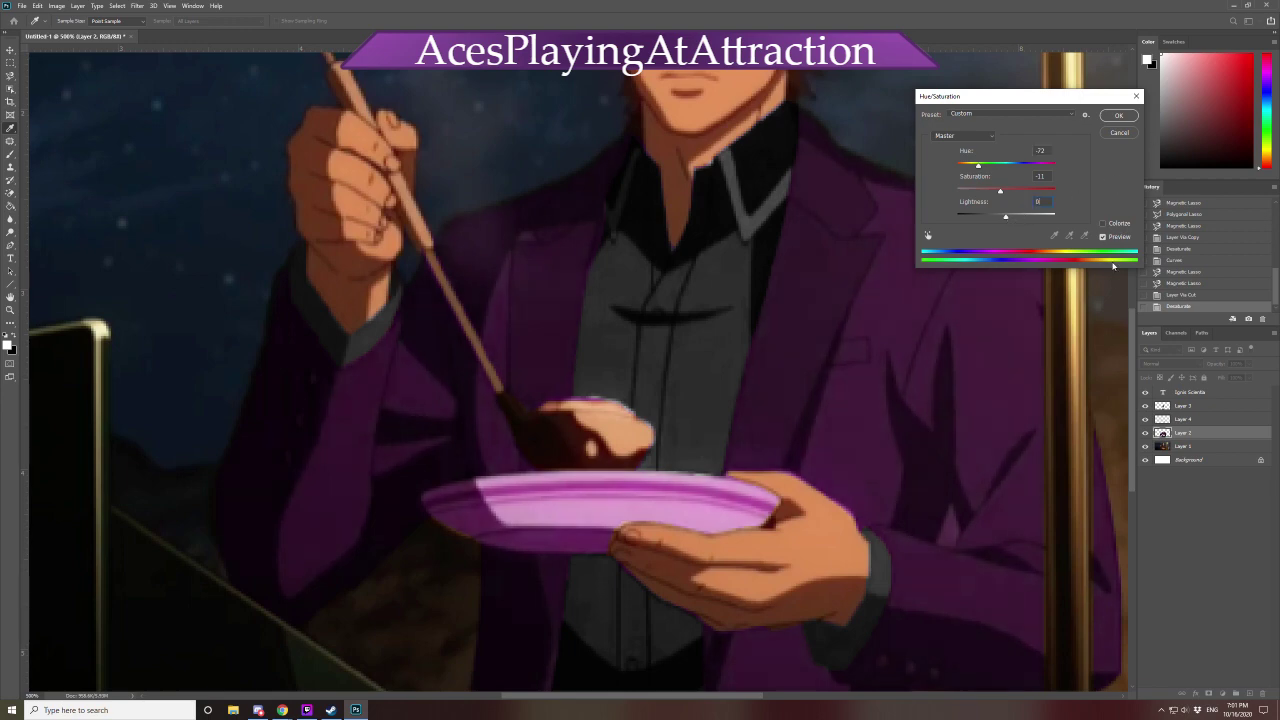
{"action": "left_click", "coordinate": [1118, 240]}
{"action": "left_click", "coordinate": [1118, 240]}
{"action": "left_click", "coordinate": [1118, 116]}
{"action": "key", "text": "ctrl+0"}
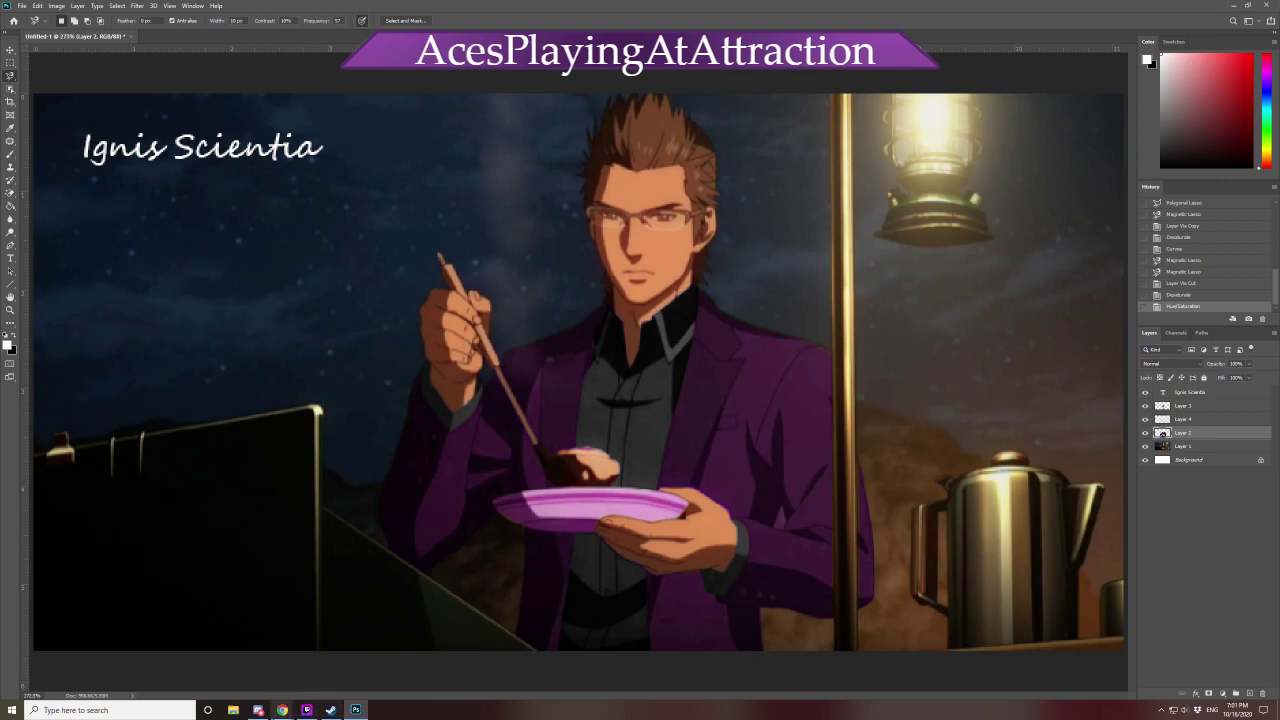
Switch to Chrome and search Google Images for "kh3 toy story sora"
{"action": "mouse_move", "coordinate": [283, 709]}
{"action": "left_click", "coordinate": [396, 681]}
{"action": "triple_click", "coordinate": [181, 60]}
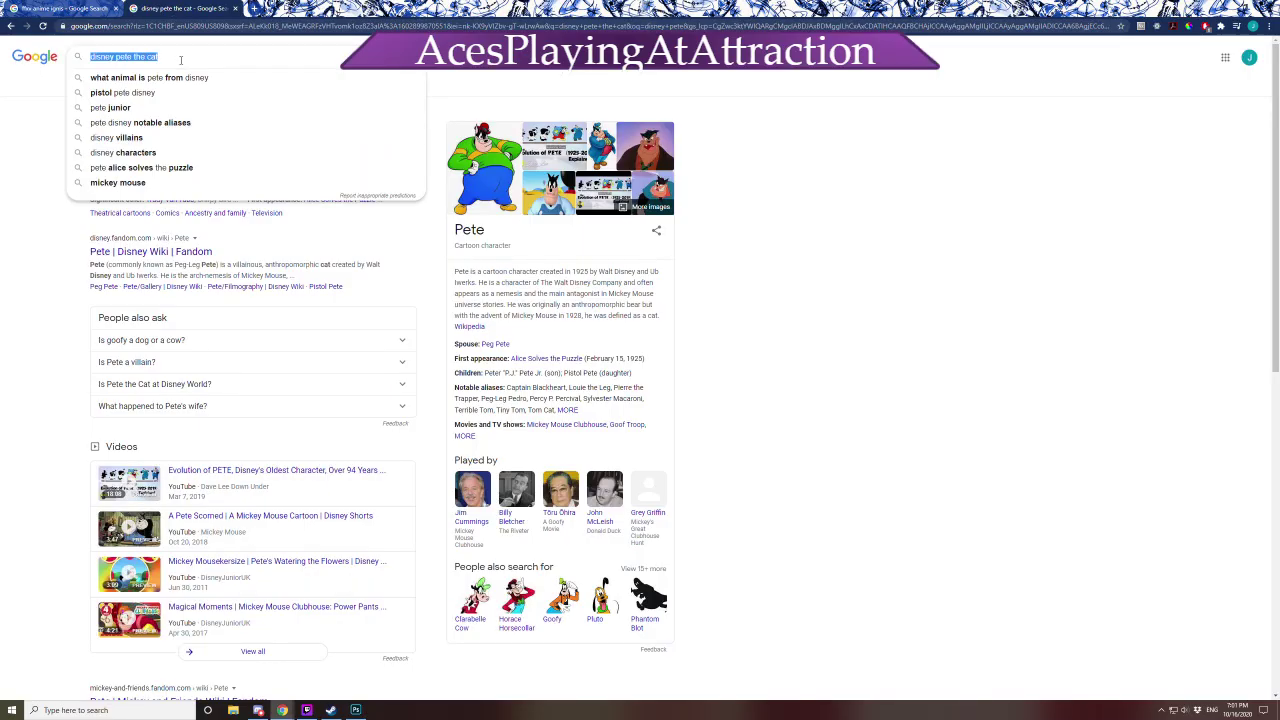
{"action": "type", "text": "kh"}
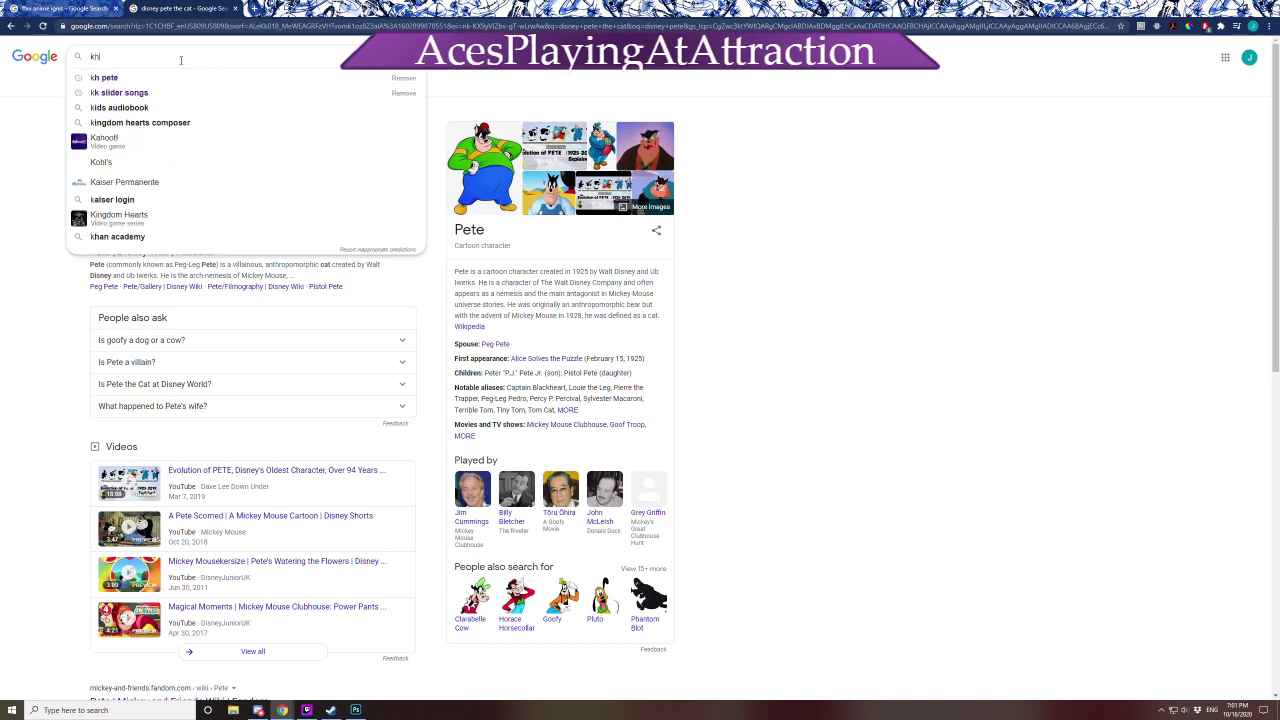
{"action": "type", "text": "3 toy story sora"}
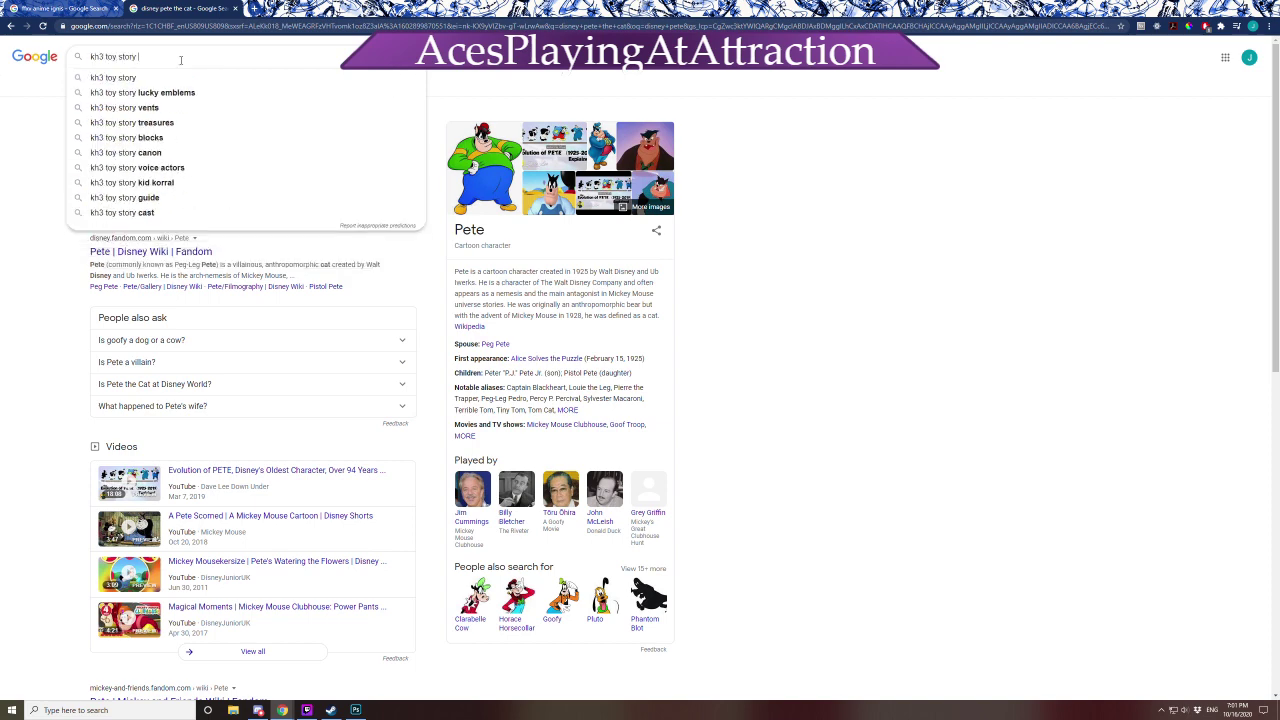
{"action": "key", "text": "Return"}
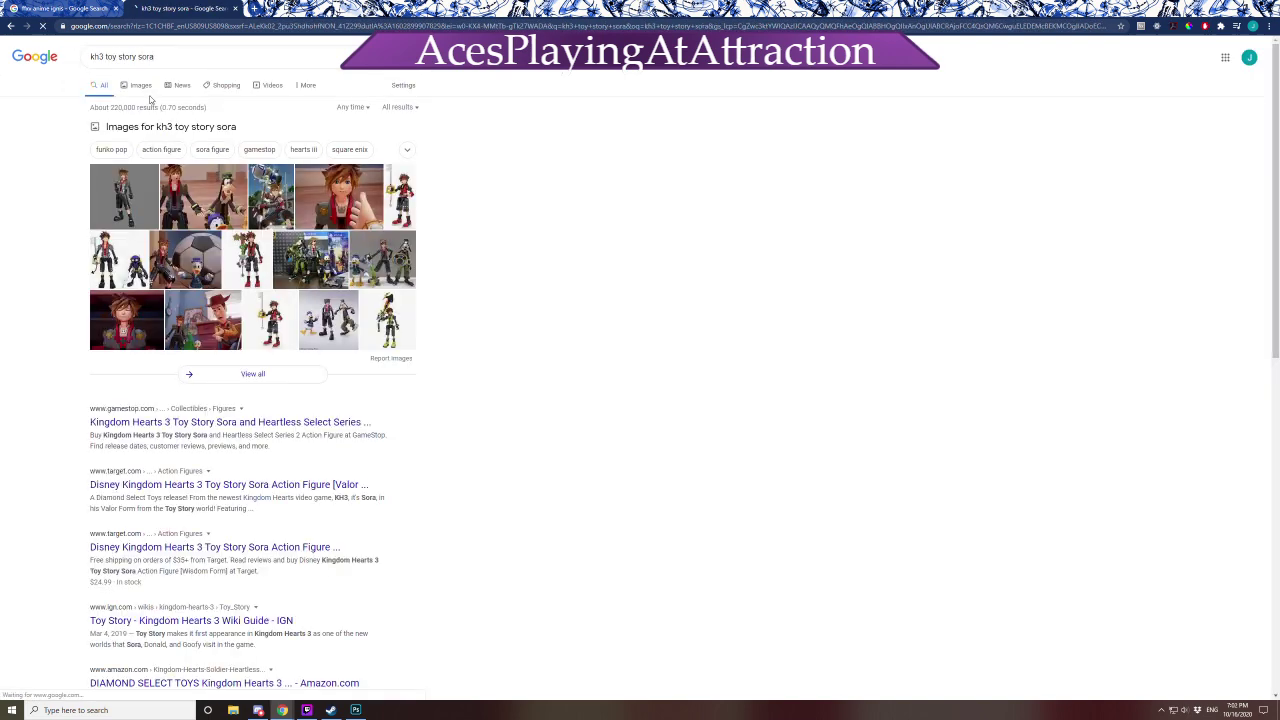
{"action": "left_click", "coordinate": [141, 86]}
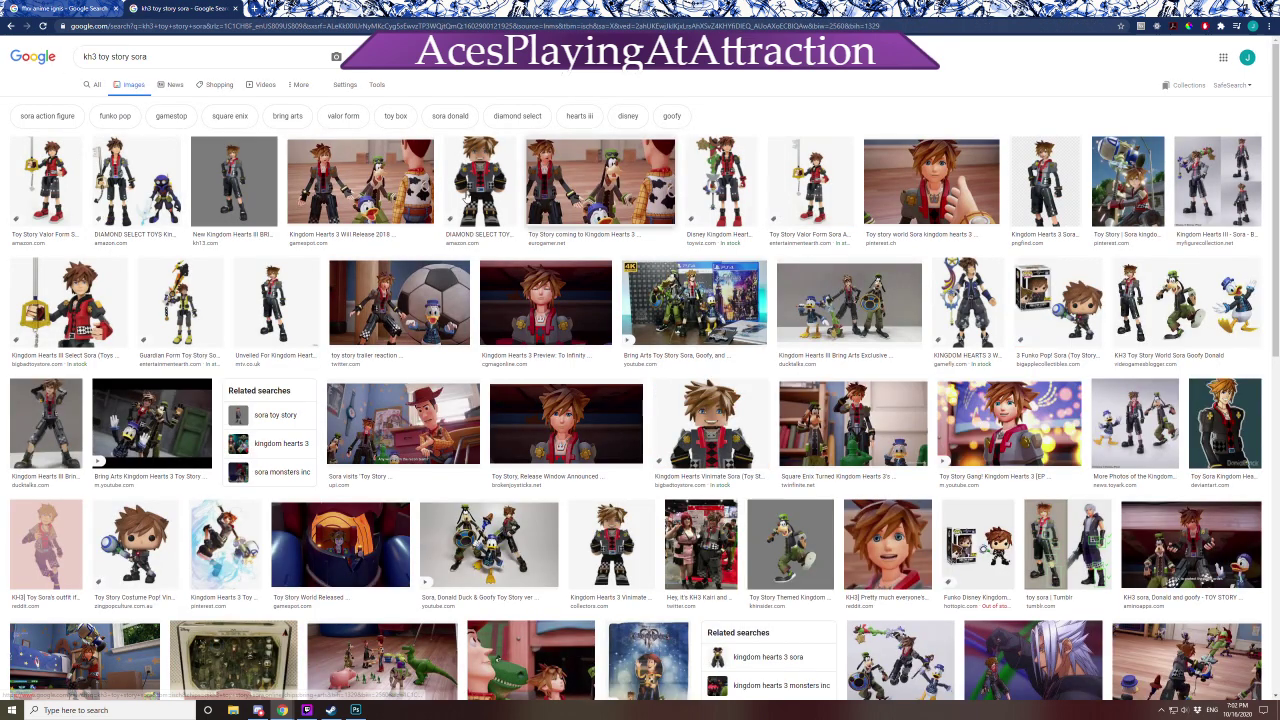
Examine several Toy Story Sora images at larger size, including the GameSpot, DuckTalks, YouTube and PngFind results
{"action": "left_click", "coordinate": [362, 187]}
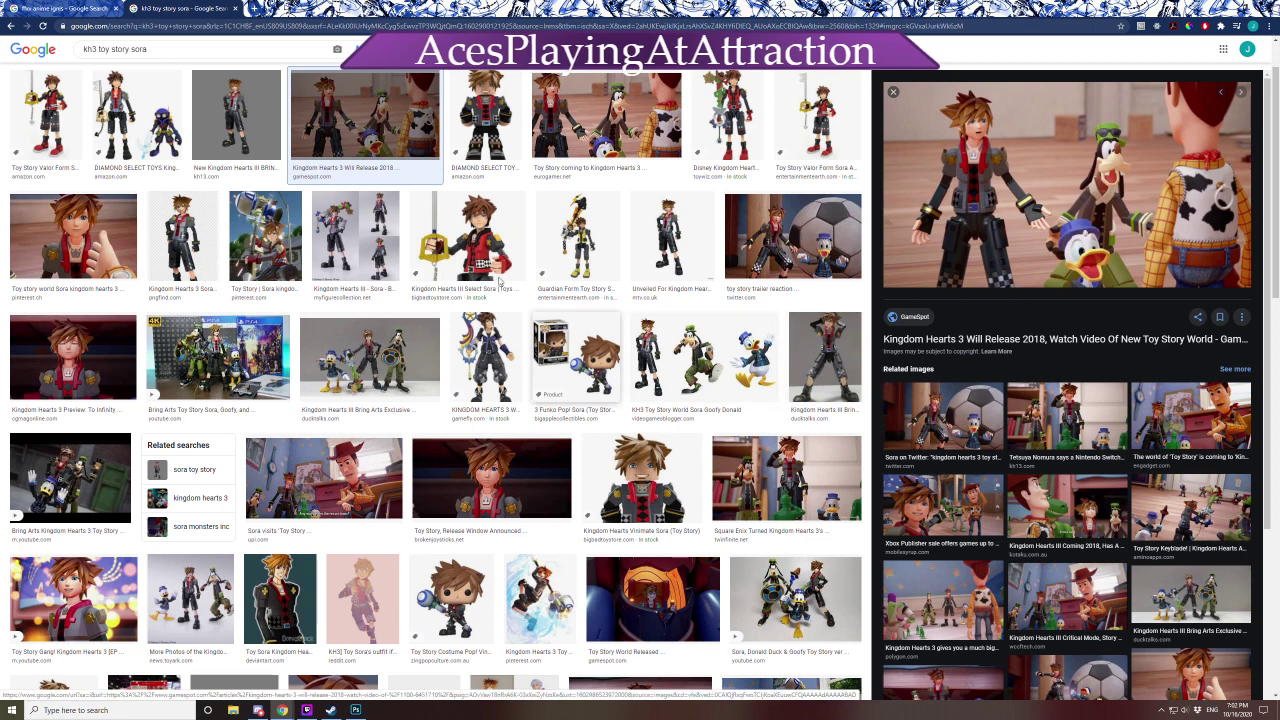
{"action": "left_click", "coordinate": [408, 377]}
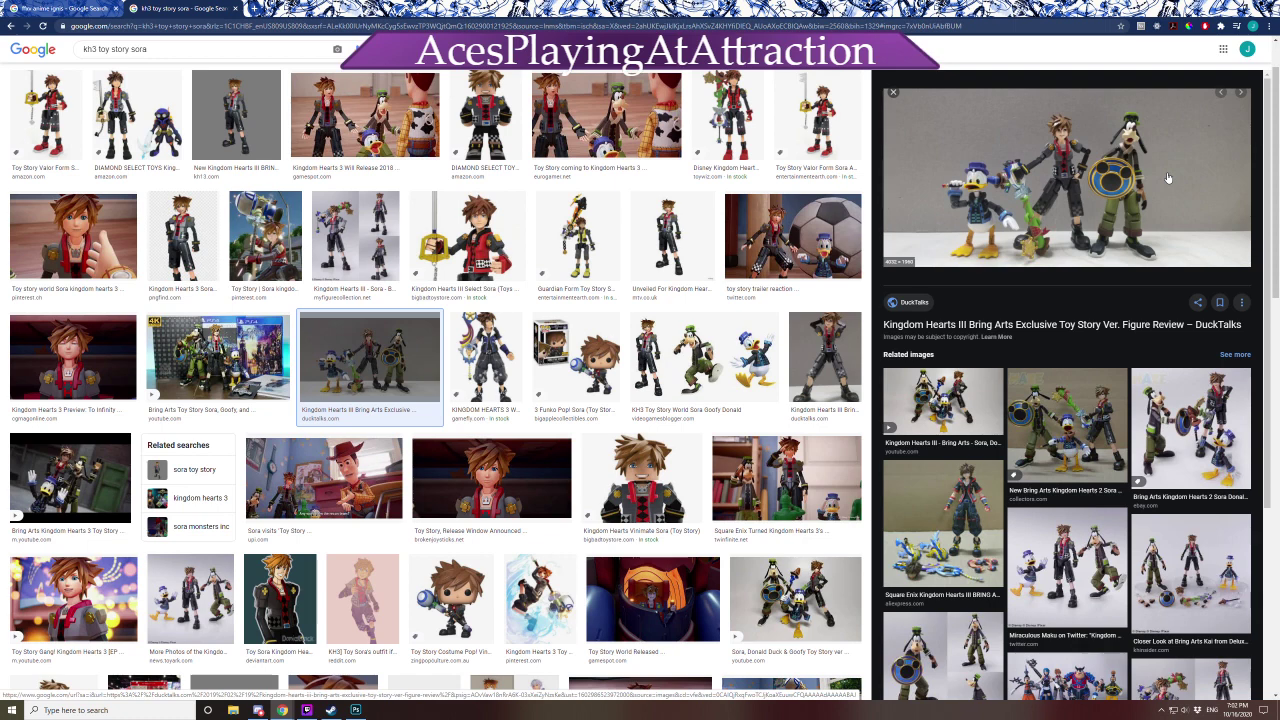
{"action": "left_click", "coordinate": [76, 484]}
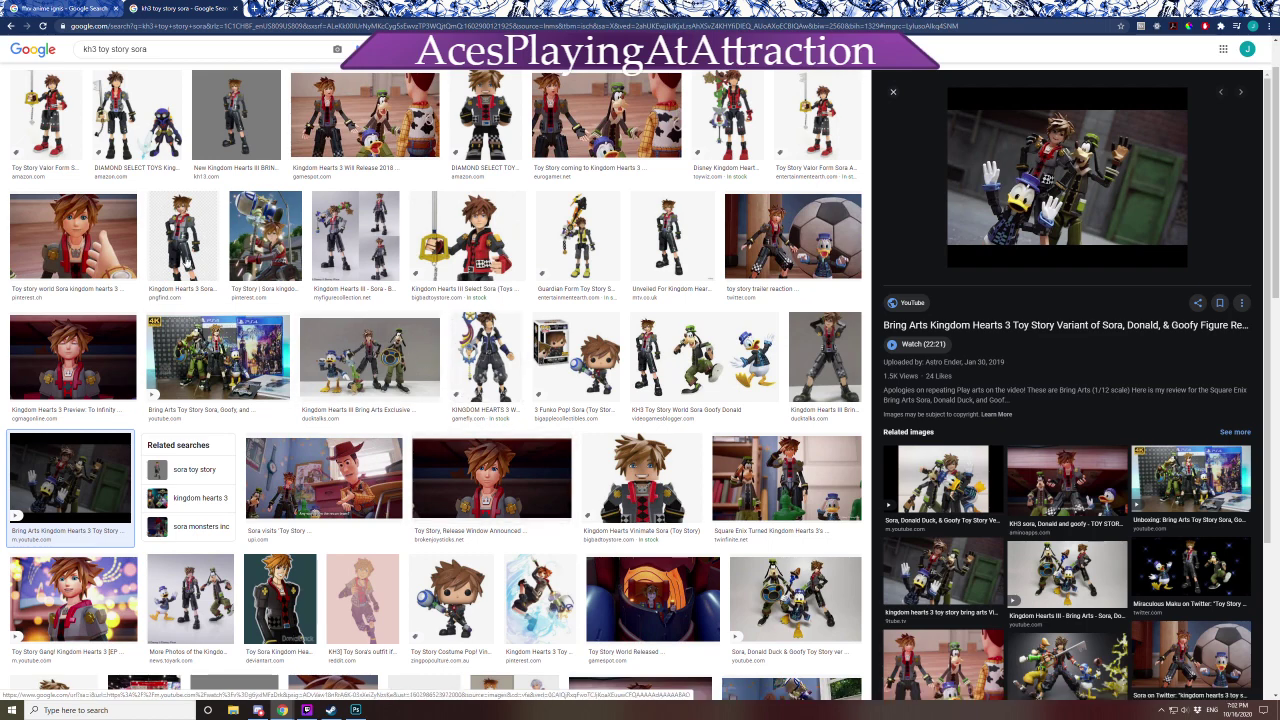
{"action": "left_click", "coordinate": [210, 247]}
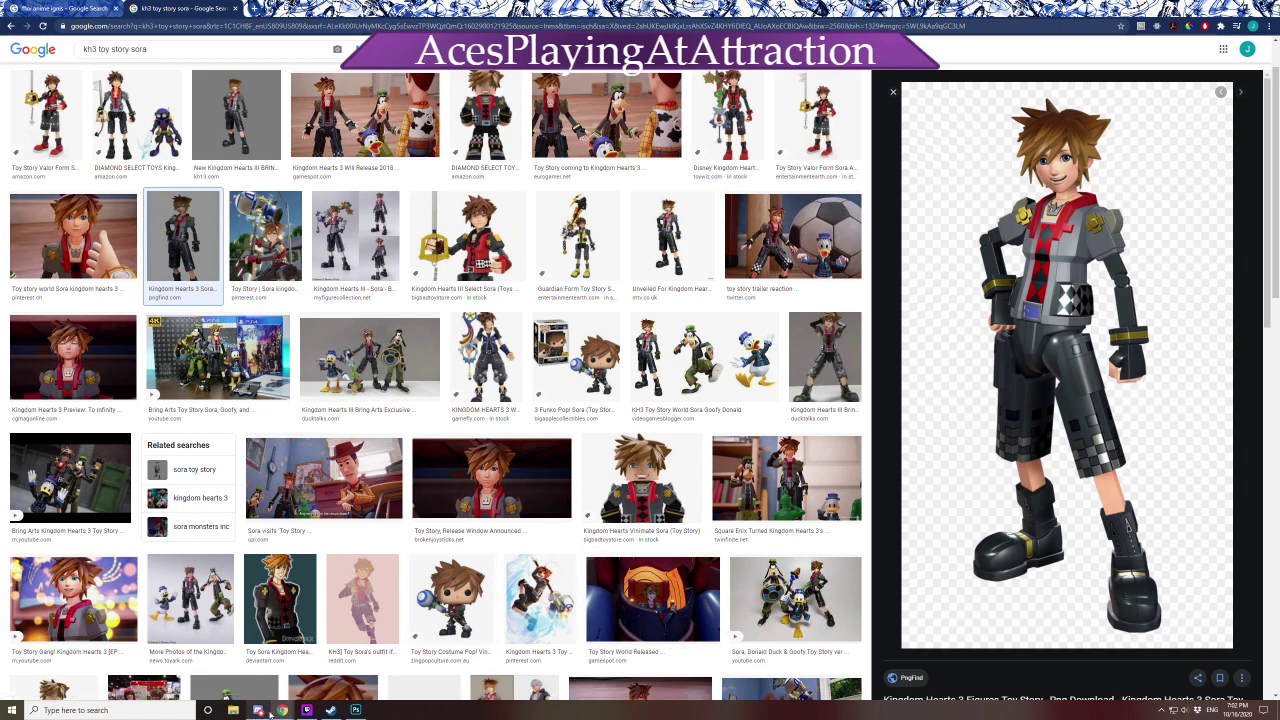
{"action": "mouse_move", "coordinate": [307, 711]}
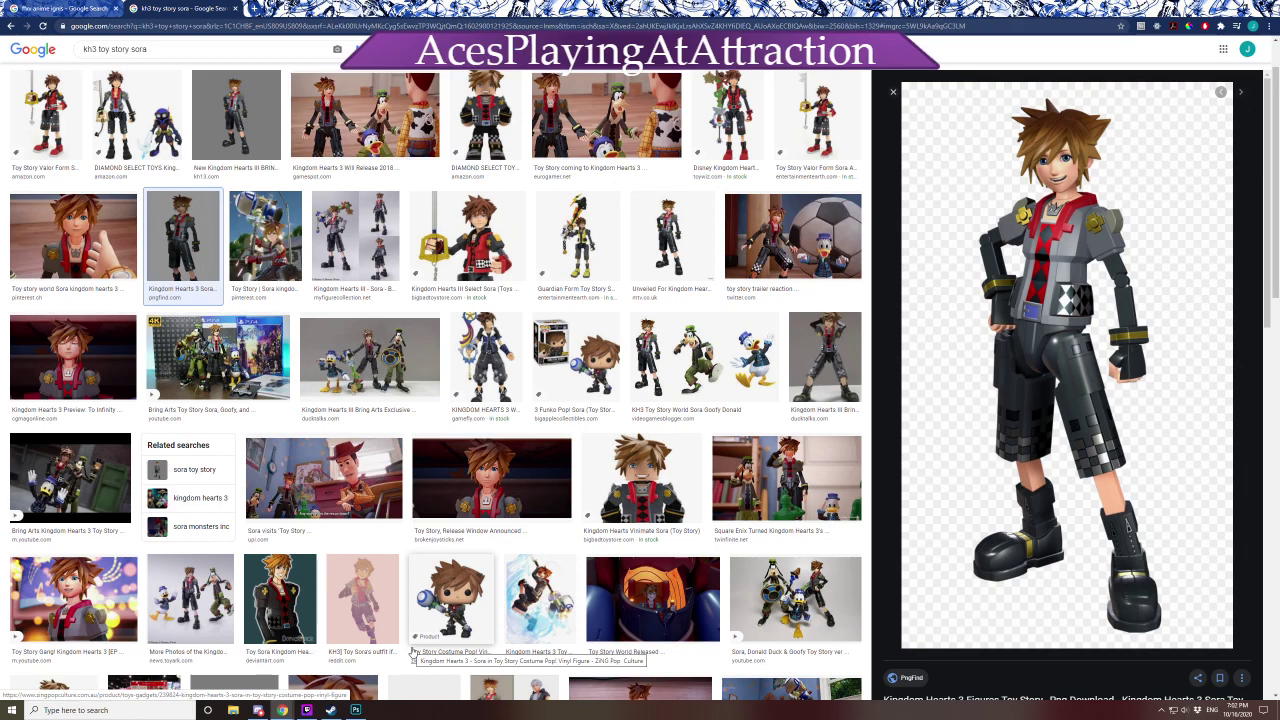
Return to Photoshop and sample the peach color of the food on the spoon as the foreground color
{"action": "left_click", "coordinate": [355, 710]}
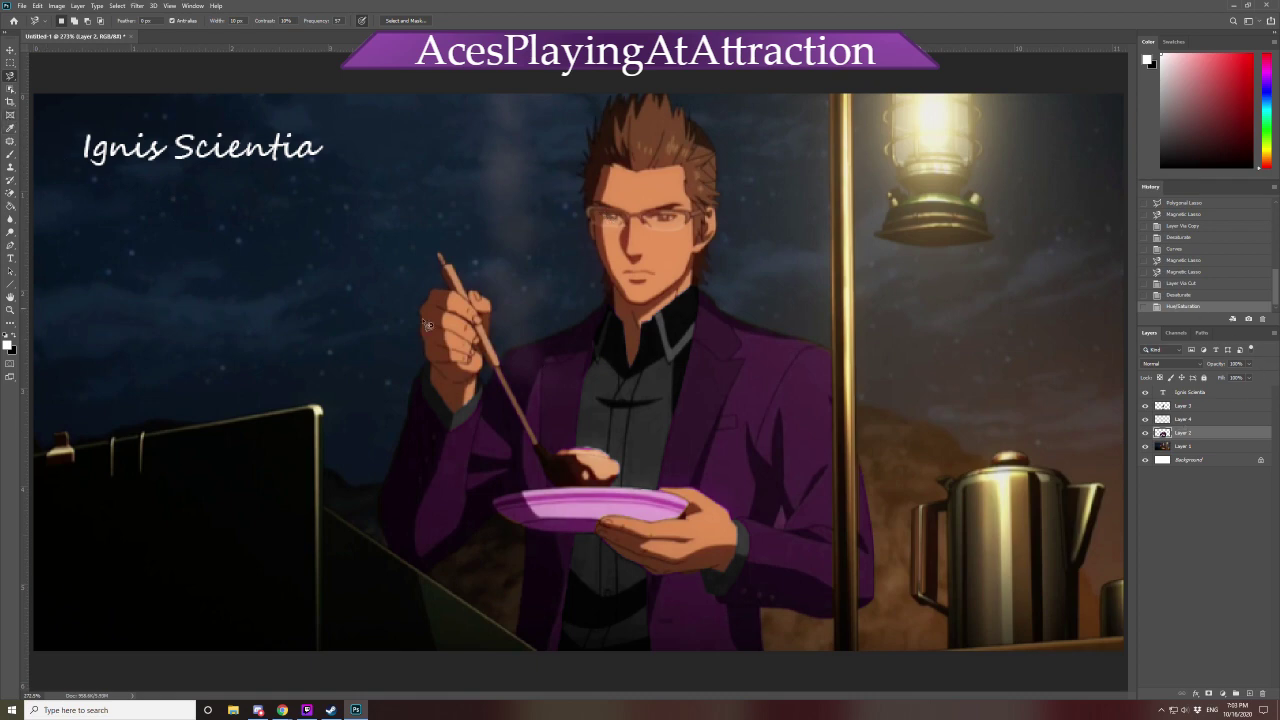
{"action": "scroll", "coordinate": [425, 323], "scroll_direction": "up", "scroll_amount": 2}
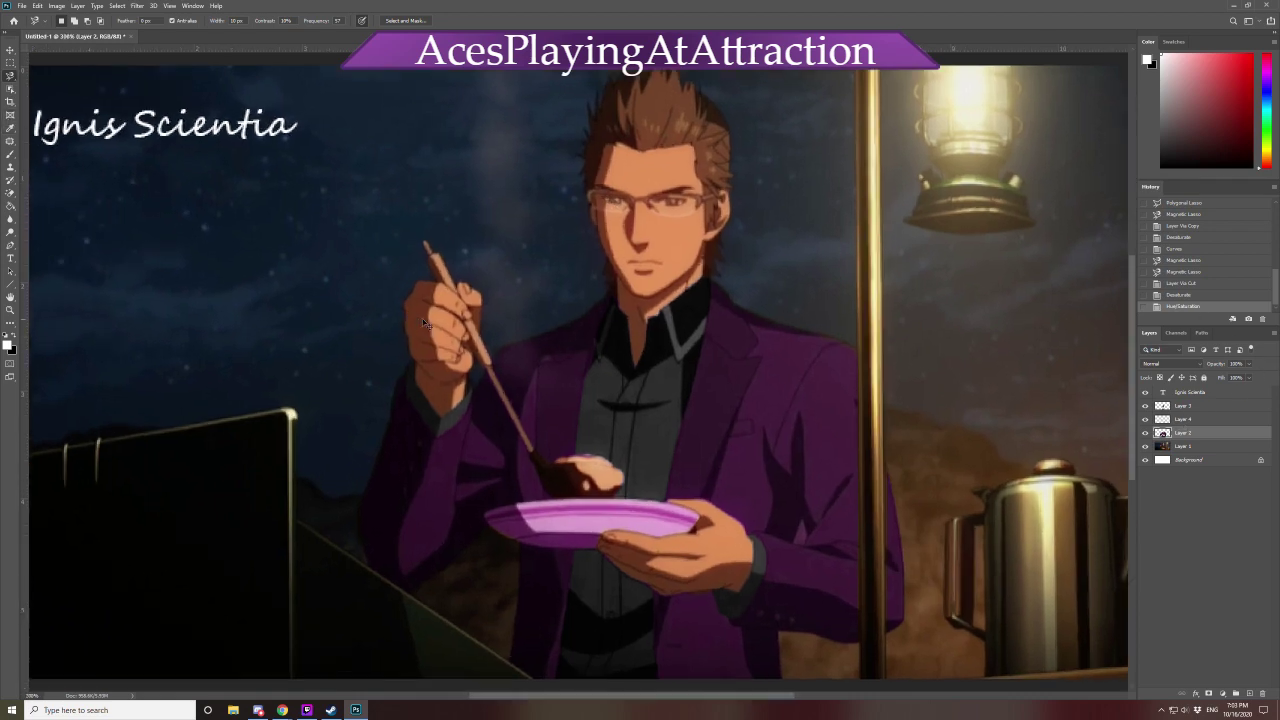
{"action": "scroll", "coordinate": [423, 322], "scroll_direction": "up", "scroll_amount": 1}
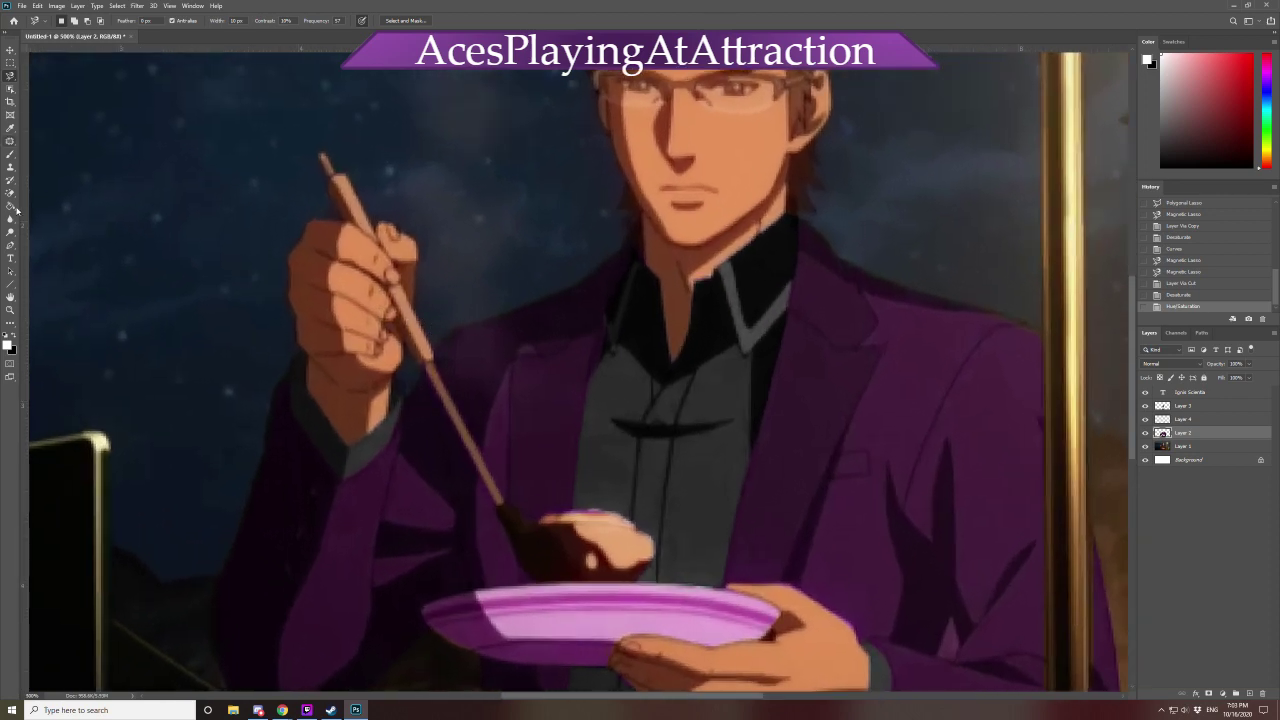
{"action": "left_click", "coordinate": [10, 155]}
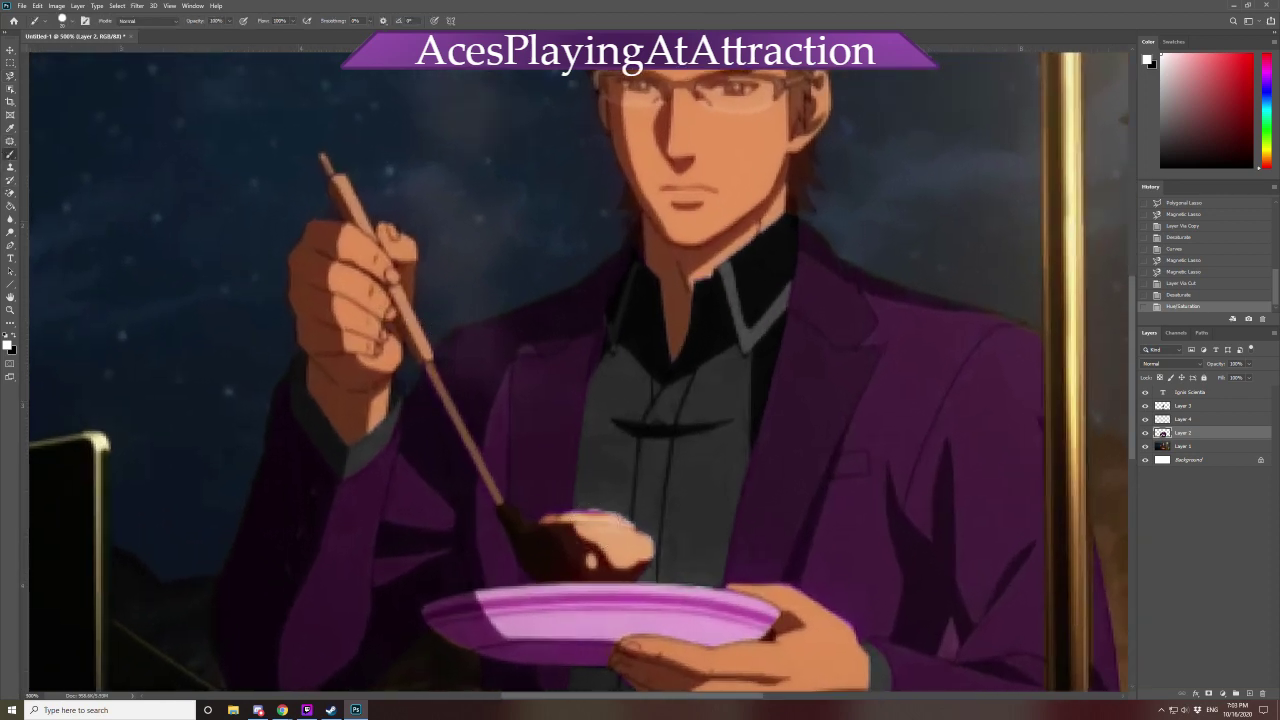
{"action": "left_click", "coordinate": [10, 128]}
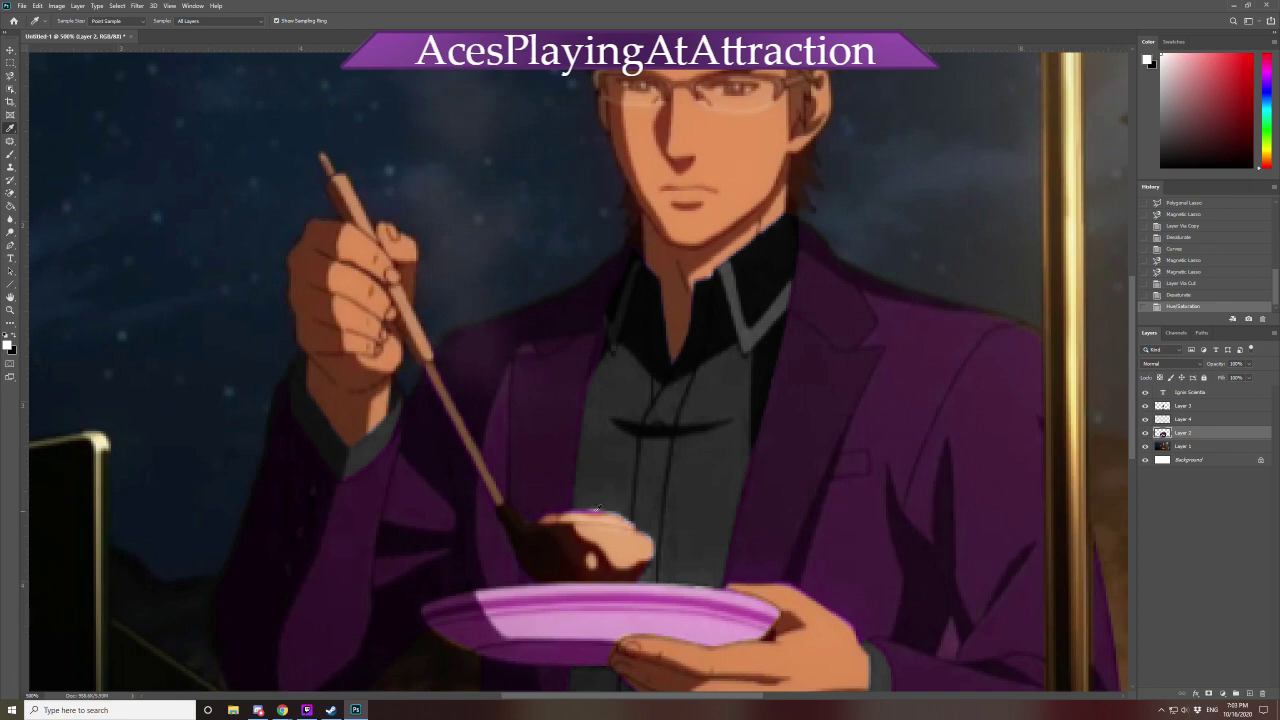
{"action": "left_click", "coordinate": [608, 516]}
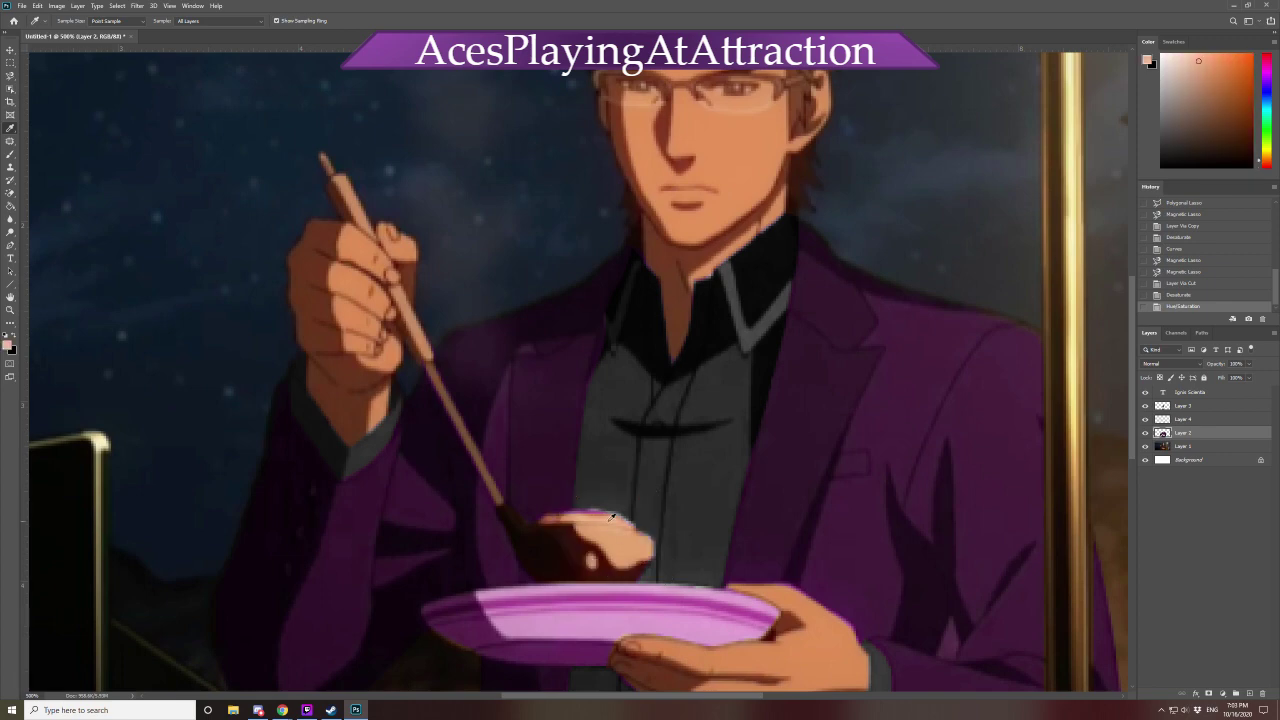
Paint the sampled peach over the purple fringe on the food's upper edge with a tiny 100% hardness brush, undoing and redoing the stroke
{"action": "left_click", "coordinate": [11, 155]}
{"action": "left_click", "coordinate": [72, 21]}
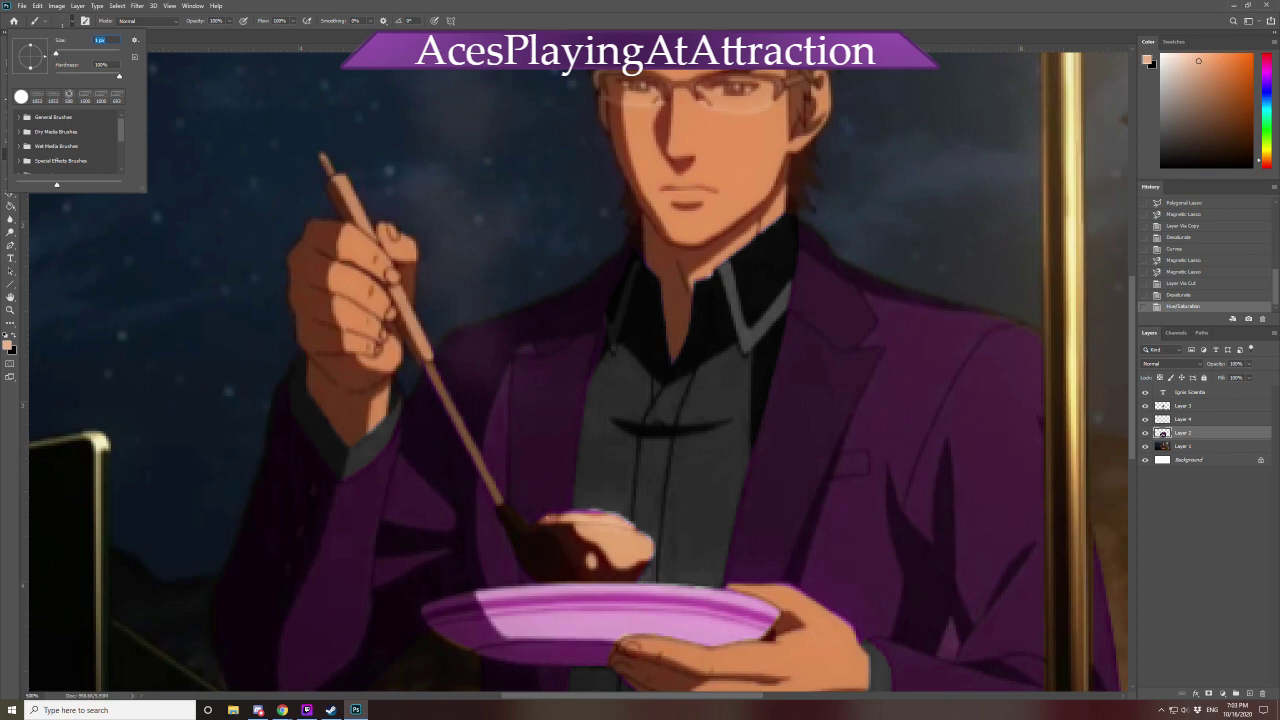
{"action": "key", "text": "Return"}
{"action": "left_click_drag", "start_coordinate": [548, 518], "coordinate": [572, 510]}
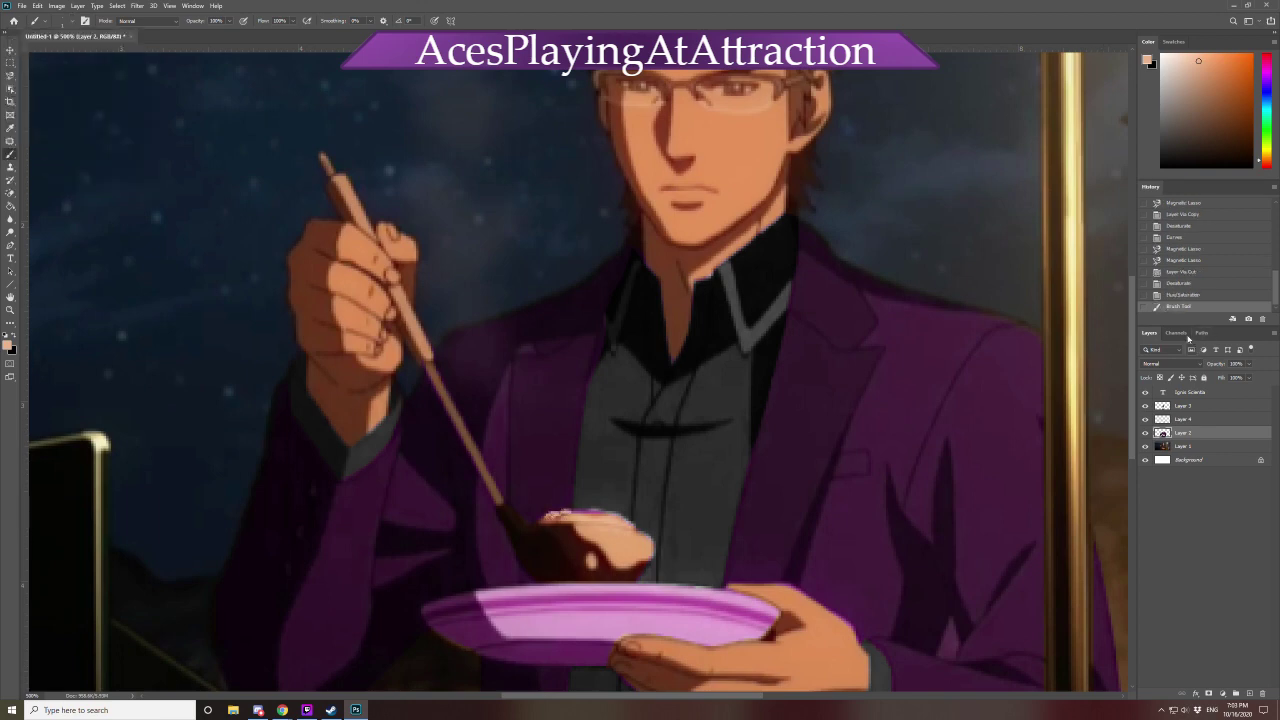
{"action": "left_click", "coordinate": [1186, 295]}
{"action": "mouse_move", "coordinate": [586, 513]}
{"action": "left_mouse_down"}
{"action": "mouse_move", "coordinate": [606, 512]}
{"action": "mouse_move", "coordinate": [550, 513]}
{"action": "left_mouse_up"}
Hide the Ignis Scientia text layer and duplicate the purple clothing layer, Layer 2
{"action": "key", "text": "ctrl+1"}
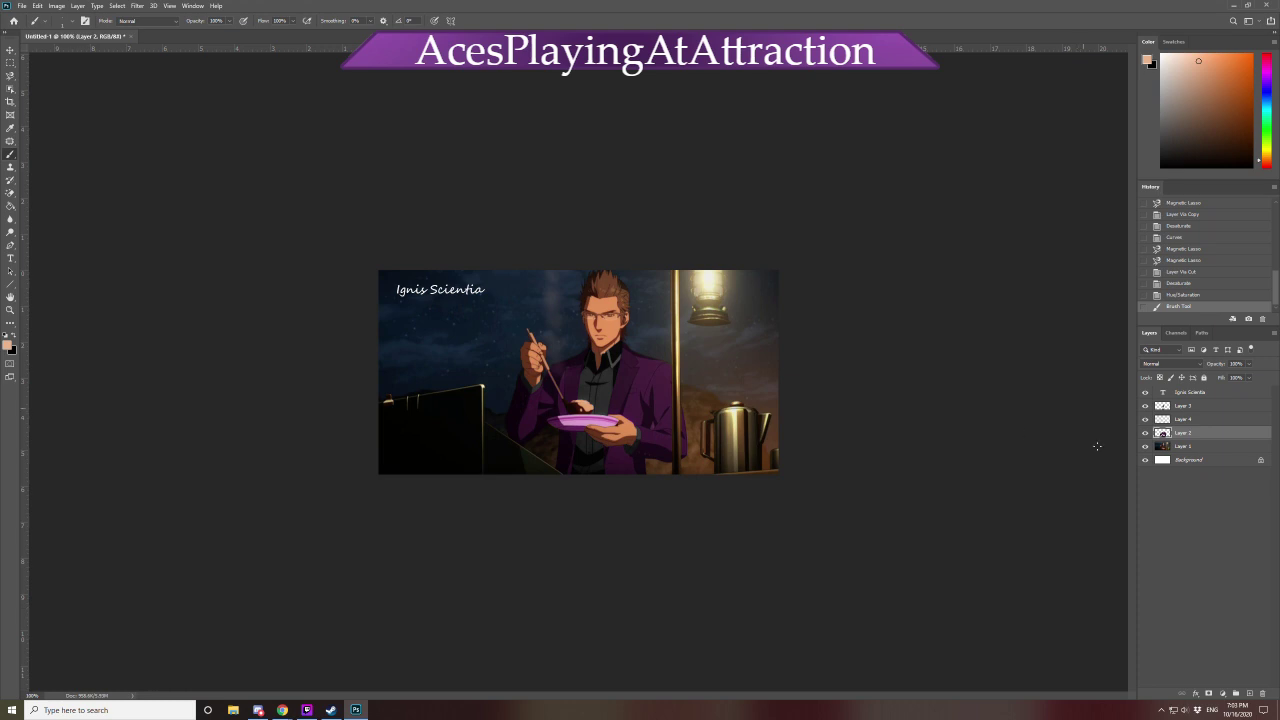
{"action": "left_click", "coordinate": [1146, 393]}
{"action": "key", "text": "ctrl+j"}
Recolor the duplicated clothing layer green by shifting its hue to +147 with Hue/Saturation
{"action": "key", "text": "ctrl+u"}
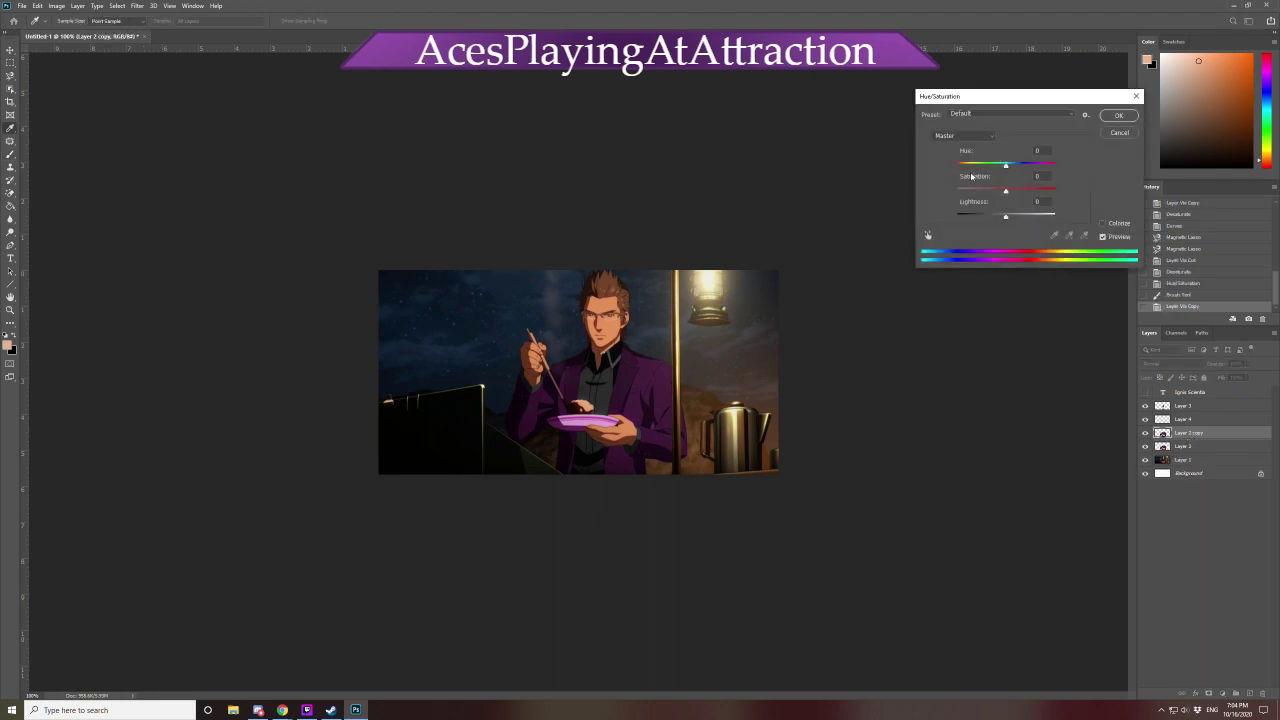
{"action": "left_click", "coordinate": [987, 165]}
{"action": "left_click_drag", "start_coordinate": [987, 165], "coordinate": [1050, 185]}
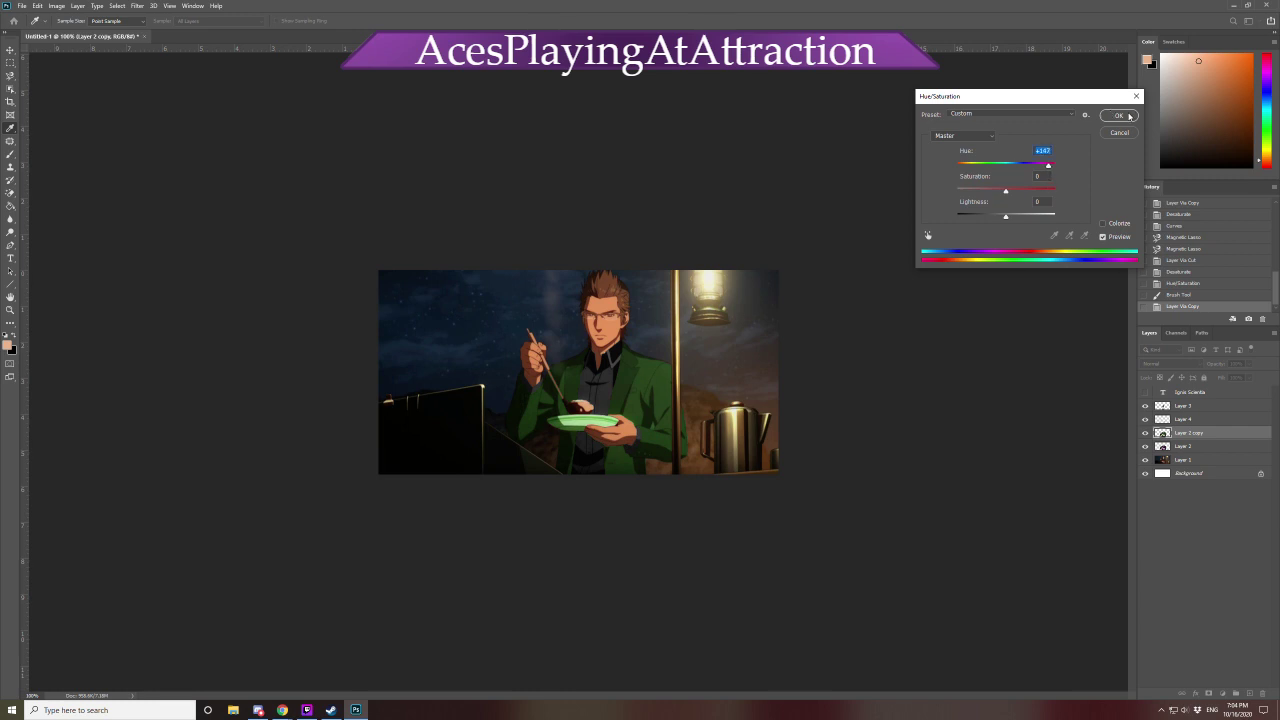
{"action": "left_click", "coordinate": [1129, 116]}
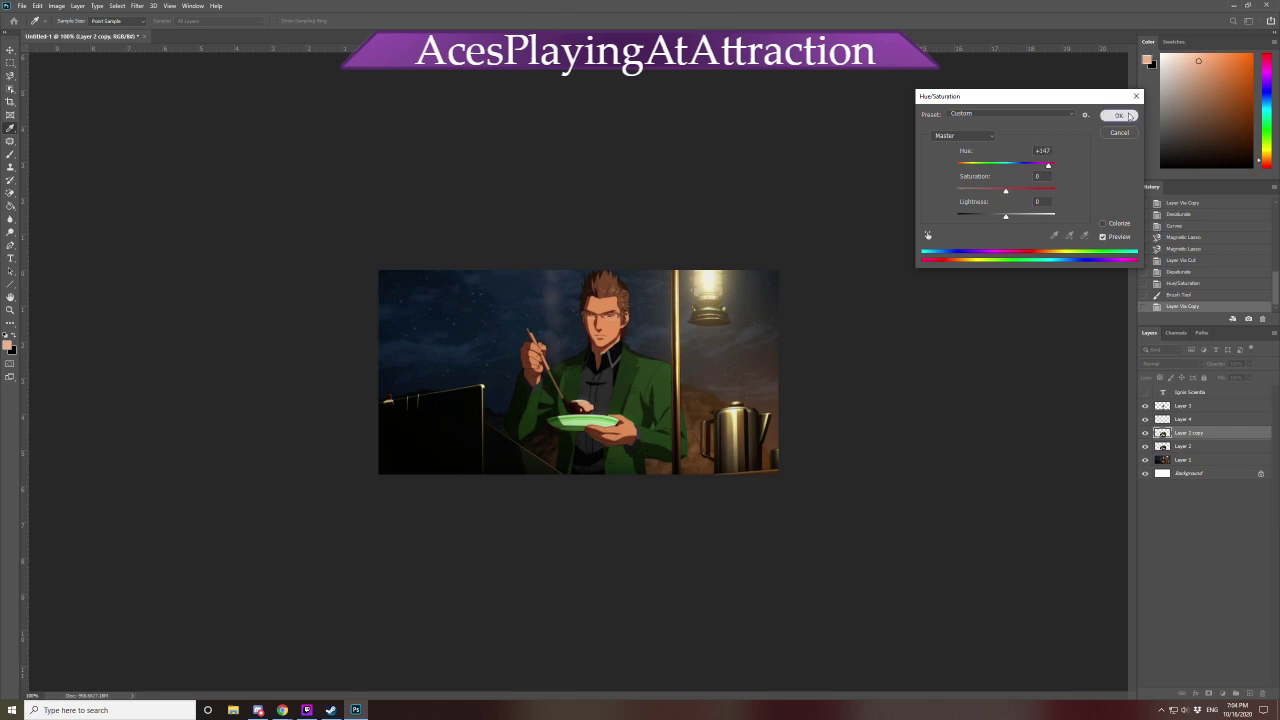
Compare the green and purple jacket versions by toggling the green copy's visibility, and examine the green version enlarged and at 100%
{"action": "left_click", "coordinate": [1145, 433]}
{"action": "left_click", "coordinate": [1145, 434]}
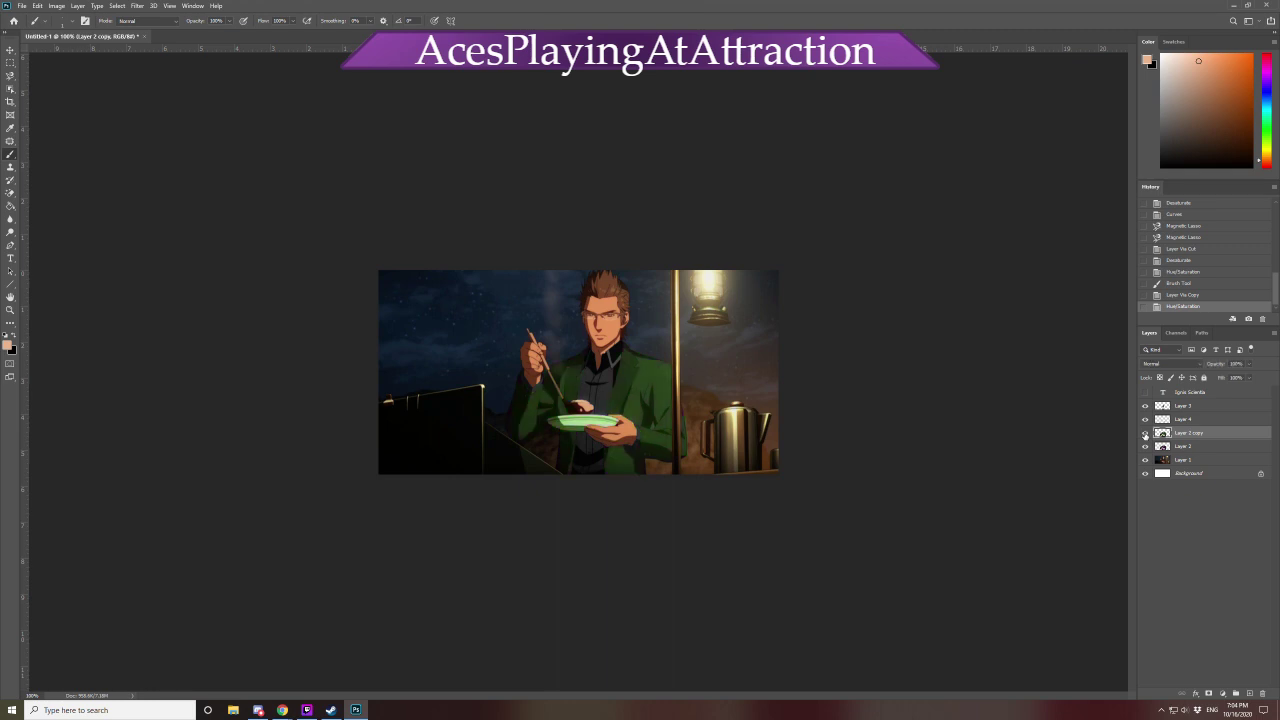
{"action": "left_click", "coordinate": [1145, 433]}
{"action": "left_click", "coordinate": [1145, 433]}
{"action": "left_click", "coordinate": [1145, 433]}
{"action": "left_click", "coordinate": [1145, 433]}
{"action": "left_click", "coordinate": [1145, 433]}
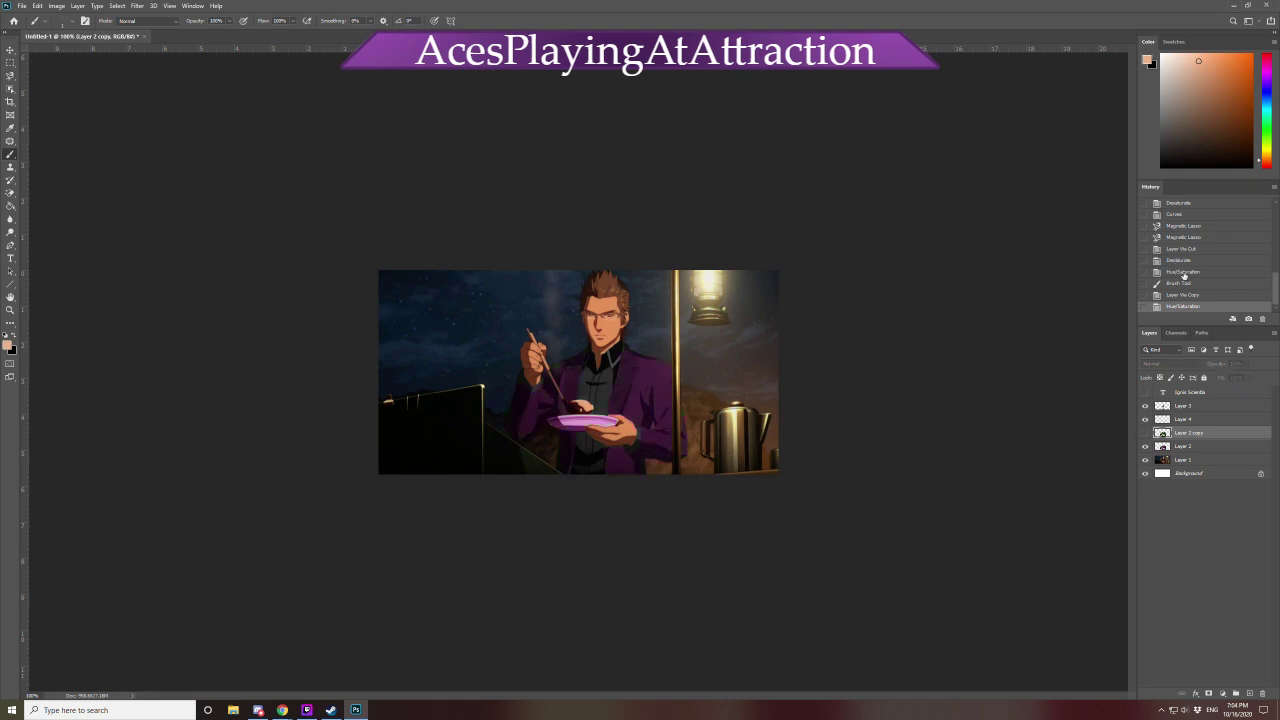
{"action": "left_click", "coordinate": [1145, 433]}
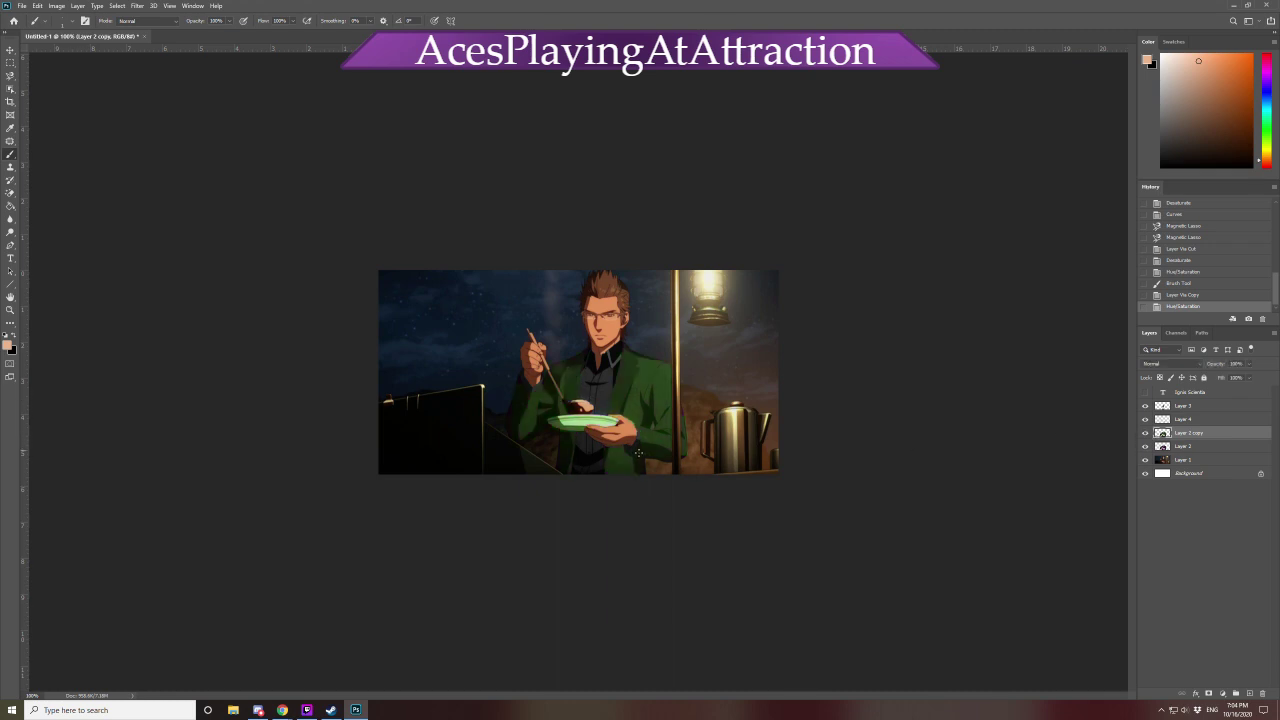
{"action": "left_click", "coordinate": [1145, 433]}
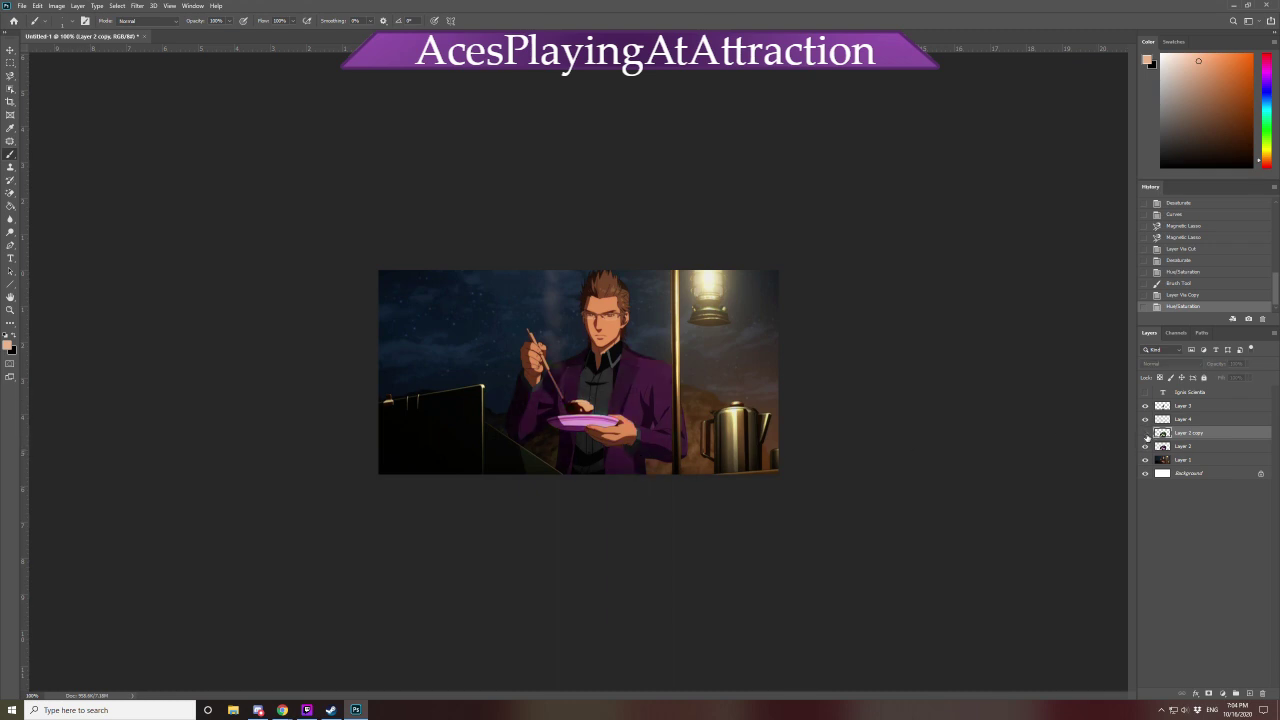
{"action": "left_click", "coordinate": [1145, 433]}
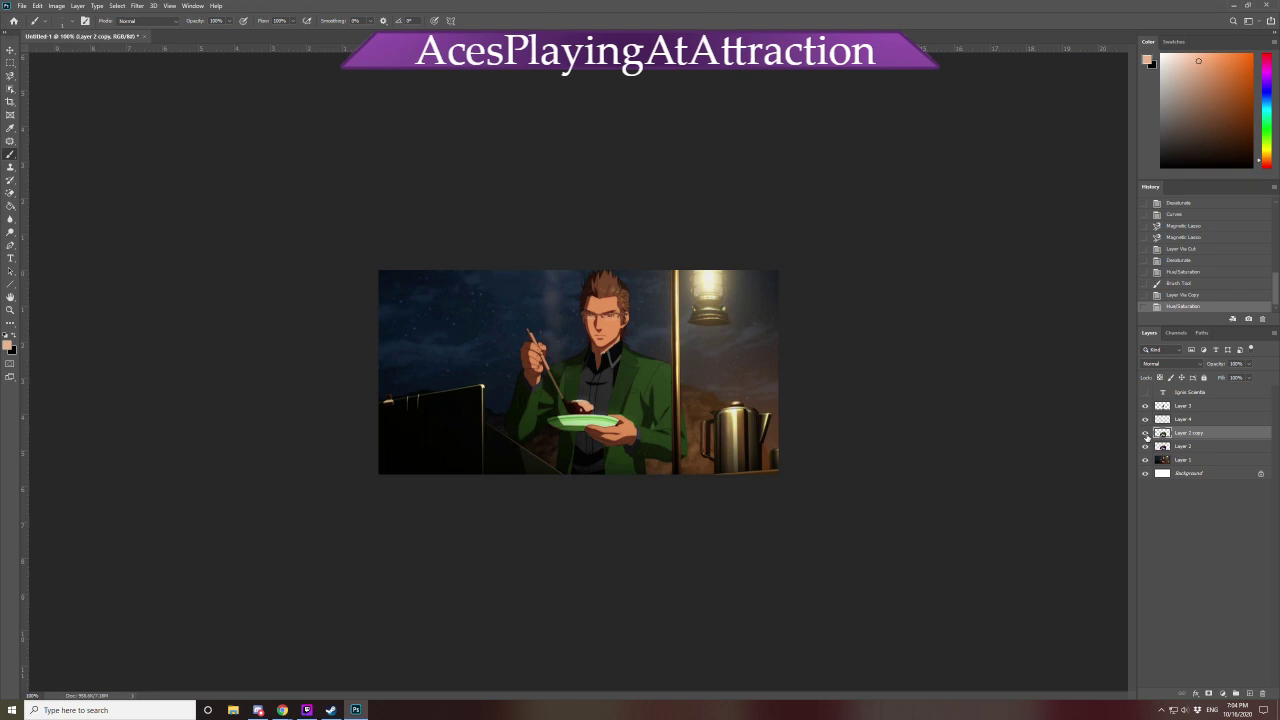
{"action": "key", "text": "ctrl+0"}
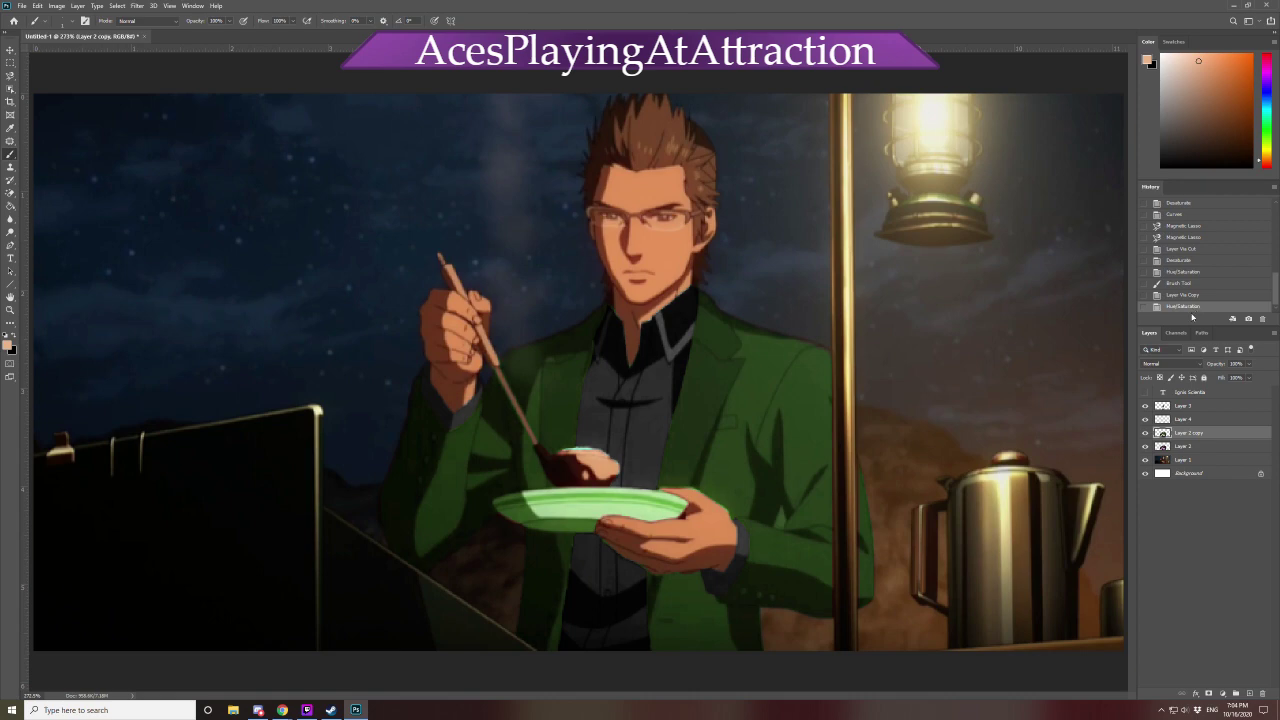
{"action": "key", "text": "ctrl+1"}
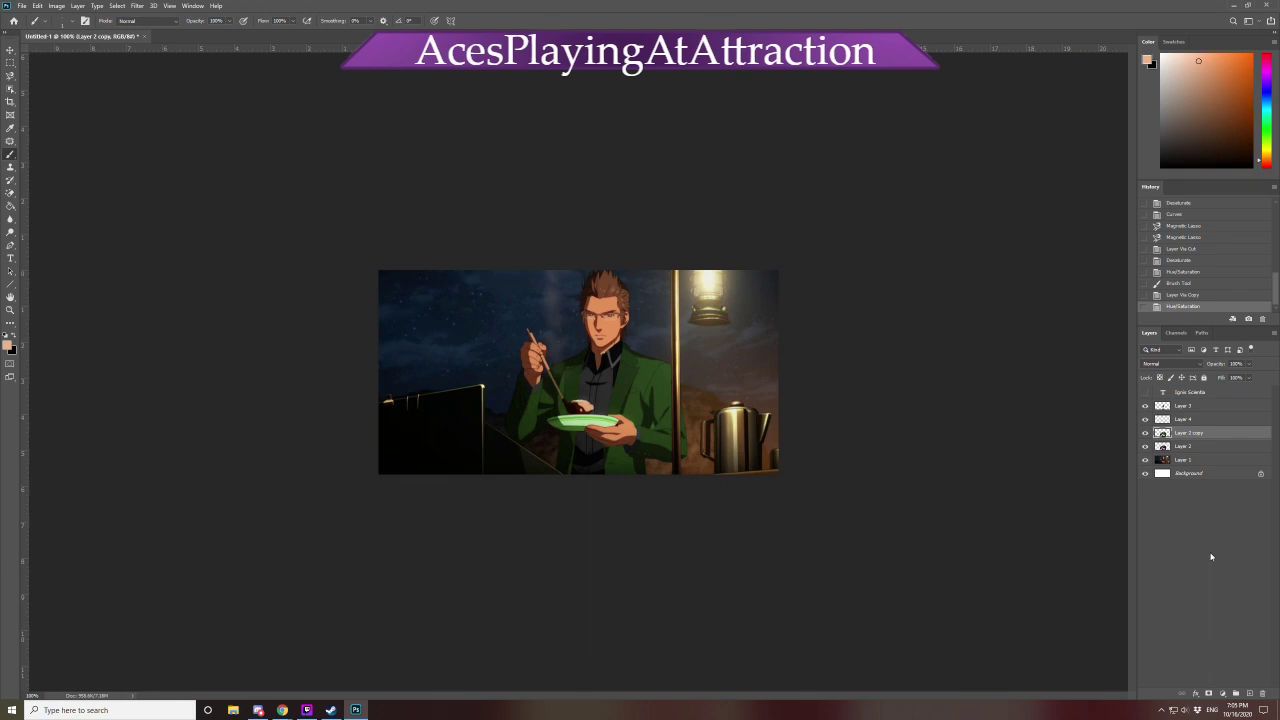
Recheck the jacket with the green copy hidden and shown, and start saving the green version on the computer
{"action": "left_click", "coordinate": [1145, 433]}
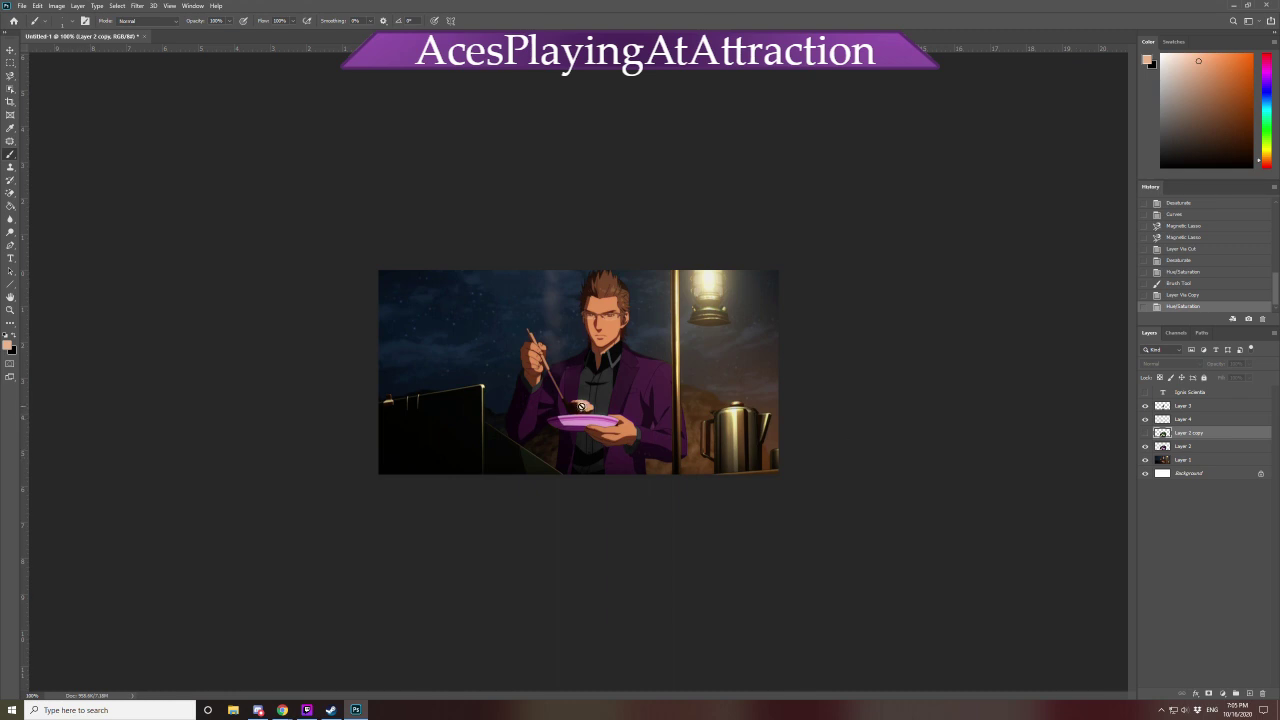
{"action": "left_click", "coordinate": [1145, 432]}
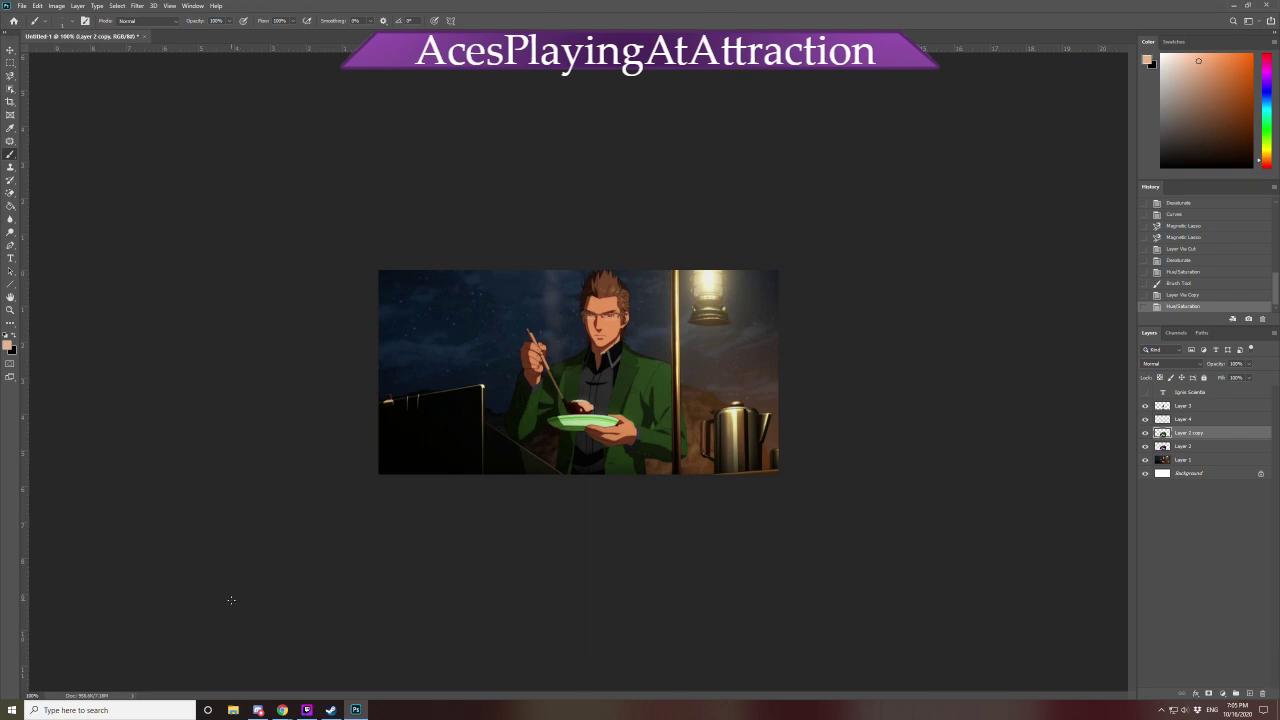
{"action": "left_click", "coordinate": [21, 6]}
{"action": "left_click", "coordinate": [106, 124]}
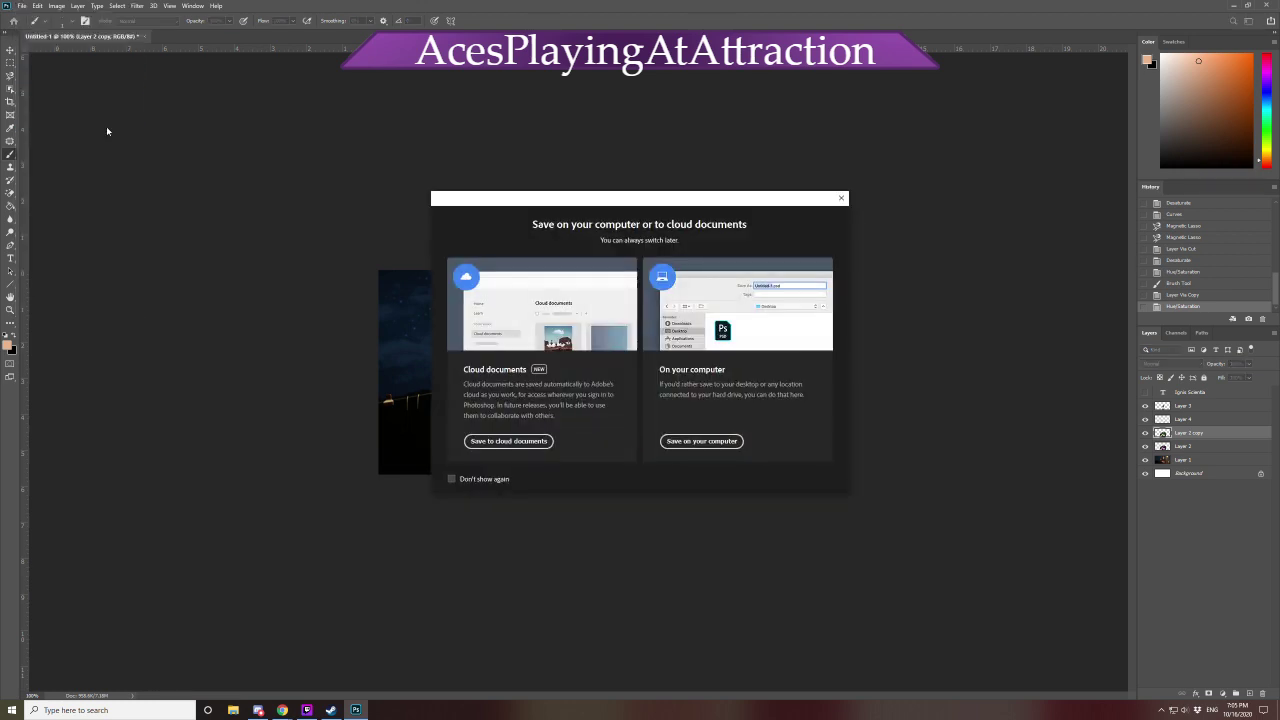
{"action": "left_click", "coordinate": [730, 442]}
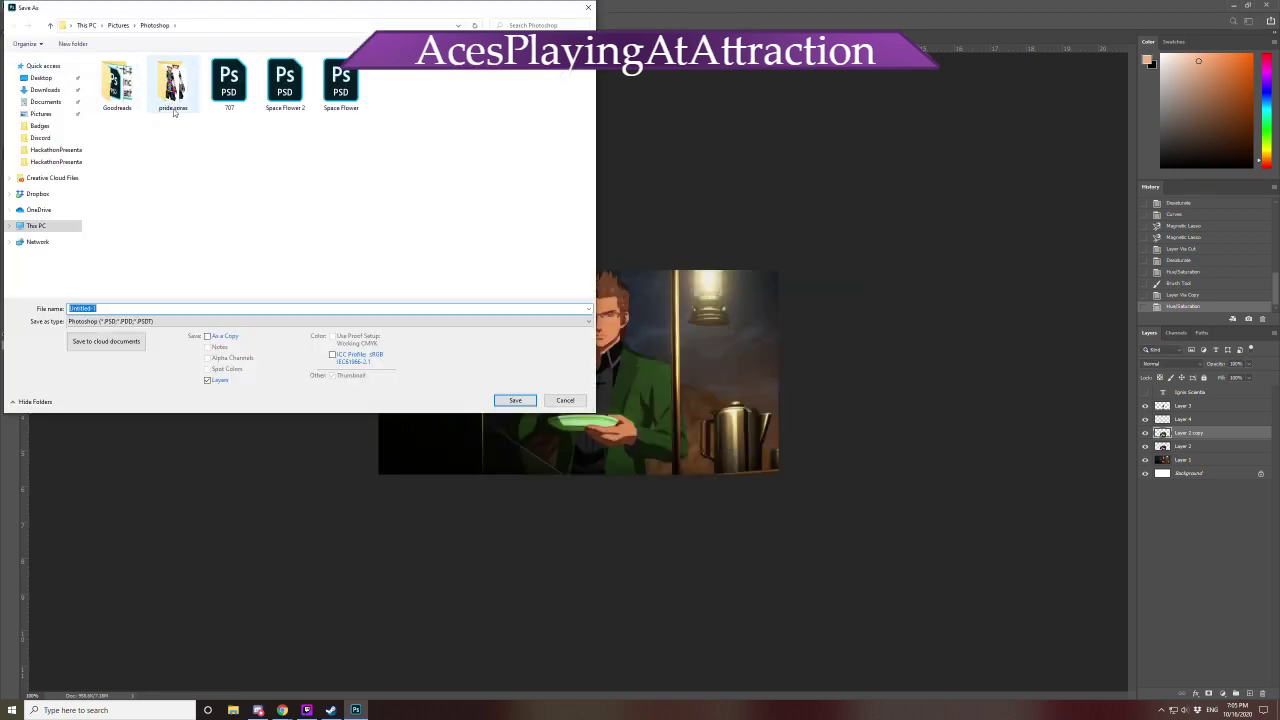
Create a folder named pride recolors inside Pictures\Photoshop, move the pride soras folder into it and open it
{"action": "right_click", "coordinate": [172, 149]}
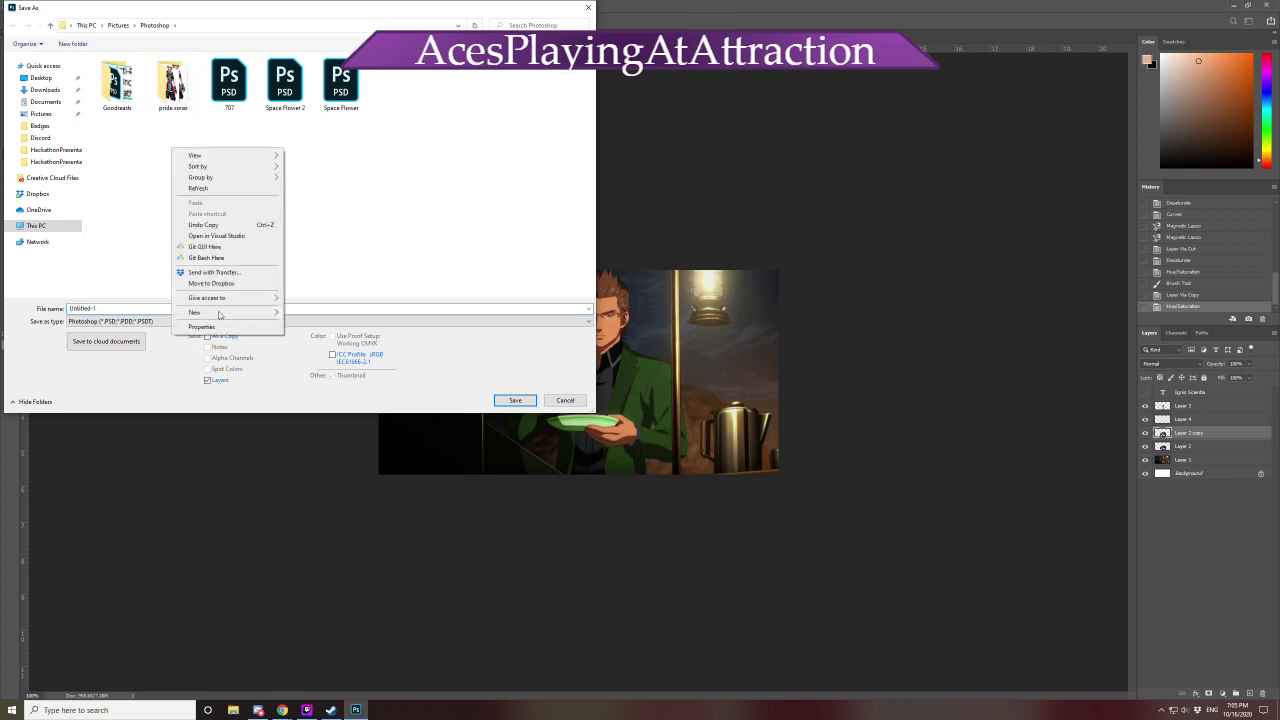
{"action": "mouse_move", "coordinate": [194, 312]}
{"action": "left_click", "coordinate": [296, 308]}
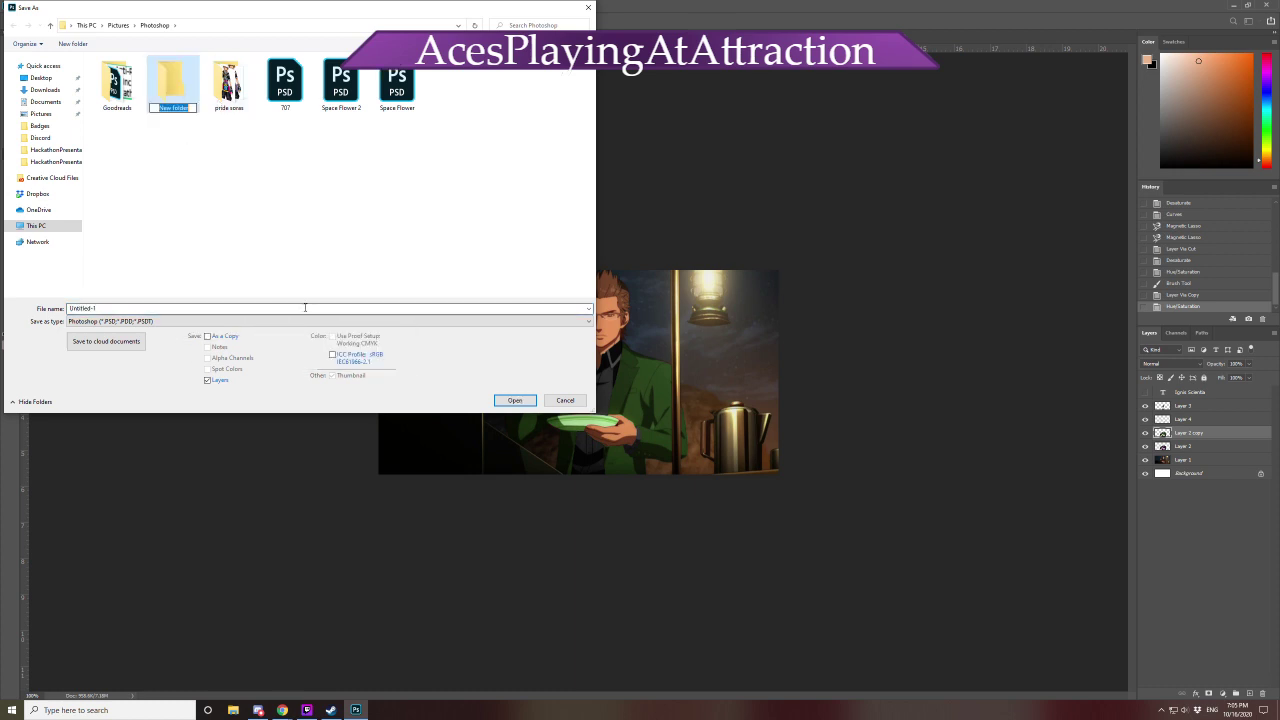
{"action": "type", "text": "pride recolors"}
{"action": "key", "text": "Return"}
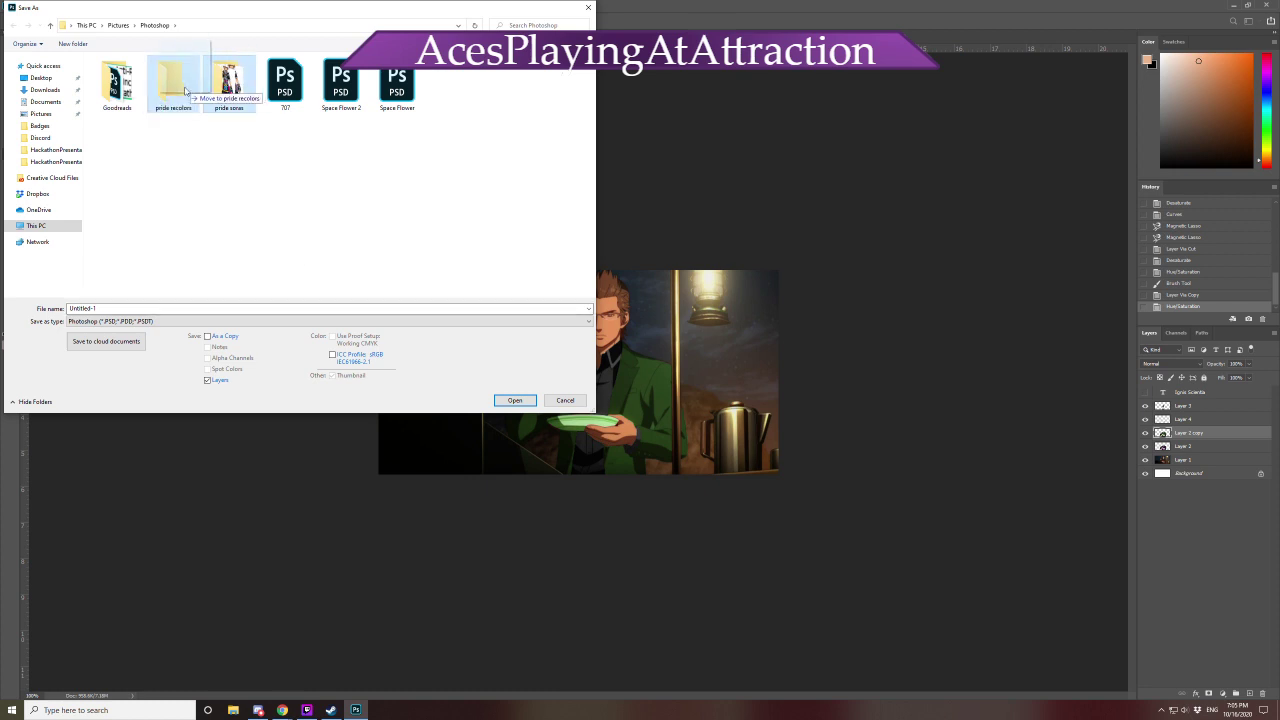
{"action": "left_click_drag", "start_coordinate": [182, 90], "coordinate": [181, 91]}
{"action": "double_click", "coordinate": [181, 90]}
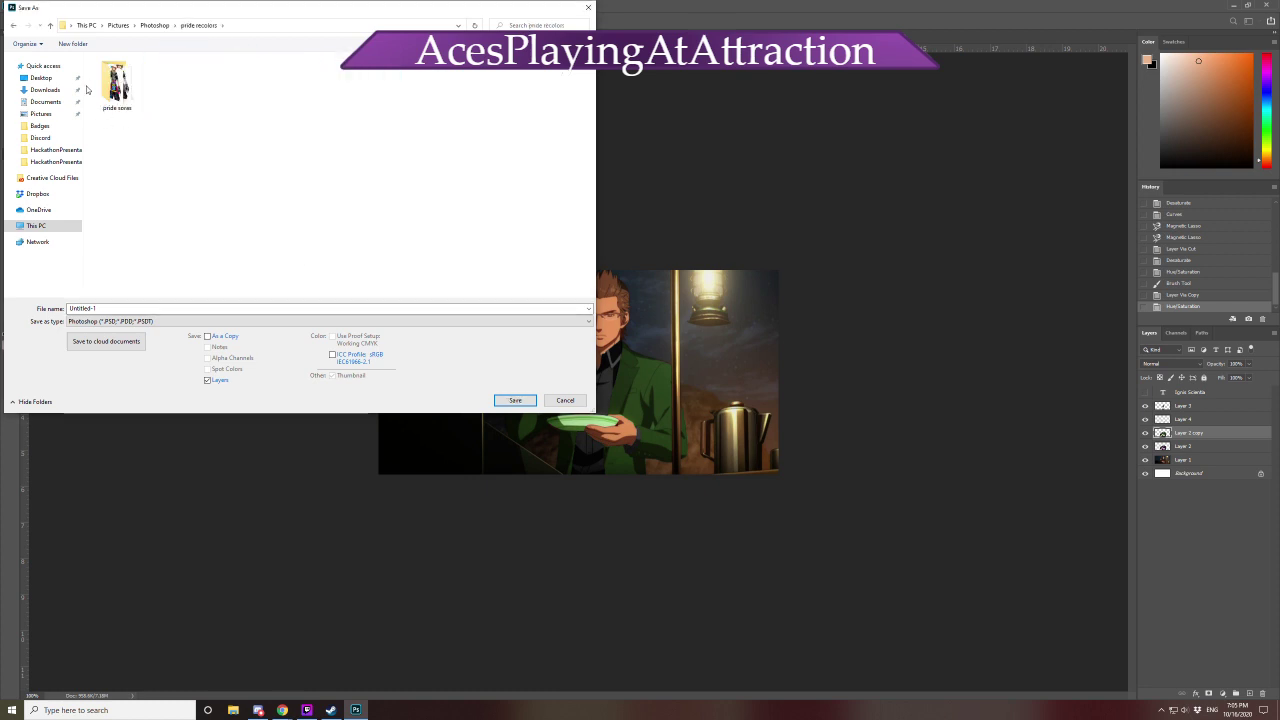
Save the green version in the pride recolors folder as a JPEG named ignis-aro, with quality 9 and the Baseline ("Standard") format
{"action": "left_click", "coordinate": [157, 308]}
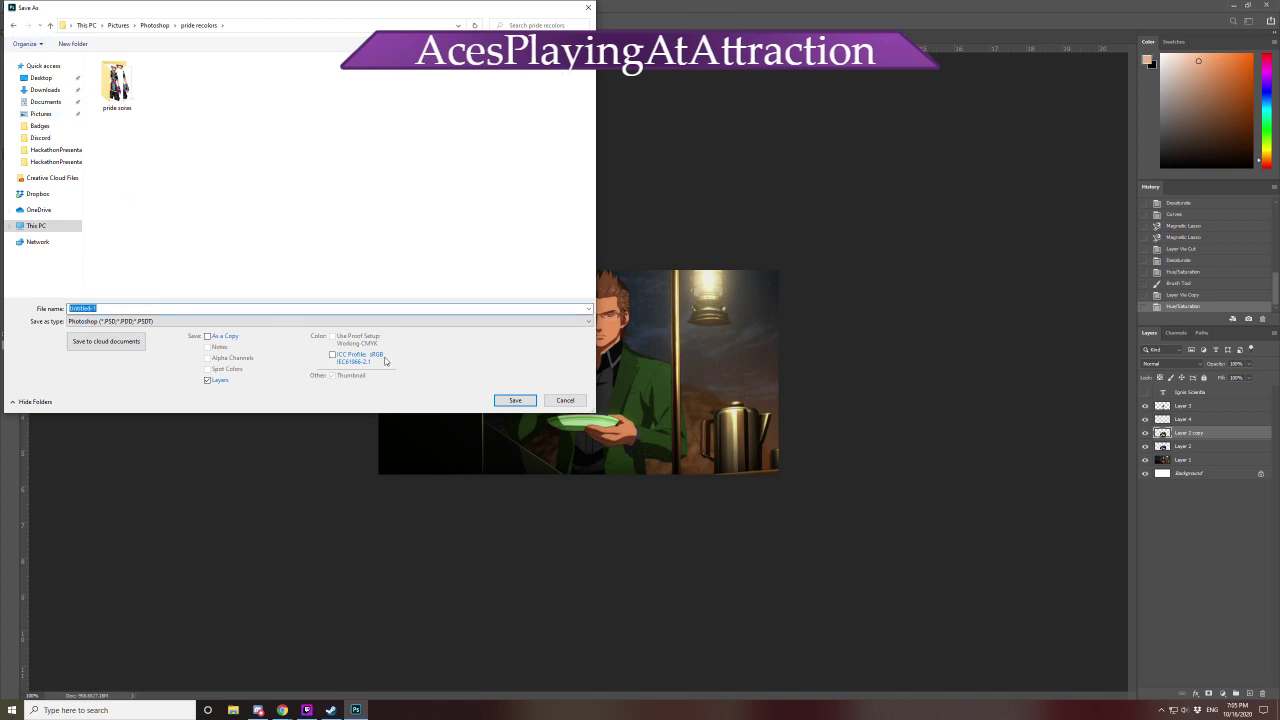
{"action": "type", "text": "ignis"}
{"action": "type", "text": "ig"}
{"action": "key", "text": "BackSpace"}
{"action": "key", "text": "BackSpace"}
{"action": "type", "text": "ignis-aro"}
{"action": "left_click", "coordinate": [152, 321]}
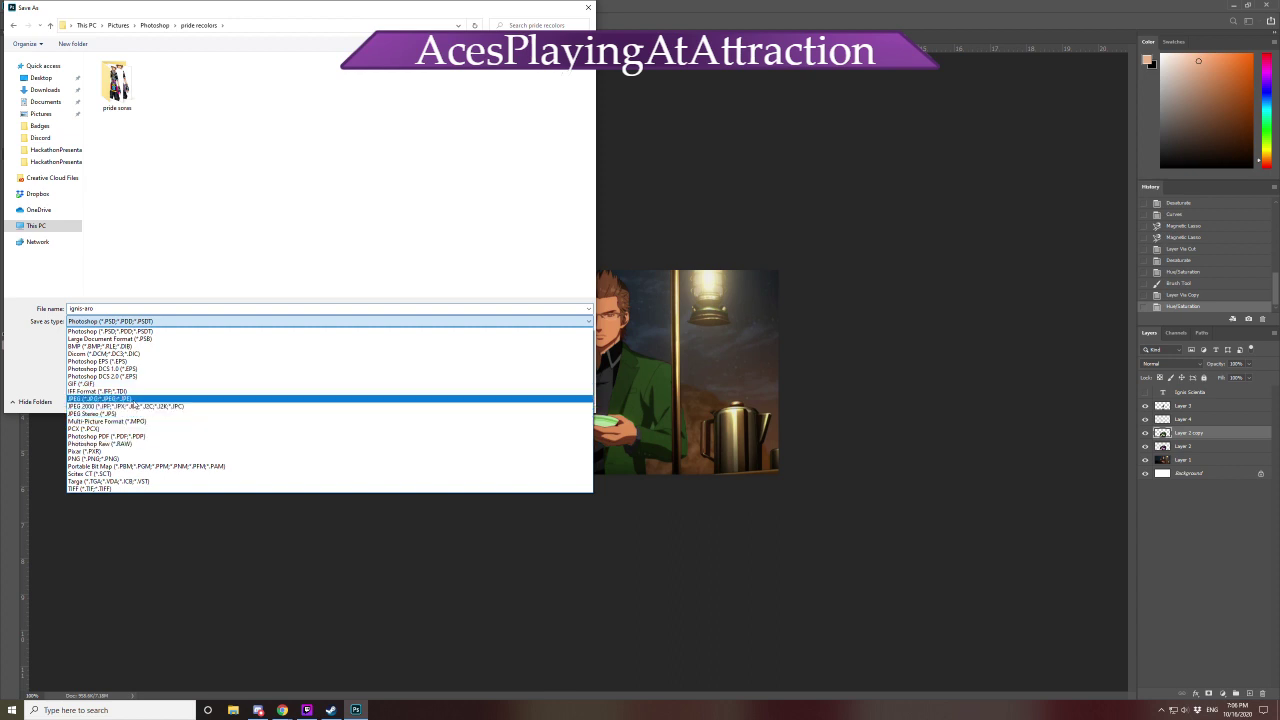
{"action": "left_click", "coordinate": [130, 398]}
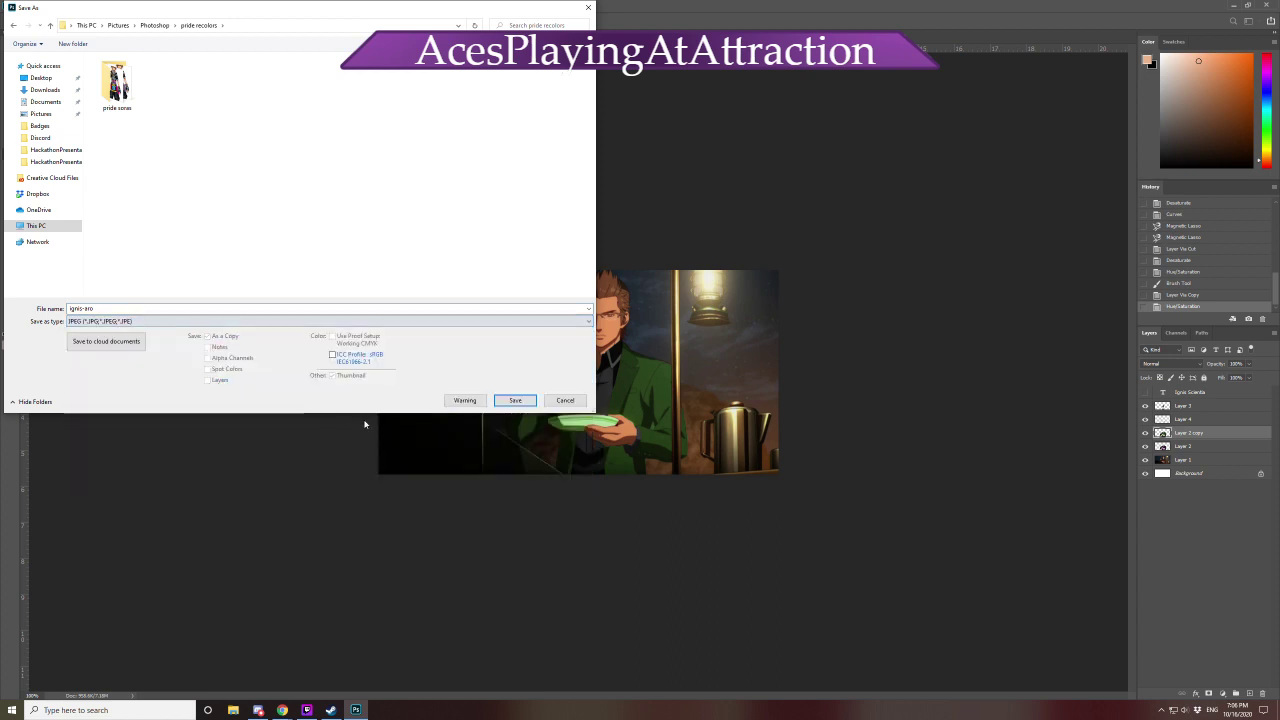
{"action": "left_click", "coordinate": [505, 401]}
{"action": "left_click", "coordinate": [696, 191]}
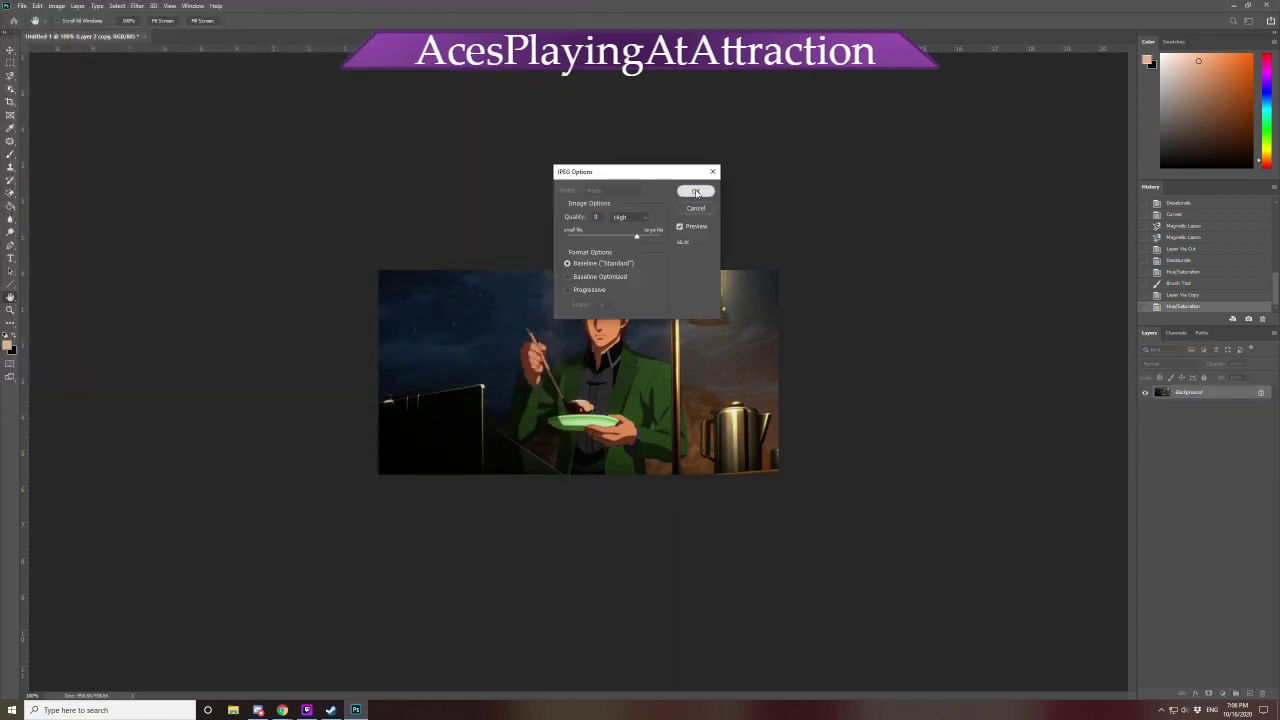
Switch to File Explorer and look through the Downloads and Documents\APaA folders
{"action": "mouse_move", "coordinate": [284, 711]}
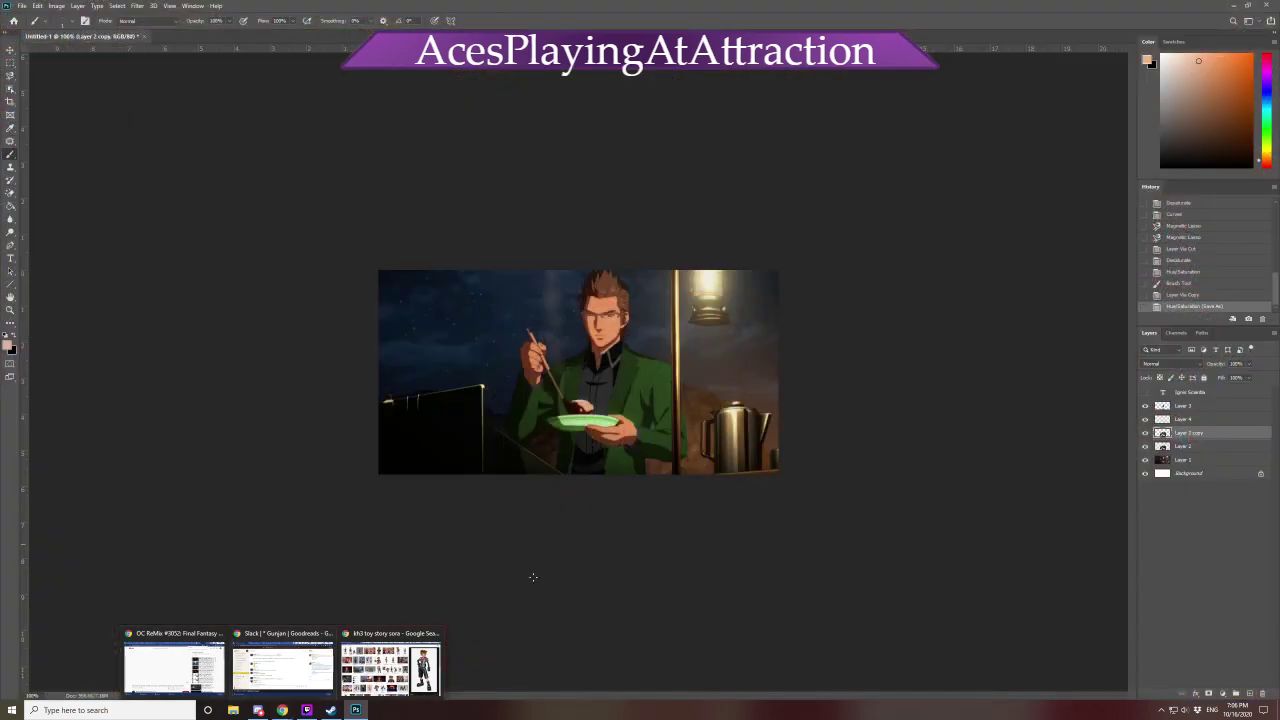
{"action": "left_click", "coordinate": [390, 668]}
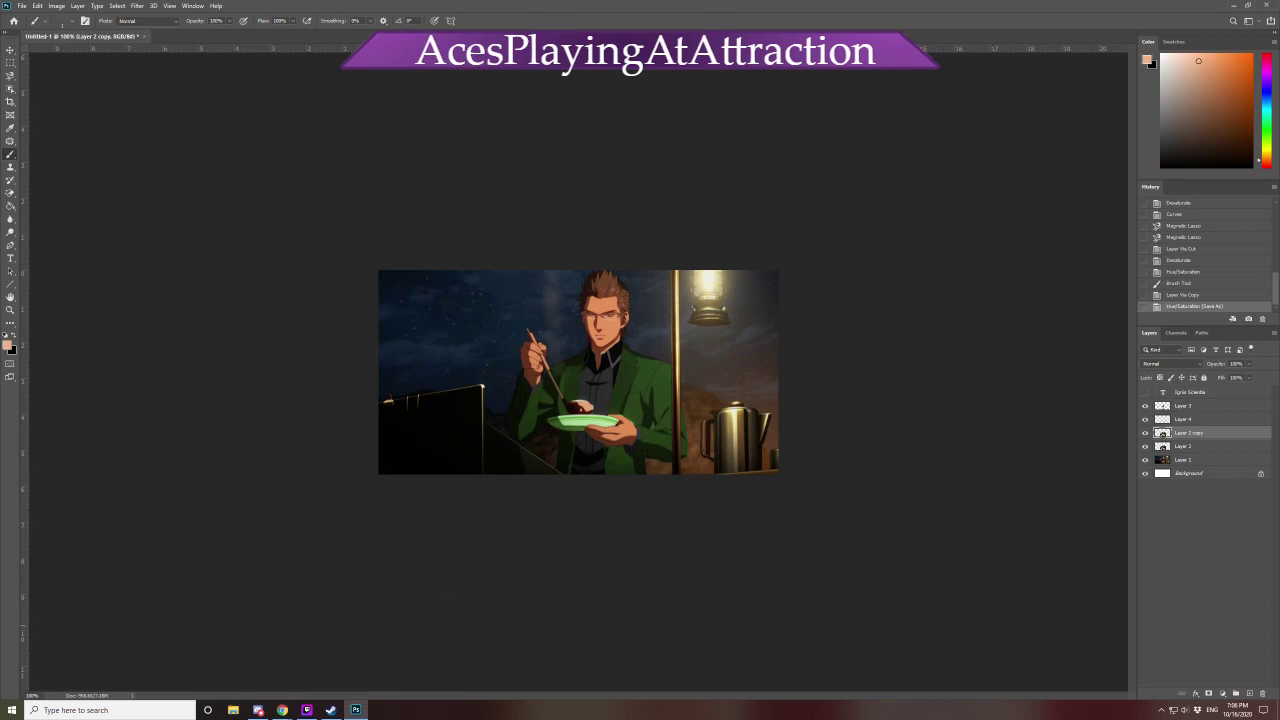
{"action": "left_click", "coordinate": [233, 710]}
{"action": "left_click_drag", "start_coordinate": [140, 275], "coordinate": [210, 89]}
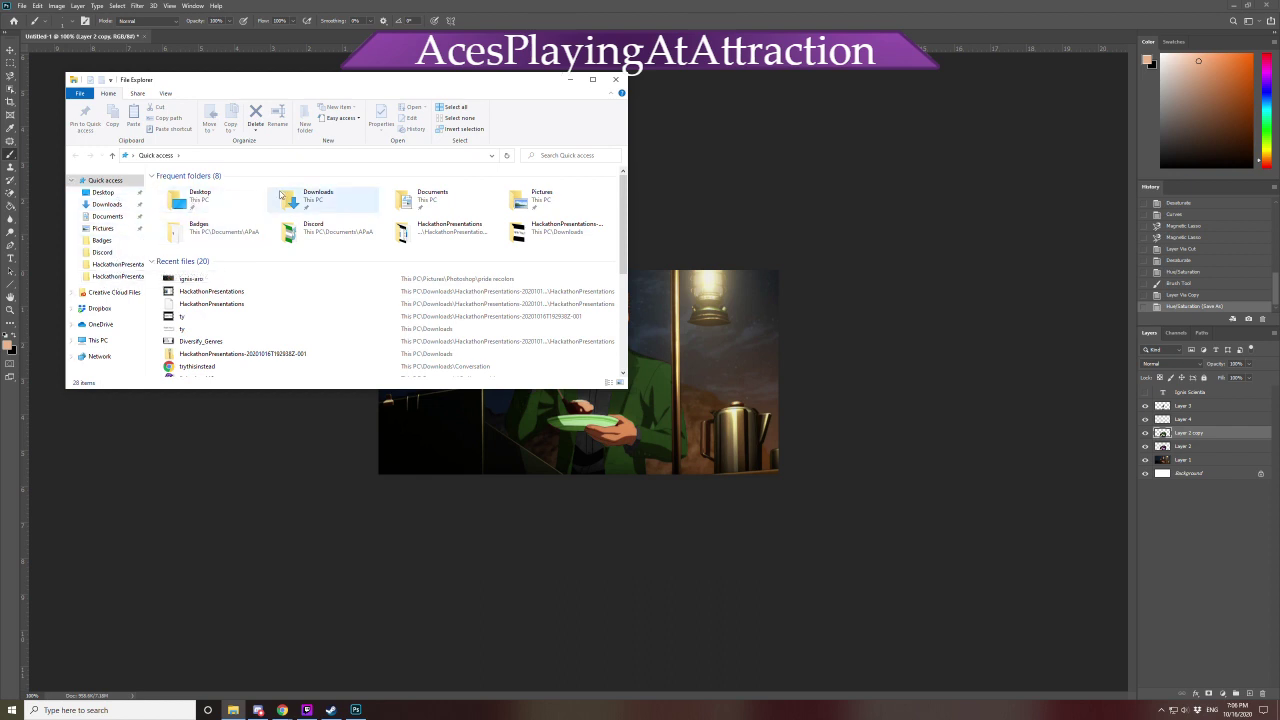
{"action": "double_click", "coordinate": [283, 196]}
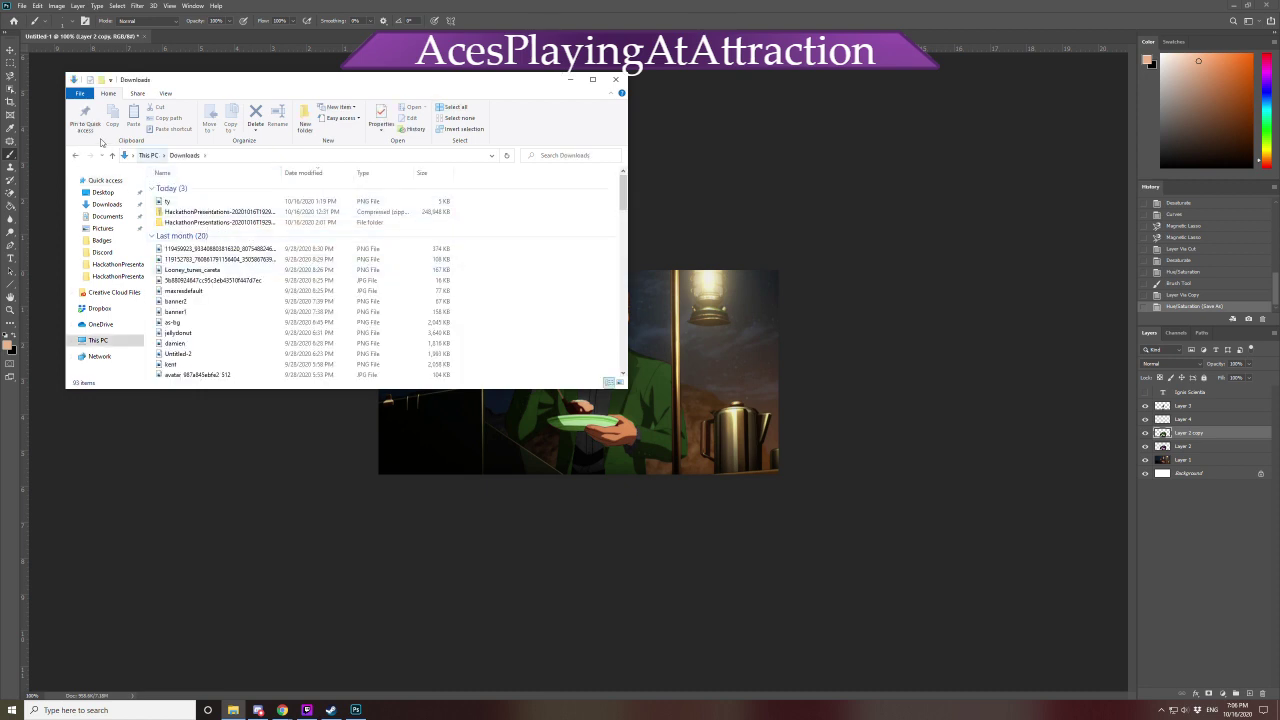
{"action": "left_click", "coordinate": [74, 155]}
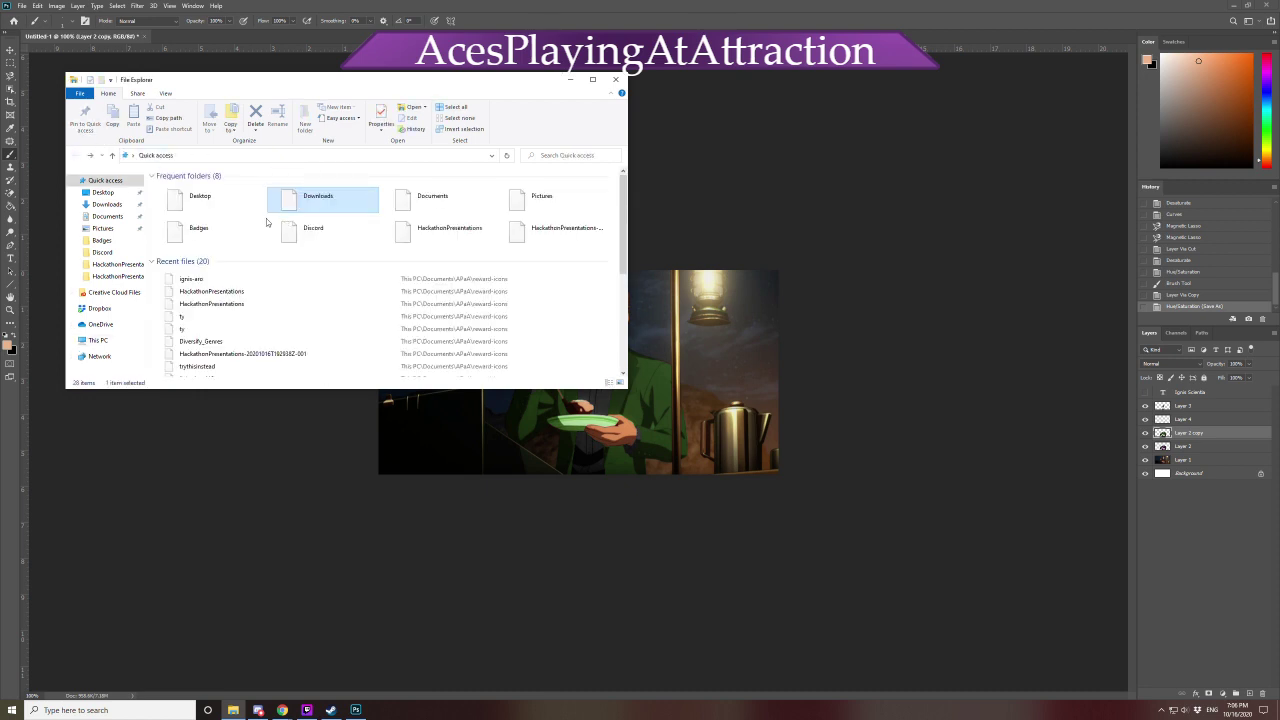
{"action": "double_click", "coordinate": [435, 200]}
{"action": "double_click", "coordinate": [207, 204]}
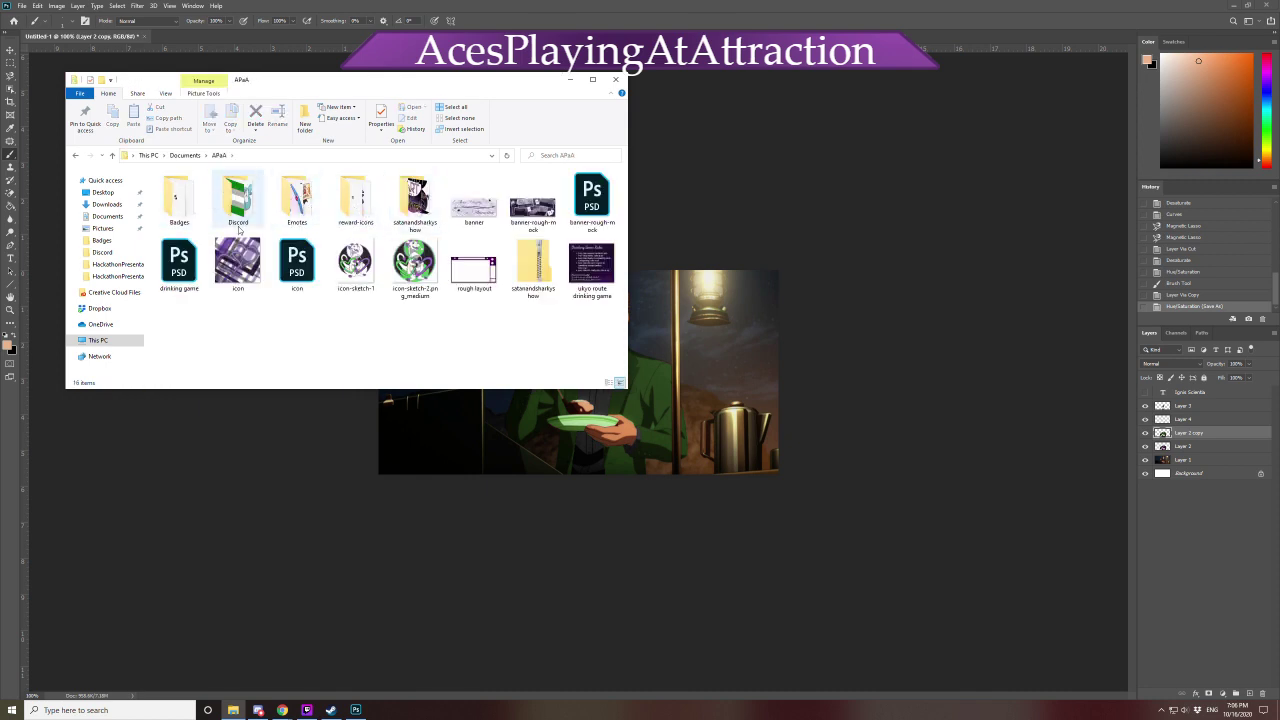
{"action": "left_click", "coordinate": [9, 121]}
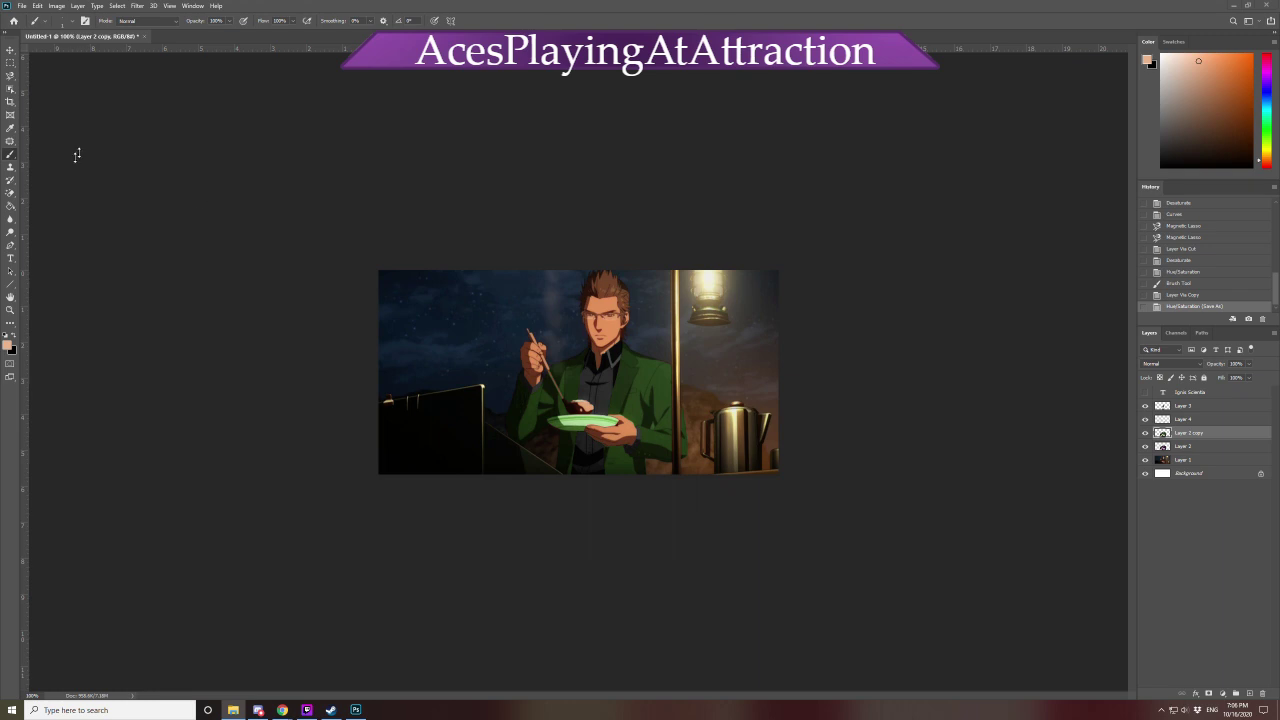
Show the pride soras folder in File Explorer and compare the ace, aro and bi recolor images in Photos
{"action": "left_click", "coordinate": [233, 710]}
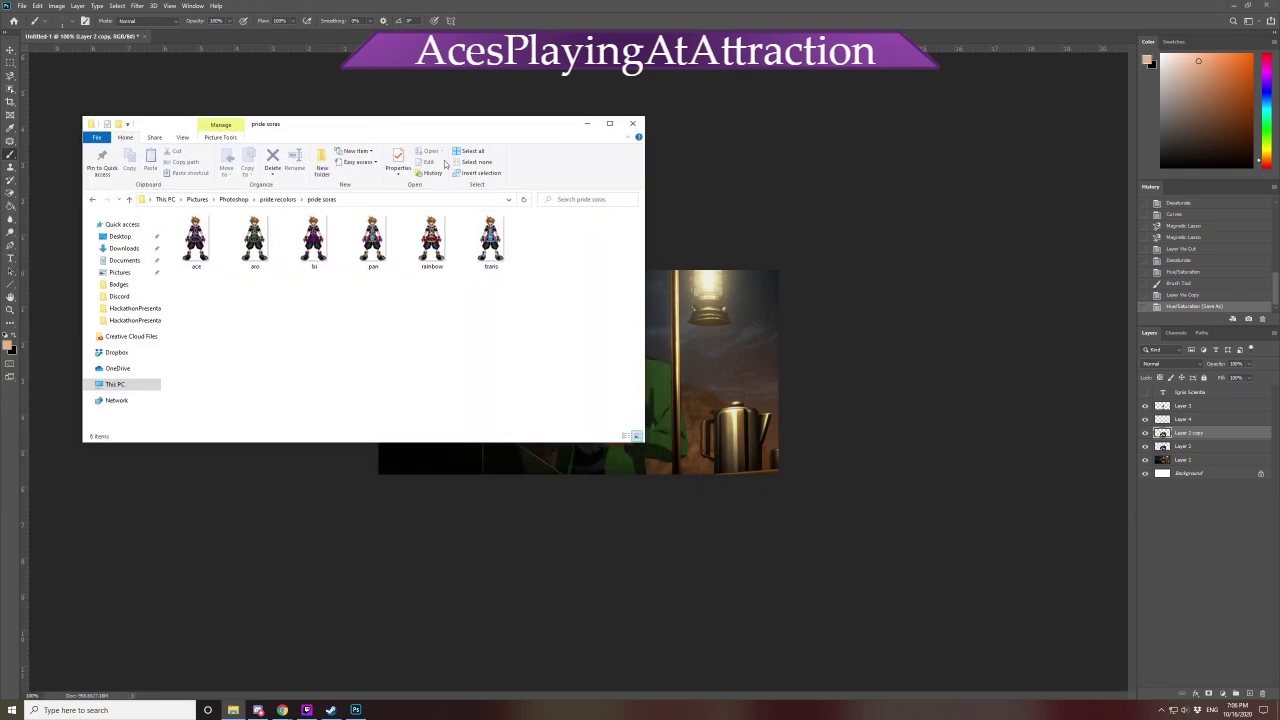
{"action": "left_click_drag", "start_coordinate": [644, 262], "coordinate": [581, 265]}
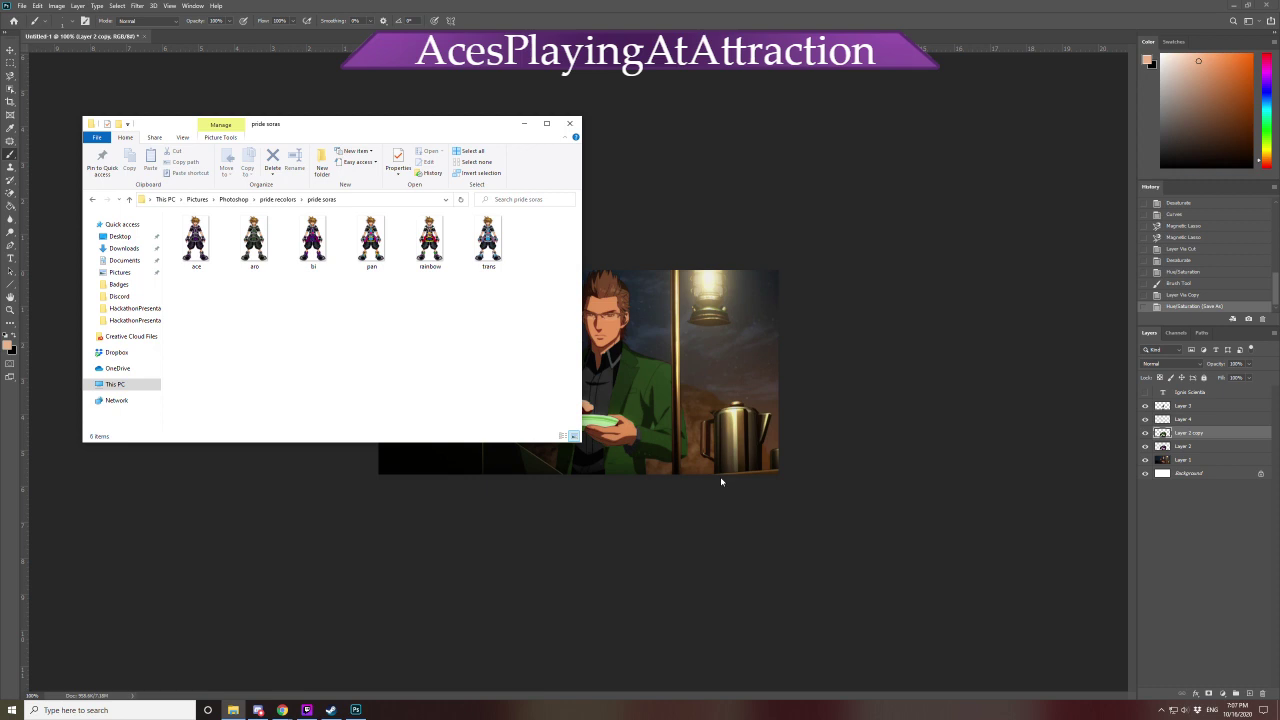
{"action": "double_click", "coordinate": [203, 252]}
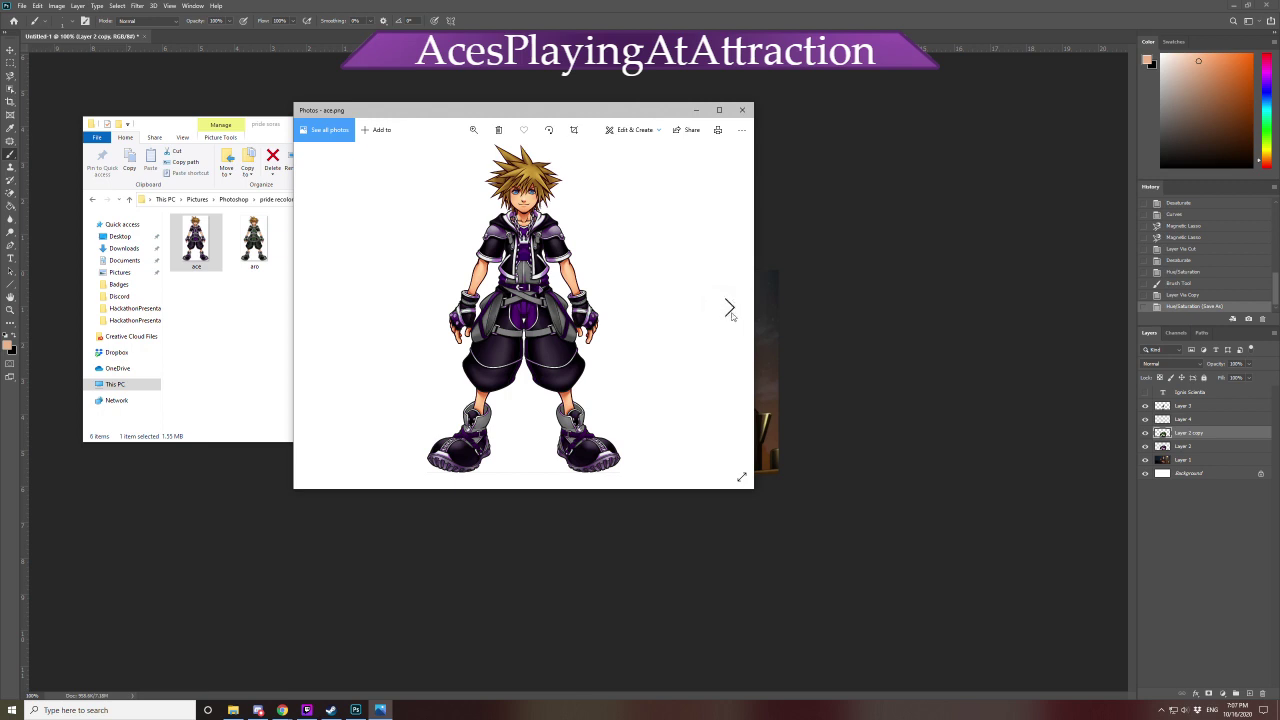
{"action": "left_click", "coordinate": [731, 314]}
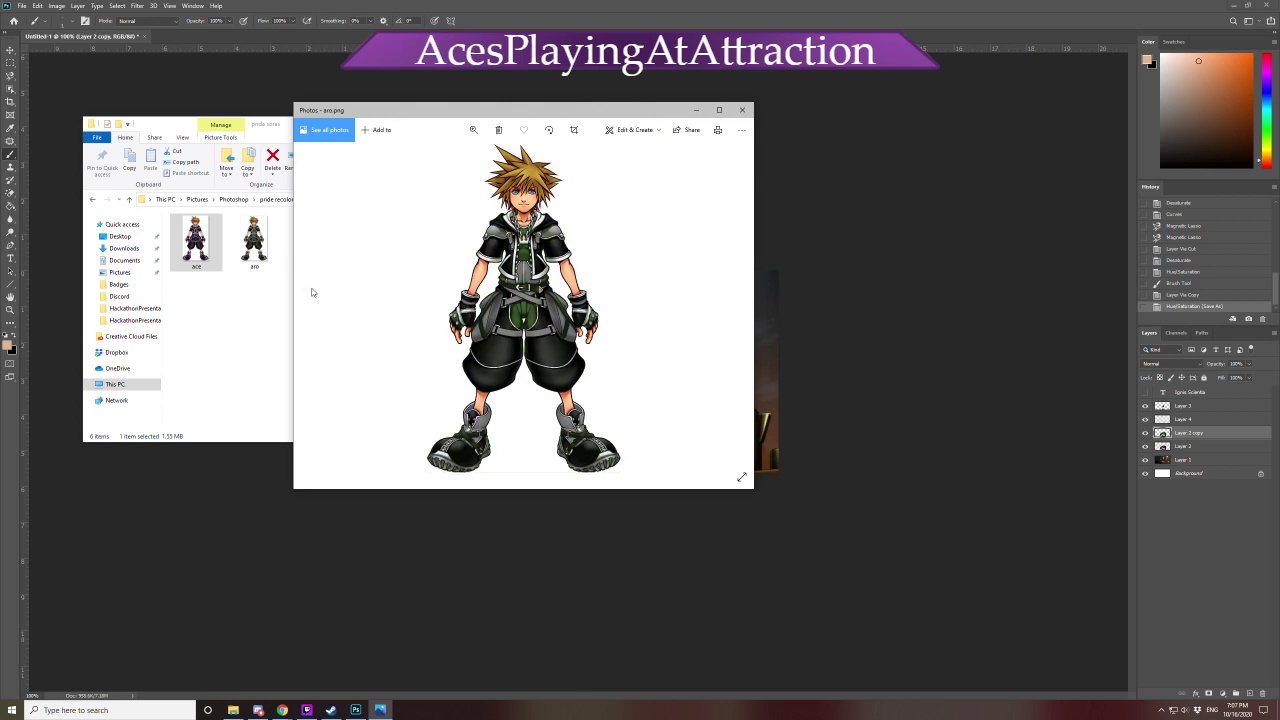
{"action": "key", "text": "Left"}
{"action": "key", "text": "Right"}
{"action": "key", "text": "Left"}
{"action": "key", "text": "Right"}
{"action": "key", "text": "Right"}
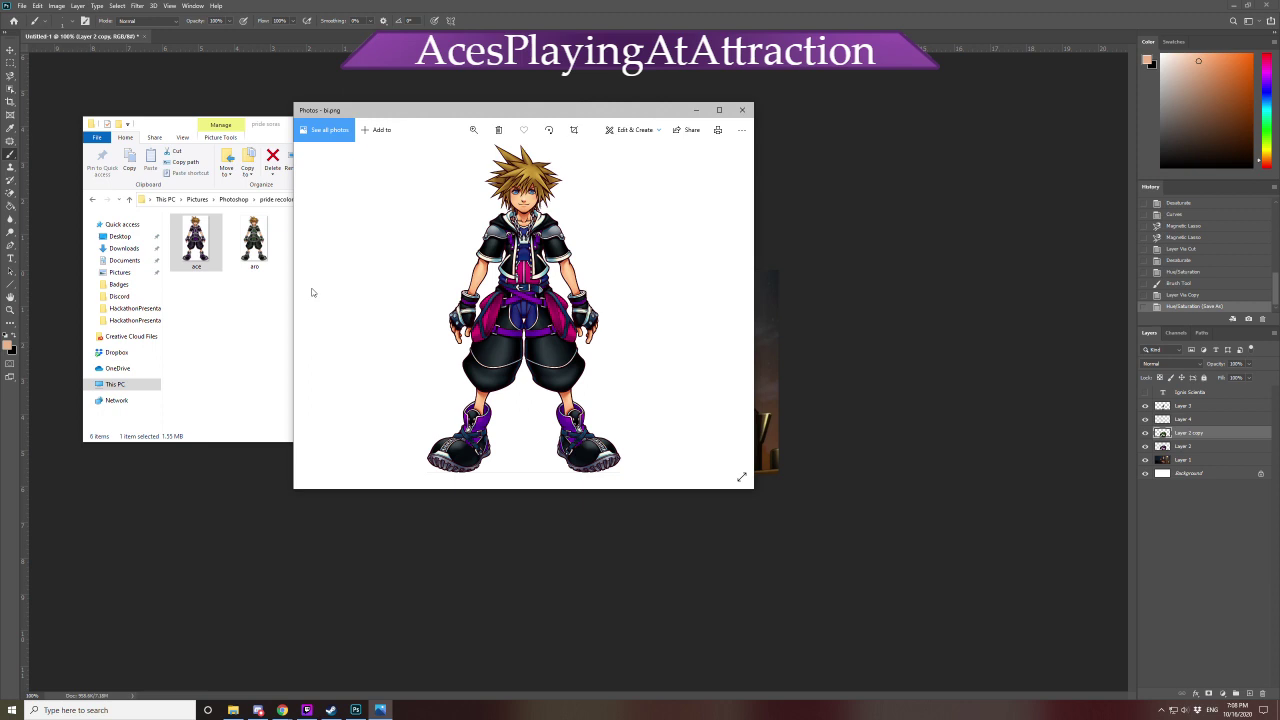
View the pan, rainbow and trans recolors, close the viewer and return to Photoshop by way of the pride recolors folder
{"action": "key", "text": "Left"}
{"action": "key", "text": "Right"}
{"action": "key", "text": "Left"}
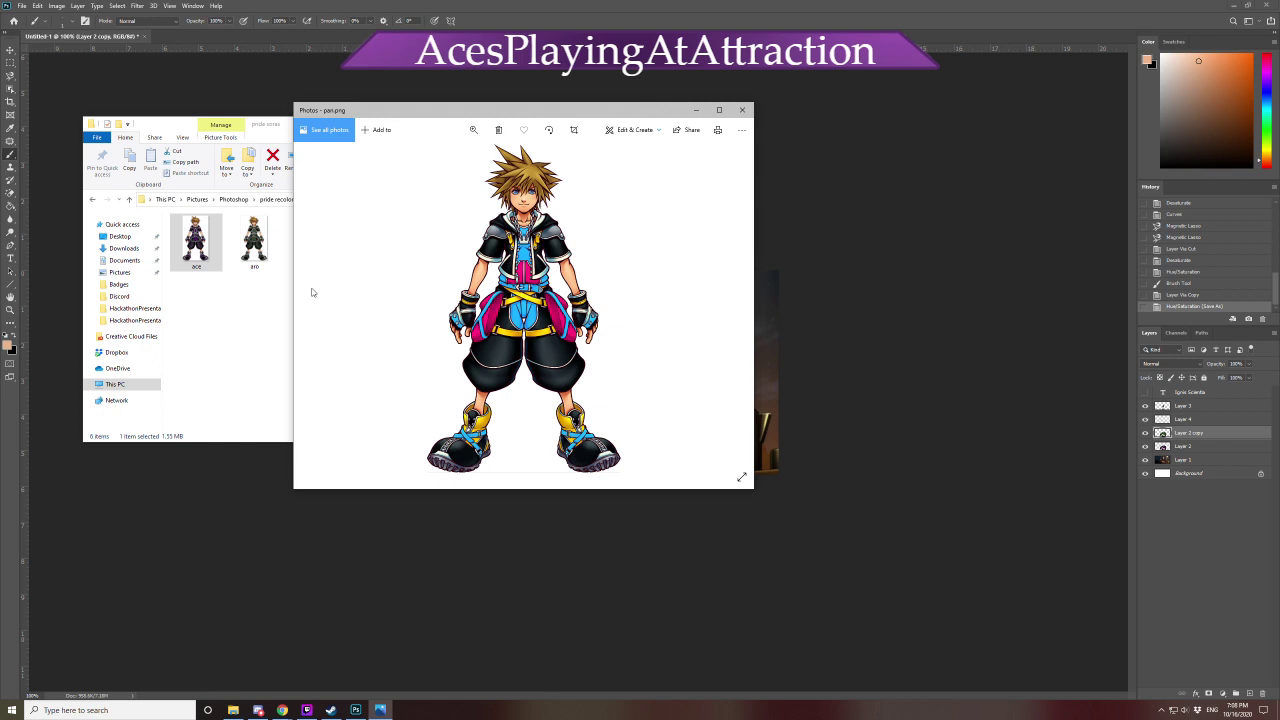
{"action": "key", "text": "Left"}
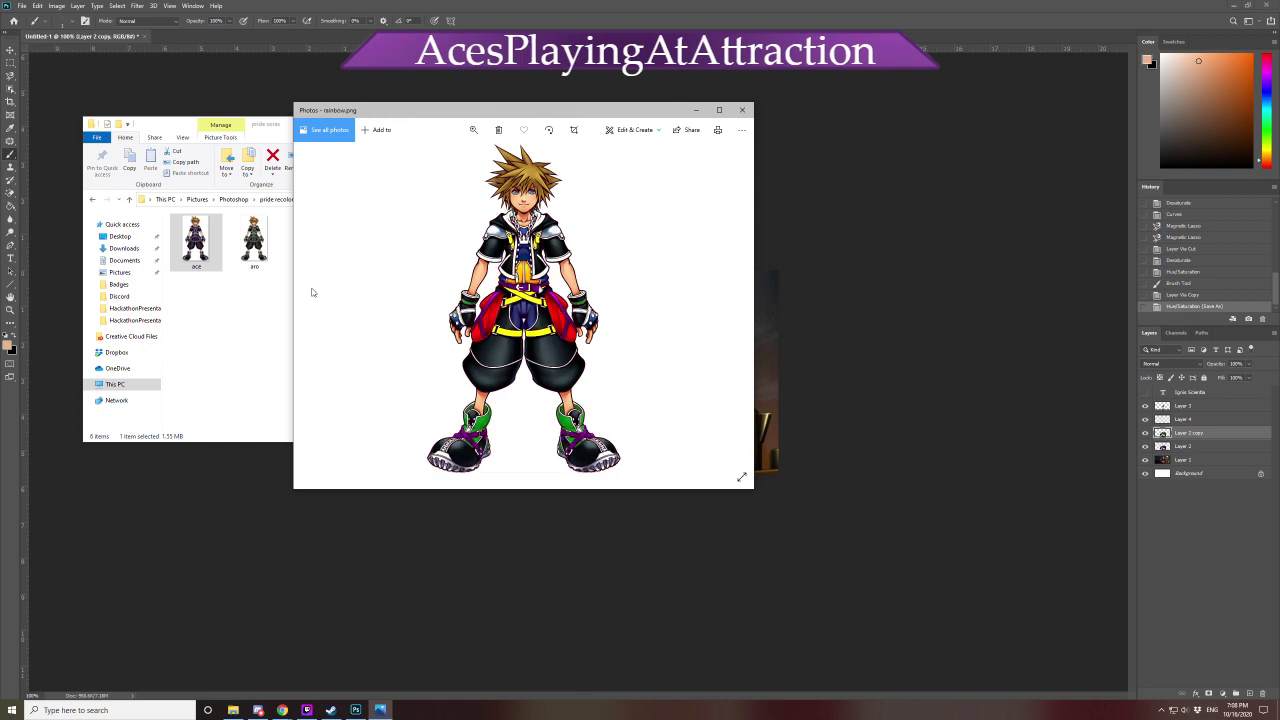
{"action": "key", "text": "Right"}
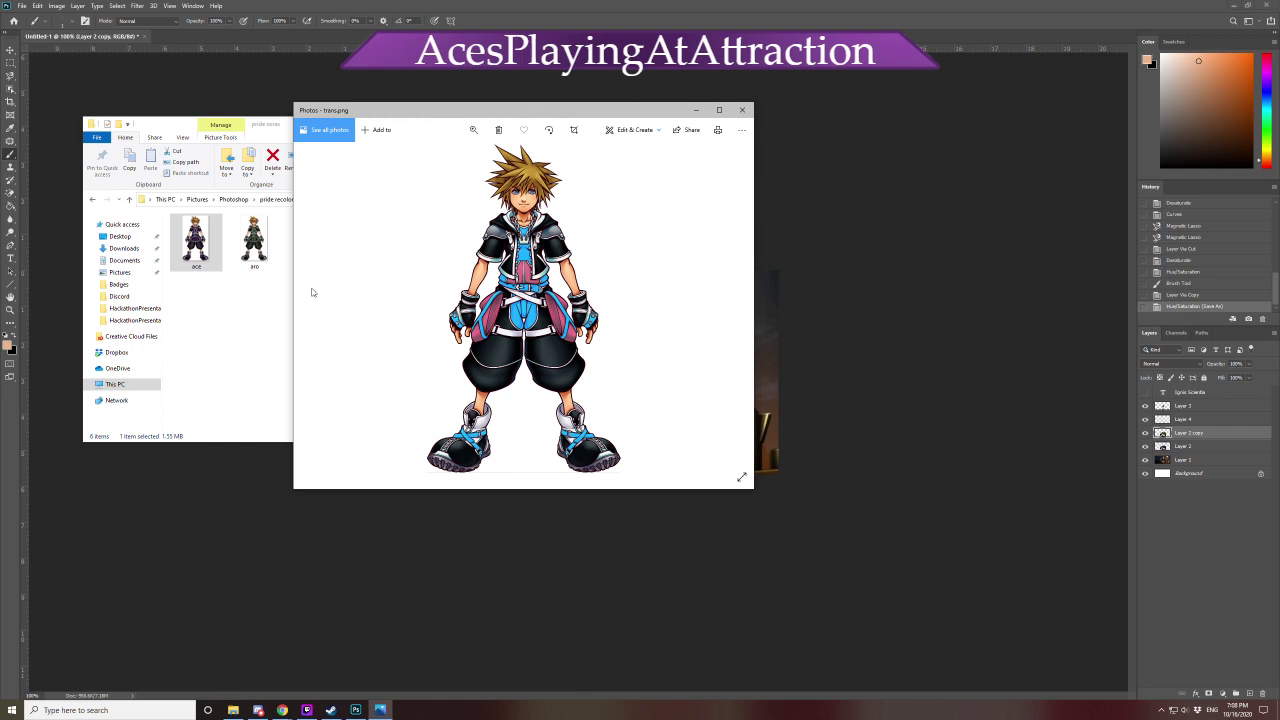
{"action": "left_click", "coordinate": [742, 109]}
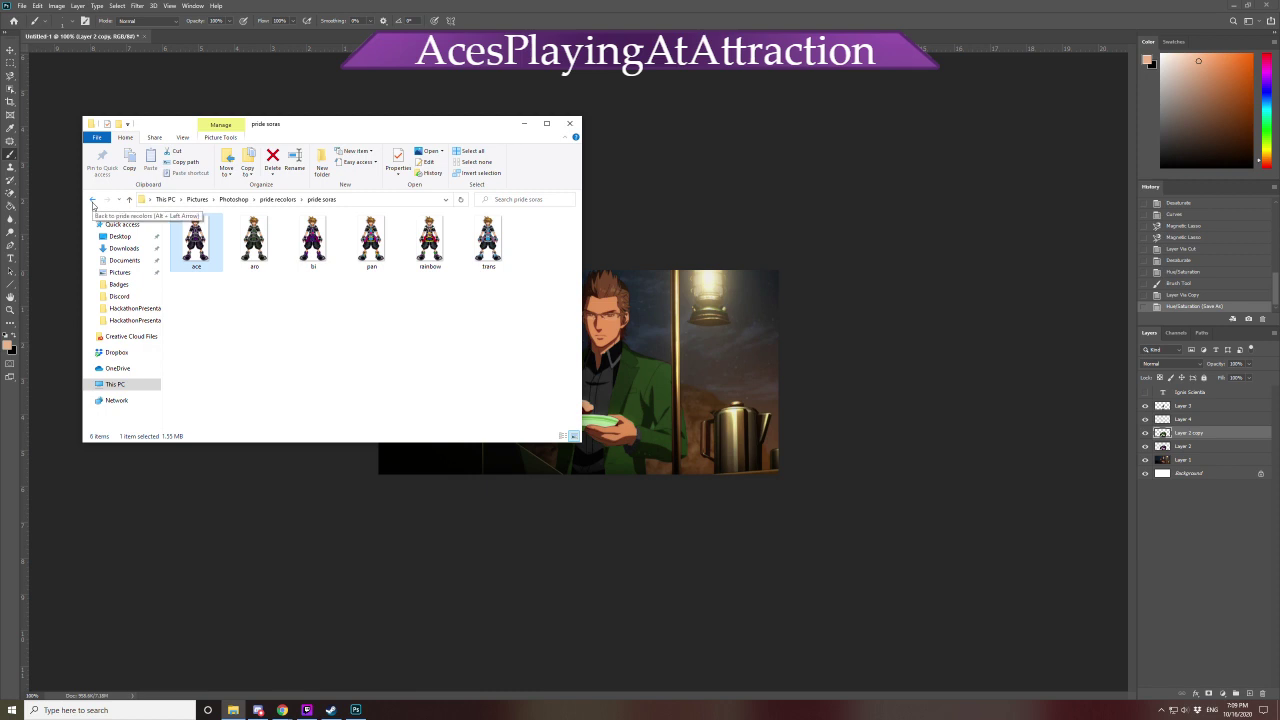
{"action": "left_click", "coordinate": [92, 200]}
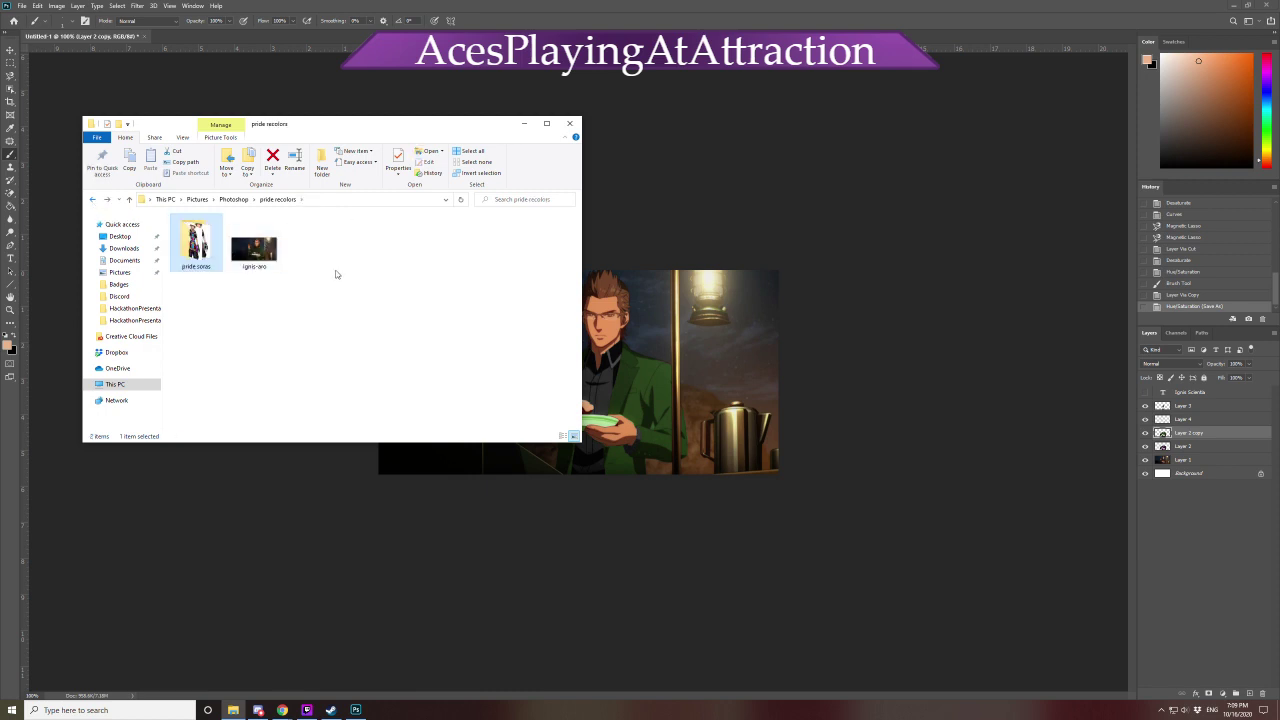
{"action": "left_click", "coordinate": [828, 218]}
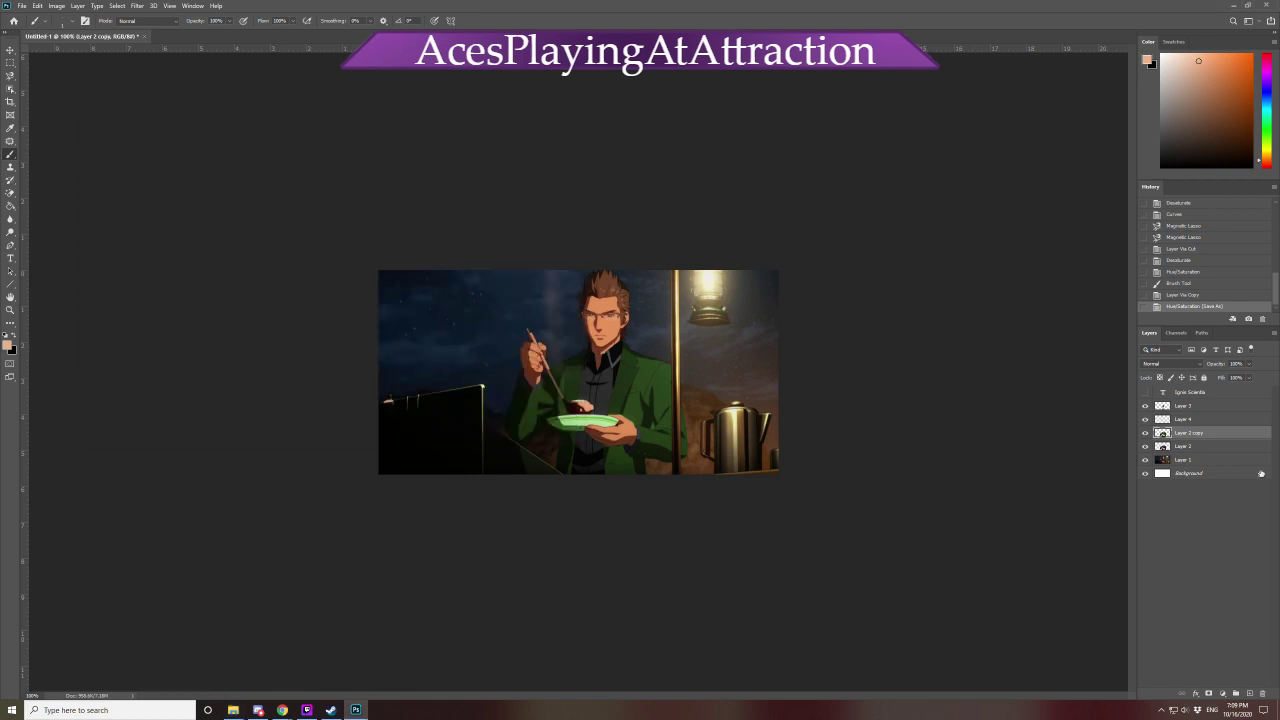
Hide the green jacket layer, Layer 2 copy, and start saving the purple version on the computer
{"action": "left_click", "coordinate": [1145, 432]}
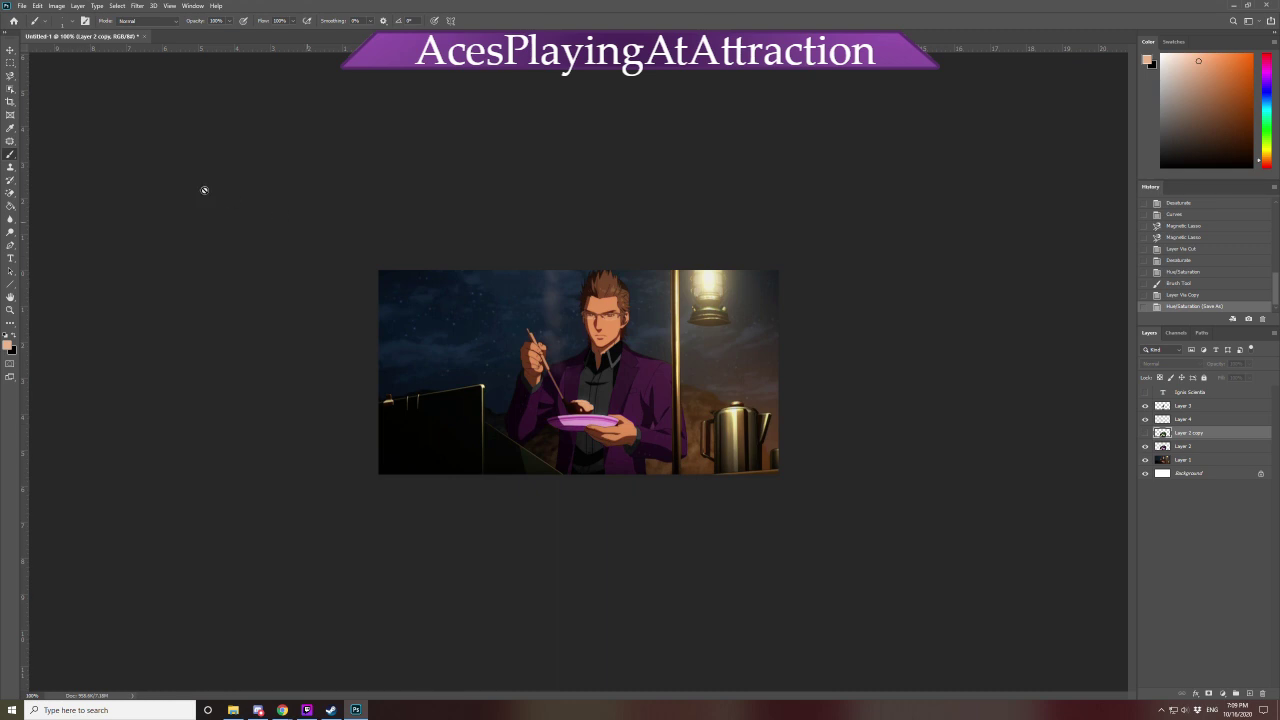
{"action": "left_click", "coordinate": [21, 5]}
{"action": "left_click", "coordinate": [45, 126]}
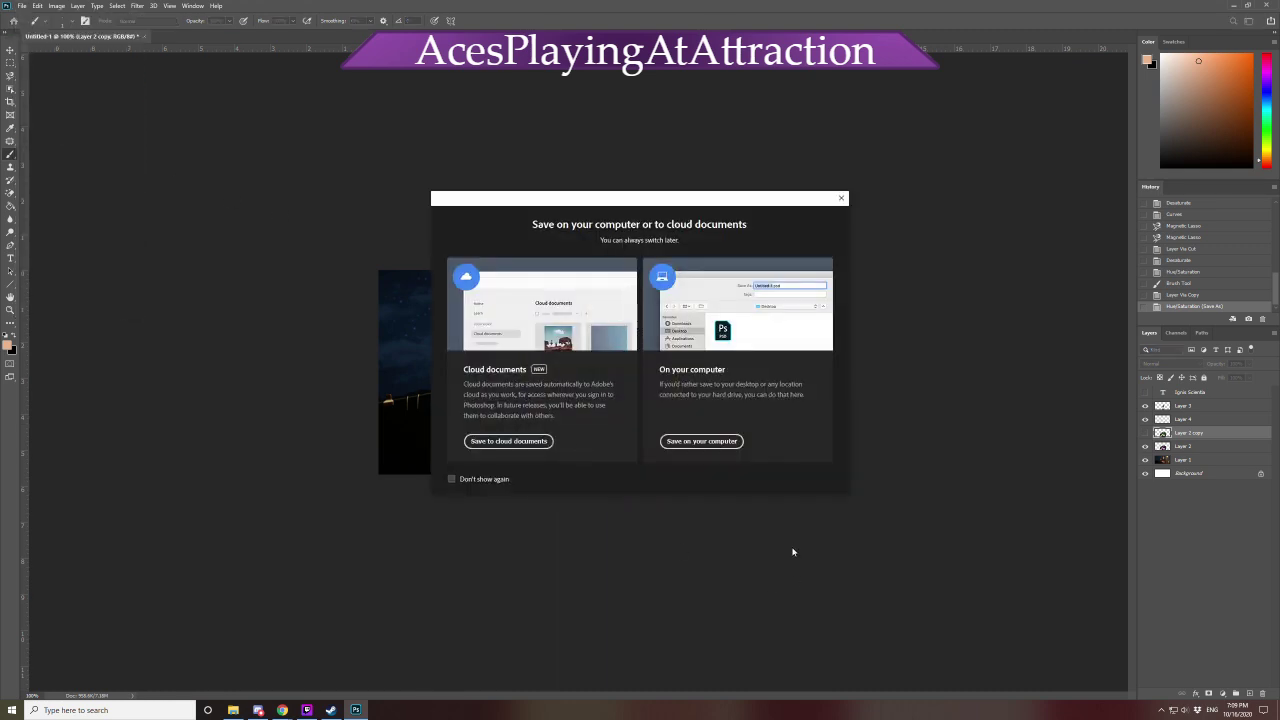
{"action": "left_click", "coordinate": [701, 441]}
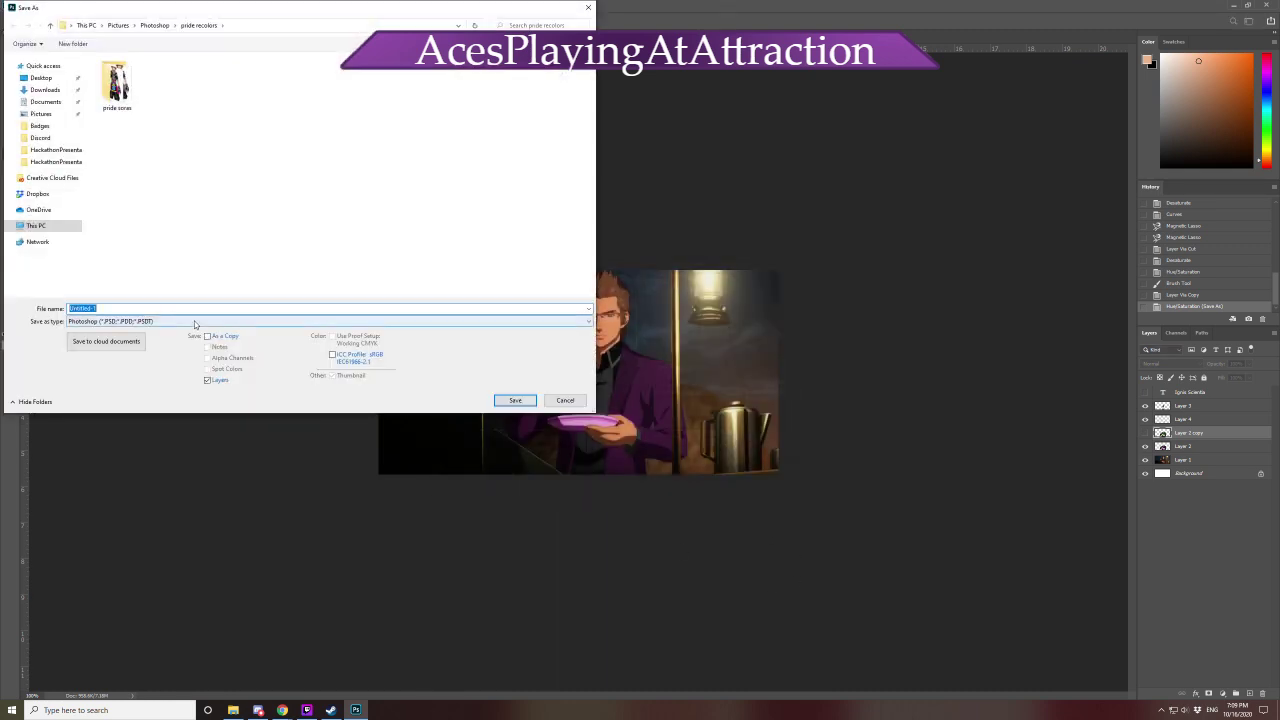
{"action": "left_click", "coordinate": [195, 321]}
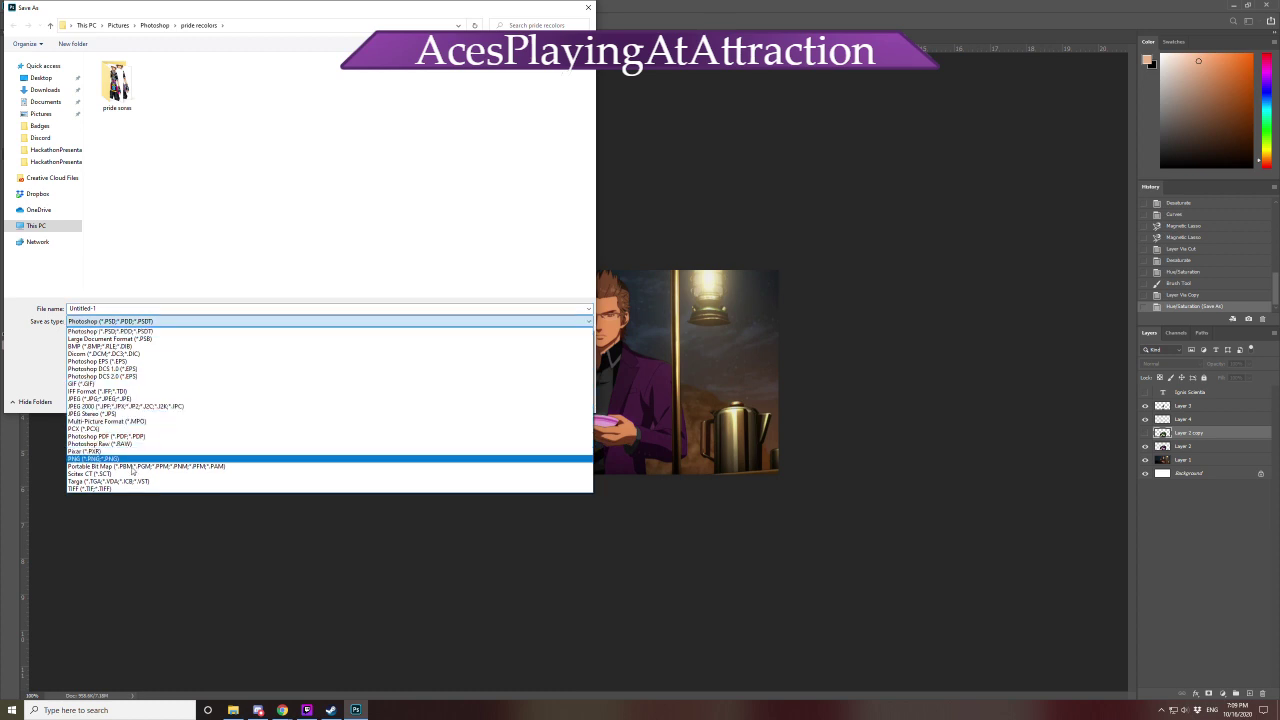
{"action": "left_click", "coordinate": [134, 398]}
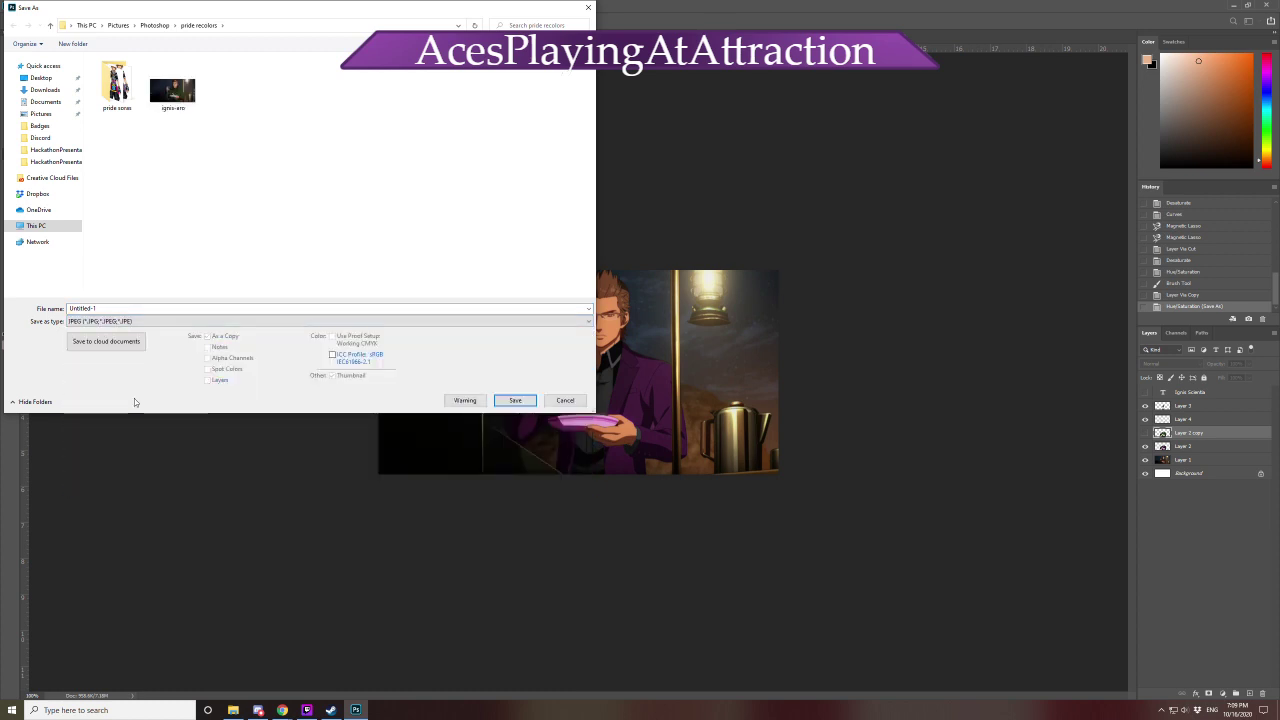
{"action": "left_click", "coordinate": [141, 311]}
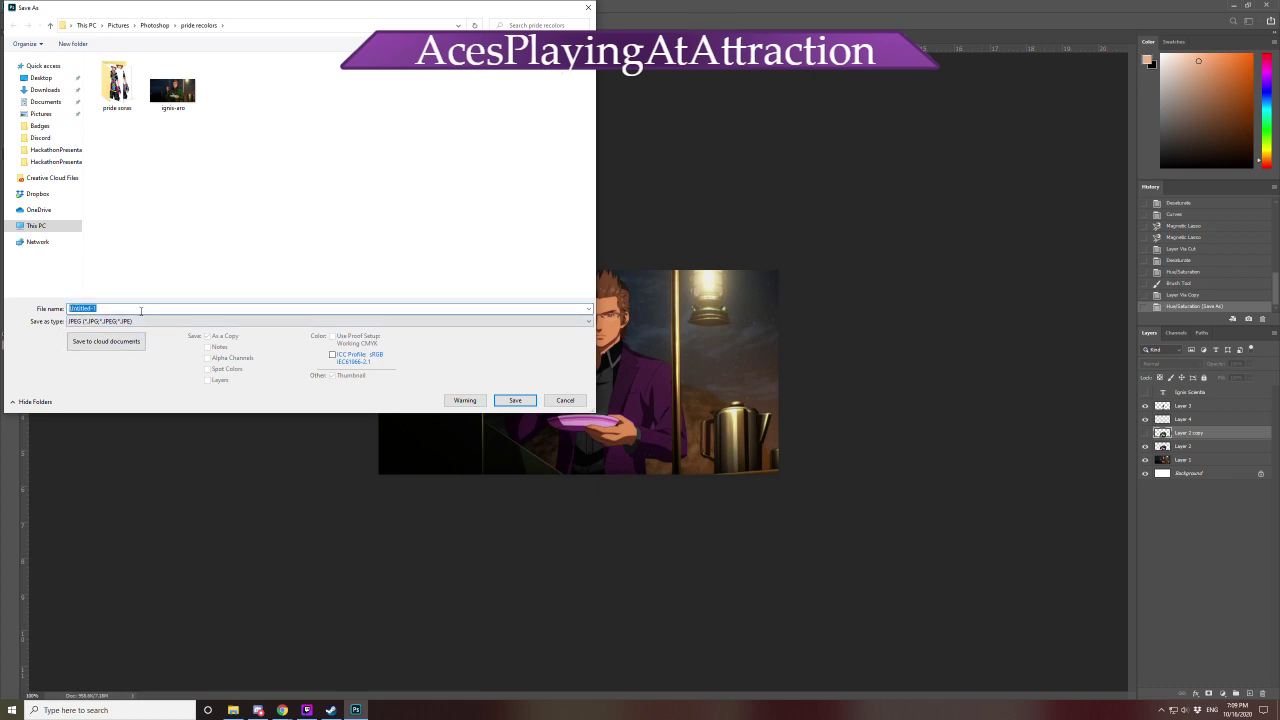
Save the purple version in the pride recolors folder as a PNG named ace-ignis, with medium file size
{"action": "left_click", "coordinate": [143, 320]}
{"action": "key", "text": "Down"}
{"action": "key", "text": "Down"}
{"action": "key", "text": "Down"}
{"action": "key", "text": "Down"}
{"action": "key", "text": "Down"}
{"action": "key", "text": "Down"}
{"action": "key", "text": "Down"}
{"action": "key", "text": "Down"}
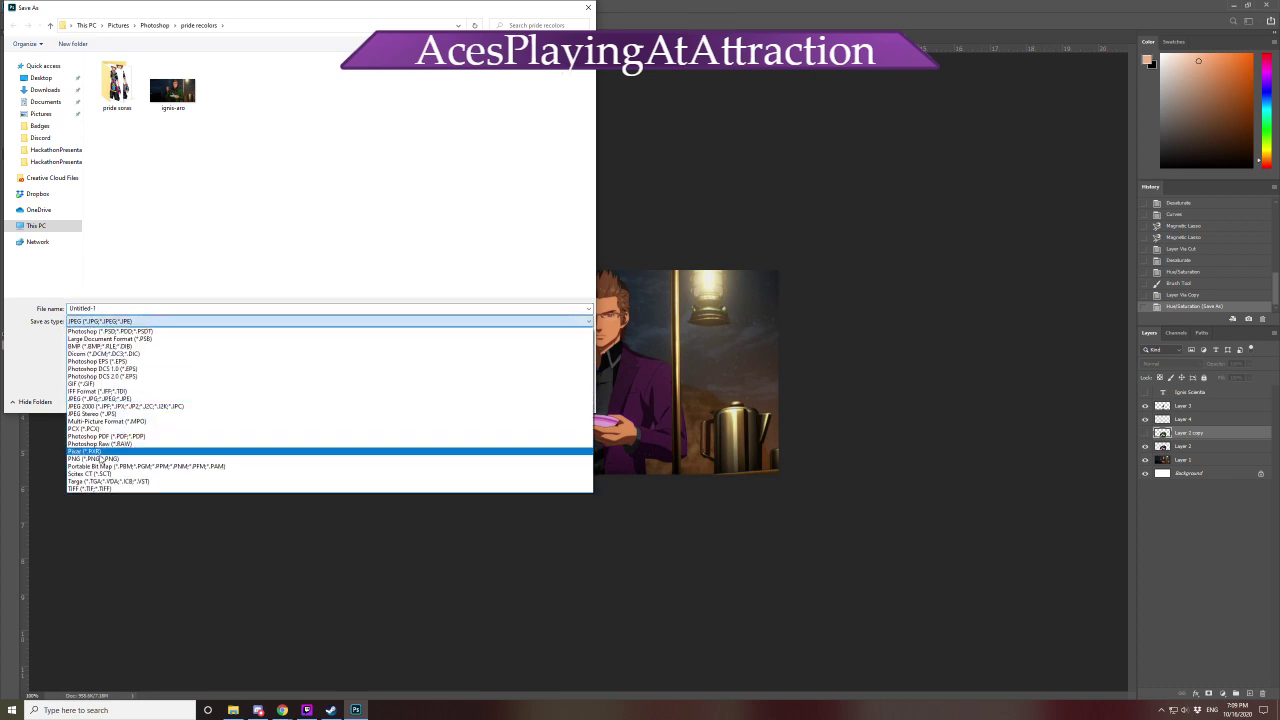
{"action": "key", "text": "Return"}
{"action": "key", "text": "shift+Tab"}
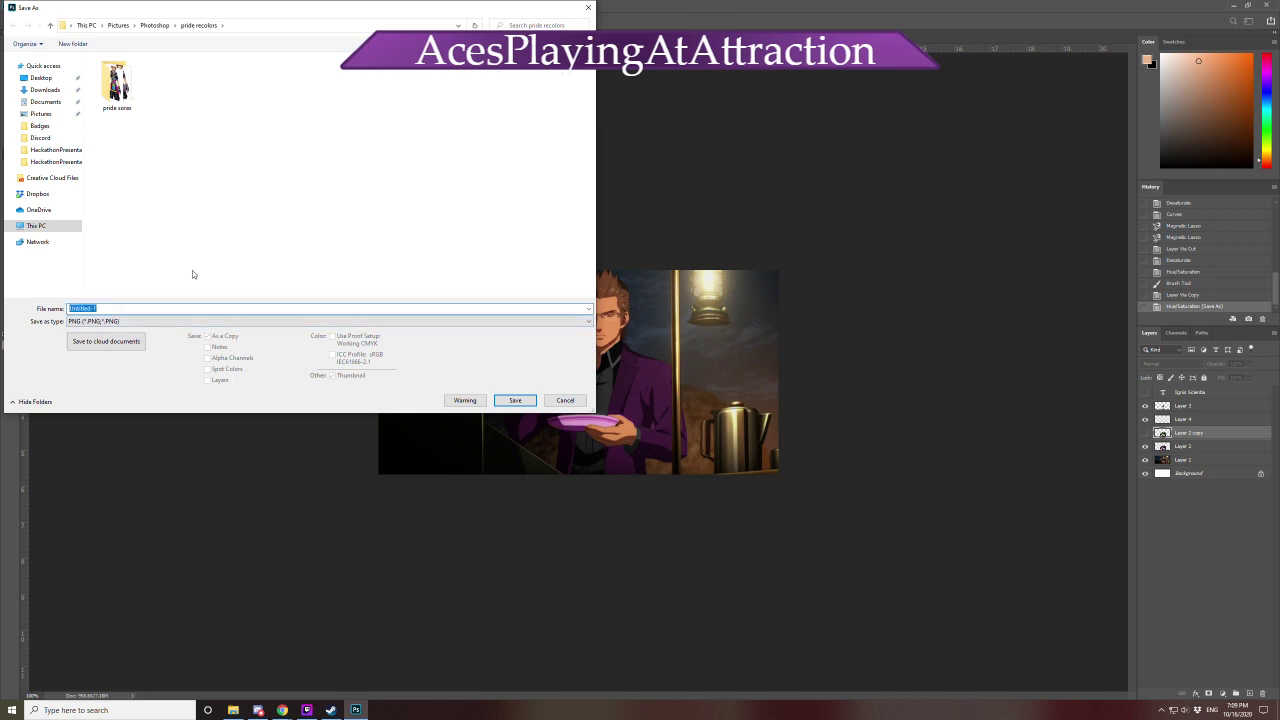
{"action": "type", "text": "ace-ignis"}
{"action": "left_click", "coordinate": [515, 400]}
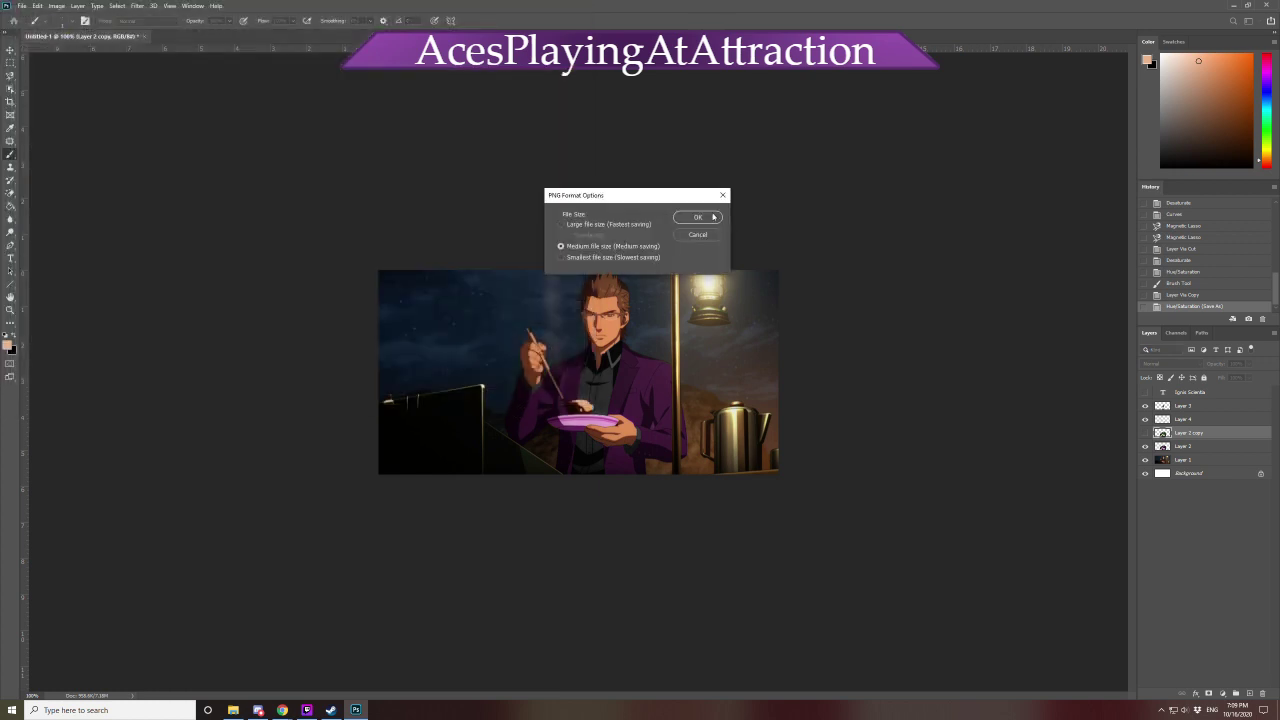
{"action": "left_click", "coordinate": [714, 216]}
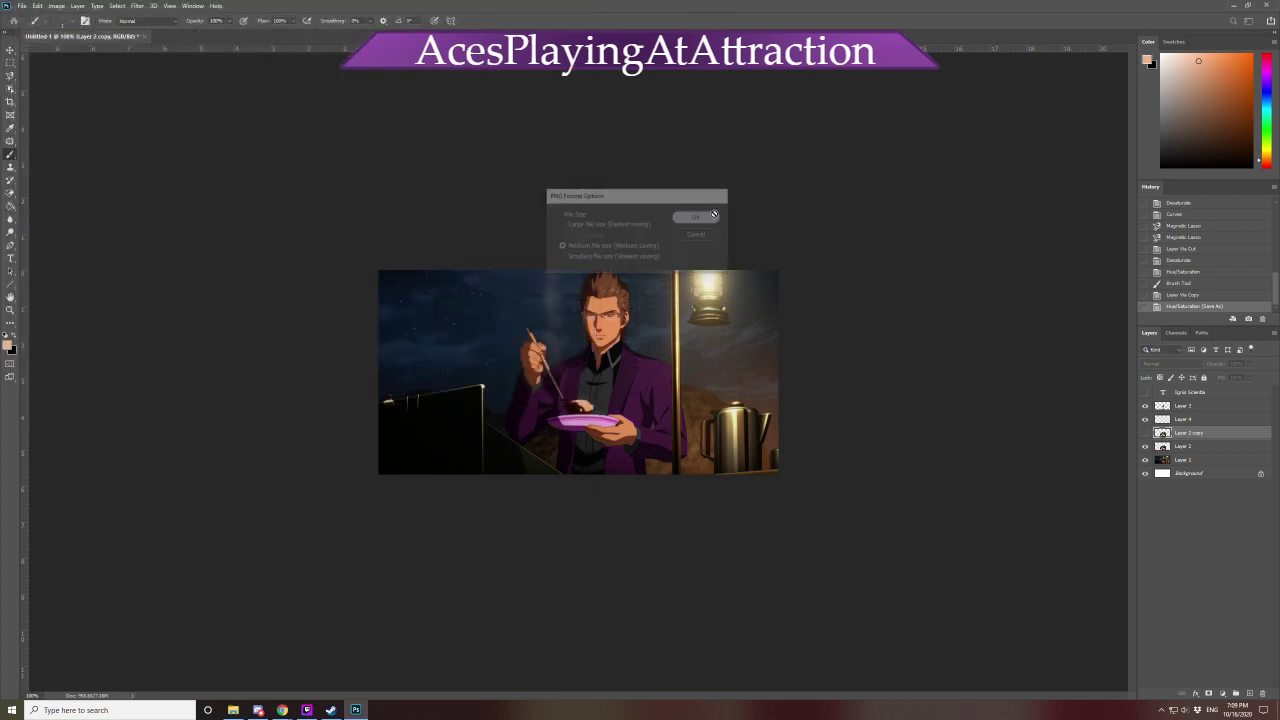
Show Layer 2 copy again and start saving the green version on the computer in PNG format
{"action": "left_click", "coordinate": [1145, 433]}
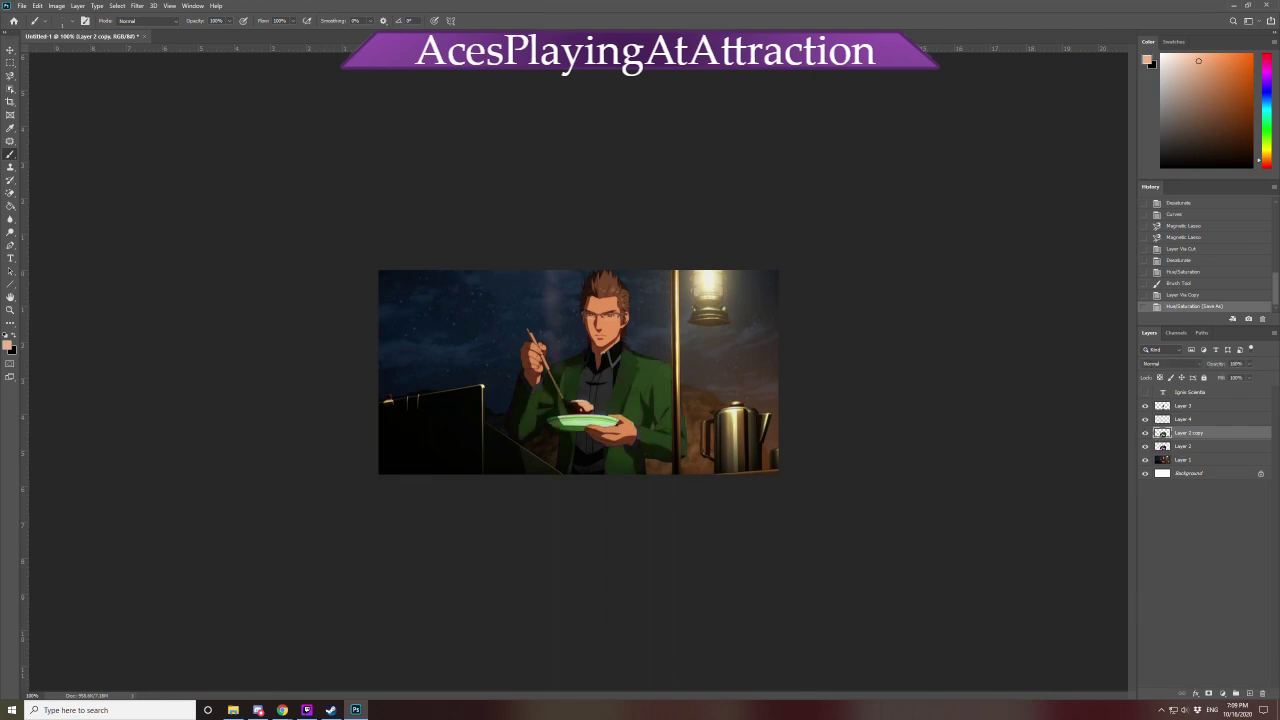
{"action": "left_click", "coordinate": [21, 5]}
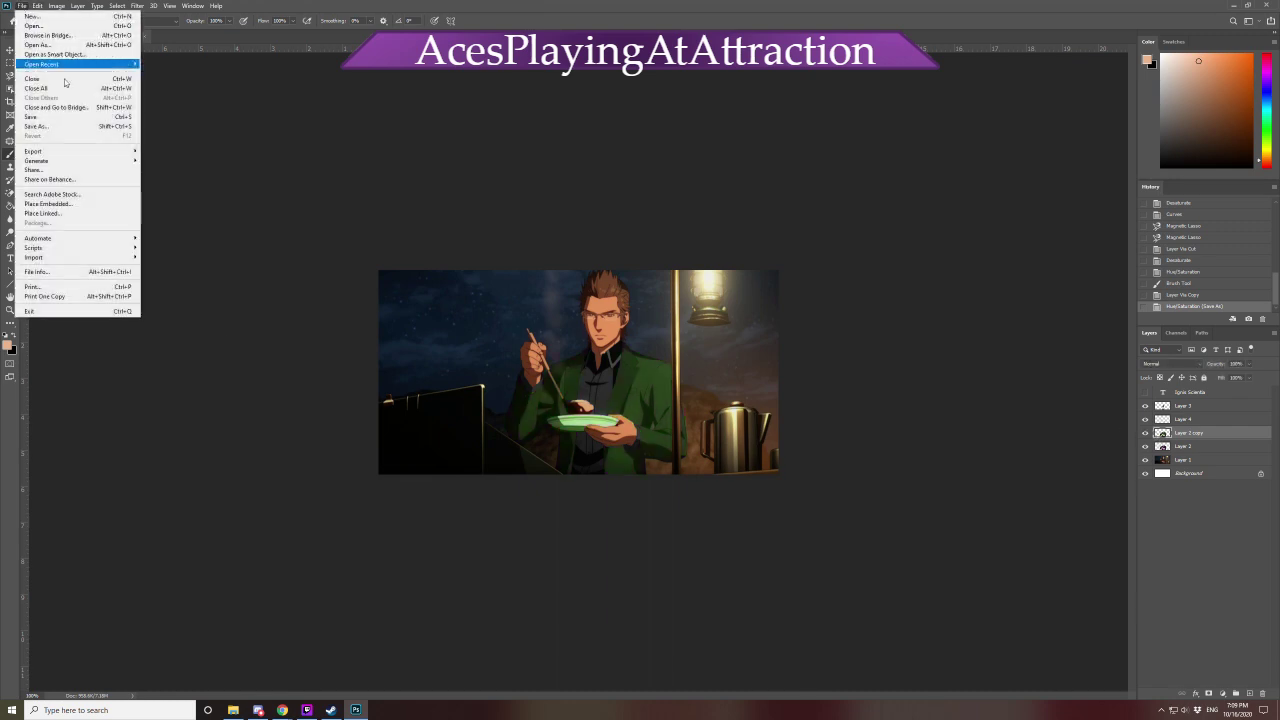
{"action": "left_click", "coordinate": [73, 127]}
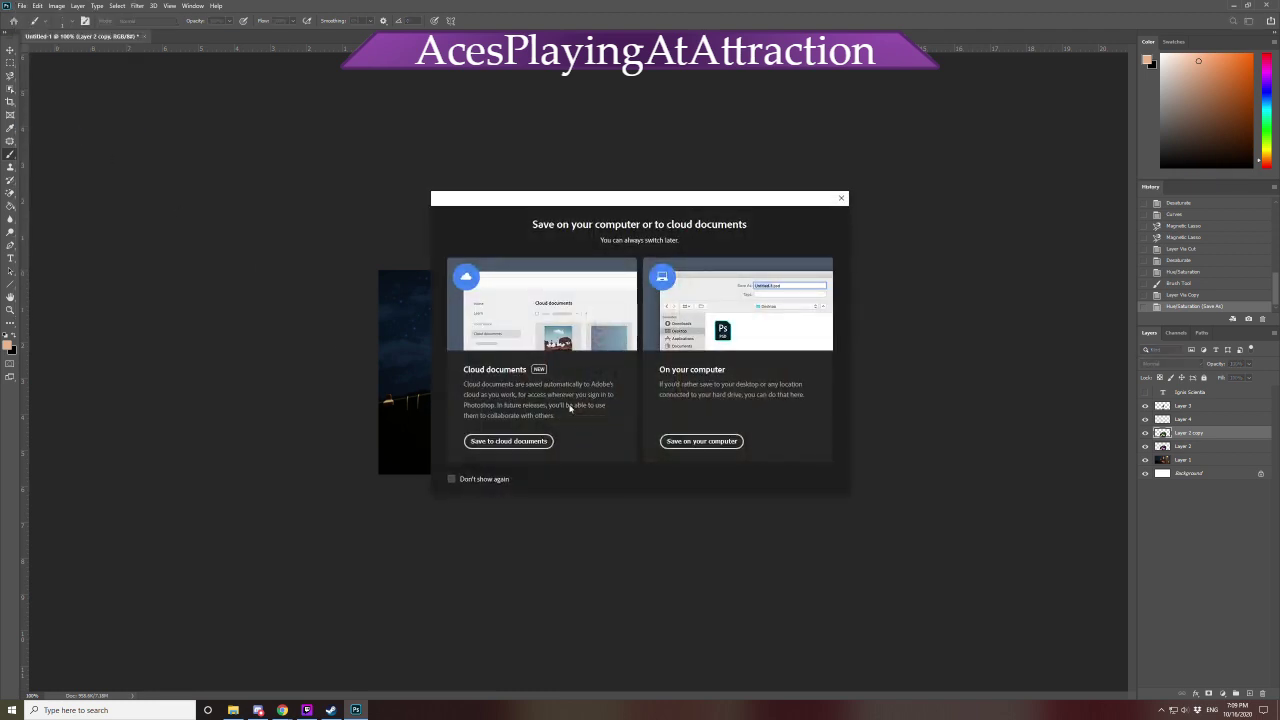
{"action": "left_click", "coordinate": [701, 441]}
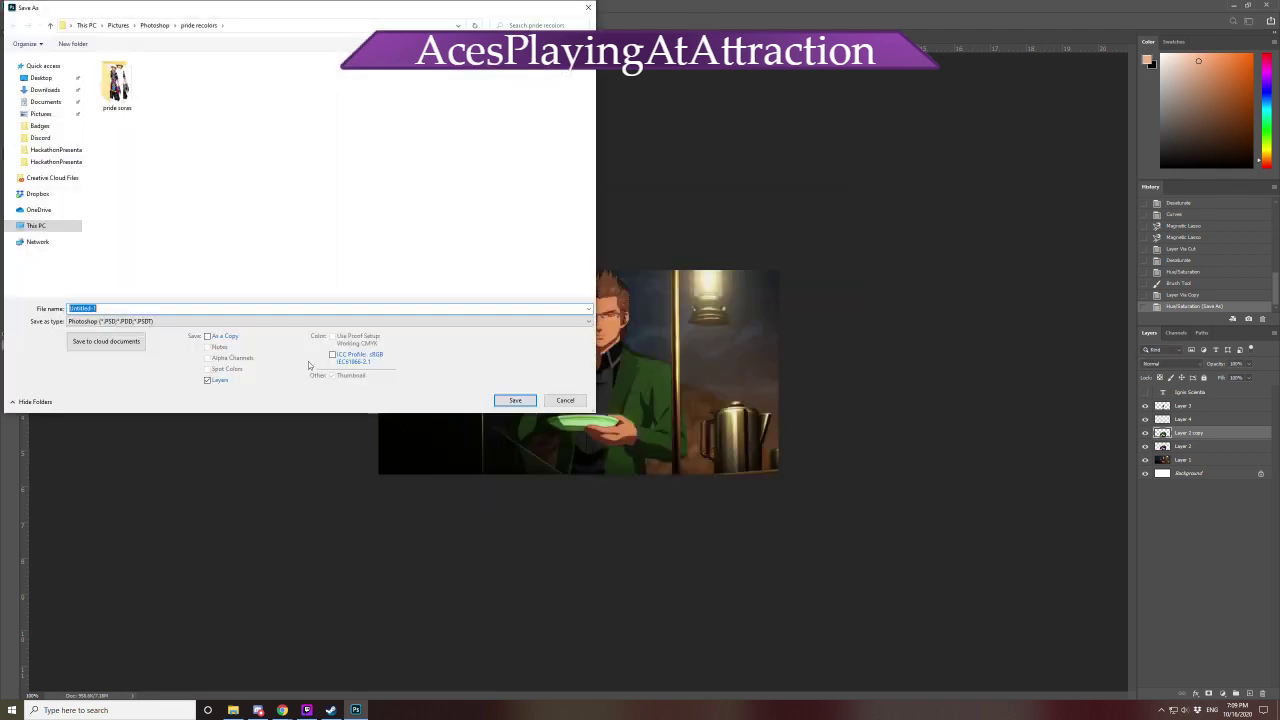
{"action": "left_click", "coordinate": [110, 321]}
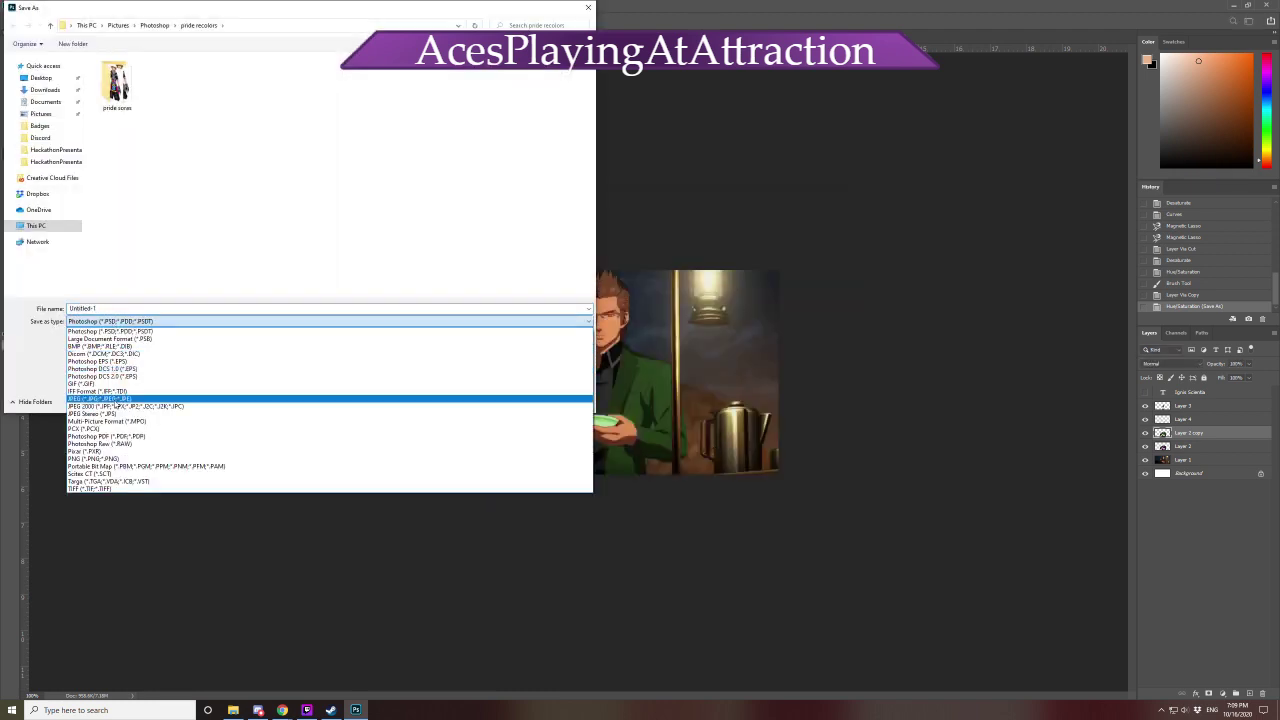
{"action": "left_click", "coordinate": [118, 459]}
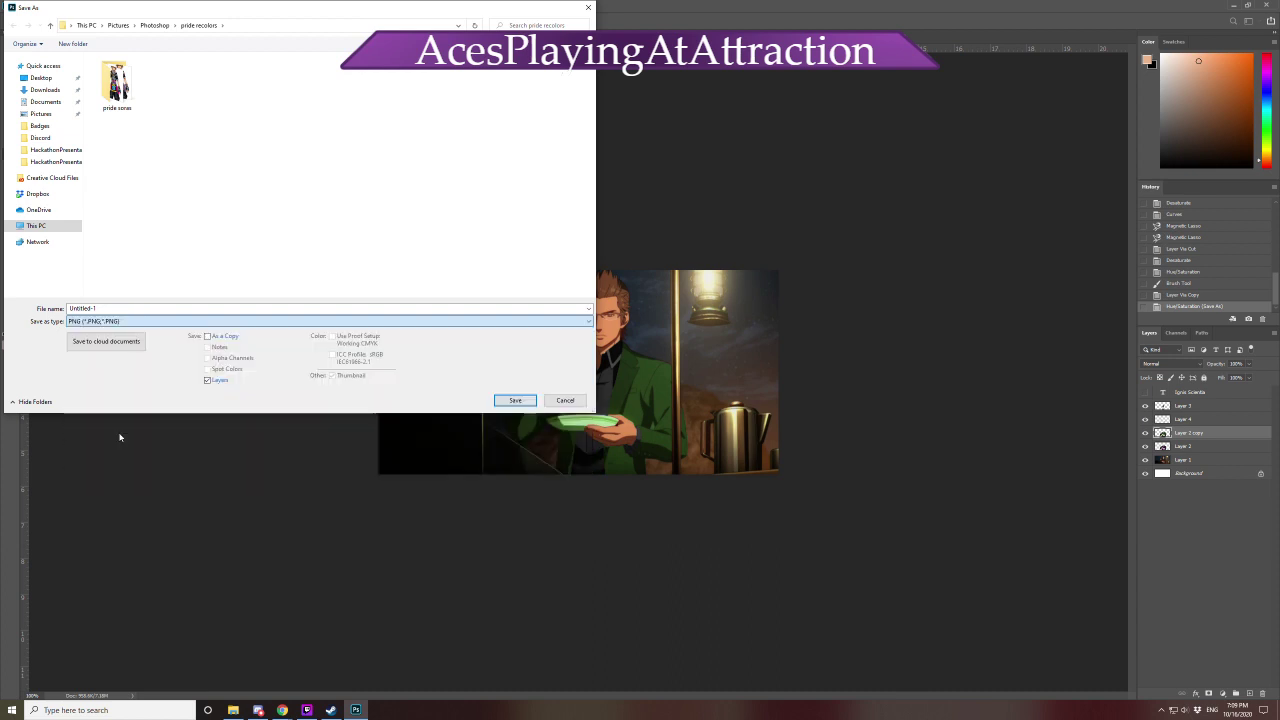
Name the green version aro-ignis by adapting the ace-ignis file name, and save it in the pride recolors folder
{"action": "double_click", "coordinate": [122, 309]}
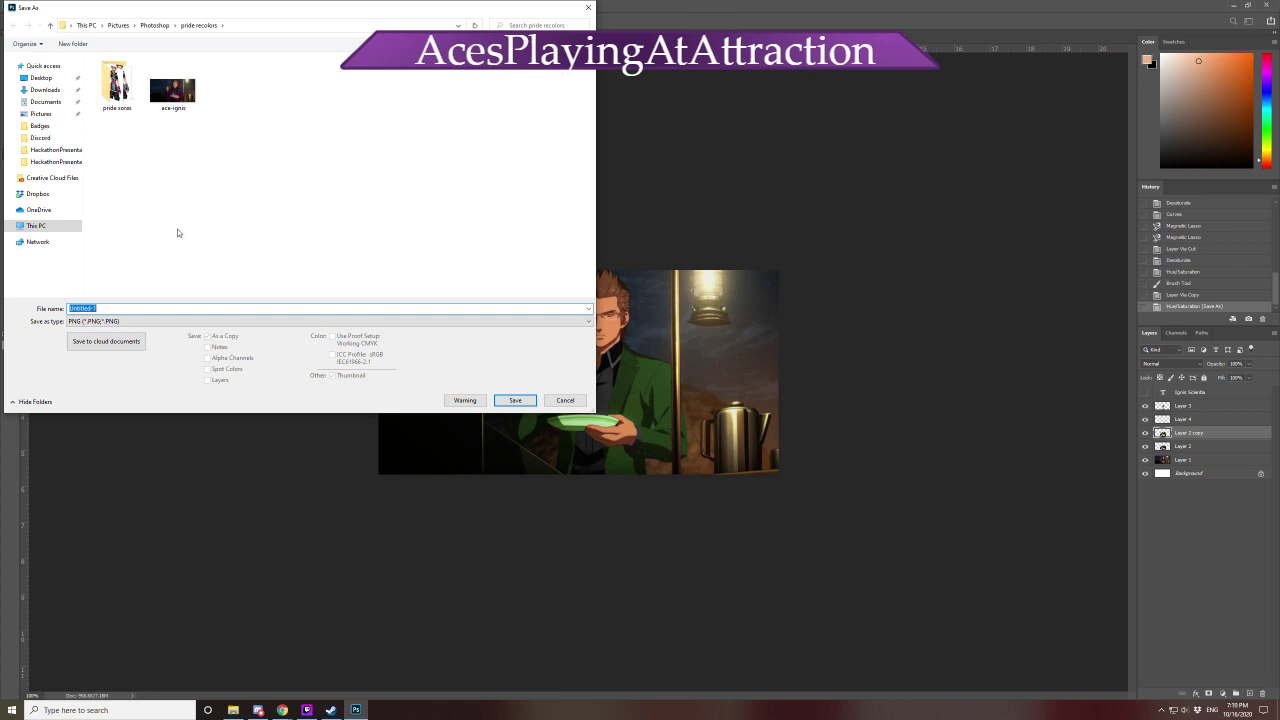
{"action": "left_click", "coordinate": [183, 98]}
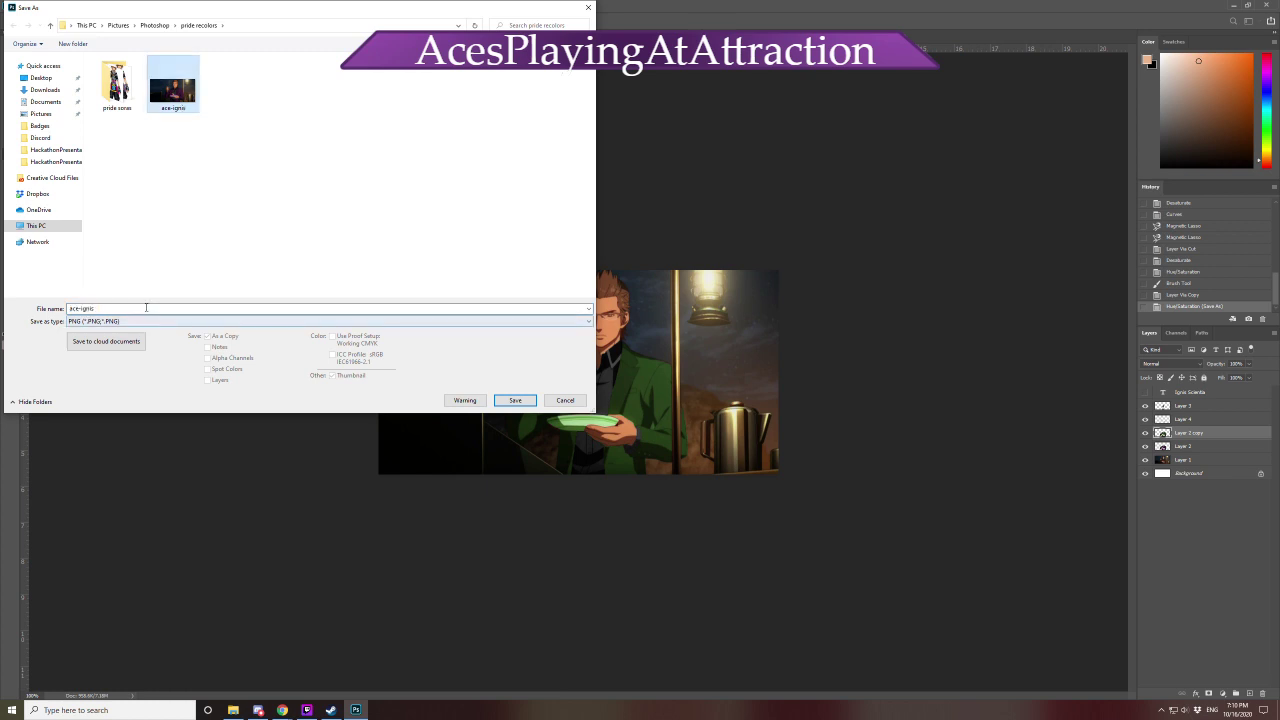
{"action": "key", "text": "Home"}
{"action": "key", "text": "Right"}
{"action": "key", "text": "shift+Right"}
{"action": "key", "text": "shift+Right"}
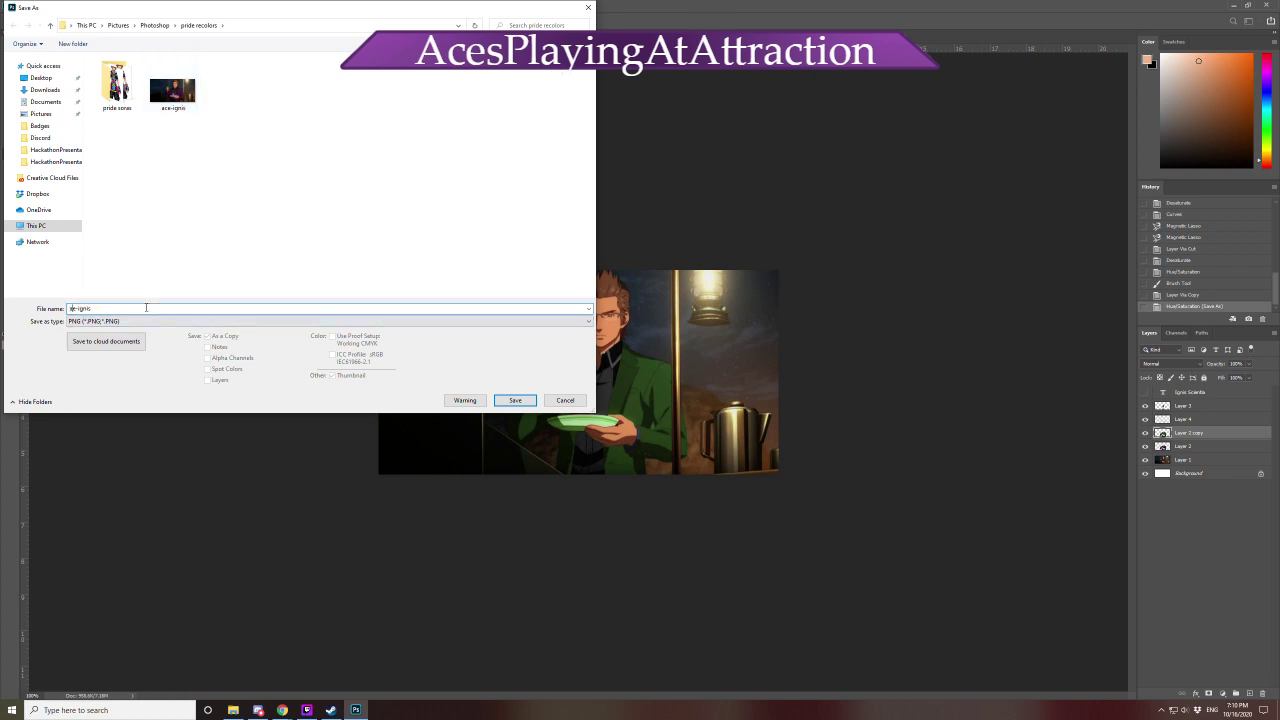
{"action": "type", "text": "ro"}
{"action": "left_click", "coordinate": [533, 401]}
{"action": "left_click", "coordinate": [697, 216]}
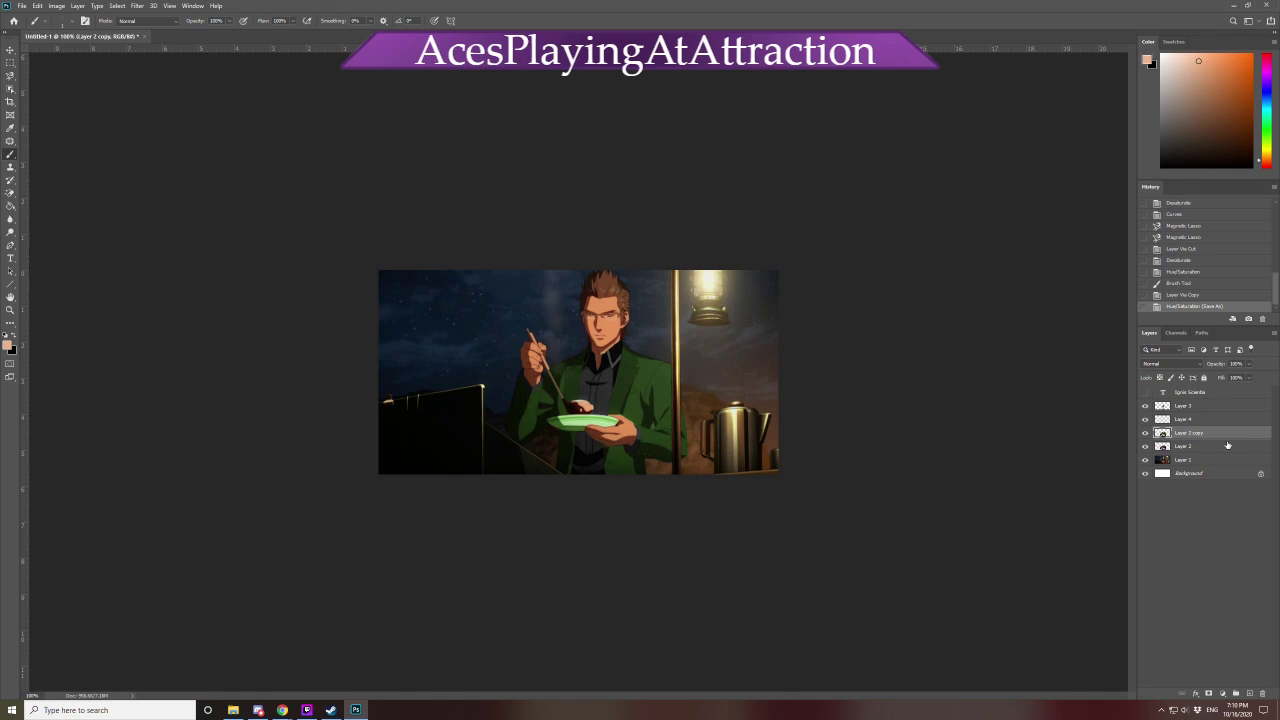
Switch to Chrome and show the image results for ffxv anime ignis
{"action": "mouse_move", "coordinate": [282, 710]}
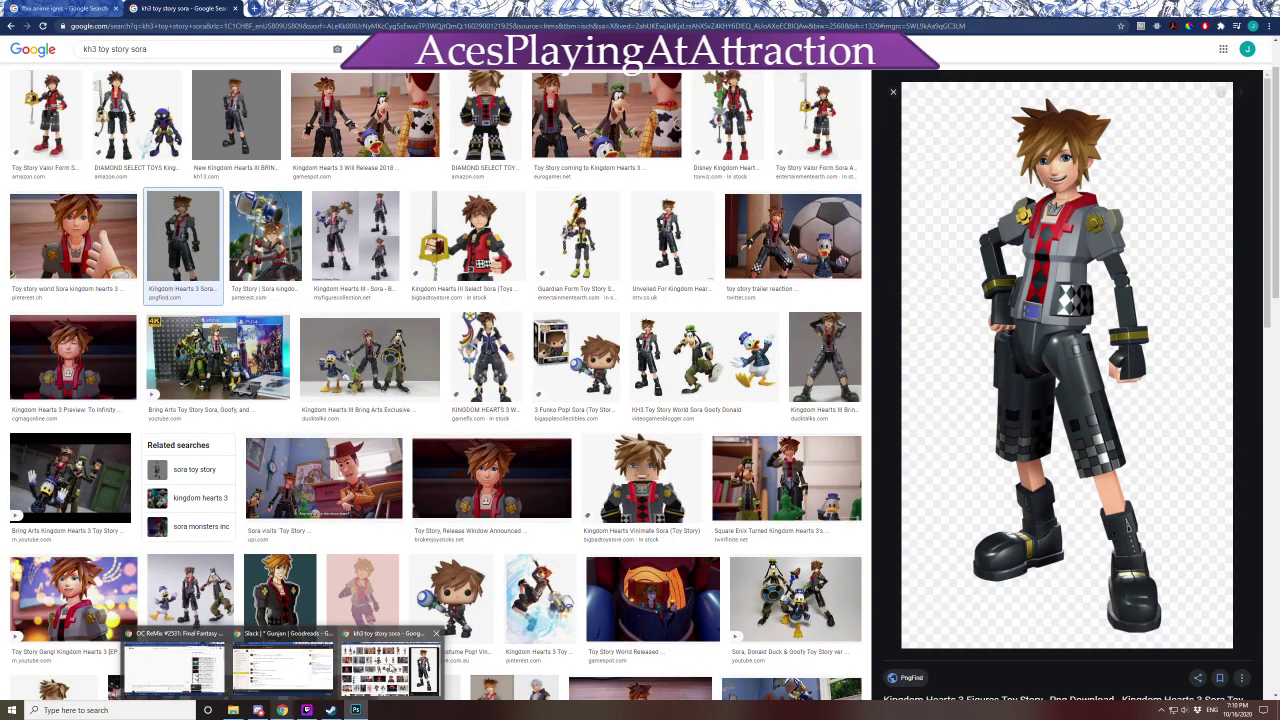
{"action": "left_click", "coordinate": [390, 665]}
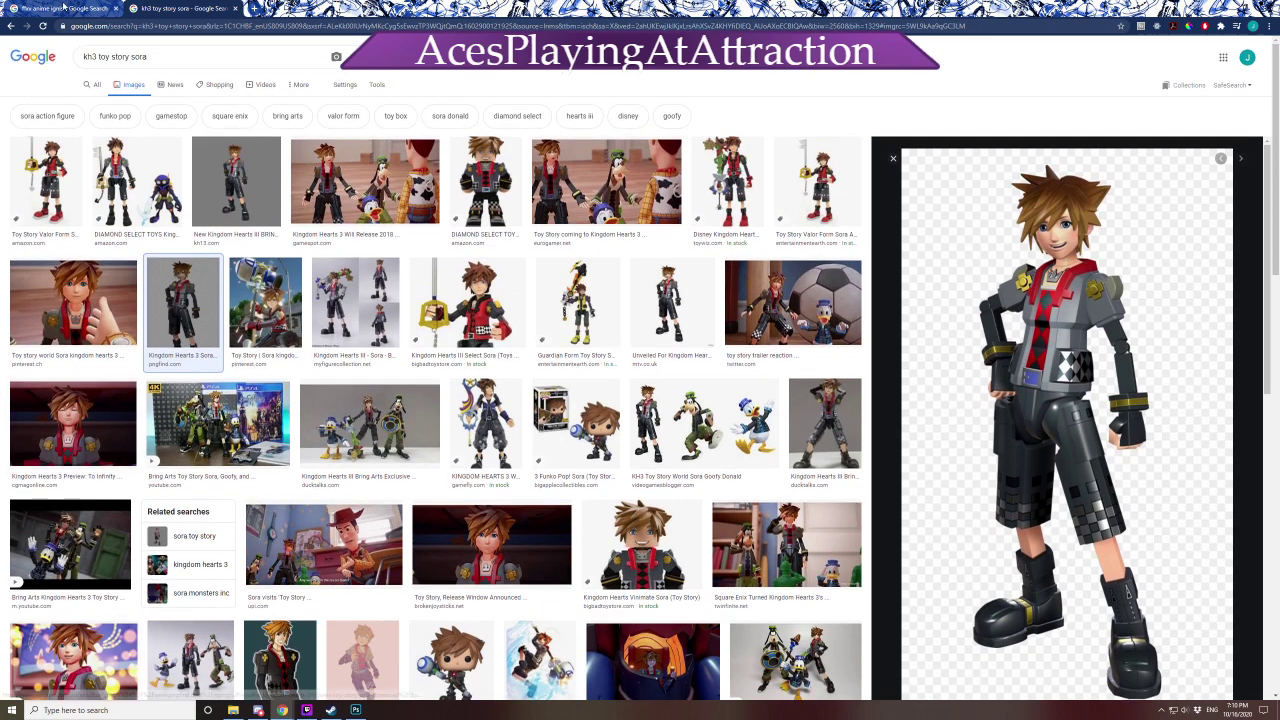
{"action": "left_click", "coordinate": [63, 7]}
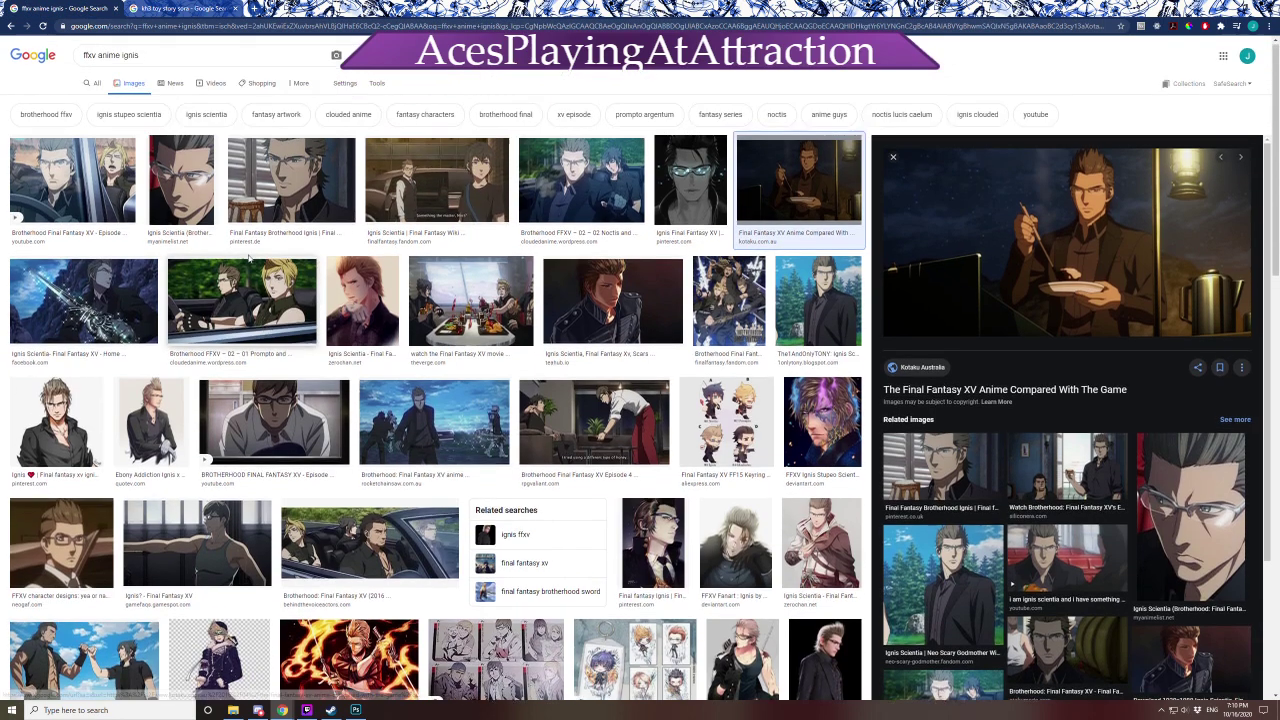
{"action": "triple_click", "coordinate": [188, 60]}
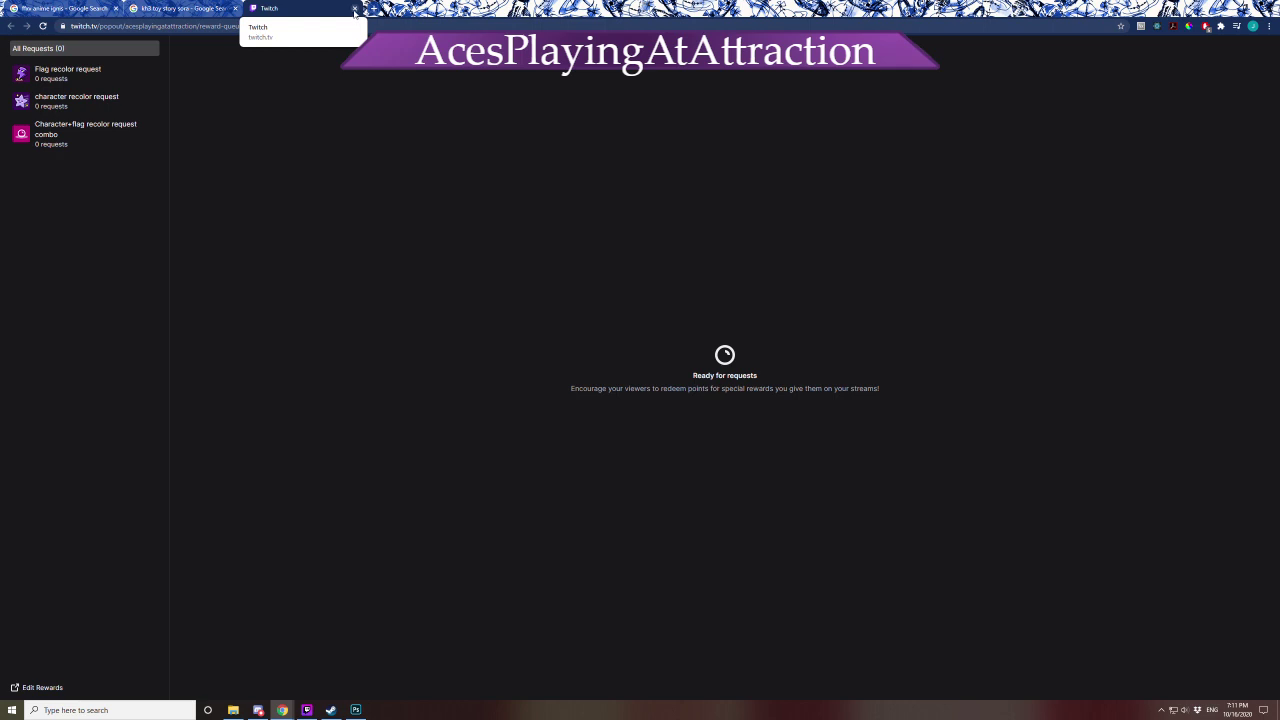
Check the character and flag recolor requests in the Twitch reward queue, and close that page
{"action": "left_click", "coordinate": [107, 135]}
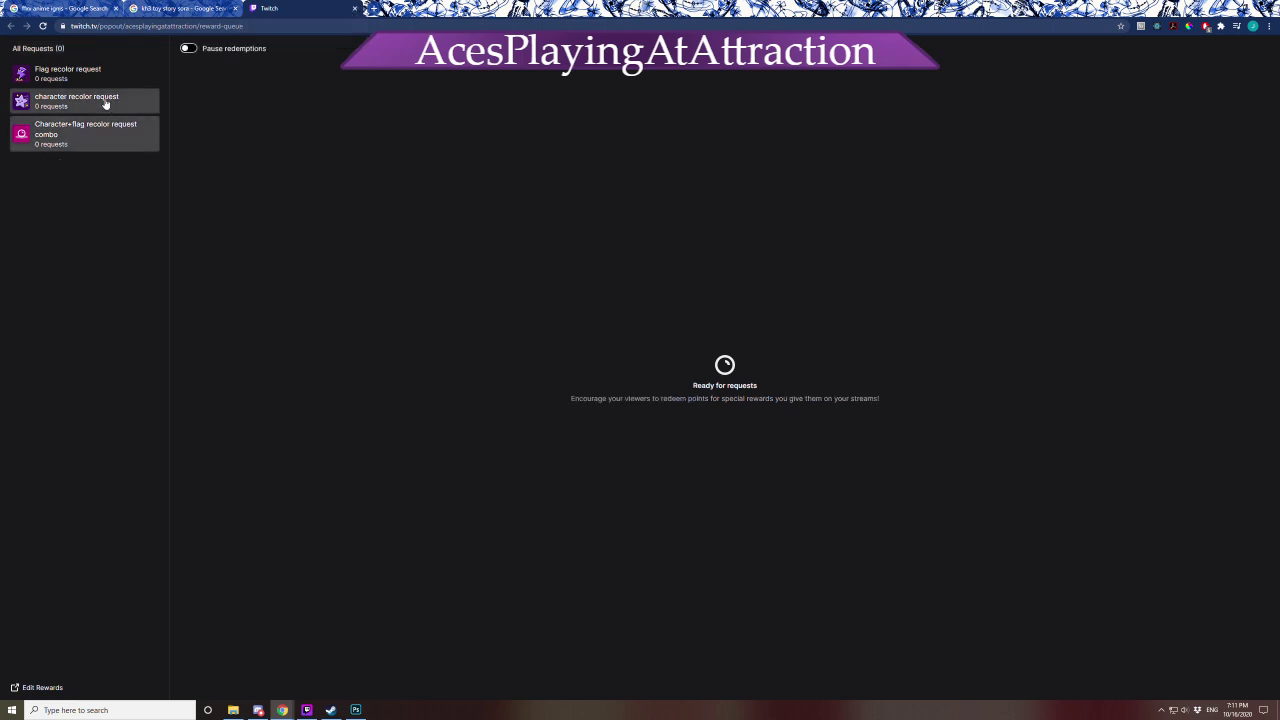
{"action": "left_click", "coordinate": [100, 72]}
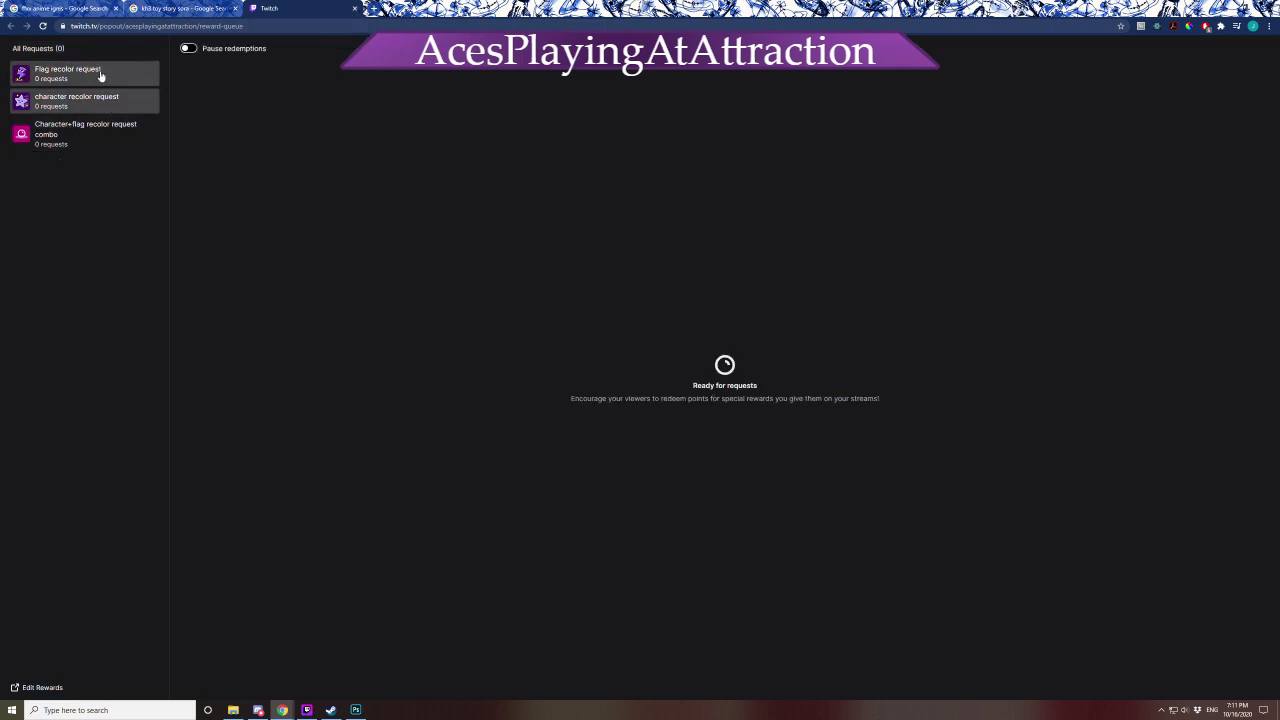
{"action": "left_click", "coordinate": [355, 9]}
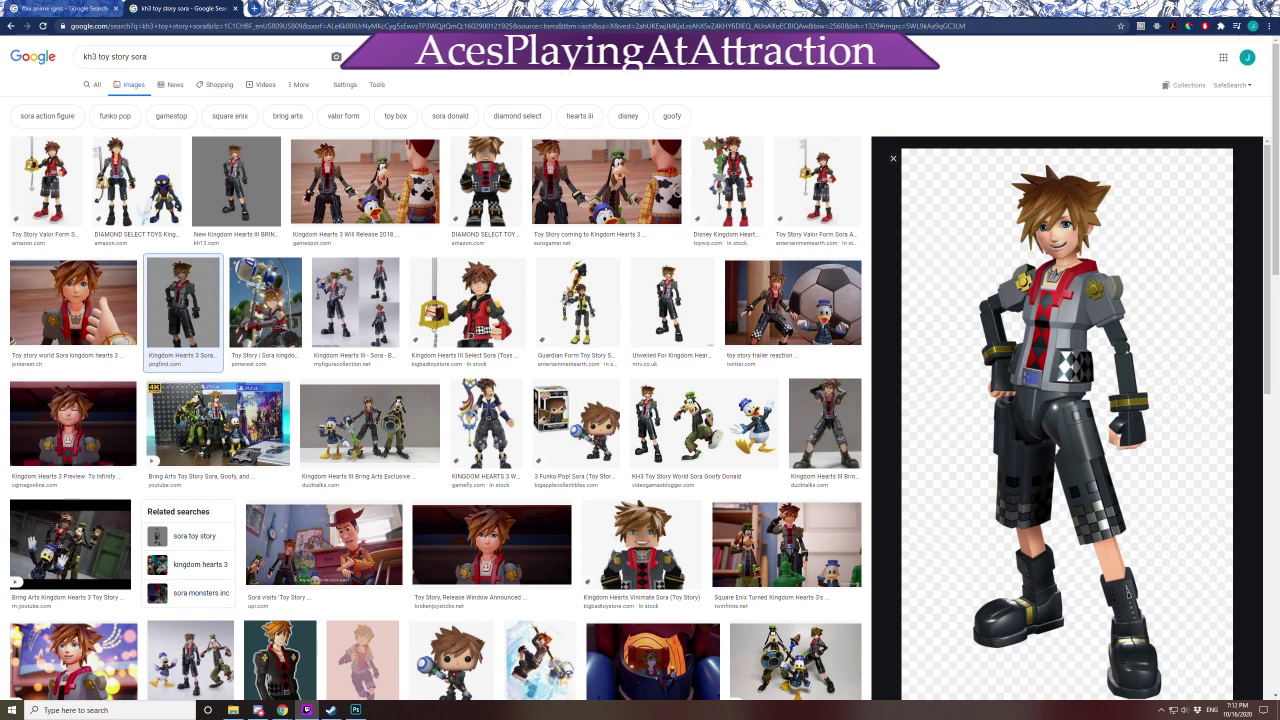
{"action": "left_click", "coordinate": [171, 59]}
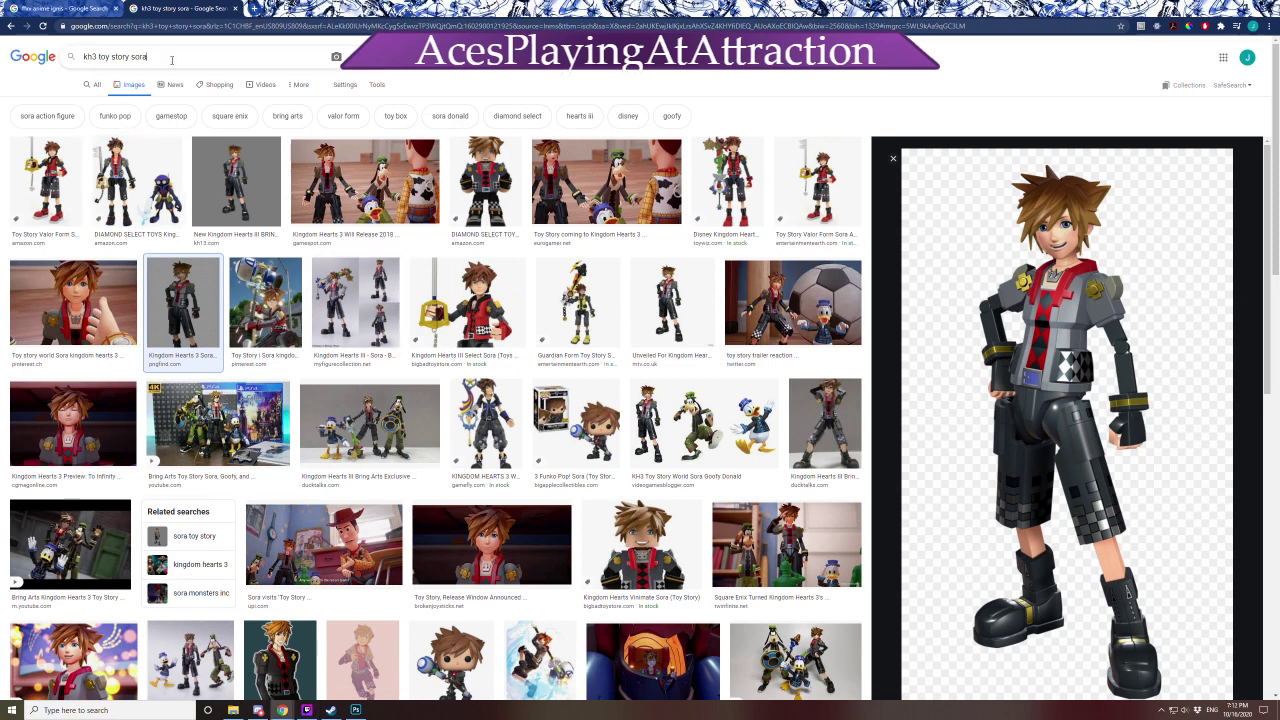
{"action": "left_click_drag", "start_coordinate": [171, 59], "coordinate": [82, 58]}
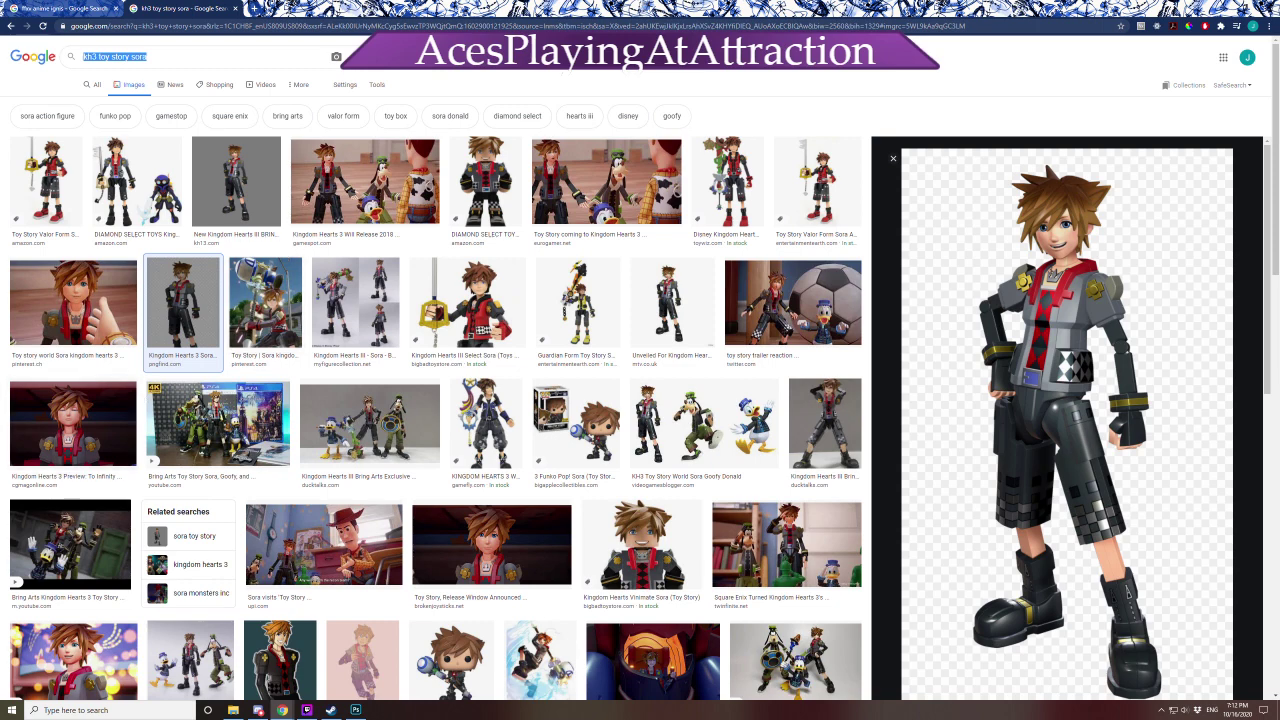
{"action": "key", "text": "alt+Tab"}
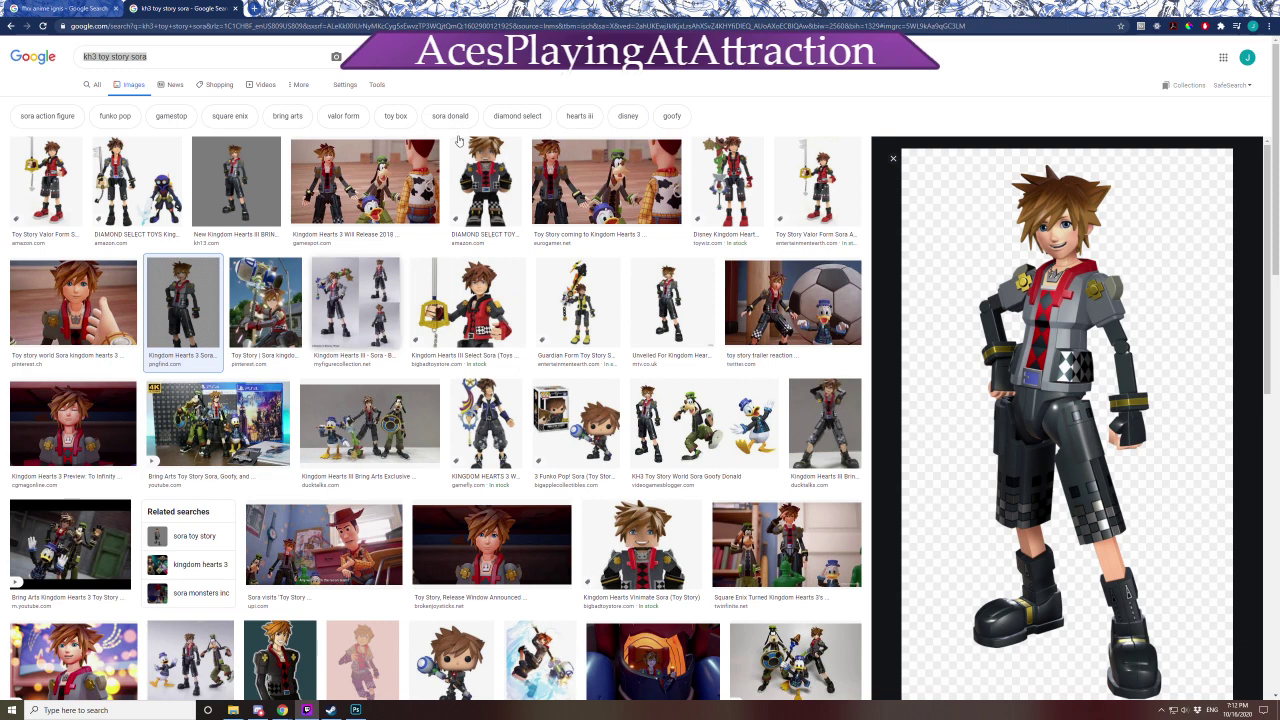
{"action": "left_click", "coordinate": [228, 64]}
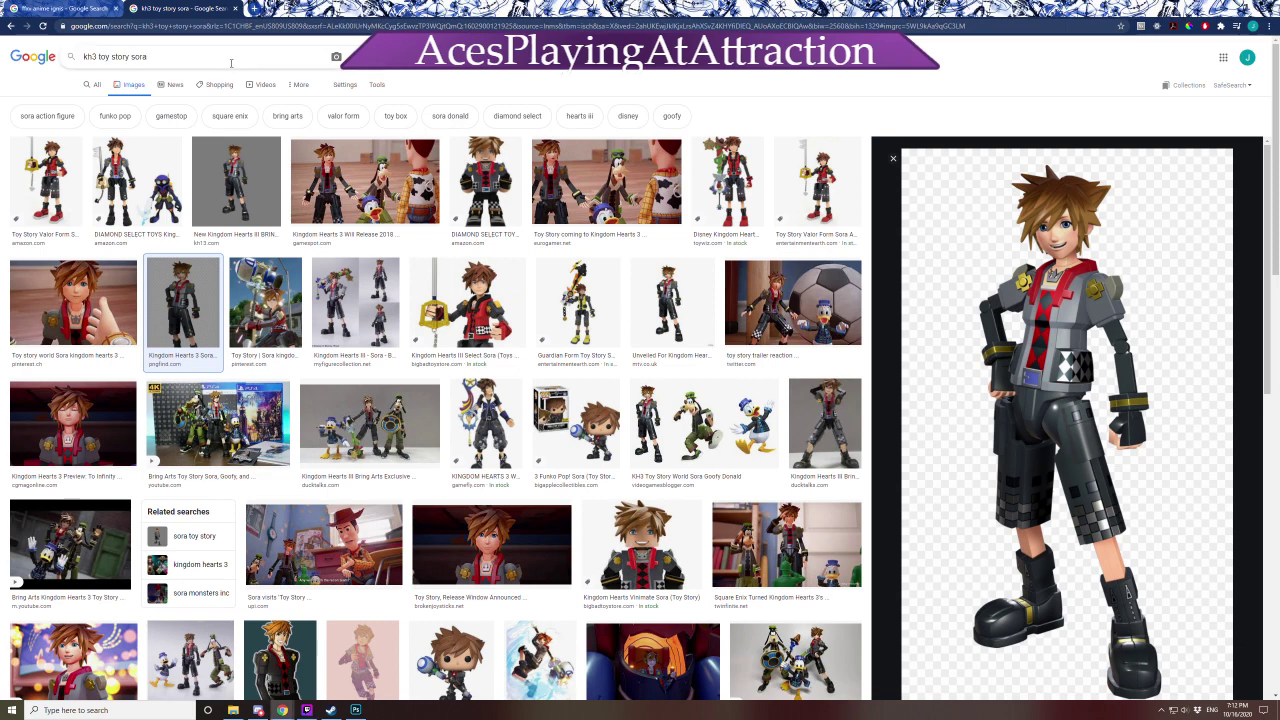
{"action": "double_click", "coordinate": [224, 62]}
{"action": "triple_click", "coordinate": [226, 62]}
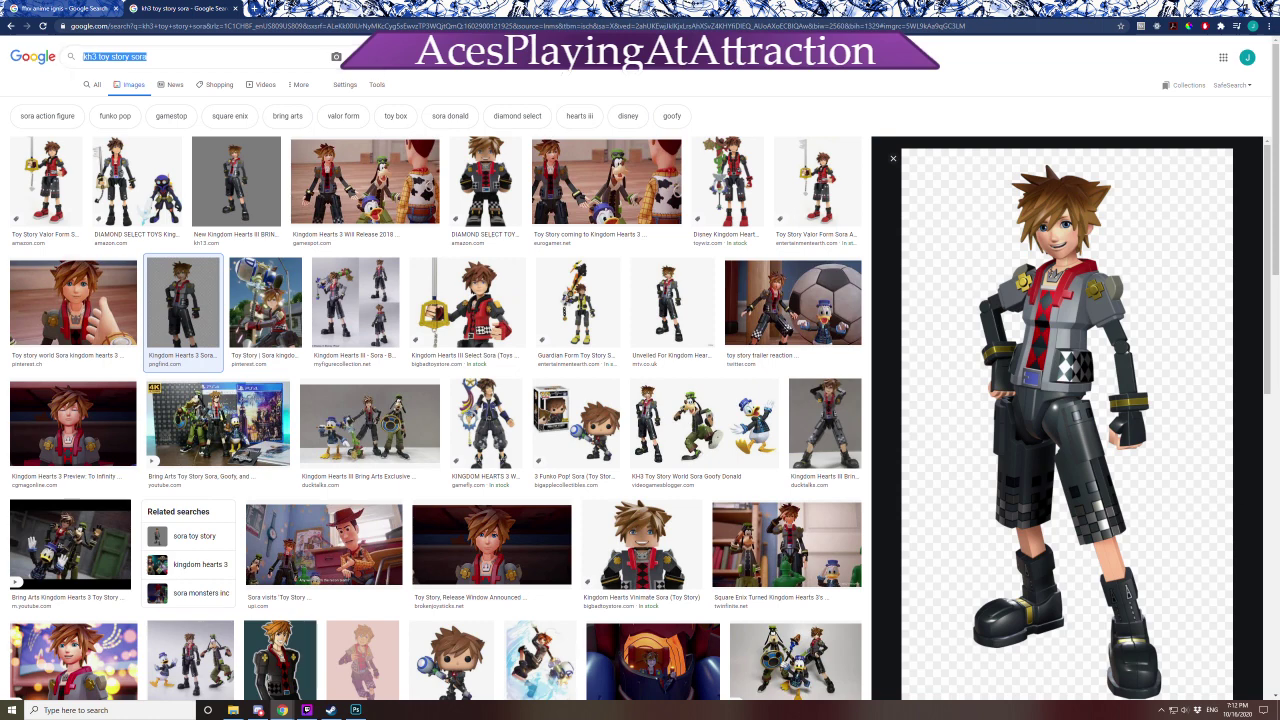
{"action": "left_click", "coordinate": [205, 57]}
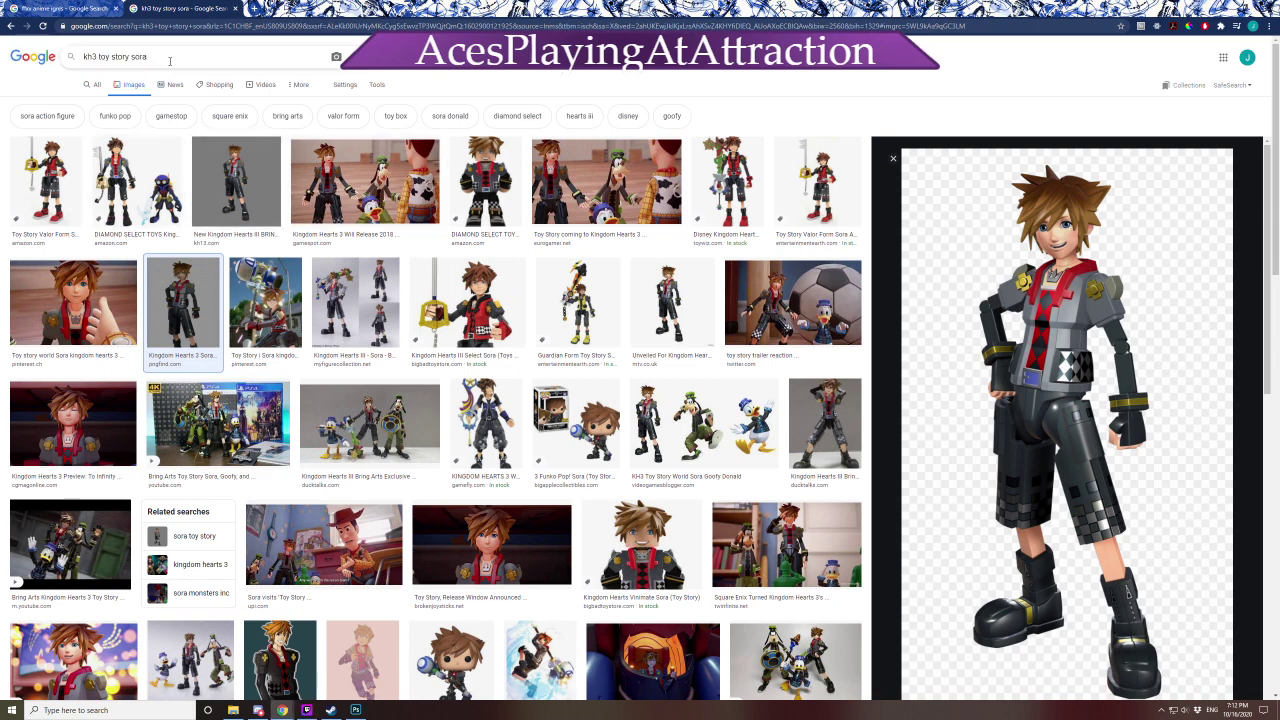
Replace the current image search with "sheik zelda" and run it
{"action": "double_click", "coordinate": [170, 58]}
{"action": "key", "text": "ctrl+a"}
{"action": "type", "text": "sheik l"}
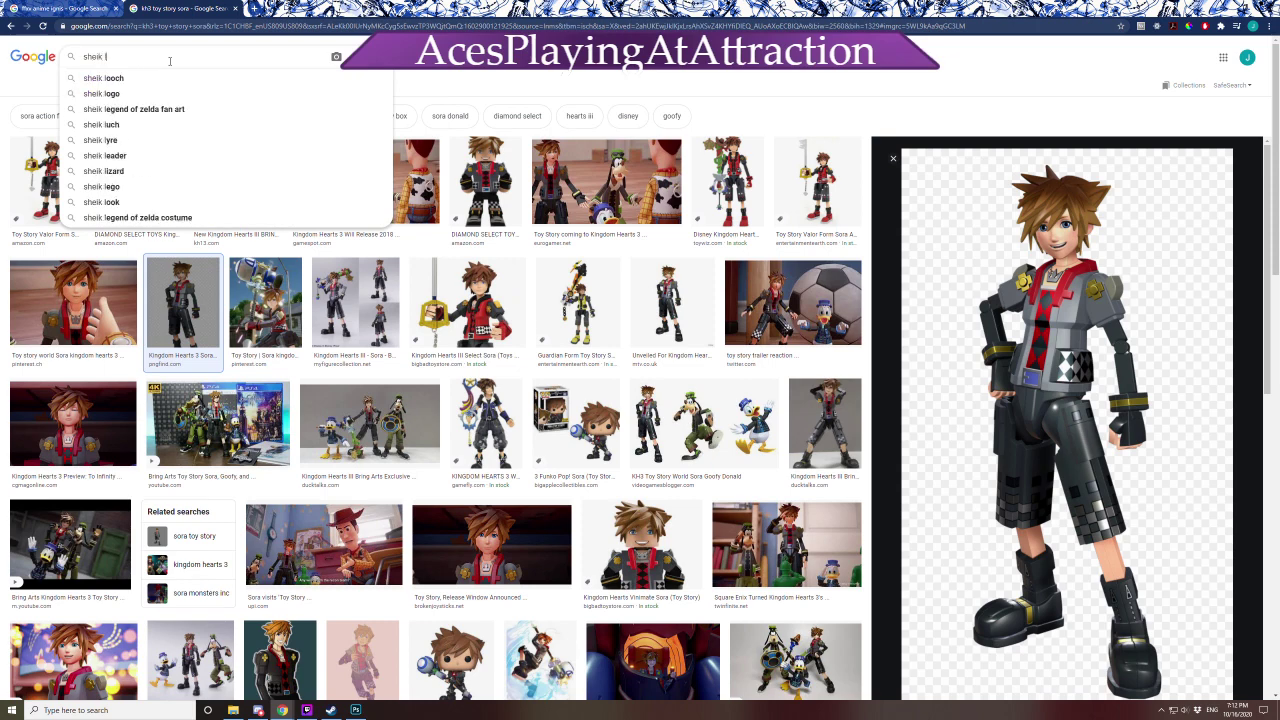
{"action": "key", "text": "BackSpace"}
{"action": "type", "text": "zelda"}
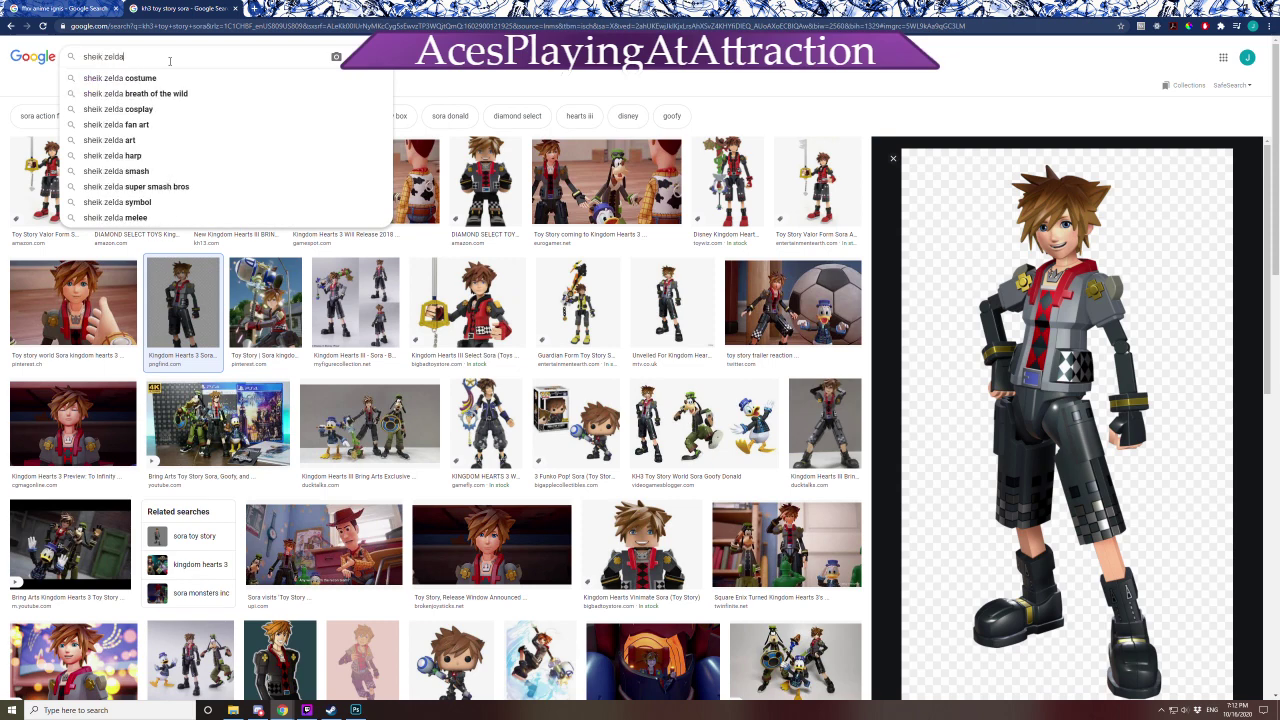
{"action": "key", "text": "Return"}
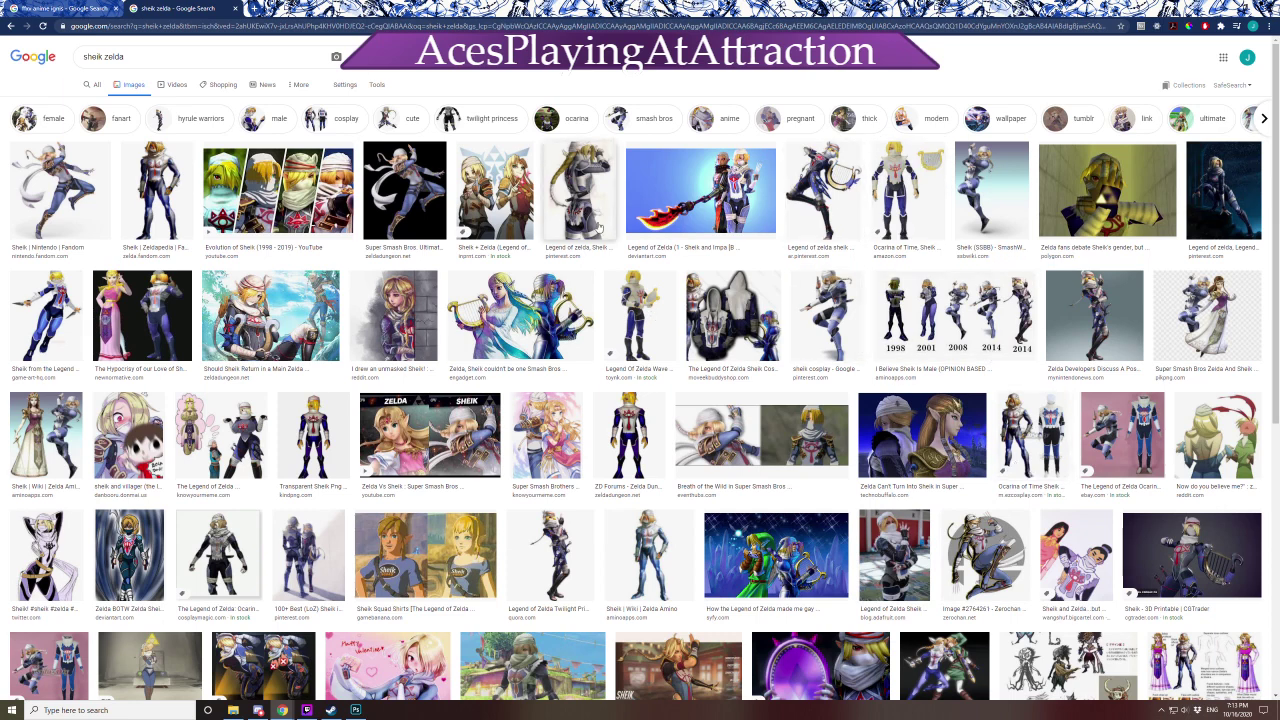
Browse the Sheik image results and preview the Smashpedia render
{"action": "scroll", "coordinate": [672, 541], "scroll_direction": "down", "scroll_amount": 2}
{"action": "scroll", "coordinate": [672, 541], "scroll_direction": "down", "scroll_amount": 2}
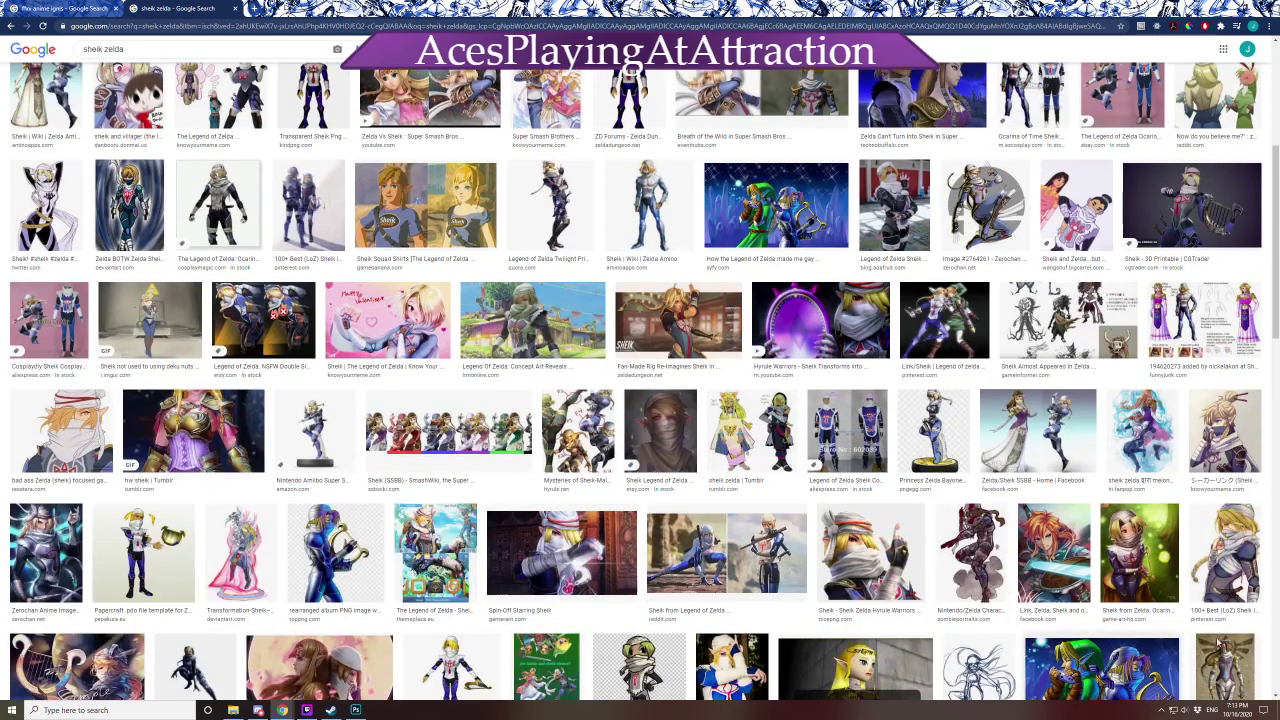
{"action": "scroll", "coordinate": [320, 482], "scroll_direction": "down", "scroll_amount": 4}
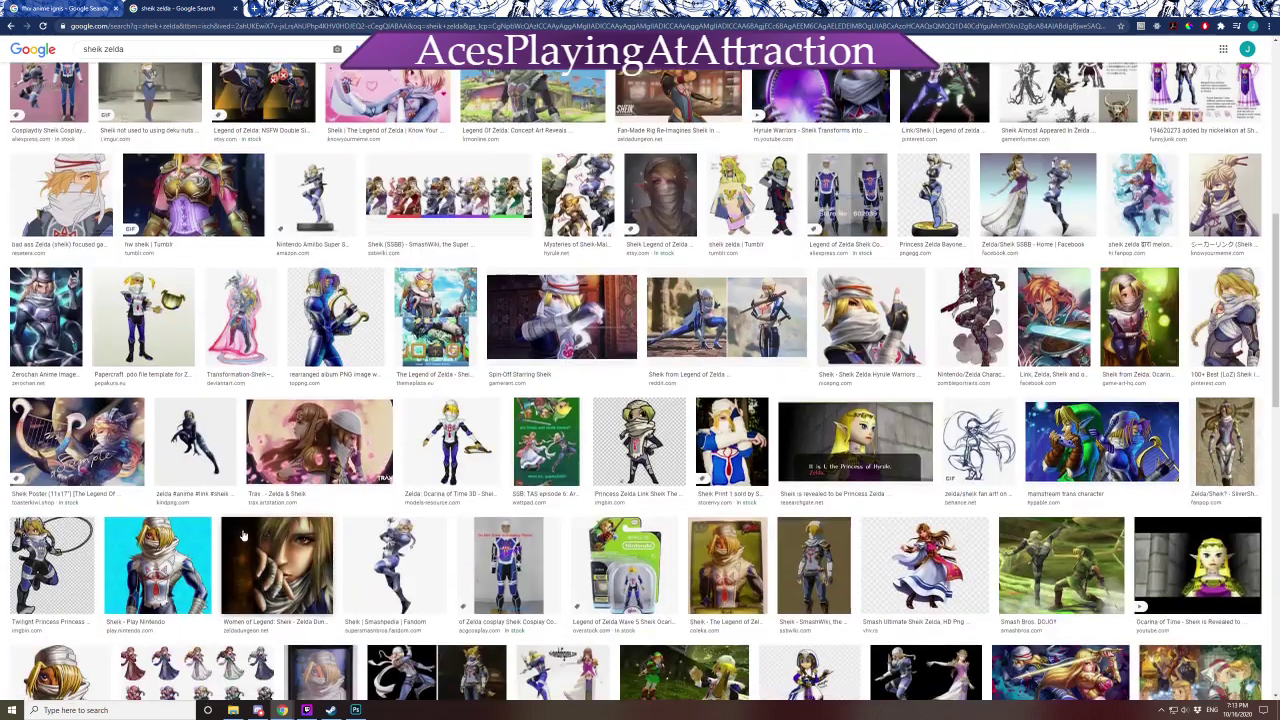
{"action": "scroll", "coordinate": [408, 623], "scroll_direction": "down", "scroll_amount": 1}
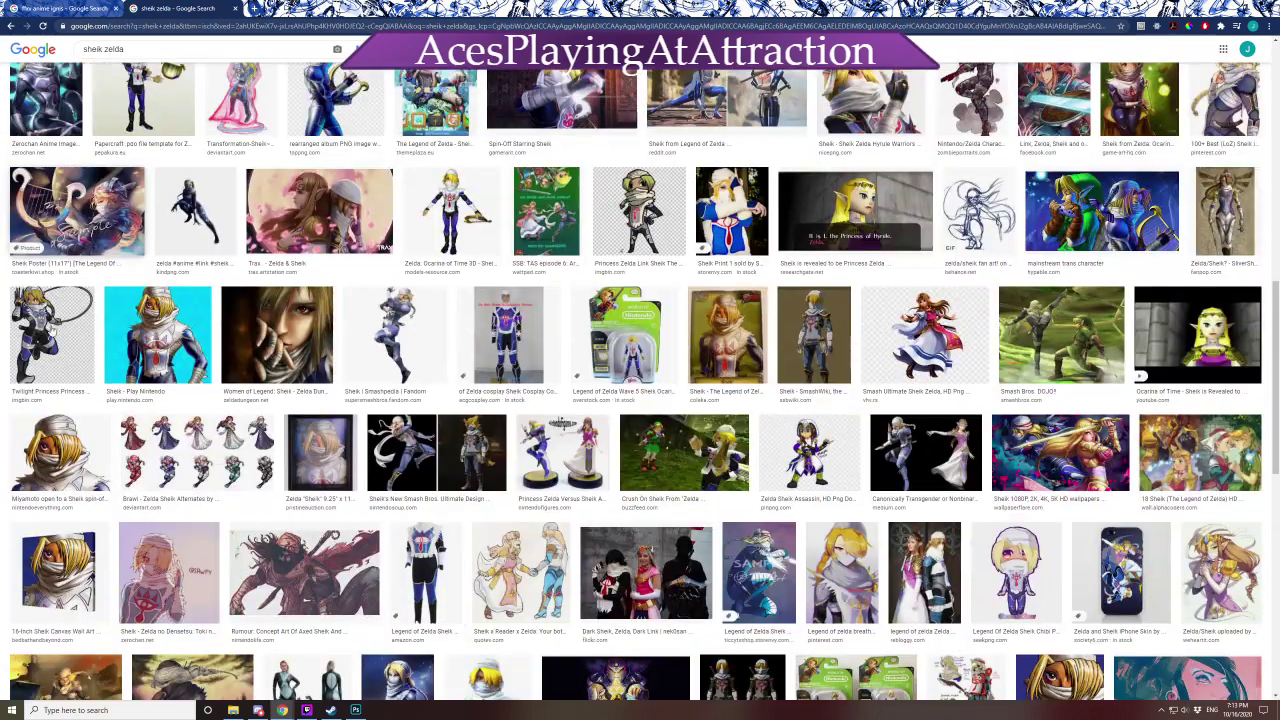
{"action": "left_click", "coordinate": [402, 370]}
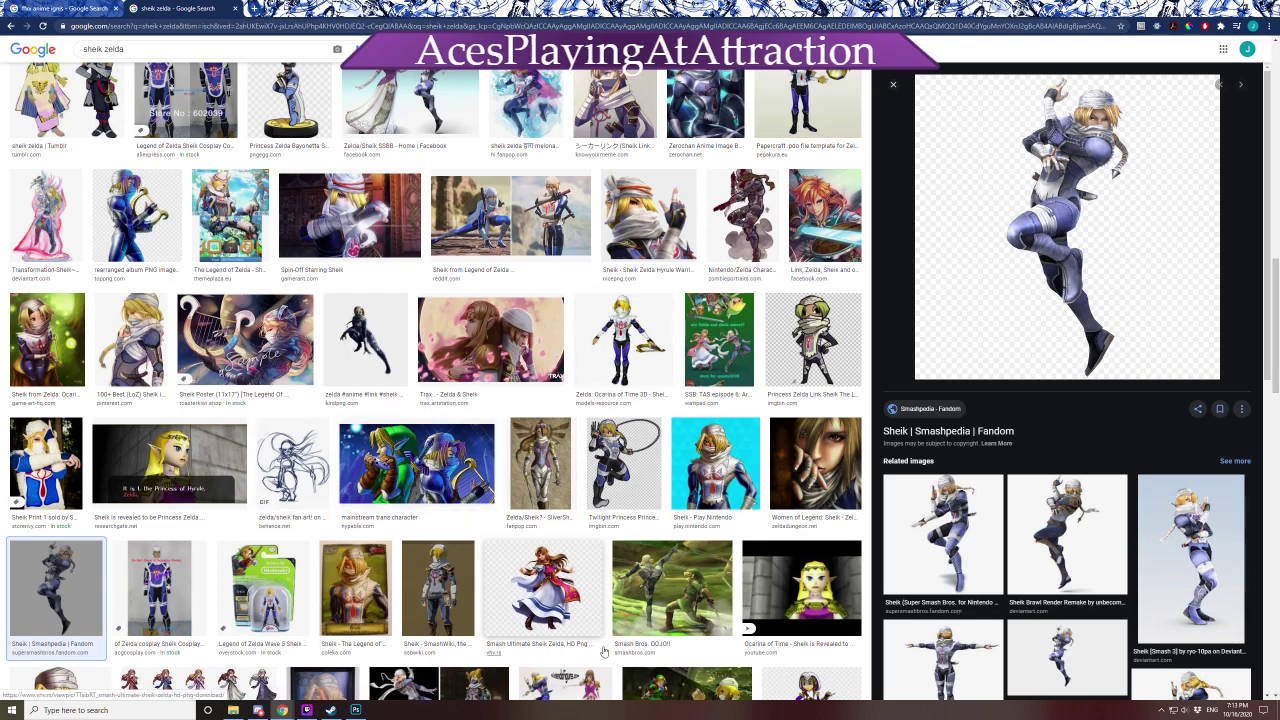
{"action": "scroll", "coordinate": [158, 527], "scroll_direction": "down", "scroll_amount": 8}
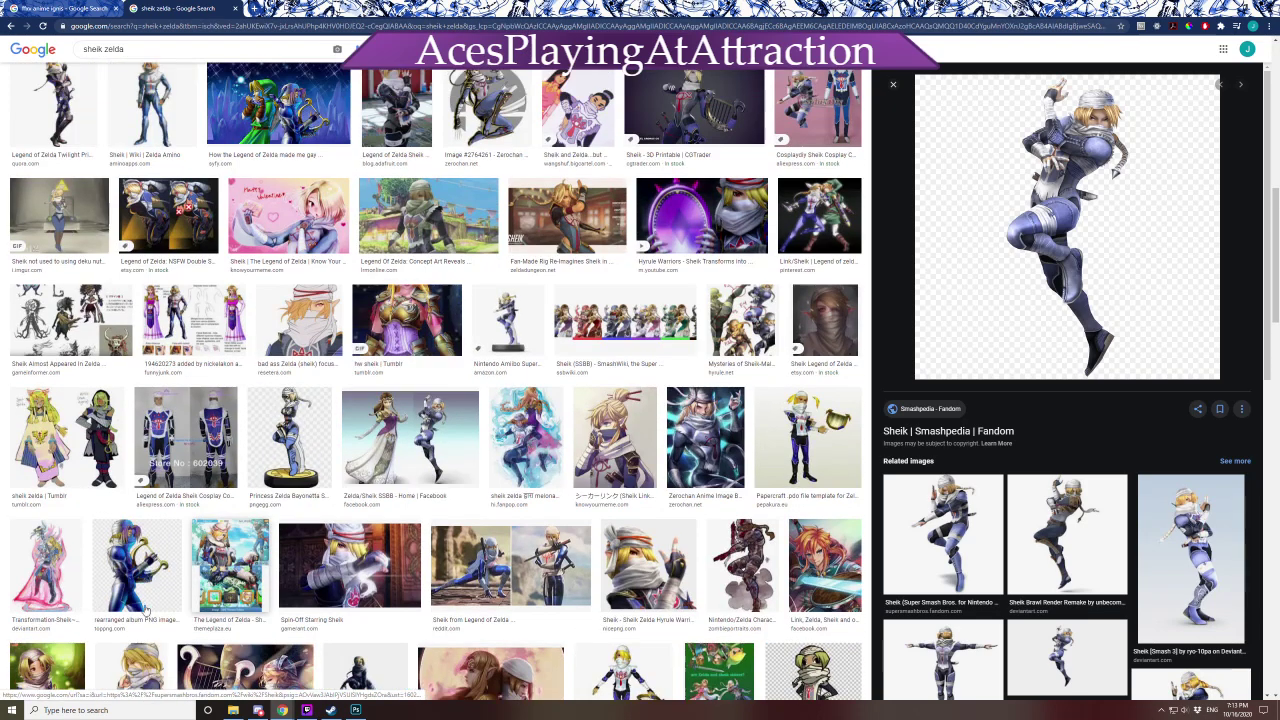
{"action": "scroll", "coordinate": [158, 527], "scroll_direction": "up", "scroll_amount": 5}
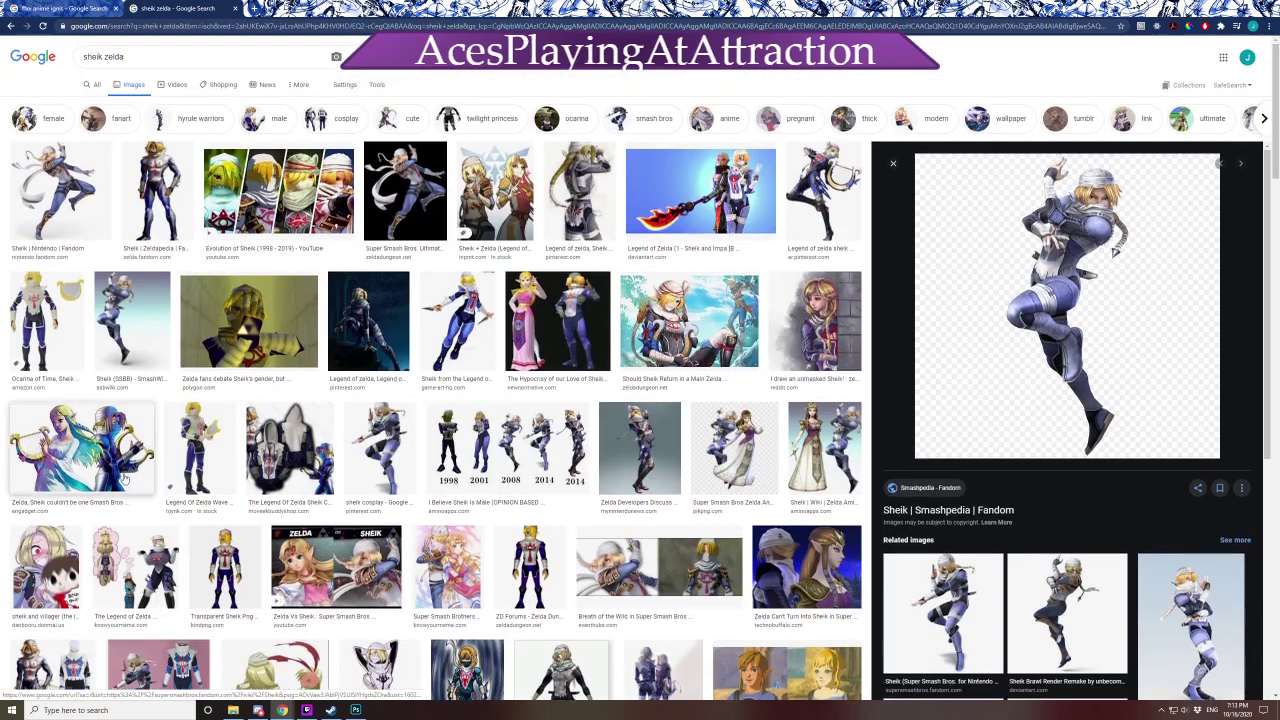
Preview the Engadget Zelda and Sheik artwork, the Game Art HQ Sheik and the TopPNG Sheik with the harp
{"action": "left_click", "coordinate": [108, 456]}
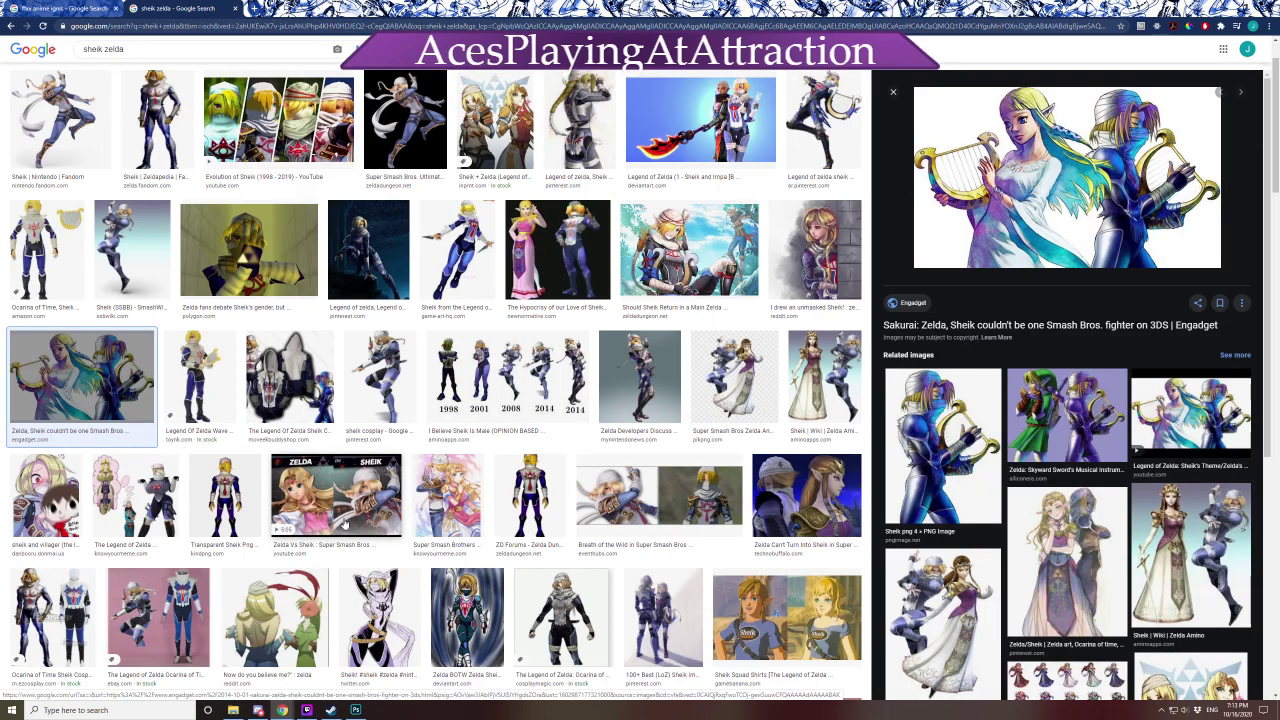
{"action": "scroll", "coordinate": [507, 562], "scroll_direction": "up", "scroll_amount": 1}
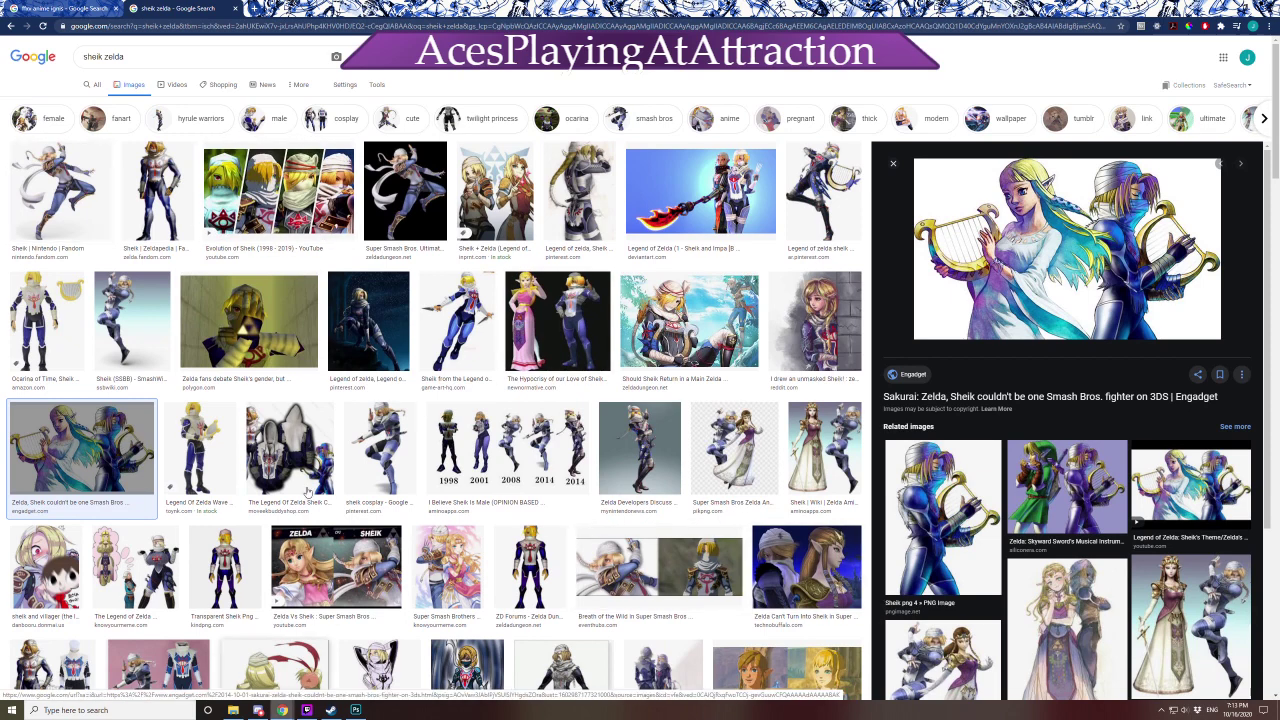
{"action": "left_click", "coordinate": [440, 350]}
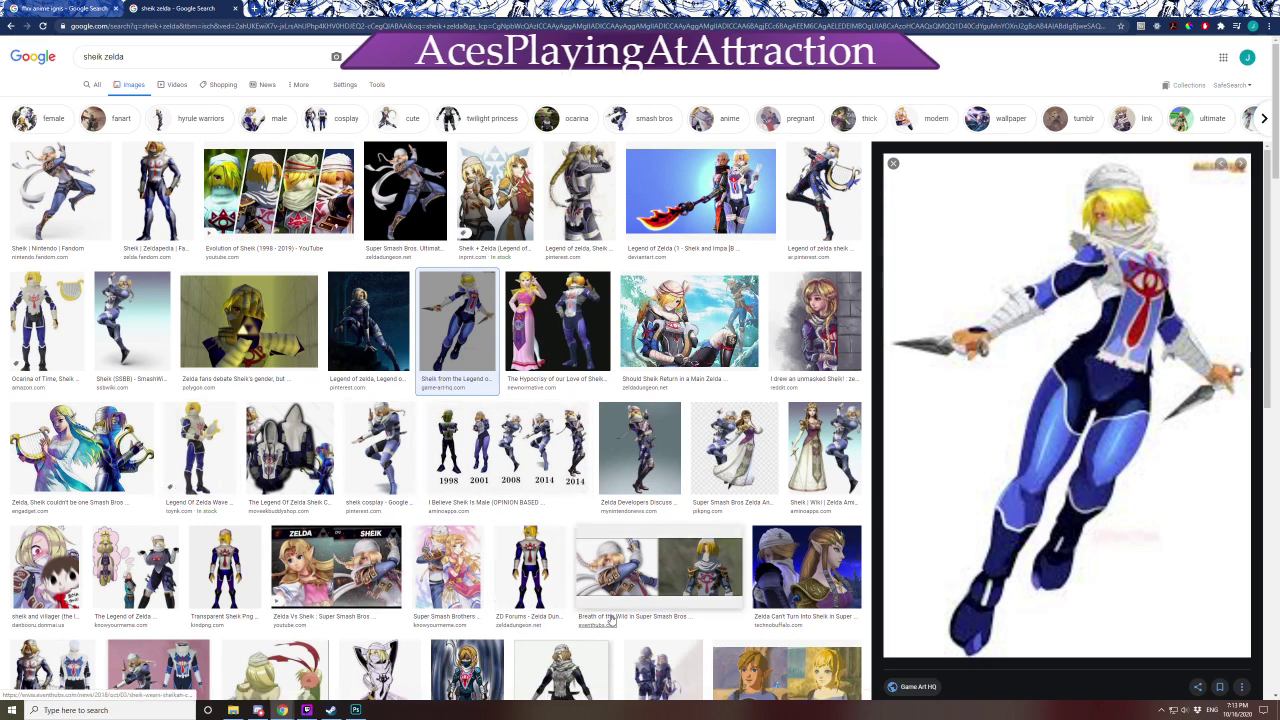
{"action": "scroll", "coordinate": [612, 600], "scroll_direction": "down", "scroll_amount": 2}
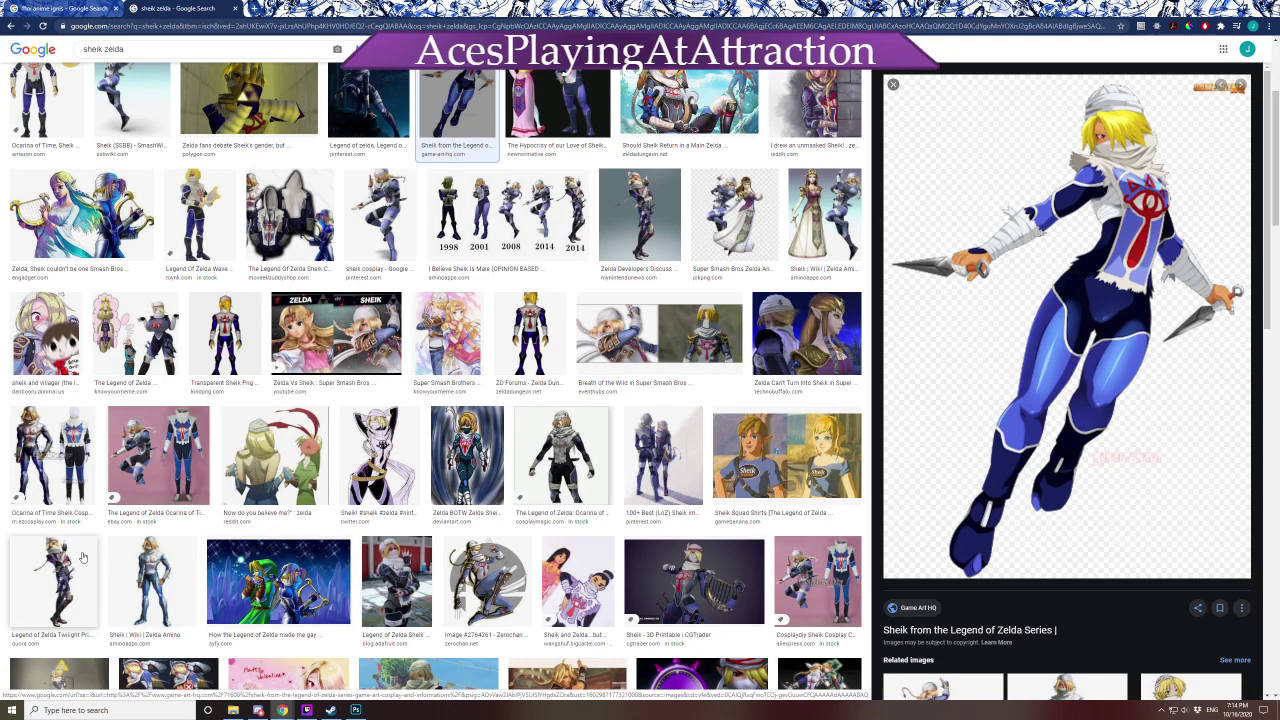
{"action": "scroll", "coordinate": [95, 551], "scroll_direction": "down", "scroll_amount": 3}
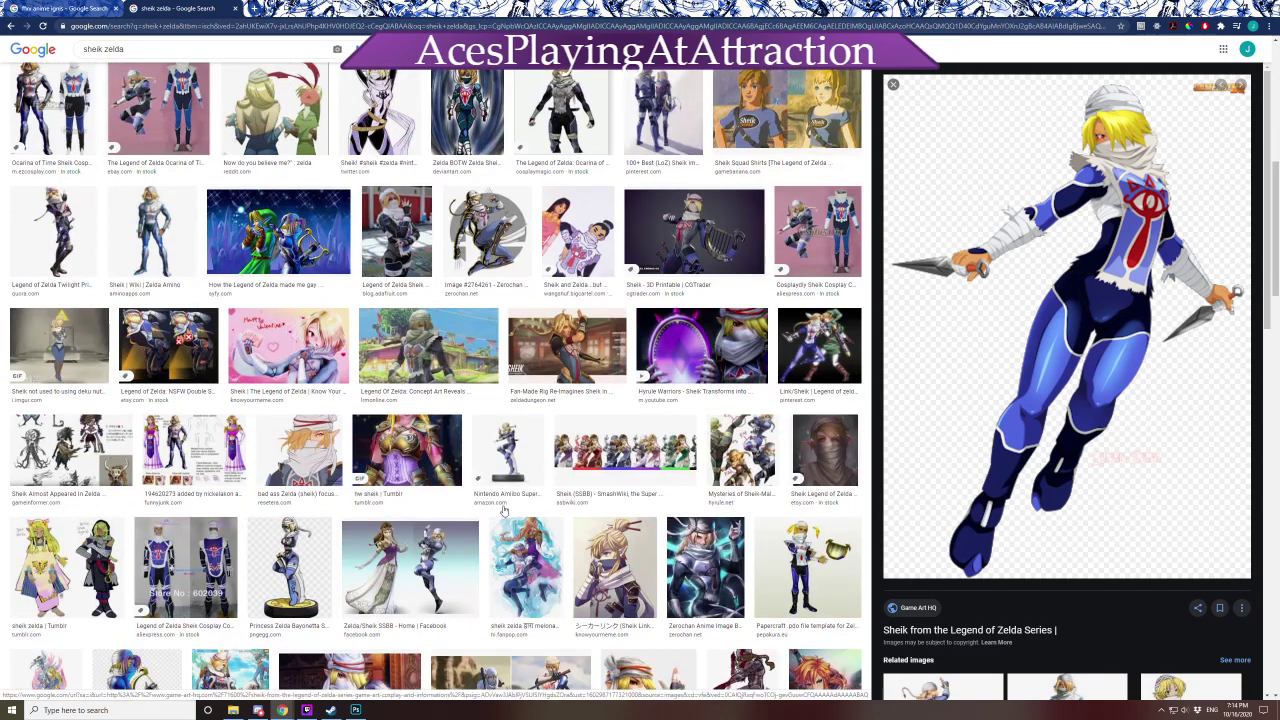
{"action": "scroll", "coordinate": [297, 531], "scroll_direction": "down", "scroll_amount": 2}
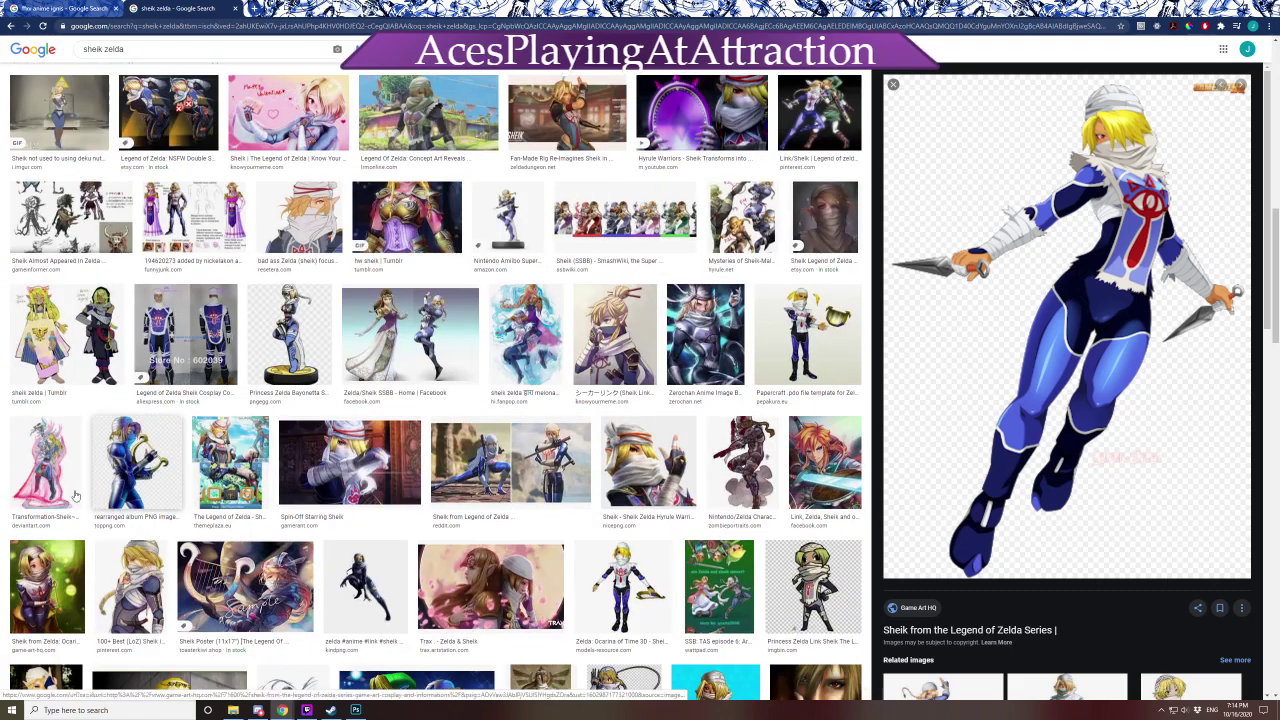
{"action": "left_click", "coordinate": [145, 490]}
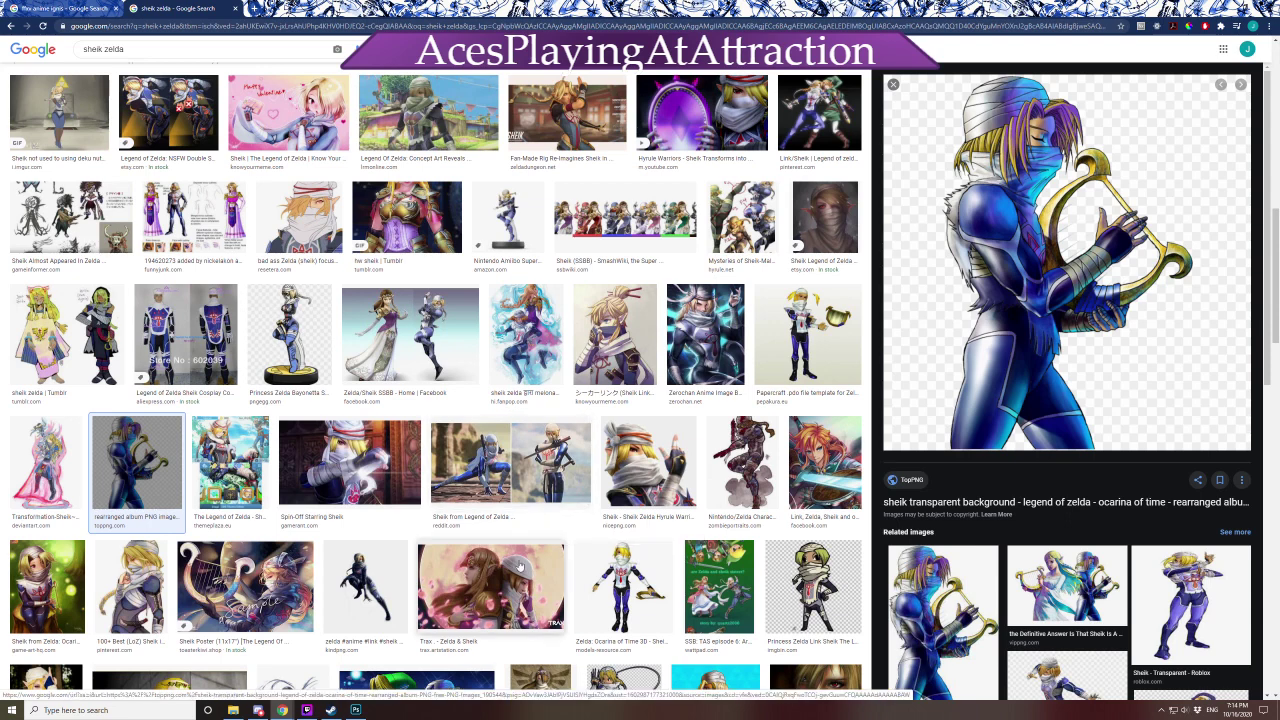
{"action": "scroll", "coordinate": [520, 566], "scroll_direction": "up", "scroll_amount": 5}
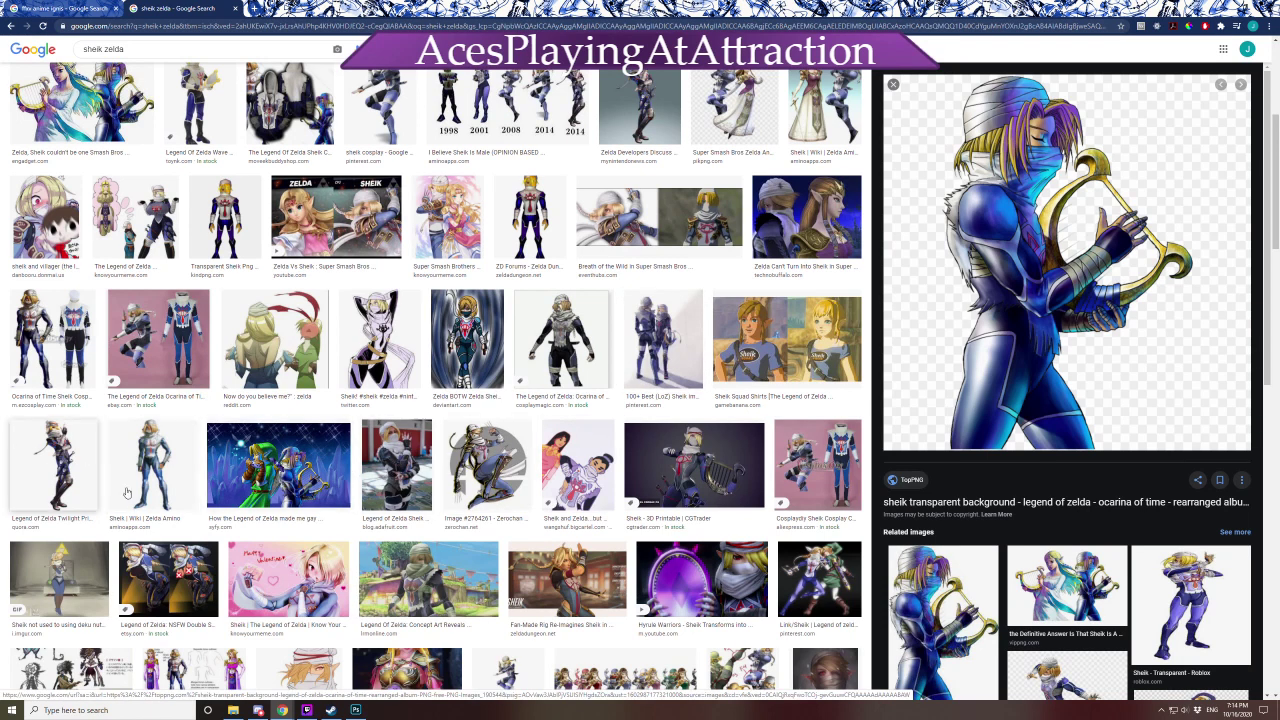
{"action": "scroll", "coordinate": [190, 530], "scroll_direction": "up", "scroll_amount": 4}
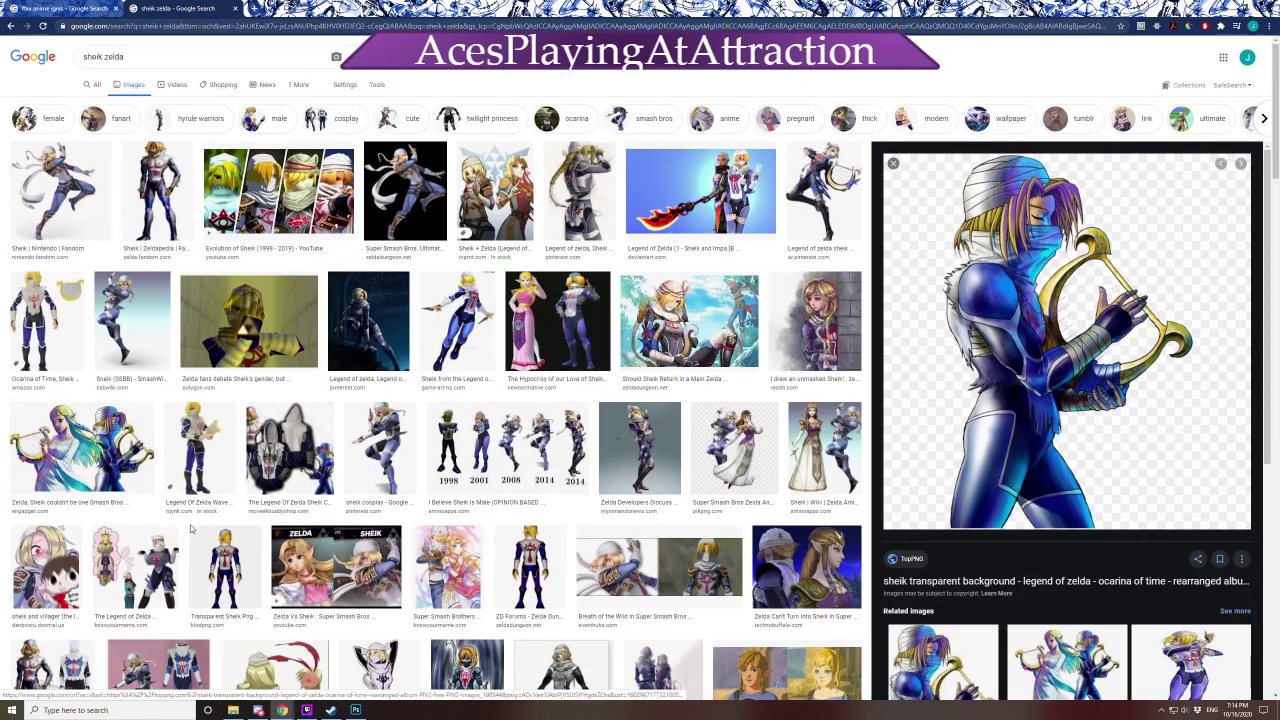
Filter the results by hyrule warriors and compare the full-body Sheik renders, including the Zelda Dungeon harp image
{"action": "left_click", "coordinate": [197, 121]}
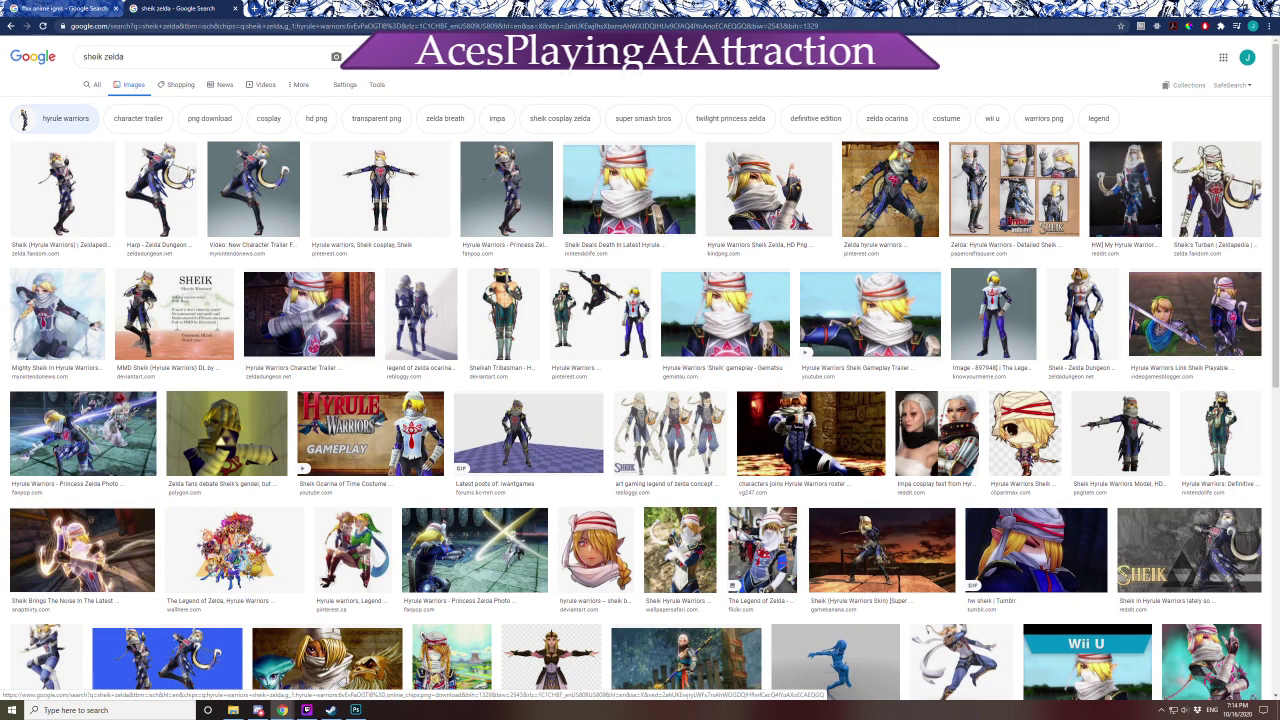
{"action": "left_click", "coordinate": [130, 192]}
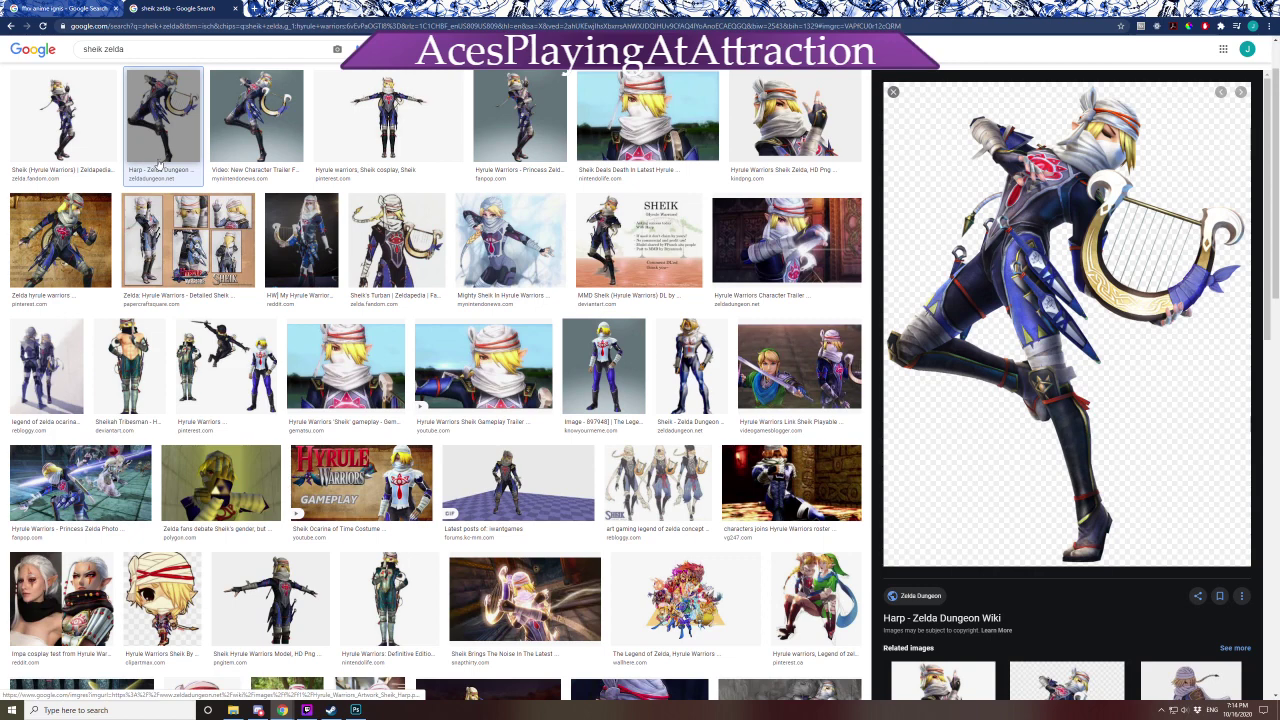
{"action": "left_click", "coordinate": [87, 152]}
{"action": "left_click", "coordinate": [175, 150]}
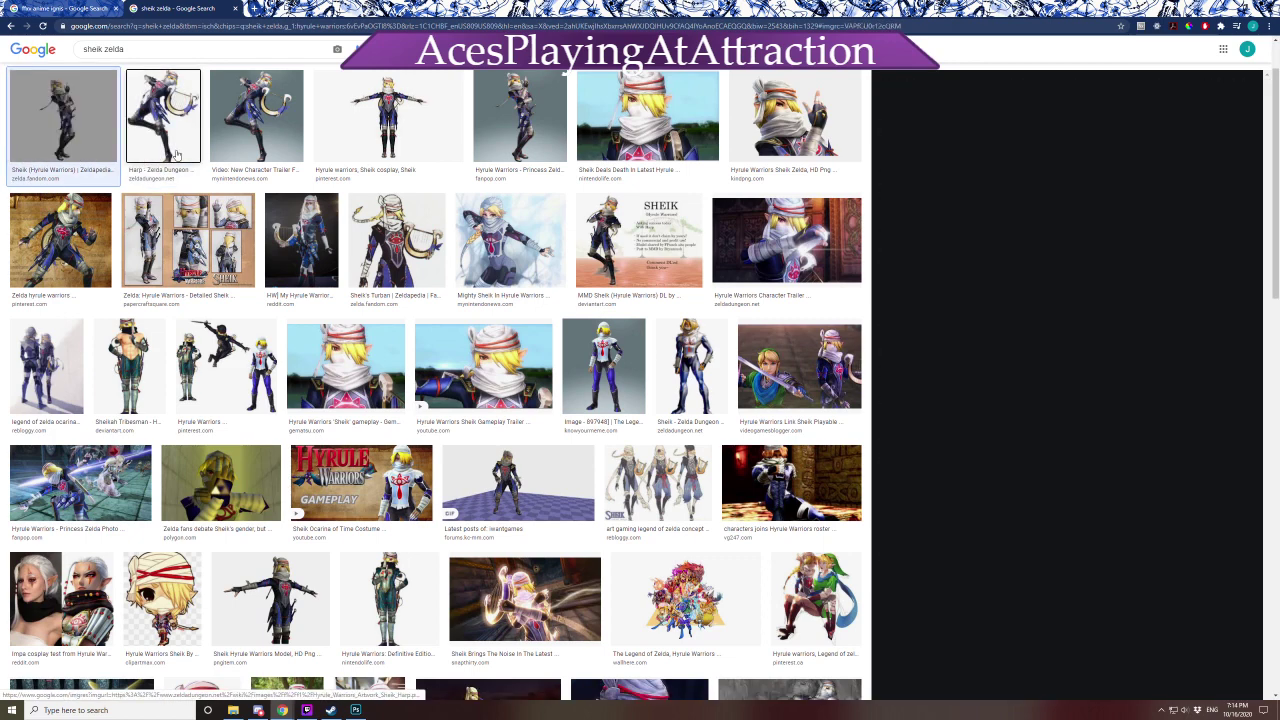
{"action": "left_click", "coordinate": [258, 125]}
{"action": "left_click", "coordinate": [393, 130]}
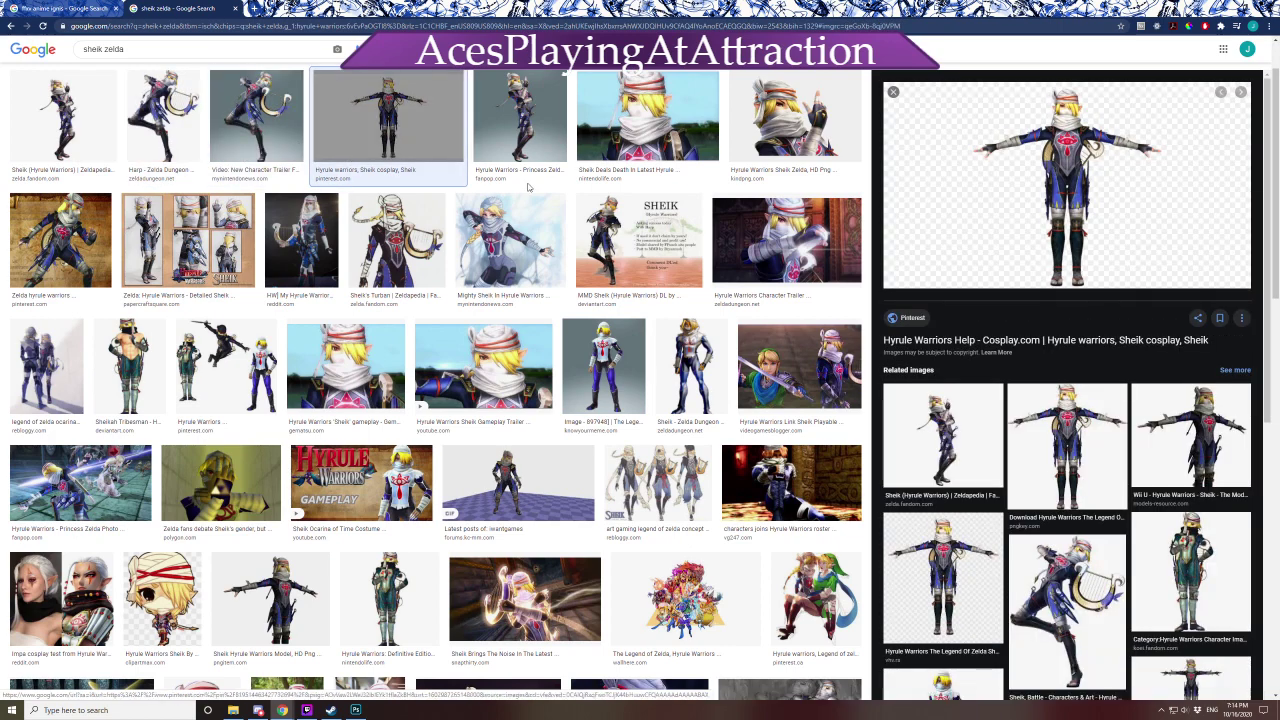
{"action": "left_click", "coordinate": [183, 147]}
{"action": "left_click", "coordinate": [220, 151]}
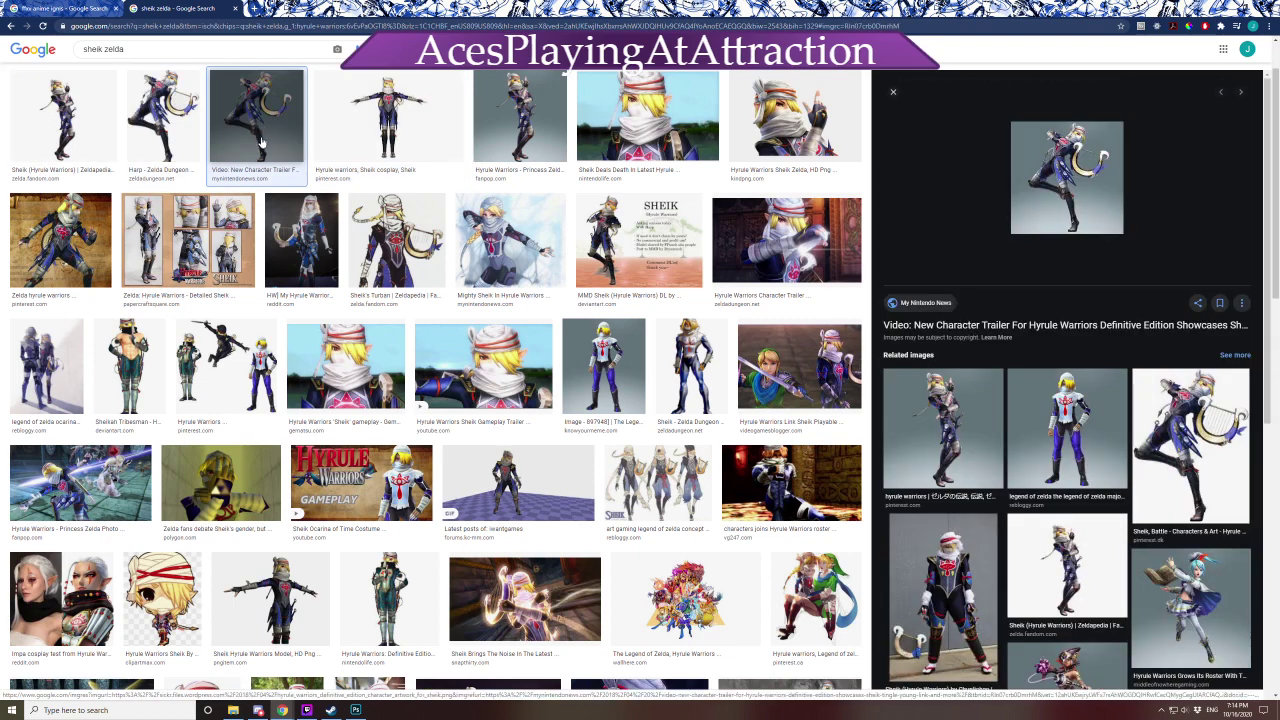
{"action": "left_click", "coordinate": [180, 148]}
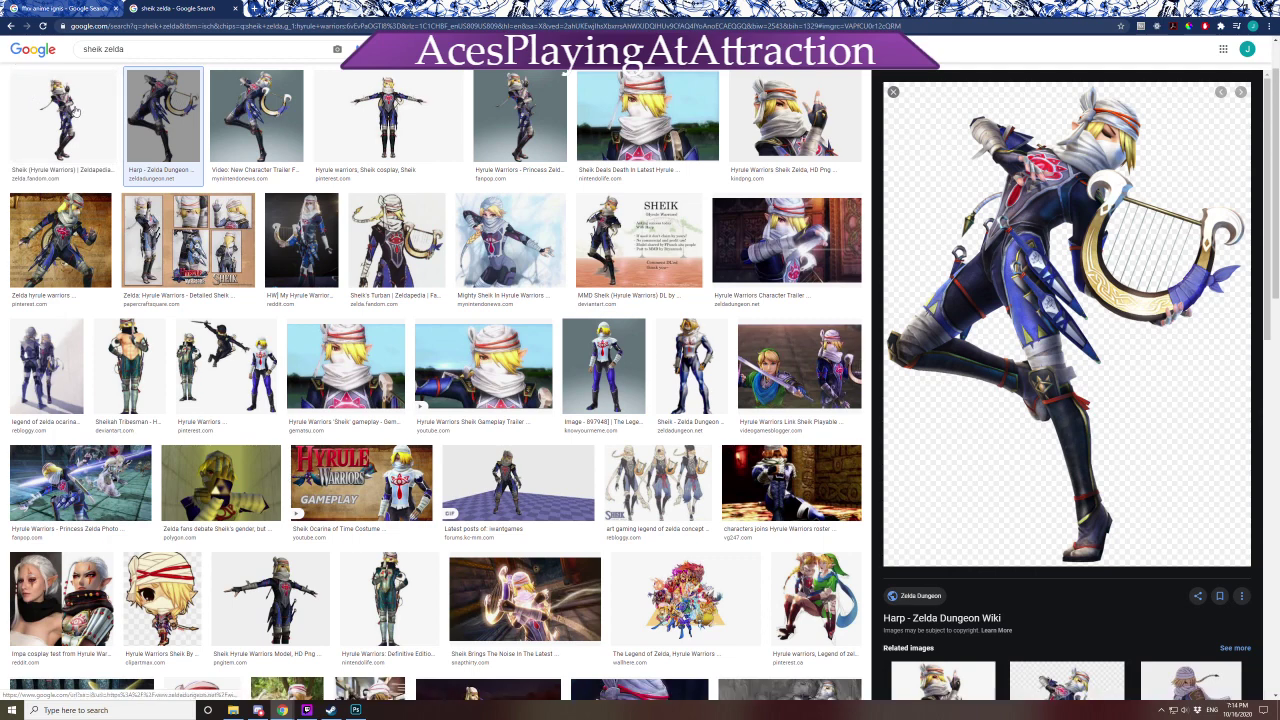
Compare the Sheik's Turban, kindpng close-up and Pinterest T-pose images with the Zelda Dungeon harp image
{"action": "left_click", "coordinate": [384, 262]}
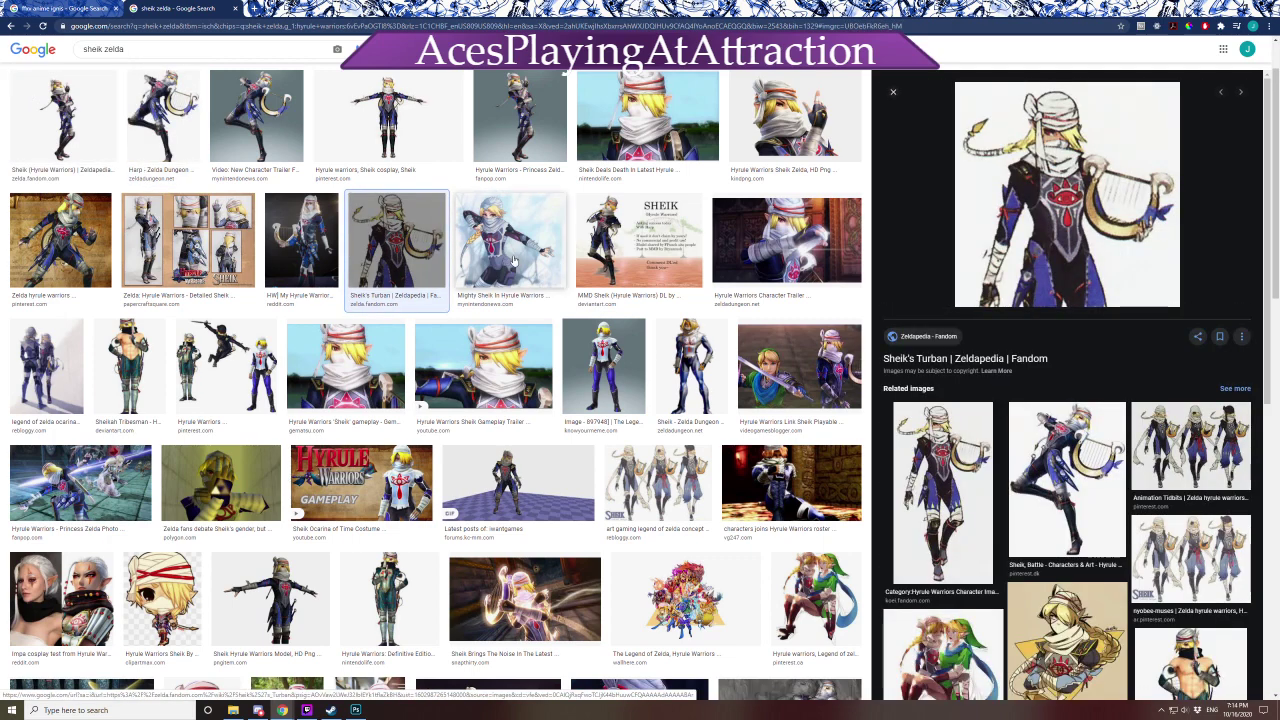
{"action": "left_click", "coordinate": [770, 113]}
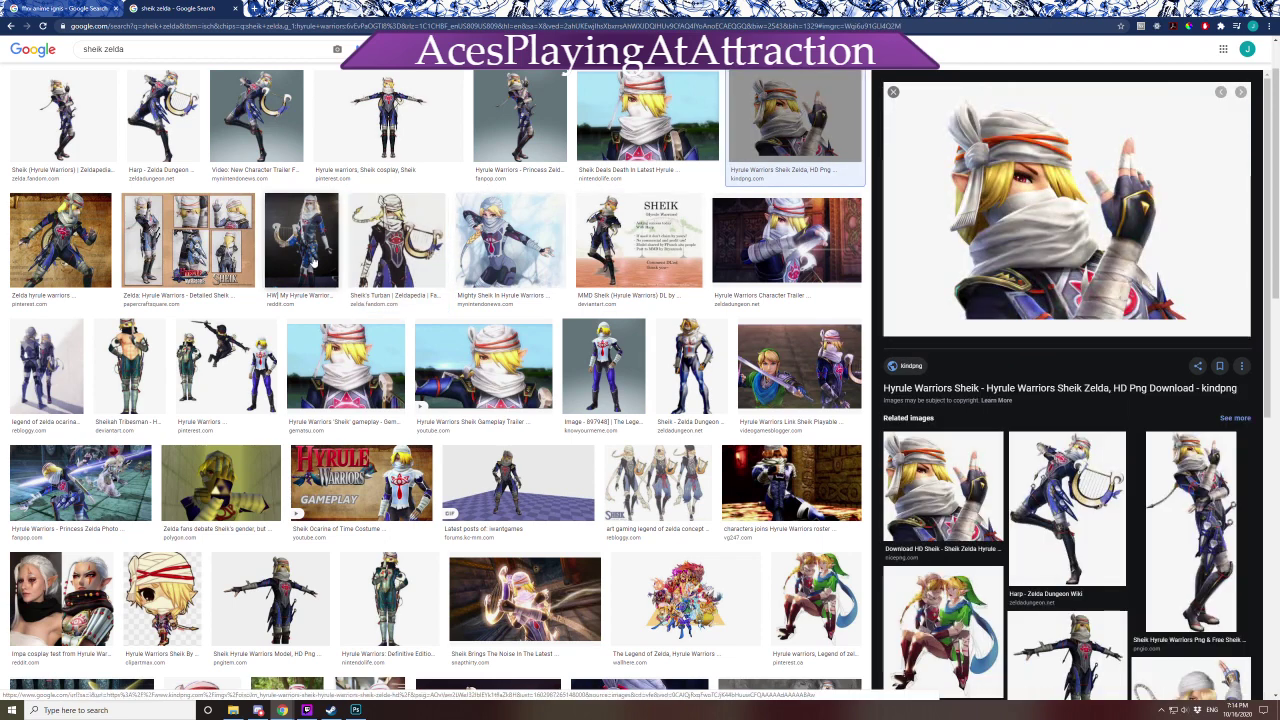
{"action": "left_click", "coordinate": [162, 115]}
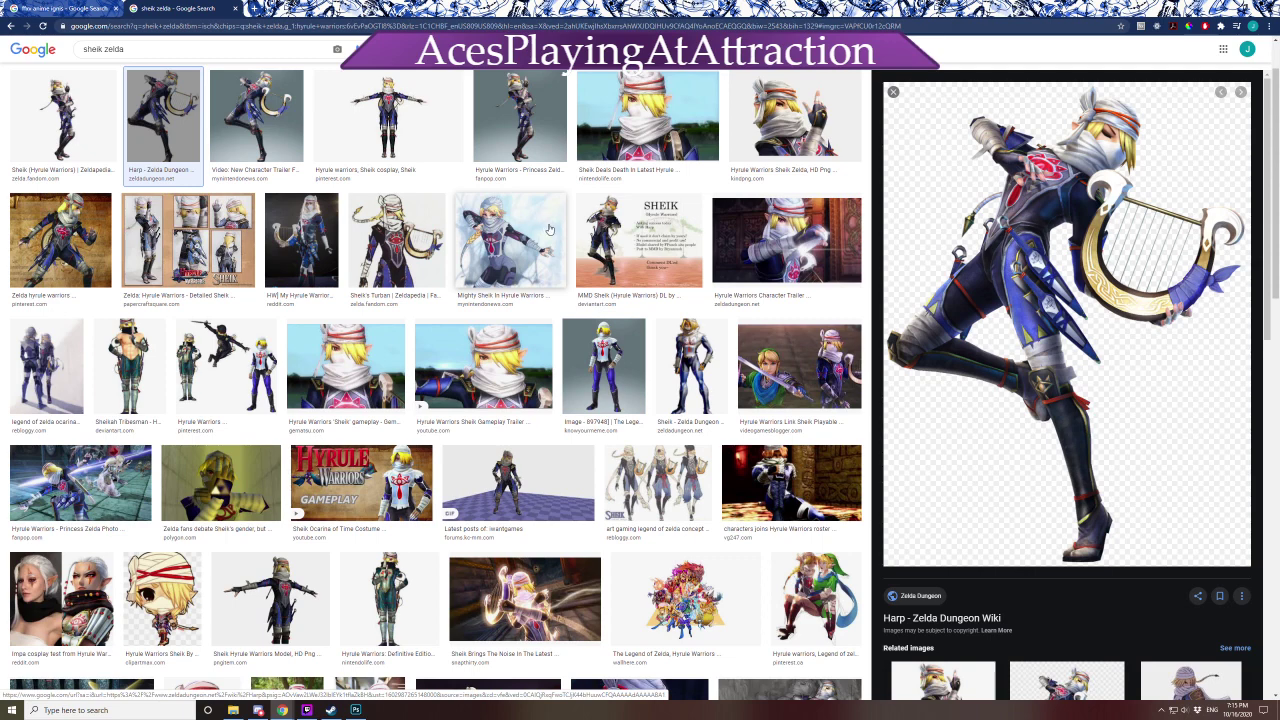
{"action": "left_click", "coordinate": [358, 106]}
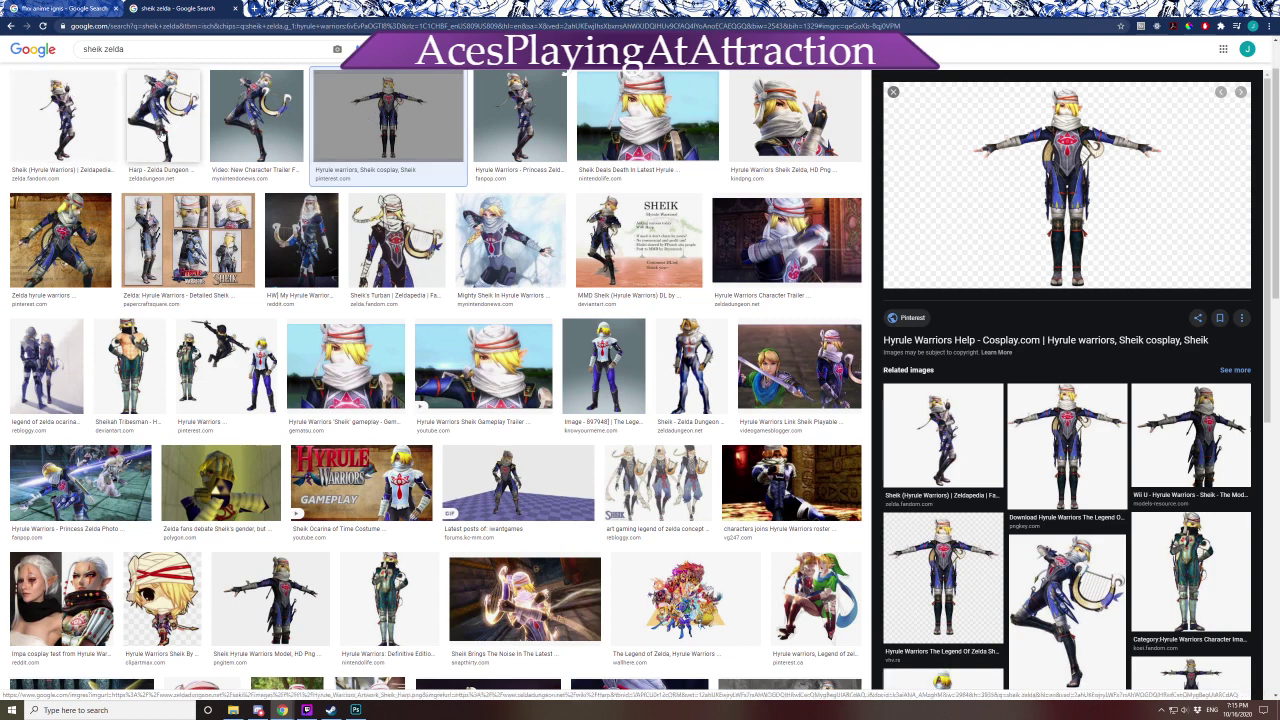
{"action": "left_click", "coordinate": [158, 134]}
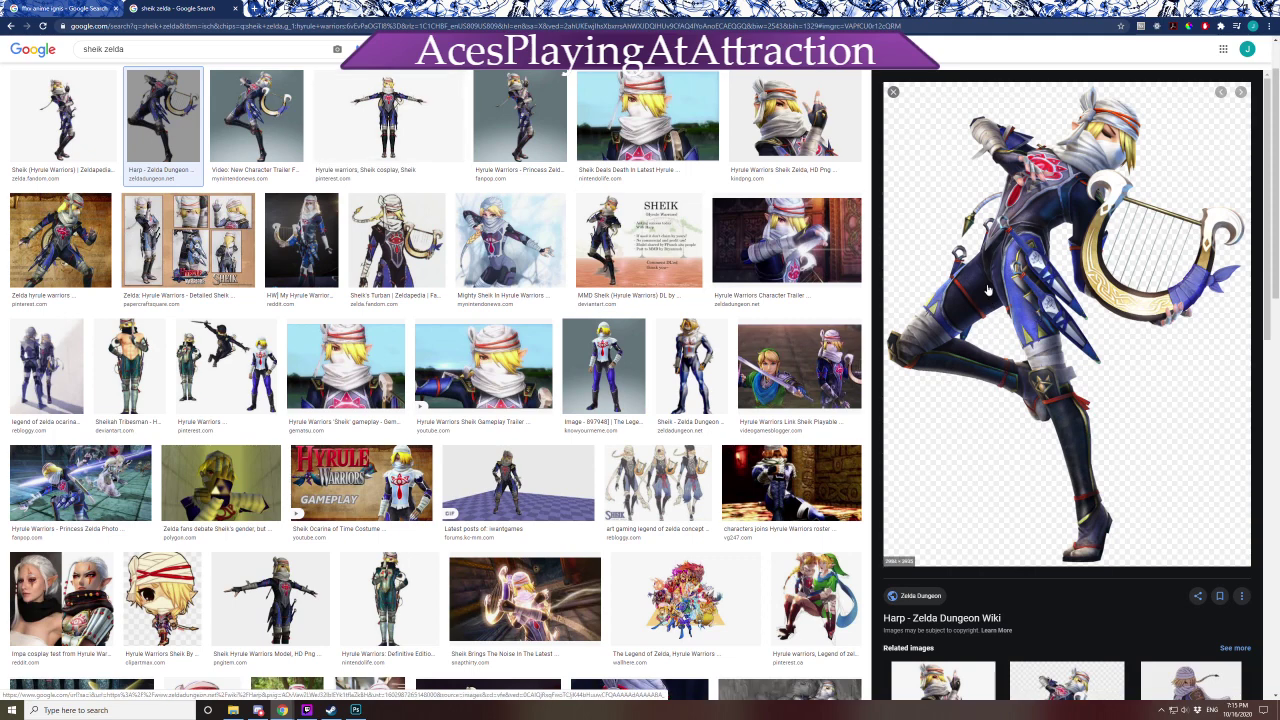
Copy the Zelda Dungeon harp image, switch to Photoshop and paste it into a new document using the Clipboard preset
{"action": "right_click", "coordinate": [987, 287]}
{"action": "left_click", "coordinate": [1022, 385]}
{"action": "left_click", "coordinate": [369, 709]}
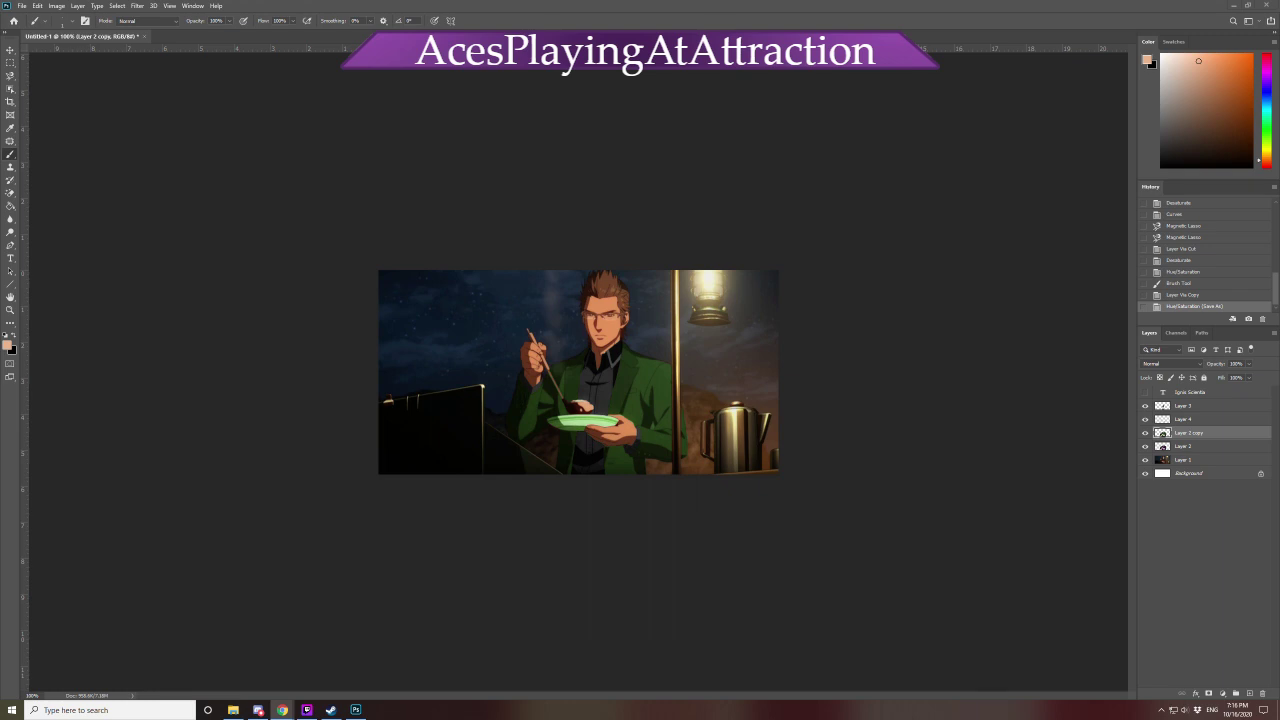
{"action": "left_click", "coordinate": [196, 47]}
{"action": "key", "text": "ctrl+n"}
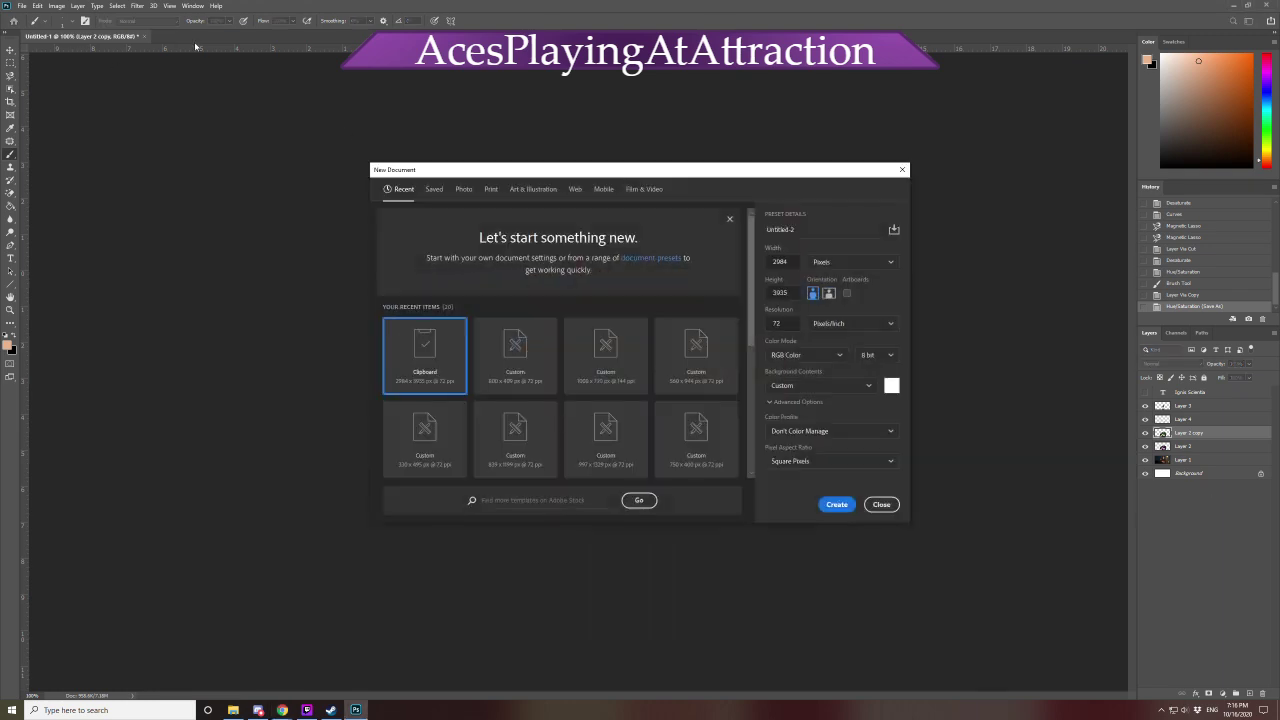
{"action": "key", "text": "Return"}
{"action": "key", "text": "ctrl+v"}
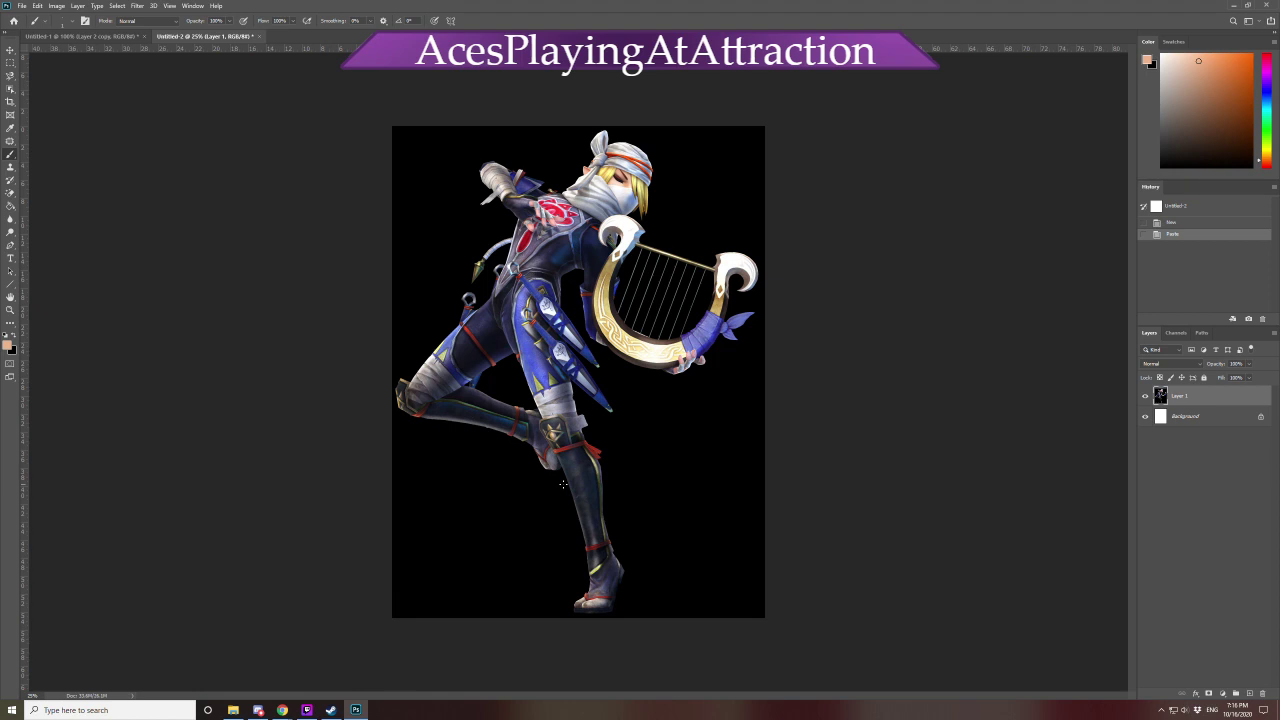
Revert the new document to its New history state, removing the pasted Sheik image
{"action": "key", "text": "alt+Tab"}
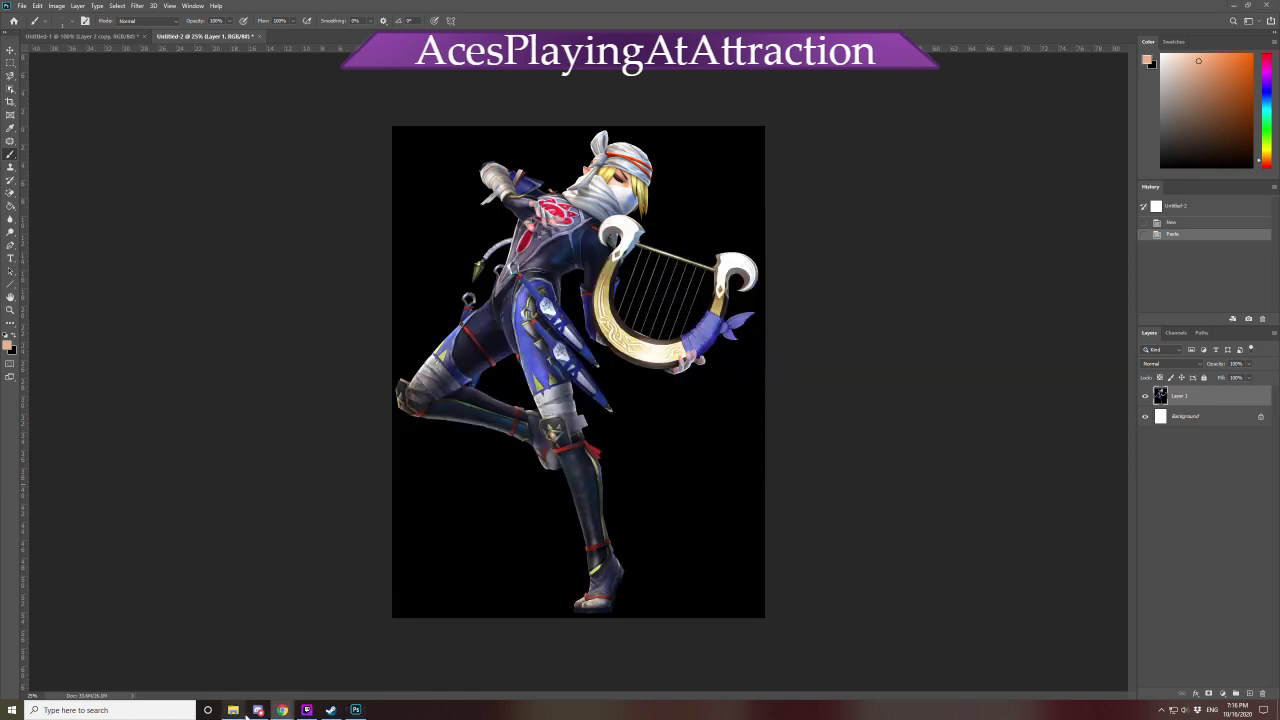
{"action": "mouse_move", "coordinate": [337, 713]}
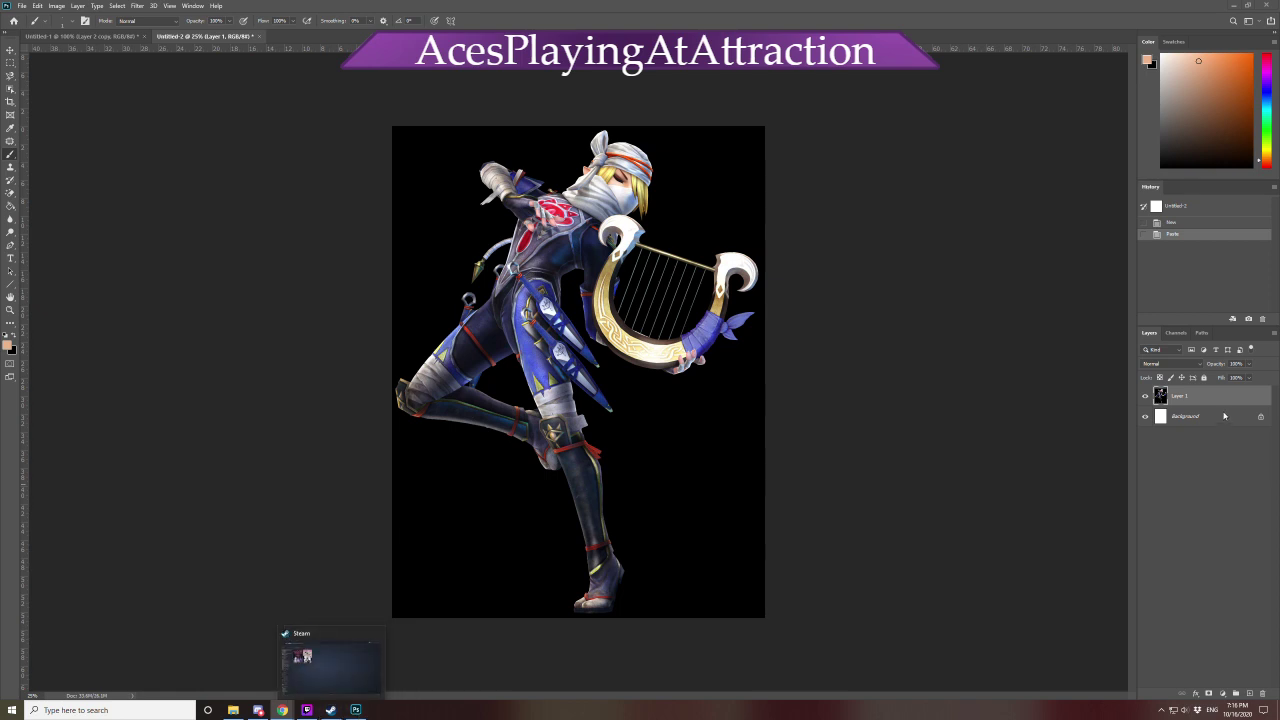
{"action": "left_click", "coordinate": [1193, 224]}
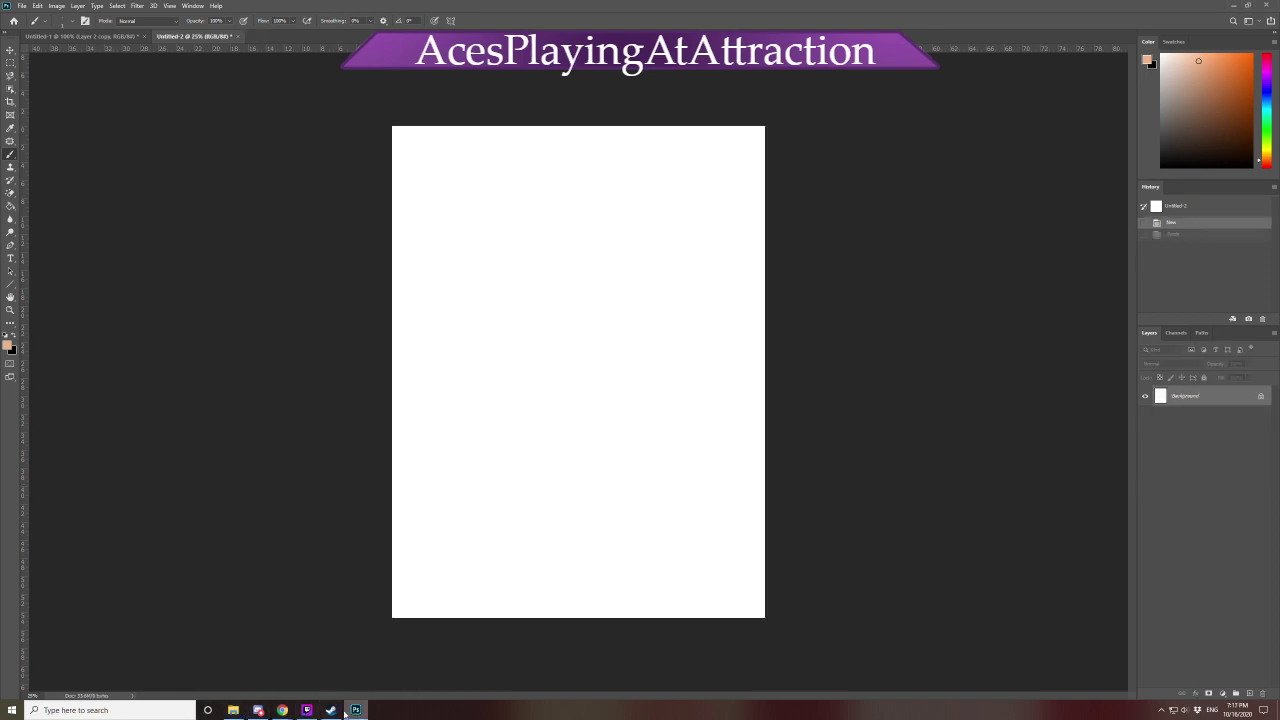
Switch to the browser, start saving the Zelda Dungeon harp image and browse to the Badges folder inside Documents > APaA
{"action": "mouse_move", "coordinate": [282, 712]}
{"action": "left_click", "coordinate": [283, 665]}
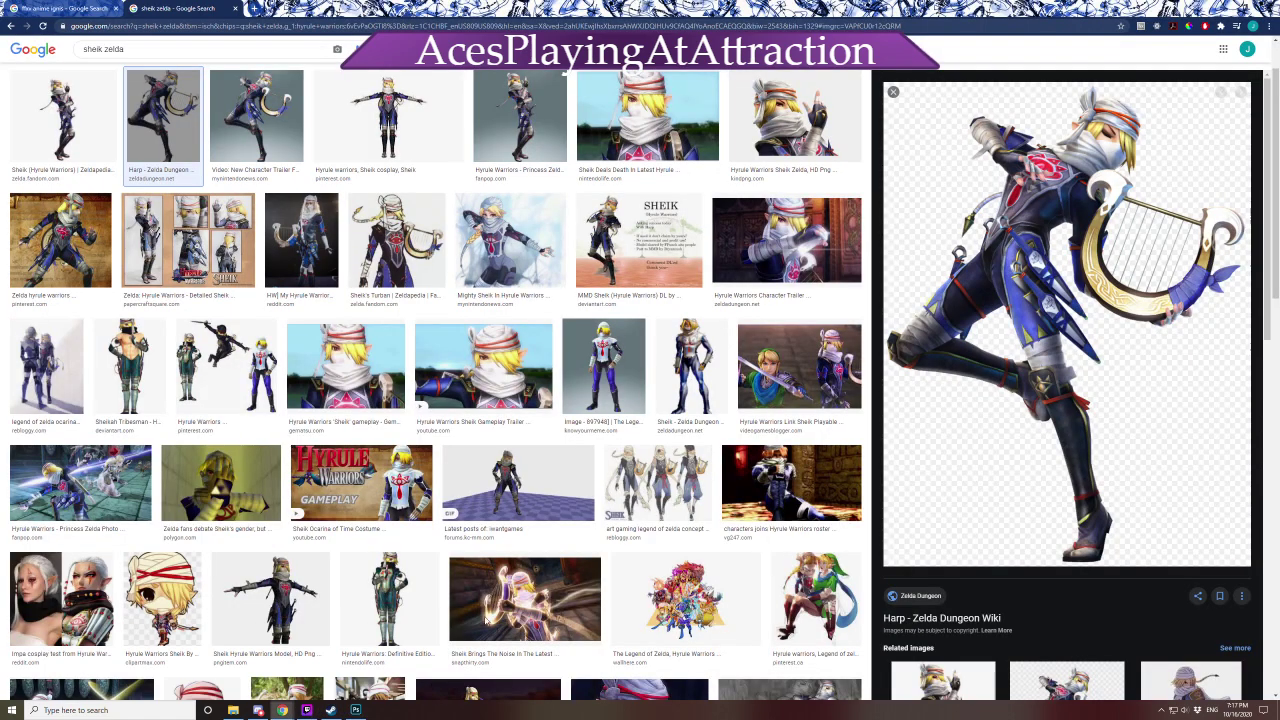
{"action": "right_click", "coordinate": [1017, 246]}
{"action": "left_click", "coordinate": [1054, 334]}
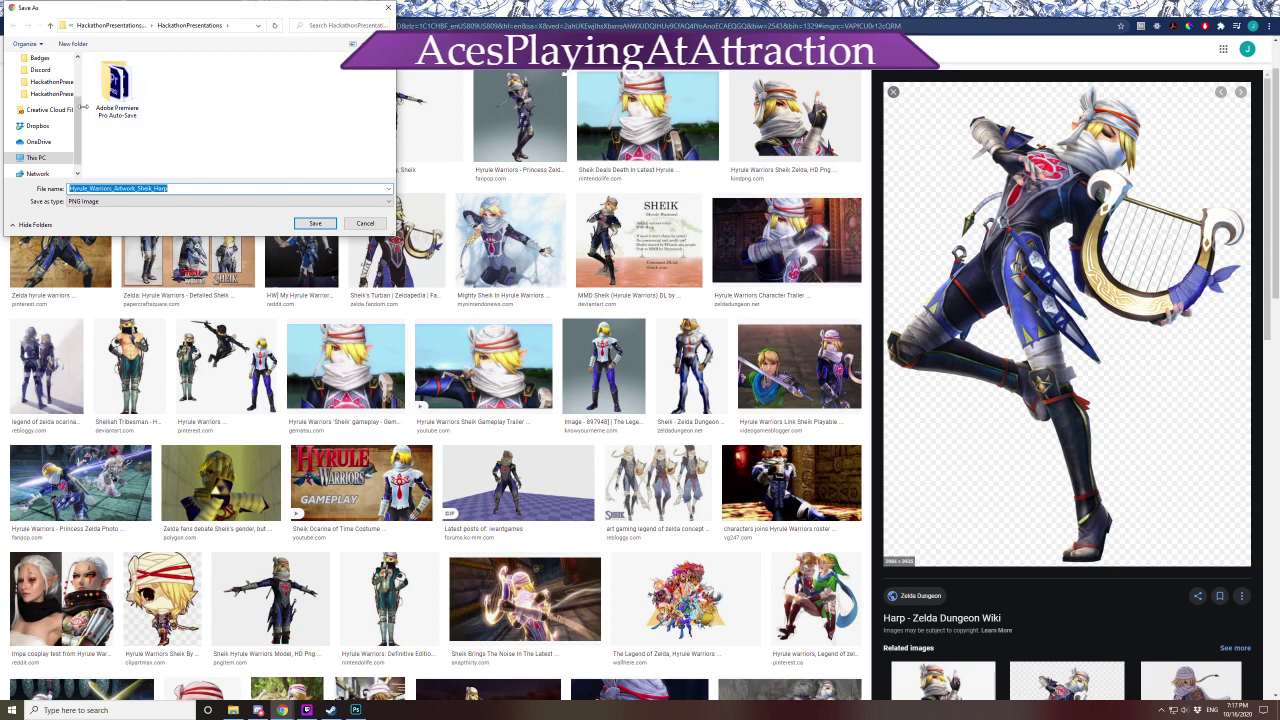
{"action": "scroll", "coordinate": [55, 110], "scroll_direction": "up", "scroll_amount": 2}
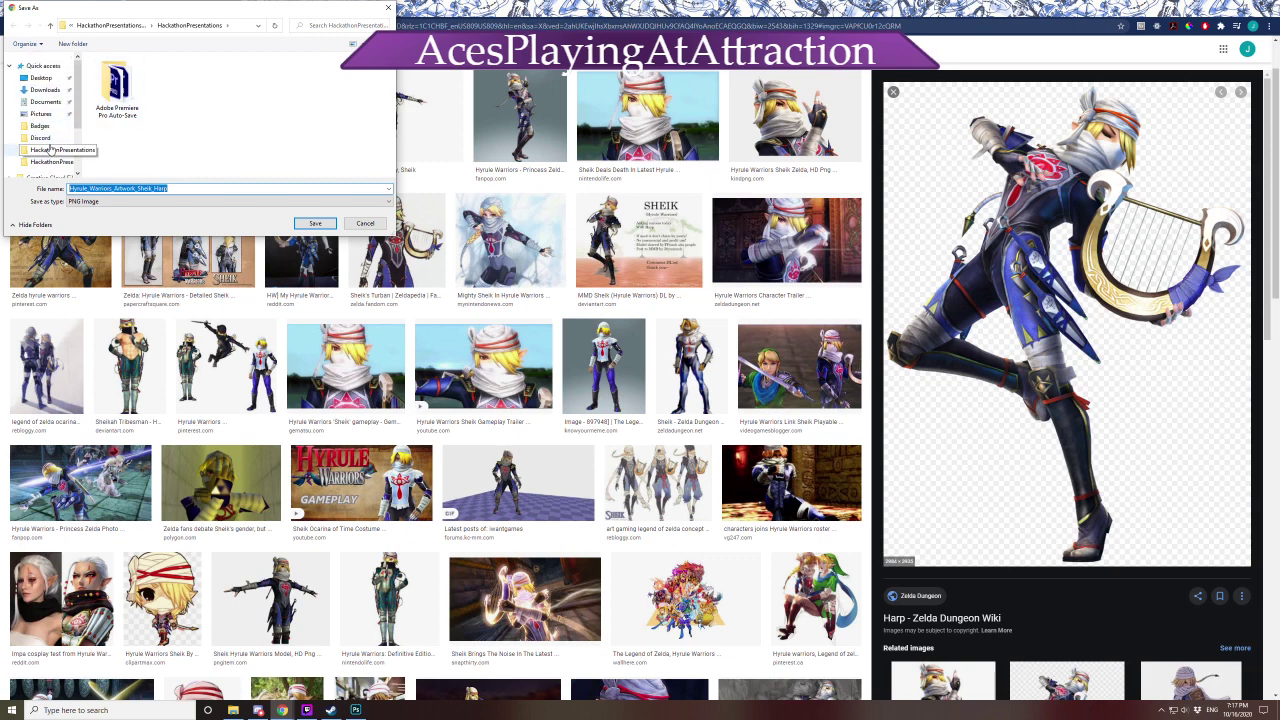
{"action": "left_click", "coordinate": [41, 127]}
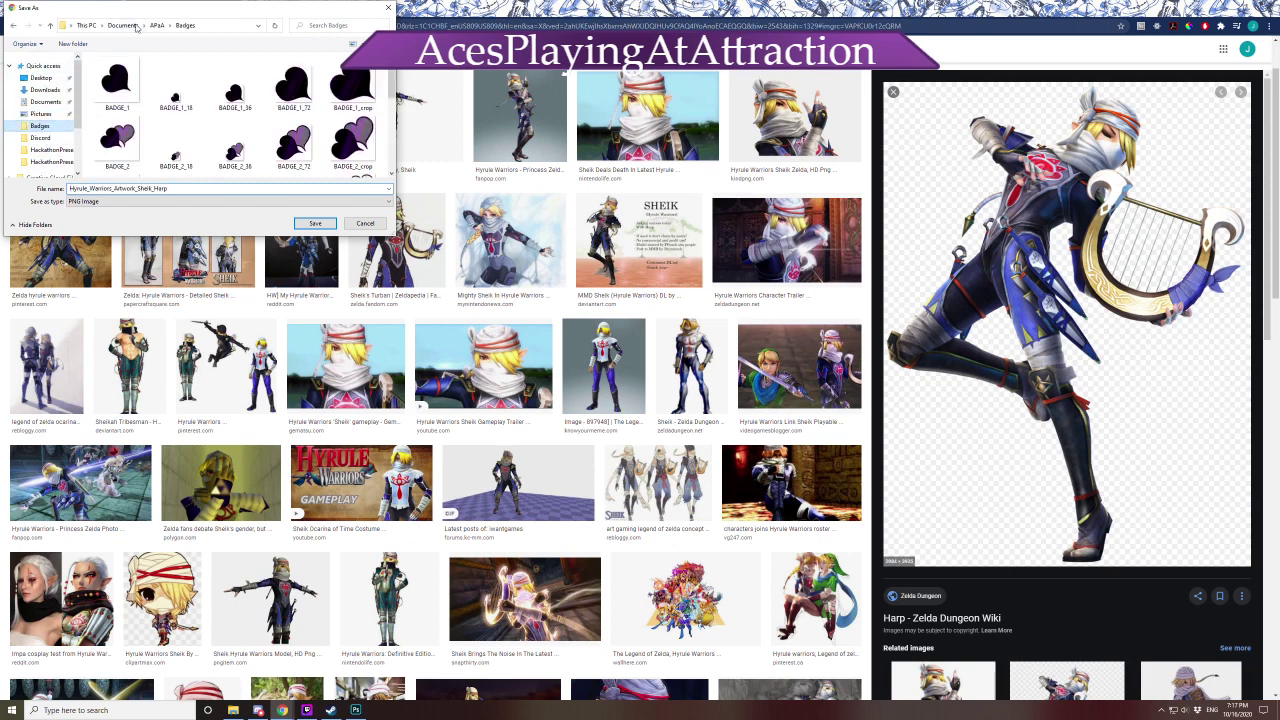
{"action": "left_click", "coordinate": [160, 25]}
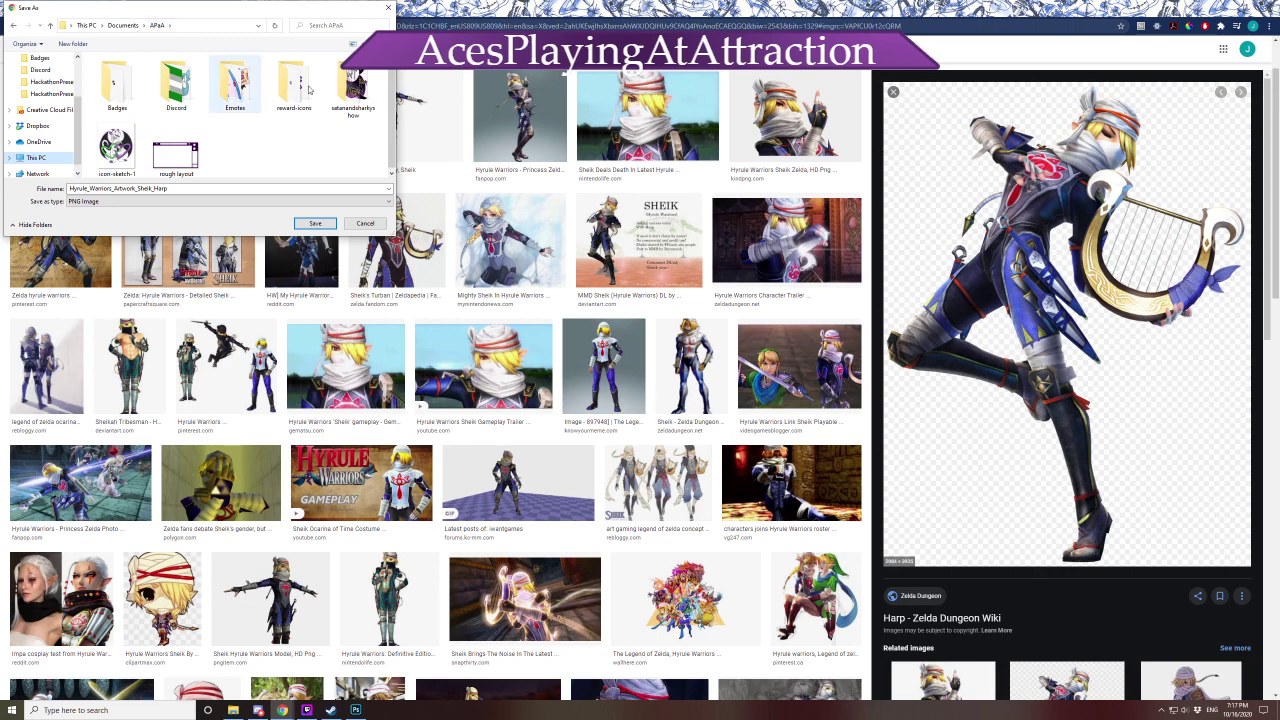
{"action": "double_click", "coordinate": [117, 85]}
{"action": "scroll", "coordinate": [368, 138], "scroll_direction": "down", "scroll_amount": 3}
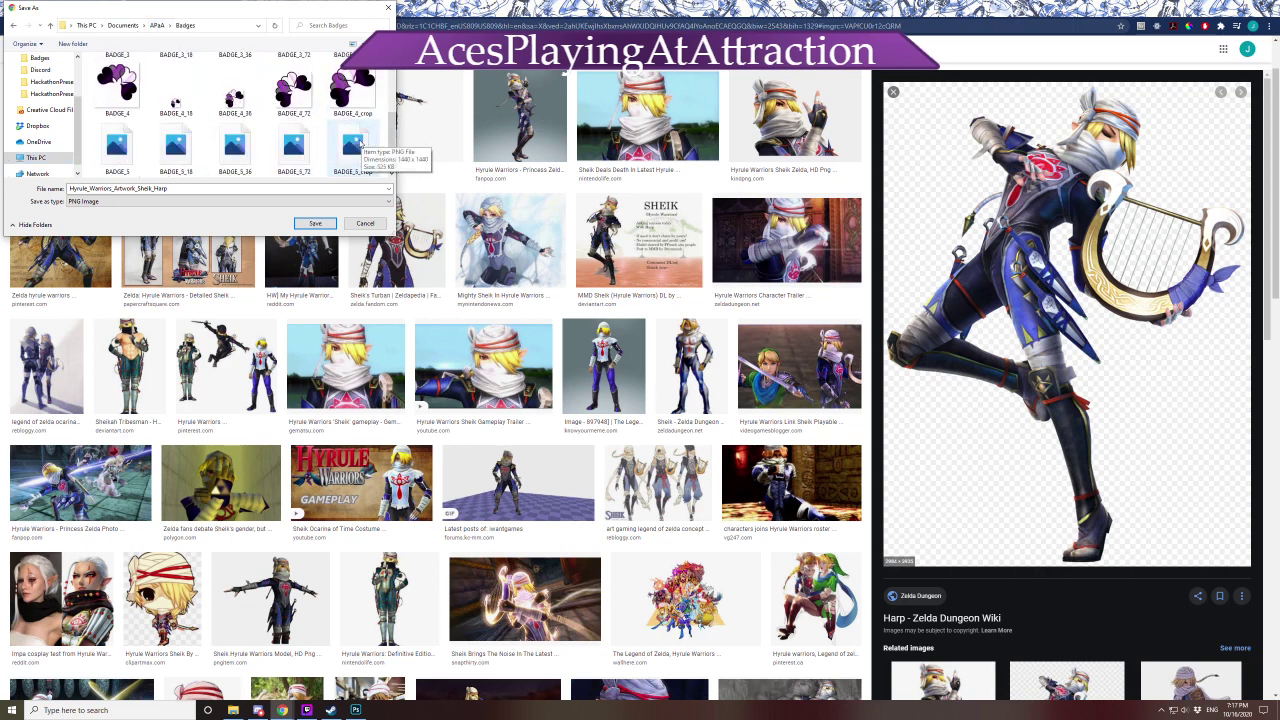
{"action": "left_click_drag", "start_coordinate": [392, 233], "coordinate": [440, 325]}
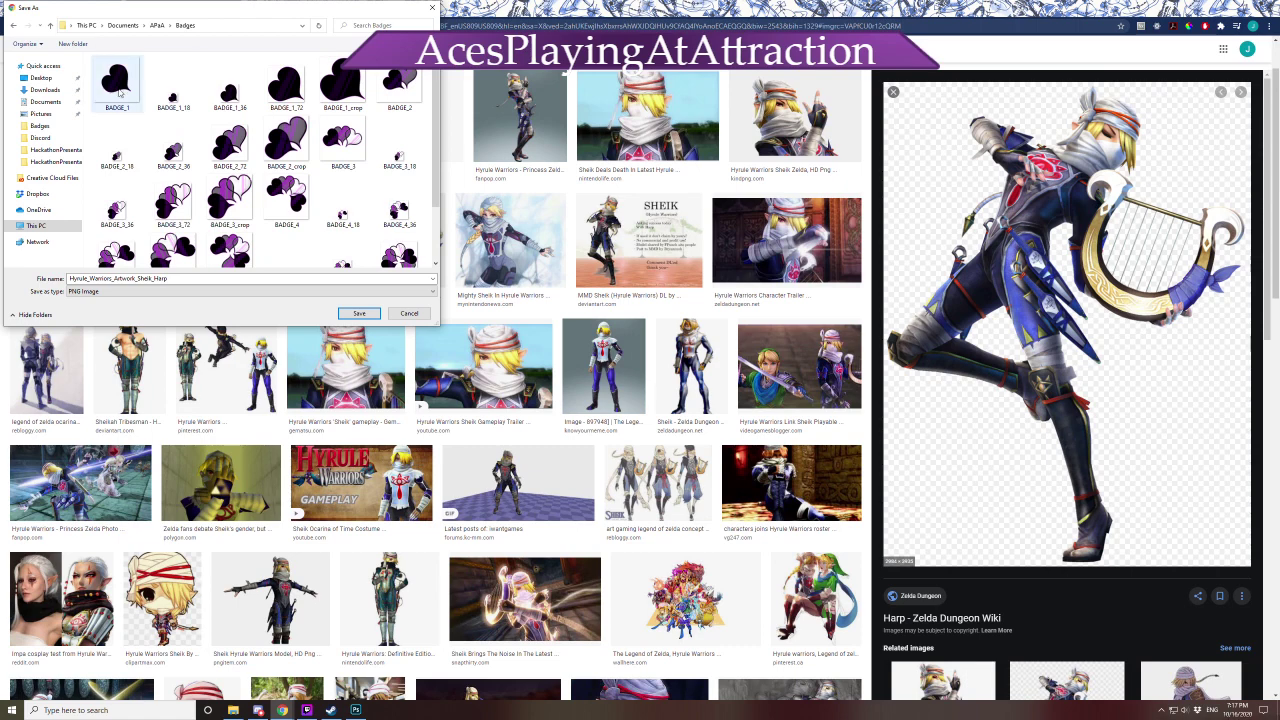
Examine the badge images from BADGE_1 to BADGE_6_crop in the Badges folder and cancel the save
{"action": "left_click", "coordinate": [131, 92]}
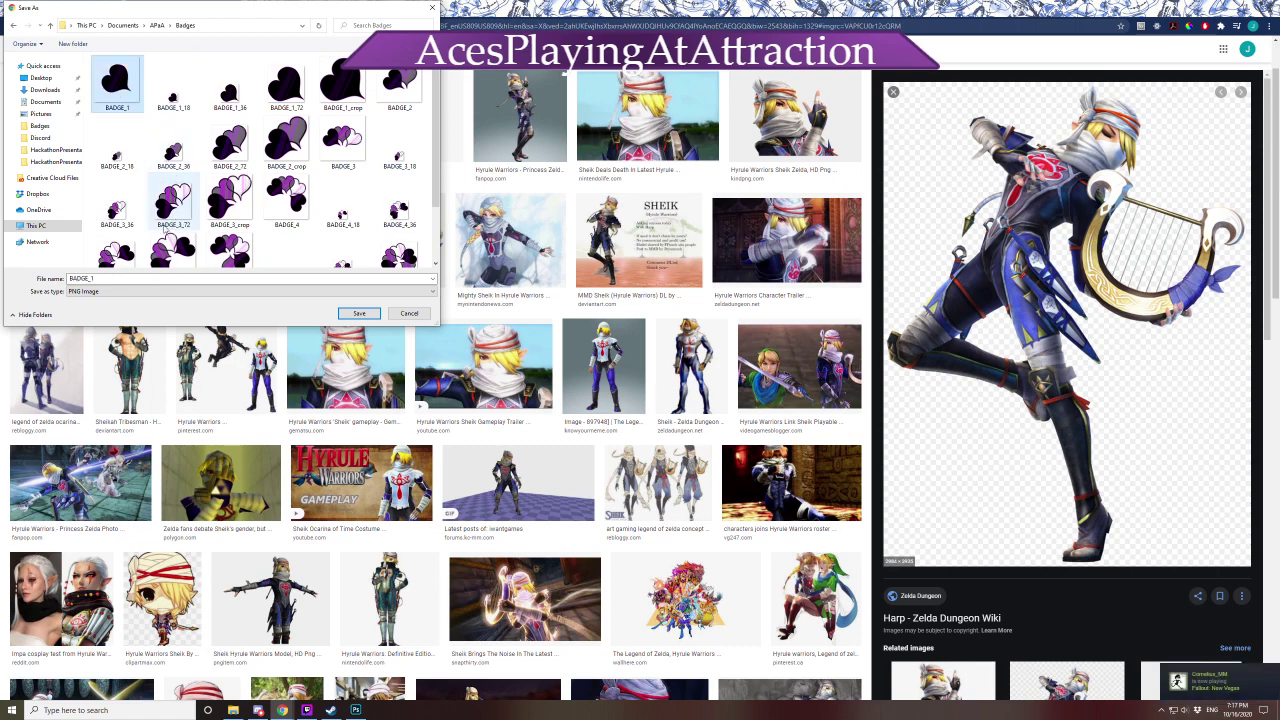
{"action": "scroll", "coordinate": [174, 200], "scroll_direction": "down", "scroll_amount": 1}
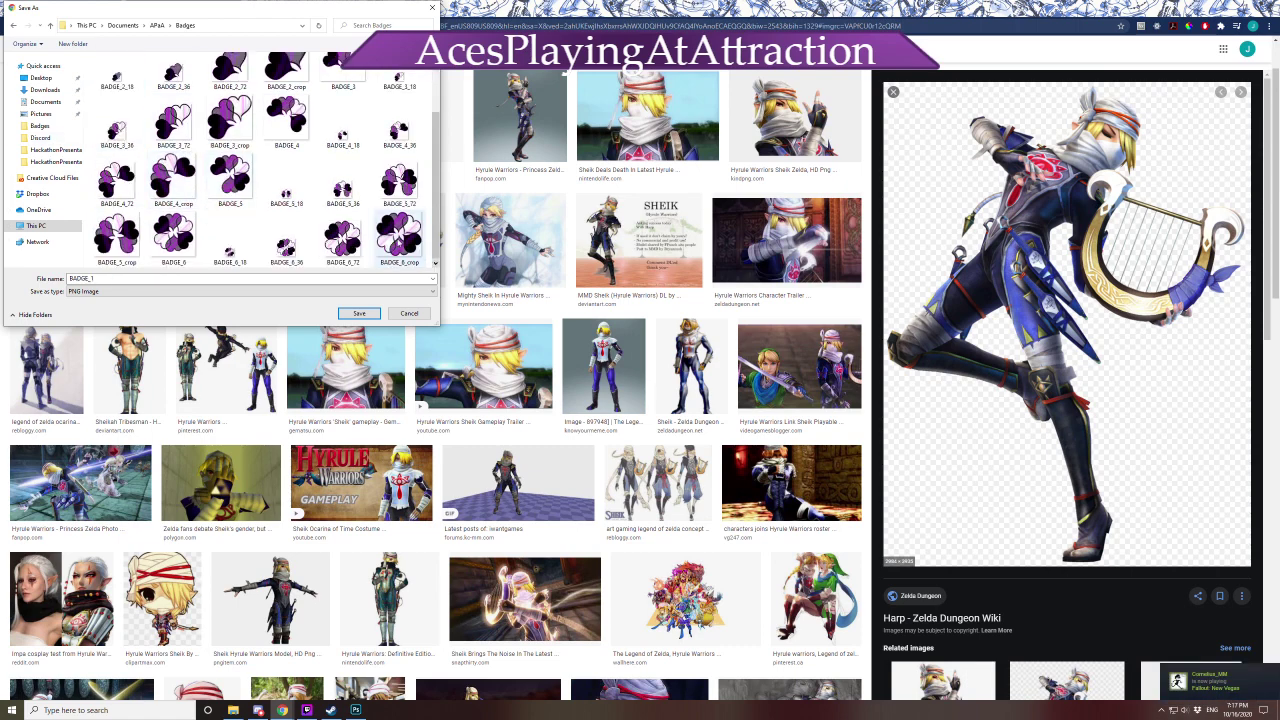
{"action": "left_click", "coordinate": [385, 262]}
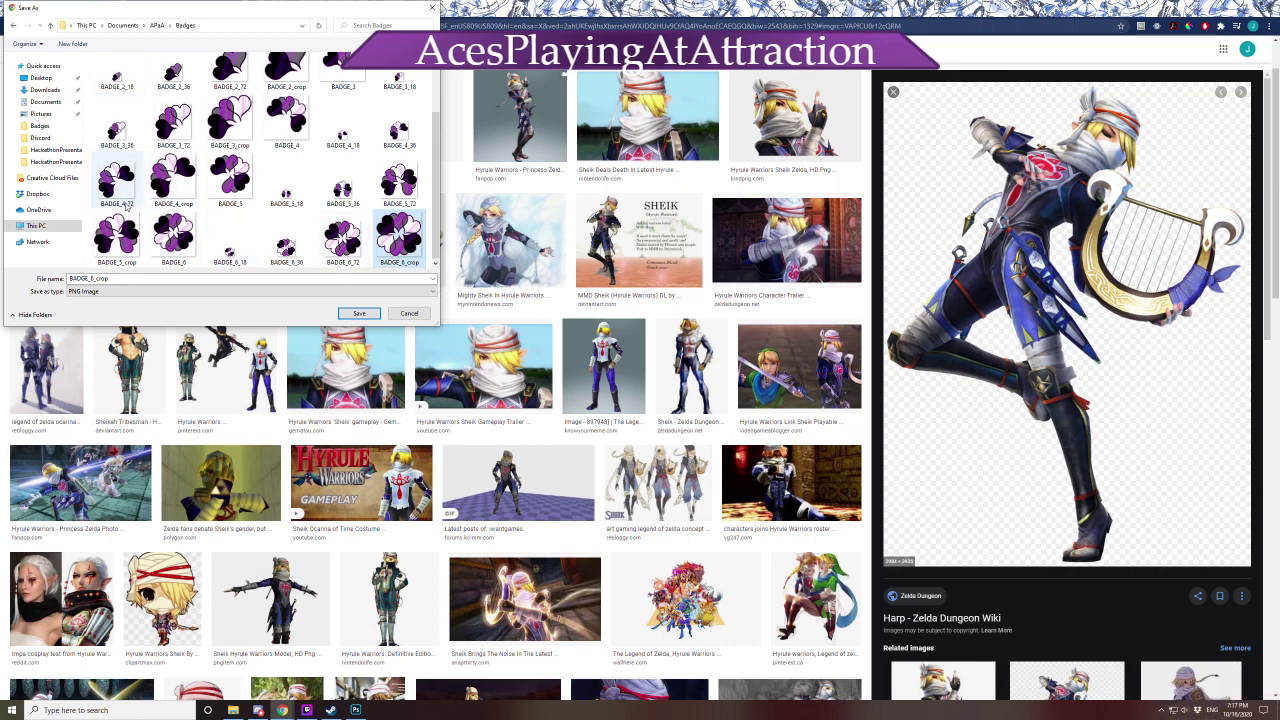
{"action": "scroll", "coordinate": [147, 204], "scroll_direction": "up", "scroll_amount": 1}
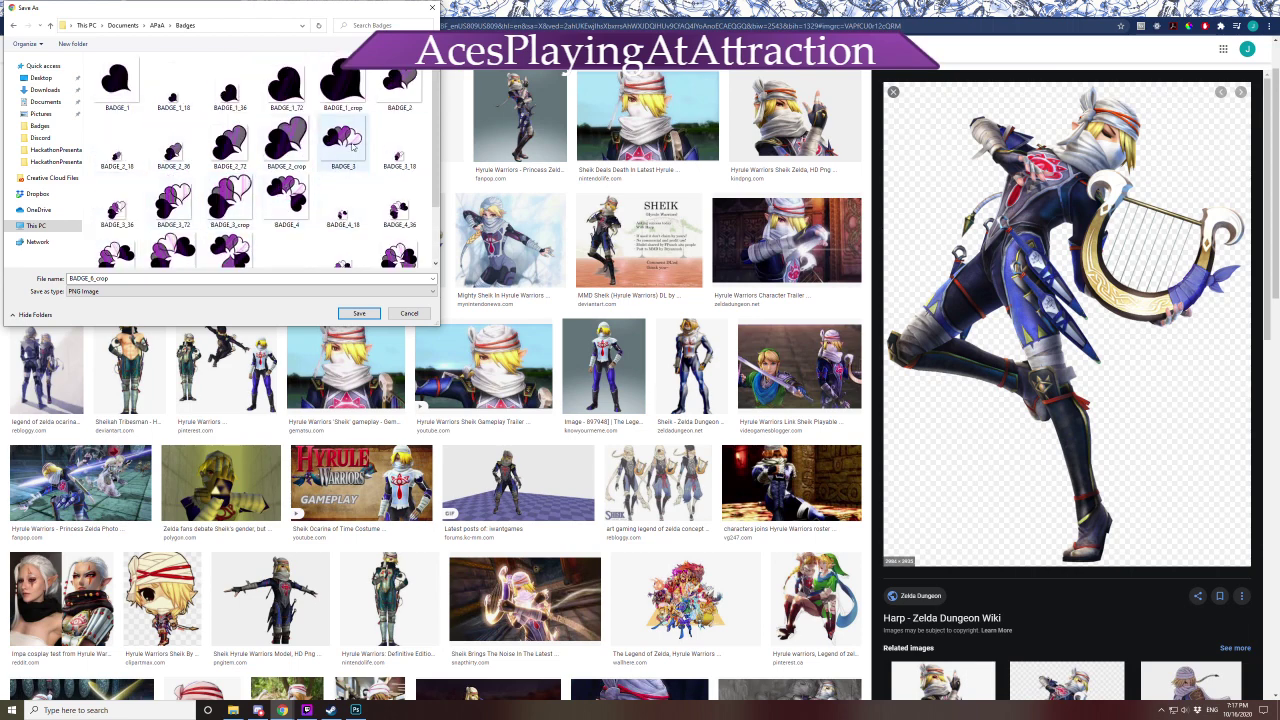
{"action": "left_click", "coordinate": [353, 148]}
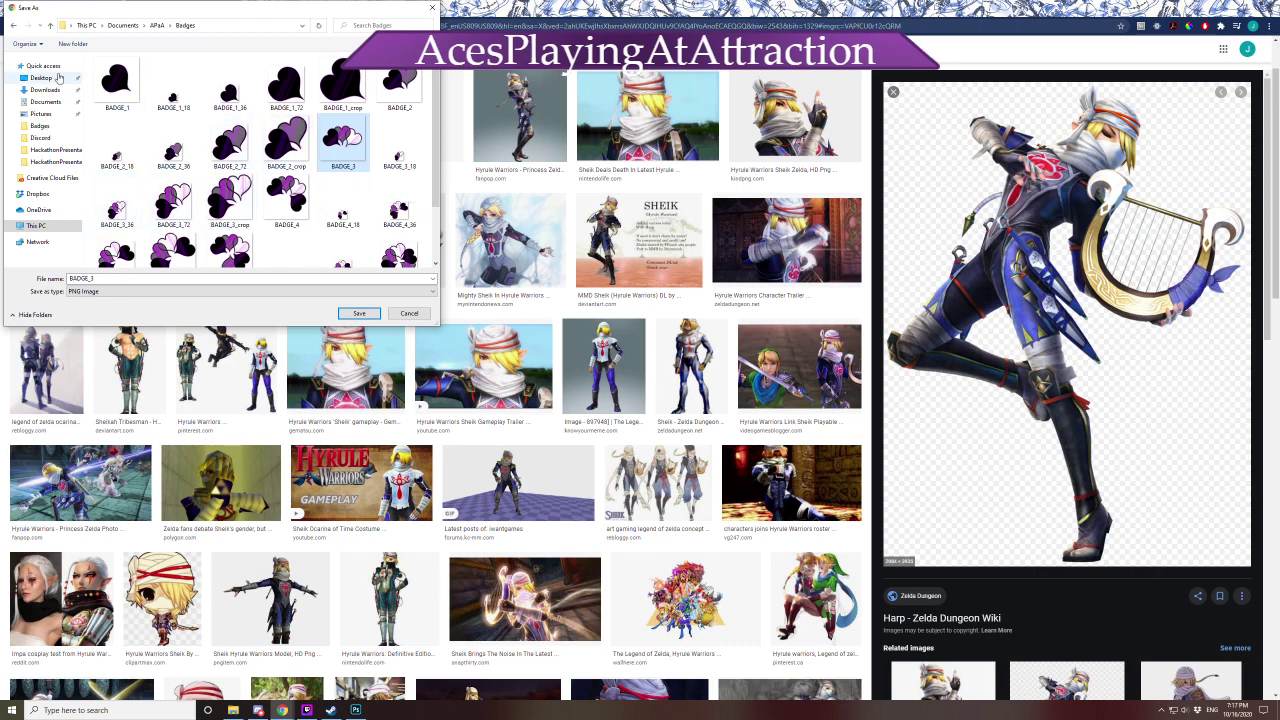
{"action": "left_click", "coordinate": [125, 95]}
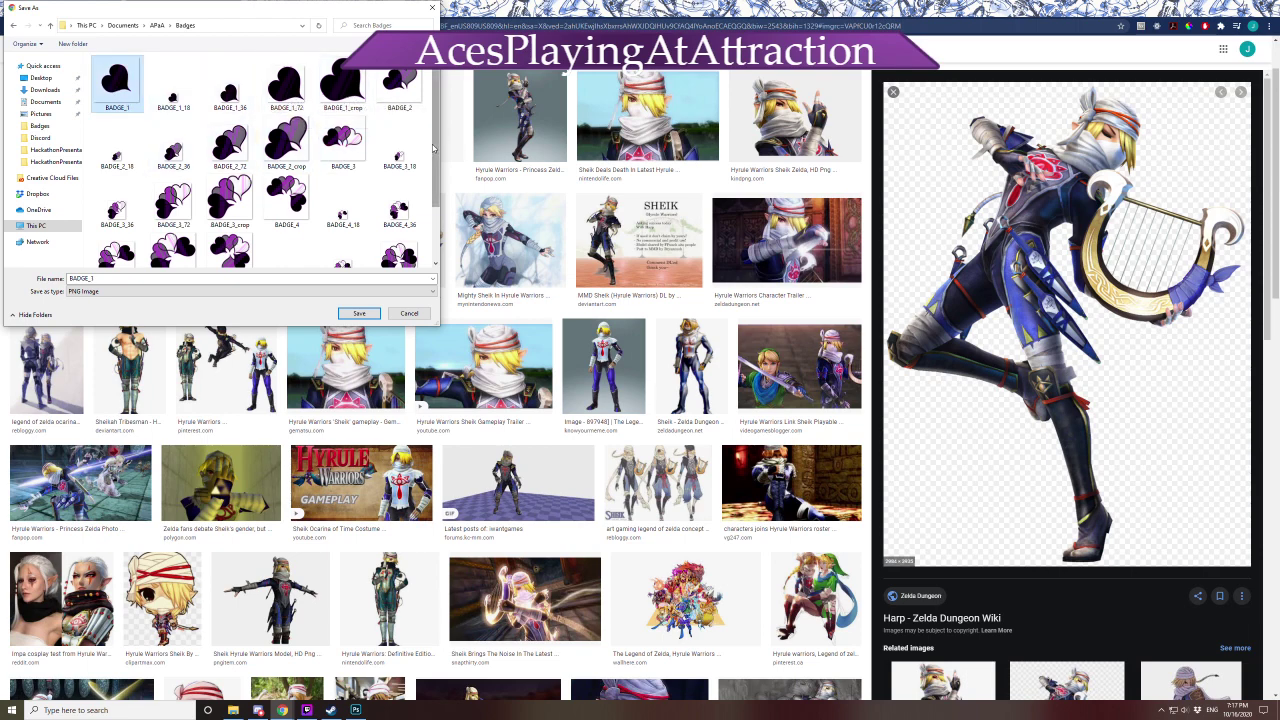
{"action": "left_click_drag", "start_coordinate": [439, 150], "coordinate": [399, 152]}
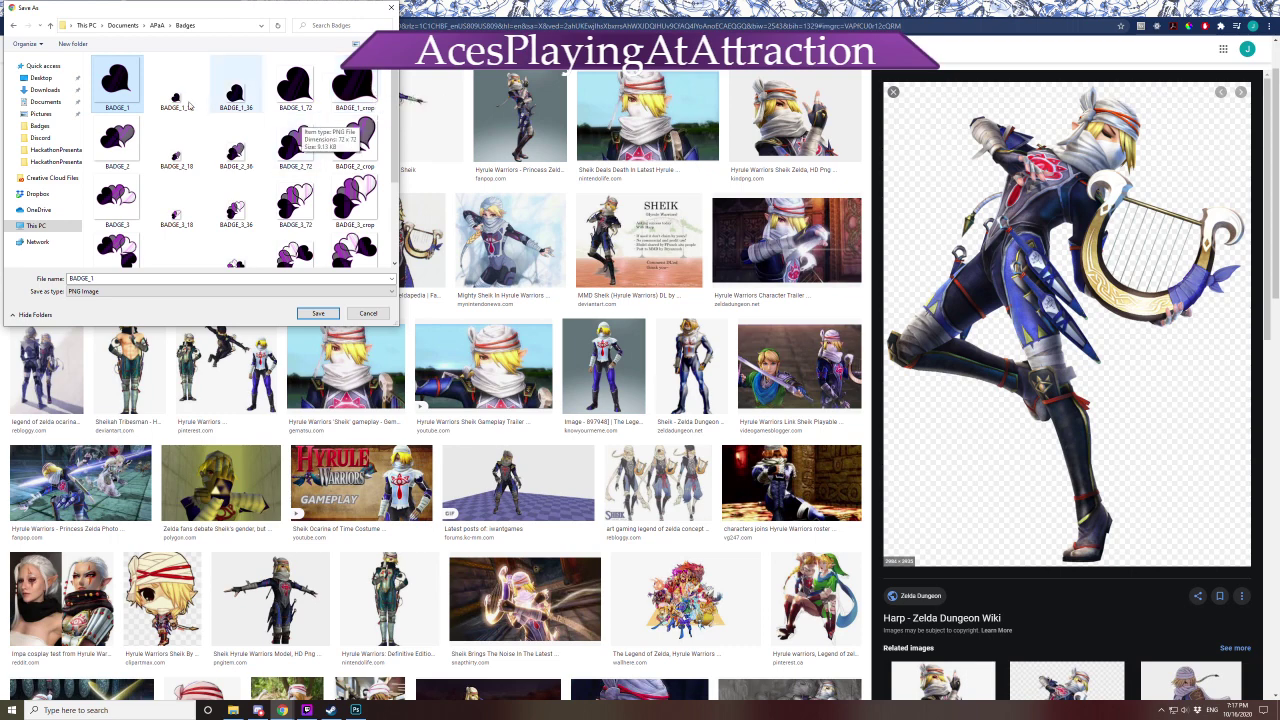
{"action": "scroll", "coordinate": [158, 190], "scroll_direction": "down", "scroll_amount": 2}
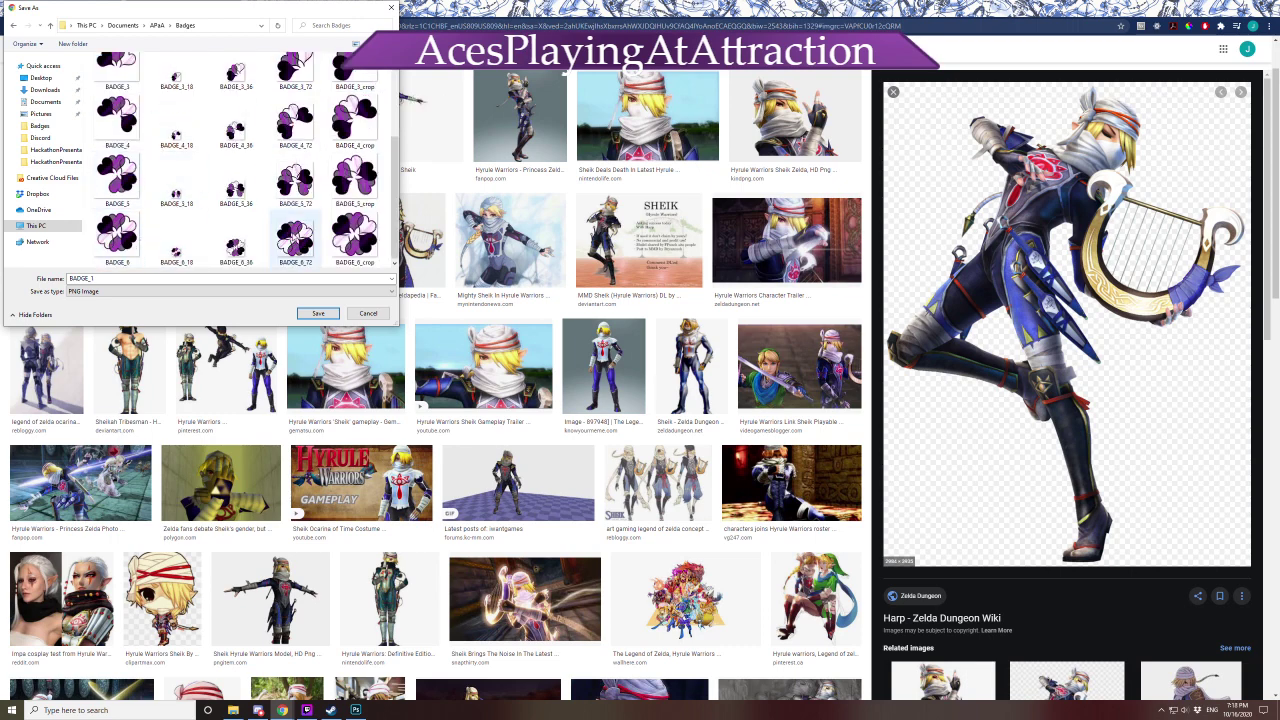
{"action": "scroll", "coordinate": [123, 205], "scroll_direction": "up", "scroll_amount": 2}
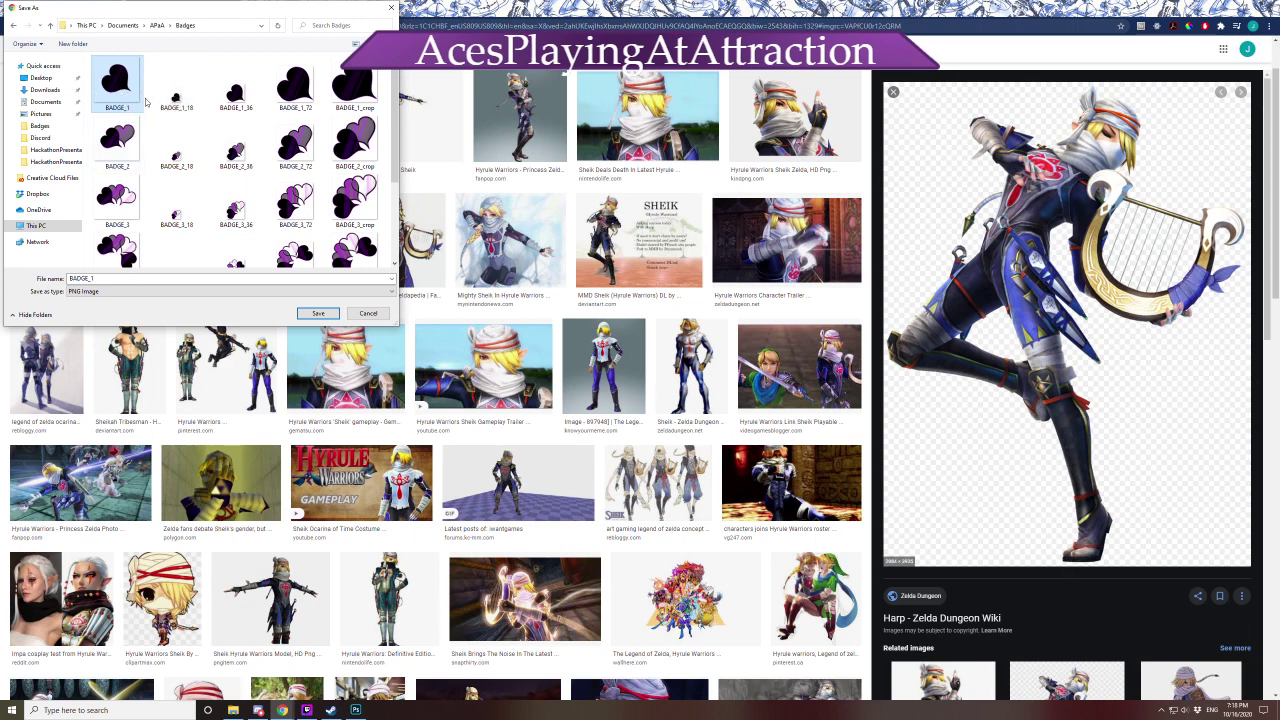
{"action": "left_click", "coordinate": [378, 314]}
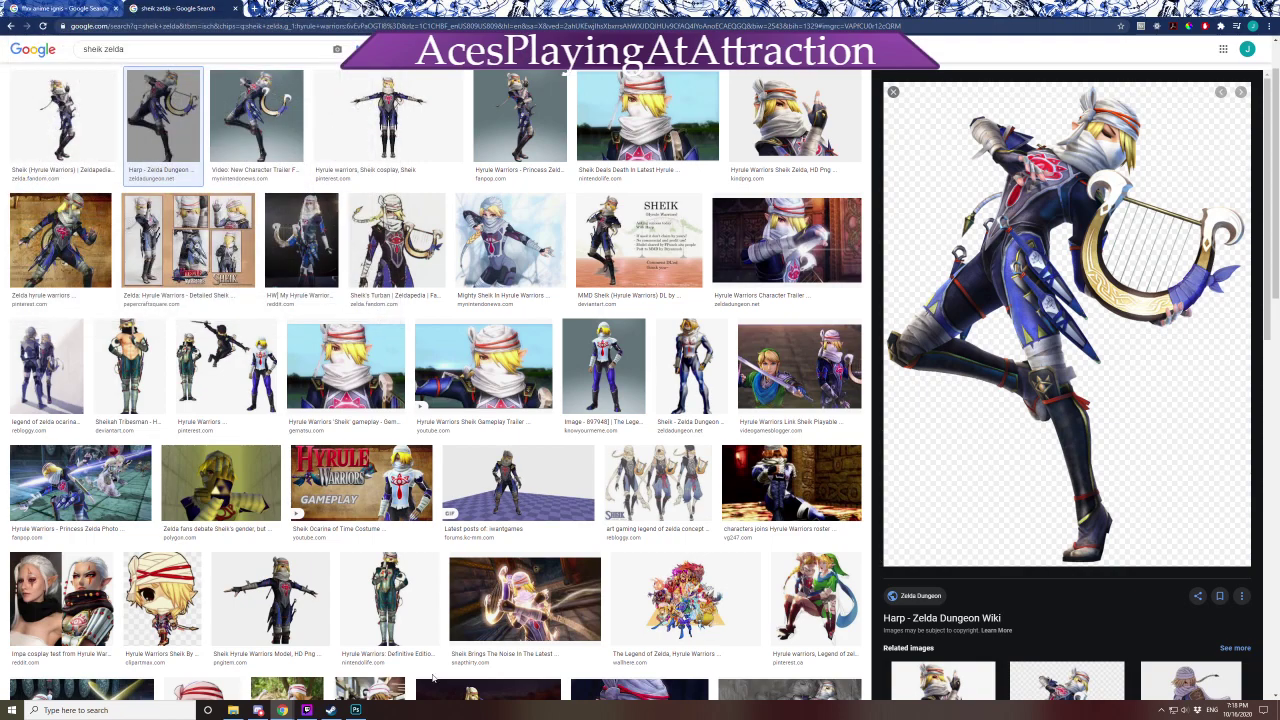
Switch to Photoshop, open BADGE_1 from the APaA Badges folder to view it, and close it again
{"action": "left_click", "coordinate": [355, 710]}
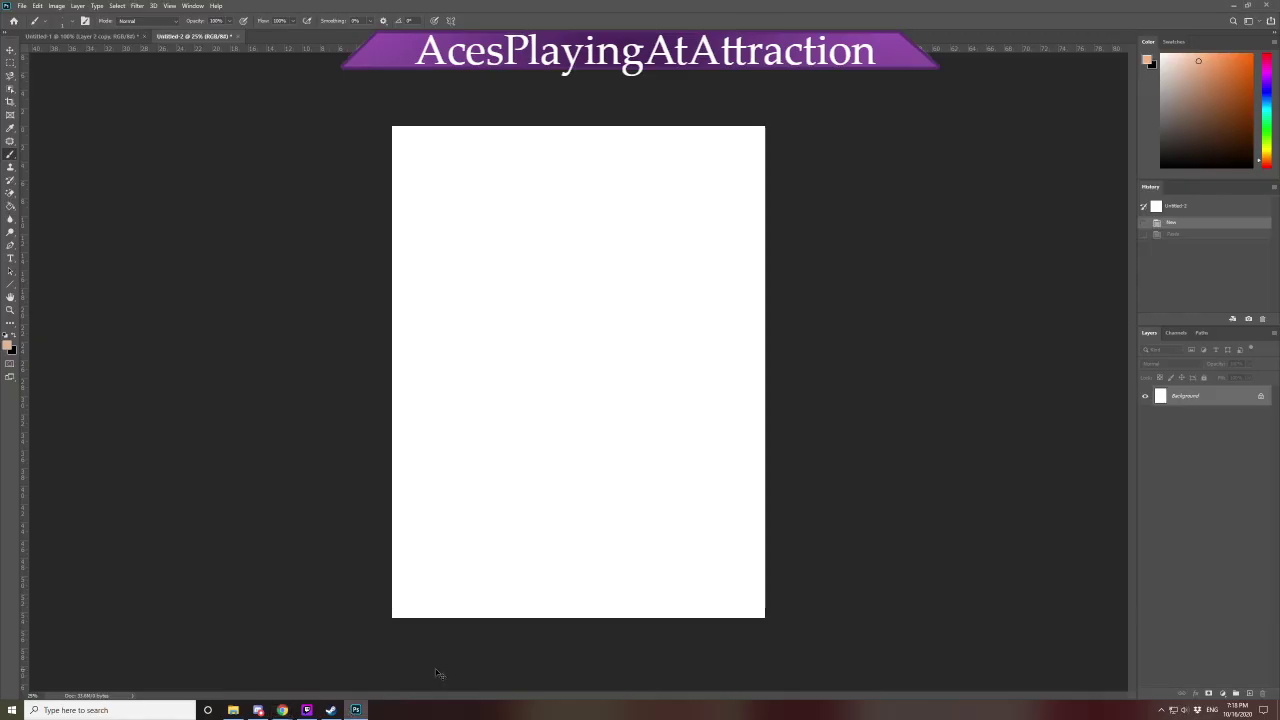
{"action": "key", "text": "ctrl+o"}
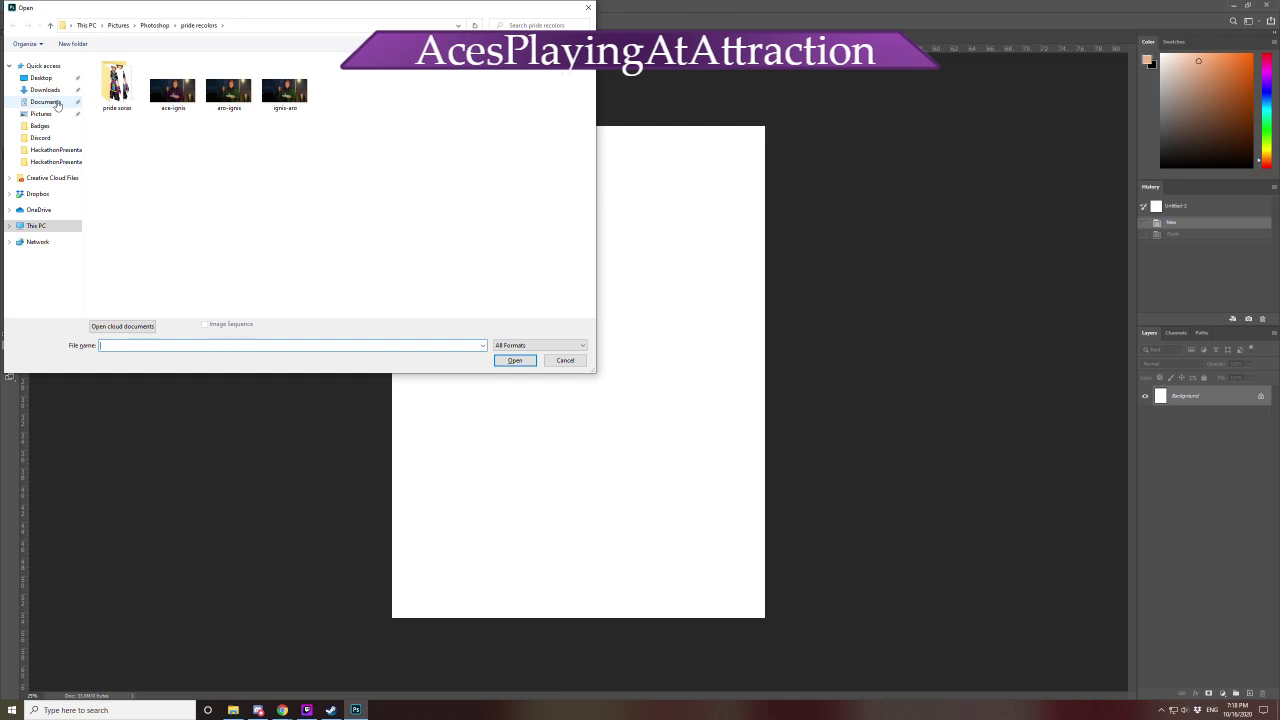
{"action": "left_click", "coordinate": [56, 105]}
{"action": "double_click", "coordinate": [150, 97]}
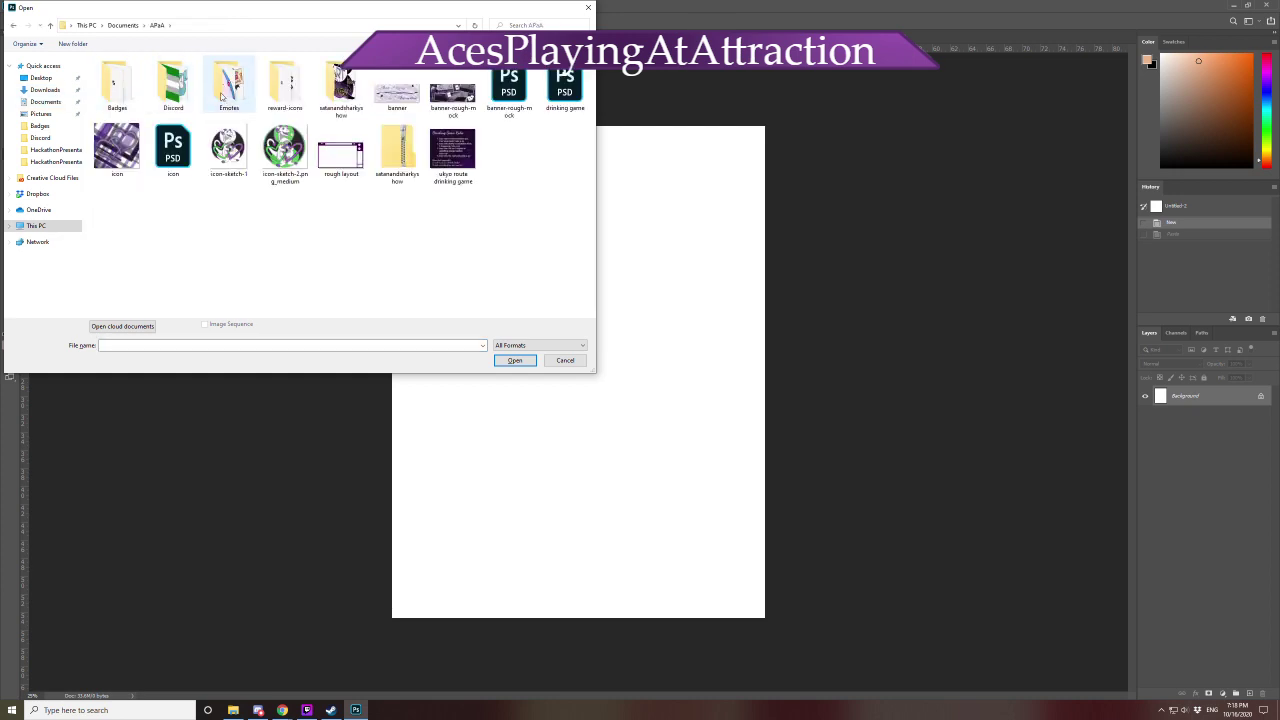
{"action": "double_click", "coordinate": [117, 85]}
{"action": "double_click", "coordinate": [118, 85]}
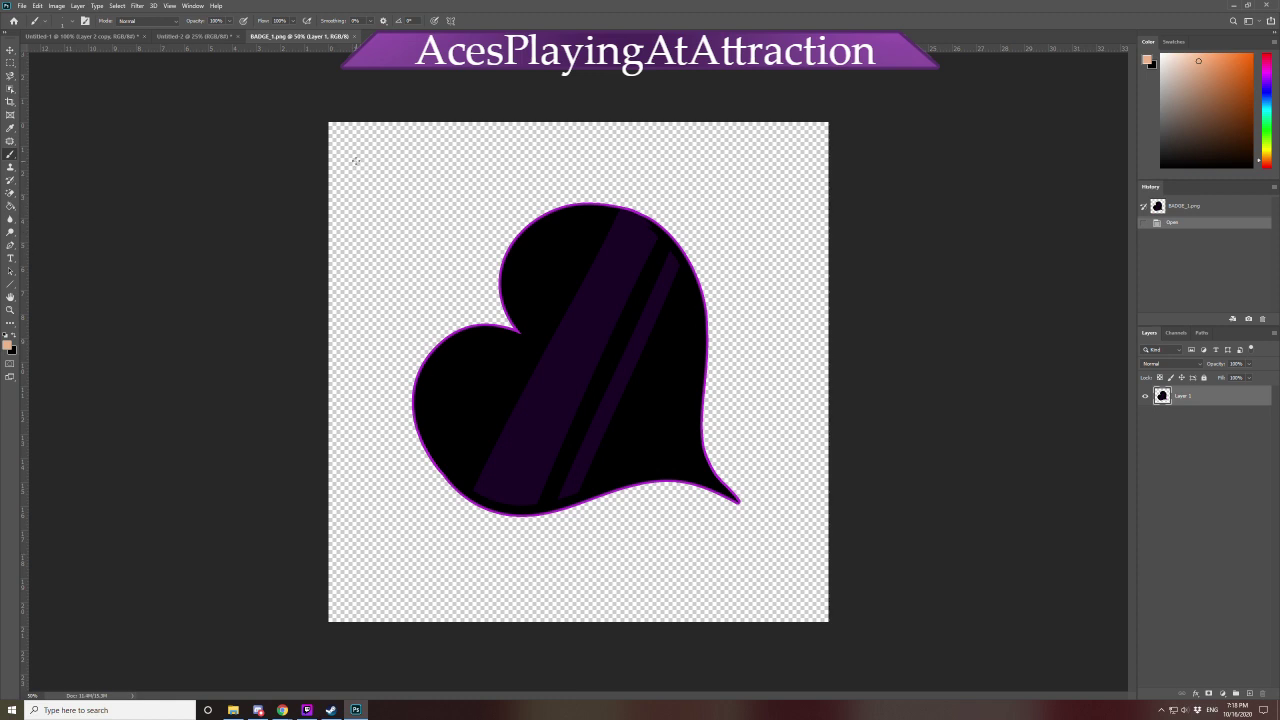
{"action": "left_click", "coordinate": [356, 37]}
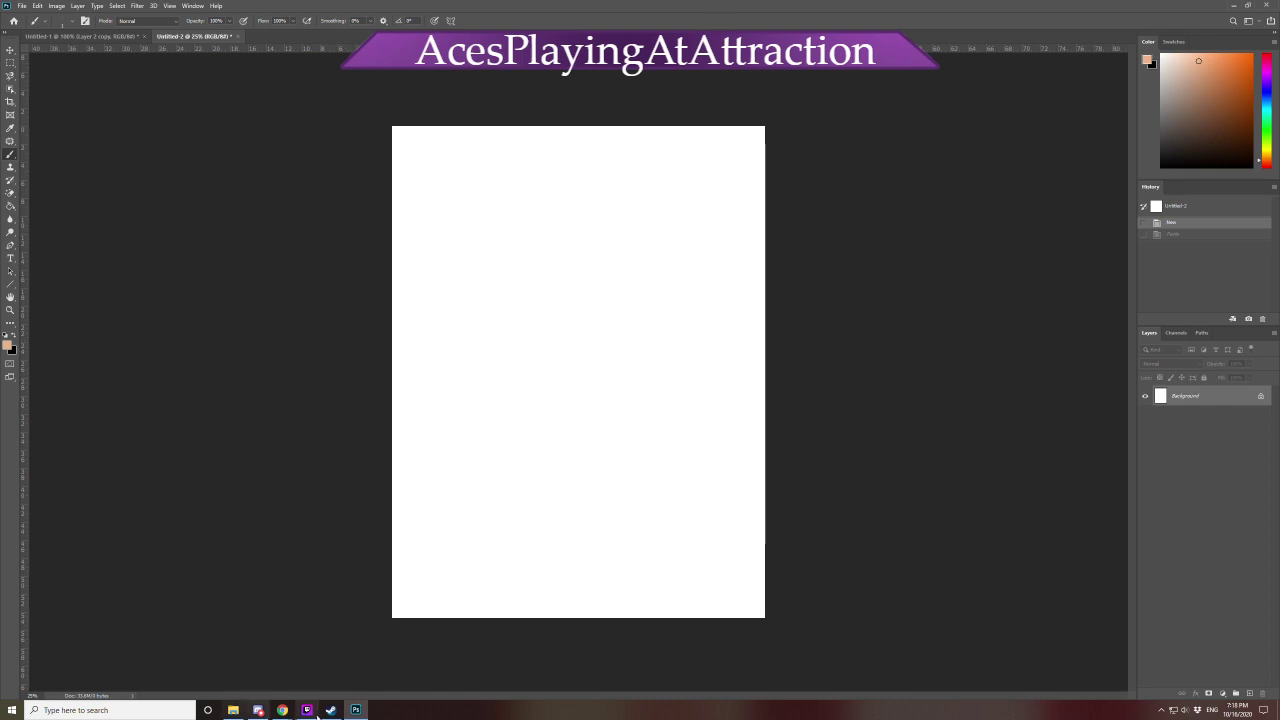
{"action": "key", "text": "ctrl+v"}
{"action": "key", "text": "ctrl+z"}
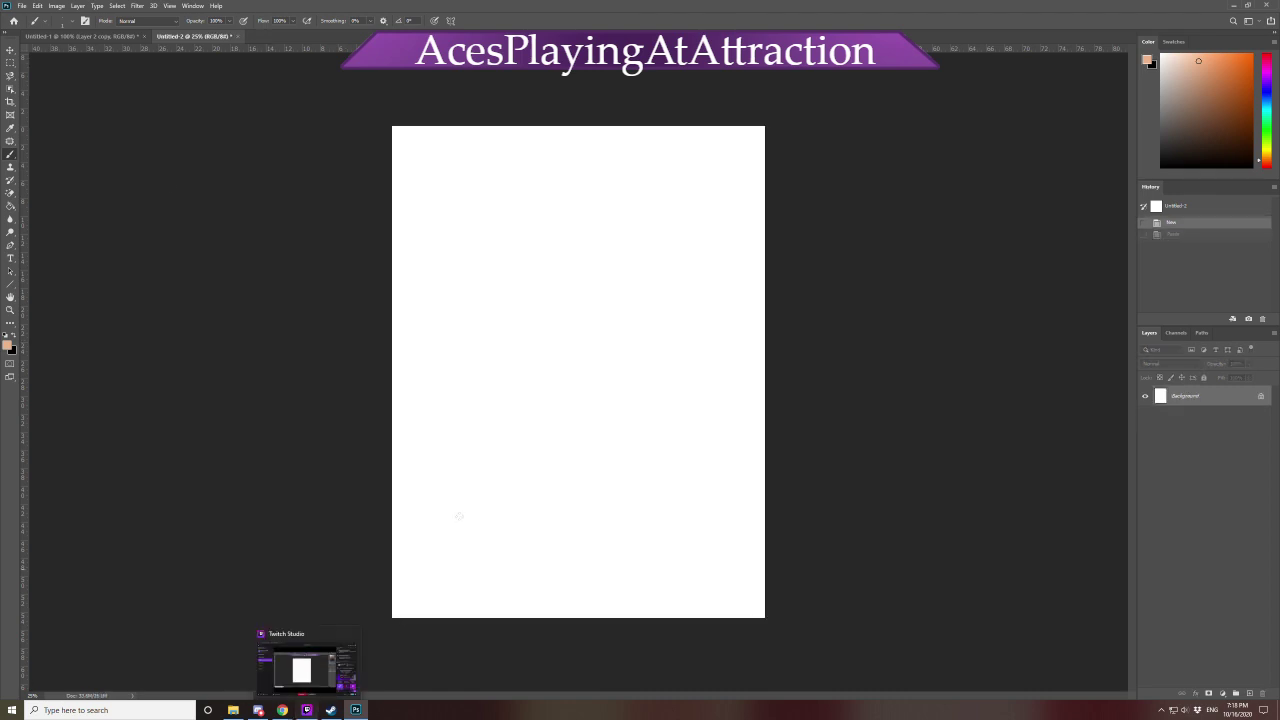
Switch to File Explorer, check the properties of ignis-aro in the pride recolors folder and delete that file
{"action": "left_click", "coordinate": [233, 710]}
{"action": "left_click", "coordinate": [196, 251]}
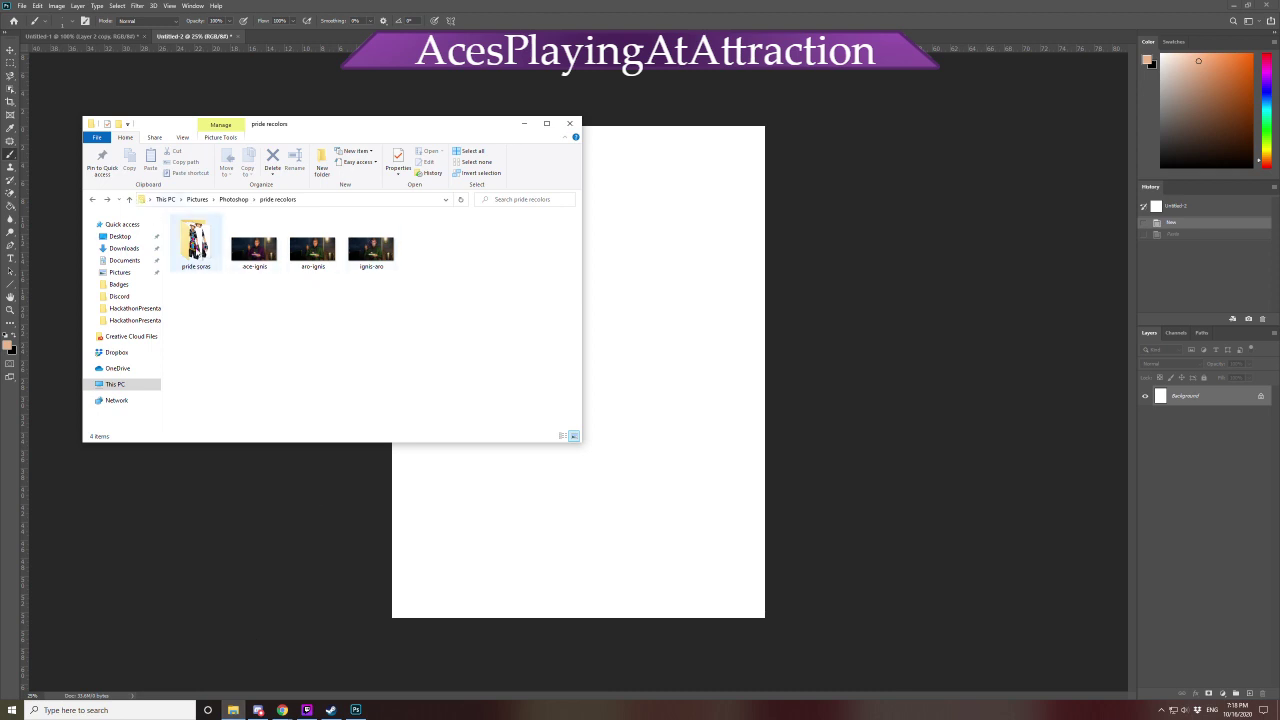
{"action": "left_click", "coordinate": [312, 250]}
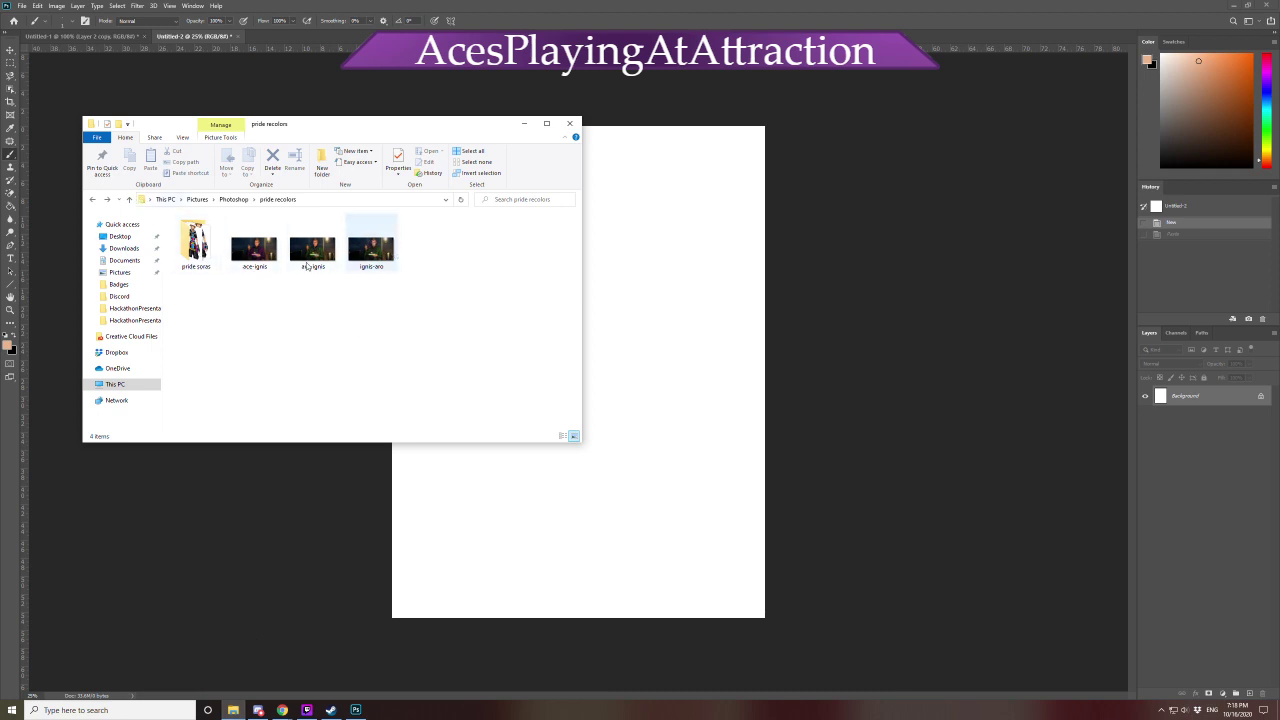
{"action": "left_click", "coordinate": [360, 258]}
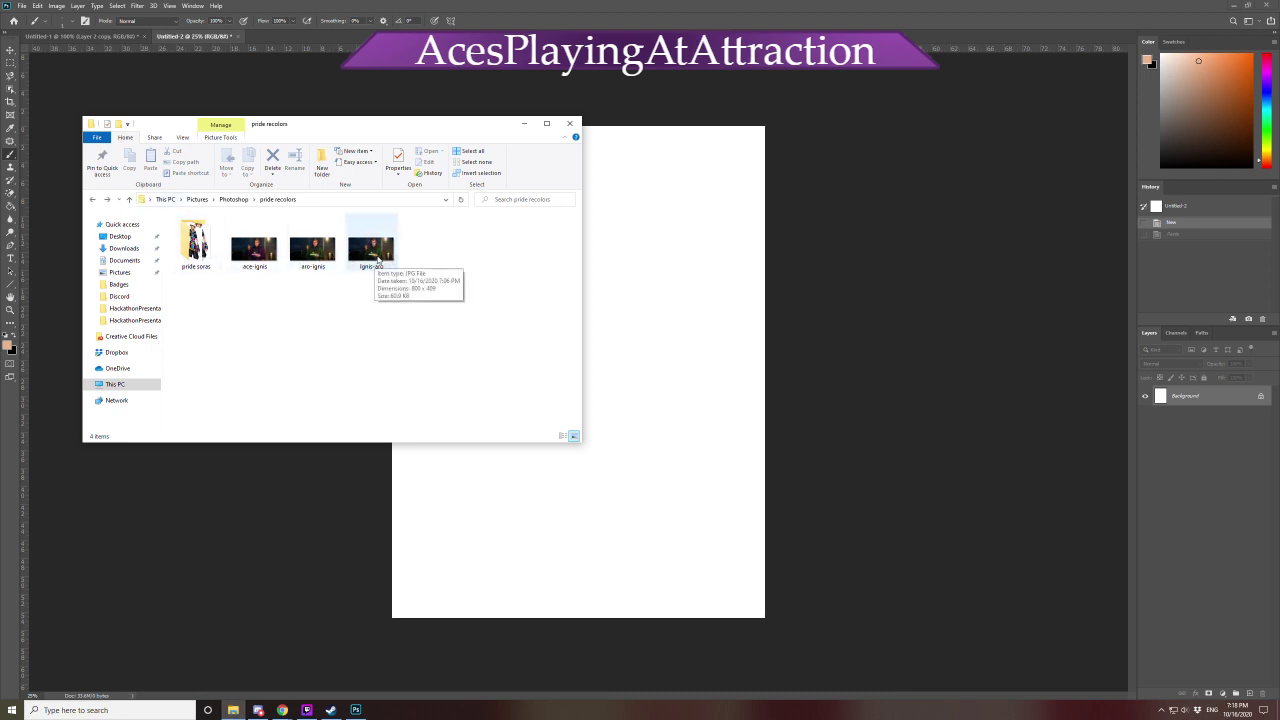
{"action": "right_click", "coordinate": [378, 259]}
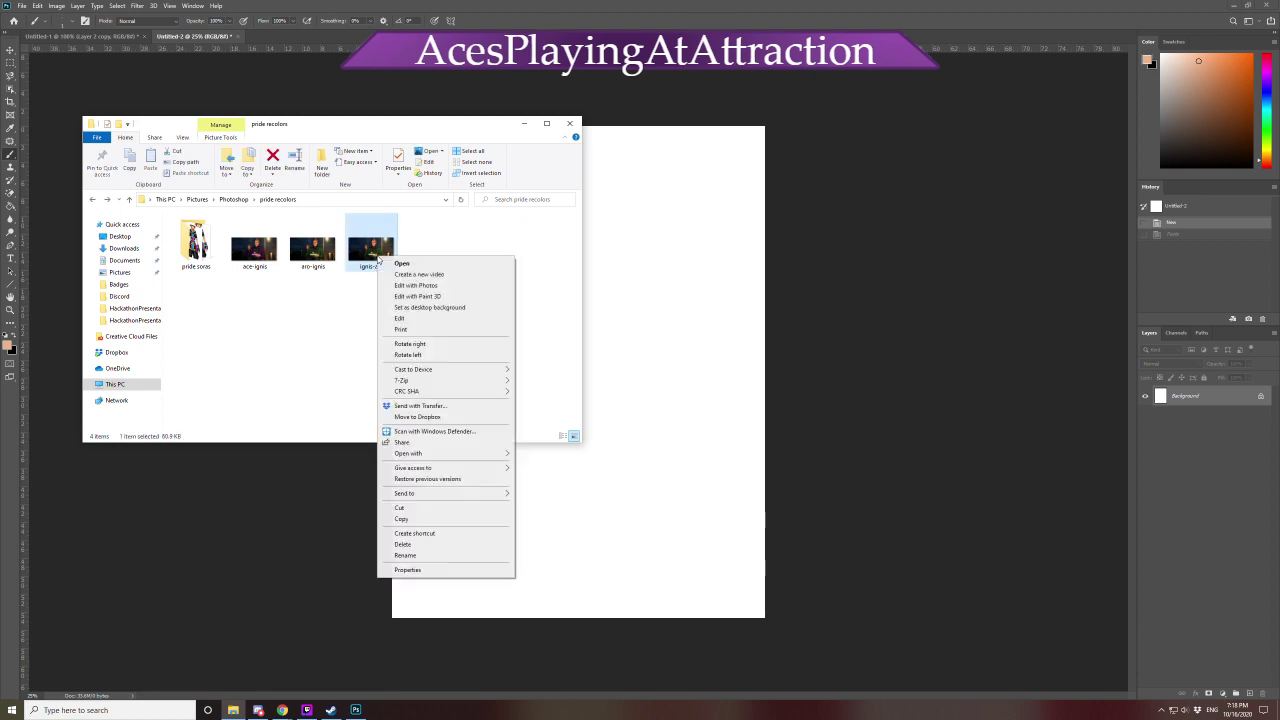
{"action": "left_click", "coordinate": [436, 570]}
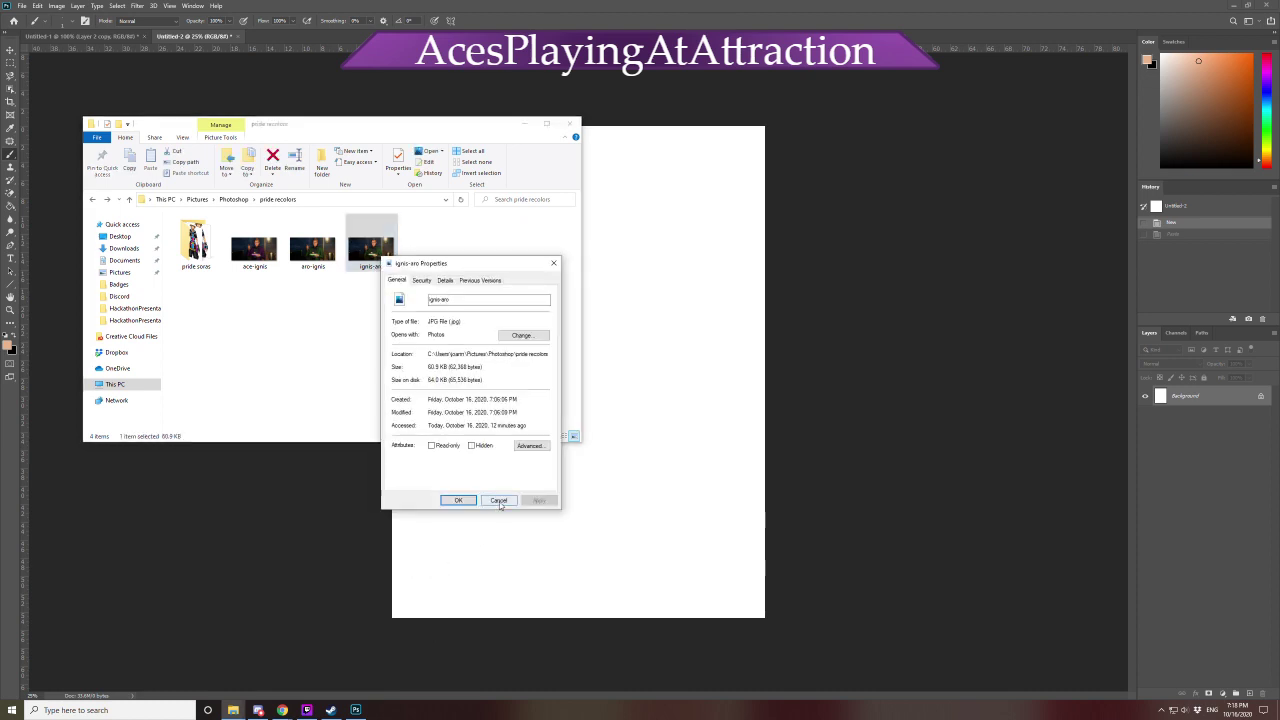
{"action": "left_click", "coordinate": [501, 502]}
{"action": "key", "text": "Delete"}
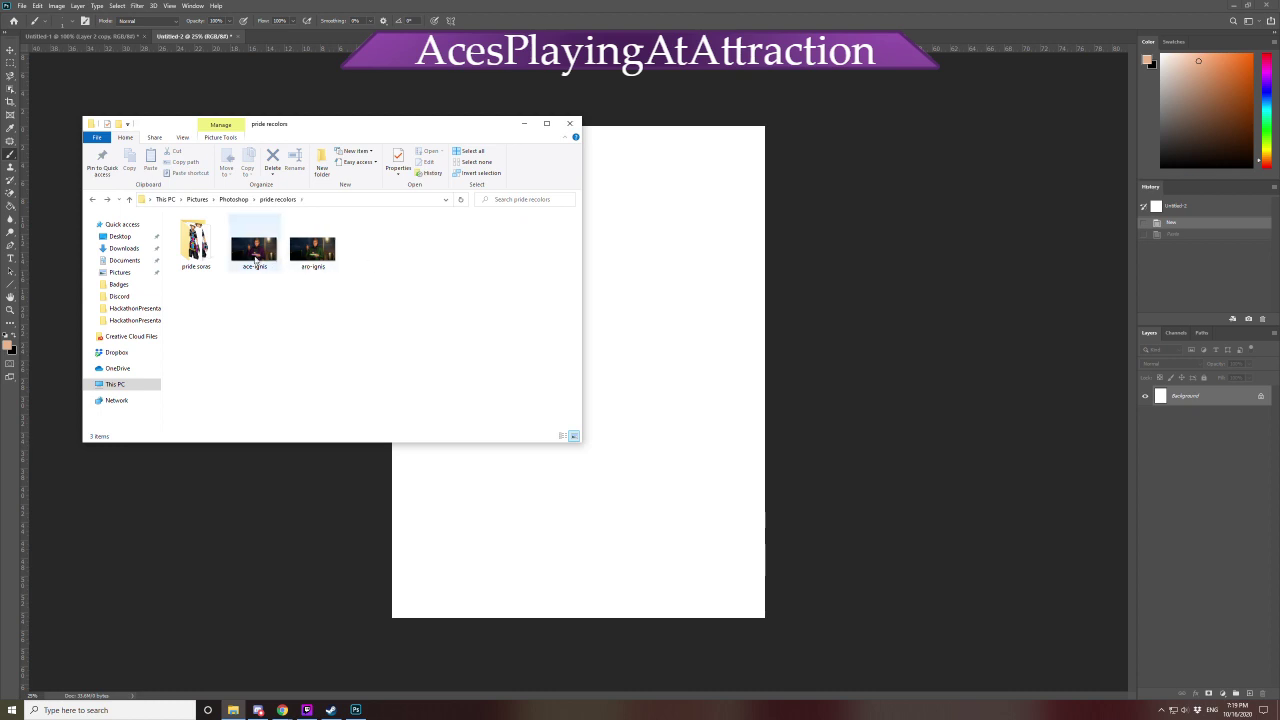
Rename the ace-ignis image in the pride recolors folder as ignis-ace
{"action": "right_click", "coordinate": [256, 256]}
{"action": "left_click", "coordinate": [329, 556]}
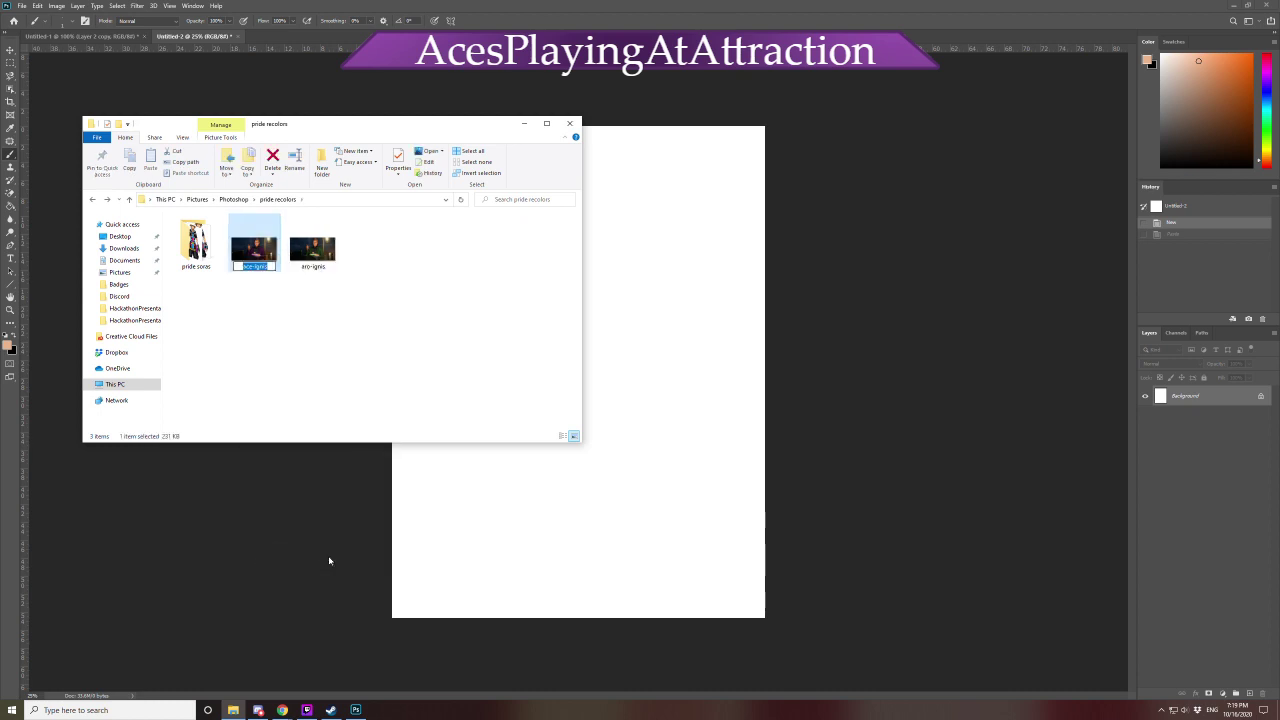
{"action": "key", "text": "Home"}
{"action": "key", "text": "End"}
{"action": "type", "text": "-ace"}
{"action": "key", "text": "Return"}
Rename the aro-ignis image in the pride recolors folder as ignis-aro and return to Photoshop
{"action": "right_click", "coordinate": [308, 274]}
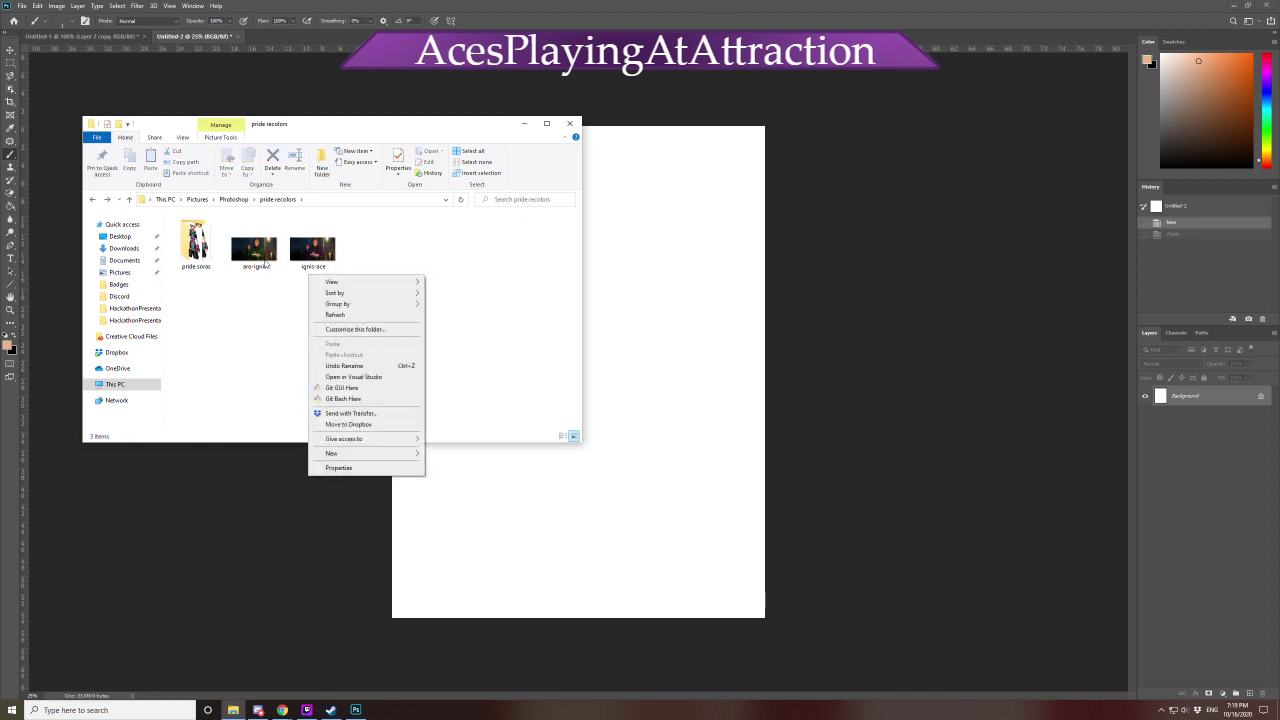
{"action": "right_click", "coordinate": [265, 260]}
{"action": "left_click", "coordinate": [314, 559]}
{"action": "key", "text": "Home"}
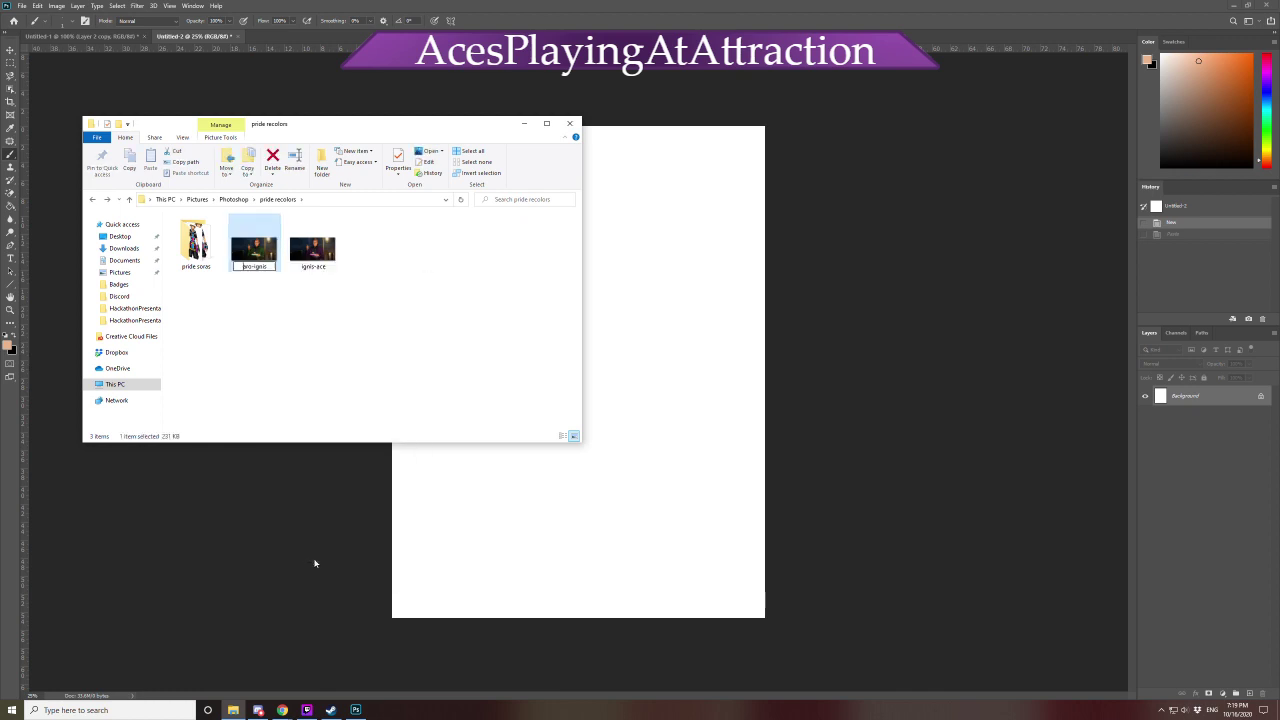
{"action": "key", "text": "Delete"}
{"action": "key", "text": "Delete"}
{"action": "key", "text": "Delete"}
{"action": "key", "text": "Delete"}
{"action": "key", "text": "End"}
{"action": "type", "text": "-aro"}
{"action": "key", "text": "Return"}
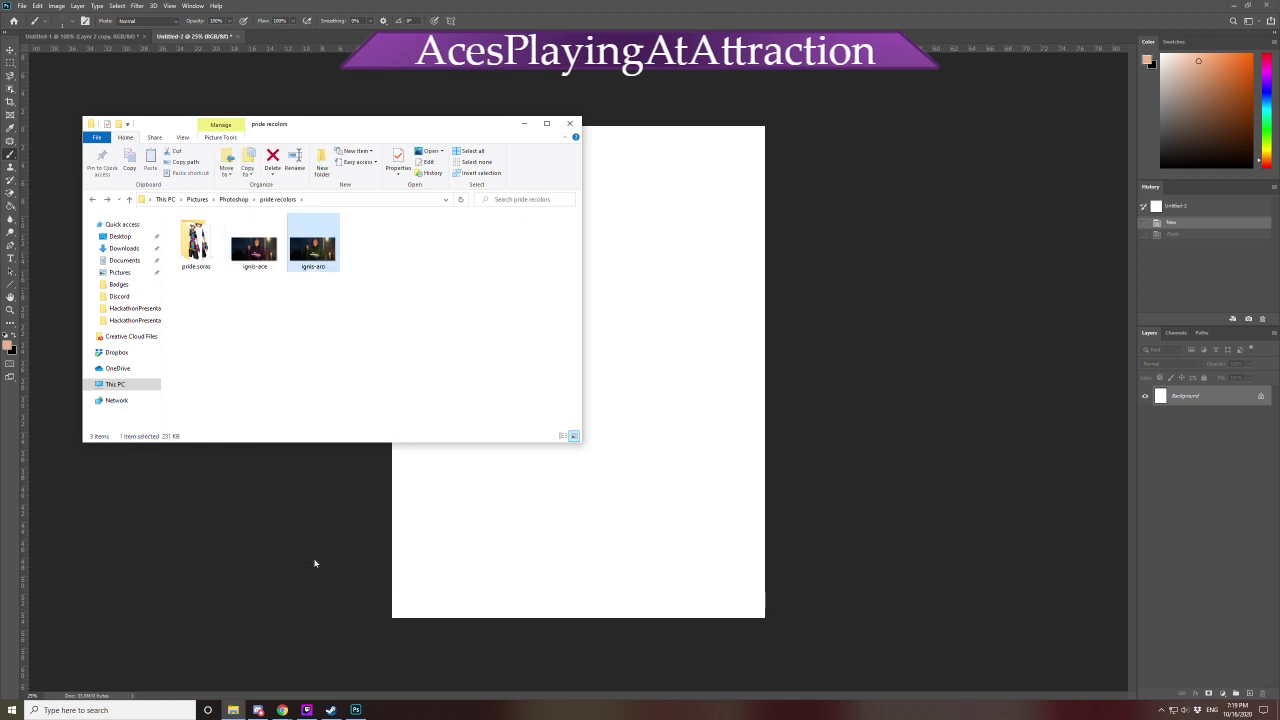
{"action": "left_click", "coordinate": [485, 348]}
{"action": "left_click", "coordinate": [351, 548]}
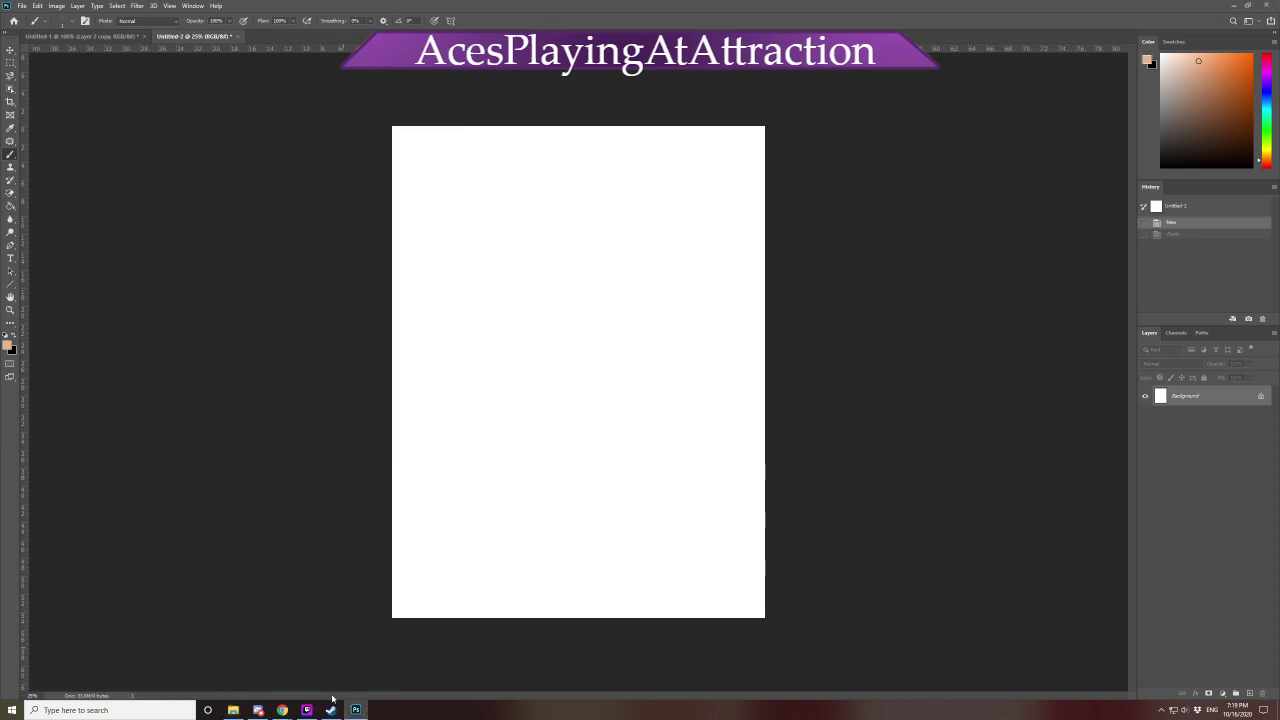
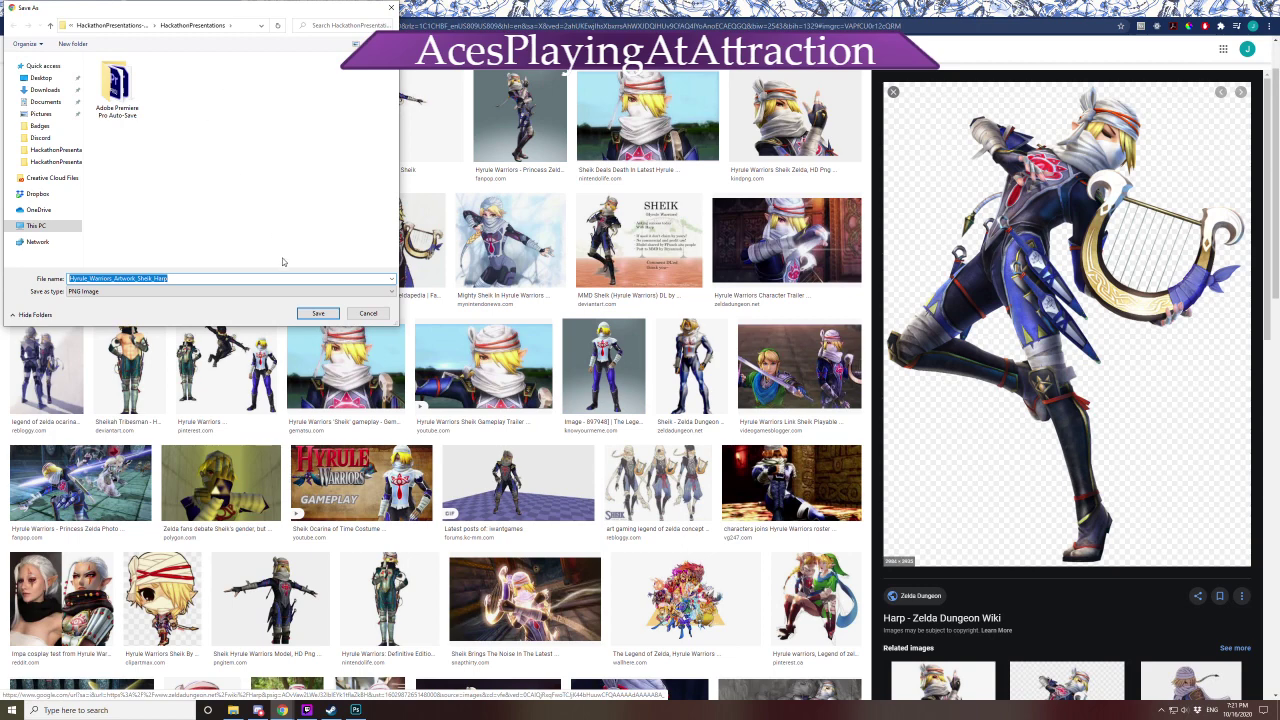
Save the Sheik harp artwork as a PNG named Hyrule_Warriors_Artwork_Sheik_Harp in the Downloads folder and switch to Photoshop
{"action": "left_click", "coordinate": [44, 89]}
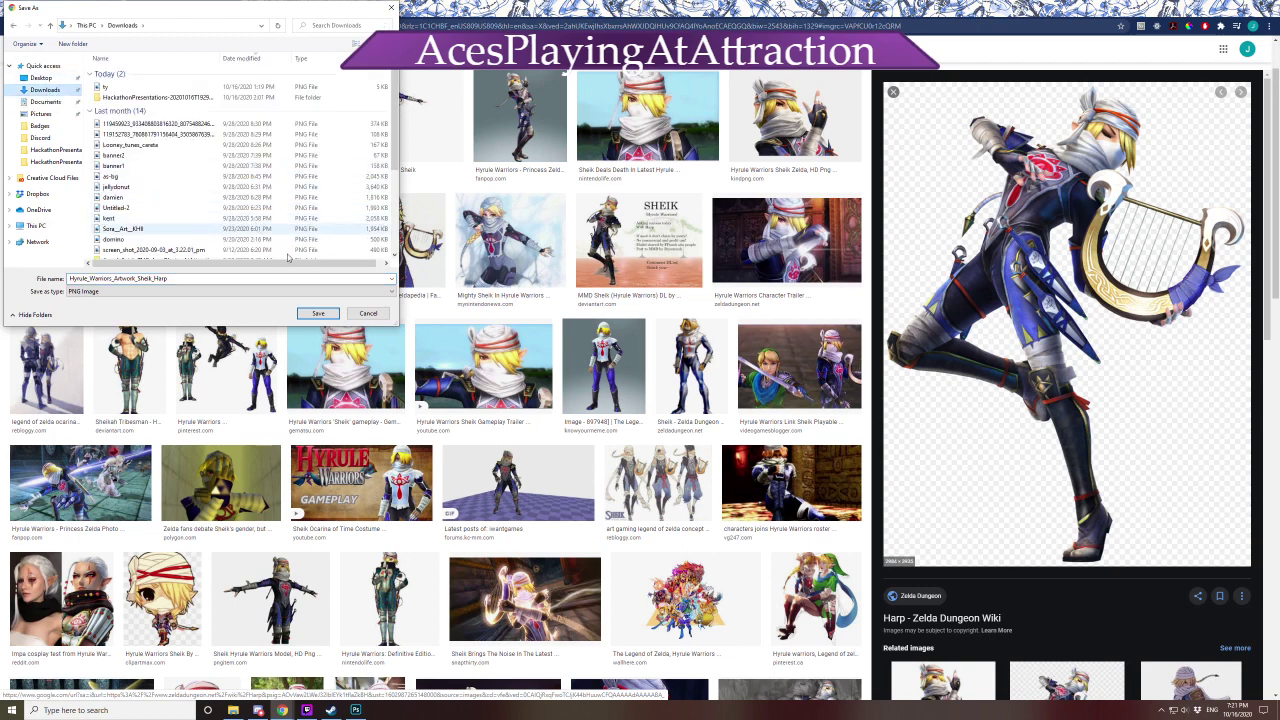
{"action": "left_click", "coordinate": [317, 313]}
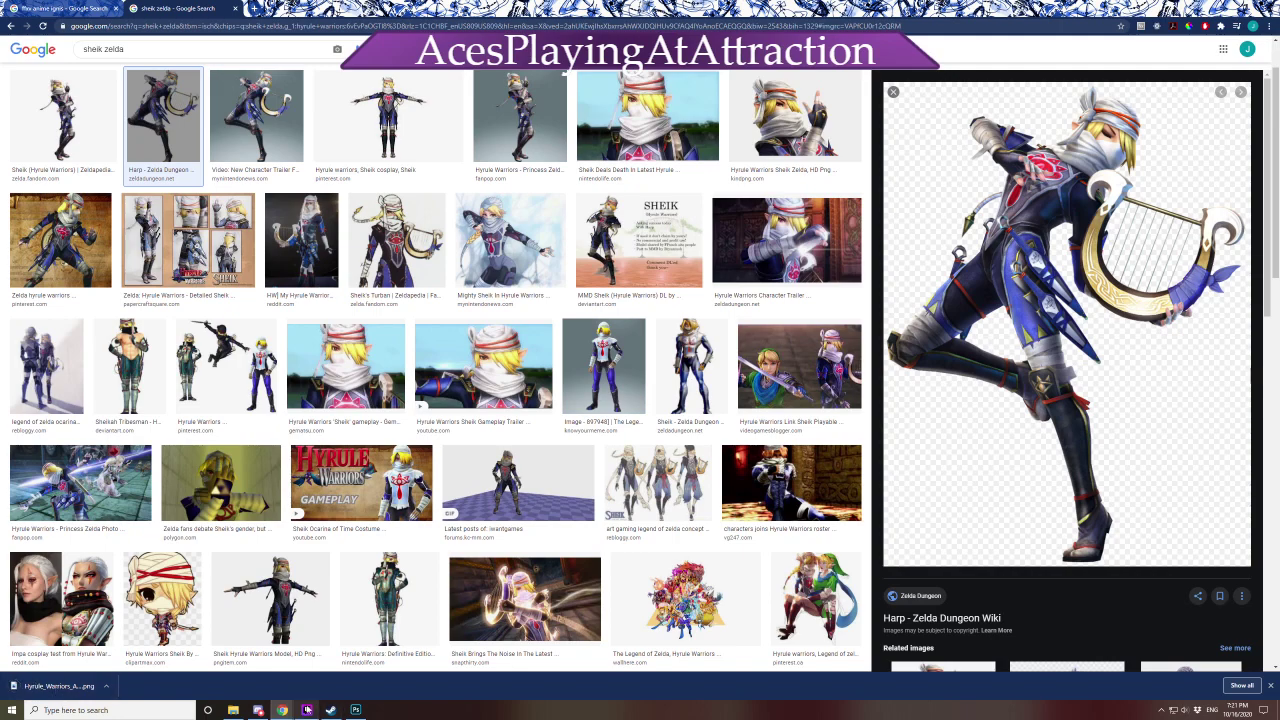
{"action": "mouse_move", "coordinate": [306, 710]}
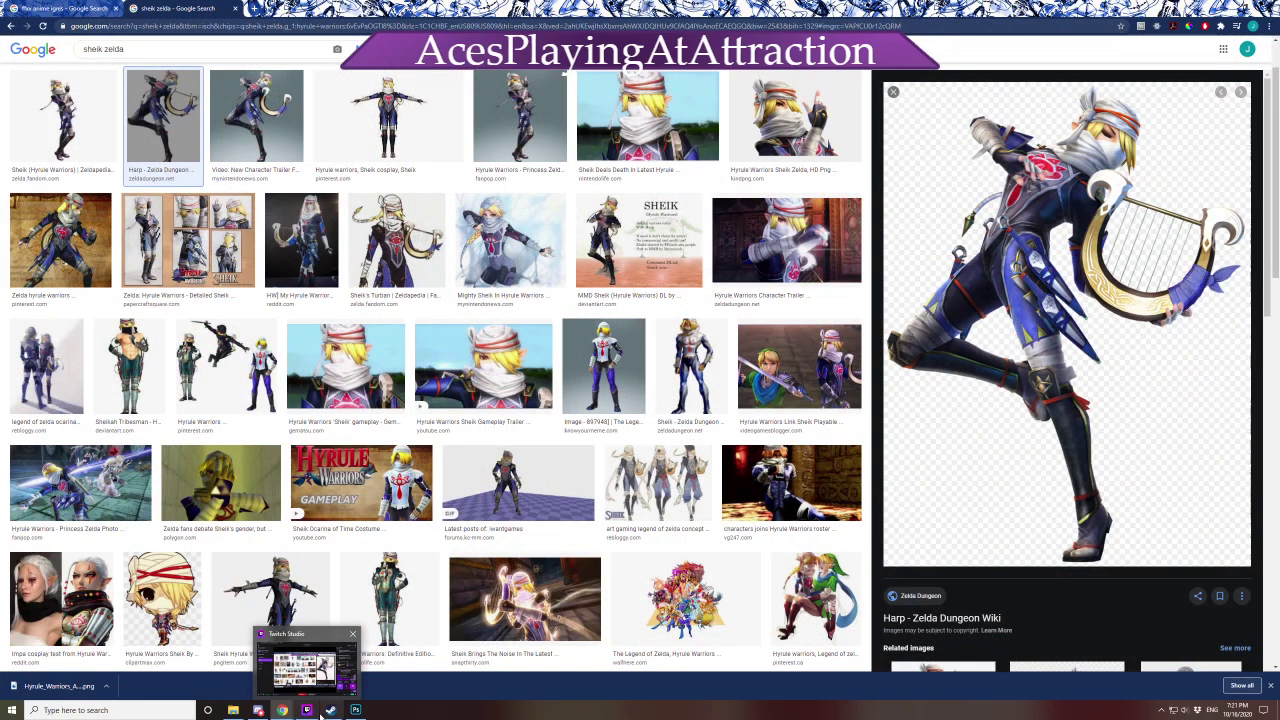
{"action": "left_click", "coordinate": [355, 710]}
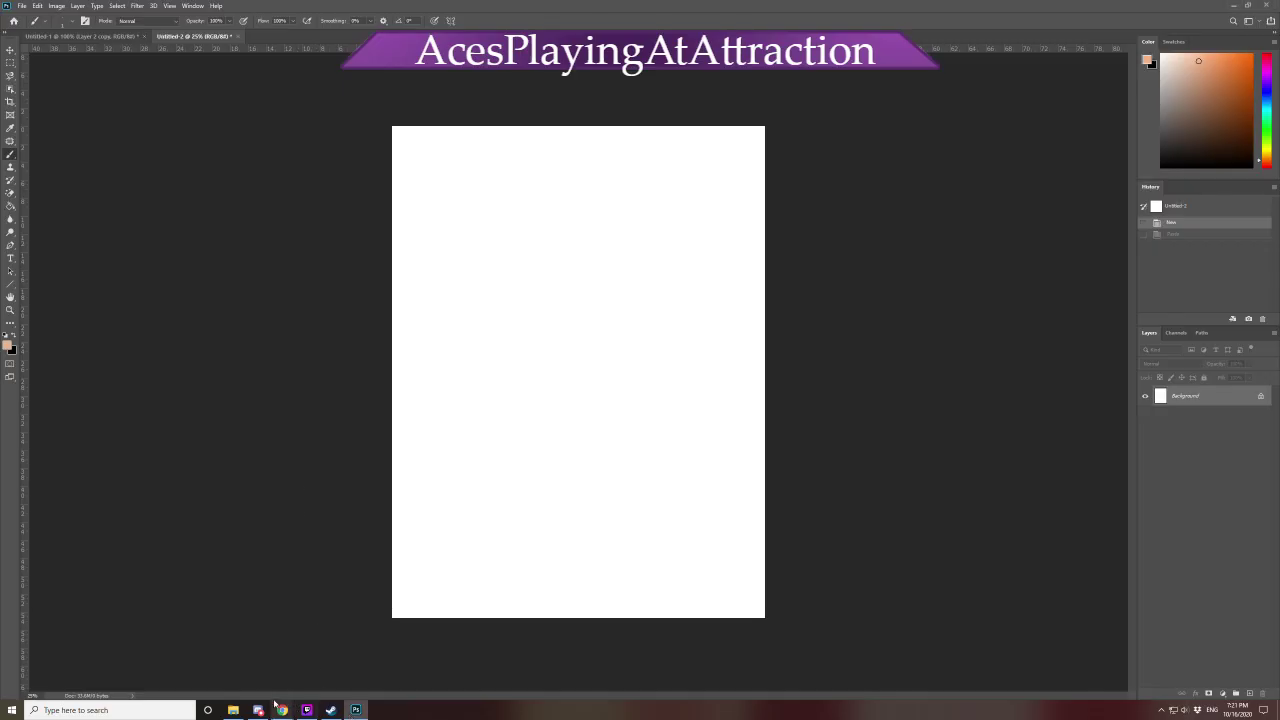
Place Hyrule_Warriors_Artwork_Sheik_Harp from the Downloads folder into the blank Untitled-2 document at its full canvas size
{"action": "left_click", "coordinate": [233, 710]}
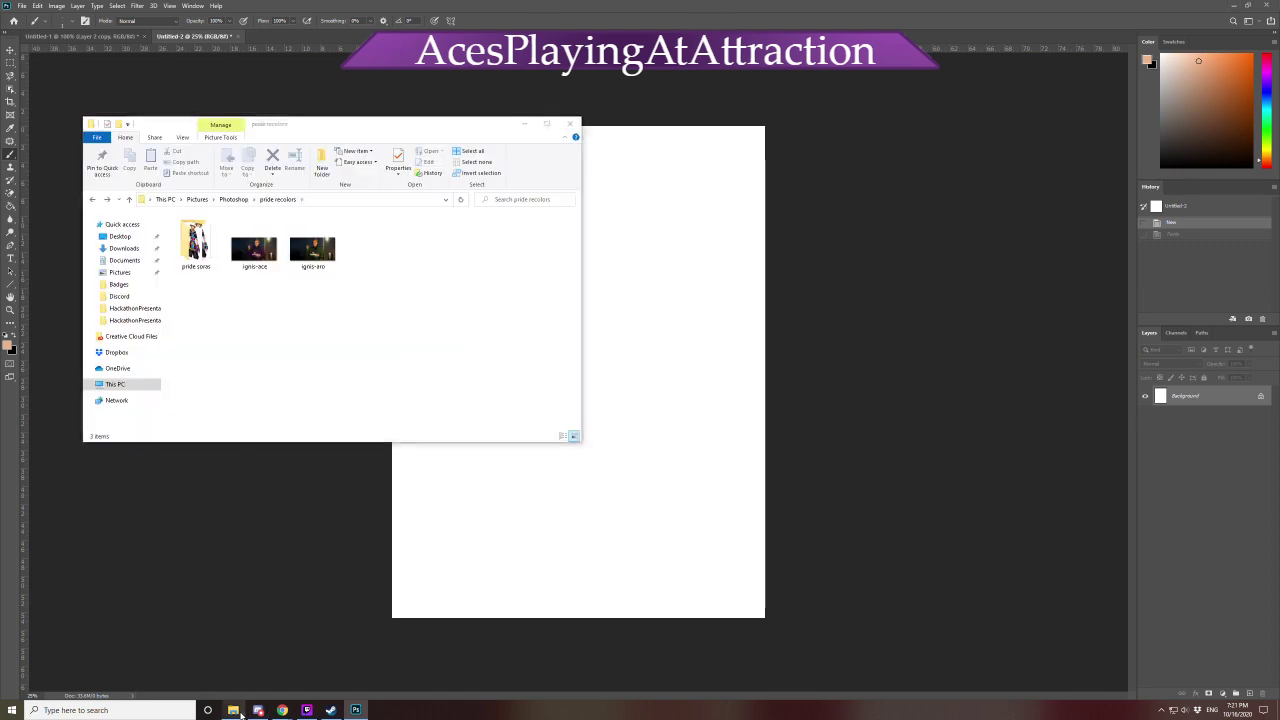
{"action": "right_click", "coordinate": [128, 247]}
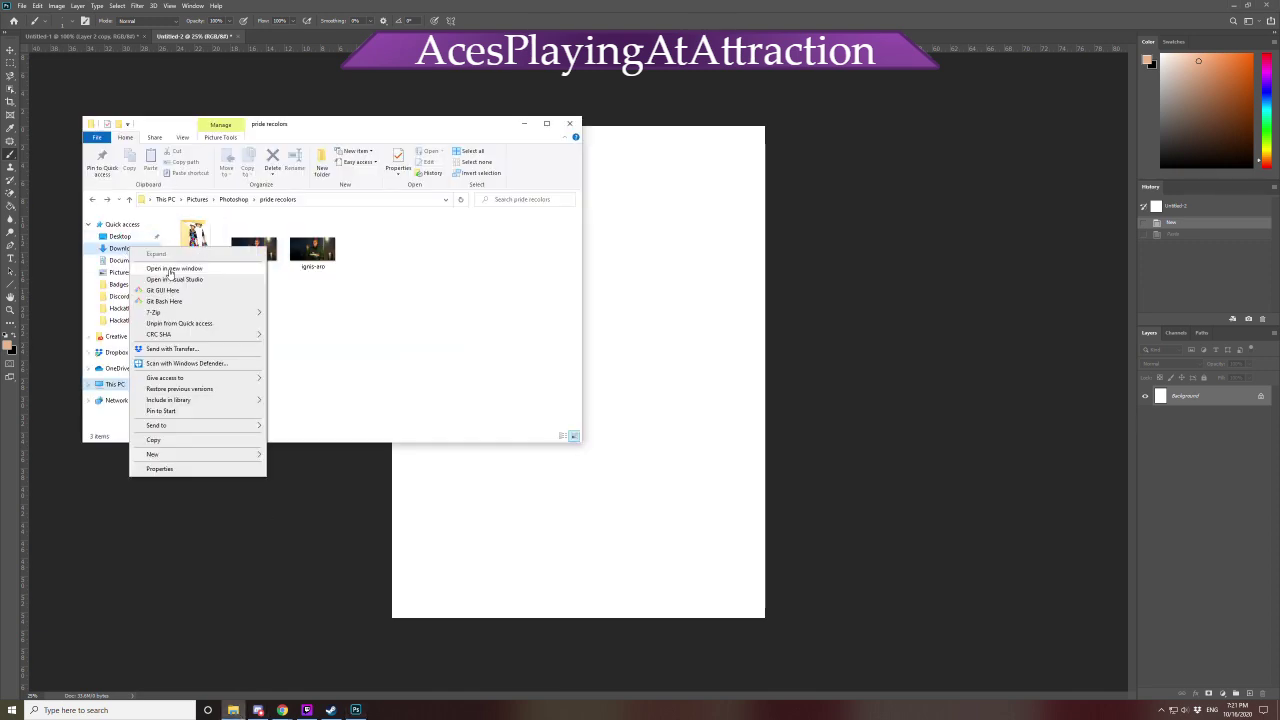
{"action": "left_click", "coordinate": [383, 314]}
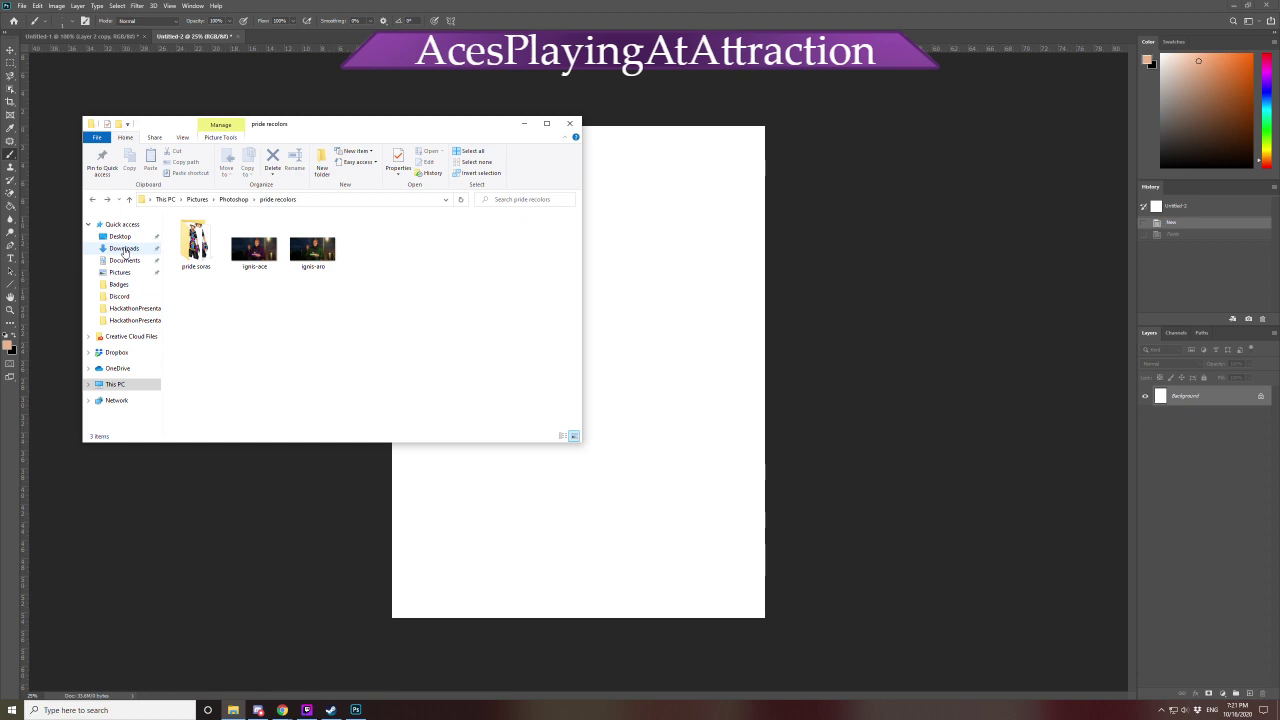
{"action": "left_click", "coordinate": [529, 442]}
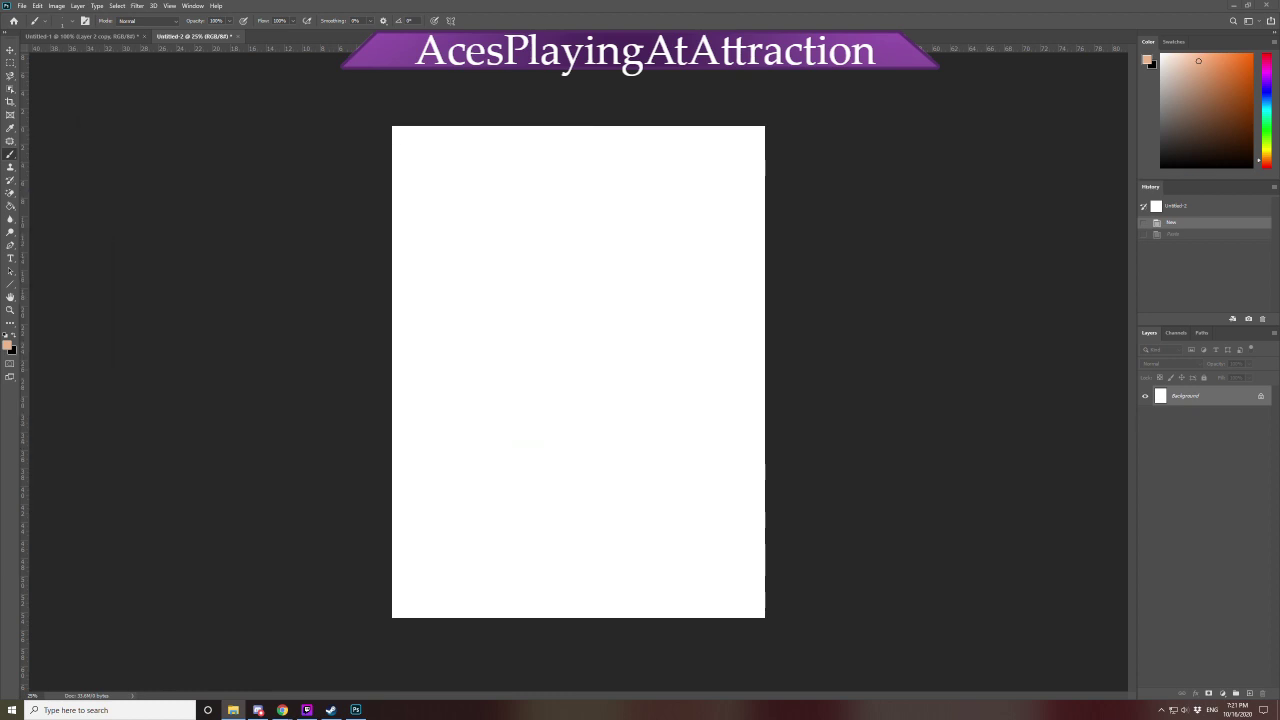
{"action": "left_click_drag", "start_coordinate": [529, 442], "coordinate": [684, 400]}
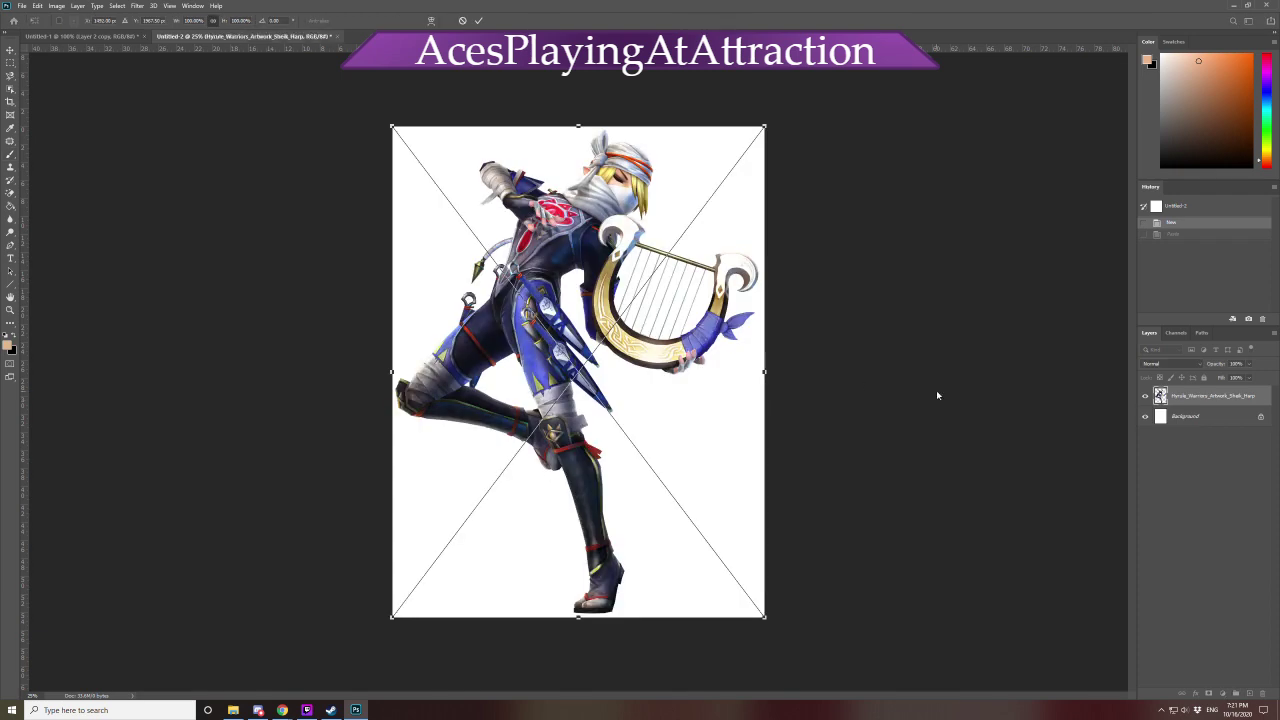
{"action": "key", "text": "Return"}
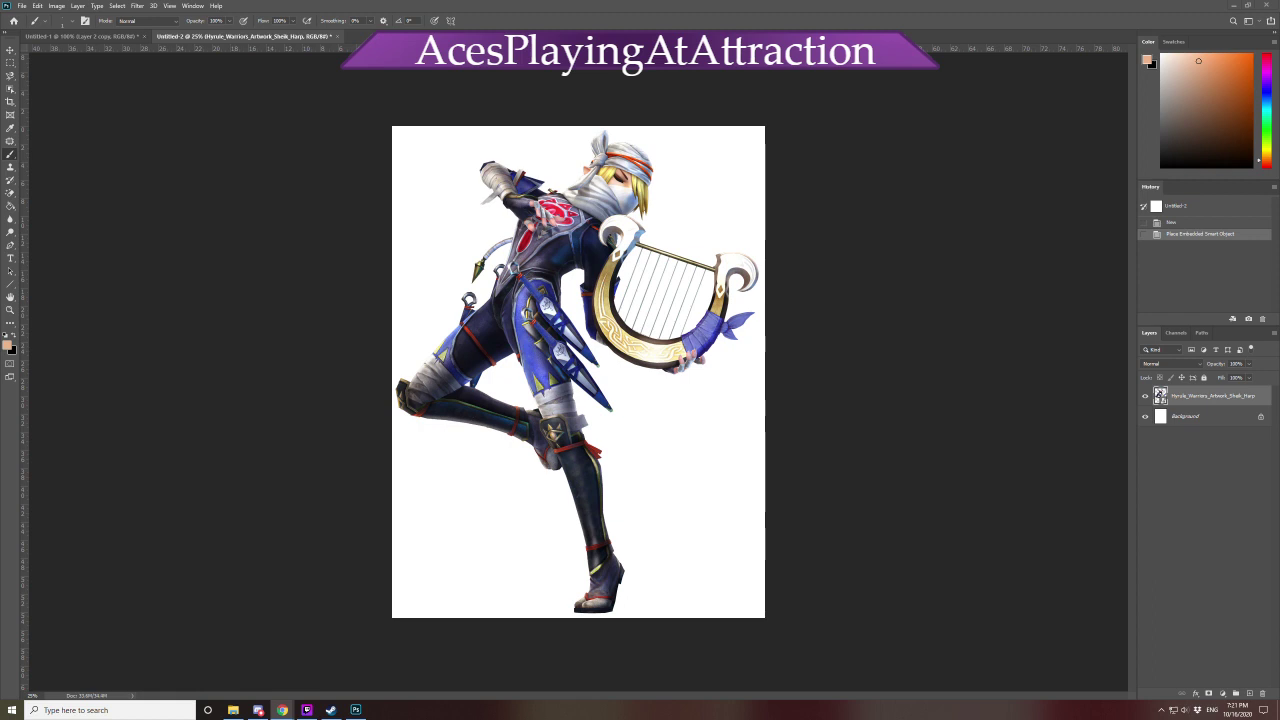
Select the empty background around Sheik with the Magic Wand and invert the selection to the figure and harp
{"action": "left_click", "coordinate": [1205, 424]}
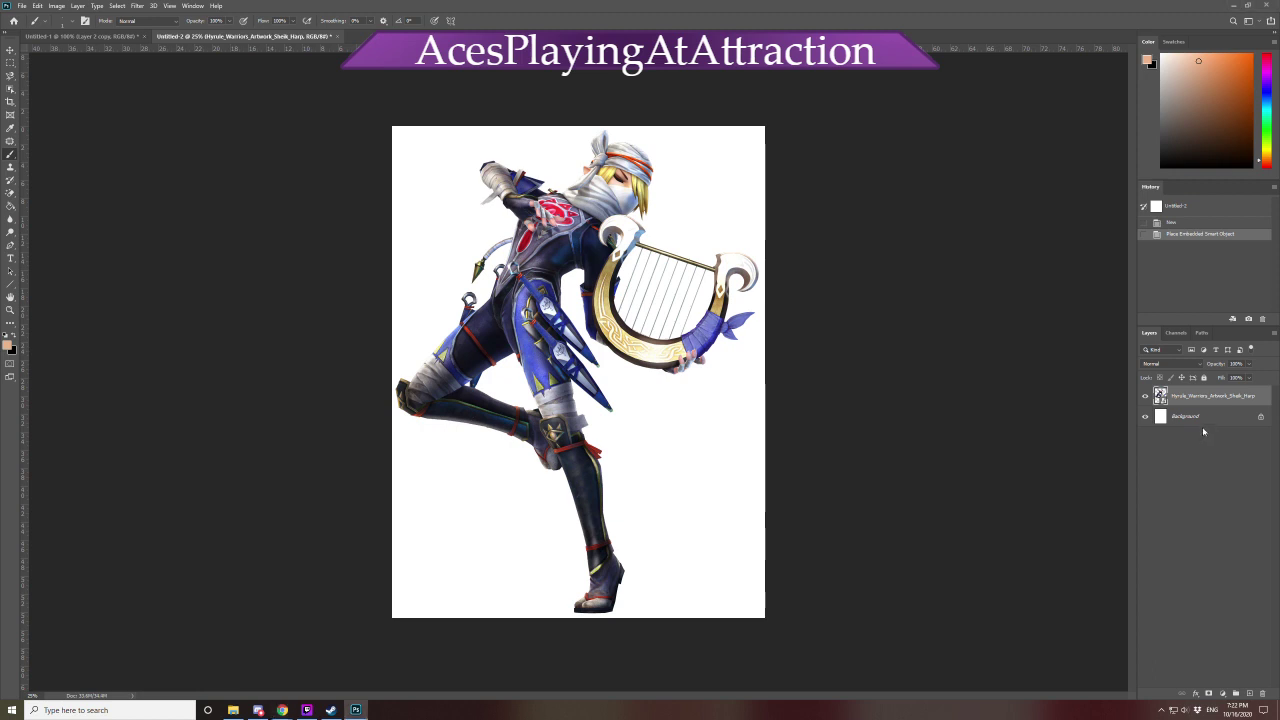
{"action": "left_click", "coordinate": [10, 77]}
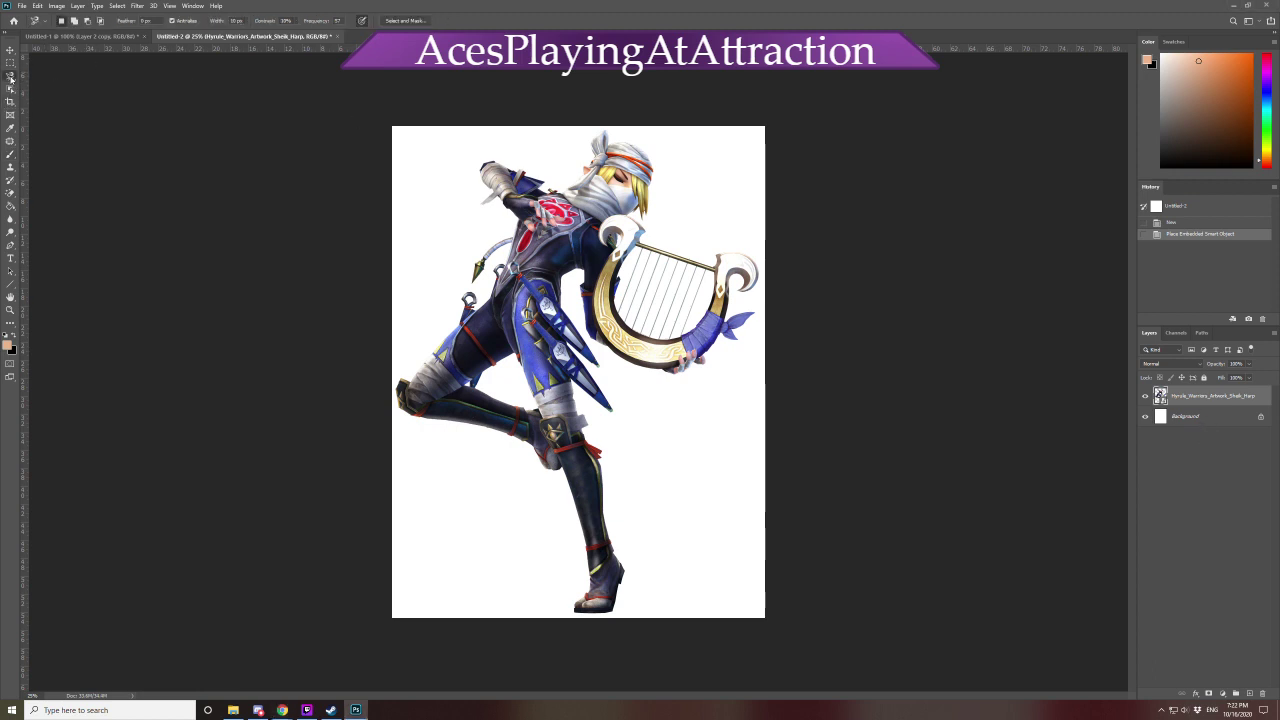
{"action": "left_click", "coordinate": [10, 77]}
{"action": "left_click", "coordinate": [10, 89]}
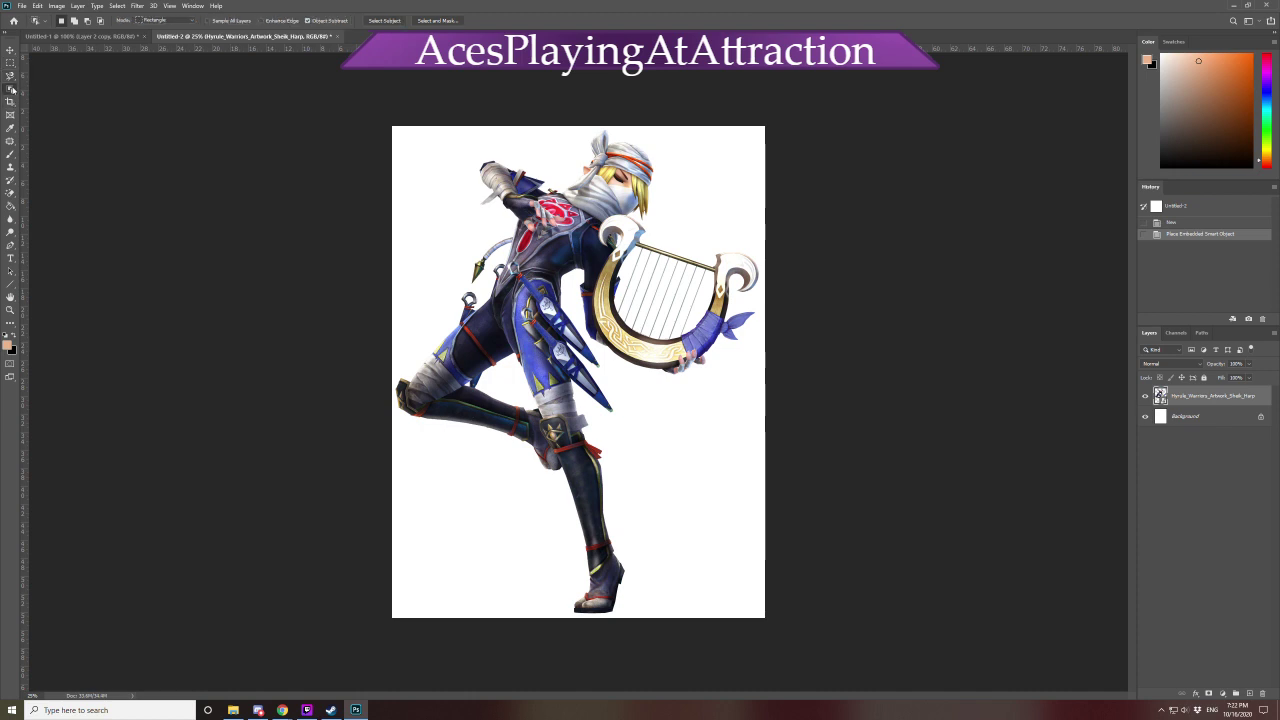
{"action": "left_click", "coordinate": [55, 108]}
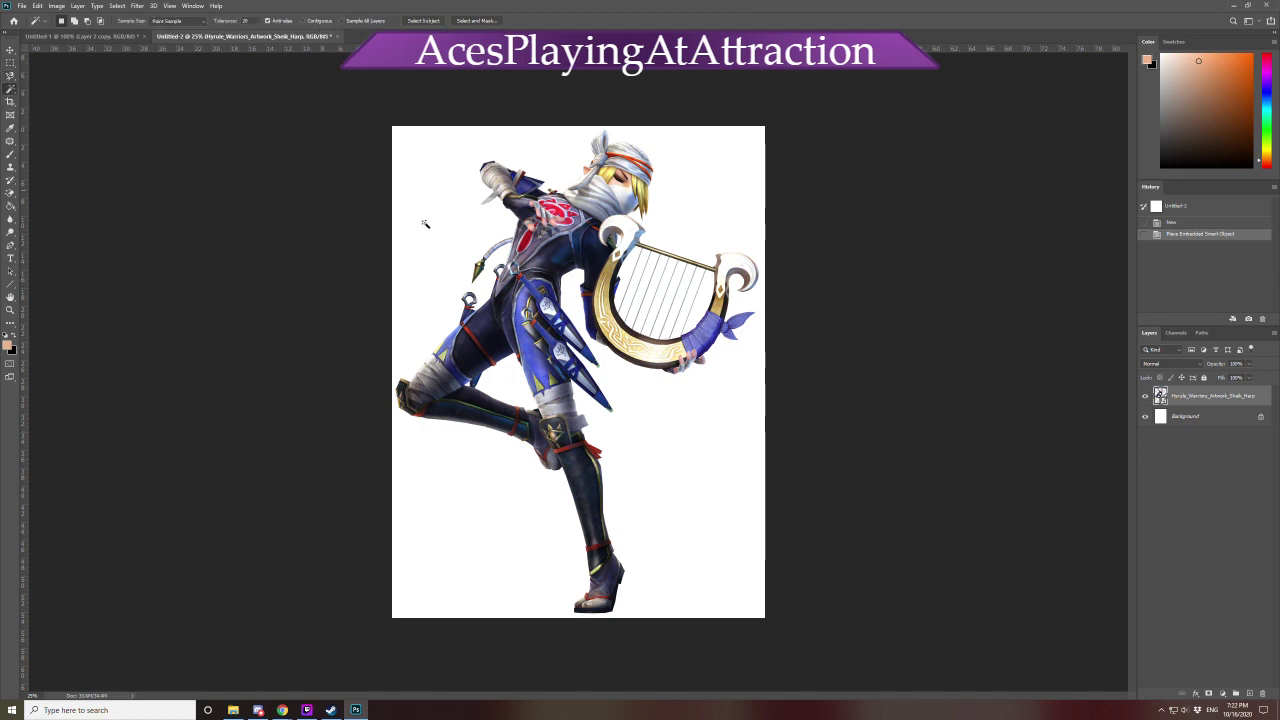
{"action": "left_click", "coordinate": [682, 465]}
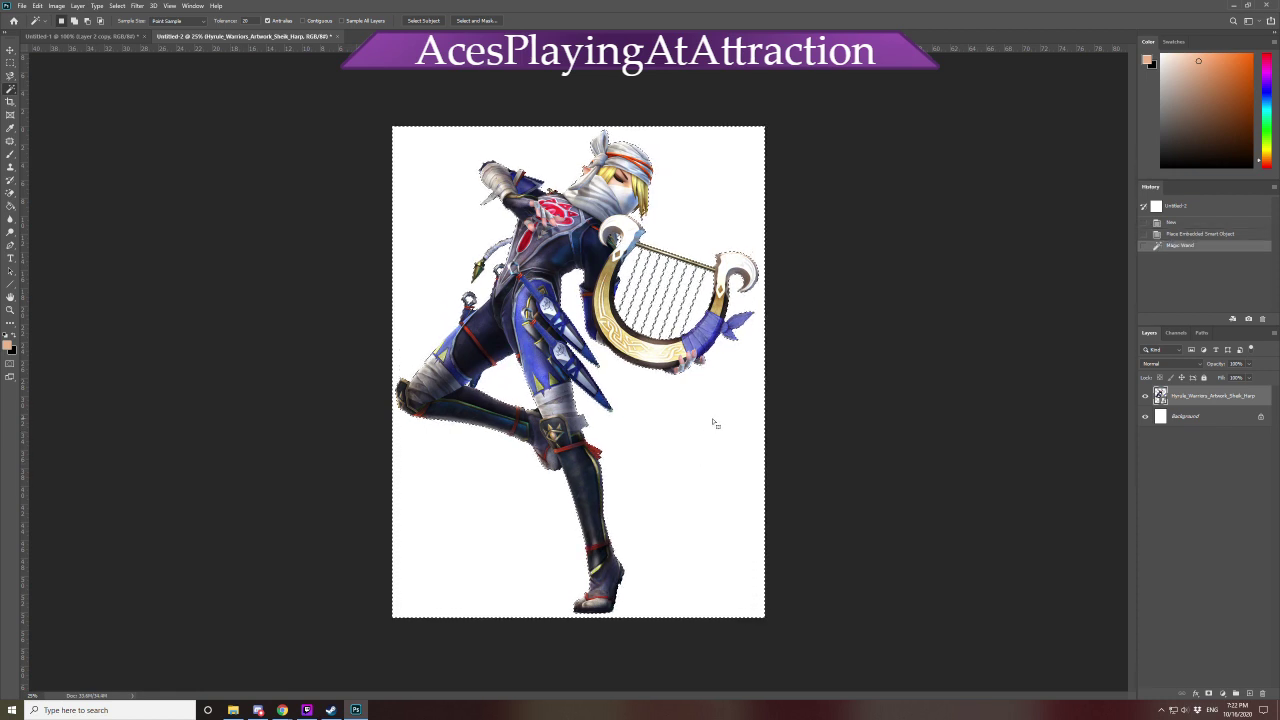
{"action": "key", "text": "ctrl+shift+i"}
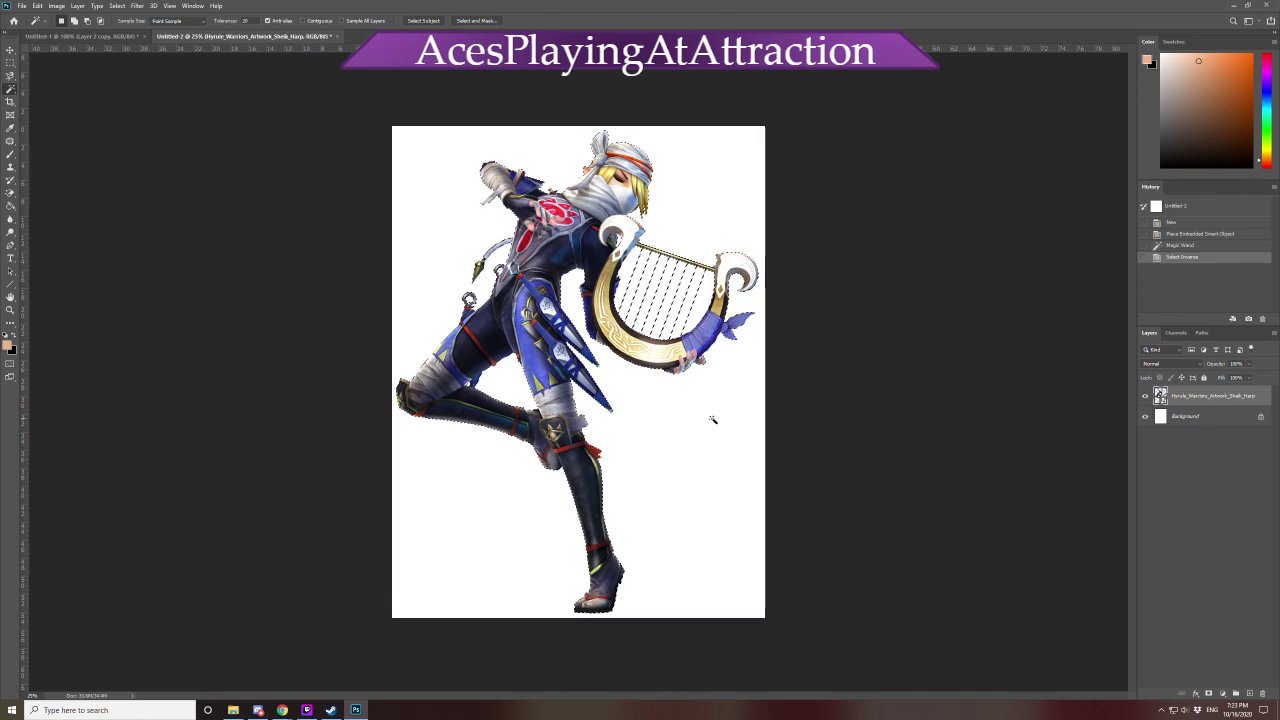
Subtract Sheik's exposed face and blond hair from the selection with the Magnetic Lasso
{"action": "key", "text": "ctrl+plus"}
{"action": "key", "text": "ctrl+plus"}
{"action": "key", "text": "ctrl+plus"}
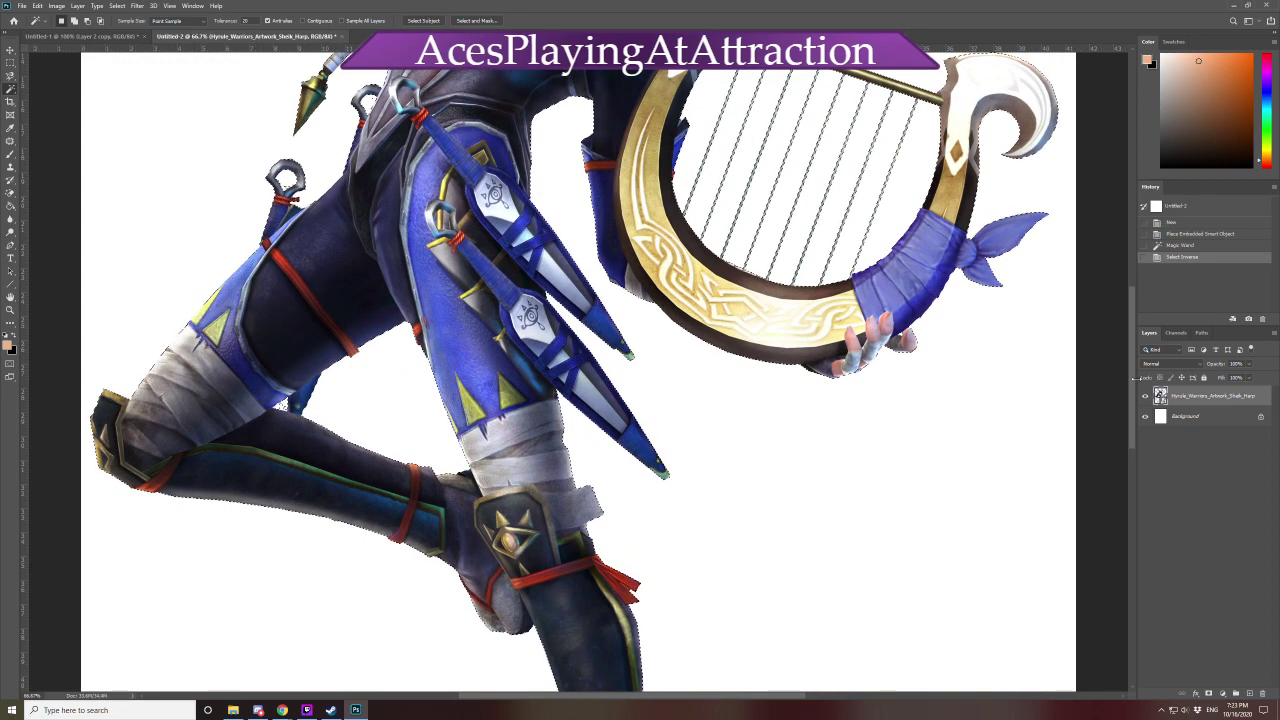
{"action": "left_click_drag", "start_coordinate": [1130, 400], "coordinate": [1119, 271]}
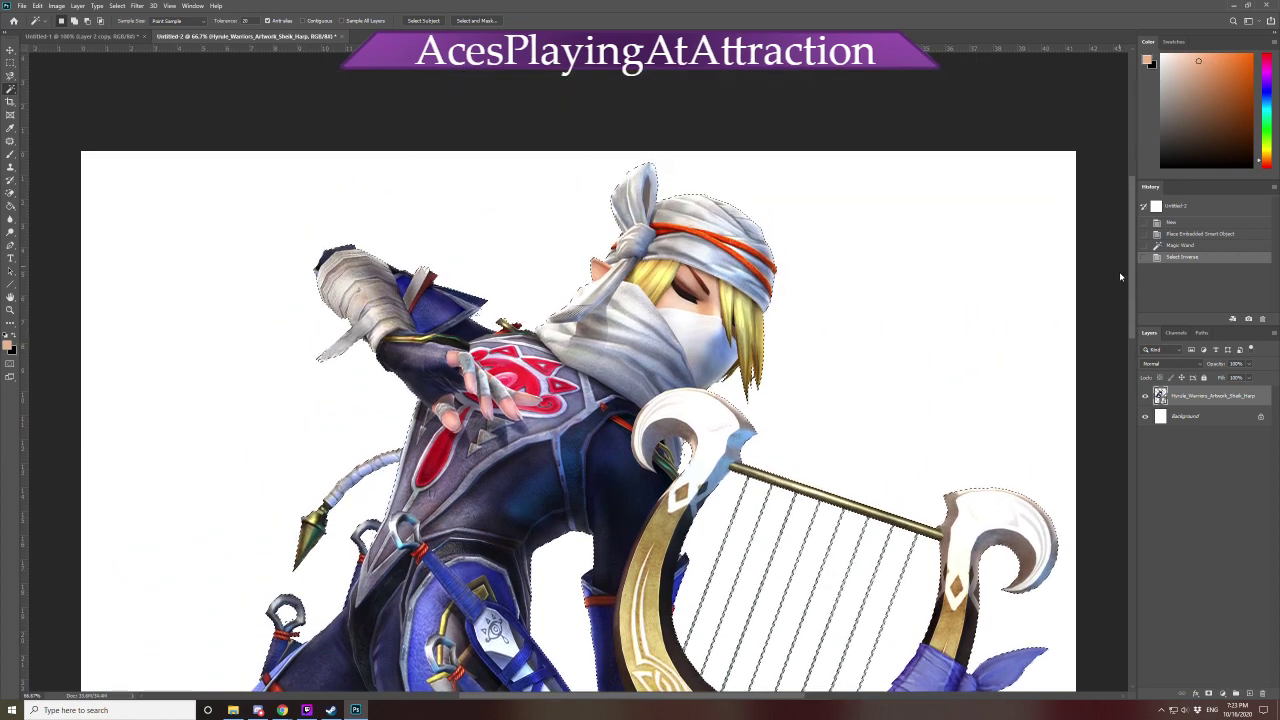
{"action": "left_click", "coordinate": [9, 80]}
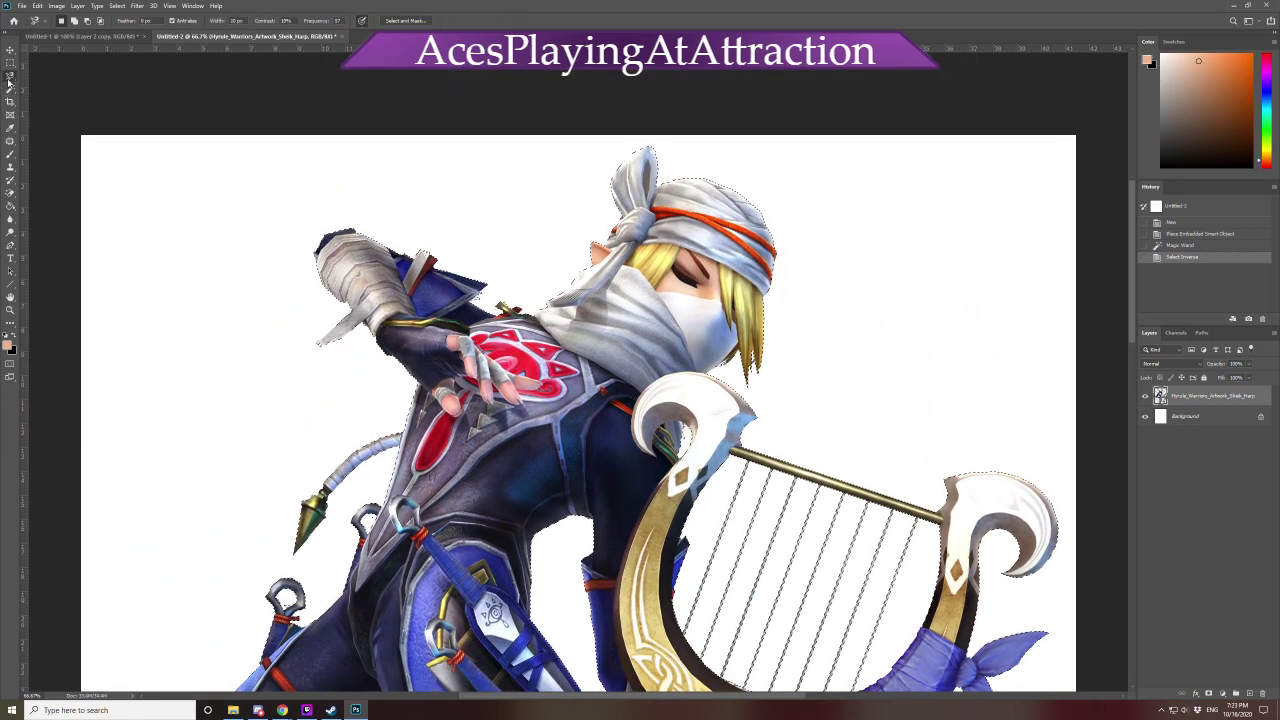
{"action": "left_click", "coordinate": [588, 240]}
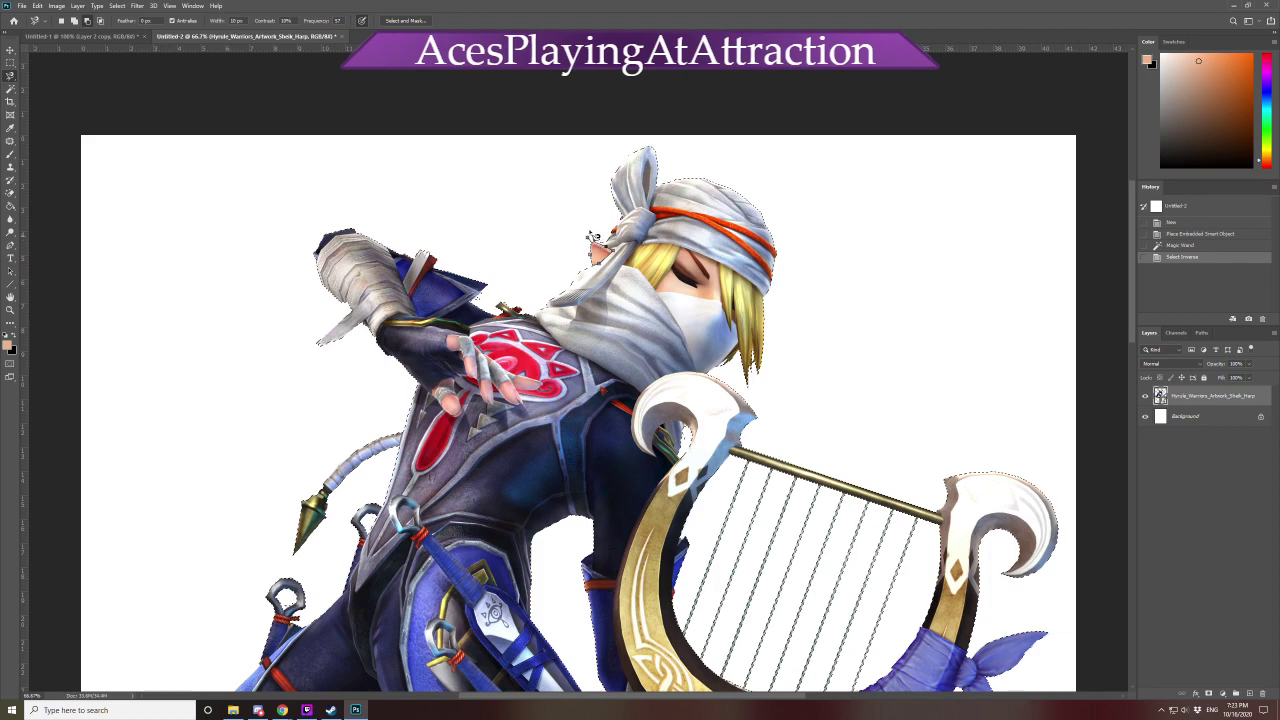
{"action": "left_click", "coordinate": [592, 234]}
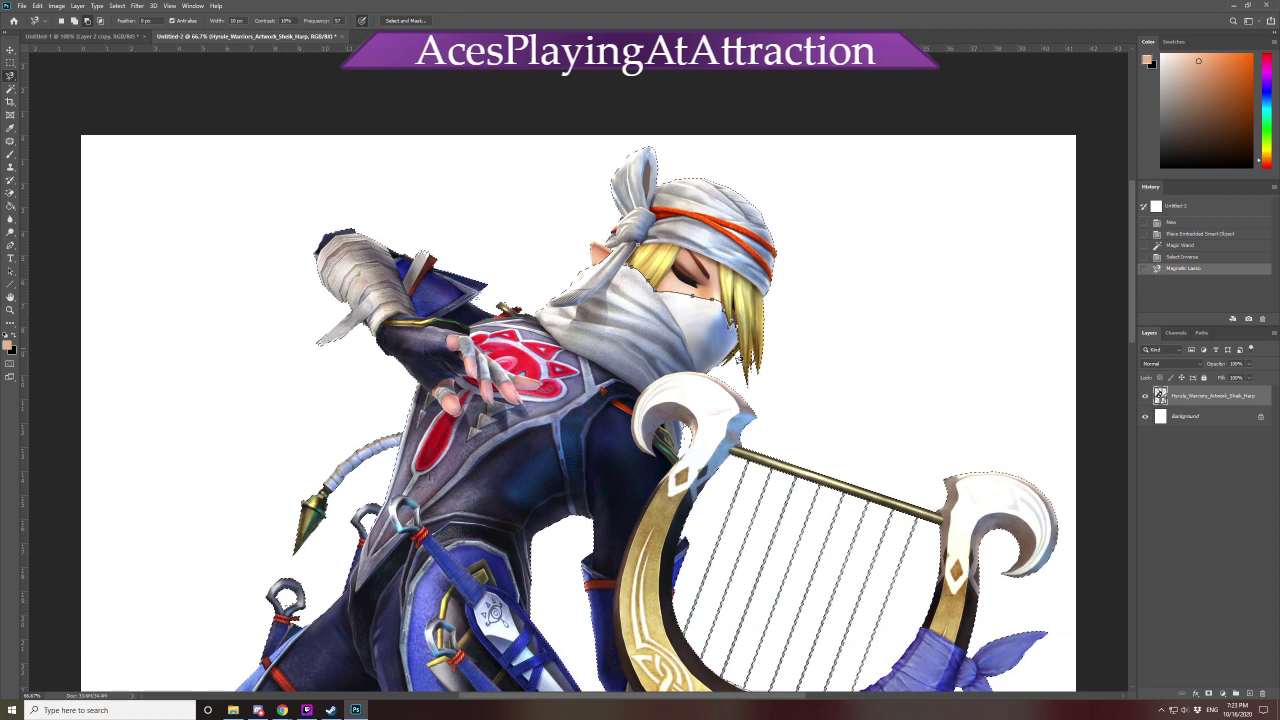
{"action": "left_click", "coordinate": [716, 376]}
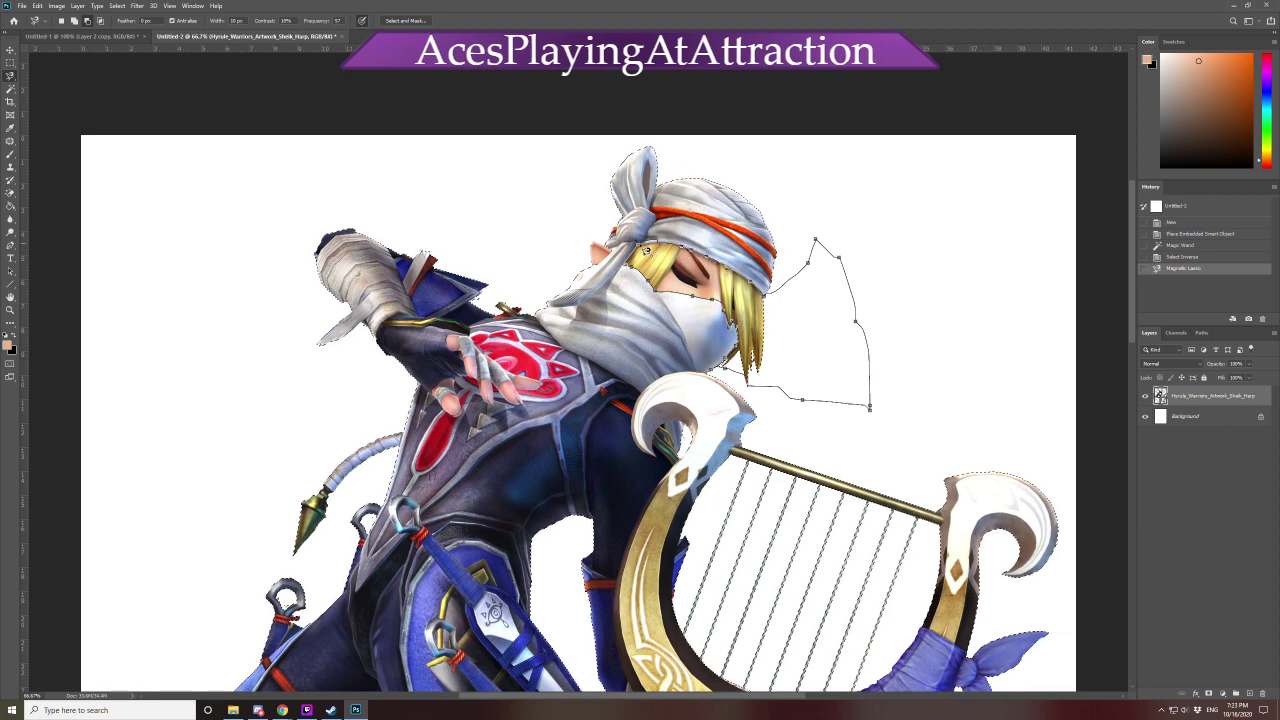
{"action": "double_click", "coordinate": [645, 250]}
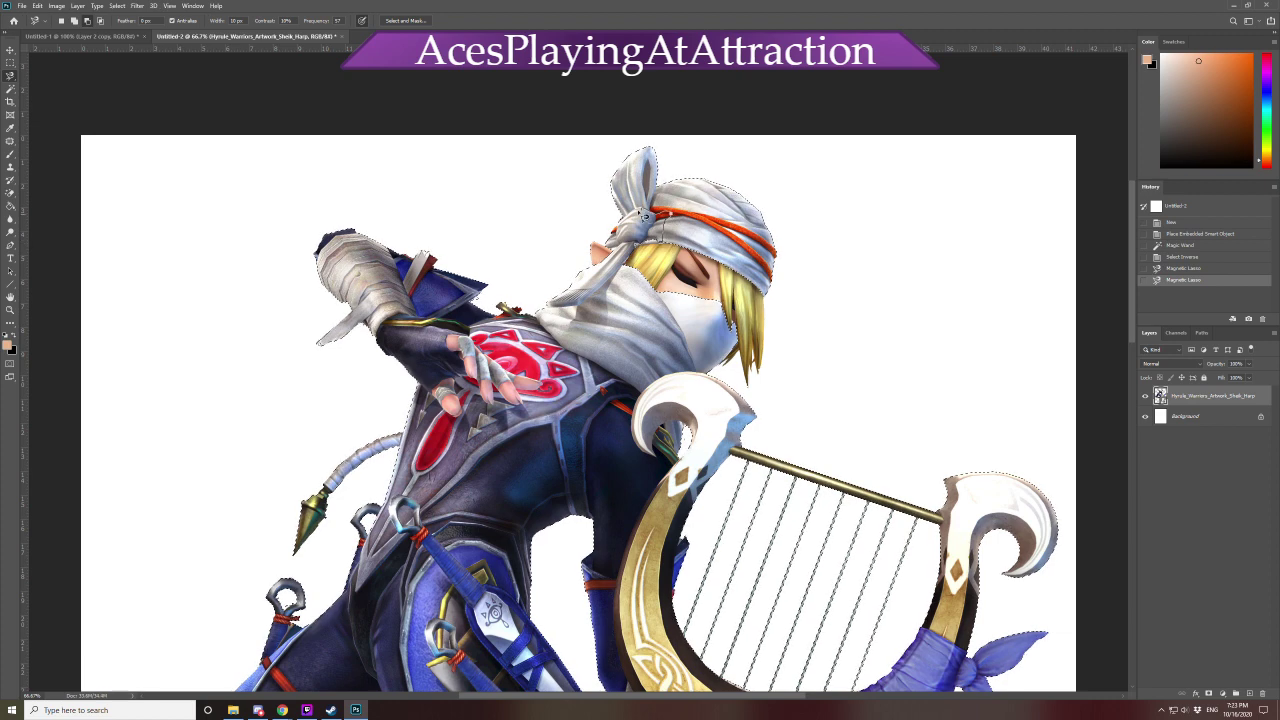
Clean up the selection edge between the turban and the hair with short Magnetic Lasso passes, undoing an unwanted one
{"action": "double_click", "coordinate": [645, 213]}
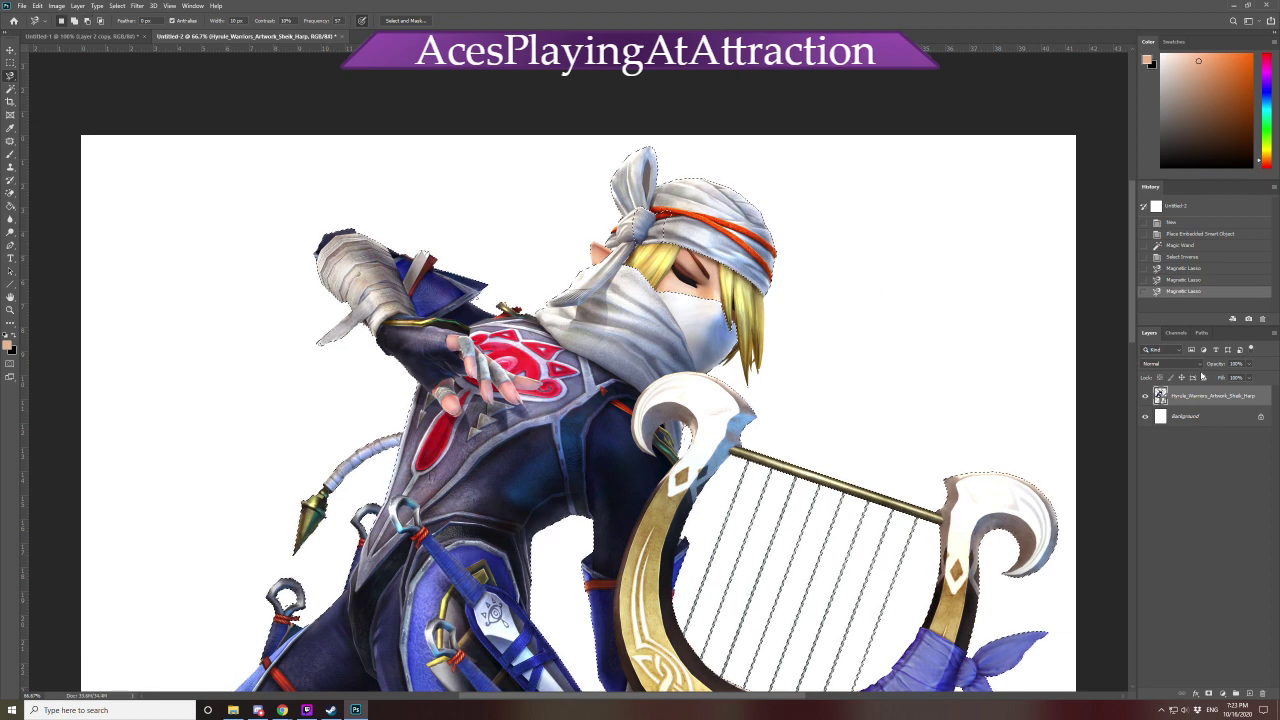
{"action": "left_click", "coordinate": [1184, 280]}
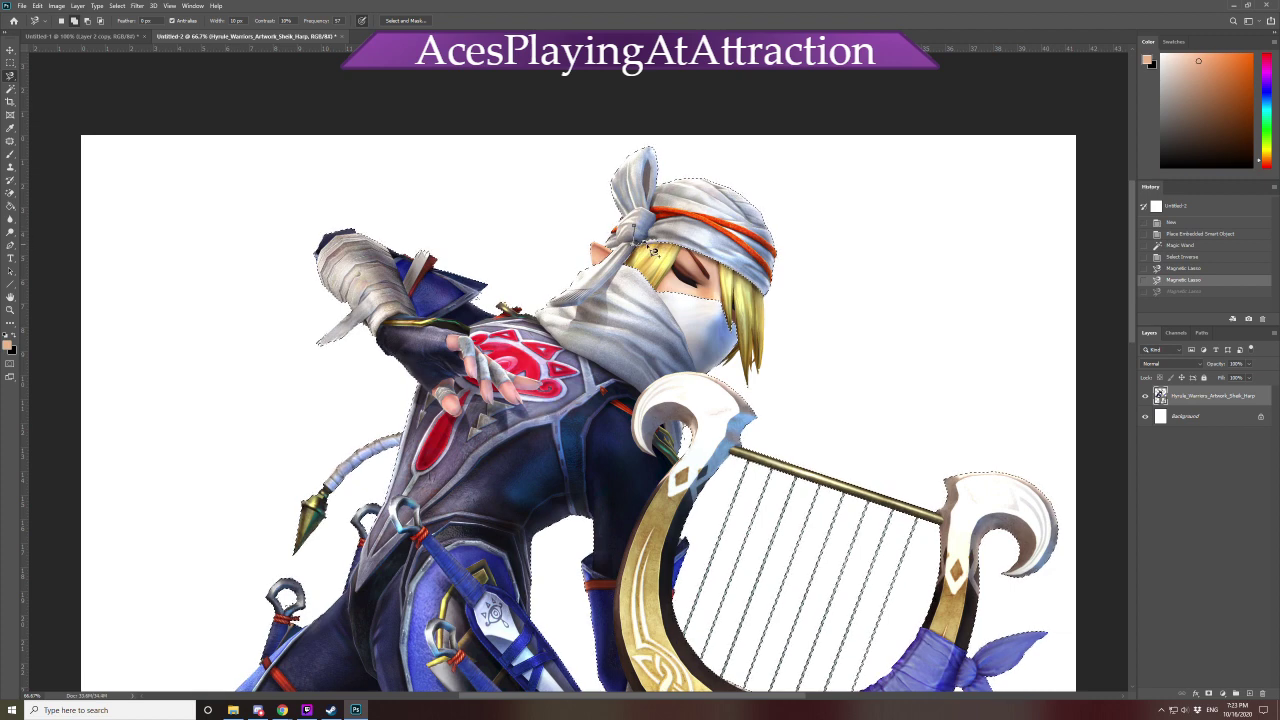
{"action": "key", "text": "ctrl+shift+z"}
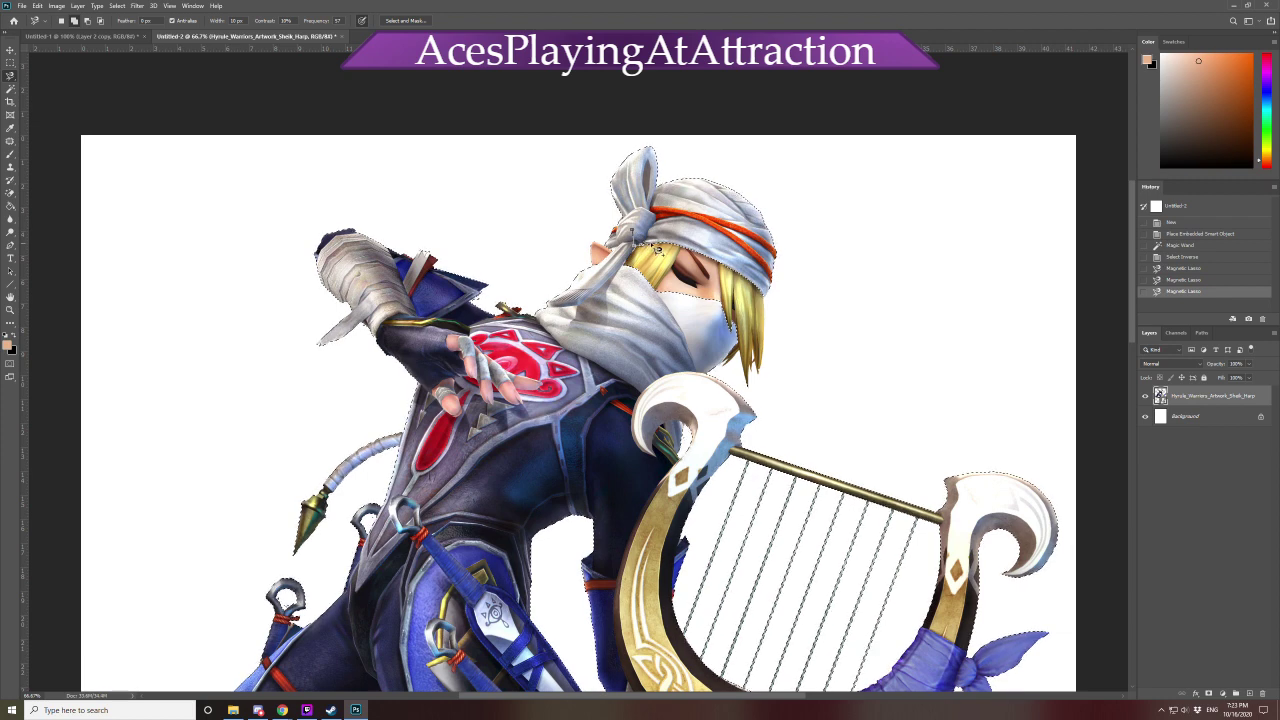
{"action": "left_click", "coordinate": [650, 214]}
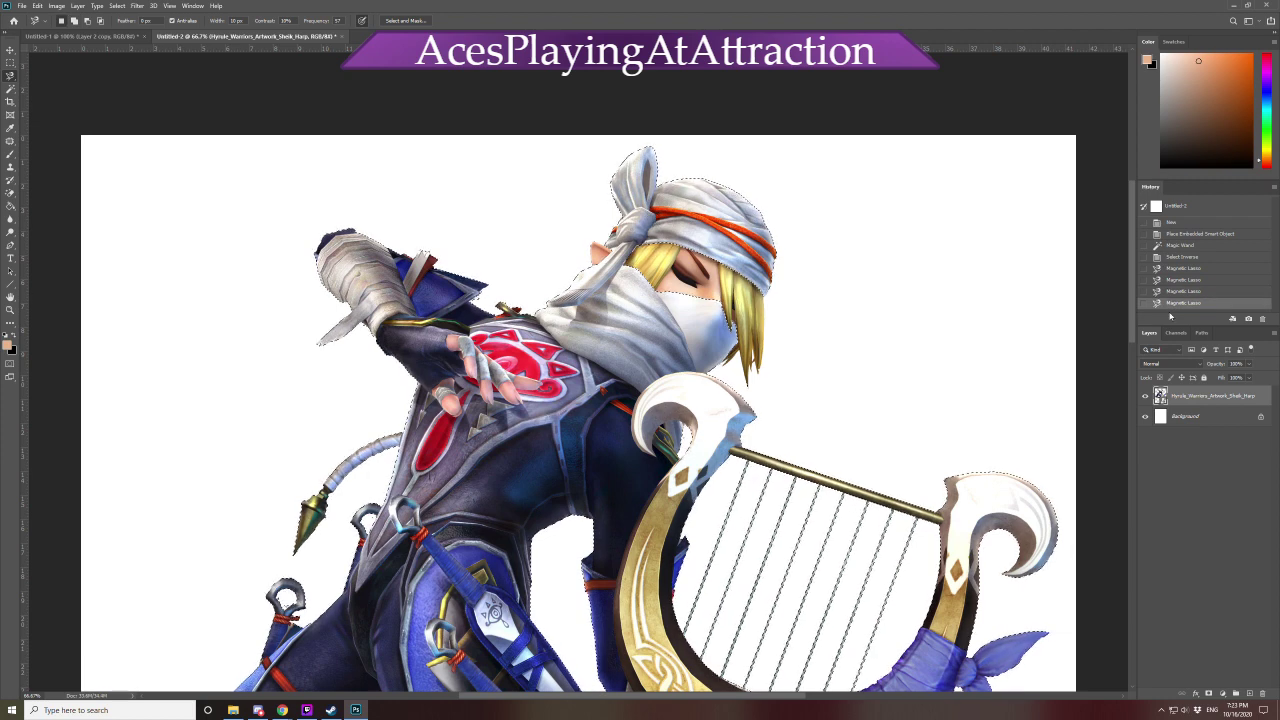
{"action": "key", "text": "ctrl+z"}
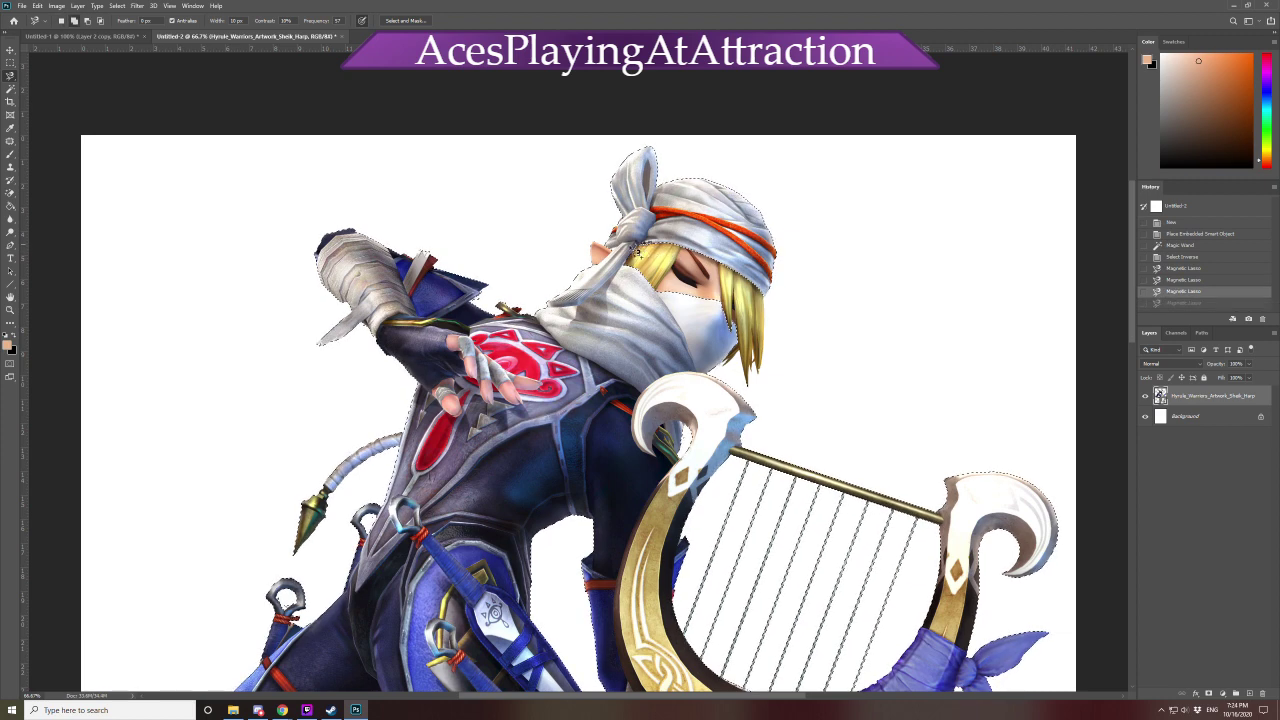
{"action": "left_click", "coordinate": [648, 210]}
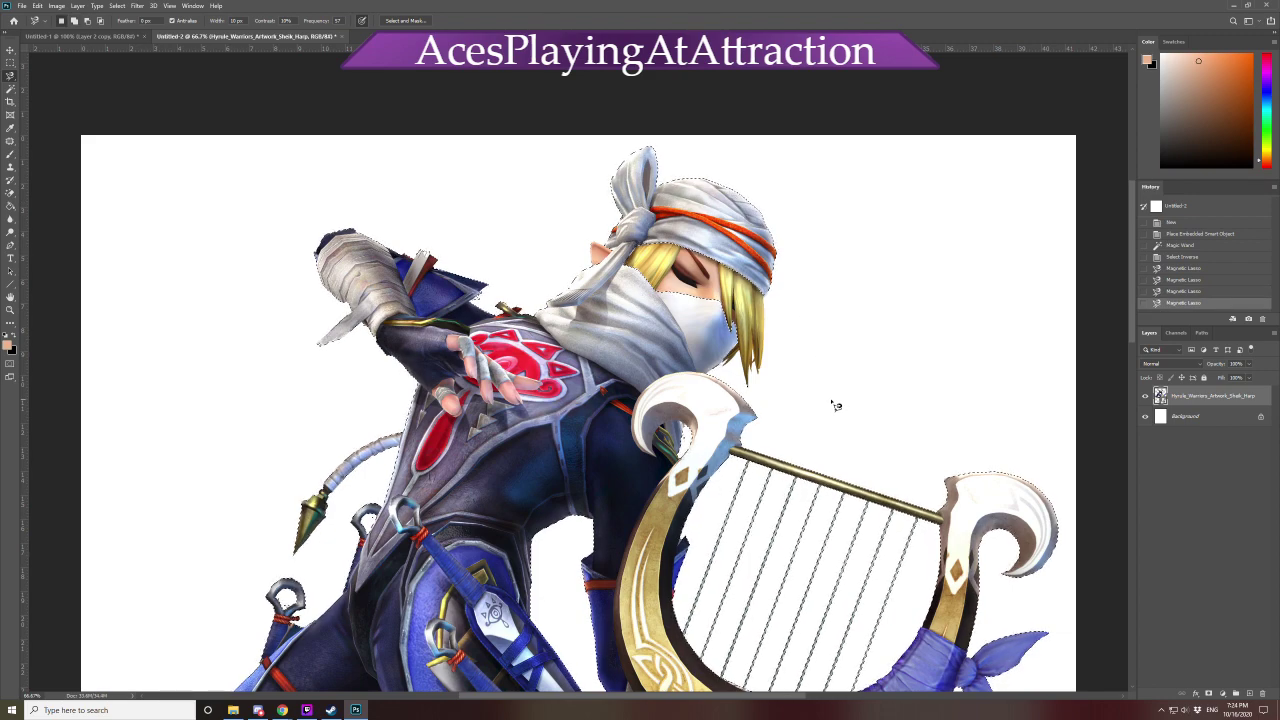
Subtract the bare fingers of the hand in front of Sheik's chest with the Magnetic Lasso, and undo the last pass
{"action": "scroll", "coordinate": [832, 430], "scroll_direction": "down", "scroll_amount": 1}
{"action": "scroll", "coordinate": [829, 449], "scroll_direction": "down", "scroll_amount": 6}
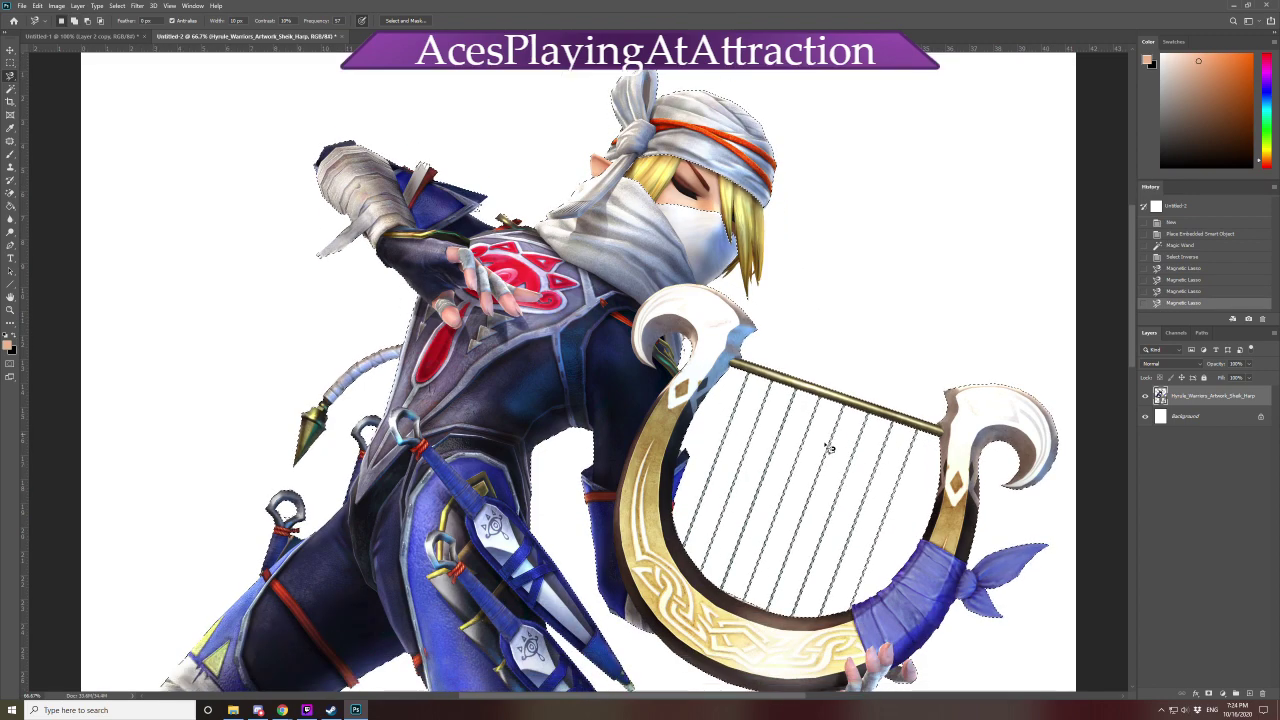
{"action": "scroll", "coordinate": [829, 449], "scroll_direction": "down", "scroll_amount": 2}
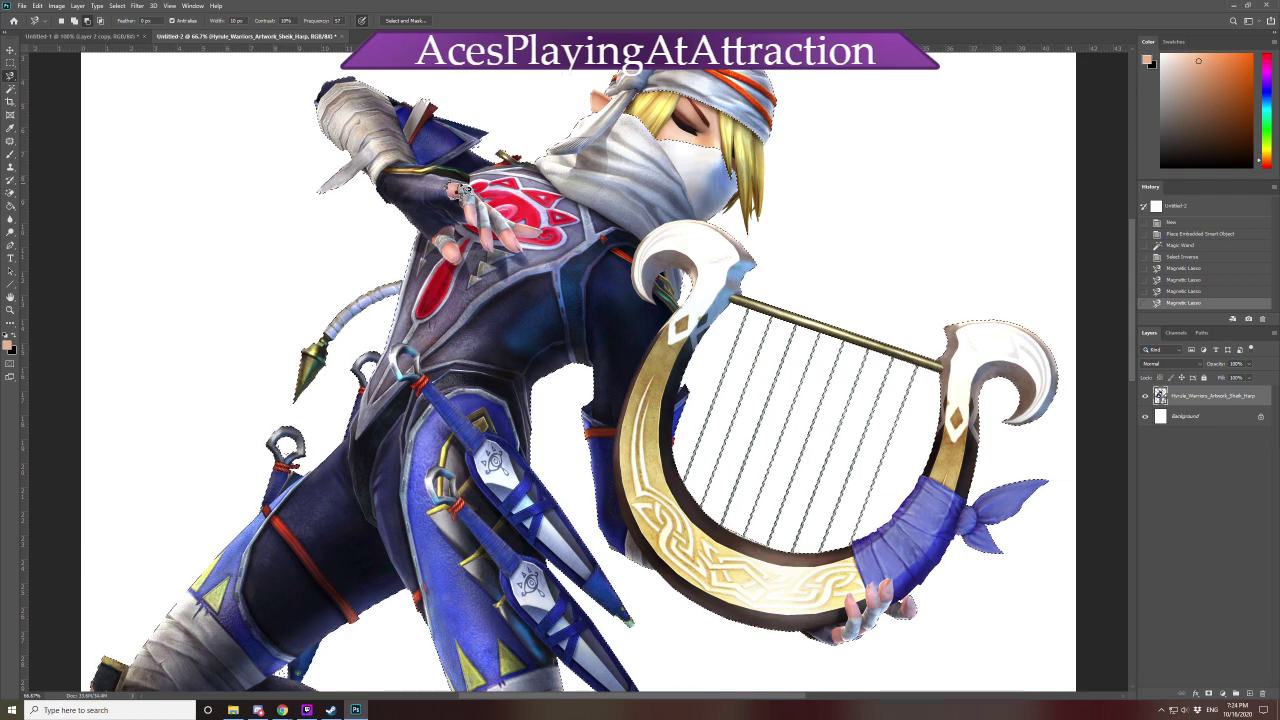
{"action": "left_click", "coordinate": [466, 197]}
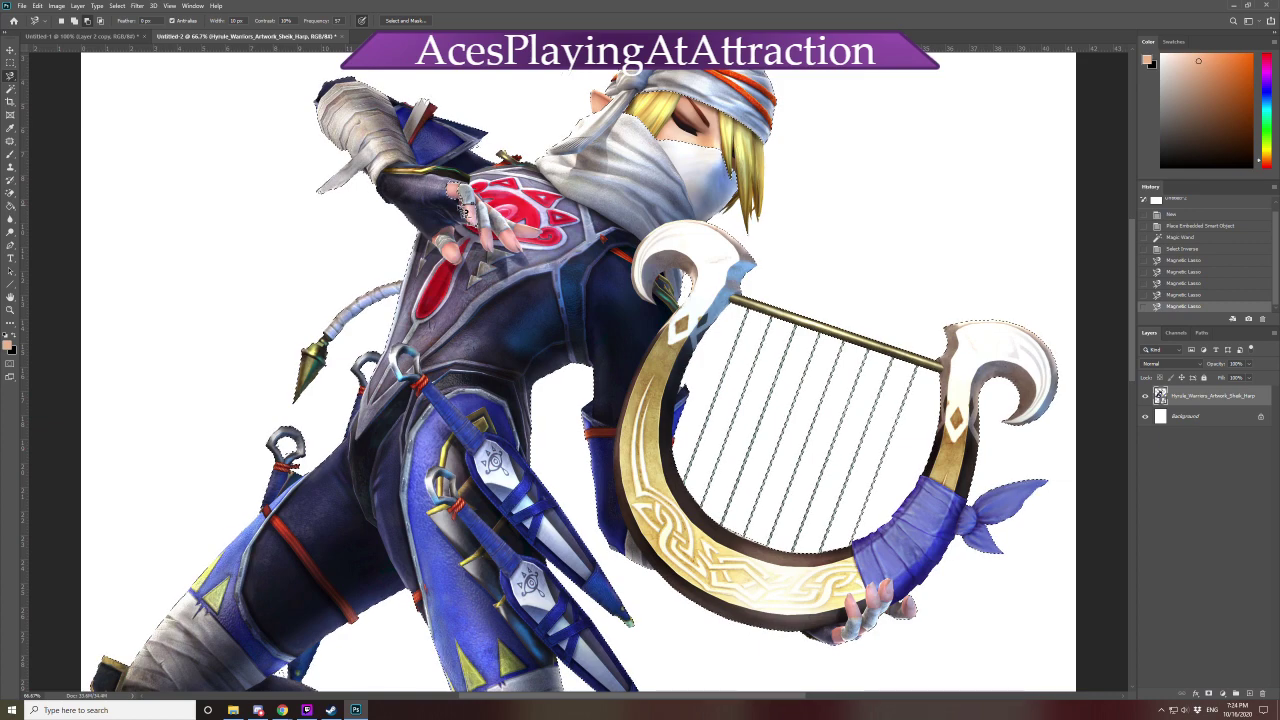
{"action": "left_click", "coordinate": [462, 203]}
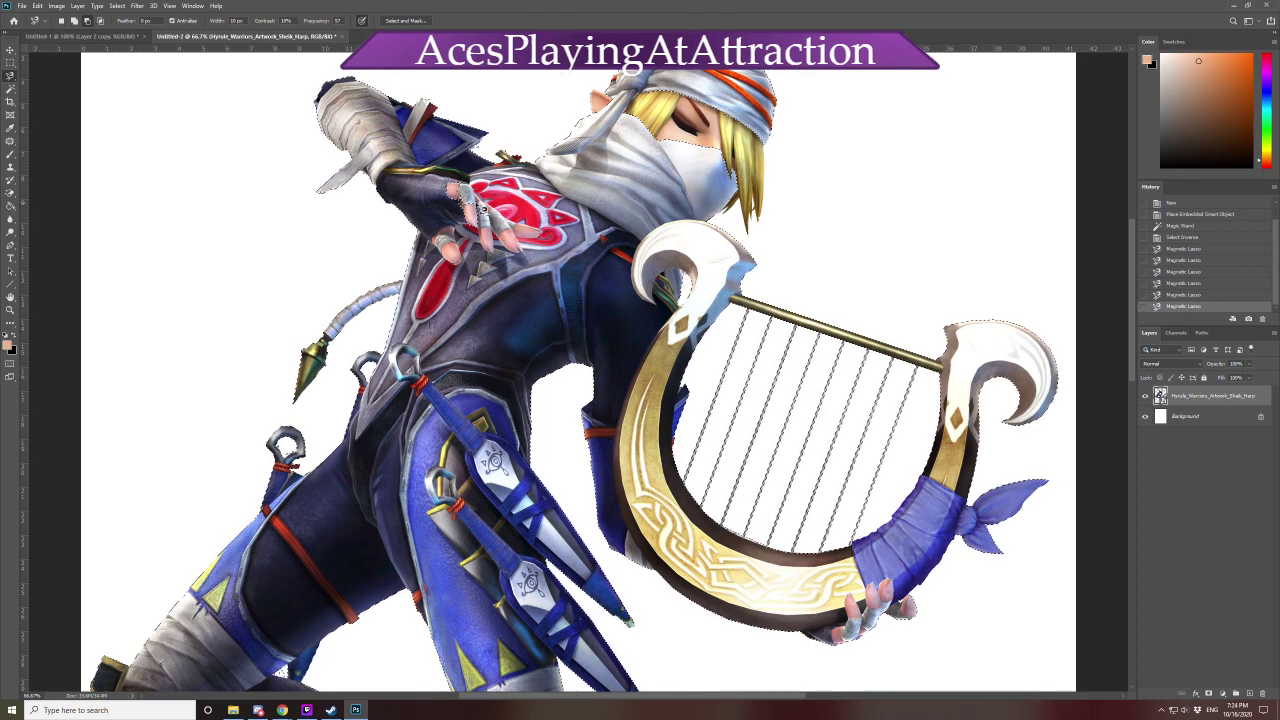
{"action": "left_click", "coordinate": [480, 205]}
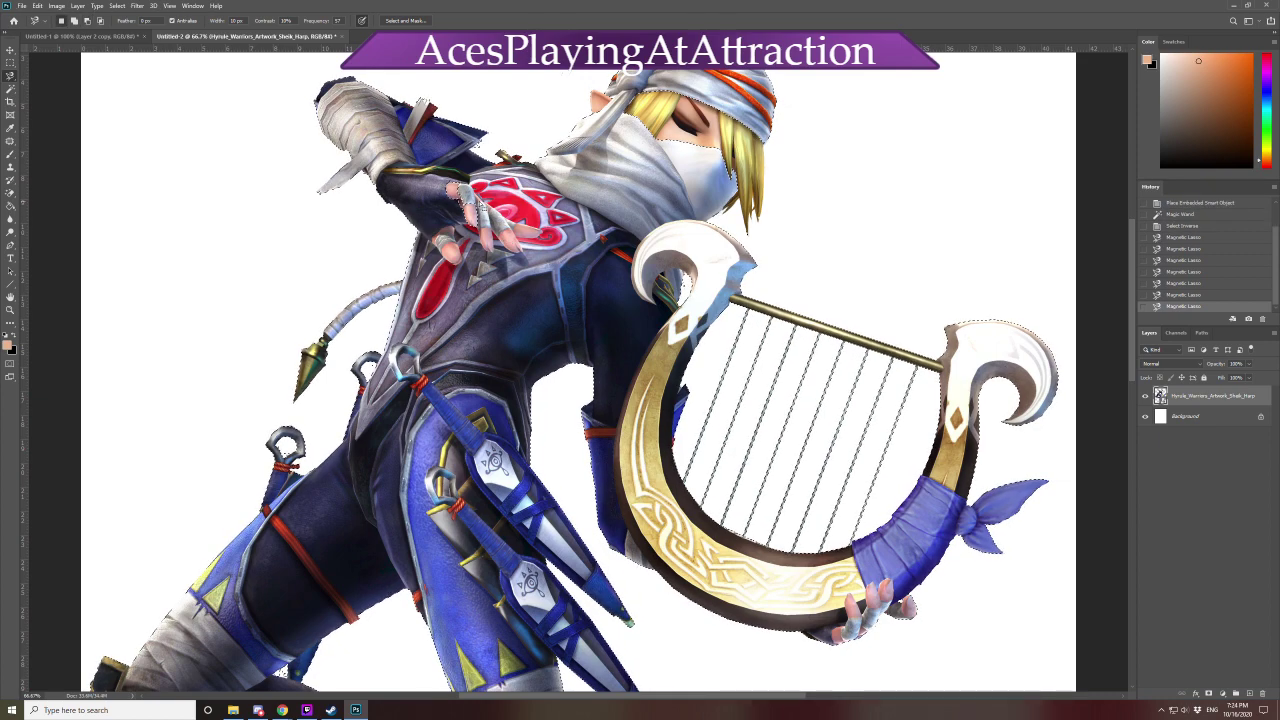
{"action": "left_click", "coordinate": [1164, 296]}
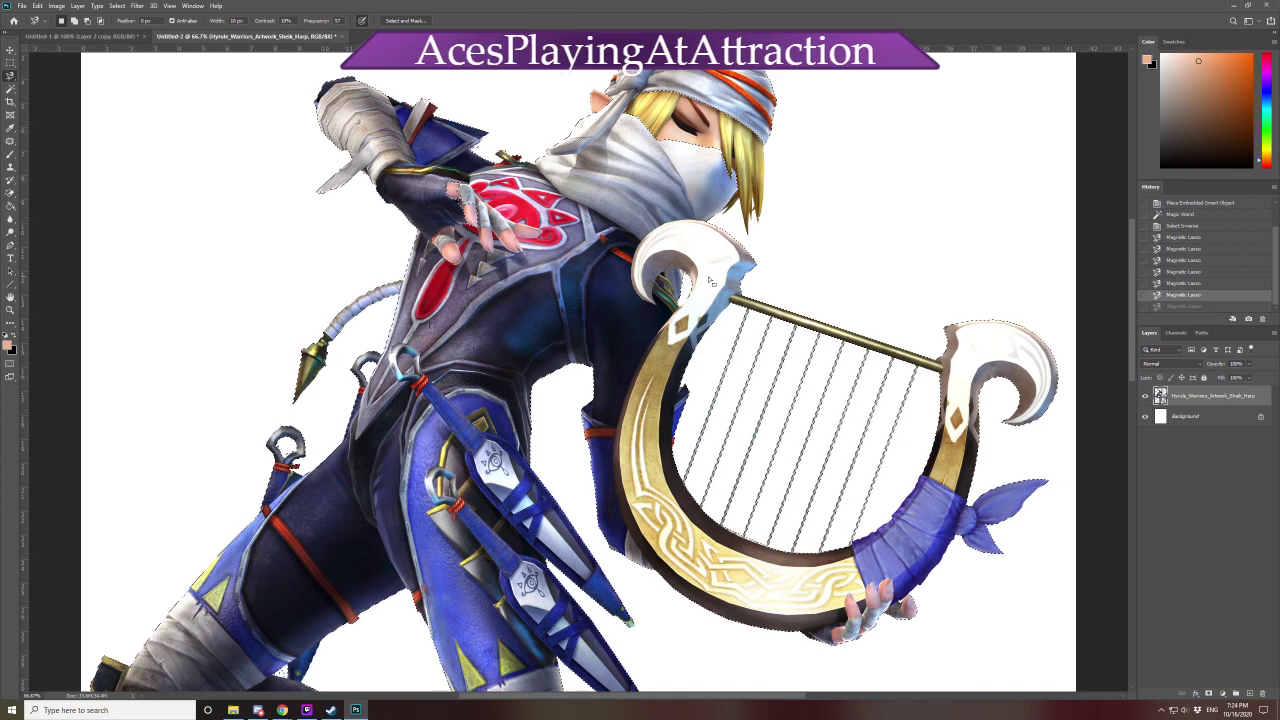
Subtract the bare skin of the raised hand's fingers from the costume selection with the Magnetic Lasso, restoring the last undone subtraction
{"action": "scroll", "coordinate": [710, 282], "scroll_direction": "up", "scroll_amount": 2}
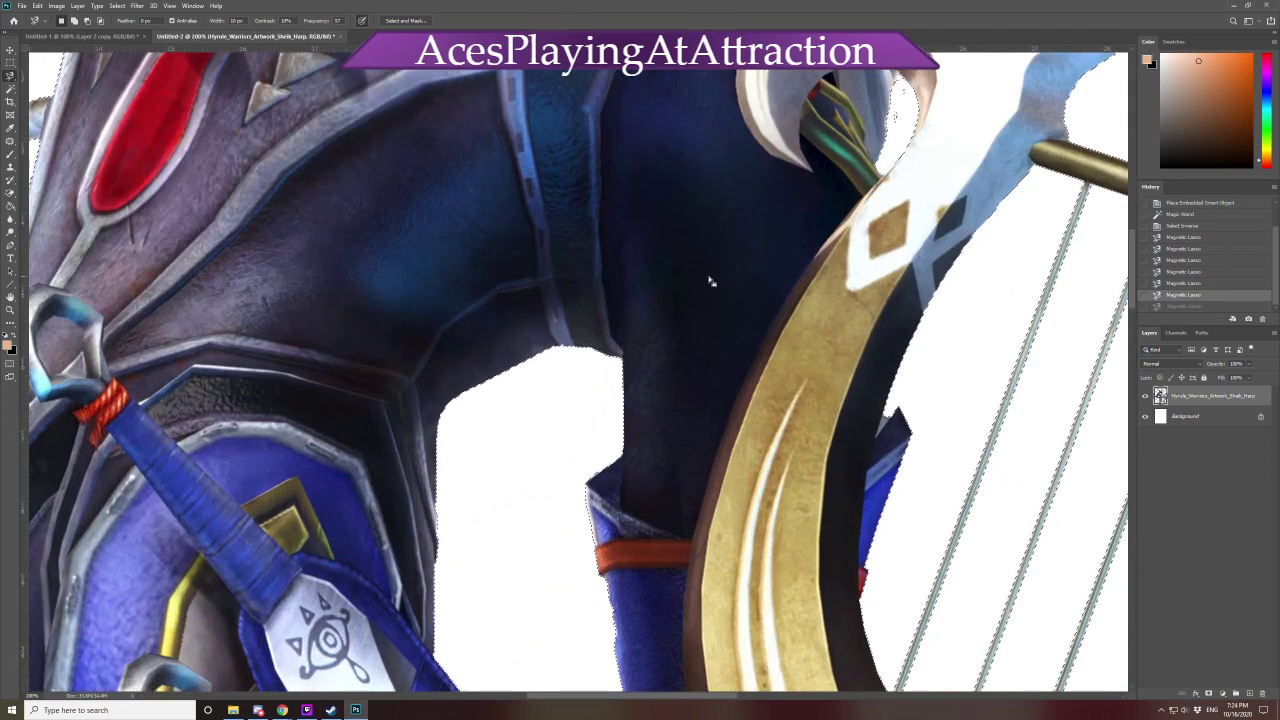
{"action": "scroll", "coordinate": [714, 423], "scroll_direction": "left", "scroll_amount": 3}
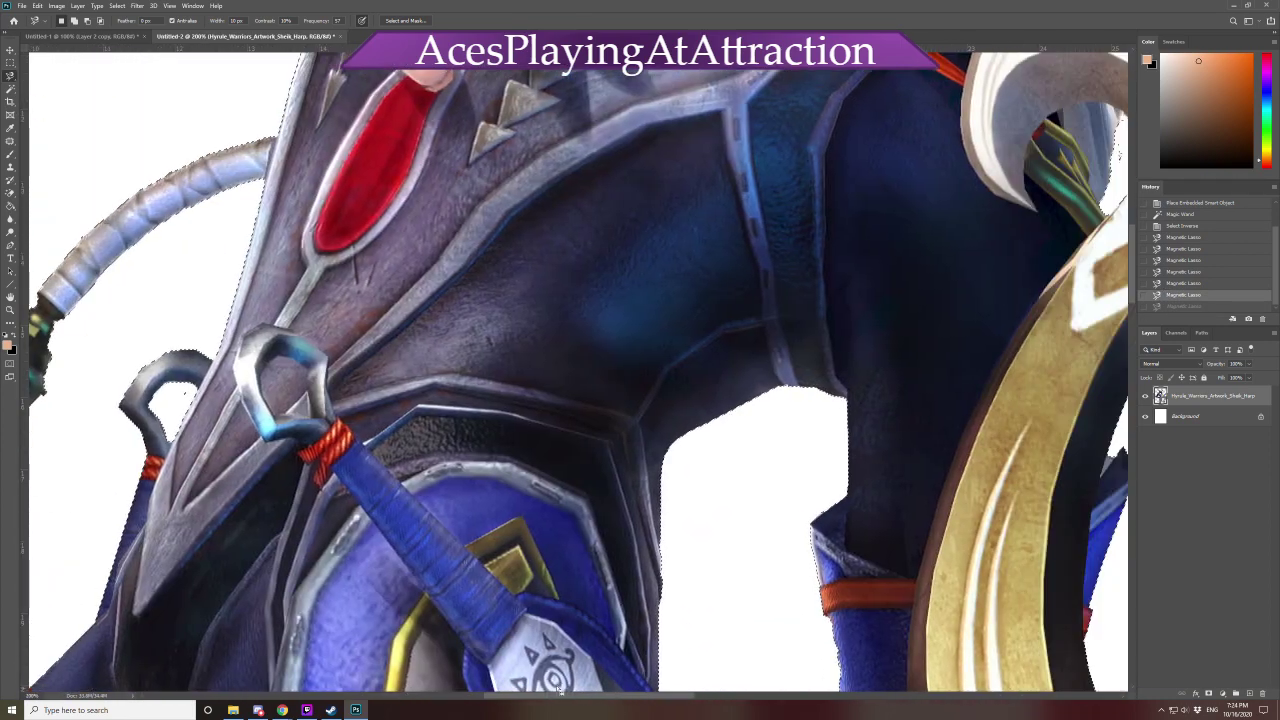
{"action": "scroll", "coordinate": [714, 423], "scroll_direction": "up", "scroll_amount": 5}
{"action": "scroll", "coordinate": [714, 430], "scroll_direction": "up", "scroll_amount": 3}
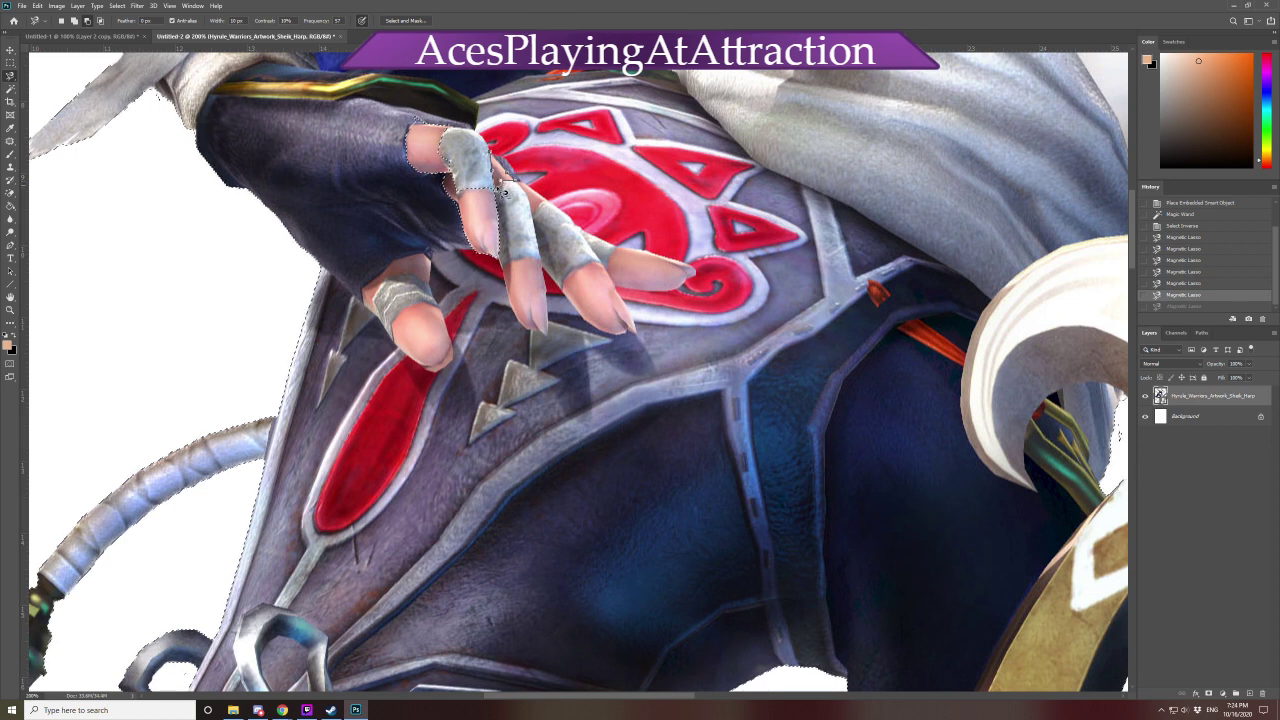
{"action": "key", "text": "ctrl+shift+z"}
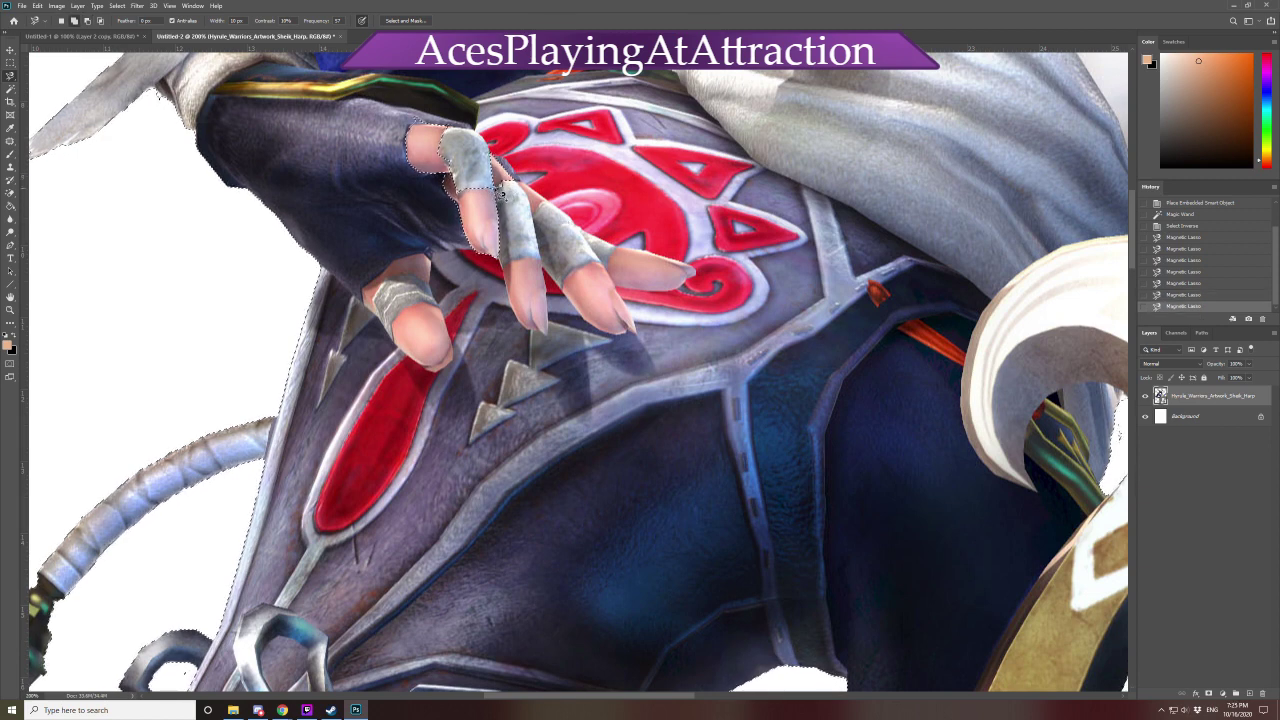
{"action": "key", "text": "ctrl+shift+z"}
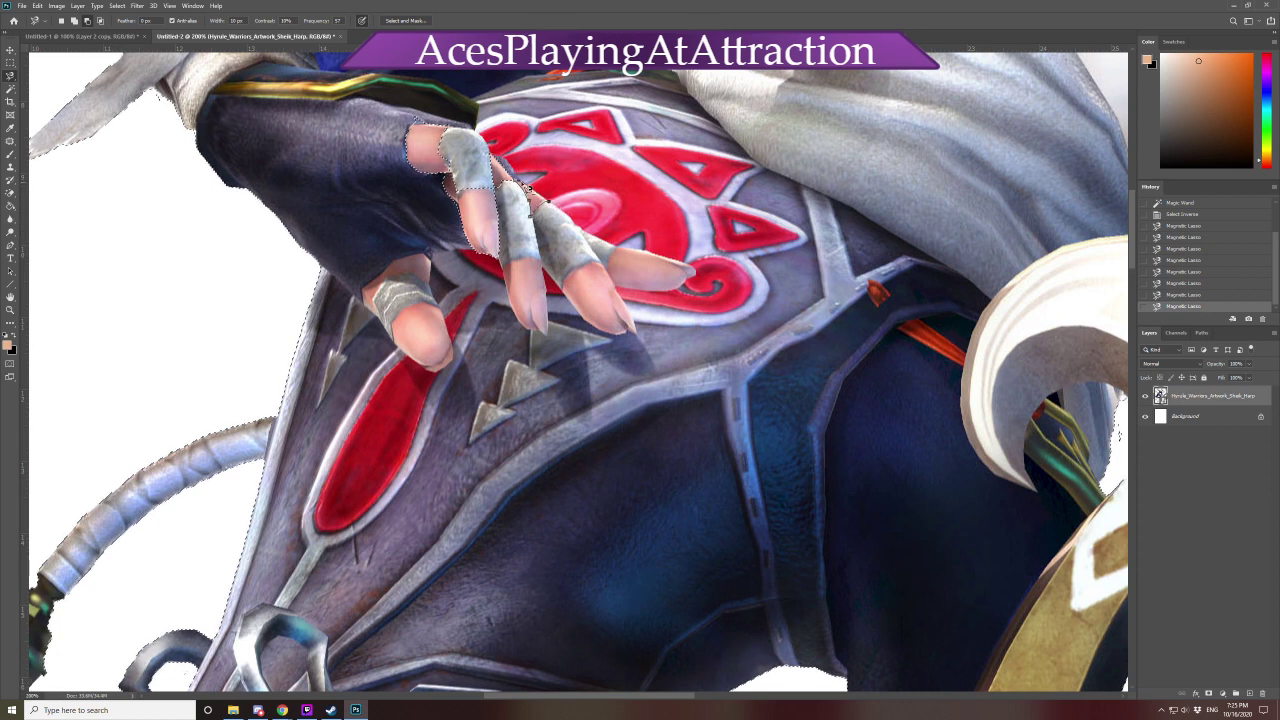
{"action": "double_click", "coordinate": [520, 186]}
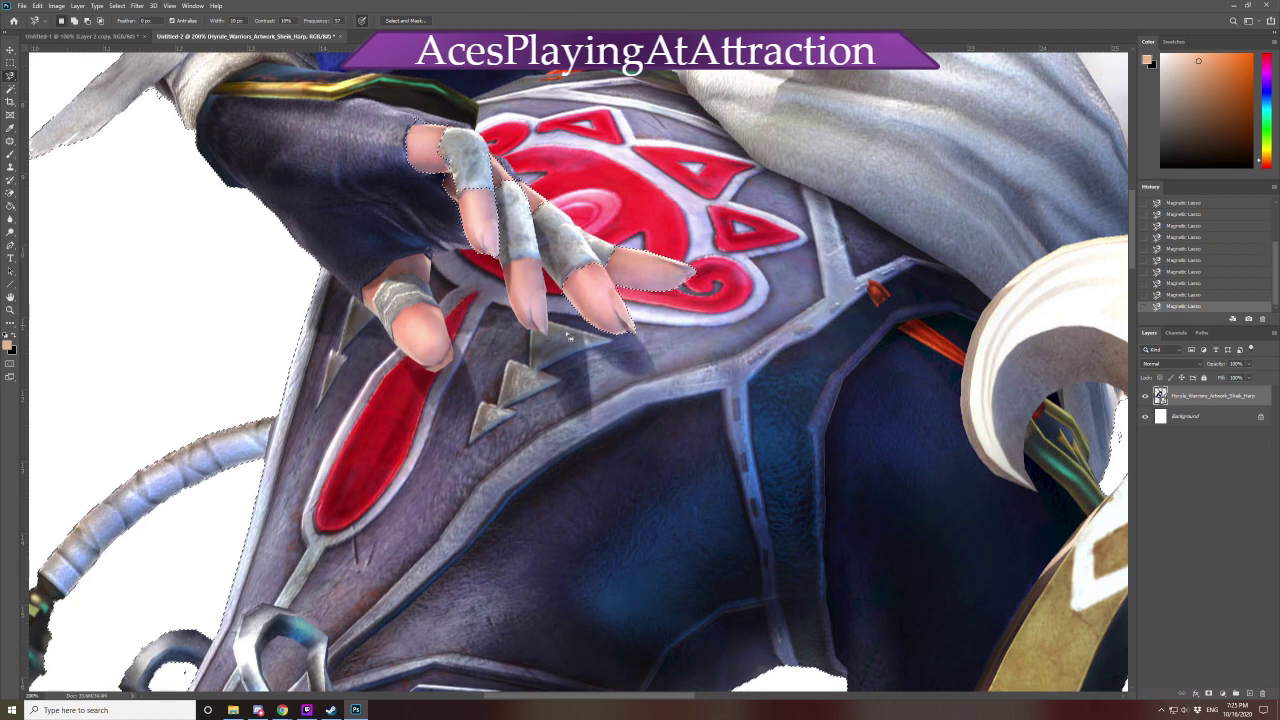
{"action": "double_click", "coordinate": [508, 272]}
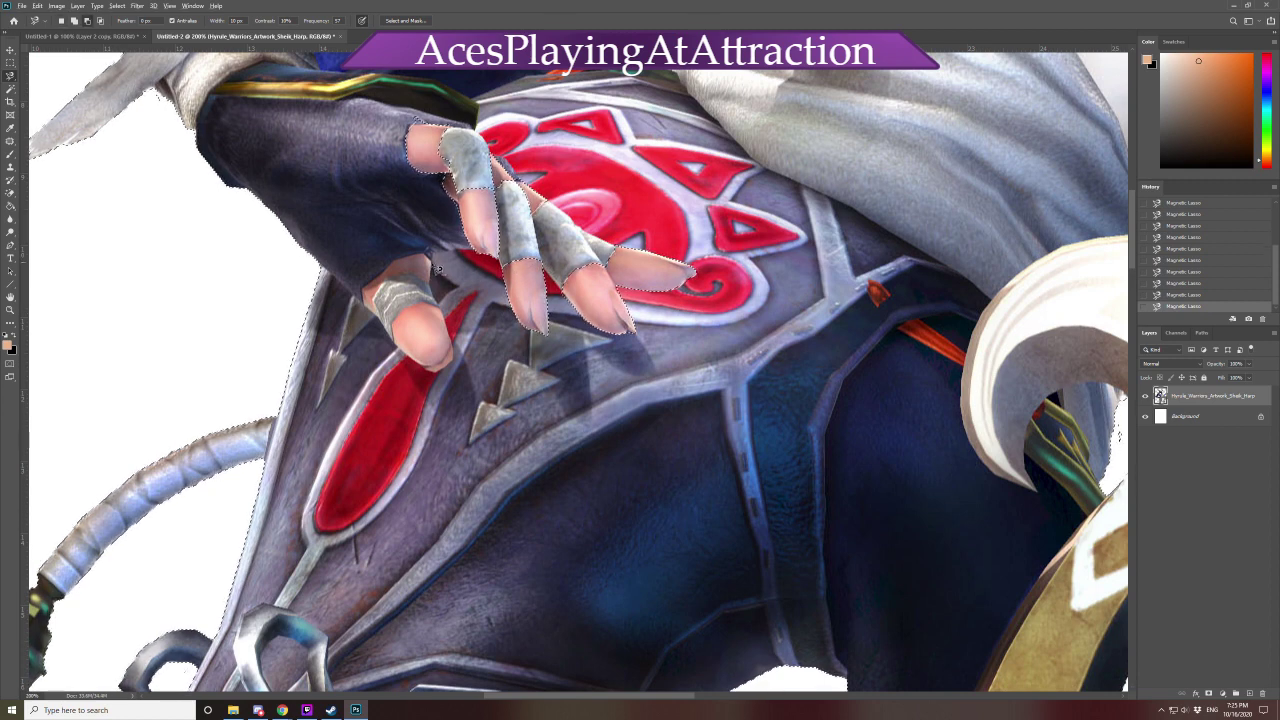
Subtract the bare skin of the raised hand's thumb from the selection, undoing the inaccurate first outline
{"action": "left_click", "coordinate": [421, 260]}
{"action": "key", "text": "ctrl+z"}
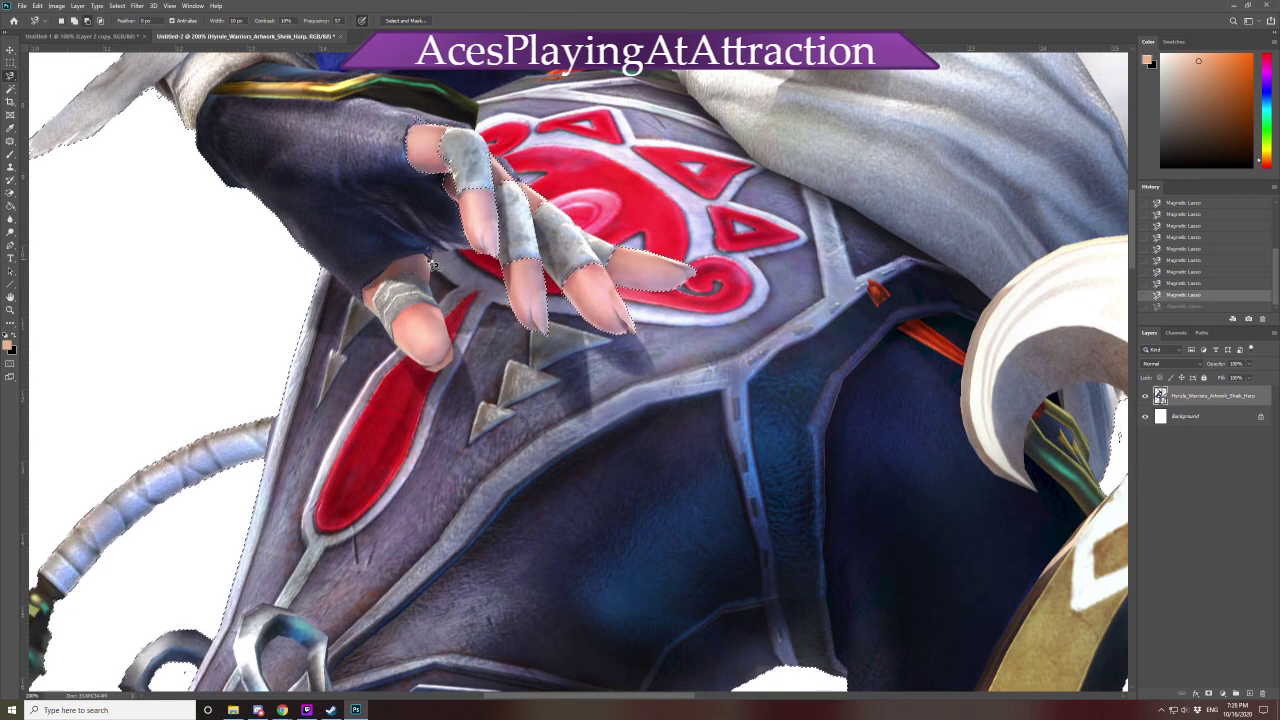
{"action": "left_click", "coordinate": [420, 260]}
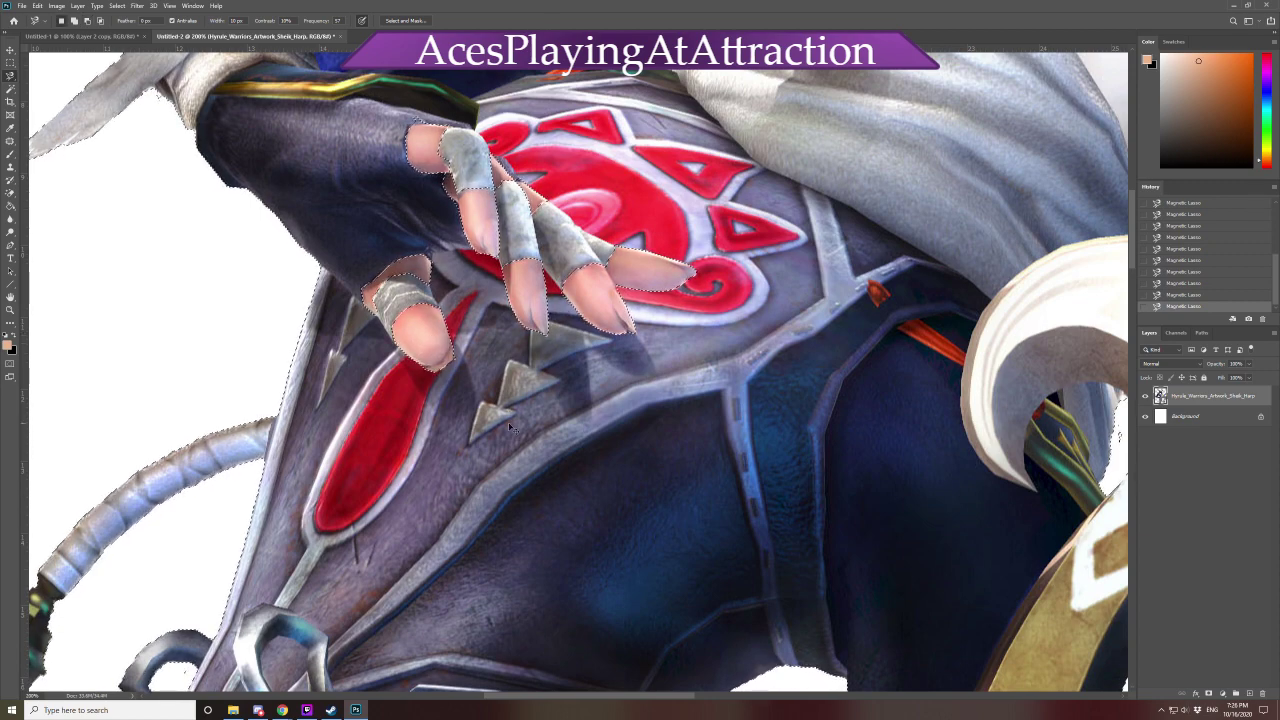
Subtract the bare skin of the fingers and thumb holding the harp from the selection with the Magnetic Lasso
{"action": "key", "text": "ctrl+minus"}
{"action": "scroll", "coordinate": [971, 543], "scroll_direction": "down", "scroll_amount": 3}
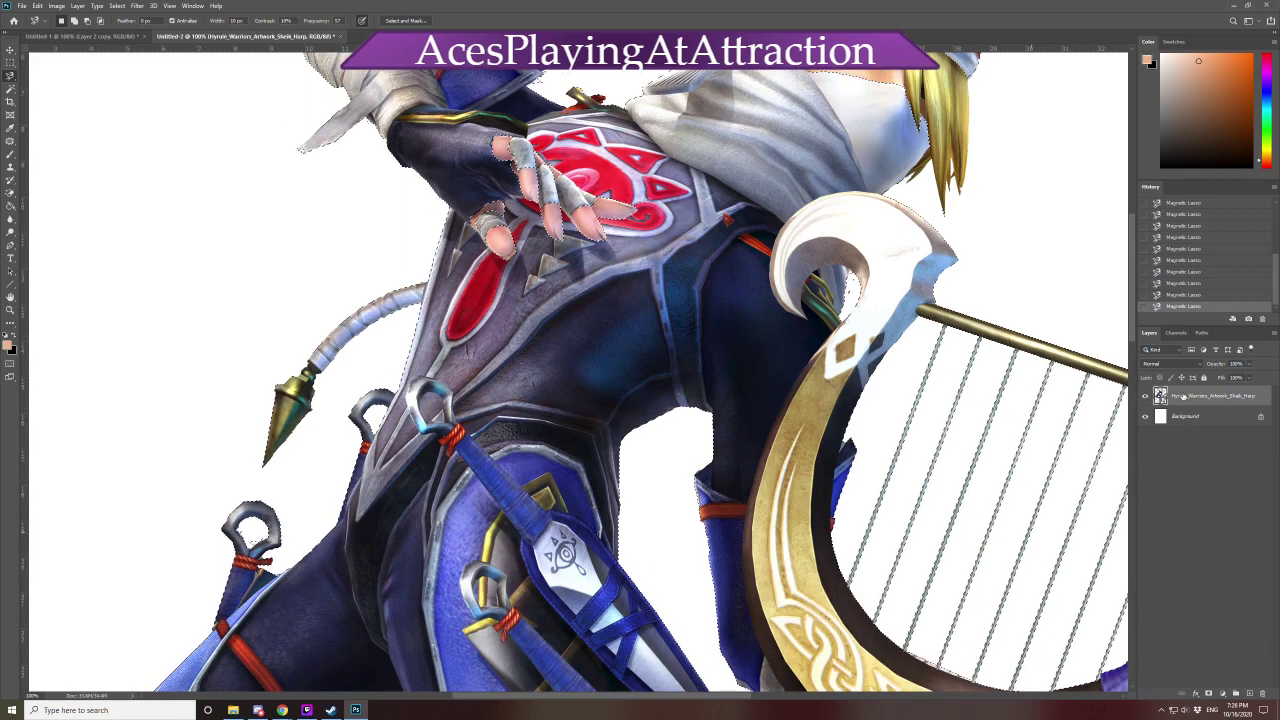
{"action": "scroll", "coordinate": [785, 597], "scroll_direction": "down", "scroll_amount": 8}
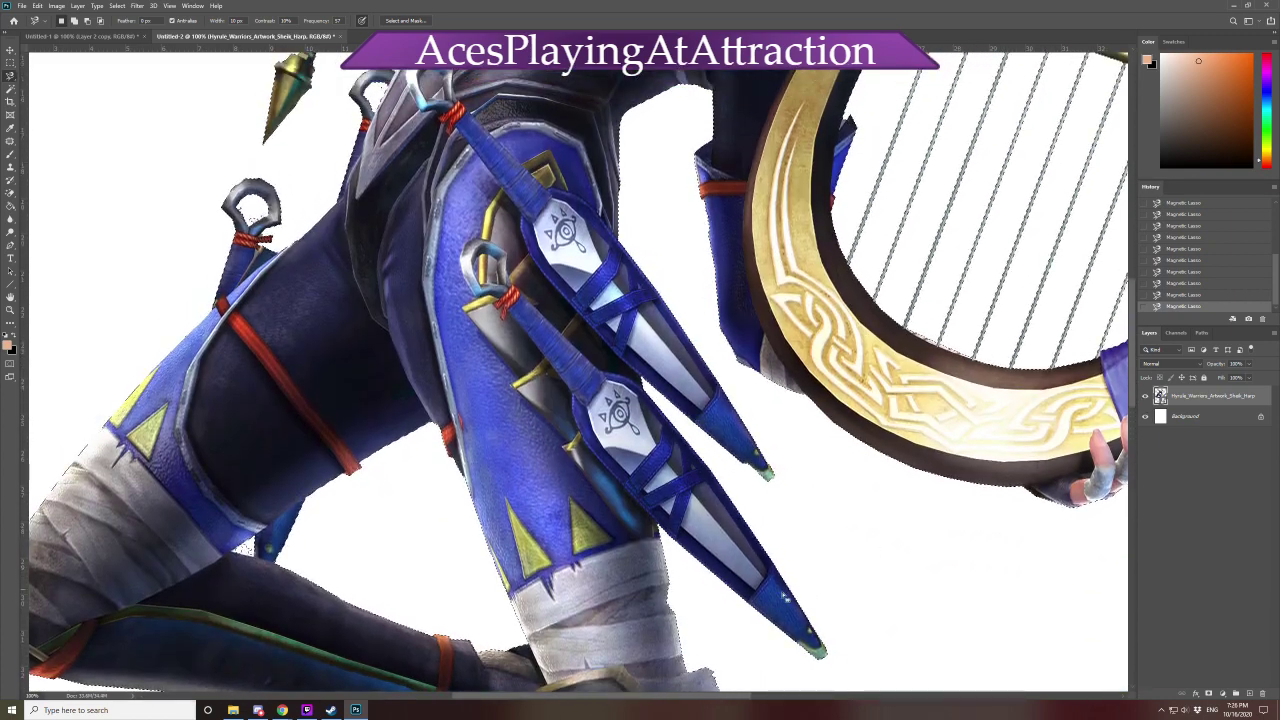
{"action": "scroll", "coordinate": [785, 597], "scroll_direction": "right", "scroll_amount": 12}
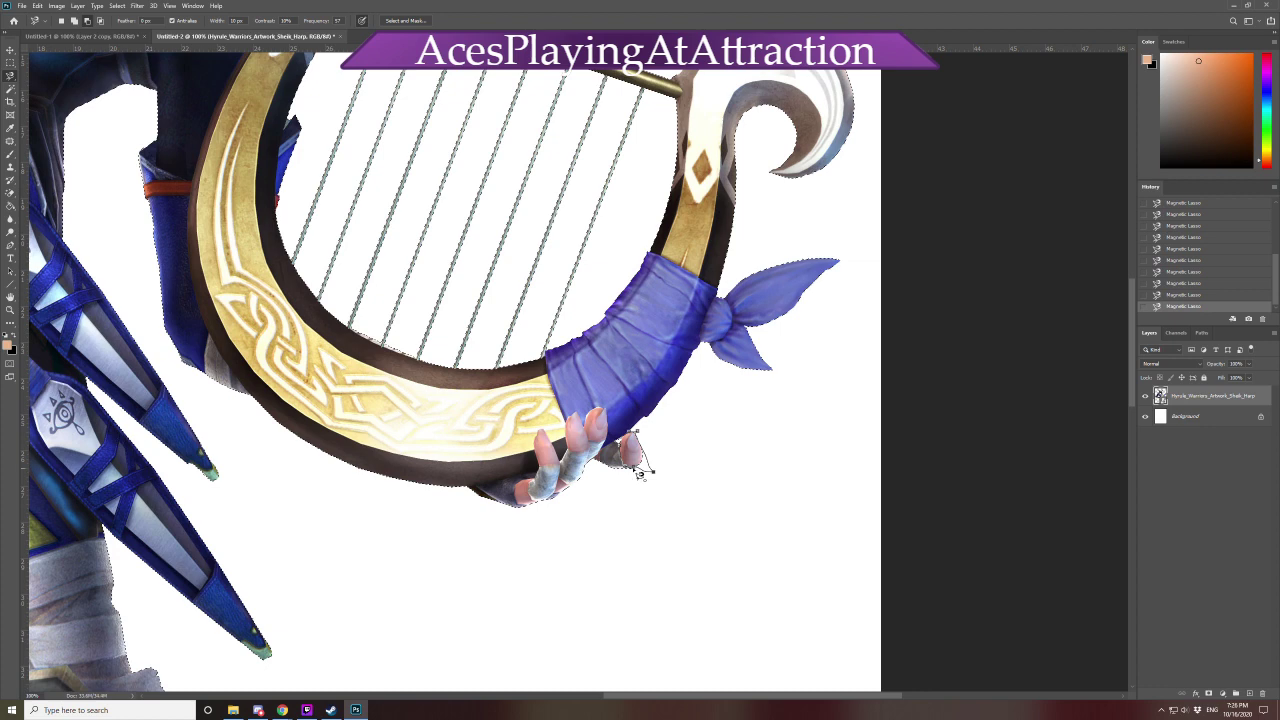
{"action": "left_click", "coordinate": [577, 491]}
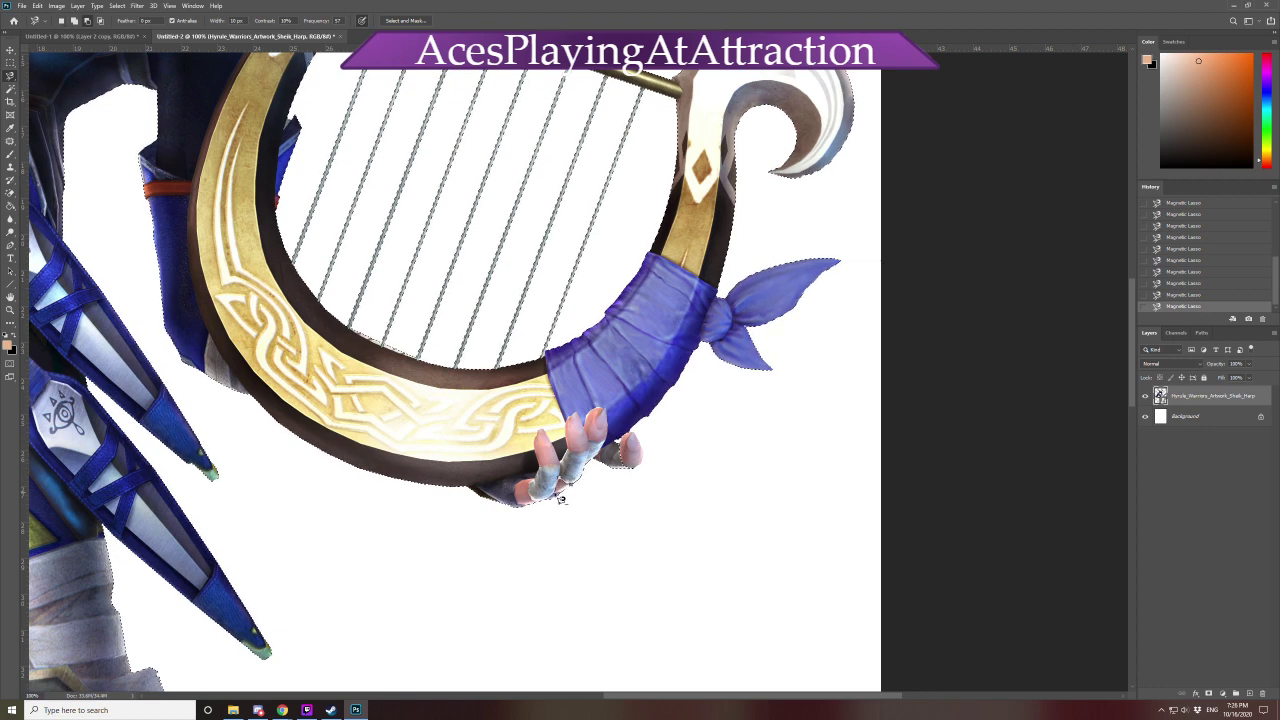
{"action": "key", "text": "alt"}
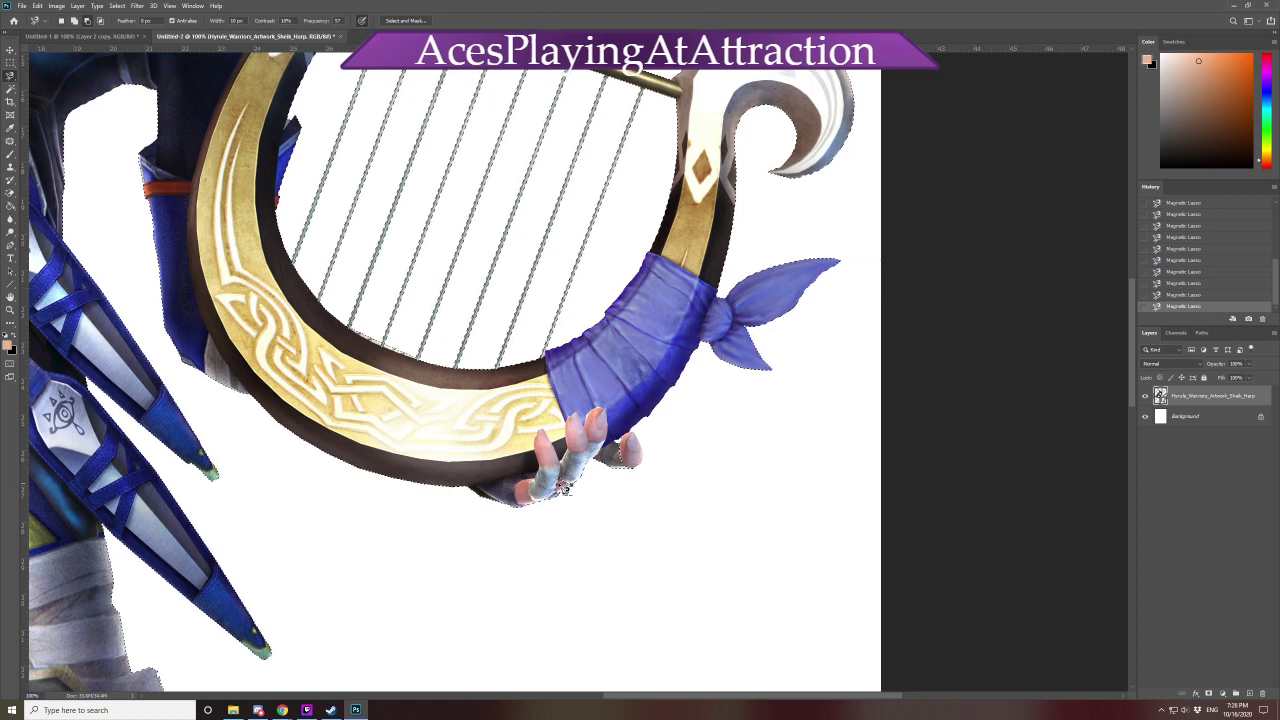
{"action": "key", "text": "alt"}
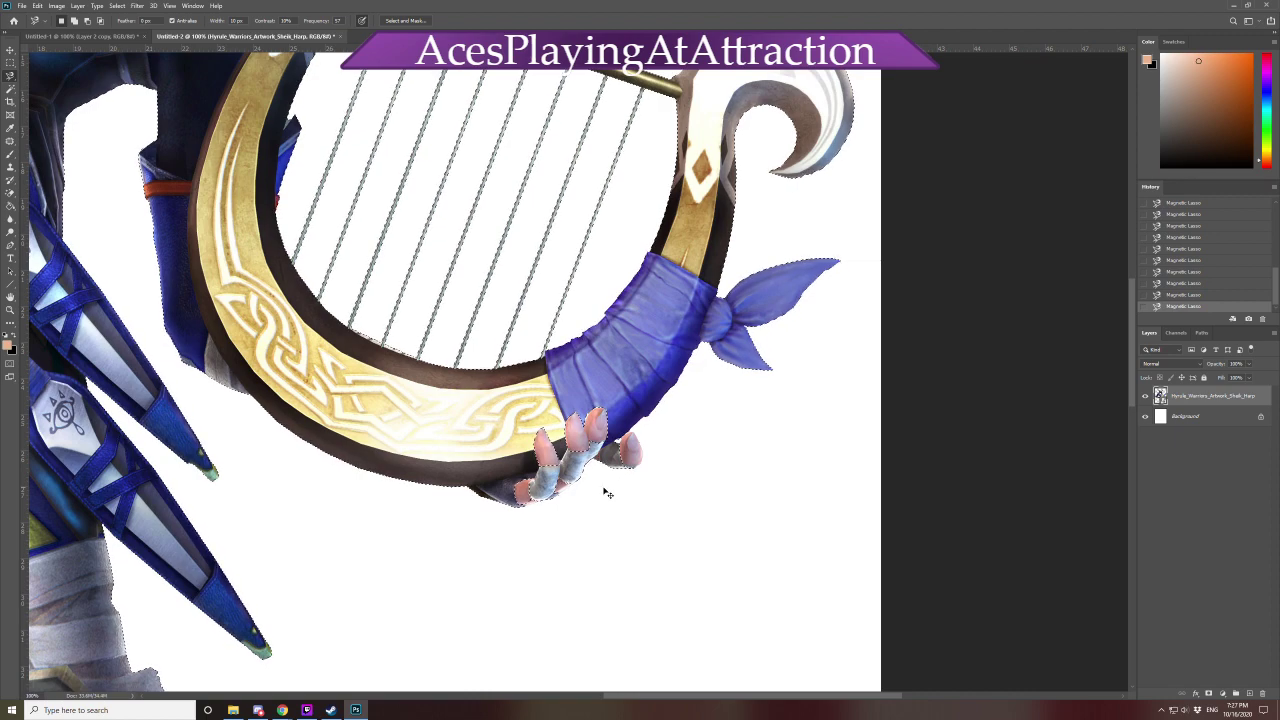
Copy the selected costume and harp to a new layer, and check the cutout by hiding and showing the original artwork layer
{"action": "key", "text": "ctrl+0"}
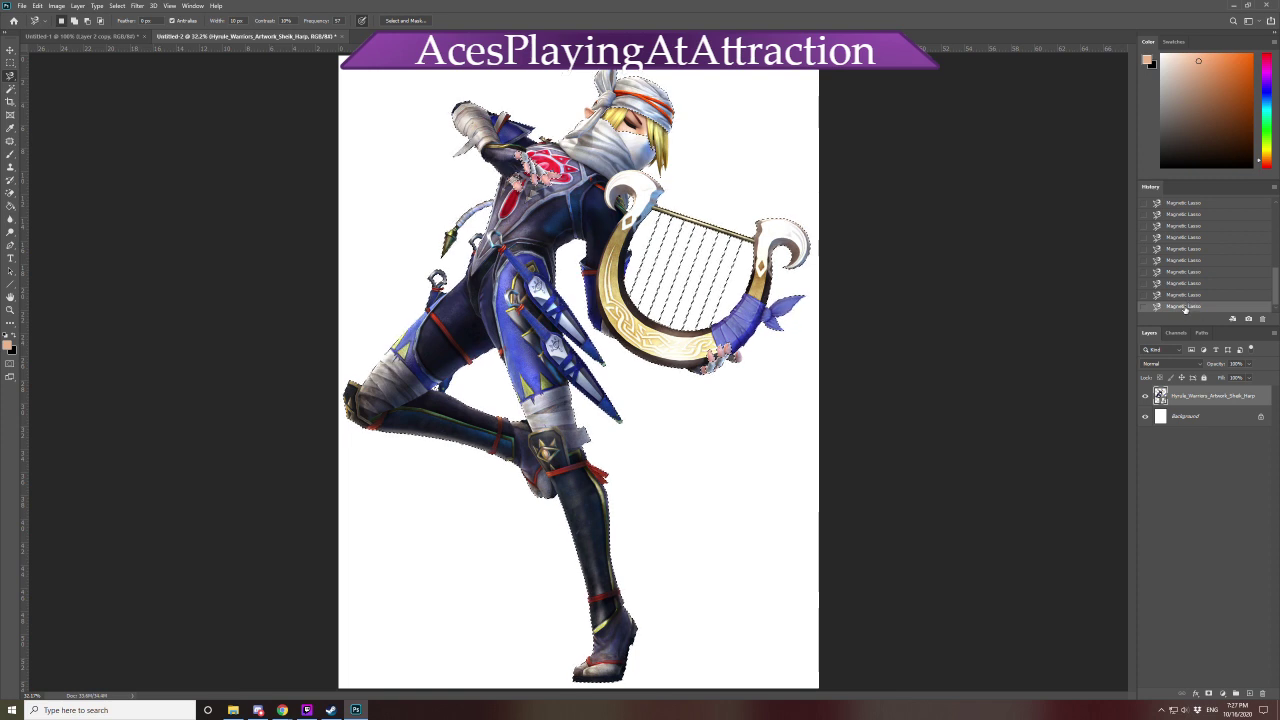
{"action": "key", "text": "ctrl+j"}
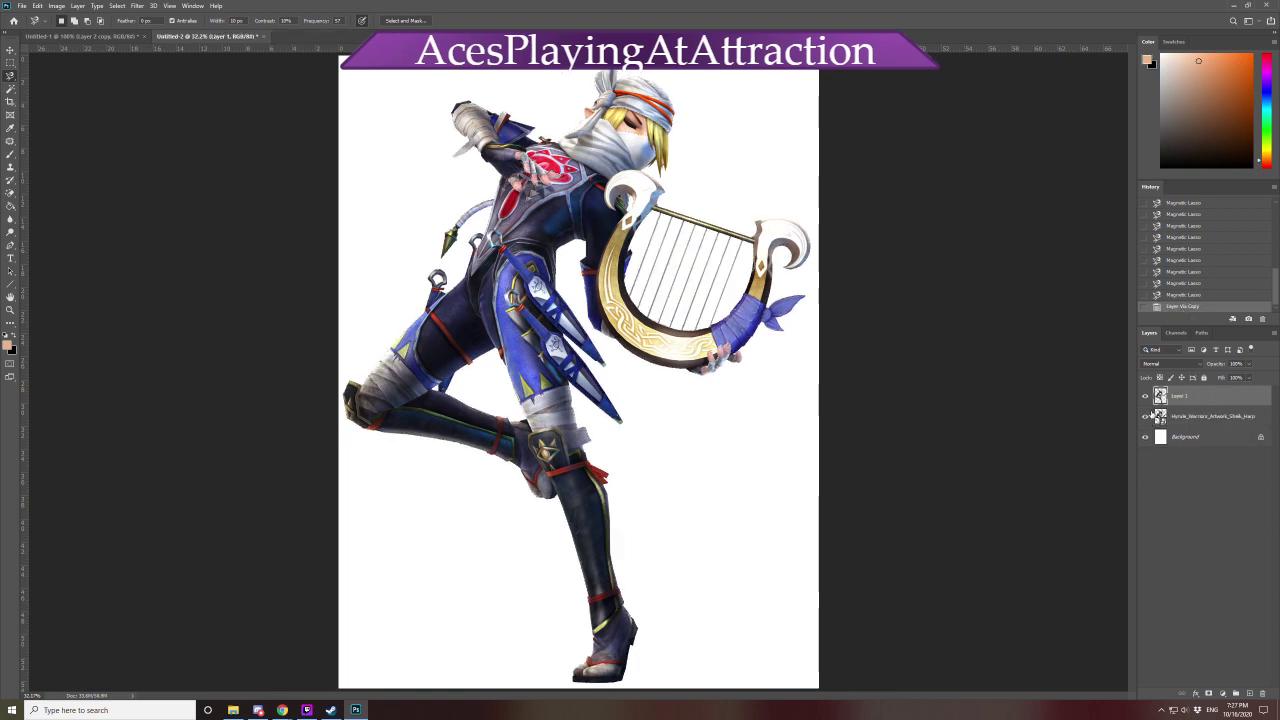
{"action": "left_click", "coordinate": [1145, 417]}
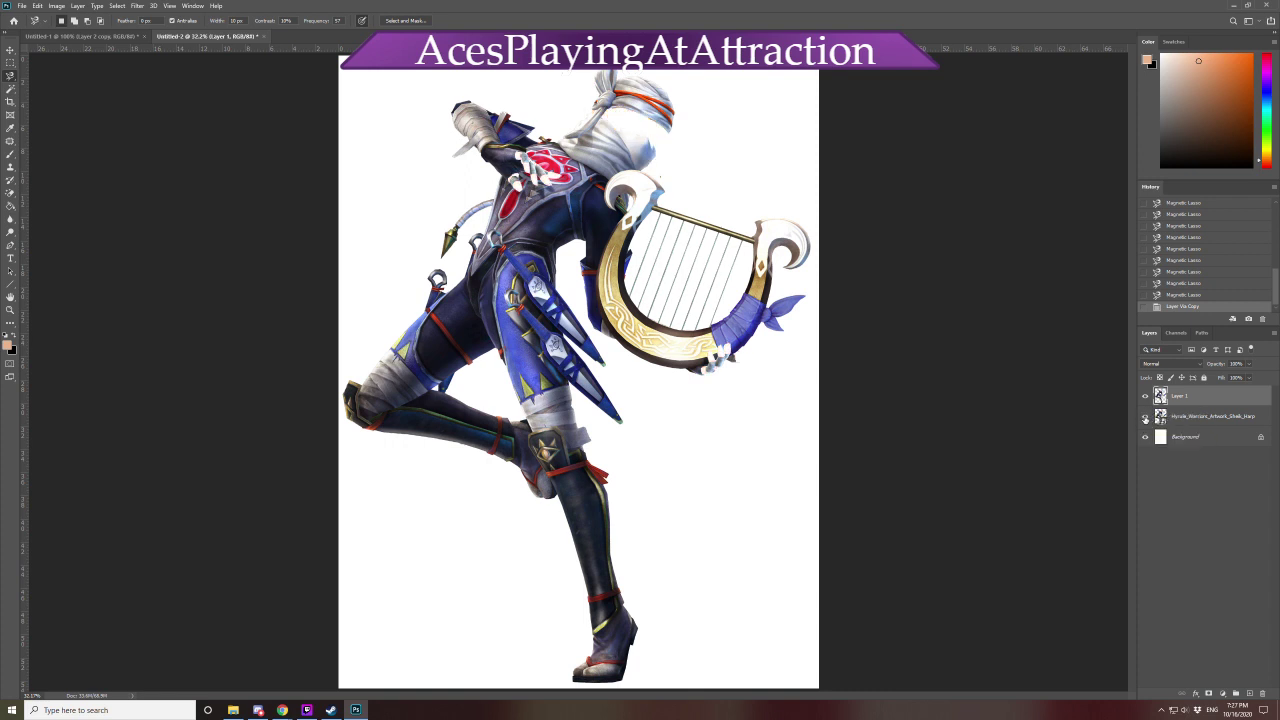
{"action": "left_click", "coordinate": [1145, 417]}
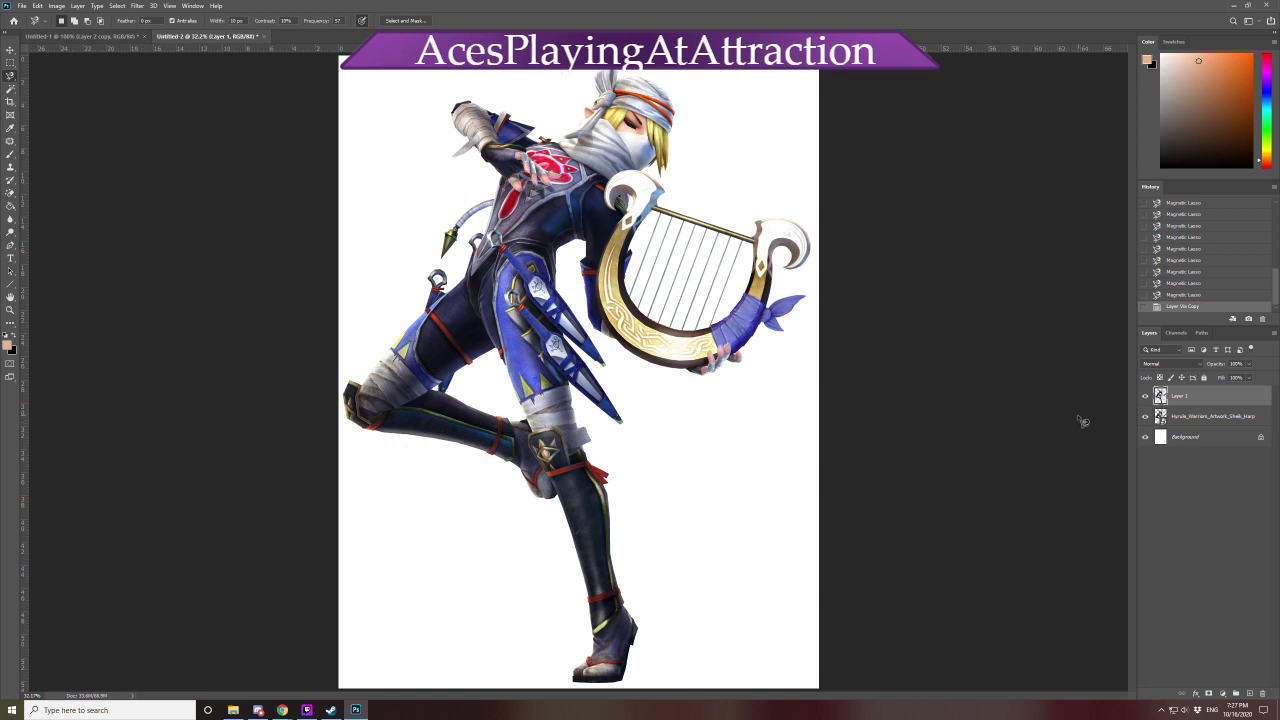
{"action": "left_click", "coordinate": [1145, 417]}
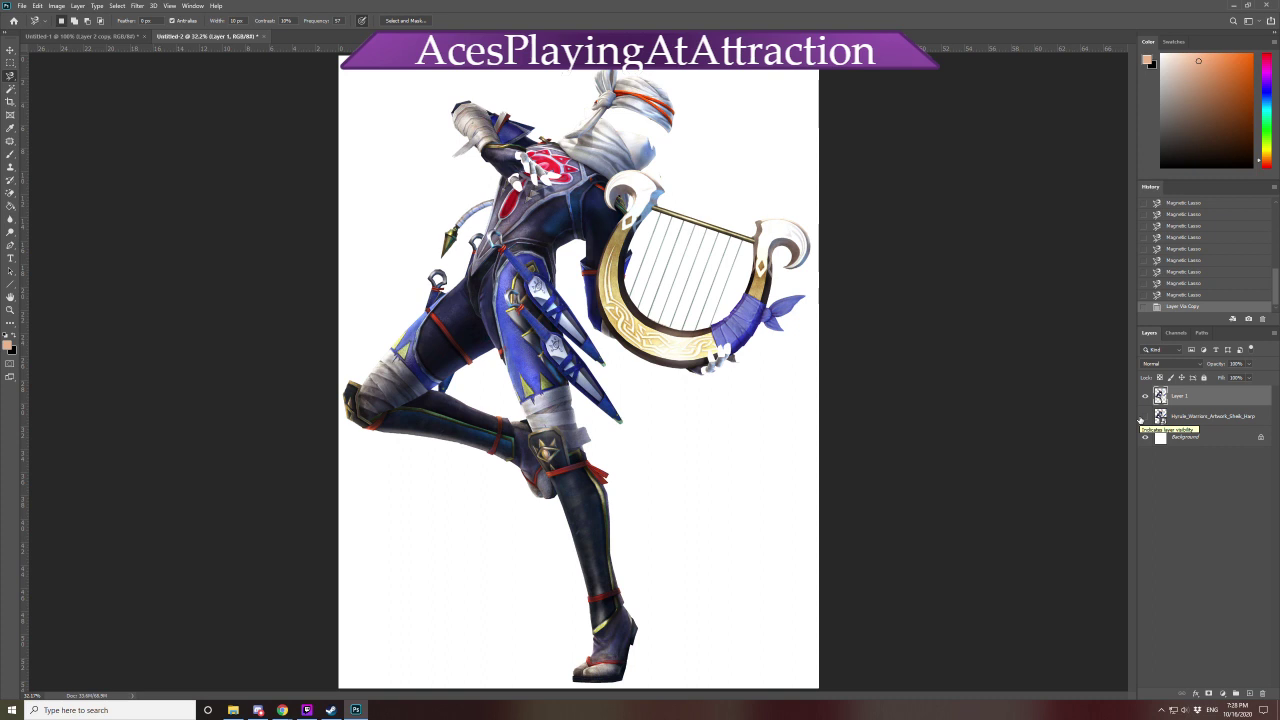
{"action": "left_click", "coordinate": [1145, 416]}
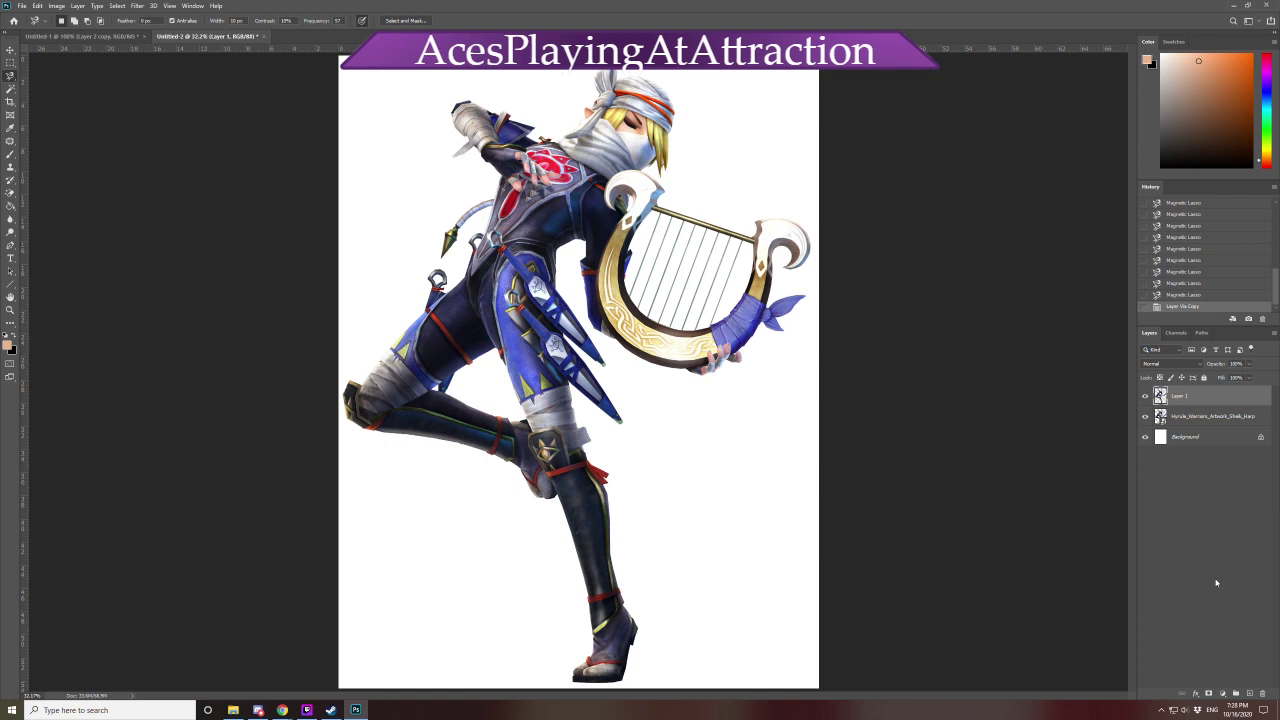
Try desaturating the copied costume layer, undo it, and look at the Hue/Saturation adjustment without applying it
{"action": "key", "text": "ctrl+shift+u"}
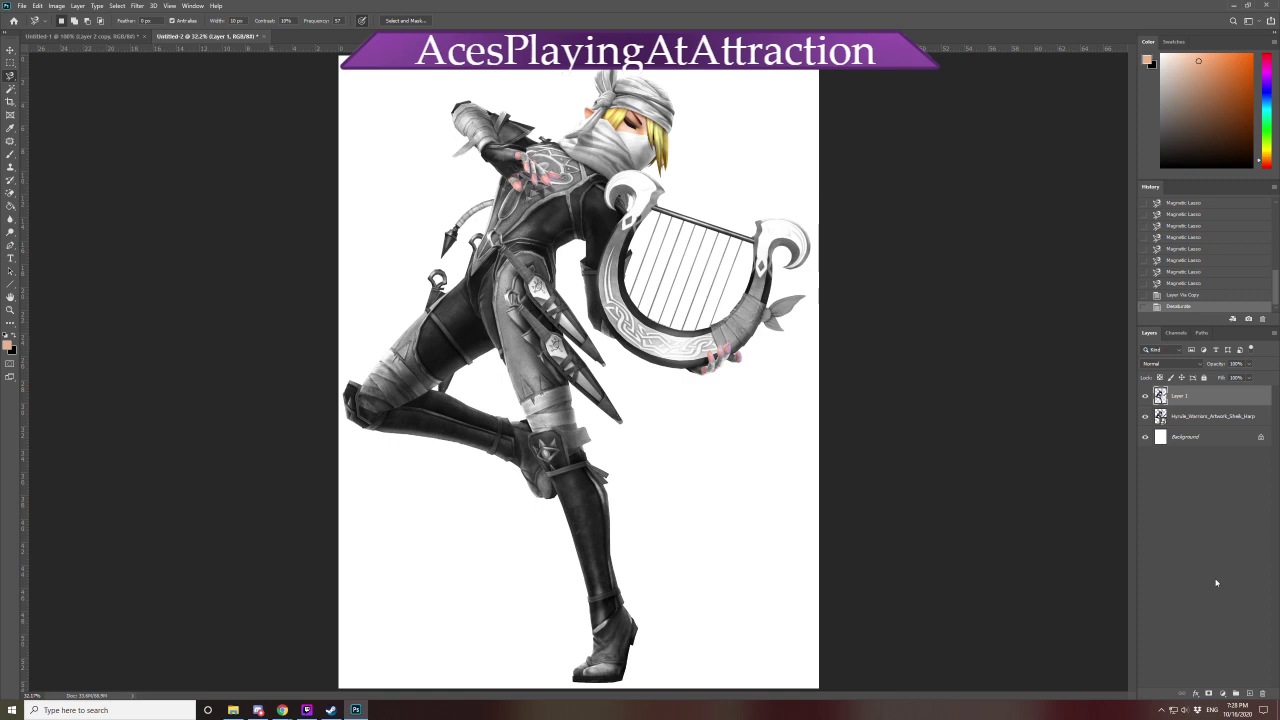
{"action": "key", "text": "ctrl+z"}
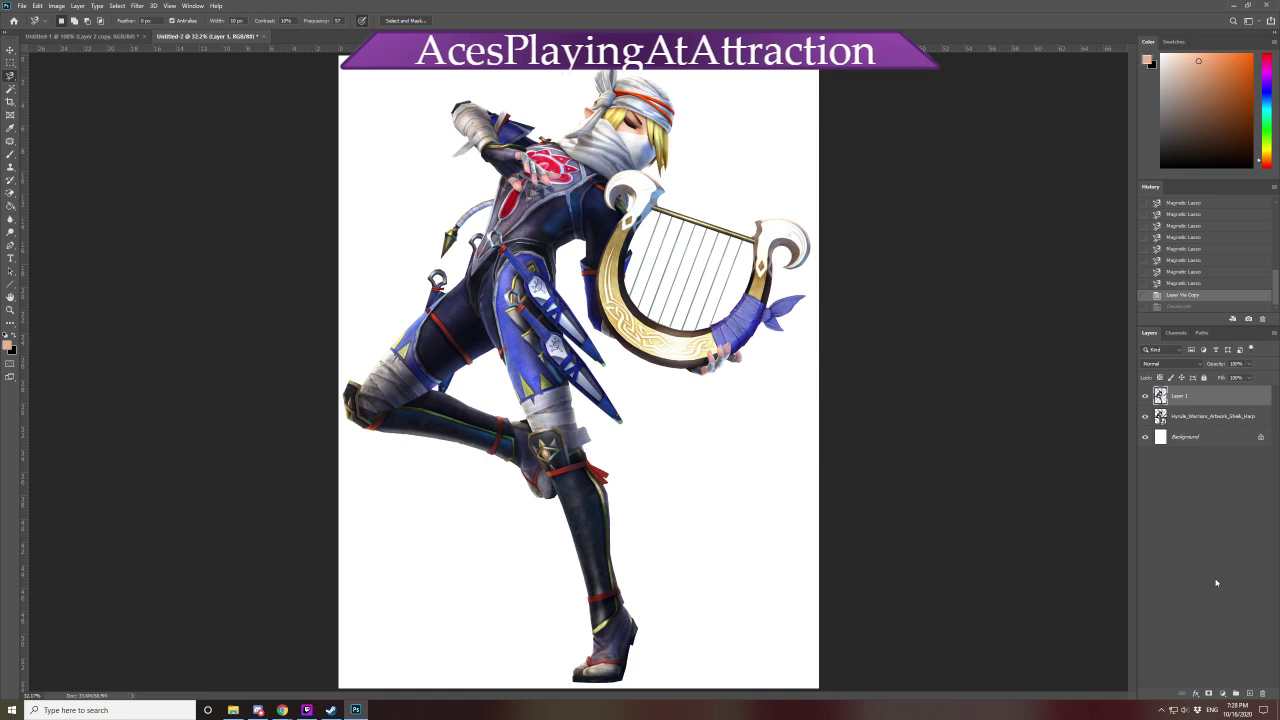
{"action": "key", "text": "ctrl+u"}
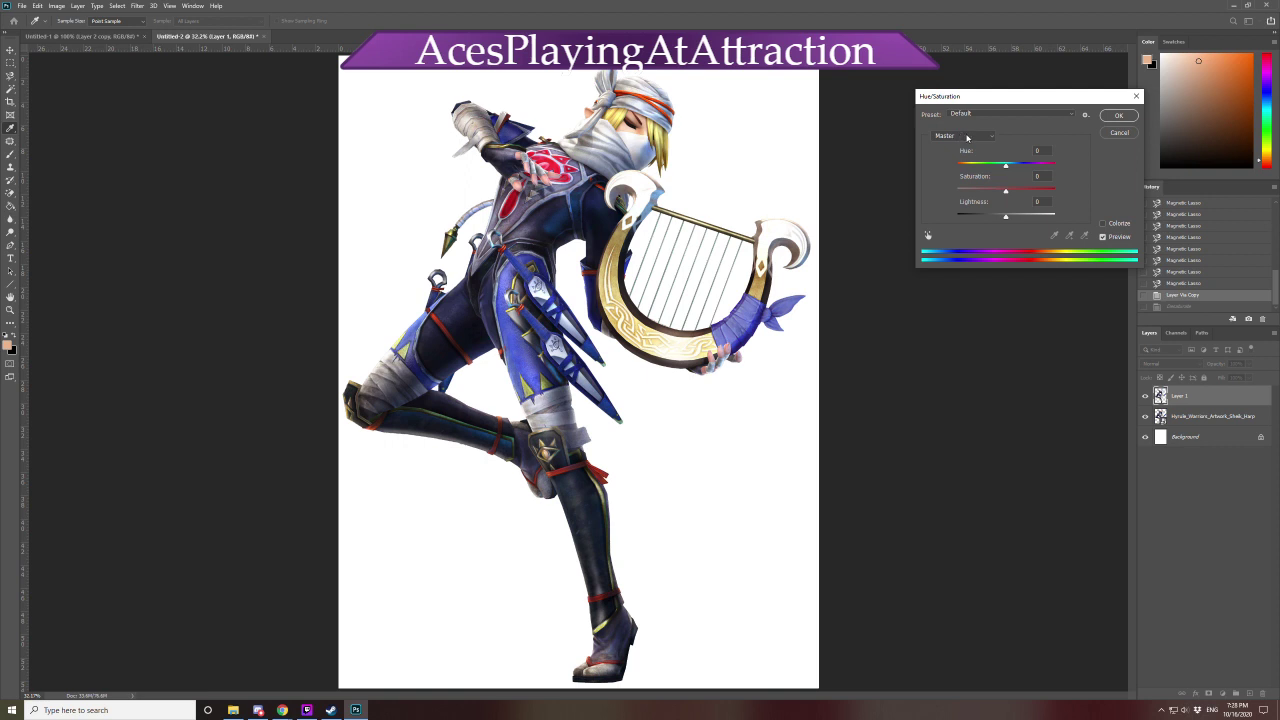
{"action": "left_click", "coordinate": [1118, 133]}
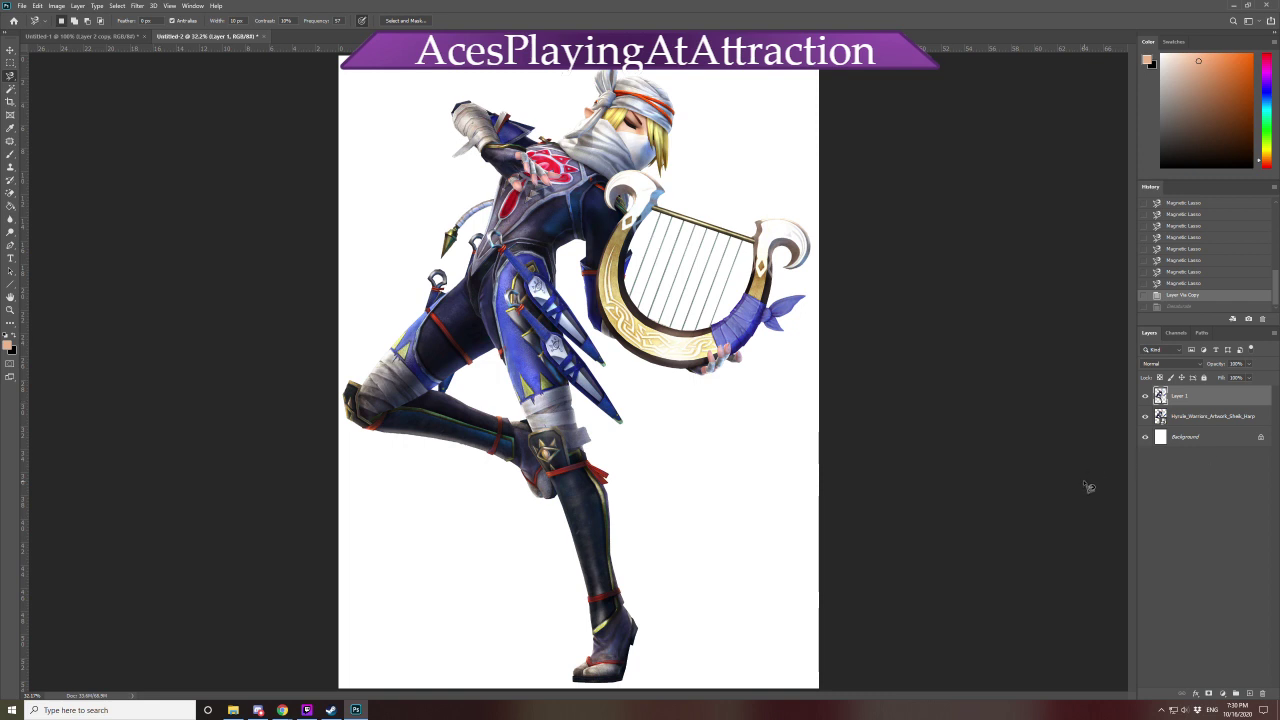
{"action": "key", "text": "ctrl+u"}
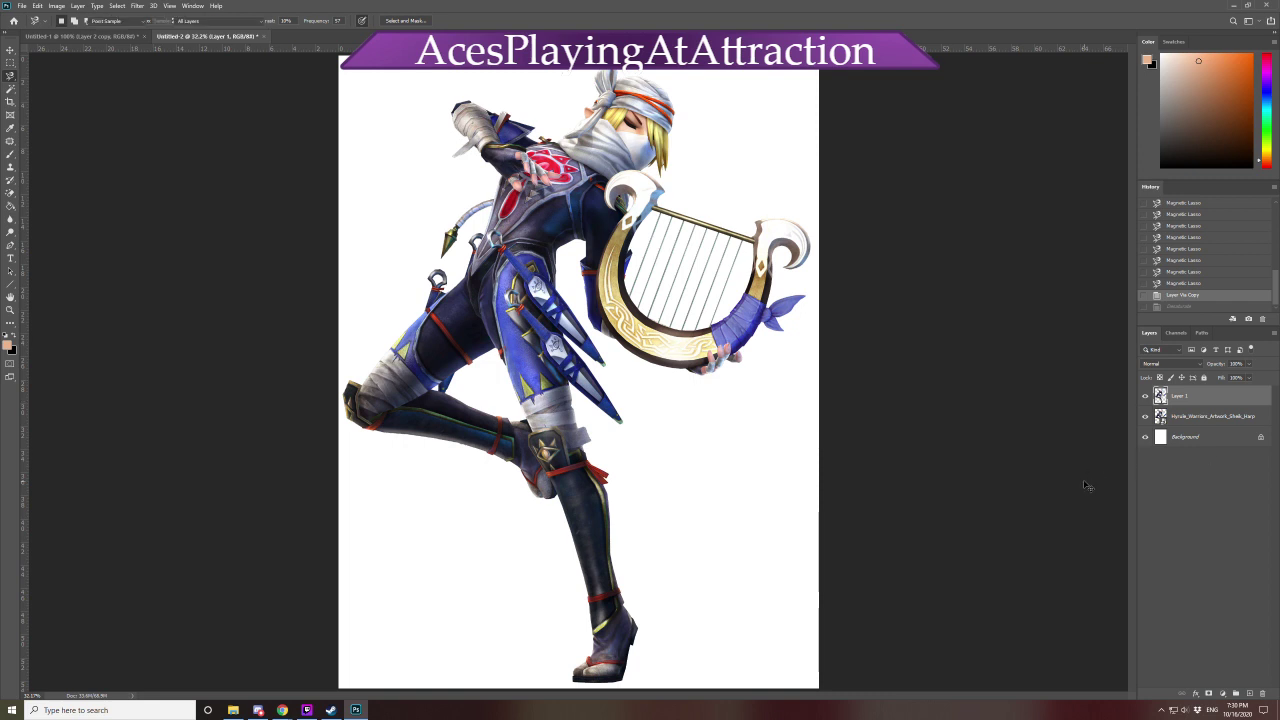
{"action": "mouse_move", "coordinate": [1006, 164]}
{"action": "left_mouse_down"}
{"action": "mouse_move", "coordinate": [1022, 170]}
{"action": "mouse_move", "coordinate": [1007, 188]}
{"action": "left_mouse_up"}
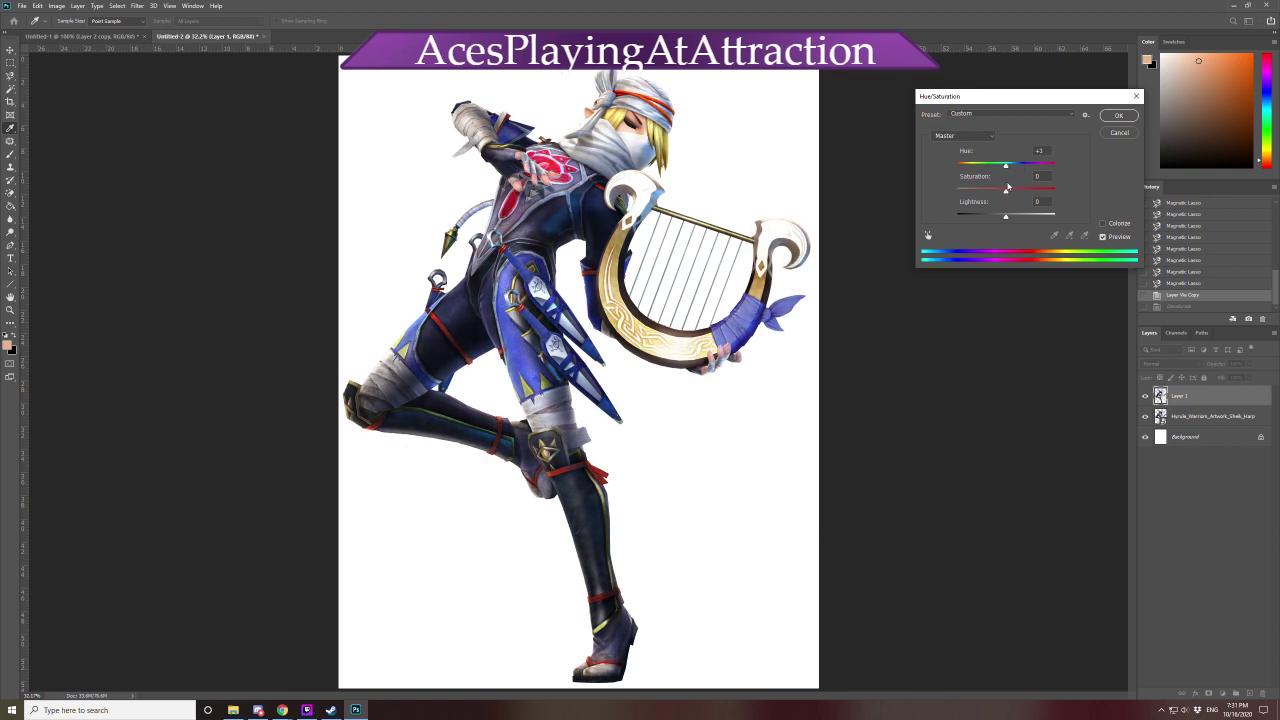
{"action": "left_click", "coordinate": [981, 138]}
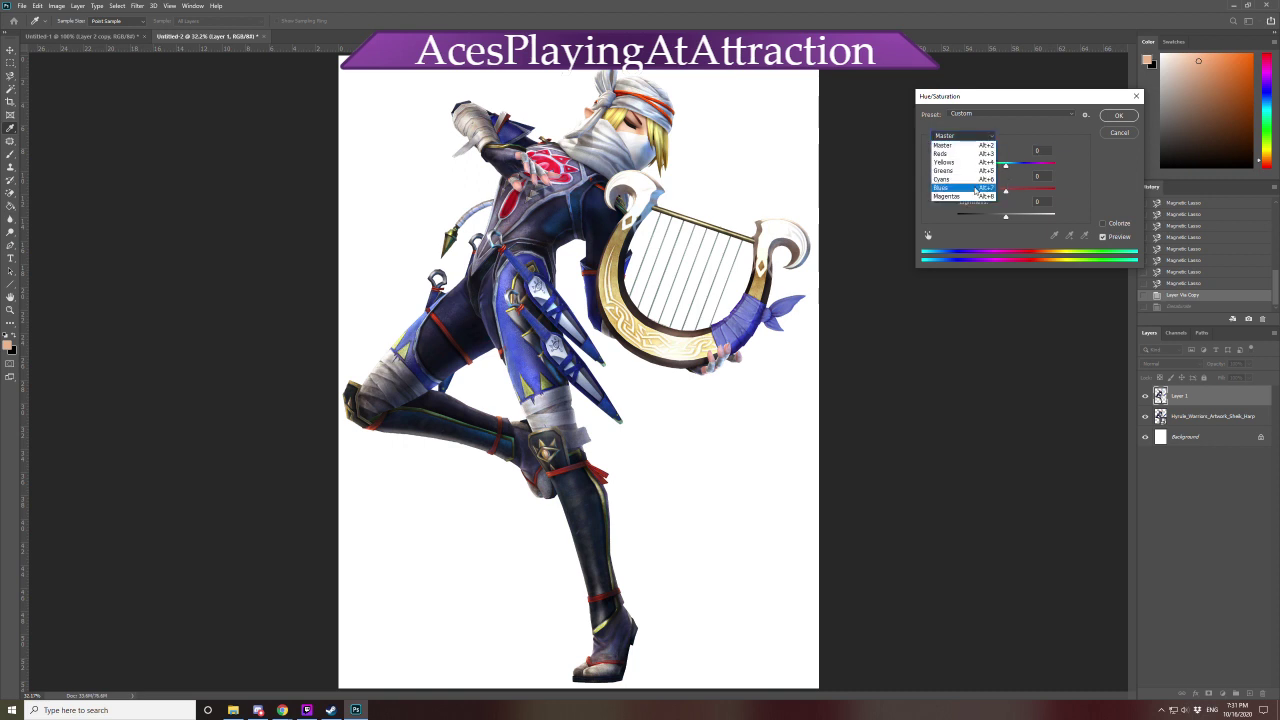
{"action": "left_click", "coordinate": [976, 156]}
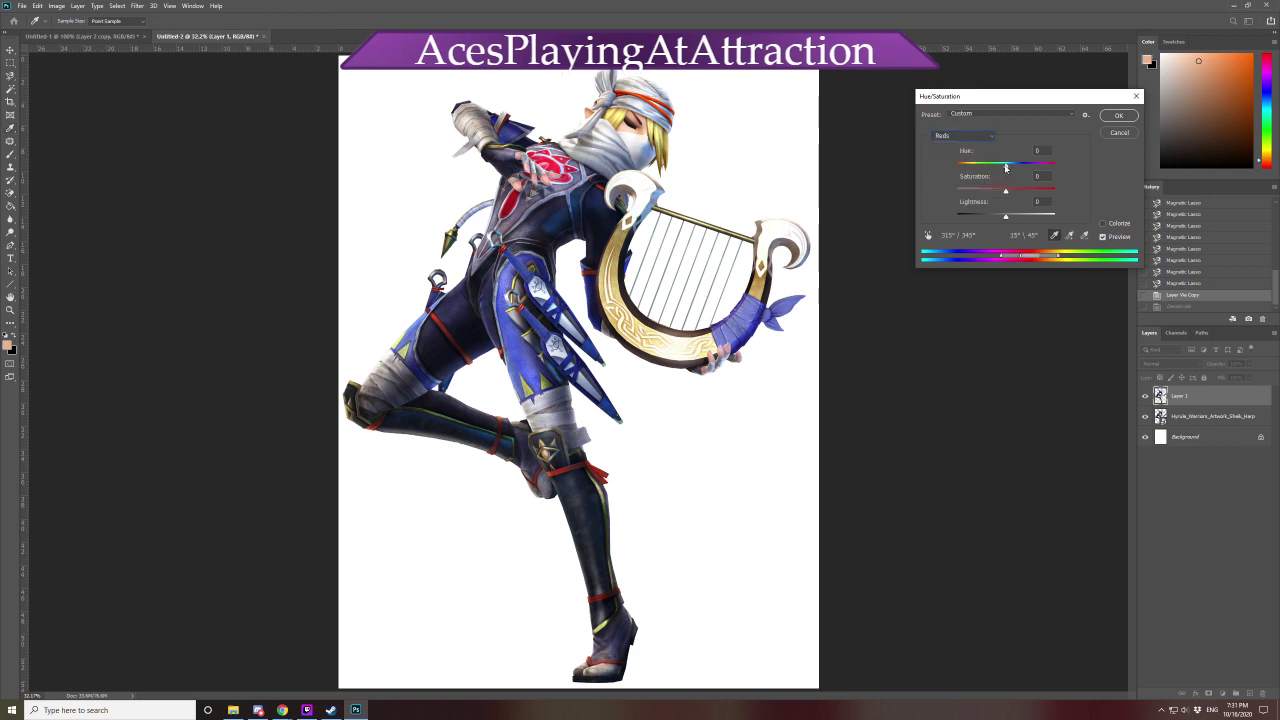
{"action": "left_click_drag", "start_coordinate": [1005, 166], "coordinate": [975, 176]}
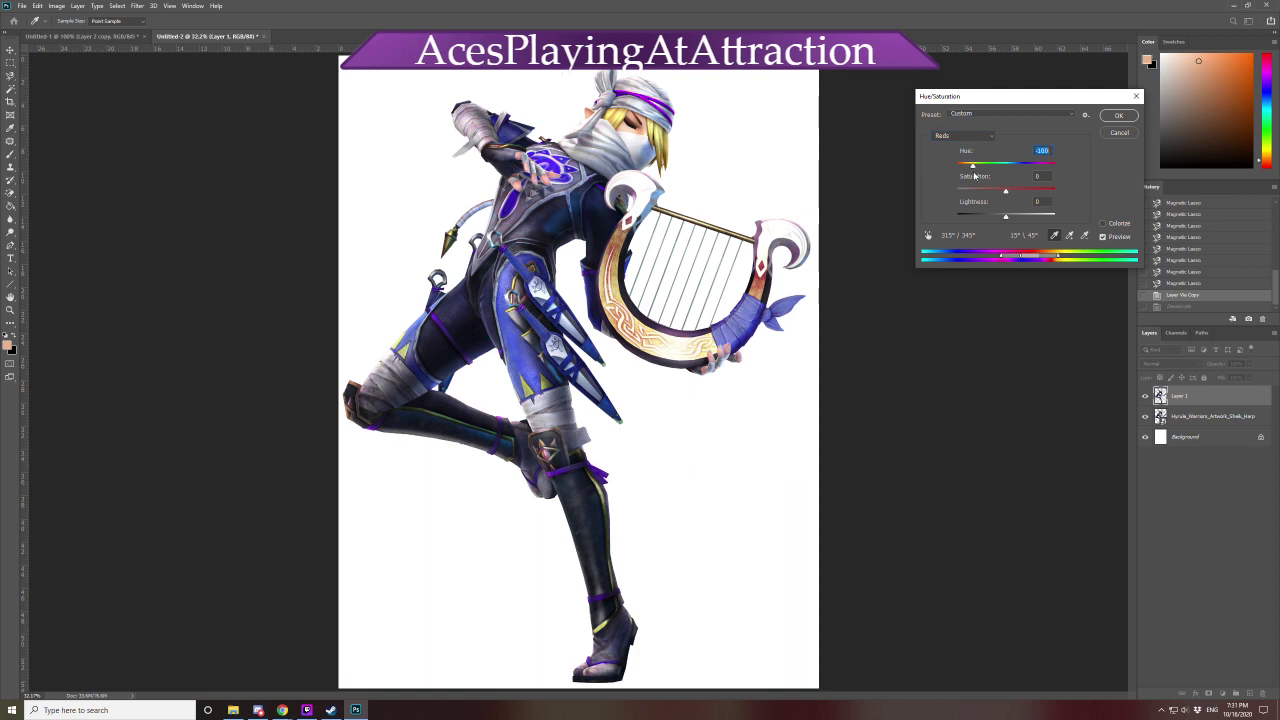
{"action": "left_click", "coordinate": [977, 137]}
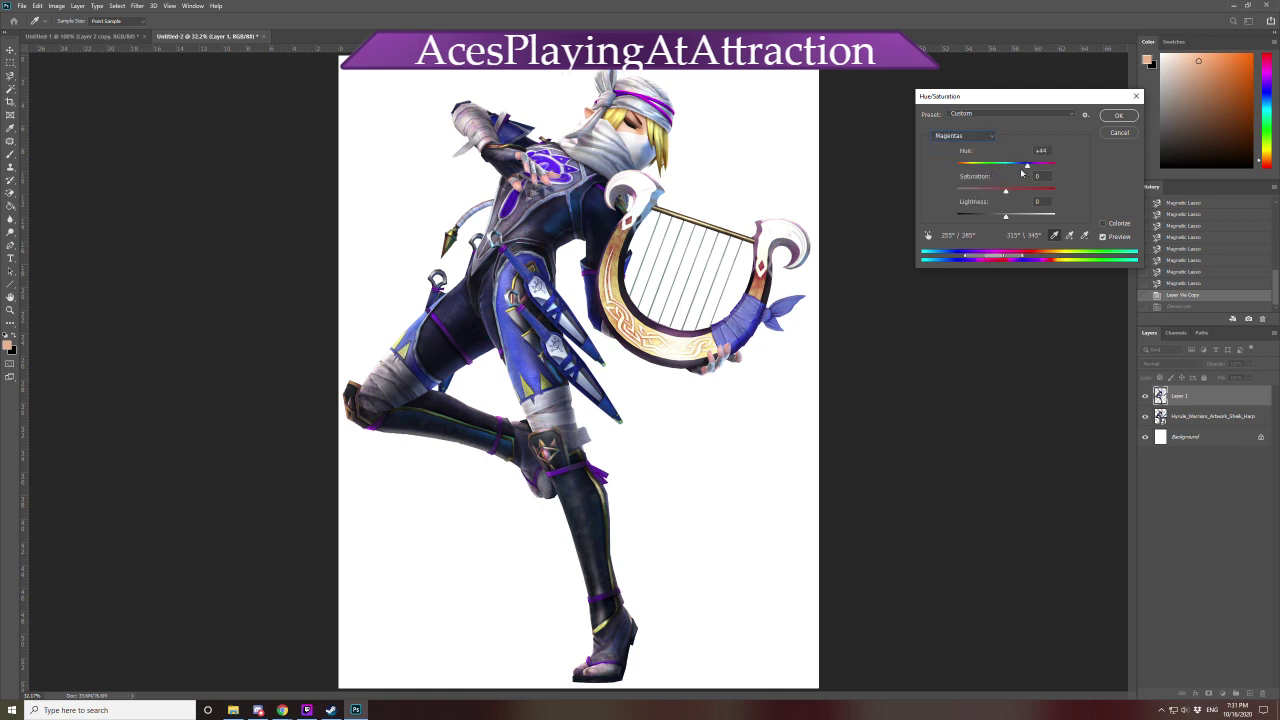
{"action": "mouse_move", "coordinate": [1012, 167]}
{"action": "left_mouse_down"}
{"action": "mouse_move", "coordinate": [960, 174]}
{"action": "mouse_move", "coordinate": [1007, 176]}
{"action": "left_mouse_up"}
{"action": "left_click", "coordinate": [1114, 134]}
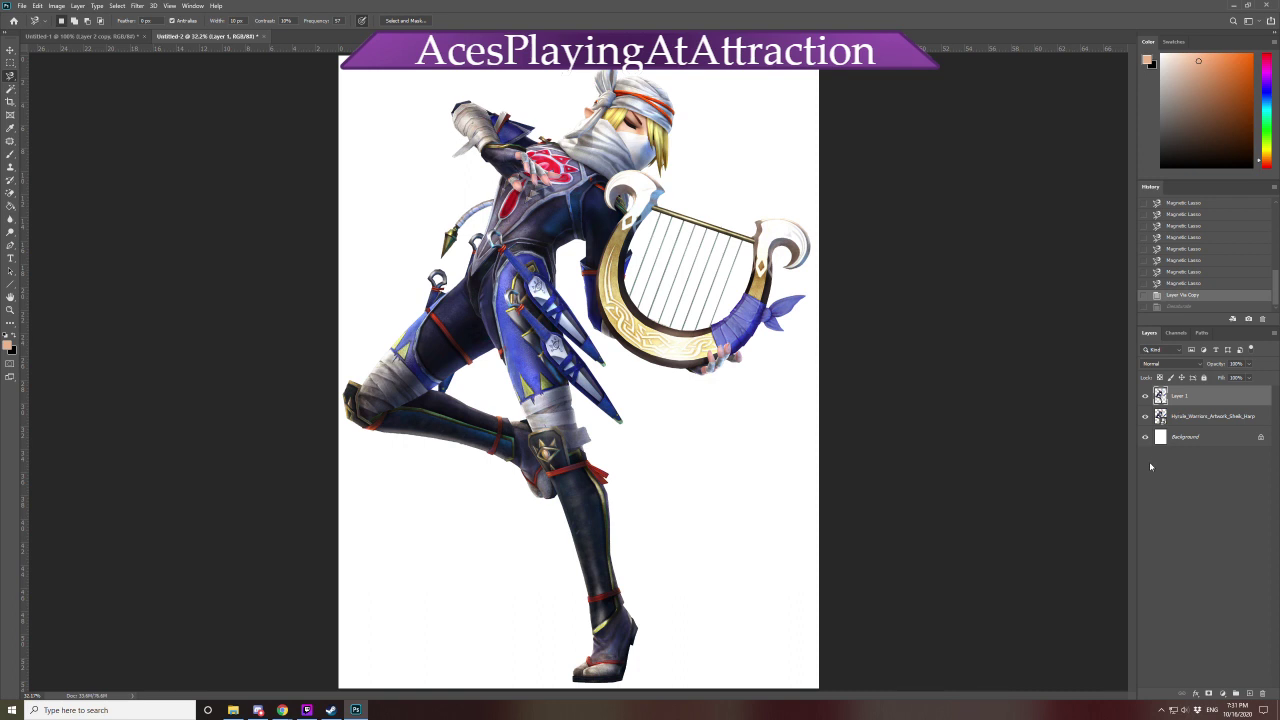
Try shifting the Reds of the costume layer toward purple in Hue/Saturation, check the Yellows and Magentas, and cancel the adjustment
{"action": "key", "text": "ctrl+u"}
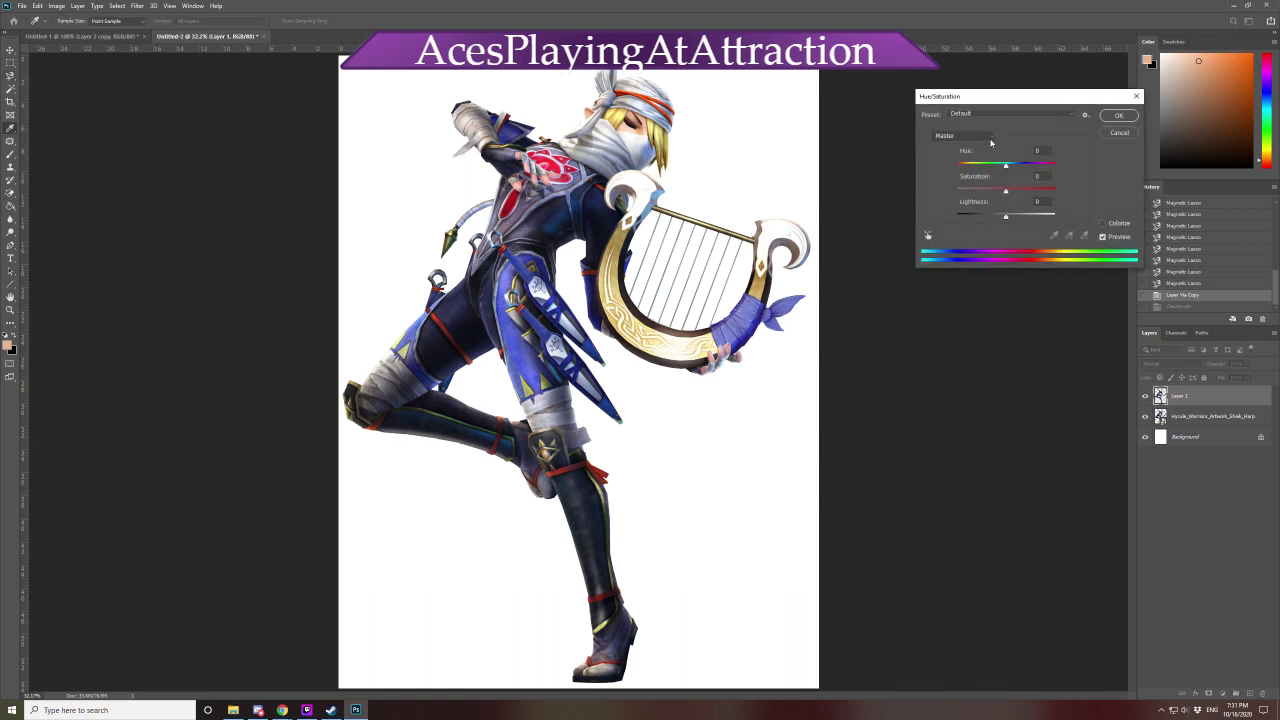
{"action": "left_click", "coordinate": [991, 137]}
{"action": "left_click", "coordinate": [966, 146]}
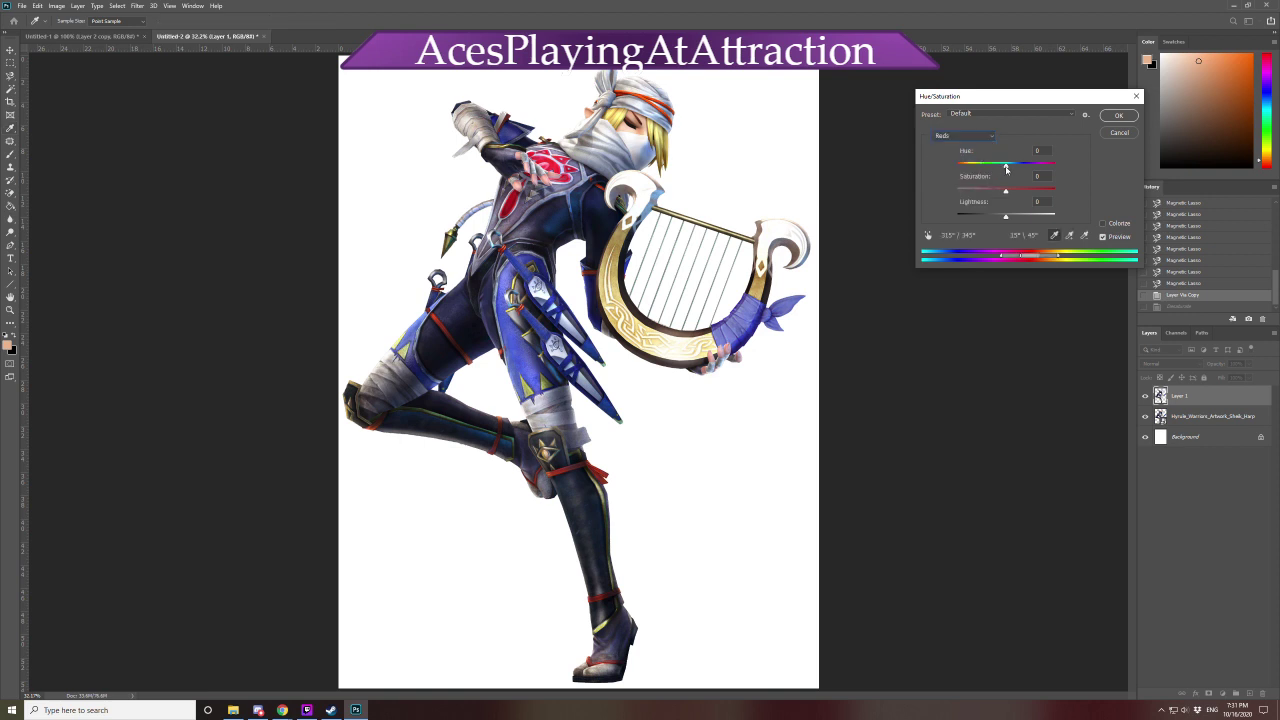
{"action": "left_click_drag", "start_coordinate": [1003, 167], "coordinate": [977, 167]}
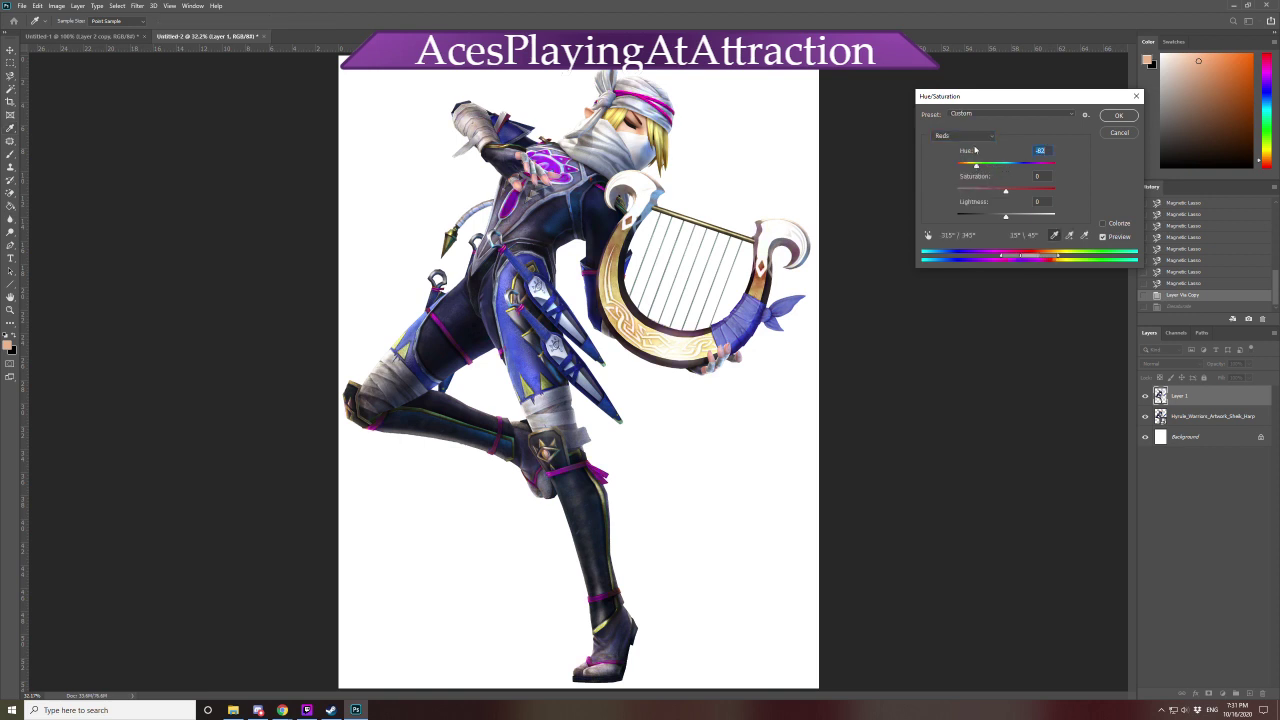
{"action": "left_click", "coordinate": [968, 136]}
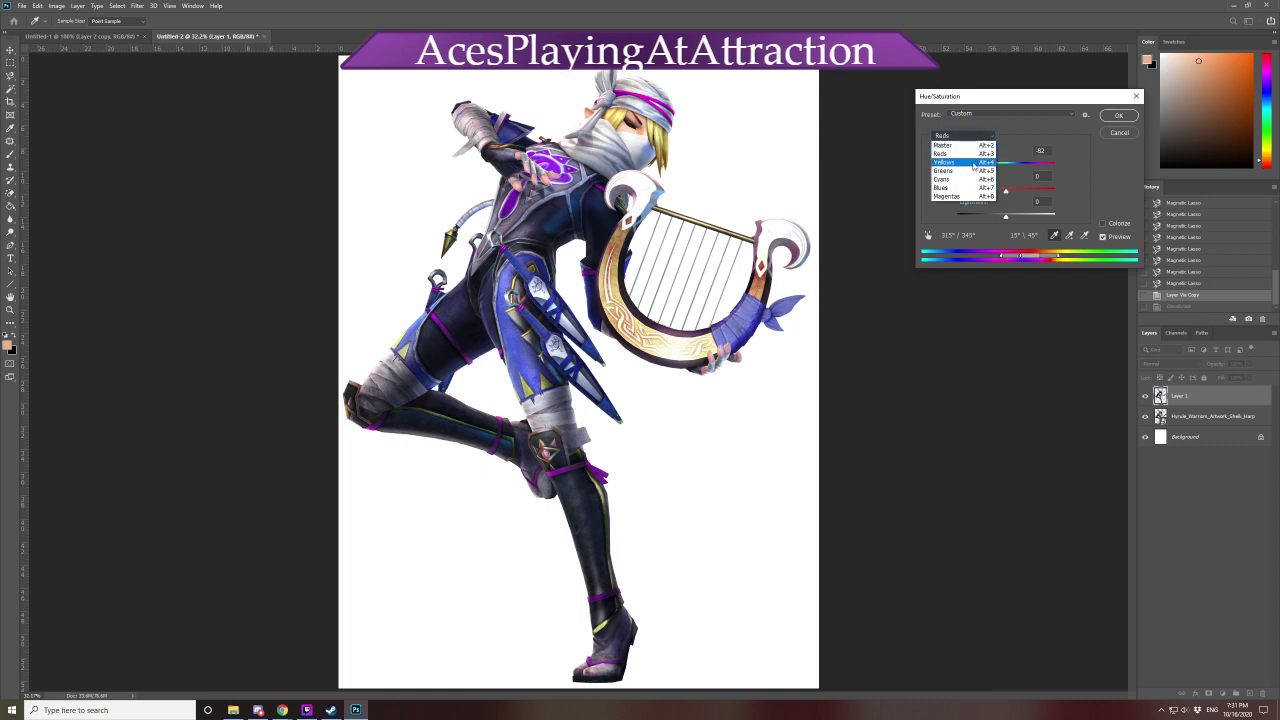
{"action": "left_click", "coordinate": [974, 162]}
{"action": "mouse_move", "coordinate": [1006, 167]}
{"action": "left_mouse_down"}
{"action": "mouse_move", "coordinate": [976, 167]}
{"action": "mouse_move", "coordinate": [1006, 168]}
{"action": "mouse_move", "coordinate": [1008, 180]}
{"action": "left_mouse_up"}
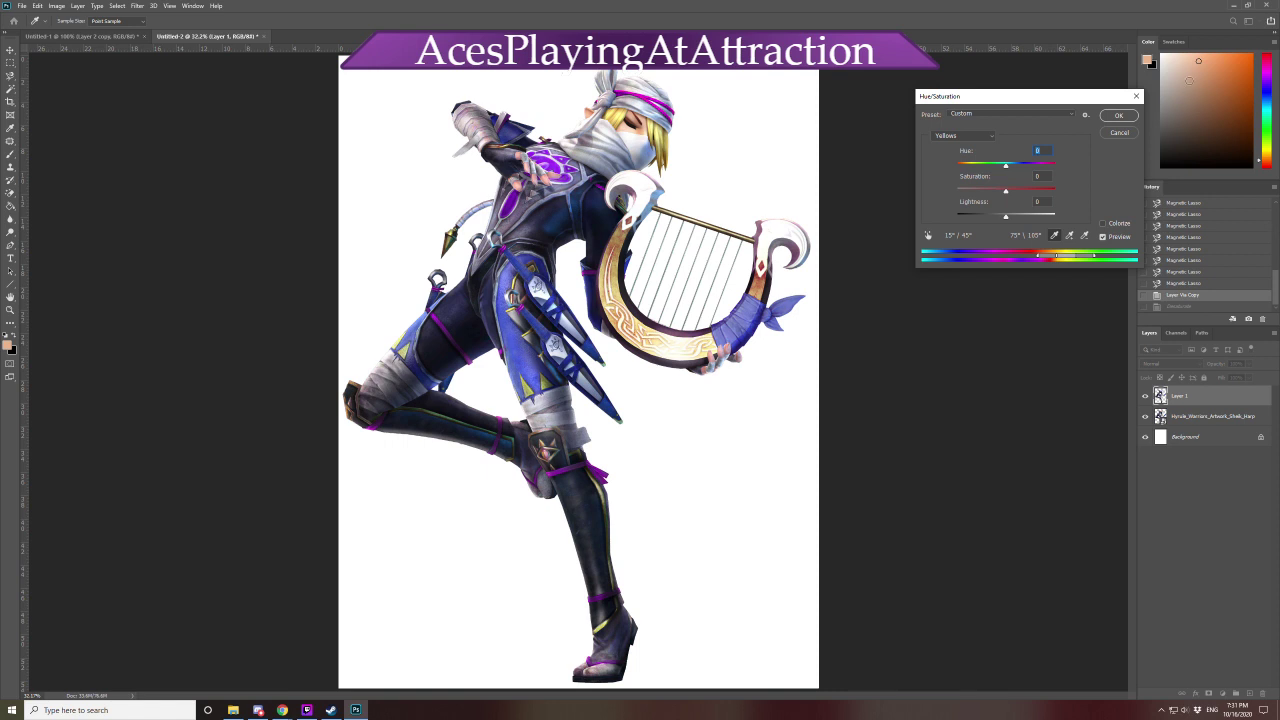
{"action": "left_click", "coordinate": [976, 137]}
{"action": "left_click", "coordinate": [972, 198]}
{"action": "mouse_move", "coordinate": [1000, 173]}
{"action": "left_mouse_down"}
{"action": "mouse_move", "coordinate": [956, 179]}
{"action": "mouse_move", "coordinate": [1010, 187]}
{"action": "left_mouse_up"}
{"action": "left_click", "coordinate": [1122, 133]}
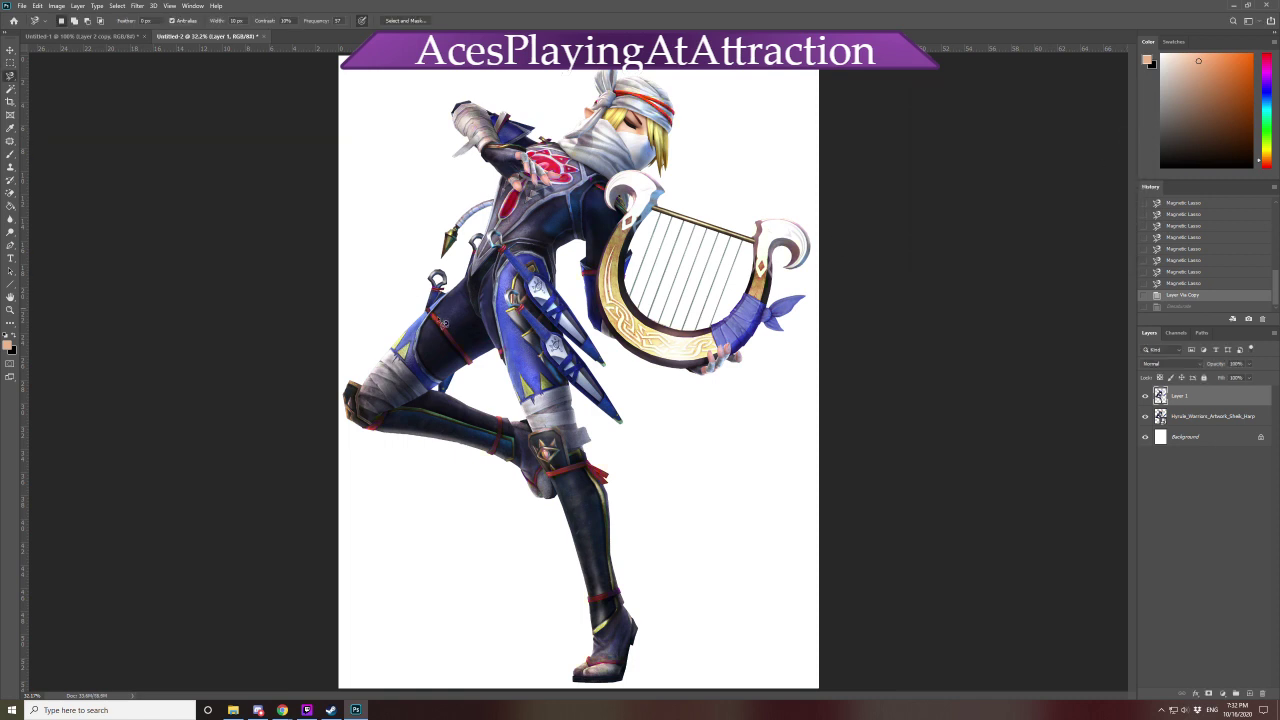
Try selecting the red parts of the costume with the Magic Wand, and revert the selection
{"action": "key", "text": "w"}
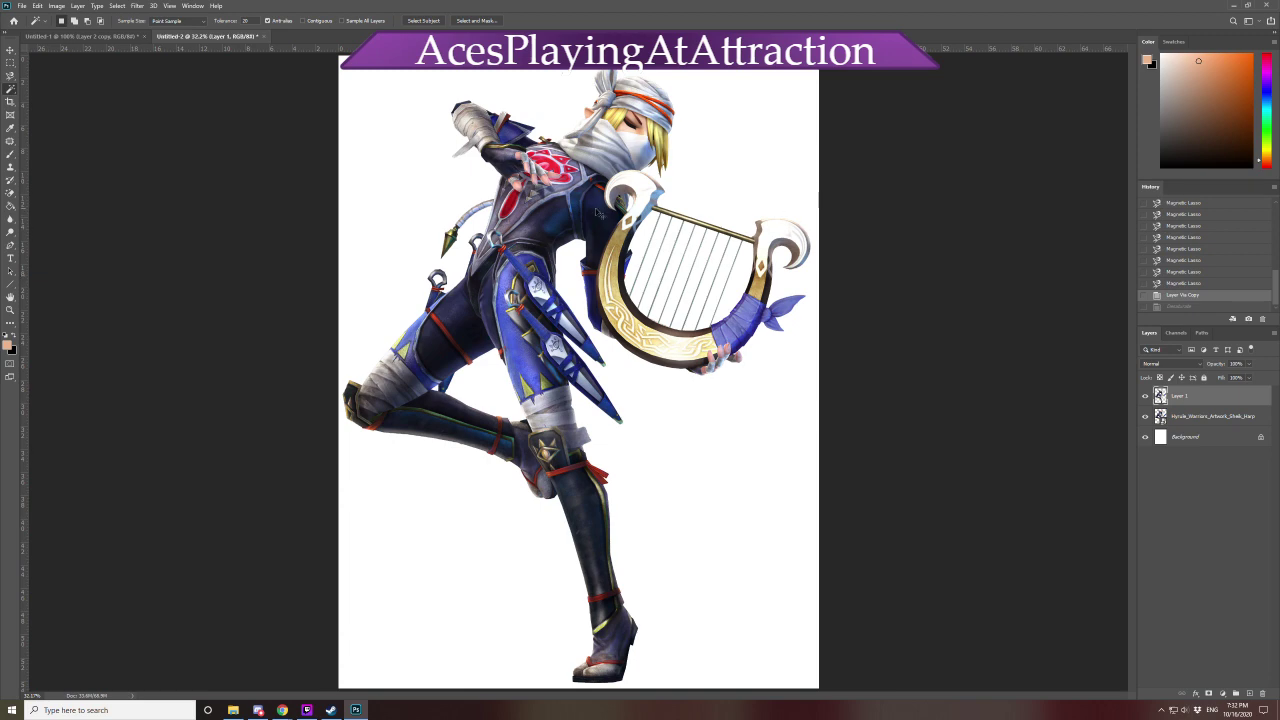
{"action": "key", "text": "ctrl+plus"}
{"action": "key", "text": "ctrl+plus"}
{"action": "key", "text": "ctrl+plus"}
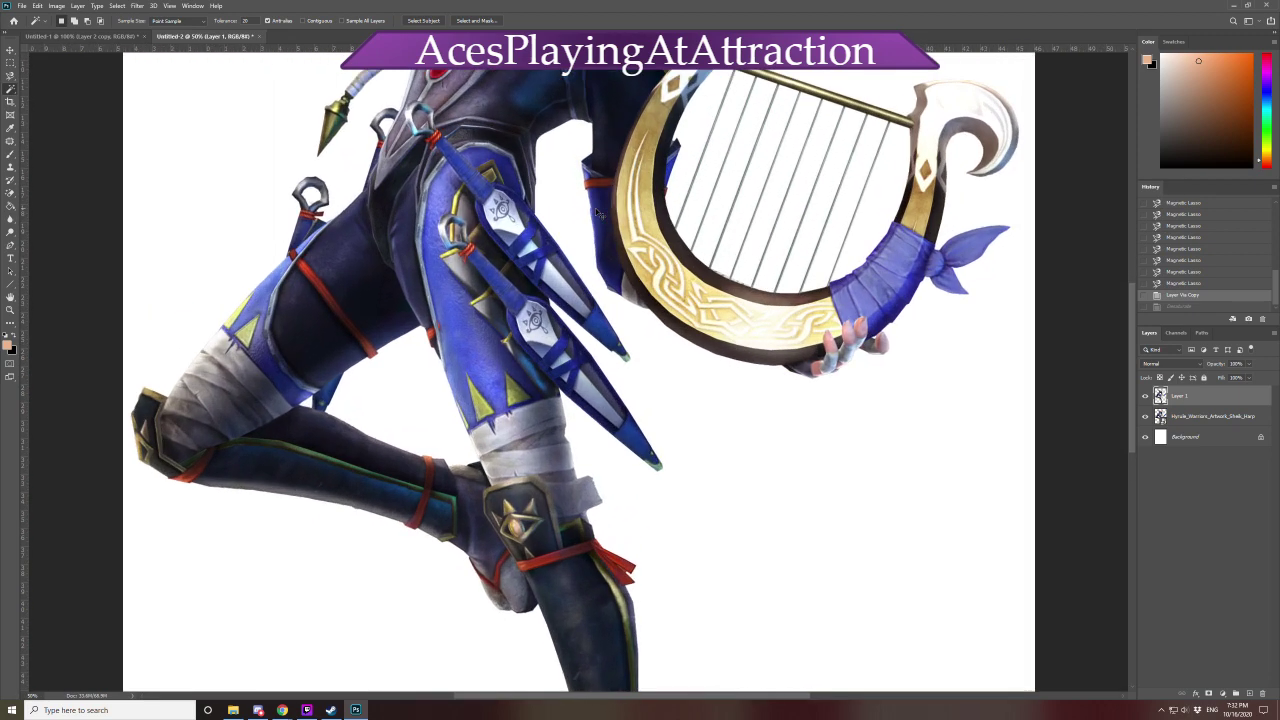
{"action": "left_click_drag", "start_coordinate": [1134, 307], "coordinate": [1111, 235]}
{"action": "left_click", "coordinate": [436, 318]}
{"action": "left_click", "coordinate": [436, 318]}
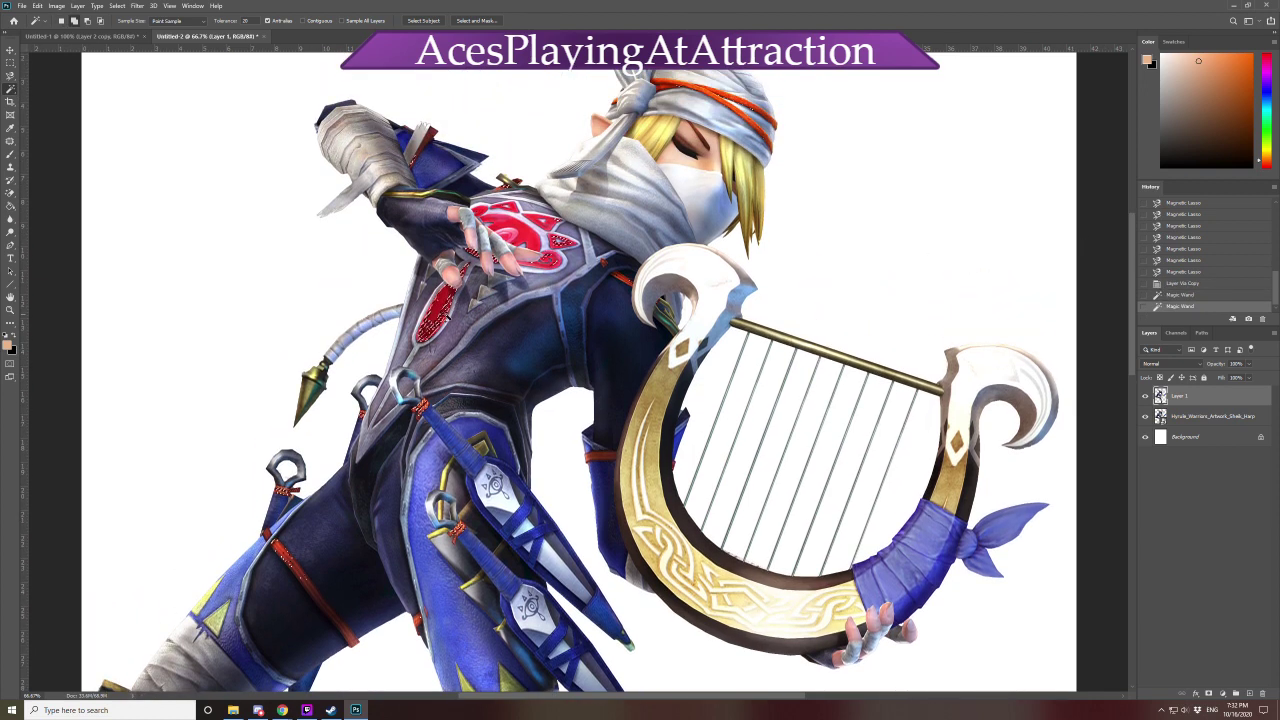
{"action": "left_click", "coordinate": [1186, 284]}
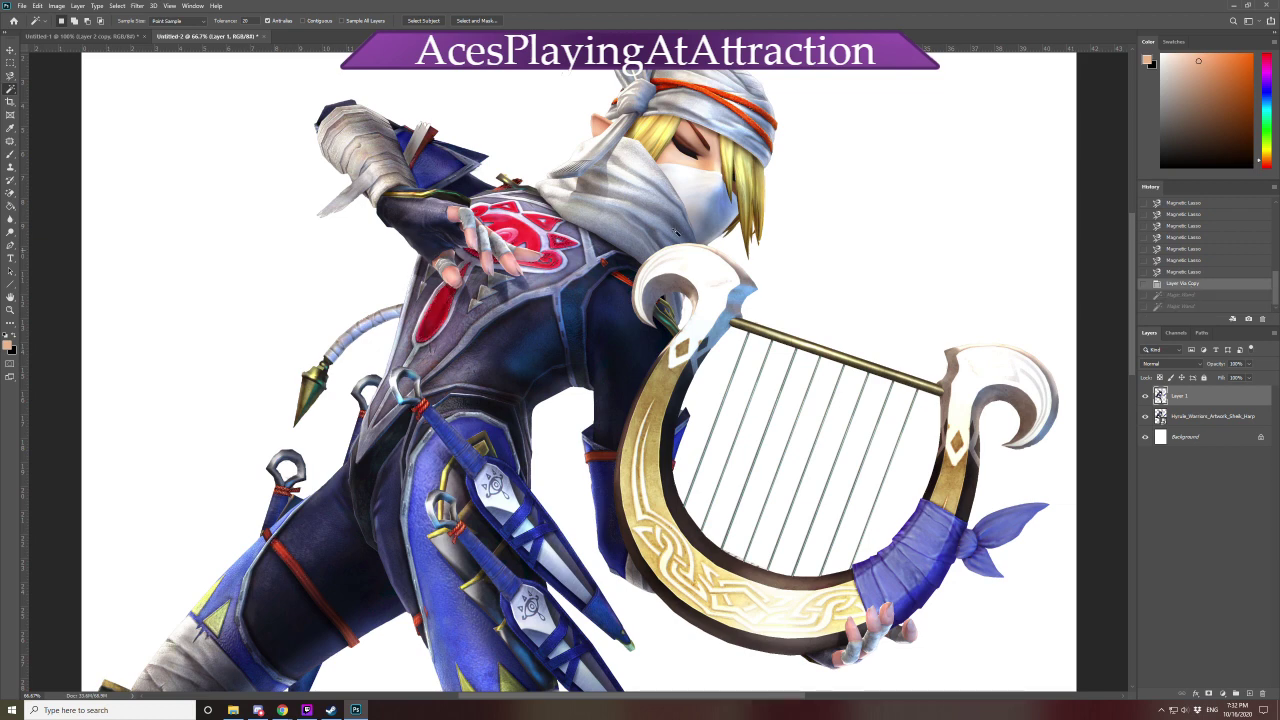
Try selecting the red chest emblem with the Object Selection tool by framing the chest, and revert the selection
{"action": "right_click", "coordinate": [10, 89]}
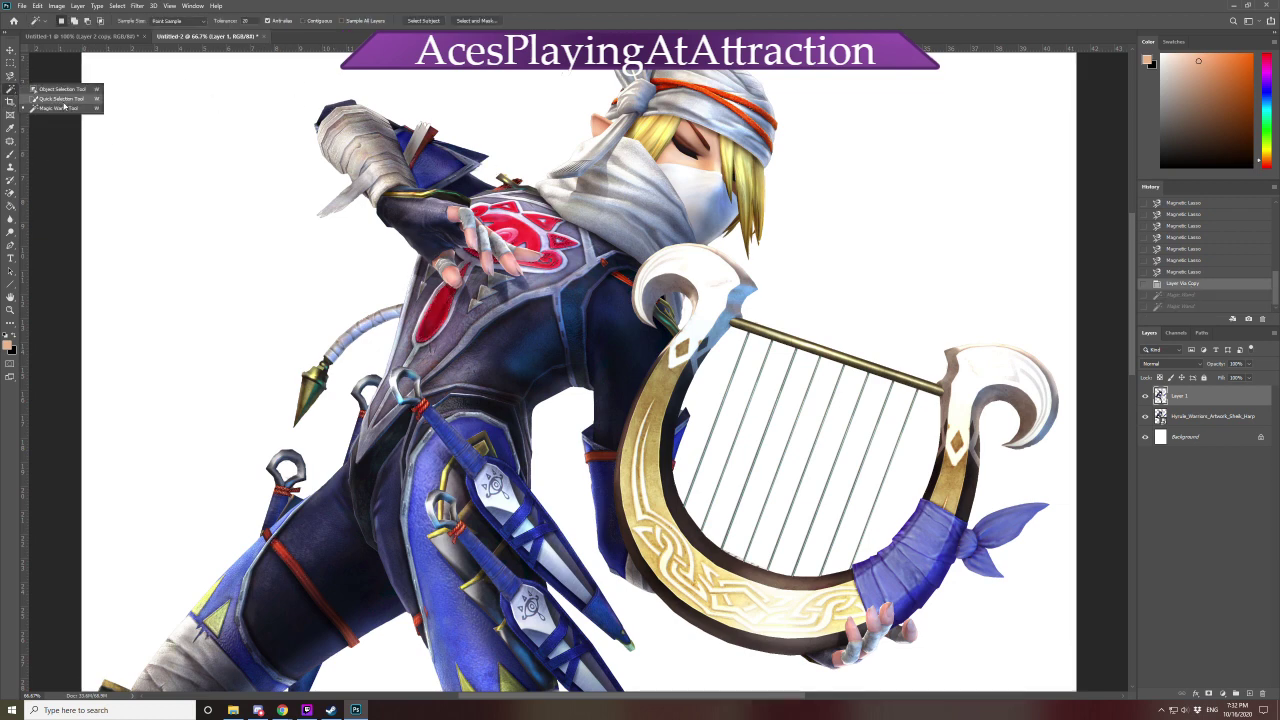
{"action": "left_click", "coordinate": [62, 89]}
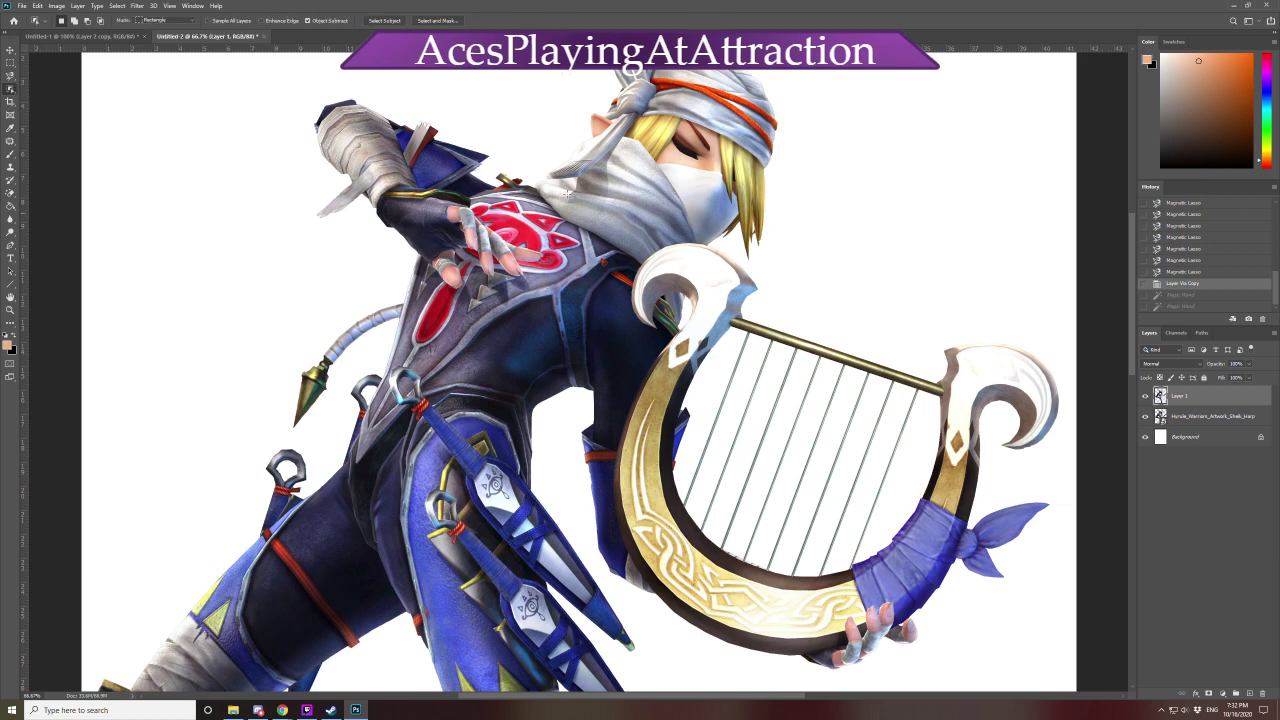
{"action": "left_click_drag", "start_coordinate": [382, 176], "coordinate": [597, 350]}
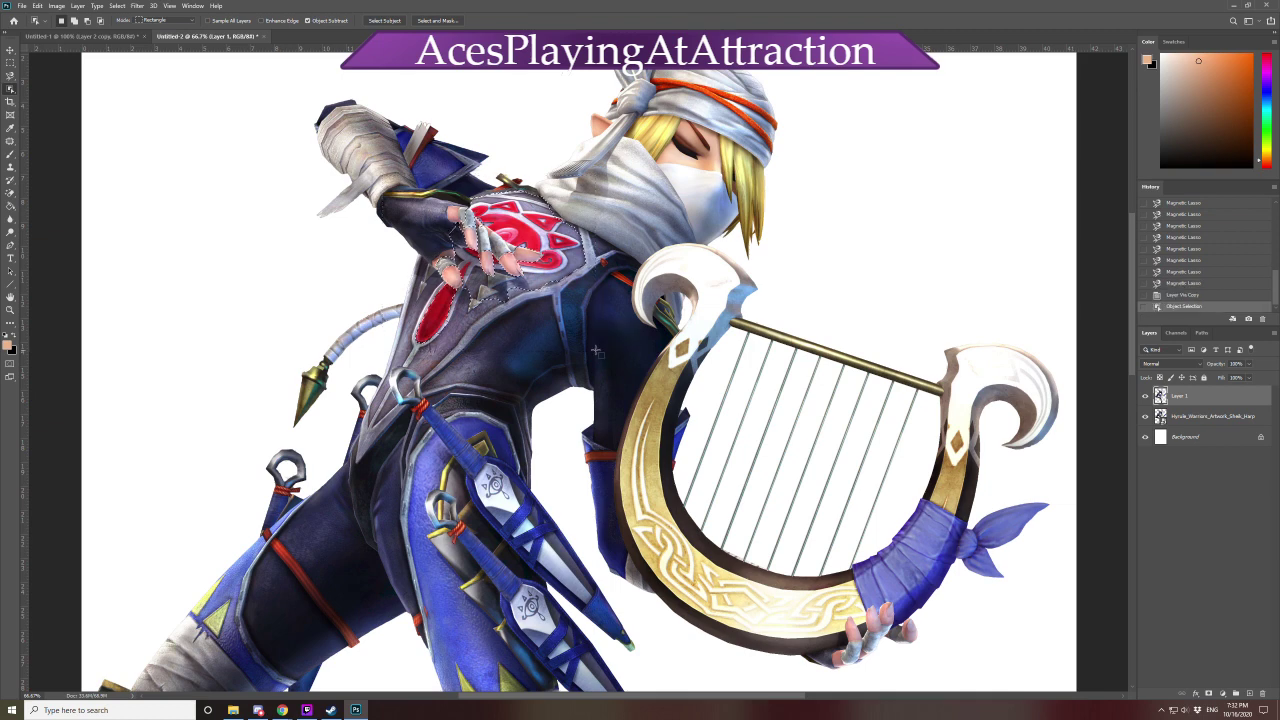
{"action": "left_click", "coordinate": [1182, 295]}
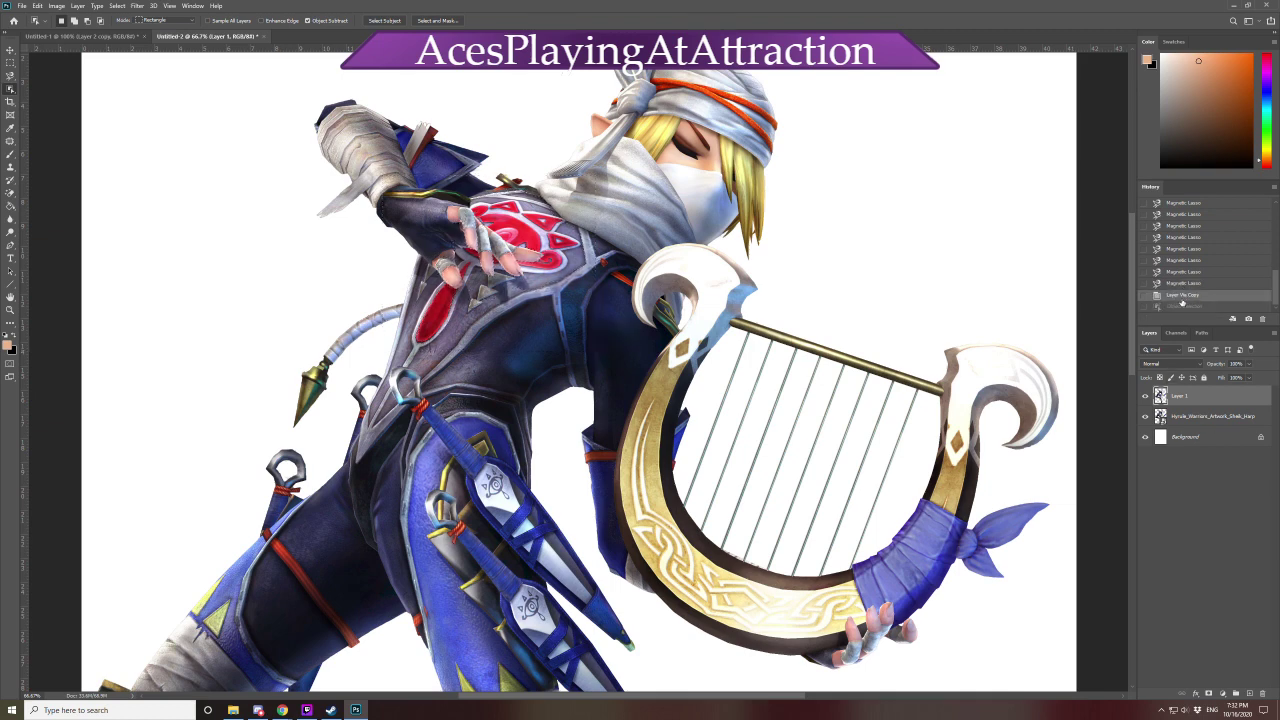
Select the emblem's red areas around the fingers and the red teardrop below the thumb with the Magnetic Lasso
{"action": "left_click", "coordinate": [10, 76]}
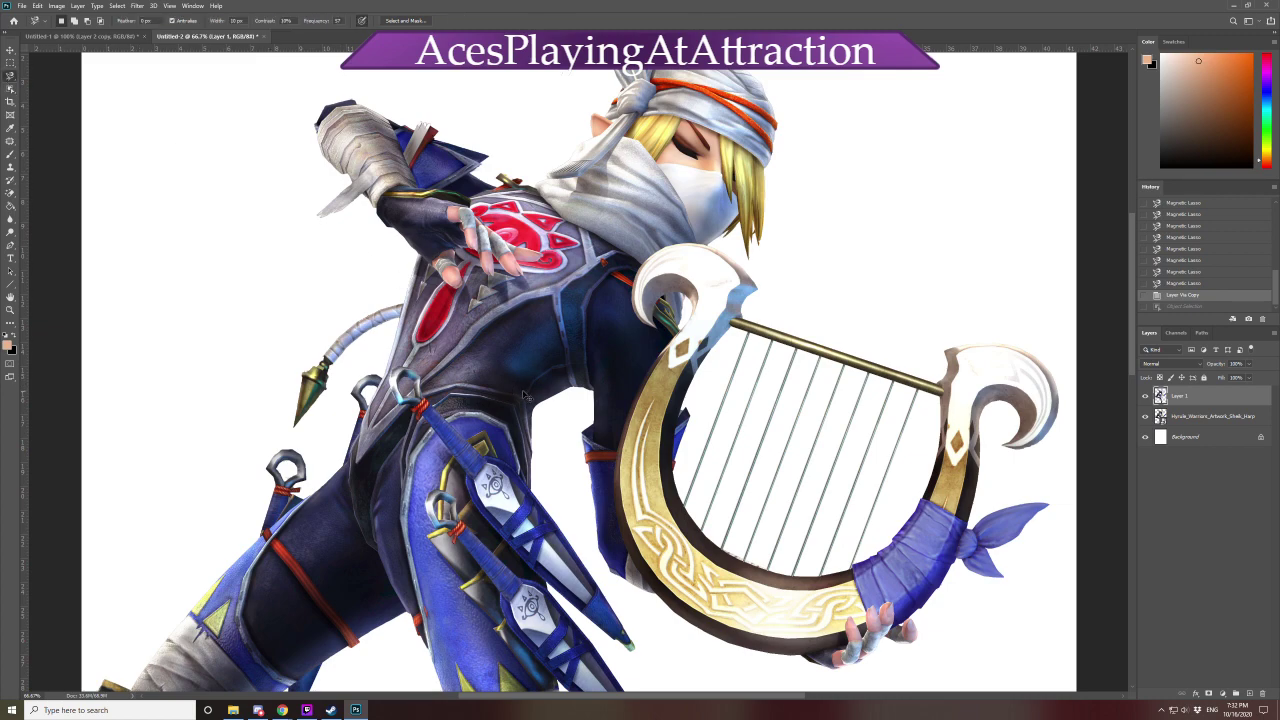
{"action": "key", "text": "ctrl+plus"}
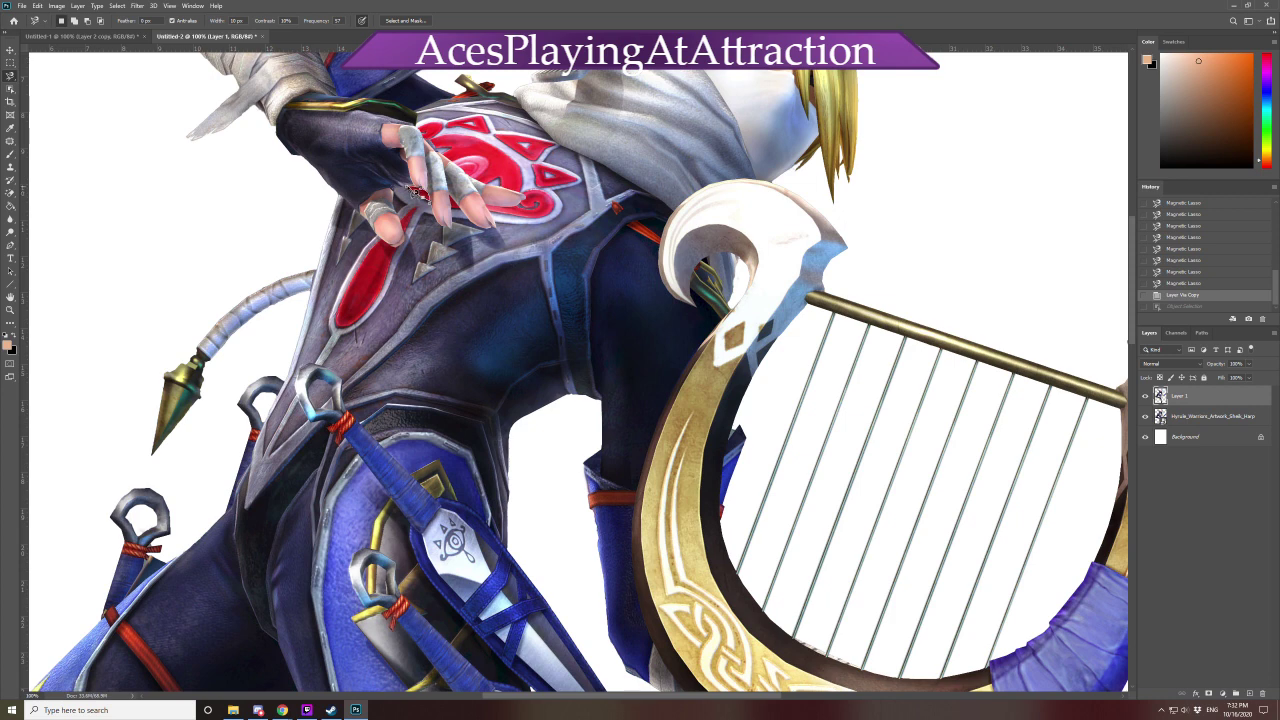
{"action": "left_click", "coordinate": [418, 192]}
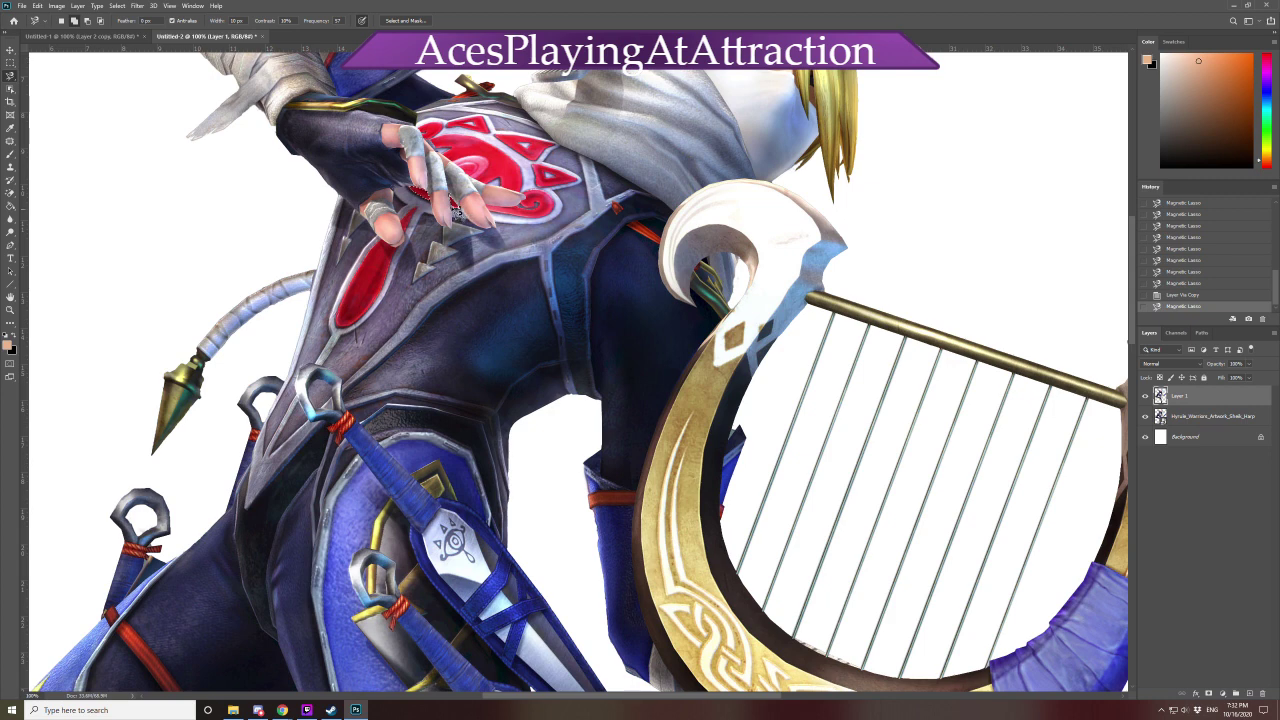
{"action": "left_click", "coordinate": [492, 212]}
{"action": "double_click", "coordinate": [500, 214]}
{"action": "double_click", "coordinate": [388, 246]}
{"action": "left_click", "coordinate": [392, 243]}
{"action": "double_click", "coordinate": [428, 140]}
Undo the last lasso outline and add the emblem's red central eye beside the fingers to the selection, refining its edges
{"action": "scroll", "coordinate": [457, 147], "scroll_direction": "down", "scroll_amount": 2}
{"action": "key", "text": "ctrl+plus"}
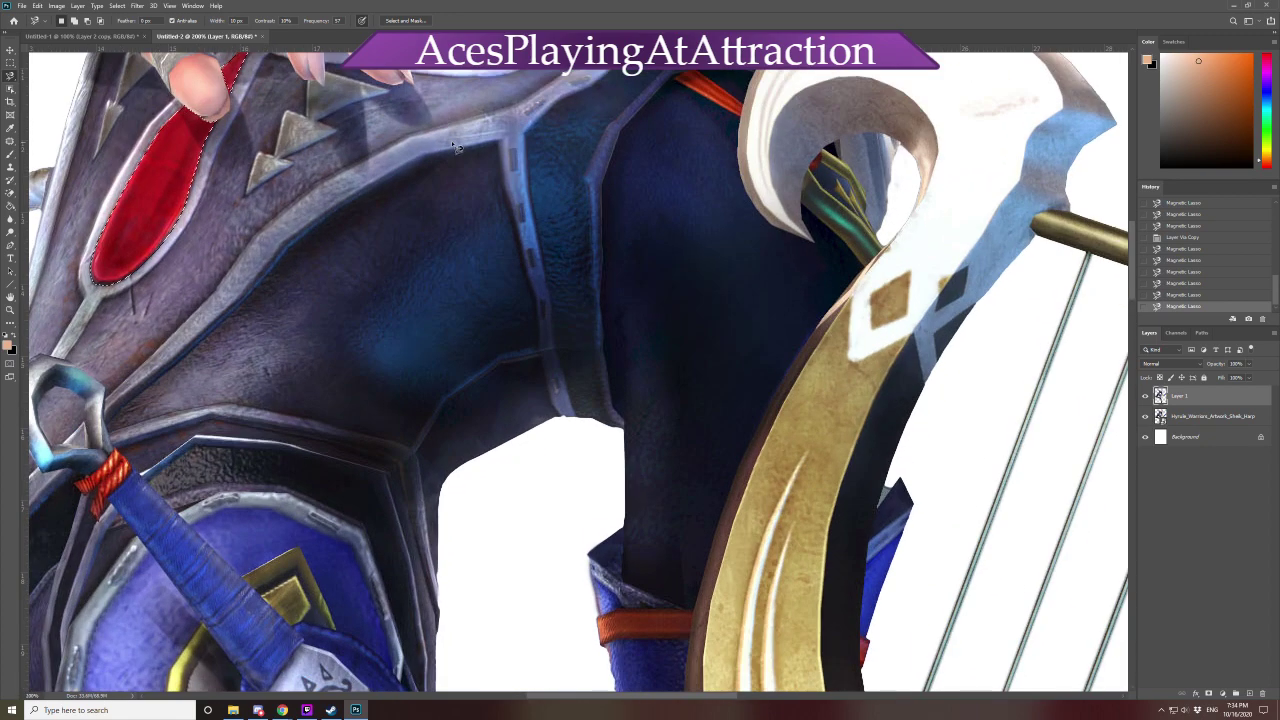
{"action": "scroll", "coordinate": [477, 289], "scroll_direction": "up", "scroll_amount": 3}
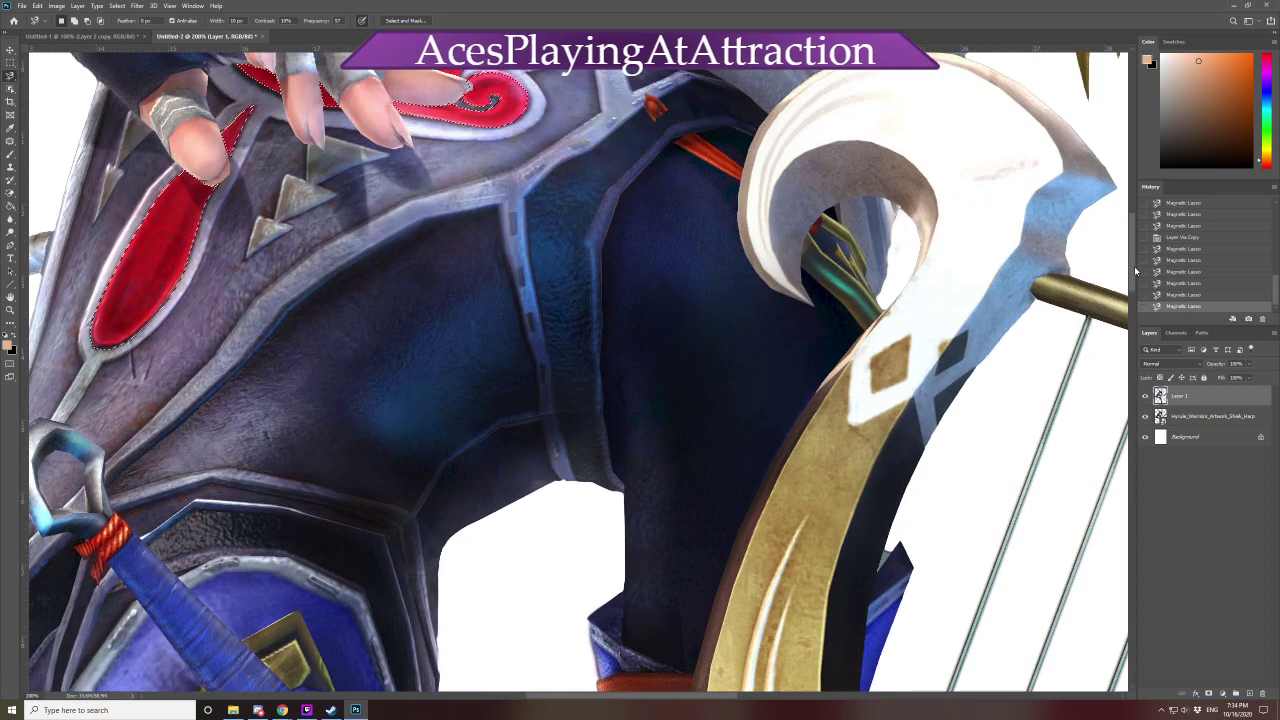
{"action": "scroll", "coordinate": [358, 245], "scroll_direction": "up", "scroll_amount": 2}
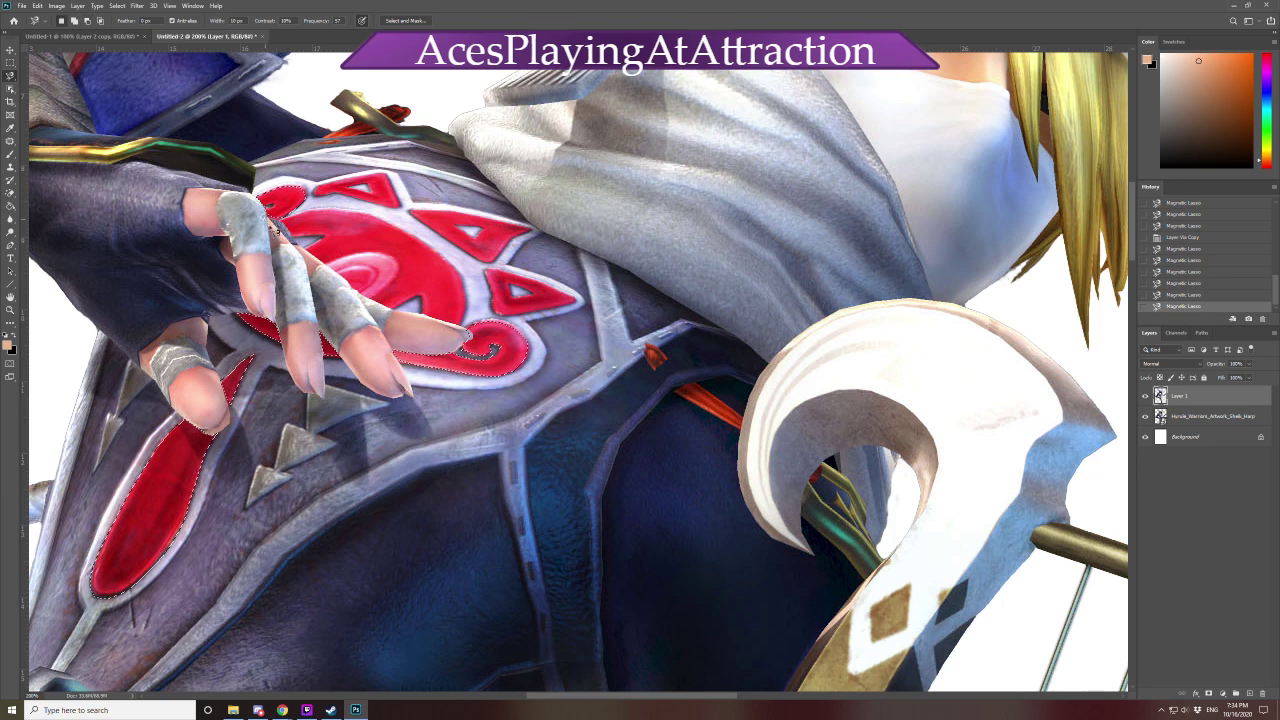
{"action": "key", "text": "ctrl+z"}
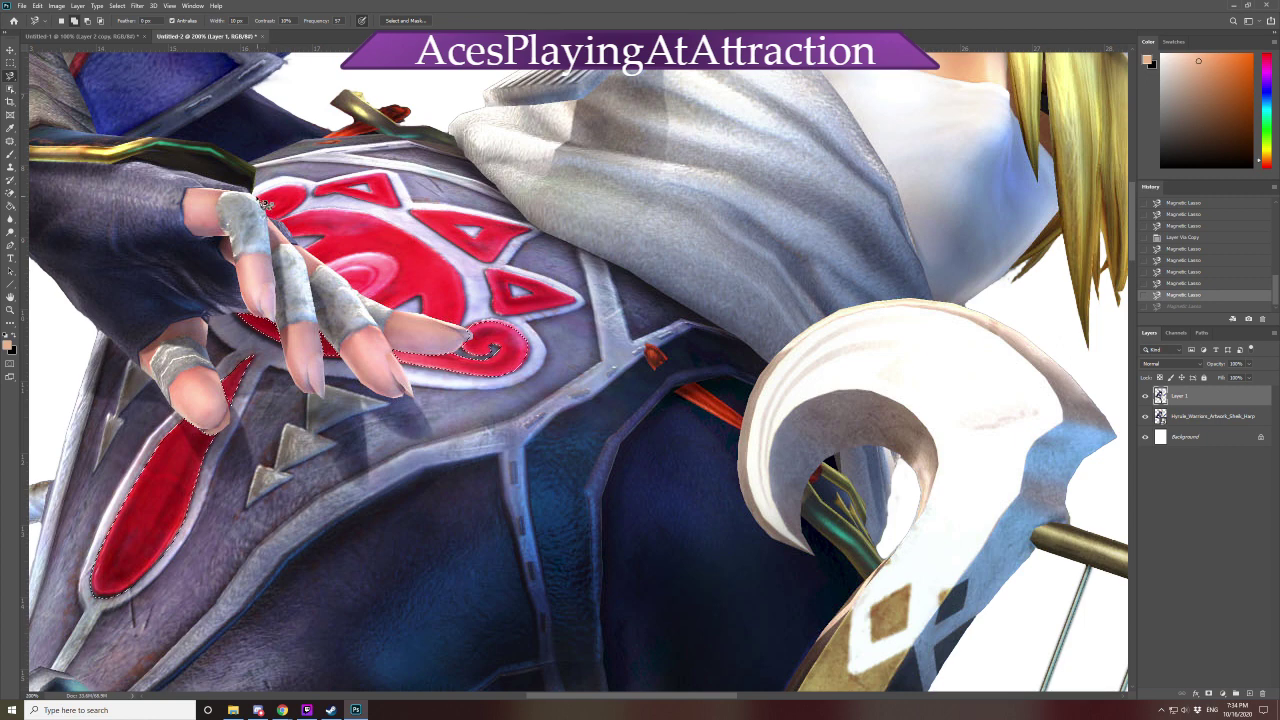
{"action": "left_click", "coordinate": [262, 196]}
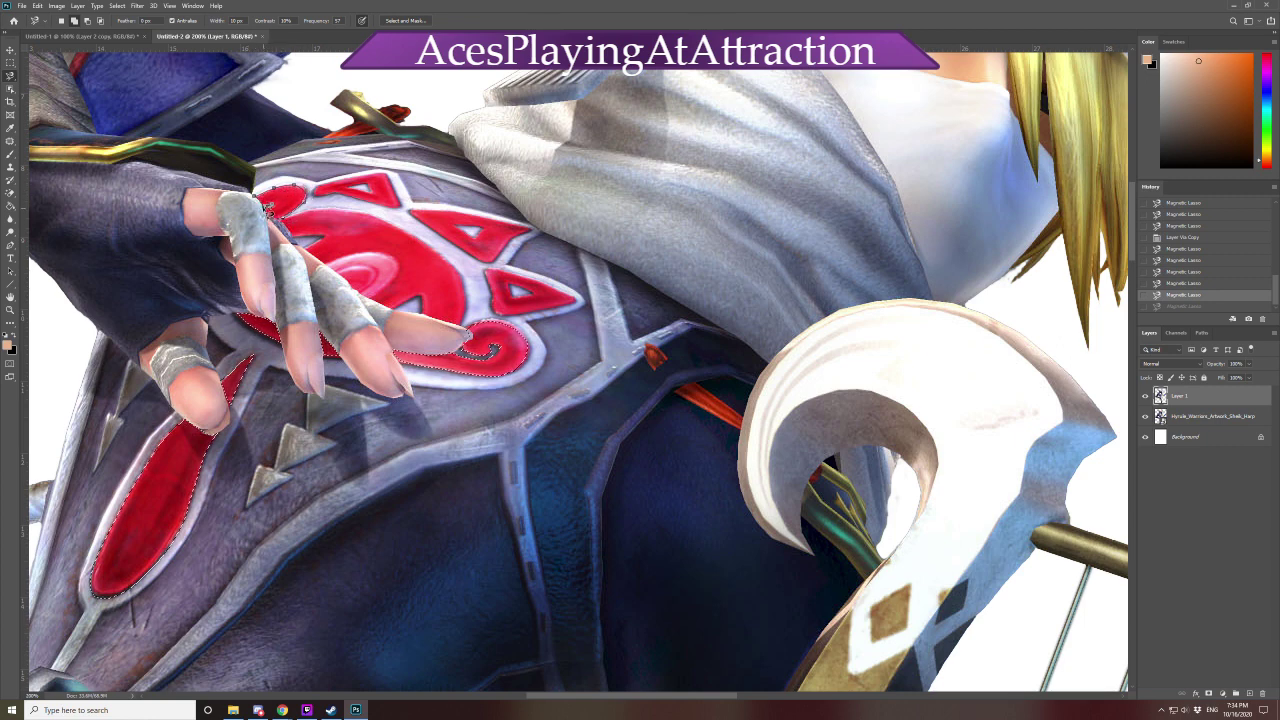
{"action": "left_click", "coordinate": [265, 206]}
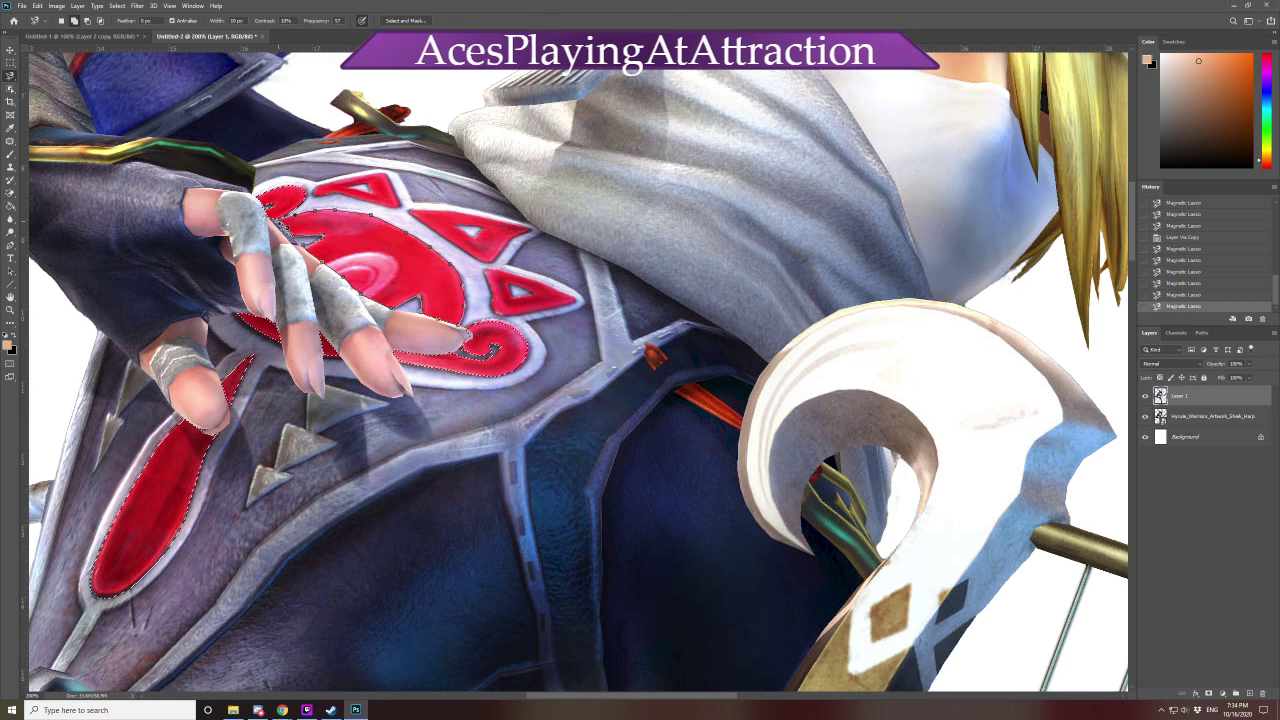
{"action": "left_click", "coordinate": [284, 226]}
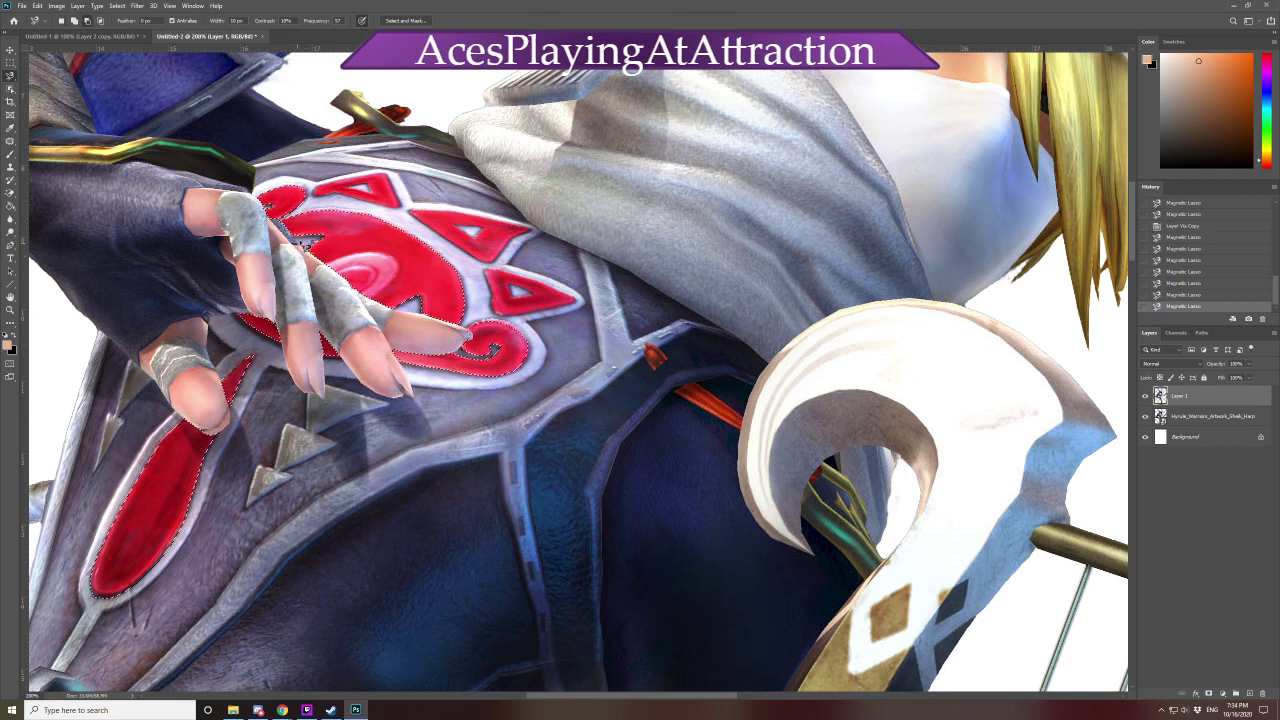
{"action": "left_click", "coordinate": [469, 342]}
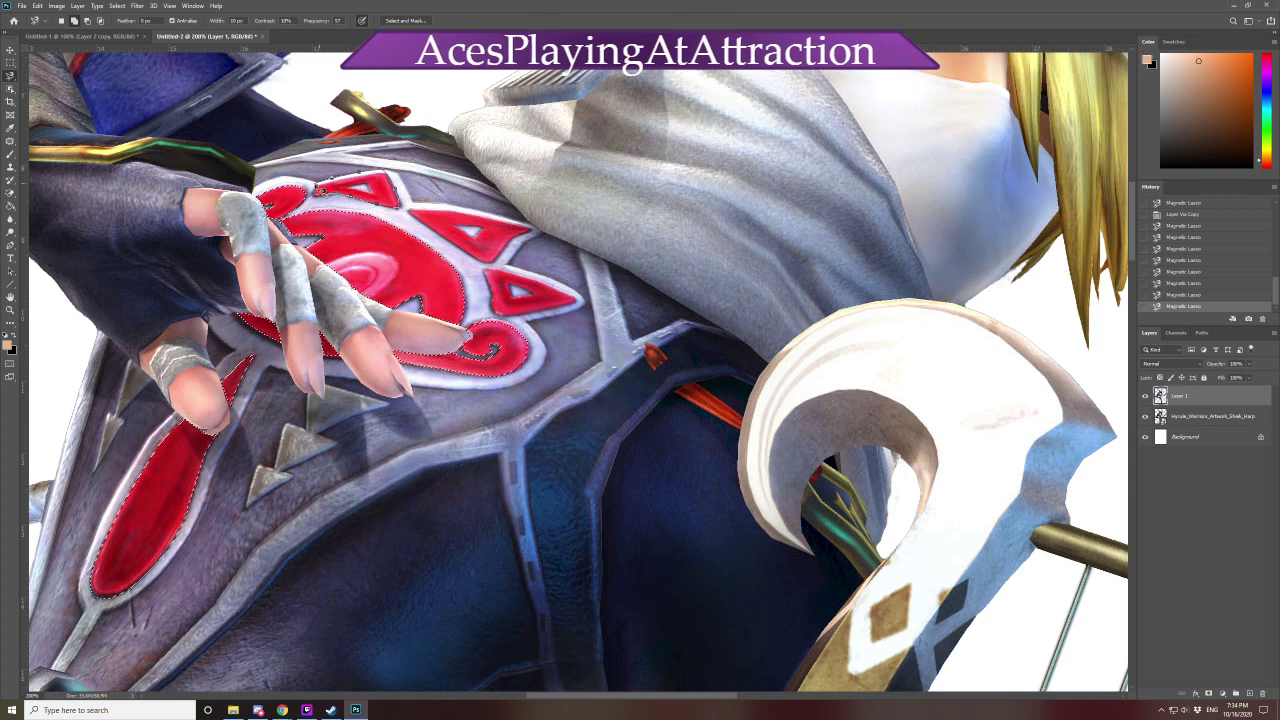
Add the three red triangles around the emblem's eye to the selection with the Magnetic Lasso
{"action": "left_click", "coordinate": [320, 192]}
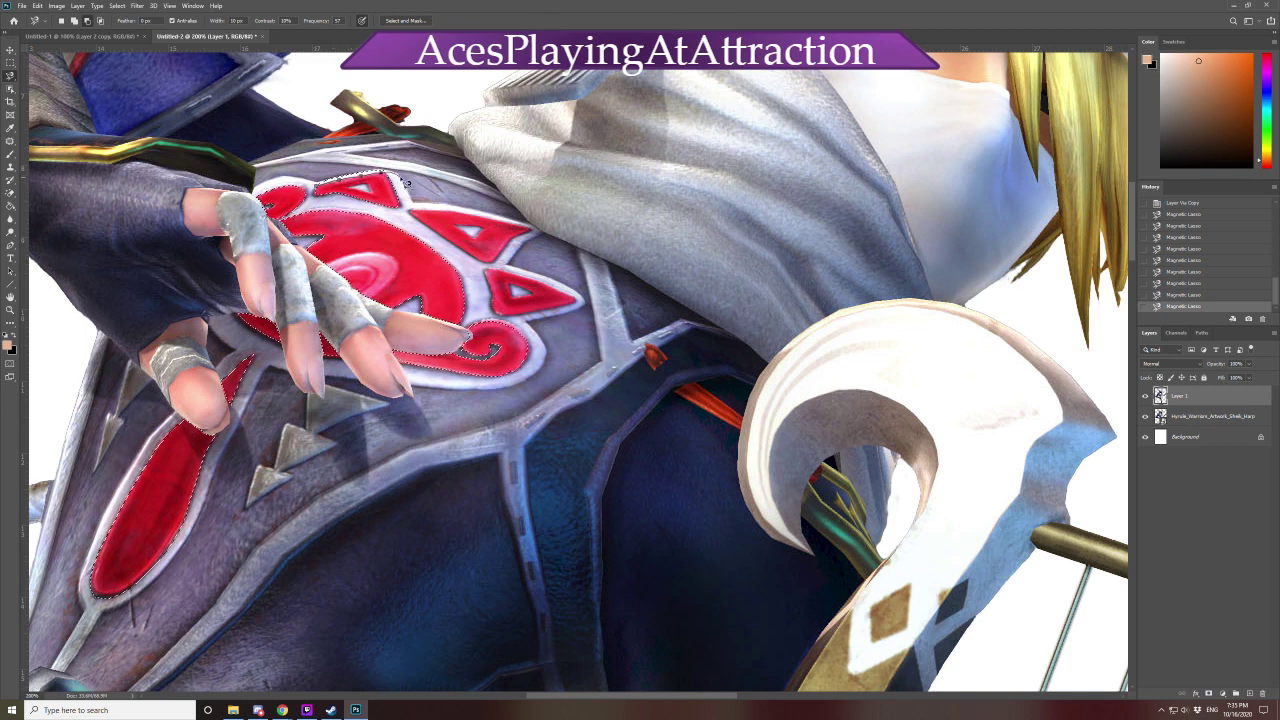
{"action": "left_click", "coordinate": [336, 172]}
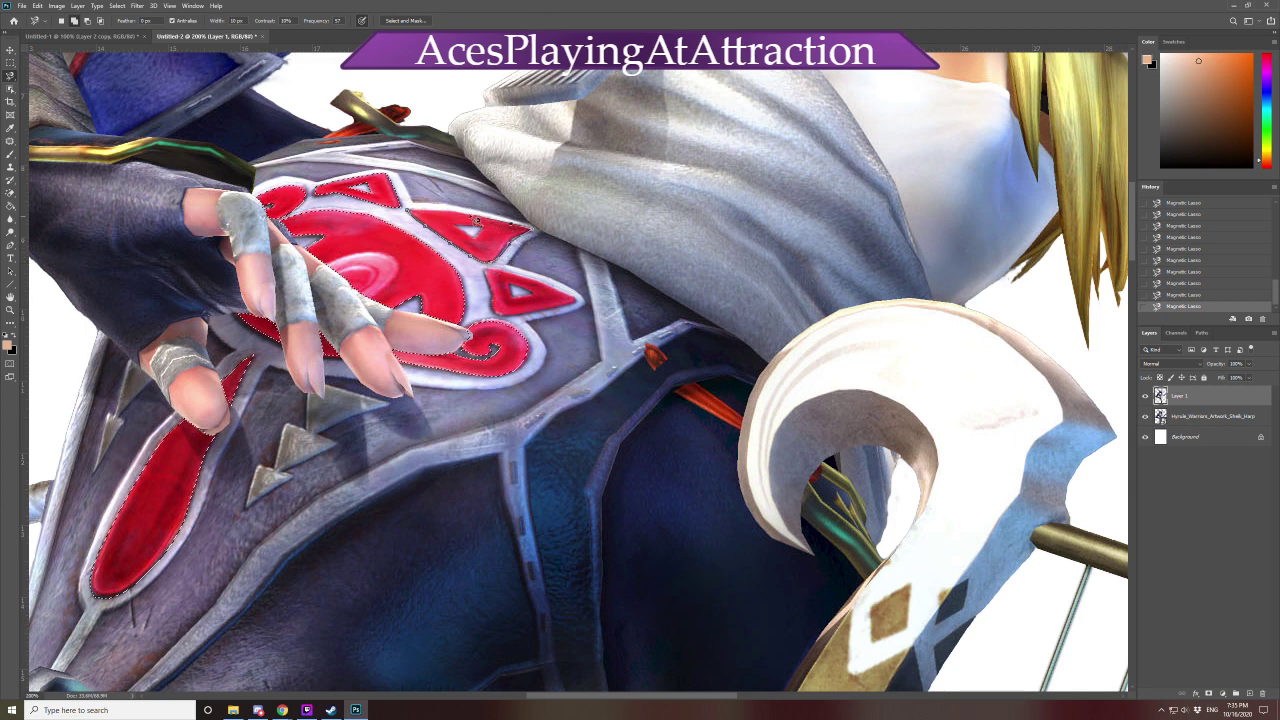
{"action": "key", "text": "Escape"}
{"action": "mouse_move", "coordinate": [510, 325]}
{"action": "left_mouse_down"}
{"action": "mouse_move", "coordinate": [585, 308]}
{"action": "mouse_move", "coordinate": [518, 275]}
{"action": "left_mouse_up"}
{"action": "left_click", "coordinate": [488, 273]}
Shift the hue of the selected red emblem and teardrop to +16 with Hue/Saturation, and deselect them
{"action": "key", "text": "ctrl+minus"}
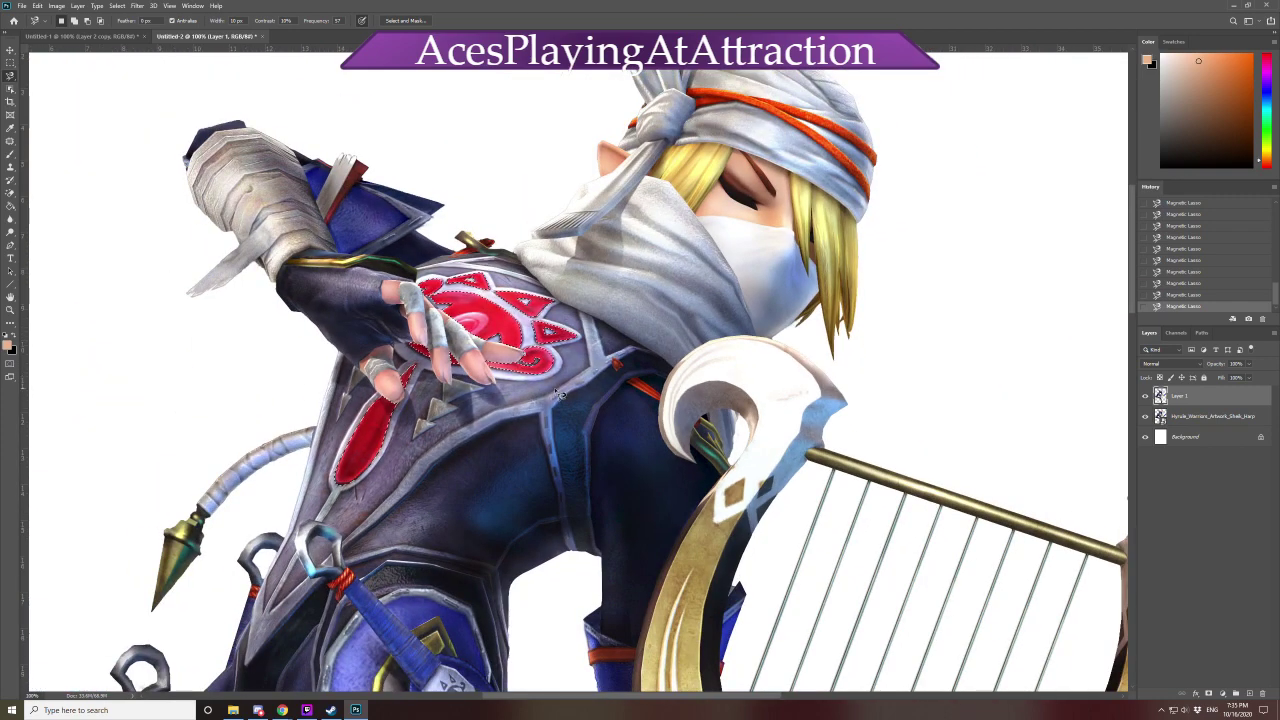
{"action": "key", "text": "ctrl+u"}
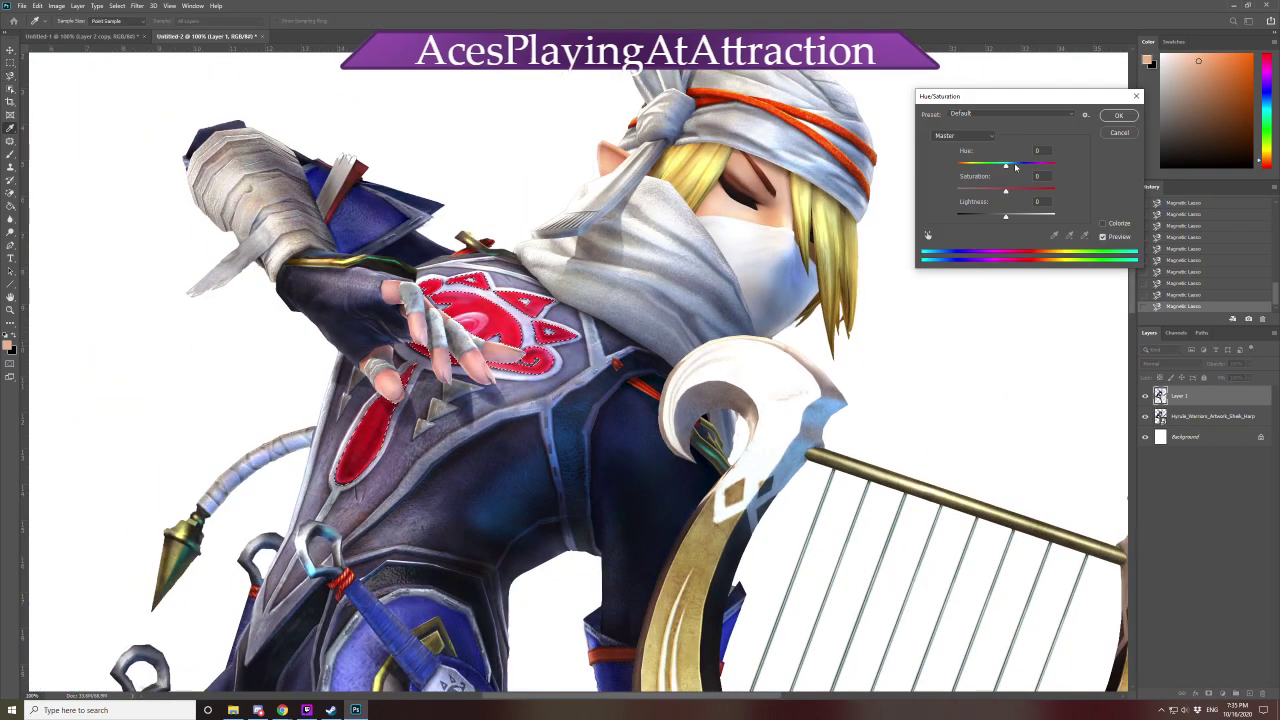
{"action": "left_click_drag", "start_coordinate": [1006, 165], "coordinate": [1015, 168]}
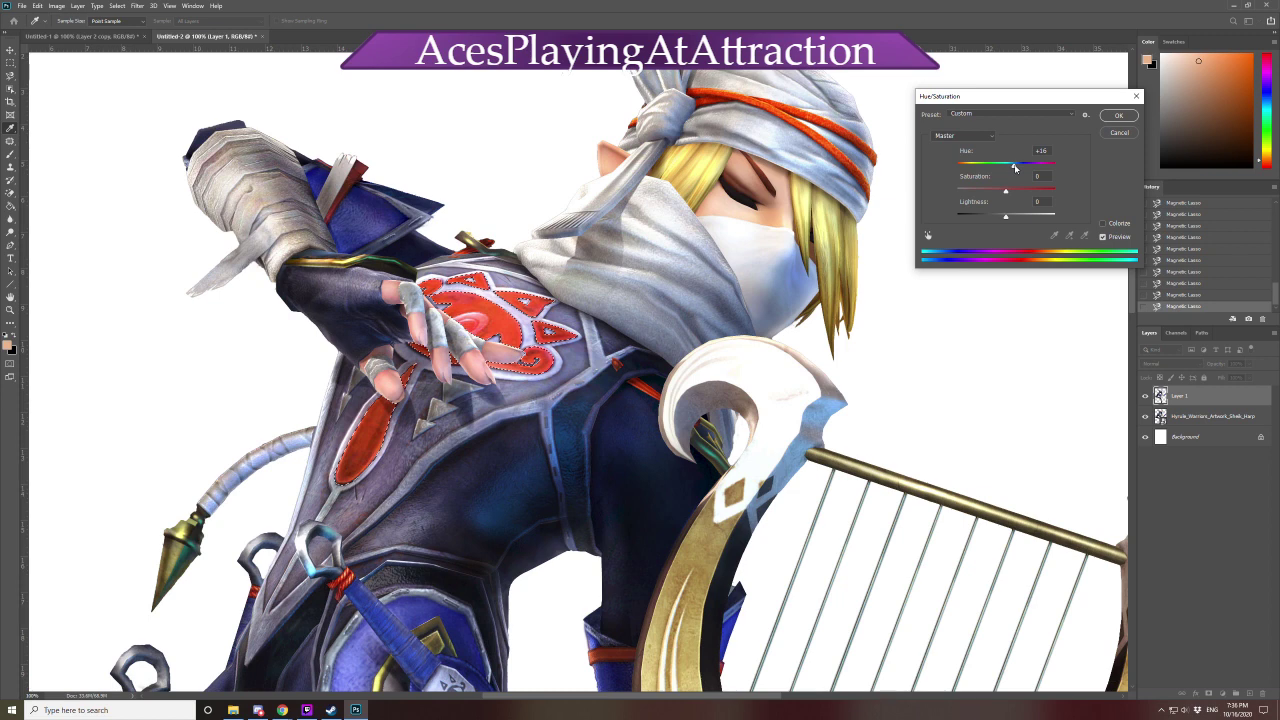
{"action": "left_click", "coordinate": [1119, 115]}
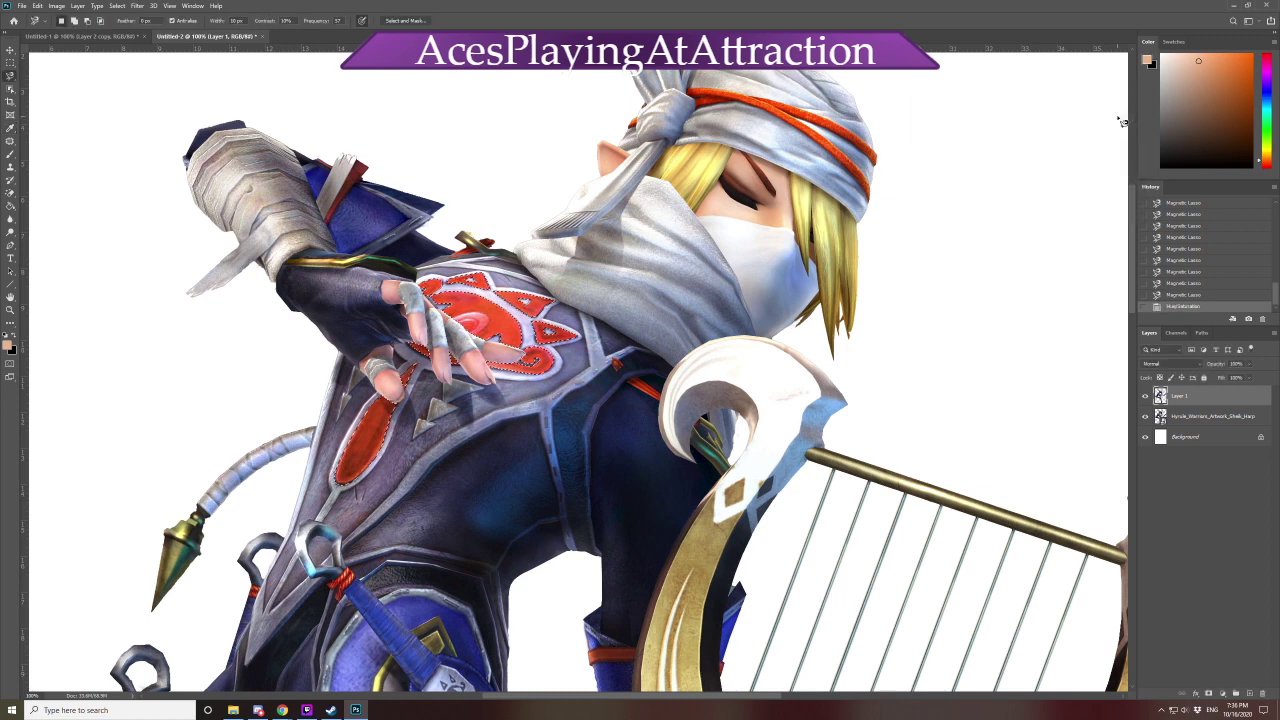
{"action": "key", "text": "ctrl+d"}
Try shifting the hue of the whole costume layer to -29 in Hue/Saturation, and cancel the adjustment
{"action": "key", "text": "ctrl+u"}
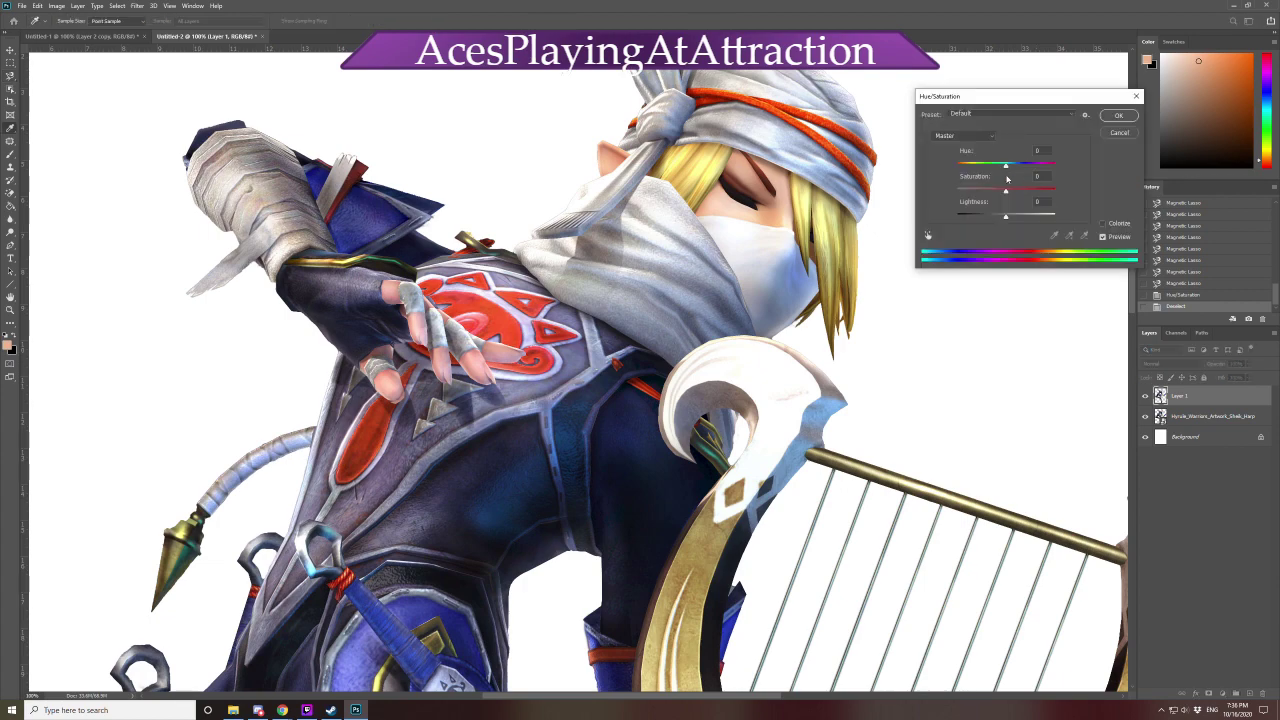
{"action": "left_click_drag", "start_coordinate": [999, 166], "coordinate": [957, 166]}
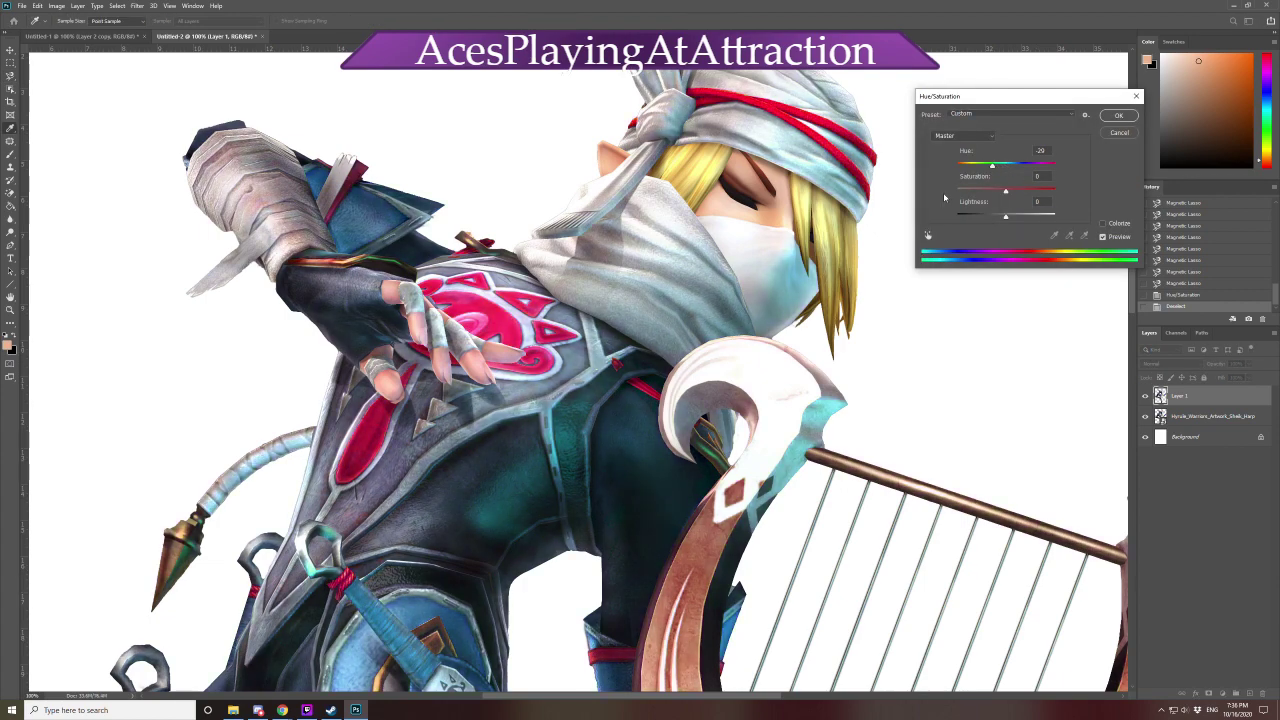
{"action": "left_click", "coordinate": [1119, 132]}
Try shifting the hue of the costume layer's Reds to -110 in Hue/Saturation, and cancel the adjustment
{"action": "key", "text": "ctrl+u"}
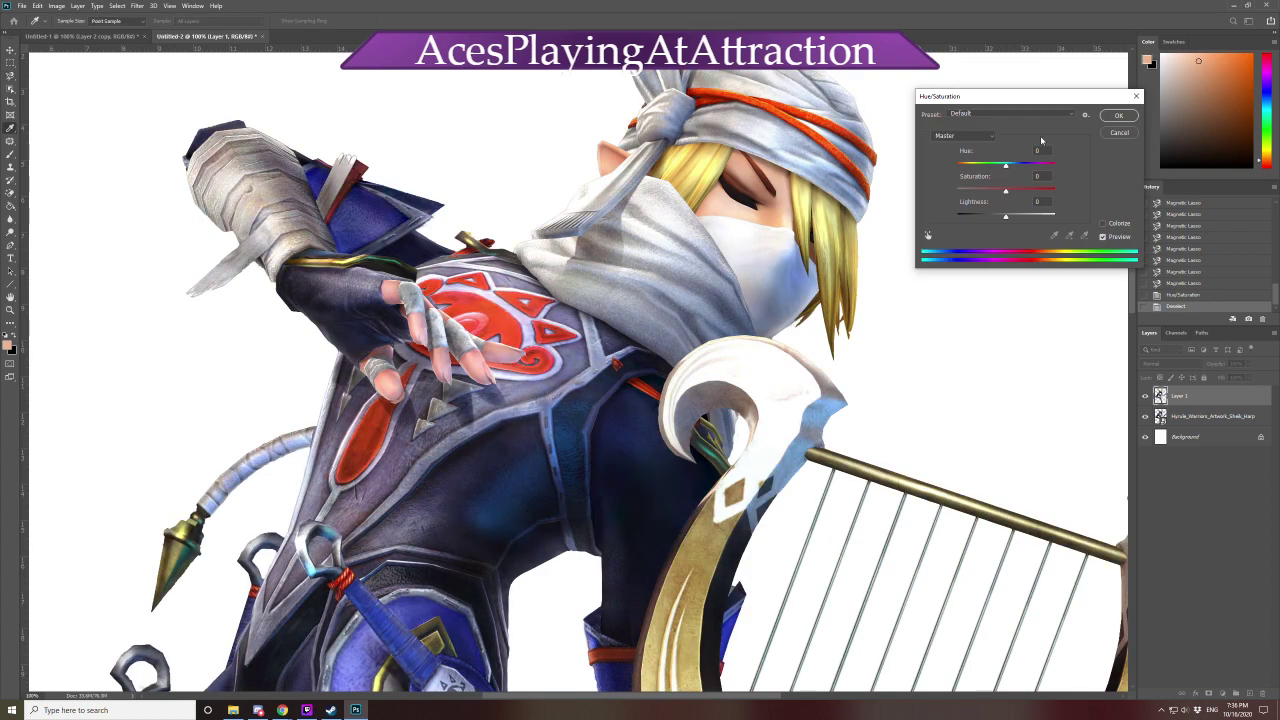
{"action": "left_click", "coordinate": [975, 136]}
{"action": "left_click", "coordinate": [965, 153]}
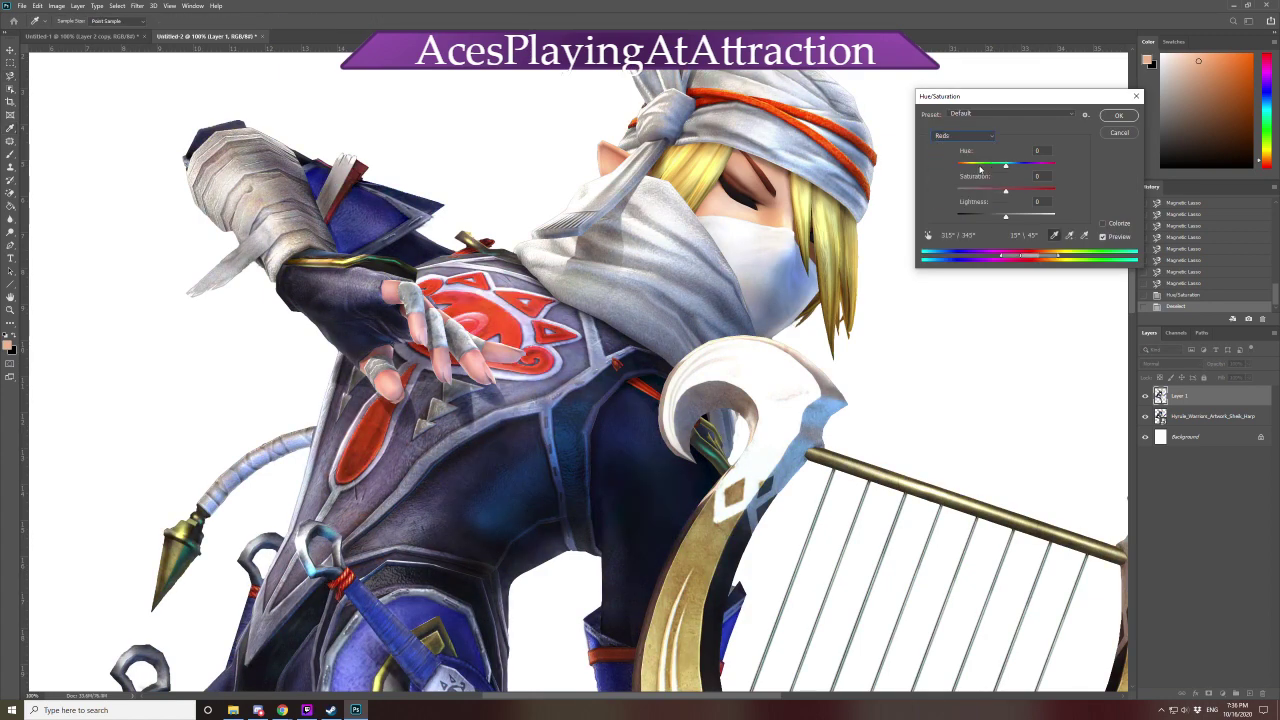
{"action": "left_click_drag", "start_coordinate": [979, 167], "coordinate": [970, 170]}
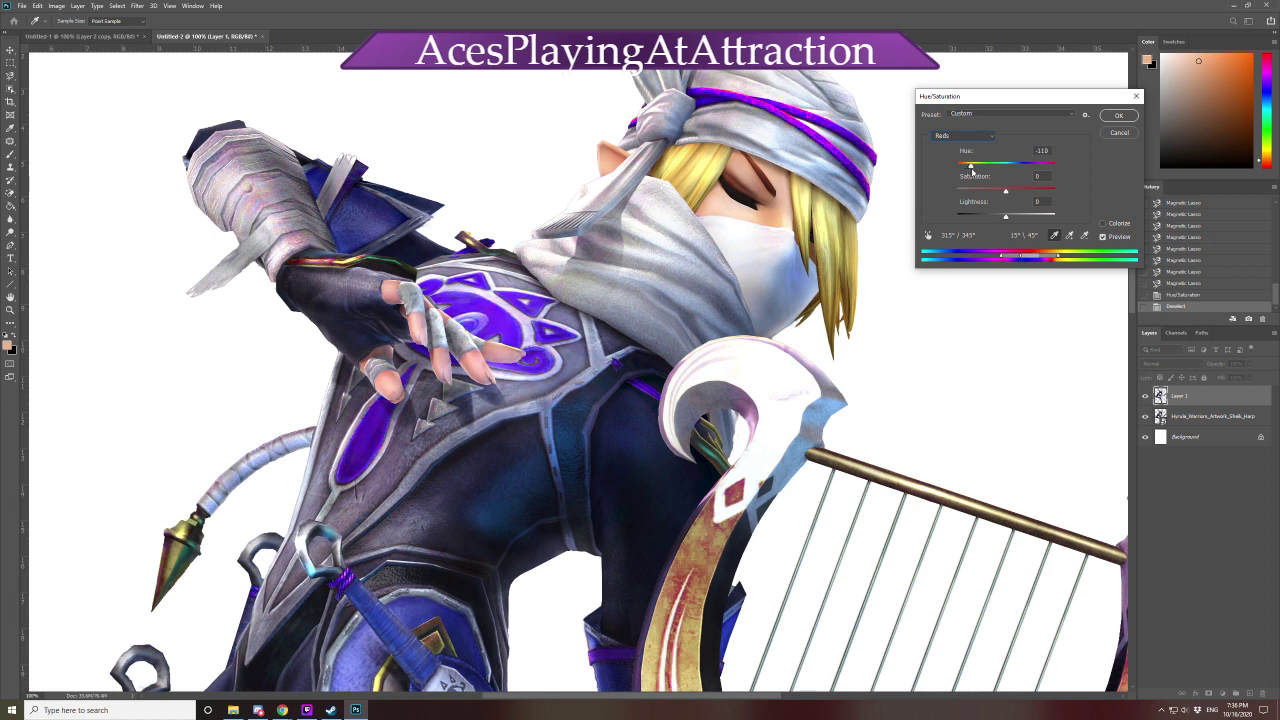
{"action": "left_click_drag", "start_coordinate": [971, 171], "coordinate": [971, 171]}
{"action": "left_click", "coordinate": [1119, 133]}
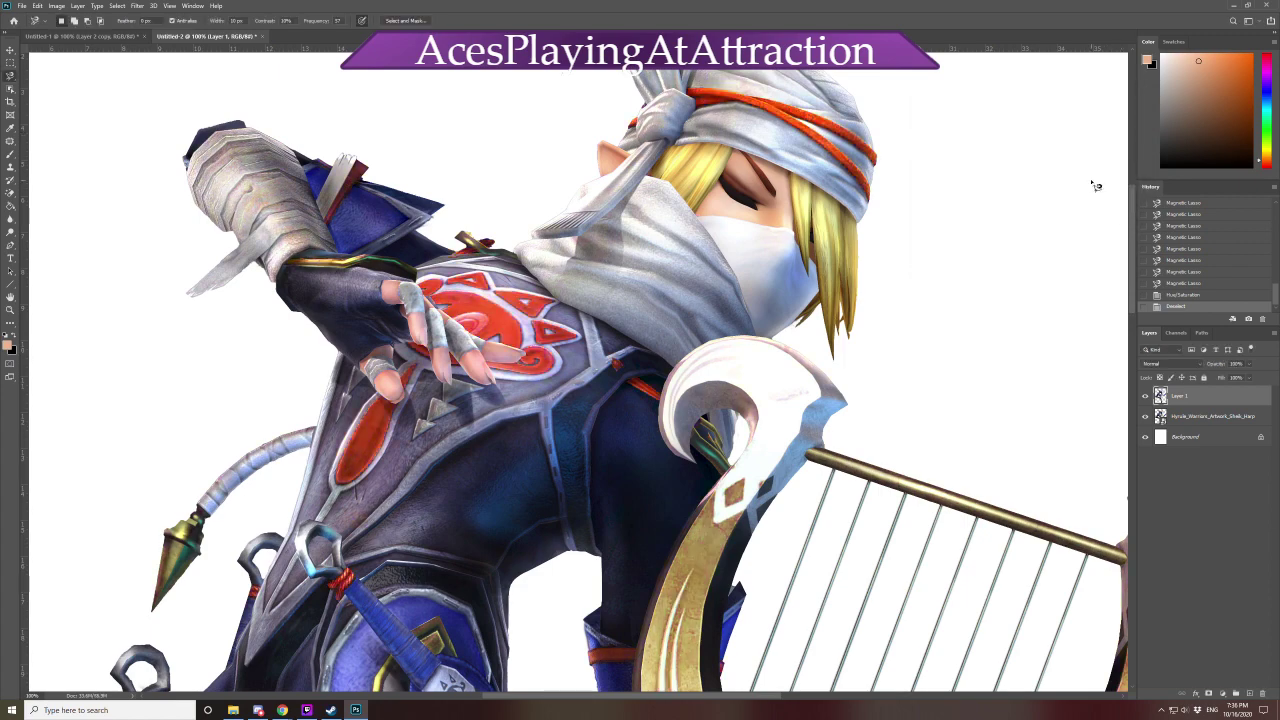
Shift the hue of the Reds on the whole costume layer to -102 in Hue/Saturation
{"action": "key", "text": "ctrl+0"}
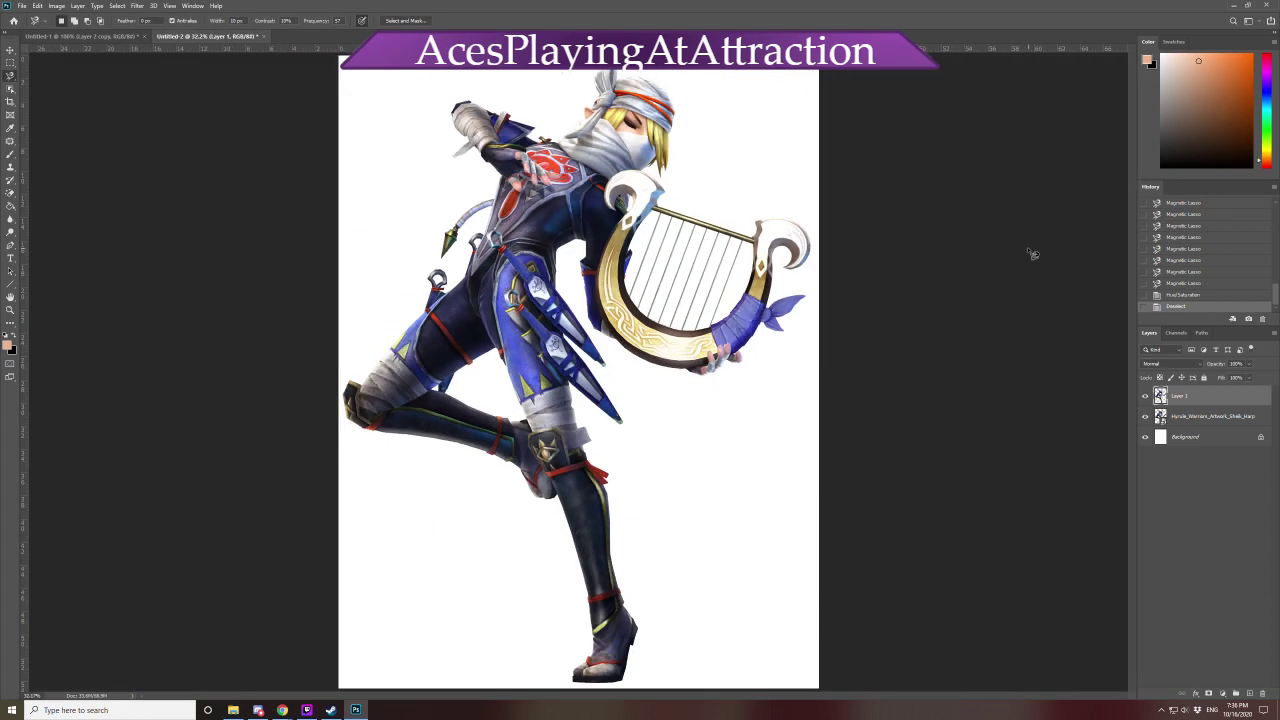
{"action": "key", "text": "ctrl+u"}
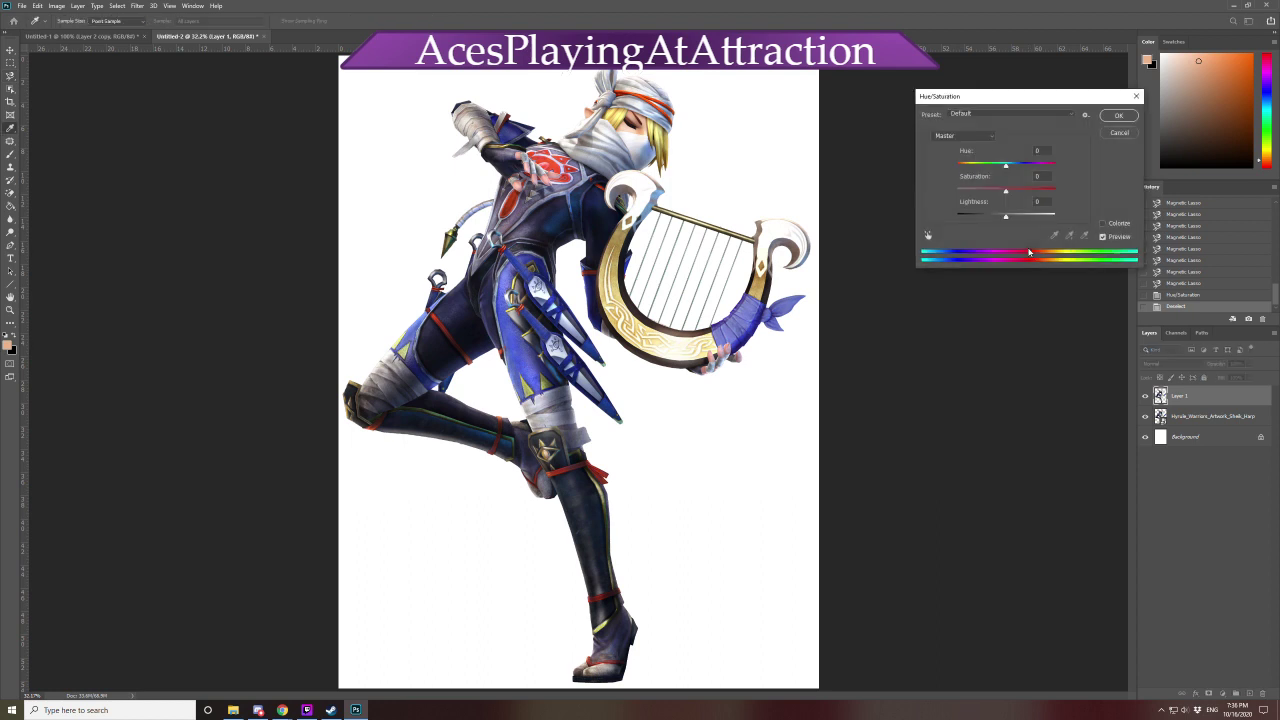
{"action": "left_click", "coordinate": [975, 136]}
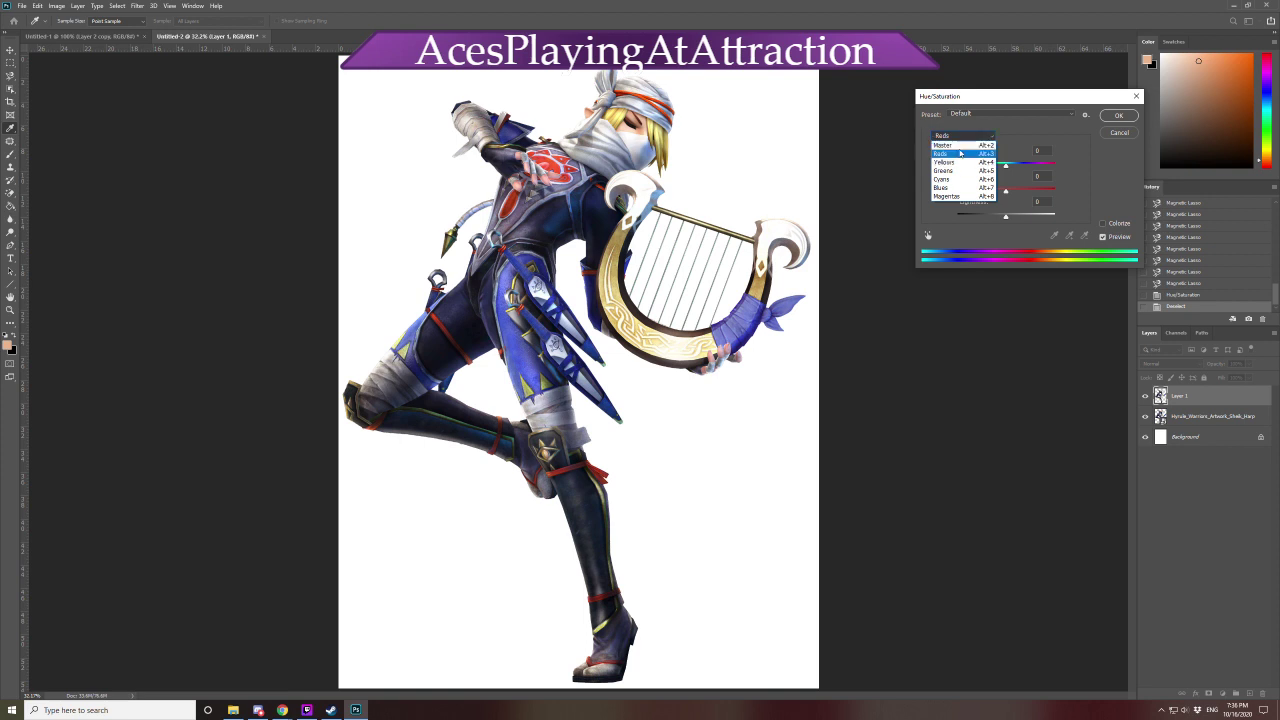
{"action": "left_click", "coordinate": [978, 153]}
{"action": "left_click_drag", "start_coordinate": [1001, 162], "coordinate": [972, 170]}
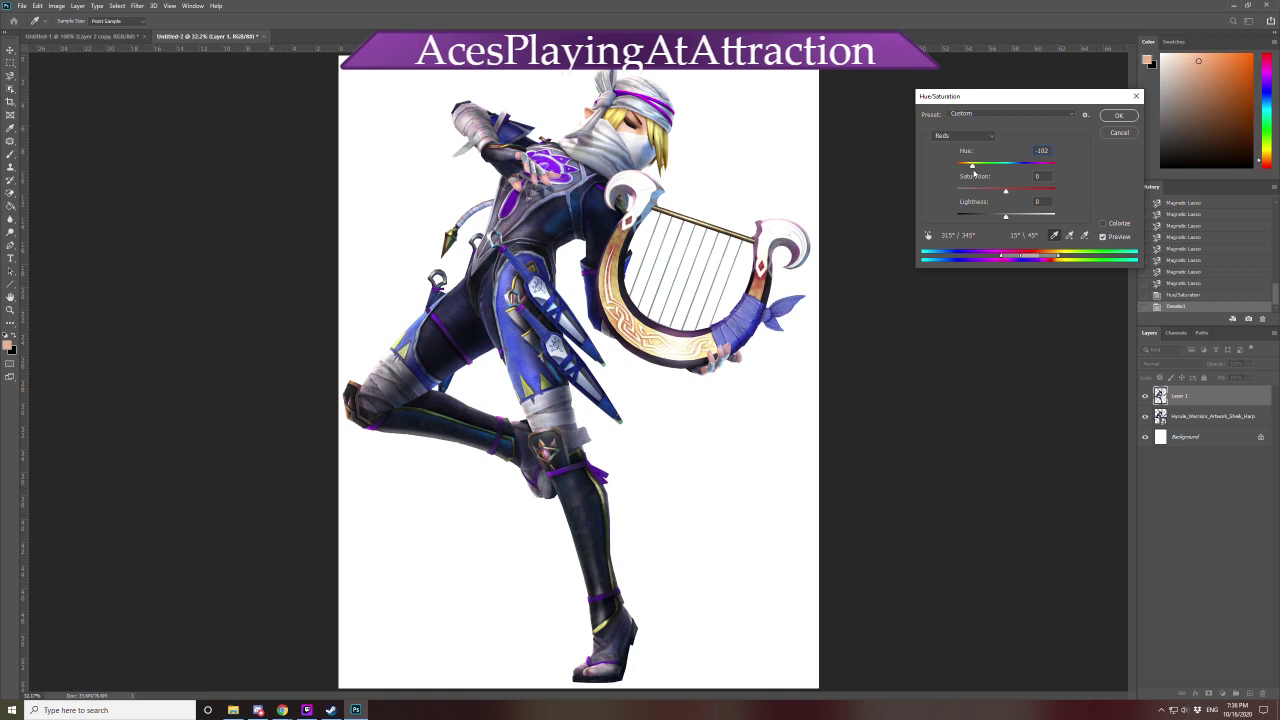
Set the saturation of the Blues to -100 in the same adjustment
{"action": "left_click", "coordinate": [960, 135]}
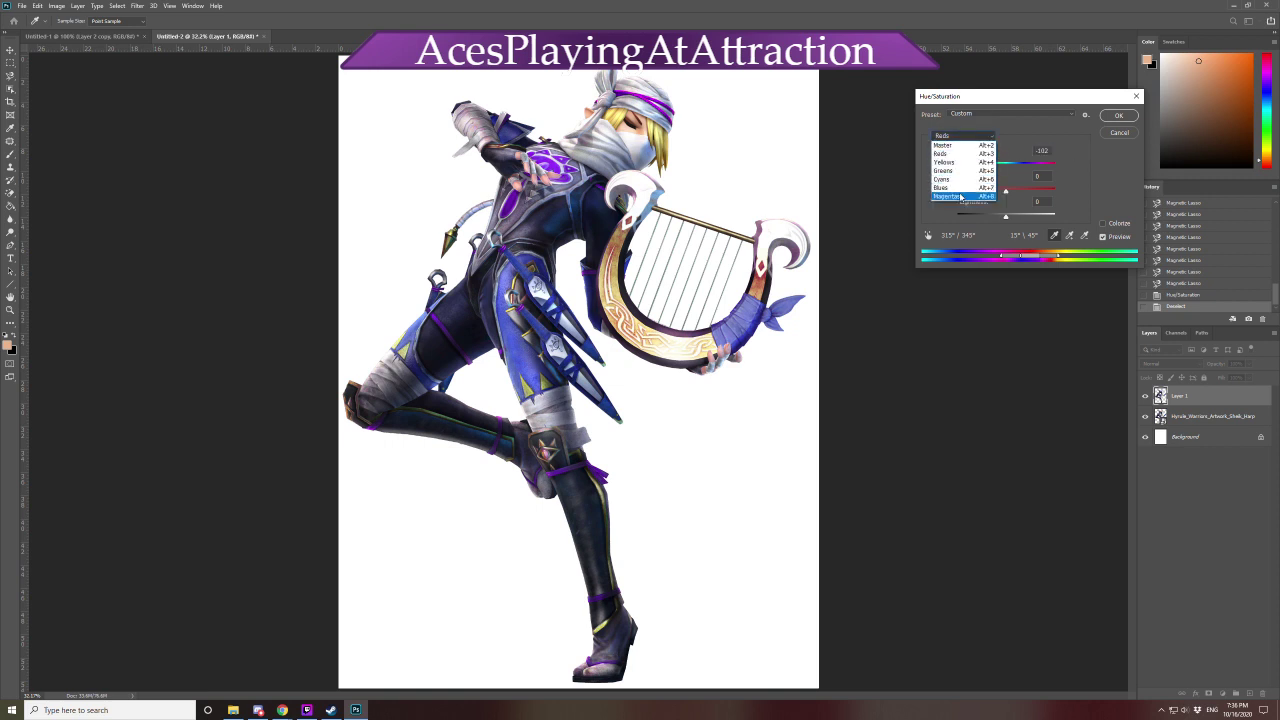
{"action": "left_click", "coordinate": [961, 188]}
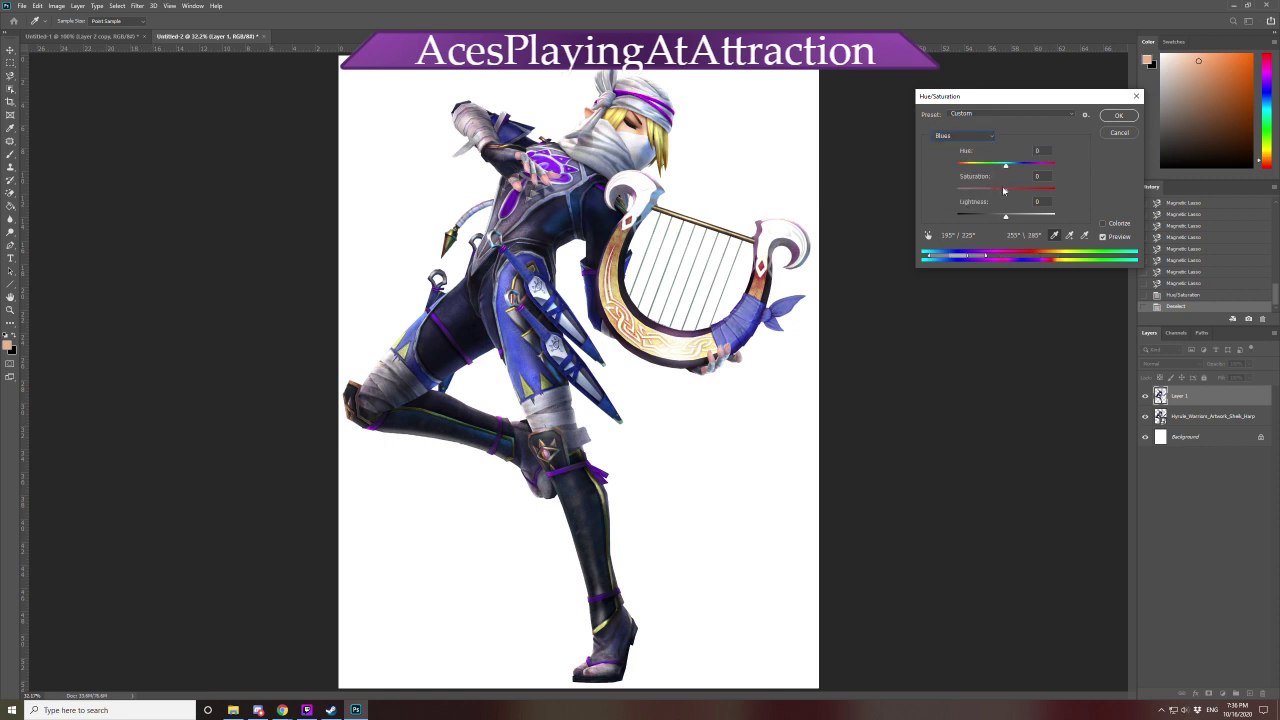
{"action": "left_click_drag", "start_coordinate": [1005, 190], "coordinate": [941, 212]}
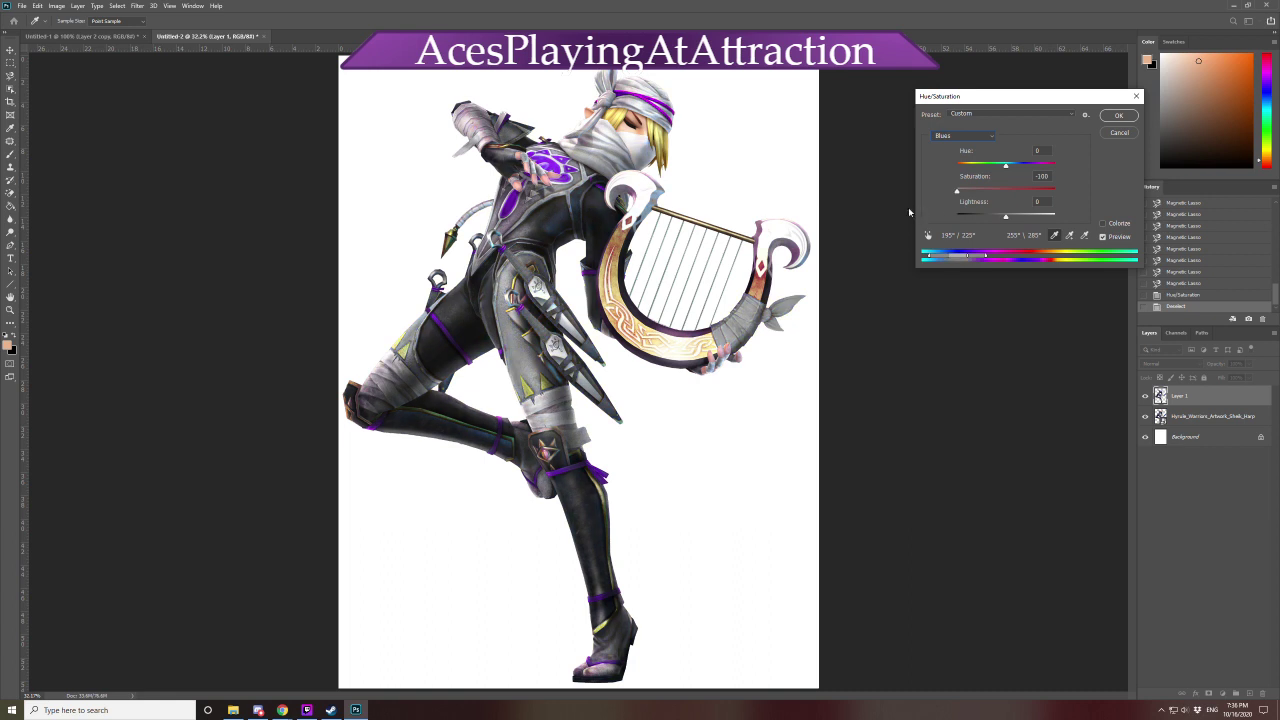
Shift the hue of the Yellows to about -160 and apply the Hue/Saturation adjustment
{"action": "left_click", "coordinate": [952, 137]}
{"action": "left_click", "coordinate": [955, 163]}
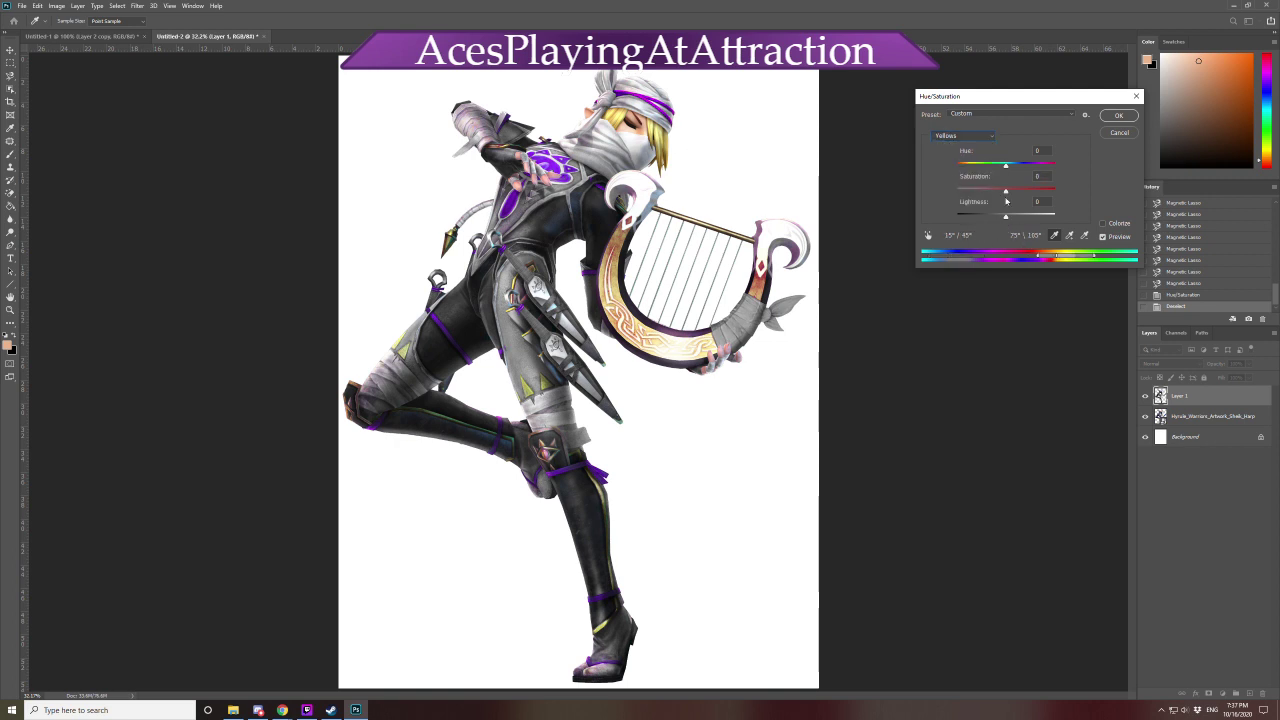
{"action": "left_click_drag", "start_coordinate": [1006, 165], "coordinate": [962, 177]}
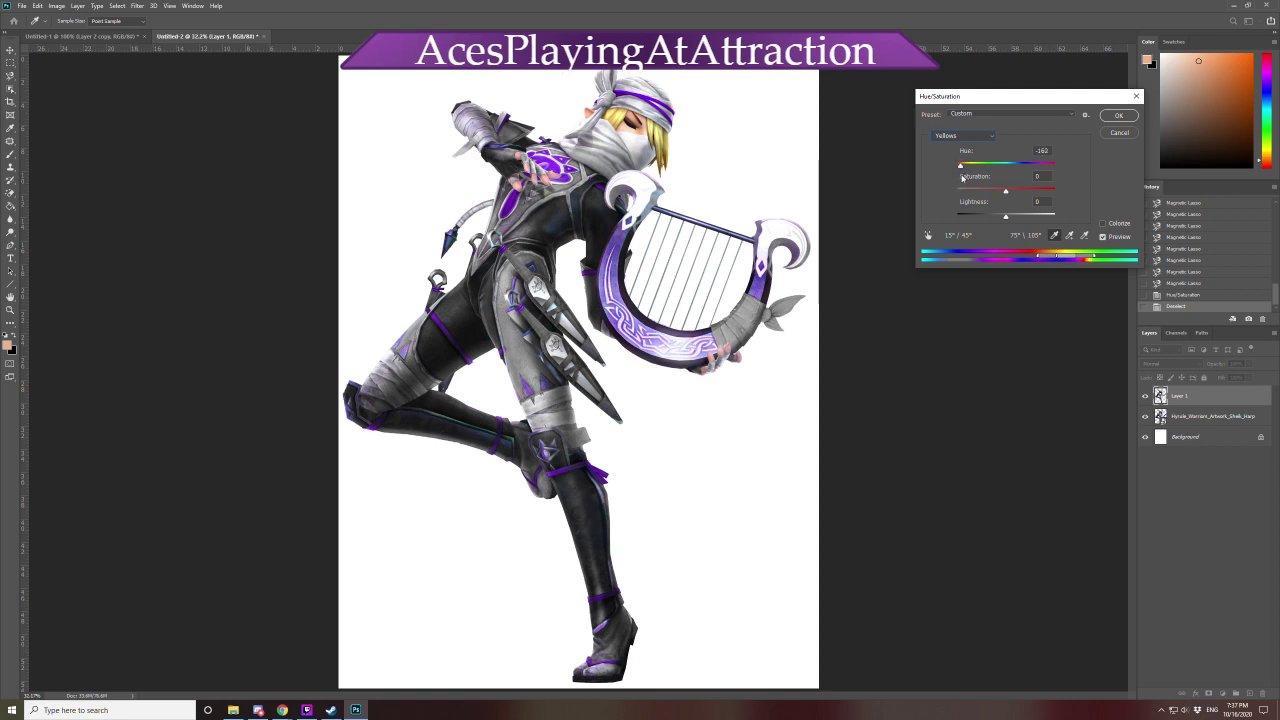
{"action": "left_click_drag", "start_coordinate": [965, 178], "coordinate": [961, 184]}
{"action": "left_click", "coordinate": [1119, 118]}
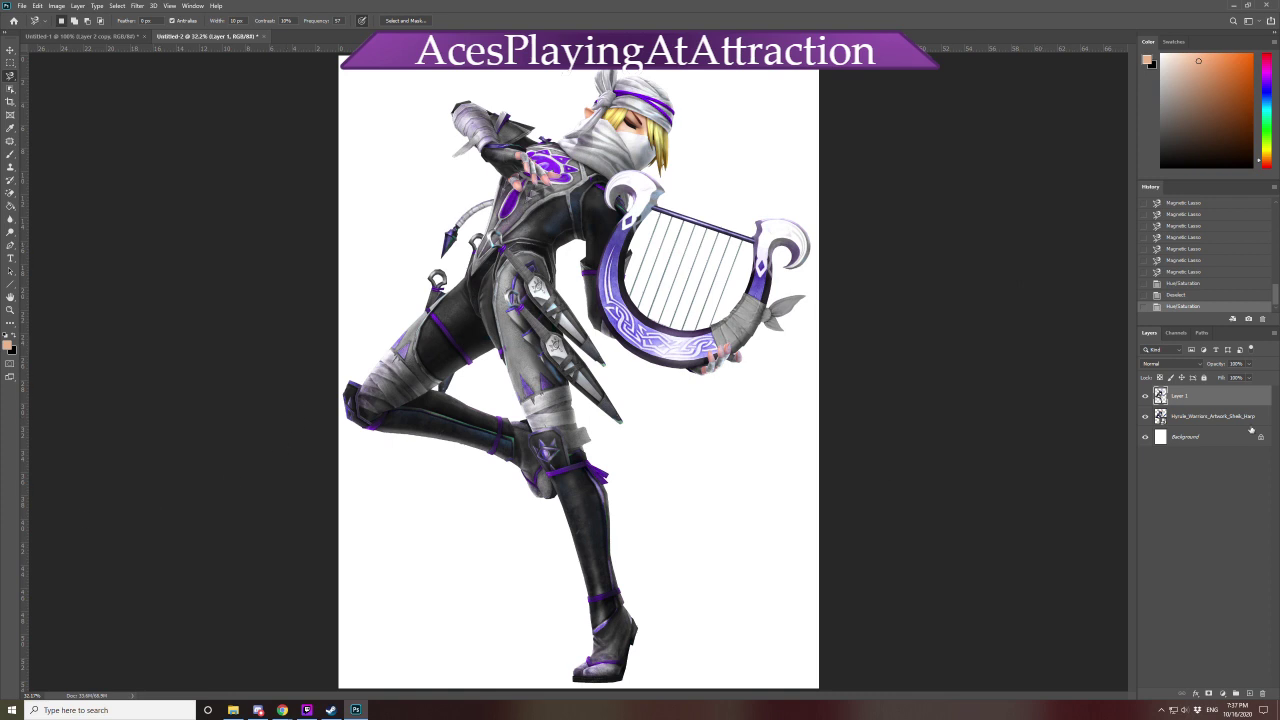
Select the whole harp on the recoloured layer with the Object Selection tool
{"action": "key", "text": "ctrl+equal"}
{"action": "key", "text": "ctrl+equal"}
{"action": "key", "text": "ctrl+equal"}
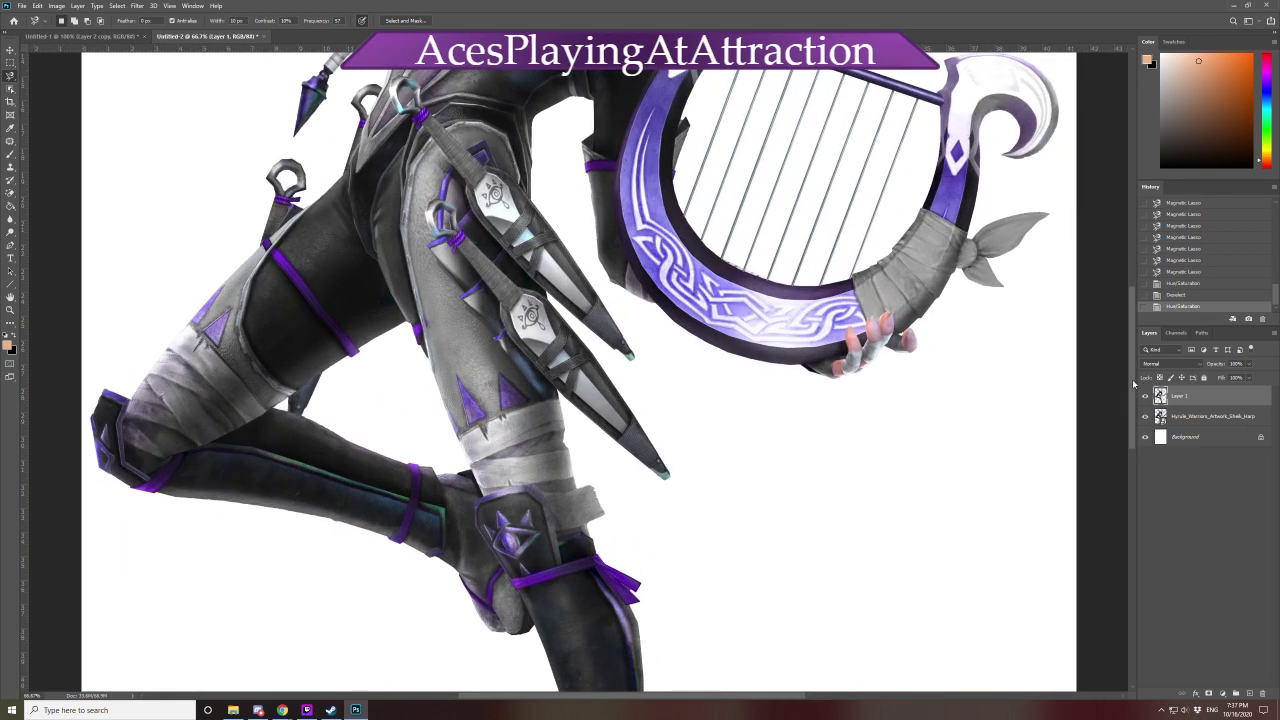
{"action": "scroll", "coordinate": [790, 378], "scroll_direction": "up", "scroll_amount": 5}
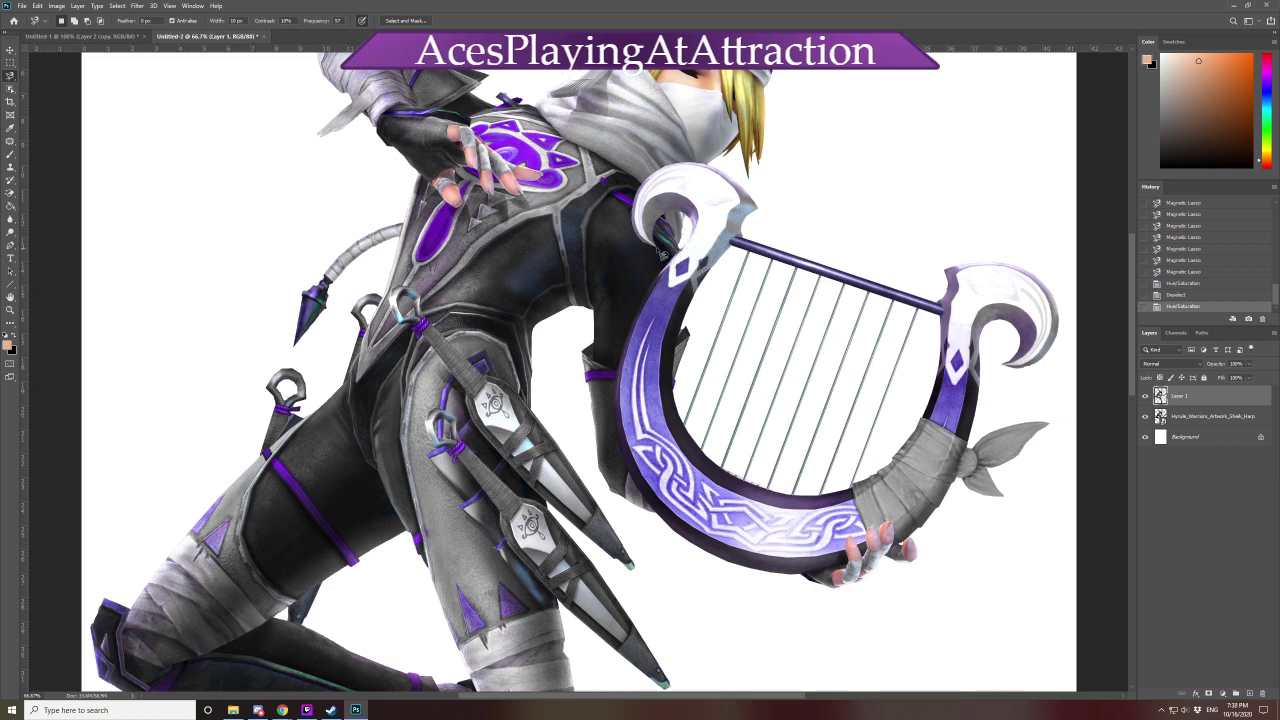
{"action": "left_click", "coordinate": [12, 91]}
{"action": "left_click_drag", "start_coordinate": [1045, 510], "coordinate": [1072, 627]}
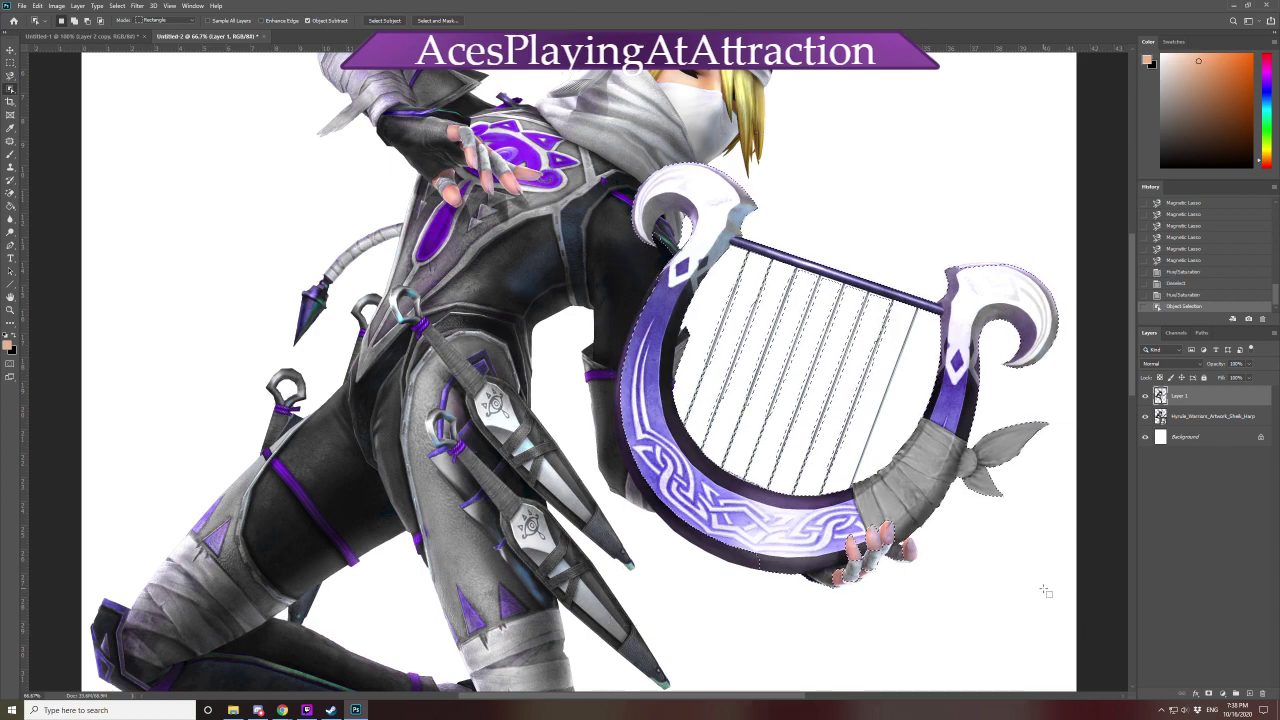
Subtract the arm area inside the harp's curled horn from the selection with the Magnetic Lasso, and undo and redo the last outline
{"action": "left_click", "coordinate": [11, 77]}
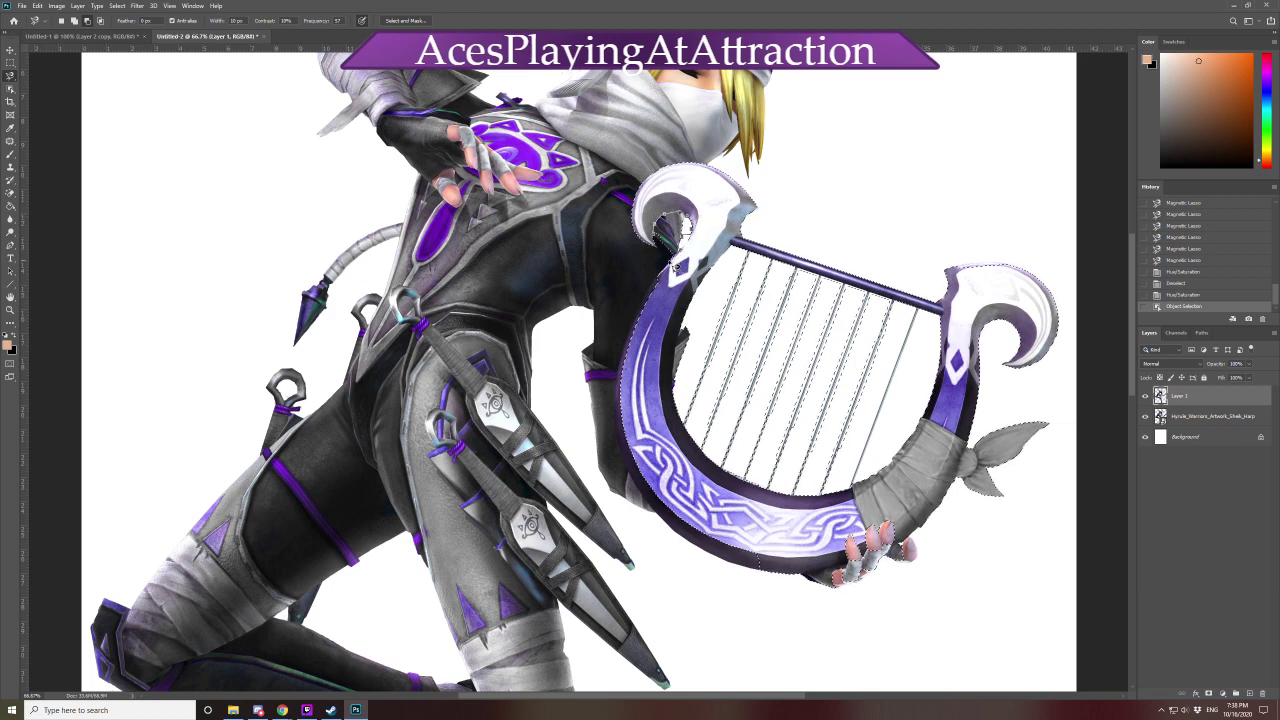
{"action": "left_click", "coordinate": [670, 256]}
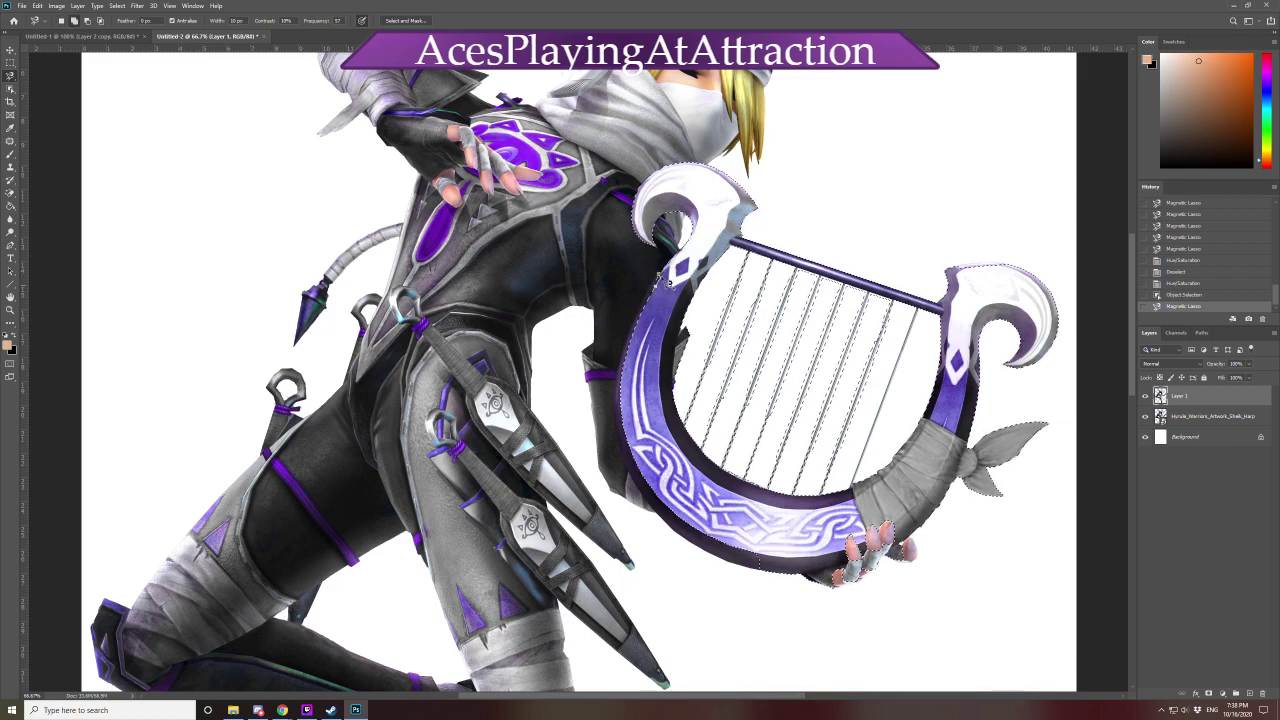
{"action": "key", "text": "ctrl+z"}
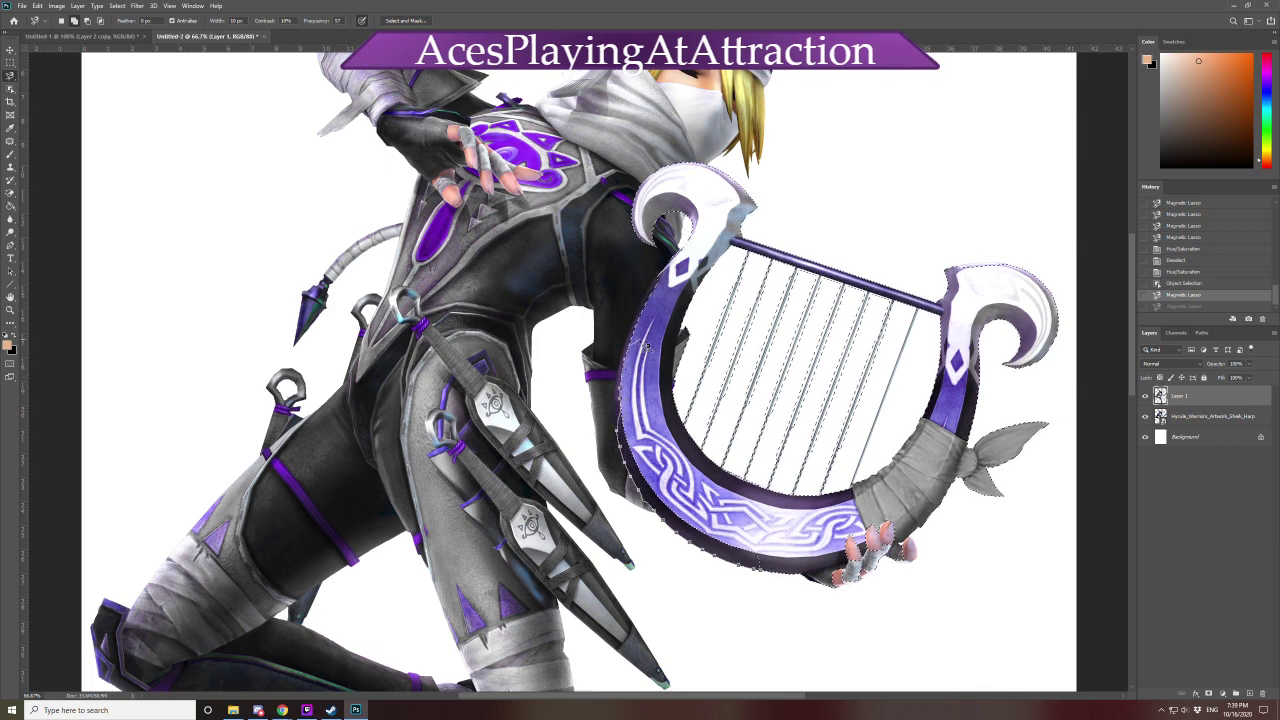
{"action": "key", "text": "ctrl+shift+z"}
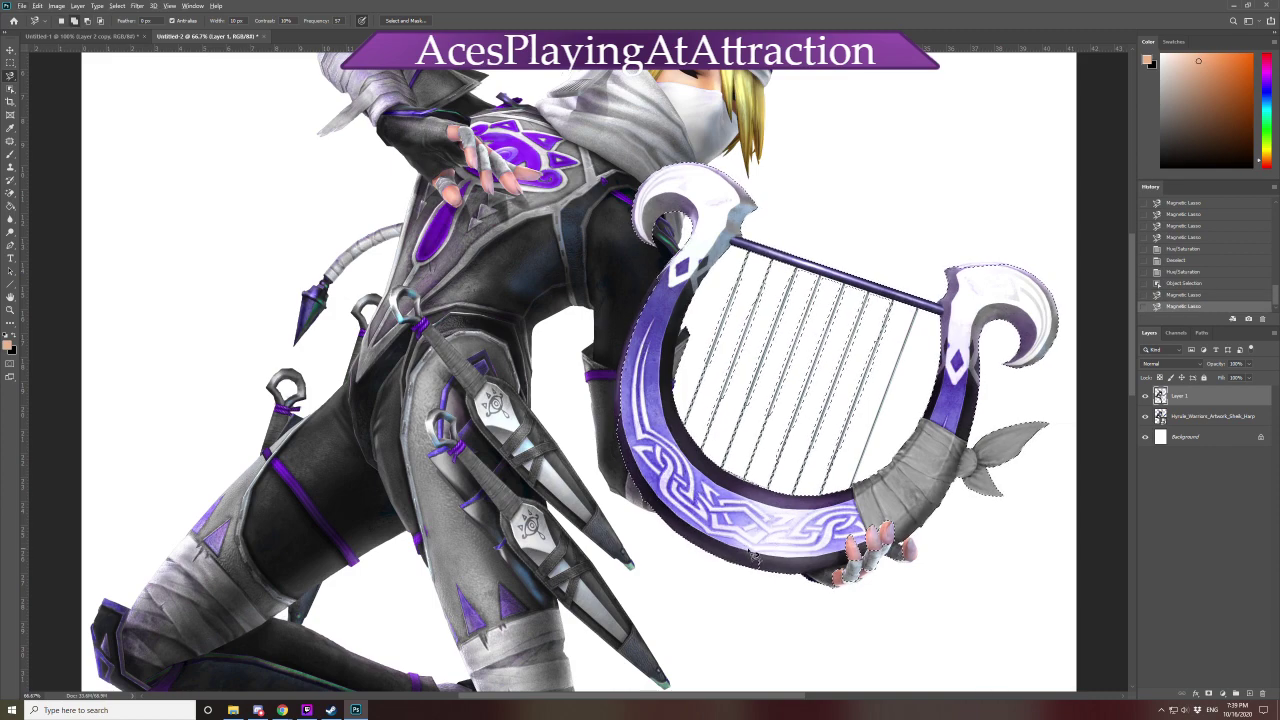
Add the missed stretches of the harp's dark outer rim, along its lower edge and beside the arm, to the selection
{"action": "left_click", "coordinate": [750, 548]}
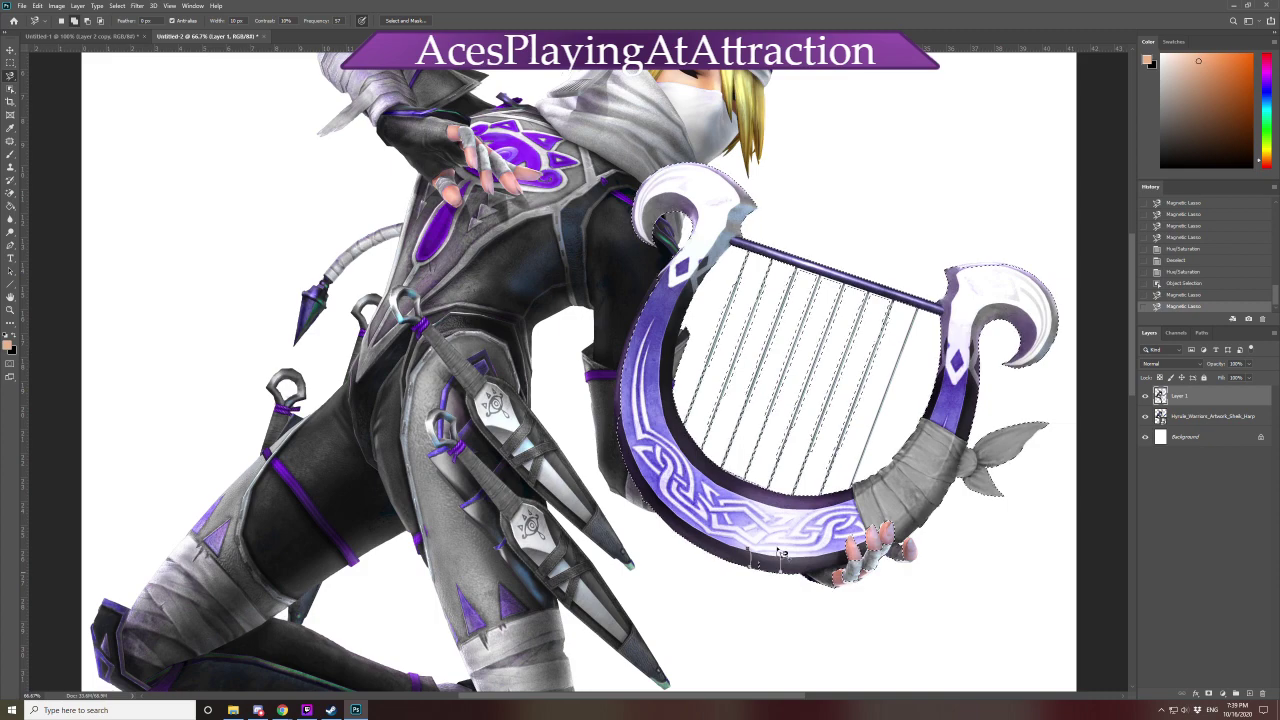
{"action": "double_click", "coordinate": [770, 562]}
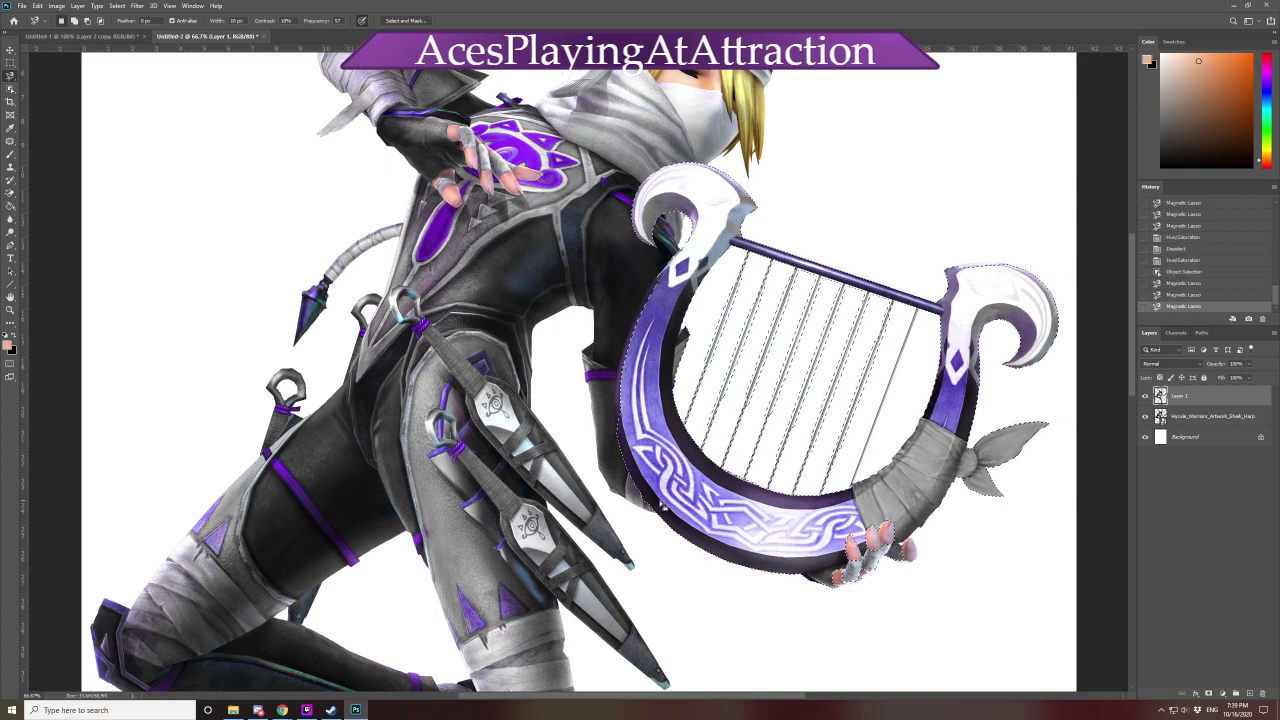
{"action": "key", "text": "ctrl+plus"}
{"action": "key", "text": "ctrl+plus"}
{"action": "key", "text": "ctrl+plus"}
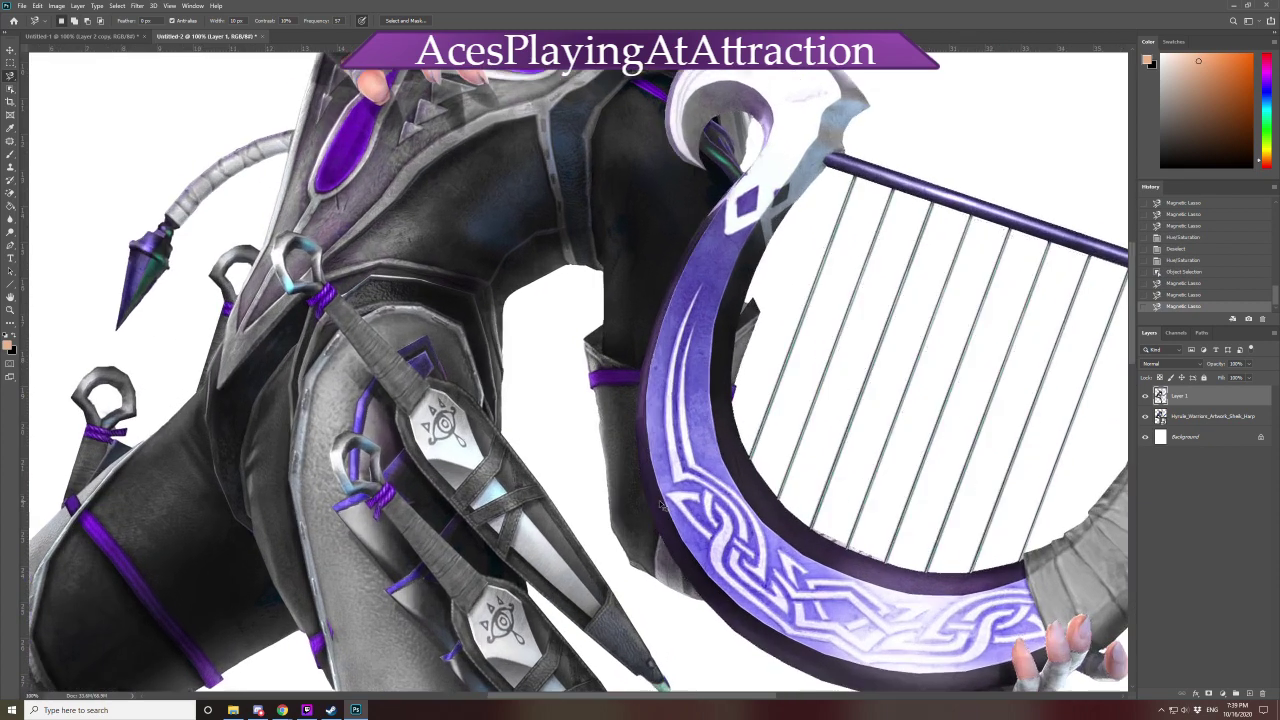
{"action": "left_click", "coordinate": [820, 87]}
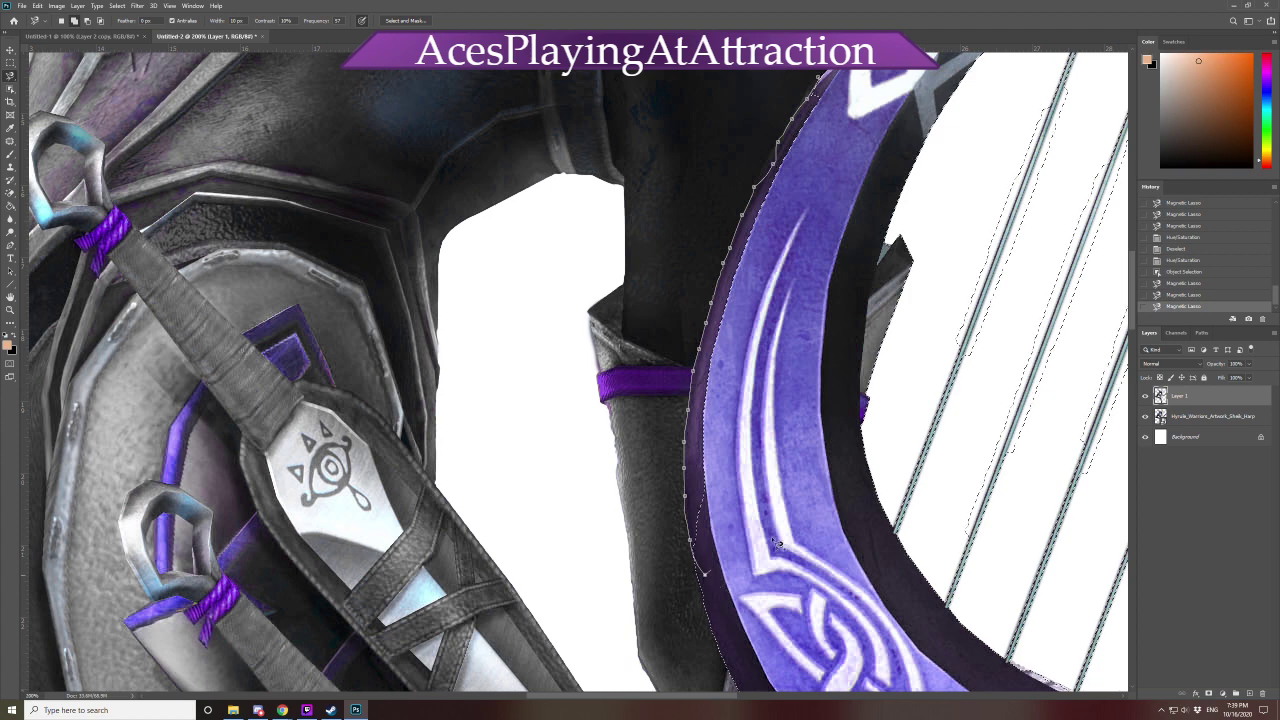
{"action": "left_click", "coordinate": [870, 78]}
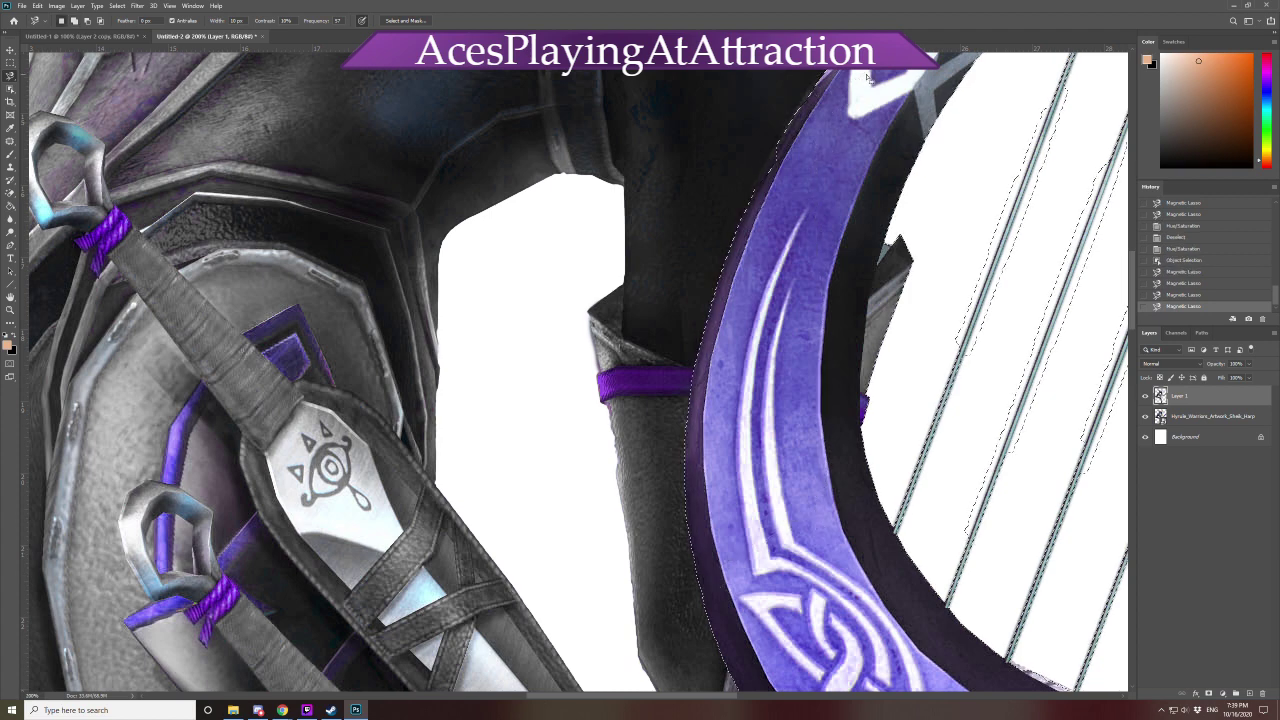
{"action": "left_click", "coordinate": [776, 141]}
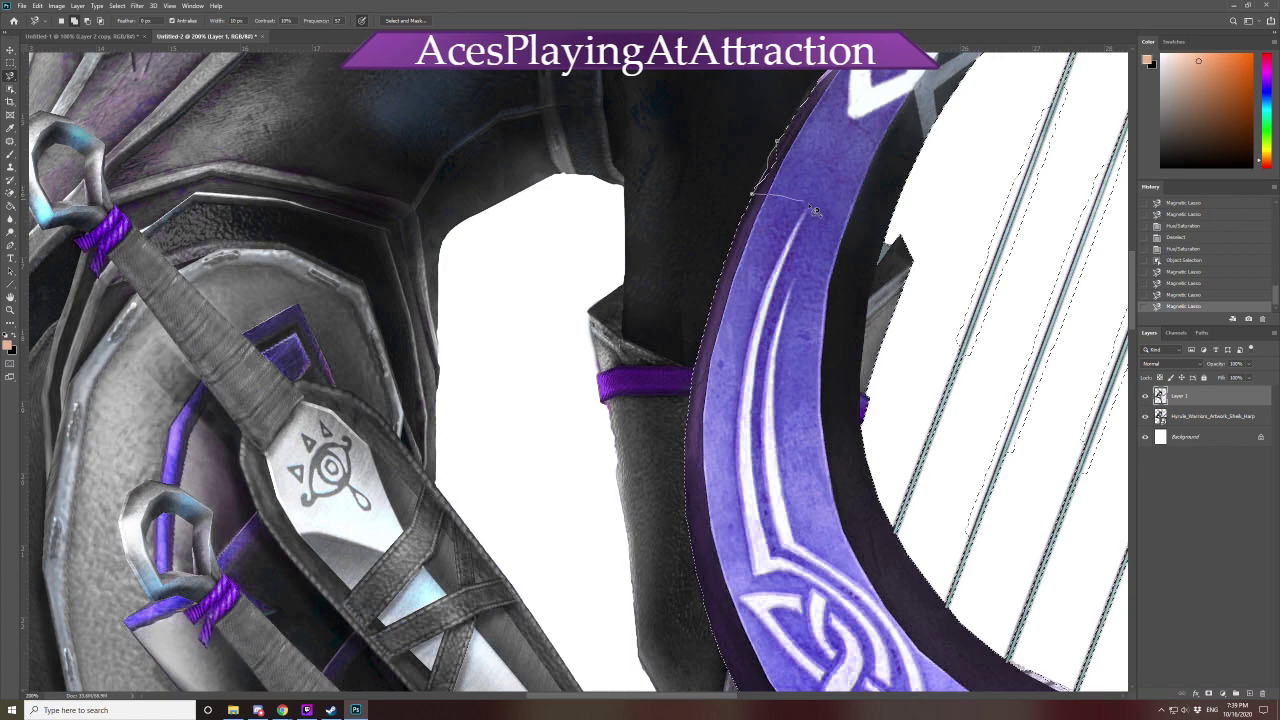
{"action": "double_click", "coordinate": [848, 157]}
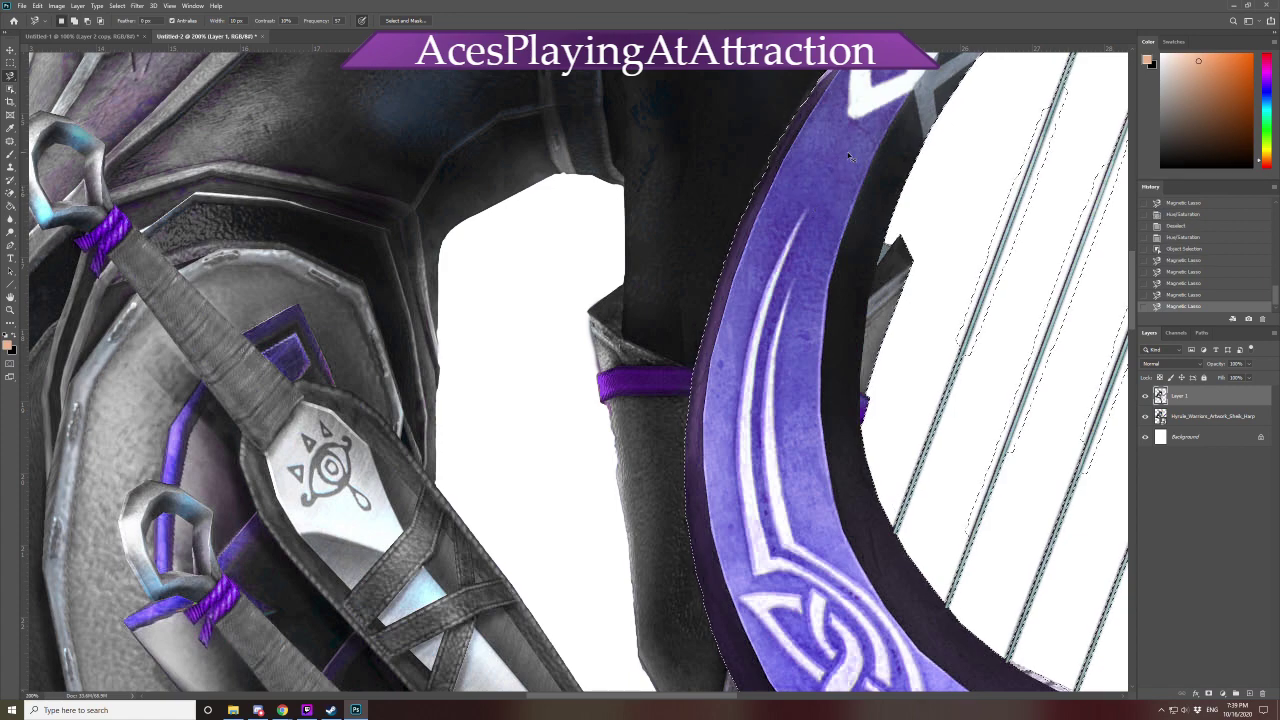
Try shifting the hue of the selected harp to +170 in Hue/Saturation, and cancel the adjustment
{"action": "key", "text": "ctrl+minus"}
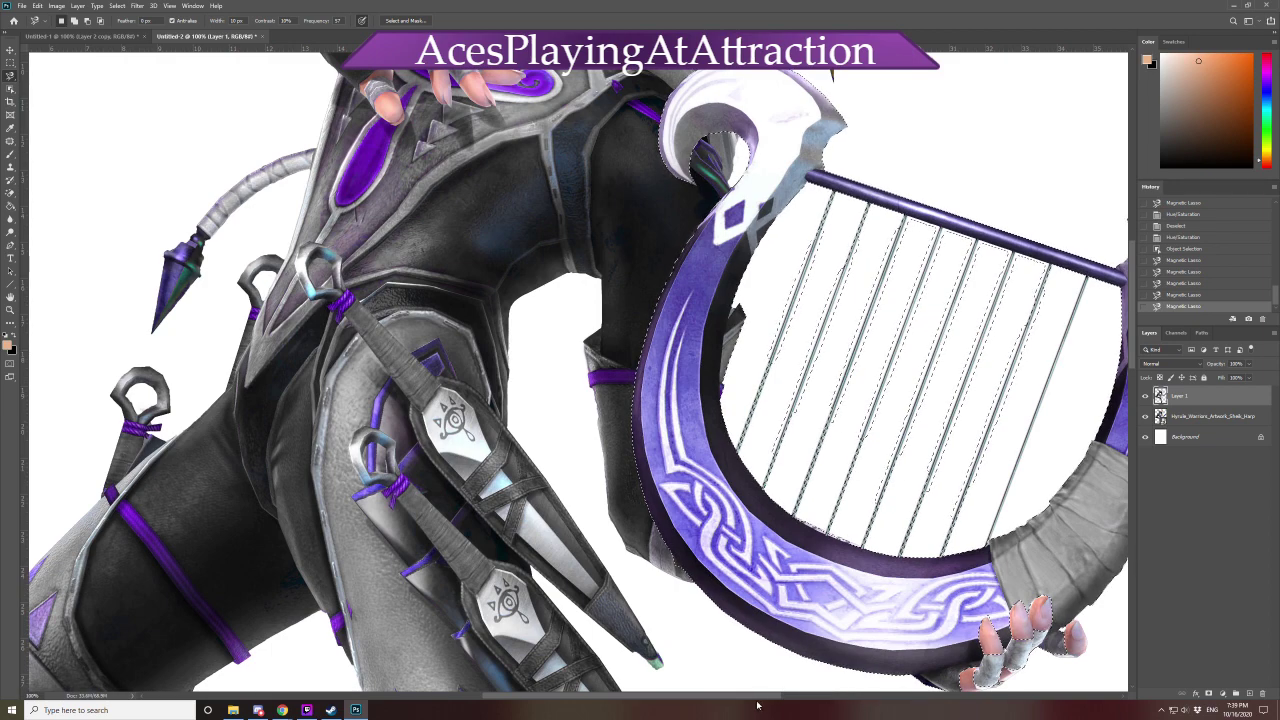
{"action": "left_click_drag", "start_coordinate": [757, 705], "coordinate": [822, 706]}
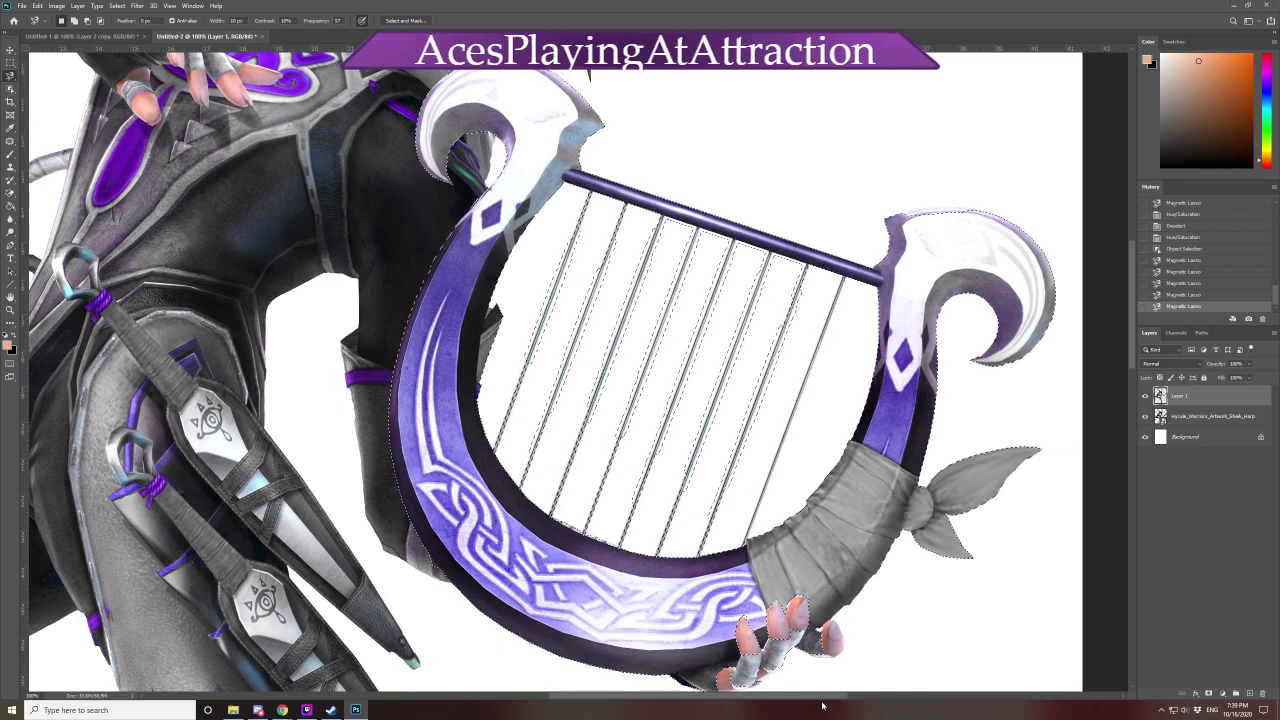
{"action": "key", "text": "ctrl+u"}
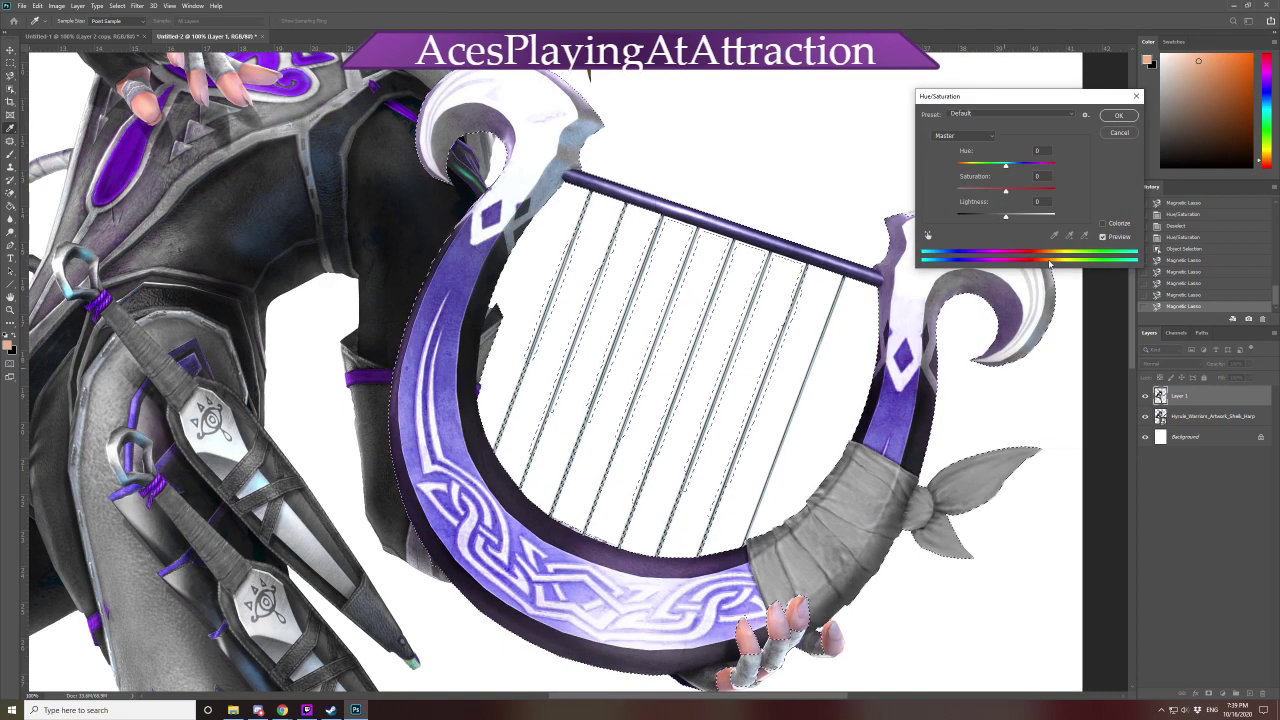
{"action": "left_click_drag", "start_coordinate": [1005, 167], "coordinate": [1054, 170]}
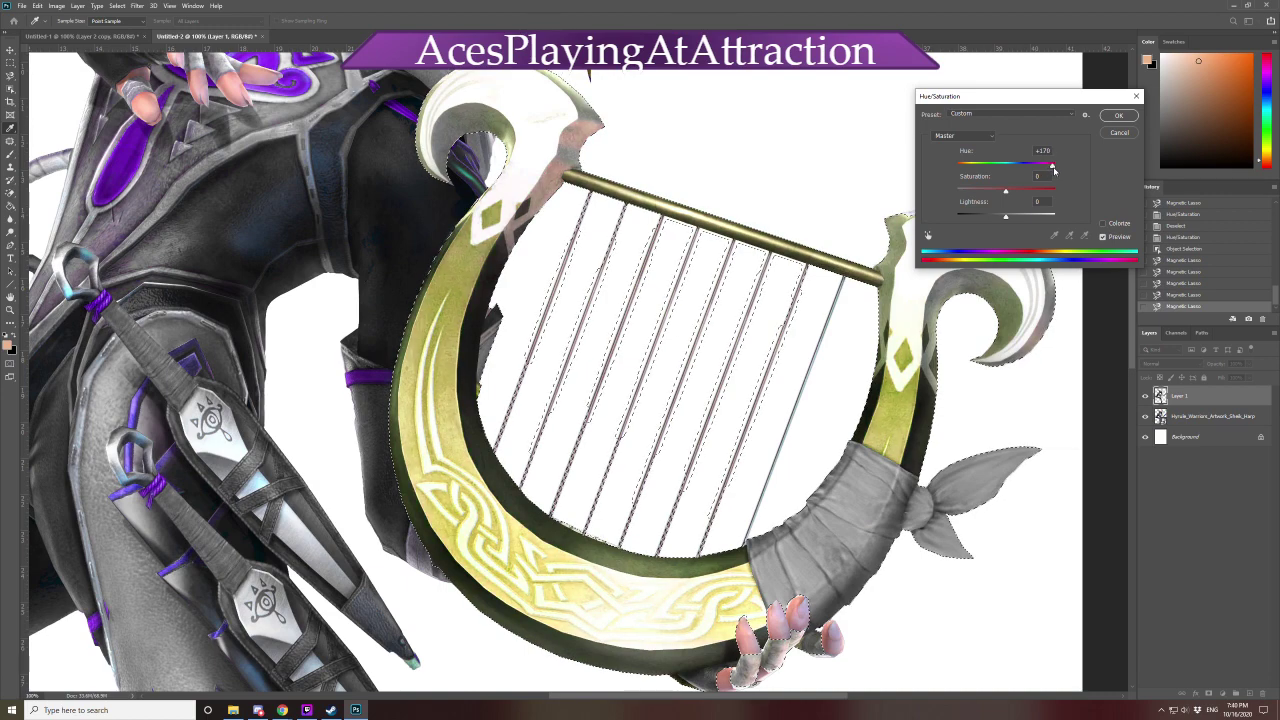
{"action": "key", "text": "Escape"}
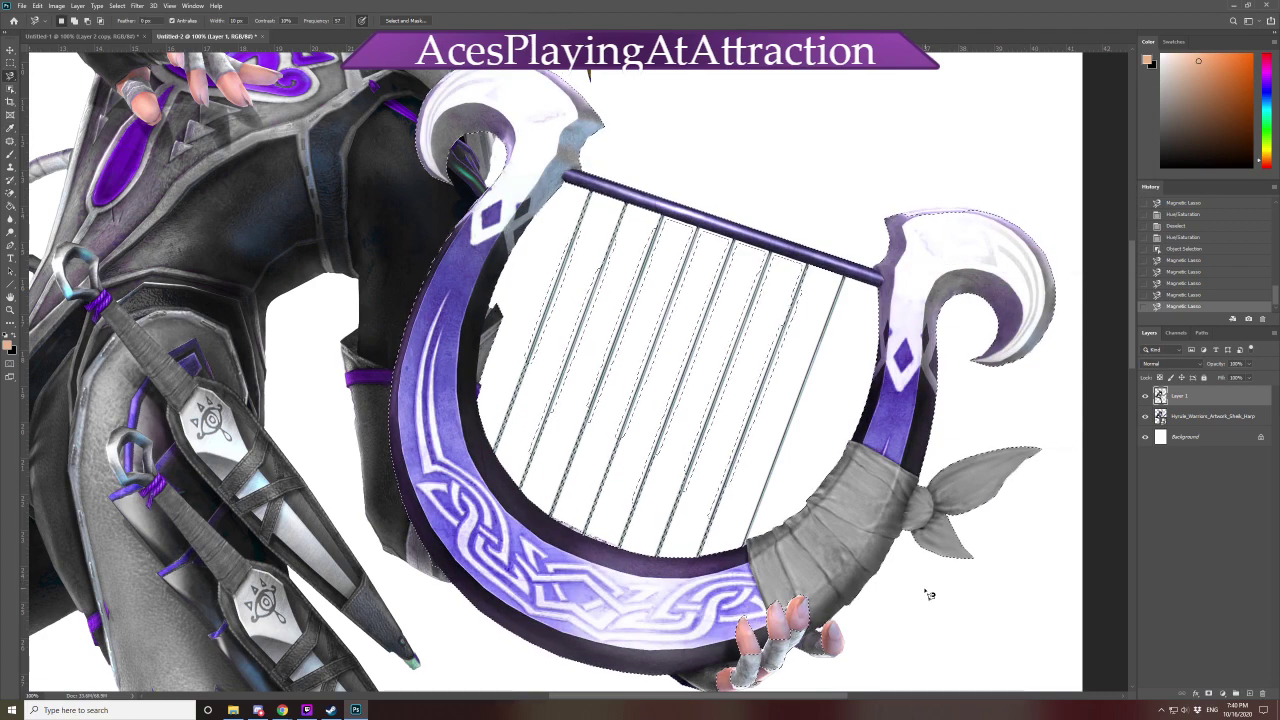
Subtract the dark wrist area beneath the harp, beside the fingers, from the harp selection with the Magnetic Lasso
{"action": "scroll", "coordinate": [862, 635], "scroll_direction": "down", "scroll_amount": 2}
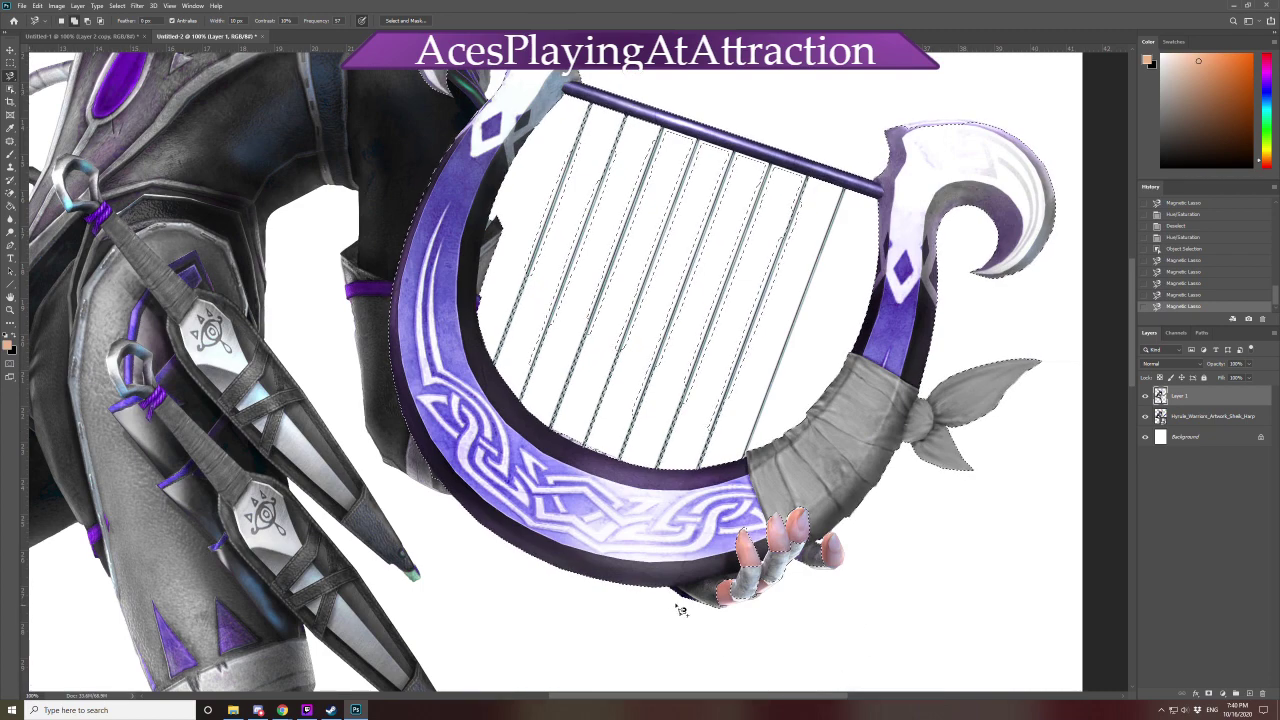
{"action": "key", "text": "alt"}
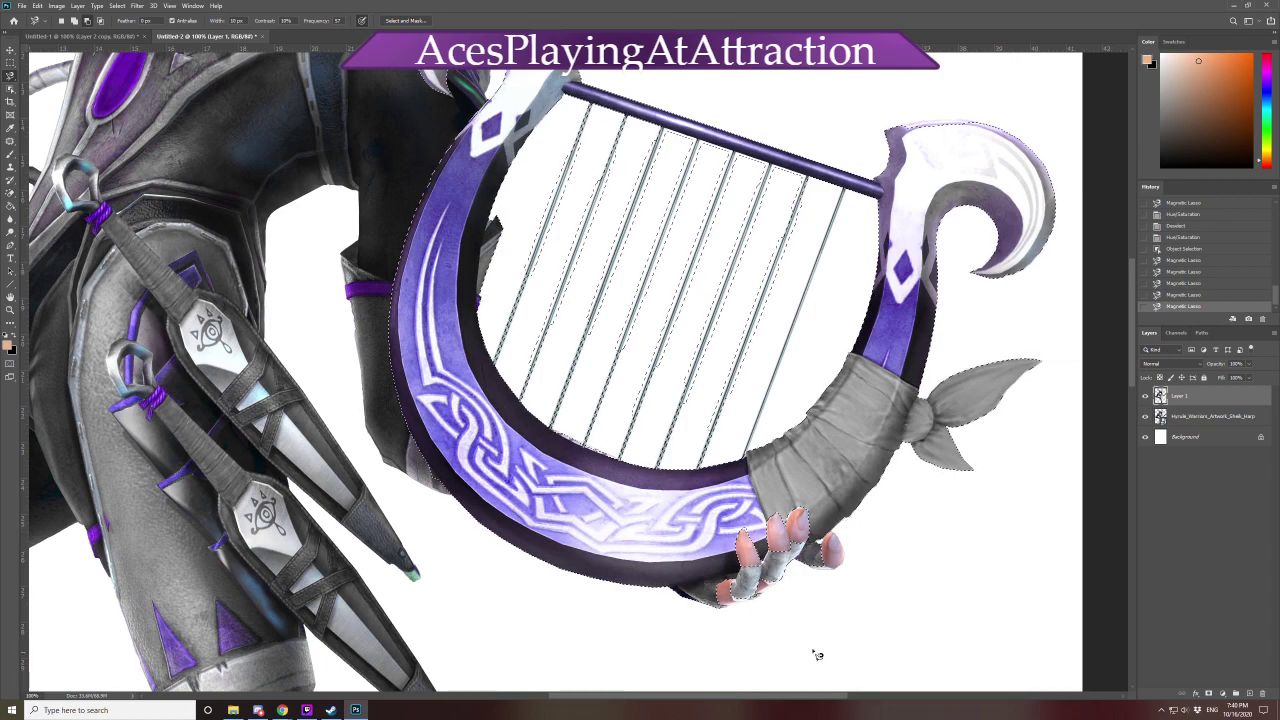
{"action": "left_click", "coordinate": [692, 592]}
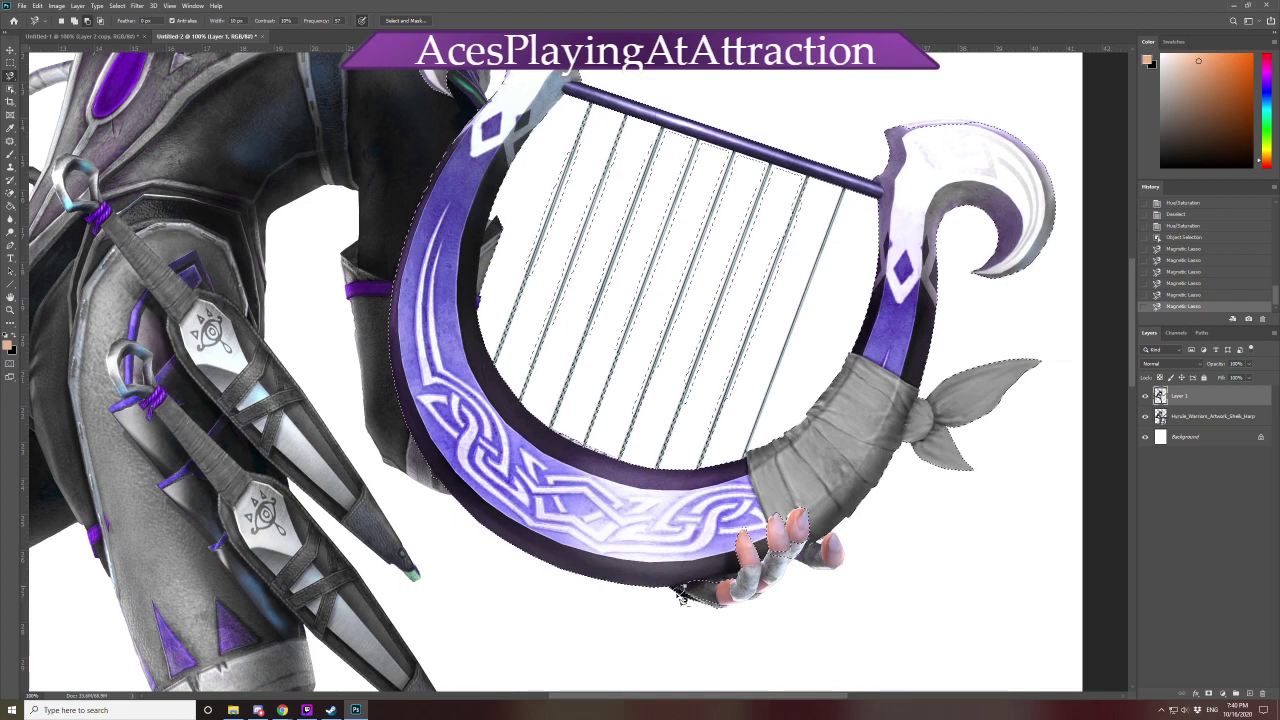
{"action": "left_click", "coordinate": [655, 615]}
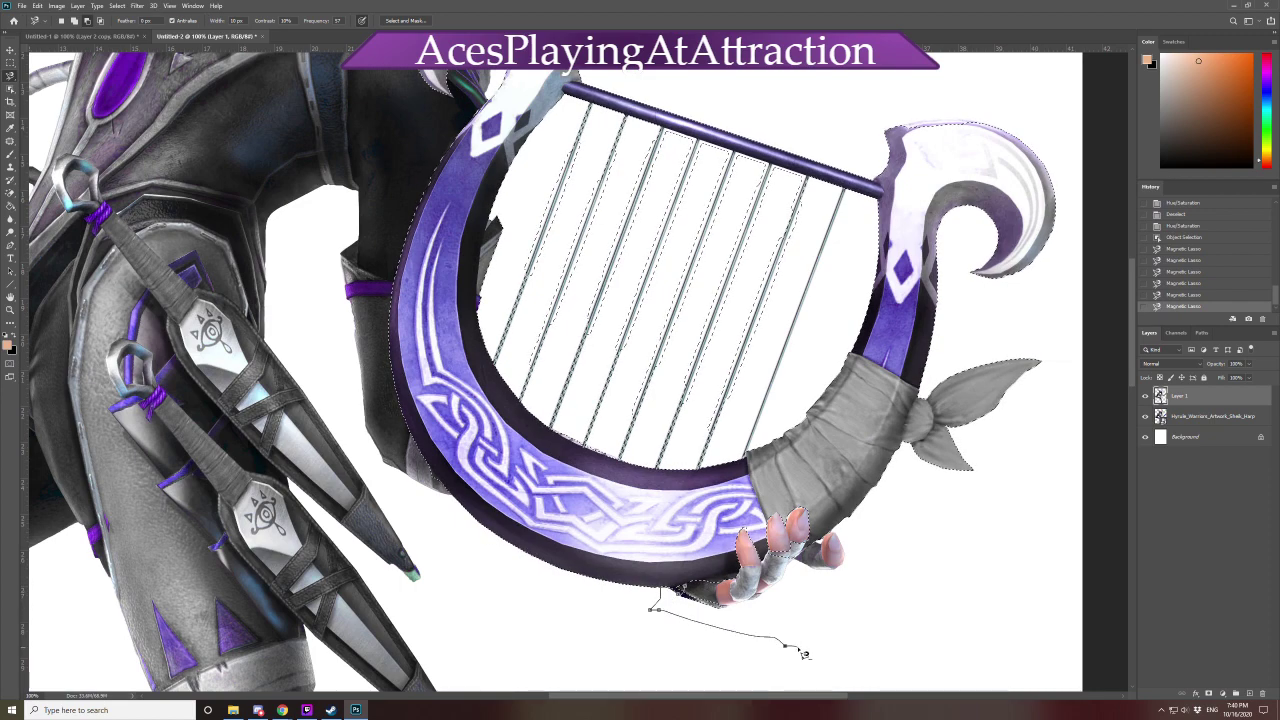
{"action": "double_click", "coordinate": [777, 606]}
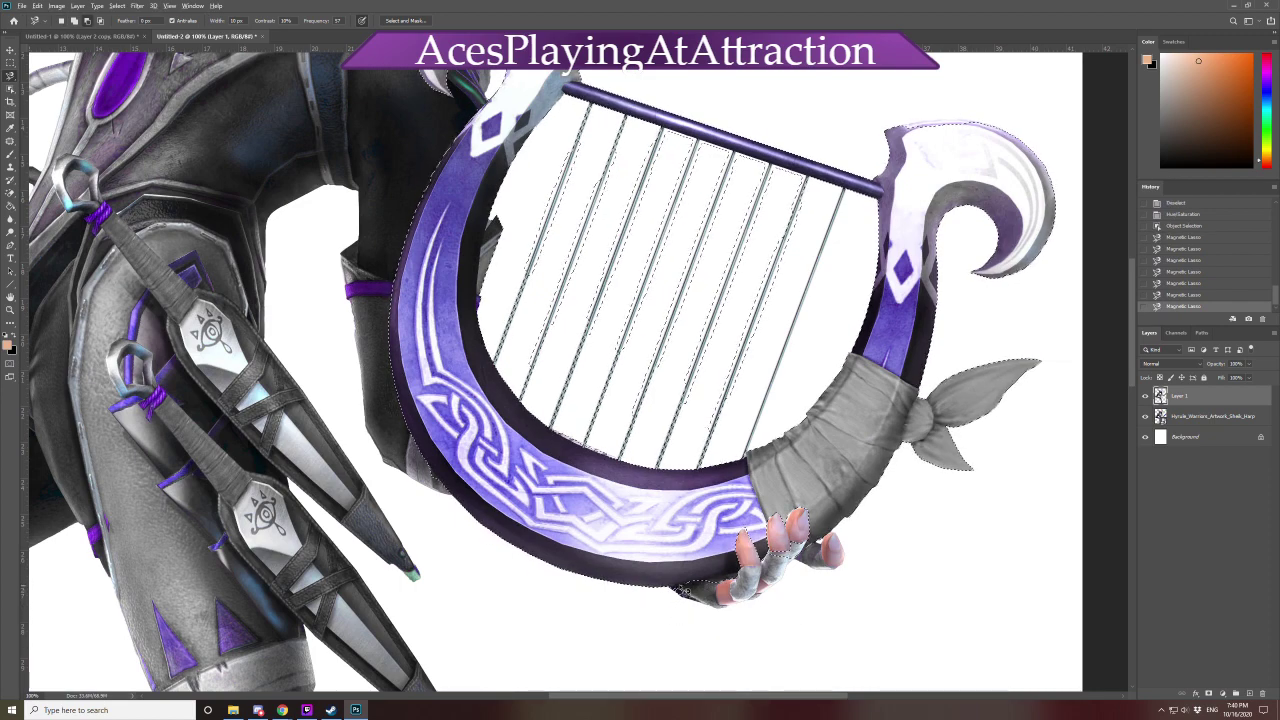
{"action": "left_click", "coordinate": [675, 592]}
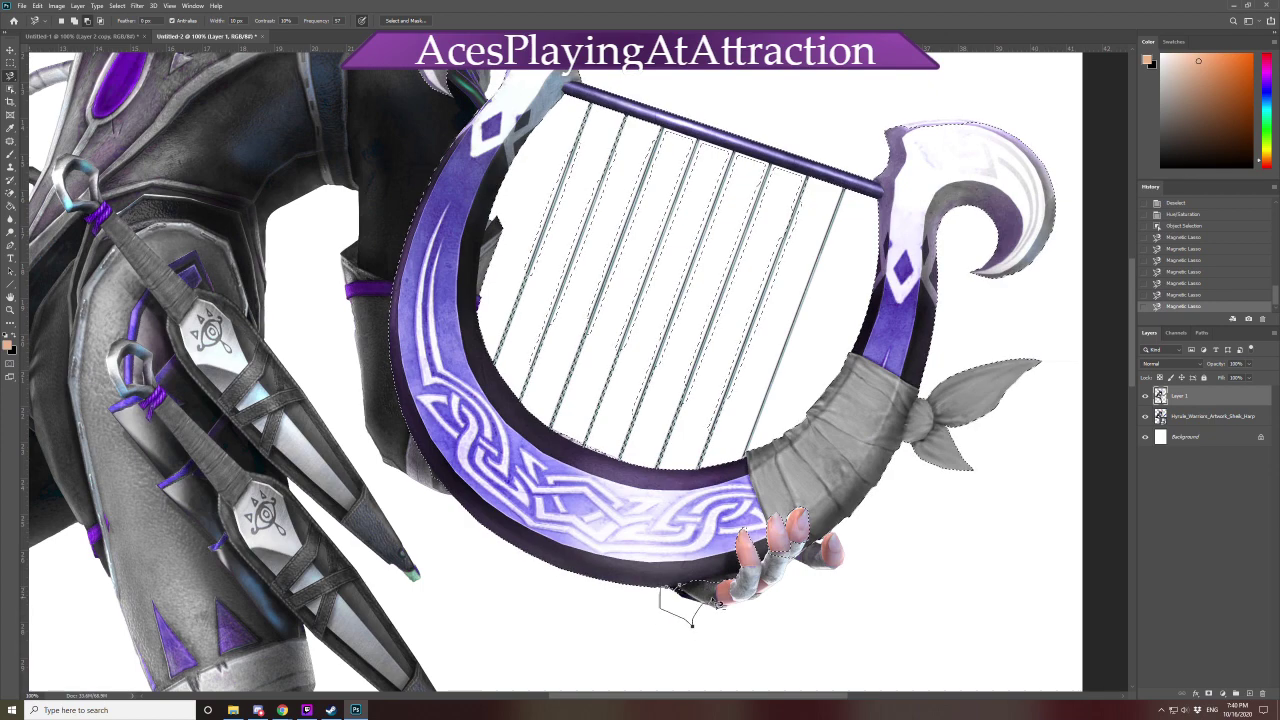
{"action": "double_click", "coordinate": [710, 614]}
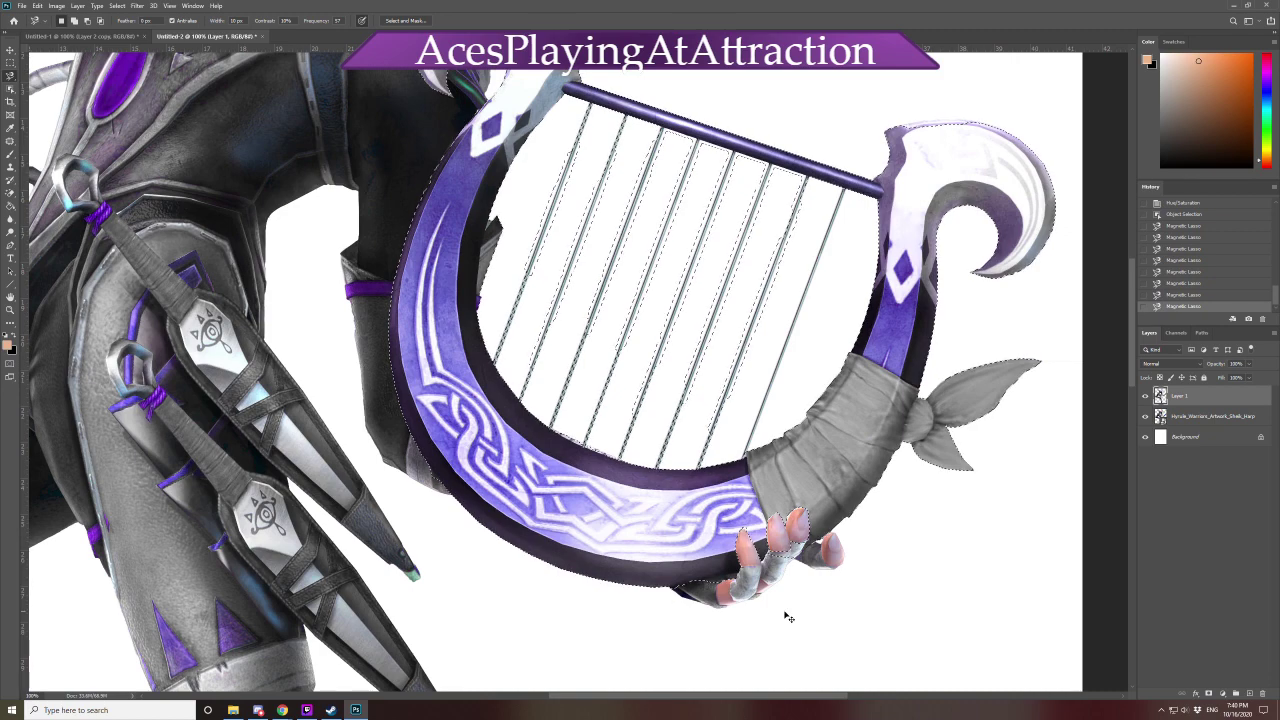
Shift the selected harp's hue to -127 in Hue/Saturation, apply the adjustment and deselect the harp
{"action": "key", "text": "ctrl+0"}
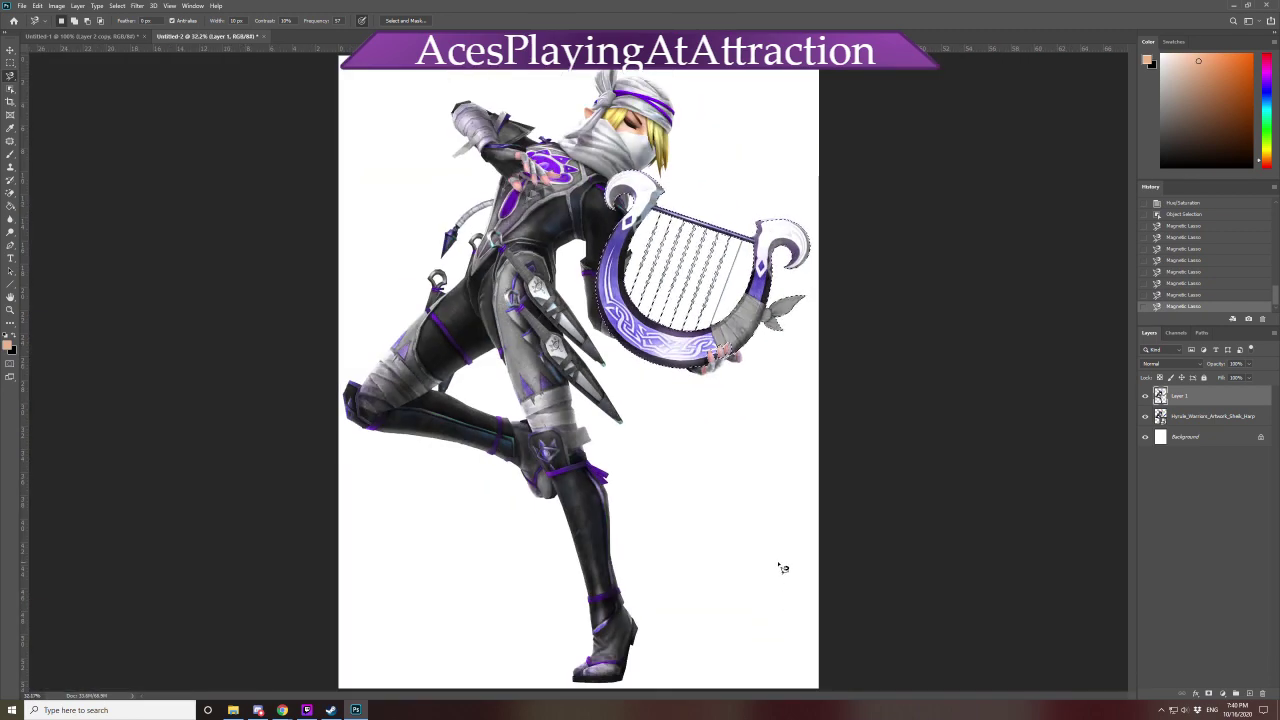
{"action": "key", "text": "ctrl+u"}
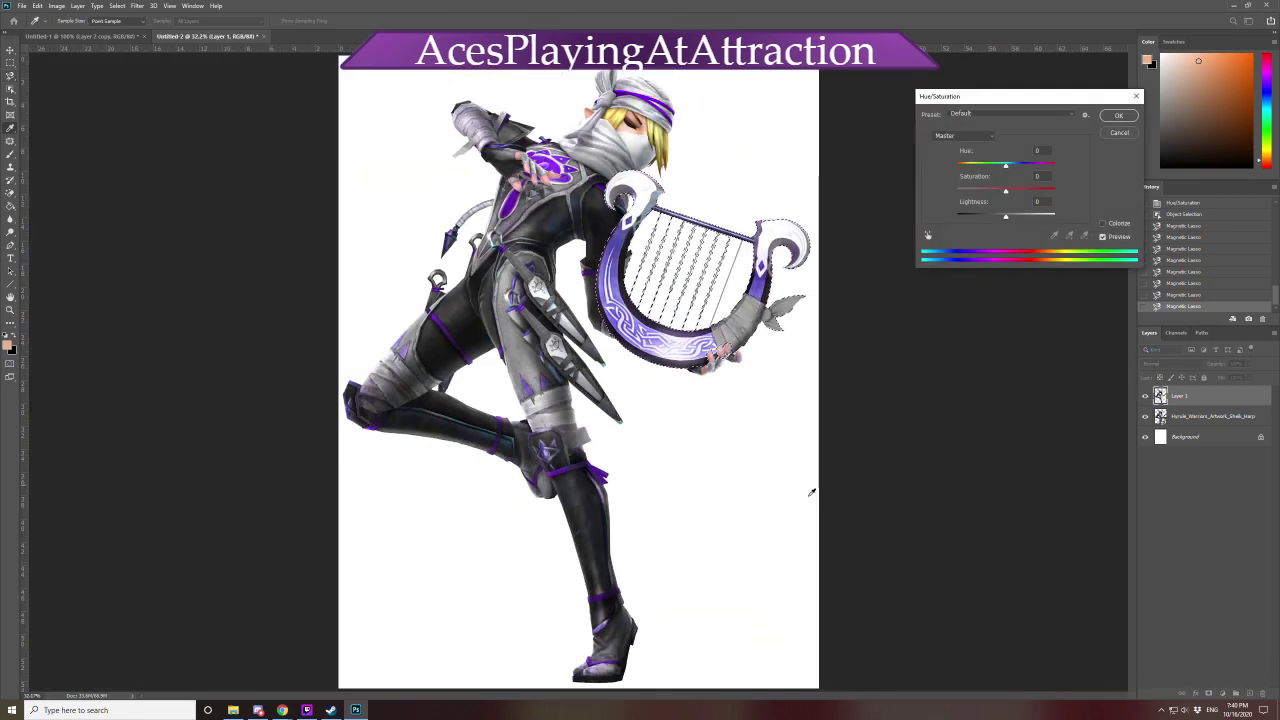
{"action": "left_click_drag", "start_coordinate": [1005, 165], "coordinate": [969, 220]}
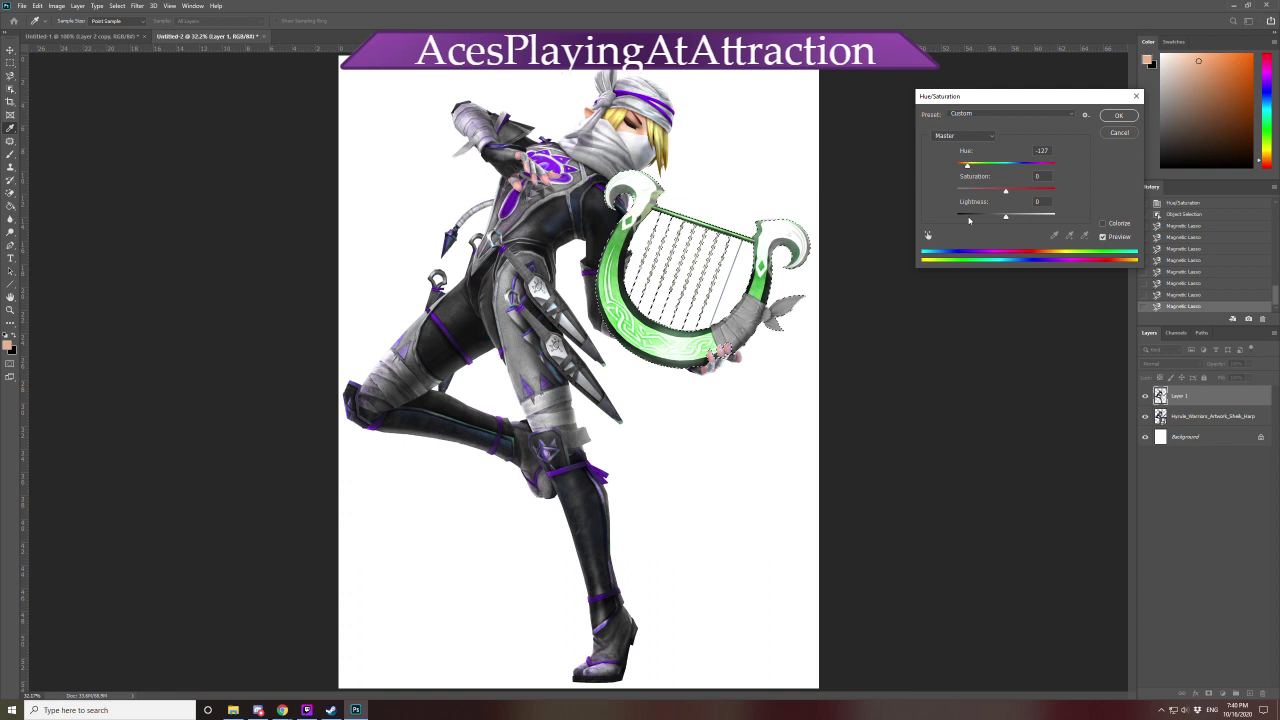
{"action": "left_click_drag", "start_coordinate": [969, 220], "coordinate": [969, 220]}
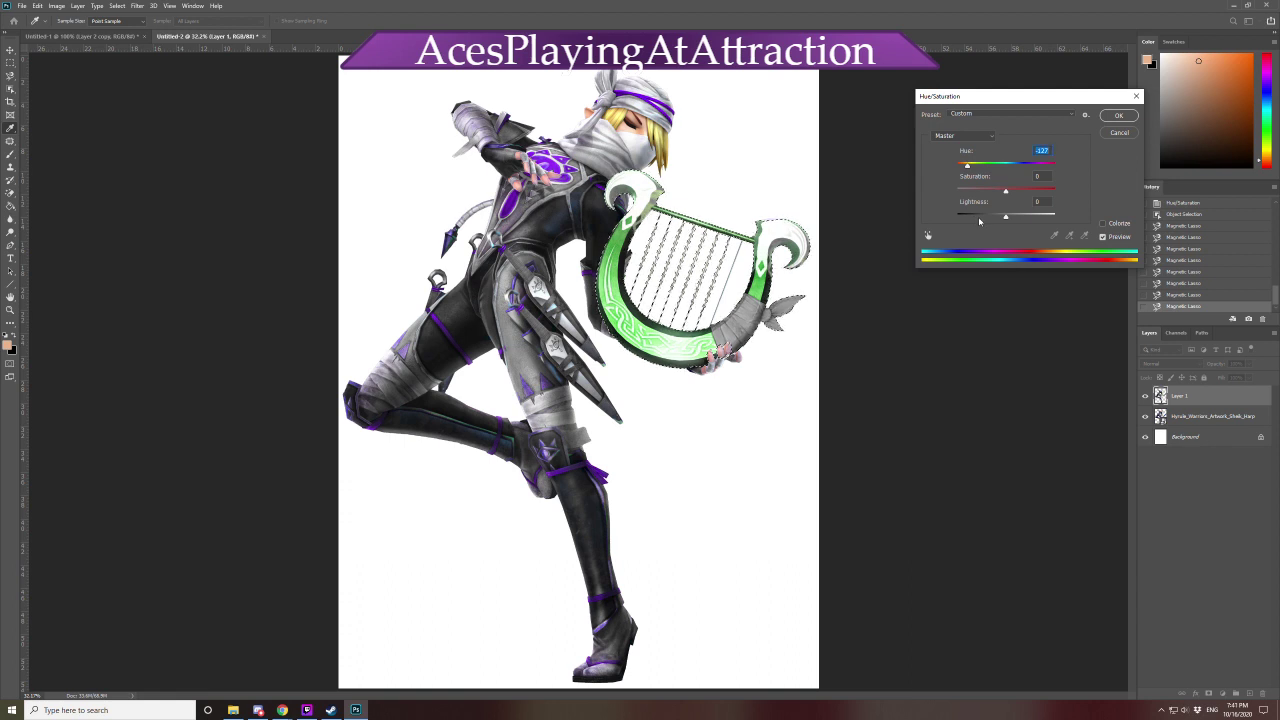
{"action": "left_click", "coordinate": [1120, 115]}
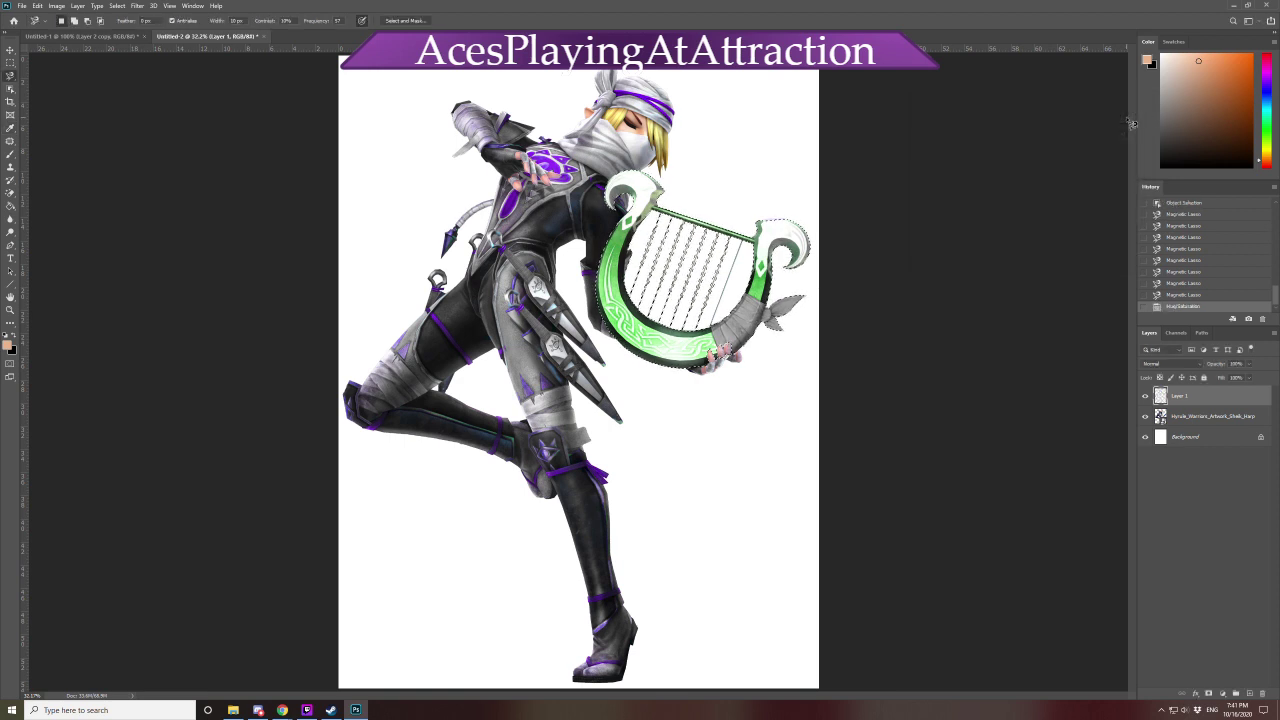
{"action": "key", "text": "ctrl+d"}
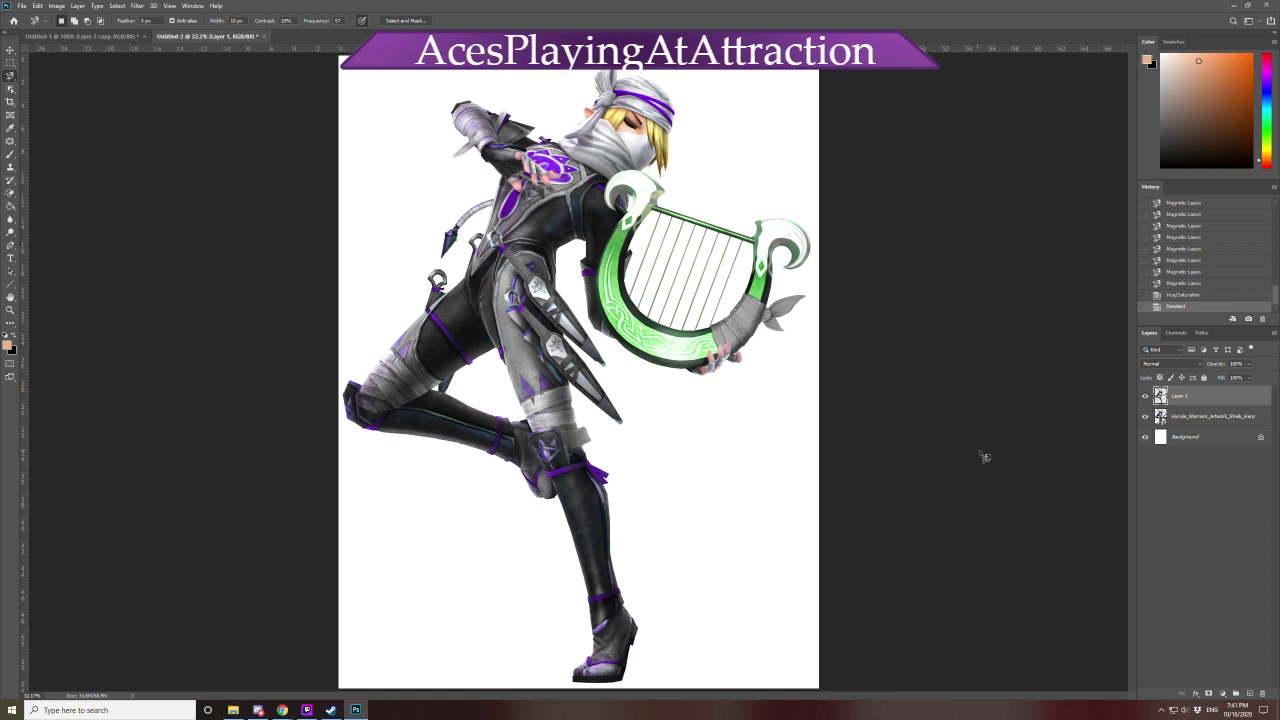
{"action": "left_click", "coordinate": [1202, 295]}
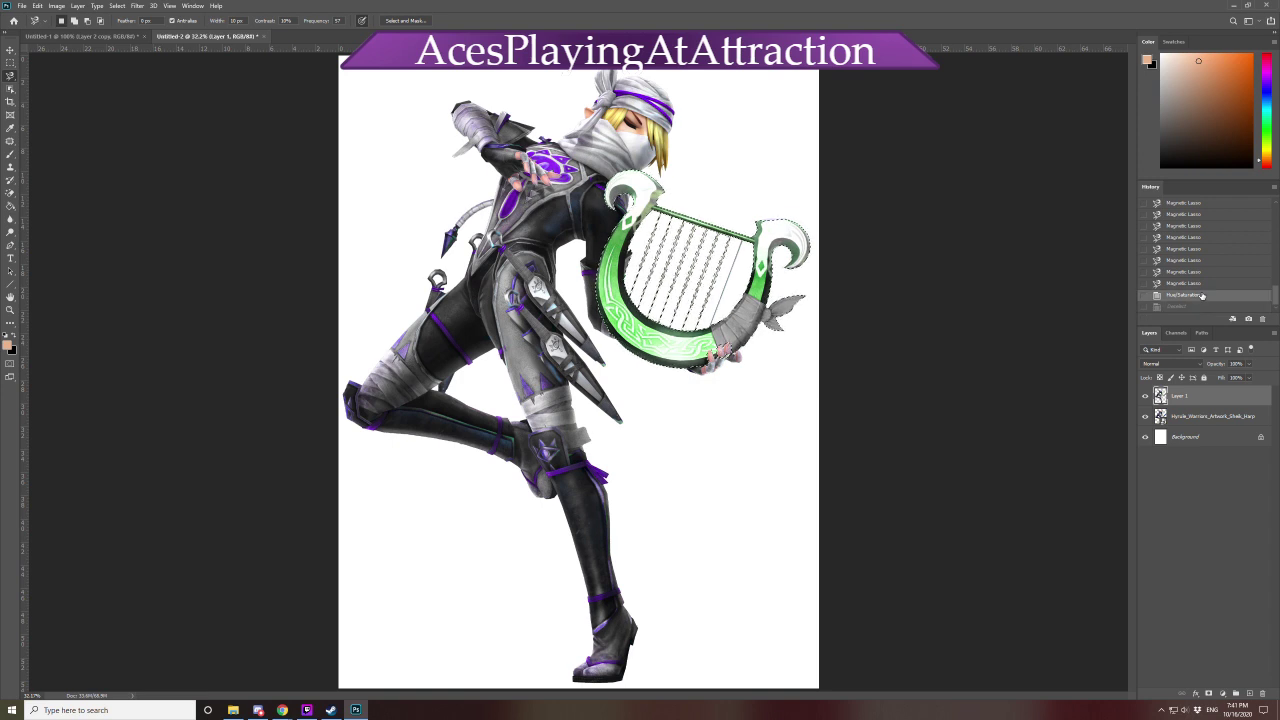
{"action": "key", "text": "ctrl+d"}
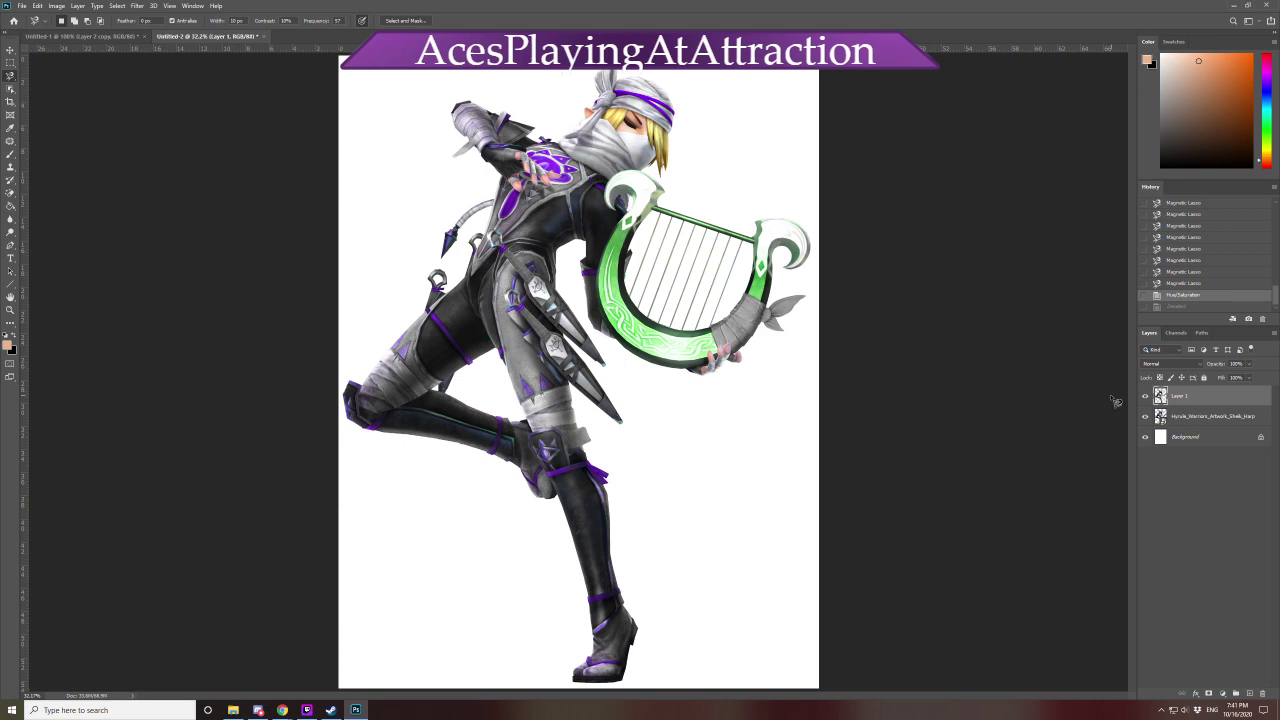
{"action": "left_click", "coordinate": [22, 5]}
{"action": "left_click", "coordinate": [53, 128]}
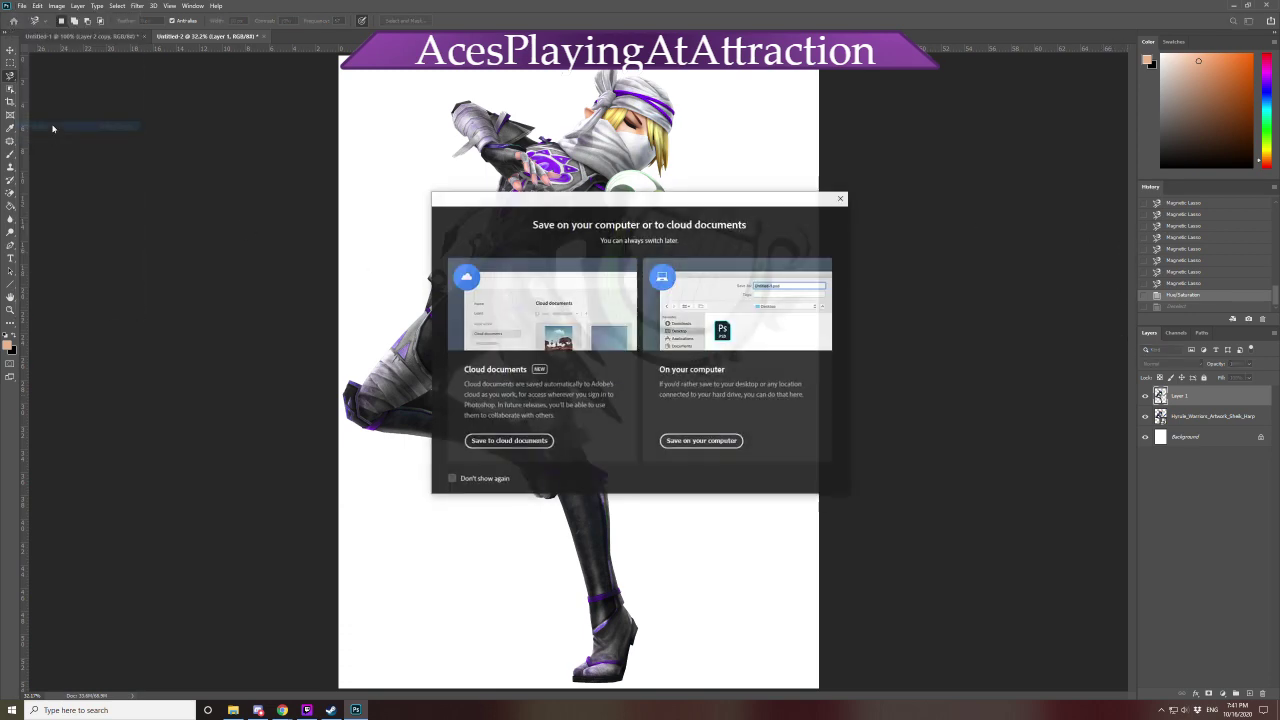
{"action": "left_click", "coordinate": [683, 441]}
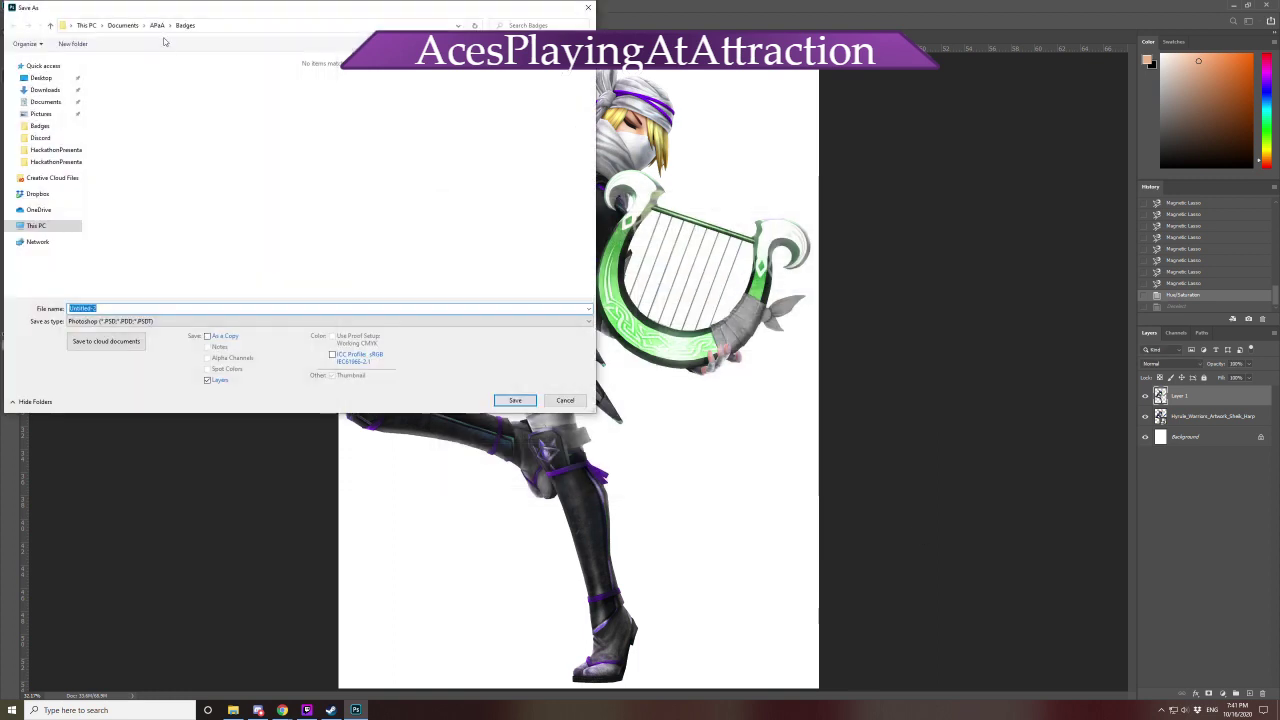
{"action": "left_click", "coordinate": [41, 113]}
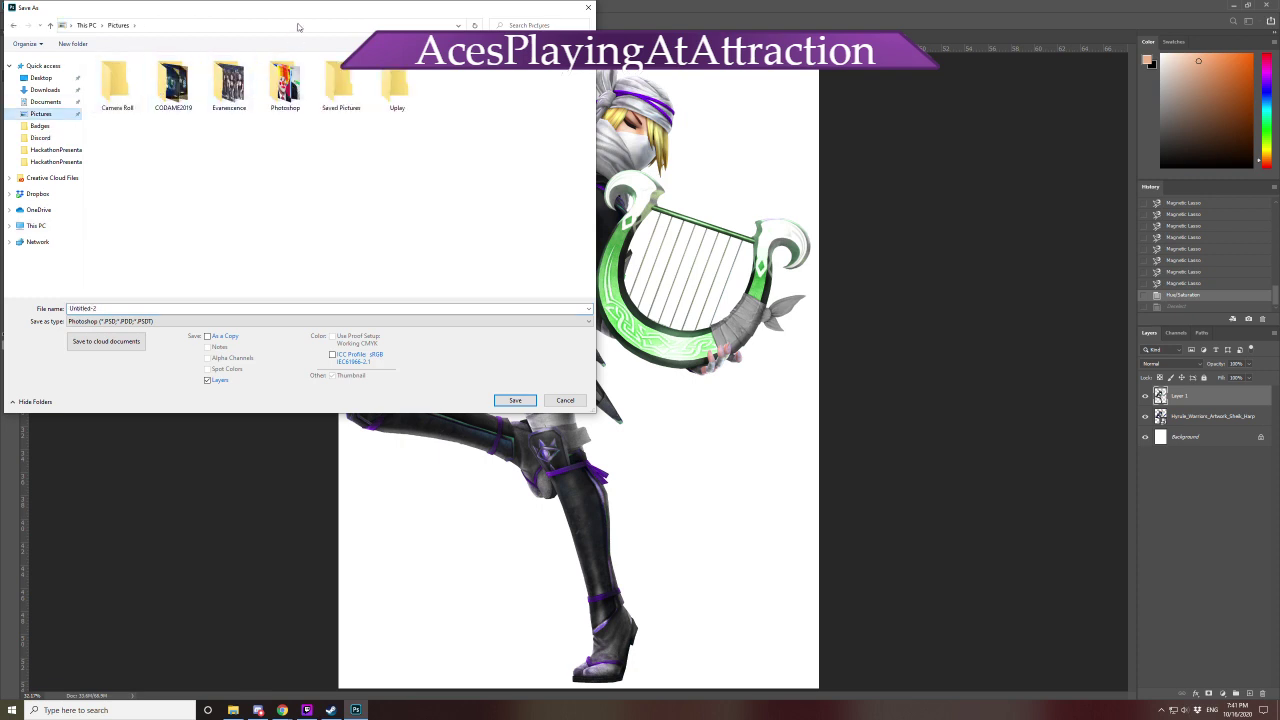
{"action": "left_click", "coordinate": [565, 400]}
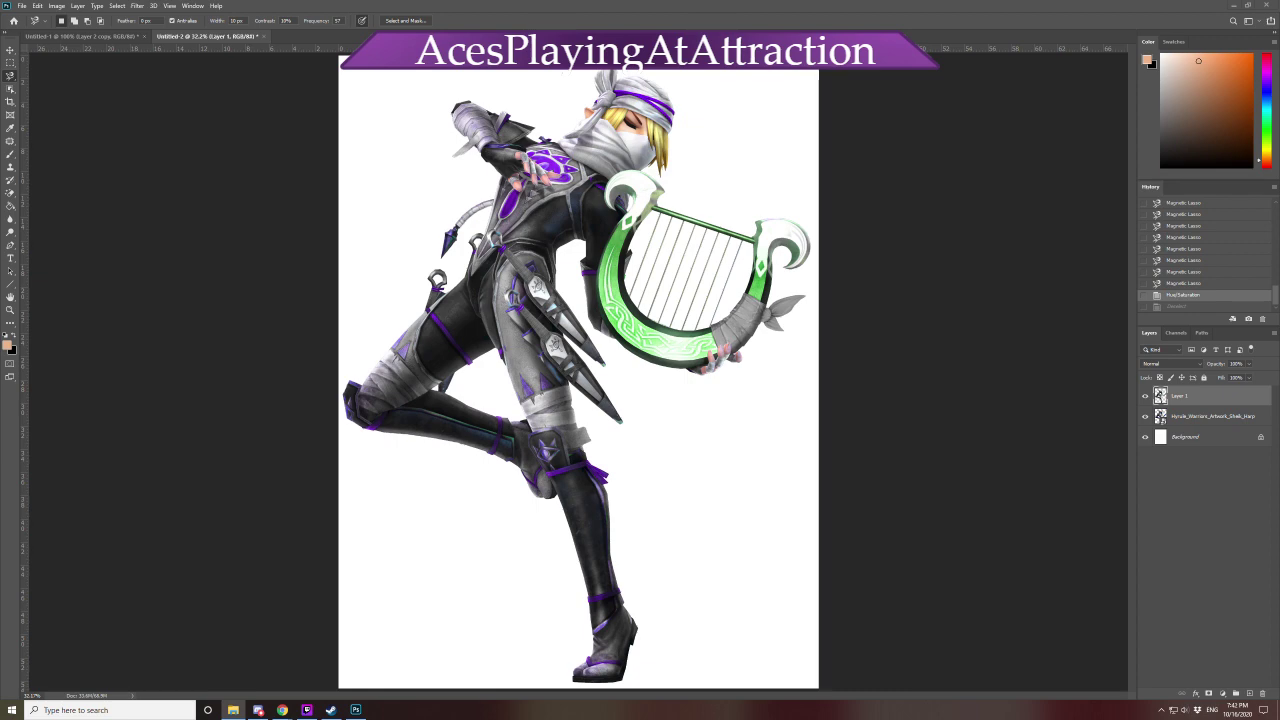
Save the recoloured artwork on the computer as the PNG sheik-arce in the pride recolors folder, with medium file size
{"action": "left_click", "coordinate": [22, 6]}
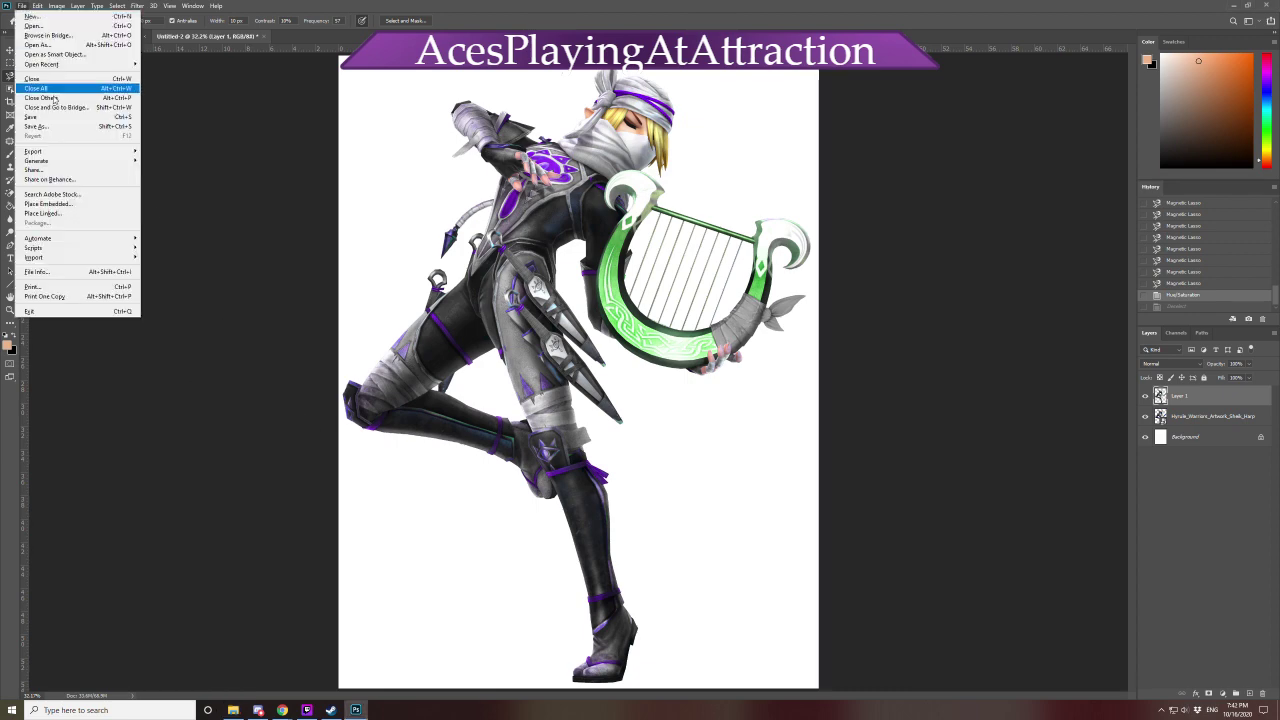
{"action": "left_click", "coordinate": [70, 128]}
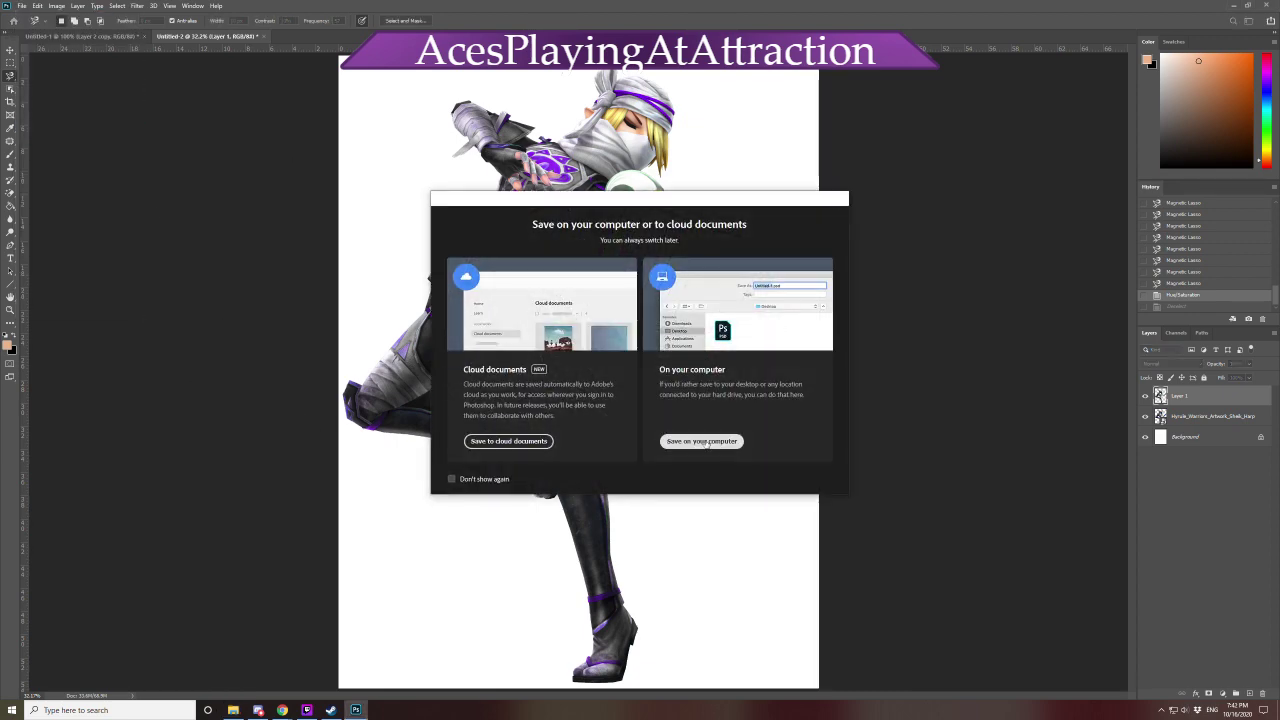
{"action": "left_click", "coordinate": [704, 443]}
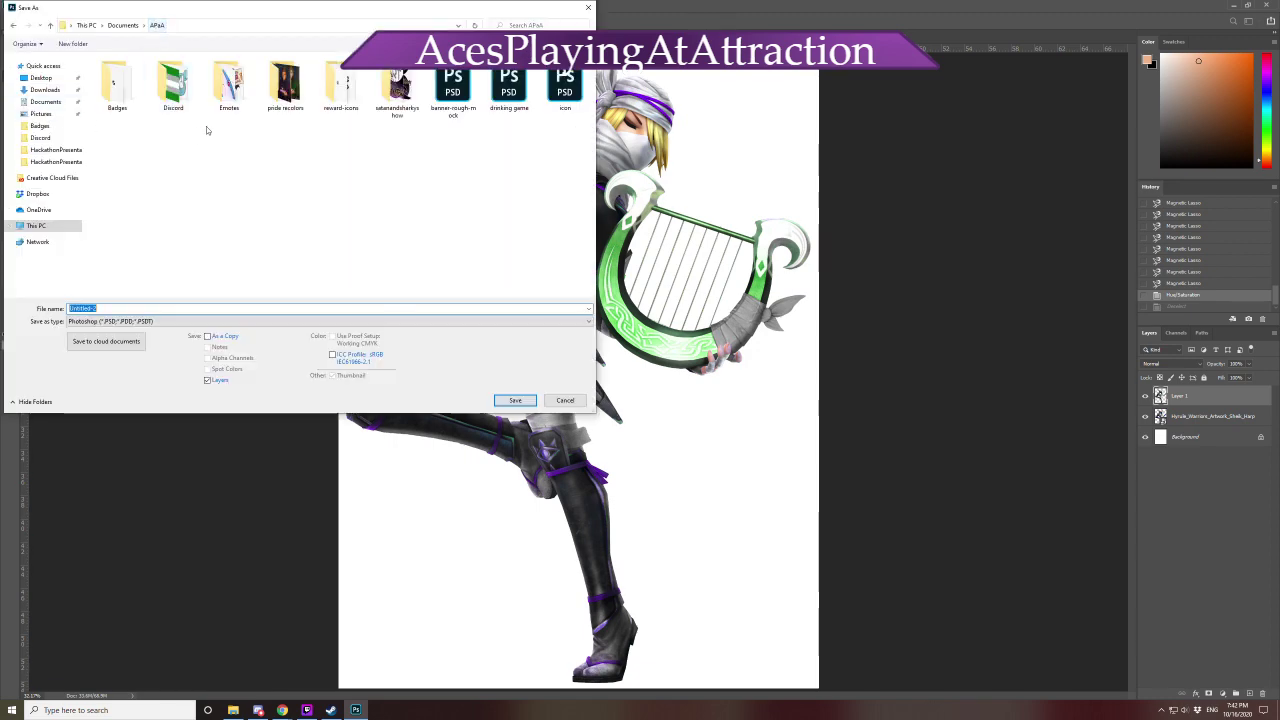
{"action": "double_click", "coordinate": [279, 85]}
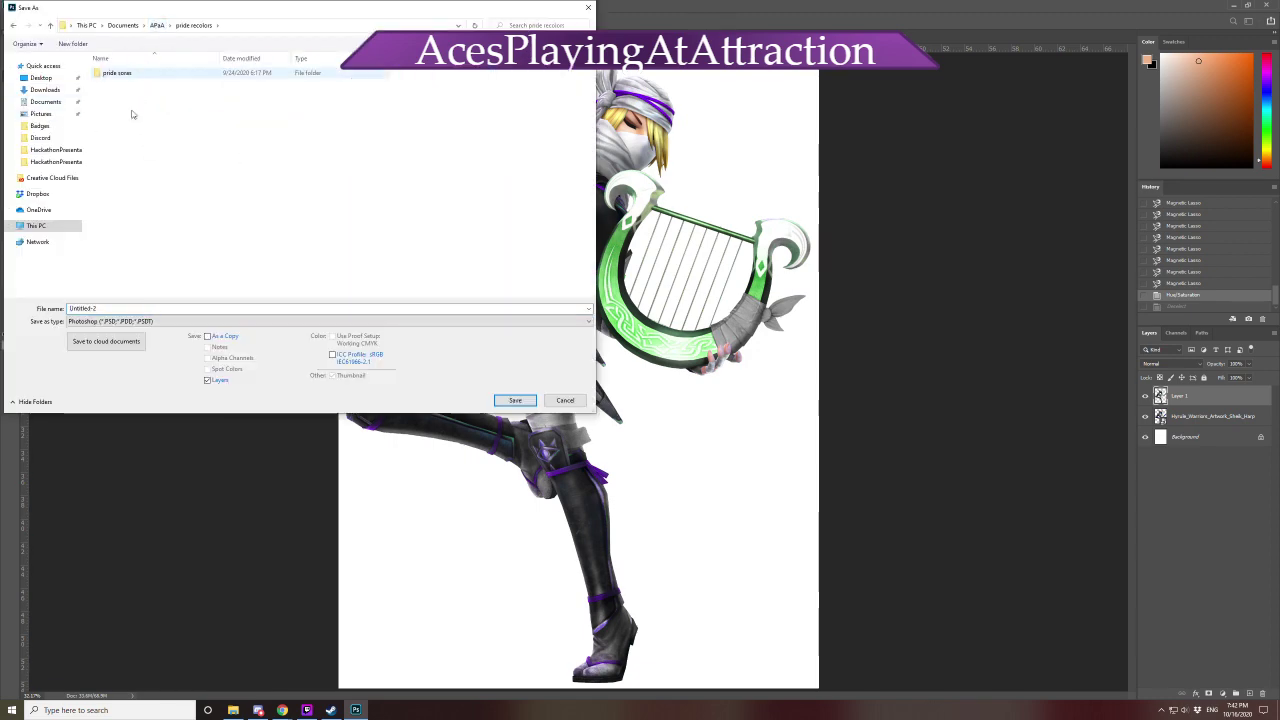
{"action": "left_click", "coordinate": [134, 322]}
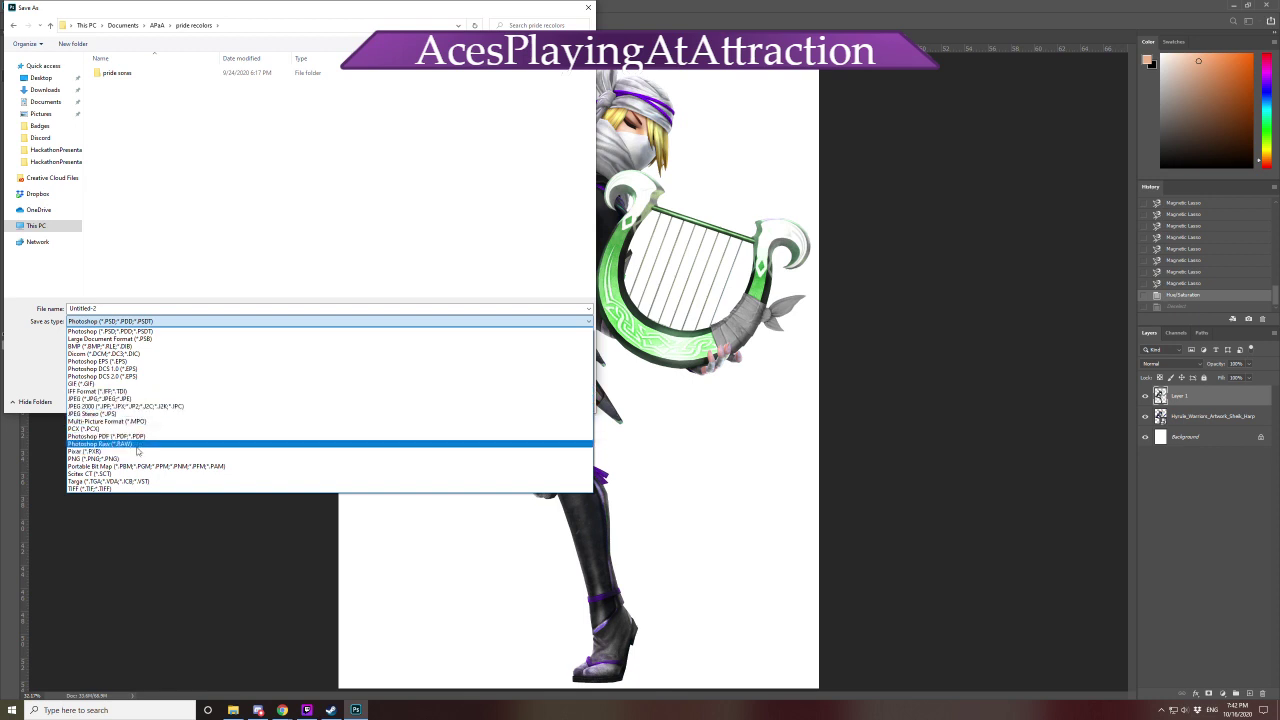
{"action": "key", "text": "Escape"}
{"action": "type", "text": "png"}
{"action": "left_click", "coordinate": [137, 308]}
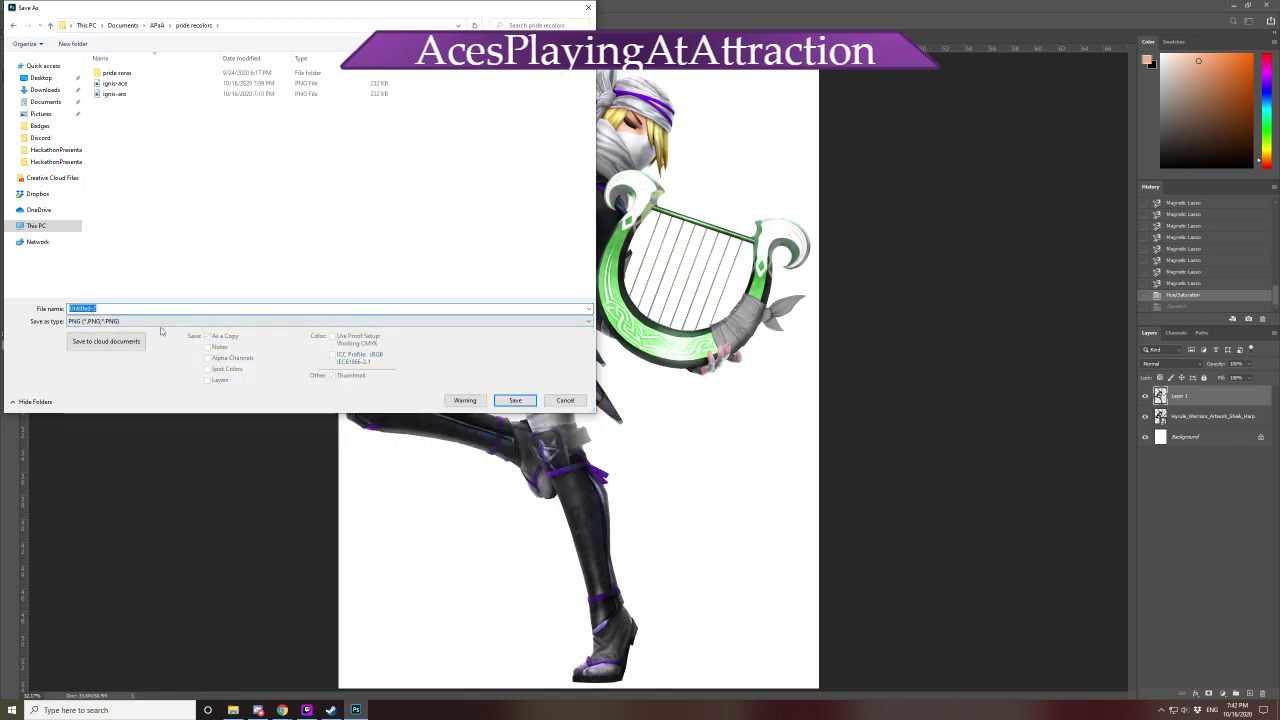
{"action": "type", "text": "sheik-arce"}
{"action": "left_click", "coordinate": [513, 401]}
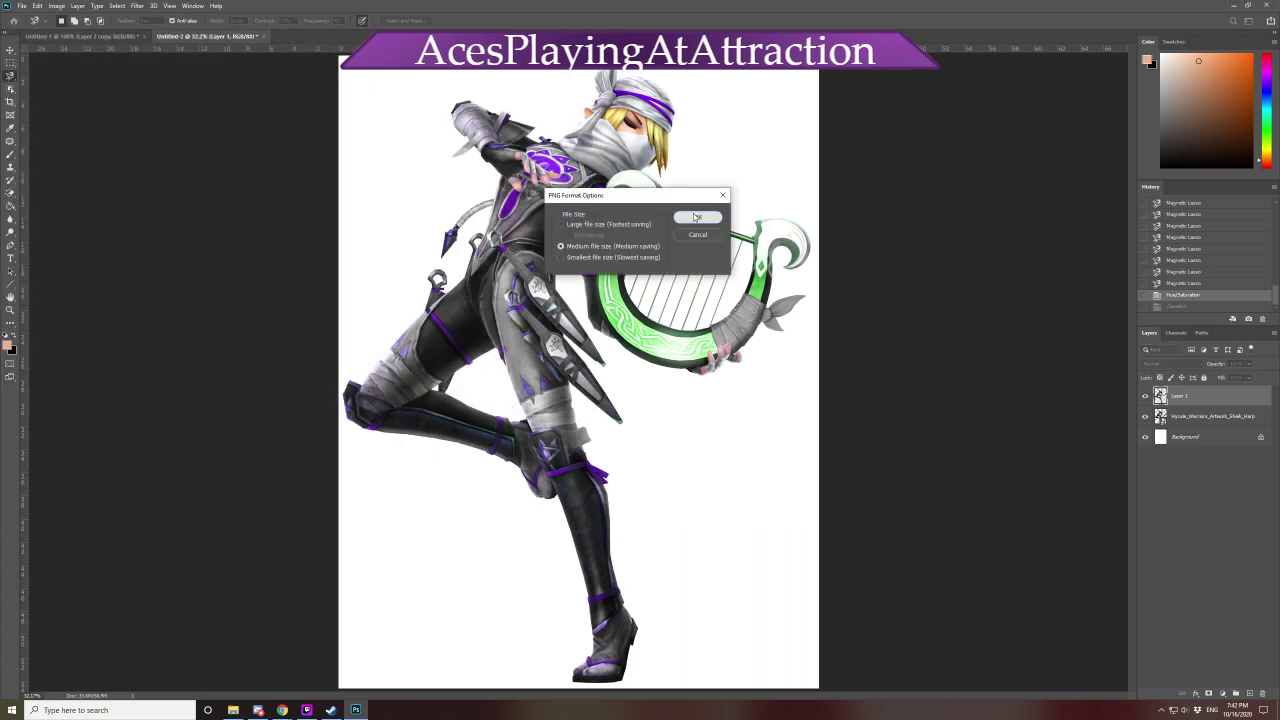
{"action": "left_click", "coordinate": [697, 218]}
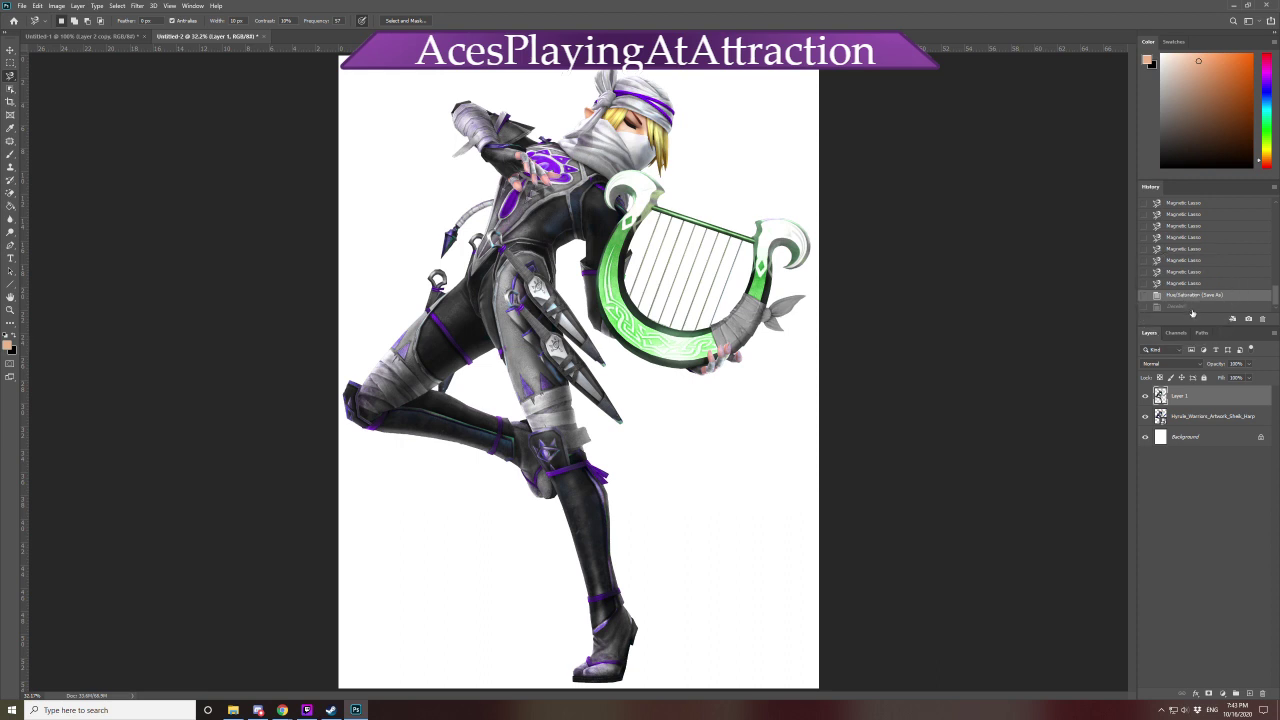
Shift the hue of the Greens range to +160 in Hue/Saturation to turn the green harp purple
{"action": "key", "text": "ctrl+u"}
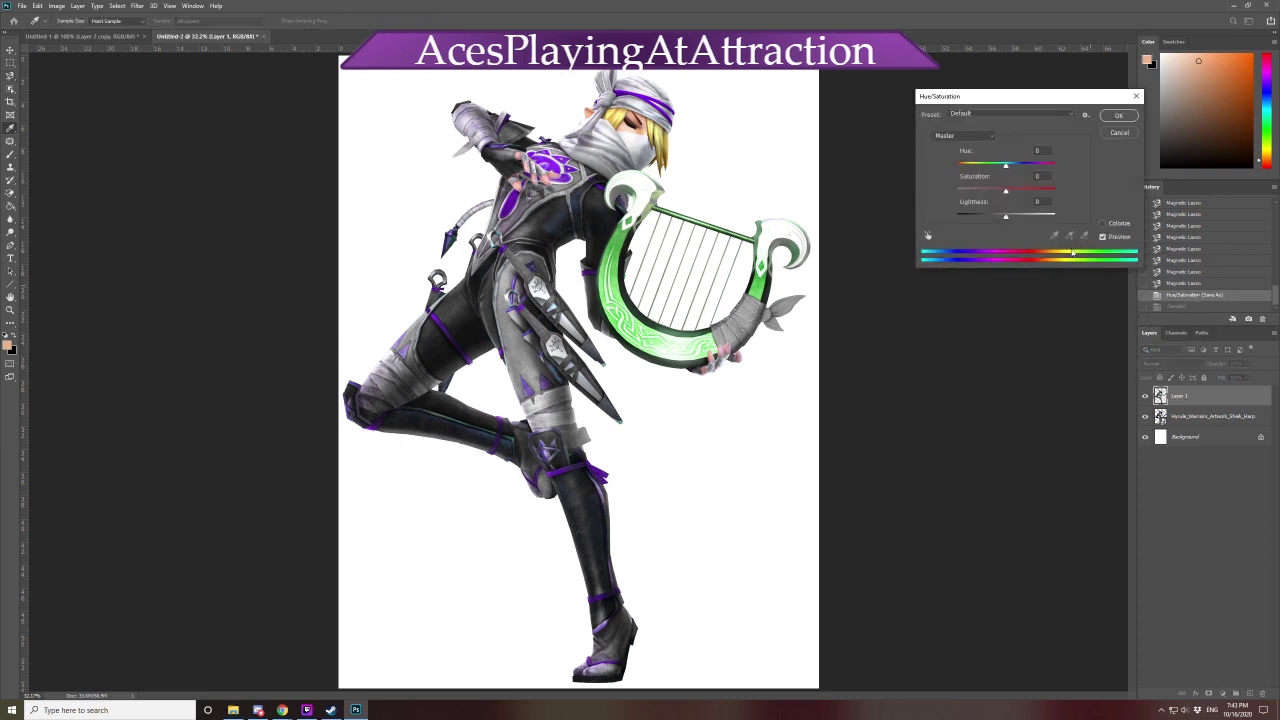
{"action": "left_click", "coordinate": [960, 135]}
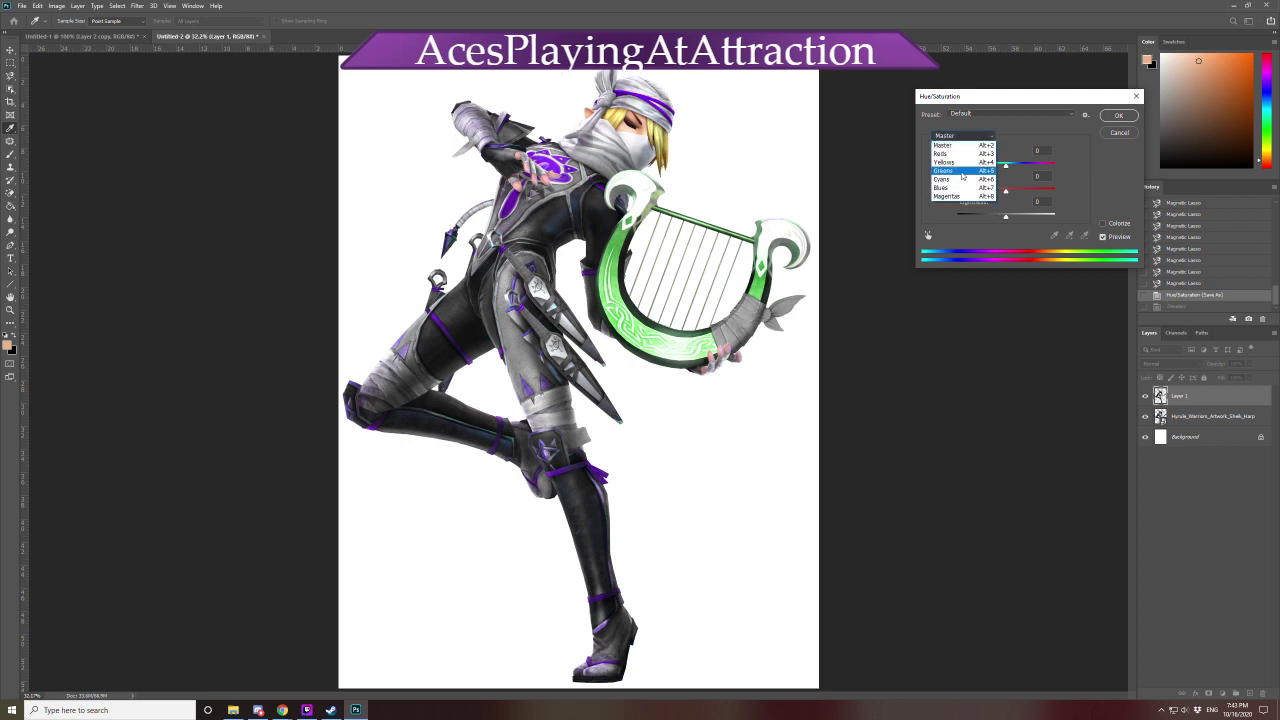
{"action": "left_click", "coordinate": [998, 168]}
{"action": "left_click_drag", "start_coordinate": [1004, 168], "coordinate": [1048, 178]}
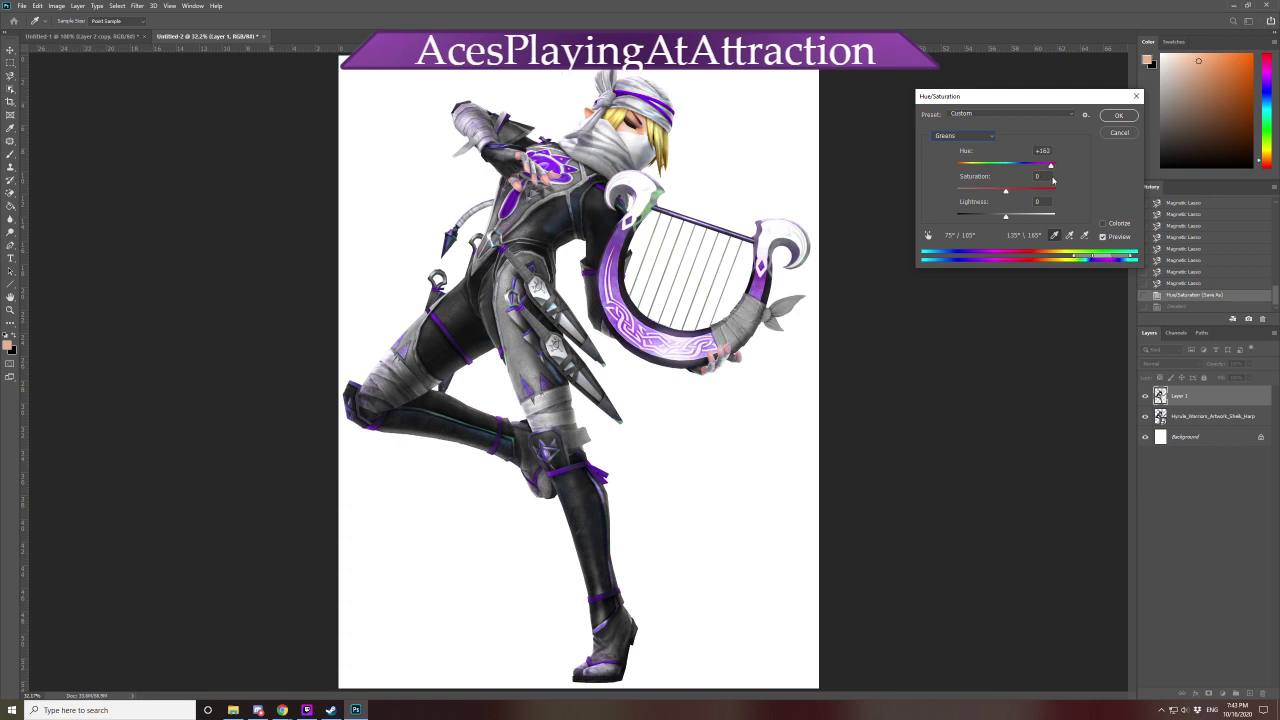
{"action": "left_click_drag", "start_coordinate": [1052, 179], "coordinate": [1052, 181]}
{"action": "left_click", "coordinate": [962, 135]}
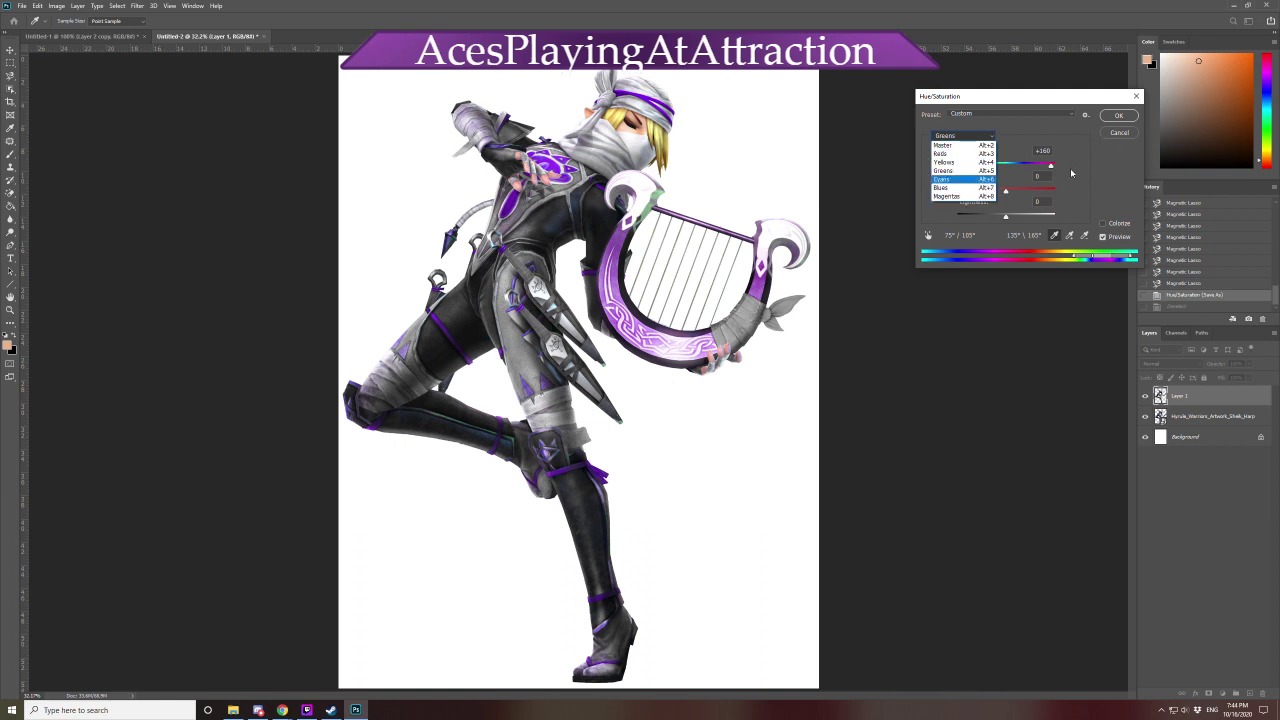
{"action": "left_click", "coordinate": [968, 179]}
{"action": "left_click", "coordinate": [966, 196]}
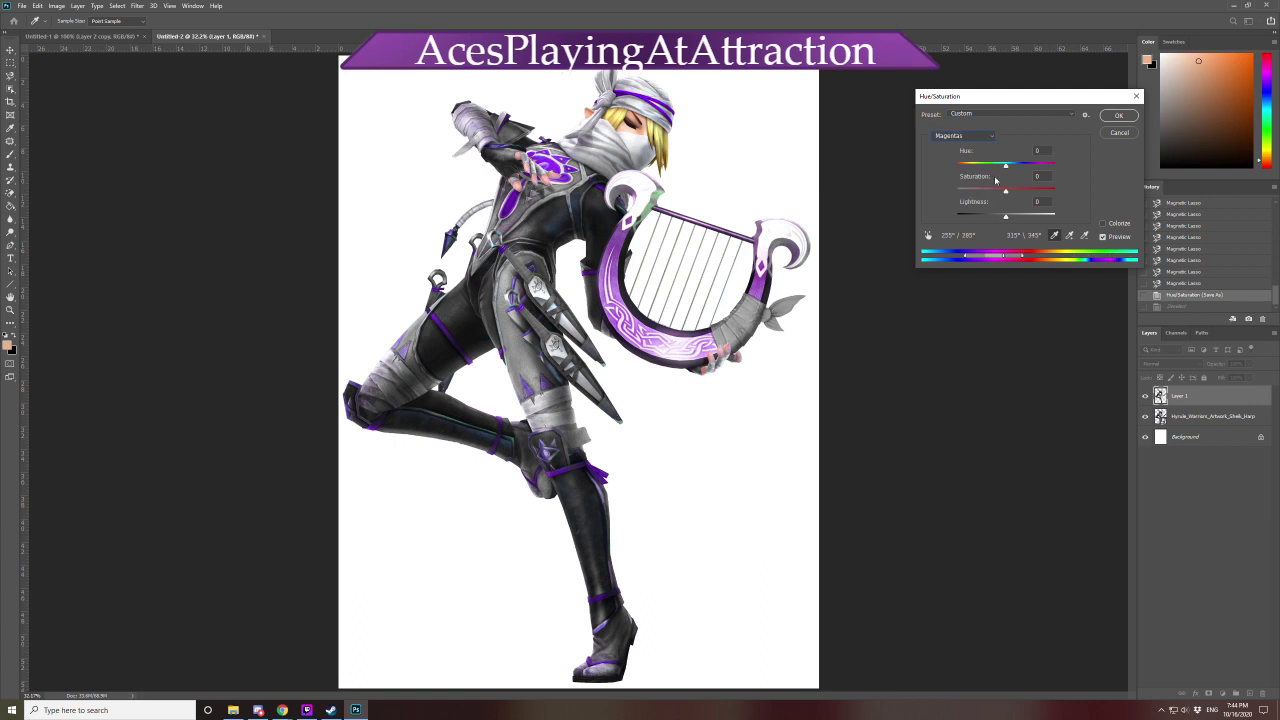
{"action": "left_click", "coordinate": [963, 135]}
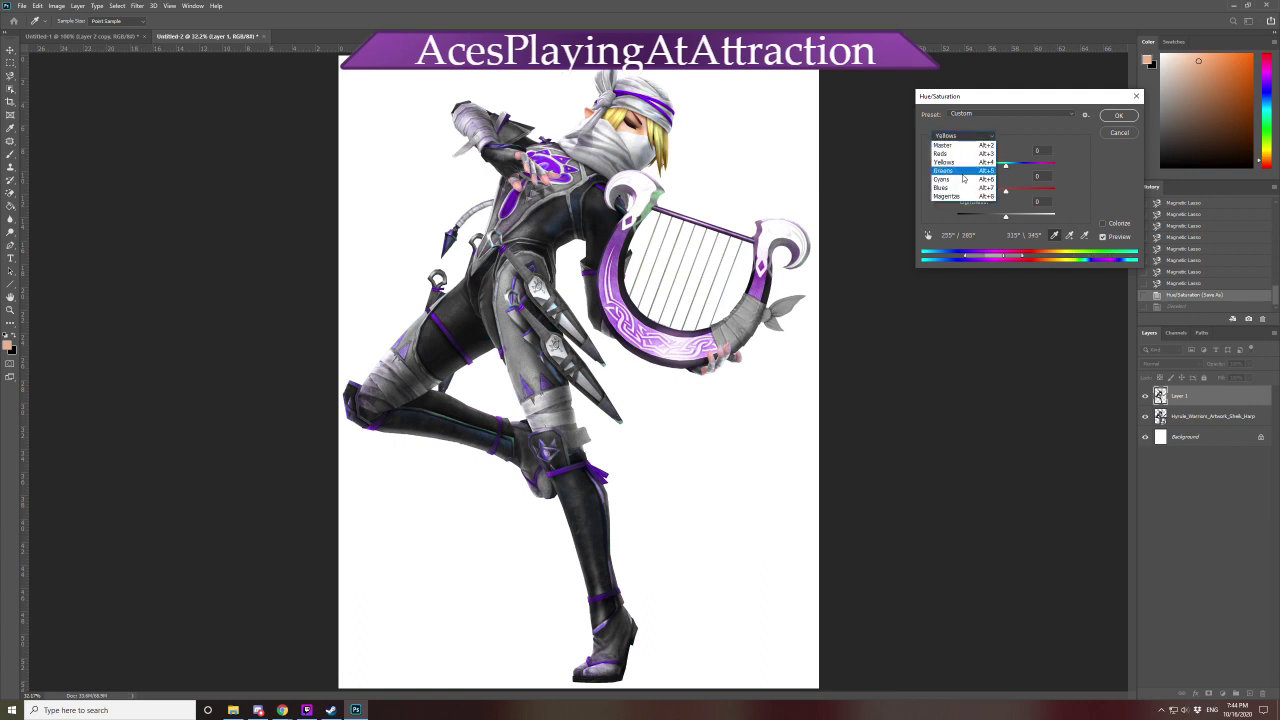
{"action": "left_click", "coordinate": [966, 188]}
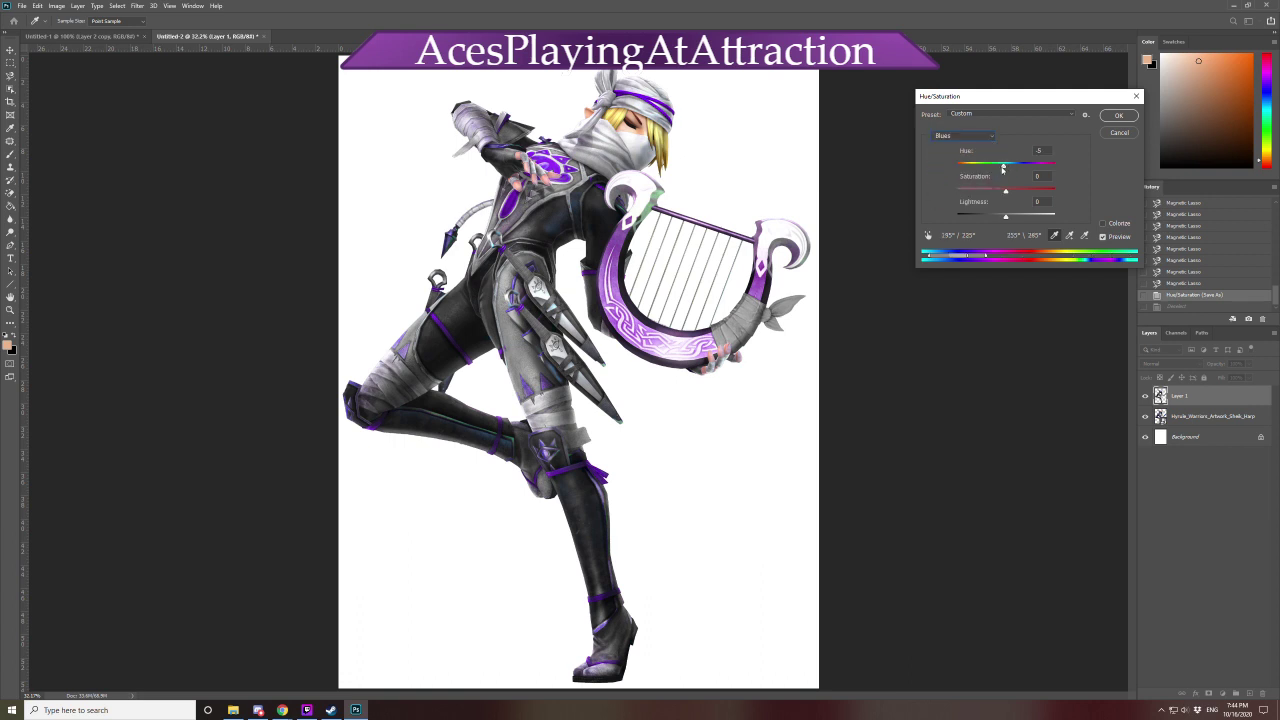
{"action": "left_click_drag", "start_coordinate": [1006, 167], "coordinate": [1020, 192]}
{"action": "left_click_drag", "start_coordinate": [1021, 191], "coordinate": [1007, 189]}
{"action": "left_click", "coordinate": [960, 135]}
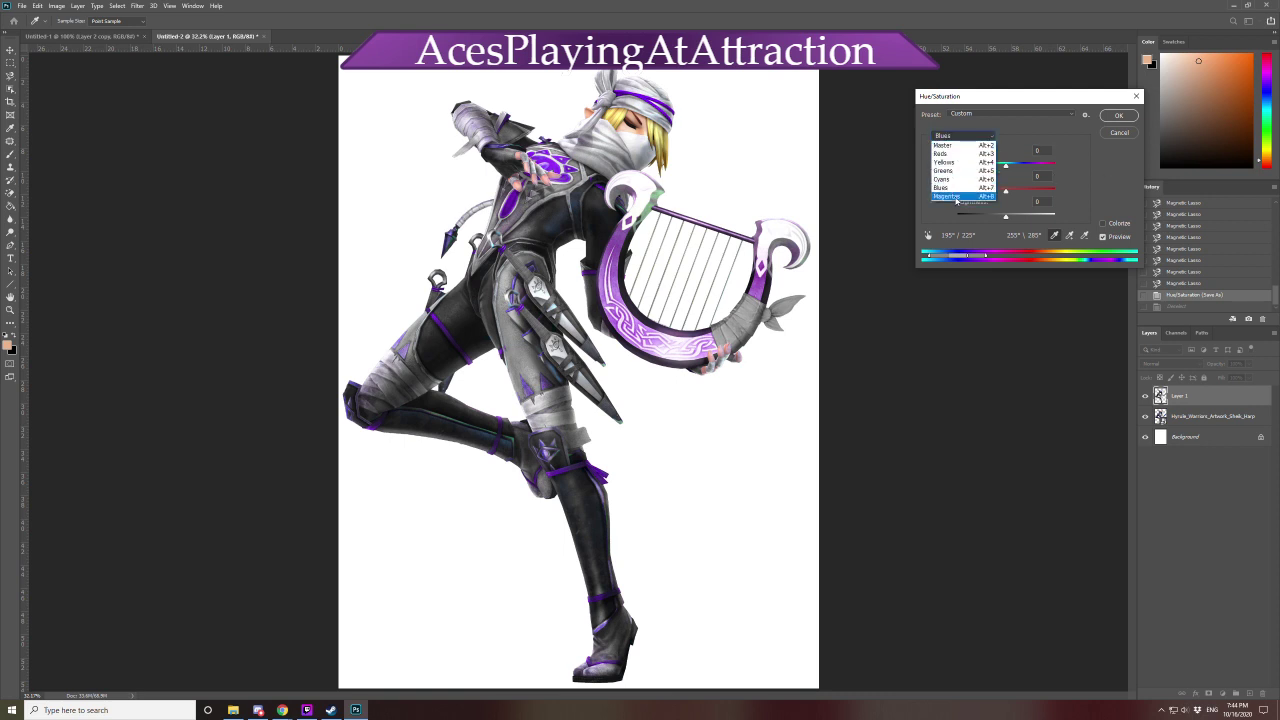
{"action": "left_click", "coordinate": [947, 196]}
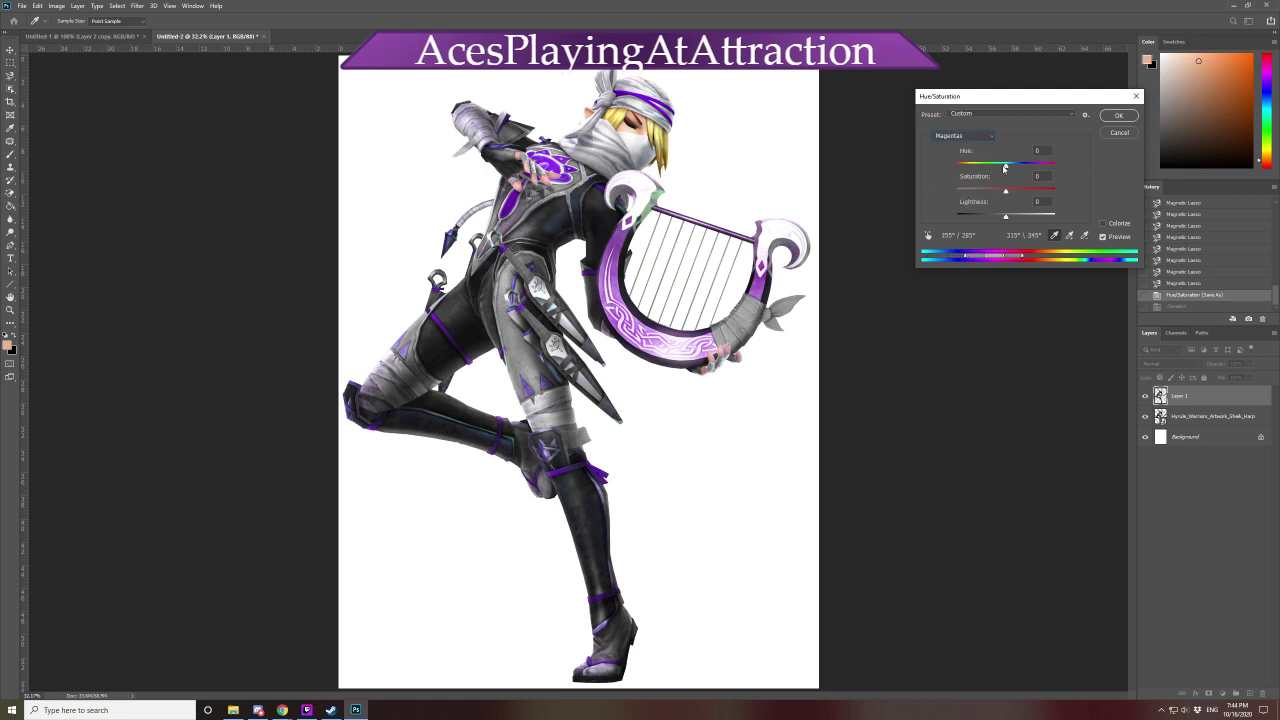
{"action": "left_click_drag", "start_coordinate": [1004, 168], "coordinate": [1047, 166]}
{"action": "key", "text": "Return"}
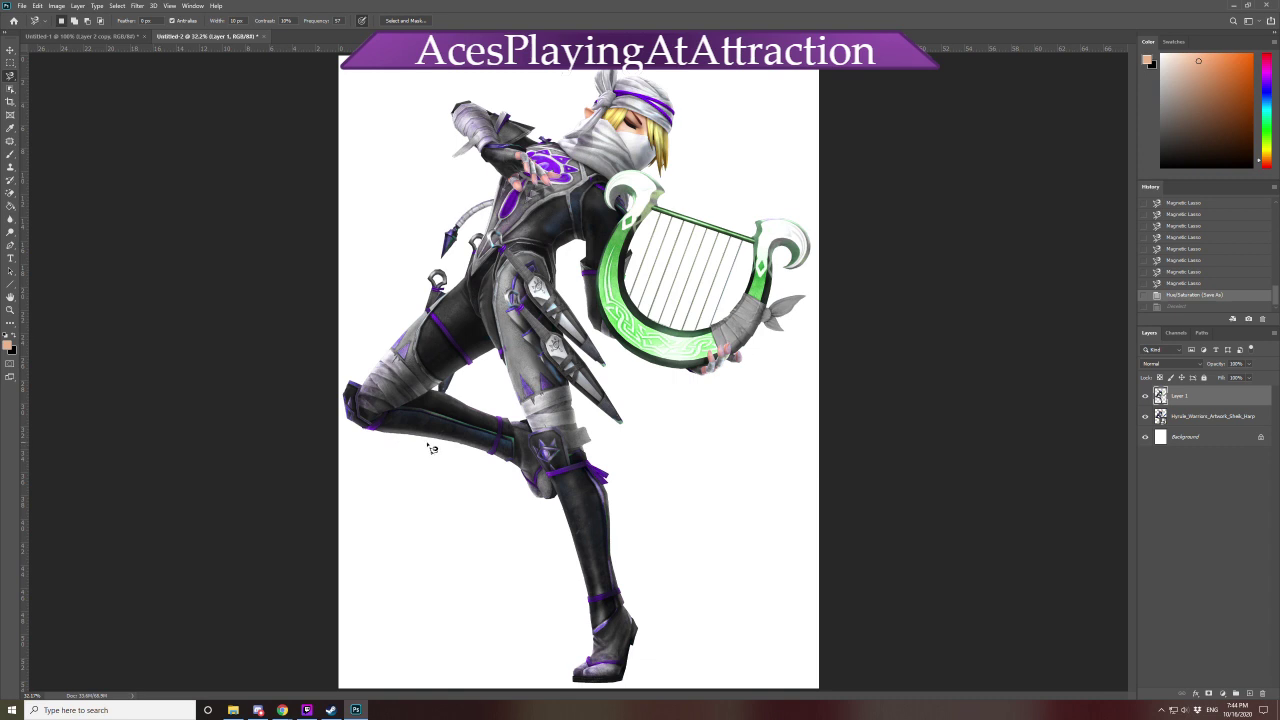
{"action": "key", "text": "ctrl+u"}
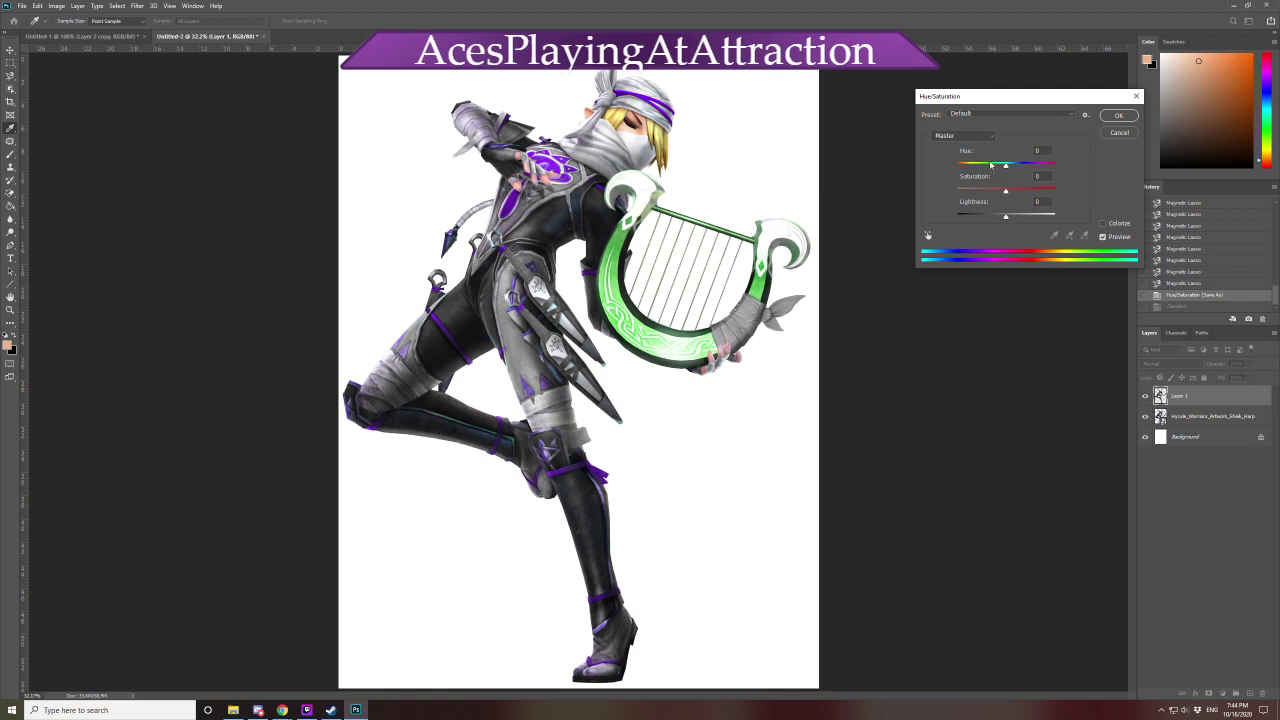
{"action": "left_click_drag", "start_coordinate": [1034, 175], "coordinate": [1088, 172]}
{"action": "left_click", "coordinate": [1119, 132], "text": "alt"}
{"action": "left_click", "coordinate": [1123, 134]}
Deselect the harp, set the Master hue to +180 and saturation to -31 in Hue/Saturation, and apply the adjustment
{"action": "key", "text": "ctrl+d"}
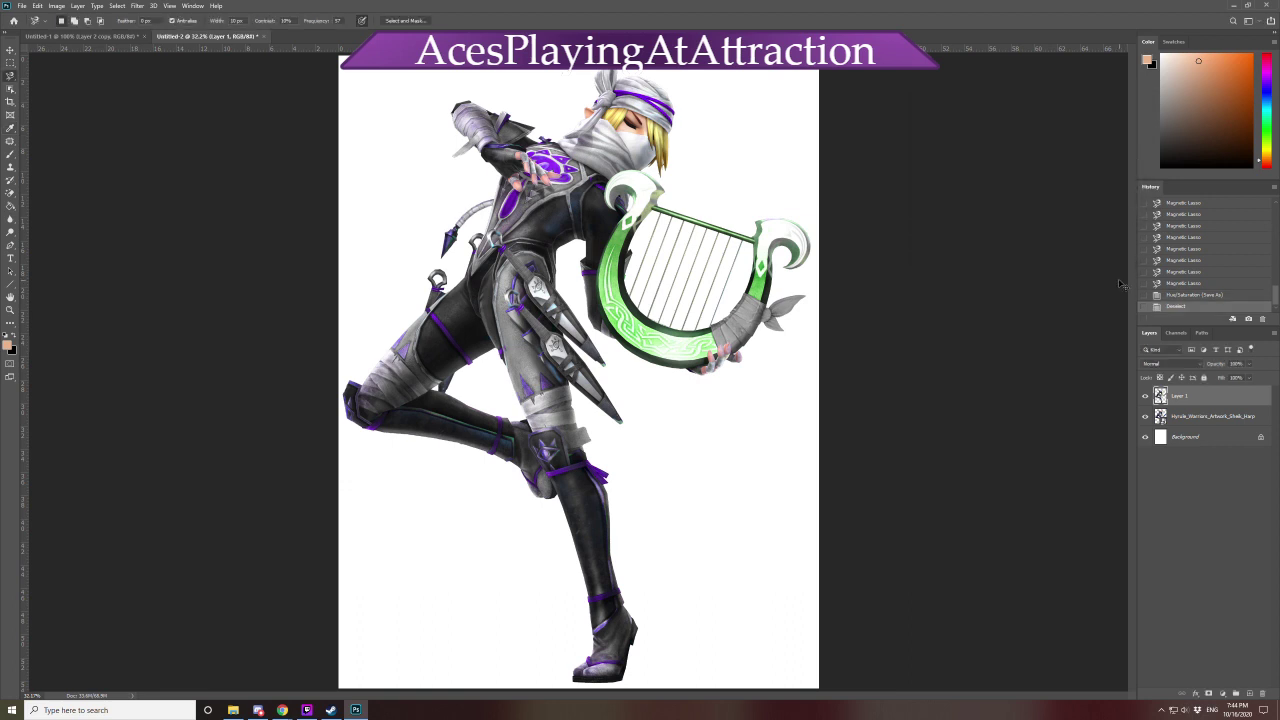
{"action": "key", "text": "ctrl+u"}
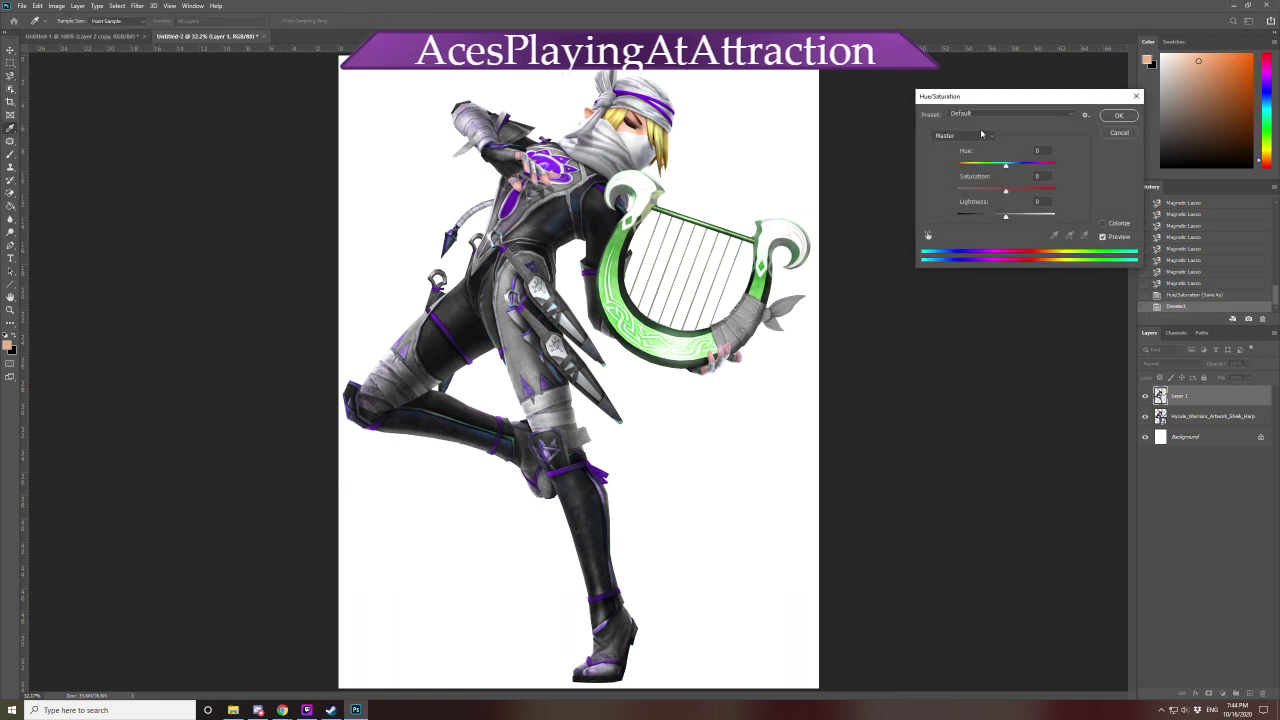
{"action": "left_click", "coordinate": [976, 140]}
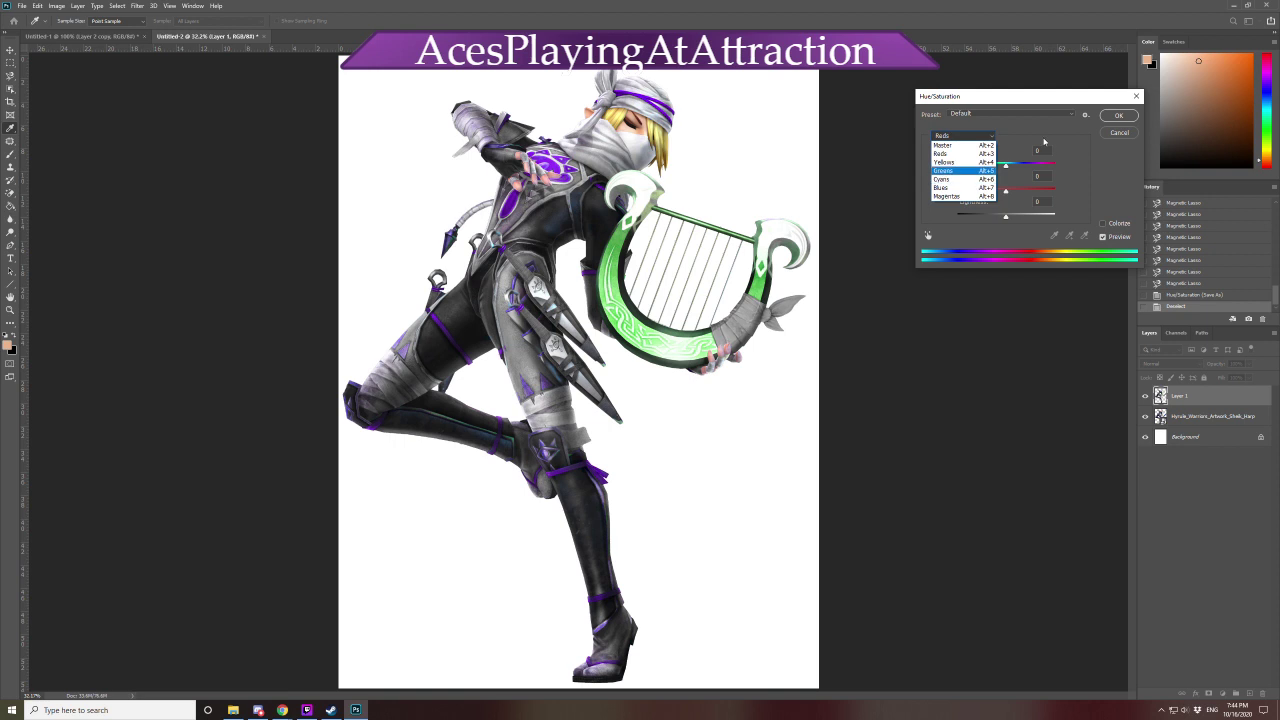
{"action": "left_click_drag", "start_coordinate": [1005, 165], "coordinate": [917, 190]}
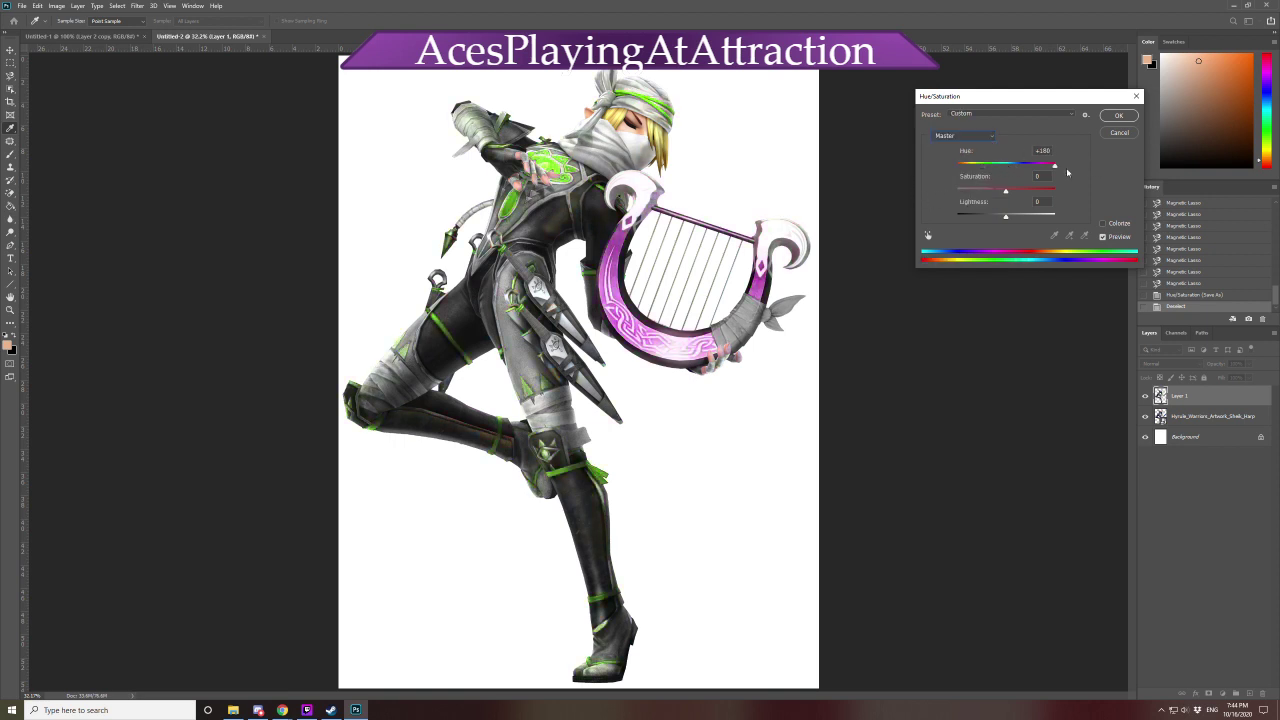
{"action": "left_click_drag", "start_coordinate": [1054, 166], "coordinate": [992, 198]}
{"action": "key", "text": "Tab"}
{"action": "left_click", "coordinate": [983, 137]}
{"action": "left_click", "coordinate": [983, 141]}
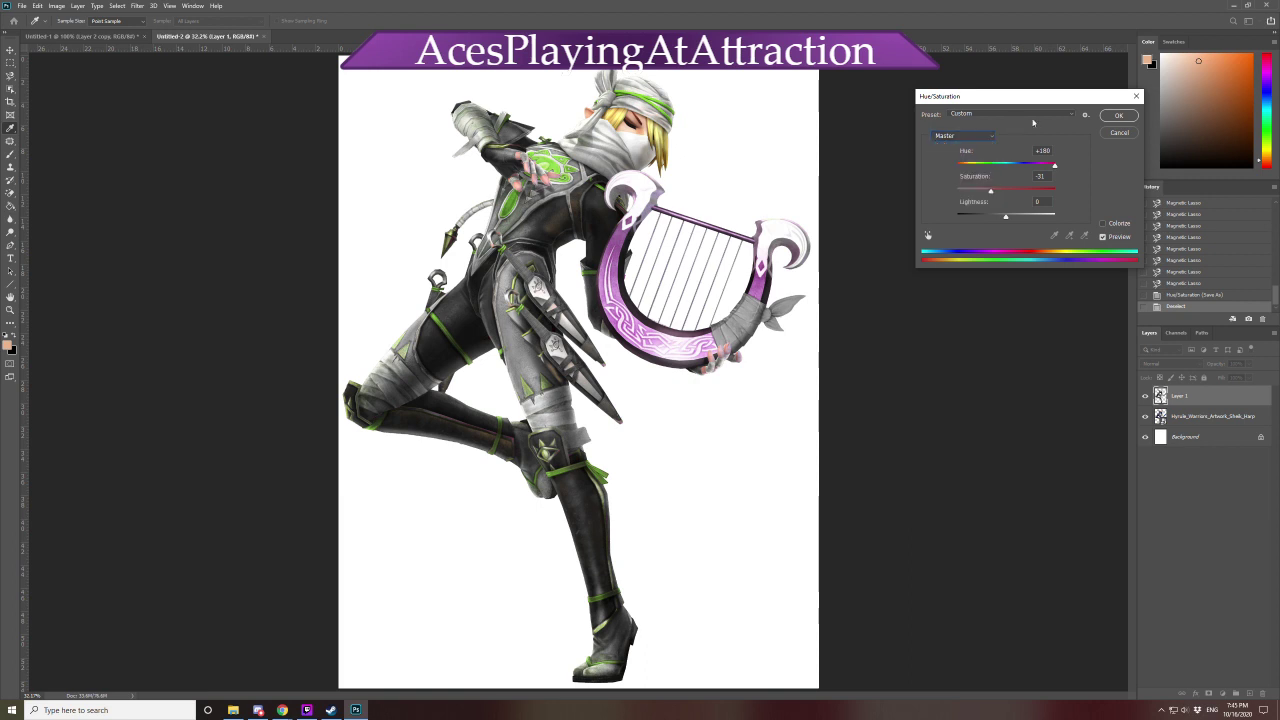
{"action": "left_click", "coordinate": [1119, 116]}
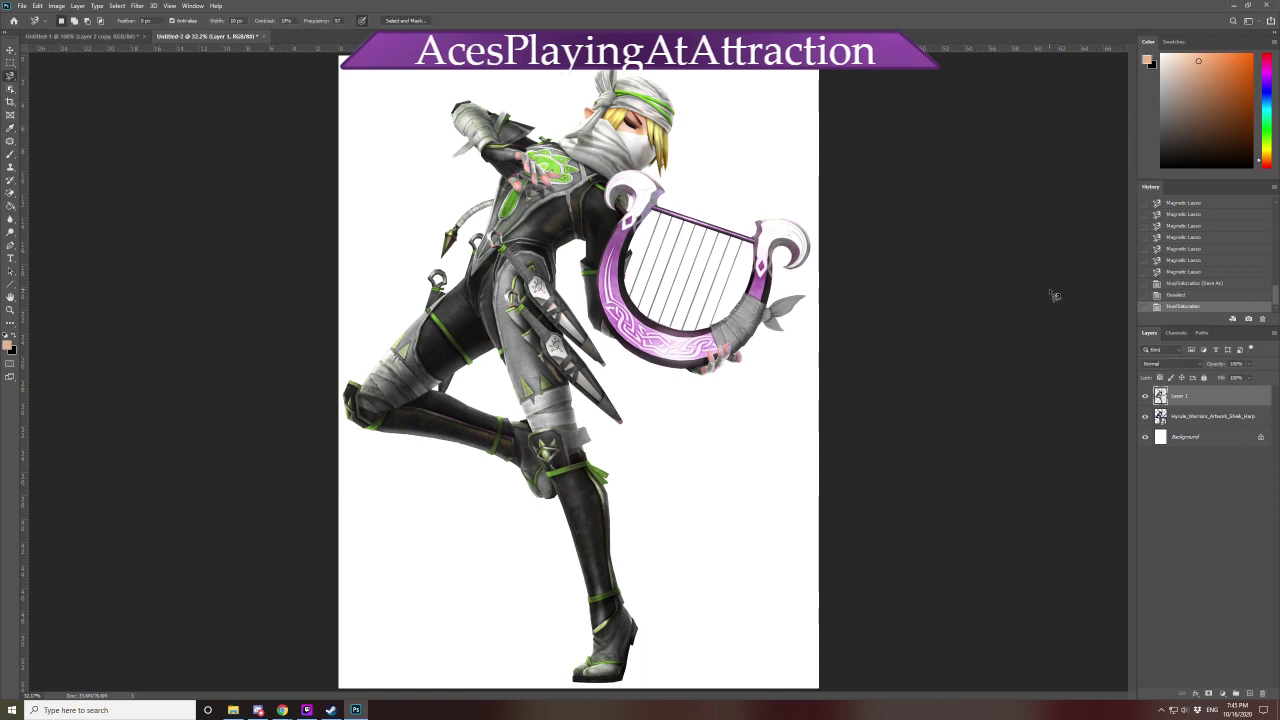
Save the green-costume, purple-harp version on the computer as the PNG sheik-aro in the pride recolors folder, with medium file size
{"action": "left_click", "coordinate": [21, 6]}
{"action": "left_click", "coordinate": [36, 126]}
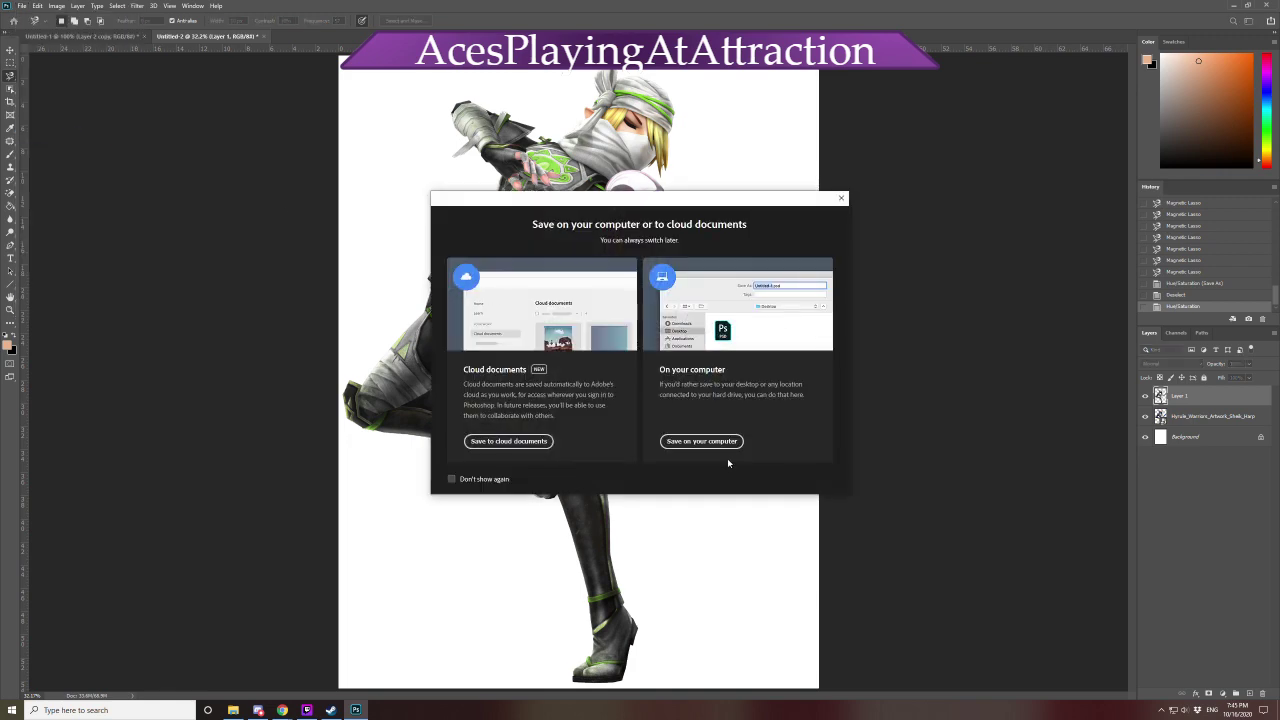
{"action": "left_click", "coordinate": [712, 439]}
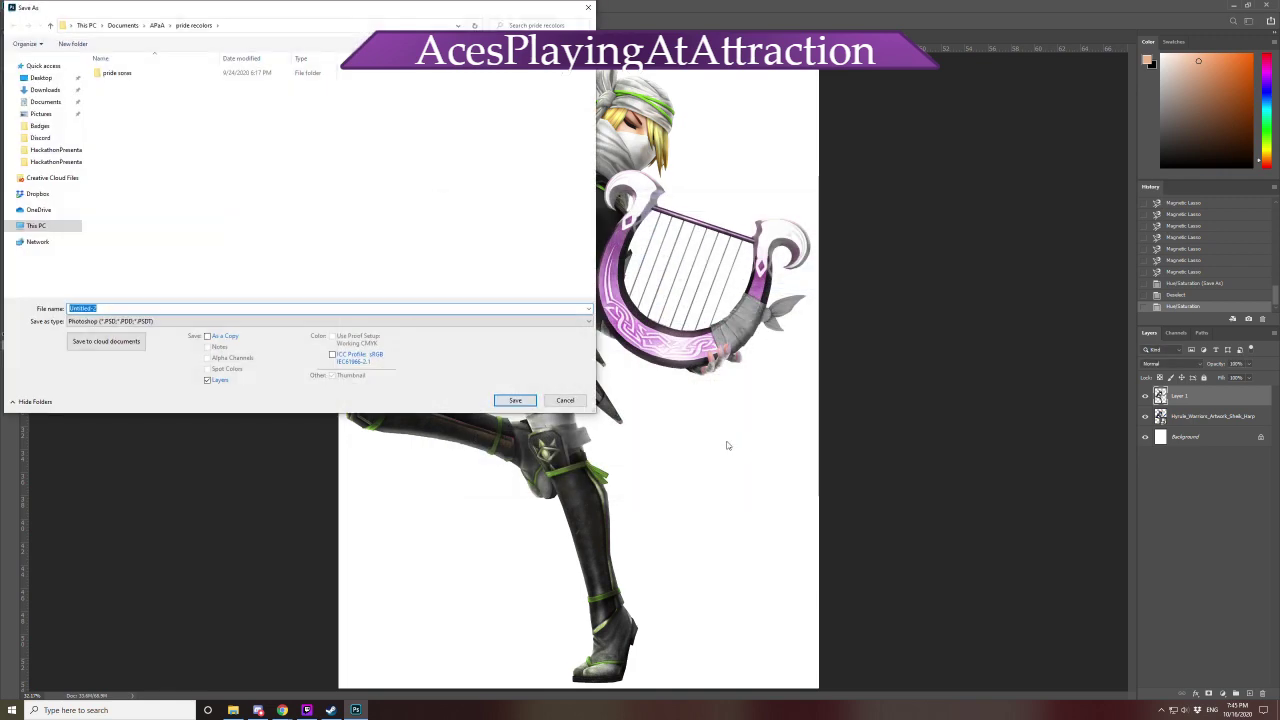
{"action": "left_click", "coordinate": [105, 321]}
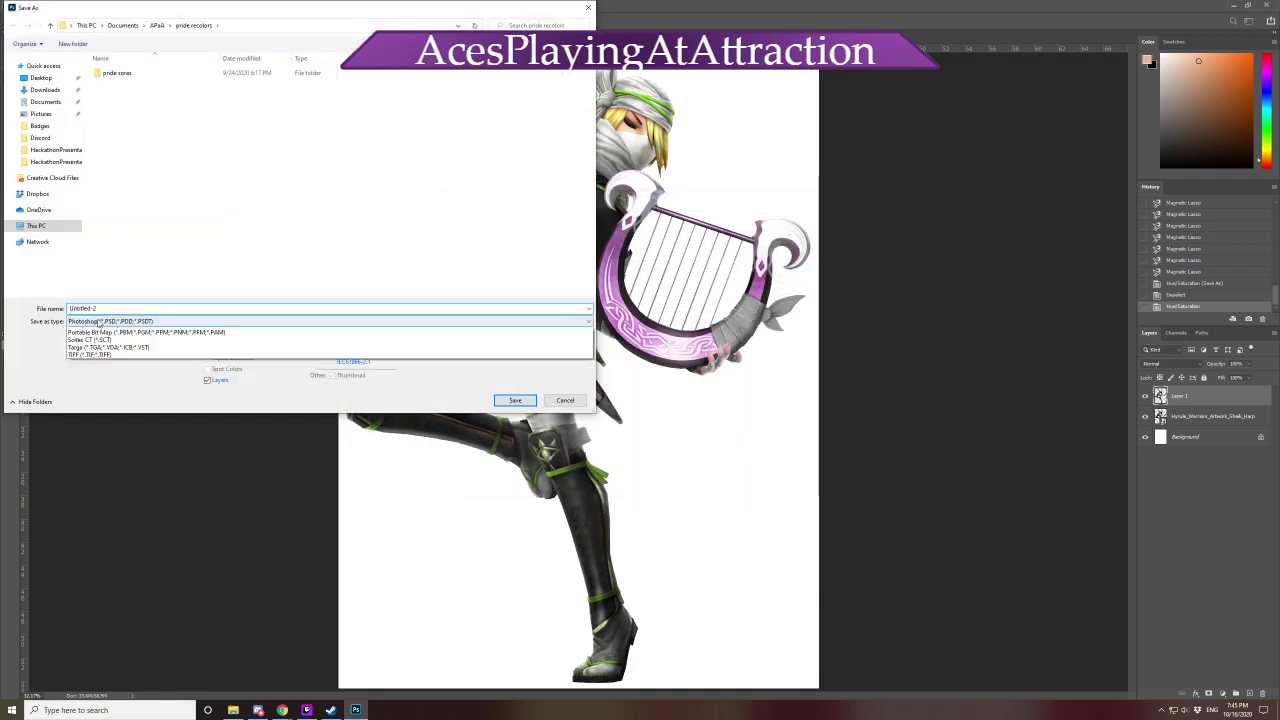
{"action": "left_click", "coordinate": [95, 458]}
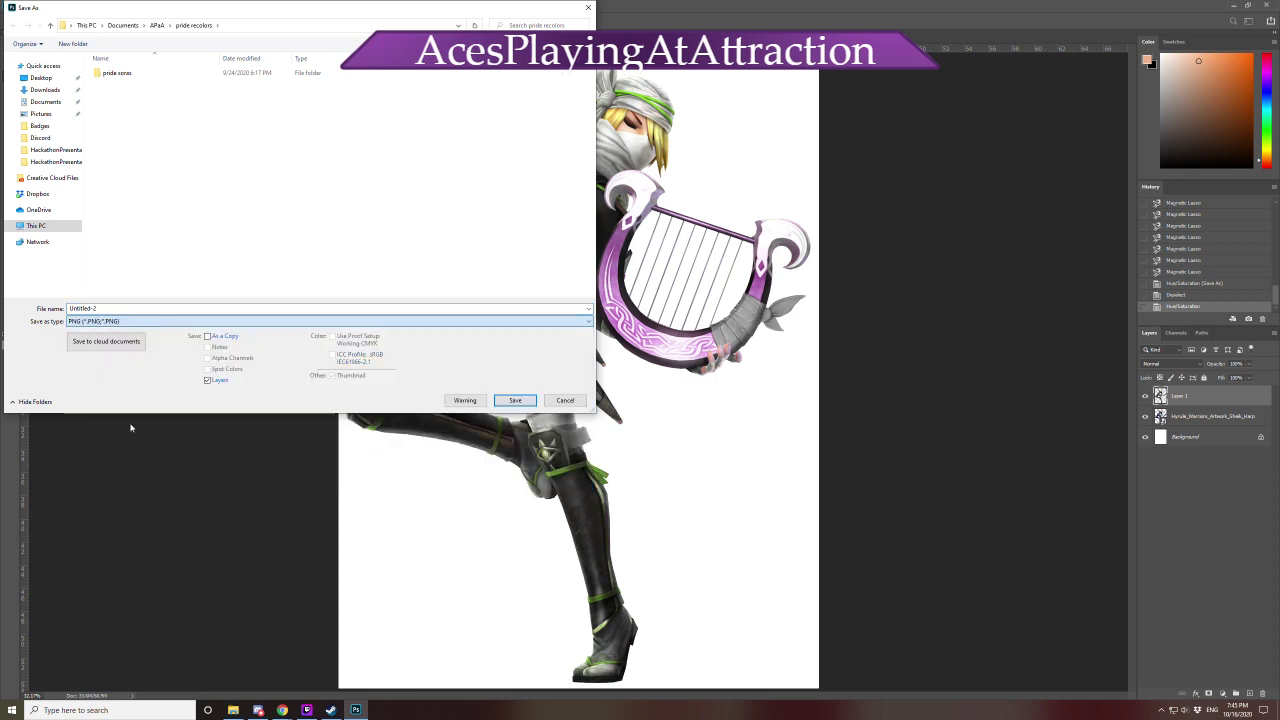
{"action": "left_click", "coordinate": [155, 308]}
{"action": "key", "text": "shift+Left"}
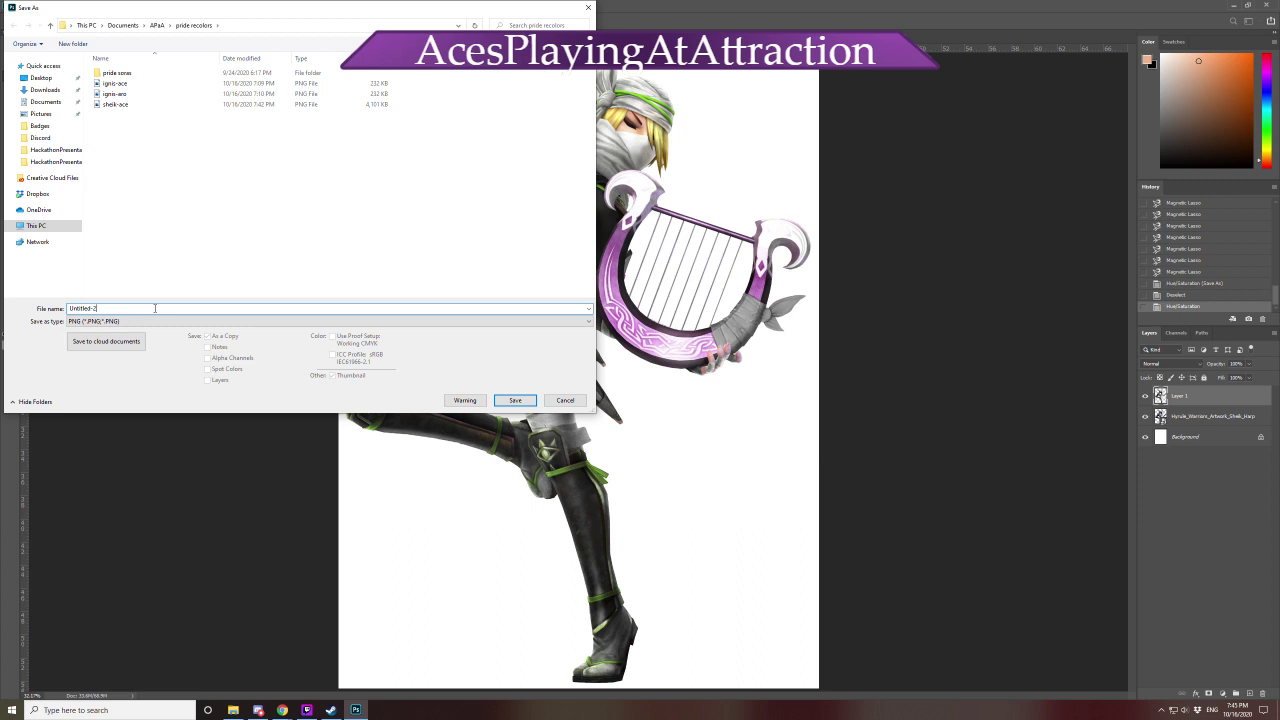
{"action": "key", "text": "ctrl+a"}
{"action": "type", "text": "shheik-aro"}
{"action": "left_click", "coordinate": [515, 400]}
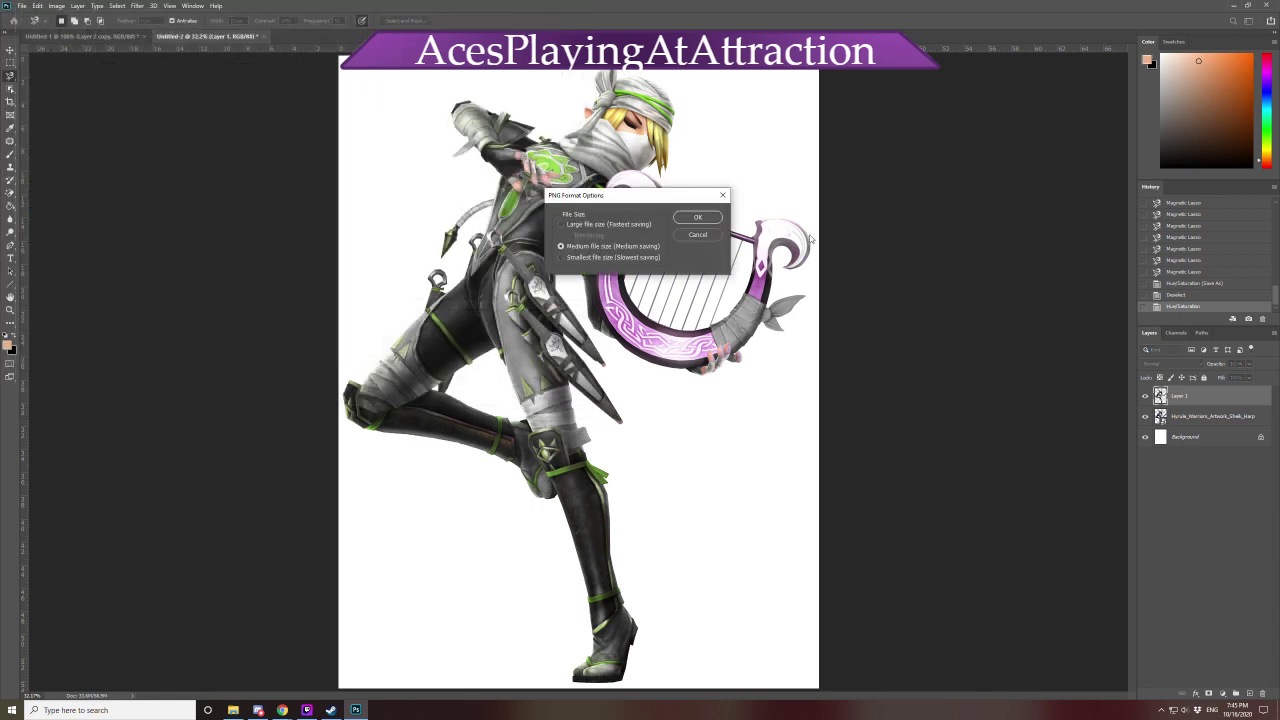
{"action": "left_click", "coordinate": [697, 217]}
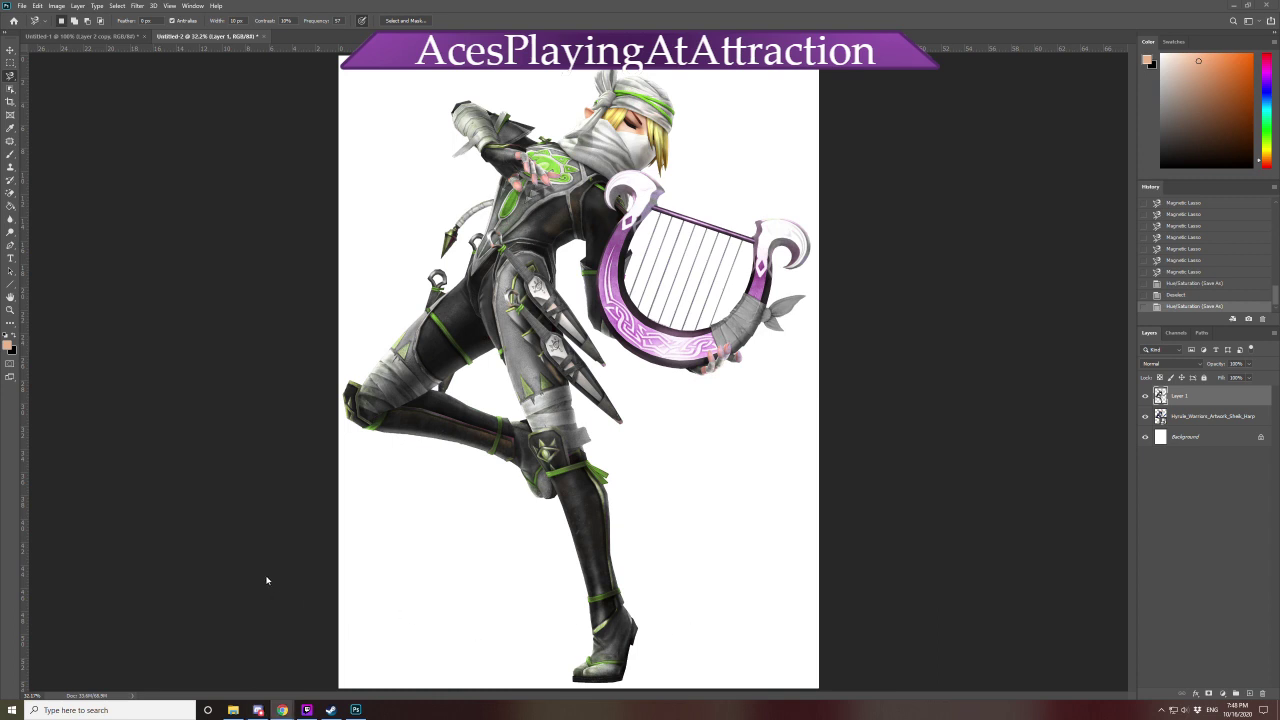
Switch to Chrome, place the Sheik image search beside the Twitch reward queue, and mark the Sheik recolor request as complete
{"action": "mouse_move", "coordinate": [282, 710]}
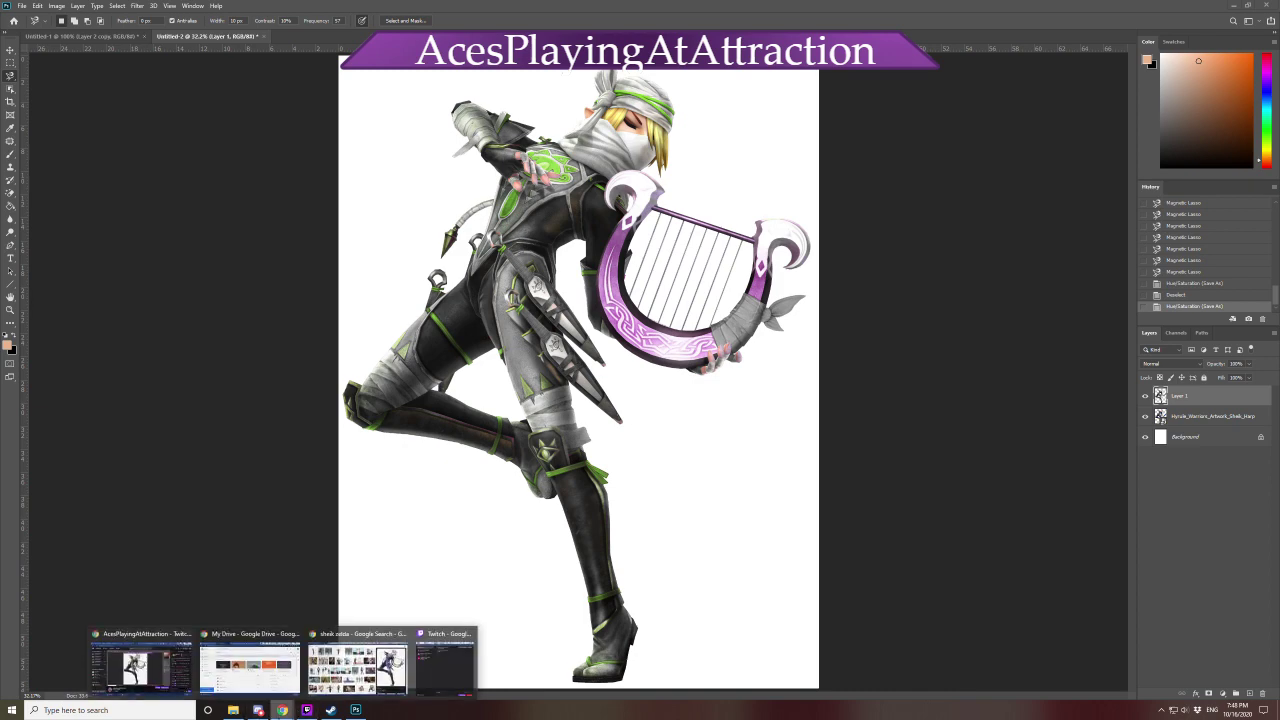
{"action": "left_click", "coordinate": [352, 686]}
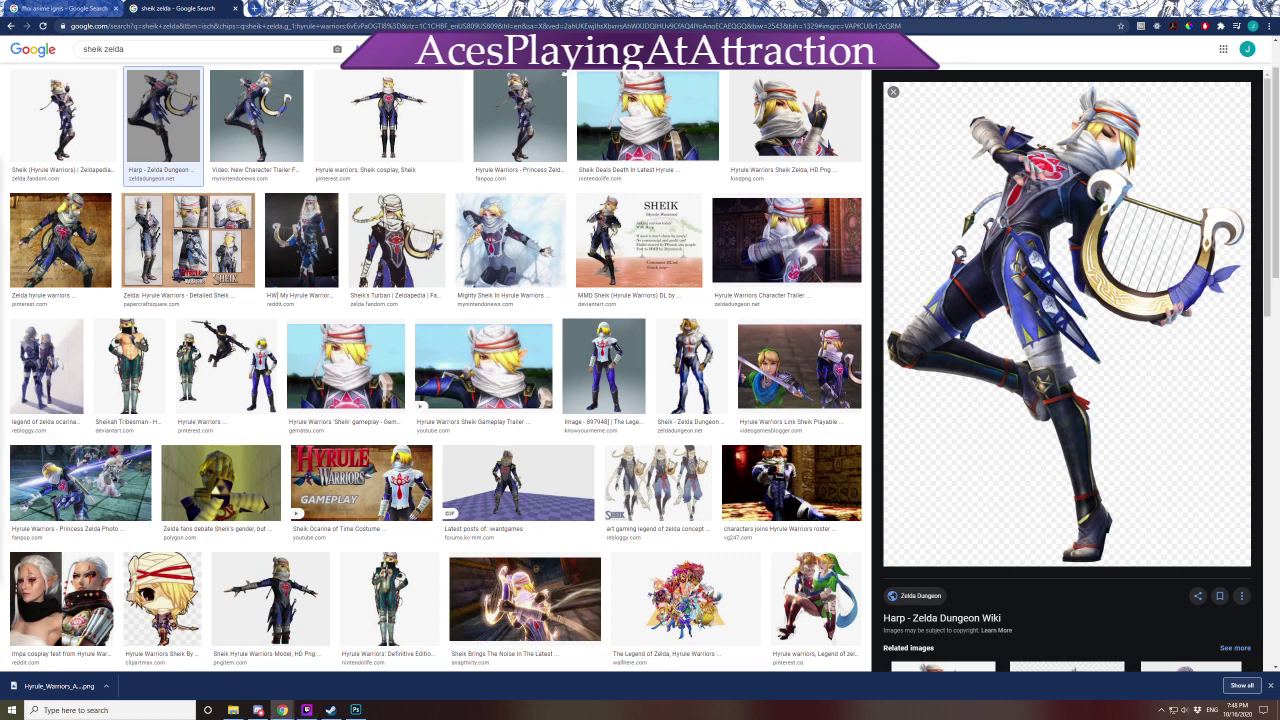
{"action": "key", "text": "alt+Tab"}
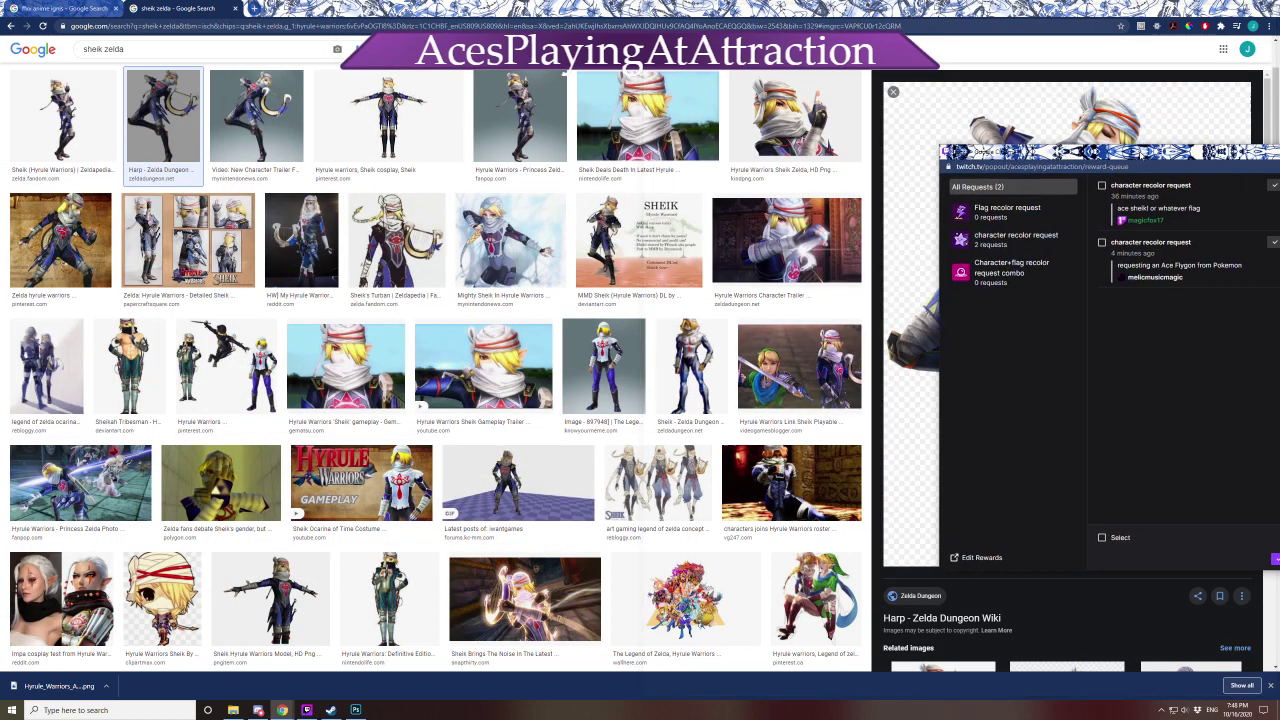
{"action": "key", "text": "super+Tab"}
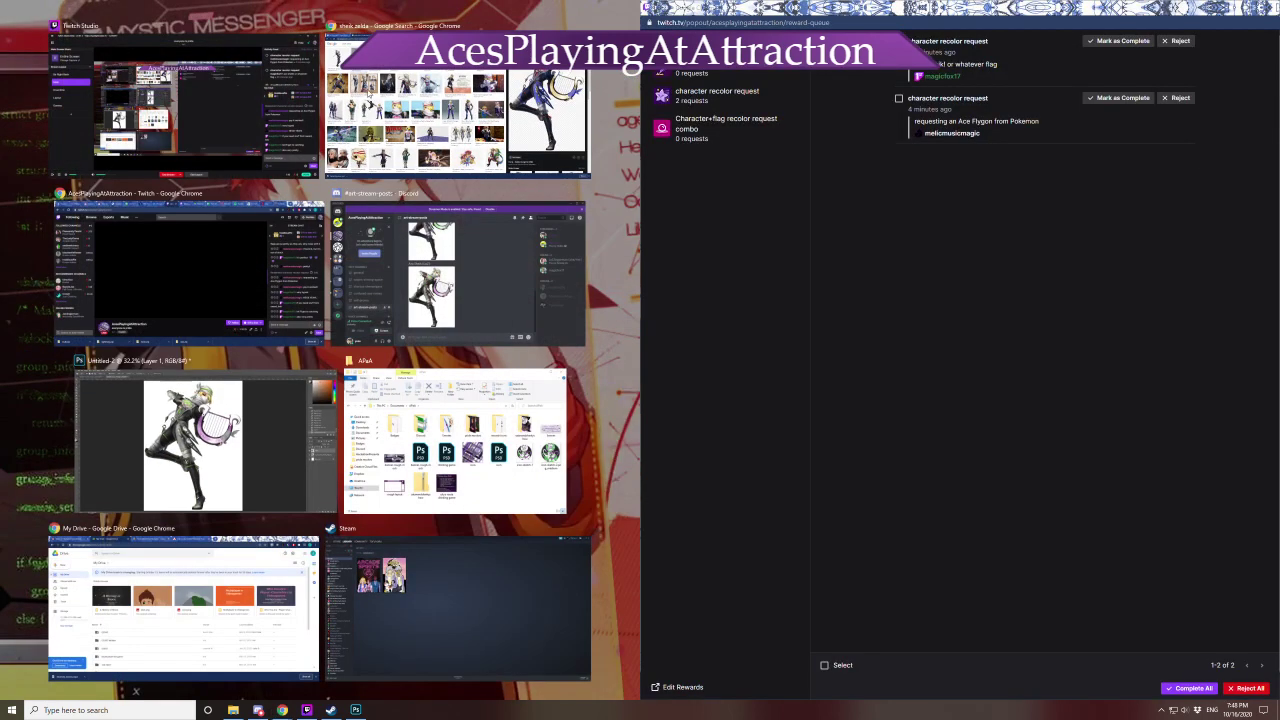
{"action": "left_click", "coordinate": [455, 110]}
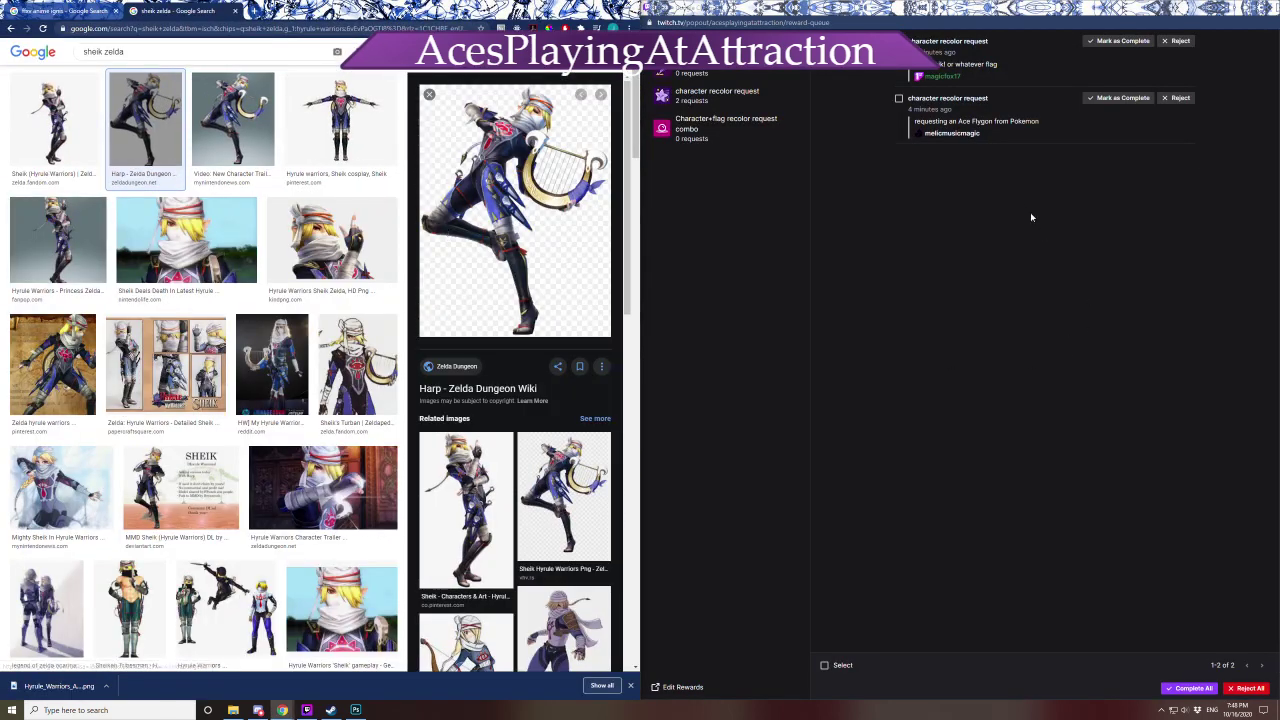
{"action": "left_click", "coordinate": [1110, 47]}
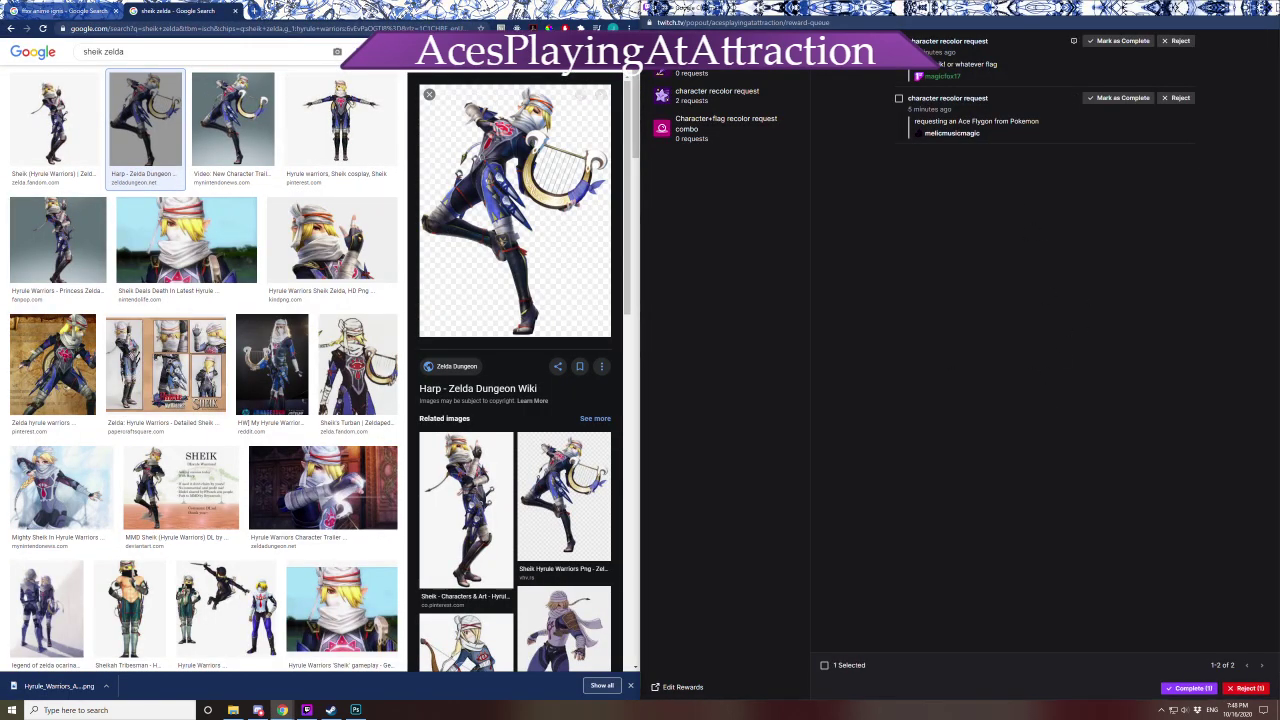
{"action": "left_click", "coordinate": [1122, 43]}
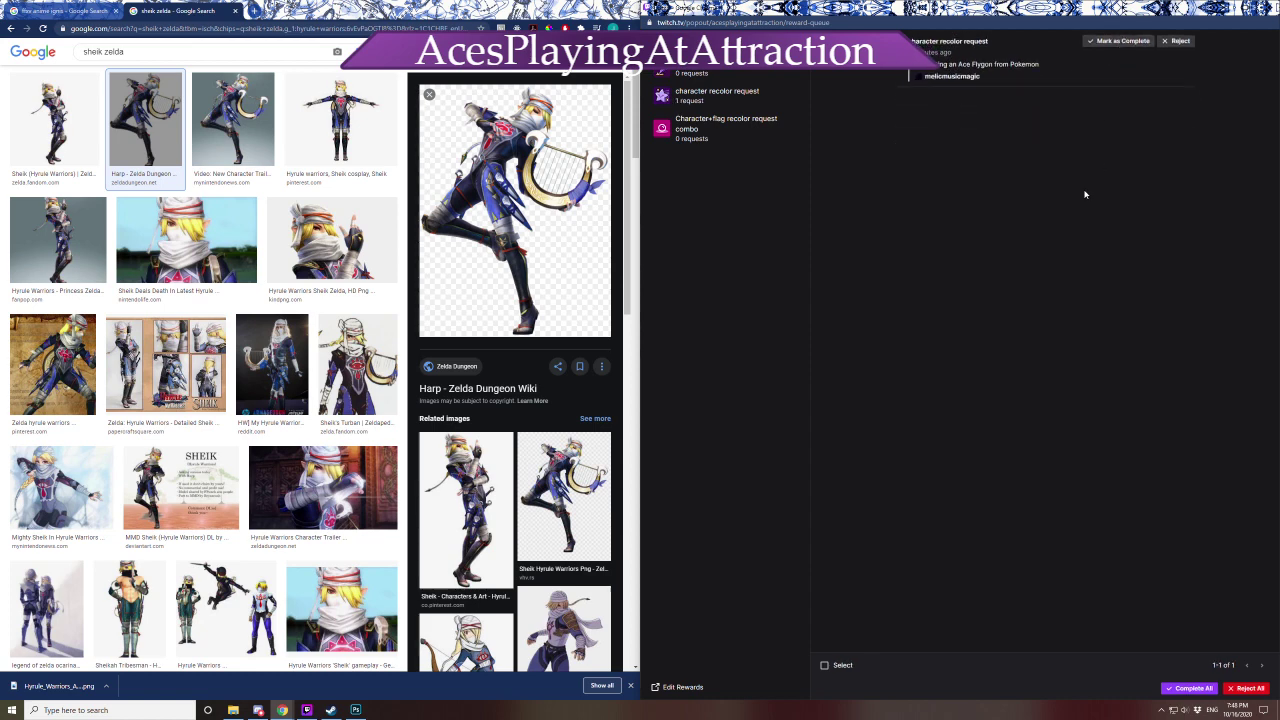
Search Google Images for flygon in place of the Sheik search
{"action": "scroll", "coordinate": [87, 278], "scroll_direction": "up", "scroll_amount": 2}
{"action": "left_click", "coordinate": [144, 63]}
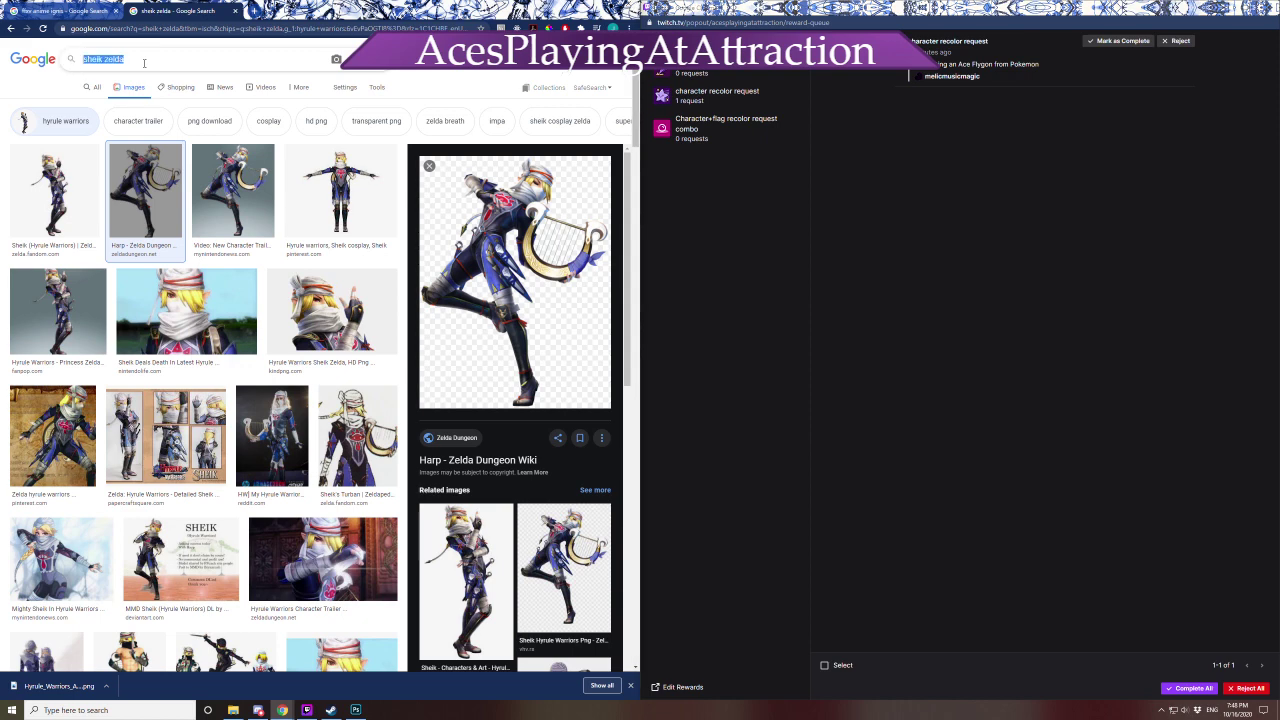
{"action": "type", "text": "flygon"}
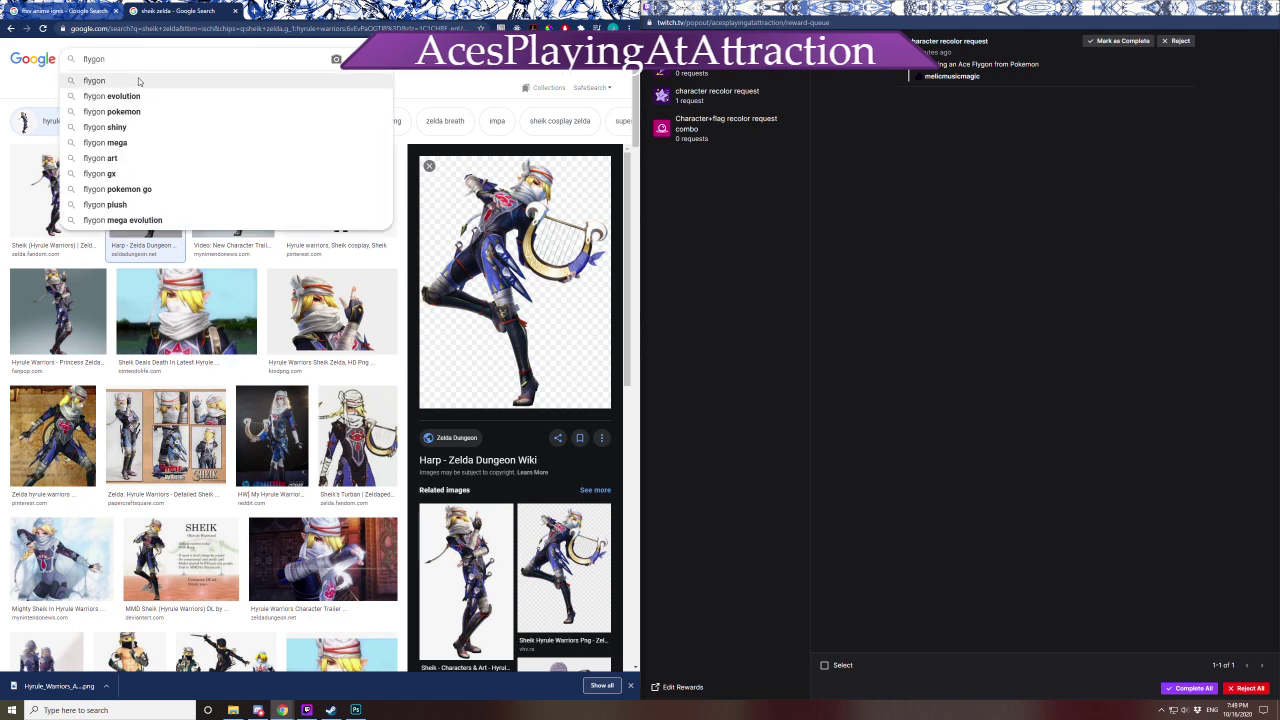
{"action": "left_click", "coordinate": [140, 80]}
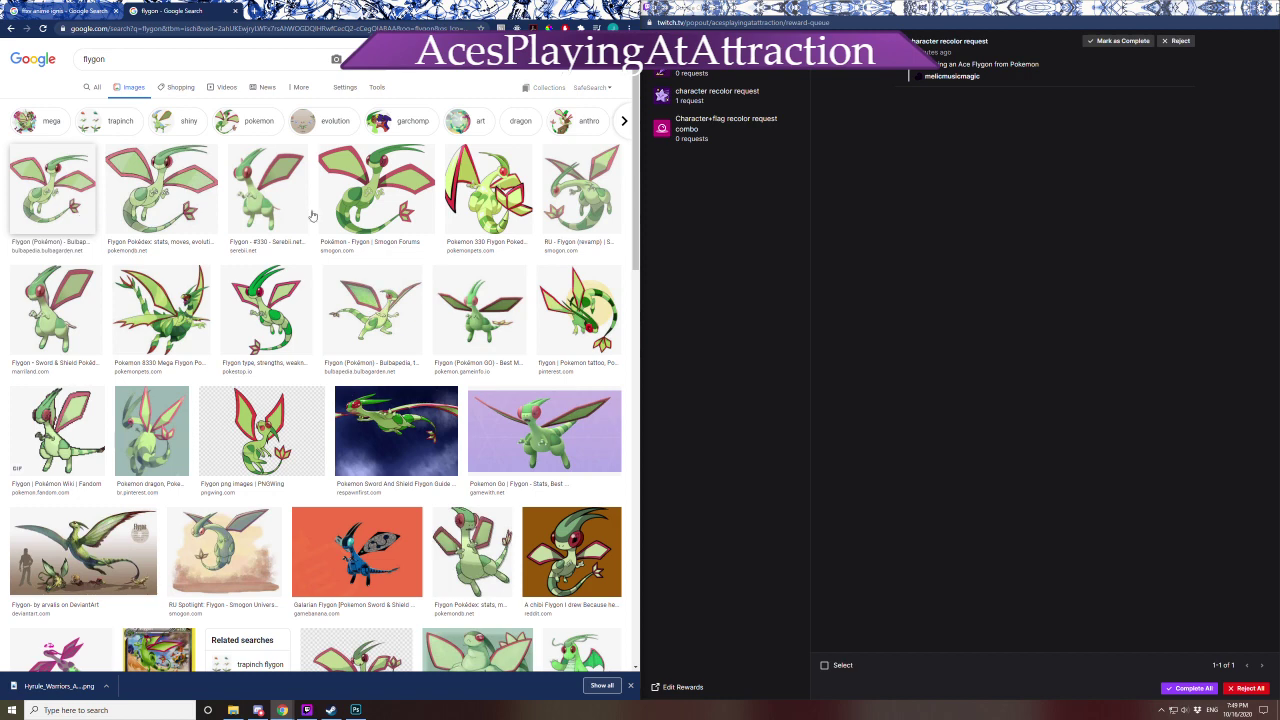
Compare the Pokémon Database and Bulbapedia Flygon images in the preview, ending on the Bulbapedia one
{"action": "left_click", "coordinate": [161, 190]}
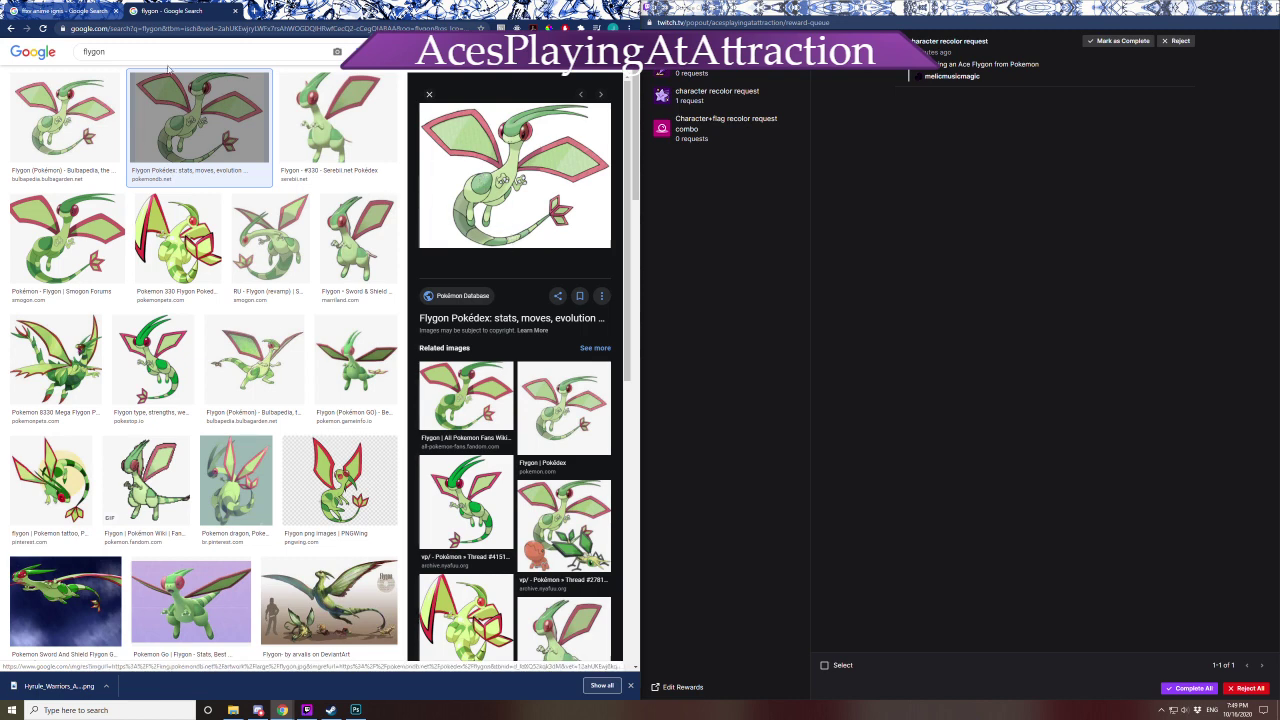
{"action": "key", "text": "Left"}
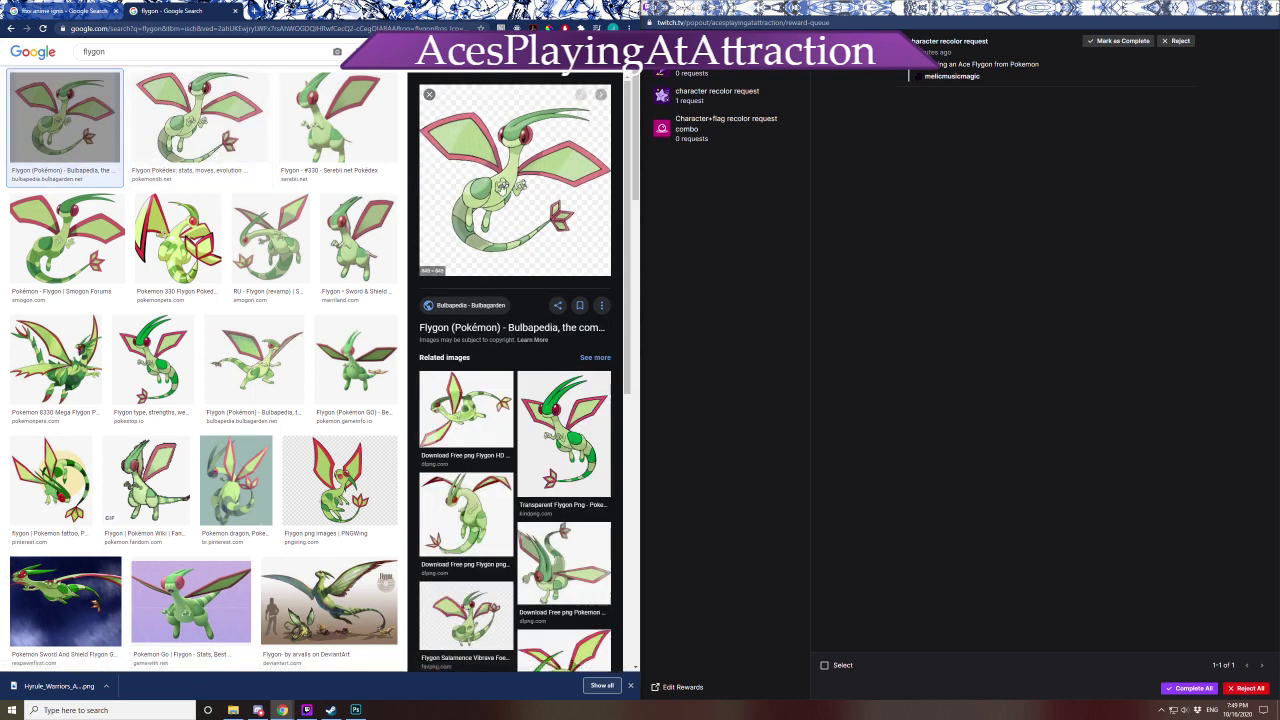
{"action": "left_click", "coordinate": [199, 118]}
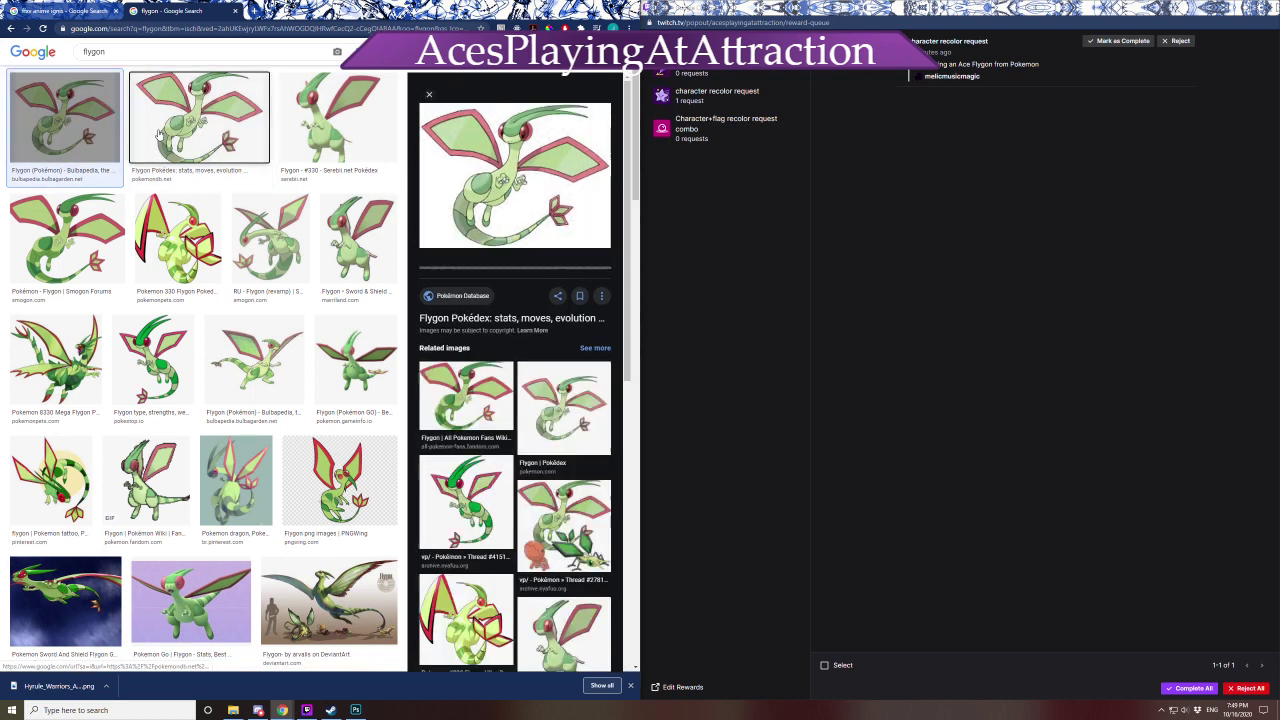
{"action": "left_click", "coordinate": [85, 130]}
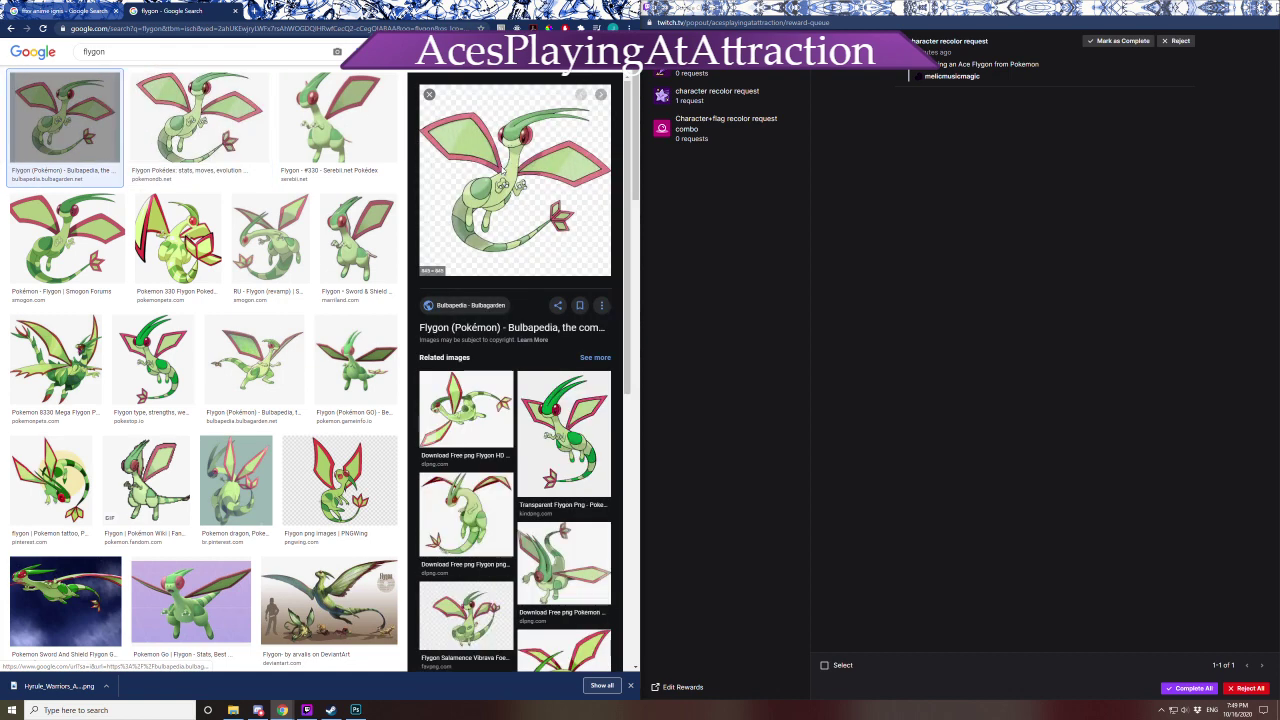
Save the Bulbapedia Flygon image to the Downloads folder as the WEBP file 330Flygon
{"action": "right_click", "coordinate": [502, 168]}
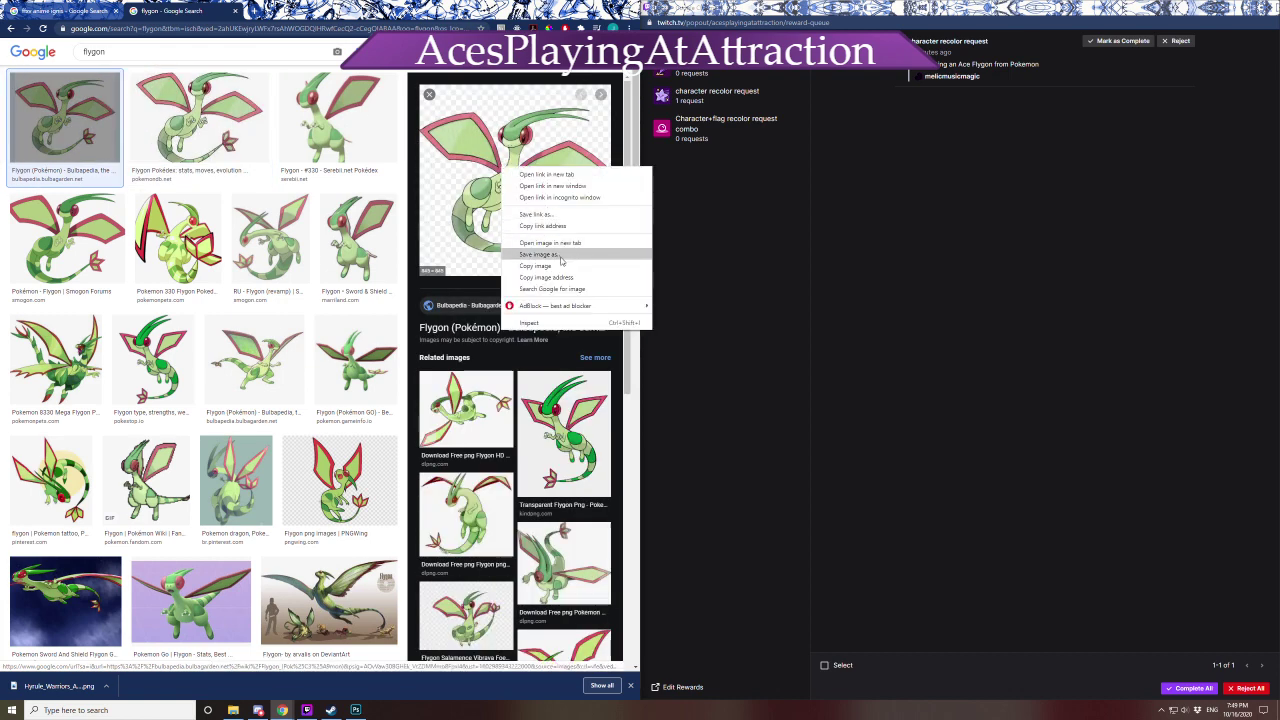
{"action": "left_click", "coordinate": [545, 254]}
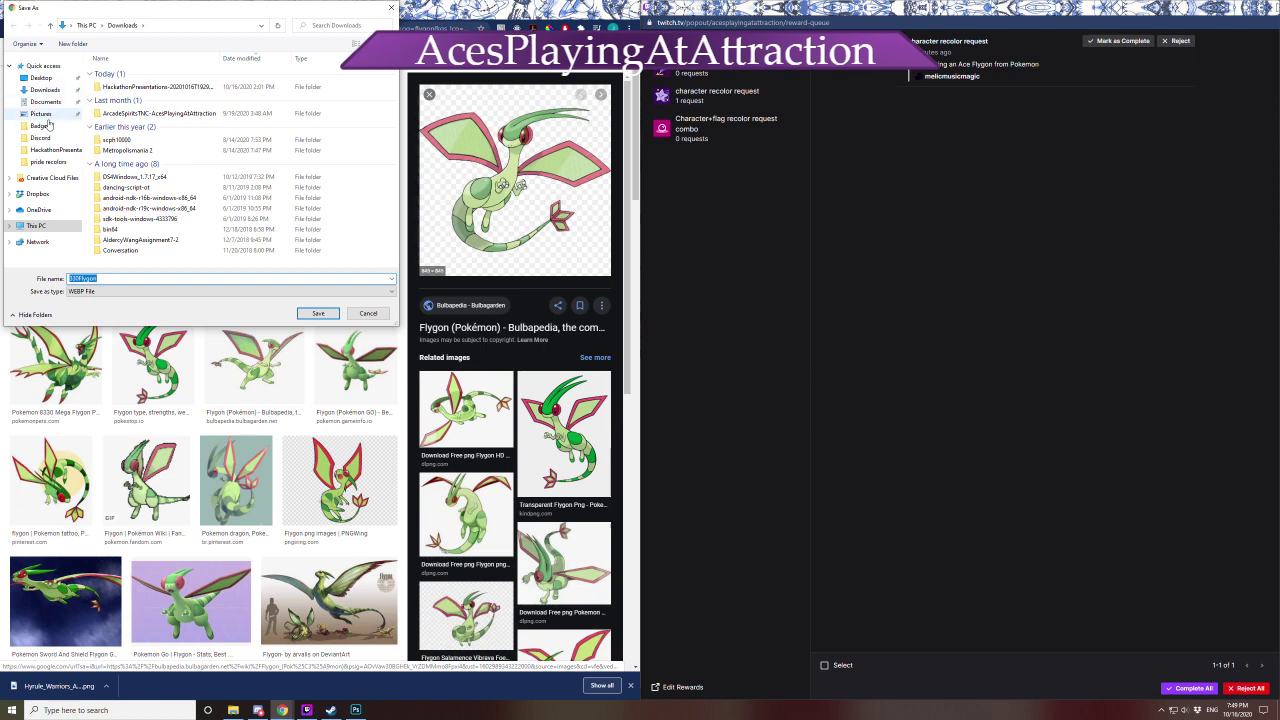
{"action": "left_click", "coordinate": [318, 313]}
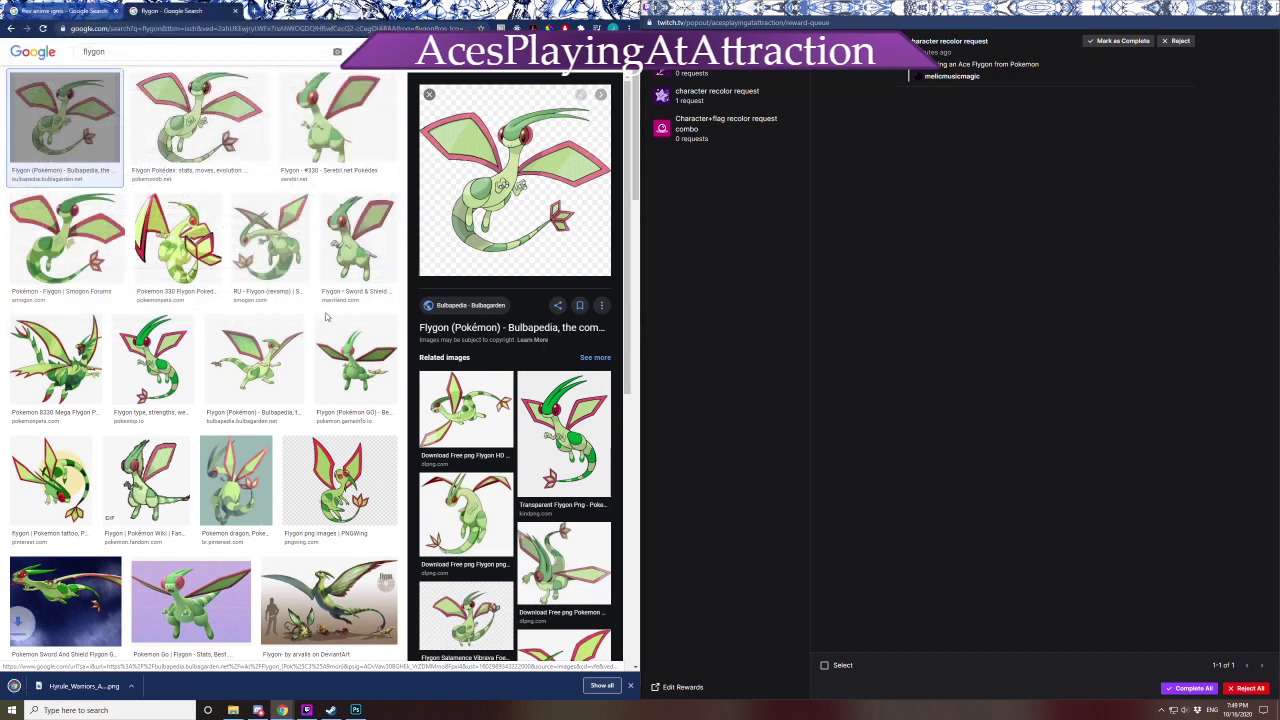
Copy the Bulbapedia Flygon image, paste it into a new 845 × 845 px document in Photoshop, and undo the paste
{"action": "left_click", "coordinate": [357, 710]}
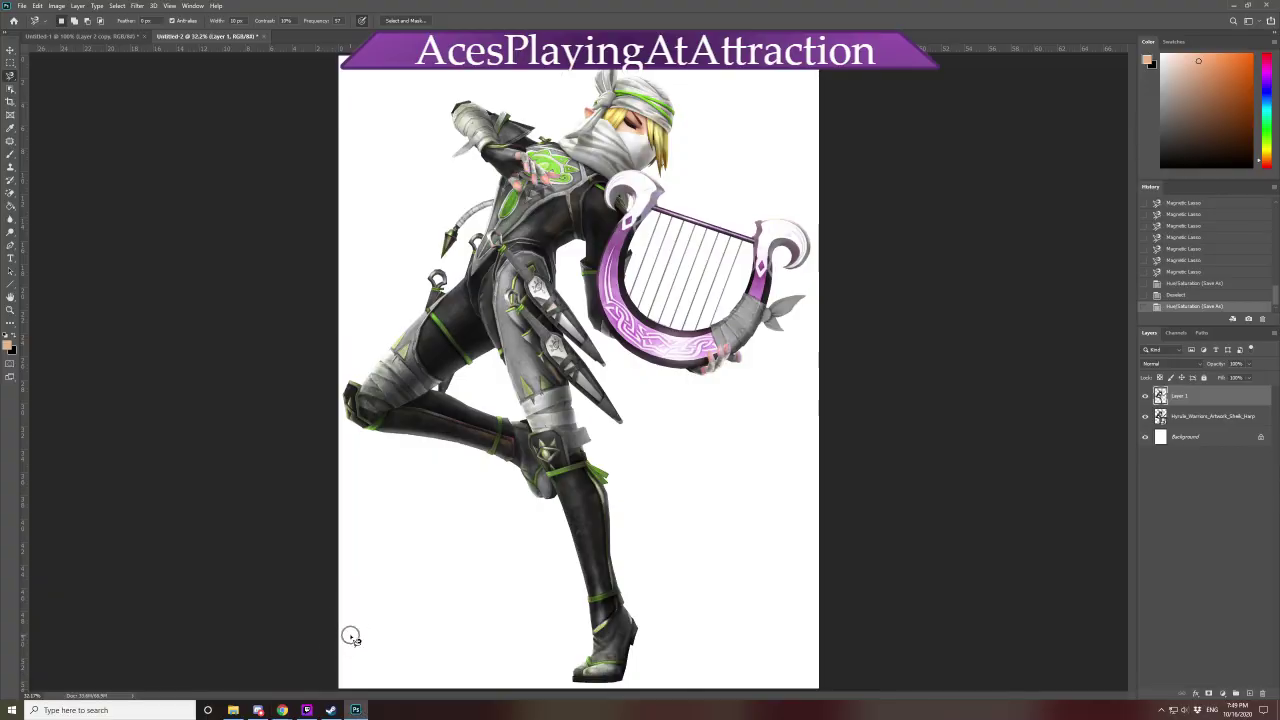
{"action": "key", "text": "alt+Tab"}
{"action": "right_click", "coordinate": [528, 134]}
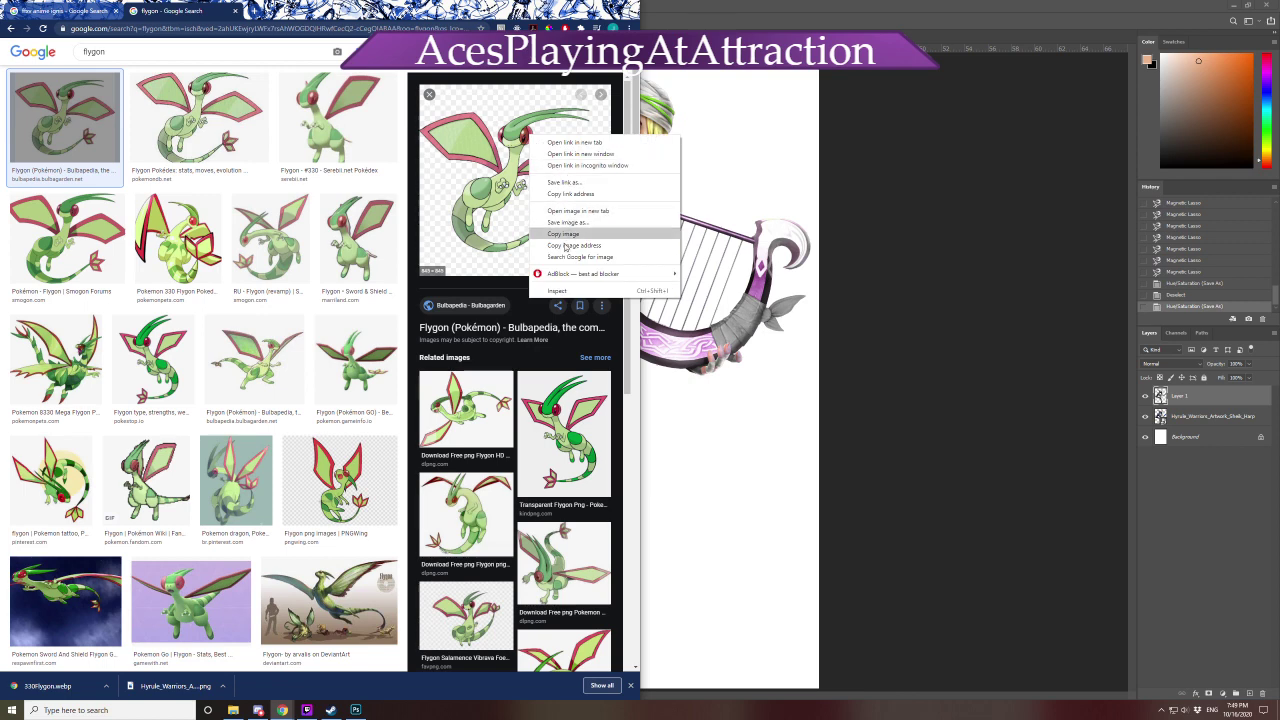
{"action": "left_click", "coordinate": [572, 247]}
{"action": "left_click", "coordinate": [1073, 328]}
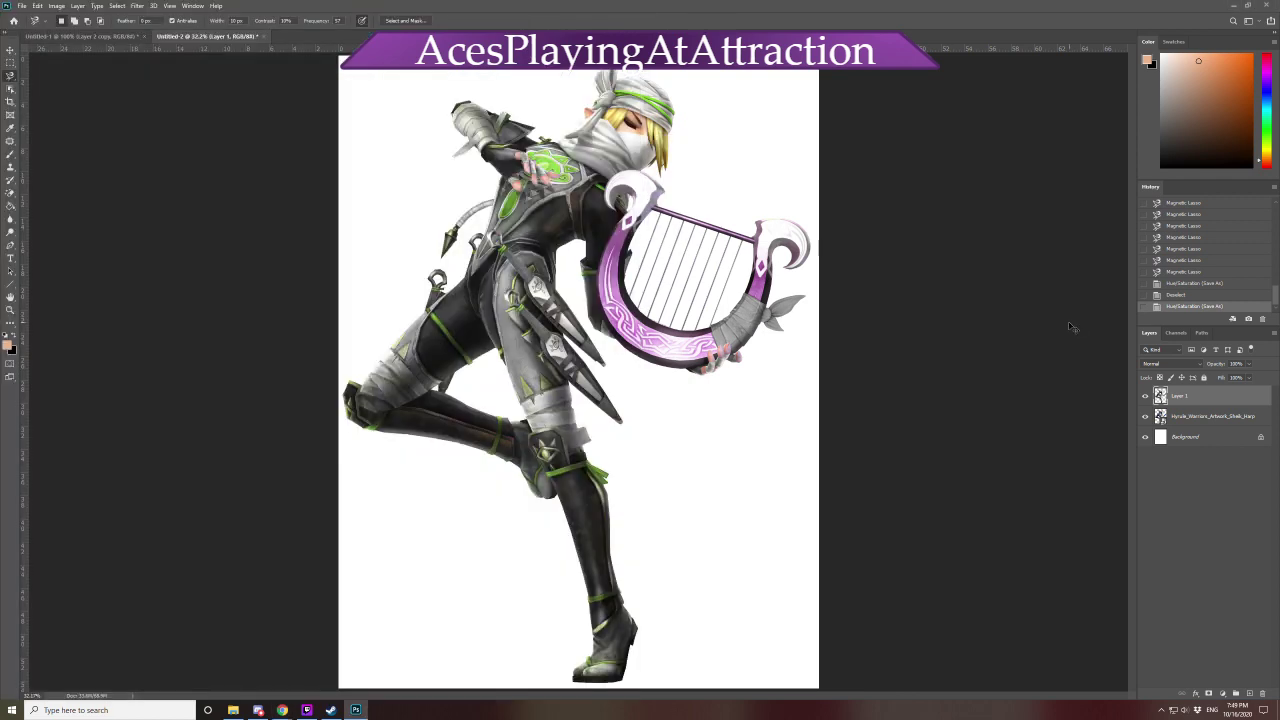
{"action": "key", "text": "ctrl+o"}
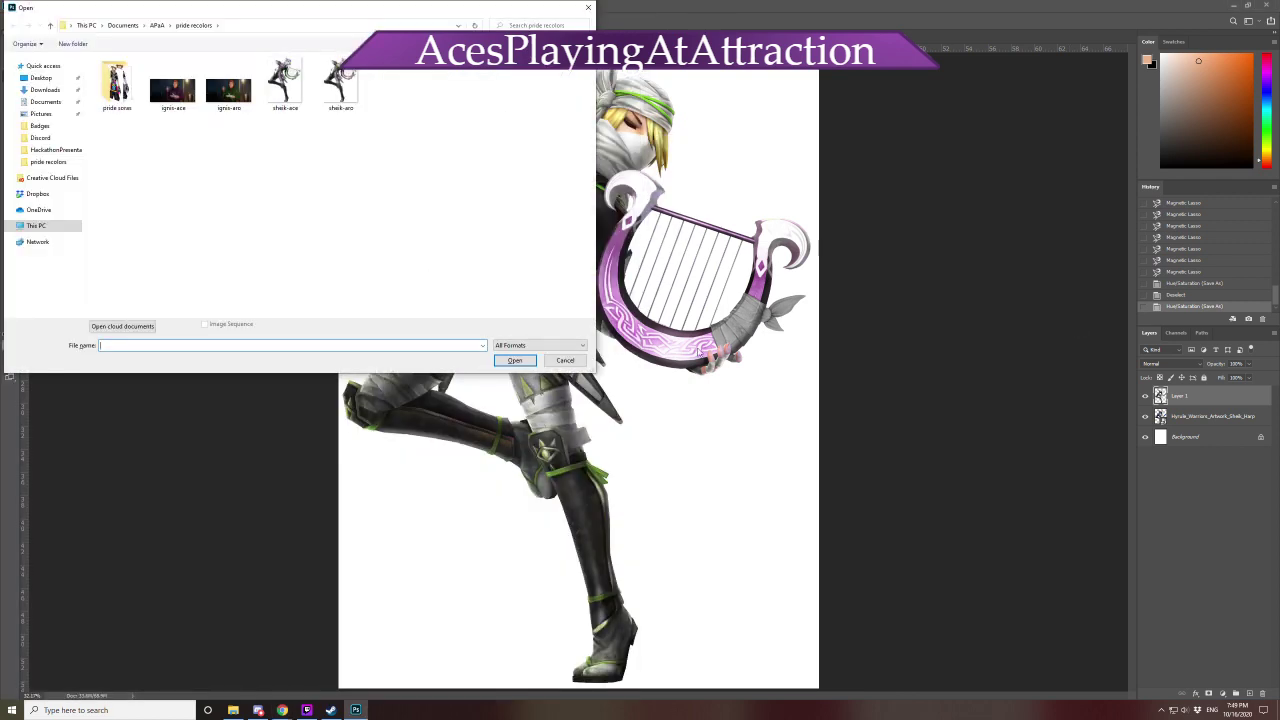
{"action": "left_click", "coordinate": [565, 360]}
{"action": "key", "text": "ctrl+n"}
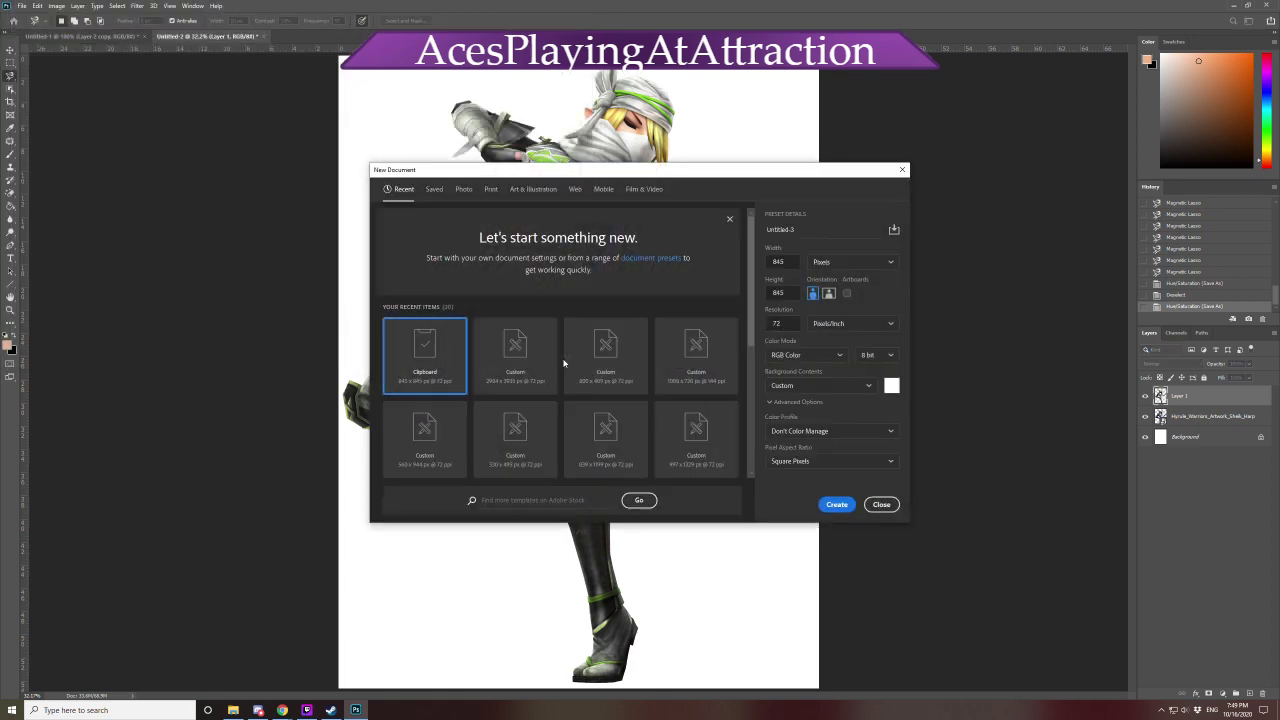
{"action": "key", "text": "Return"}
{"action": "key", "text": "ctrl+v"}
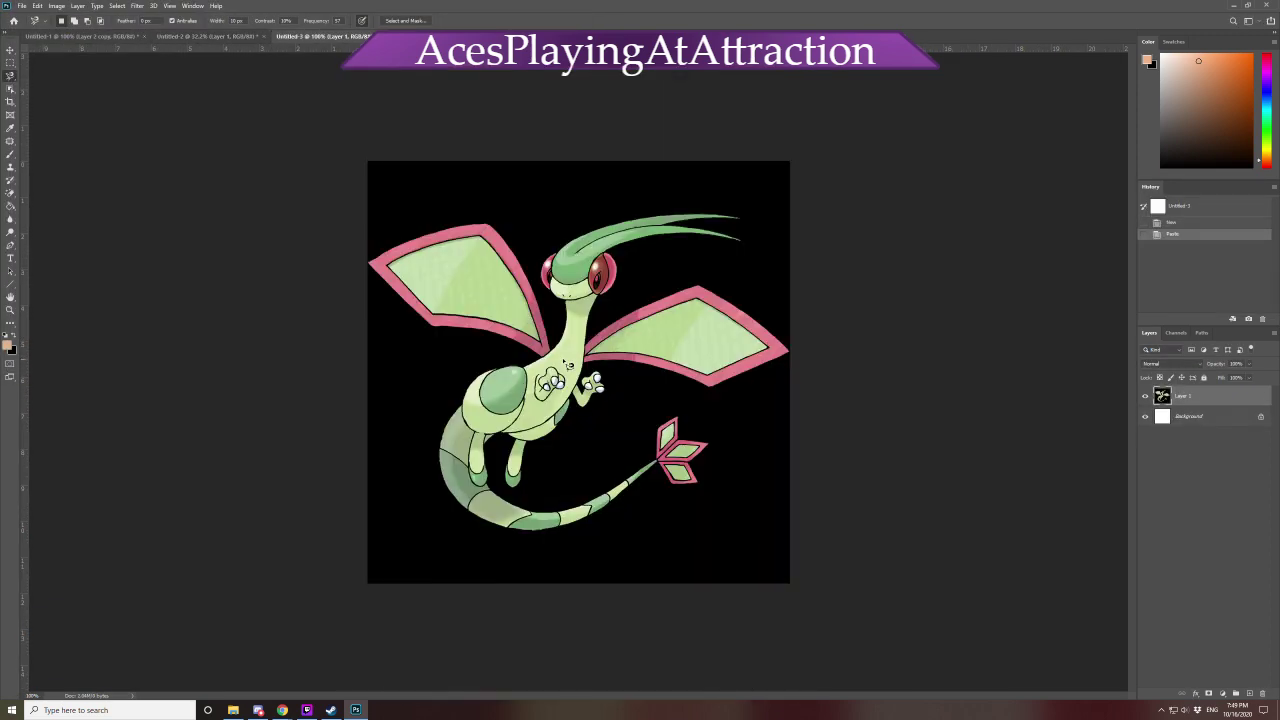
{"action": "left_click", "coordinate": [1177, 224]}
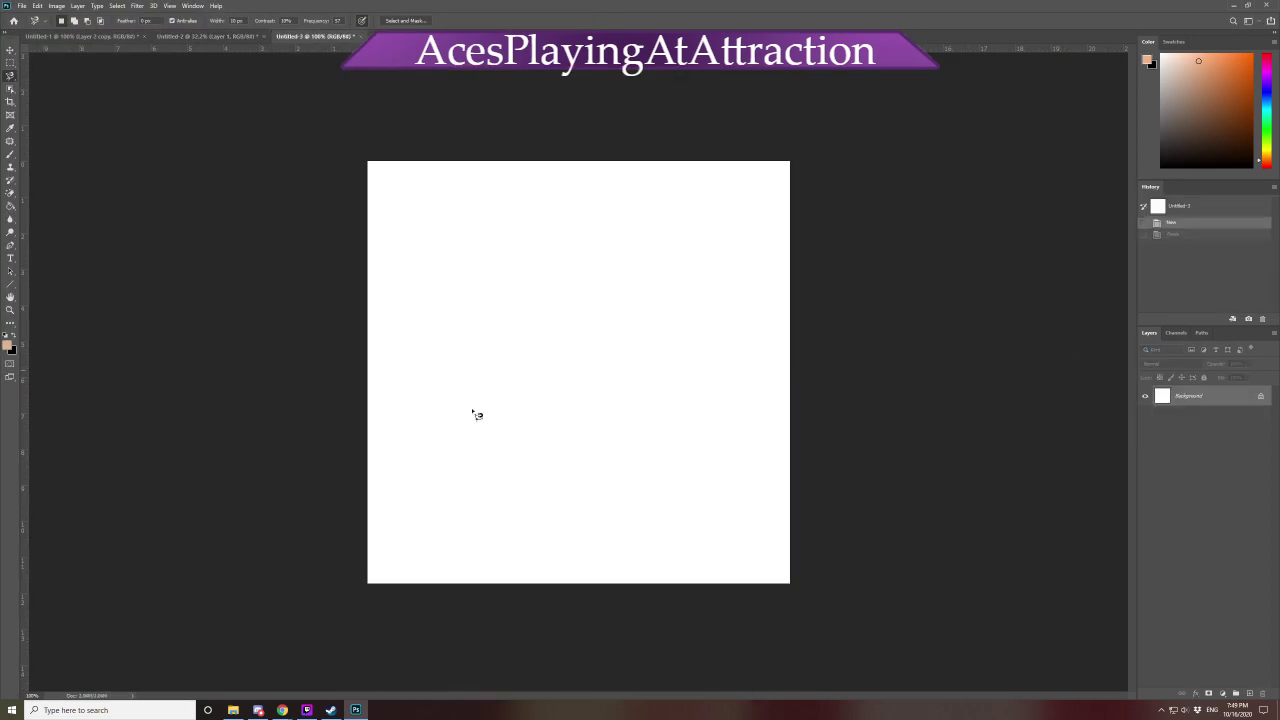
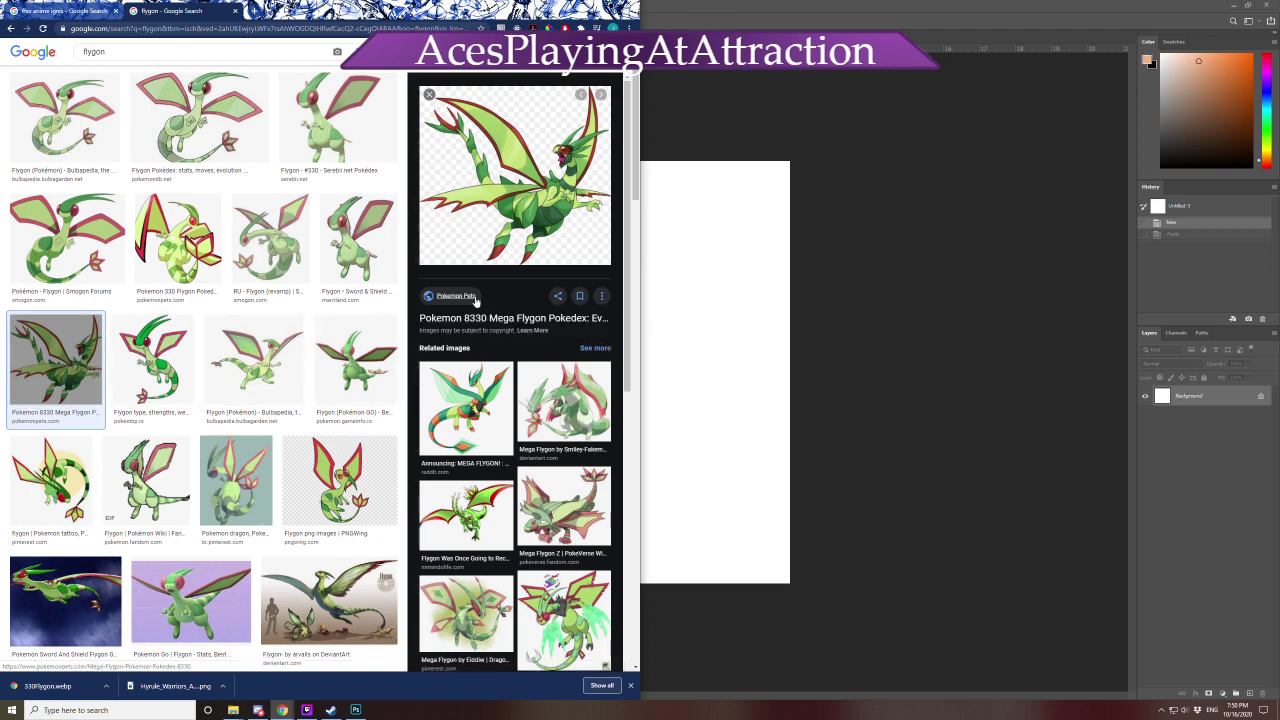
Copy the Bulbapedia Flygon image from Chrome again, paste it into the blank square Photoshop document, and undo that paste
{"action": "left_click", "coordinate": [65, 115]}
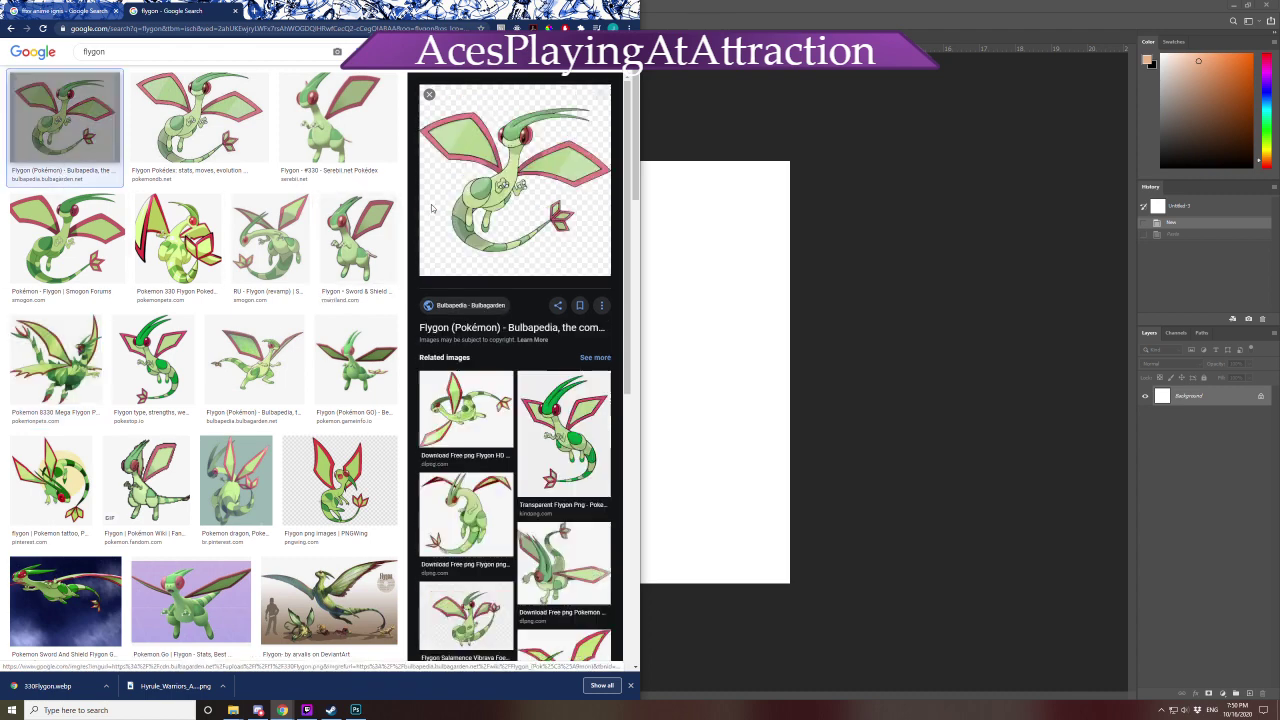
{"action": "right_click", "coordinate": [452, 199]}
{"action": "left_click", "coordinate": [528, 298]}
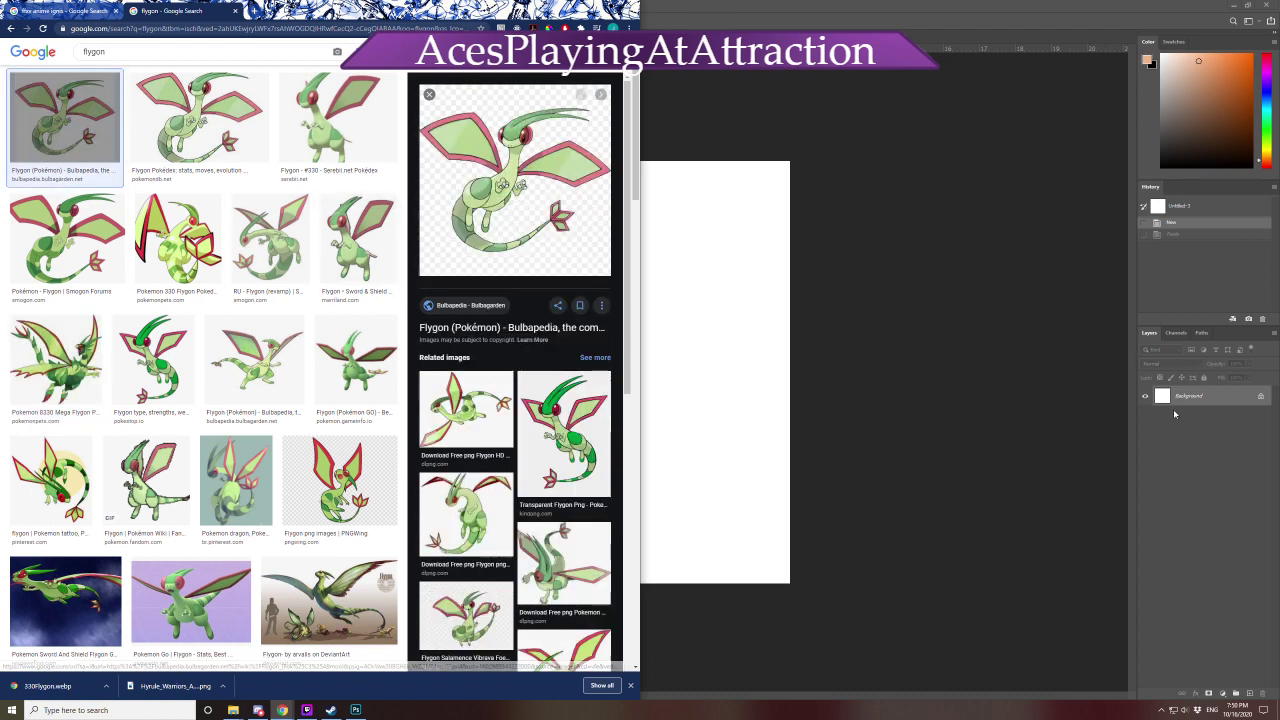
{"action": "left_click", "coordinate": [1173, 409]}
{"action": "key", "text": "ctrl+v"}
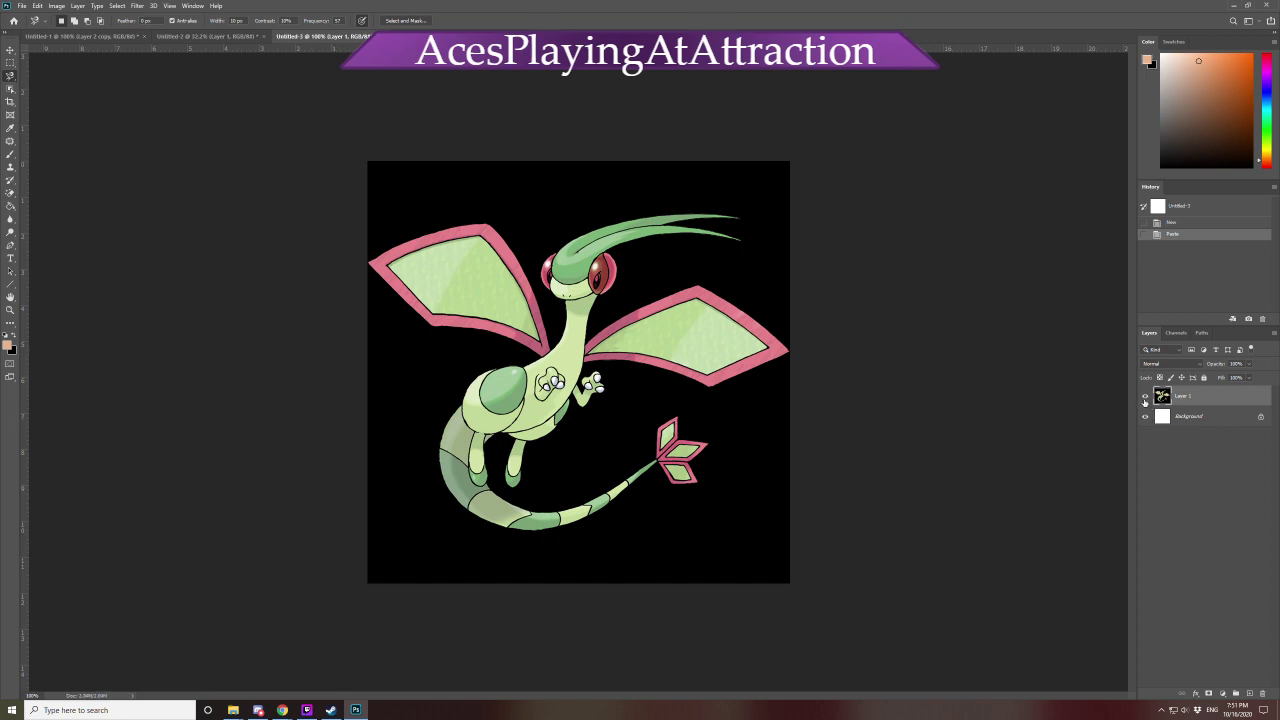
{"action": "key", "text": "ctrl+z"}
{"action": "key", "text": "super"}
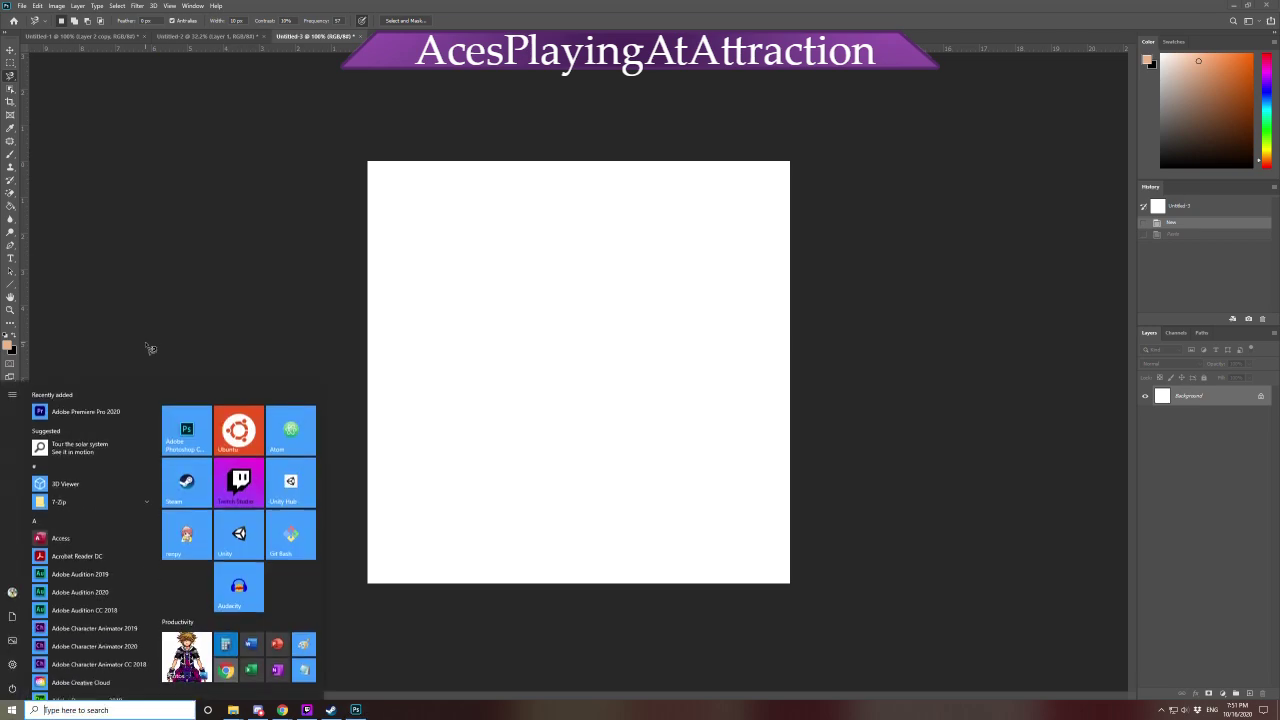
{"action": "key", "text": "super"}
Switch to Chrome and copy the Pokémon Database Flygon image with the white background
{"action": "key", "text": "alt+Tab"}
{"action": "left_click", "coordinate": [199, 117]}
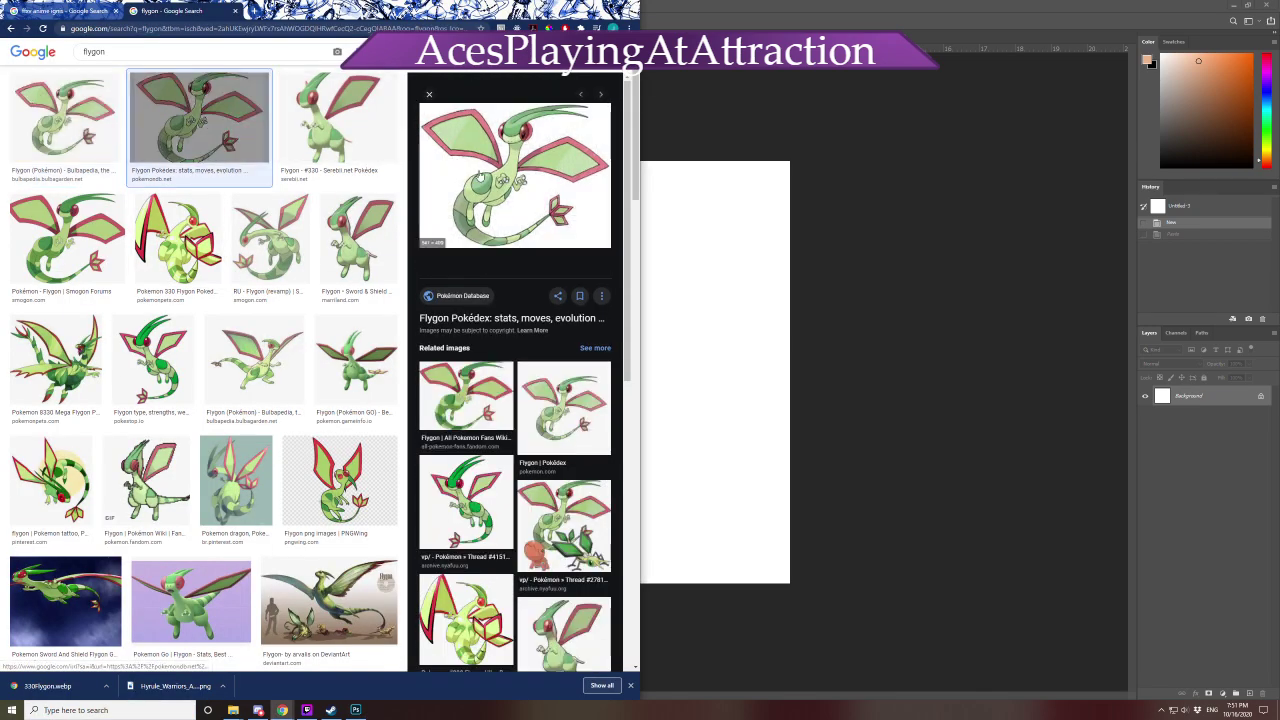
{"action": "right_click", "coordinate": [496, 174]}
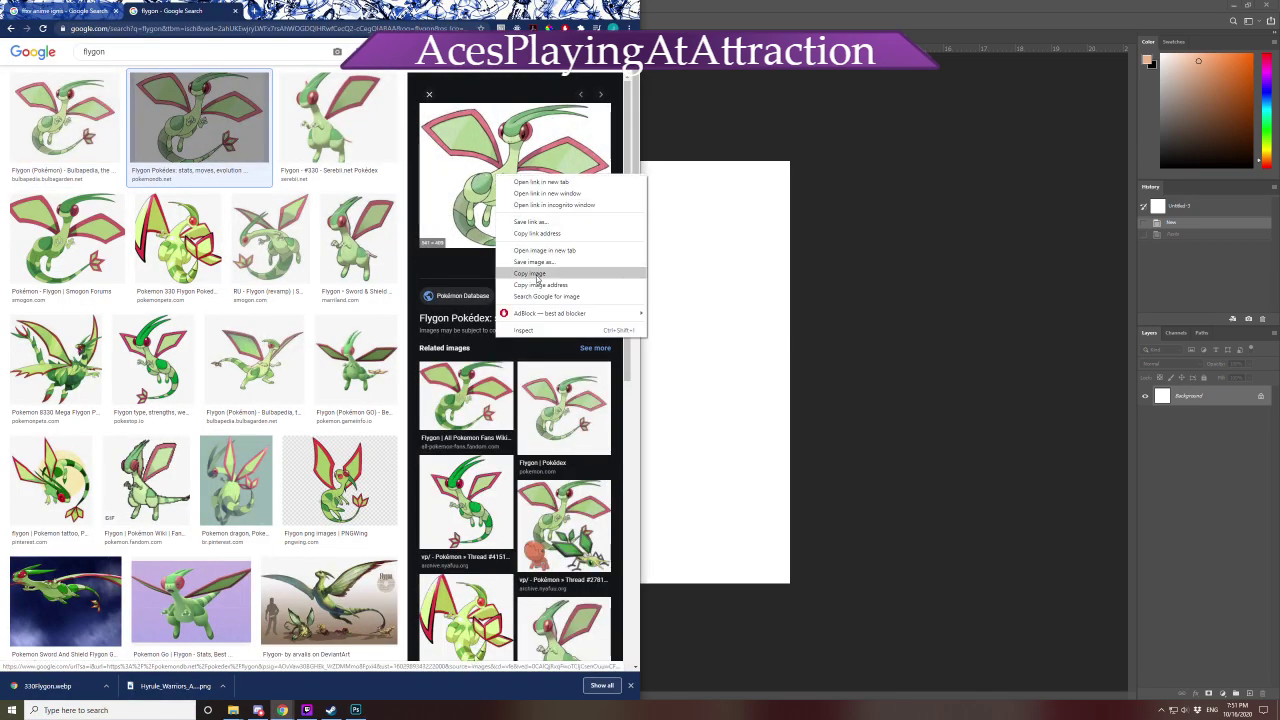
{"action": "left_click", "coordinate": [545, 275]}
In Photoshop, close the blank square document without saving and paste the copied Flygon image into a new 541 × 409 px document
{"action": "left_click", "coordinate": [1254, 541]}
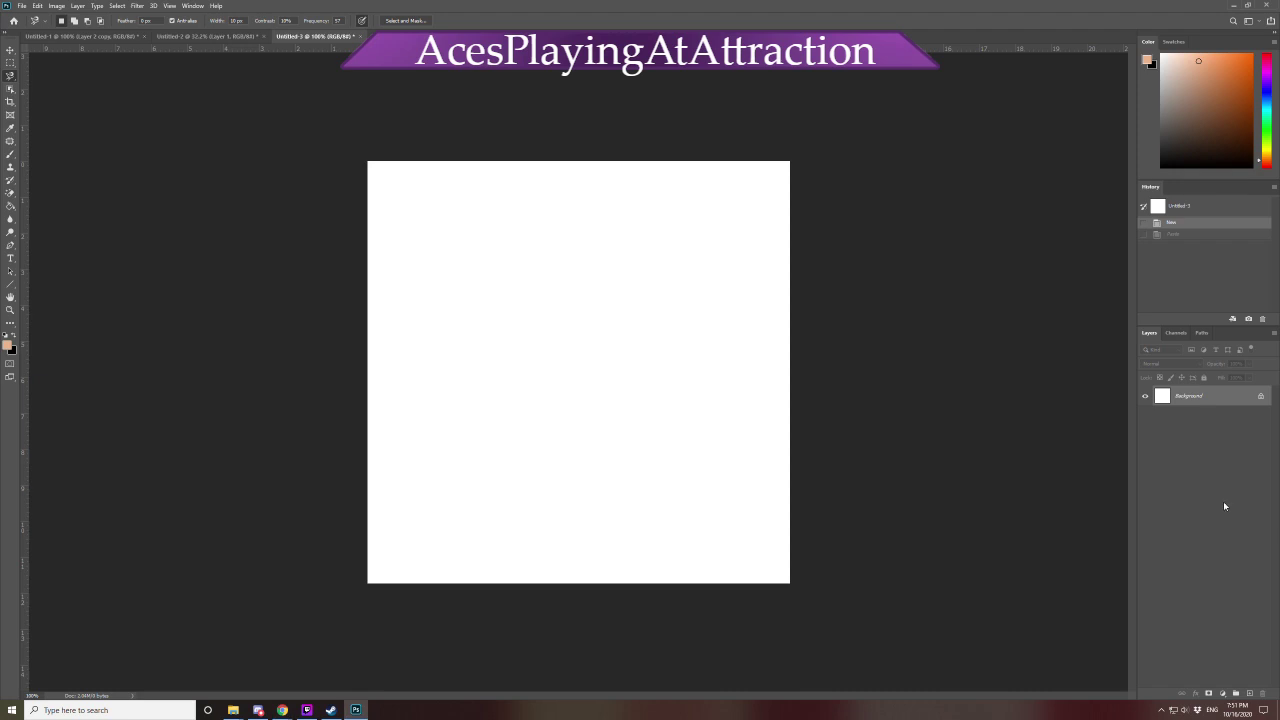
{"action": "left_click", "coordinate": [357, 36]}
{"action": "left_click", "coordinate": [636, 258]}
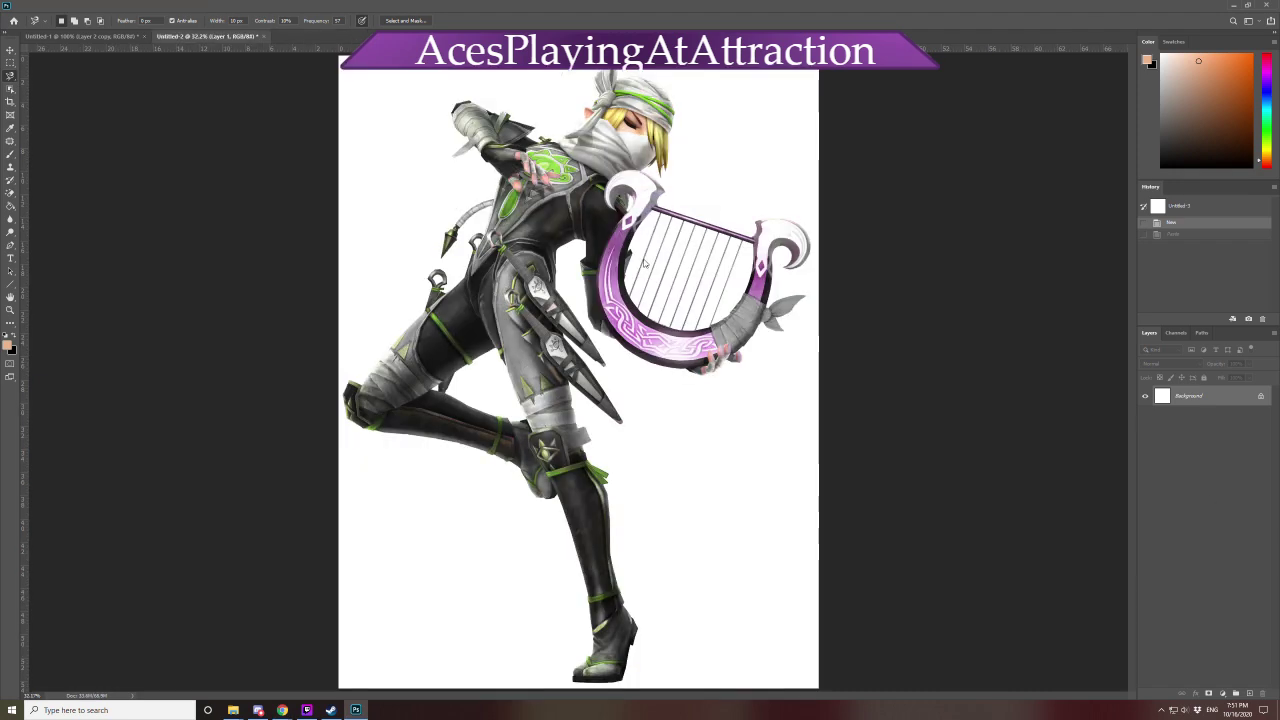
{"action": "key", "text": "ctrl+n"}
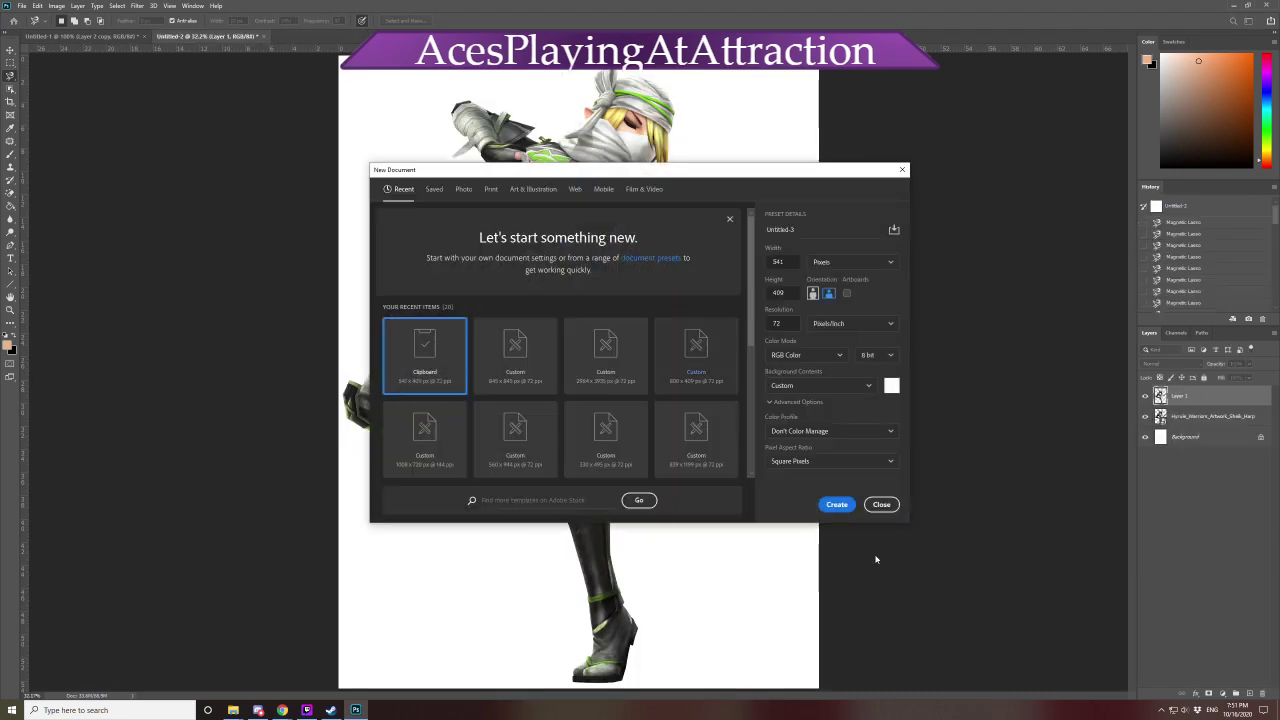
{"action": "left_click", "coordinate": [836, 504]}
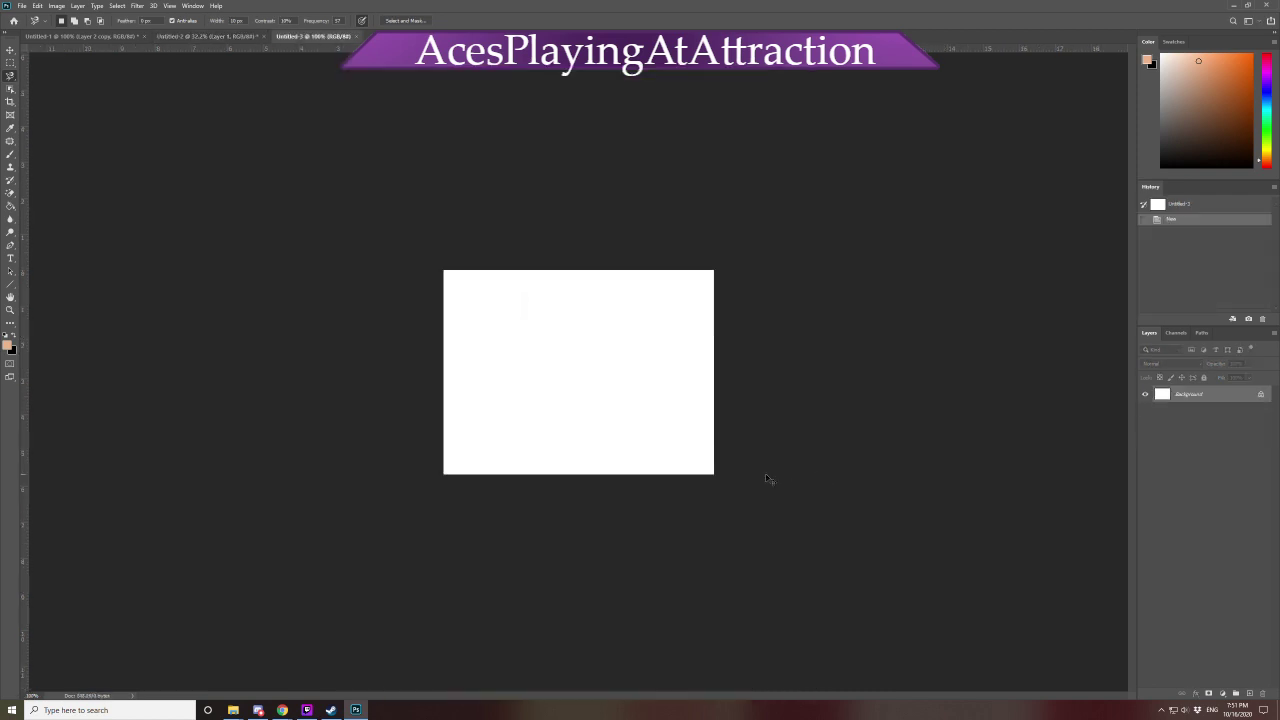
{"action": "key", "text": "ctrl+v"}
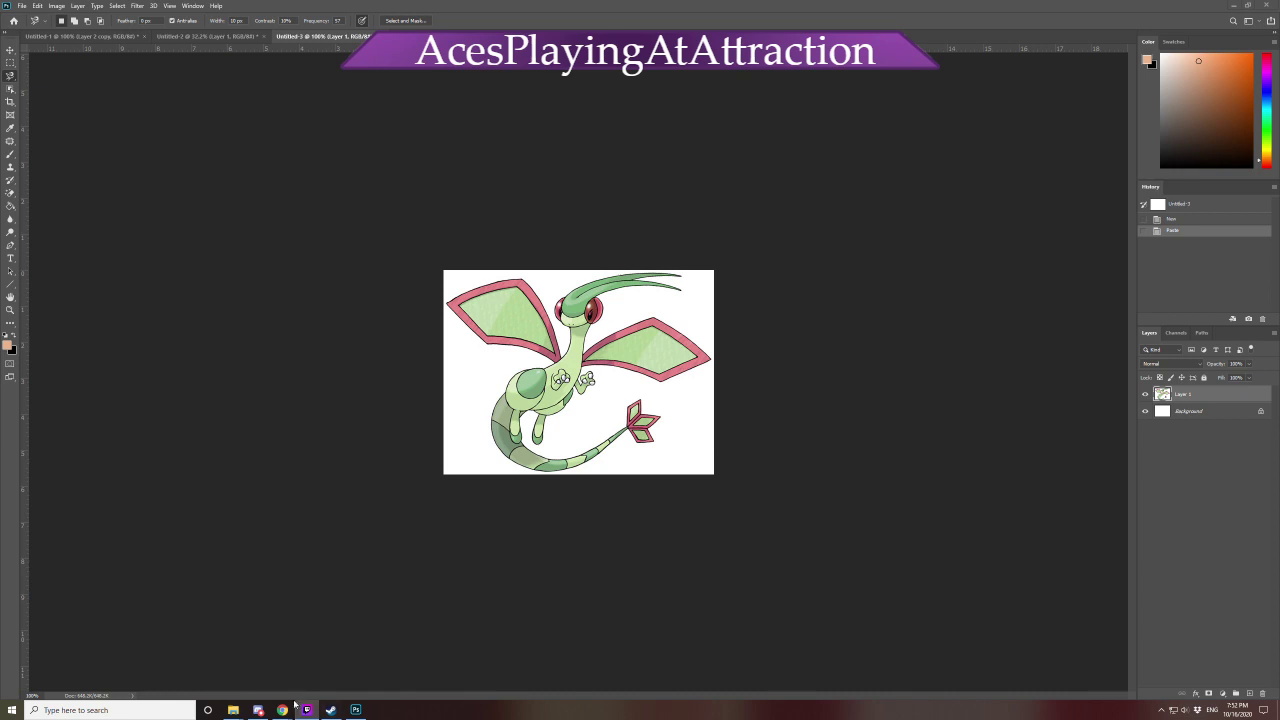
Switch to the Flygon image search in Chrome, preview the Pokemon Pets Mega Flygon image, and maximize the browser window
{"action": "mouse_move", "coordinate": [283, 710]}
{"action": "left_click", "coordinate": [422, 662]}
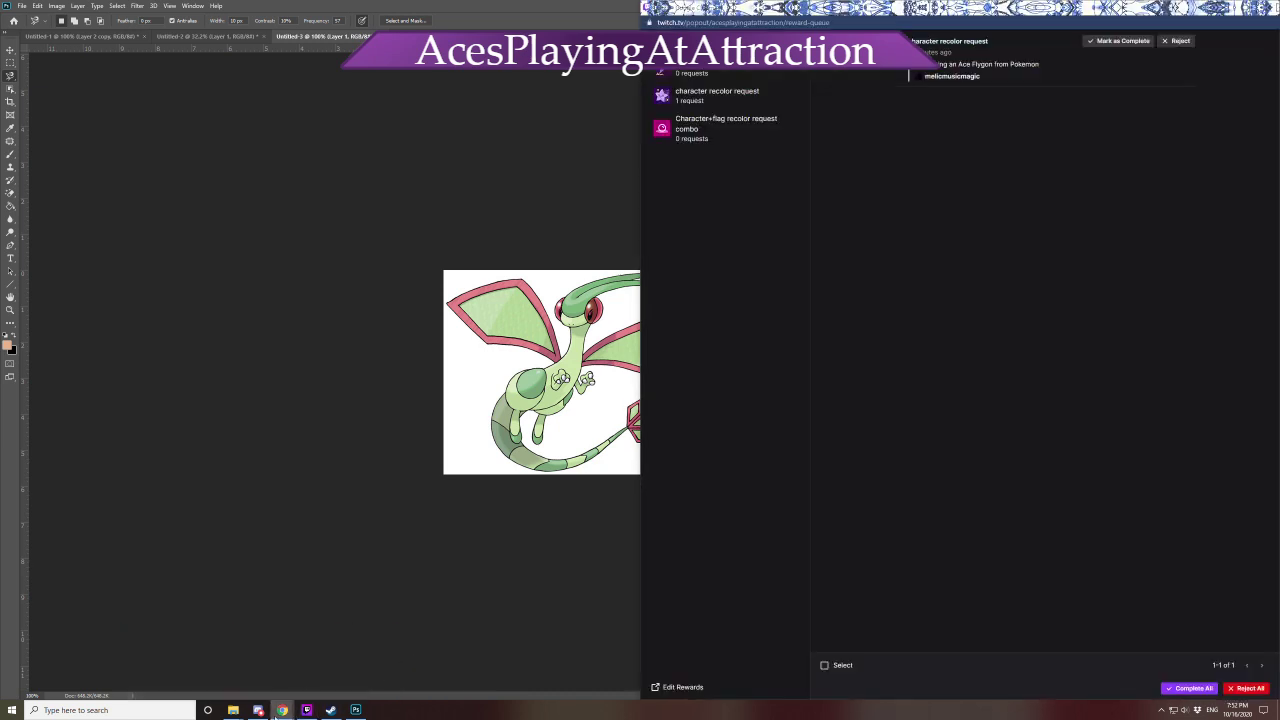
{"action": "left_click", "coordinate": [165, 665]}
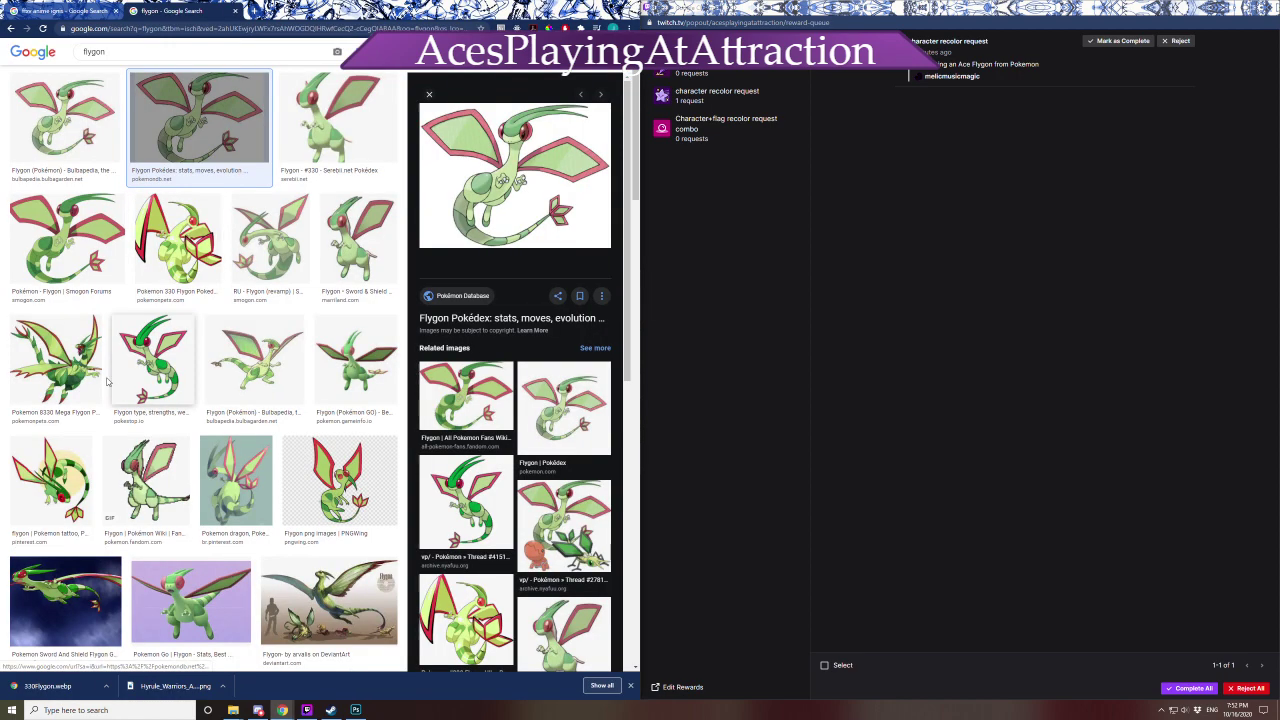
{"action": "left_click", "coordinate": [55, 360]}
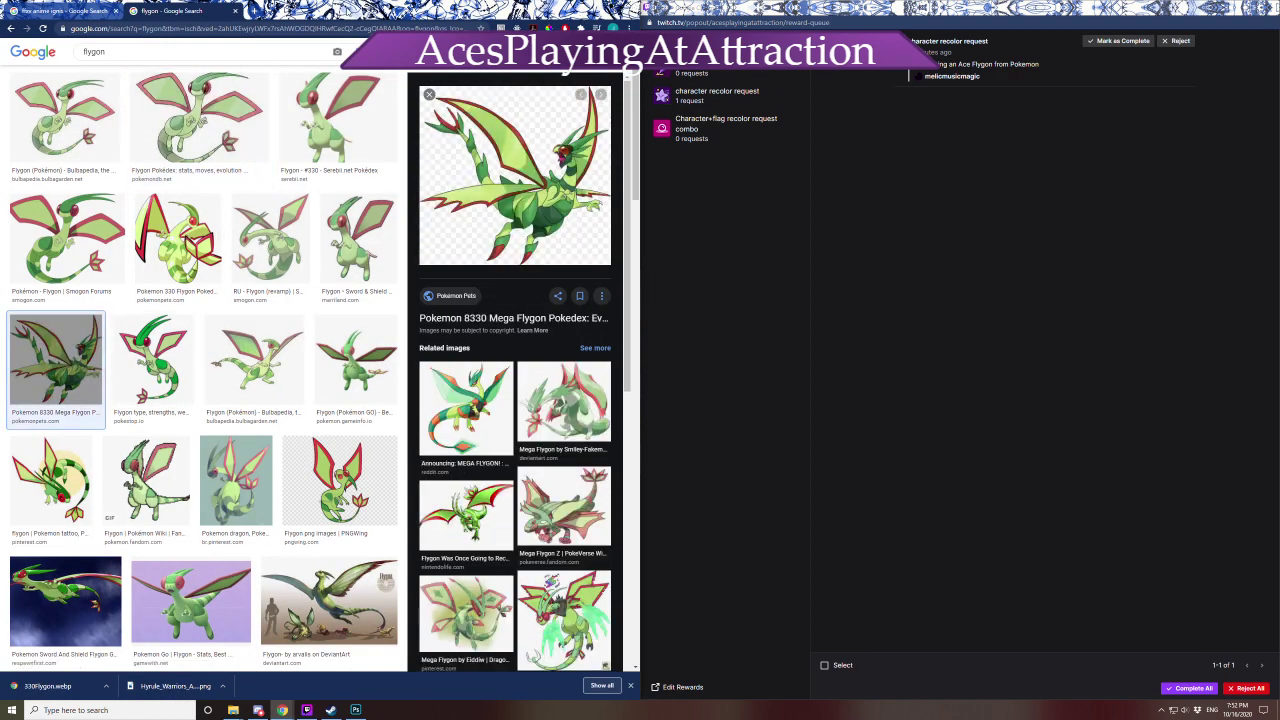
{"action": "left_click_drag", "start_coordinate": [480, 8], "coordinate": [450, 2]}
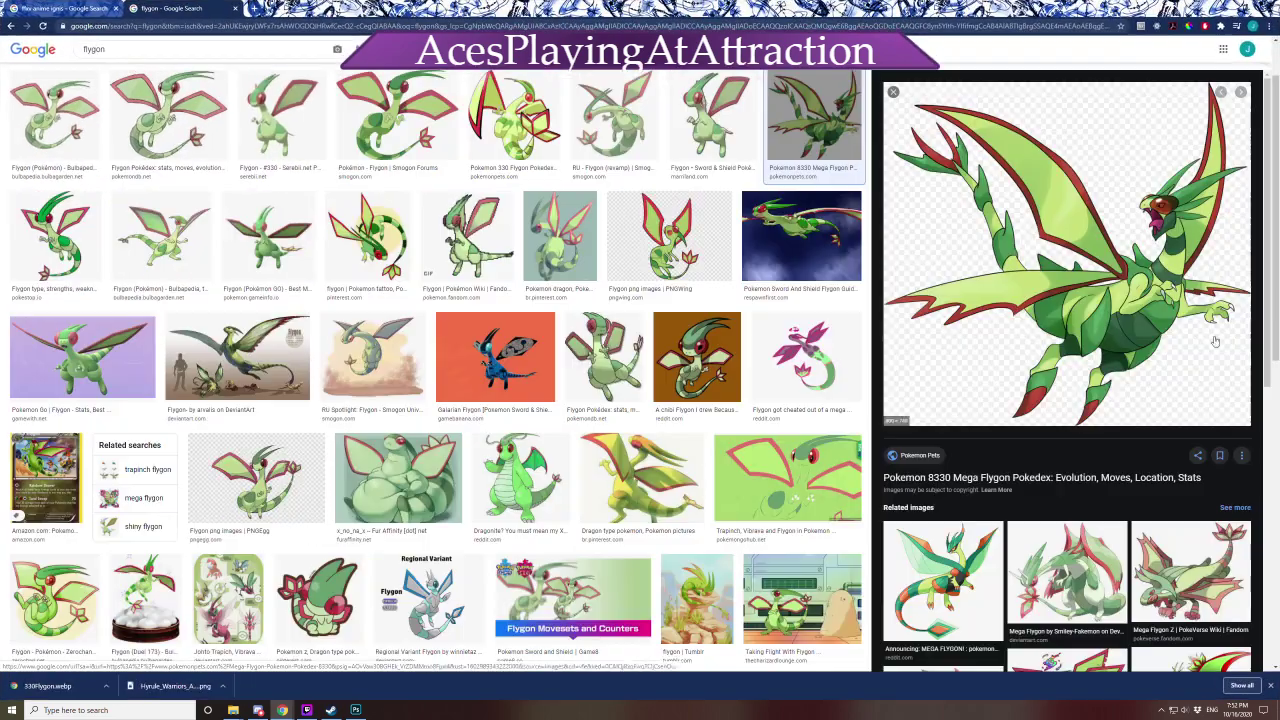
Open the Mega Flygon source page, examine its picture enlarged in a separate tab, and close both tabs
{"action": "left_click", "coordinate": [1026, 259]}
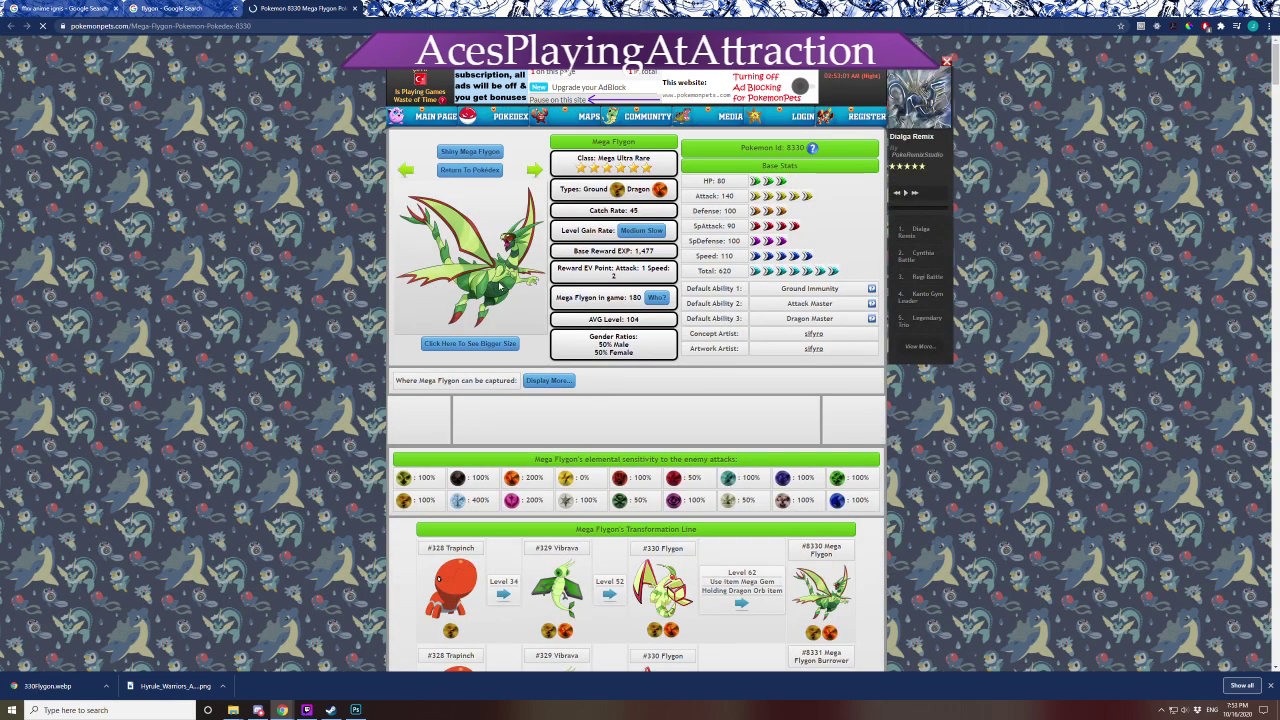
{"action": "right_click", "coordinate": [481, 268]}
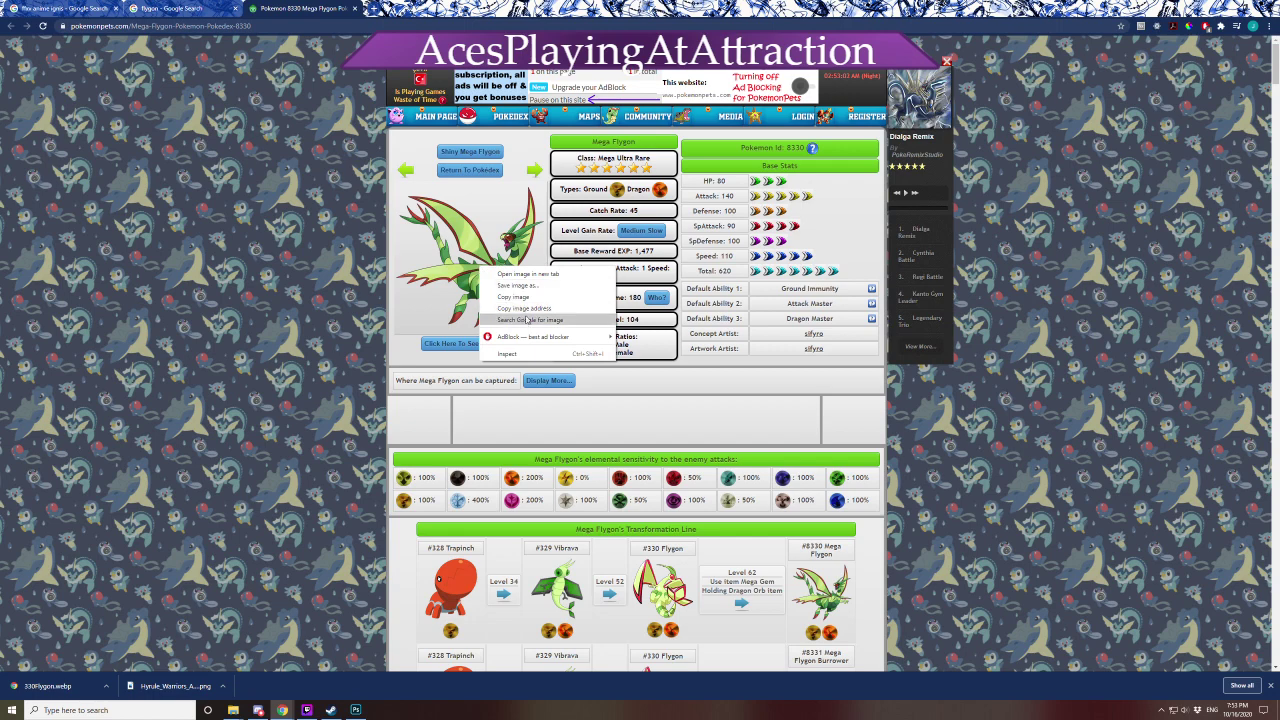
{"action": "left_click", "coordinate": [530, 274]}
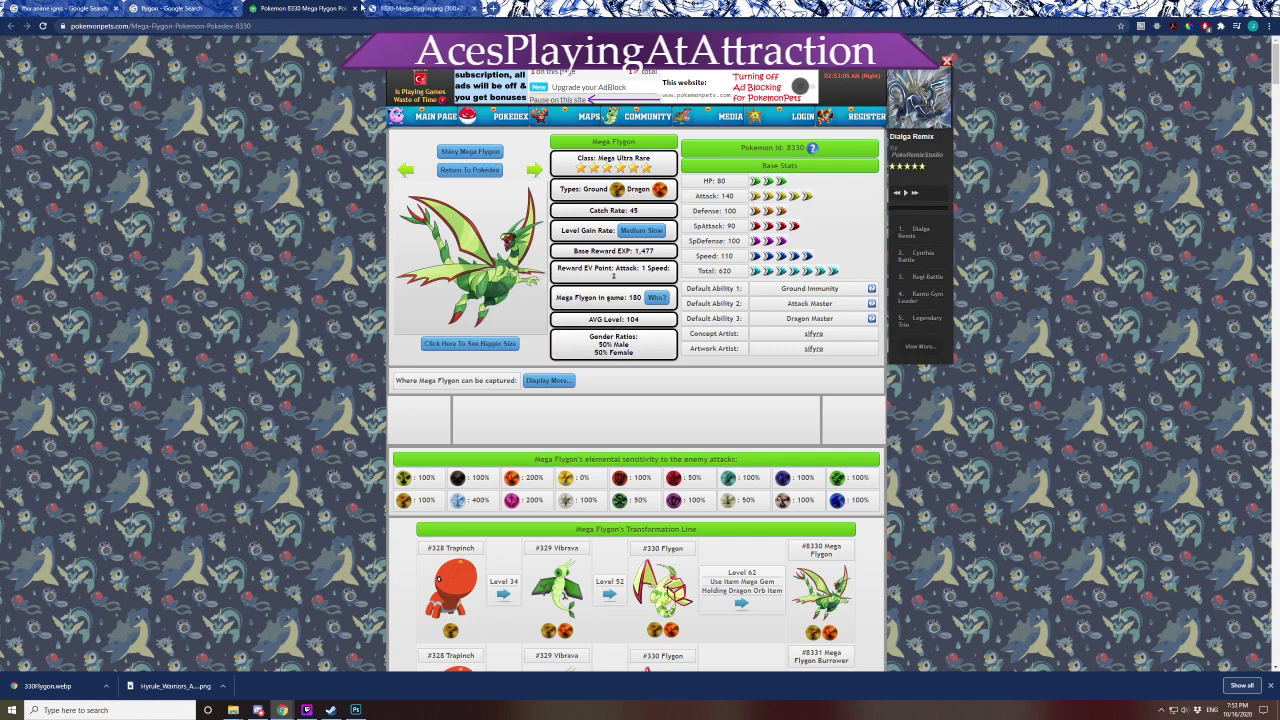
{"action": "left_click", "coordinate": [368, 8]}
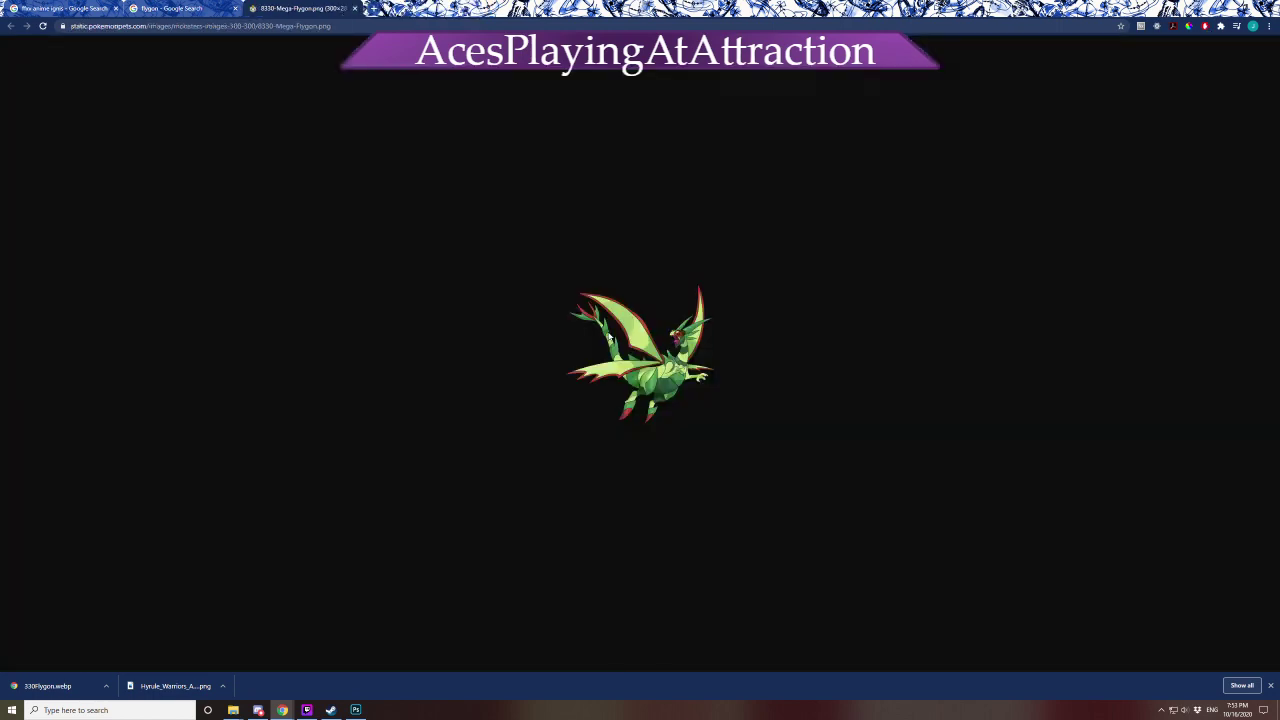
{"action": "scroll", "coordinate": [609, 337], "scroll_direction": "up", "scroll_amount": 8, "text": "ctrl"}
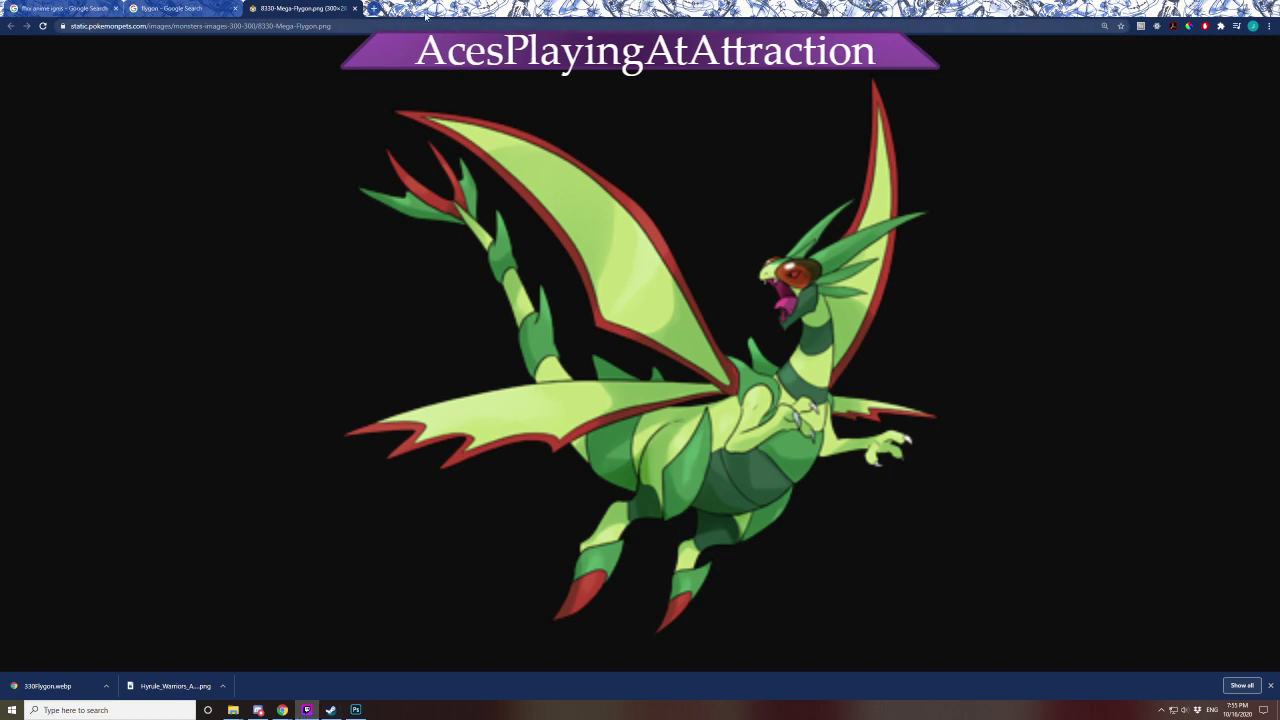
{"action": "left_click", "coordinate": [354, 8]}
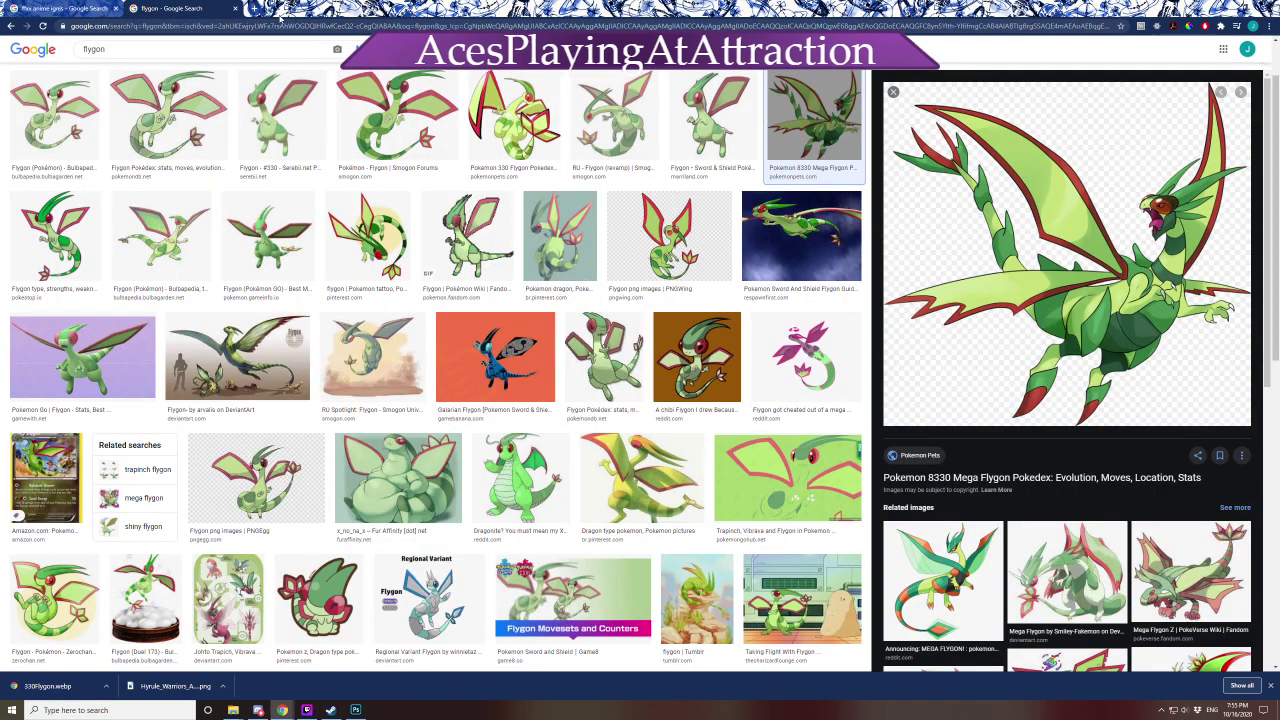
Switch to Photoshop, deselect the layers of the Flygon document, and enlarge its view to 300%
{"action": "left_click", "coordinate": [357, 711]}
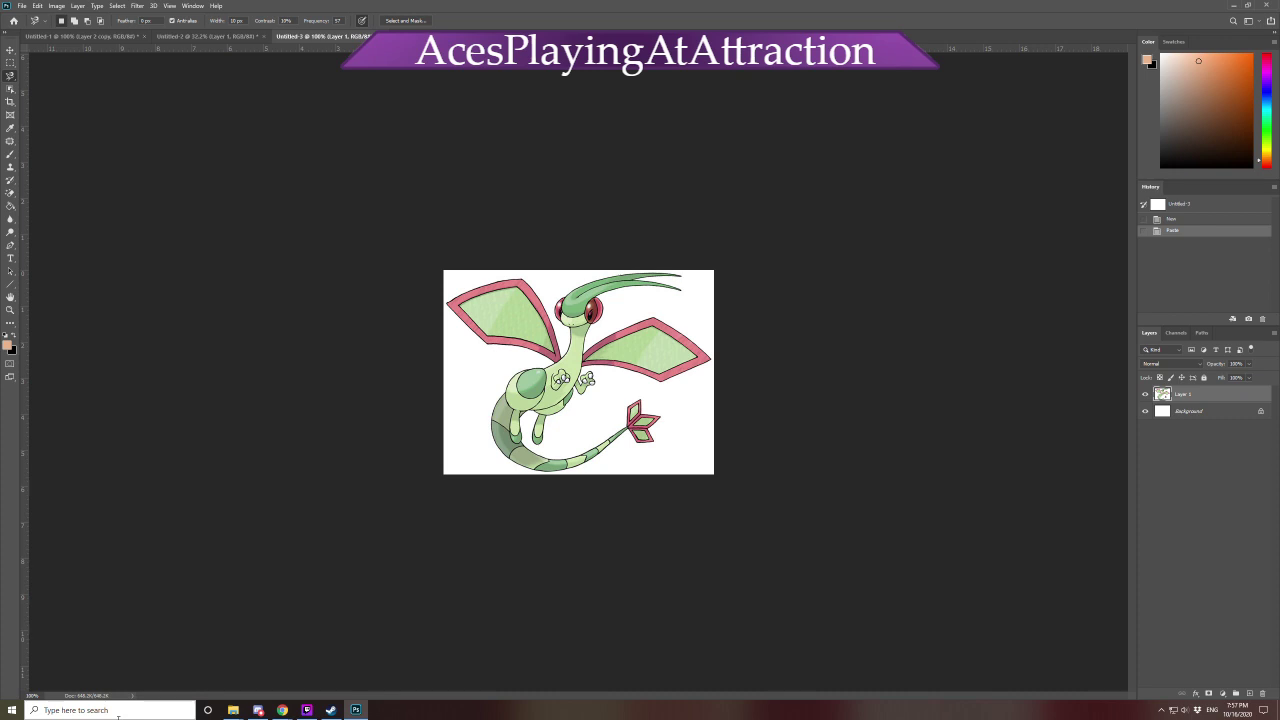
{"action": "left_click", "coordinate": [1206, 520]}
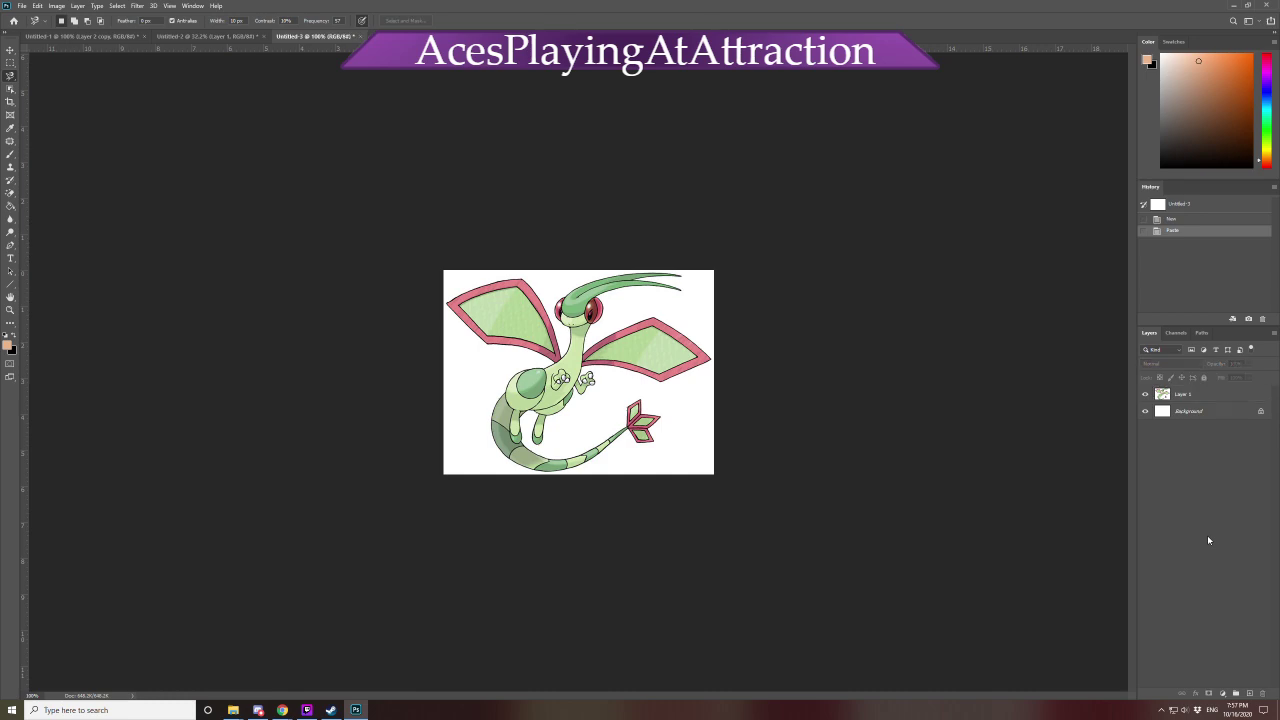
{"action": "key", "text": "ctrl+plus"}
{"action": "key", "text": "ctrl+plus"}
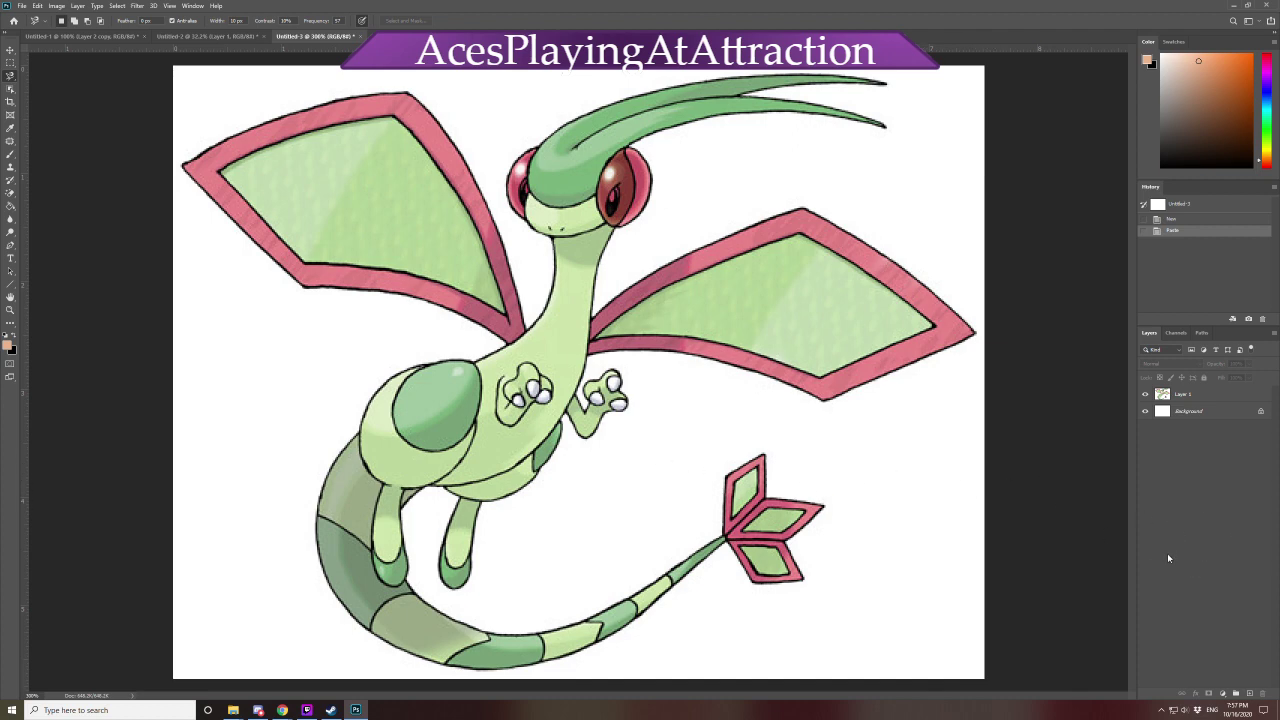
Try shifting the reds of Layer 1, the Flygon picture, to purple with a Hue/Saturation adjustment
{"action": "left_click", "coordinate": [1213, 396]}
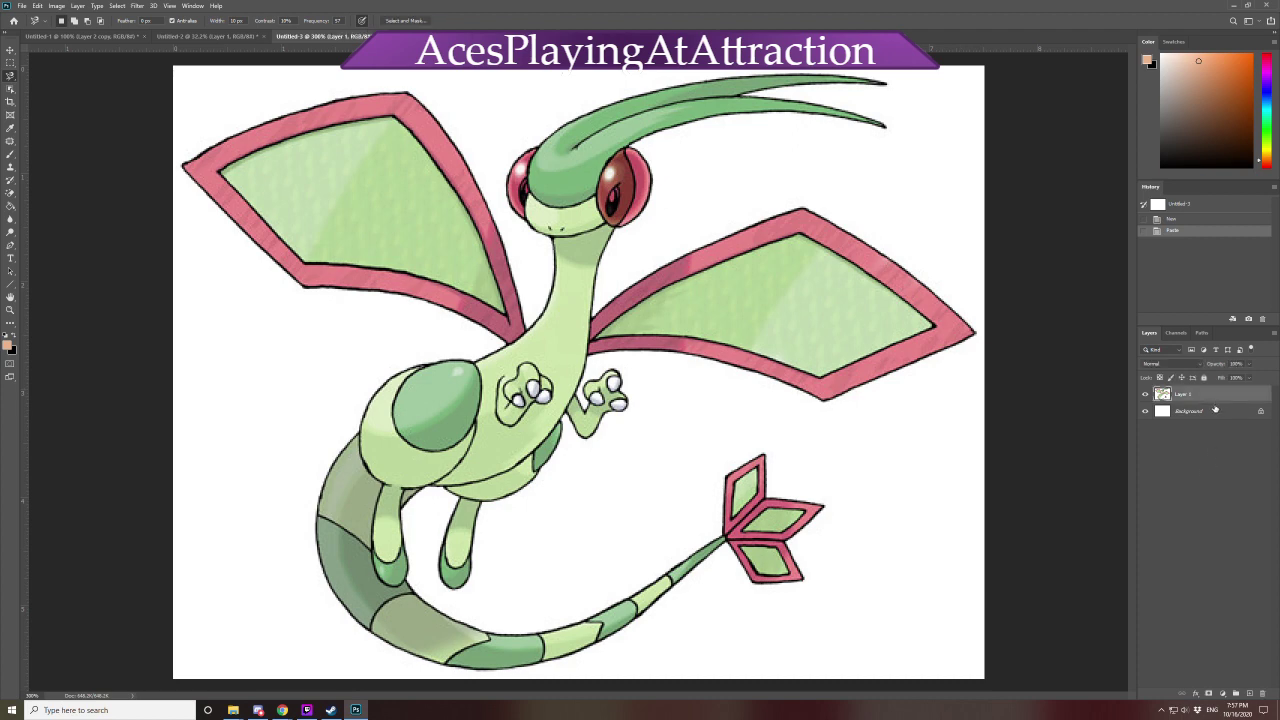
{"action": "key", "text": "ctrl+u"}
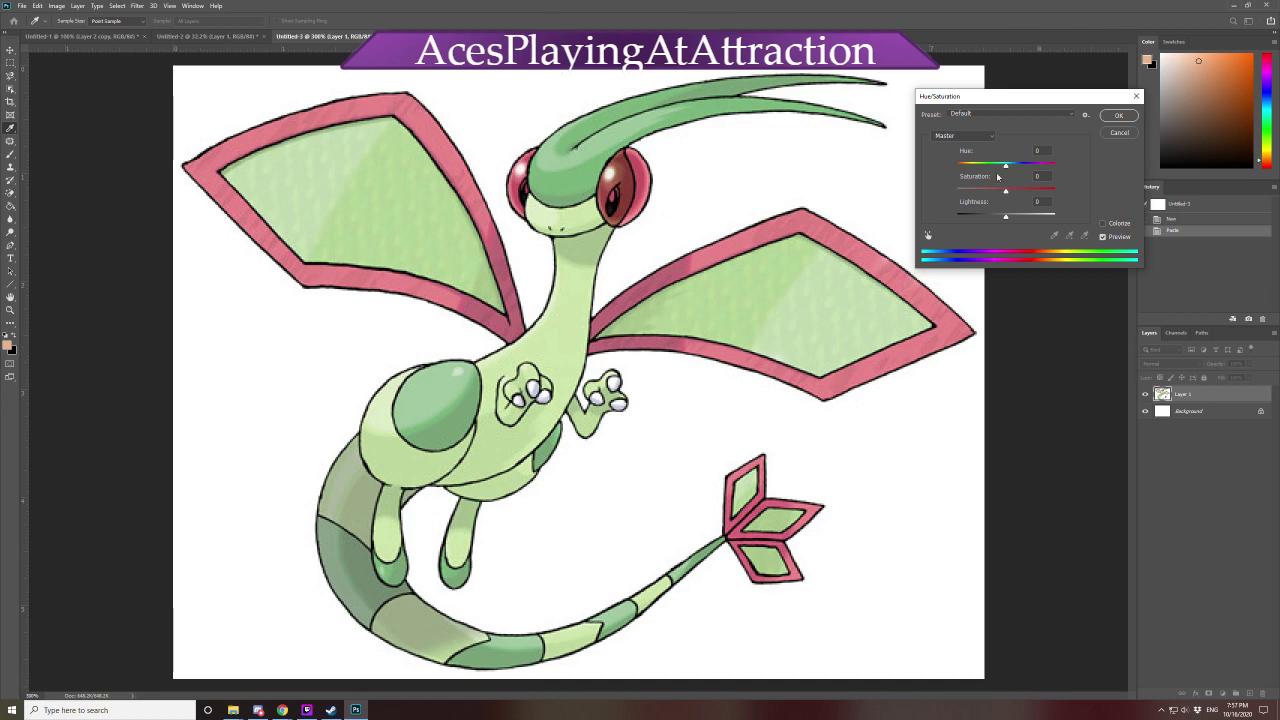
{"action": "mouse_move", "coordinate": [1005, 164]}
{"action": "left_mouse_down"}
{"action": "mouse_move", "coordinate": [967, 167]}
{"action": "mouse_move", "coordinate": [1006, 165]}
{"action": "left_mouse_up"}
{"action": "left_click", "coordinate": [971, 135]}
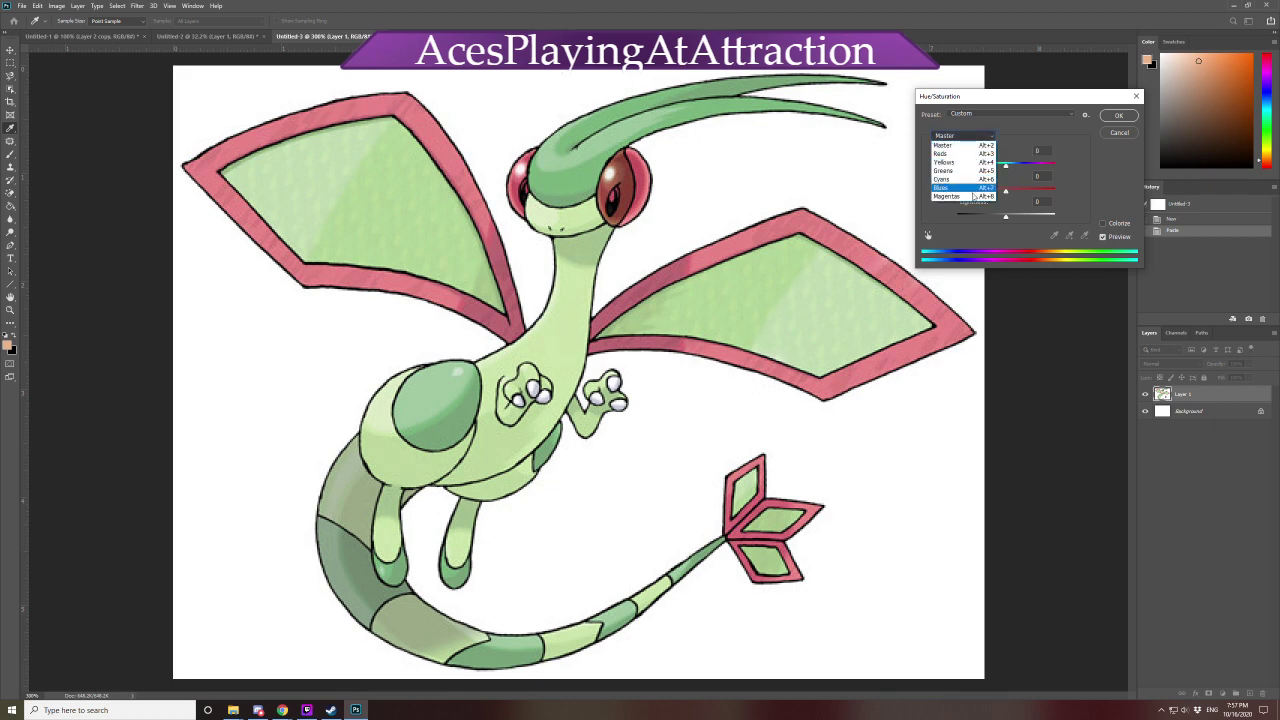
{"action": "left_click", "coordinate": [941, 153]}
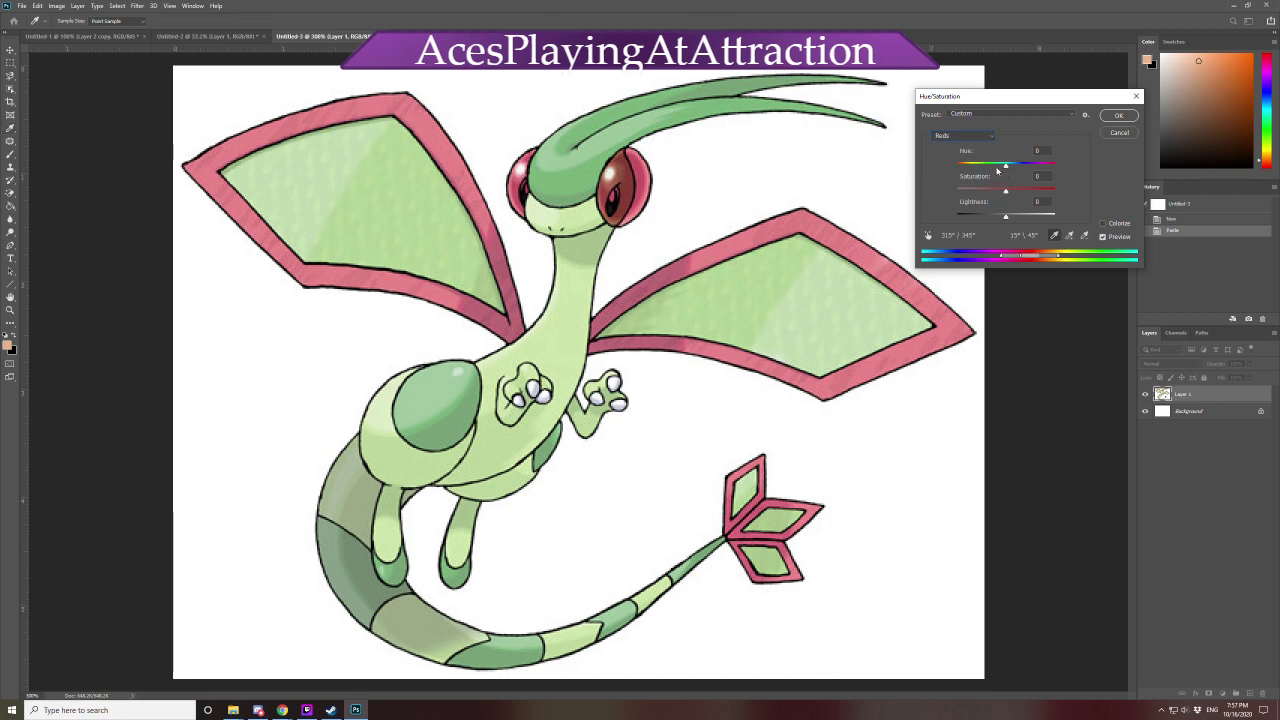
{"action": "left_click_drag", "start_coordinate": [1004, 166], "coordinate": [978, 171]}
Try different hue shifts on the greens, including +180 and -41, and cancel the Hue/Saturation adjustment
{"action": "left_click", "coordinate": [940, 140]}
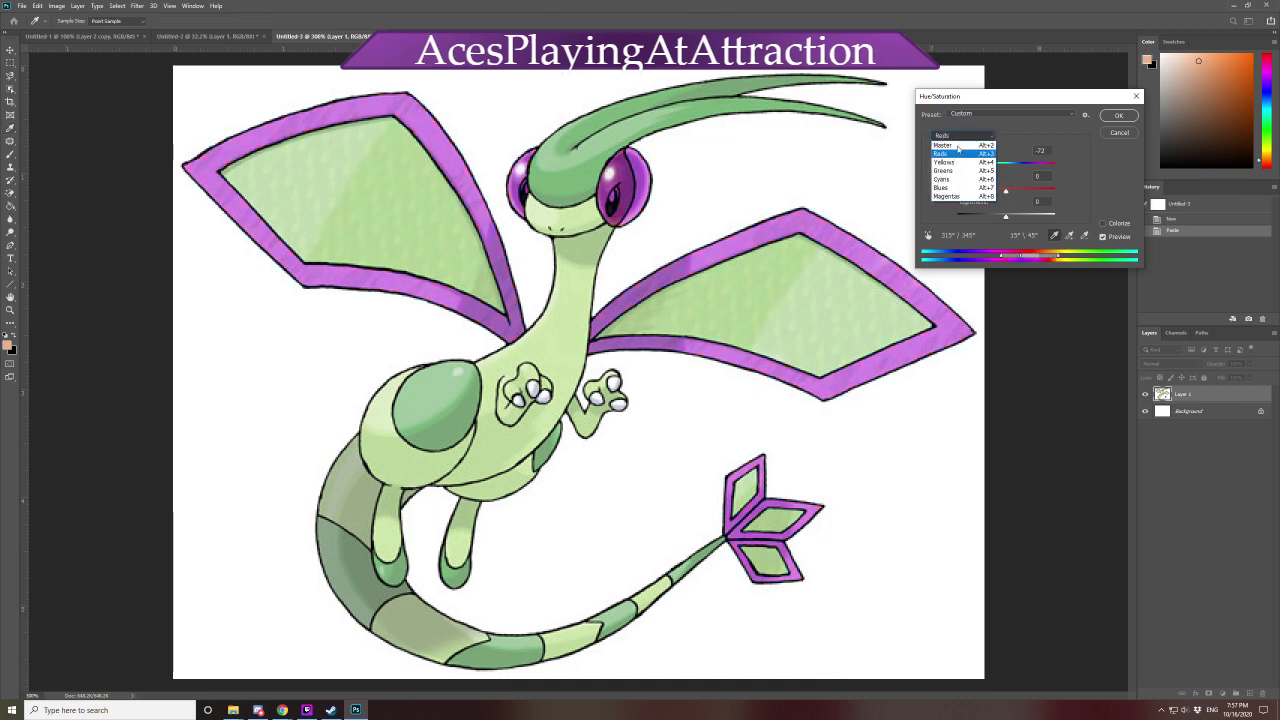
{"action": "left_click", "coordinate": [955, 170]}
{"action": "left_click_drag", "start_coordinate": [1005, 166], "coordinate": [952, 177]}
{"action": "key", "text": "p"}
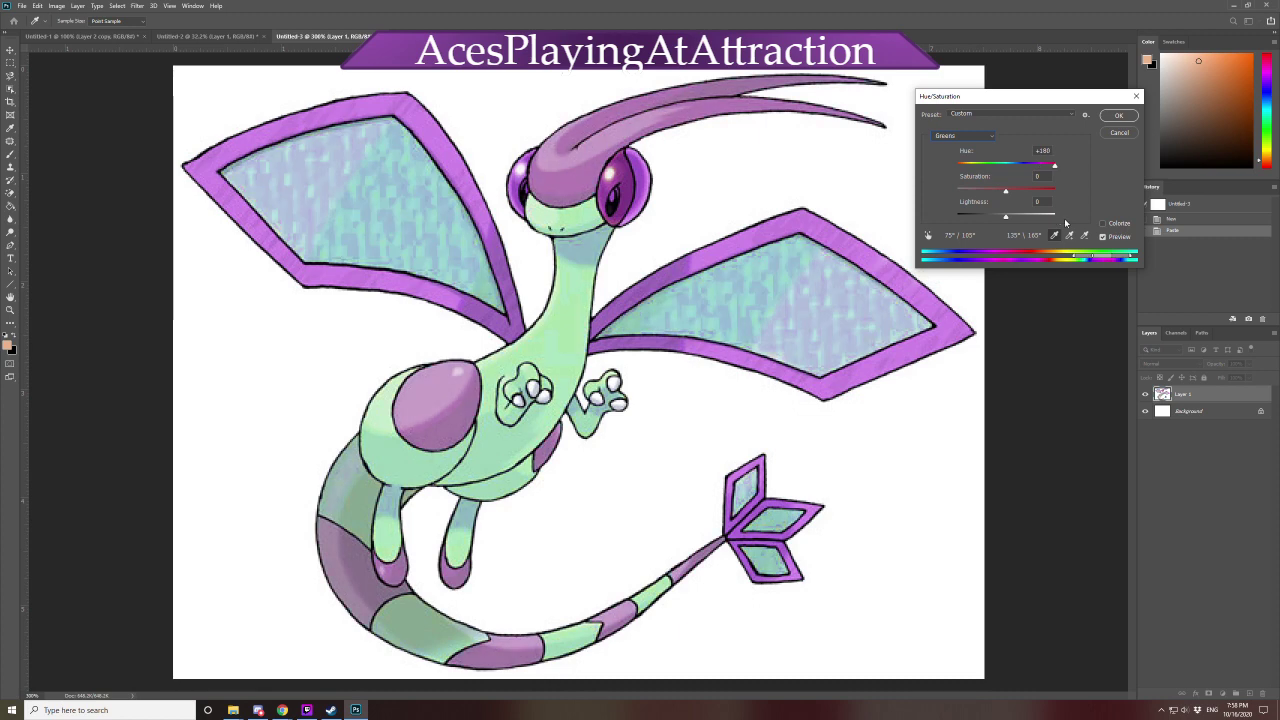
{"action": "key", "text": "p"}
{"action": "key", "text": "p"}
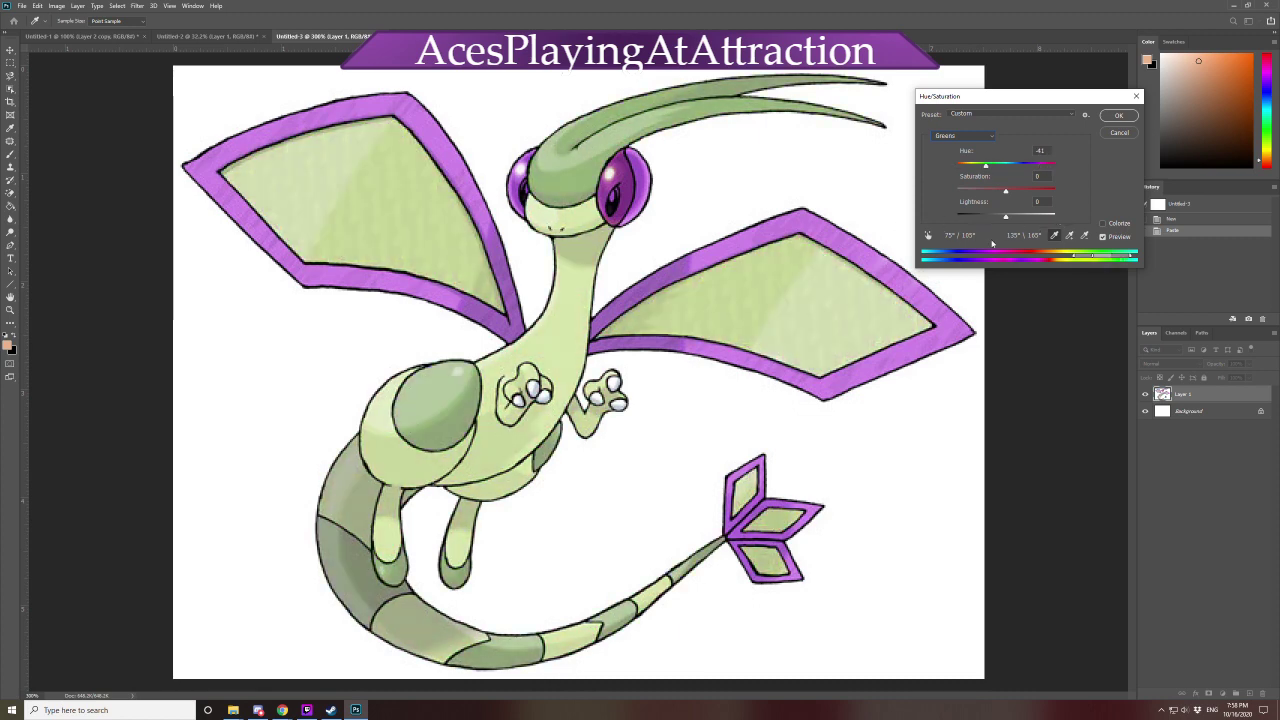
{"action": "left_click", "coordinate": [1119, 132]}
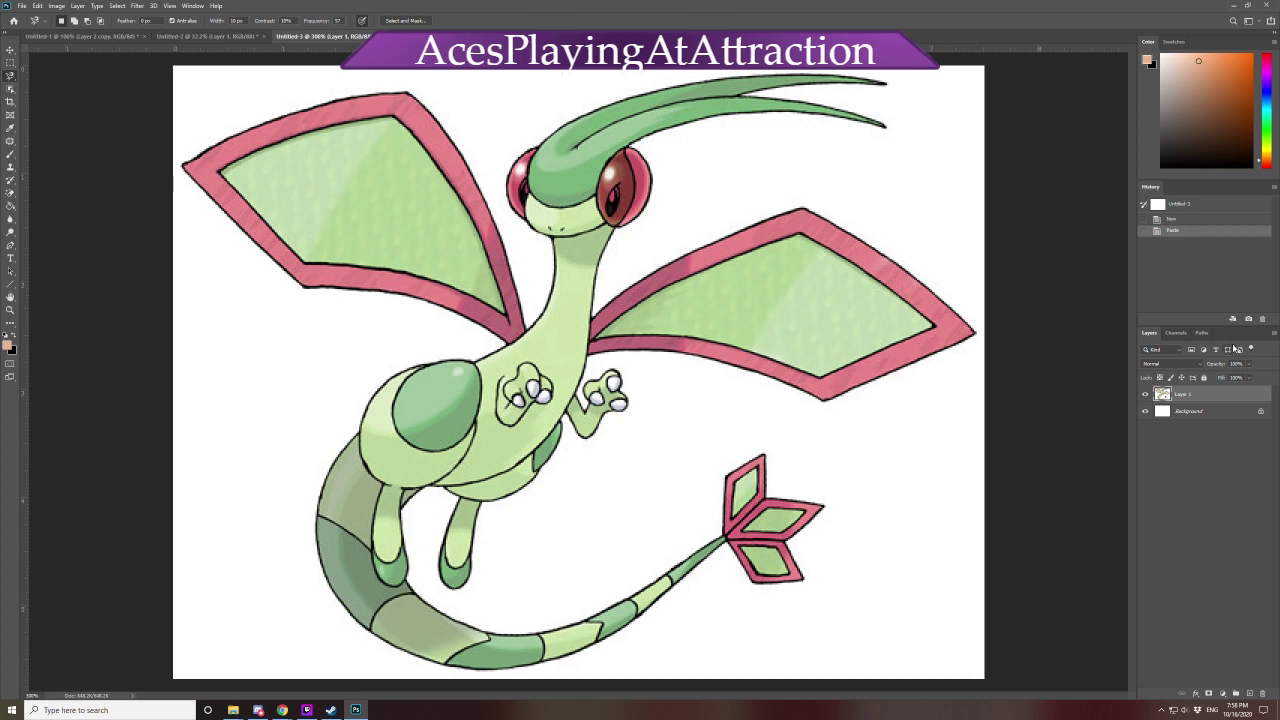
Try turning the Flygon's body grey with Hue/Saturation by setting the saturation of greens and yellows to -100
{"action": "key", "text": "ctrl+u"}
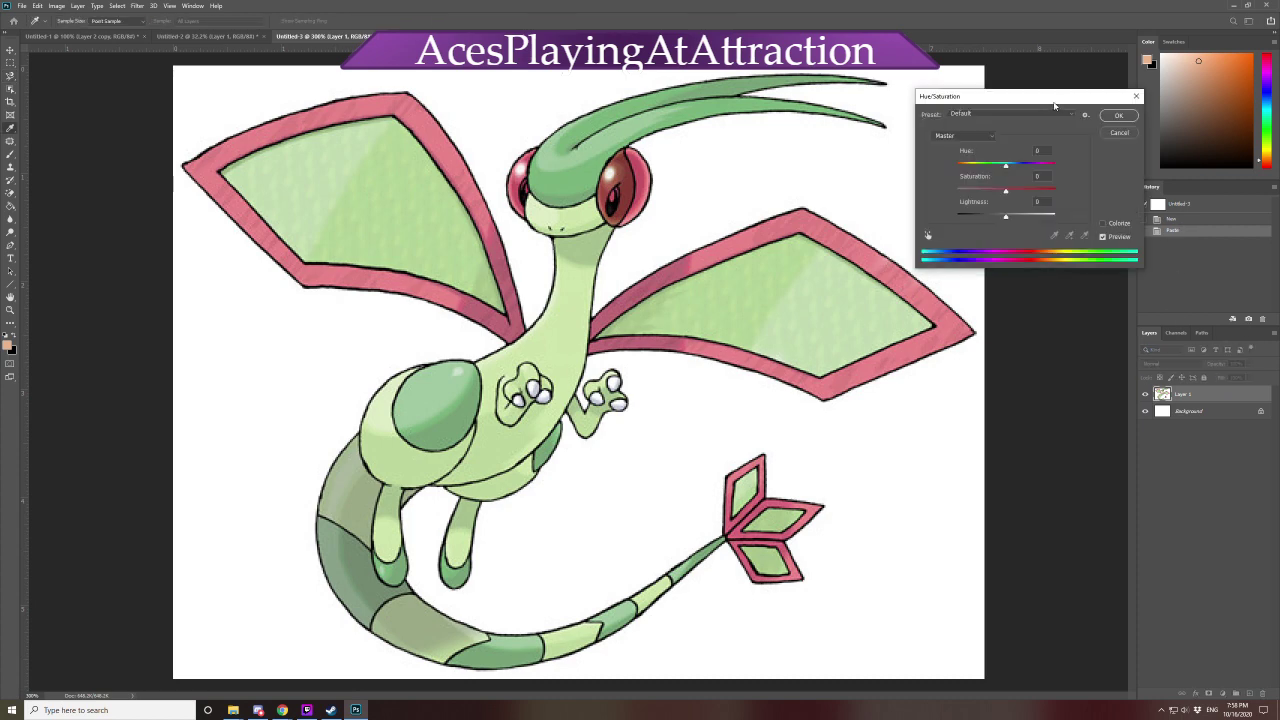
{"action": "left_click", "coordinate": [962, 137]}
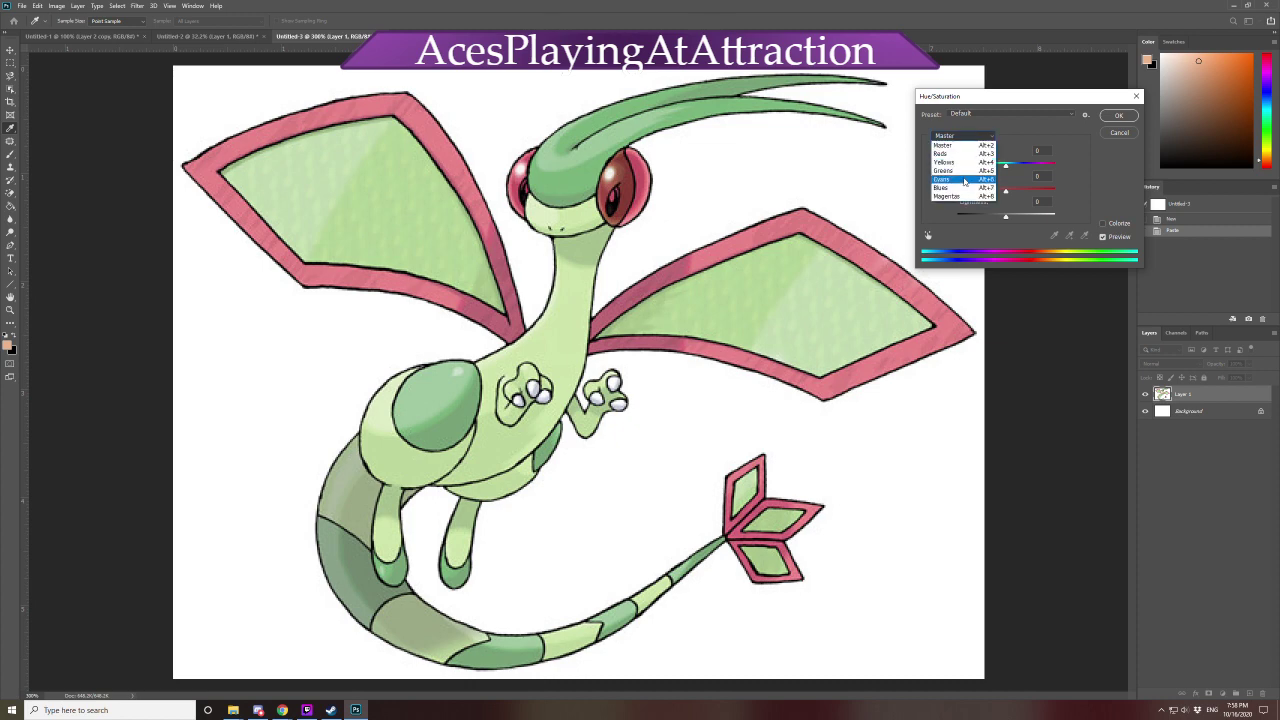
{"action": "left_click", "coordinate": [962, 171]}
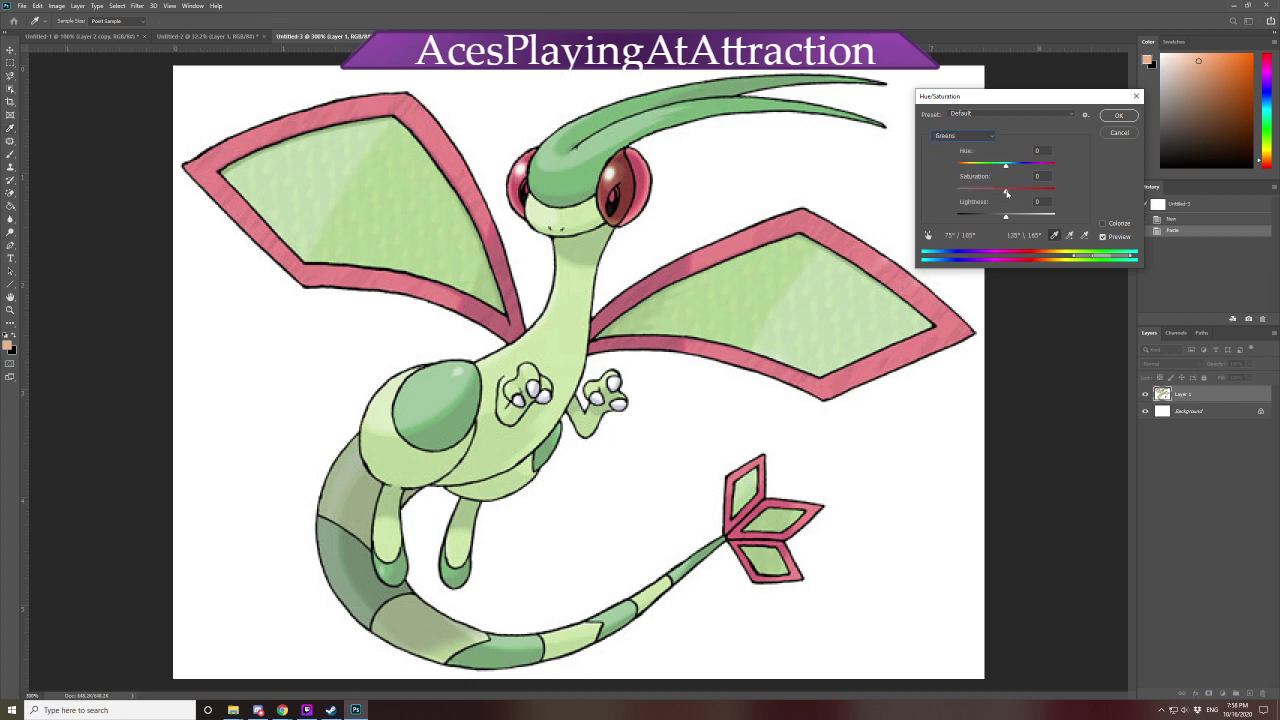
{"action": "left_click_drag", "start_coordinate": [1006, 192], "coordinate": [958, 189]}
{"action": "left_click", "coordinate": [962, 136]}
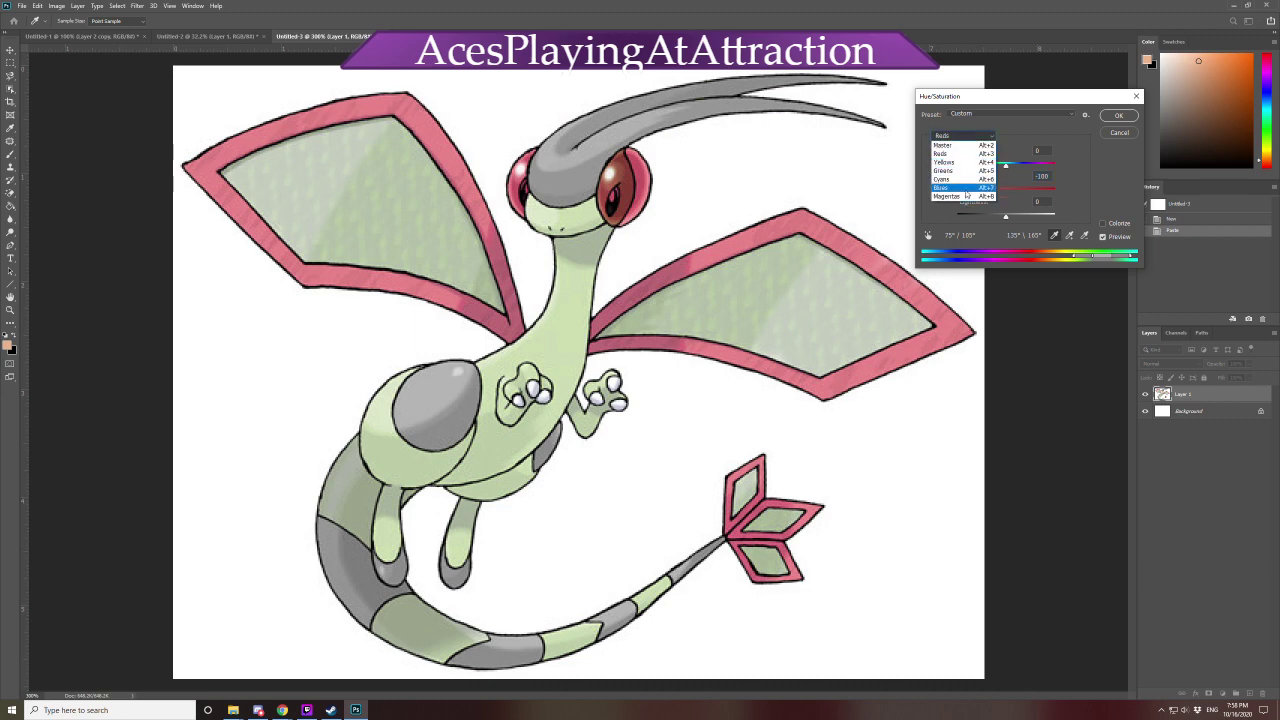
{"action": "left_click", "coordinate": [962, 162]}
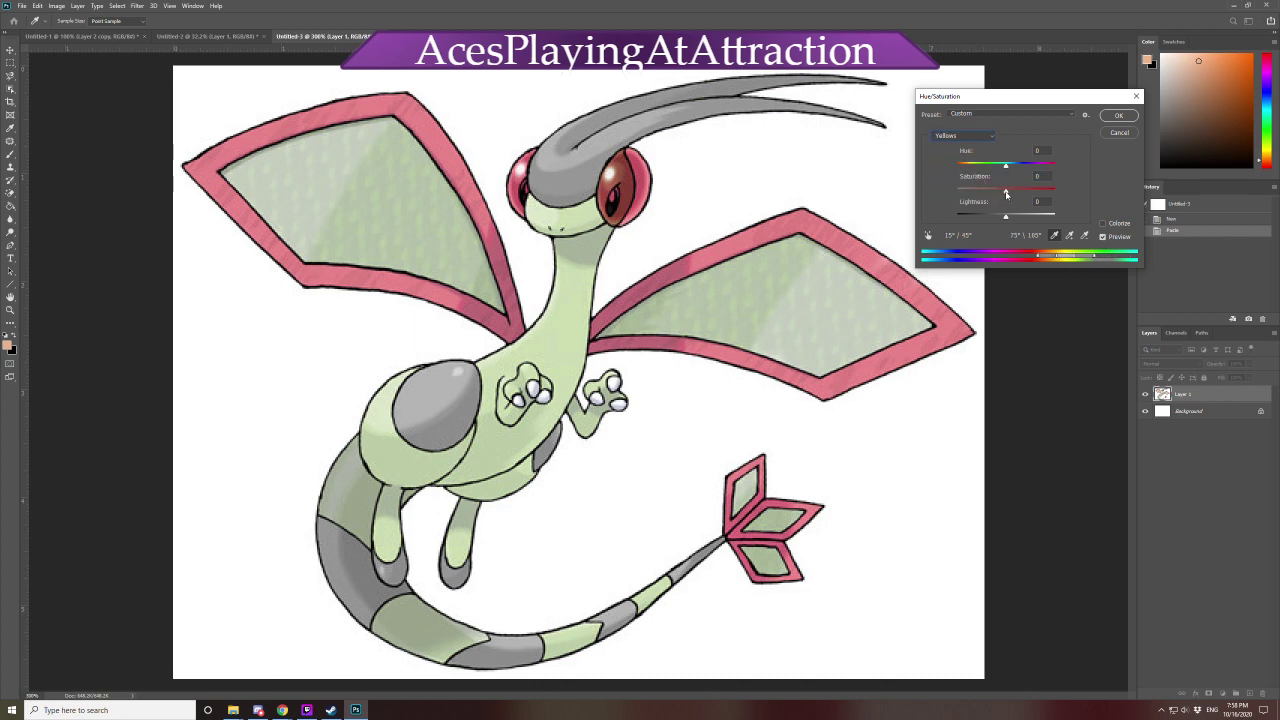
{"action": "left_click_drag", "start_coordinate": [1006, 190], "coordinate": [918, 200]}
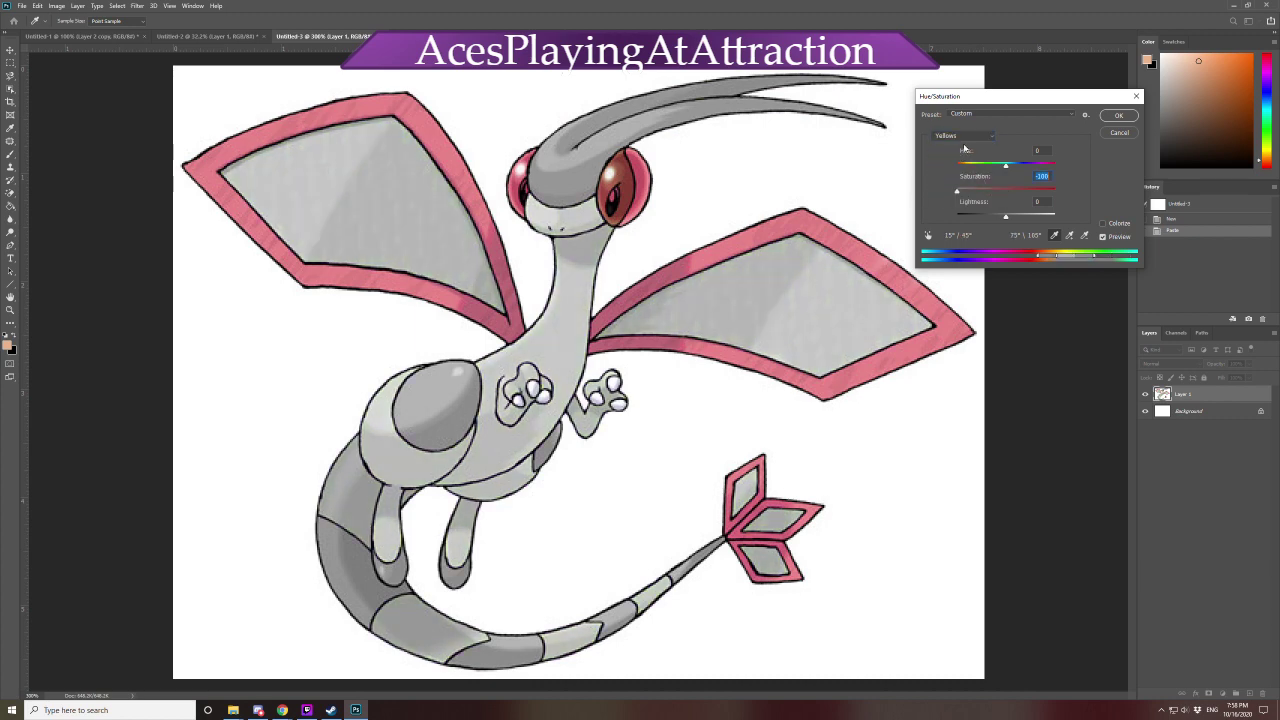
Try shifting the yellows' hue to -180, first raising their saturation to +60 and finally lowering it to 0
{"action": "left_click", "coordinate": [962, 136]}
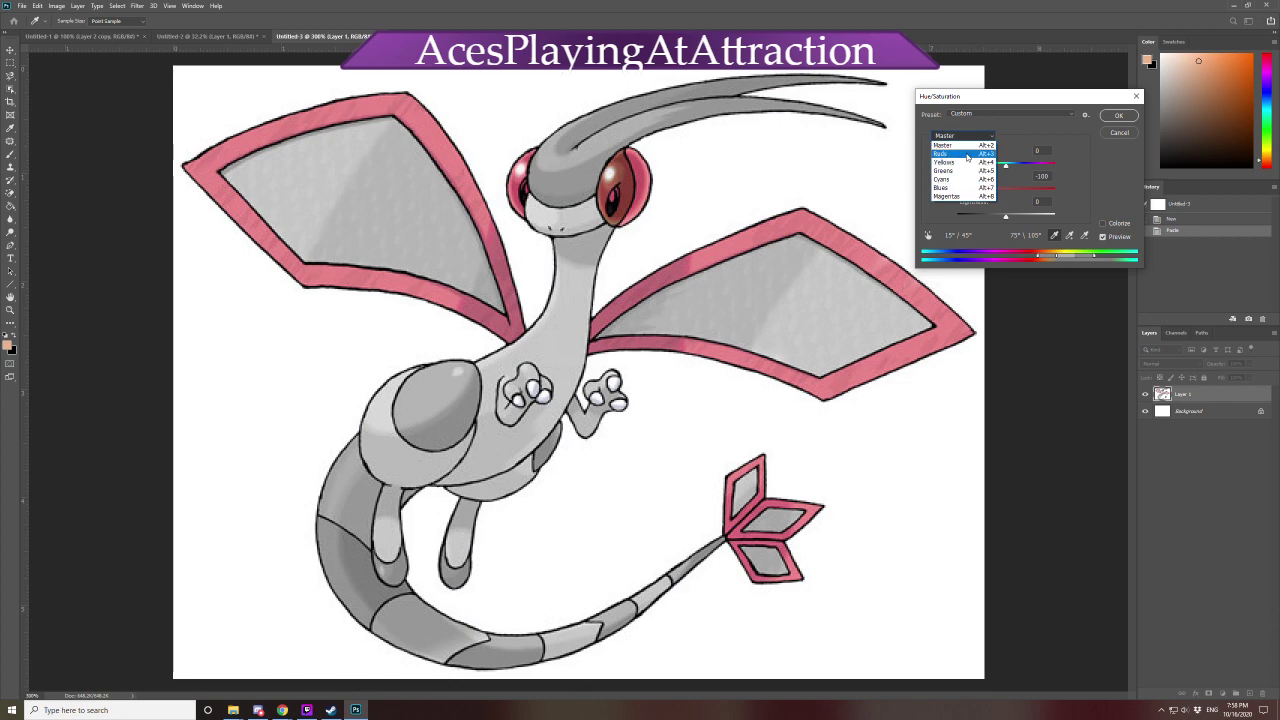
{"action": "left_click", "coordinate": [966, 155]}
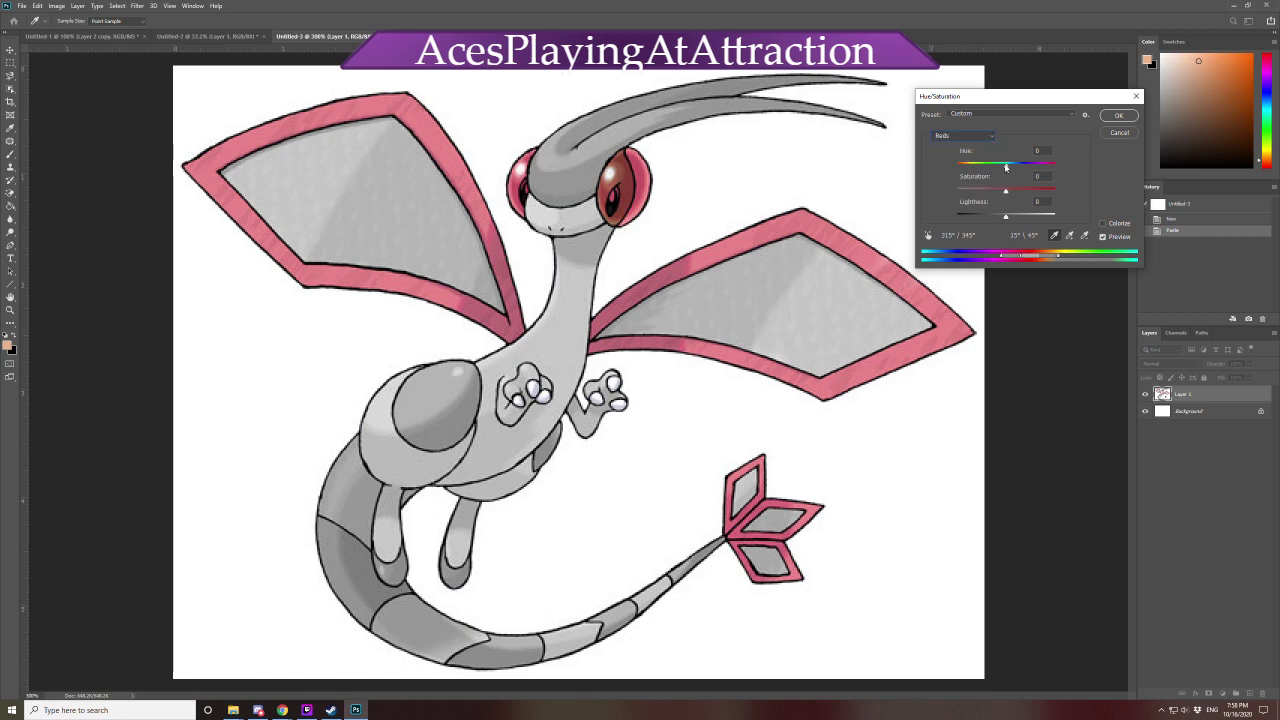
{"action": "left_click", "coordinate": [965, 136]}
{"action": "left_click", "coordinate": [975, 177]}
{"action": "key", "text": "Down"}
{"action": "key", "text": "Down"}
{"action": "key", "text": "Down"}
{"action": "key", "text": "Down"}
{"action": "key", "text": "Down"}
{"action": "key", "text": "Down"}
{"action": "type", "text": "0"}
{"action": "left_click_drag", "start_coordinate": [960, 190], "coordinate": [1035, 212]}
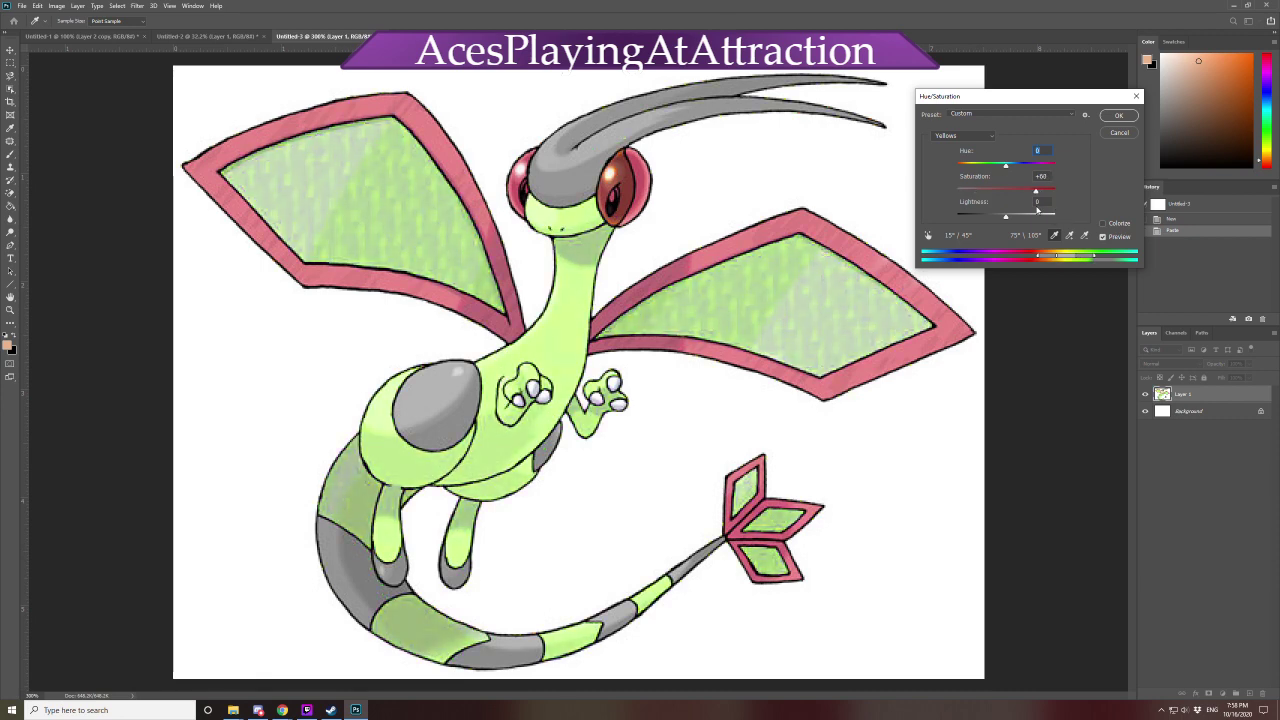
{"action": "left_click_drag", "start_coordinate": [1006, 167], "coordinate": [938, 201]}
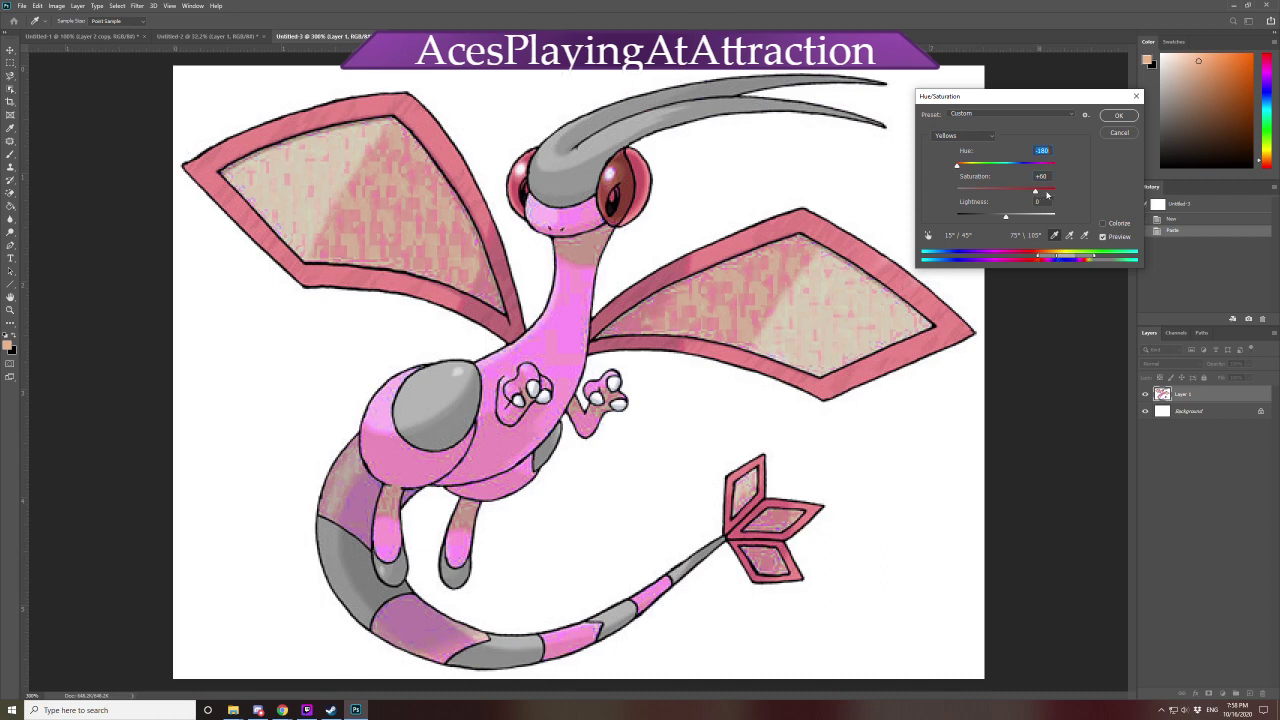
{"action": "left_click_drag", "start_coordinate": [1035, 190], "coordinate": [1006, 205]}
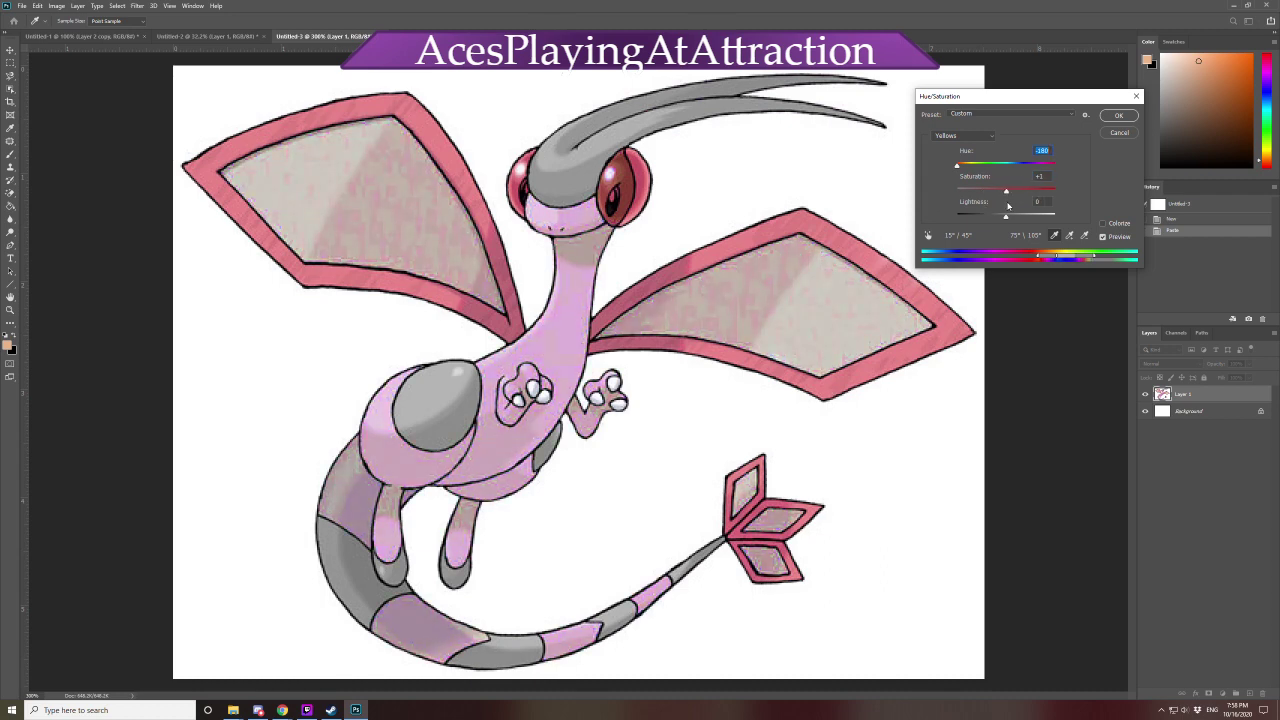
Return the greens' saturation to 0 and cancel the Hue/Saturation adjustment
{"action": "left_click", "coordinate": [962, 135]}
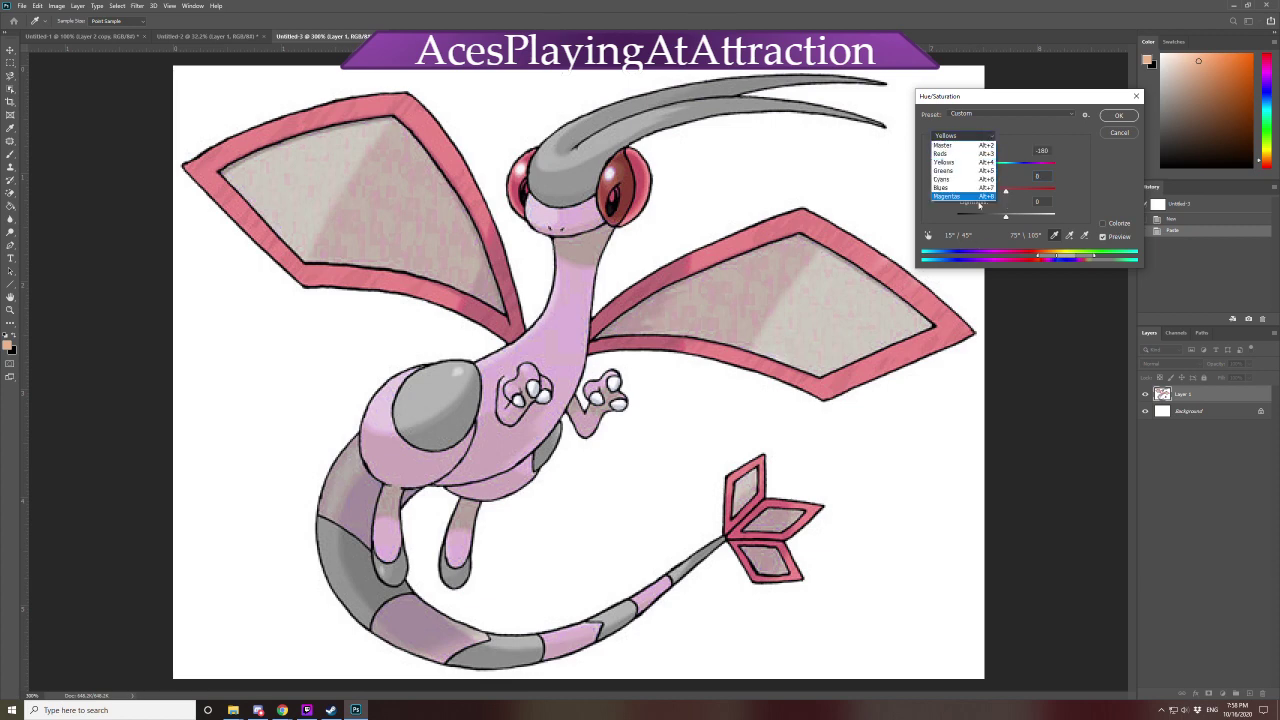
{"action": "left_click", "coordinate": [943, 170]}
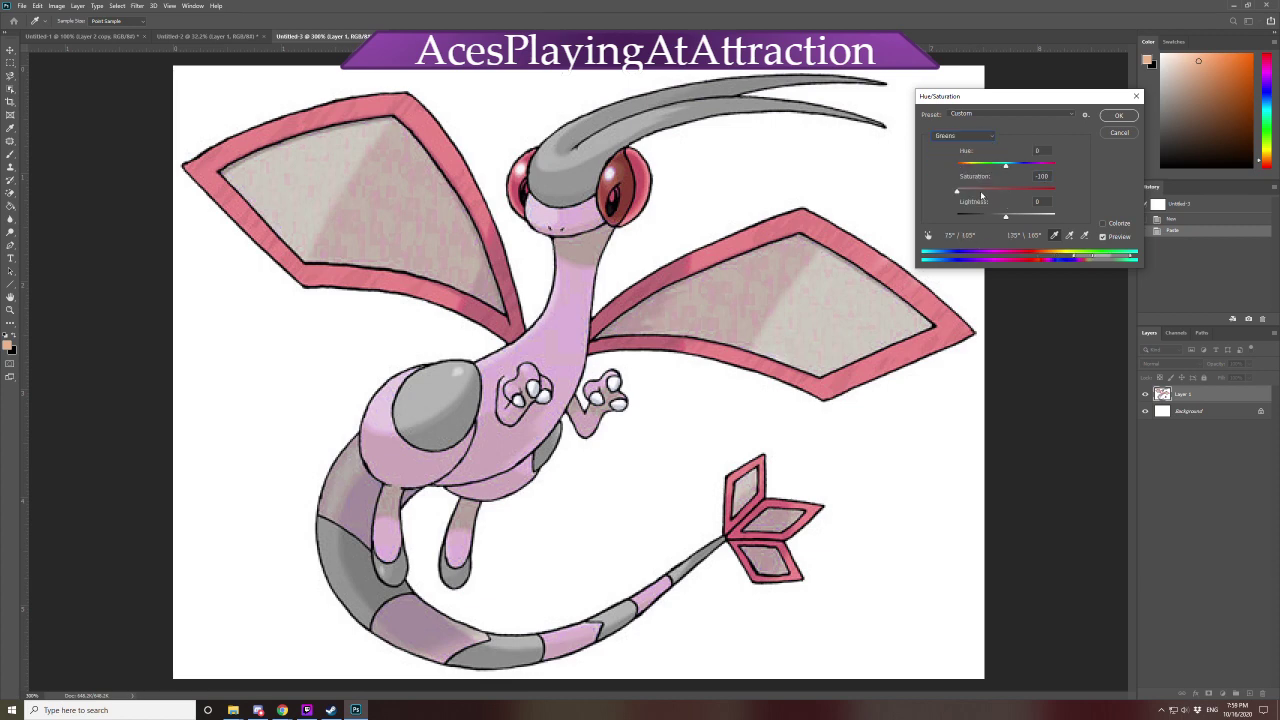
{"action": "left_click_drag", "start_coordinate": [981, 195], "coordinate": [1008, 196]}
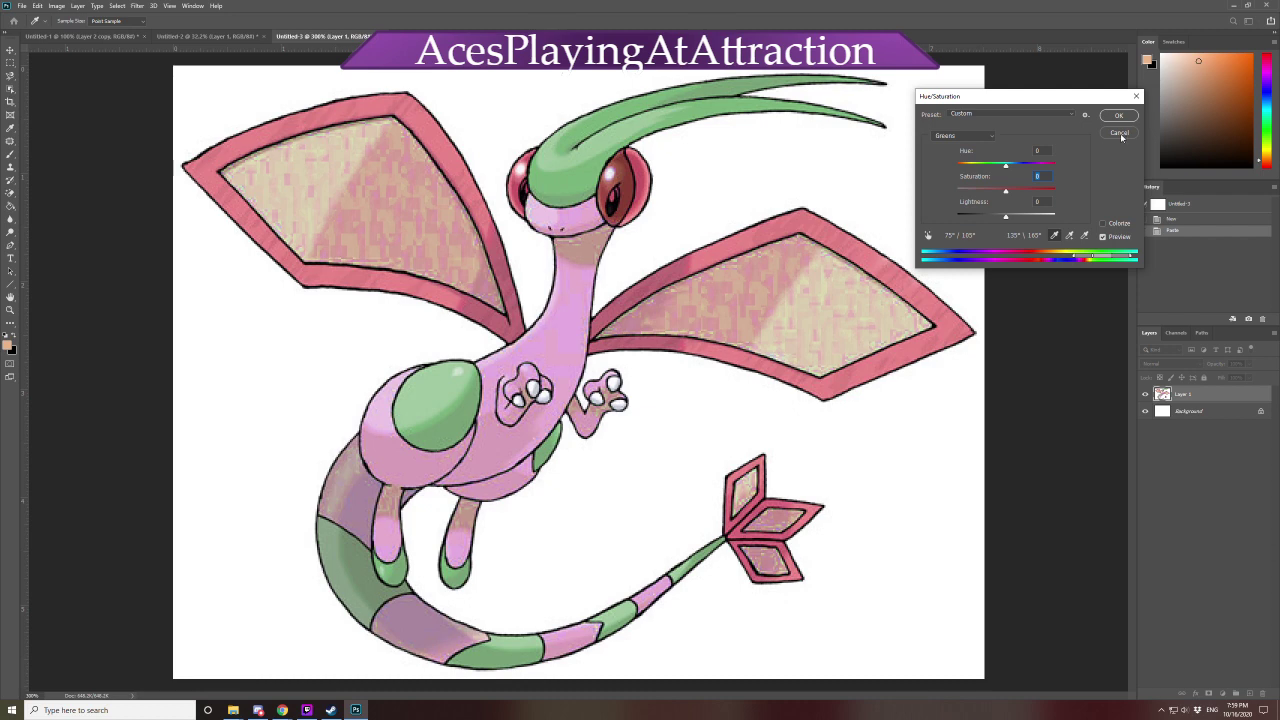
{"action": "left_click", "coordinate": [989, 137]}
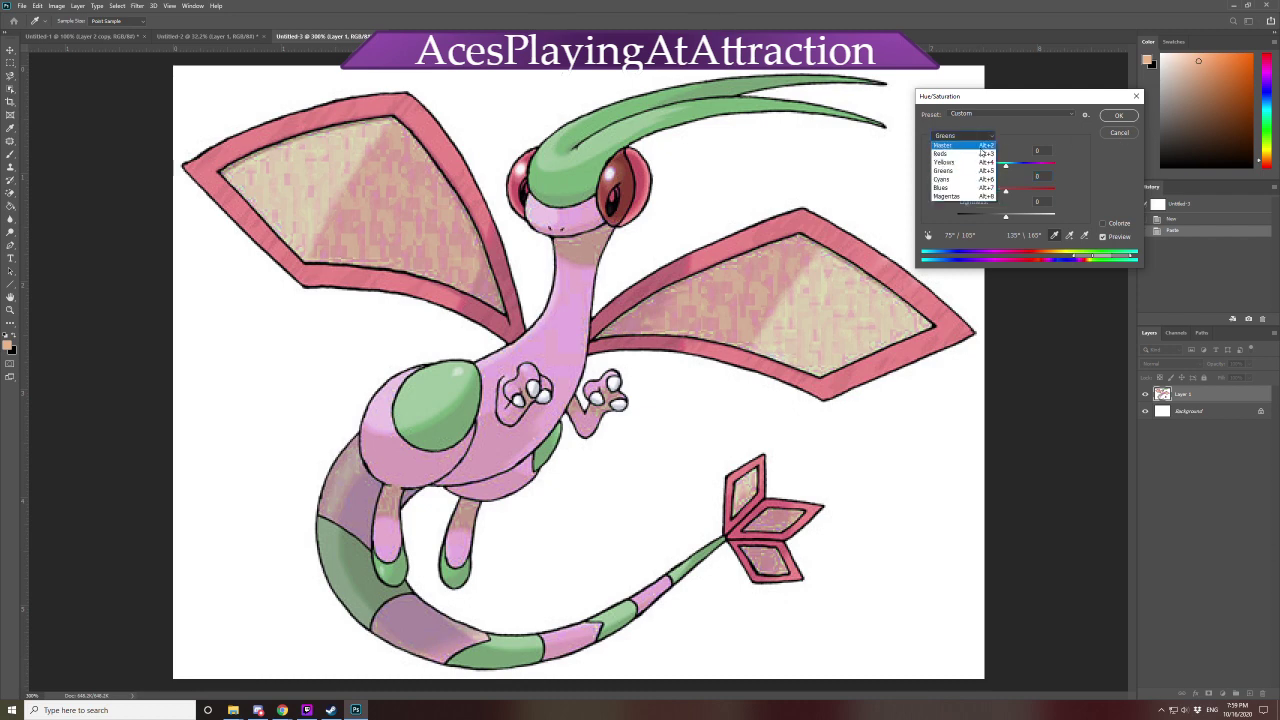
{"action": "left_click", "coordinate": [1141, 140]}
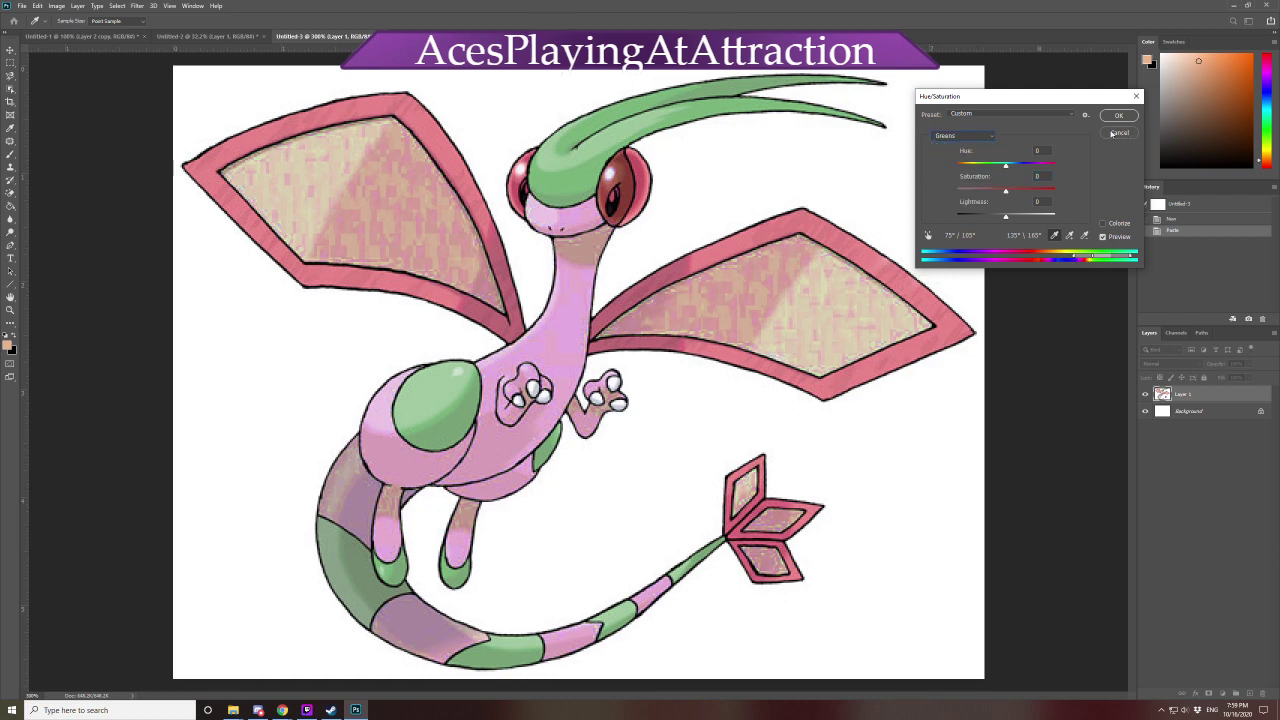
{"action": "left_click", "coordinate": [1114, 133]}
Start a new Hue/Saturation adjustment and shift the greens' hue to +152
{"action": "key", "text": "ctrl+u"}
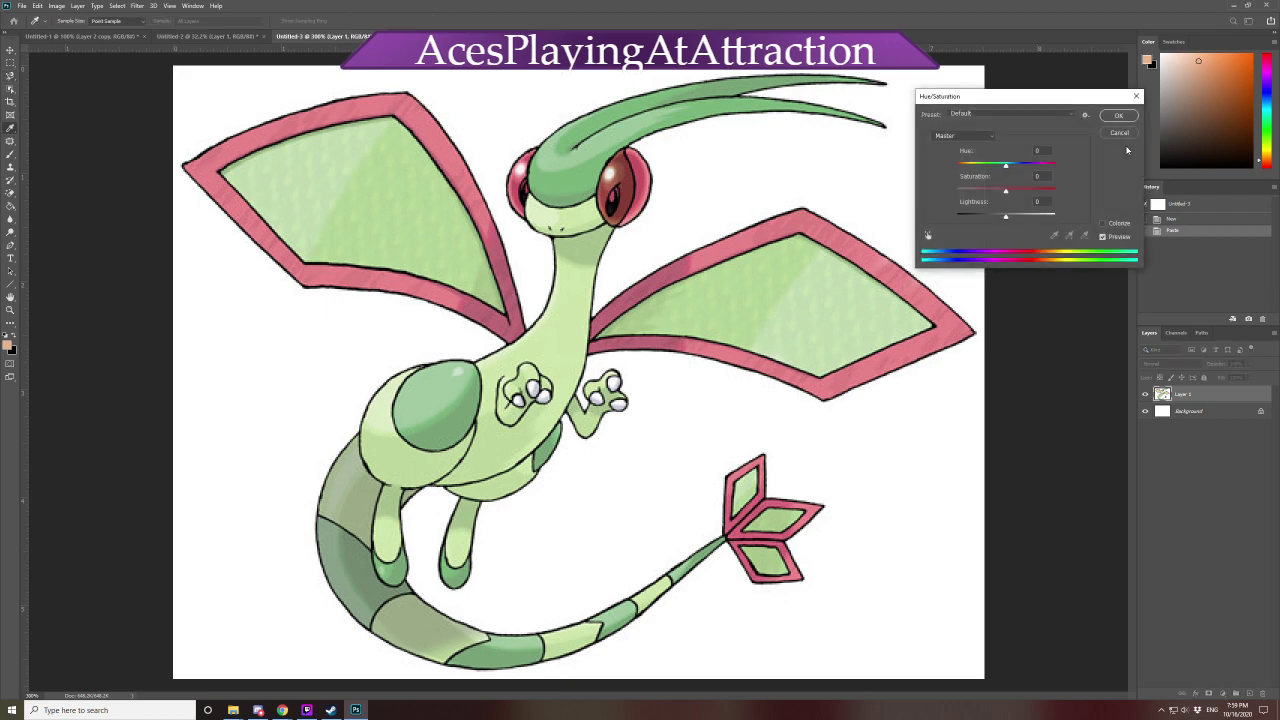
{"action": "mouse_move", "coordinate": [1014, 172]}
{"action": "left_mouse_down"}
{"action": "mouse_move", "coordinate": [1036, 166]}
{"action": "mouse_move", "coordinate": [1006, 164]}
{"action": "left_mouse_up"}
{"action": "left_click", "coordinate": [962, 136]}
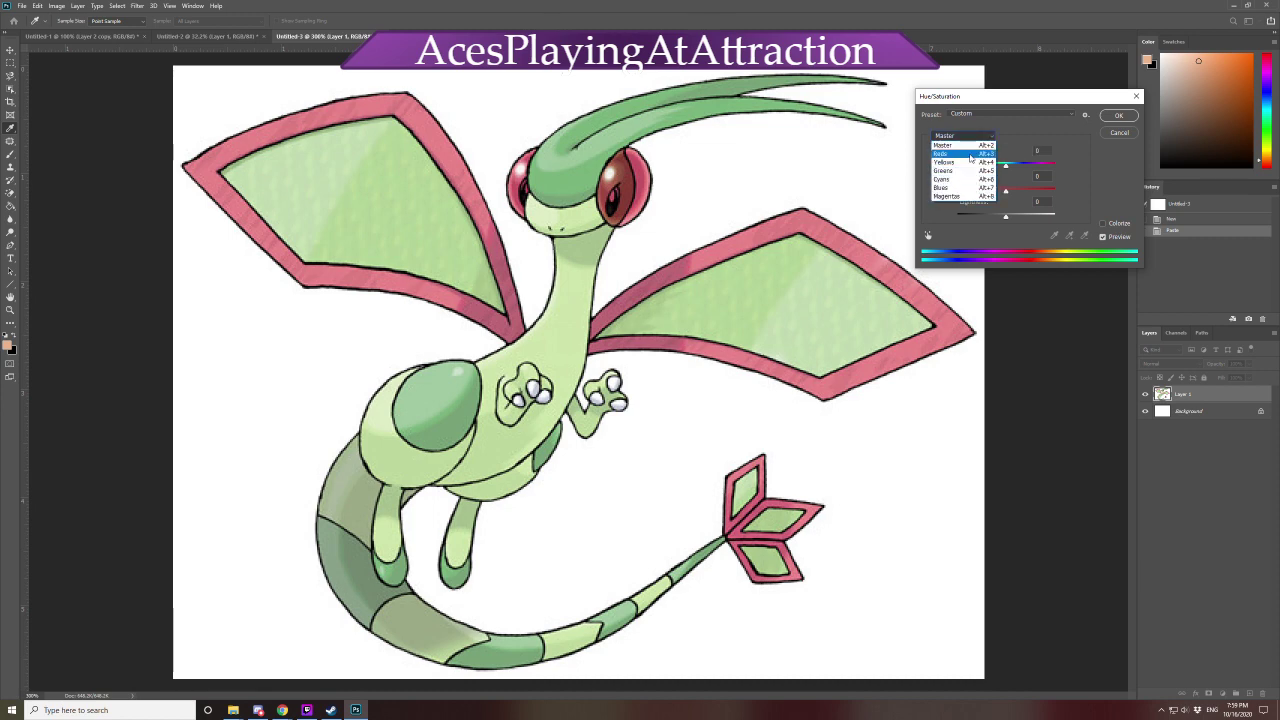
{"action": "left_click", "coordinate": [973, 171]}
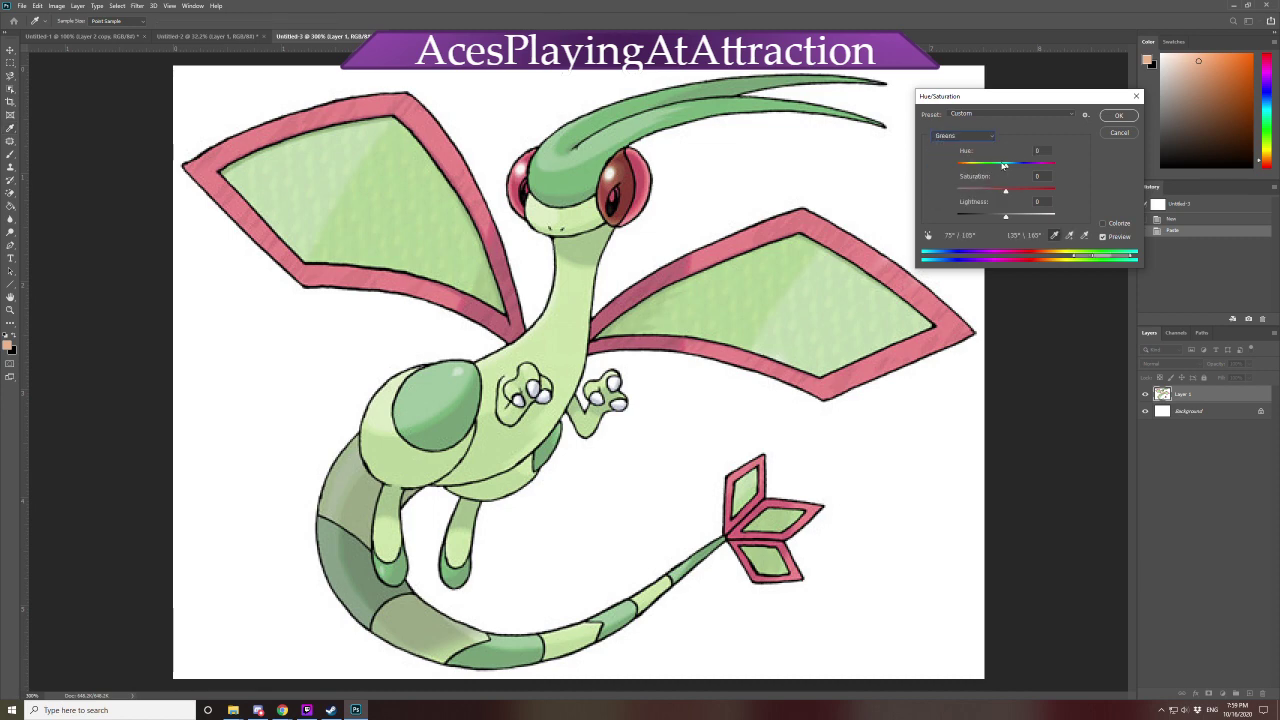
{"action": "left_click_drag", "start_coordinate": [1004, 165], "coordinate": [1051, 204]}
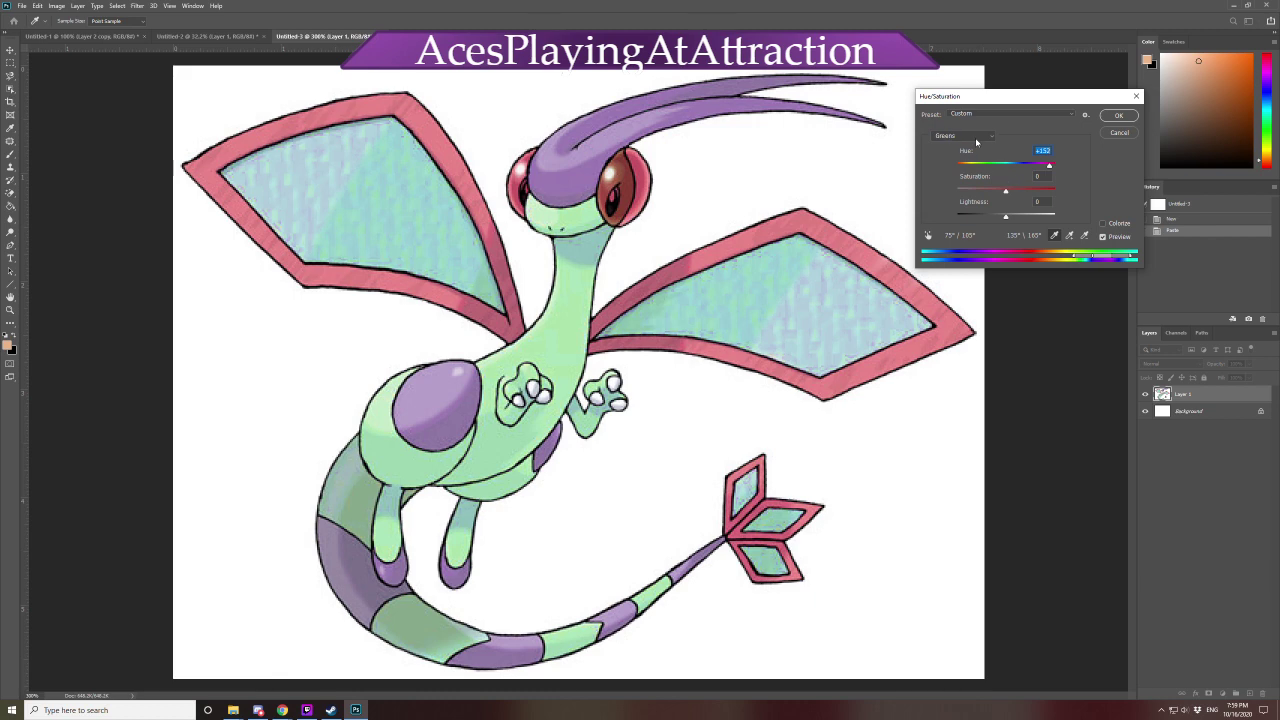
Shift the reds' hue to violet in the same adjustment and apply it to the Flygon layer
{"action": "left_click", "coordinate": [988, 137]}
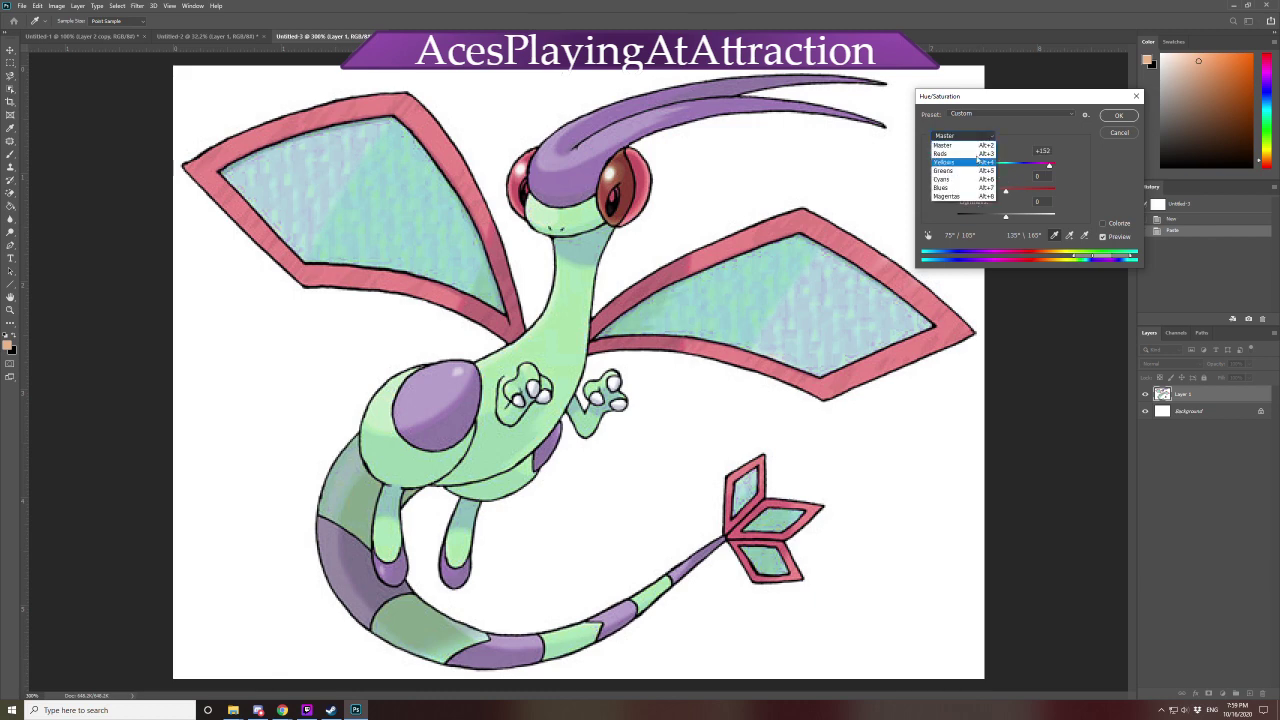
{"action": "left_click", "coordinate": [986, 152]}
{"action": "left_click_drag", "start_coordinate": [1008, 166], "coordinate": [978, 213]}
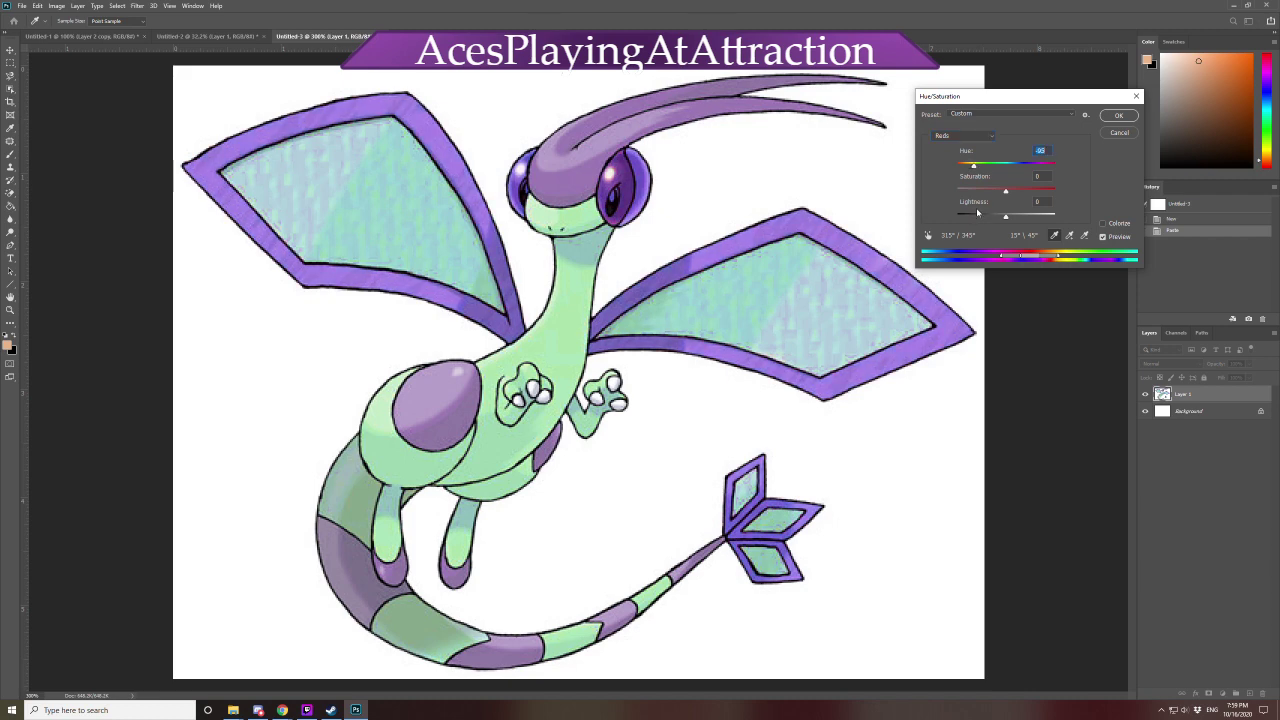
{"action": "left_click", "coordinate": [1114, 116]}
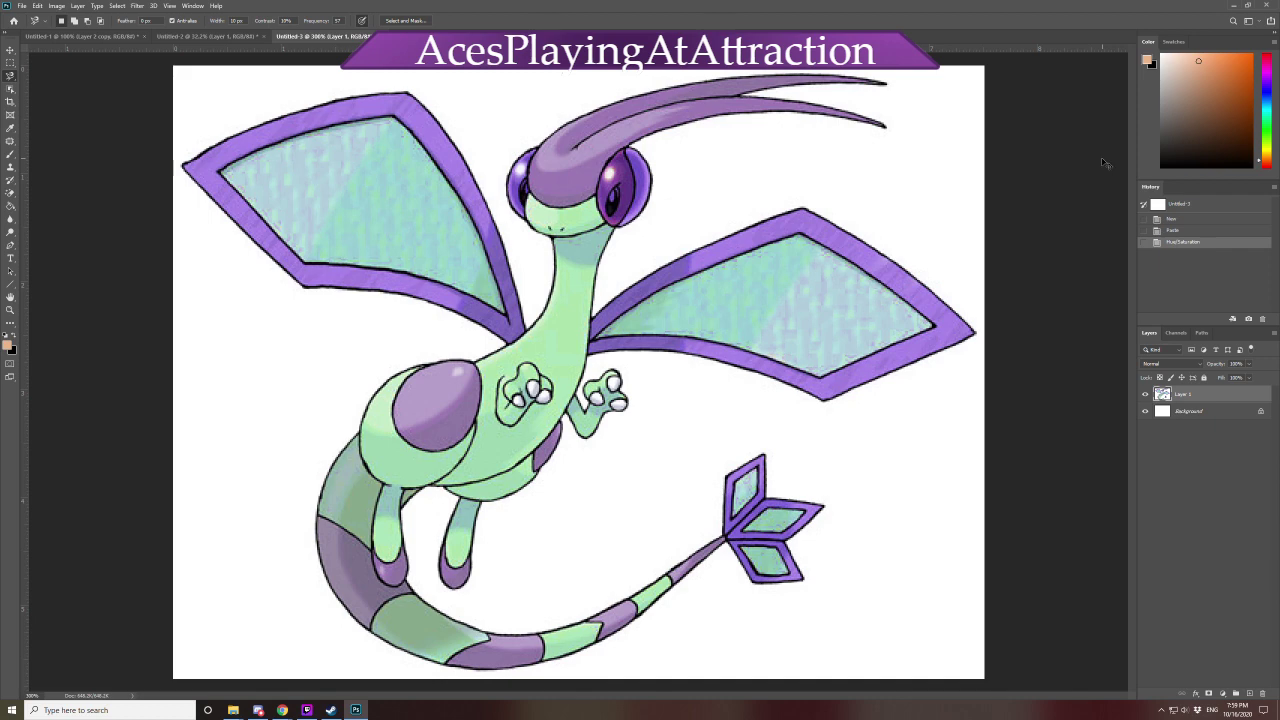
Try desaturating the recolored image's greens to -100, cancel that, and revert the document to its state right after pasting
{"action": "key", "text": "ctrl+u"}
{"action": "left_click", "coordinate": [975, 135]}
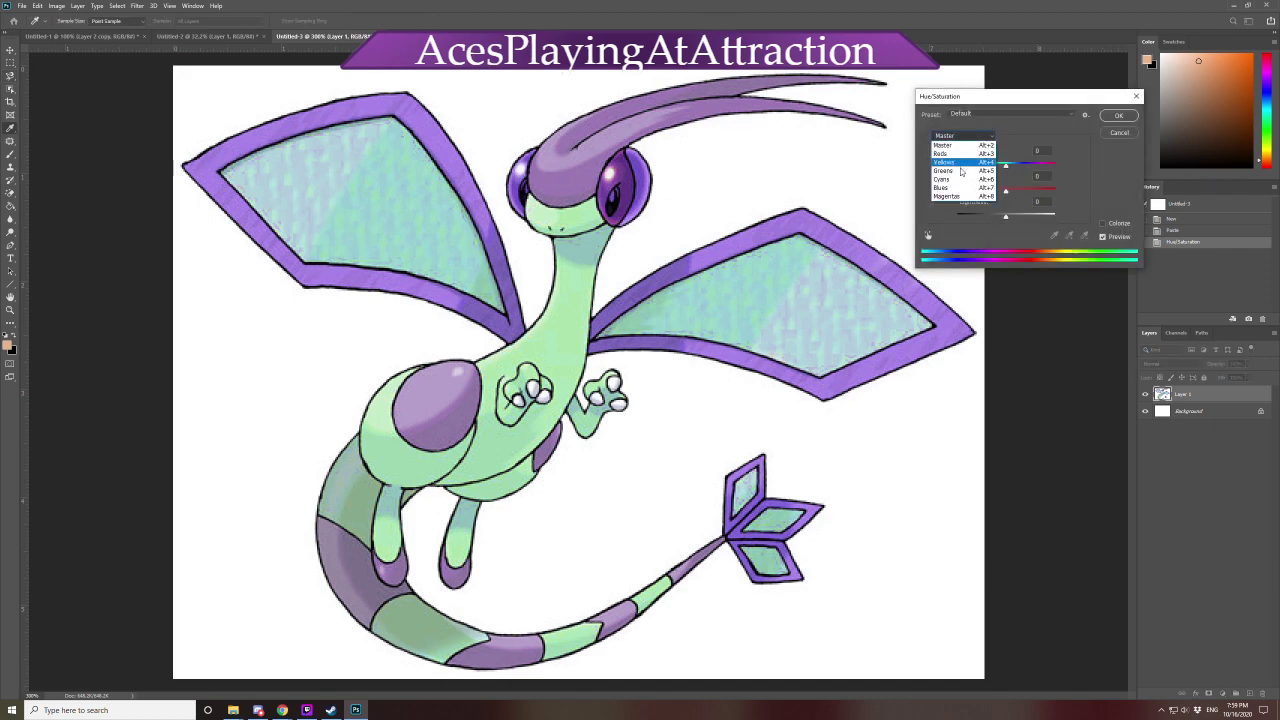
{"action": "left_click", "coordinate": [995, 165]}
{"action": "mouse_move", "coordinate": [1006, 167]}
{"action": "left_mouse_down"}
{"action": "mouse_move", "coordinate": [966, 168]}
{"action": "mouse_move", "coordinate": [1003, 166]}
{"action": "left_mouse_up"}
{"action": "key", "text": "Down"}
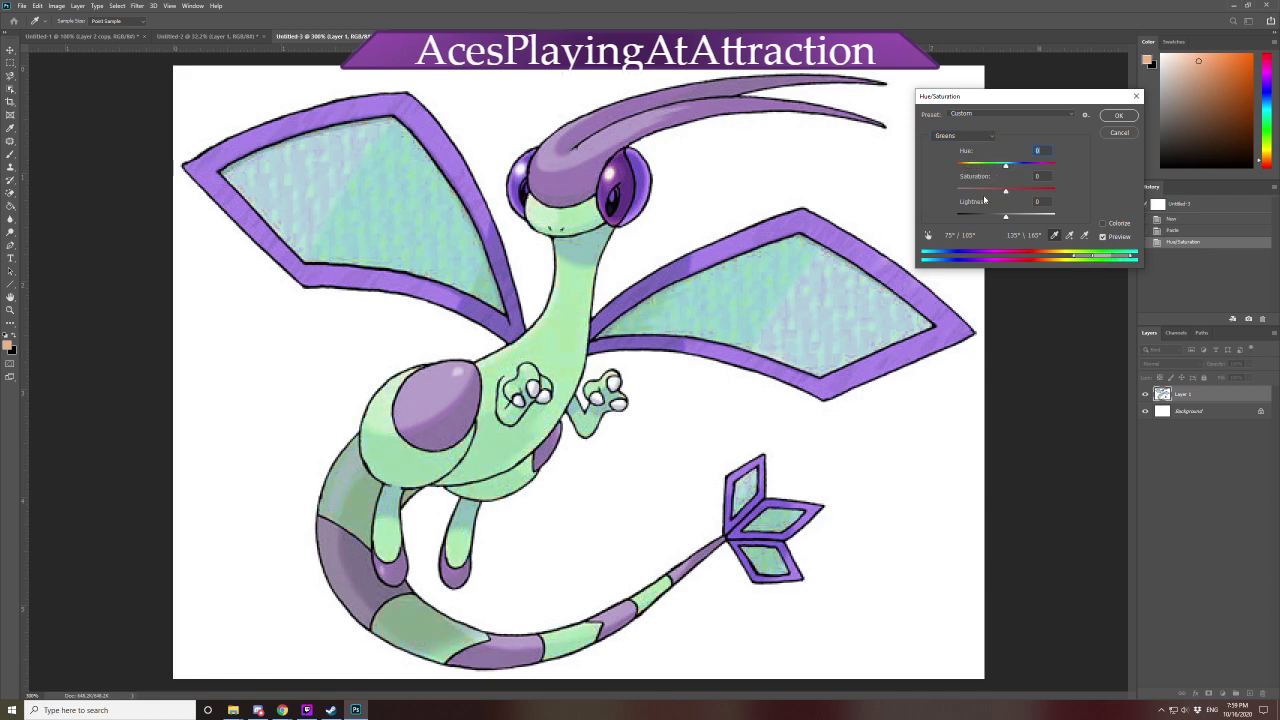
{"action": "left_click_drag", "start_coordinate": [1008, 193], "coordinate": [888, 194]}
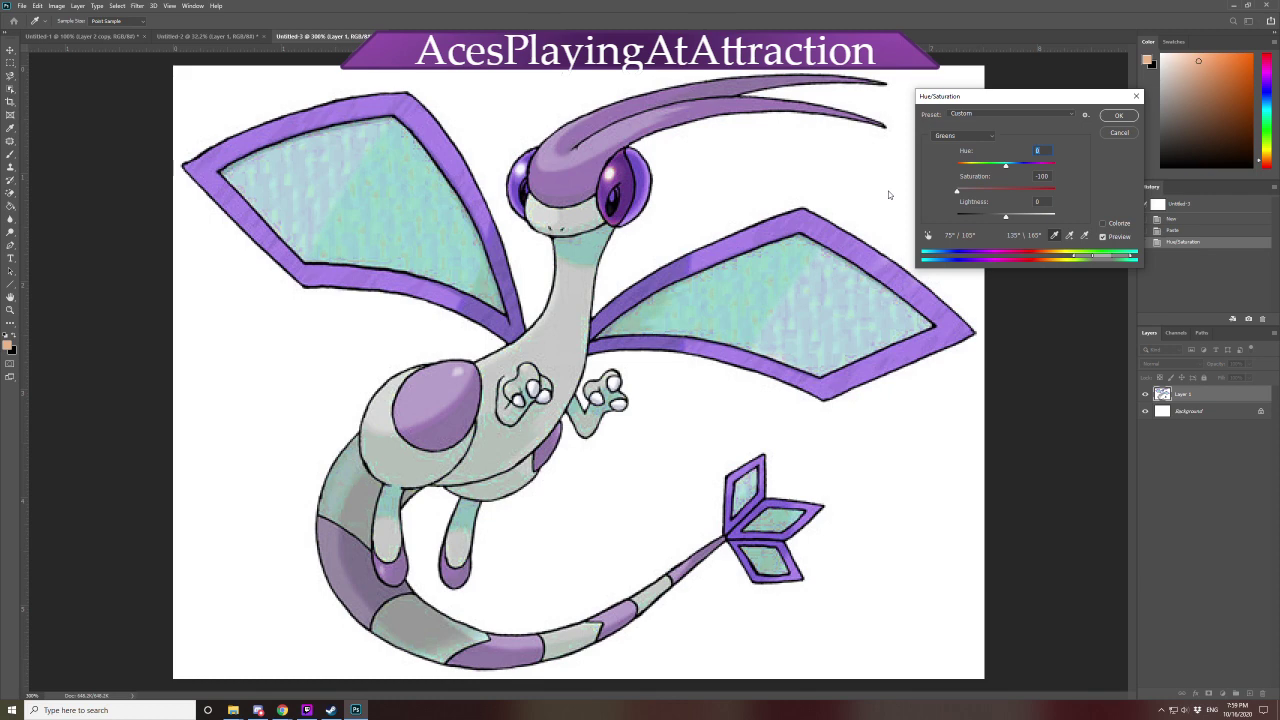
{"action": "left_click", "coordinate": [1119, 132]}
{"action": "left_click", "coordinate": [1168, 230]}
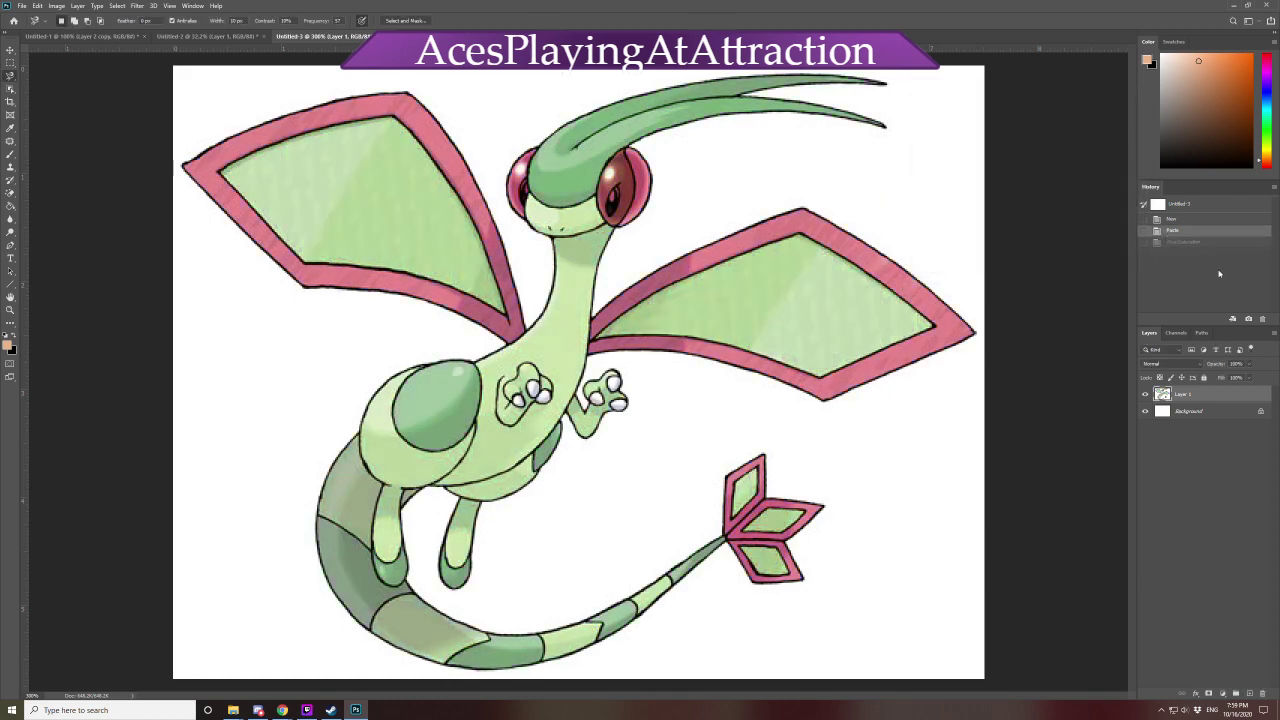
Try selecting the light green areas of the wings, body and tail with the Magic Wand, adding regions to the selection
{"action": "key", "text": "ctrl+u"}
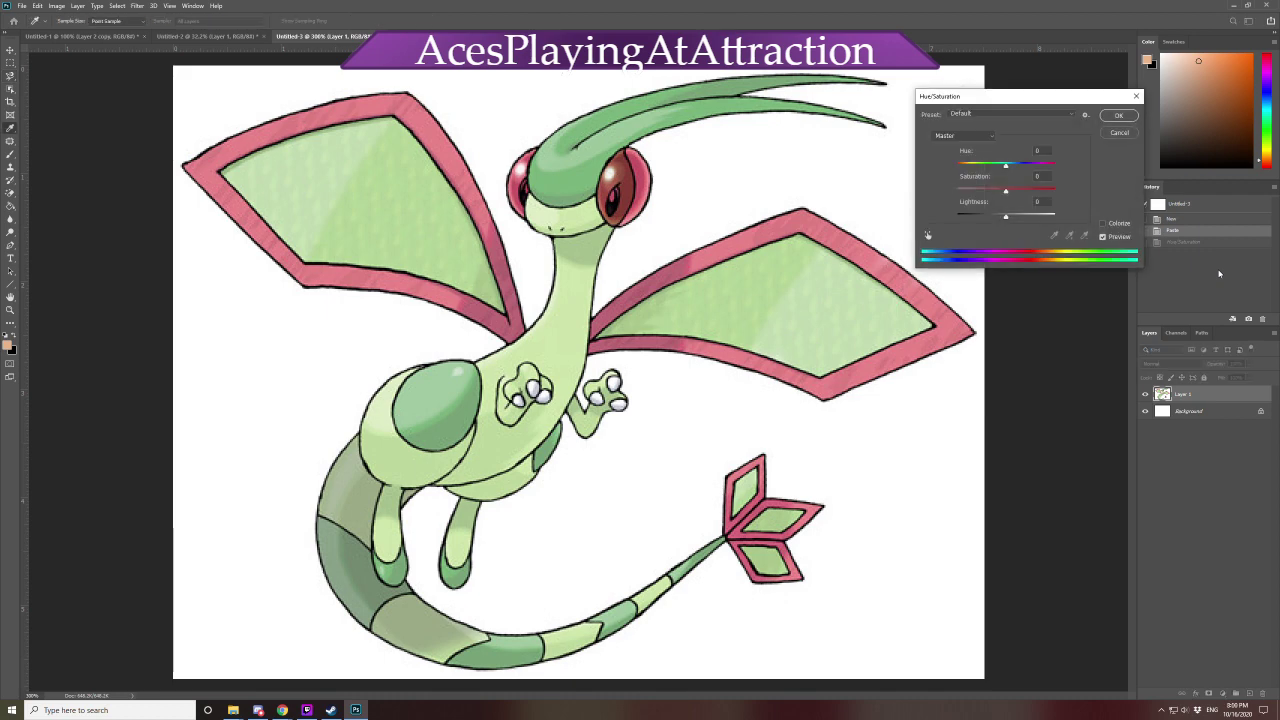
{"action": "key", "text": "Escape"}
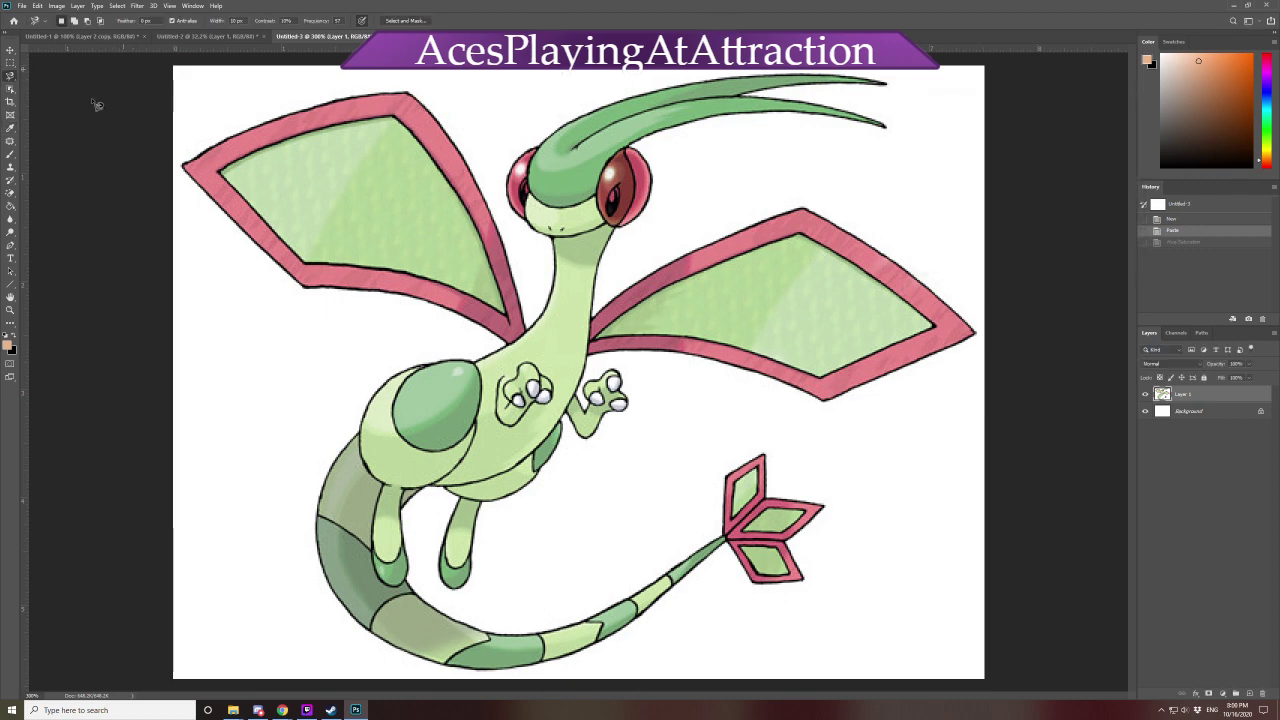
{"action": "left_click", "coordinate": [10, 80]}
{"action": "left_click", "coordinate": [10, 88]}
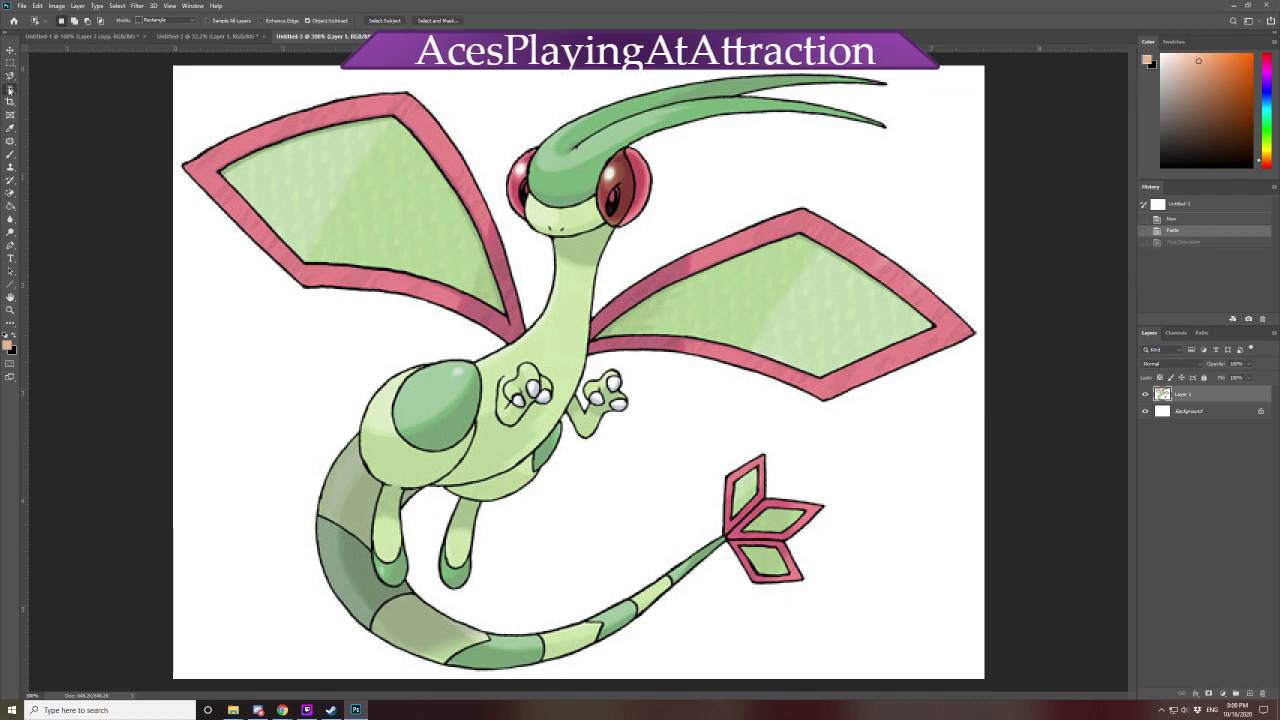
{"action": "left_click", "coordinate": [55, 107]}
{"action": "left_click", "coordinate": [284, 203]}
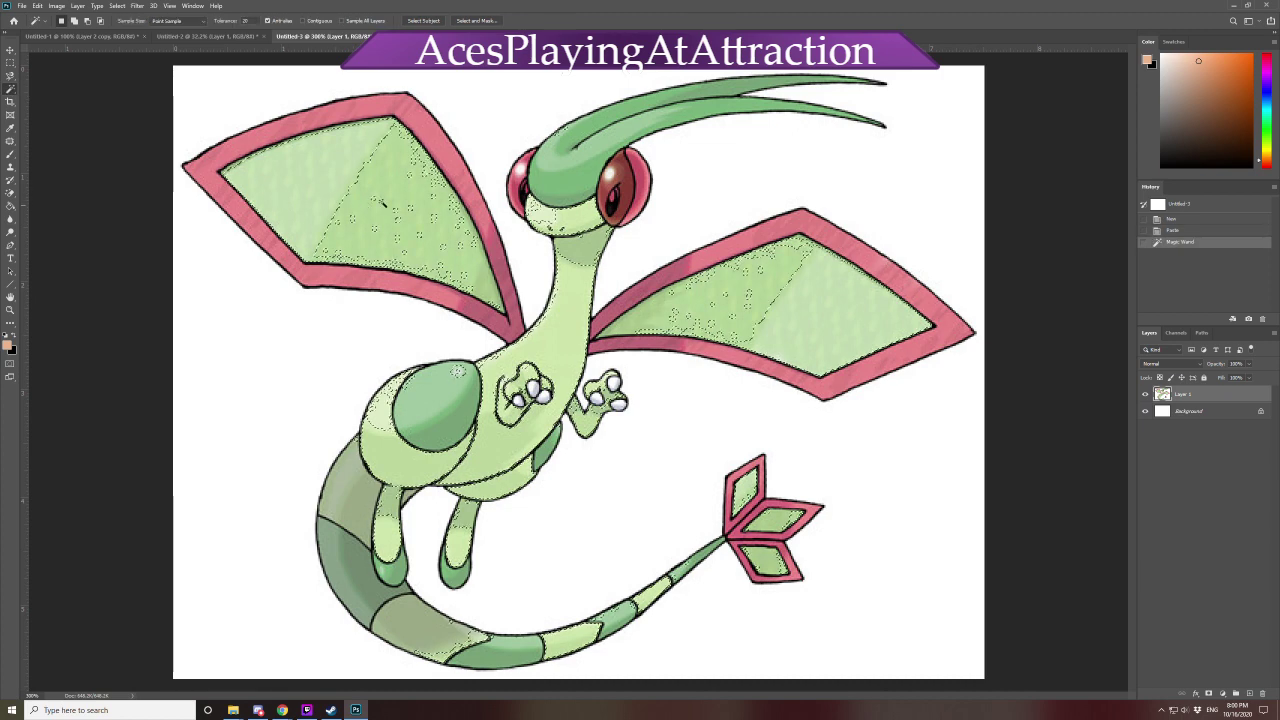
{"action": "left_click", "coordinate": [383, 177]}
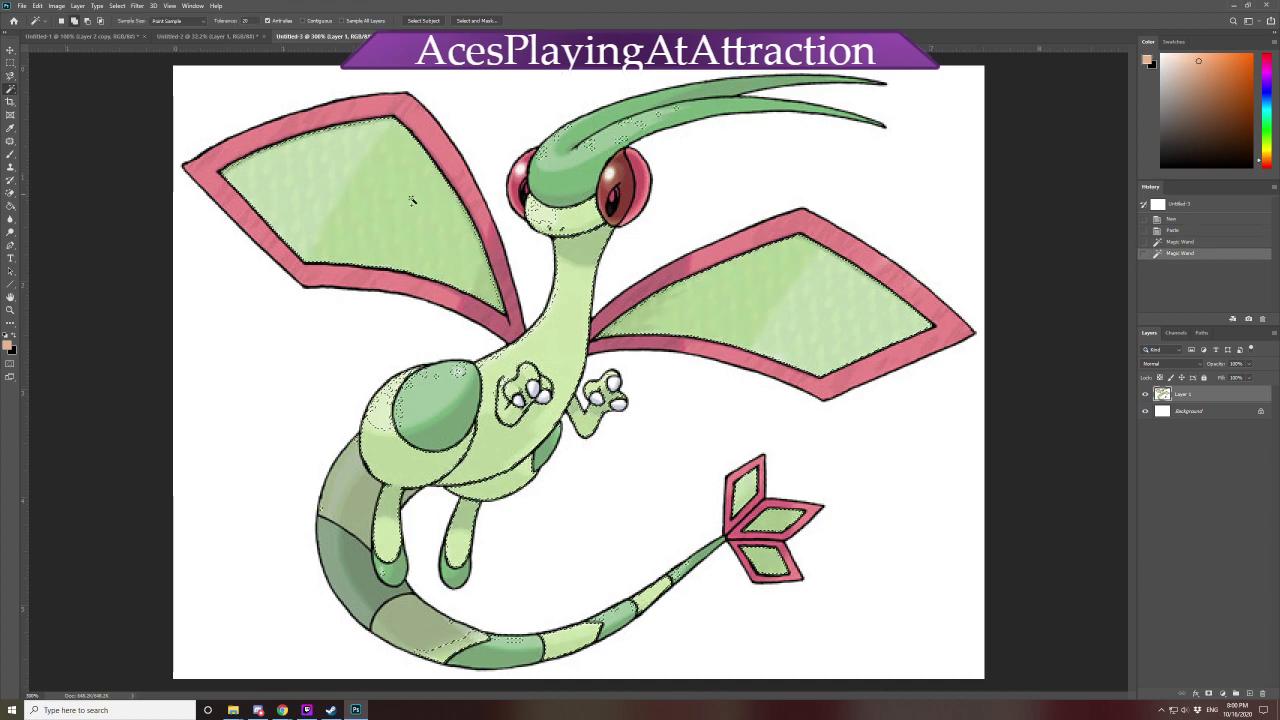
{"action": "left_click", "coordinate": [548, 220]}
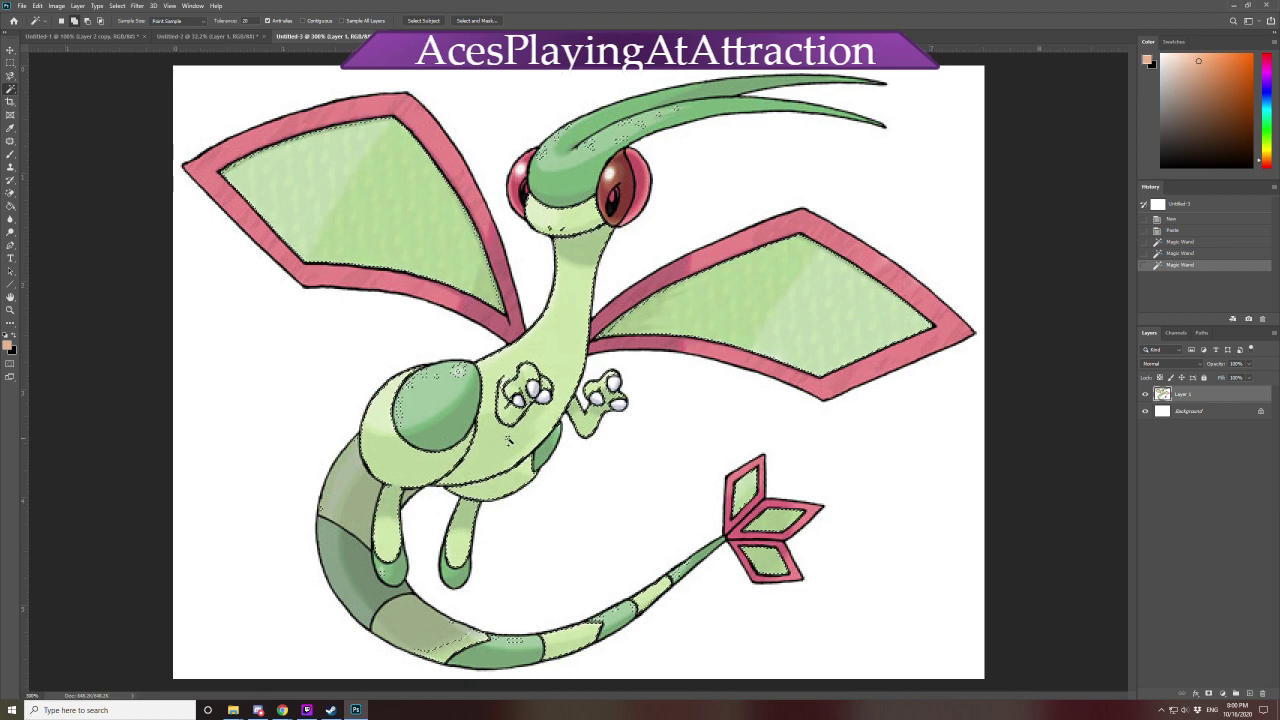
{"action": "left_click", "coordinate": [376, 625], "text": "shift"}
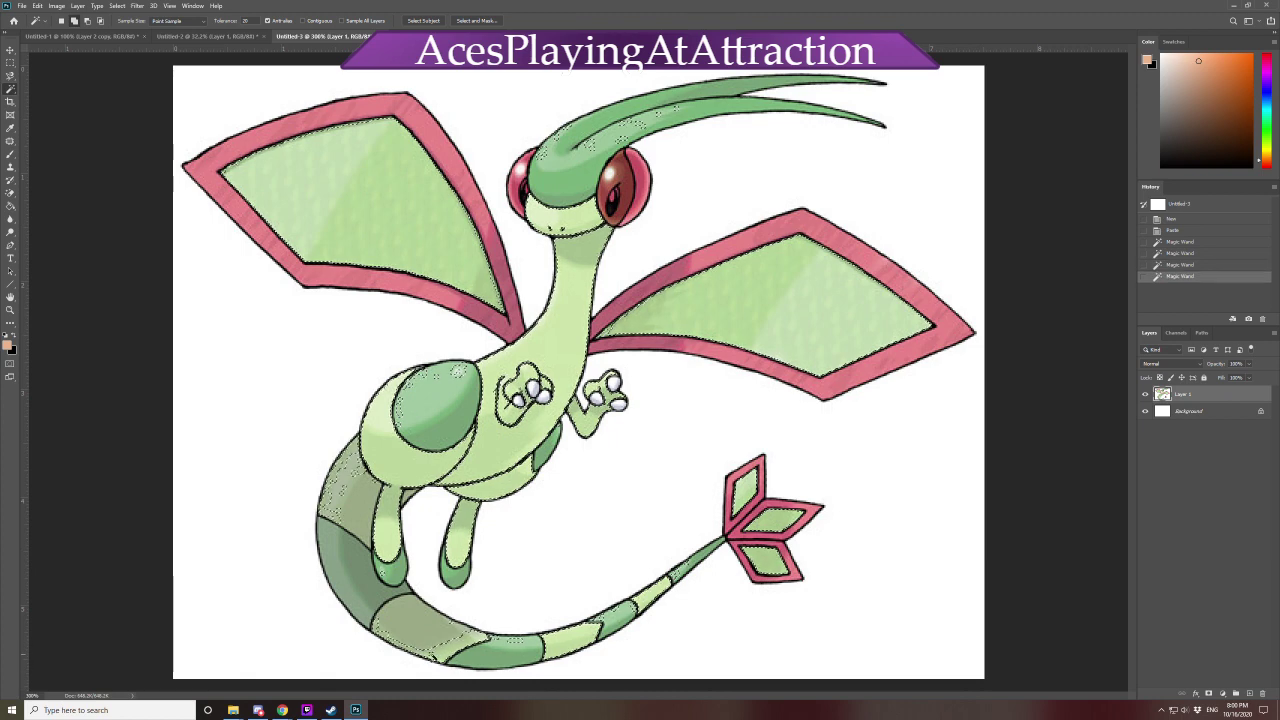
{"action": "left_click", "coordinate": [430, 643], "text": "shift"}
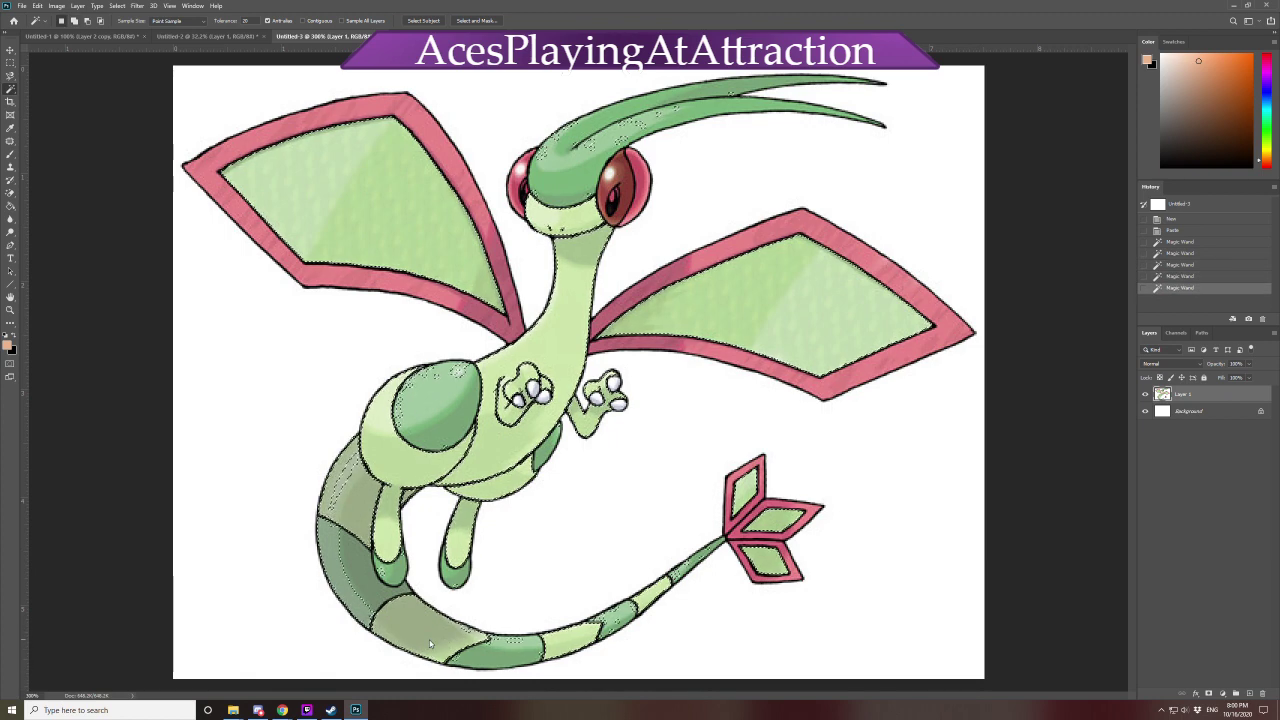
Discard the Magic Wand selections by reverting the document to its state right after pasting
{"action": "left_click", "coordinate": [1191, 277]}
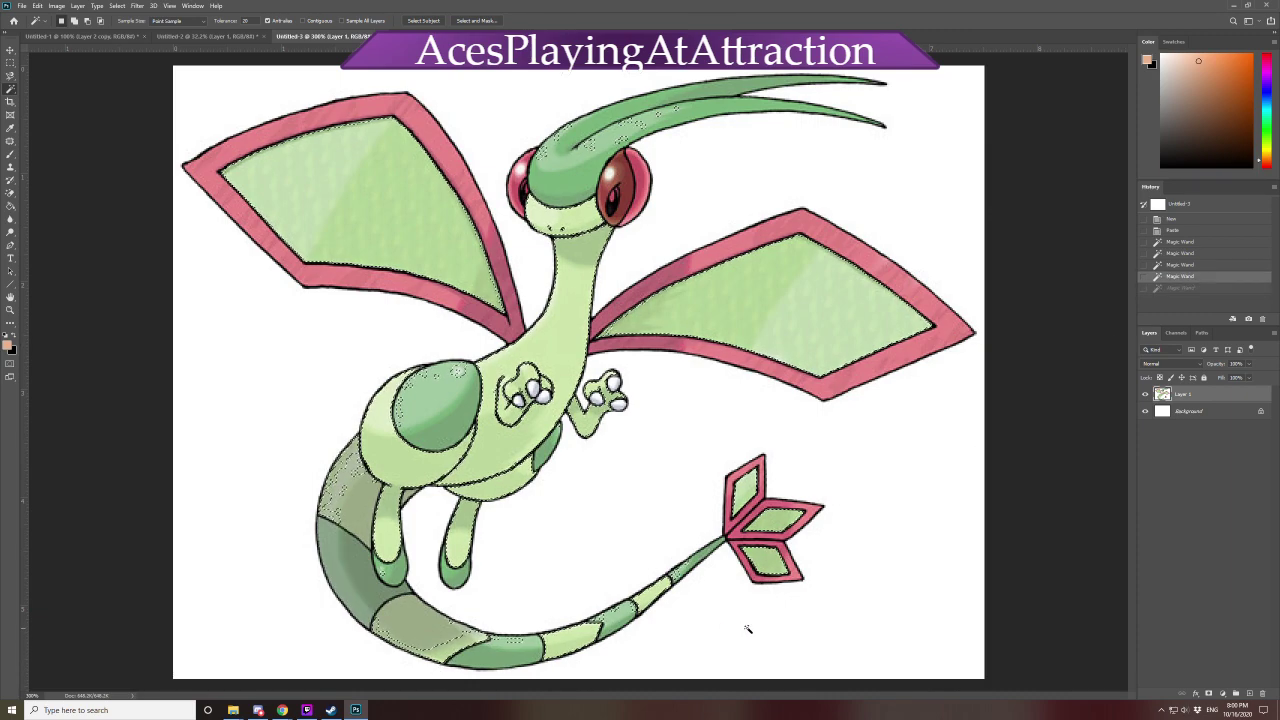
{"action": "key", "text": "ctrl+plus"}
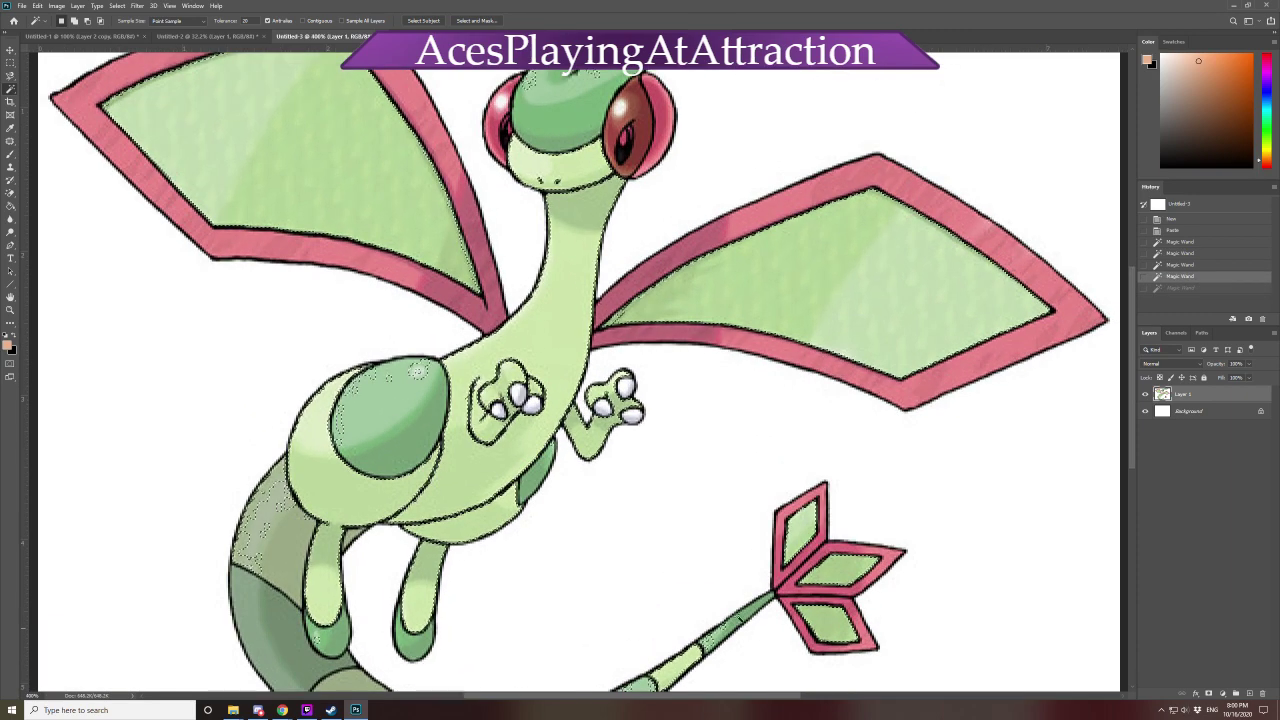
{"action": "scroll", "coordinate": [697, 392], "scroll_direction": "up", "scroll_amount": 3}
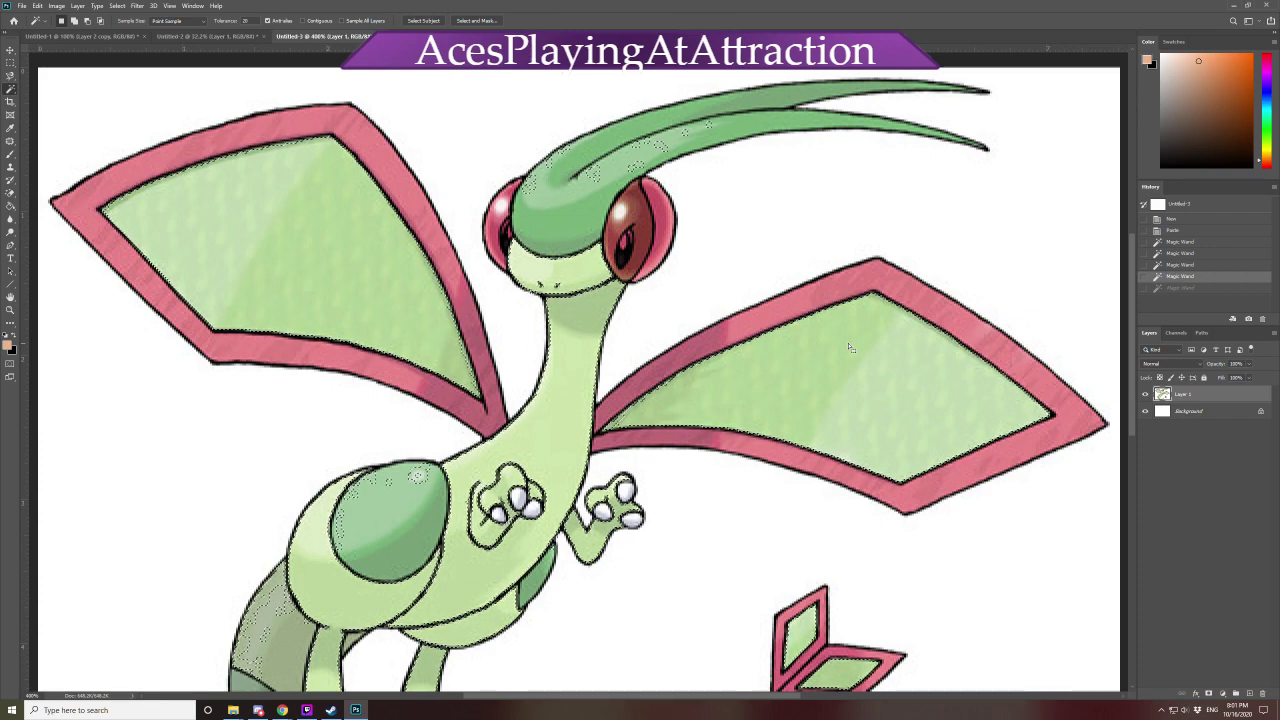
{"action": "left_click", "coordinate": [1192, 242]}
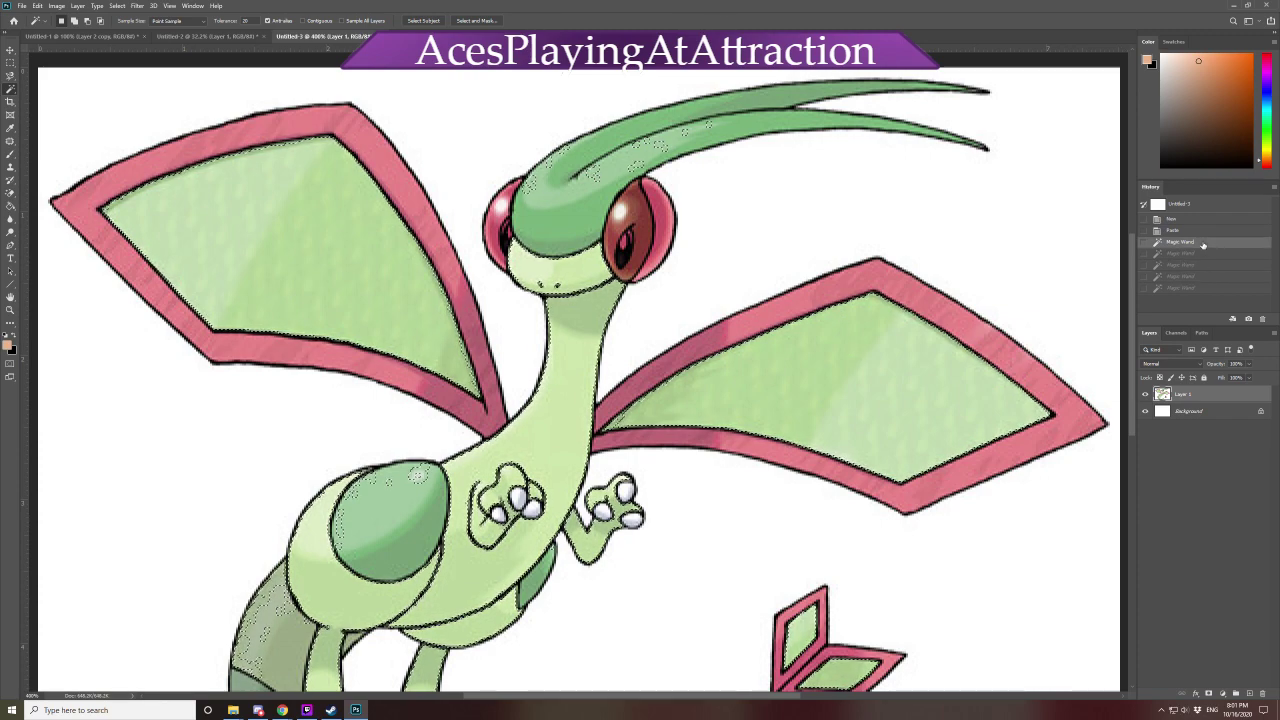
{"action": "left_click", "coordinate": [1185, 231]}
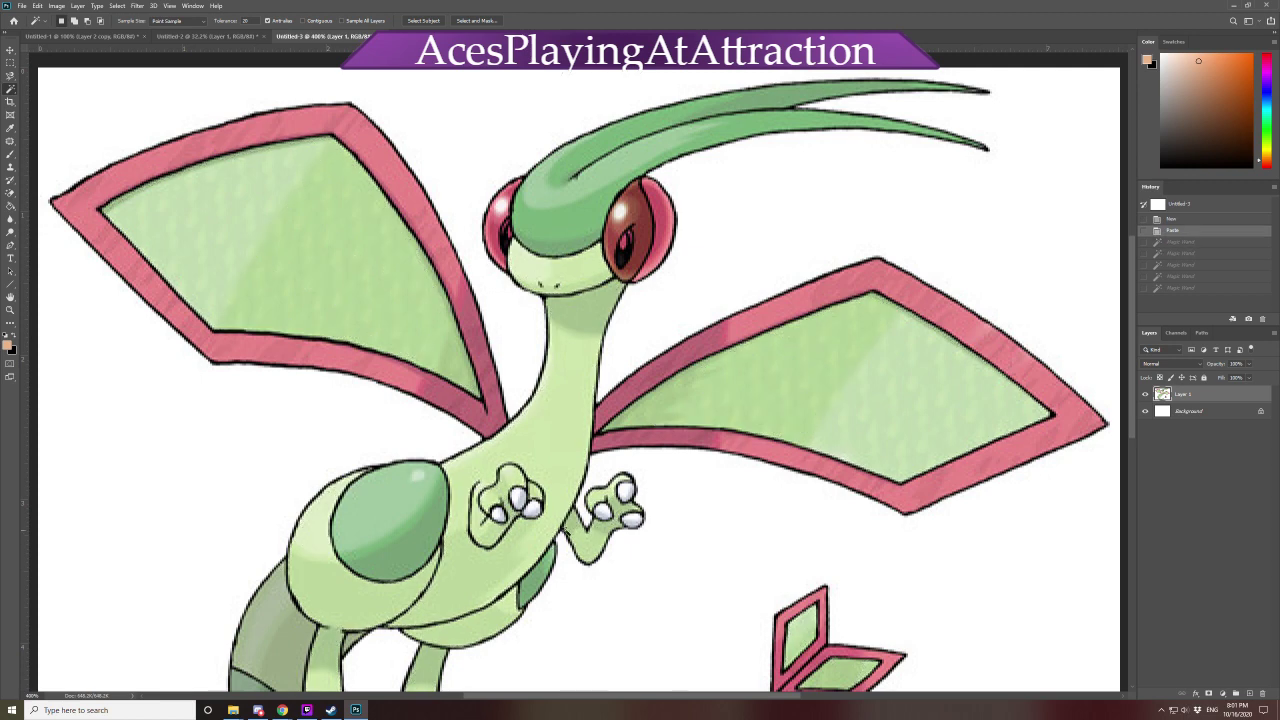
Select the three lighter bands along the lower tail with the Magnetic Lasso, combining them into one selection
{"action": "scroll", "coordinate": [606, 523], "scroll_direction": "down", "scroll_amount": 5}
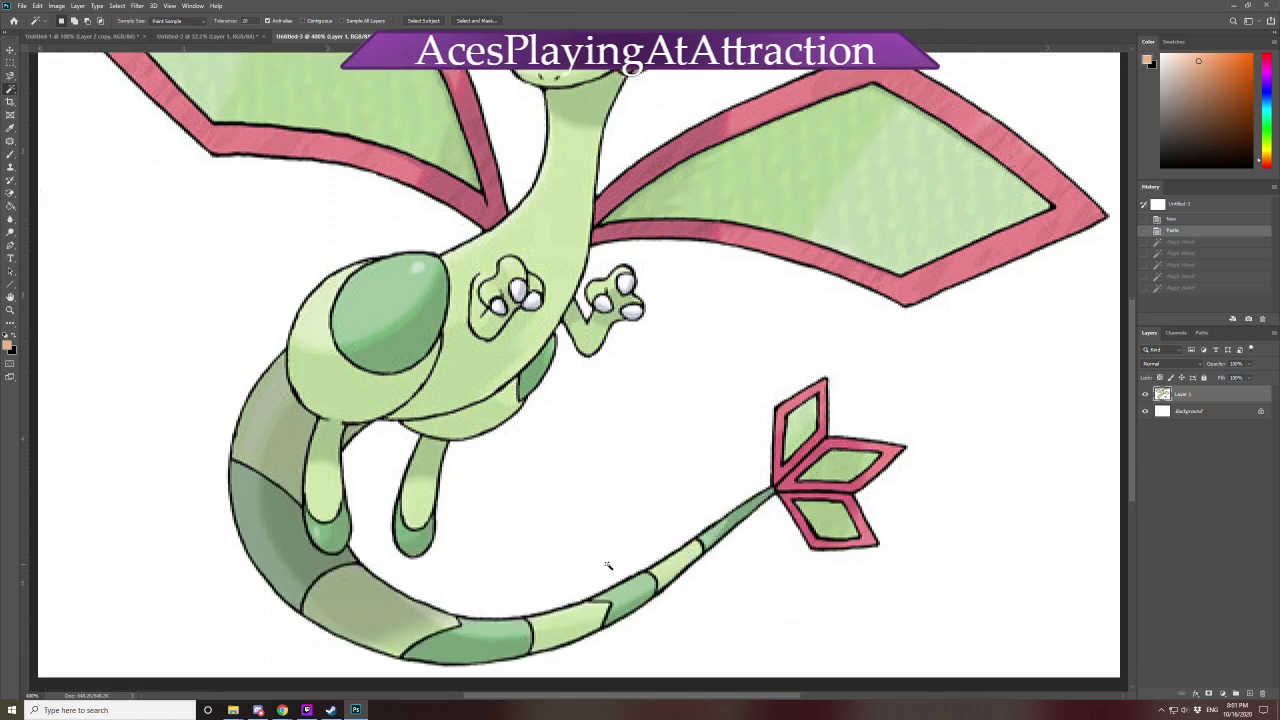
{"action": "left_click", "coordinate": [11, 77]}
{"action": "right_click", "coordinate": [11, 77]}
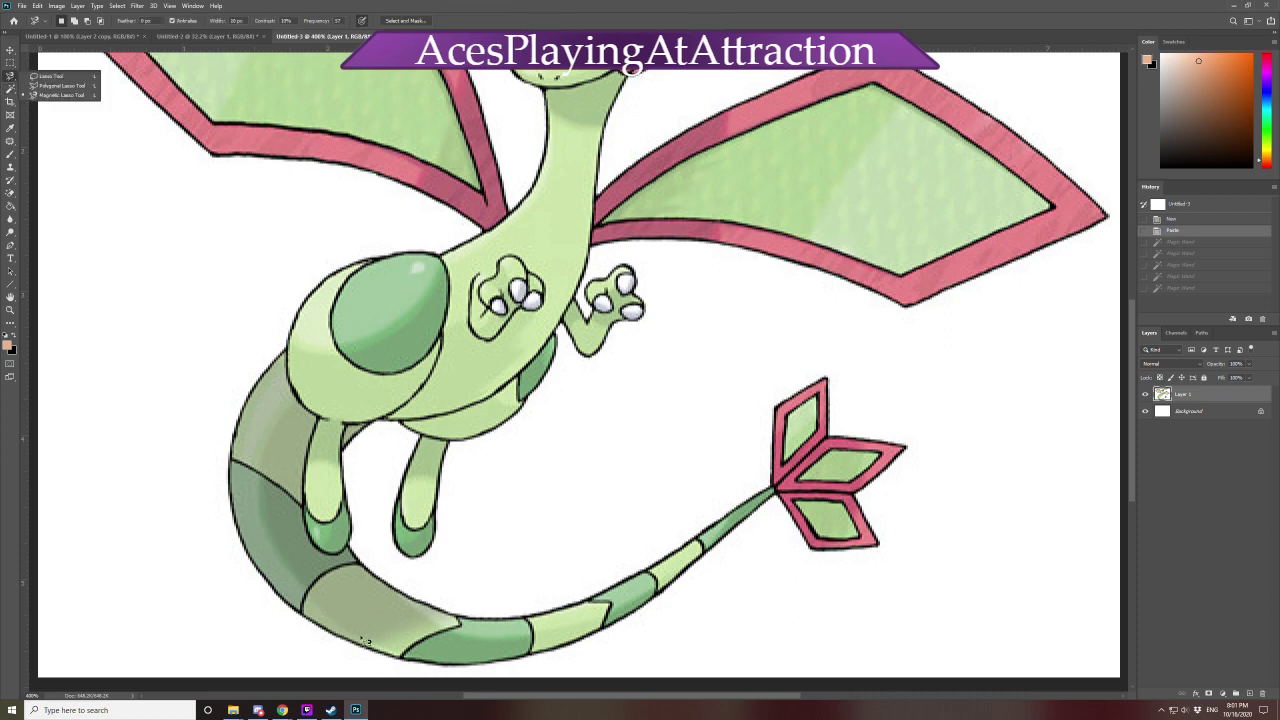
{"action": "left_click", "coordinate": [308, 622]}
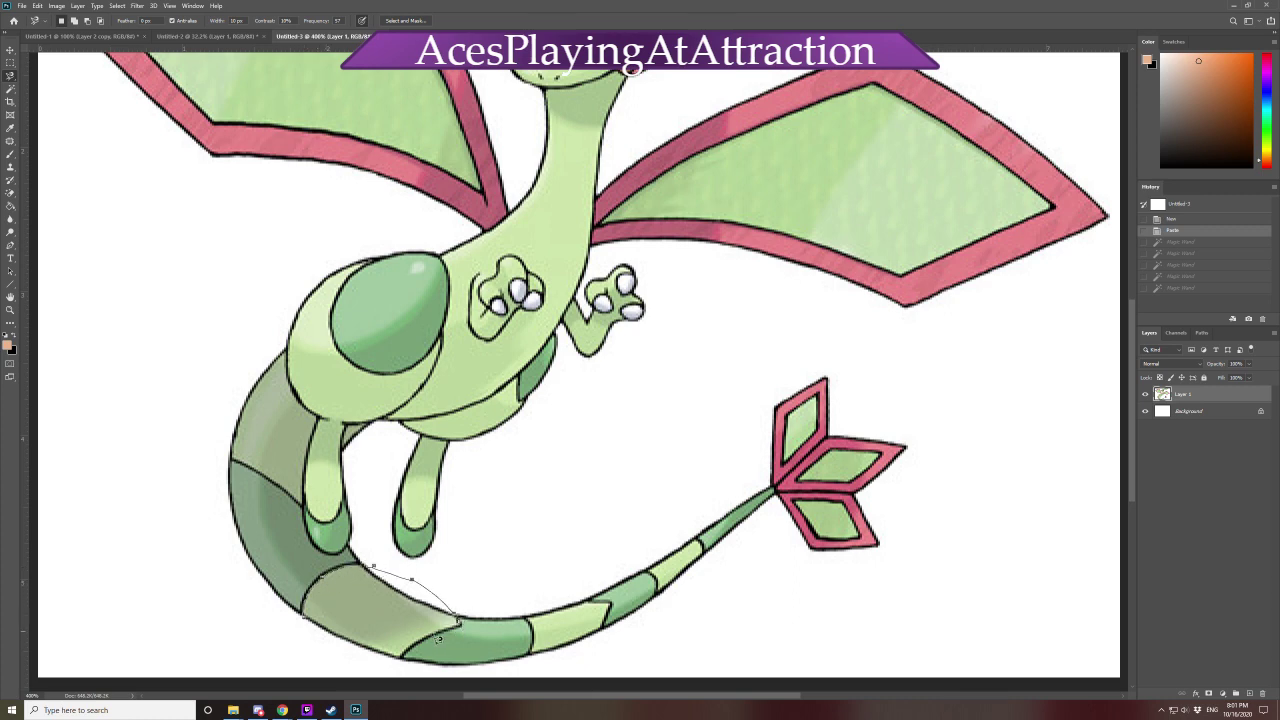
{"action": "left_click", "coordinate": [326, 633]}
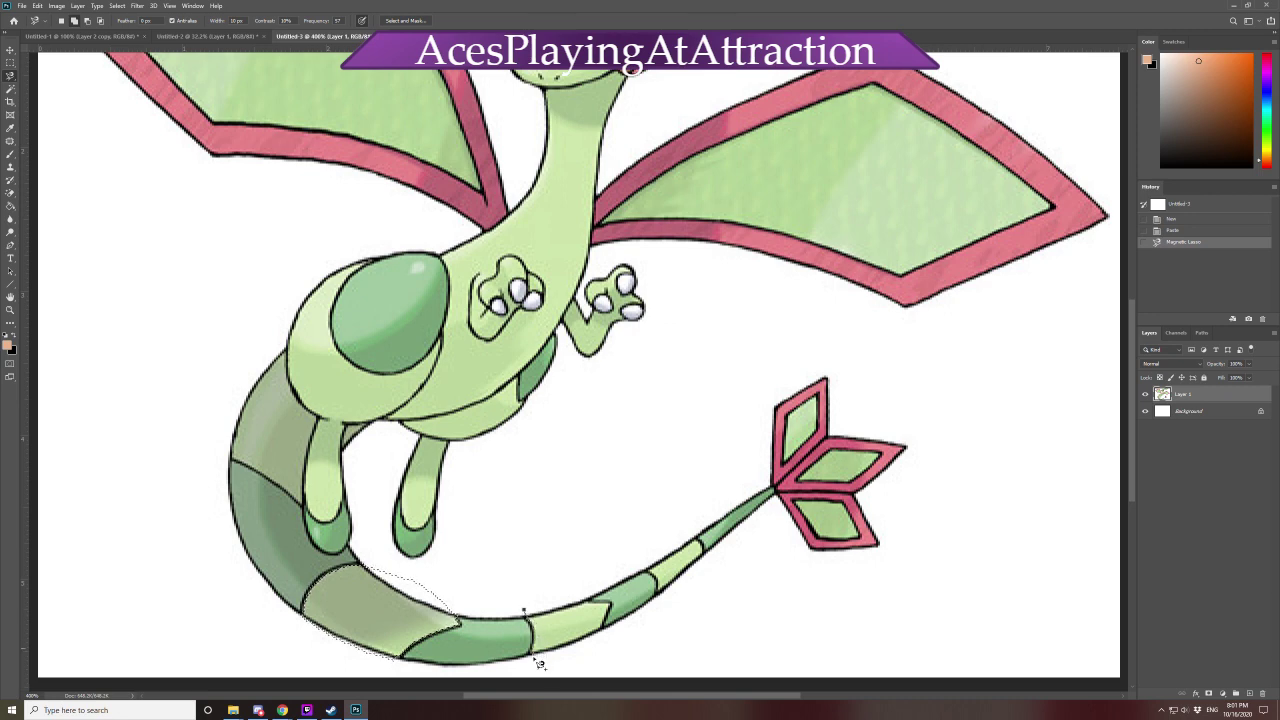
{"action": "left_click", "coordinate": [532, 660]}
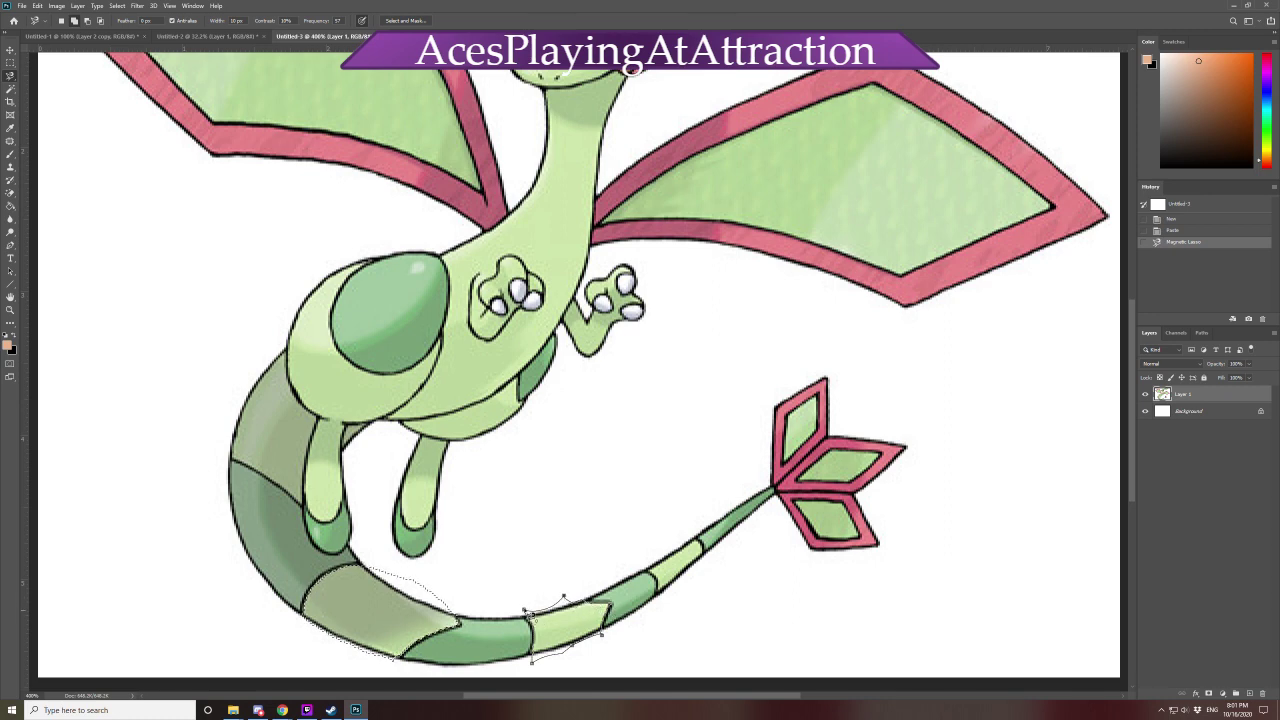
{"action": "double_click", "coordinate": [524, 611]}
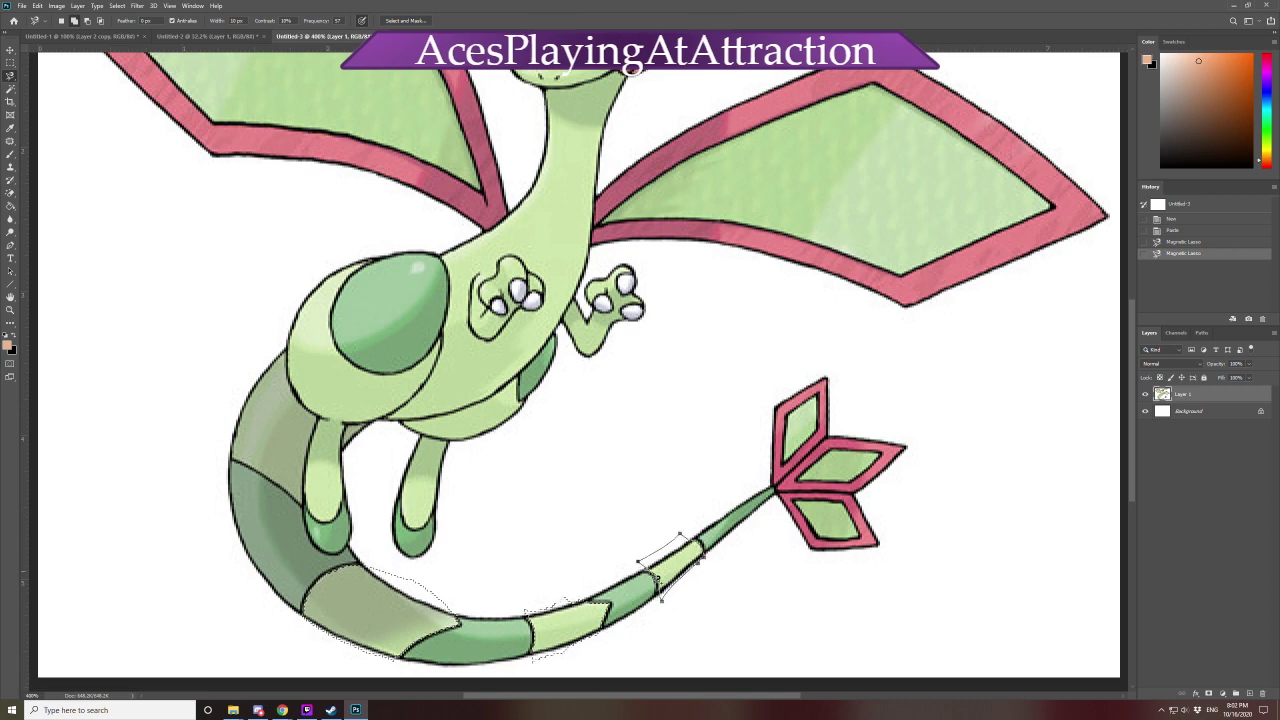
{"action": "left_click", "coordinate": [653, 577]}
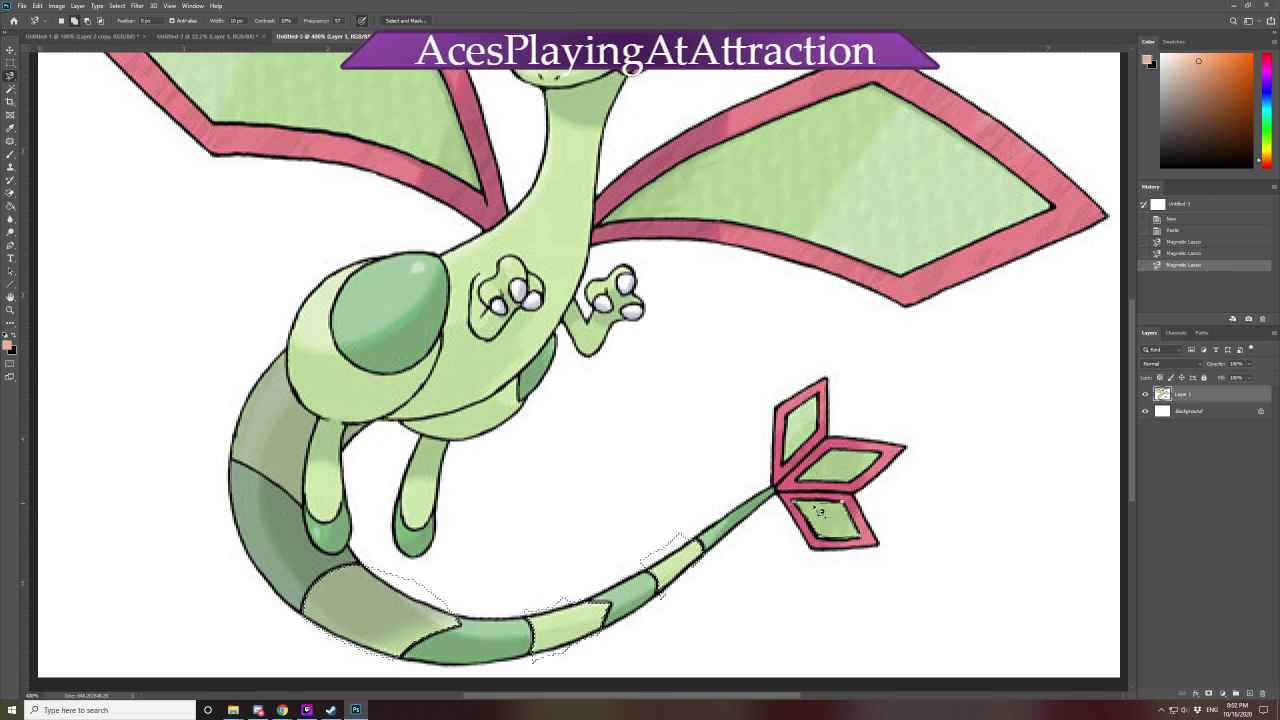
Try adding the green insides of the lower and middle tail fins with the Magnetic Lasso, and undo both additions
{"action": "left_click", "coordinate": [801, 507]}
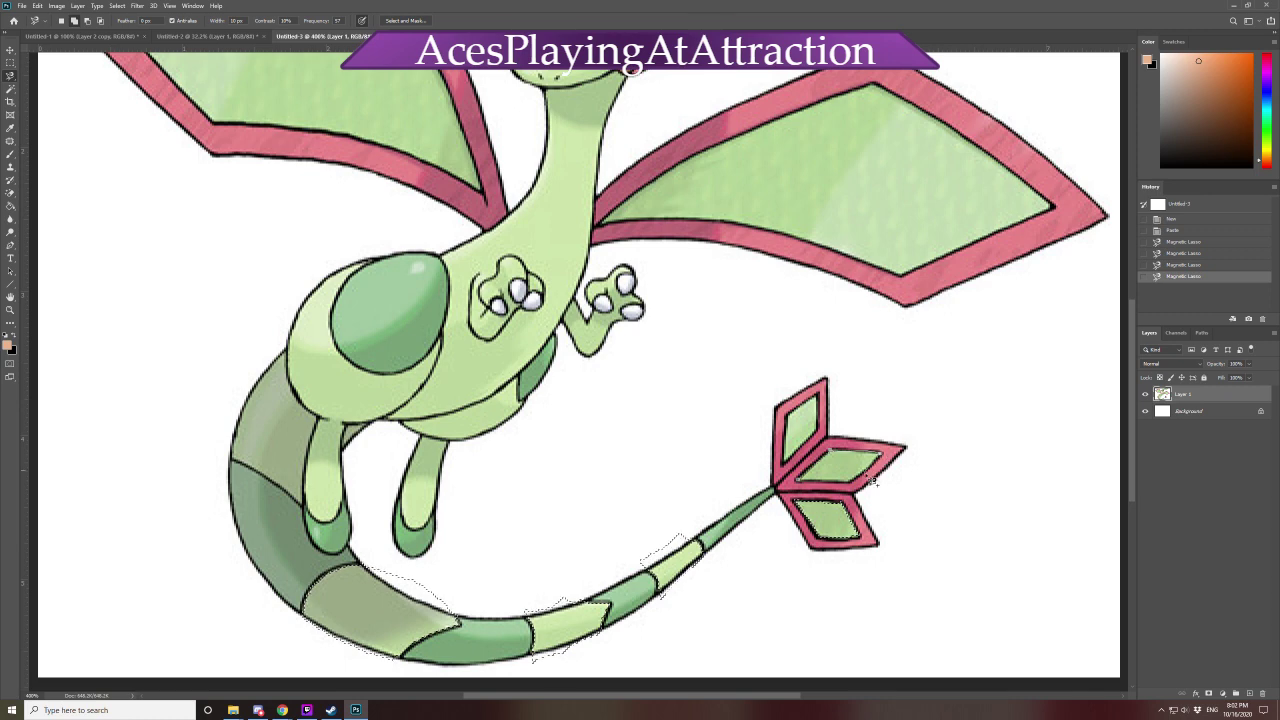
{"action": "left_click", "coordinate": [804, 487]}
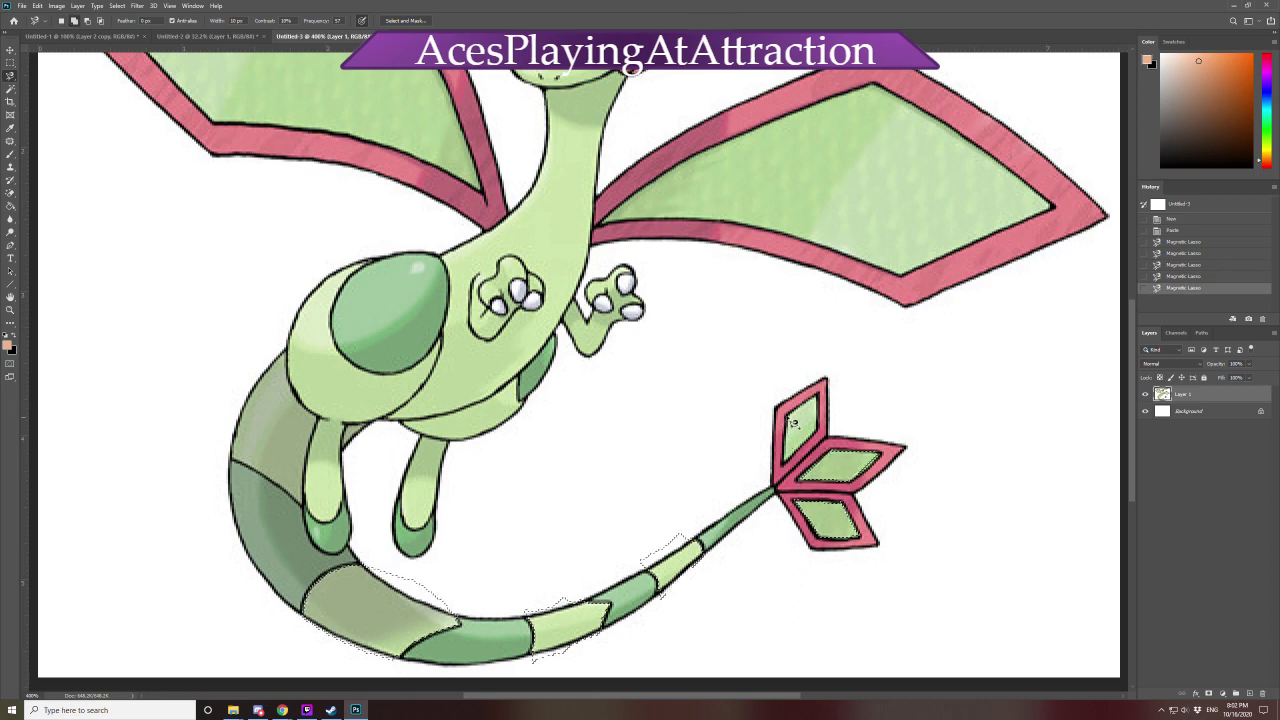
{"action": "left_click", "coordinate": [1186, 267]}
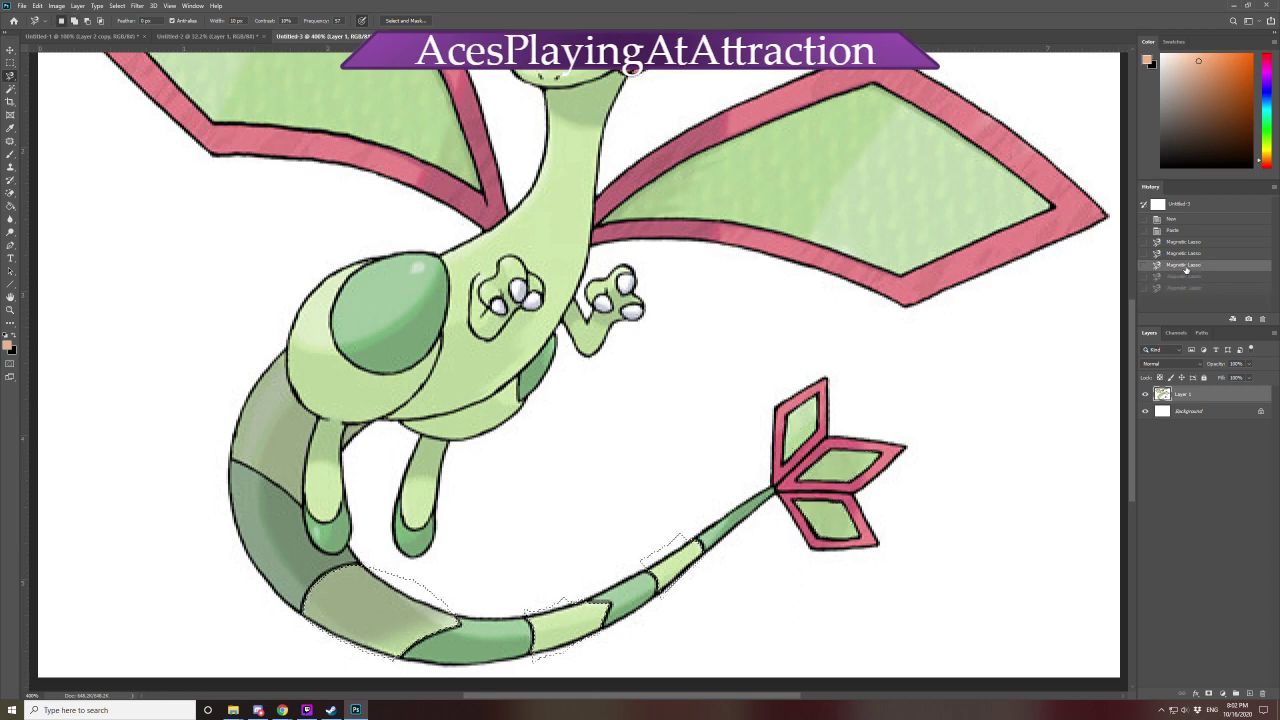
Try outlining the green insides of the tail fins with the Polygonal Lasso, and revert to the three-band tail selection
{"action": "right_click", "coordinate": [10, 77]}
{"action": "left_click", "coordinate": [50, 86]}
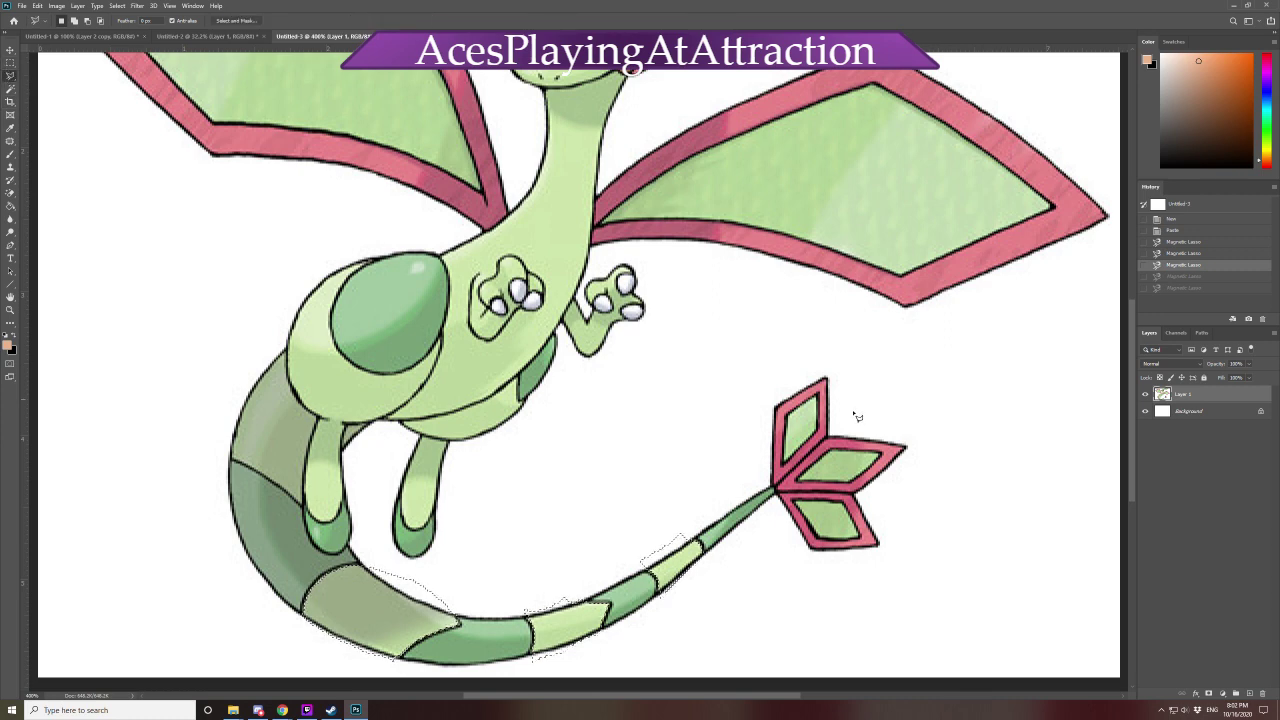
{"action": "left_click", "coordinate": [793, 424]}
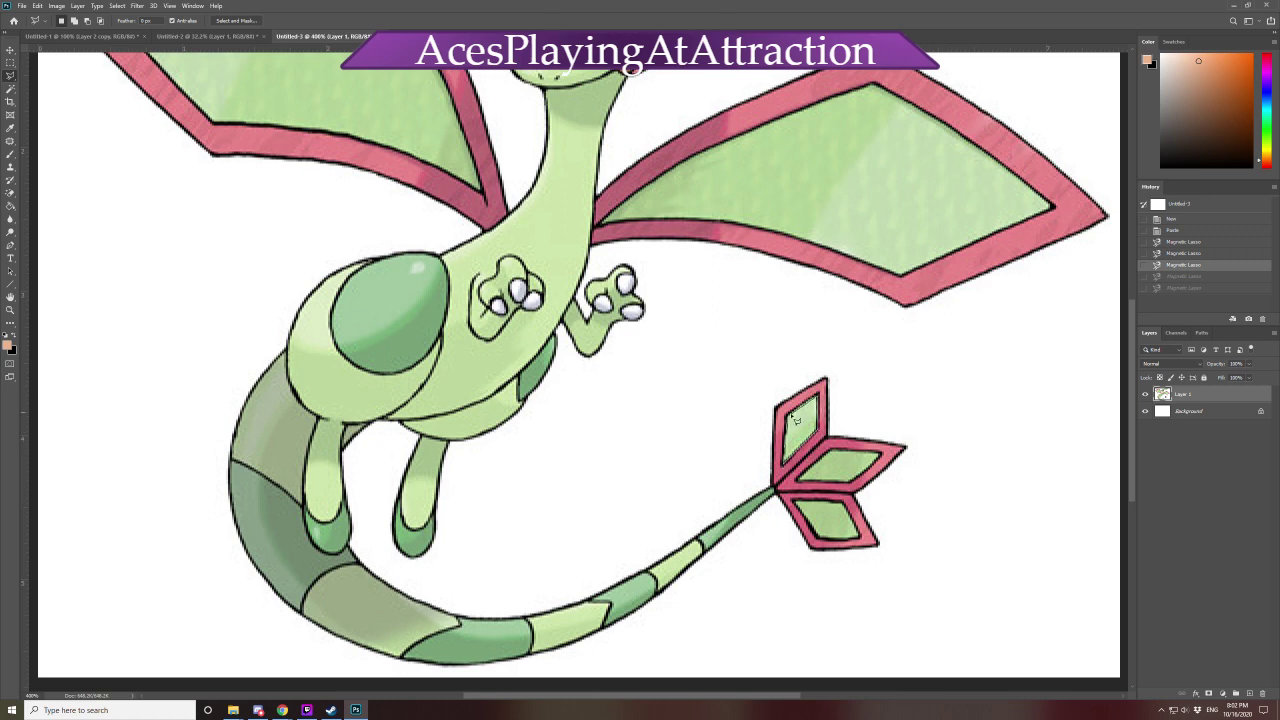
{"action": "double_click", "coordinate": [795, 420]}
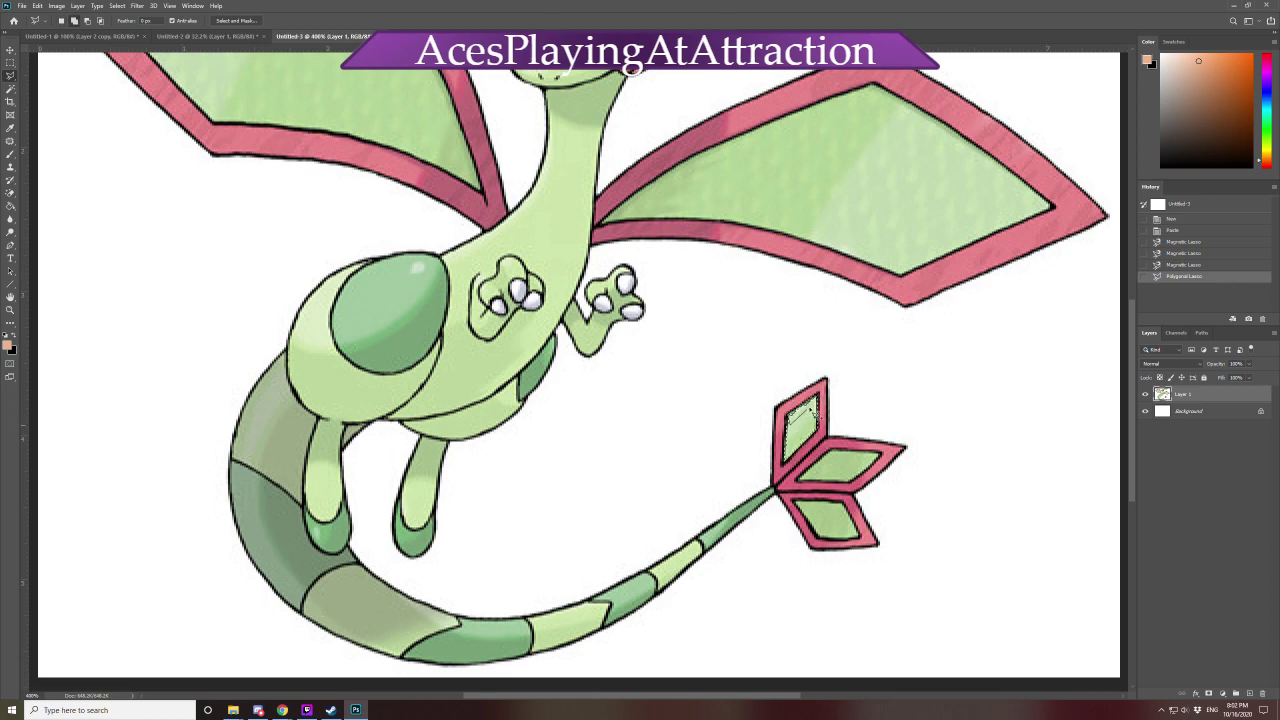
{"action": "double_click", "coordinate": [812, 410]}
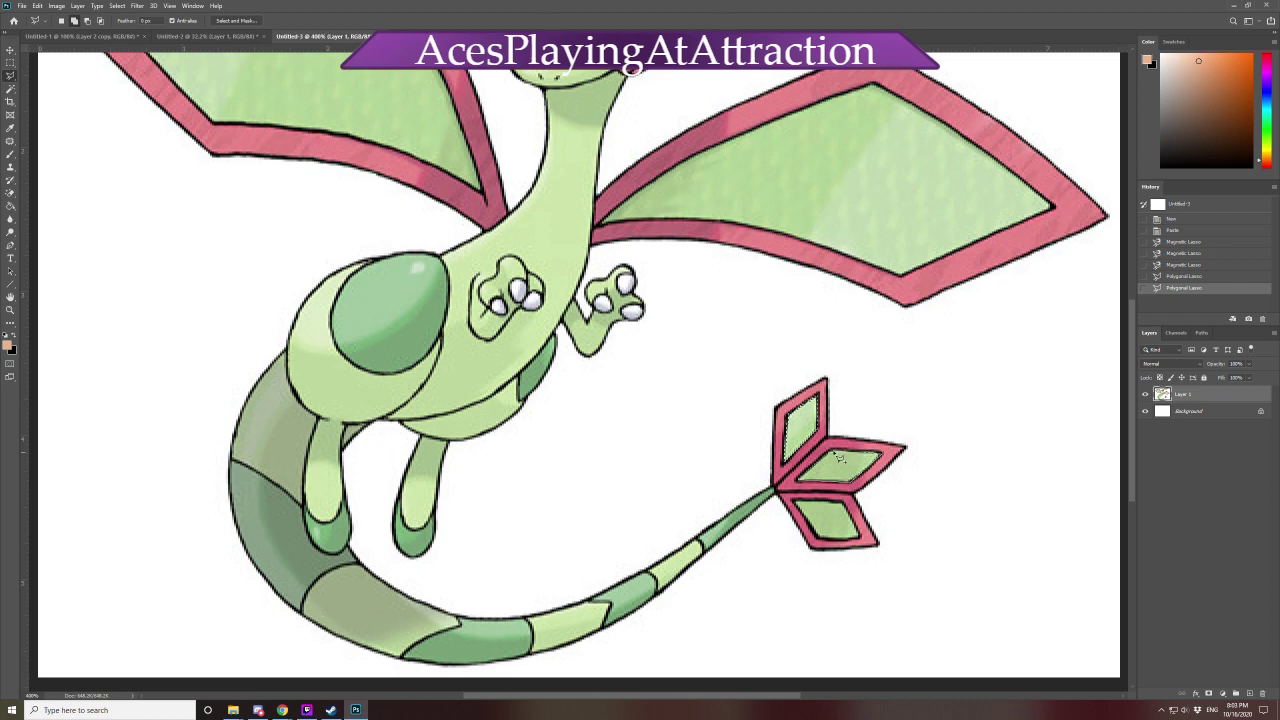
{"action": "left_click", "coordinate": [805, 481]}
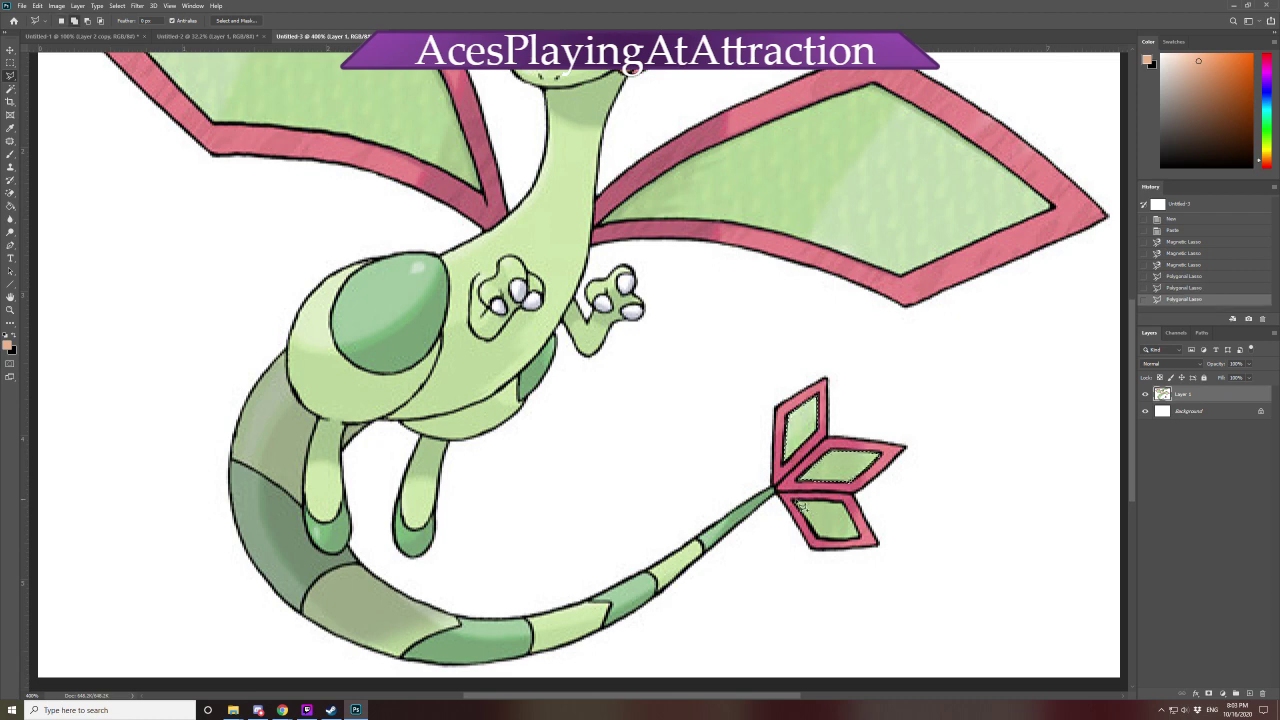
{"action": "left_click", "coordinate": [1178, 268]}
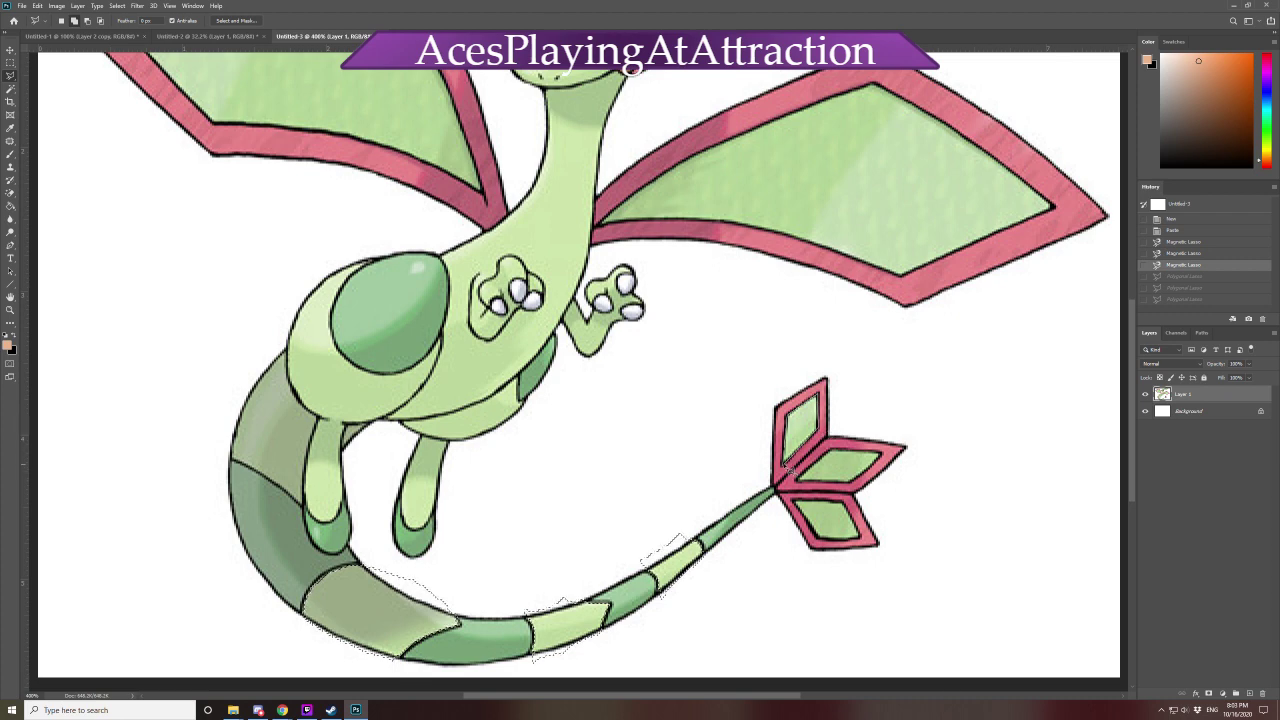
Add the green insides of the upper and middle tail fins to the tail selection with the Polygonal Lasso
{"action": "double_click", "coordinate": [789, 470]}
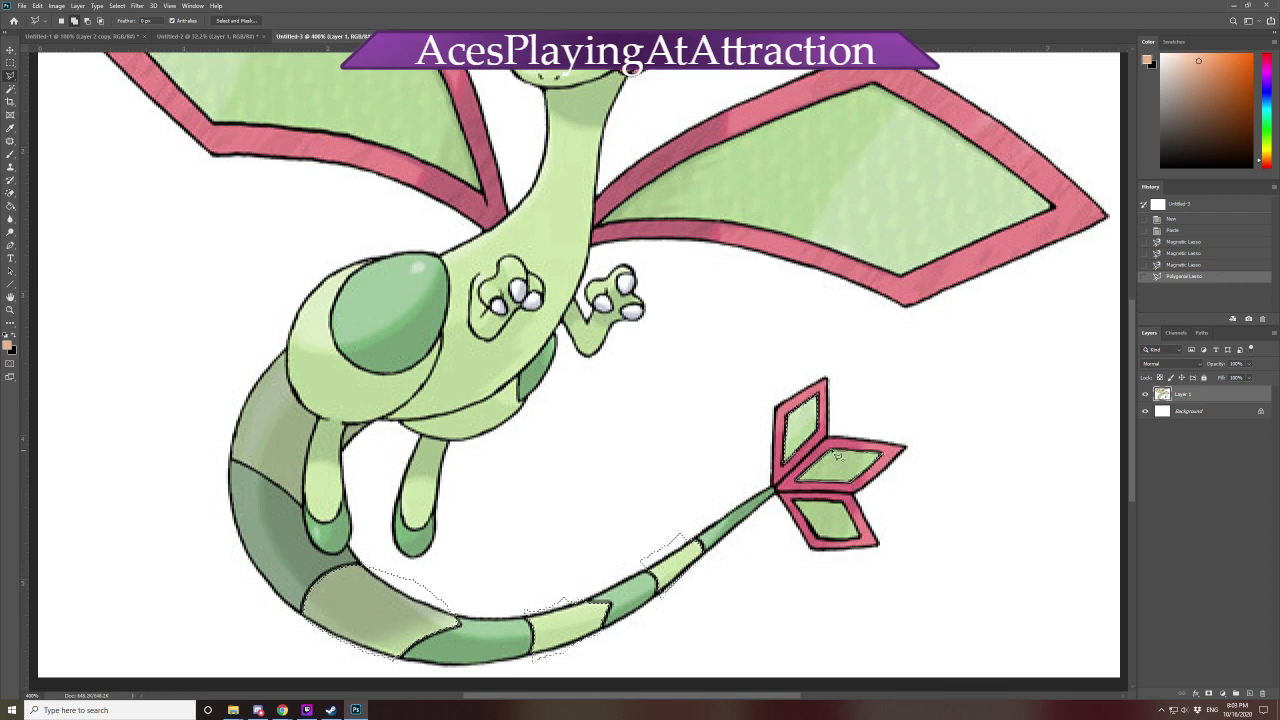
{"action": "left_click", "coordinate": [837, 455]}
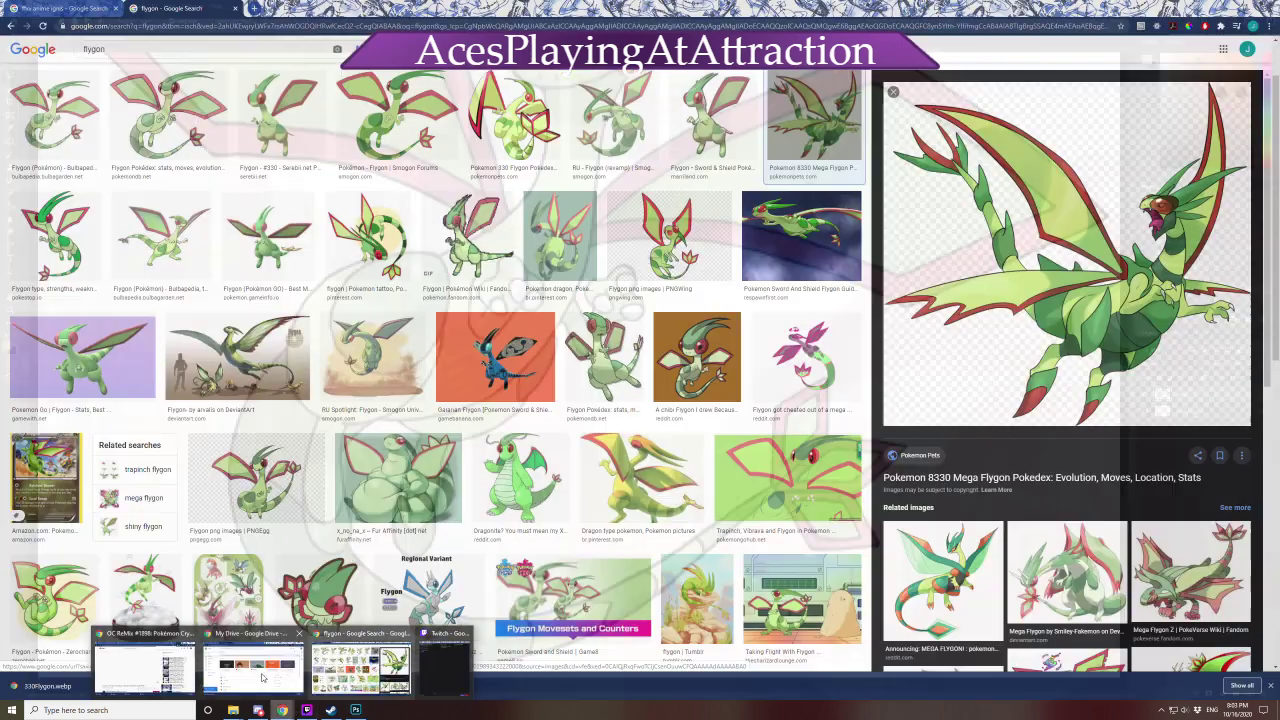
Switch to the Google Images window in Chrome and search for "shiny golurk"
{"action": "left_click", "coordinate": [160, 665]}
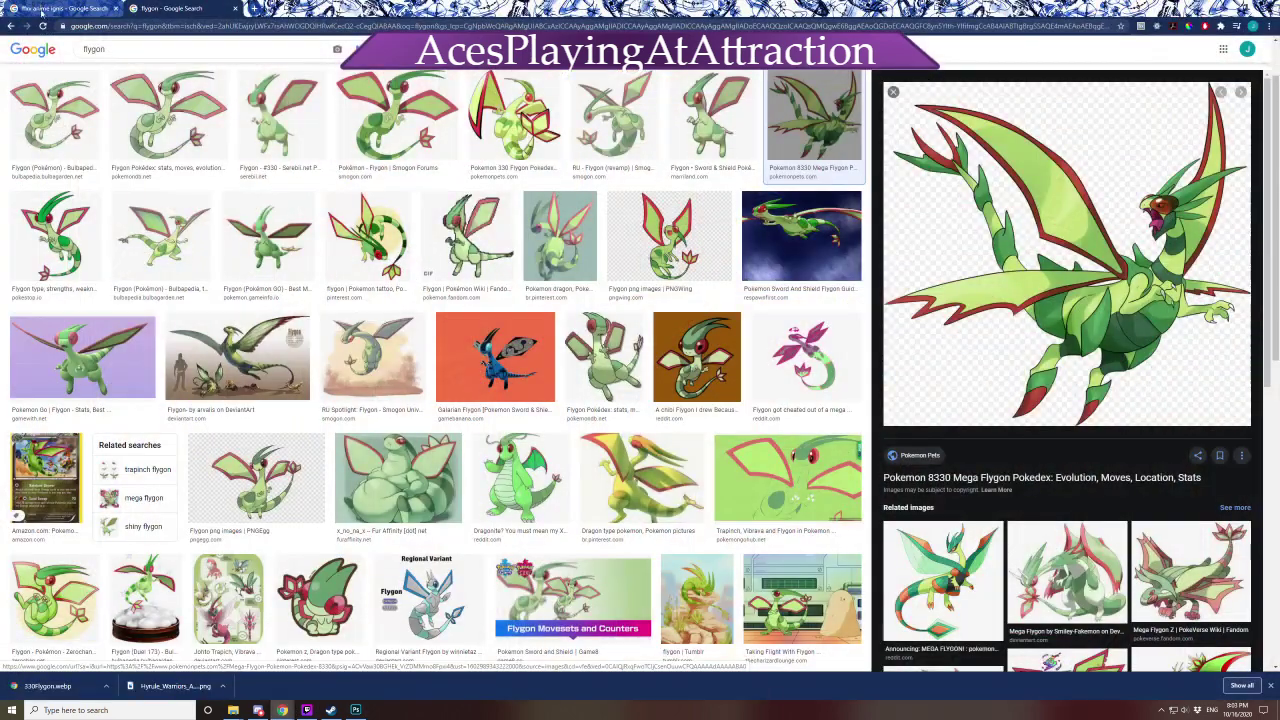
{"action": "double_click", "coordinate": [129, 47]}
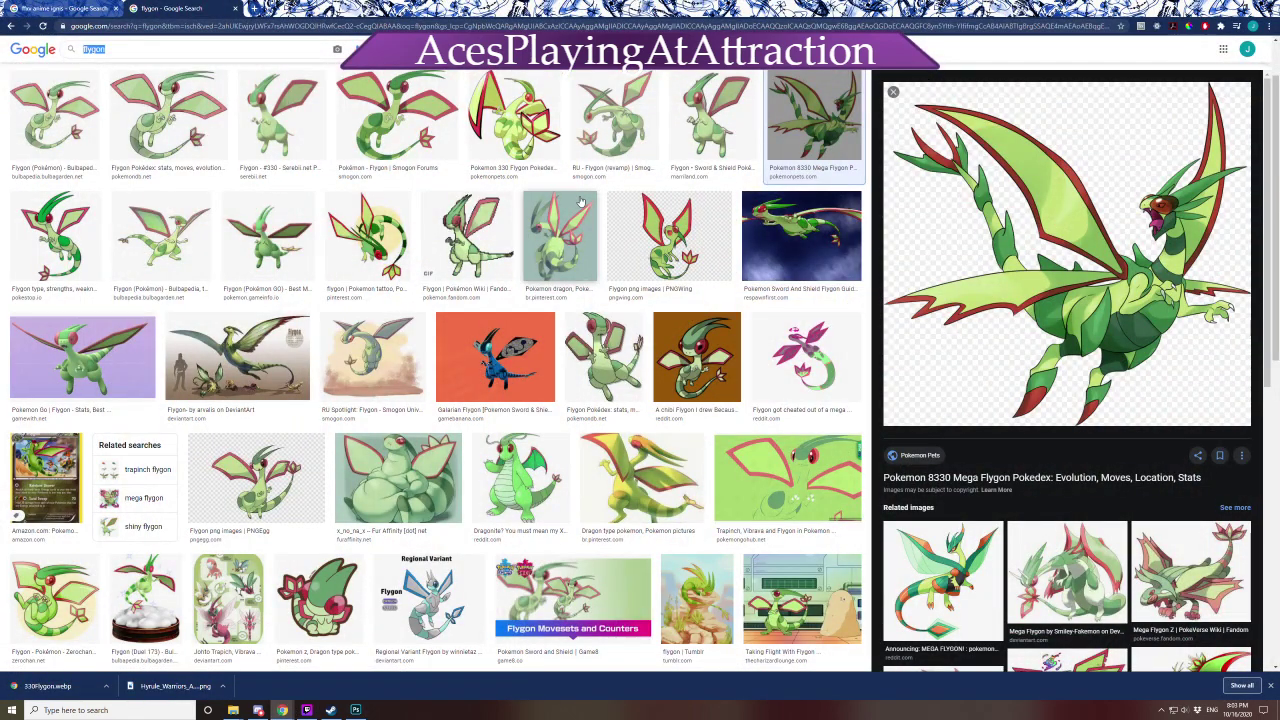
{"action": "type", "text": "shiny "}
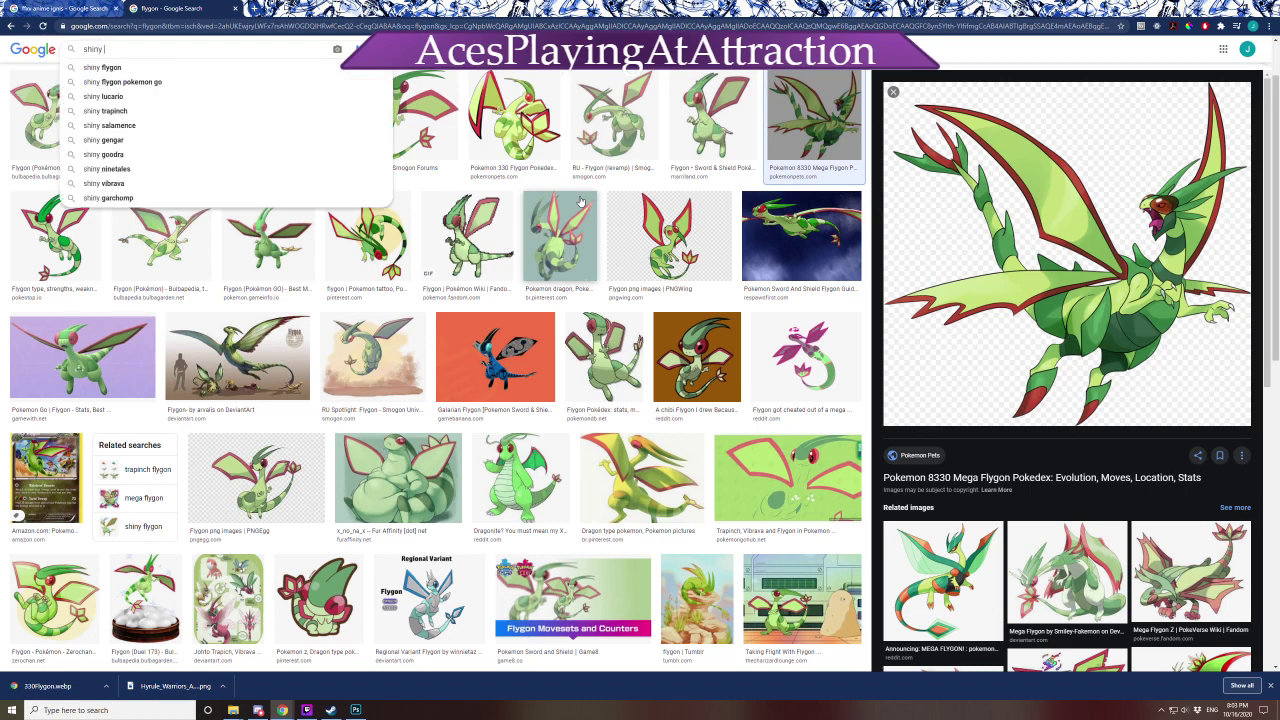
{"action": "type", "text": "golurk"}
{"action": "key", "text": "Return"}
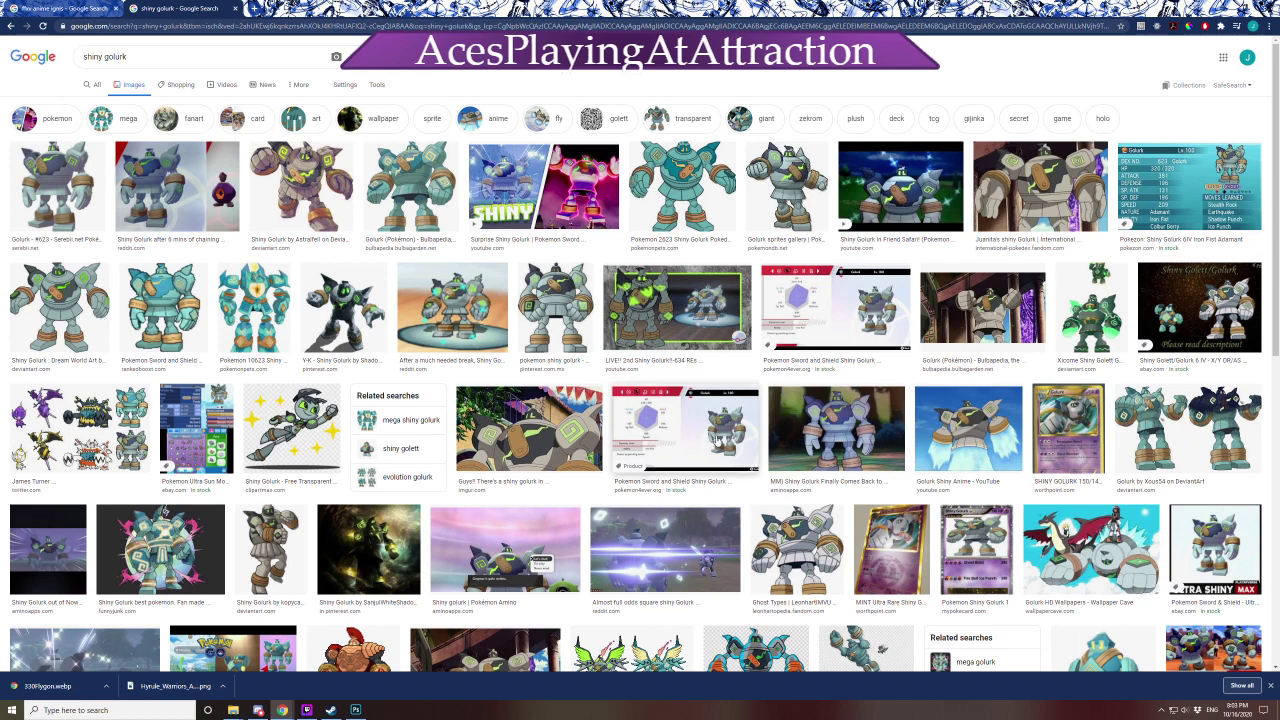
Browse the shiny Golurk image results and open the Serebii.net Pokédex page for Golurk
{"action": "left_click", "coordinate": [80, 430]}
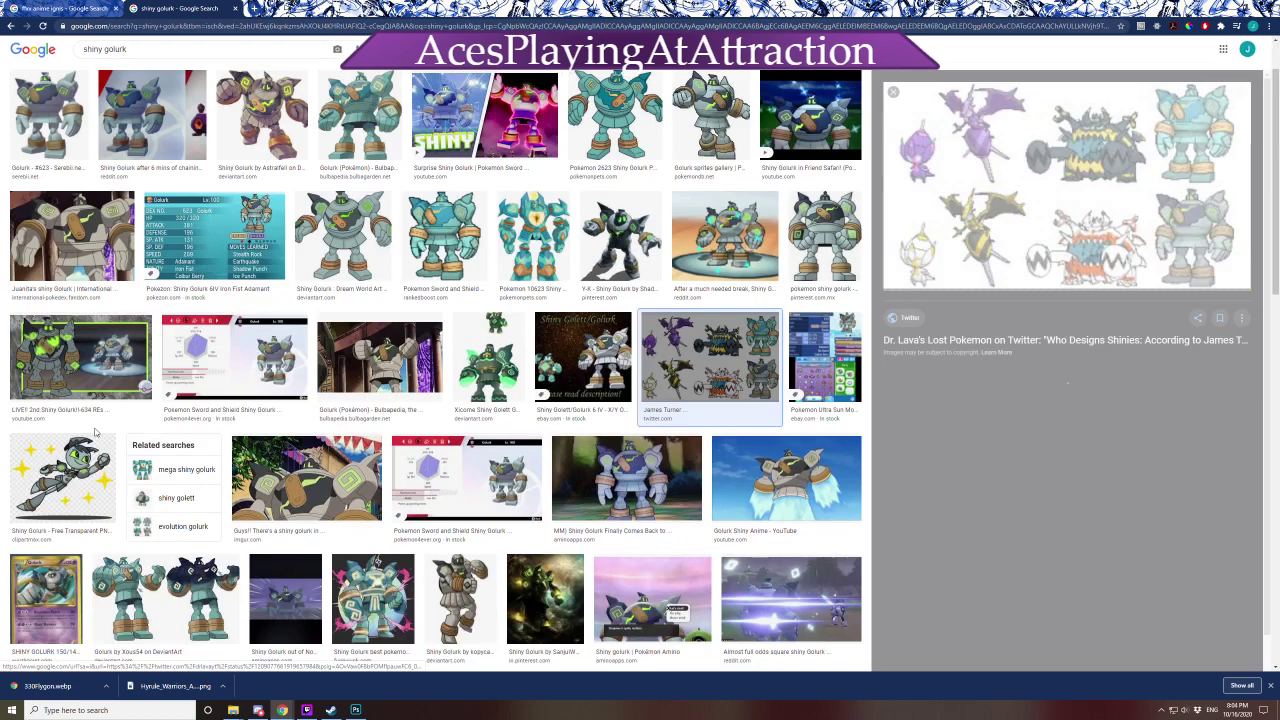
{"action": "scroll", "coordinate": [73, 188], "scroll_direction": "up", "scroll_amount": 1}
{"action": "left_click", "coordinate": [73, 188]}
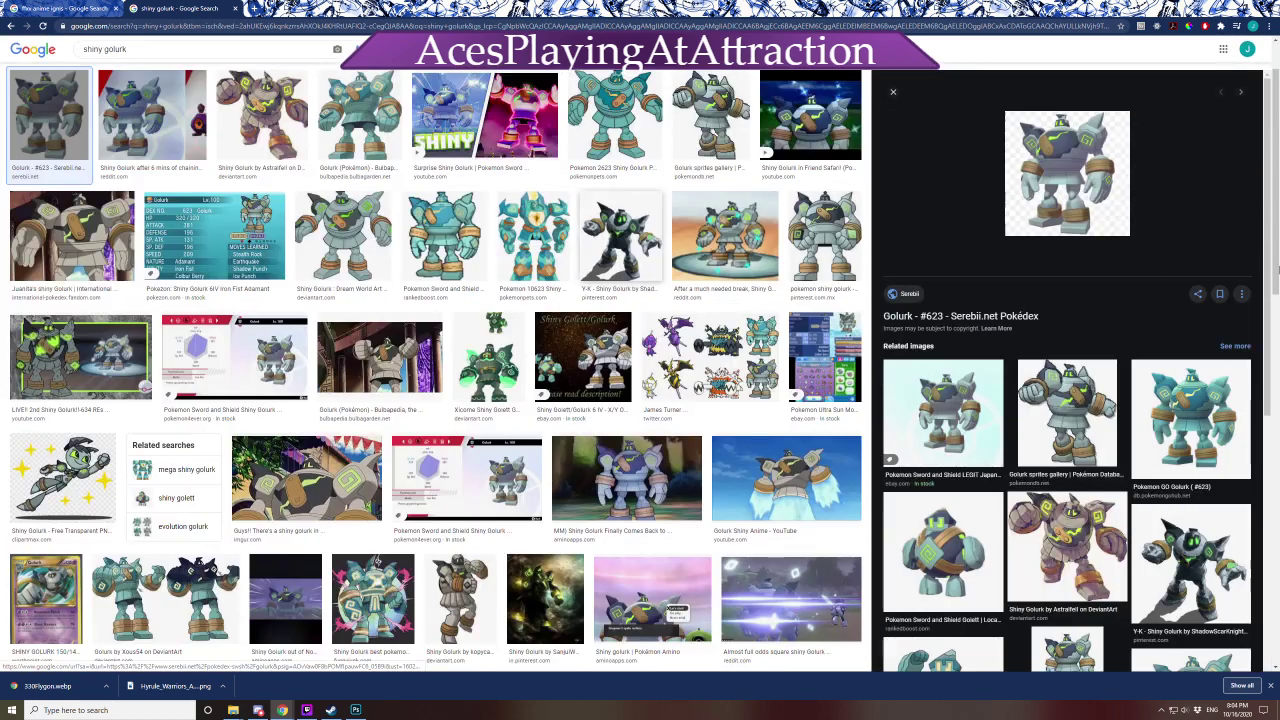
{"action": "left_click", "coordinate": [1065, 176]}
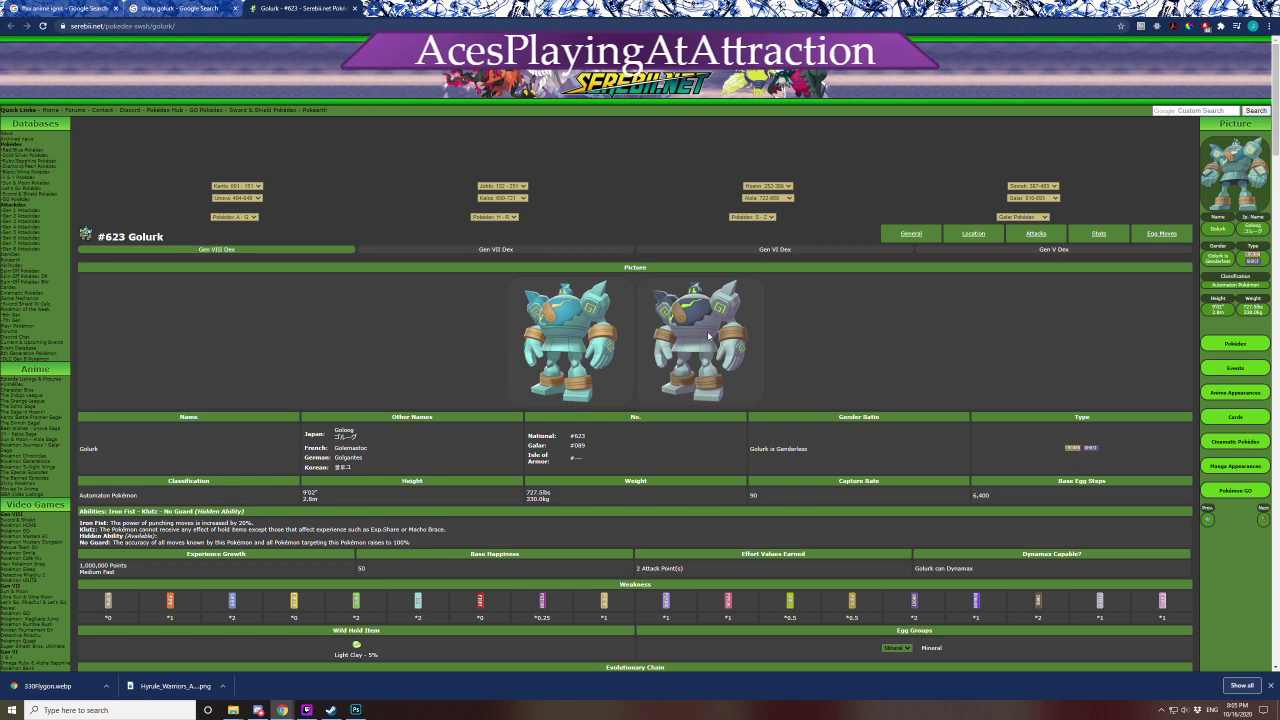
Switch back to Photoshop and add the green inside of the lower tail fin to the selection with the Polygonal Lasso
{"action": "left_click", "coordinate": [355, 710]}
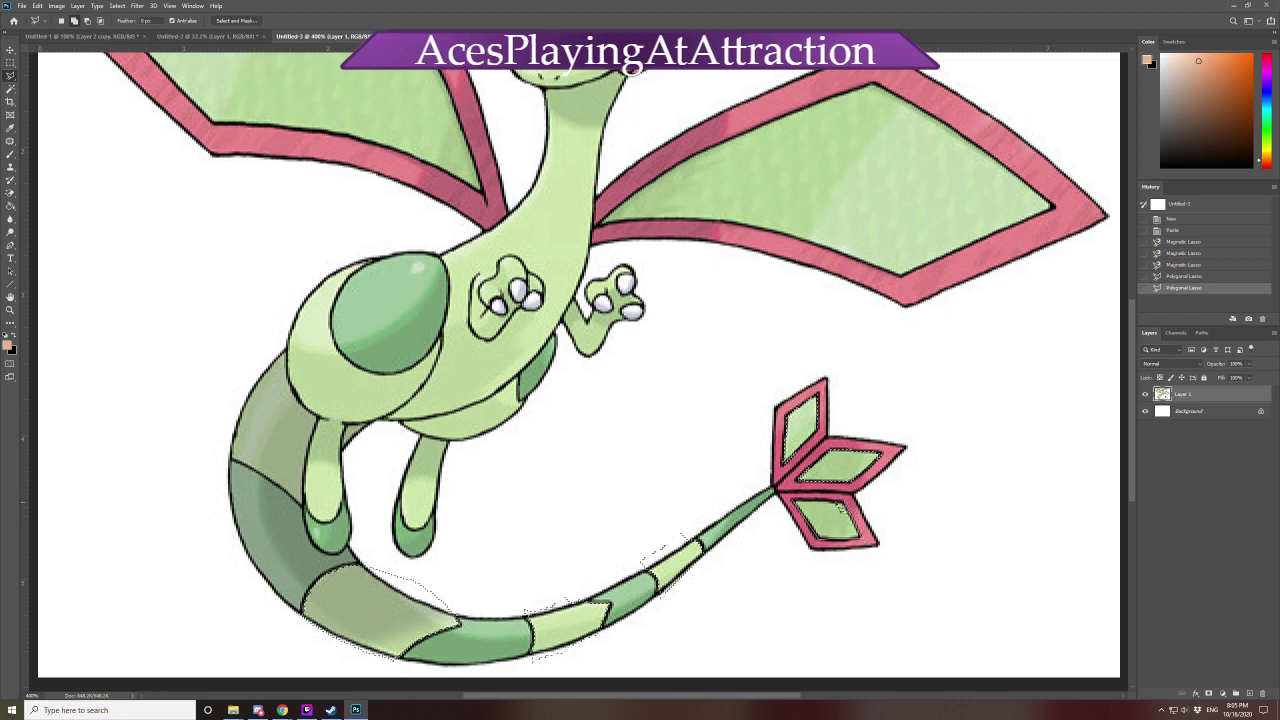
{"action": "left_click", "coordinate": [798, 503]}
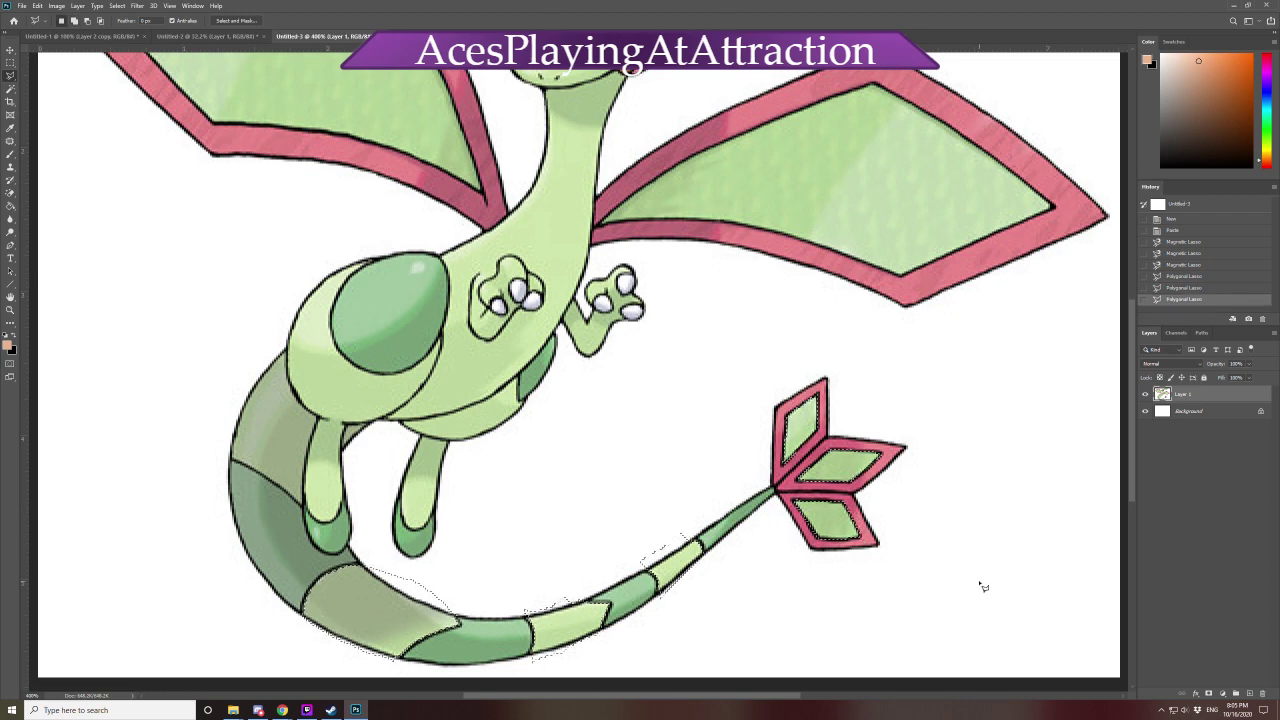
{"action": "key", "text": "ctrl"}
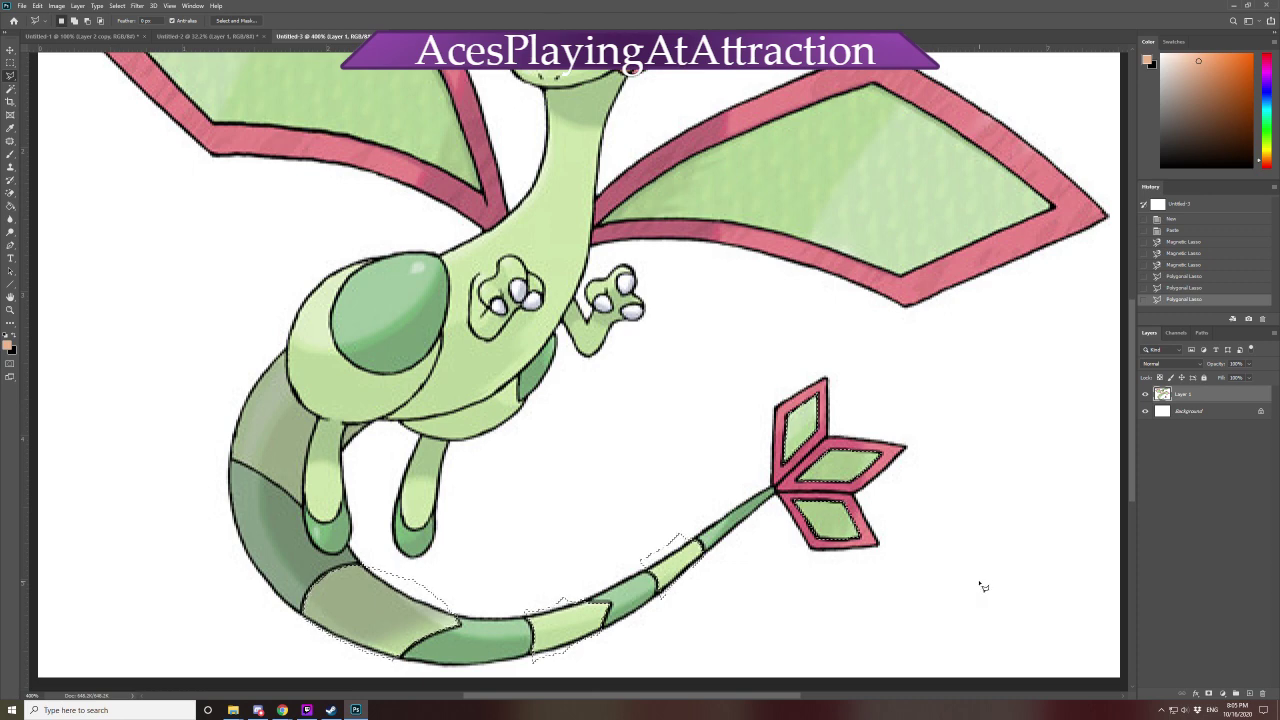
Select the light green body, neck, arms, legs and upper tail band with the Magnetic Lasso, leaving out the dark green haunch
{"action": "right_click", "coordinate": [10, 76]}
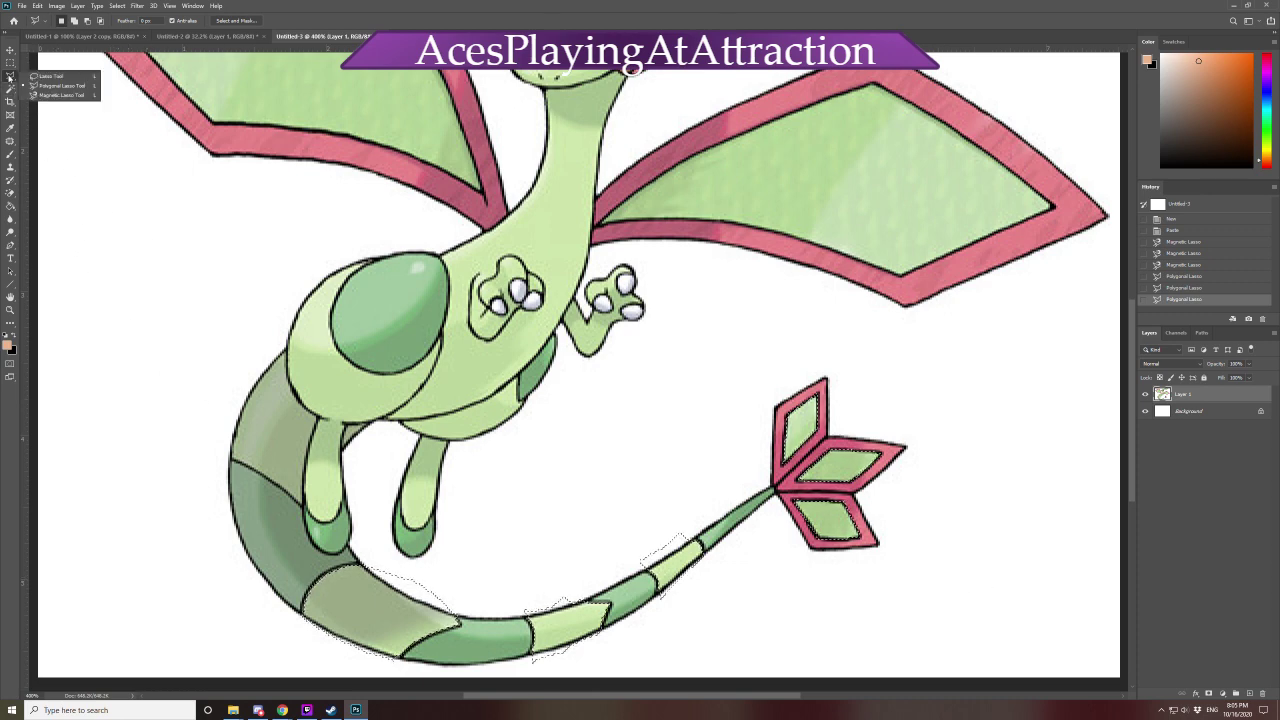
{"action": "left_click", "coordinate": [50, 96]}
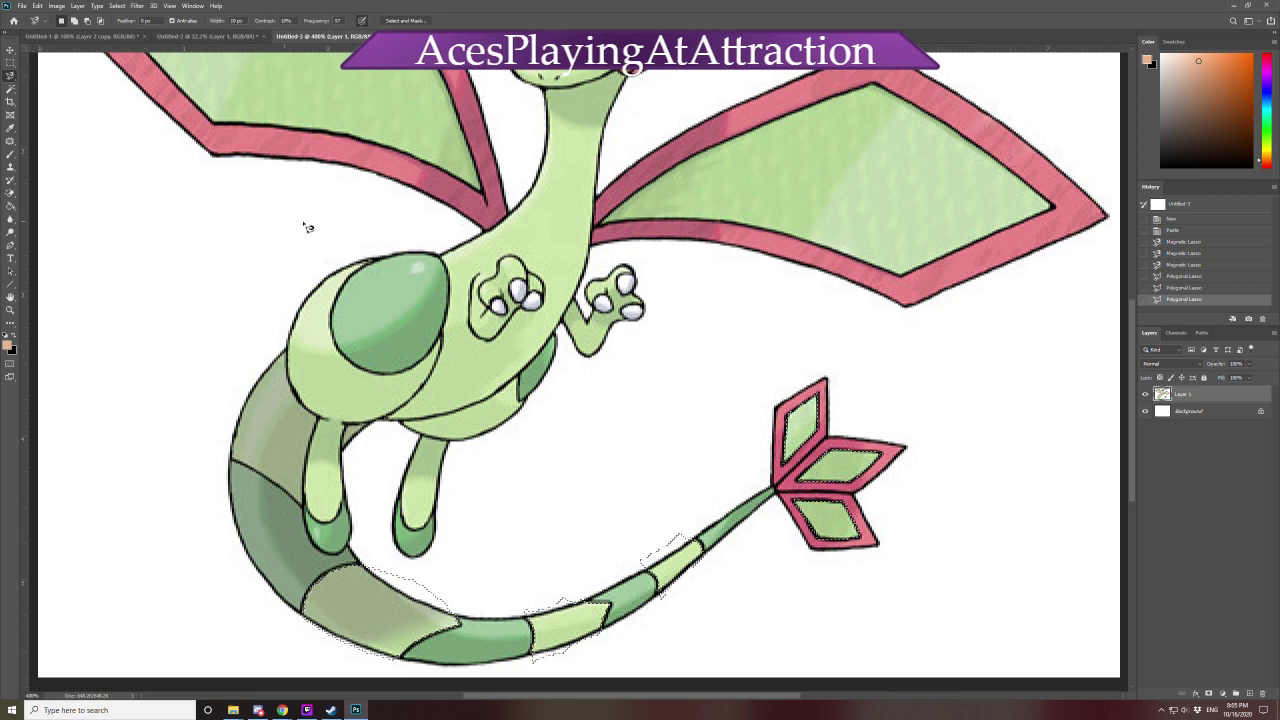
{"action": "left_click", "coordinate": [381, 252]}
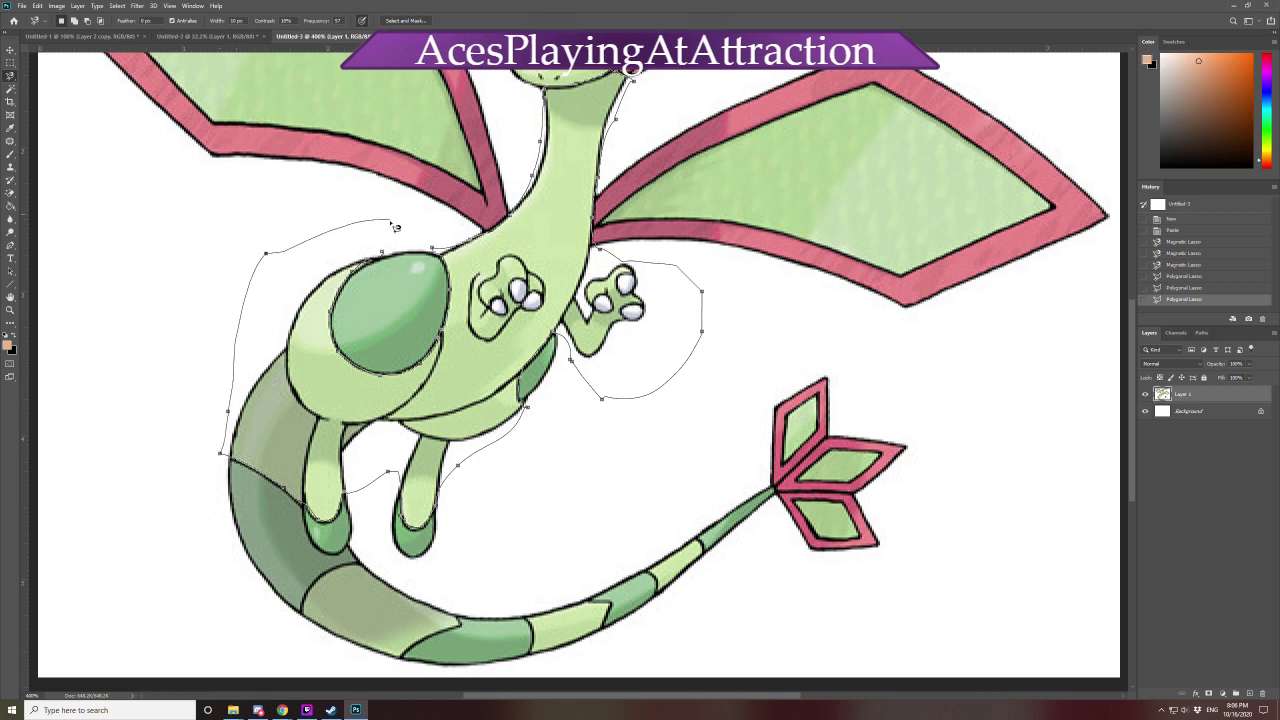
{"action": "left_click", "coordinate": [390, 221]}
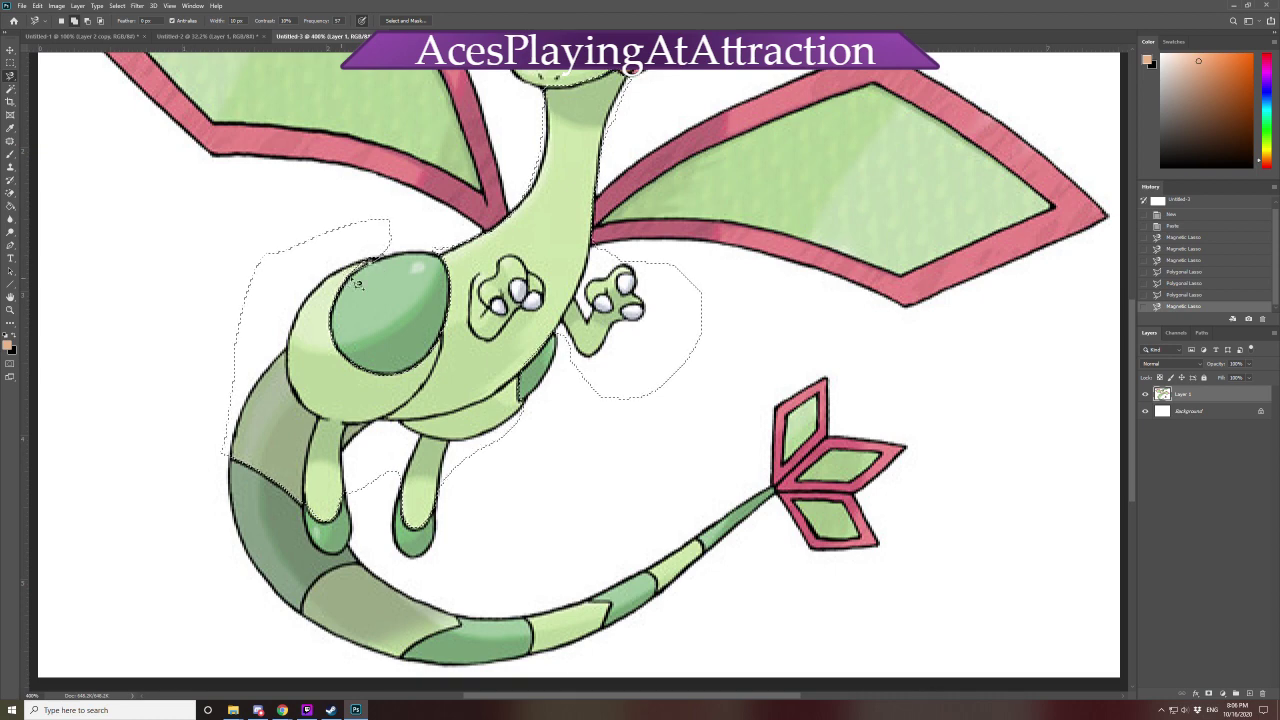
{"action": "left_click", "coordinate": [343, 255]}
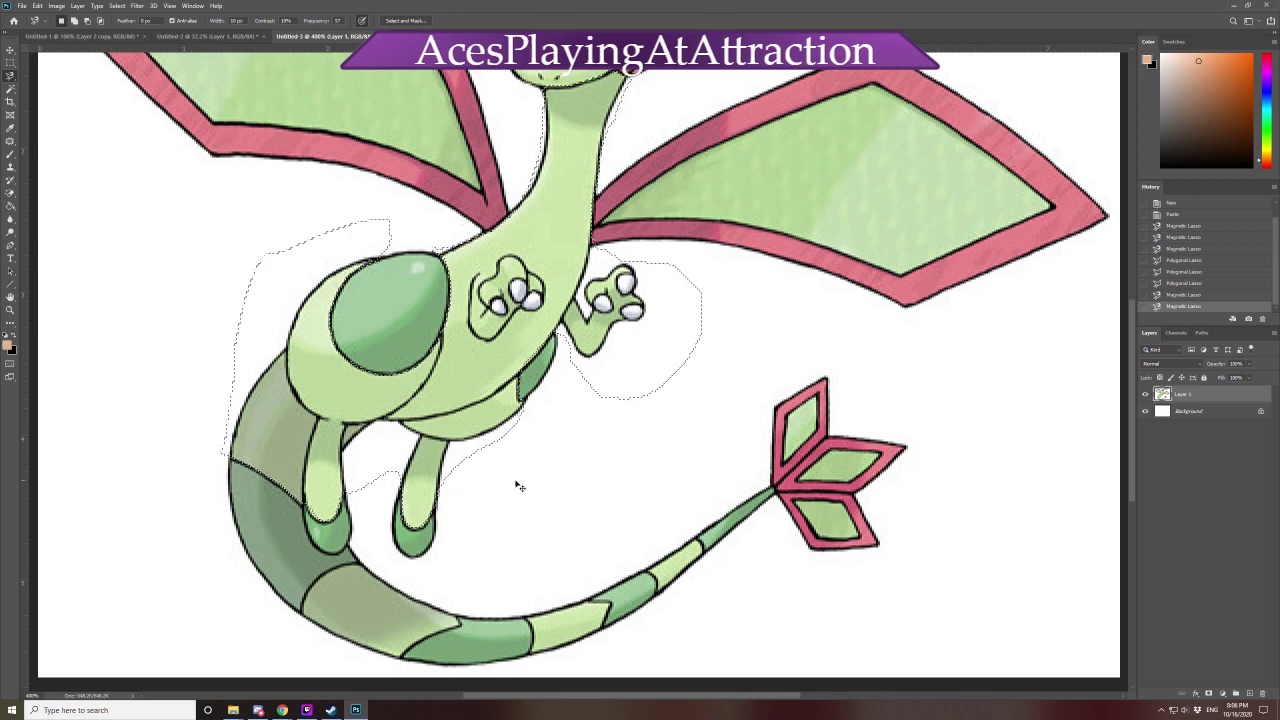
Add the light green lower face and the top of the neck to the body selection with the Magnetic Lasso
{"action": "key", "text": "ctrl+1"}
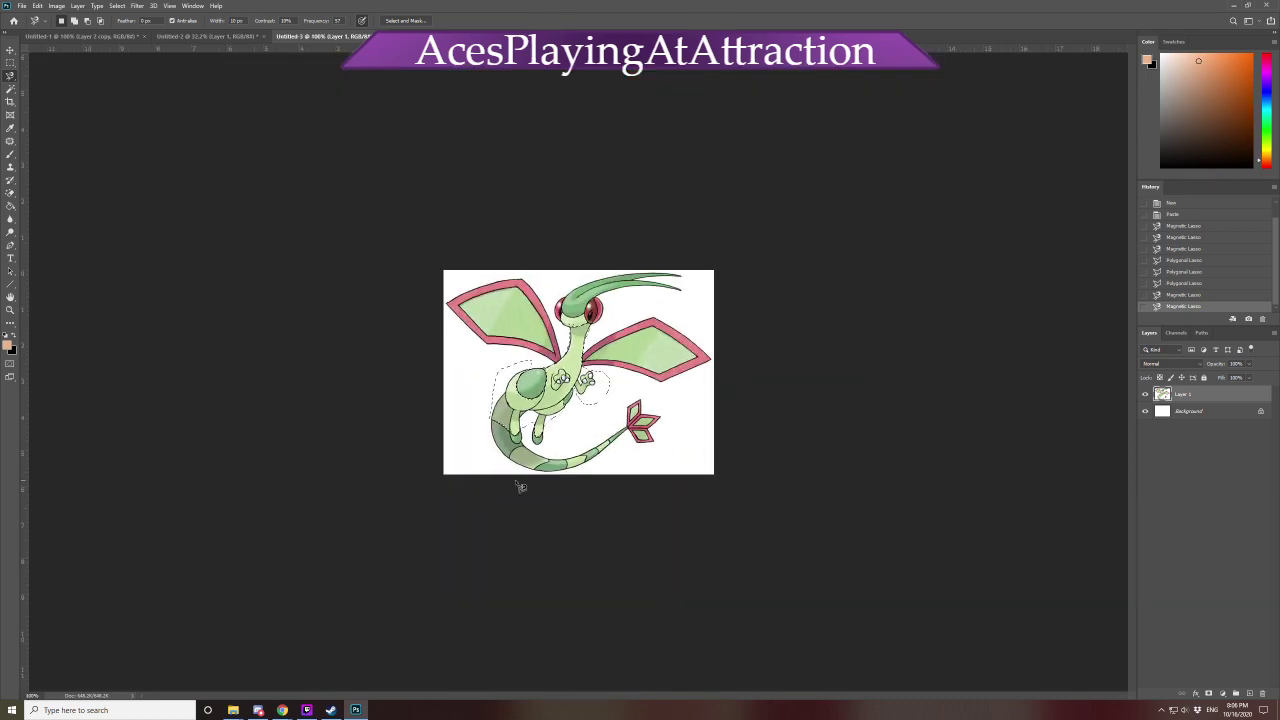
{"action": "key", "text": "ctrl+plus"}
{"action": "key", "text": "ctrl+plus"}
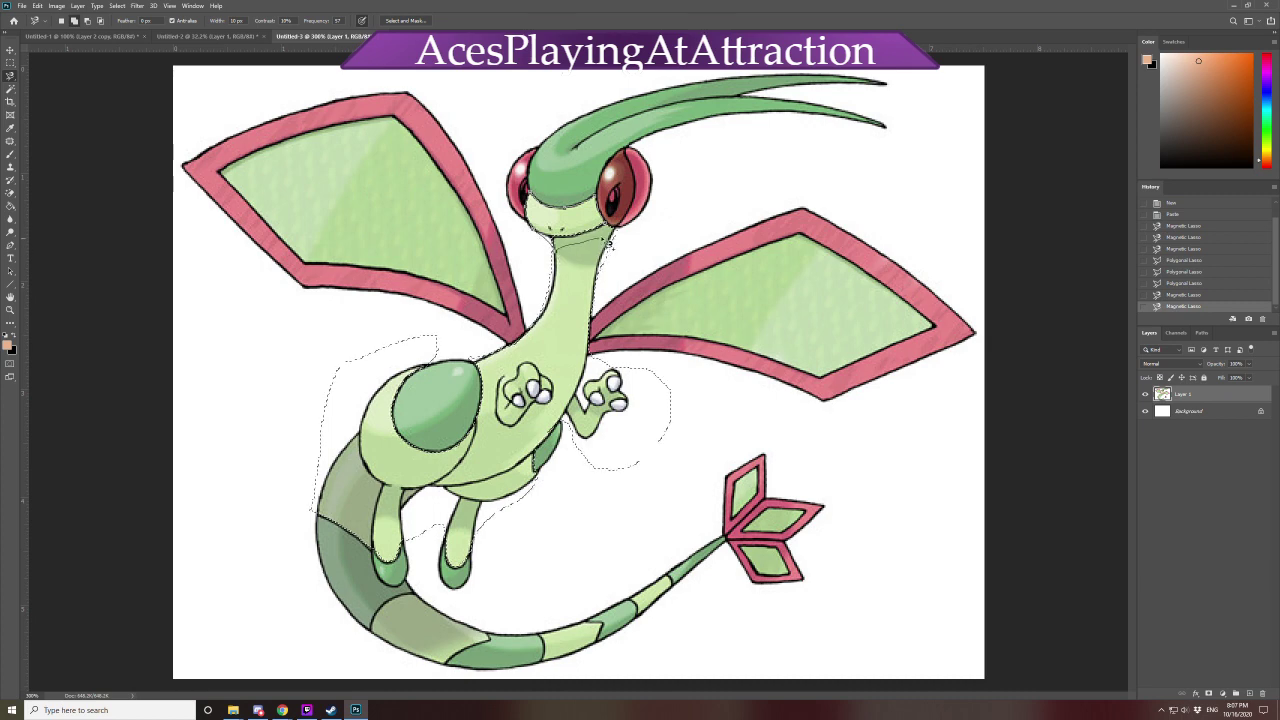
{"action": "left_click", "coordinate": [612, 240]}
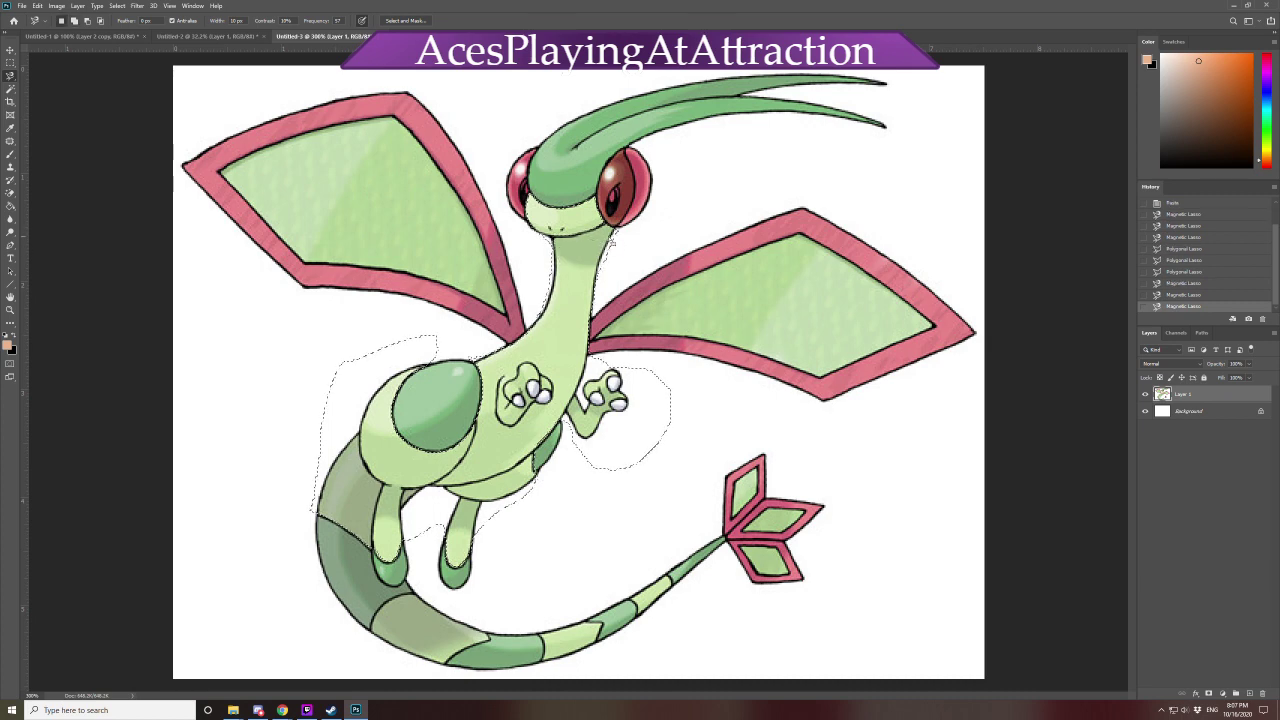
Try selecting the green insides of both wings with the Magnetic Lasso, and revert to the body and face selection
{"action": "left_click", "coordinate": [596, 343]}
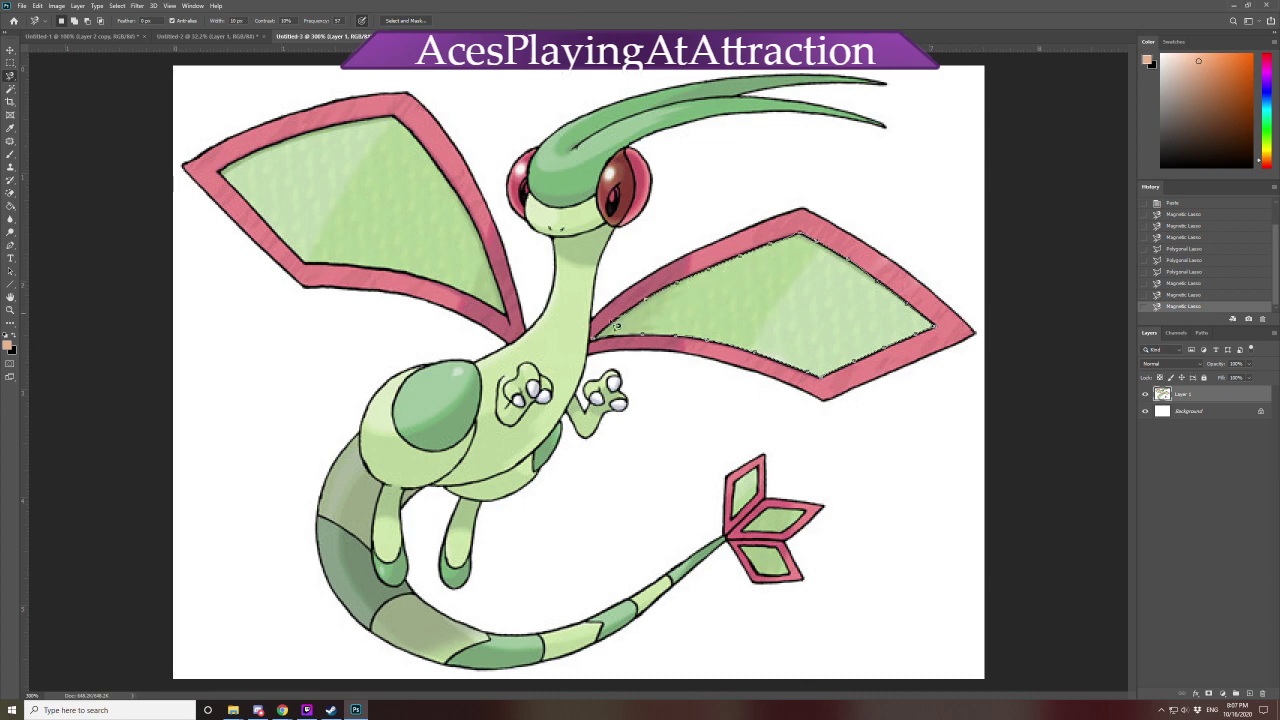
{"action": "left_click", "coordinate": [601, 343]}
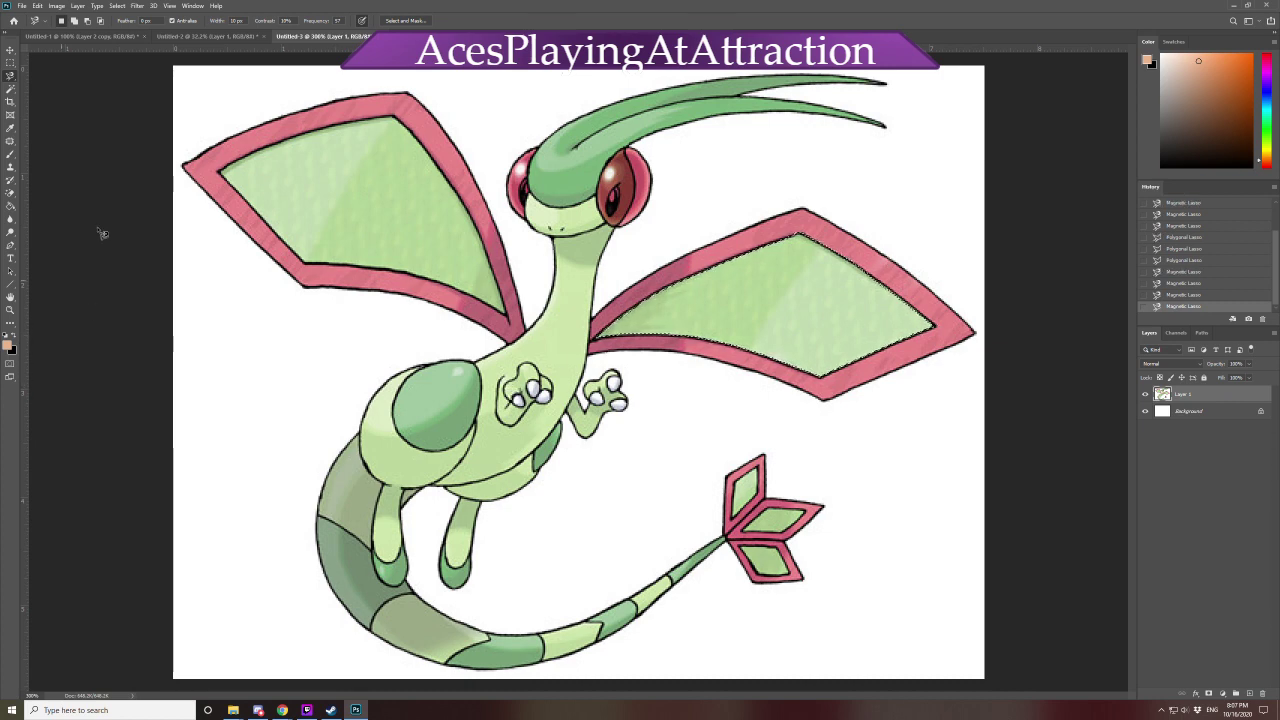
{"action": "left_click", "coordinate": [224, 178]}
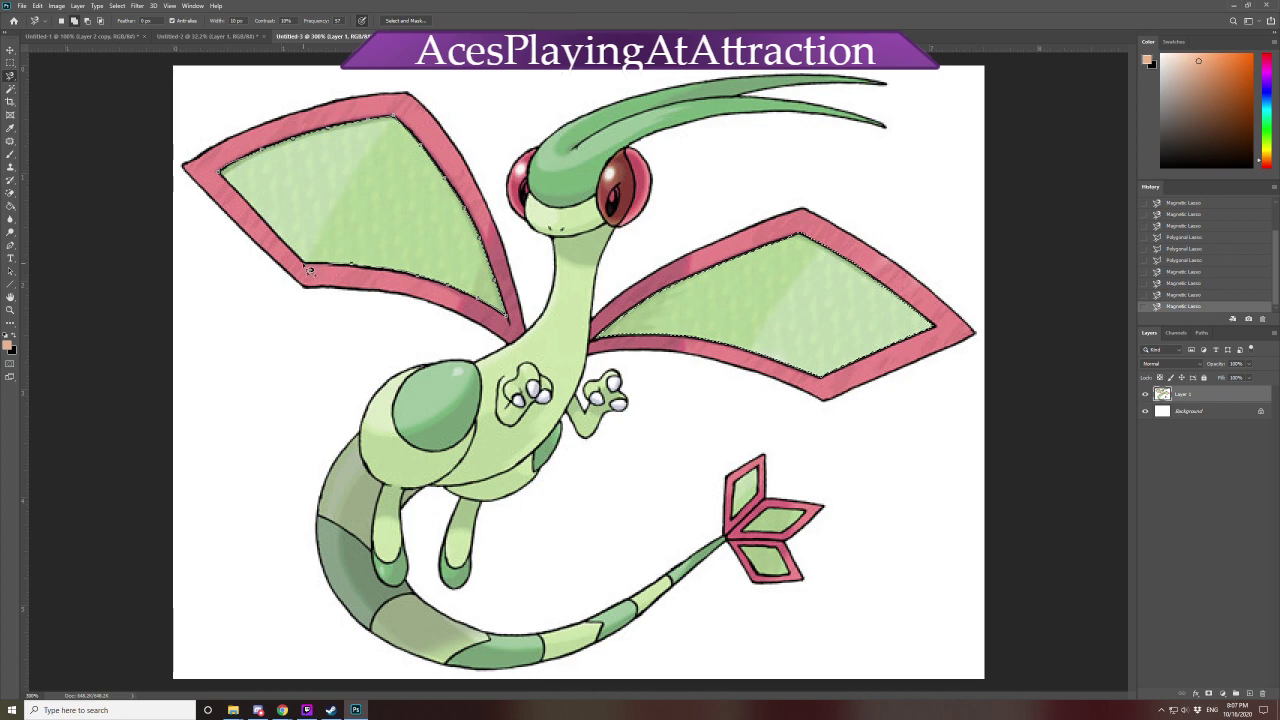
{"action": "left_click", "coordinate": [226, 180]}
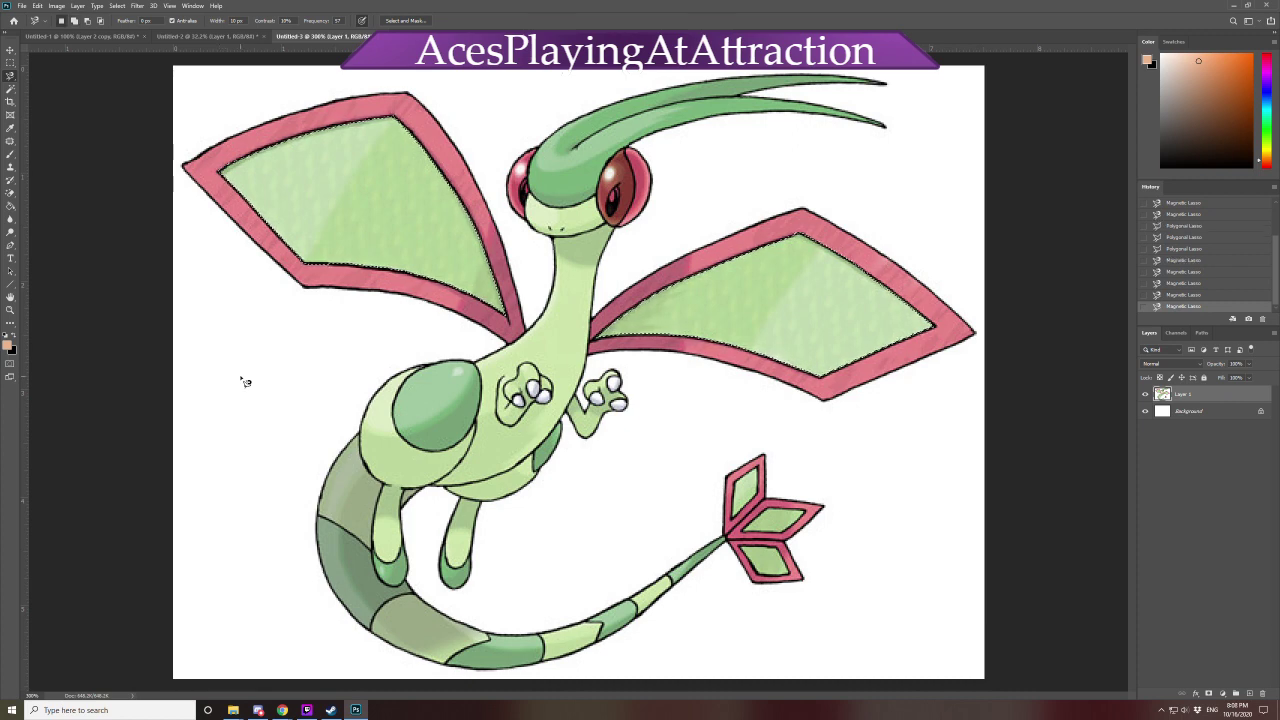
{"action": "left_click", "coordinate": [1190, 285]}
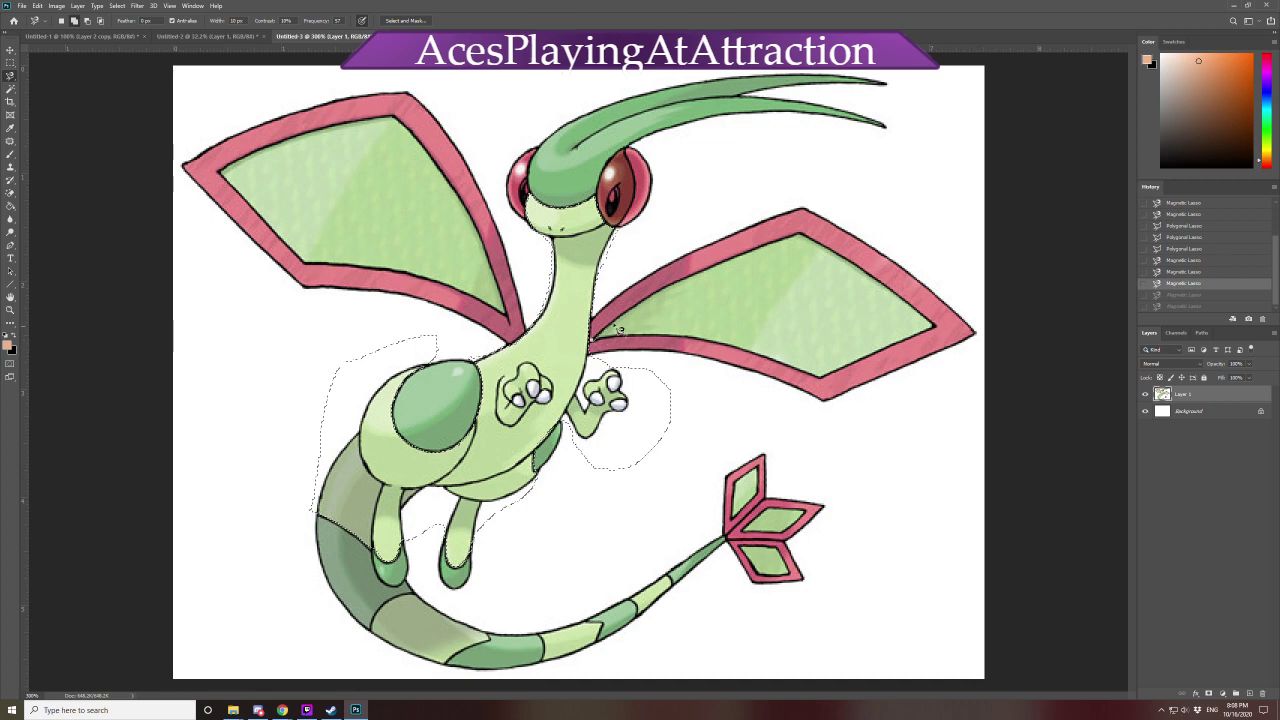
Add the green insides of both wings to the body selection with the Magnetic Lasso
{"action": "left_click", "coordinate": [650, 305]}
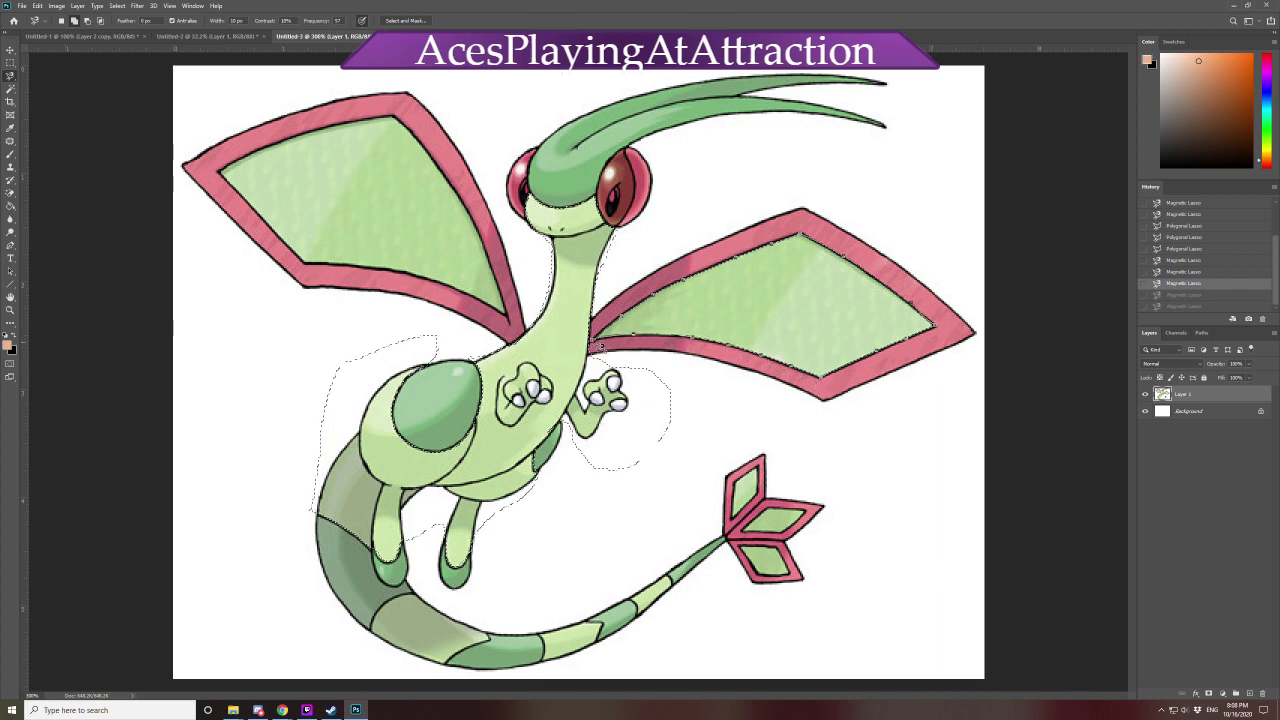
{"action": "left_click", "coordinate": [598, 347]}
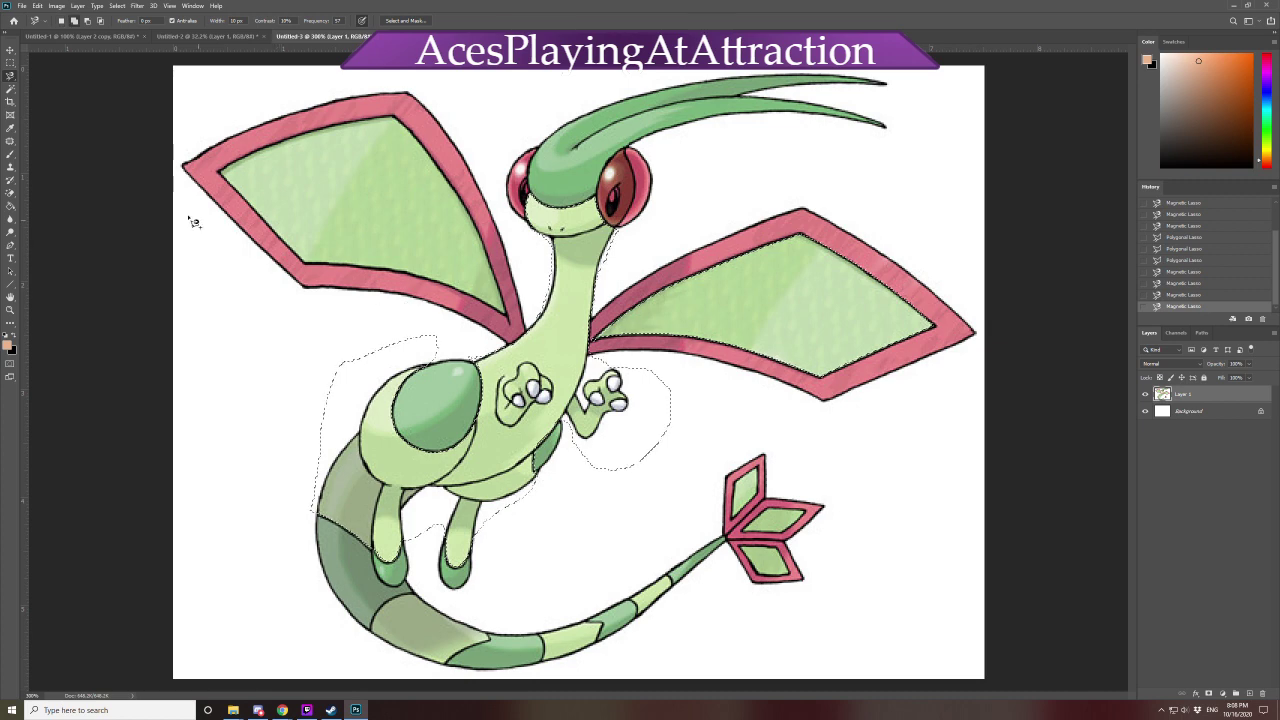
{"action": "left_click", "coordinate": [226, 180]}
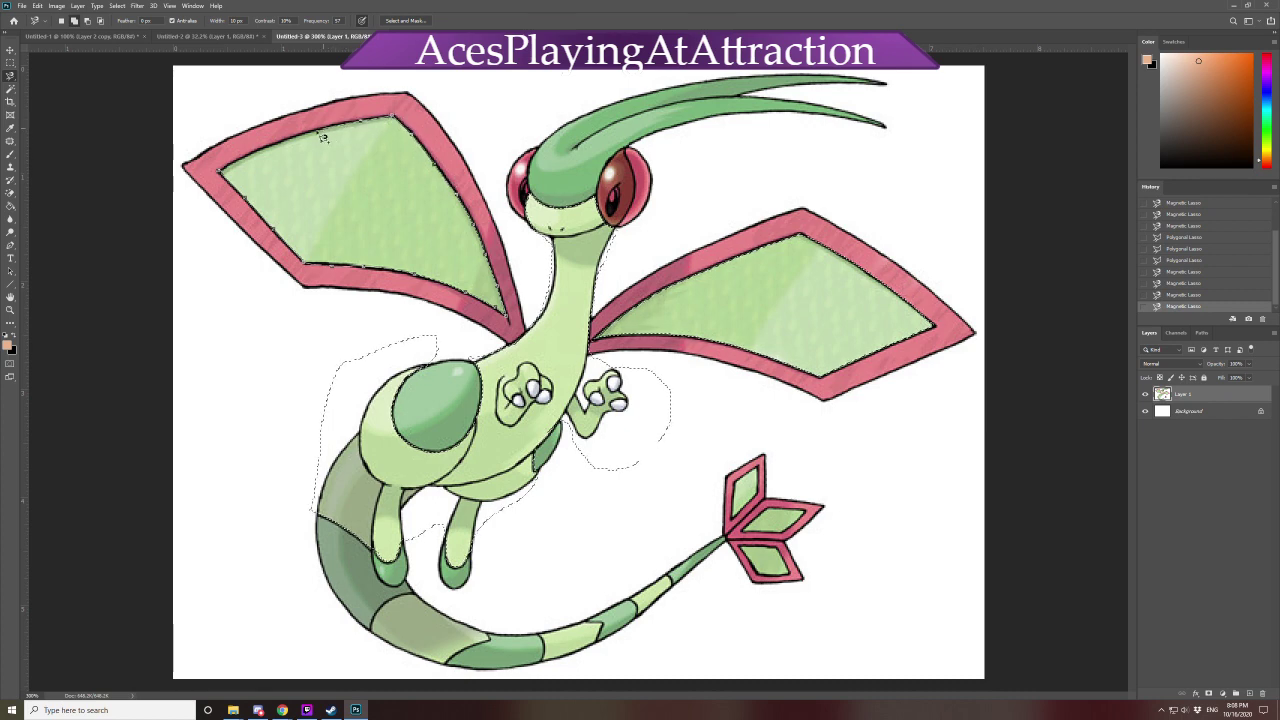
{"action": "left_click", "coordinate": [226, 177]}
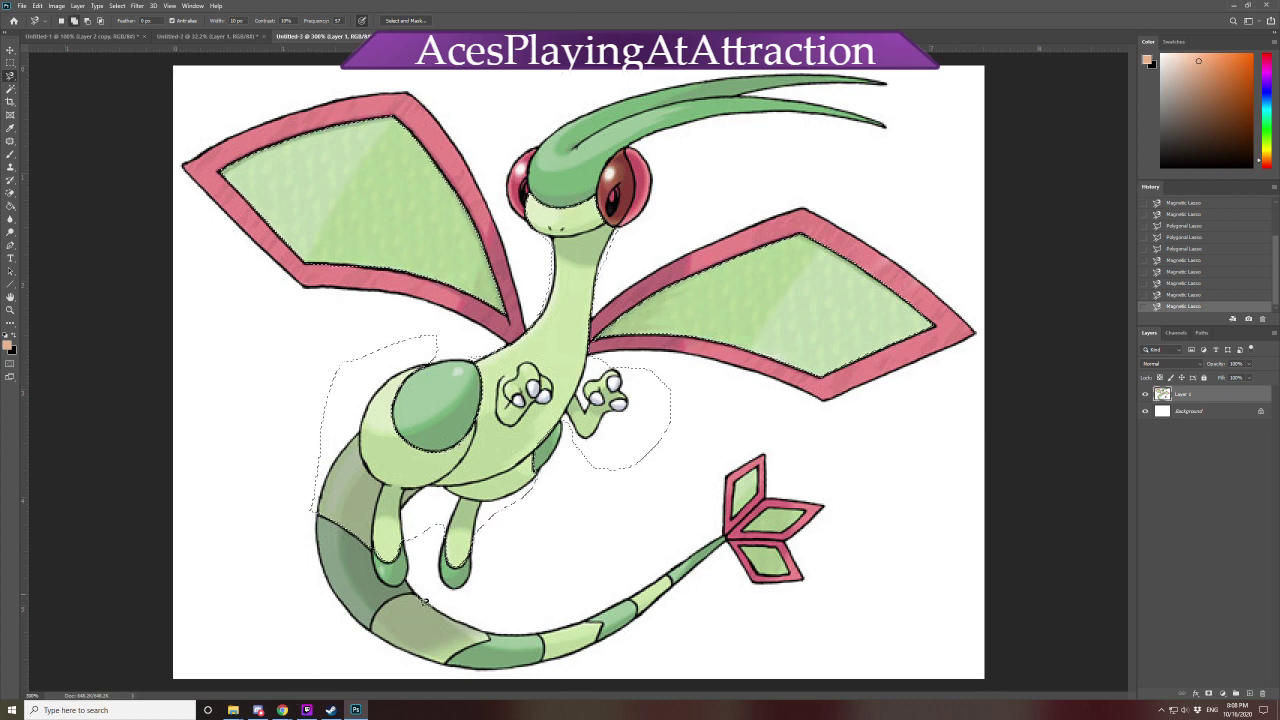
Add the three light green bands along the lower tail to the selection with the Magnetic Lasso
{"action": "left_click", "coordinate": [395, 610]}
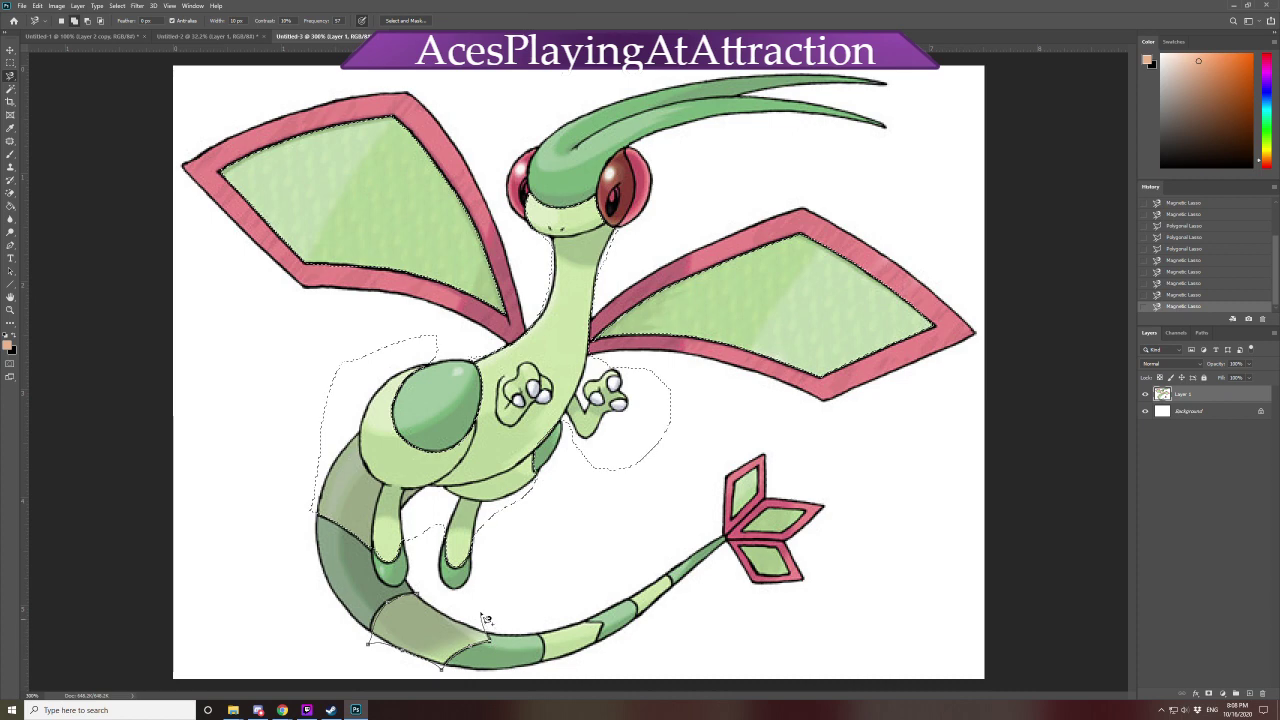
{"action": "left_click", "coordinate": [408, 604]}
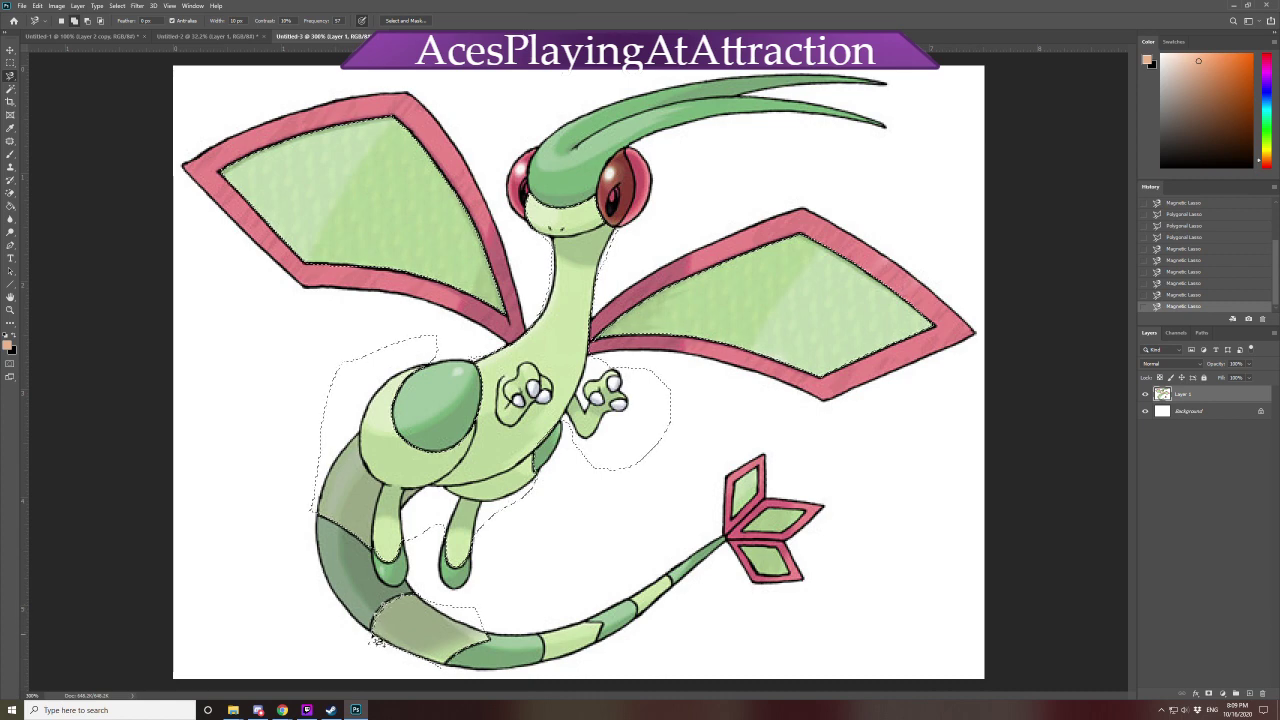
{"action": "left_click", "coordinate": [380, 638]}
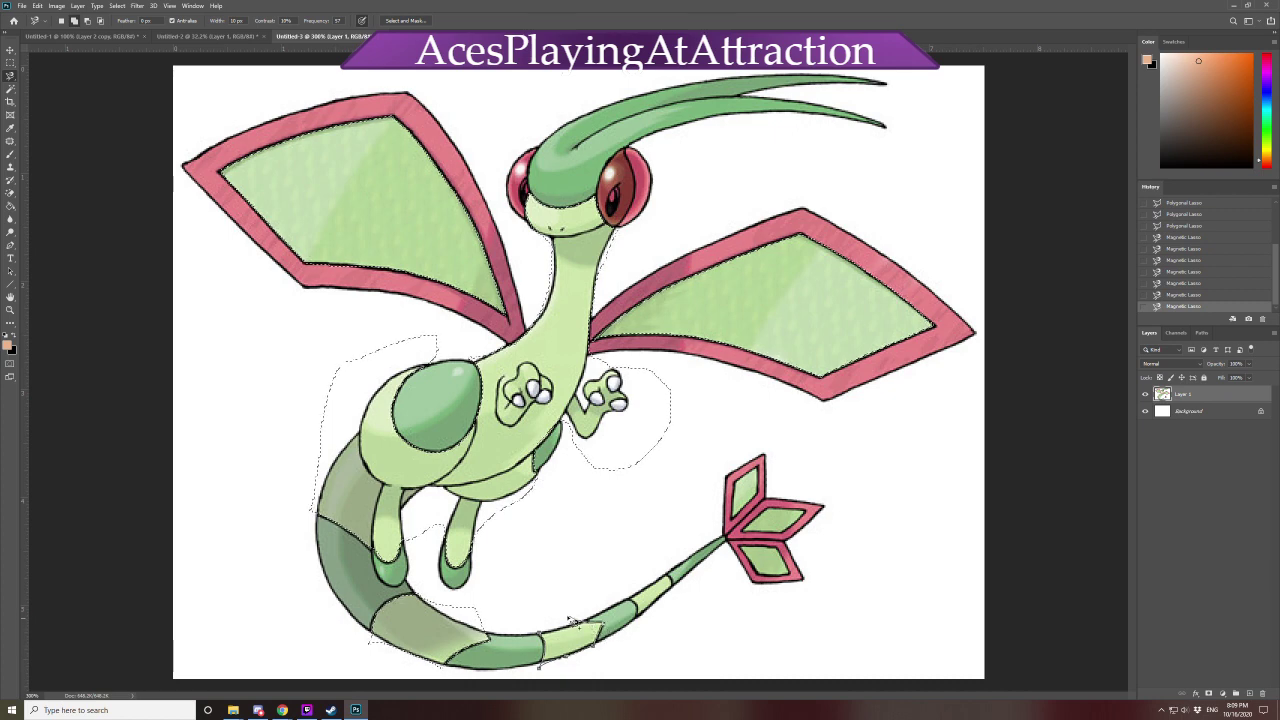
{"action": "left_click", "coordinate": [605, 632]}
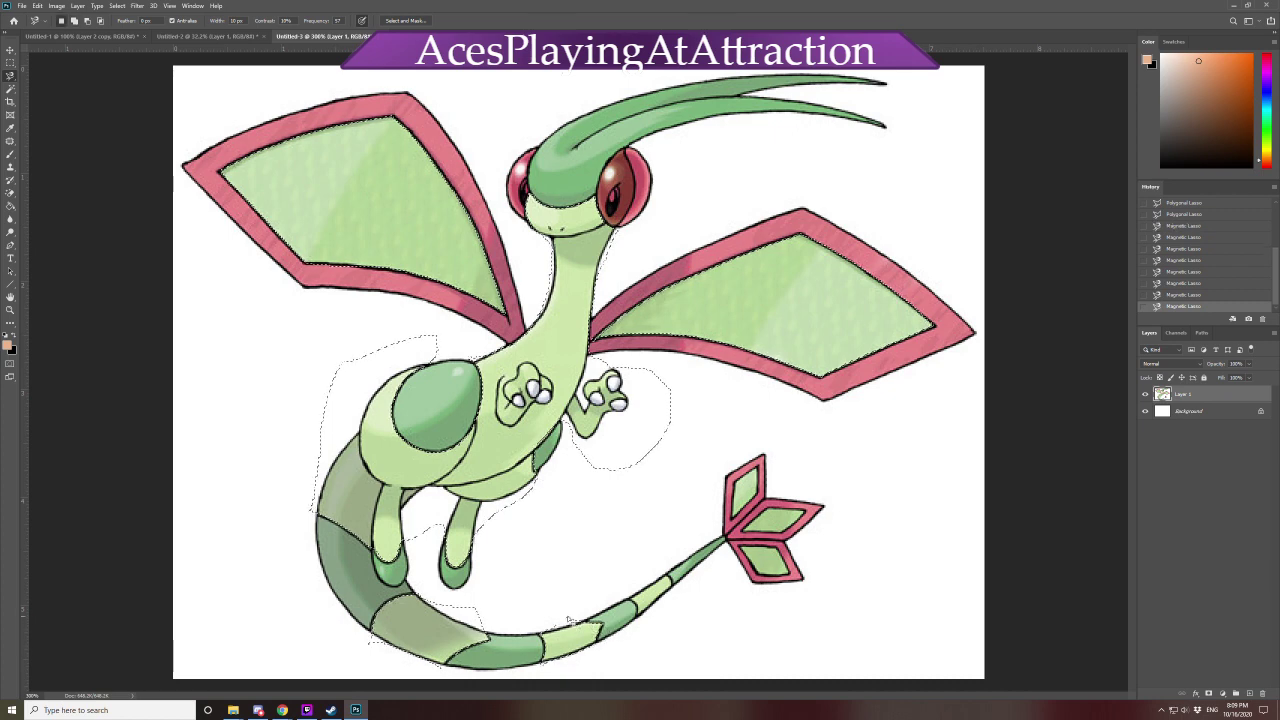
{"action": "double_click", "coordinate": [656, 572]}
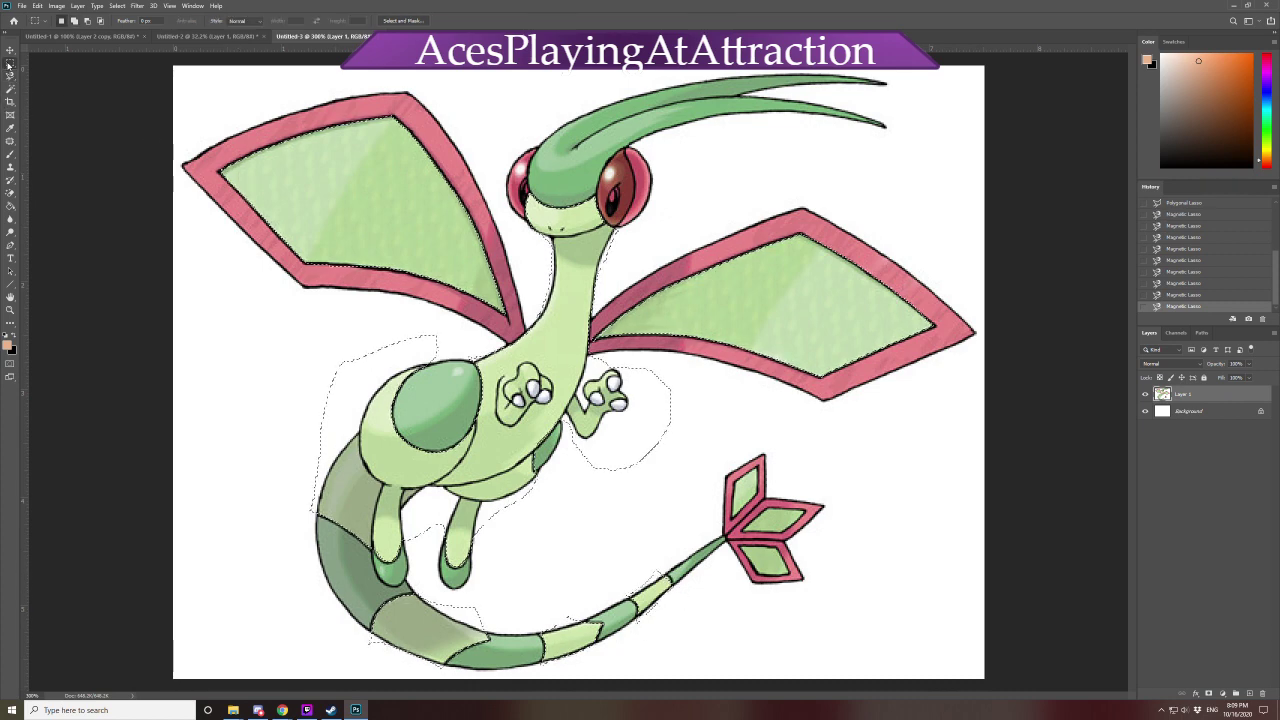
Add the green insides of the three tail fins to the selection with the Polygonal Lasso
{"action": "left_click_drag", "start_coordinate": [10, 75], "coordinate": [45, 88]}
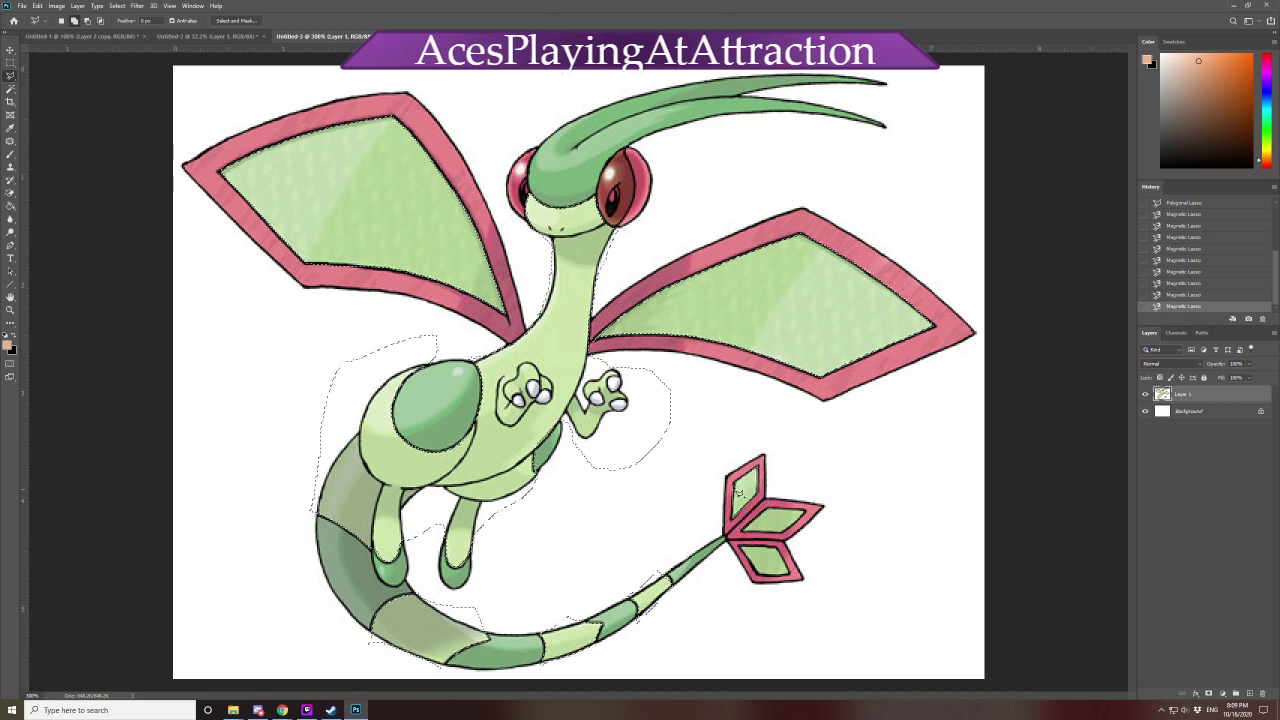
{"action": "double_click", "coordinate": [745, 488]}
{"action": "double_click", "coordinate": [773, 513]}
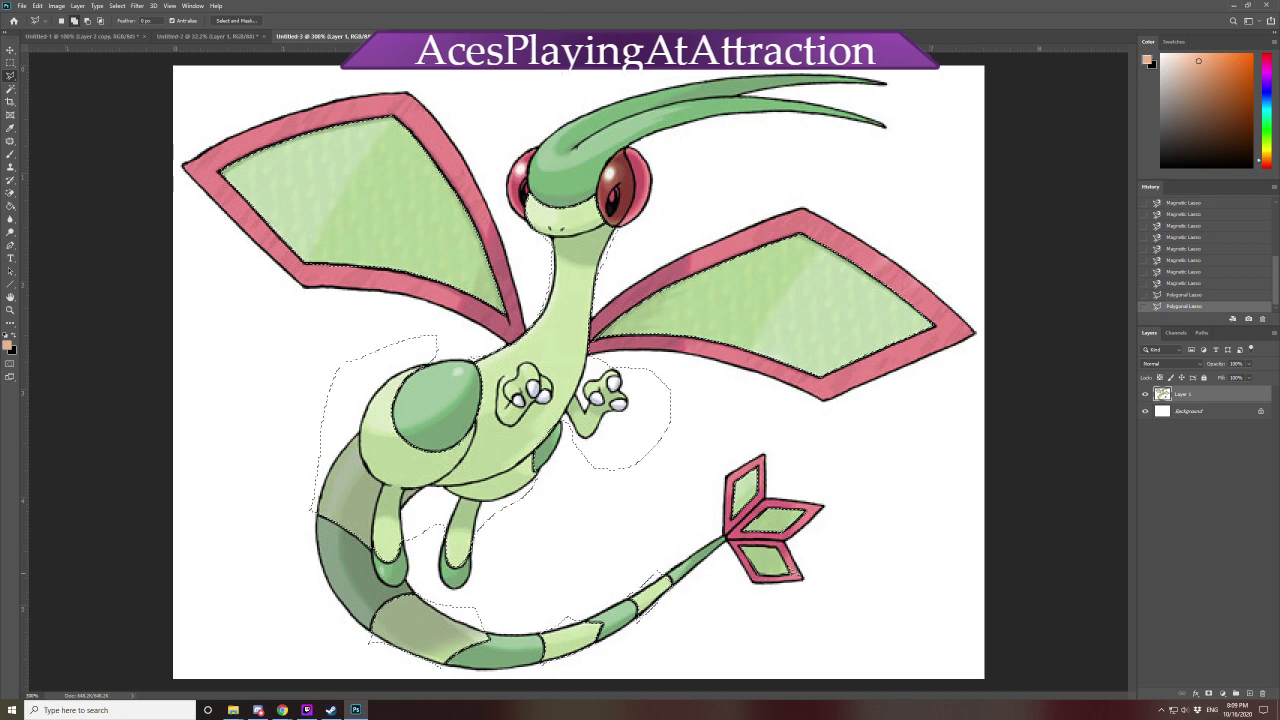
{"action": "double_click", "coordinate": [745, 552]}
Recolor the selected light green parts purple with a Hue/Saturation hue of -180, and deselect
{"action": "key", "text": "ctrl+u"}
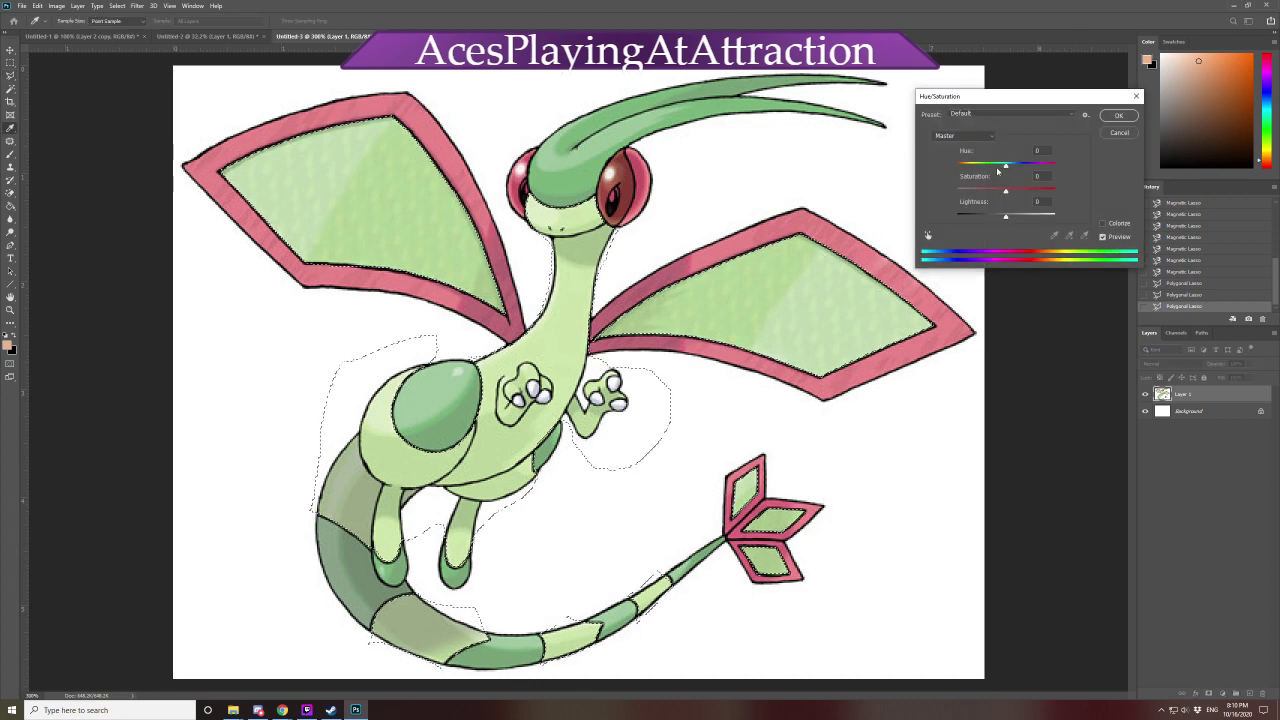
{"action": "left_click_drag", "start_coordinate": [997, 171], "coordinate": [953, 173]}
{"action": "left_click", "coordinate": [969, 149]}
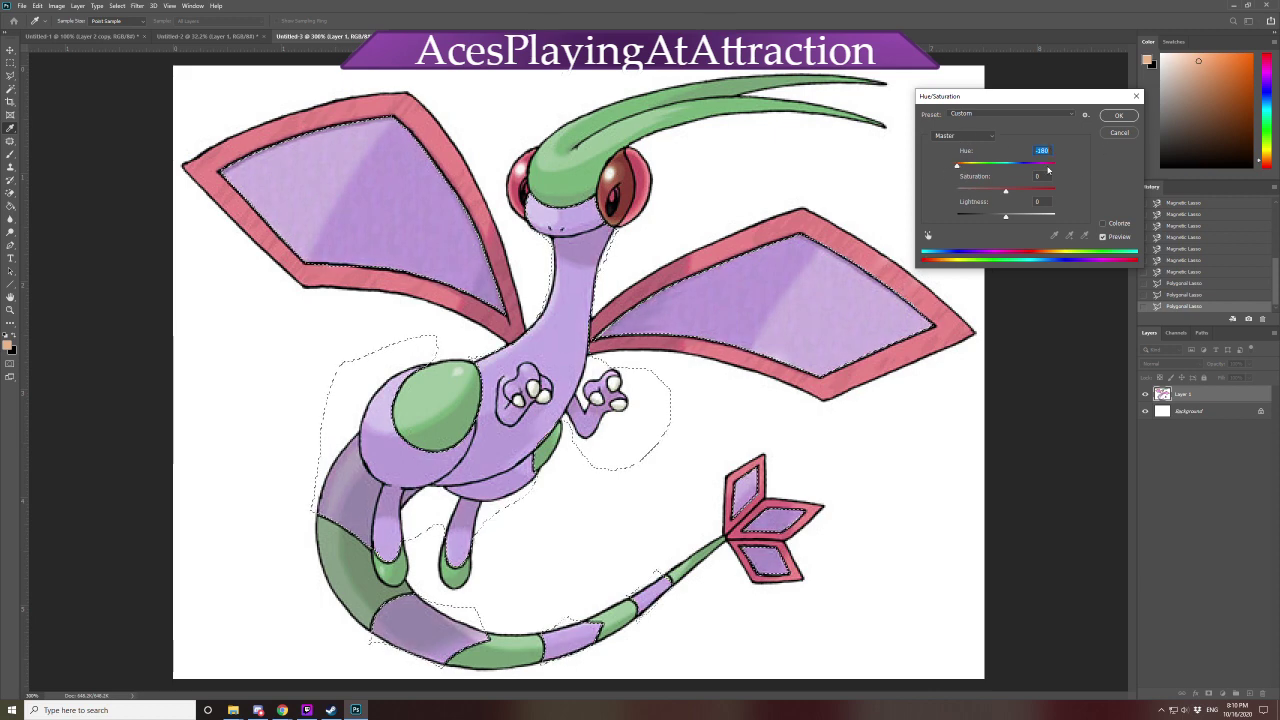
{"action": "type", "text": "-180"}
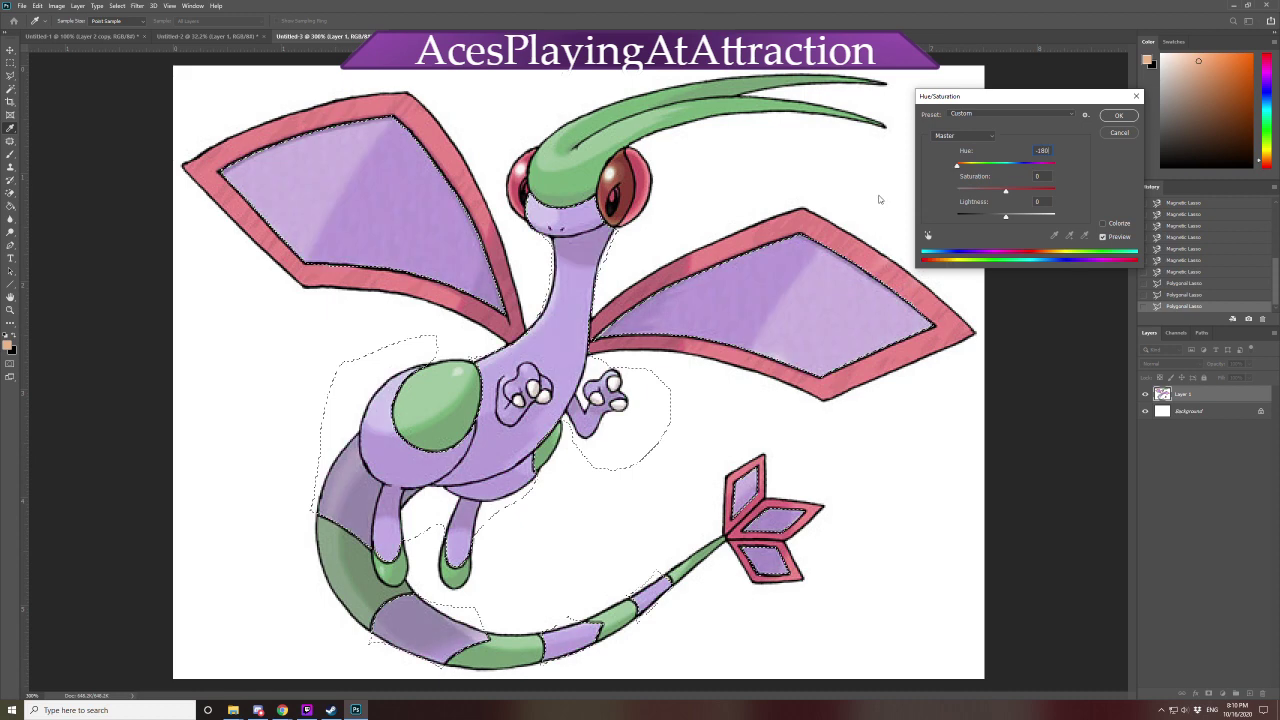
{"action": "key", "text": "ctrl+a"}
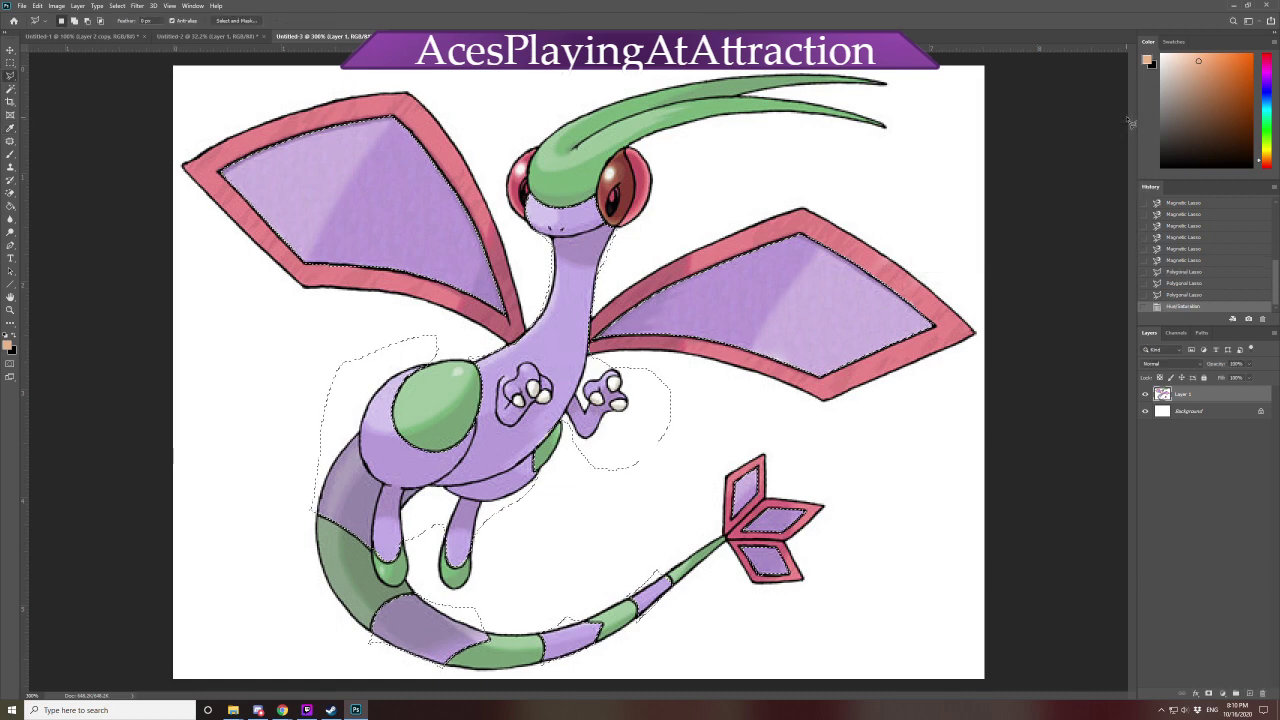
{"action": "left_click", "coordinate": [1119, 116]}
{"action": "key", "text": "ctrl+d"}
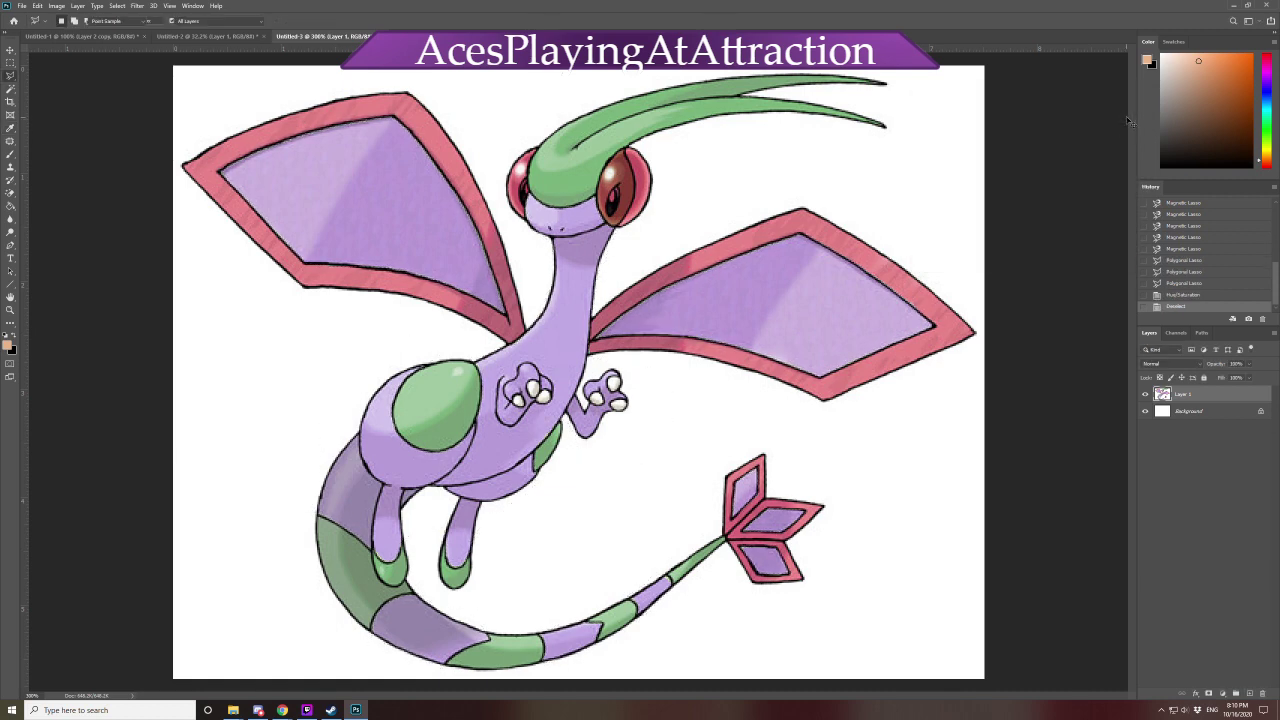
{"action": "key", "text": "ctrl+u"}
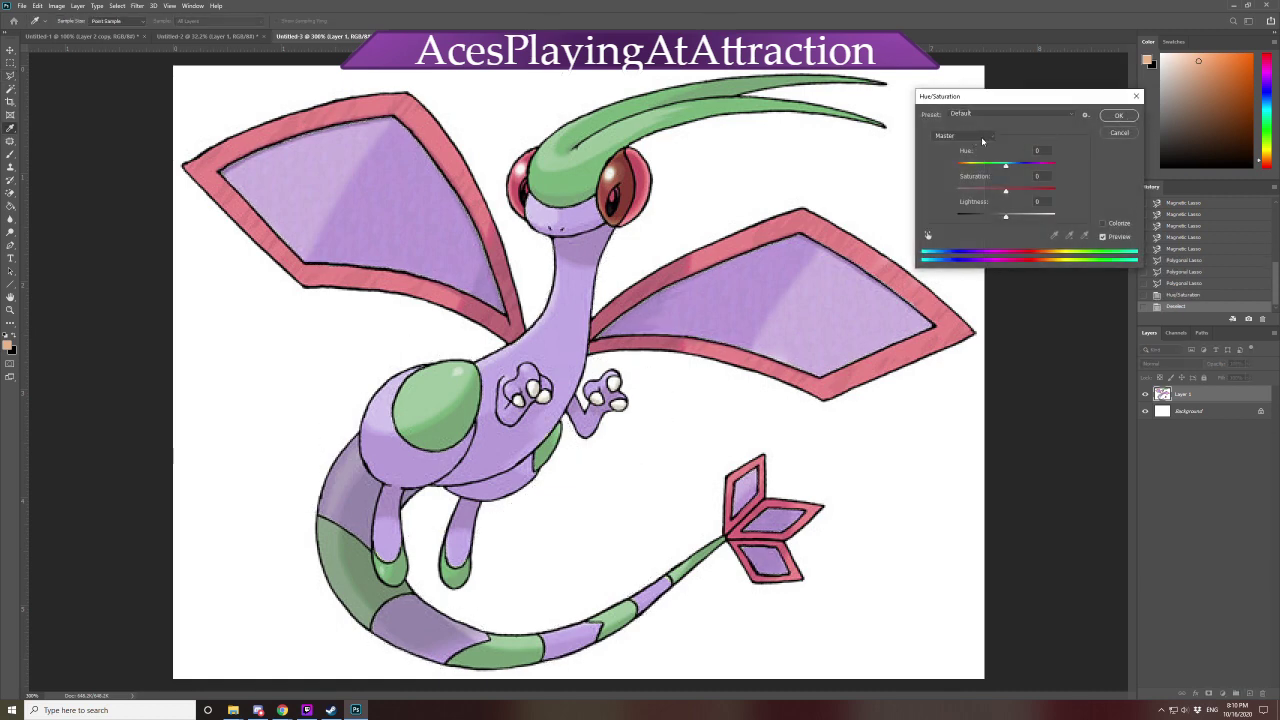
{"action": "left_click", "coordinate": [965, 136]}
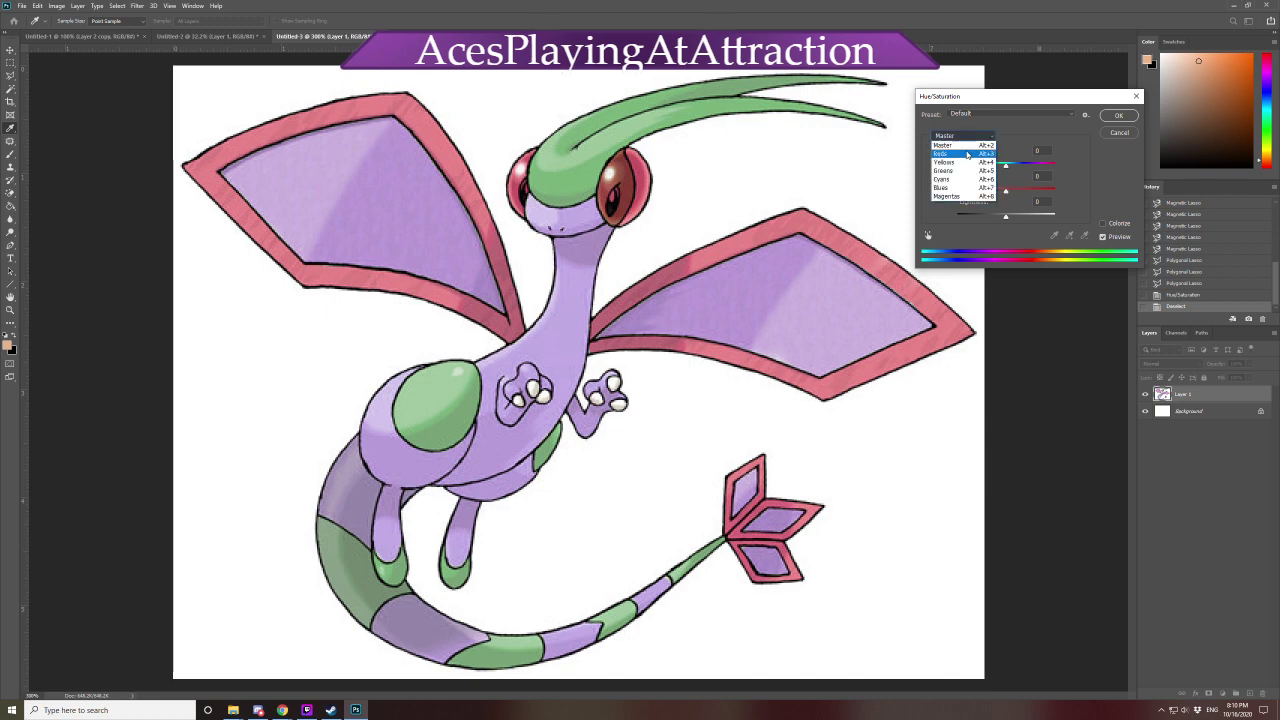
{"action": "left_click", "coordinate": [967, 155]}
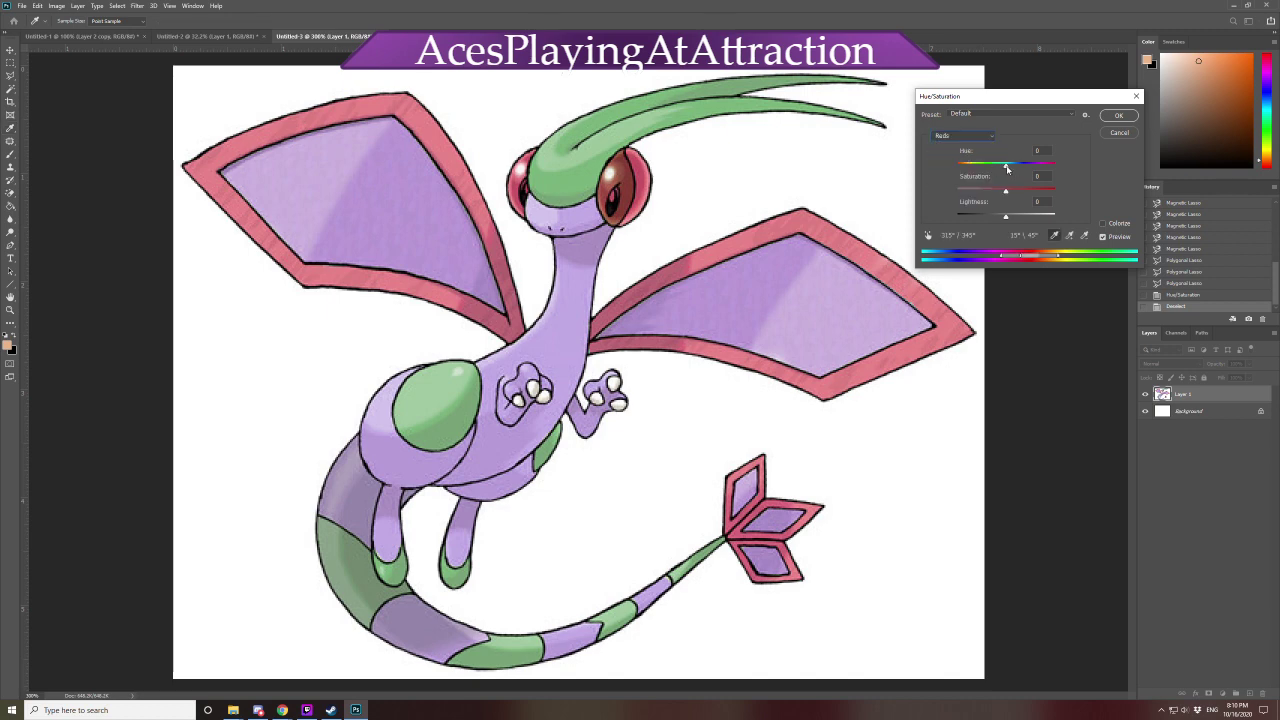
{"action": "left_click_drag", "start_coordinate": [1006, 167], "coordinate": [973, 171]}
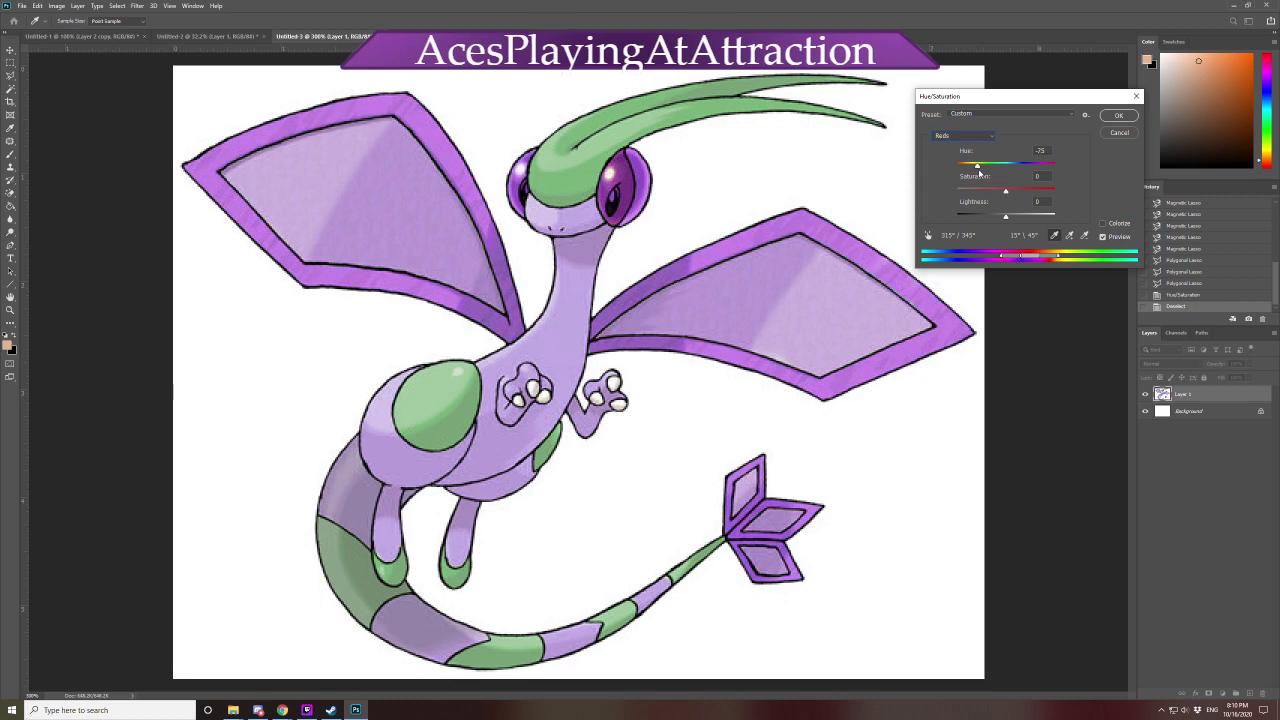
{"action": "left_click_drag", "start_coordinate": [975, 169], "coordinate": [973, 166]}
{"action": "left_click", "coordinate": [962, 135]}
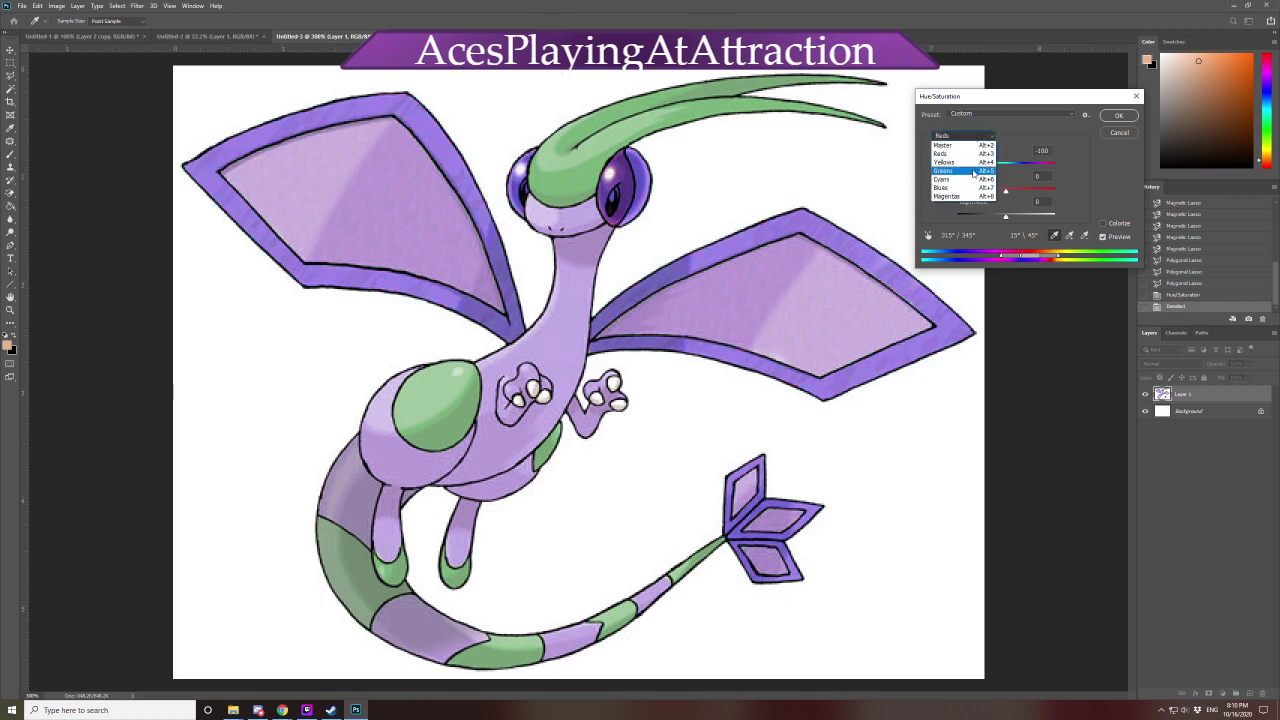
{"action": "left_click", "coordinate": [969, 172]}
{"action": "left_click_drag", "start_coordinate": [1006, 191], "coordinate": [900, 188]}
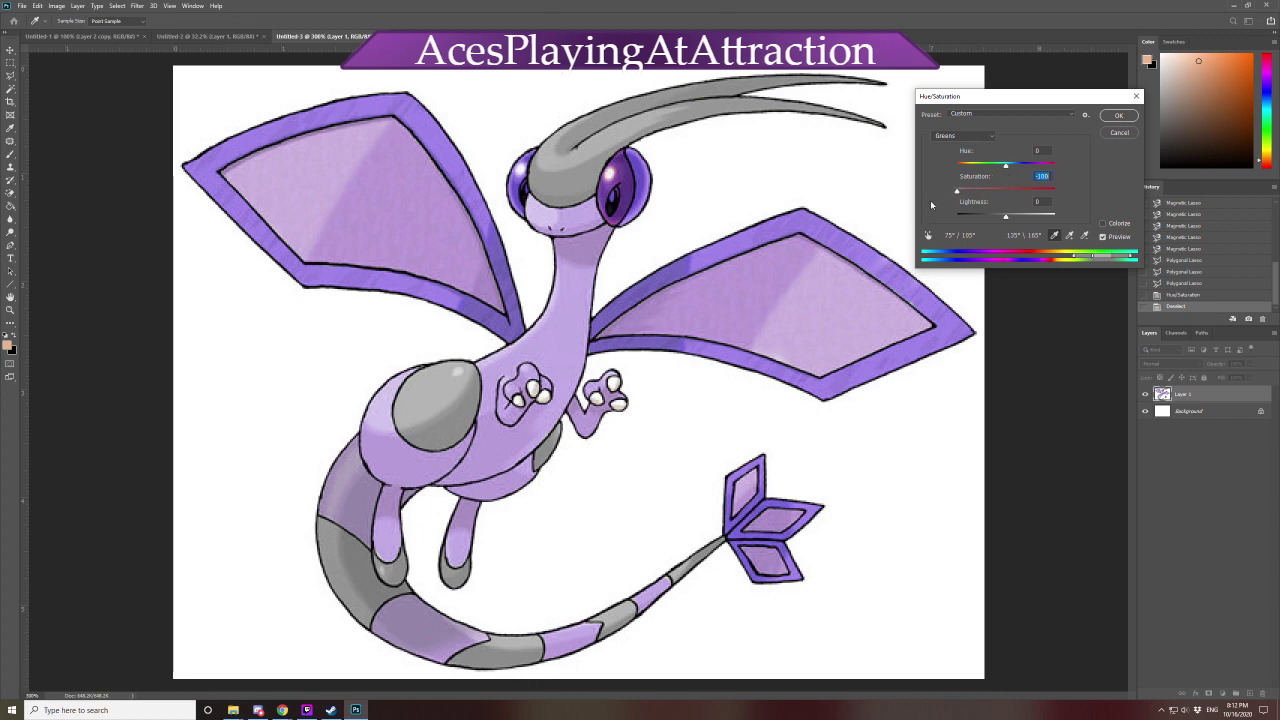
{"action": "left_click_drag", "start_coordinate": [1010, 215], "coordinate": [981, 222]}
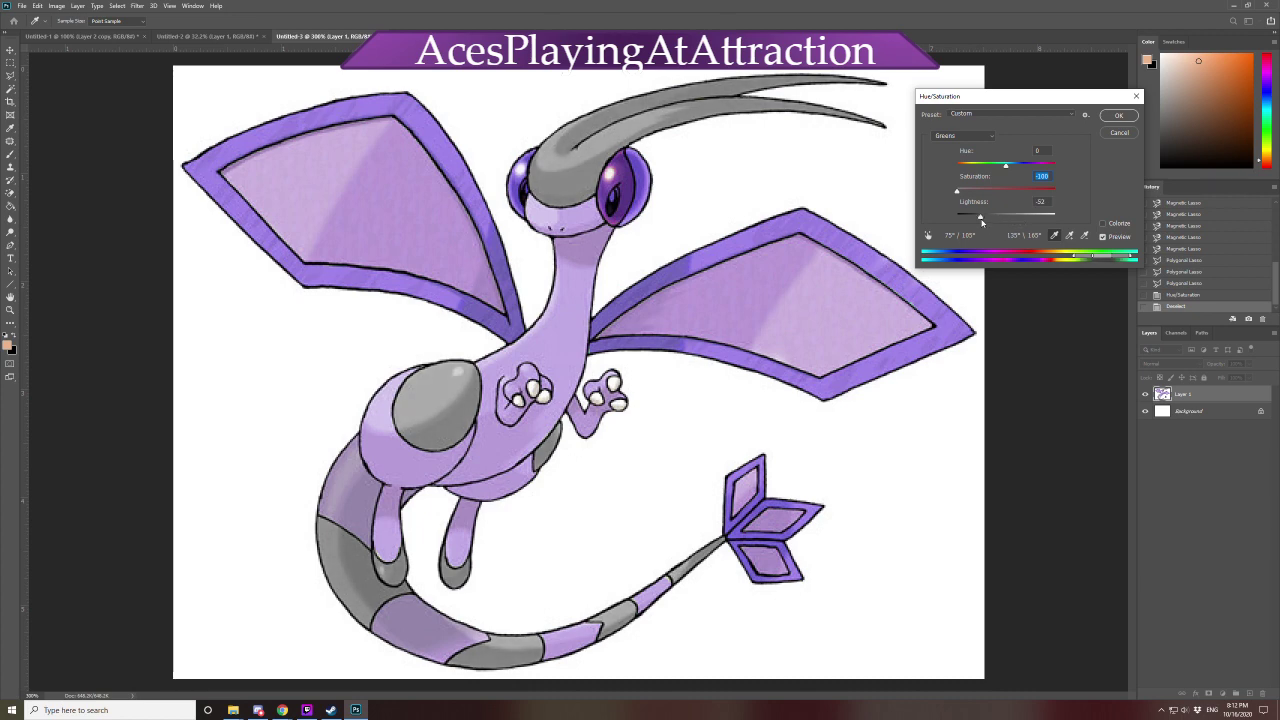
{"action": "key", "text": "Tab"}
{"action": "left_click", "coordinate": [1118, 133]}
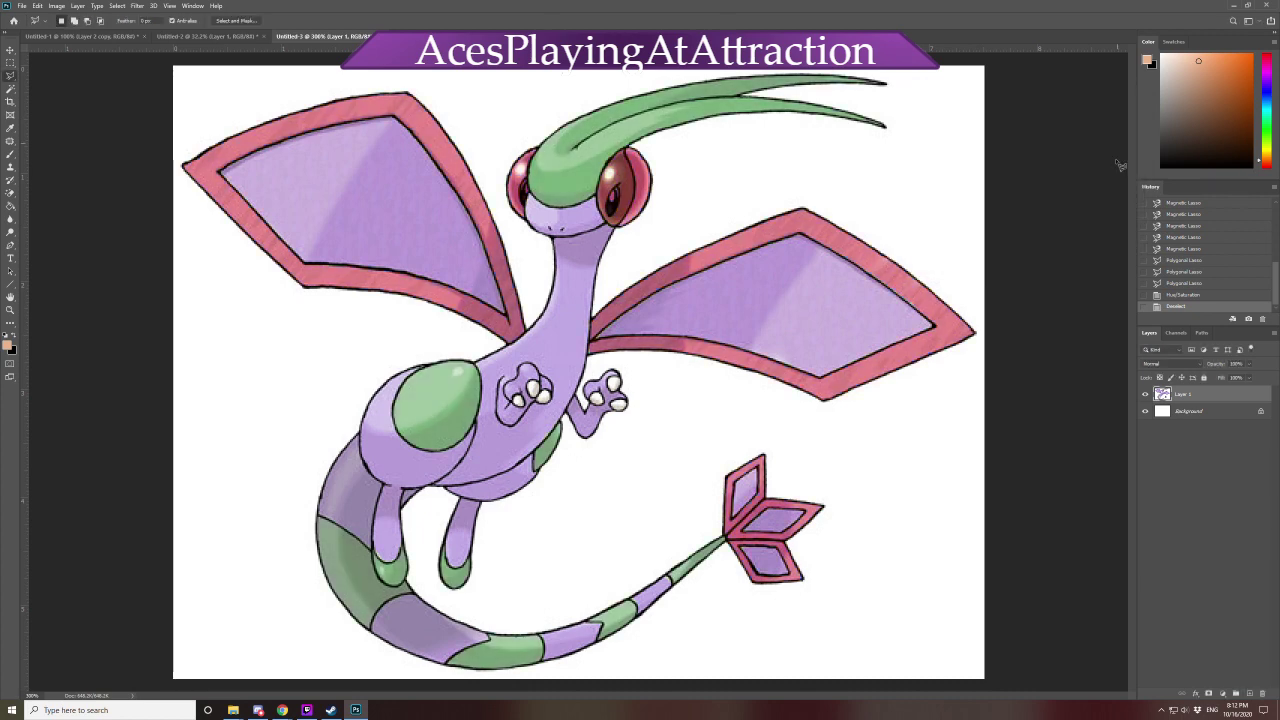
Try darkening Flygon's red parts with a Hue/Saturation adjustment of the Reds: saturation -100 and lightness -100
{"action": "key", "text": "ctrl+u"}
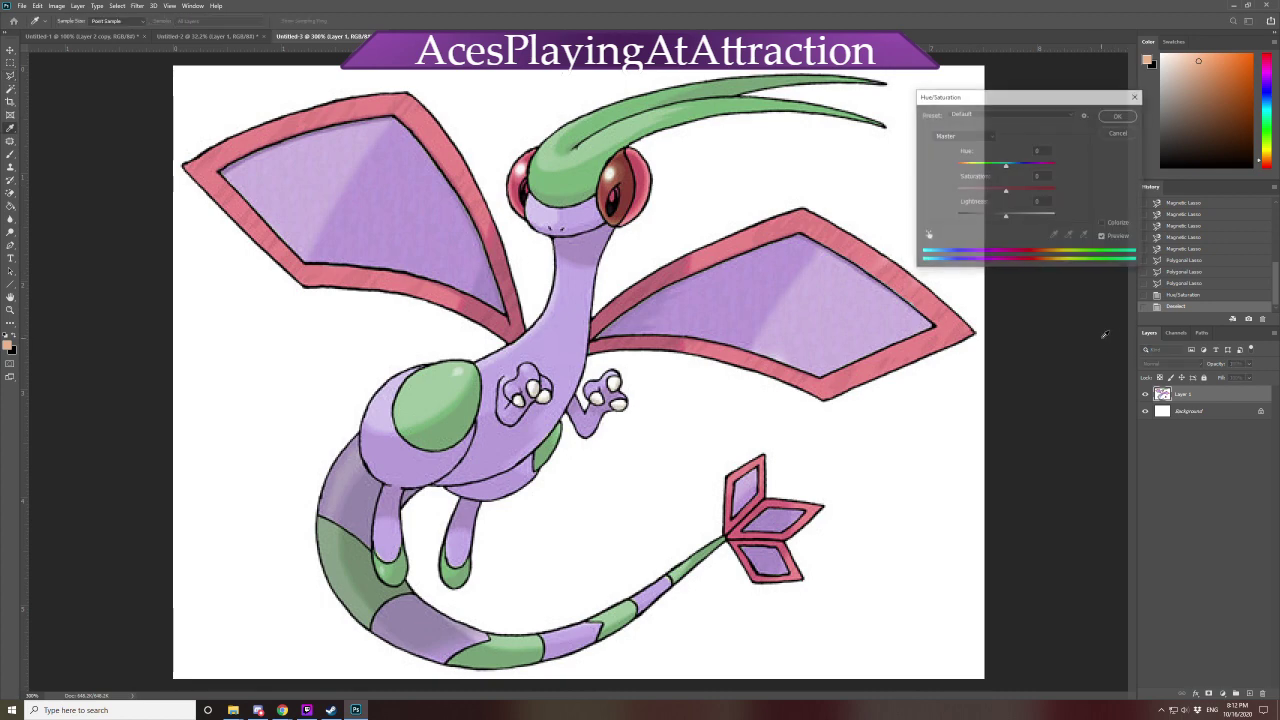
{"action": "left_click", "coordinate": [955, 137]}
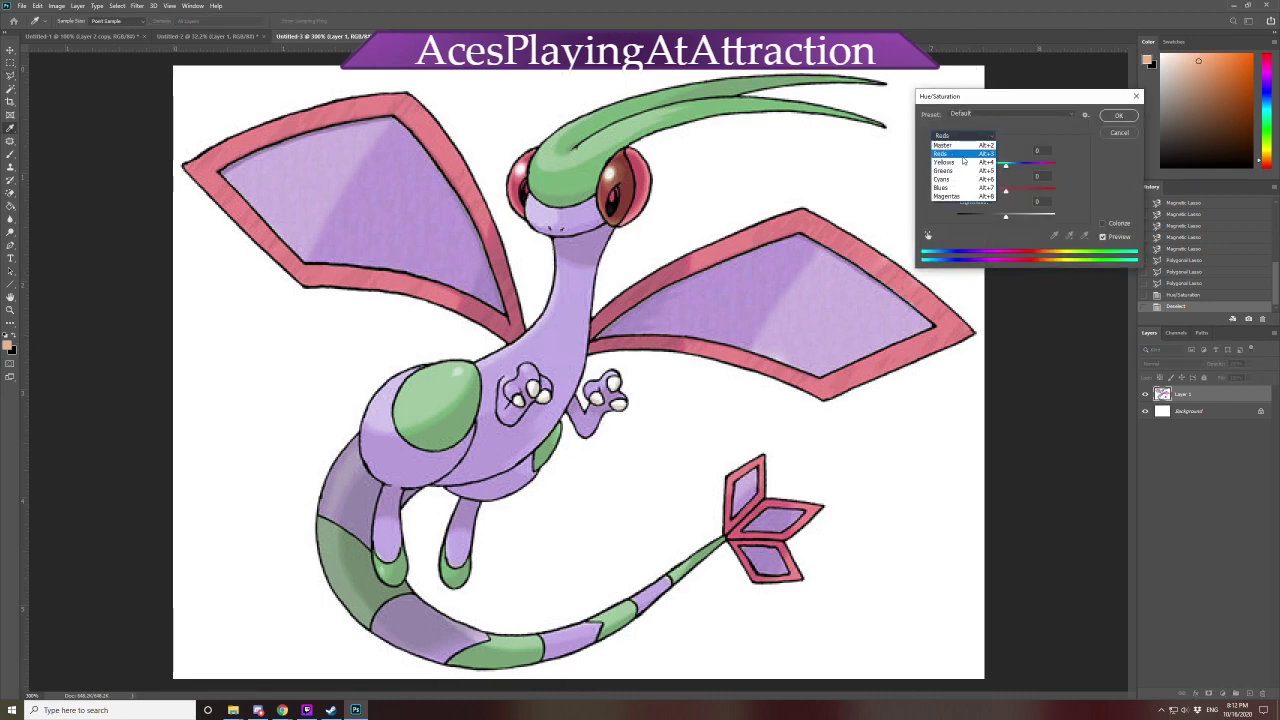
{"action": "left_click", "coordinate": [950, 153]}
{"action": "left_click_drag", "start_coordinate": [1006, 191], "coordinate": [903, 250]}
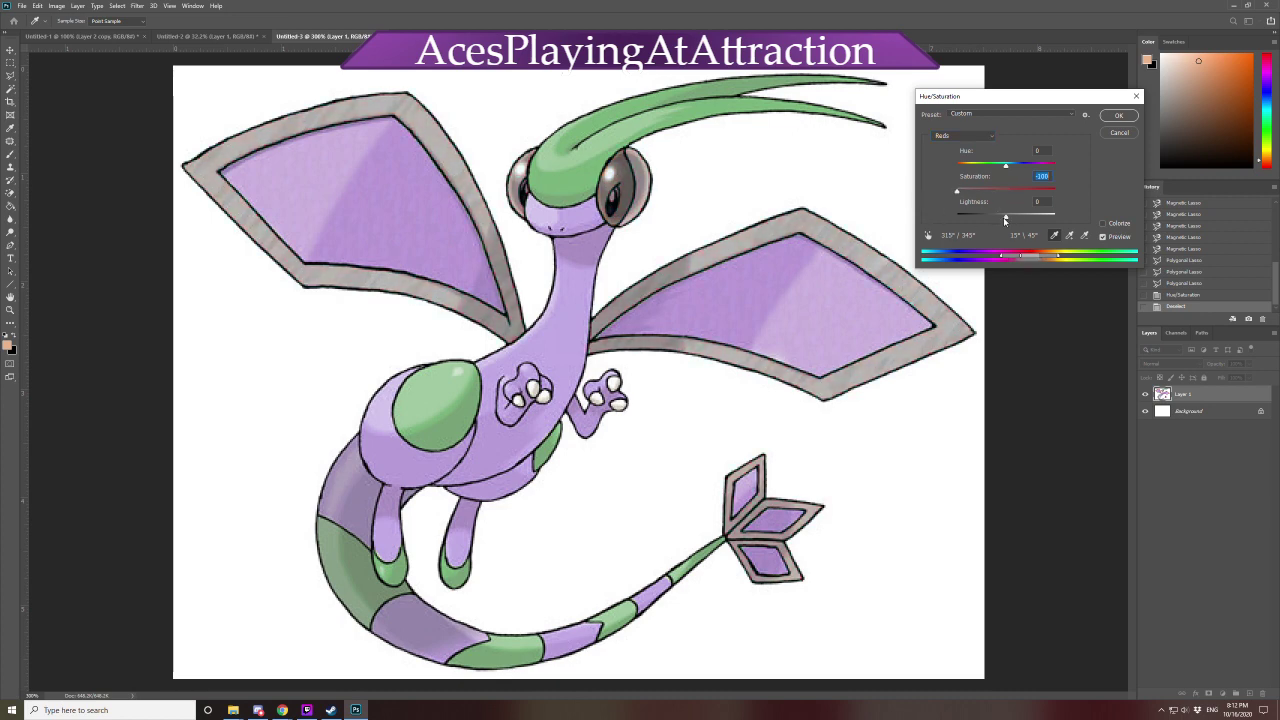
{"action": "left_click_drag", "start_coordinate": [1003, 217], "coordinate": [942, 232]}
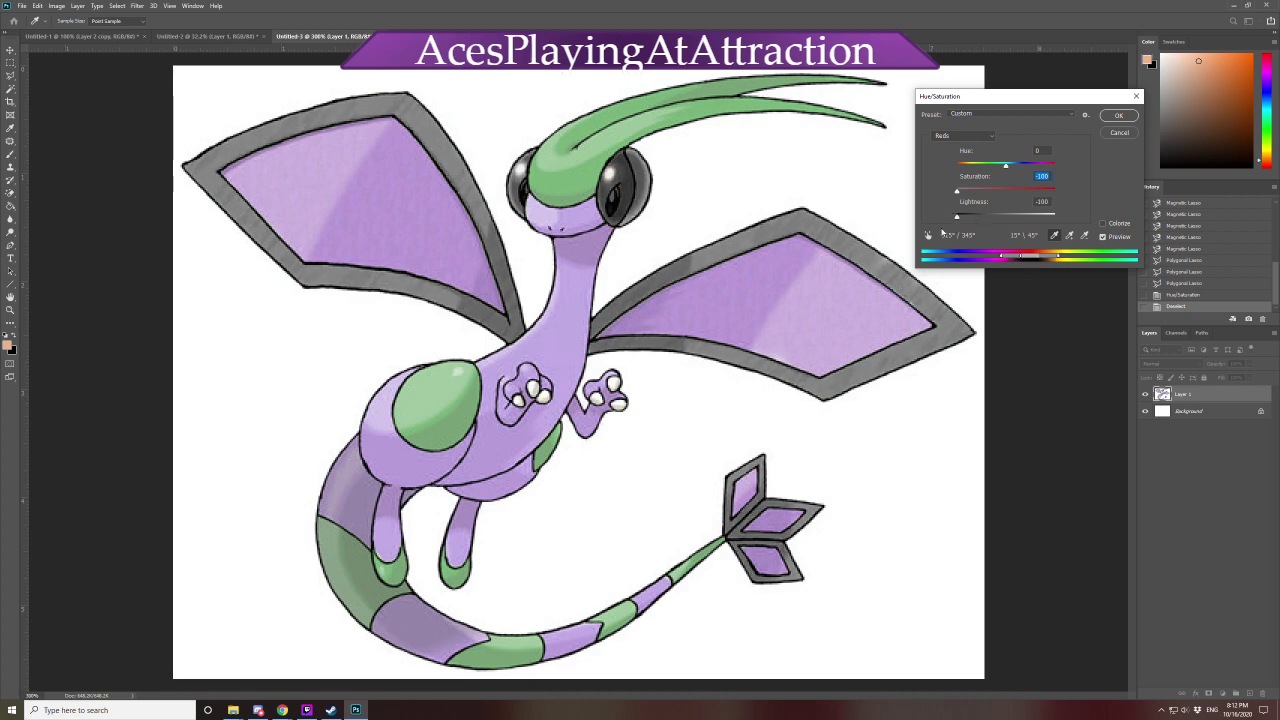
Try turning the remaining green parts light grey by setting the Greens to saturation -100 with a raised lightness, and apply the adjustment
{"action": "left_click", "coordinate": [963, 137]}
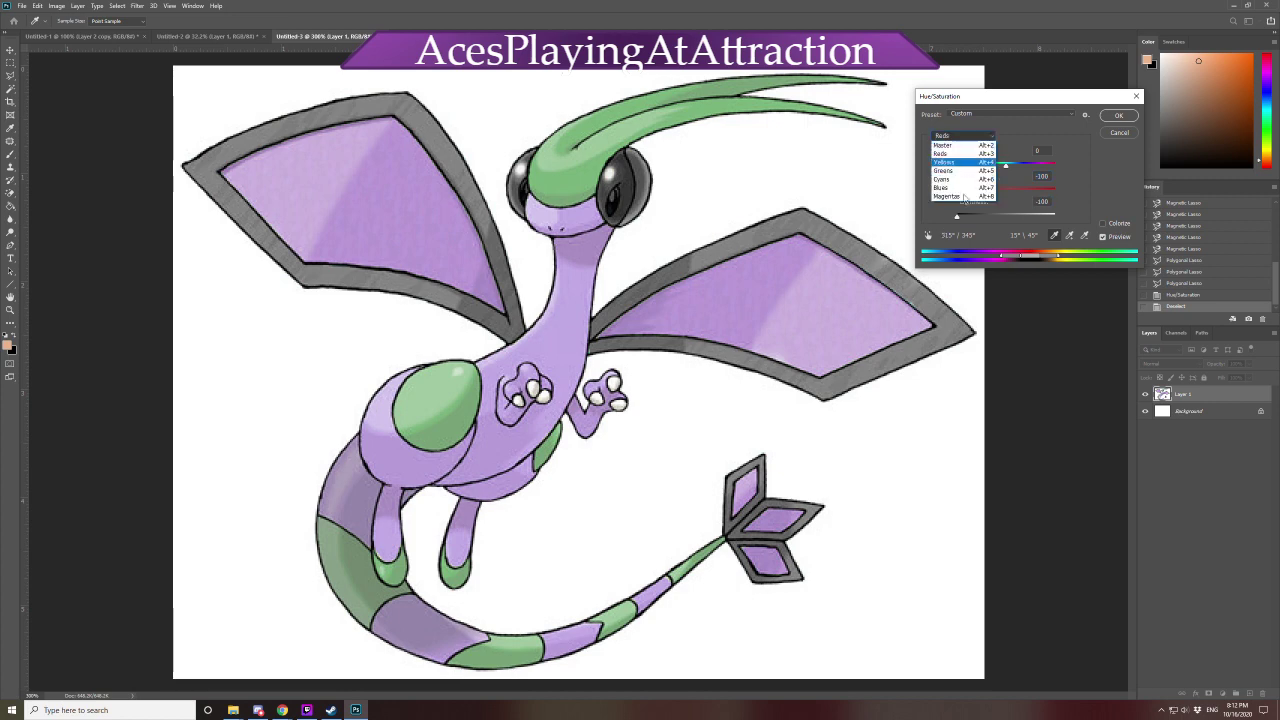
{"action": "left_click", "coordinate": [950, 170]}
{"action": "left_click_drag", "start_coordinate": [1009, 197], "coordinate": [1041, 221]}
{"action": "key", "text": "Tab"}
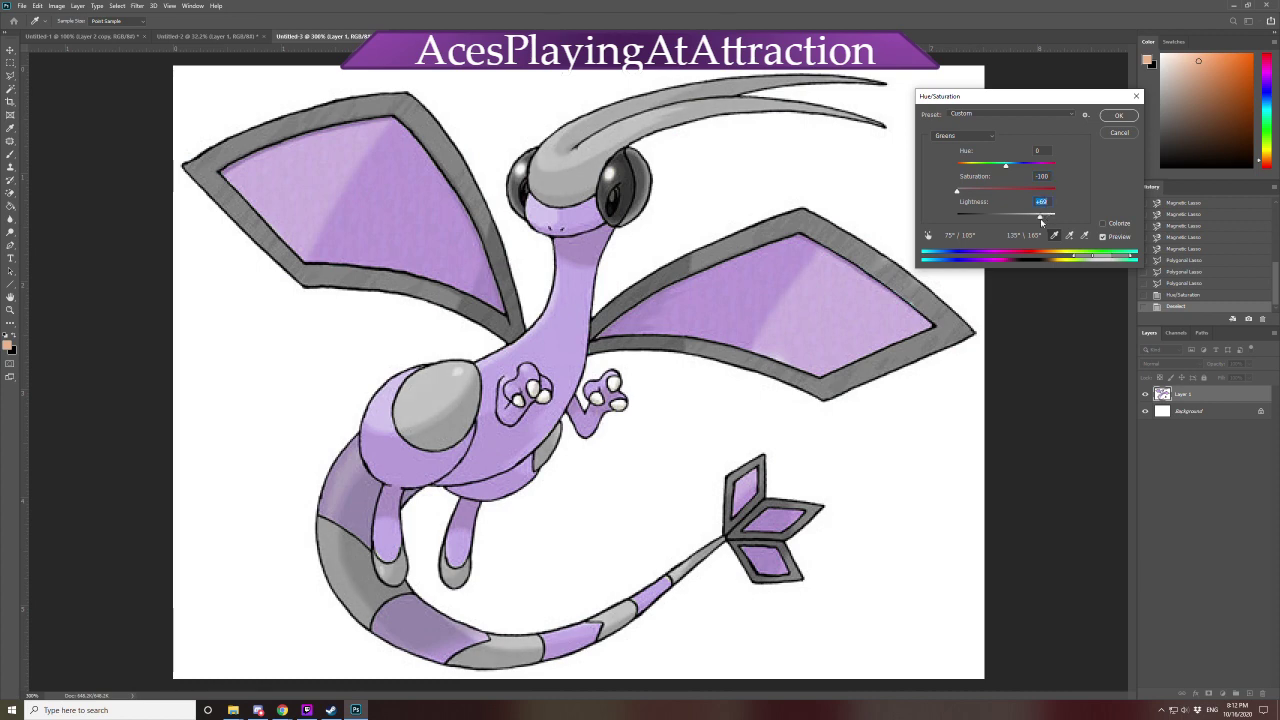
{"action": "left_click", "coordinate": [1119, 116]}
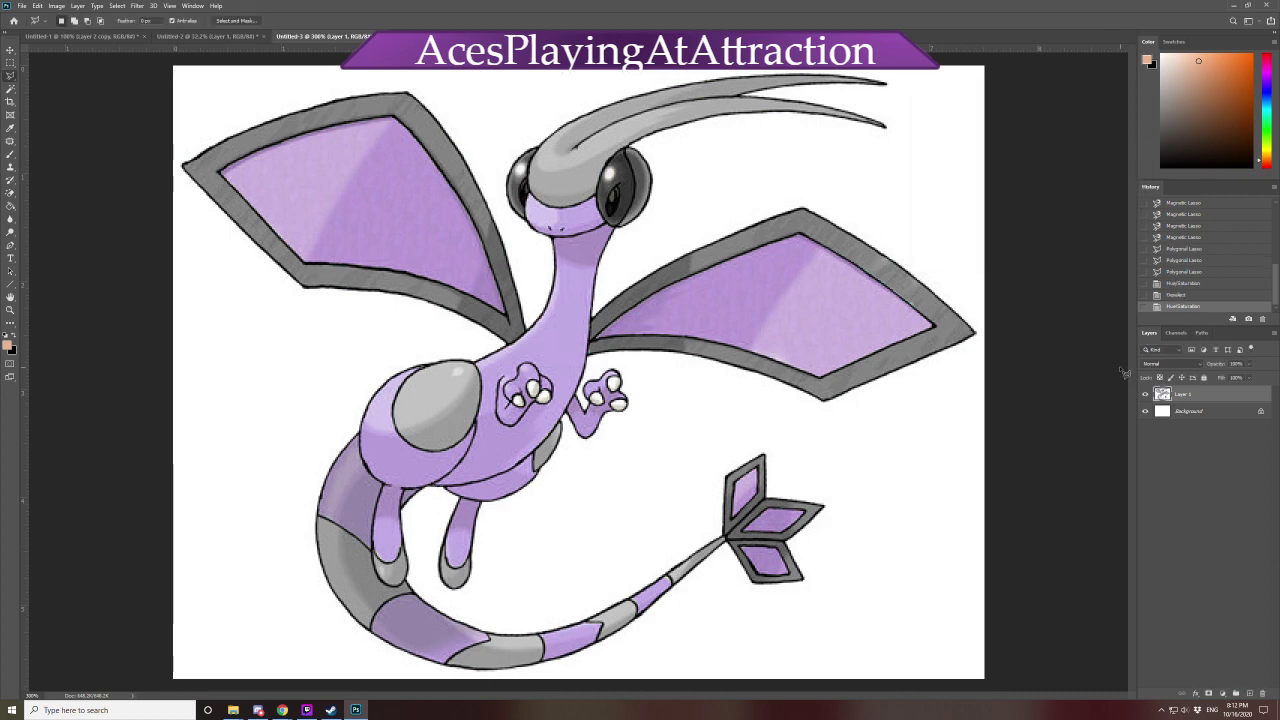
Compare the image before and after the last Hue/Saturation adjustment, and revert to the state before it
{"action": "left_click", "coordinate": [1184, 296]}
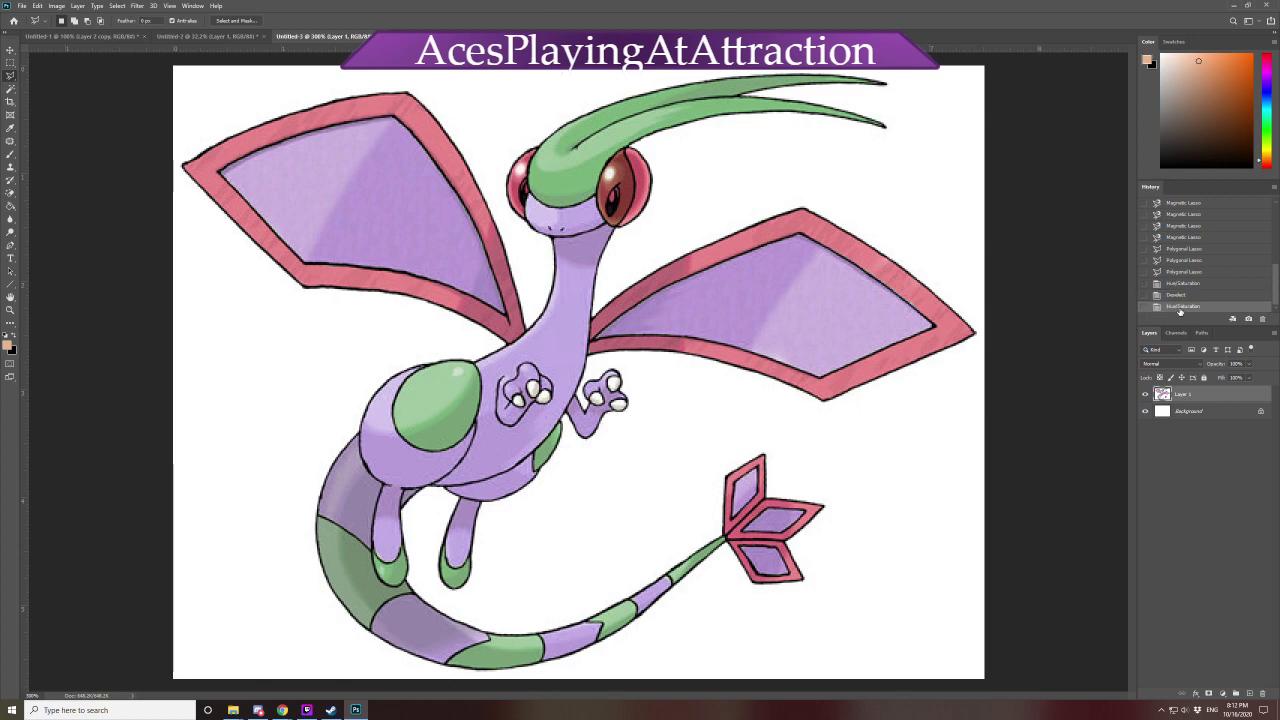
{"action": "left_click", "coordinate": [1181, 307]}
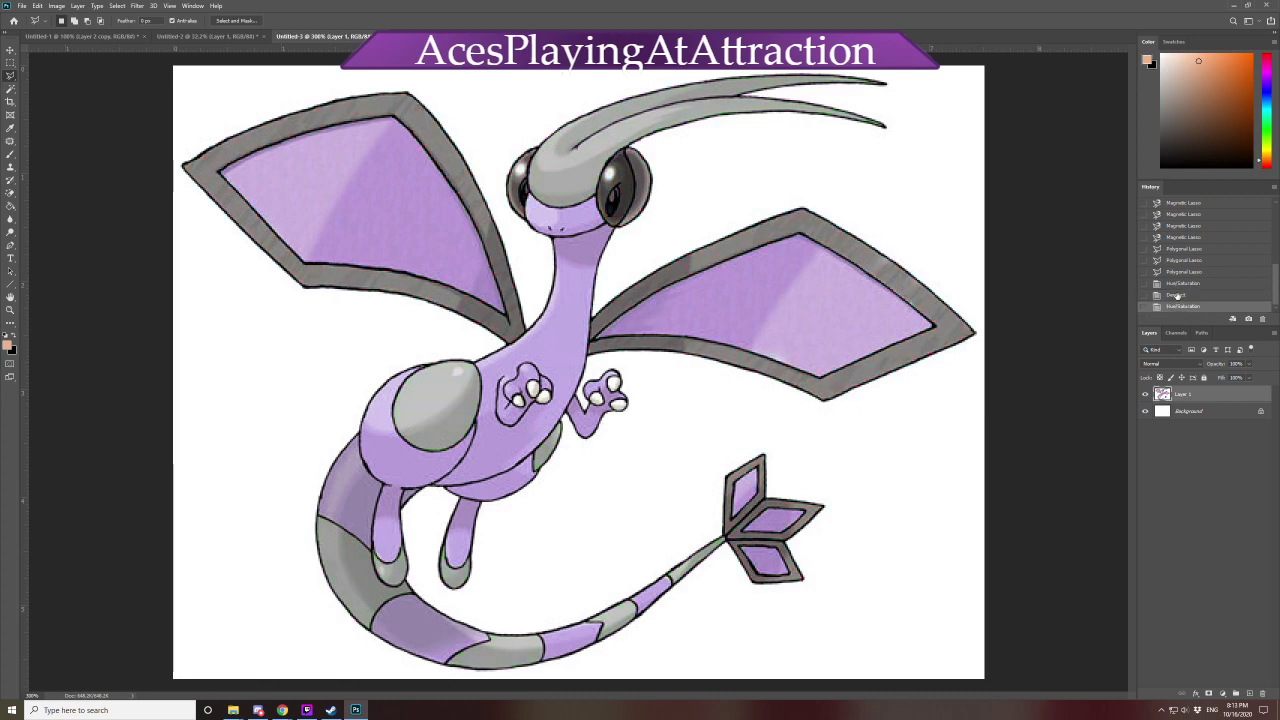
{"action": "left_click", "coordinate": [1177, 296]}
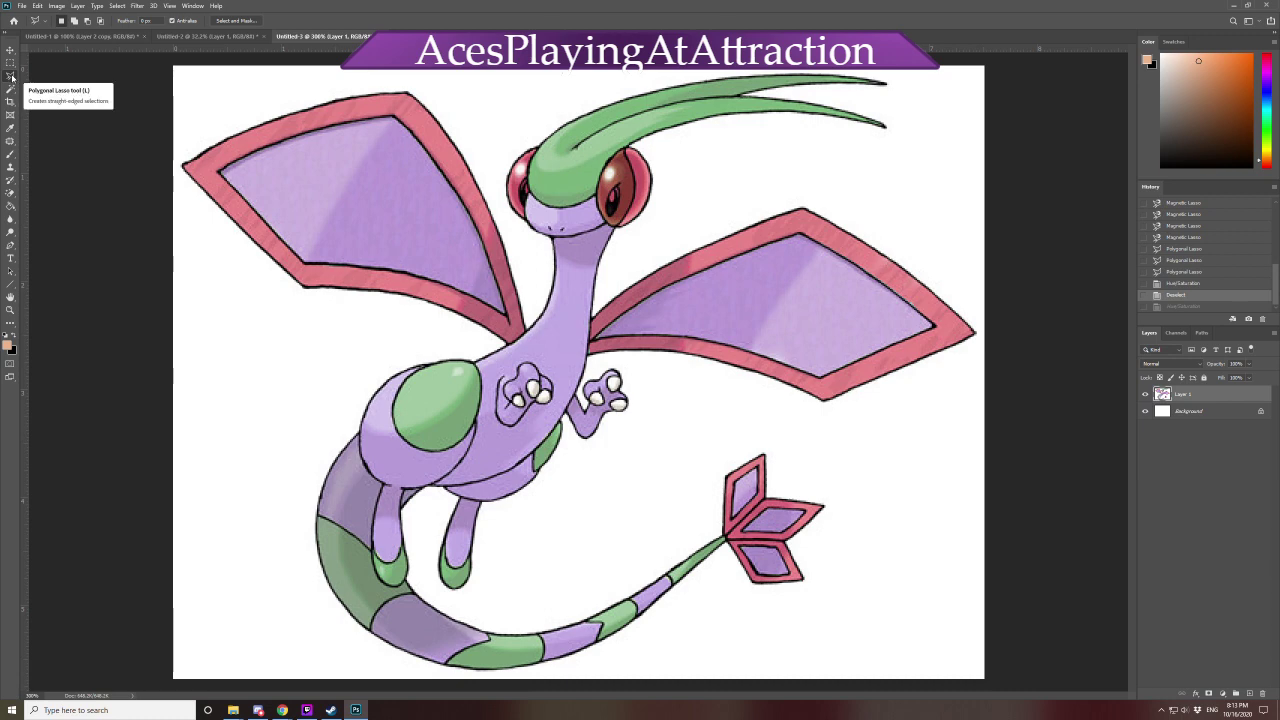
Select the area around Flygon's face and both eyes with the Polygonal Lasso
{"action": "left_click", "coordinate": [487, 182]}
{"action": "left_click", "coordinate": [527, 254]}
{"action": "left_click", "coordinate": [632, 250]}
{"action": "left_click", "coordinate": [720, 152]}
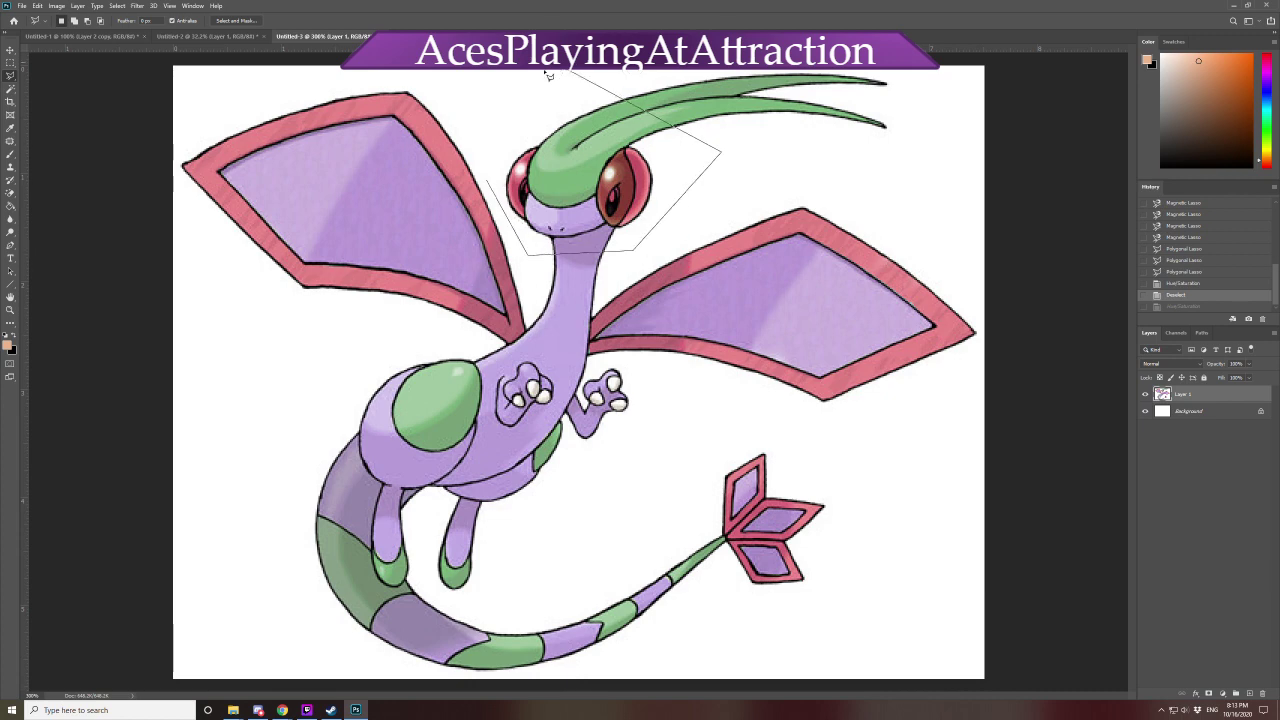
{"action": "left_click", "coordinate": [515, 96]}
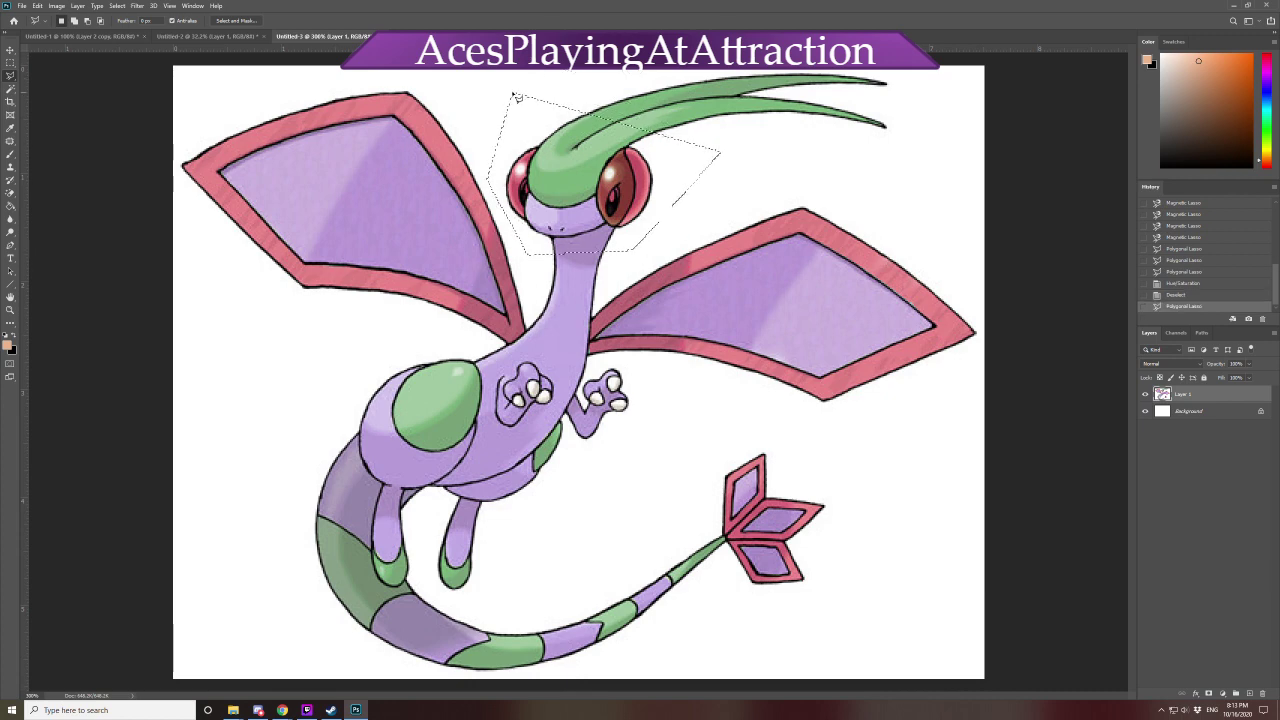
Recolor the red eyes blue-purple by shifting the hue of the Reds with Hue/Saturation, and deselect
{"action": "key", "text": "ctrl+u"}
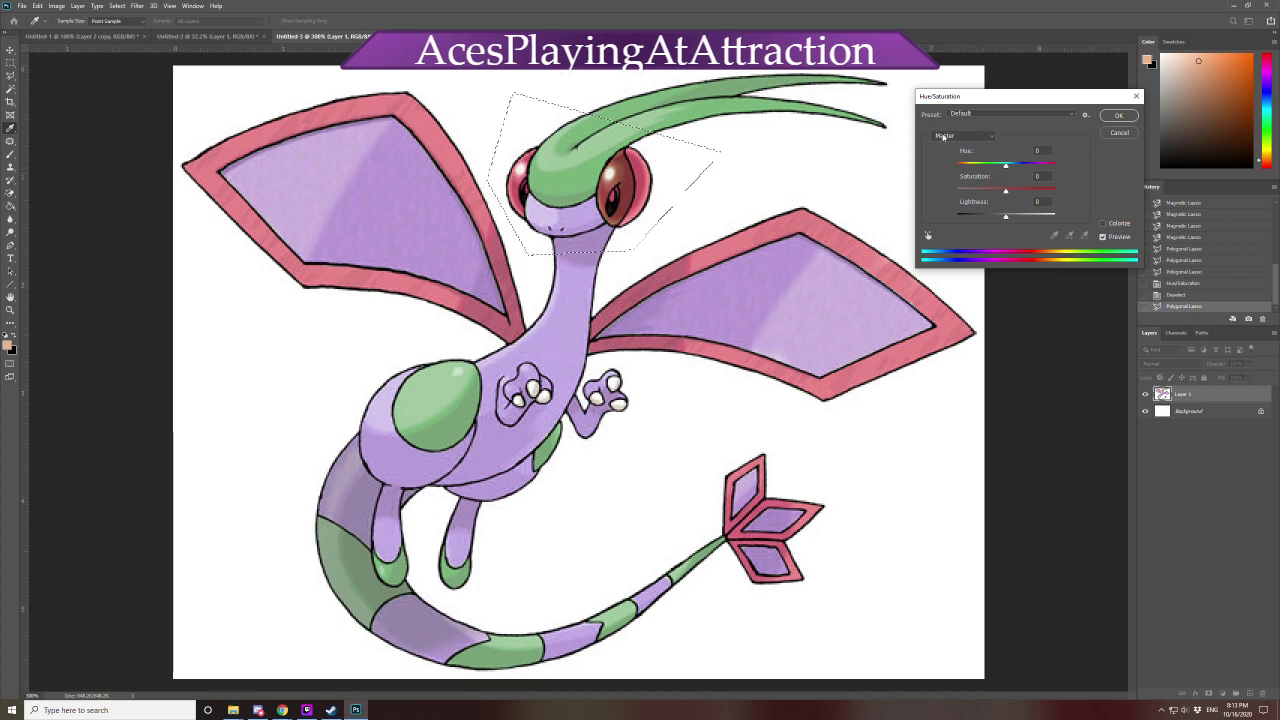
{"action": "left_click", "coordinate": [958, 135]}
{"action": "left_click", "coordinate": [941, 153]}
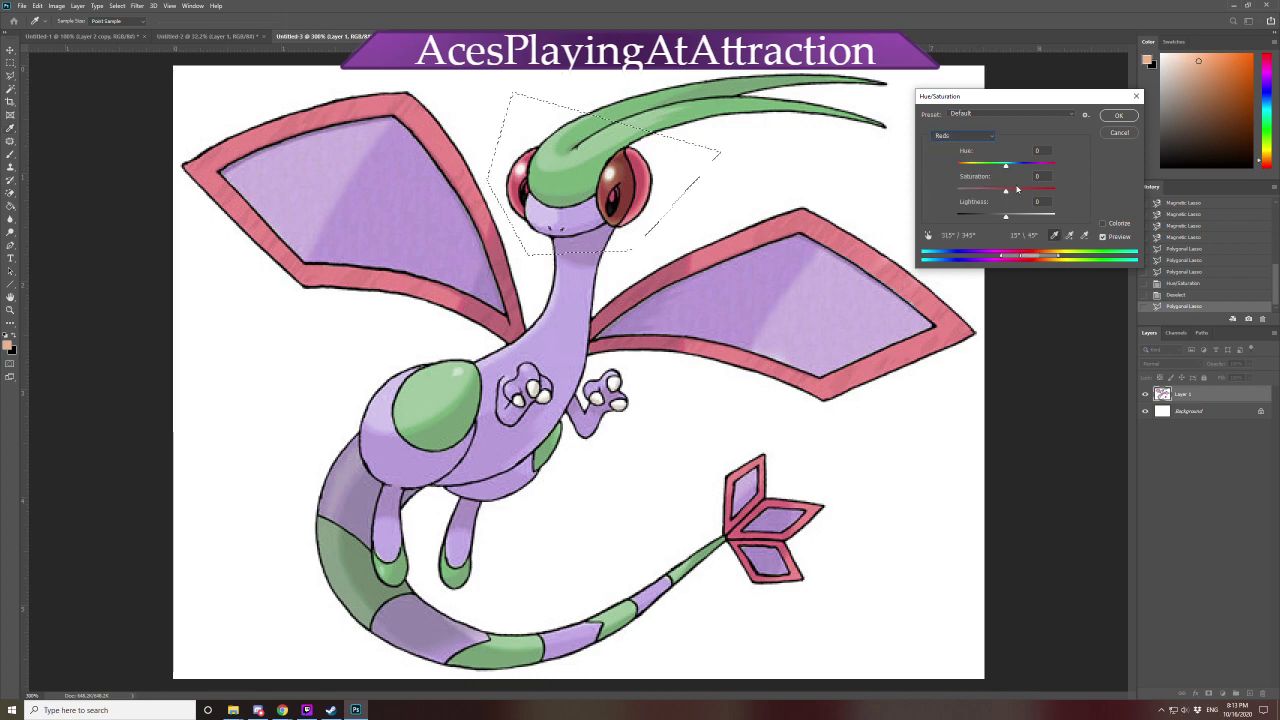
{"action": "left_click_drag", "start_coordinate": [1006, 164], "coordinate": [973, 202]}
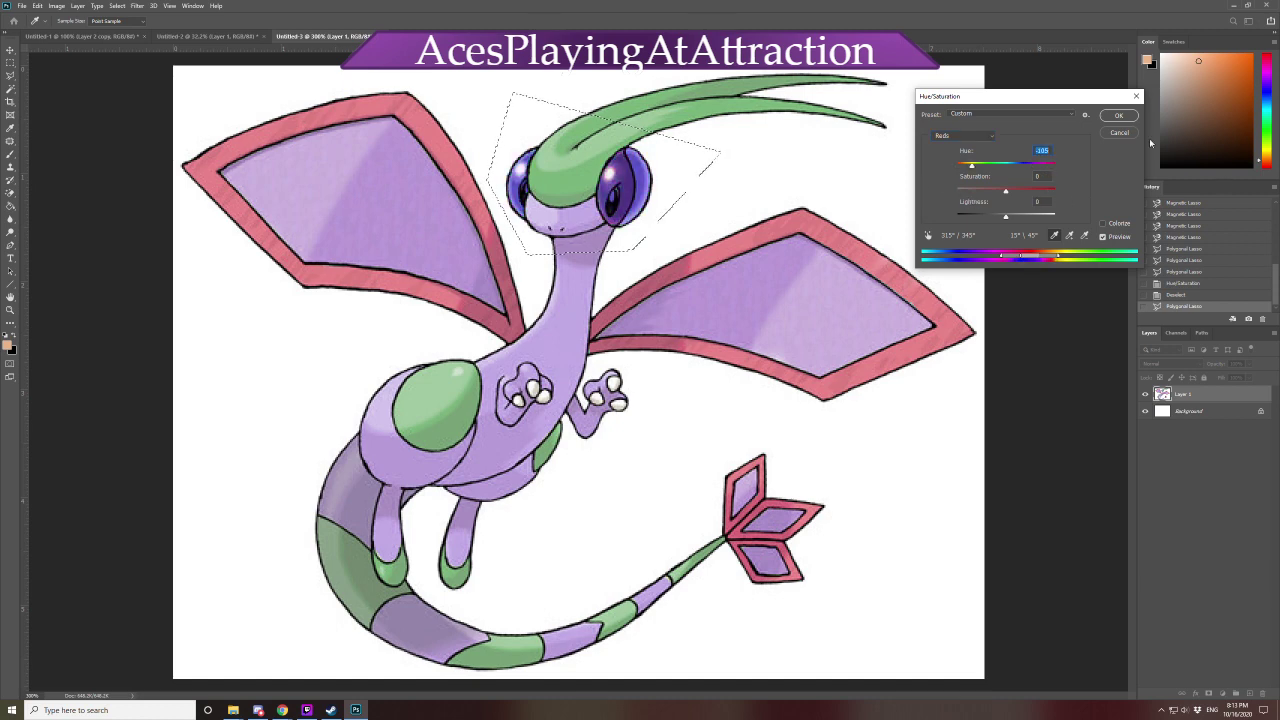
{"action": "left_click", "coordinate": [1119, 115]}
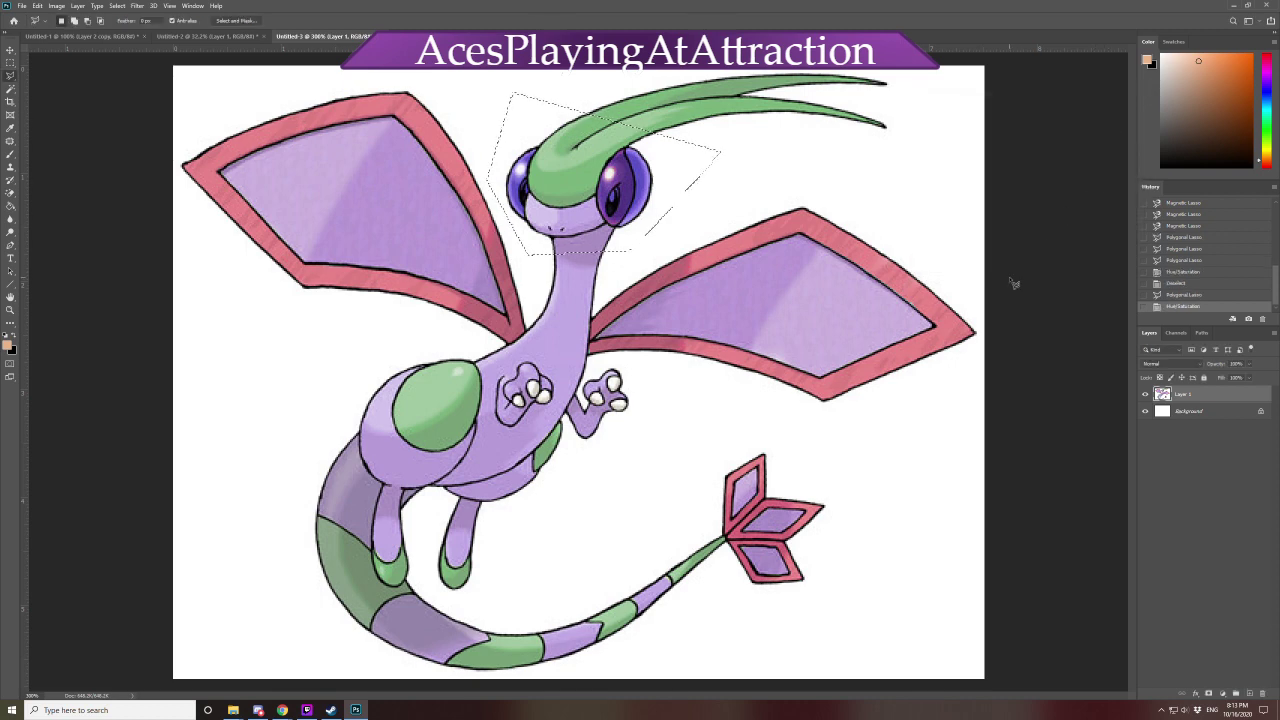
{"action": "key", "text": "ctrl+d"}
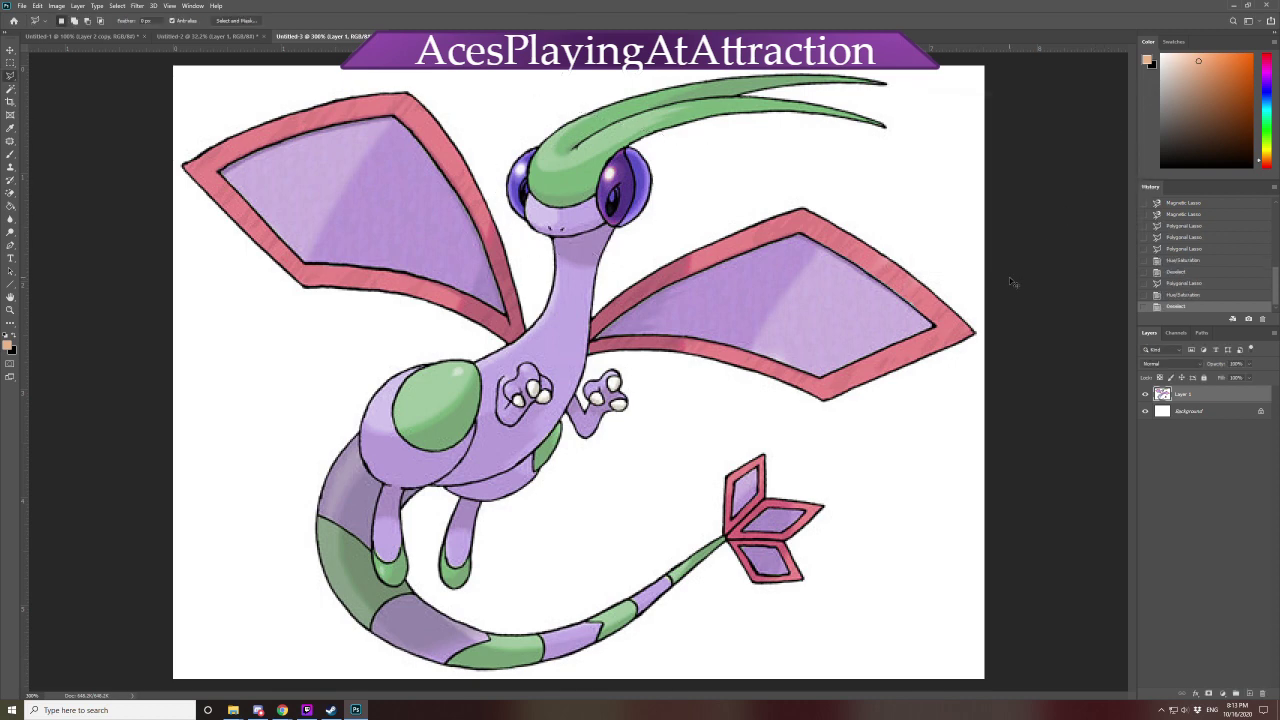
Turn the red wing and tail fin borders dark grey with Hue/Saturation, setting the Reds to saturation -100 and lightness -100
{"action": "key", "text": "ctrl+u"}
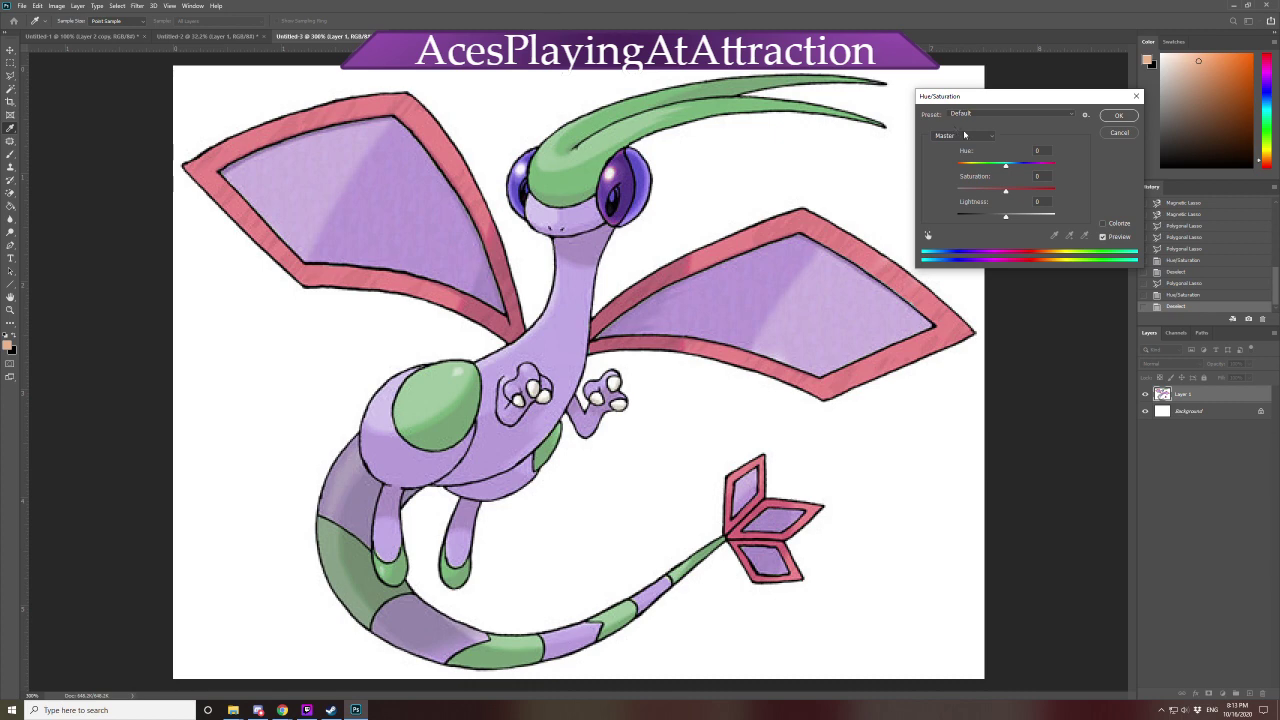
{"action": "left_click", "coordinate": [965, 136]}
{"action": "left_click", "coordinate": [945, 148]}
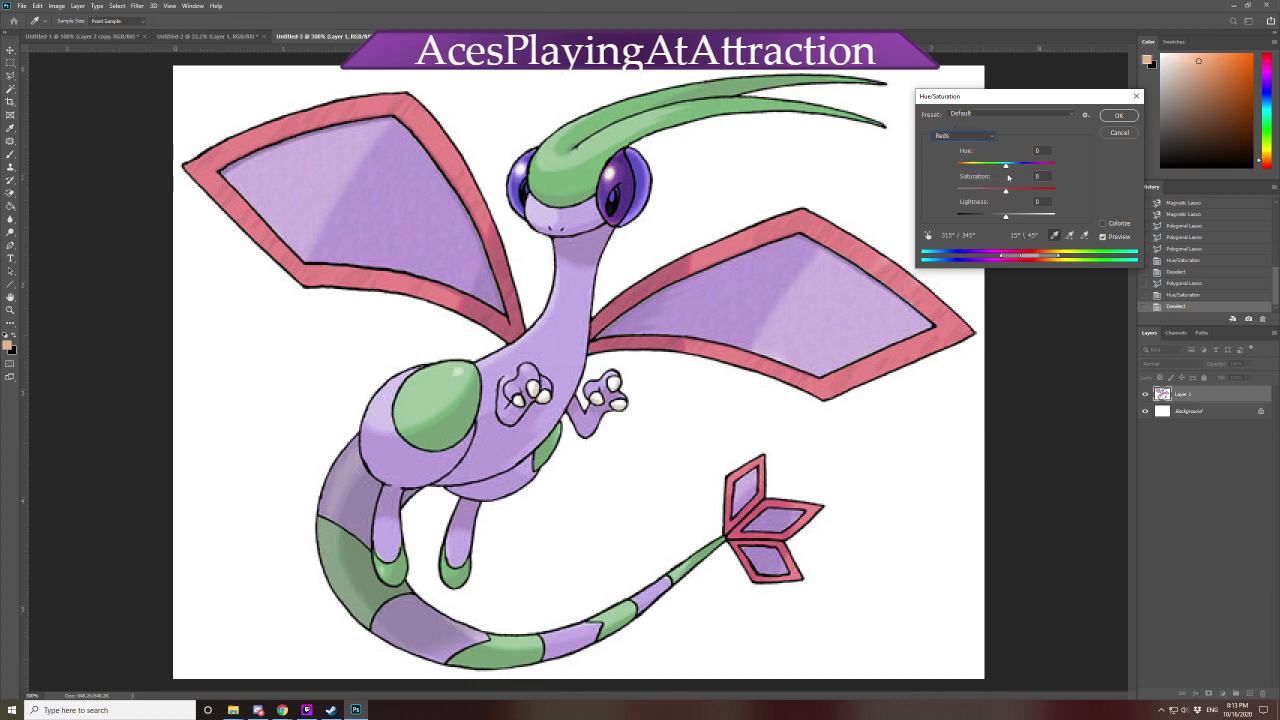
{"action": "left_click_drag", "start_coordinate": [1006, 165], "coordinate": [956, 216]}
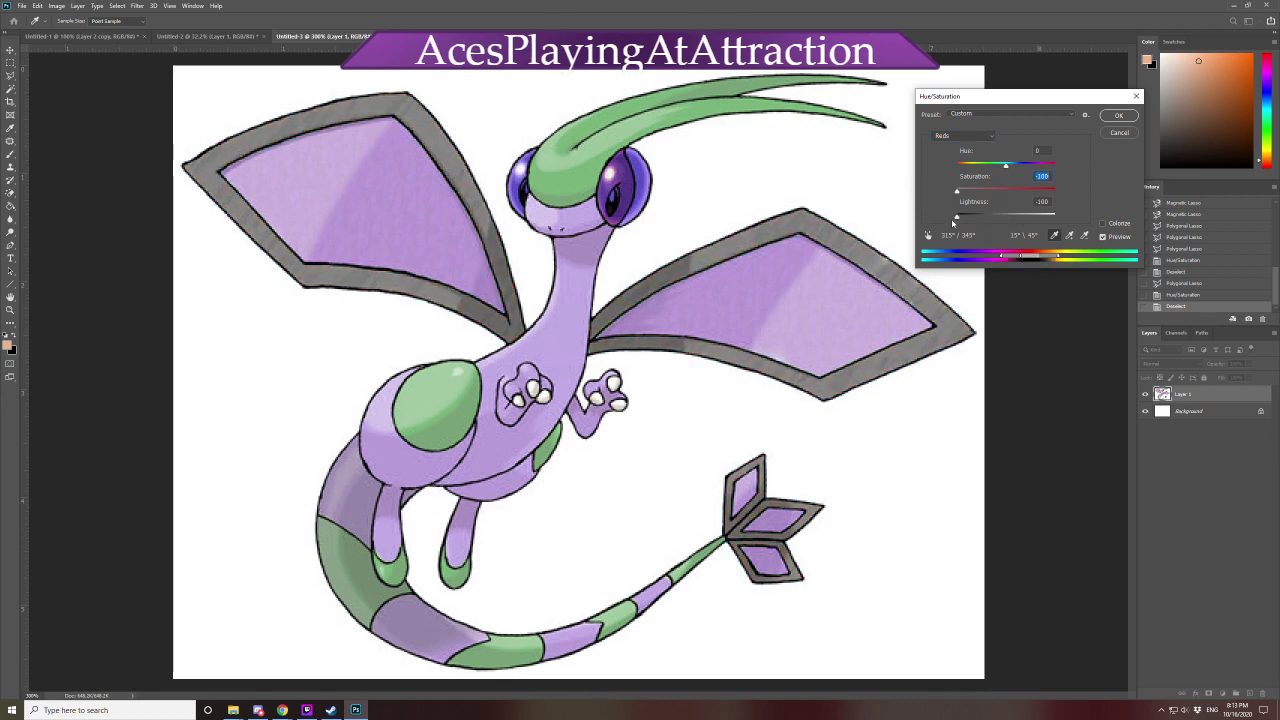
{"action": "left_click", "coordinate": [1118, 116]}
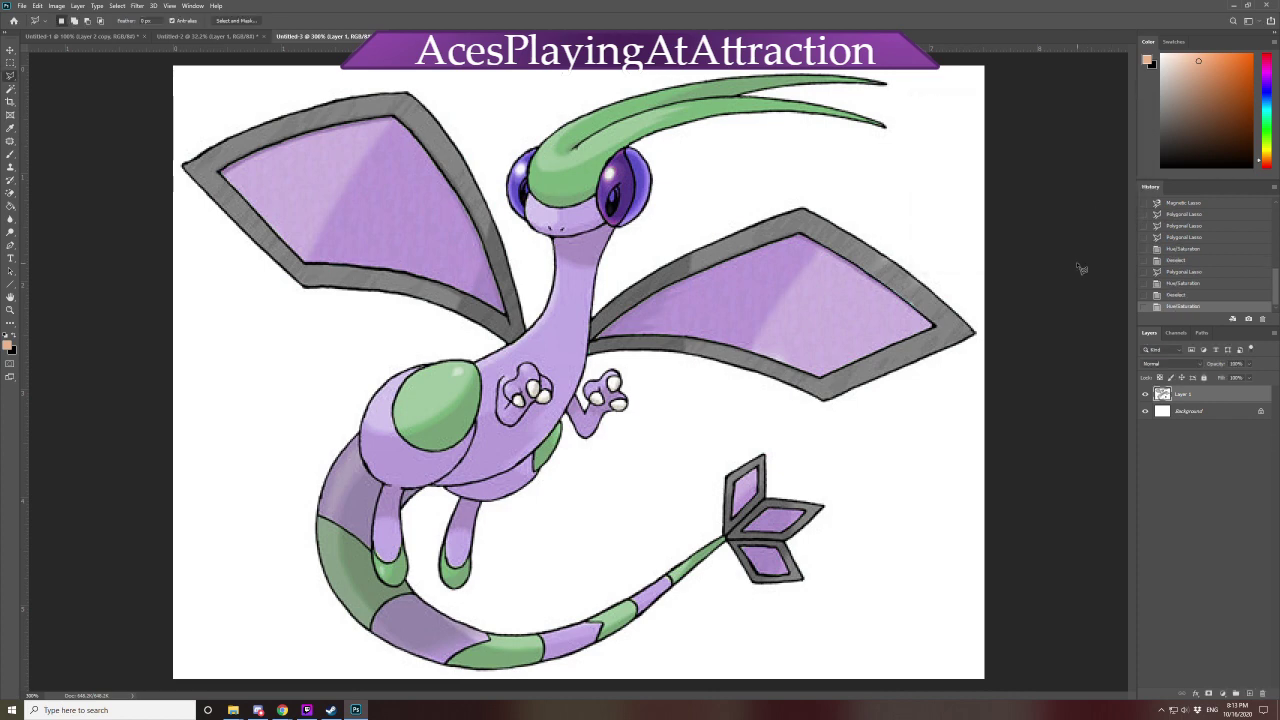
Turn the remaining green parts light grey with Hue/Saturation, setting the Greens to saturation -100 and lightness +77
{"action": "key", "text": "ctrl+u"}
{"action": "left_click", "coordinate": [963, 135]}
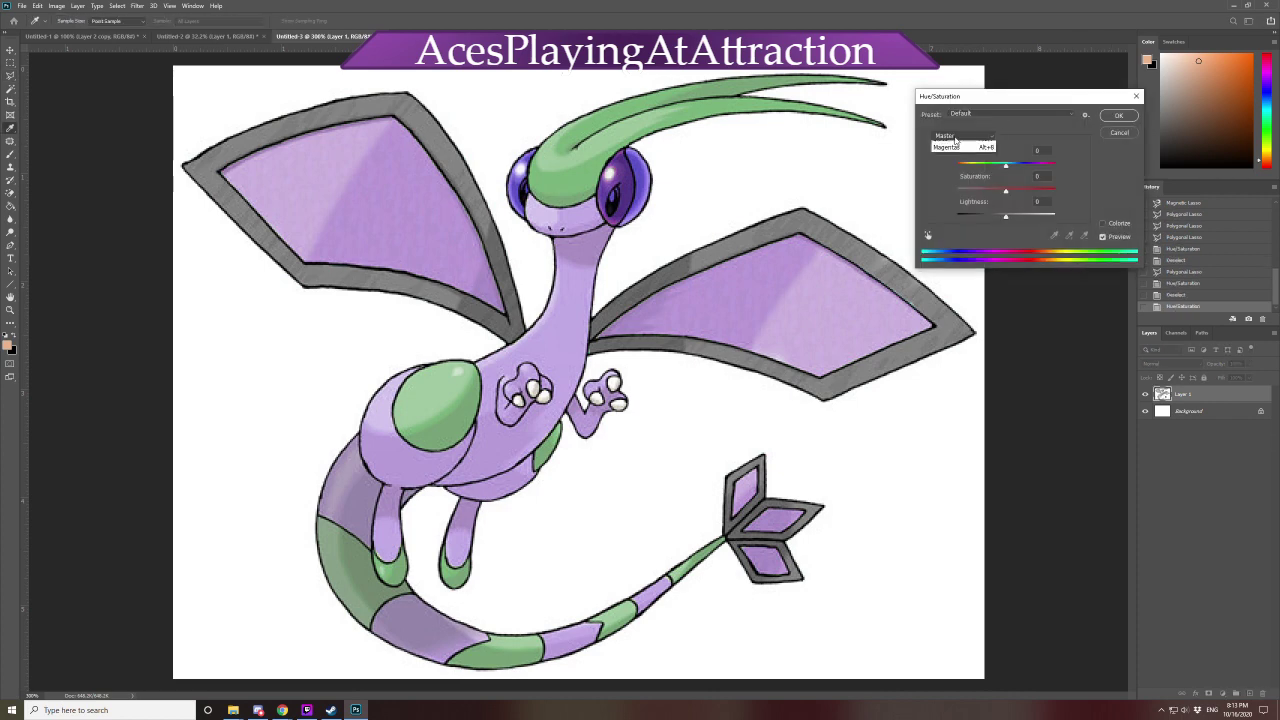
{"action": "left_click", "coordinate": [962, 168]}
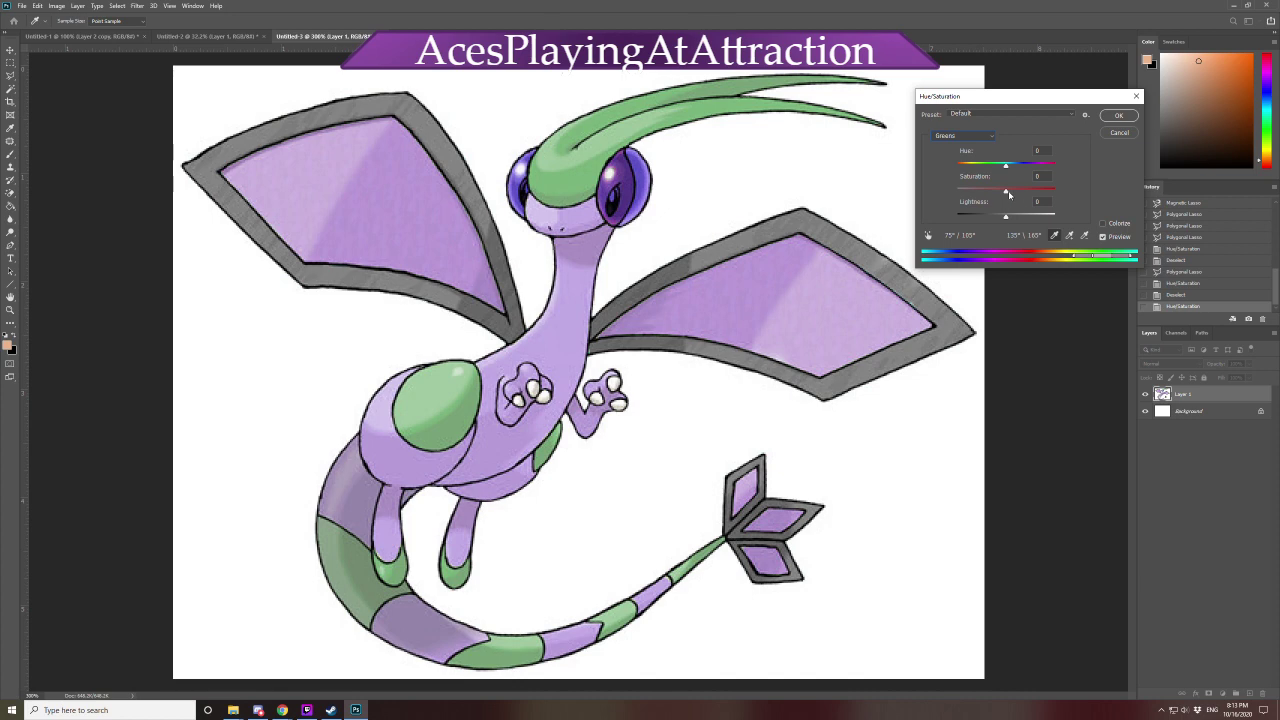
{"action": "left_click_drag", "start_coordinate": [1007, 215], "coordinate": [990, 190]}
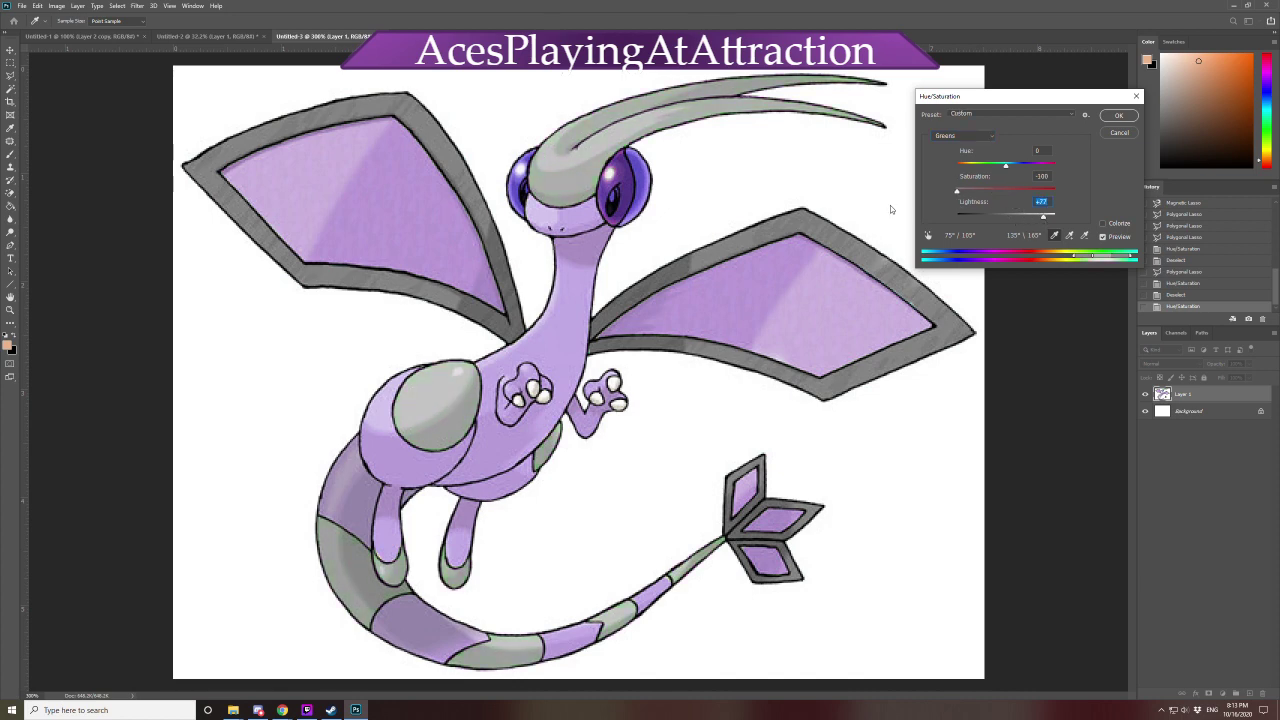
{"action": "left_click", "coordinate": [1119, 115]}
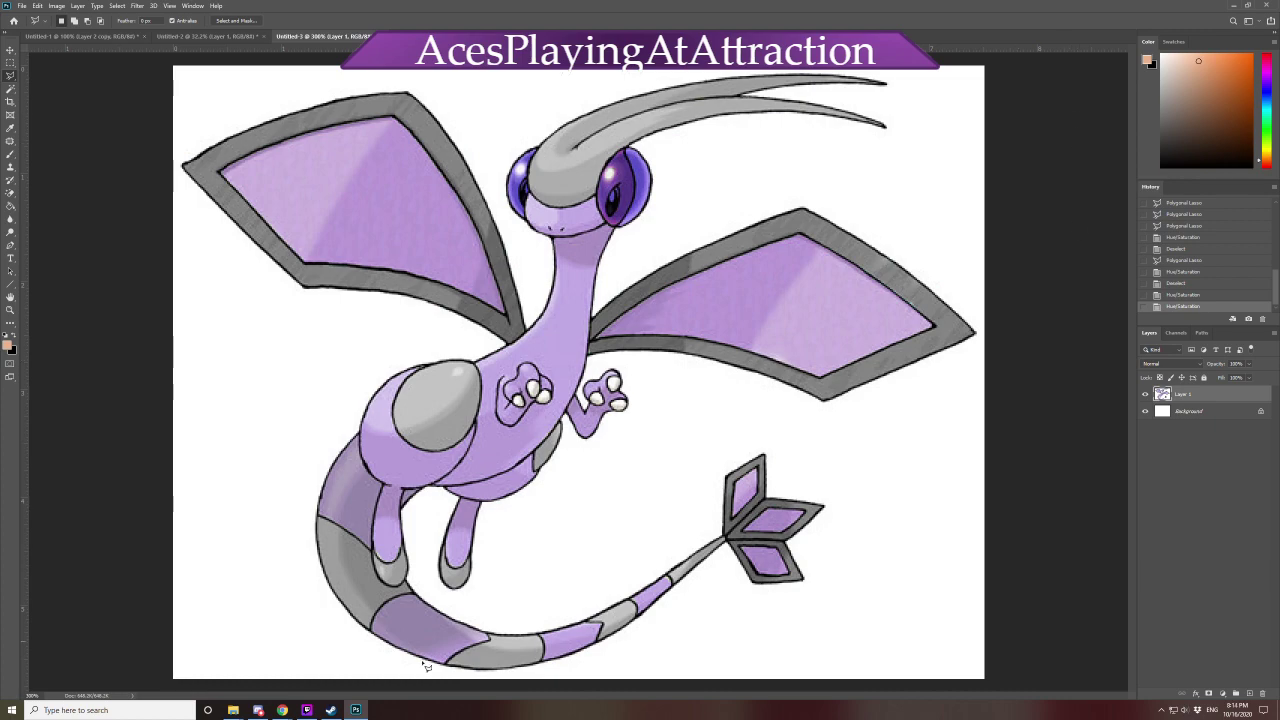
Switch to the Chrome browser
{"action": "mouse_move", "coordinate": [279, 713]}
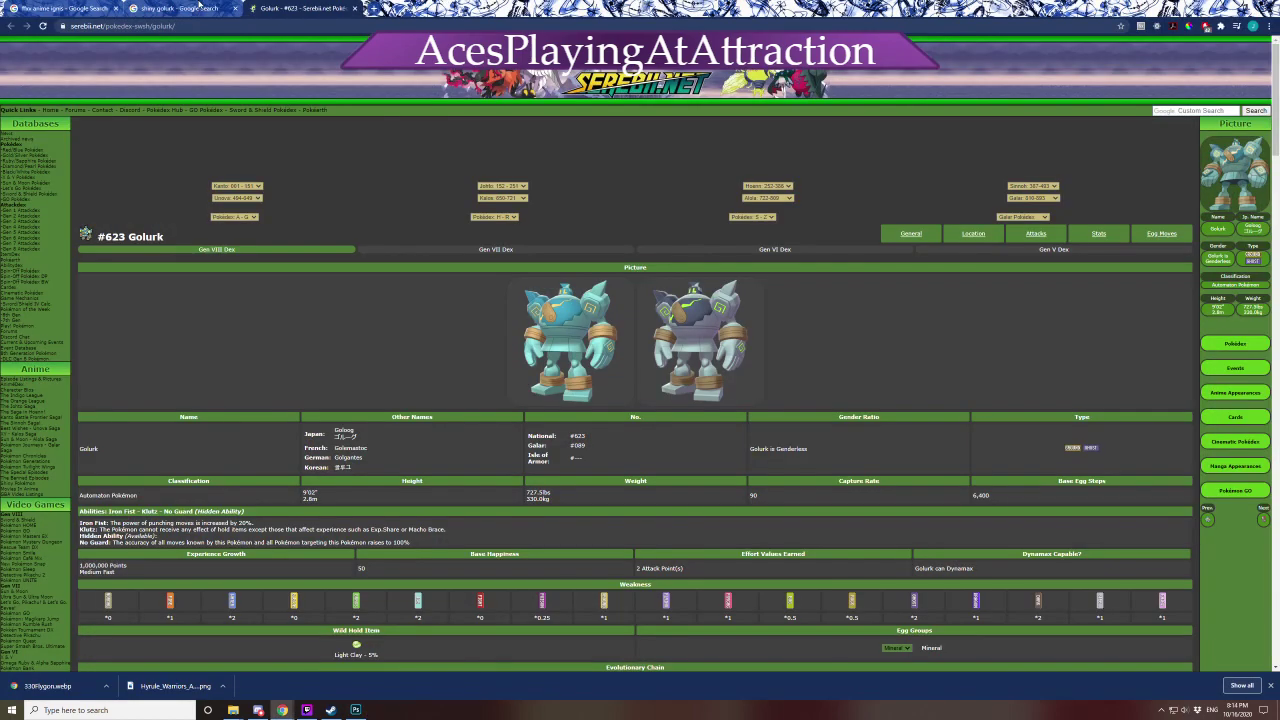
Search Serebii for "flygon" and open its Generation VI Pokédex entry
{"action": "left_click", "coordinate": [280, 660]}
{"action": "left_click", "coordinate": [1172, 111]}
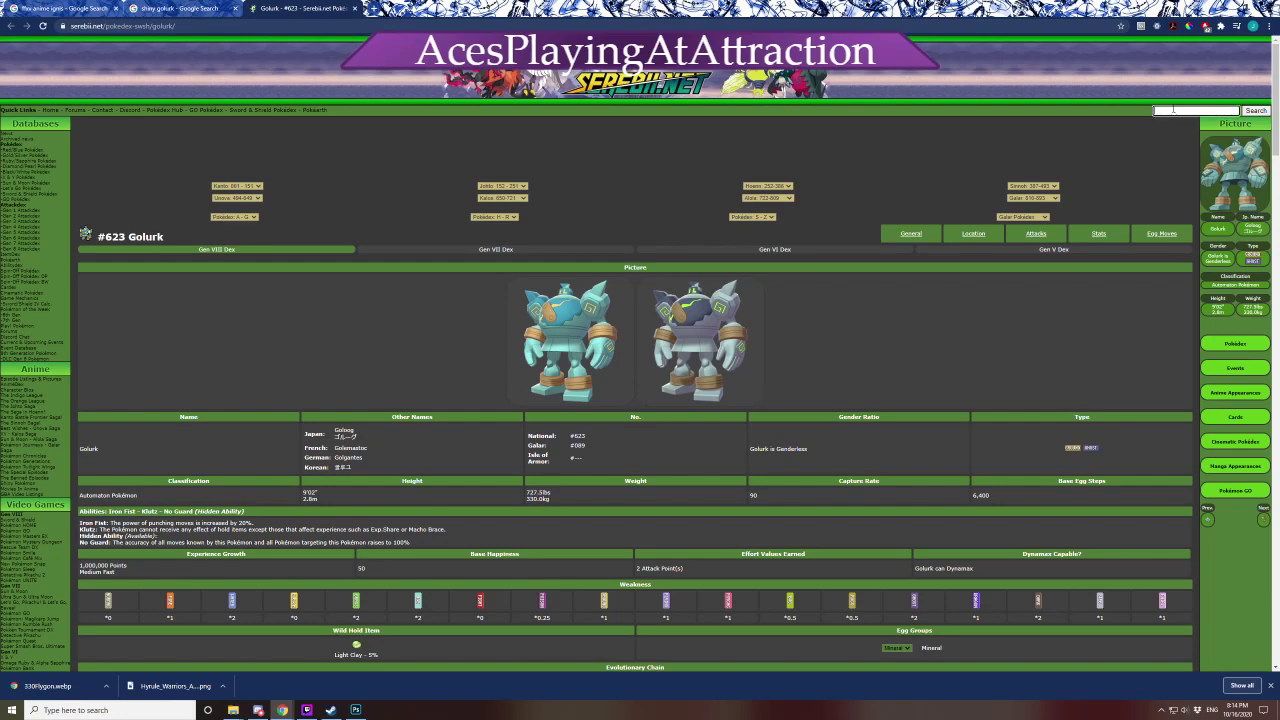
{"action": "key", "text": "Return"}
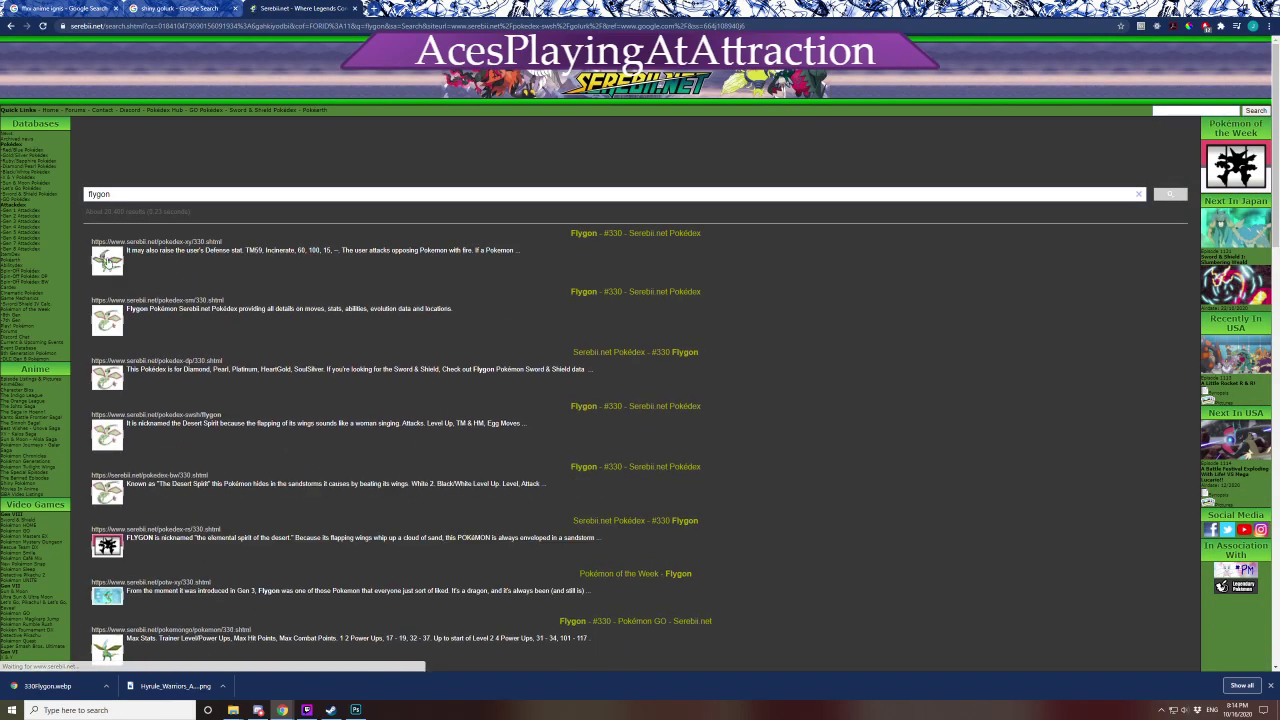
{"action": "left_click", "coordinate": [107, 262]}
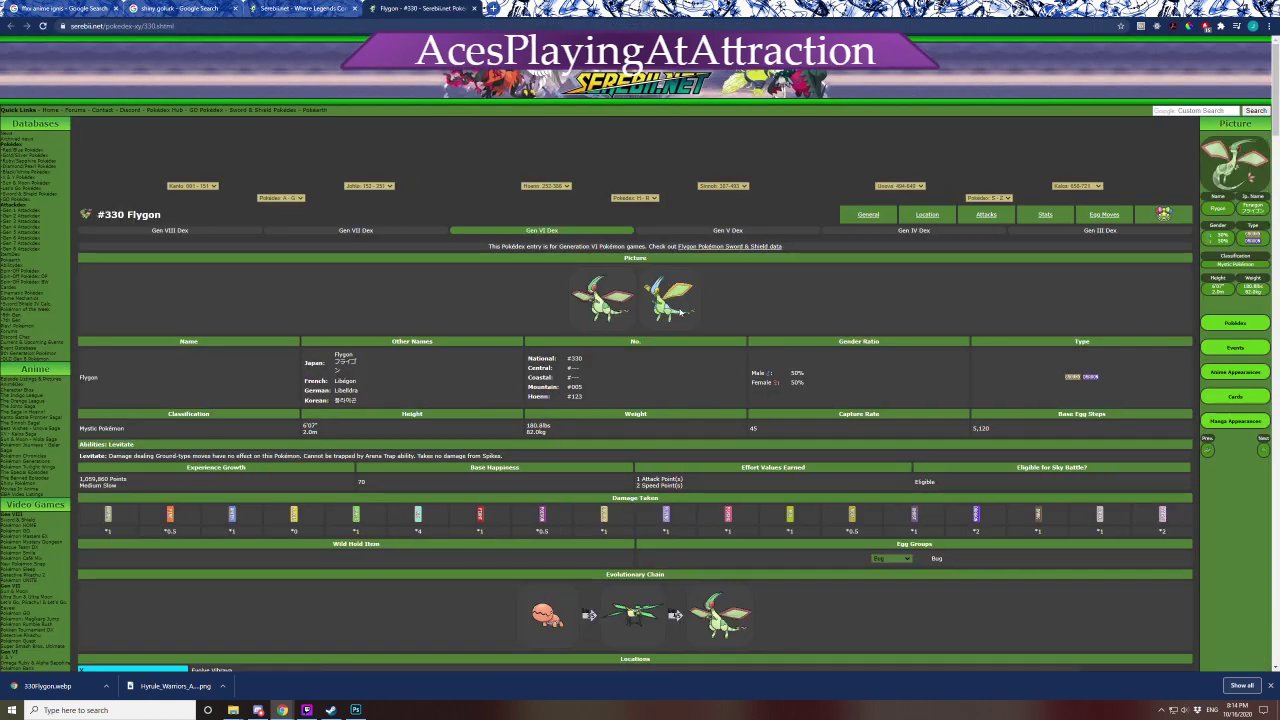
Switch to Photoshop and start saving the purple Flygon on the computer, turning off the cloud-or-computer prompt for future saves
{"action": "left_click", "coordinate": [357, 710]}
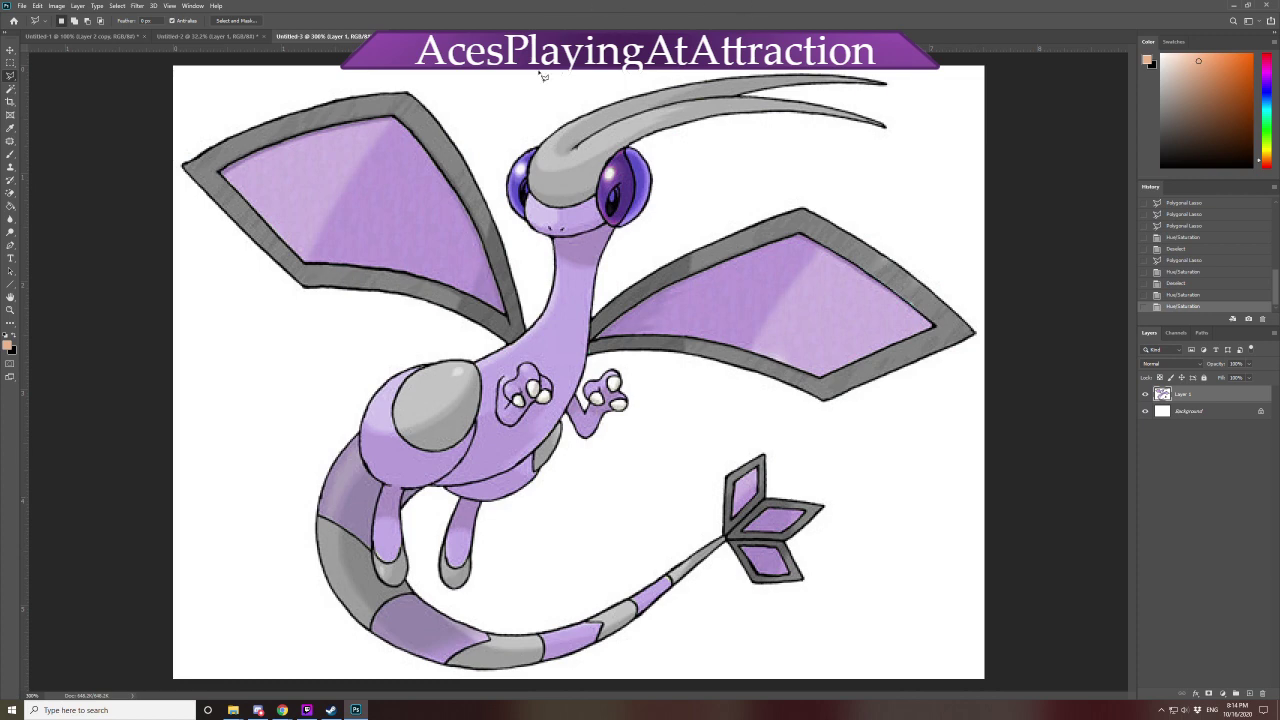
{"action": "left_click", "coordinate": [21, 6]}
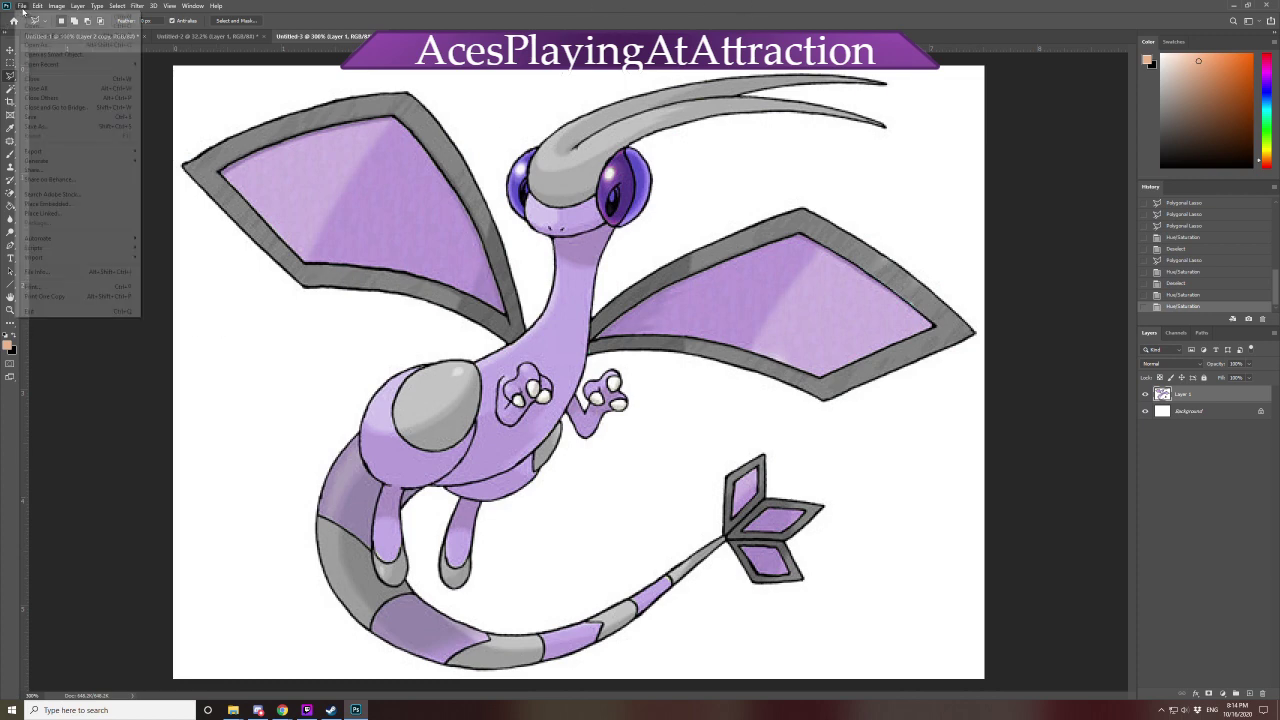
{"action": "left_click", "coordinate": [38, 127]}
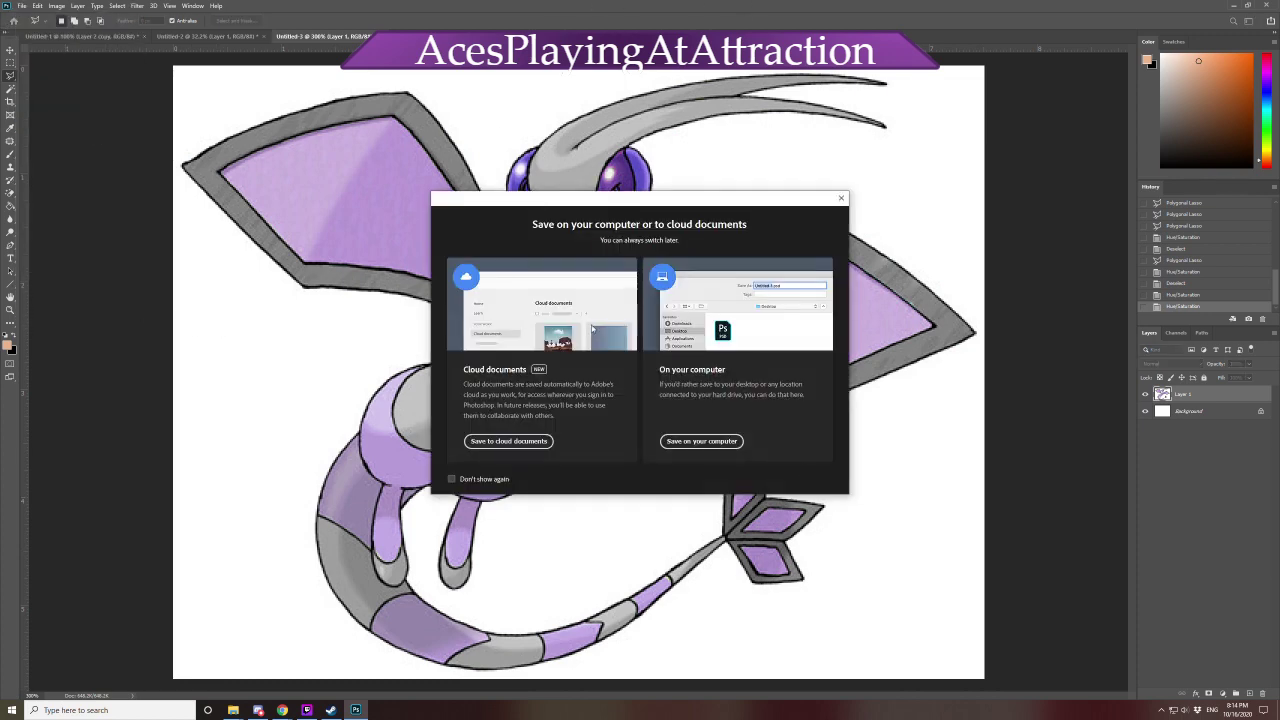
{"action": "left_click", "coordinate": [451, 479]}
{"action": "left_click", "coordinate": [707, 441]}
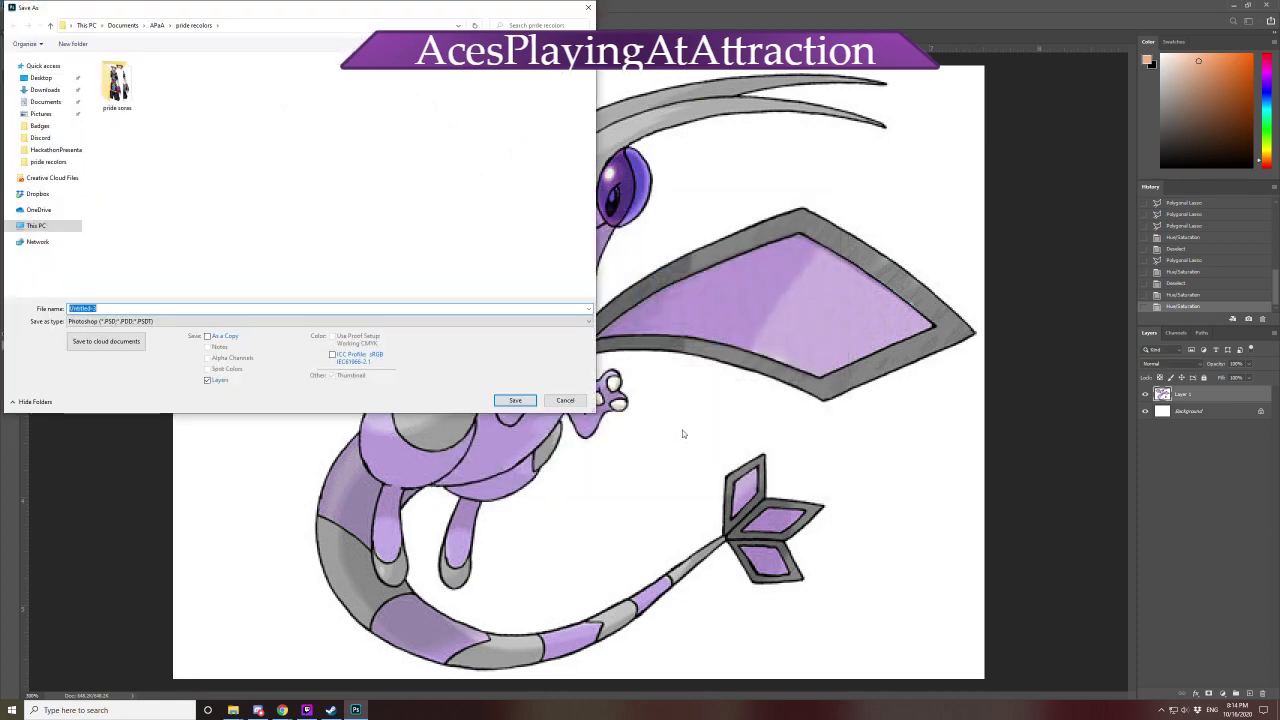
Save the purple Flygon as a PNG named flygon-ace in the pride recolors folder, with medium file size
{"action": "left_click", "coordinate": [154, 321]}
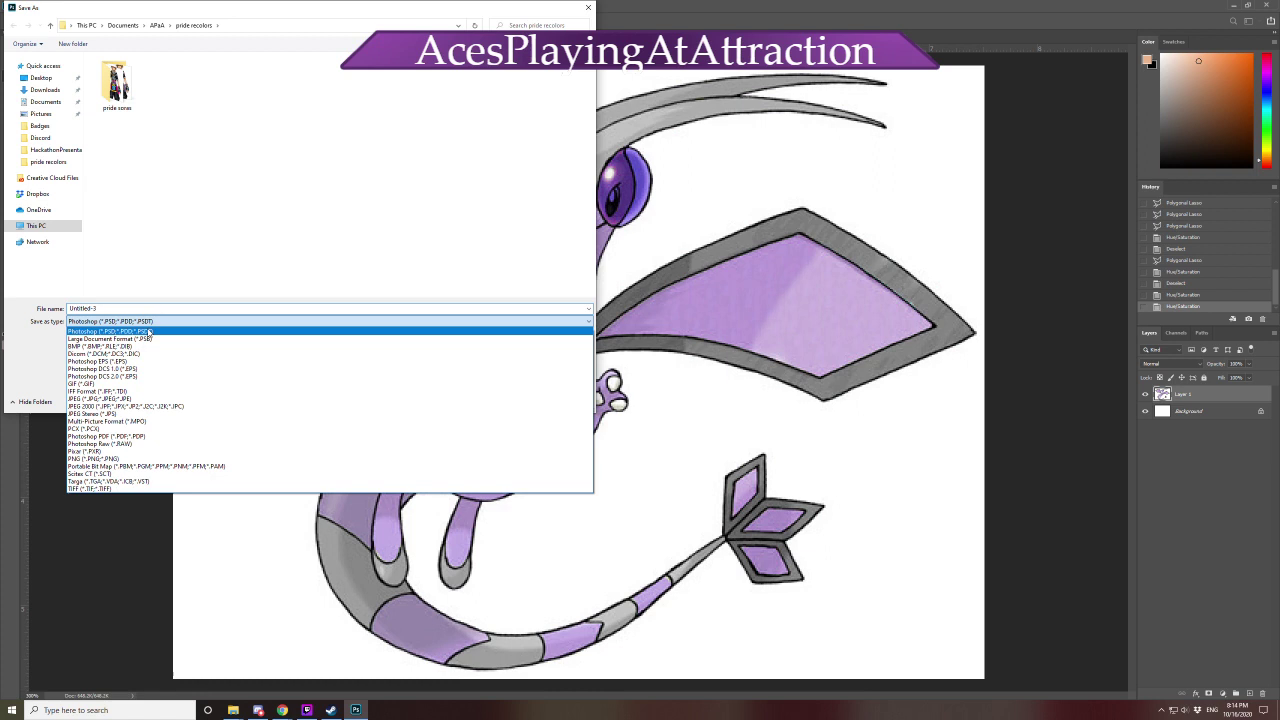
{"action": "left_click", "coordinate": [126, 458]}
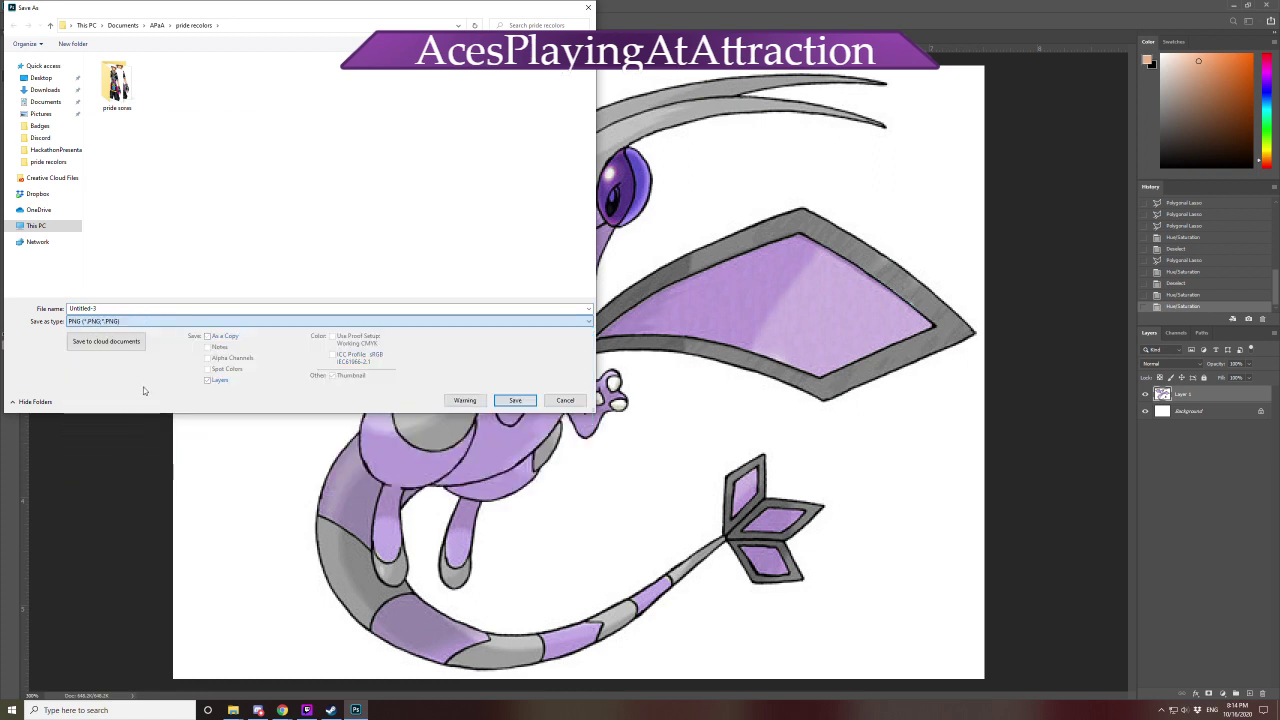
{"action": "left_click", "coordinate": [170, 307]}
{"action": "type", "text": "flygon"}
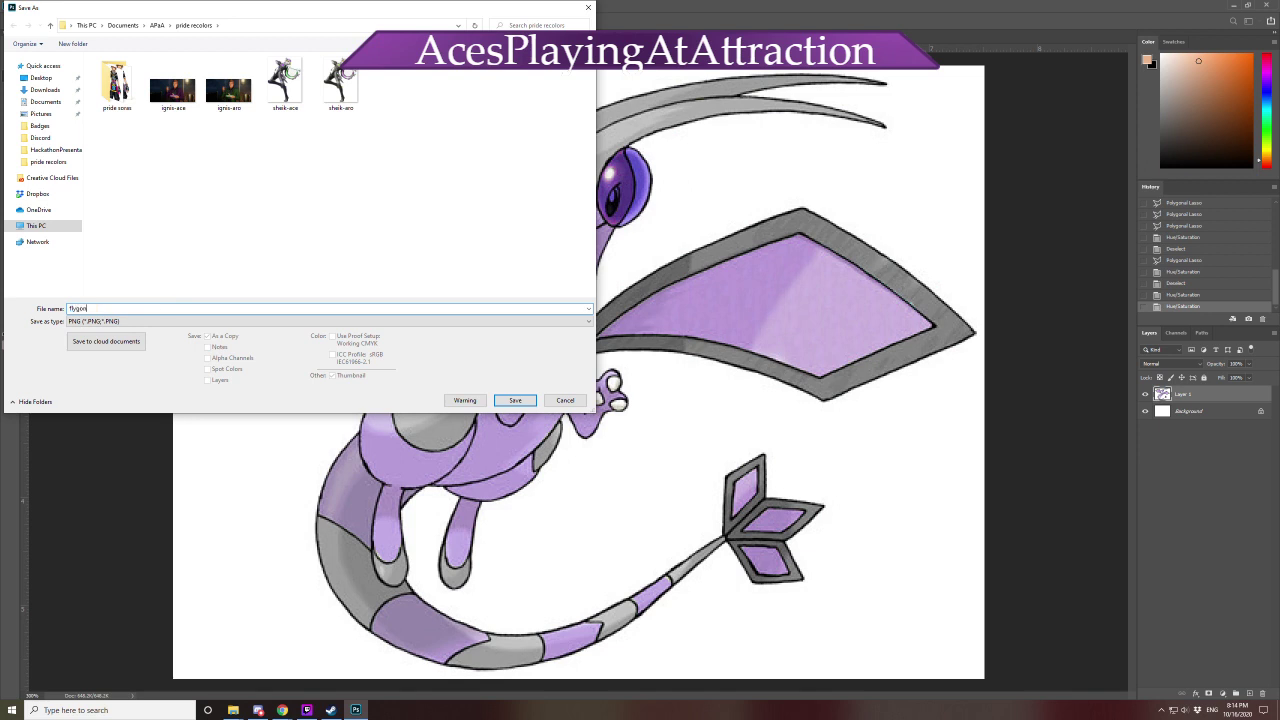
{"action": "type", "text": "-ace"}
{"action": "left_click", "coordinate": [526, 406]}
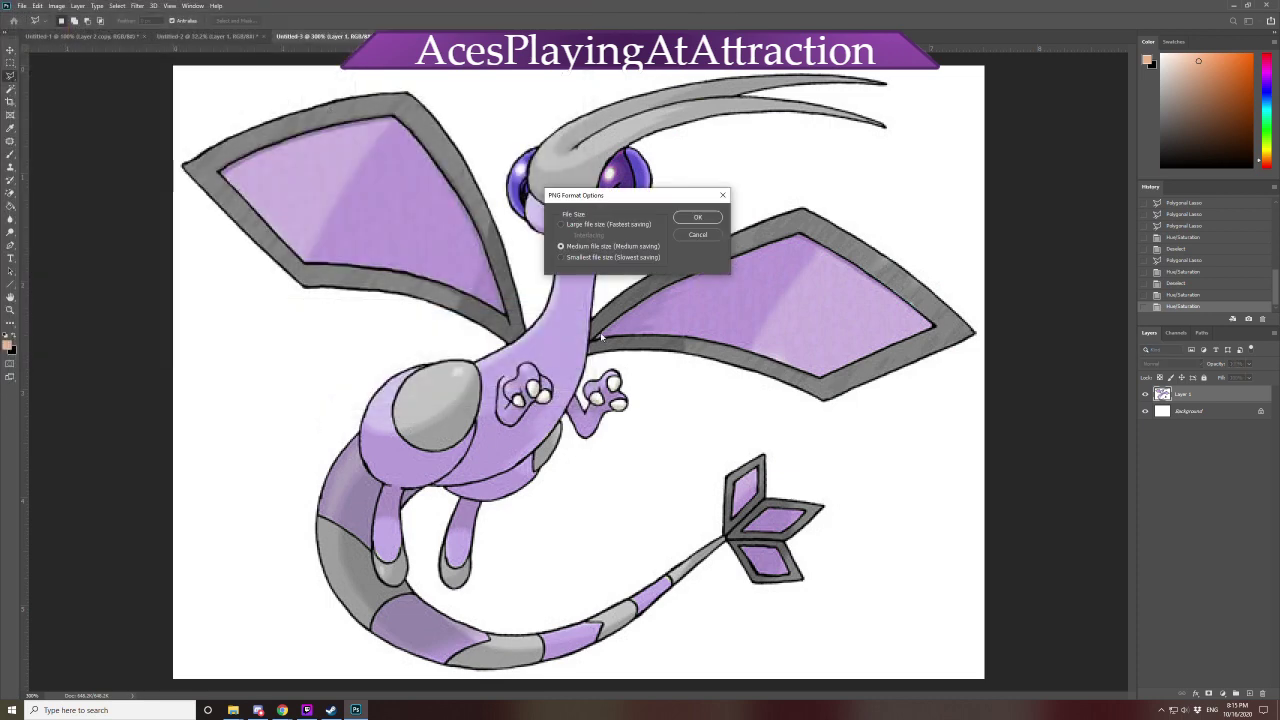
{"action": "key", "text": "Return"}
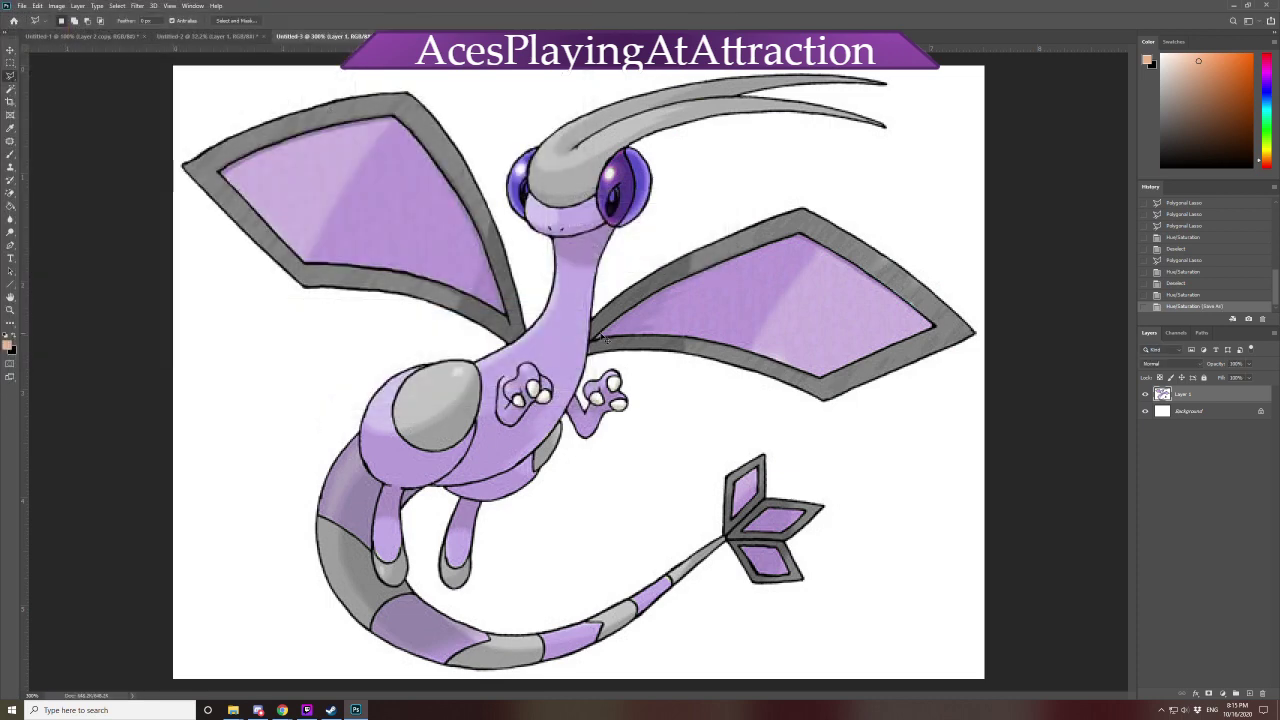
Recolor the Flygon layer from purple to green with Hue/Saturation, setting the hue to -155
{"action": "key", "text": "ctrl+u"}
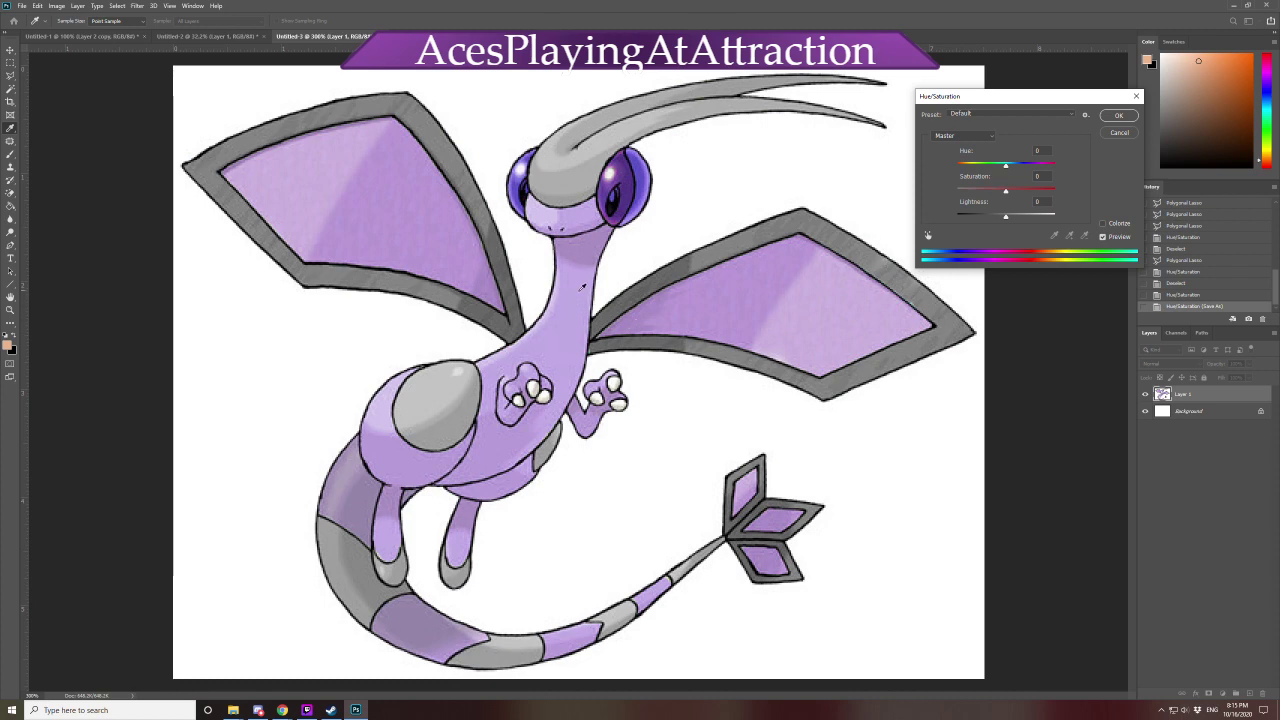
{"action": "mouse_move", "coordinate": [987, 171]}
{"action": "left_mouse_down"}
{"action": "mouse_move", "coordinate": [963, 177]}
{"action": "mouse_move", "coordinate": [986, 171]}
{"action": "left_mouse_up"}
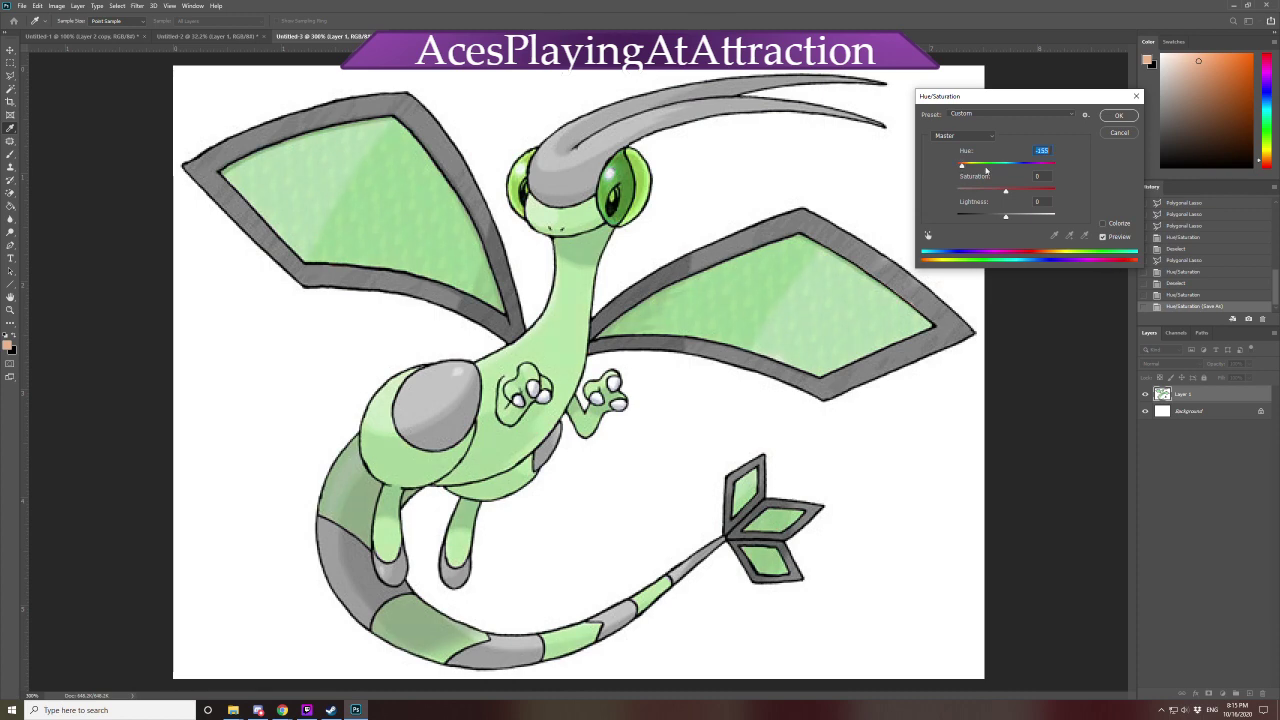
{"action": "left_click", "coordinate": [1119, 118]}
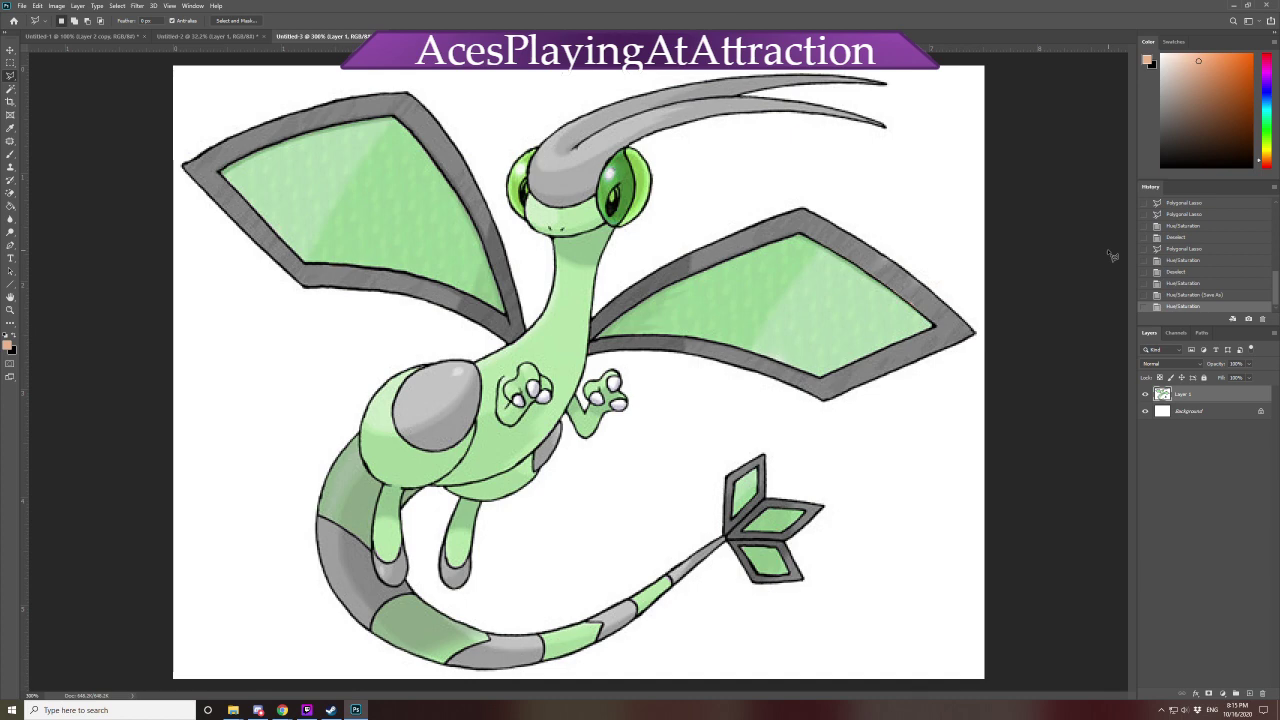
Compare the green recolor with the Flygon pictures on the Serebii page in Chrome
{"action": "key", "text": "alt+Tab"}
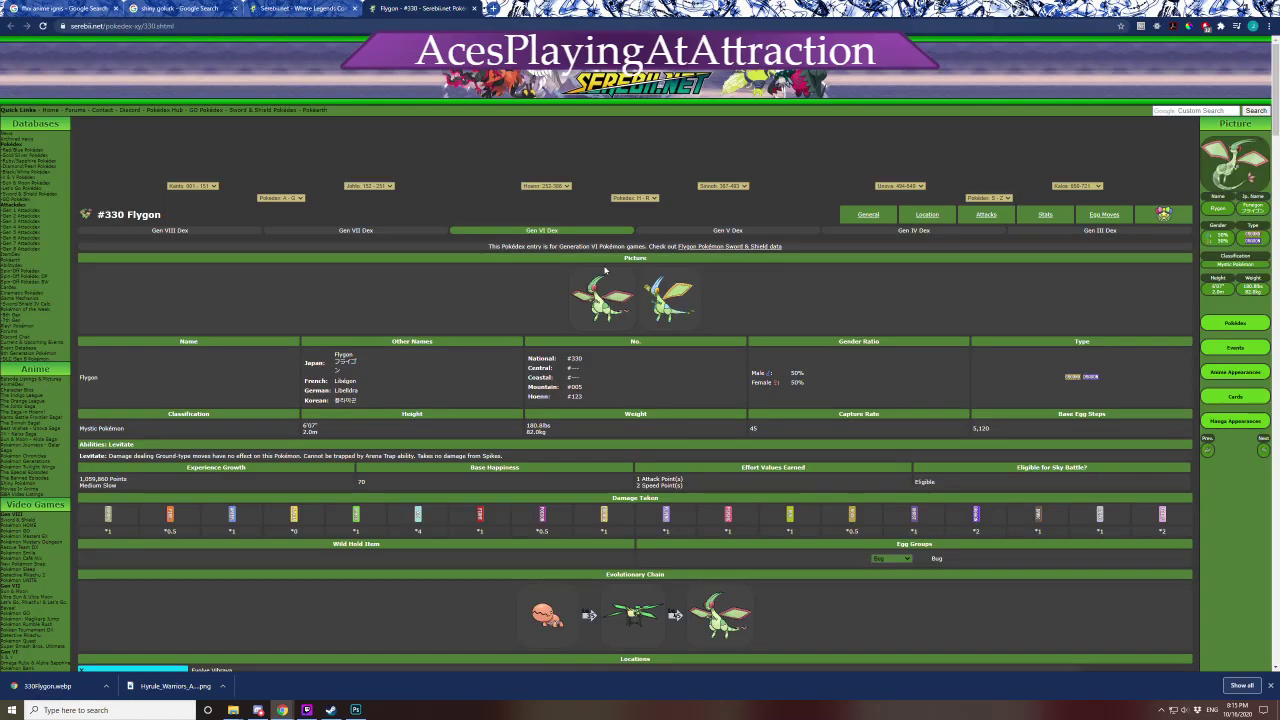
{"action": "key", "text": "alt+Tab"}
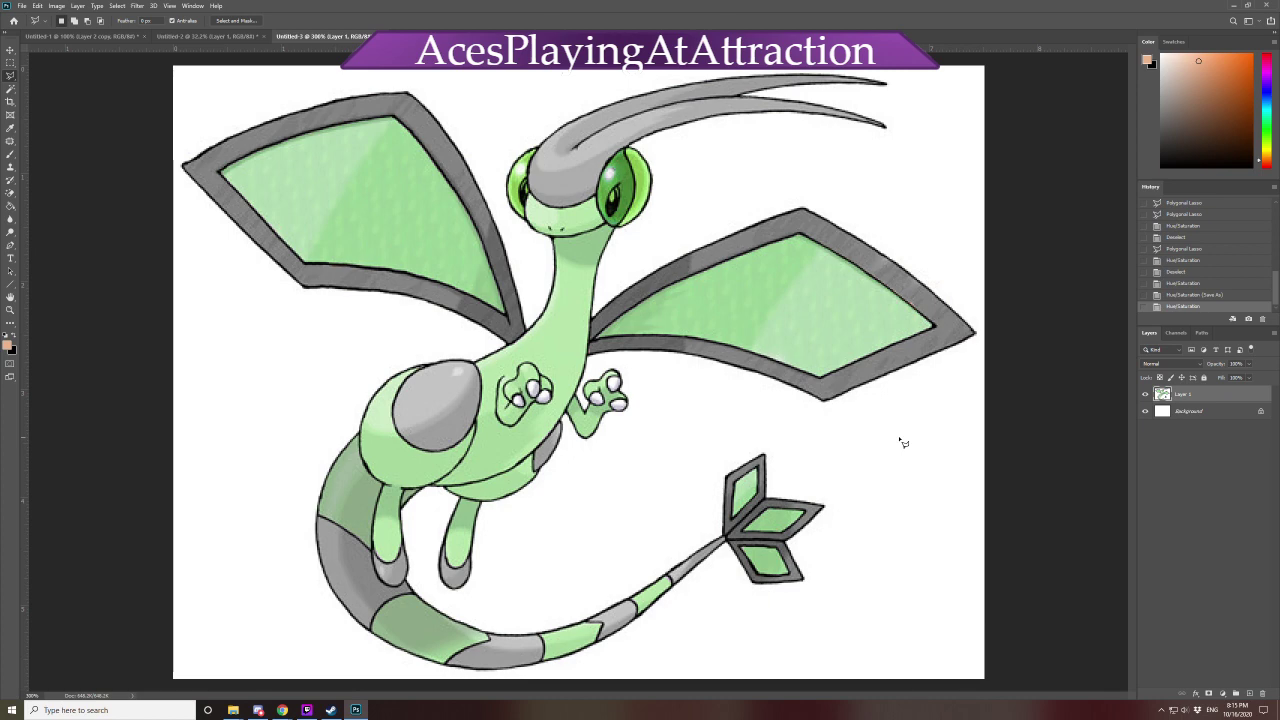
{"action": "key", "text": "alt+Tab"}
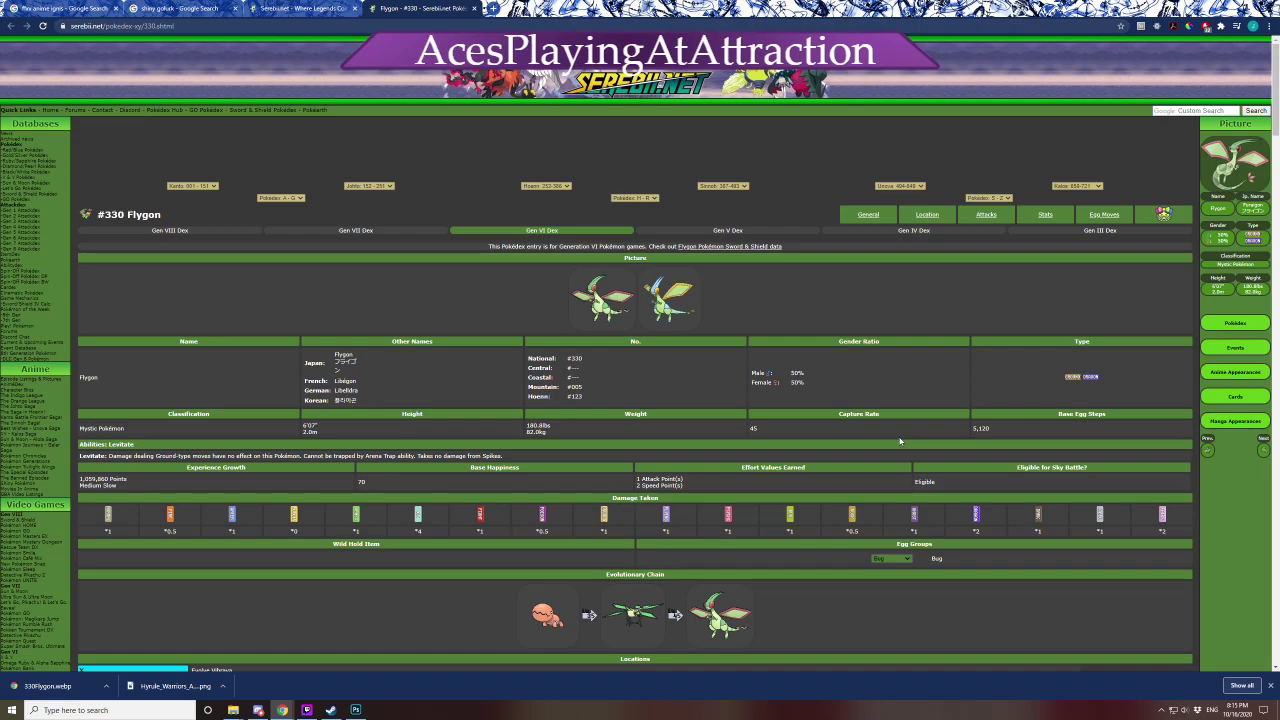
{"action": "key", "text": "alt+Tab"}
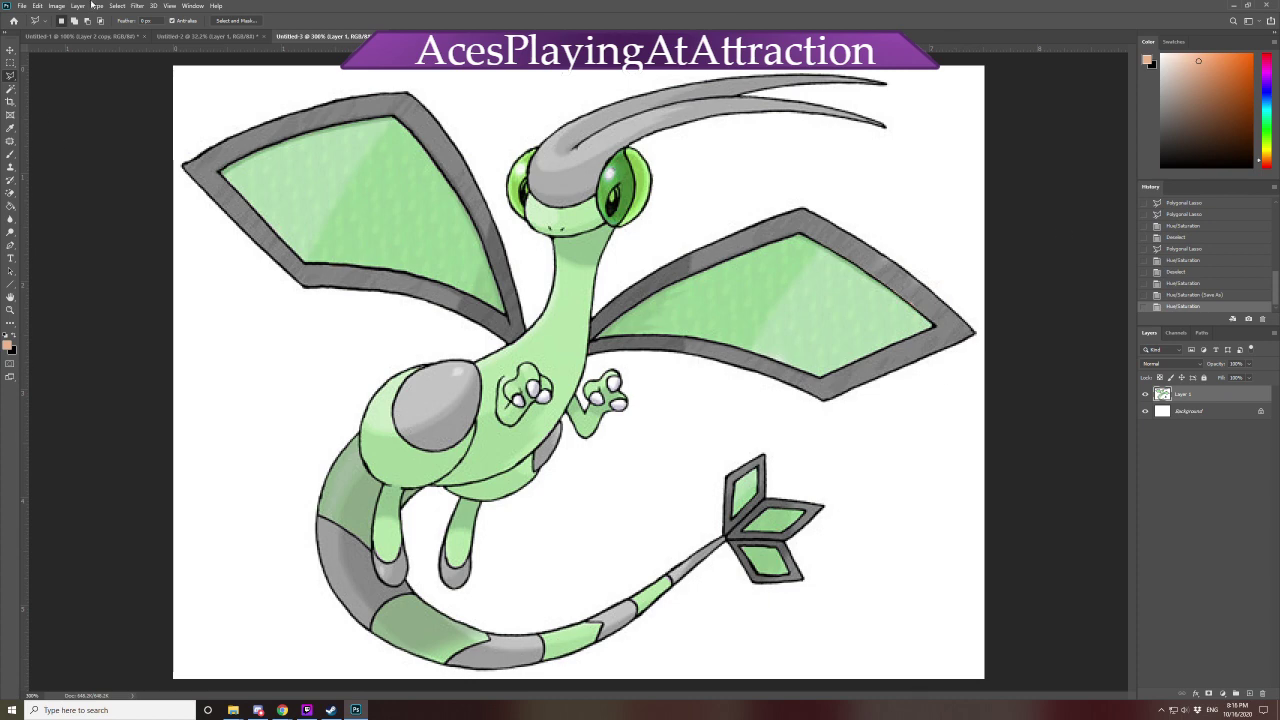
Save the green Flygon as a PNG named flygon-aro in the pride recolors folder, with medium file size
{"action": "left_click", "coordinate": [21, 6]}
{"action": "left_click", "coordinate": [36, 126]}
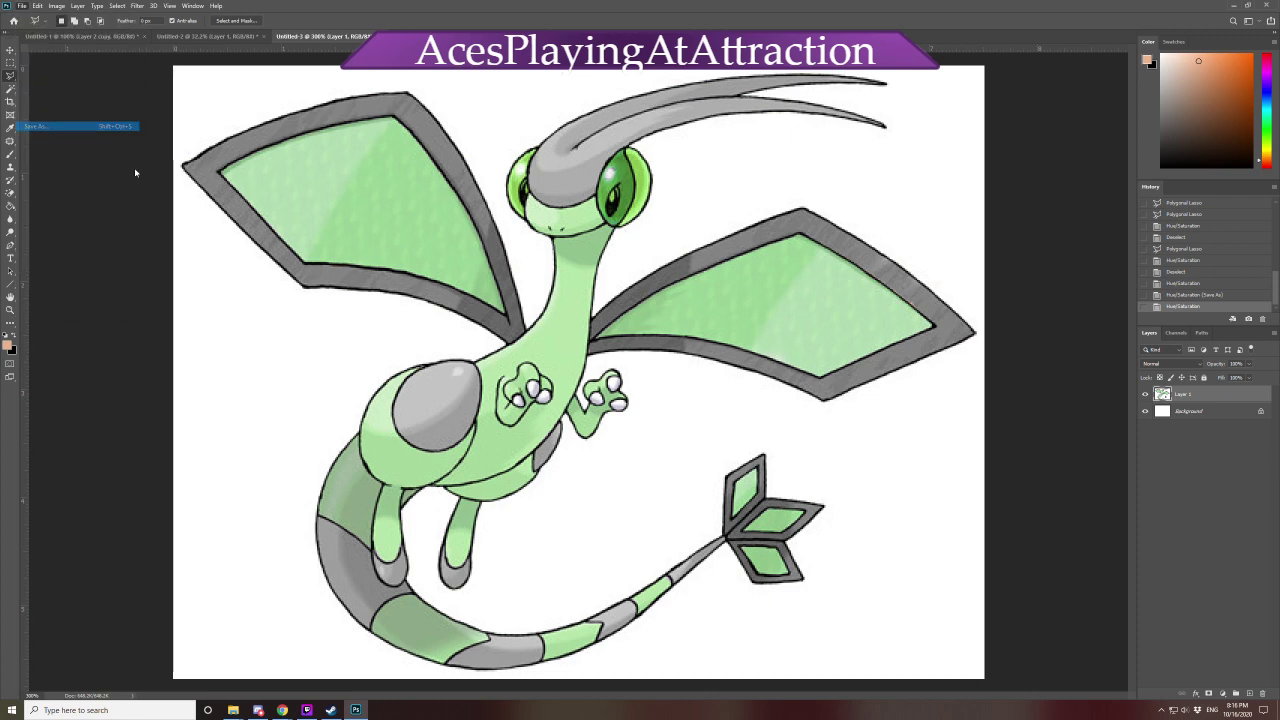
{"action": "left_click", "coordinate": [140, 321]}
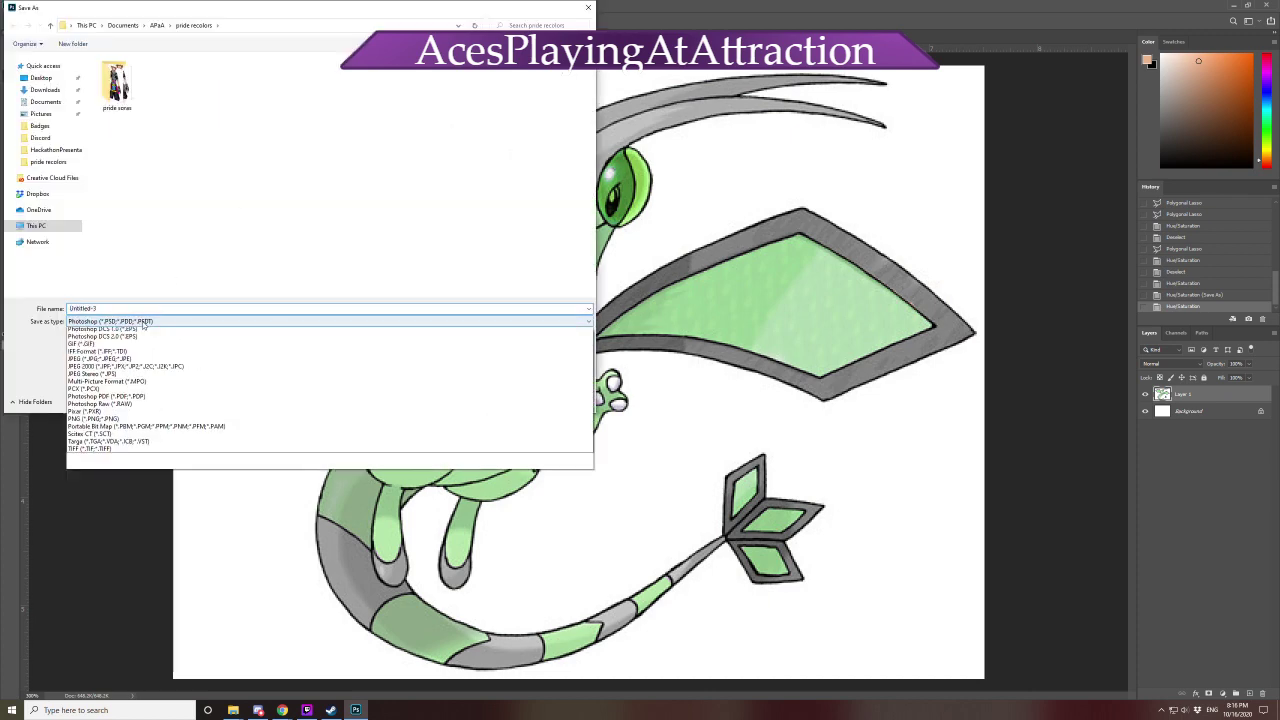
{"action": "left_click", "coordinate": [162, 459]}
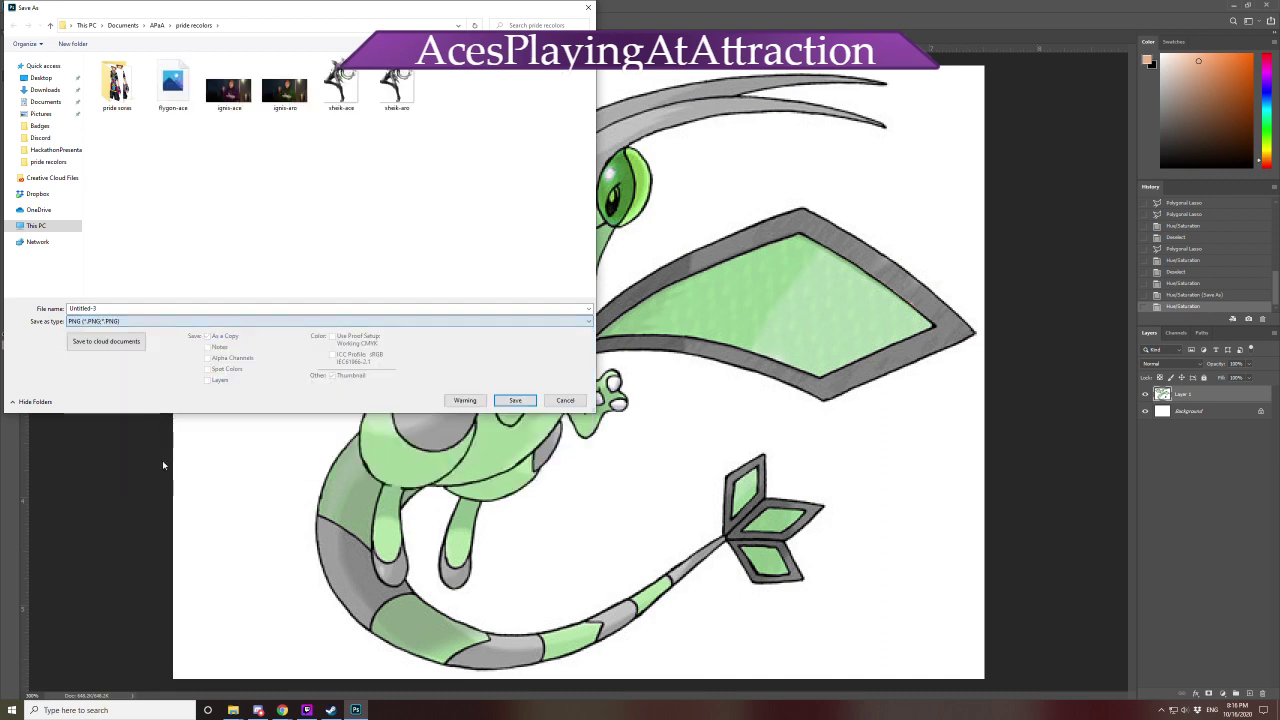
{"action": "left_click", "coordinate": [172, 85]}
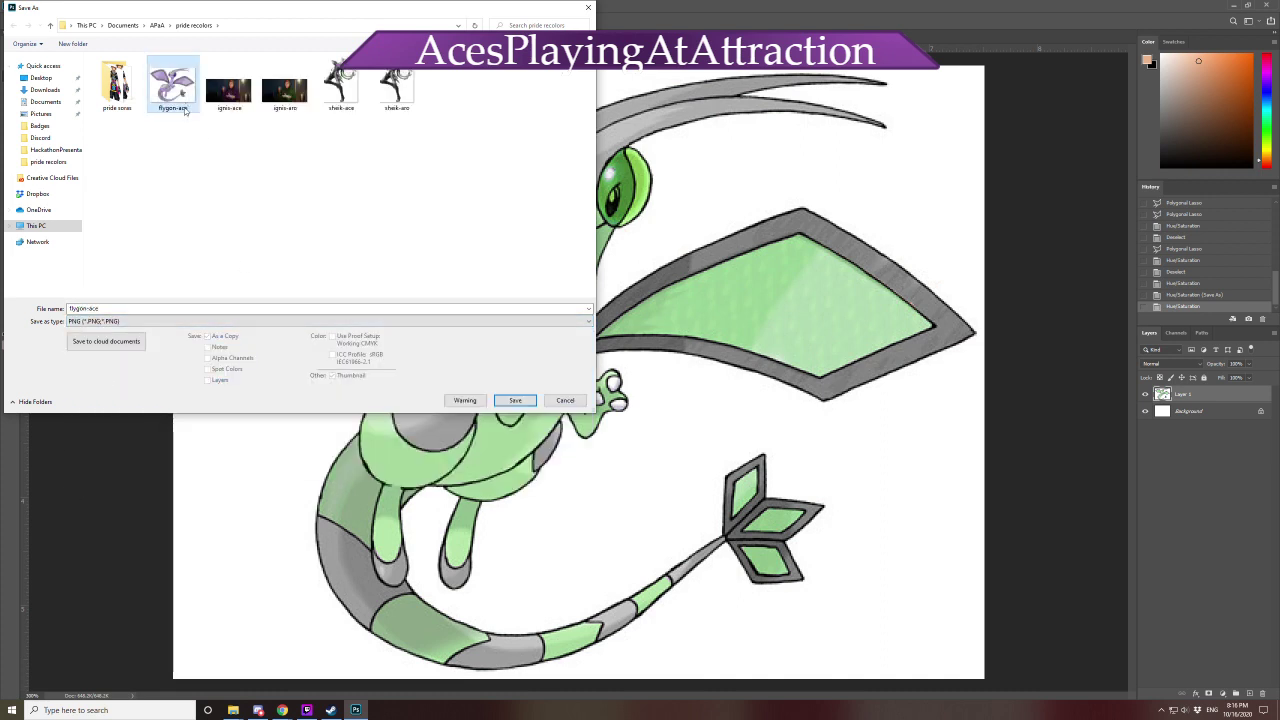
{"action": "double_click", "coordinate": [127, 311]}
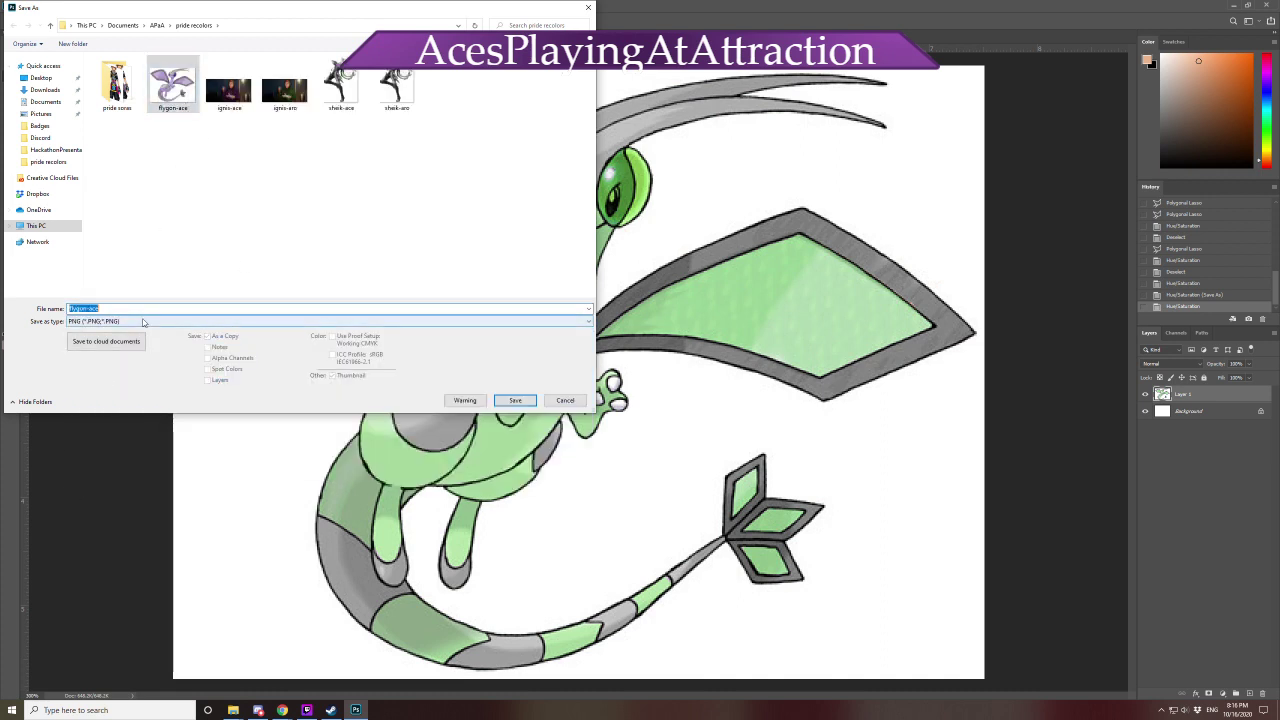
{"action": "key", "text": "Right"}
{"action": "key", "text": "BackSpace"}
{"action": "key", "text": "BackSpace"}
{"action": "type", "text": "ro"}
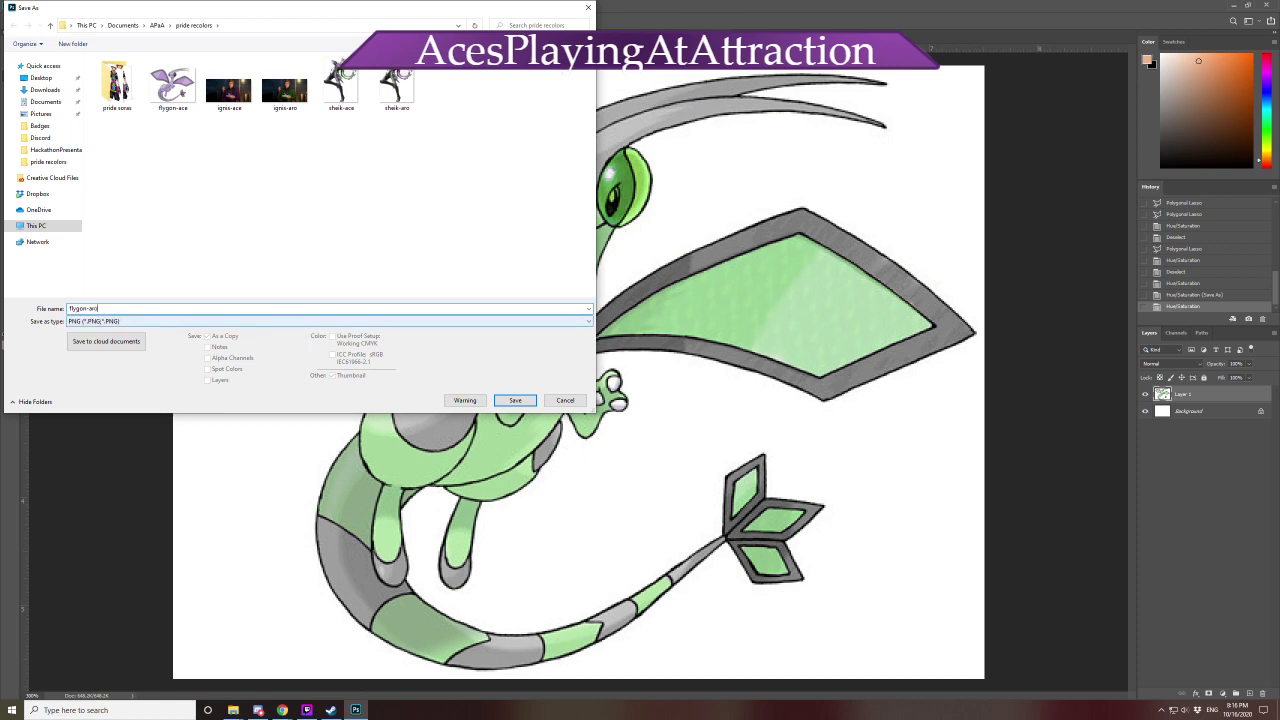
{"action": "left_click", "coordinate": [512, 401]}
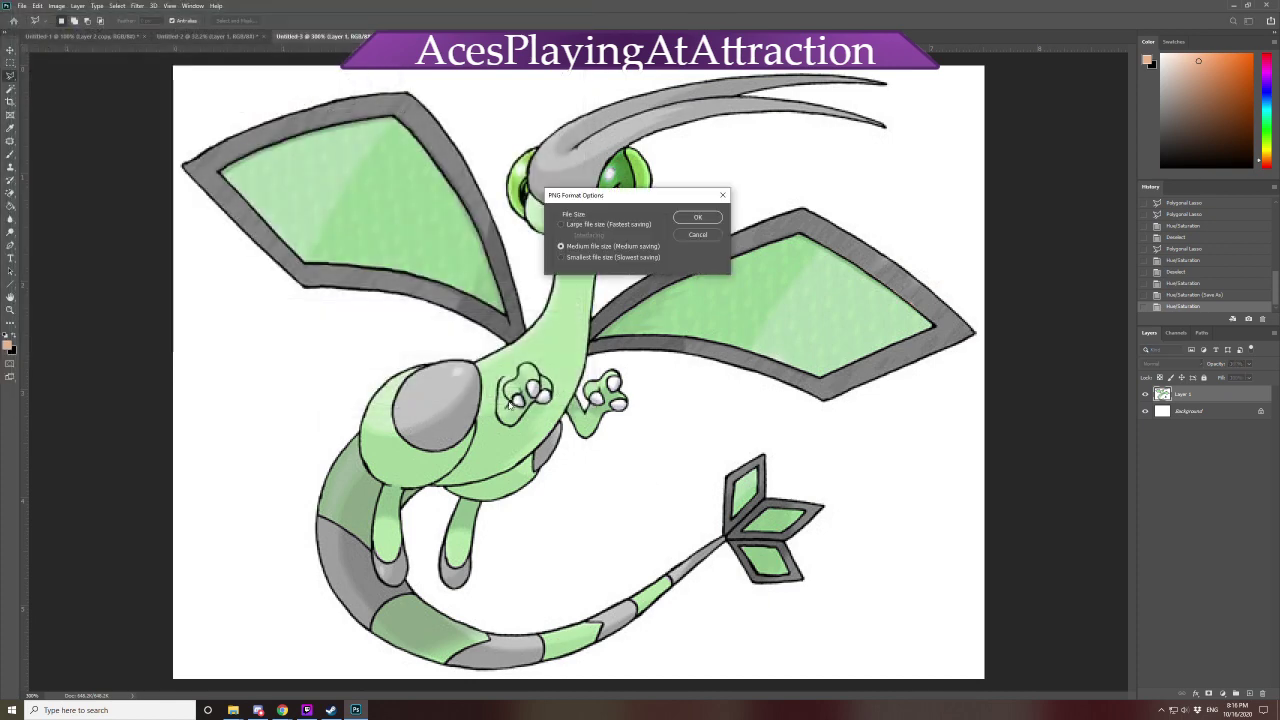
{"action": "left_click", "coordinate": [699, 218]}
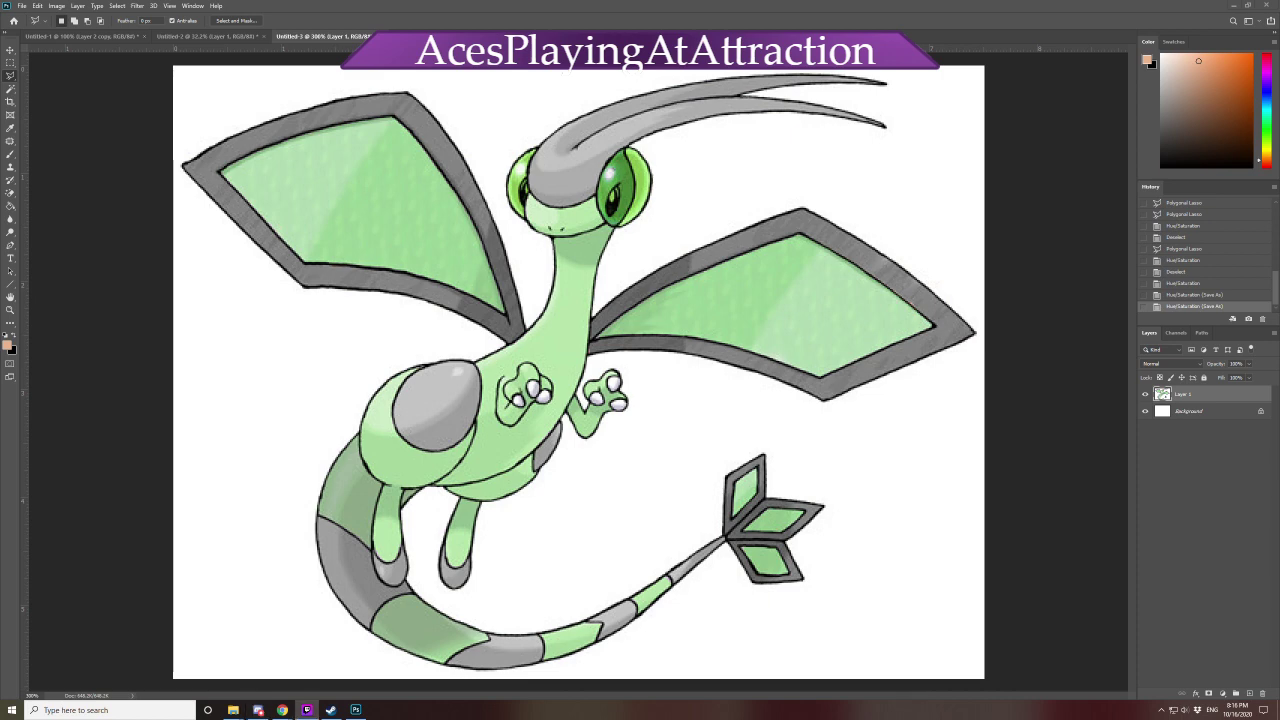
Mark the Ace Flygon character recolor request as complete in the Twitch reward queue and close that window
{"action": "mouse_move", "coordinate": [282, 710]}
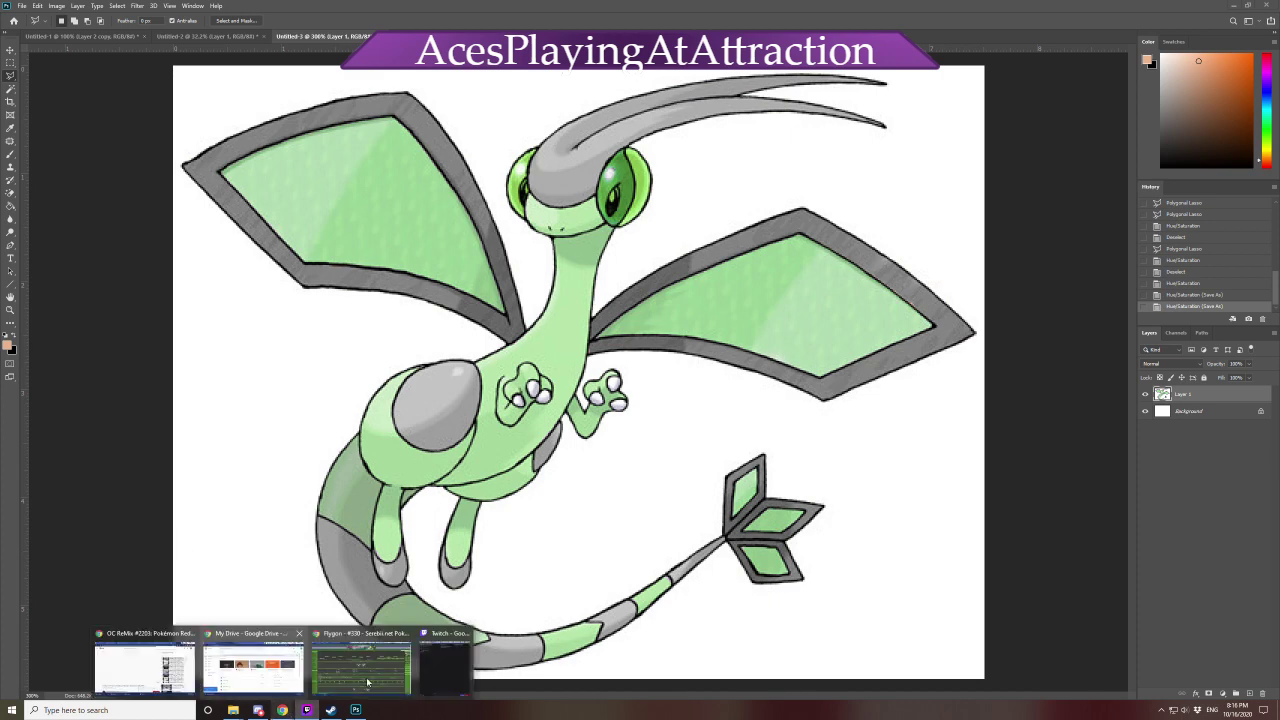
{"action": "left_click", "coordinate": [444, 665]}
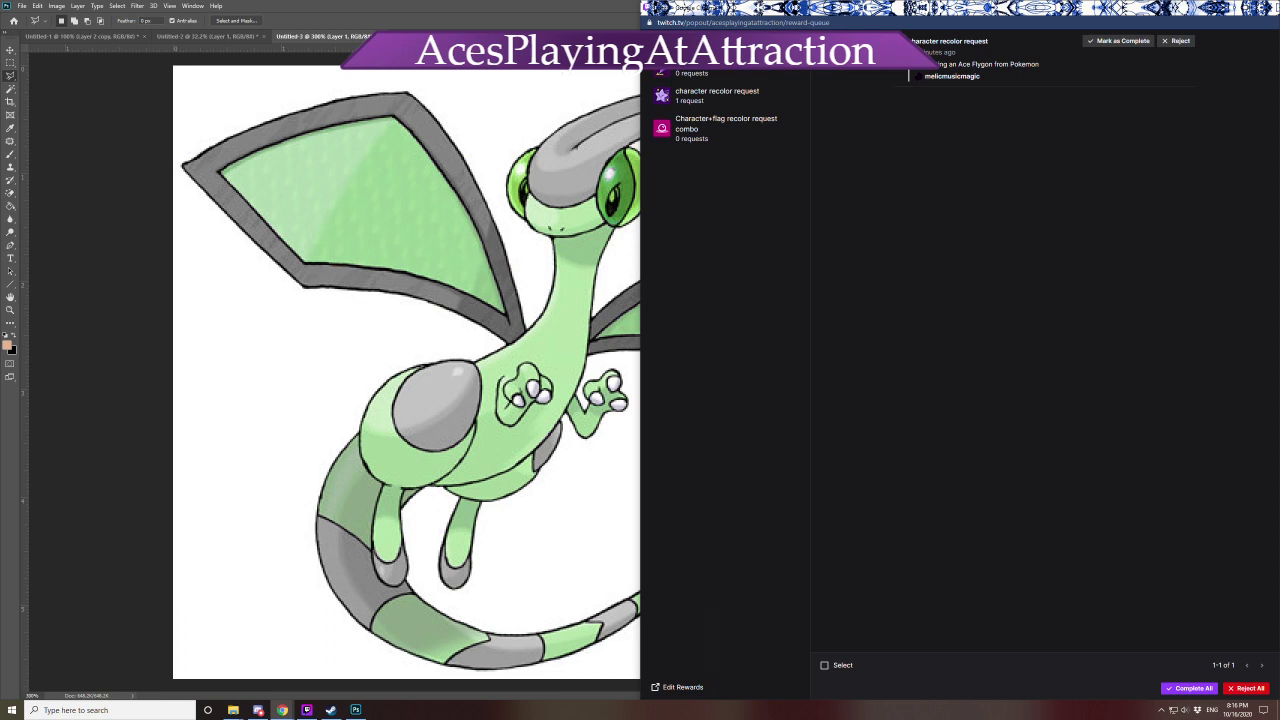
{"action": "left_click", "coordinate": [824, 665]}
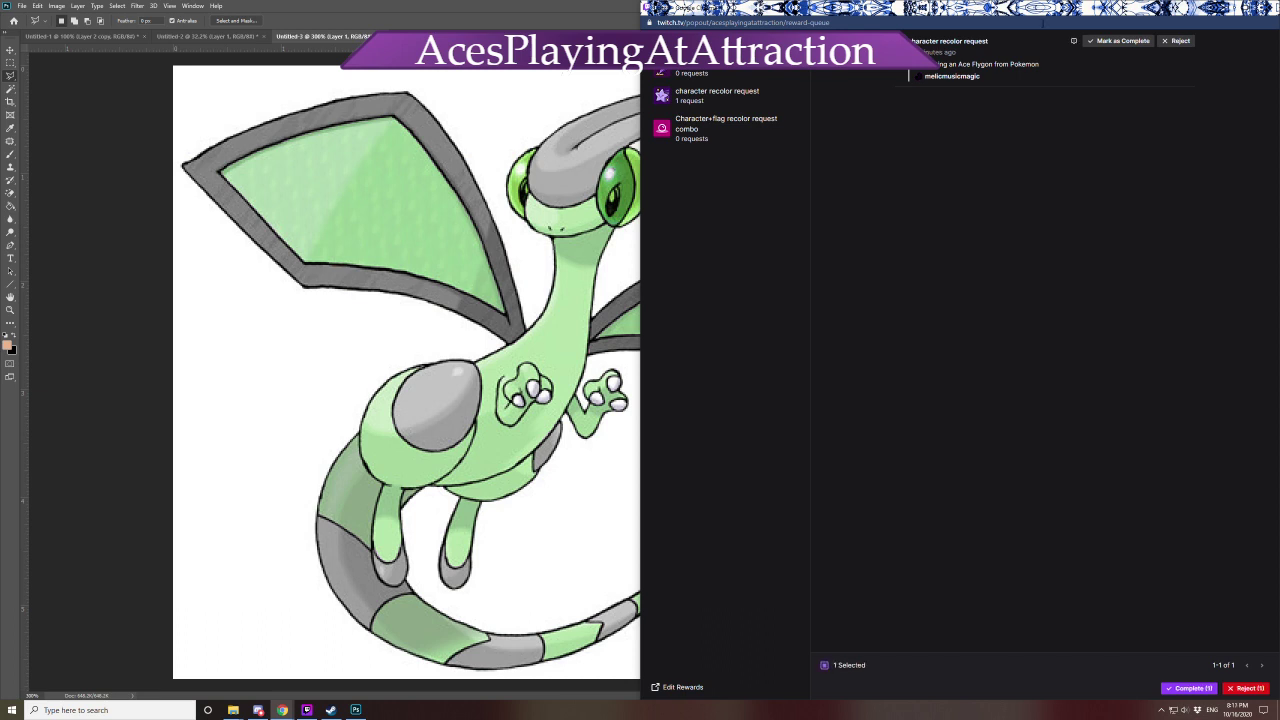
{"action": "left_click", "coordinate": [1134, 42]}
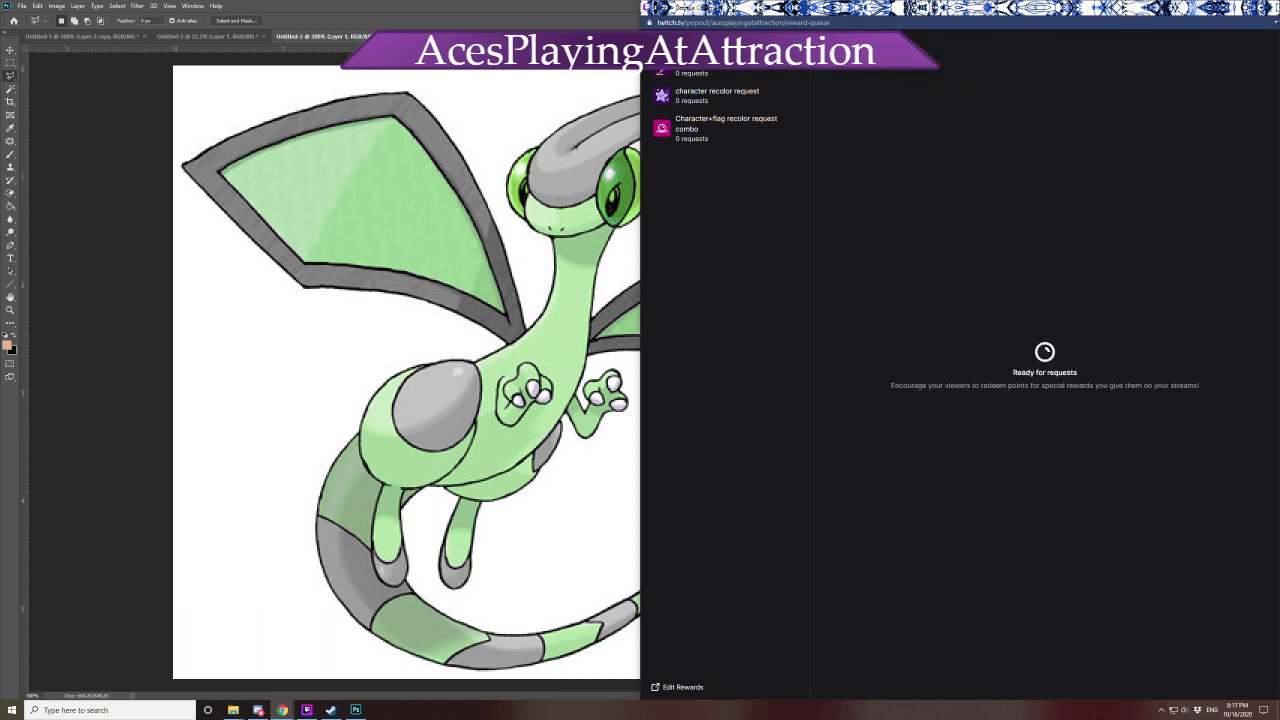
{"action": "left_click", "coordinate": [1268, 8]}
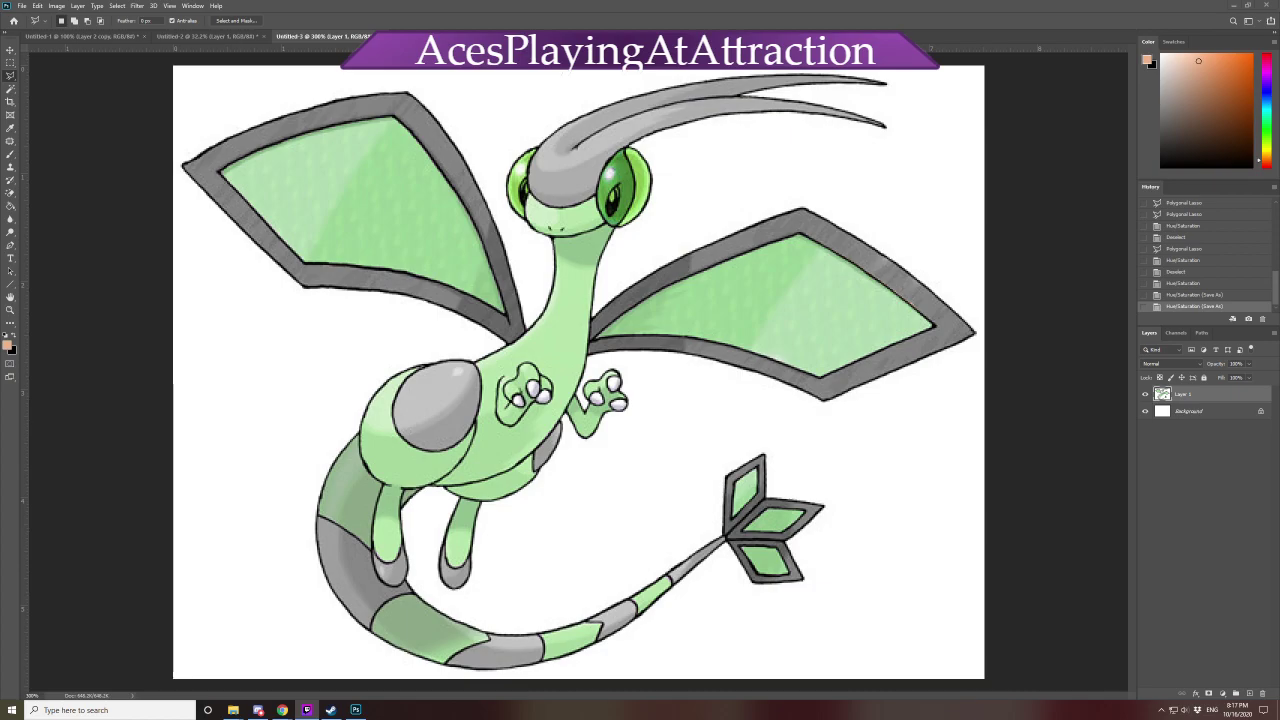
Switch to Chrome and show the Character+flag recolor request combo entries in the Twitch reward queue
{"action": "key", "text": "alt+Tab"}
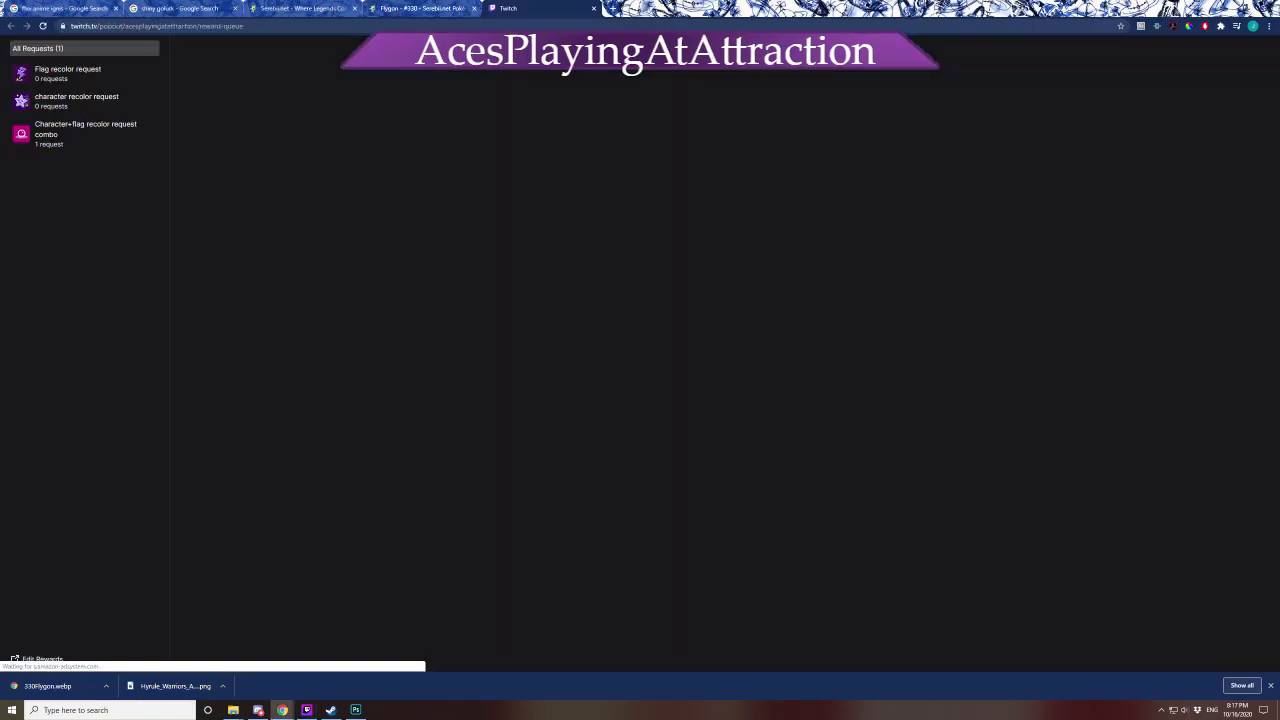
{"action": "left_click", "coordinate": [91, 134]}
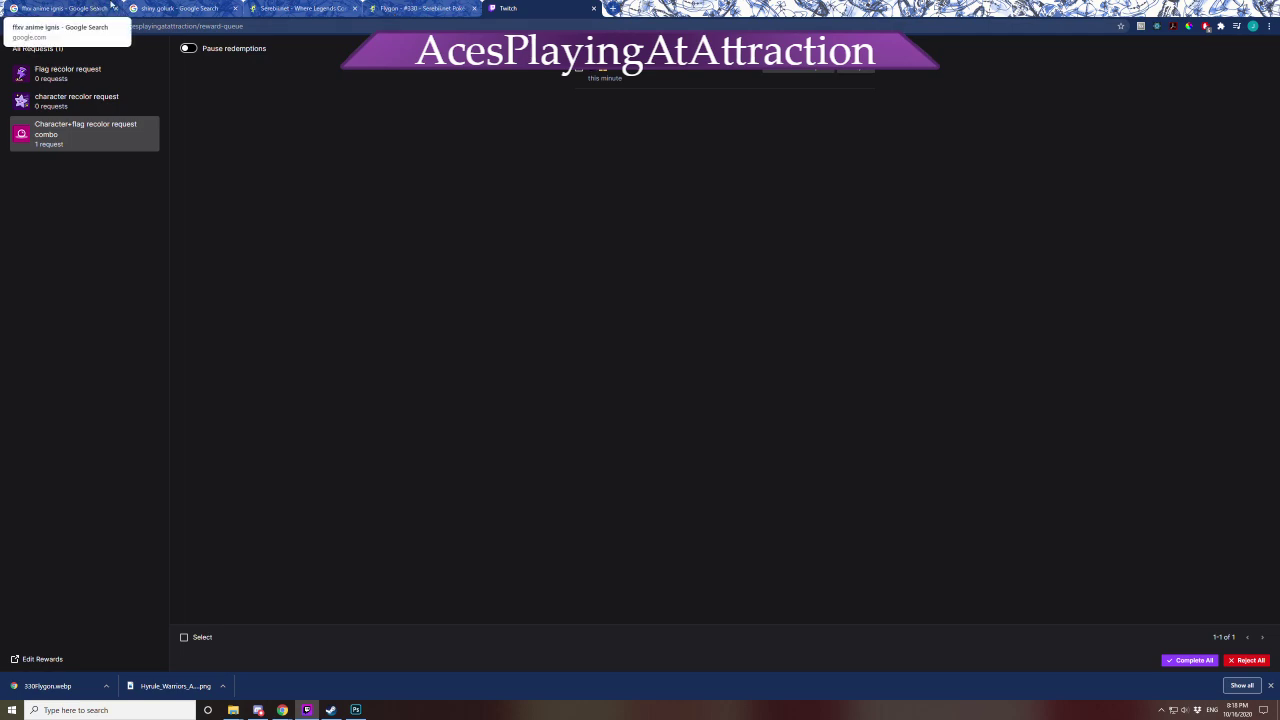
Close the shiny golurk search page and bring up the "ffxv anime ignis" image results
{"action": "left_click", "coordinate": [178, 8]}
{"action": "left_click", "coordinate": [235, 8]}
{"action": "left_click", "coordinate": [65, 8]}
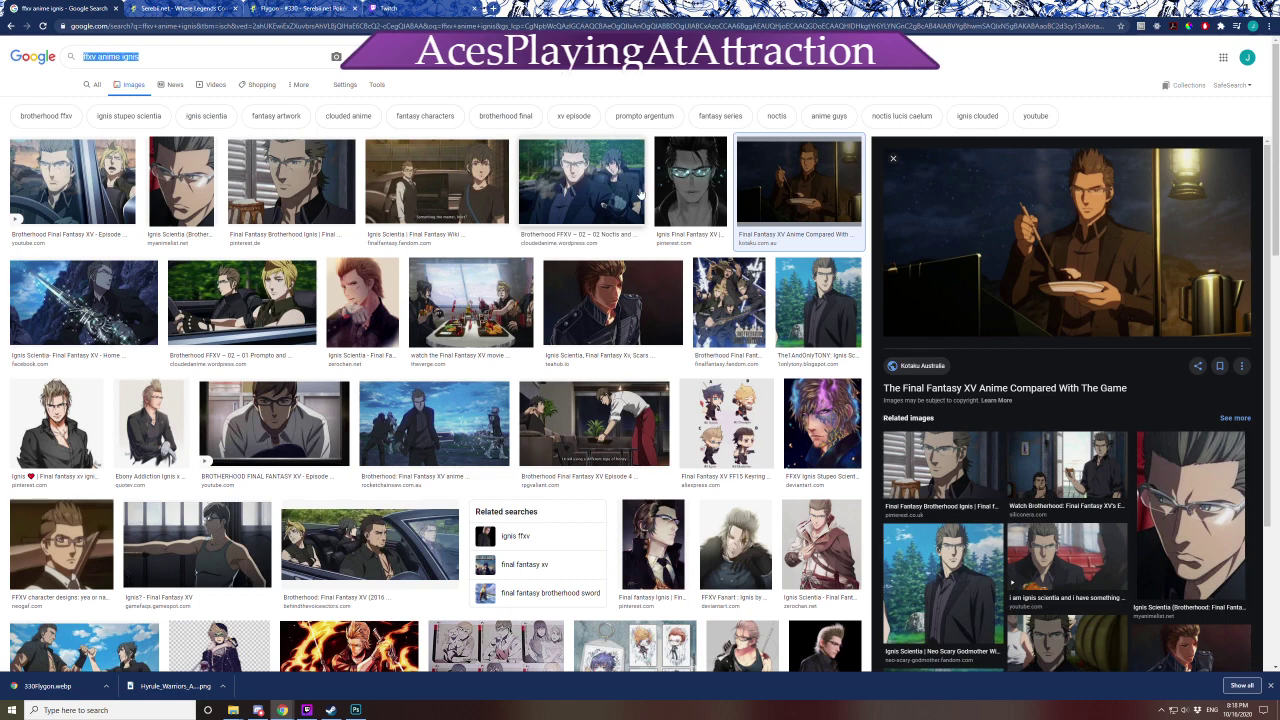
Search Google Images for "kairi" and preview several full-body Kingdom Hearts renders of the character
{"action": "type", "text": "kairi"}
{"action": "key", "text": "Return"}
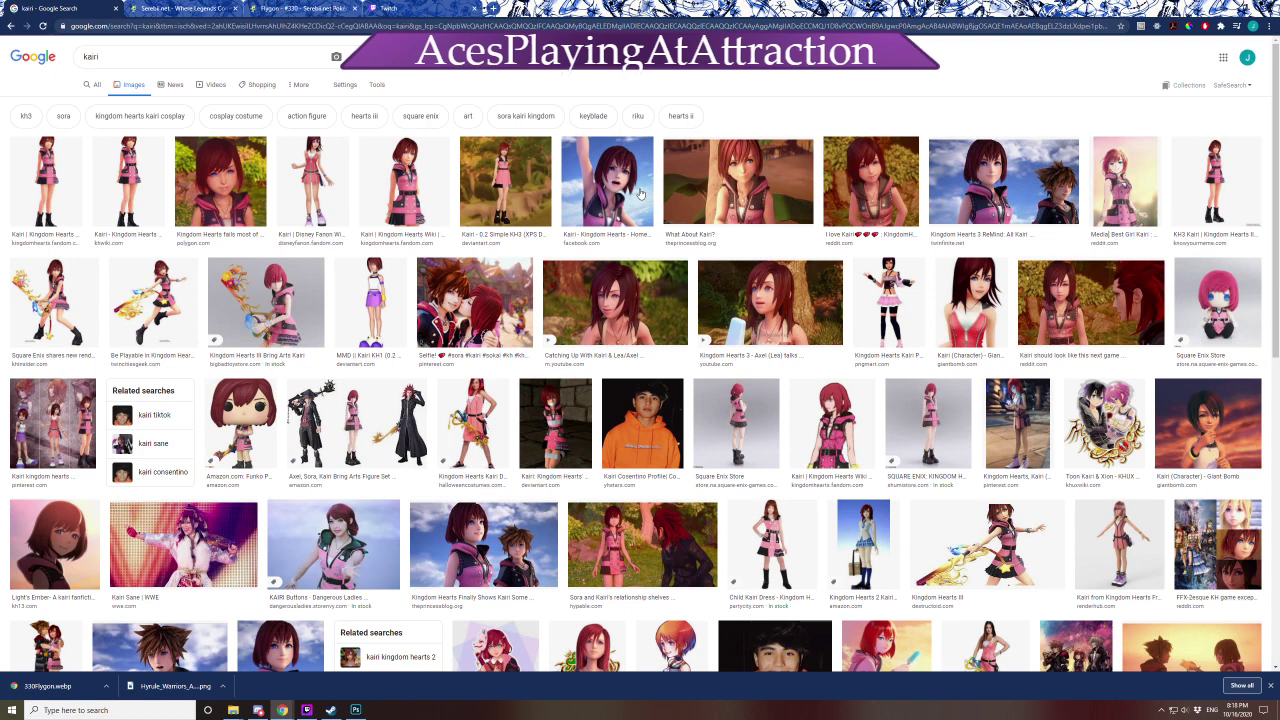
{"action": "left_click", "coordinate": [72, 201]}
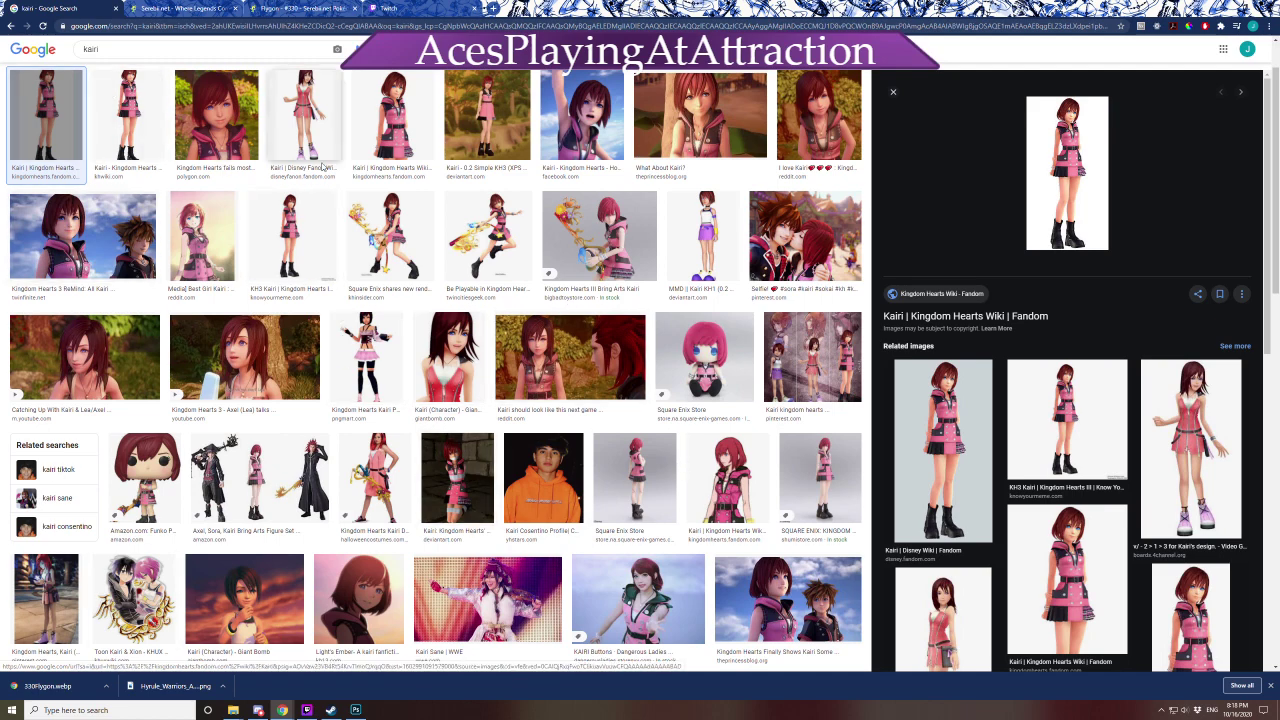
{"action": "left_click", "coordinate": [400, 140]}
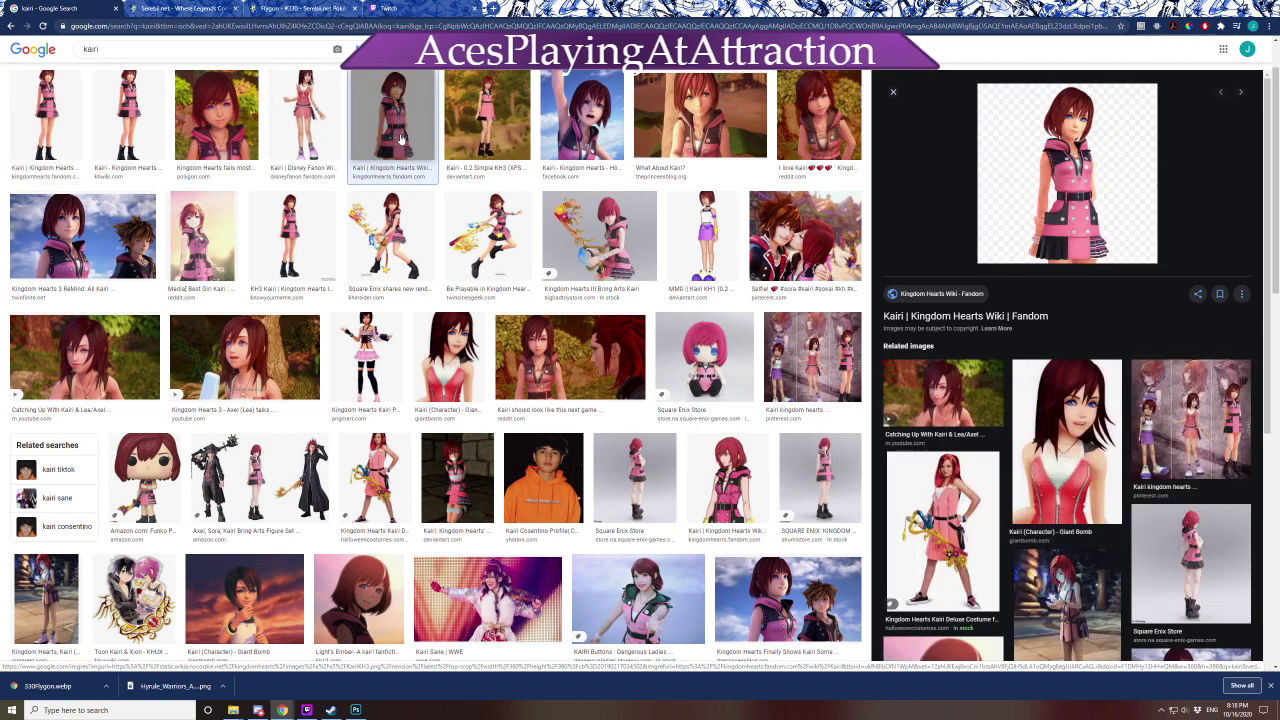
{"action": "left_click", "coordinate": [42, 133]}
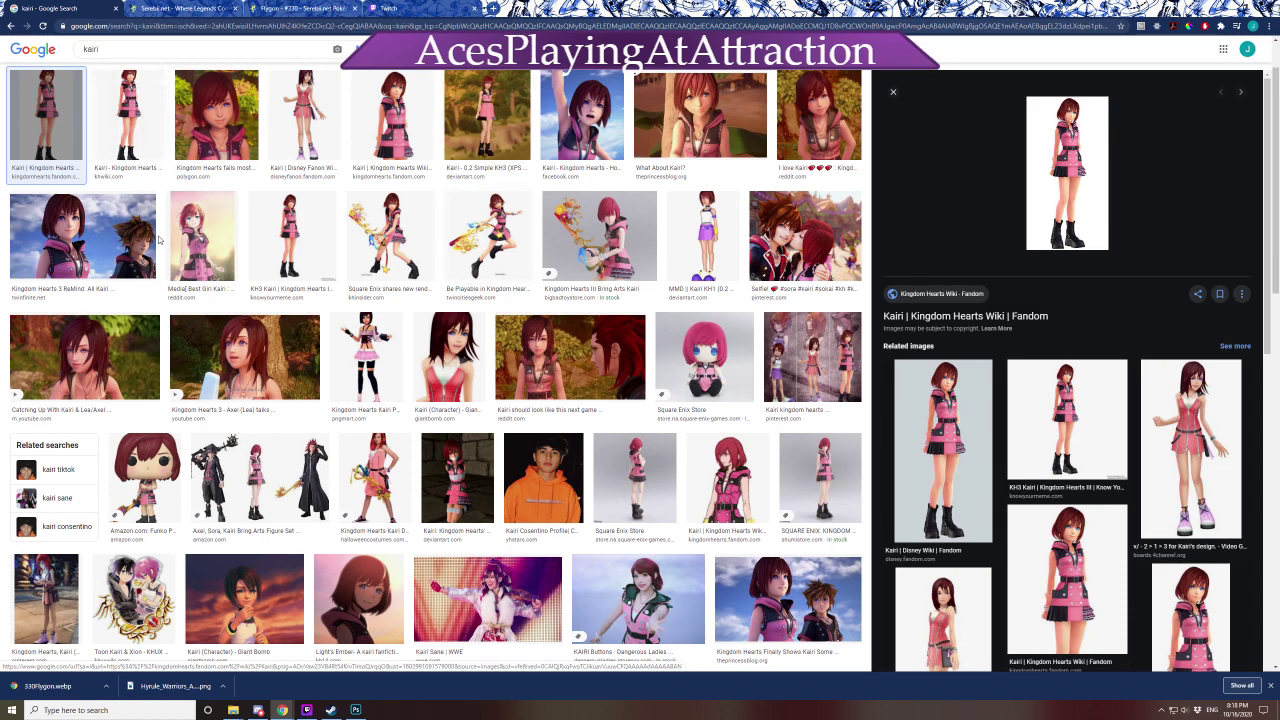
{"action": "left_click", "coordinate": [392, 379]}
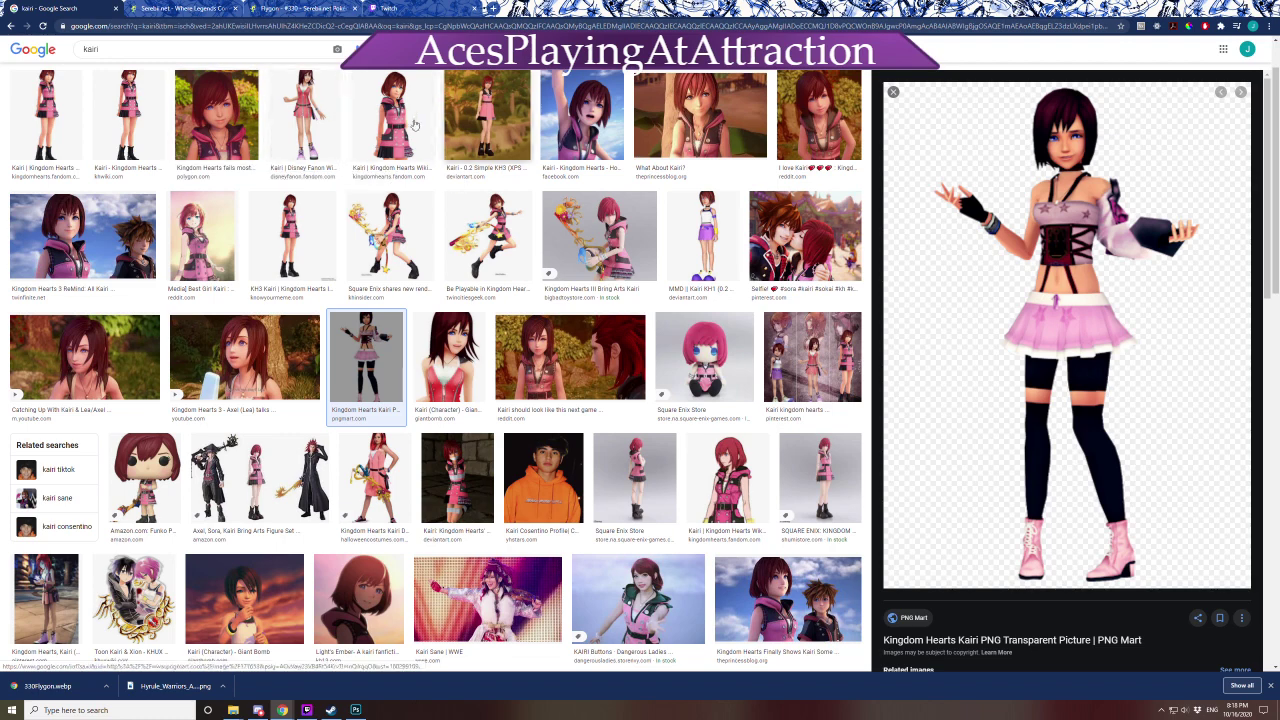
{"action": "left_click", "coordinate": [30, 128]}
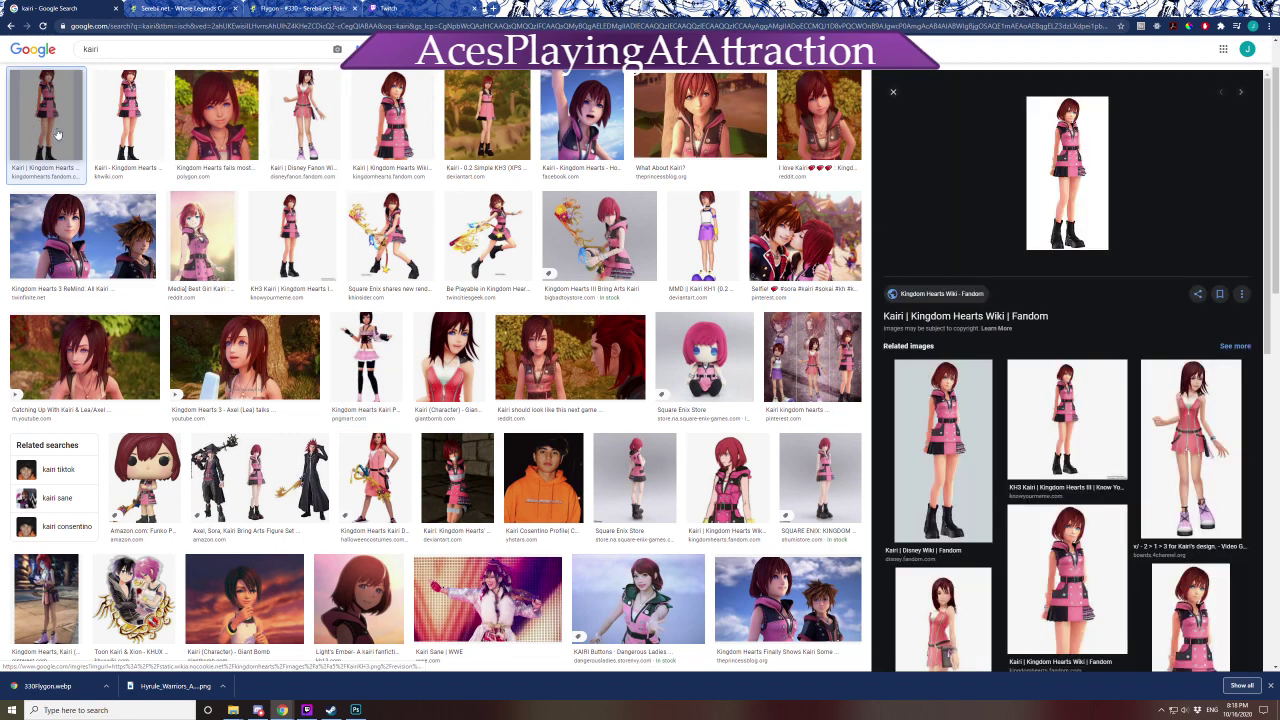
{"action": "left_click", "coordinate": [110, 134]}
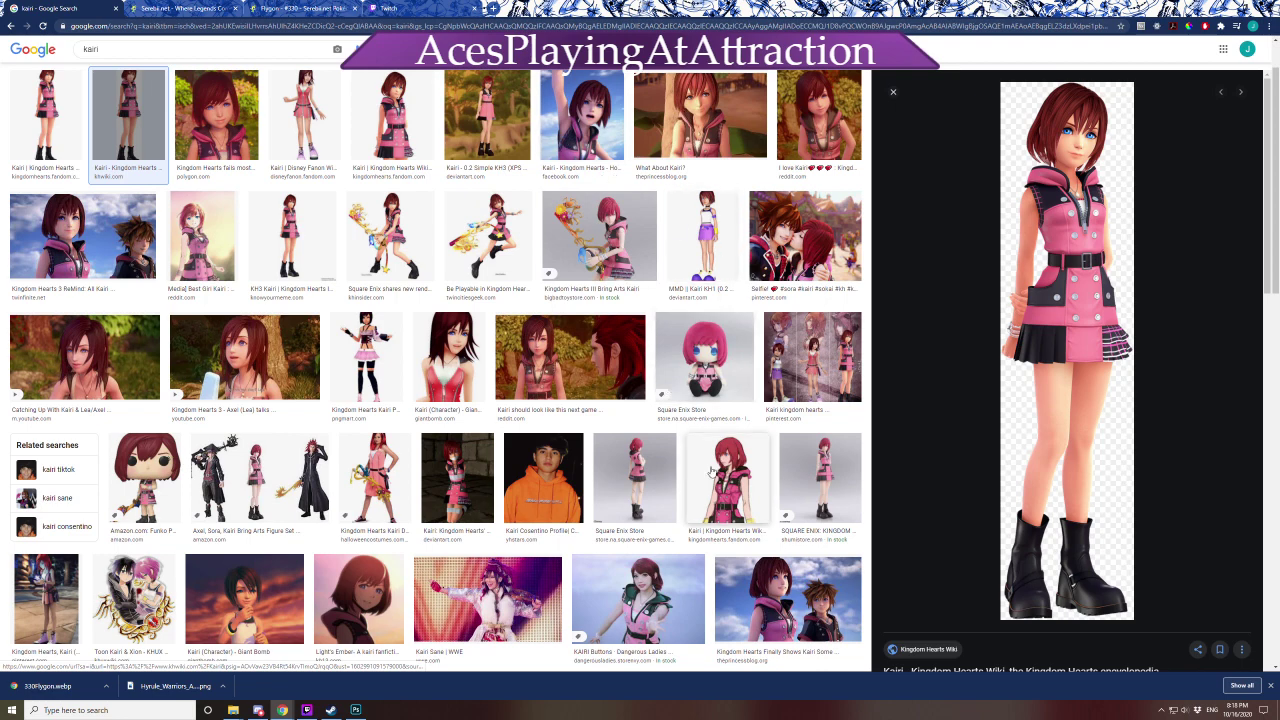
Examine further Kairi image results, including the CharacTour portrait and the cosplay costume photo, for a suitable source picture
{"action": "scroll", "coordinate": [557, 500], "scroll_direction": "down", "scroll_amount": 2}
{"action": "scroll", "coordinate": [556, 505], "scroll_direction": "down", "scroll_amount": 1}
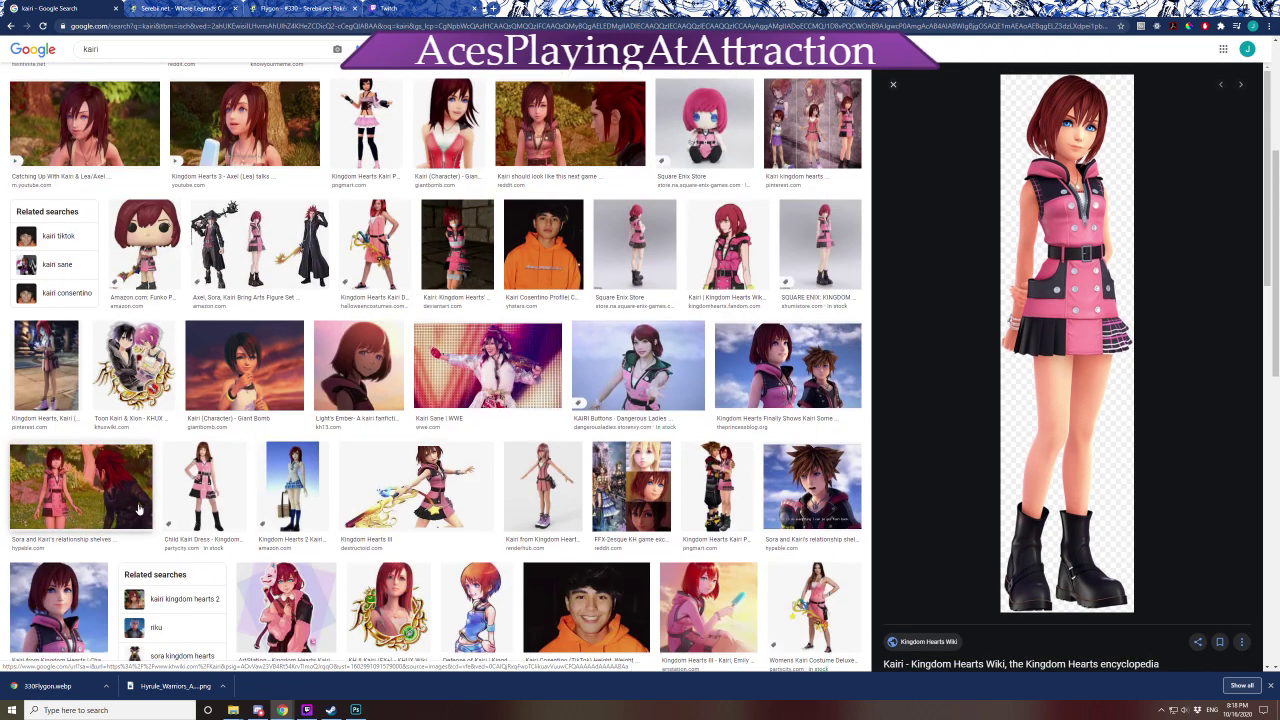
{"action": "scroll", "coordinate": [120, 515], "scroll_direction": "down", "scroll_amount": 1}
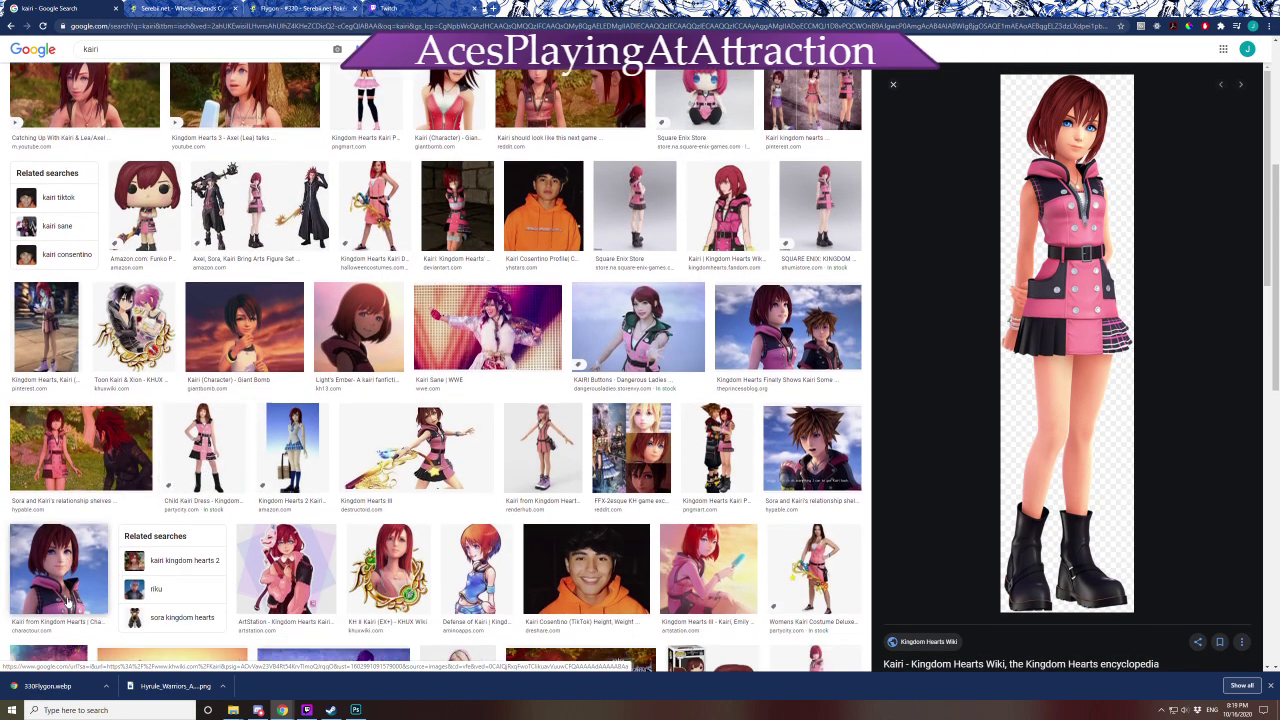
{"action": "left_click", "coordinate": [72, 497]}
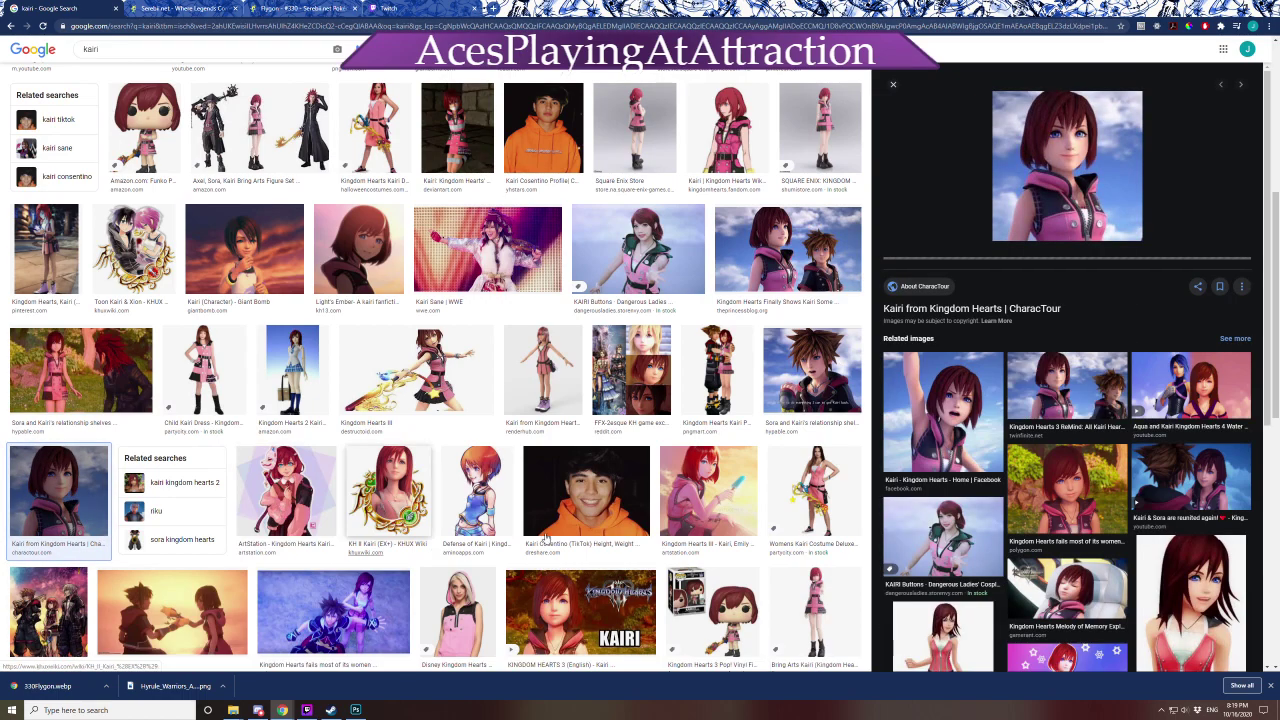
{"action": "scroll", "coordinate": [30, 600], "scroll_direction": "down", "scroll_amount": 1}
{"action": "scroll", "coordinate": [25, 613], "scroll_direction": "down", "scroll_amount": 2}
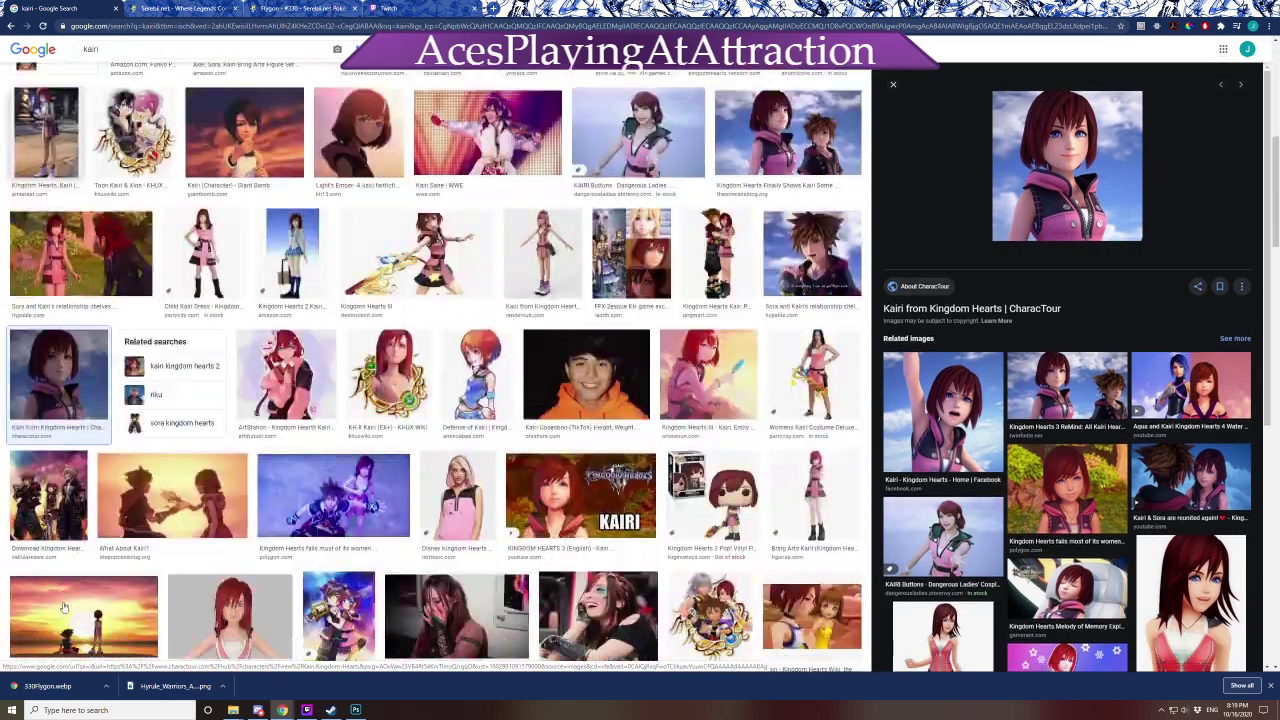
{"action": "left_click", "coordinate": [72, 515]}
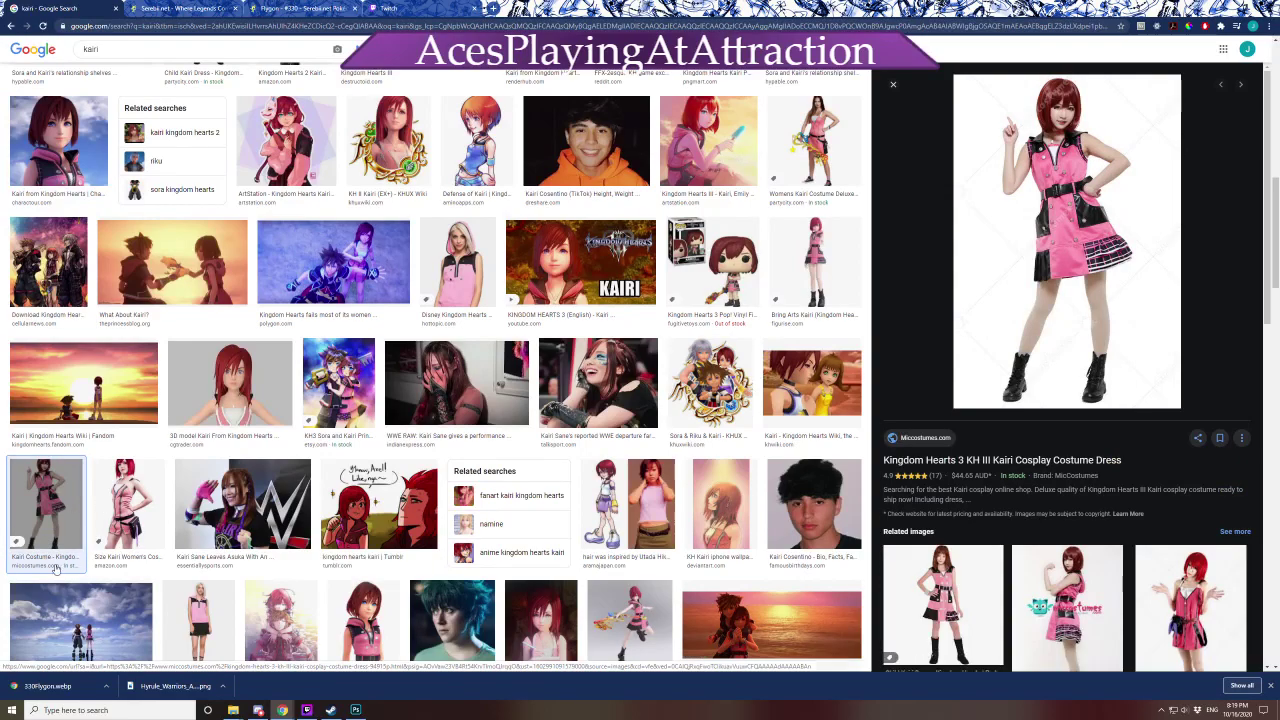
{"action": "scroll", "coordinate": [72, 515], "scroll_direction": "up", "scroll_amount": 10}
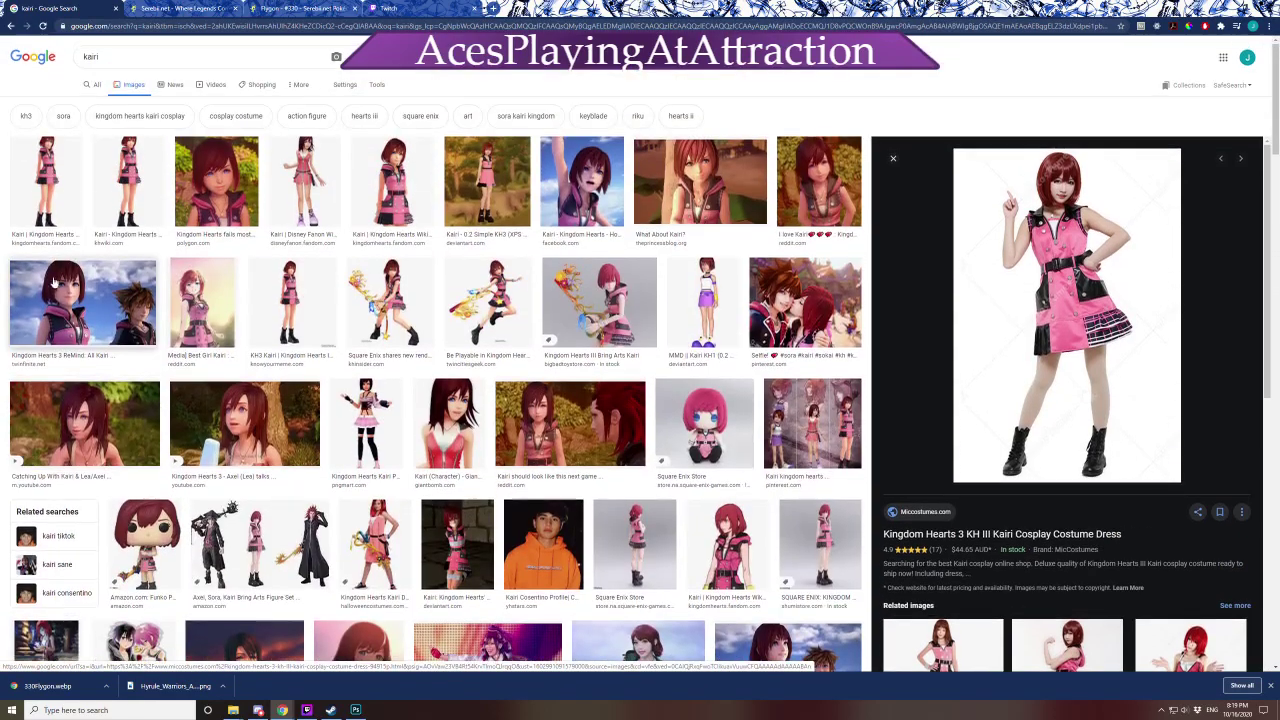
Preview the Kingdom Hearts Wiki full-body Kairi render with transparent background and save it as Kairi_KHIII.png
{"action": "left_click", "coordinate": [46, 180]}
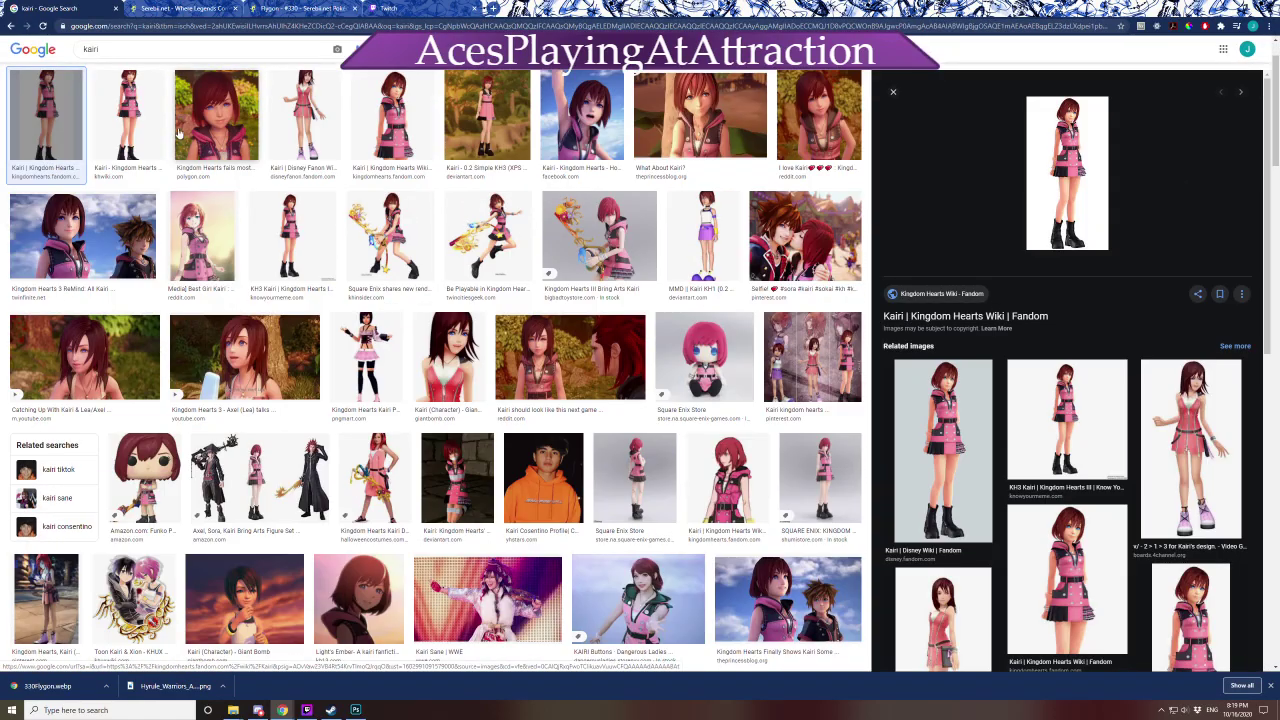
{"action": "left_click", "coordinate": [128, 115]}
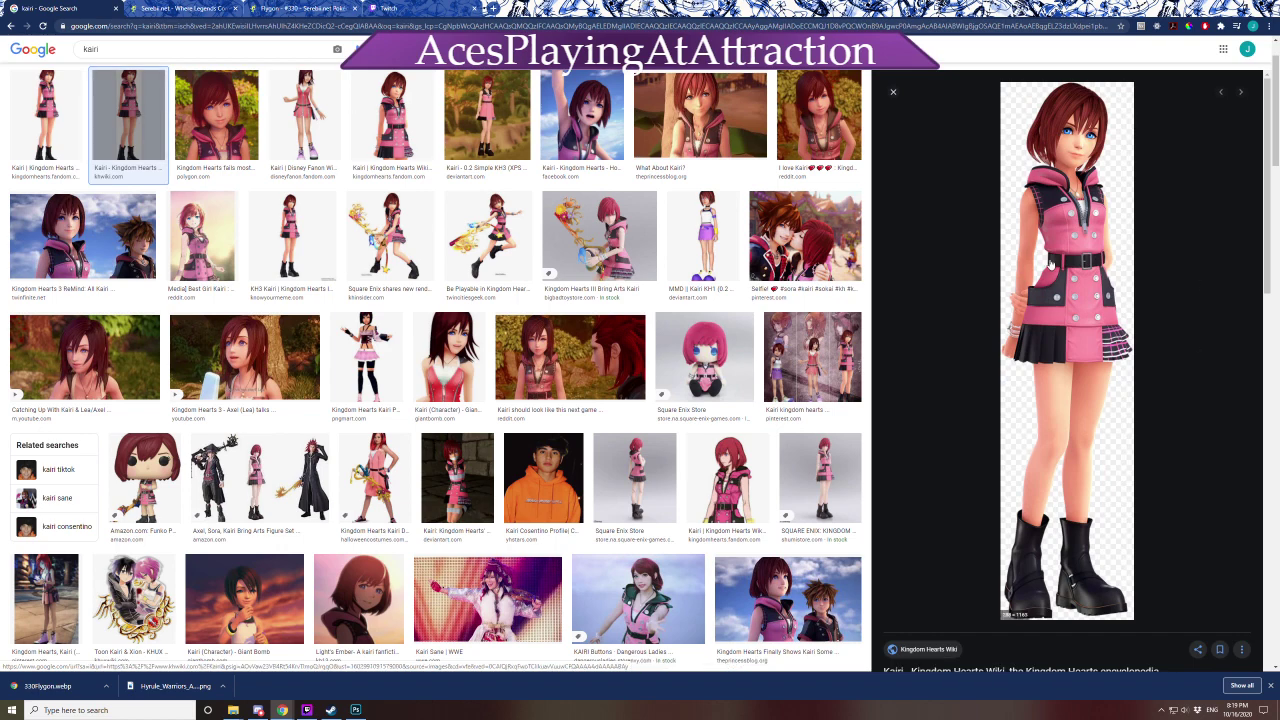
{"action": "right_click", "coordinate": [1048, 260]}
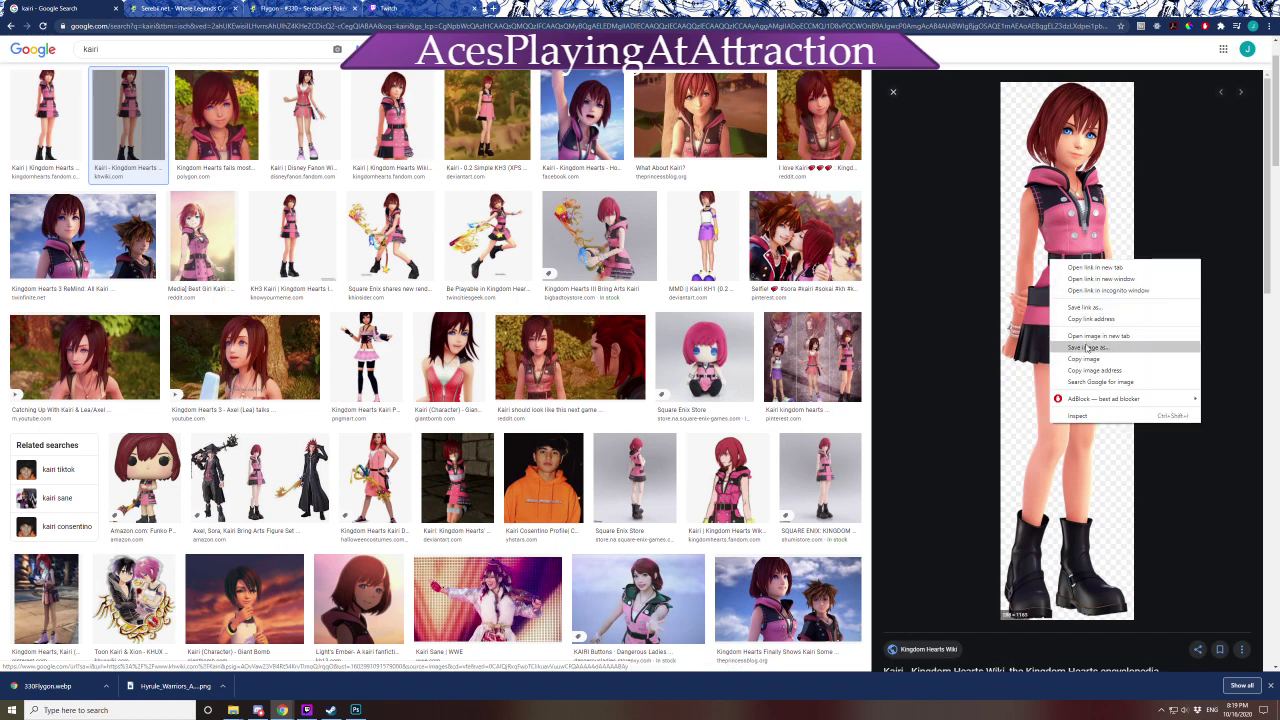
{"action": "left_click", "coordinate": [1088, 347]}
{"action": "key", "text": "Return"}
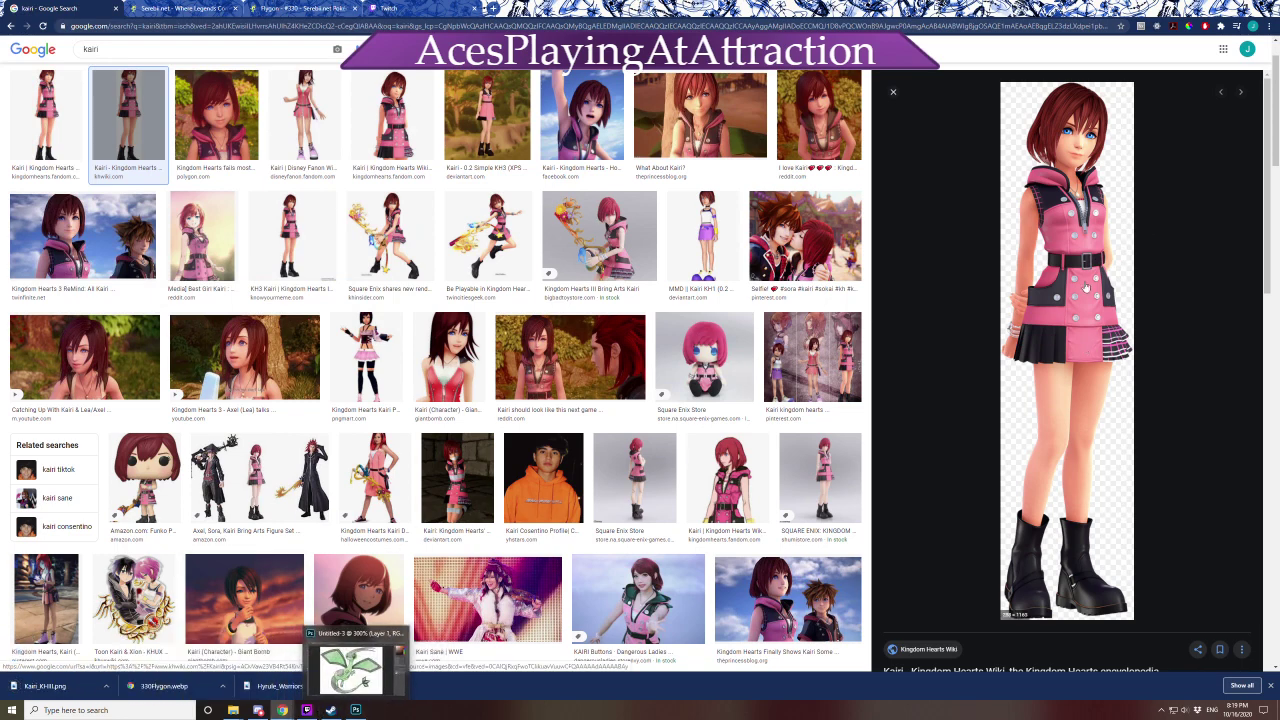
Copy the Kairi render, switch to Photoshop and create a new document at the copied image's size
{"action": "right_click", "coordinate": [1021, 338]}
{"action": "left_click", "coordinate": [1054, 438]}
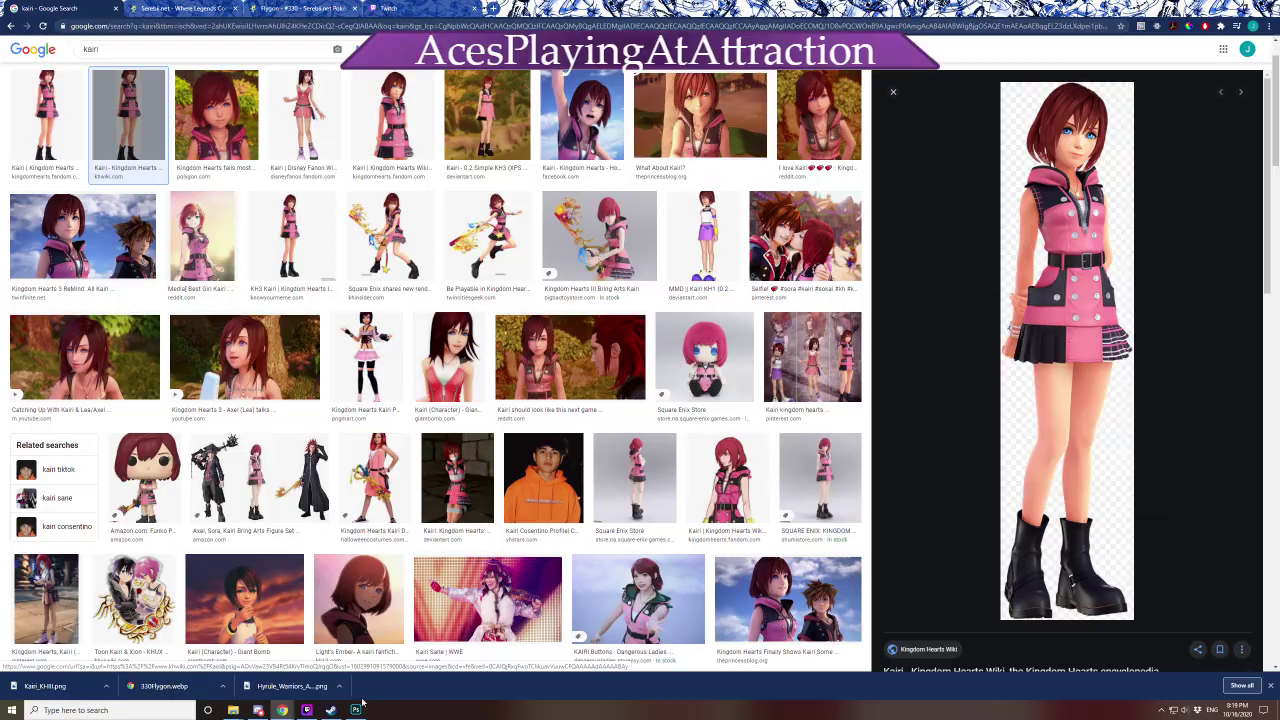
{"action": "left_click", "coordinate": [355, 710]}
{"action": "key", "text": "ctrl+n"}
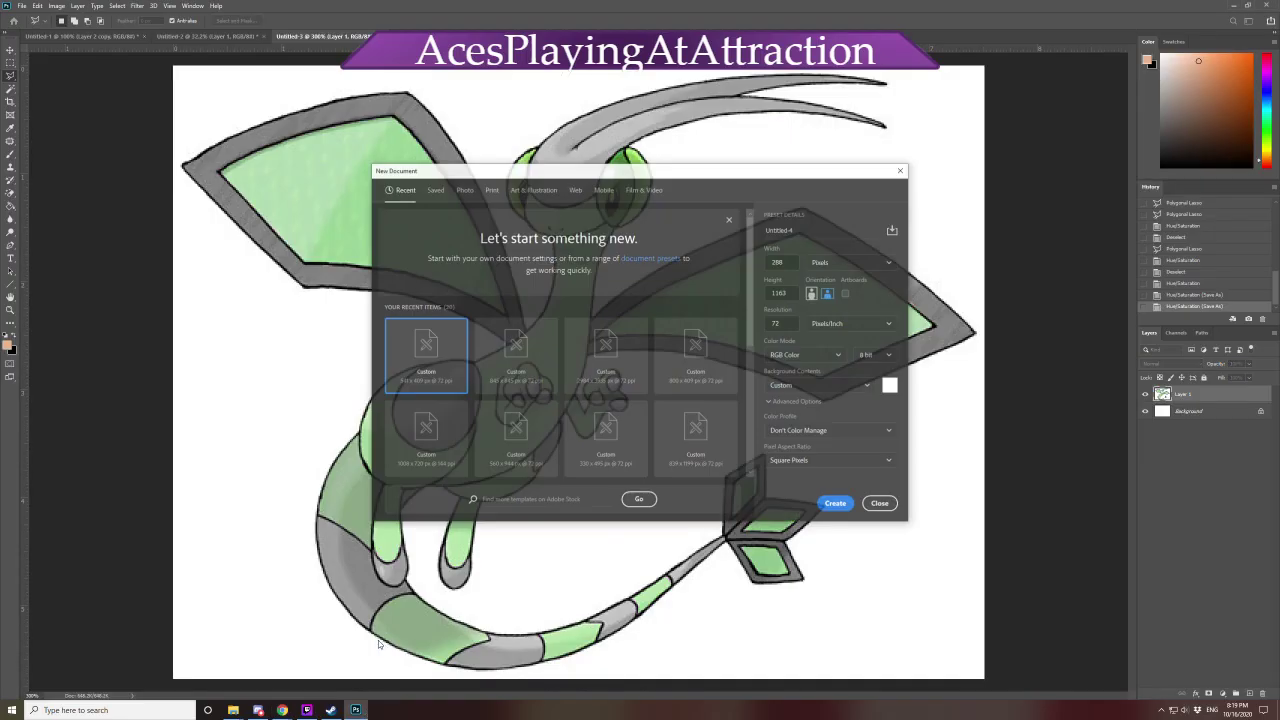
{"action": "key", "text": "Return"}
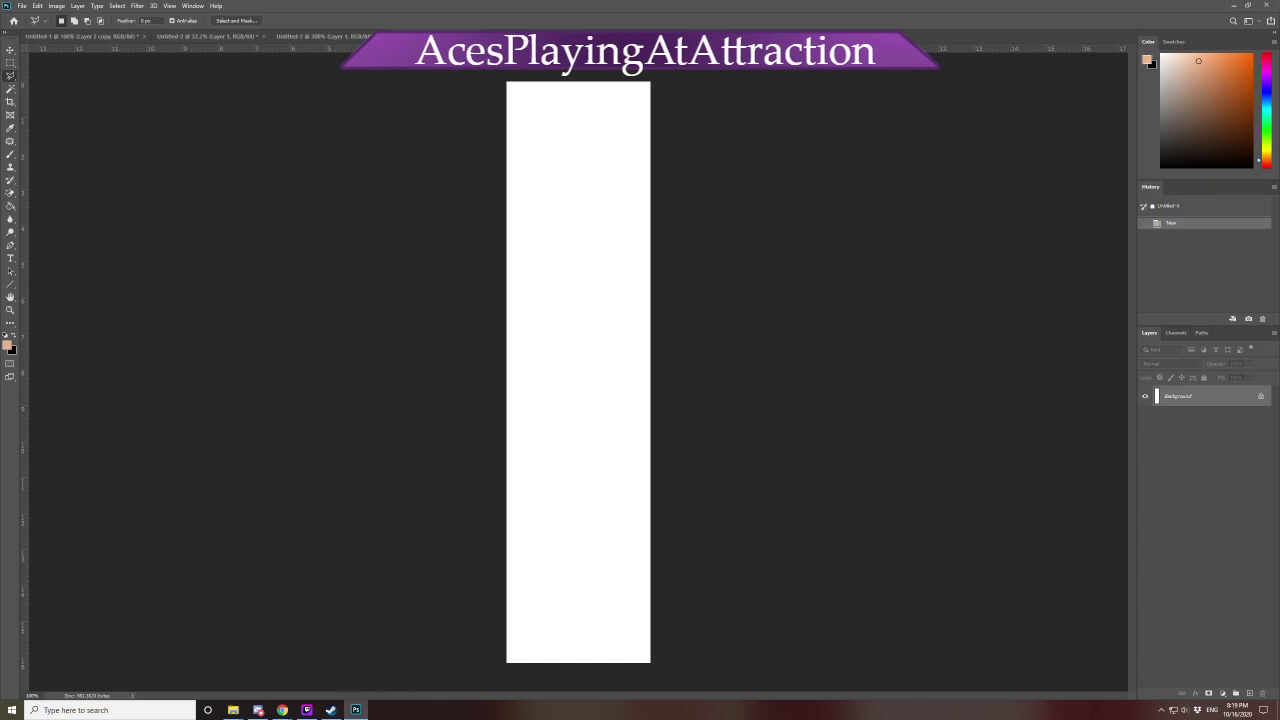
Place the saved Kairi_KHIII image into the blank document as an embedded smart object
{"action": "key", "text": "super+d"}
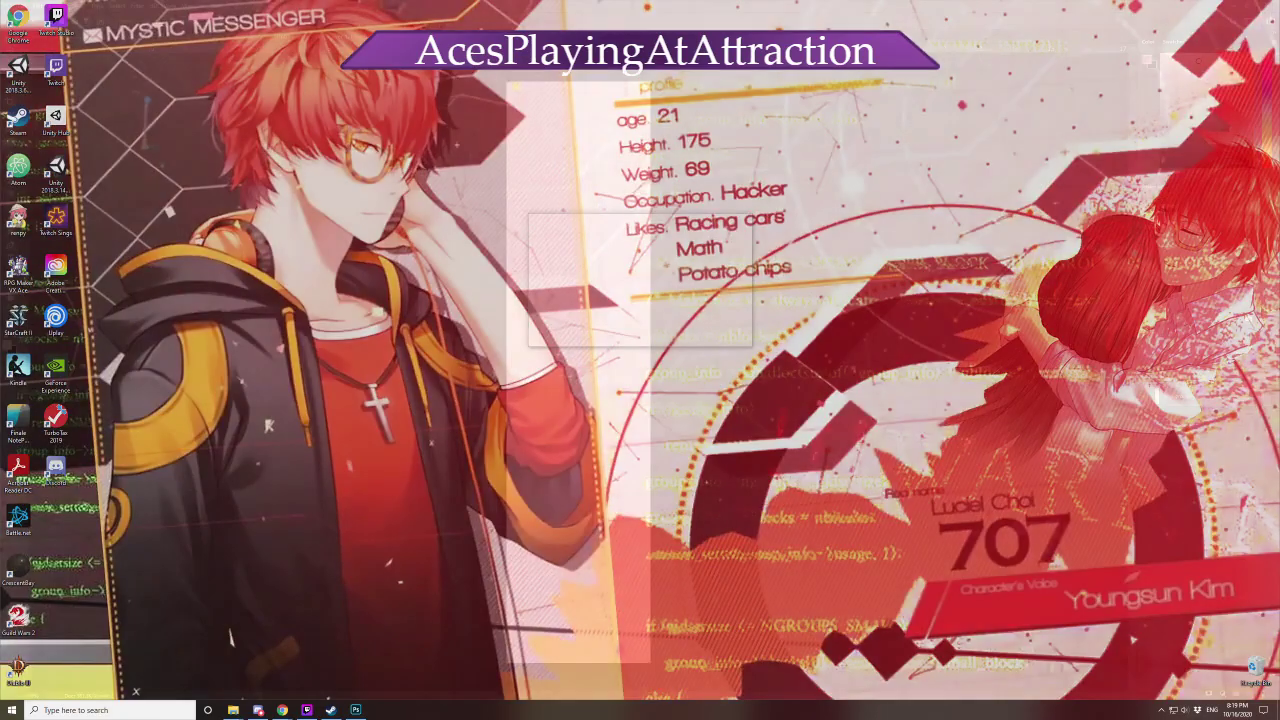
{"action": "key", "text": "super+d"}
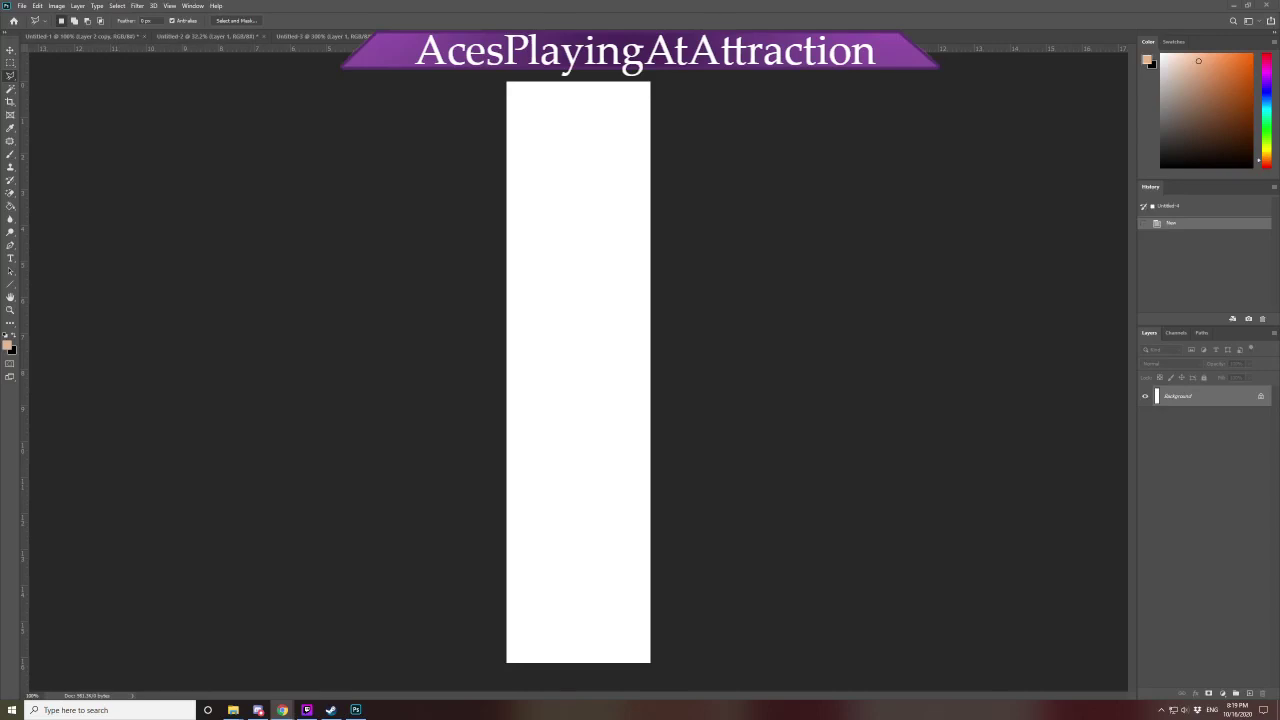
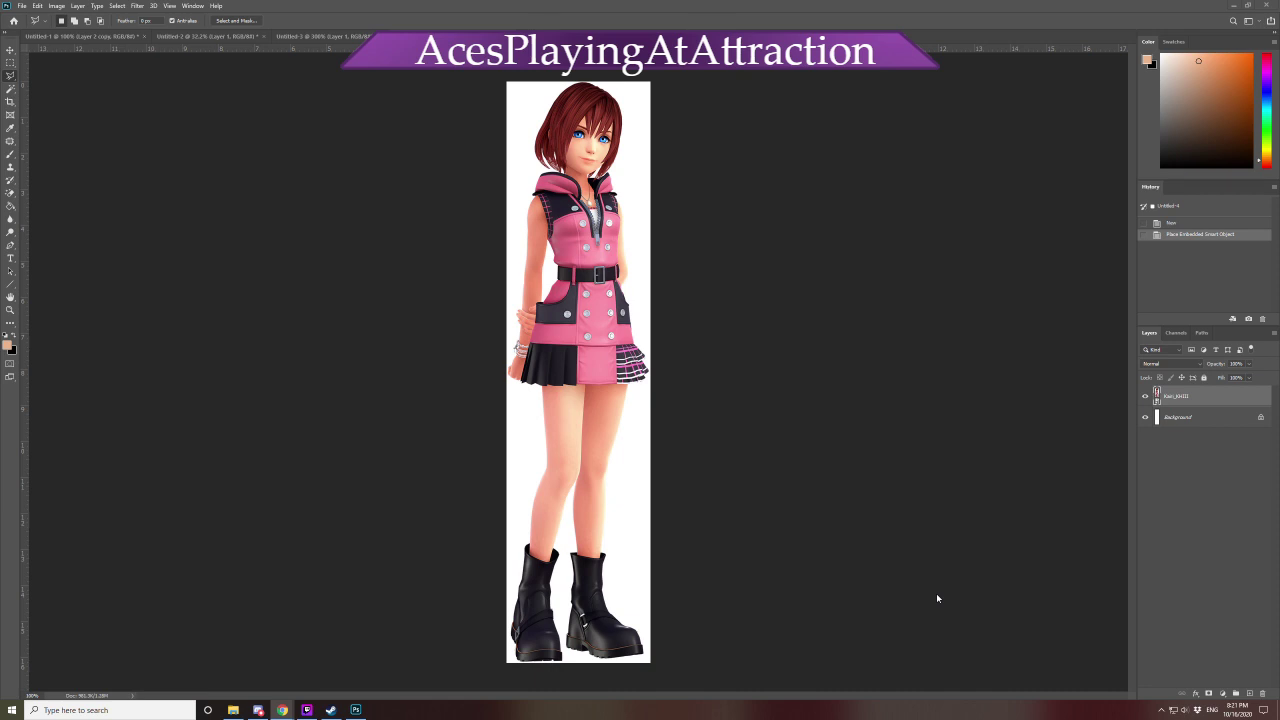
{"action": "left_click", "coordinate": [1243, 578]}
{"action": "key", "text": "v"}
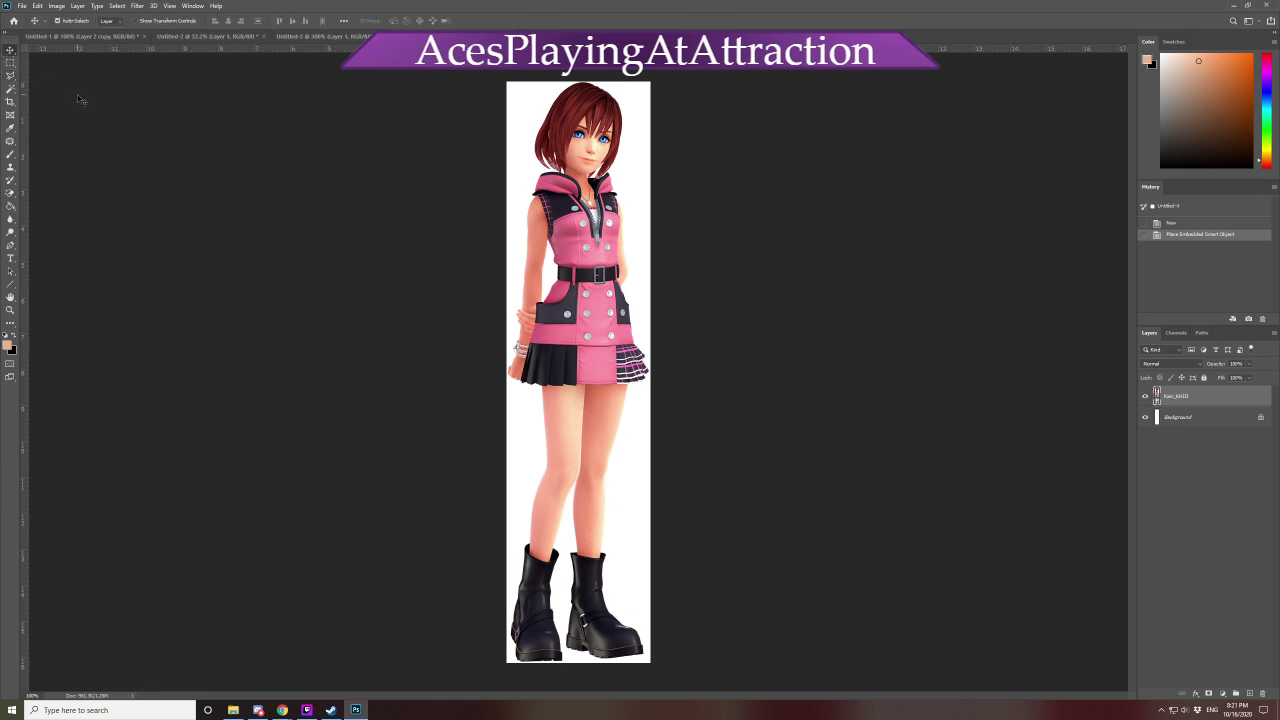
Select Kairi's dress from the hood to the skirt hem using the Object Selection tool in Rectangle mode
{"action": "key", "text": "ctrl+plus"}
{"action": "key", "text": "ctrl+plus"}
{"action": "scroll", "coordinate": [186, 423], "scroll_direction": "up", "scroll_amount": 3}
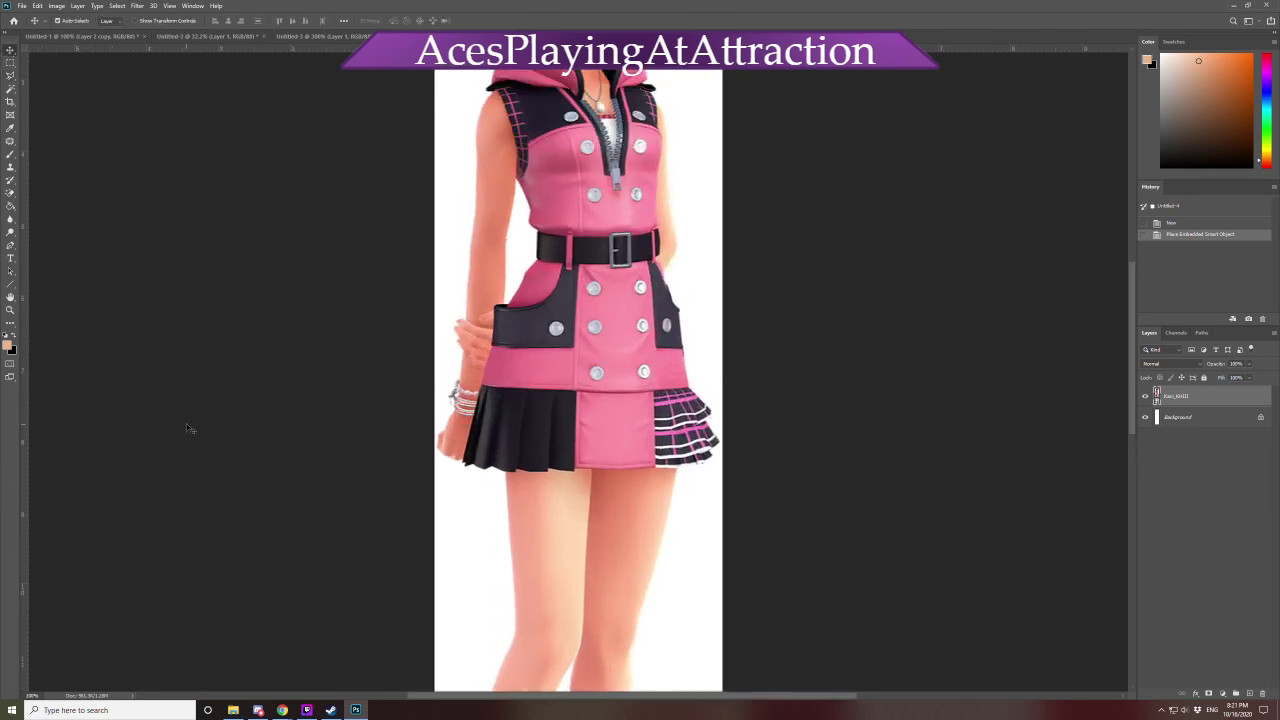
{"action": "scroll", "coordinate": [186, 423], "scroll_direction": "up", "scroll_amount": 5}
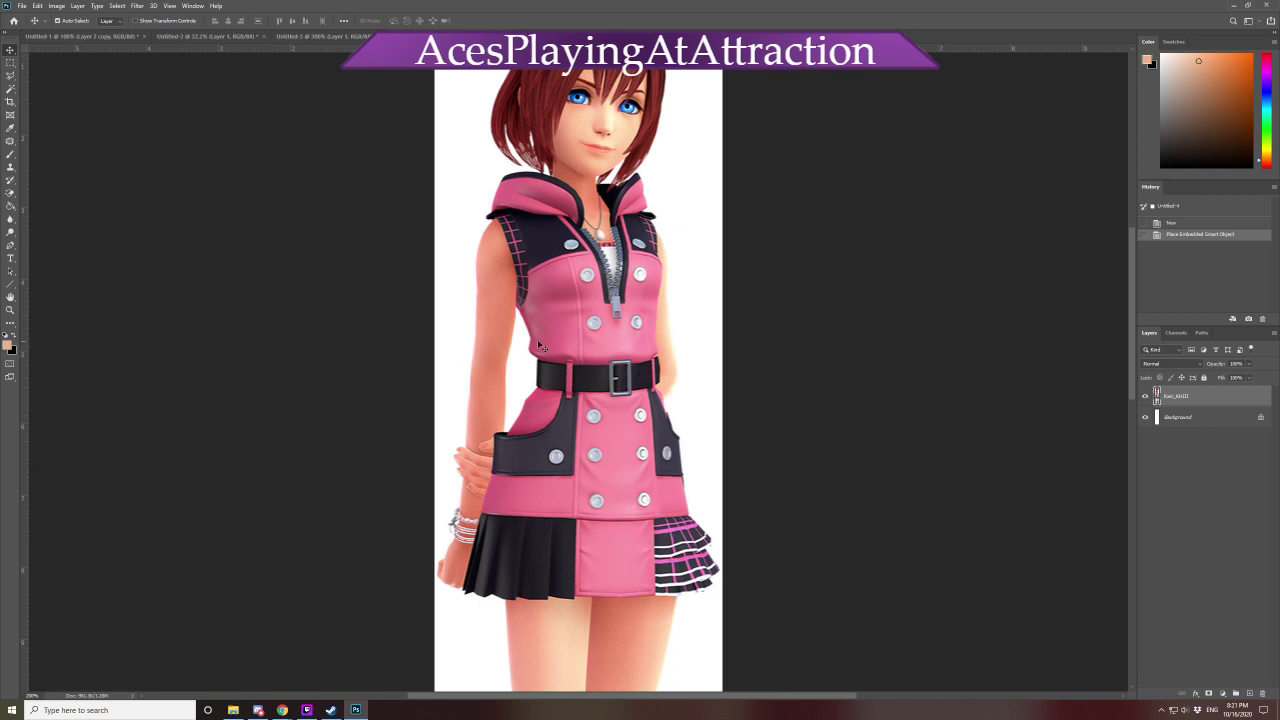
{"action": "left_click", "coordinate": [10, 77]}
{"action": "right_click", "coordinate": [10, 80]}
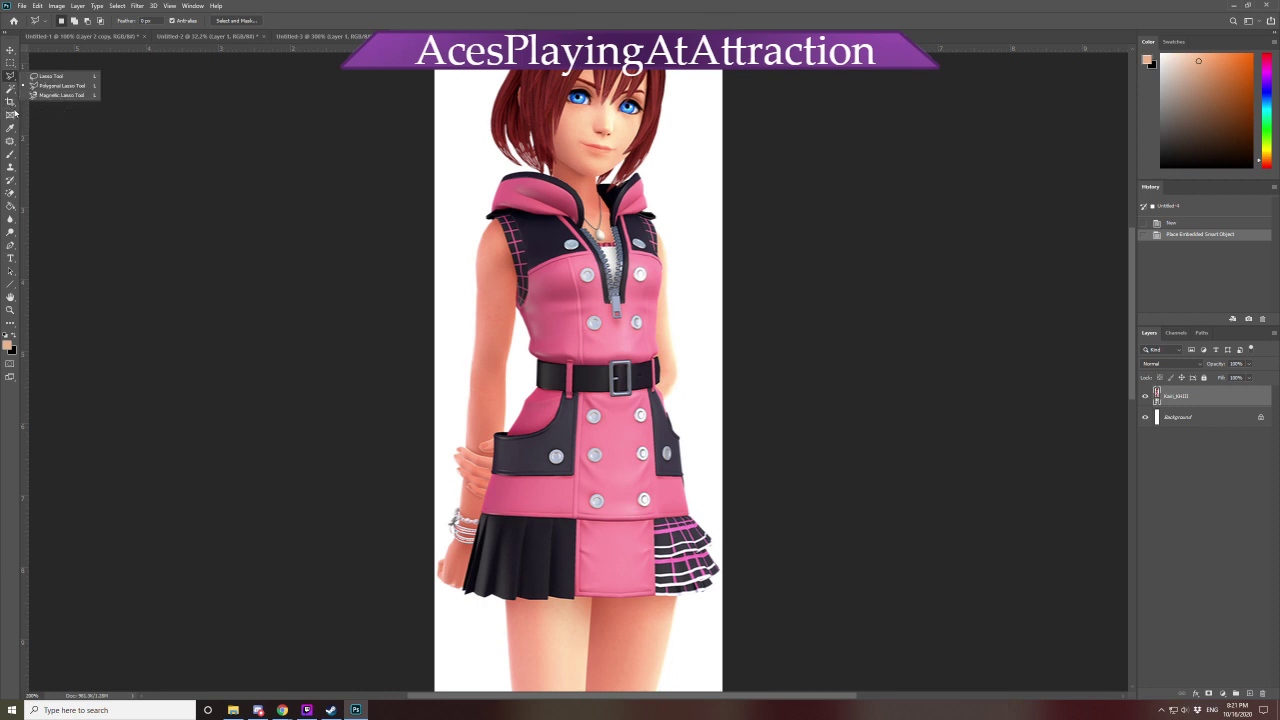
{"action": "left_click", "coordinate": [10, 88]}
{"action": "right_click", "coordinate": [10, 88]}
{"action": "left_click", "coordinate": [55, 89]}
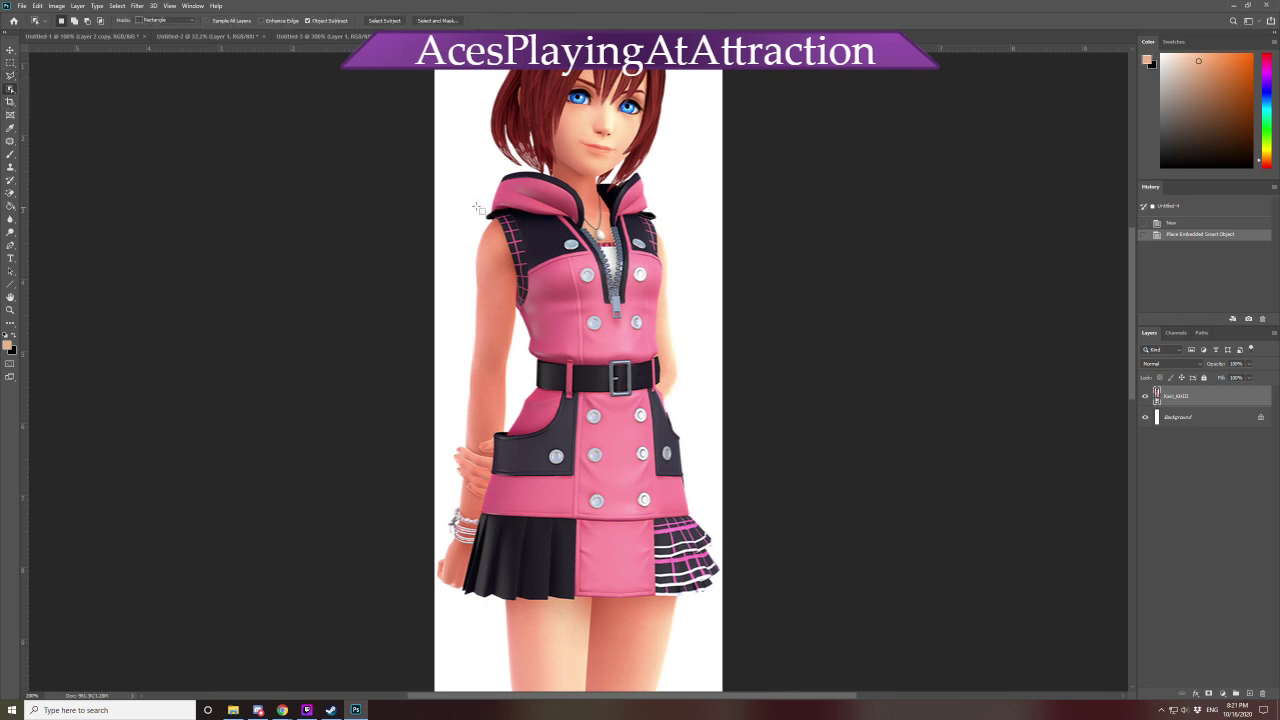
{"action": "left_click_drag", "start_coordinate": [408, 163], "coordinate": [771, 608]}
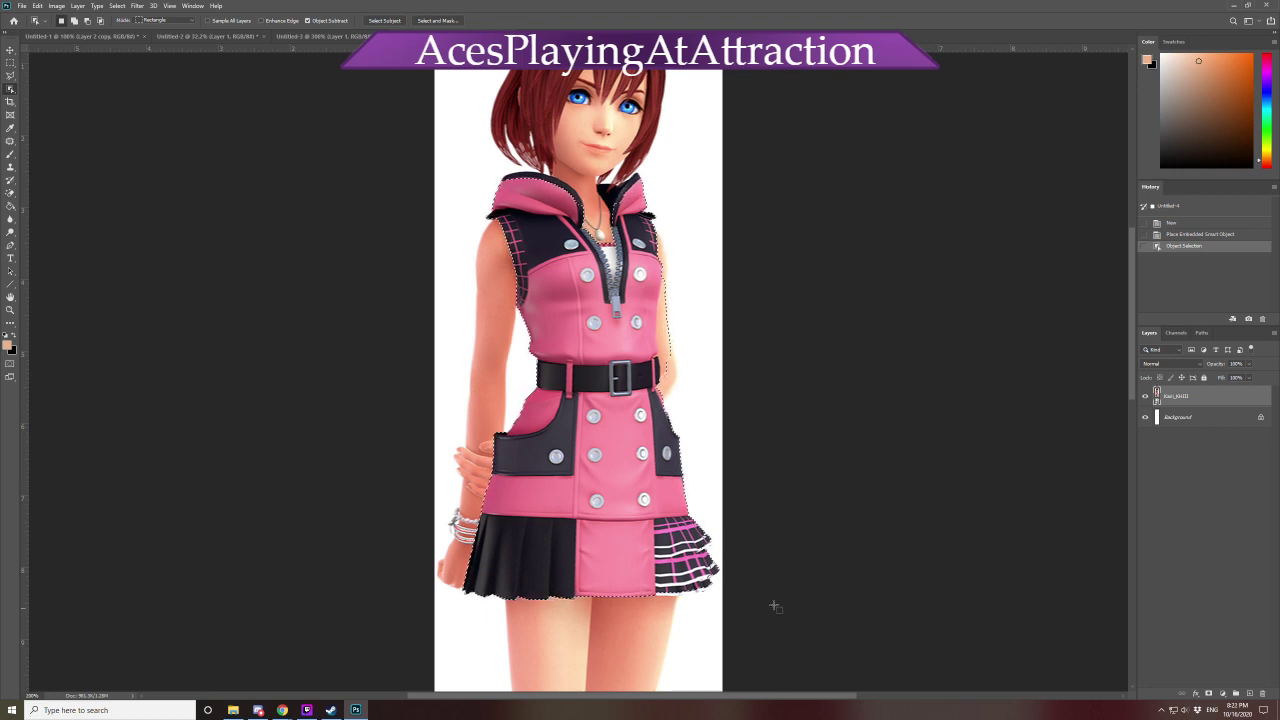
Activate the Magnetic Lasso tool for refining the dress selection around the upper body
{"action": "scroll", "coordinate": [775, 606], "scroll_direction": "up", "scroll_amount": 3}
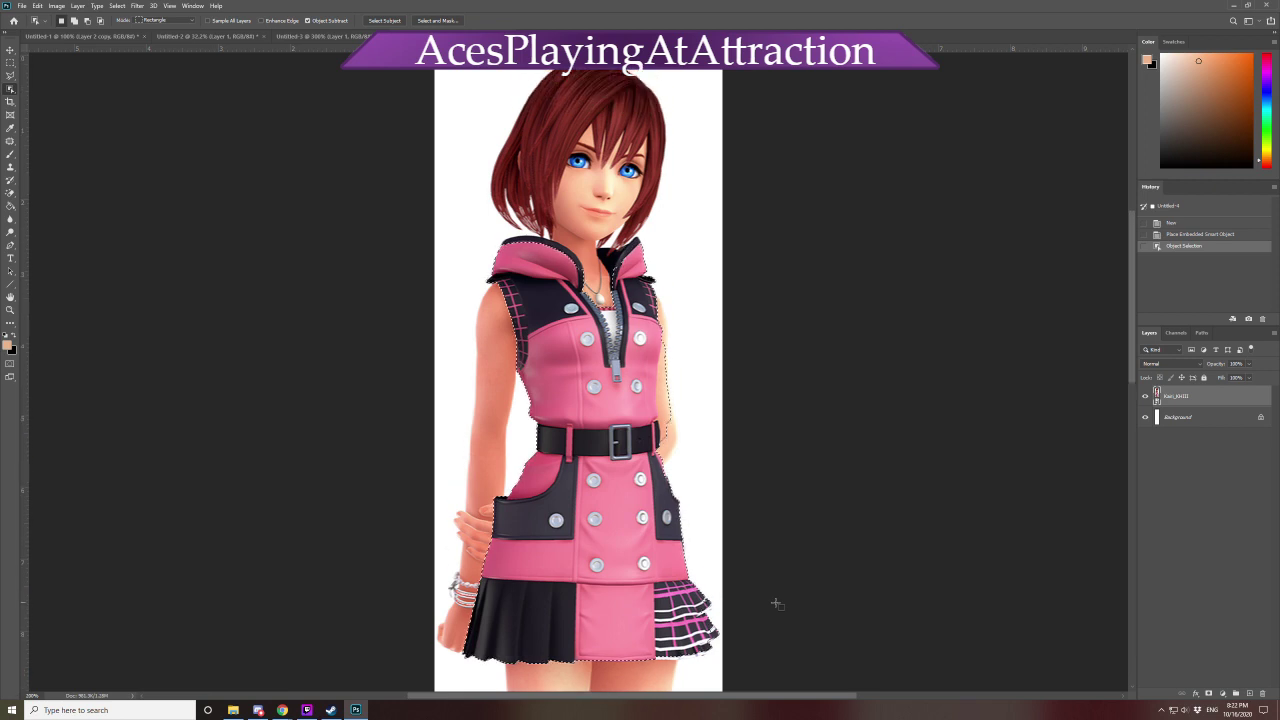
{"action": "scroll", "coordinate": [776, 603], "scroll_direction": "down", "scroll_amount": 1}
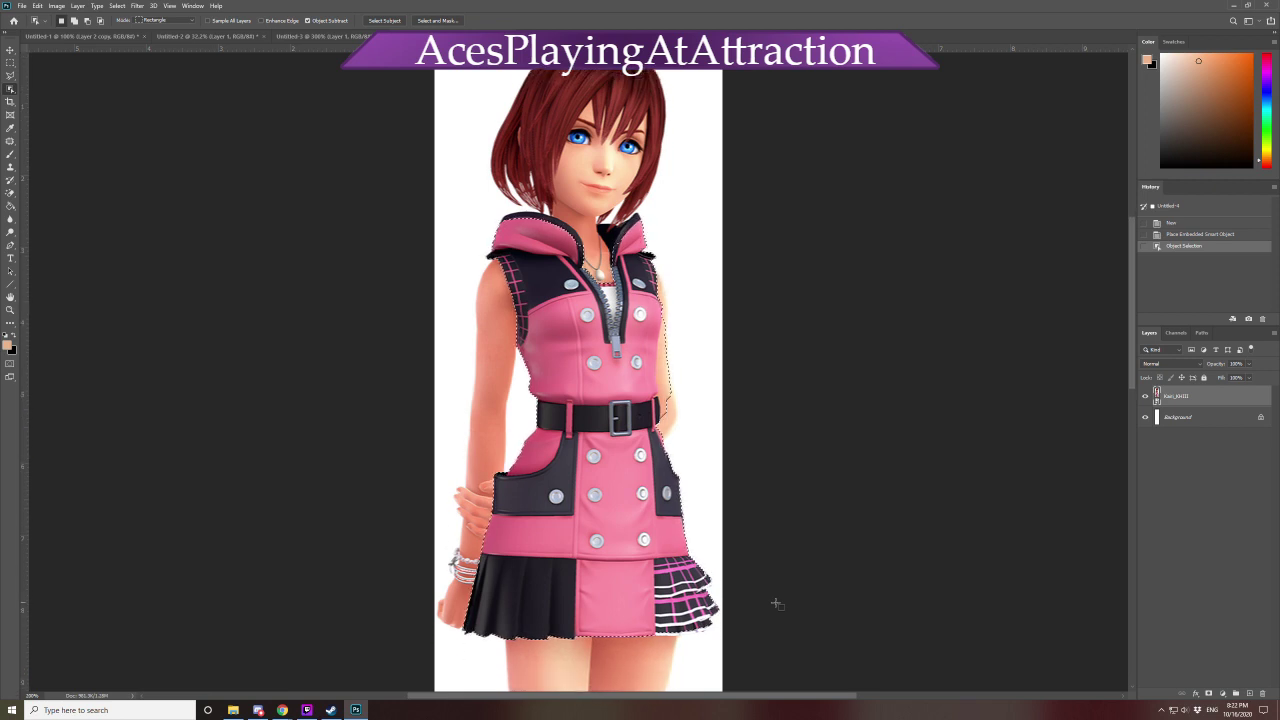
{"action": "scroll", "coordinate": [776, 603], "scroll_direction": "up", "scroll_amount": 3}
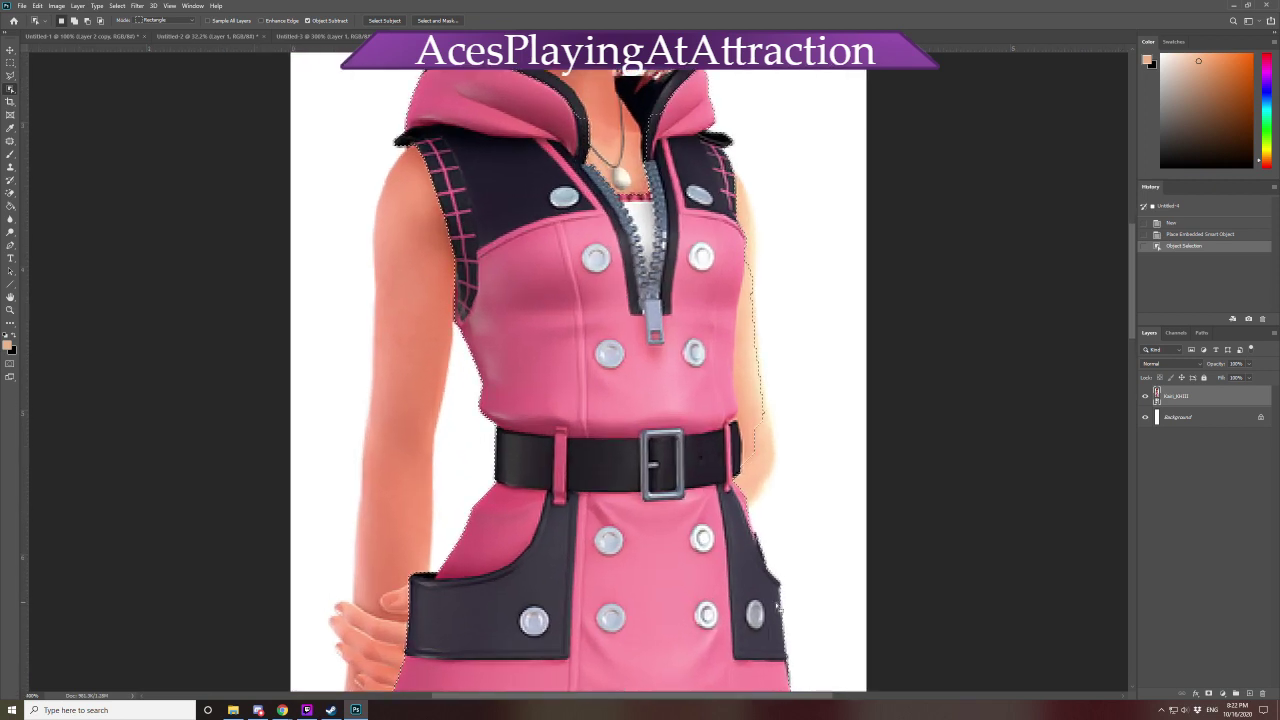
{"action": "scroll", "coordinate": [778, 606], "scroll_direction": "up", "scroll_amount": 3}
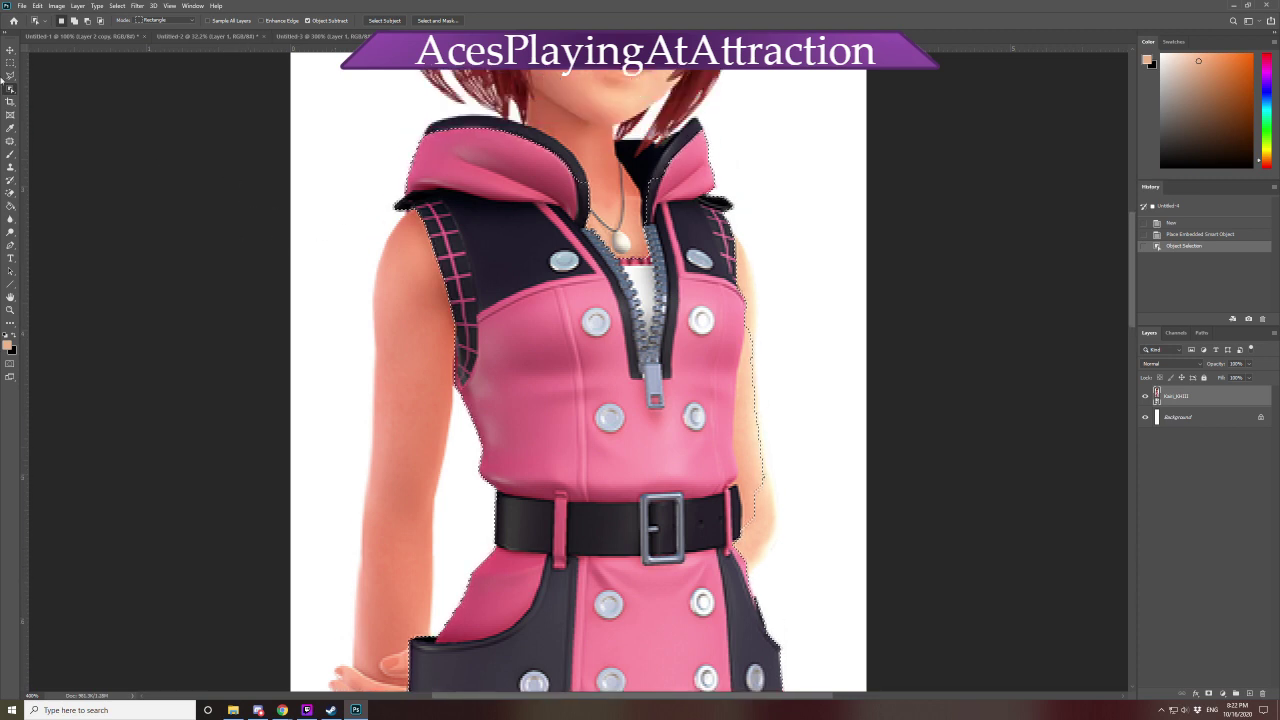
{"action": "left_click_drag", "start_coordinate": [10, 76], "coordinate": [191, 143]}
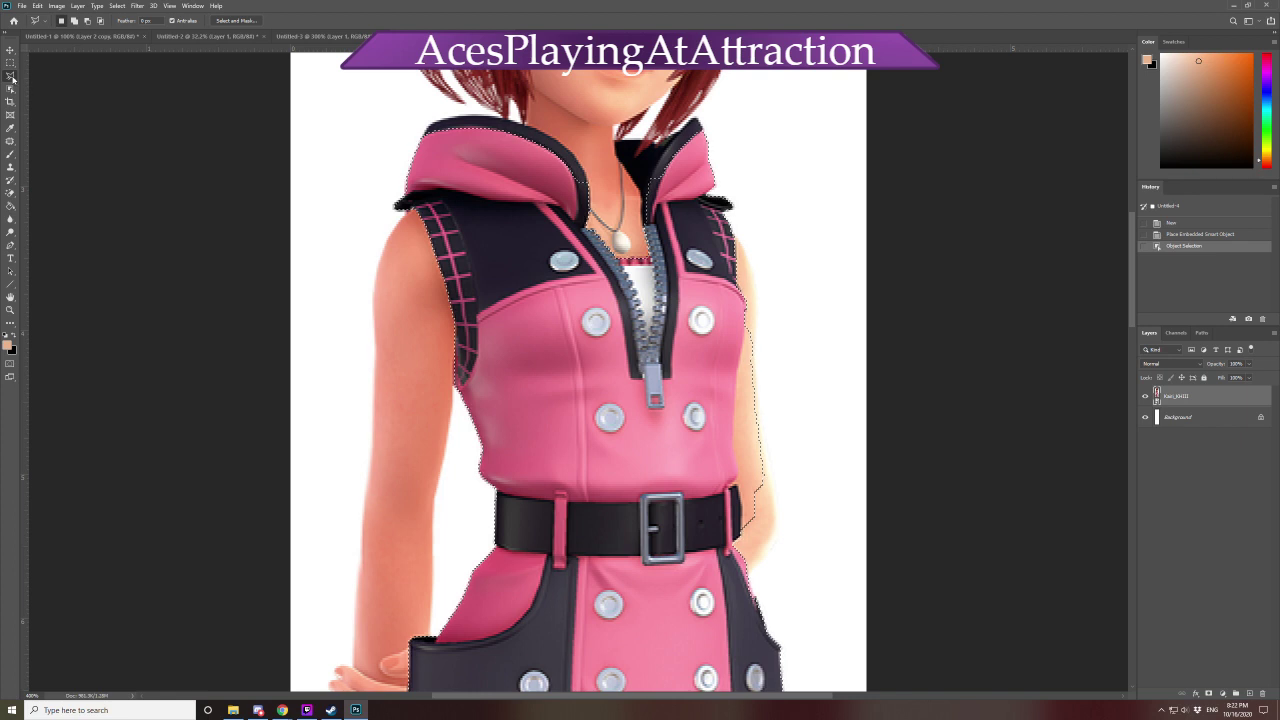
{"action": "left_click_drag", "start_coordinate": [12, 78], "coordinate": [51, 97]}
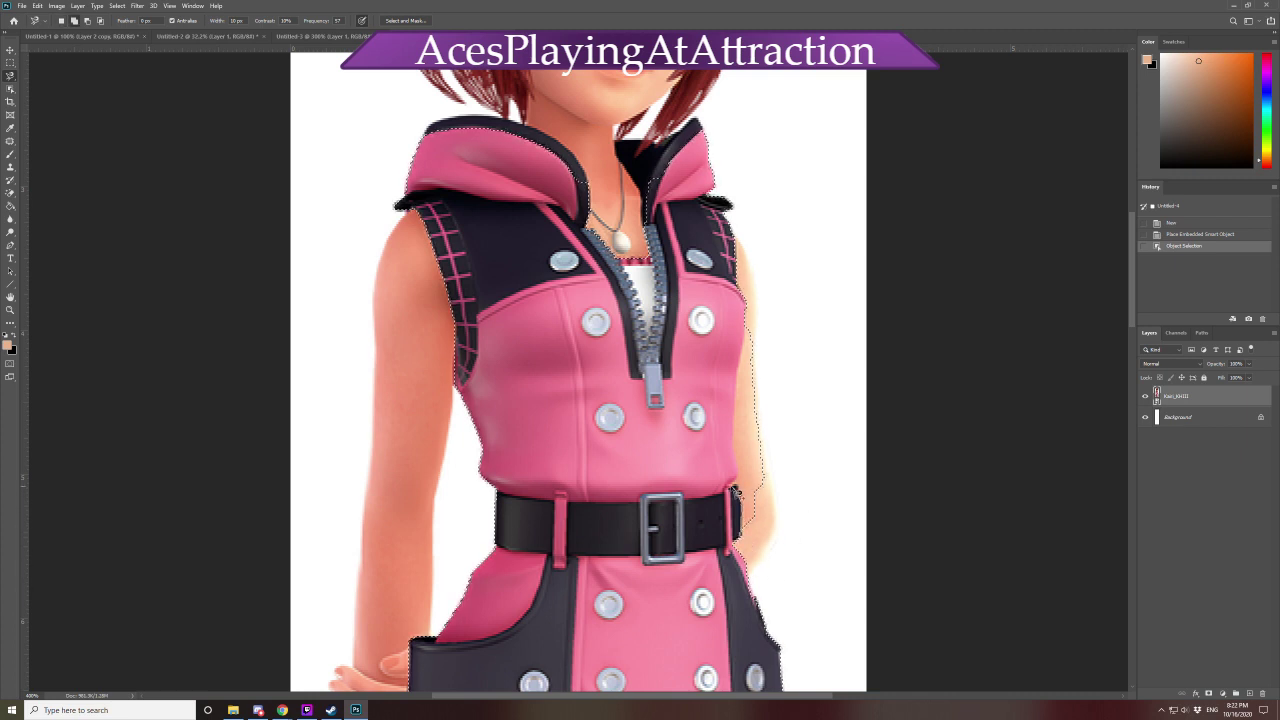
Try to correct the selection edge between waist and arm with the Magnetic Lasso, and revert that change
{"action": "left_click", "coordinate": [736, 492]}
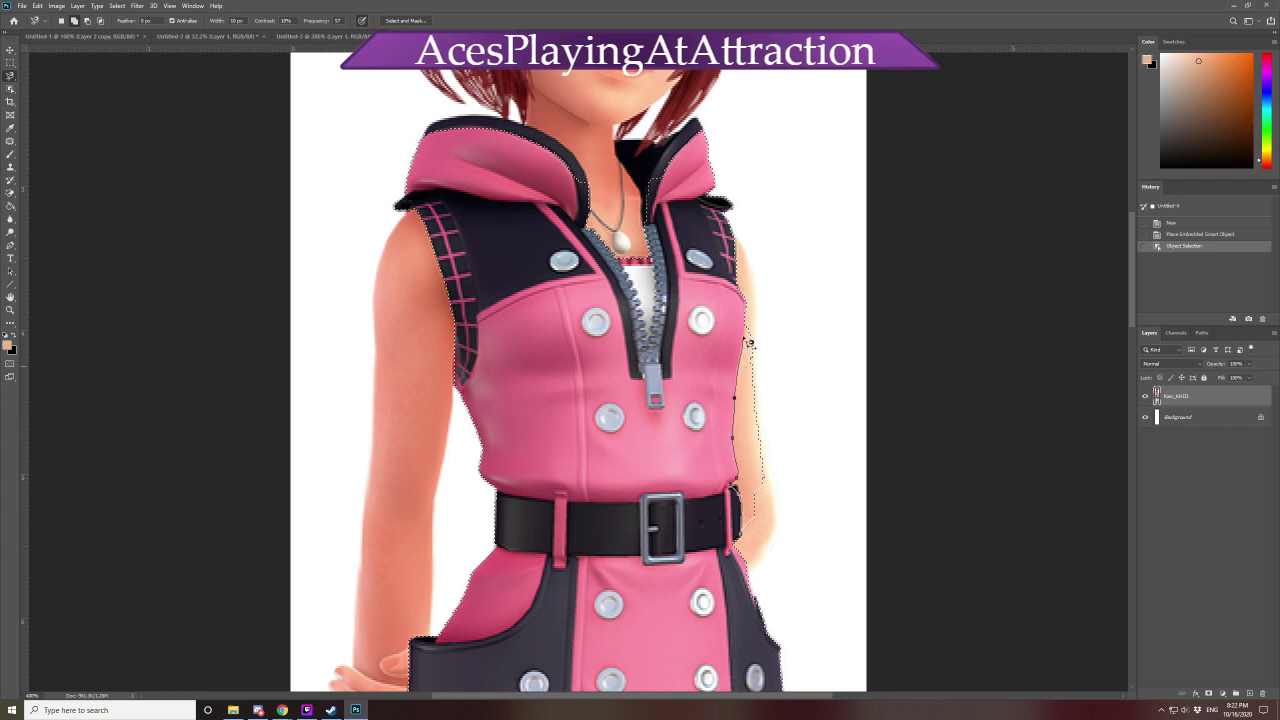
{"action": "mouse_move", "coordinate": [760, 292]}
{"action": "left_mouse_down"}
{"action": "mouse_move", "coordinate": [849, 309]}
{"action": "mouse_move", "coordinate": [857, 380]}
{"action": "mouse_move", "coordinate": [788, 576]}
{"action": "left_mouse_up"}
{"action": "left_click", "coordinate": [756, 554]}
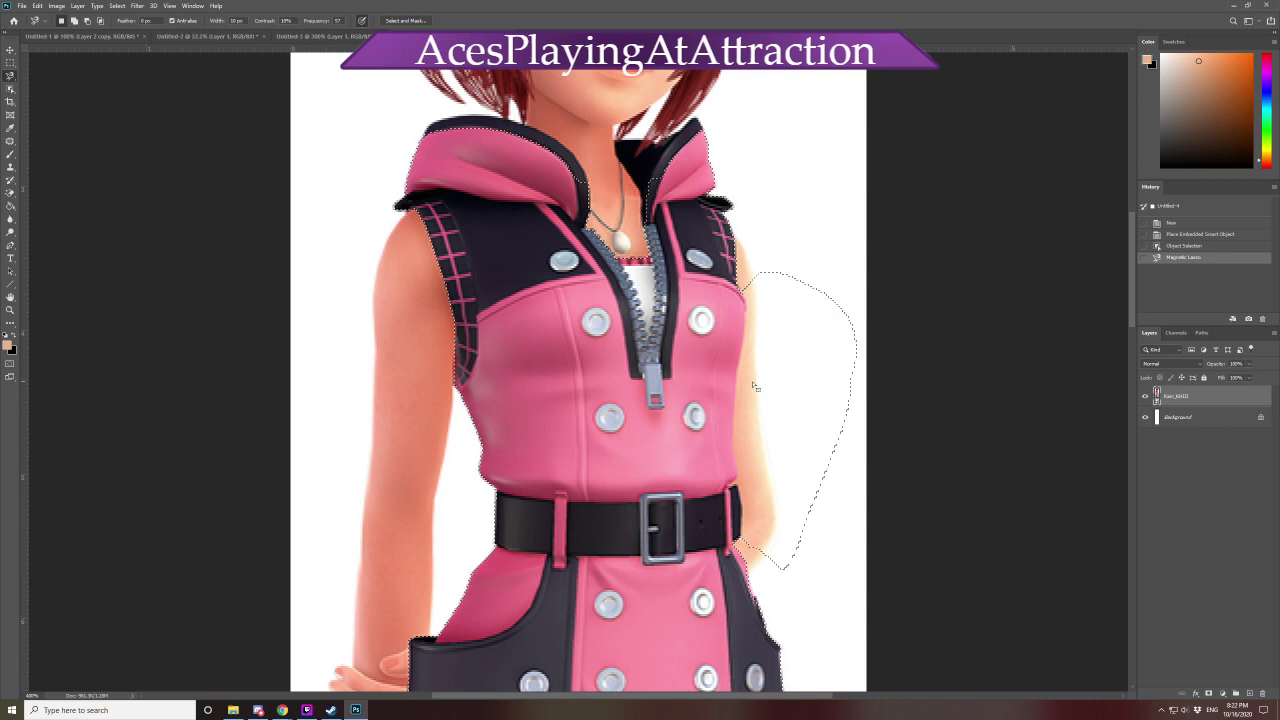
{"action": "left_click", "coordinate": [1181, 244]}
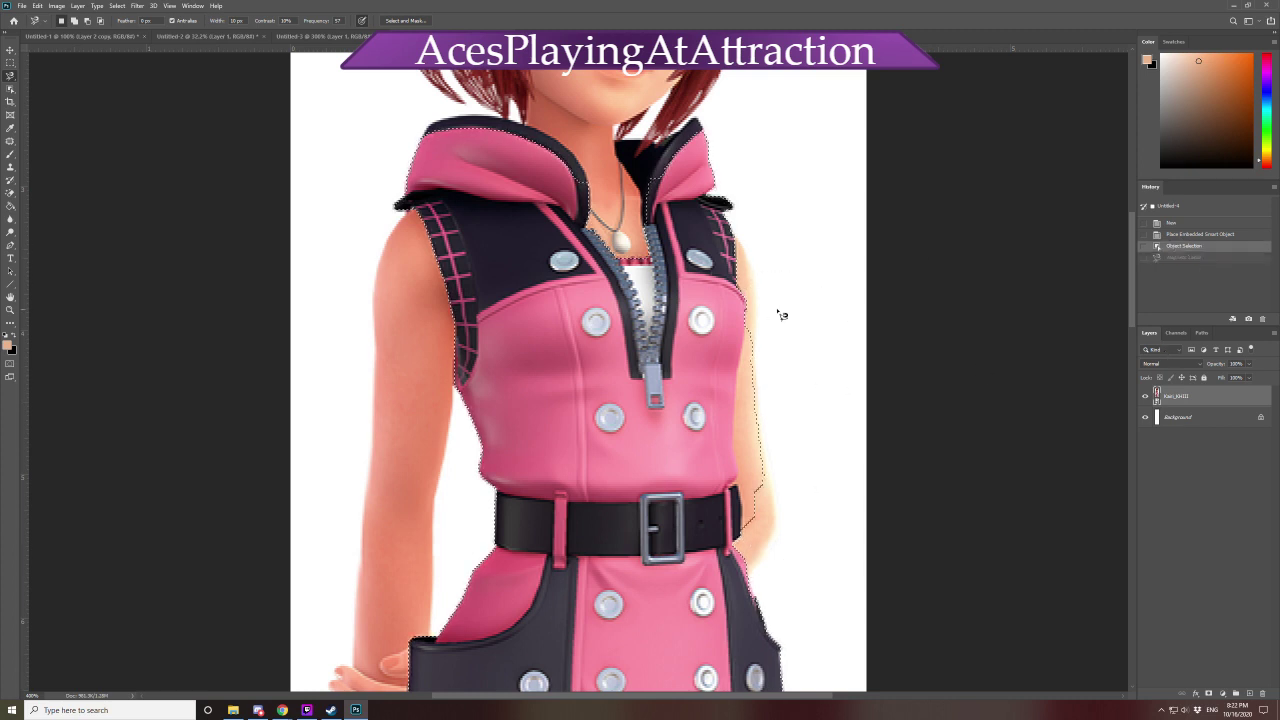
Subtract the arm area beside the waist from the dress selection with the Magnetic Lasso
{"action": "left_click", "coordinate": [745, 322]}
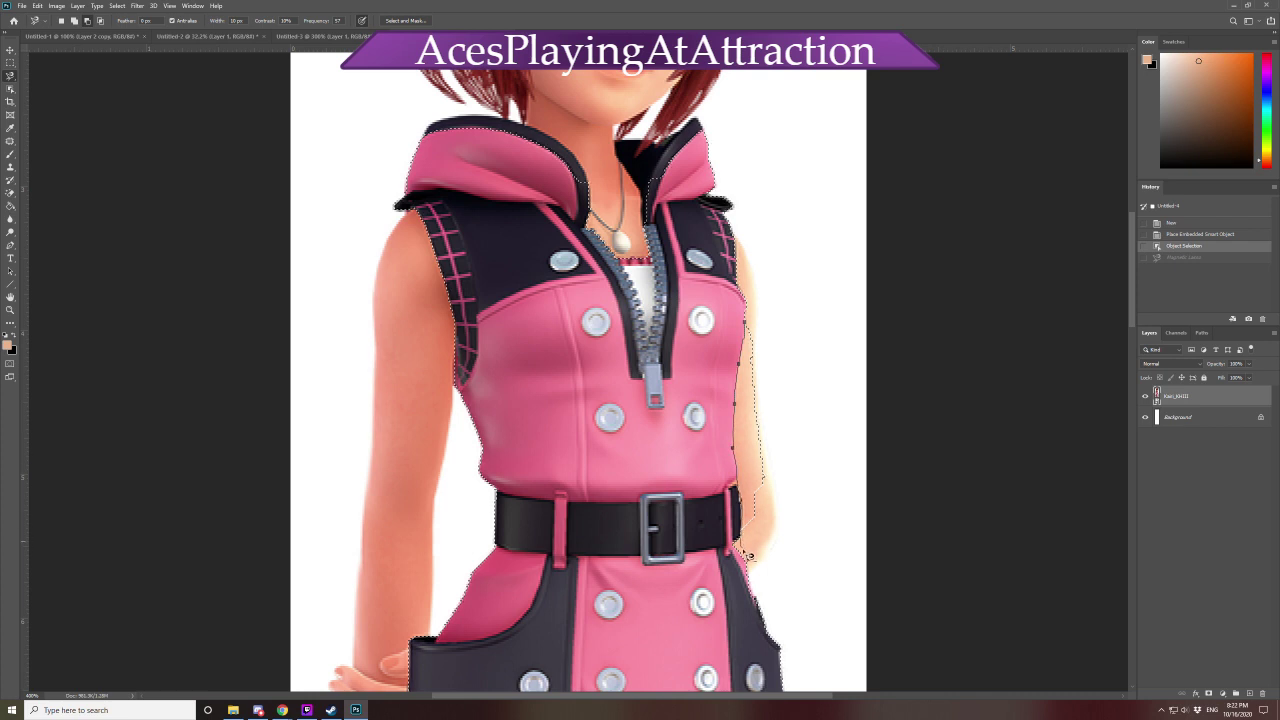
{"action": "double_click", "coordinate": [814, 347]}
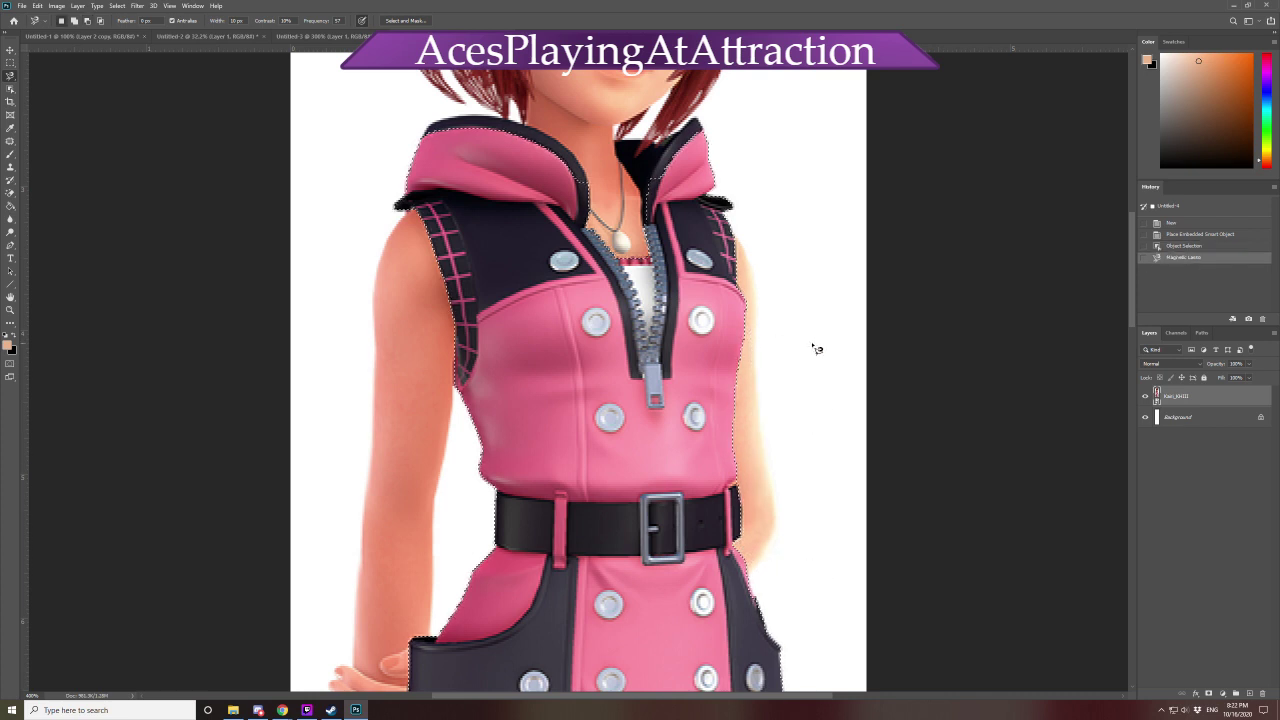
Add the dark edging of the hood and the inner collar to the dress selection, leaving out the overlapping hair strands
{"action": "scroll", "coordinate": [767, 391], "scroll_direction": "up", "scroll_amount": 1}
{"action": "scroll", "coordinate": [767, 391], "scroll_direction": "up", "scroll_amount": 5}
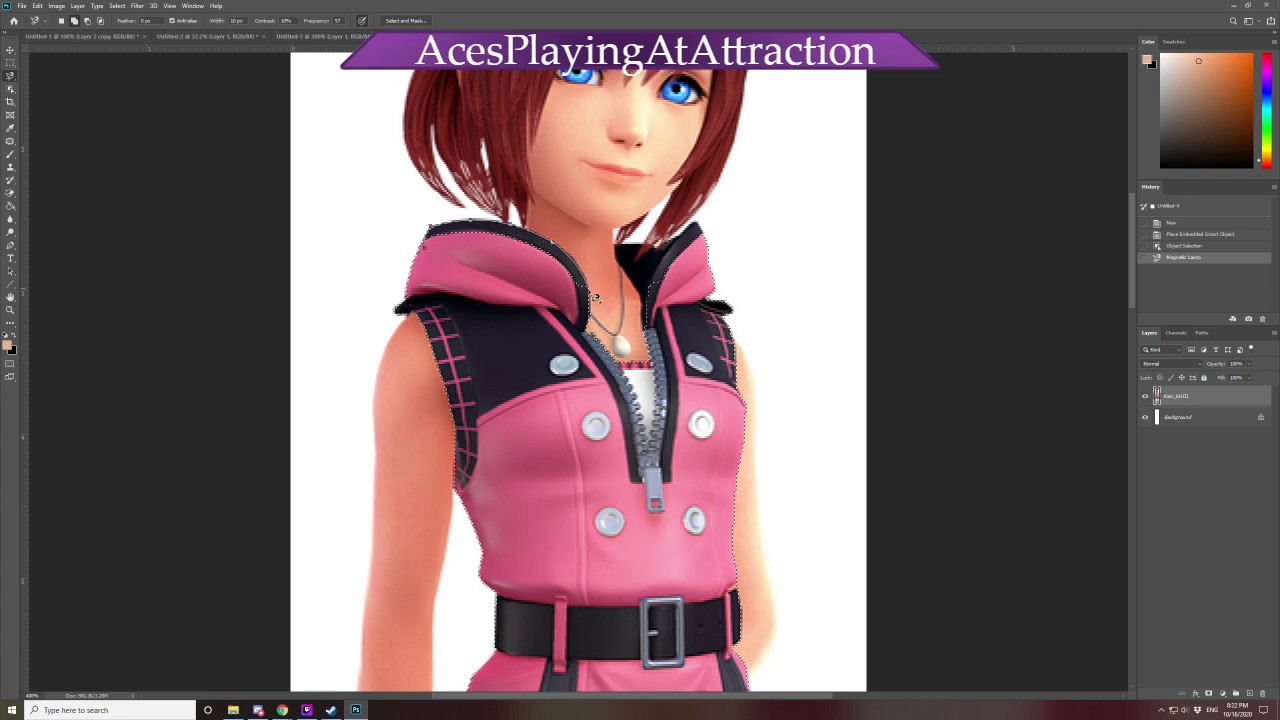
{"action": "double_click", "coordinate": [553, 302]}
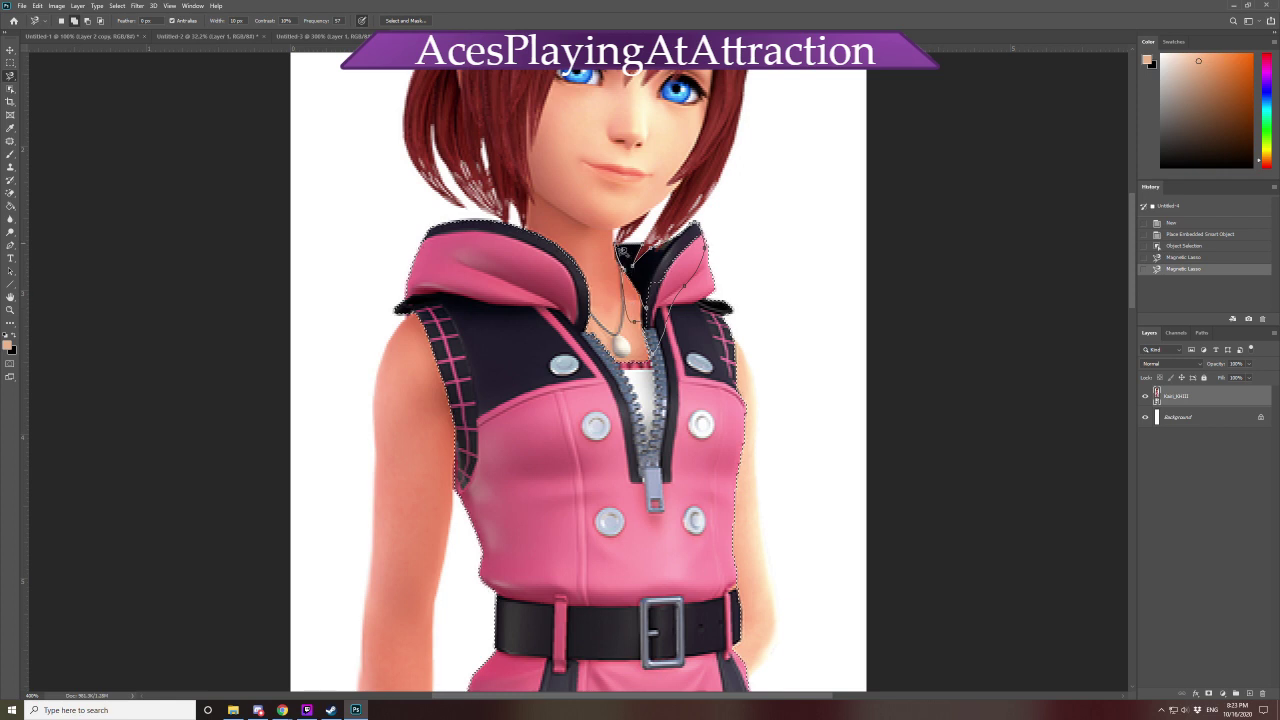
{"action": "left_click", "coordinate": [665, 318]}
{"action": "key", "text": "ctrl+z"}
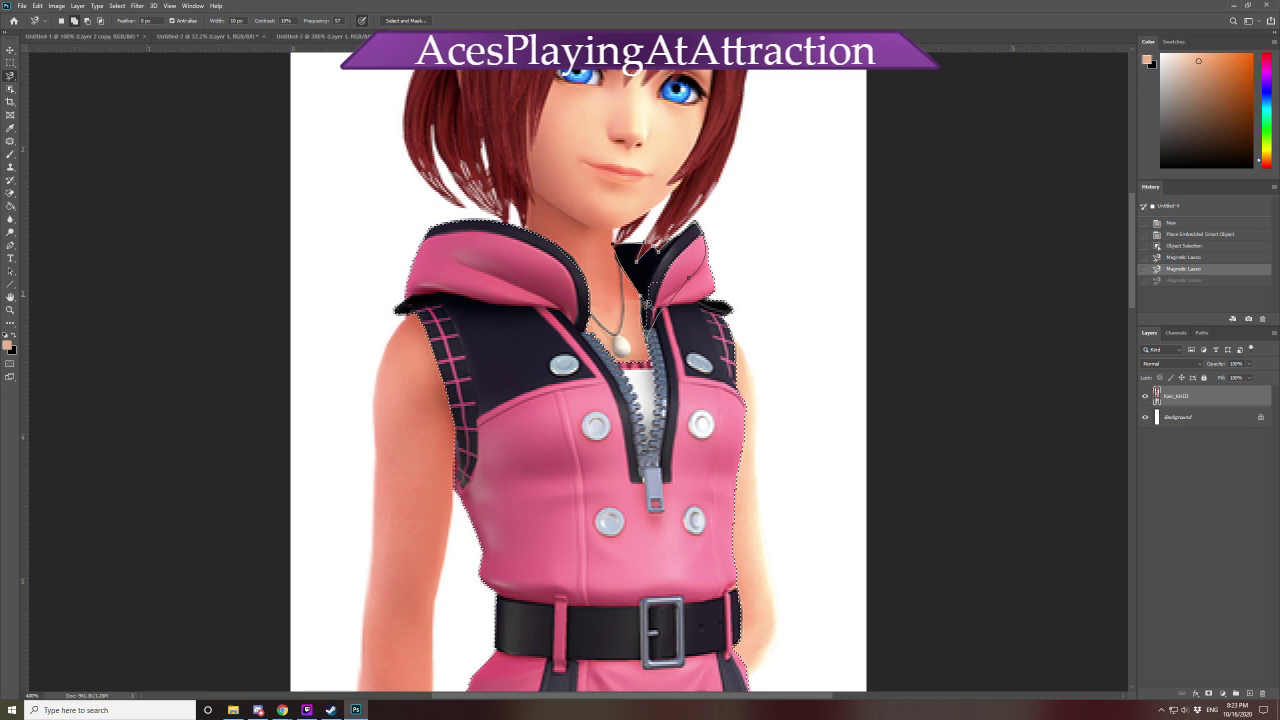
{"action": "key", "text": "ctrl+shift+z"}
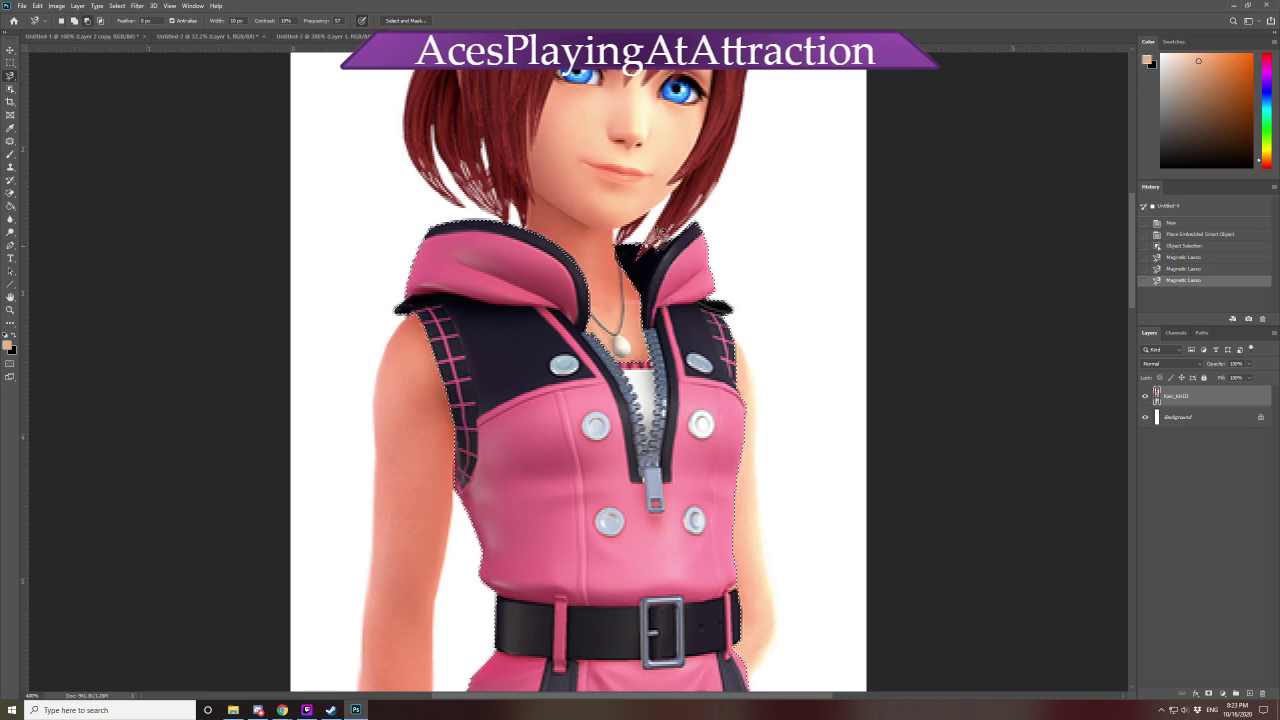
{"action": "double_click", "coordinate": [737, 305]}
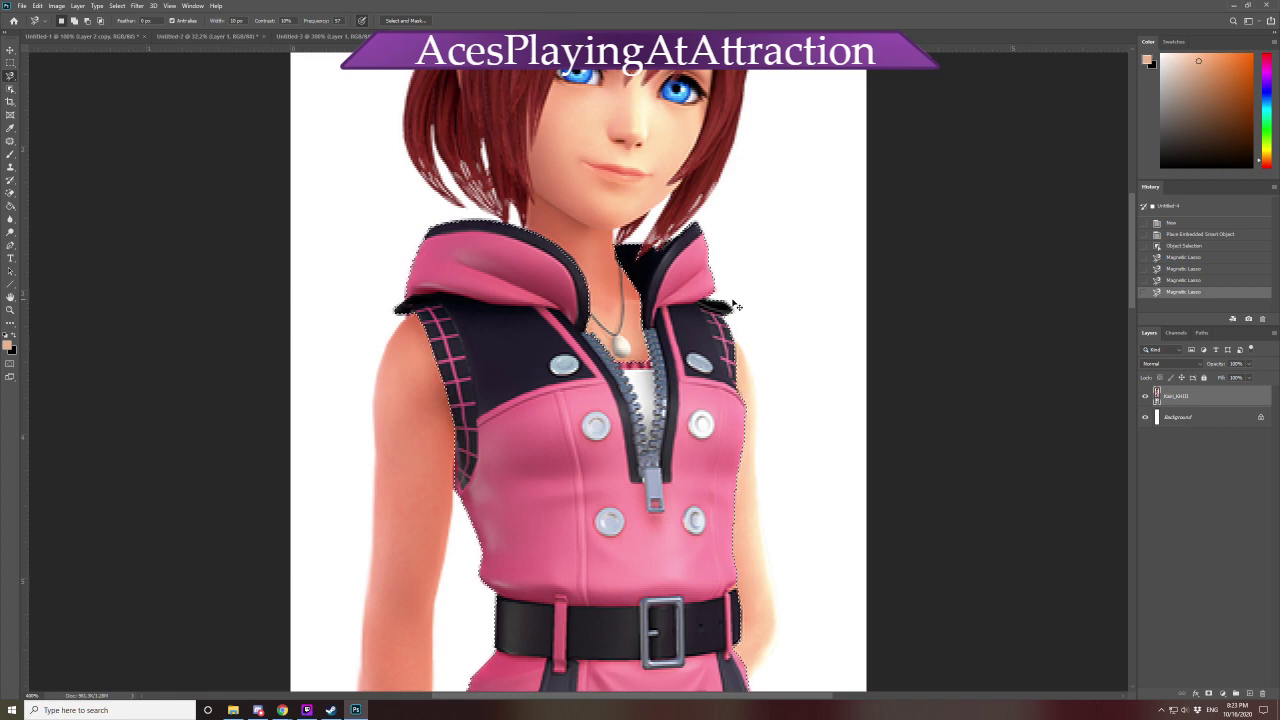
Try copying only the dress to a new layer with the original render hidden, and revert to the dress selection
{"action": "key", "text": "ctrl+j"}
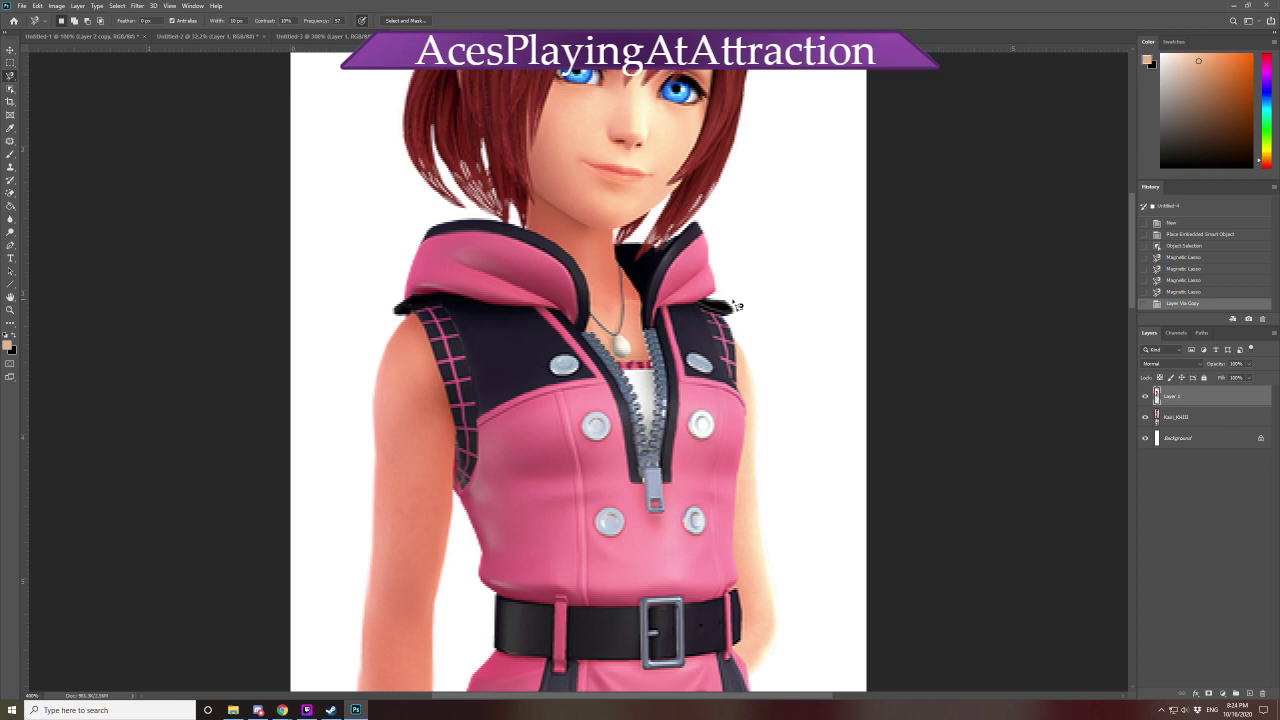
{"action": "left_click", "coordinate": [1145, 416]}
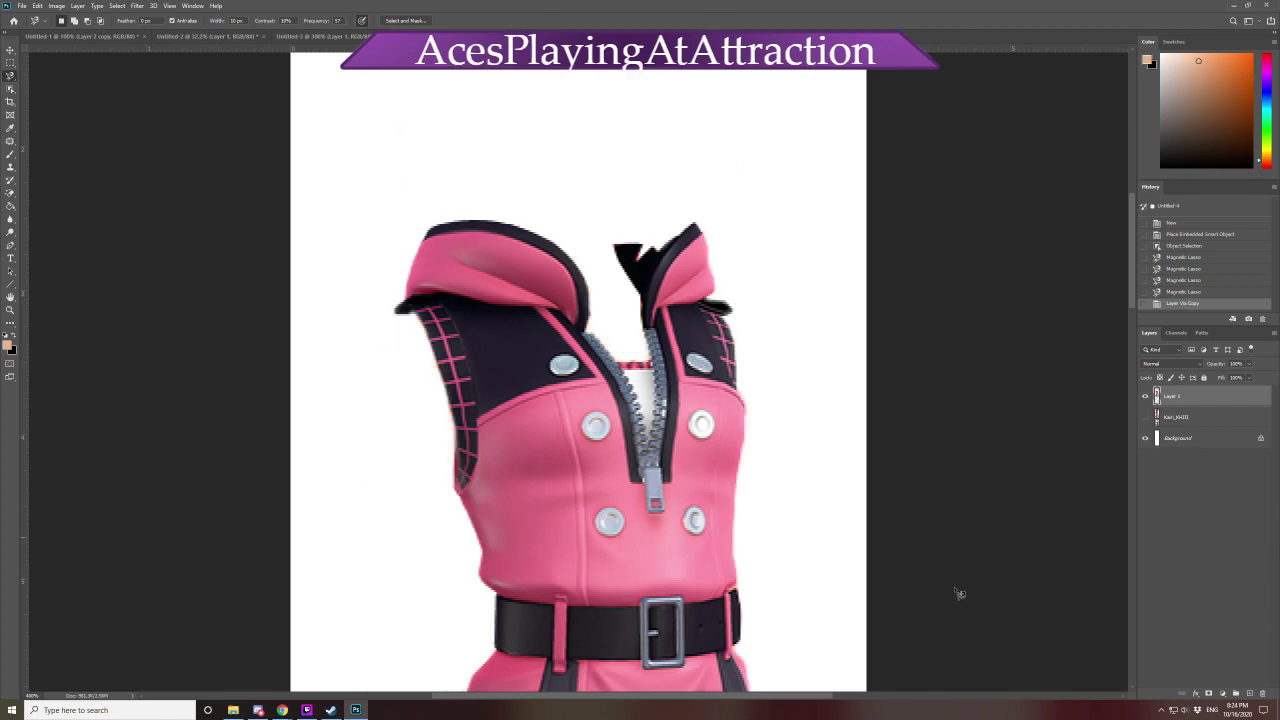
{"action": "scroll", "coordinate": [958, 593], "scroll_direction": "down", "scroll_amount": 3}
{"action": "scroll", "coordinate": [963, 628], "scroll_direction": "down", "scroll_amount": 5}
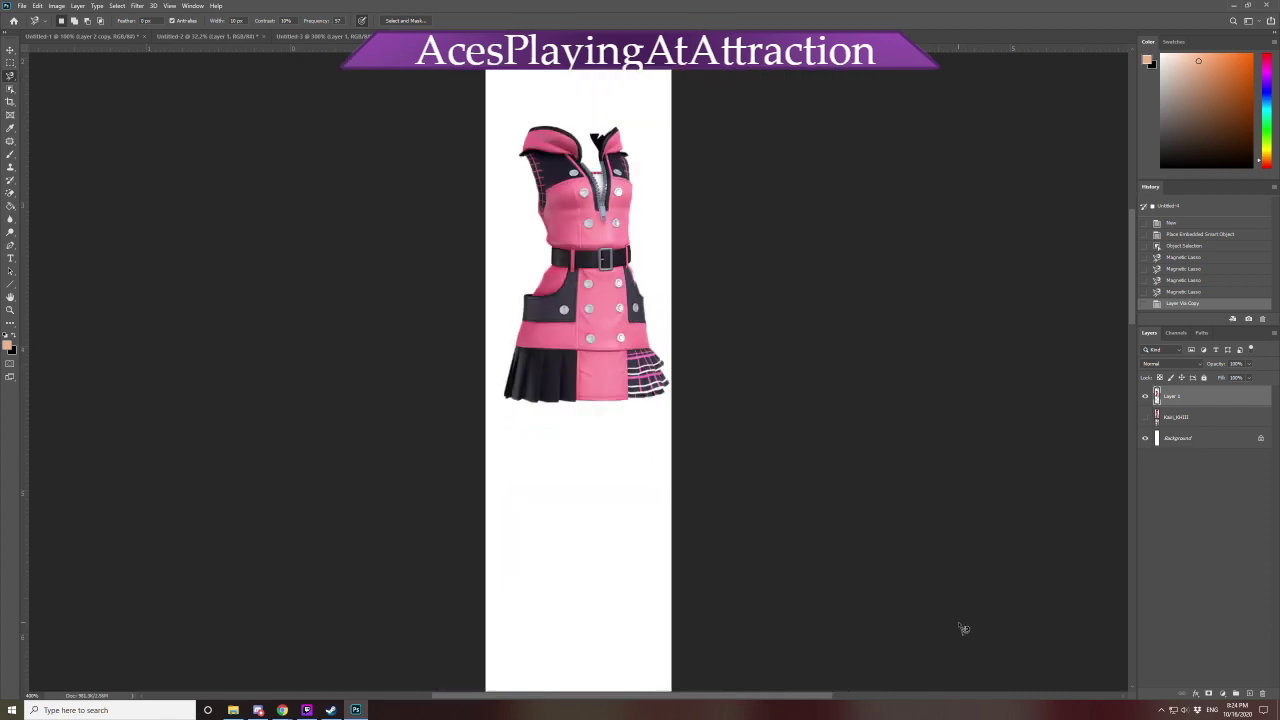
{"action": "left_click", "coordinate": [1183, 291]}
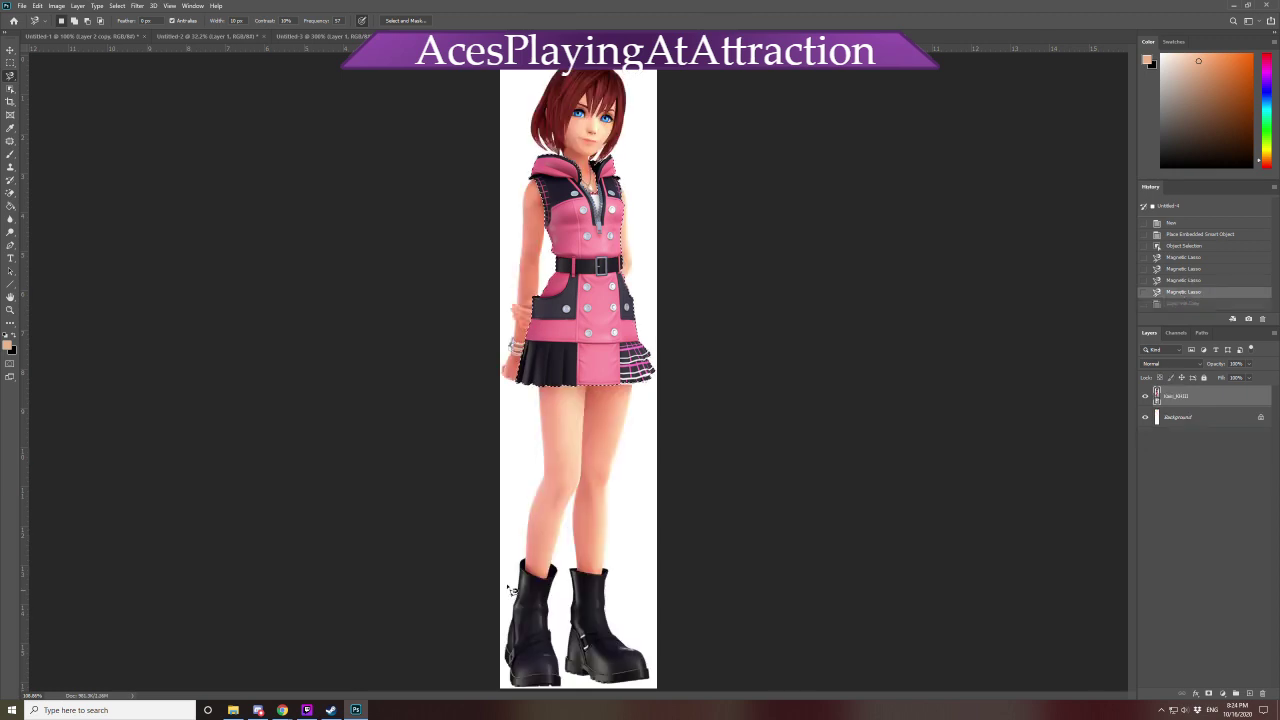
Add both of Kairi's boots to the existing dress selection using the Object Selection tool
{"action": "scroll", "coordinate": [655, 595], "scroll_direction": "up", "scroll_amount": 3}
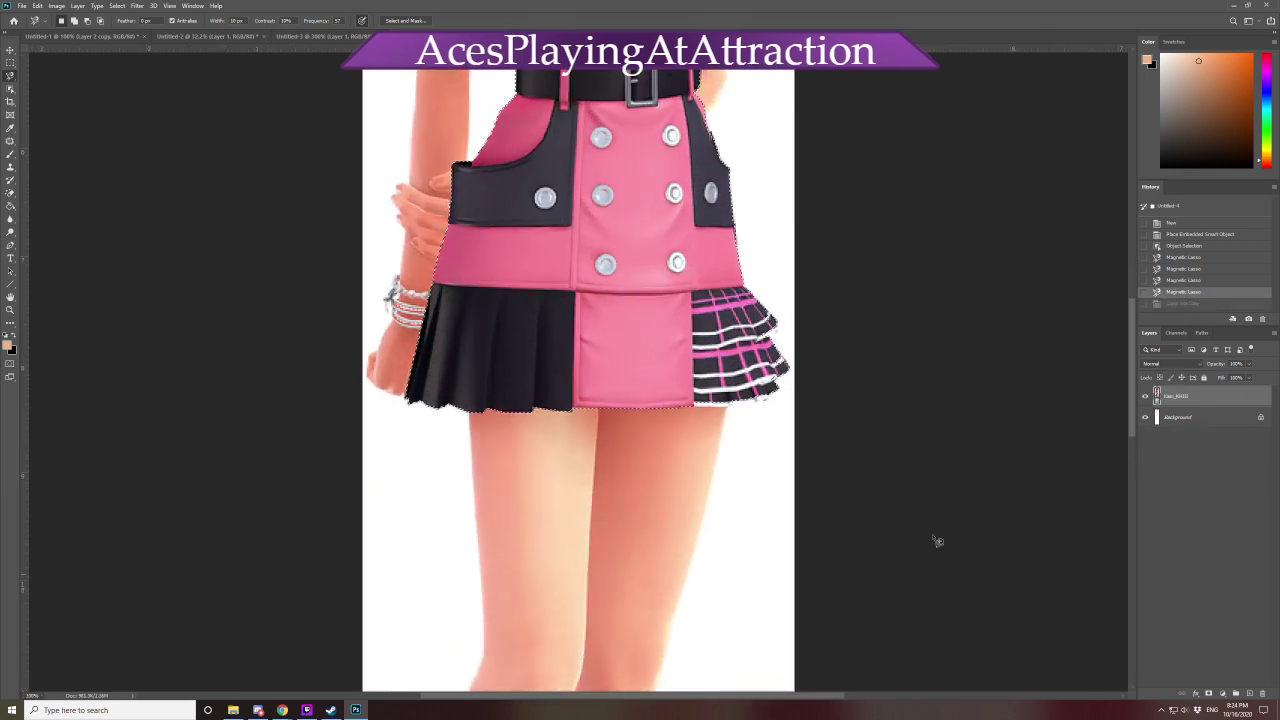
{"action": "left_click_drag", "start_coordinate": [1133, 390], "coordinate": [1133, 548]}
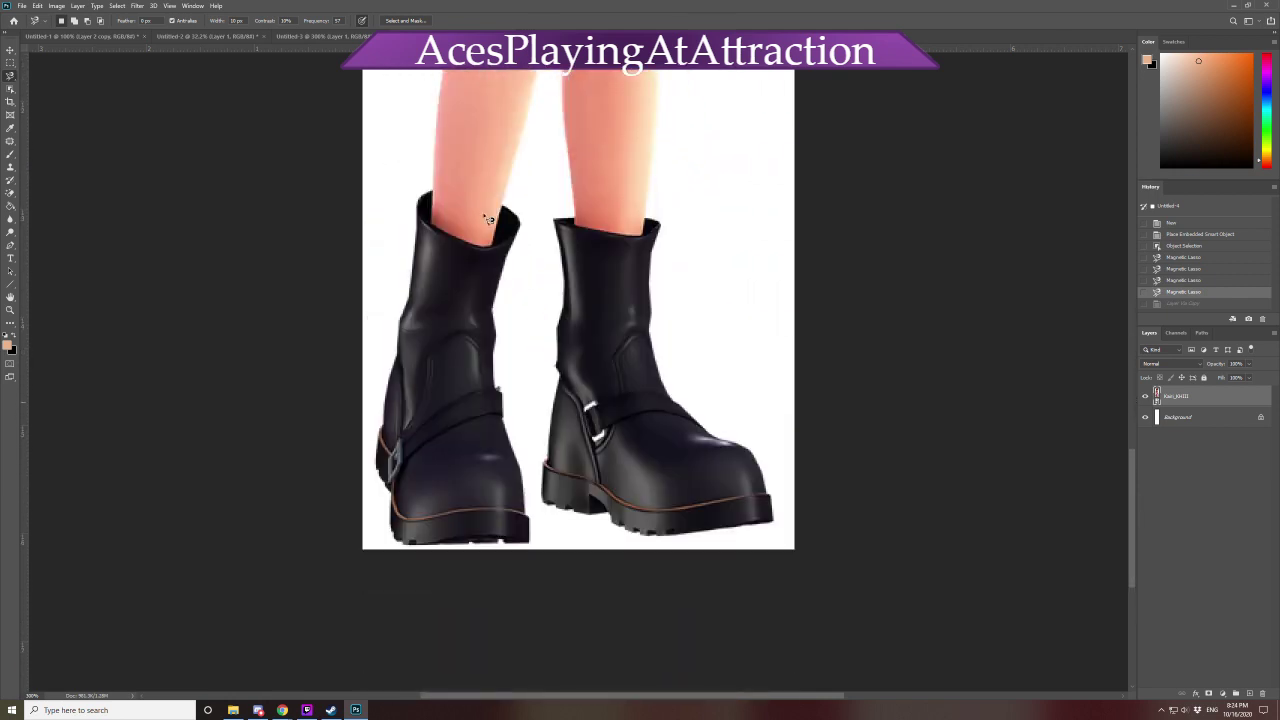
{"action": "left_click", "coordinate": [10, 97]}
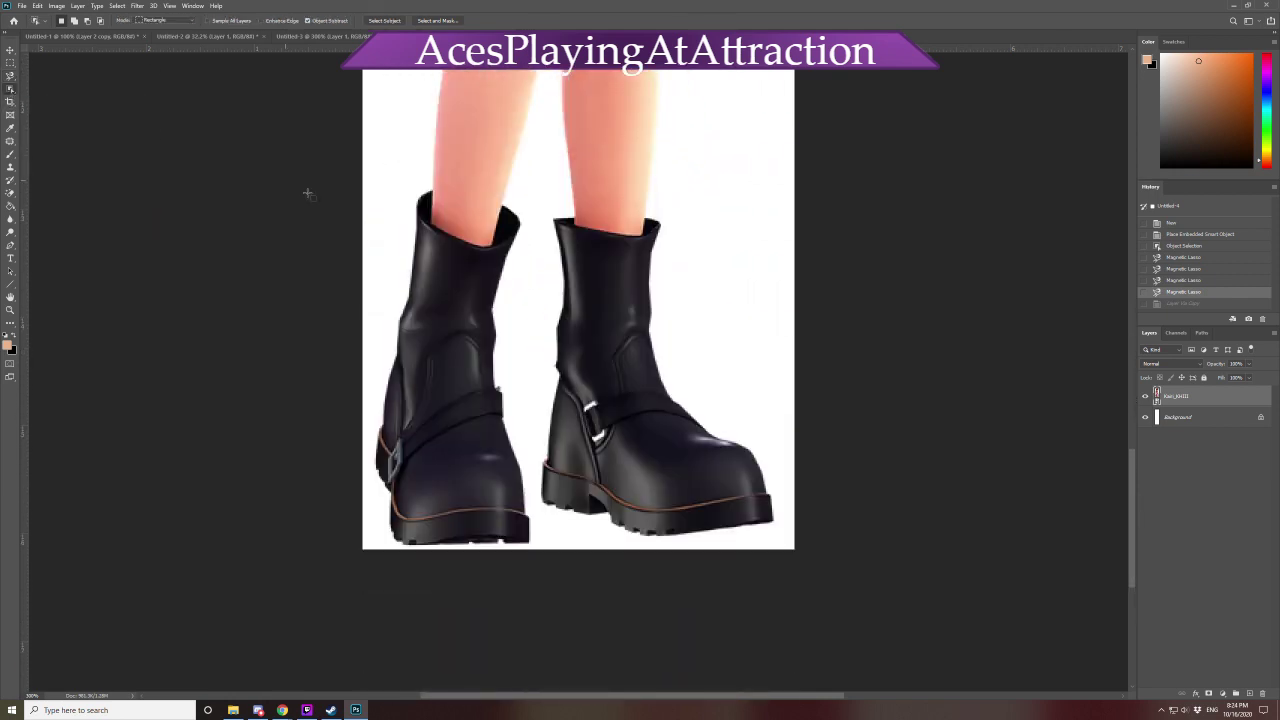
{"action": "left_click_drag", "start_coordinate": [289, 163], "coordinate": [481, 265]}
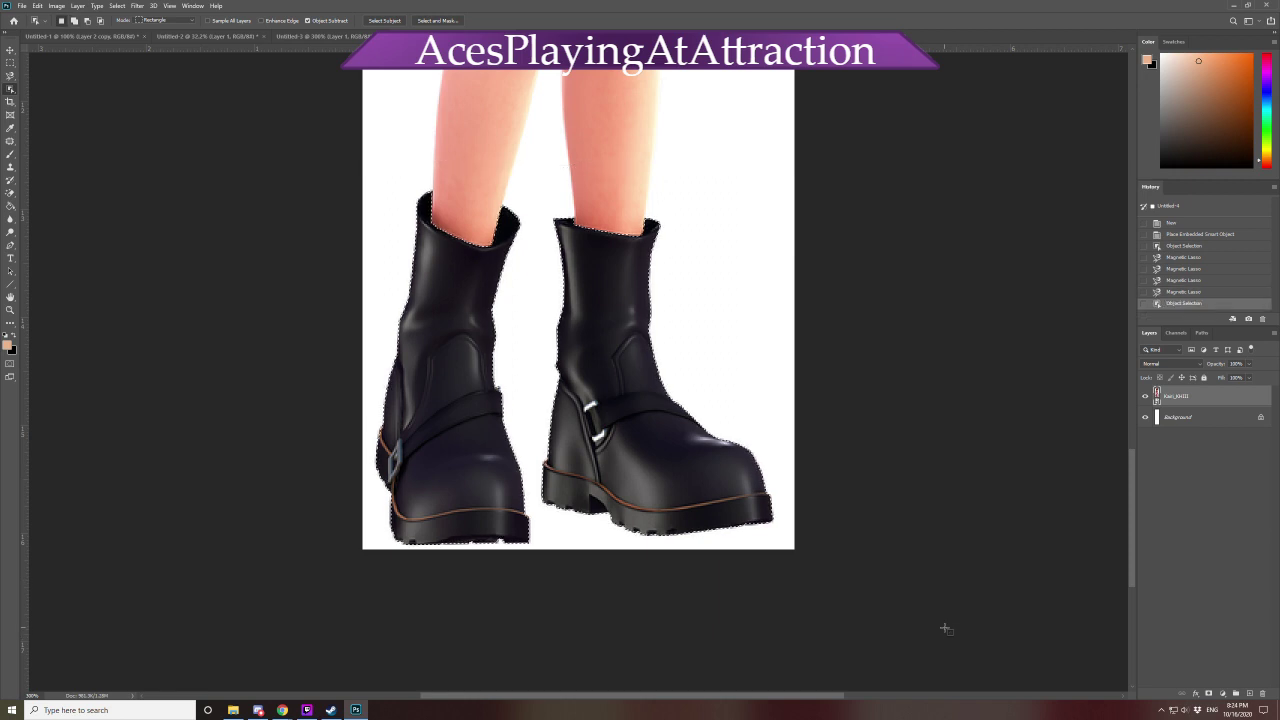
Copy the selected dress and boots to a new layer and hide the original Kairi render layer
{"action": "key", "text": "ctrl+1"}
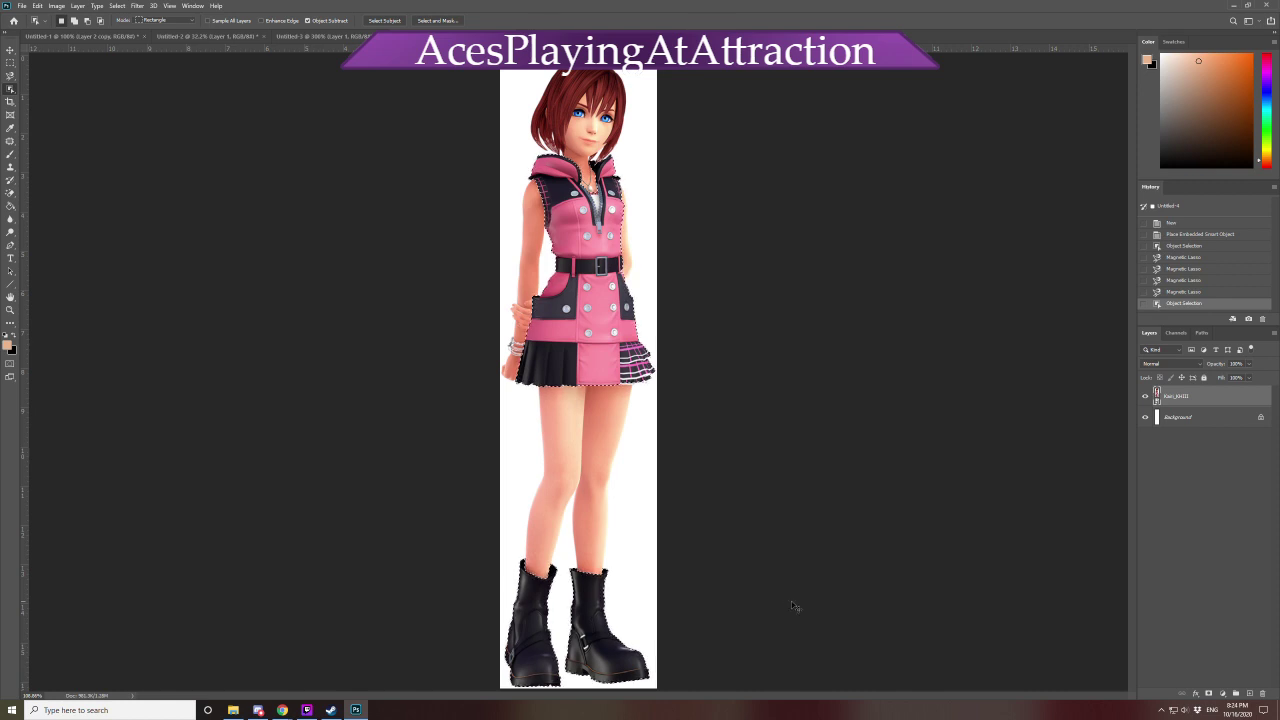
{"action": "key", "text": "ctrl+plus"}
{"action": "key", "text": "ctrl+plus"}
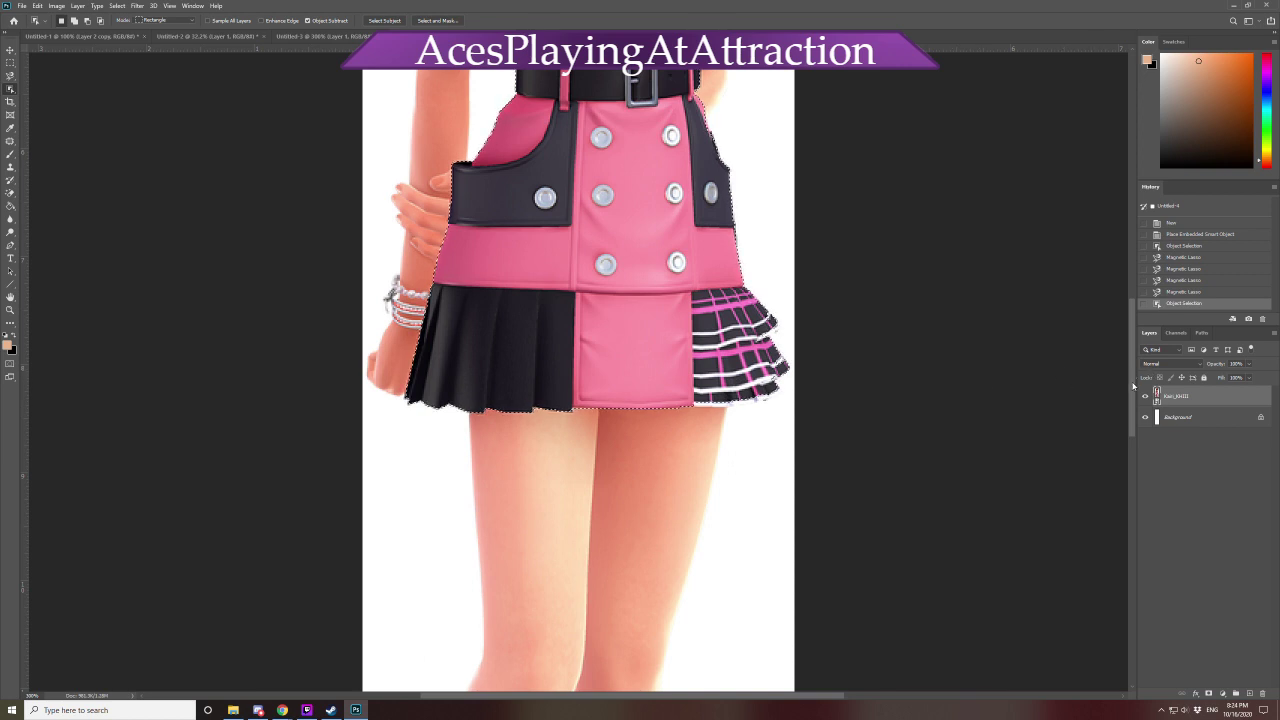
{"action": "left_click", "coordinate": [1136, 496]}
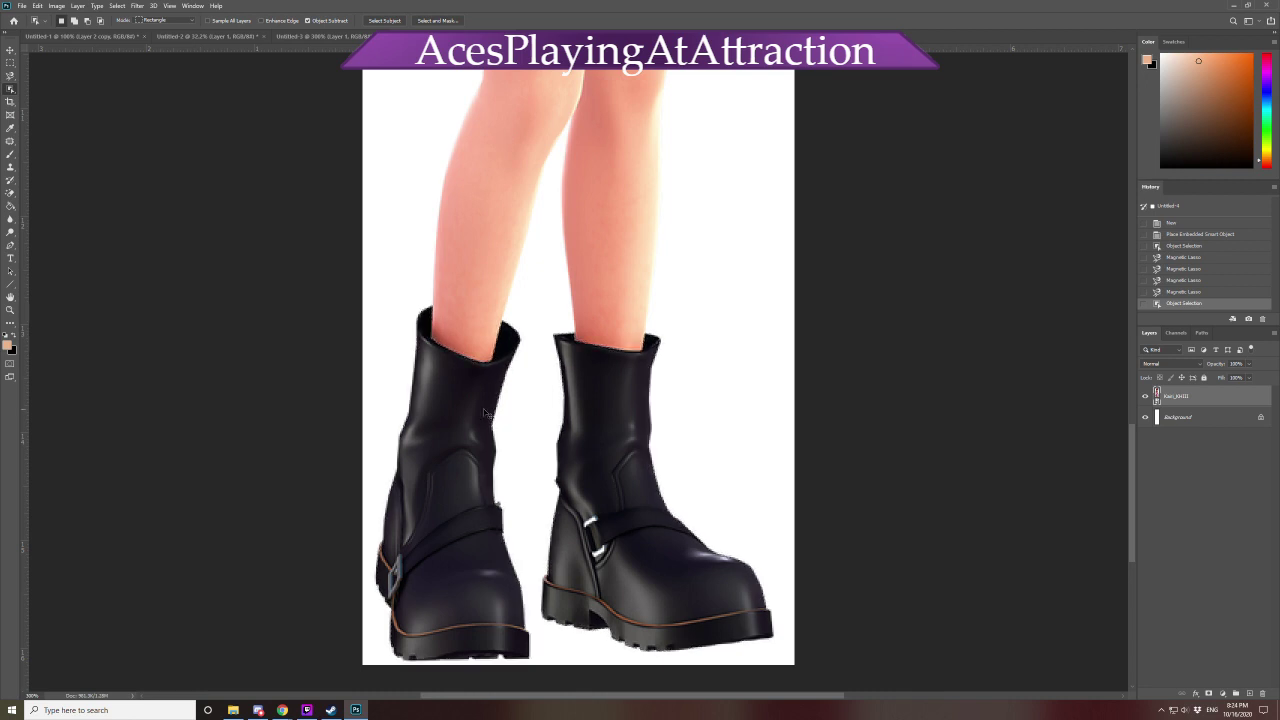
{"action": "key", "text": "ctrl+0"}
{"action": "key", "text": "ctrl+j"}
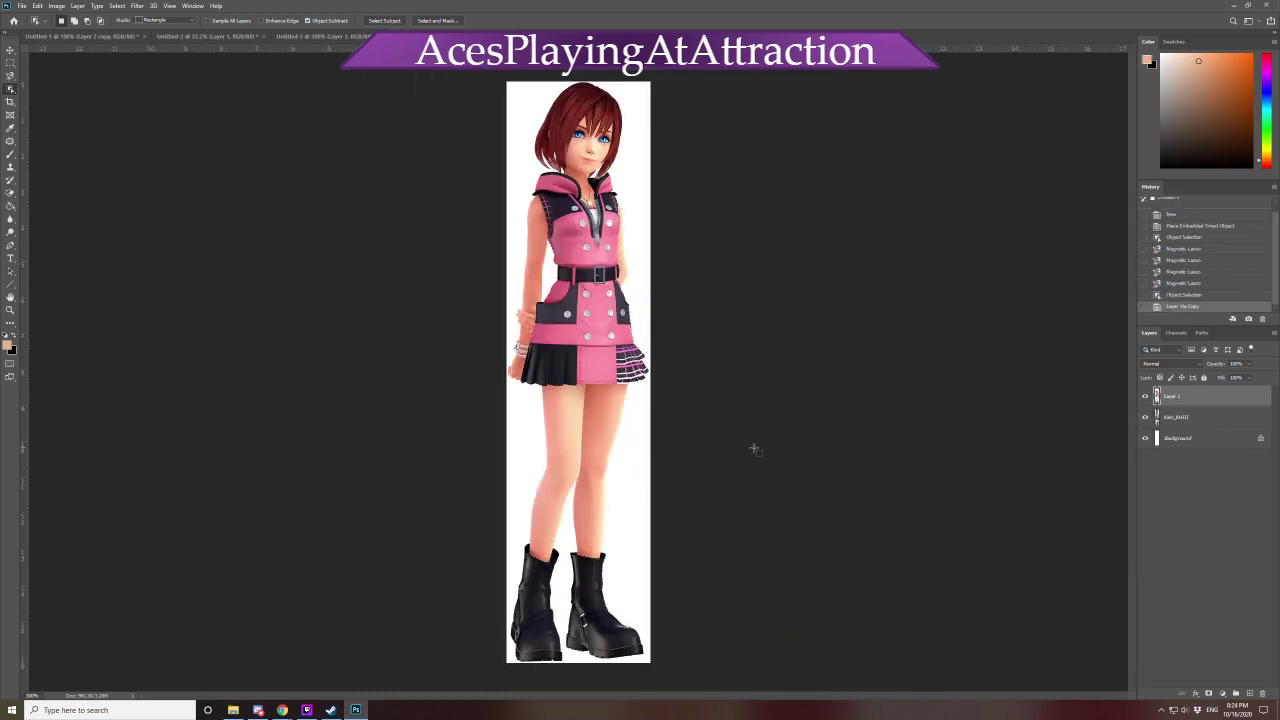
{"action": "left_click", "coordinate": [1144, 417]}
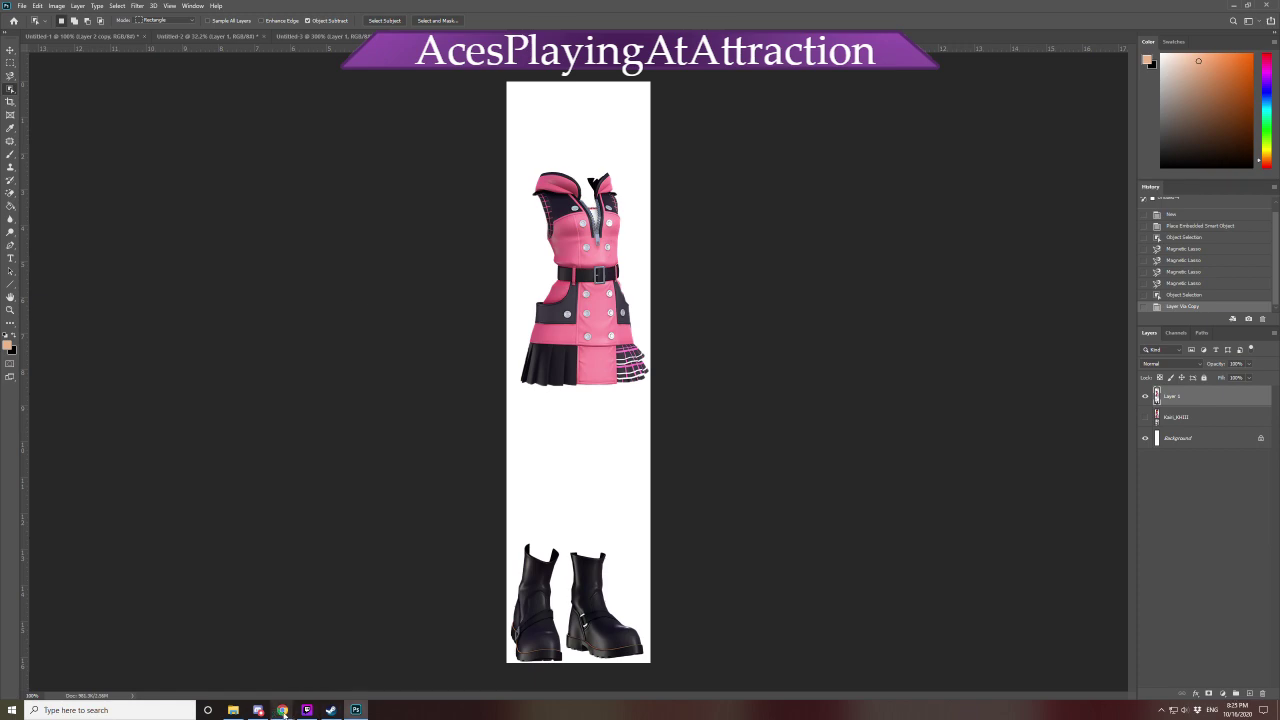
Switch to Chrome and run a Google image search for "bi flag" in a new tab
{"action": "mouse_move", "coordinate": [283, 712]}
{"action": "left_click", "coordinate": [383, 655]}
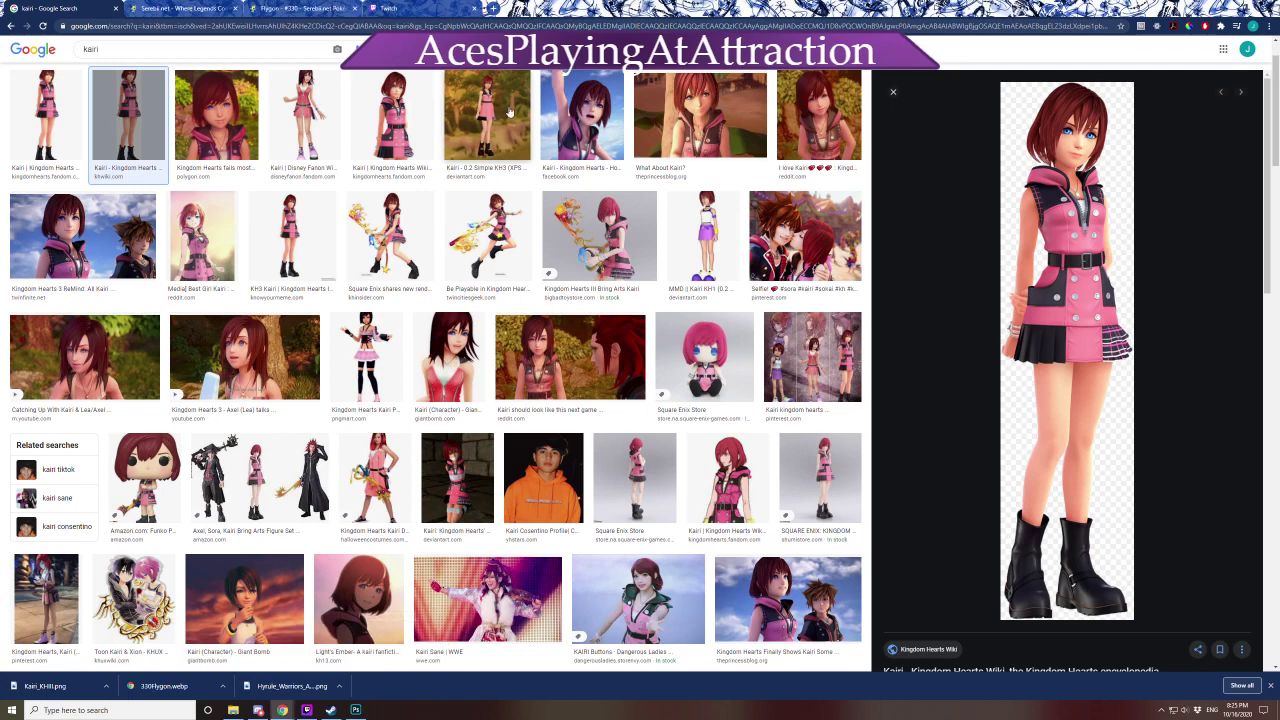
{"action": "key", "text": "ctrl+t"}
{"action": "type", "text": "bi flag"}
{"action": "key", "text": "Return"}
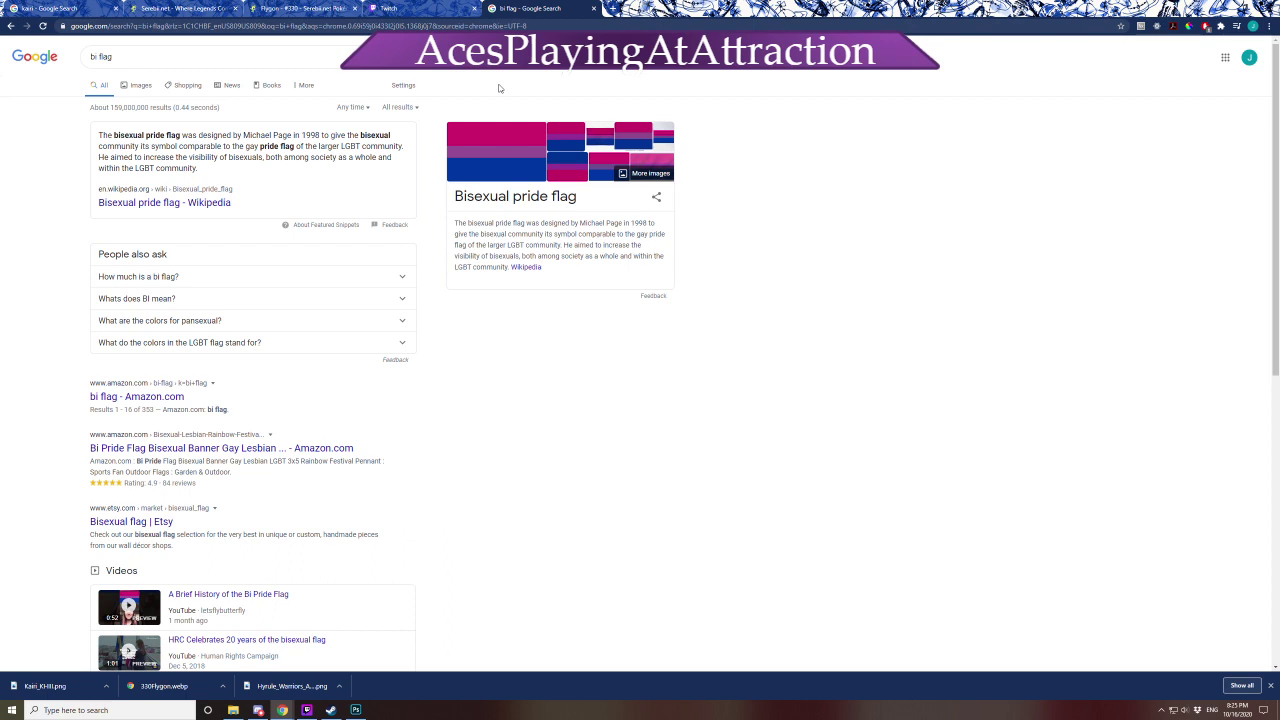
{"action": "left_click", "coordinate": [137, 86]}
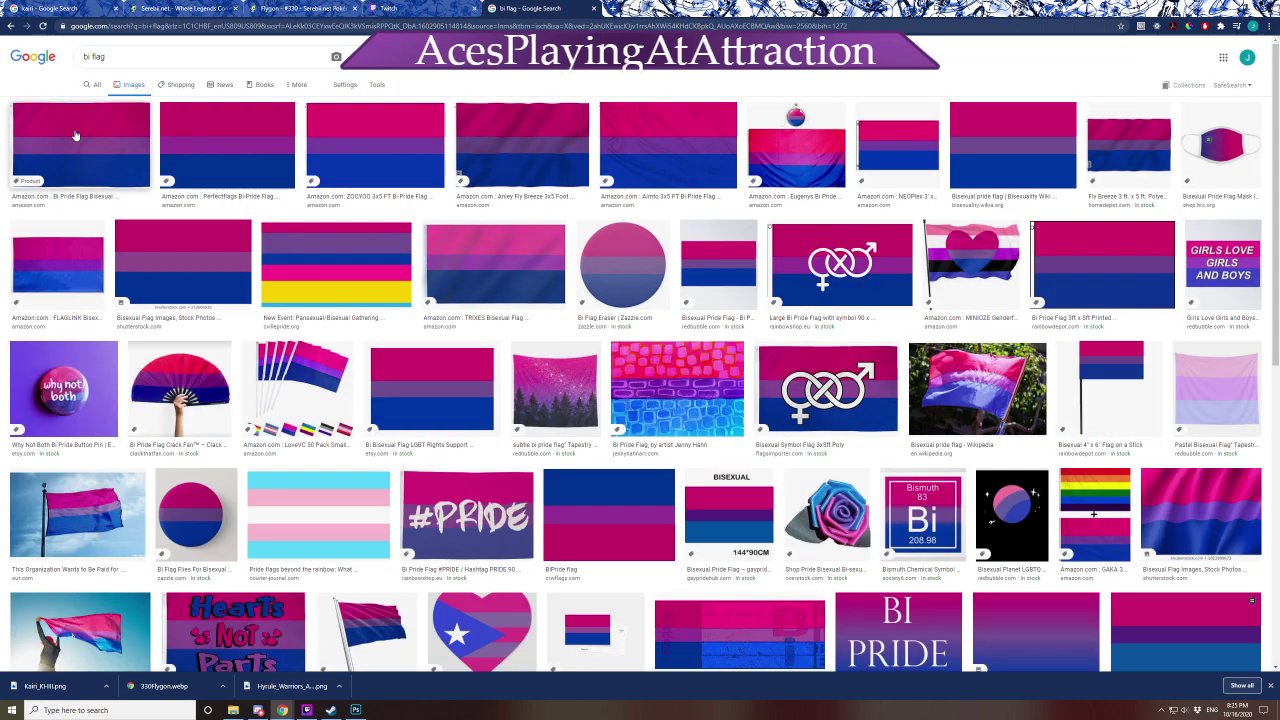
Copy a flat bisexual pride flag image from the results and paste it into the Kairi document in Photoshop
{"action": "right_click", "coordinate": [223, 143]}
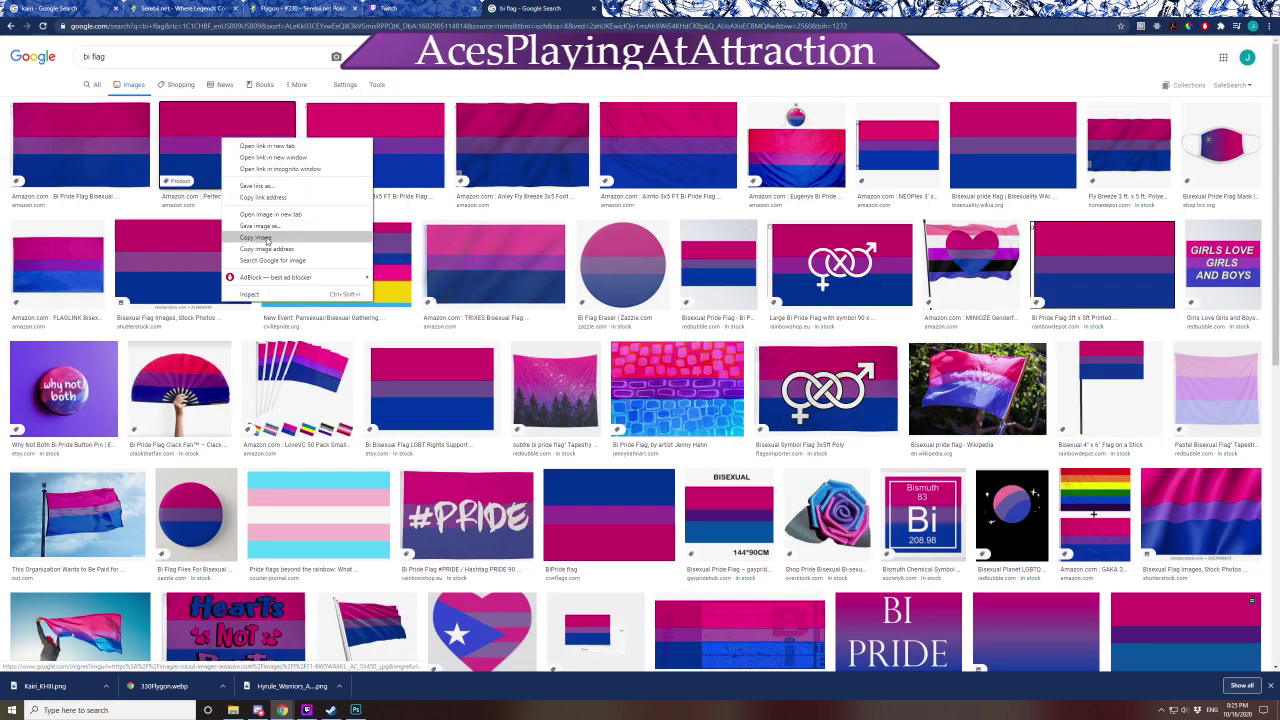
{"action": "left_click", "coordinate": [252, 230]}
{"action": "left_click", "coordinate": [355, 710]}
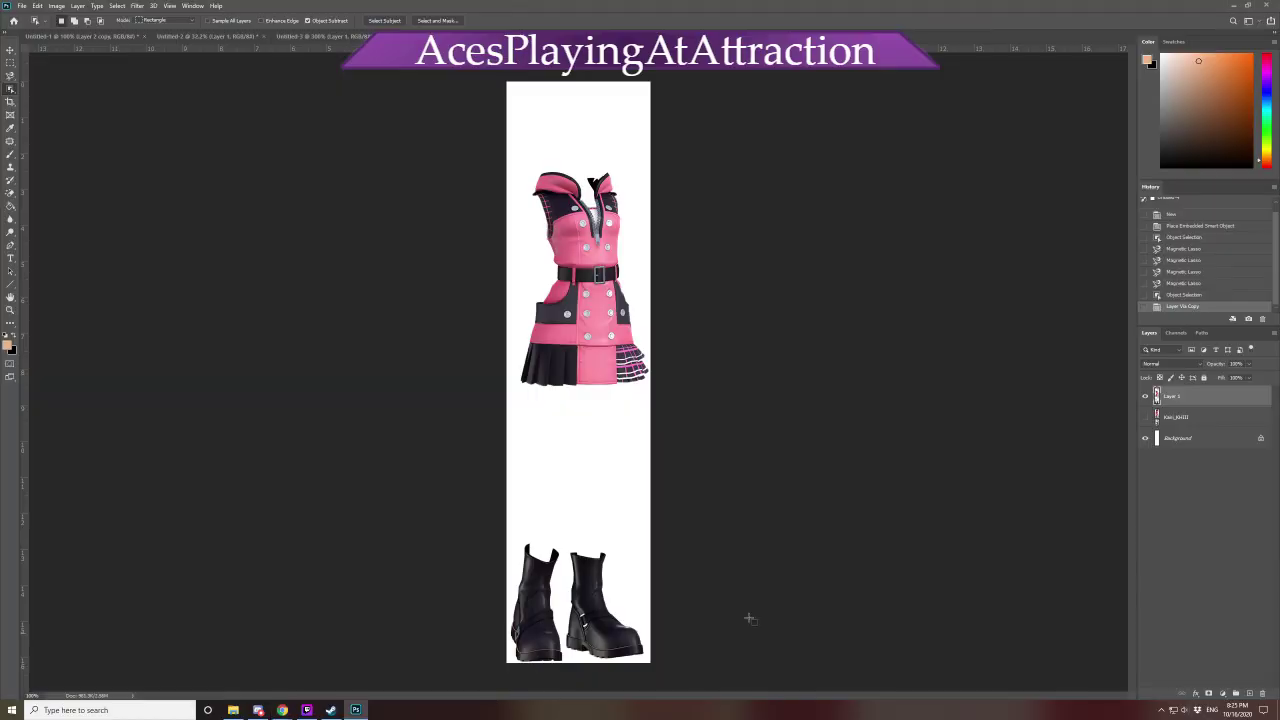
{"action": "key", "text": "ctrl+v"}
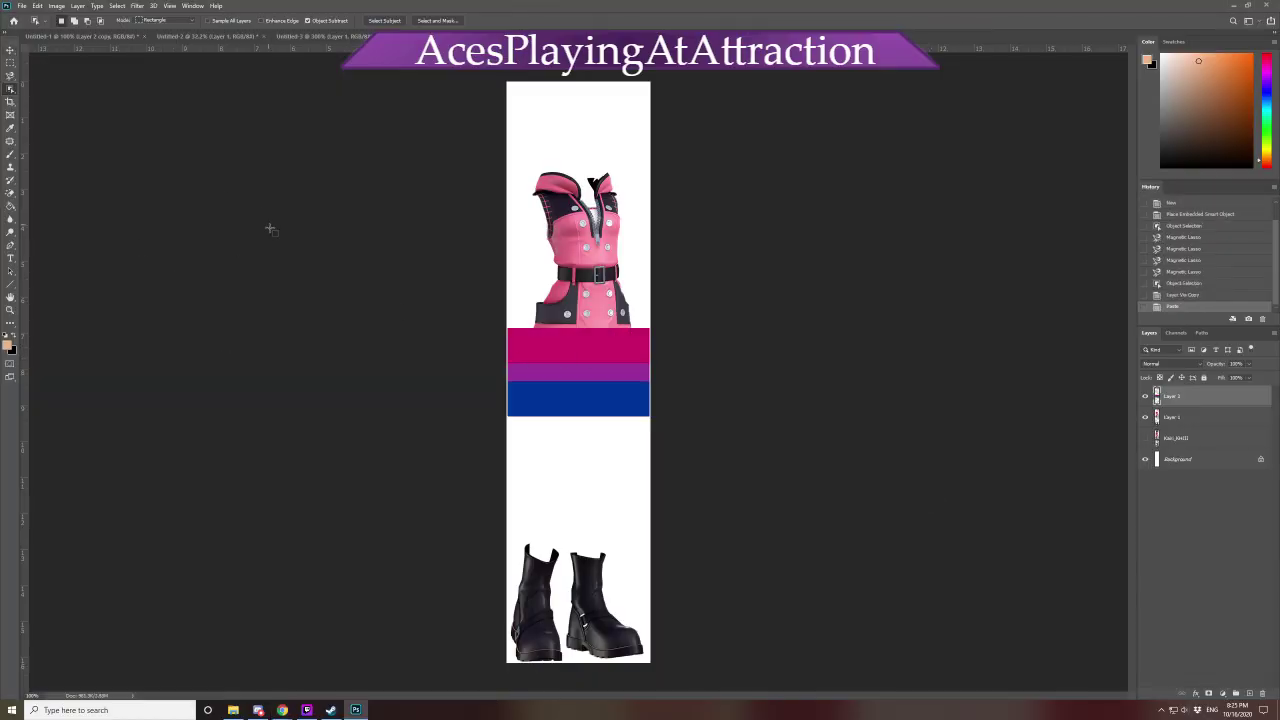
Scale the pasted bisexual flag down to a small swatch and place it between the dress and the boots
{"action": "key", "text": "ctrl+t"}
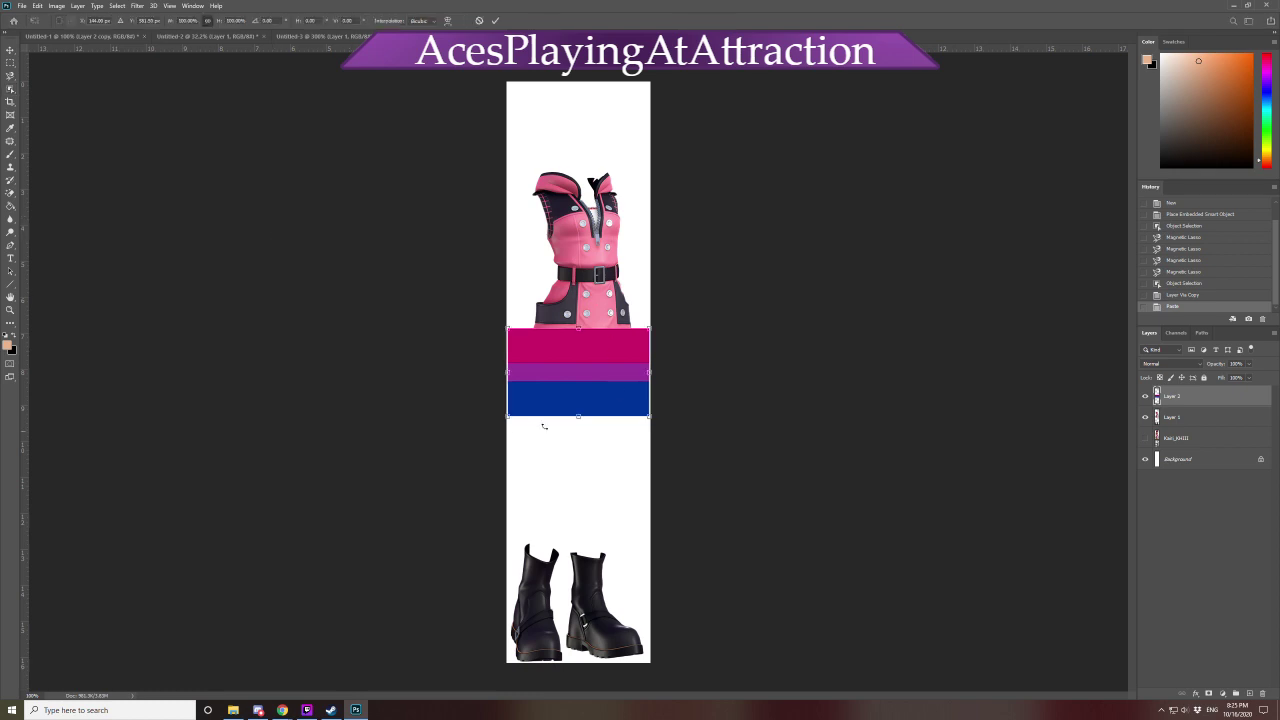
{"action": "left_click_drag", "start_coordinate": [508, 416], "coordinate": [650, 234]}
{"action": "key", "text": "Return"}
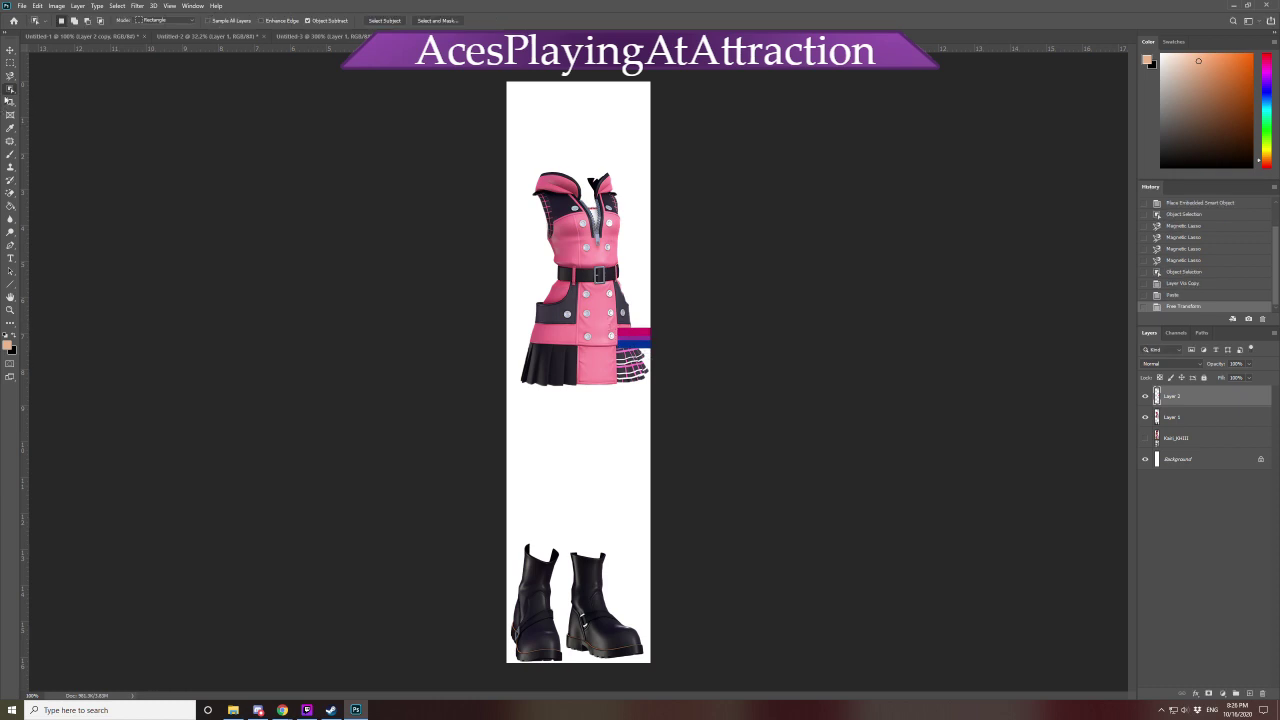
{"action": "left_click", "coordinate": [12, 52]}
{"action": "left_click_drag", "start_coordinate": [640, 340], "coordinate": [578, 446]}
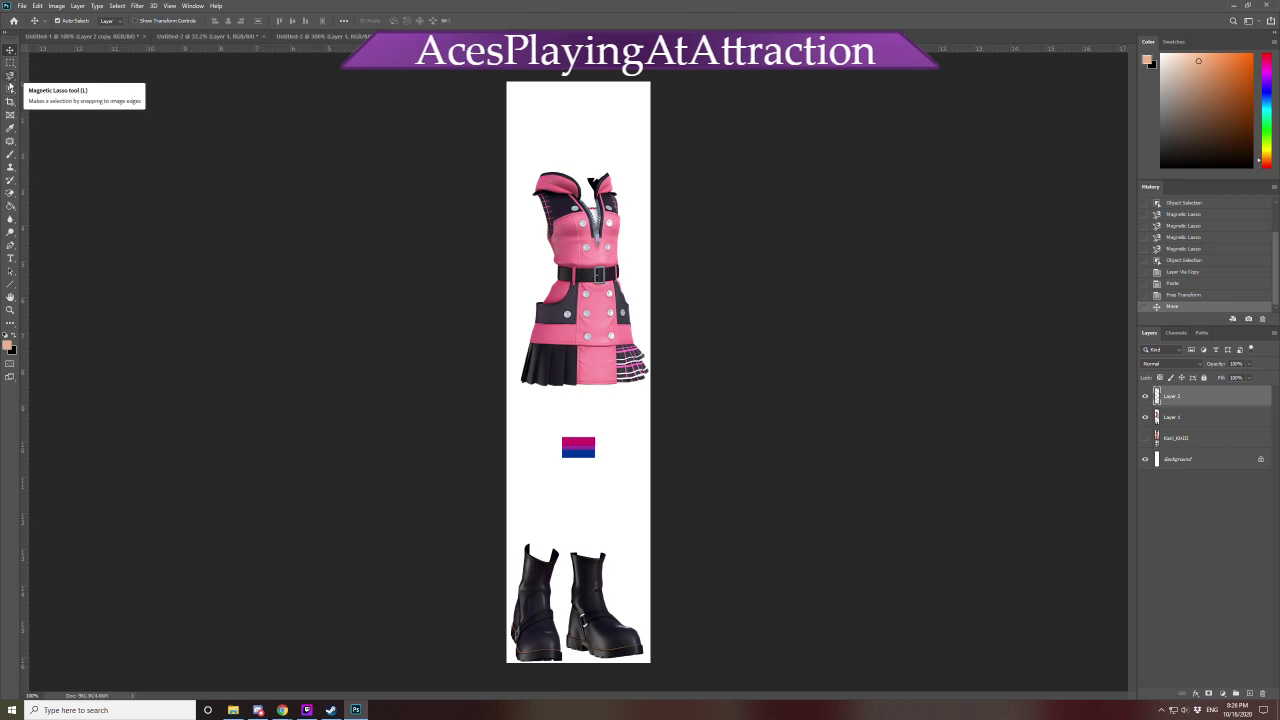
Make a rectangular marquee selection around both boots across the full canvas width
{"action": "left_click", "coordinate": [10, 62]}
{"action": "left_click_drag", "start_coordinate": [474, 517], "coordinate": [766, 686]}
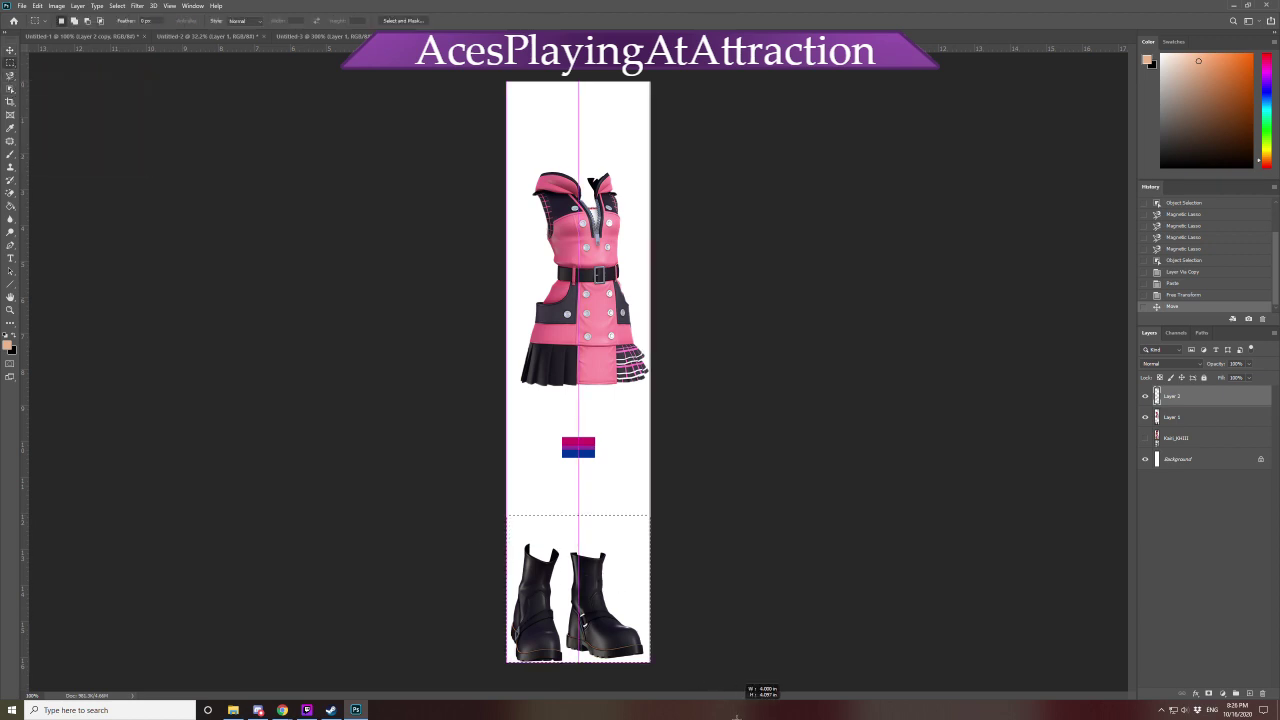
Desaturate the boots on the dress-and-boots layer, Layer 1, and clear the selection
{"action": "key", "text": "ctrl+shift+u"}
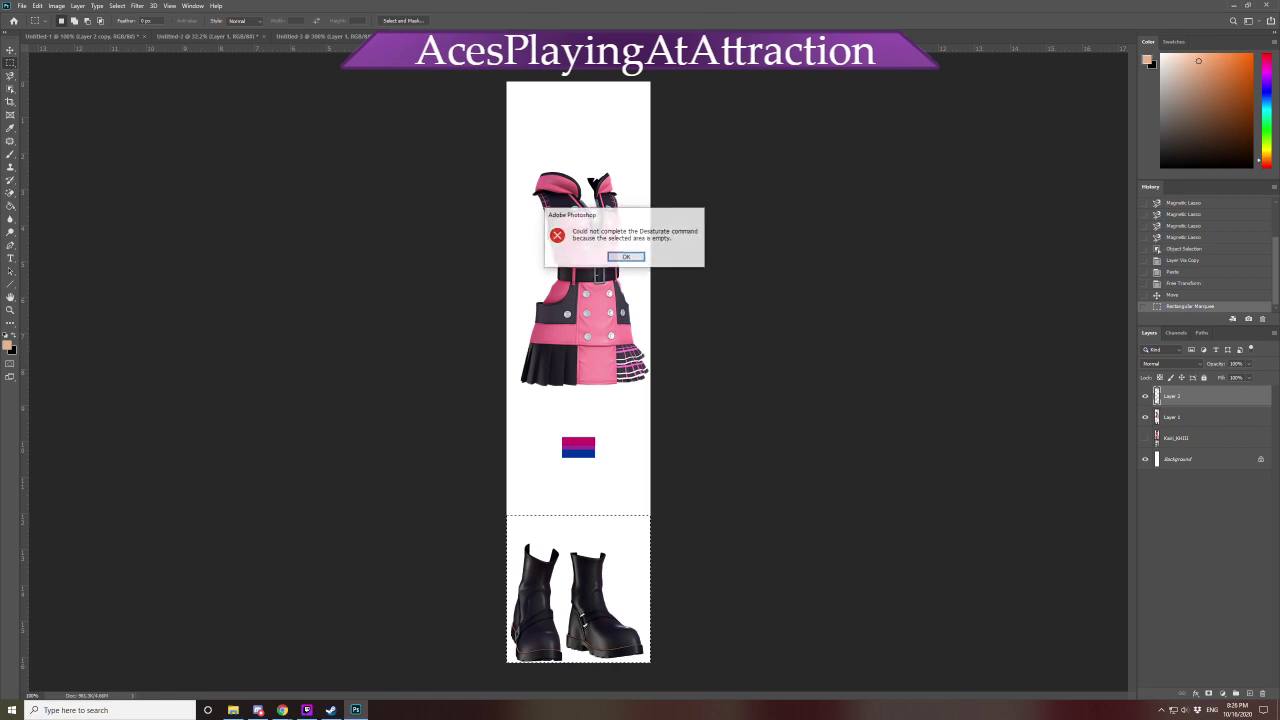
{"action": "left_click", "coordinate": [624, 257]}
{"action": "left_click", "coordinate": [1188, 417]}
{"action": "key", "text": "ctrl+shift+u"}
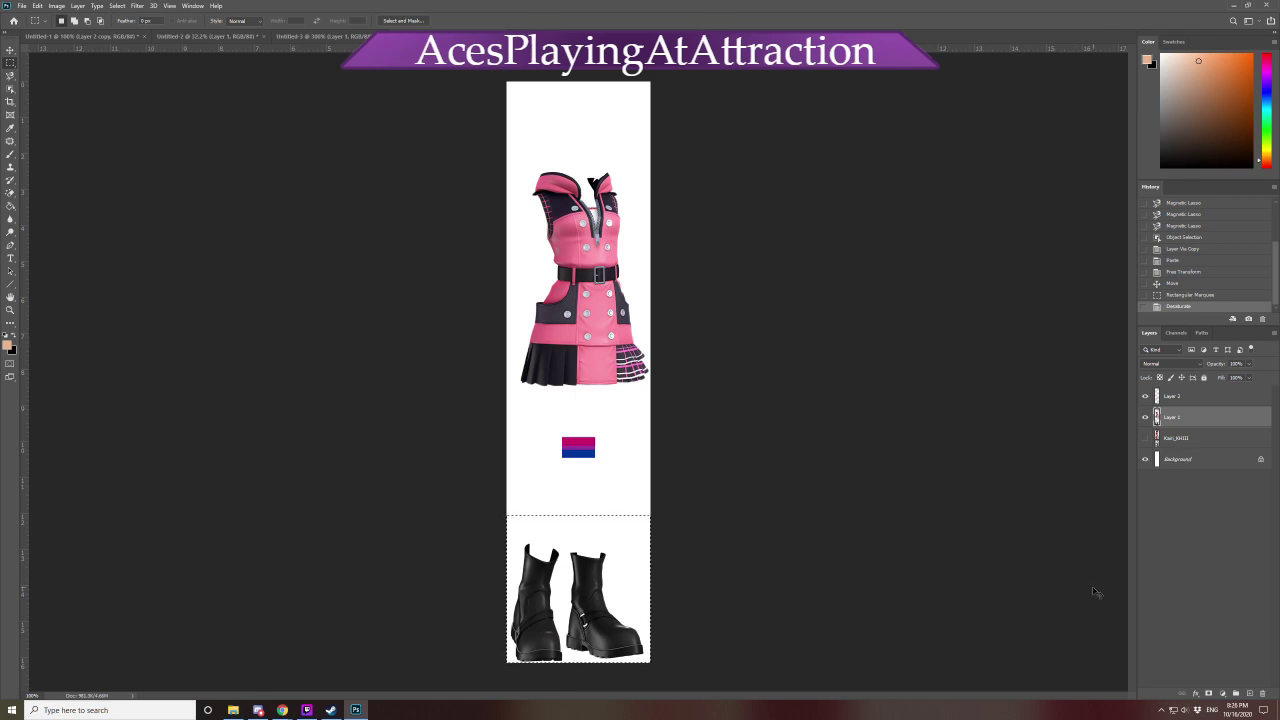
{"action": "key", "text": "ctrl+d"}
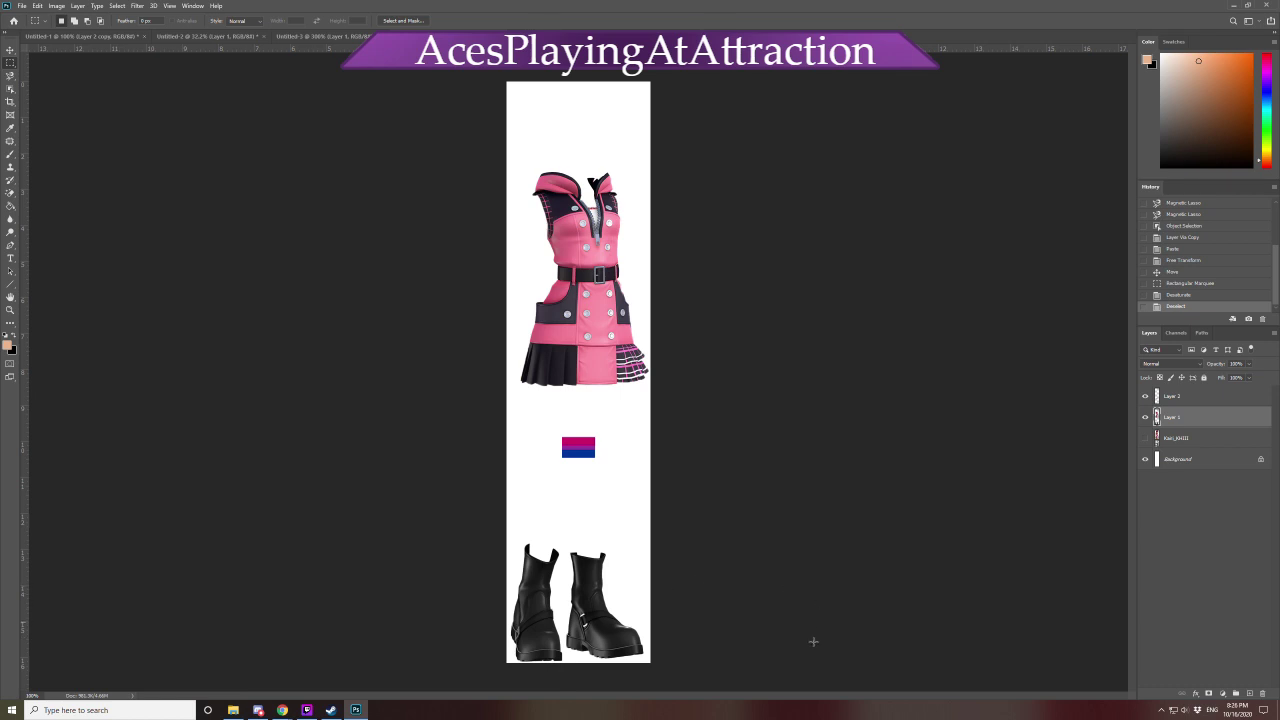
Inspect the dress, and revert the document history to the rectangular marquee around the boots, undoing the desaturation
{"action": "scroll", "coordinate": [865, 550], "scroll_direction": "up", "scroll_amount": 3}
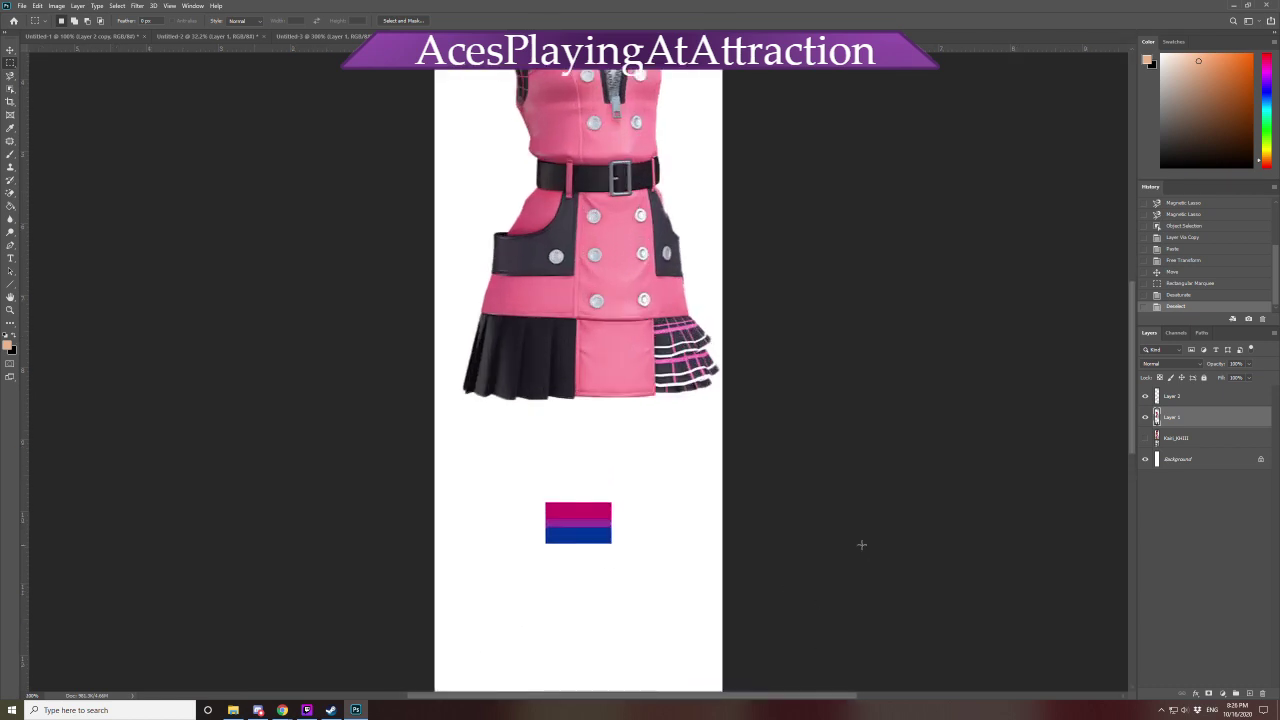
{"action": "scroll", "coordinate": [862, 546], "scroll_direction": "up", "scroll_amount": 2}
{"action": "scroll", "coordinate": [883, 526], "scroll_direction": "up", "scroll_amount": 2}
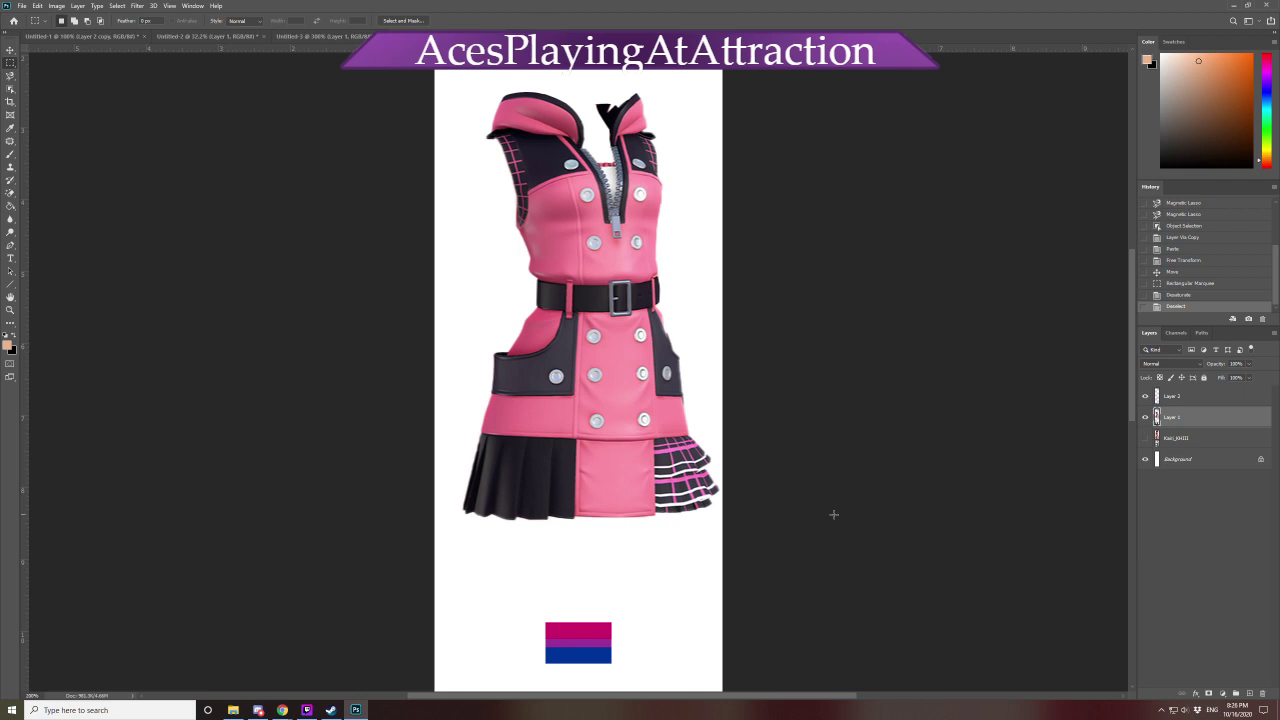
{"action": "scroll", "coordinate": [834, 514], "scroll_direction": "up", "scroll_amount": 2}
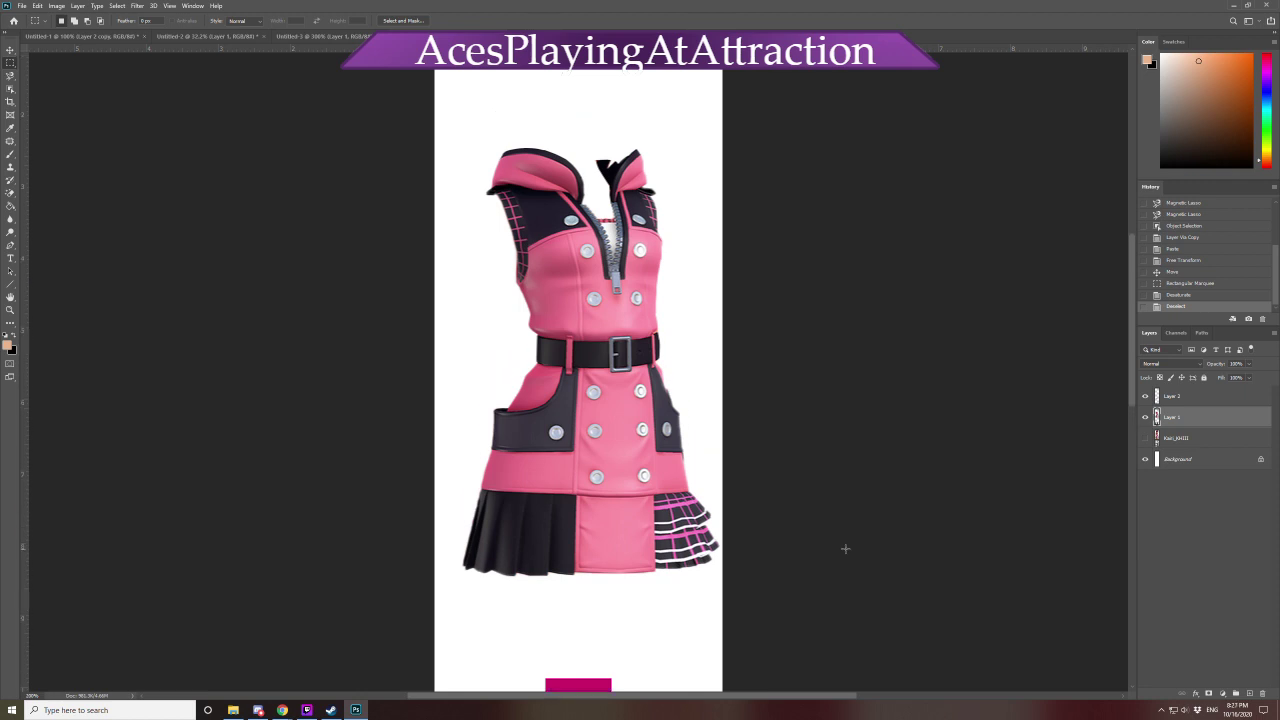
{"action": "key", "text": "ctrl+plus"}
{"action": "scroll", "coordinate": [845, 548], "scroll_direction": "down", "scroll_amount": 2}
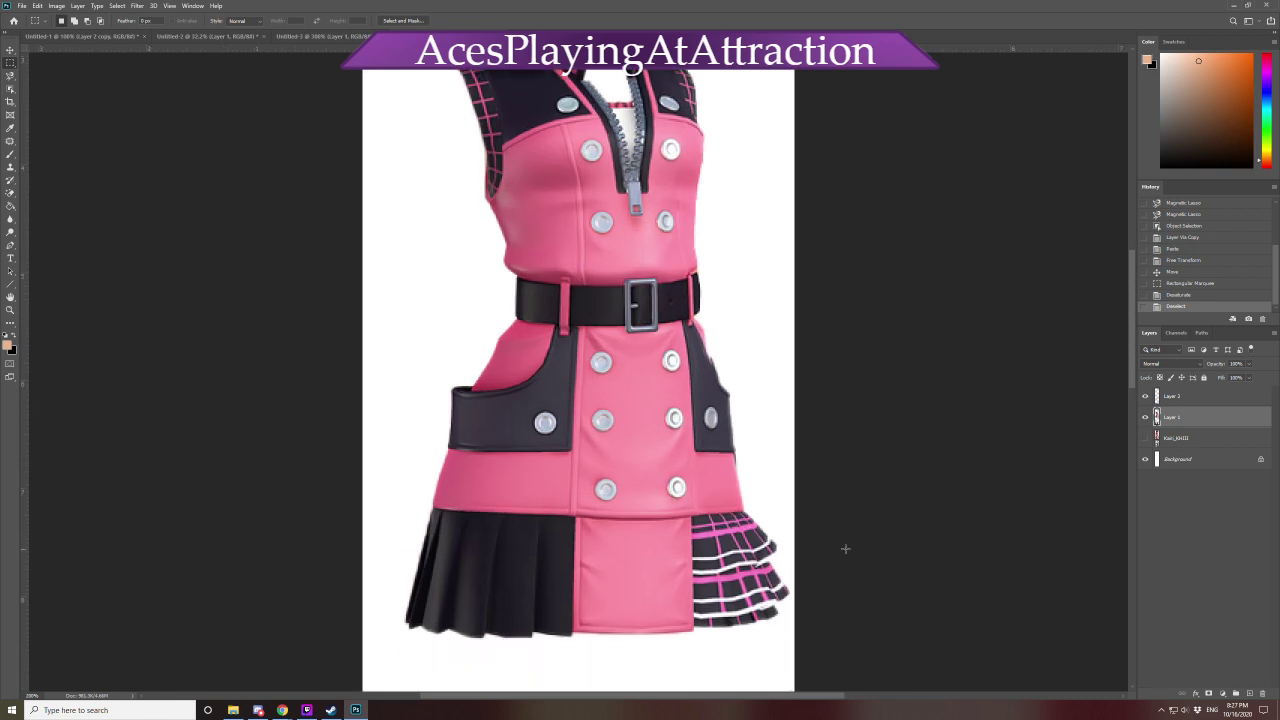
{"action": "key", "text": "ctrl+minus"}
{"action": "key", "text": "ctrl+minus"}
{"action": "key", "text": "ctrl+minus"}
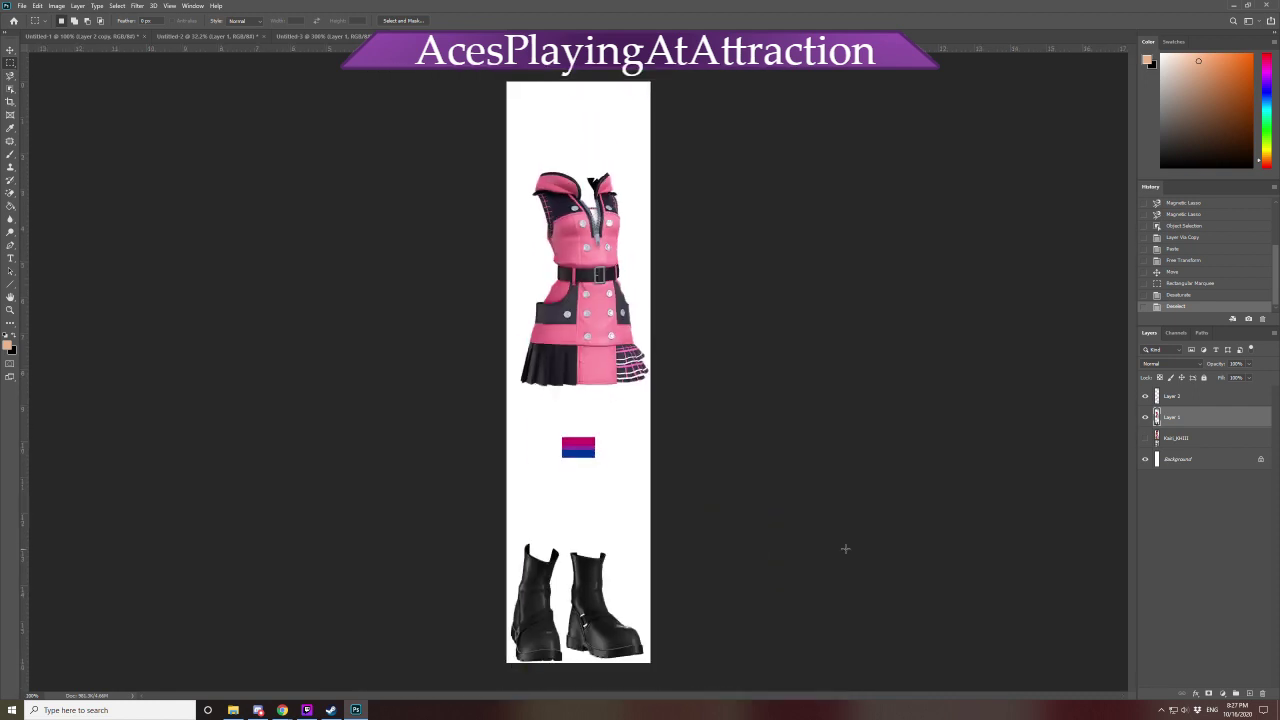
{"action": "left_click", "coordinate": [1183, 285]}
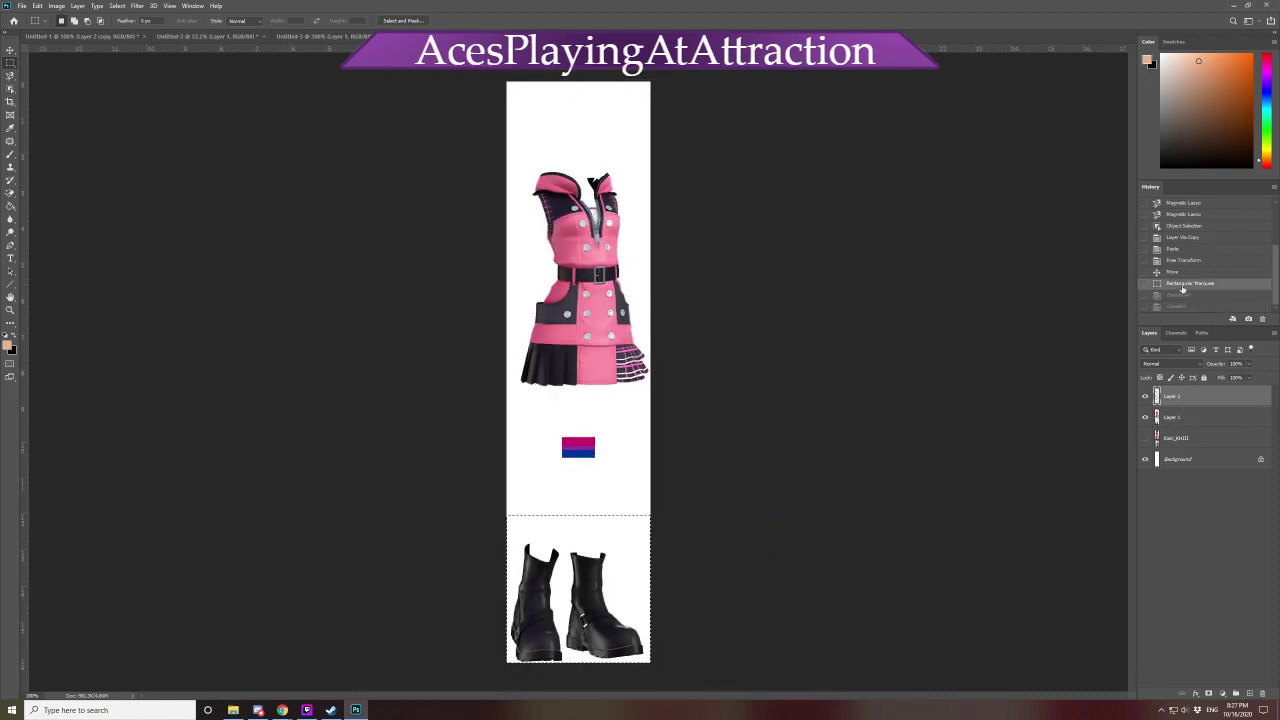
Apply a Hue/Saturation adjustment with hue -117 to the selected boots on Layer 1
{"action": "key", "text": "ctrl+u"}
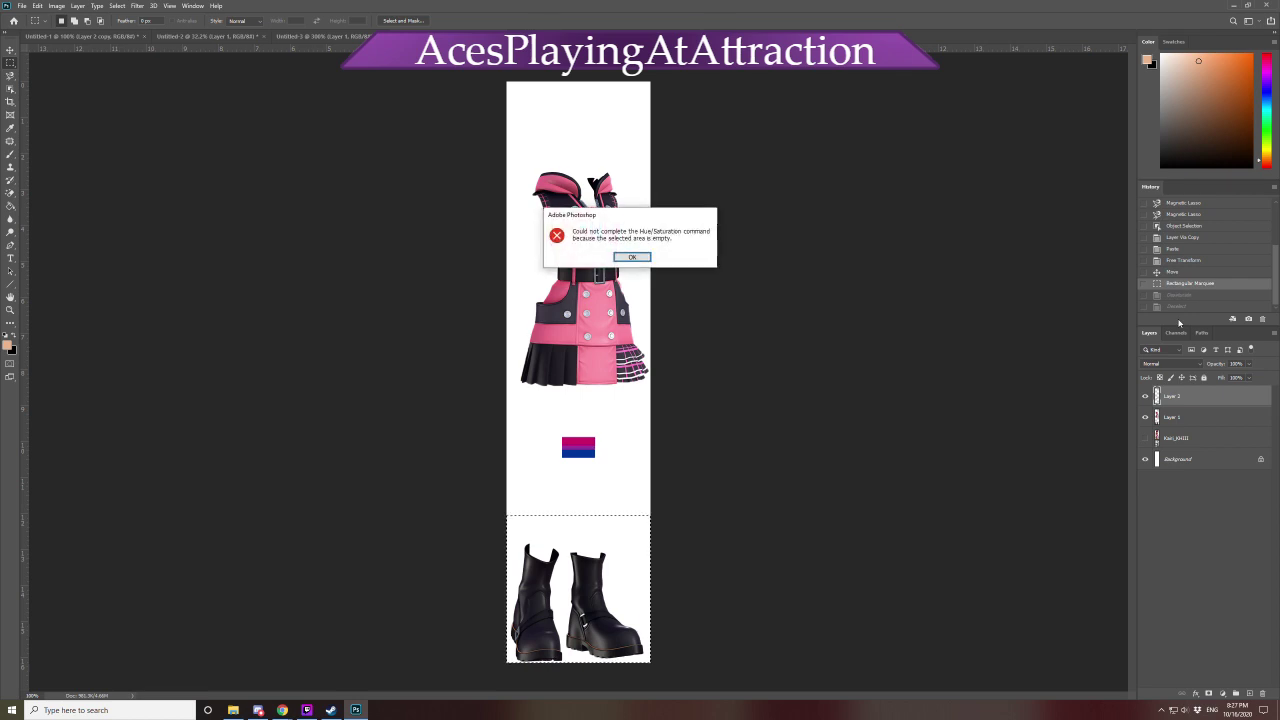
{"action": "left_click", "coordinate": [632, 257]}
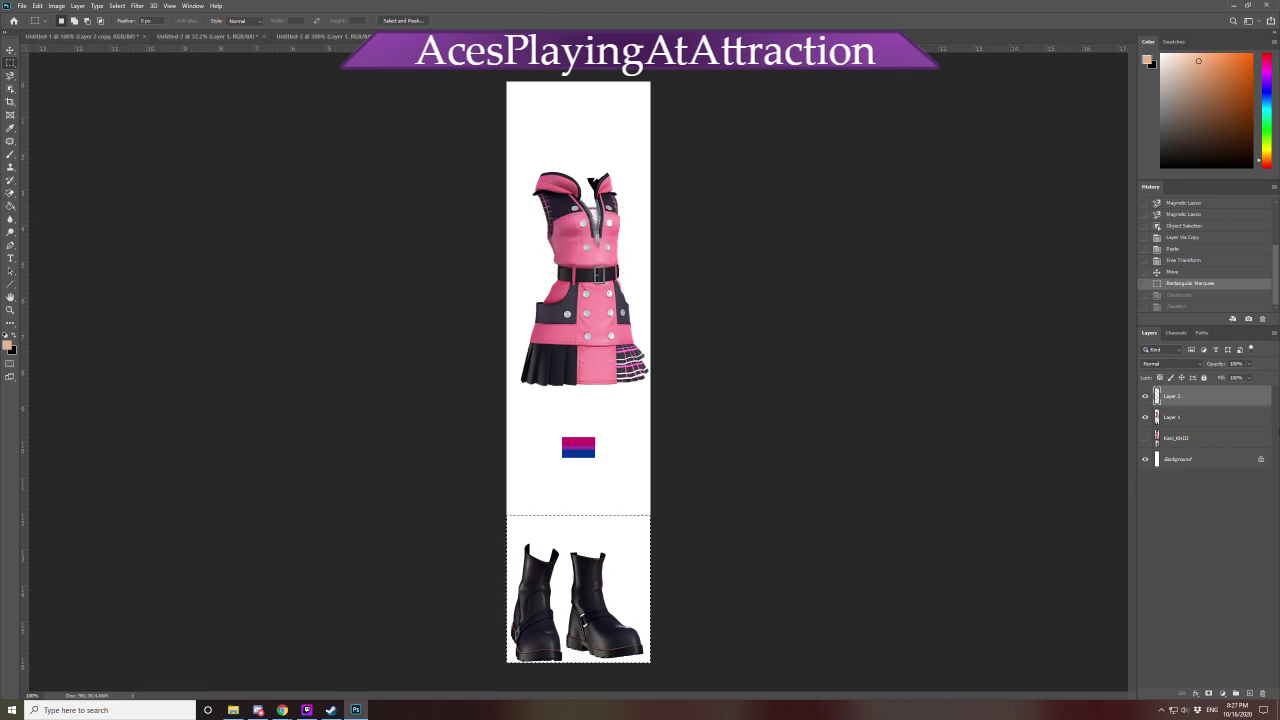
{"action": "left_click", "coordinate": [1233, 425]}
{"action": "key", "text": "ctrl+u"}
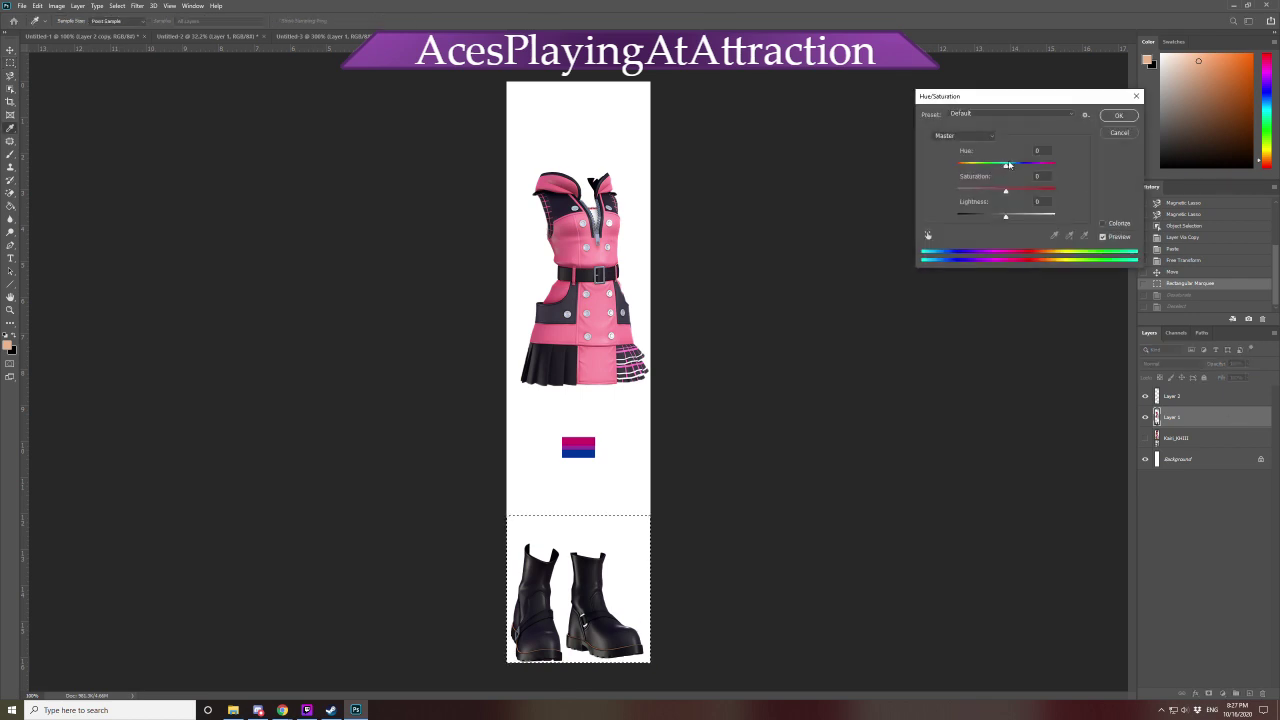
{"action": "left_click_drag", "start_coordinate": [1006, 166], "coordinate": [970, 198]}
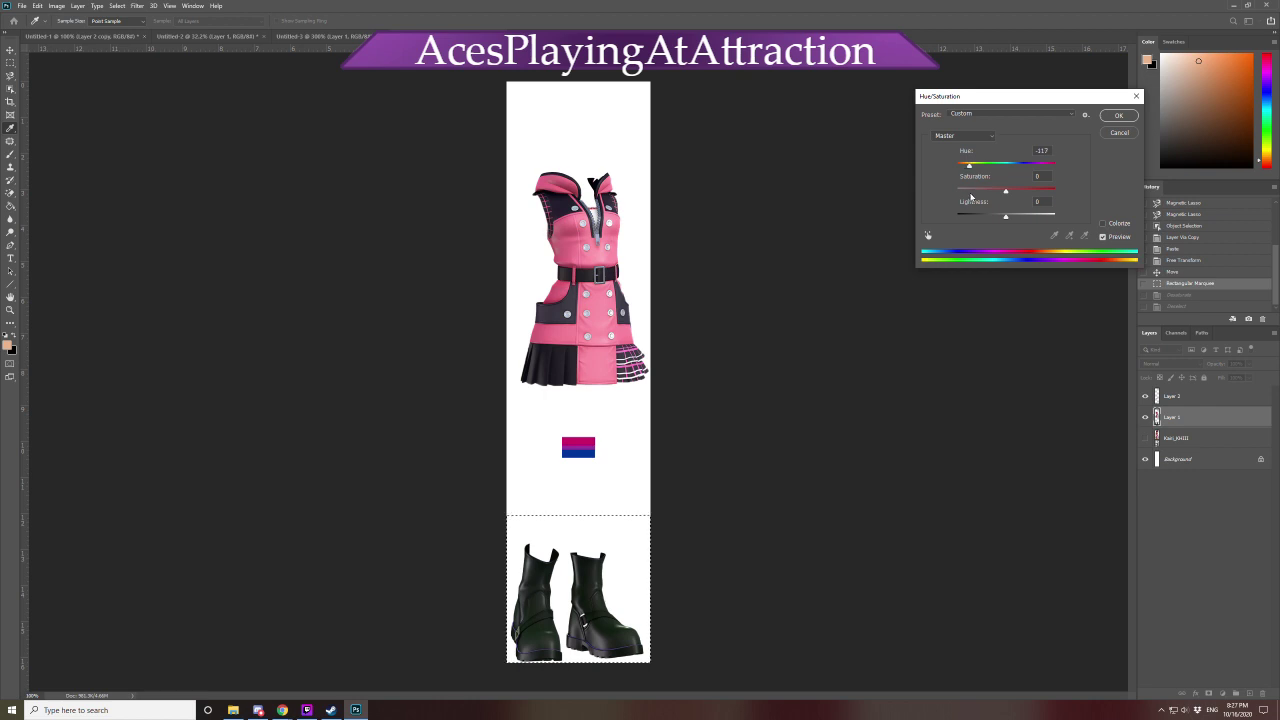
{"action": "left_click", "coordinate": [1119, 116]}
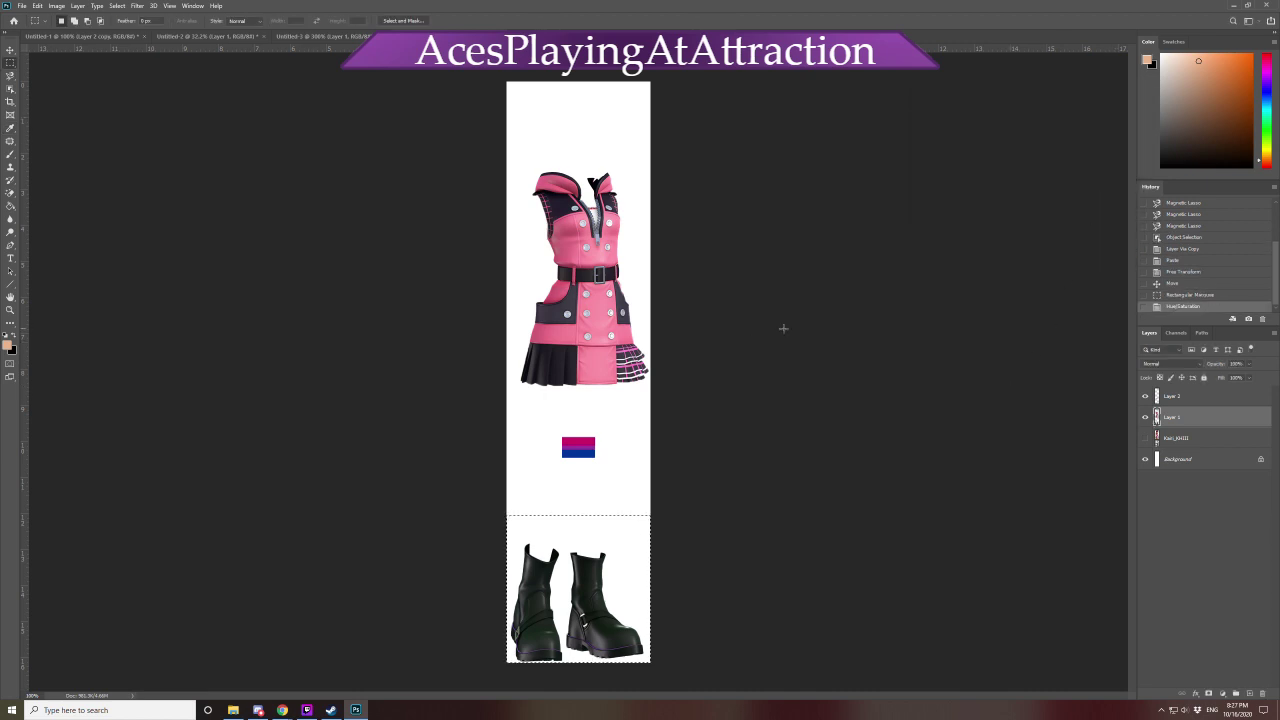
Move the flag swatch on Layer 2 up beside the dress's waist for color reference
{"action": "key", "text": "ctrl+plus"}
{"action": "scroll", "coordinate": [783, 328], "scroll_direction": "up", "scroll_amount": 5}
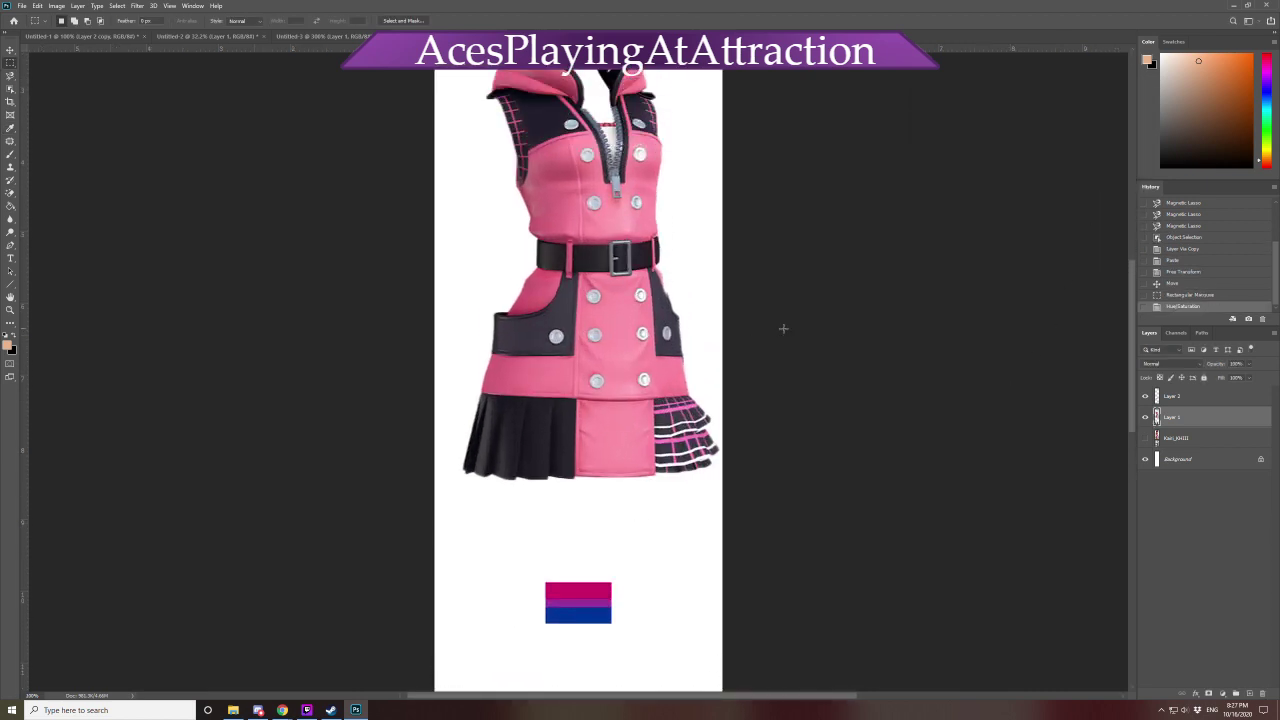
{"action": "scroll", "coordinate": [783, 328], "scroll_direction": "up", "scroll_amount": 1}
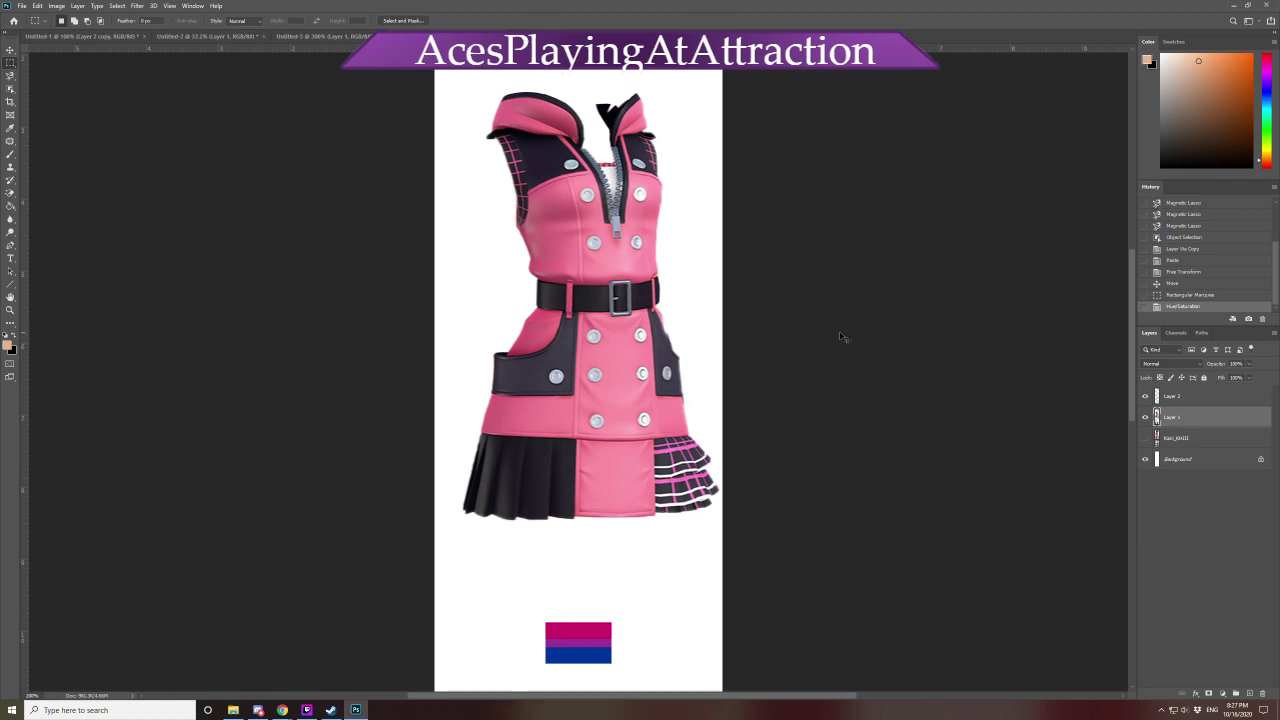
{"action": "key", "text": "ctrl+plus"}
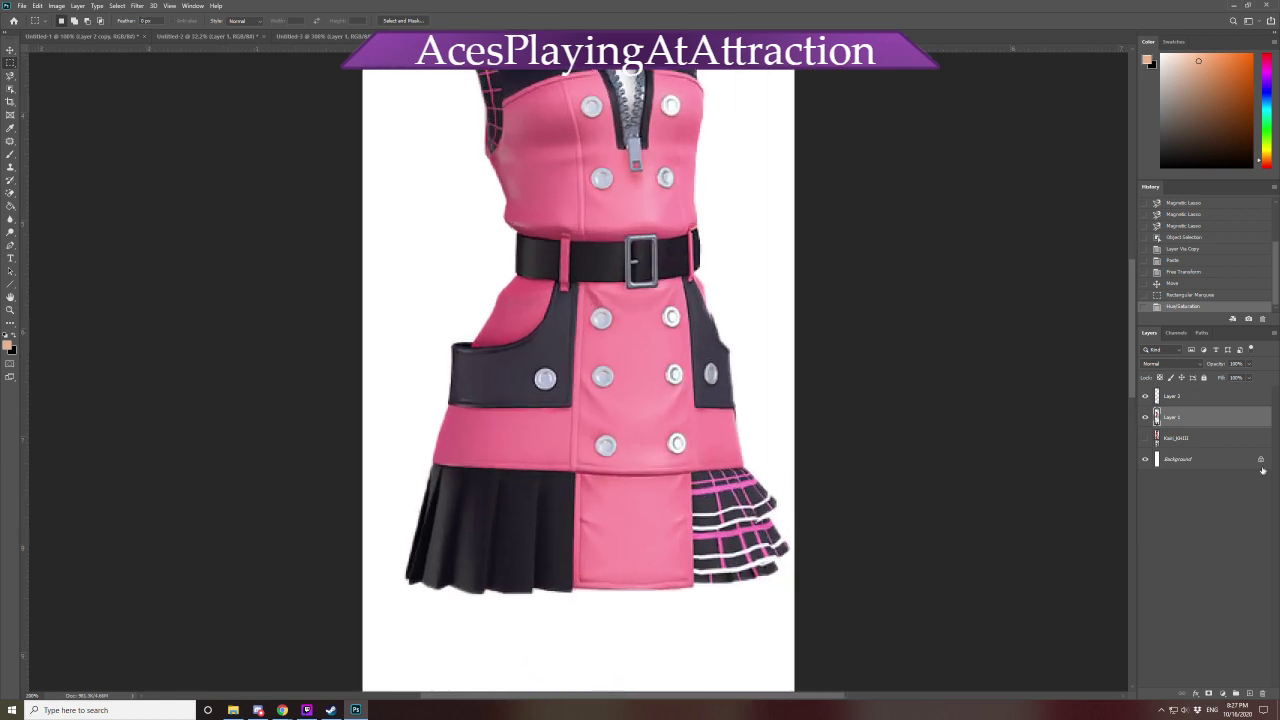
{"action": "left_click", "coordinate": [1170, 397]}
{"action": "scroll", "coordinate": [160, 380], "scroll_direction": "down", "scroll_amount": 4}
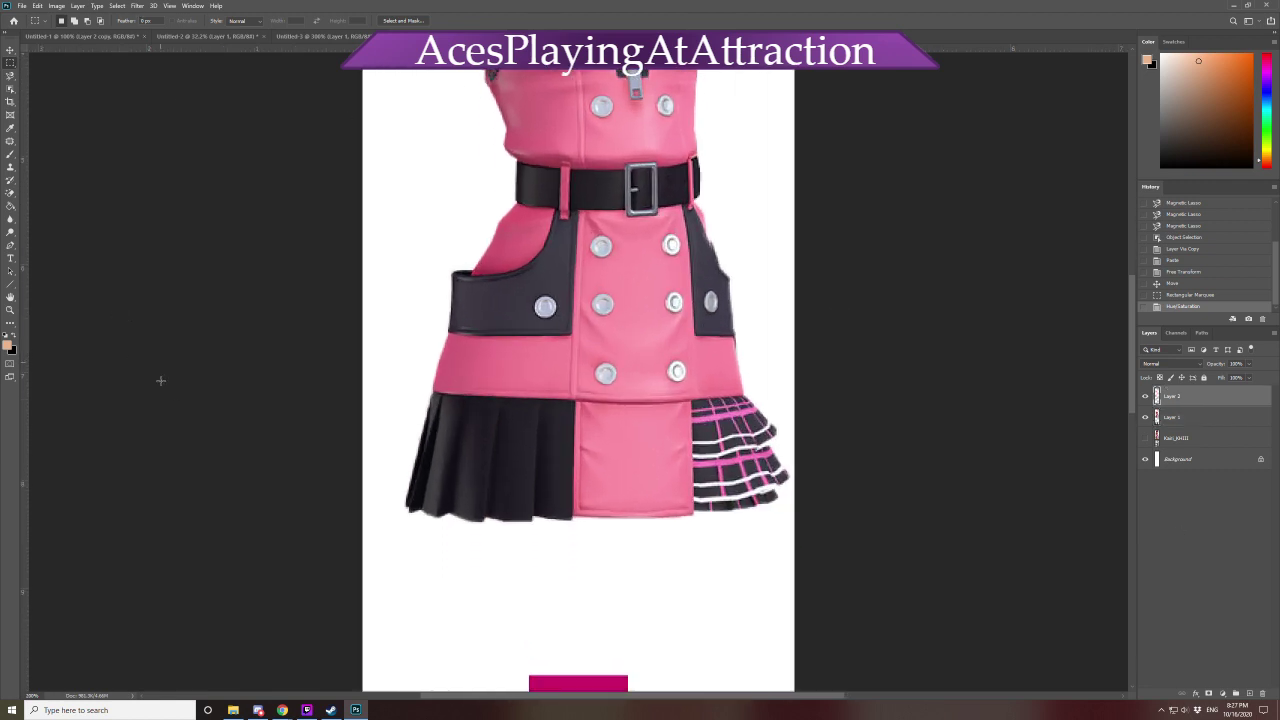
{"action": "left_click", "coordinate": [9, 50]}
{"action": "left_click_drag", "start_coordinate": [561, 644], "coordinate": [407, 111]}
{"action": "scroll", "coordinate": [778, 380], "scroll_direction": "up", "scroll_amount": 3}
{"action": "scroll", "coordinate": [779, 379], "scroll_direction": "up", "scroll_amount": 1}
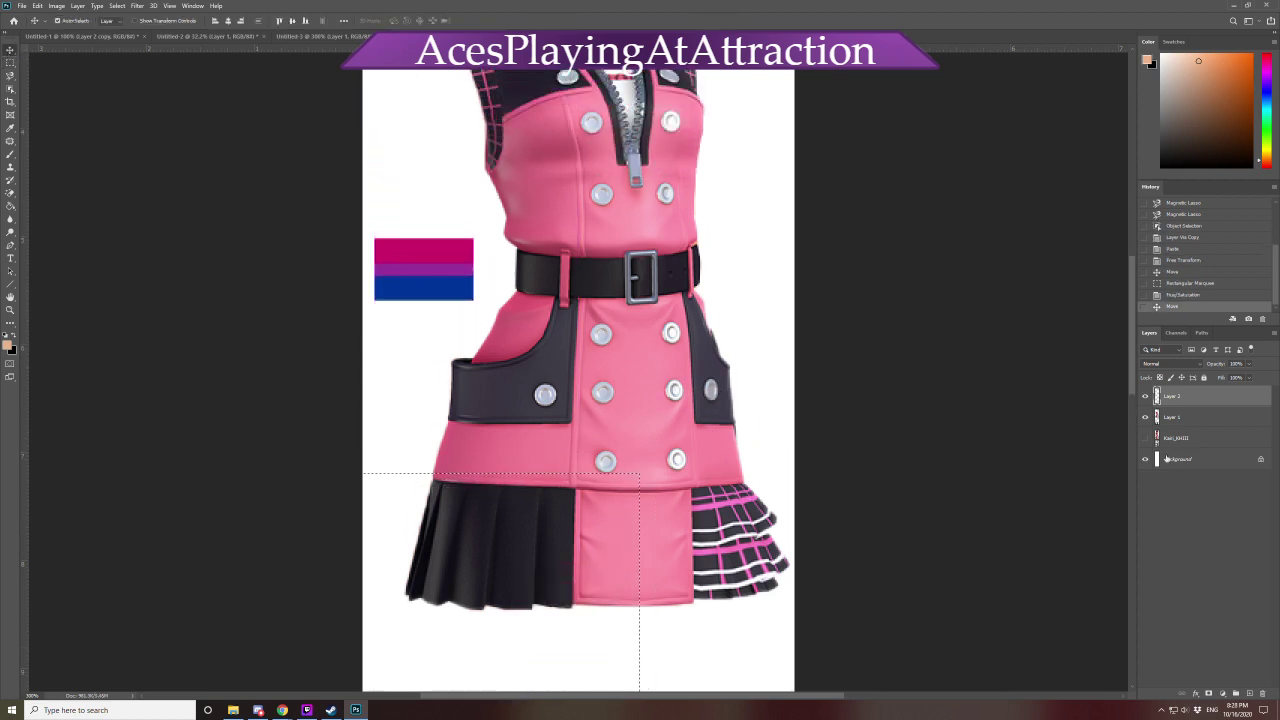
Select both pink belt loops of the dress on Layer 1 with the Magnetic Lasso tool
{"action": "left_click", "coordinate": [1199, 418]}
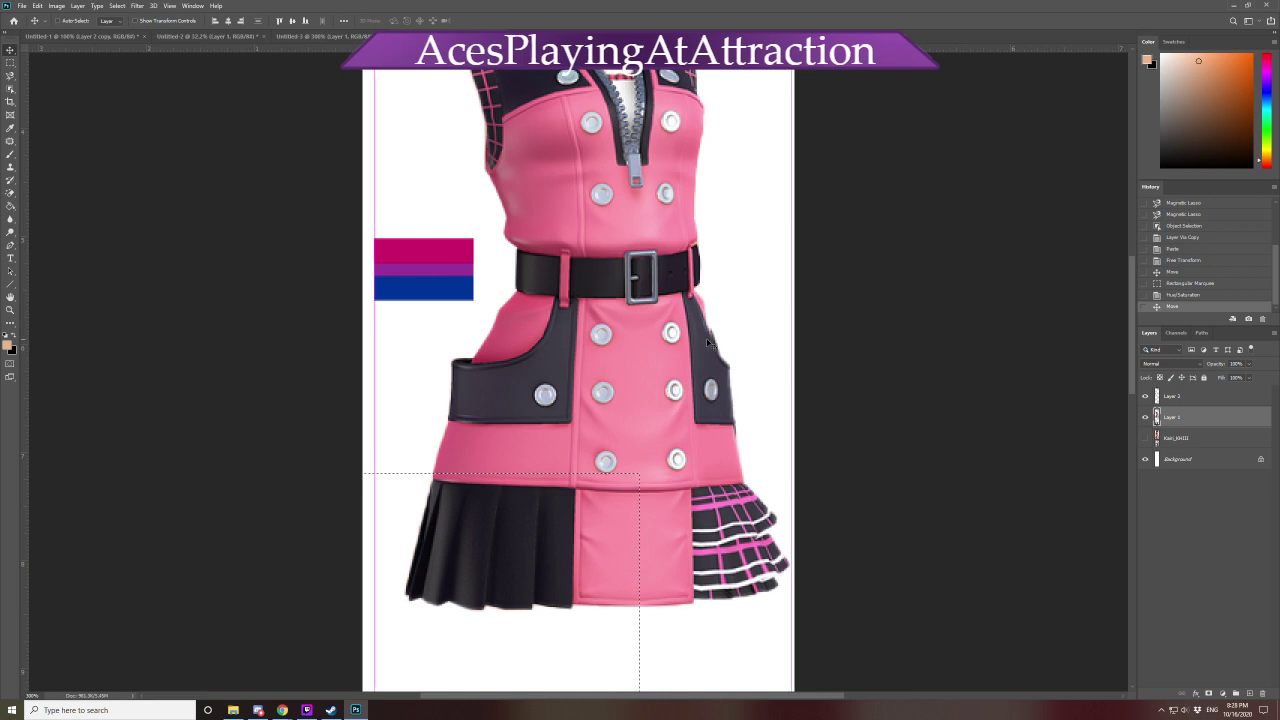
{"action": "key", "text": "ctrl+plus"}
{"action": "scroll", "coordinate": [791, 349], "scroll_direction": "up", "scroll_amount": 2}
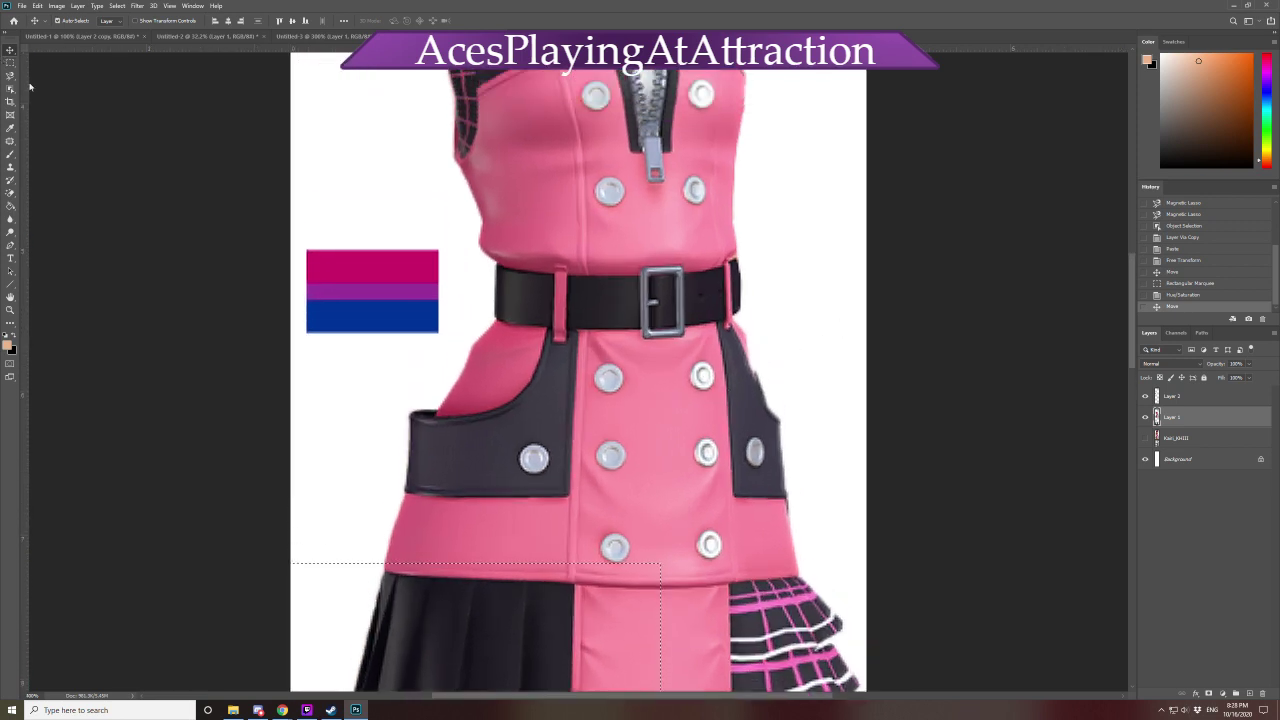
{"action": "left_click", "coordinate": [10, 80]}
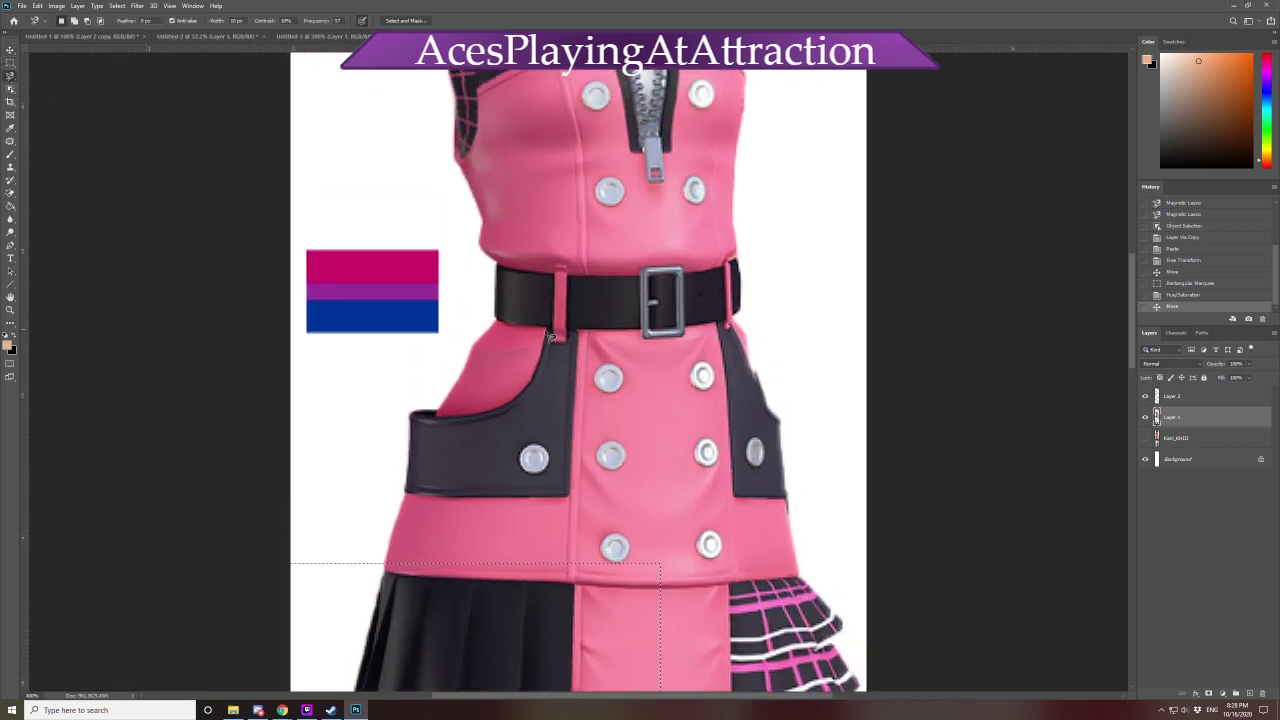
{"action": "left_click", "coordinate": [561, 271]}
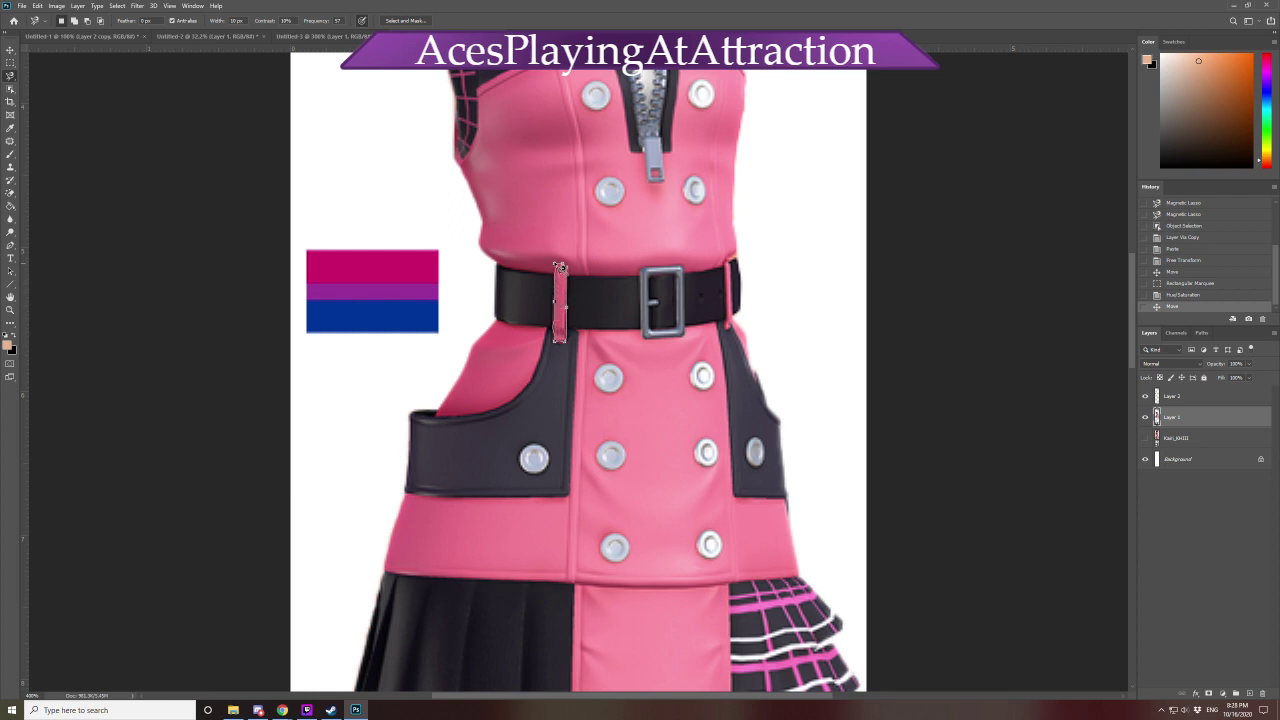
{"action": "left_click", "coordinate": [560, 267]}
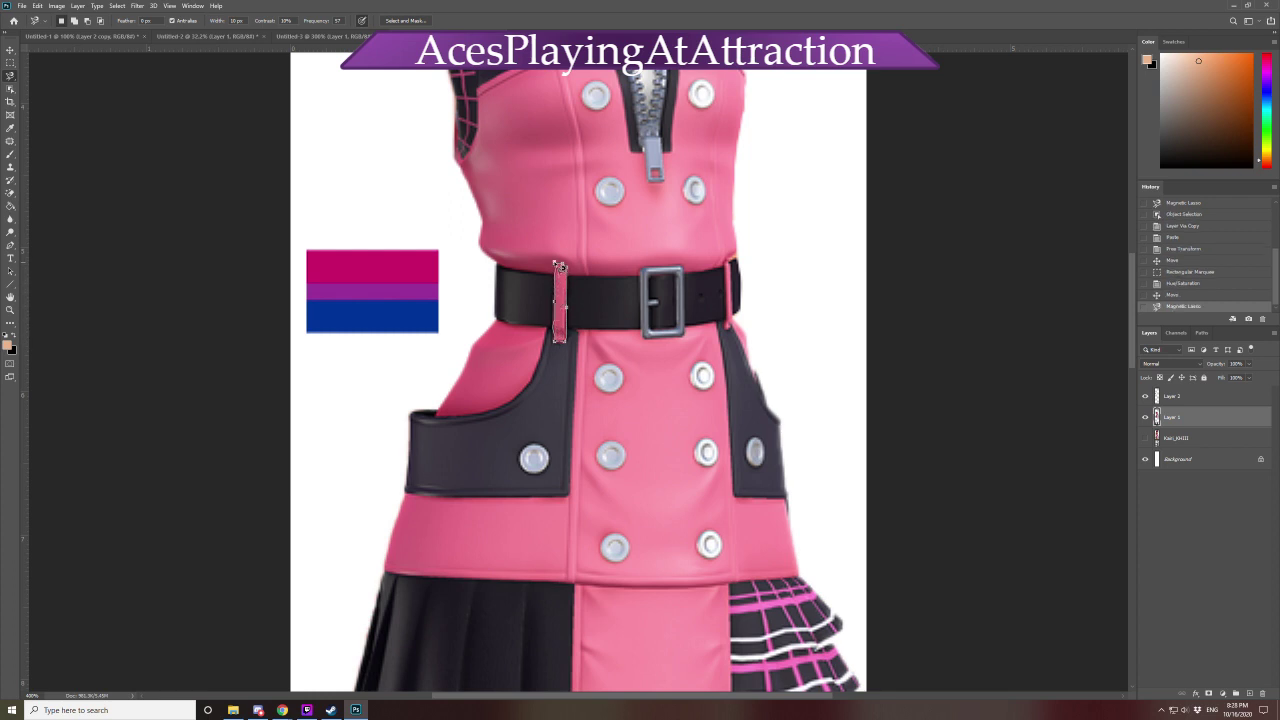
{"action": "left_click", "coordinate": [729, 263]}
{"action": "left_click", "coordinate": [731, 265]}
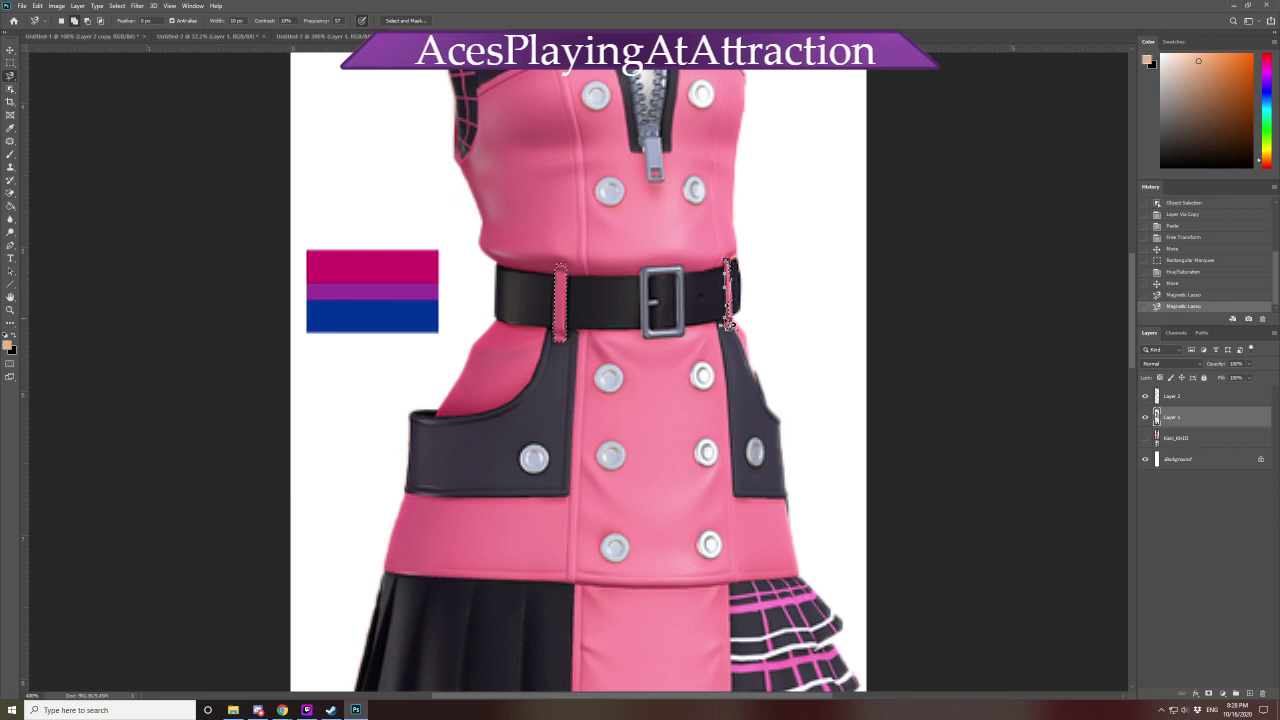
Add the left-hand plaid armhole trim of the dress to the belt loop selection with the Magnetic Lasso
{"action": "scroll", "coordinate": [791, 400], "scroll_direction": "up", "scroll_amount": 3}
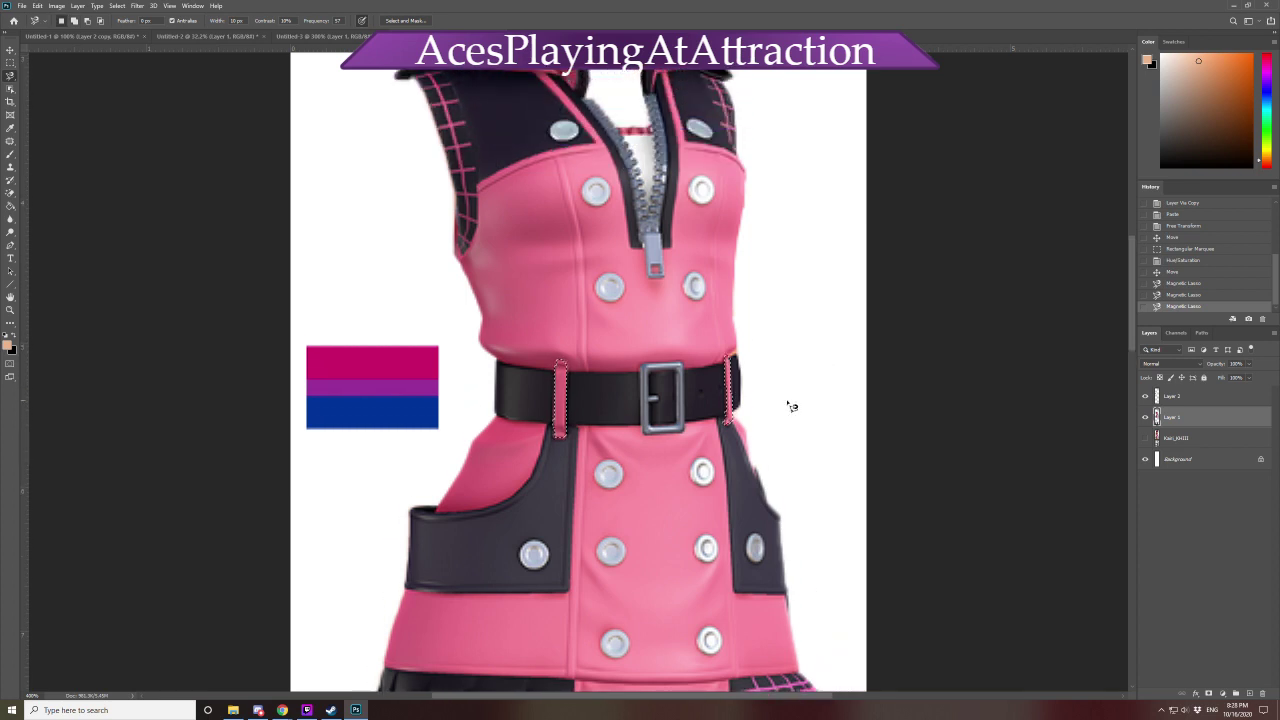
{"action": "scroll", "coordinate": [785, 410], "scroll_direction": "up", "scroll_amount": 2}
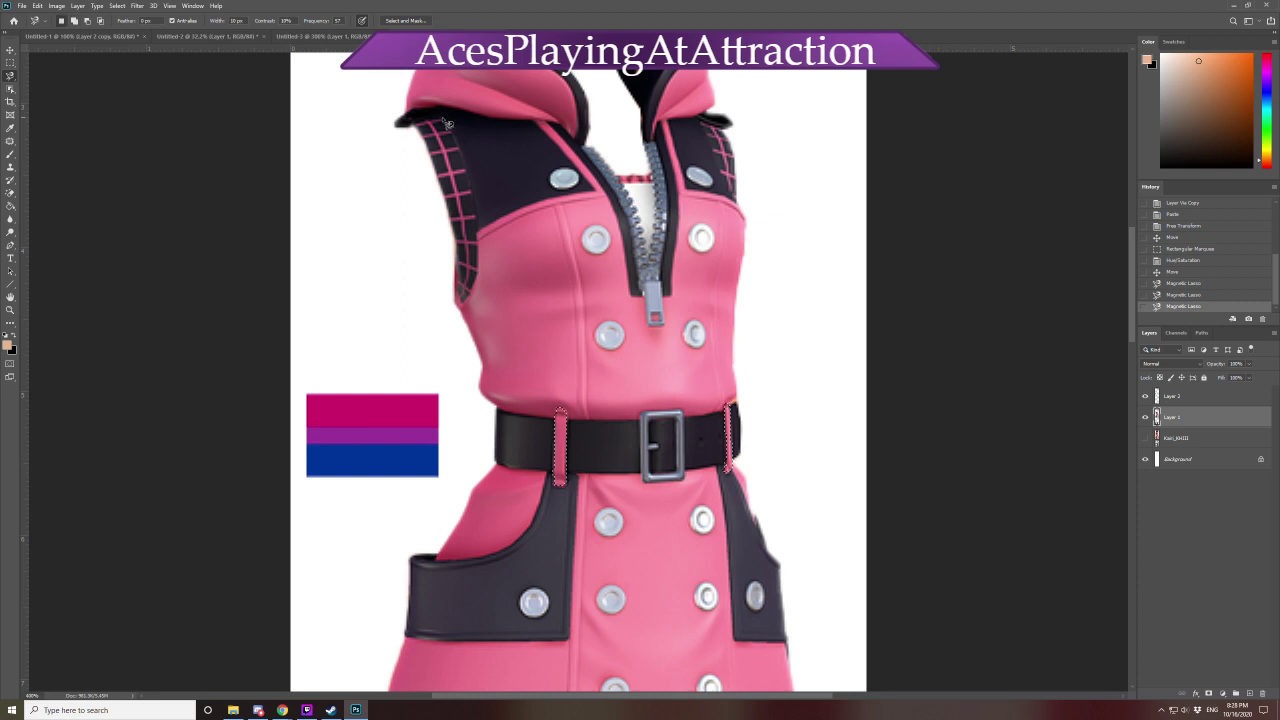
{"action": "left_click", "coordinate": [454, 311]}
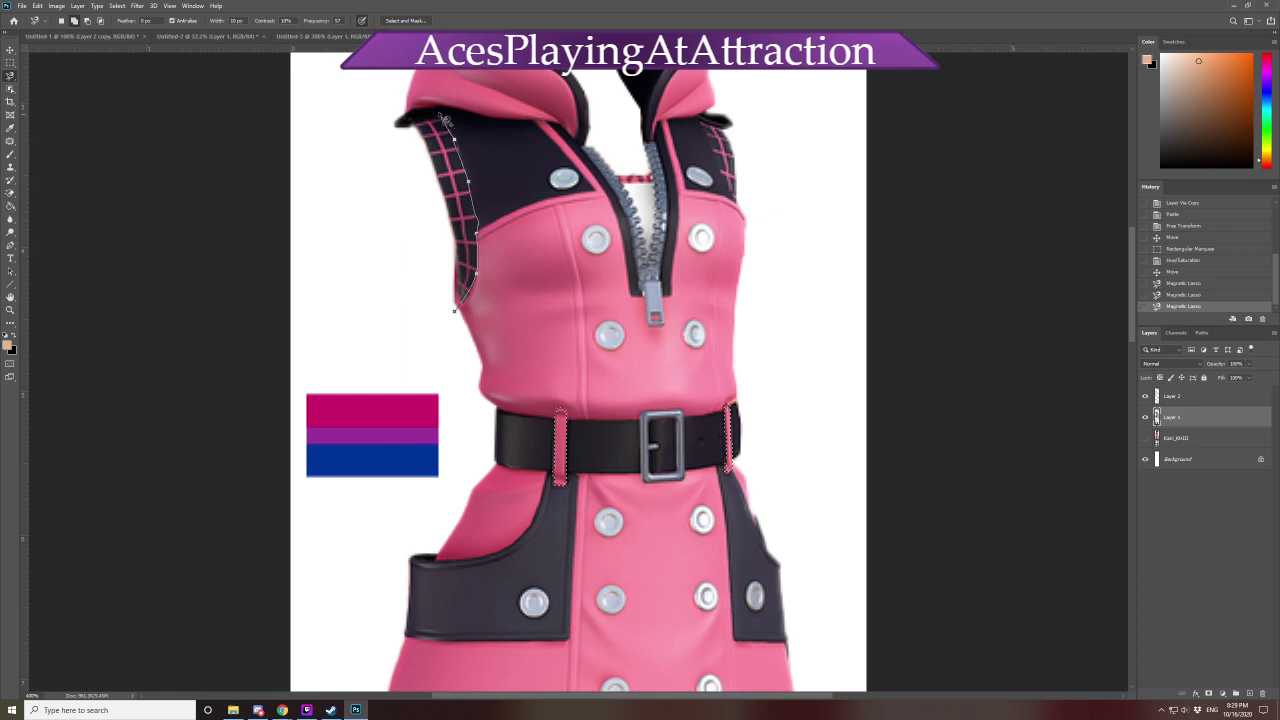
{"action": "left_click", "coordinate": [384, 131]}
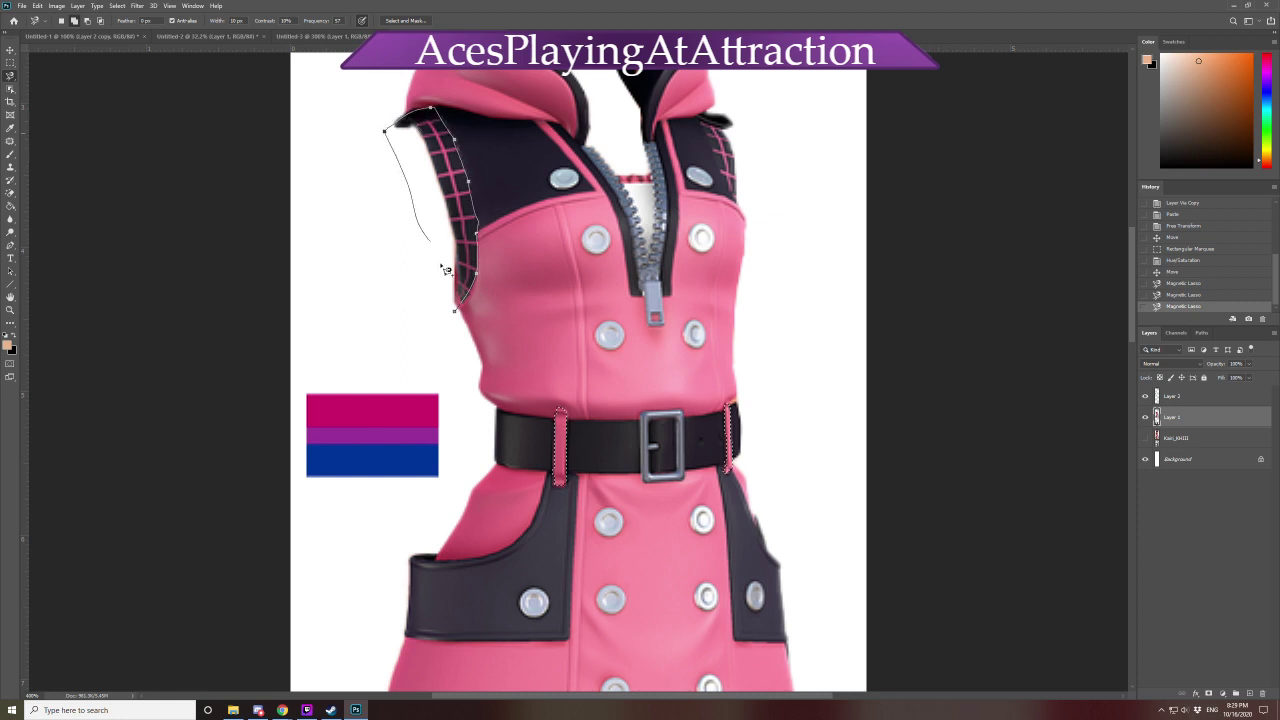
{"action": "left_click", "coordinate": [455, 309]}
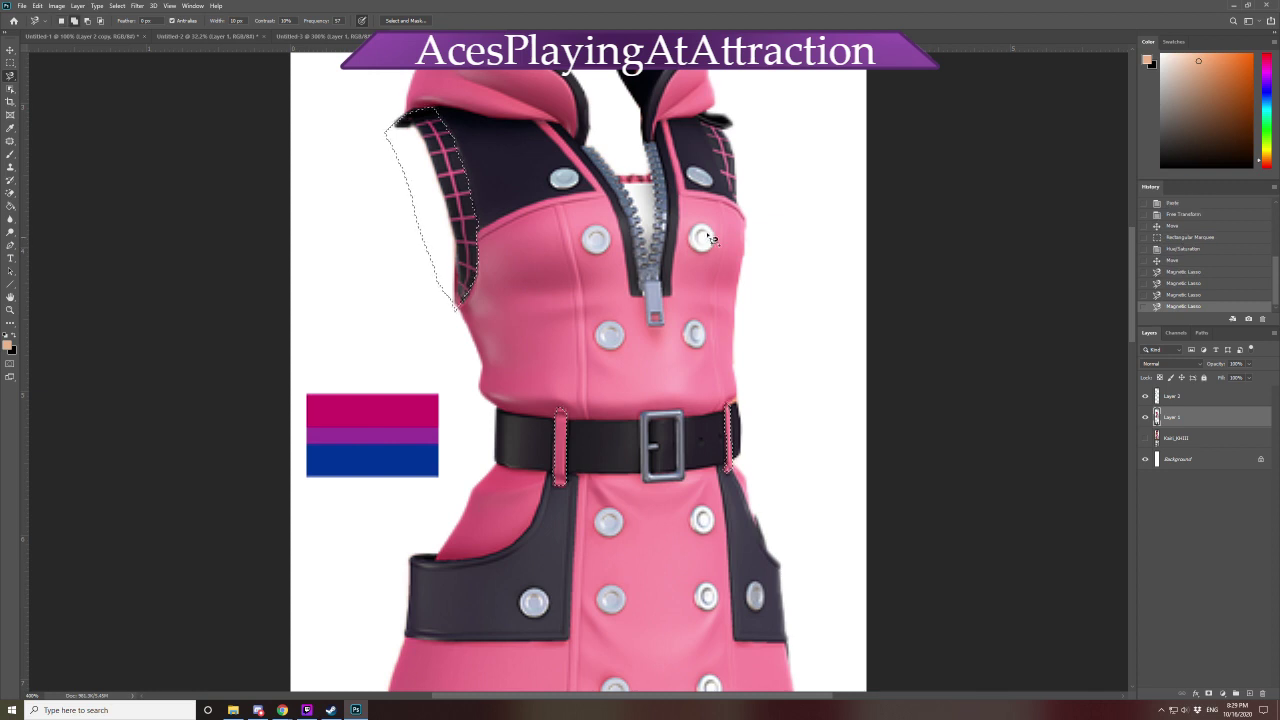
Add the plaid armhole trim on the dress's right-hand side to the selection with the Magnetic Lasso
{"action": "left_click", "coordinate": [699, 118]}
{"action": "double_click", "coordinate": [760, 122]}
{"action": "key", "text": "Escape"}
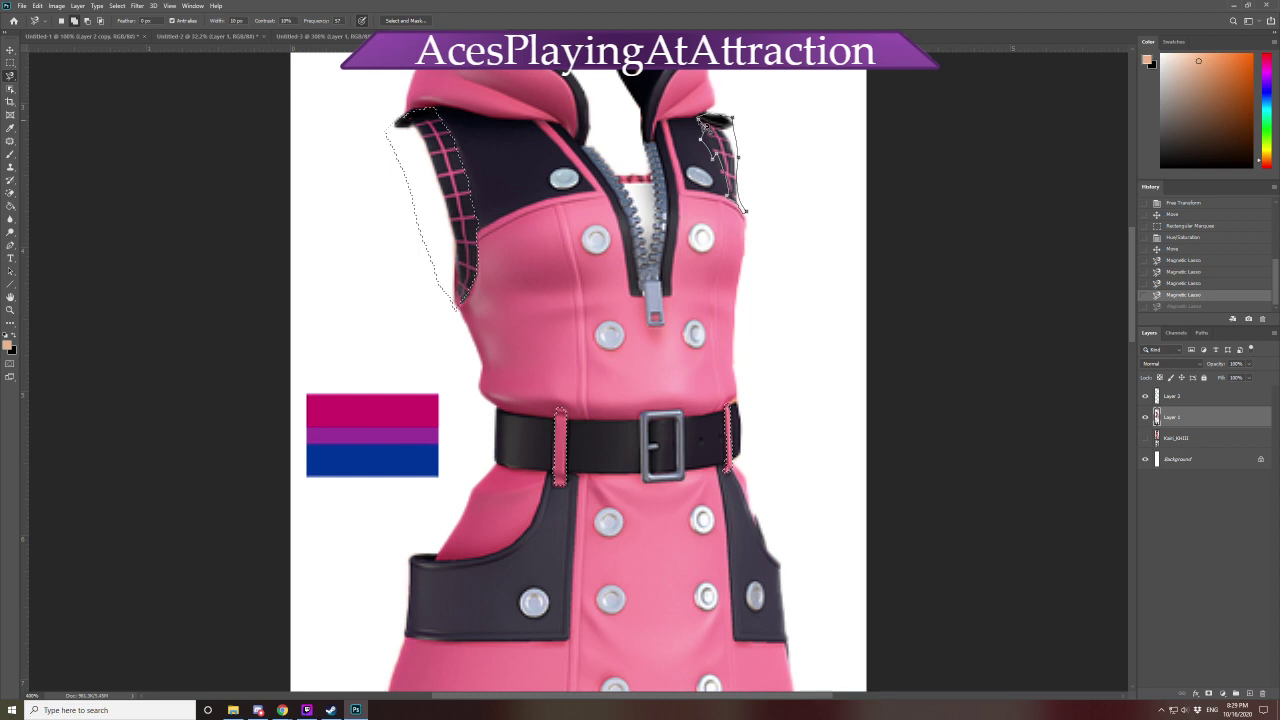
{"action": "left_click", "coordinate": [705, 123]}
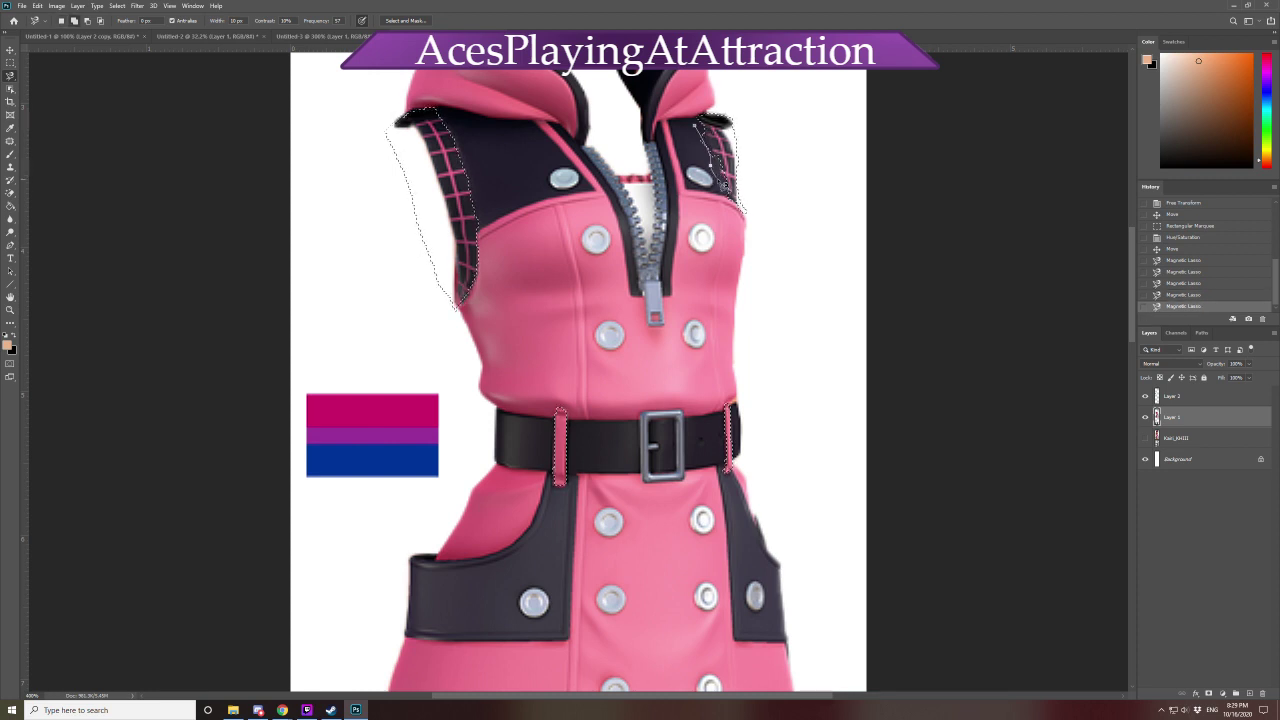
{"action": "left_click", "coordinate": [750, 192]}
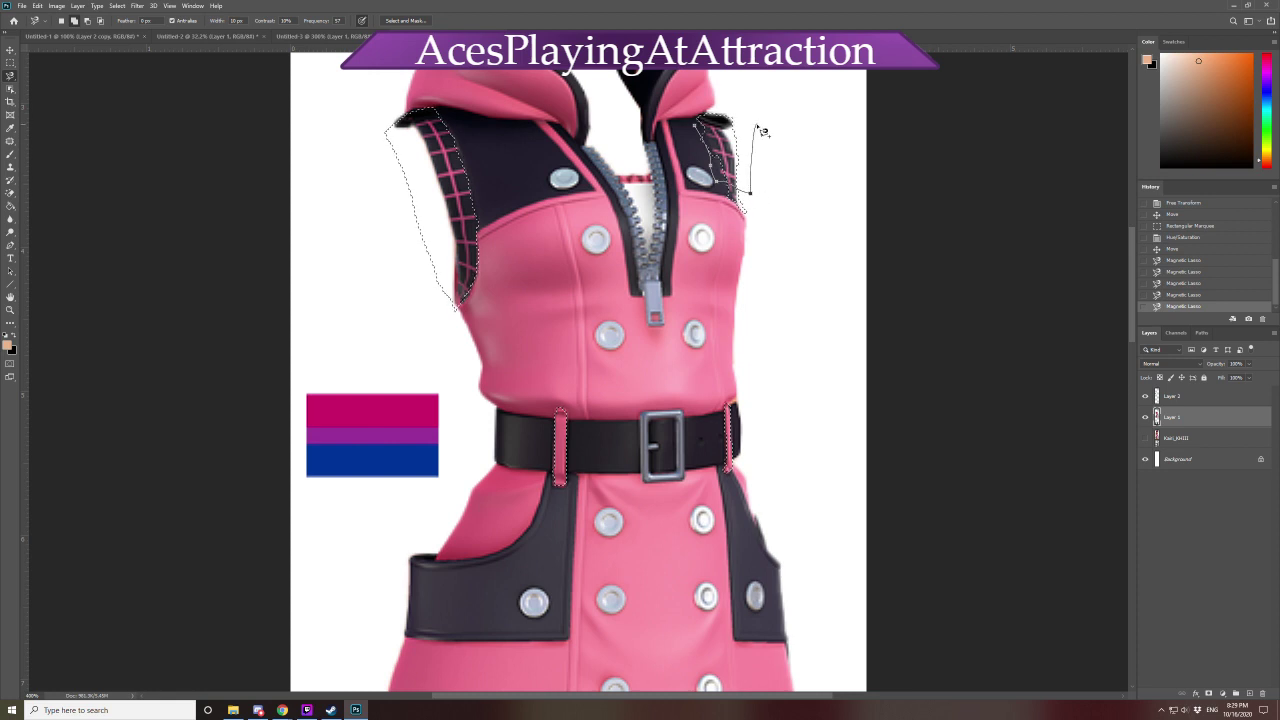
{"action": "double_click", "coordinate": [760, 127]}
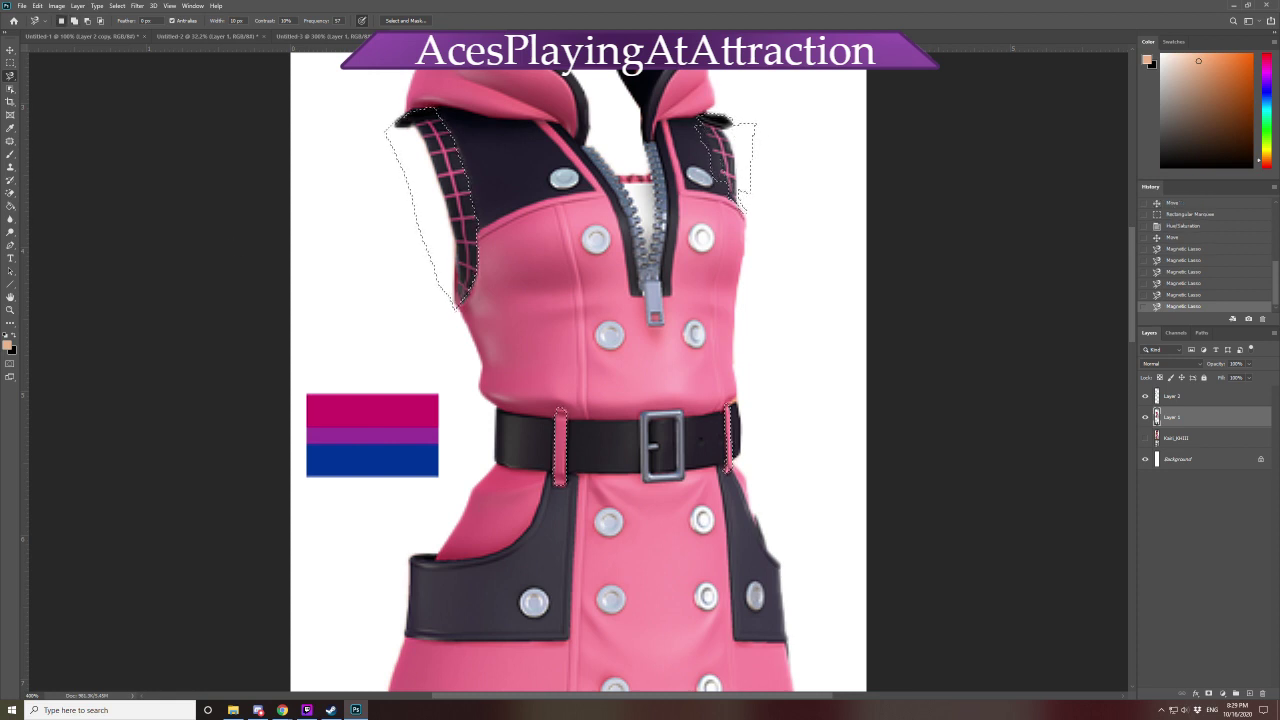
{"action": "key", "text": "ctrl+h"}
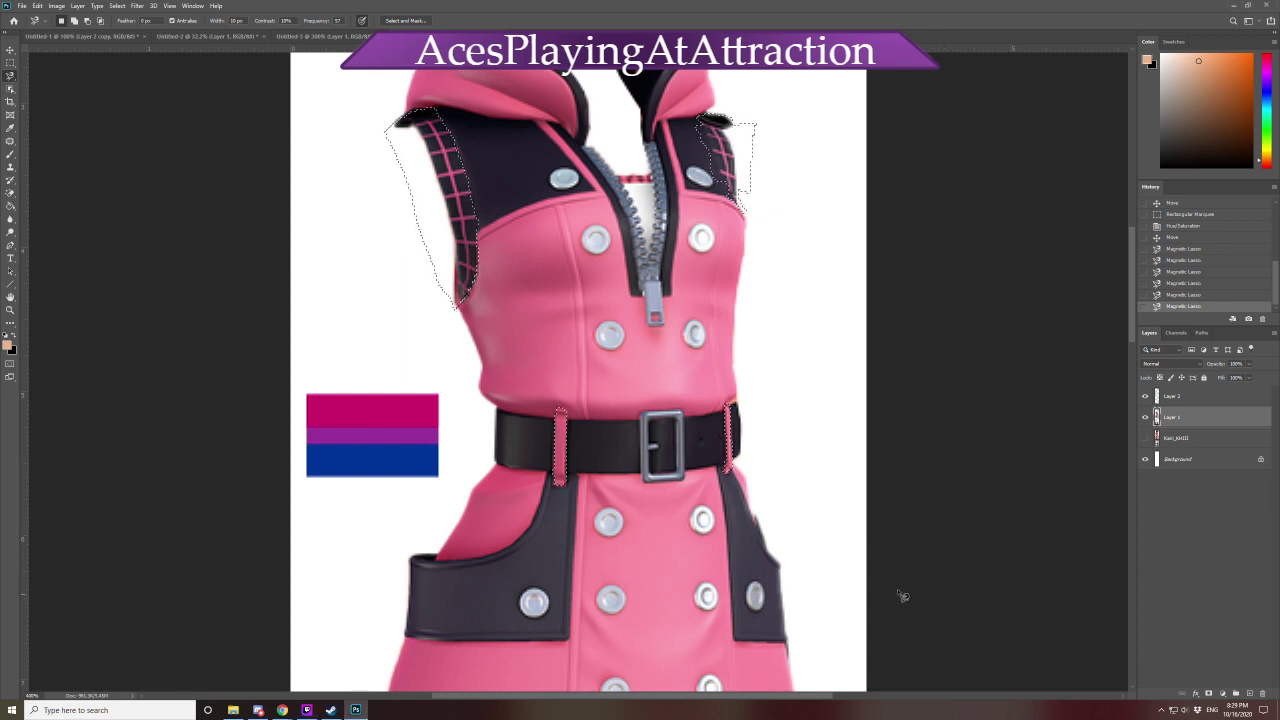
Add the plaid ruffle at the skirt's right-hand side to the selection with the Magnetic Lasso
{"action": "scroll", "coordinate": [903, 600], "scroll_direction": "down", "scroll_amount": 2}
{"action": "scroll", "coordinate": [903, 604], "scroll_direction": "down", "scroll_amount": 5}
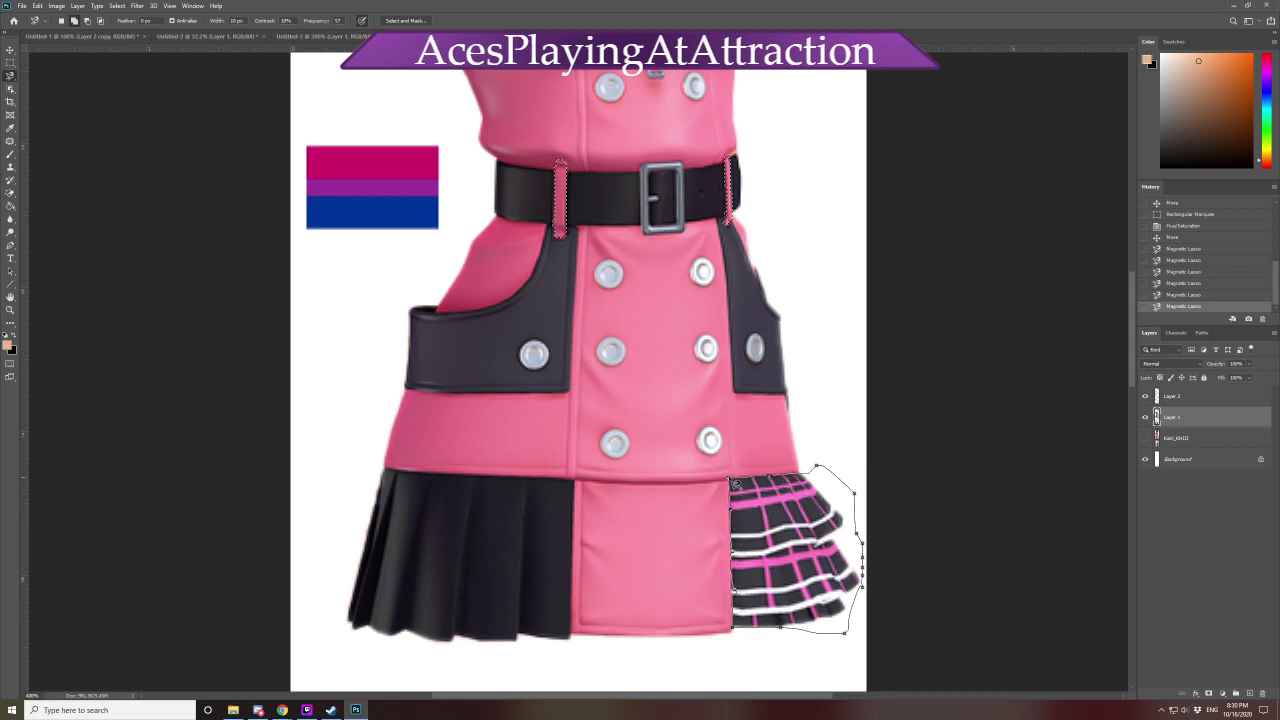
{"action": "left_click", "coordinate": [735, 483]}
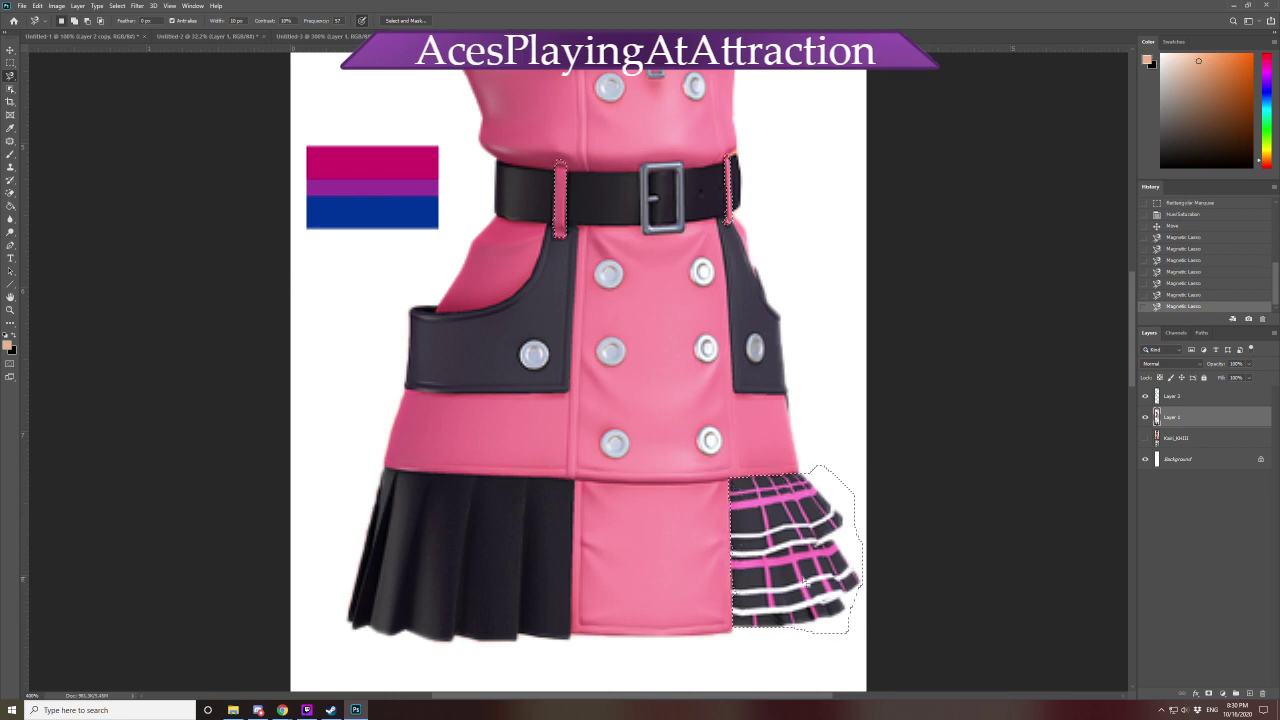
{"action": "left_click", "coordinate": [9, 64]}
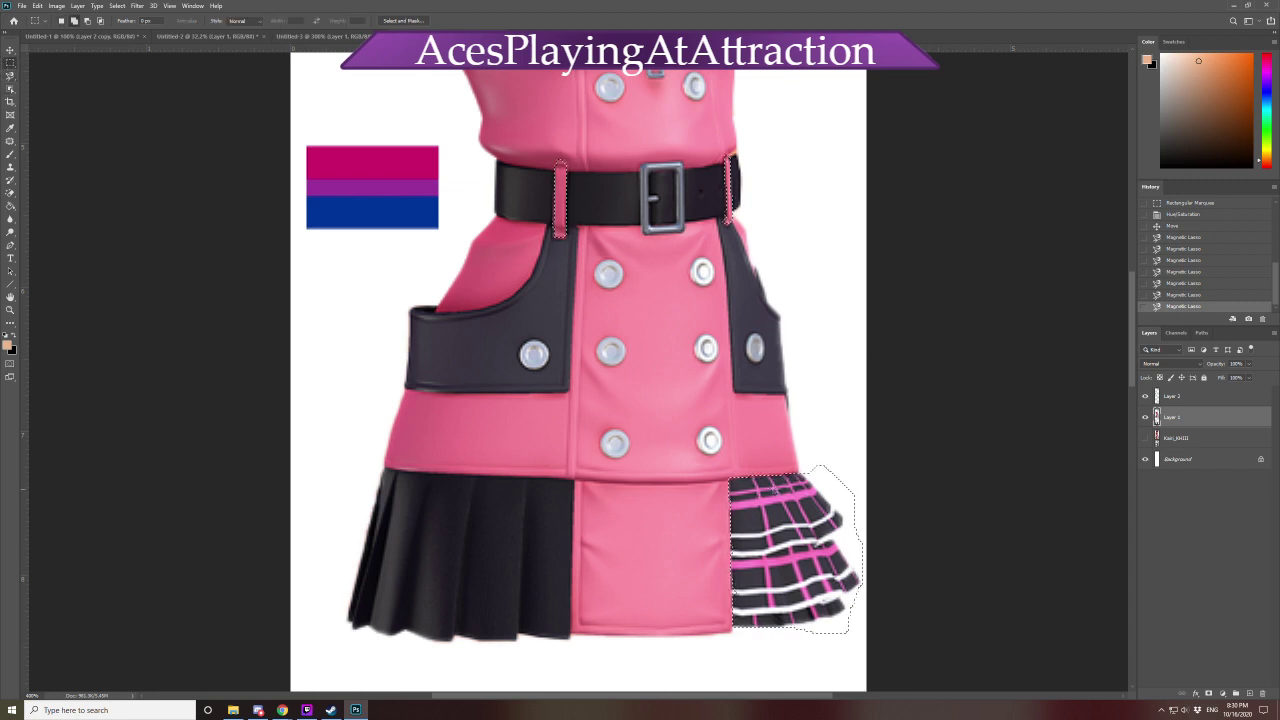
{"action": "left_click_drag", "start_coordinate": [778, 560], "coordinate": [736, 633]}
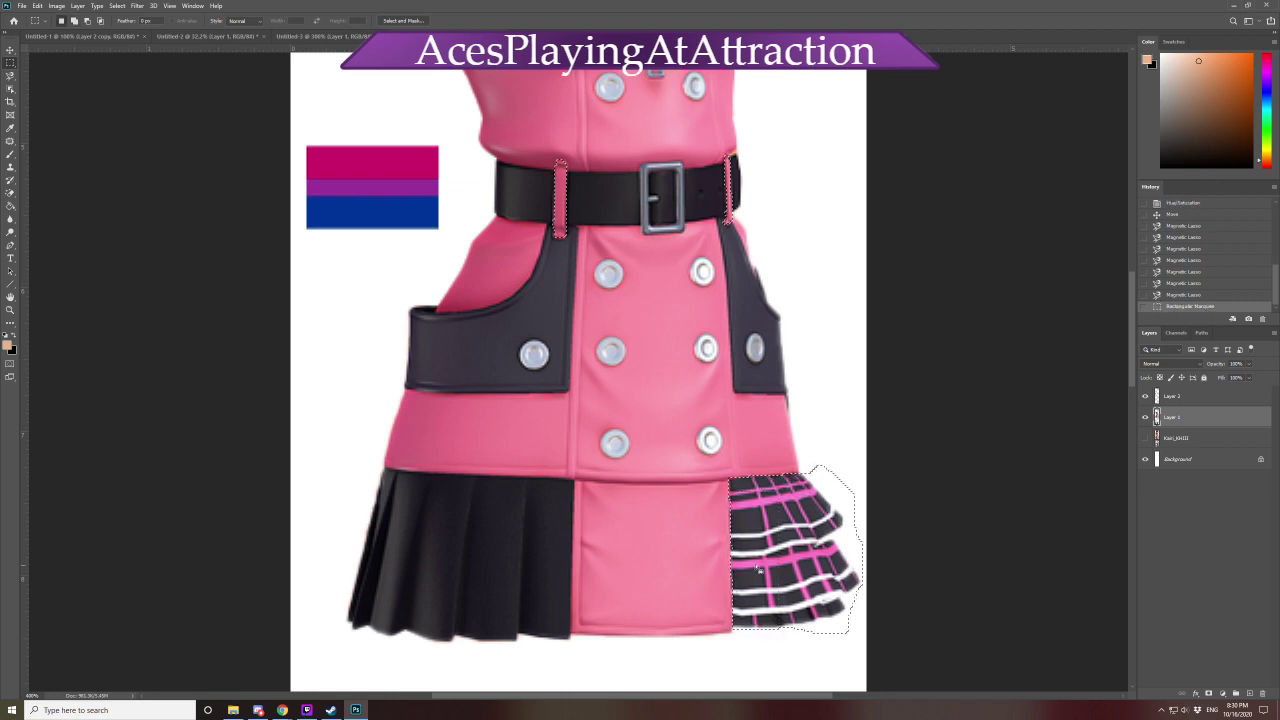
{"action": "left_click_drag", "start_coordinate": [742, 538], "coordinate": [734, 572]}
{"action": "key", "text": "ctrl+0"}
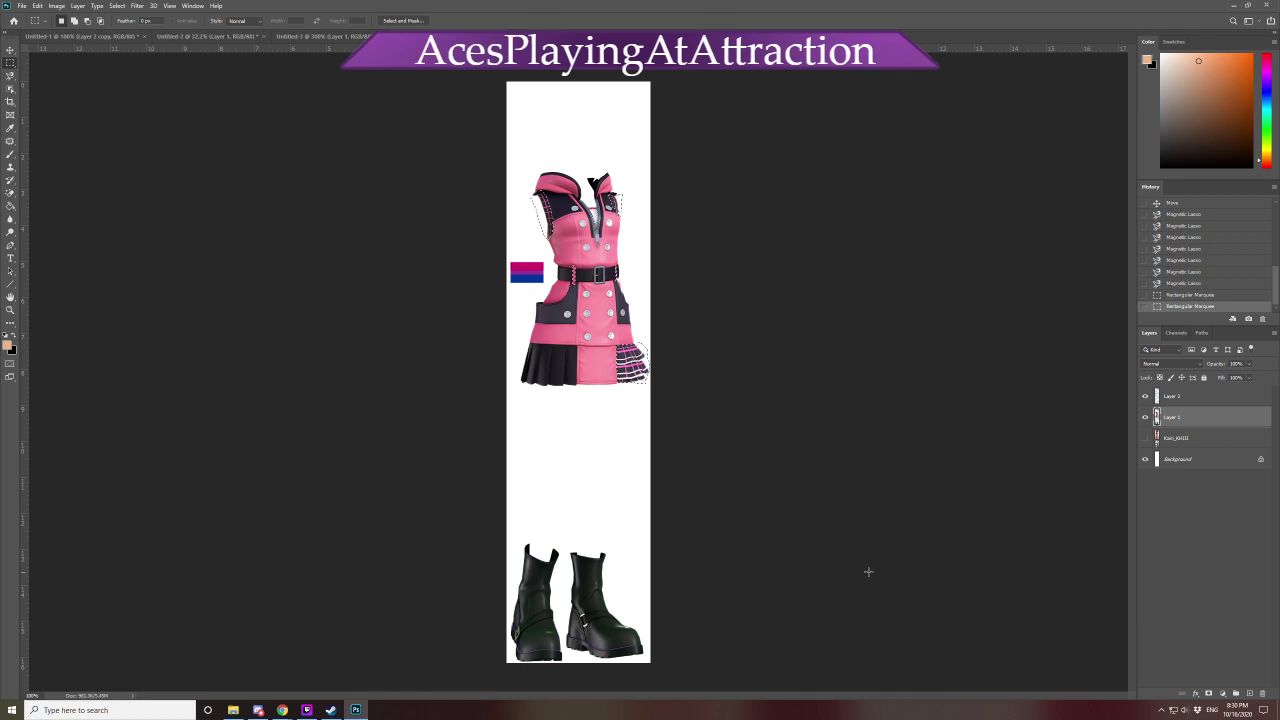
{"action": "left_click", "coordinate": [258, 710]}
{"action": "key", "text": "ctrl+u"}
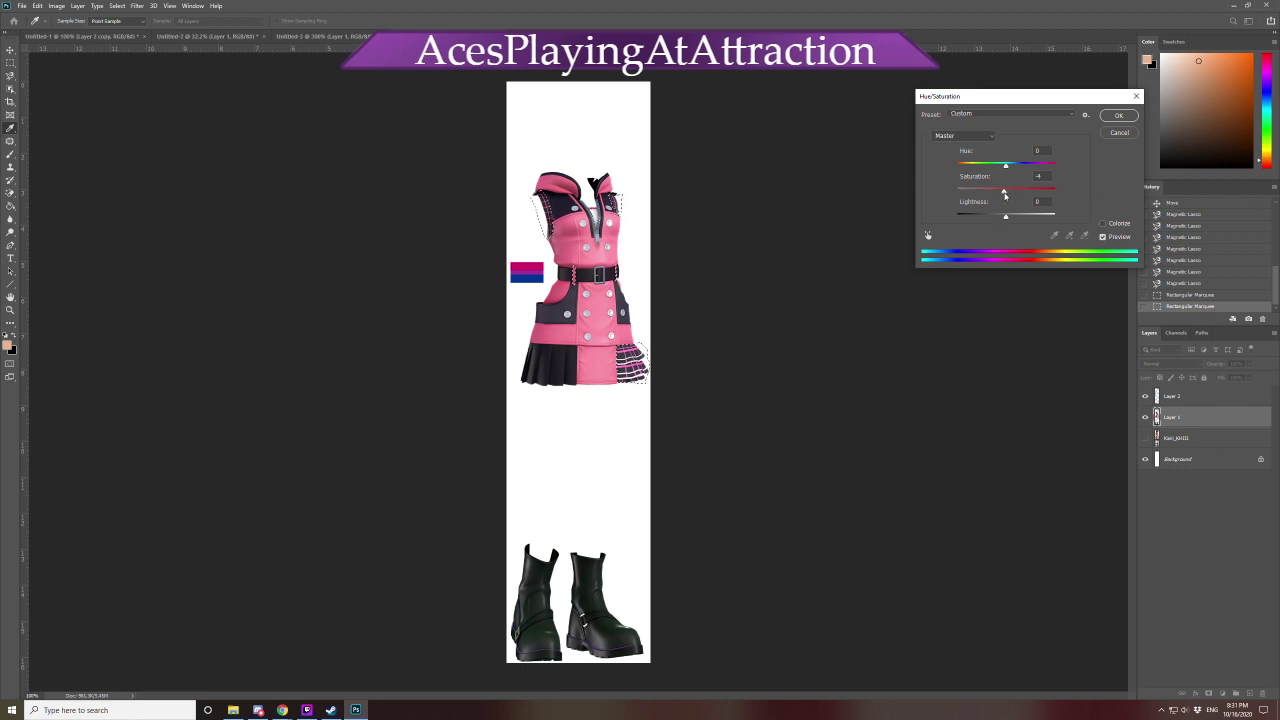
{"action": "left_click_drag", "start_coordinate": [1006, 192], "coordinate": [990, 237]}
{"action": "left_click_drag", "start_coordinate": [1006, 165], "coordinate": [977, 213]}
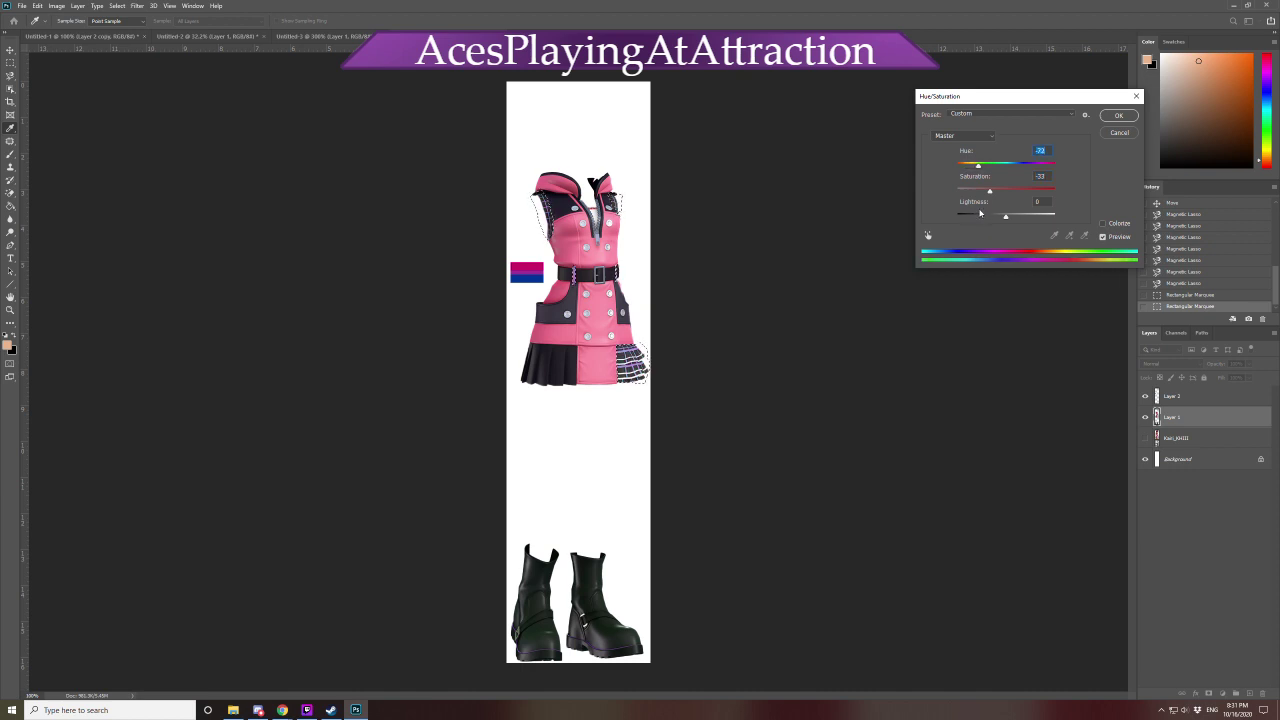
{"action": "left_click", "coordinate": [1119, 133]}
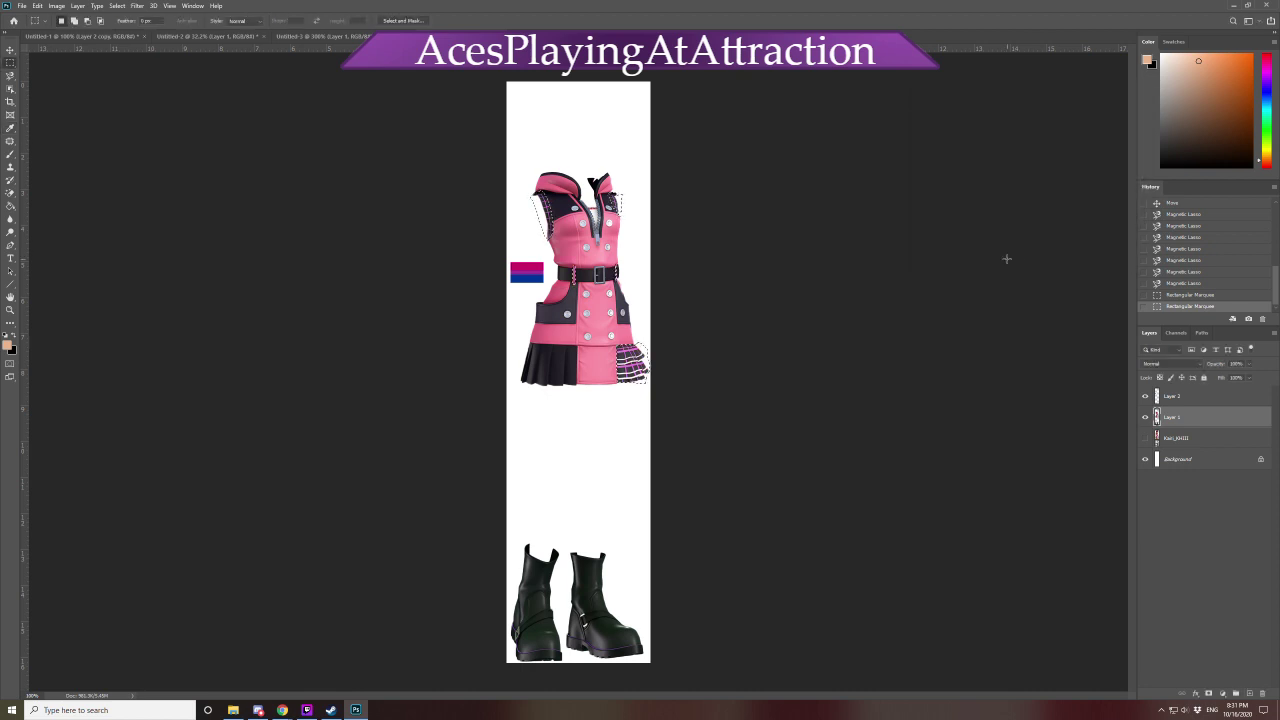
Try shifting the selected trims, belt loops and plaid ruffle towards violet with a Hue/Saturation adjustment
{"action": "key", "text": "ctrl+plus"}
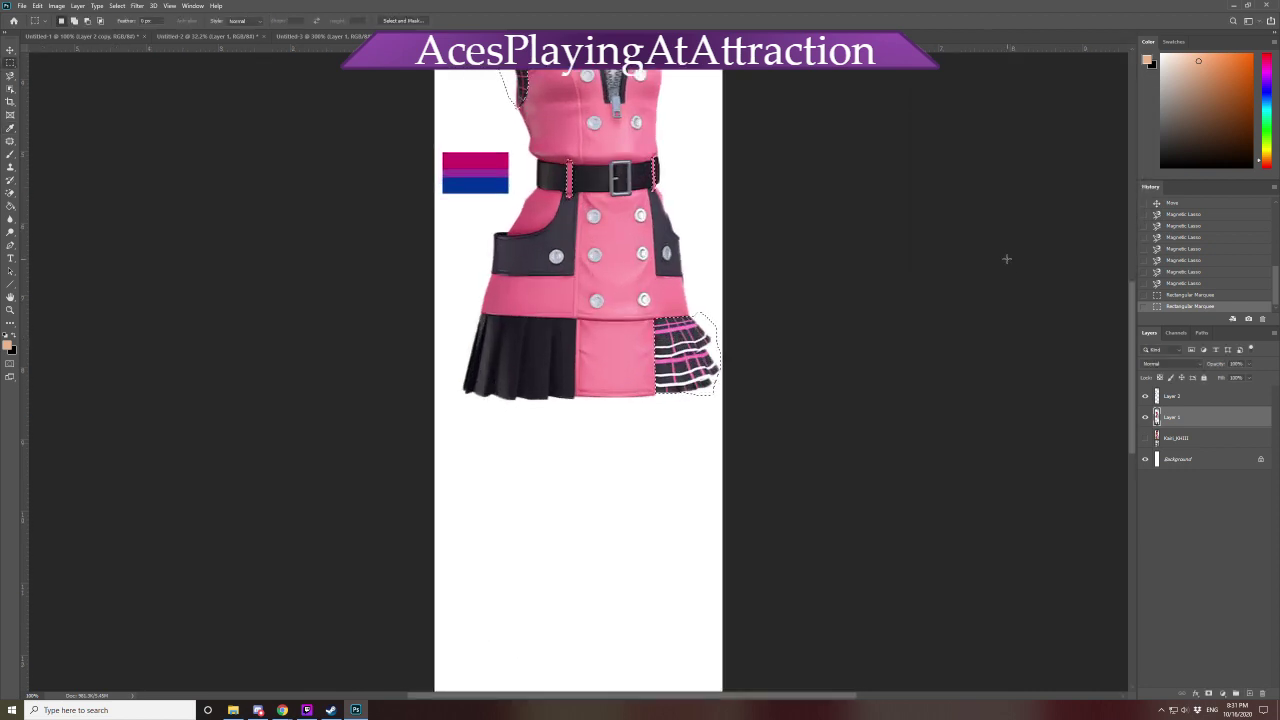
{"action": "scroll", "coordinate": [1006, 257], "scroll_direction": "up", "scroll_amount": 3}
{"action": "scroll", "coordinate": [880, 608], "scroll_direction": "up", "scroll_amount": 1}
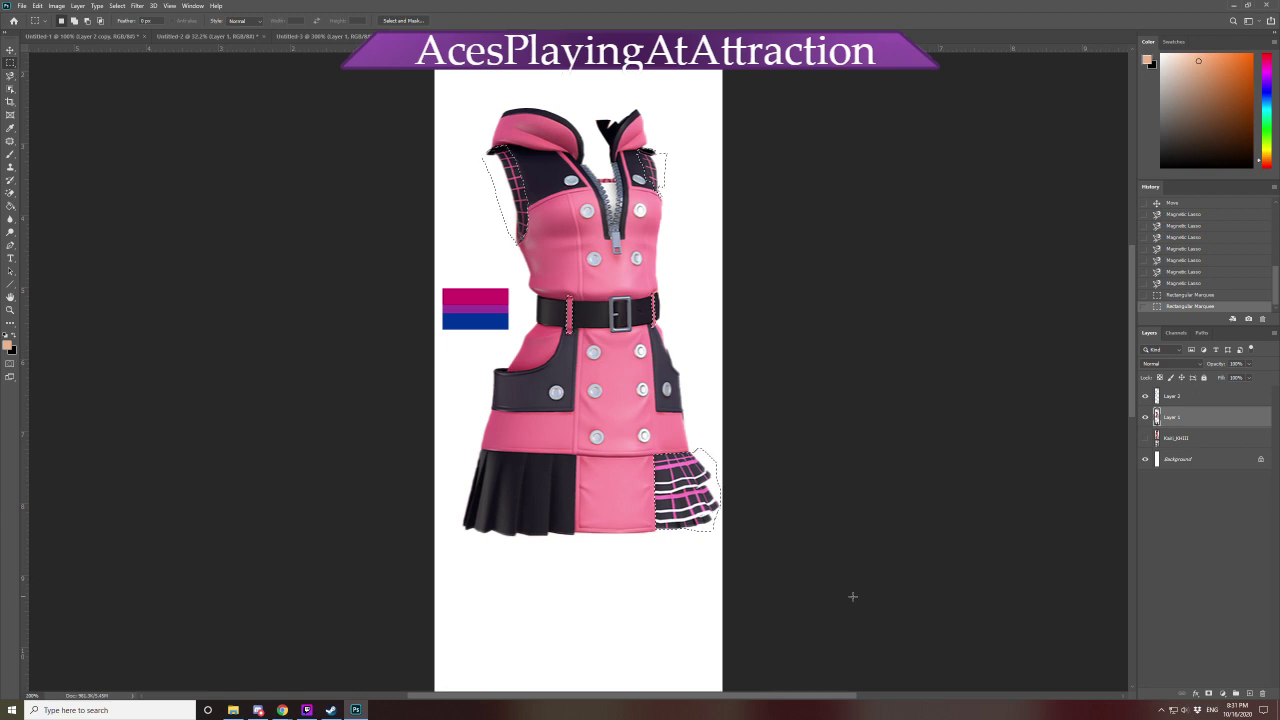
{"action": "key", "text": "ctrl+u"}
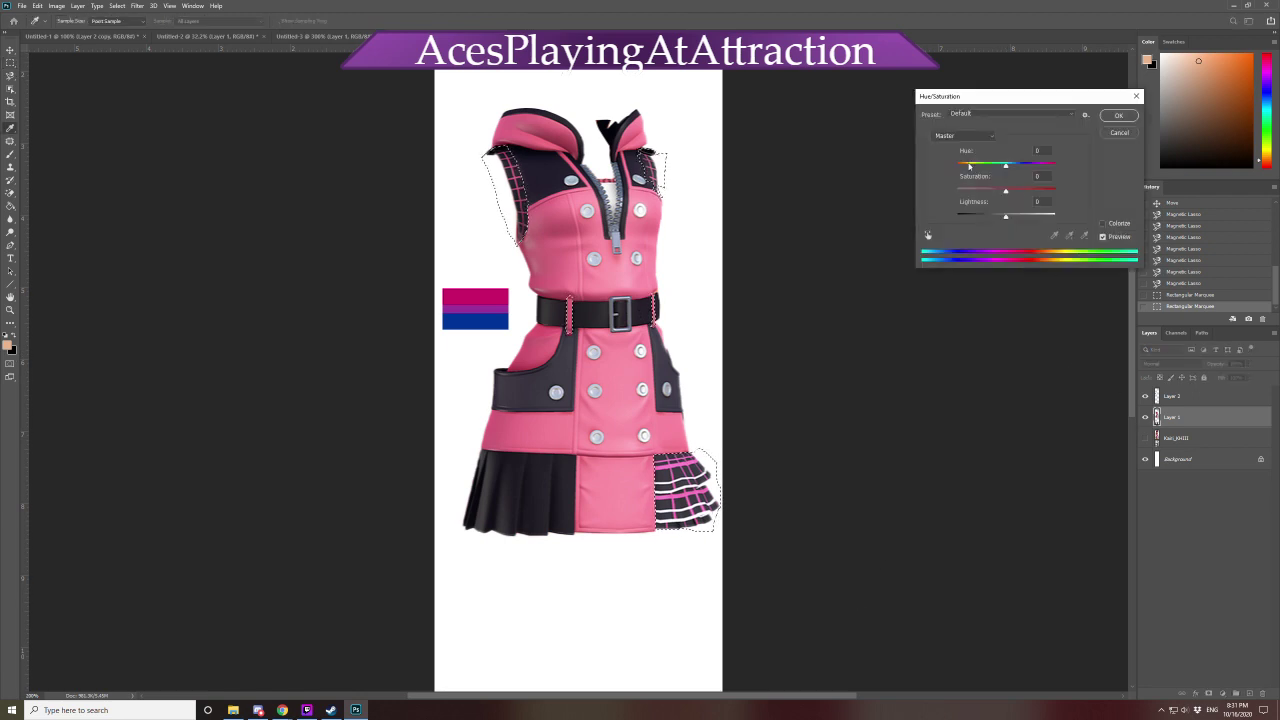
{"action": "left_click_drag", "start_coordinate": [1005, 164], "coordinate": [983, 180]}
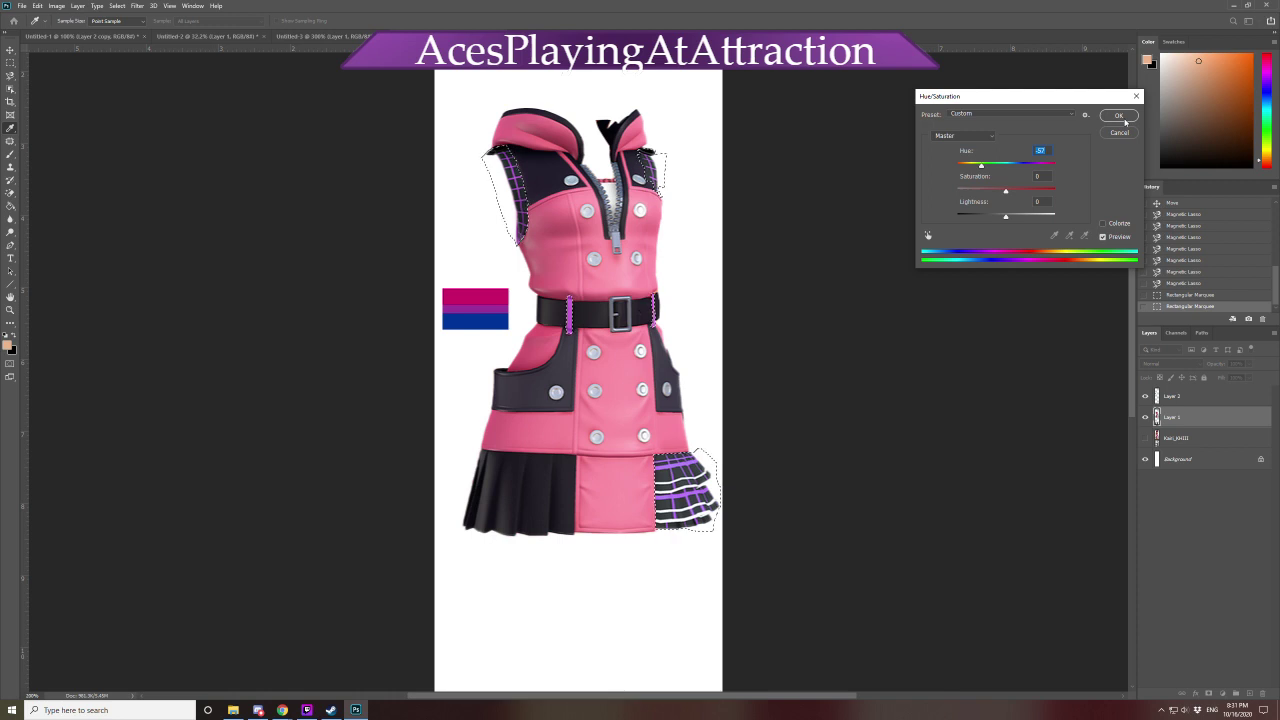
{"action": "left_click_drag", "start_coordinate": [983, 168], "coordinate": [977, 172]}
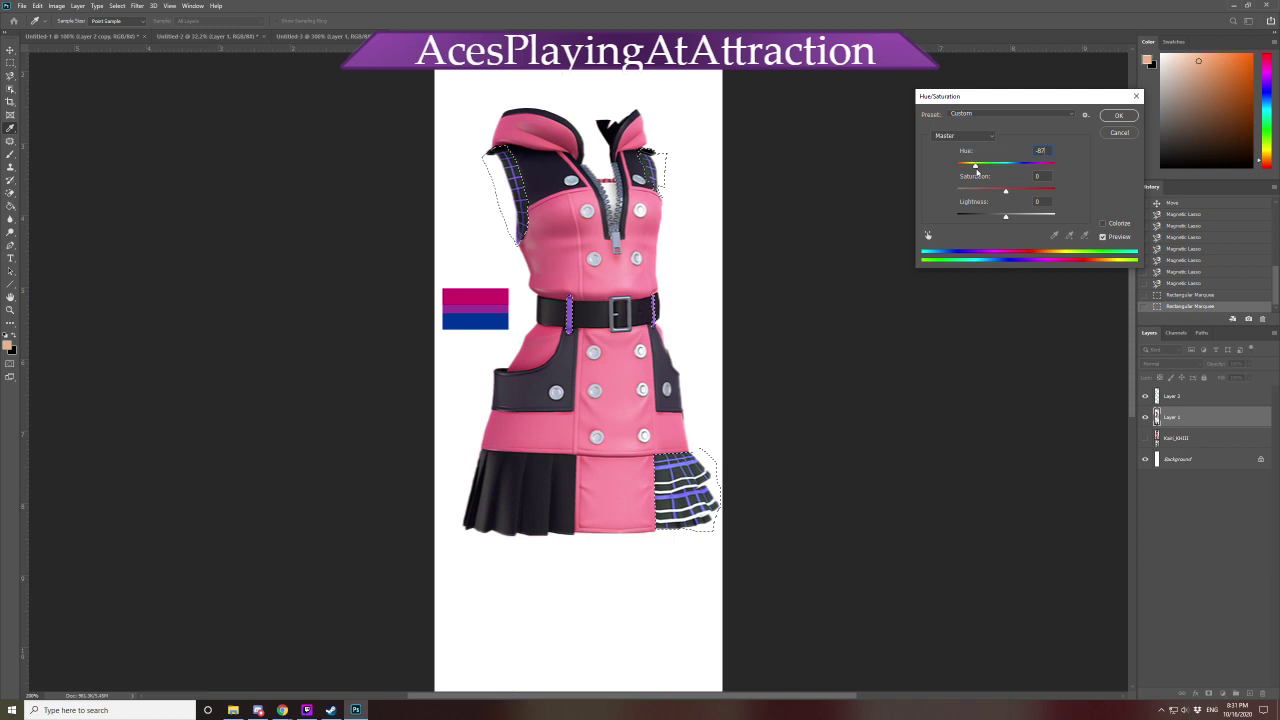
{"action": "left_click", "coordinate": [1119, 115]}
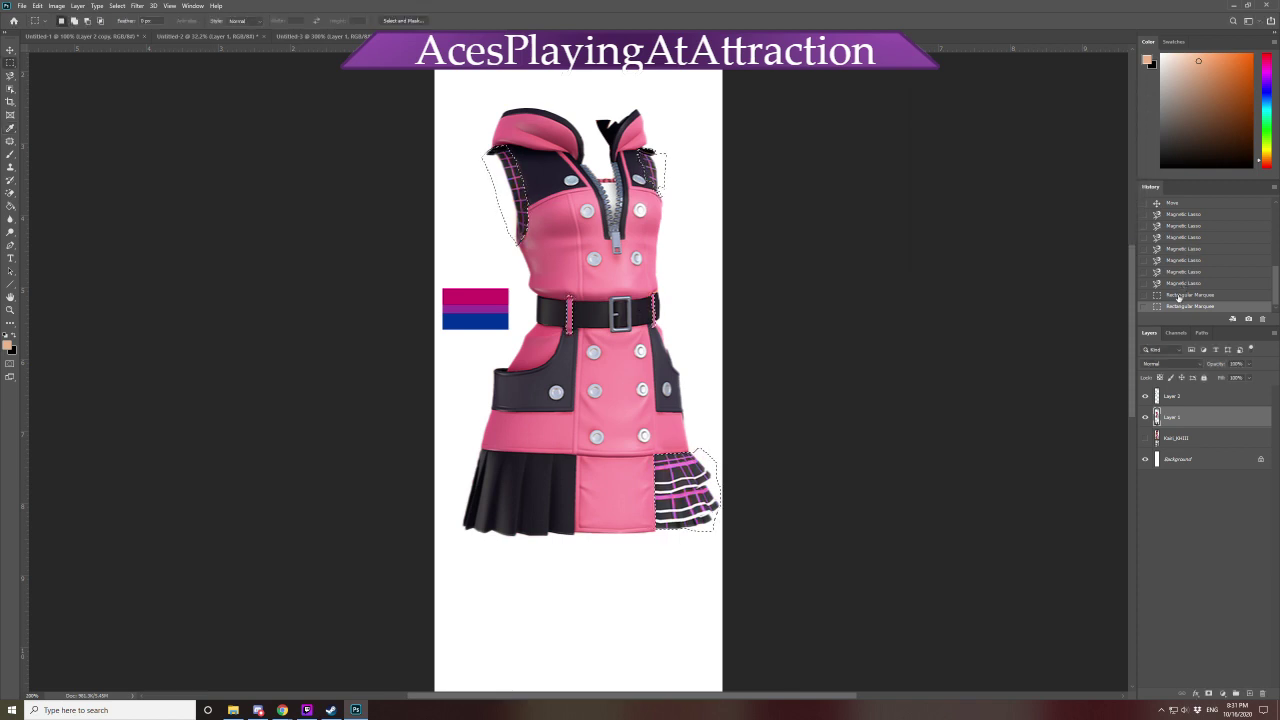
Step back in the history to before the plaid ruffle was added to the selection
{"action": "left_click", "coordinate": [1178, 295]}
{"action": "left_click", "coordinate": [1183, 284]}
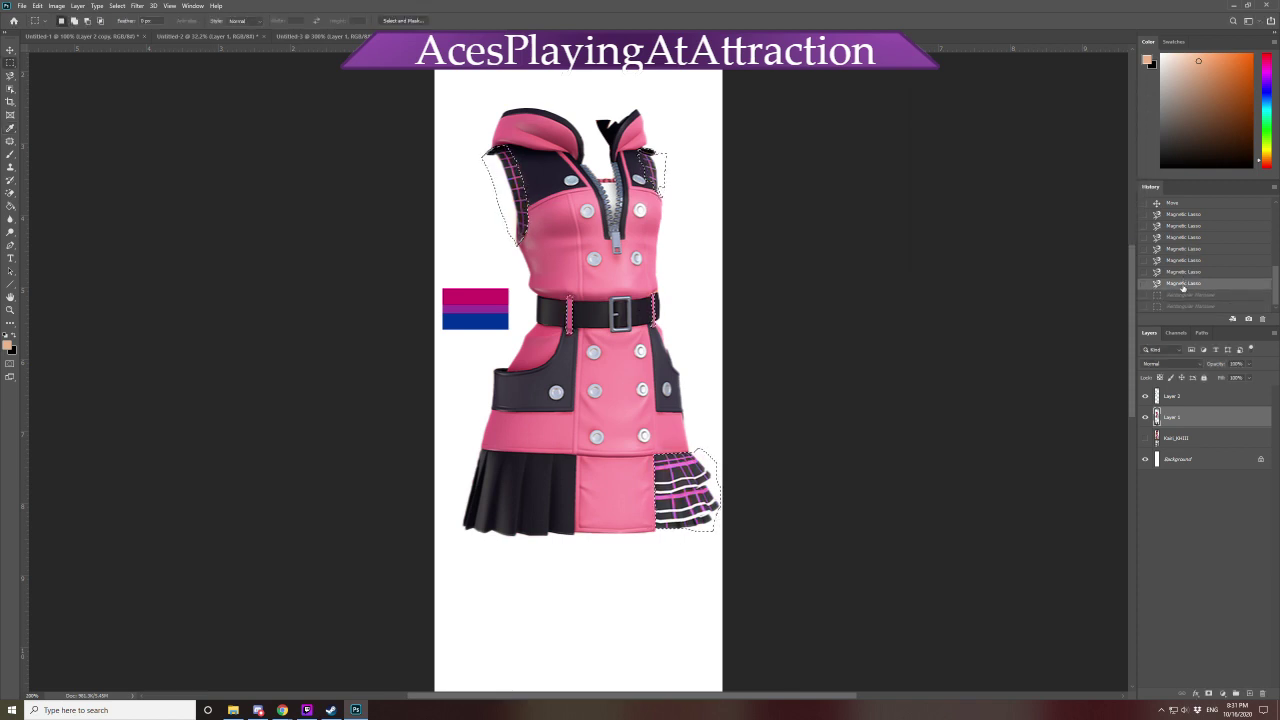
{"action": "left_click", "coordinate": [1185, 273]}
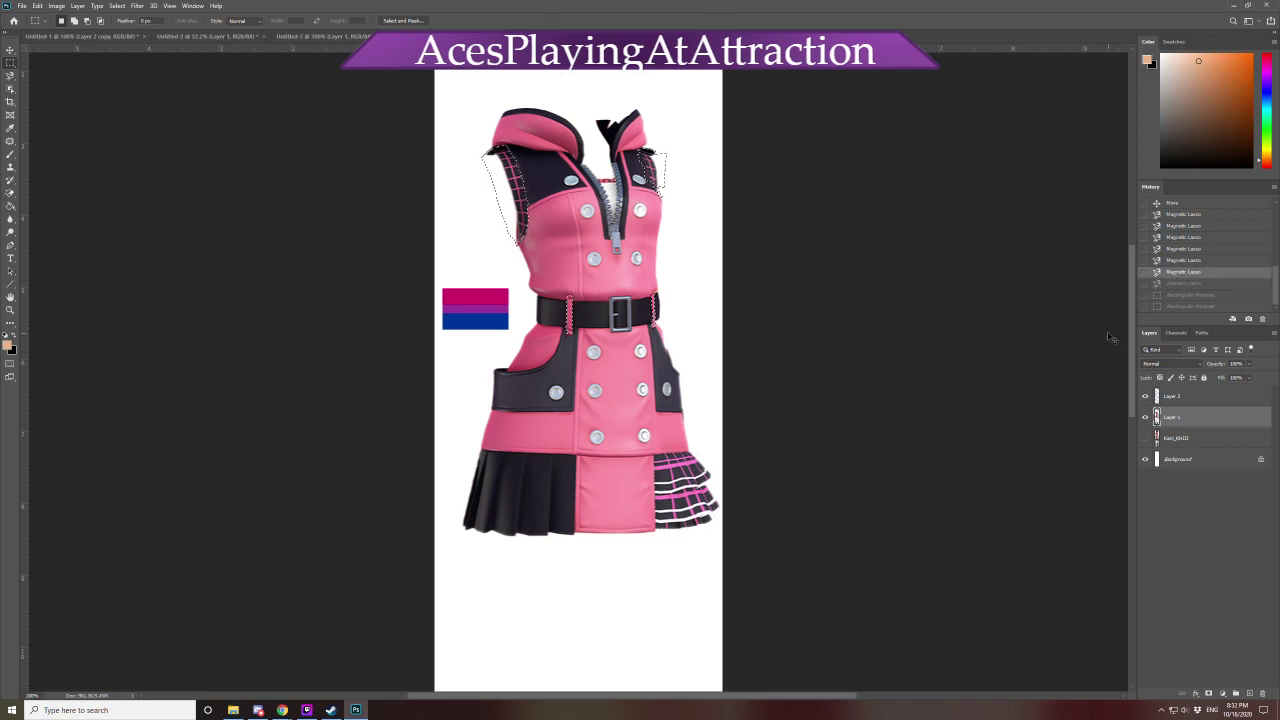
Recolor the selected belt loops and armhole trims from pink to purple with a Hue/Saturation hue shift
{"action": "key", "text": "ctrl+u"}
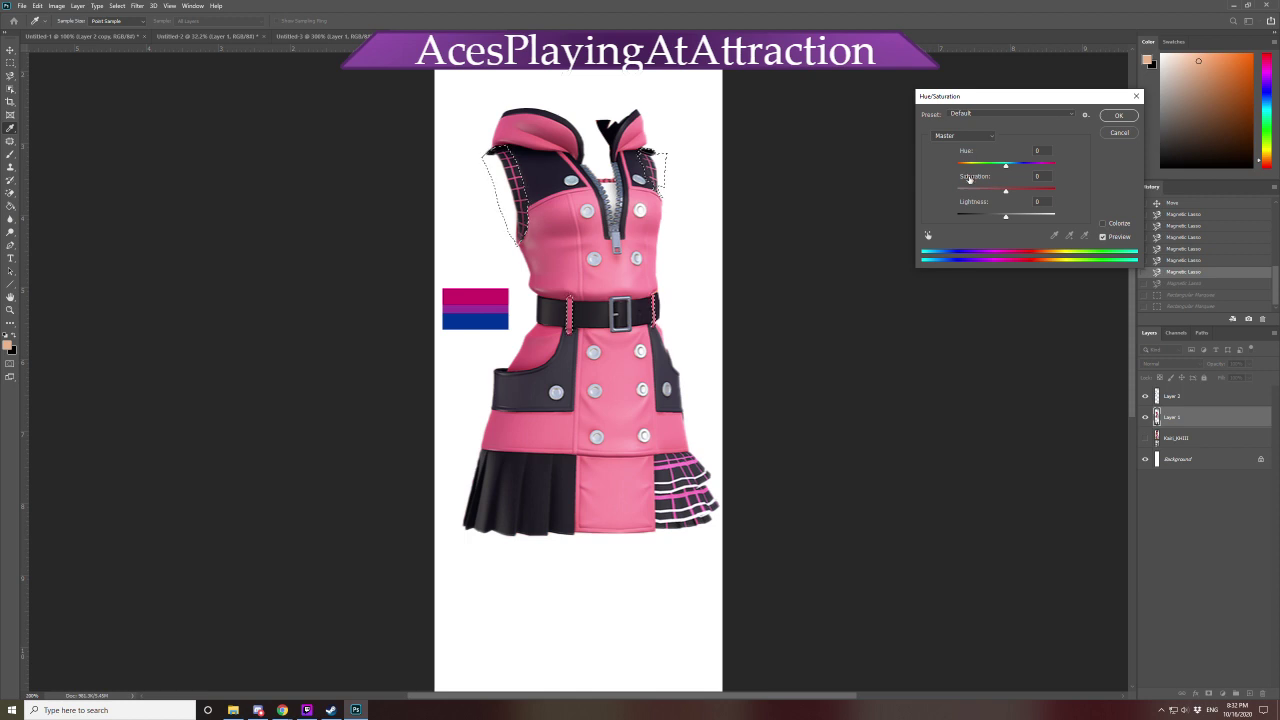
{"action": "left_click_drag", "start_coordinate": [976, 170], "coordinate": [977, 180]}
{"action": "left_click", "coordinate": [1117, 116]}
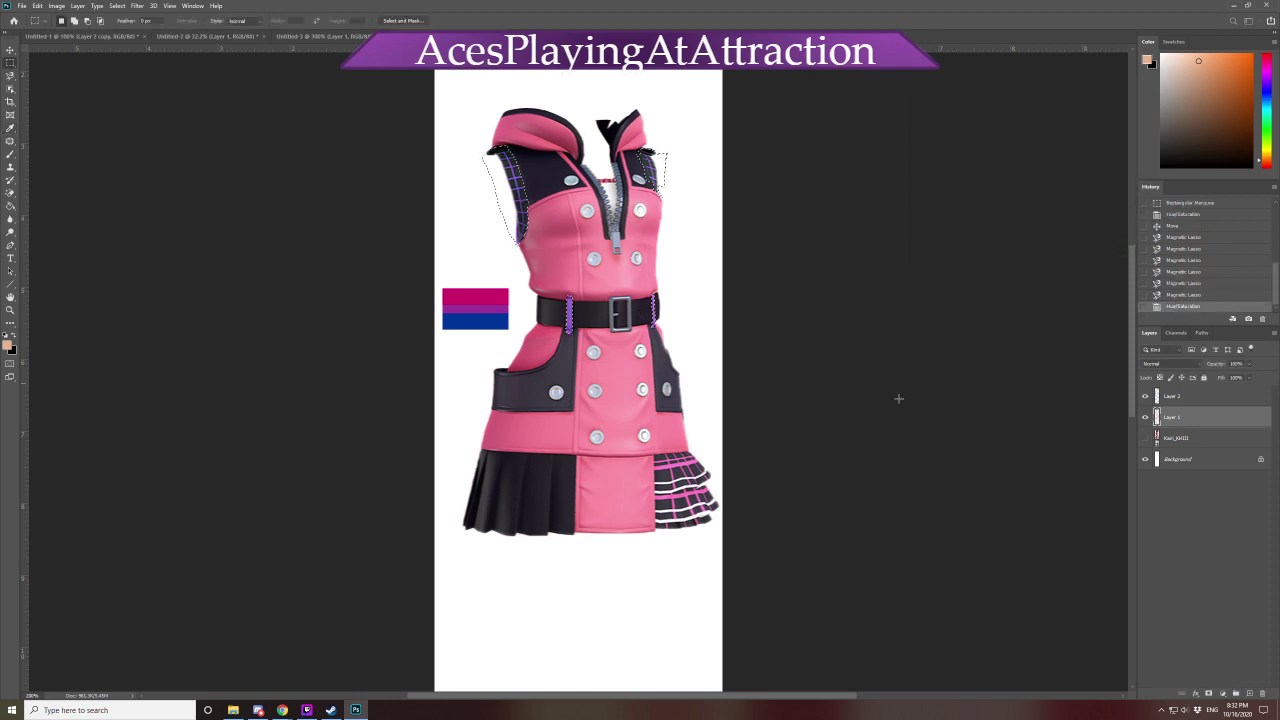
Select only the plaid ruffle on the skirt's right-hand side with the Polygonal Lasso, following its edge along the pink center panel
{"action": "key", "text": "m"}
{"action": "left_click", "coordinate": [10, 102]}
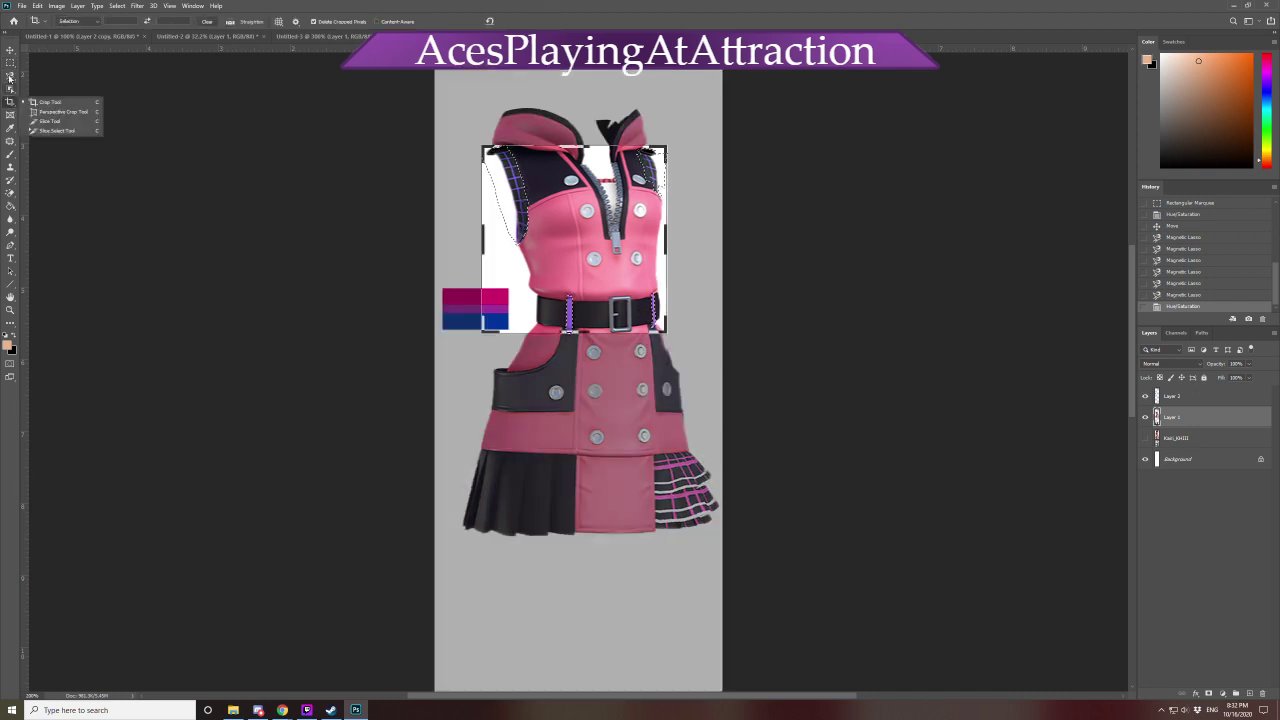
{"action": "left_click", "coordinate": [10, 75]}
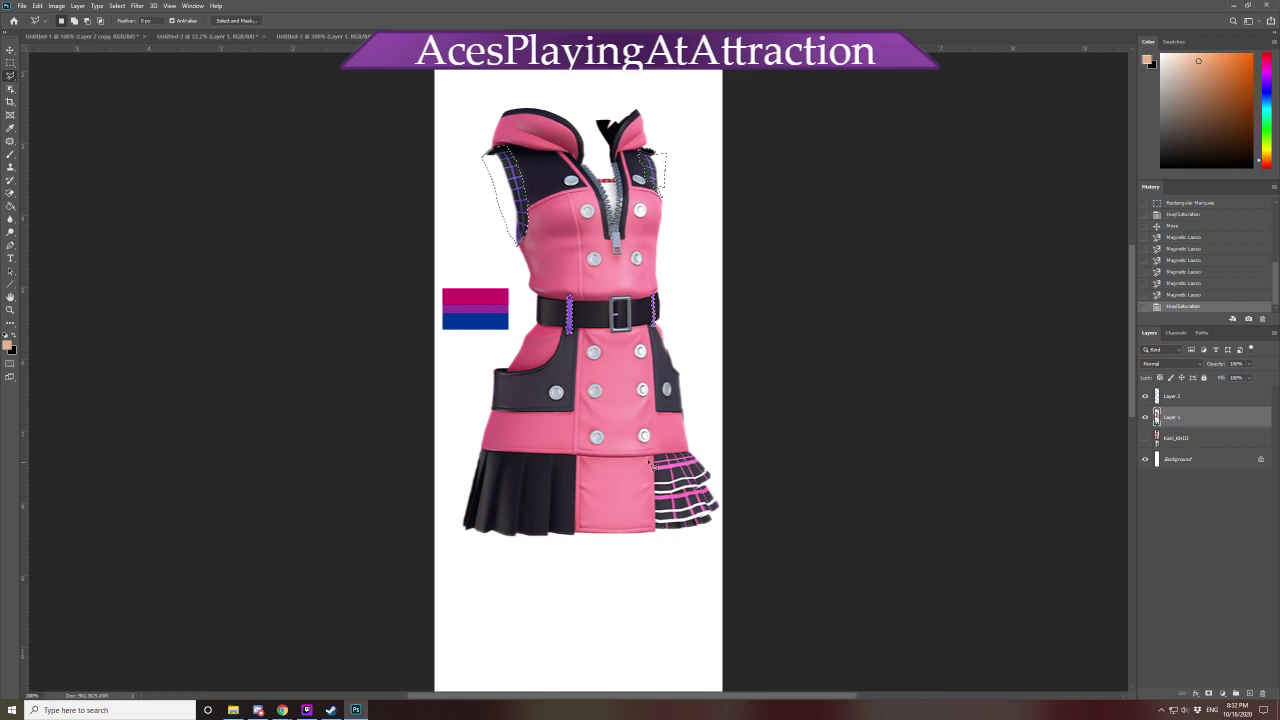
{"action": "key", "text": "ctrl+plus"}
{"action": "scroll", "coordinate": [680, 488], "scroll_direction": "down", "scroll_amount": 1}
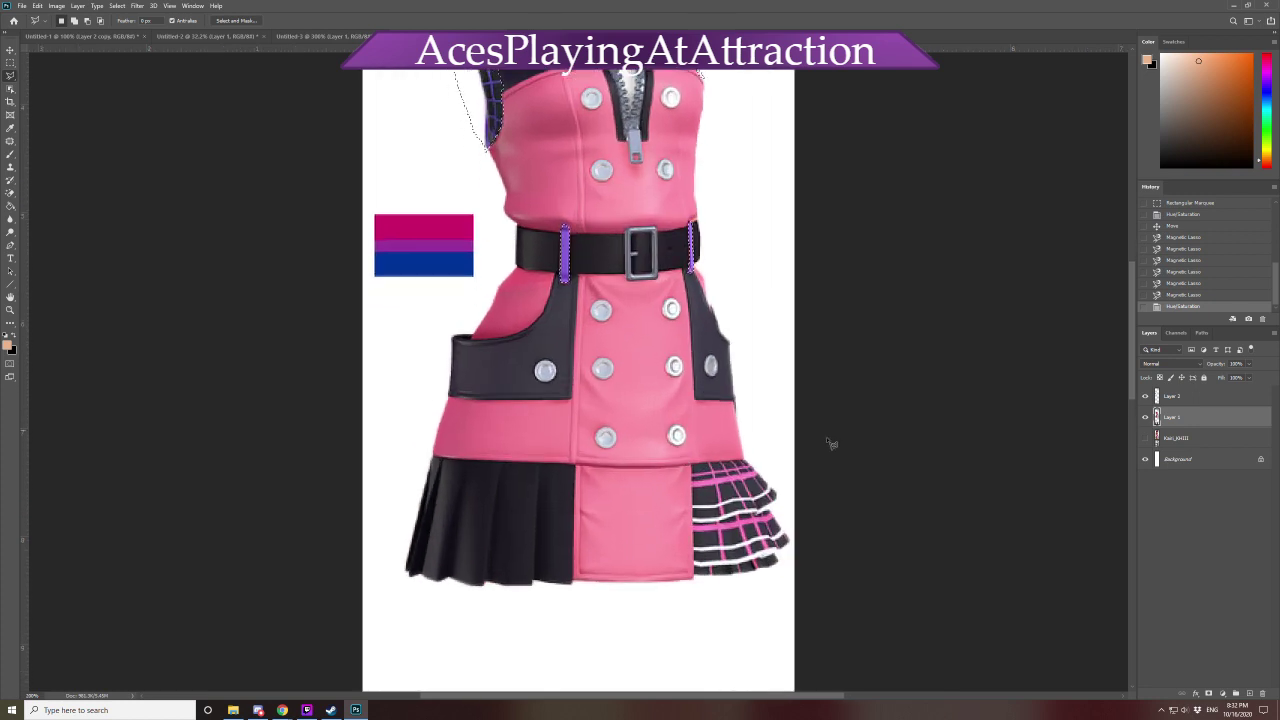
{"action": "left_click_drag", "start_coordinate": [693, 466], "coordinate": [694, 598]}
{"action": "left_click", "coordinate": [693, 468]}
{"action": "key", "text": "ctrl+z"}
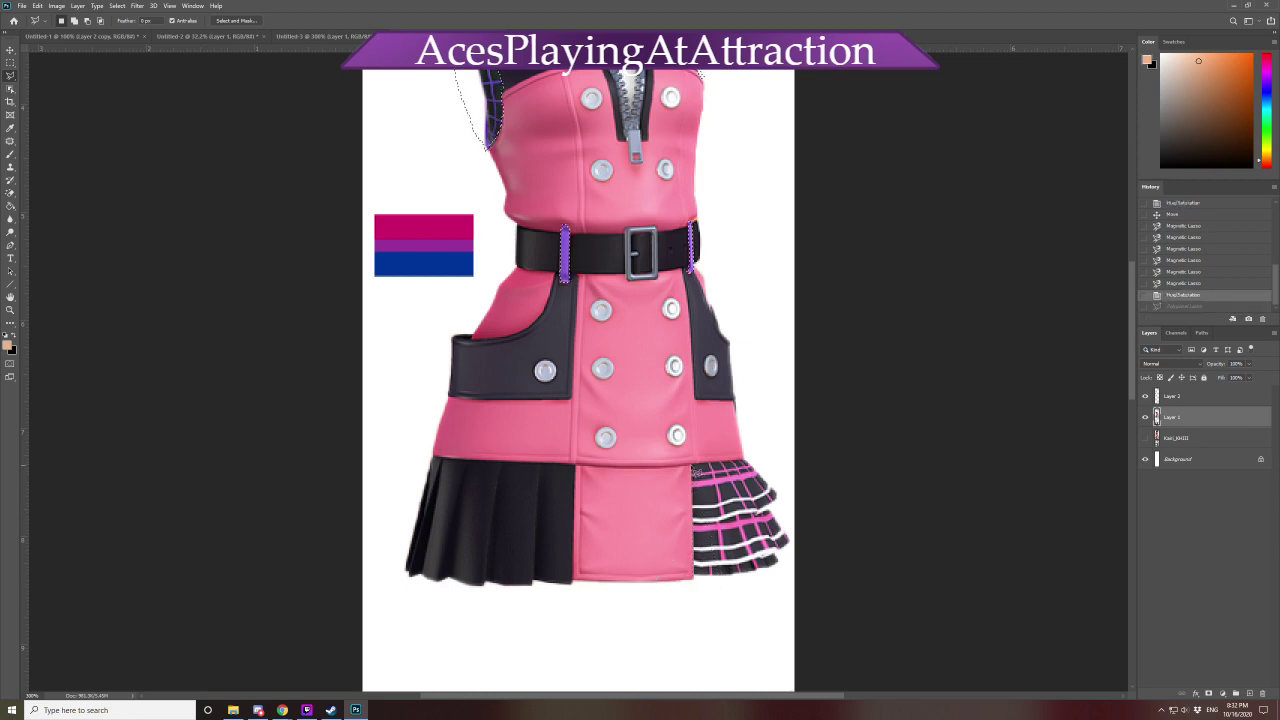
{"action": "mouse_move", "coordinate": [693, 467]}
{"action": "left_mouse_down"}
{"action": "mouse_move", "coordinate": [694, 600]}
{"action": "mouse_move", "coordinate": [924, 620]}
{"action": "mouse_move", "coordinate": [940, 515]}
{"action": "mouse_move", "coordinate": [930, 448]}
{"action": "mouse_move", "coordinate": [697, 469]}
{"action": "left_mouse_up"}
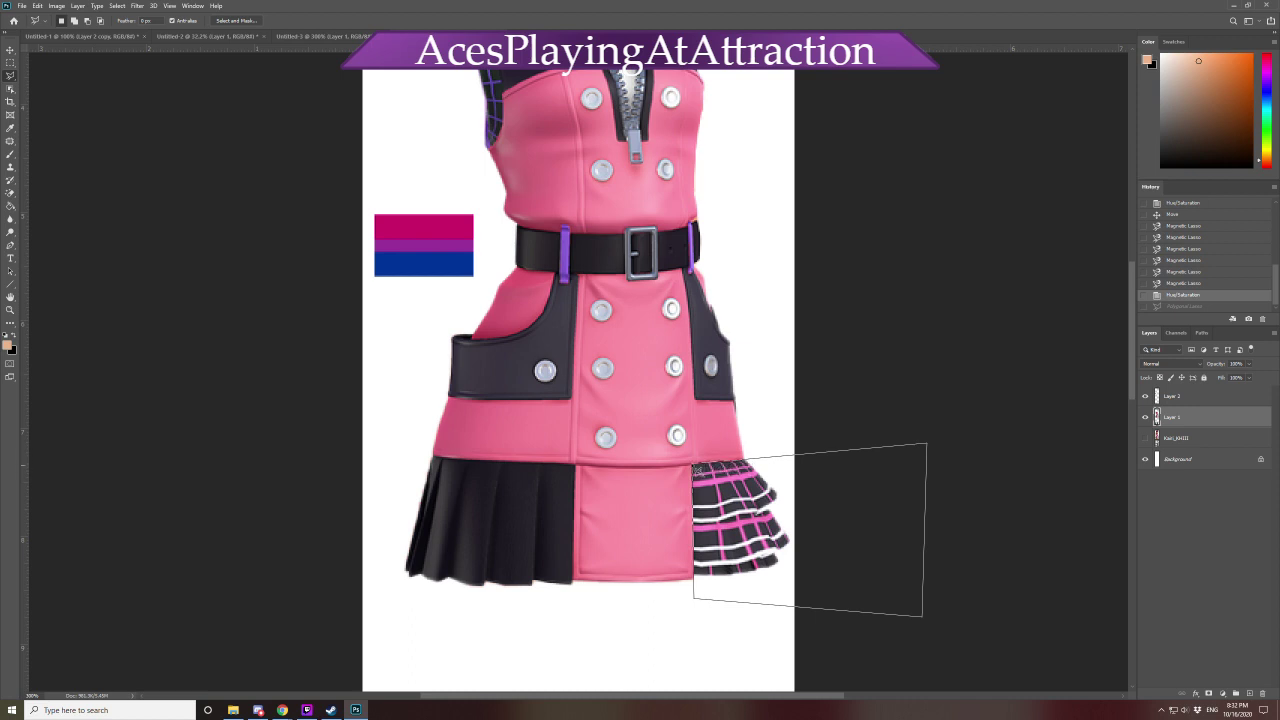
{"action": "left_click", "coordinate": [697, 469]}
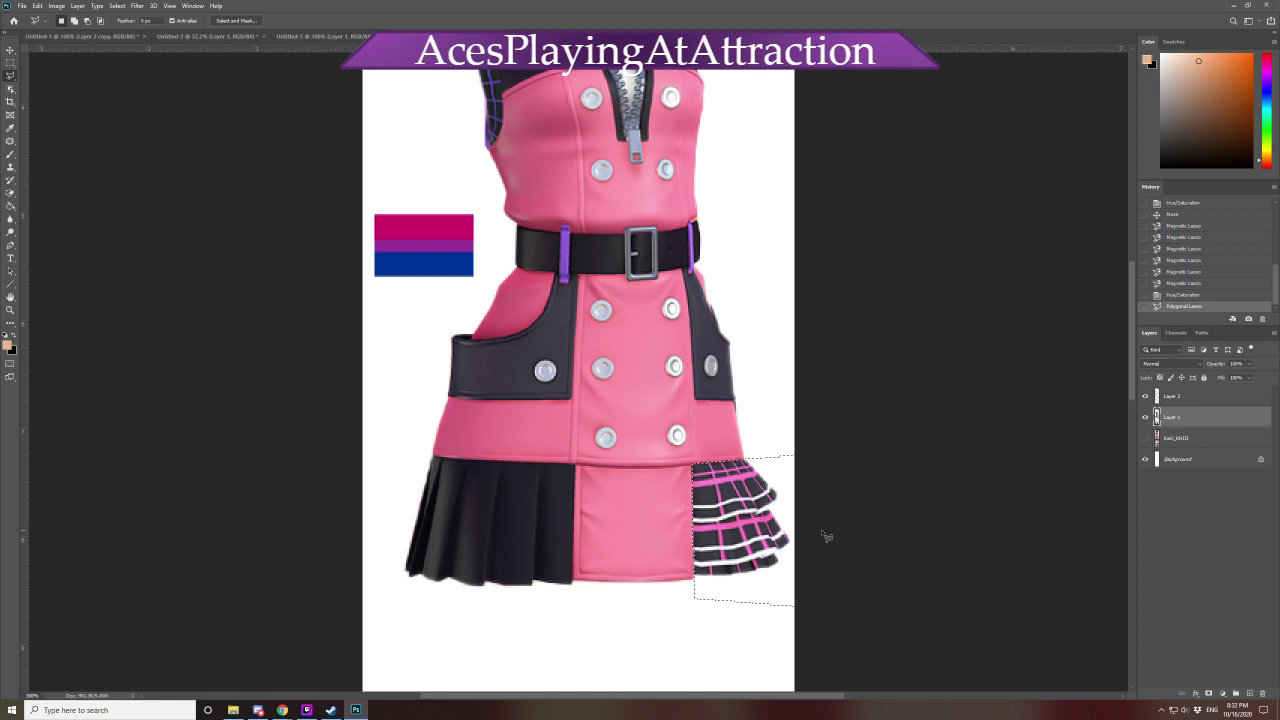
Apply a Hue/Saturation adjustment with hue -60 to the selected plaid ruffle and clear the selection
{"action": "key", "text": "ctrl+u"}
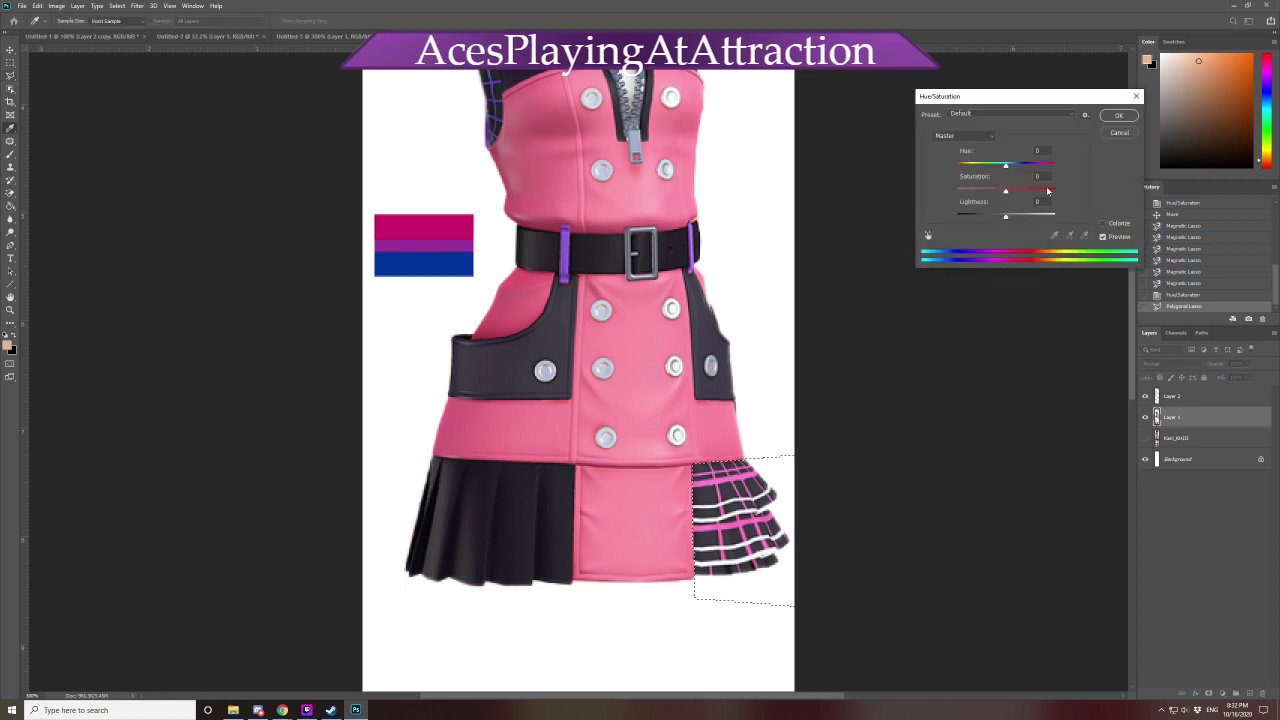
{"action": "left_click_drag", "start_coordinate": [1005, 164], "coordinate": [982, 168]}
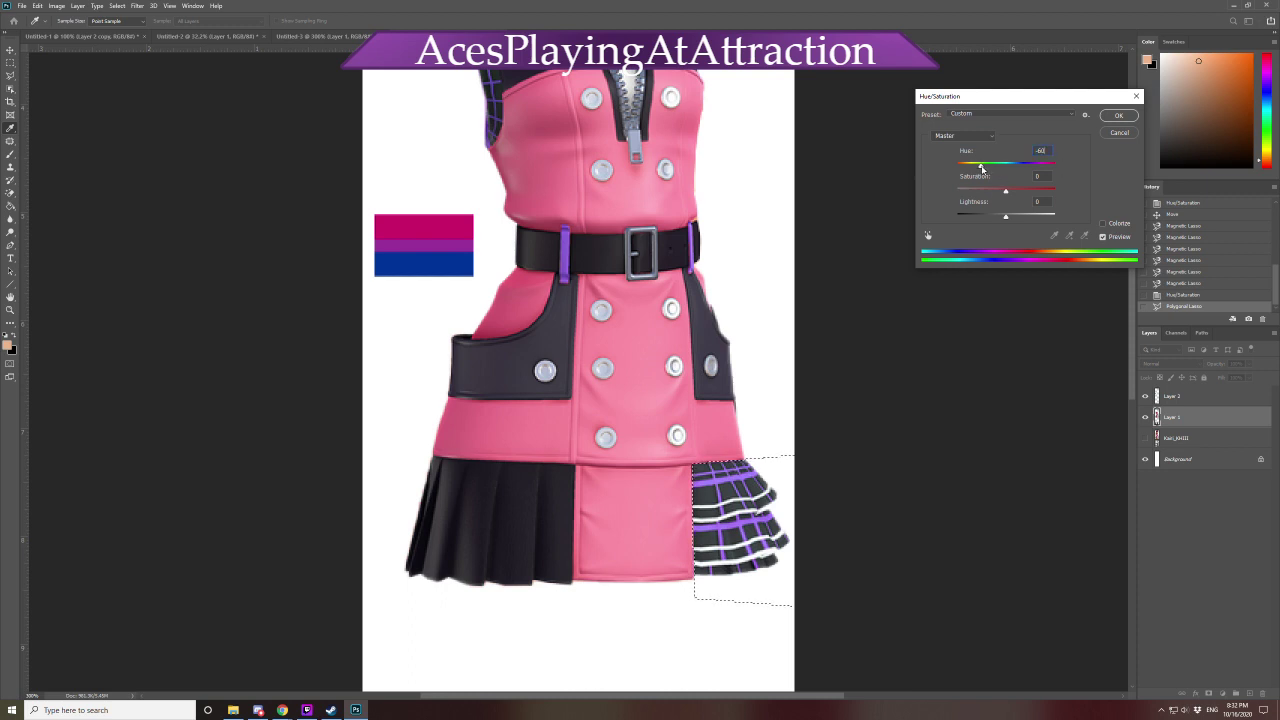
{"action": "left_click", "coordinate": [1119, 115]}
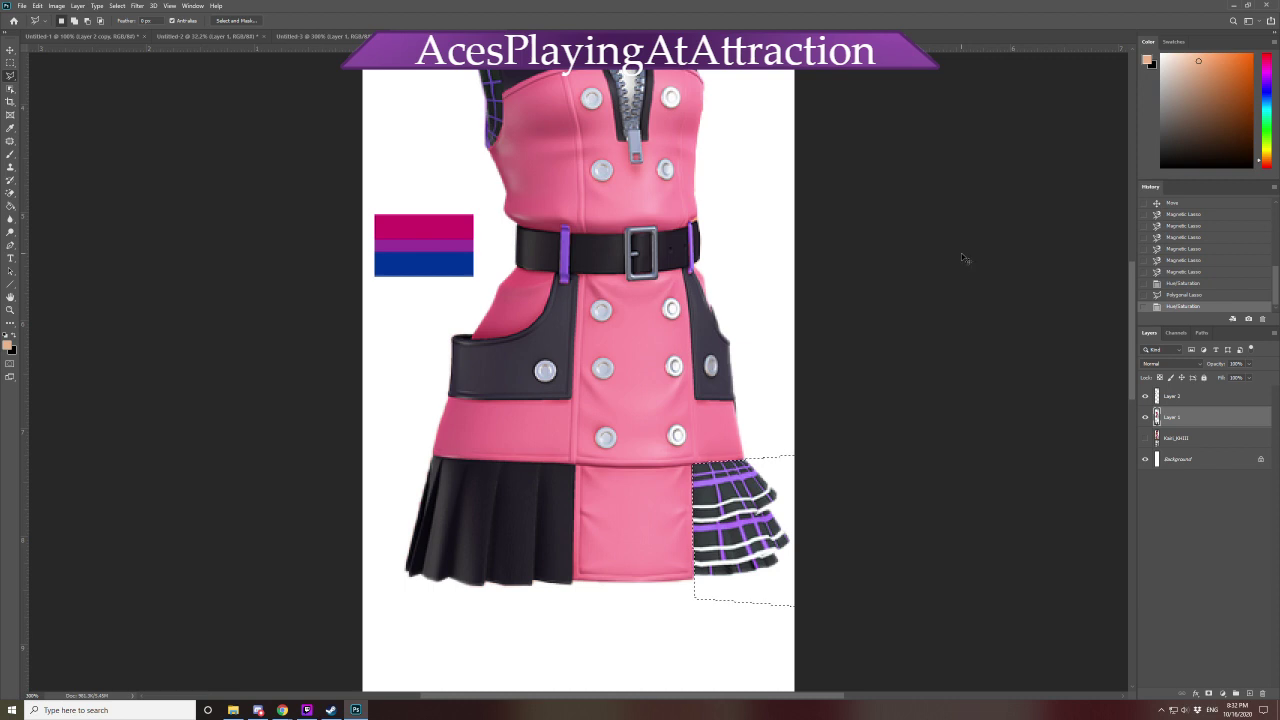
{"action": "key", "text": "ctrl+d"}
{"action": "scroll", "coordinate": [730, 478], "scroll_direction": "up", "scroll_amount": 1}
{"action": "scroll", "coordinate": [730, 478], "scroll_direction": "up", "scroll_amount": 4}
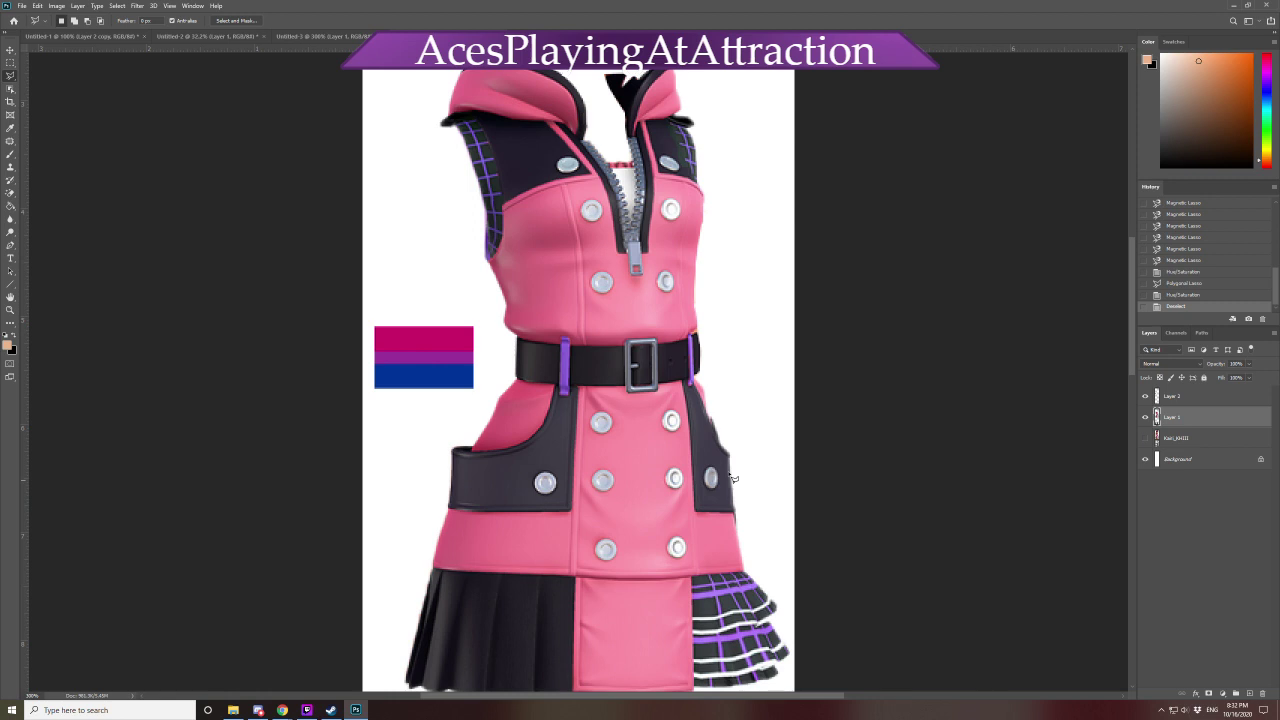
{"action": "scroll", "coordinate": [733, 478], "scroll_direction": "up", "scroll_amount": 1}
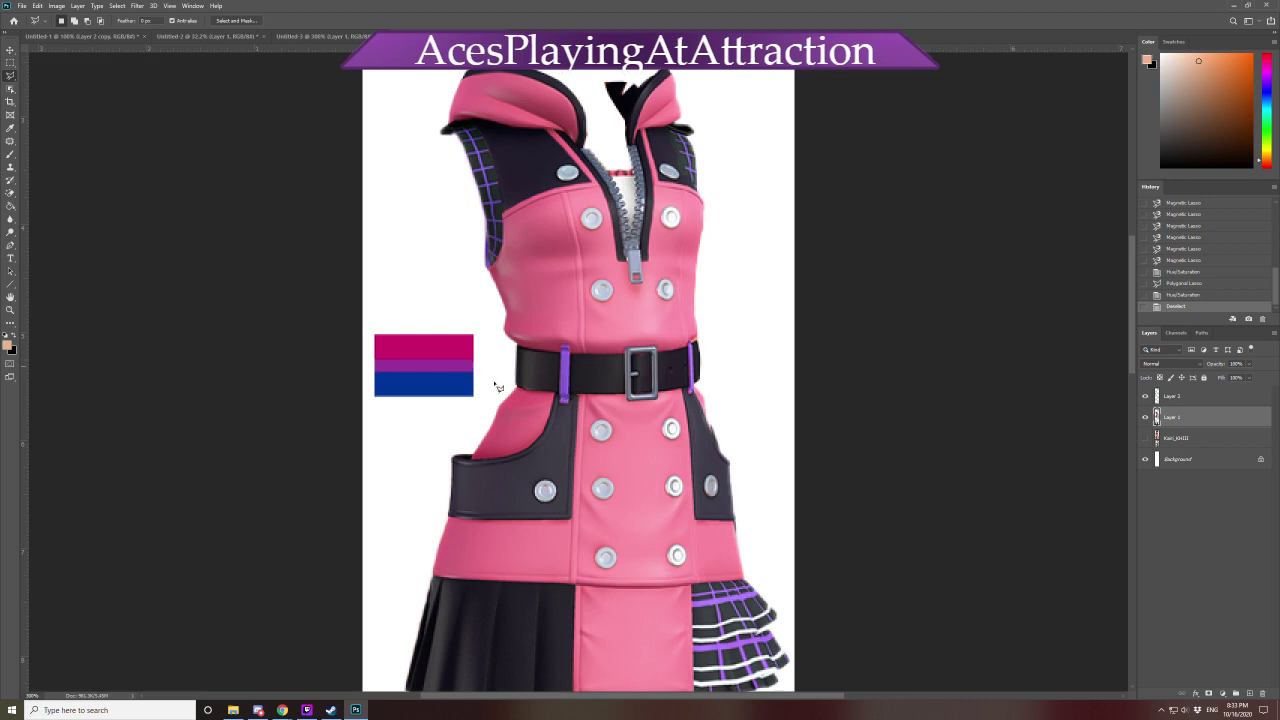
{"action": "scroll", "coordinate": [587, 532], "scroll_direction": "down", "scroll_amount": 3}
{"action": "scroll", "coordinate": [587, 532], "scroll_direction": "up", "scroll_amount": 3}
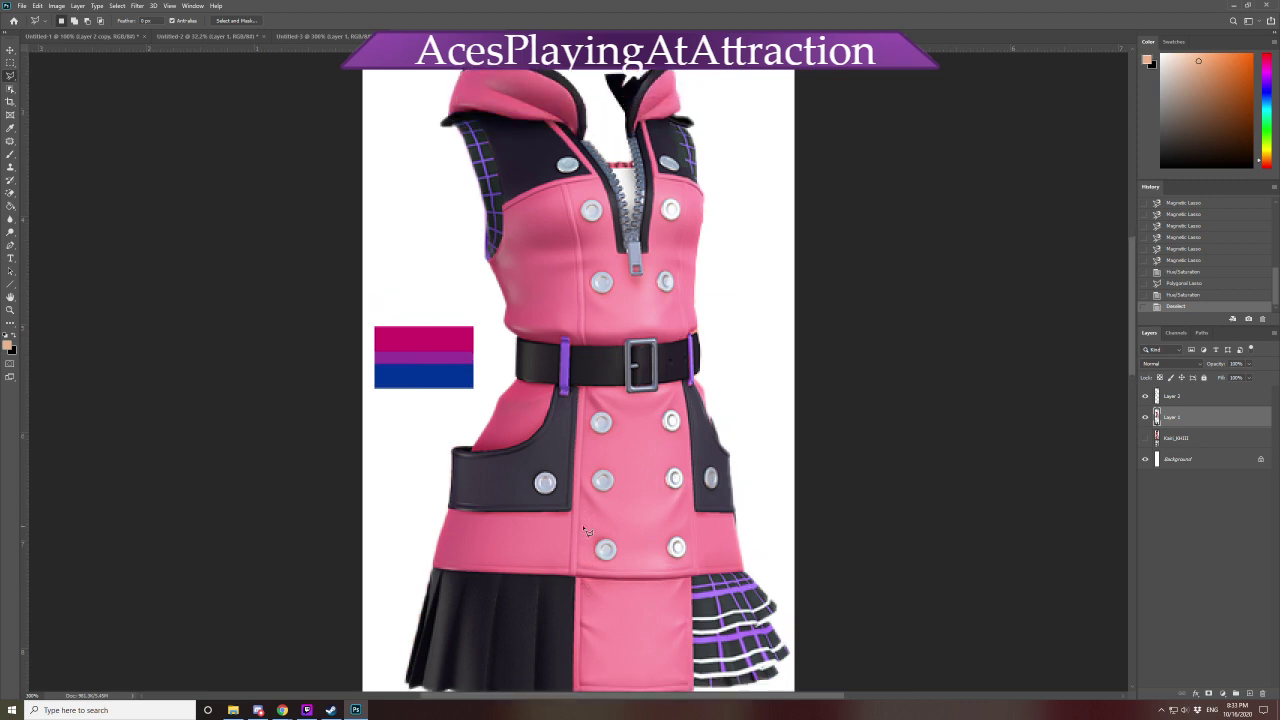
{"action": "scroll", "coordinate": [587, 532], "scroll_direction": "down", "scroll_amount": 2}
{"action": "scroll", "coordinate": [587, 532], "scroll_direction": "up", "scroll_amount": 3}
{"action": "scroll", "coordinate": [587, 535], "scroll_direction": "down", "scroll_amount": 2}
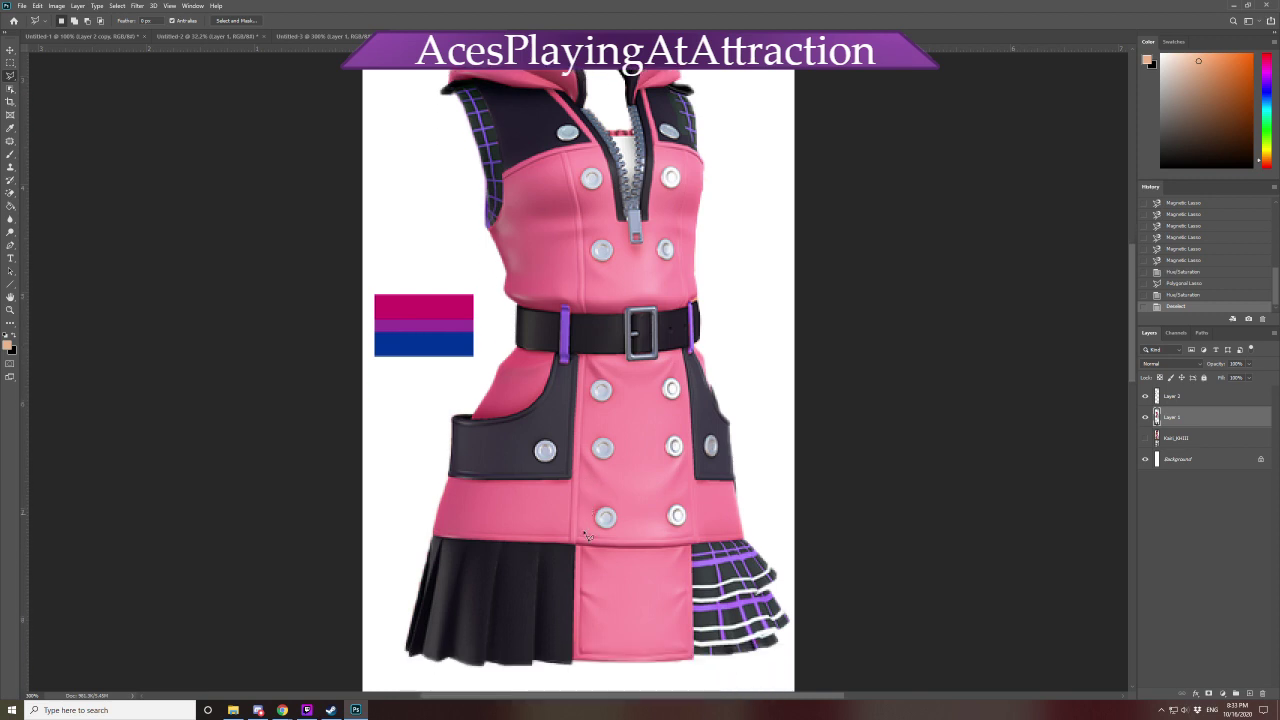
{"action": "scroll", "coordinate": [587, 537], "scroll_direction": "down", "scroll_amount": 1}
{"action": "scroll", "coordinate": [583, 570], "scroll_direction": "up", "scroll_amount": 3}
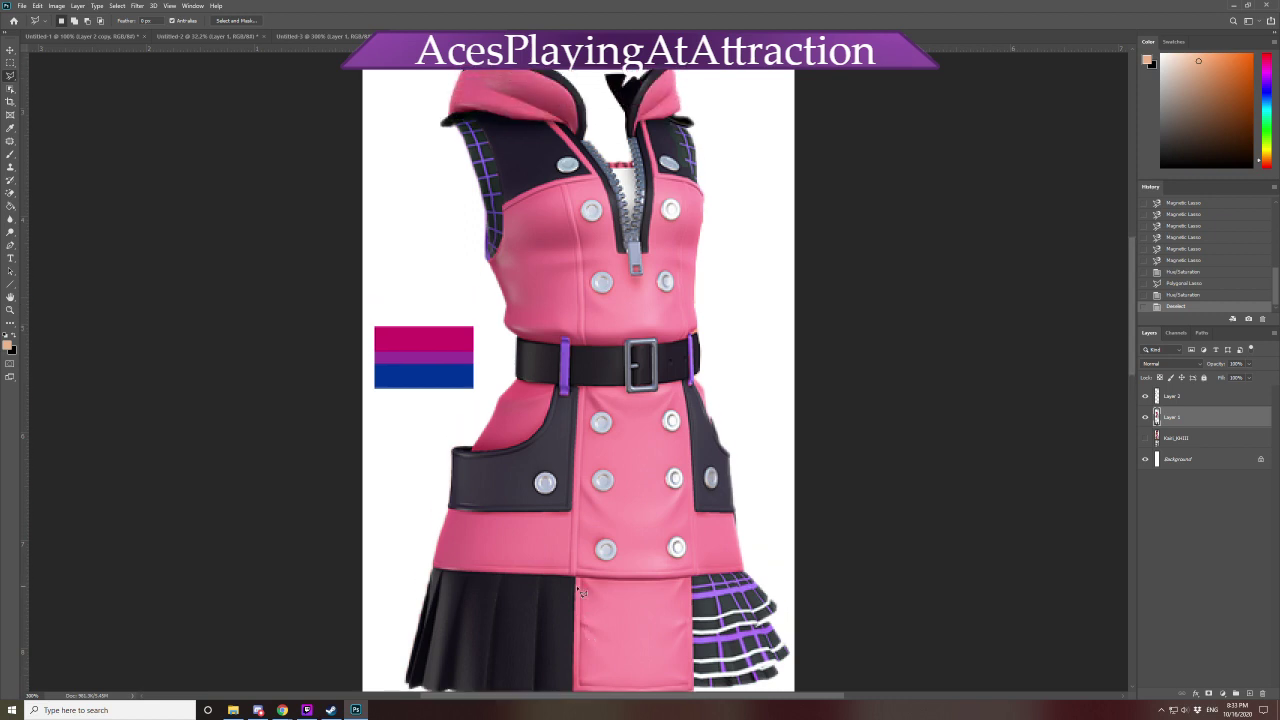
{"action": "scroll", "coordinate": [581, 592], "scroll_direction": "up", "scroll_amount": 1}
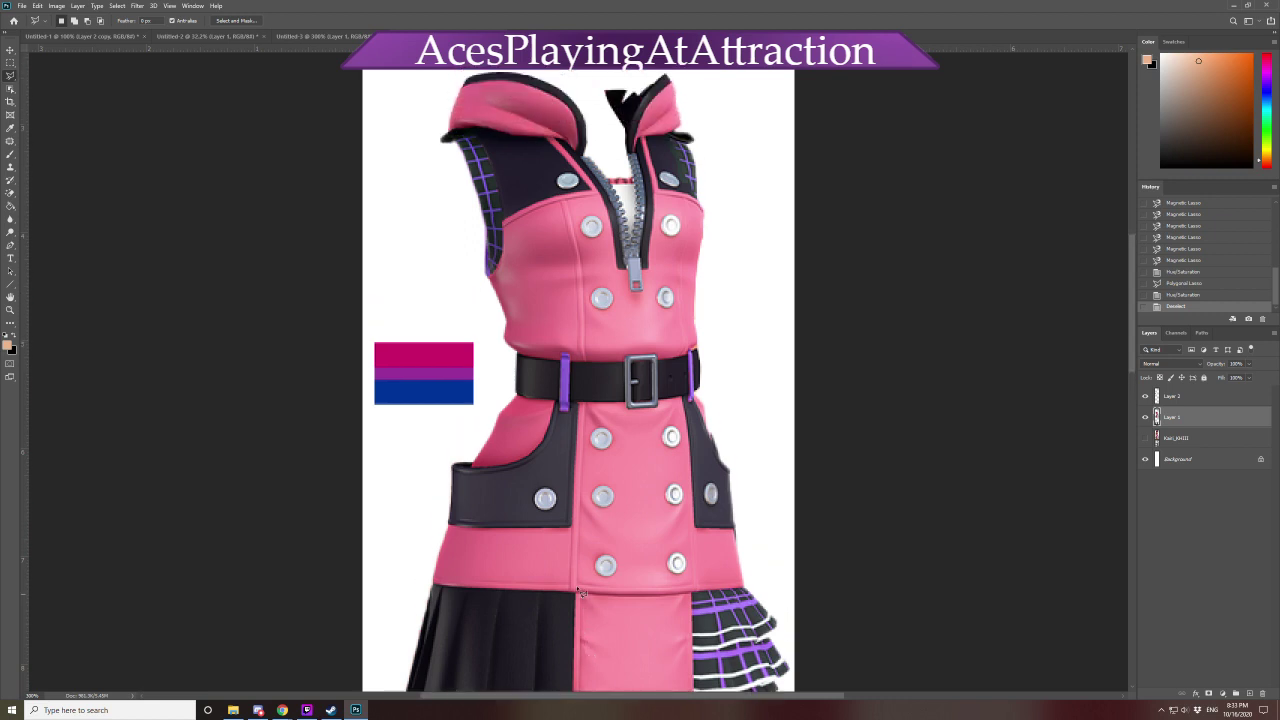
{"action": "right_click", "coordinate": [10, 80]}
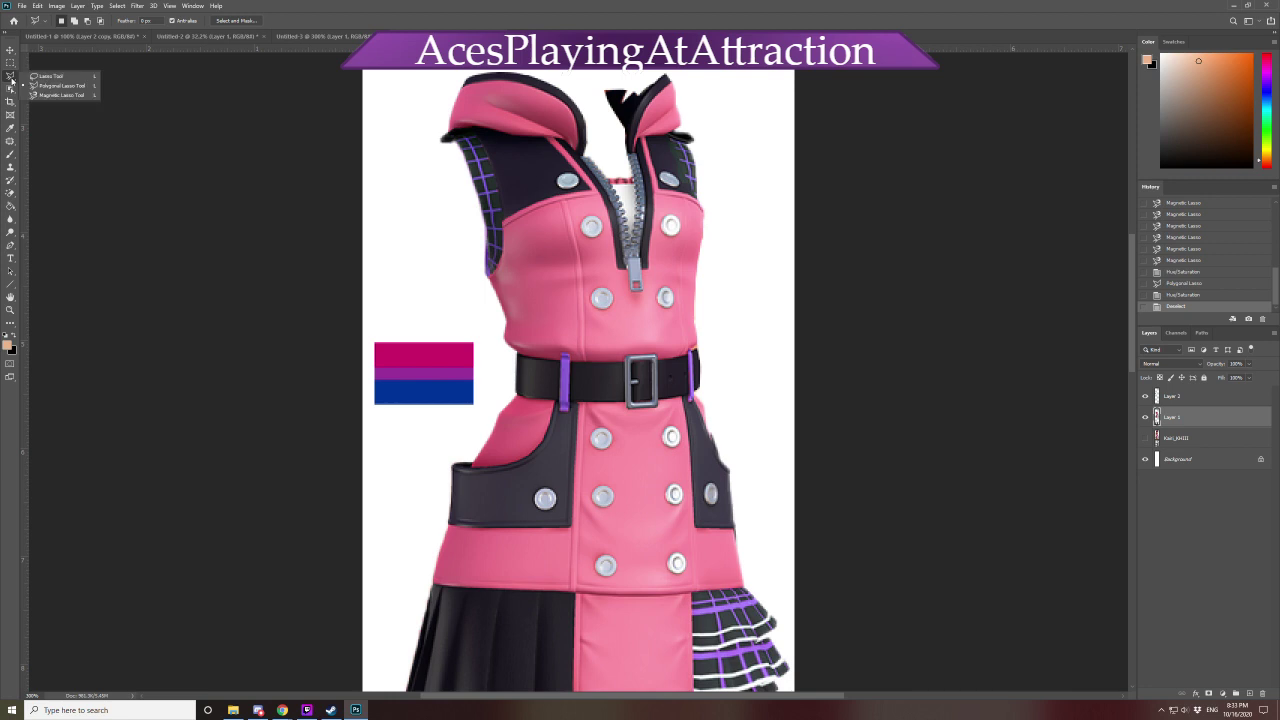
{"action": "left_click", "coordinate": [60, 85]}
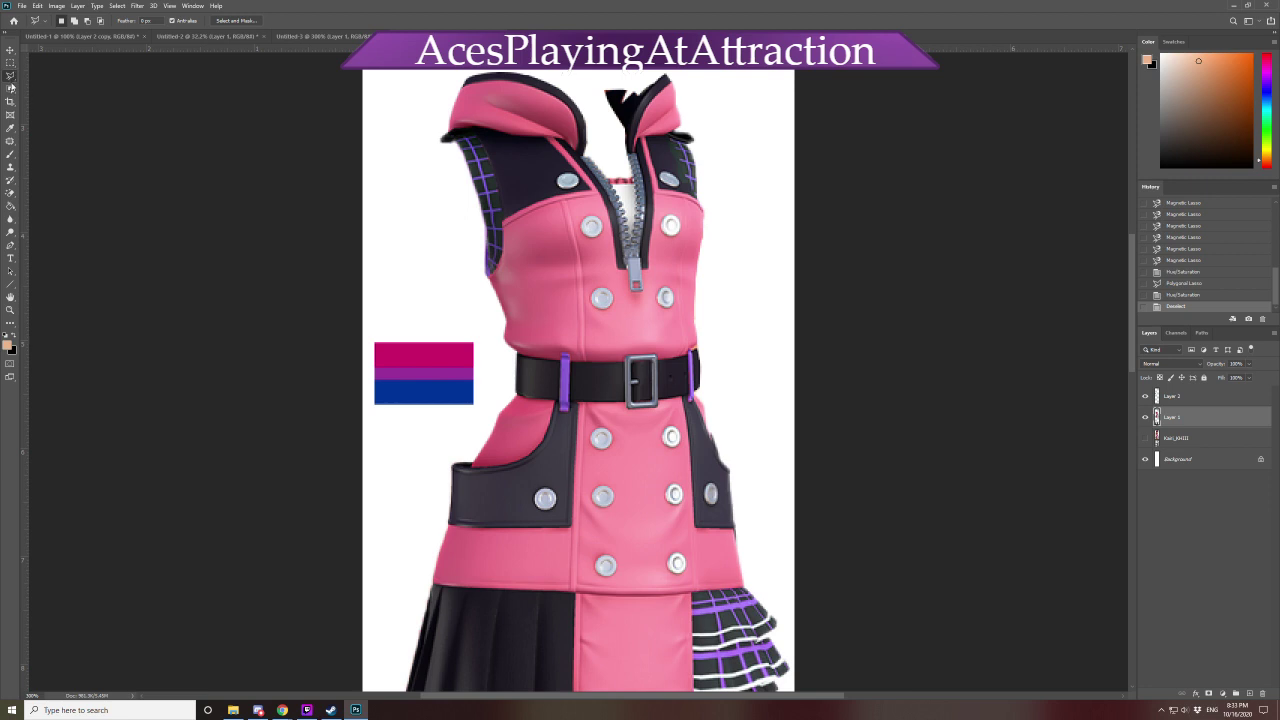
Select the dress's bodice and collar above the belt with the Object Selection tool
{"action": "left_click", "coordinate": [11, 91]}
{"action": "scroll", "coordinate": [260, 152], "scroll_direction": "up", "scroll_amount": 1}
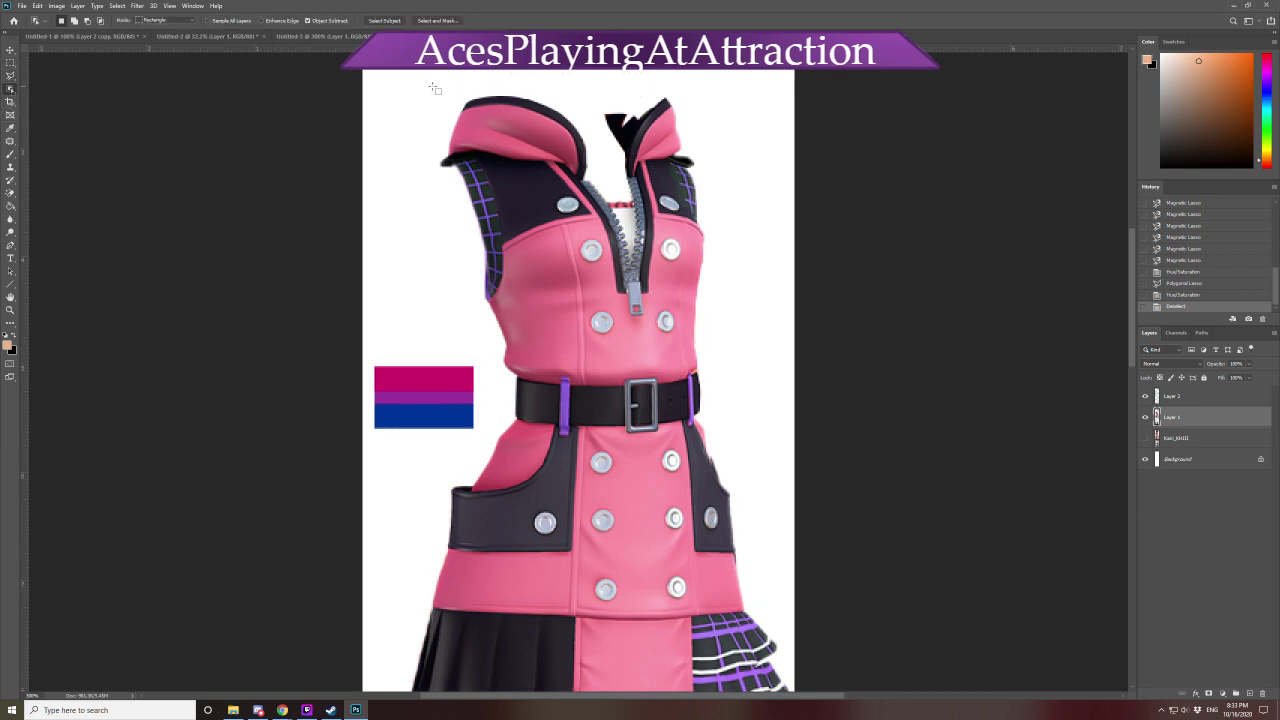
{"action": "left_click_drag", "start_coordinate": [422, 84], "coordinate": [765, 400]}
Apply Hue/Saturation to the selected bodice's reds with hue -16 and saturation +100, and clear the selection
{"action": "key", "text": "ctrl+u"}
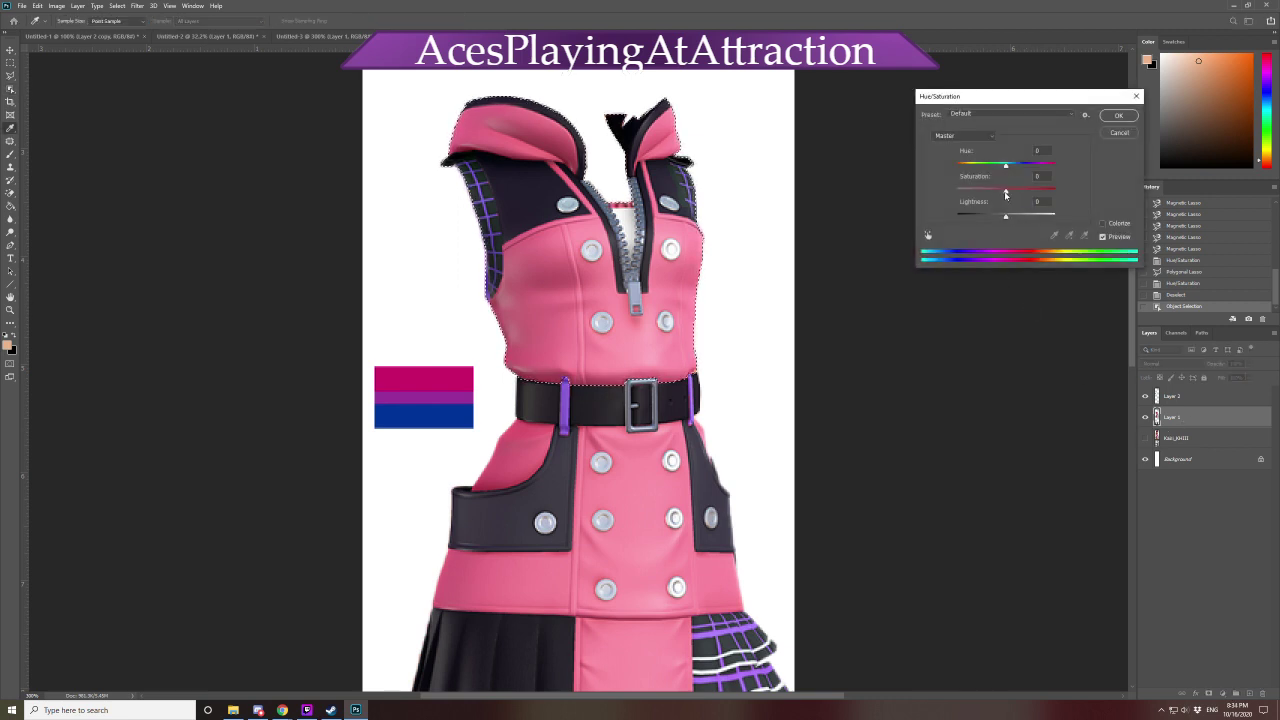
{"action": "left_click_drag", "start_coordinate": [1005, 190], "coordinate": [1022, 190]}
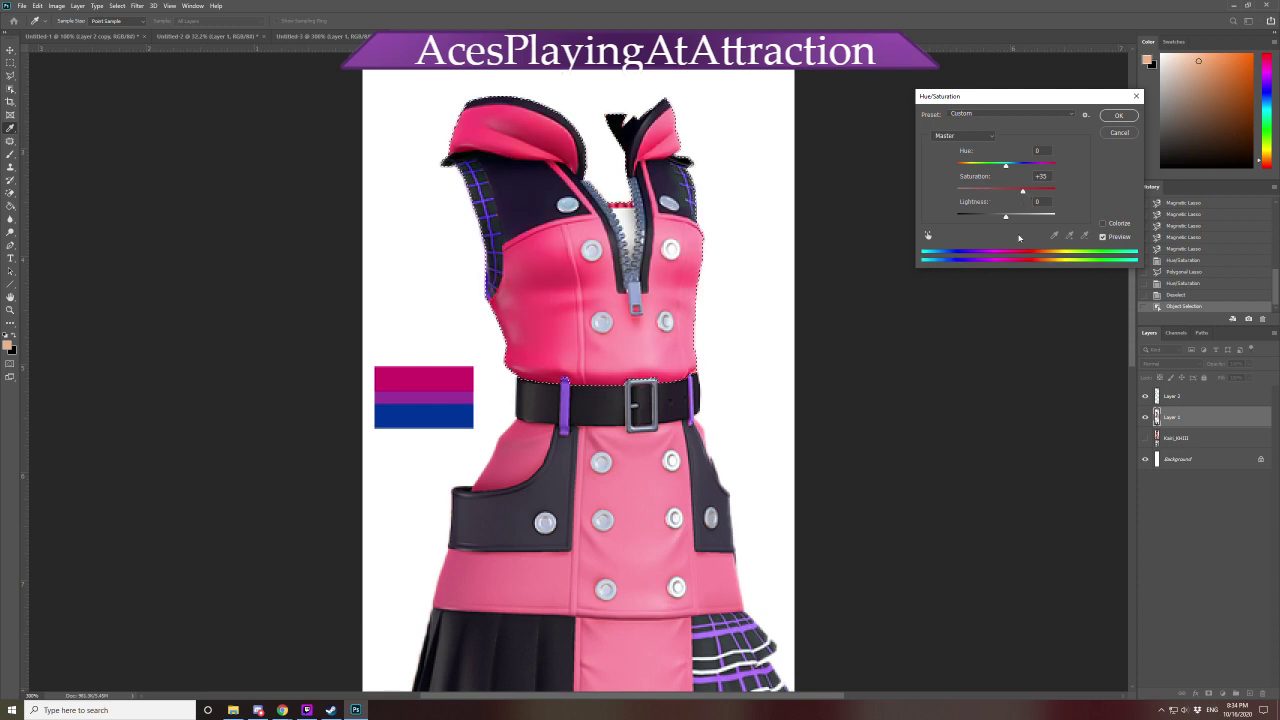
{"action": "left_click", "coordinate": [976, 136]}
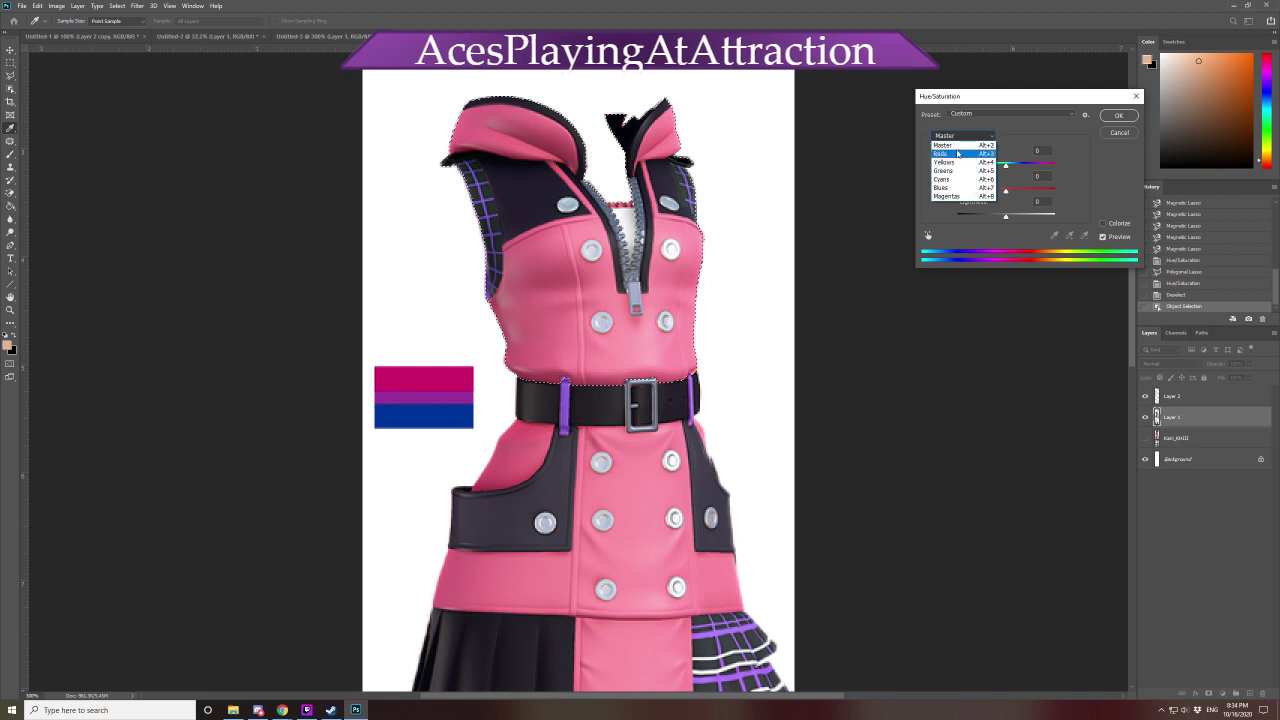
{"action": "left_click", "coordinate": [959, 154]}
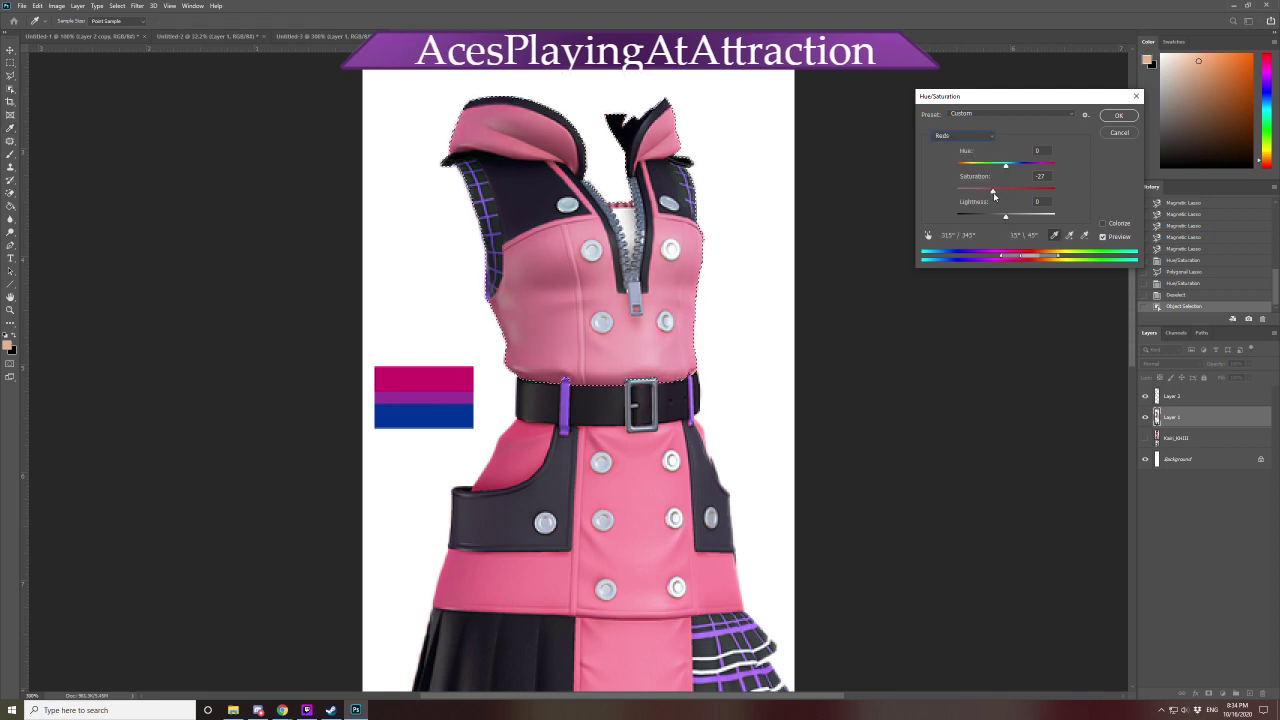
{"action": "mouse_move", "coordinate": [1006, 191]}
{"action": "left_mouse_down"}
{"action": "mouse_move", "coordinate": [1030, 191]}
{"action": "mouse_move", "coordinate": [1006, 170]}
{"action": "left_mouse_up"}
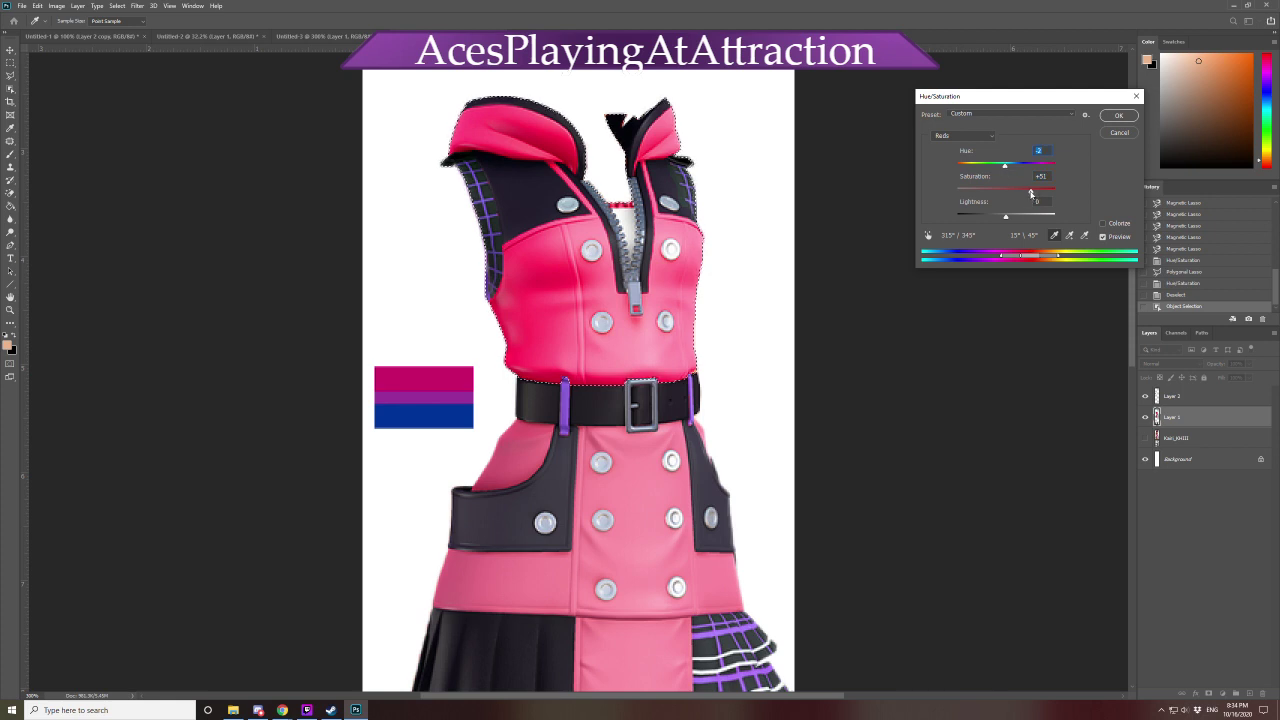
{"action": "left_click_drag", "start_coordinate": [1031, 191], "coordinate": [1081, 200]}
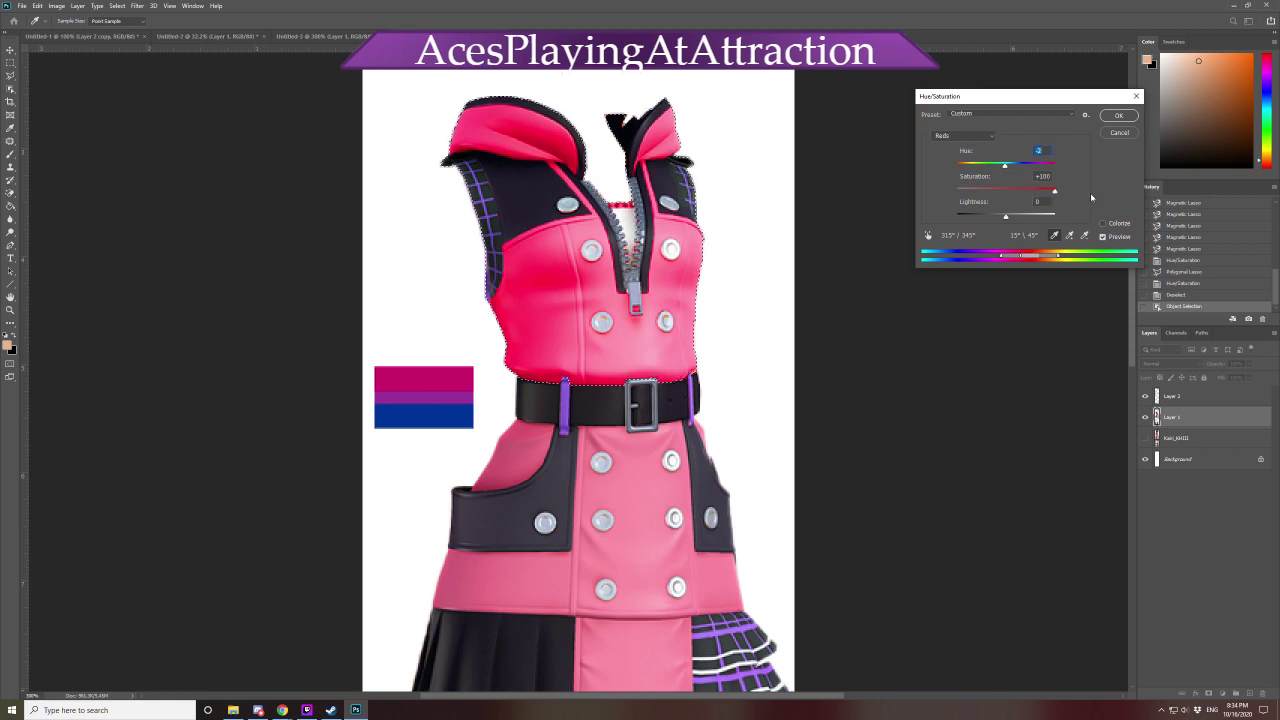
{"action": "left_click_drag", "start_coordinate": [1005, 168], "coordinate": [999, 168]}
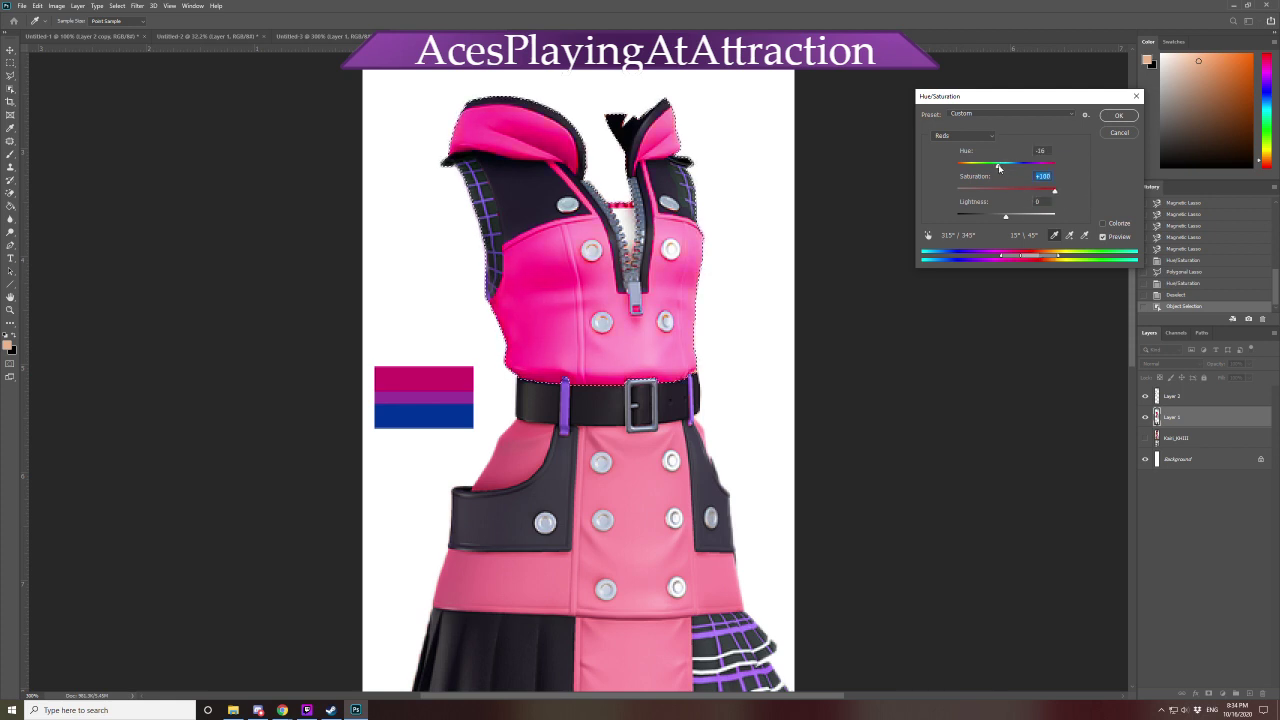
{"action": "left_click", "coordinate": [1120, 116]}
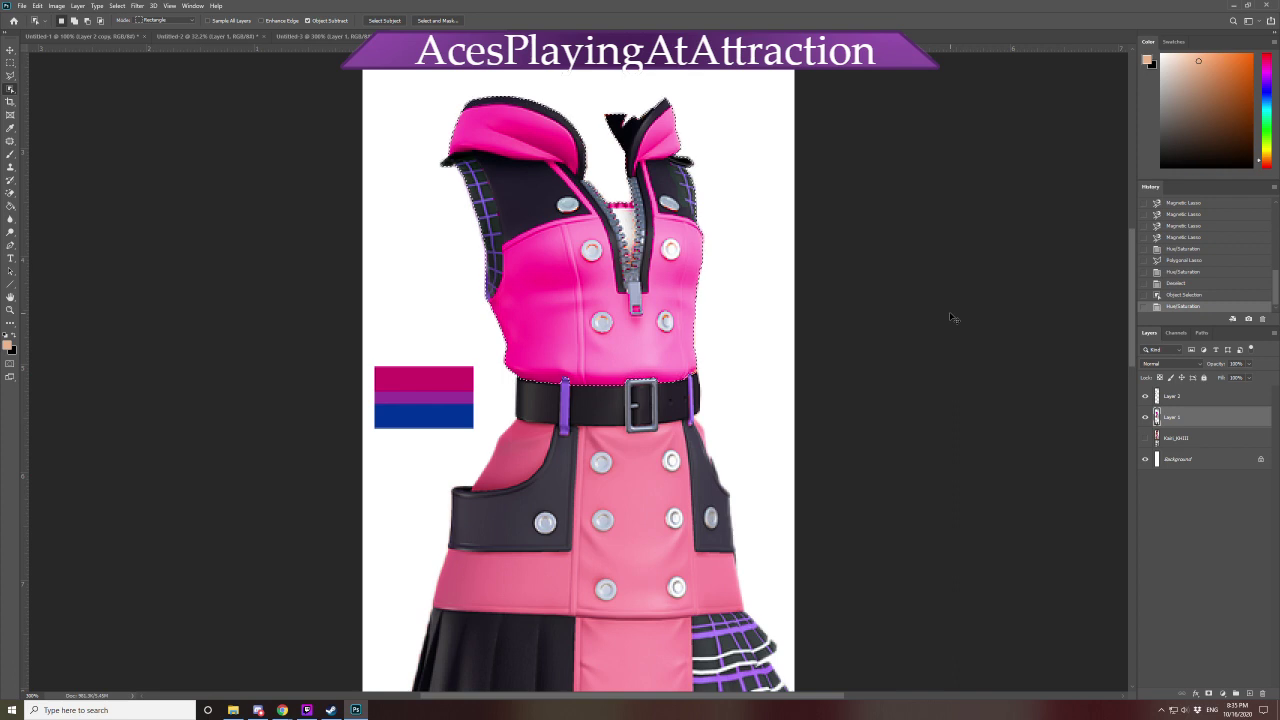
{"action": "key", "text": "ctrl+d"}
{"action": "scroll", "coordinate": [920, 466], "scroll_direction": "down", "scroll_amount": 3}
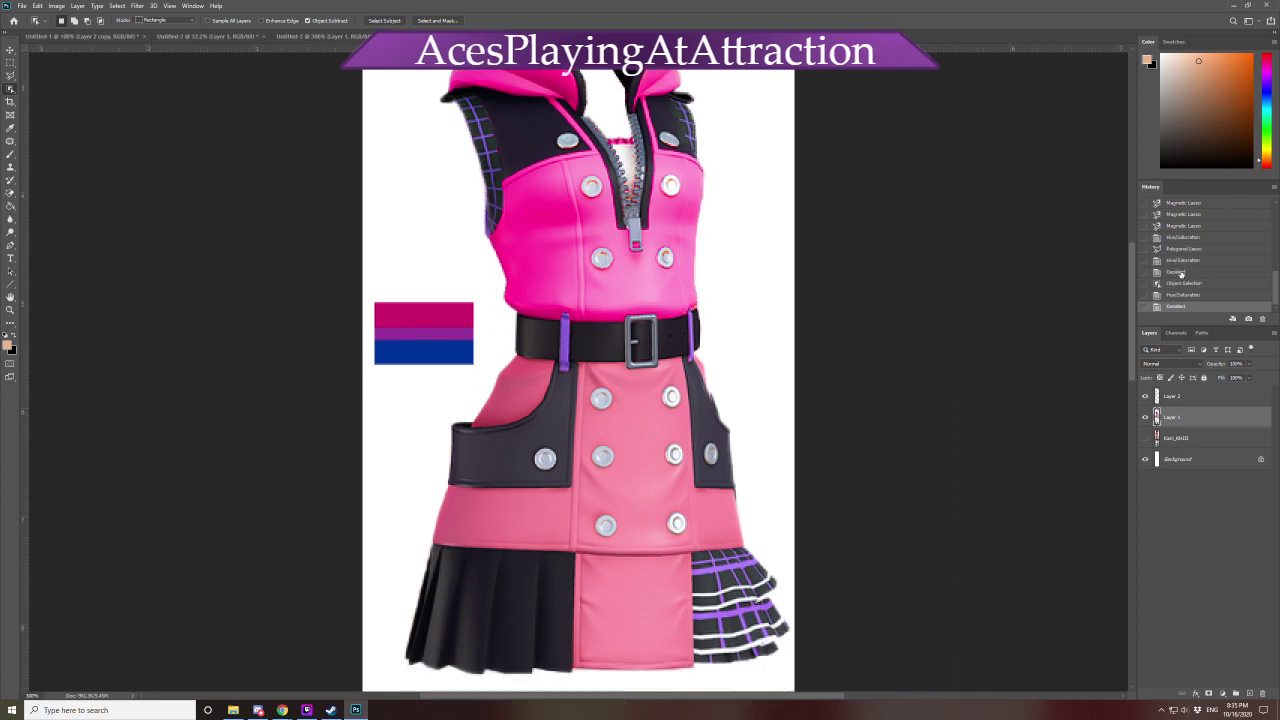
Step back in the history to the bodice's object selection, before the Hue/Saturation adjustment
{"action": "left_click", "coordinate": [1195, 295]}
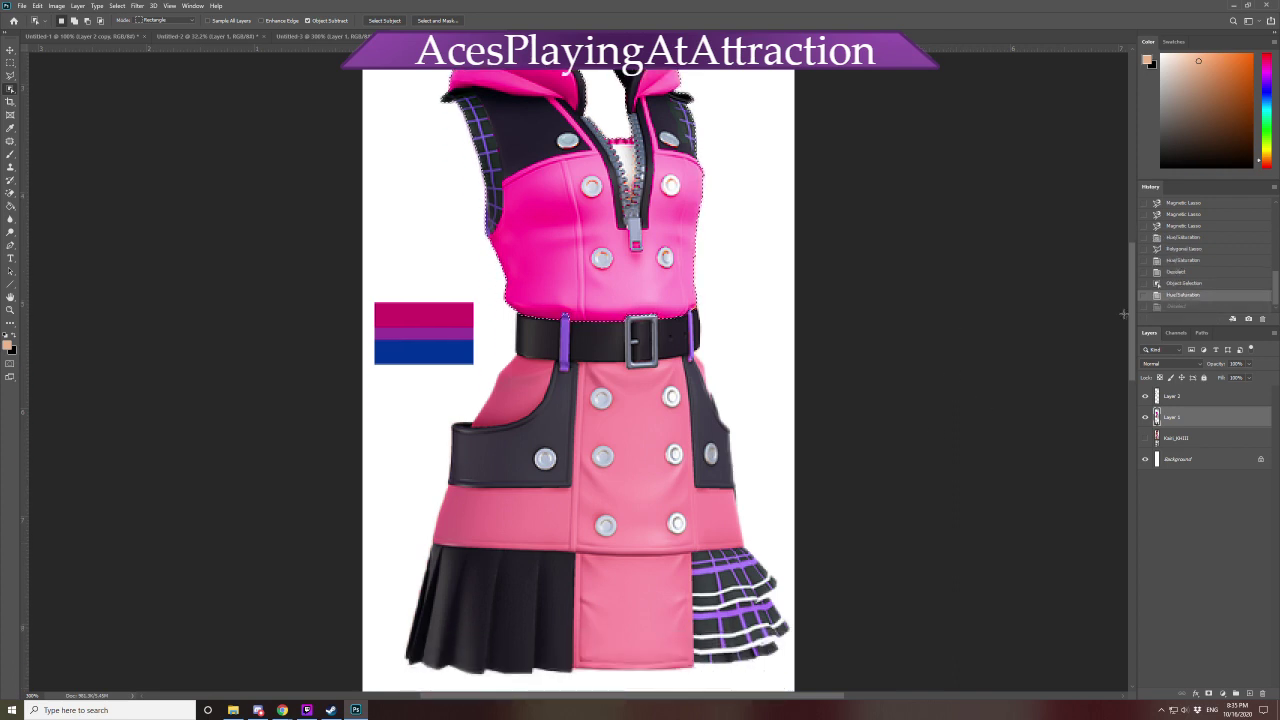
{"action": "left_click", "coordinate": [1171, 286]}
{"action": "scroll", "coordinate": [952, 378], "scroll_direction": "up", "scroll_amount": 3}
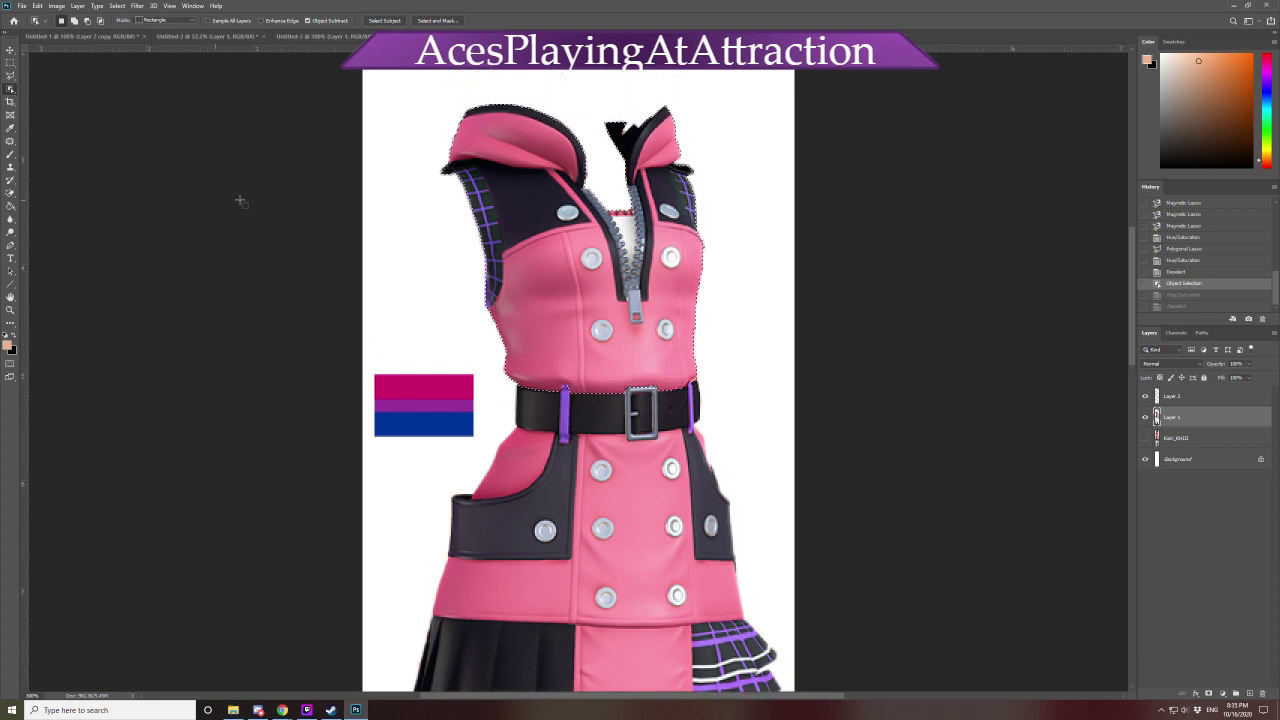
Remove the front zipper and its pull from the bodice selection with the Polygonal Lasso, refining the outline around the pull
{"action": "left_click", "coordinate": [10, 76]}
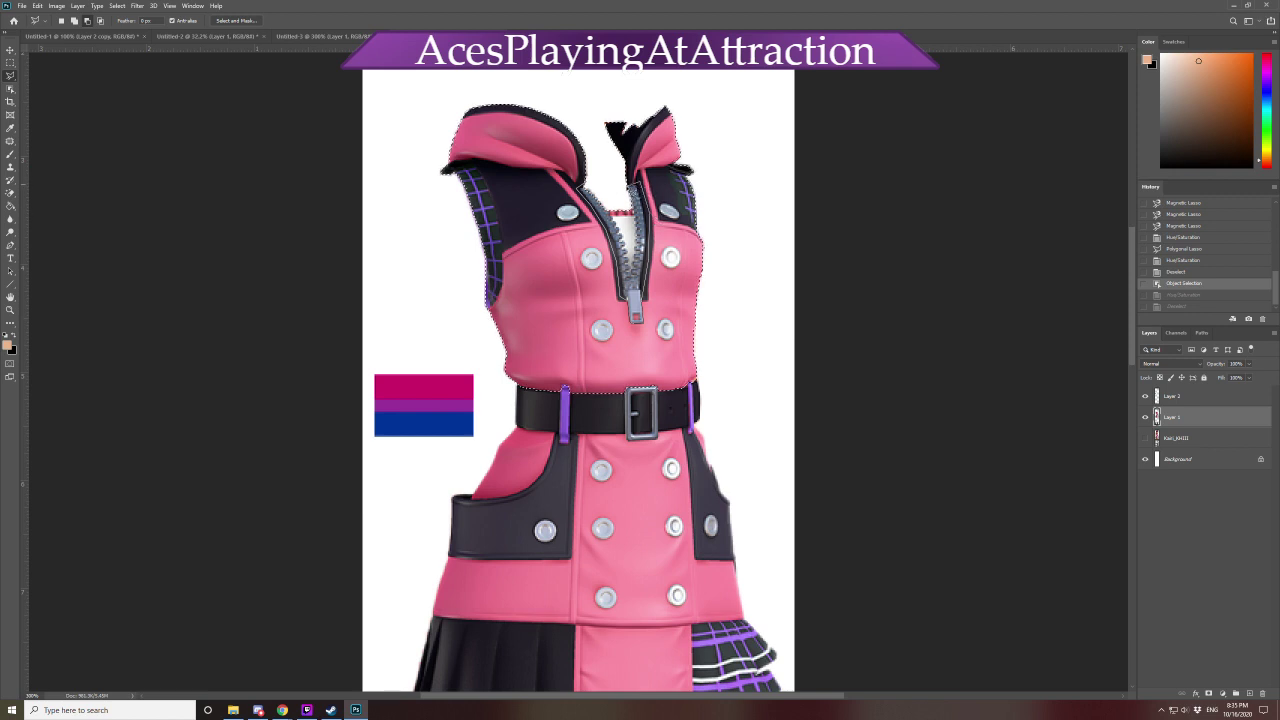
{"action": "left_click", "coordinate": [607, 181]}
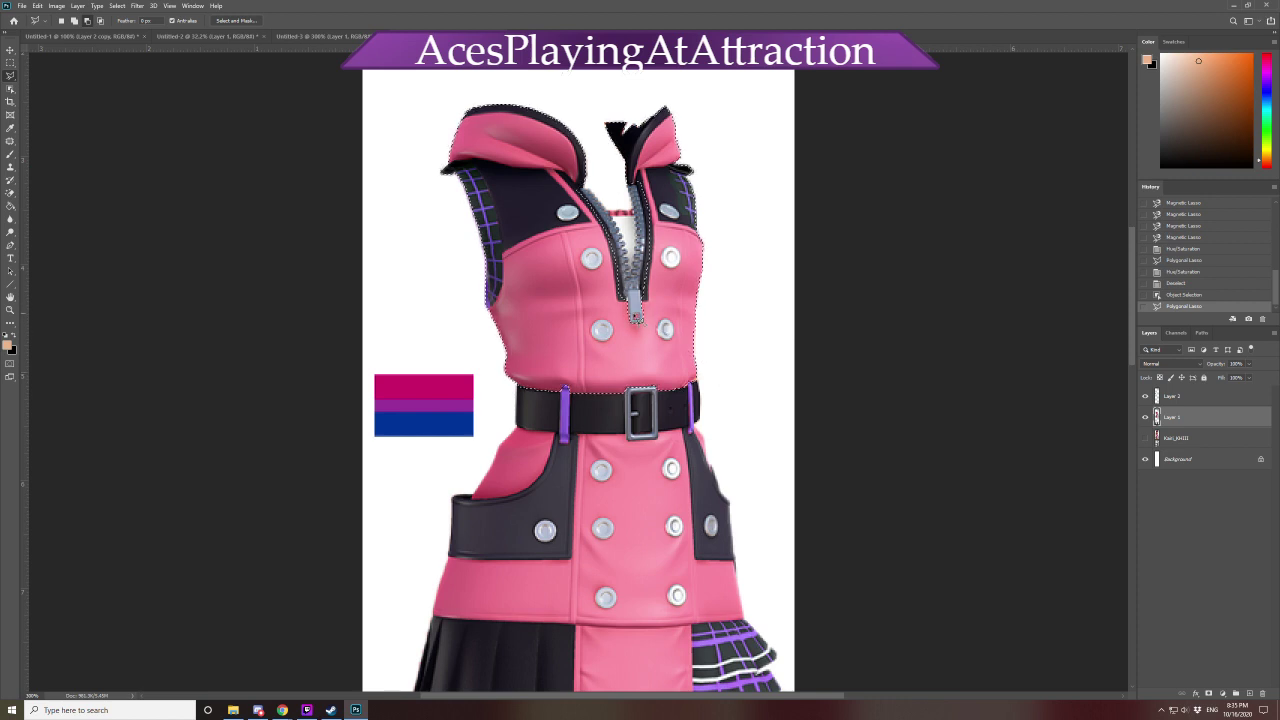
{"action": "left_click", "coordinate": [757, 377]}
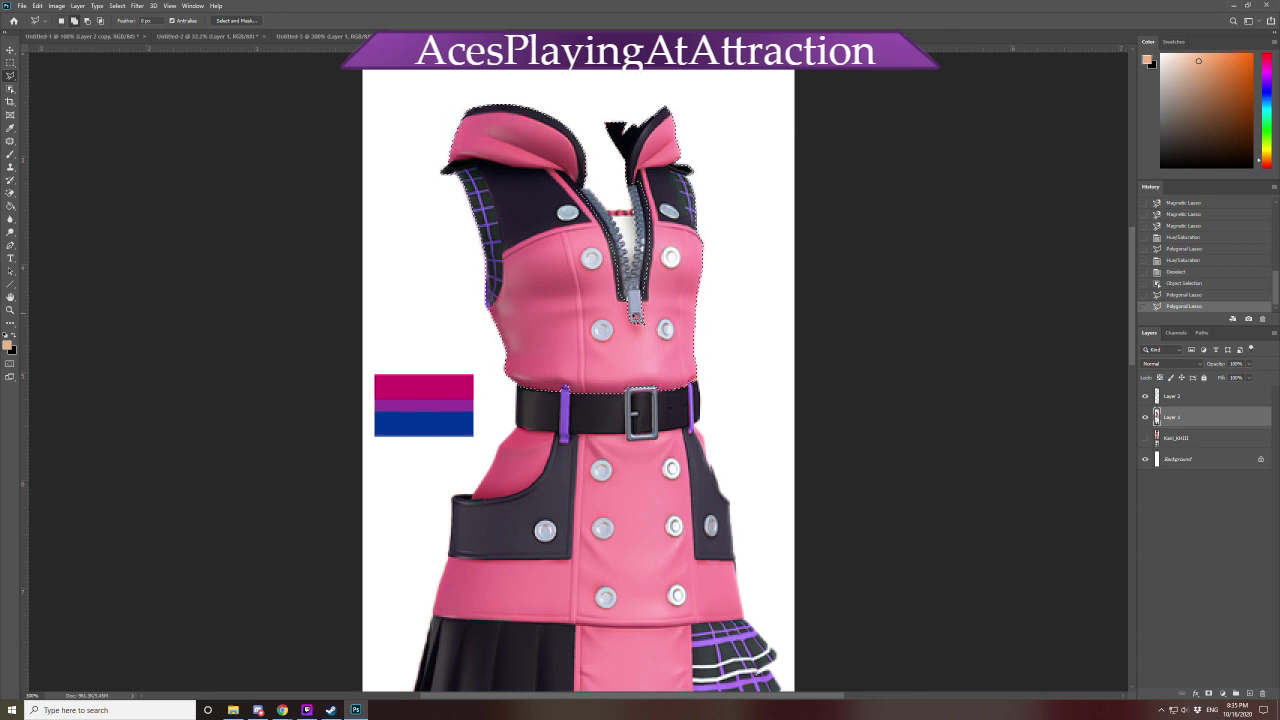
{"action": "left_click", "coordinate": [634, 318]}
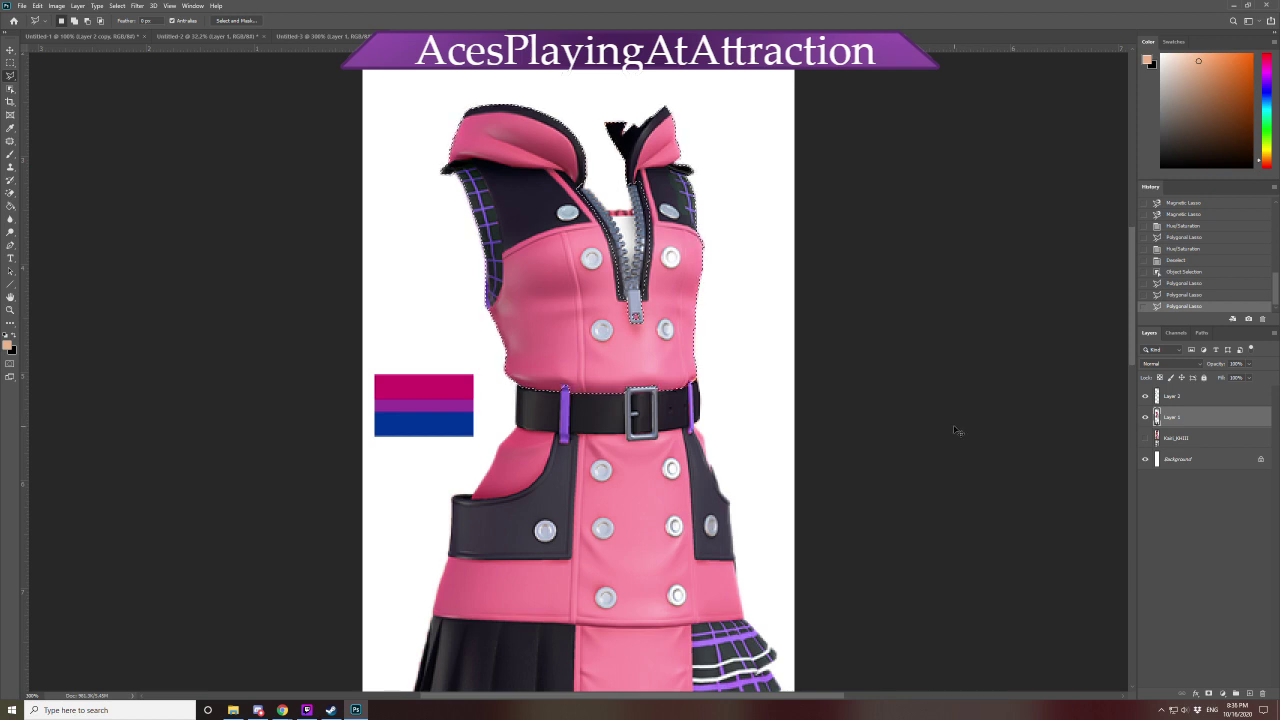
Recolor the selected bodice to magenta with Hue/Saturation on the reds, using hue -28, saturation +77 and lightness -45
{"action": "key", "text": "ctrl+u"}
{"action": "left_click", "coordinate": [962, 136]}
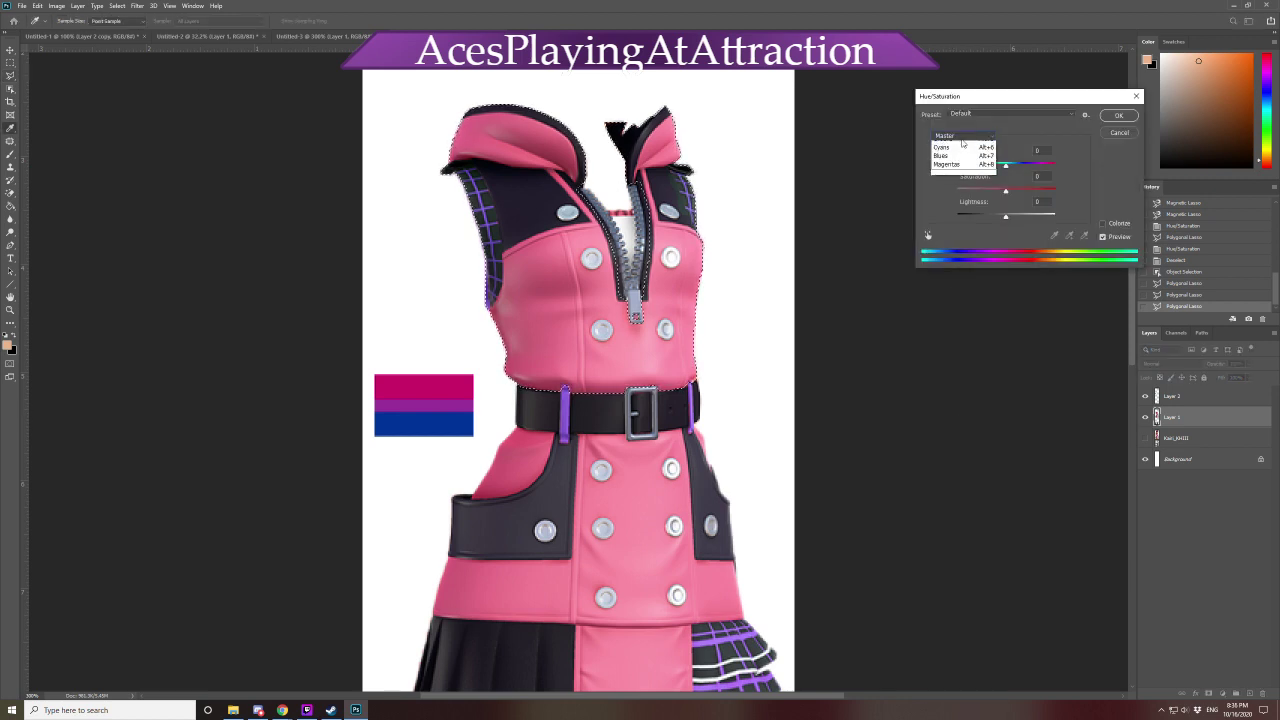
{"action": "left_click", "coordinate": [970, 156]}
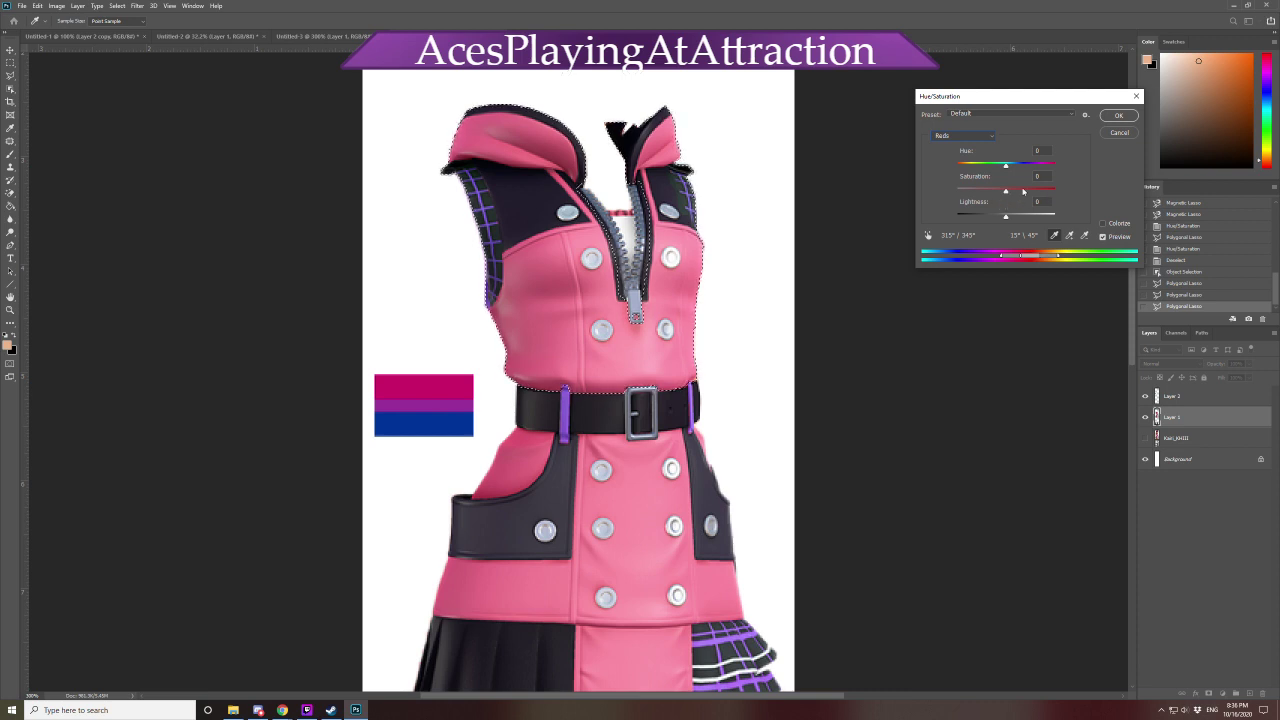
{"action": "mouse_move", "coordinate": [1006, 191]}
{"action": "left_mouse_down"}
{"action": "mouse_move", "coordinate": [1052, 188]}
{"action": "mouse_move", "coordinate": [997, 168]}
{"action": "left_mouse_up"}
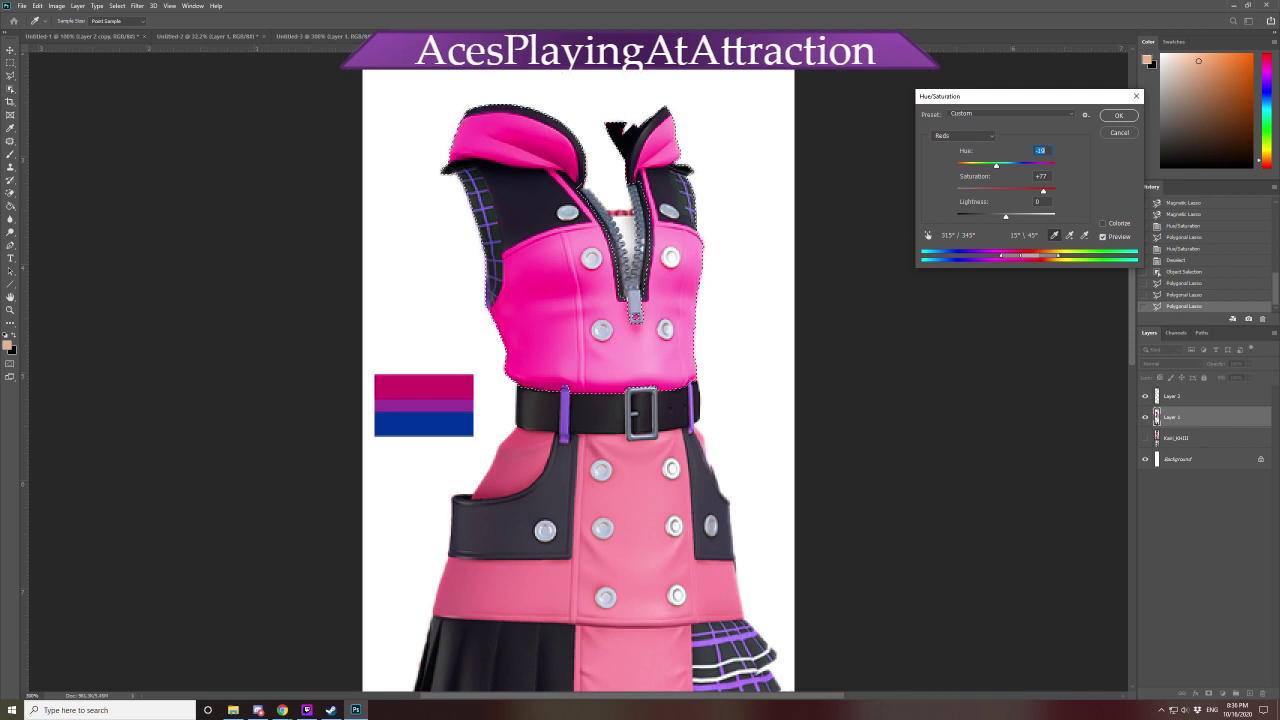
{"action": "key", "text": "alt+Tab"}
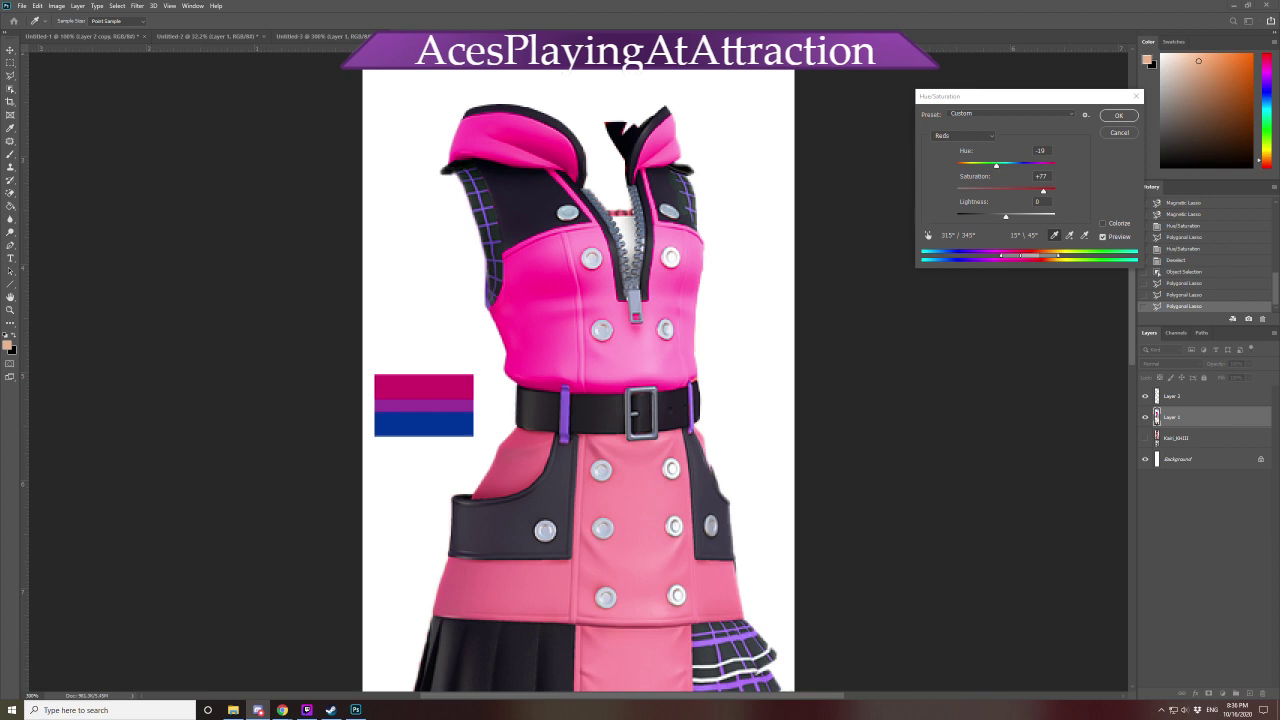
{"action": "key", "text": "alt+Tab"}
{"action": "key", "text": "alt+Tab"}
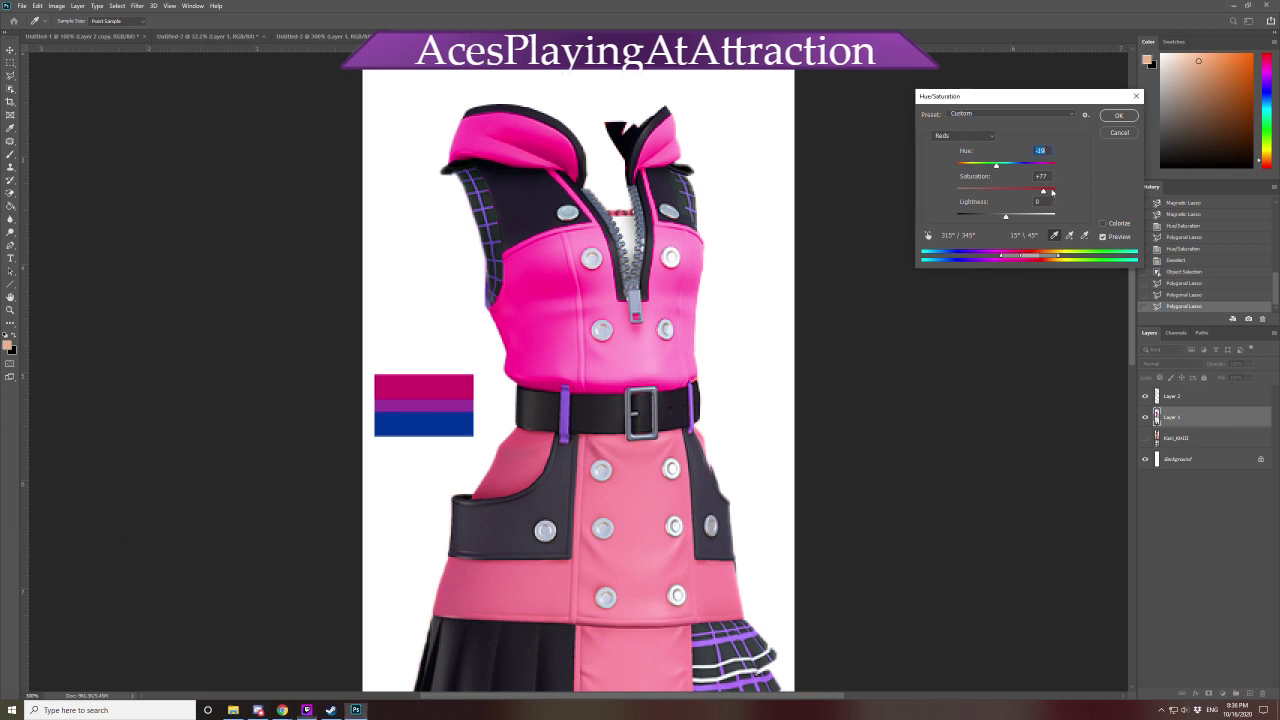
{"action": "left_click_drag", "start_coordinate": [997, 170], "coordinate": [993, 172]}
{"action": "left_click_drag", "start_coordinate": [1006, 216], "coordinate": [983, 222]}
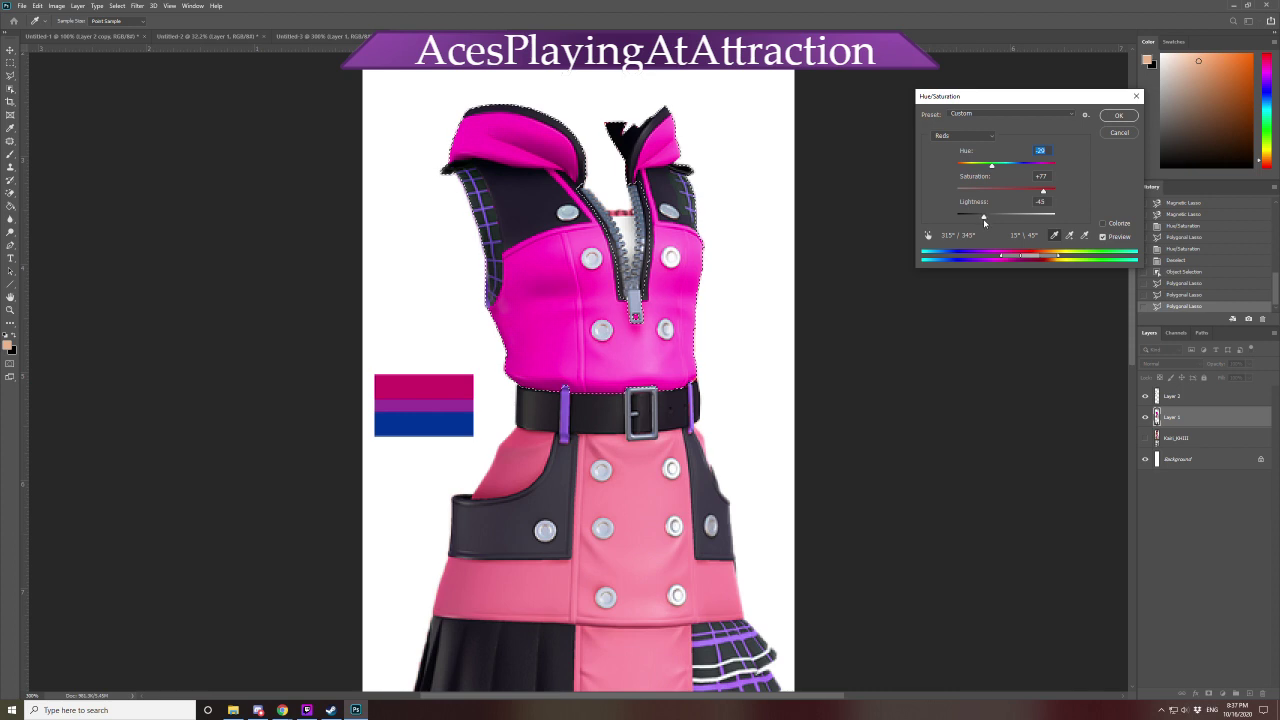
{"action": "left_click", "coordinate": [1117, 116]}
Select the skirt below the belt with the Magnetic Lasso, leaving out the belt loops and the plaid ruffle
{"action": "scroll", "coordinate": [794, 394], "scroll_direction": "down", "scroll_amount": 5}
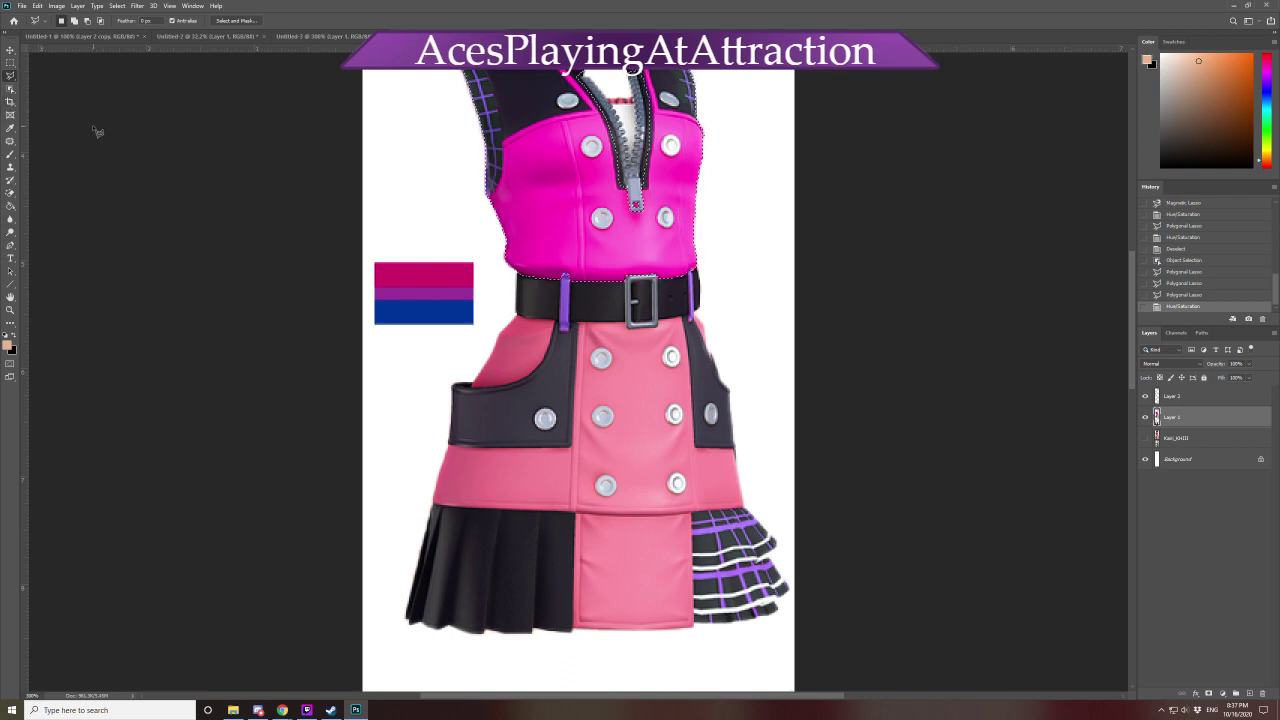
{"action": "right_click", "coordinate": [10, 75]}
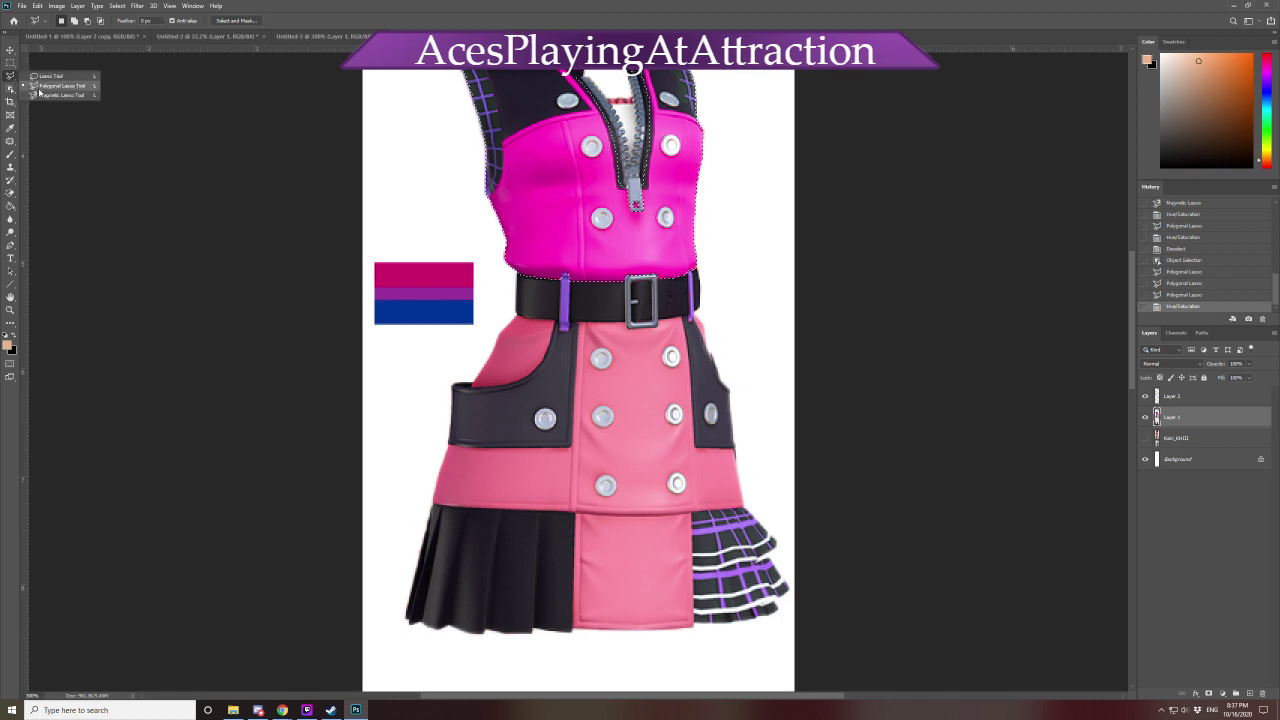
{"action": "left_click", "coordinate": [36, 95]}
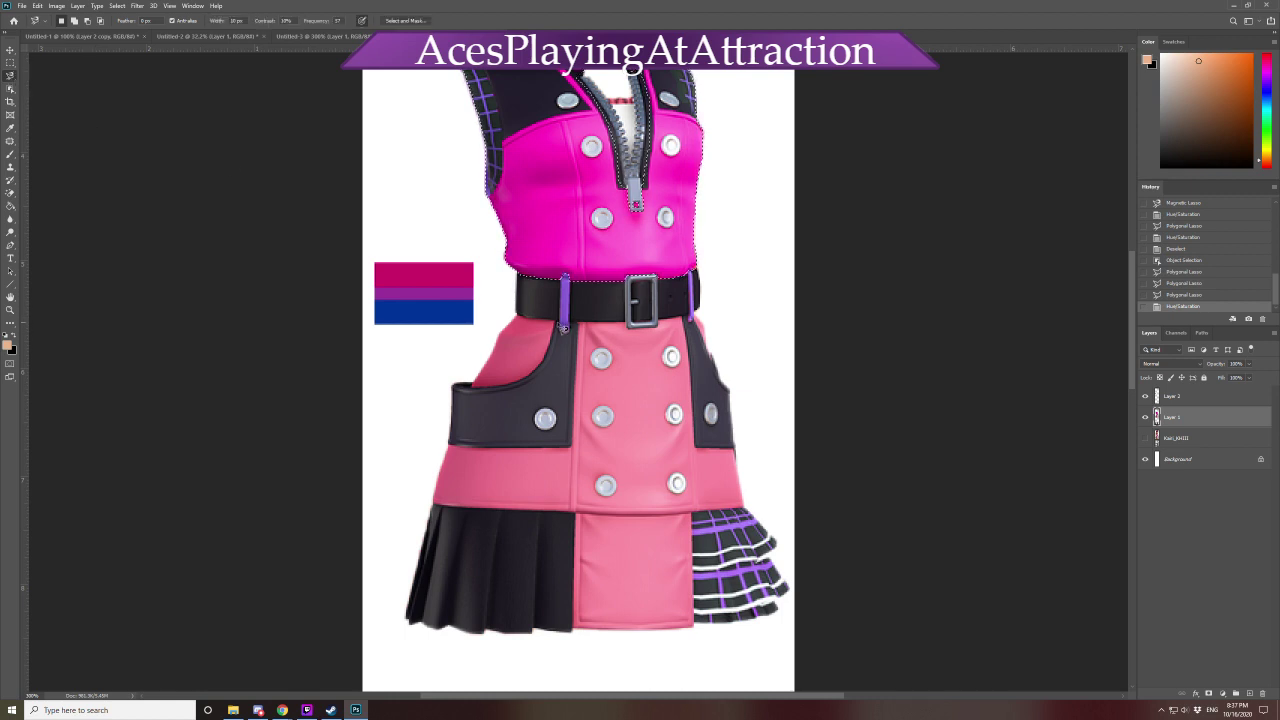
{"action": "left_click", "coordinate": [538, 311]}
{"action": "mouse_move", "coordinate": [538, 311]}
{"action": "left_mouse_down"}
{"action": "mouse_move", "coordinate": [426, 379]}
{"action": "mouse_move", "coordinate": [370, 659]}
{"action": "mouse_move", "coordinate": [691, 682]}
{"action": "mouse_move", "coordinate": [721, 661]}
{"action": "mouse_move", "coordinate": [687, 633]}
{"action": "mouse_move", "coordinate": [698, 633]}
{"action": "mouse_move", "coordinate": [696, 517]}
{"action": "mouse_move", "coordinate": [750, 512]}
{"action": "mouse_move", "coordinate": [776, 483]}
{"action": "mouse_move", "coordinate": [750, 326]}
{"action": "mouse_move", "coordinate": [734, 306]}
{"action": "mouse_move", "coordinate": [700, 320]}
{"action": "left_mouse_up"}
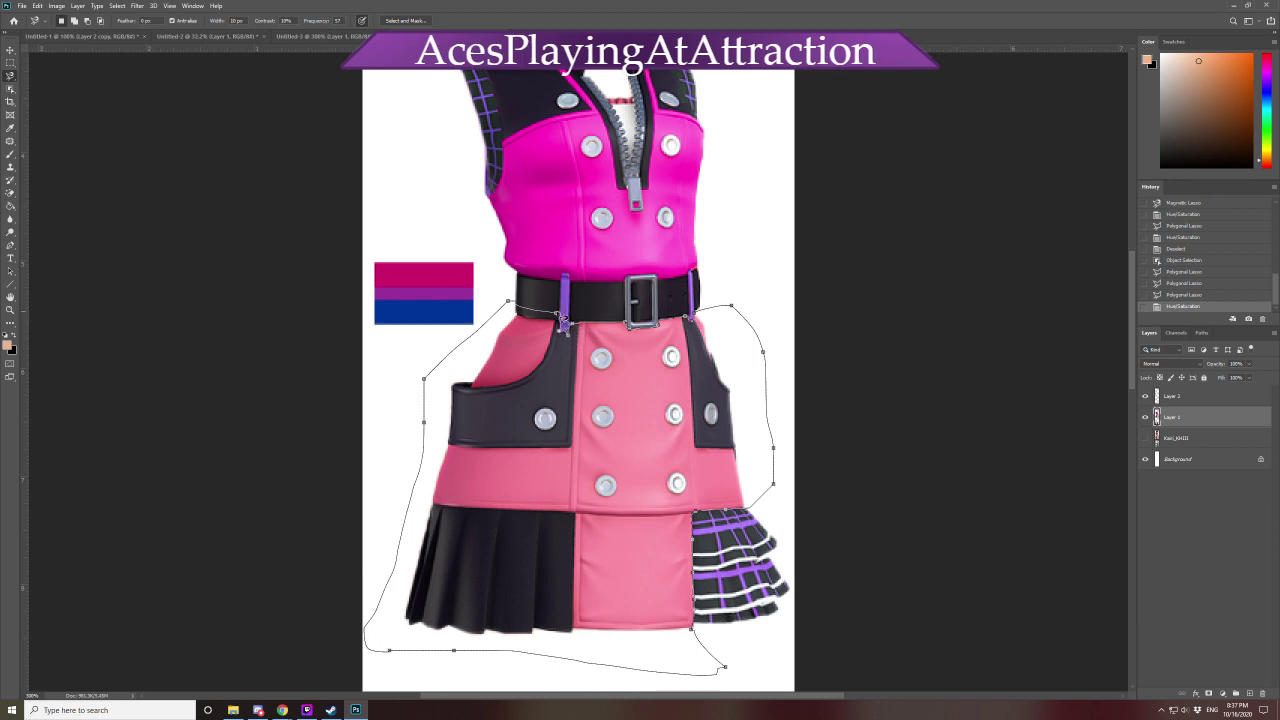
{"action": "left_click", "coordinate": [563, 322]}
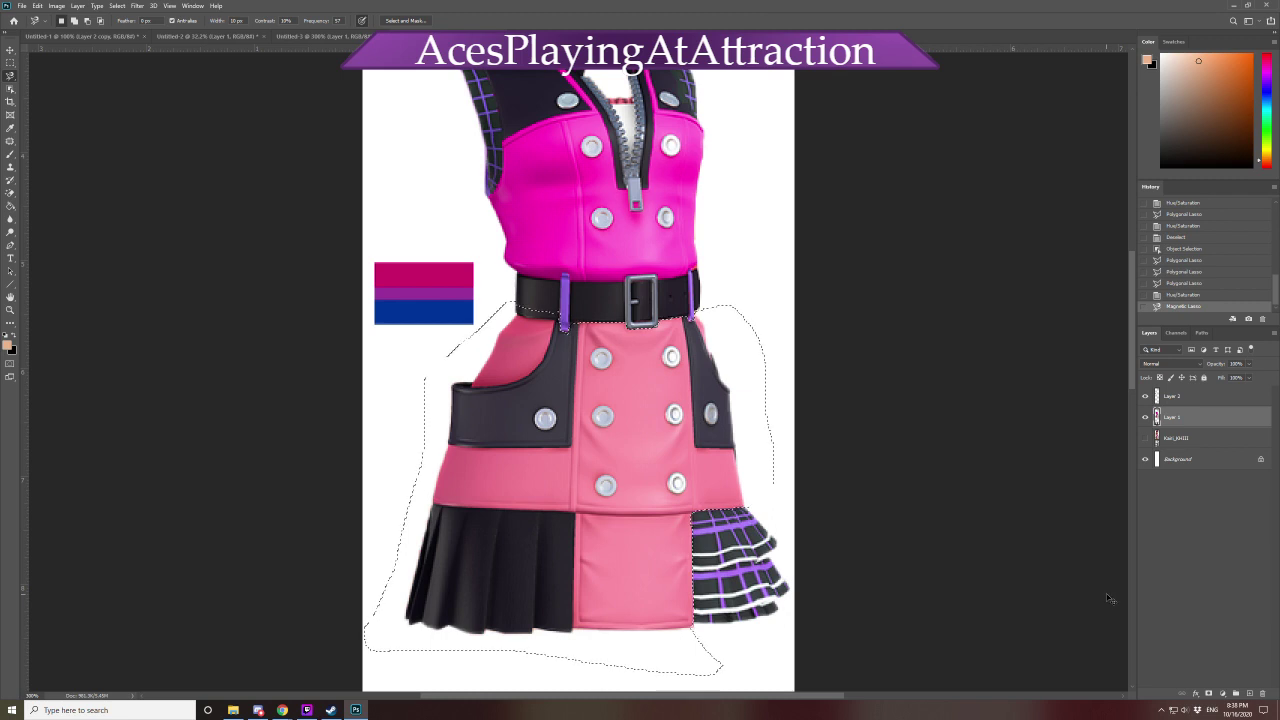
Recolor the selected skirt to blue with Hue/Saturation, using hue -112, saturation +34 and lightness -14
{"action": "key", "text": "ctrl+u"}
{"action": "left_click_drag", "start_coordinate": [1020, 163], "coordinate": [999, 219]}
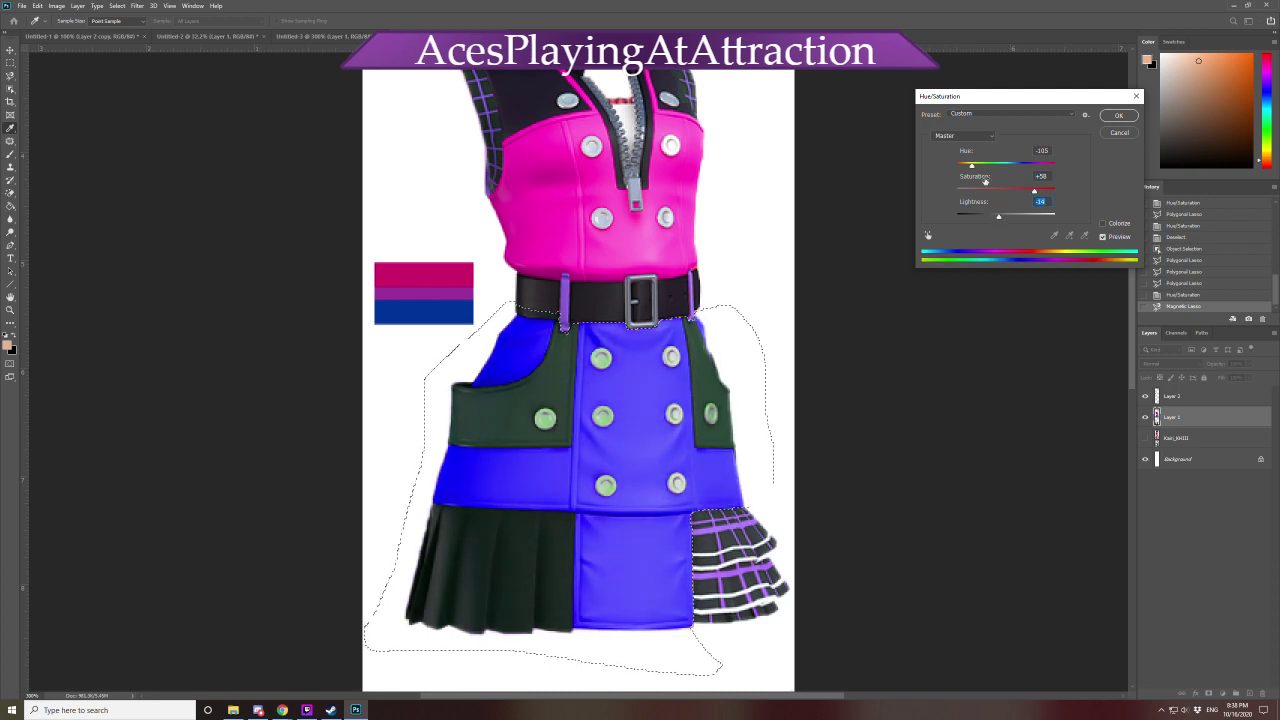
{"action": "left_click_drag", "start_coordinate": [972, 167], "coordinate": [1023, 192]}
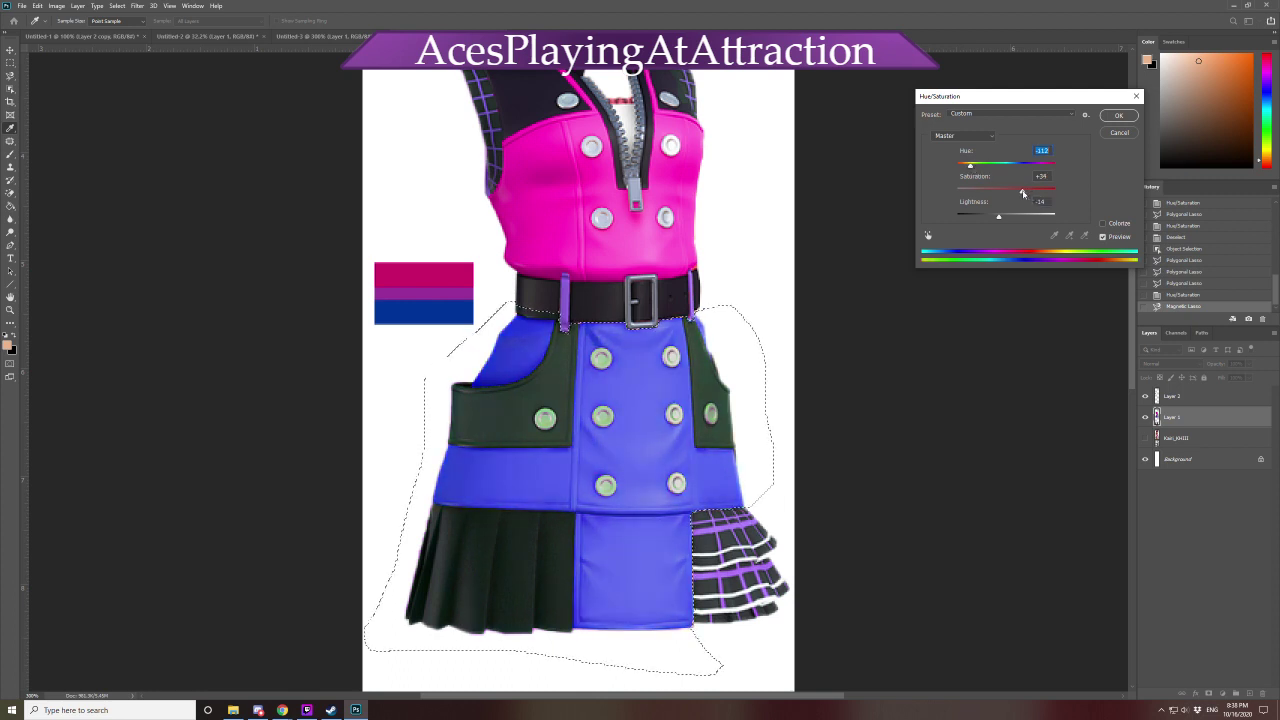
{"action": "key", "text": "Return"}
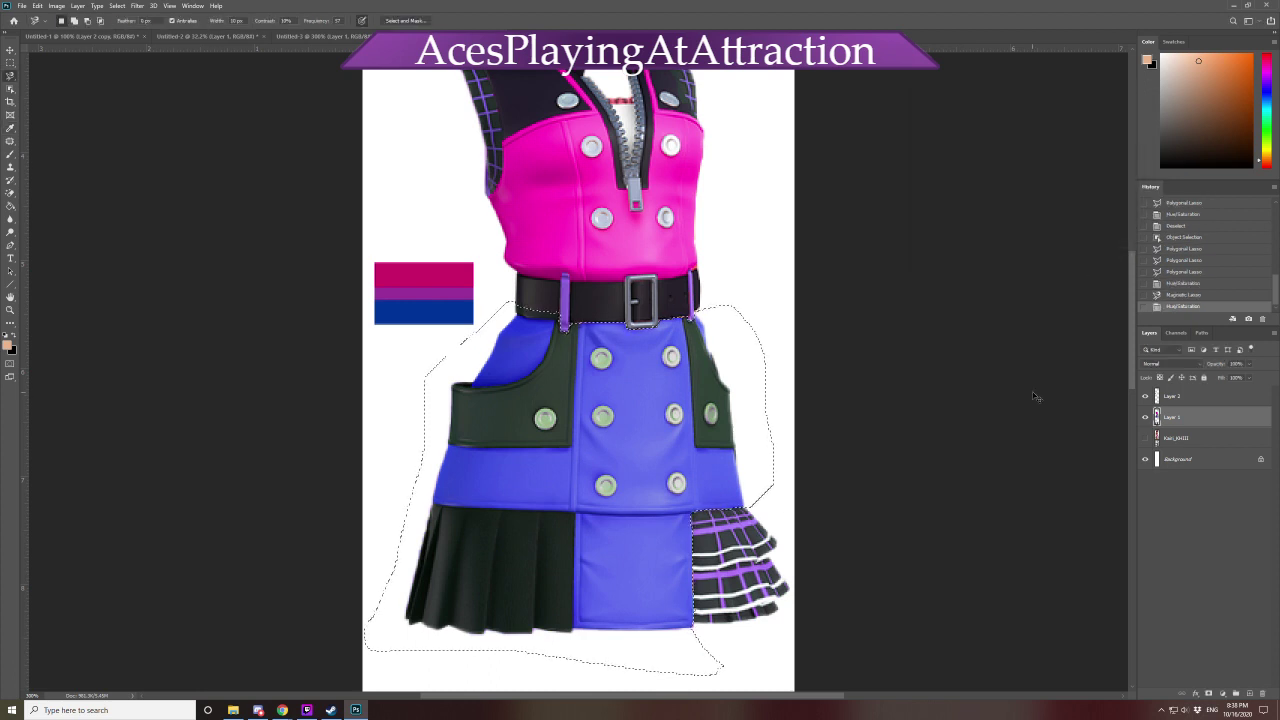
Clear the selection, show the original Kairi layer beneath the recolored outfit, and hide the flag reference layer
{"action": "key", "text": "ctrl+d"}
{"action": "key", "text": "ctrl+0"}
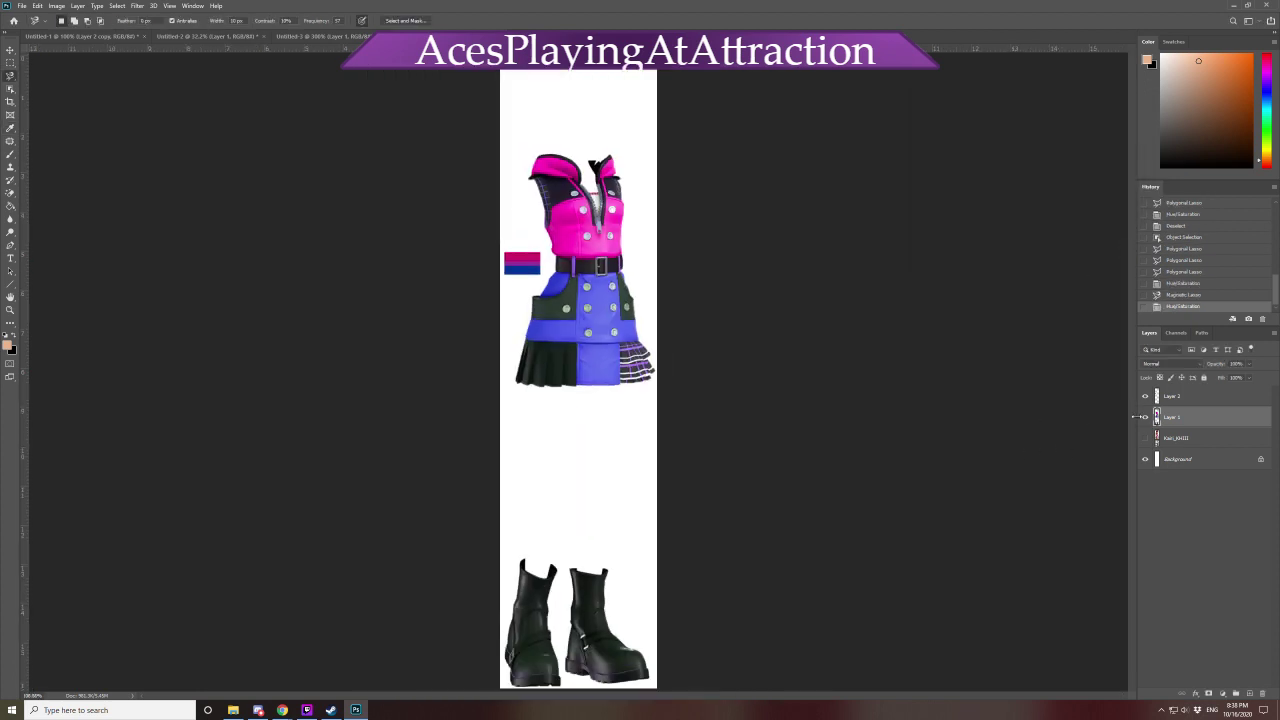
{"action": "left_click", "coordinate": [1145, 437]}
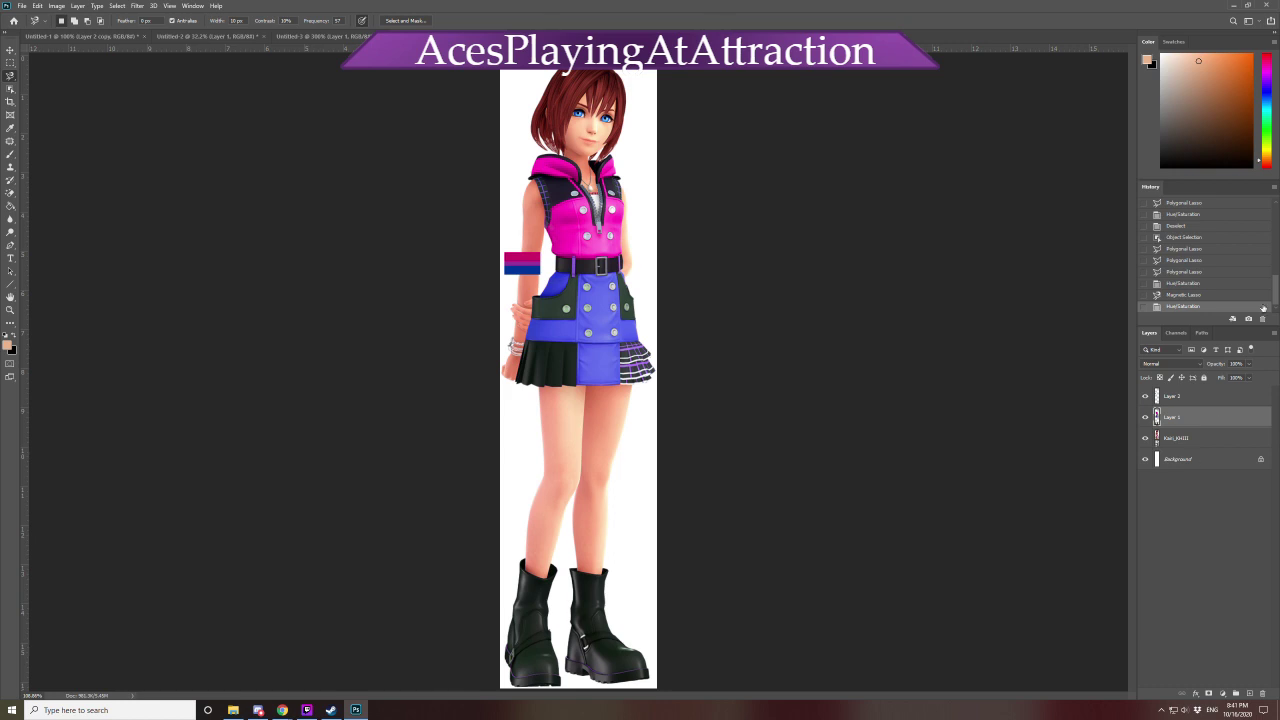
{"action": "left_click", "coordinate": [1145, 397]}
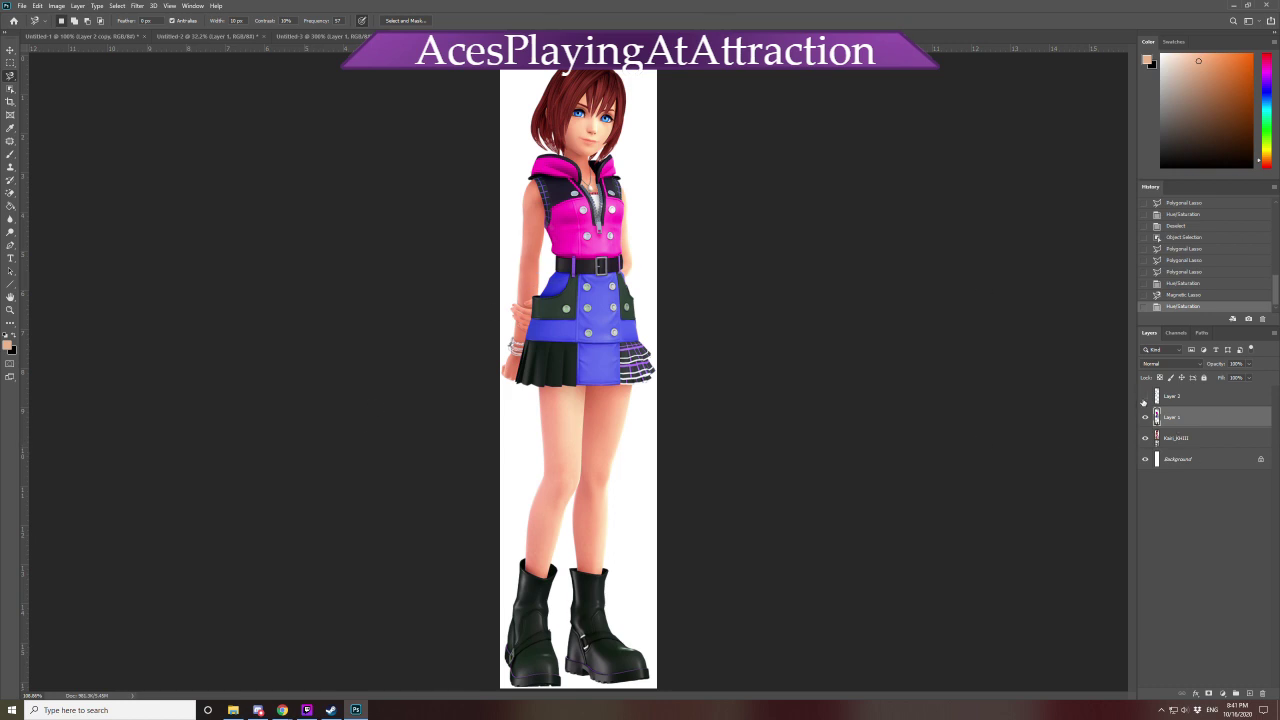
Save the finished bisexual pride recolor under a new name as a medium-size PNG in the pride recolors folder
{"action": "left_click", "coordinate": [21, 5]}
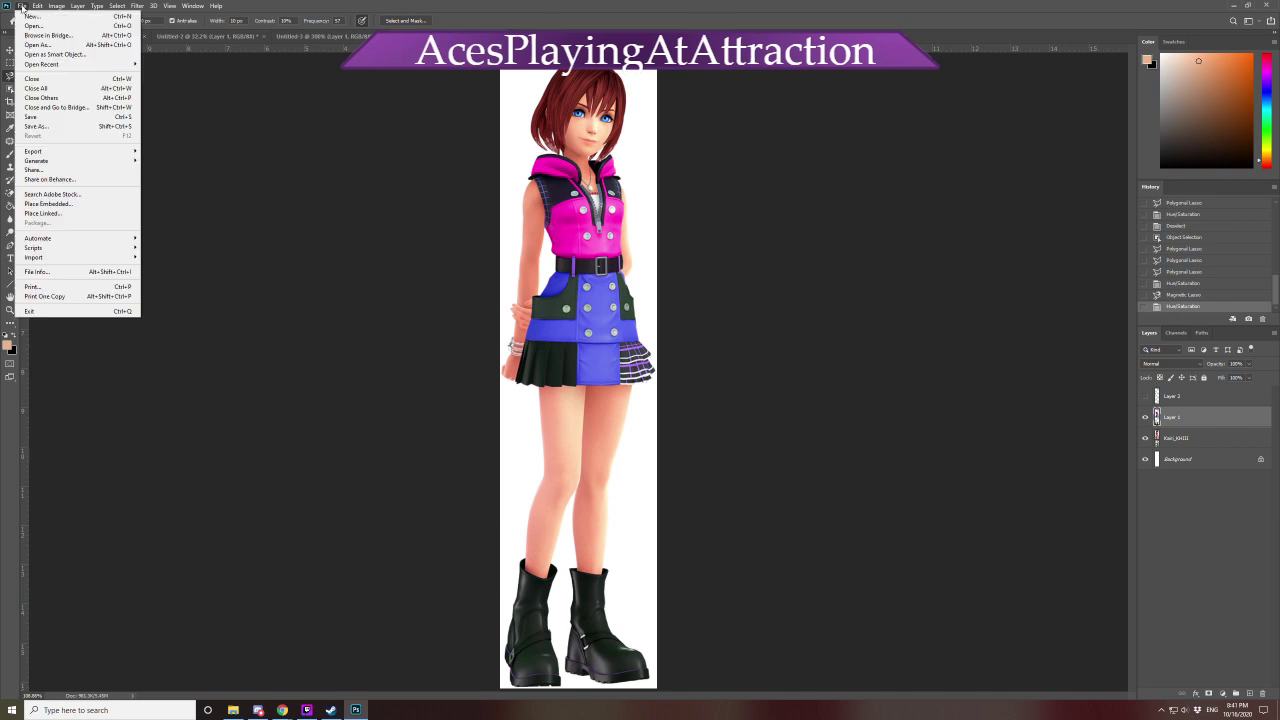
{"action": "left_click", "coordinate": [36, 126]}
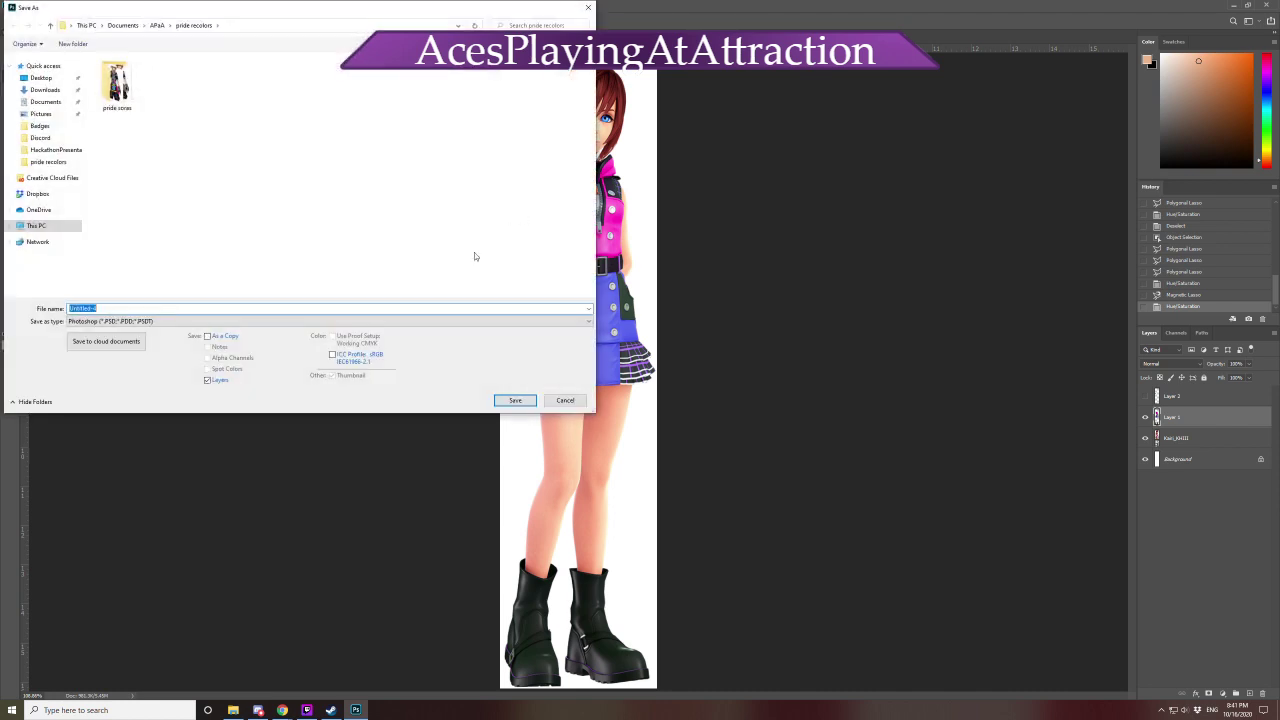
{"action": "left_click", "coordinate": [105, 321]}
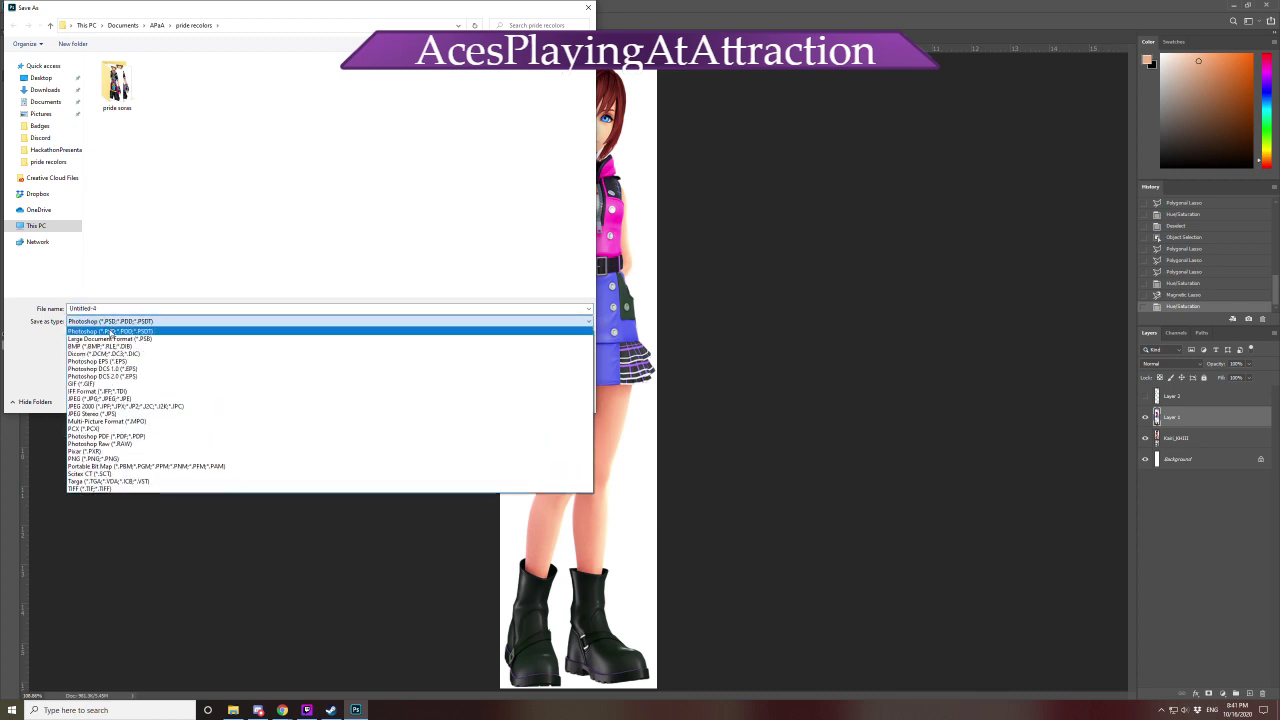
{"action": "left_click", "coordinate": [97, 451]}
{"action": "left_click", "coordinate": [105, 321]}
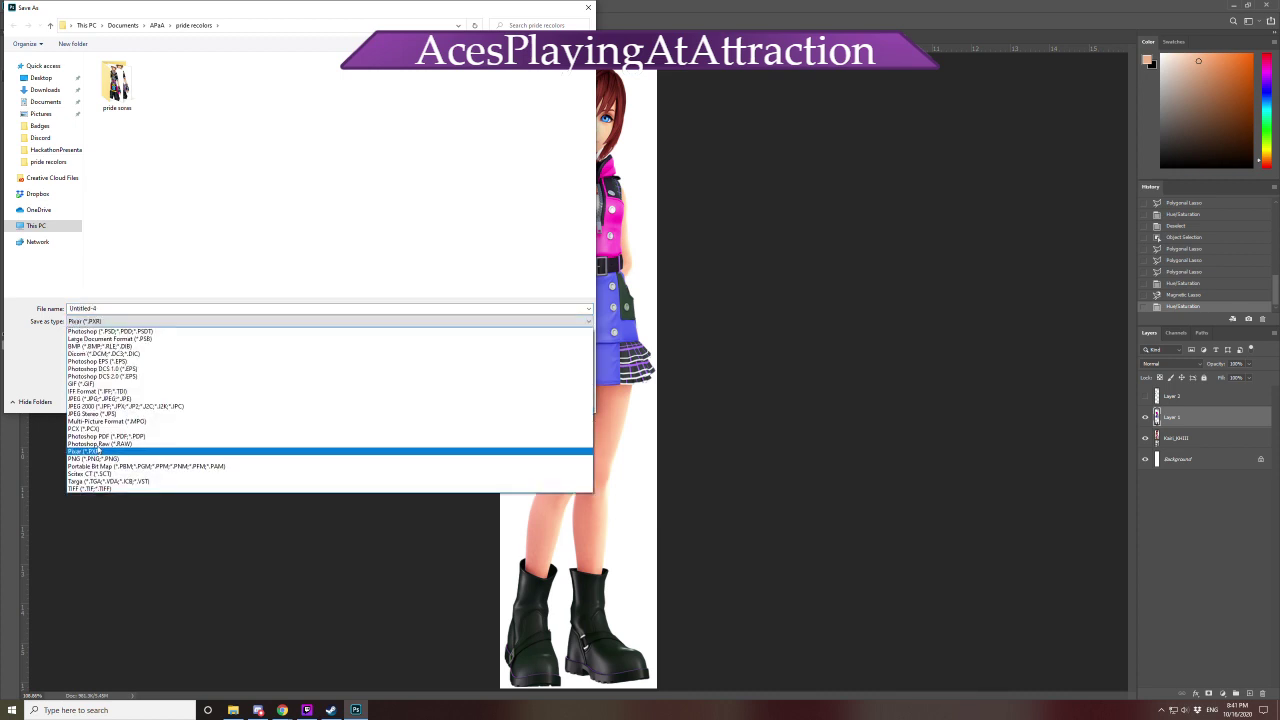
{"action": "left_click", "coordinate": [108, 458]}
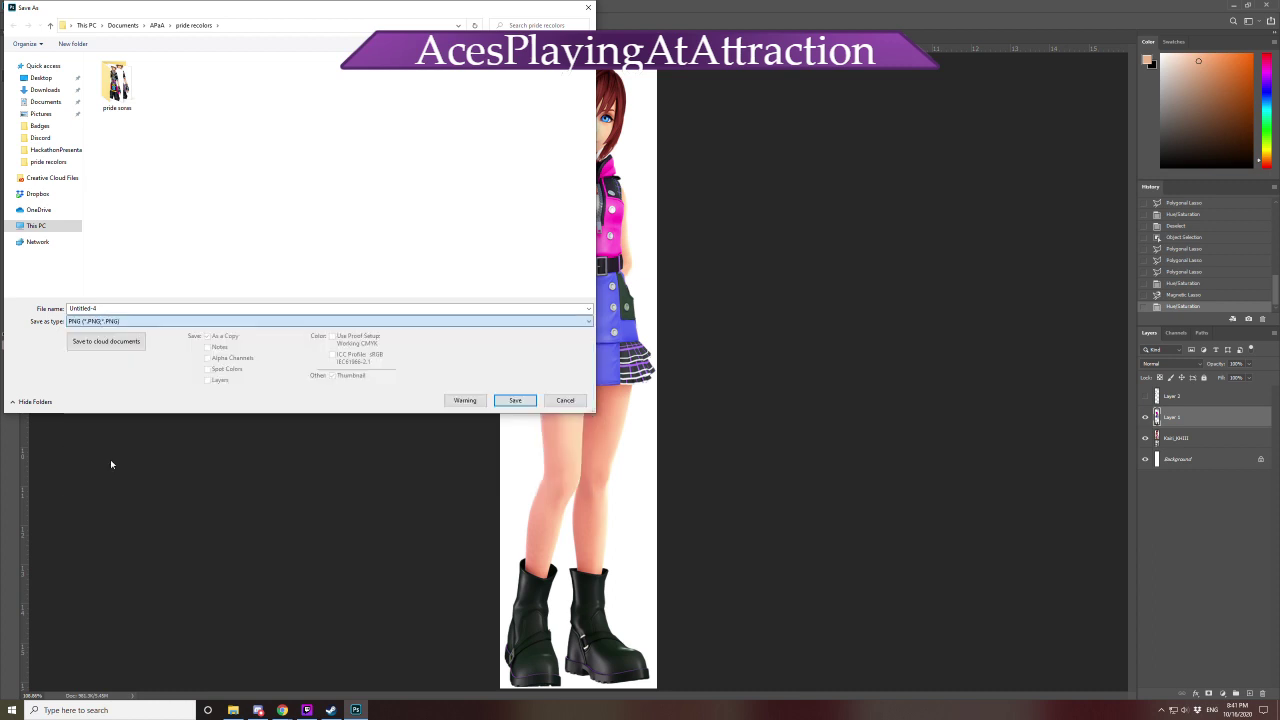
{"action": "left_click", "coordinate": [125, 310]}
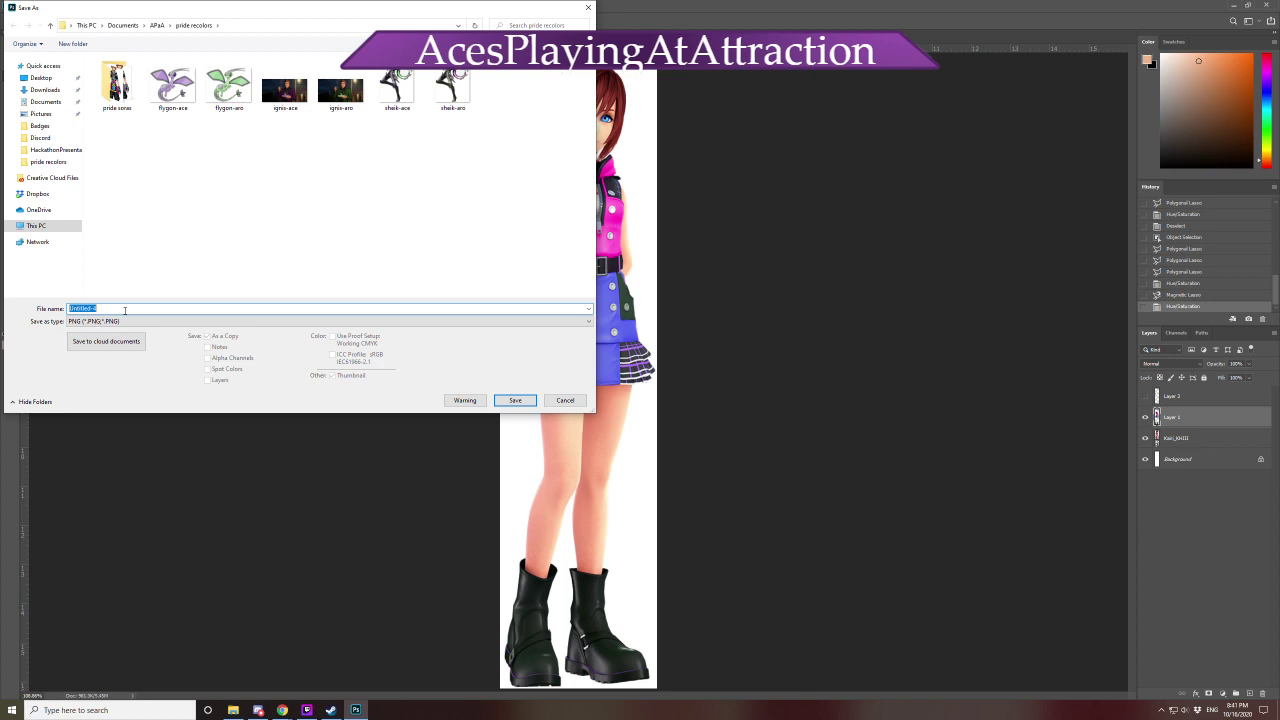
{"action": "type", "text": "ki"}
{"action": "left_click", "coordinate": [516, 400]}
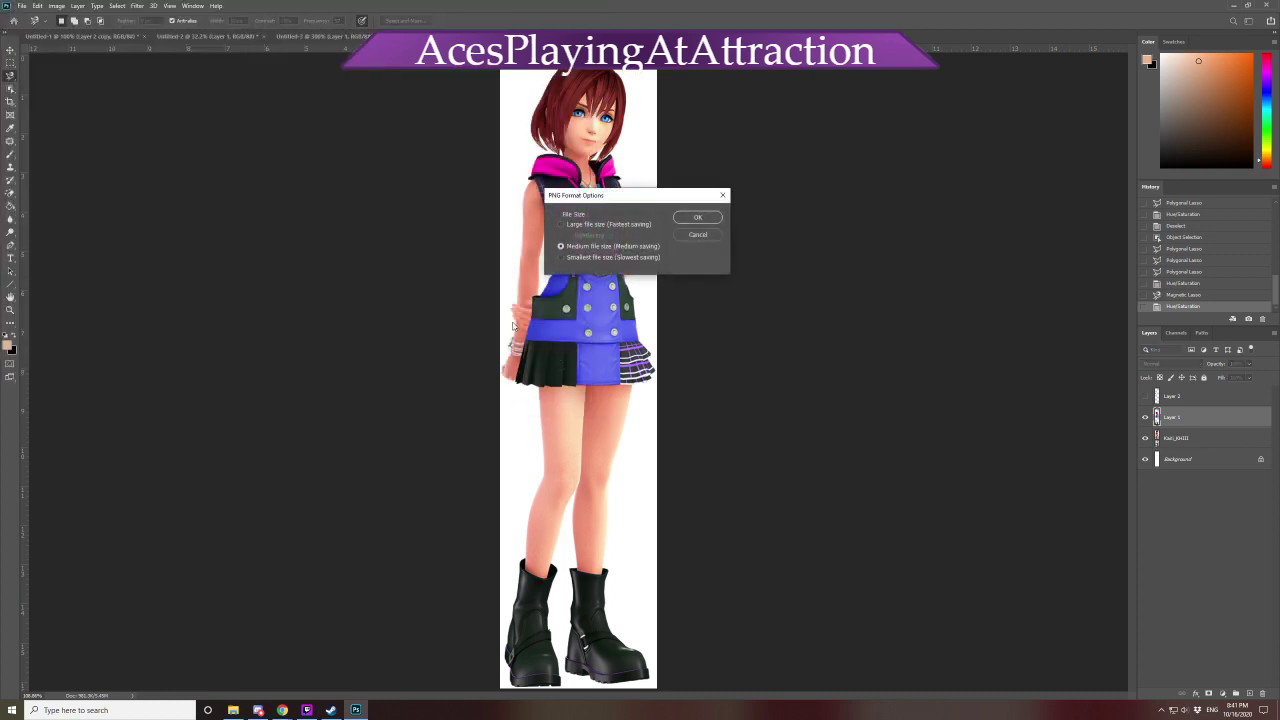
{"action": "left_click", "coordinate": [698, 218]}
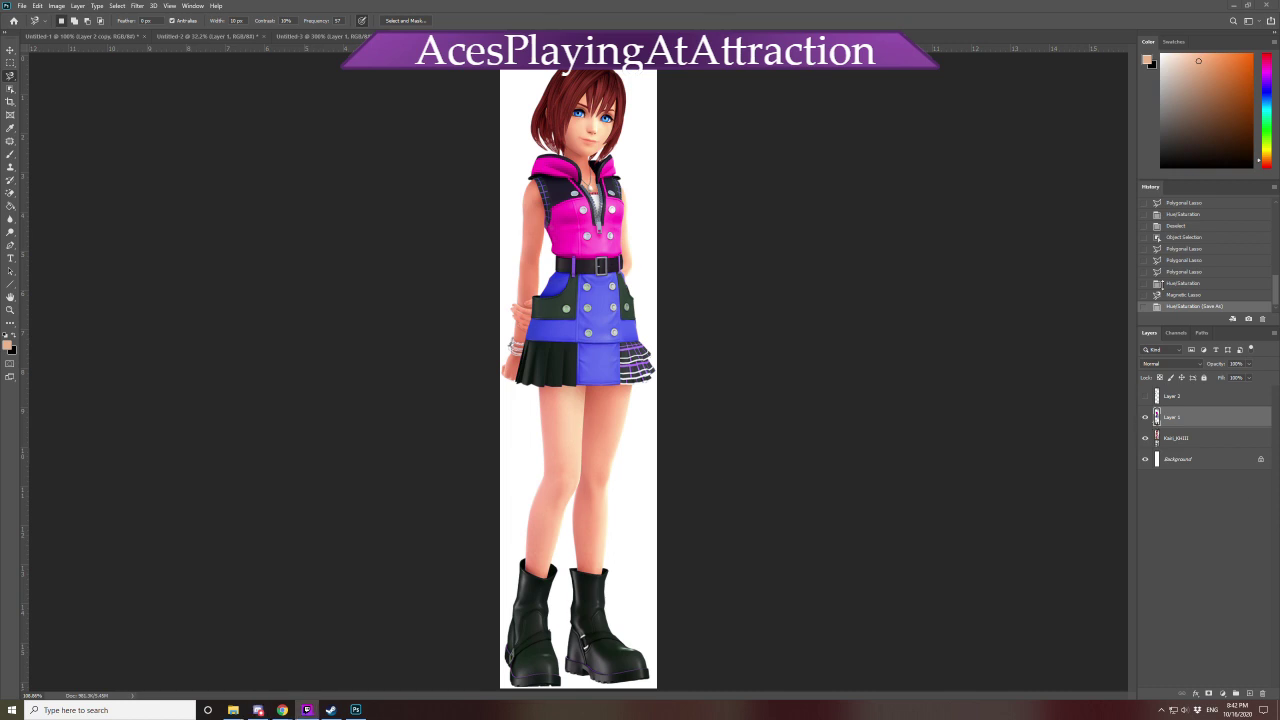
Revert the document history to the Layer Via Copy state, before the flag was pasted and the outfit recolored
{"action": "scroll", "coordinate": [1199, 267], "scroll_direction": "up", "scroll_amount": 5}
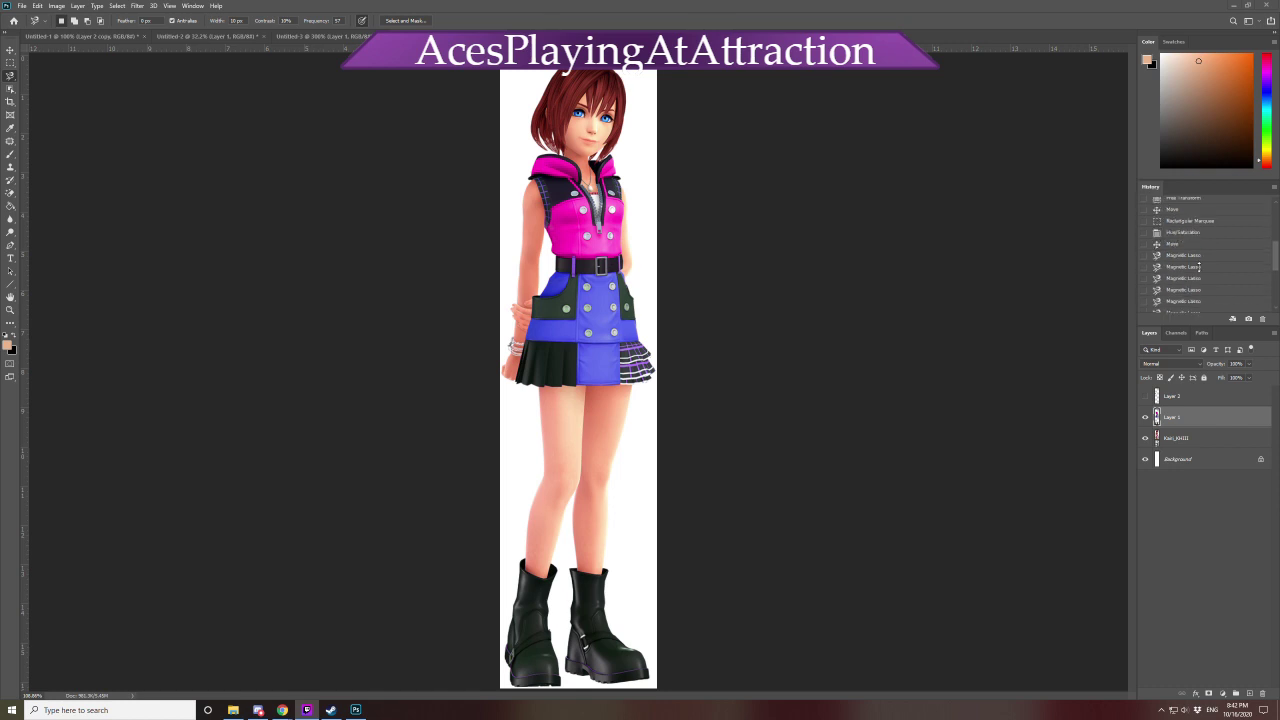
{"action": "scroll", "coordinate": [1199, 267], "scroll_direction": "down", "scroll_amount": 5}
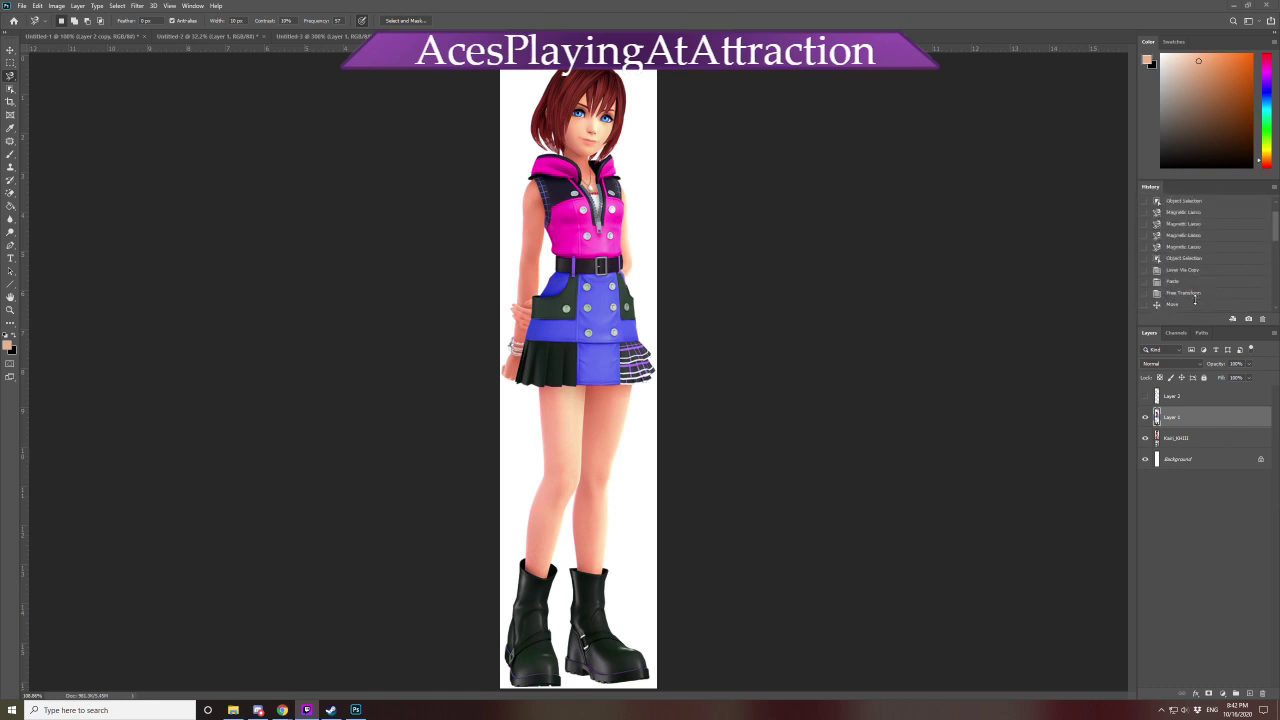
{"action": "scroll", "coordinate": [1195, 298], "scroll_direction": "up", "scroll_amount": 3}
{"action": "scroll", "coordinate": [1198, 298], "scroll_direction": "down", "scroll_amount": 4}
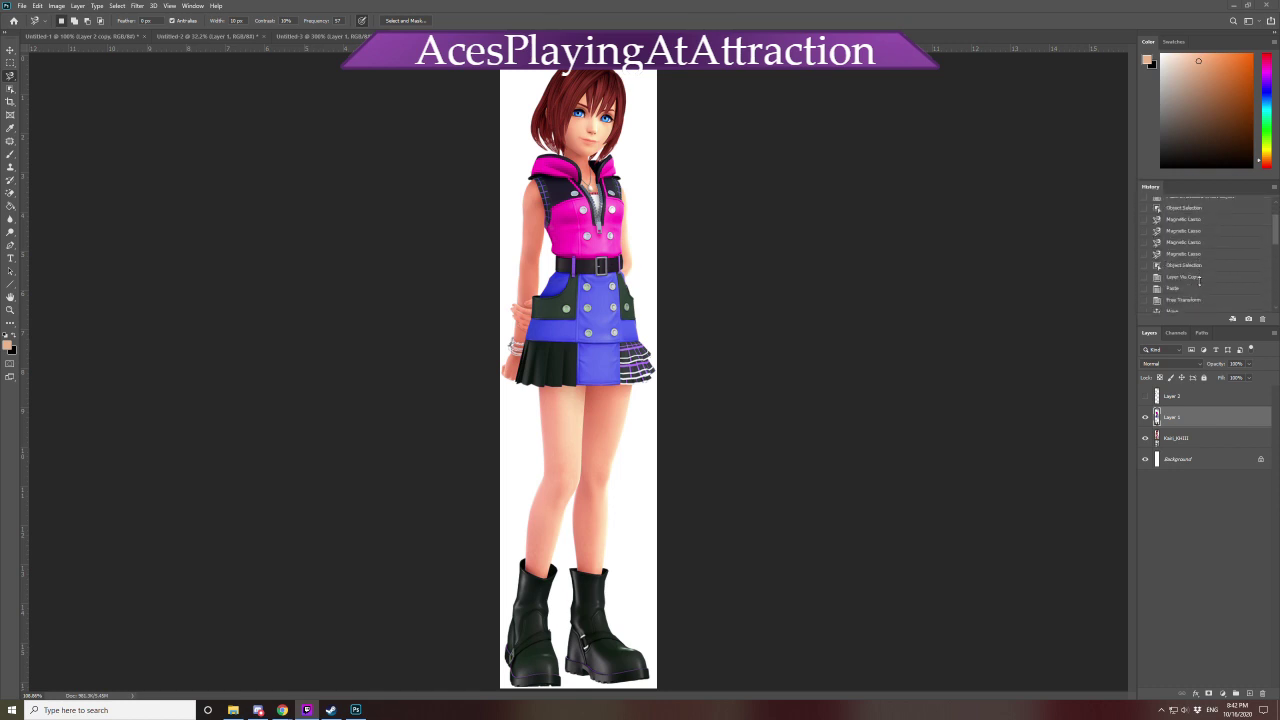
{"action": "scroll", "coordinate": [1191, 292], "scroll_direction": "down", "scroll_amount": 3}
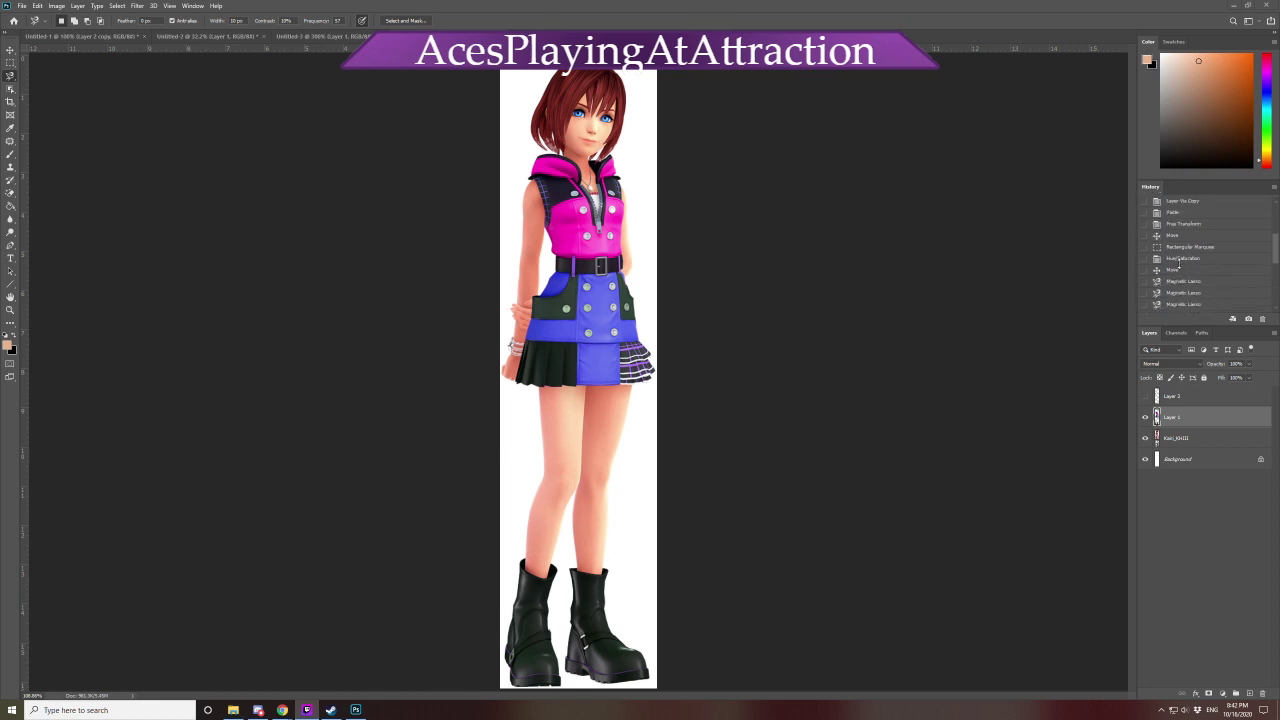
{"action": "left_click", "coordinate": [1187, 259]}
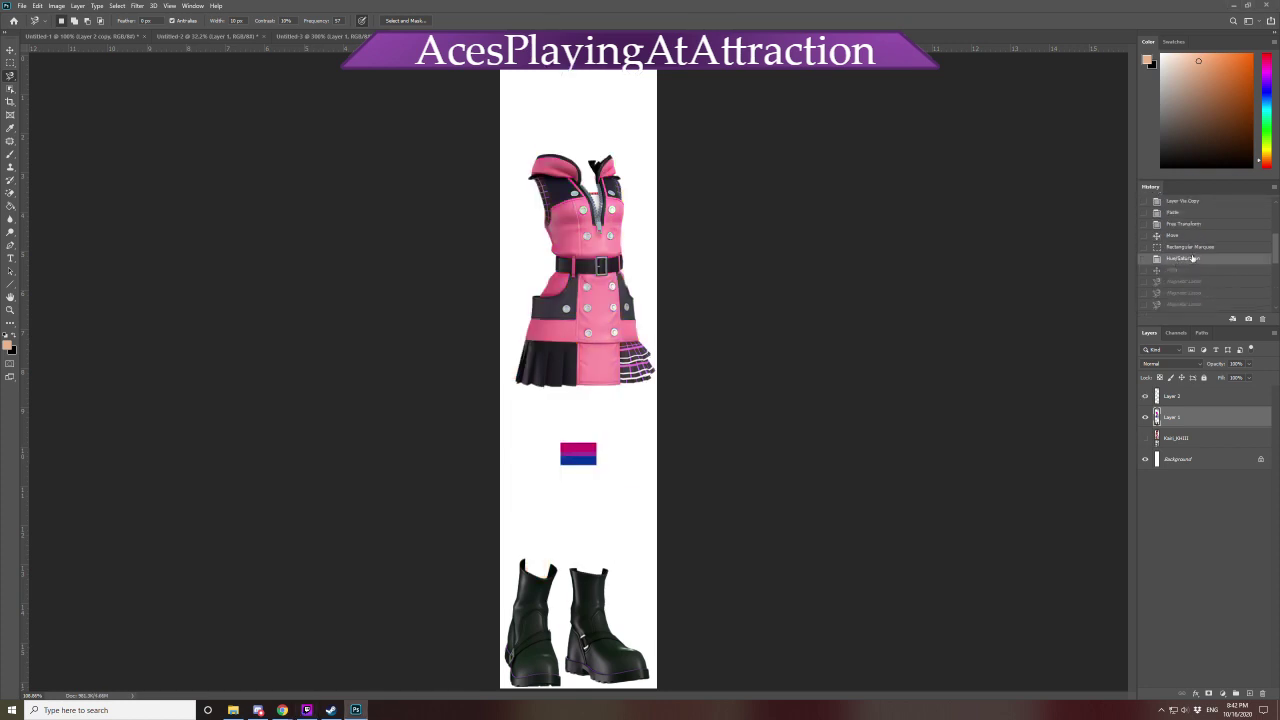
{"action": "left_click", "coordinate": [1197, 247]}
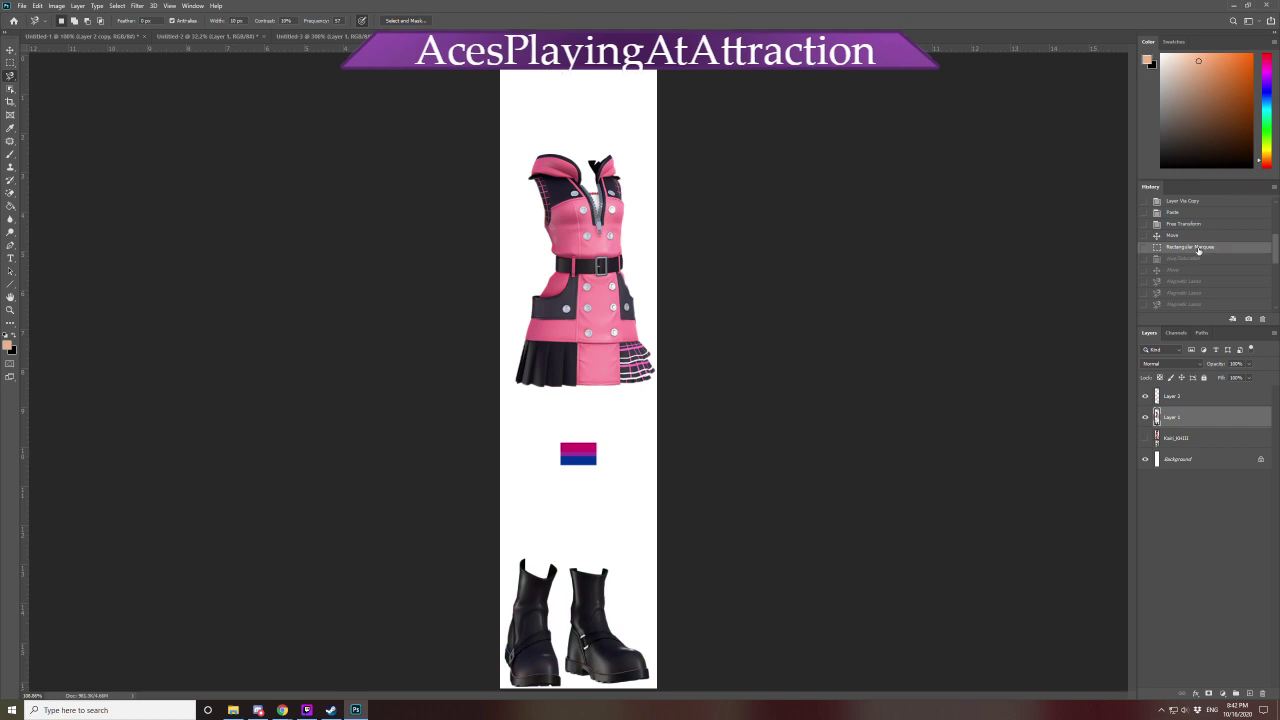
{"action": "left_click", "coordinate": [1192, 213]}
{"action": "left_click", "coordinate": [1192, 202]}
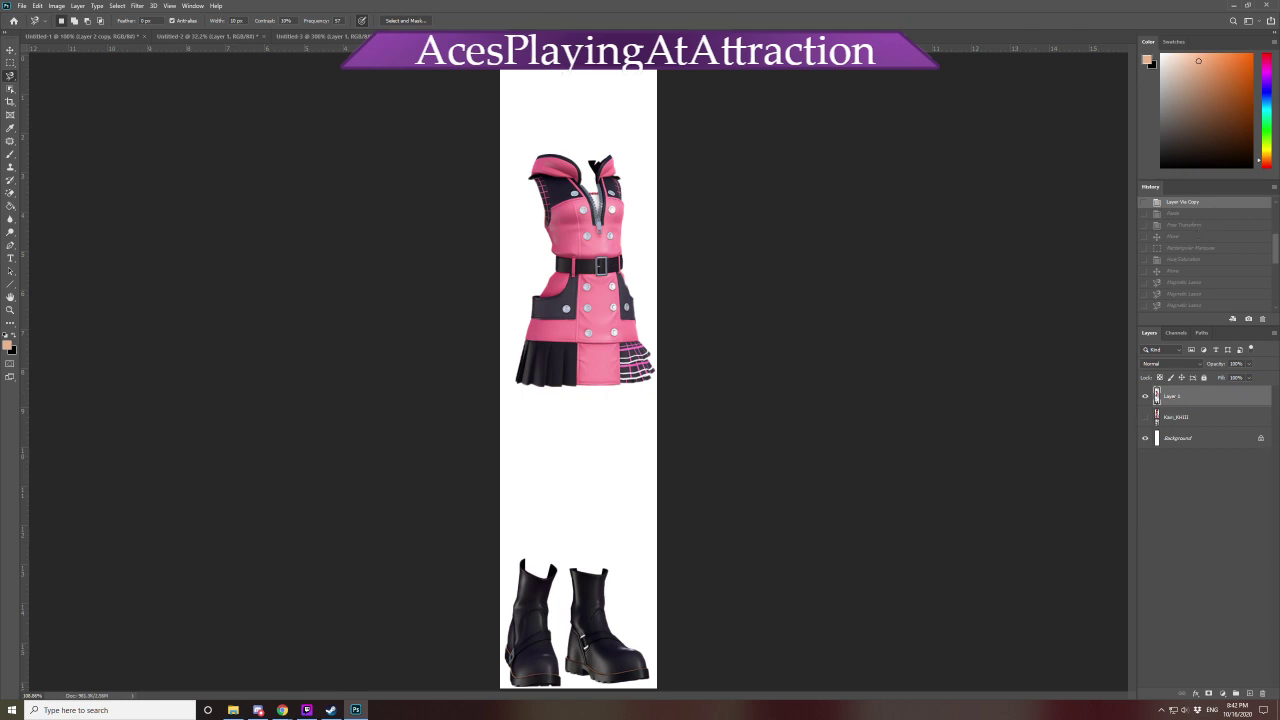
Select both boots with a rectangular marquee and shift their hue to -135 with Hue/Saturation
{"action": "left_click", "coordinate": [10, 62]}
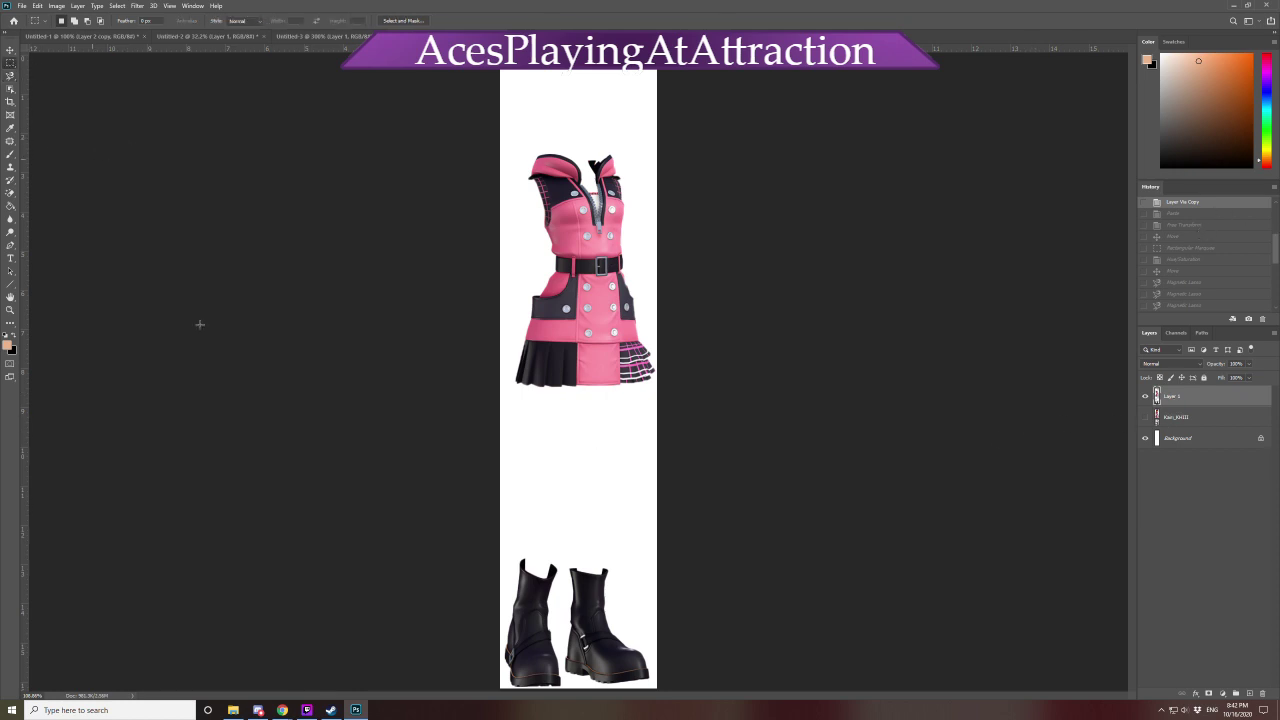
{"action": "left_click_drag", "start_coordinate": [437, 528], "coordinate": [766, 691]}
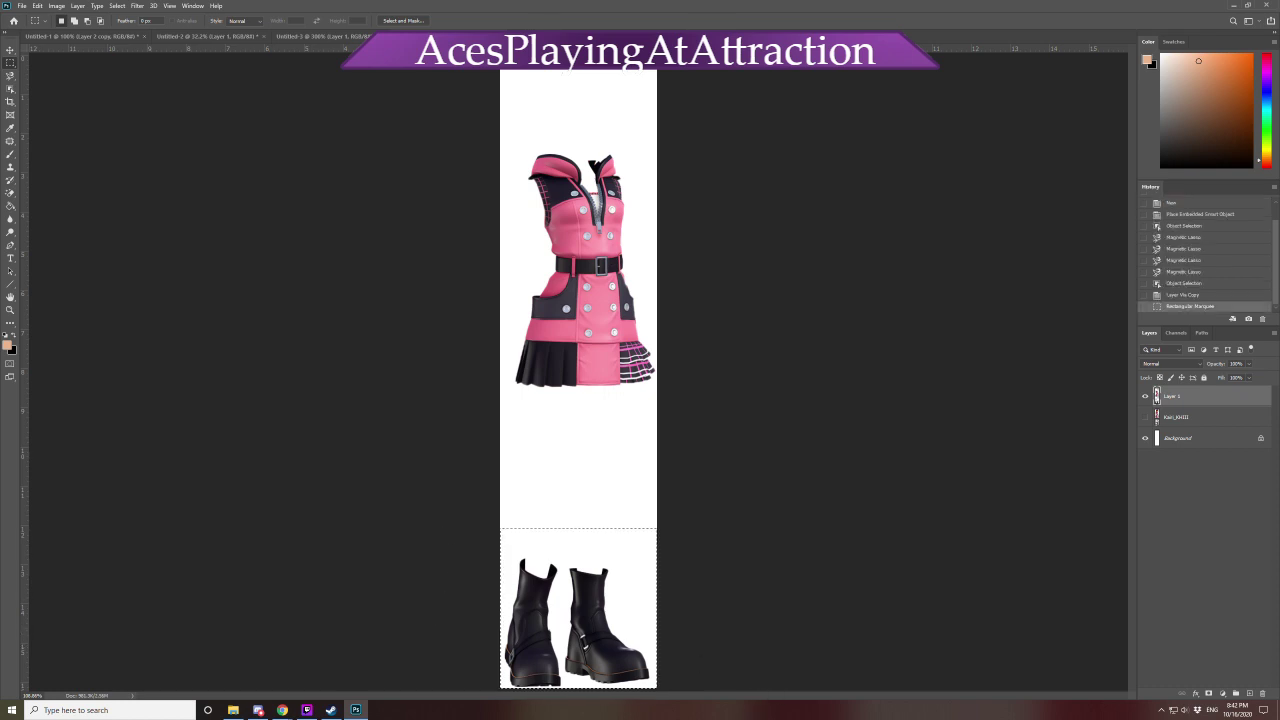
{"action": "key", "text": "ctrl+u"}
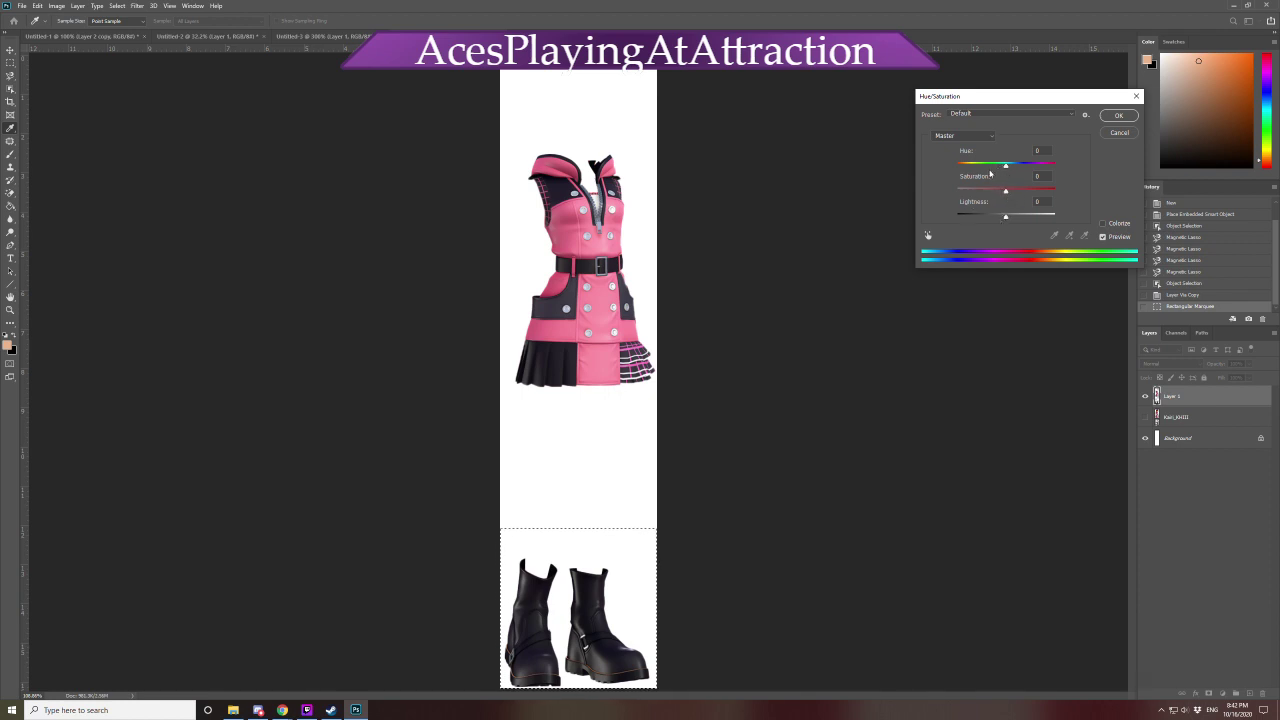
{"action": "left_click_drag", "start_coordinate": [1006, 164], "coordinate": [968, 174]}
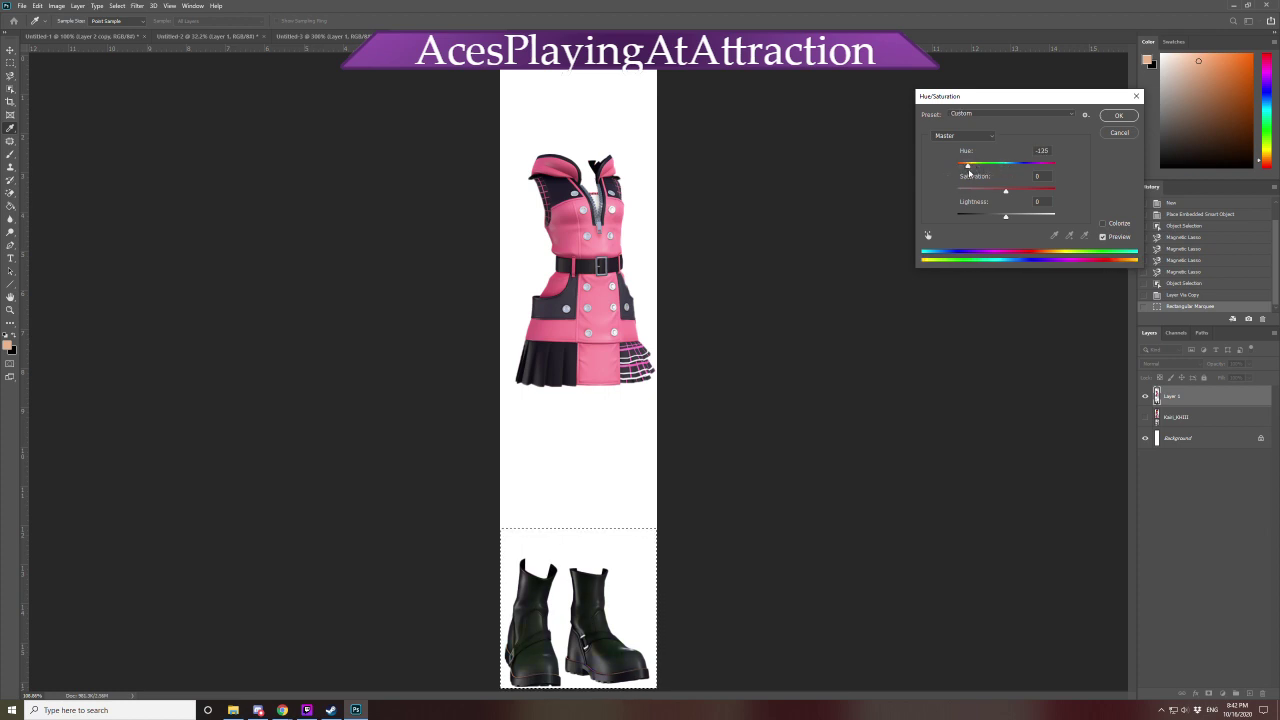
{"action": "left_click", "coordinate": [1119, 115]}
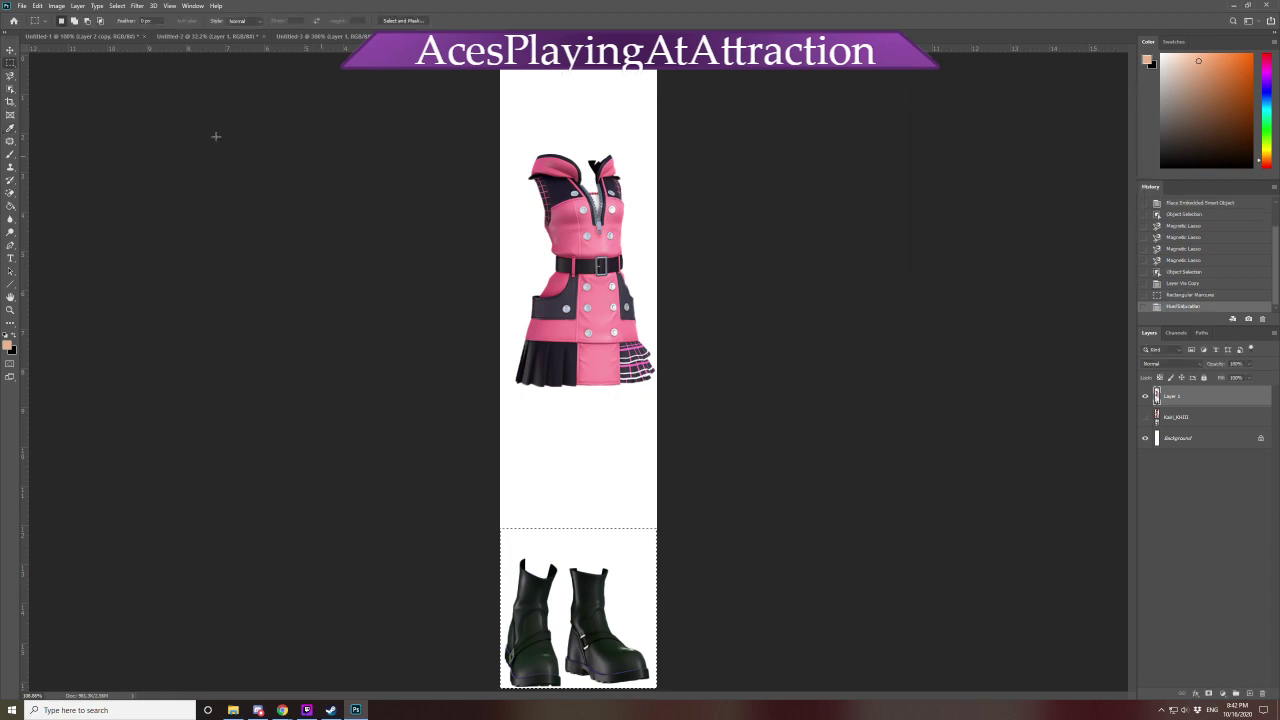
Select the dress with a rectangular marquee and recolor it purple with Hue/Saturation, using hue -82, saturation +35 and lightness +5
{"action": "left_click_drag", "start_coordinate": [500, 70], "coordinate": [741, 450]}
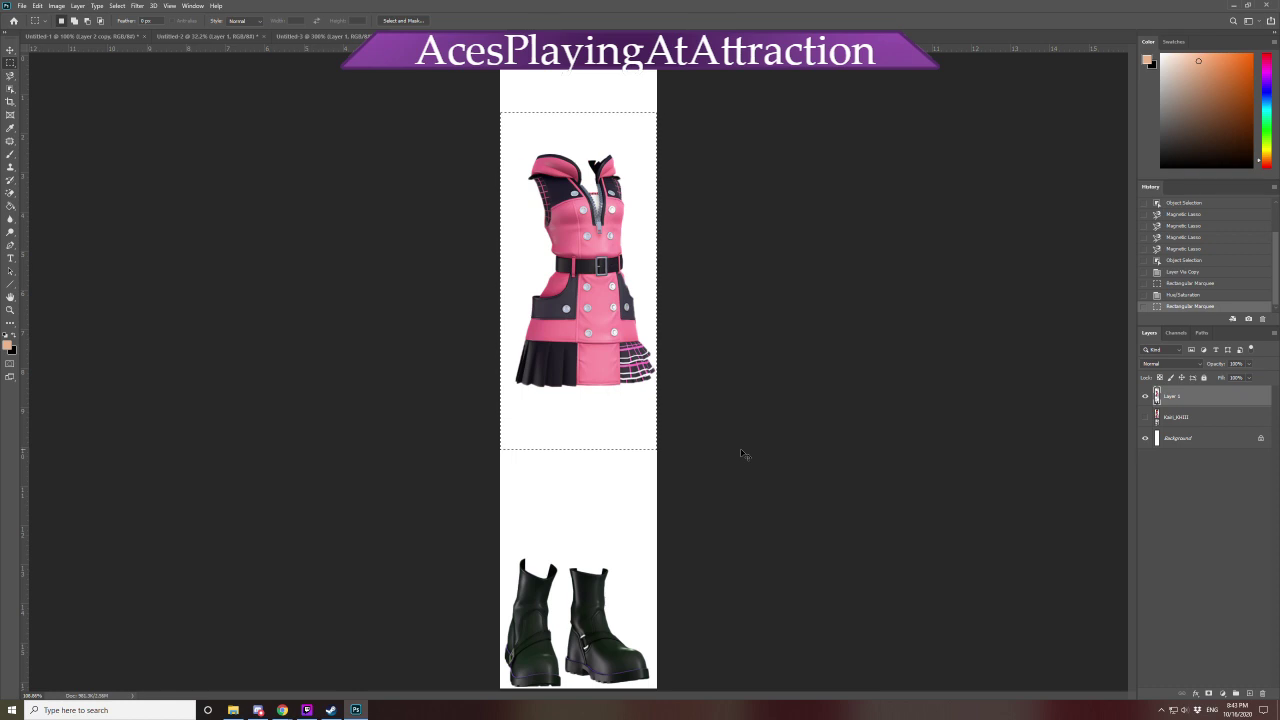
{"action": "key", "text": "ctrl+u"}
{"action": "left_click_drag", "start_coordinate": [1006, 163], "coordinate": [977, 168]}
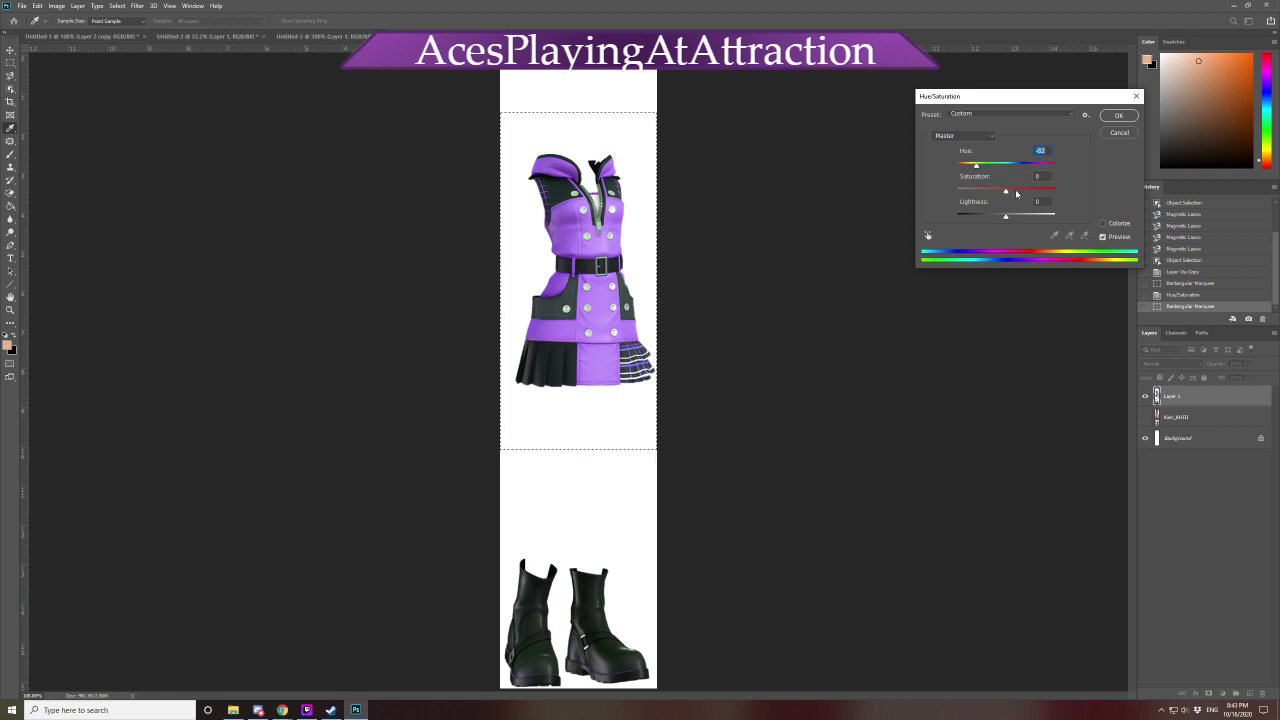
{"action": "left_click_drag", "start_coordinate": [1007, 191], "coordinate": [978, 168]}
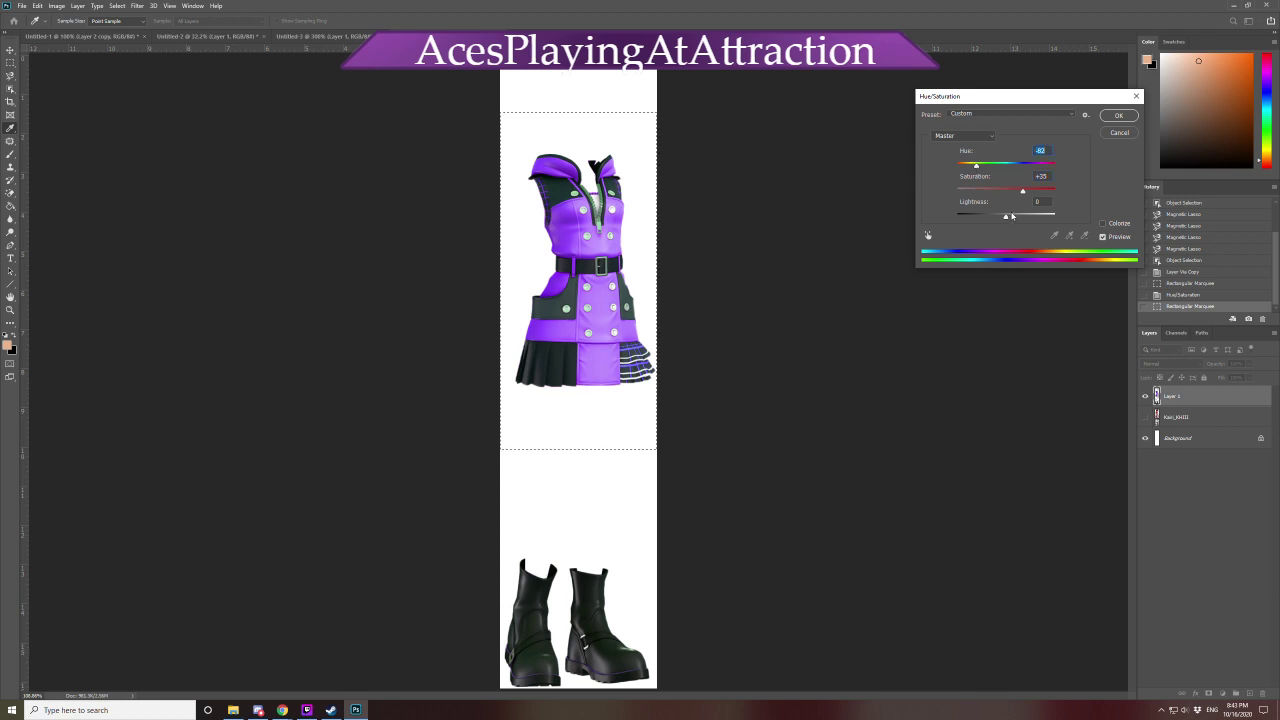
{"action": "left_click_drag", "start_coordinate": [1007, 216], "coordinate": [1009, 240]}
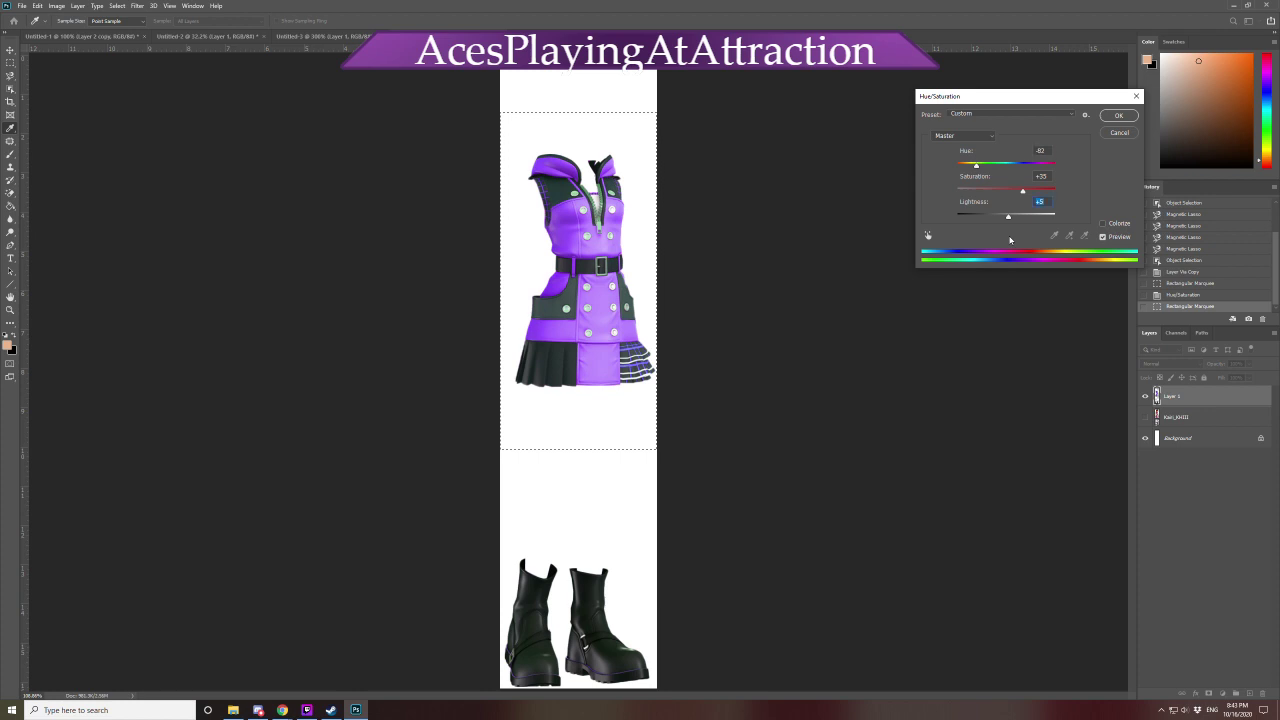
{"action": "left_click", "coordinate": [1118, 115]}
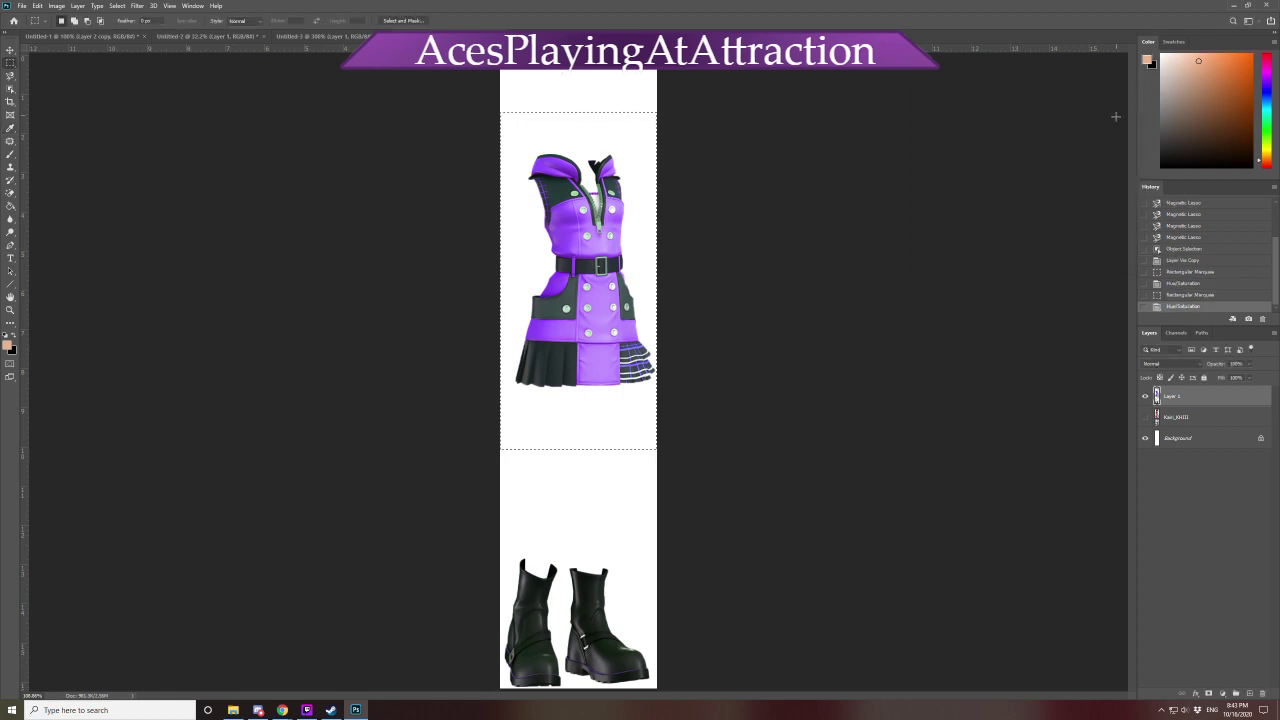
Clear the selection and preview the recolored outfit on the full Kairi figure, then hide her layer again
{"action": "left_click", "coordinate": [1011, 236]}
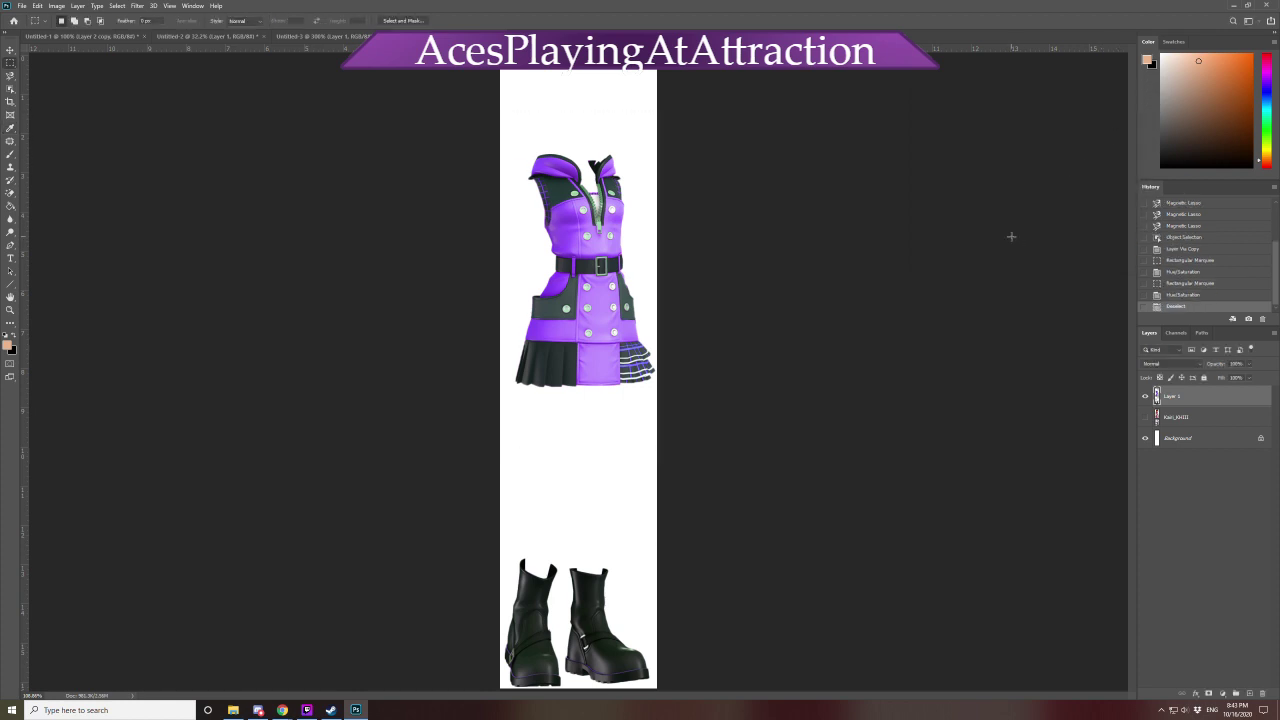
{"action": "left_click", "coordinate": [1145, 417]}
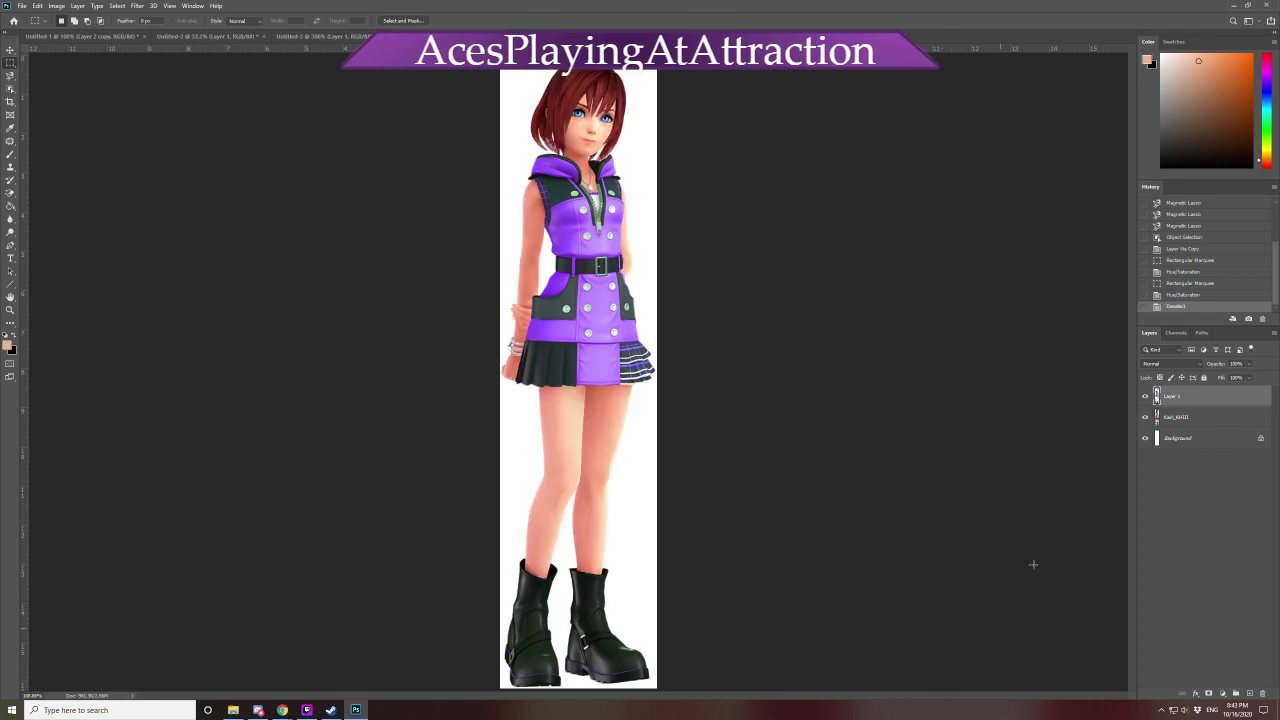
{"action": "left_click", "coordinate": [1145, 417]}
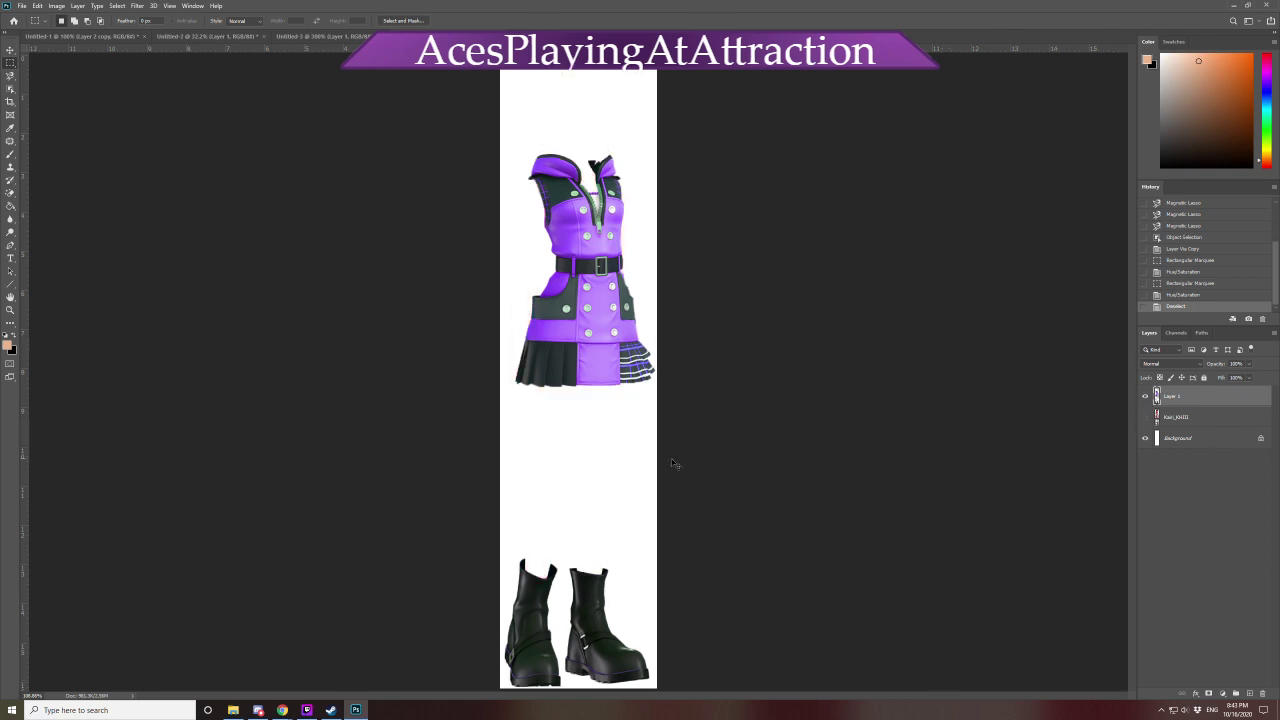
Outline the plaid skirt ruffle with the Magnetic Lasso, set its saturation to -100 with Hue/Saturation, and clear the selection
{"action": "key", "text": "ctrl+plus"}
{"action": "key", "text": "ctrl+plus"}
{"action": "key", "text": "ctrl+plus"}
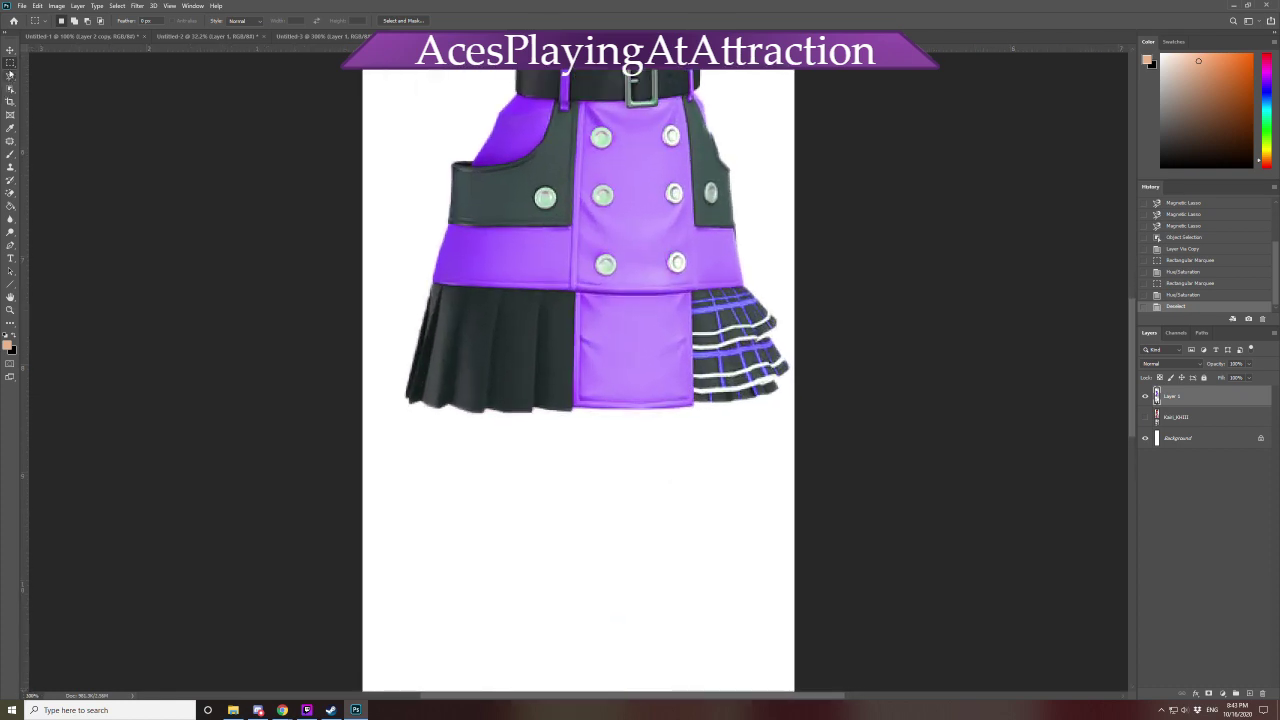
{"action": "left_click", "coordinate": [10, 75]}
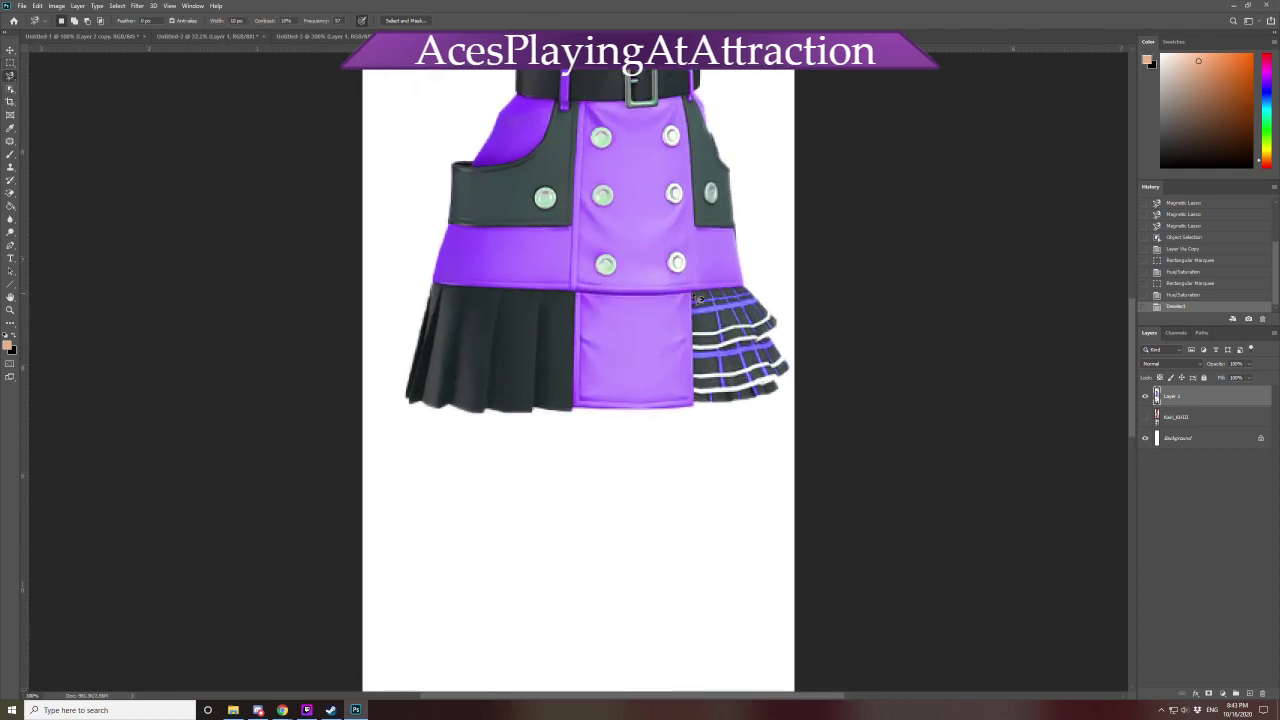
{"action": "left_click", "coordinate": [691, 293]}
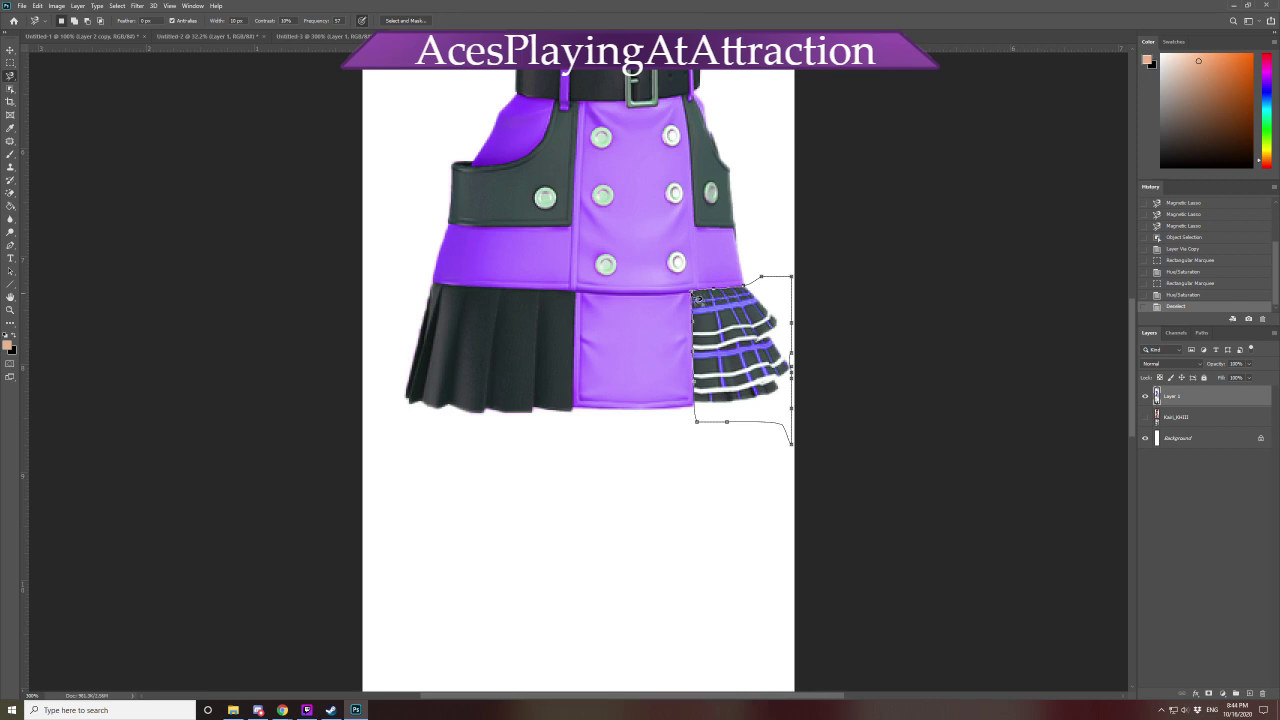
{"action": "left_click", "coordinate": [698, 298]}
{"action": "key", "text": "ctrl+u"}
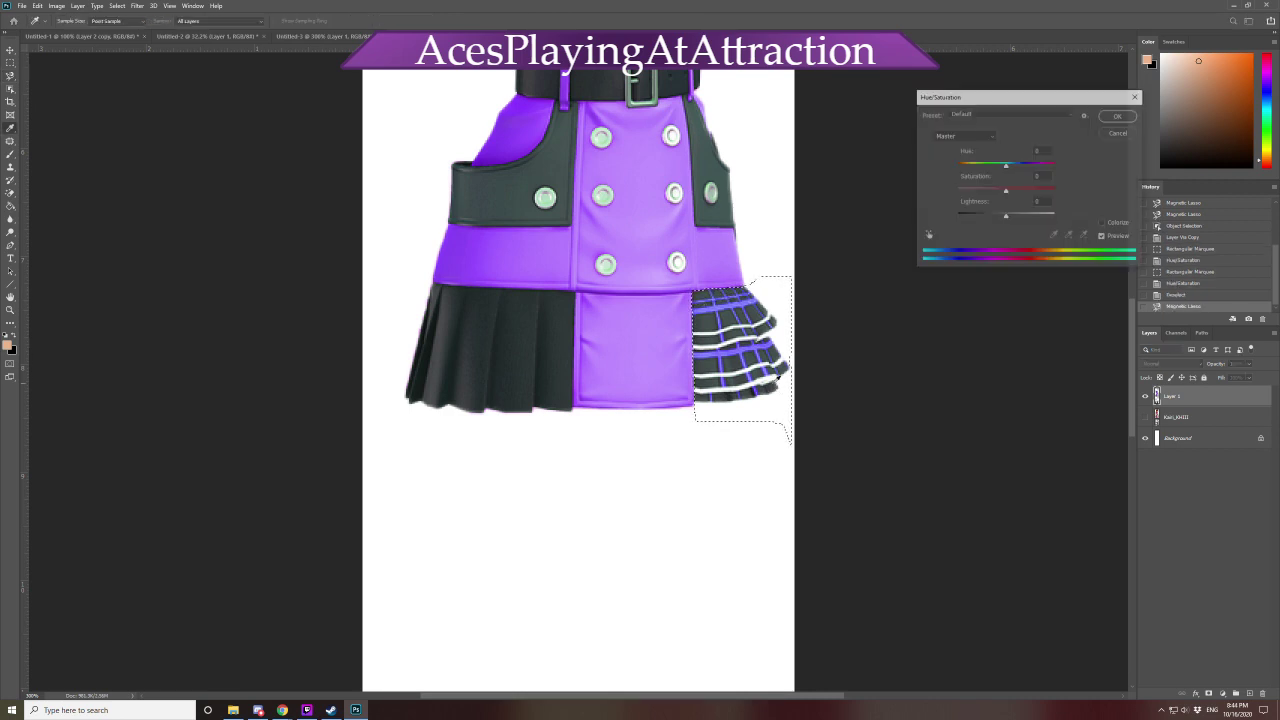
{"action": "left_click_drag", "start_coordinate": [1005, 189], "coordinate": [957, 190]}
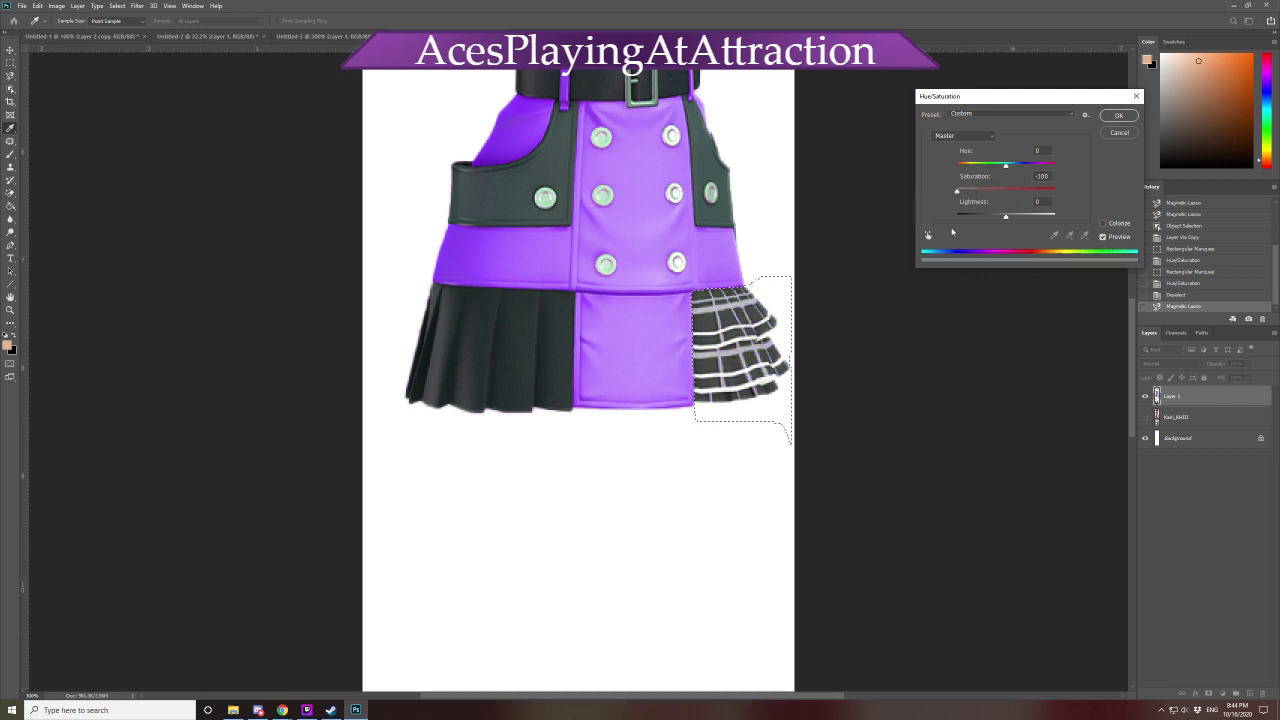
{"action": "left_click", "coordinate": [1119, 115]}
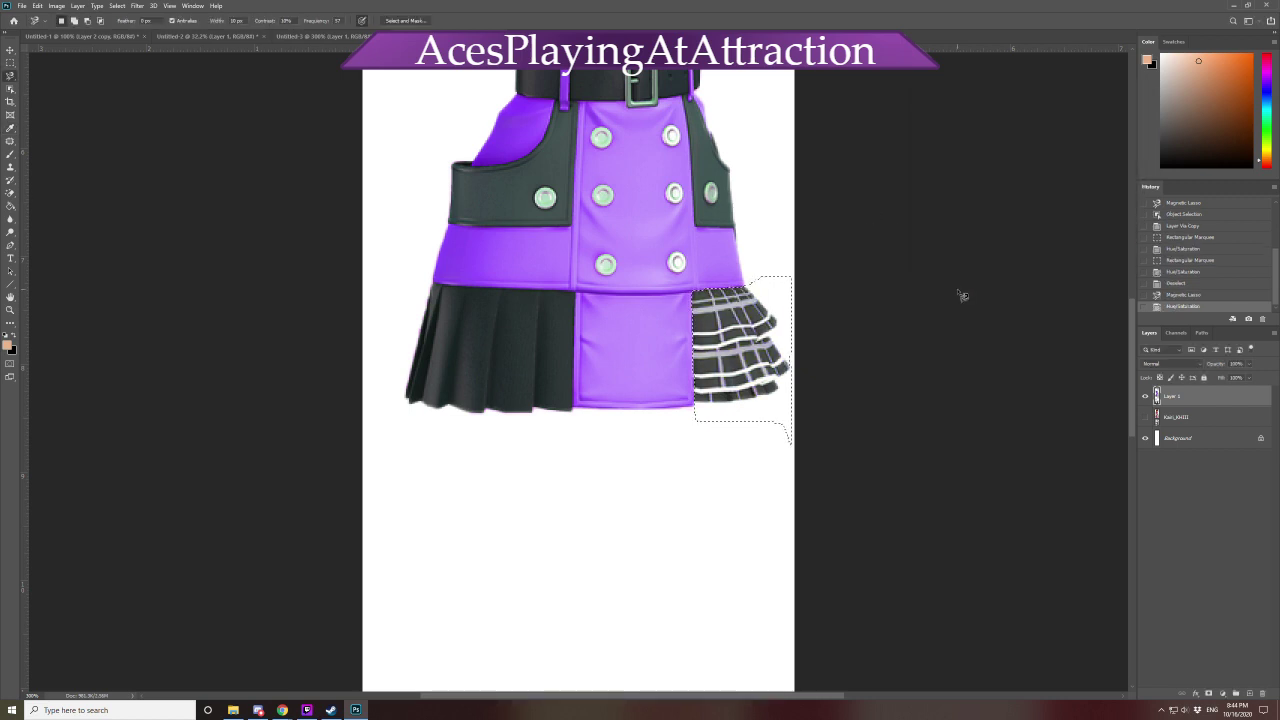
{"action": "key", "text": "ctrl+d"}
Show the full Kairi figure layer beneath the recolored outfit again
{"action": "key", "text": "ctrl+minus"}
{"action": "key", "text": "ctrl+minus"}
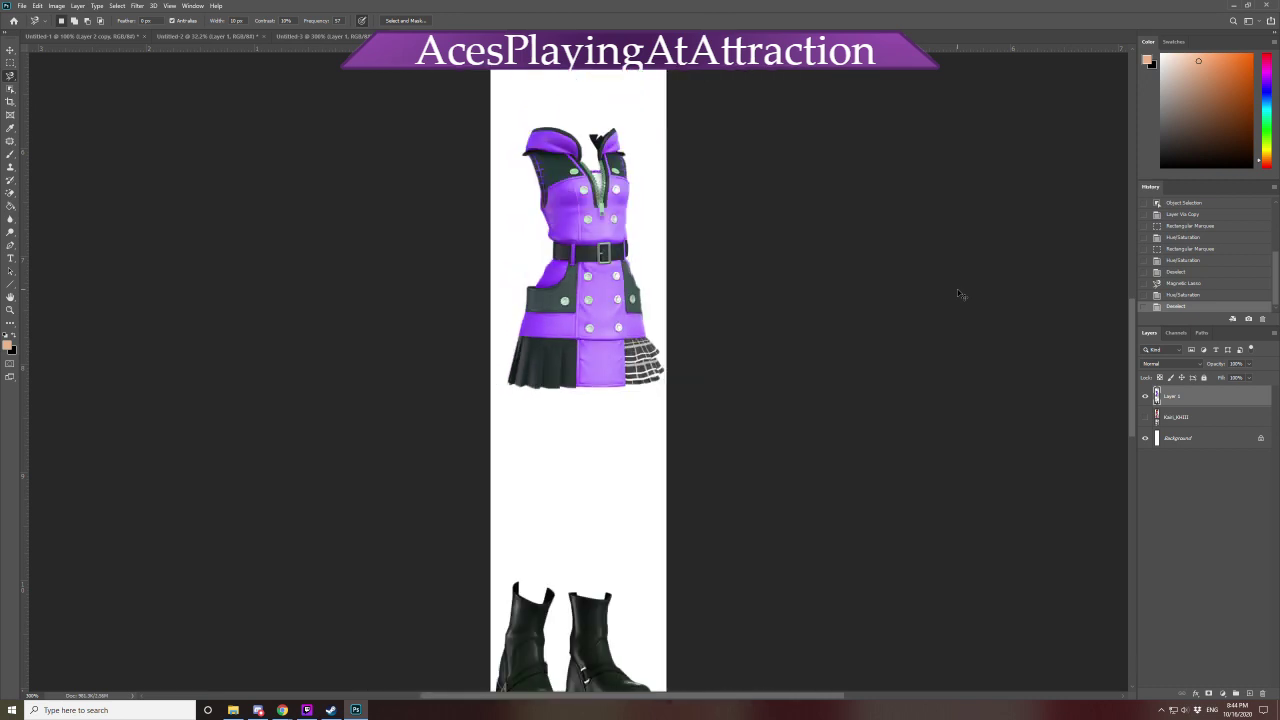
{"action": "left_click", "coordinate": [1145, 417]}
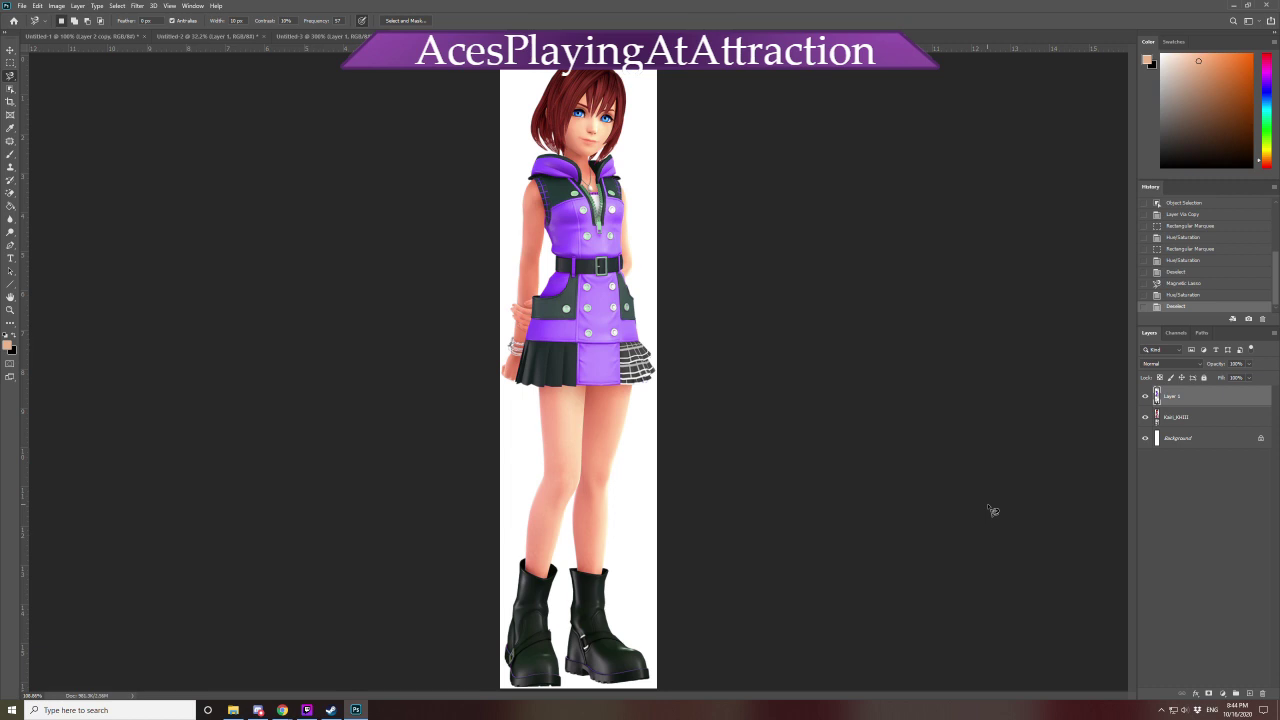
Outline the larger plaid armhole trim, on the side of the bent arm's bracelets, with the Polygonal Lasso and desaturate it
{"action": "key", "text": "ctrl+plus"}
{"action": "key", "text": "ctrl+plus"}
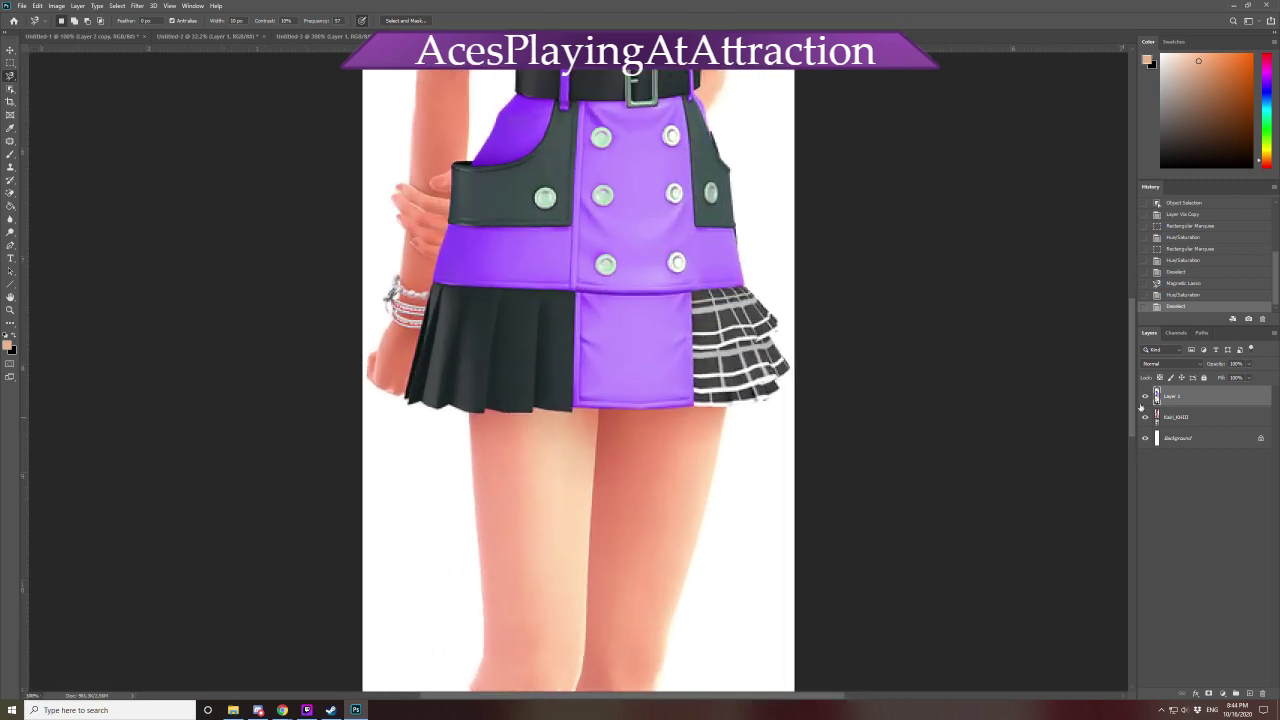
{"action": "scroll", "coordinate": [1130, 400], "scroll_direction": "up", "scroll_amount": 5}
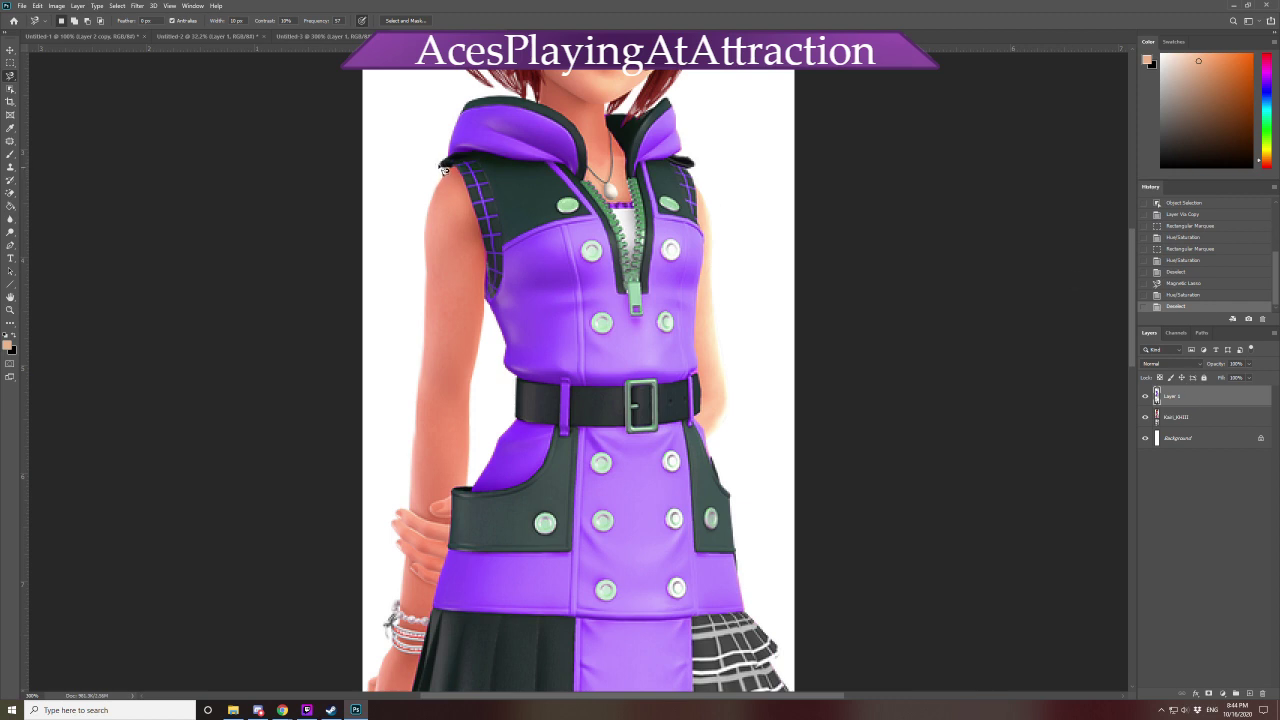
{"action": "right_click", "coordinate": [10, 76]}
{"action": "left_click", "coordinate": [34, 86]}
{"action": "left_click", "coordinate": [440, 163]}
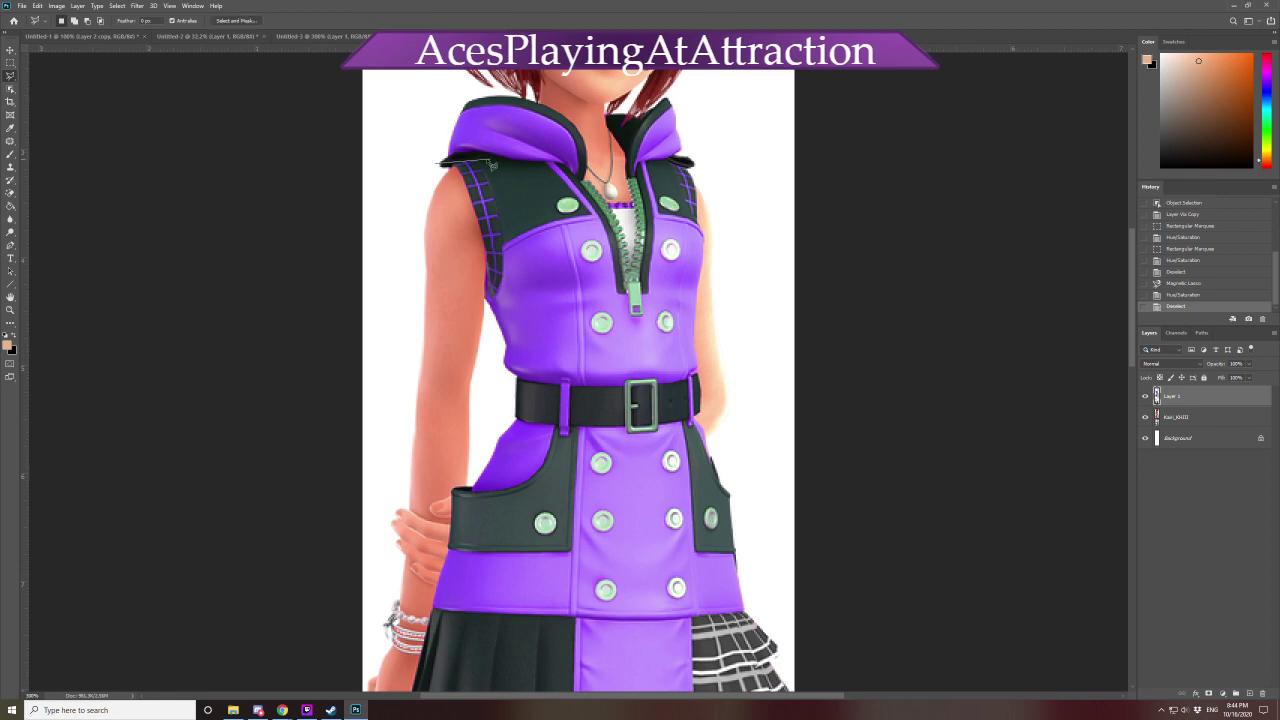
{"action": "left_click", "coordinate": [483, 158]}
{"action": "left_click", "coordinate": [505, 215]}
{"action": "double_click", "coordinate": [406, 189]}
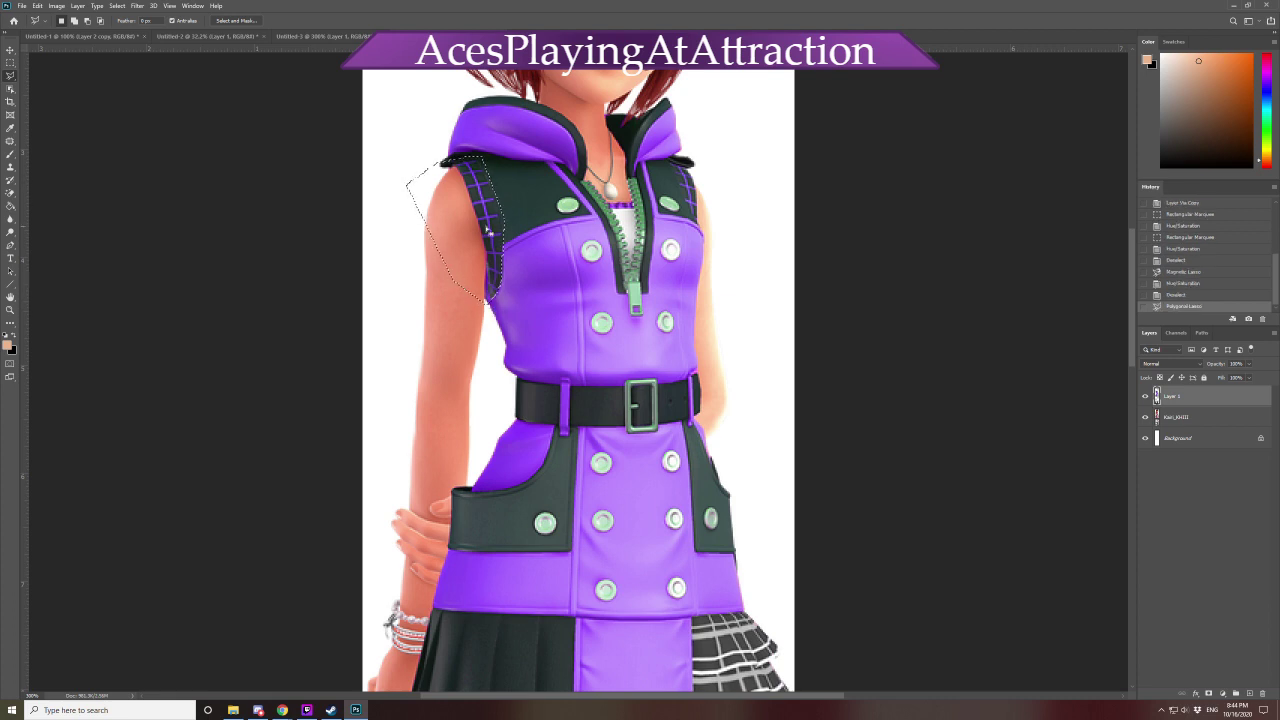
{"action": "key", "text": "ctrl+h"}
{"action": "key", "text": "ctrl+shift+u"}
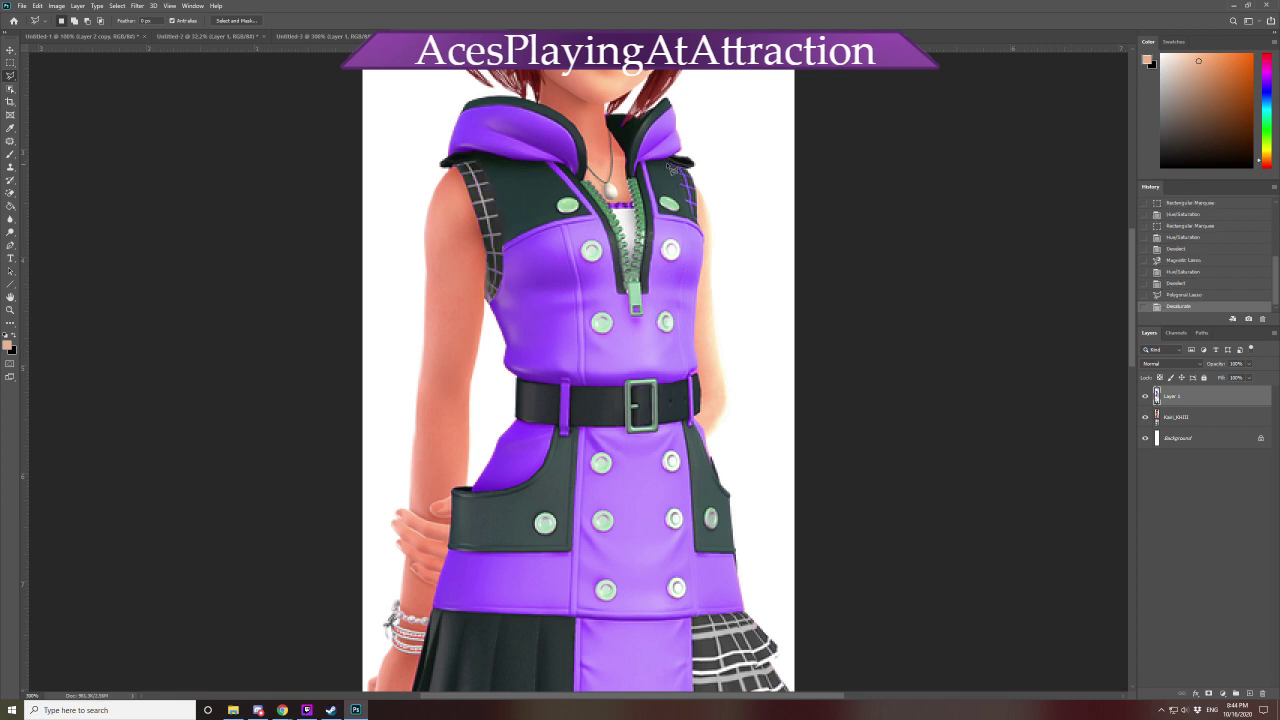
Outline the narrow plaid armhole trim on the opposite shoulder with the Polygonal Lasso and desaturate it
{"action": "left_click", "coordinate": [670, 160]}
{"action": "left_click", "coordinate": [692, 162]}
{"action": "left_click", "coordinate": [708, 196]}
{"action": "left_click", "coordinate": [698, 224]}
{"action": "left_click", "coordinate": [674, 162]}
{"action": "key", "text": "ctrl+shift+u"}
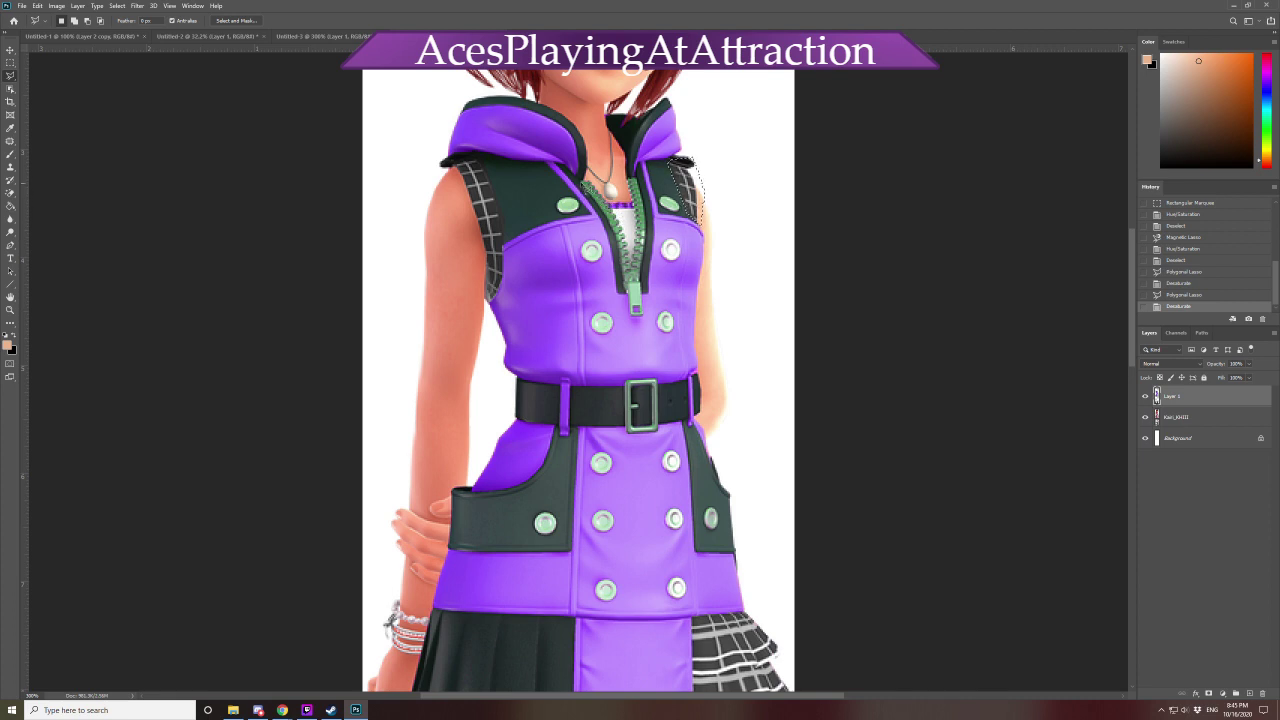
{"action": "key", "text": "ctrl+h"}
Select the dress's green front zipper with the Polygonal Lasso, excluding the hole in its pull, and desaturate it
{"action": "left_click", "coordinate": [630, 305]}
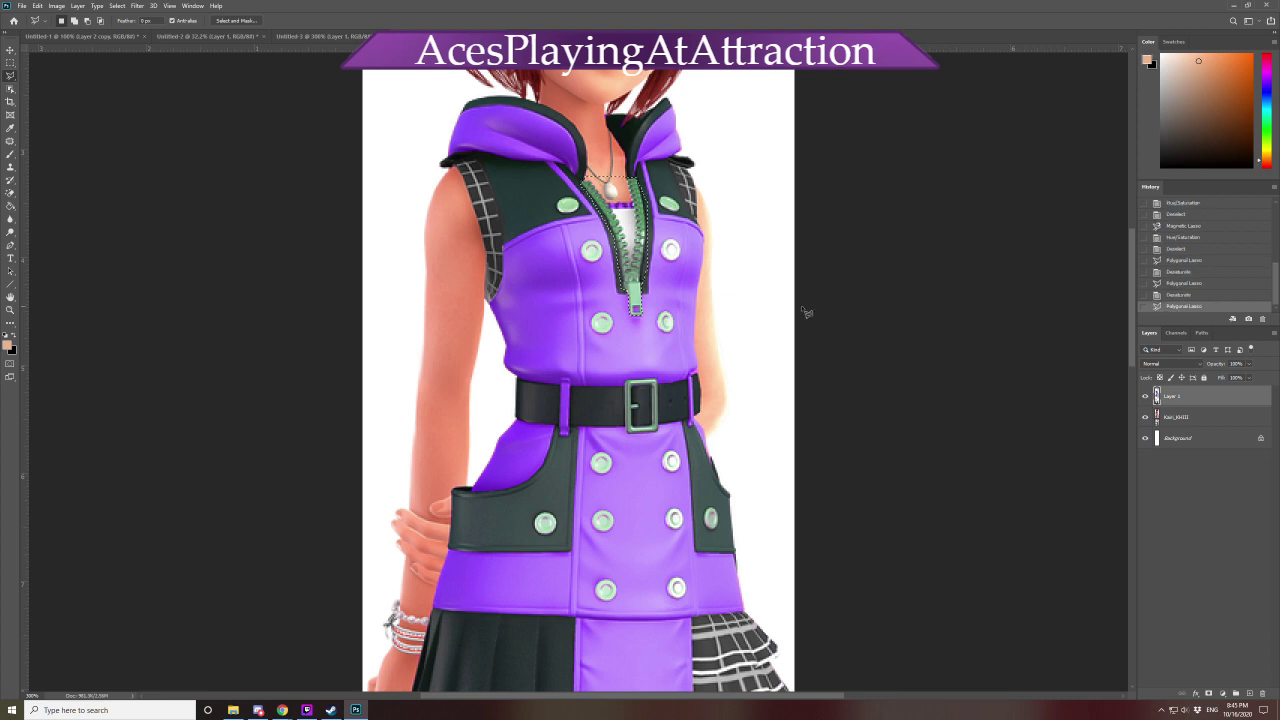
{"action": "key", "text": "ctrl+shift+u"}
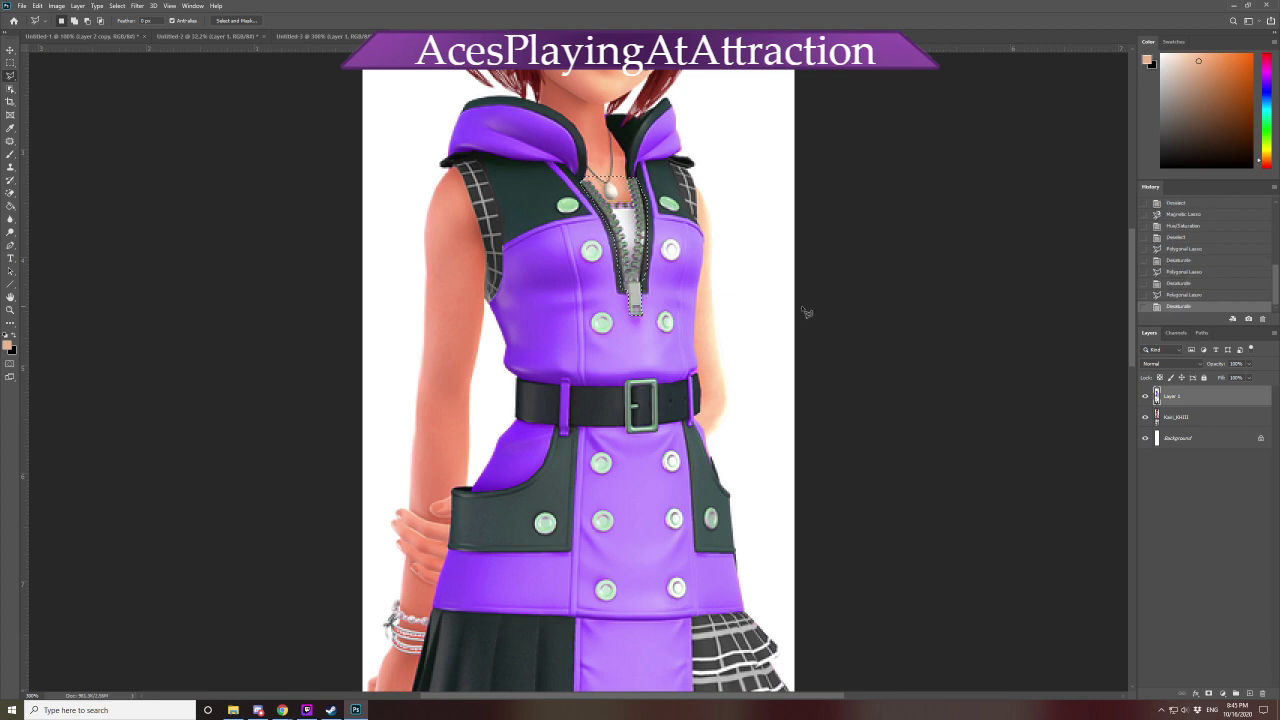
{"action": "key", "text": "ctrl+z"}
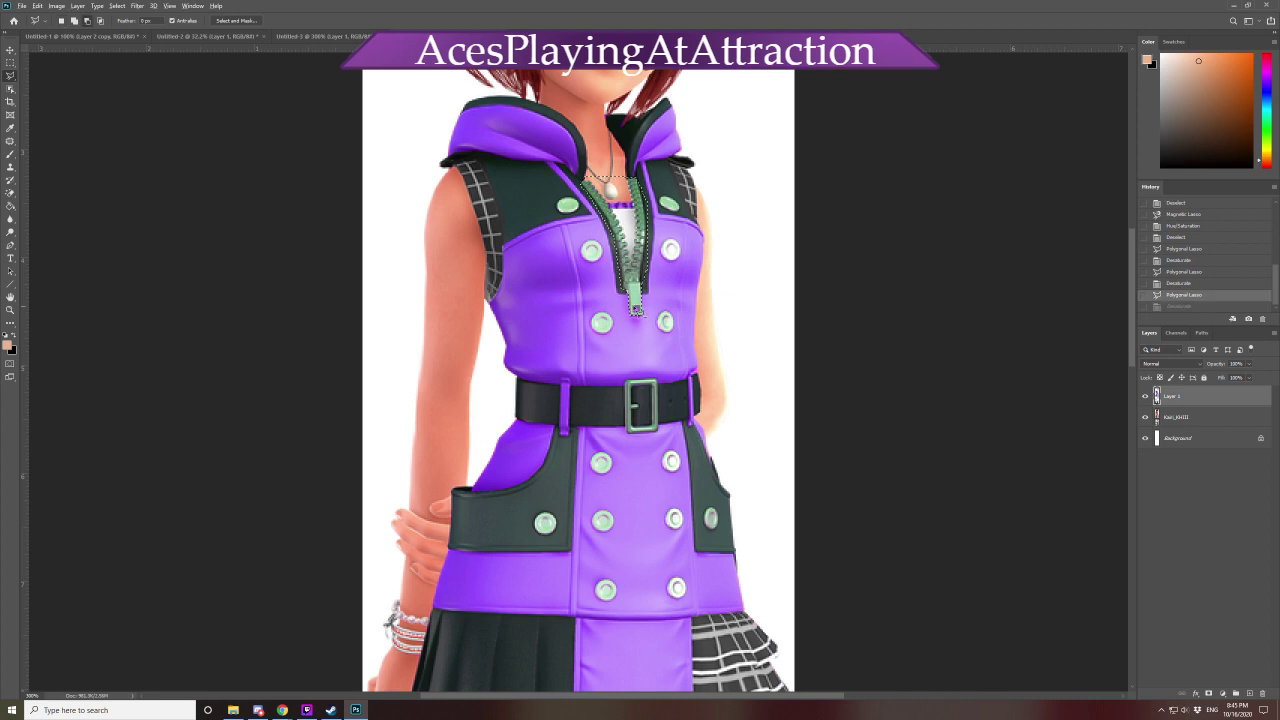
{"action": "left_click", "coordinate": [636, 311]}
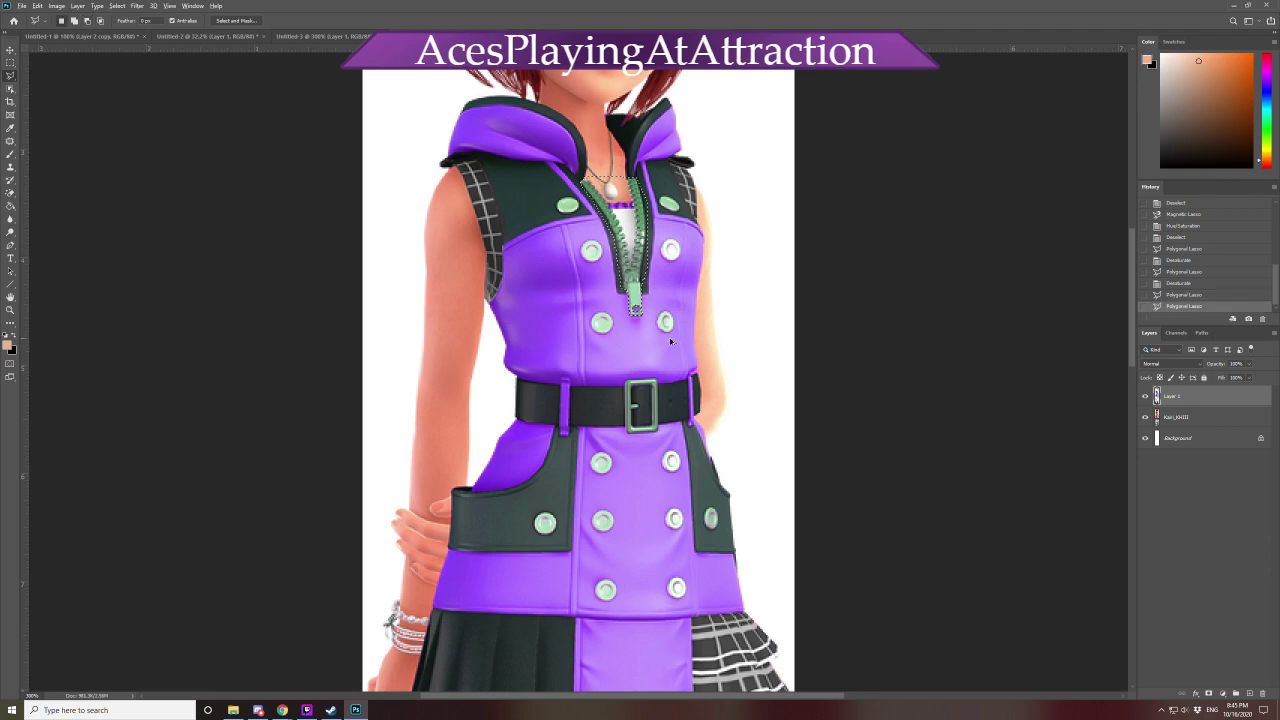
{"action": "key", "text": "ctrl+shift+u"}
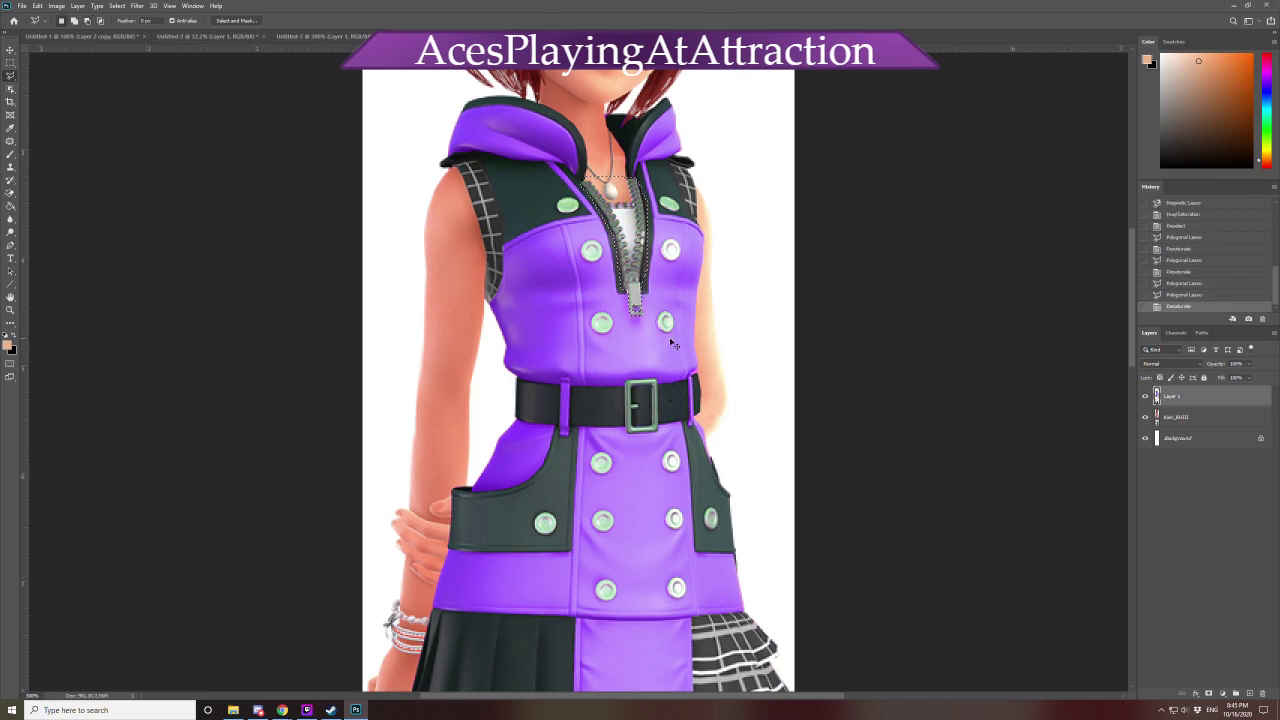
{"action": "key", "text": "ctrl+h"}
{"action": "key", "text": "ctrl+0"}
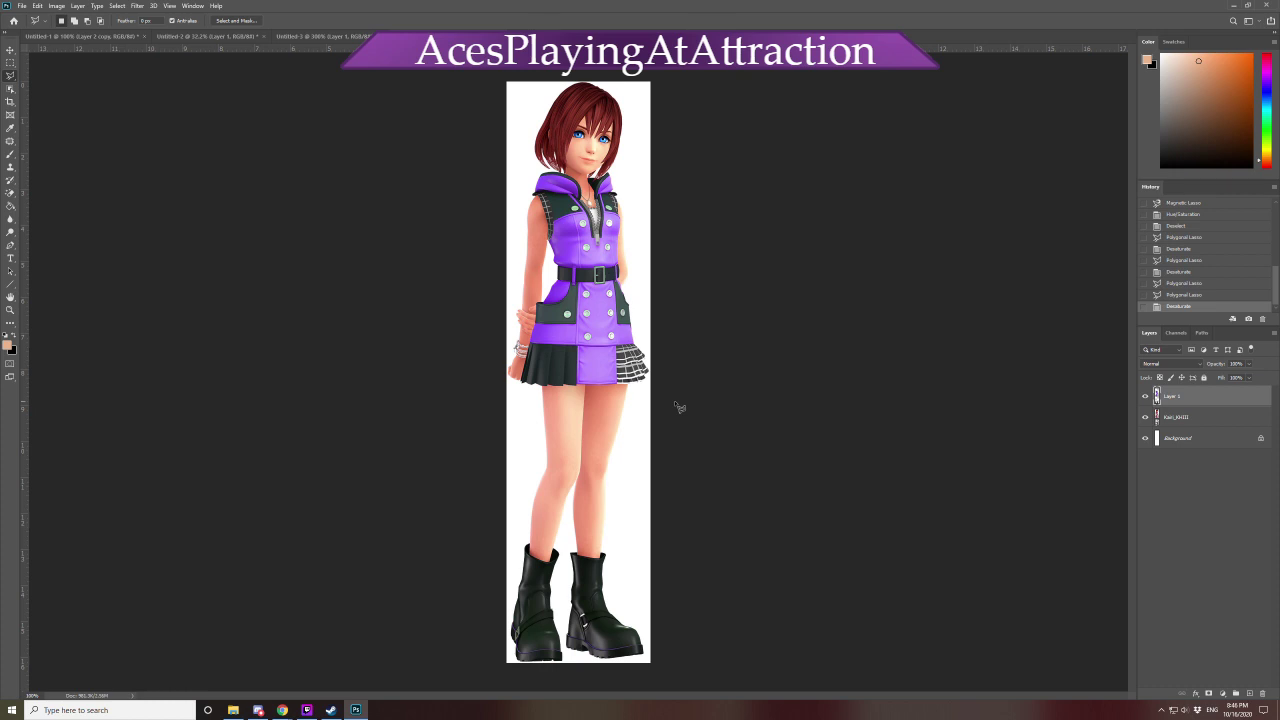
{"action": "key", "text": "ctrl+u"}
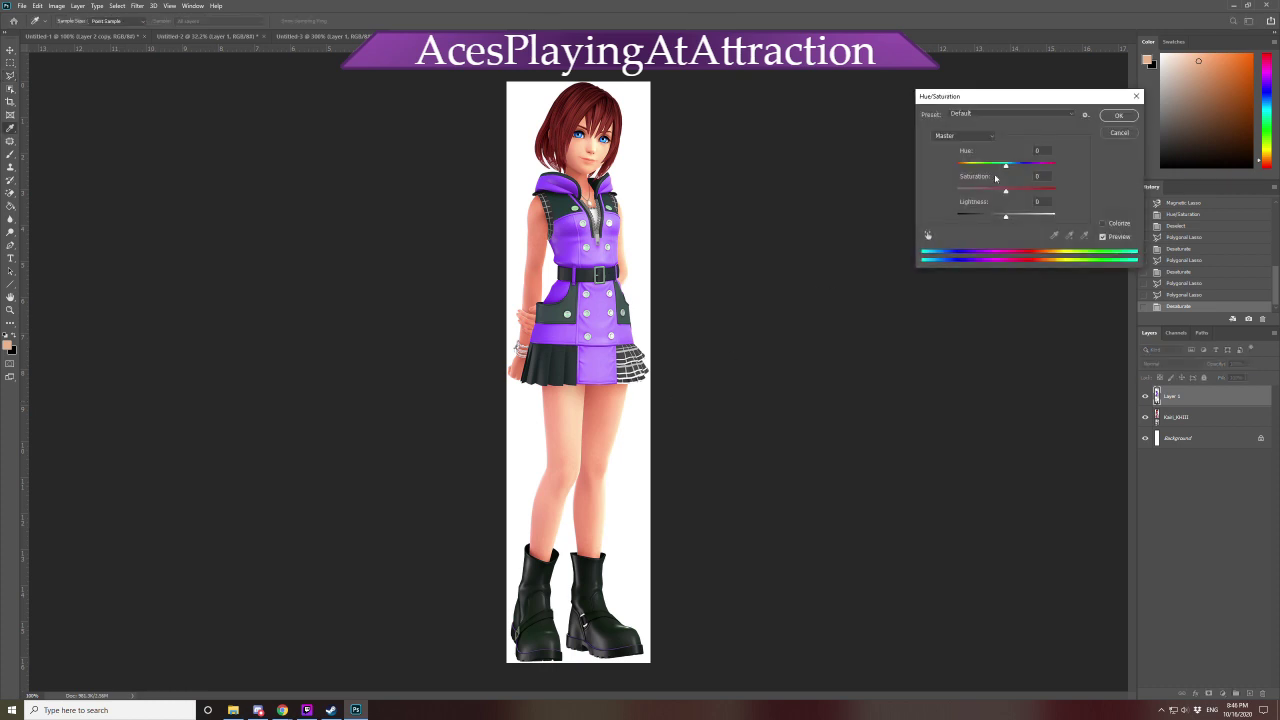
{"action": "left_click_drag", "start_coordinate": [1006, 164], "coordinate": [1011, 166]}
{"action": "left_click", "coordinate": [1117, 133]}
Clear the selection and adjust the whole outfit layer with Hue/Saturation to hue +14, saturation +7 and lightness -22
{"action": "key", "text": "ctrl+d"}
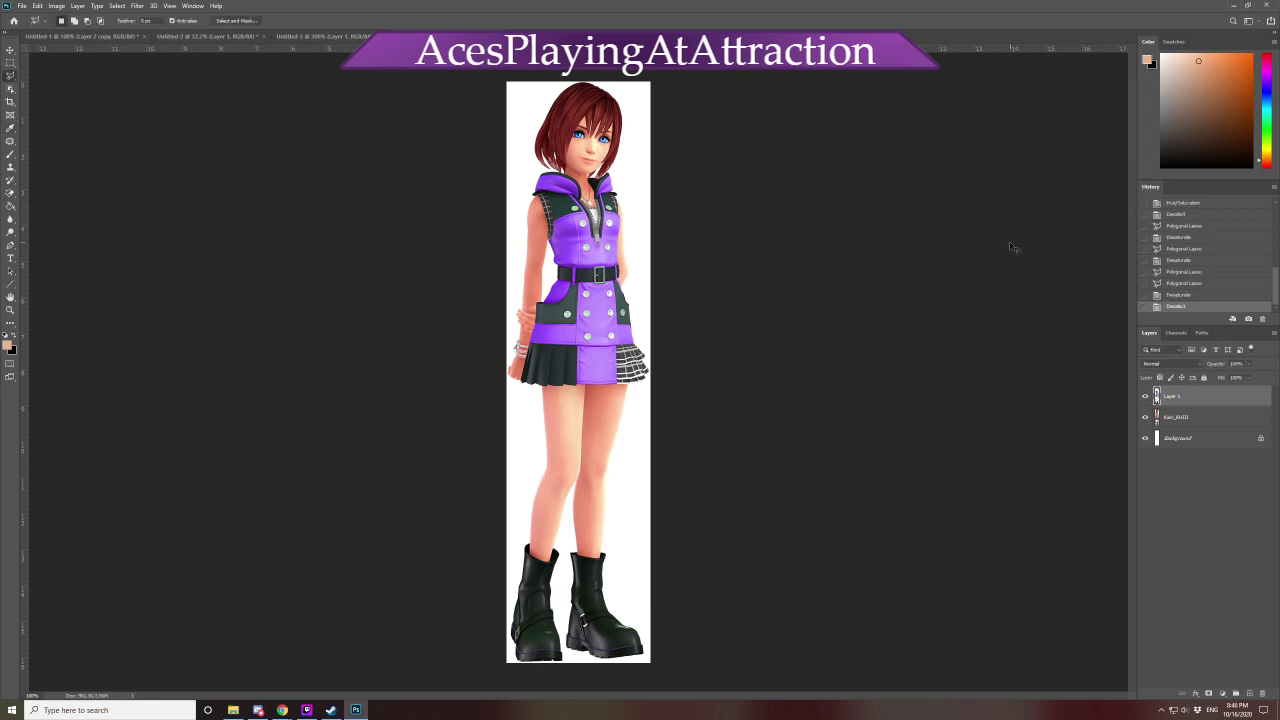
{"action": "key", "text": "ctrl+u"}
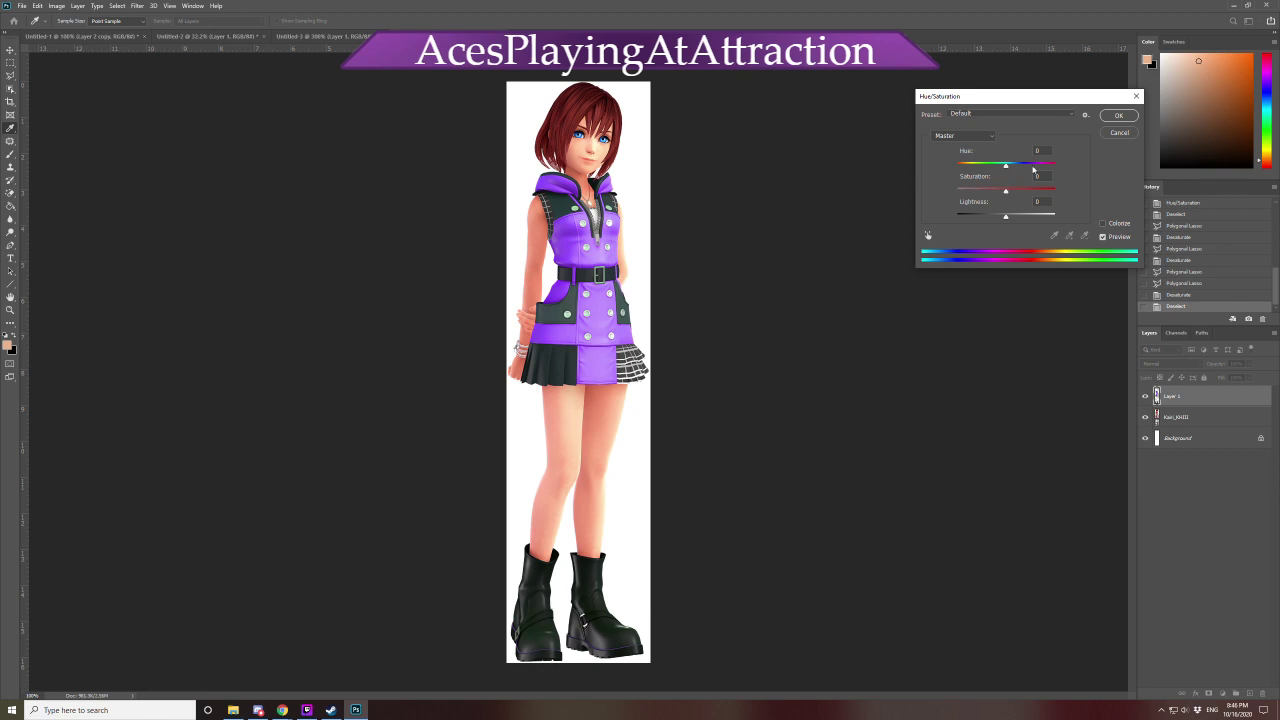
{"action": "left_click_drag", "start_coordinate": [1014, 170], "coordinate": [996, 228]}
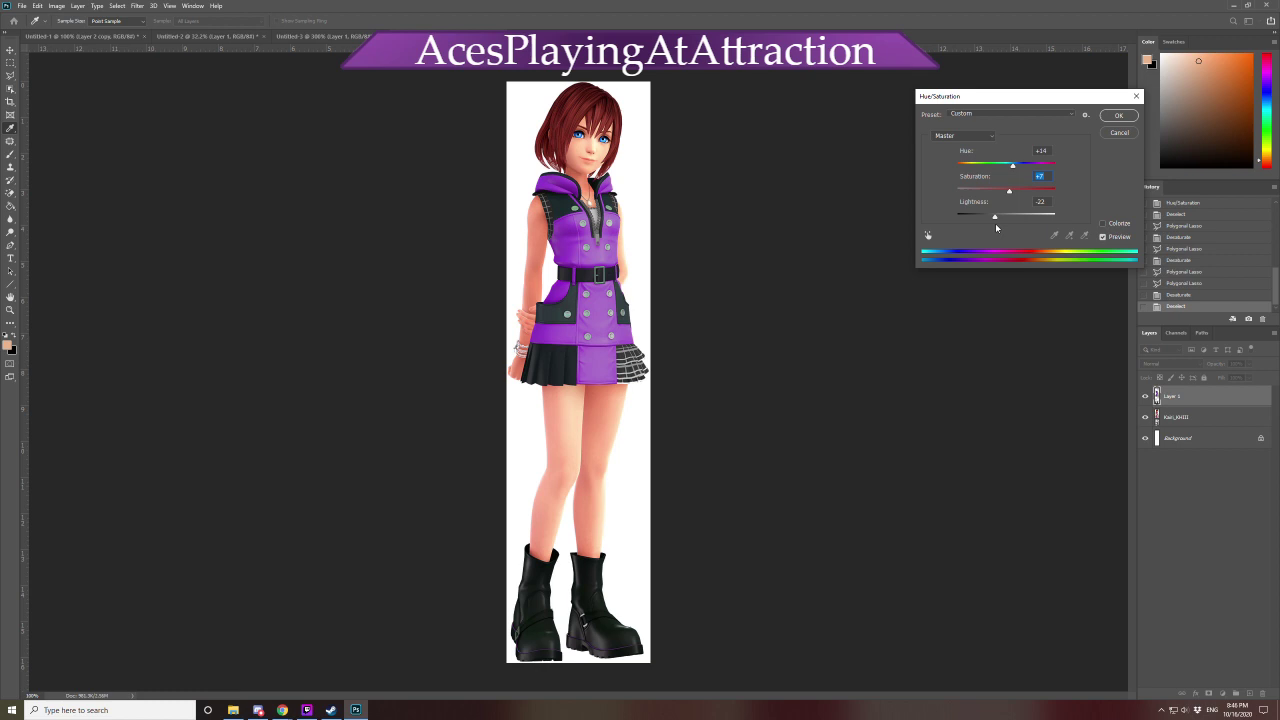
{"action": "left_click_drag", "start_coordinate": [996, 228], "coordinate": [995, 225]}
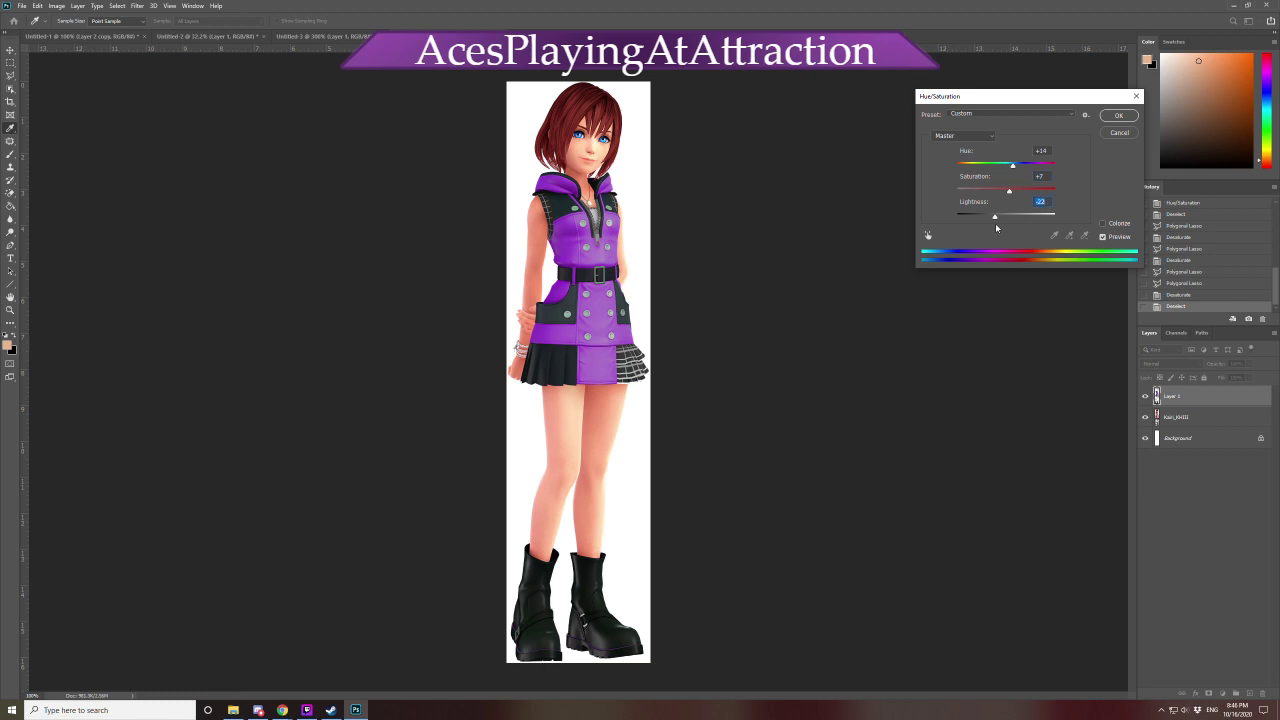
{"action": "left_click", "coordinate": [1119, 117]}
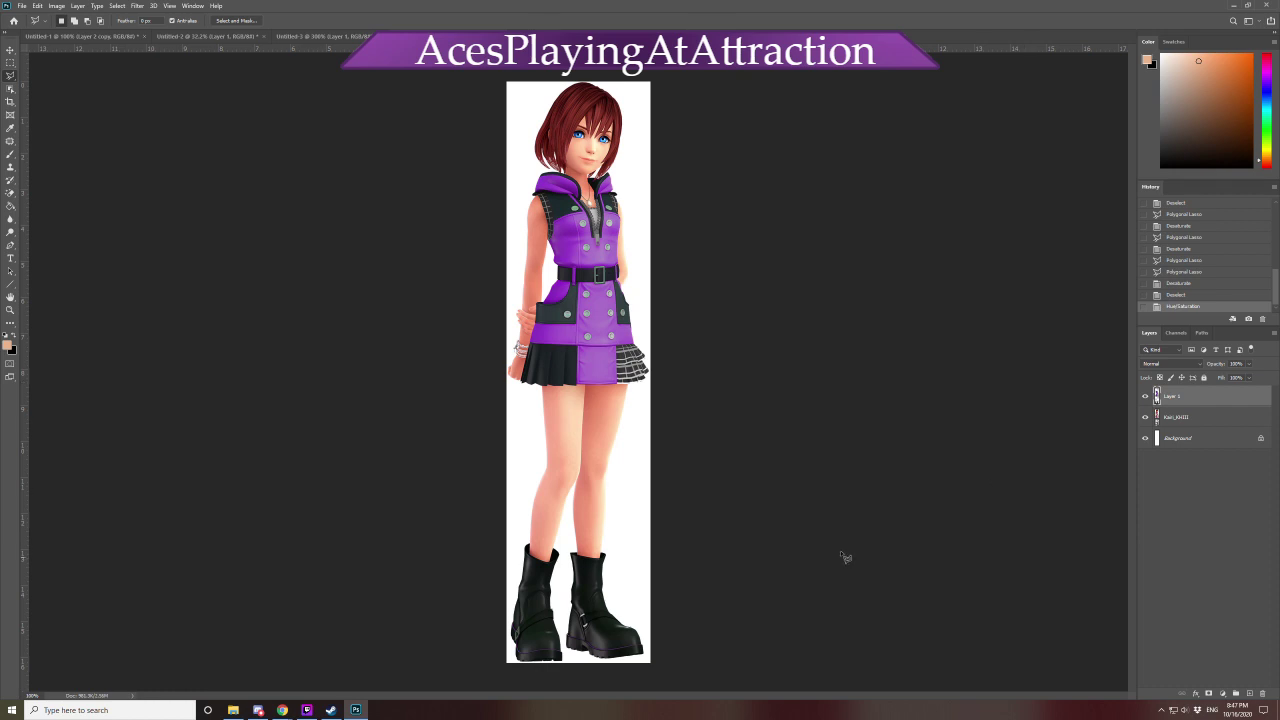
Save a copy as a PNG named kairi-ace in the pride recolors folder, using the medium file size option
{"action": "left_click", "coordinate": [21, 6]}
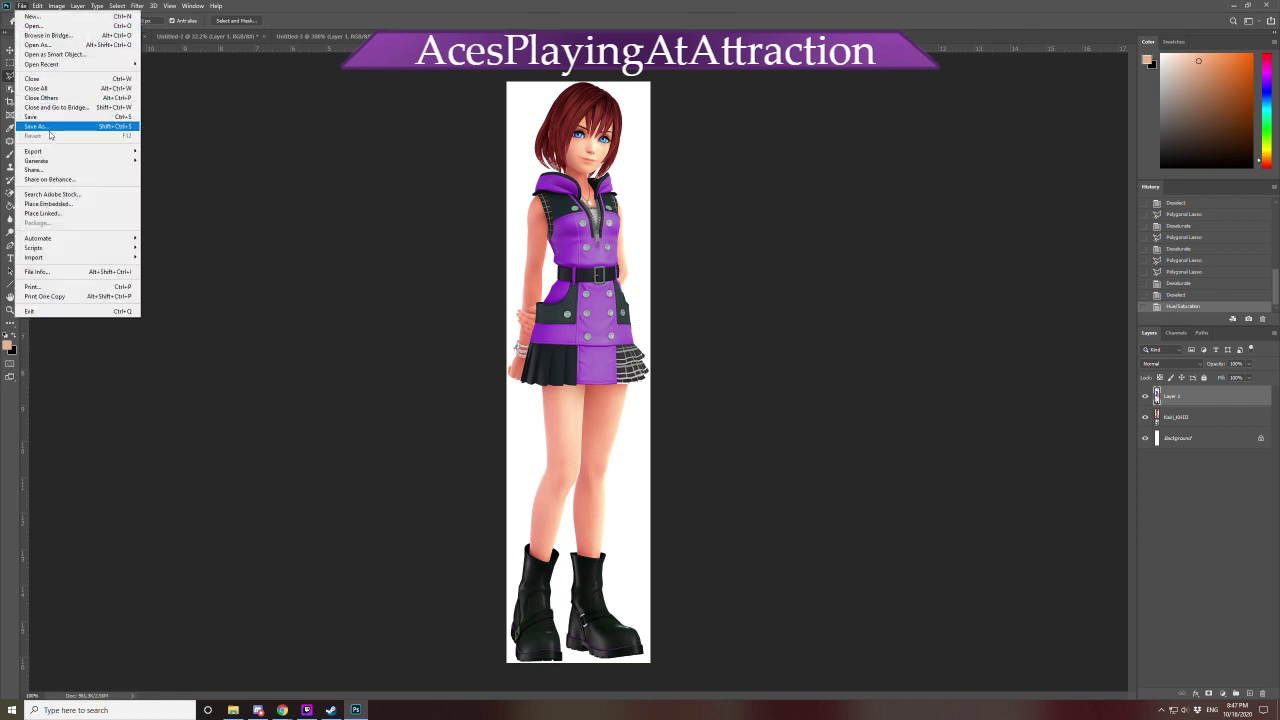
{"action": "left_click", "coordinate": [60, 125]}
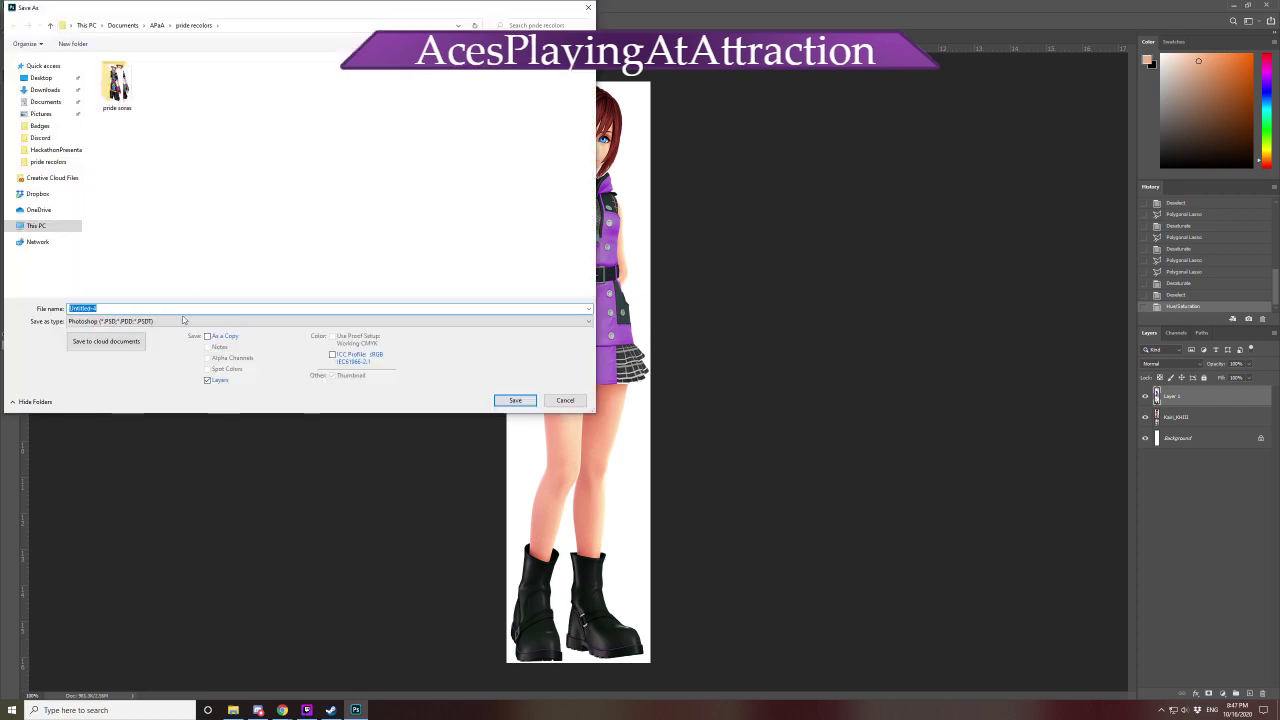
{"action": "left_click", "coordinate": [120, 321]}
{"action": "left_click", "coordinate": [117, 459]}
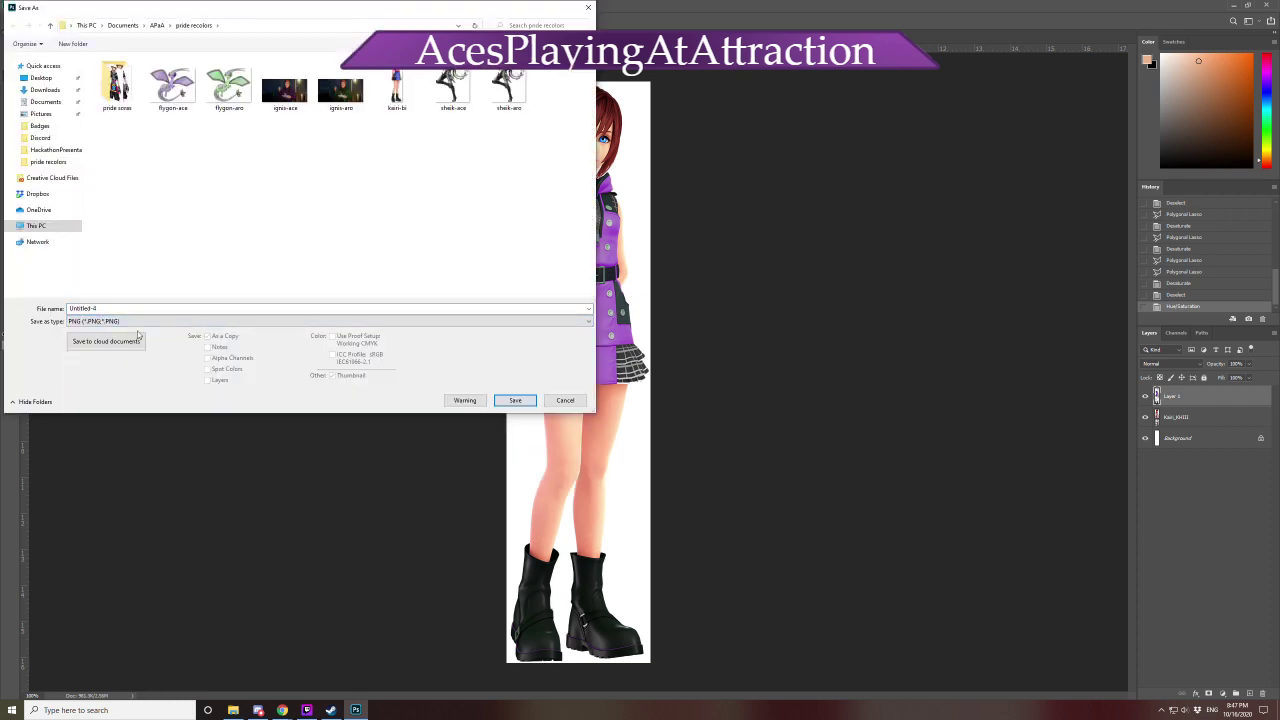
{"action": "left_click", "coordinate": [397, 95]}
{"action": "left_click", "coordinate": [130, 312]}
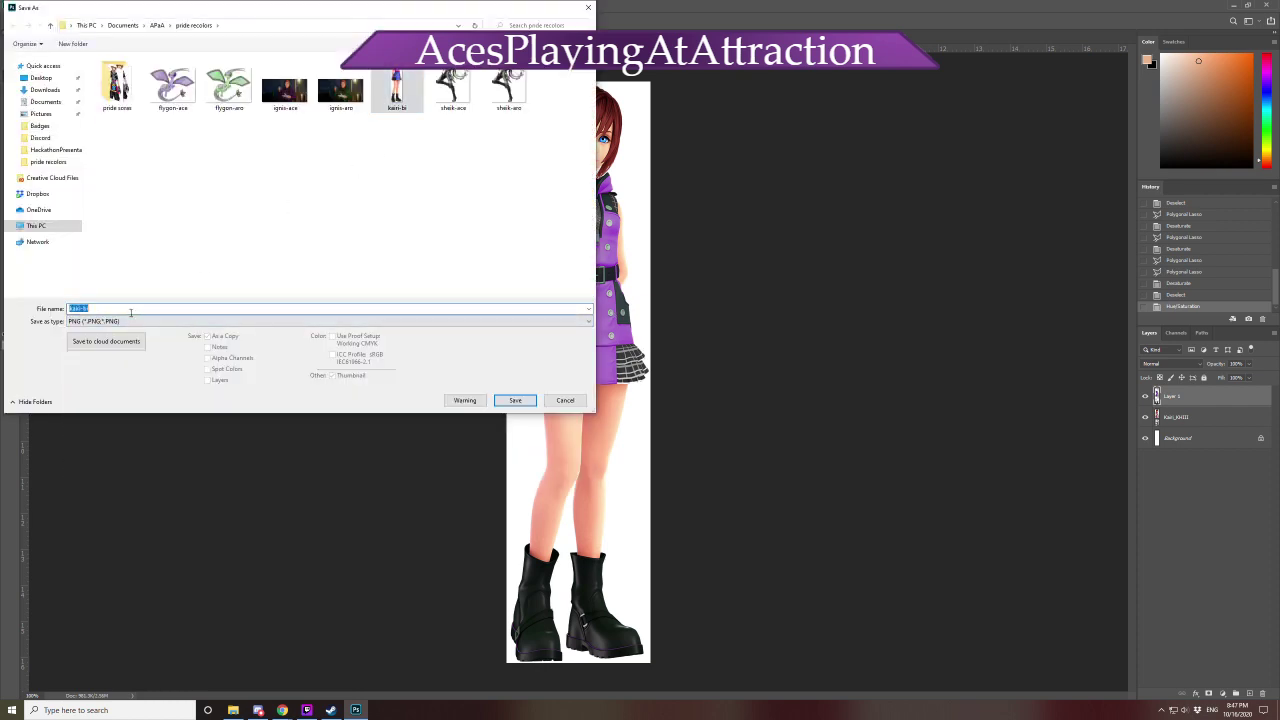
{"action": "type", "text": "kairi-ace"}
{"action": "key", "text": "Return"}
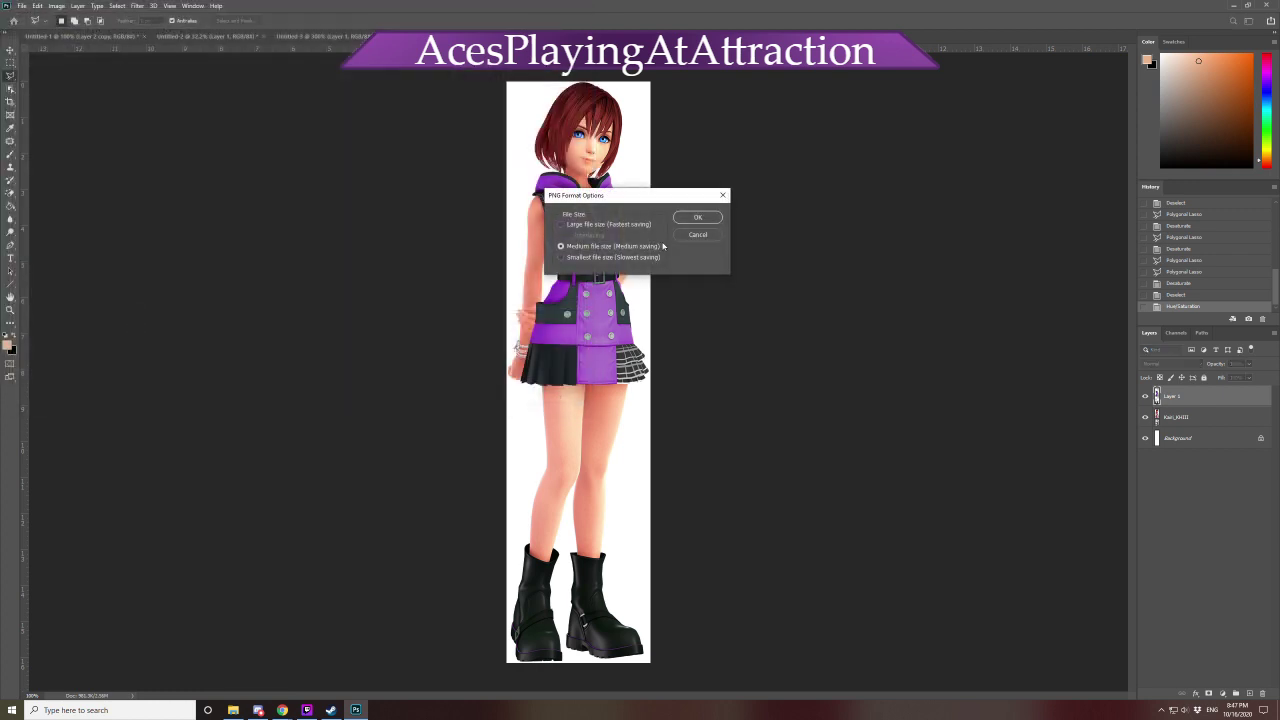
{"action": "left_click", "coordinate": [688, 220]}
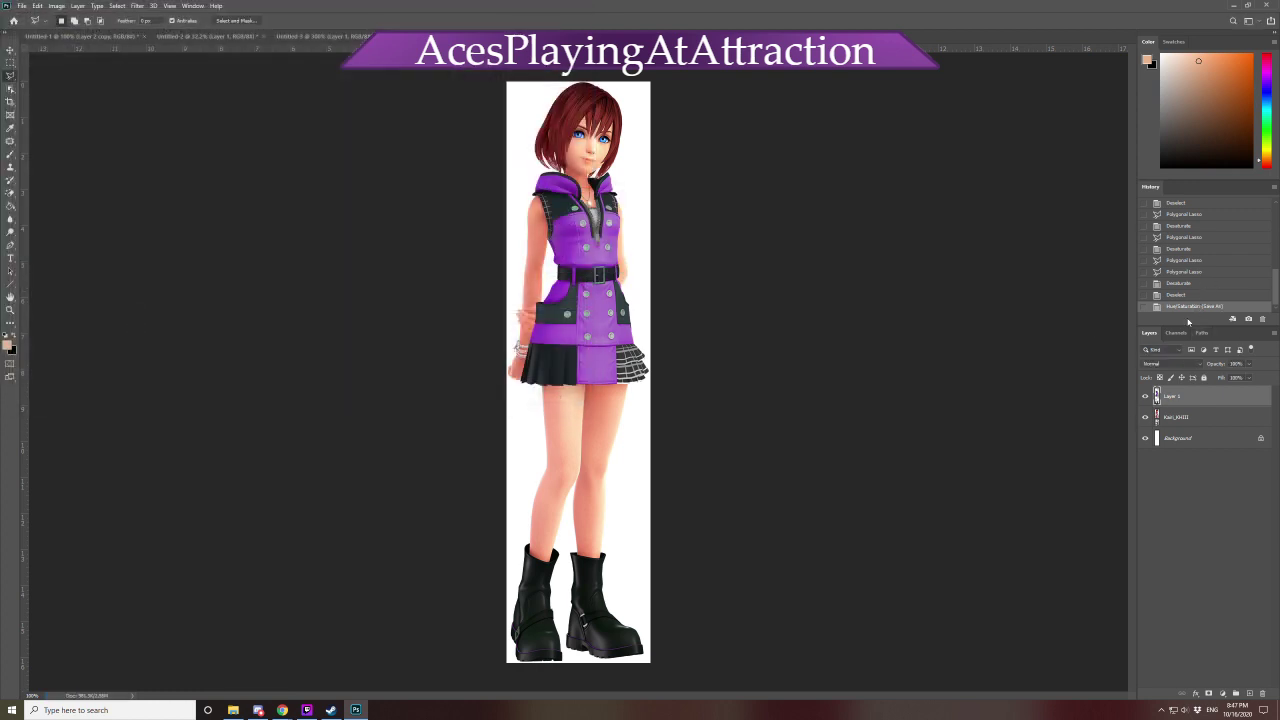
Turn the outfit layer green with Hue/Saturation by shifting its hue to -162
{"action": "key", "text": "ctrl+u"}
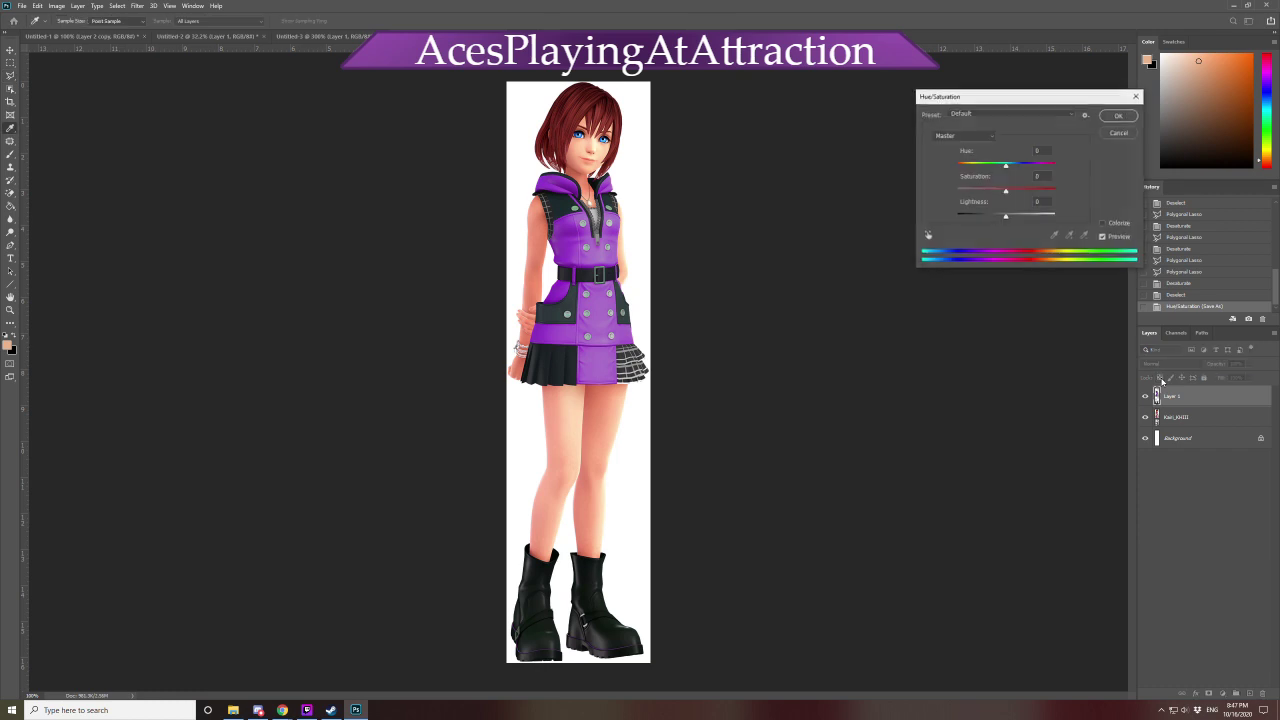
{"action": "left_click_drag", "start_coordinate": [996, 166], "coordinate": [963, 177]}
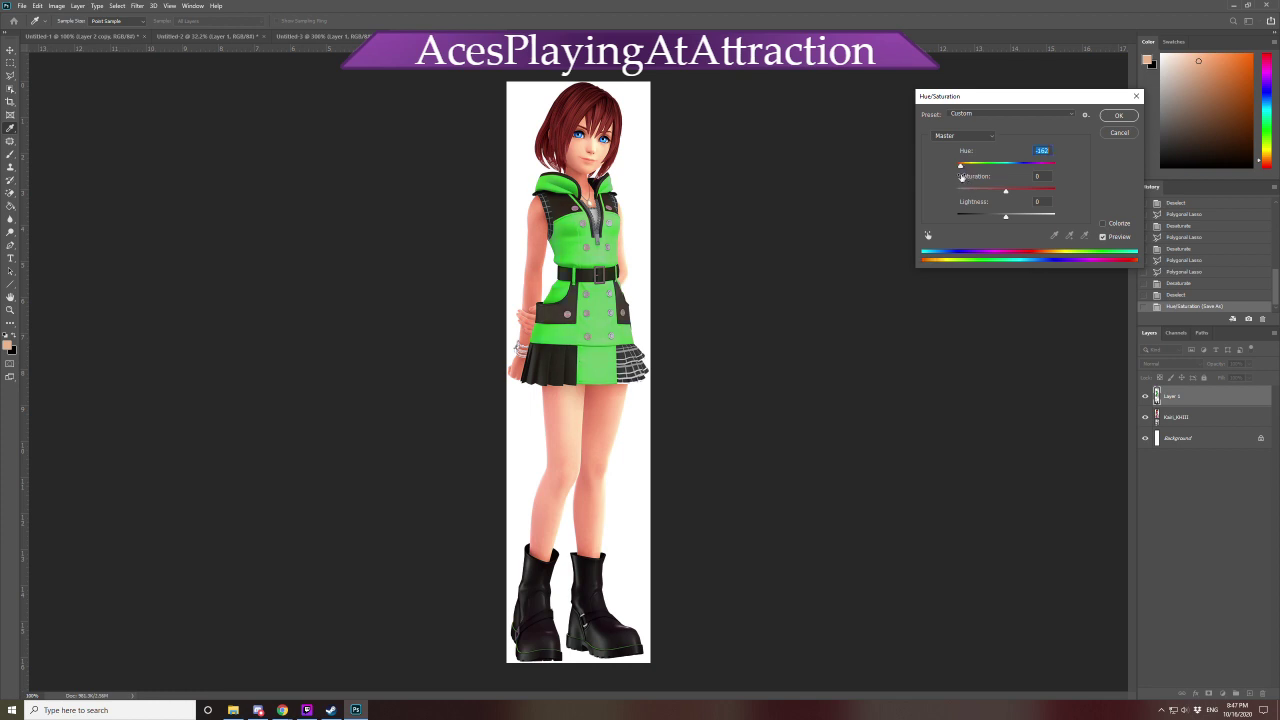
{"action": "left_click", "coordinate": [1122, 116]}
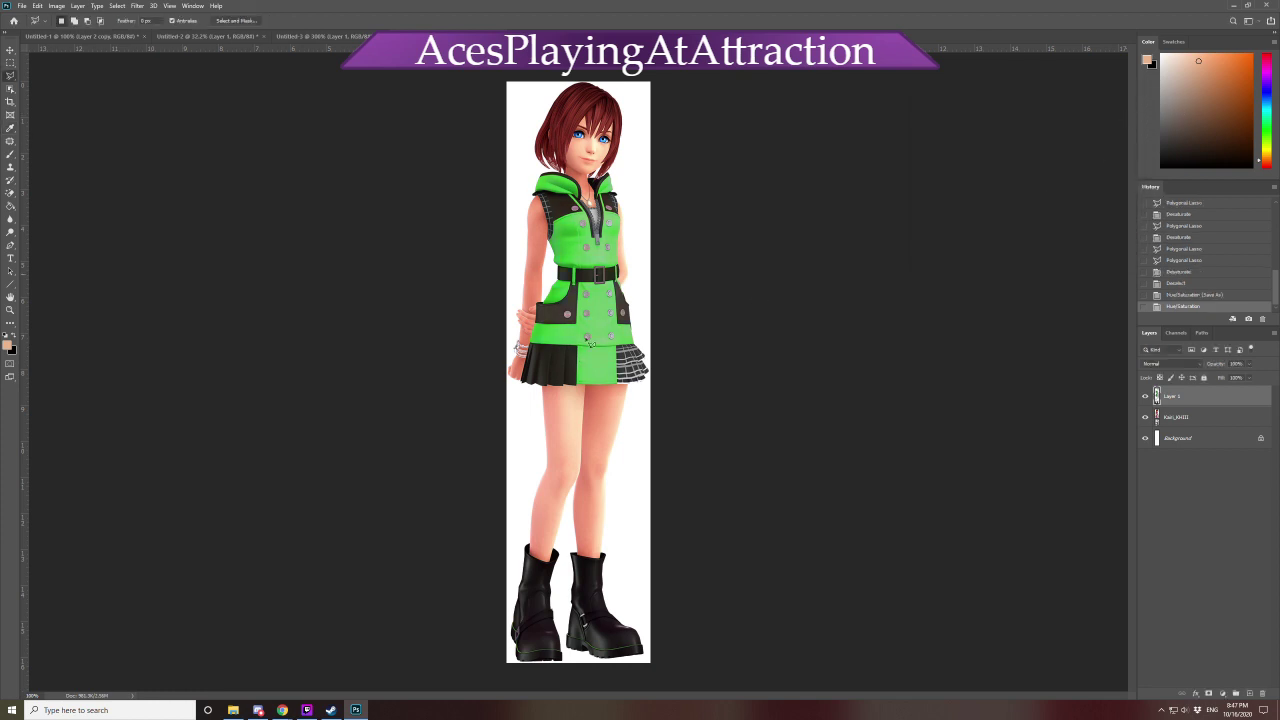
Save a copy of the green recolor as a PNG named kairi-aro in the pride recolors folder, using the medium file size option
{"action": "left_click", "coordinate": [22, 6]}
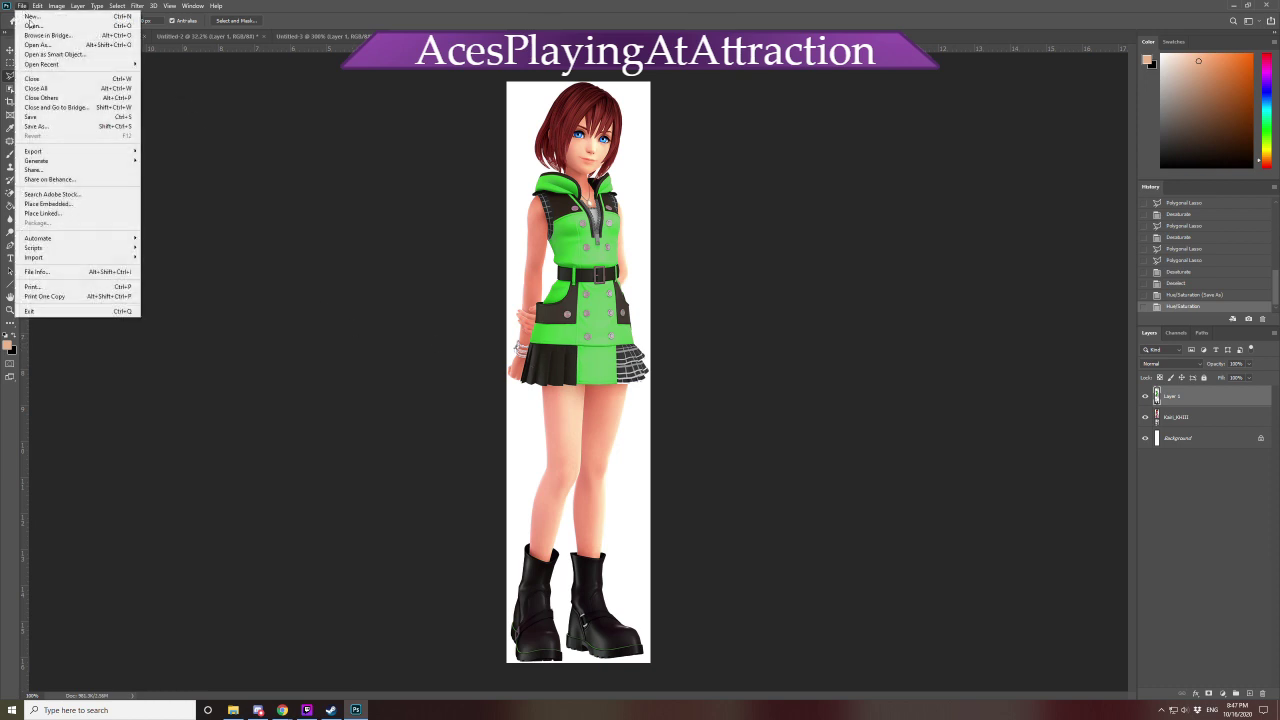
{"action": "left_click", "coordinate": [80, 126]}
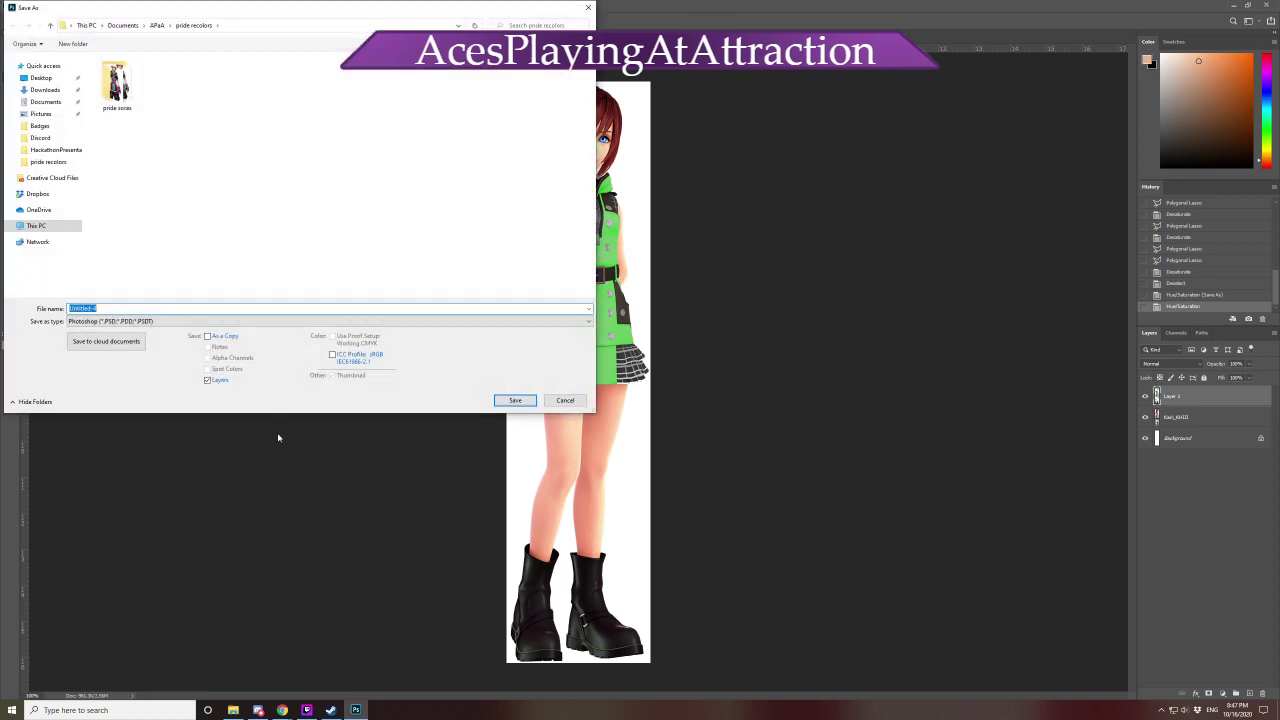
{"action": "left_click", "coordinate": [120, 321]}
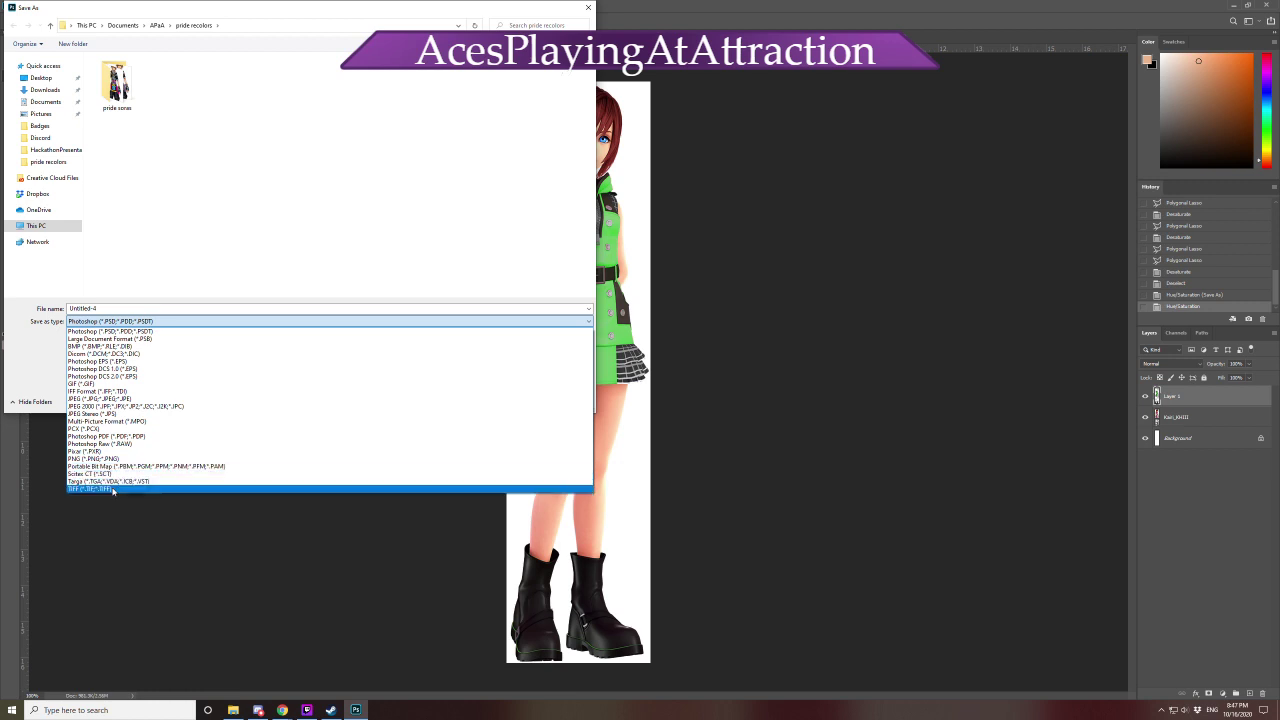
{"action": "left_click", "coordinate": [95, 458]}
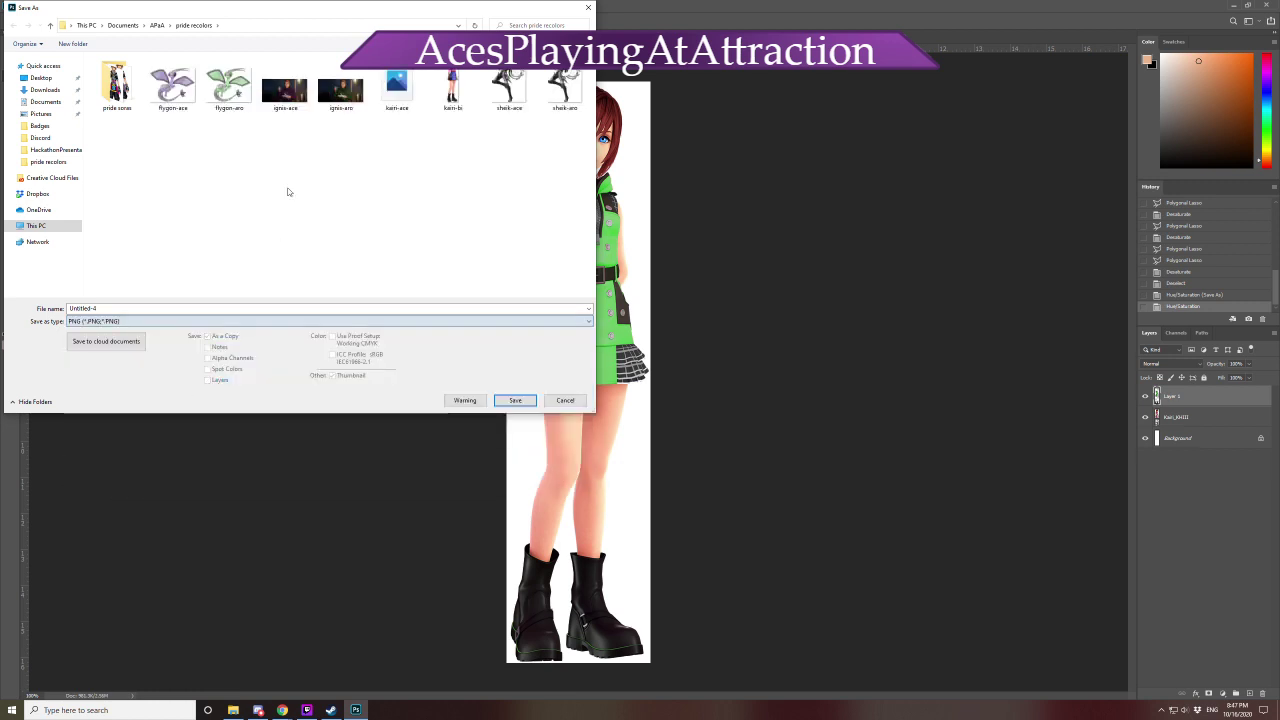
{"action": "left_click", "coordinate": [397, 88]}
{"action": "left_click", "coordinate": [150, 307]}
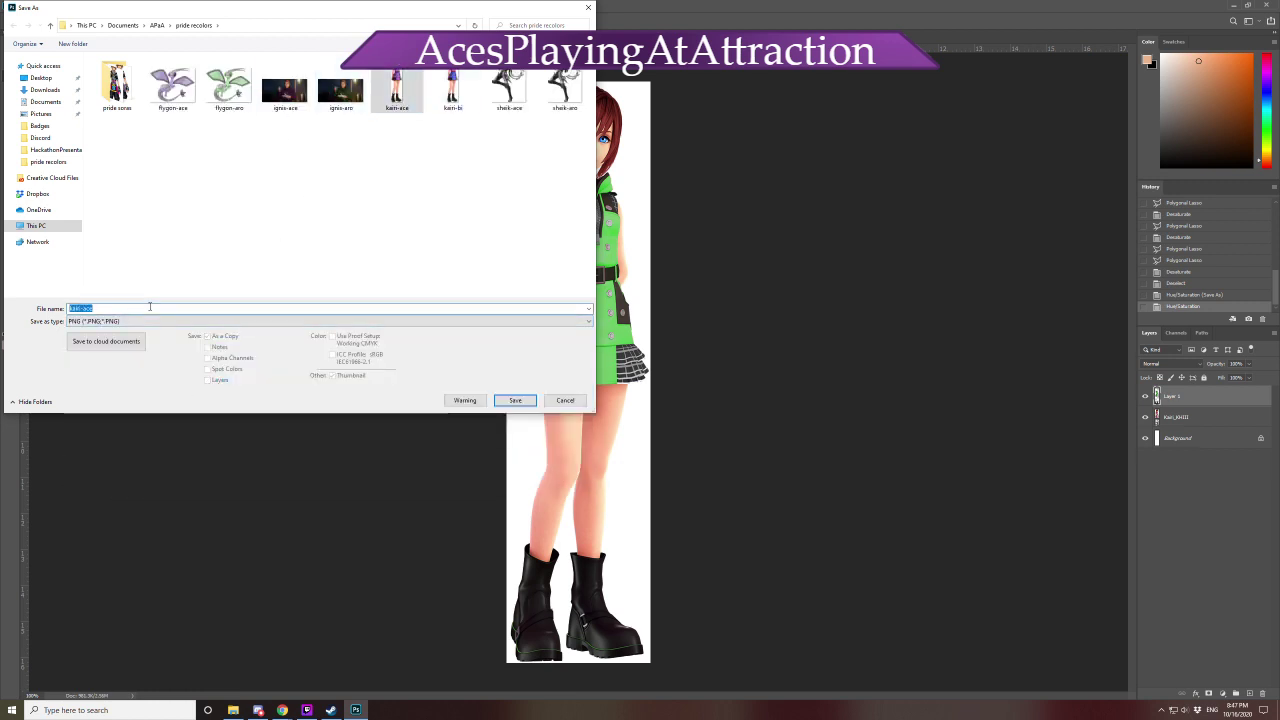
{"action": "type", "text": "kairi-aro"}
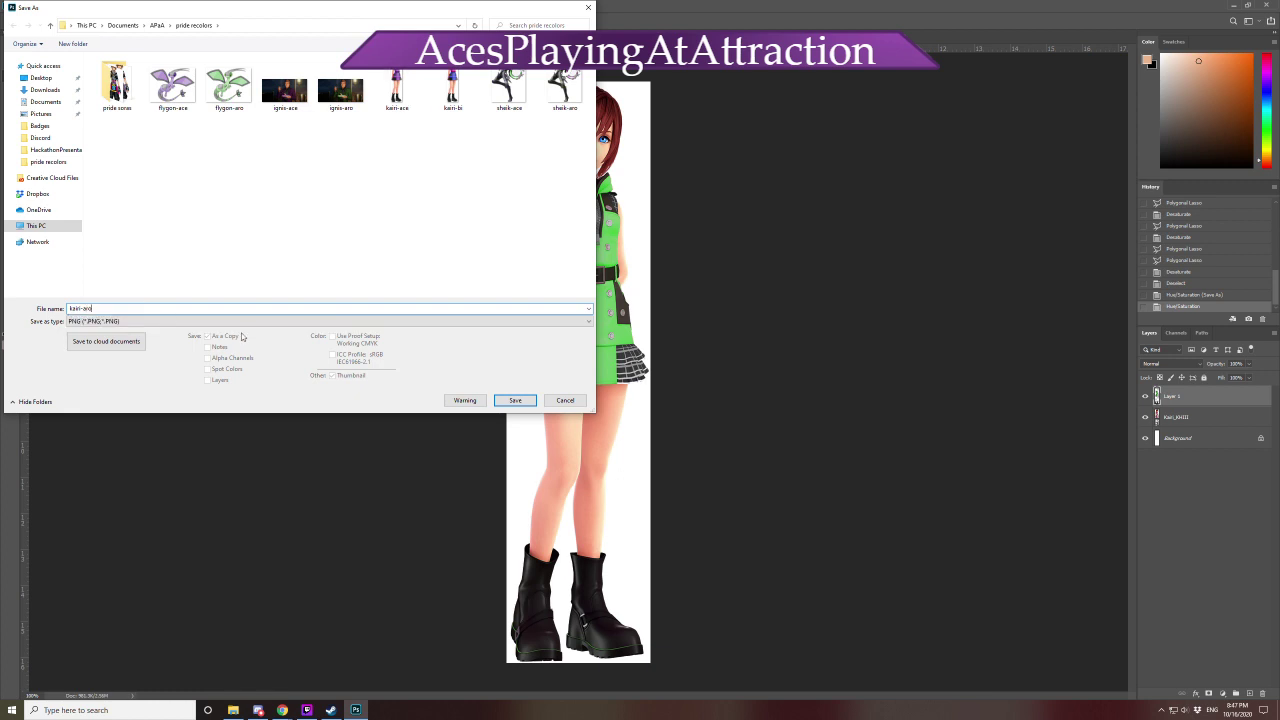
{"action": "left_click", "coordinate": [512, 400]}
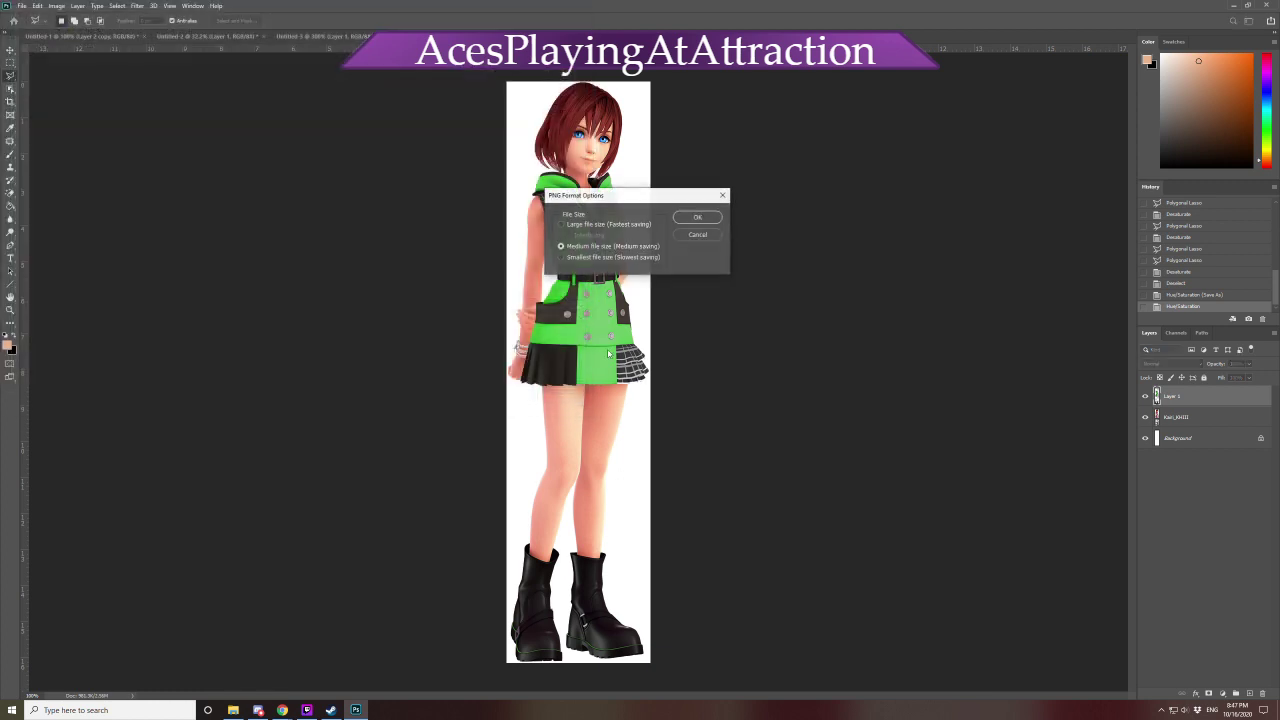
{"action": "left_click", "coordinate": [697, 216]}
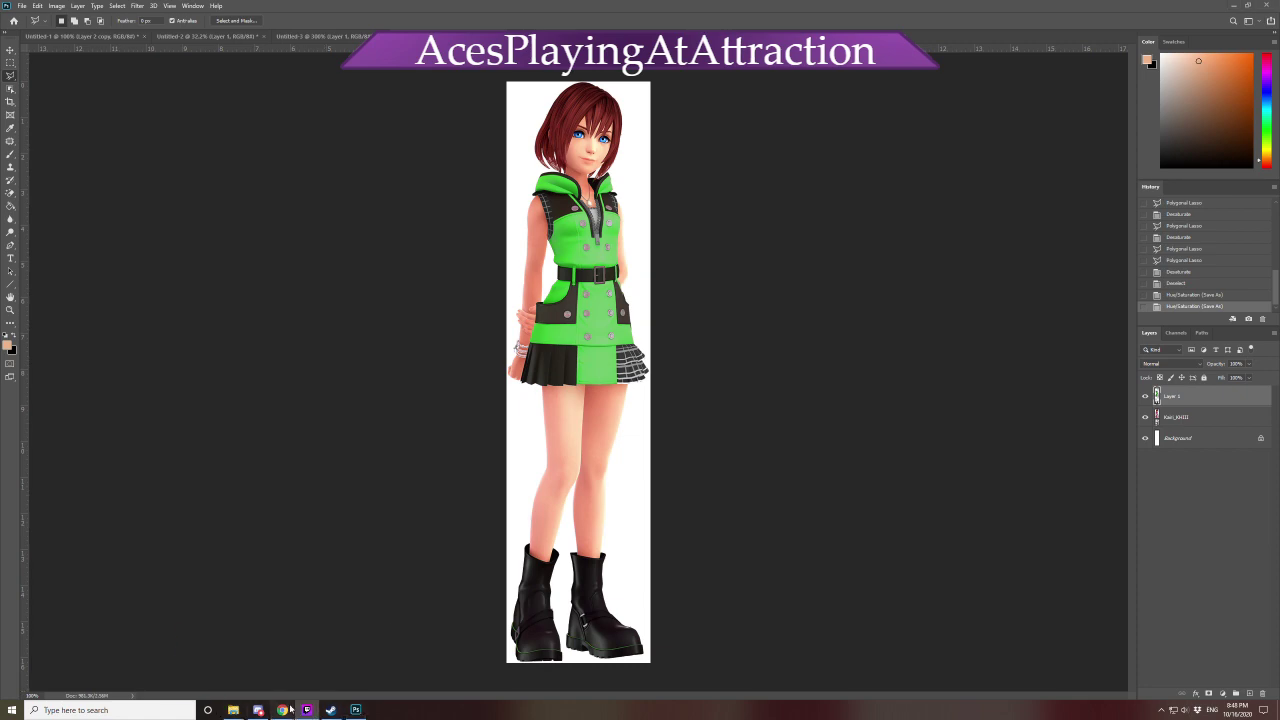
Switch to Chrome and clear the remaining character and flag recolor combo request from the Twitch reward queue
{"action": "mouse_move", "coordinate": [283, 710]}
{"action": "mouse_move", "coordinate": [366, 676]}
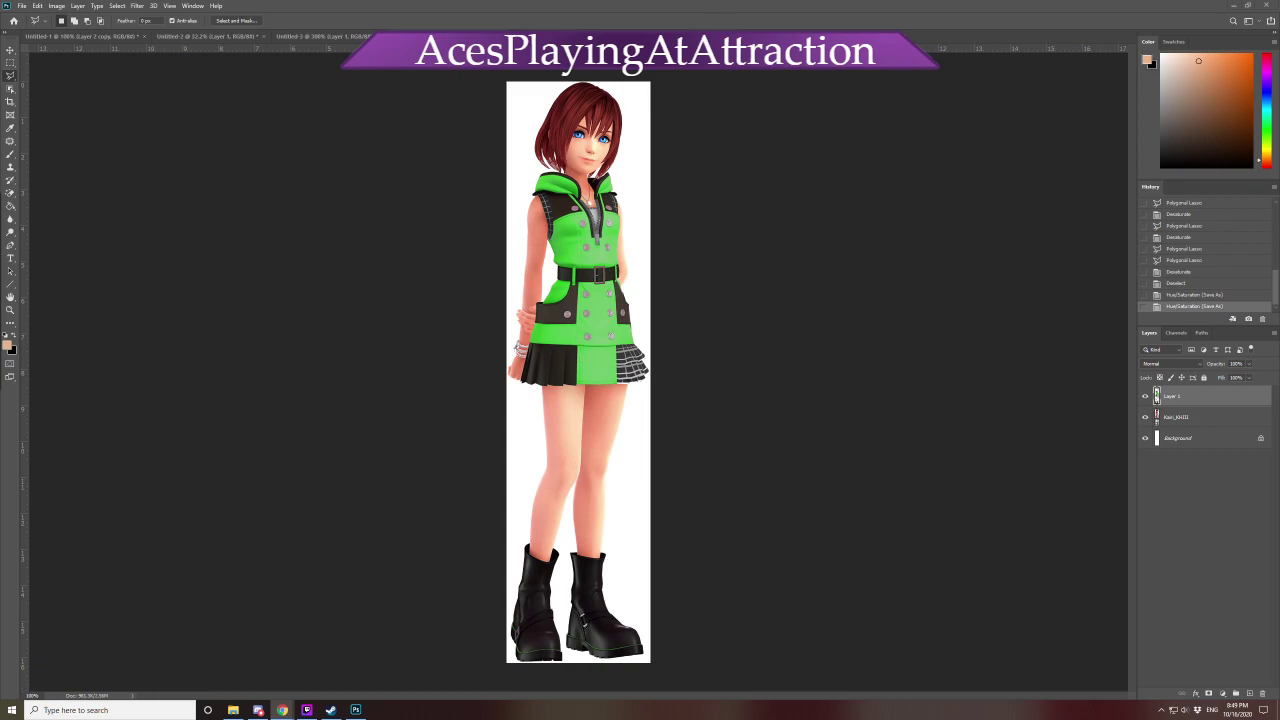
{"action": "key", "text": "alt+Tab"}
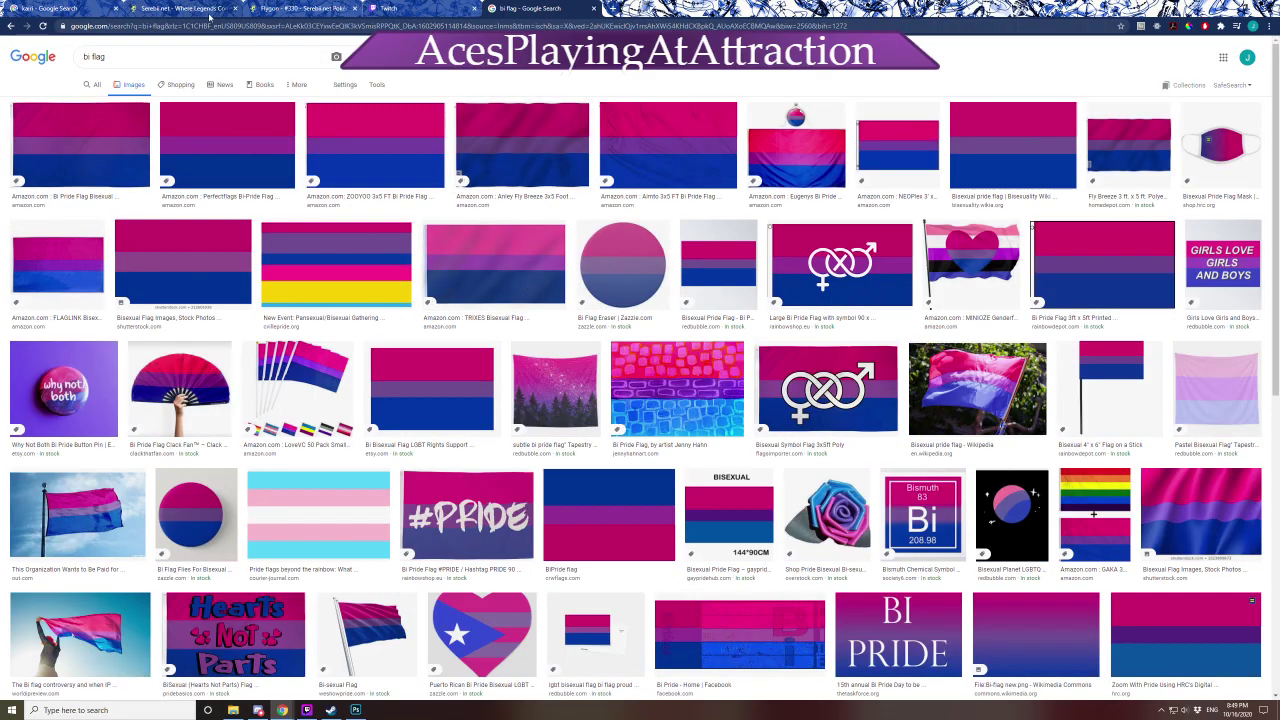
{"action": "left_click", "coordinate": [414, 7]}
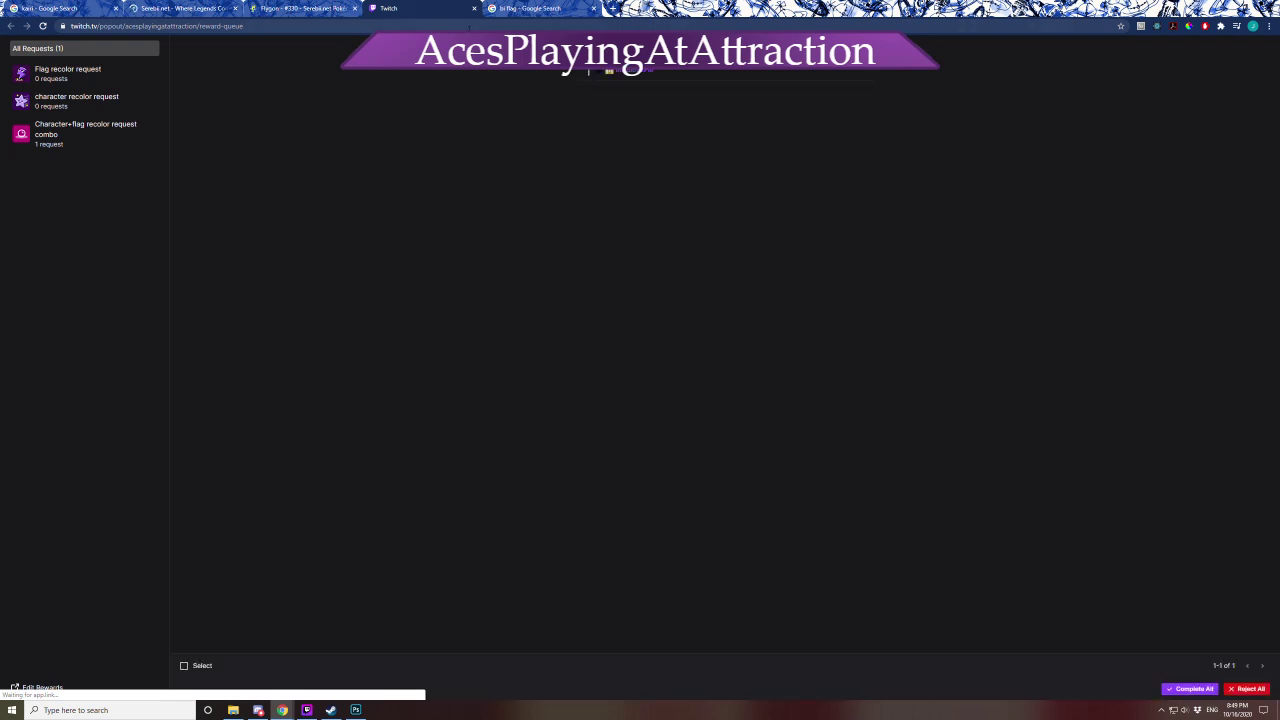
{"action": "left_click", "coordinate": [588, 72]}
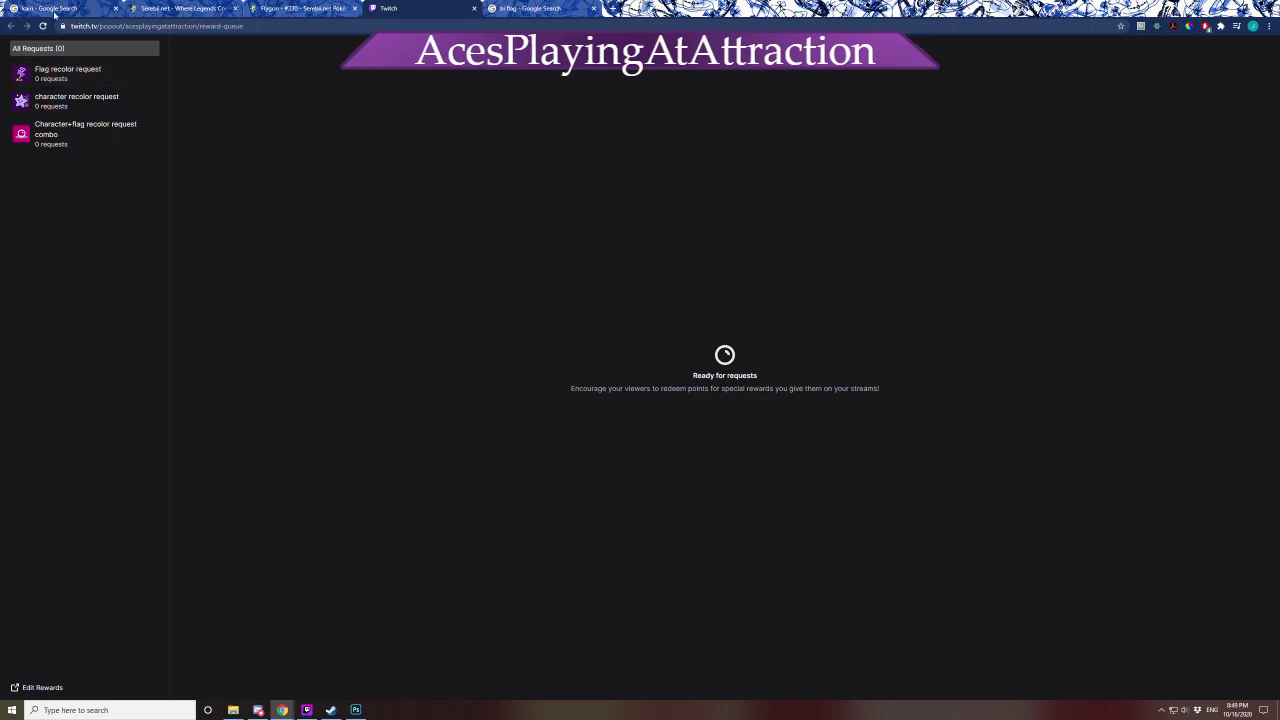
Compare Kairi's different game outfits in the Google image results by previewing several of the full-body renders
{"action": "left_click", "coordinate": [43, 10]}
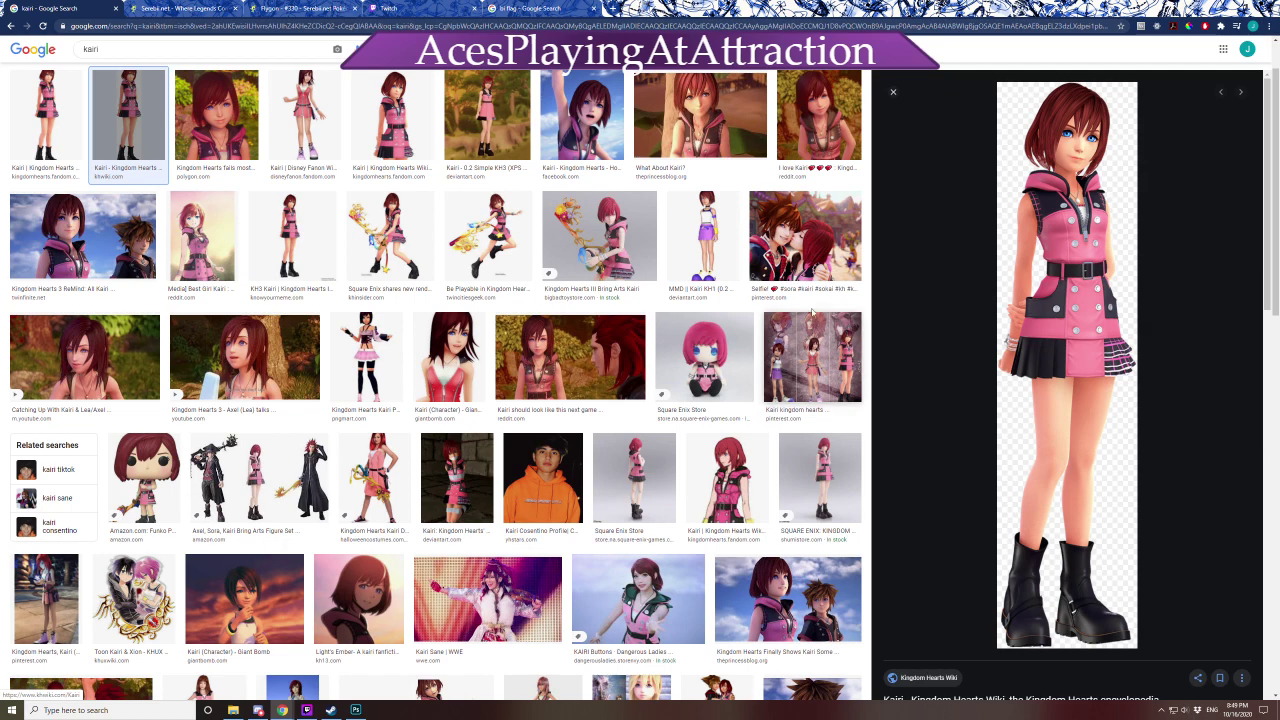
{"action": "left_click", "coordinate": [697, 232]}
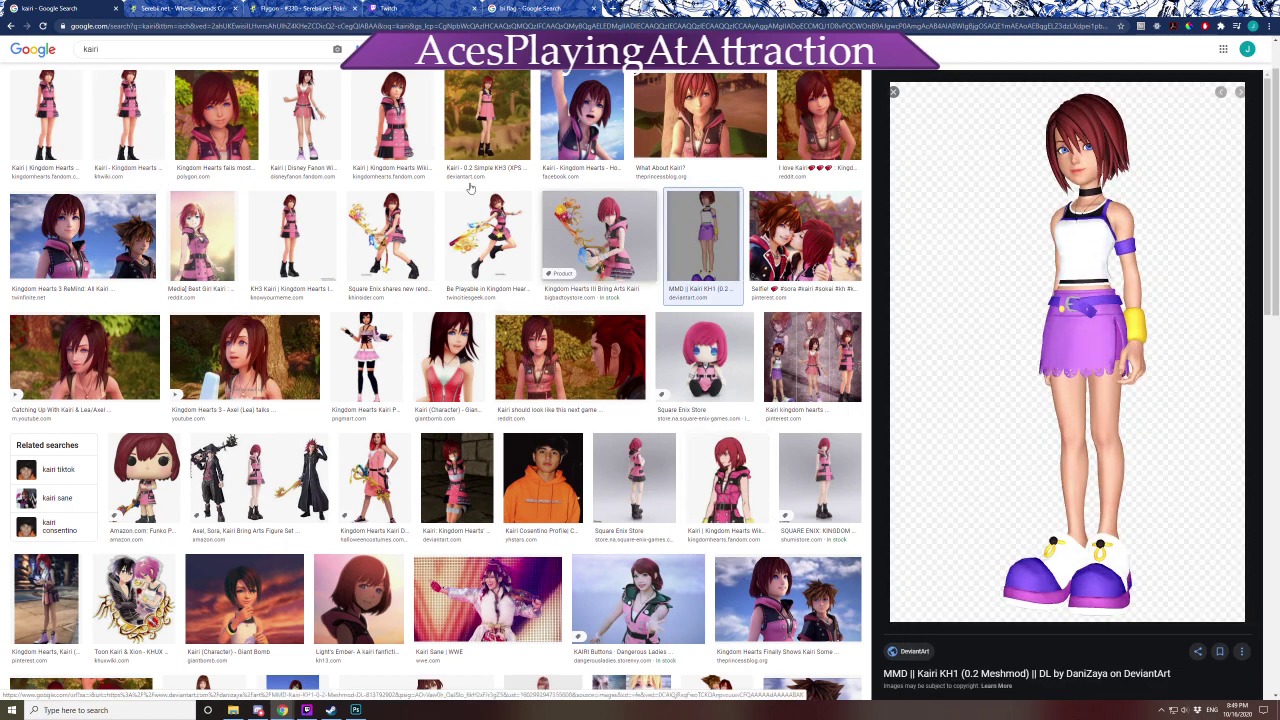
{"action": "left_click", "coordinate": [392, 115]}
{"action": "left_click", "coordinate": [296, 133]}
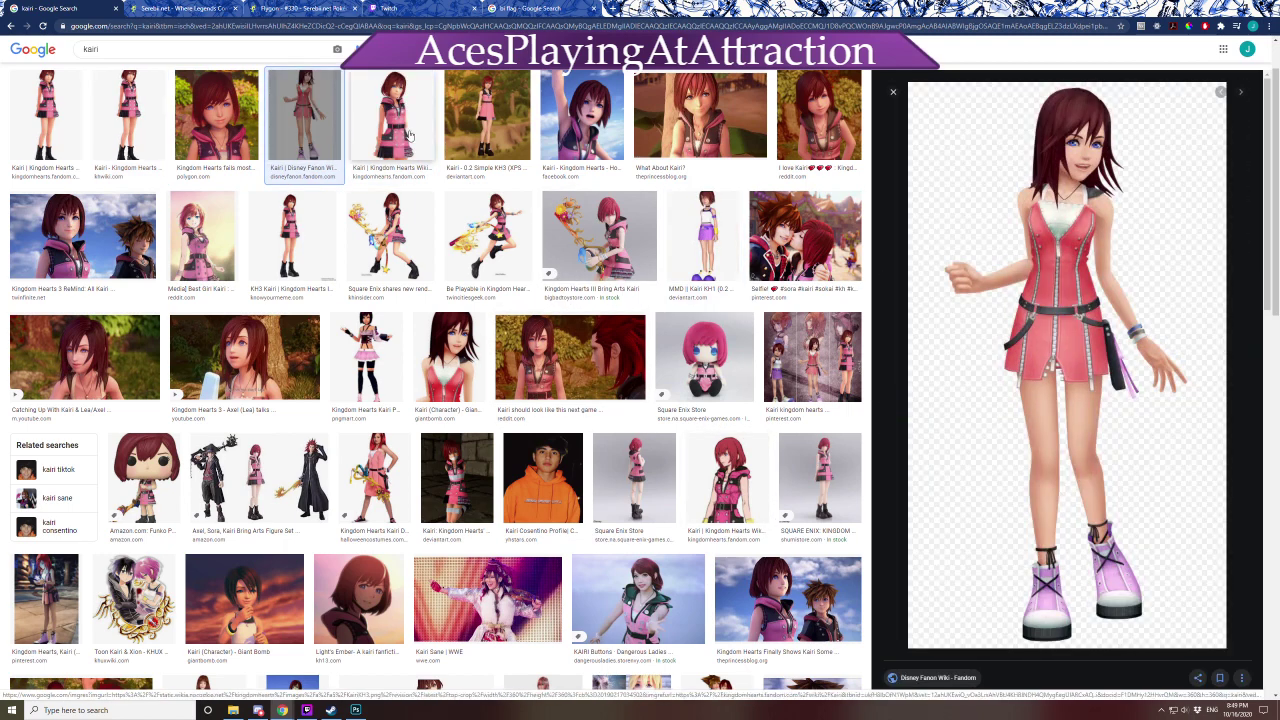
{"action": "left_click", "coordinate": [393, 133]}
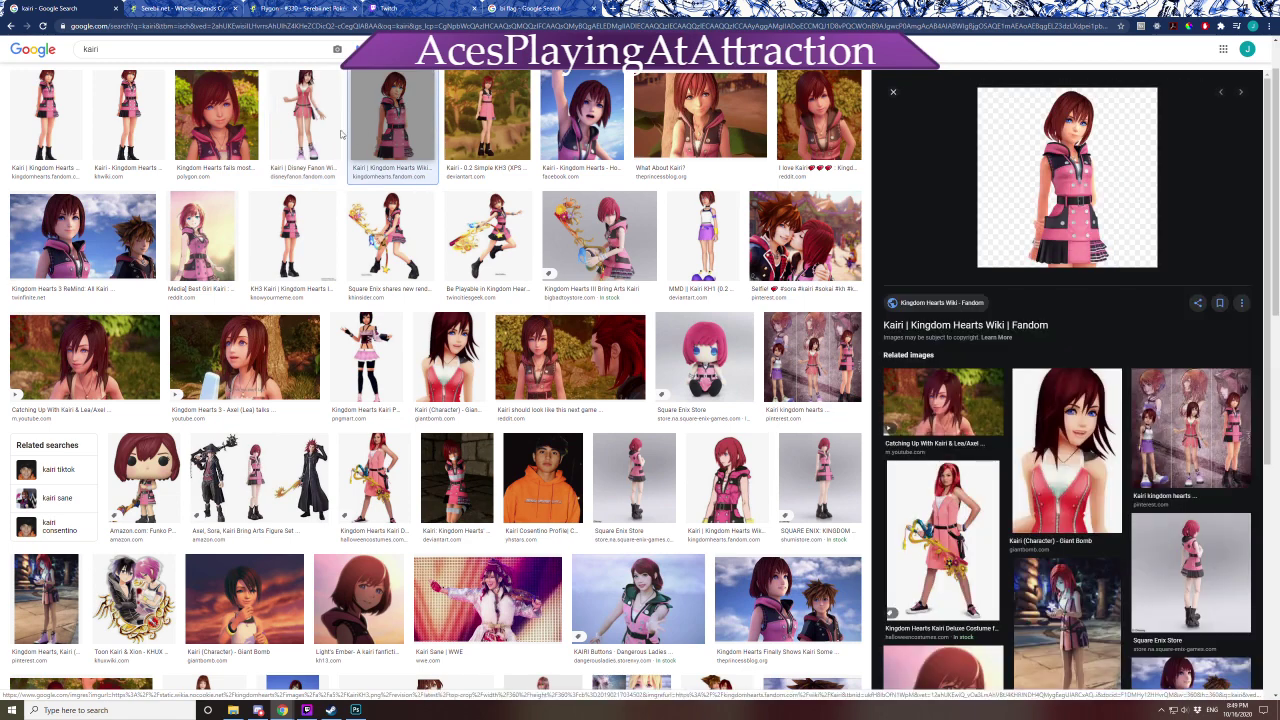
{"action": "left_click", "coordinate": [296, 133]}
{"action": "left_click", "coordinate": [50, 140]}
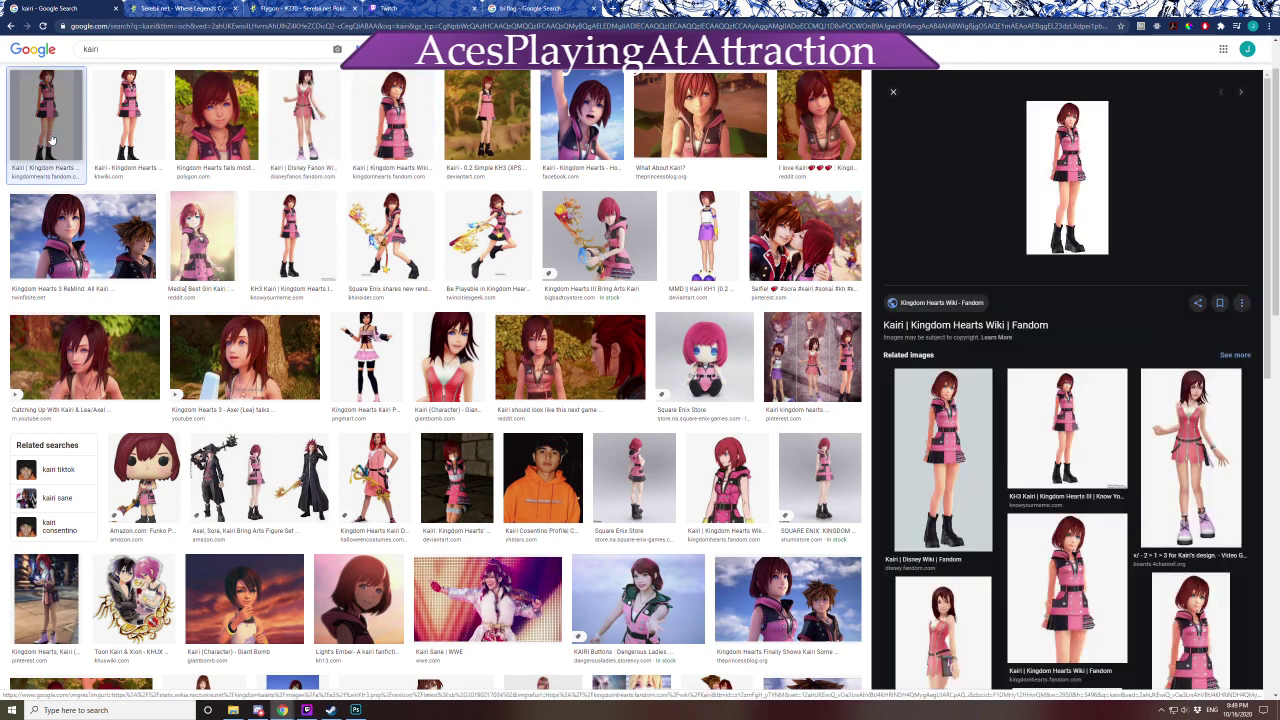
{"action": "left_click", "coordinate": [122, 145]}
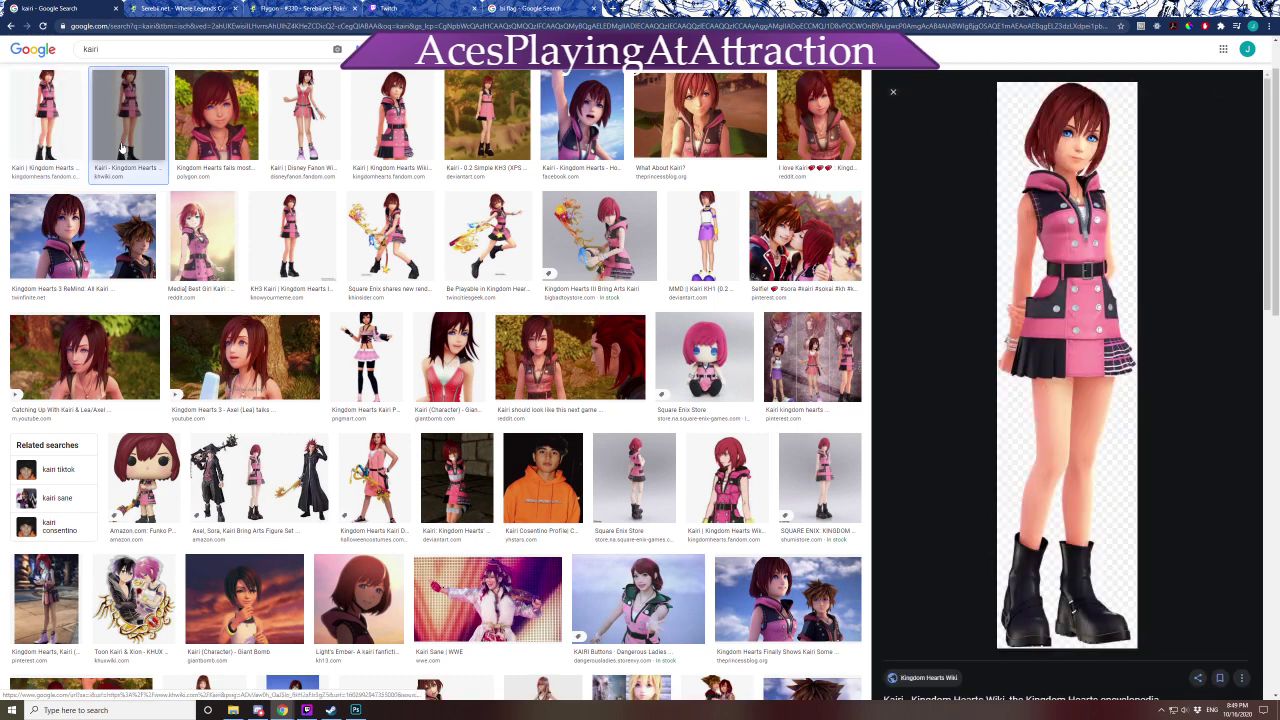
{"action": "left_click", "coordinate": [70, 145]}
{"action": "left_click", "coordinate": [127, 127]}
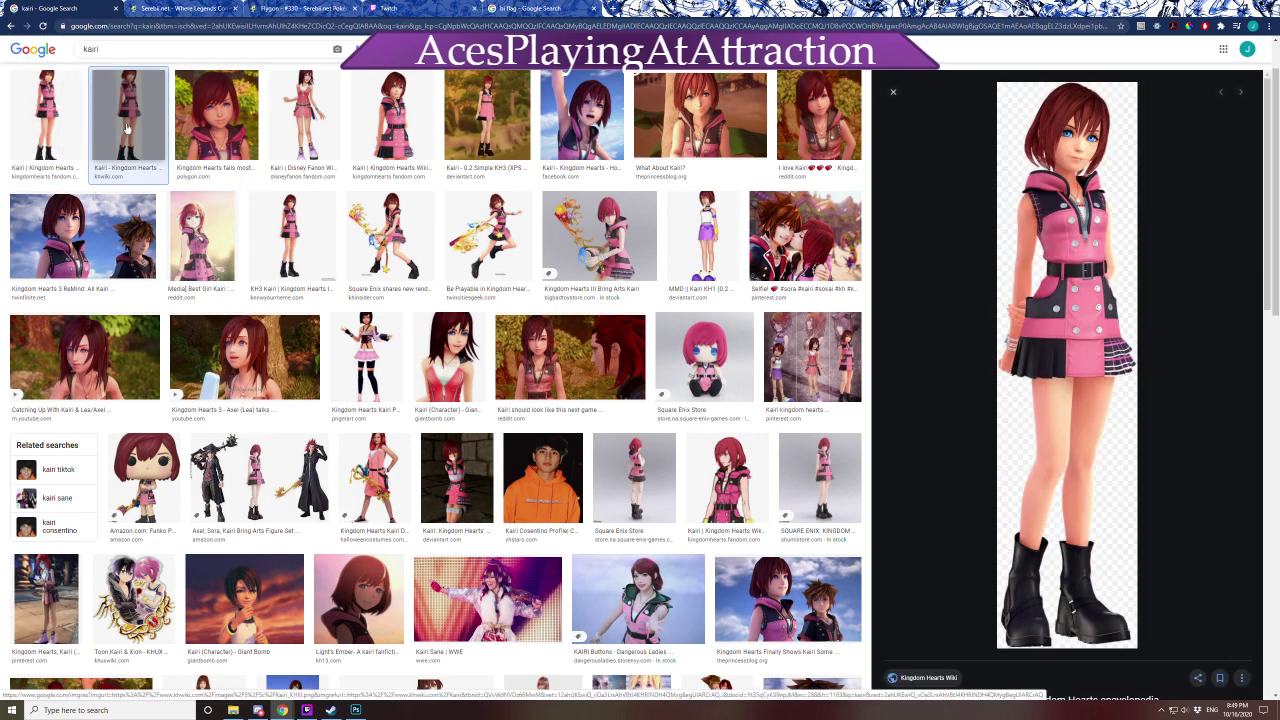
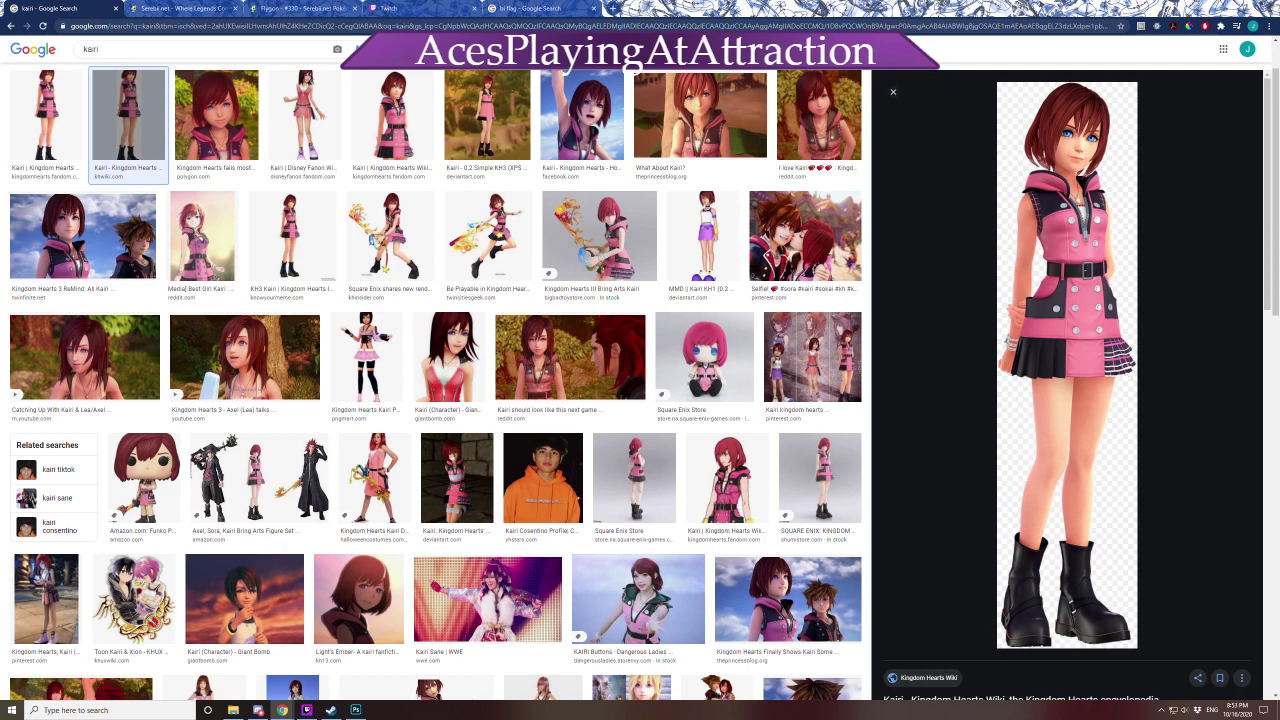
Preview the Square Enix action-pose render and the Axel, Sora, Kairi figure set, and look over the other Kairi images
{"action": "left_click", "coordinate": [390, 236]}
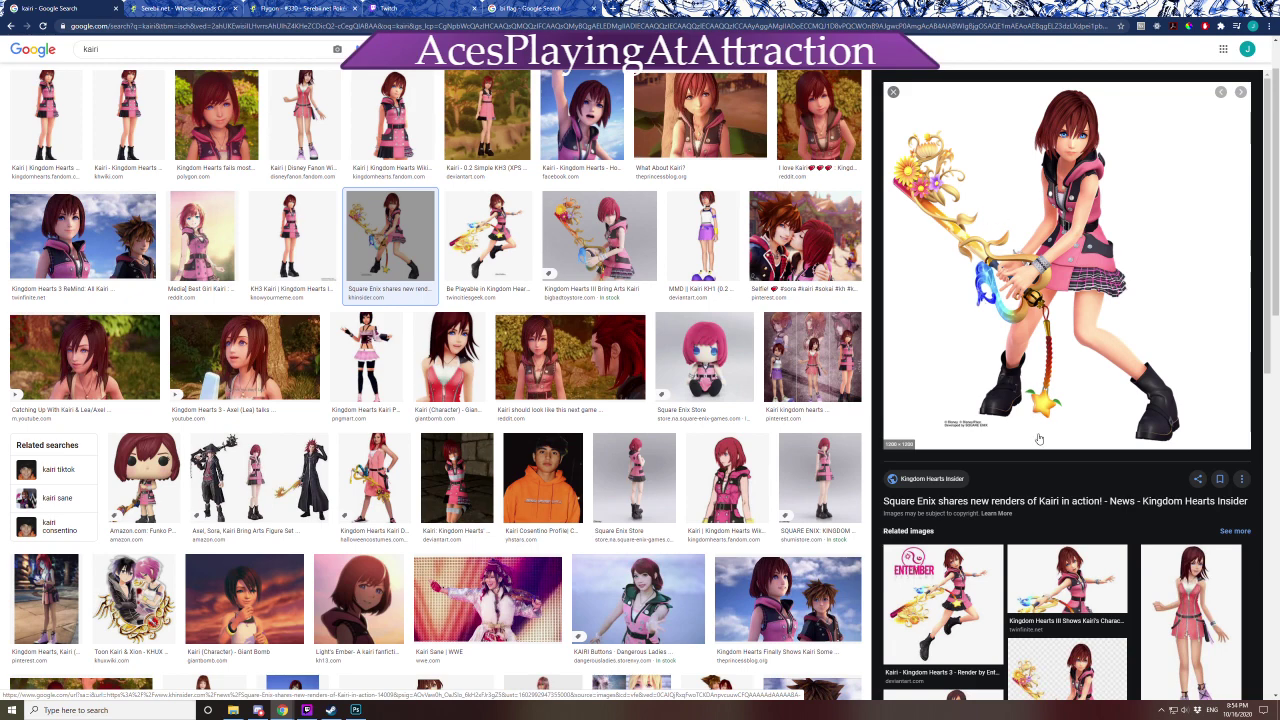
{"action": "left_click", "coordinate": [250, 483]}
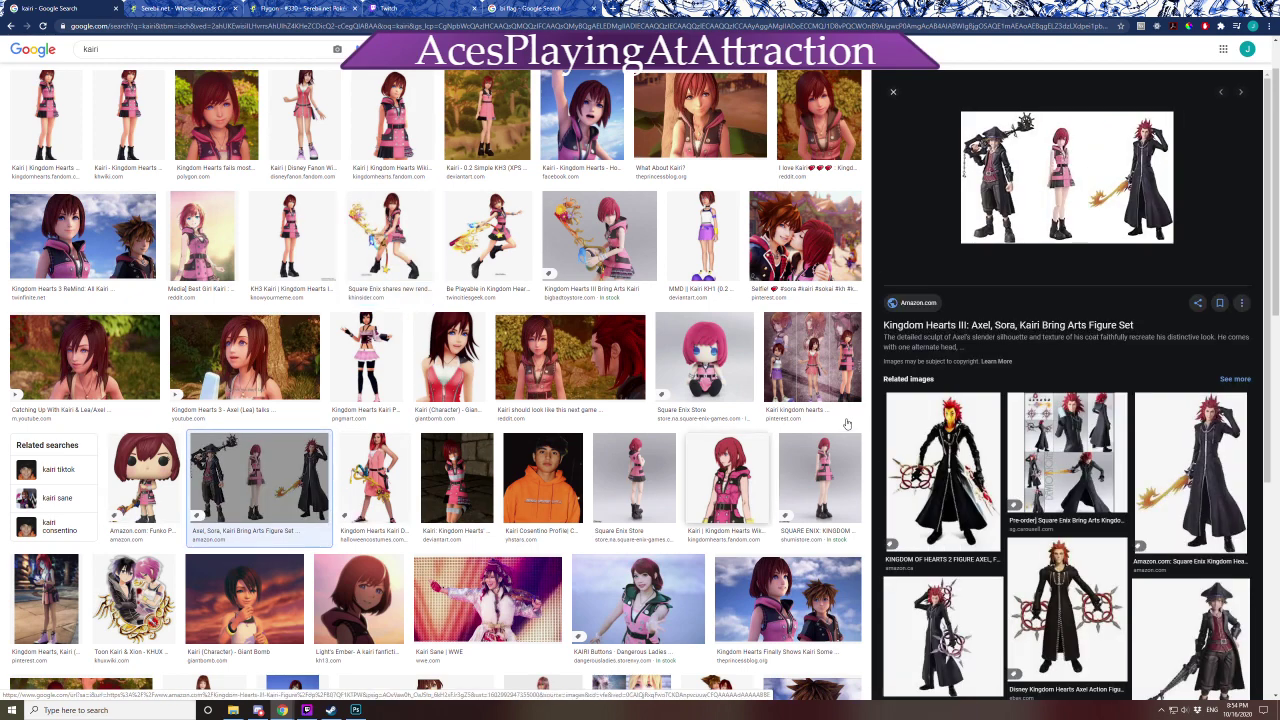
{"action": "scroll", "coordinate": [110, 330], "scroll_direction": "up", "scroll_amount": 1}
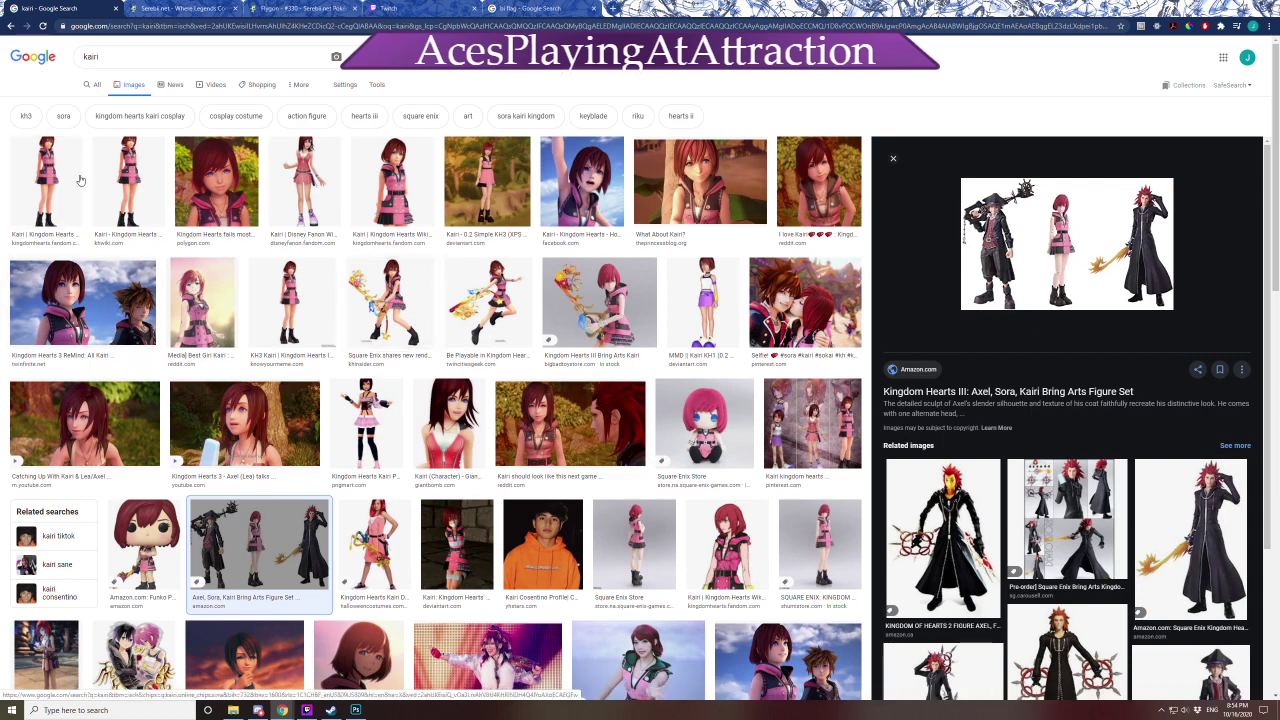
{"action": "scroll", "coordinate": [102, 527], "scroll_direction": "down", "scroll_amount": 1}
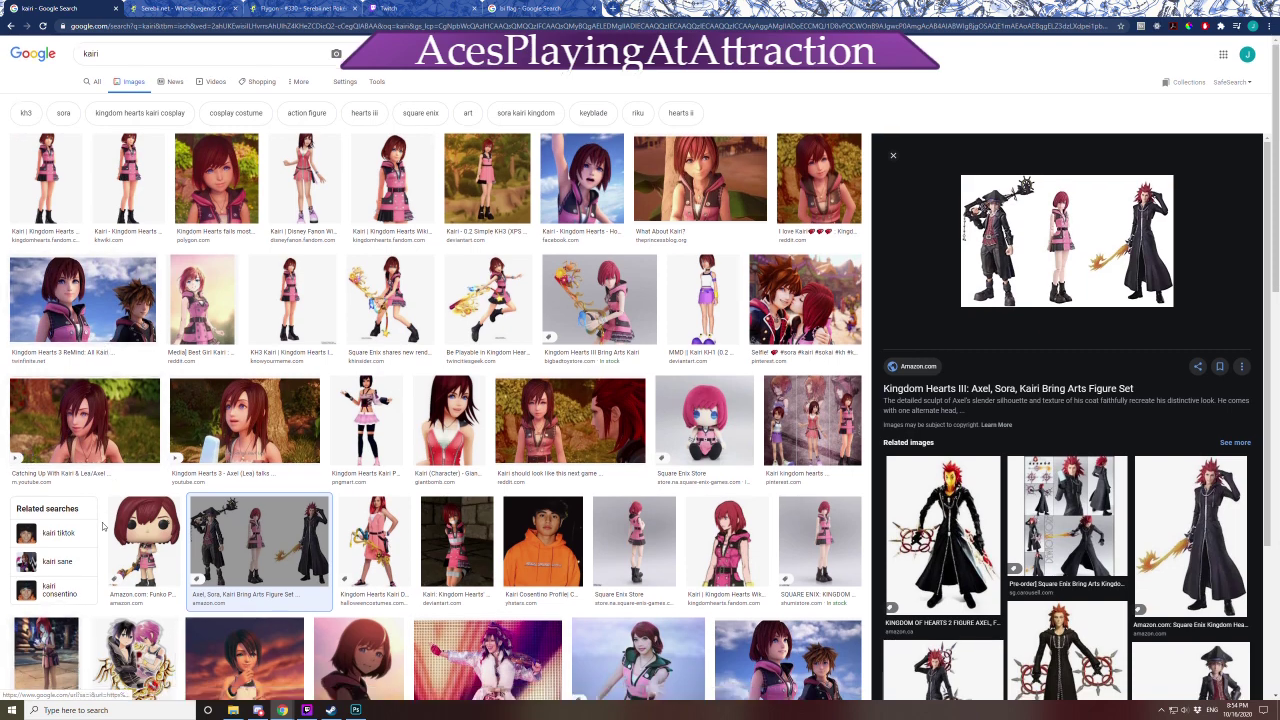
{"action": "scroll", "coordinate": [102, 527], "scroll_direction": "down", "scroll_amount": 1}
{"action": "scroll", "coordinate": [102, 527], "scroll_direction": "up", "scroll_amount": 1}
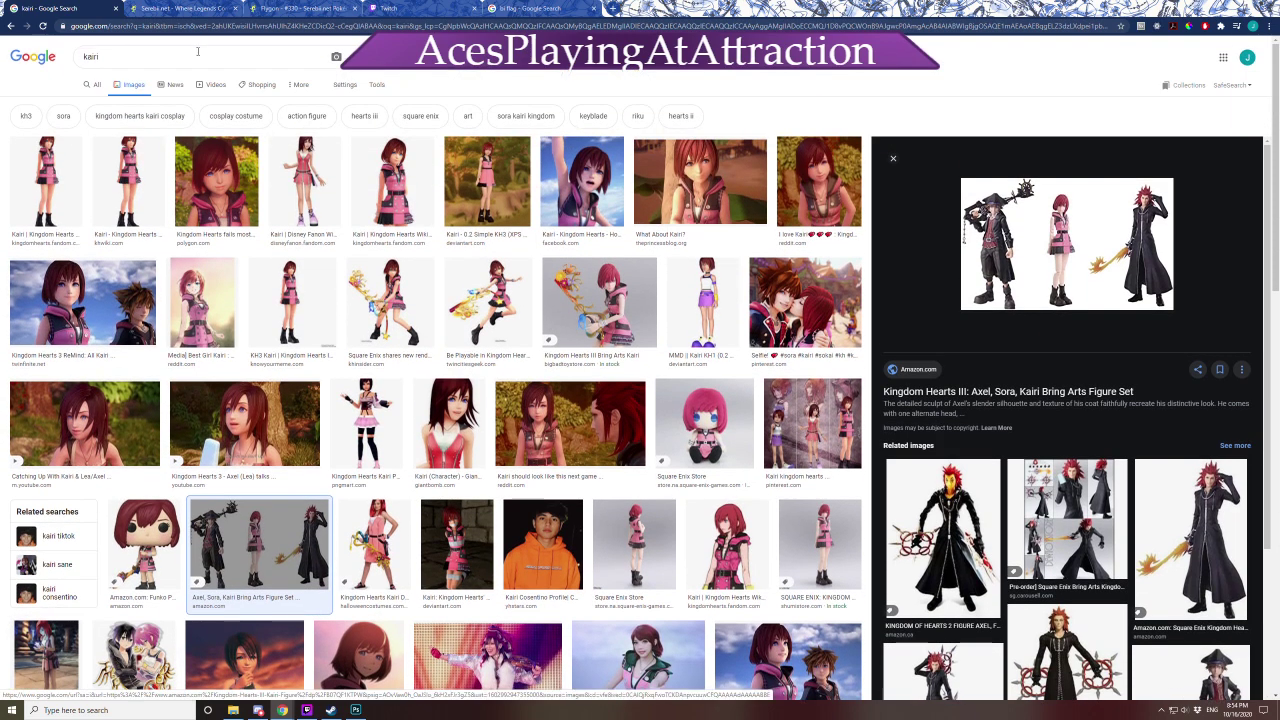
Search Google Images for "slyveon" in place of Kairi
{"action": "double_click", "coordinate": [198, 56]}
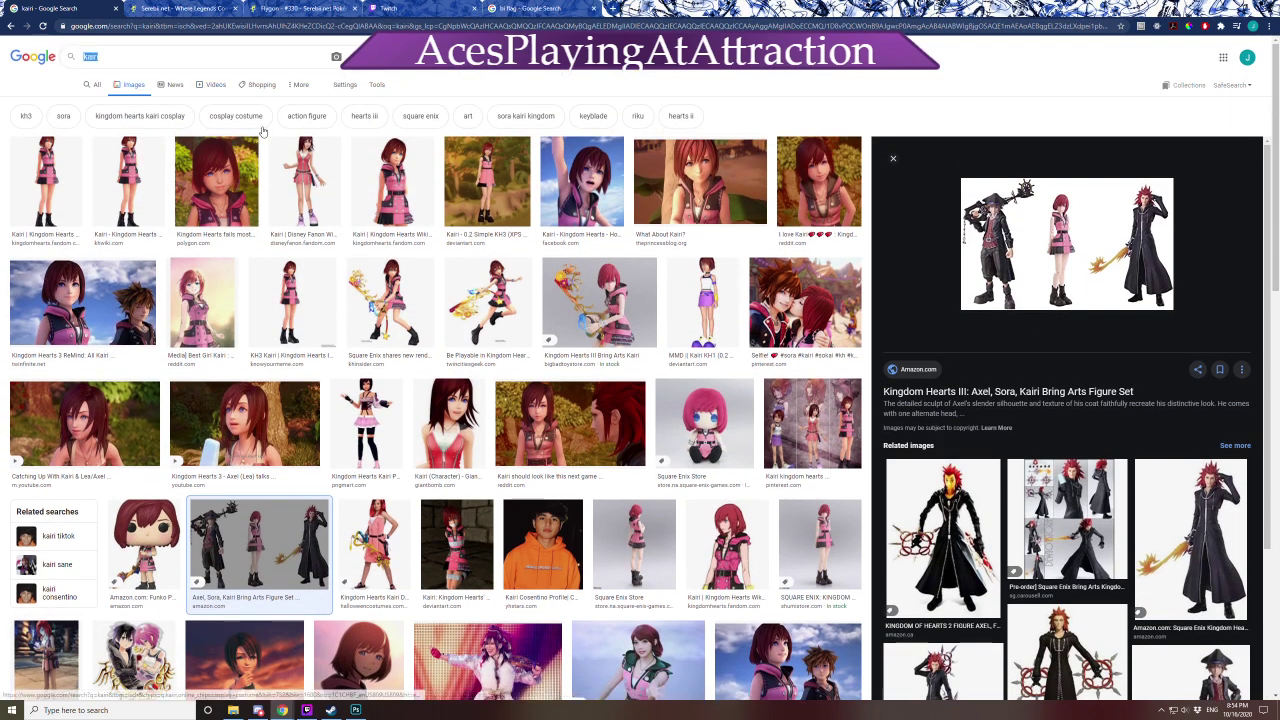
{"action": "type", "text": "slyveon"}
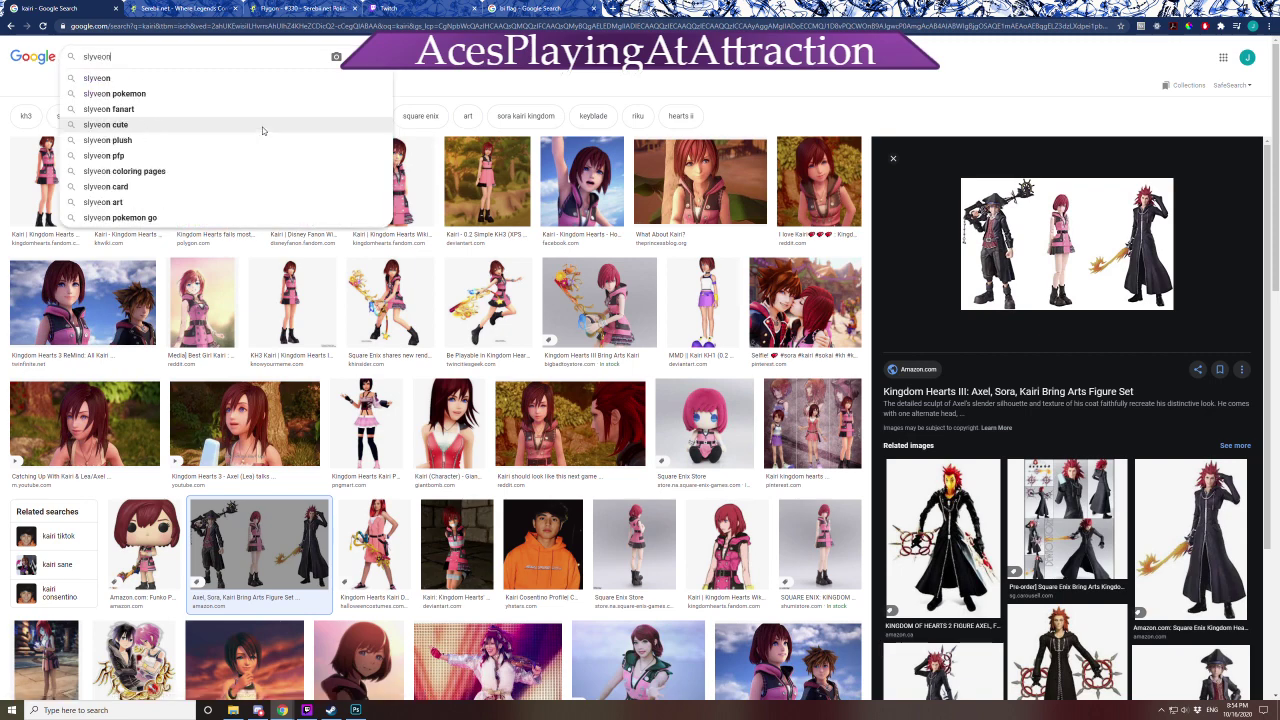
{"action": "key", "text": "Return"}
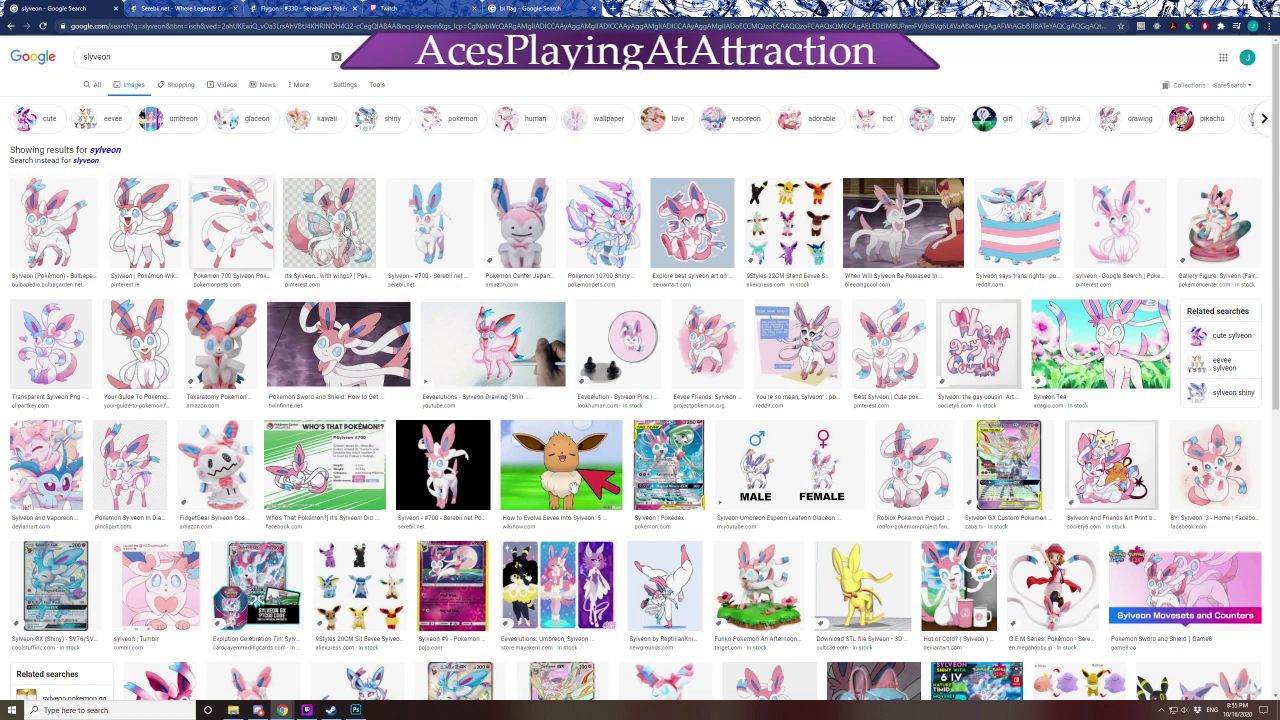
Switch to the general web results, open Bulbapedia's Sylveon article and look through it
{"action": "left_click", "coordinate": [93, 86]}
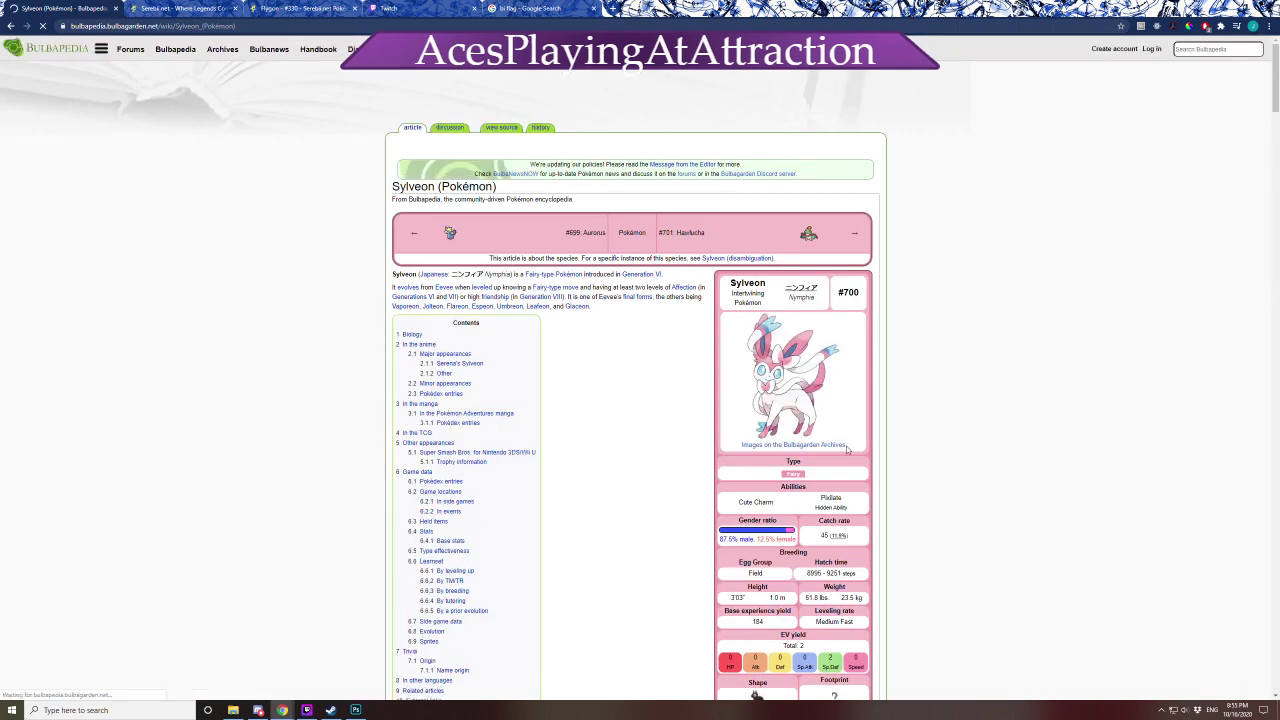
{"action": "scroll", "coordinate": [688, 405], "scroll_direction": "down", "scroll_amount": 8}
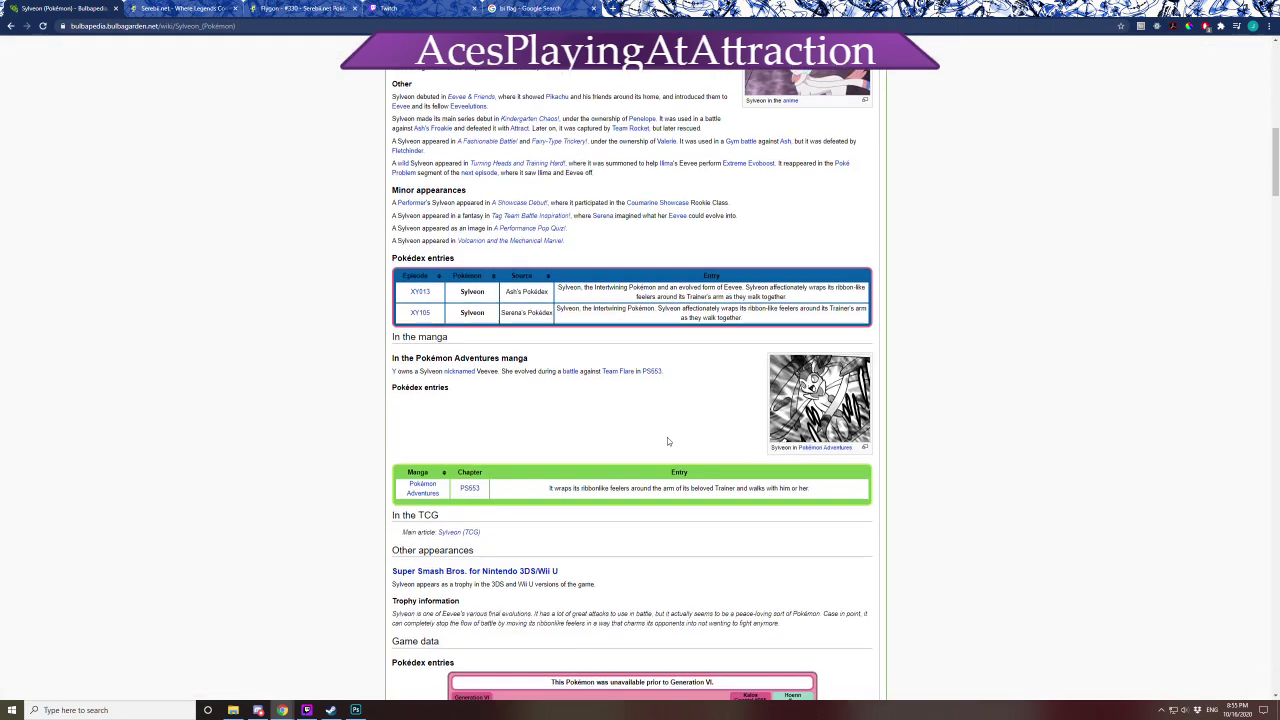
{"action": "scroll", "coordinate": [667, 437], "scroll_direction": "down", "scroll_amount": 20}
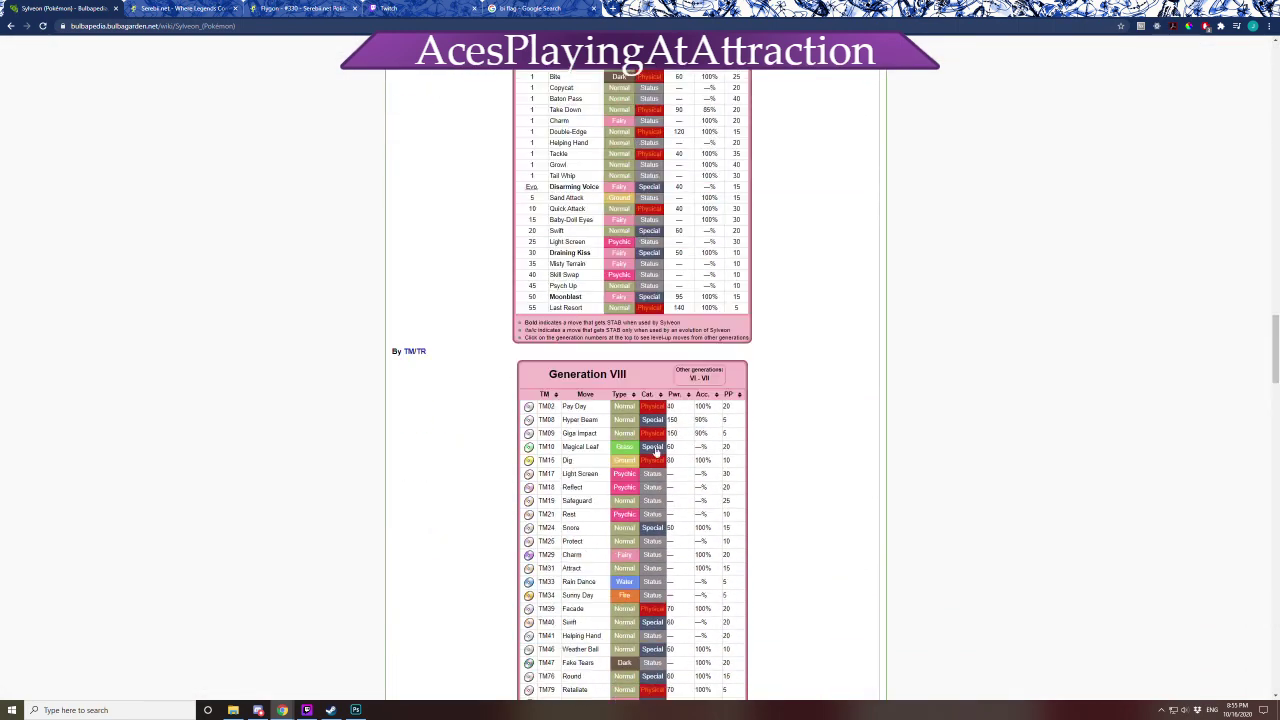
{"action": "scroll", "coordinate": [655, 450], "scroll_direction": "up", "scroll_amount": 20}
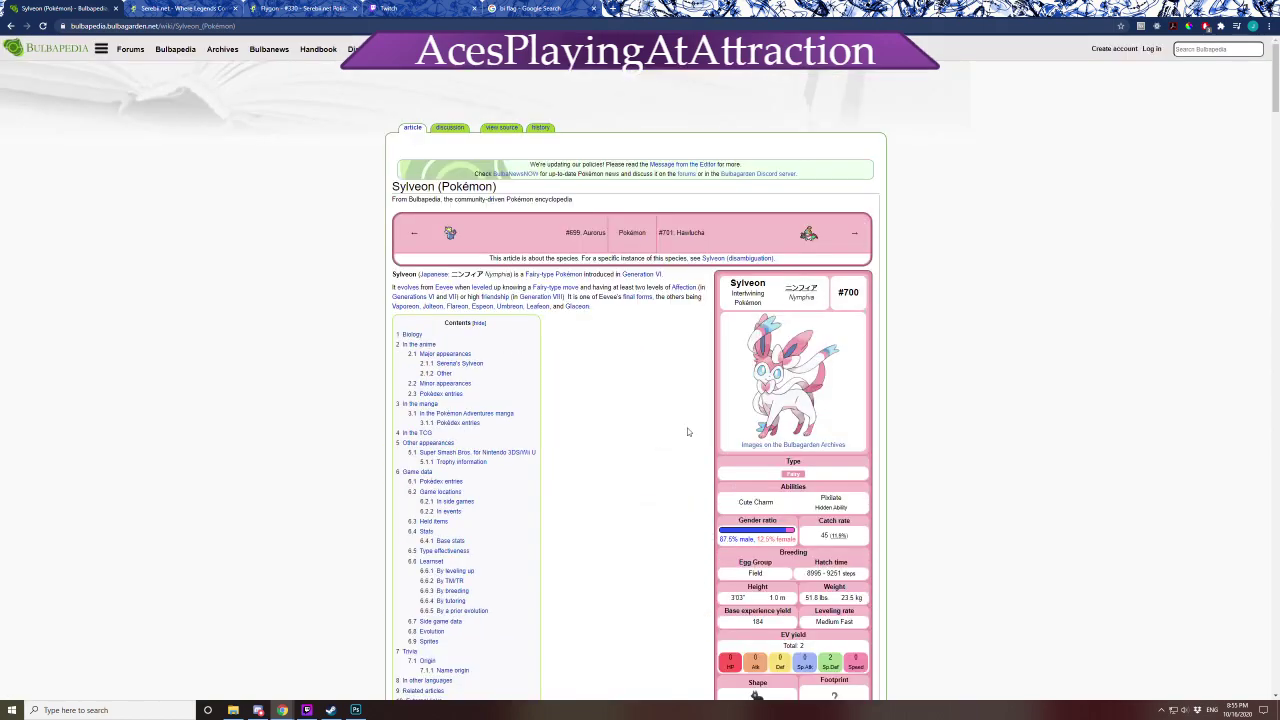
Return to the search results, open the Sylveon images and preview the Bulbapedia artwork on a transparent background
{"action": "left_click", "coordinate": [10, 25]}
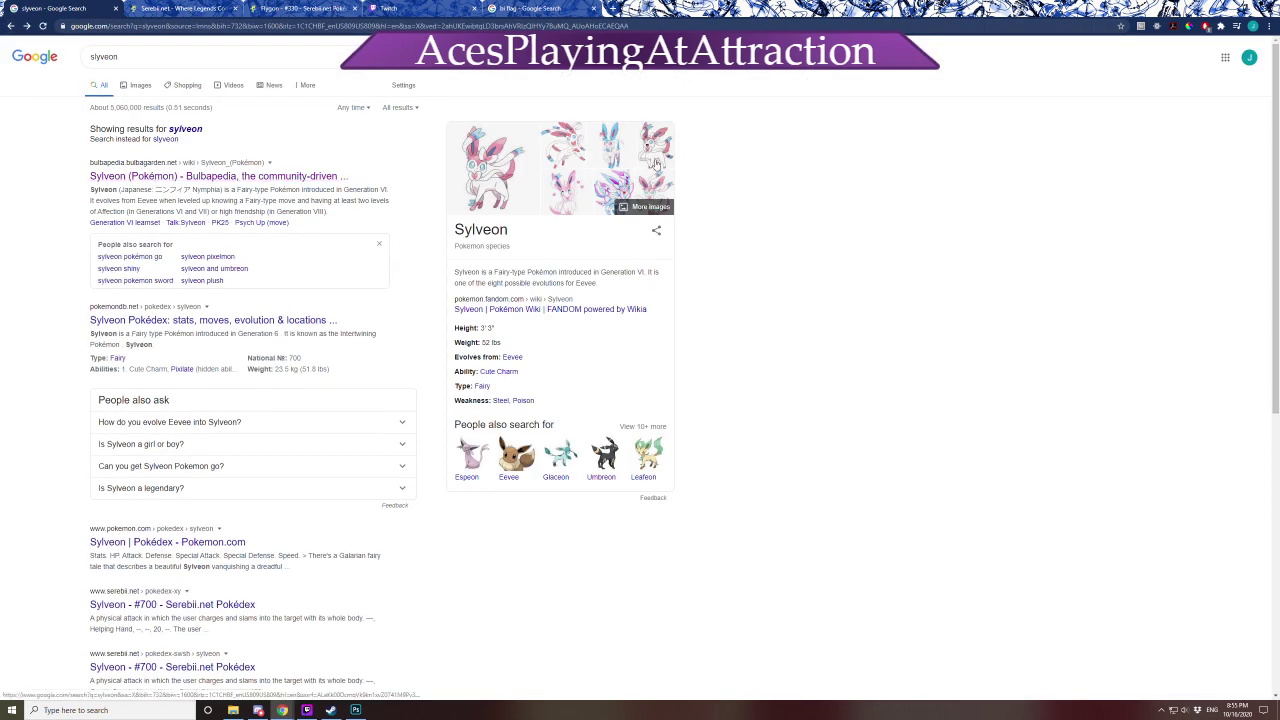
{"action": "left_click", "coordinate": [615, 142]}
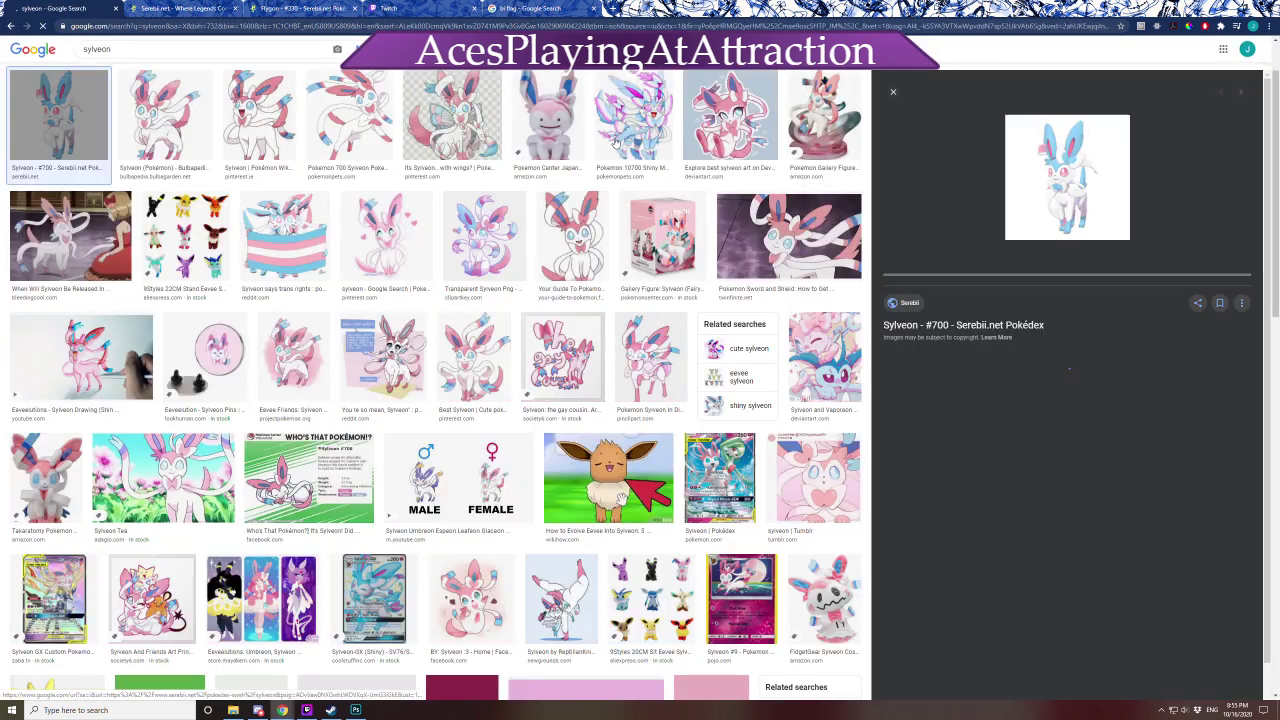
{"action": "left_click", "coordinate": [184, 120]}
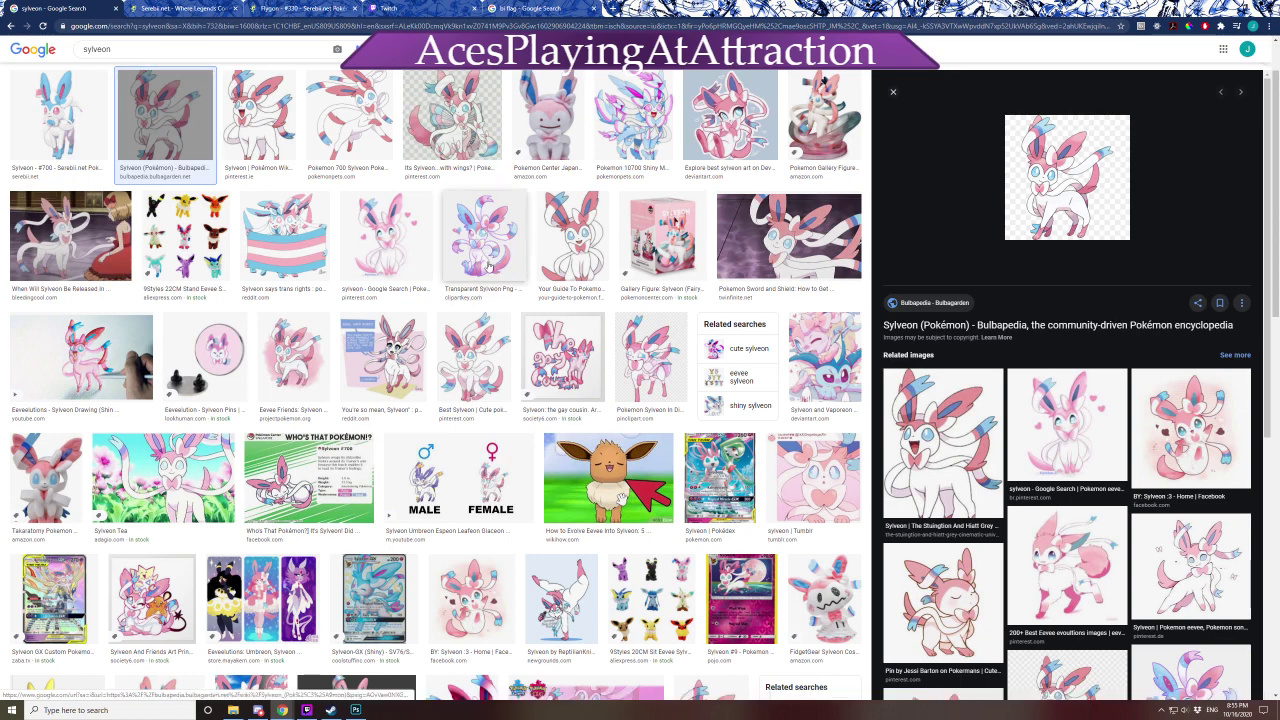
Go back to the Kairi image results and preview the Axel, Sora, Kairi Bring Arts figure set
{"action": "left_click", "coordinate": [12, 26]}
{"action": "left_click", "coordinate": [12, 26]}
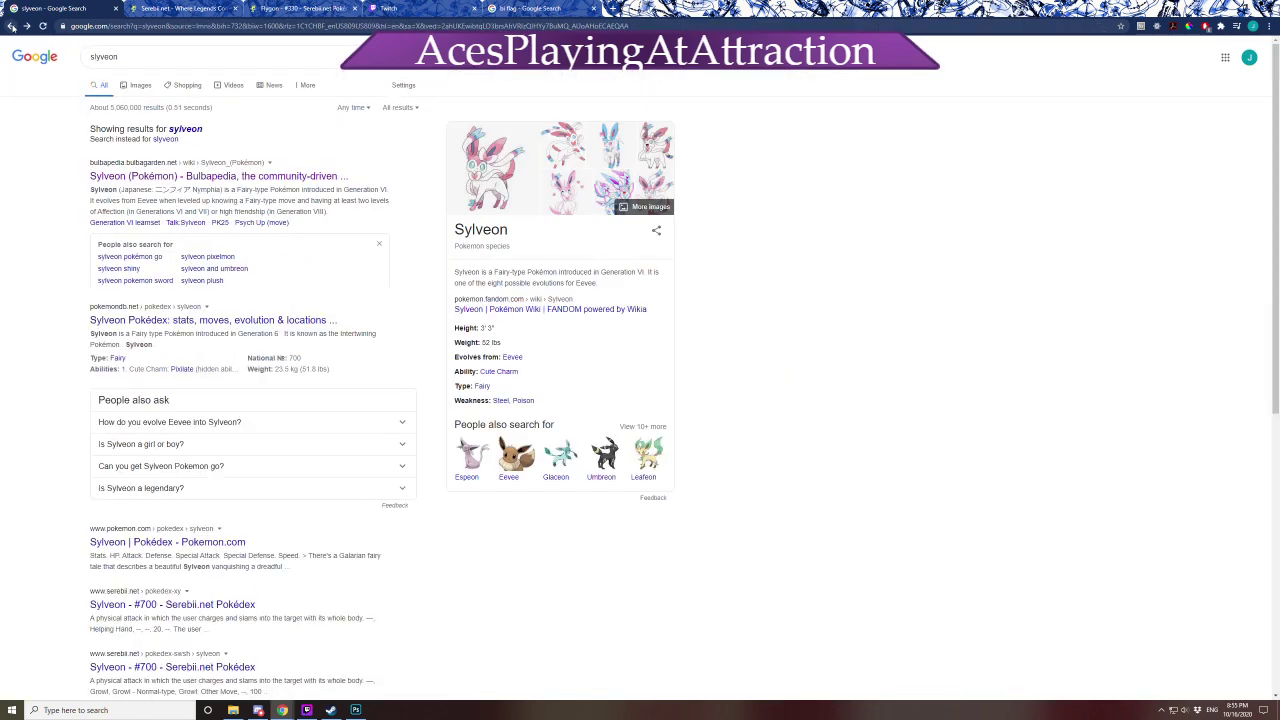
{"action": "left_click", "coordinate": [12, 26]}
{"action": "left_click", "coordinate": [12, 26]}
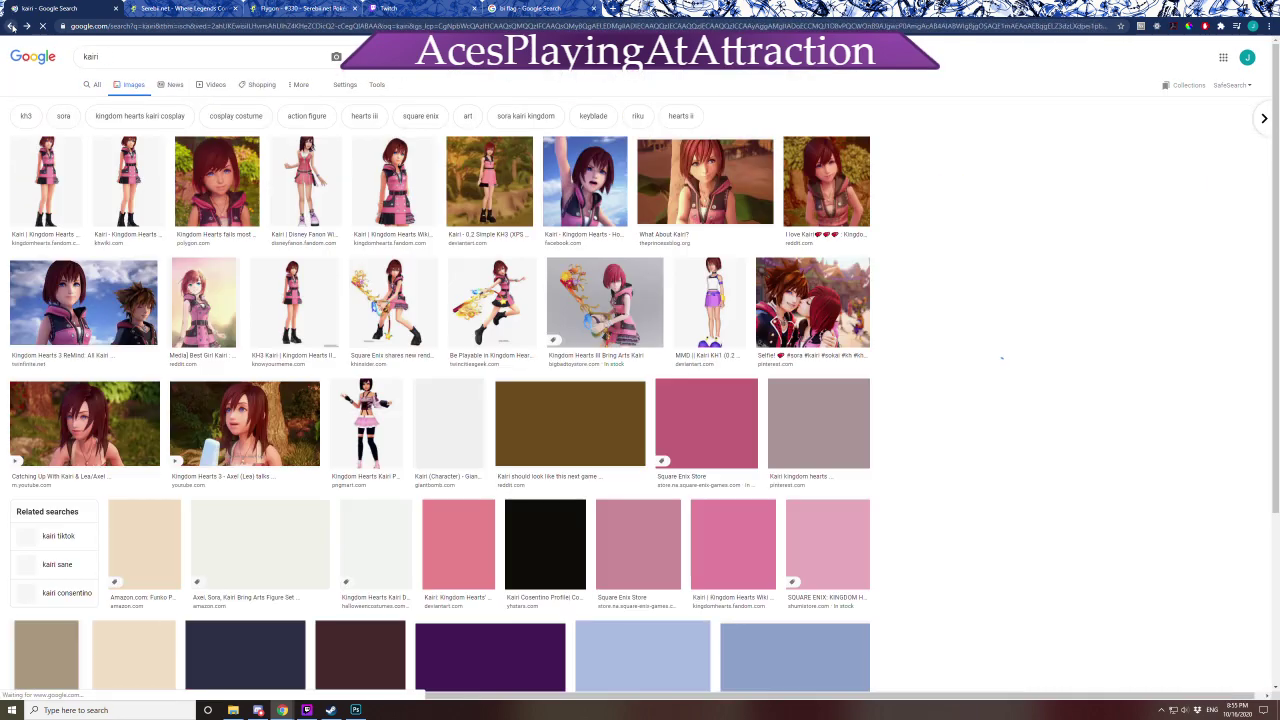
{"action": "left_click", "coordinate": [256, 480]}
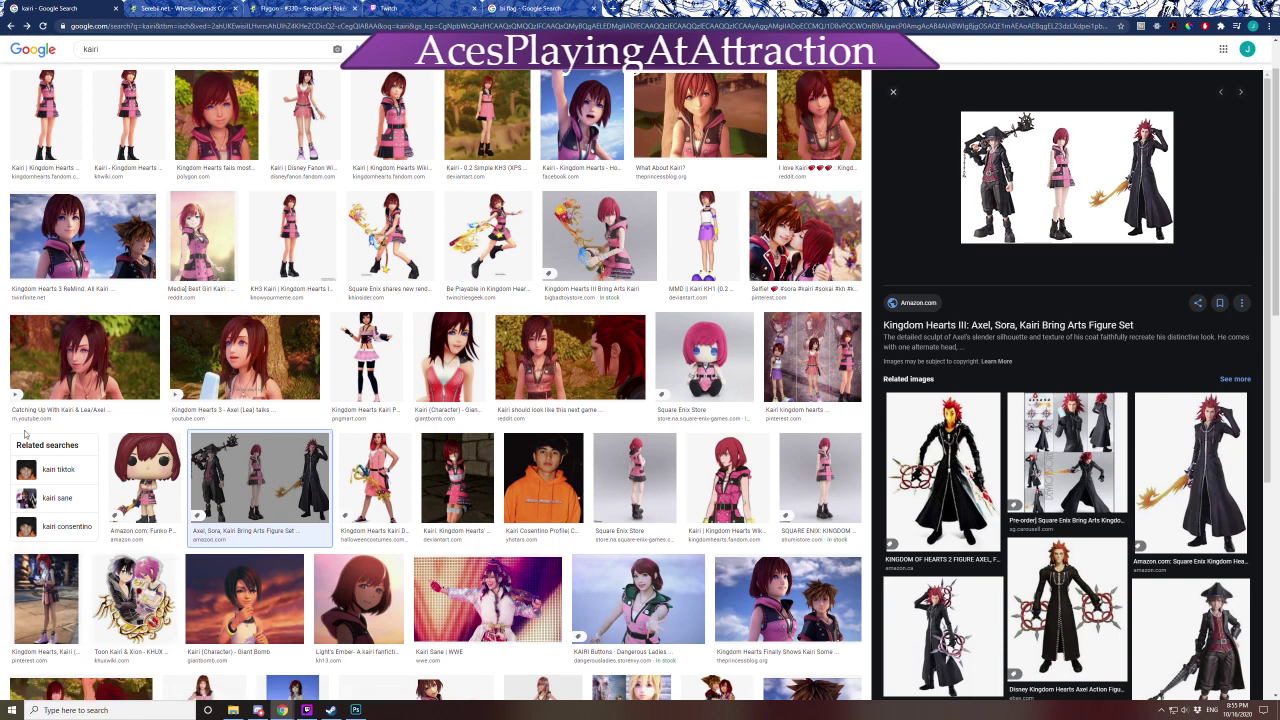
{"action": "scroll", "coordinate": [245, 600], "scroll_direction": "up", "scroll_amount": 1}
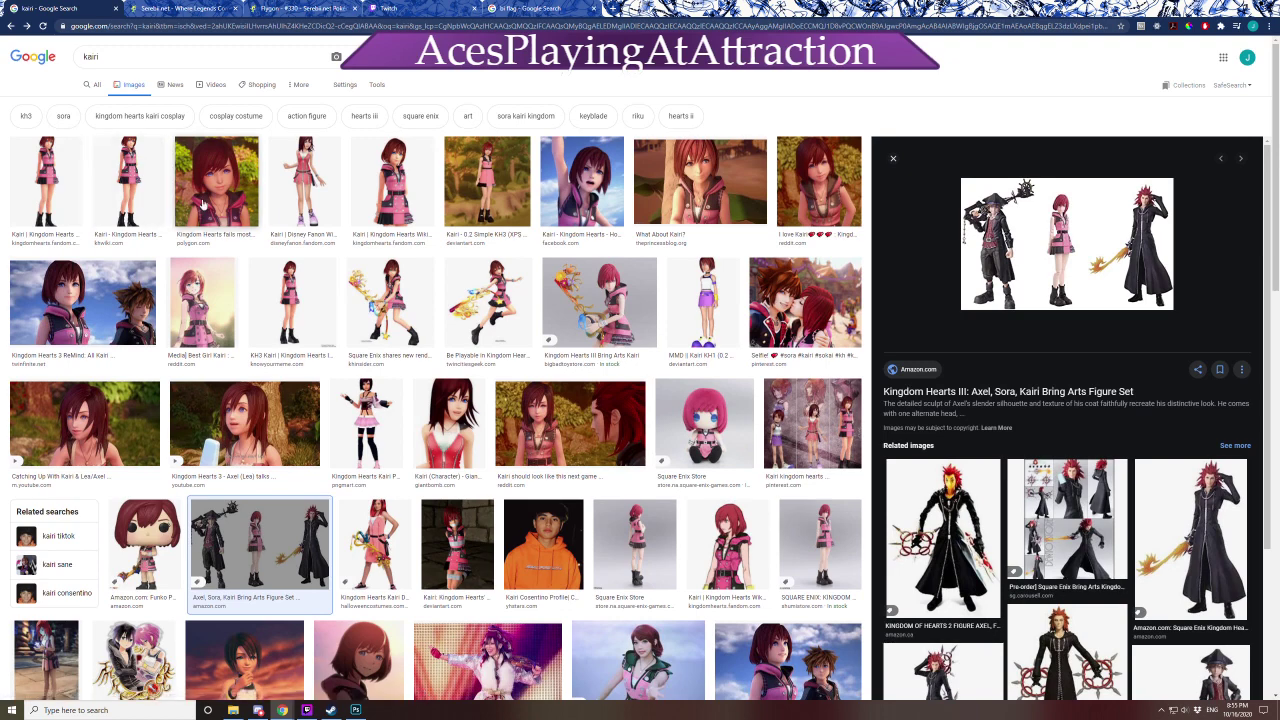
Search Google Images for "707", and preview the Mystic Messenger Wiki render and the full-body hoodie image from Reddit
{"action": "double_click", "coordinate": [90, 57]}
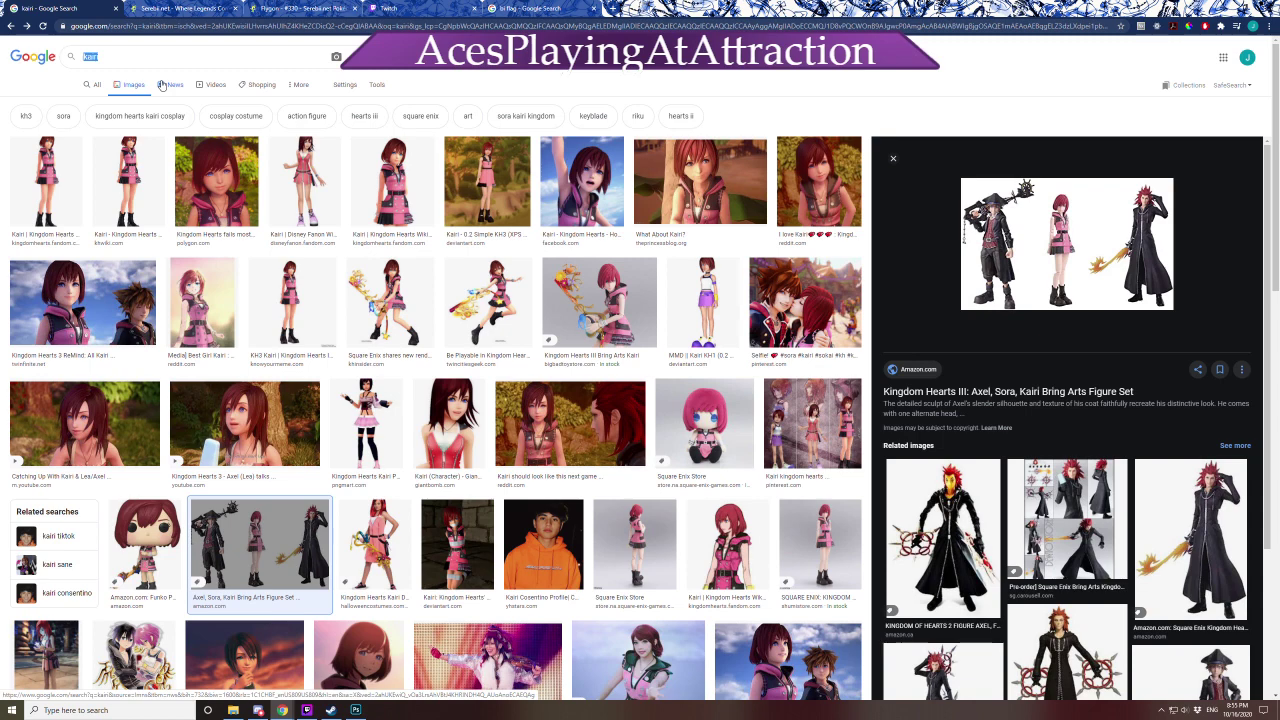
{"action": "type", "text": "707"}
{"action": "left_click", "coordinate": [161, 82]}
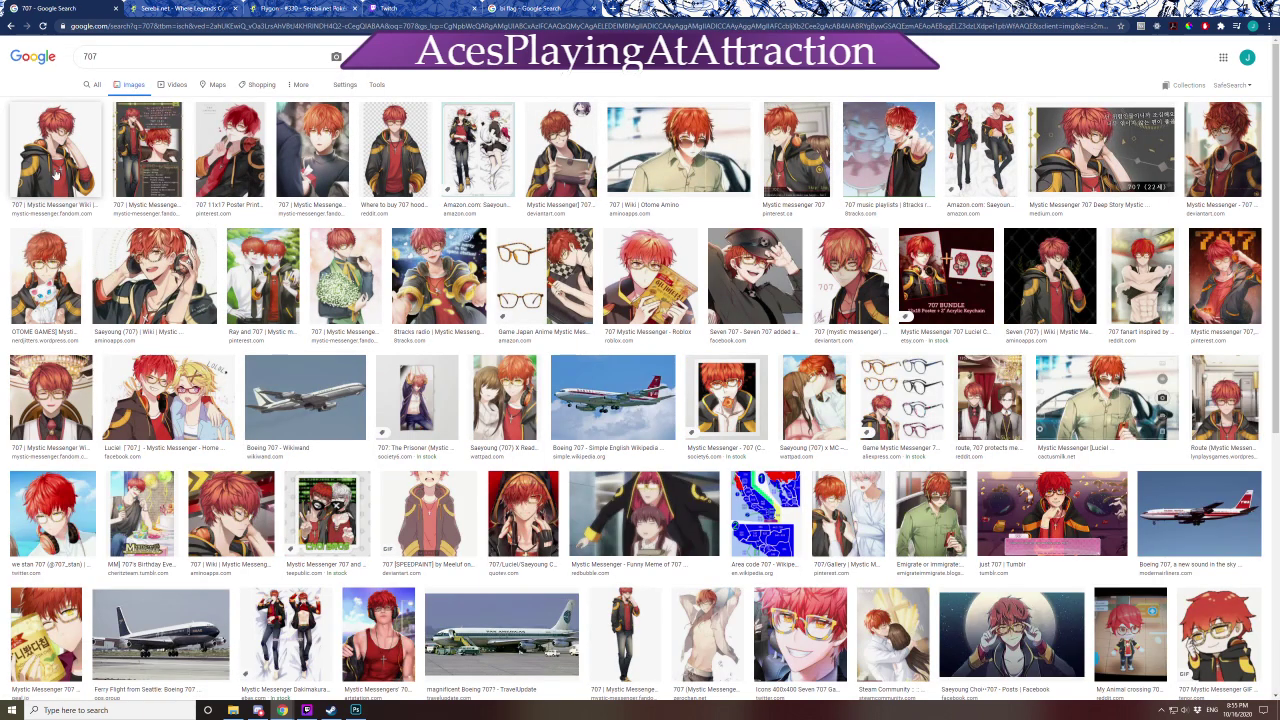
{"action": "left_click", "coordinate": [56, 172]}
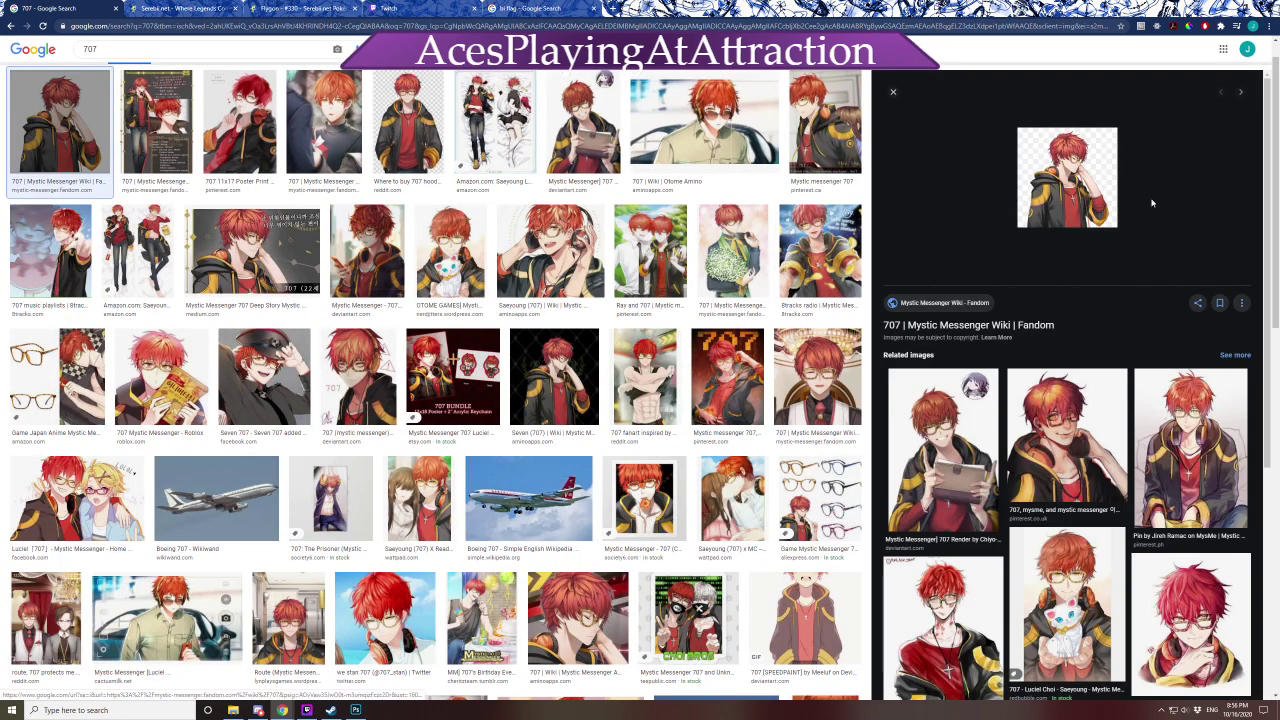
{"action": "left_click", "coordinate": [400, 137]}
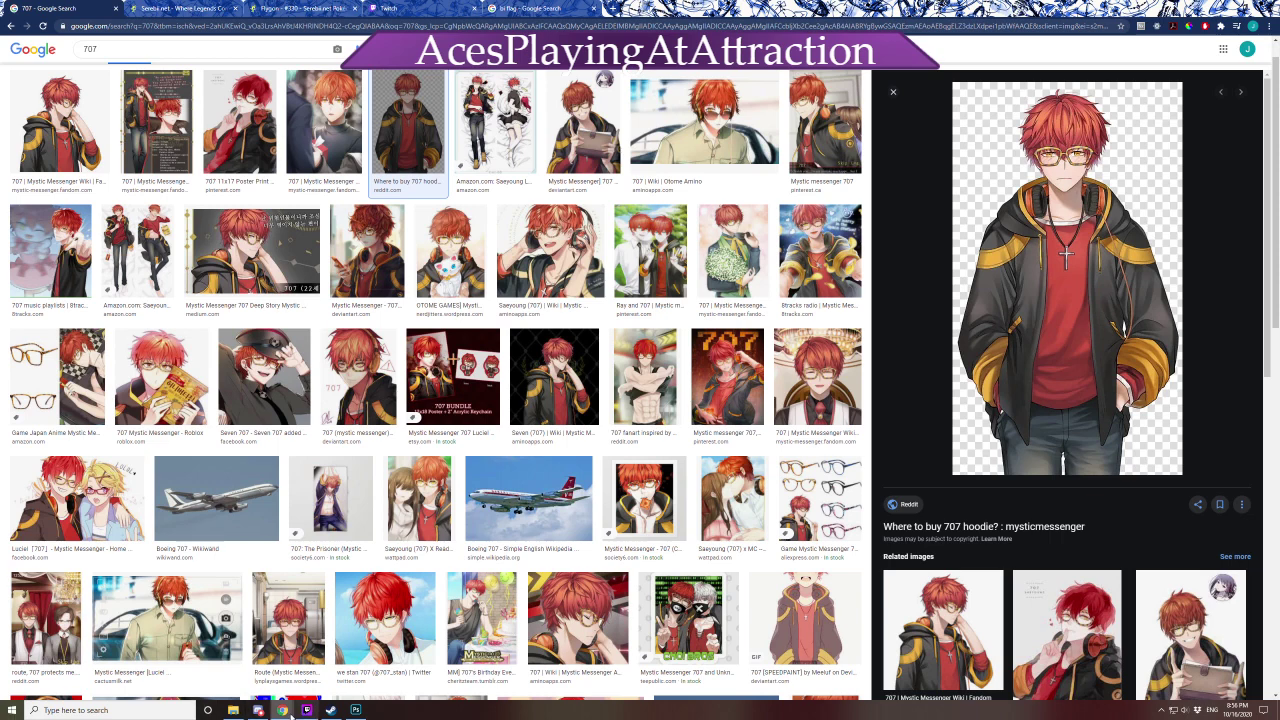
Show the desktop's 707 wallpaper, and return to the image results to preview the wiki render and the full-body hoodie image
{"action": "right_click", "coordinate": [410, 712]}
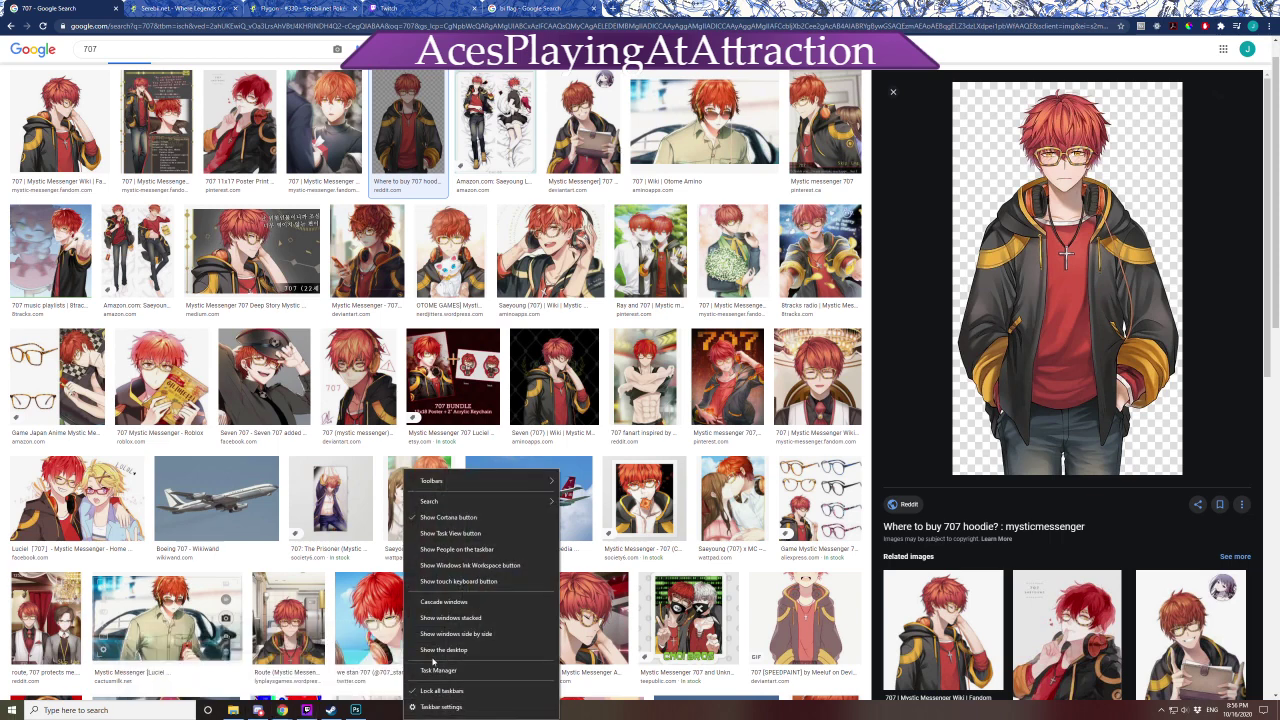
{"action": "left_click", "coordinate": [435, 650]}
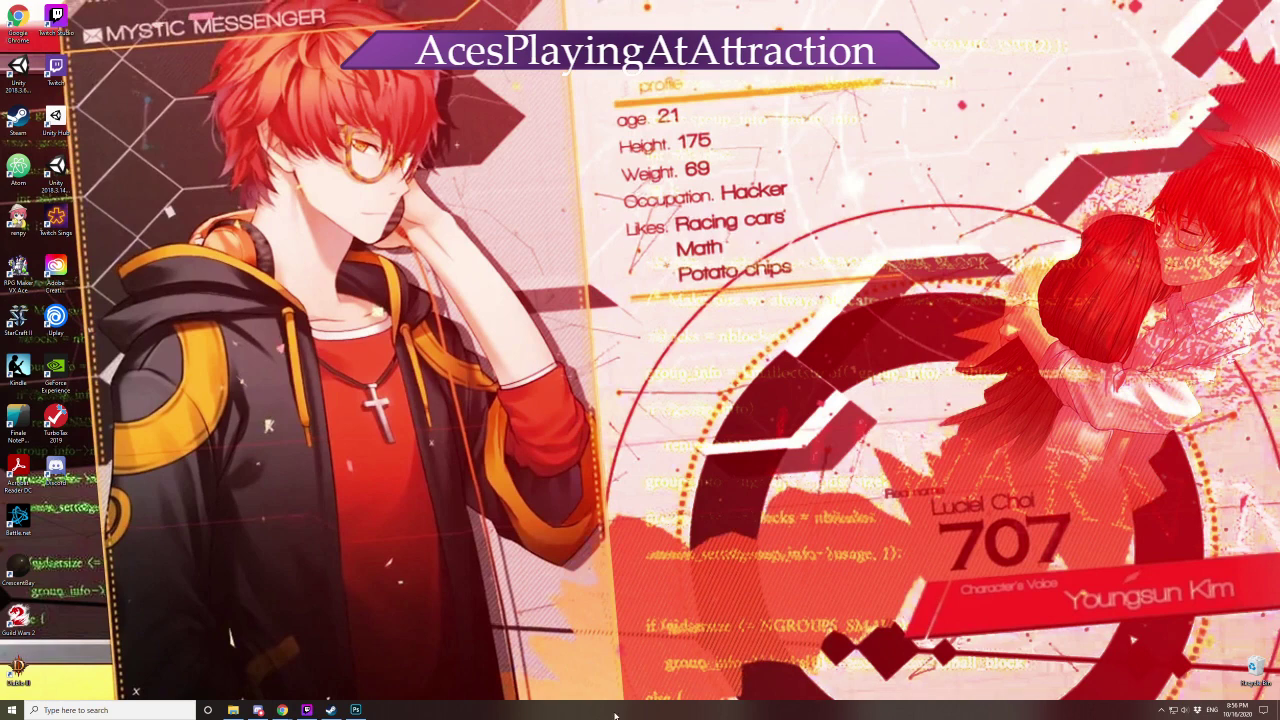
{"action": "mouse_move", "coordinate": [282, 710]}
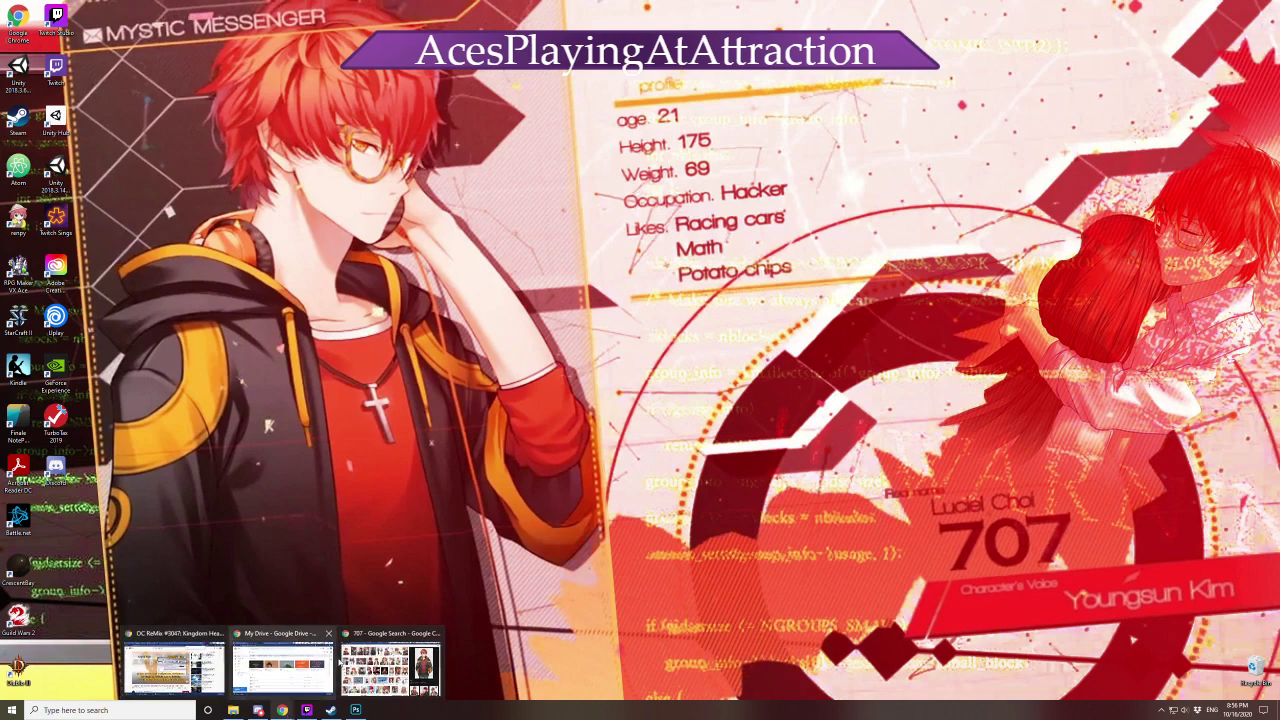
{"action": "left_click", "coordinate": [345, 663]}
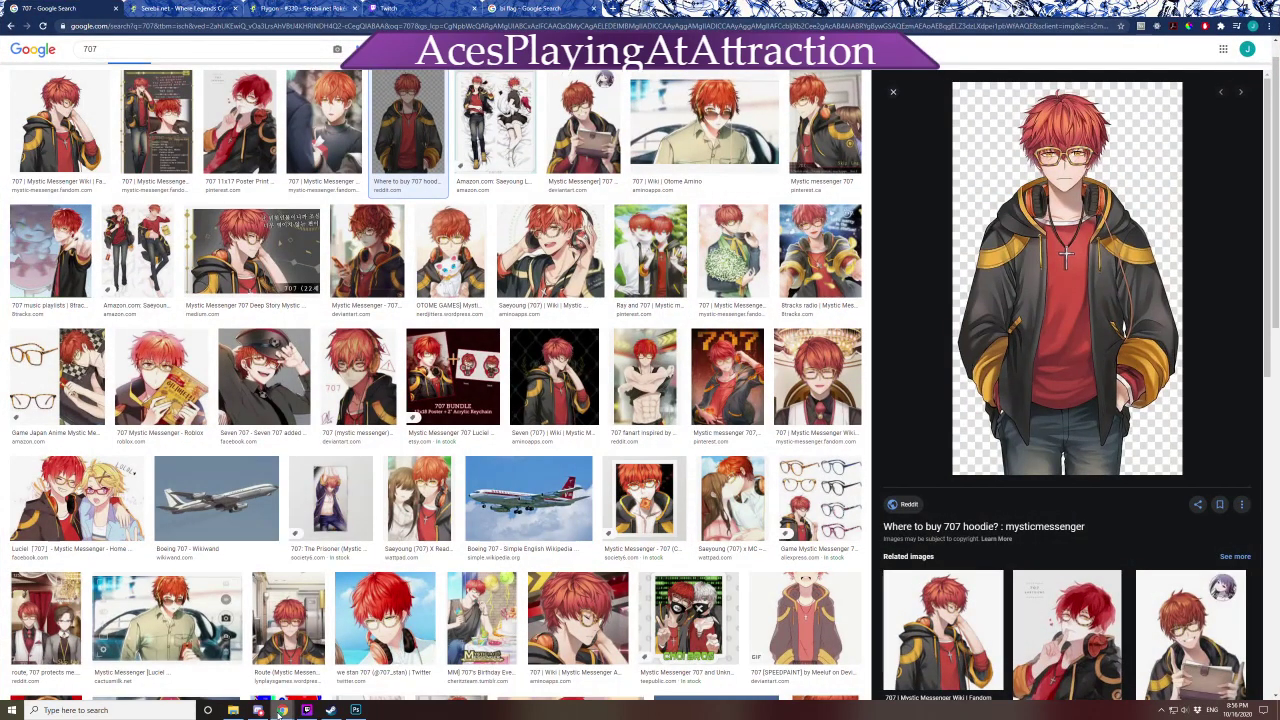
{"action": "left_click", "coordinate": [75, 140]}
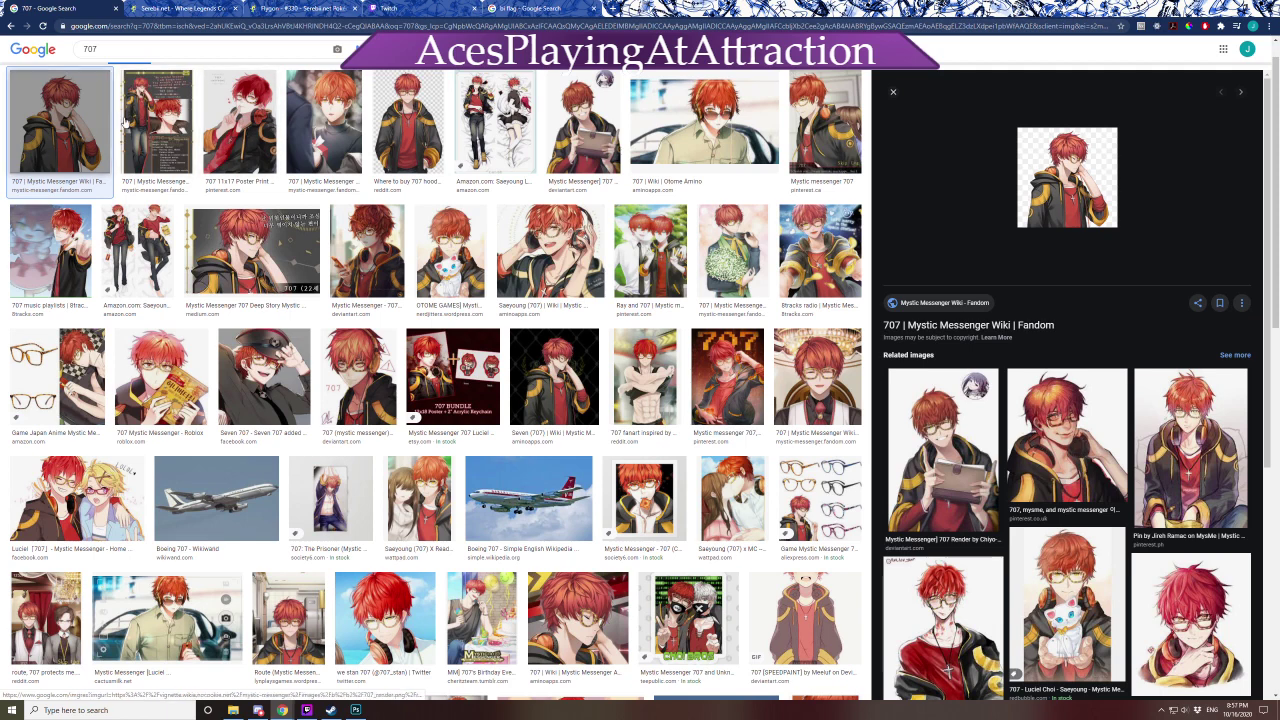
{"action": "left_click", "coordinate": [408, 122]}
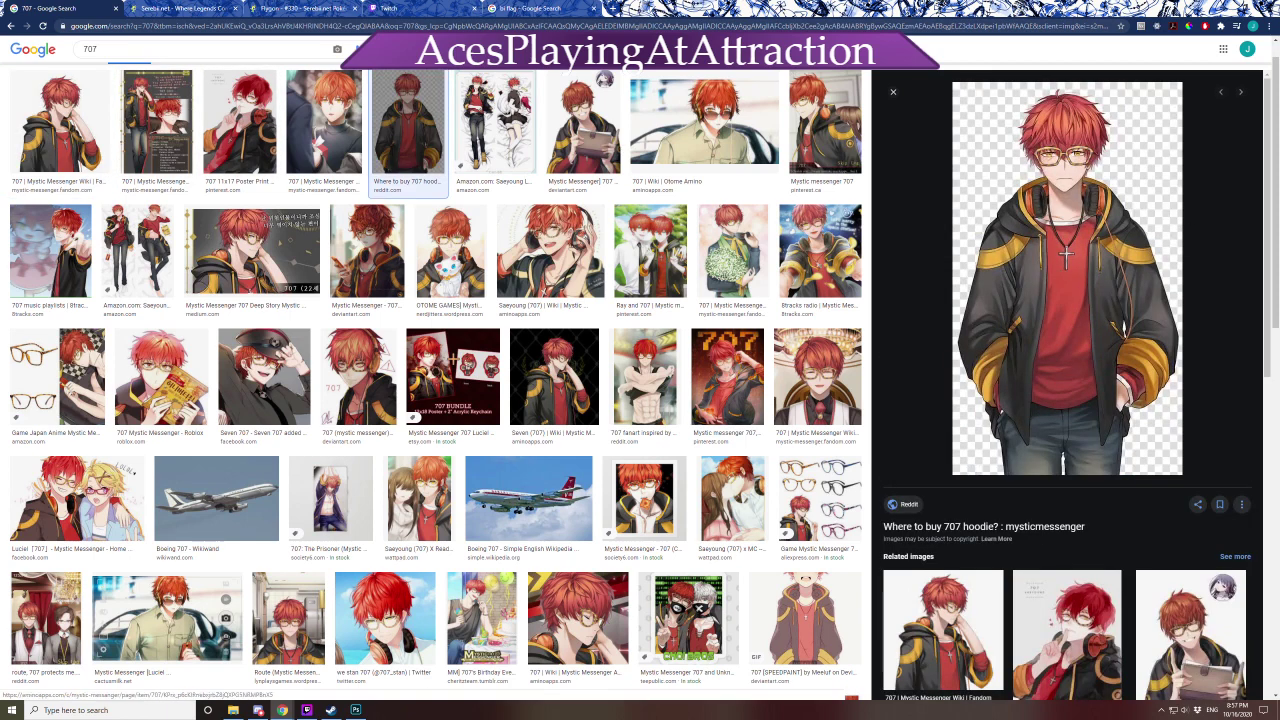
Switch to Photoshop to look at the green Kairi recolor, and return to the 707 search window in Chrome
{"action": "left_click", "coordinate": [356, 710]}
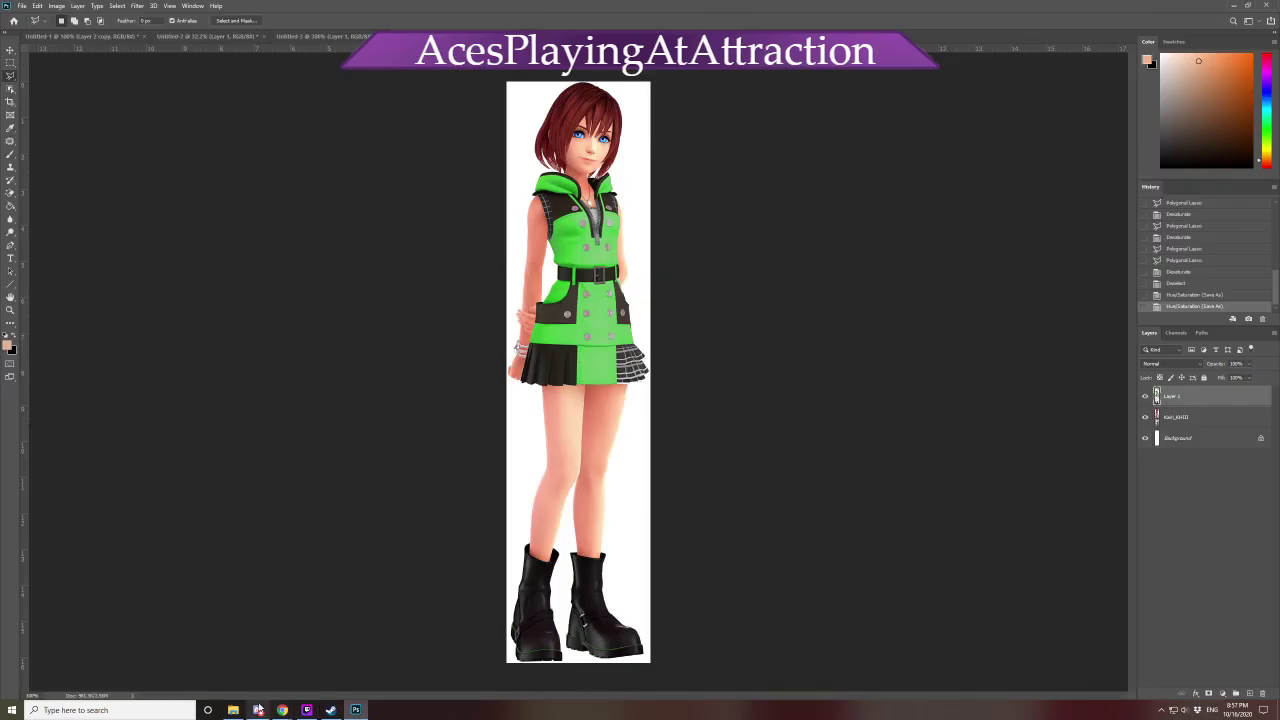
{"action": "mouse_move", "coordinate": [281, 714]}
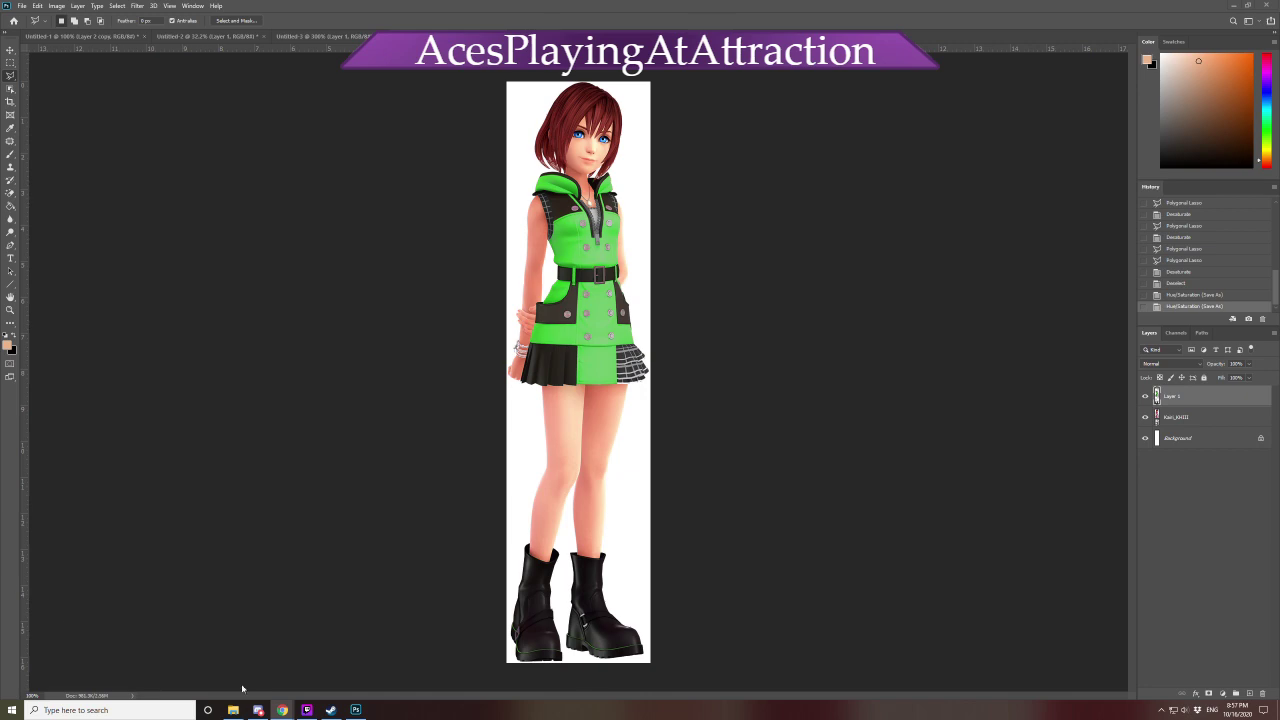
{"action": "mouse_move", "coordinate": [282, 708]}
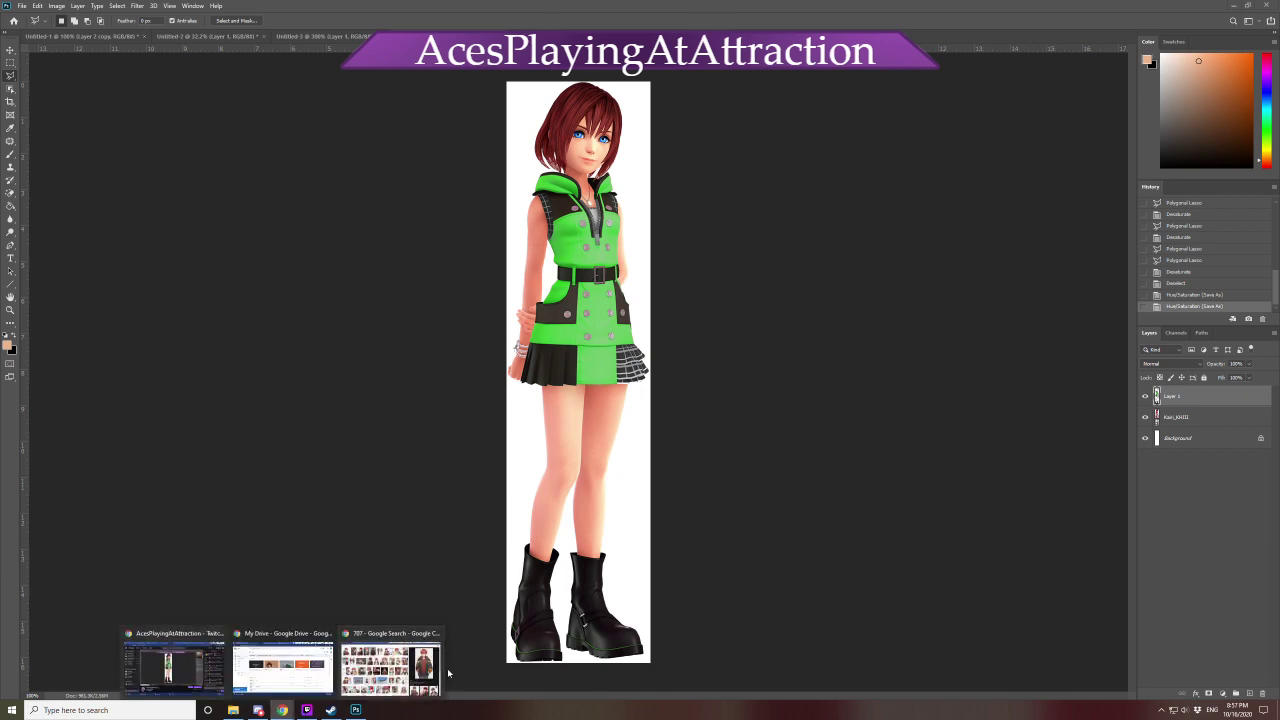
{"action": "mouse_move", "coordinate": [392, 665]}
{"action": "left_click", "coordinate": [398, 694]}
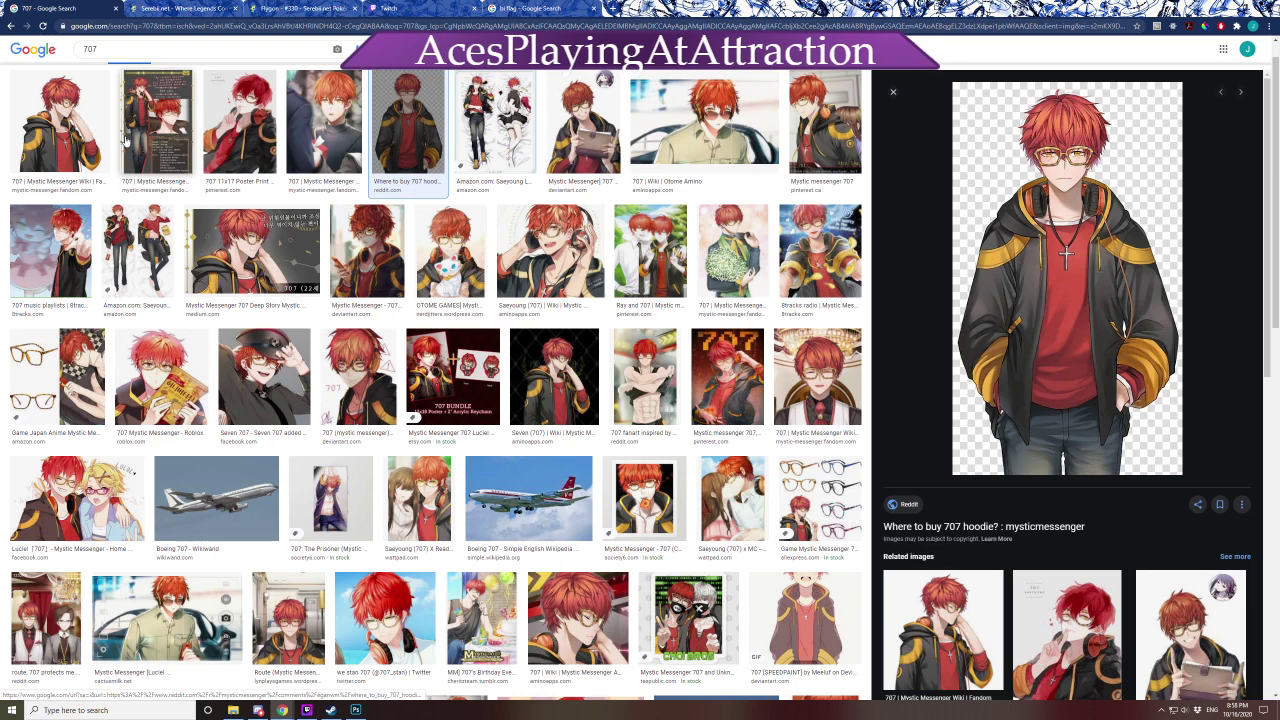
Compare the 707 candidates by previewing the two Amazon pillow artworks, the wiki render, the hoodie image and the DeviantArt render
{"action": "left_click", "coordinate": [142, 270]}
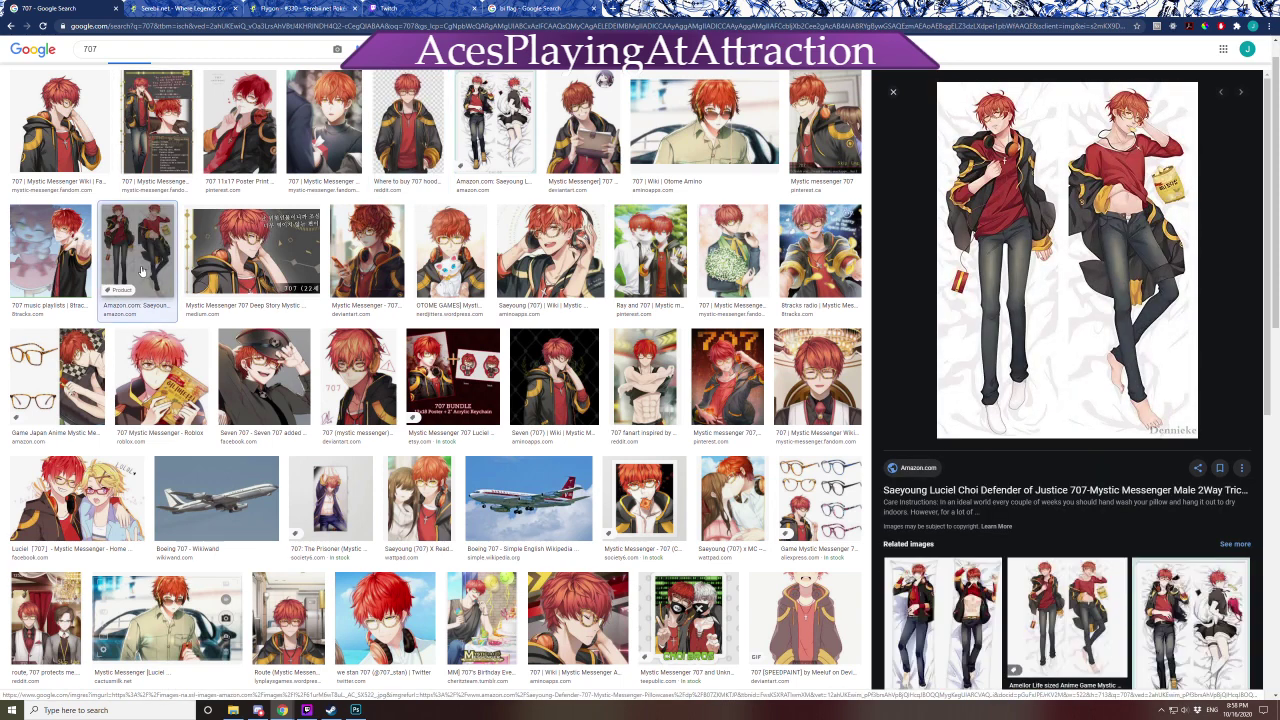
{"action": "left_click", "coordinate": [104, 122]}
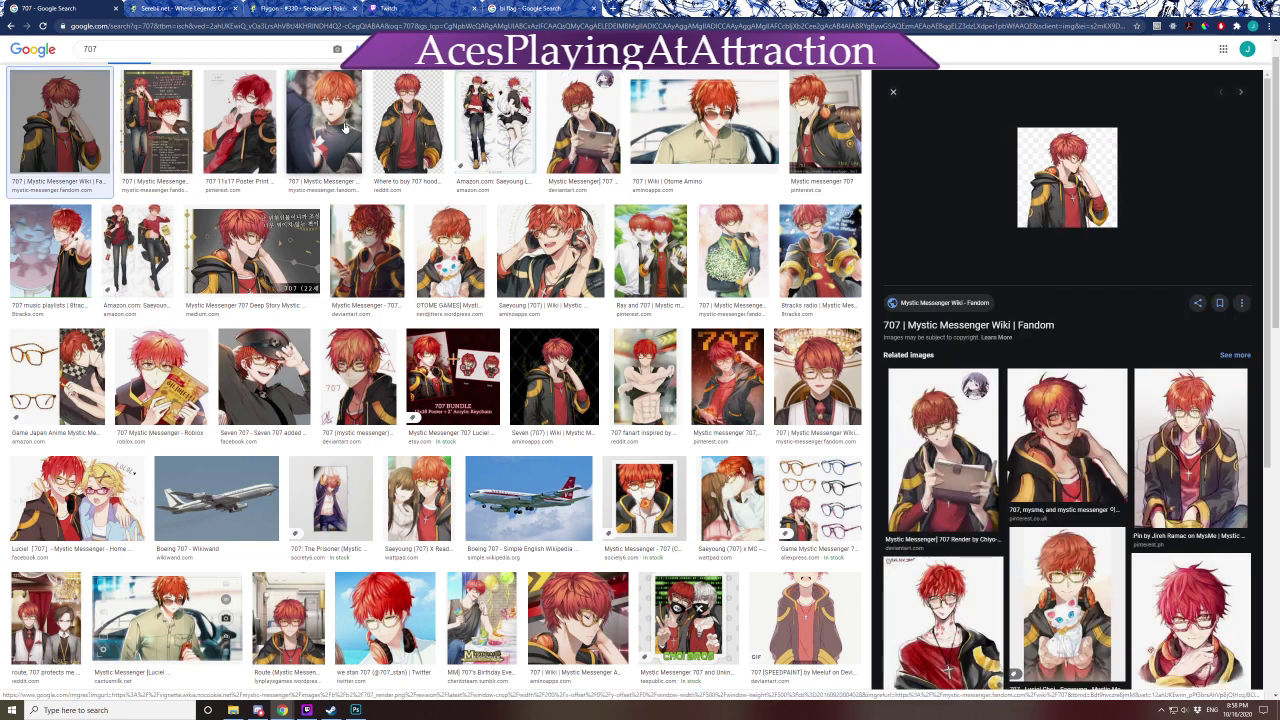
{"action": "left_click", "coordinate": [408, 122]}
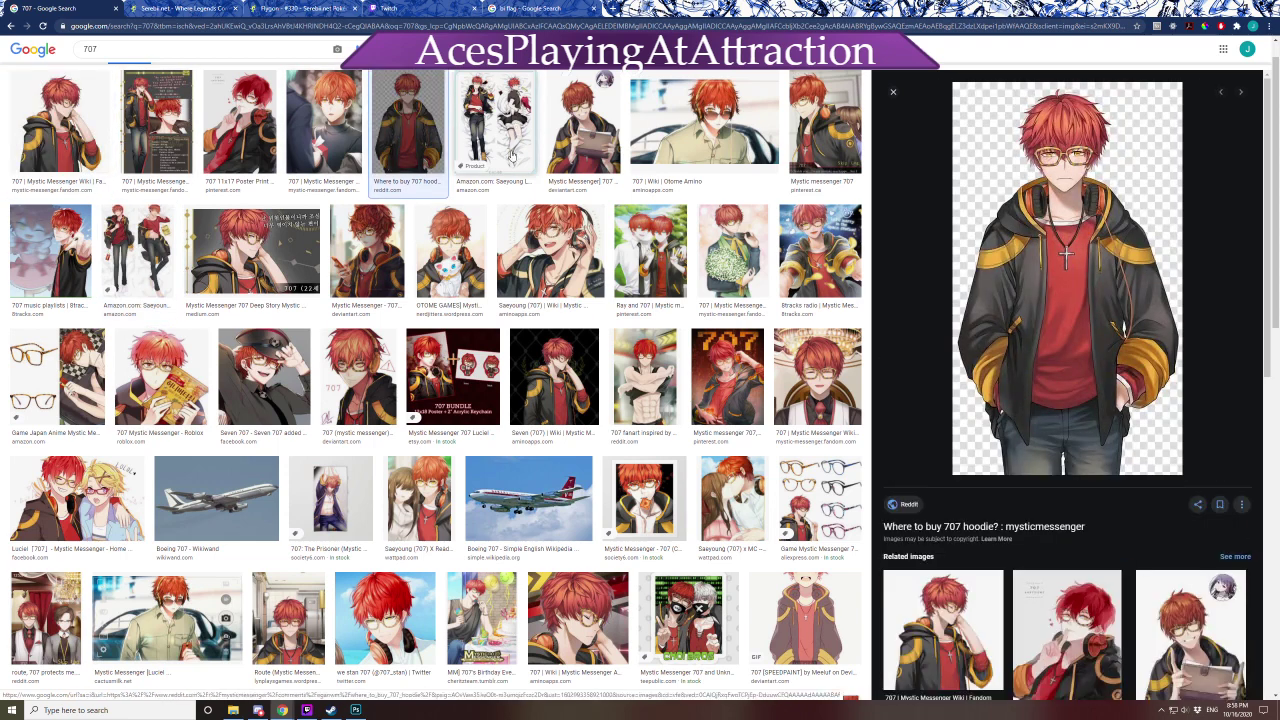
{"action": "left_click", "coordinate": [512, 155]}
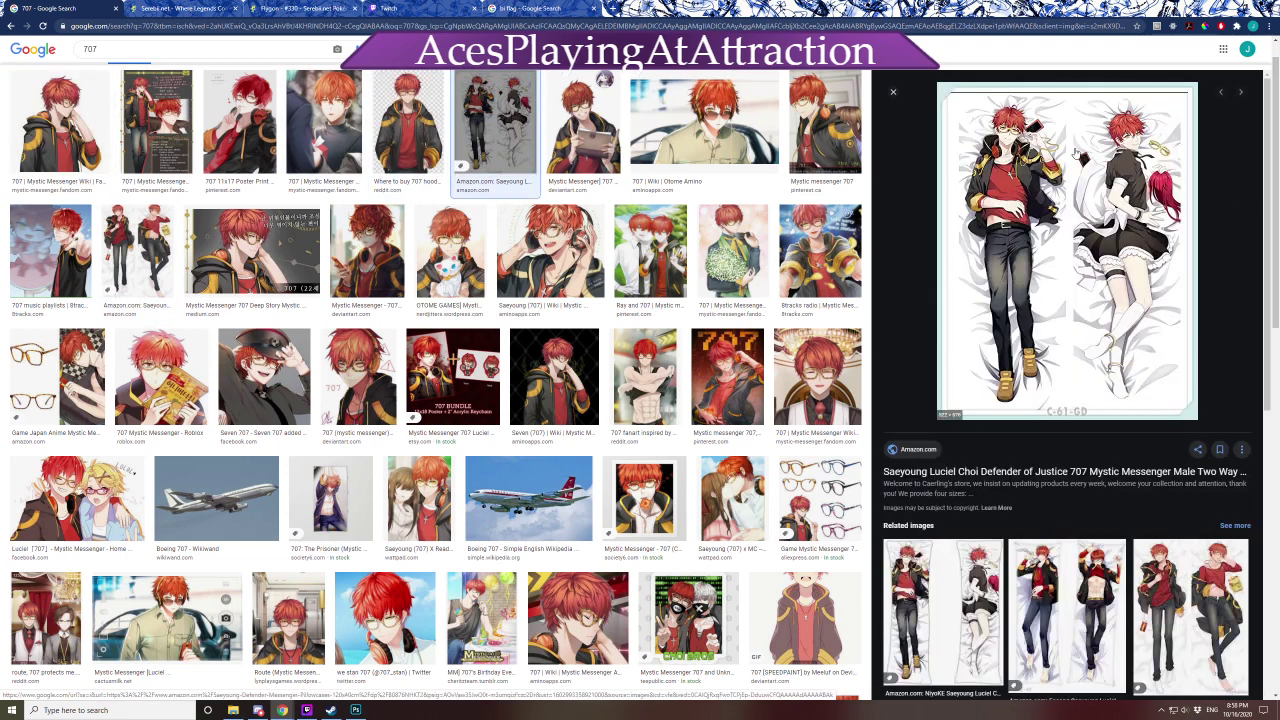
{"action": "left_click", "coordinate": [570, 116]}
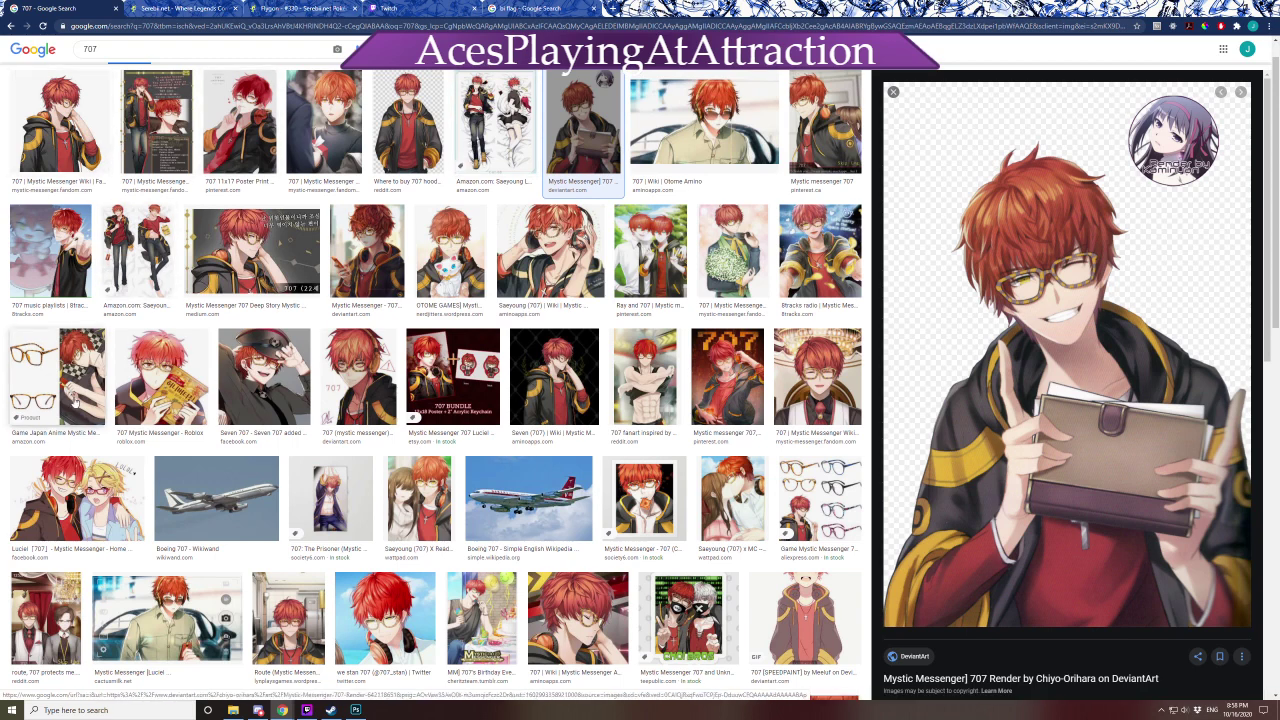
{"action": "left_click", "coordinate": [64, 132]}
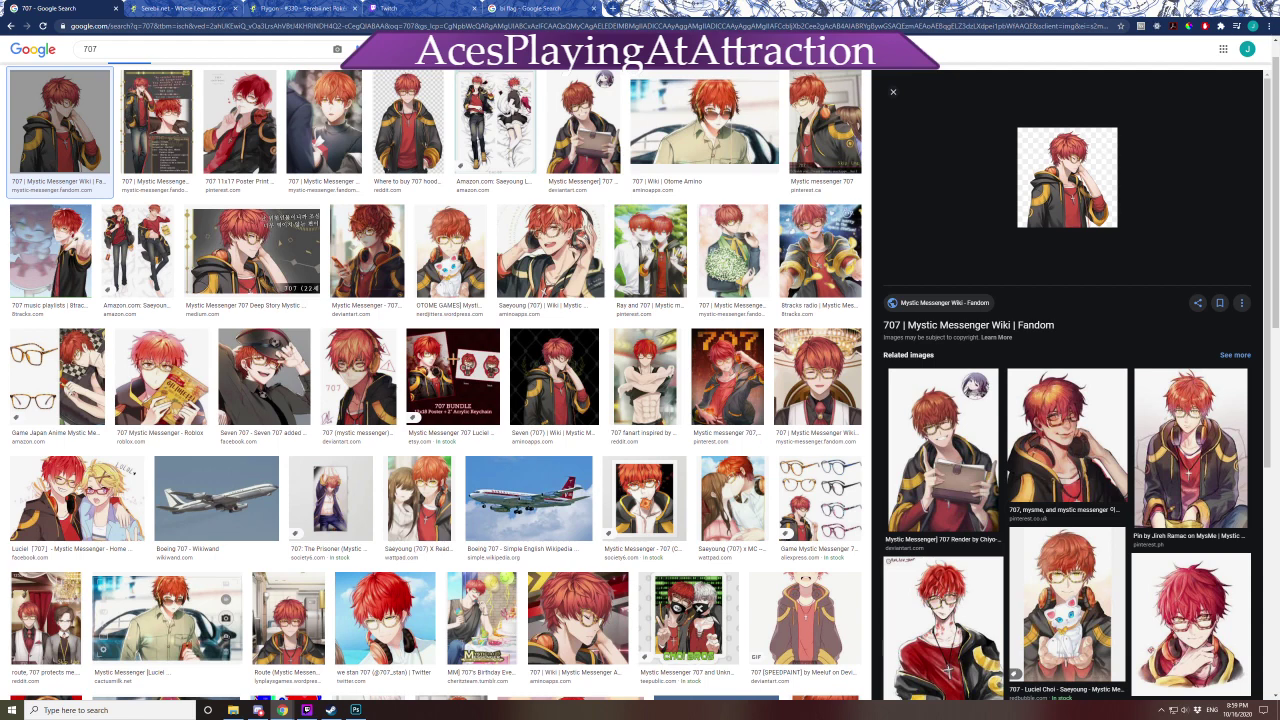
Change the image search to "707 crippling depression meme"
{"action": "scroll", "coordinate": [150, 60], "scroll_direction": "up", "scroll_amount": 1}
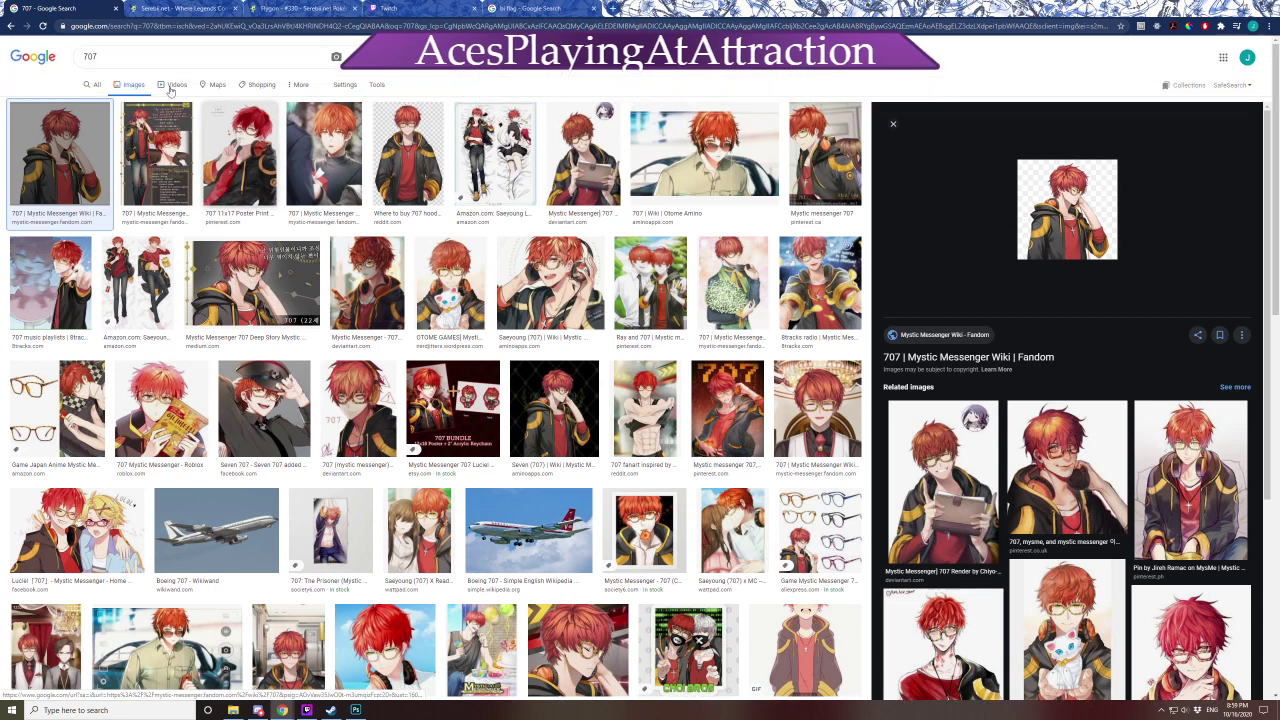
{"action": "type", "text": "cri"}
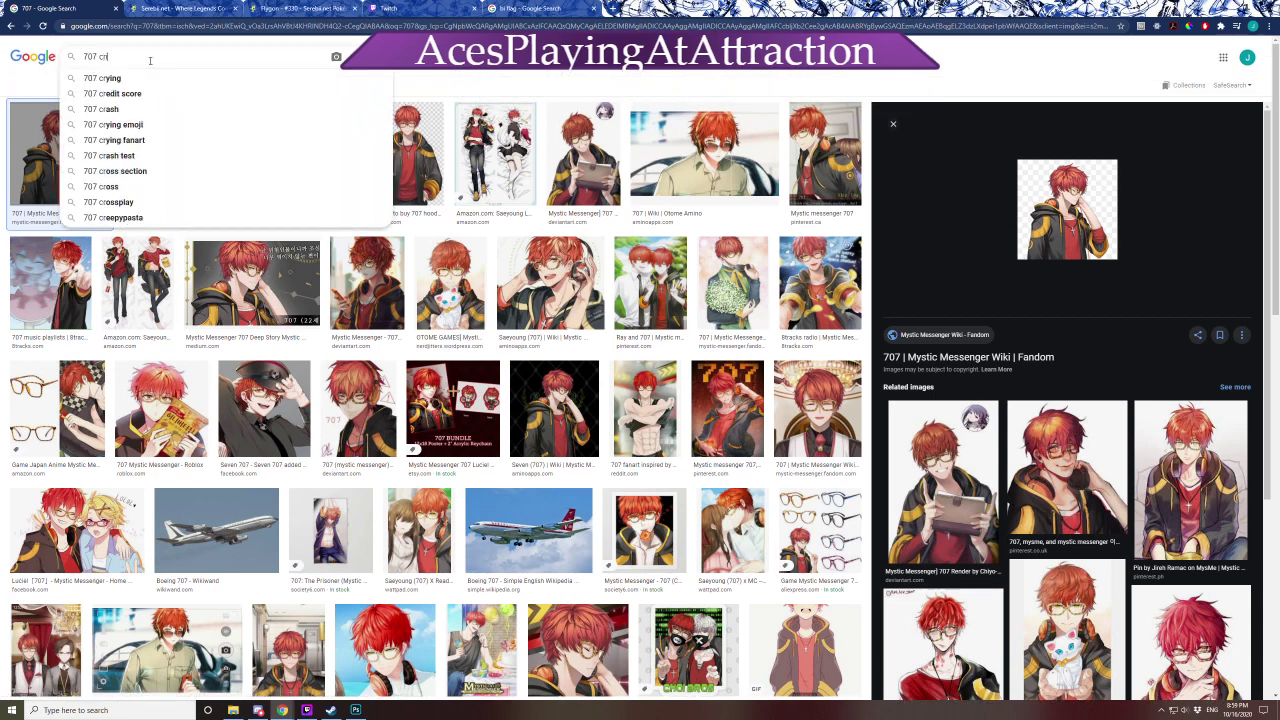
{"action": "type", "text": "ppling depressm"}
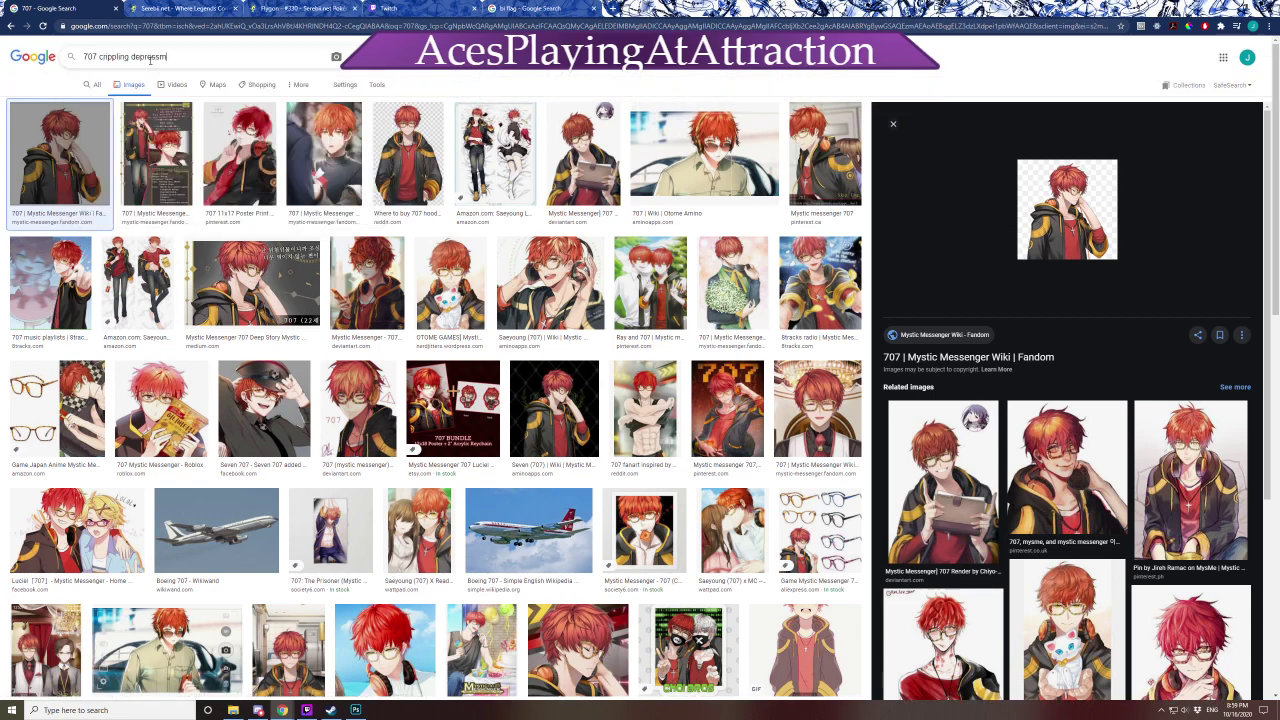
{"action": "key", "text": "BackSpace"}
{"action": "type", "text": "ion meme"}
{"action": "key", "text": "Return"}
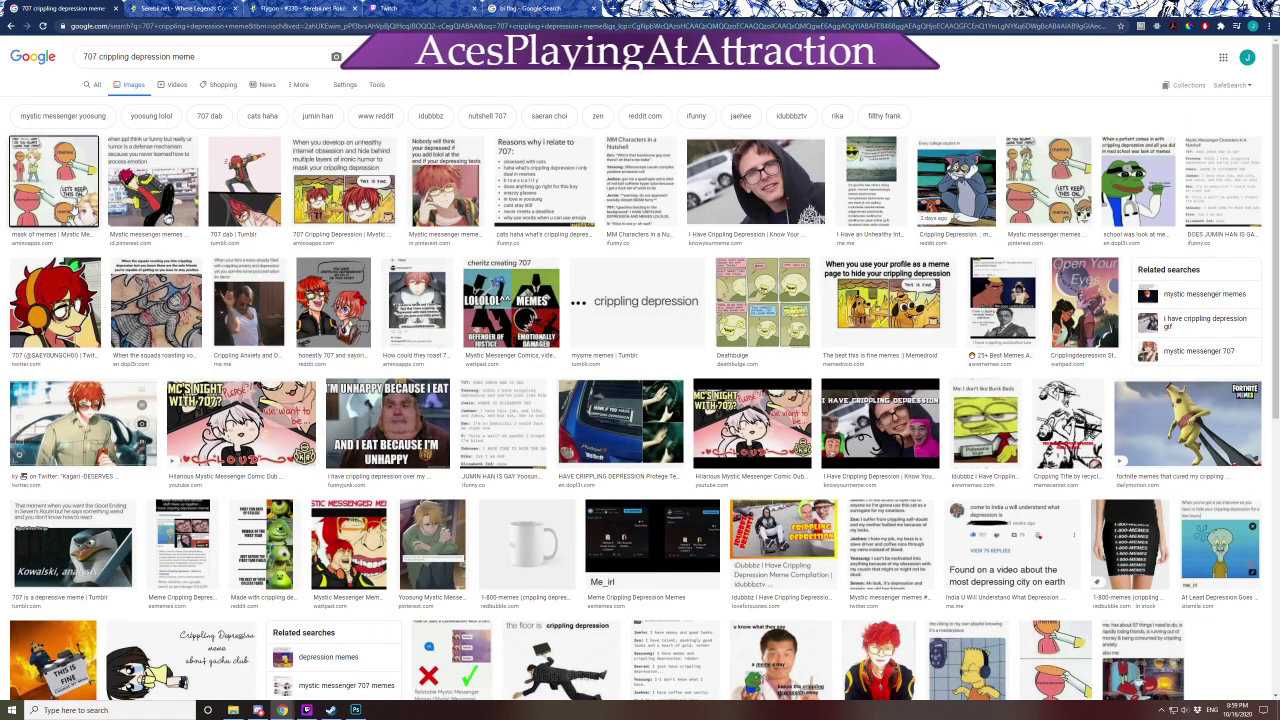
Preview the "707's mask of memes" picture and go back to the 707 image results
{"action": "left_click", "coordinate": [72, 210]}
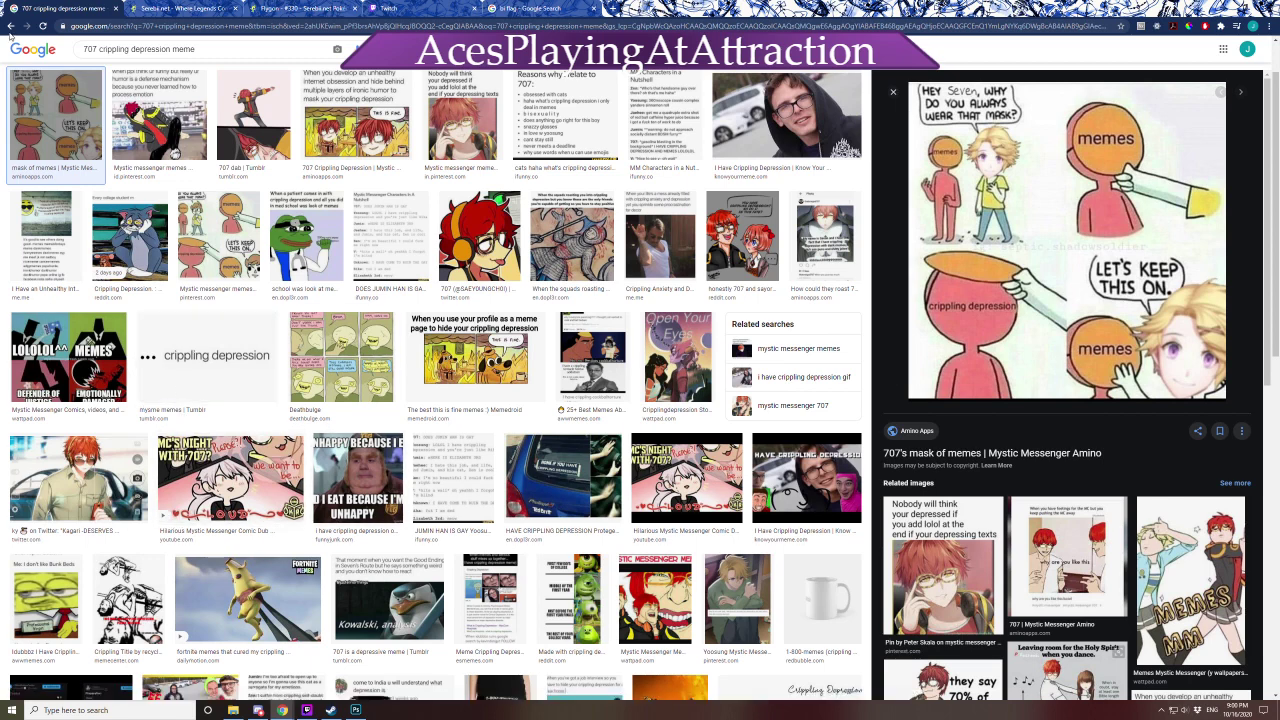
{"action": "left_click", "coordinate": [11, 26]}
{"action": "left_click", "coordinate": [11, 26]}
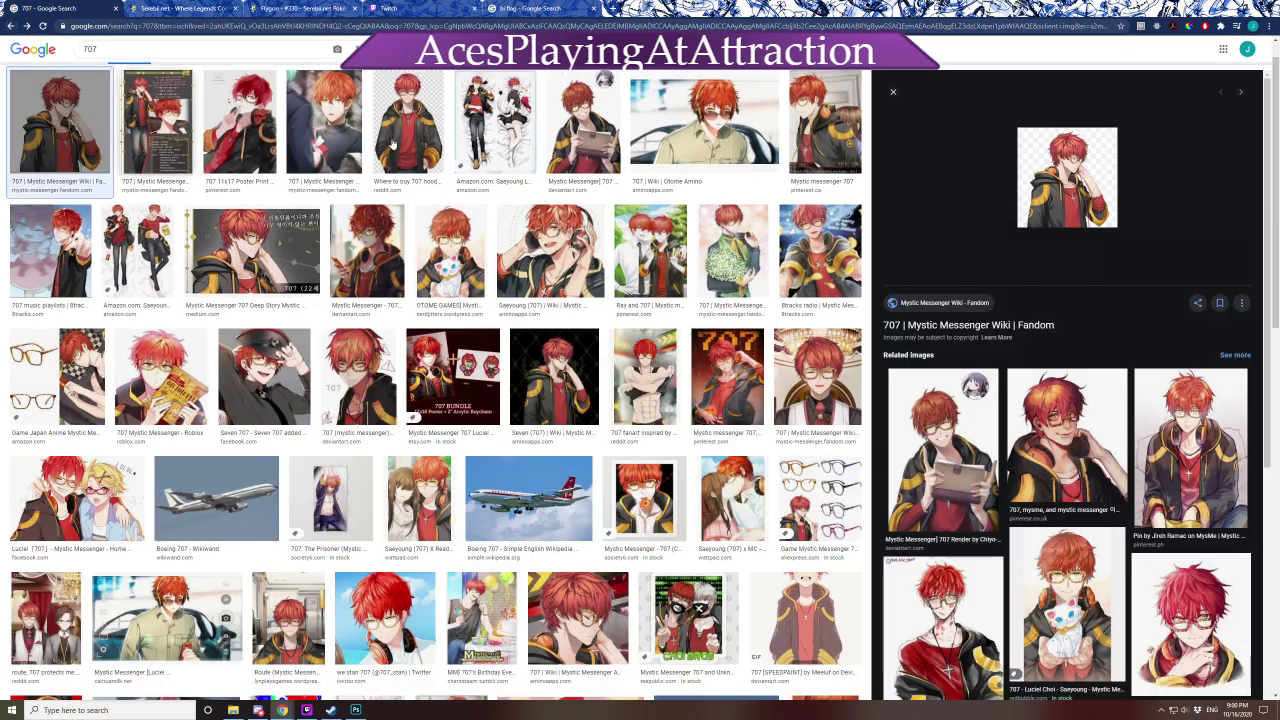
Copy the full-body 707 hoodie image from the Reddit result, and preview the Mystic Messenger Wiki render
{"action": "left_click", "coordinate": [416, 150]}
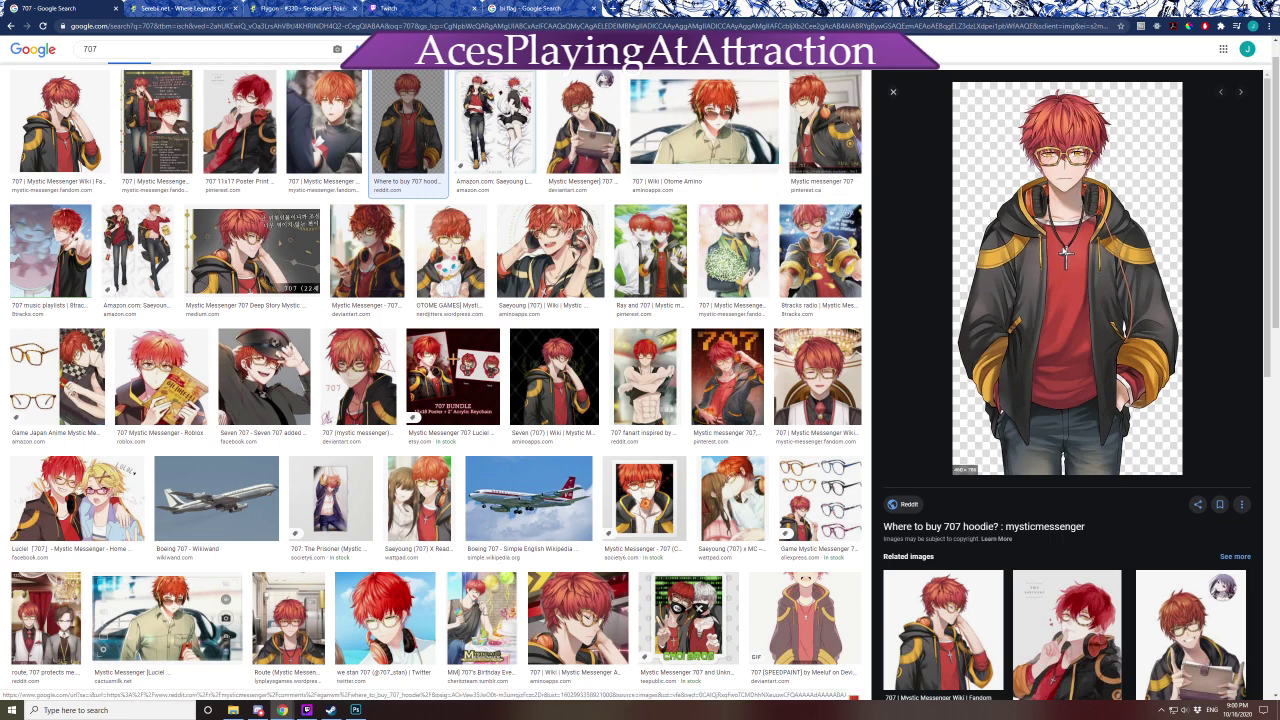
{"action": "right_click", "coordinate": [1060, 251]}
{"action": "left_click", "coordinate": [1100, 347]}
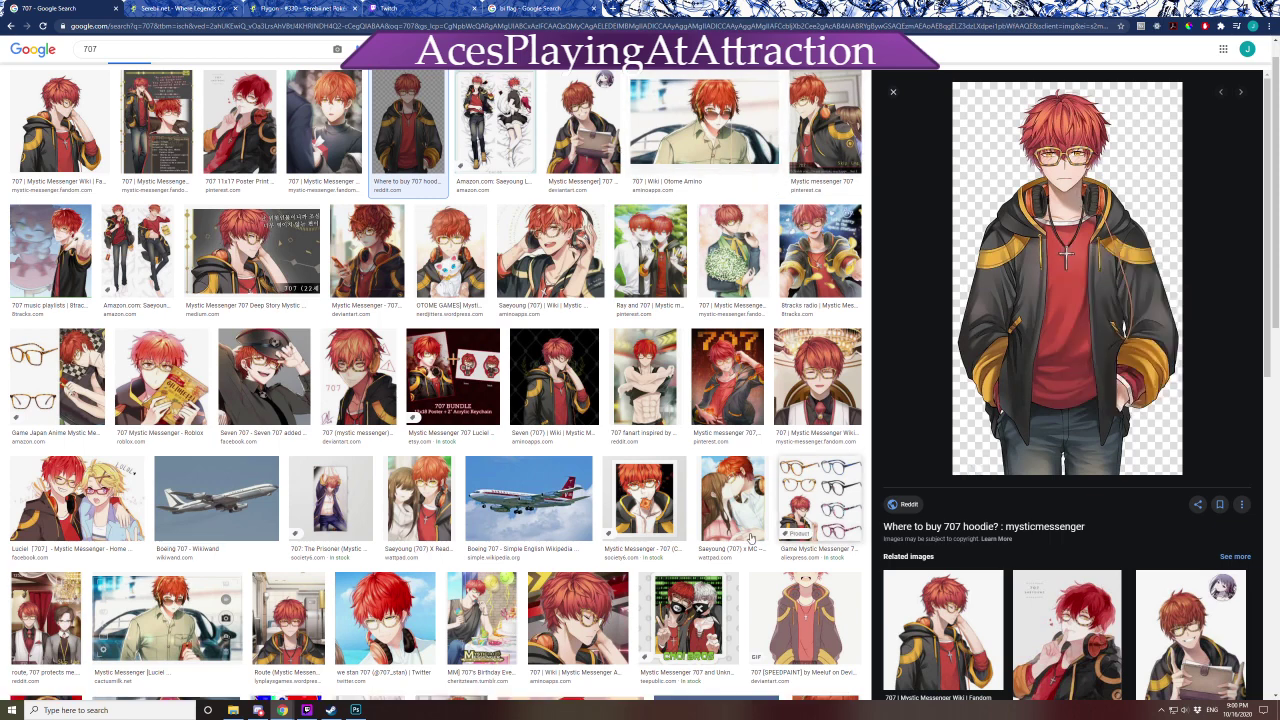
{"action": "left_click", "coordinate": [67, 147]}
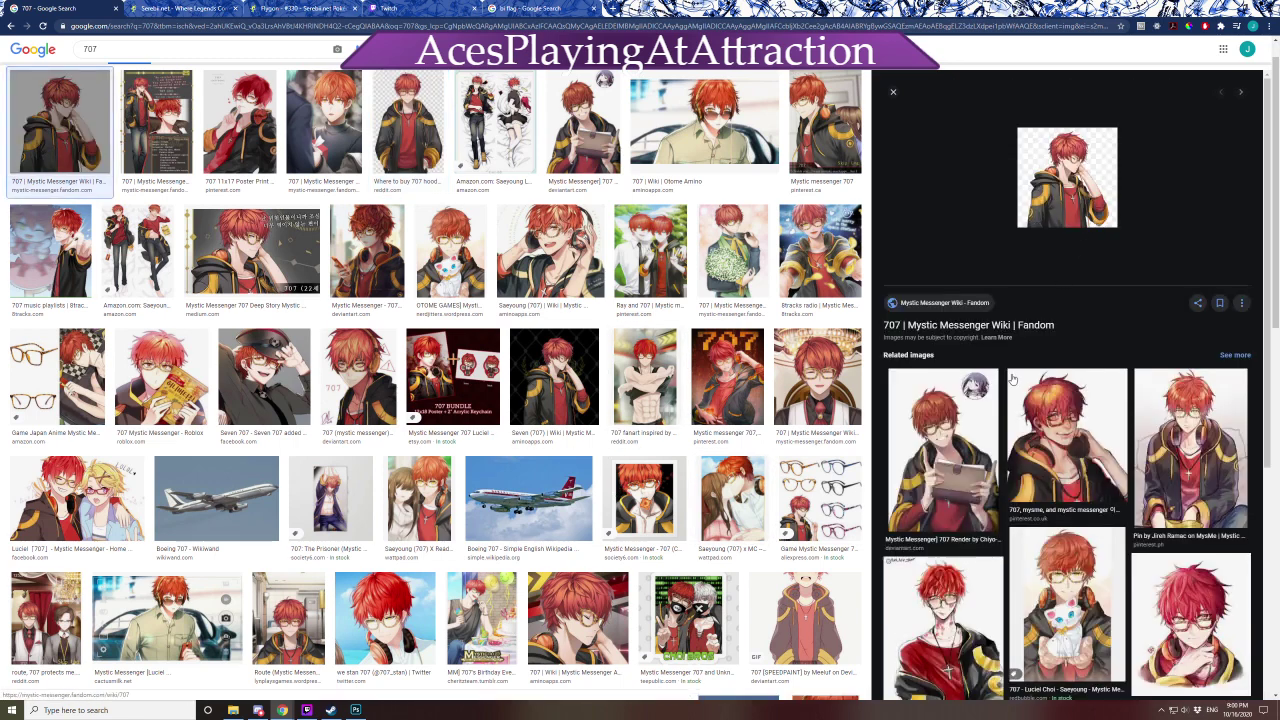
Preview the Reddit result "Where to buy 707 hoodie?" and save its image as 35smvsnsp6741.jpg
{"action": "left_click", "coordinate": [416, 130]}
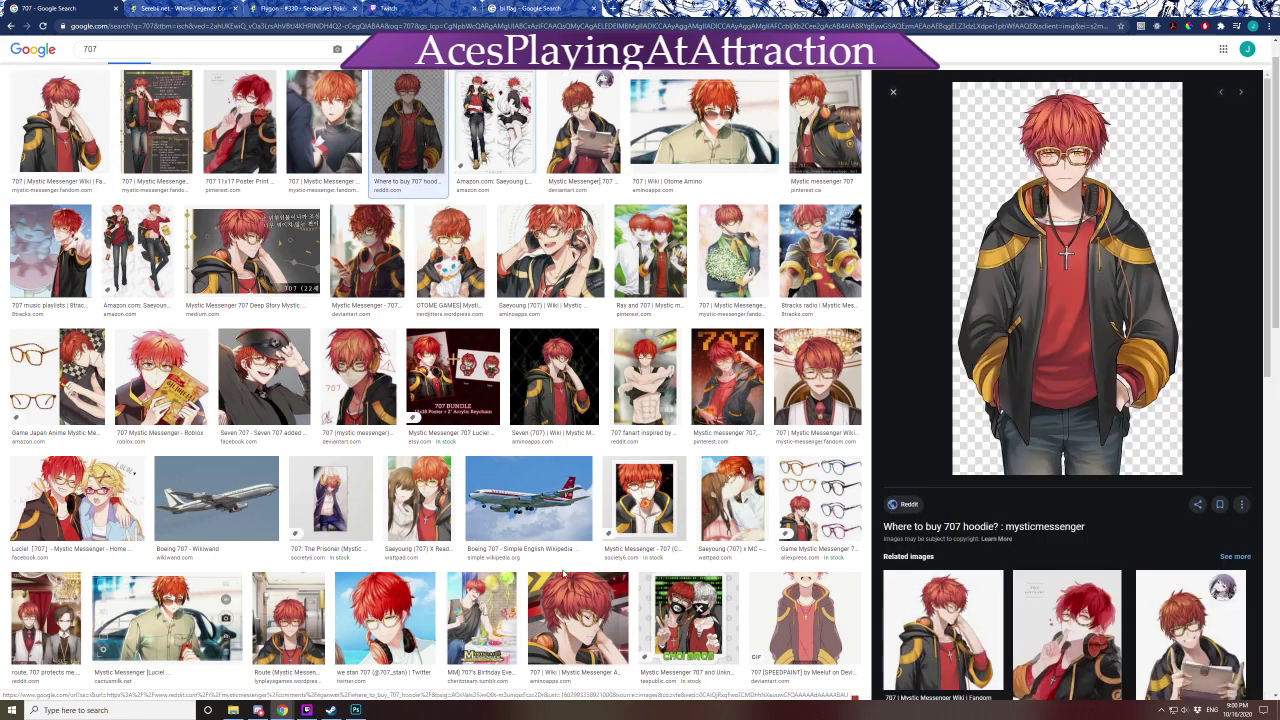
{"action": "left_click", "coordinate": [355, 710]}
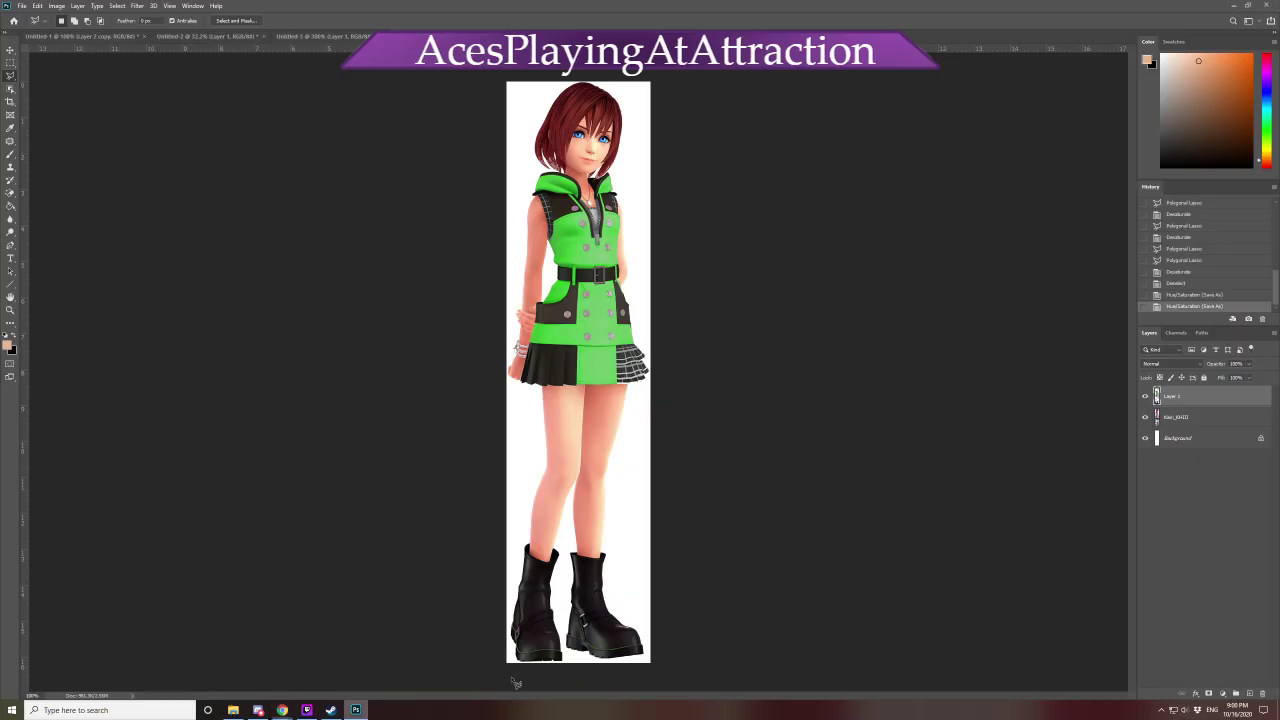
{"action": "key", "text": "alt+Tab"}
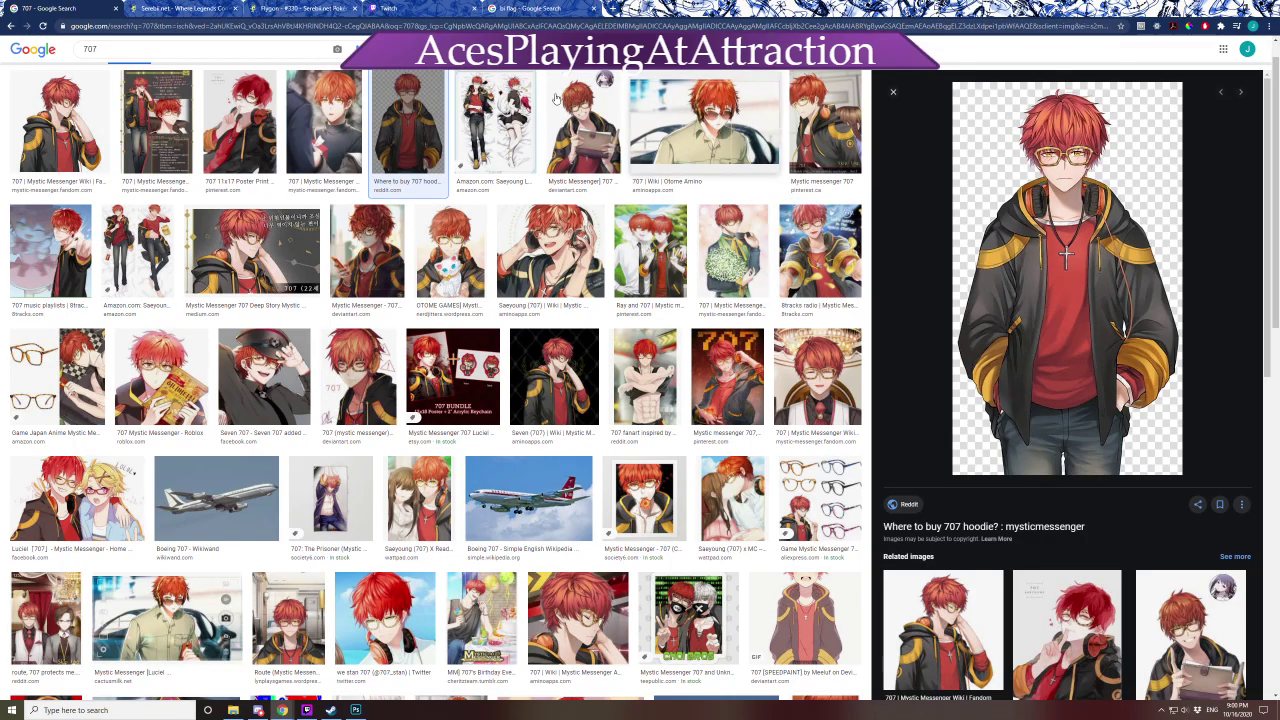
{"action": "right_click", "coordinate": [1070, 269]}
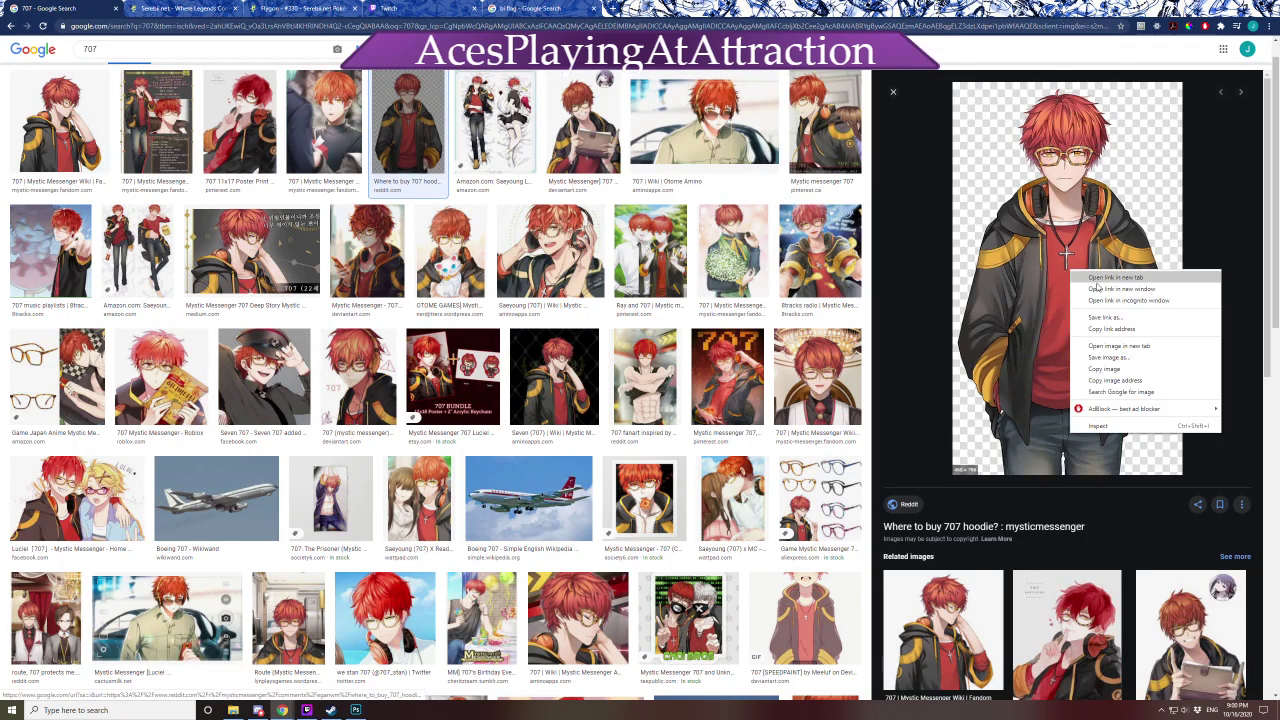
{"action": "left_click", "coordinate": [1133, 358]}
{"action": "key", "text": "Return"}
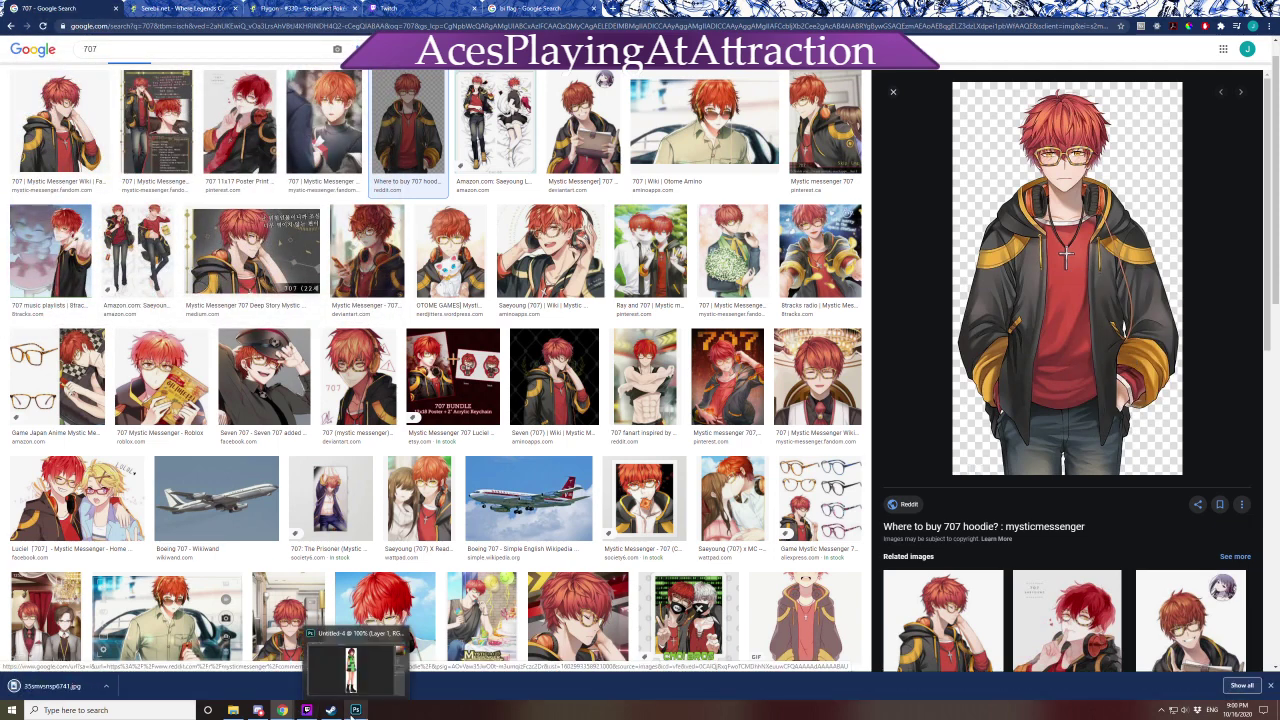
Switch to Photoshop and create a new 460 x 786 px document at 72 pixels/inch
{"action": "left_click", "coordinate": [360, 703]}
{"action": "key", "text": "ctrl+n"}
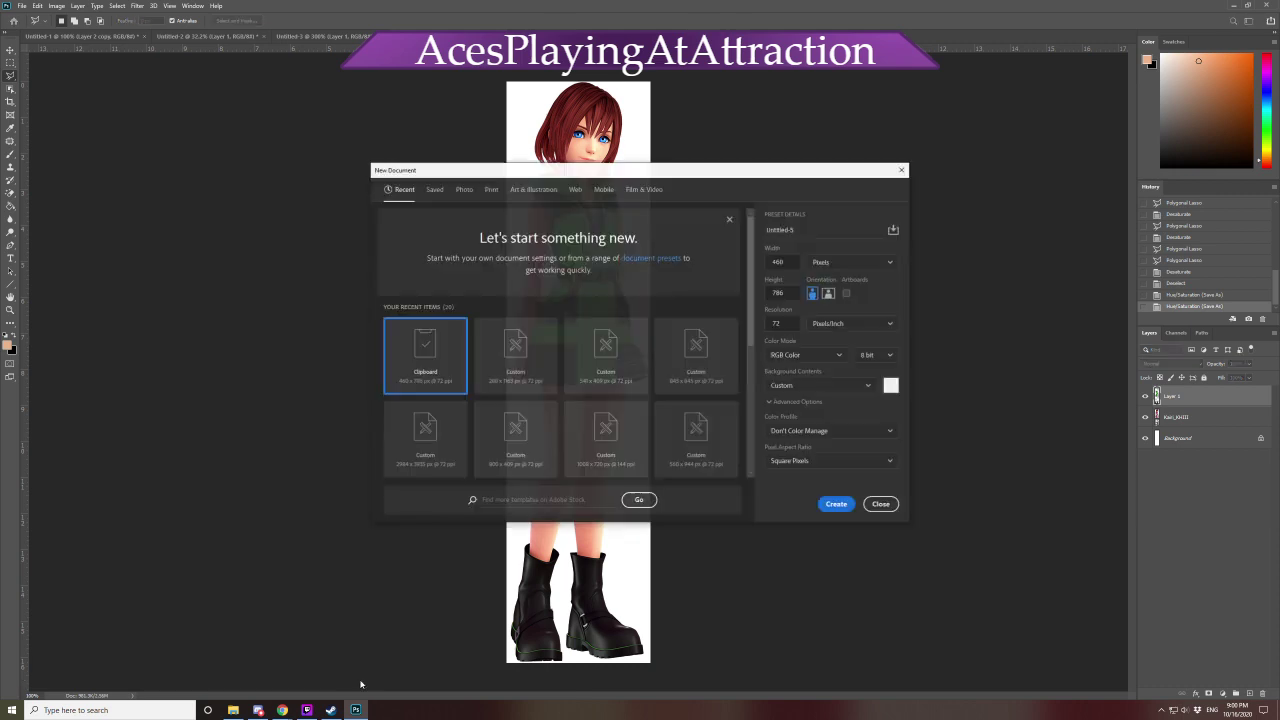
{"action": "key", "text": "Return"}
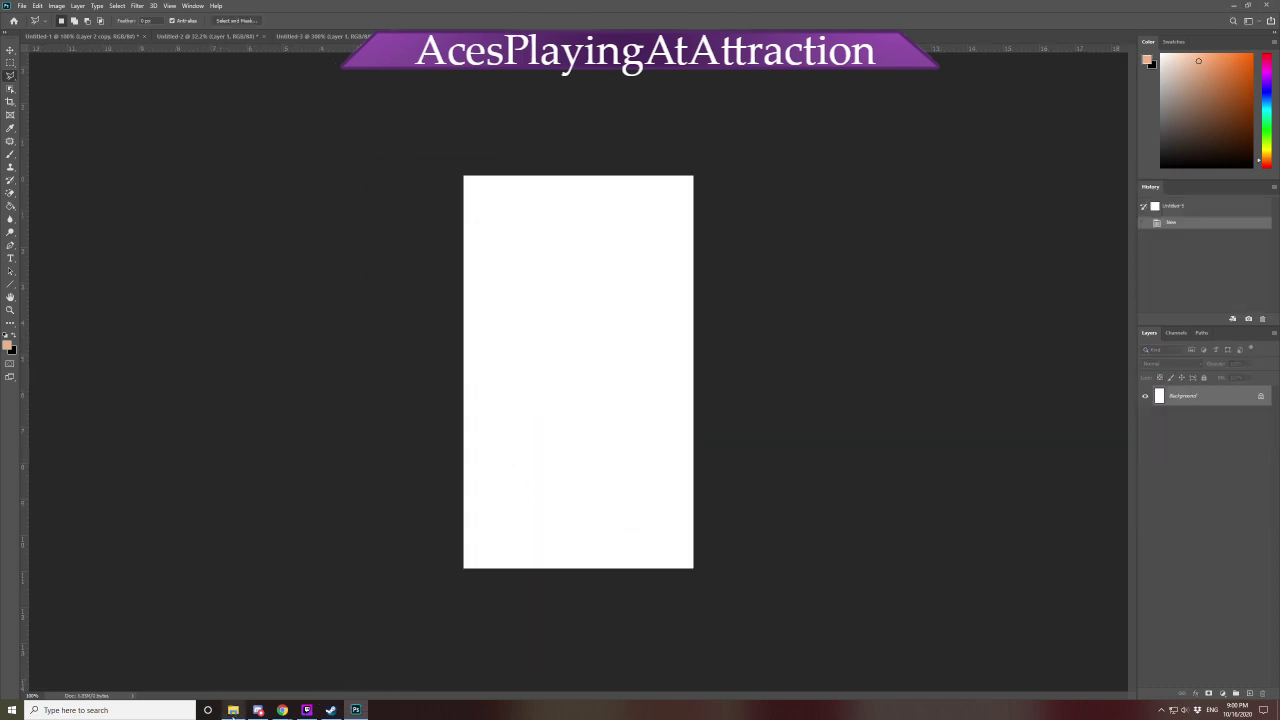
Place the downloaded 35smvsnsp6741.jpg image into the blank document as an embedded smart object filling the canvas
{"action": "left_click", "coordinate": [233, 710]}
{"action": "left_click_drag", "start_coordinate": [355, 705], "coordinate": [434, 357]}
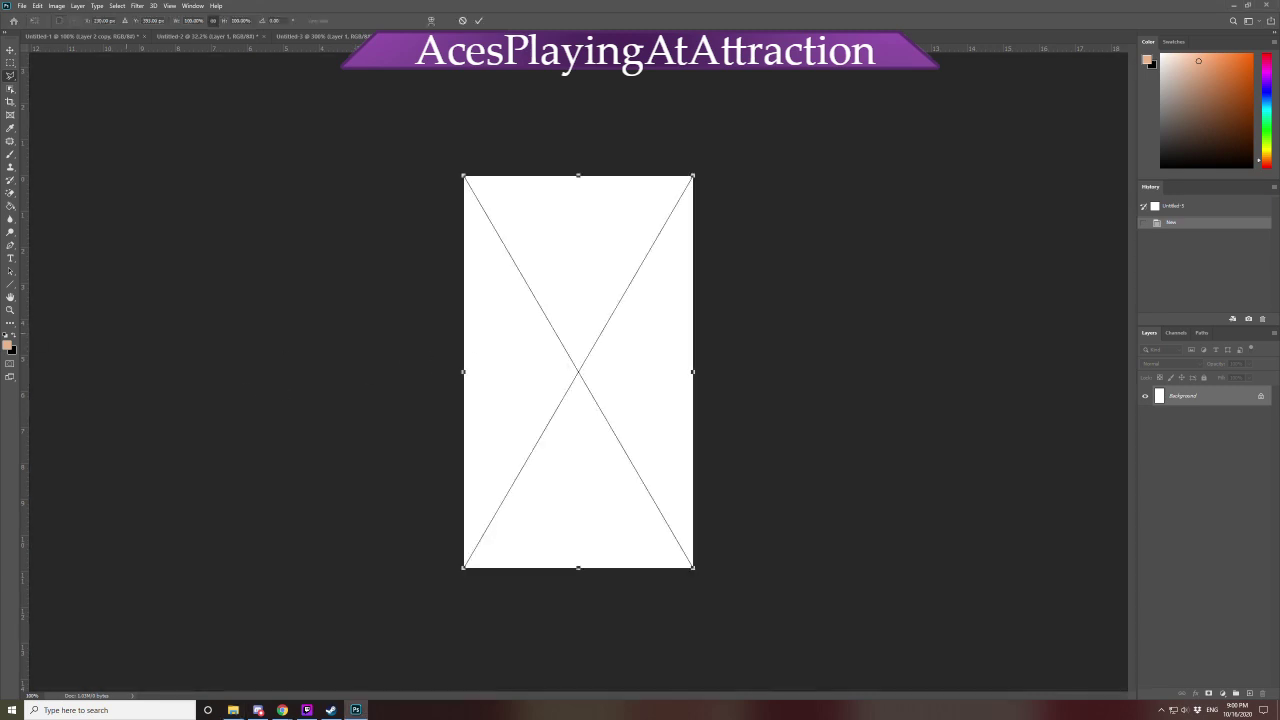
{"action": "key", "text": "Return"}
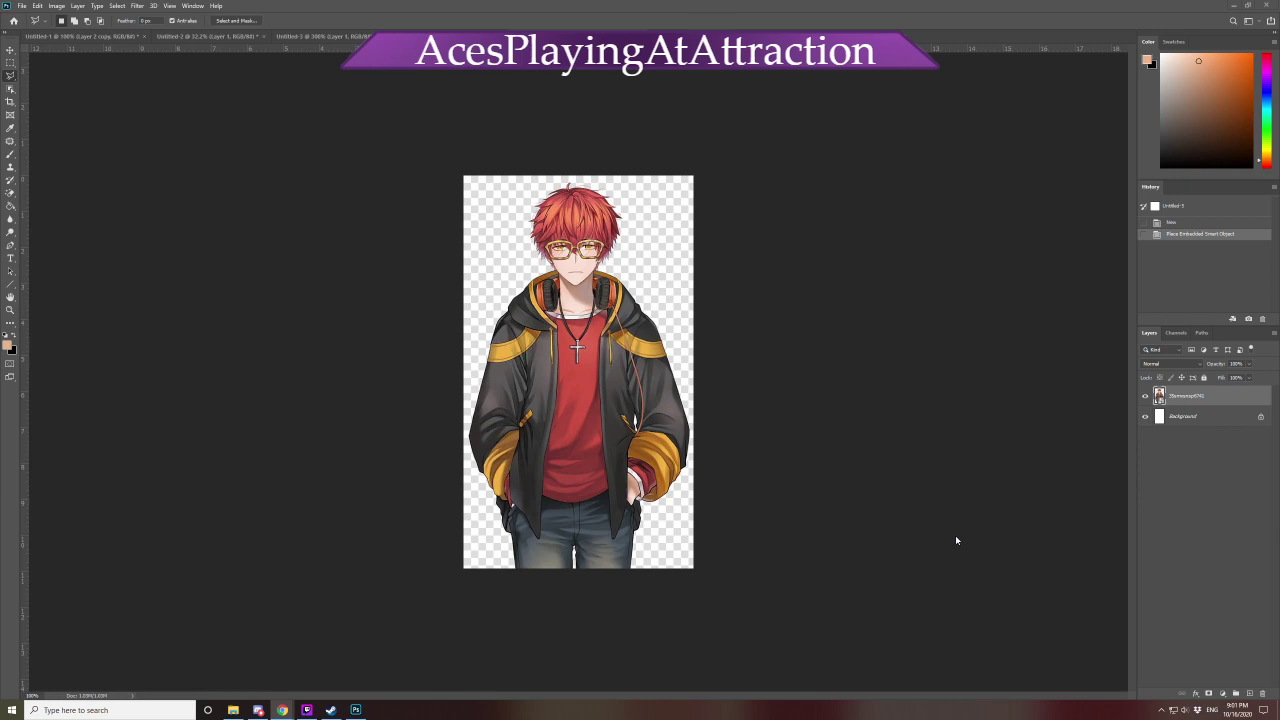
Inspect the placed character artwork up close from the jacket and jeans to the head, comparing it with the blank canvas
{"action": "left_click", "coordinate": [1191, 414]}
{"action": "key", "text": "ctrl+plus"}
{"action": "key", "text": "ctrl+plus"}
{"action": "key", "text": "ctrl+plus"}
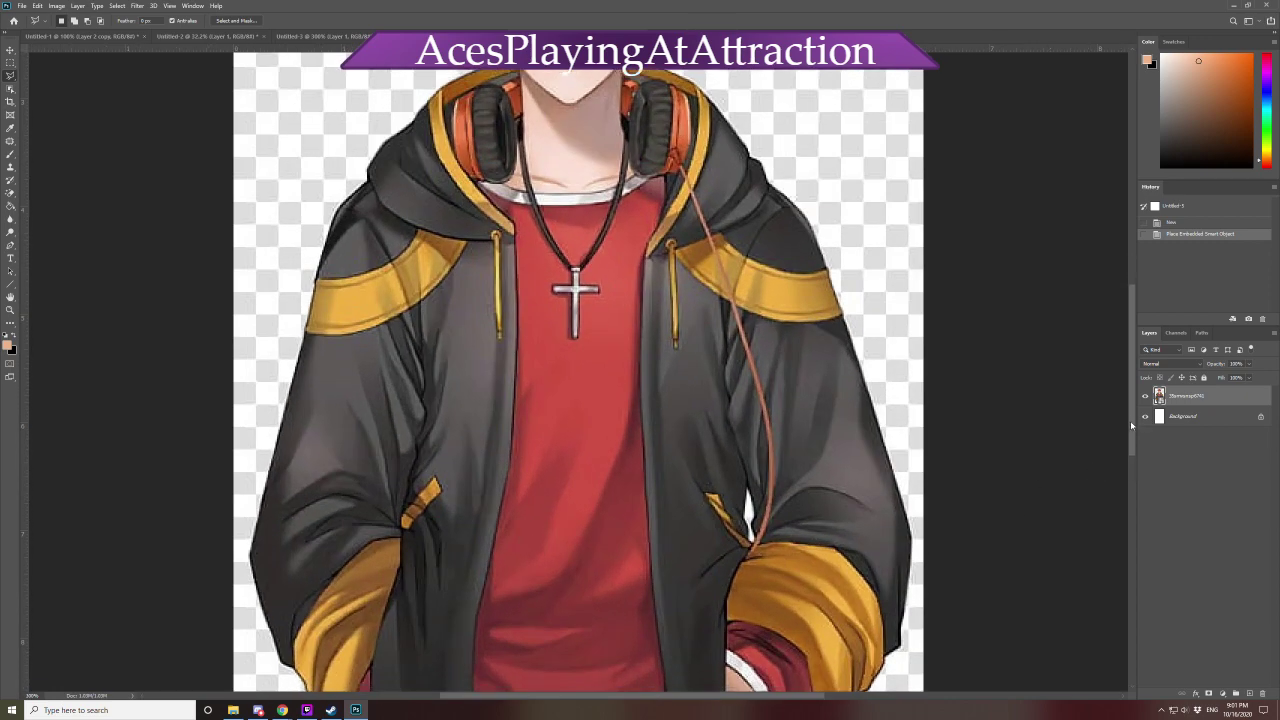
{"action": "left_click_drag", "start_coordinate": [1132, 427], "coordinate": [1143, 500]}
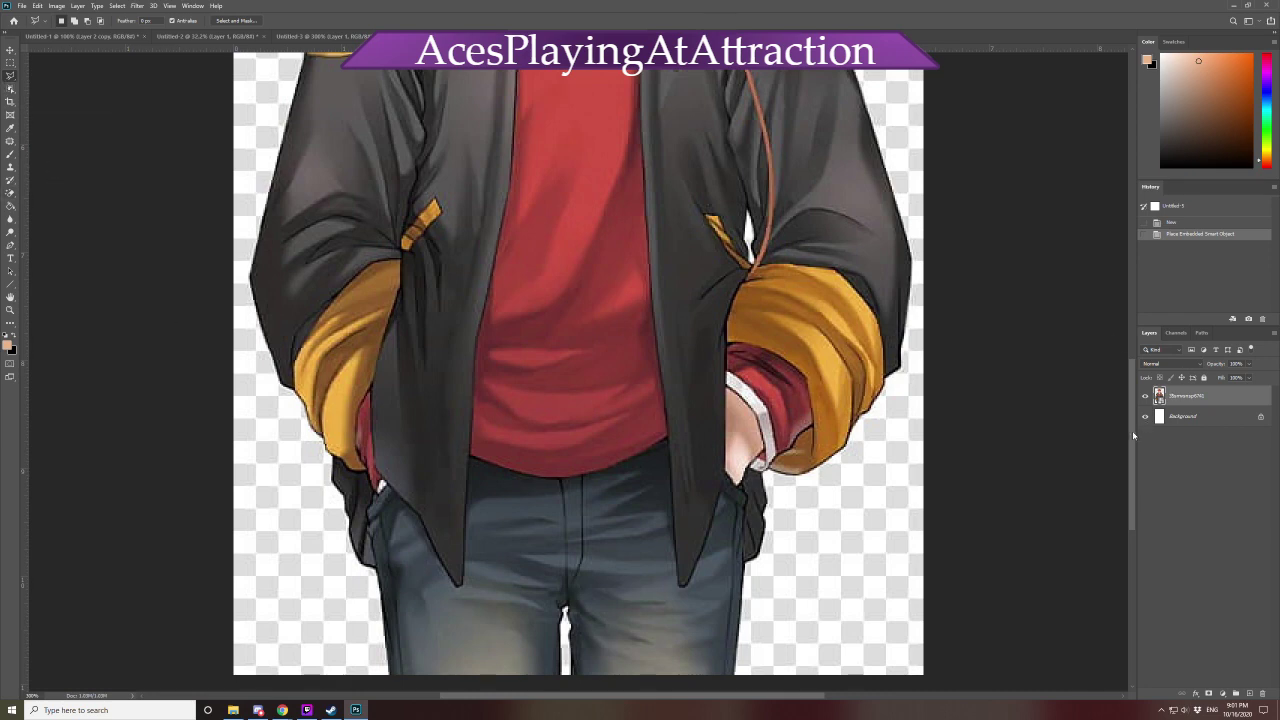
{"action": "left_click_drag", "start_coordinate": [1133, 435], "coordinate": [1151, 480]}
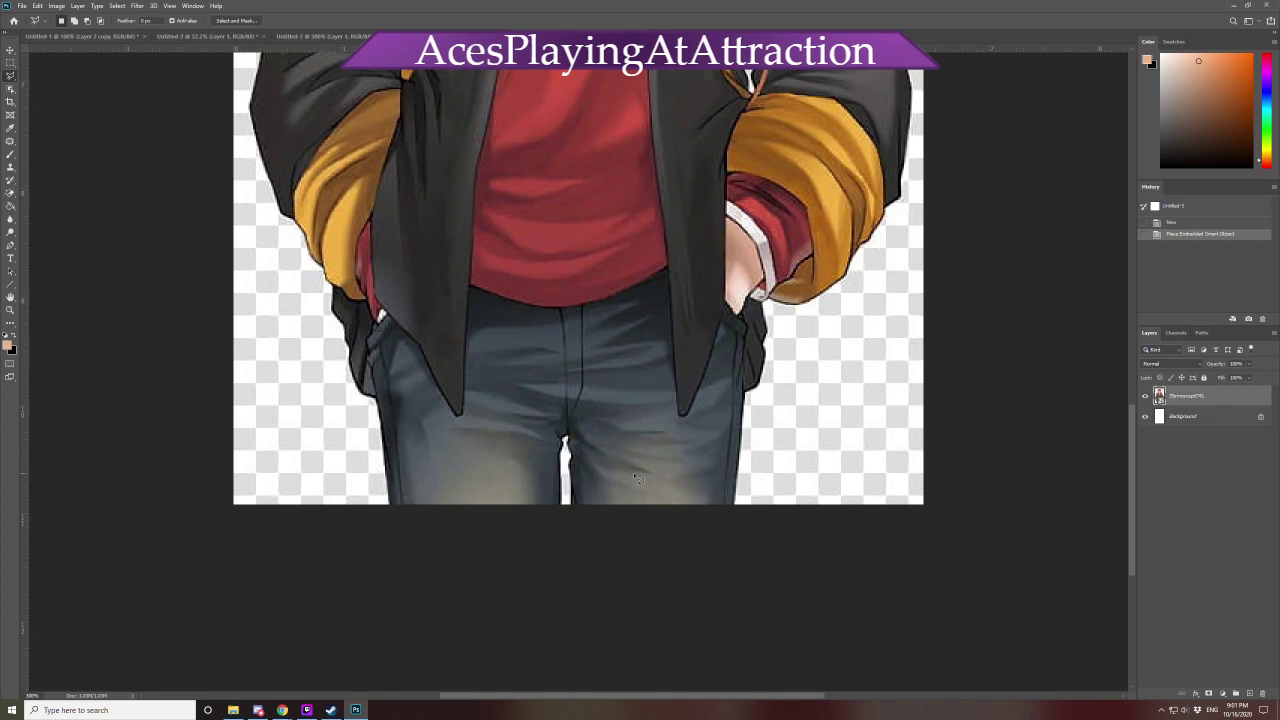
{"action": "left_click", "coordinate": [1145, 397]}
{"action": "left_click", "coordinate": [1145, 397]}
{"action": "left_click", "coordinate": [1192, 224]}
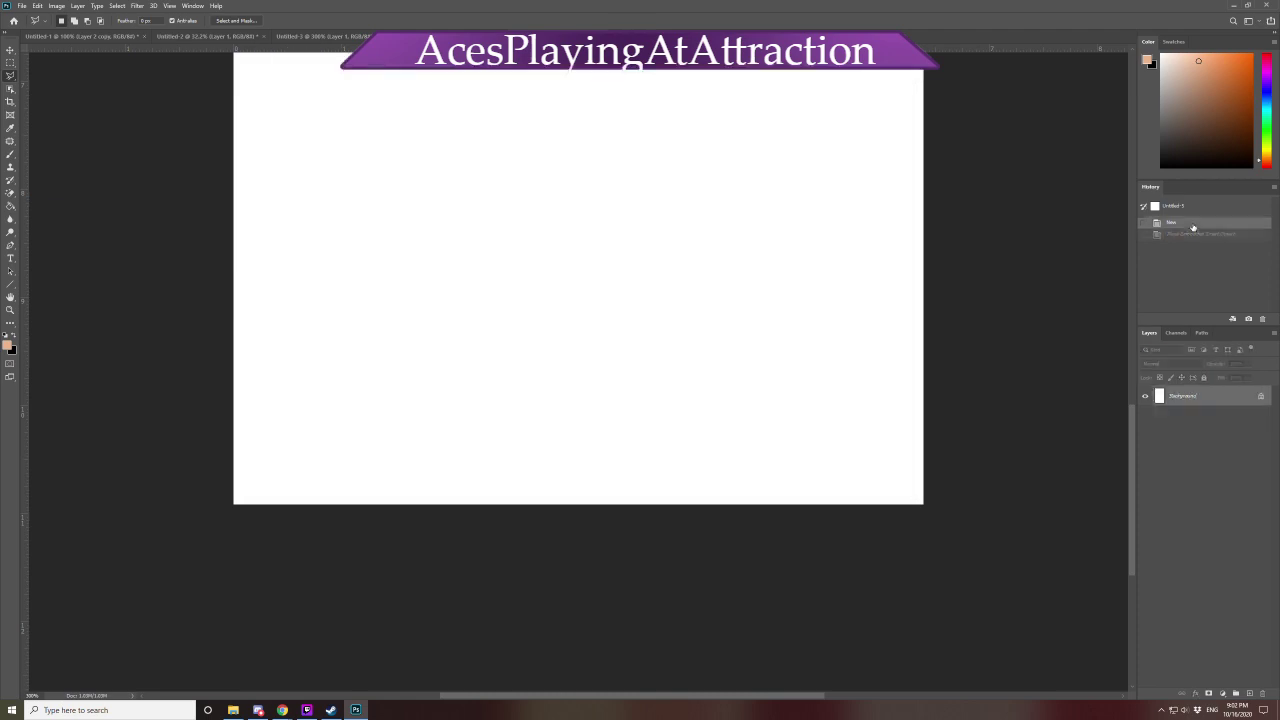
{"action": "left_click", "coordinate": [1191, 236]}
{"action": "scroll", "coordinate": [1066, 429], "scroll_direction": "up", "scroll_amount": 1}
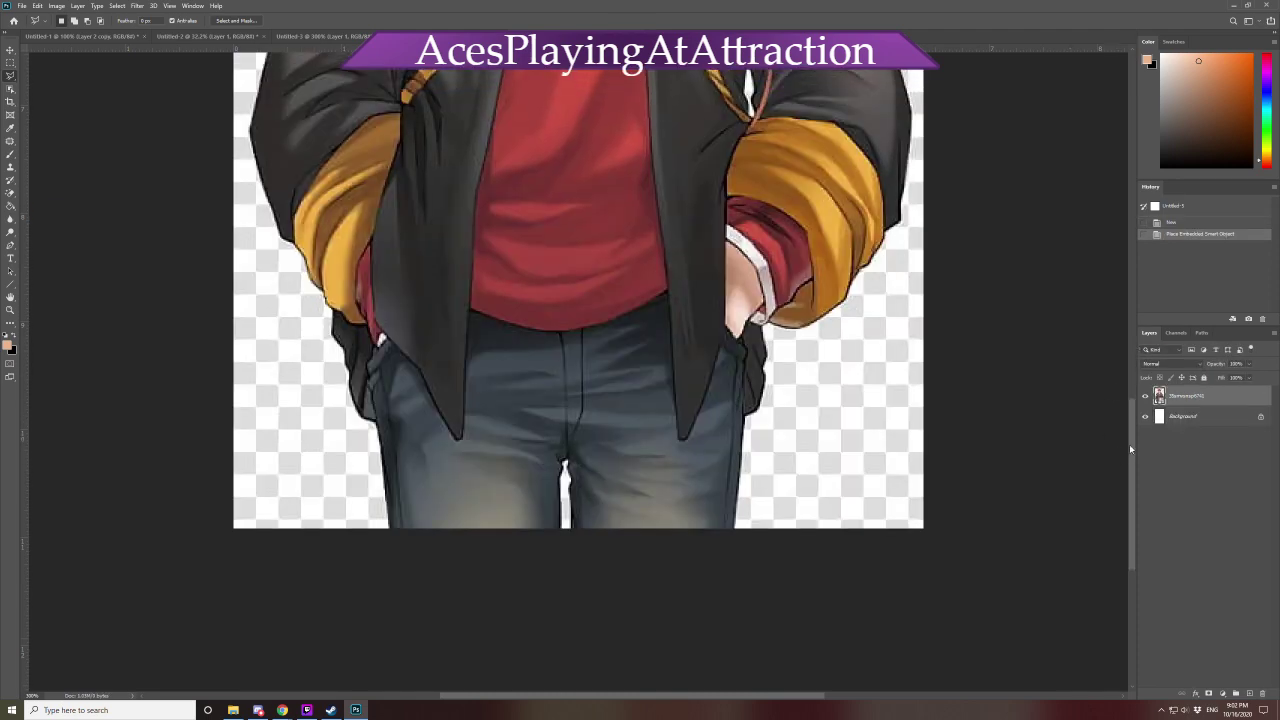
{"action": "left_click_drag", "start_coordinate": [1129, 444], "coordinate": [1171, 253]}
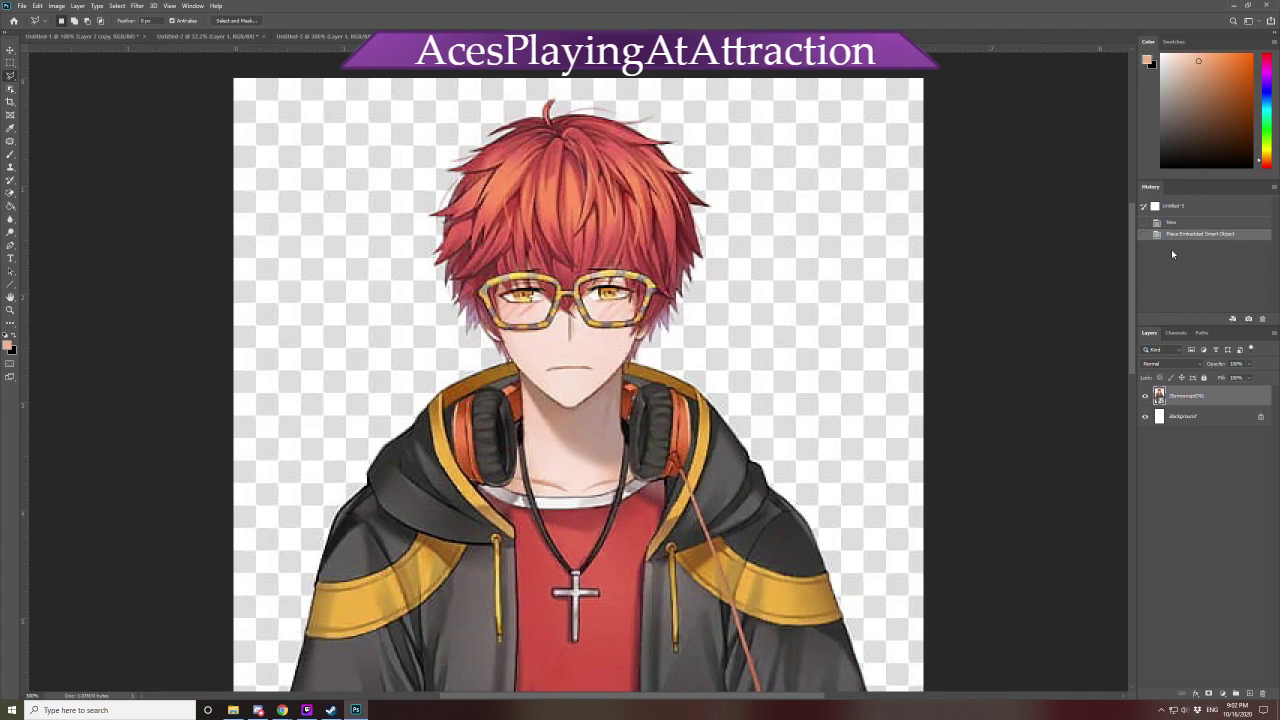
Switch to Chrome and preview several other 707 image results to compare them as alternative source pictures
{"action": "mouse_move", "coordinate": [283, 710]}
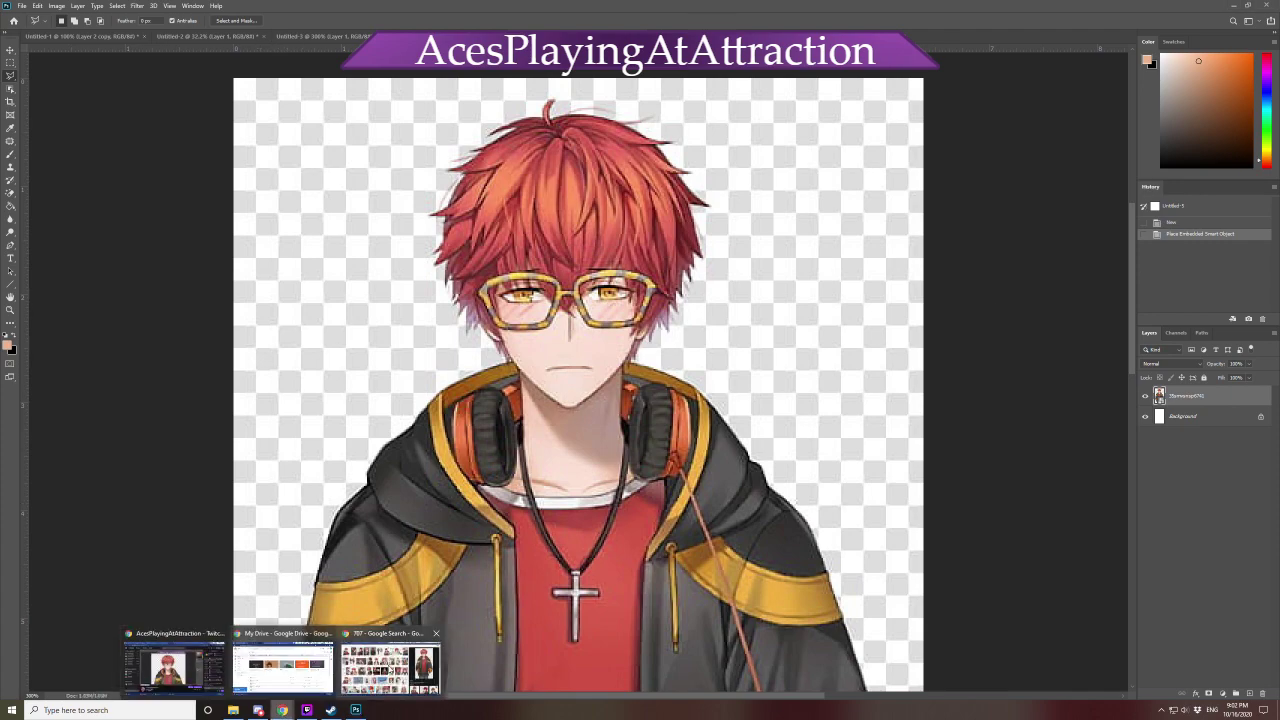
{"action": "left_click", "coordinate": [390, 665]}
{"action": "left_click", "coordinate": [80, 145]}
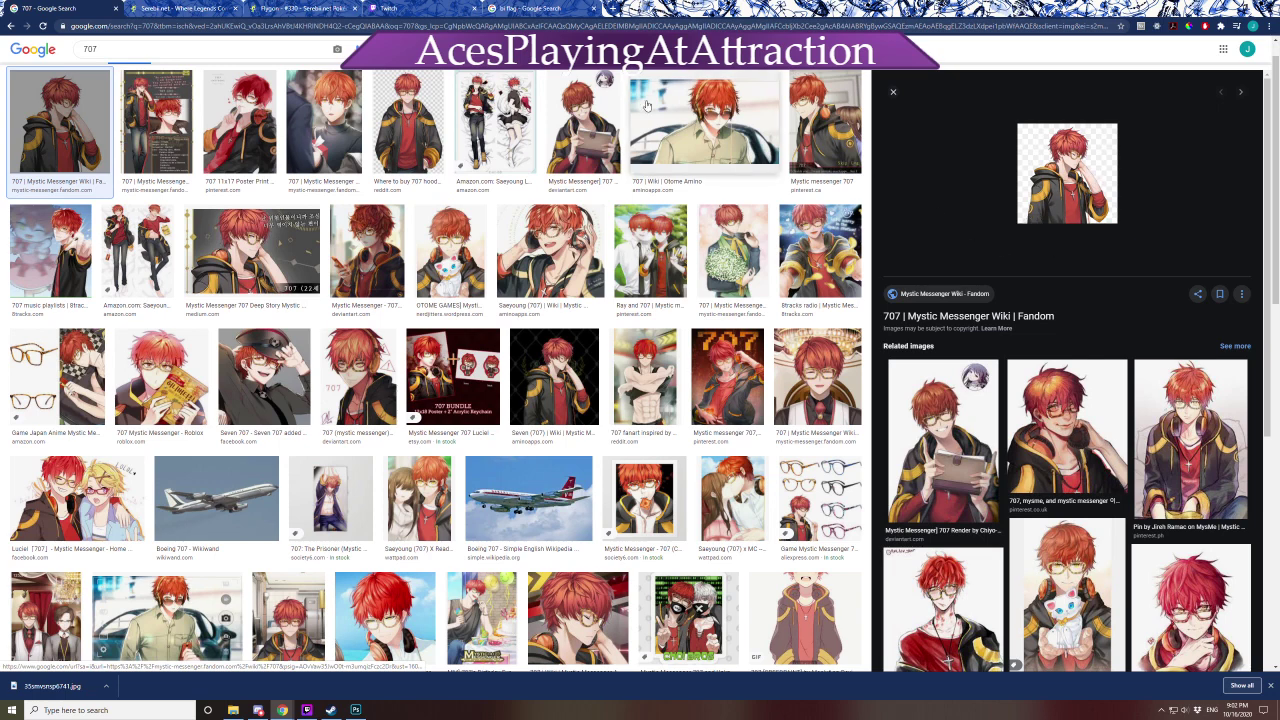
{"action": "scroll", "coordinate": [955, 470], "scroll_direction": "down", "scroll_amount": 3}
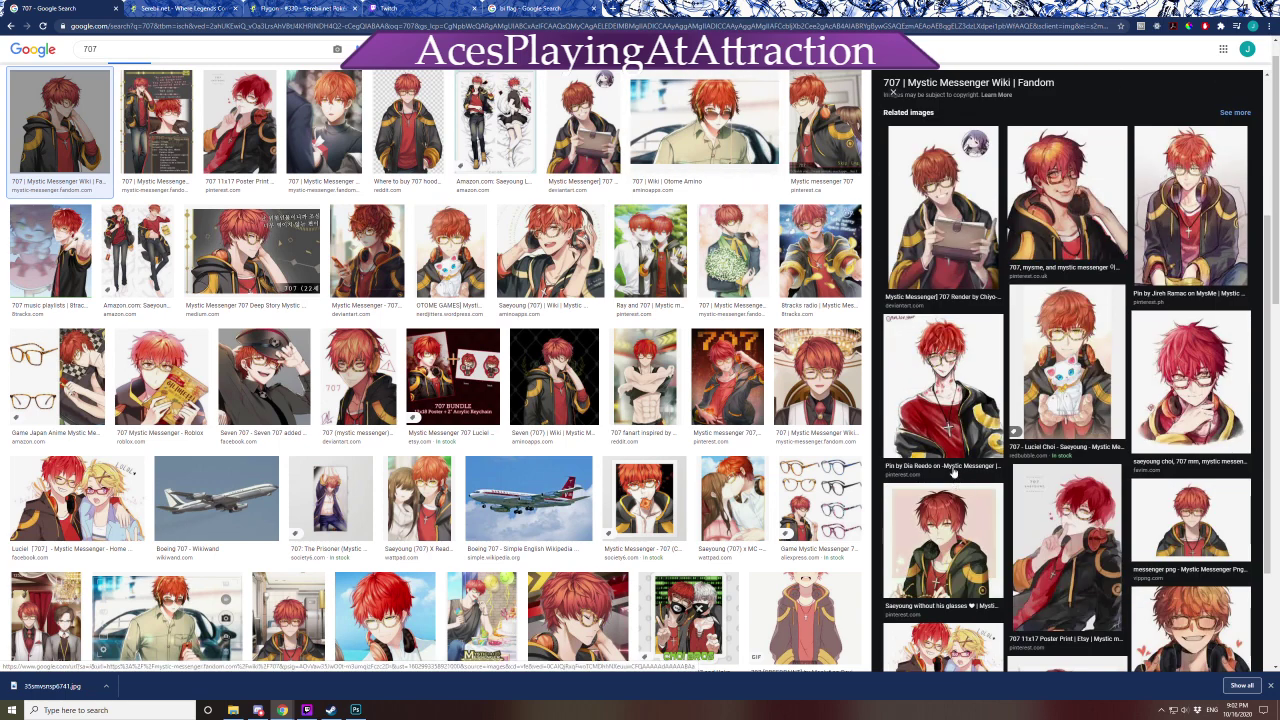
{"action": "scroll", "coordinate": [955, 472], "scroll_direction": "down", "scroll_amount": 1}
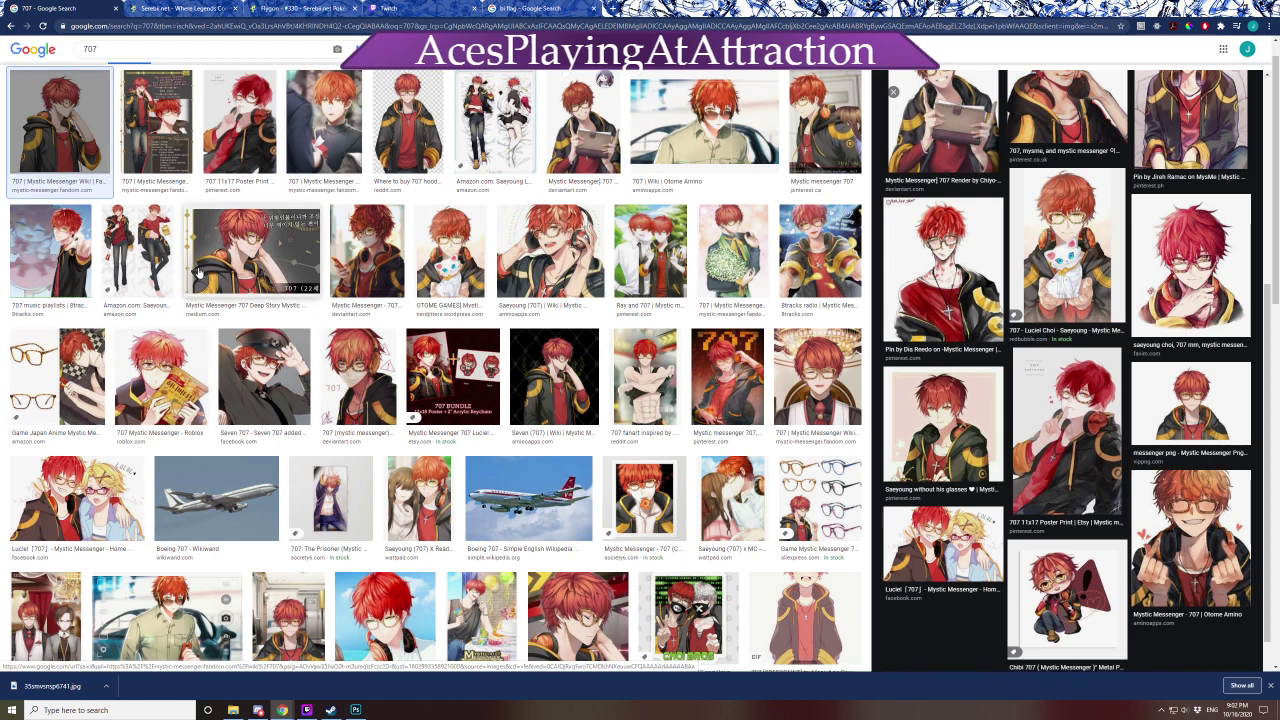
{"action": "scroll", "coordinate": [198, 272], "scroll_direction": "down", "scroll_amount": 4}
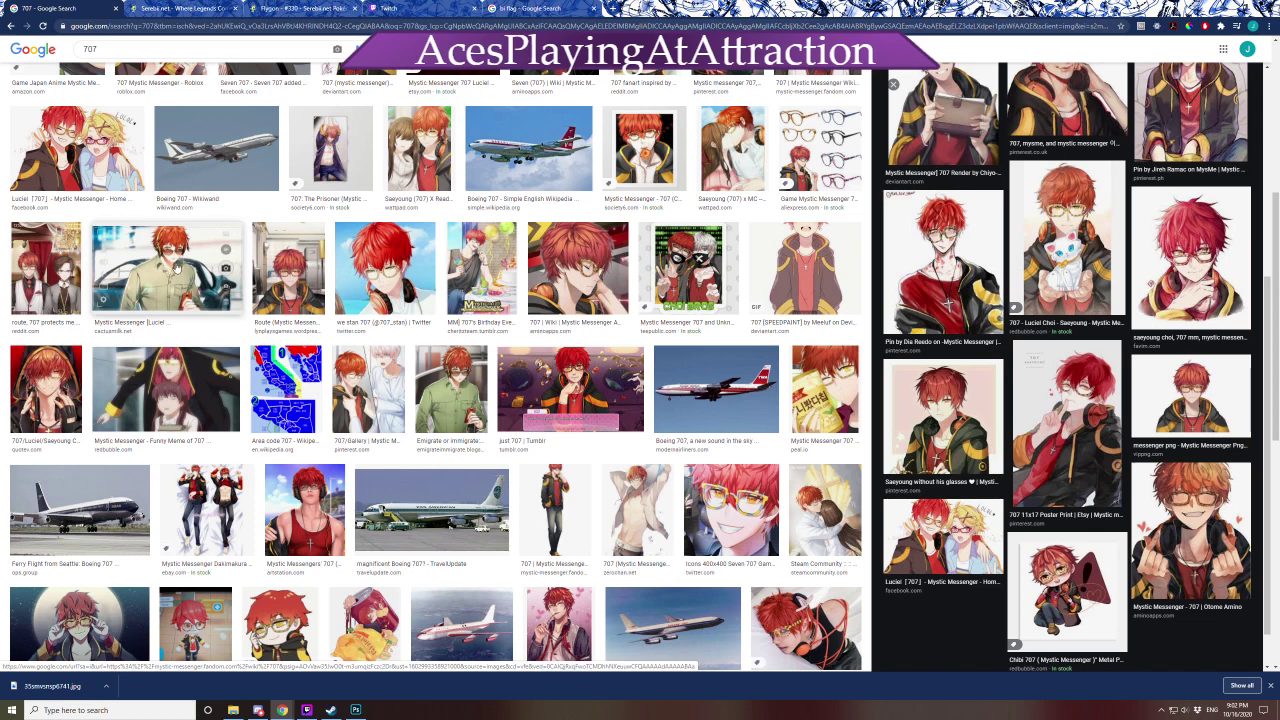
{"action": "left_click", "coordinate": [175, 268]}
{"action": "scroll", "coordinate": [160, 400], "scroll_direction": "up", "scroll_amount": 1}
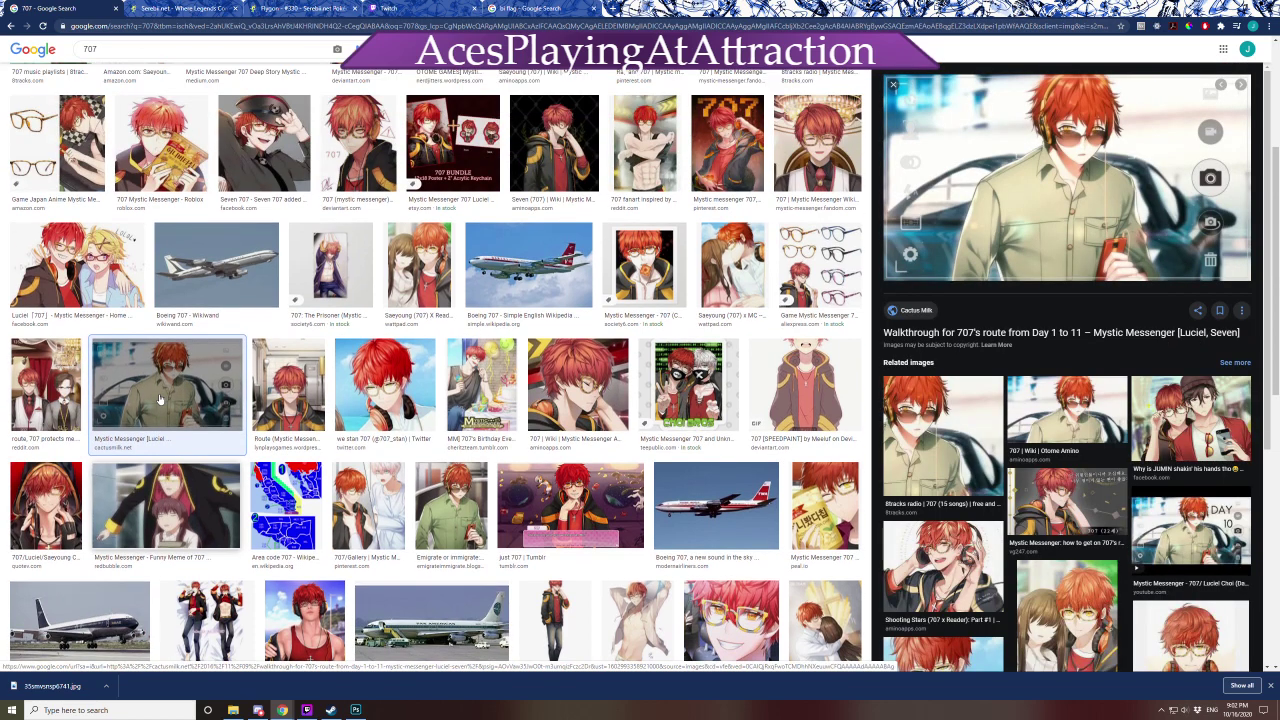
{"action": "left_click", "coordinate": [290, 400]}
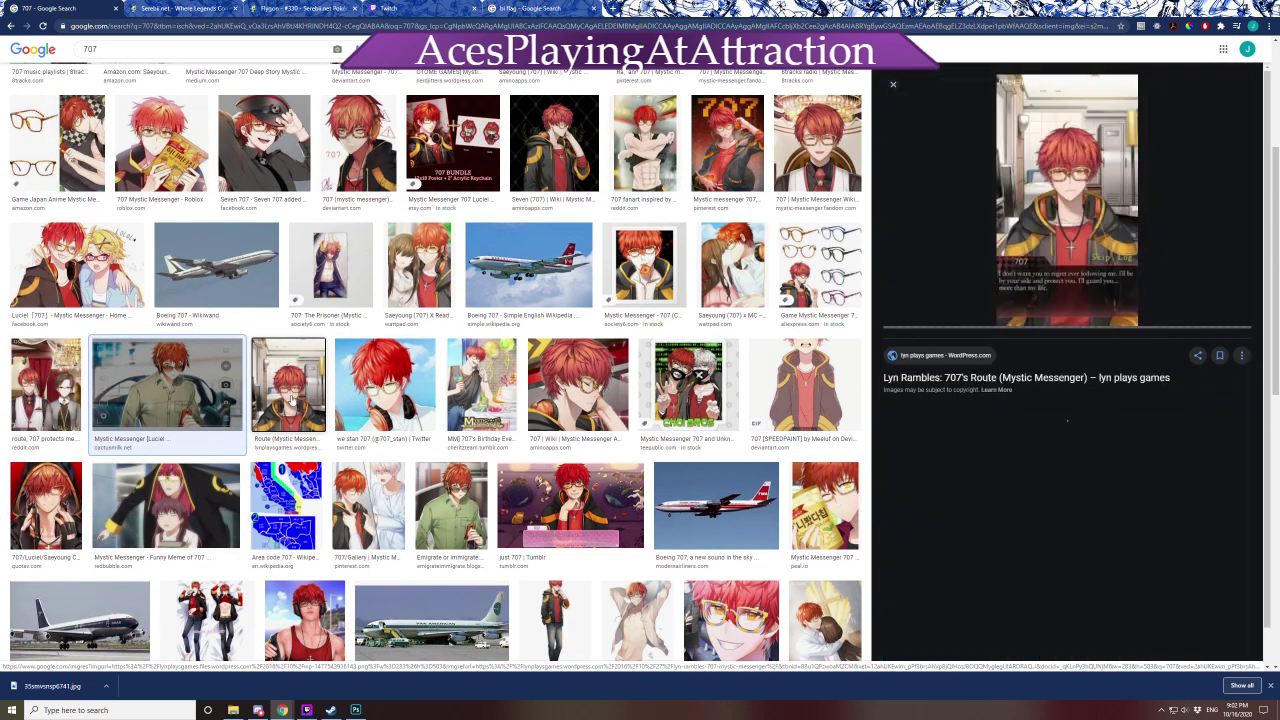
{"action": "scroll", "coordinate": [290, 400], "scroll_direction": "up", "scroll_amount": 1}
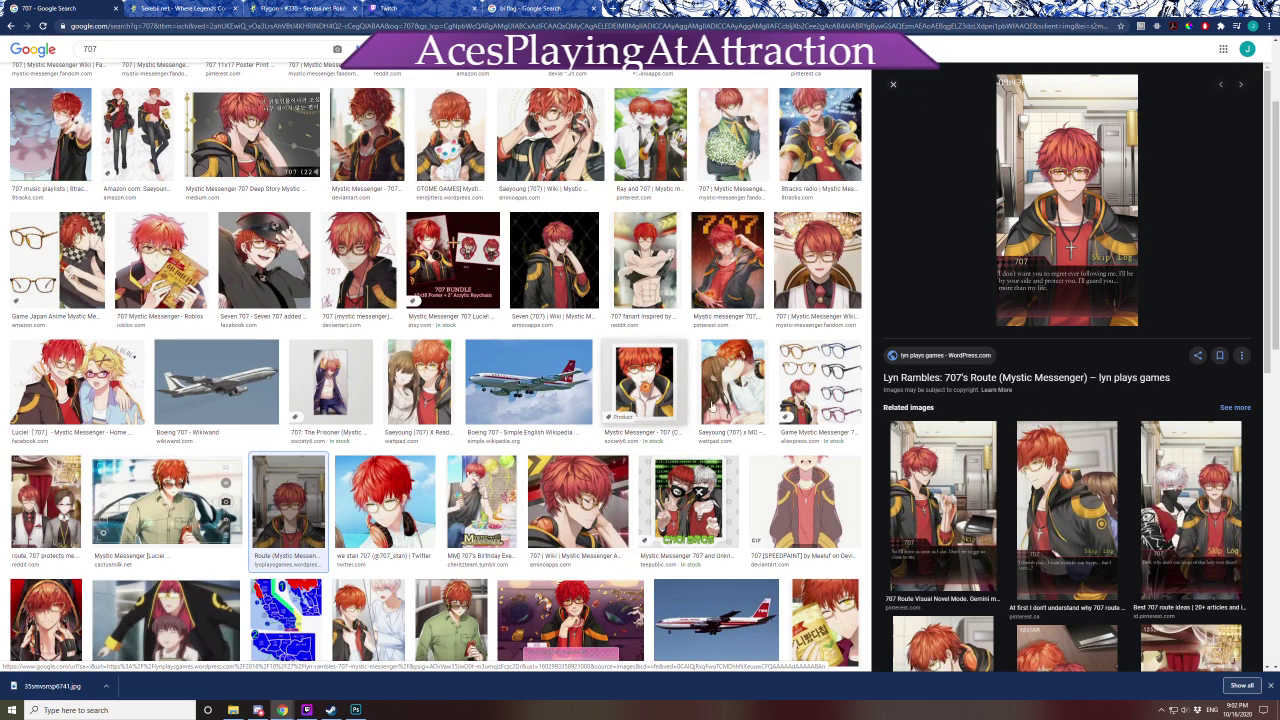
{"action": "left_click", "coordinate": [787, 266]}
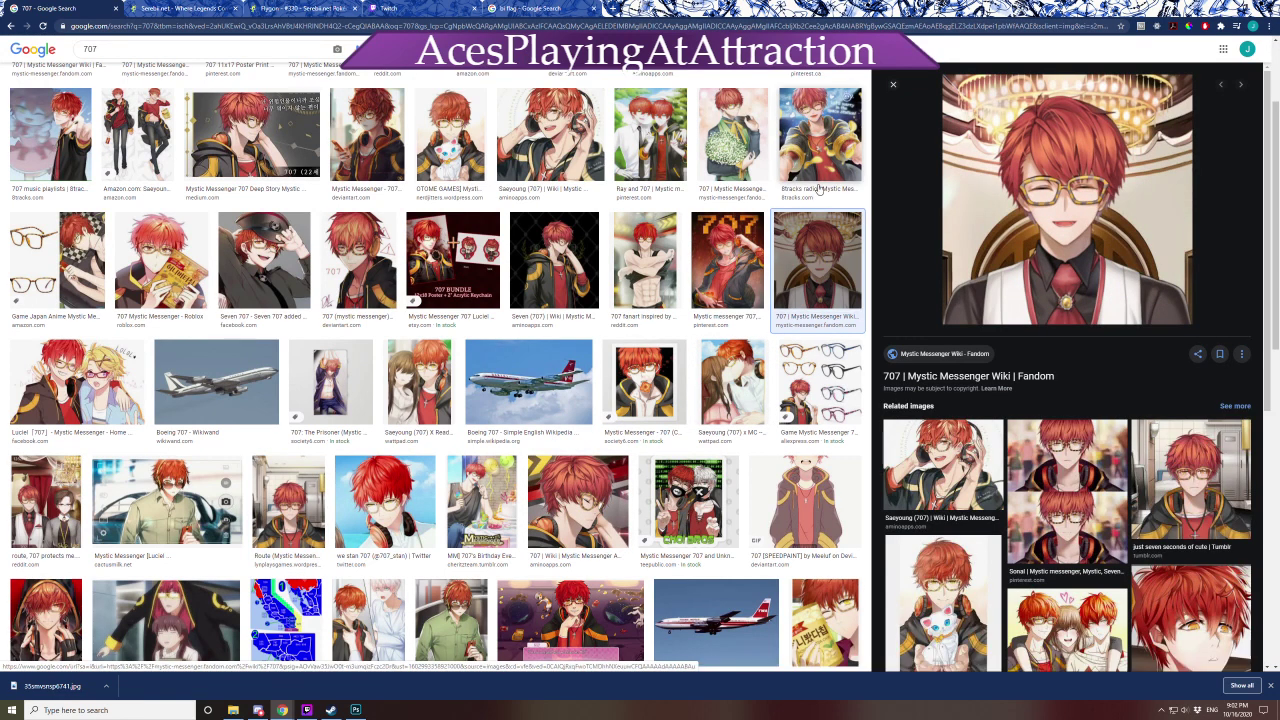
{"action": "left_click", "coordinate": [819, 188]}
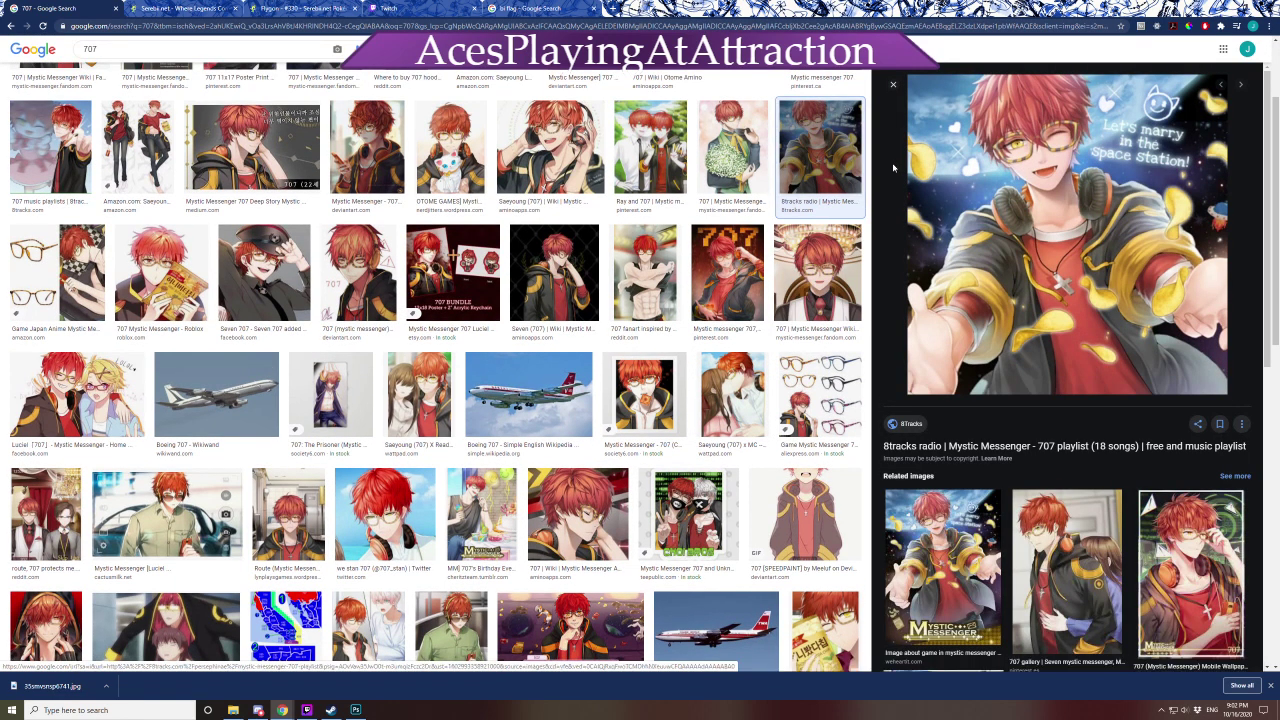
{"action": "scroll", "coordinate": [710, 300], "scroll_direction": "up", "scroll_amount": 2}
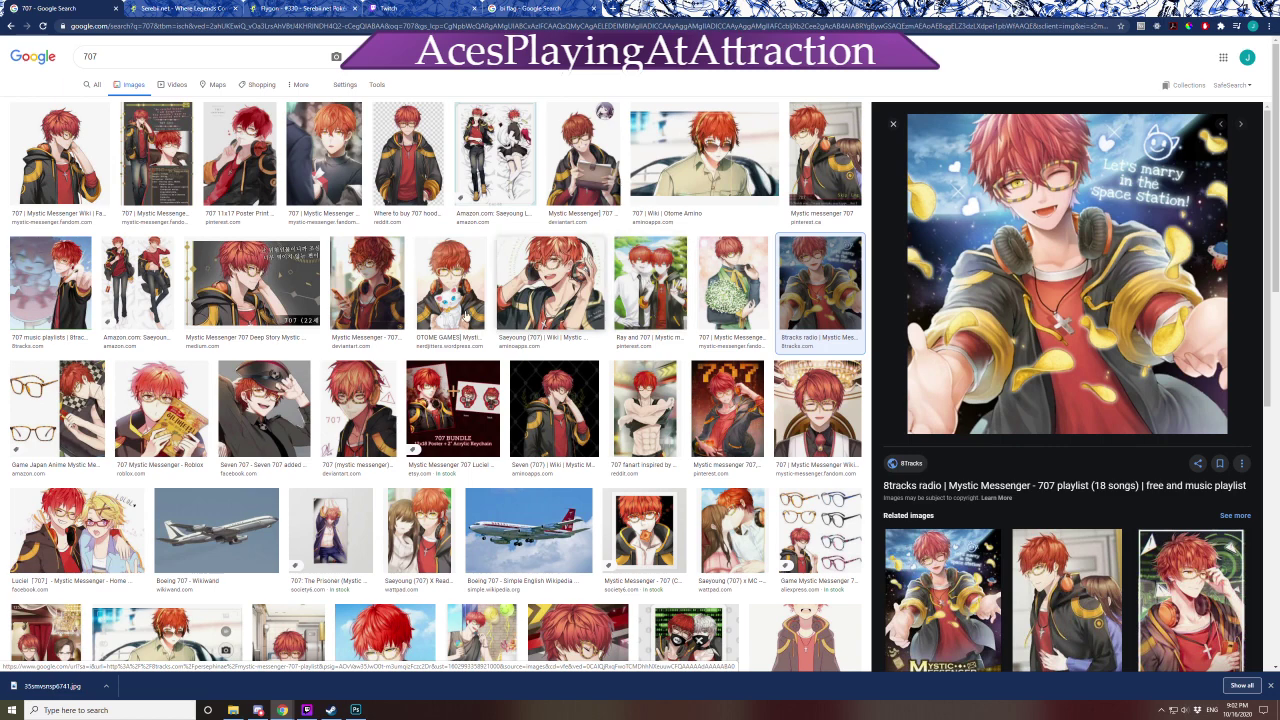
Open the "OTOME GAMES| Mystic Messenger: 707 Route" image result and copy the picture of the character holding a white cat
{"action": "left_click", "coordinate": [458, 312]}
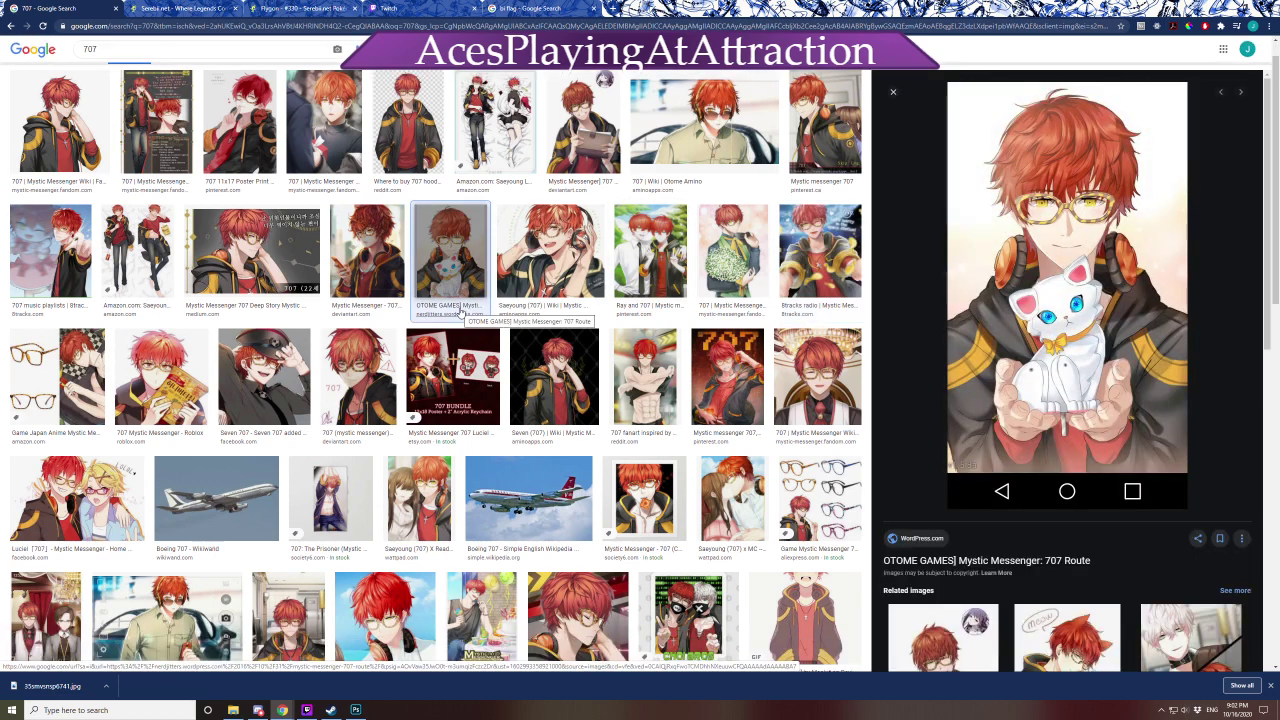
{"action": "right_click", "coordinate": [1096, 283]}
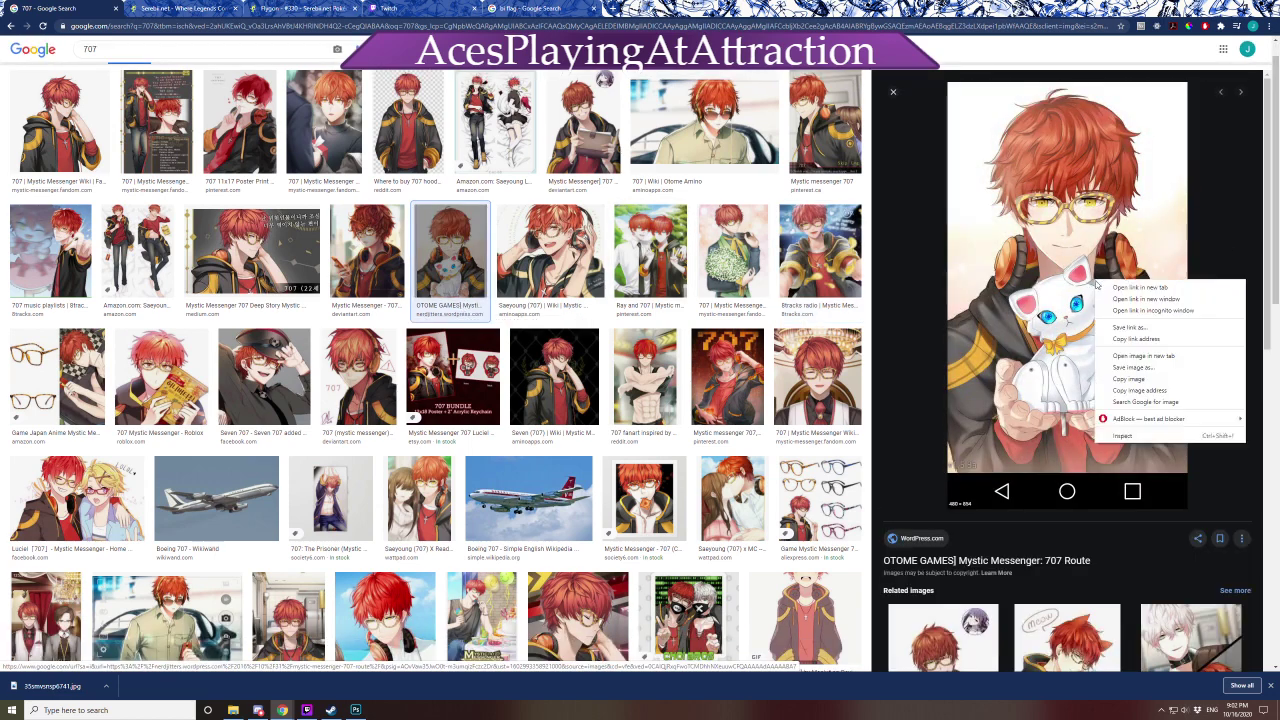
{"action": "left_click", "coordinate": [1140, 384]}
Switch to Photoshop, paste the copied picture above the placed artwork, and try a free transform on it
{"action": "left_click", "coordinate": [355, 710]}
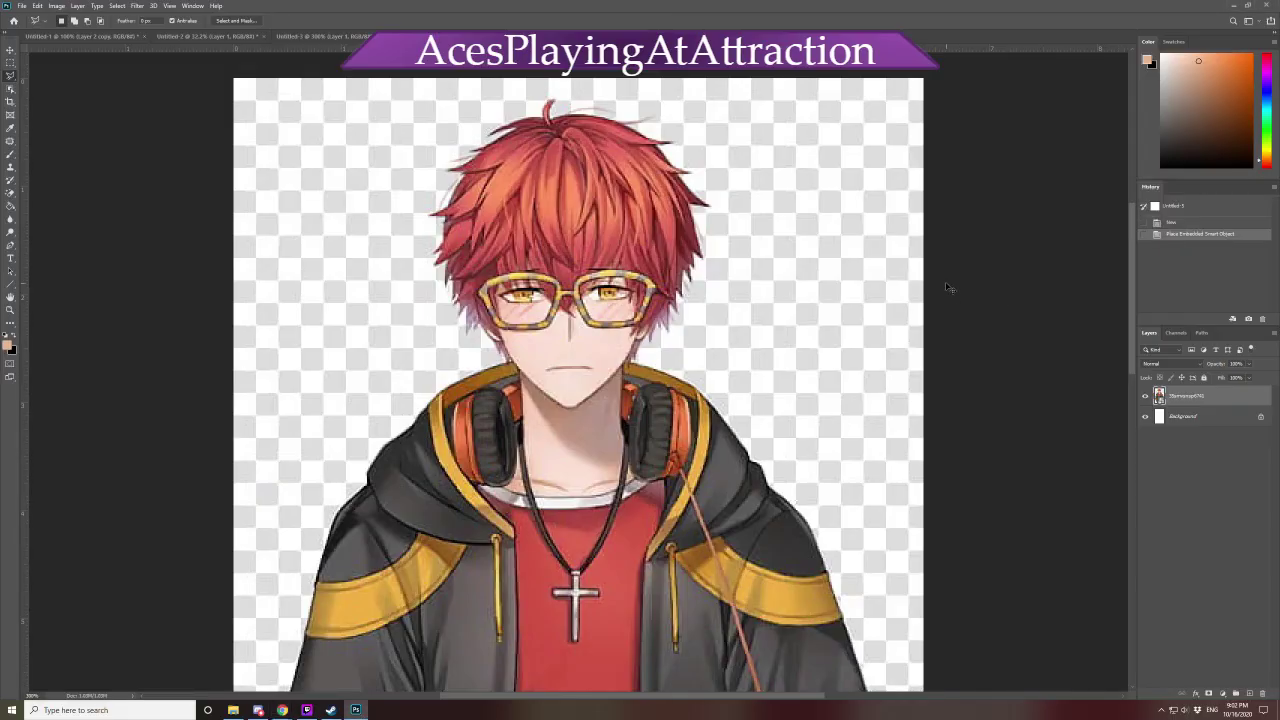
{"action": "key", "text": "ctrl+v"}
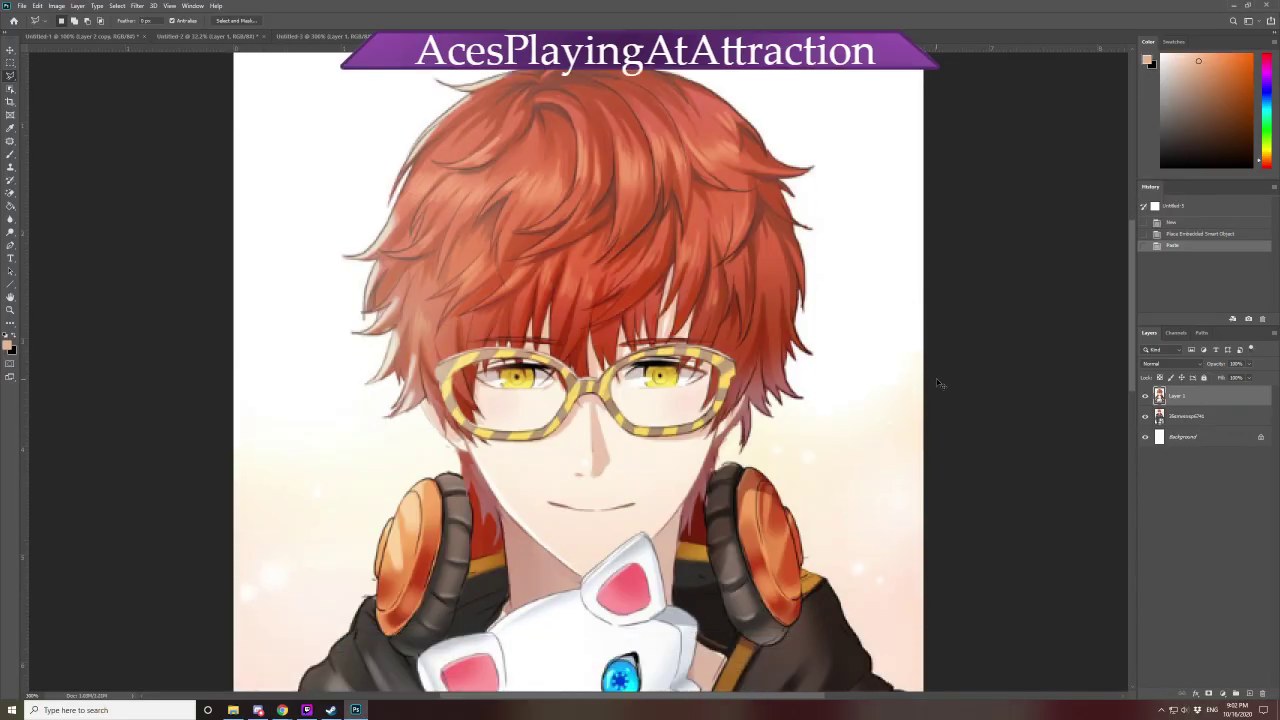
{"action": "key", "text": "ctrl+minus"}
{"action": "key", "text": "ctrl+minus"}
{"action": "key", "text": "ctrl+minus"}
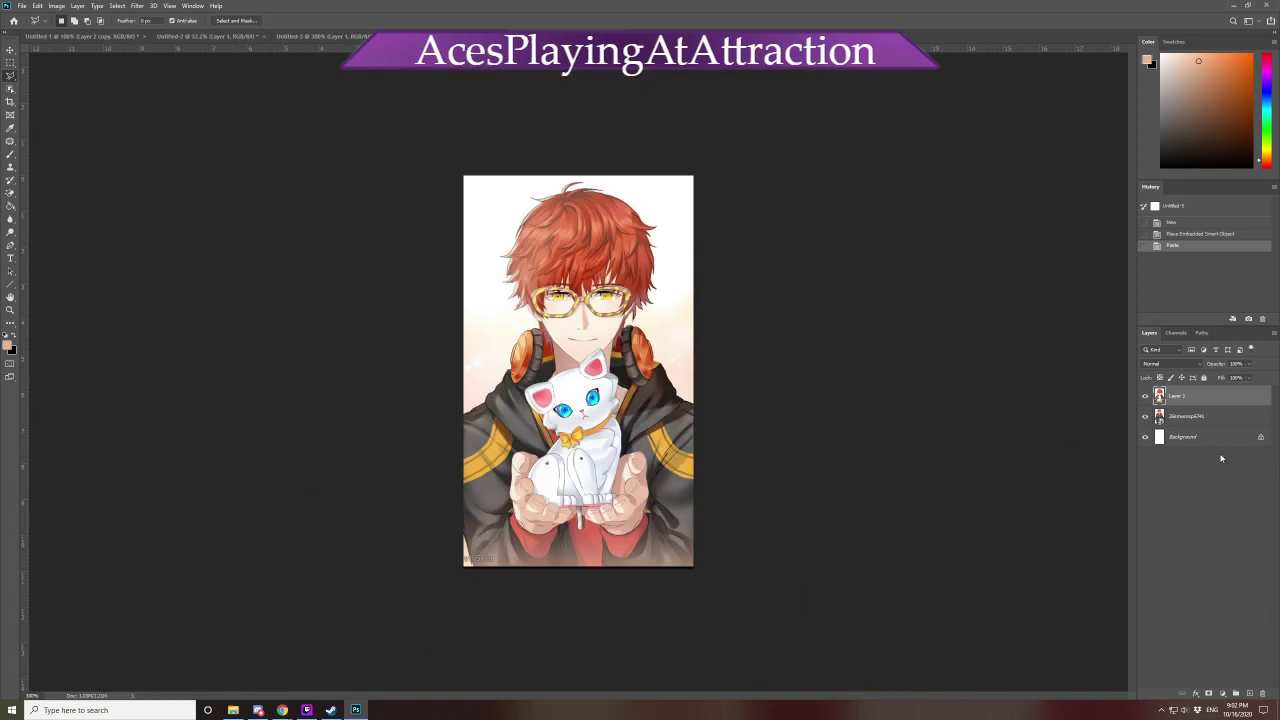
{"action": "key", "text": "ctrl+t"}
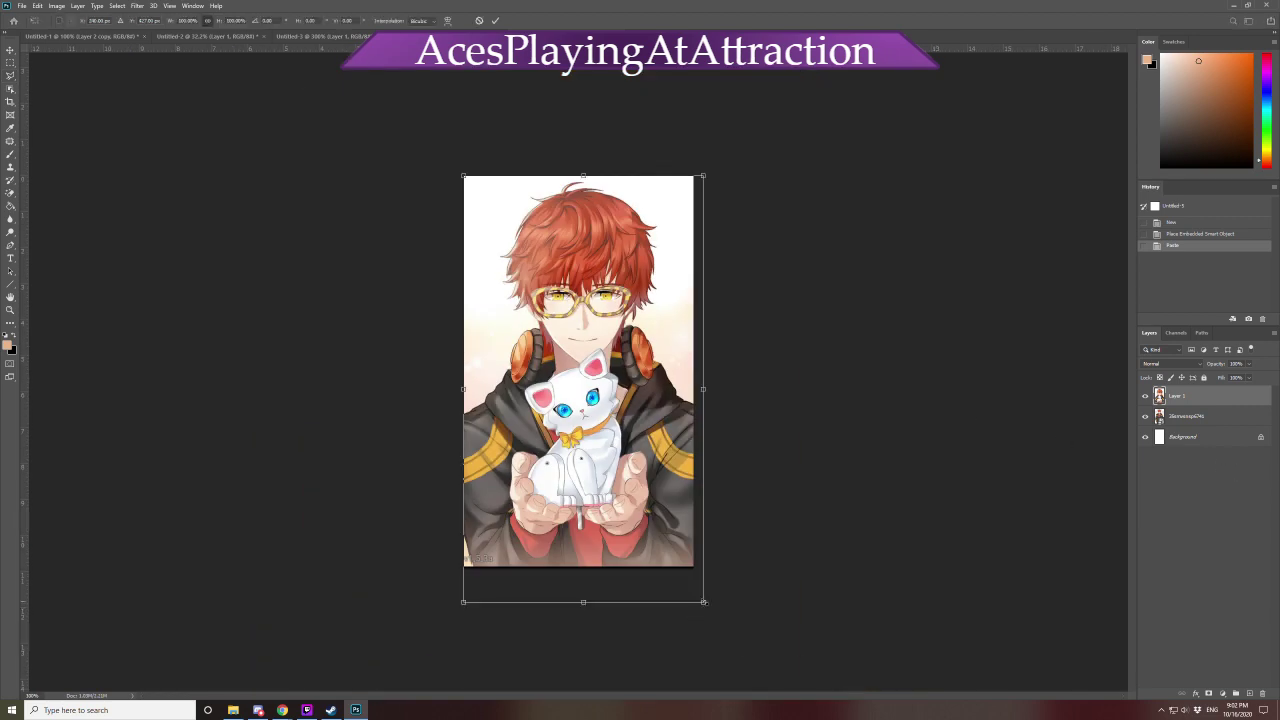
{"action": "key", "text": "Escape"}
{"action": "key", "text": "l"}
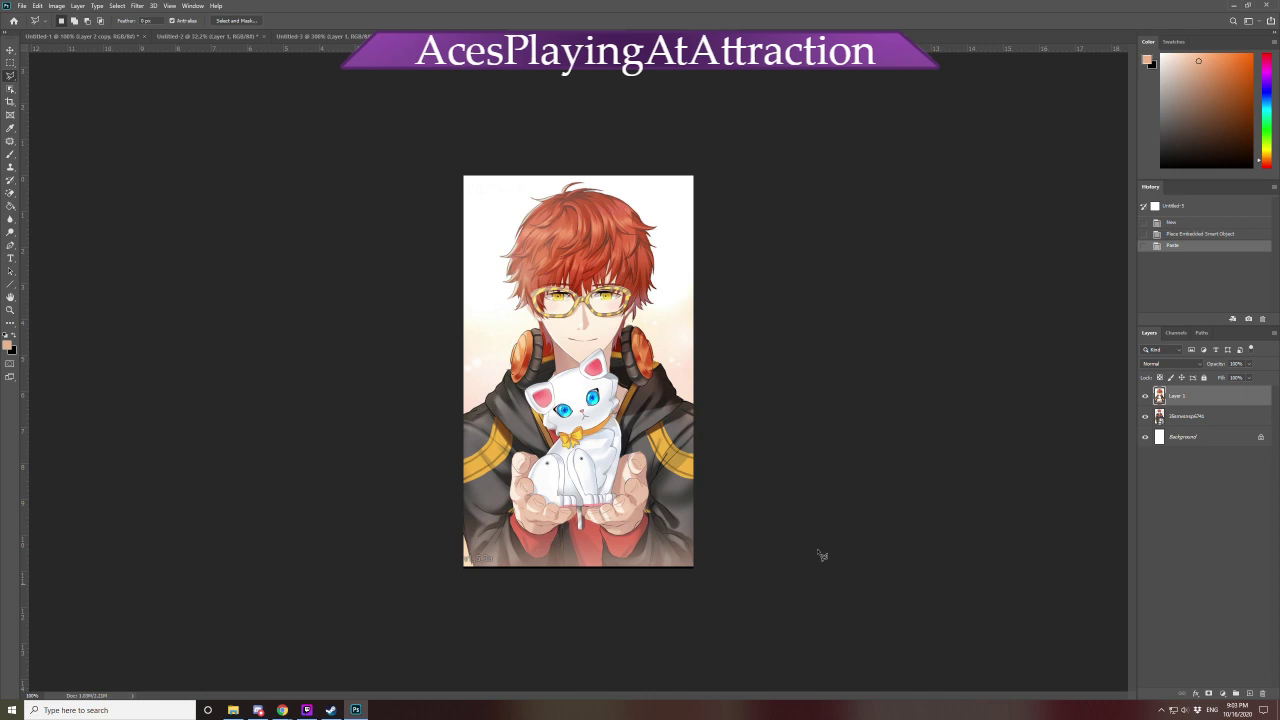
Revert the document to its blank initial state, try pasting the copied picture there, and undo that paste
{"action": "left_click", "coordinate": [1190, 222]}
{"action": "key", "text": "ctrl+v"}
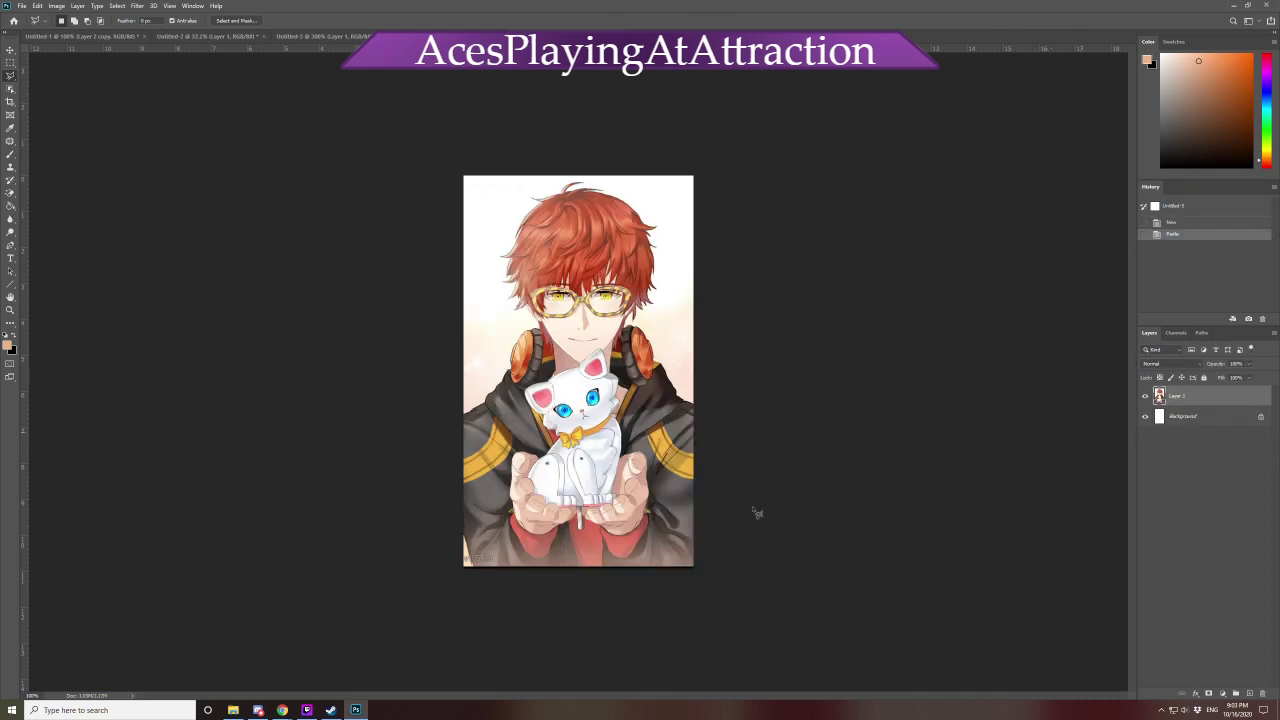
{"action": "left_click", "coordinate": [1187, 223]}
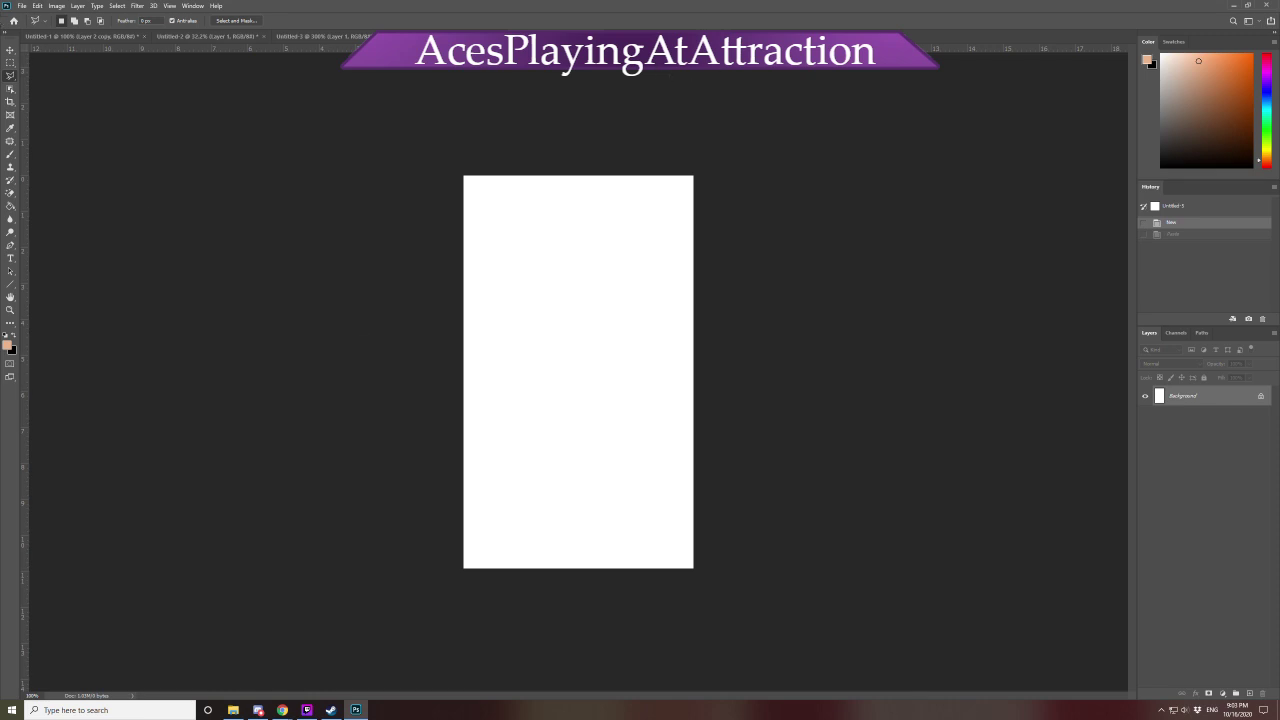
Discard the blank document, create a new document with the clipboard preset, and paste the copied character picture into it
{"action": "key", "text": "ctrl+w"}
{"action": "left_click", "coordinate": [638, 258]}
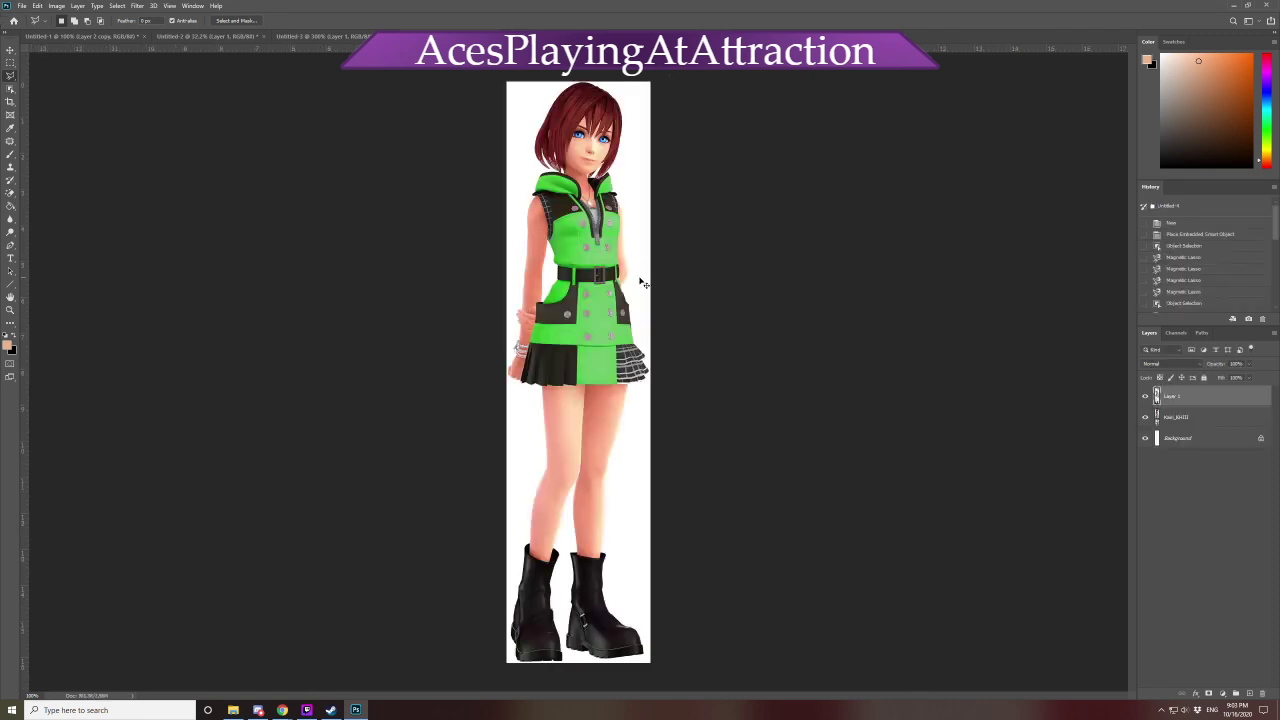
{"action": "key", "text": "ctrl+n"}
{"action": "key", "text": "Return"}
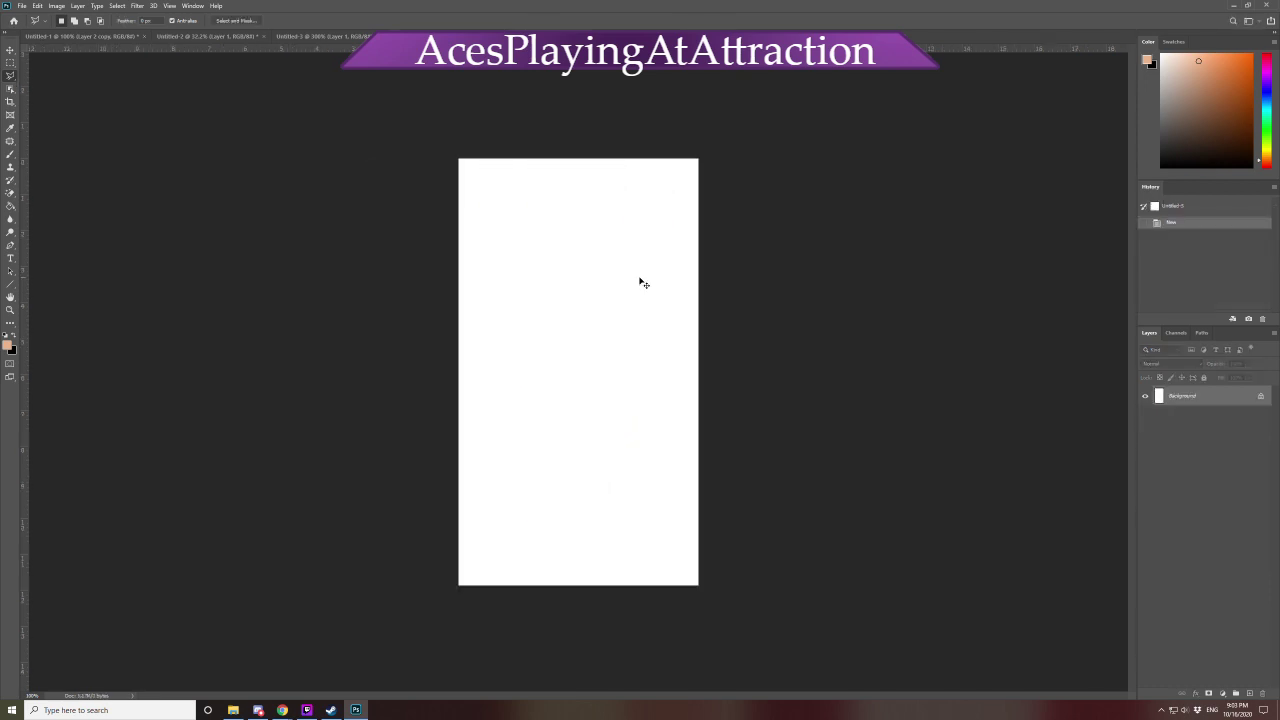
{"action": "key", "text": "ctrl+v"}
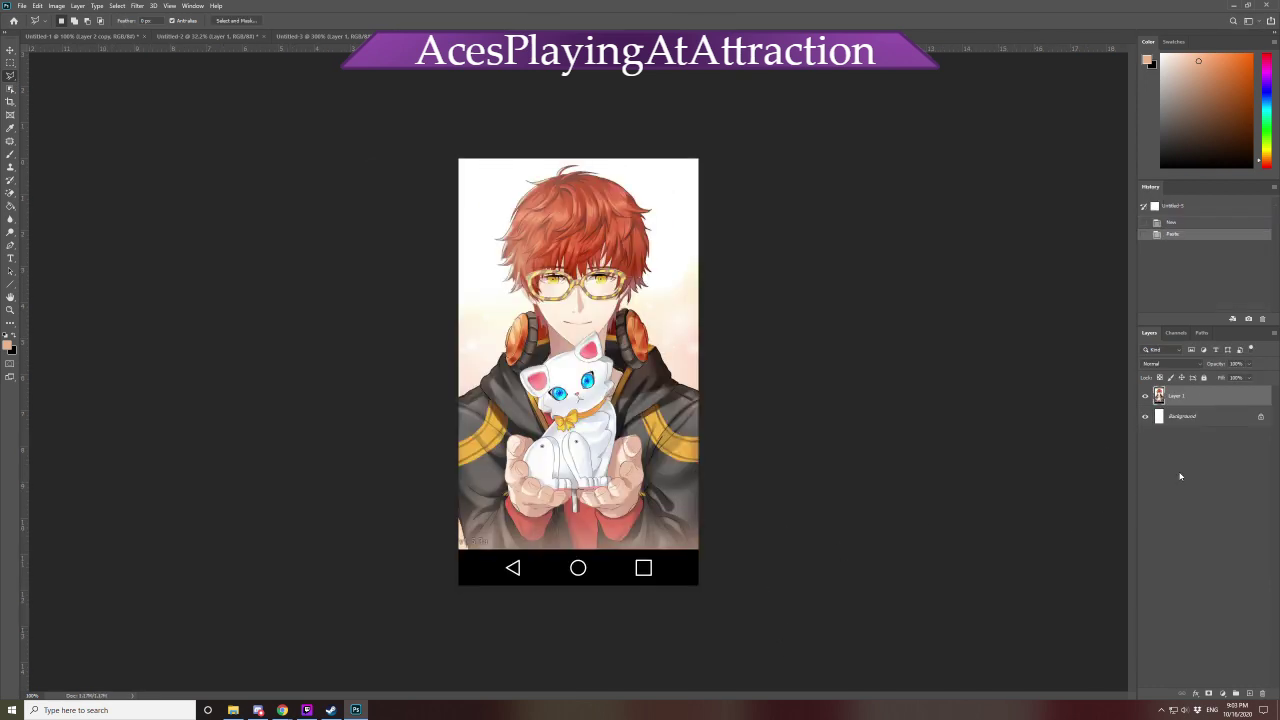
Crop the picture's lower edge to remove the black phone navigation bar
{"action": "left_click", "coordinate": [10, 101]}
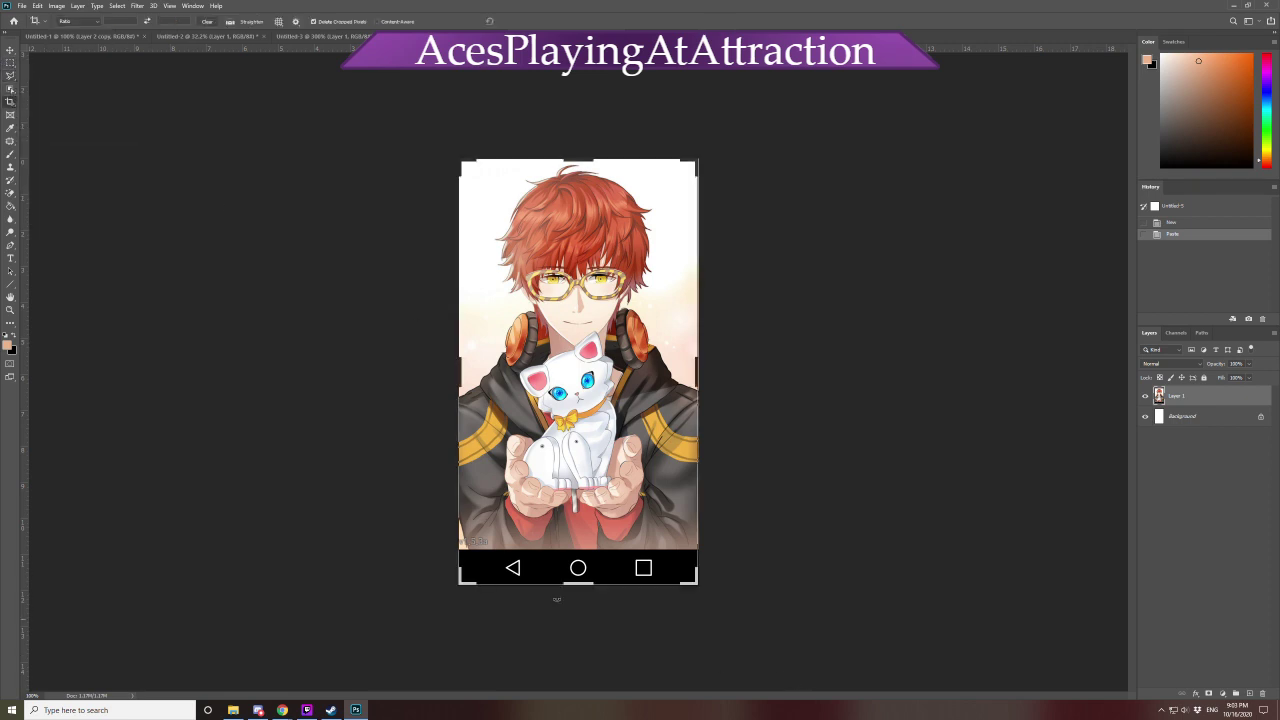
{"action": "left_click_drag", "start_coordinate": [575, 584], "coordinate": [595, 563]}
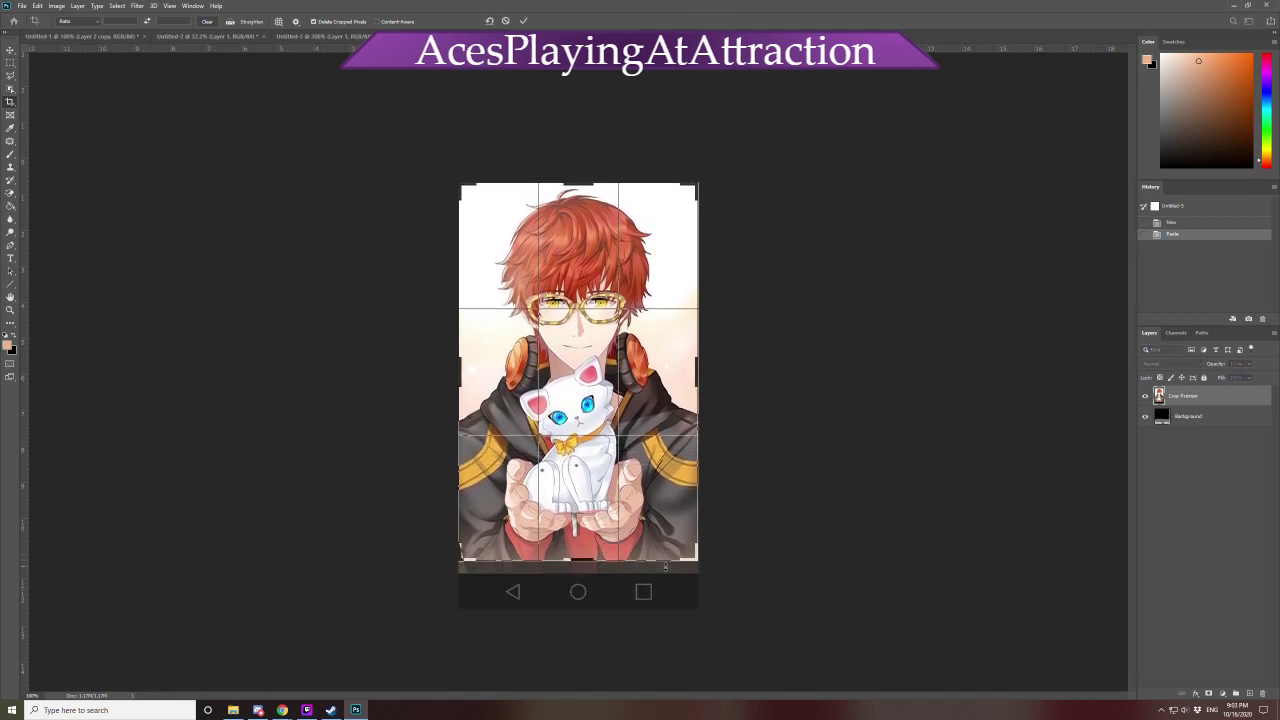
{"action": "key", "text": "Return"}
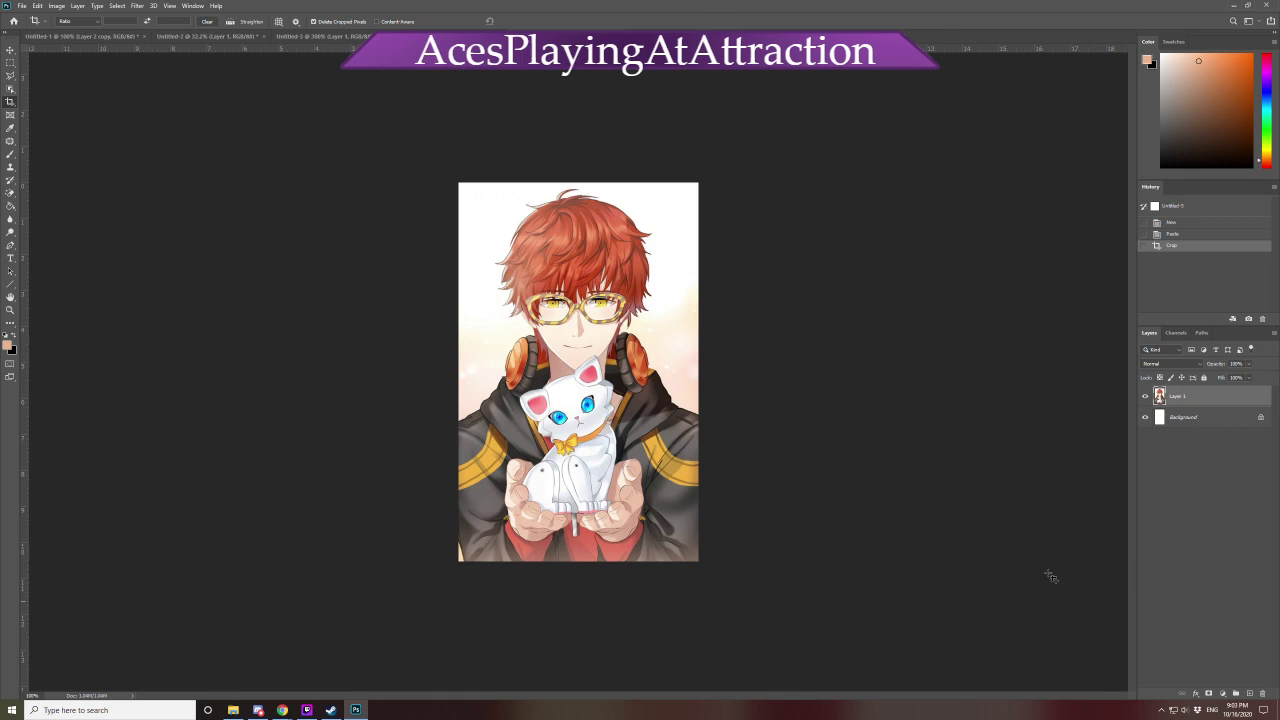
Select the character's striped glasses with a rectangular Object Selection around them
{"action": "key", "text": "ctrl+plus"}
{"action": "key", "text": "ctrl+plus"}
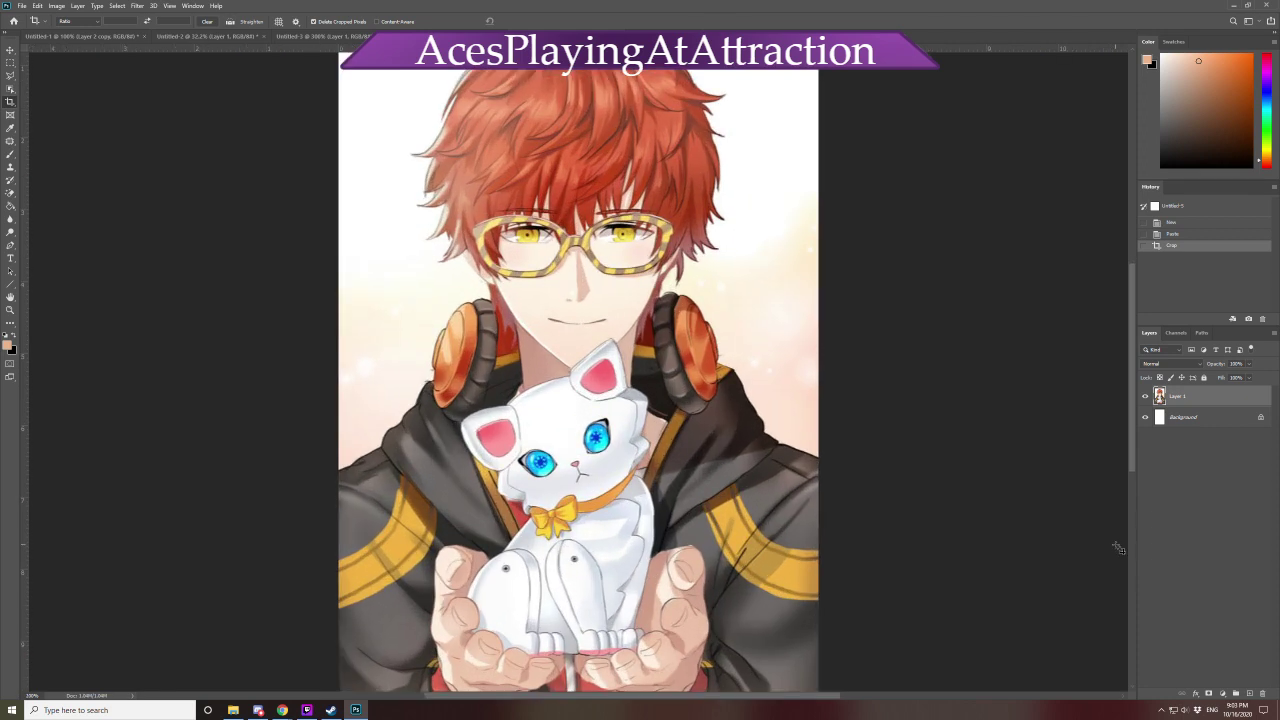
{"action": "scroll", "coordinate": [1118, 548], "scroll_direction": "up", "scroll_amount": 4}
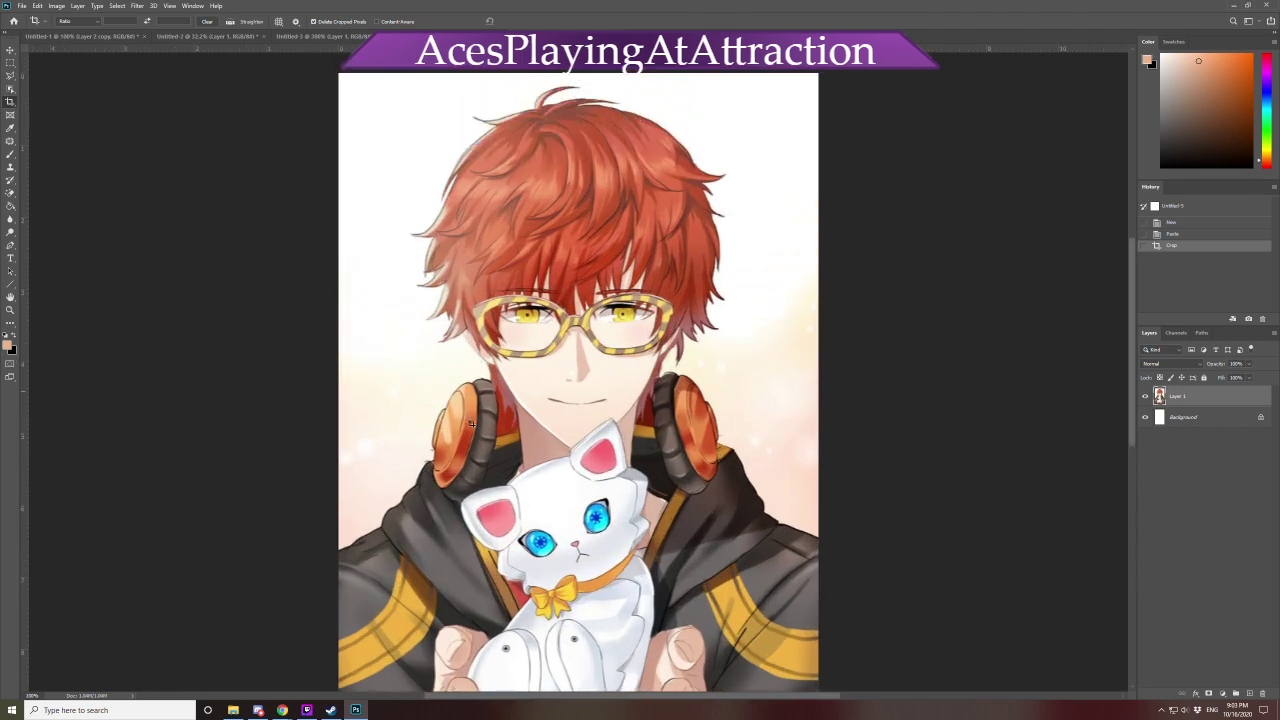
{"action": "left_click", "coordinate": [11, 89]}
{"action": "left_click_drag", "start_coordinate": [450, 276], "coordinate": [683, 369]}
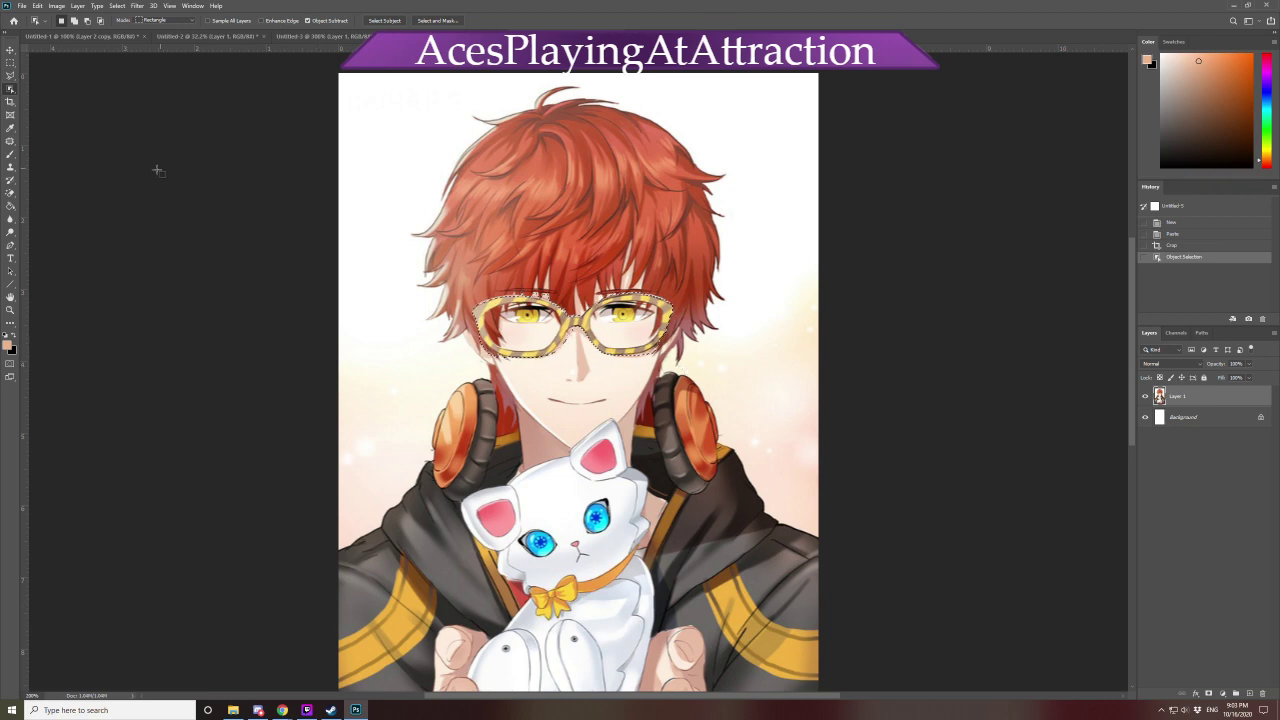
Subtract the excess hair and skin around the outer edges of the glasses from the selection with the Magnetic Lasso
{"action": "right_click", "coordinate": [10, 80]}
{"action": "left_click", "coordinate": [55, 94]}
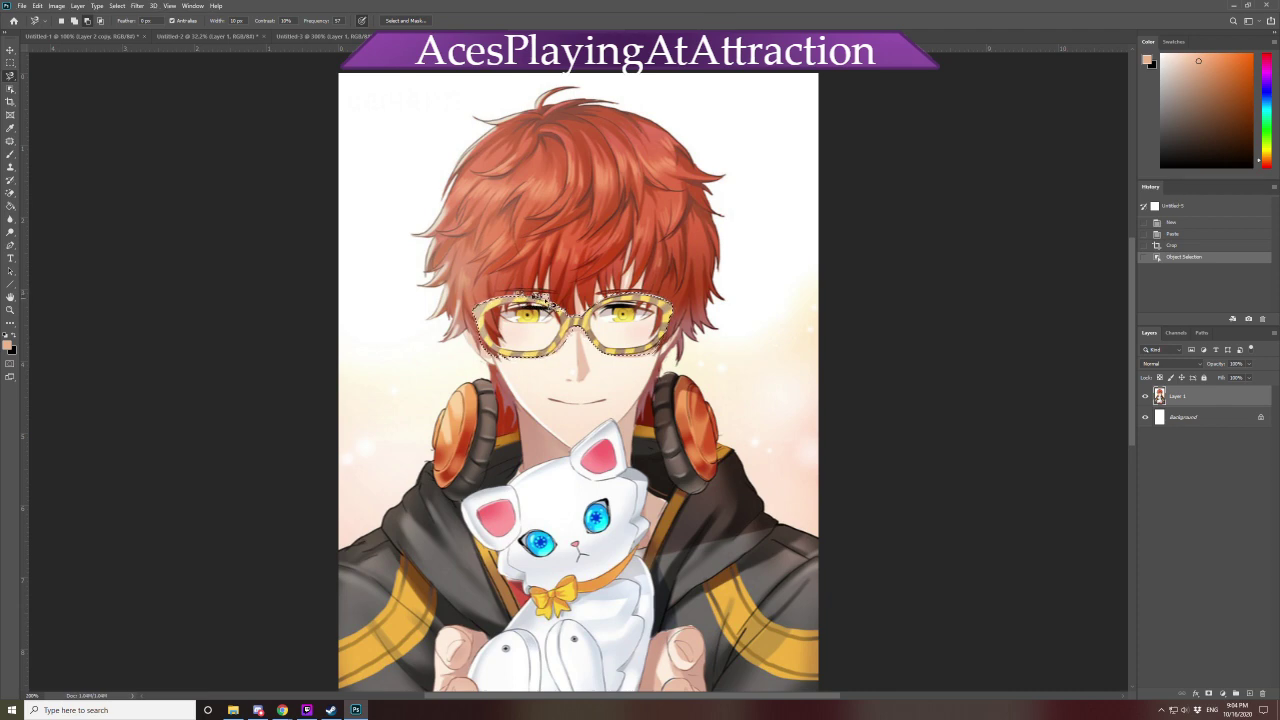
{"action": "left_click", "coordinate": [570, 261], "text": "alt"}
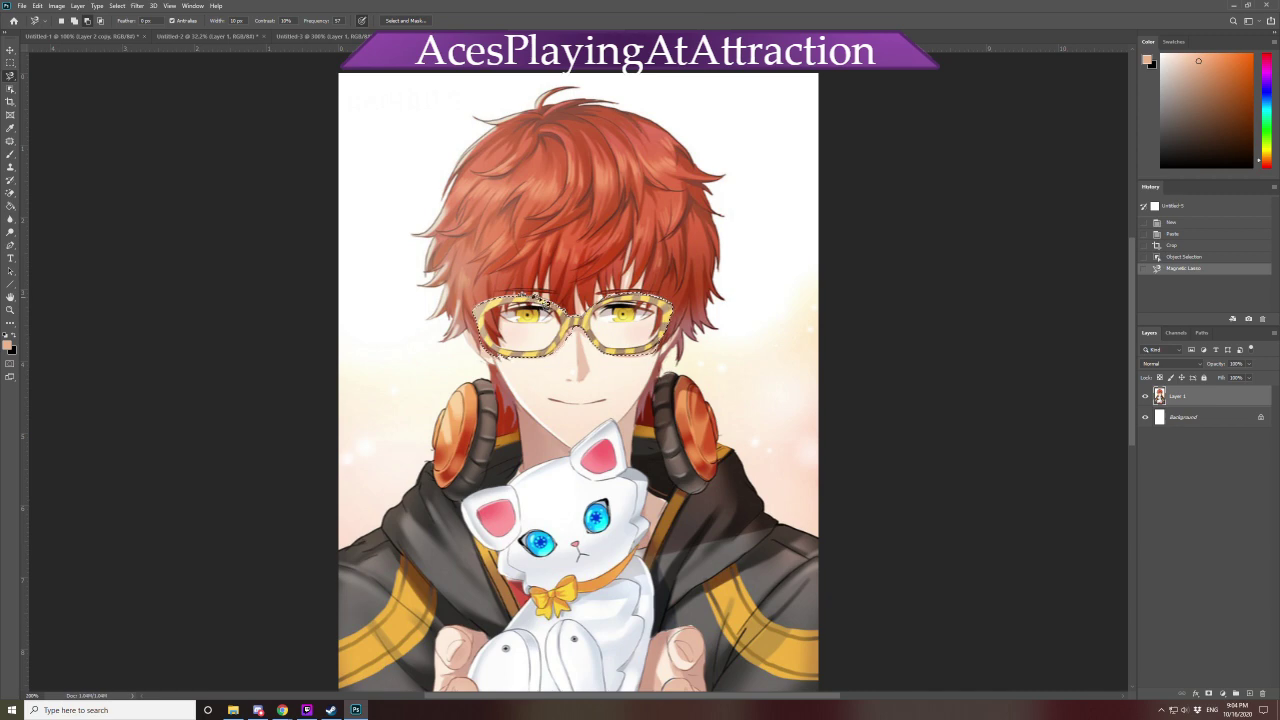
{"action": "left_click", "coordinate": [545, 252]}
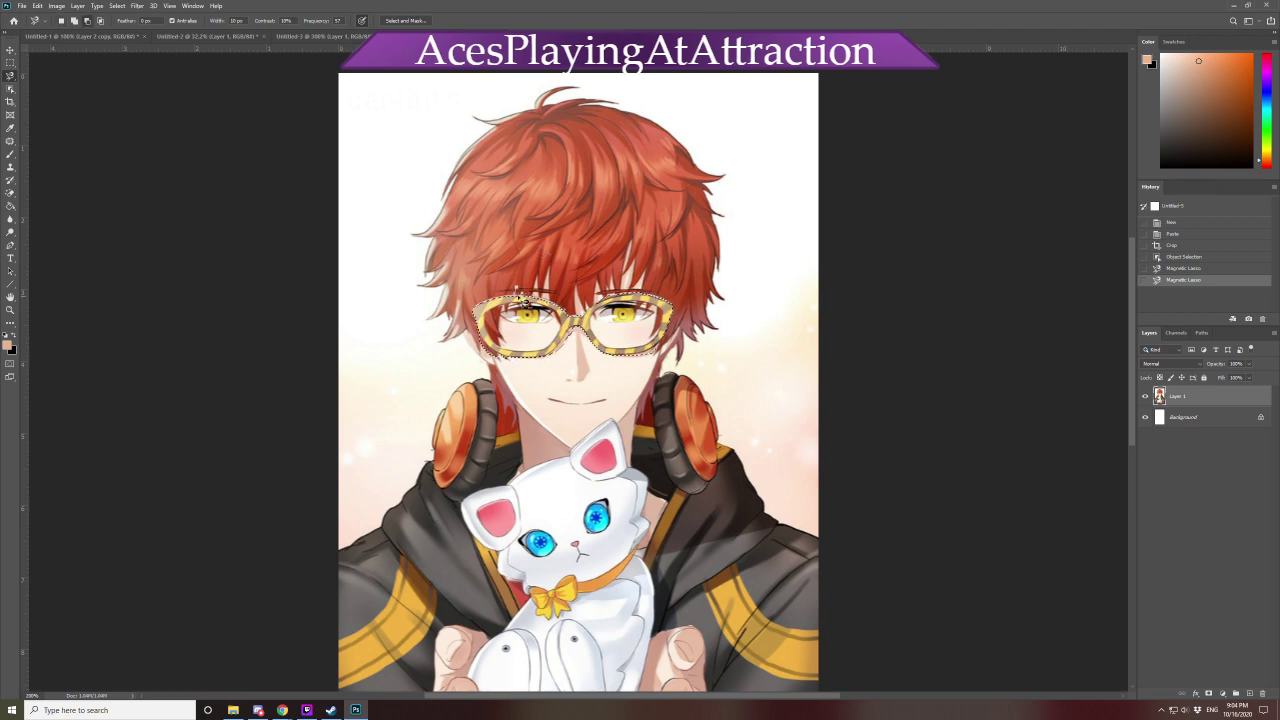
{"action": "left_click", "coordinate": [541, 262]}
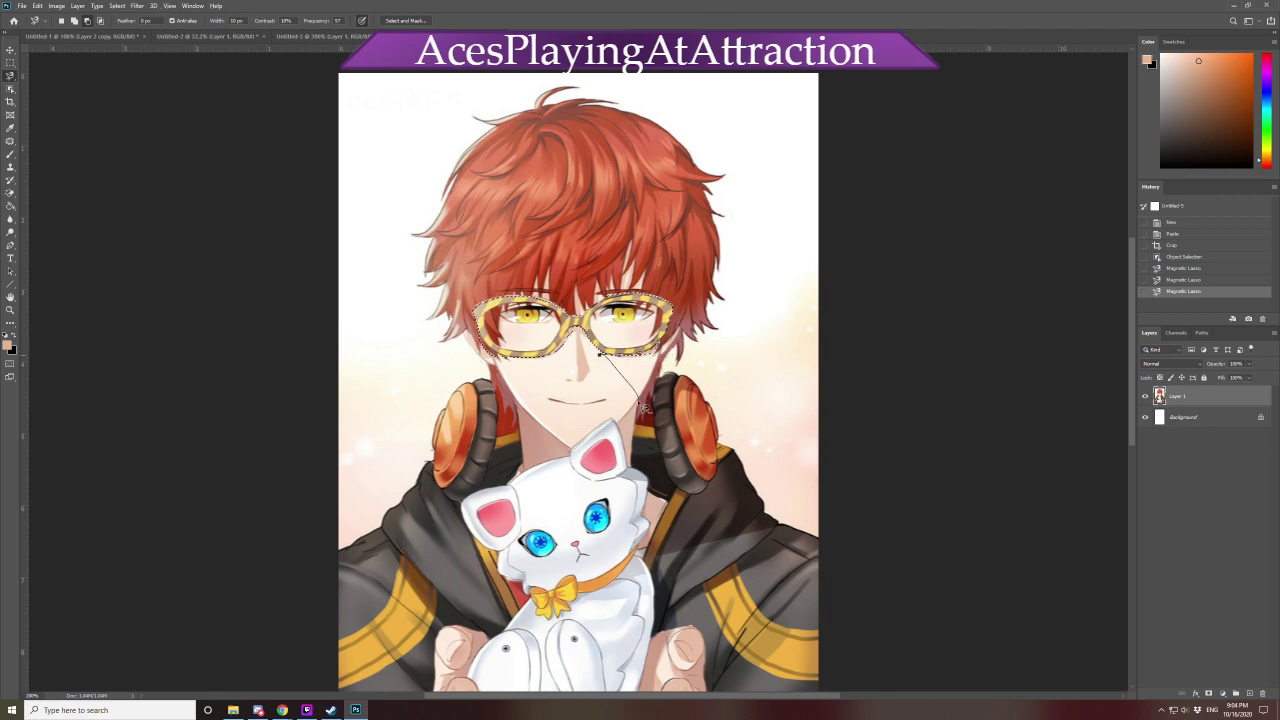
{"action": "double_click", "coordinate": [718, 364]}
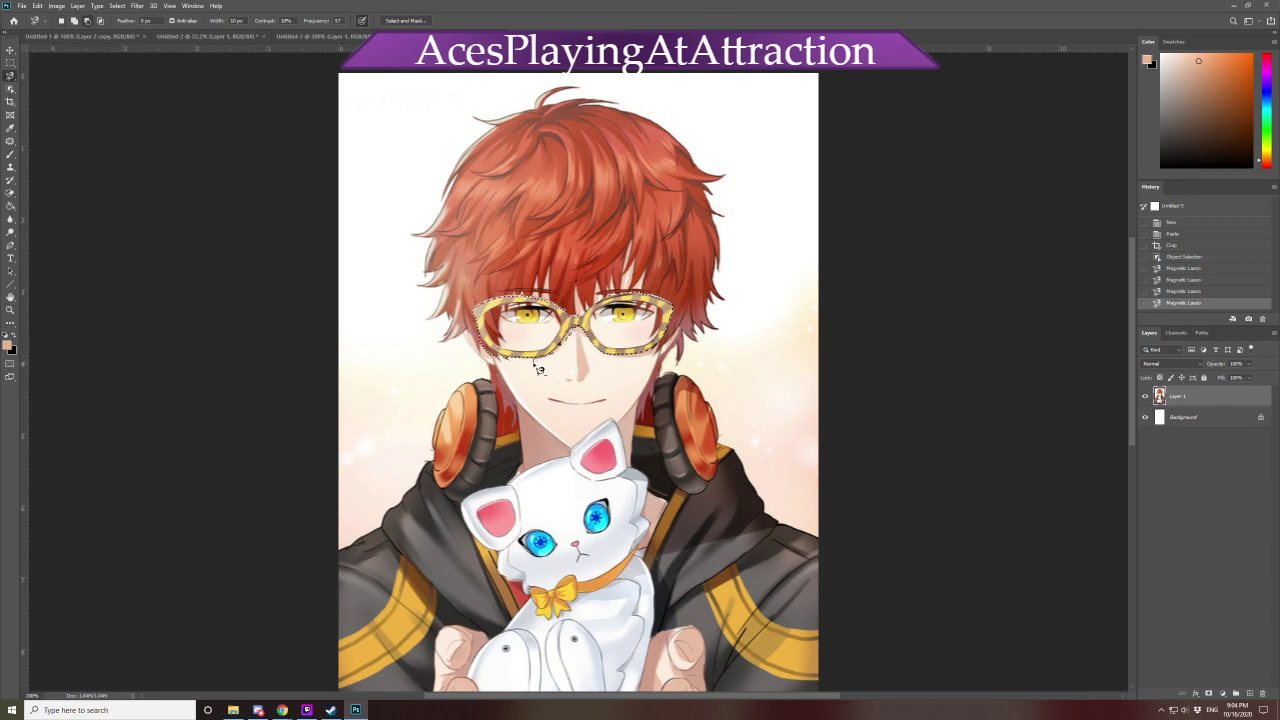
{"action": "double_click", "coordinate": [599, 360]}
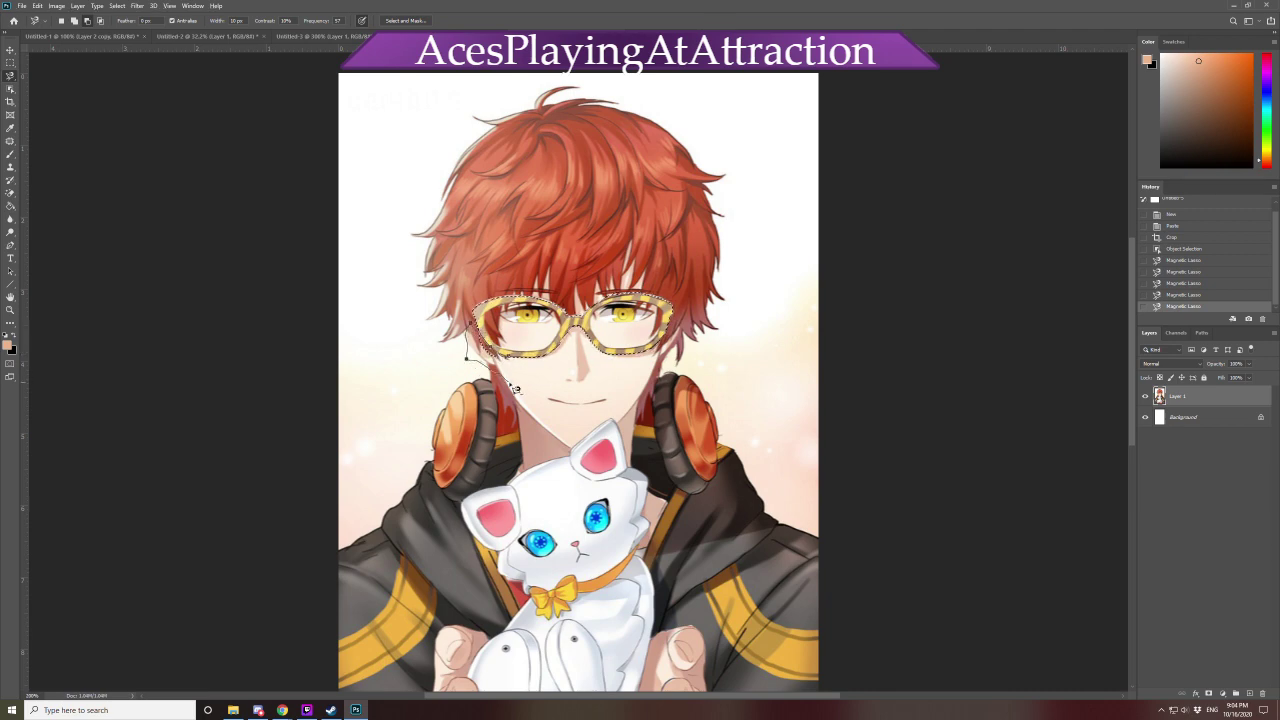
{"action": "double_click", "coordinate": [527, 381]}
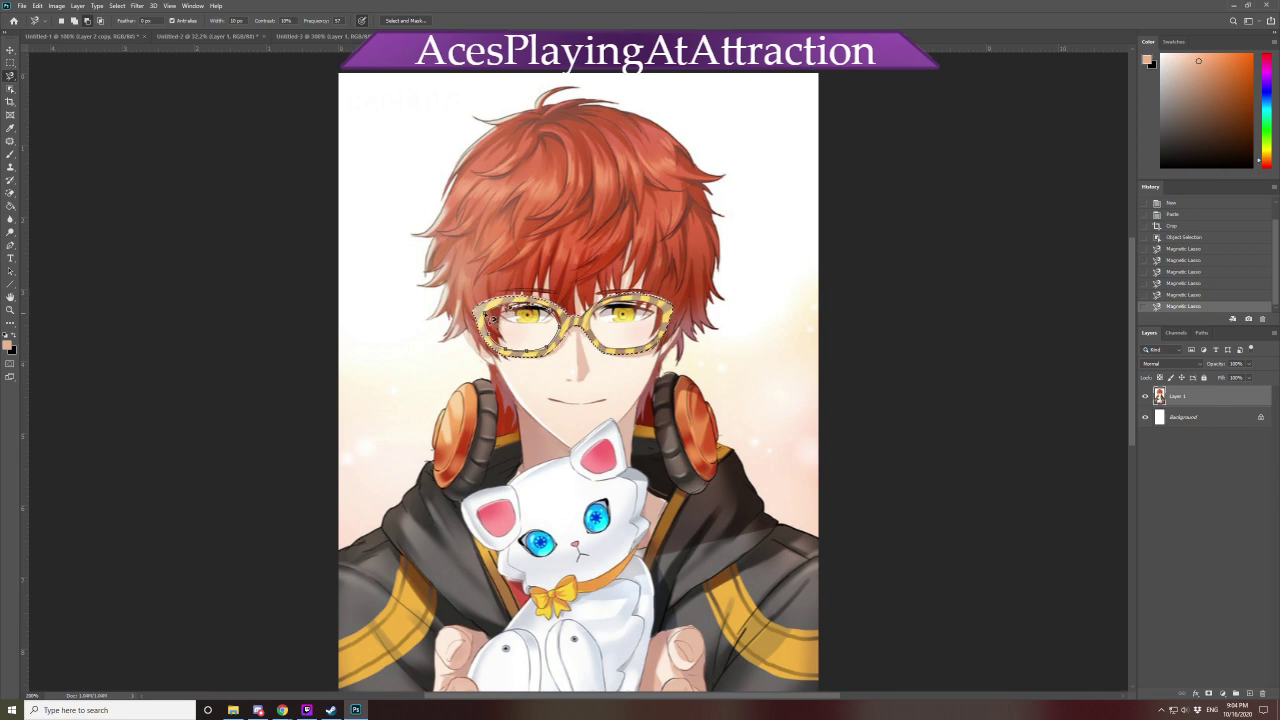
Subtract the interiors of both lenses from the selection with the Magnetic Lasso, keeping only the glasses frames selected
{"action": "left_click", "coordinate": [491, 318]}
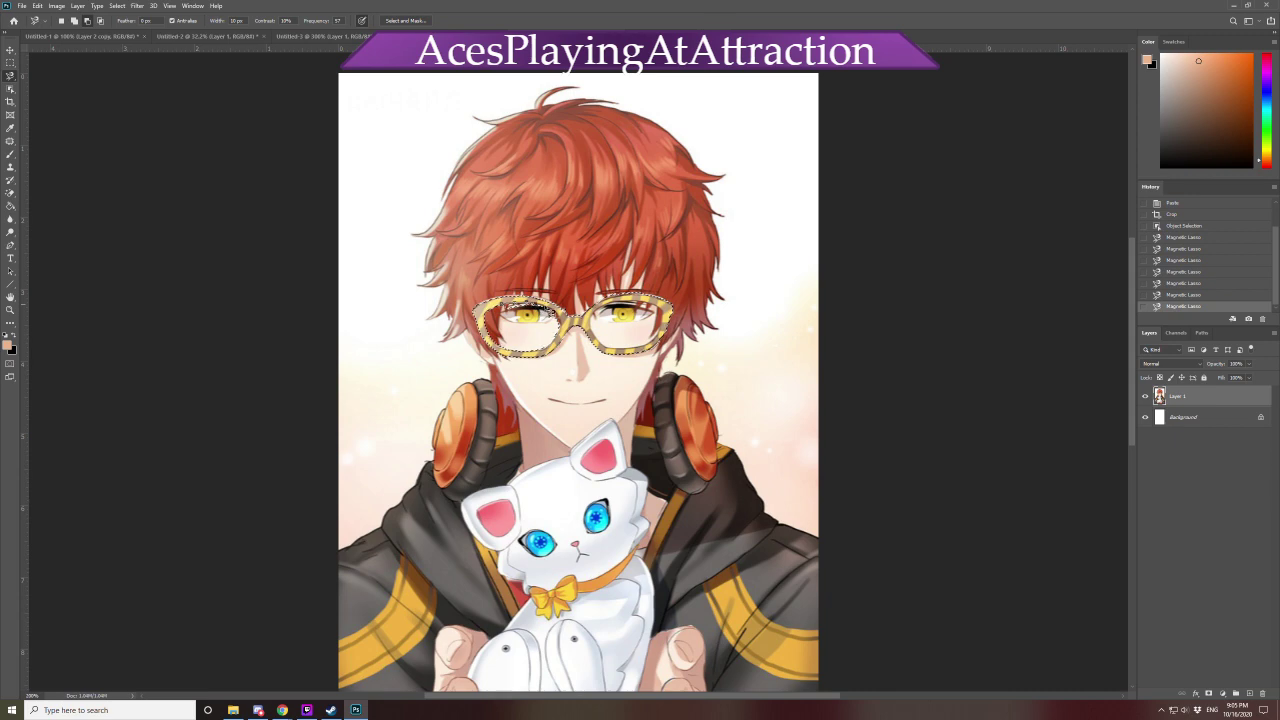
{"action": "double_click", "coordinate": [512, 337]}
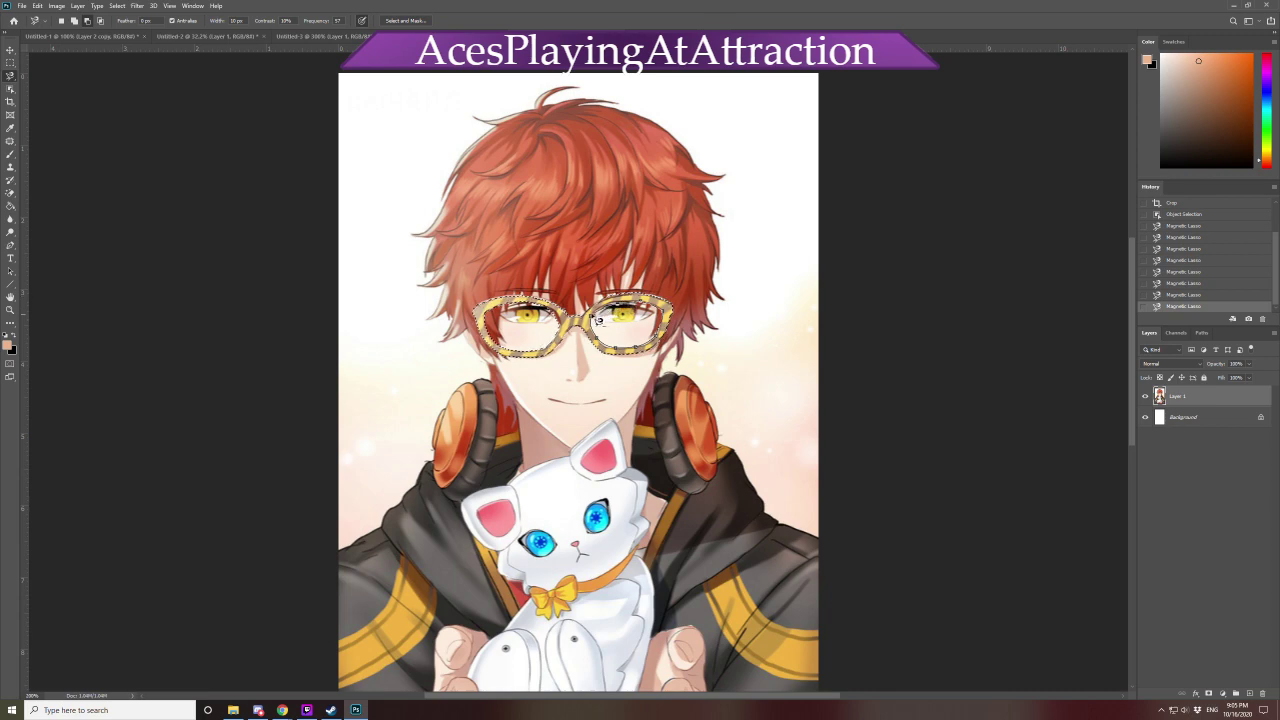
{"action": "left_click", "coordinate": [597, 321], "text": "alt"}
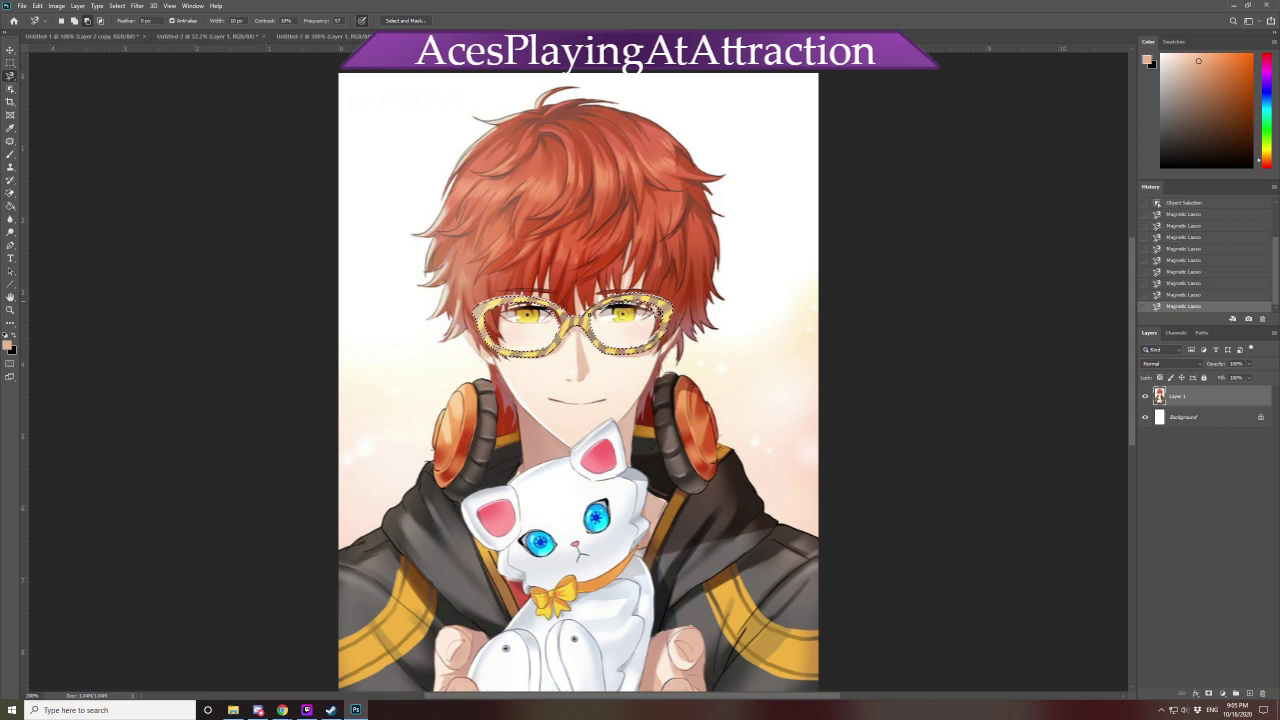
{"action": "left_click", "coordinate": [604, 338]}
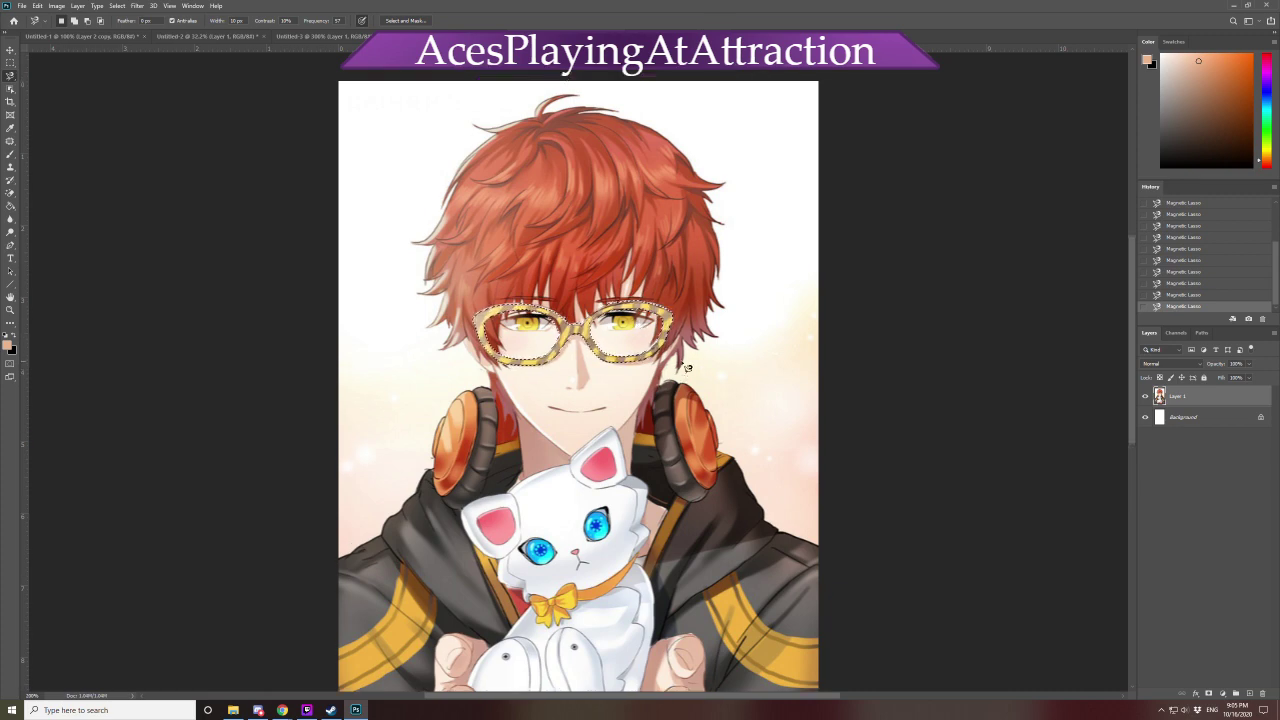
{"action": "key", "text": "ctrl+plus"}
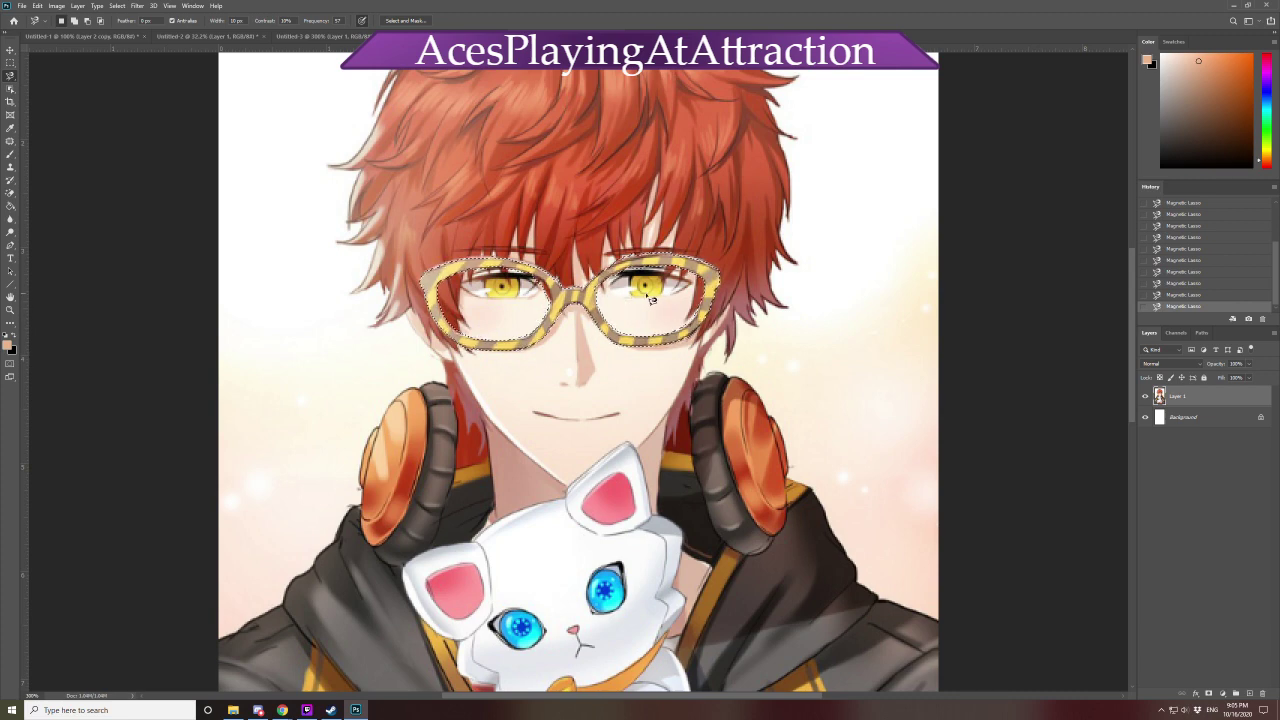
{"action": "key", "text": "alt"}
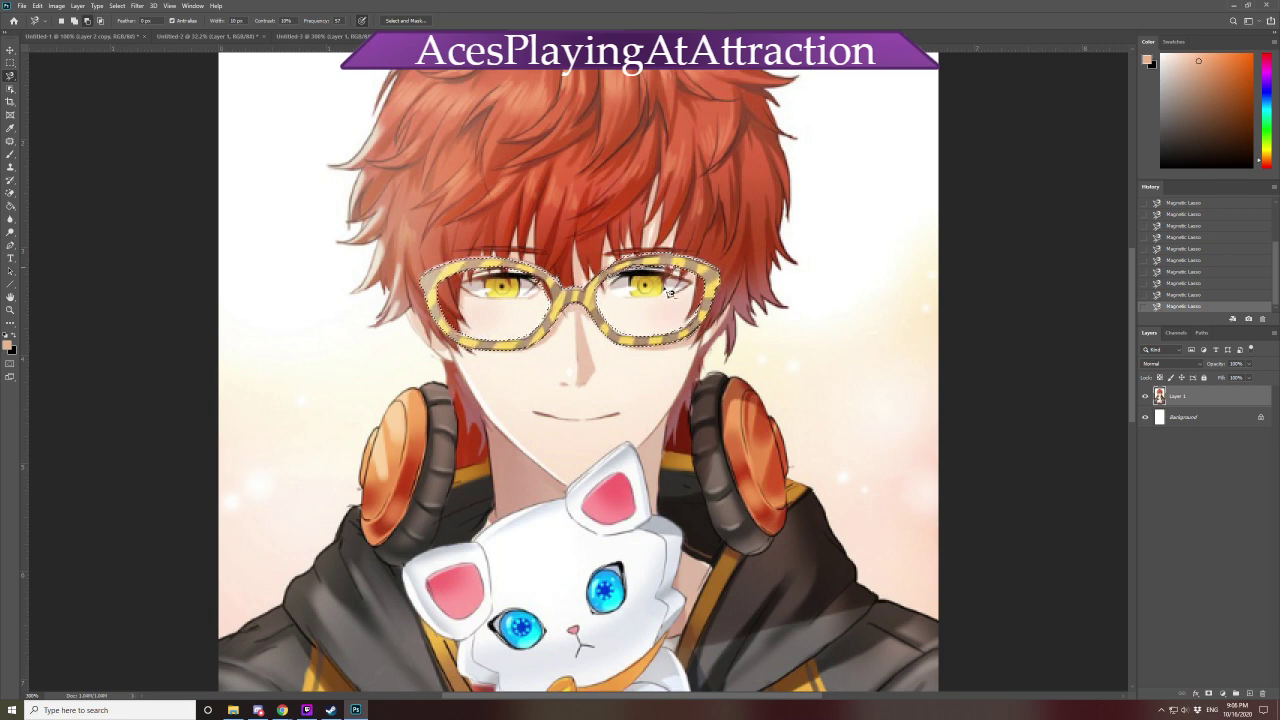
{"action": "key", "text": "Escape"}
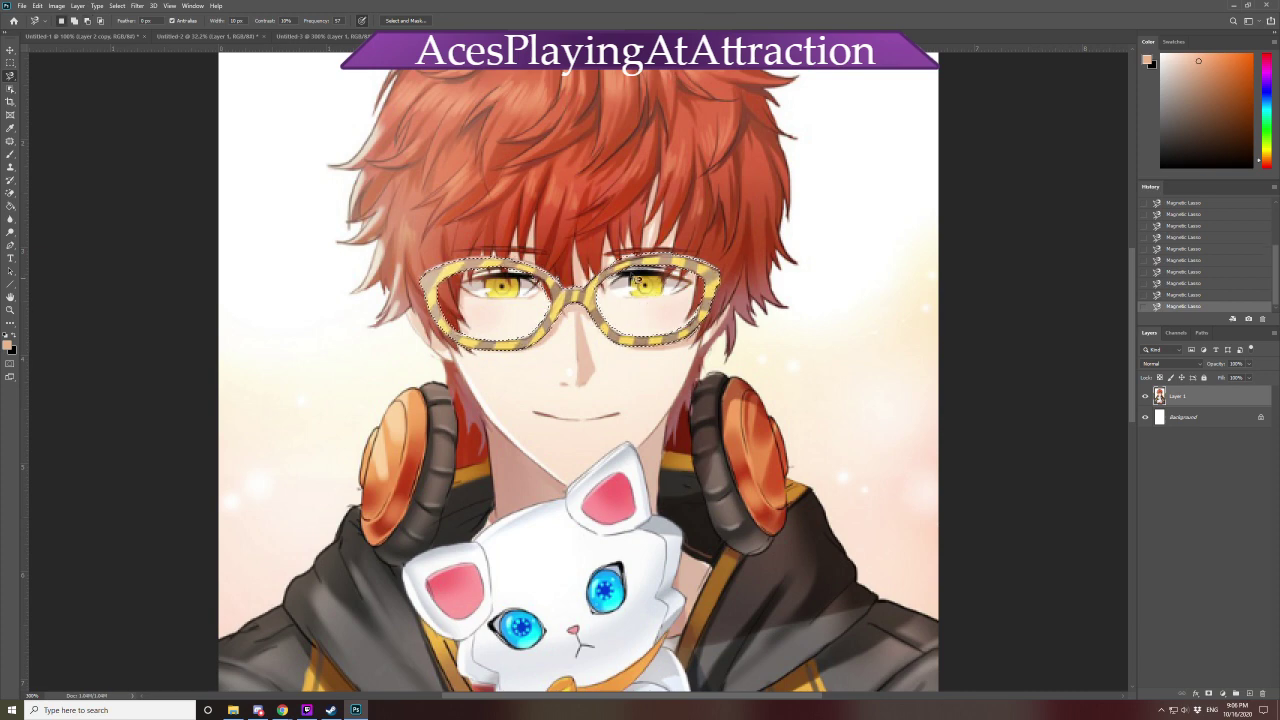
{"action": "key", "text": "alt"}
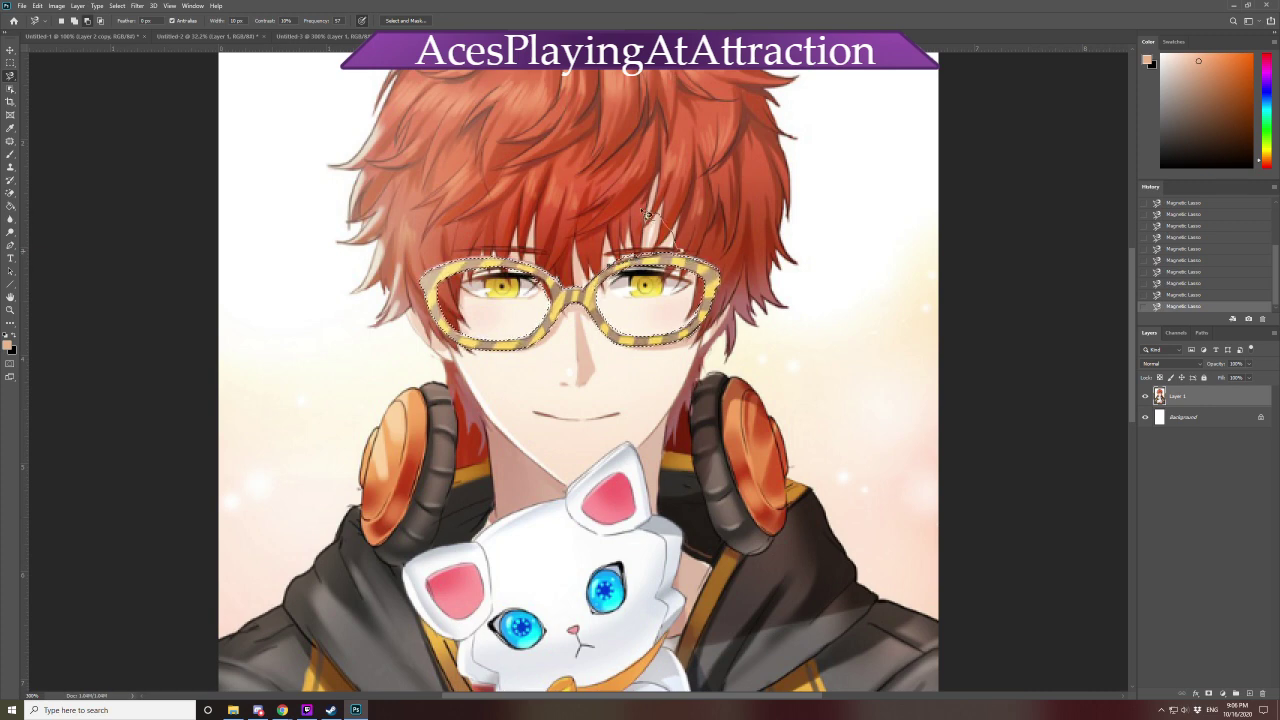
{"action": "key", "text": "Escape"}
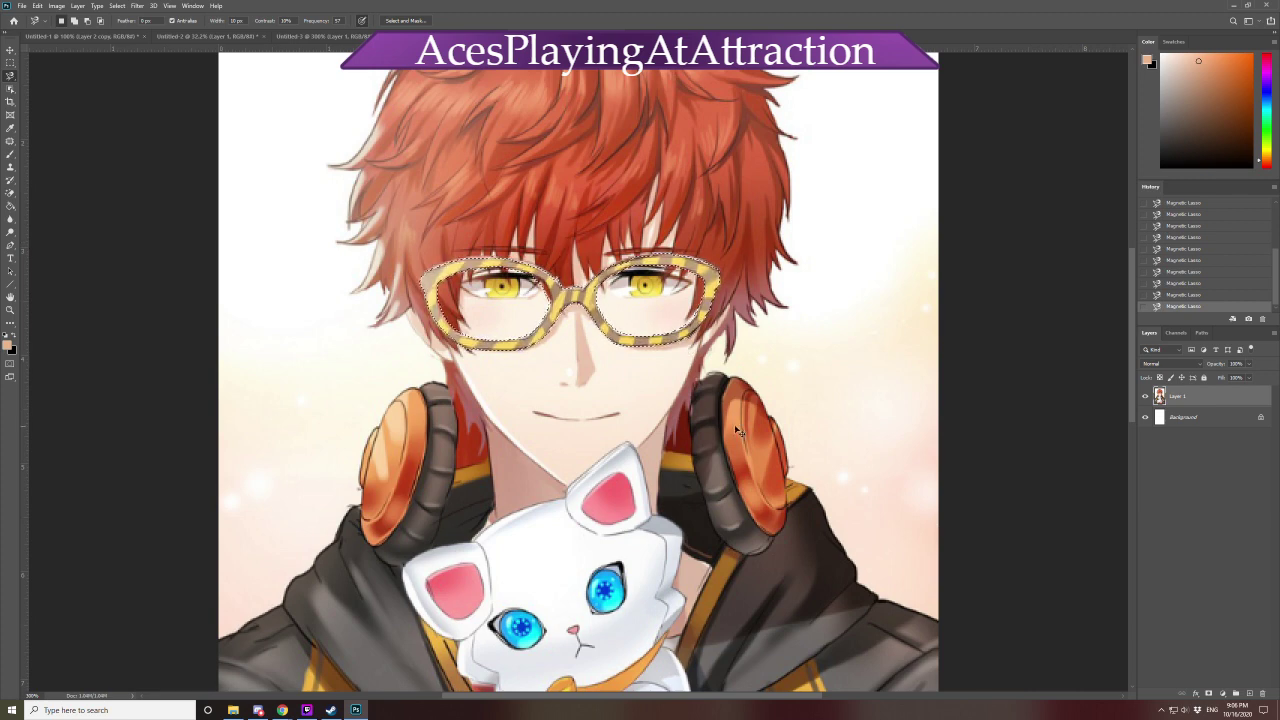
{"action": "key", "text": "ctrl+u"}
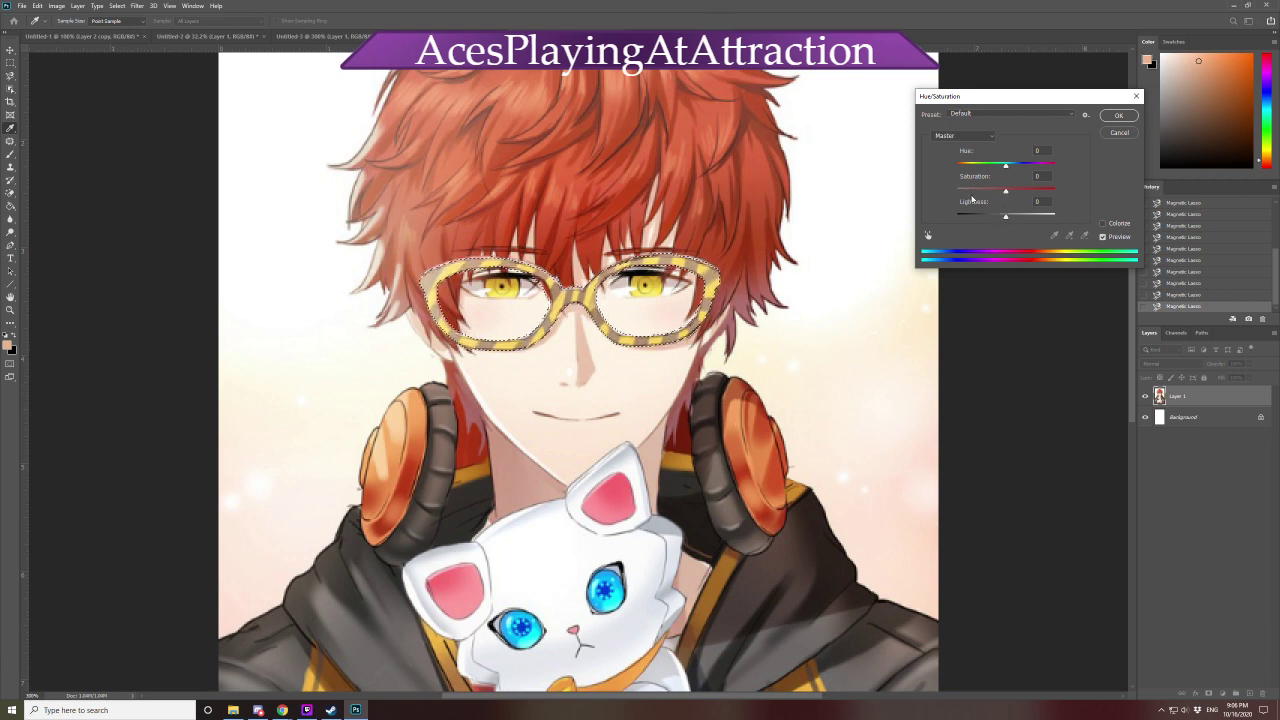
{"action": "left_click_drag", "start_coordinate": [988, 191], "coordinate": [1006, 226]}
{"action": "left_click_drag", "start_coordinate": [1006, 167], "coordinate": [970, 175]}
{"action": "key", "text": "shift+Tab"}
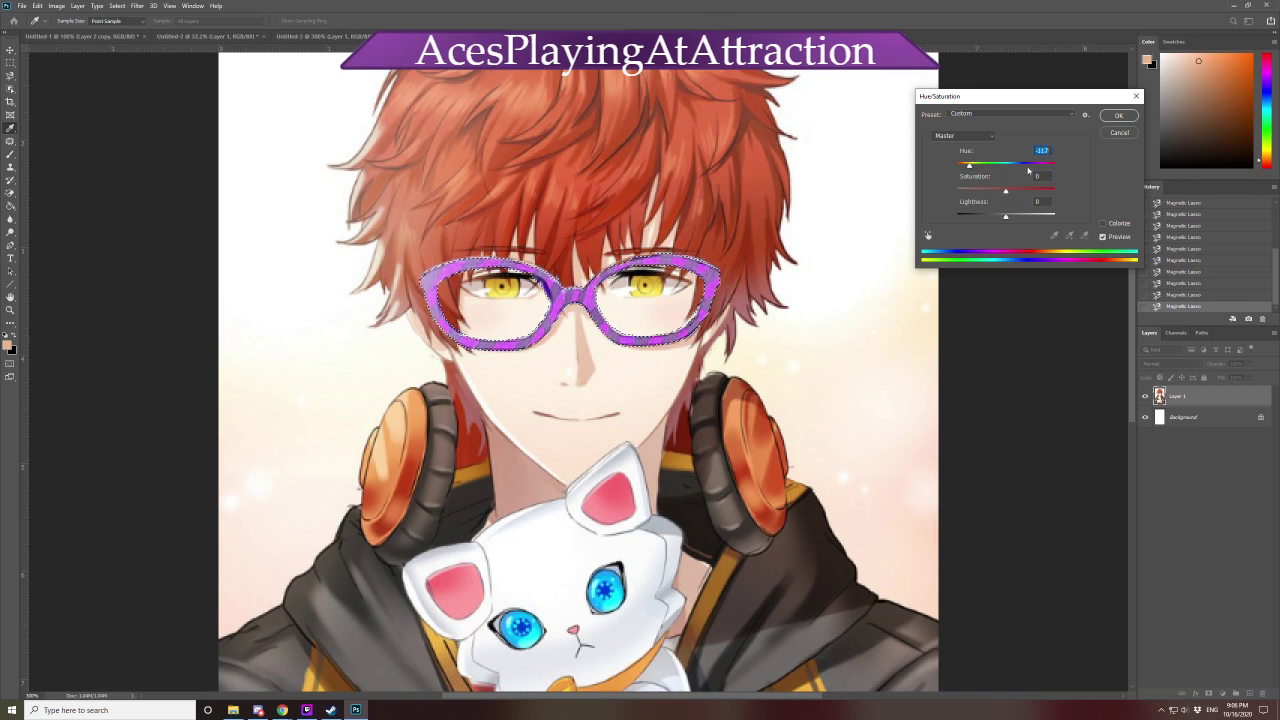
{"action": "left_click_drag", "start_coordinate": [1006, 190], "coordinate": [989, 192]}
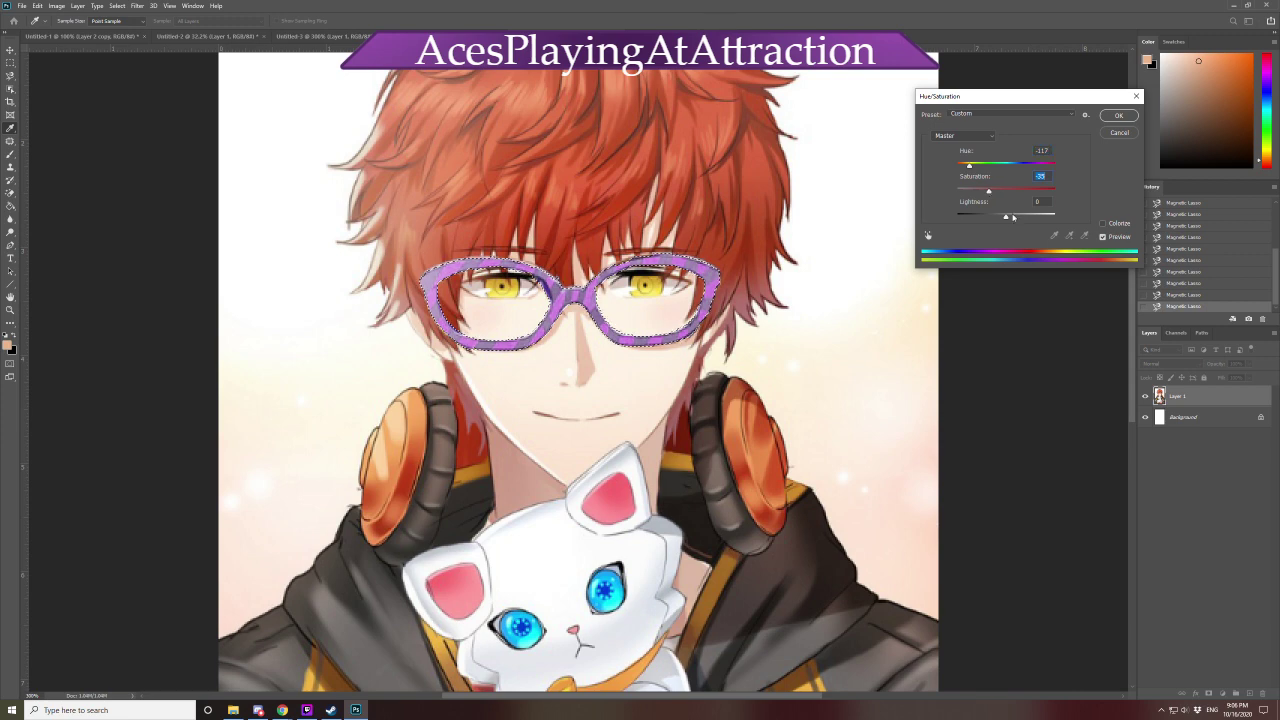
{"action": "left_click", "coordinate": [1116, 134]}
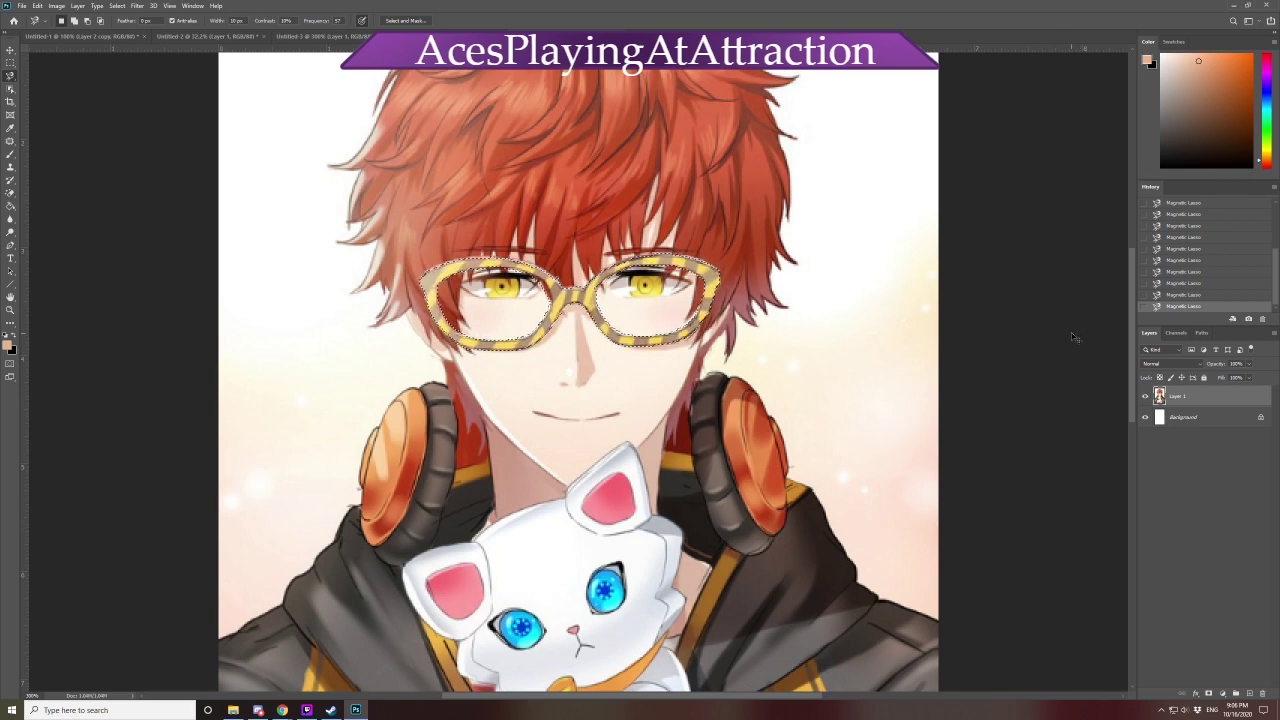
Recolour the selected glasses frames purple using Hue/Saturation with hue -120, saturation -41 and lightness -10
{"action": "key", "text": "ctrl+u"}
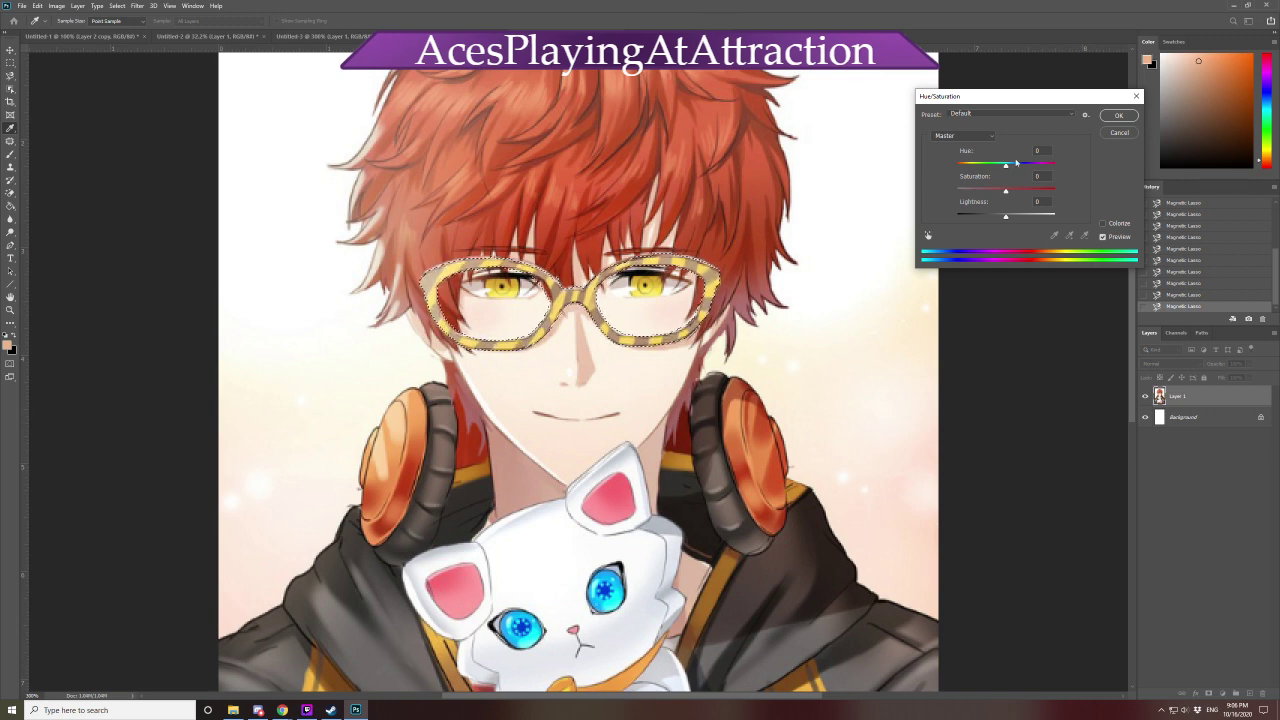
{"action": "left_click_drag", "start_coordinate": [1000, 168], "coordinate": [969, 167]}
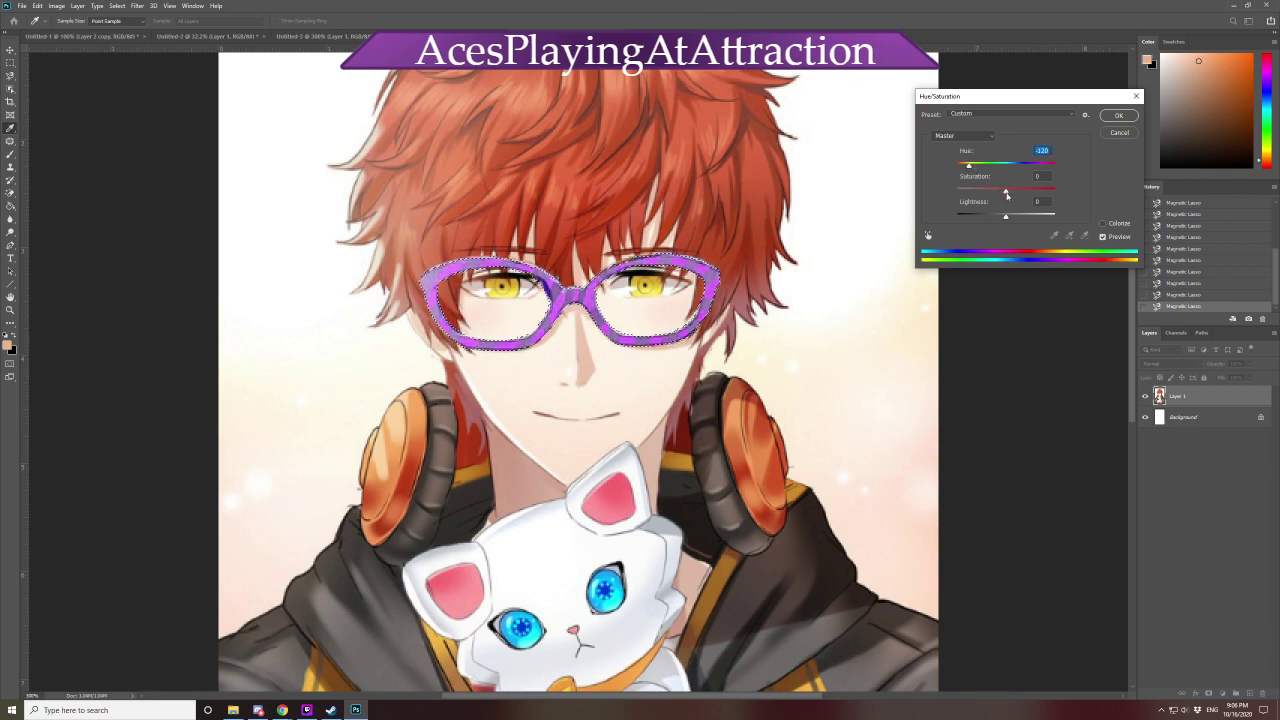
{"action": "left_click_drag", "start_coordinate": [1006, 192], "coordinate": [985, 192]}
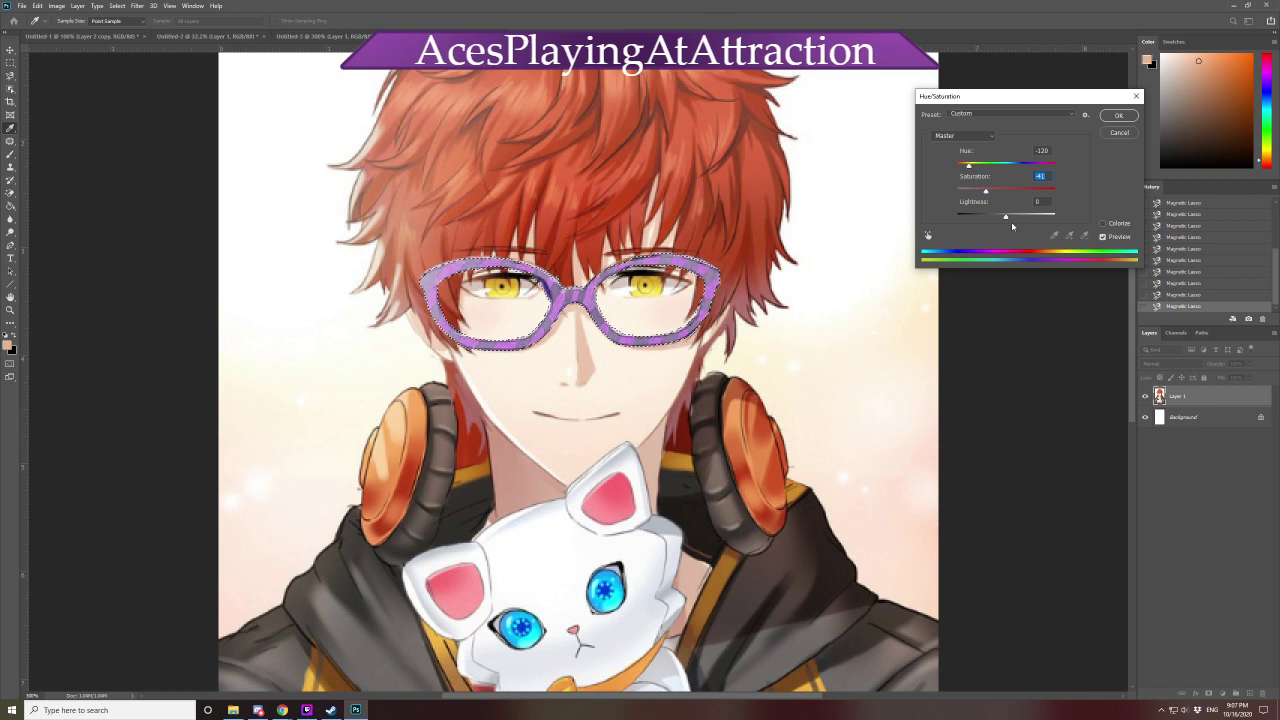
{"action": "left_click_drag", "start_coordinate": [1005, 217], "coordinate": [1003, 219]}
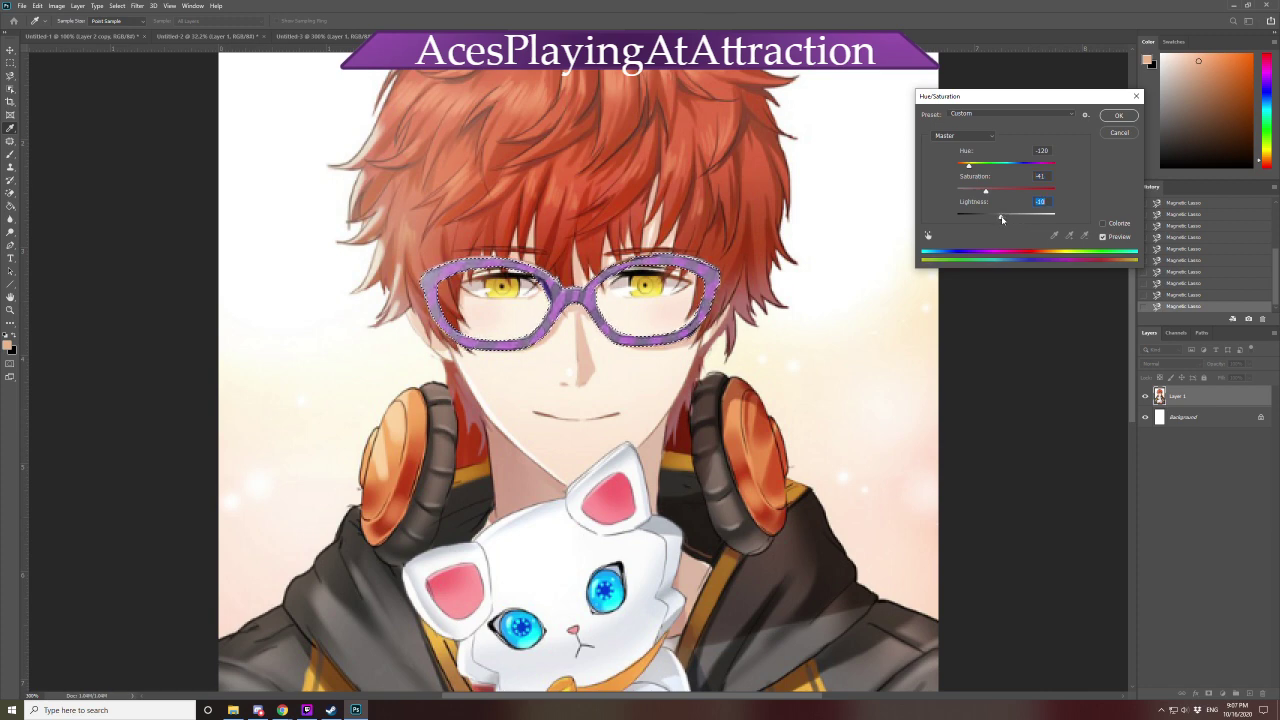
{"action": "left_click", "coordinate": [1120, 116]}
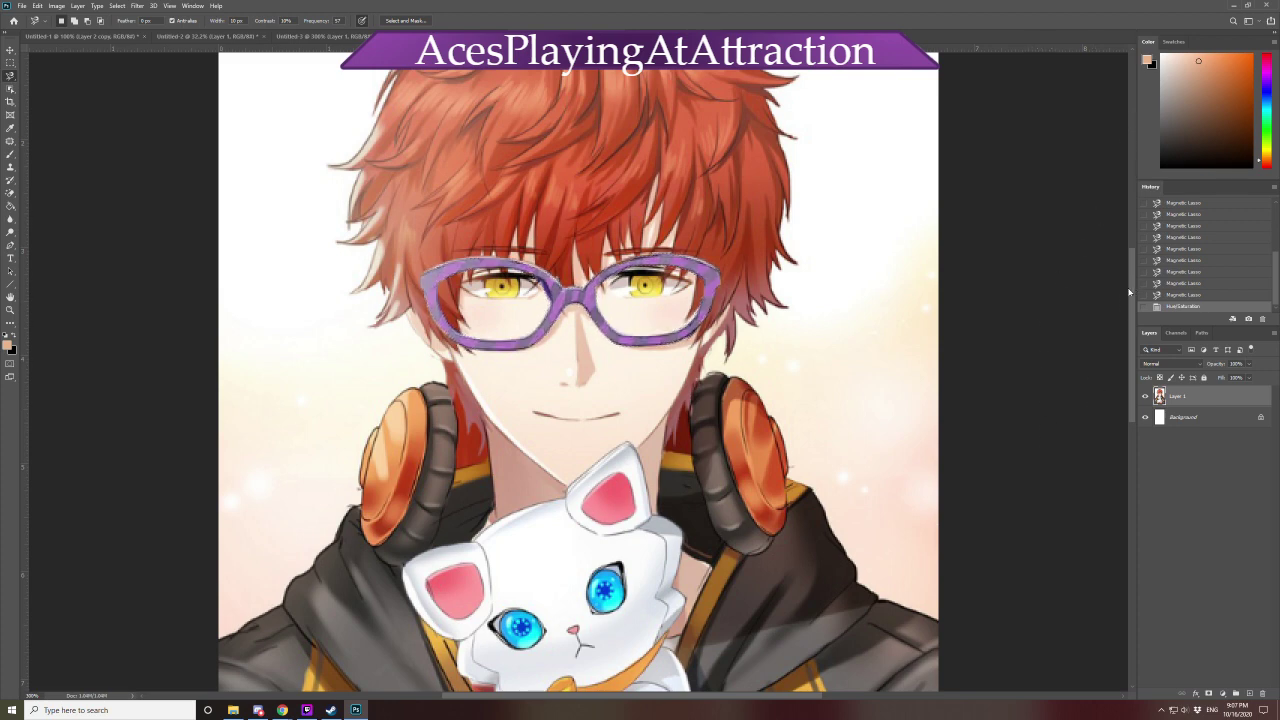
{"action": "key", "text": "ctrl+minus"}
{"action": "key", "text": "ctrl+minus"}
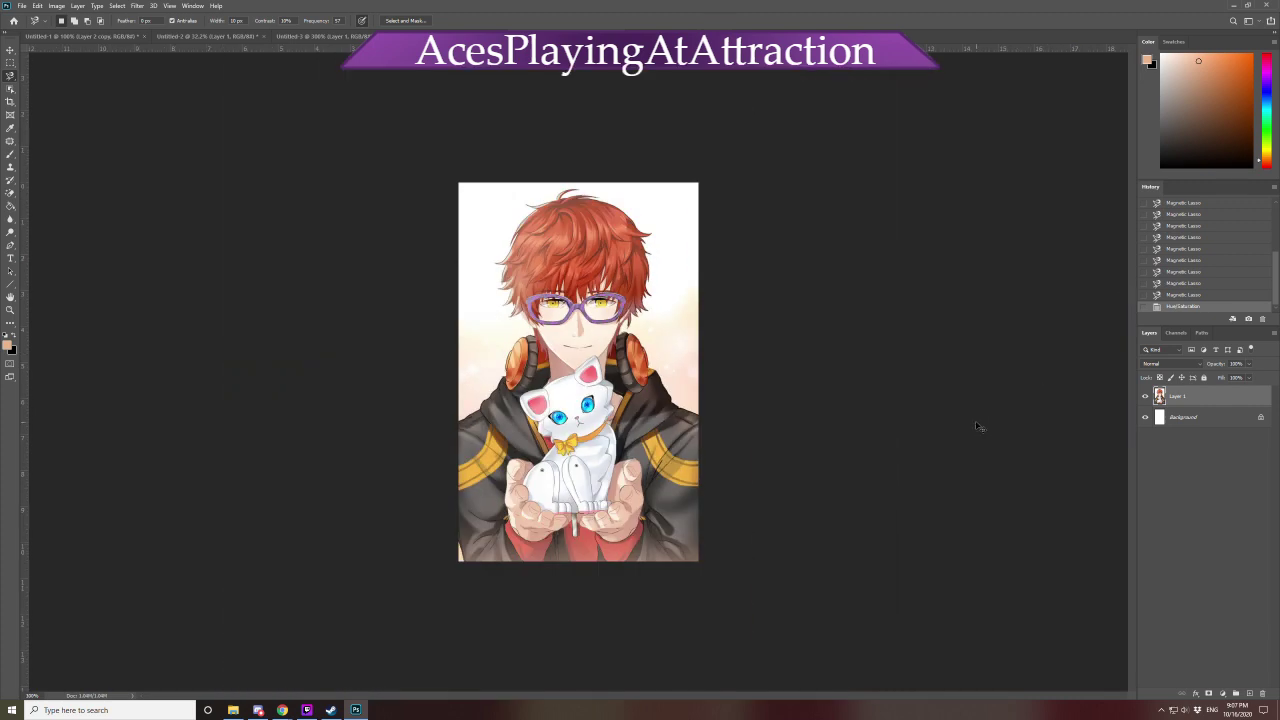
Select the white cat's yellow bow and orange collar with a rectangular Object Selection around them
{"action": "key", "text": "ctrl+plus"}
{"action": "scroll", "coordinate": [985, 425], "scroll_direction": "down", "scroll_amount": 2}
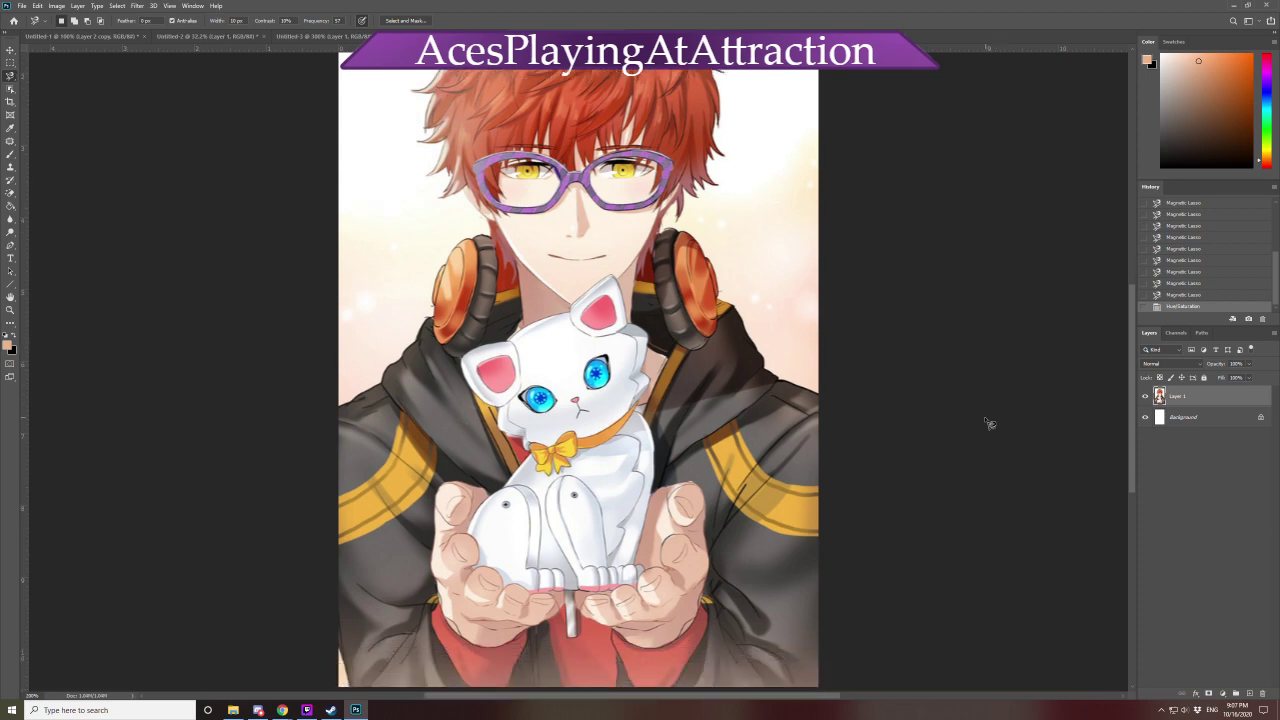
{"action": "scroll", "coordinate": [986, 423], "scroll_direction": "down", "scroll_amount": 2}
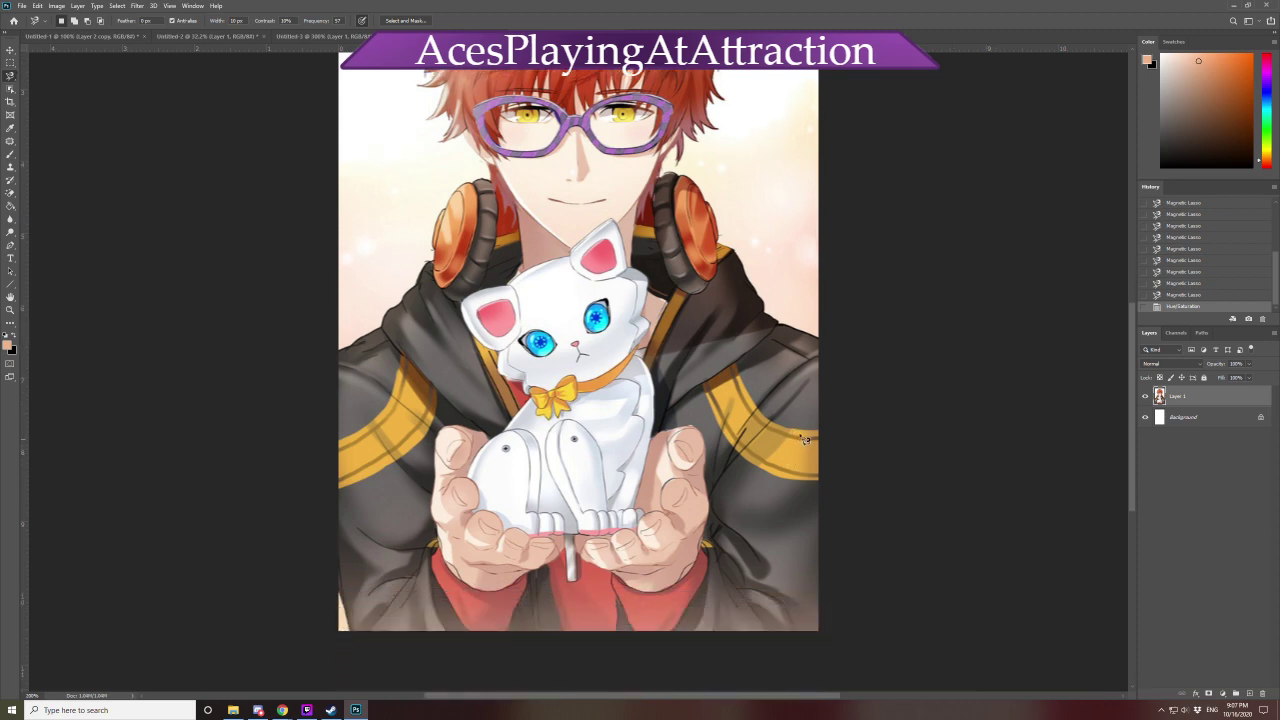
{"action": "scroll", "coordinate": [818, 480], "scroll_direction": "down", "scroll_amount": 1}
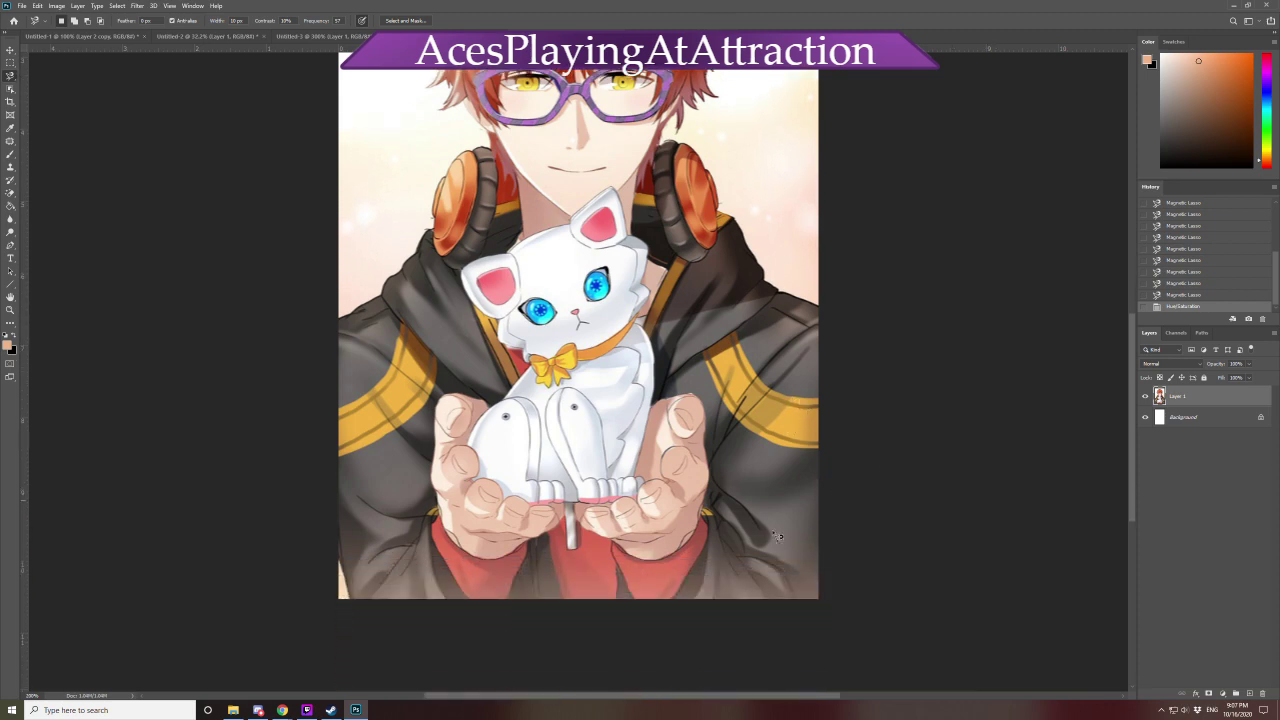
{"action": "scroll", "coordinate": [750, 556], "scroll_direction": "down", "scroll_amount": 1}
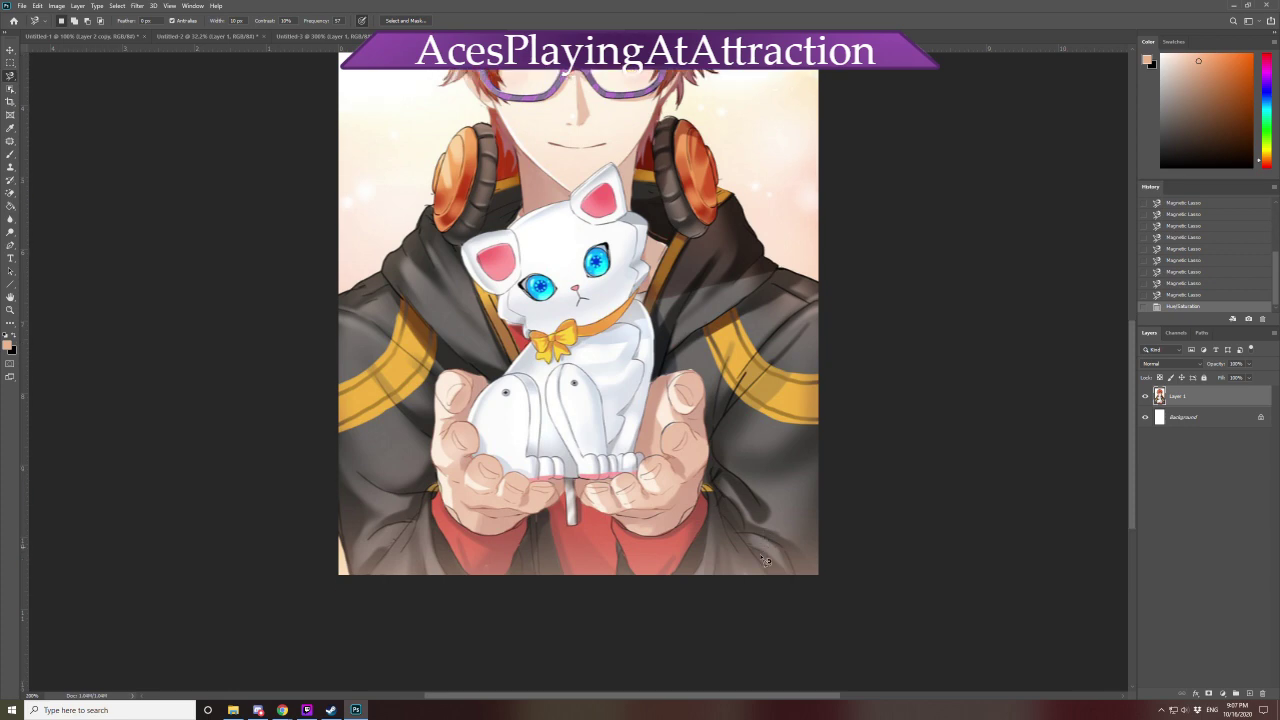
{"action": "scroll", "coordinate": [765, 560], "scroll_direction": "up", "scroll_amount": 4}
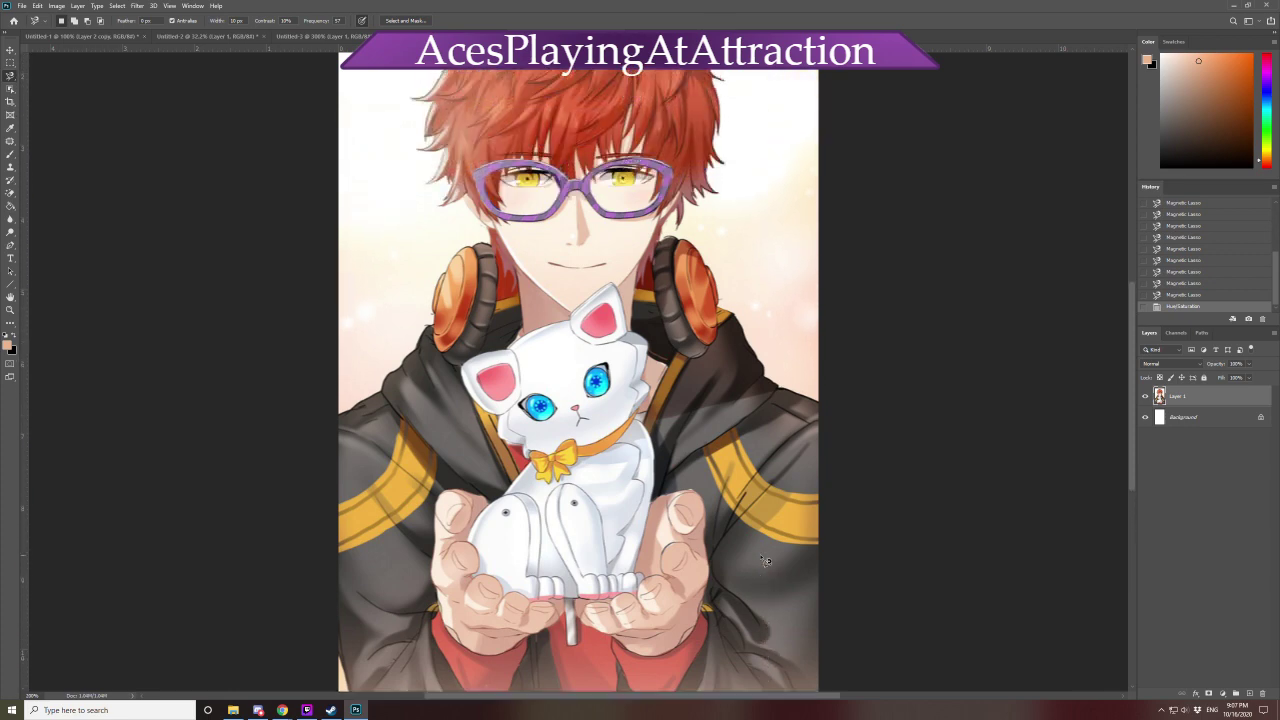
{"action": "left_click", "coordinate": [10, 88]}
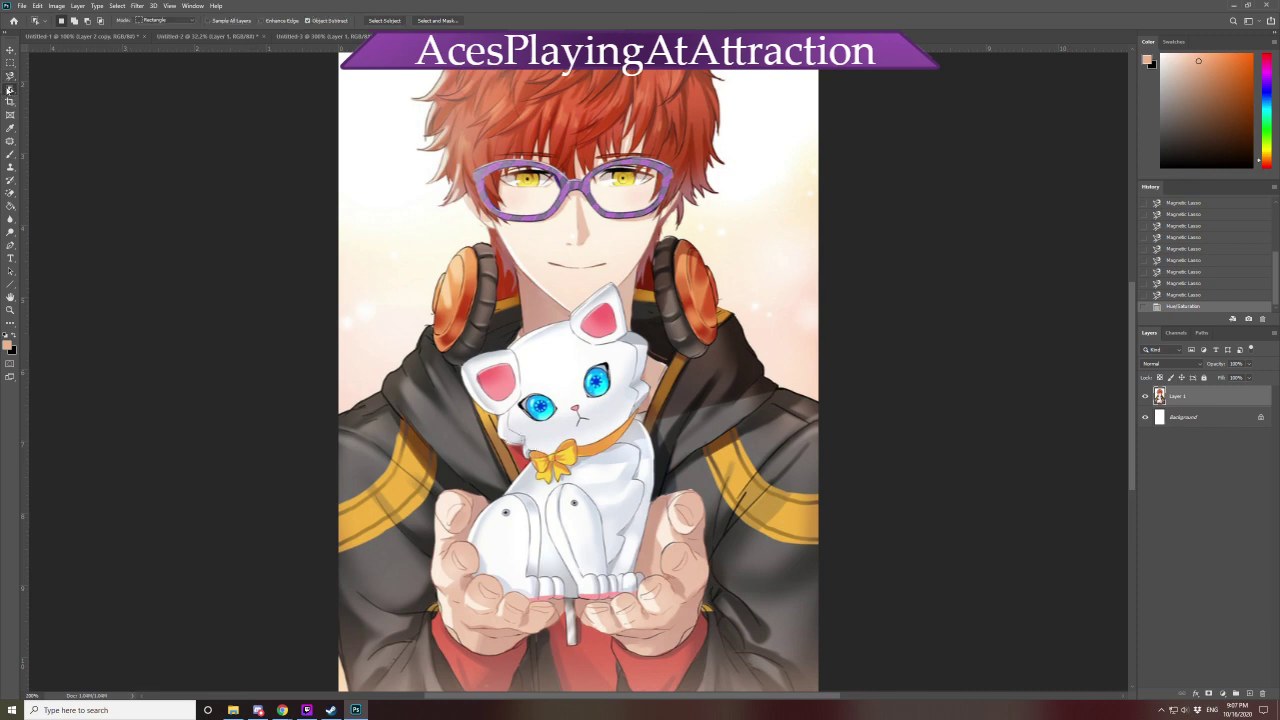
{"action": "right_click", "coordinate": [10, 89]}
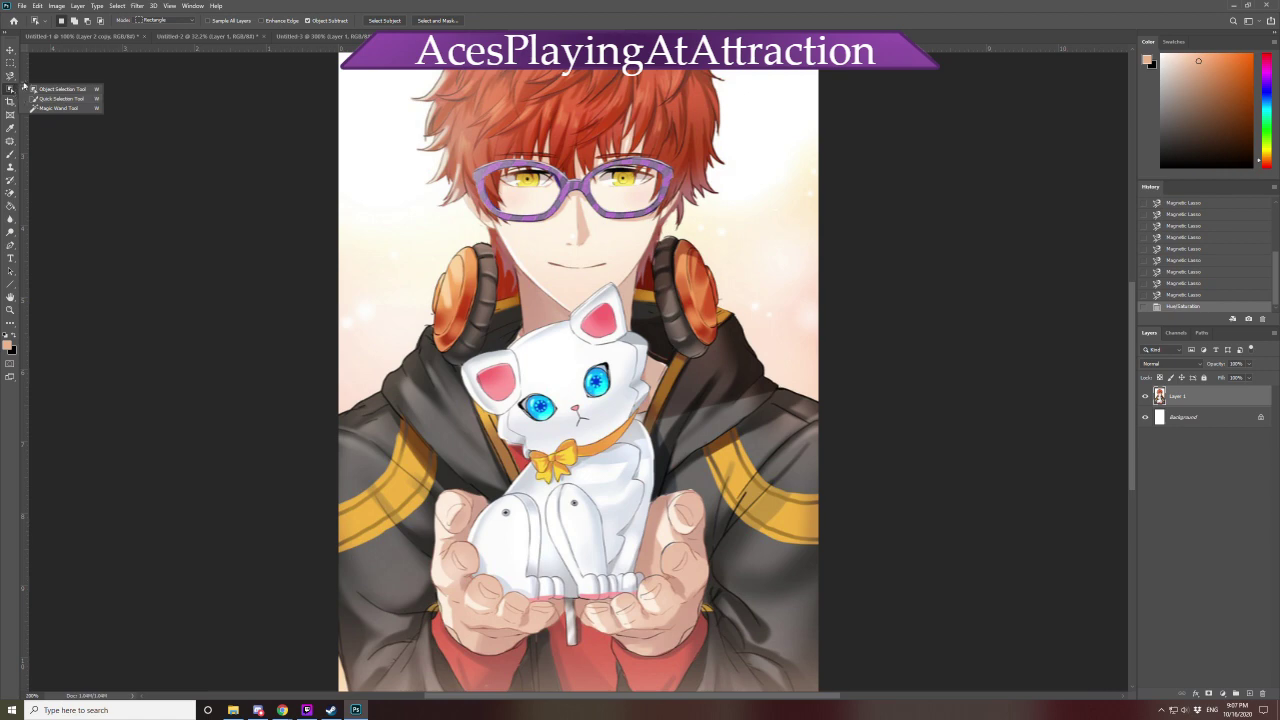
{"action": "left_click", "coordinate": [40, 89]}
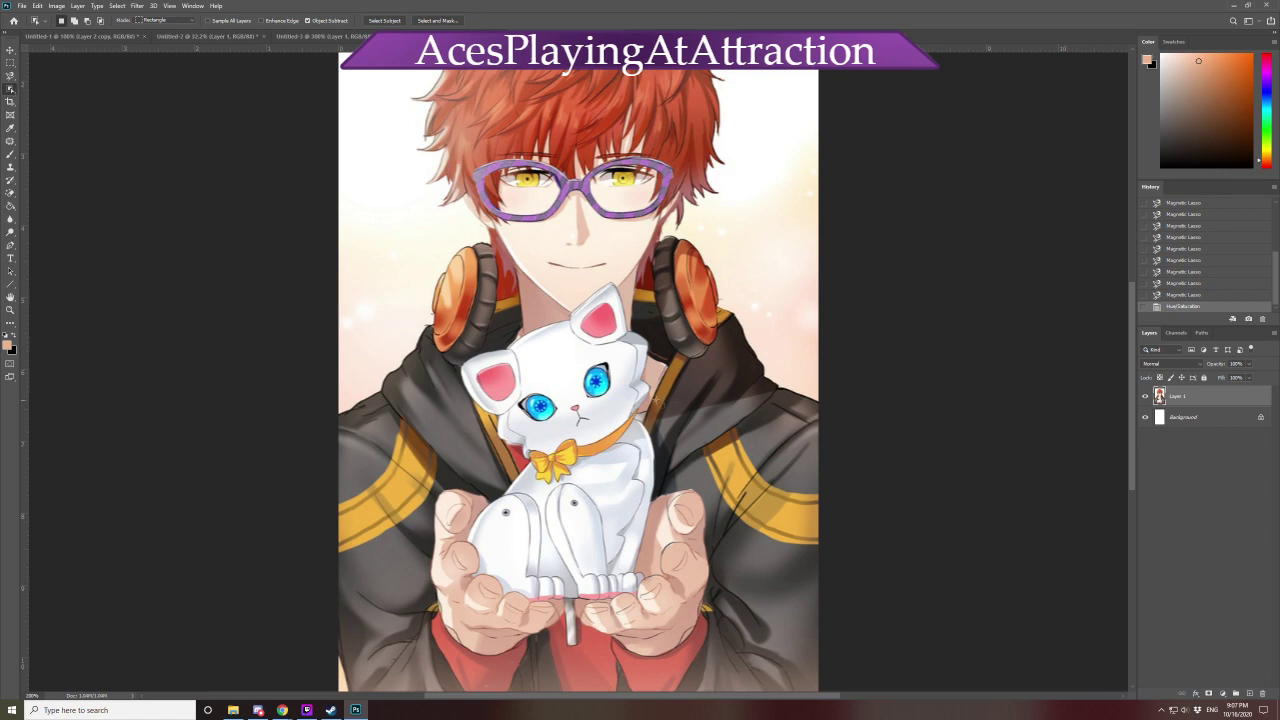
{"action": "left_click_drag", "start_coordinate": [656, 402], "coordinate": [506, 494]}
Refine the bow and collar selection at the collar's upper end with the Magnetic Lasso
{"action": "left_click", "coordinate": [10, 76]}
{"action": "key", "text": "ctrl+plus"}
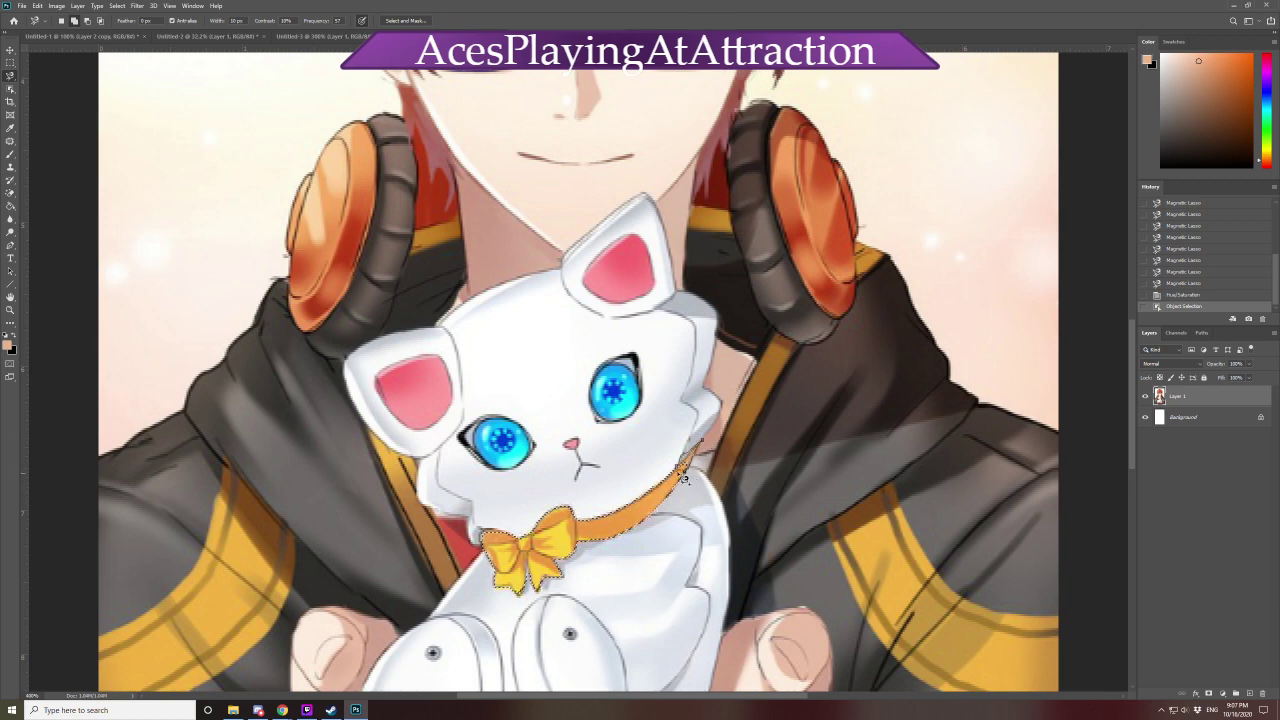
{"action": "double_click", "coordinate": [688, 478]}
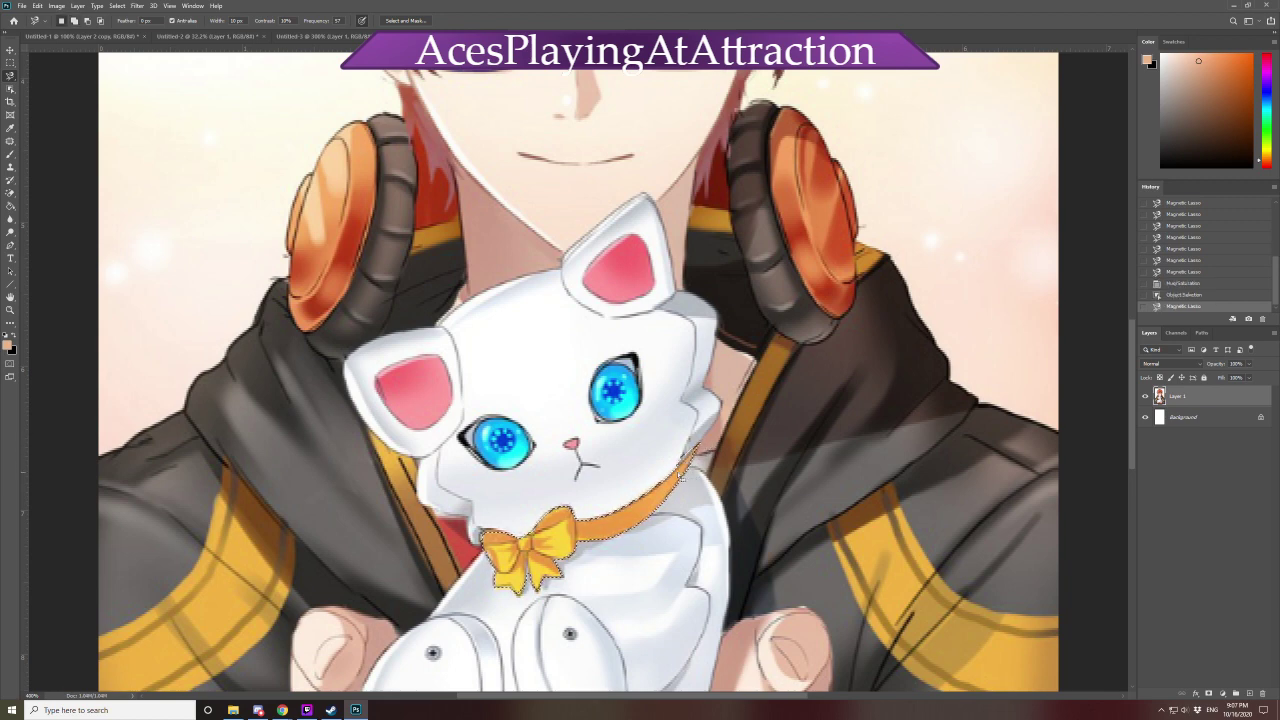
{"action": "double_click", "coordinate": [694, 455]}
{"action": "key", "text": "ctrl+d"}
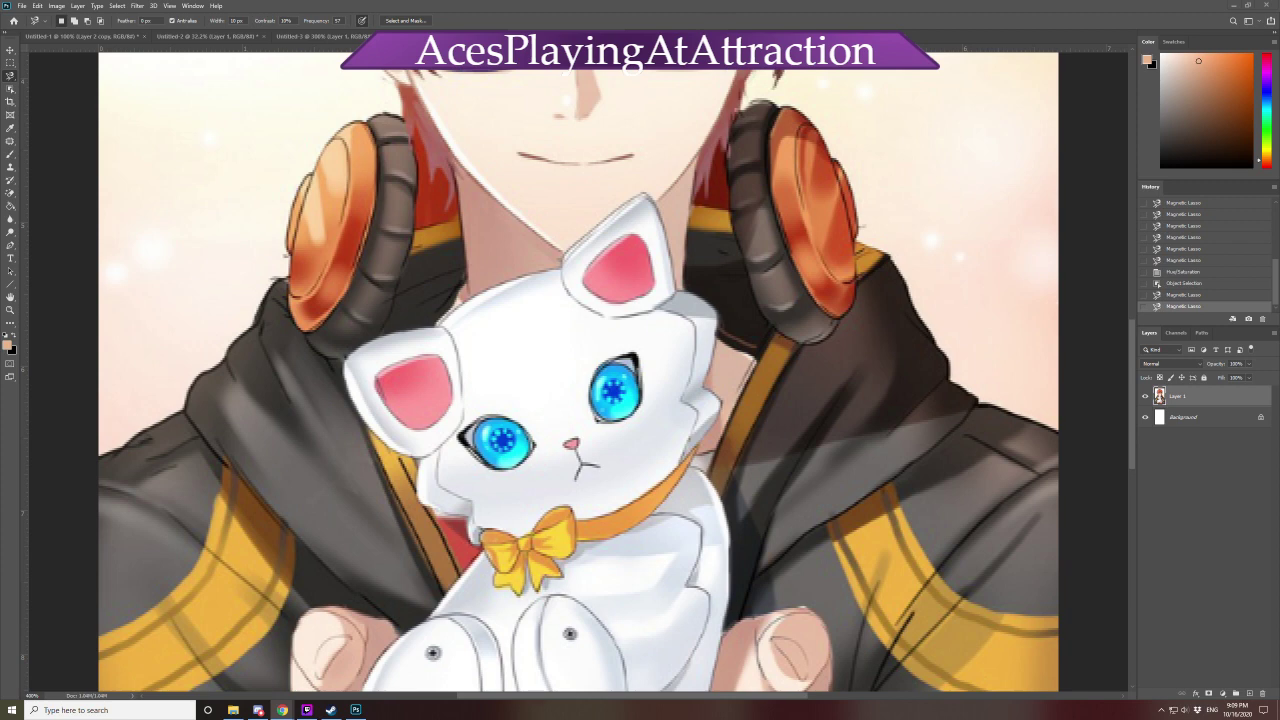
{"action": "key", "text": "ctrl+minus"}
Switch to Chrome and enlarge the Tifa pose artwork in the "Kicky punchy" Twitter post
{"action": "key", "text": "alt+Tab"}
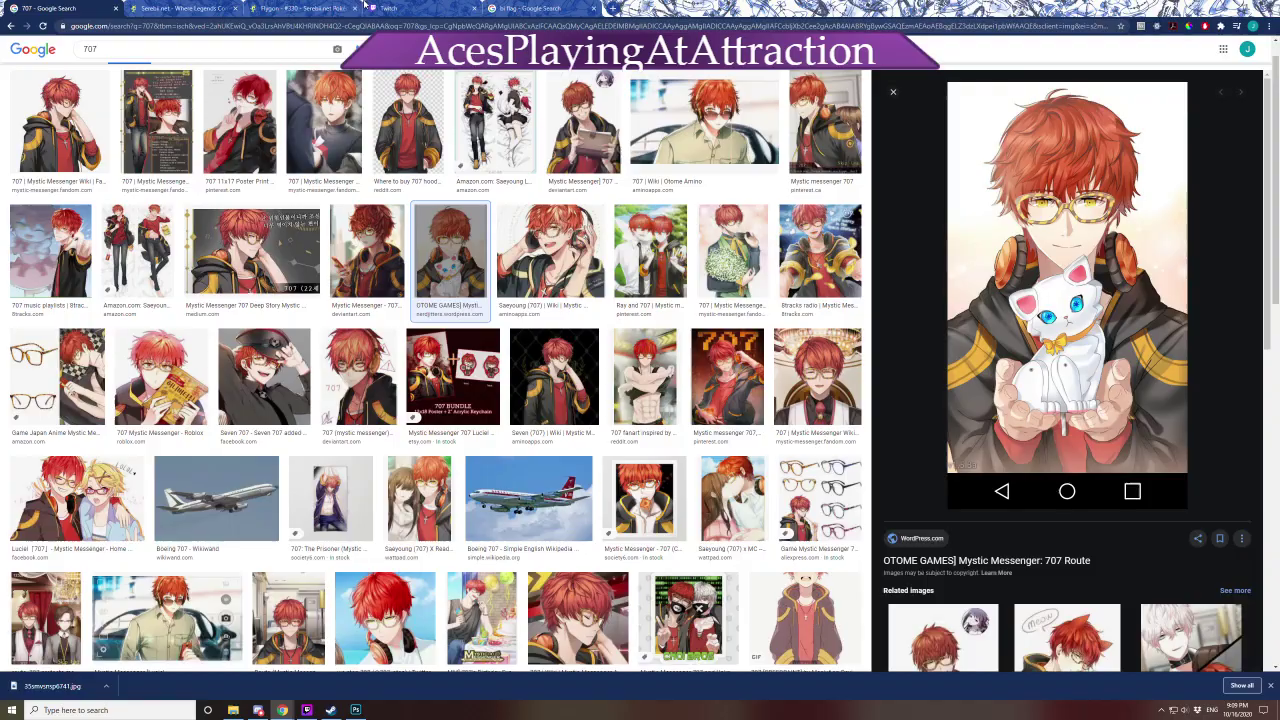
{"action": "key", "text": "alt+Tab"}
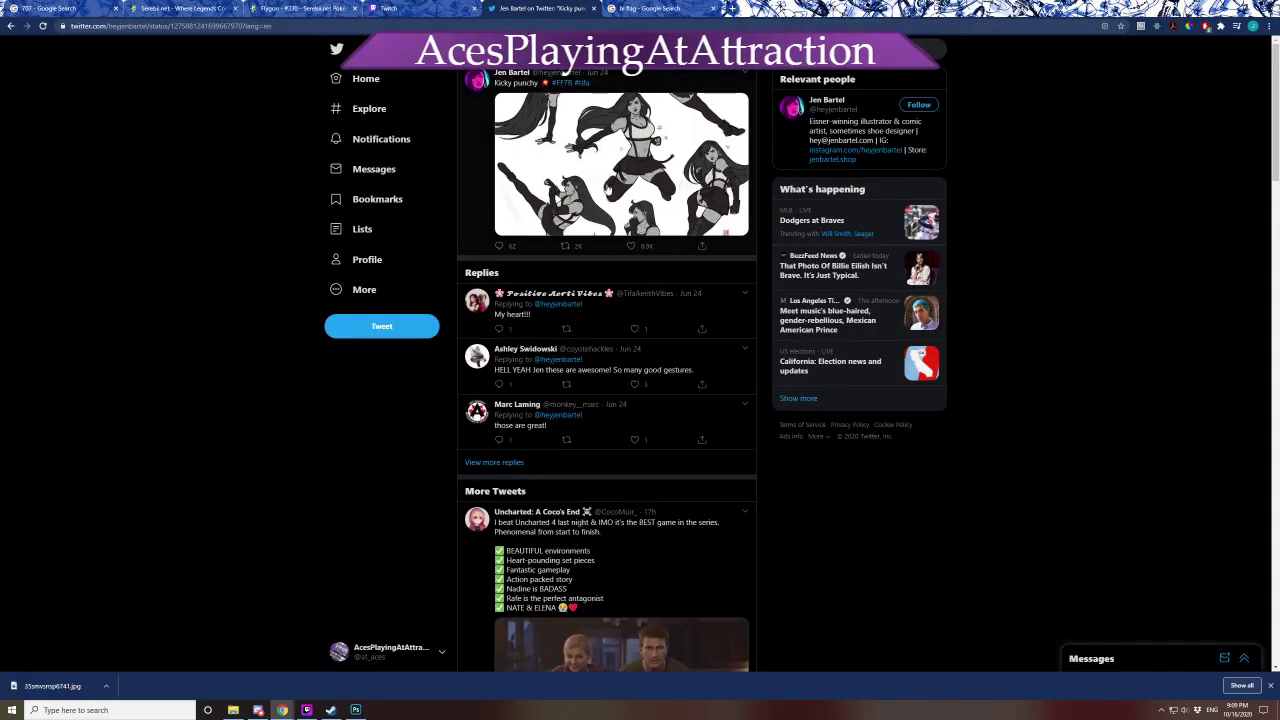
{"action": "left_click", "coordinate": [600, 150]}
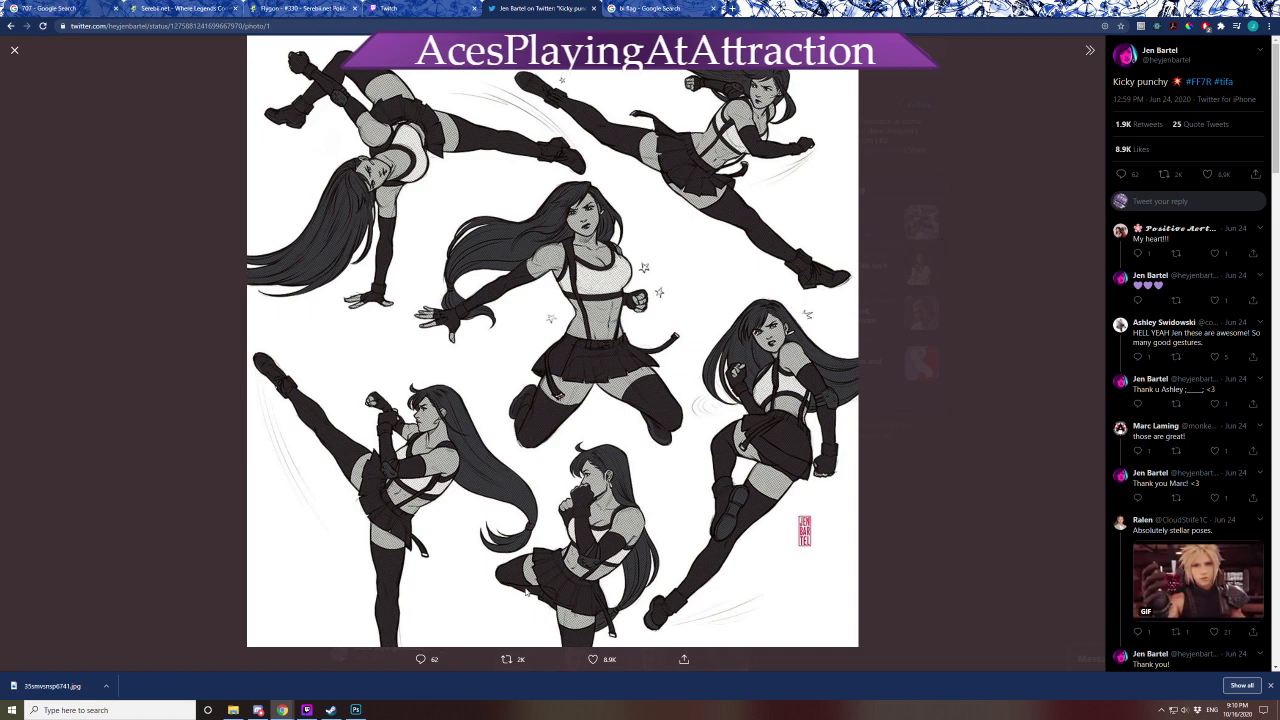
{"action": "mouse_move", "coordinate": [283, 710]}
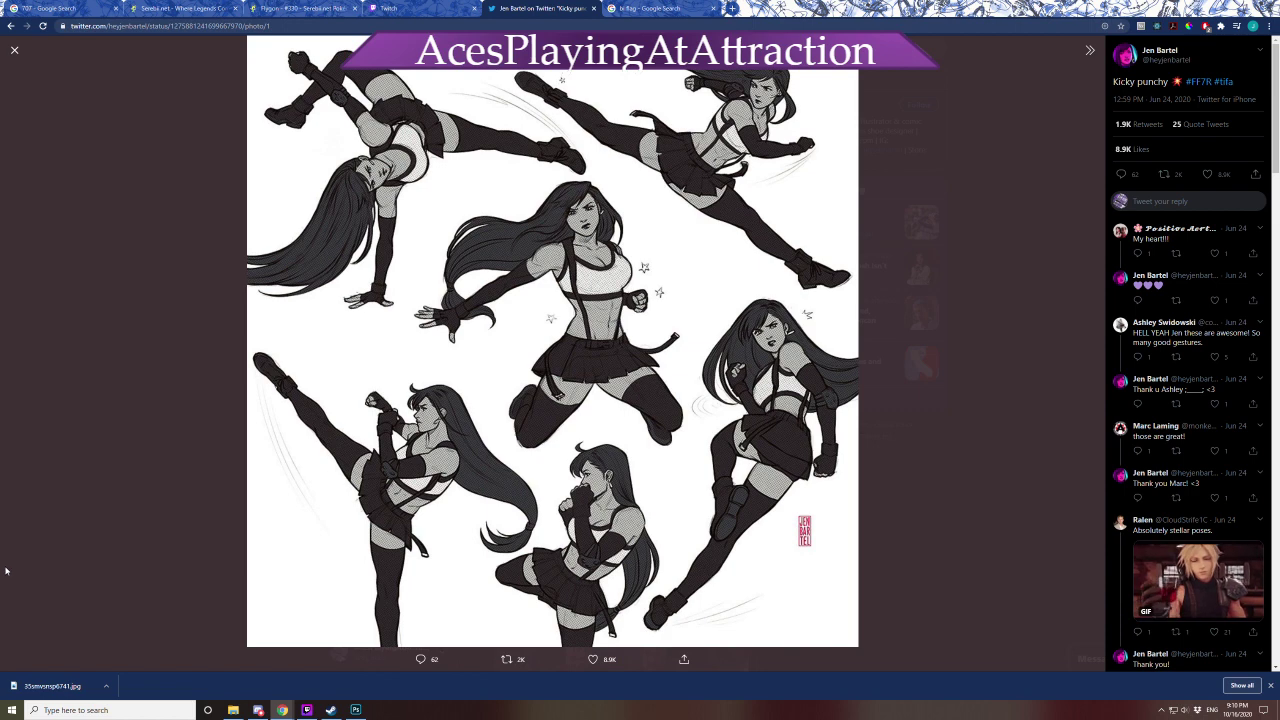
Switch back to Photoshop and recolour the selected bow and collar purple using Hue/Saturation with hue -120 and saturation 0, clearing the selection
{"action": "left_click", "coordinate": [355, 710]}
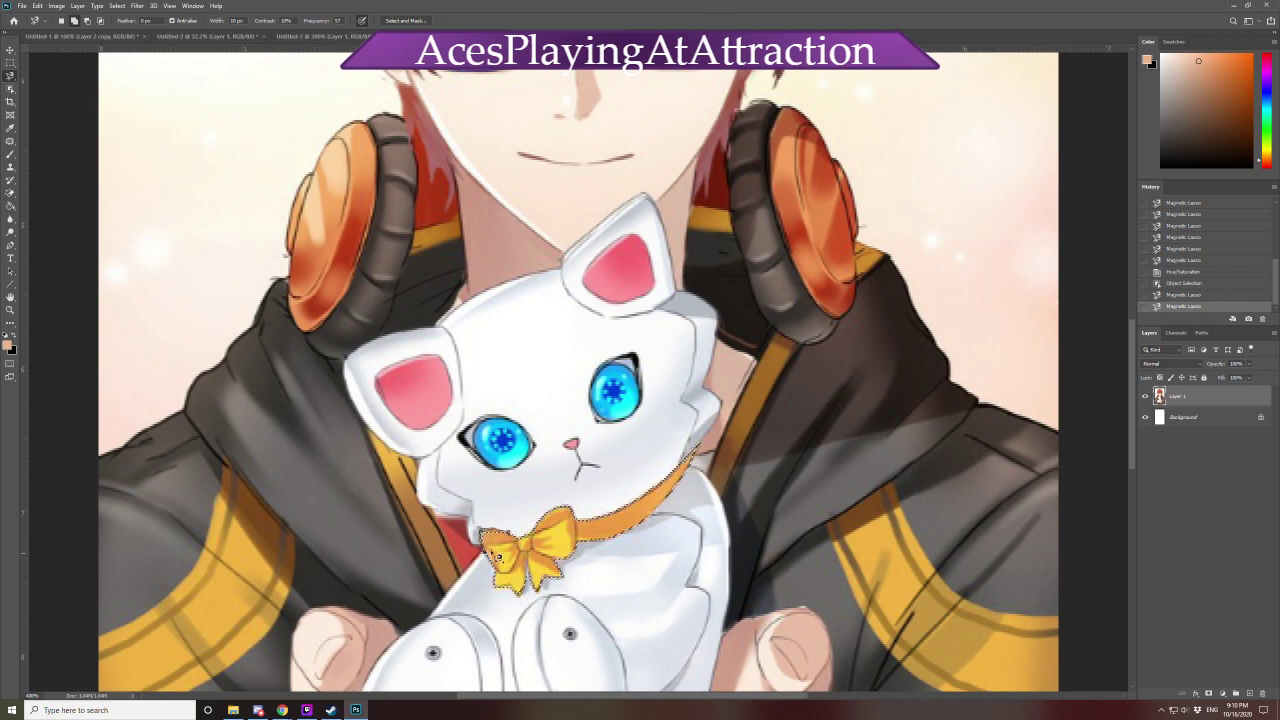
{"action": "left_click", "coordinate": [515, 552]}
{"action": "key", "text": "ctrl+u"}
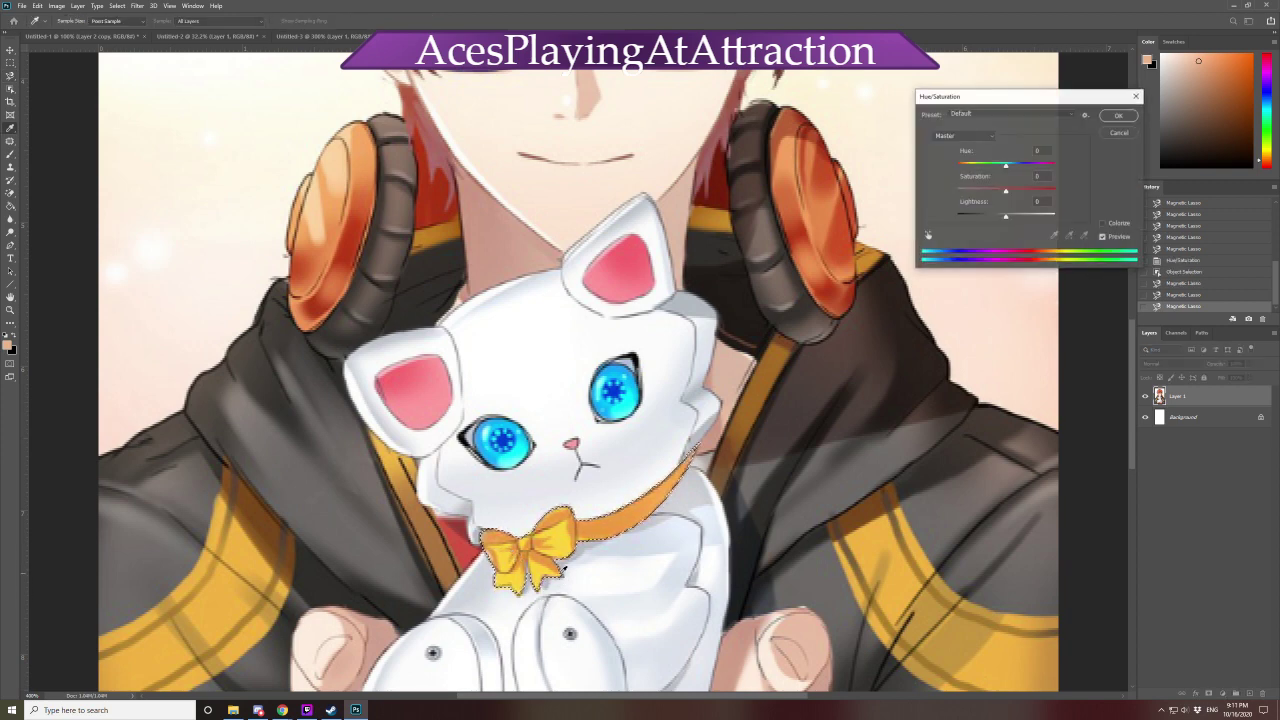
{"action": "mouse_move", "coordinate": [1008, 188]}
{"action": "left_mouse_down"}
{"action": "mouse_move", "coordinate": [984, 190]}
{"action": "mouse_move", "coordinate": [1015, 201]}
{"action": "left_mouse_up"}
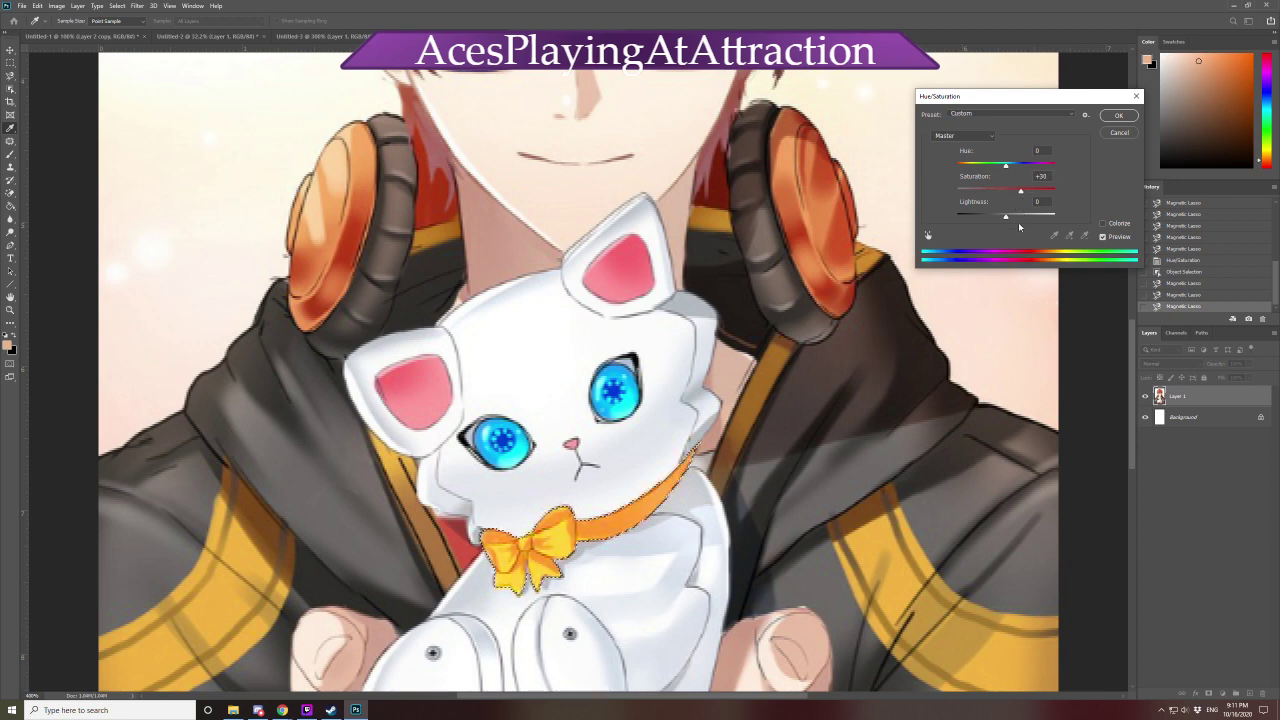
{"action": "left_click_drag", "start_coordinate": [1014, 190], "coordinate": [969, 171]}
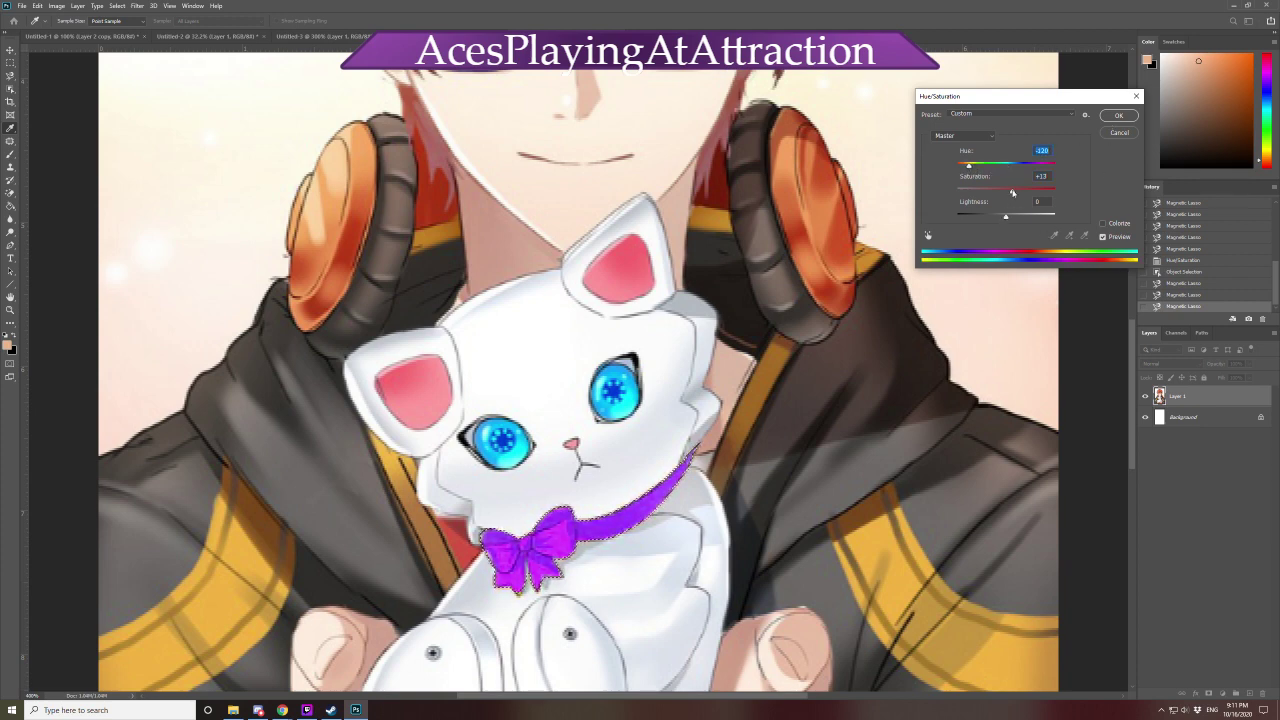
{"action": "left_click_drag", "start_coordinate": [1012, 192], "coordinate": [1008, 230]}
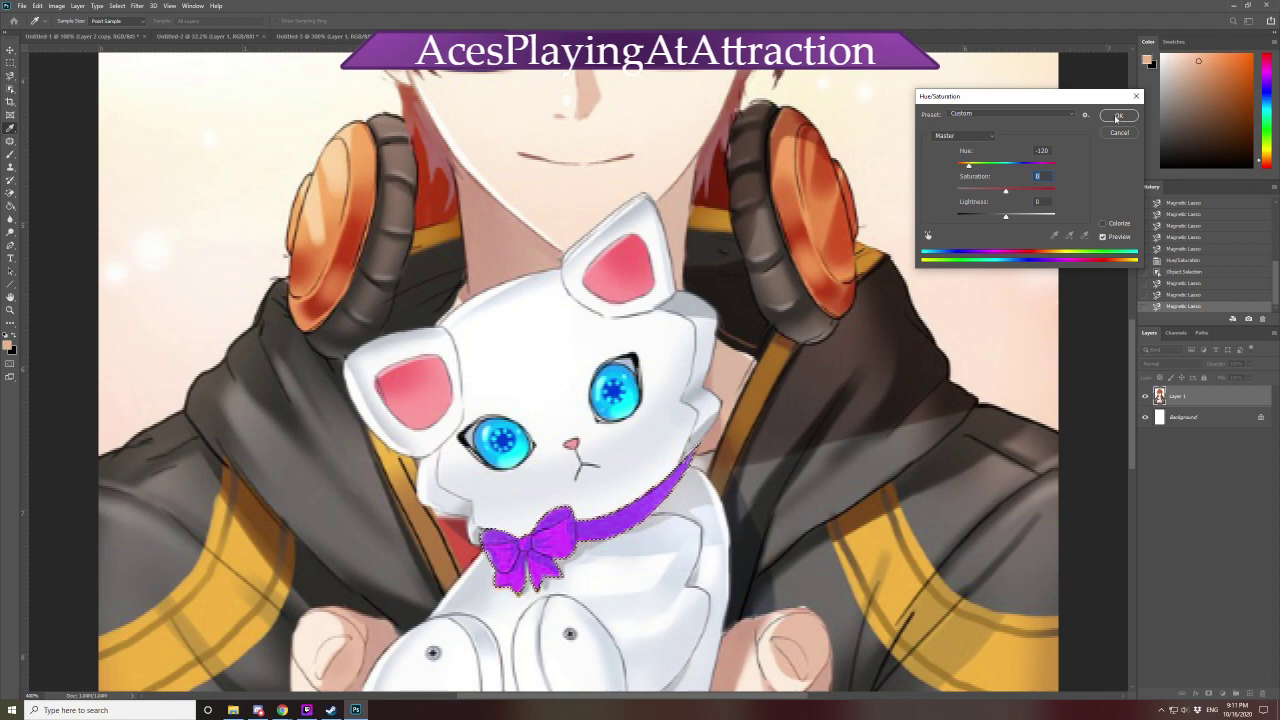
{"action": "key", "text": "Return"}
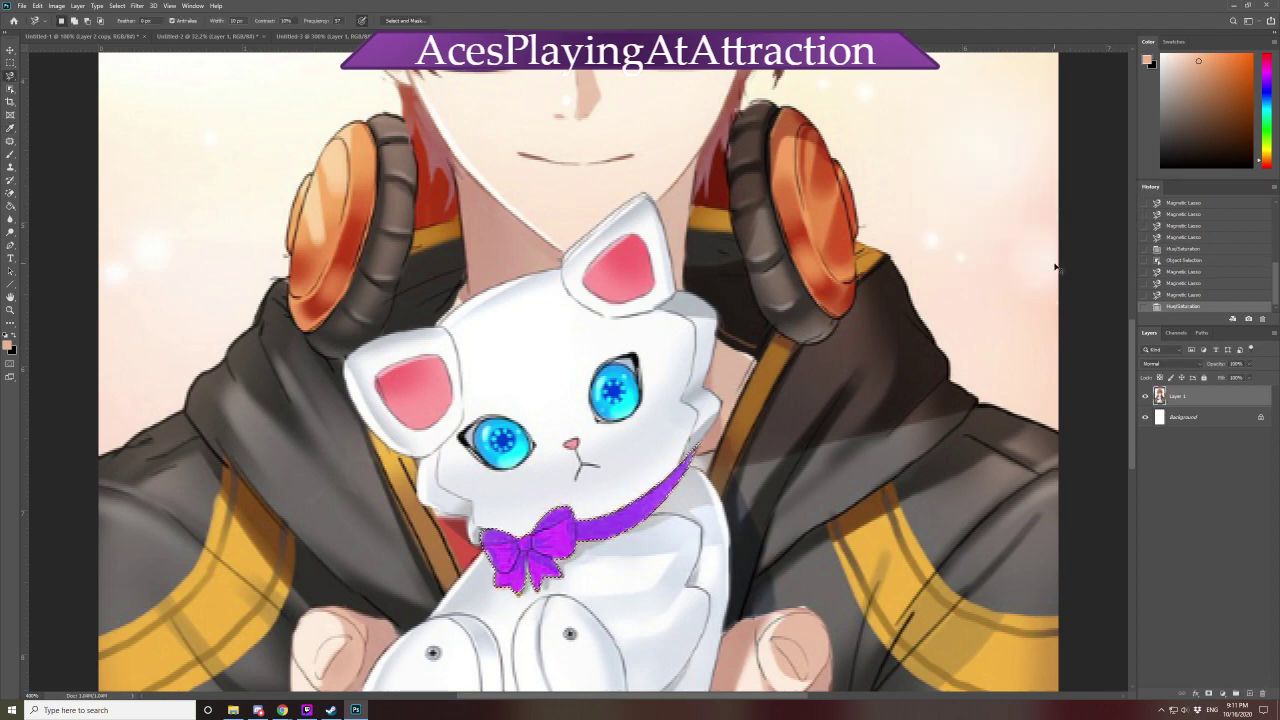
{"action": "key", "text": "ctrl+d"}
{"action": "key", "text": "ctrl+0"}
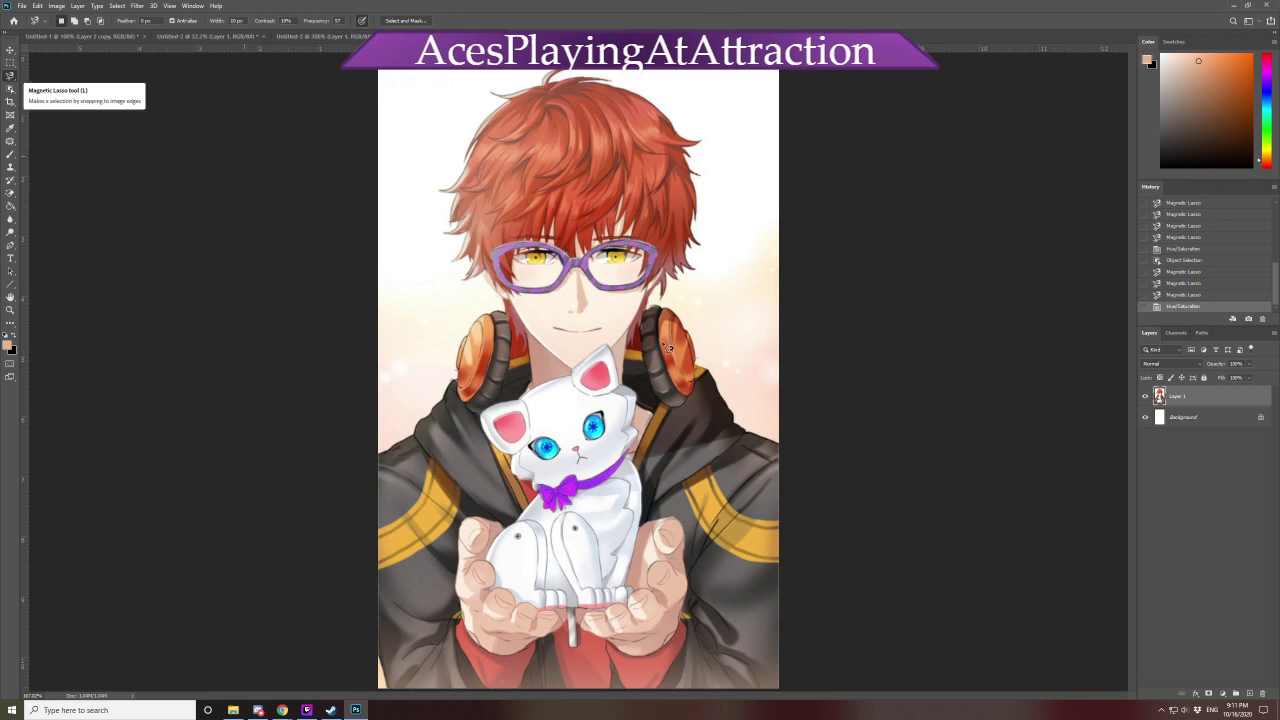
Select the blue areas of the cat's eyes with the Magic Wand
{"action": "key", "text": "ctrl+plus"}
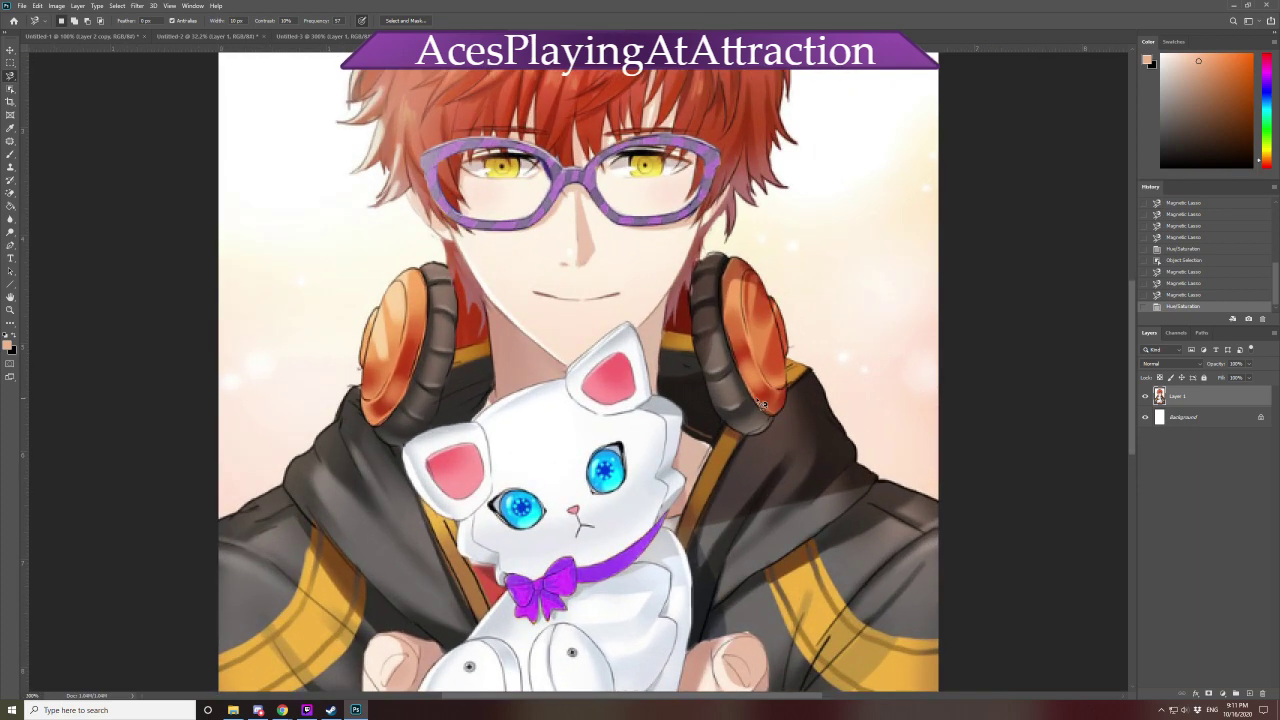
{"action": "scroll", "coordinate": [577, 380], "scroll_direction": "down", "scroll_amount": 2}
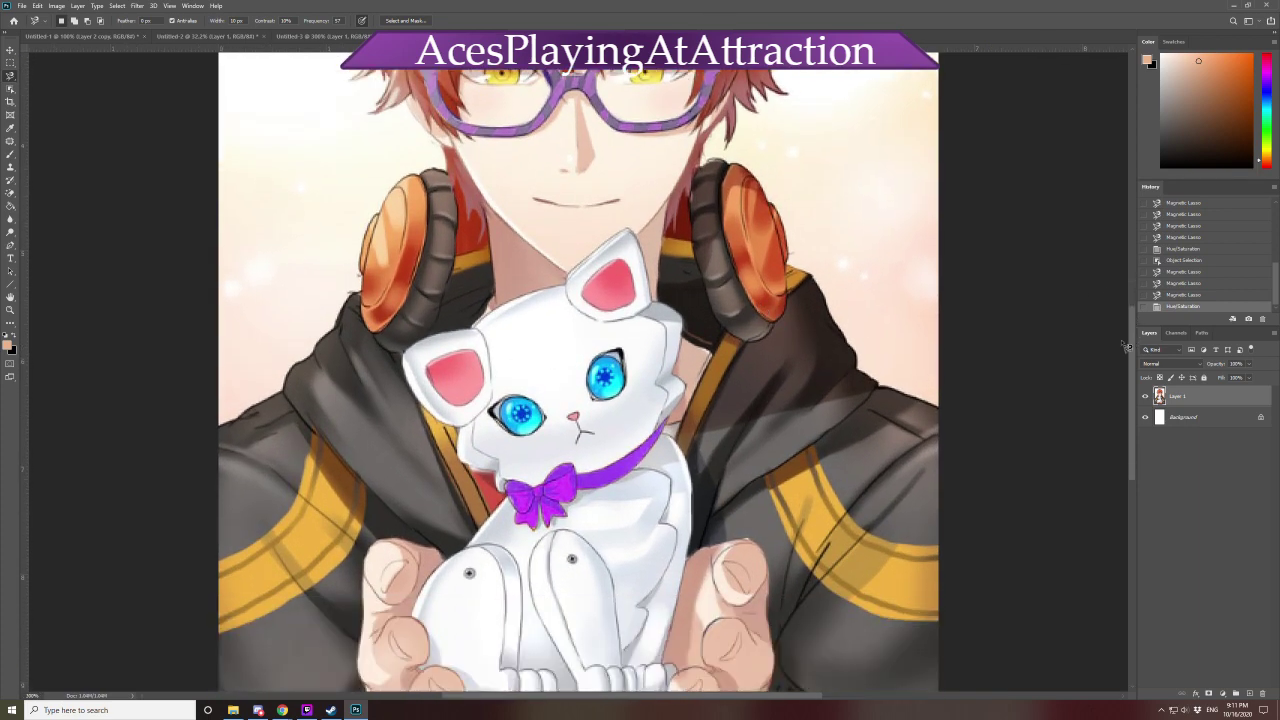
{"action": "left_click", "coordinate": [10, 90]}
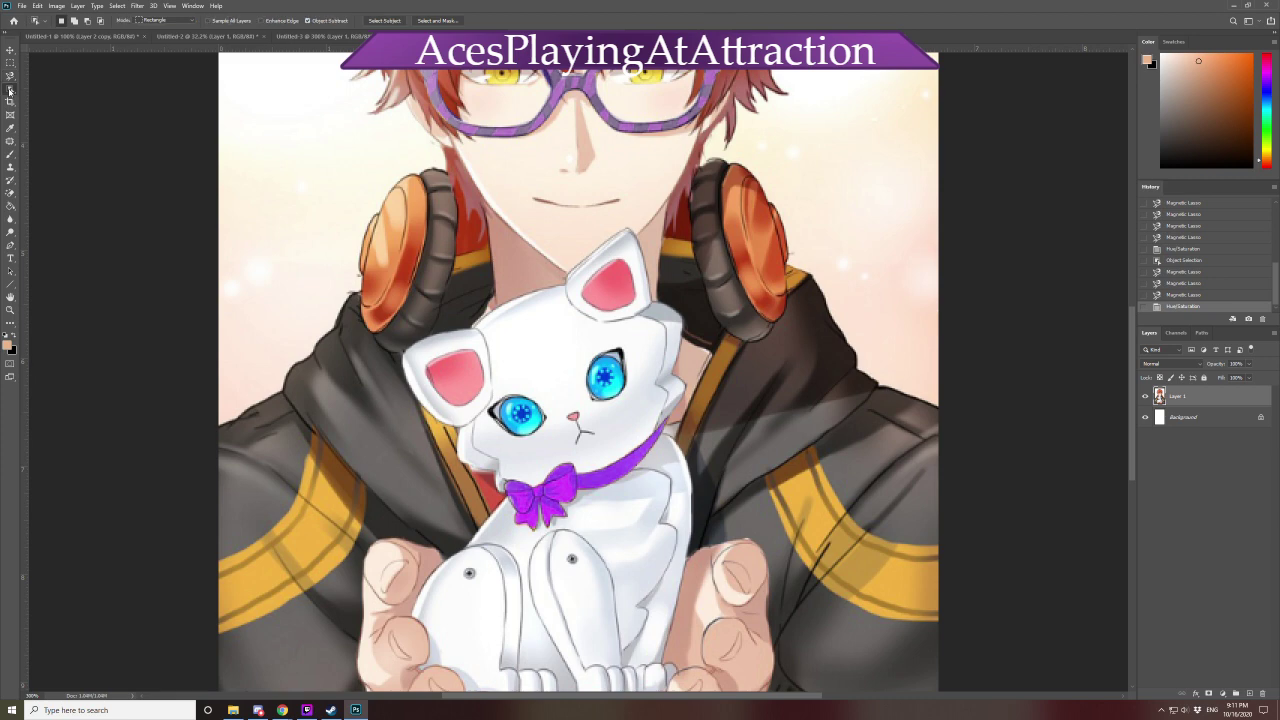
{"action": "right_click", "coordinate": [10, 90]}
{"action": "left_click", "coordinate": [50, 108]}
{"action": "left_click", "coordinate": [487, 443]}
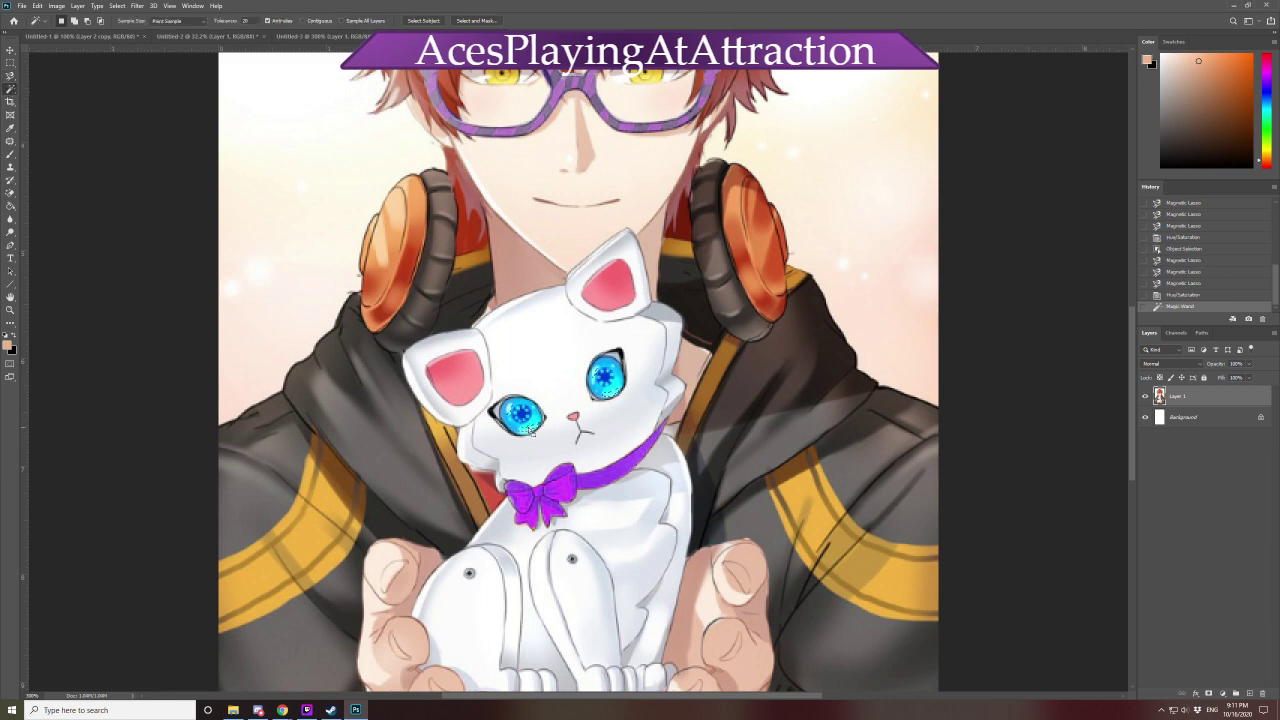
{"action": "left_click", "coordinate": [487, 443]}
{"action": "left_click", "coordinate": [487, 443], "text": "shift"}
{"action": "left_click", "coordinate": [487, 443], "text": "shift"}
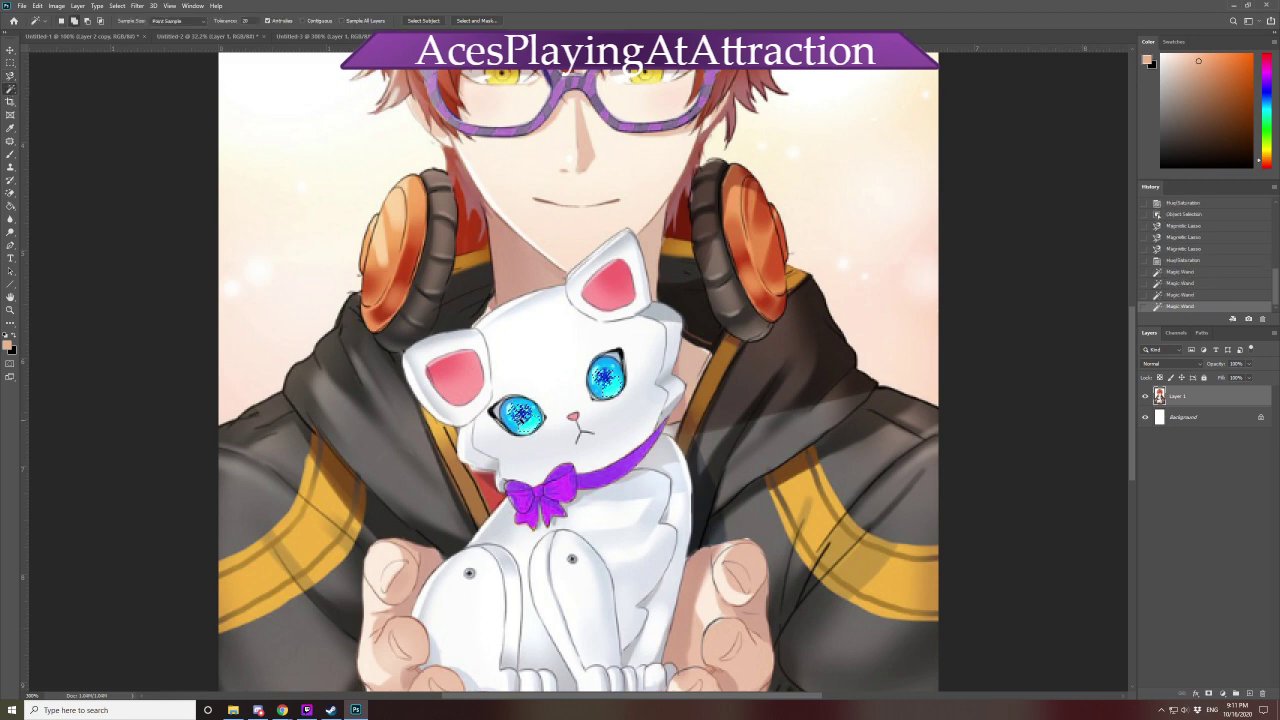
Add the remaining blue shades of both cat eyes with the Magic Wand and adjust the selection with the Rectangular Marquee
{"action": "left_click", "coordinate": [604, 378], "text": "shift"}
{"action": "left_click", "coordinate": [604, 378], "text": "shift"}
{"action": "left_click", "coordinate": [604, 378], "text": "shift"}
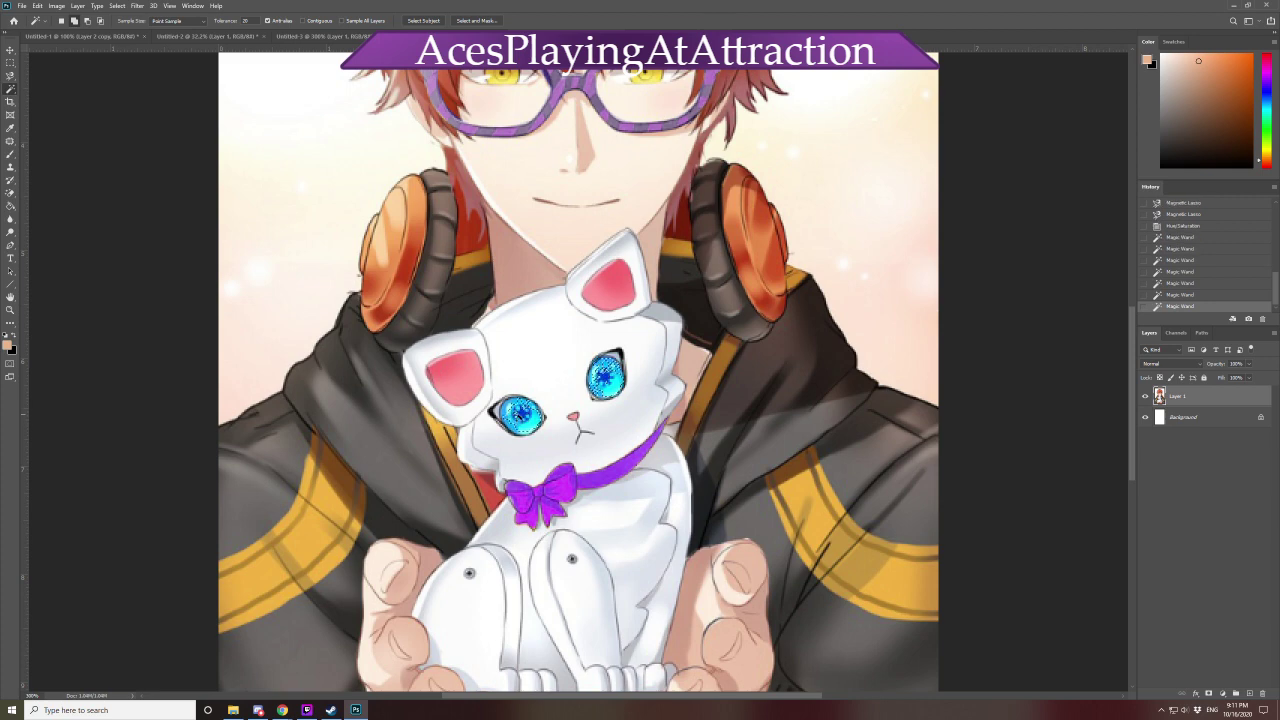
{"action": "left_click", "coordinate": [604, 378], "text": "shift"}
{"action": "left_click", "coordinate": [528, 422], "text": "shift"}
{"action": "left_click", "coordinate": [530, 425], "text": "shift"}
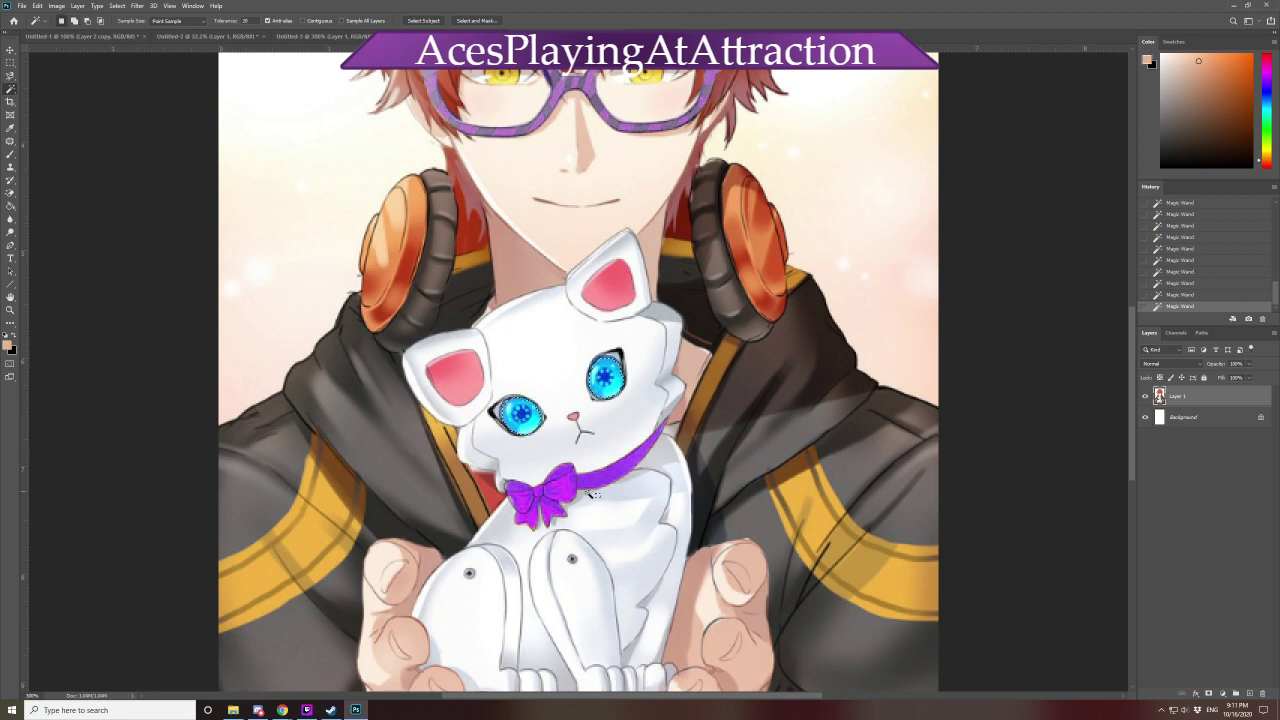
{"action": "key", "text": "m"}
{"action": "left_click_drag", "start_coordinate": [597, 494], "coordinate": [650, 498]}
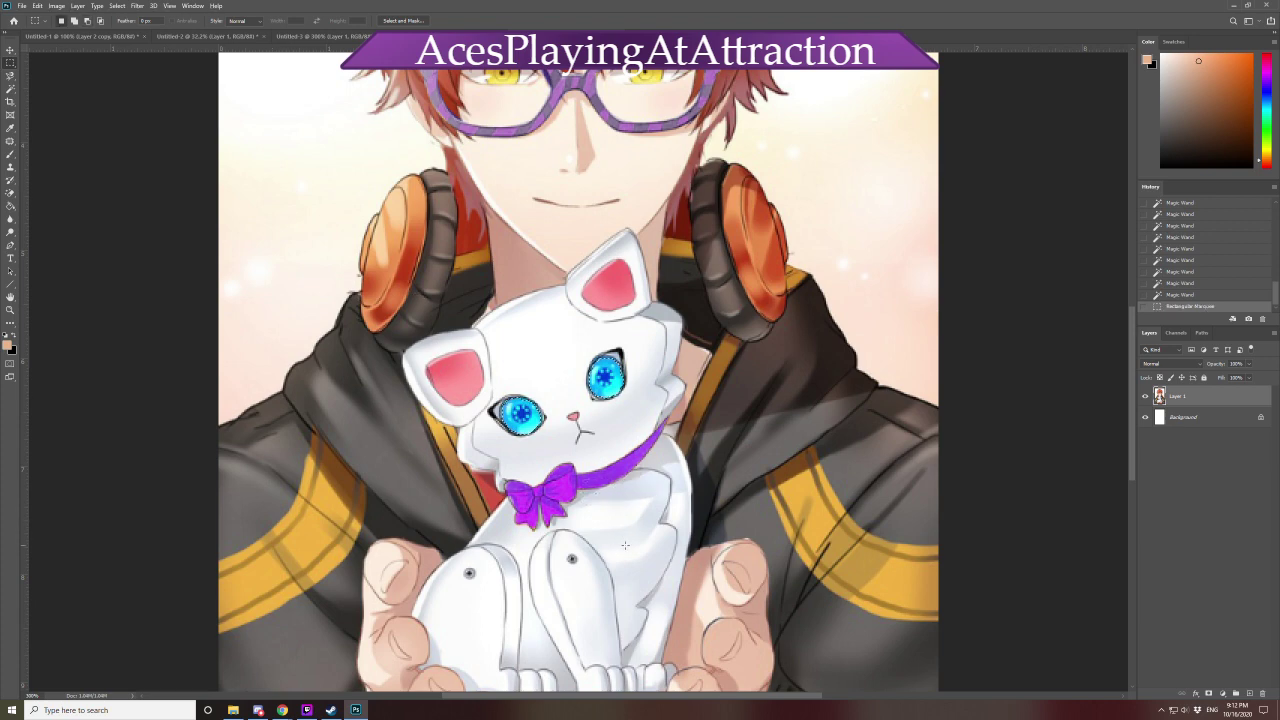
Try recolouring the cat's eyes purple using Hue/Saturation with hue +72 and saturation -44, and revert the change
{"action": "key", "text": "ctrl+u"}
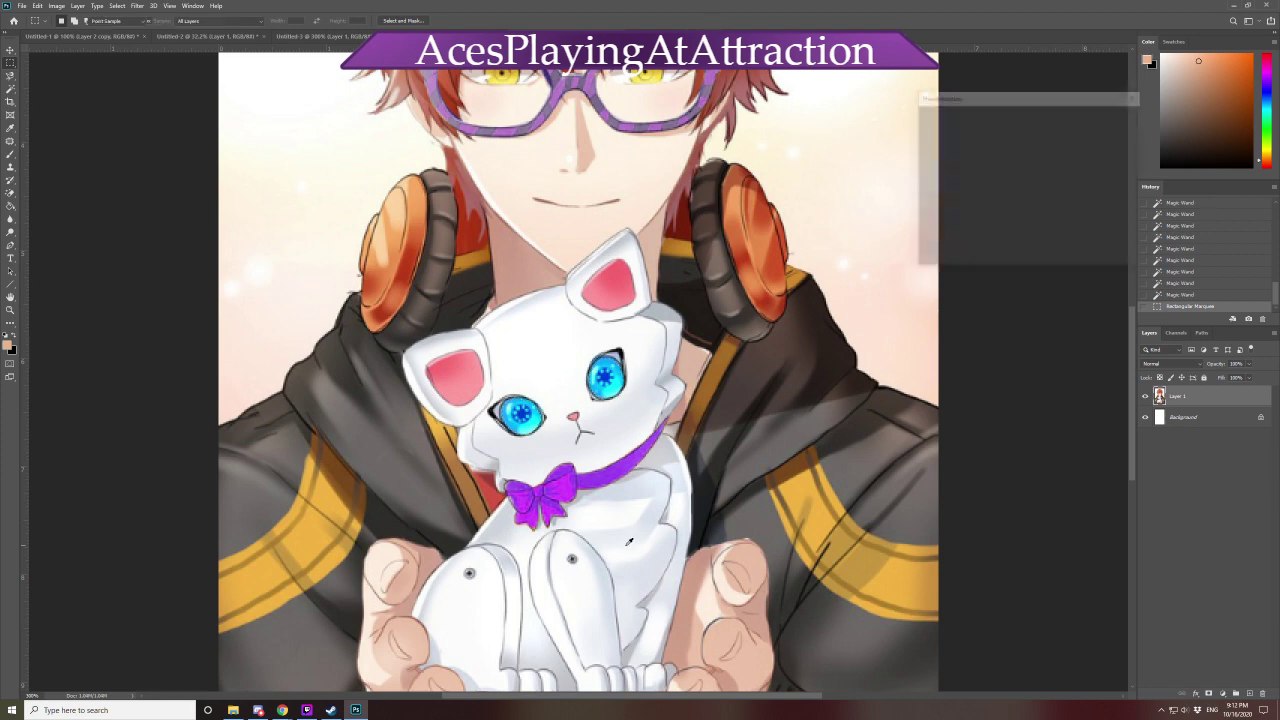
{"action": "left_click_drag", "start_coordinate": [996, 167], "coordinate": [984, 192]}
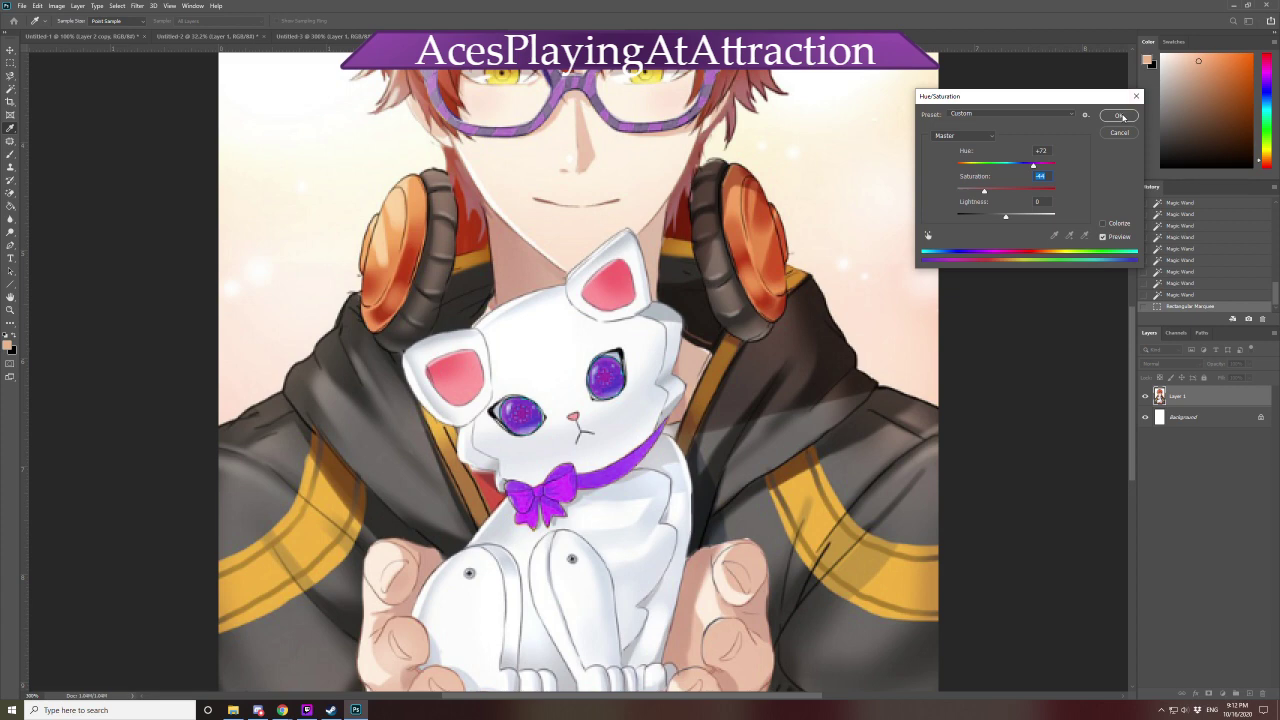
{"action": "left_click", "coordinate": [1124, 238]}
{"action": "left_click", "coordinate": [1124, 238]}
{"action": "left_click", "coordinate": [1117, 117]}
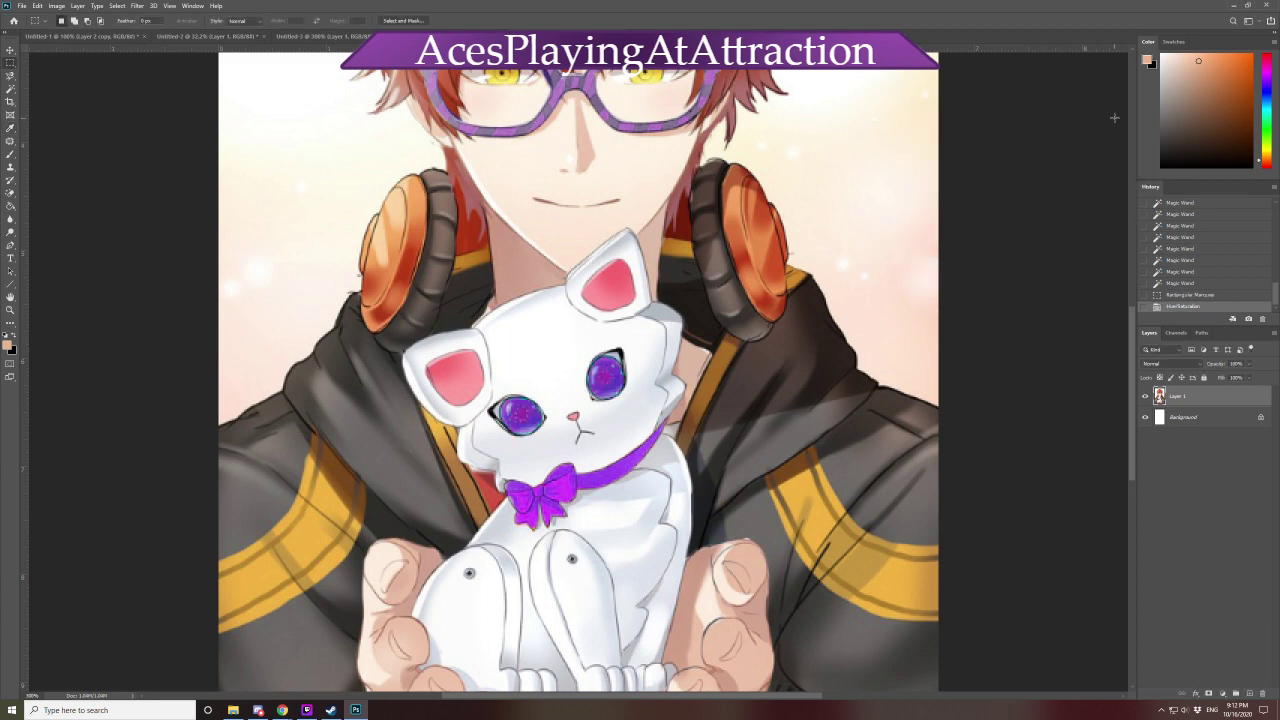
{"action": "key", "text": "ctrl+minus"}
{"action": "key", "text": "ctrl+minus"}
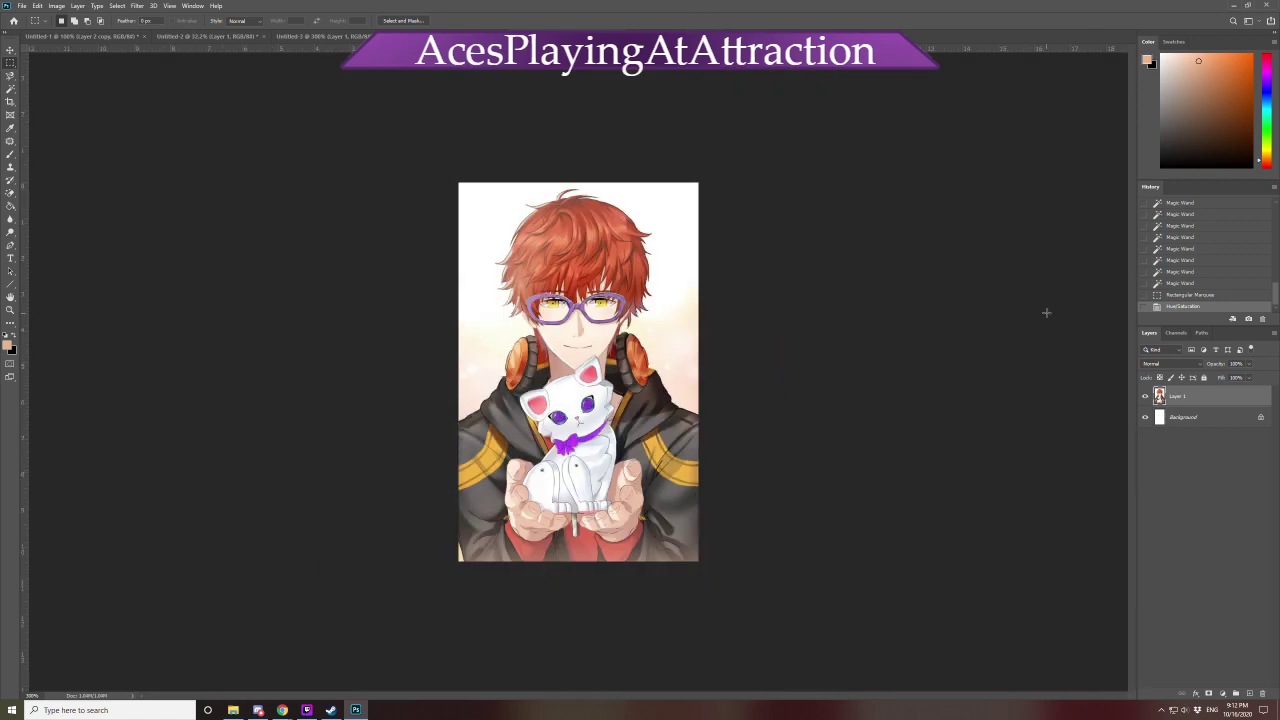
{"action": "left_click", "coordinate": [1190, 295]}
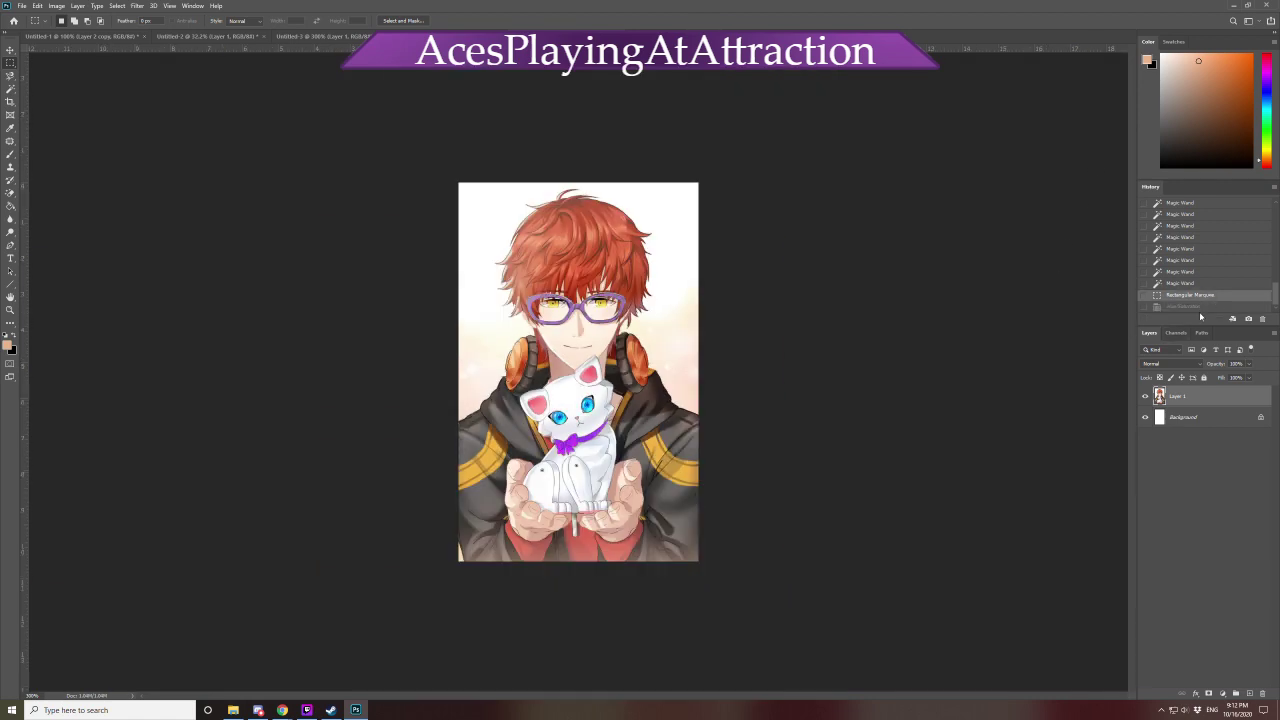
Compare the cat's eyes before and after the Hue/Saturation recolouring and restore the purple version
{"action": "left_click", "coordinate": [1190, 306]}
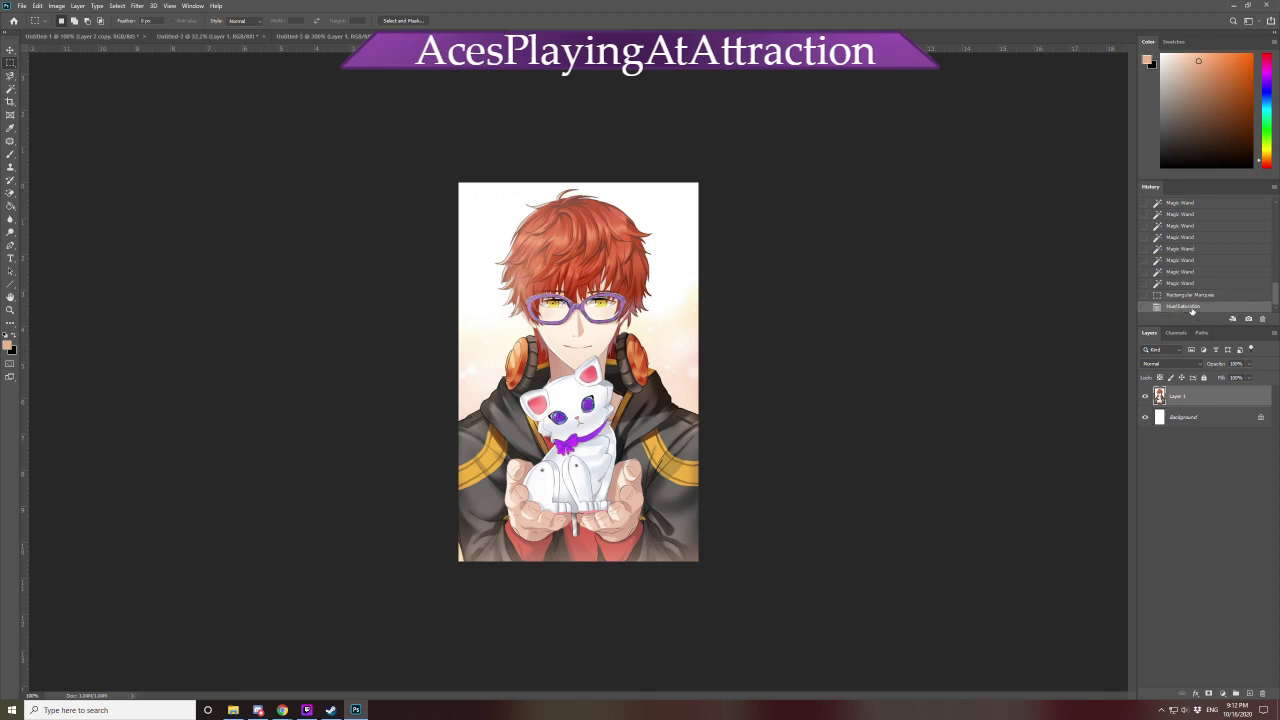
{"action": "left_click", "coordinate": [1194, 296]}
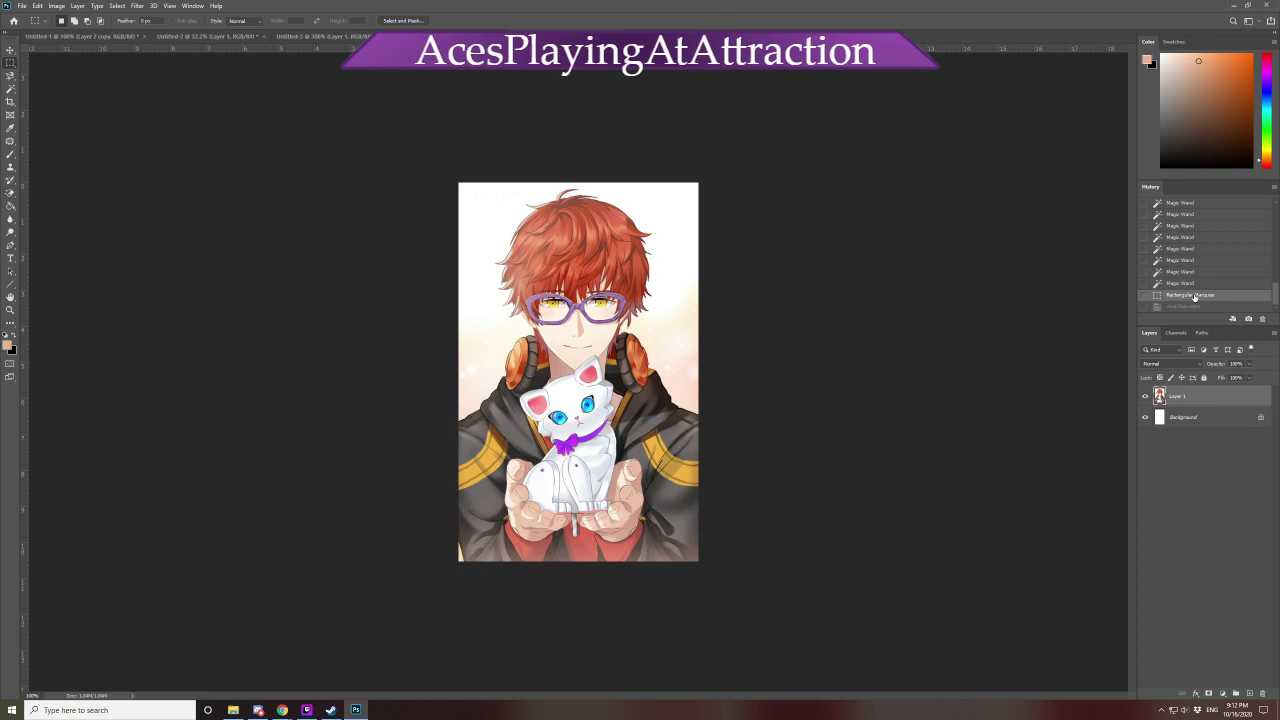
{"action": "key", "text": "ctrl+u"}
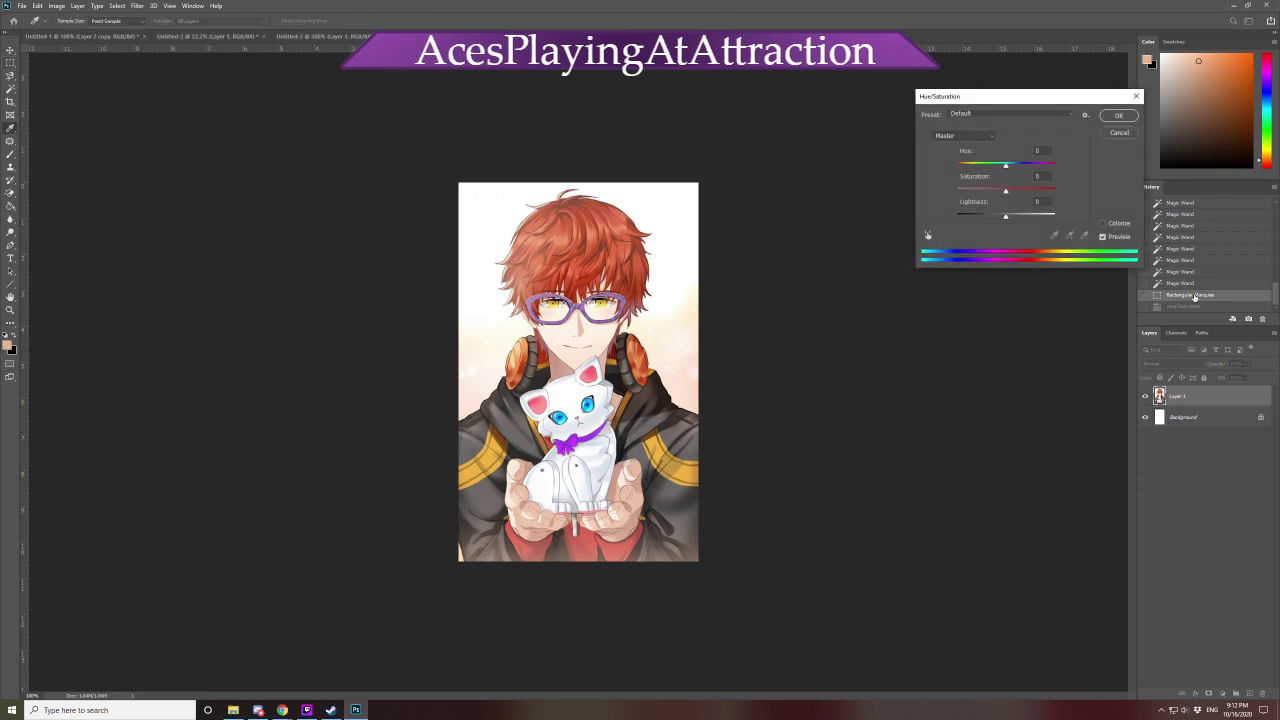
{"action": "left_click", "coordinate": [1114, 135]}
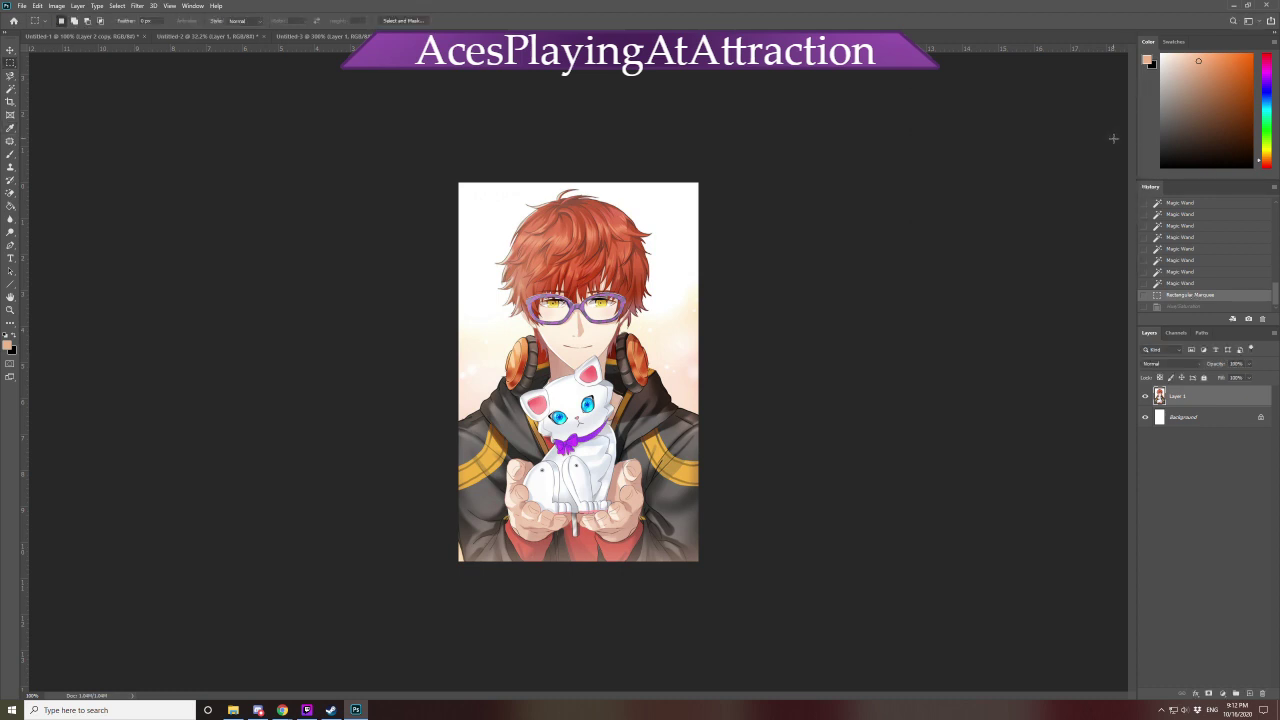
{"action": "left_click", "coordinate": [1200, 307]}
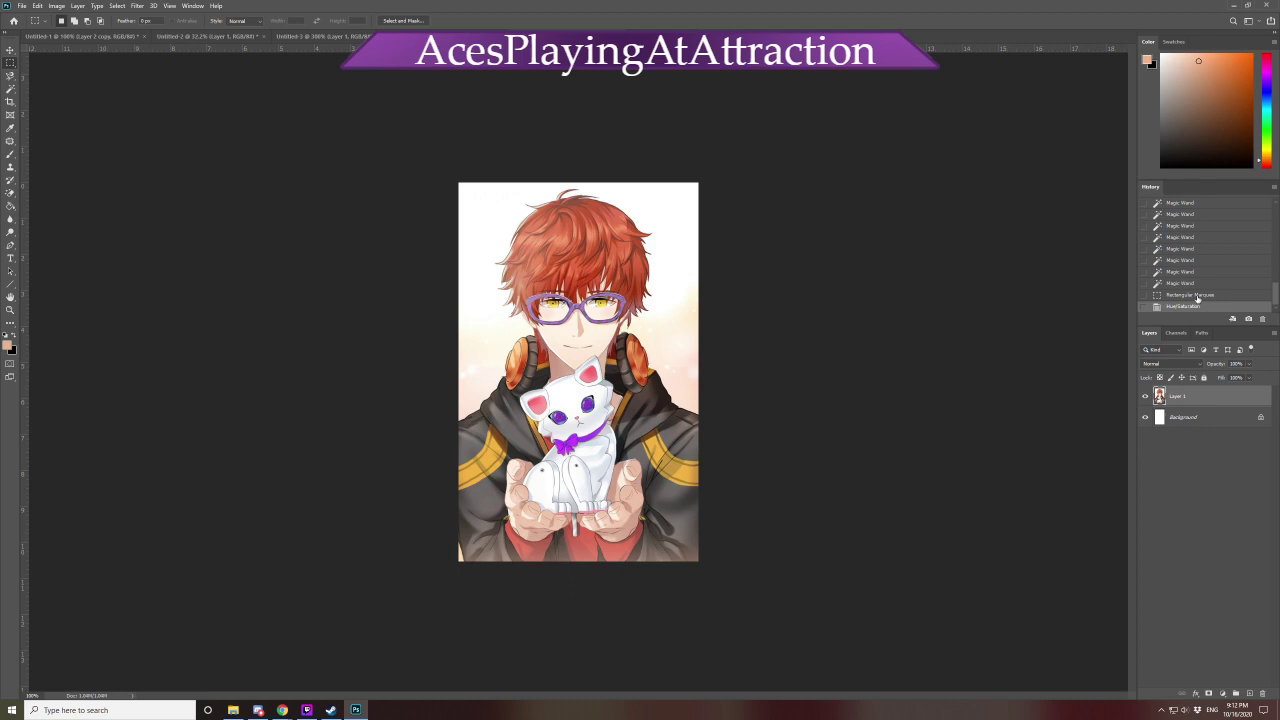
{"action": "key", "text": "ctrl+u"}
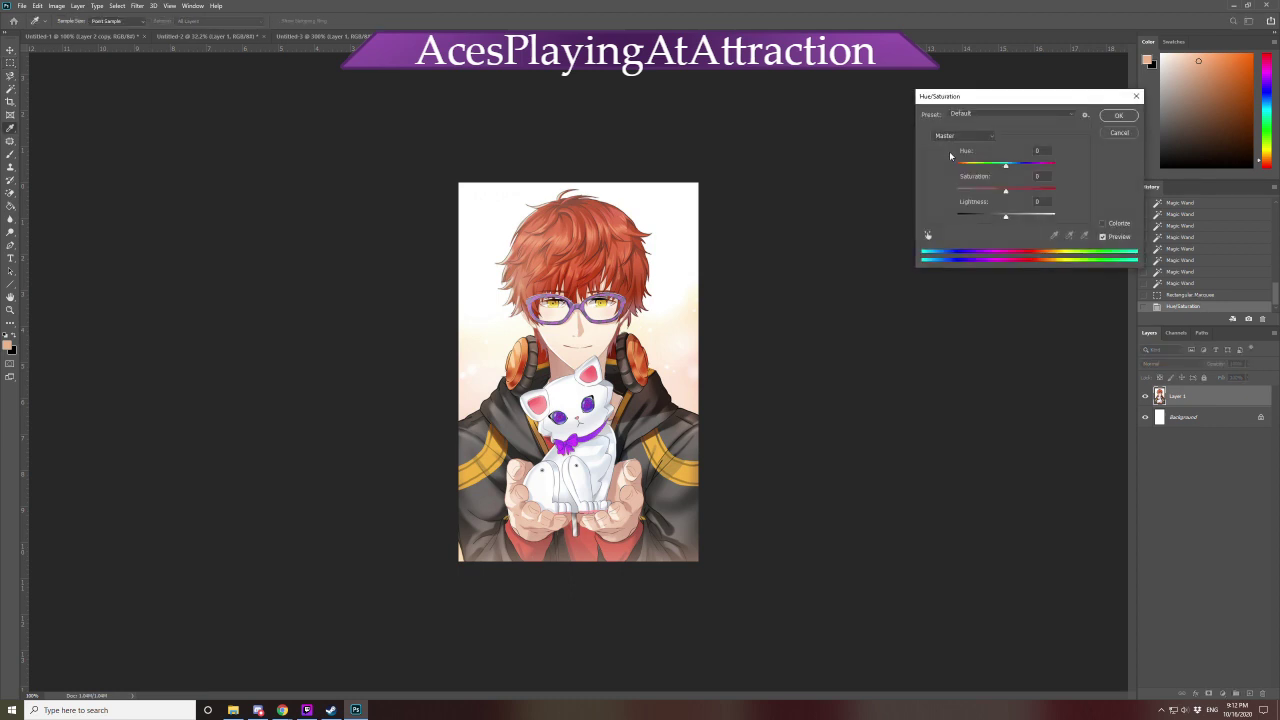
{"action": "left_click_drag", "start_coordinate": [997, 195], "coordinate": [940, 188]}
{"action": "left_click", "coordinate": [977, 139]}
{"action": "left_click", "coordinate": [952, 146]}
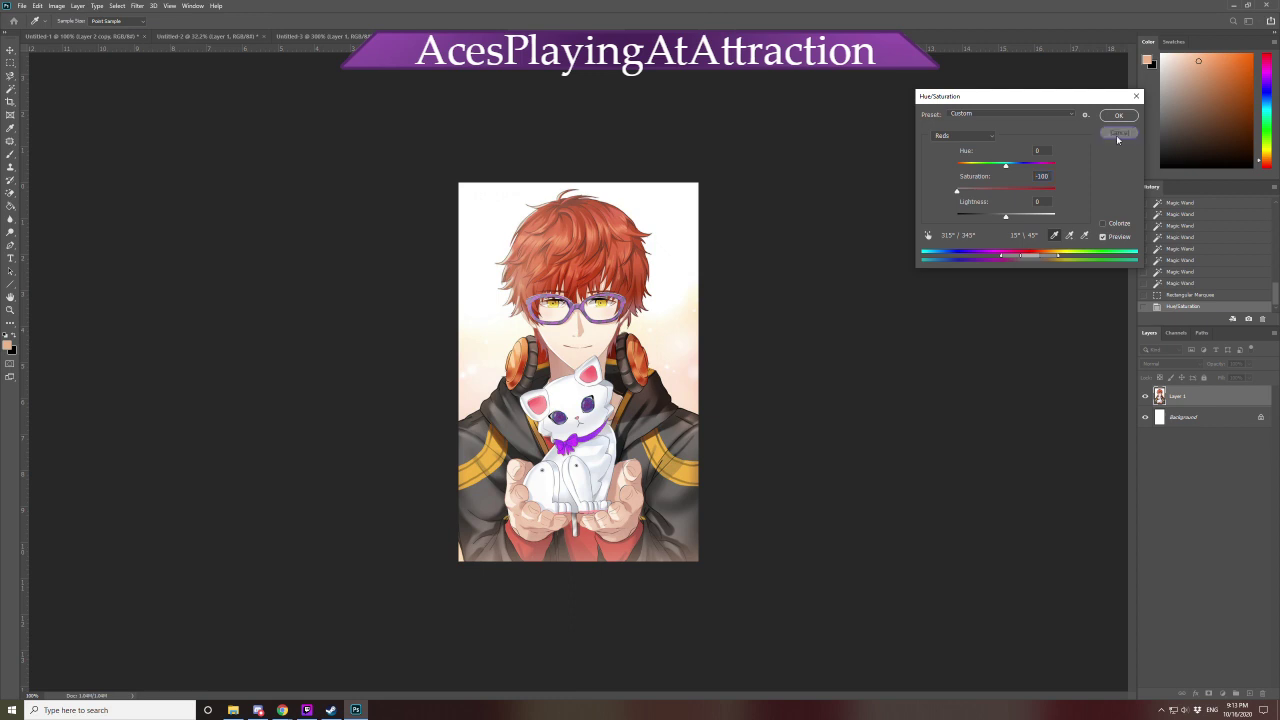
{"action": "left_click", "coordinate": [1118, 134]}
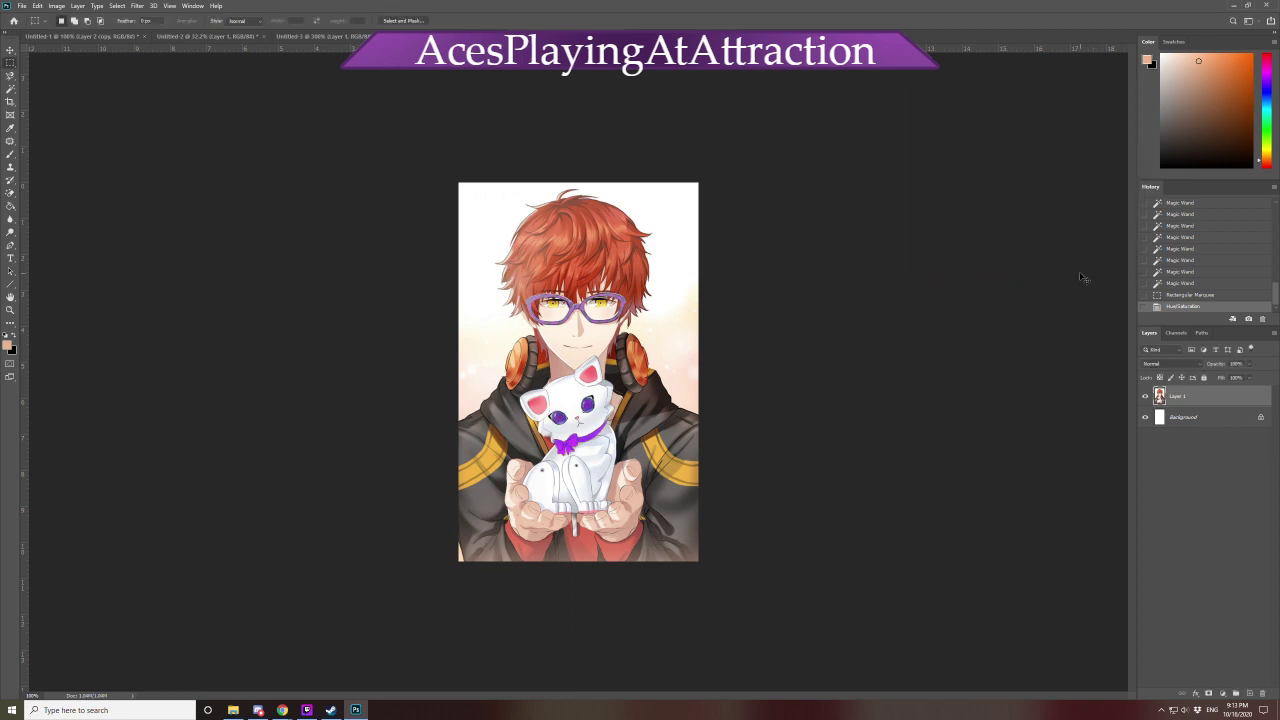
Desaturate and lighten the magenta tones in the cat's eyes using Hue/Saturation on Magentas with saturation -100 and lightness +67
{"action": "left_click", "coordinate": [1079, 272]}
{"action": "left_click", "coordinate": [1081, 277]}
{"action": "key", "text": "ctrl+plus"}
{"action": "key", "text": "ctrl+plus"}
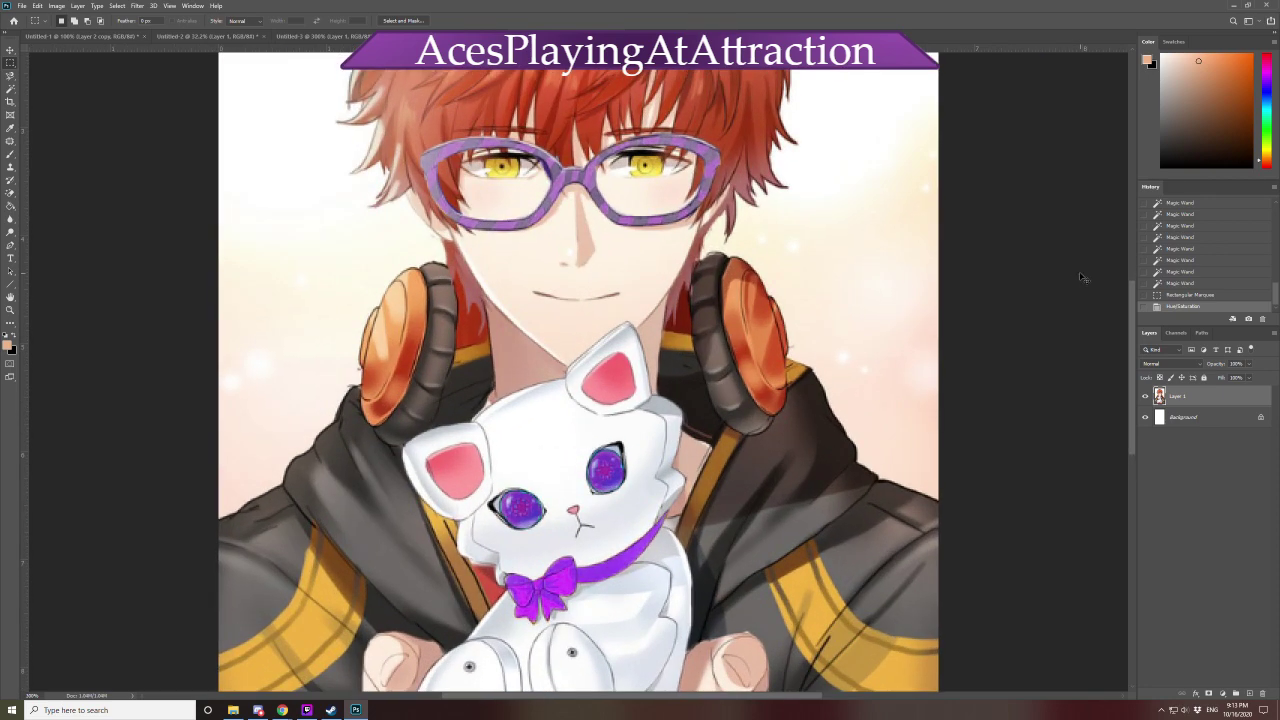
{"action": "key", "text": "ctrl+u"}
{"action": "left_click", "coordinate": [950, 136]}
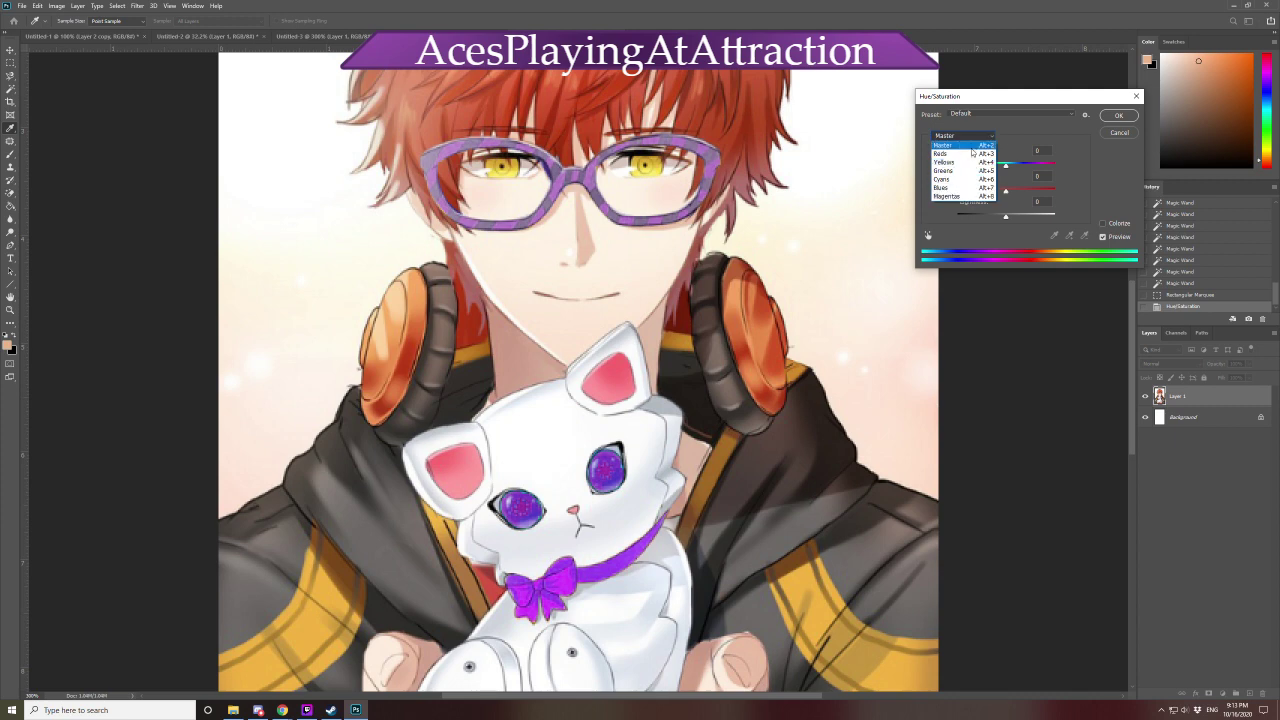
{"action": "left_click", "coordinate": [962, 197]}
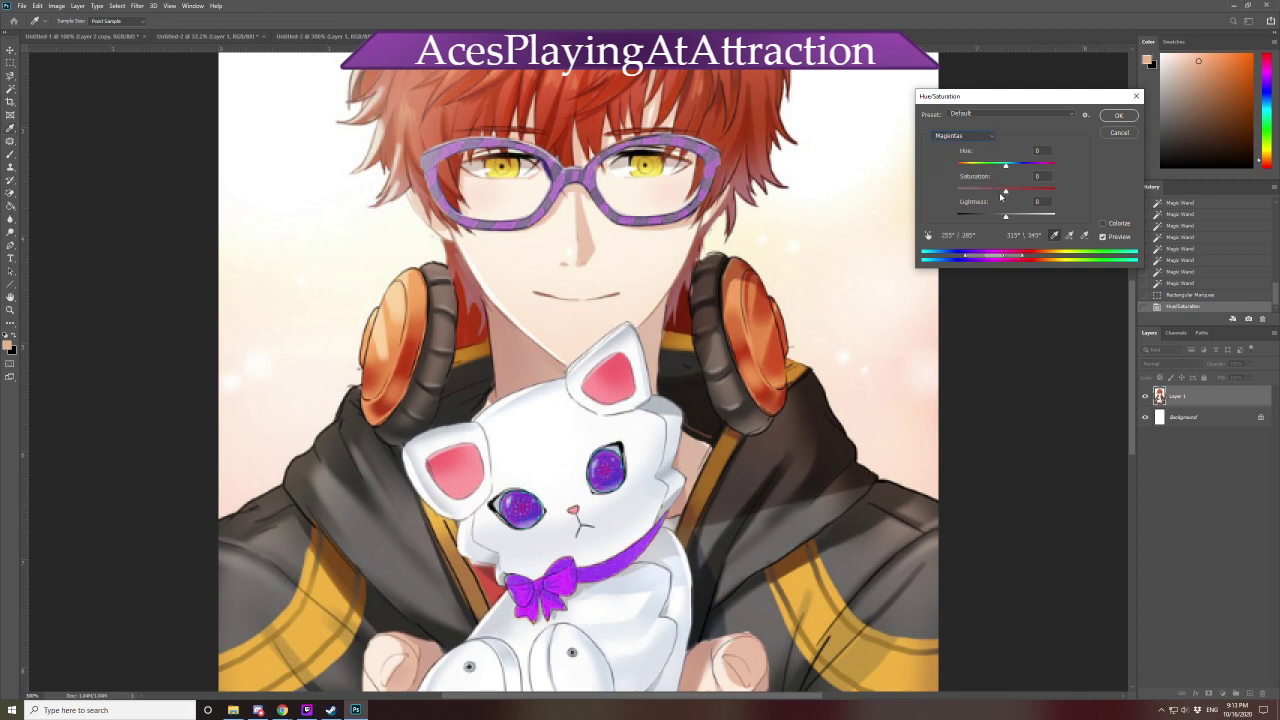
{"action": "left_click_drag", "start_coordinate": [1006, 190], "coordinate": [954, 192]}
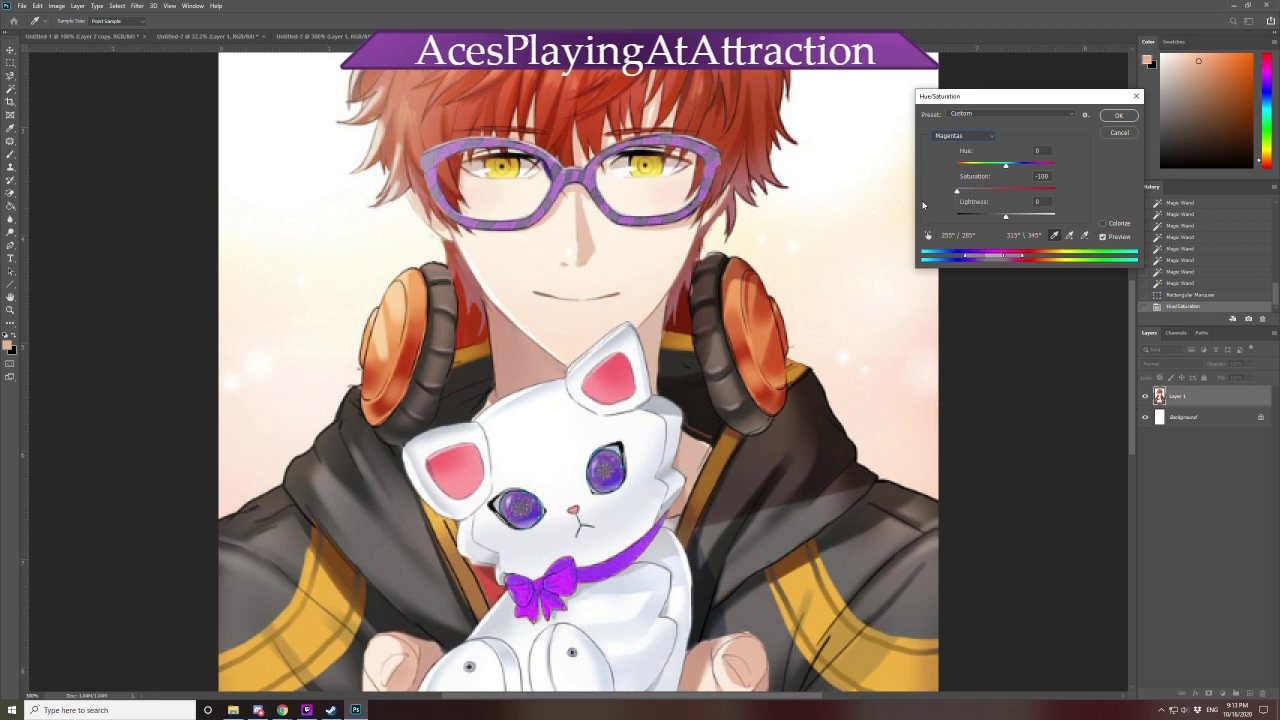
{"action": "key", "text": "Tab"}
{"action": "left_click_drag", "start_coordinate": [1006, 217], "coordinate": [1040, 221]}
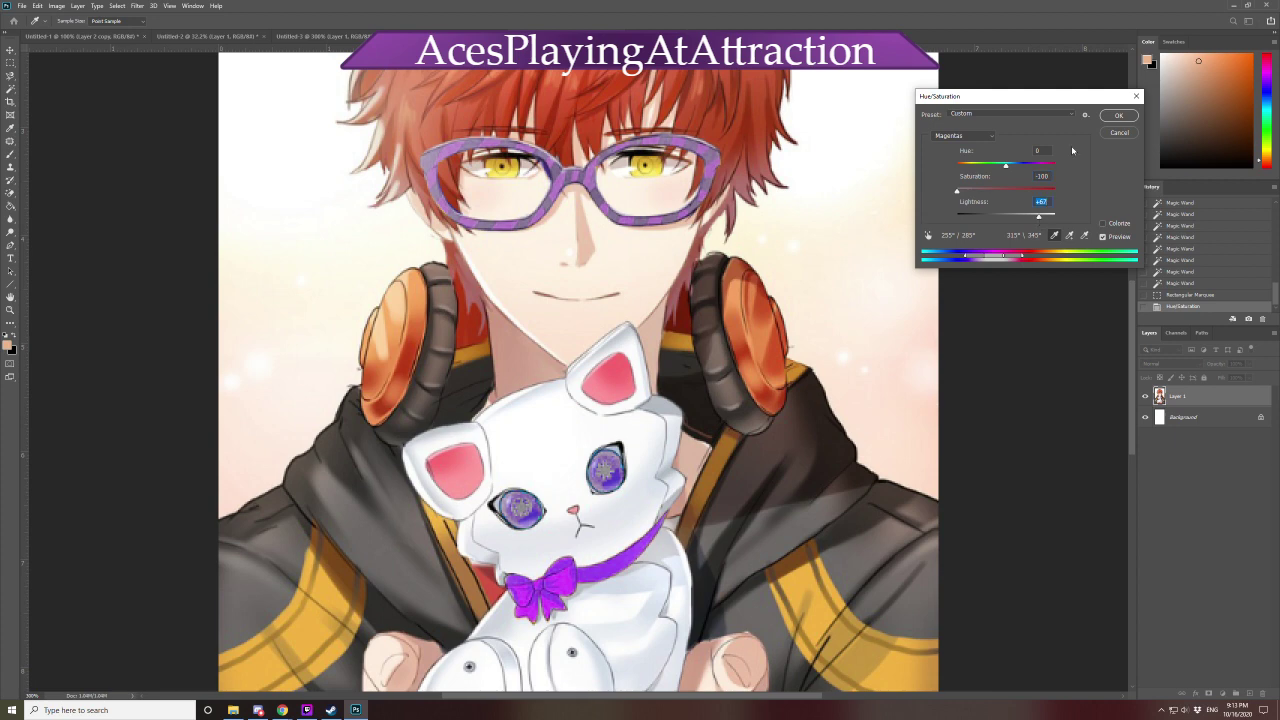
{"action": "left_click", "coordinate": [1116, 115]}
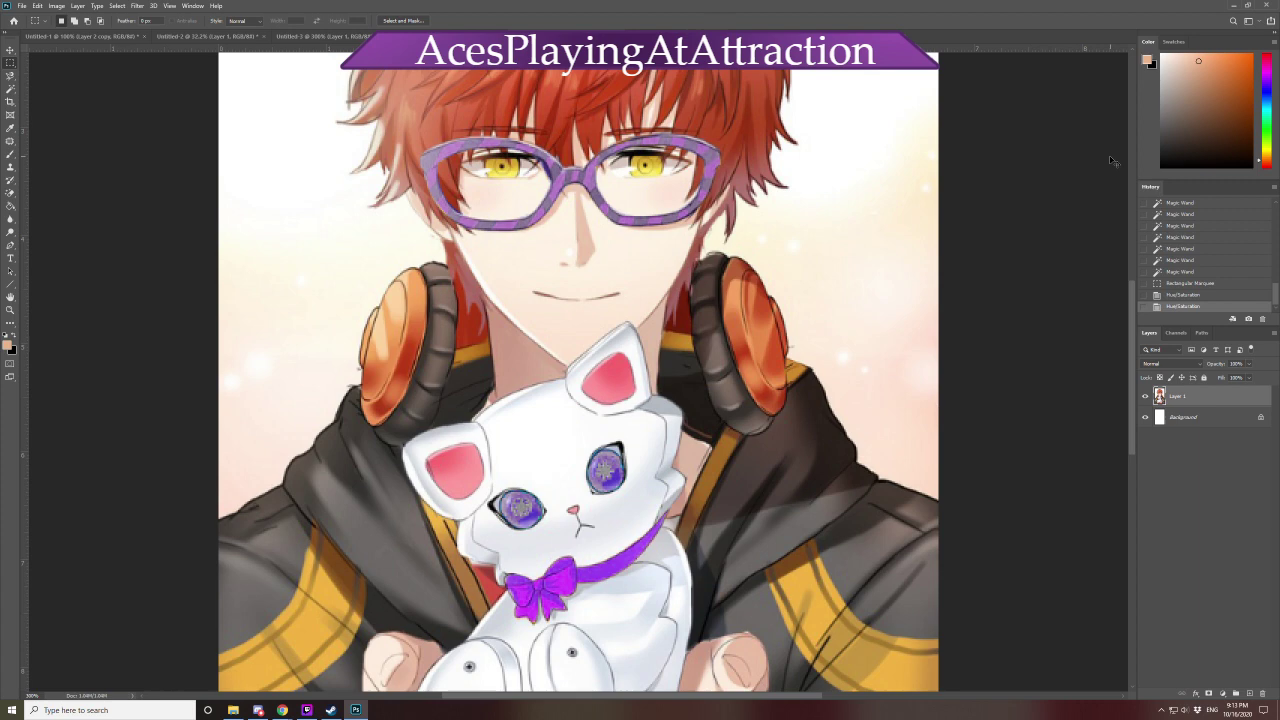
Examine the recoloured cat eyes and glasses both in close-up and in the whole picture
{"action": "key", "text": "ctrl+0"}
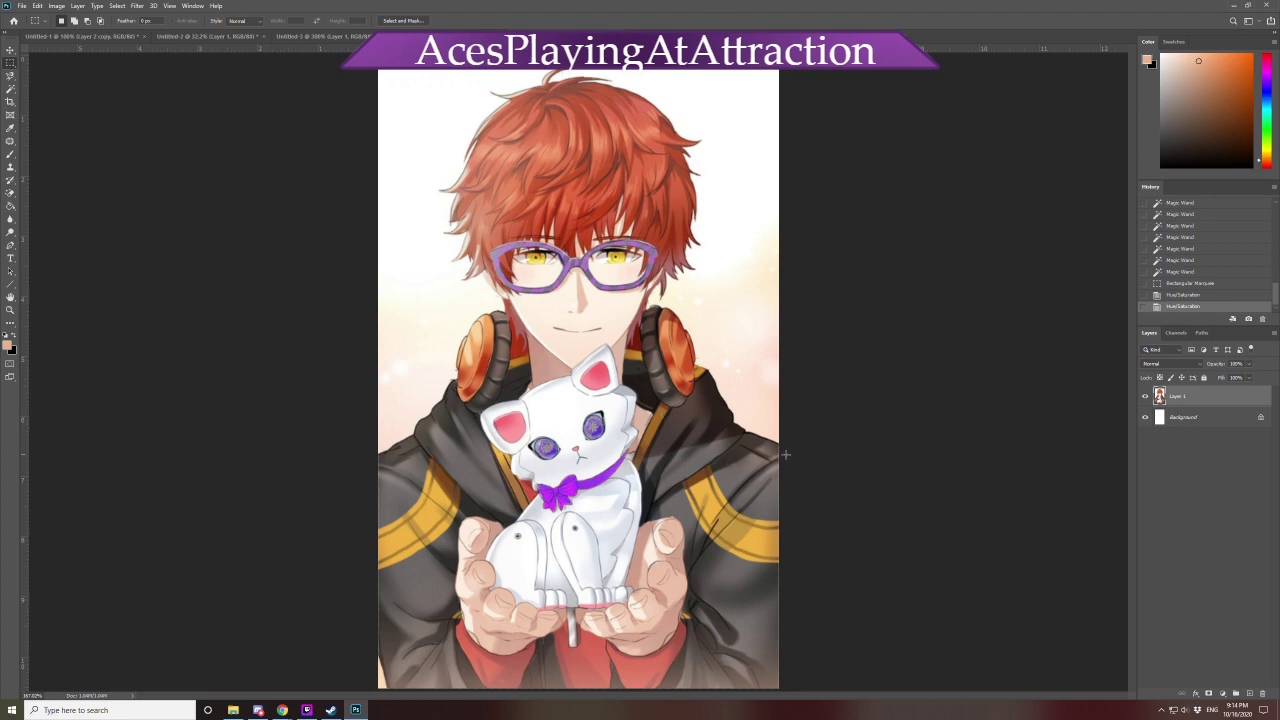
{"action": "key", "text": "ctrl+plus"}
{"action": "key", "text": "ctrl+plus"}
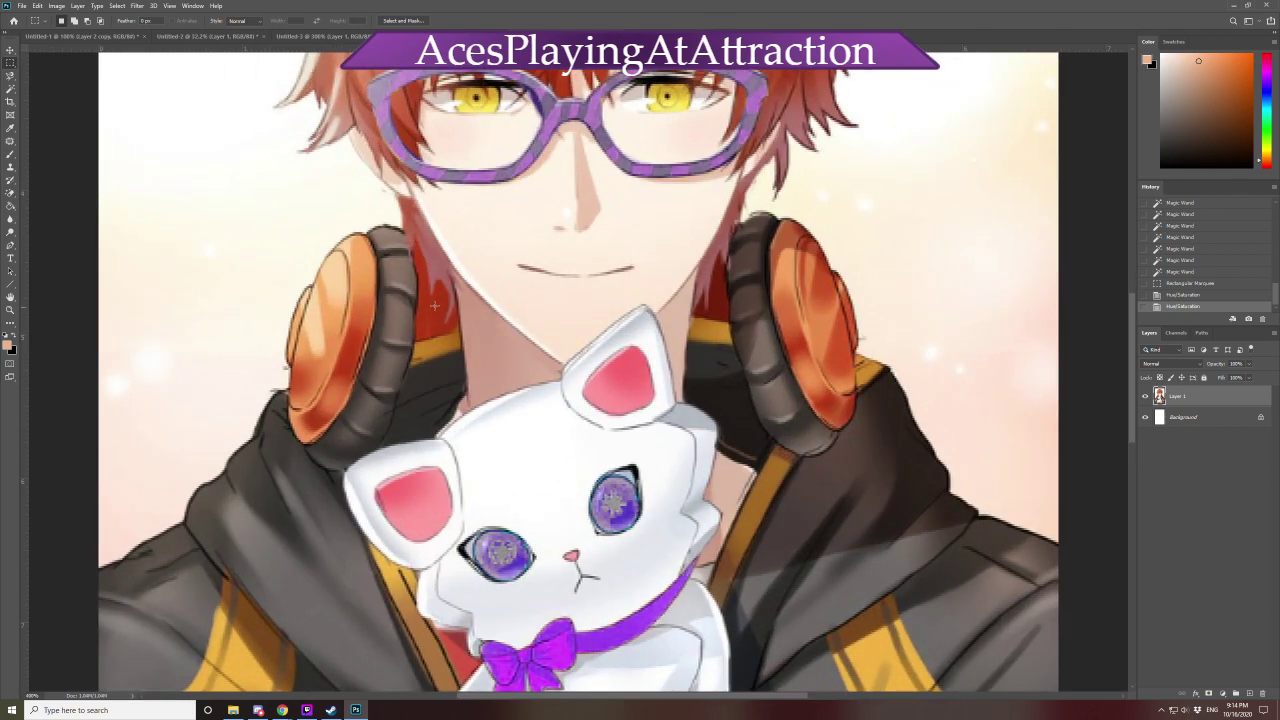
{"action": "key", "text": "ctrl+1"}
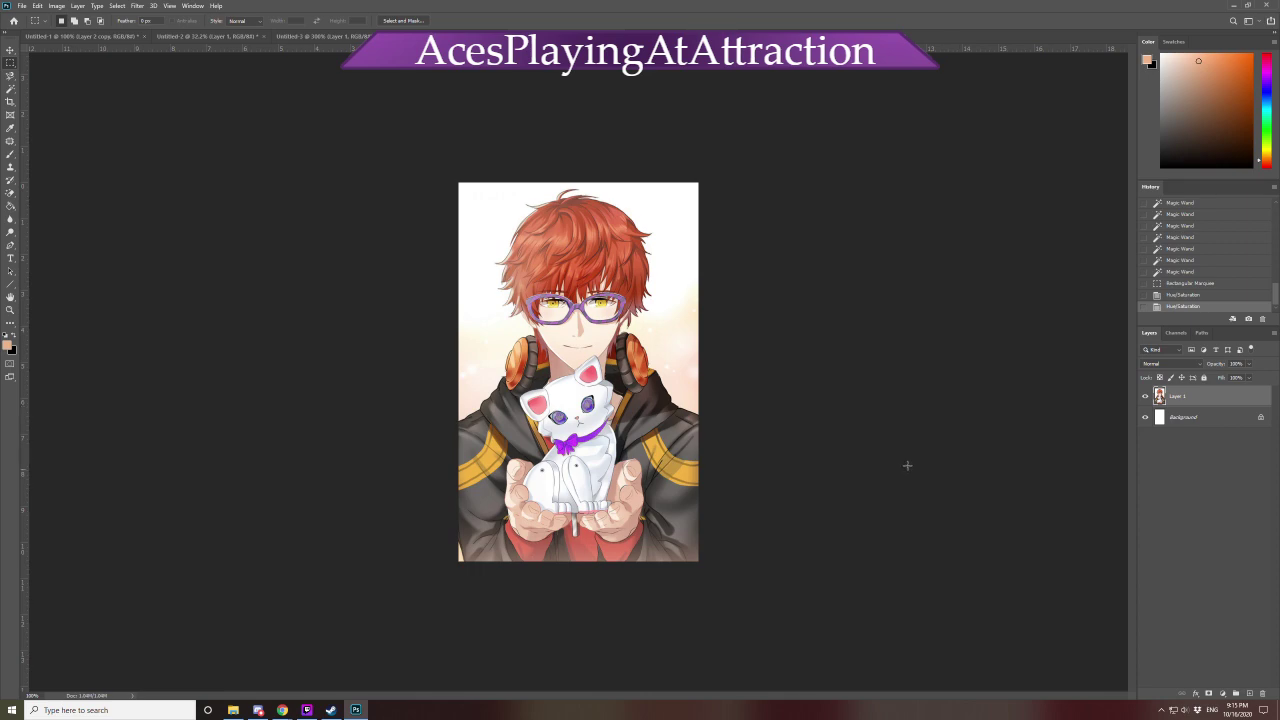
{"action": "key", "text": "ctrl+plus"}
{"action": "key", "text": "ctrl+plus"}
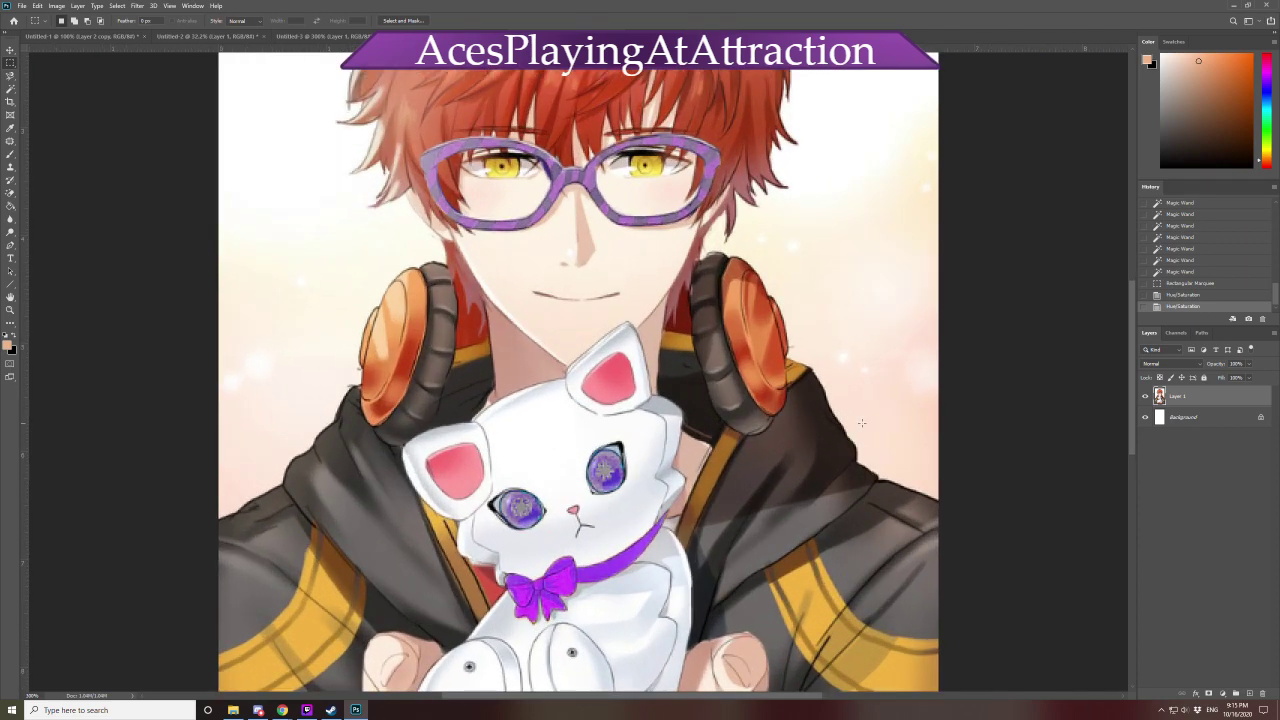
{"action": "scroll", "coordinate": [664, 369], "scroll_direction": "up", "scroll_amount": 3}
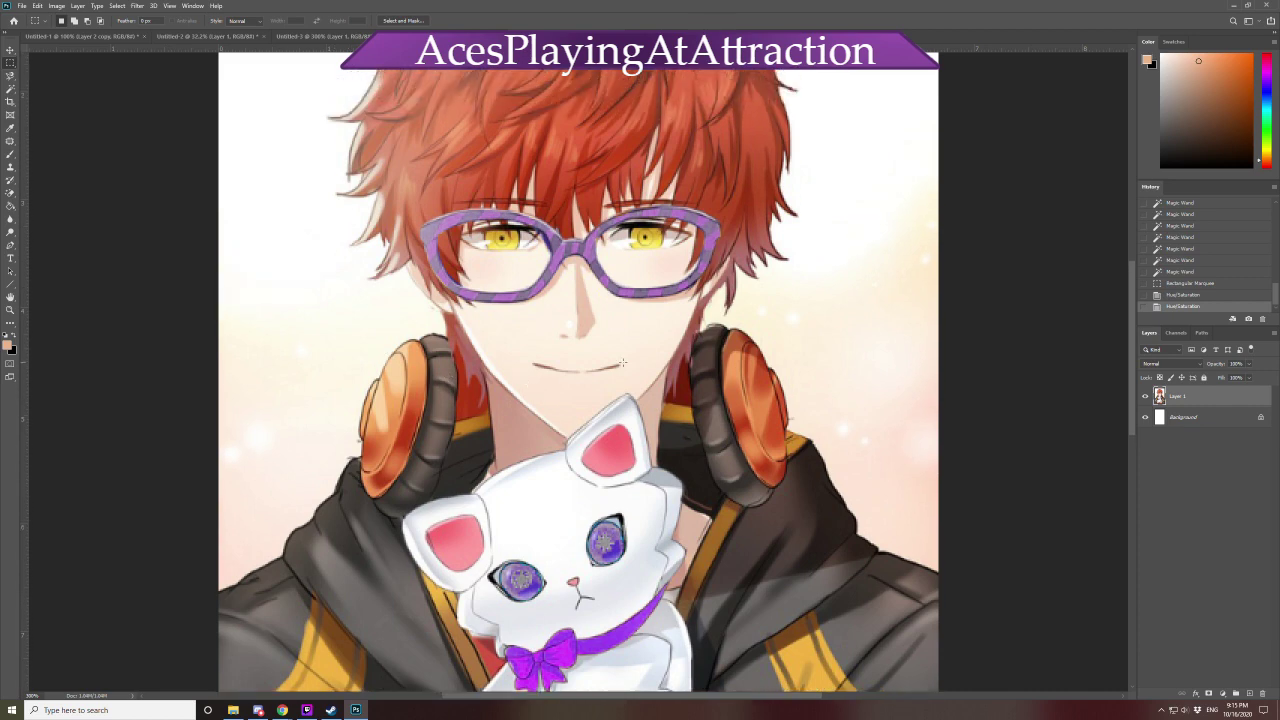
{"action": "scroll", "coordinate": [622, 362], "scroll_direction": "up", "scroll_amount": 1}
{"action": "key", "text": "ctrl+plus"}
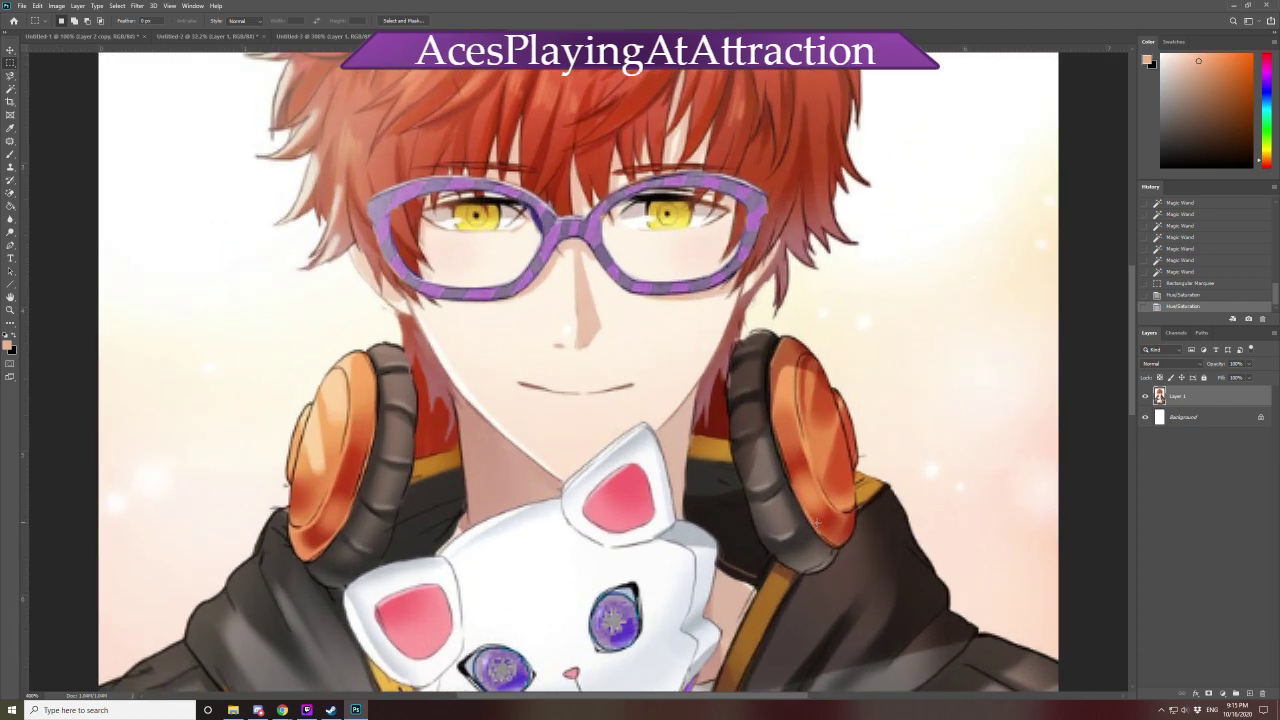
{"action": "scroll", "coordinate": [263, 171], "scroll_direction": "down", "scroll_amount": 1}
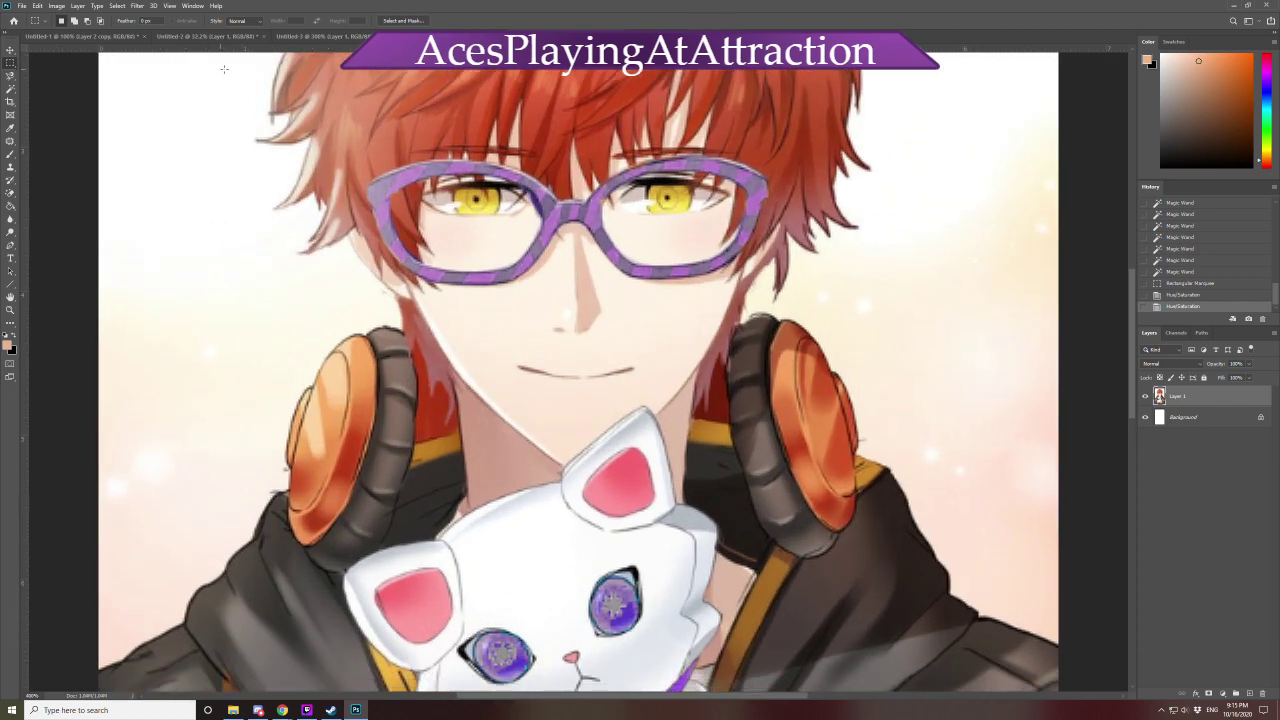
{"action": "left_click", "coordinate": [10, 101]}
{"action": "key", "text": "Escape"}
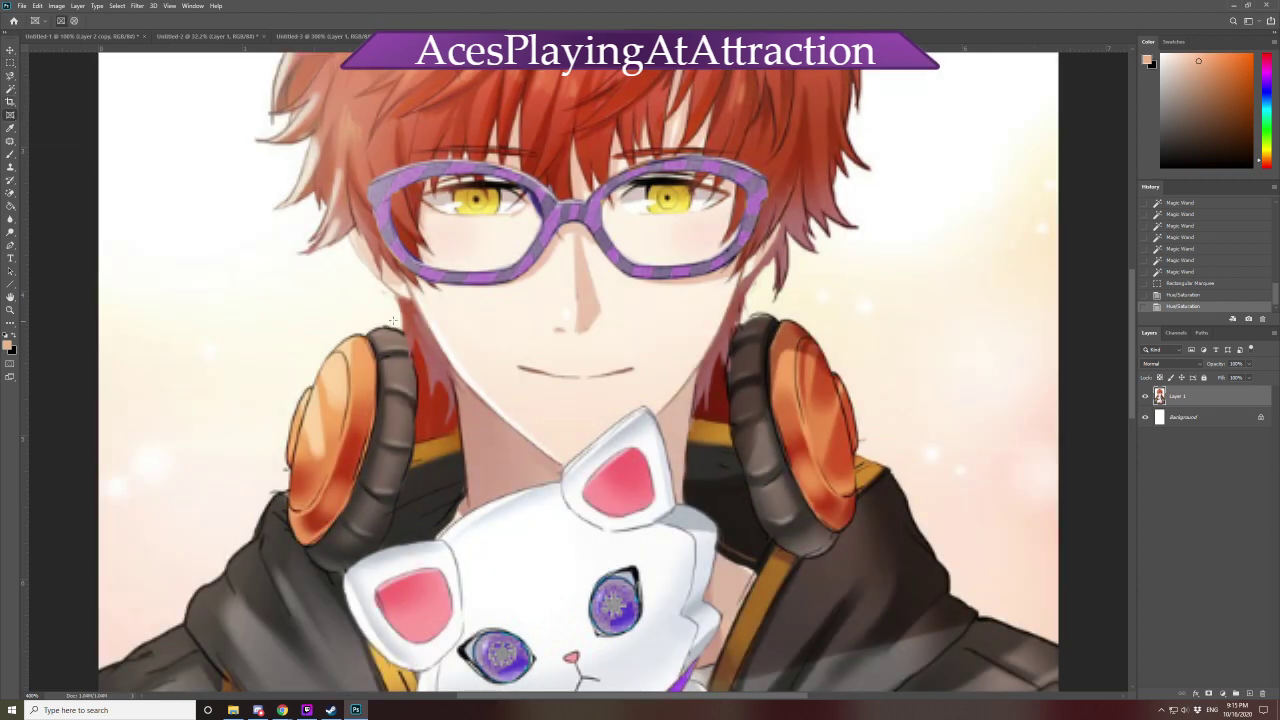
{"action": "left_click_drag", "start_coordinate": [393, 320], "coordinate": [466, 457]}
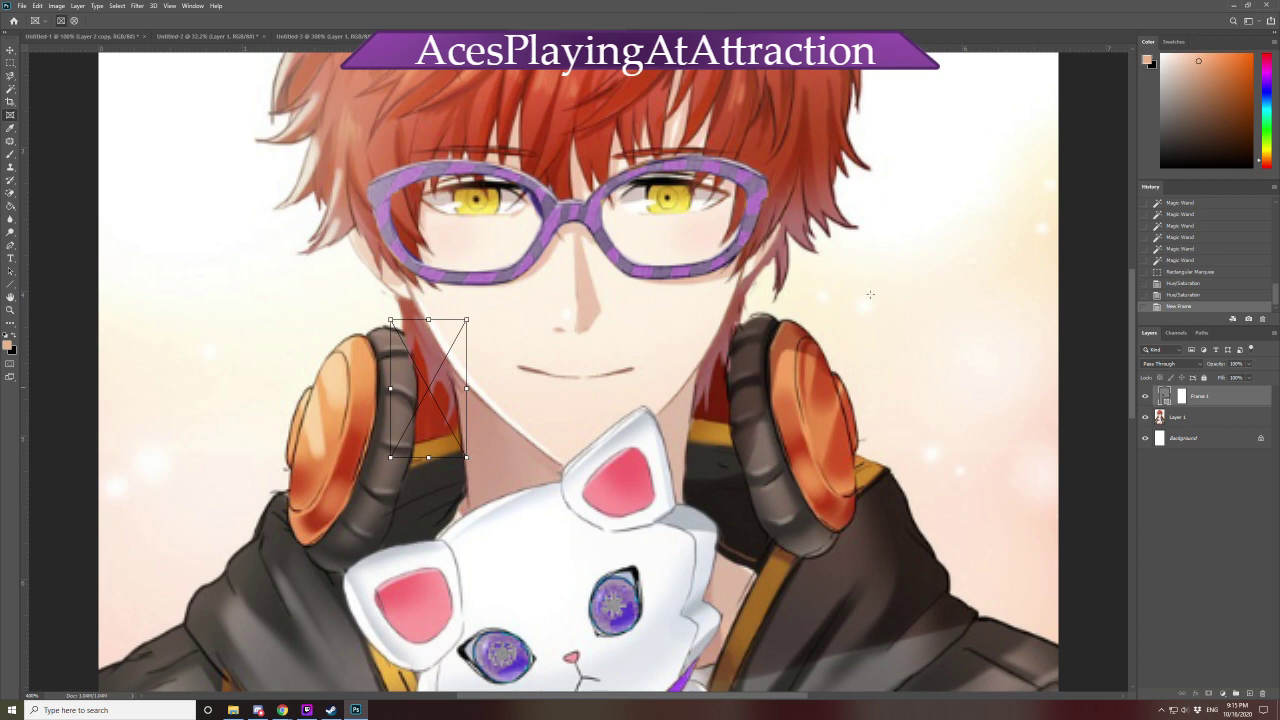
{"action": "left_click", "coordinate": [1200, 296]}
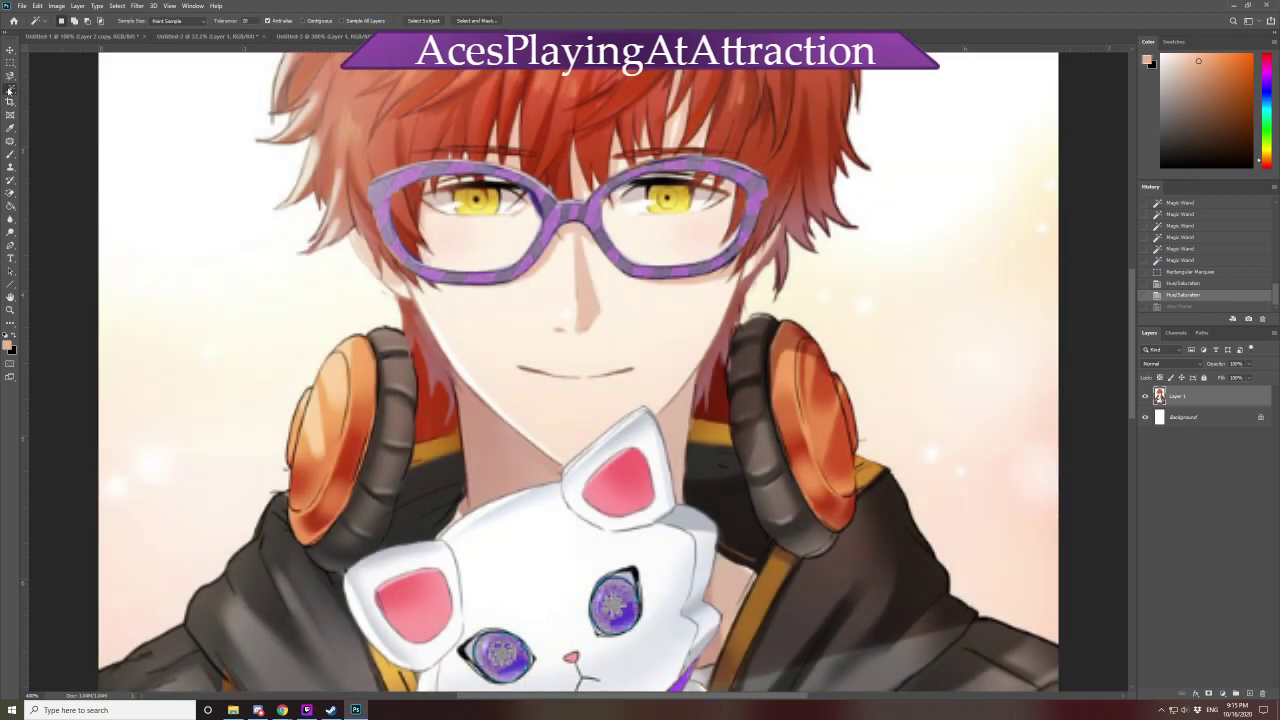
Select the red areas between the neck and both headphones with the Object Selection tool
{"action": "right_click", "coordinate": [10, 89]}
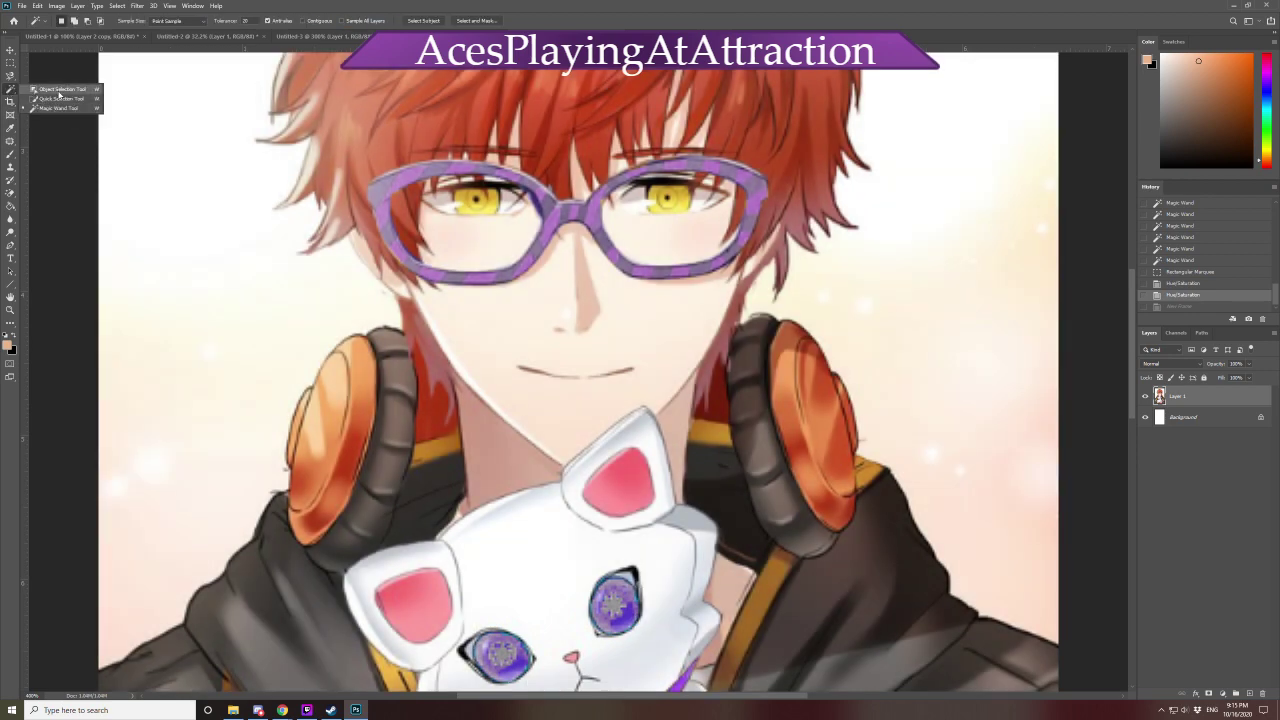
{"action": "left_click", "coordinate": [59, 90]}
{"action": "left_click_drag", "start_coordinate": [410, 320], "coordinate": [475, 448]}
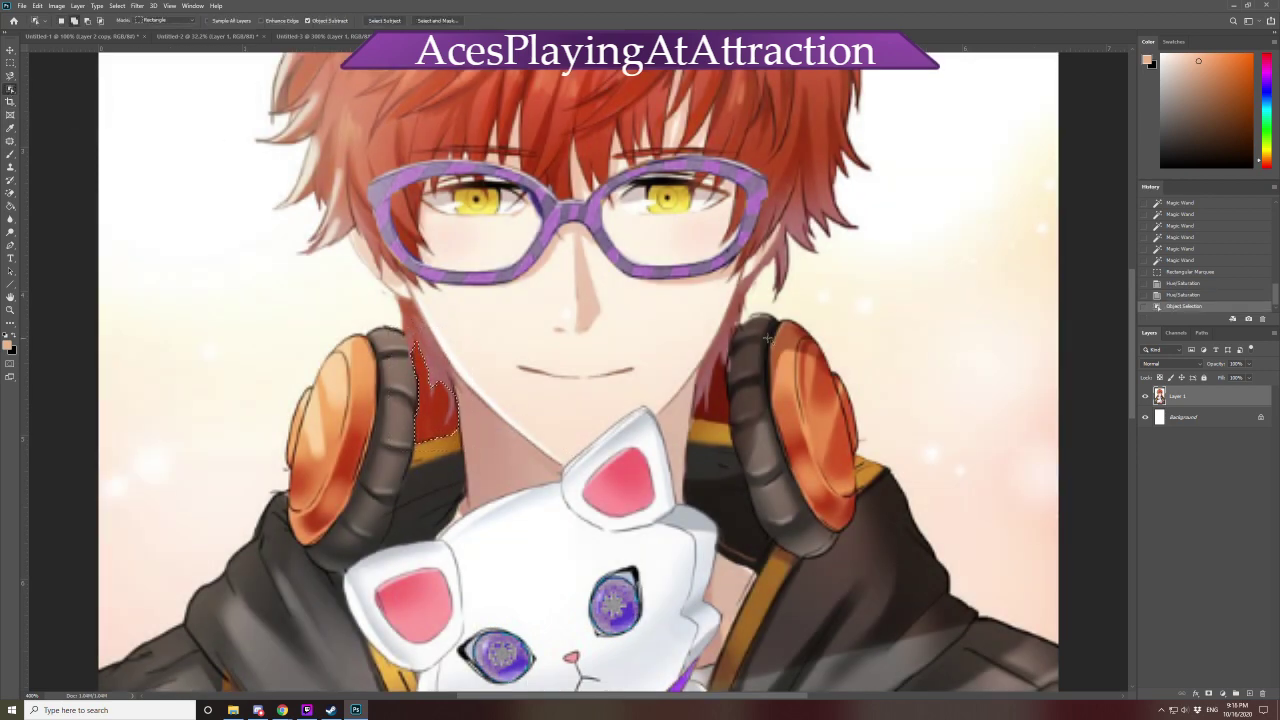
{"action": "left_click_drag", "start_coordinate": [744, 342], "coordinate": [684, 430]}
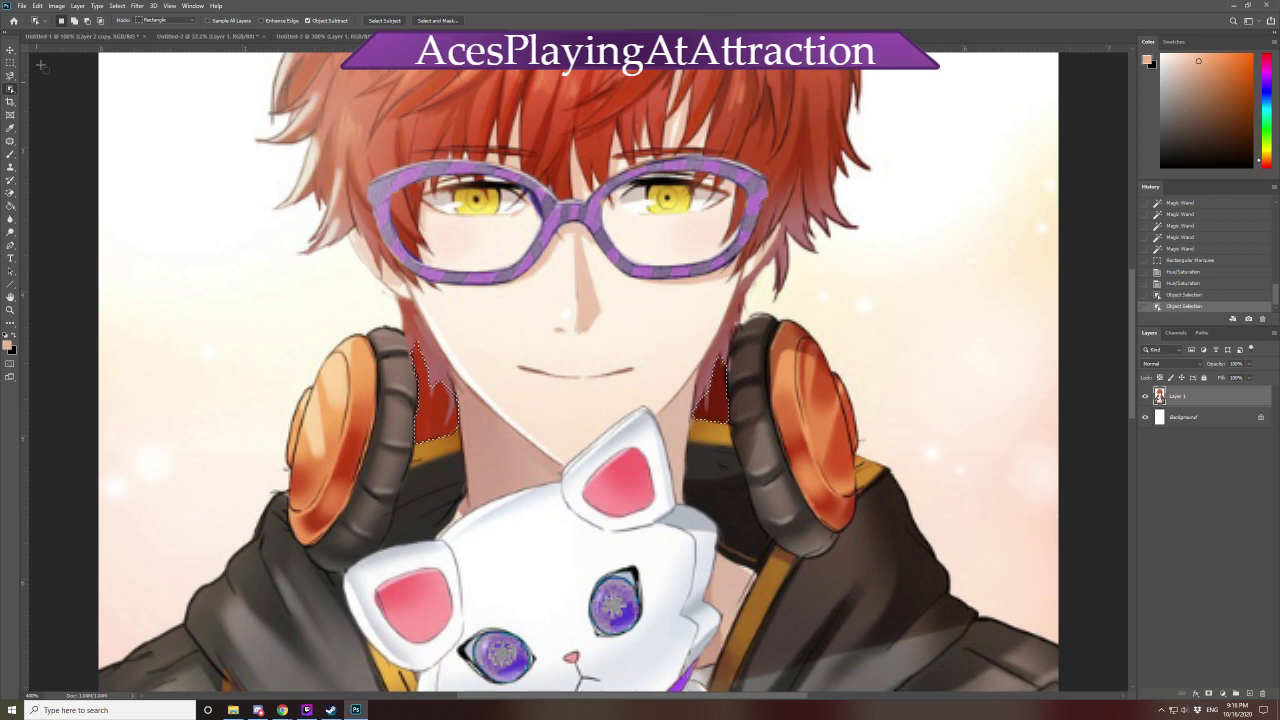
Refine the selection of the red areas on both sides of the neck along the hair strands with the Magnetic Lasso
{"action": "key", "text": "l"}
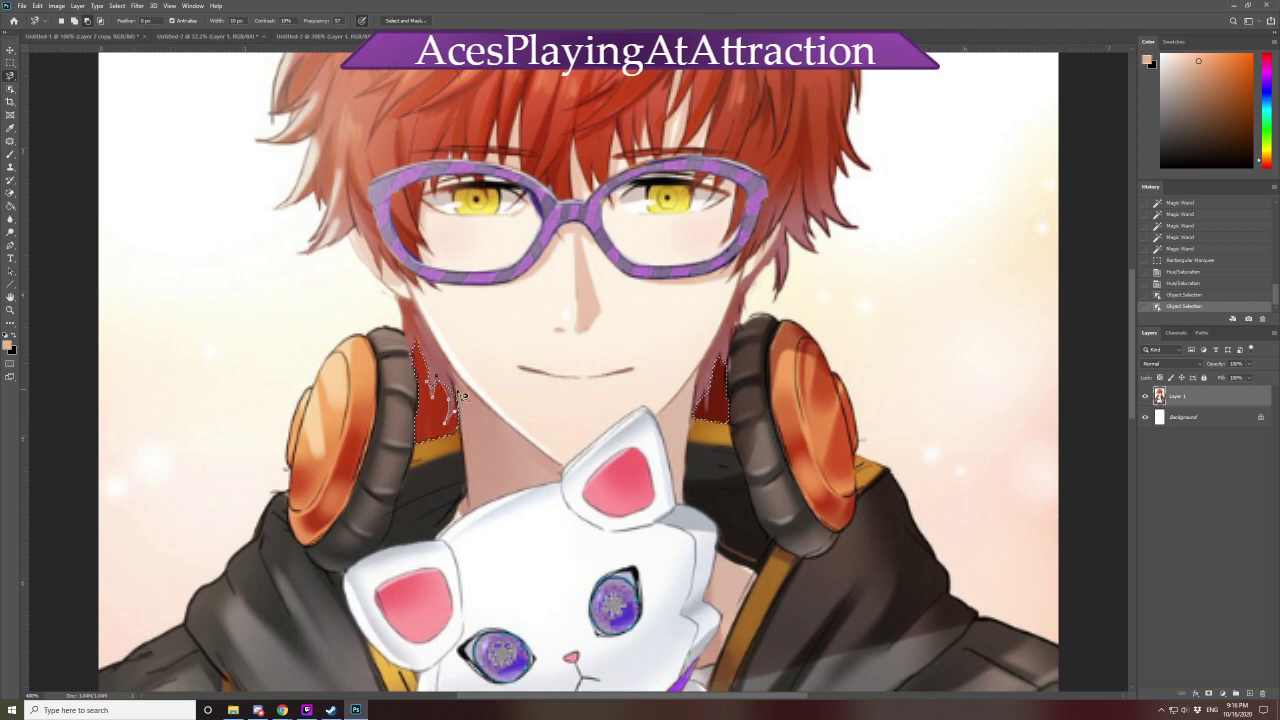
{"action": "left_click", "coordinate": [428, 345]}
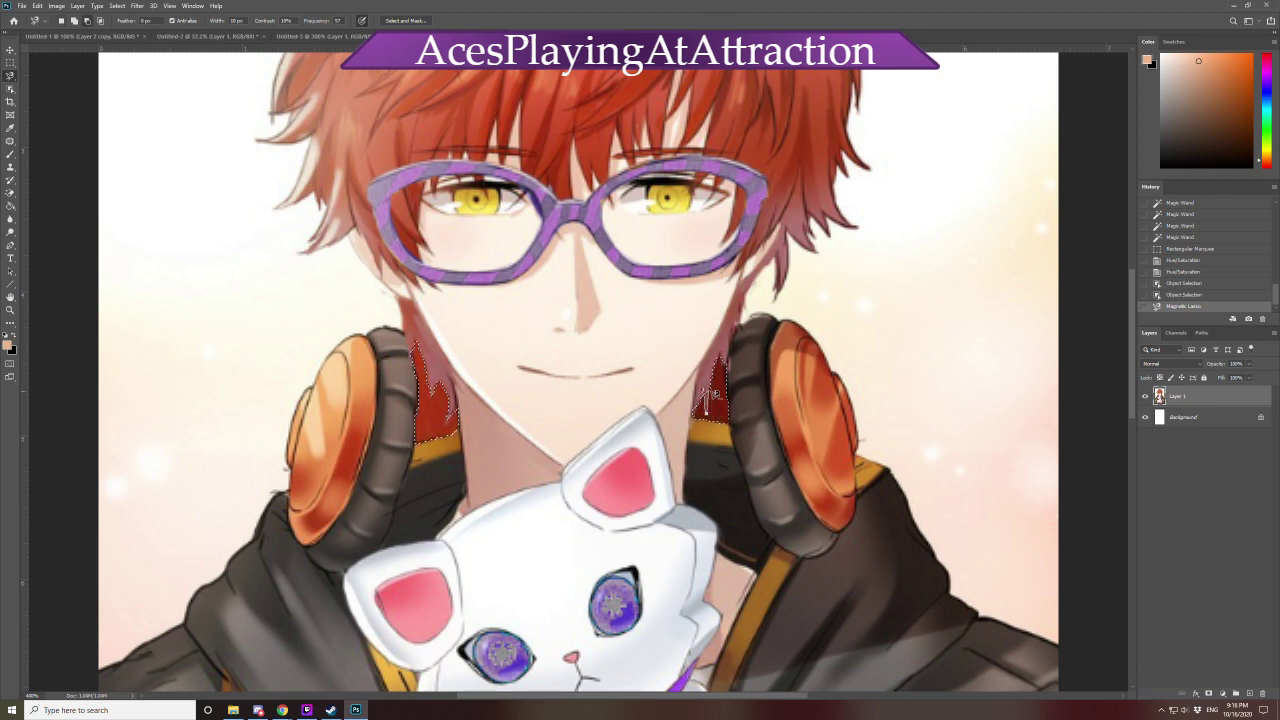
{"action": "left_click", "coordinate": [722, 364]}
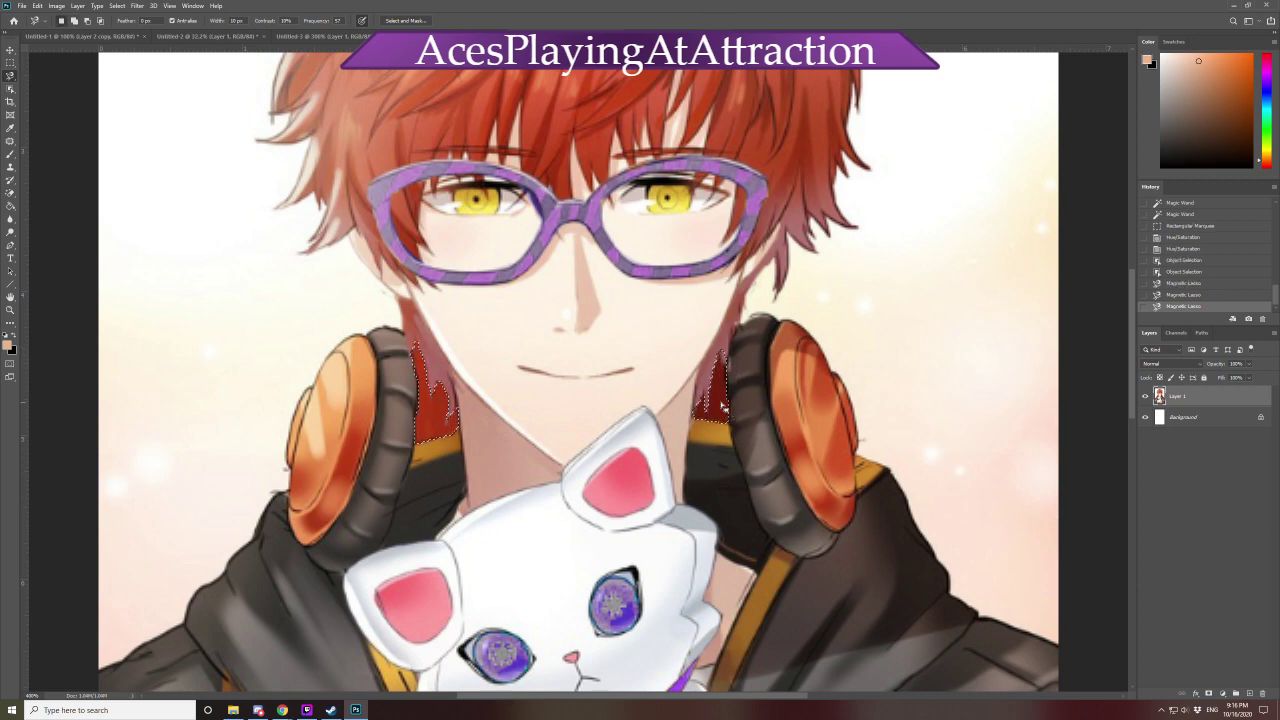
{"action": "key", "text": "ctrl+z"}
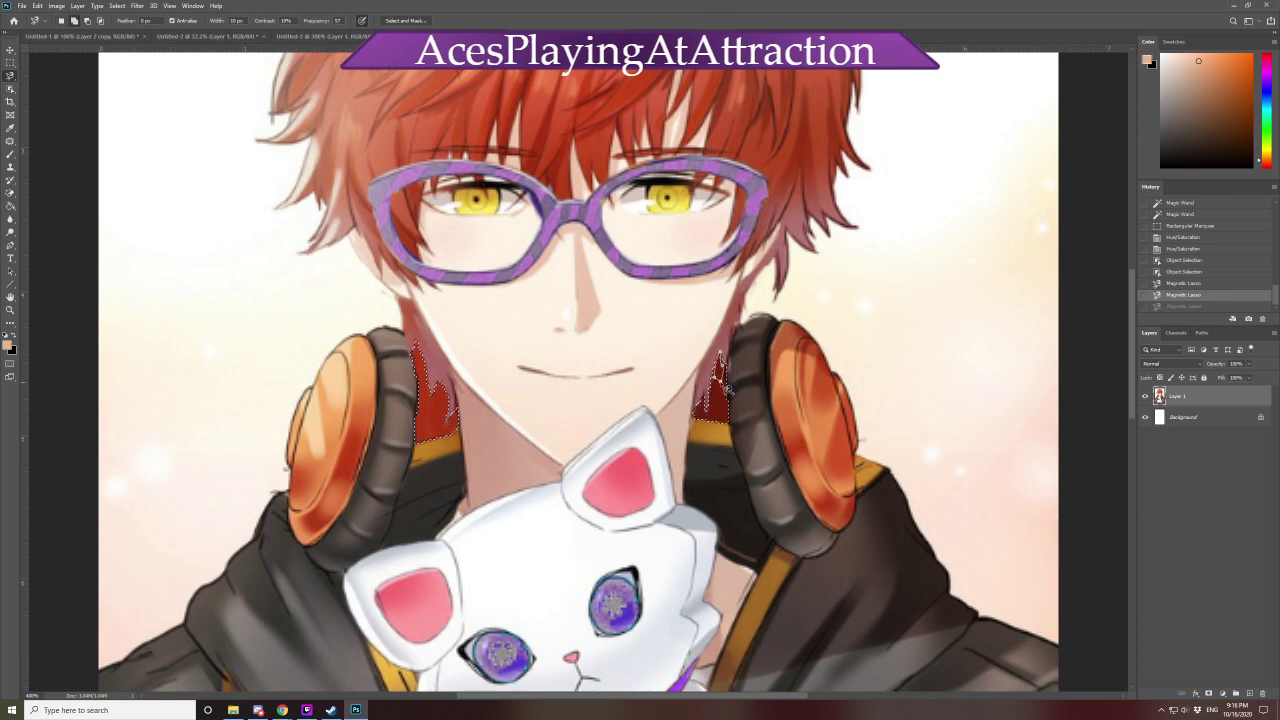
{"action": "key", "text": "ctrl+shift+z"}
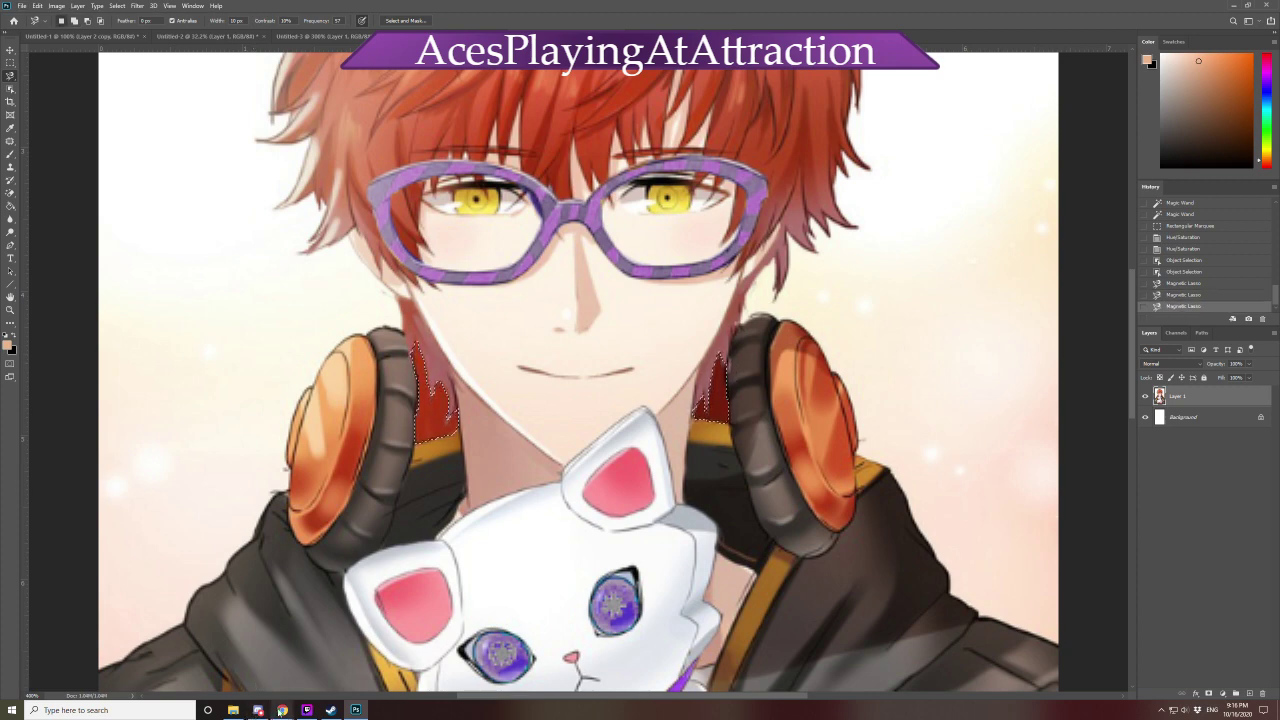
Switch to the browser, search Google Images for "mystic messenger v", preview a portrait and a picnic picture, and return to Photoshop
{"action": "mouse_move", "coordinate": [281, 709]}
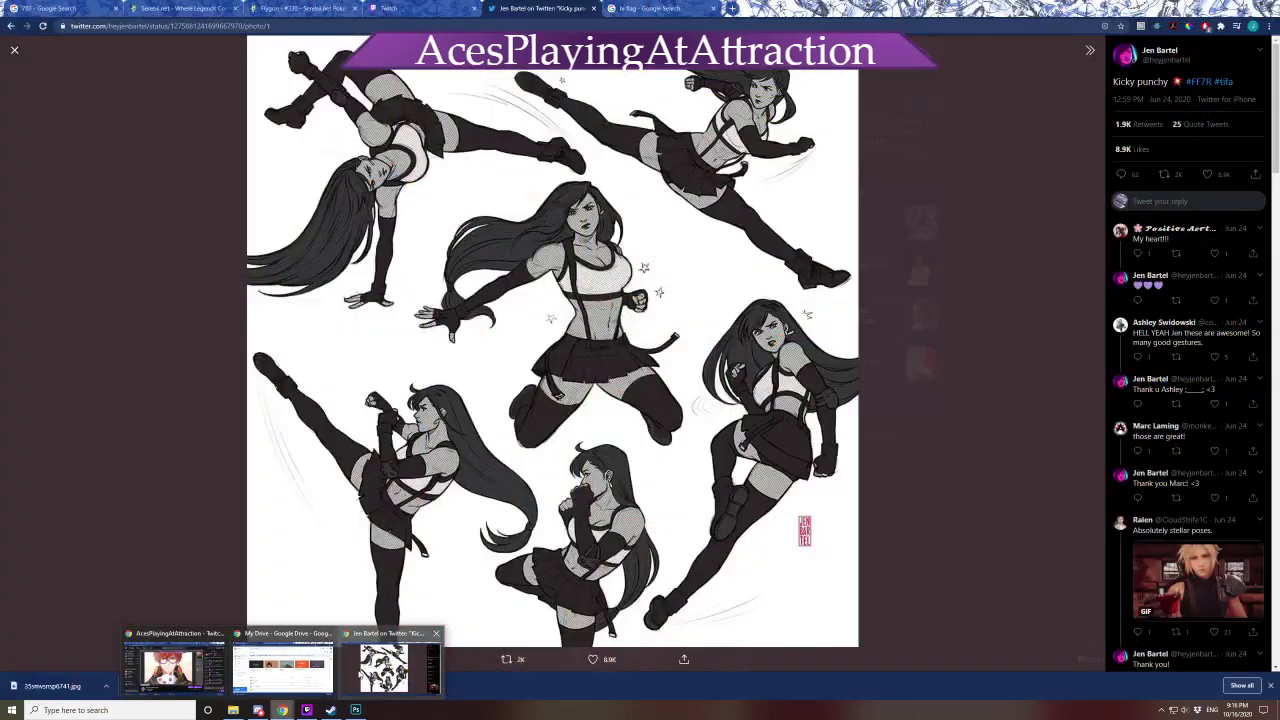
{"action": "mouse_move", "coordinate": [200, 665]}
{"action": "left_click", "coordinate": [385, 665]}
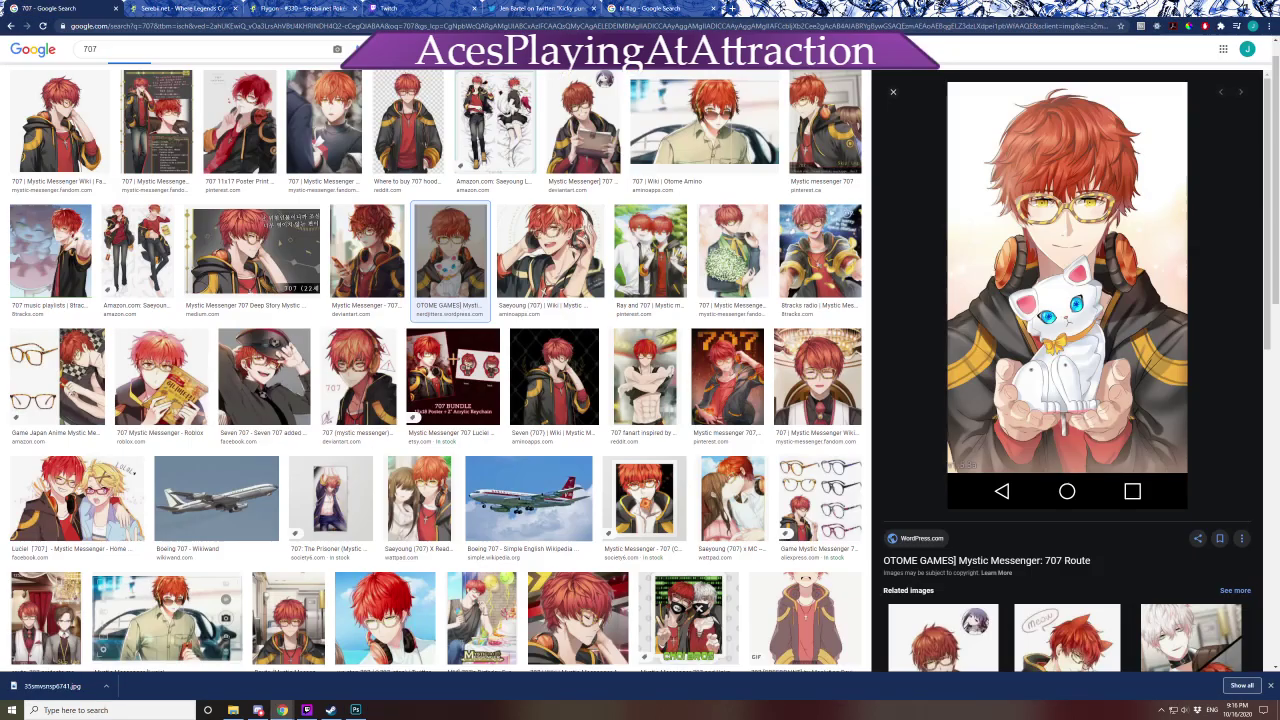
{"action": "double_click", "coordinate": [152, 50]}
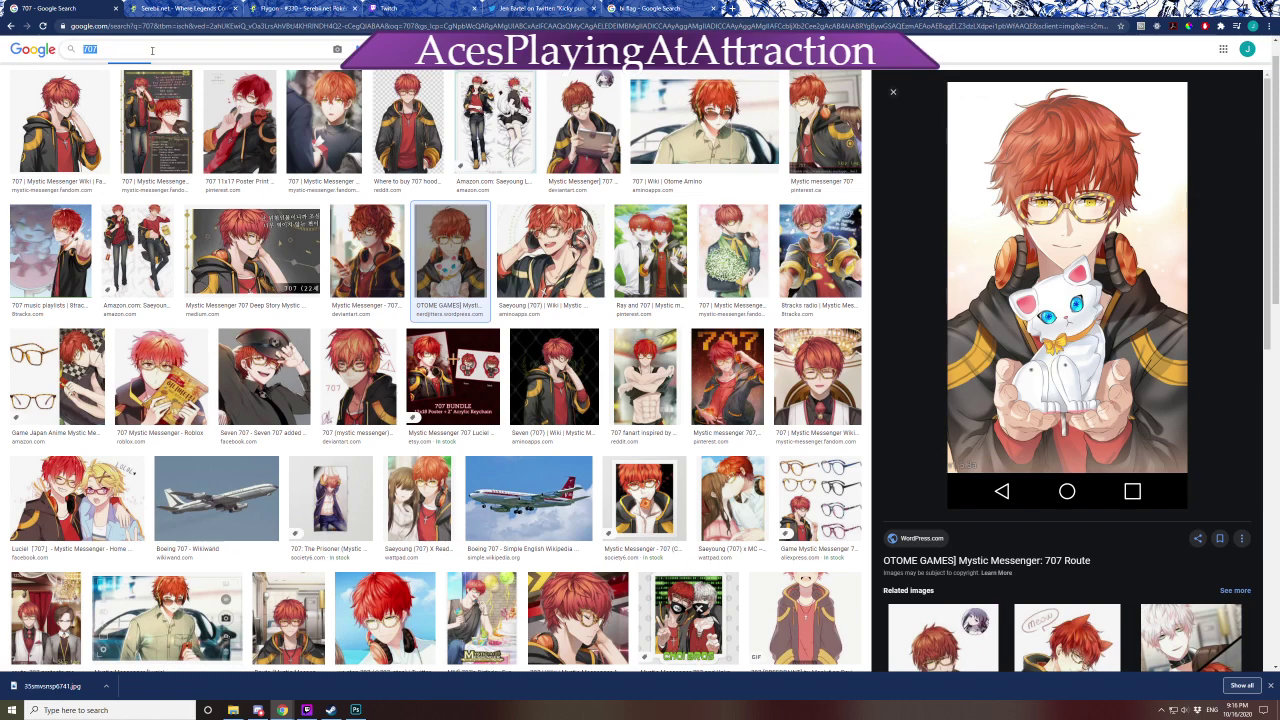
{"action": "type", "text": "mystic m"}
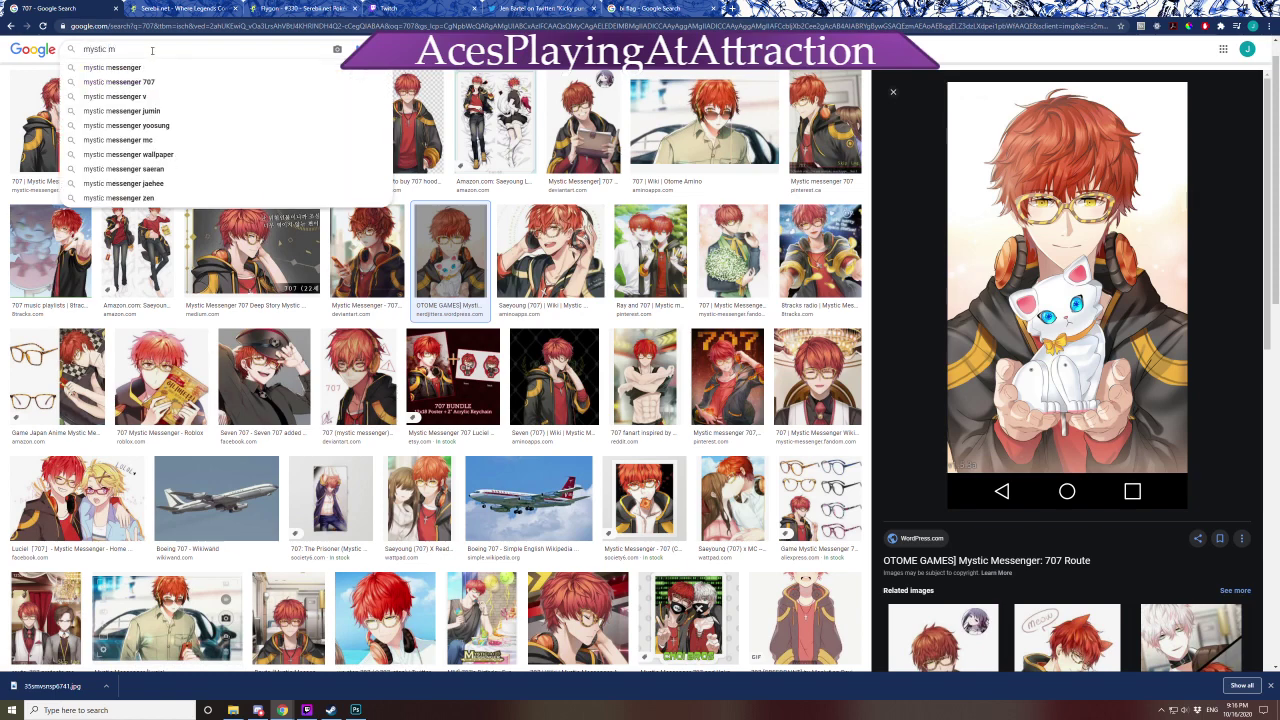
{"action": "type", "text": "essenger v"}
{"action": "key", "text": "Return"}
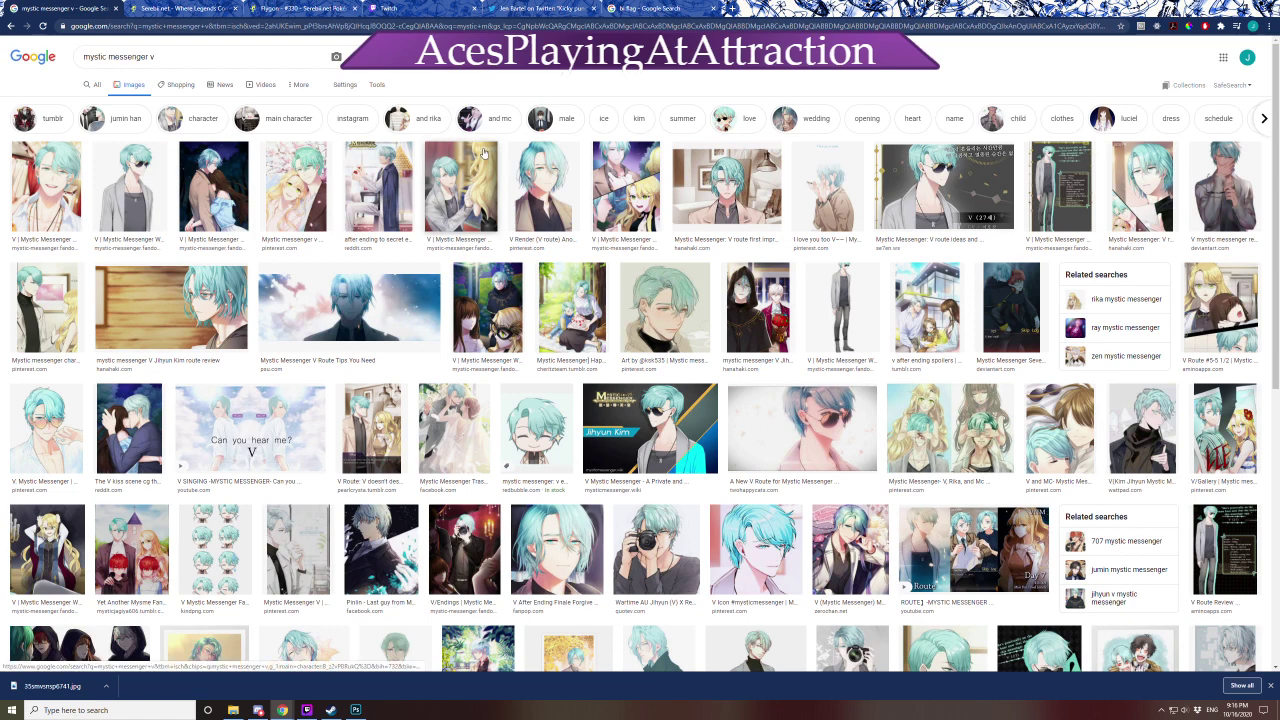
{"action": "left_click", "coordinate": [58, 207]}
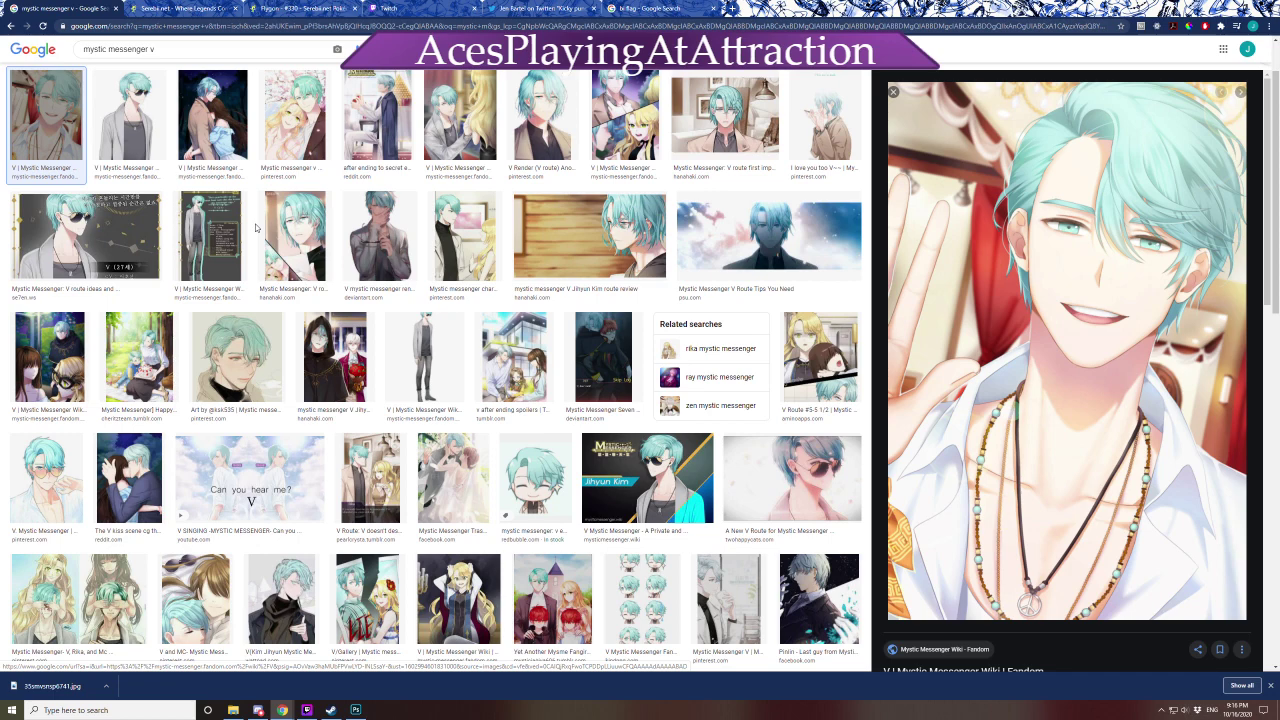
{"action": "left_click", "coordinate": [139, 357]}
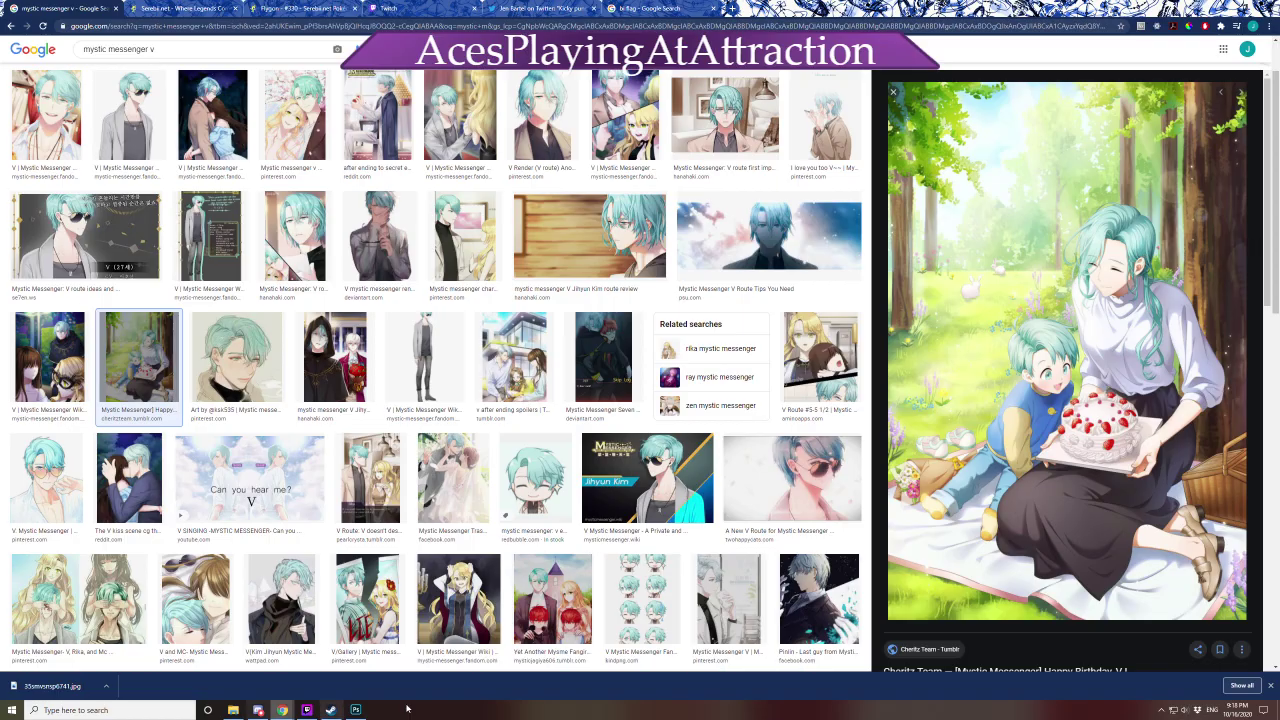
{"action": "left_click", "coordinate": [355, 710]}
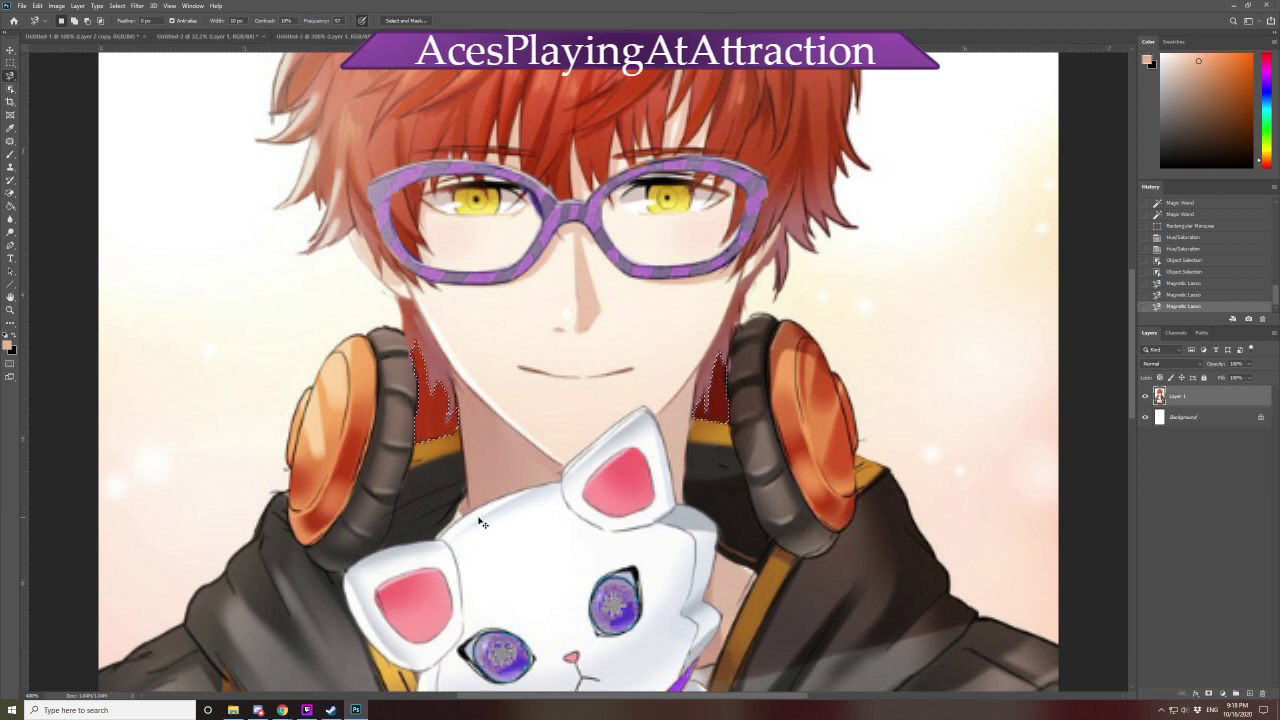
{"action": "key", "text": "ctrl+u"}
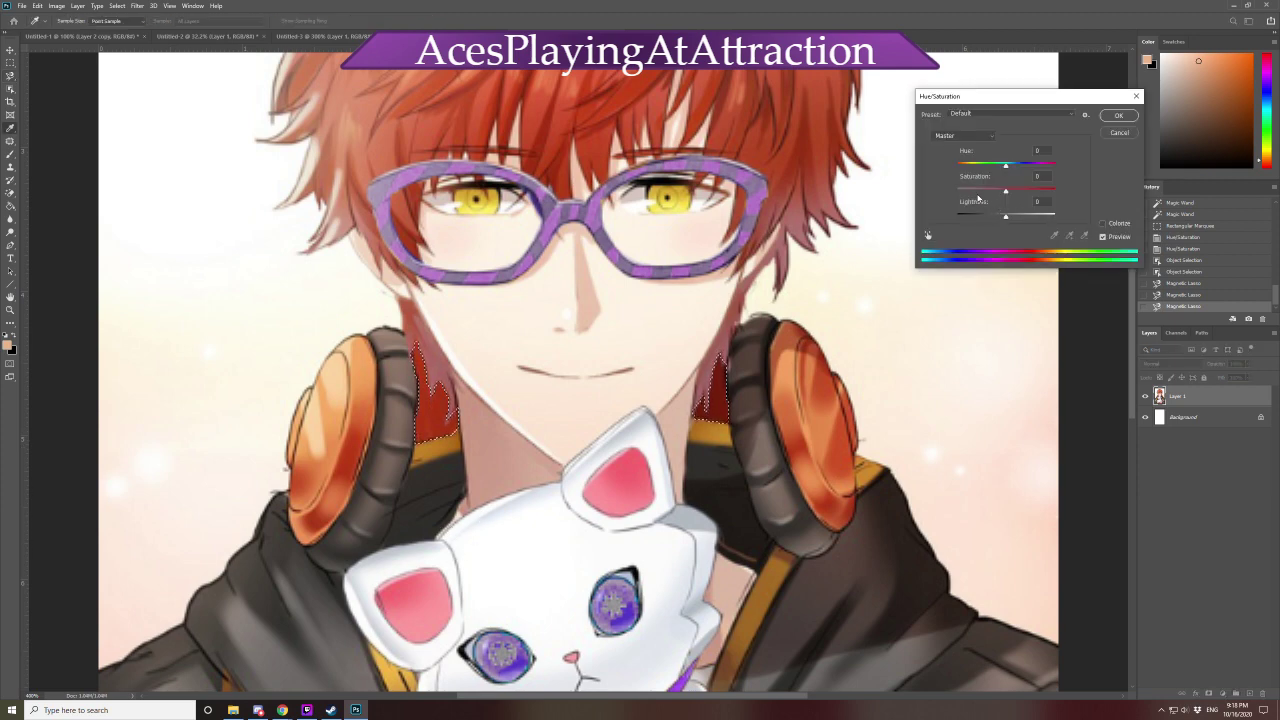
{"action": "left_click_drag", "start_coordinate": [1005, 189], "coordinate": [931, 183]}
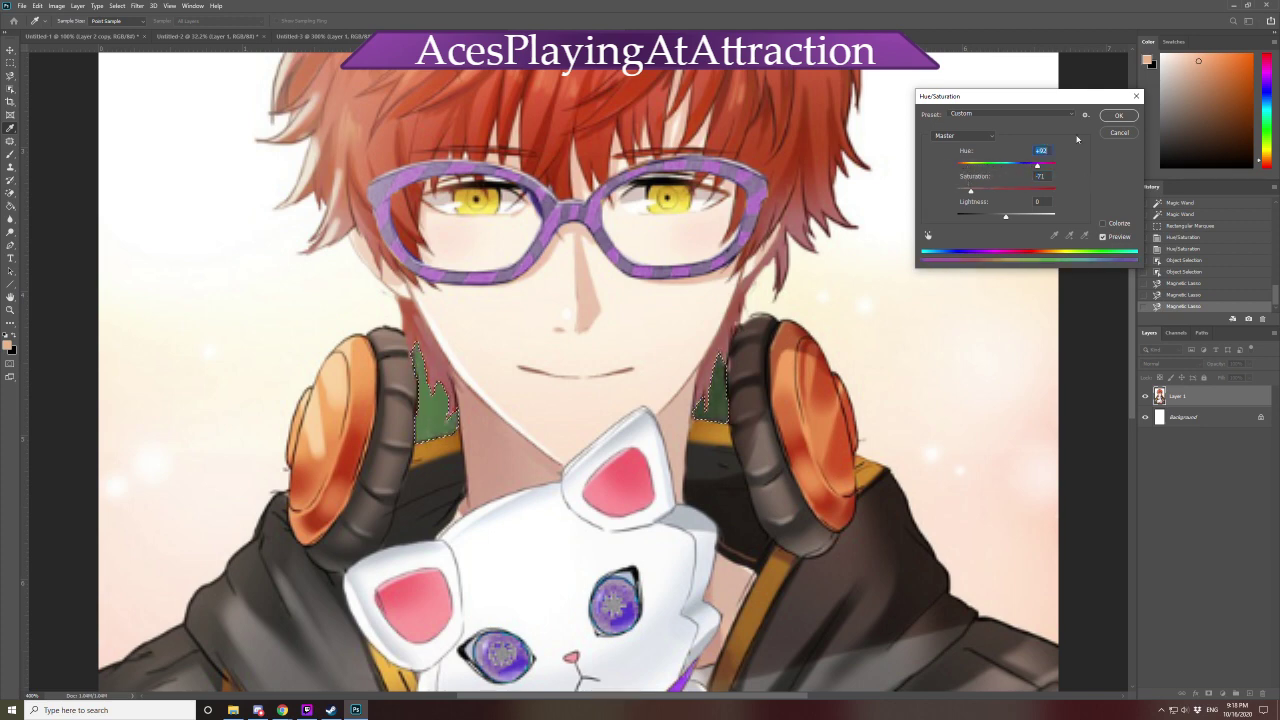
{"action": "left_click", "coordinate": [1119, 132]}
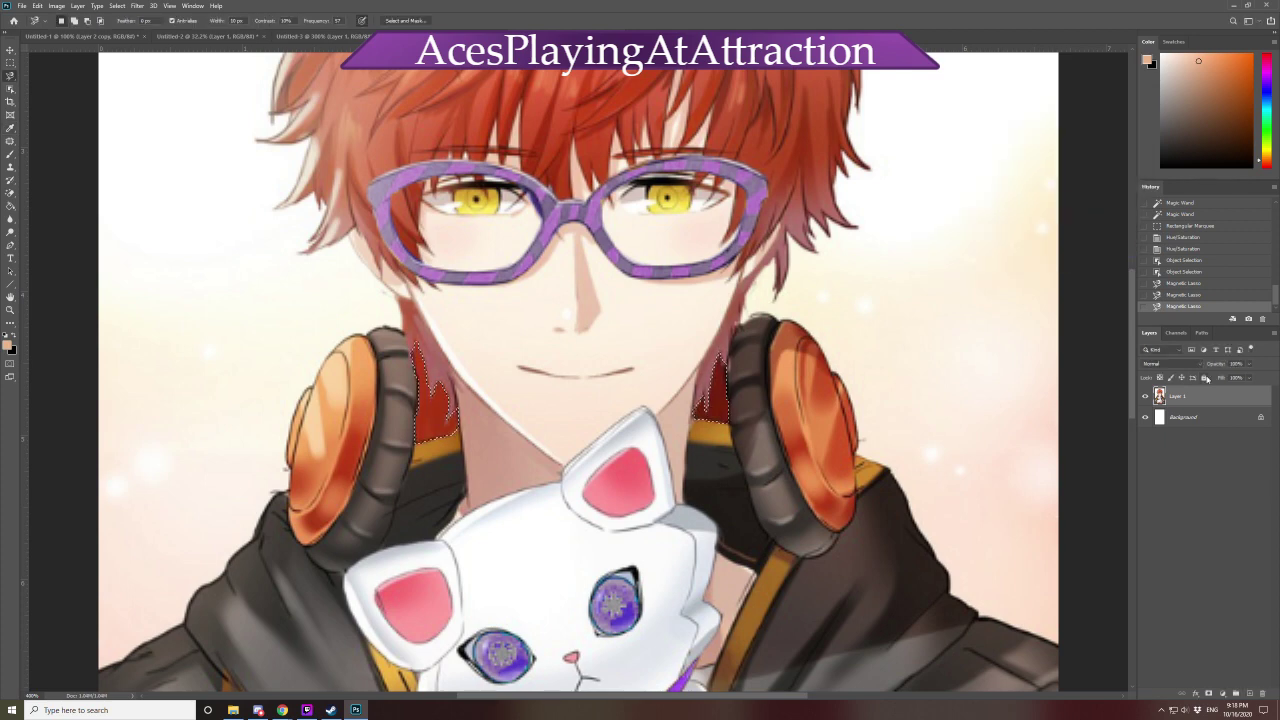
Try cutting the selected areas beside the neck to a new layer and hiding it, and revert to the selection
{"action": "key", "text": "ctrl+shift+j"}
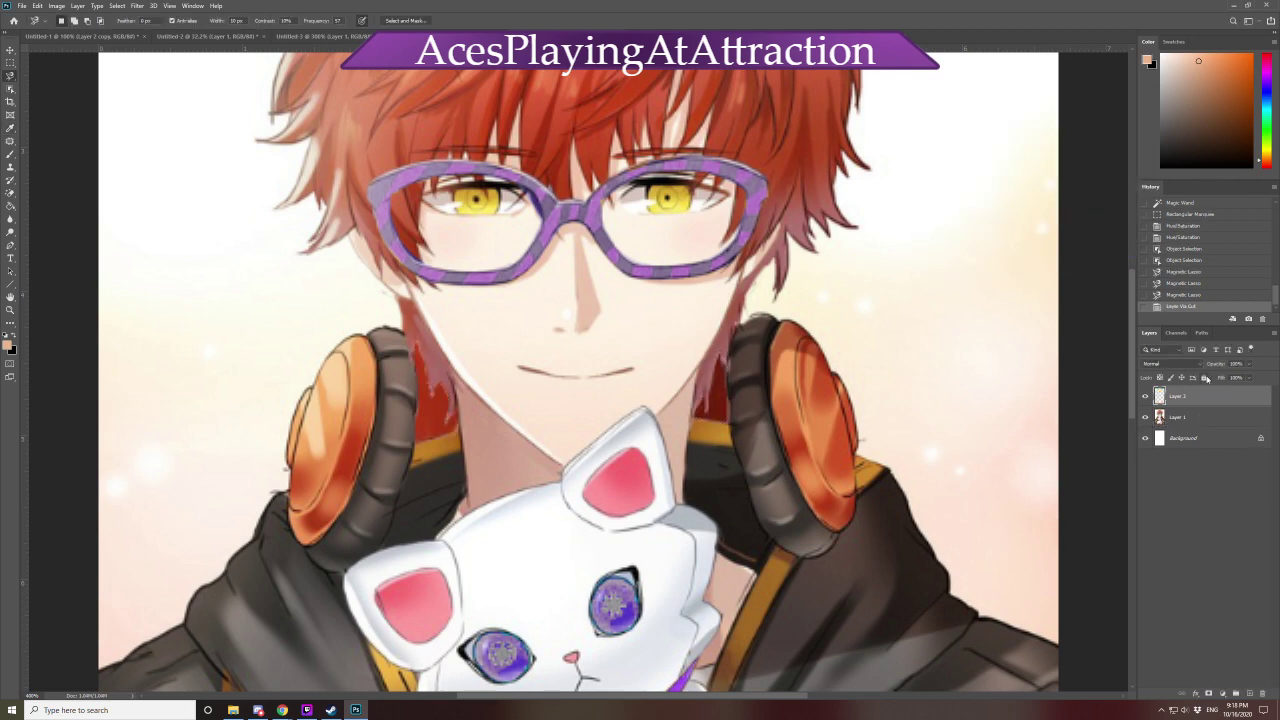
{"action": "left_click", "coordinate": [1146, 396]}
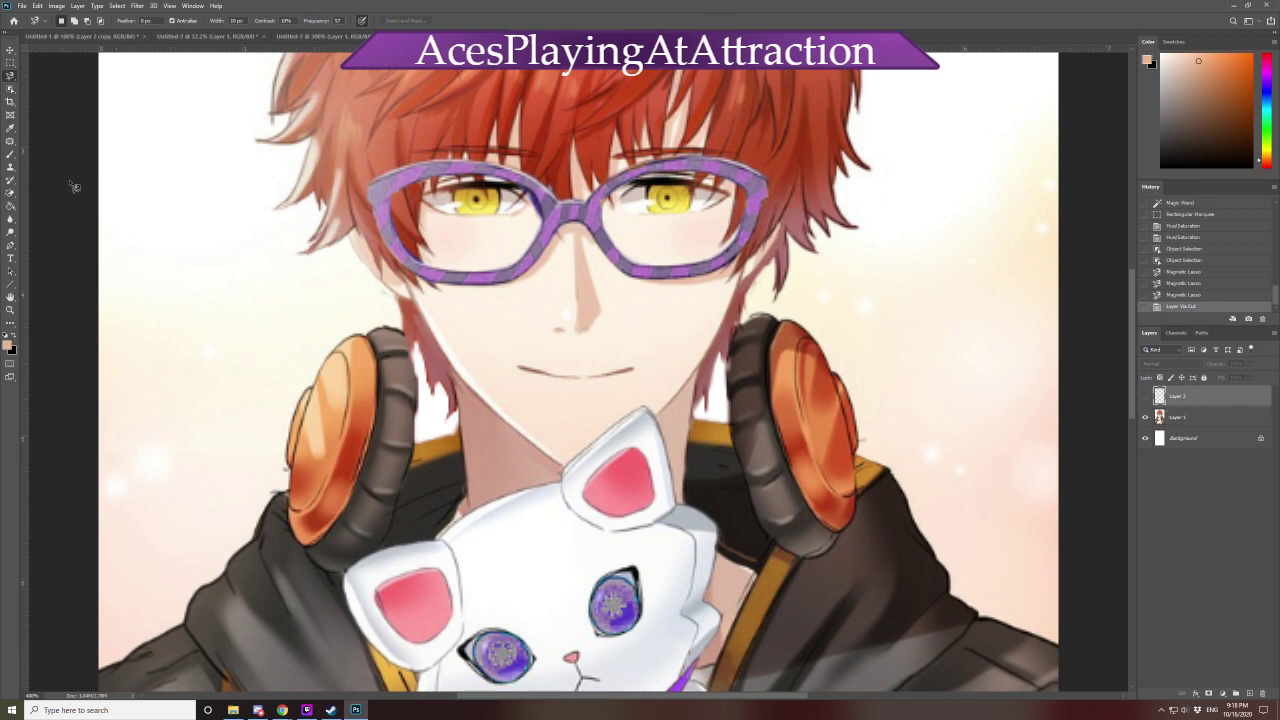
{"action": "left_click", "coordinate": [10, 142]}
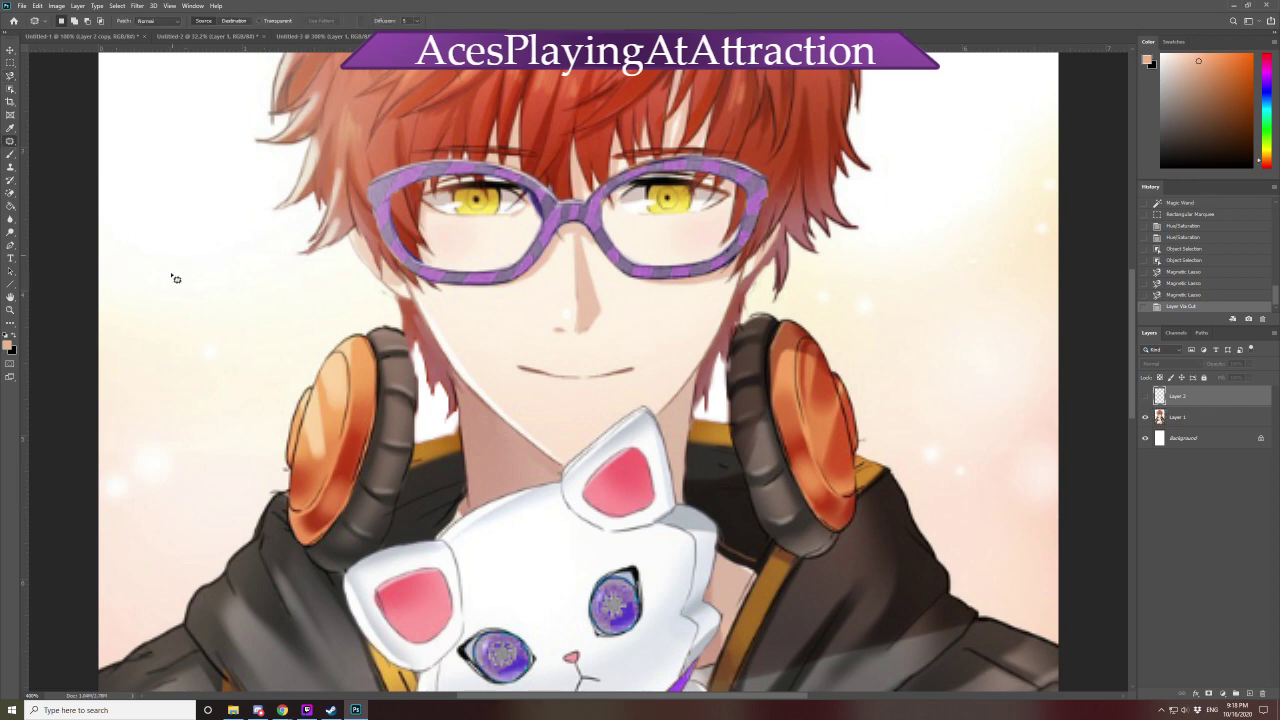
{"action": "left_click", "coordinate": [1192, 294]}
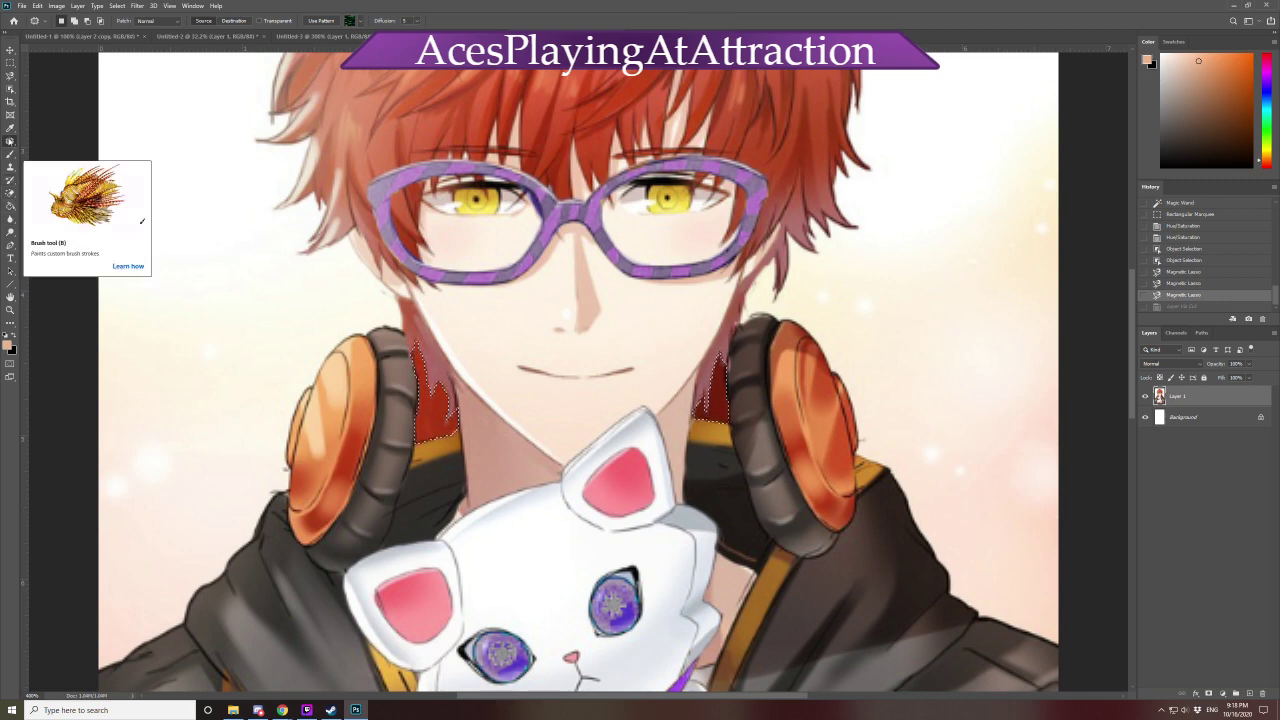
Try to patch the red areas beside the neck with the light background using the Patch tool, and revert the patches
{"action": "left_click_drag", "start_coordinate": [441, 426], "coordinate": [955, 374]}
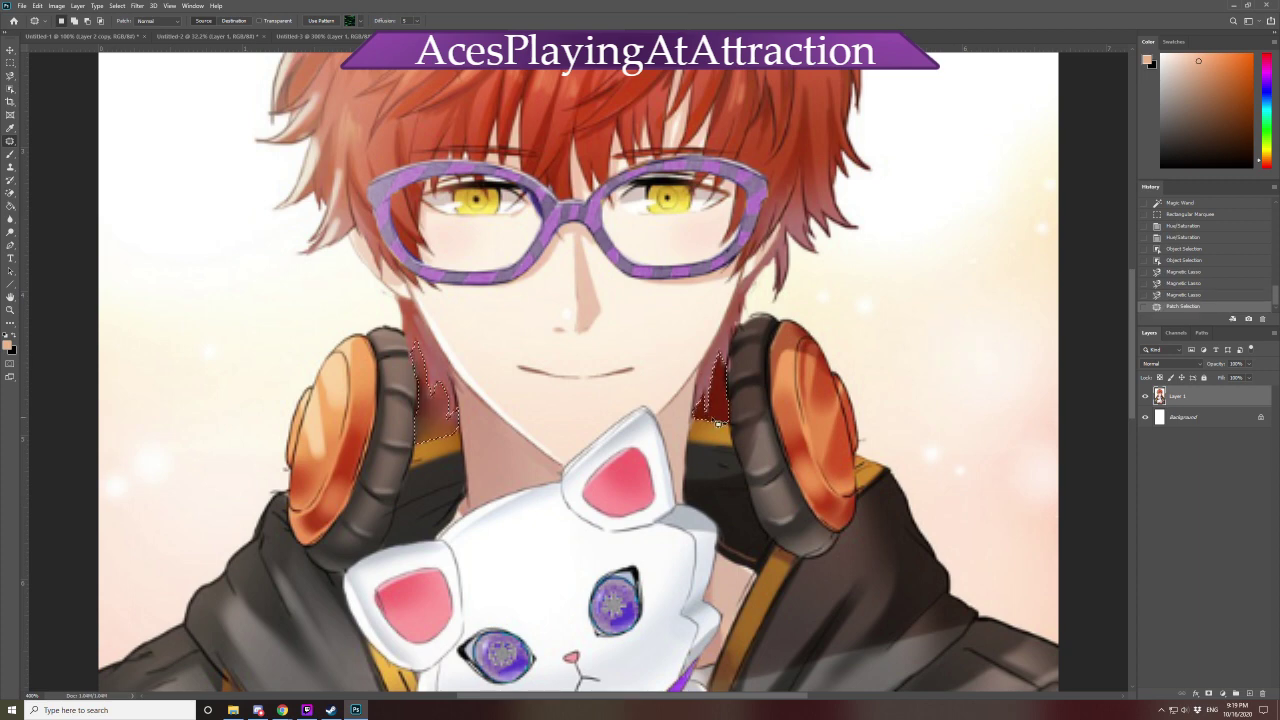
{"action": "mouse_move", "coordinate": [830, 290]}
{"action": "left_mouse_down"}
{"action": "mouse_move", "coordinate": [815, 285]}
{"action": "mouse_move", "coordinate": [825, 305]}
{"action": "left_mouse_up"}
{"action": "mouse_move", "coordinate": [272, 282]}
{"action": "left_mouse_down"}
{"action": "mouse_move", "coordinate": [277, 345]}
{"action": "mouse_move", "coordinate": [205, 320]}
{"action": "mouse_move", "coordinate": [52, 344]}
{"action": "left_mouse_up"}
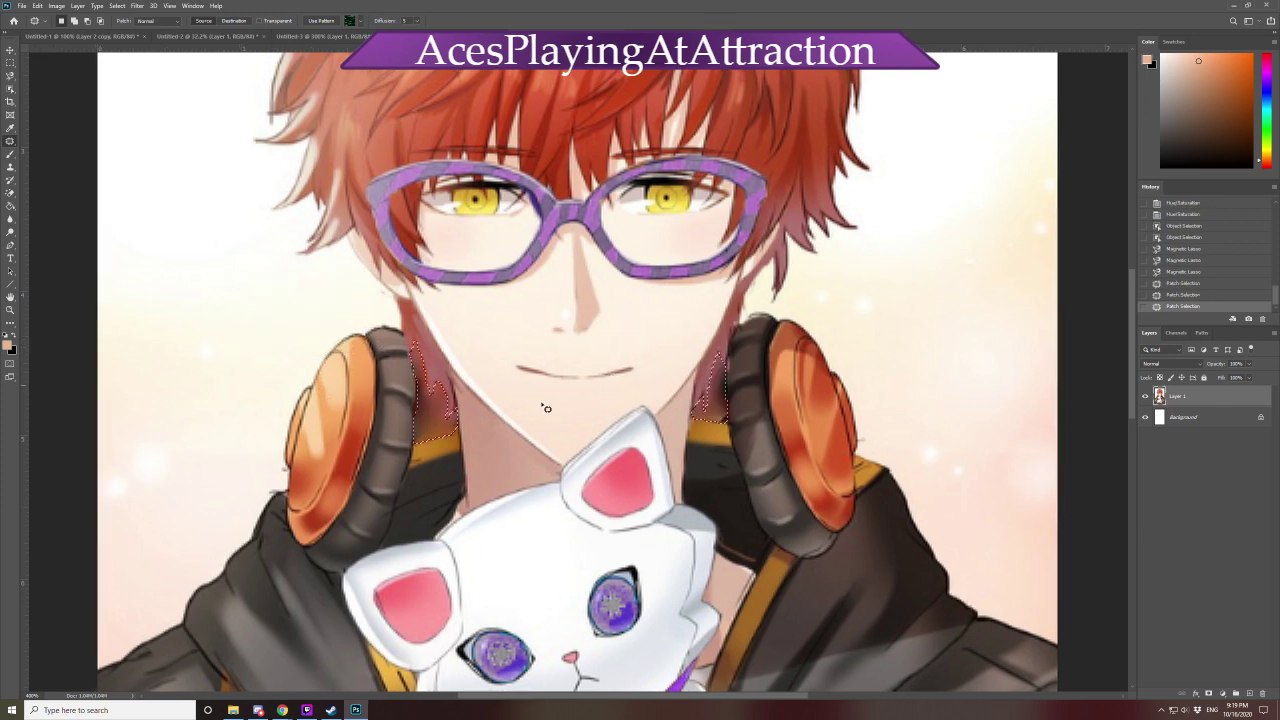
{"action": "left_click_drag", "start_coordinate": [207, 416], "coordinate": [338, 308]}
{"action": "mouse_move", "coordinate": [892, 402]}
{"action": "left_mouse_down"}
{"action": "mouse_move", "coordinate": [852, 300]}
{"action": "mouse_move", "coordinate": [843, 323]}
{"action": "left_mouse_up"}
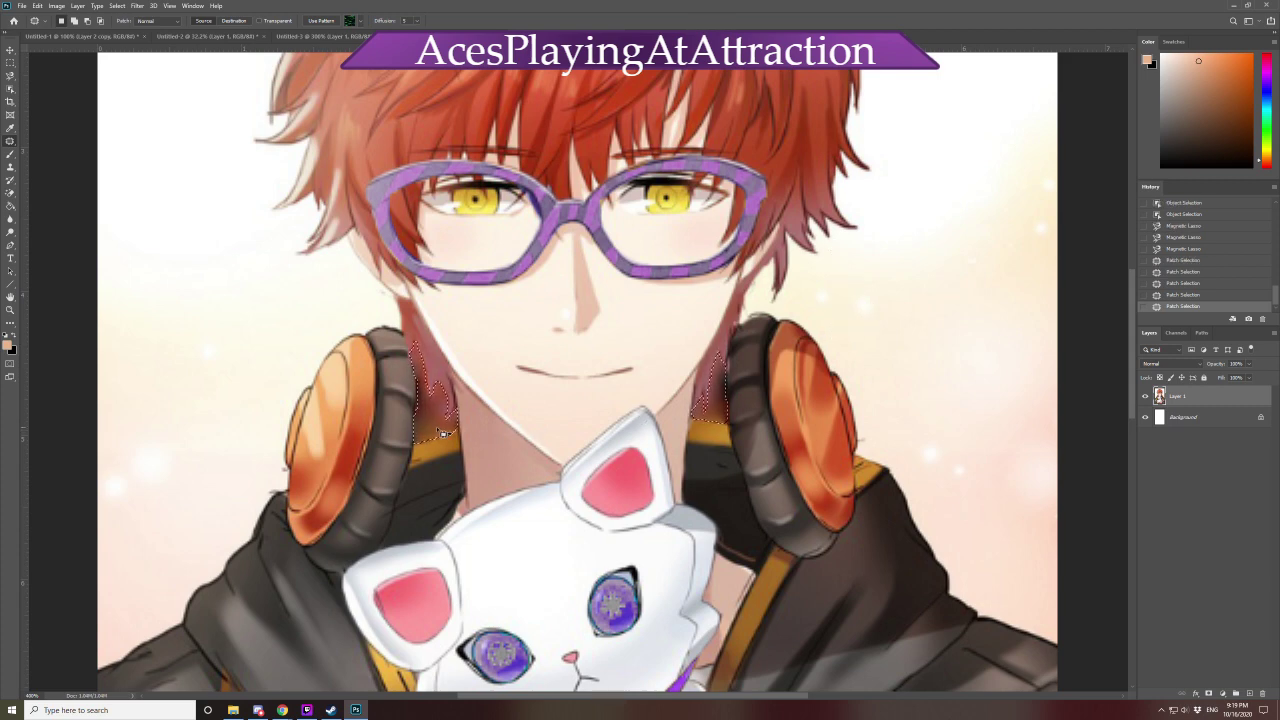
{"action": "left_click", "coordinate": [1201, 250]}
Try clearing the selected areas beside the neck and patching them with the background, and revert both the patches and the clearing
{"action": "key", "text": "Delete"}
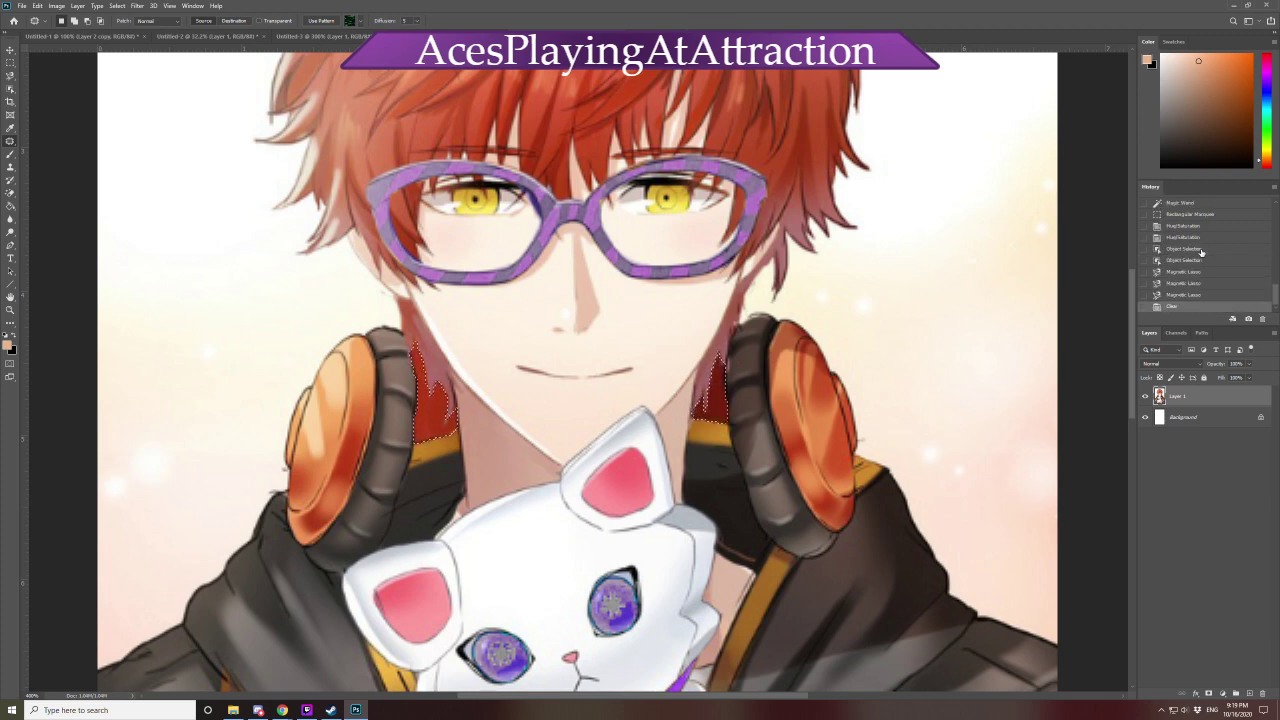
{"action": "mouse_move", "coordinate": [887, 315]}
{"action": "left_mouse_down"}
{"action": "mouse_move", "coordinate": [935, 290]}
{"action": "mouse_move", "coordinate": [903, 312]}
{"action": "left_mouse_up"}
{"action": "left_click_drag", "start_coordinate": [755, 383], "coordinate": [900, 300]}
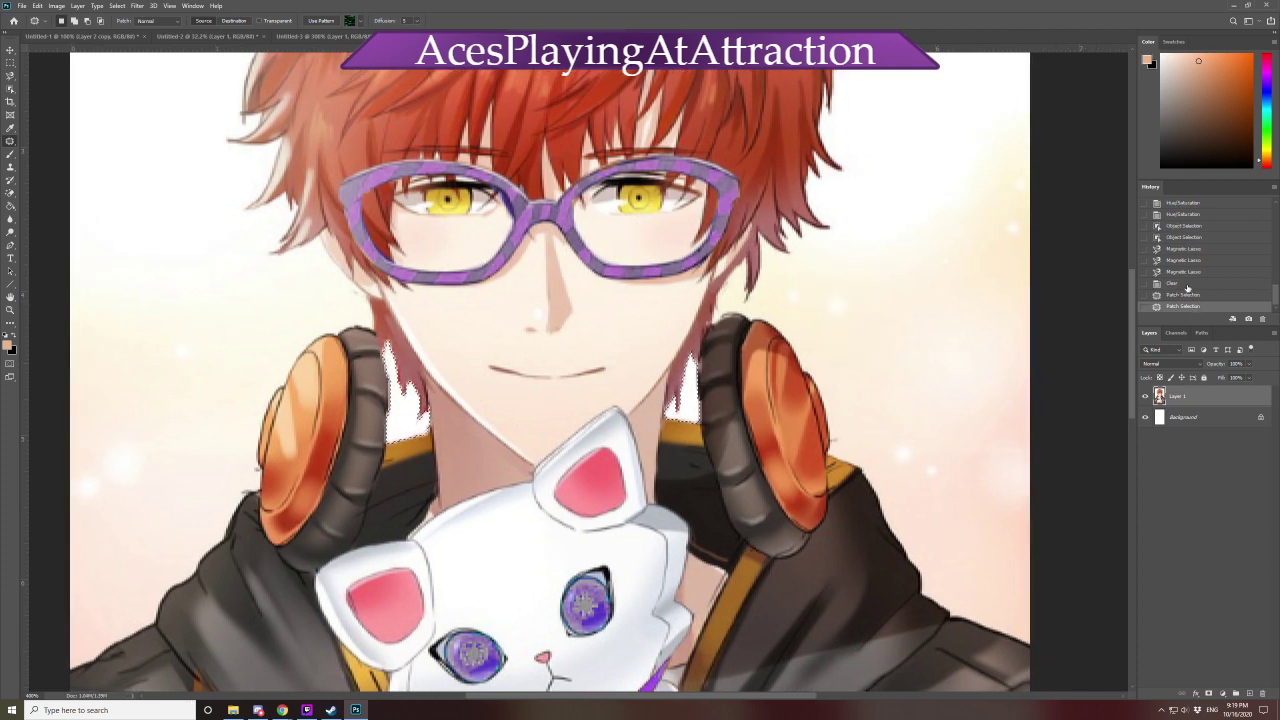
{"action": "left_click", "coordinate": [1186, 284]}
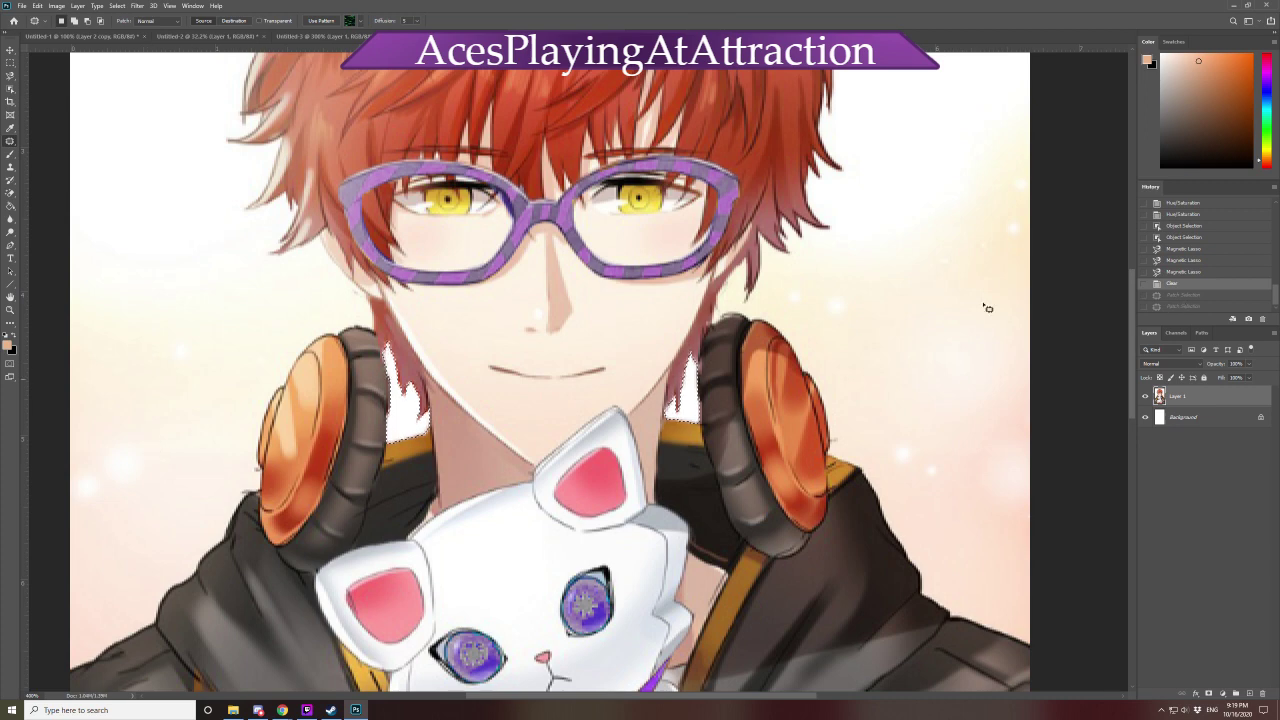
{"action": "left_click", "coordinate": [1177, 273]}
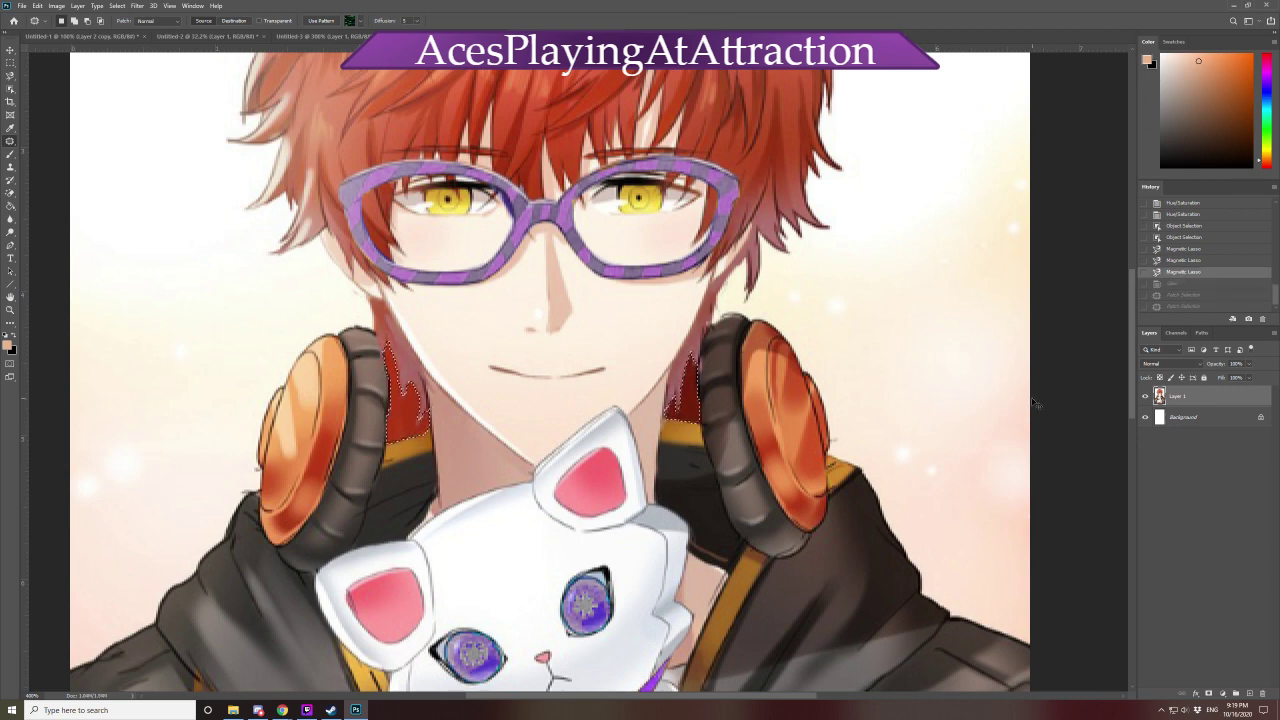
Desaturate the selected red areas beside the neck, raise their Hue/Saturation lightness to +67, and deselect them
{"action": "key", "text": "ctrl+shift+u"}
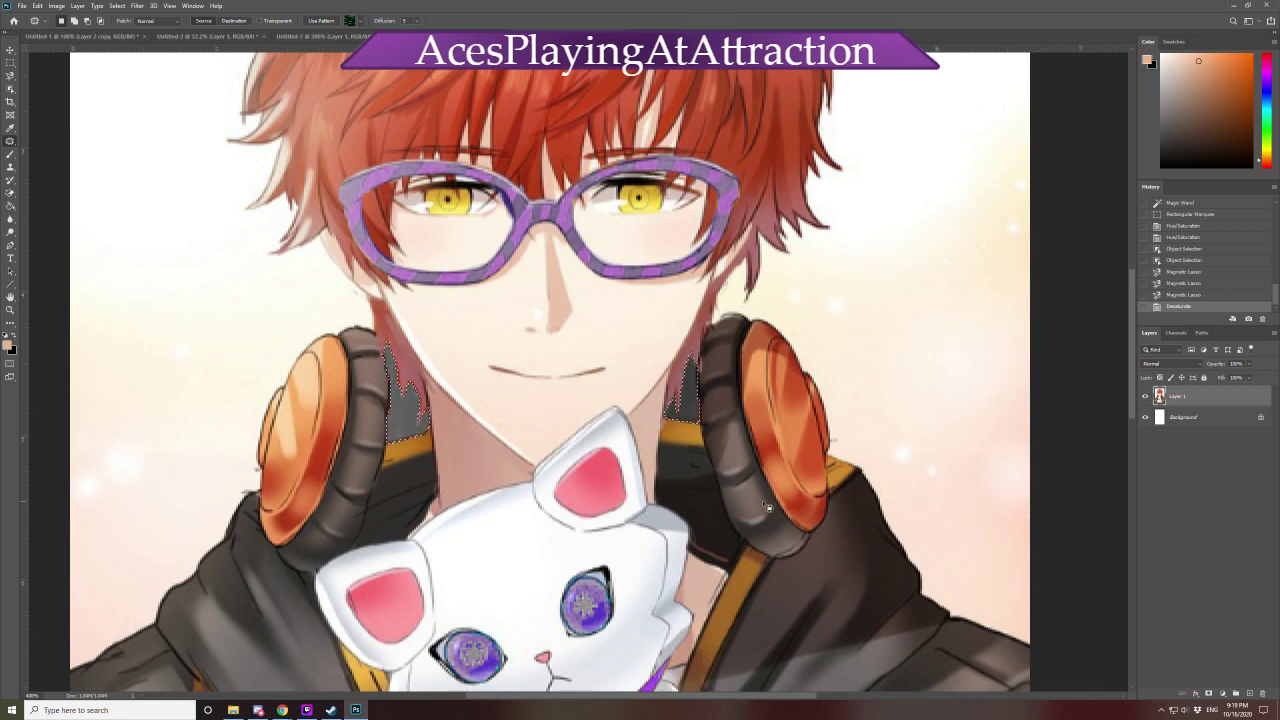
{"action": "key", "text": "ctrl+u"}
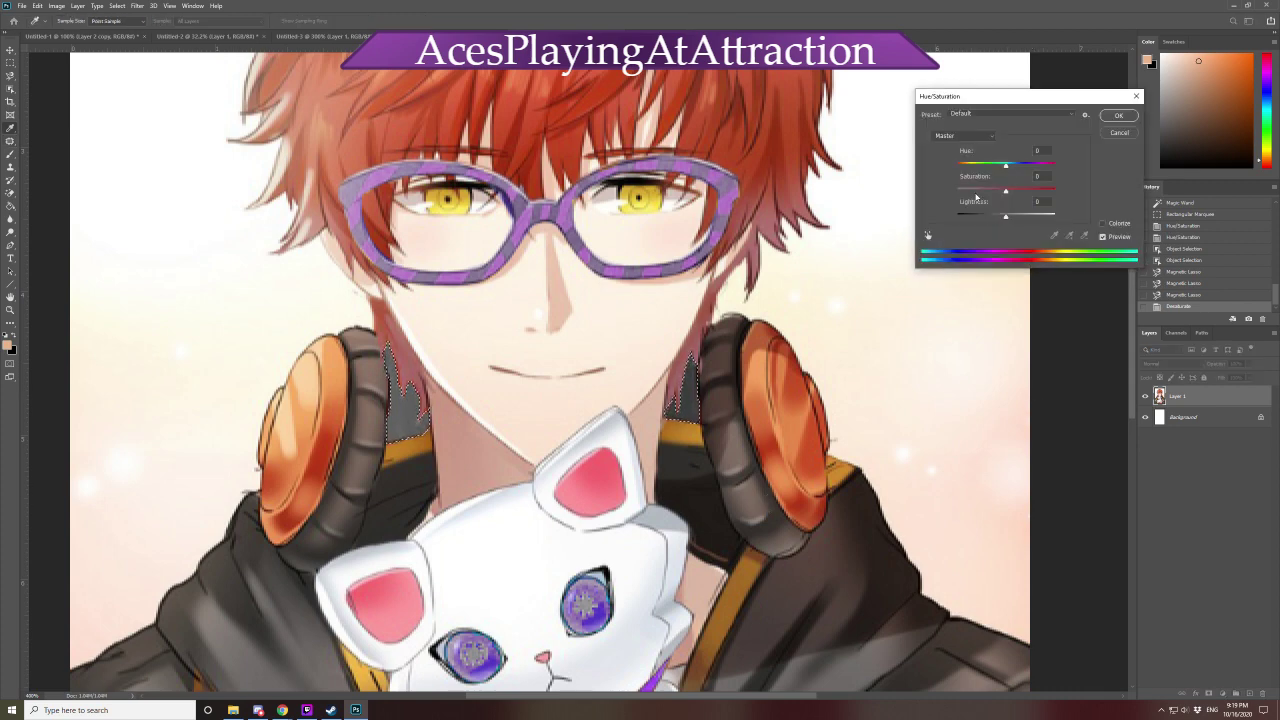
{"action": "left_click_drag", "start_coordinate": [1008, 218], "coordinate": [1041, 220]}
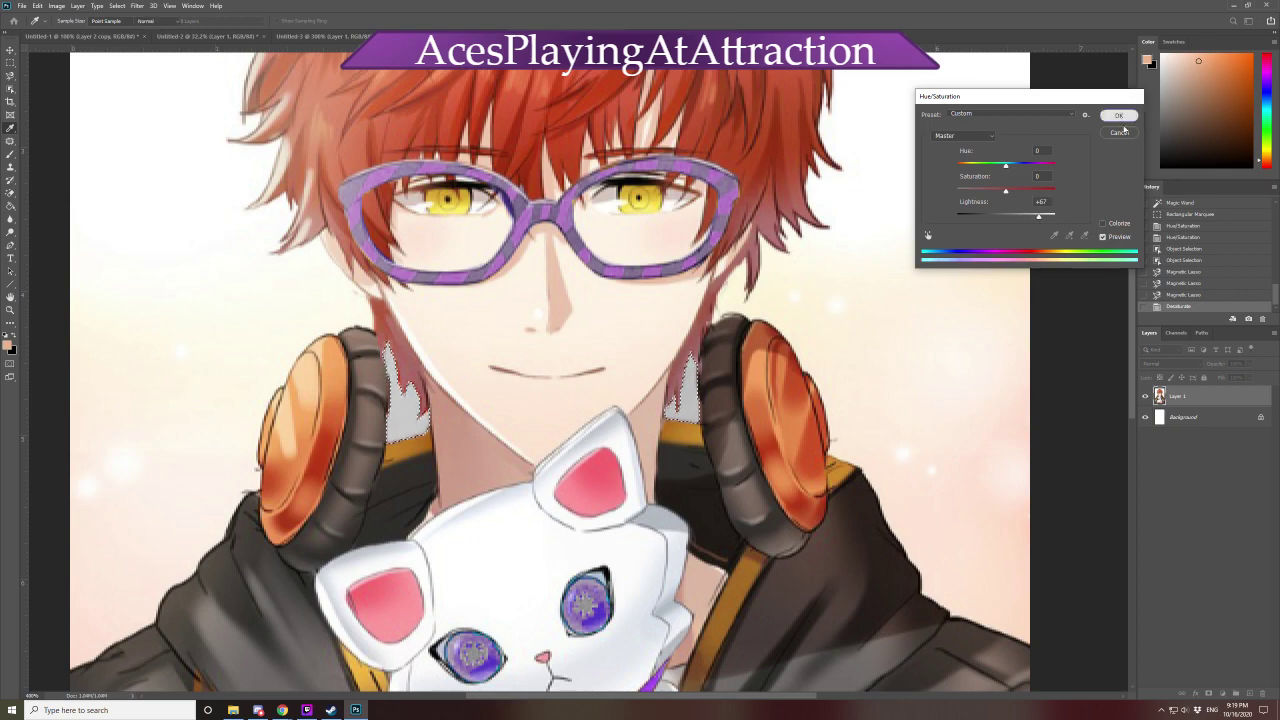
{"action": "left_click", "coordinate": [1121, 117]}
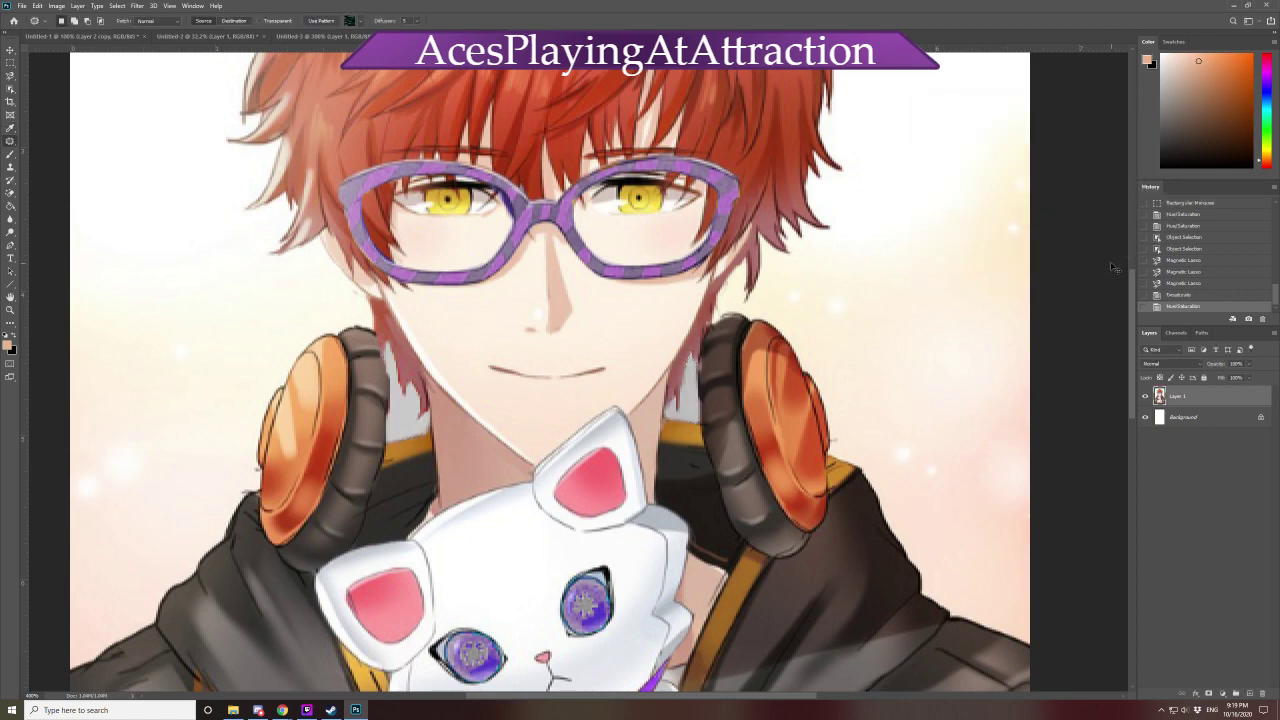
Select the orange ear-cup face of the left headphone by tracing its outline with the Magnetic Lasso
{"action": "key", "text": "ctrl+minus"}
{"action": "key", "text": "ctrl+minus"}
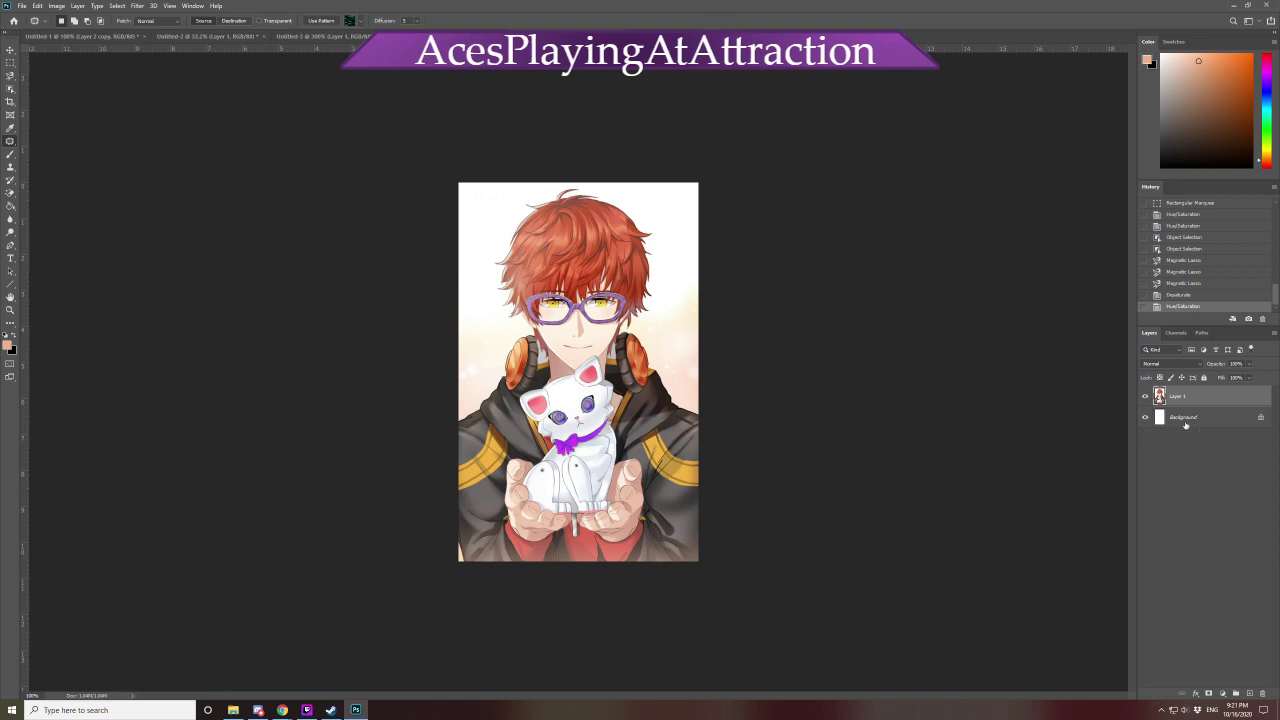
{"action": "key", "text": "ctrl+plus"}
{"action": "key", "text": "ctrl+plus"}
{"action": "key", "text": "ctrl+plus"}
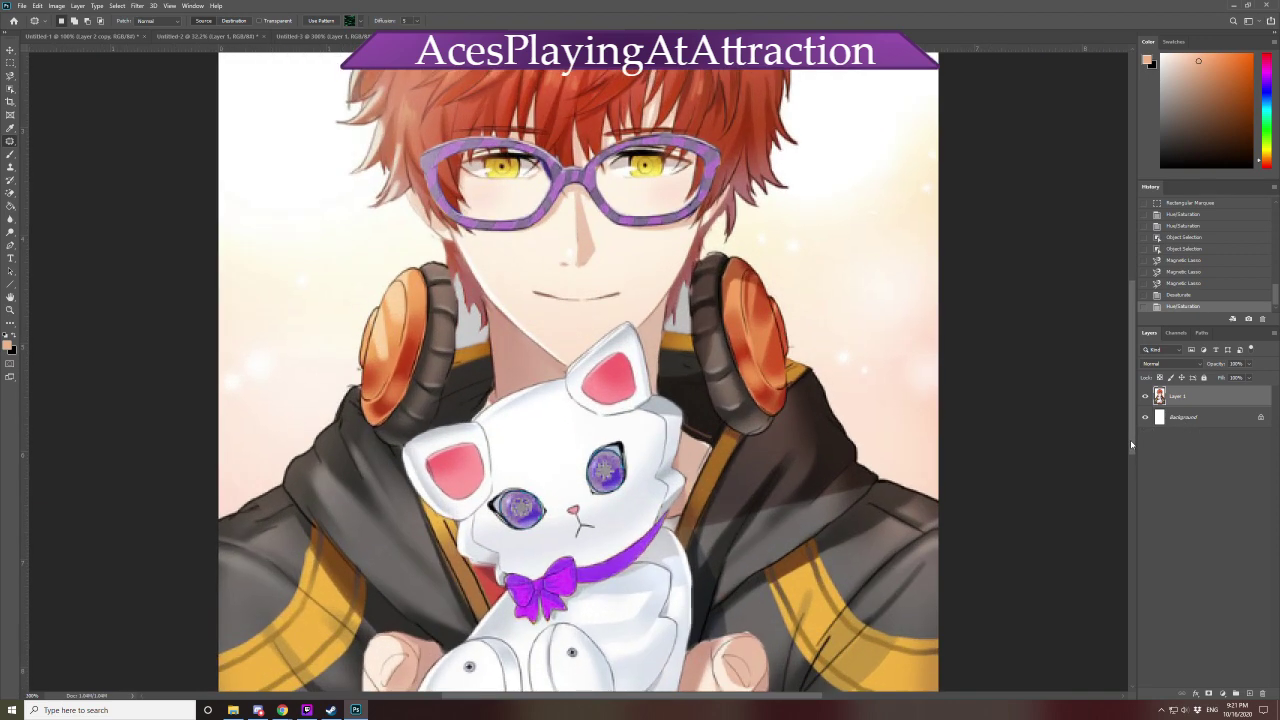
{"action": "scroll", "coordinate": [714, 517], "scroll_direction": "up", "scroll_amount": 2}
{"action": "scroll", "coordinate": [714, 517], "scroll_direction": "up", "scroll_amount": 2}
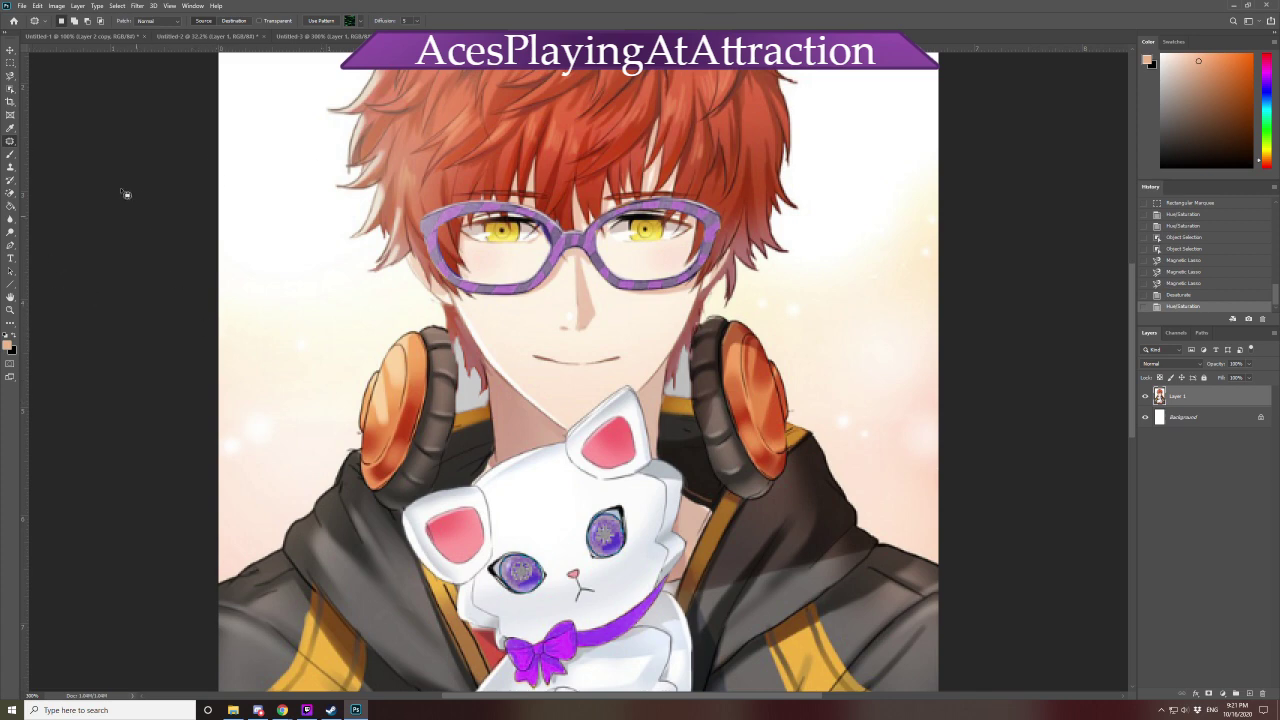
{"action": "left_click", "coordinate": [10, 75]}
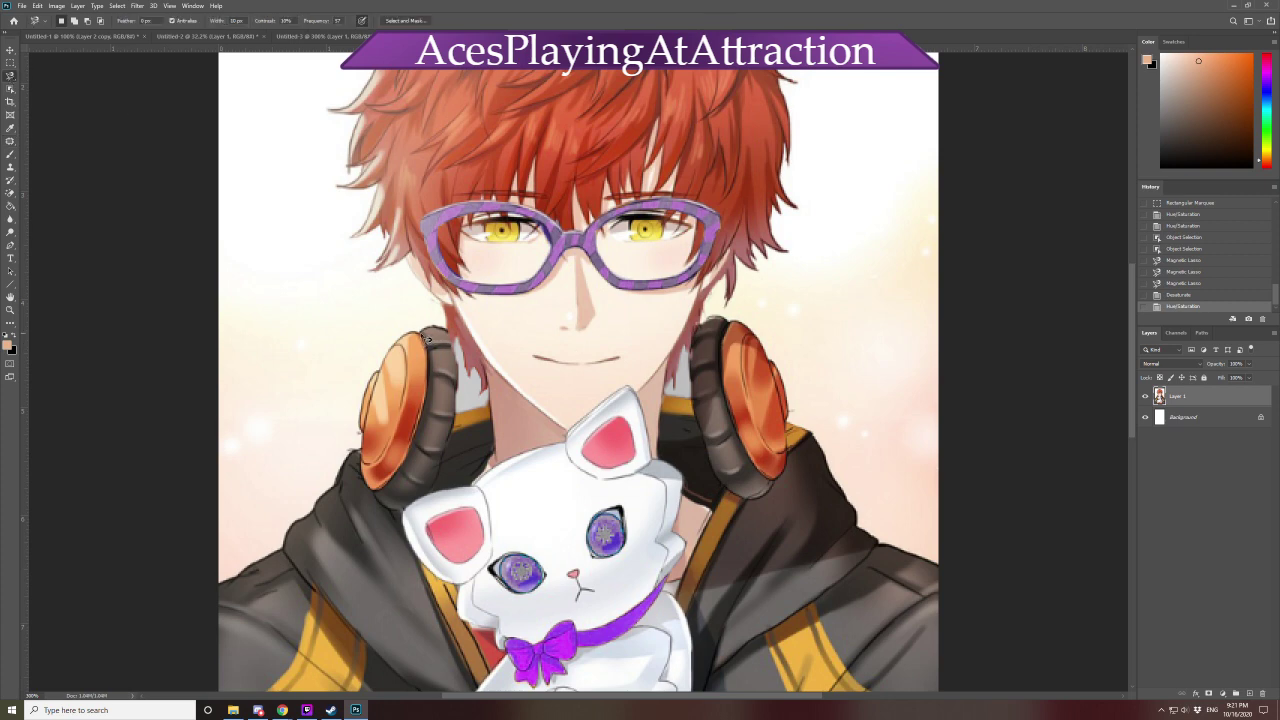
{"action": "left_click", "coordinate": [427, 340]}
{"action": "double_click", "coordinate": [424, 338]}
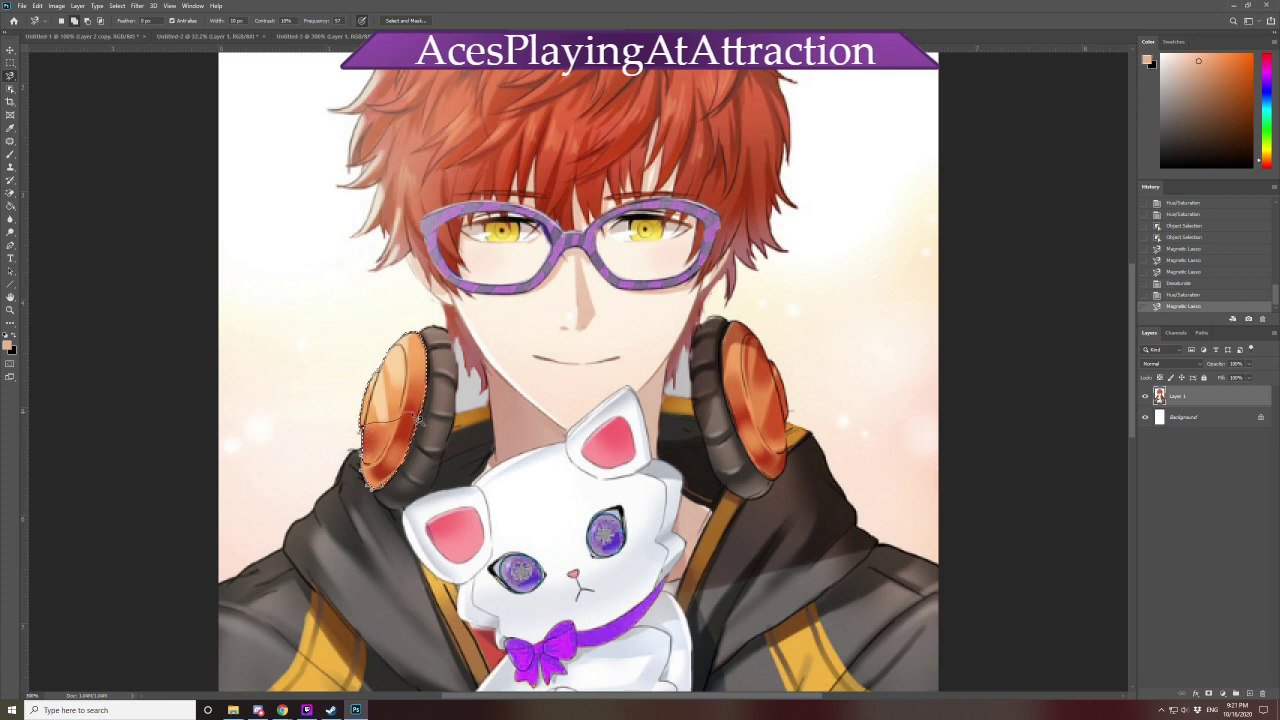
{"action": "double_click", "coordinate": [370, 436]}
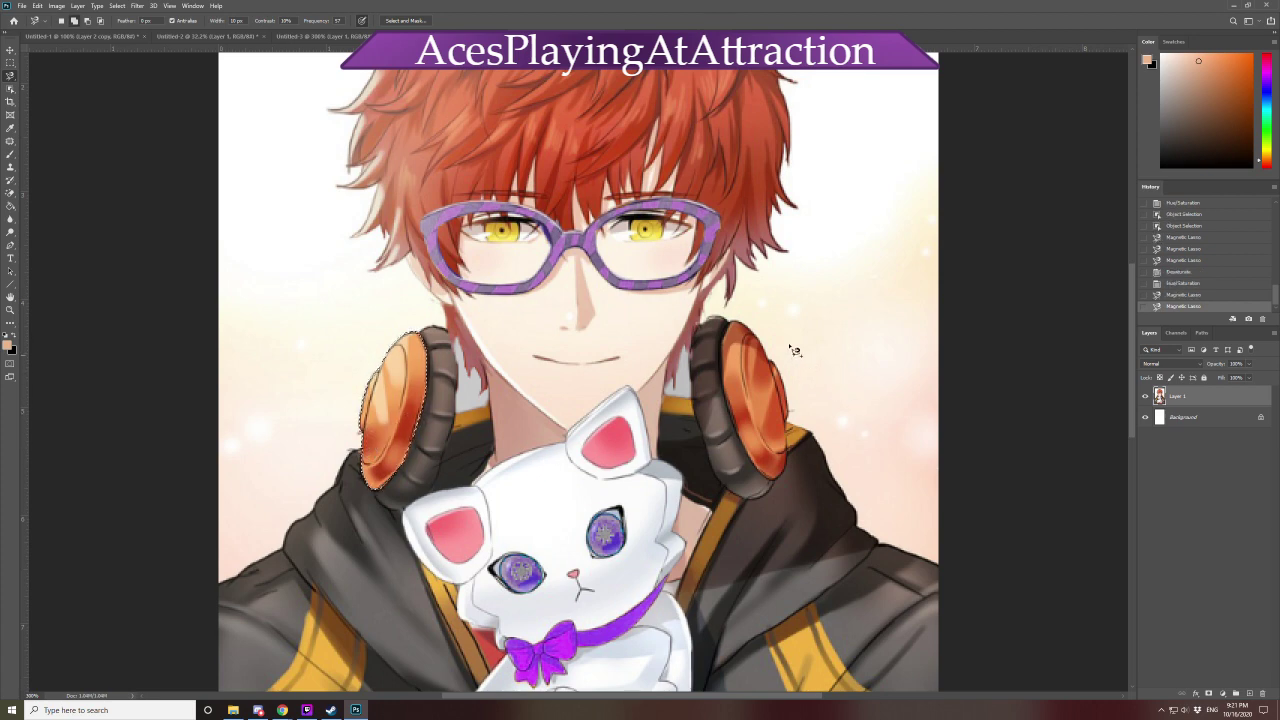
Add the orange ear-cup face of the right headphone to the selection with the Magnetic Lasso, including its lower edge
{"action": "left_click", "coordinate": [737, 326]}
{"action": "double_click", "coordinate": [738, 328]}
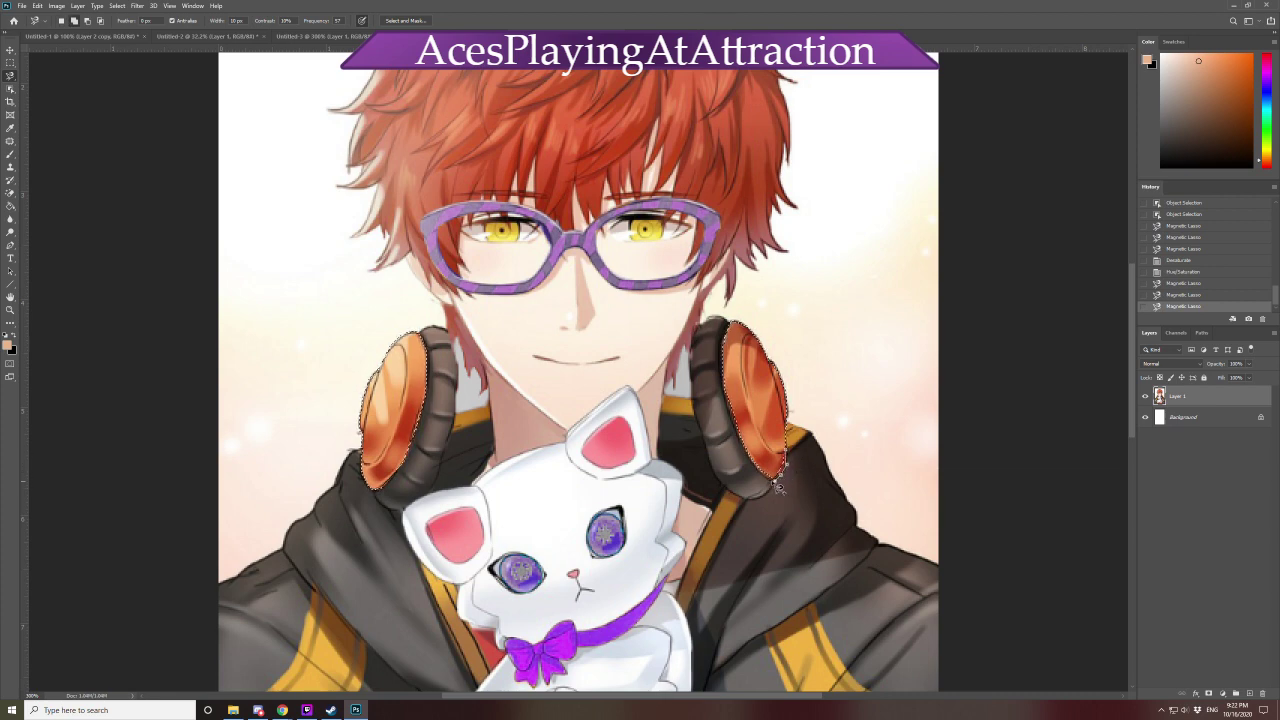
{"action": "left_click", "coordinate": [775, 478]}
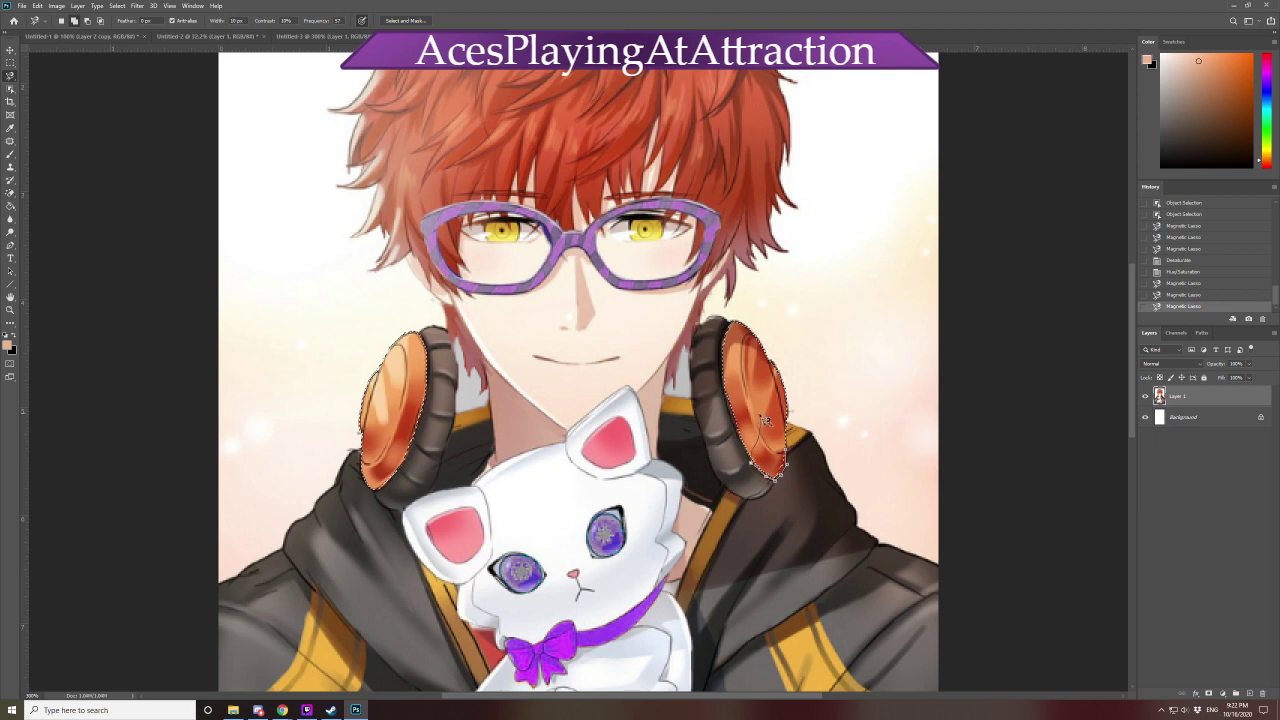
{"action": "left_click", "coordinate": [775, 478]}
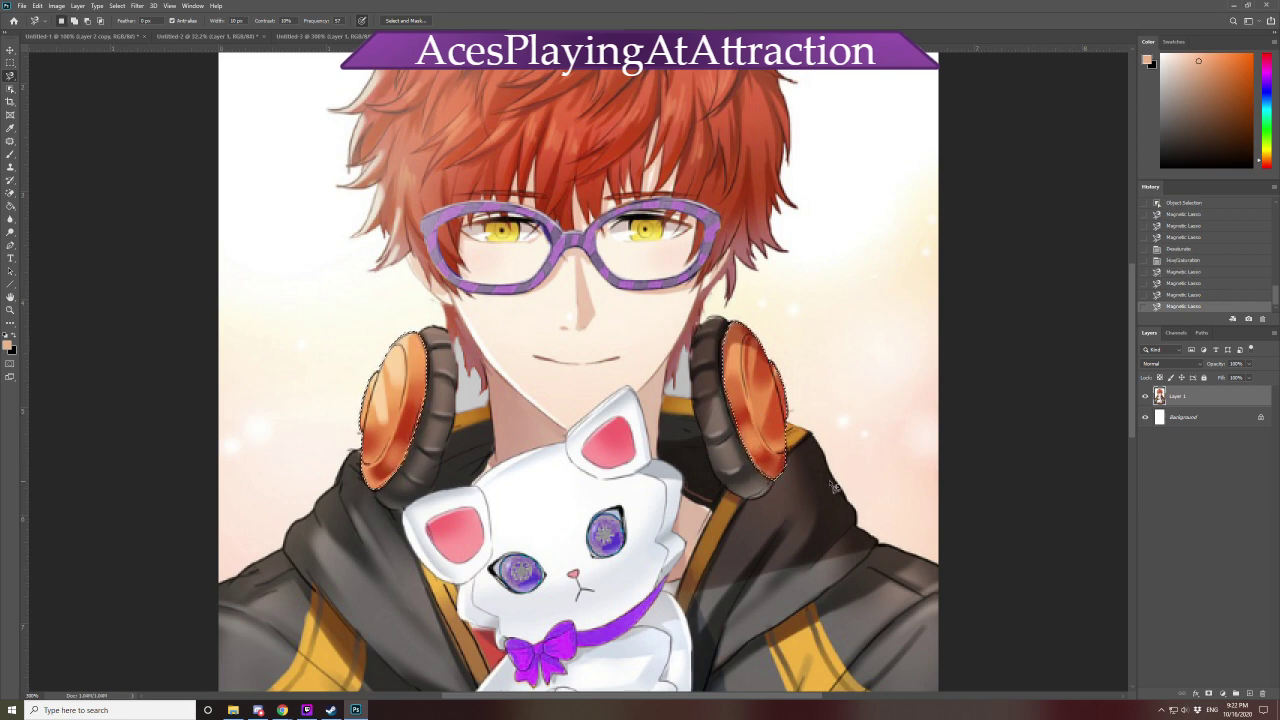
Switch to the browser's Google Images page and search for dalgona coffee
{"action": "mouse_move", "coordinate": [282, 709]}
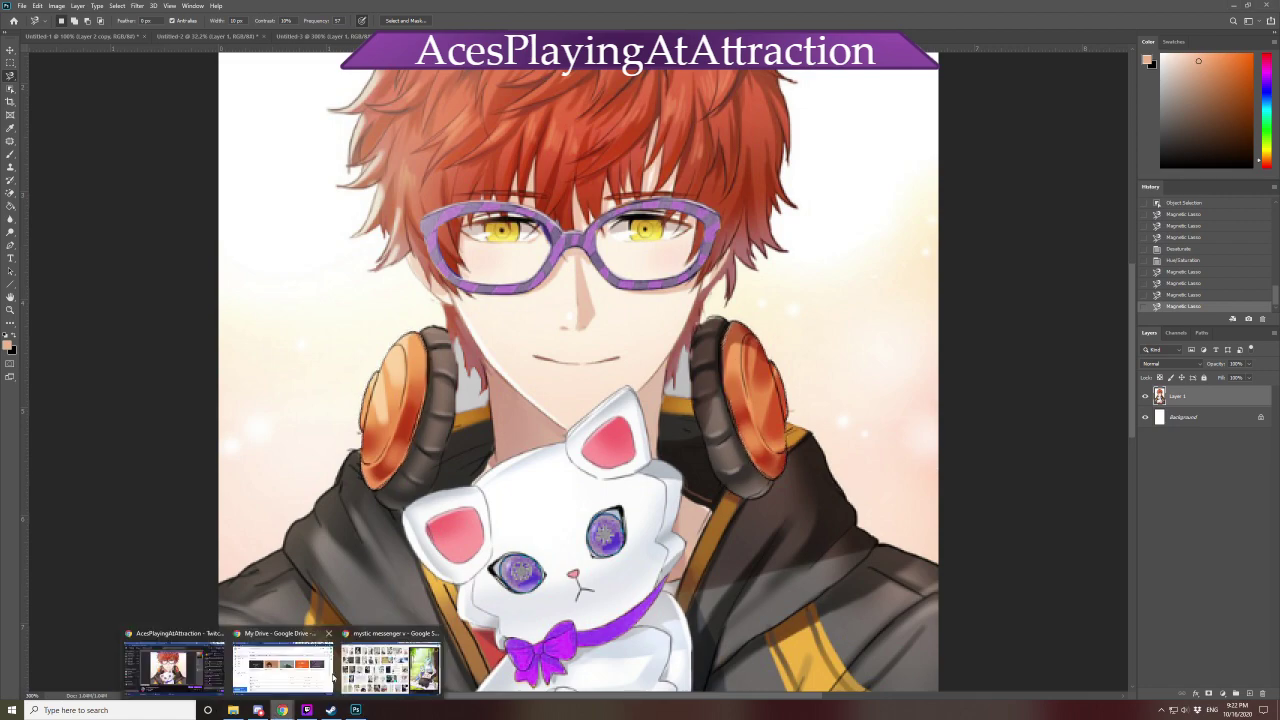
{"action": "left_click", "coordinate": [388, 665]}
{"action": "triple_click", "coordinate": [195, 44]}
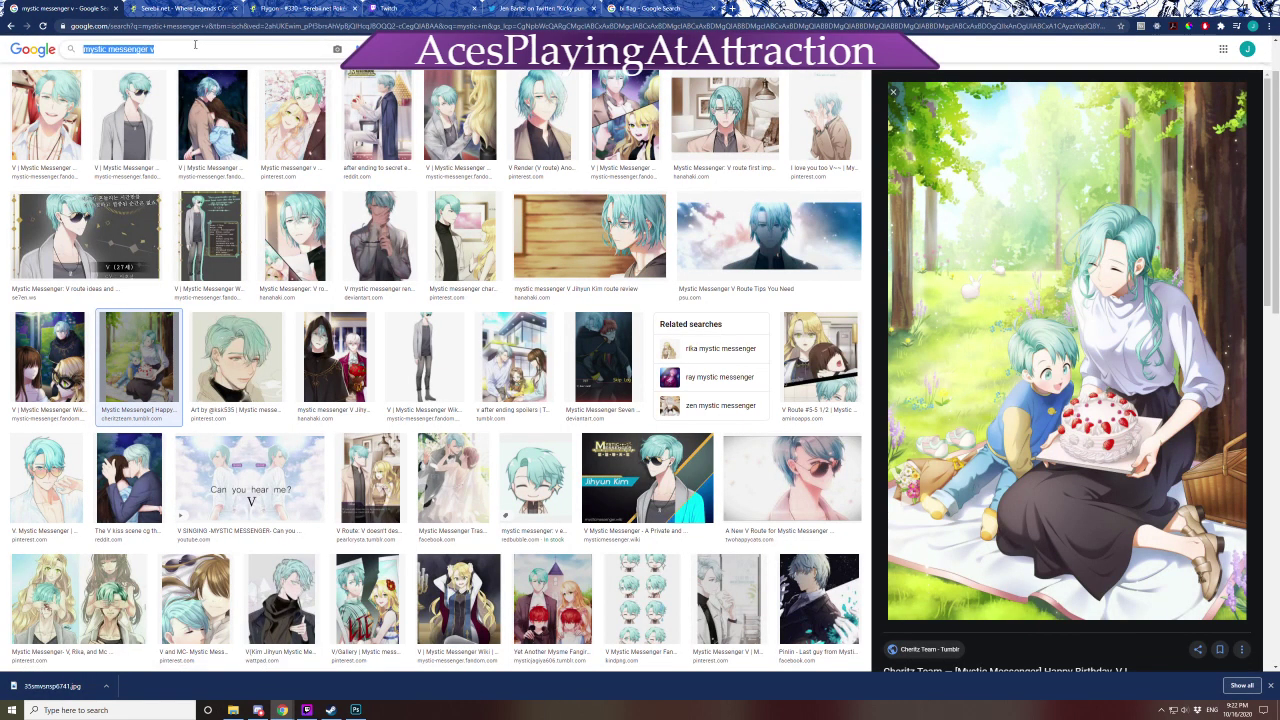
{"action": "type", "text": "dalgona"}
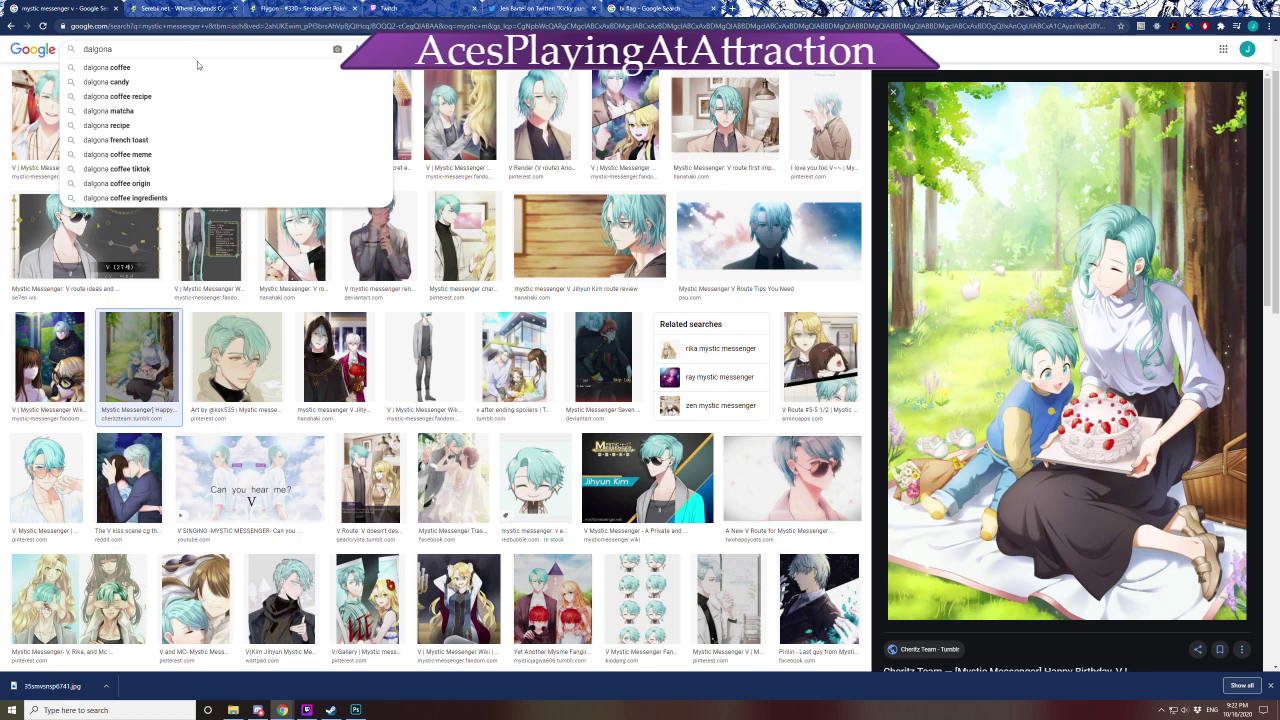
{"action": "left_click", "coordinate": [197, 66]}
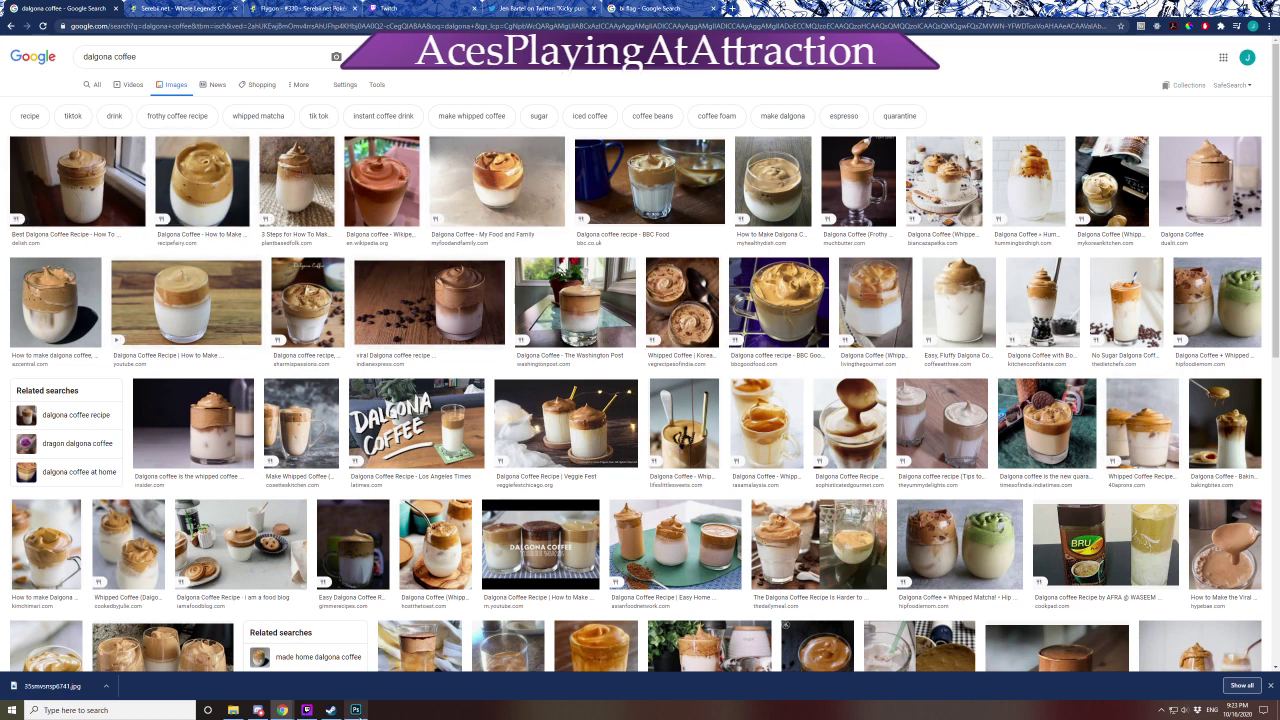
Back in Photoshop, turn the selected headphone ear-cup faces purple with Hue/Saturation, using saturation -20, and deselect them
{"action": "left_click", "coordinate": [355, 710]}
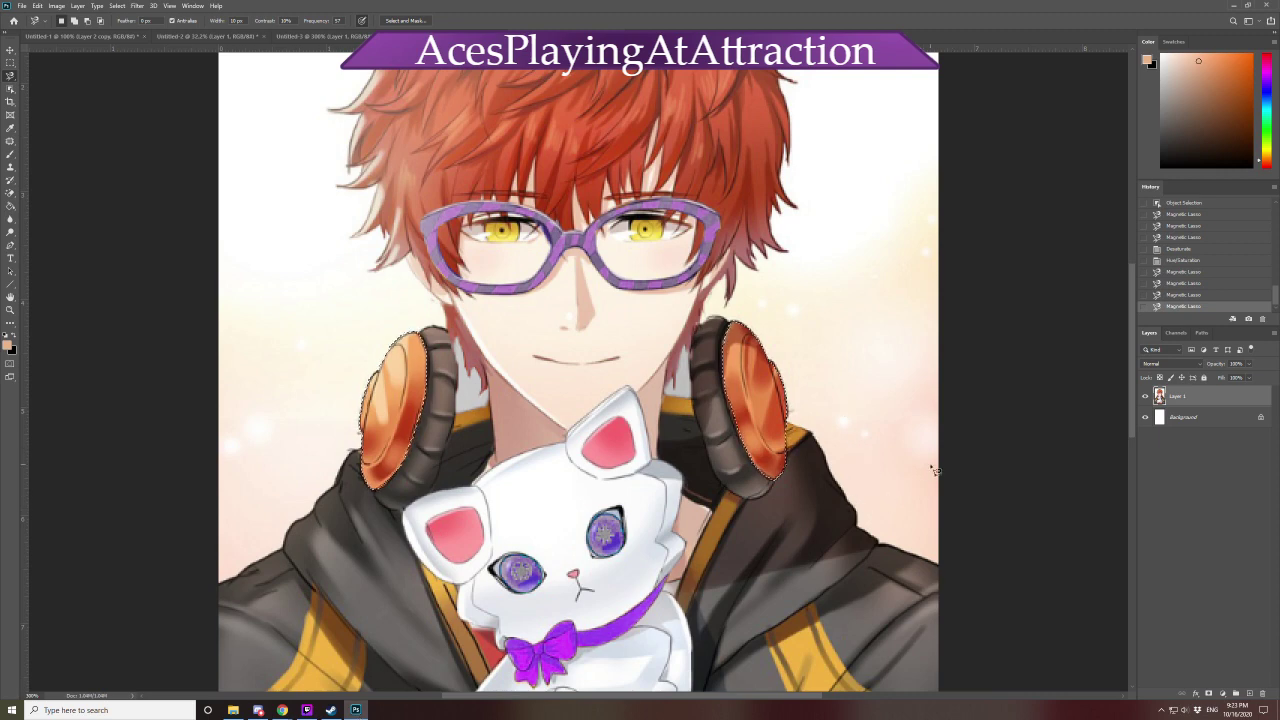
{"action": "key", "text": "ctrl+u"}
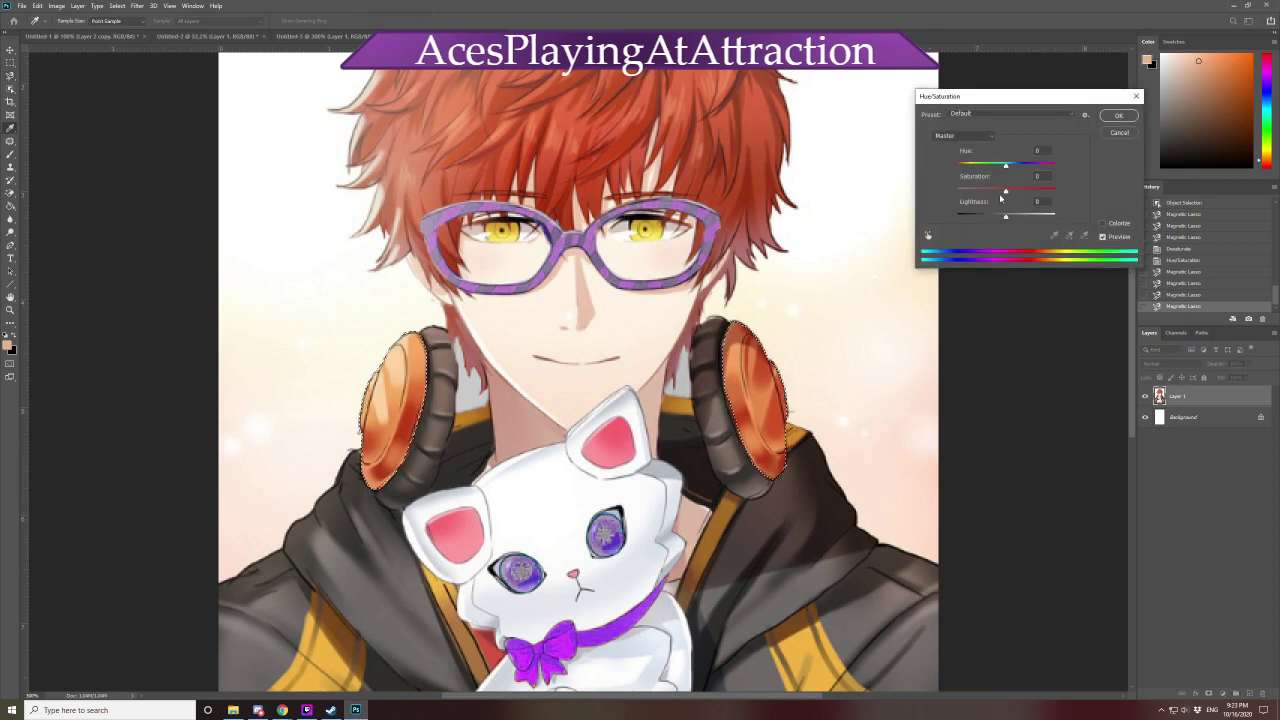
{"action": "left_click_drag", "start_coordinate": [1004, 191], "coordinate": [975, 176]}
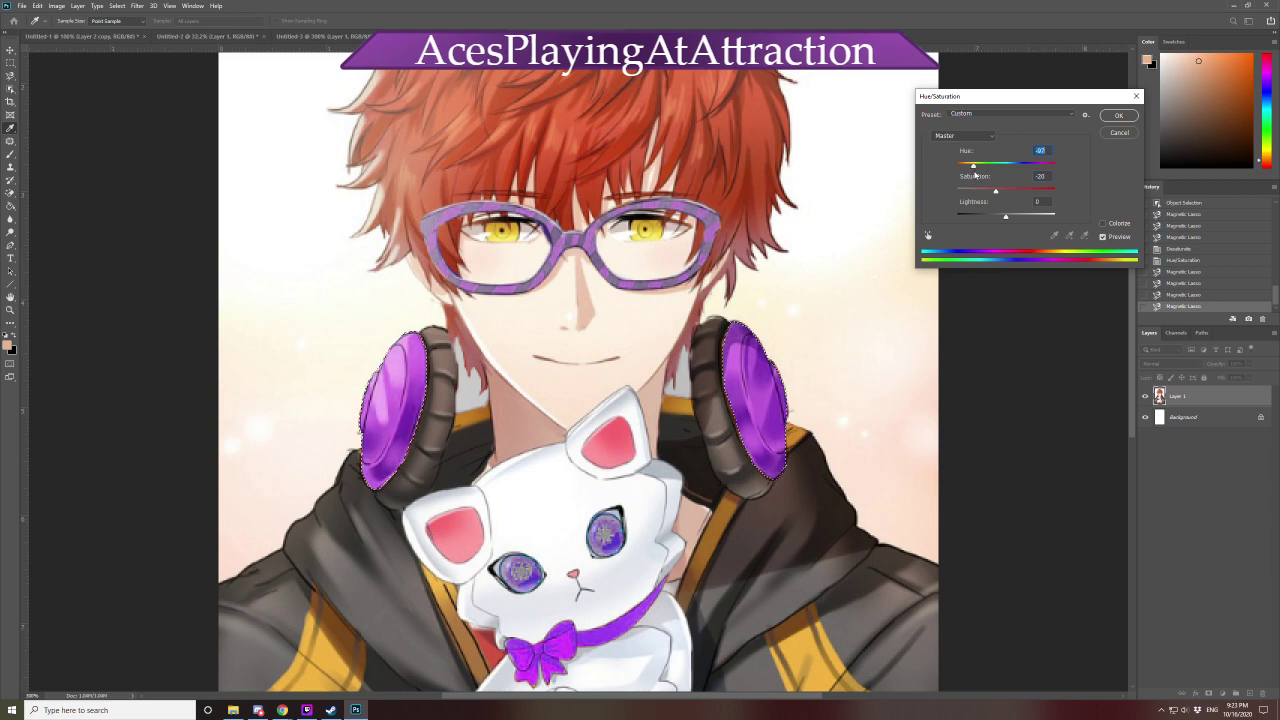
{"action": "left_click", "coordinate": [1117, 237]}
{"action": "left_click_drag", "start_coordinate": [983, 165], "coordinate": [974, 168]}
{"action": "left_click", "coordinate": [1121, 116]}
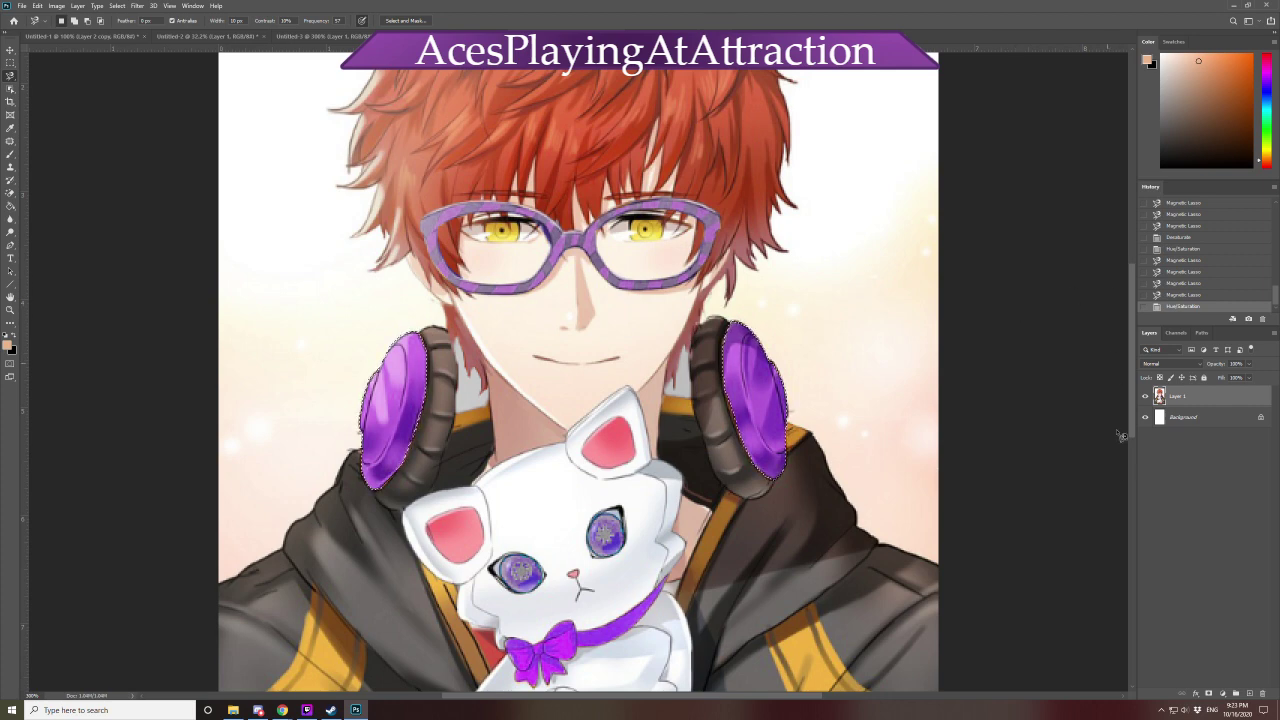
{"action": "key", "text": "ctrl+d"}
Select the small red shirt patch beside the cat's purple bow with the Magnetic Lasso
{"action": "scroll", "coordinate": [1134, 400], "scroll_direction": "down", "scroll_amount": 3}
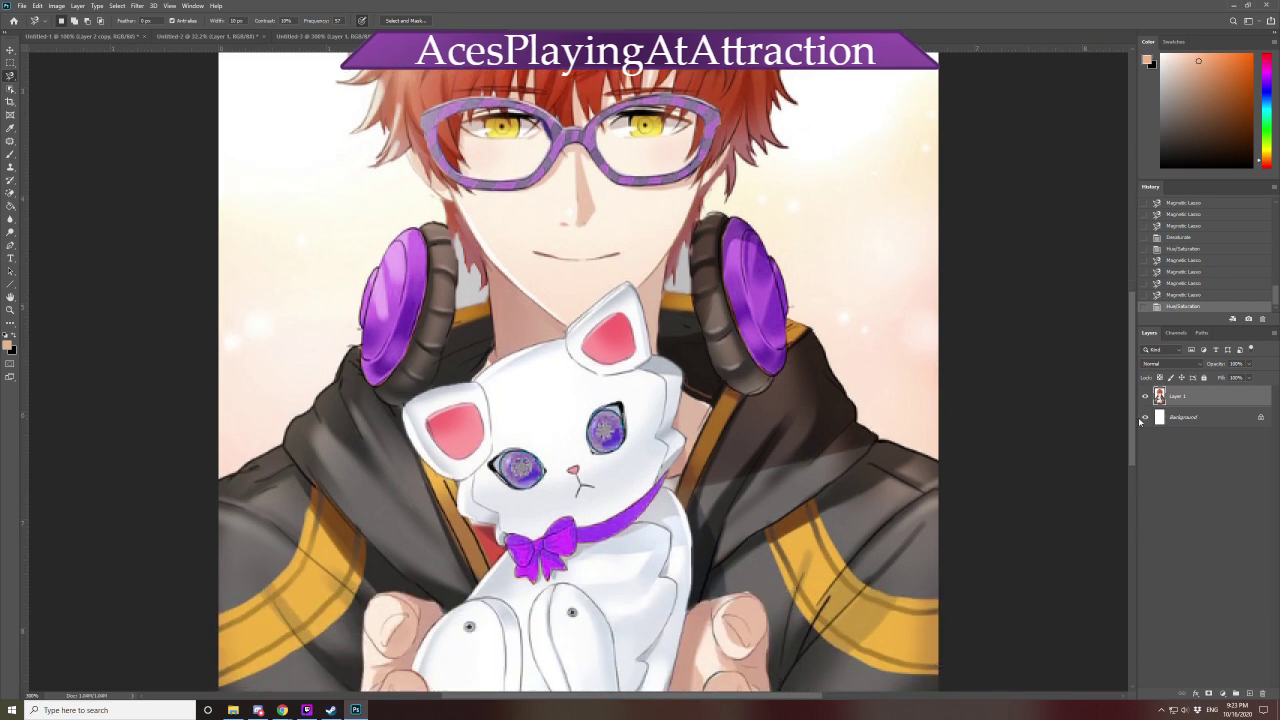
{"action": "scroll", "coordinate": [1138, 420], "scroll_direction": "down", "scroll_amount": 2}
{"action": "scroll", "coordinate": [1141, 434], "scroll_direction": "down", "scroll_amount": 1}
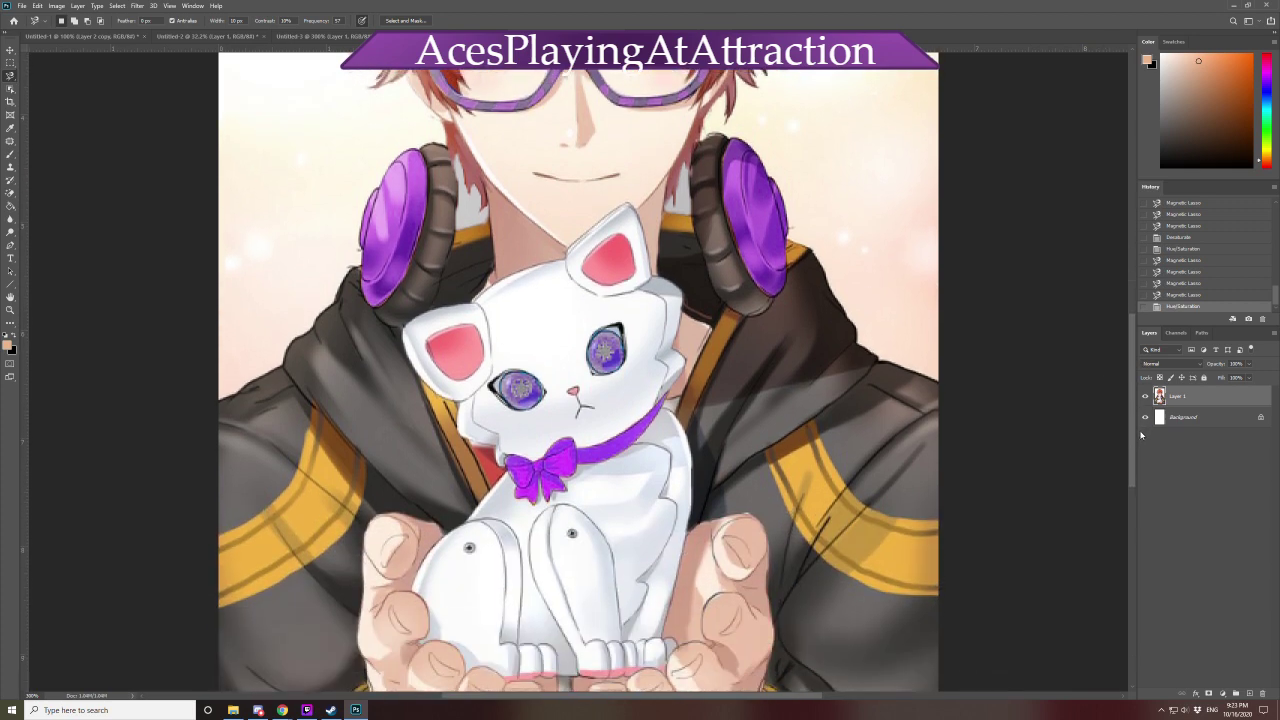
{"action": "scroll", "coordinate": [1143, 442], "scroll_direction": "down", "scroll_amount": 1}
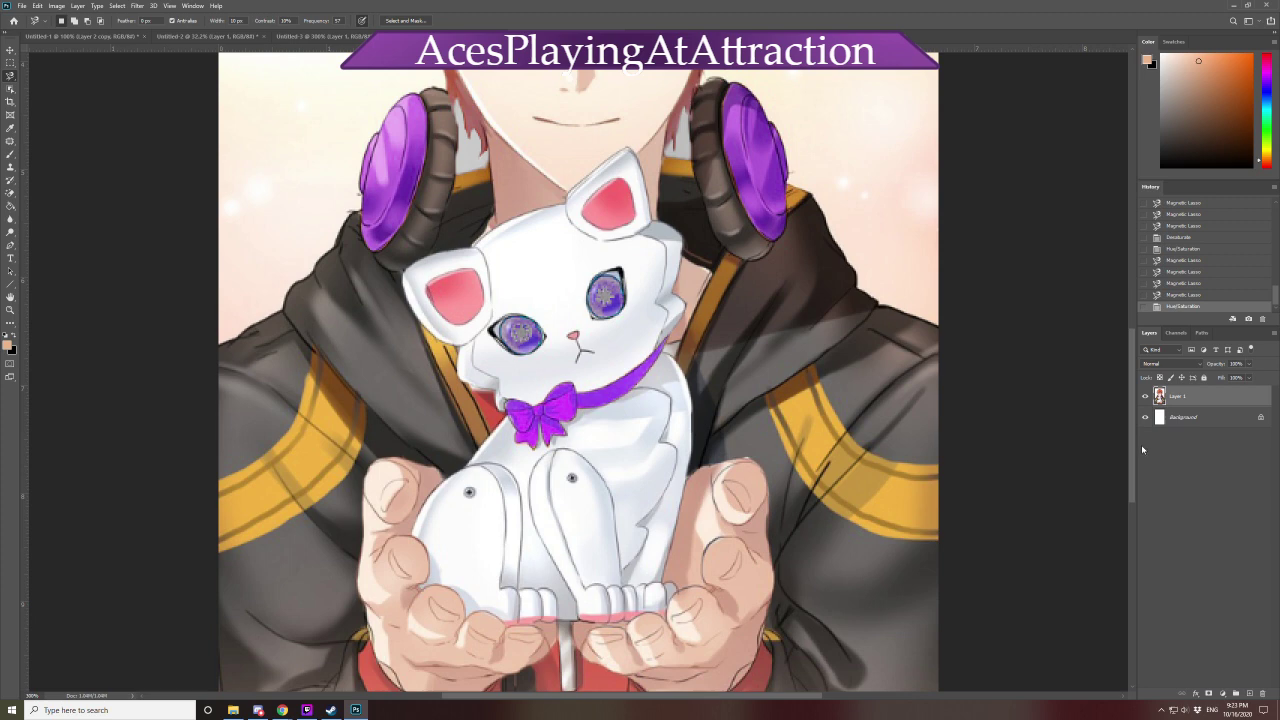
{"action": "scroll", "coordinate": [1141, 444], "scroll_direction": "down", "scroll_amount": 2}
{"action": "scroll", "coordinate": [1134, 460], "scroll_direction": "down", "scroll_amount": 1}
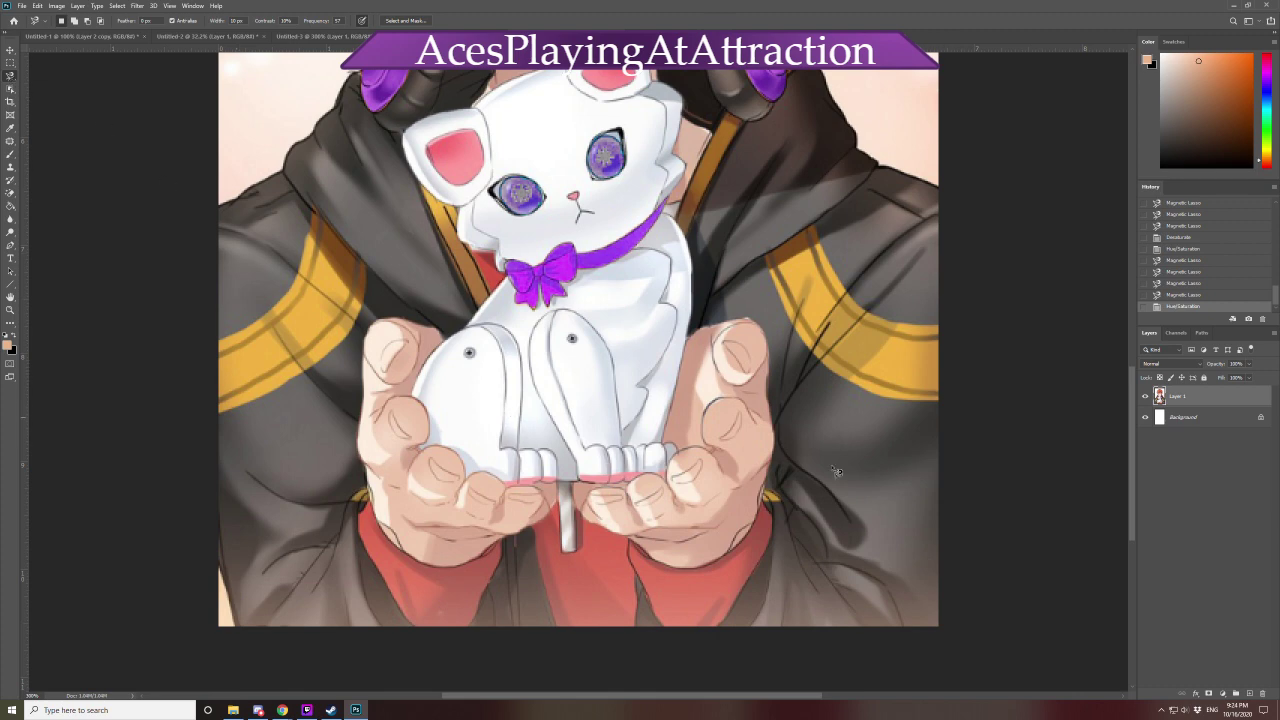
{"action": "scroll", "coordinate": [474, 380], "scroll_direction": "up", "scroll_amount": 3}
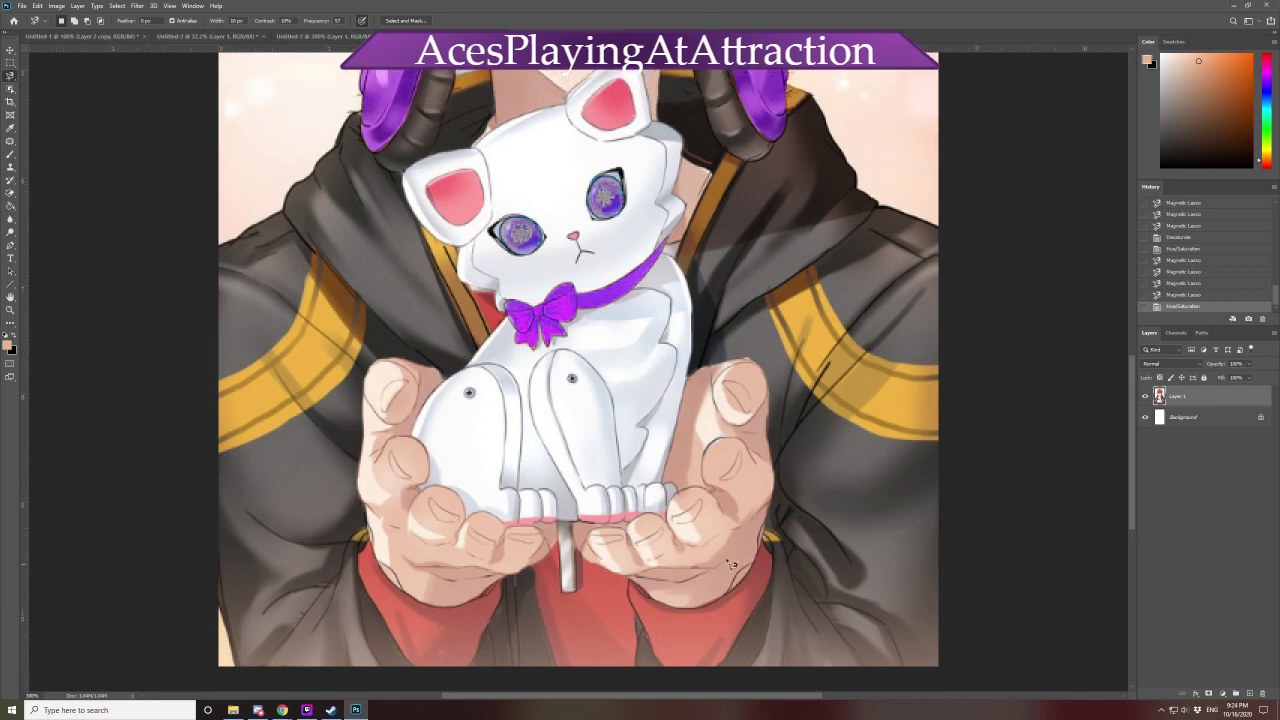
{"action": "scroll", "coordinate": [690, 457], "scroll_direction": "up", "scroll_amount": 2}
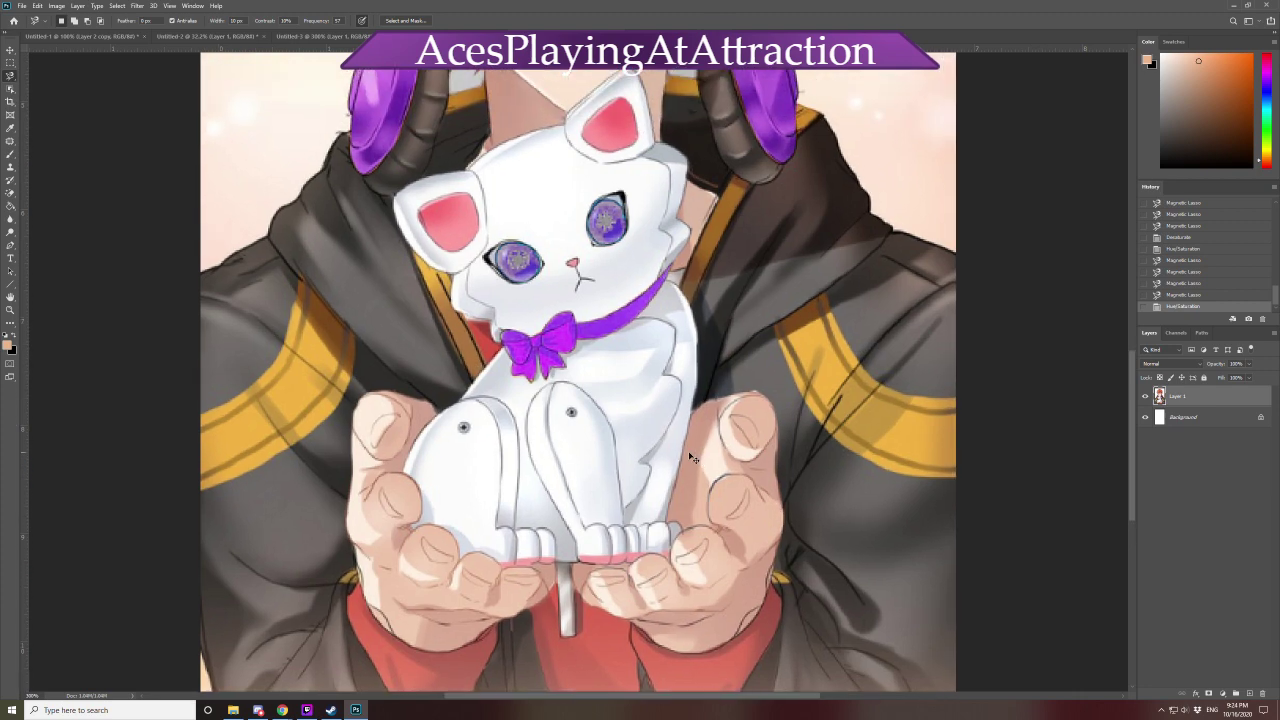
{"action": "scroll", "coordinate": [735, 661], "scroll_direction": "up", "scroll_amount": 1}
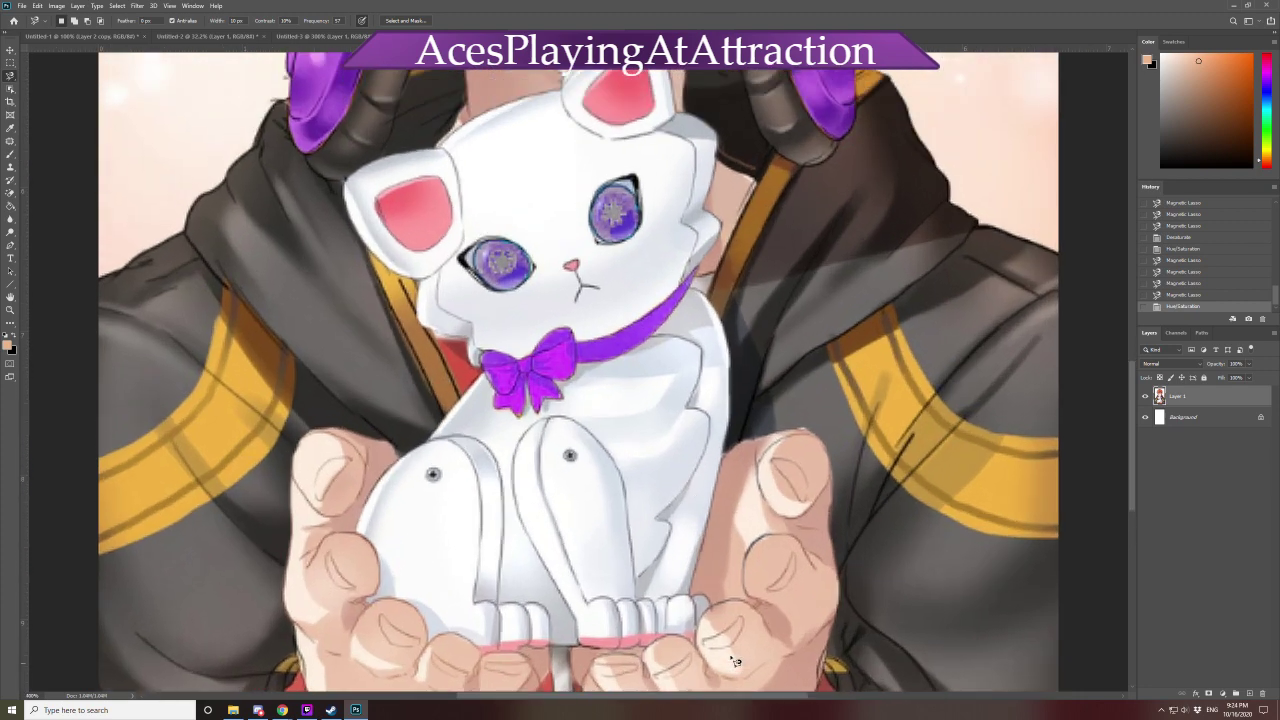
{"action": "left_click", "coordinate": [440, 347]}
{"action": "left_click", "coordinate": [441, 345]}
{"action": "key", "text": "ctrl+u"}
{"action": "key", "text": "Escape"}
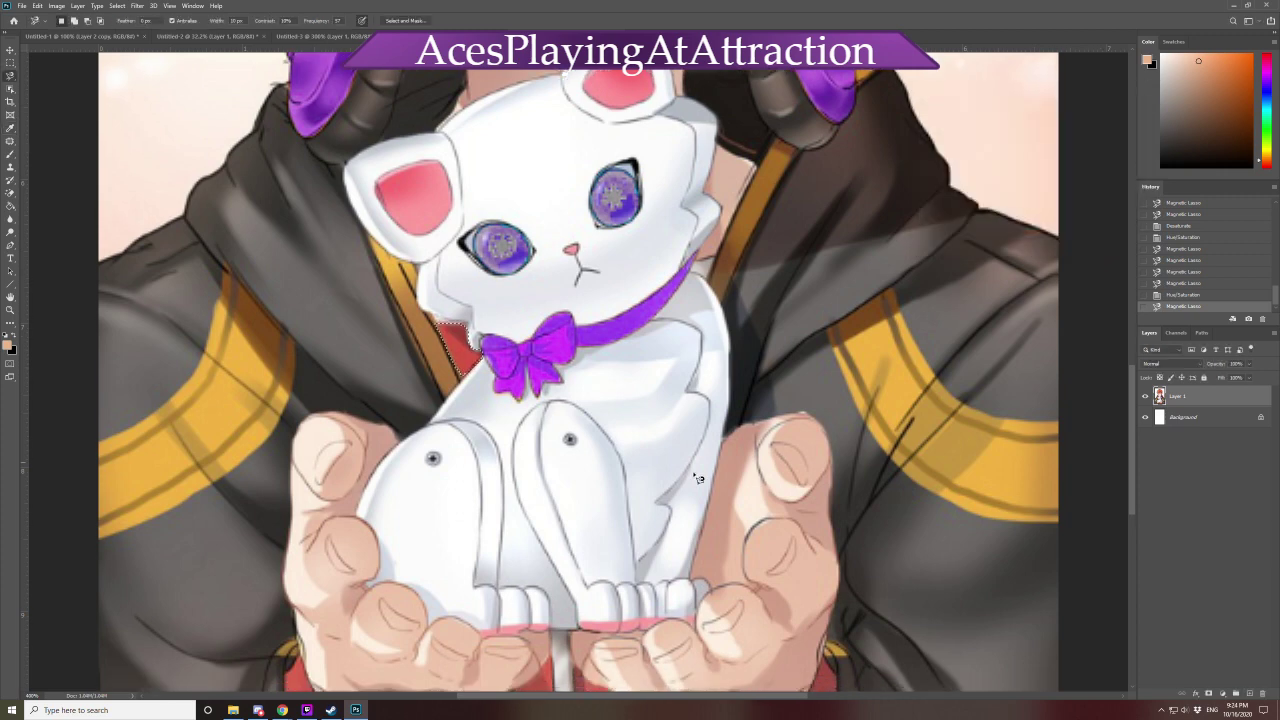
Add the red cuff beneath the left hand to the selection by tracing its outline with the Magnetic Lasso
{"action": "scroll", "coordinate": [703, 505], "scroll_direction": "down", "scroll_amount": 5}
{"action": "scroll", "coordinate": [703, 505], "scroll_direction": "down", "scroll_amount": 2}
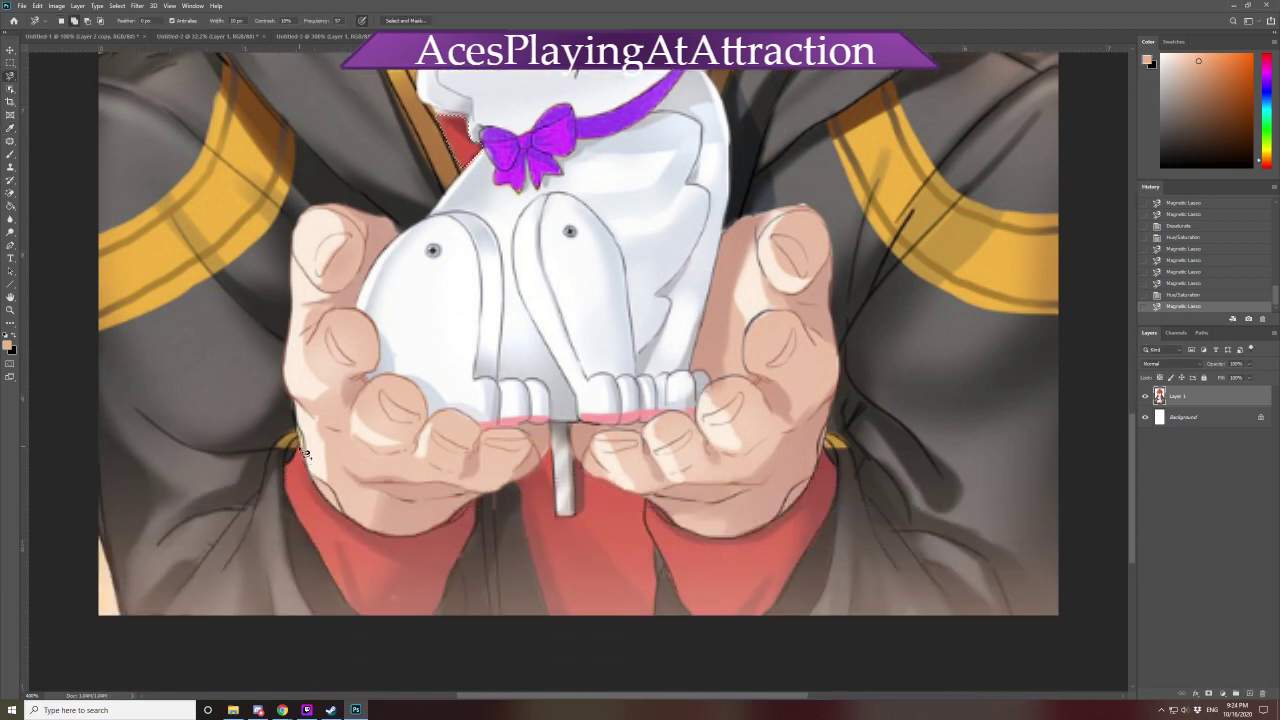
{"action": "mouse_move", "coordinate": [292, 486]}
{"action": "left_mouse_down"}
{"action": "mouse_move", "coordinate": [363, 621]}
{"action": "mouse_move", "coordinate": [404, 627]}
{"action": "mouse_move", "coordinate": [448, 604]}
{"action": "mouse_move", "coordinate": [479, 541]}
{"action": "mouse_move", "coordinate": [480, 503]}
{"action": "mouse_move", "coordinate": [445, 534]}
{"action": "mouse_move", "coordinate": [401, 540]}
{"action": "mouse_move", "coordinate": [340, 516]}
{"action": "mouse_move", "coordinate": [307, 454]}
{"action": "left_mouse_up"}
{"action": "left_click", "coordinate": [307, 453]}
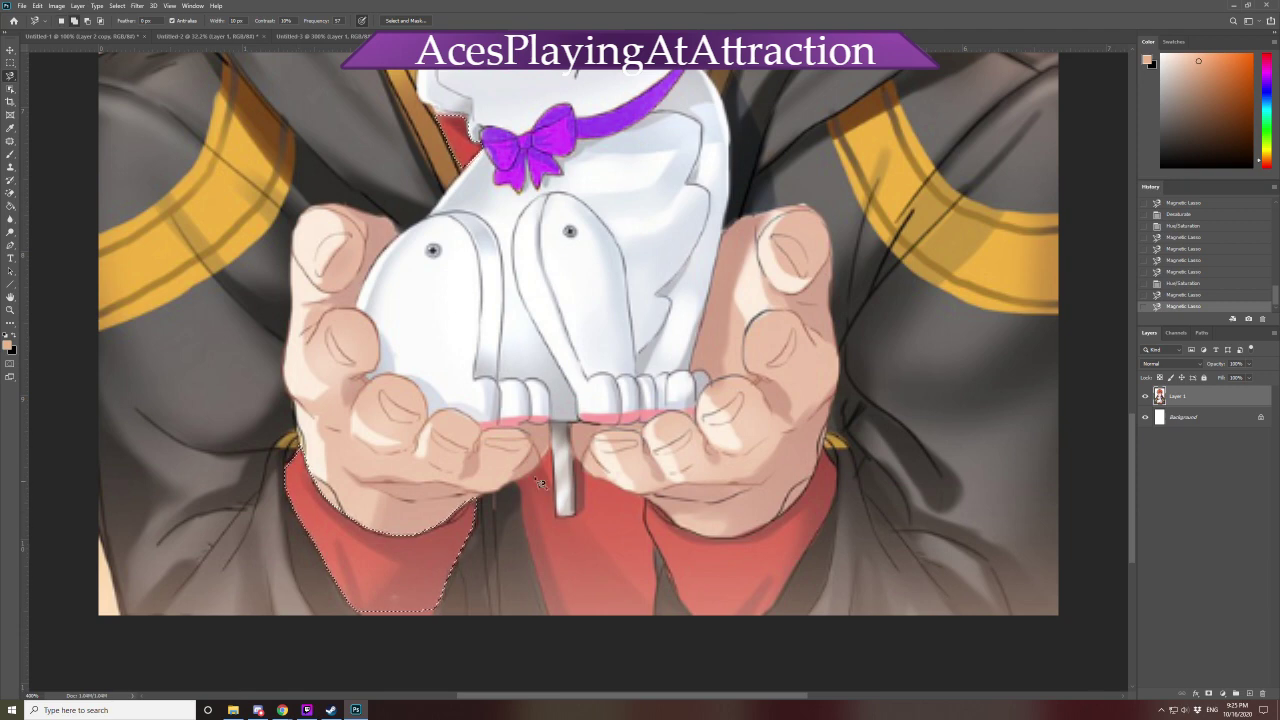
Add the central red shirt and the right red cuff to the selection, and subtract the cat's grey stick with a rectangular marquee
{"action": "left_click", "coordinate": [549, 446]}
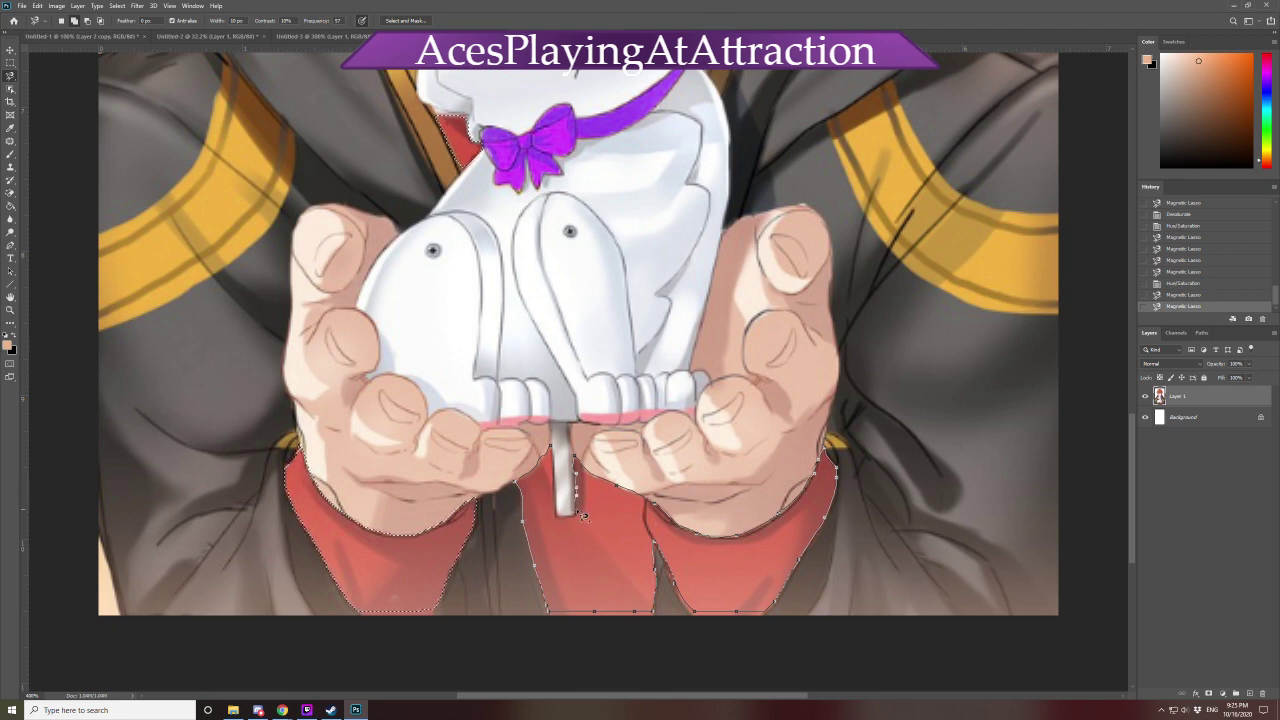
{"action": "left_click", "coordinate": [557, 451]}
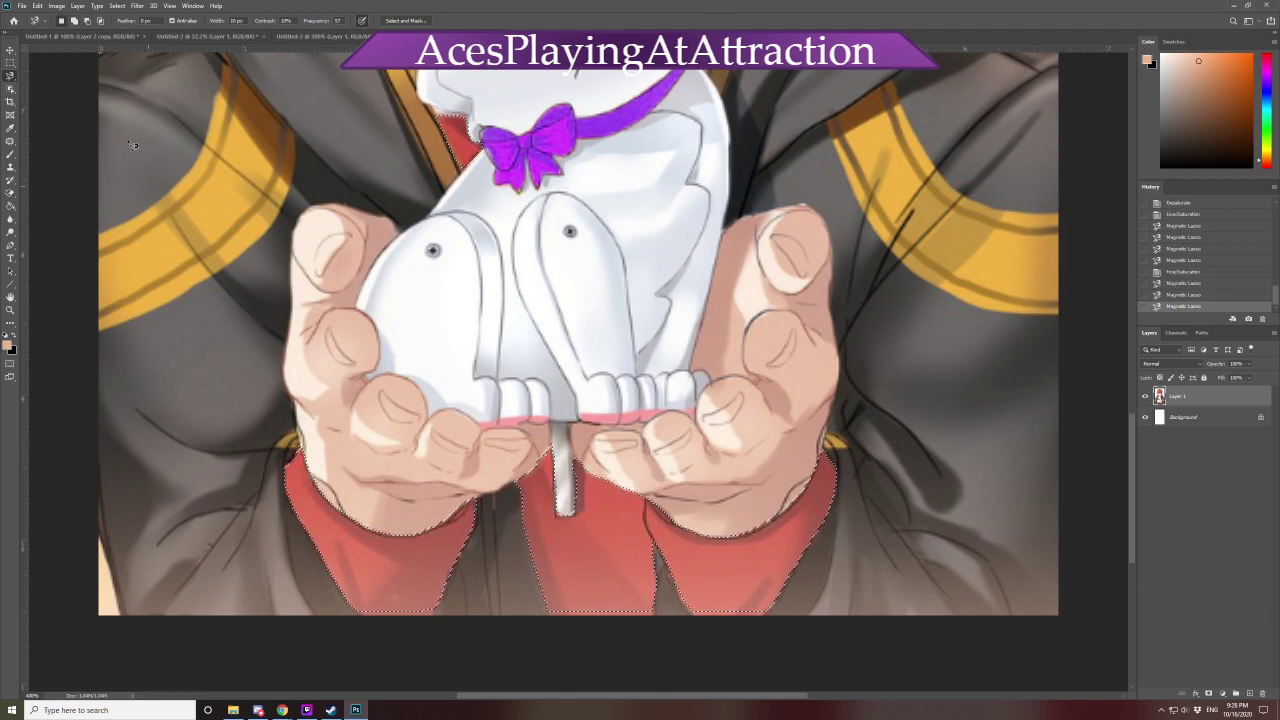
{"action": "key", "text": "m"}
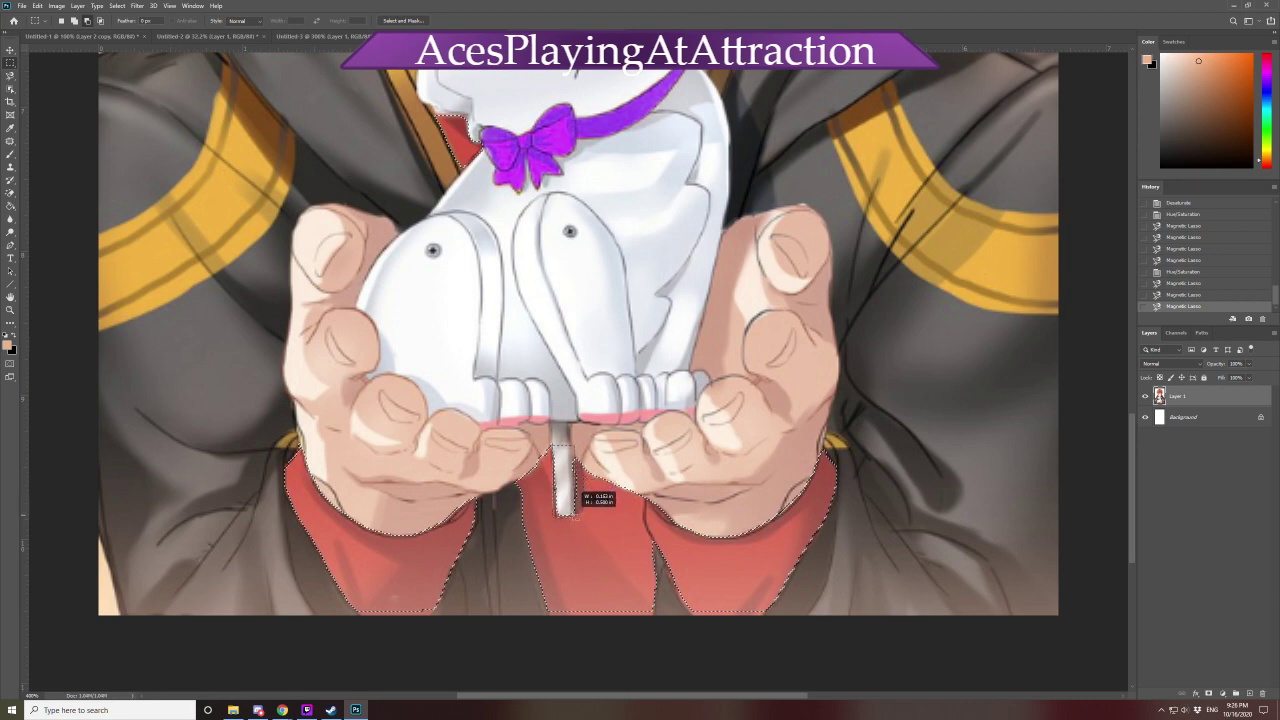
{"action": "left_click_drag", "start_coordinate": [575, 516], "coordinate": [575, 516]}
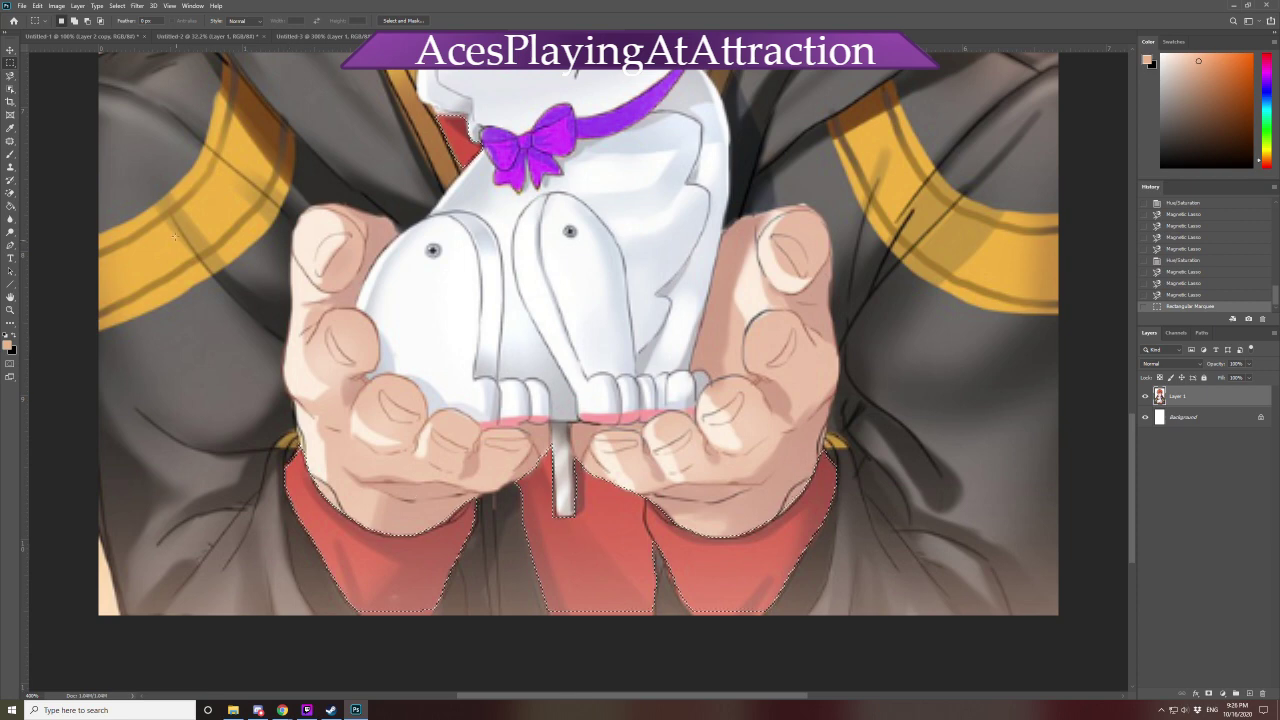
Add the missed shirt area beside the stick and the left cuff's lower edge to the selection with the Polygonal Lasso
{"action": "left_click", "coordinate": [10, 76]}
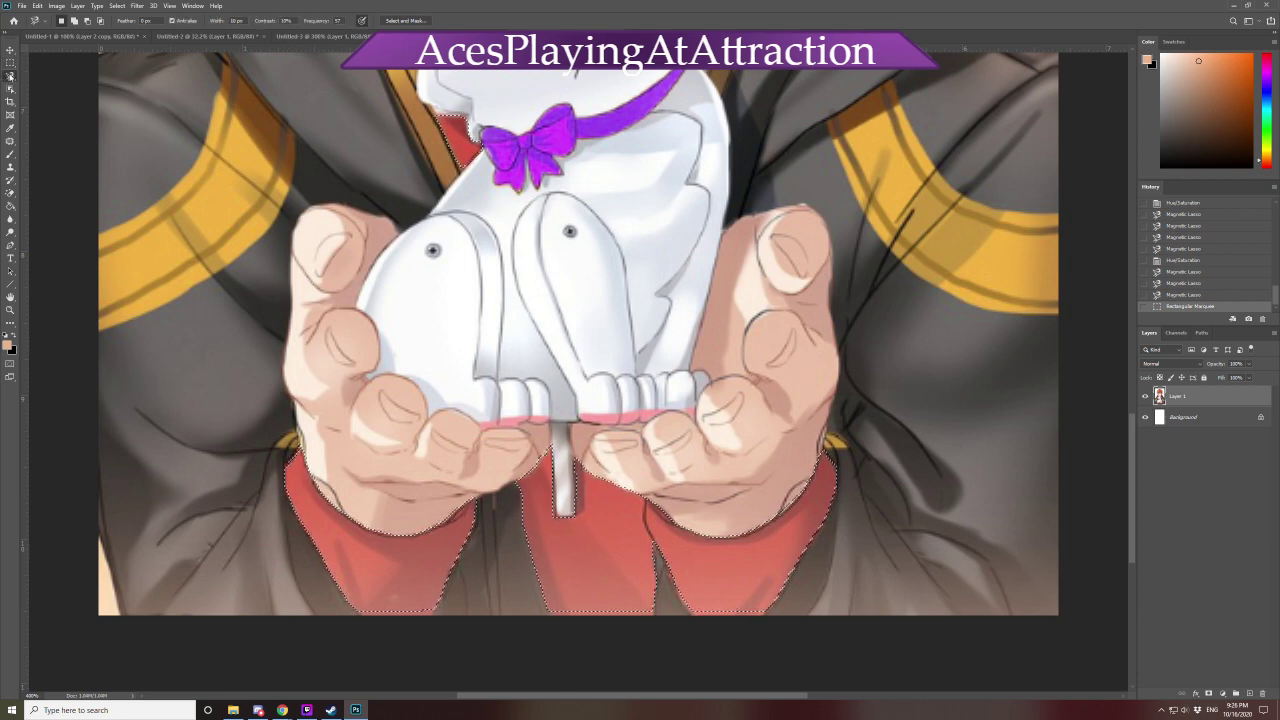
{"action": "right_click", "coordinate": [12, 77]}
{"action": "left_click", "coordinate": [50, 87]}
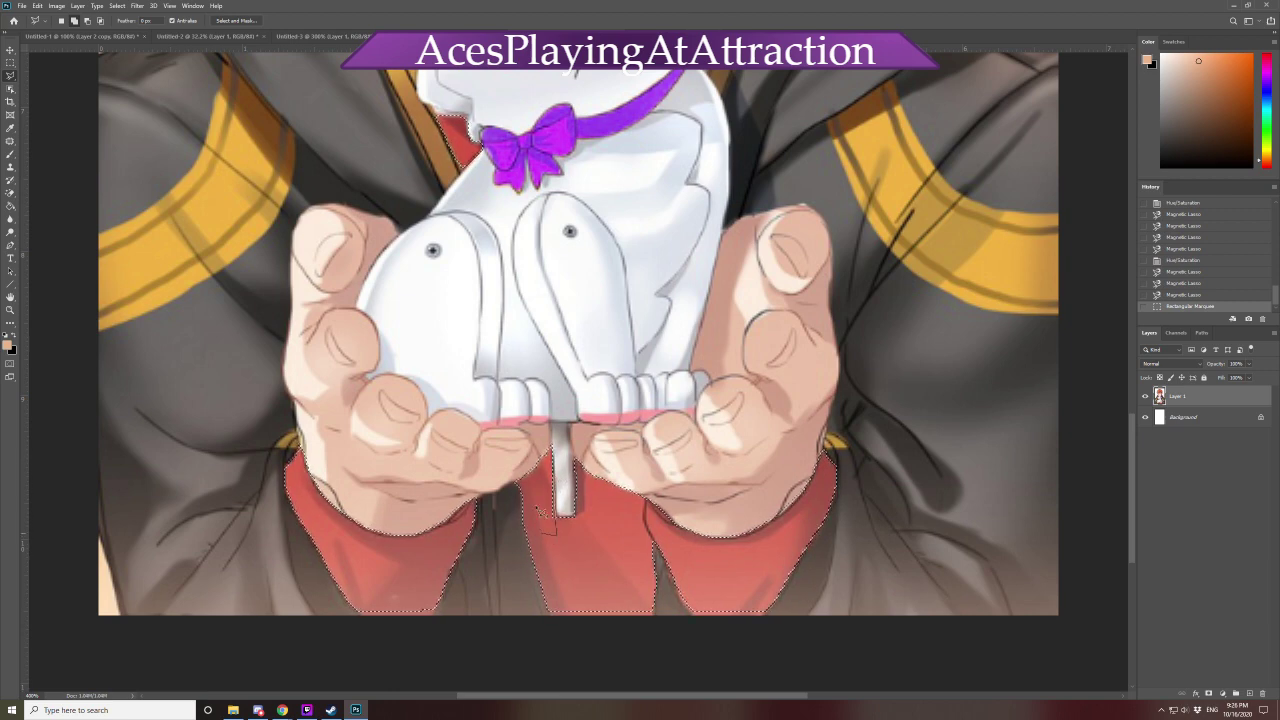
{"action": "left_click", "coordinate": [537, 485]}
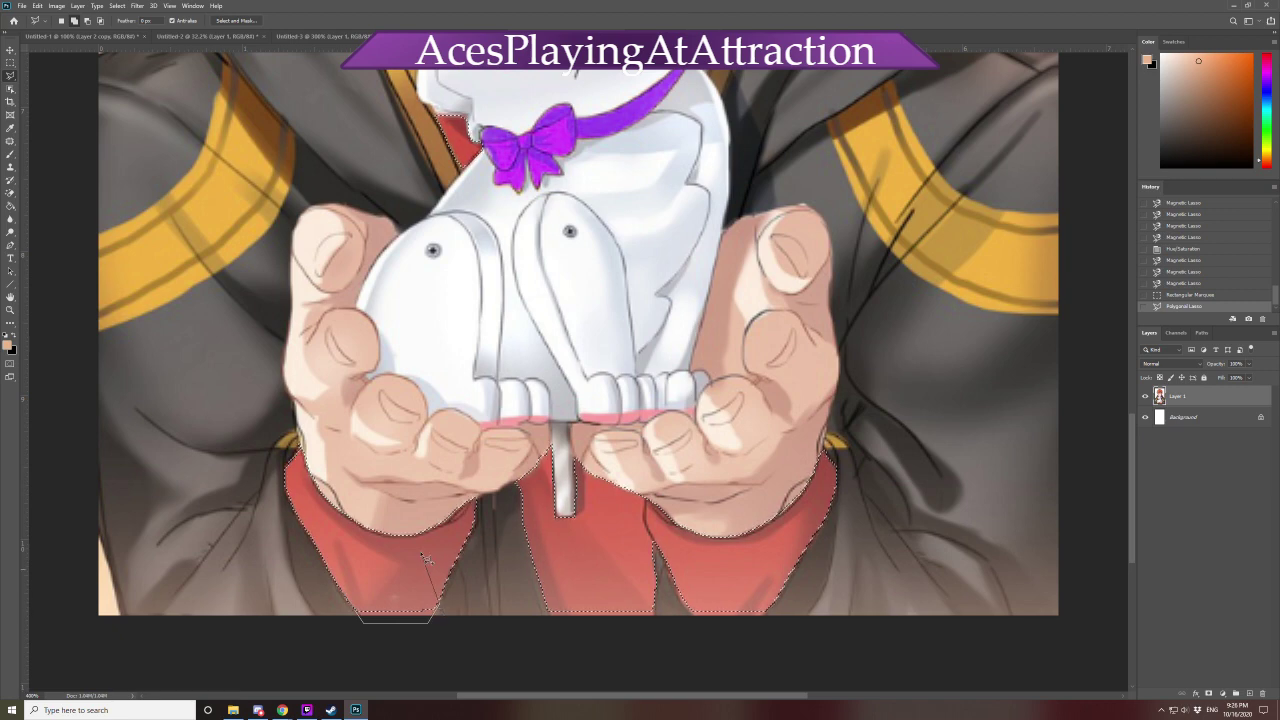
{"action": "left_click", "coordinate": [361, 569]}
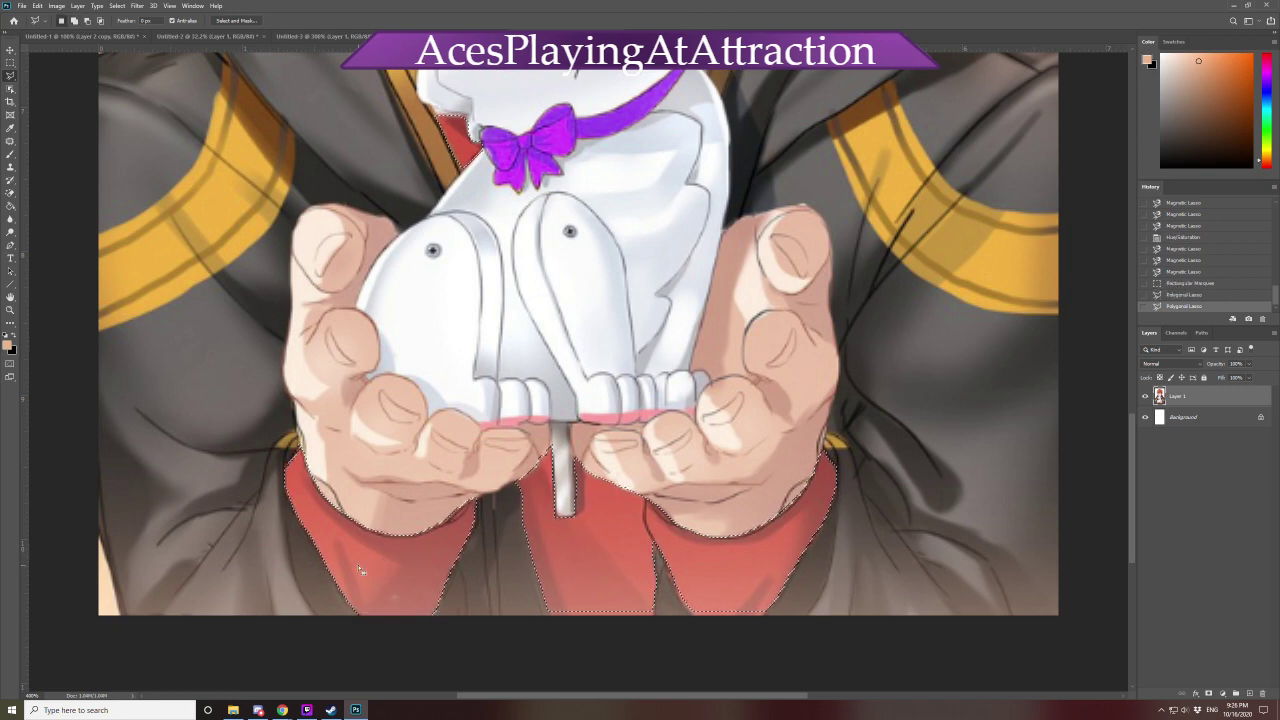
Extend the selection of the central shirt and right cuff down to the picture's lower edge with the Polygonal Lasso
{"action": "left_click", "coordinate": [549, 613]}
{"action": "left_click", "coordinate": [549, 622]}
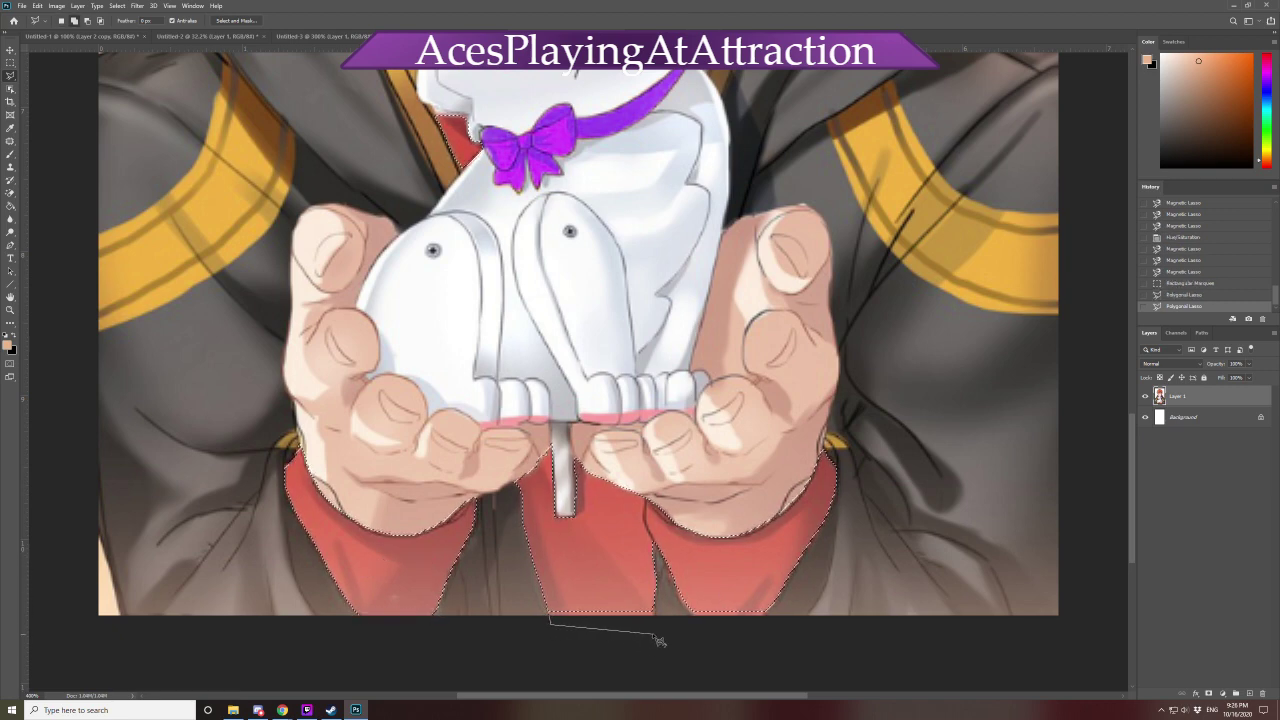
{"action": "left_click", "coordinate": [653, 633]}
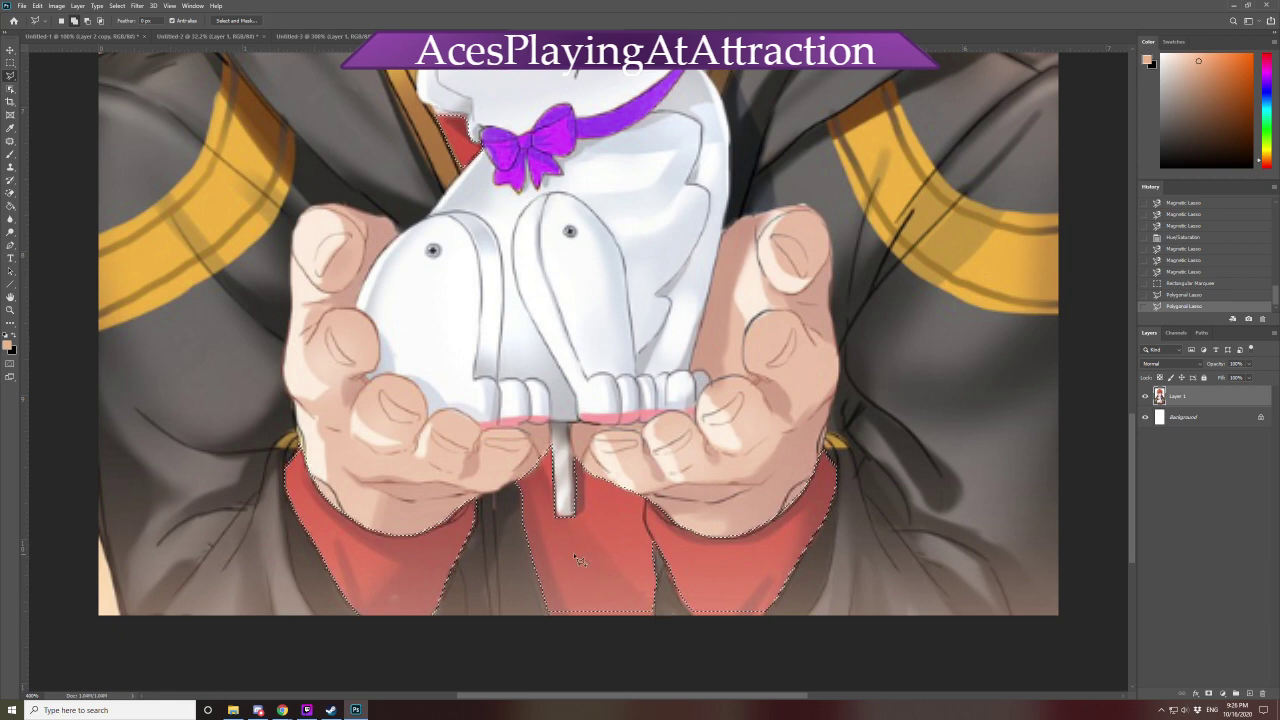
{"action": "double_click", "coordinate": [657, 606]}
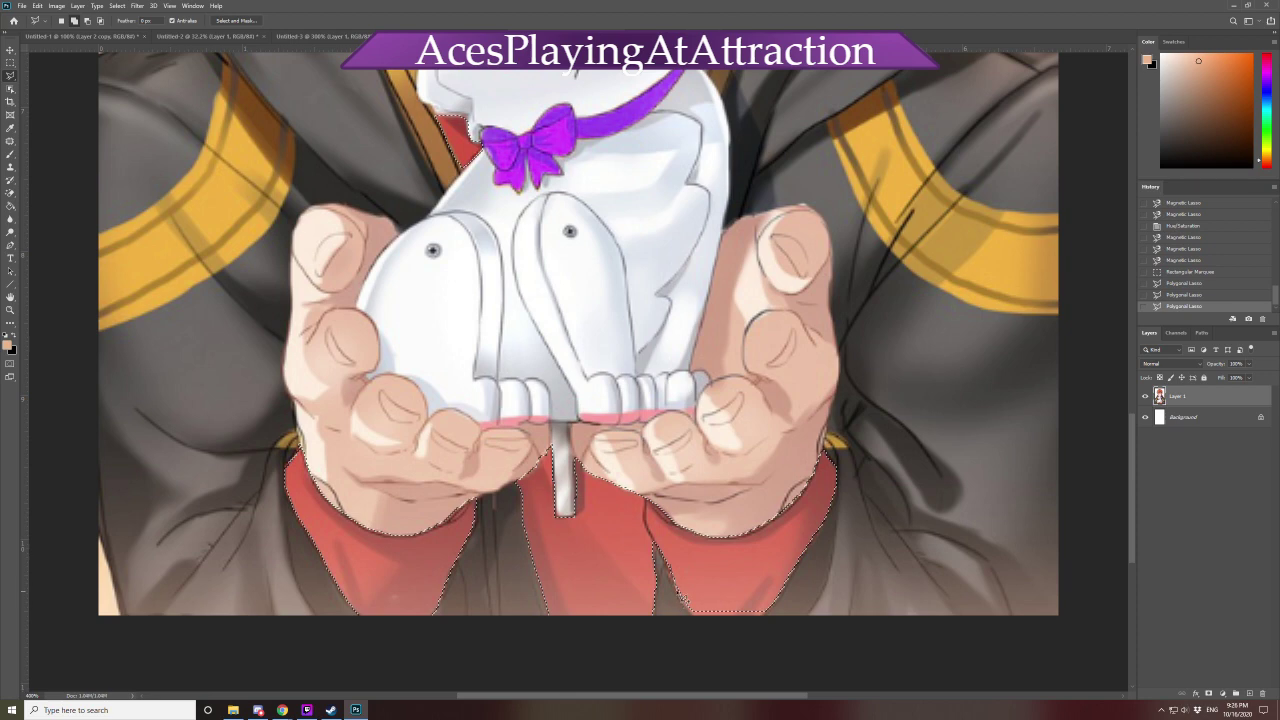
{"action": "left_click", "coordinate": [693, 614]}
{"action": "left_click", "coordinate": [703, 629]}
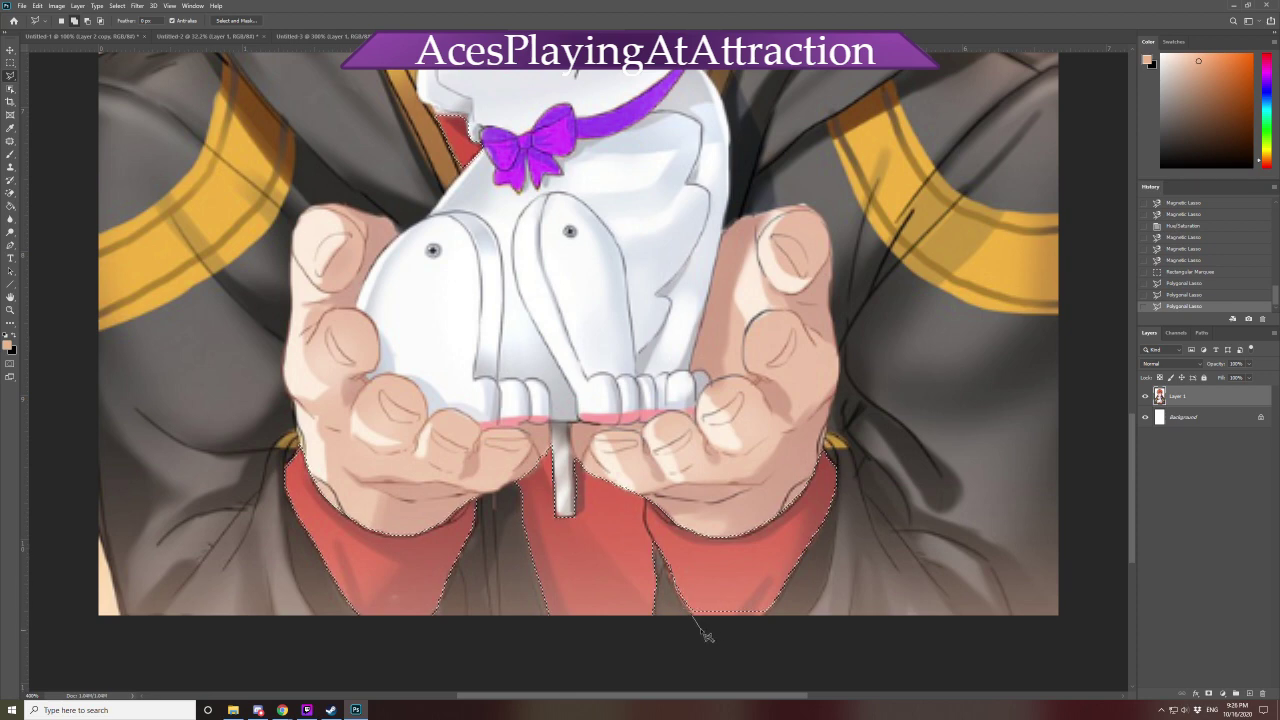
{"action": "double_click", "coordinate": [772, 622]}
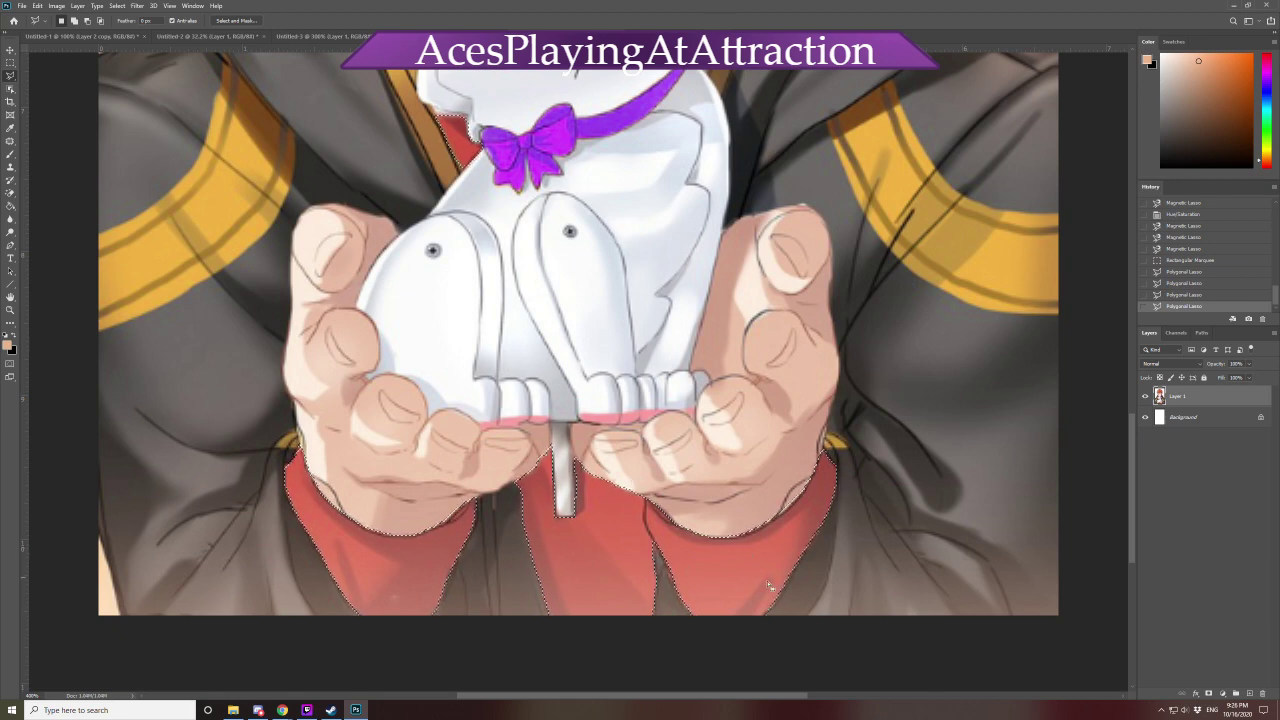
Shift the selected shirt and cuffs to purple and lower their saturation to about -33 with Hue/Saturation
{"action": "key", "text": "ctrl+0"}
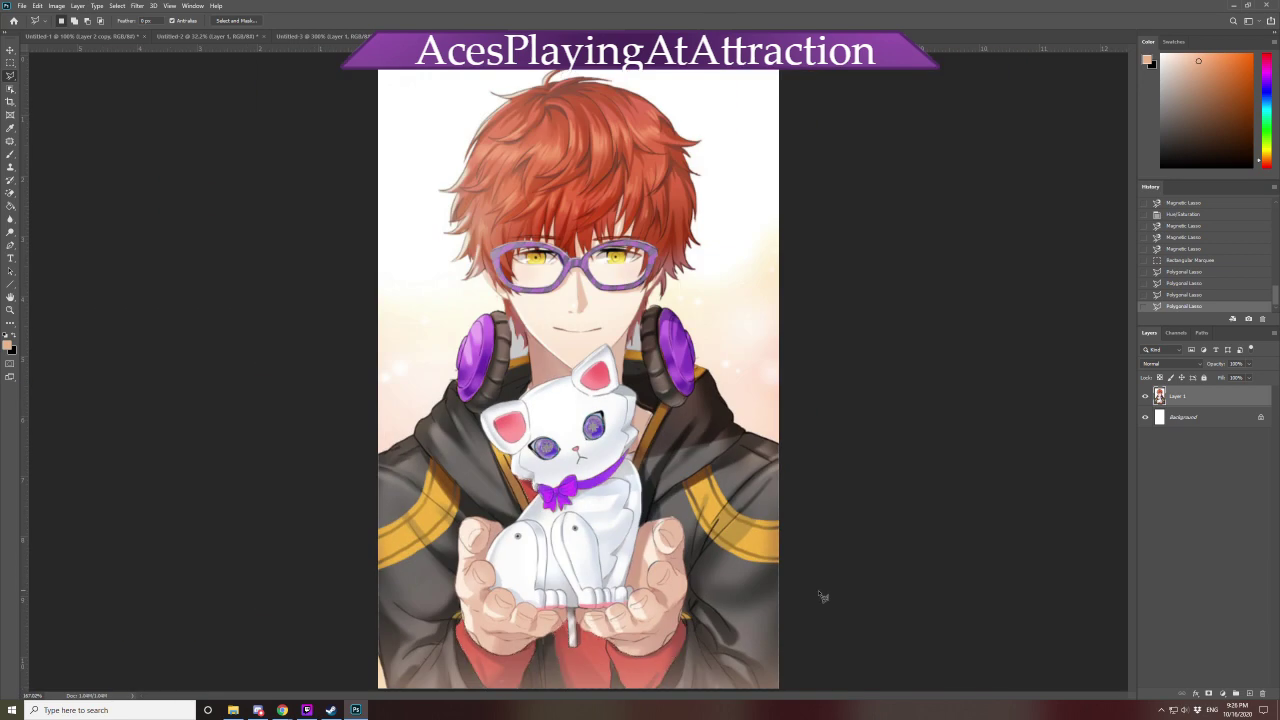
{"action": "key", "text": "ctrl+u"}
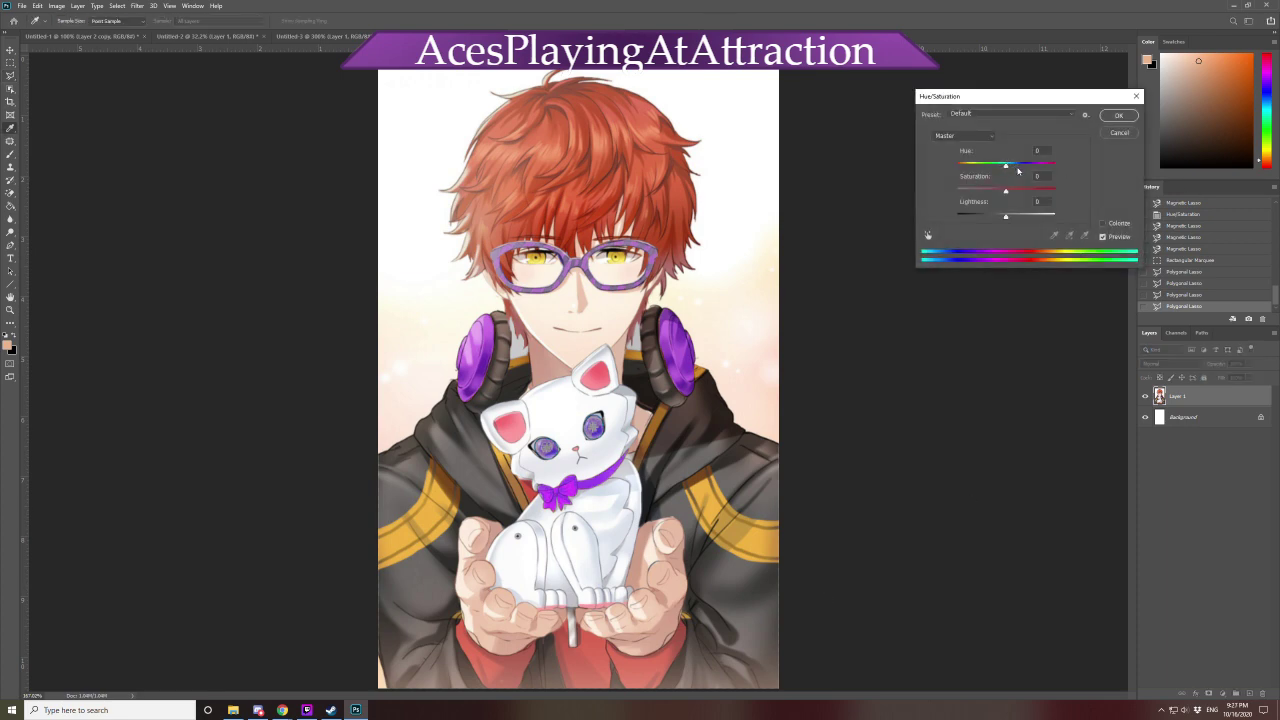
{"action": "left_click_drag", "start_coordinate": [1028, 168], "coordinate": [973, 161]}
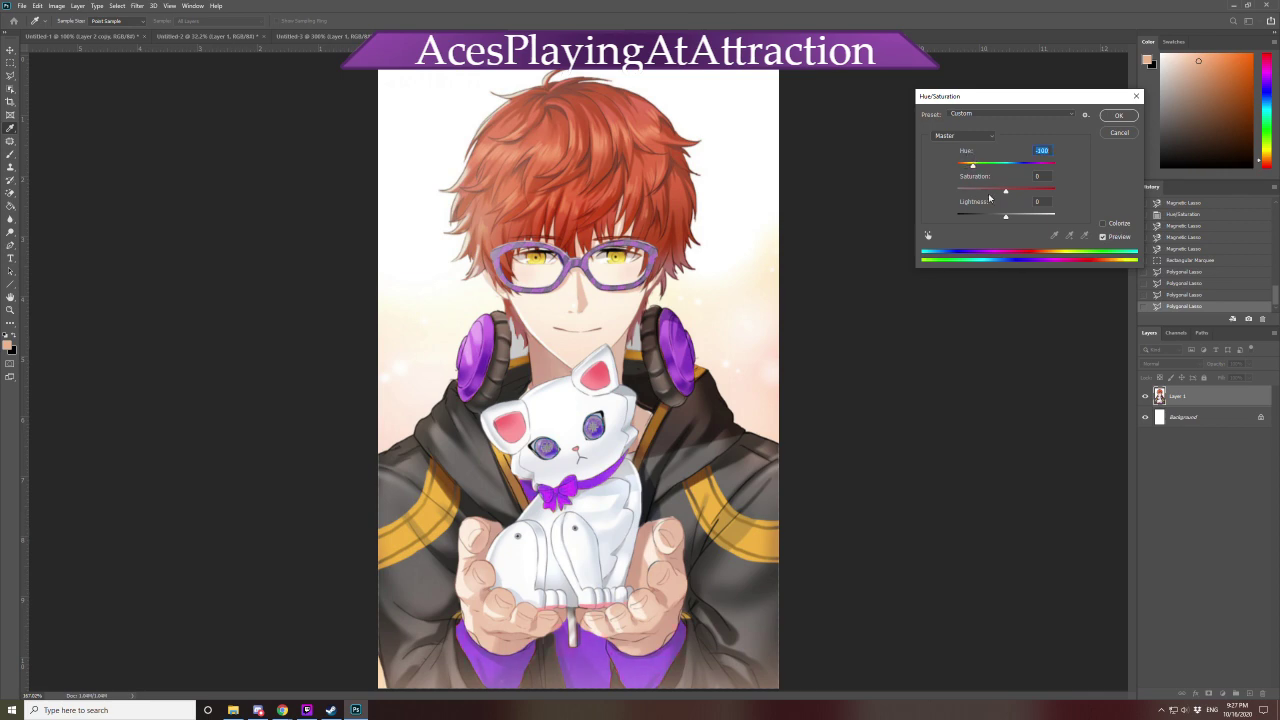
{"action": "left_click", "coordinate": [991, 191]}
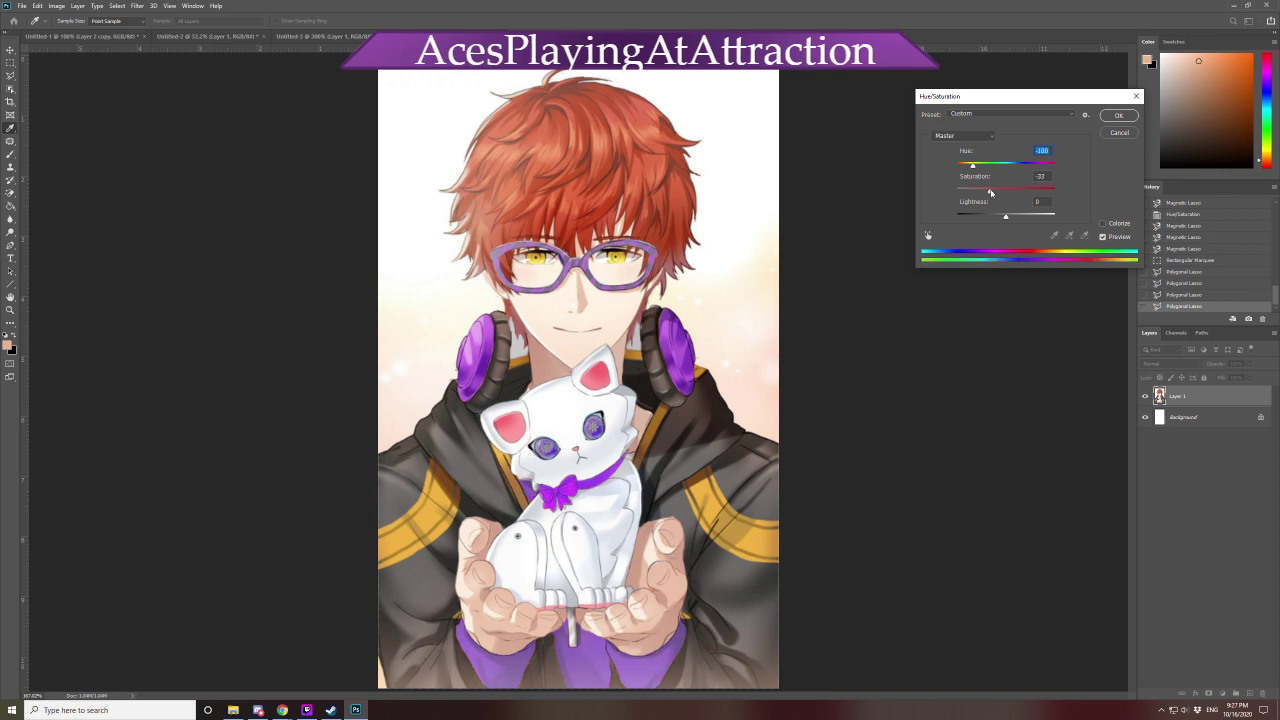
{"action": "left_click_drag", "start_coordinate": [991, 192], "coordinate": [991, 191]}
{"action": "left_click_drag", "start_coordinate": [975, 167], "coordinate": [975, 168]}
{"action": "left_click", "coordinate": [1119, 115]}
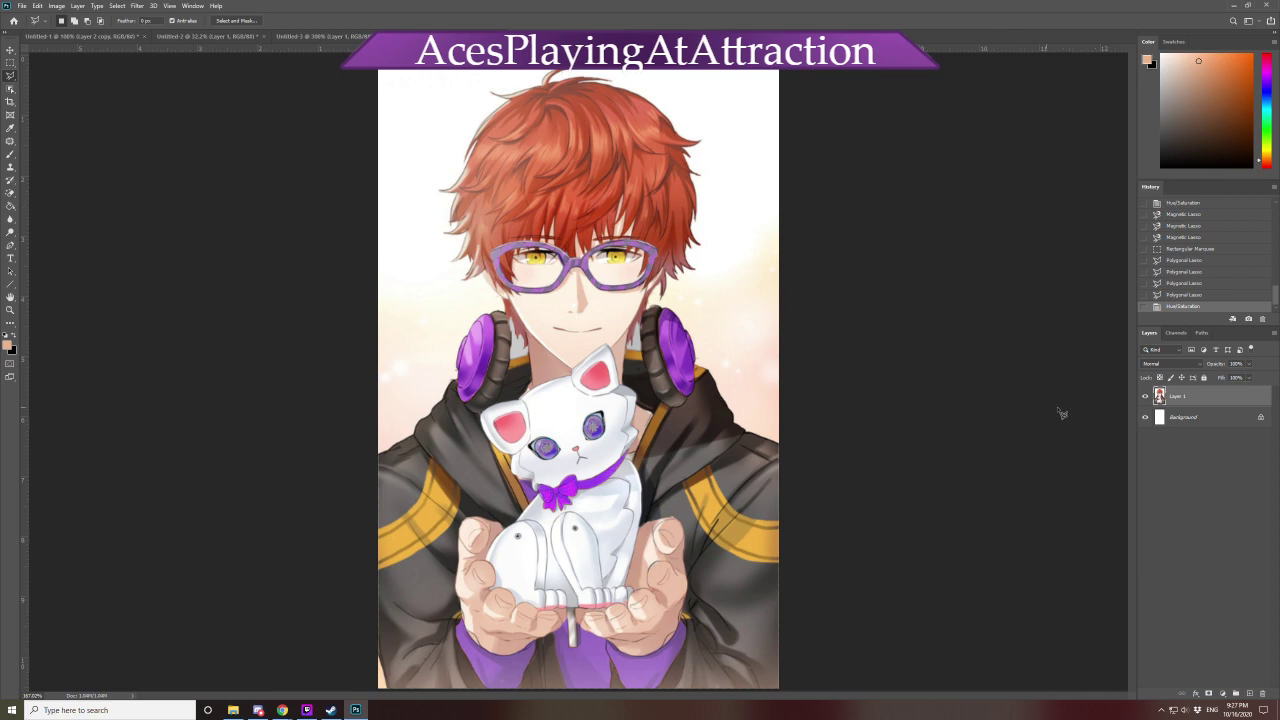
Undo the purple Hue/Saturation change, and try desaturating the selected shirt and cuffs instead
{"action": "left_click", "coordinate": [1198, 296]}
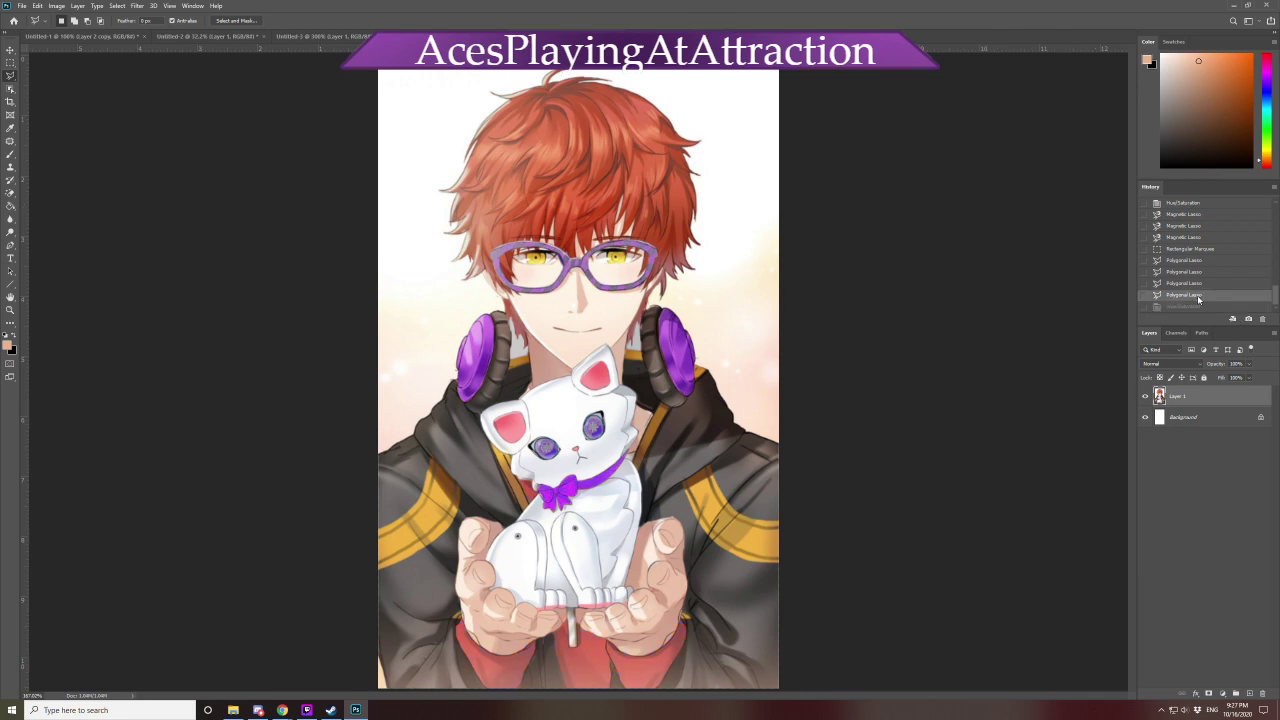
{"action": "key", "text": "ctrl+shift+u"}
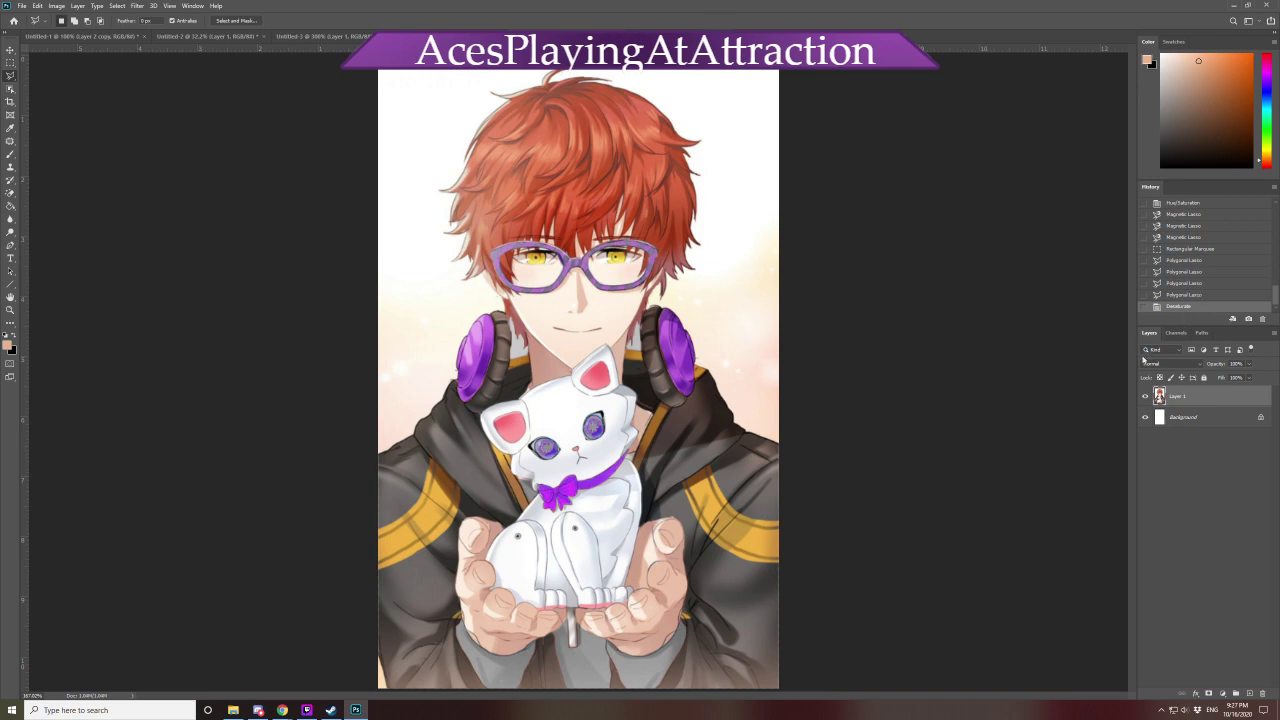
{"action": "left_click", "coordinate": [1202, 296]}
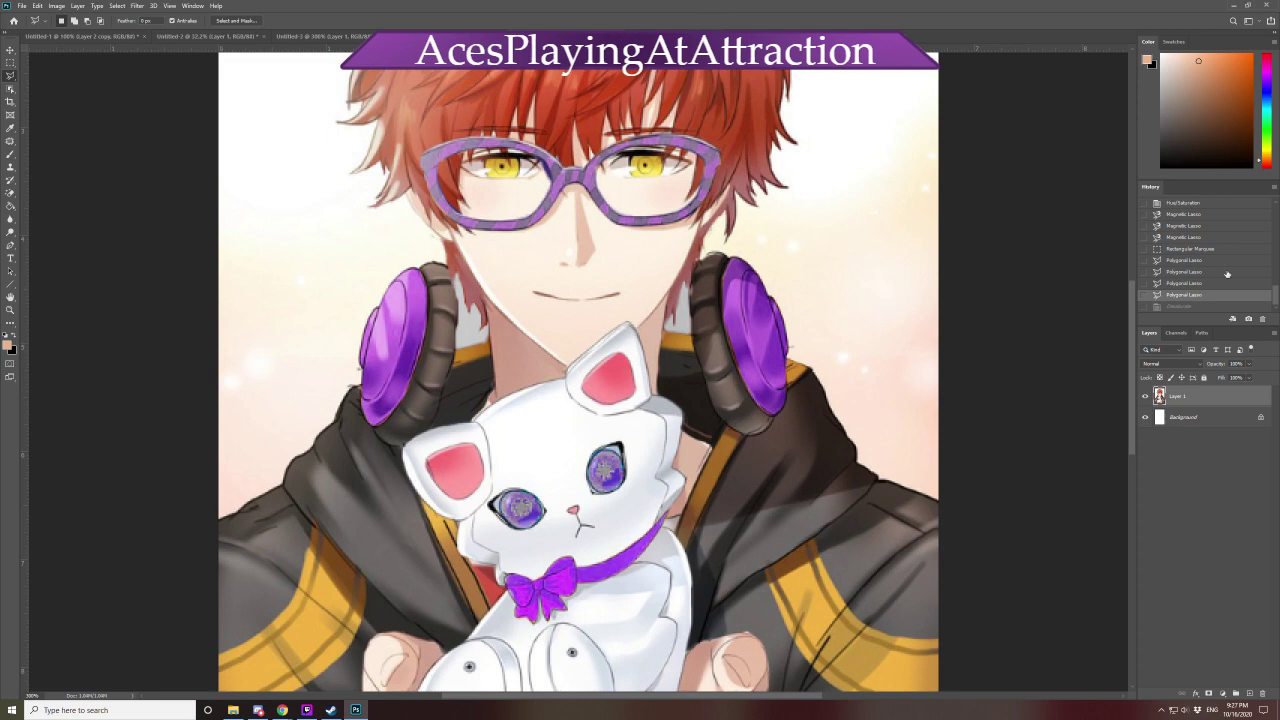
Add the missed area between the central shirt and right cuff with the Polygonal Lasso, and desaturate the whole selection
{"action": "left_click_drag", "start_coordinate": [1132, 383], "coordinate": [1147, 512]}
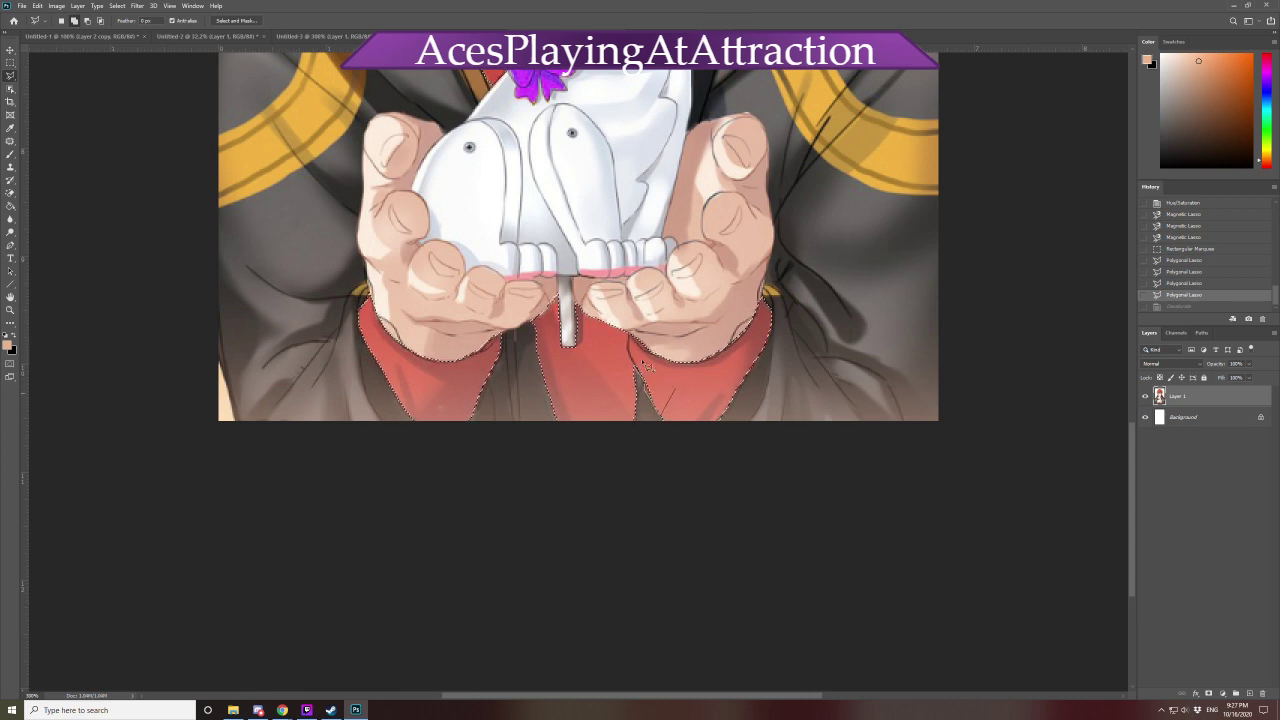
{"action": "left_click", "coordinate": [619, 417]}
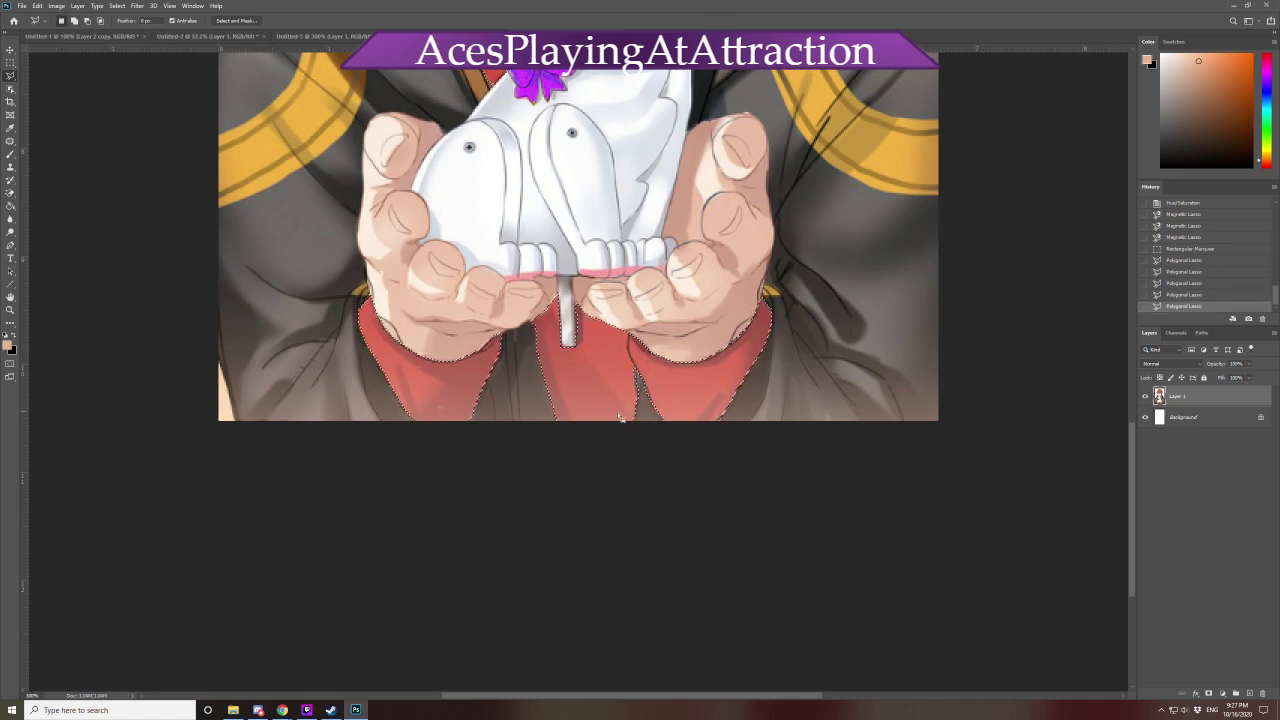
{"action": "key", "text": "ctrl+shift+u"}
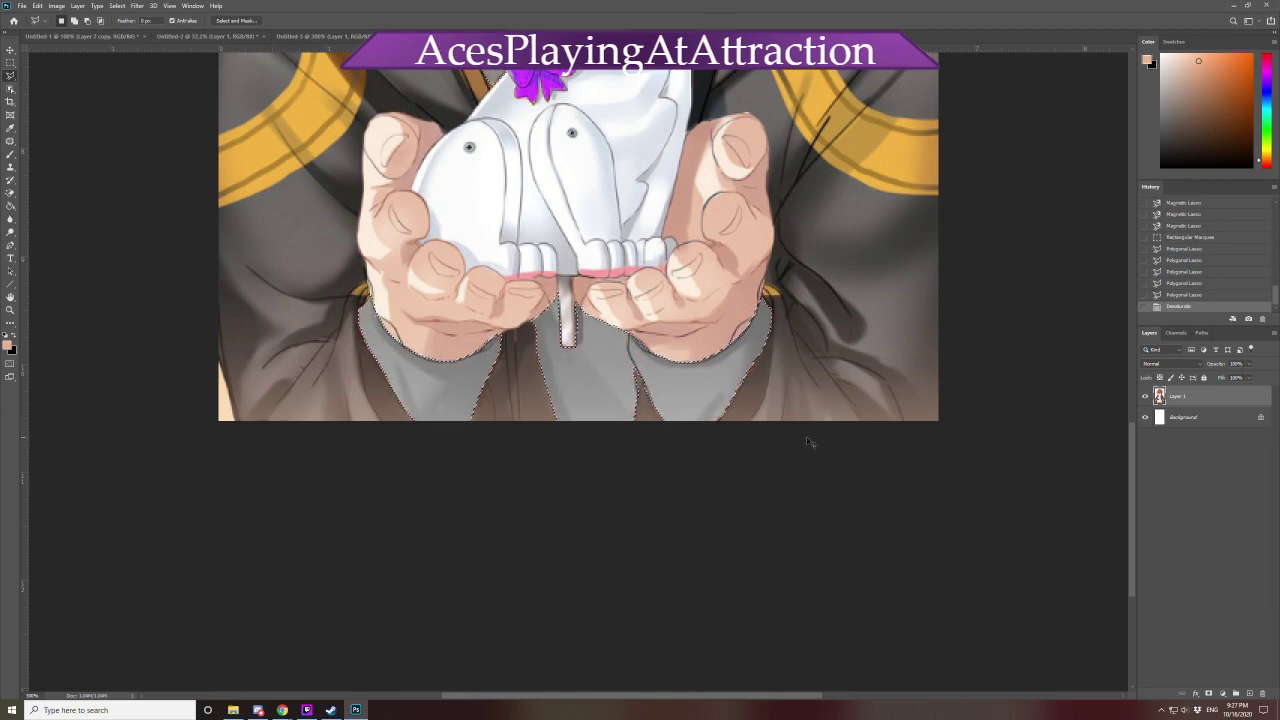
Select the yellow bands on the jacket's sleeves with the Magic Wand, adding their differing shades to the selection
{"action": "key", "text": "ctrl+0"}
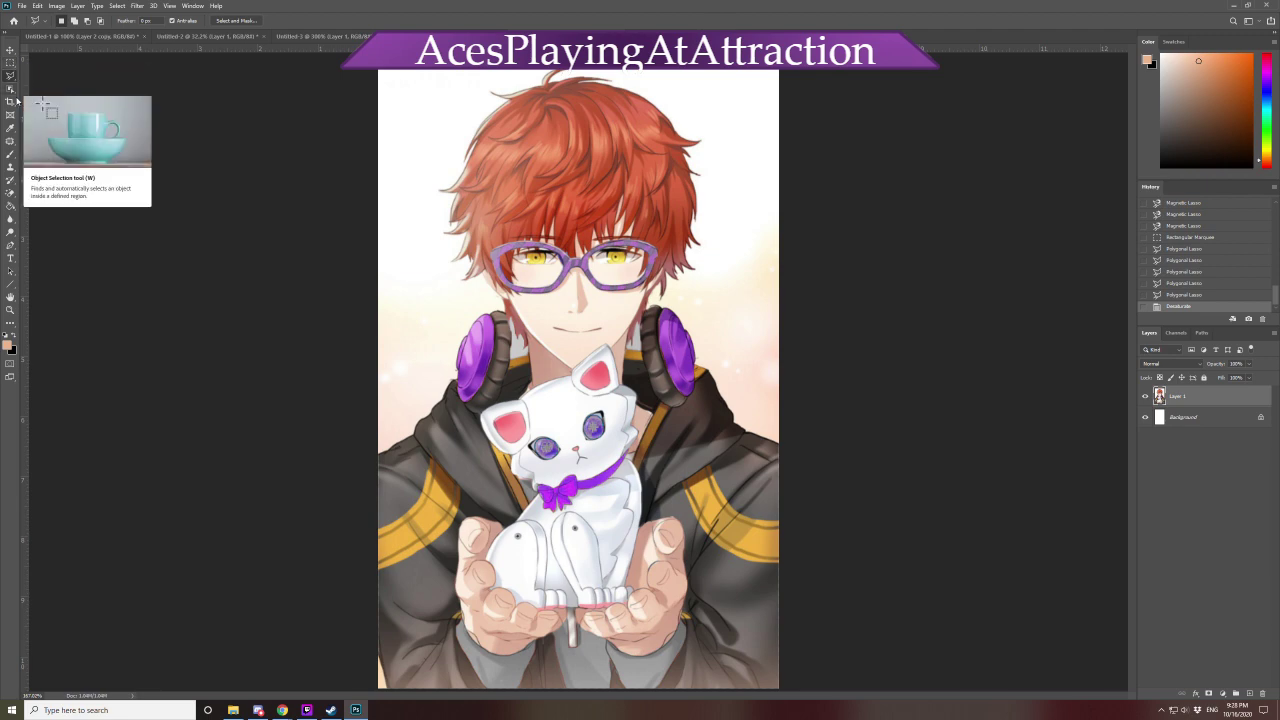
{"action": "left_click", "coordinate": [10, 88]}
{"action": "left_click", "coordinate": [44, 108]}
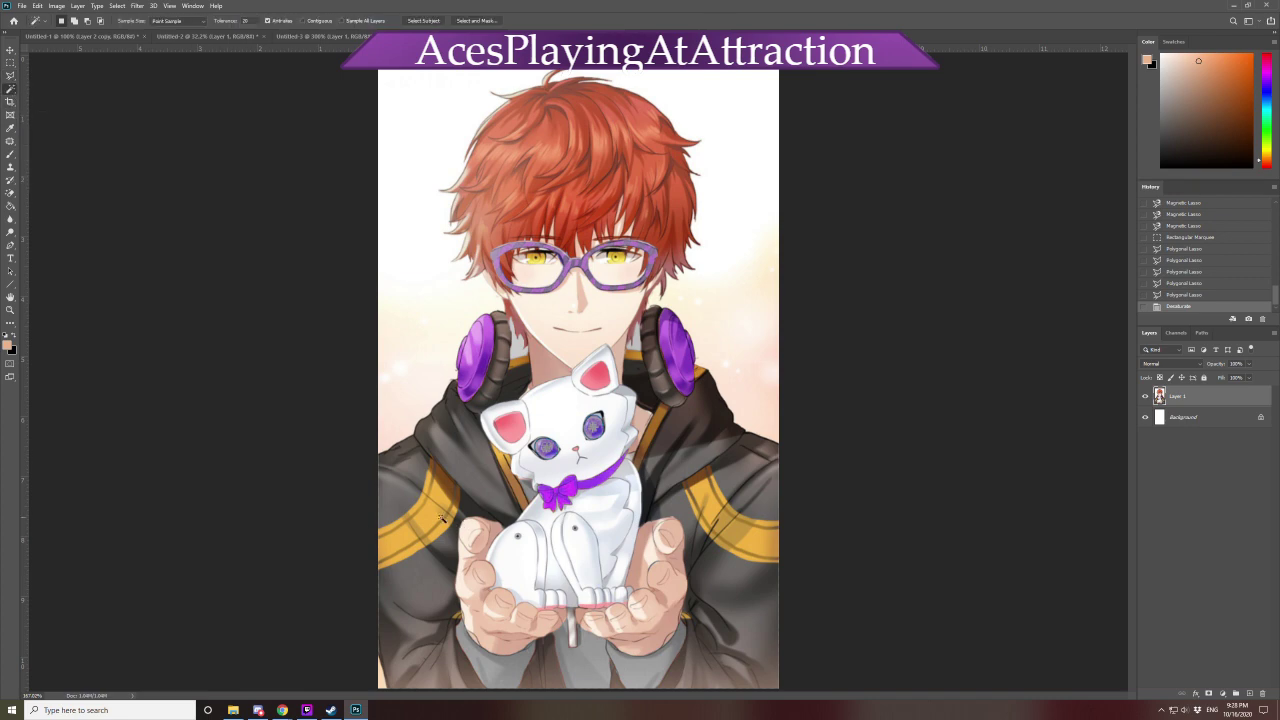
{"action": "left_click", "coordinate": [432, 522]}
{"action": "left_click", "coordinate": [432, 522]}
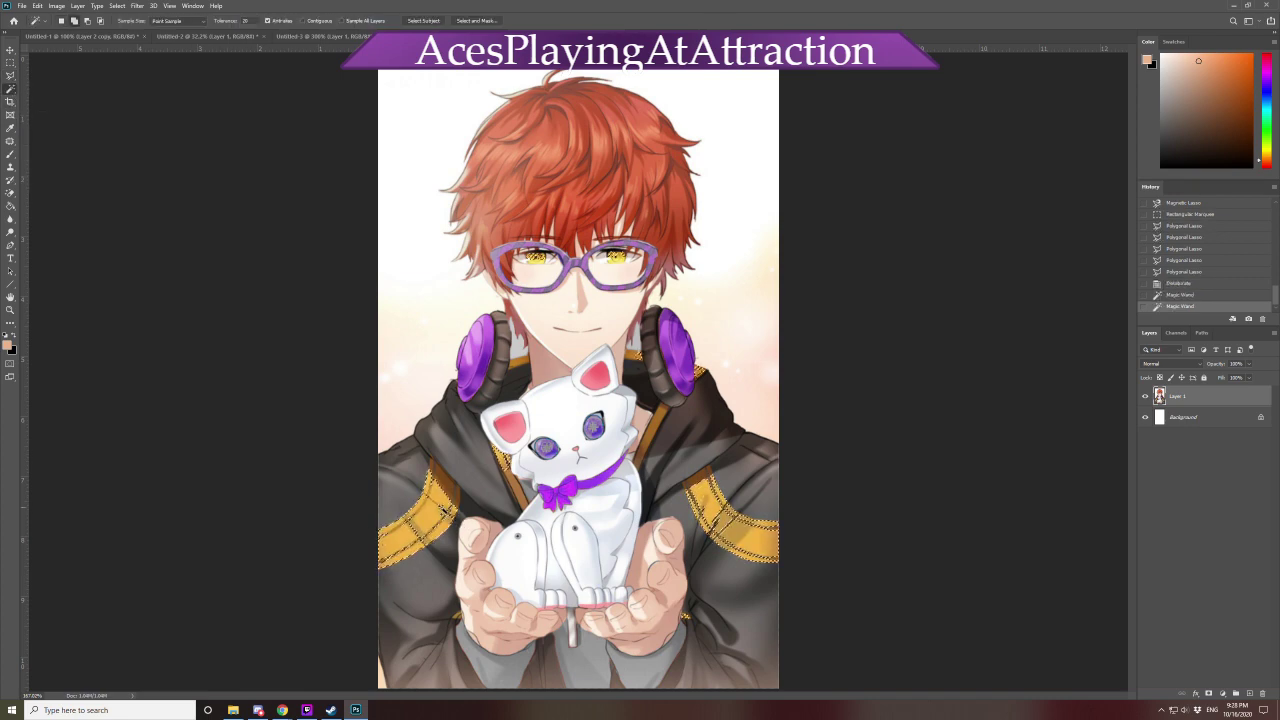
{"action": "left_click", "coordinate": [448, 514]}
{"action": "left_click", "coordinate": [450, 512], "text": "shift"}
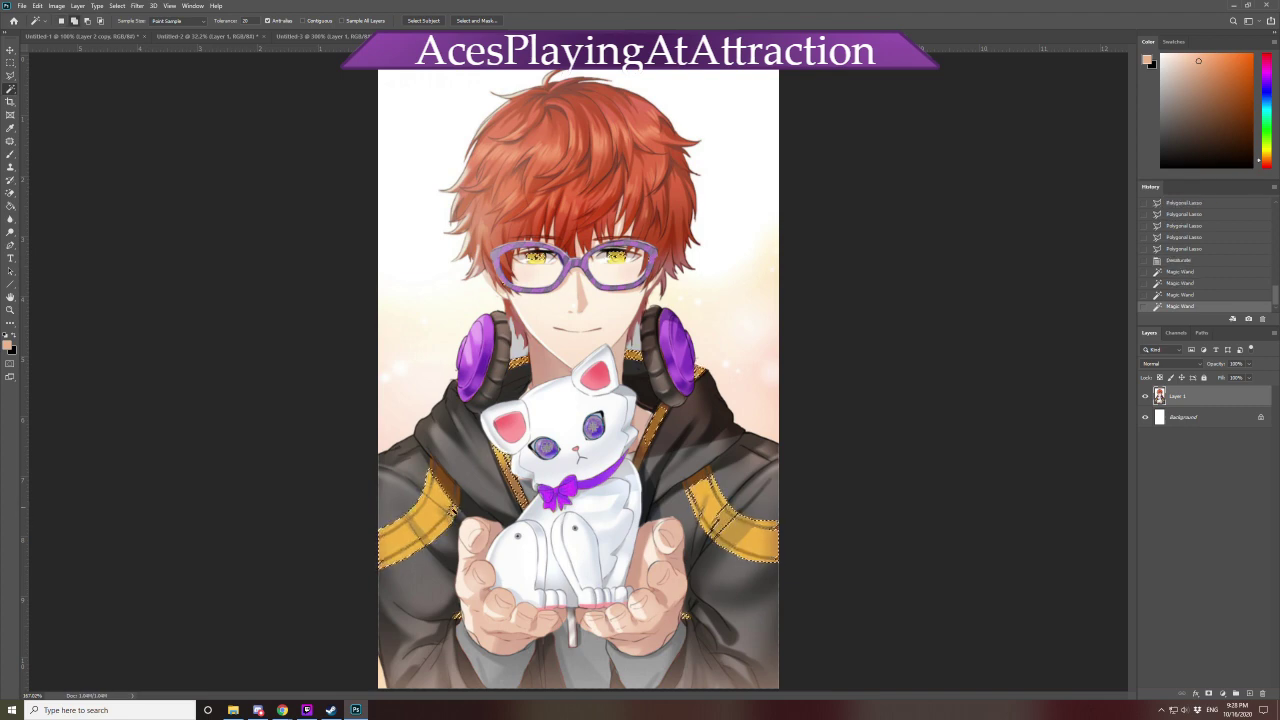
Add the darker shaded parts of the sleeve bands and the yellow hood trim to the Magic Wand selection
{"action": "left_click", "coordinate": [452, 502], "text": "shift"}
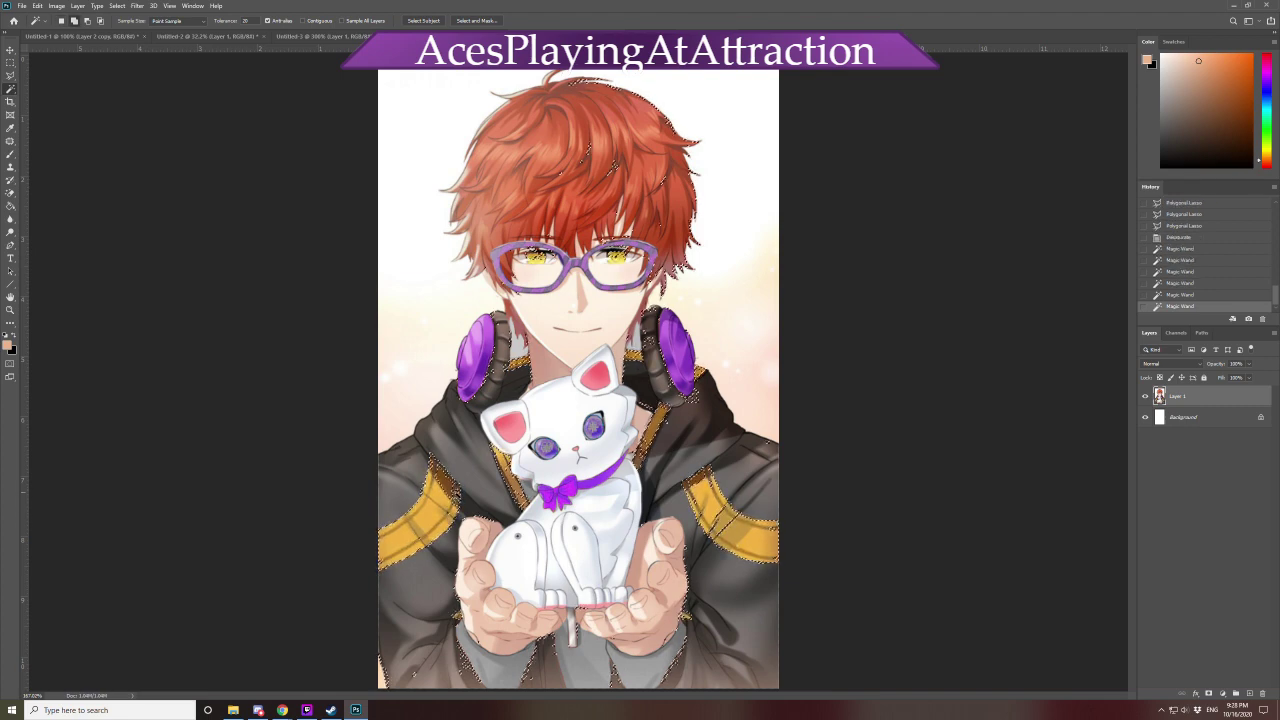
{"action": "left_click", "coordinate": [452, 502], "text": "shift"}
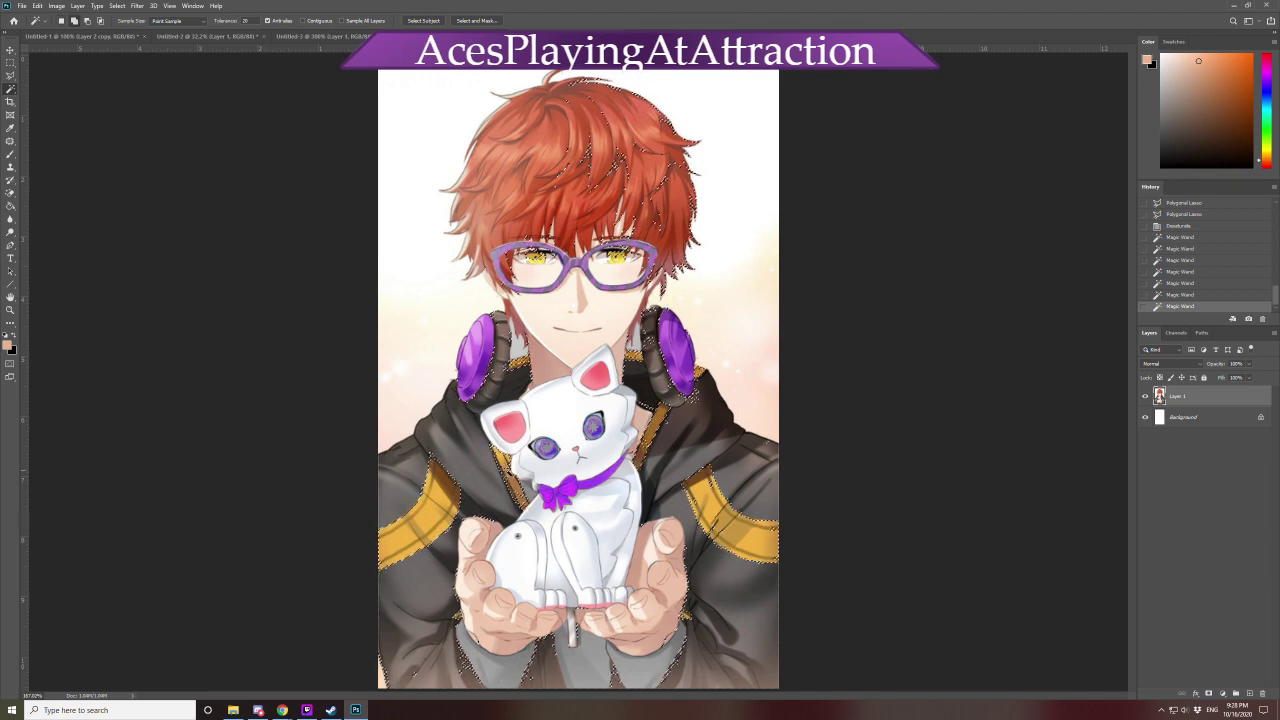
{"action": "left_click", "coordinate": [500, 468], "text": "shift"}
{"action": "left_click", "coordinate": [530, 508], "text": "shift"}
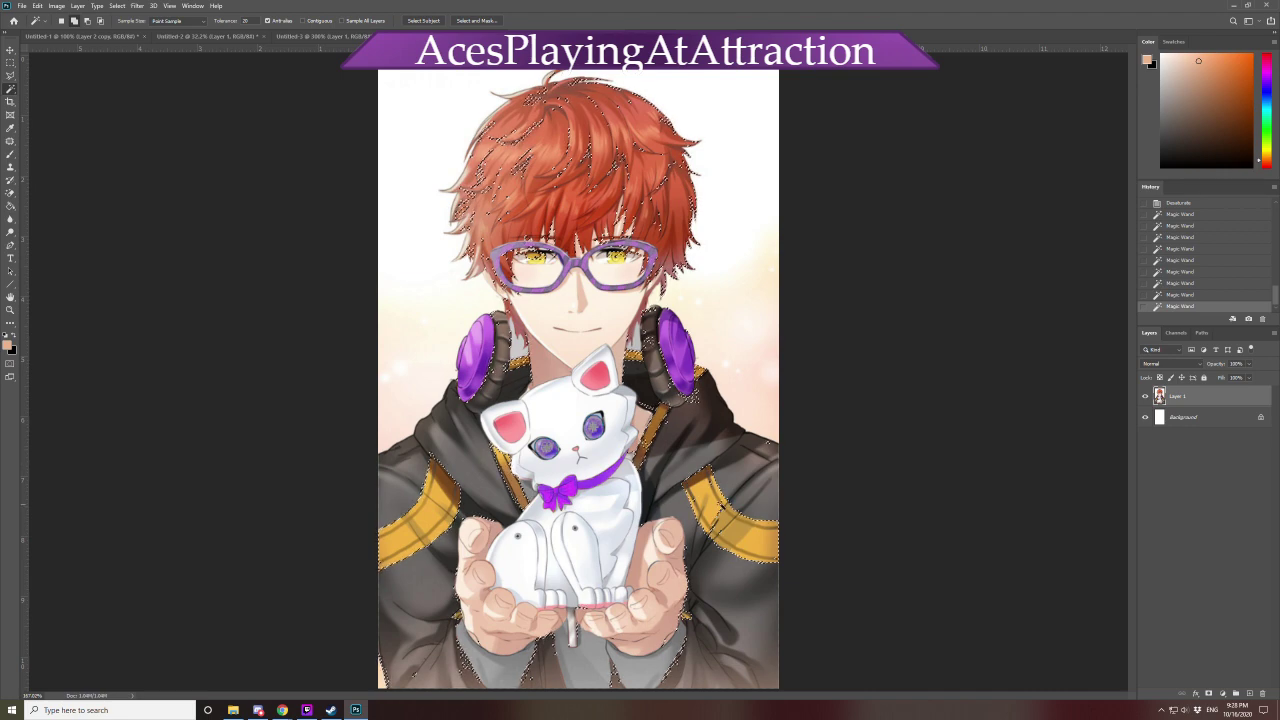
{"action": "left_click", "coordinate": [706, 496], "text": "shift"}
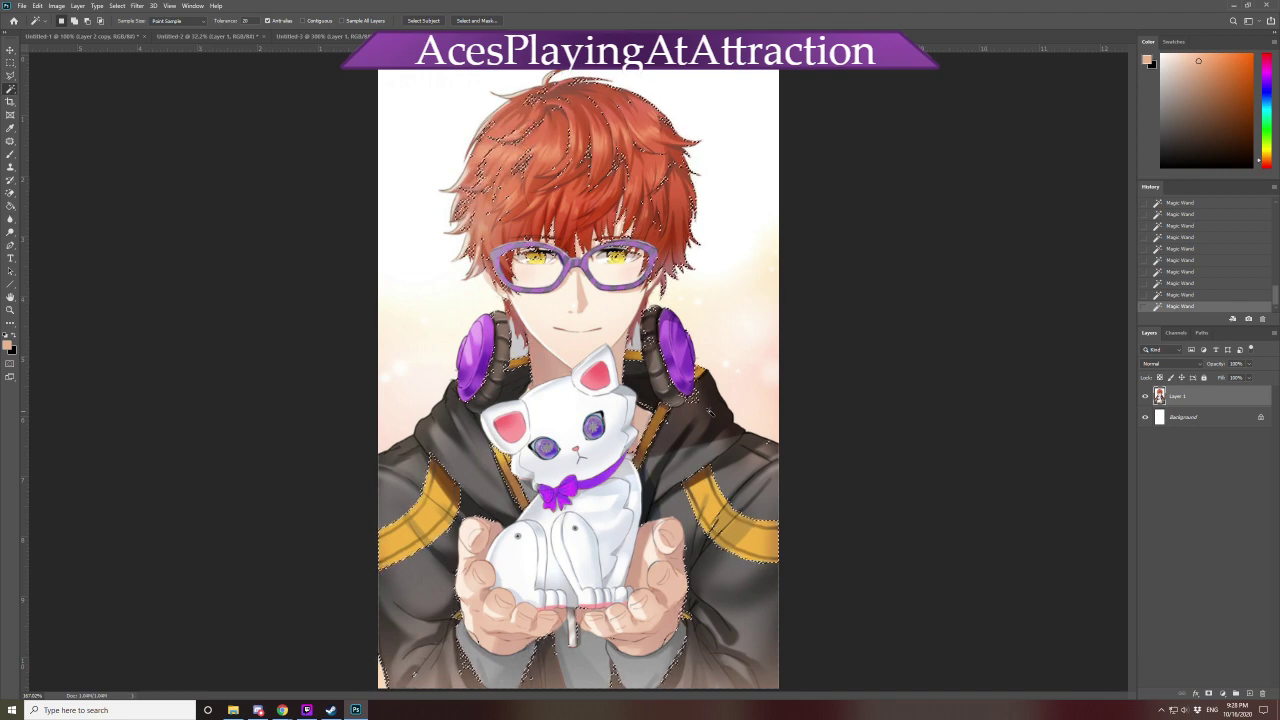
Subtract the stray selected areas around the hands, cuffs and lower jacket with the Polygonal Lasso
{"action": "right_click", "coordinate": [10, 90]}
{"action": "left_click", "coordinate": [10, 75]}
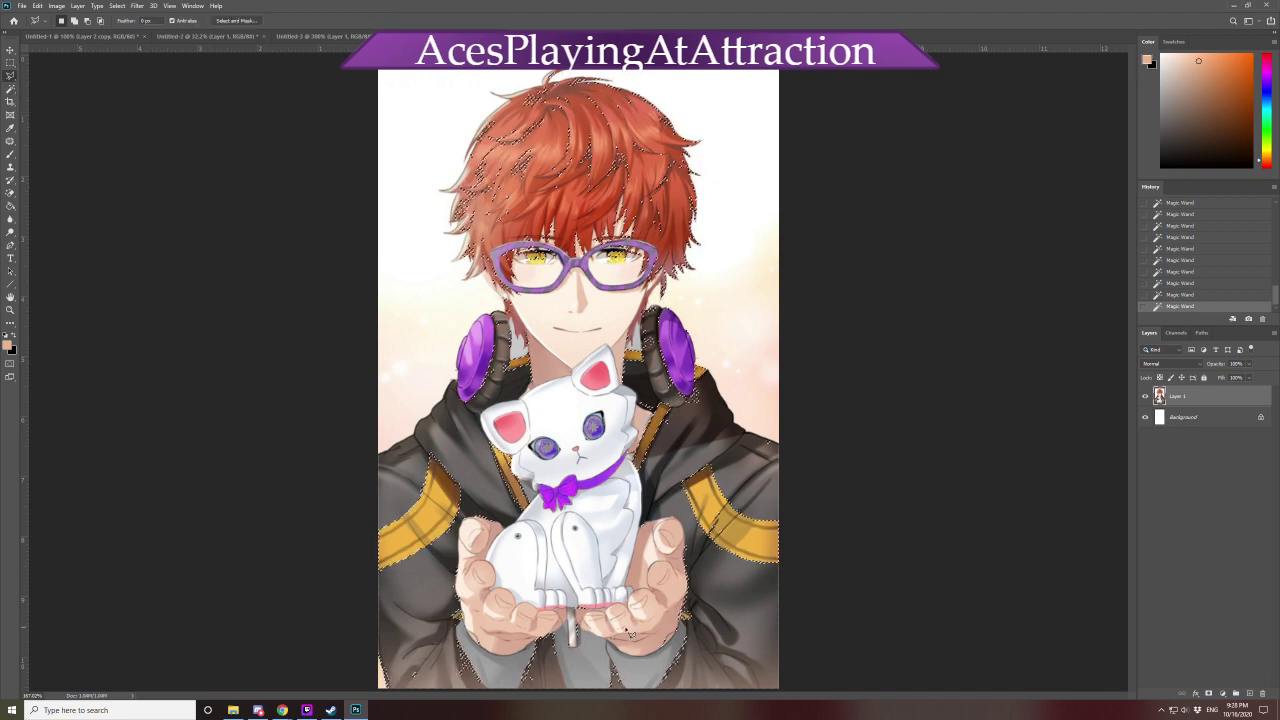
{"action": "key", "text": "ctrl+plus"}
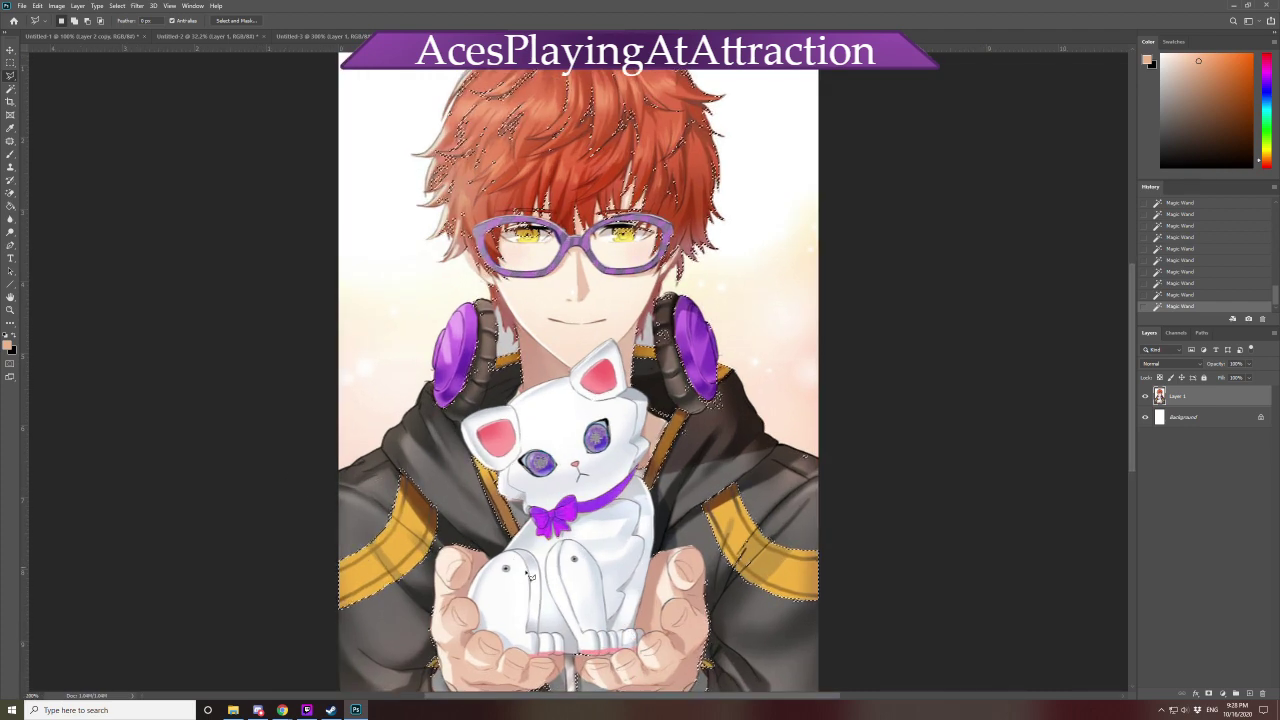
{"action": "scroll", "coordinate": [583, 522], "scroll_direction": "down", "scroll_amount": 5}
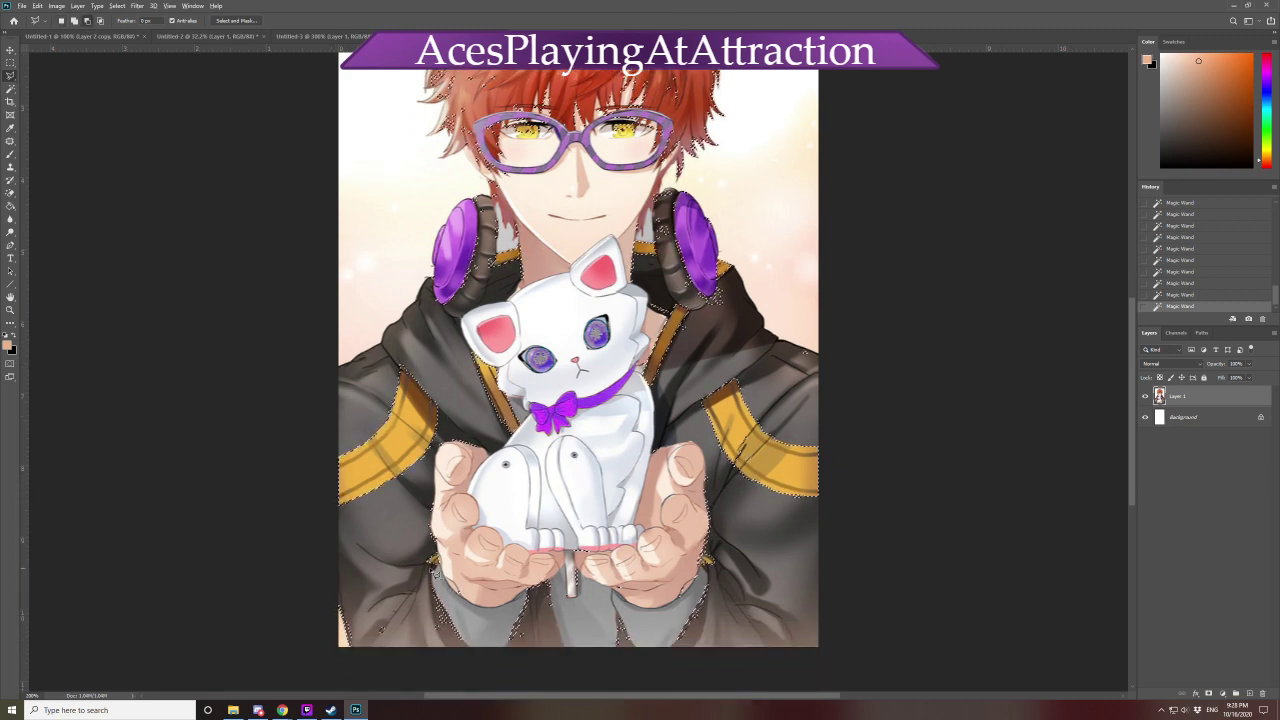
{"action": "mouse_move", "coordinate": [451, 553]}
{"action": "left_mouse_down"}
{"action": "mouse_move", "coordinate": [442, 444]}
{"action": "mouse_move", "coordinate": [472, 438]}
{"action": "mouse_move", "coordinate": [470, 426]}
{"action": "mouse_move", "coordinate": [508, 454]}
{"action": "mouse_move", "coordinate": [538, 455]}
{"action": "mouse_move", "coordinate": [658, 411]}
{"action": "mouse_move", "coordinate": [707, 359]}
{"action": "mouse_move", "coordinate": [708, 315]}
{"action": "mouse_move", "coordinate": [680, 338]}
{"action": "mouse_move", "coordinate": [709, 301]}
{"action": "mouse_move", "coordinate": [692, 293]}
{"action": "mouse_move", "coordinate": [728, 333]}
{"action": "mouse_move", "coordinate": [783, 324]}
{"action": "mouse_move", "coordinate": [816, 342]}
{"action": "mouse_move", "coordinate": [823, 383]}
{"action": "mouse_move", "coordinate": [737, 357]}
{"action": "mouse_move", "coordinate": [689, 399]}
{"action": "mouse_move", "coordinate": [762, 570]}
{"action": "mouse_move", "coordinate": [718, 543]}
{"action": "mouse_move", "coordinate": [700, 555]}
{"action": "mouse_move", "coordinate": [708, 600]}
{"action": "mouse_move", "coordinate": [712, 588]}
{"action": "mouse_move", "coordinate": [745, 590]}
{"action": "mouse_move", "coordinate": [743, 666]}
{"action": "mouse_move", "coordinate": [529, 703]}
{"action": "mouse_move", "coordinate": [413, 640]}
{"action": "mouse_move", "coordinate": [334, 628]}
{"action": "mouse_move", "coordinate": [320, 545]}
{"action": "mouse_move", "coordinate": [408, 527]}
{"action": "mouse_move", "coordinate": [460, 585]}
{"action": "left_mouse_up"}
{"action": "scroll", "coordinate": [766, 632], "scroll_direction": "up", "scroll_amount": 2}
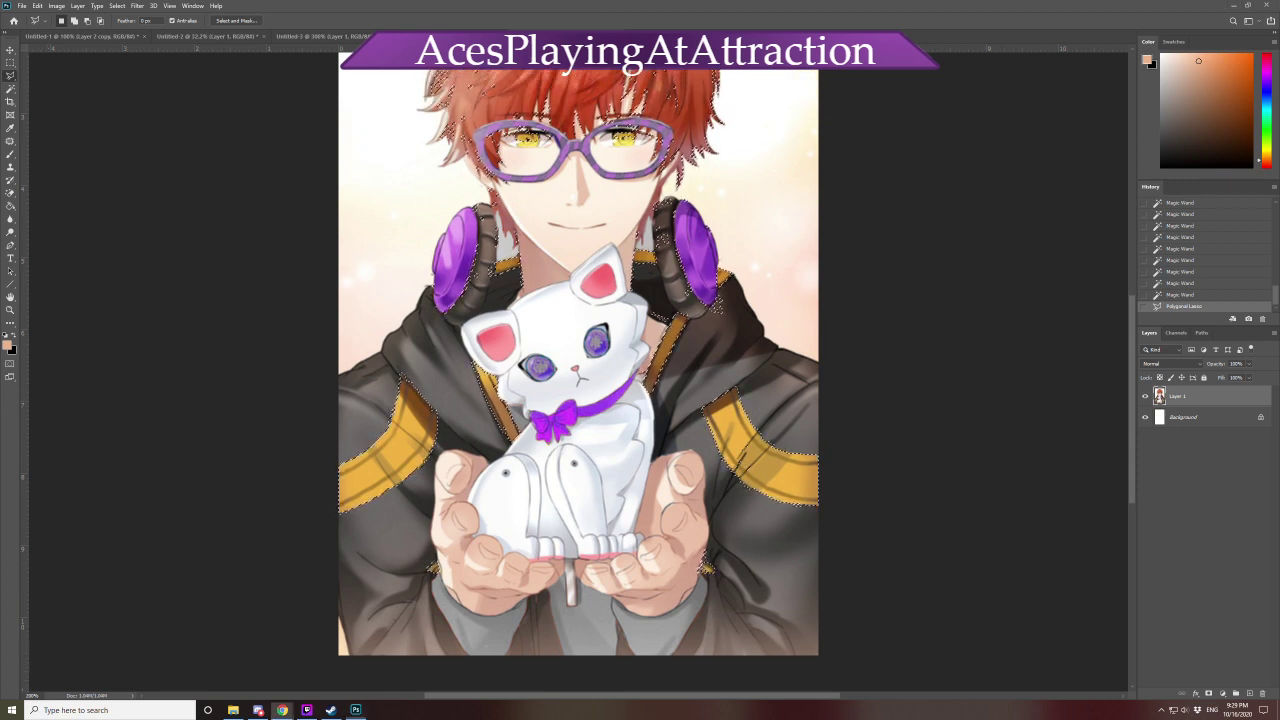
{"action": "left_click", "coordinate": [282, 710]}
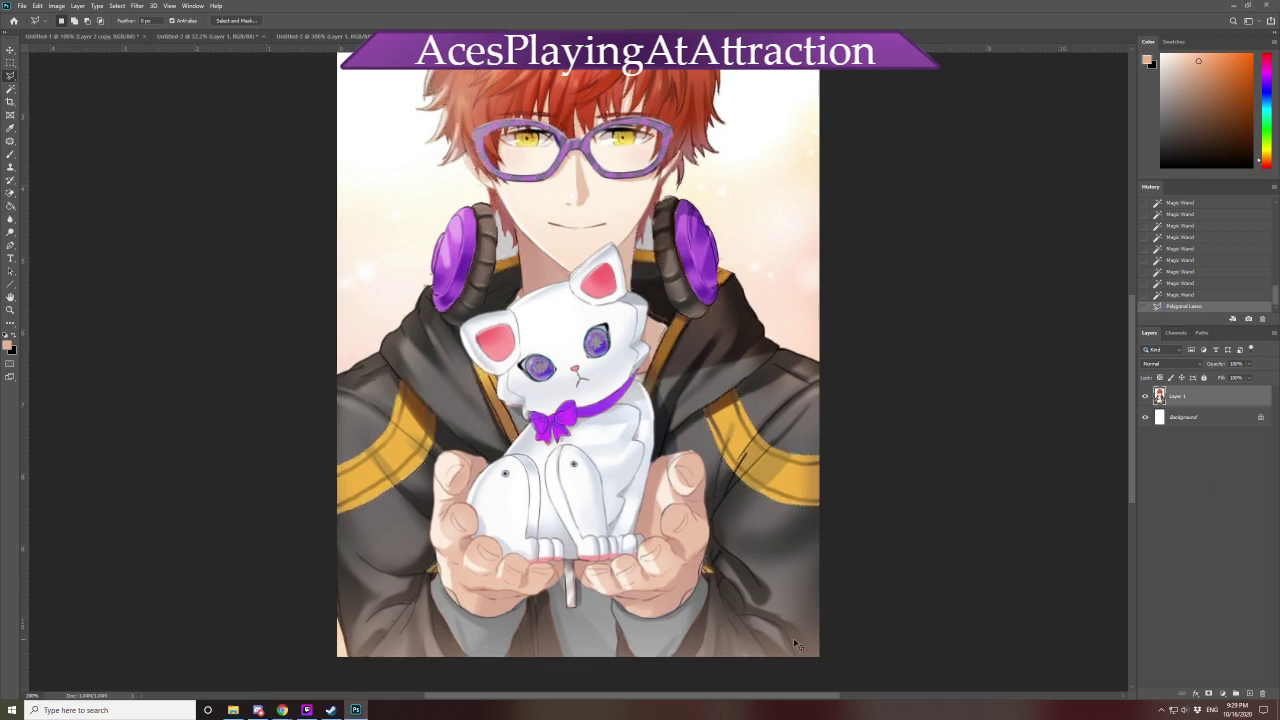
Subtract the right headphone, the dark hood areas around it and the spot beside the right trim with the Polygonal Lasso
{"action": "key", "text": "ctrl+plus"}
{"action": "key", "text": "ctrl+plus"}
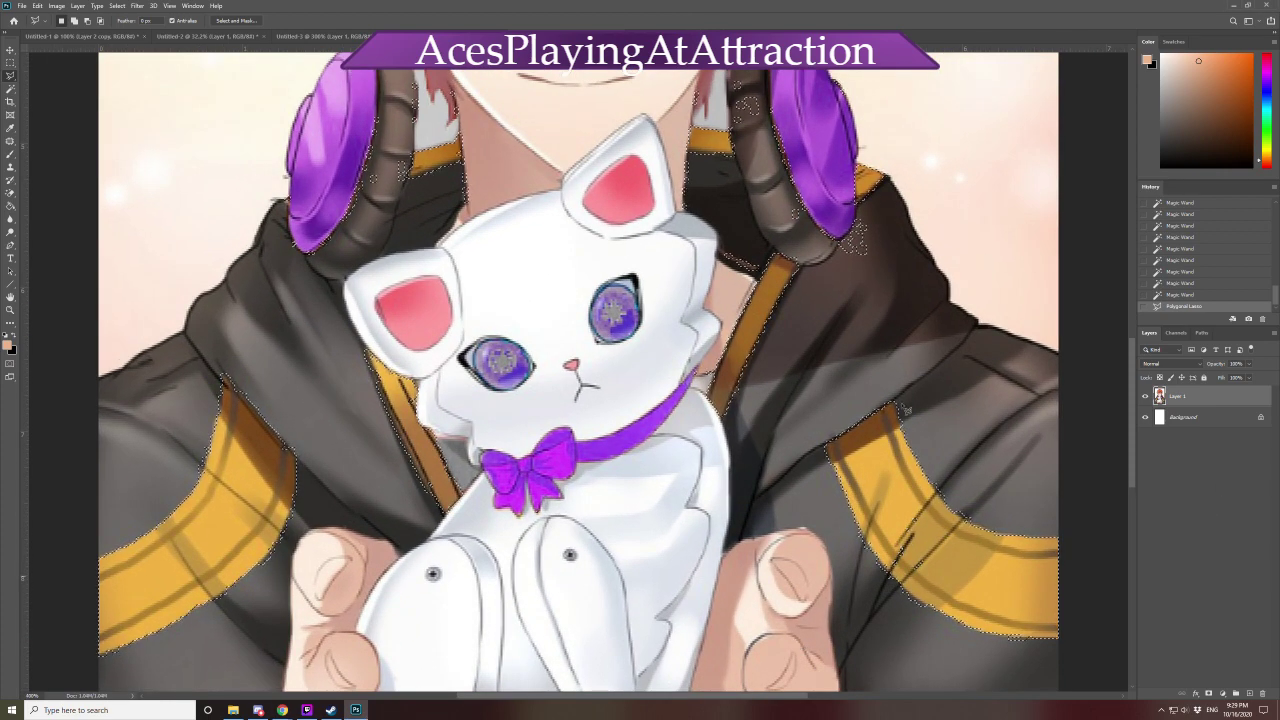
{"action": "scroll", "coordinate": [1133, 402], "scroll_direction": "up", "scroll_amount": 5}
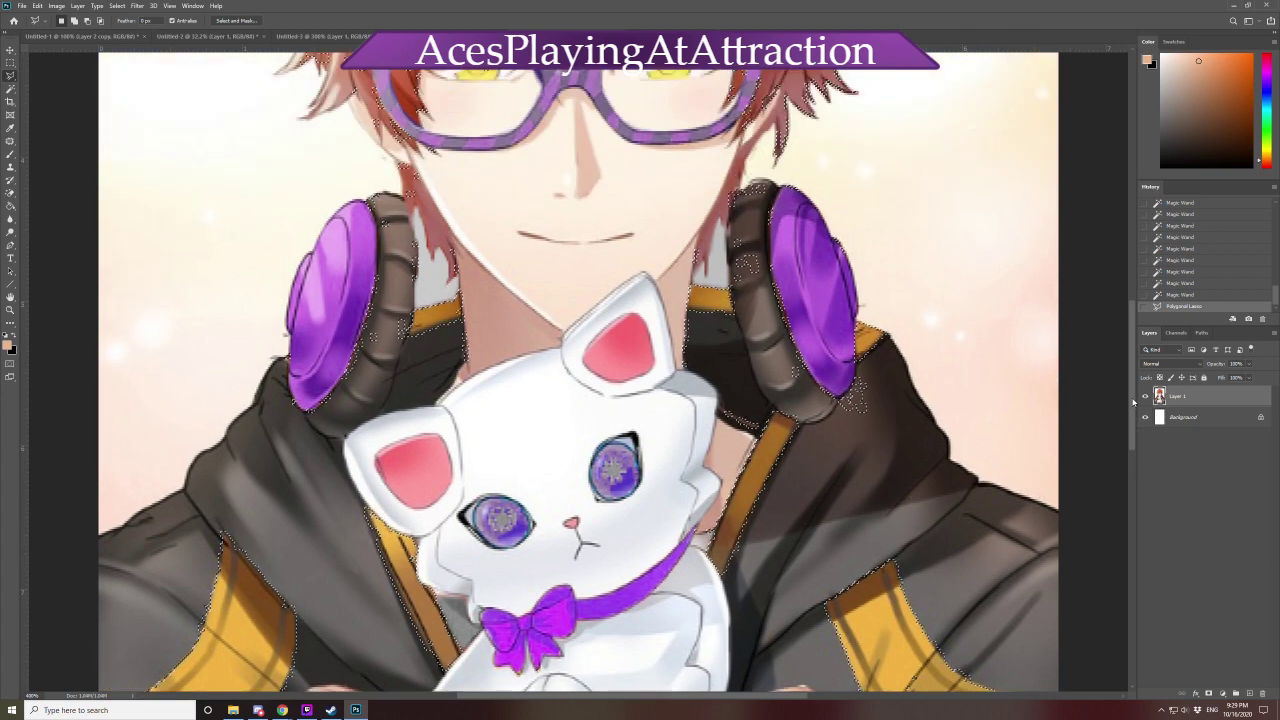
{"action": "left_click", "coordinate": [845, 371]}
{"action": "left_click", "coordinate": [884, 371]}
{"action": "left_click", "coordinate": [885, 453]}
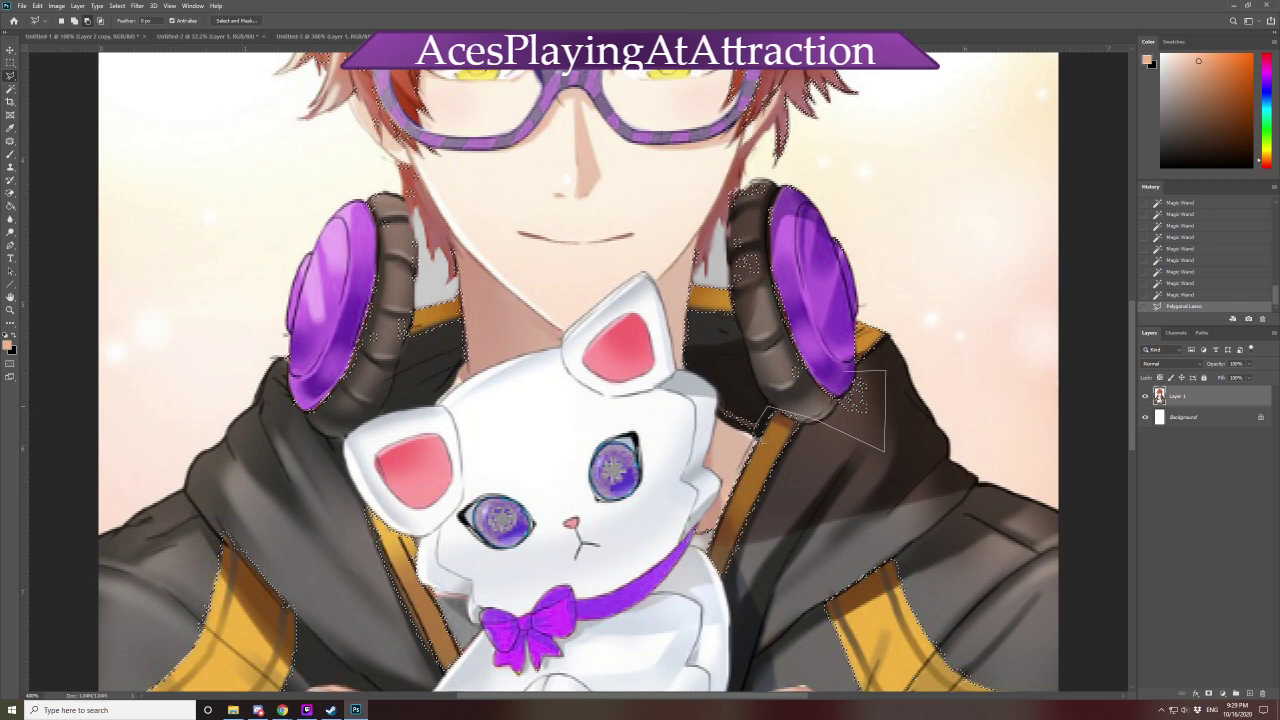
{"action": "left_click", "coordinate": [757, 440]}
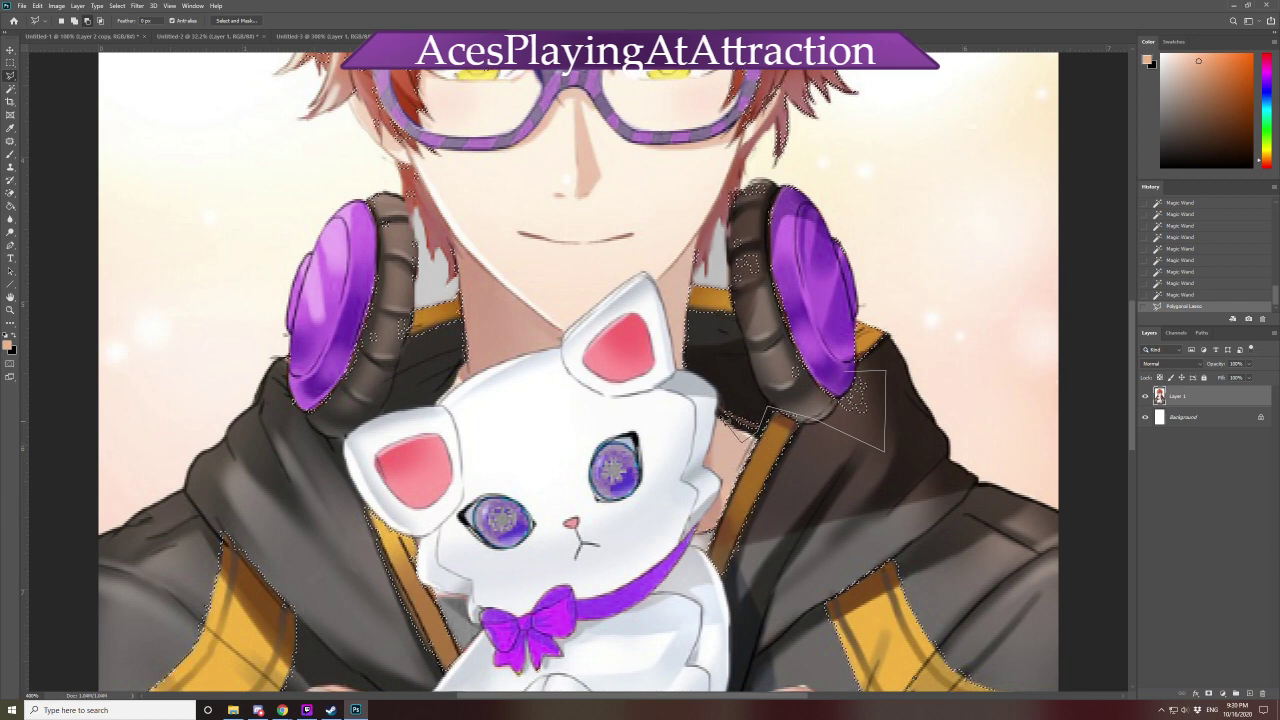
{"action": "left_click", "coordinate": [637, 396]}
{"action": "left_click", "coordinate": [680, 309]}
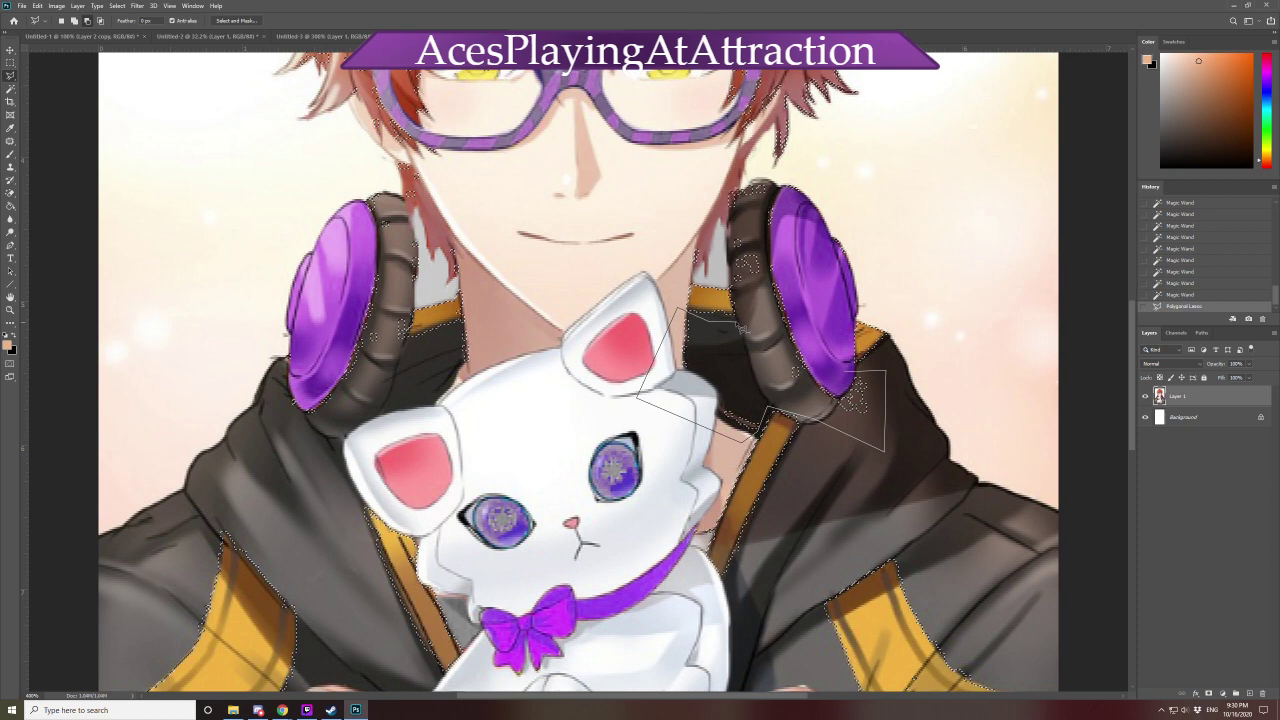
{"action": "left_click", "coordinate": [708, 322]}
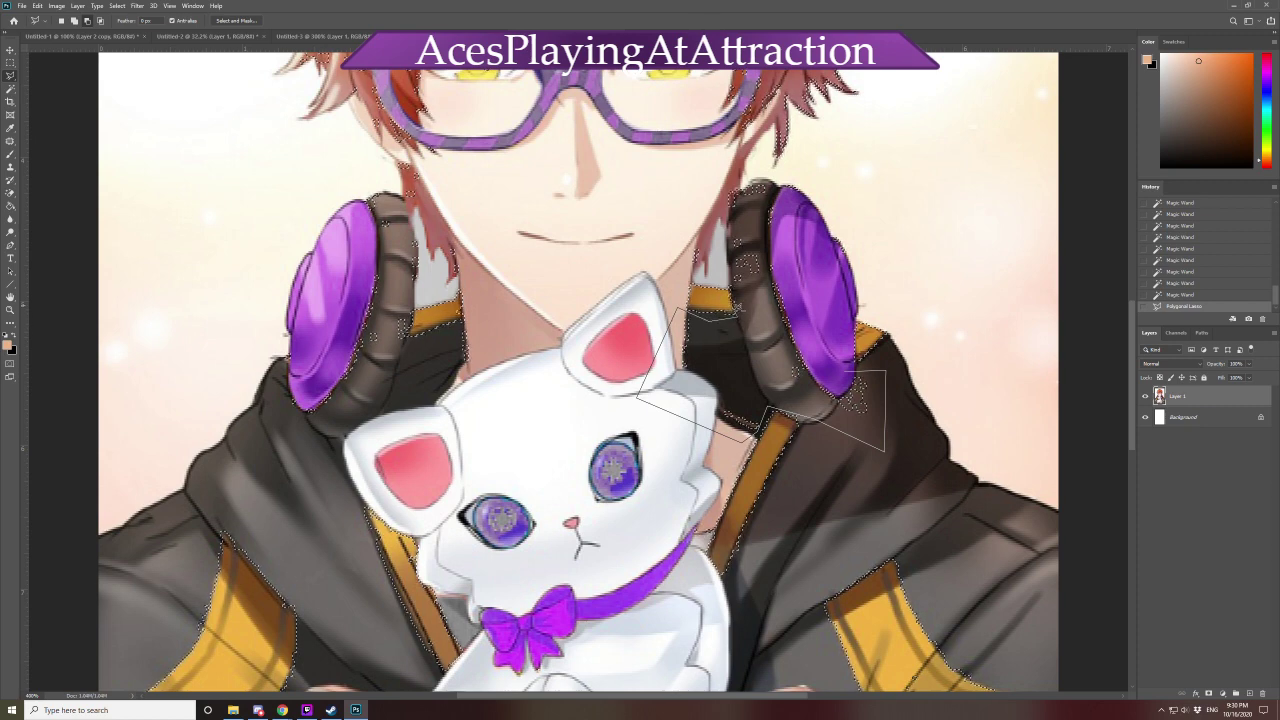
{"action": "left_click", "coordinate": [740, 310]}
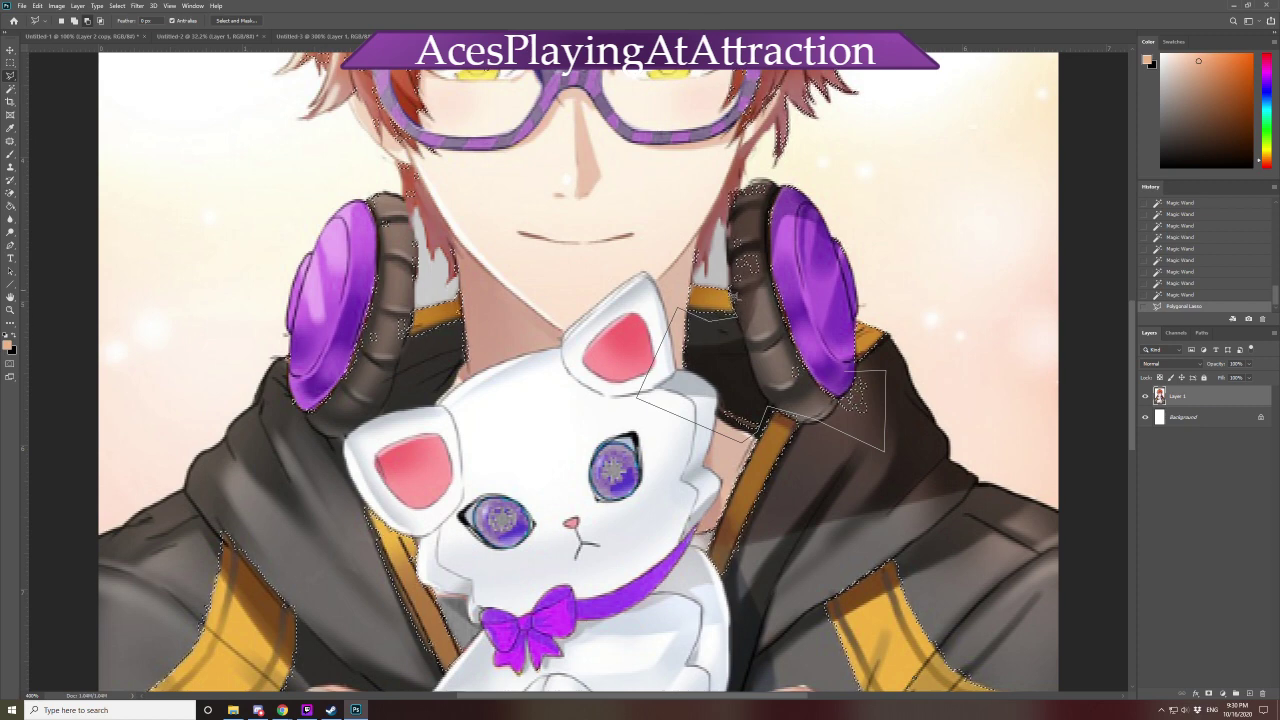
{"action": "left_click", "coordinate": [661, 276]}
{"action": "left_click", "coordinate": [660, 208]}
{"action": "left_click", "coordinate": [737, 160]}
{"action": "left_click", "coordinate": [828, 172]}
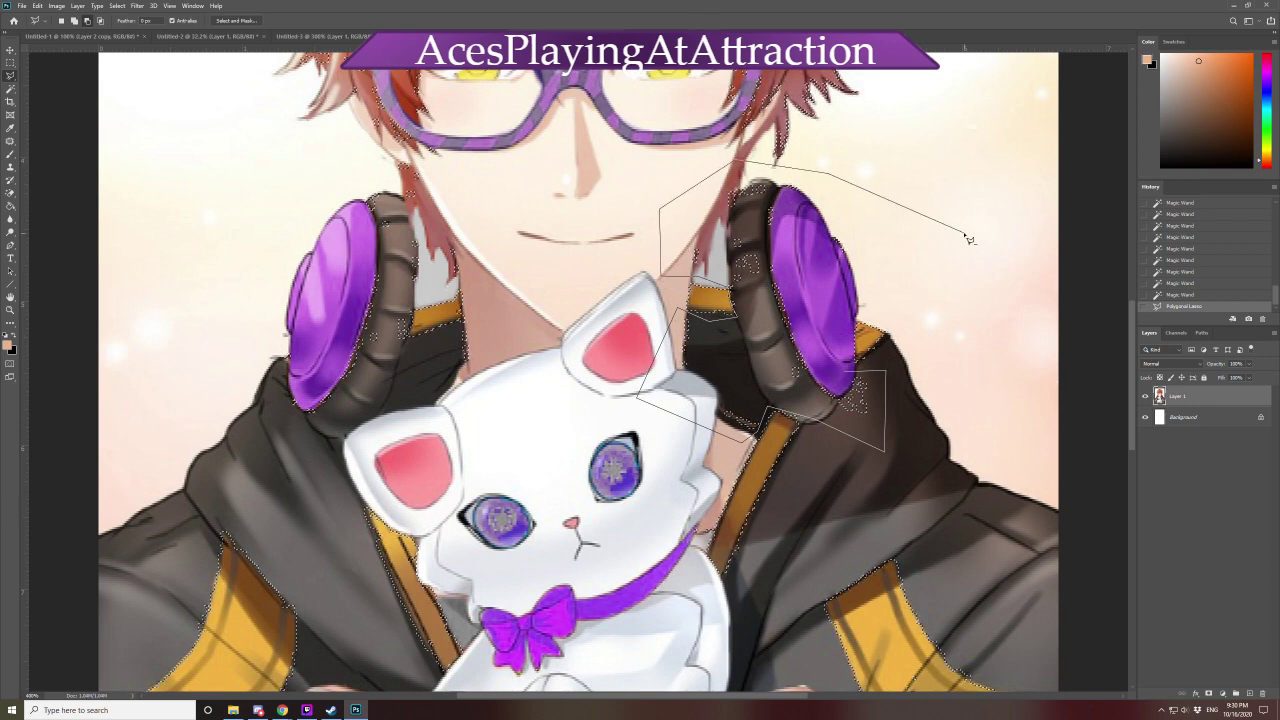
{"action": "left_click", "coordinate": [963, 233]}
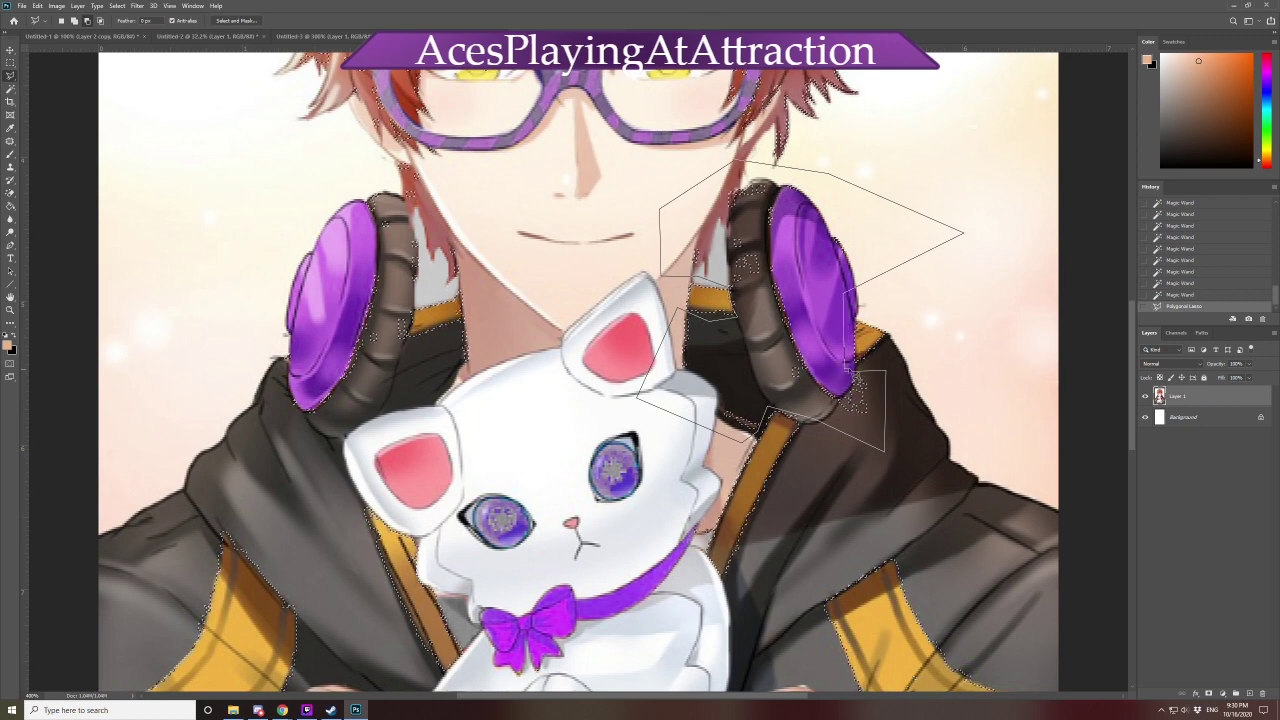
{"action": "double_click", "coordinate": [846, 382]}
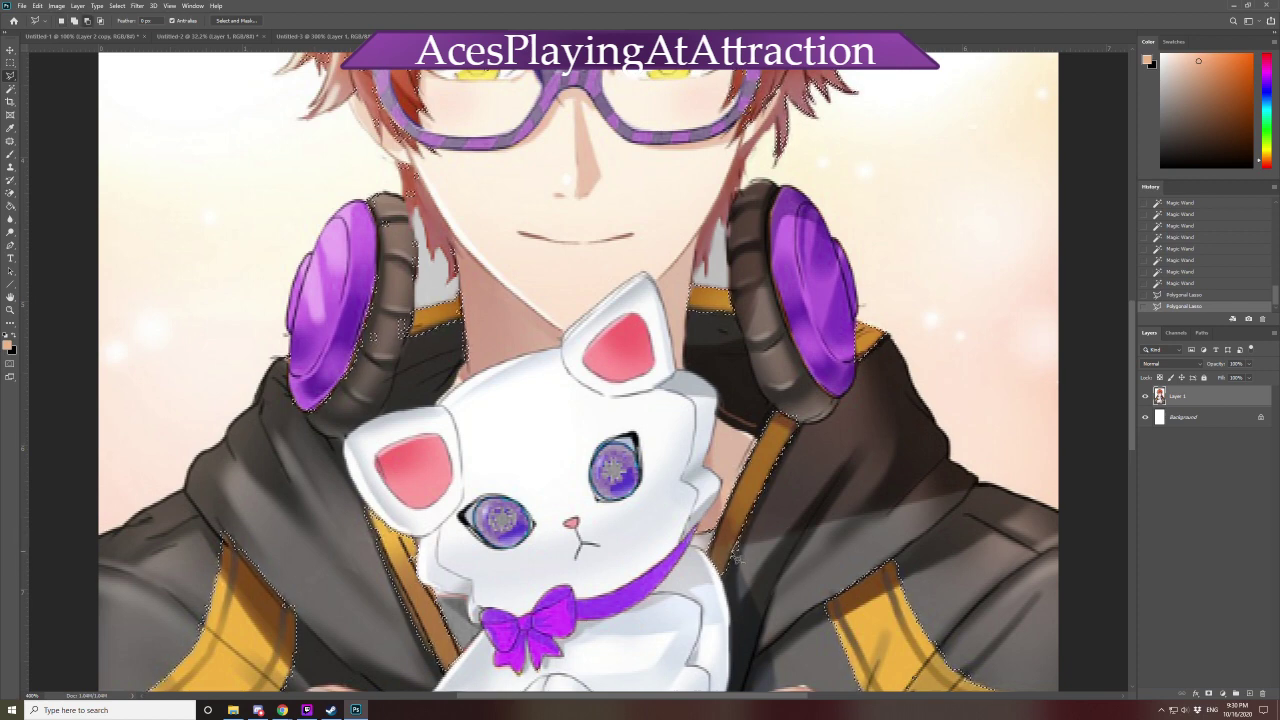
{"action": "double_click", "coordinate": [734, 558]}
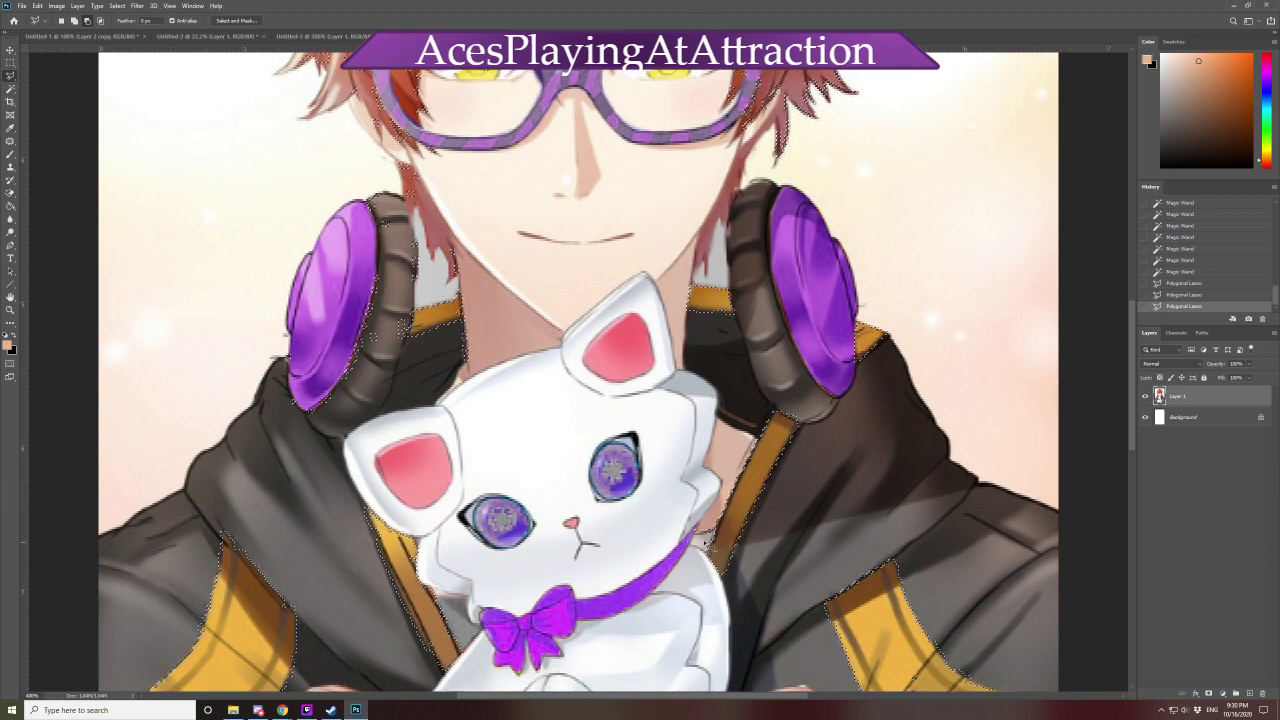
Subtract the stray selected area between the cat's cheek and the right hood trim with the Polygonal Lasso
{"action": "left_click", "coordinate": [704, 544]}
{"action": "left_click", "coordinate": [656, 546]}
{"action": "double_click", "coordinate": [645, 460]}
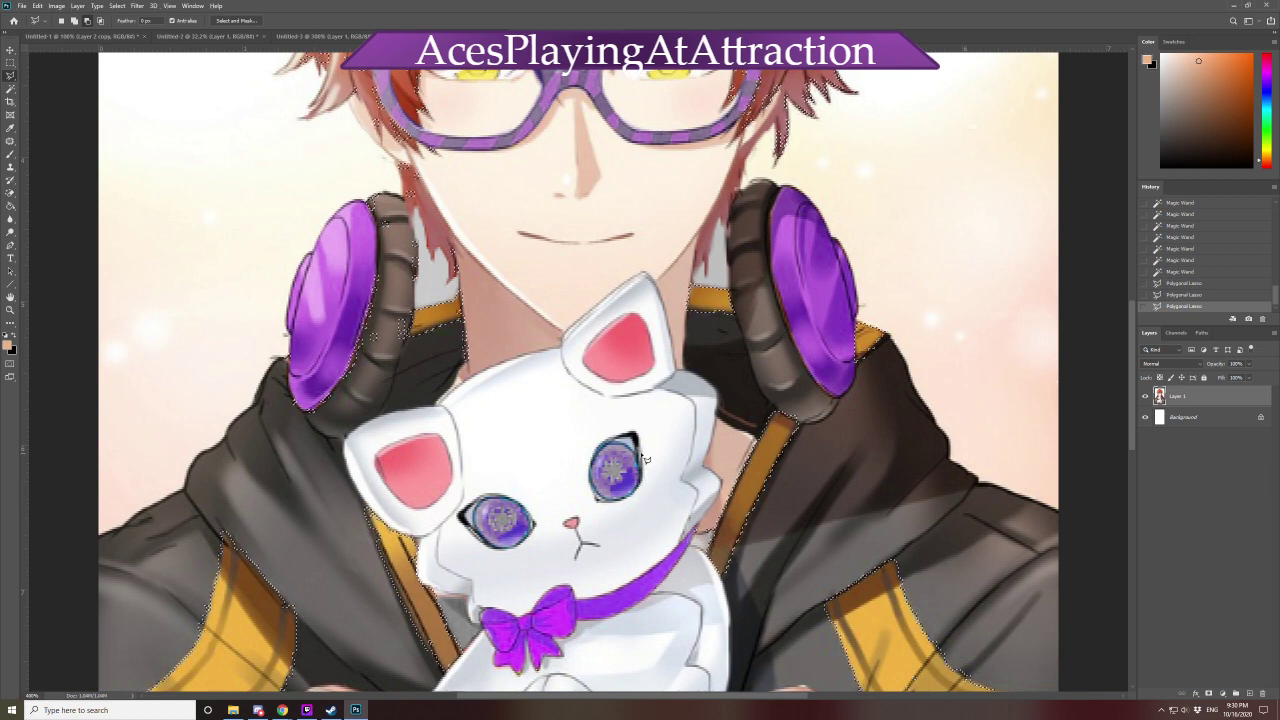
{"action": "scroll", "coordinate": [365, 533], "scroll_direction": "down", "scroll_amount": 3}
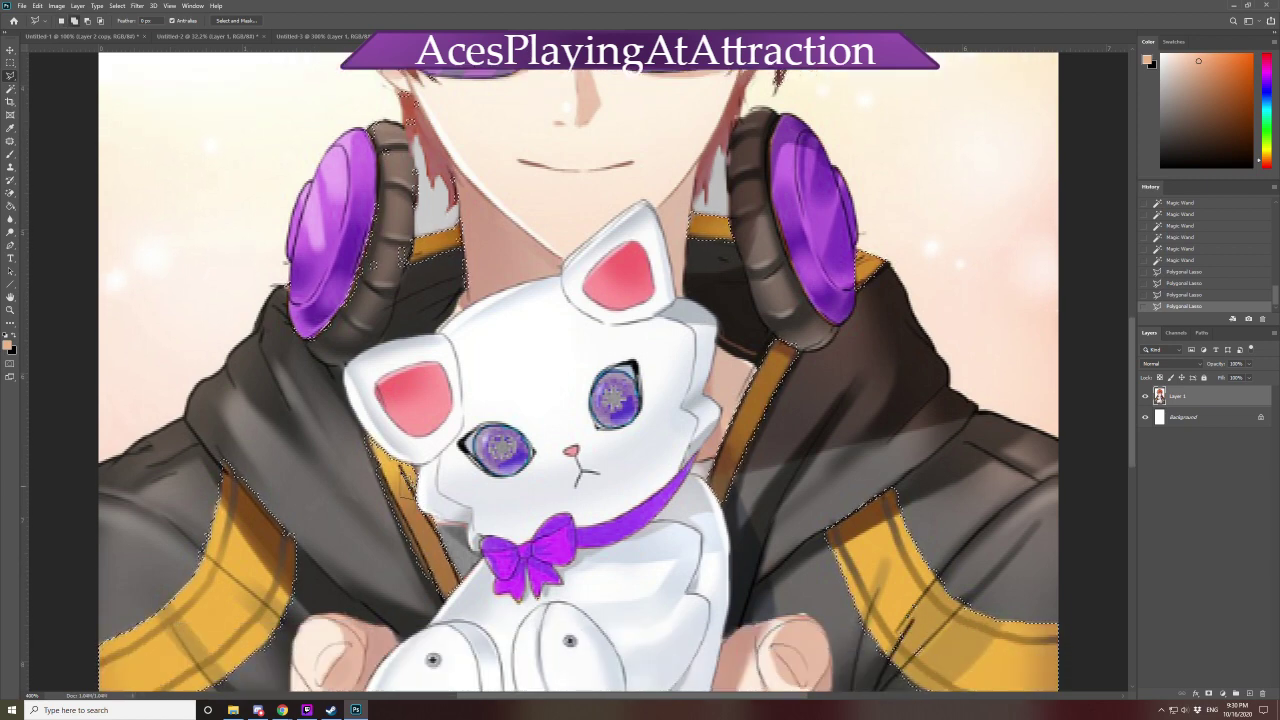
Clean up the selection along the left hood trim below the cat's ear, adding missed parts and subtracting stray ones with the Polygonal Lasso
{"action": "double_click", "coordinate": [379, 457]}
{"action": "key", "text": "Return"}
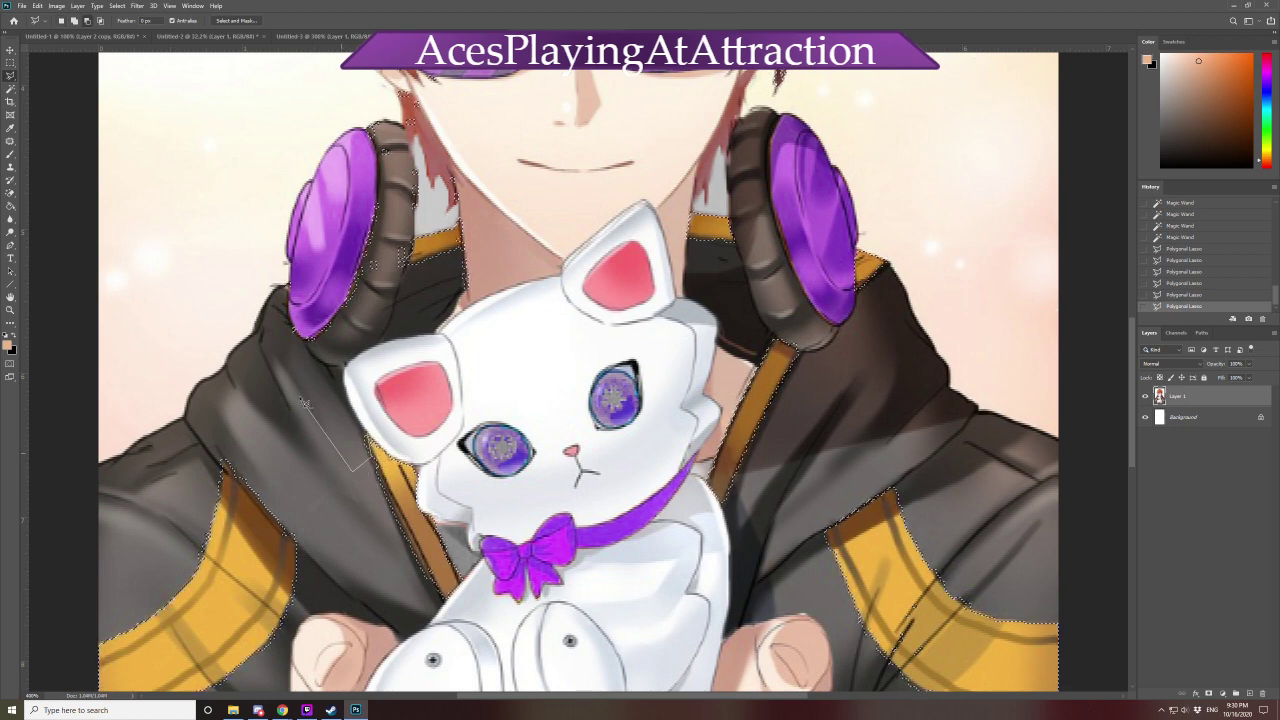
{"action": "key", "text": "Return"}
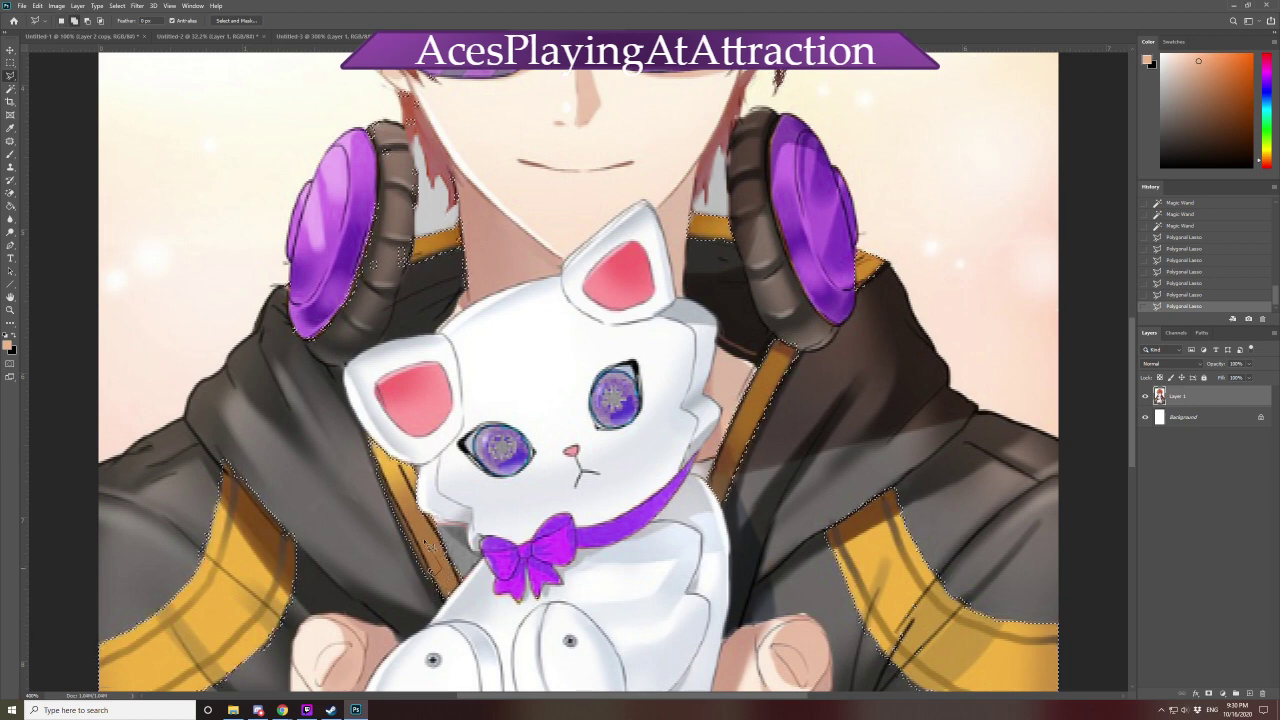
{"action": "key", "text": "Return"}
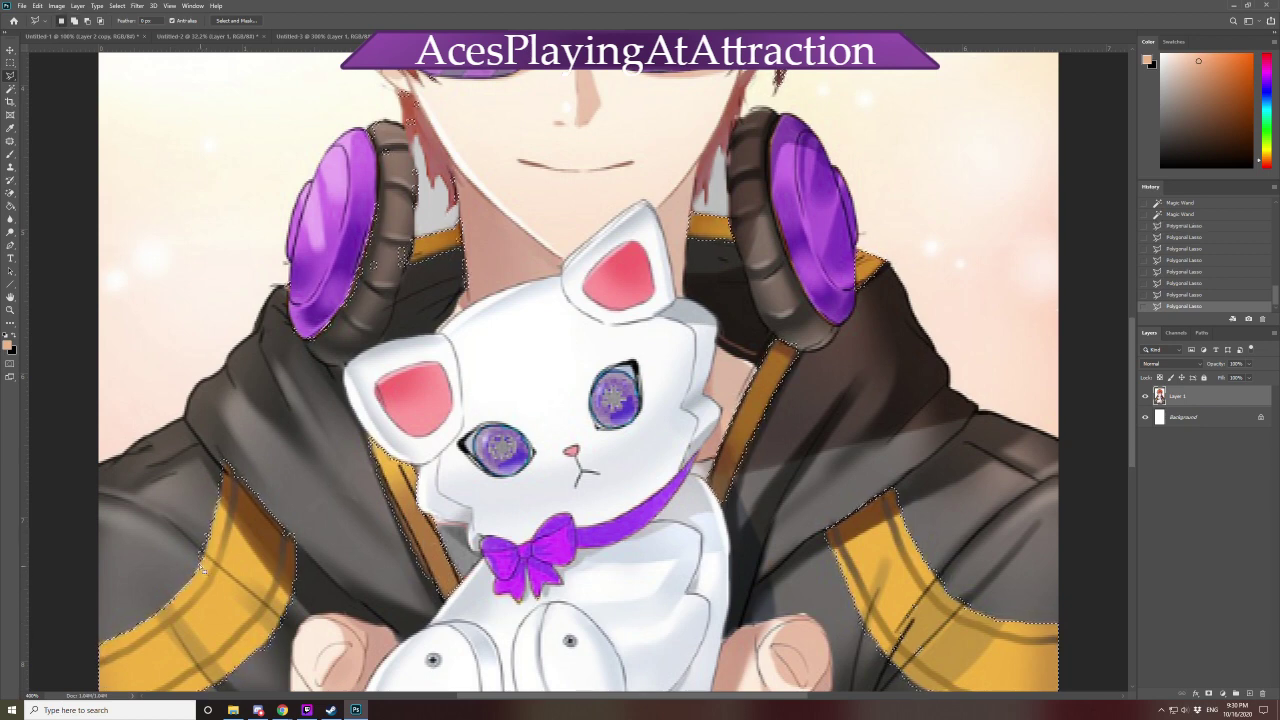
Subtract the stray selection along the outer edge of the left sleeve band with the Polygonal Lasso
{"action": "key", "text": "shift"}
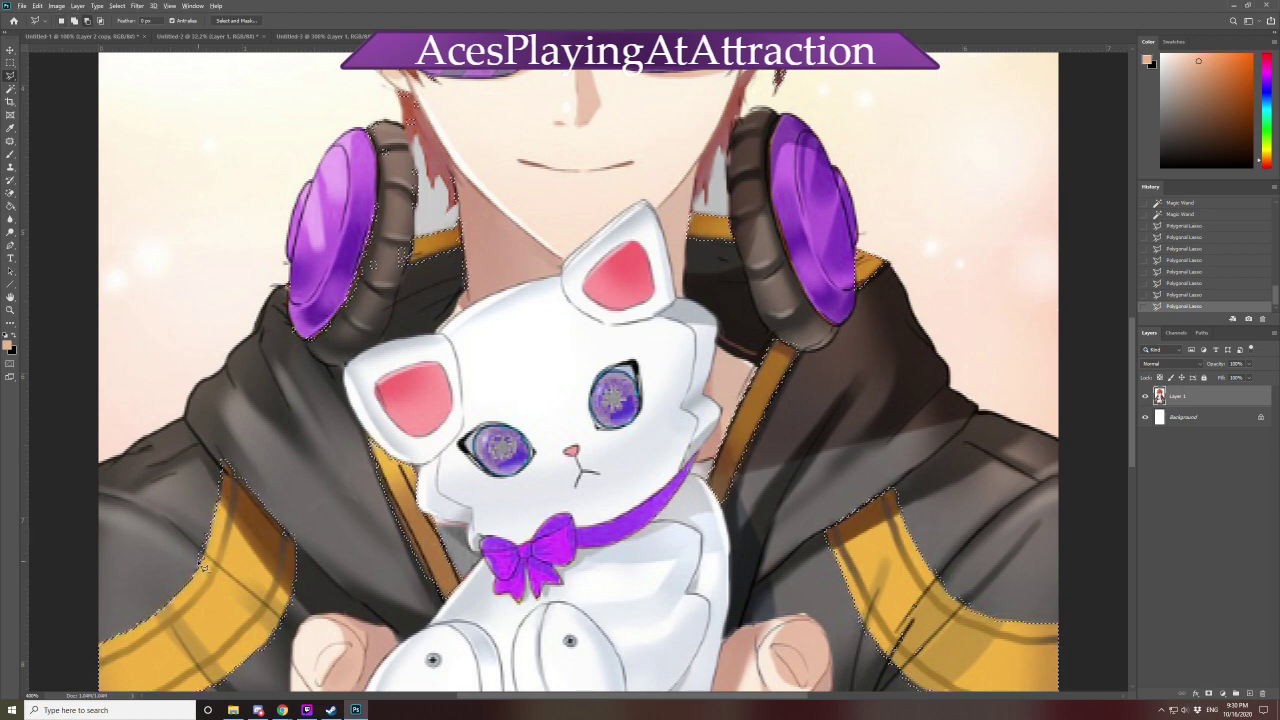
{"action": "left_click", "coordinate": [207, 514]}
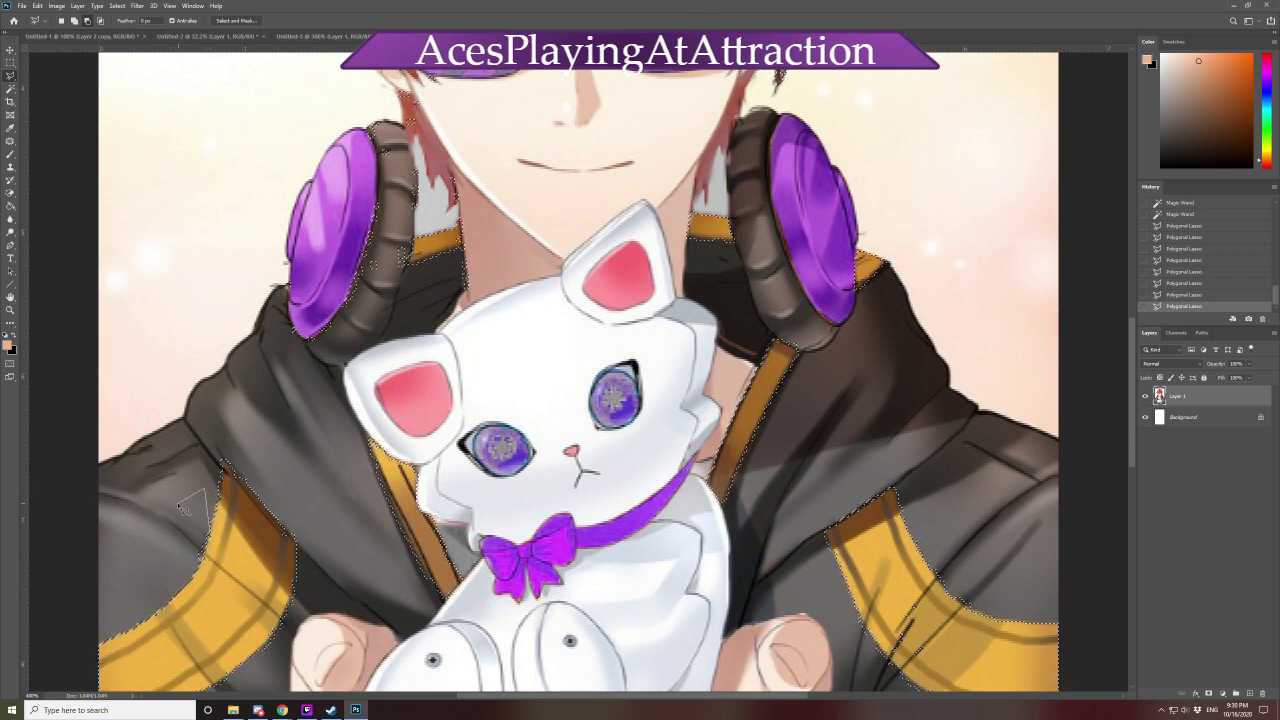
{"action": "double_click", "coordinate": [180, 508]}
{"action": "scroll", "coordinate": [437, 600], "scroll_direction": "down", "scroll_amount": 3}
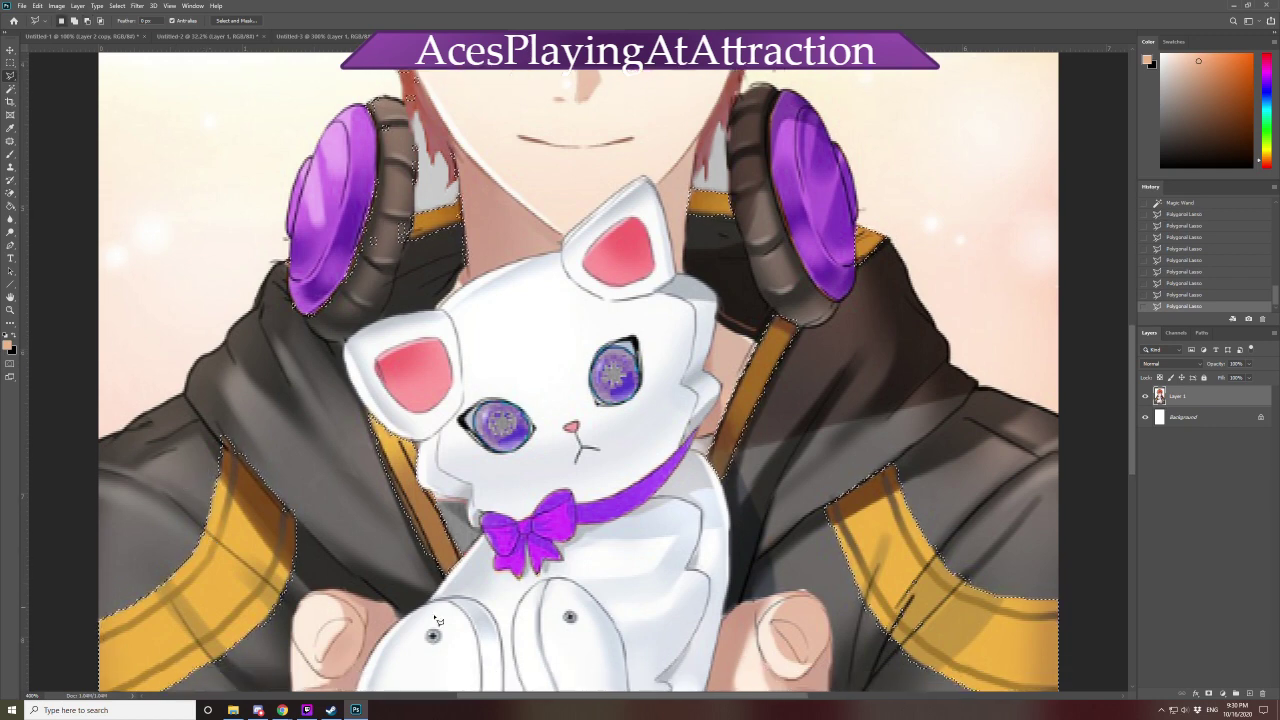
Subtract the stray selection along the right hand, keeping the small yellow trim by the cuff selected
{"action": "scroll", "coordinate": [437, 620], "scroll_direction": "down", "scroll_amount": 1}
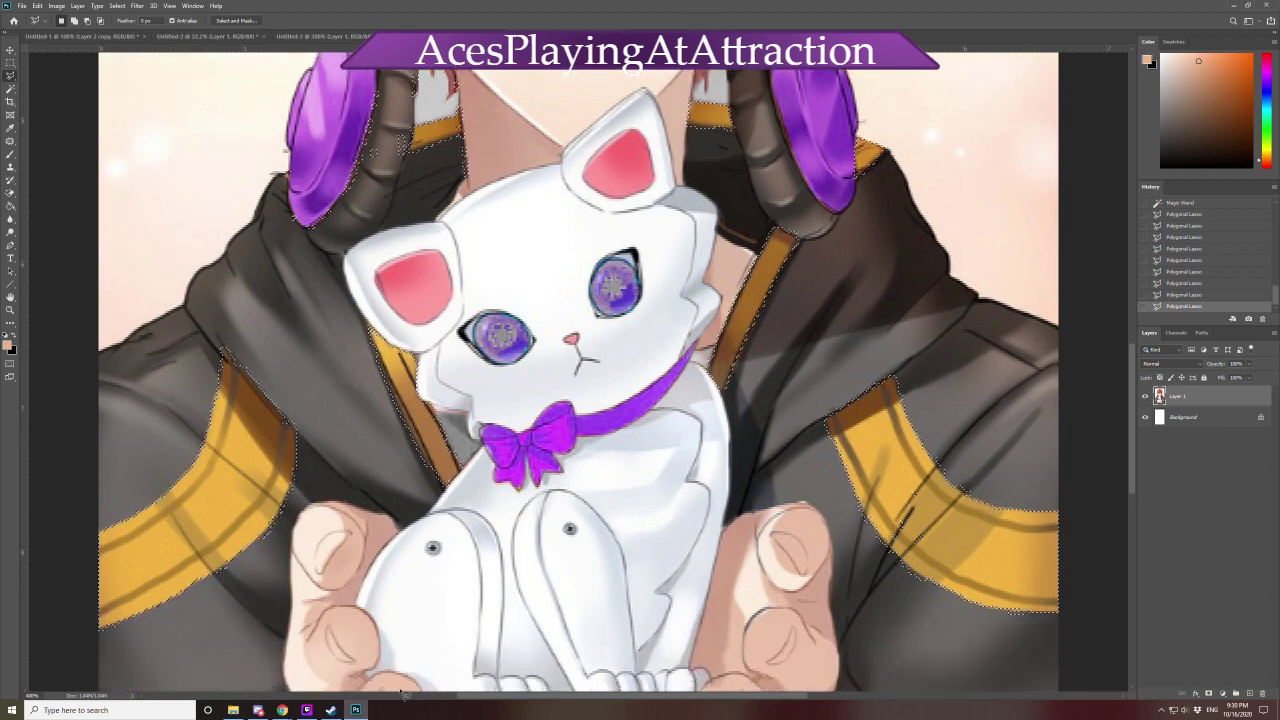
{"action": "scroll", "coordinate": [420, 670], "scroll_direction": "down", "scroll_amount": 1}
{"action": "scroll", "coordinate": [500, 660], "scroll_direction": "down", "scroll_amount": 5}
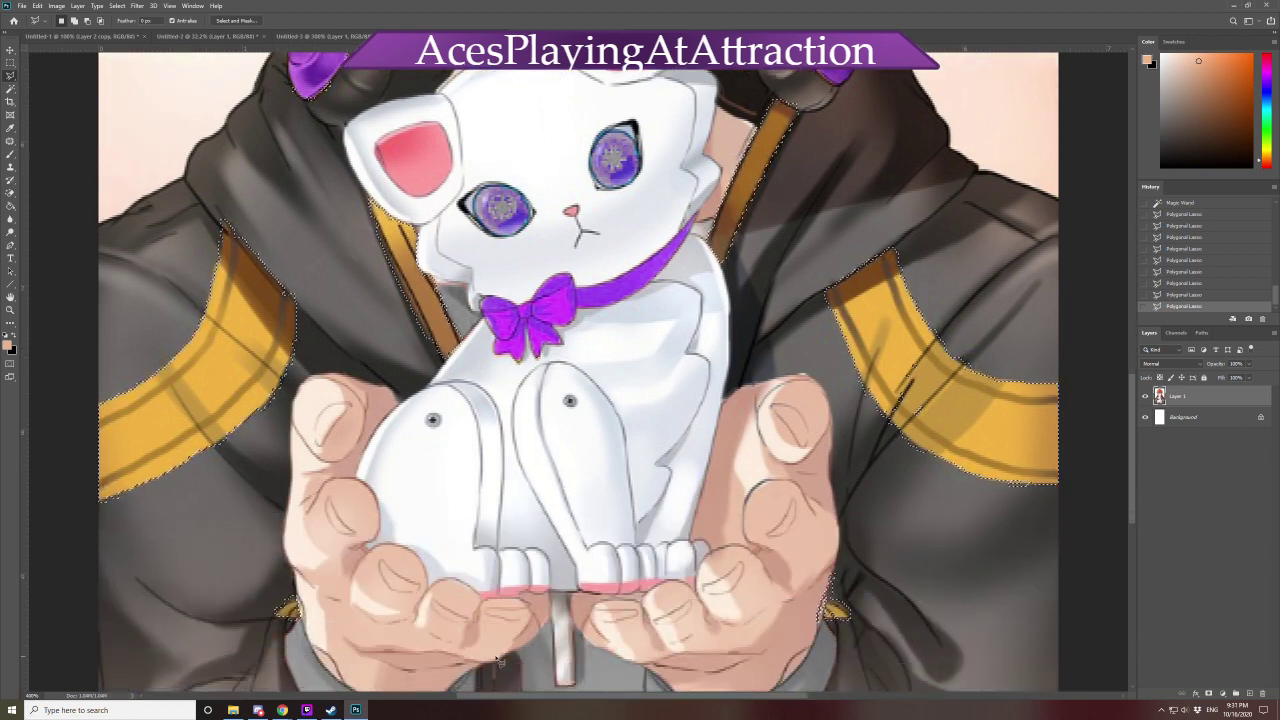
{"action": "scroll", "coordinate": [500, 660], "scroll_direction": "down", "scroll_amount": 2}
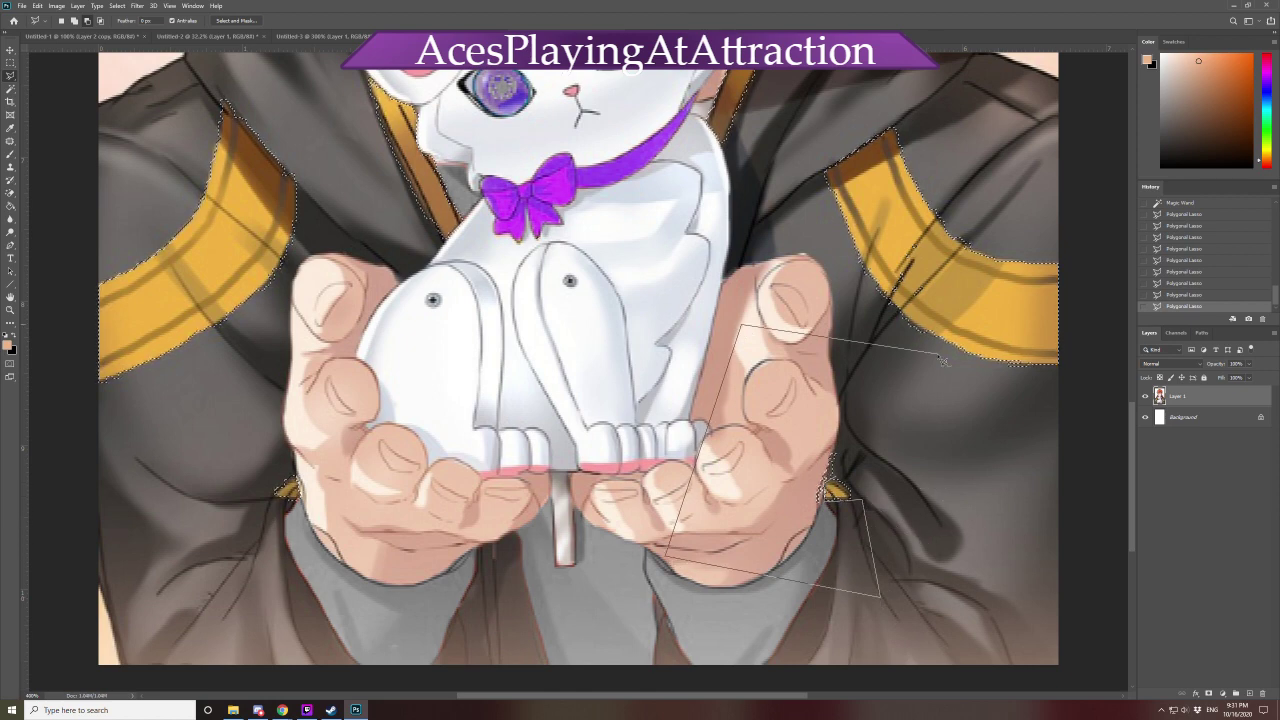
{"action": "key", "text": "Escape"}
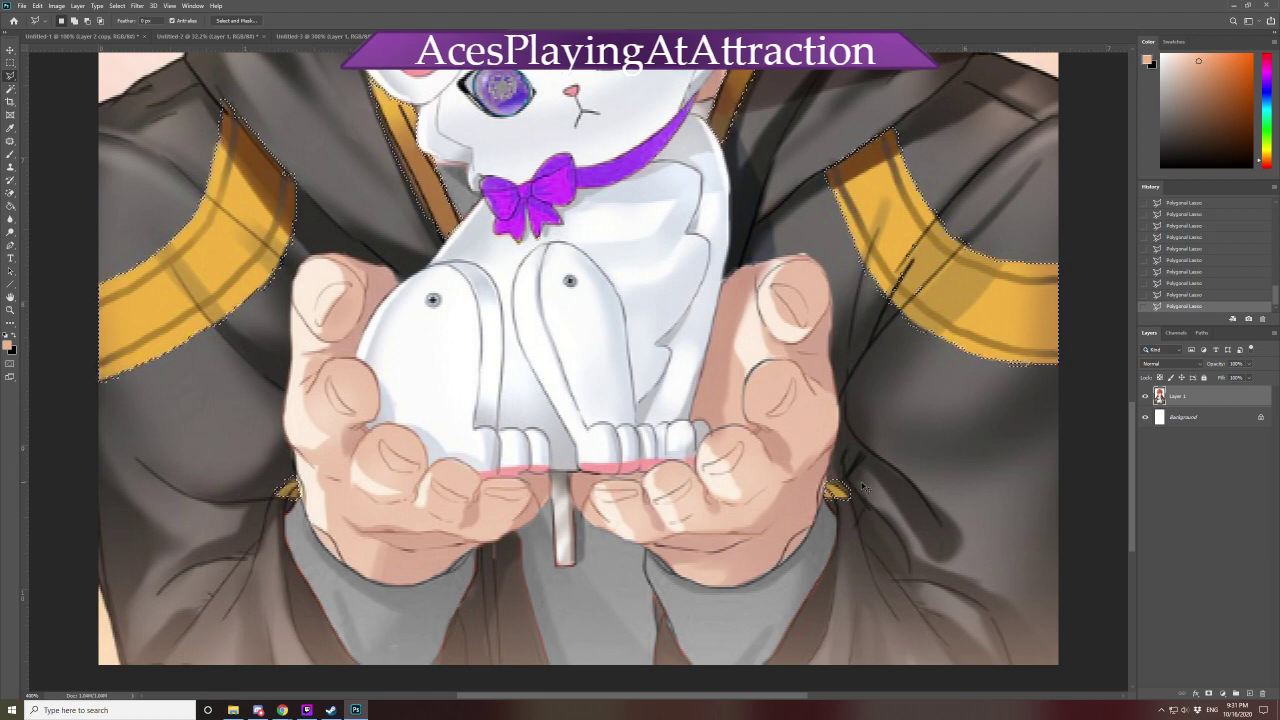
Subtract the hair, glasses, eyes and left headphone from the selection with one large Polygonal Lasso outline around the head
{"action": "key", "text": "ctrl+minus"}
{"action": "key", "text": "ctrl+minus"}
{"action": "key", "text": "ctrl+minus"}
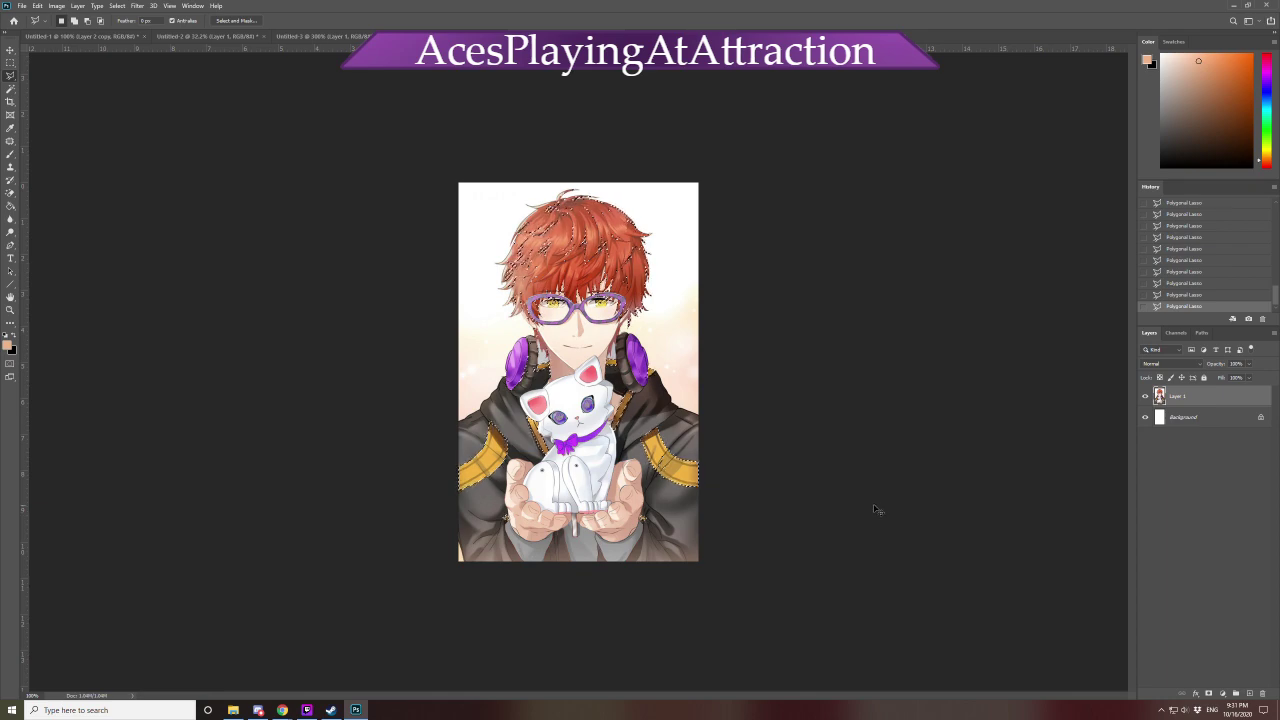
{"action": "key", "text": "ctrl+plus"}
{"action": "key", "text": "ctrl+plus"}
{"action": "key", "text": "ctrl+plus"}
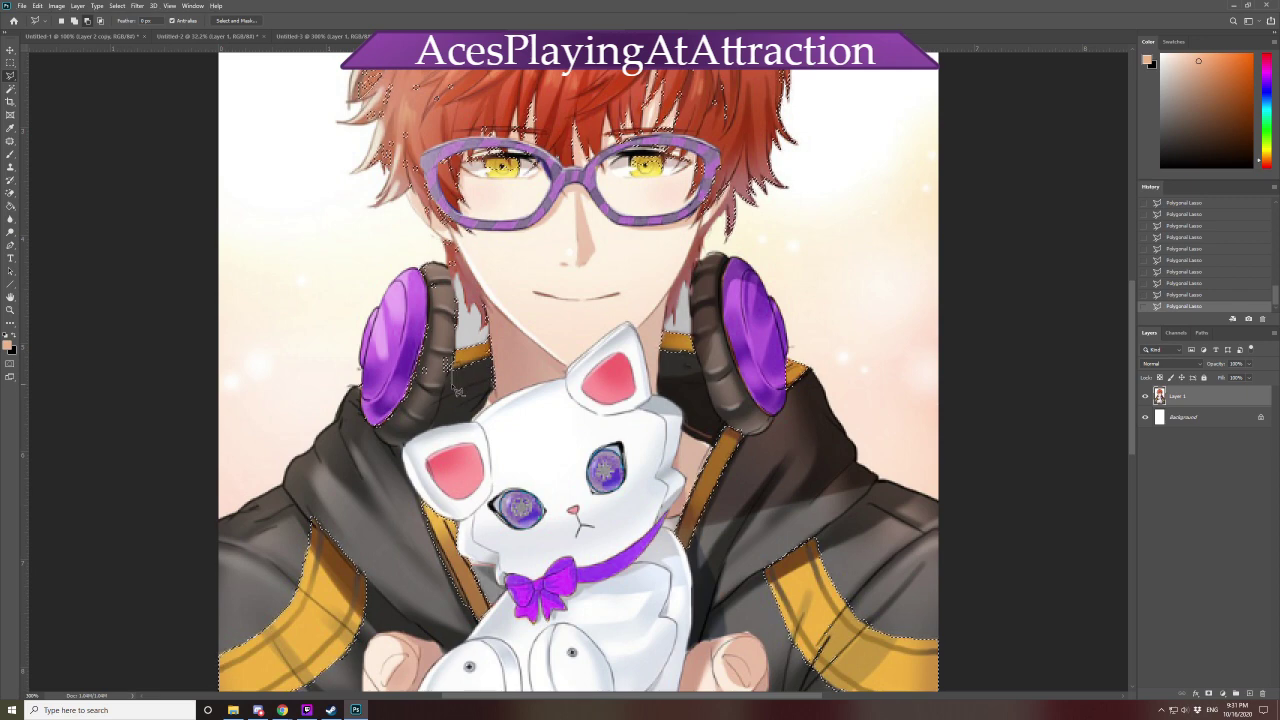
{"action": "left_click", "coordinate": [307, 476]}
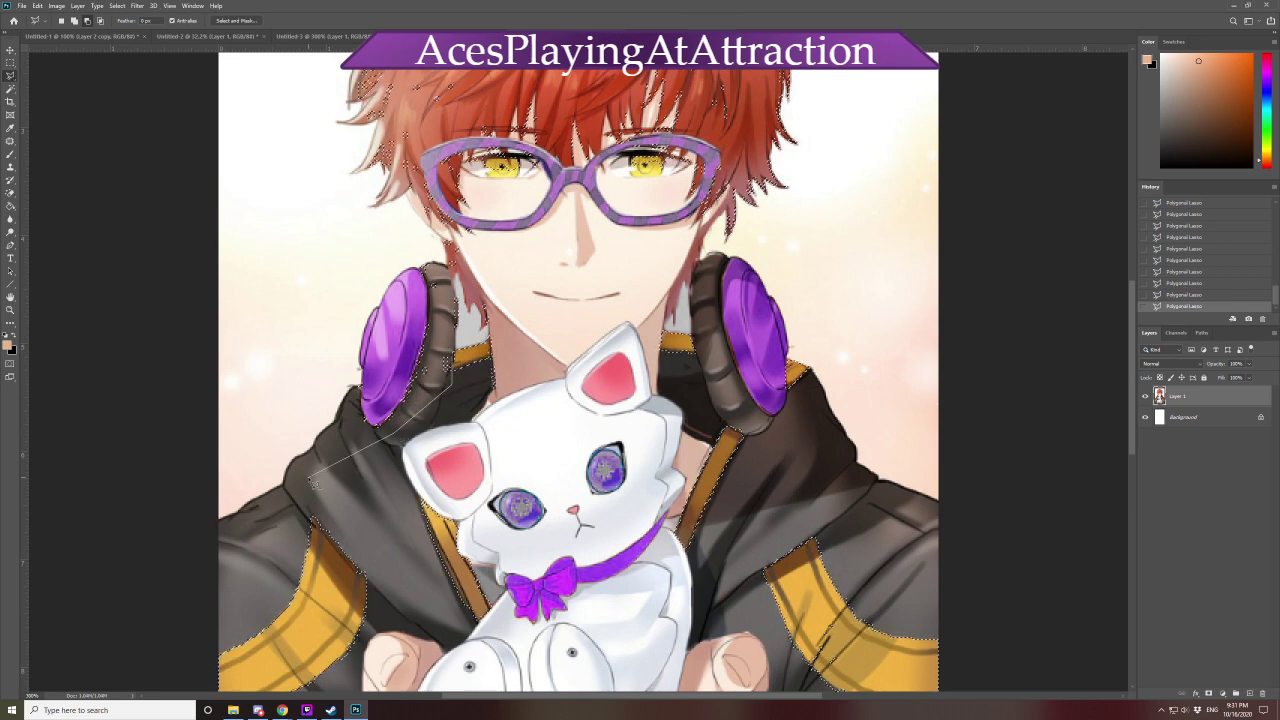
{"action": "left_click", "coordinate": [237, 313]}
{"action": "left_click", "coordinate": [314, 134]}
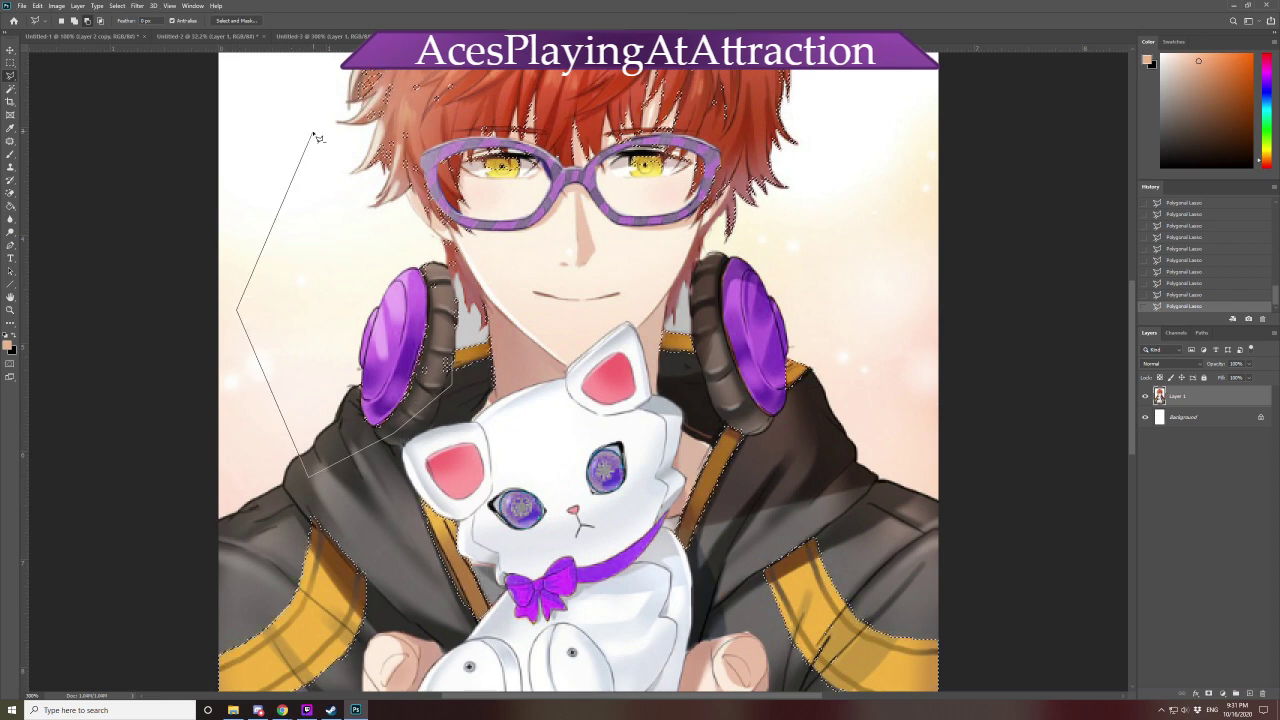
{"action": "left_click", "coordinate": [276, 87]}
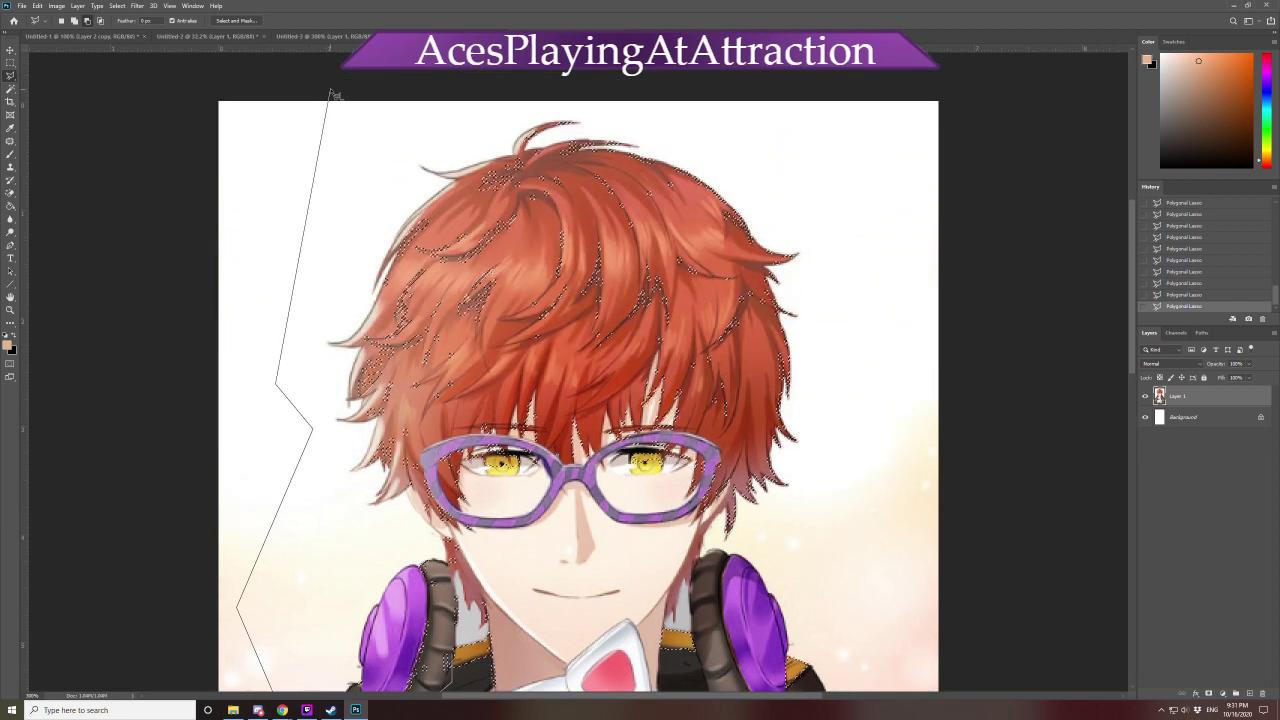
{"action": "left_click", "coordinate": [330, 91]}
{"action": "left_click", "coordinate": [867, 92]}
{"action": "left_click", "coordinate": [980, 432]}
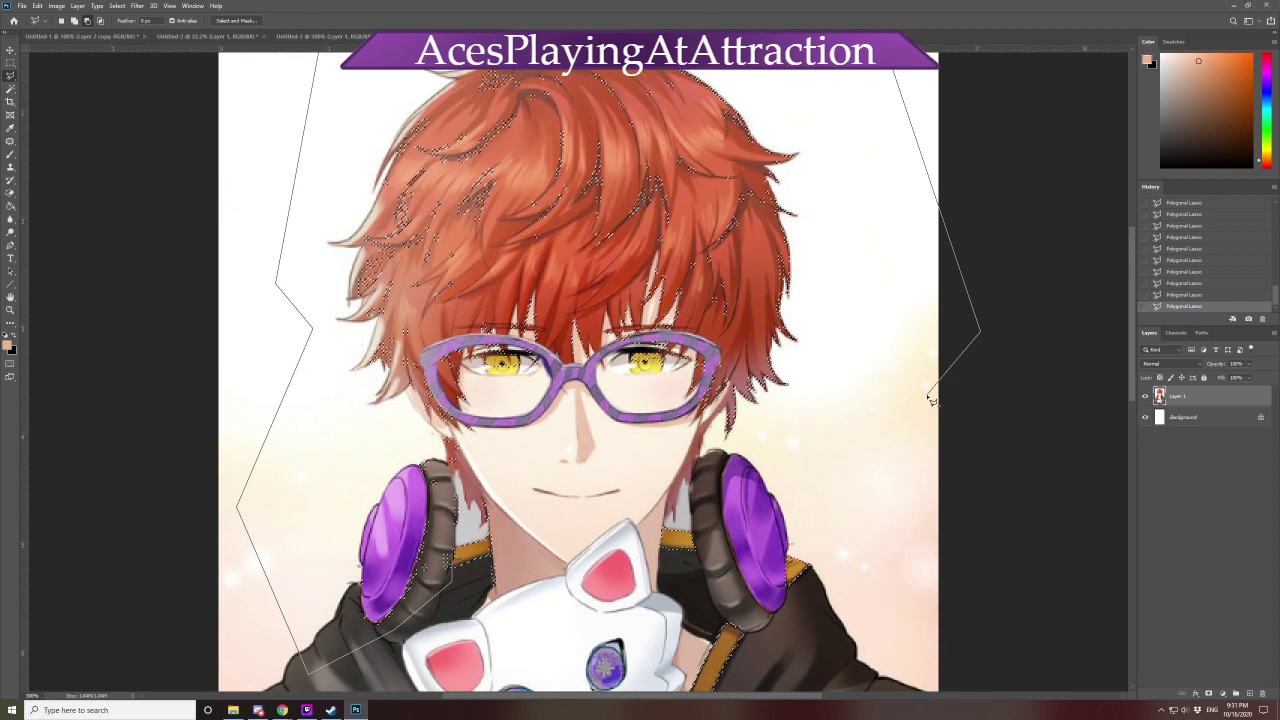
{"action": "left_click", "coordinate": [806, 361]}
{"action": "left_click", "coordinate": [632, 385]}
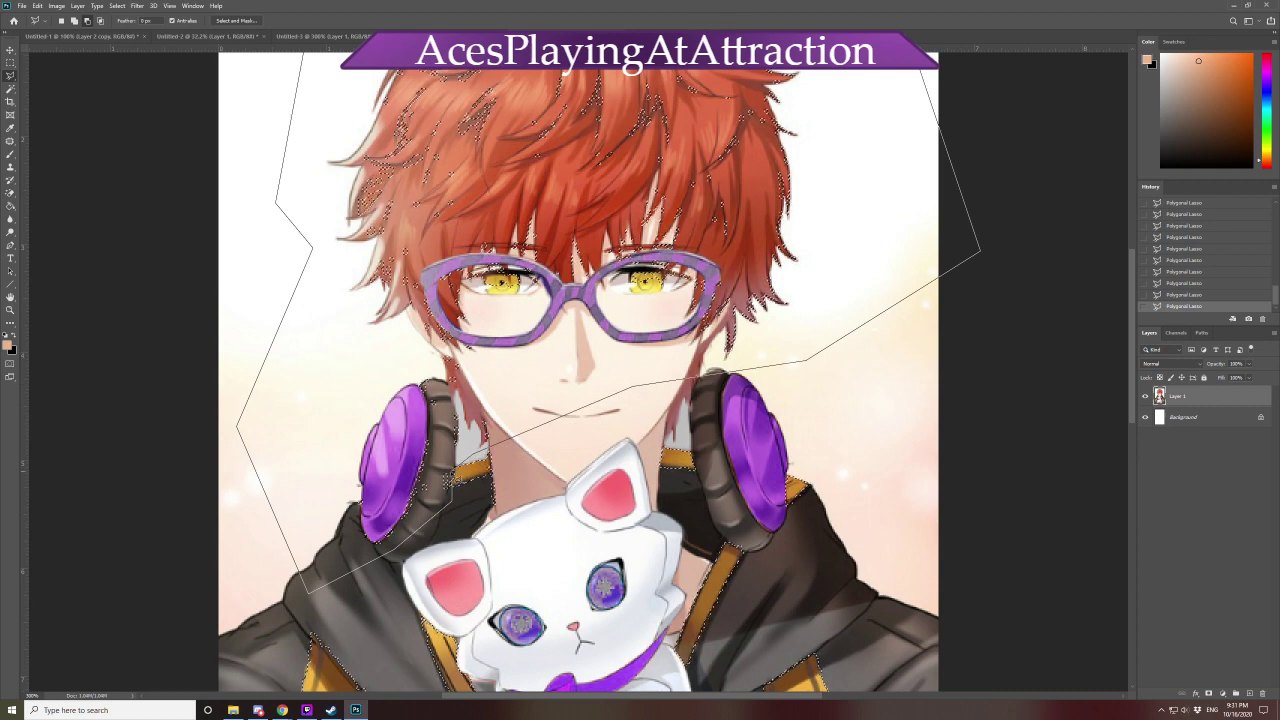
{"action": "double_click", "coordinate": [452, 463]}
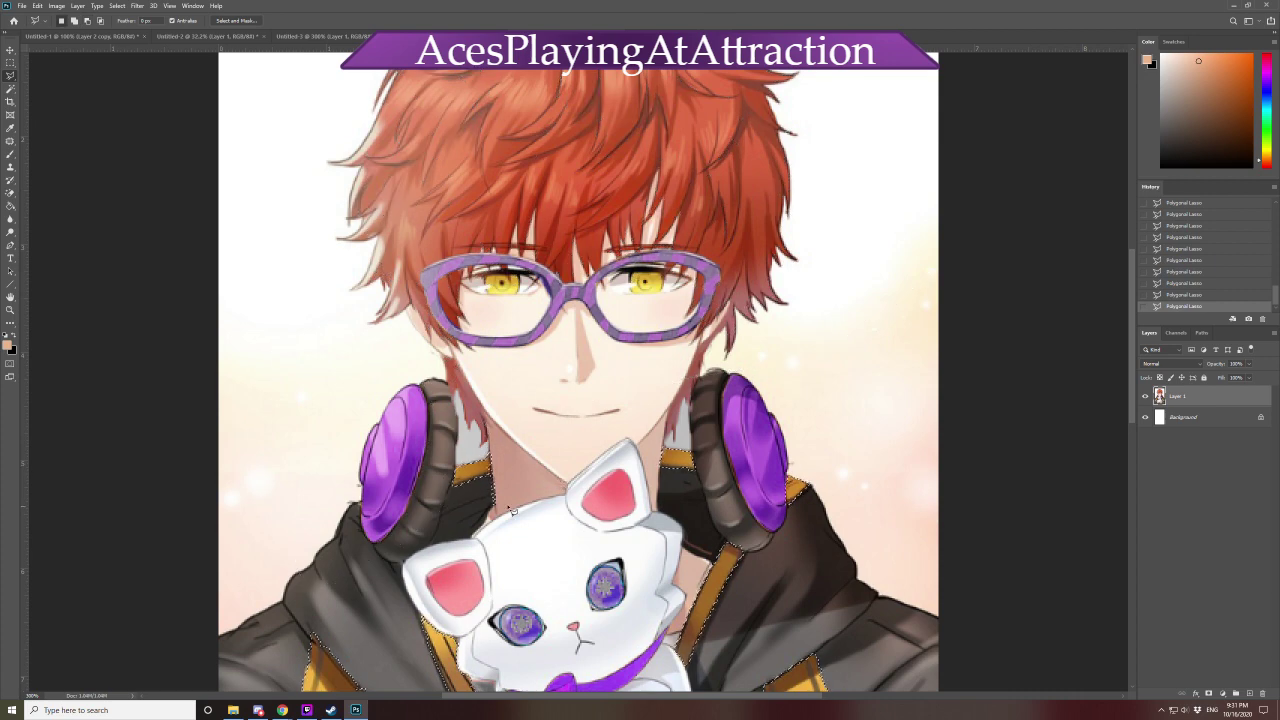
Subtract the stray selection along the neck beside the left hood trim with the Polygonal Lasso
{"action": "left_click", "coordinate": [492, 455]}
{"action": "left_click", "coordinate": [528, 500]}
{"action": "key", "text": "Escape"}
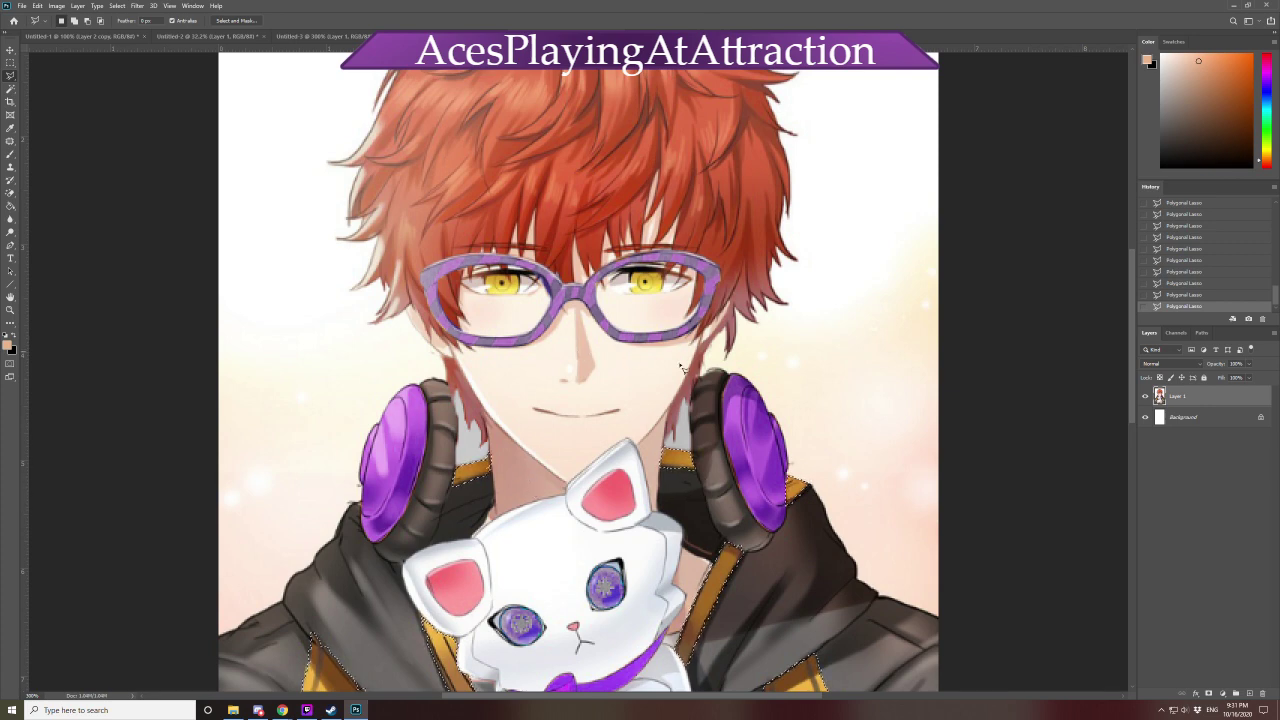
Add the unselected dark fold lines in the right sleeve band to the selection with the Polygonal Lasso
{"action": "scroll", "coordinate": [580, 354], "scroll_direction": "down", "scroll_amount": 3}
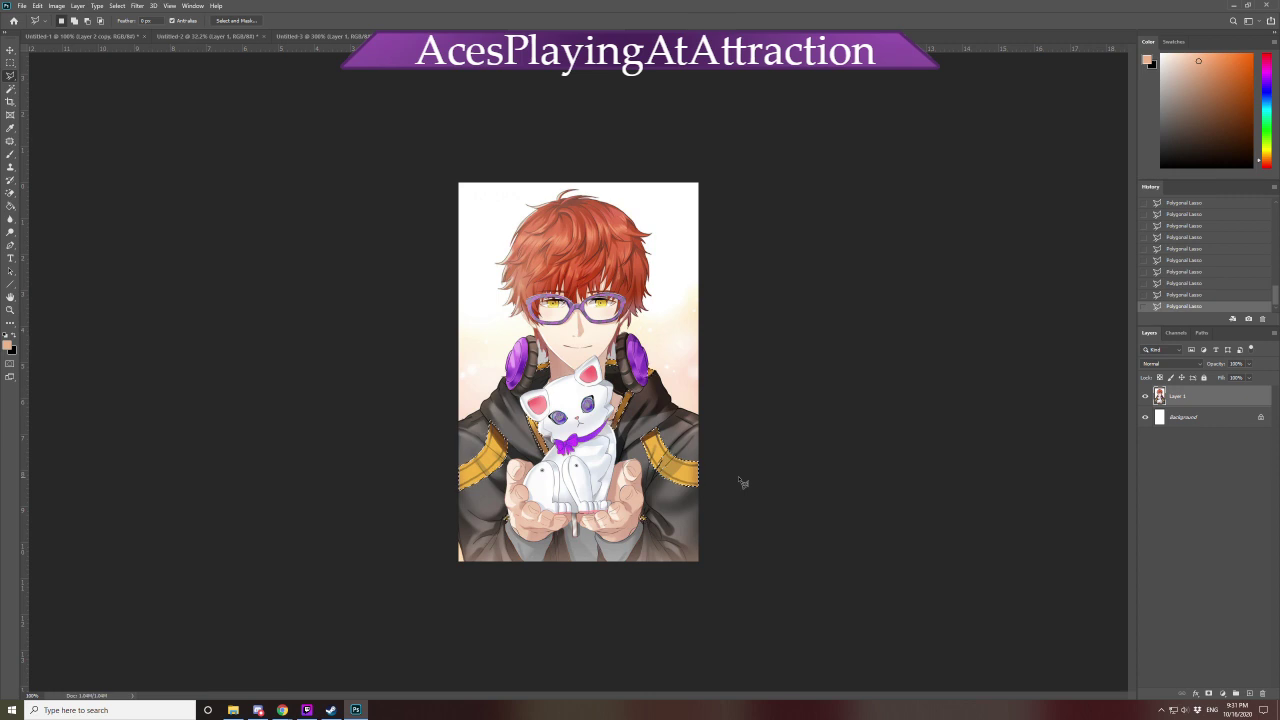
{"action": "key", "text": "ctrl+plus"}
{"action": "key", "text": "ctrl+plus"}
{"action": "scroll", "coordinate": [743, 484], "scroll_direction": "down", "scroll_amount": 3}
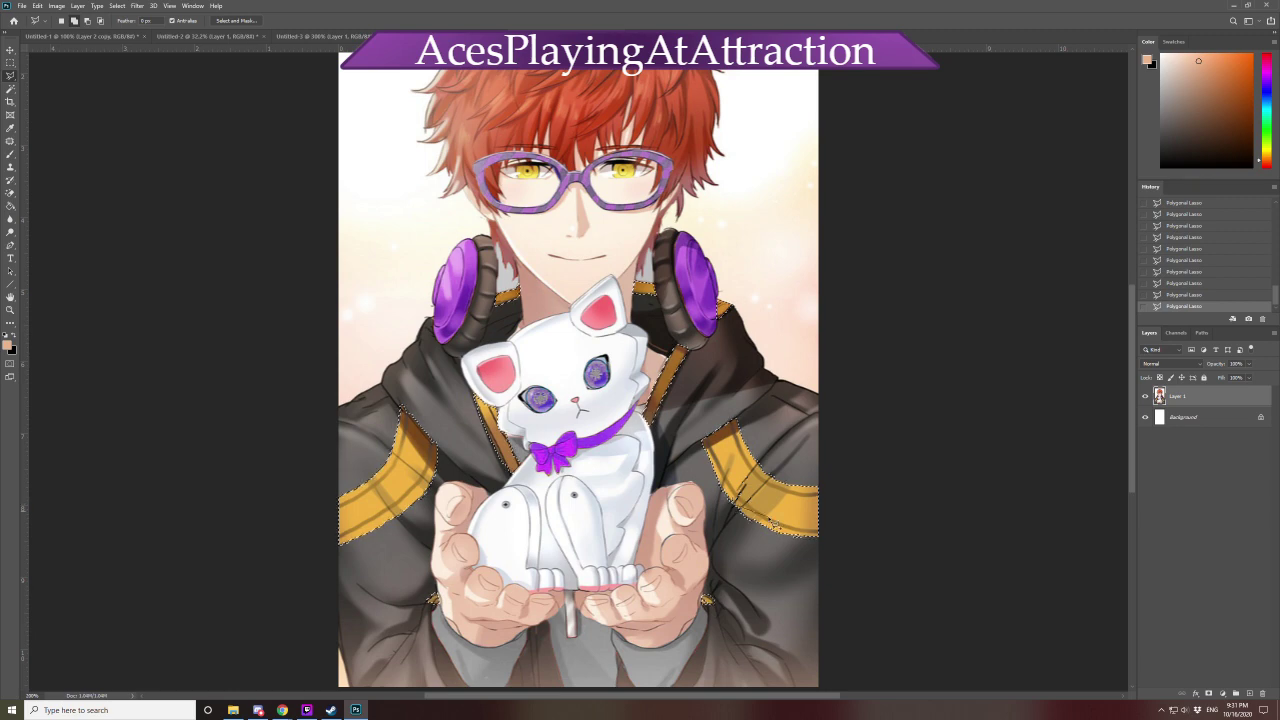
{"action": "left_click", "coordinate": [737, 508]}
{"action": "left_click", "coordinate": [776, 500]}
{"action": "left_click", "coordinate": [824, 487]}
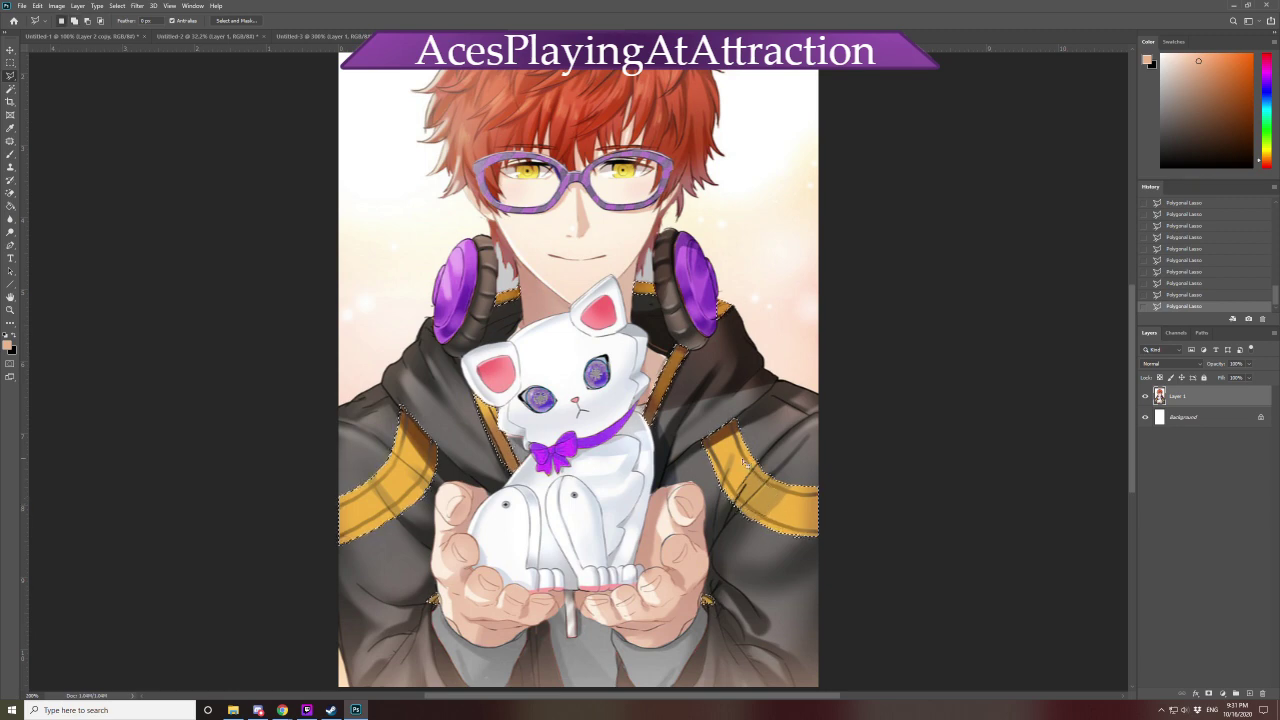
{"action": "double_click", "coordinate": [829, 522]}
{"action": "key", "text": "ctrl+minus"}
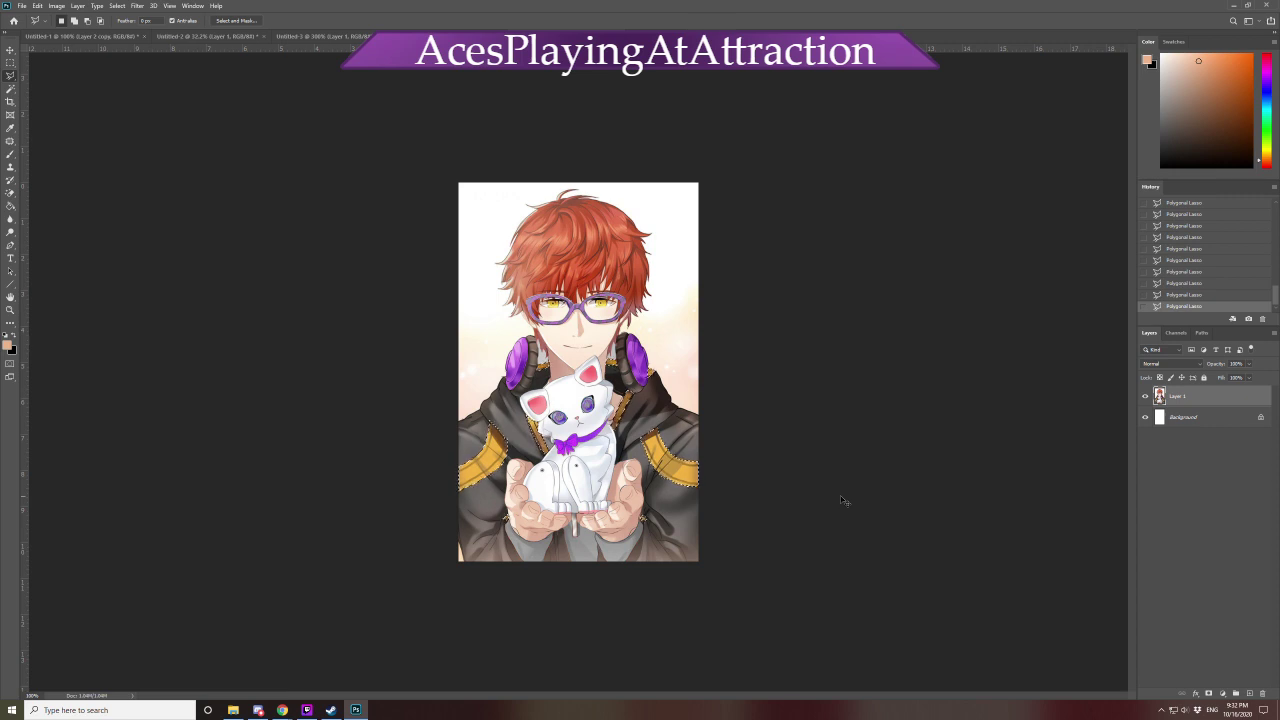
{"action": "key", "text": "ctrl+u"}
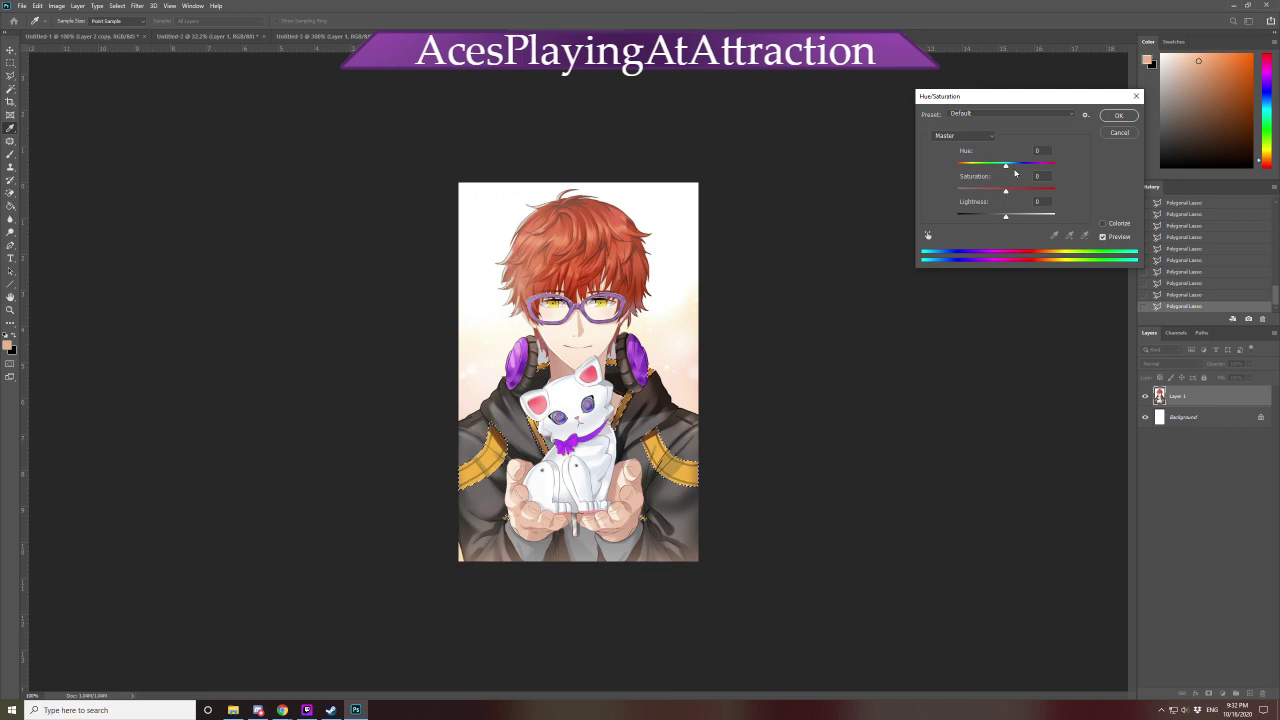
{"action": "left_click_drag", "start_coordinate": [1006, 165], "coordinate": [968, 167]}
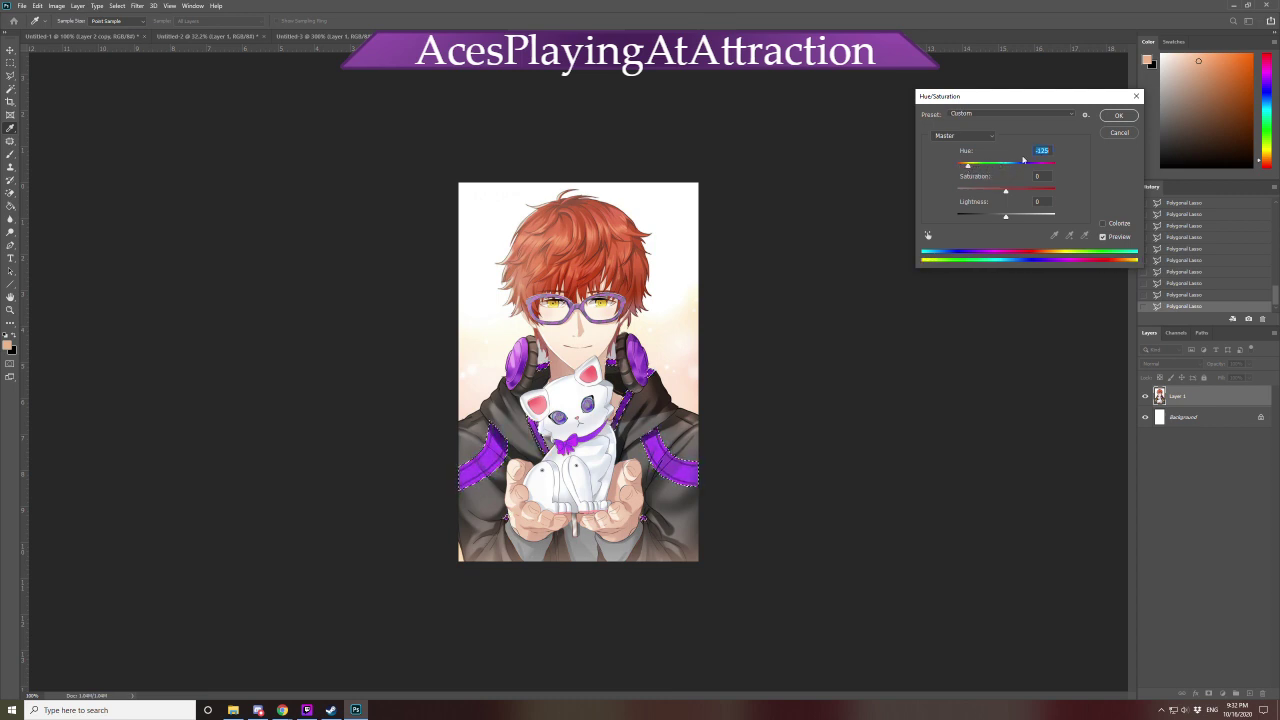
{"action": "left_click", "coordinate": [1119, 132]}
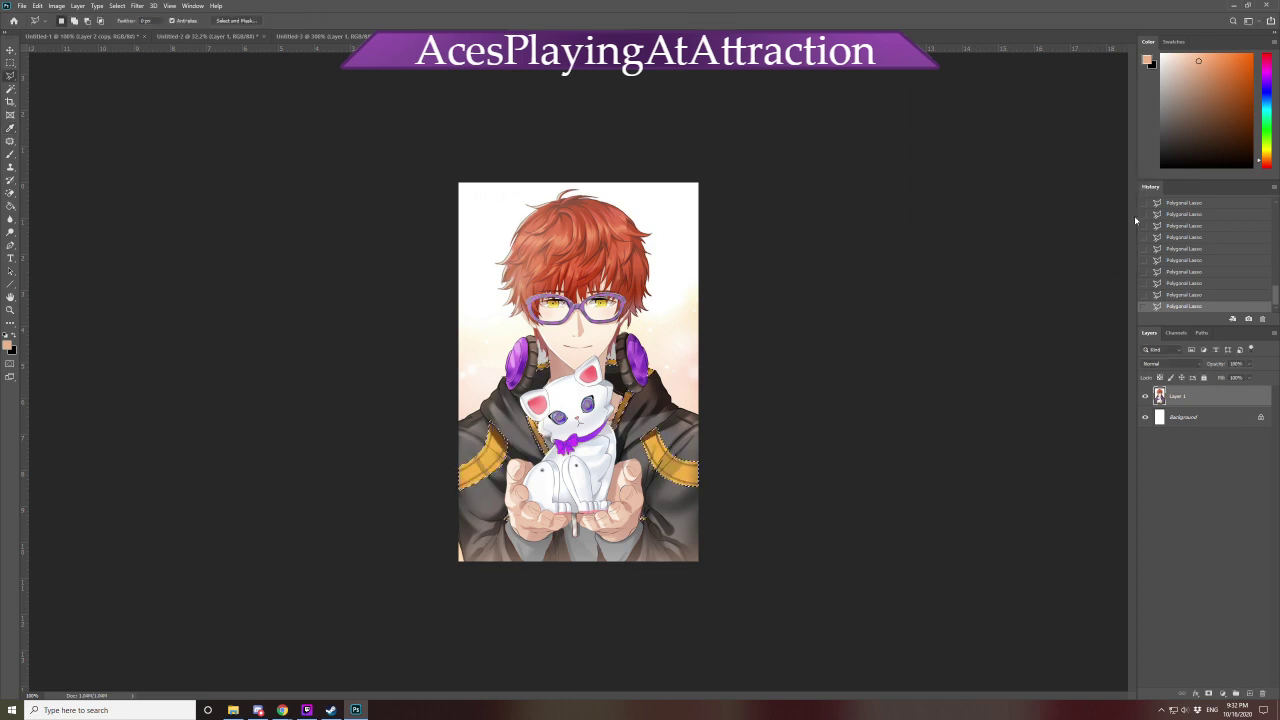
Recolour the selected yellow jacket trim purple with a Hue/Saturation hue of -117
{"action": "key", "text": "ctrl+u"}
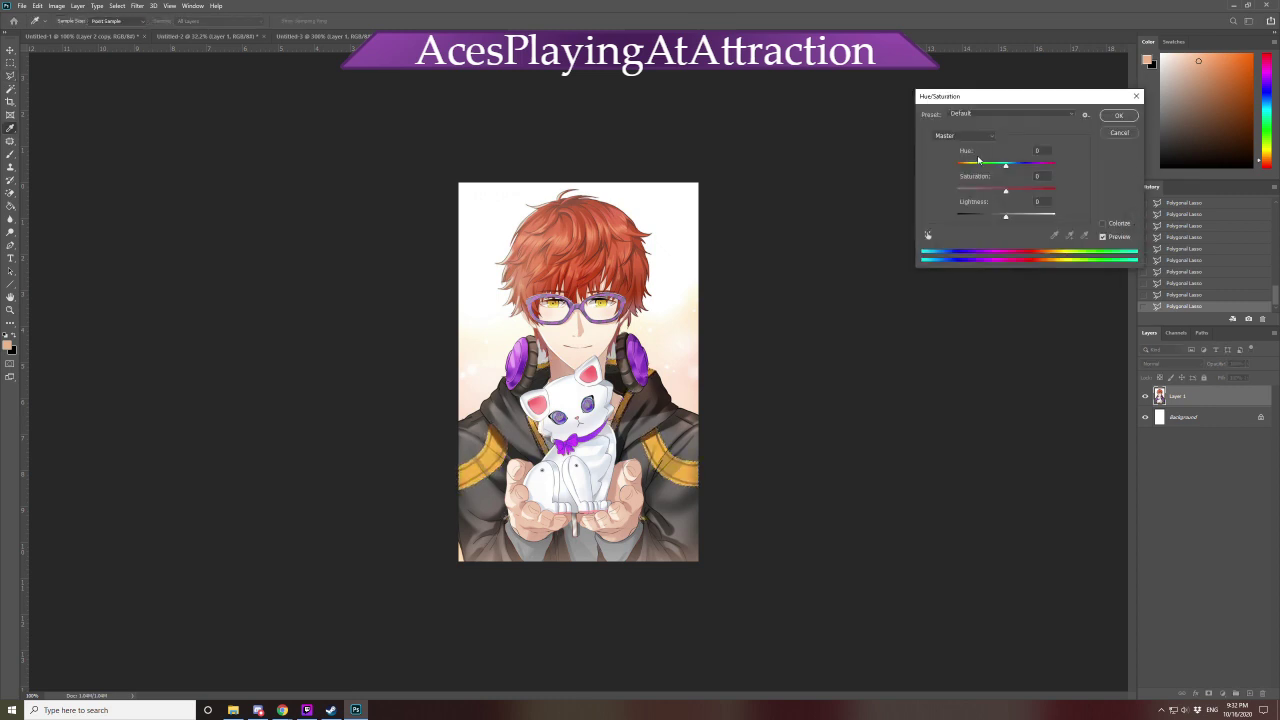
{"action": "left_click_drag", "start_coordinate": [978, 162], "coordinate": [970, 167]}
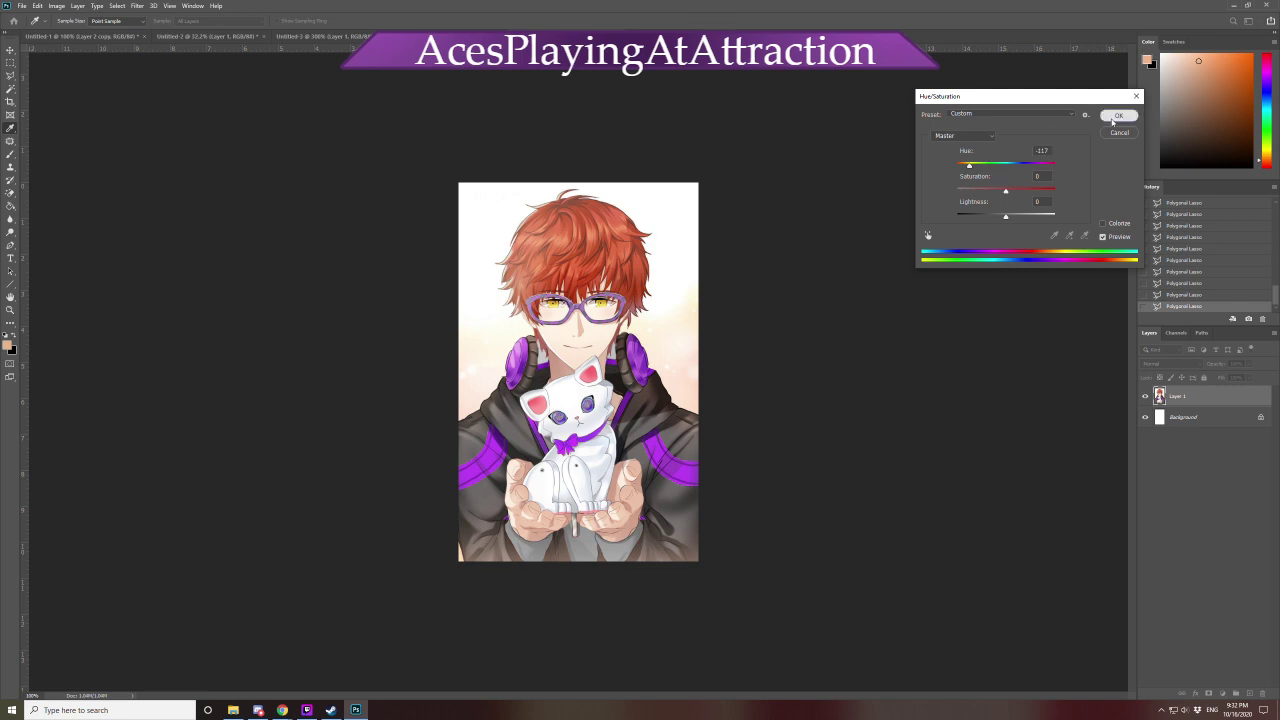
{"action": "left_click", "coordinate": [1116, 117]}
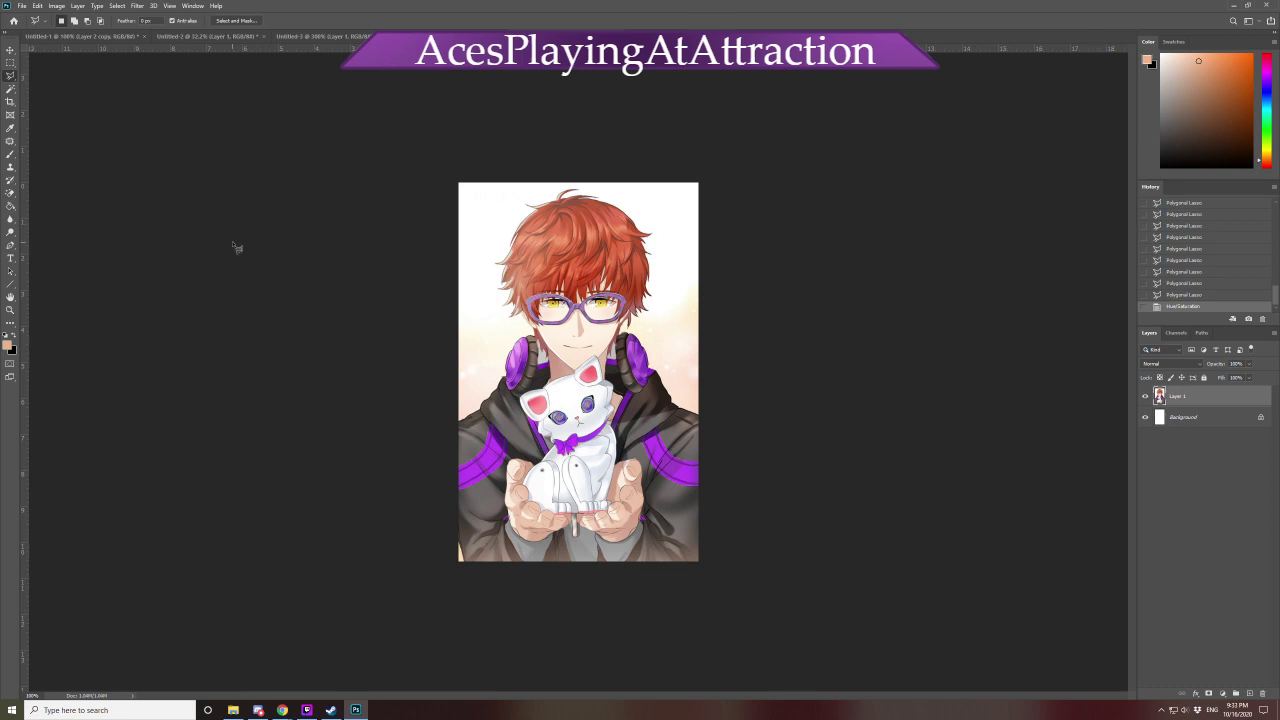
Save the purple version as a PNG named 707-ace in the pride recolors folder, with medium file size
{"action": "left_click", "coordinate": [21, 5]}
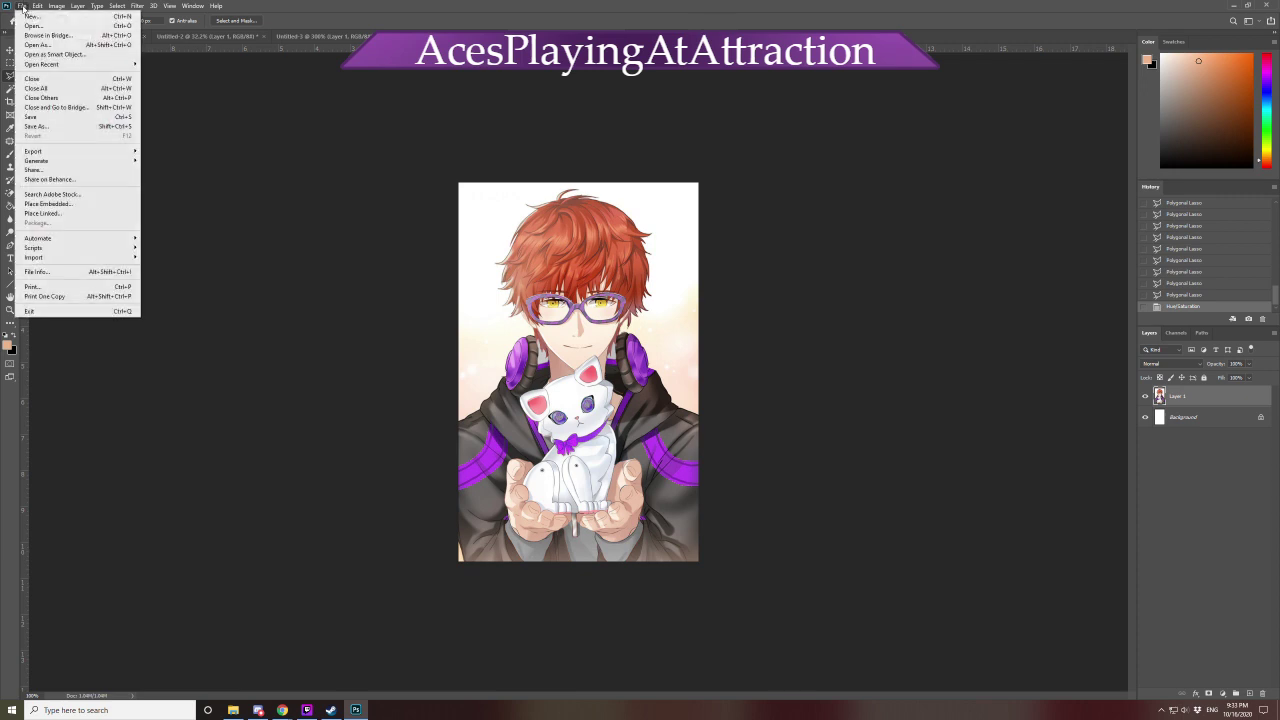
{"action": "left_click", "coordinate": [76, 127]}
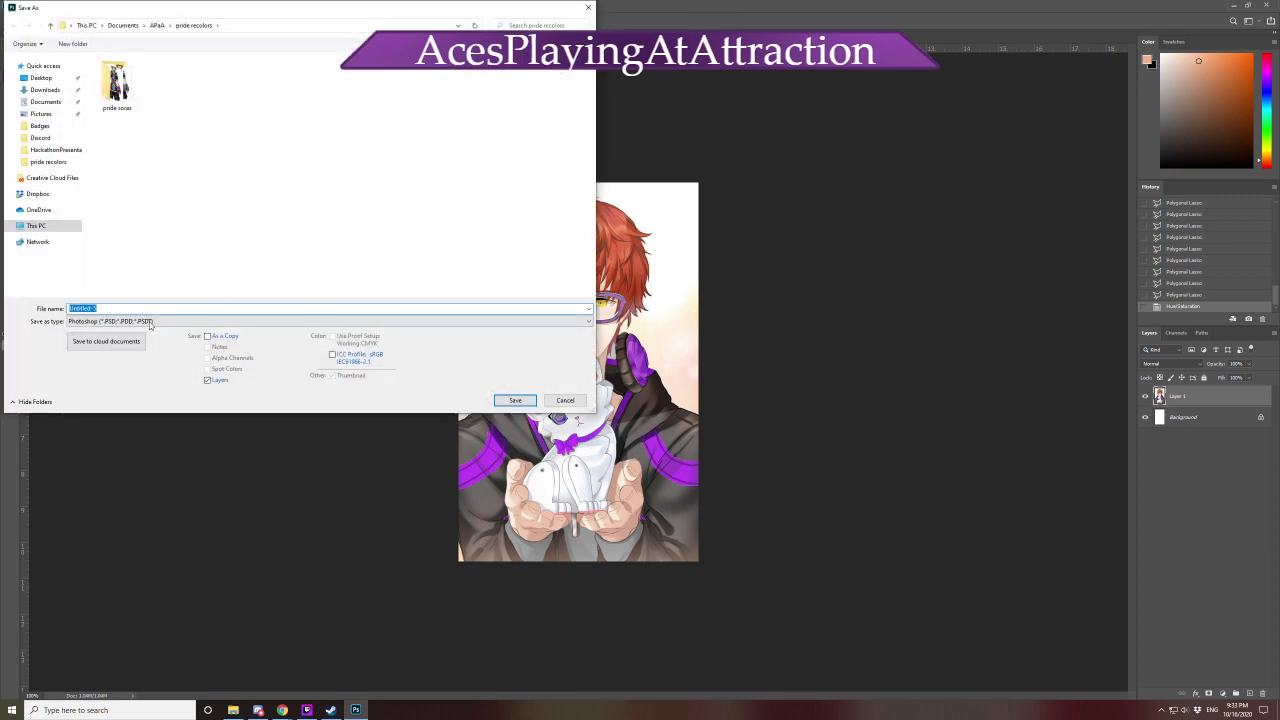
{"action": "left_click", "coordinate": [150, 322]}
{"action": "left_click", "coordinate": [129, 462]}
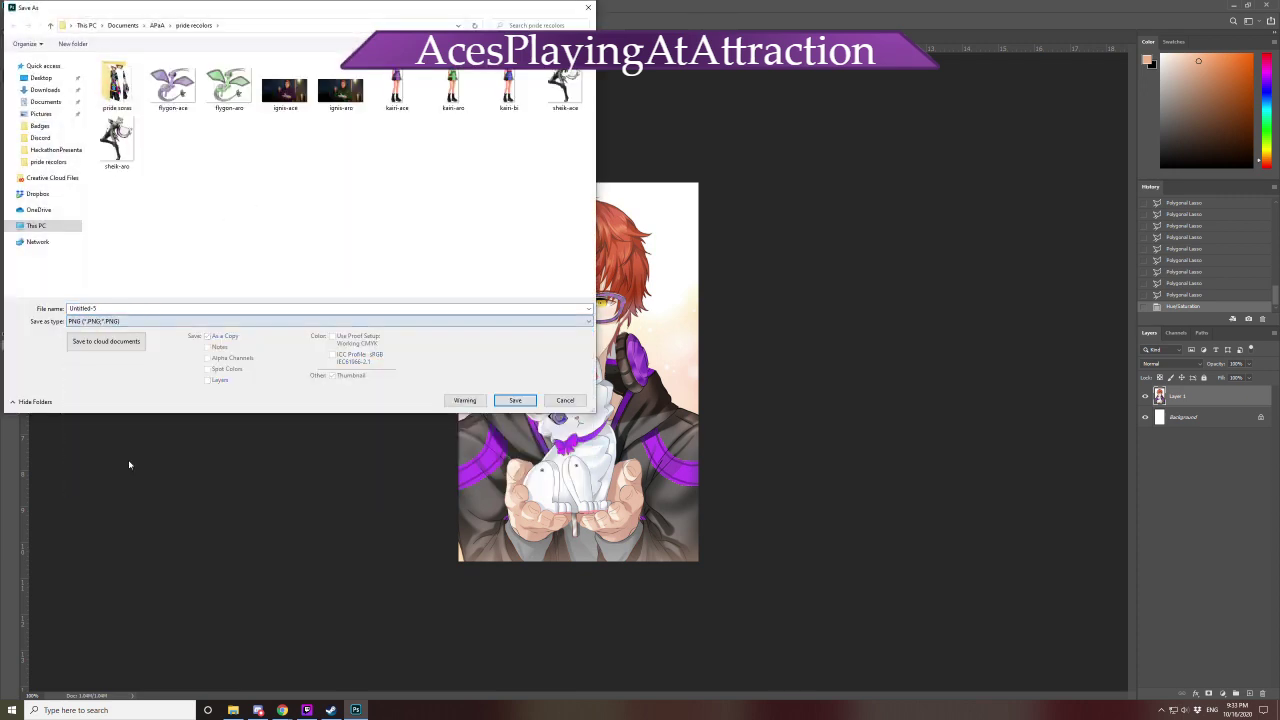
{"action": "left_click", "coordinate": [155, 311]}
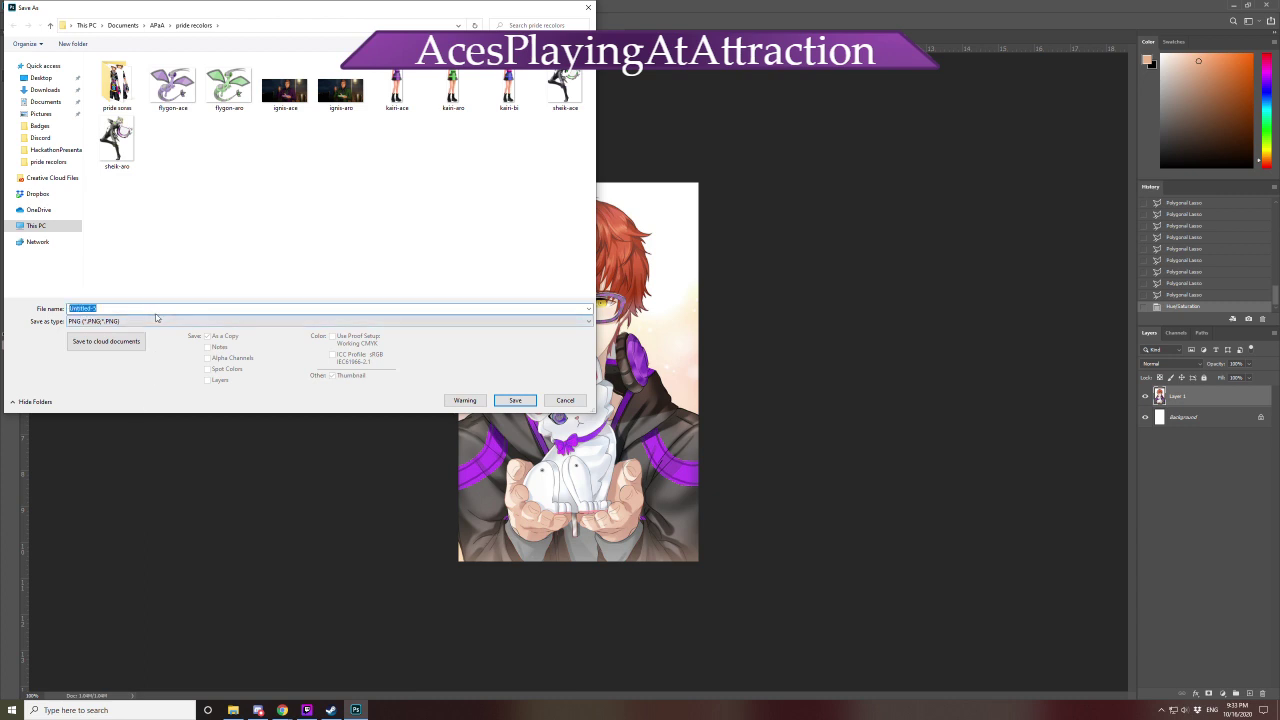
{"action": "type", "text": "707-ace"}
{"action": "left_click", "coordinate": [515, 400]}
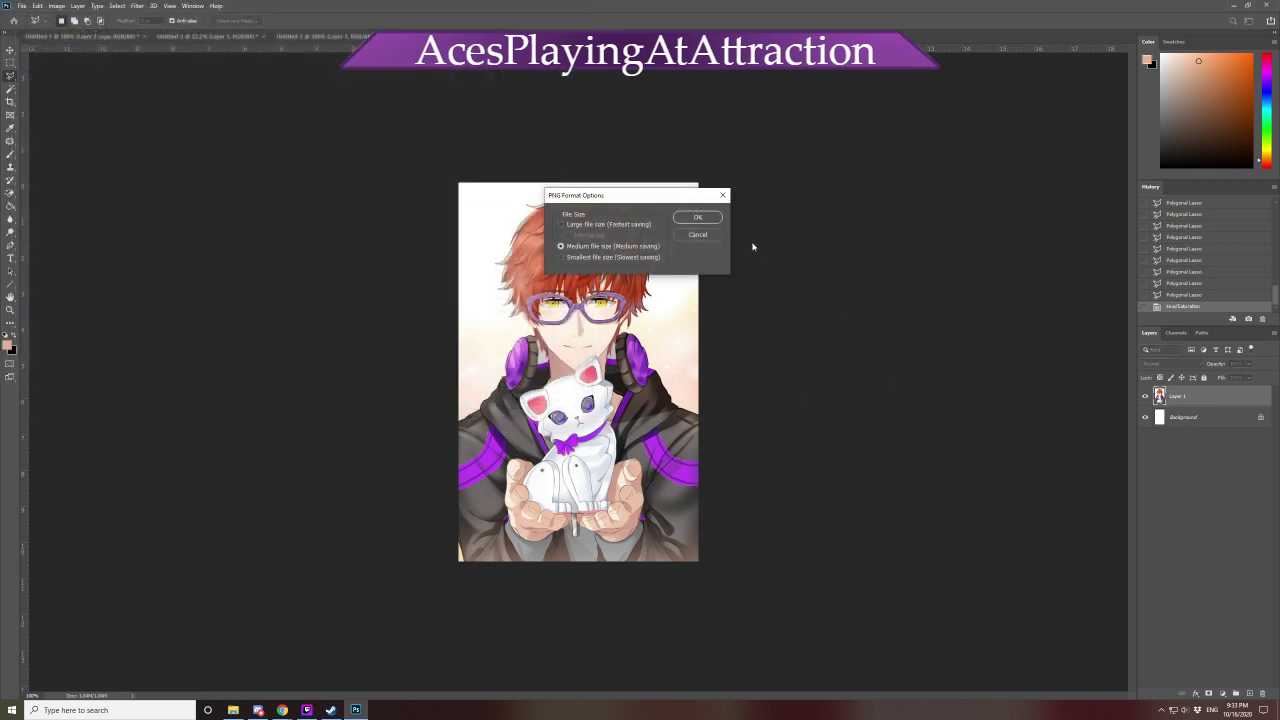
{"action": "left_click", "coordinate": [698, 218]}
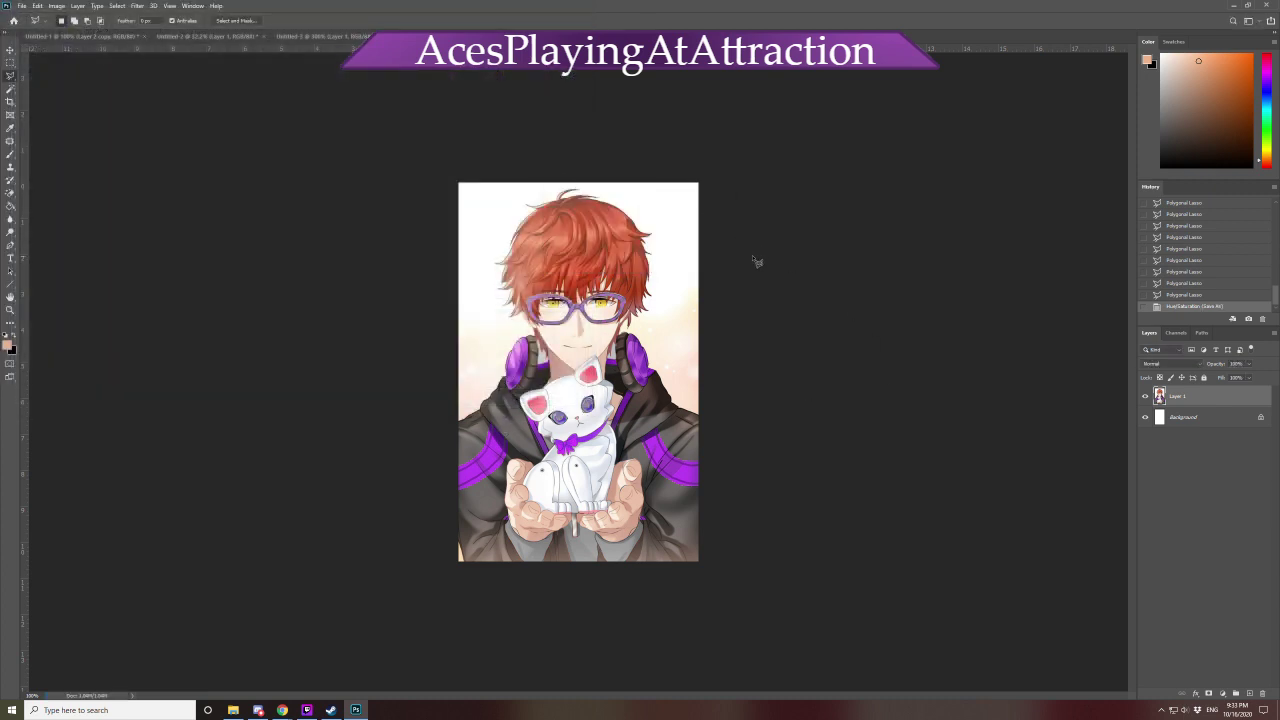
{"action": "key", "text": "ctrl+u"}
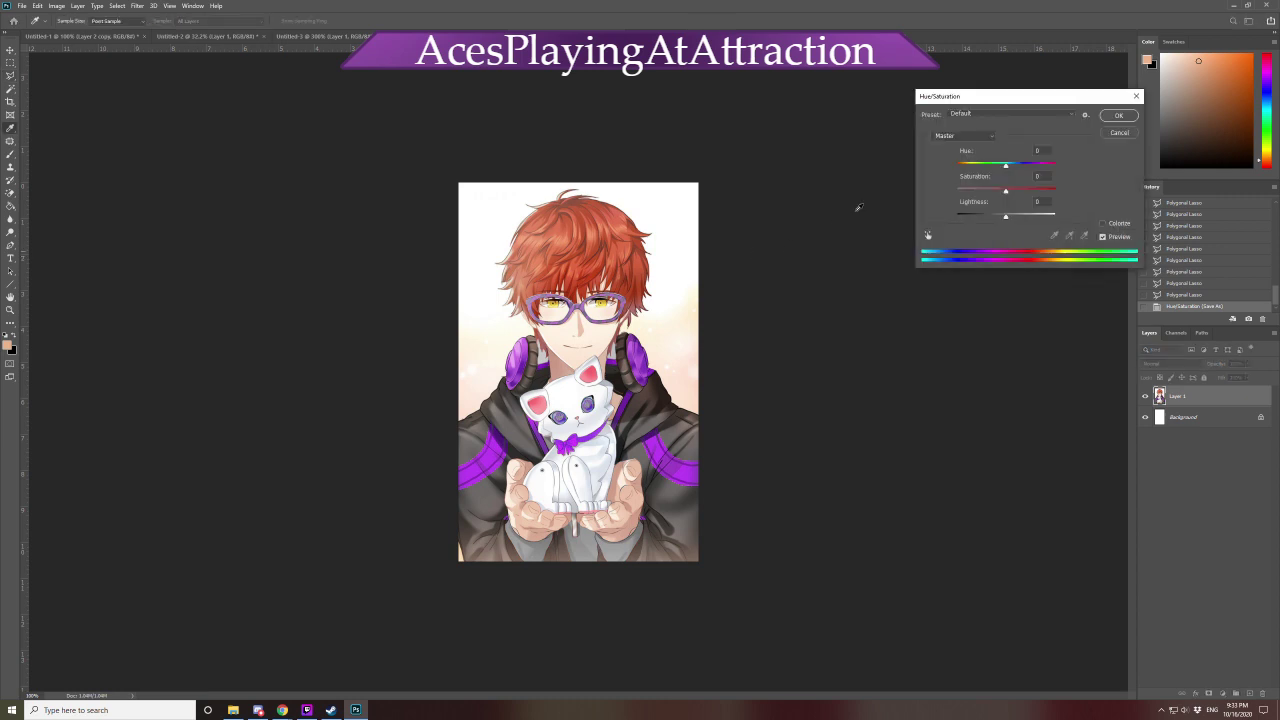
{"action": "left_click", "coordinate": [972, 138]}
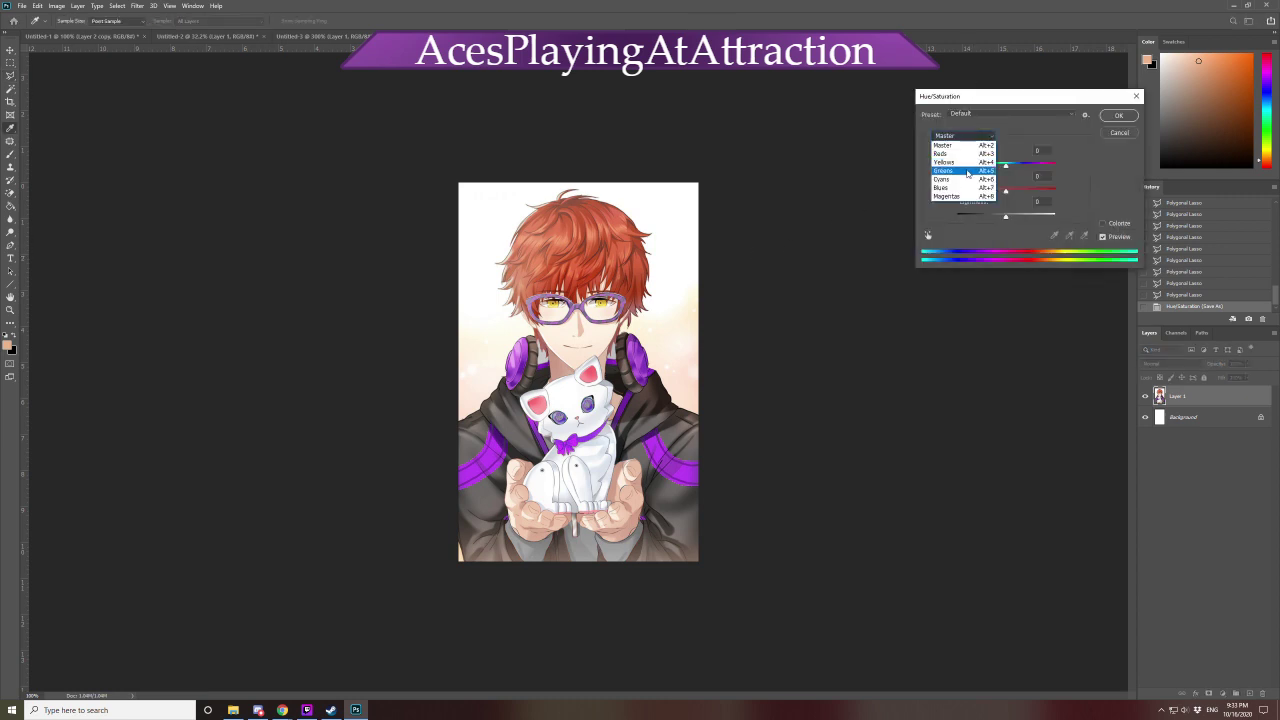
{"action": "left_click", "coordinate": [994, 171]}
{"action": "left_click_drag", "start_coordinate": [1004, 165], "coordinate": [981, 168]}
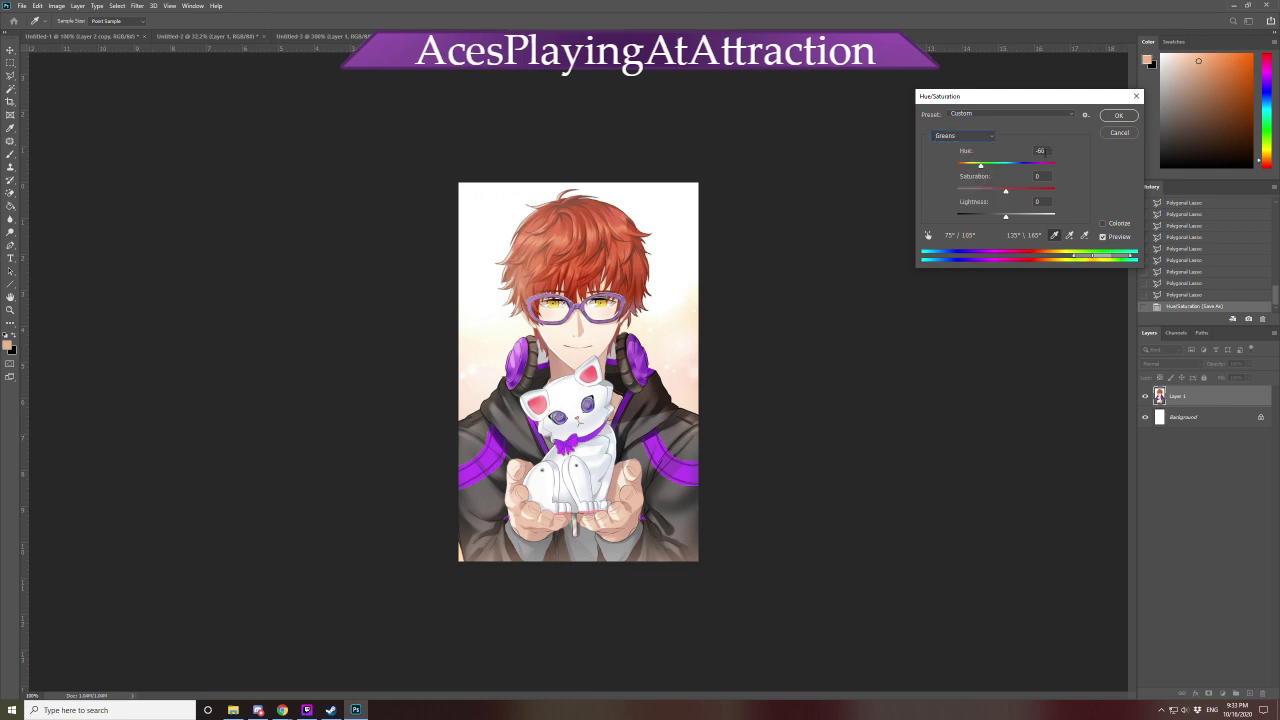
{"action": "type", "text": "-0"}
{"action": "left_click", "coordinate": [957, 139]}
{"action": "left_click", "coordinate": [955, 140]}
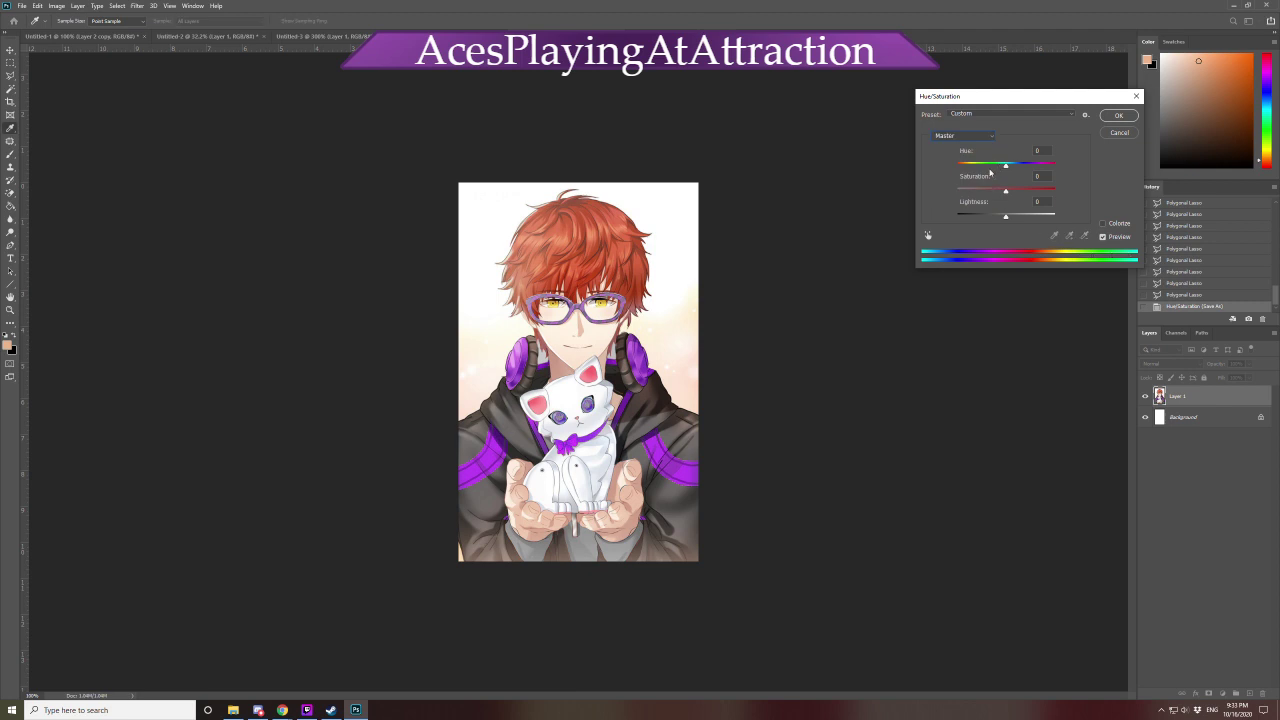
{"action": "left_click", "coordinate": [965, 137]}
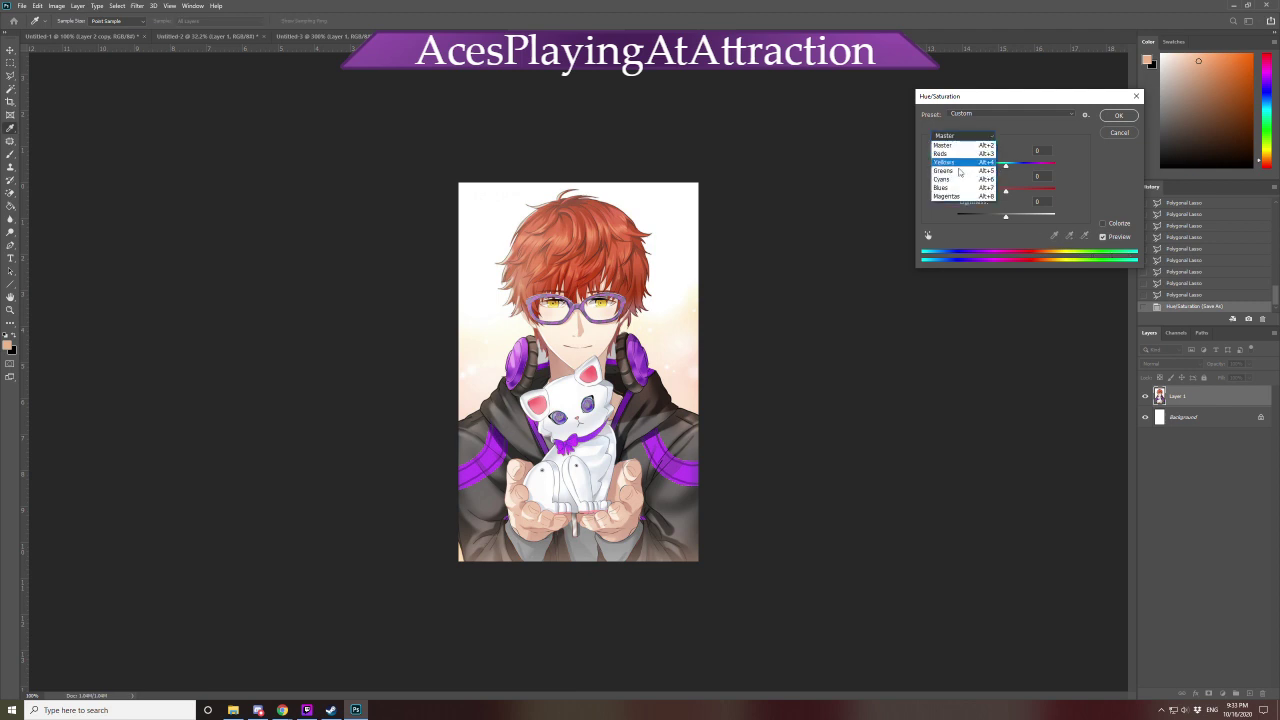
{"action": "left_click", "coordinate": [955, 188]}
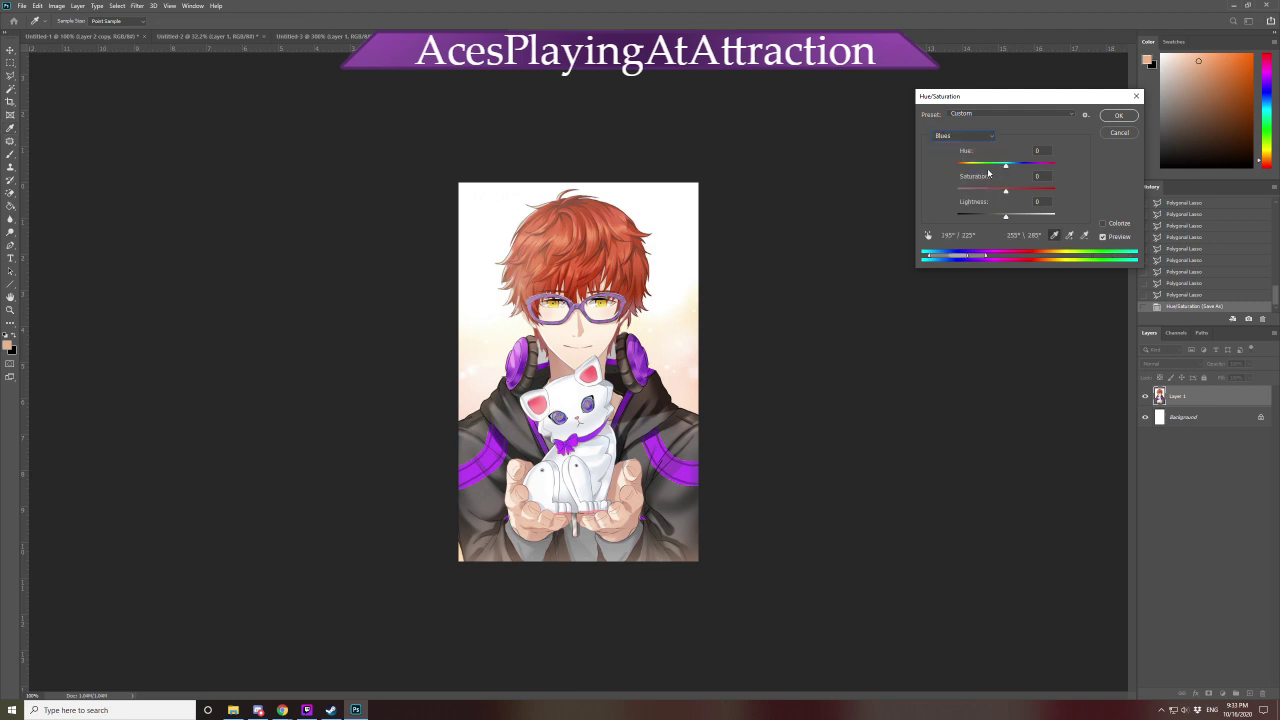
{"action": "left_click_drag", "start_coordinate": [970, 176], "coordinate": [1111, 133]}
{"action": "left_click", "coordinate": [1114, 133]}
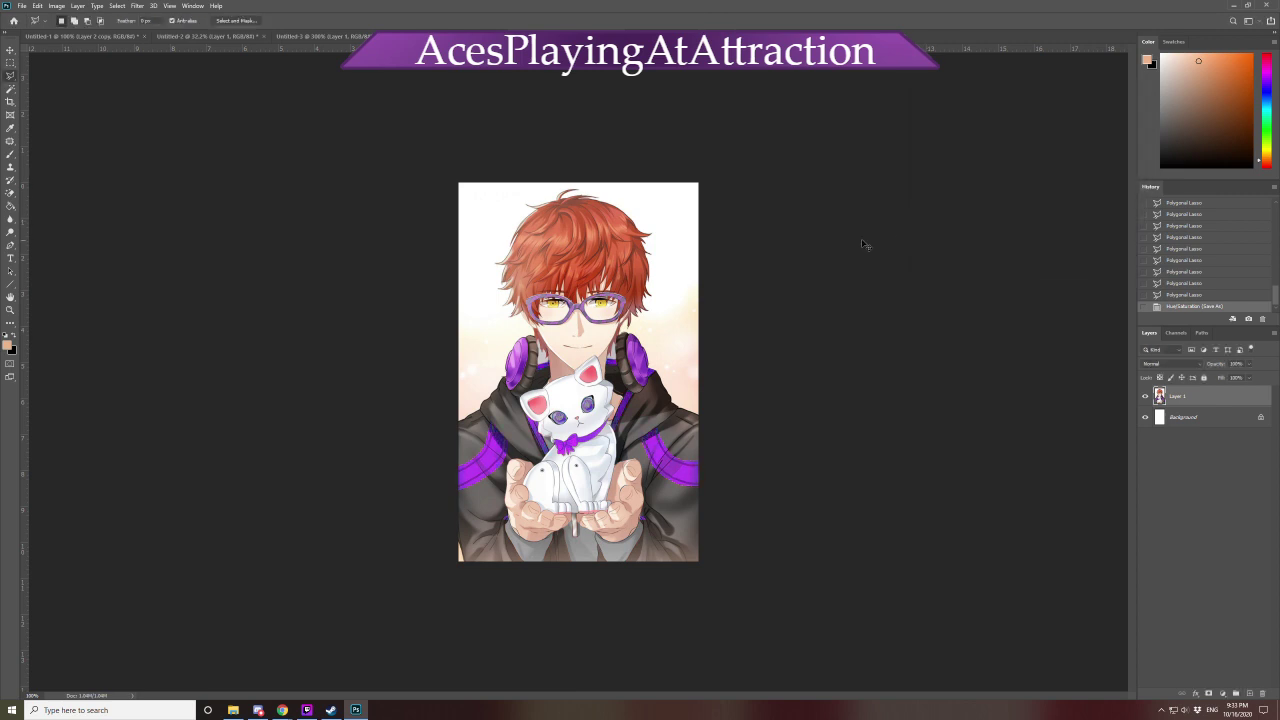
Deselect the jacket trim selection
{"action": "key", "text": "ctrl+d"}
{"action": "key", "text": "ctrl+u"}
{"action": "left_click", "coordinate": [963, 135]}
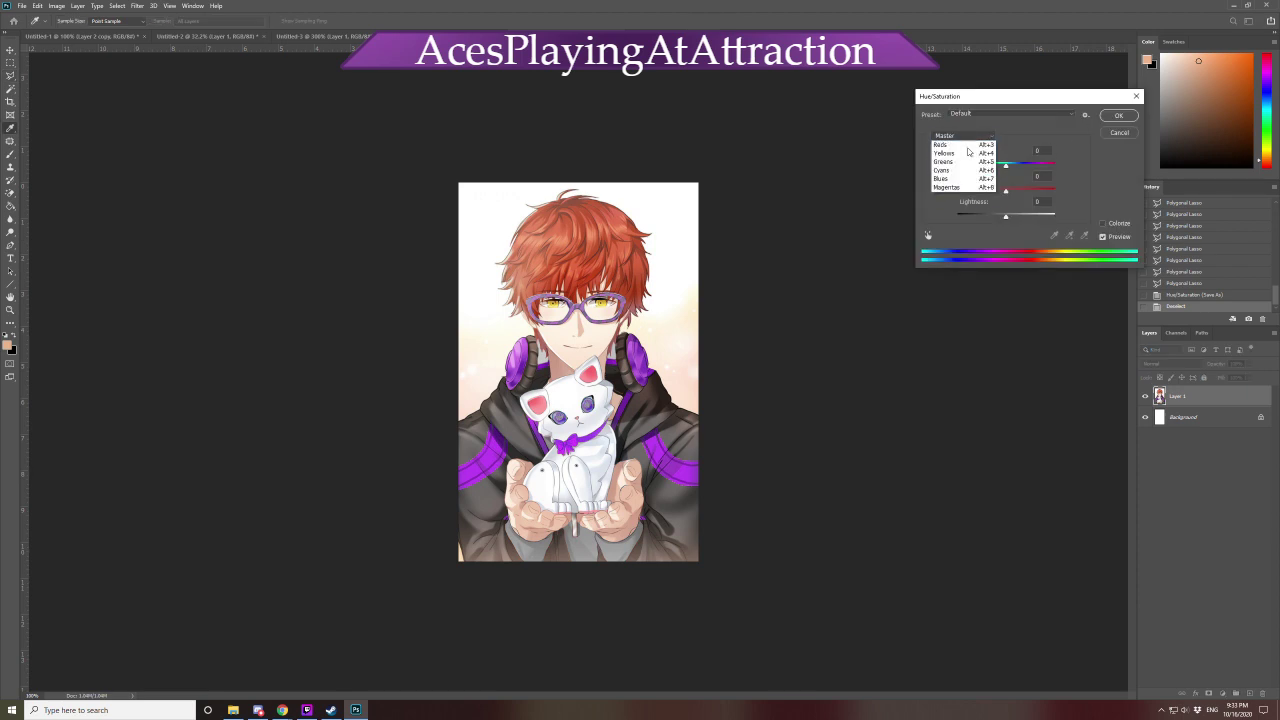
{"action": "left_click", "coordinate": [960, 187]}
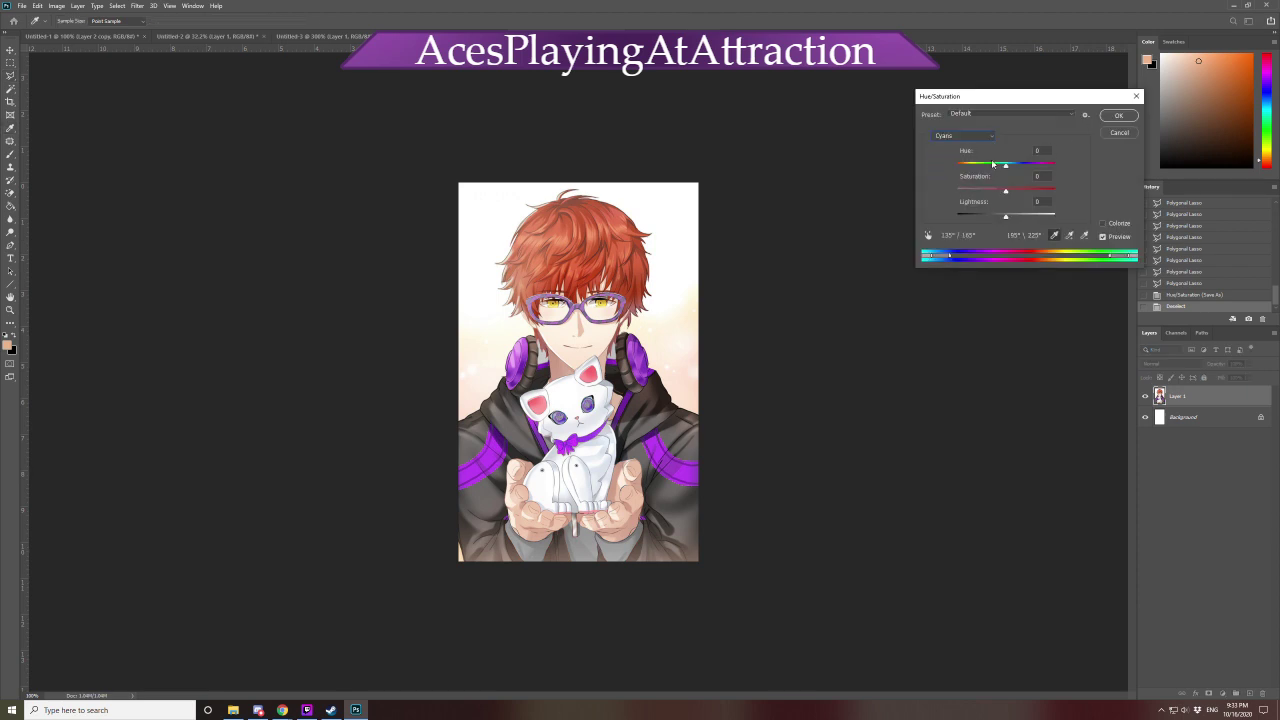
{"action": "left_click", "coordinate": [965, 137]}
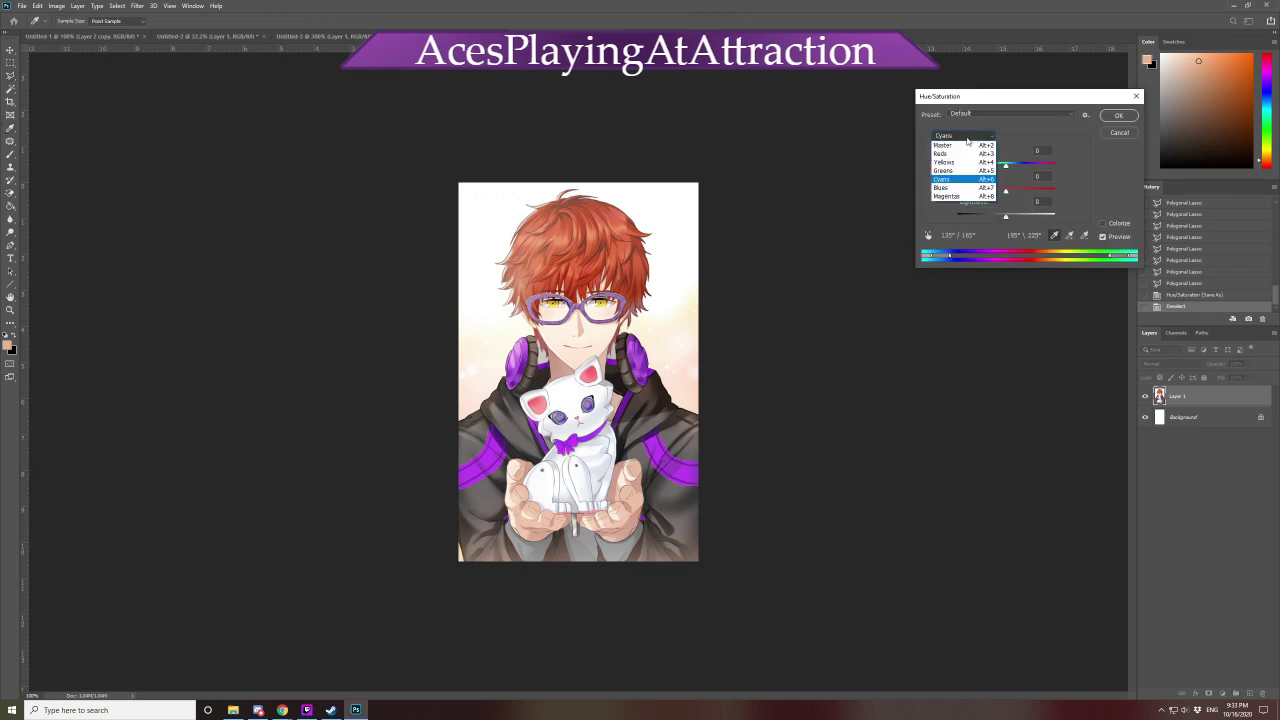
{"action": "left_click", "coordinate": [962, 196]}
{"action": "left_click_drag", "start_coordinate": [1000, 173], "coordinate": [985, 174]}
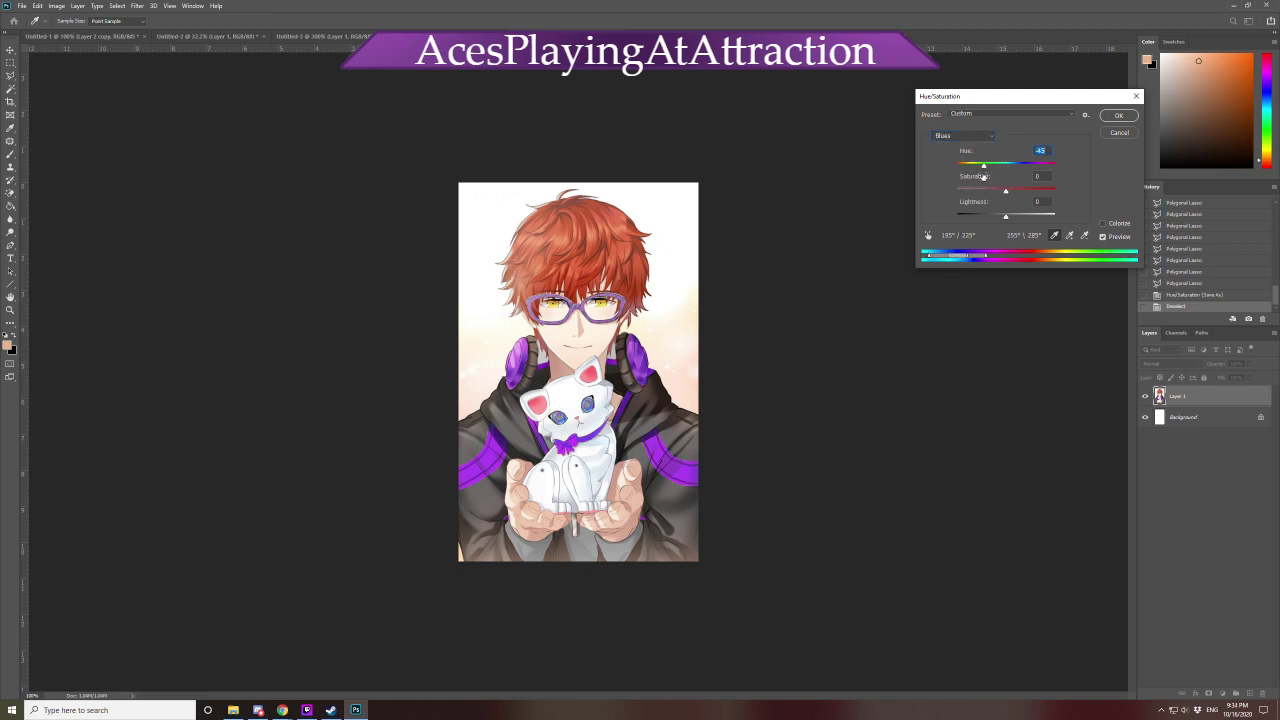
{"action": "left_click_drag", "start_coordinate": [985, 168], "coordinate": [967, 200]}
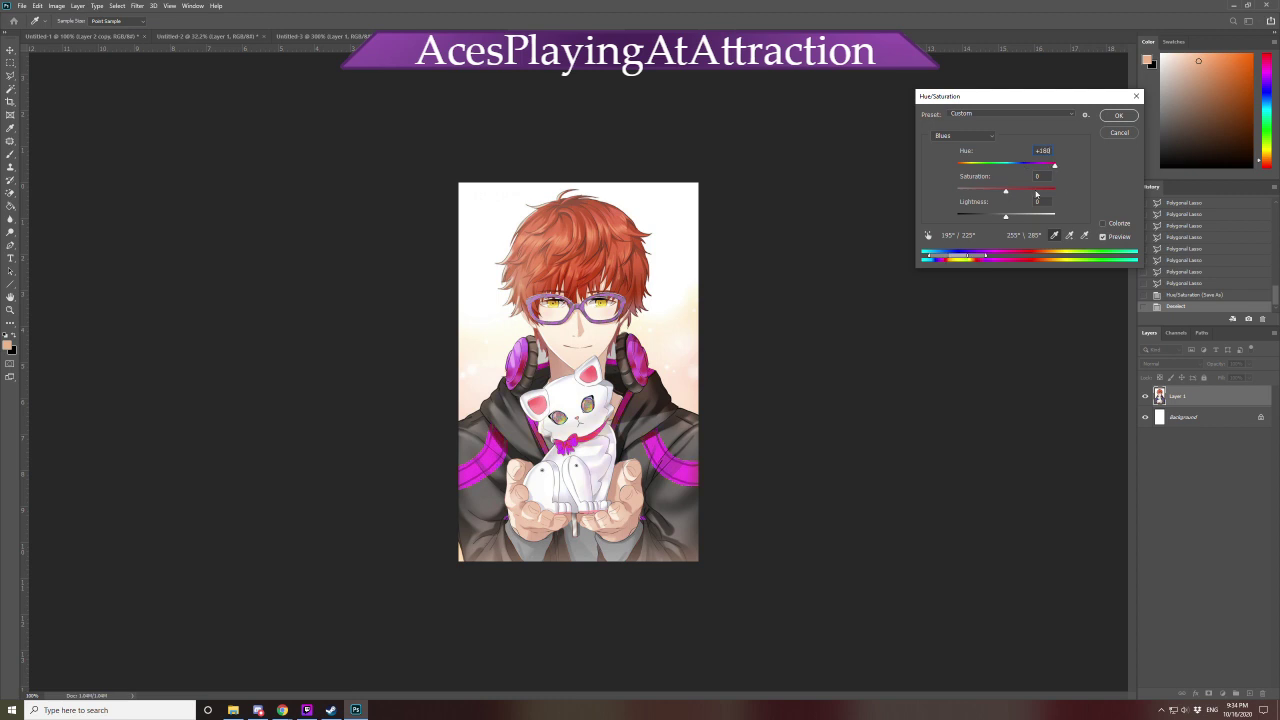
{"action": "left_click_drag", "start_coordinate": [1036, 193], "coordinate": [773, 235]}
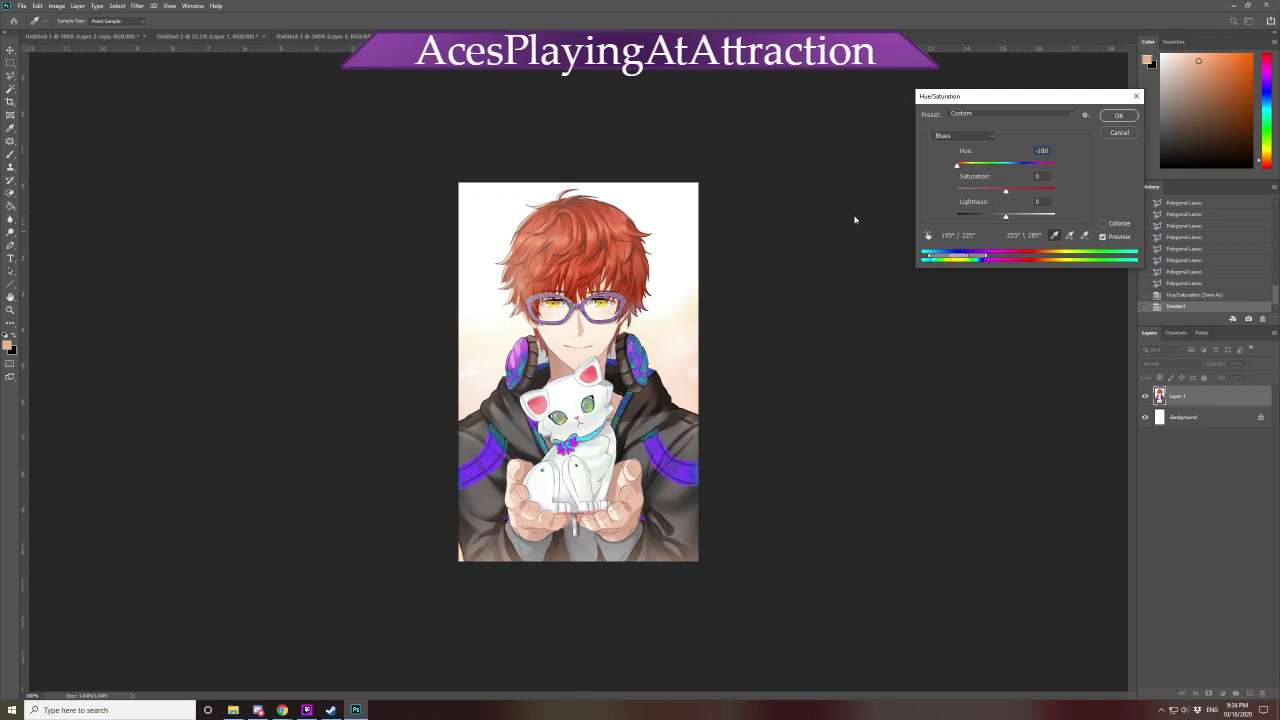
{"action": "left_click_drag", "start_coordinate": [854, 219], "coordinate": [944, 295]}
{"action": "left_click_drag", "start_coordinate": [956, 166], "coordinate": [1068, 185]}
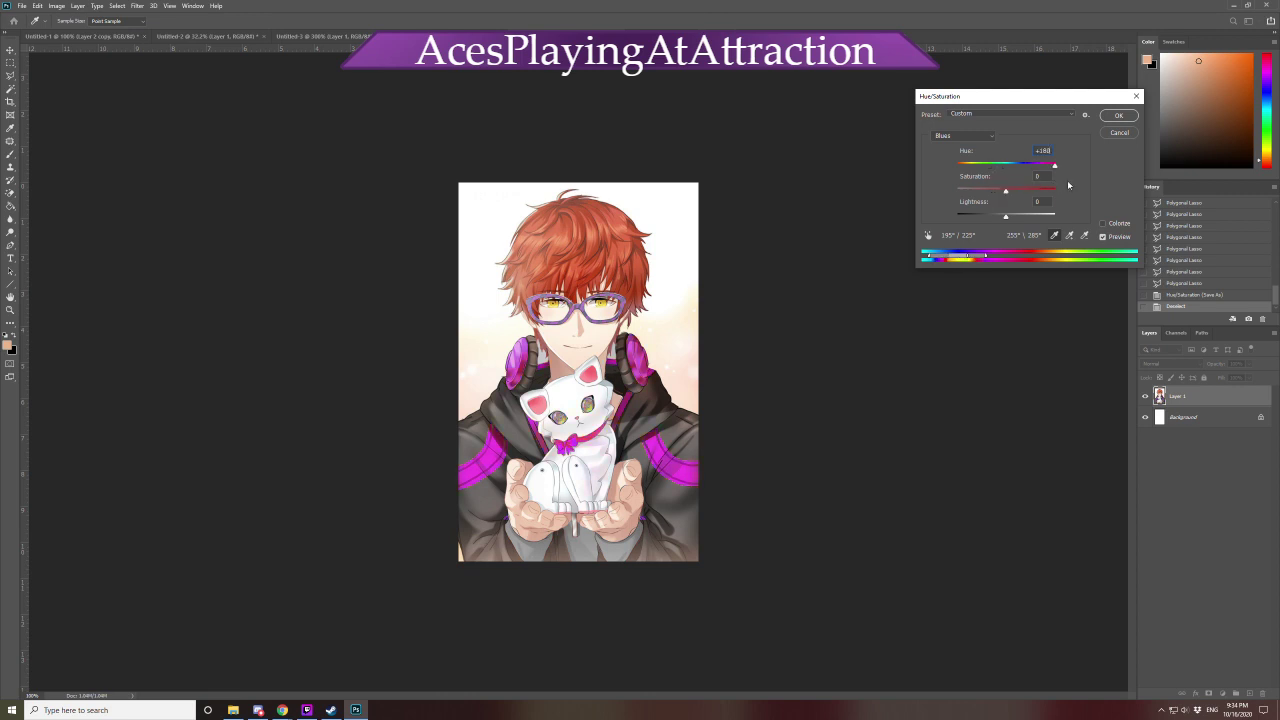
{"action": "left_click", "coordinate": [1119, 132]}
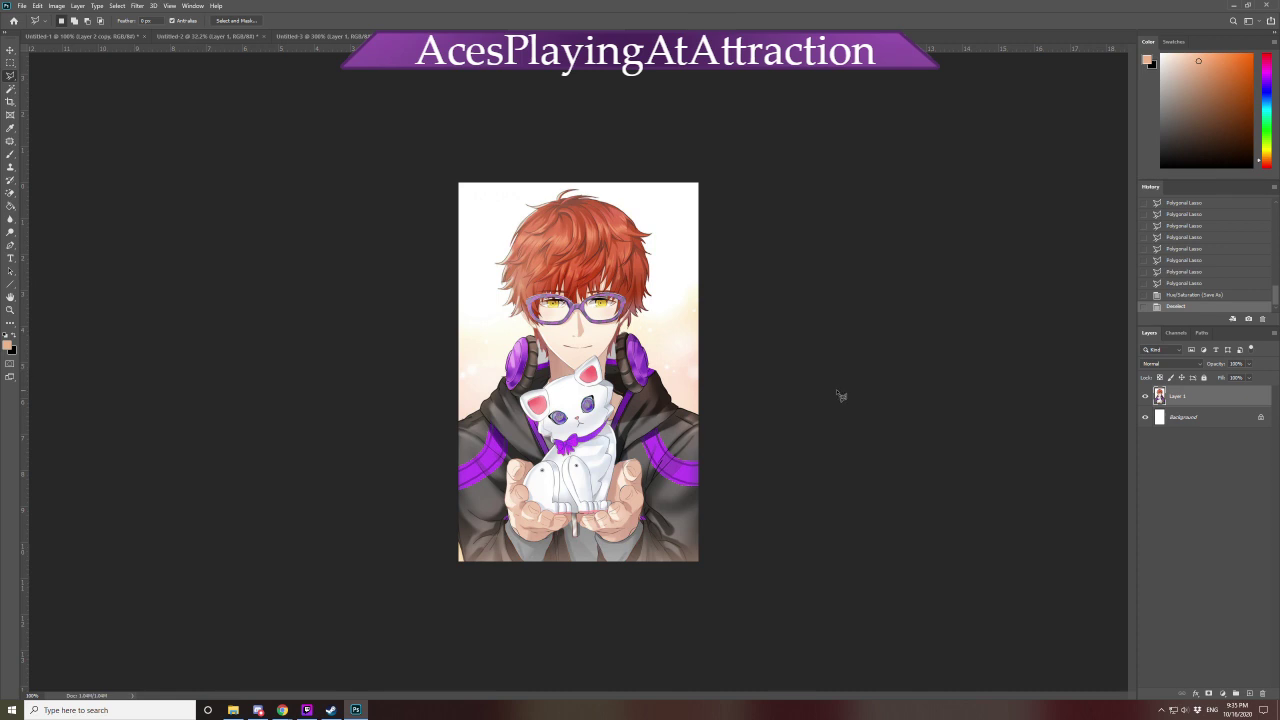
Start a Hue/Saturation adjustment on the whole picture, limited to the Magentas range
{"action": "key", "text": "ctrl+u"}
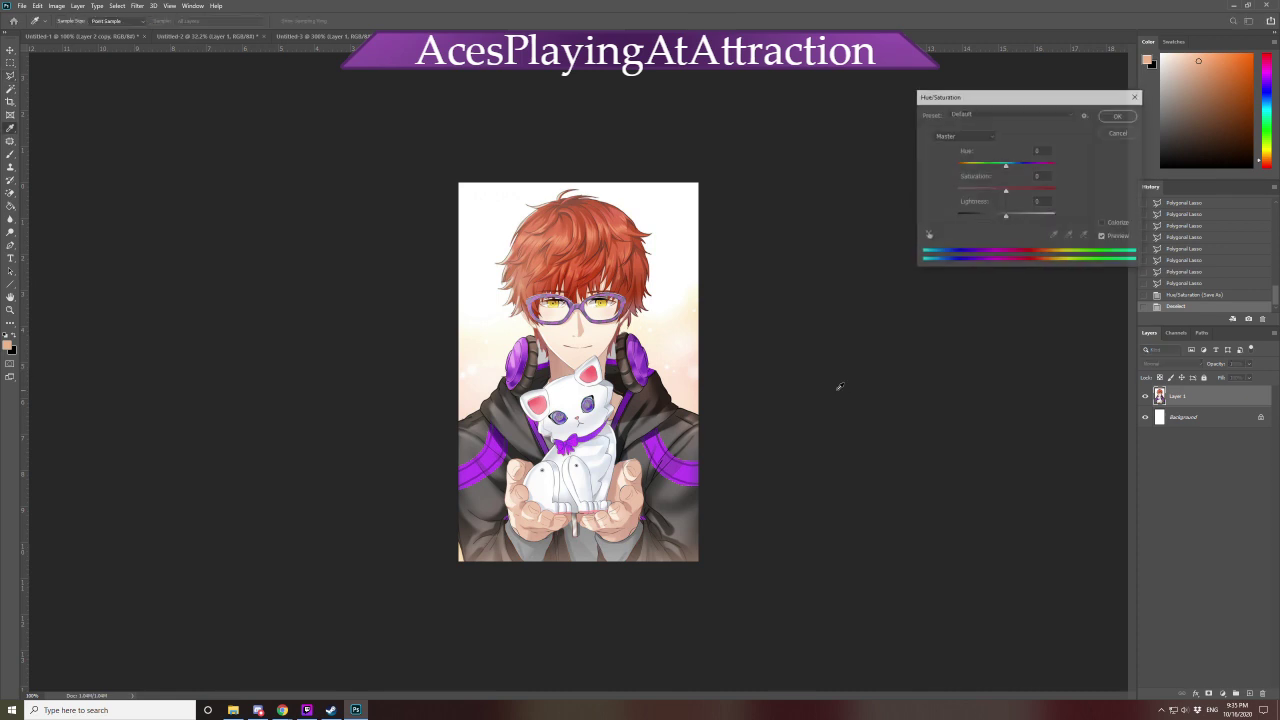
{"action": "left_click", "coordinate": [962, 136]}
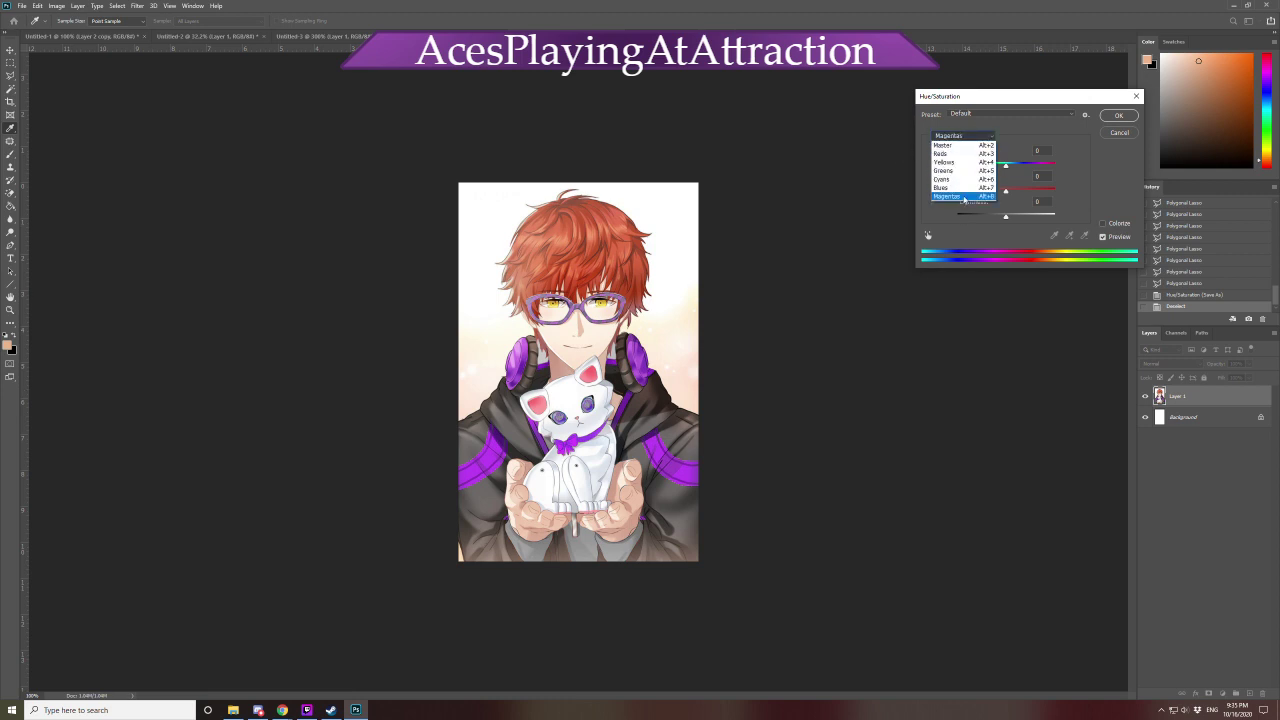
{"action": "left_click", "coordinate": [964, 198]}
{"action": "left_click_drag", "start_coordinate": [1006, 190], "coordinate": [941, 204]}
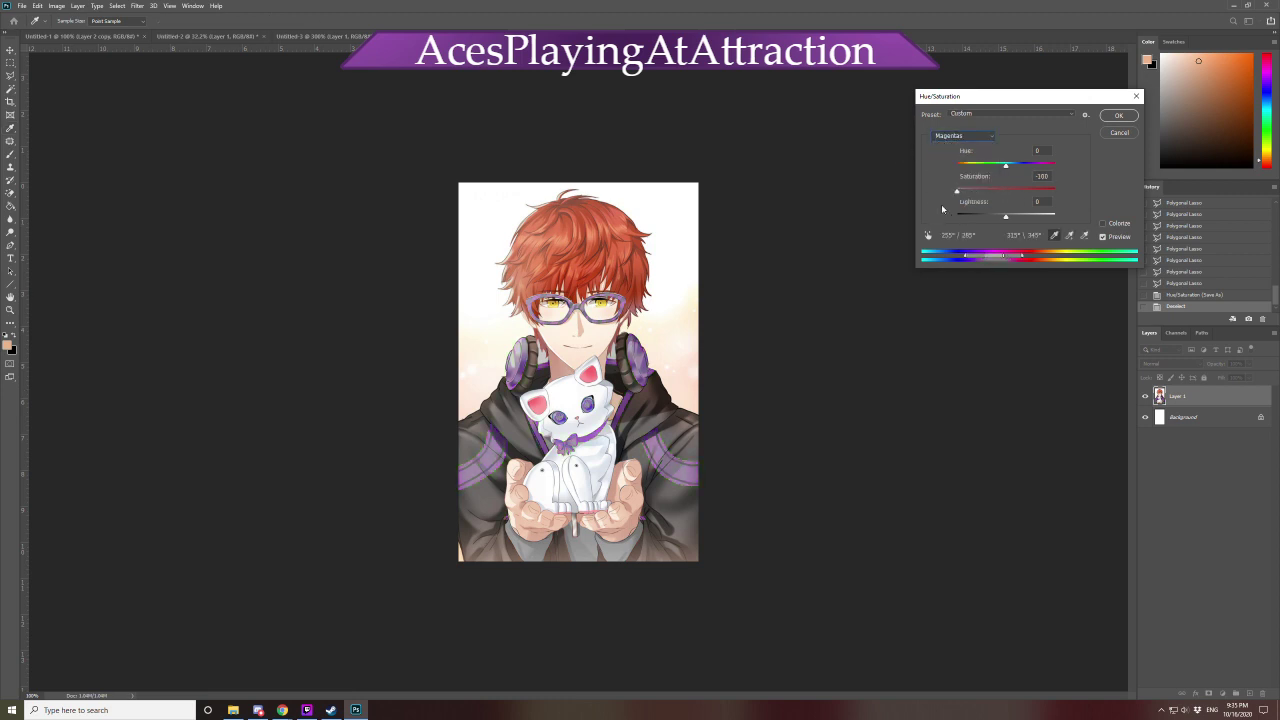
{"action": "key", "text": "p"}
{"action": "key", "text": "p"}
{"action": "left_click", "coordinate": [1002, 190]}
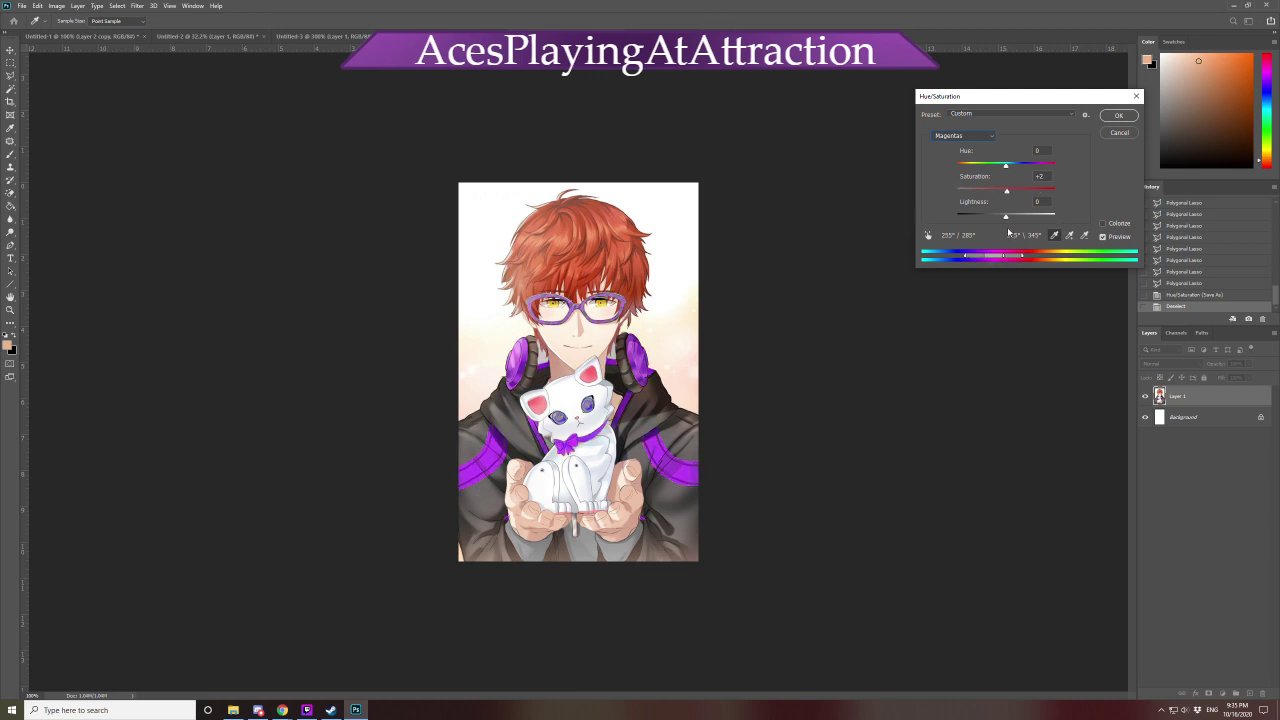
{"action": "left_click_drag", "start_coordinate": [1008, 233], "coordinate": [1005, 232]}
Shift the Magentas hue to -170 to turn the purple glasses, headphones, bow and jacket trim green
{"action": "left_click_drag", "start_coordinate": [1005, 165], "coordinate": [954, 177]}
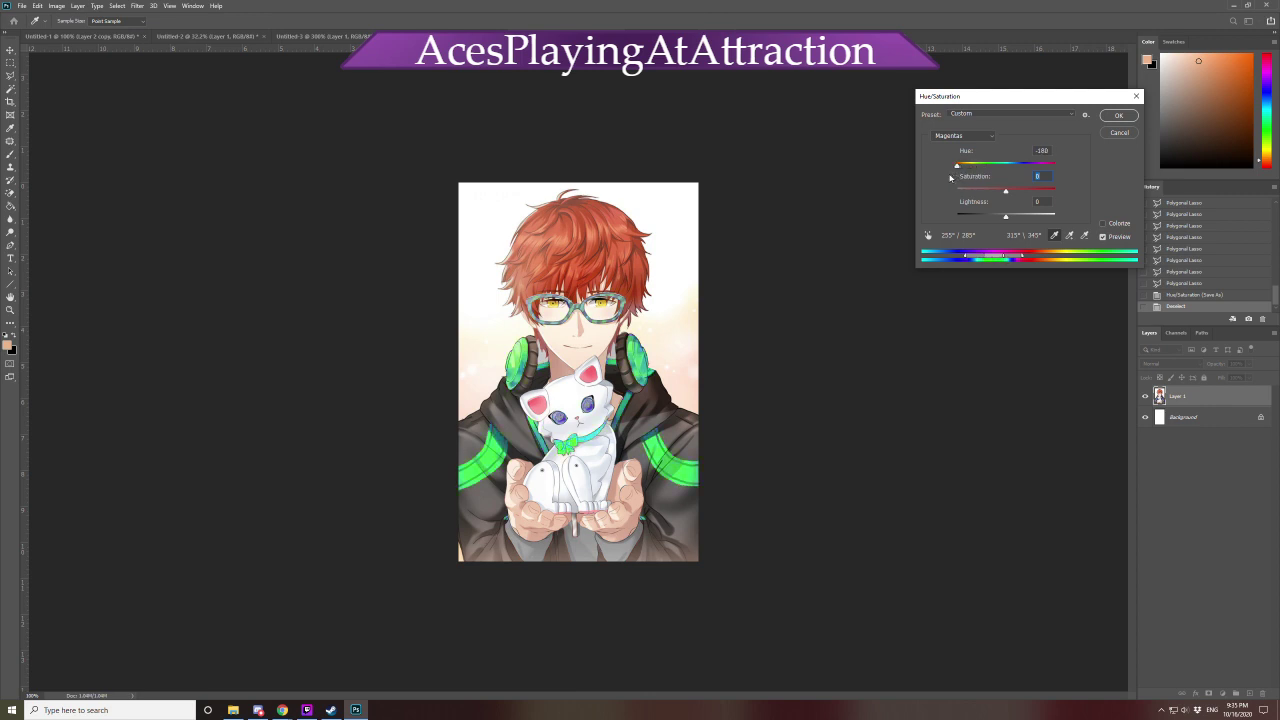
{"action": "key", "text": "shift+Tab"}
{"action": "mouse_move", "coordinate": [1005, 193]}
{"action": "left_mouse_down"}
{"action": "mouse_move", "coordinate": [967, 201]}
{"action": "mouse_move", "coordinate": [1021, 204]}
{"action": "left_mouse_up"}
{"action": "mouse_move", "coordinate": [1022, 205]}
{"action": "left_mouse_down"}
{"action": "mouse_move", "coordinate": [987, 217]}
{"action": "mouse_move", "coordinate": [999, 213]}
{"action": "left_mouse_up"}
{"action": "type", "text": "162"}
{"action": "key", "text": "Tab"}
{"action": "key", "text": "ctrl+z"}
{"action": "left_click_drag", "start_coordinate": [946, 195], "coordinate": [983, 188]}
{"action": "key", "text": "ctrl+z"}
{"action": "key", "text": "ctrl+z"}
{"action": "key", "text": "ctrl+z"}
{"action": "left_click_drag", "start_coordinate": [956, 226], "coordinate": [960, 226]}
{"action": "key", "text": "shift+Tab"}
{"action": "key", "text": "Down"}
{"action": "key", "text": "Down"}
{"action": "key", "text": "Down"}
Mute the green with a Magentas saturation of -41 and lightness of -42, compare it with the original, and apply the adjustment
{"action": "left_click_drag", "start_coordinate": [993, 191], "coordinate": [985, 217]}
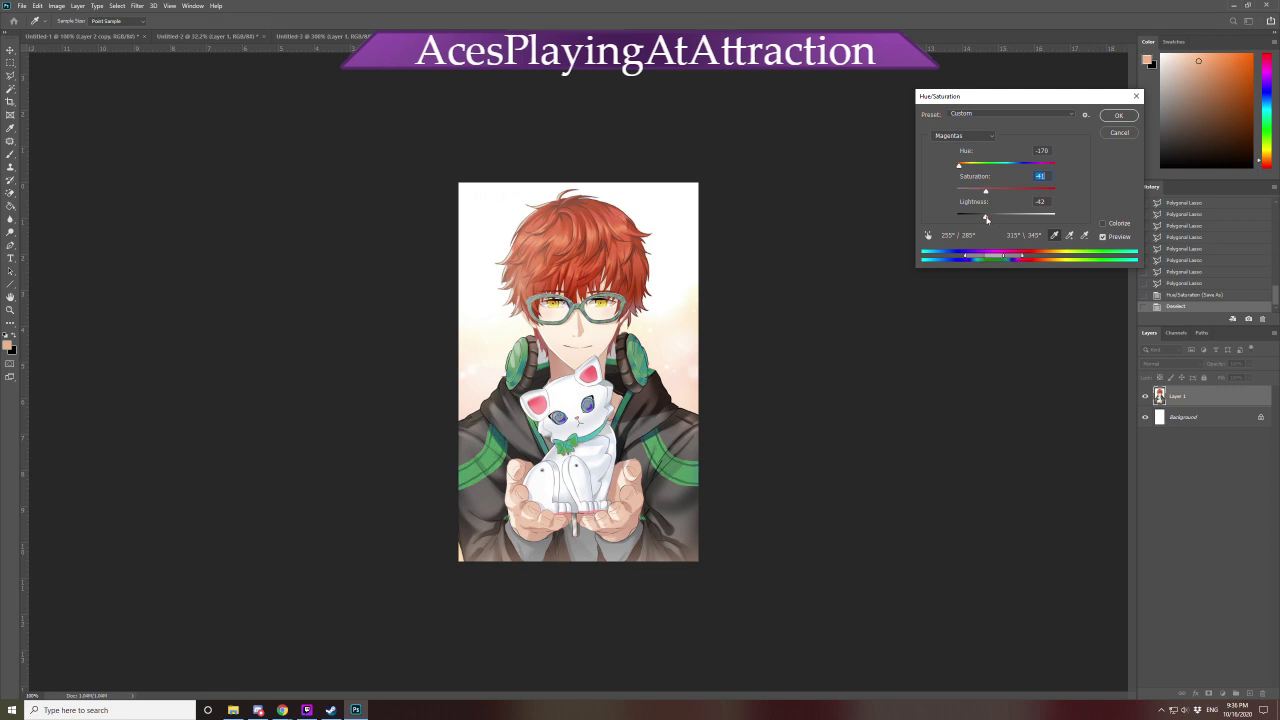
{"action": "left_click", "coordinate": [1116, 240]}
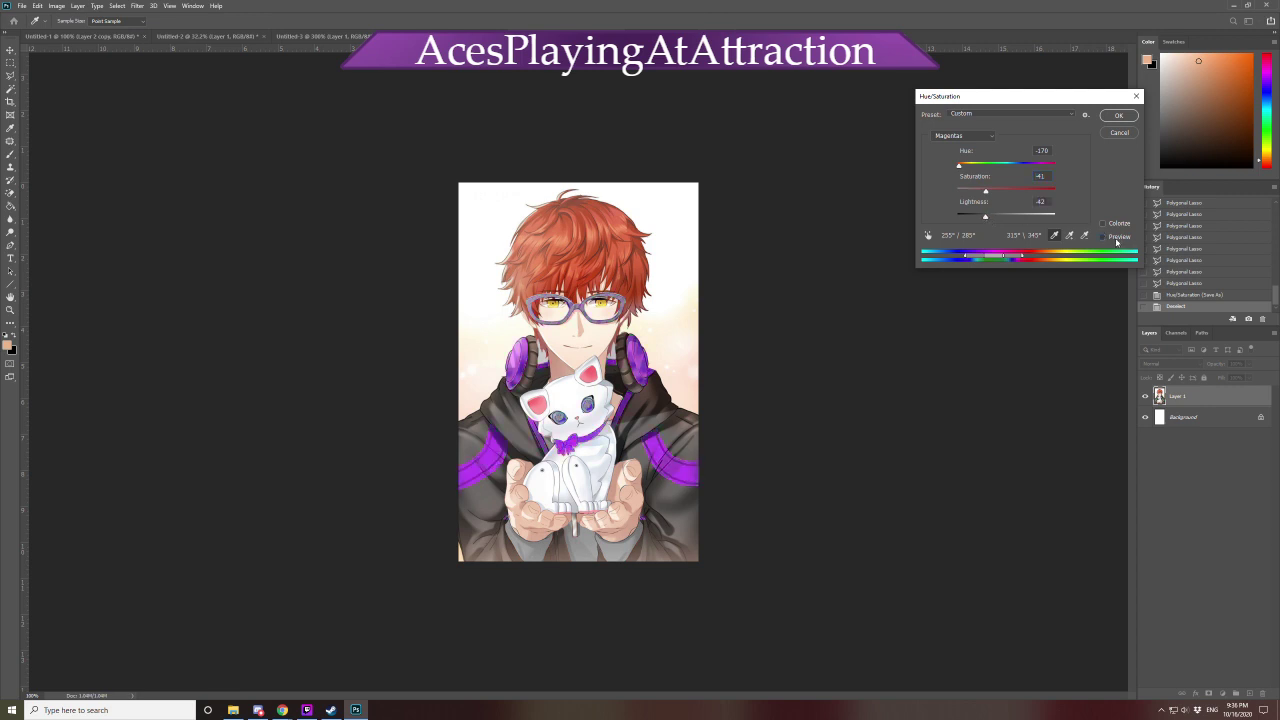
{"action": "left_click", "coordinate": [1116, 240]}
{"action": "left_click", "coordinate": [1116, 240]}
{"action": "left_click", "coordinate": [1116, 240]}
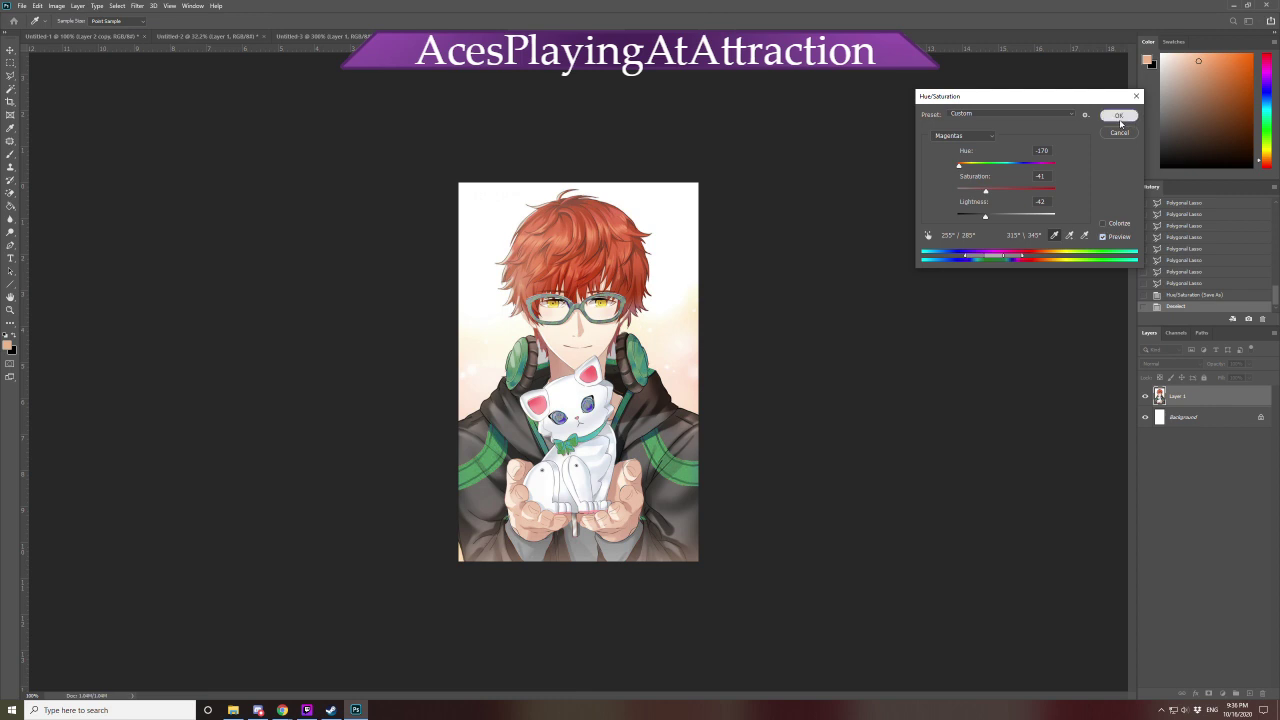
{"action": "left_click", "coordinate": [1119, 119]}
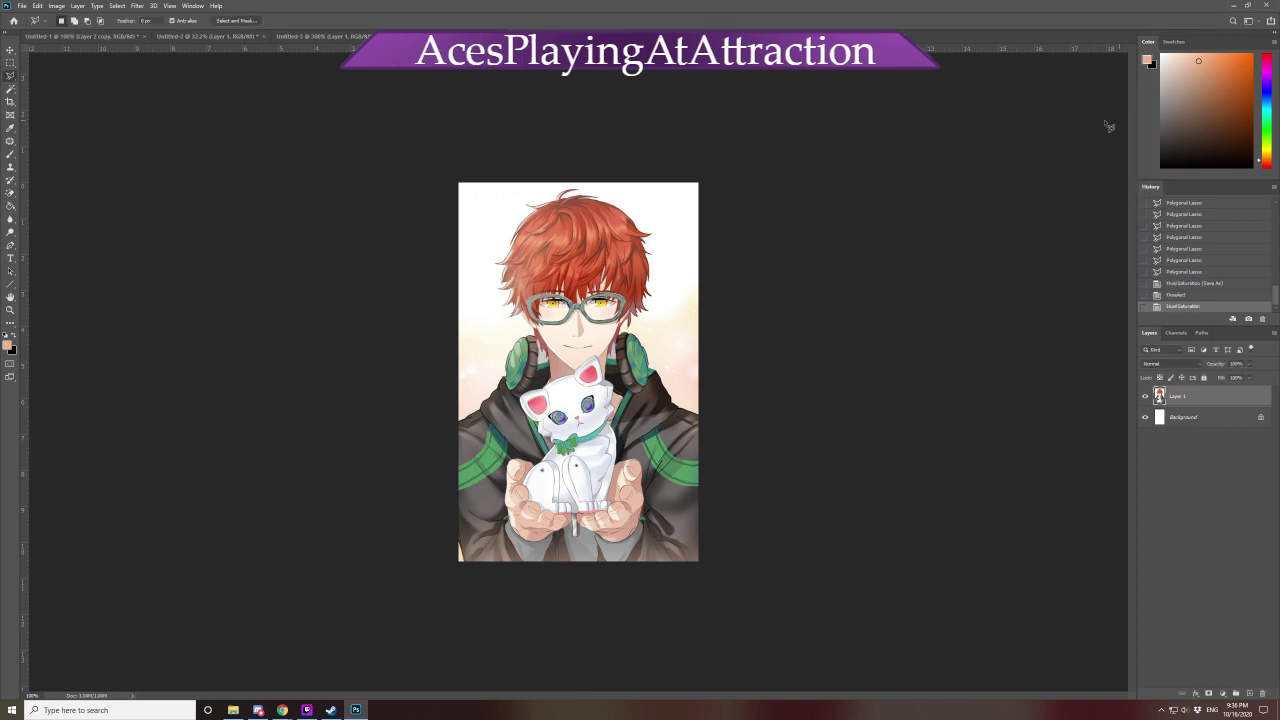
Save the green version as a PNG named 707-aro in the pride recolors folder with the medium file size option
{"action": "left_click", "coordinate": [21, 5]}
{"action": "left_click", "coordinate": [104, 127]}
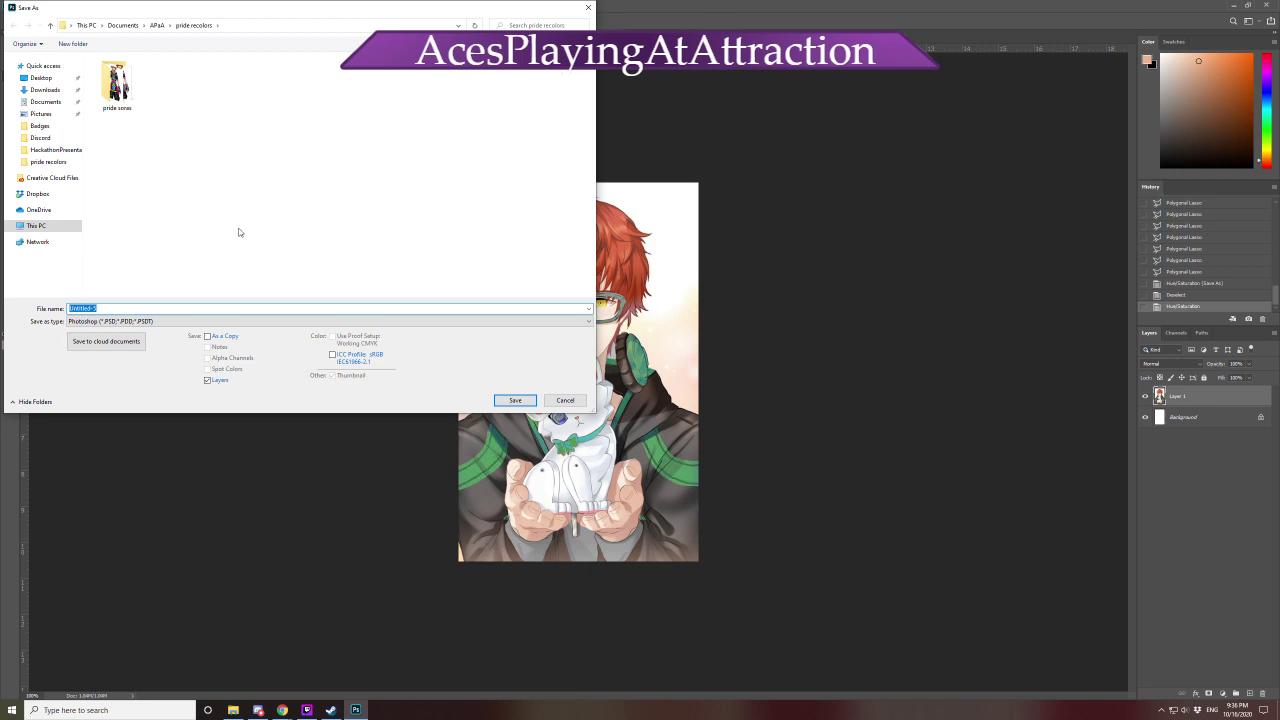
{"action": "left_click", "coordinate": [191, 321]}
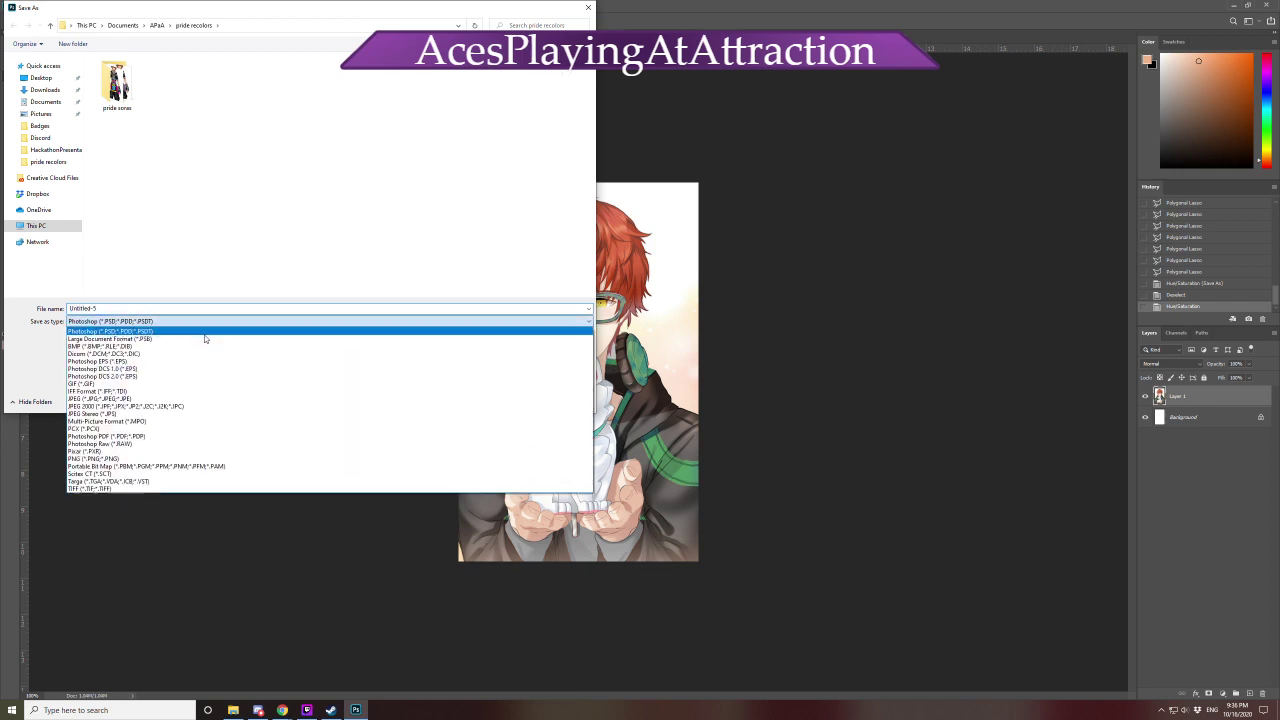
{"action": "left_click", "coordinate": [160, 458]}
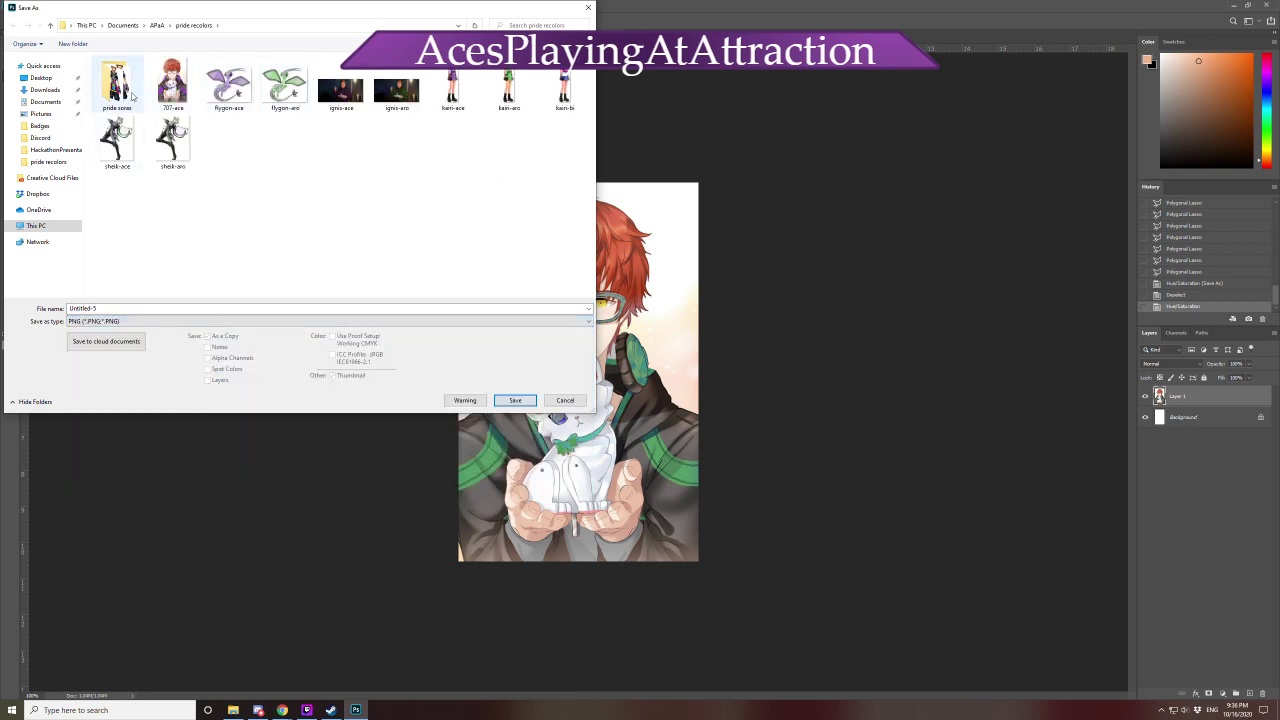
{"action": "left_click", "coordinate": [172, 85]}
{"action": "left_click", "coordinate": [120, 312]}
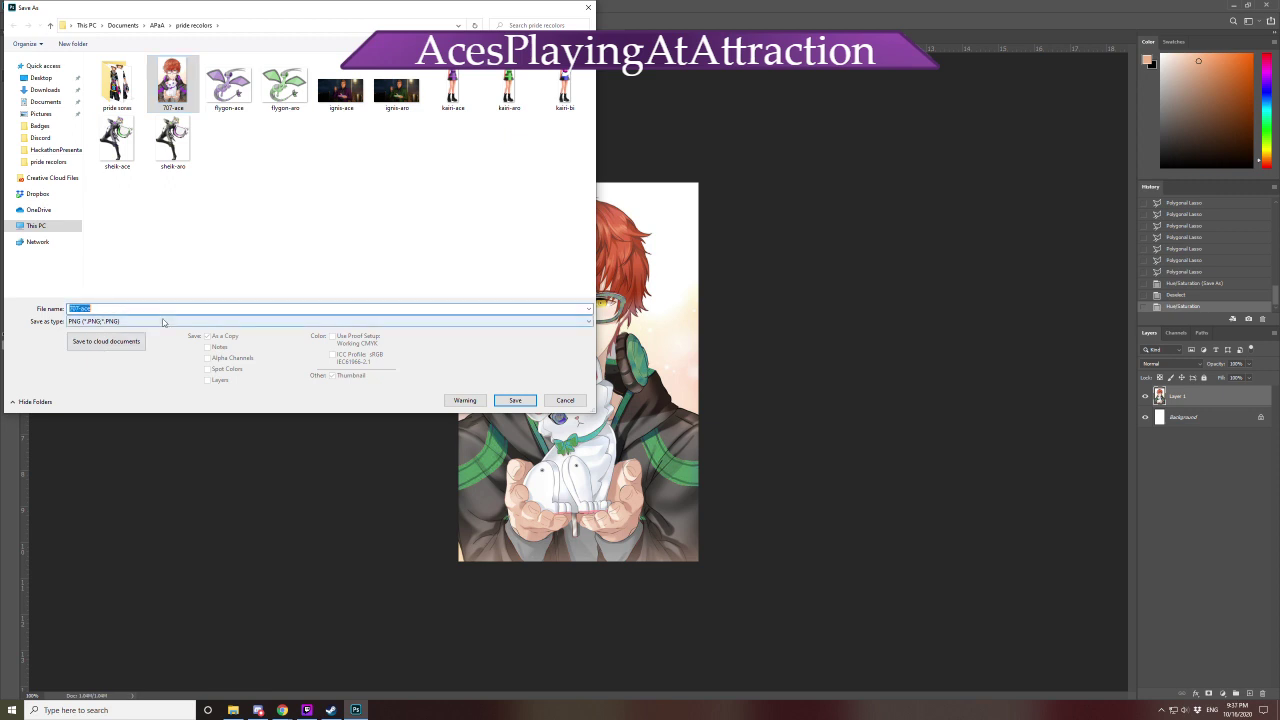
{"action": "key", "text": "End"}
{"action": "key", "text": "BackSpace"}
{"action": "key", "text": "BackSpace"}
{"action": "type", "text": "ro"}
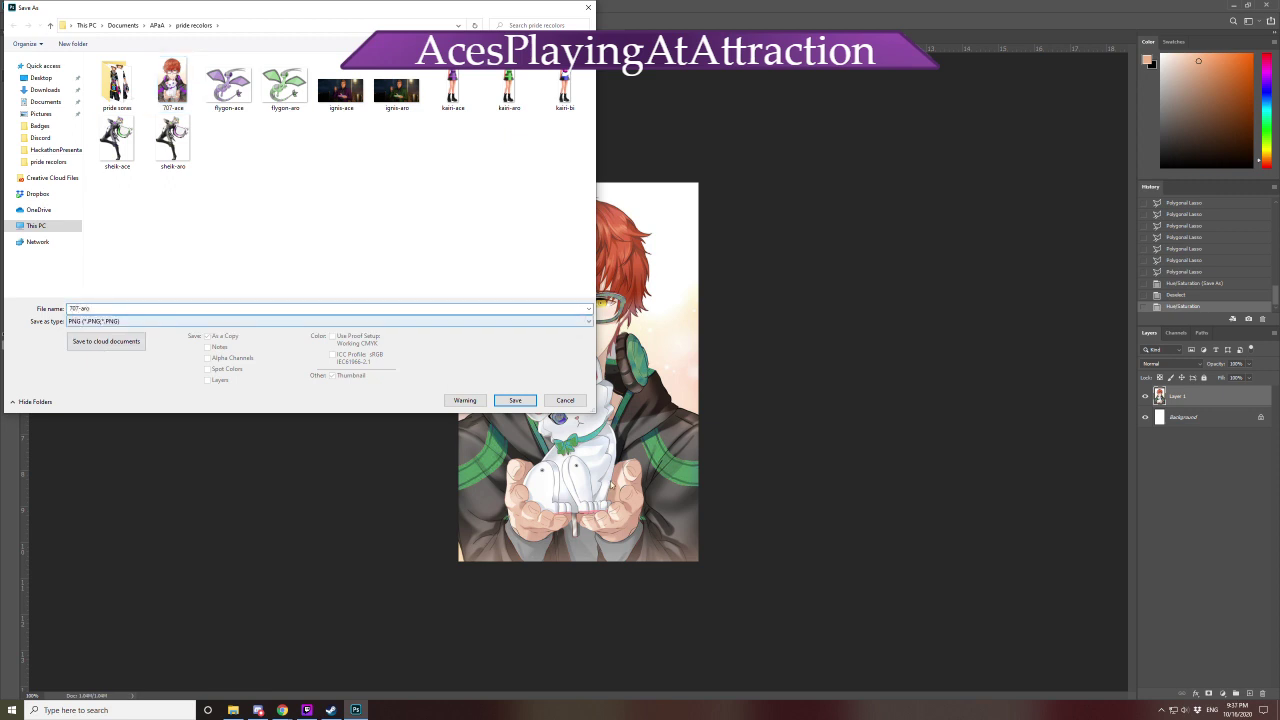
{"action": "left_click", "coordinate": [515, 400]}
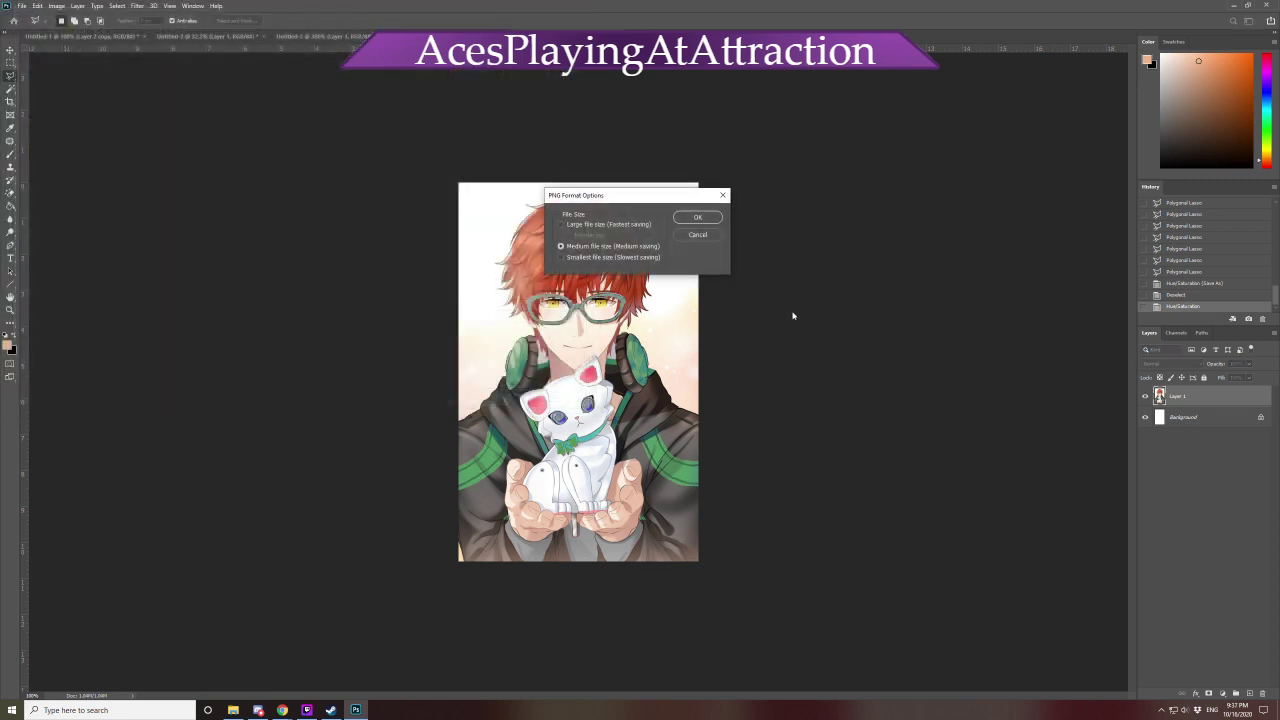
{"action": "left_click", "coordinate": [697, 217]}
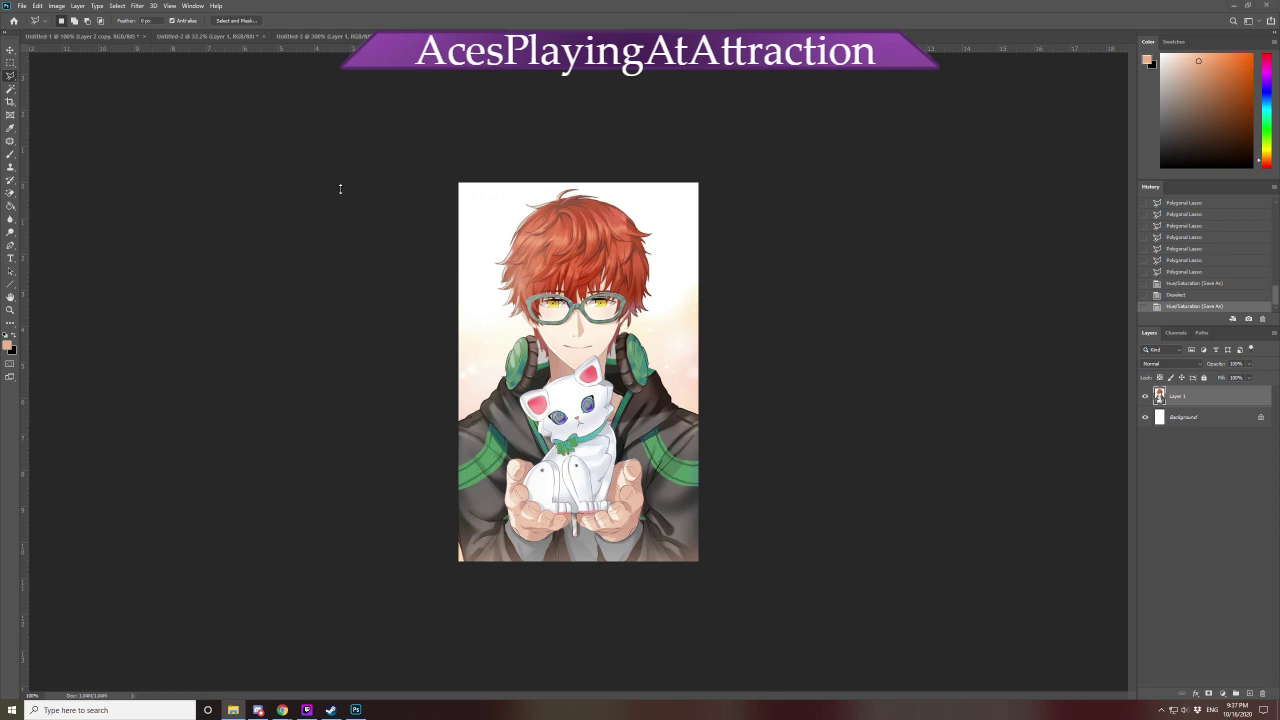
Copy 707-ace.png and 707-aro.png in File Explorer and switch to the art-stream-posts channel in Discord
{"action": "left_click", "coordinate": [233, 710]}
{"action": "left_click_drag", "start_coordinate": [614, 218], "coordinate": [4, 298]}
{"action": "key", "text": "alt+Tab"}
{"action": "left_click", "coordinate": [258, 710]}
{"action": "left_click_drag", "start_coordinate": [110, 205], "coordinate": [180, 90]}
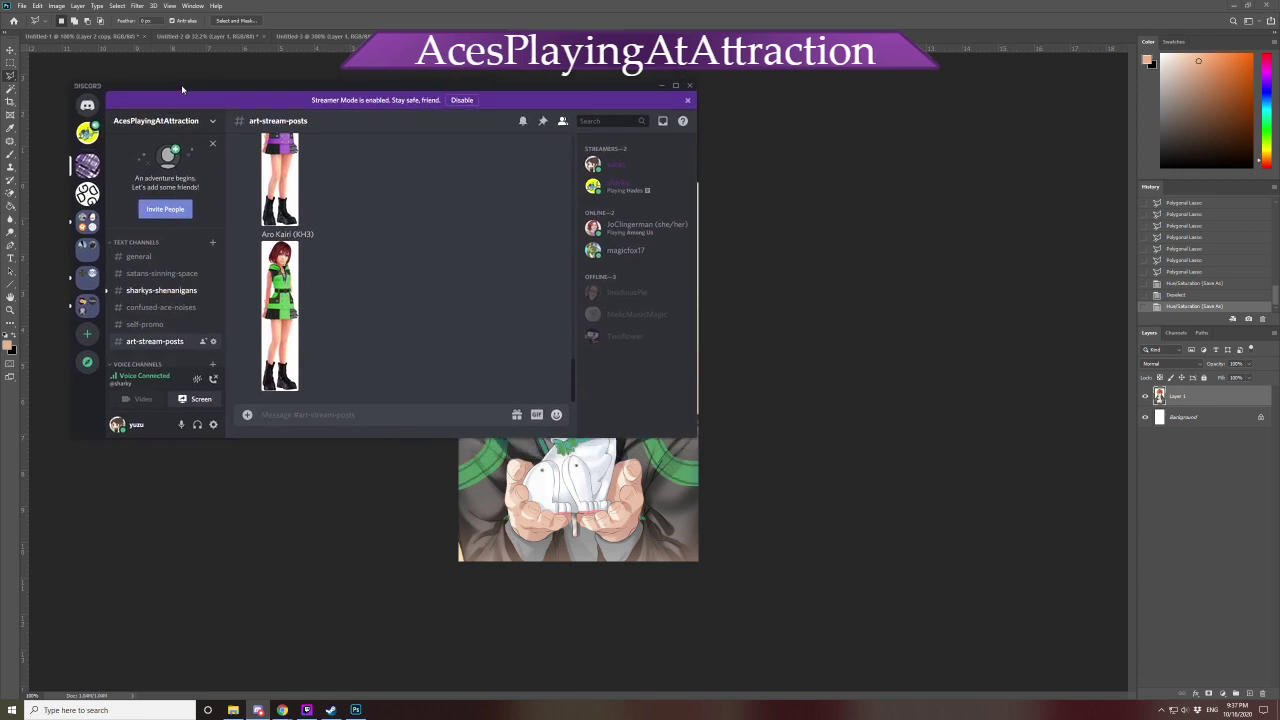
Go back to the first posts of the channel and view the purple and green Ignis Scientia recolours enlarged
{"action": "scroll", "coordinate": [325, 310], "scroll_direction": "down", "scroll_amount": 5}
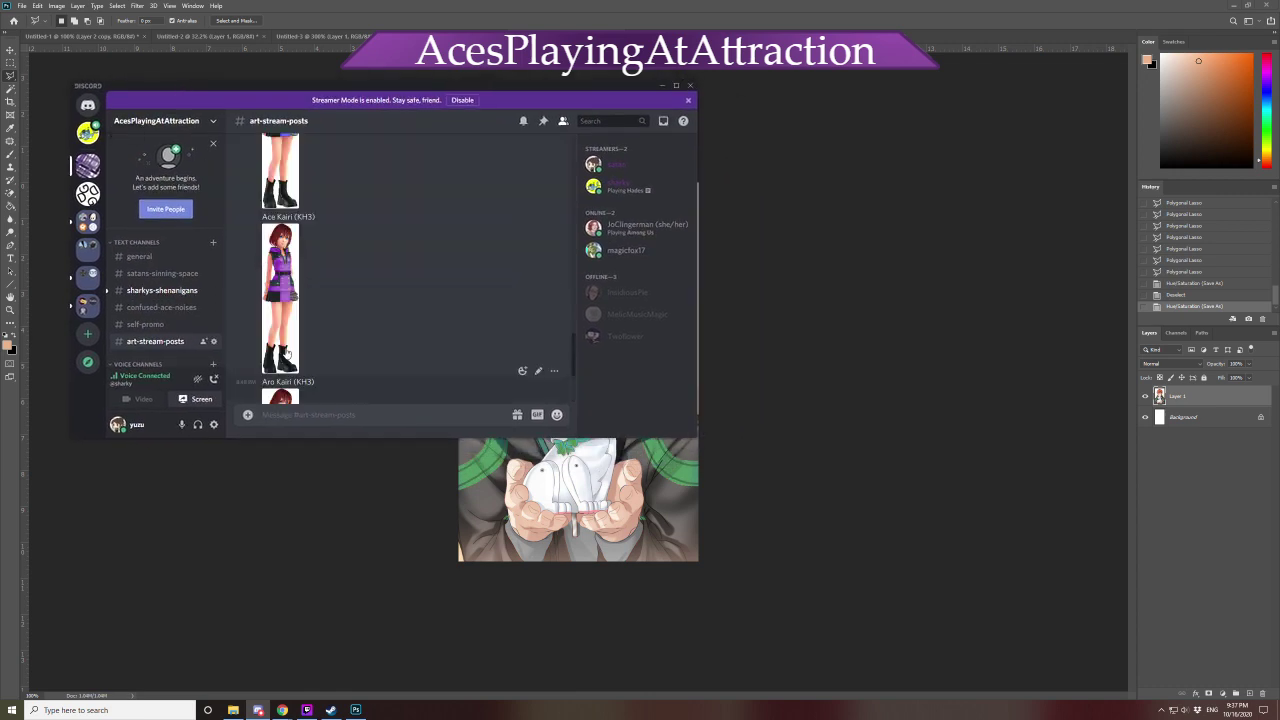
{"action": "scroll", "coordinate": [325, 310], "scroll_direction": "up", "scroll_amount": 10}
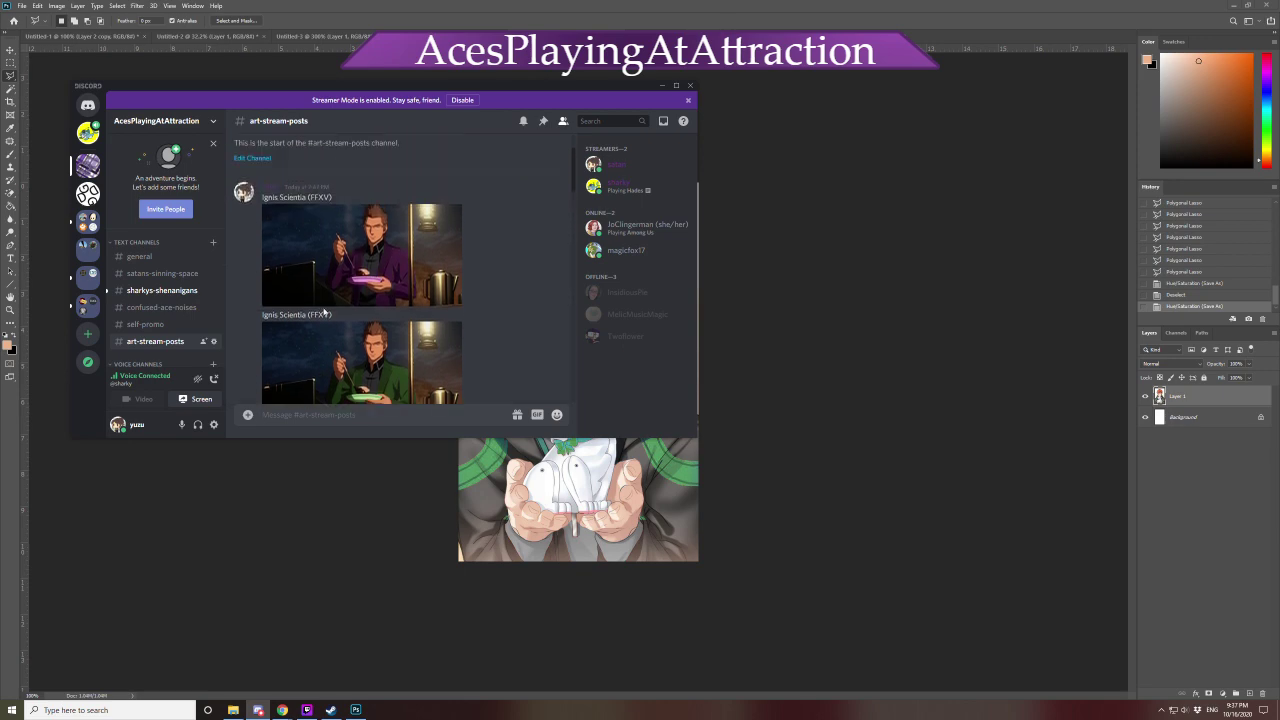
{"action": "left_click", "coordinate": [371, 310]}
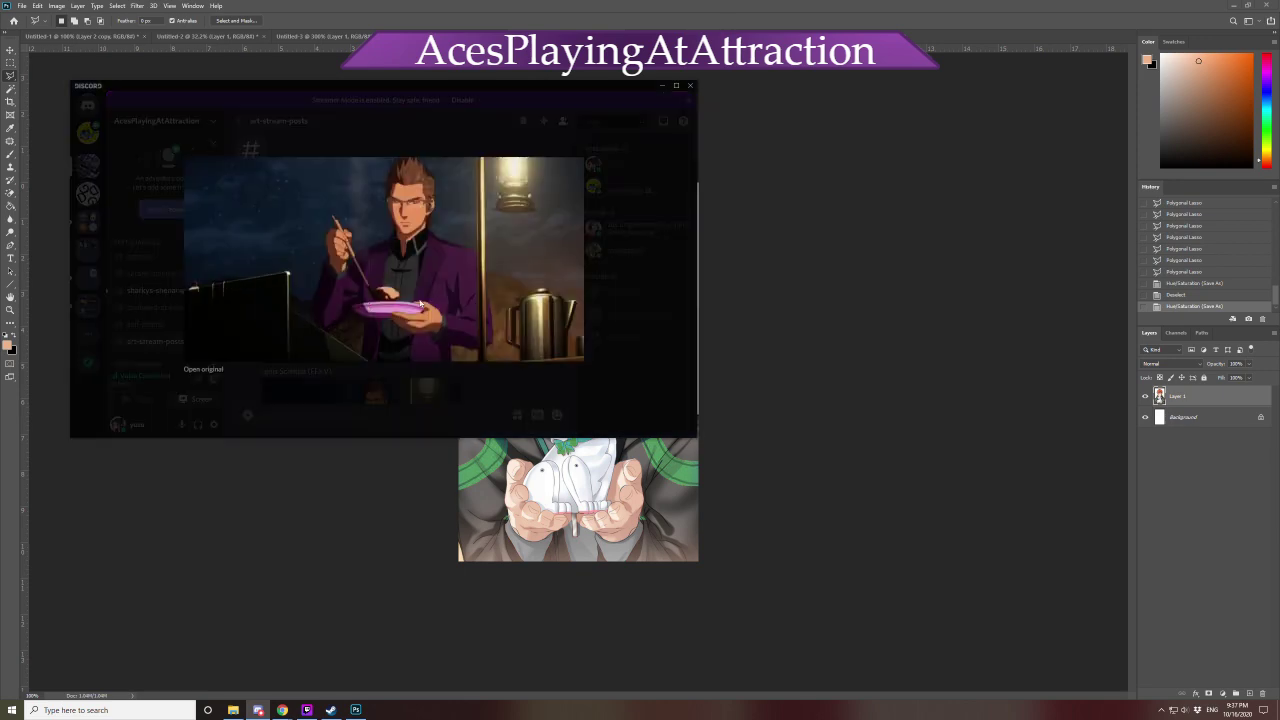
{"action": "left_click", "coordinate": [597, 349]}
{"action": "scroll", "coordinate": [395, 200], "scroll_direction": "down", "scroll_amount": 1}
{"action": "left_click", "coordinate": [395, 200]}
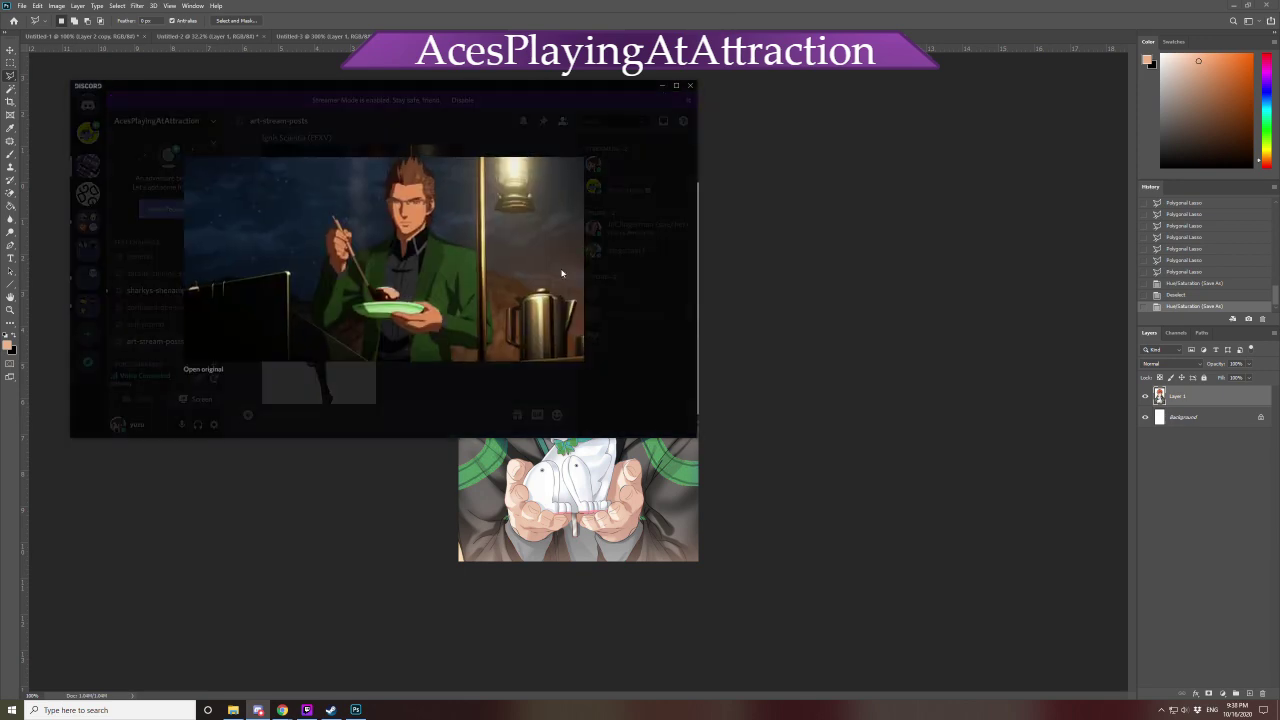
{"action": "left_click", "coordinate": [657, 323]}
{"action": "scroll", "coordinate": [320, 280], "scroll_direction": "down", "scroll_amount": 2}
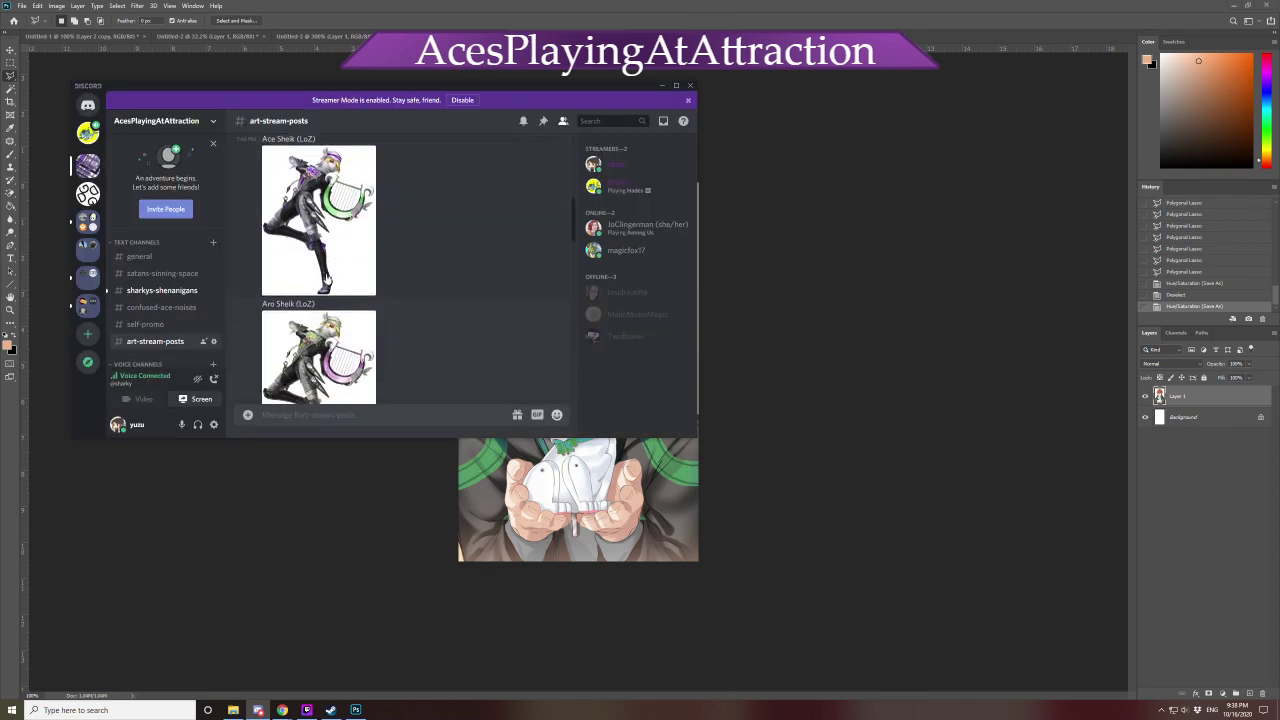
Compare the Ace Sheik and Aro Sheik recolours by viewing each of them enlarged in turn
{"action": "left_click", "coordinate": [318, 220]}
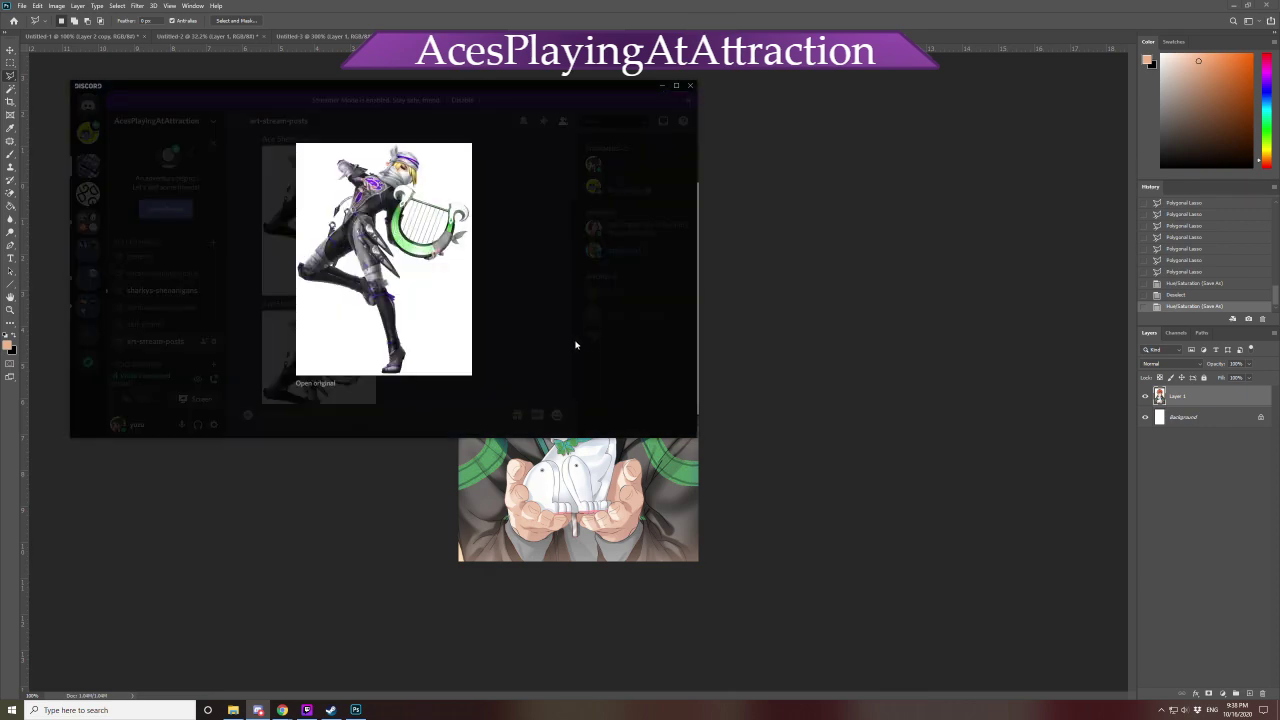
{"action": "left_click", "coordinate": [566, 348]}
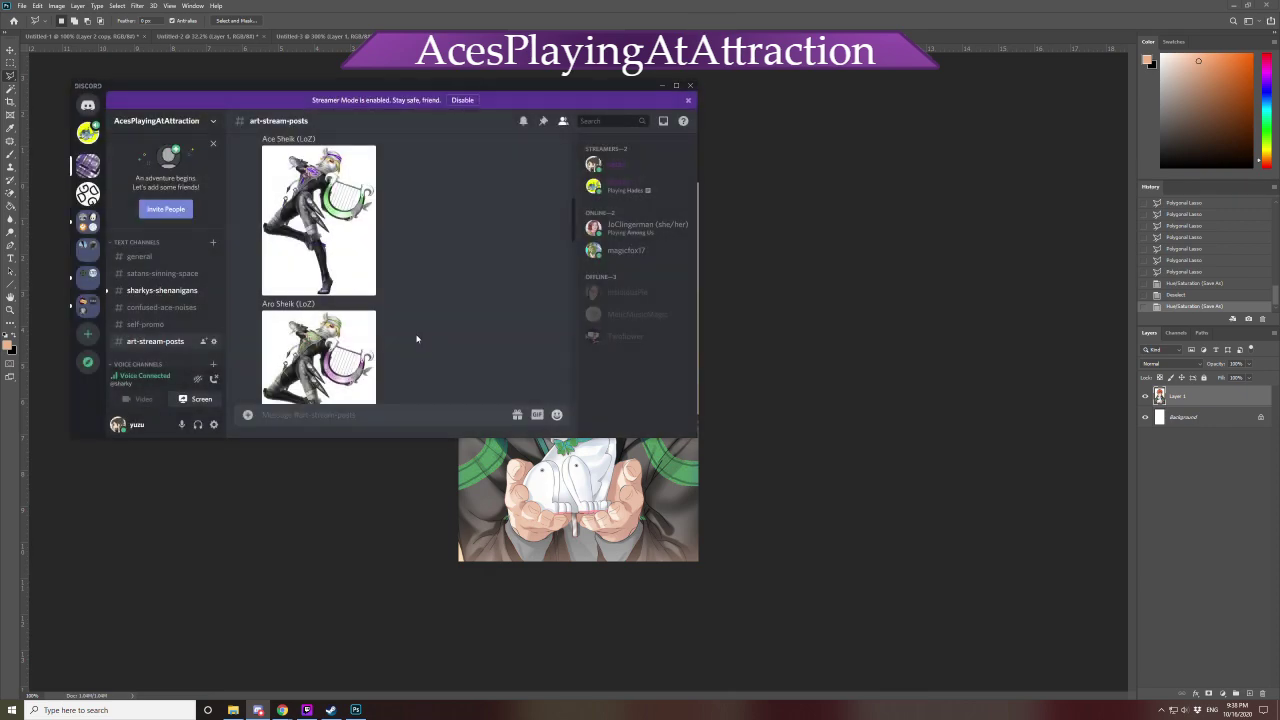
{"action": "left_click", "coordinate": [318, 355]}
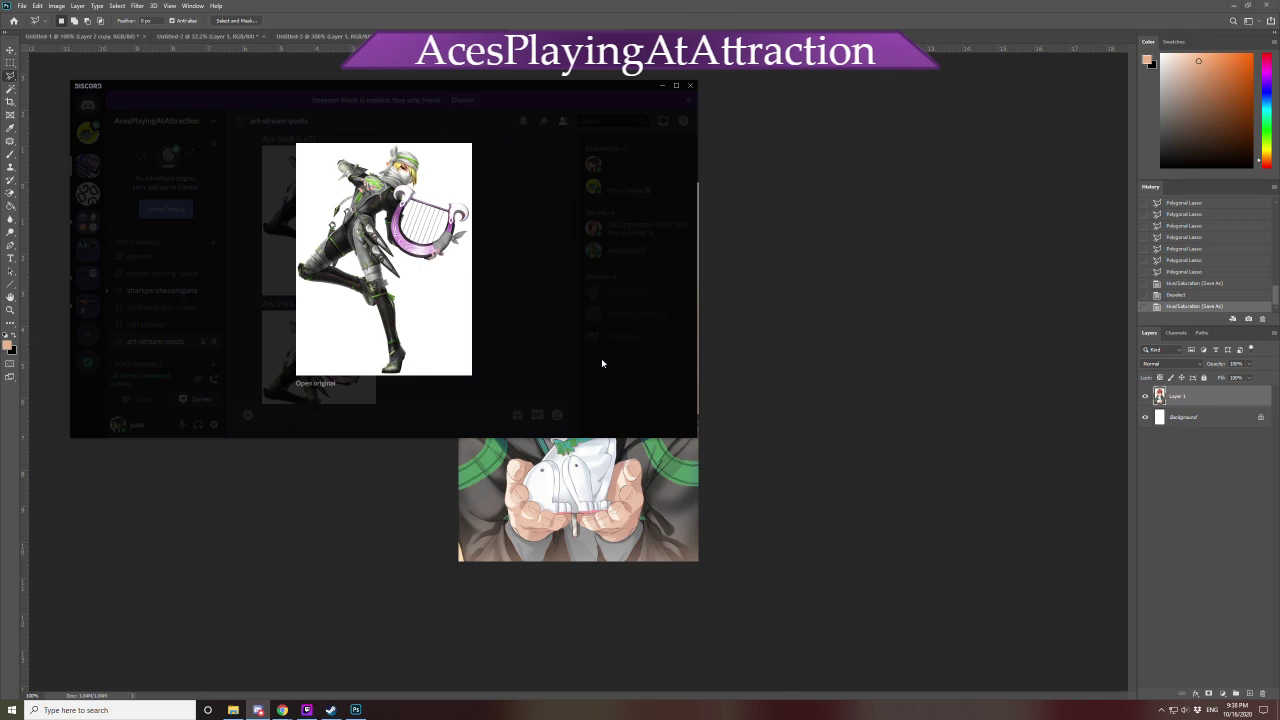
{"action": "left_click", "coordinate": [601, 363]}
{"action": "left_click", "coordinate": [360, 260]}
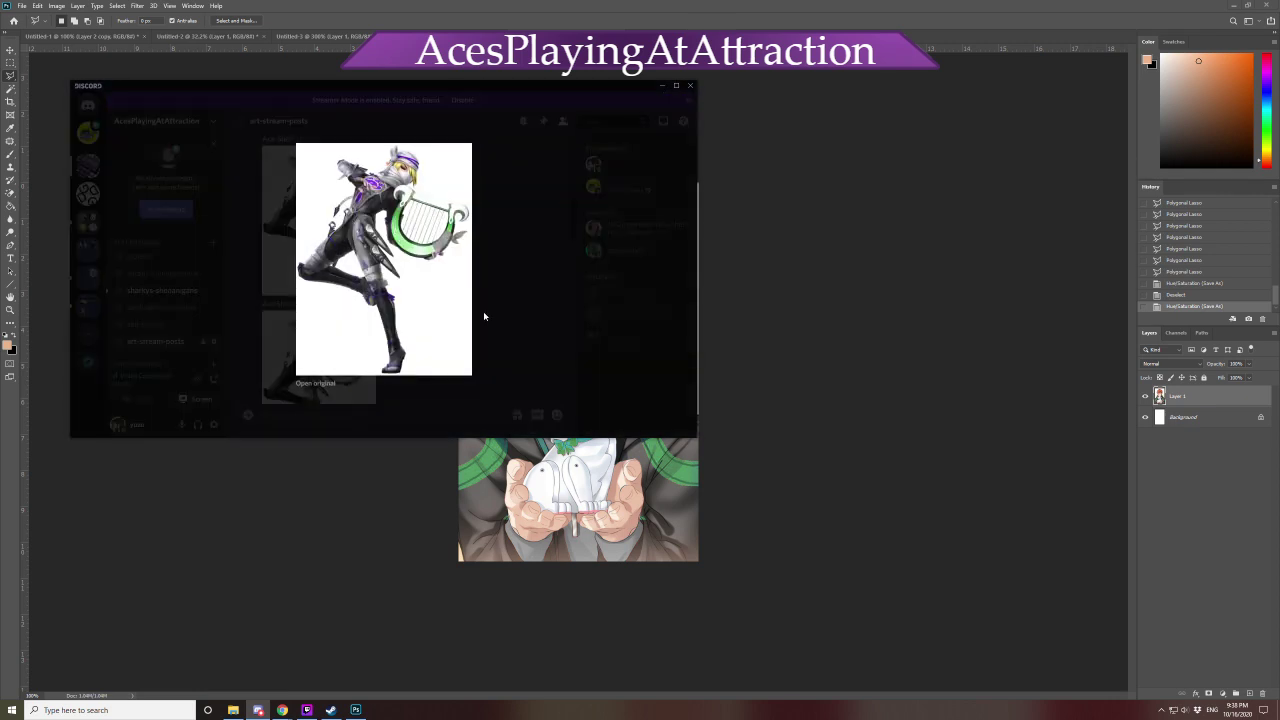
{"action": "left_click", "coordinate": [566, 357]}
{"action": "scroll", "coordinate": [345, 270], "scroll_direction": "down", "scroll_amount": 5}
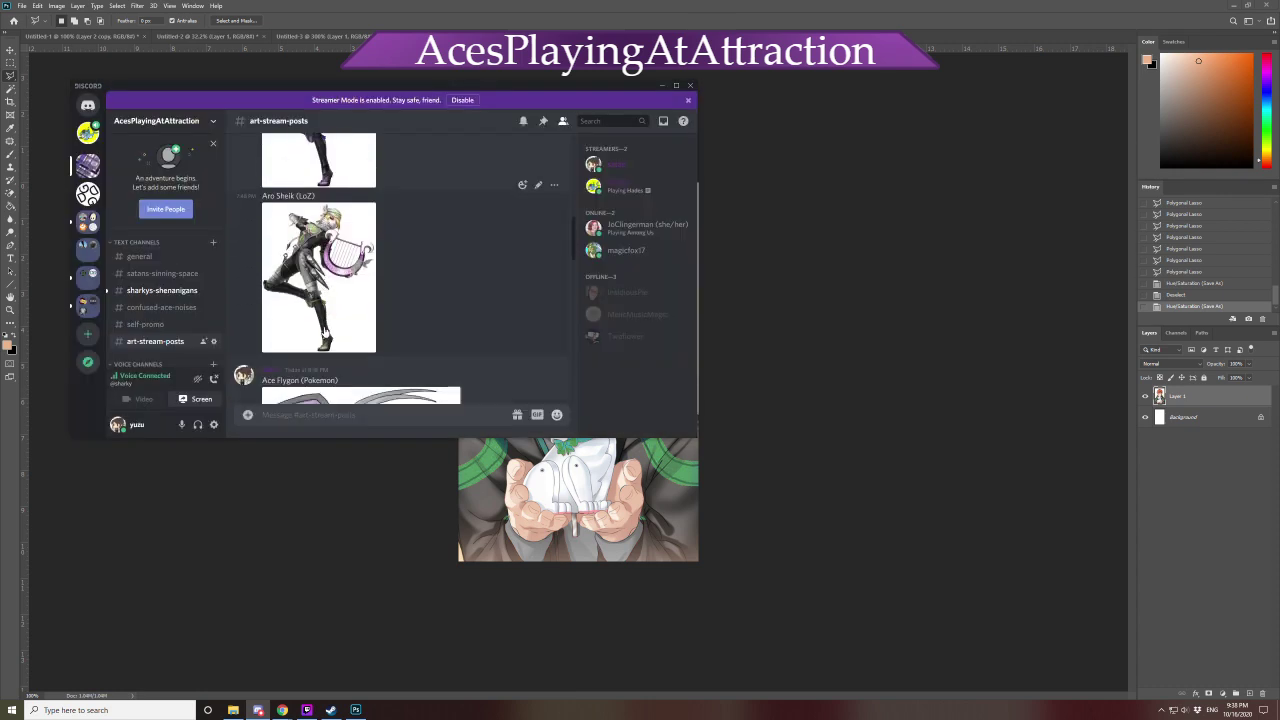
{"action": "scroll", "coordinate": [345, 270], "scroll_direction": "up", "scroll_amount": 2}
{"action": "left_click", "coordinate": [345, 270]}
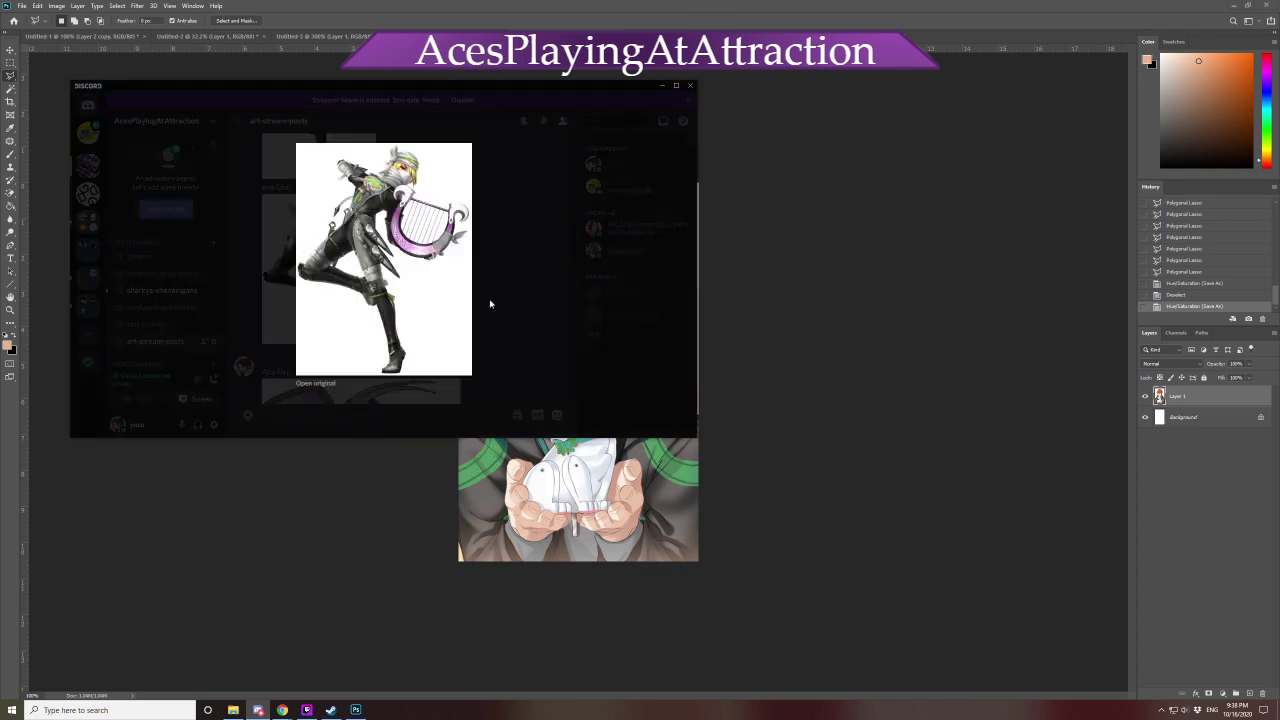
{"action": "left_click", "coordinate": [565, 359]}
{"action": "left_click", "coordinate": [330, 265]}
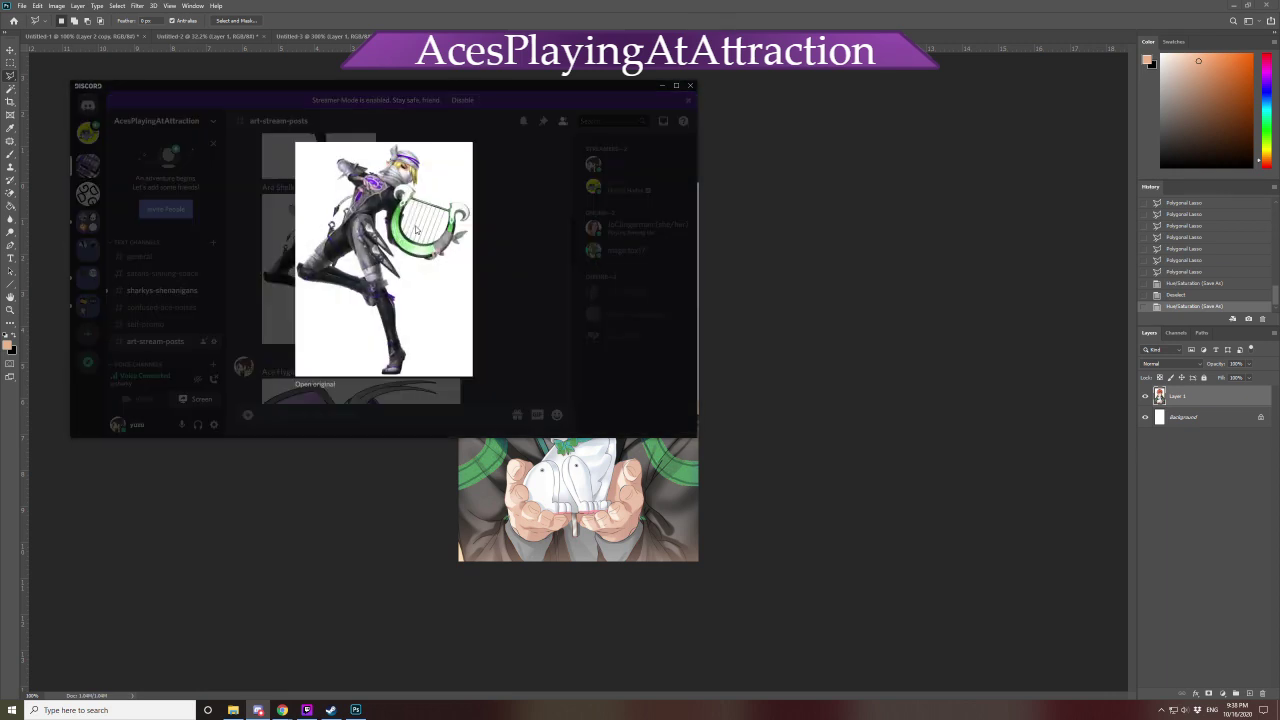
{"action": "left_click", "coordinate": [524, 346]}
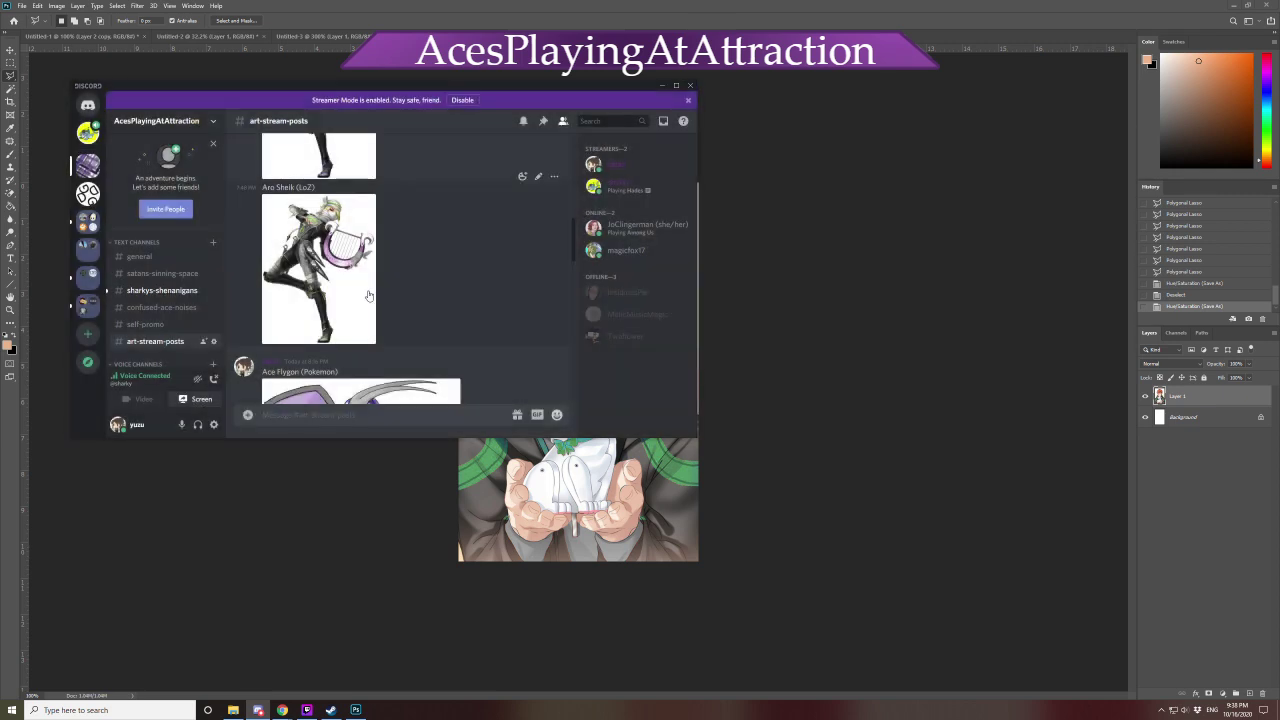
{"action": "left_click", "coordinate": [369, 297]}
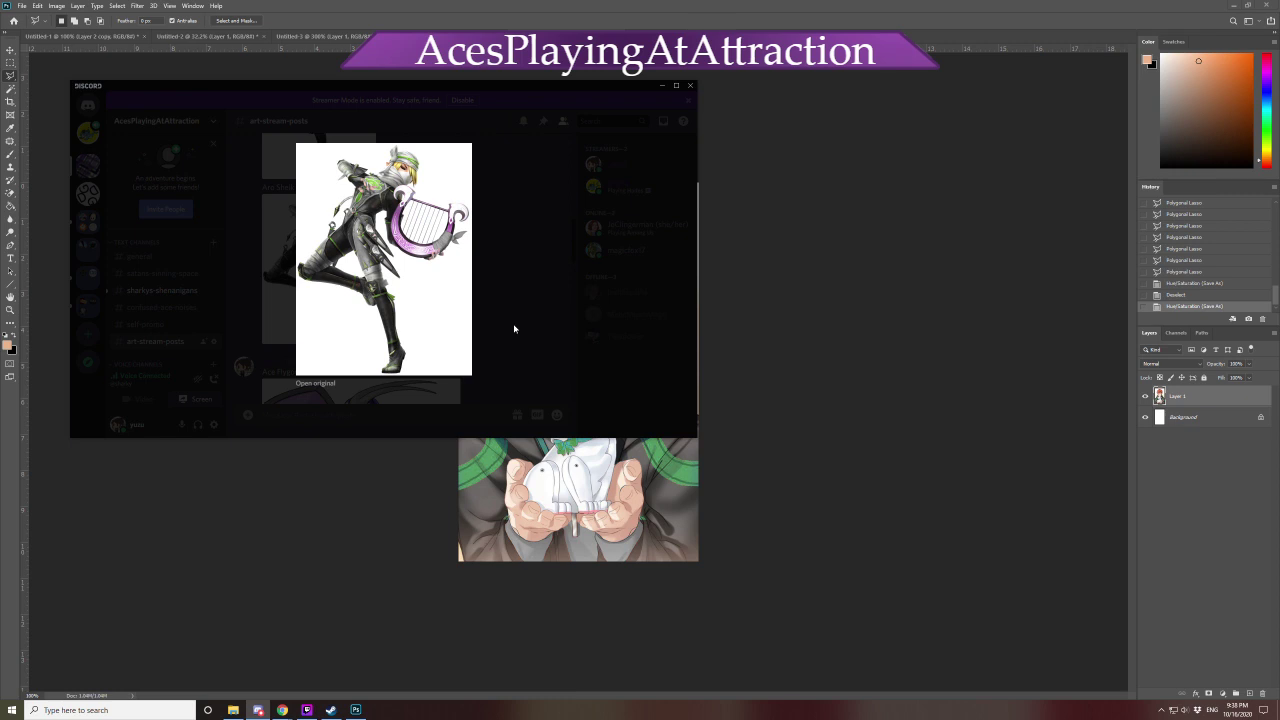
{"action": "left_click", "coordinate": [514, 328]}
View the Ace Flygon and Aro Flygon recolours enlarged
{"action": "scroll", "coordinate": [369, 228], "scroll_direction": "down", "scroll_amount": 5}
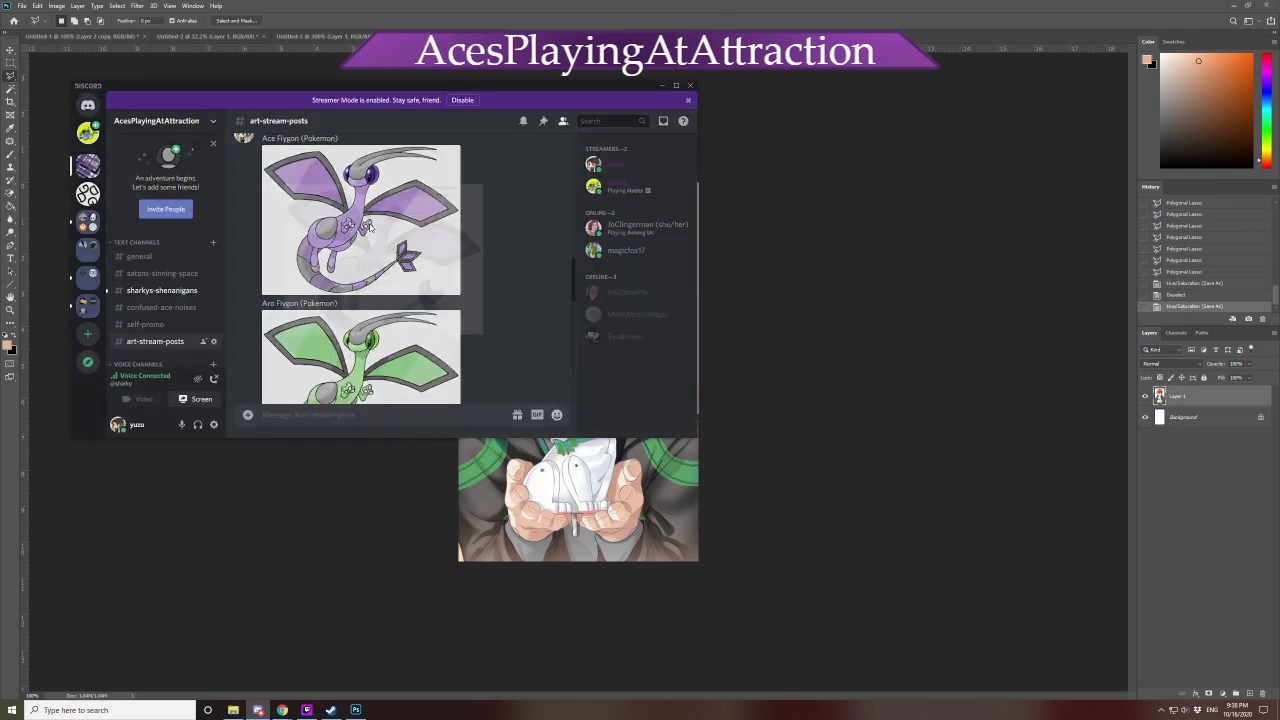
{"action": "left_click", "coordinate": [369, 227]}
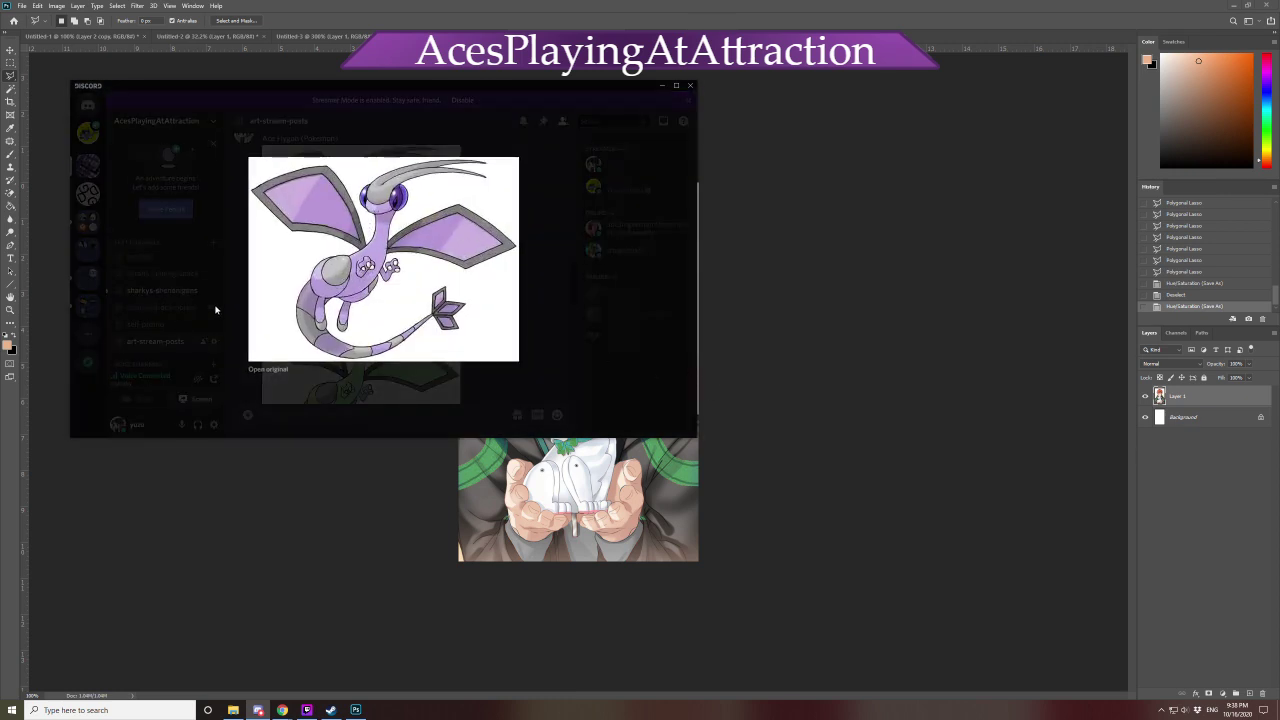
{"action": "left_click", "coordinate": [215, 310]}
{"action": "scroll", "coordinate": [360, 260], "scroll_direction": "down", "scroll_amount": 1}
{"action": "left_click", "coordinate": [360, 260]}
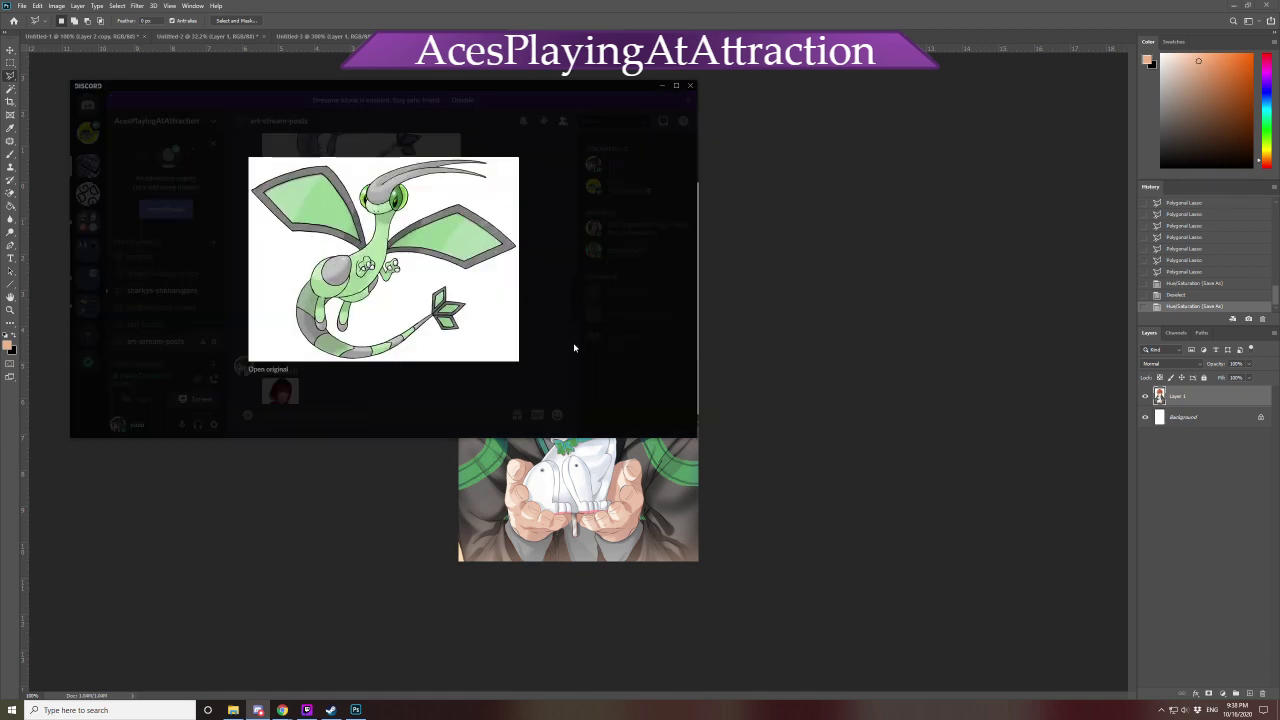
{"action": "left_click", "coordinate": [575, 348]}
View the bi, ace and aro Kairi recolours enlarged, one after another
{"action": "scroll", "coordinate": [334, 357], "scroll_direction": "down", "scroll_amount": 4}
{"action": "left_click", "coordinate": [279, 240]}
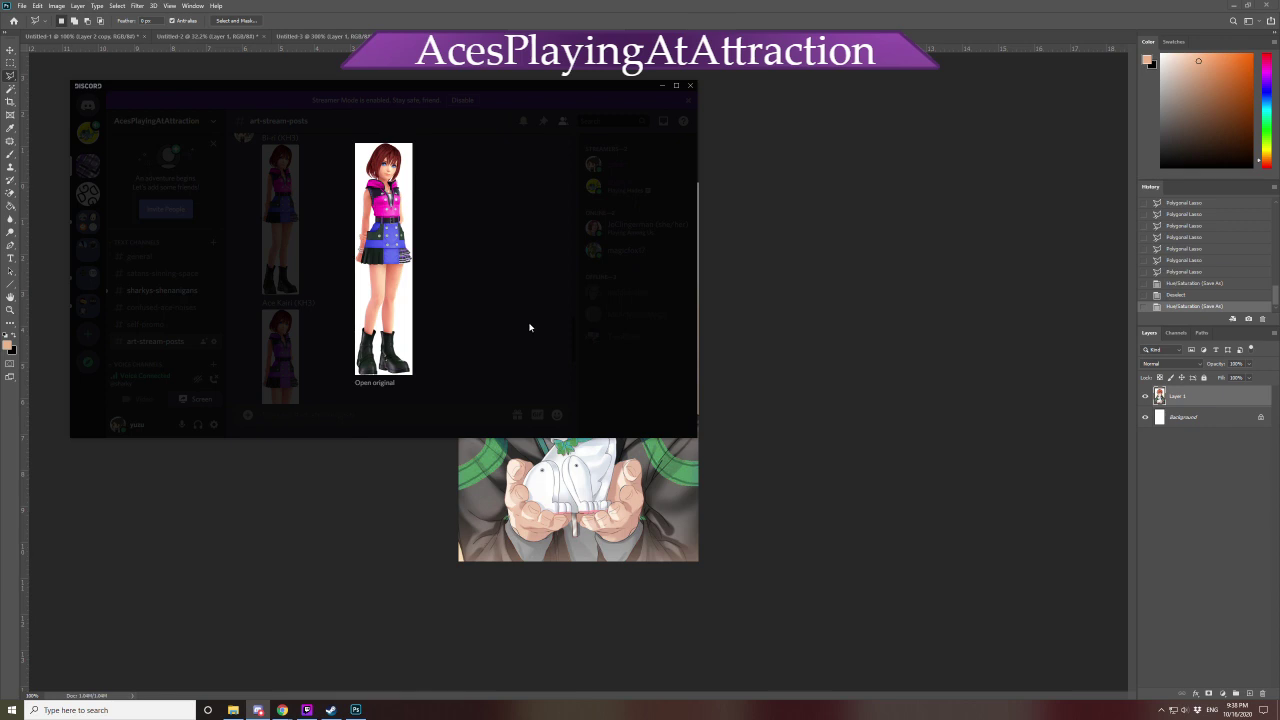
{"action": "left_click", "coordinate": [517, 334]}
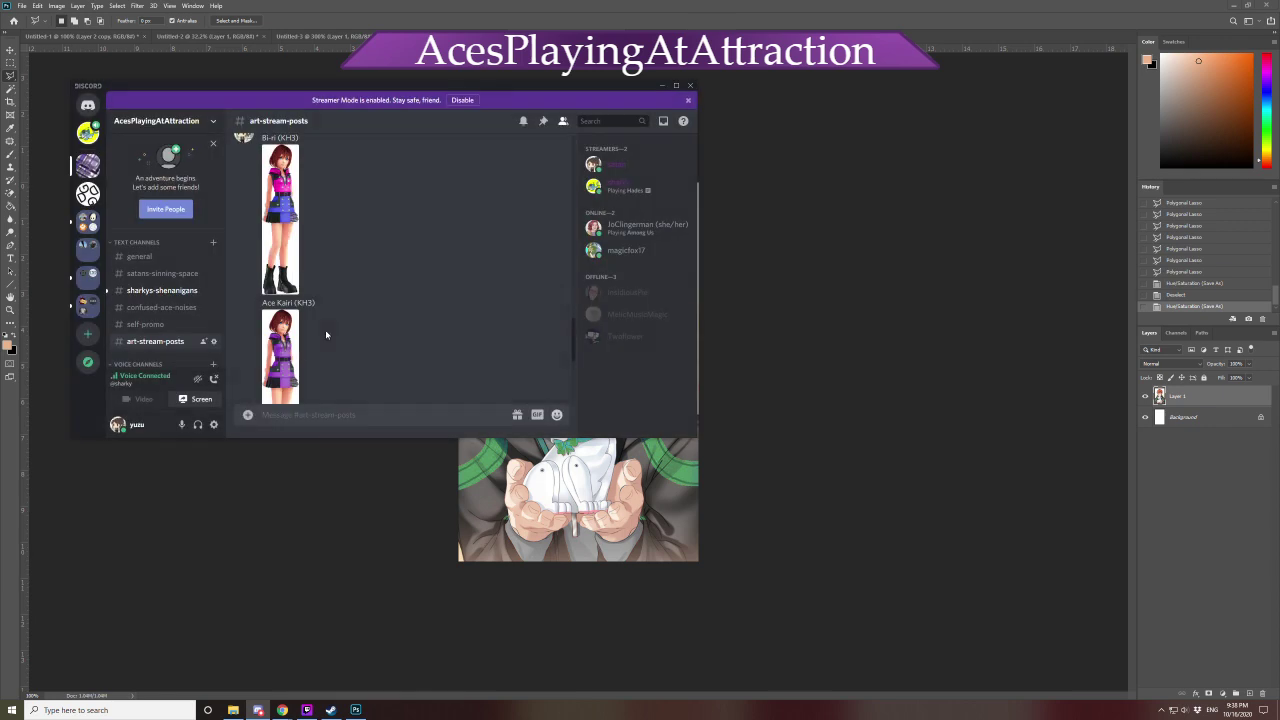
{"action": "scroll", "coordinate": [310, 300], "scroll_direction": "down", "scroll_amount": 3}
{"action": "left_click", "coordinate": [282, 213]}
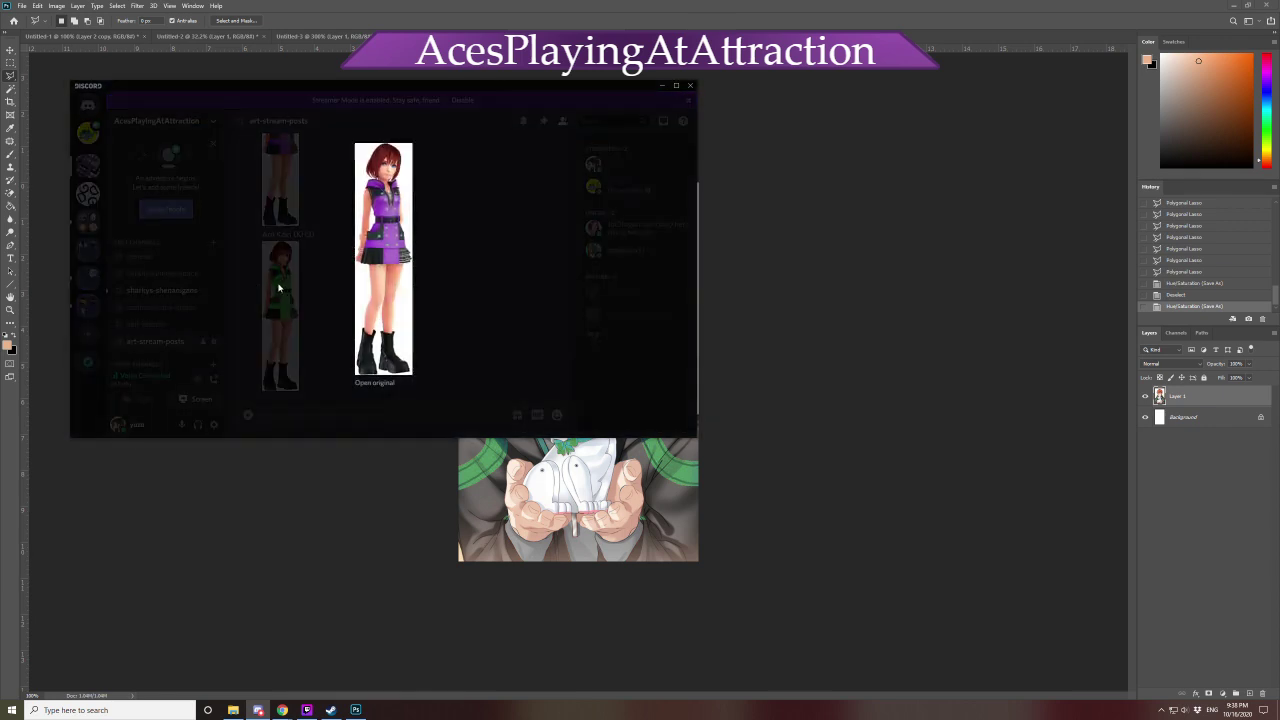
{"action": "left_click", "coordinate": [283, 320]}
{"action": "left_click", "coordinate": [283, 320]}
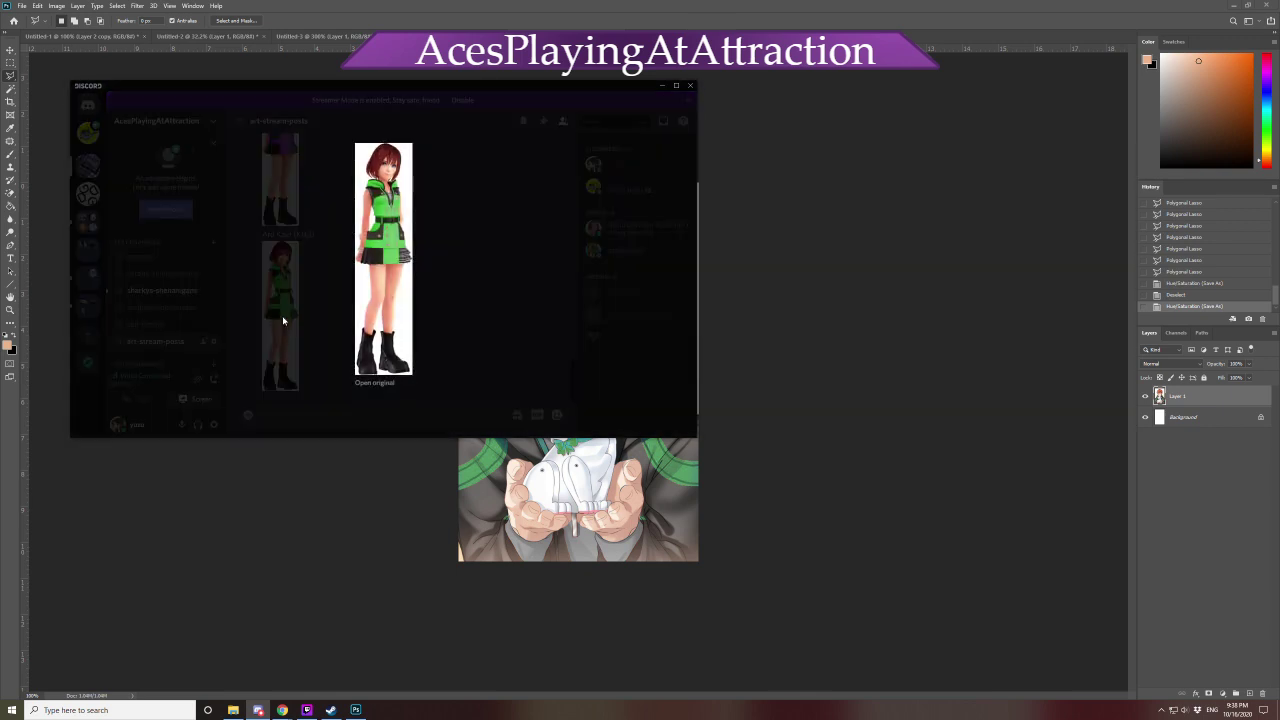
{"action": "left_click", "coordinate": [283, 320]}
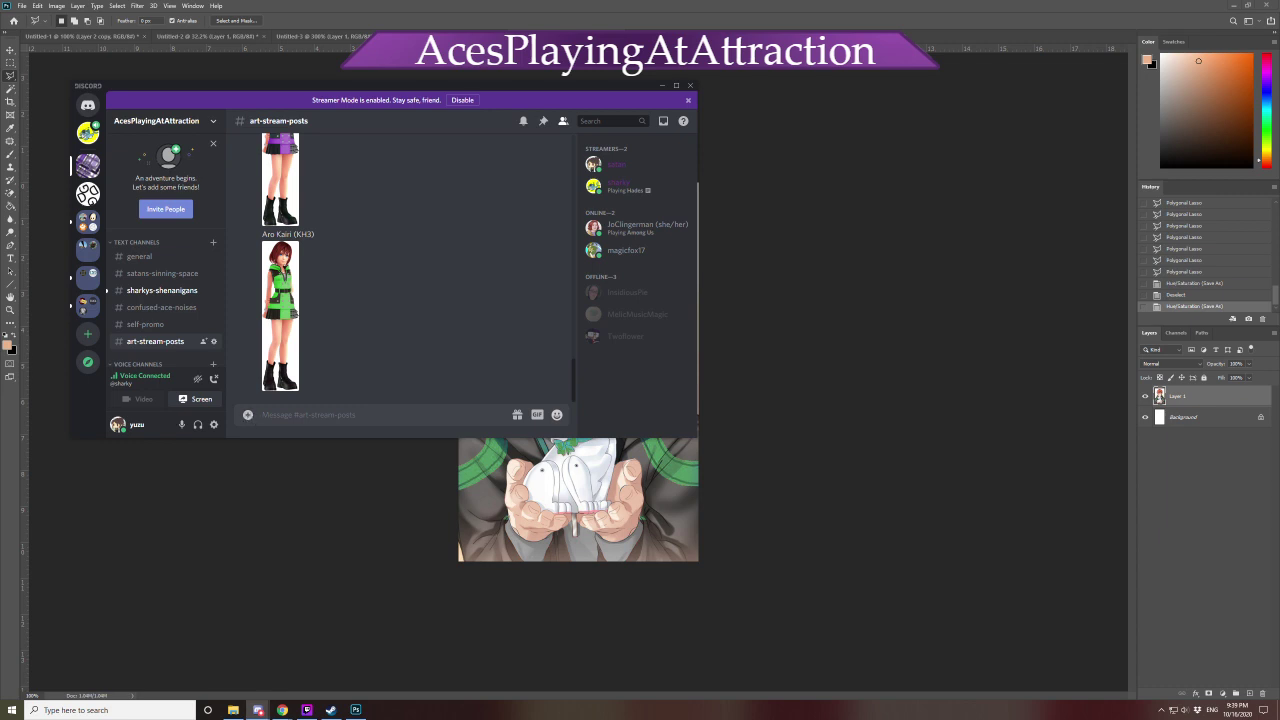
Post 707-ace.png with the comment "Ace 707 (Mystic)" and 707-aro.png with the comment "Aro 707 (MysMe)" in the channel
{"action": "key", "text": "ctrl+v"}
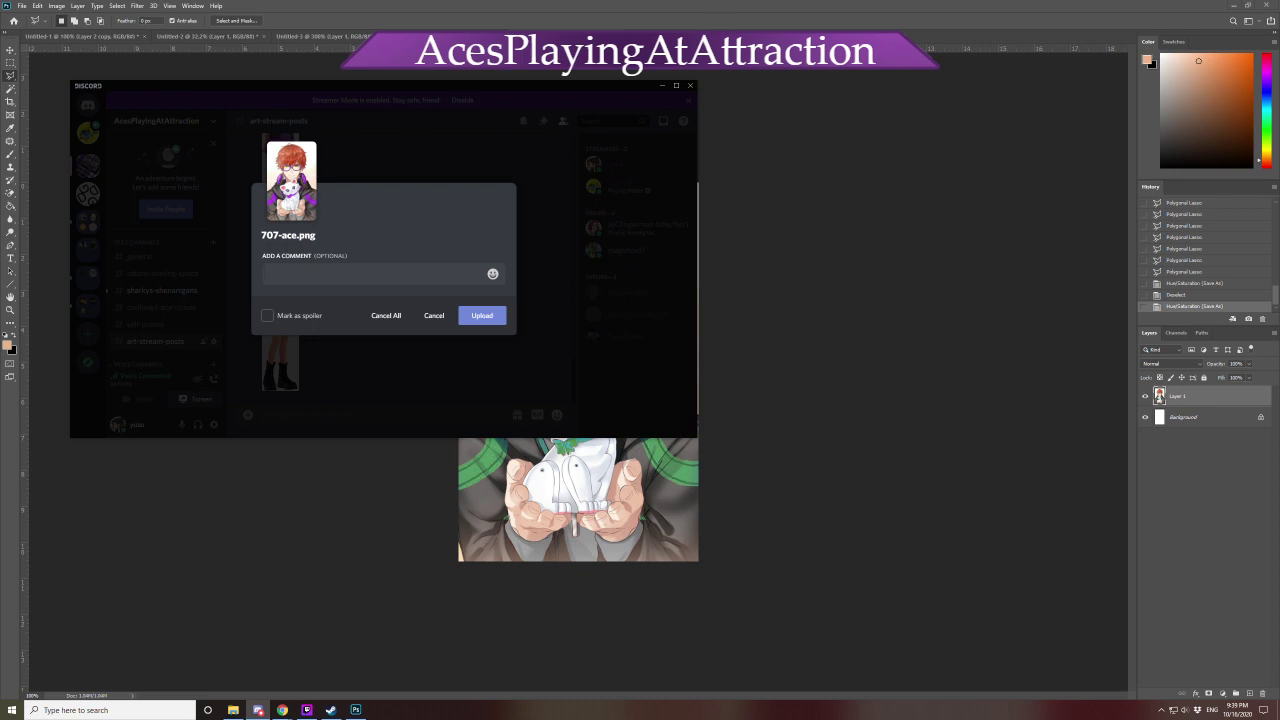
{"action": "type", "text": "Ace 70"}
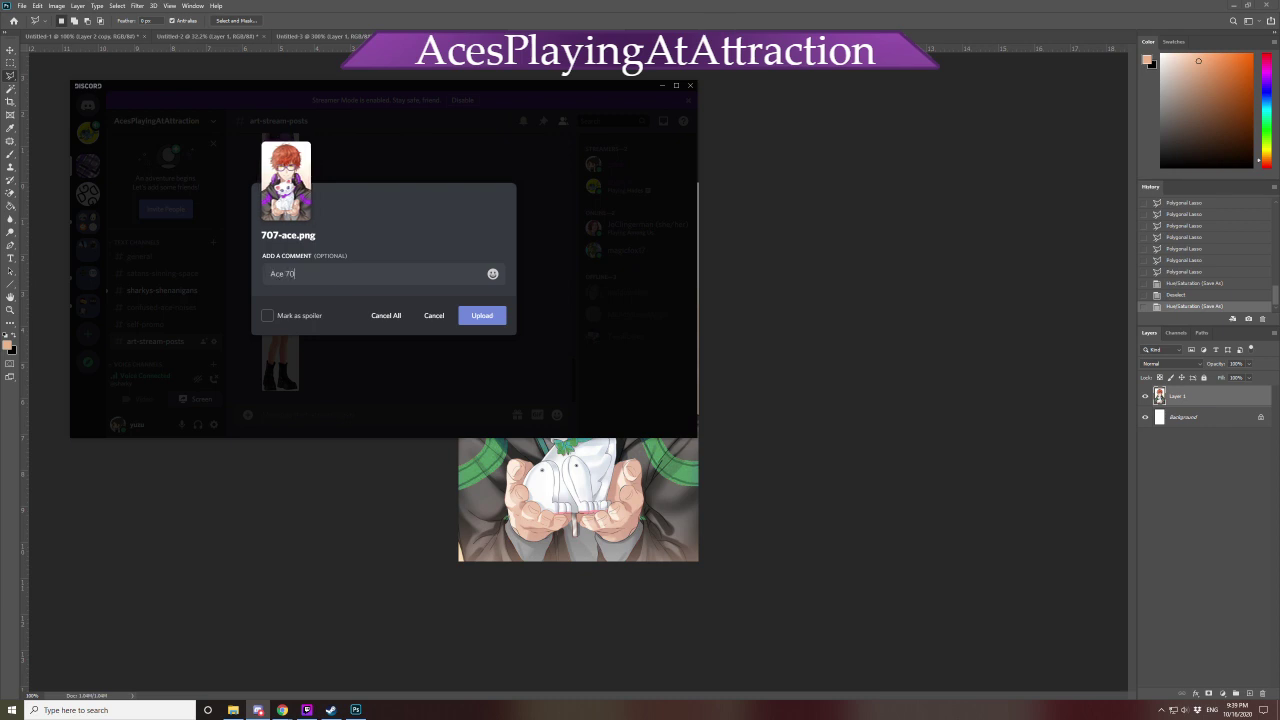
{"action": "type", "text": "7 (Mystic)"}
{"action": "key", "text": "Return"}
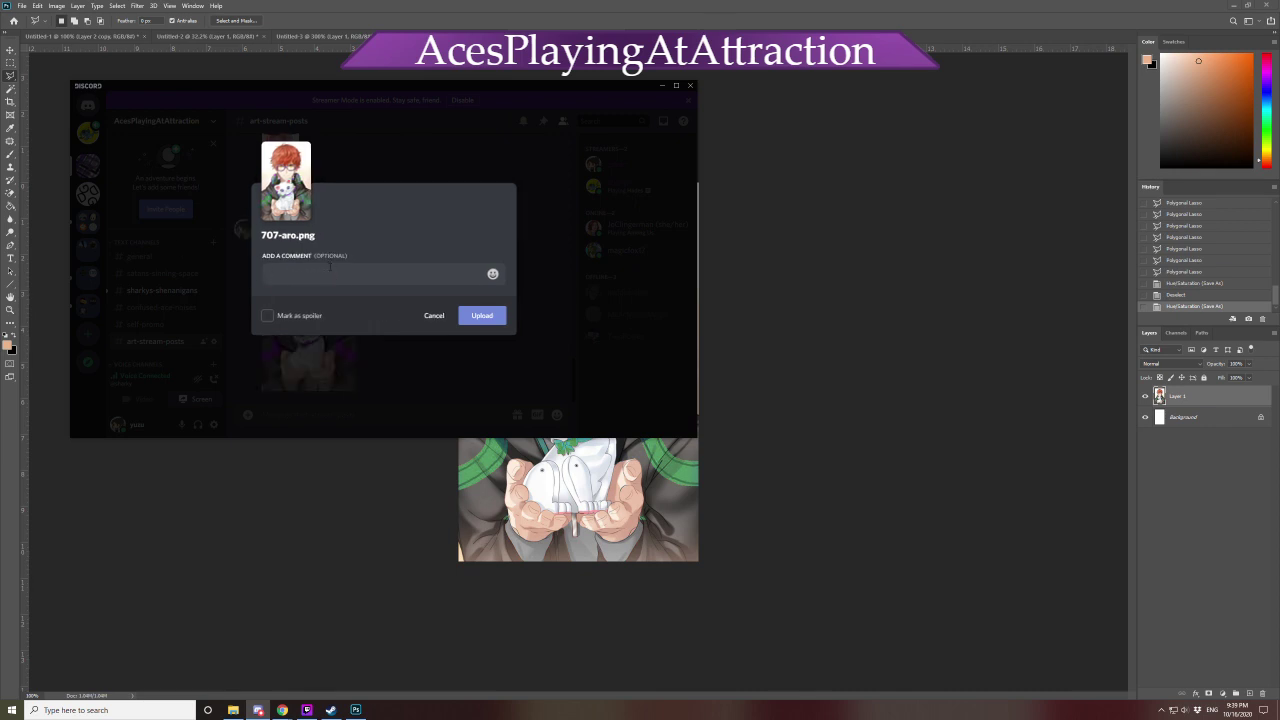
{"action": "type", "text": "Aro 707 (MysMe)"}
{"action": "left_click", "coordinate": [496, 322]}
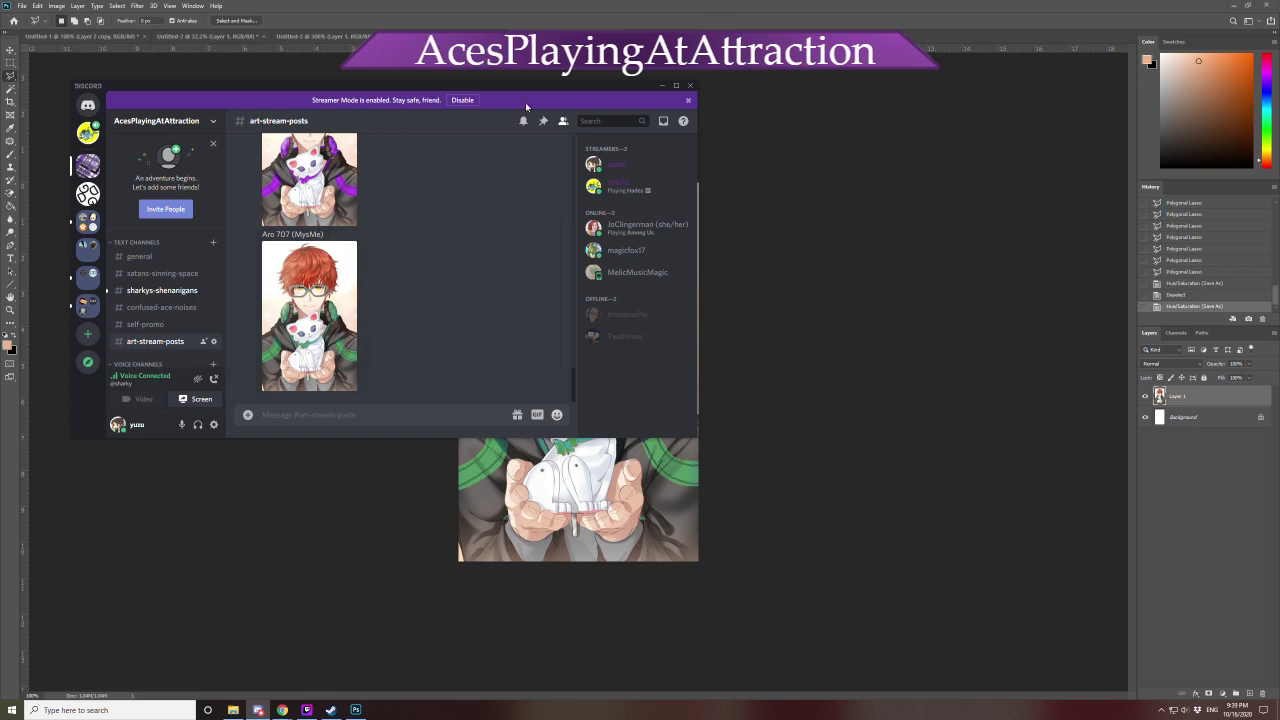
View the posted Aro 707 and Ace 707 pictures enlarged, then return to Photoshop
{"action": "left_click", "coordinate": [339, 293]}
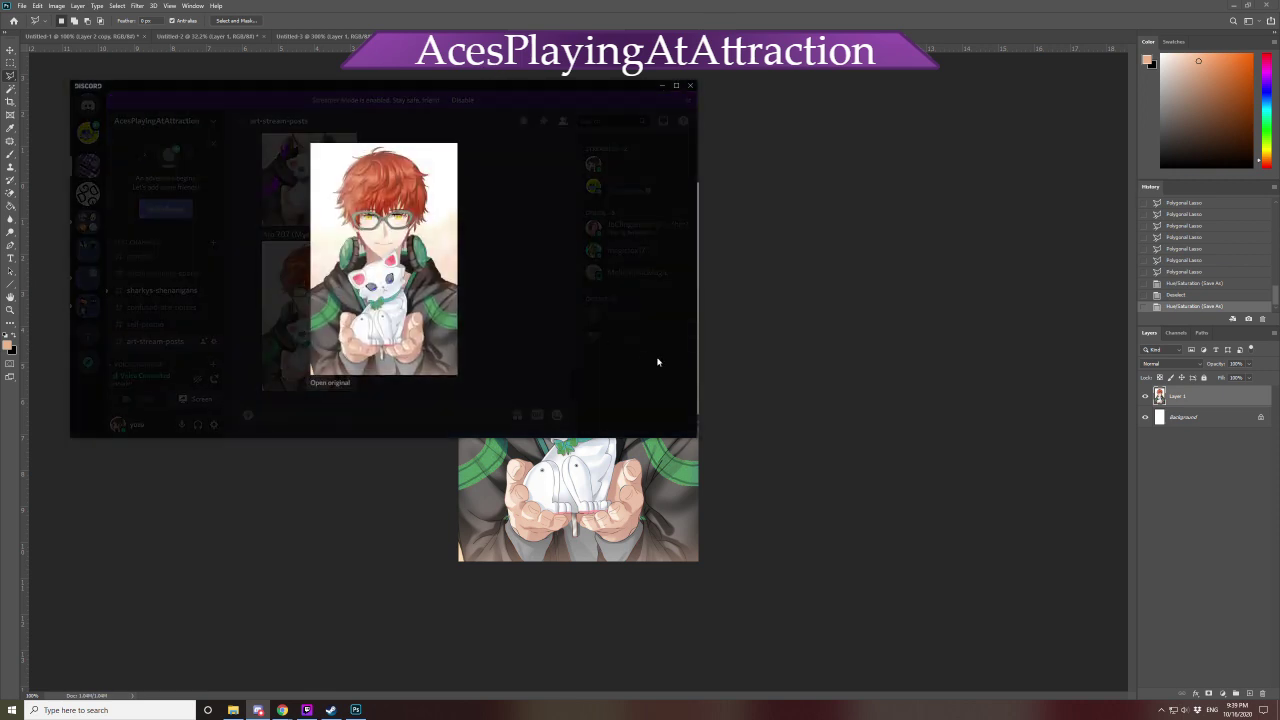
{"action": "left_click", "coordinate": [294, 189]}
{"action": "left_click", "coordinate": [294, 189]}
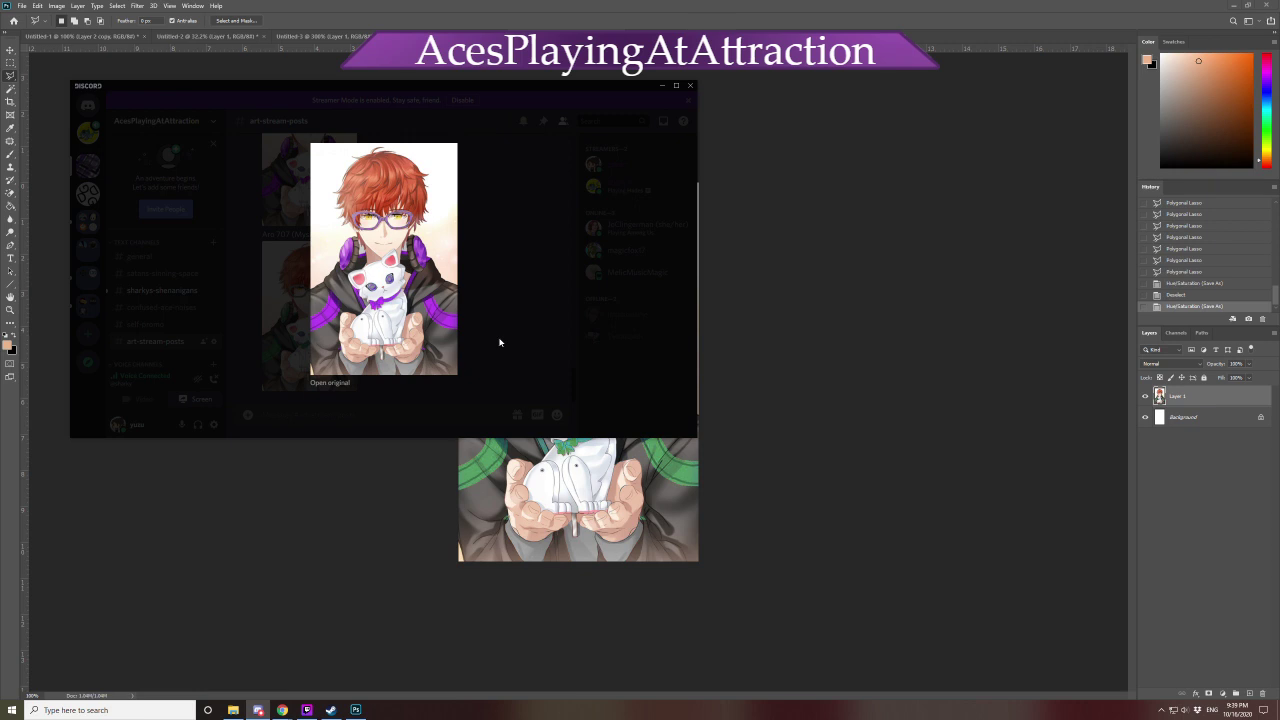
{"action": "left_click", "coordinate": [509, 274]}
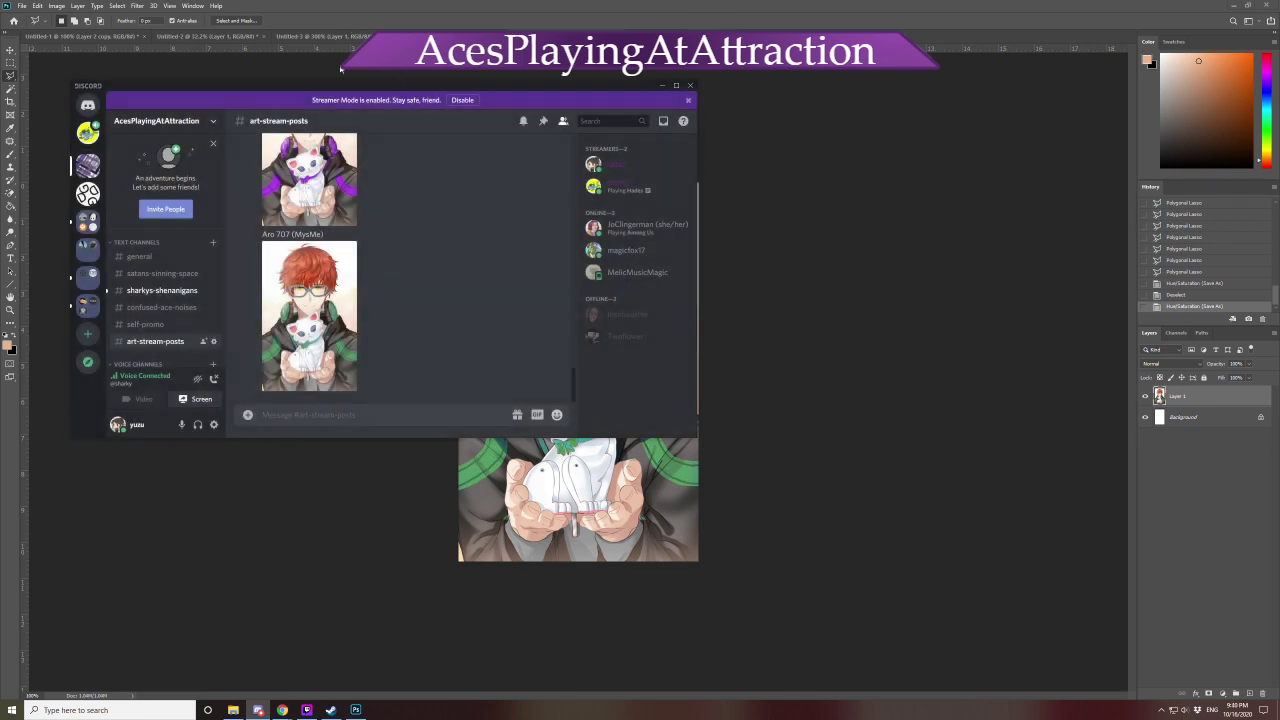
{"action": "left_click", "coordinate": [347, 78]}
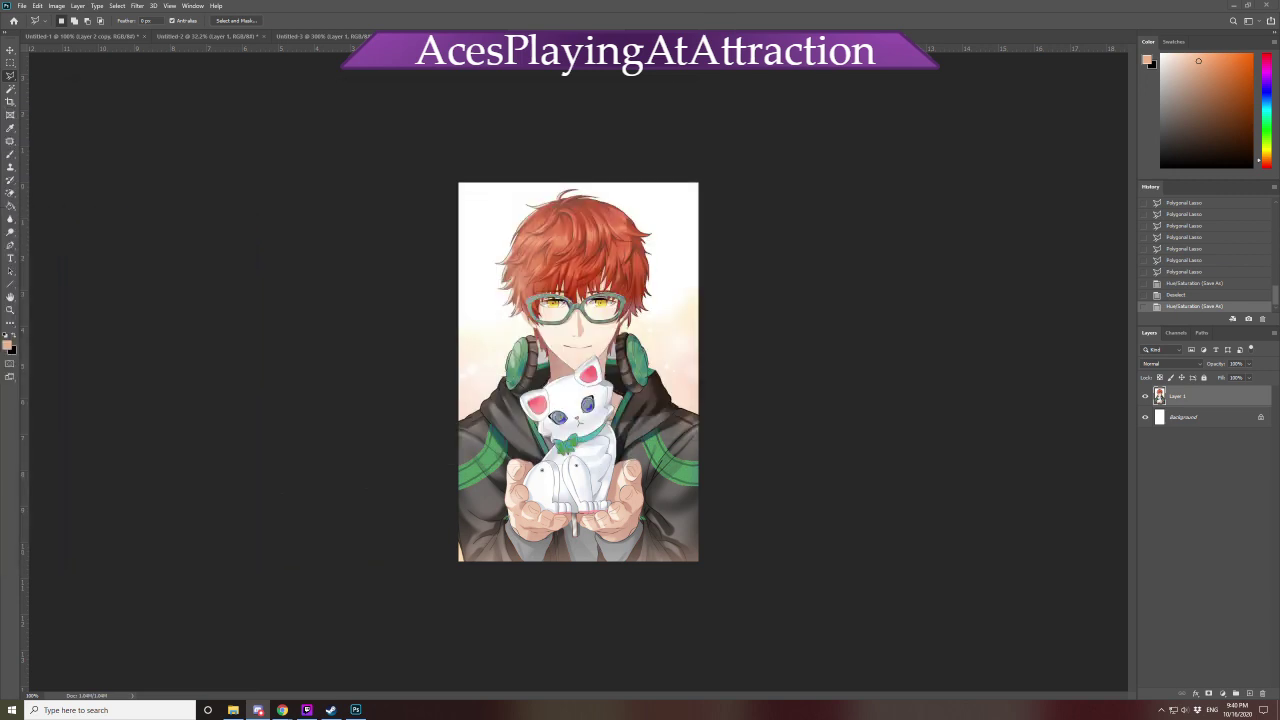